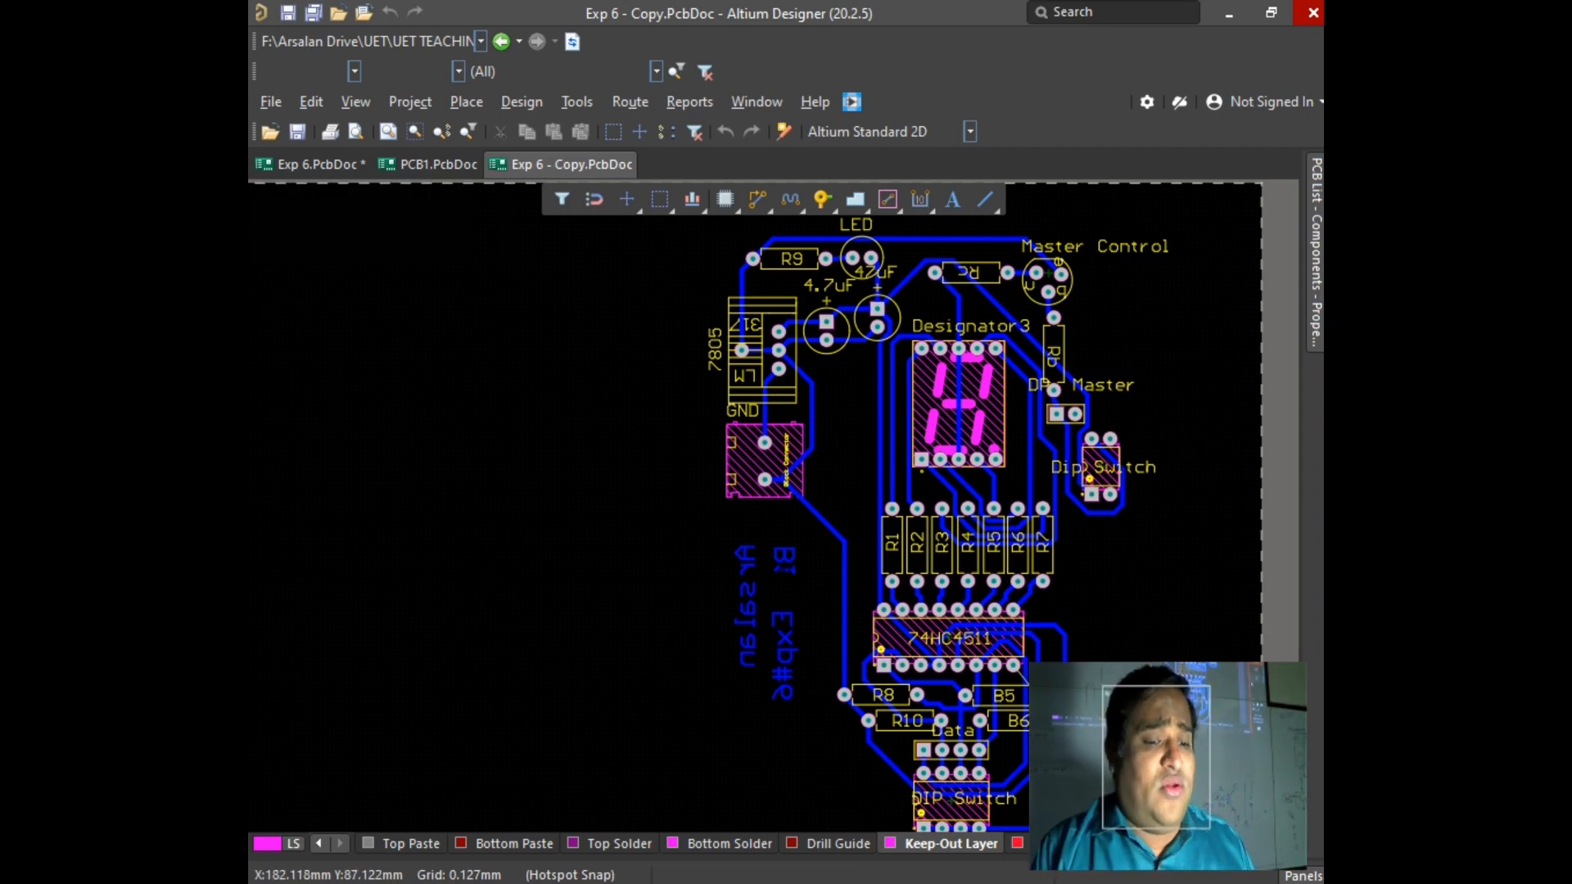
# Step: Switch to the PCB guidelines note and highlight the list of designs from Exp 6 to Exp 11
pyautogui.moveTo(1335, 442)
pyautogui.click(1208, 622)
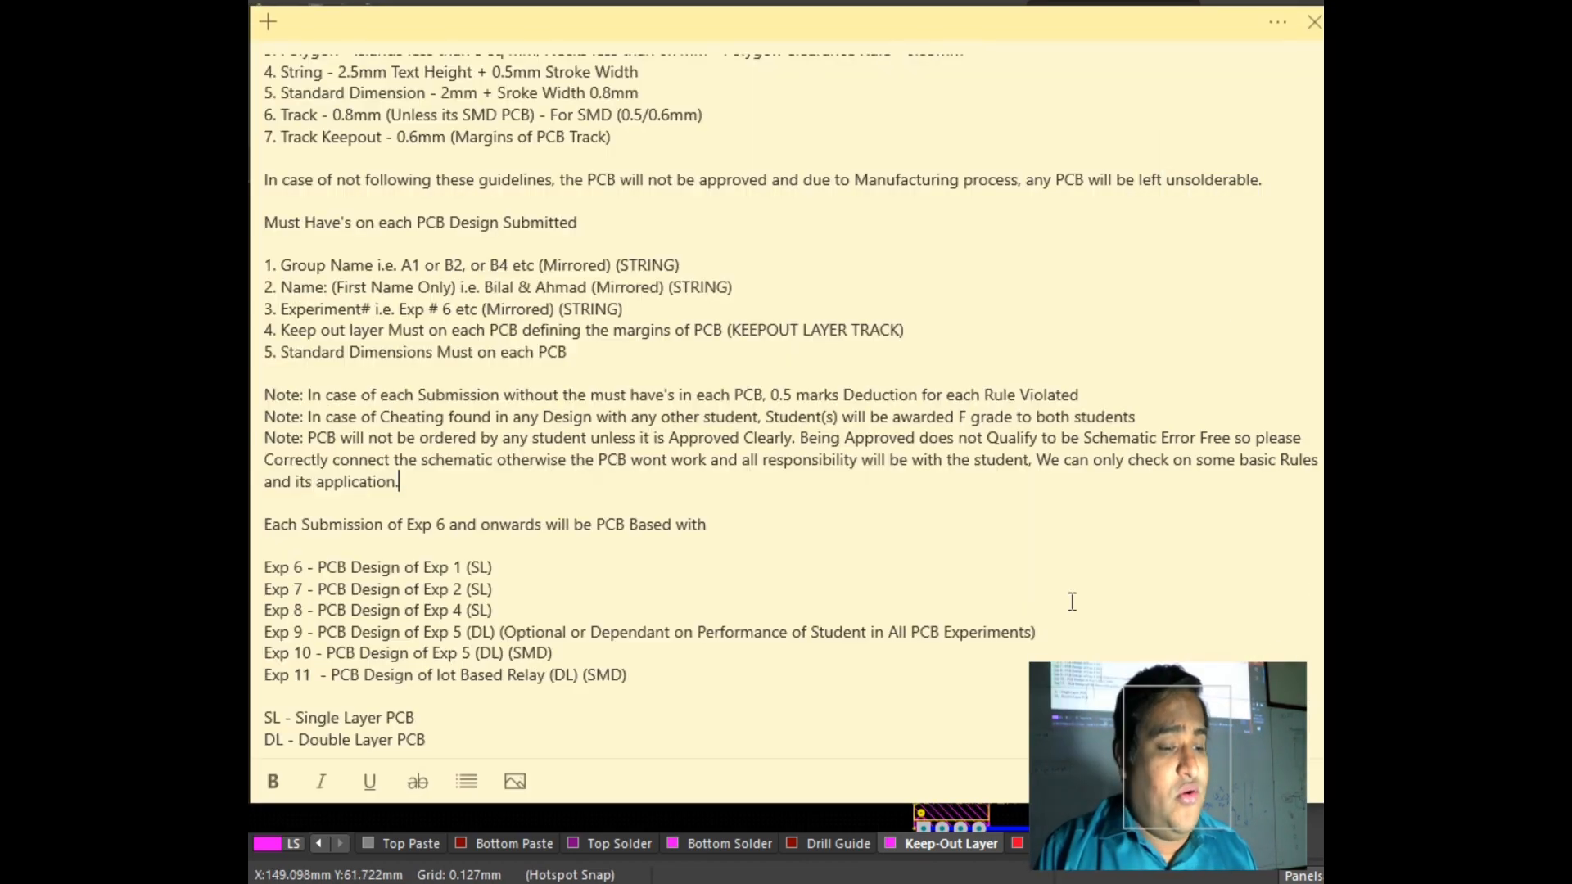
pyautogui.scroll(-1, 791, 512)
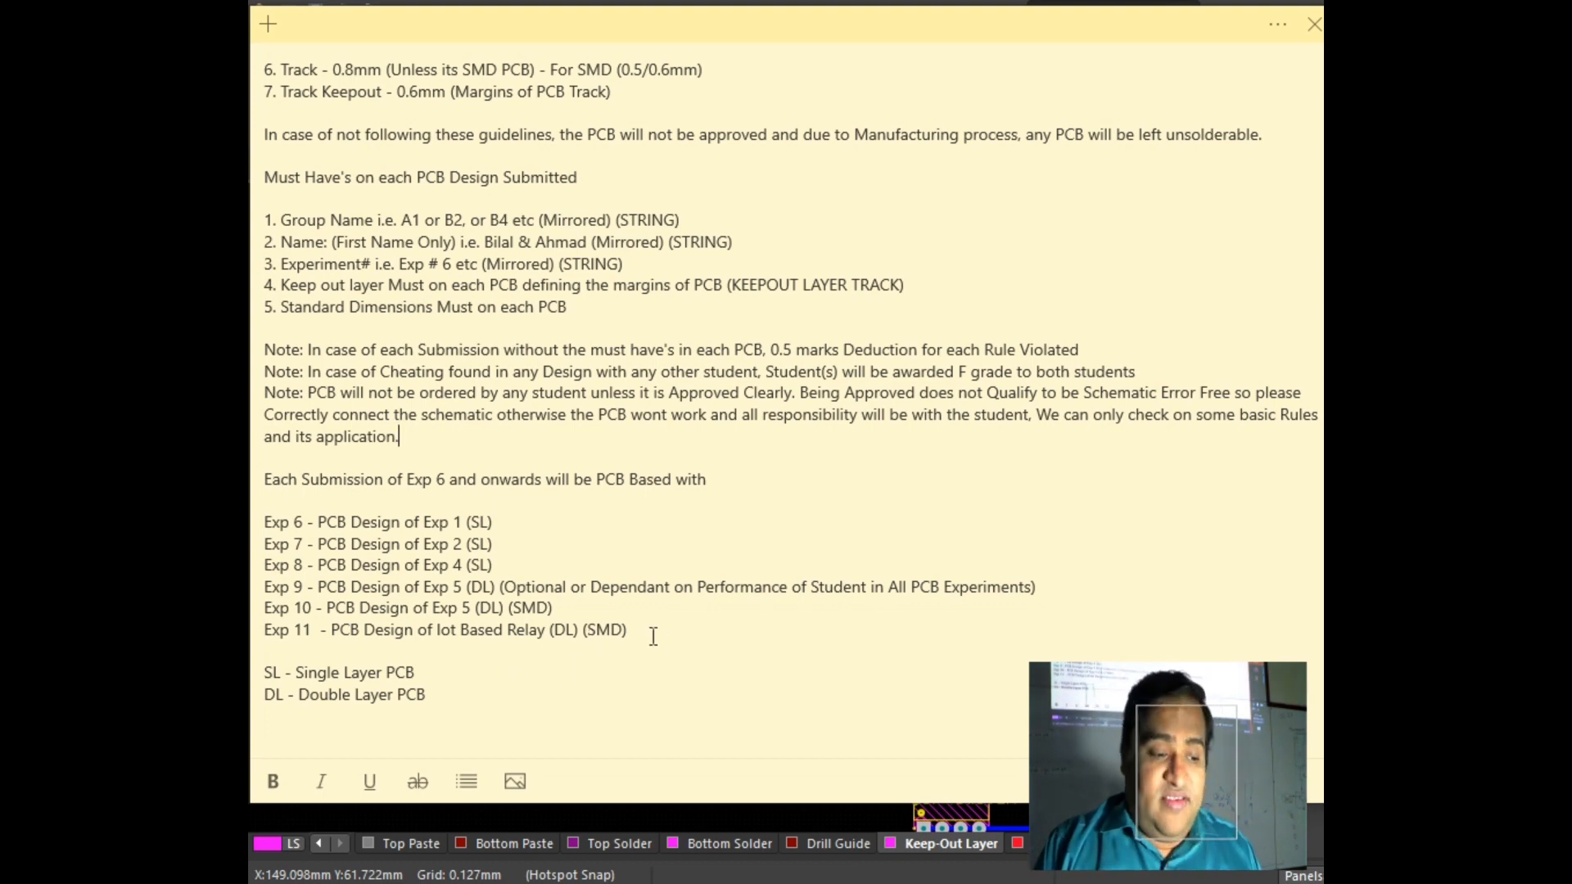
pyautogui.moveTo(653, 636); pyautogui.dragTo(257, 525)
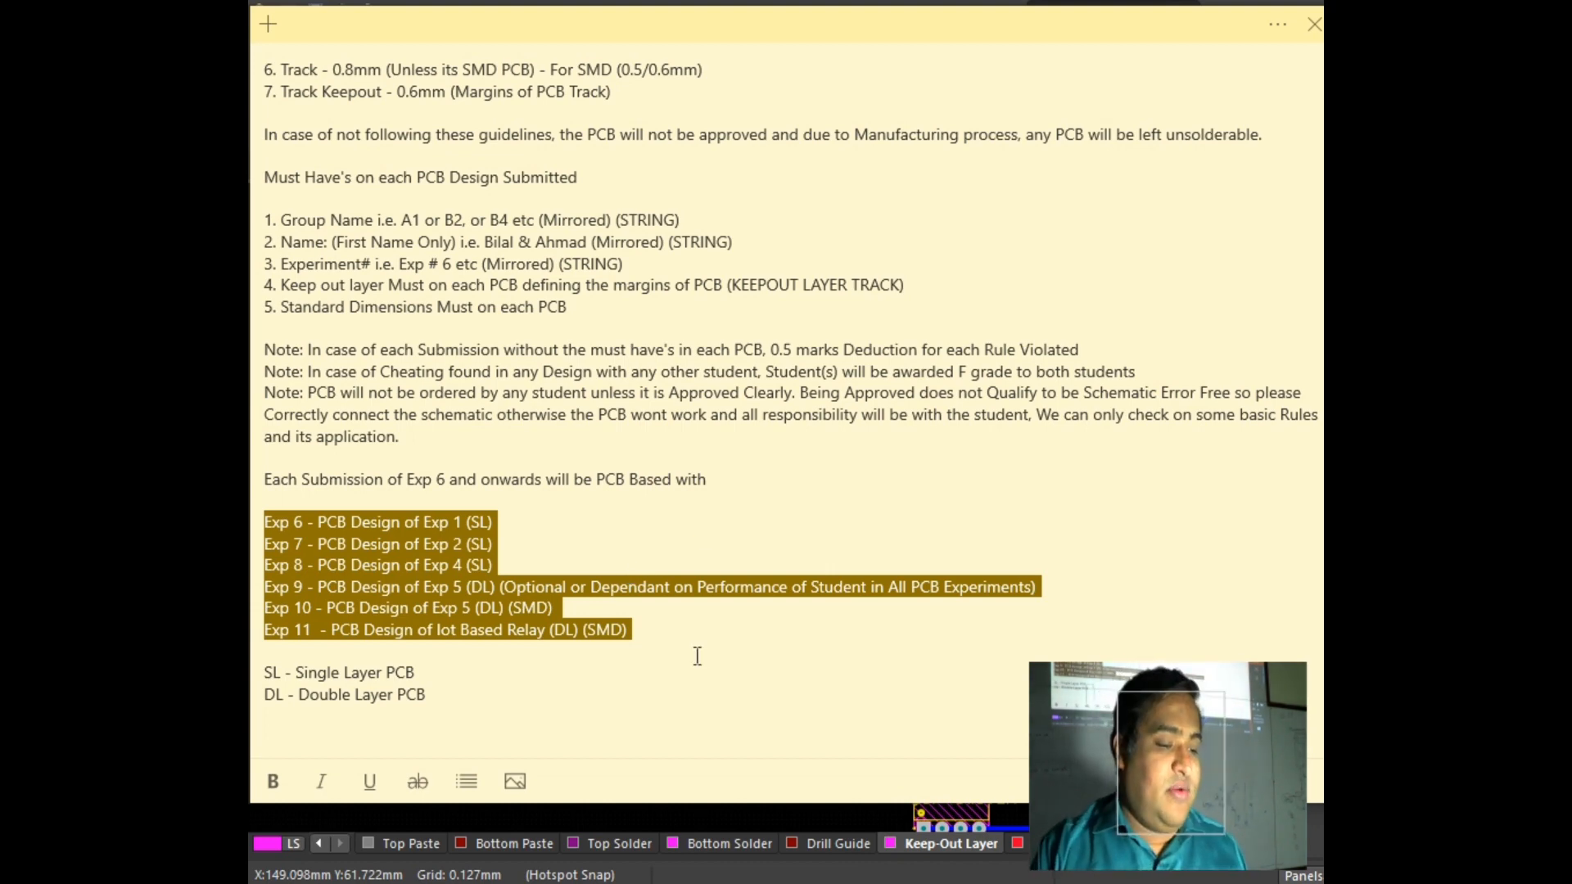
pyautogui.click(659, 633)
pyautogui.moveTo(655, 635); pyautogui.dragTo(596, 630)
pyautogui.moveTo(401, 601); pyautogui.dragTo(255, 529)
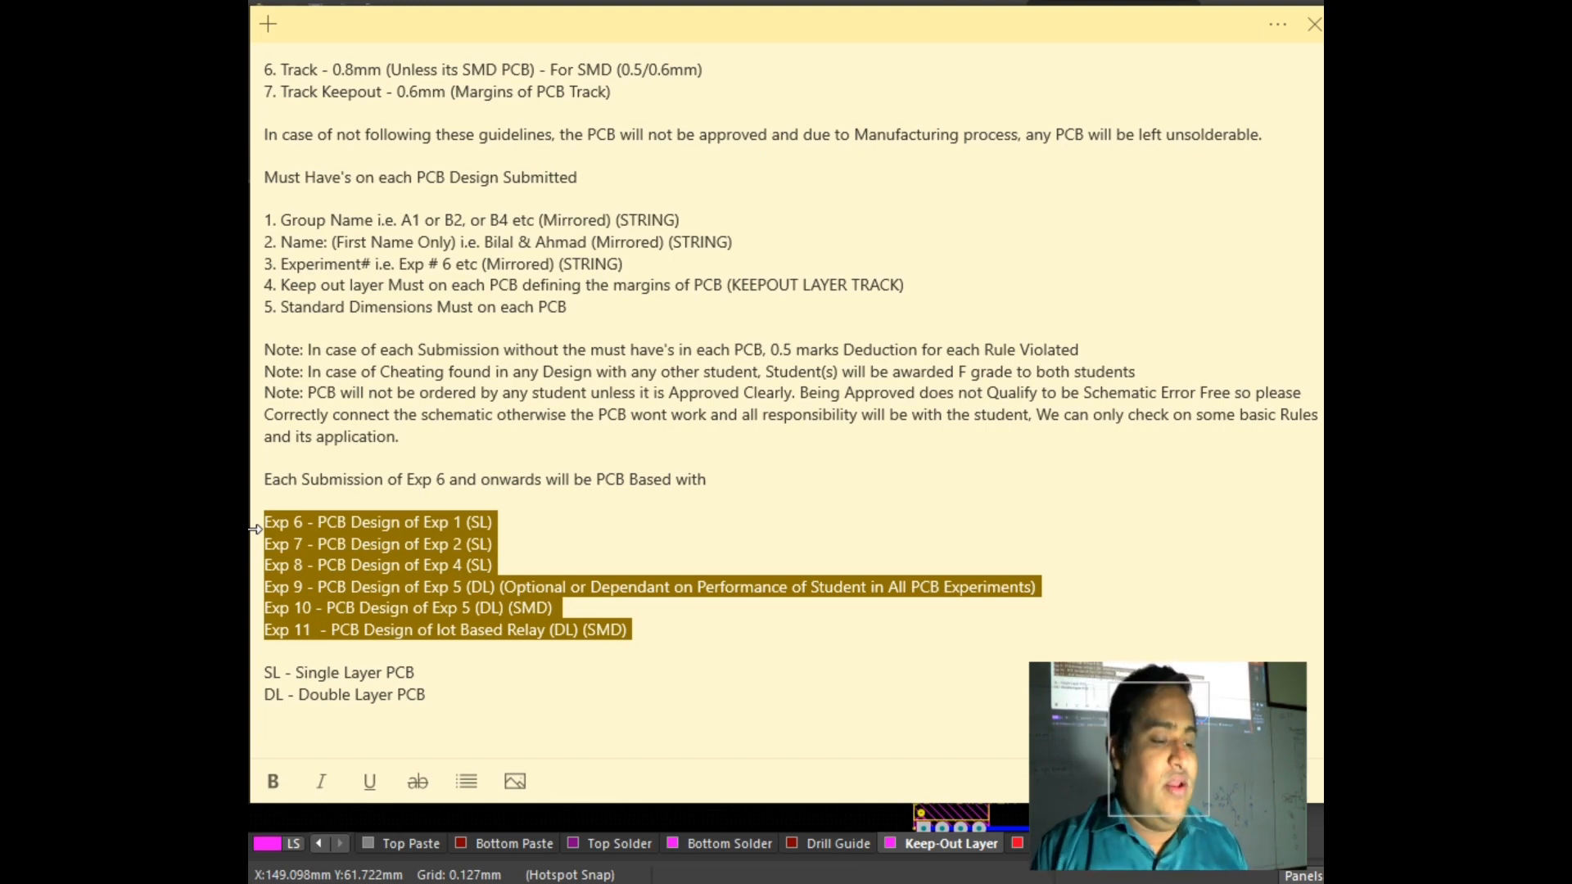
# Step: Highlight the Exp 11 description "PCB Design of Iot Based Relay (DL) (SMD)" in the note
pyautogui.click(545, 632)
pyautogui.moveTo(640, 631); pyautogui.dragTo(409, 616)
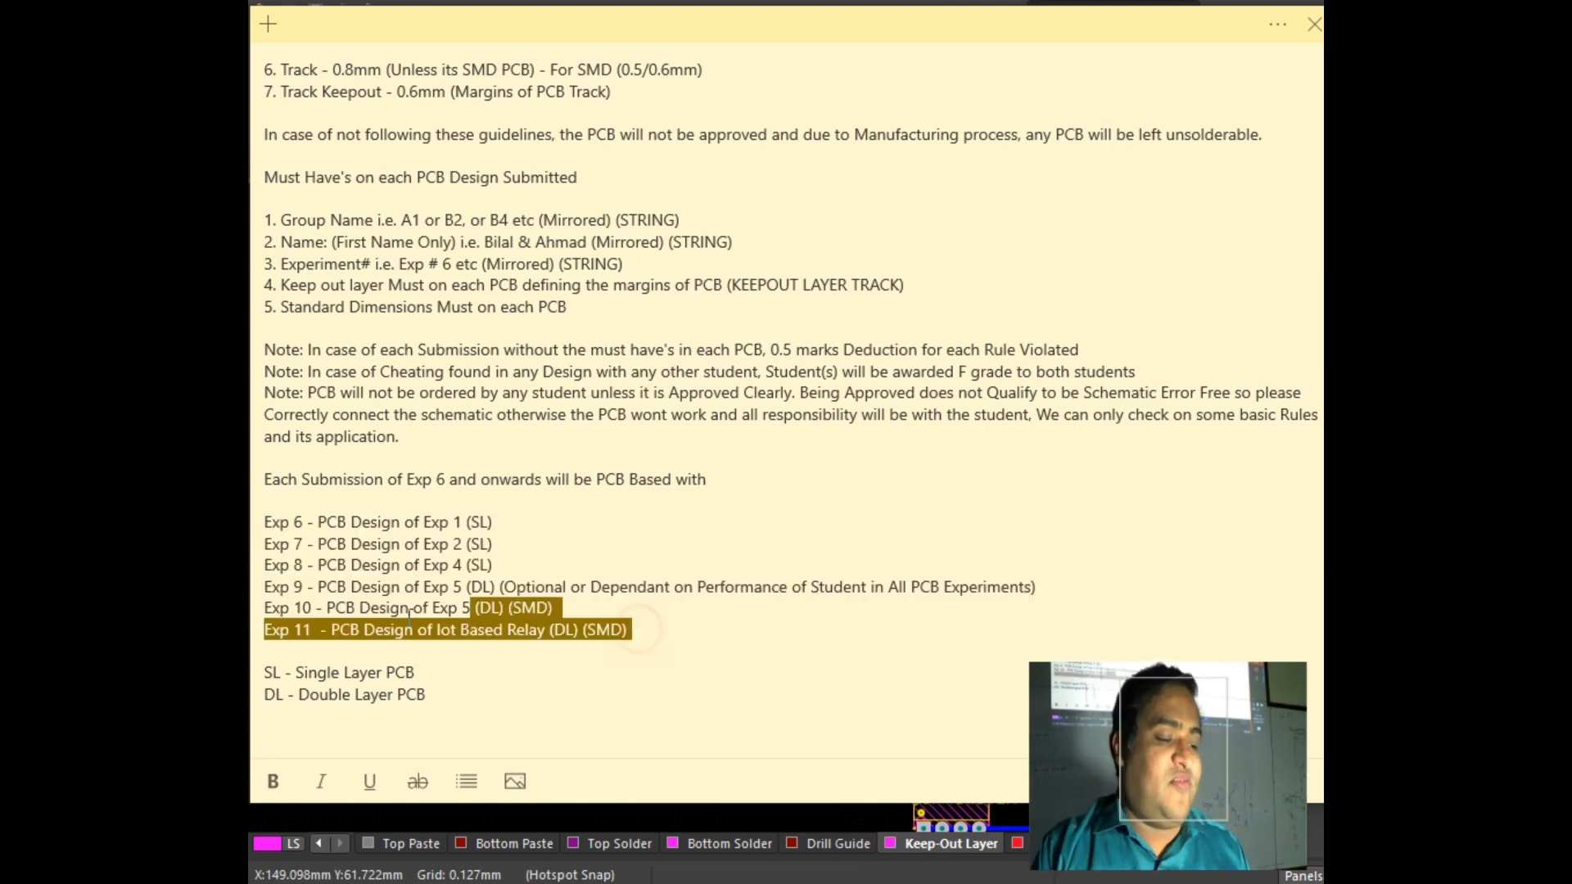
pyautogui.click(331, 651)
pyautogui.keyDown('shift'); pyautogui.click(331, 629); pyautogui.keyUp('shift')
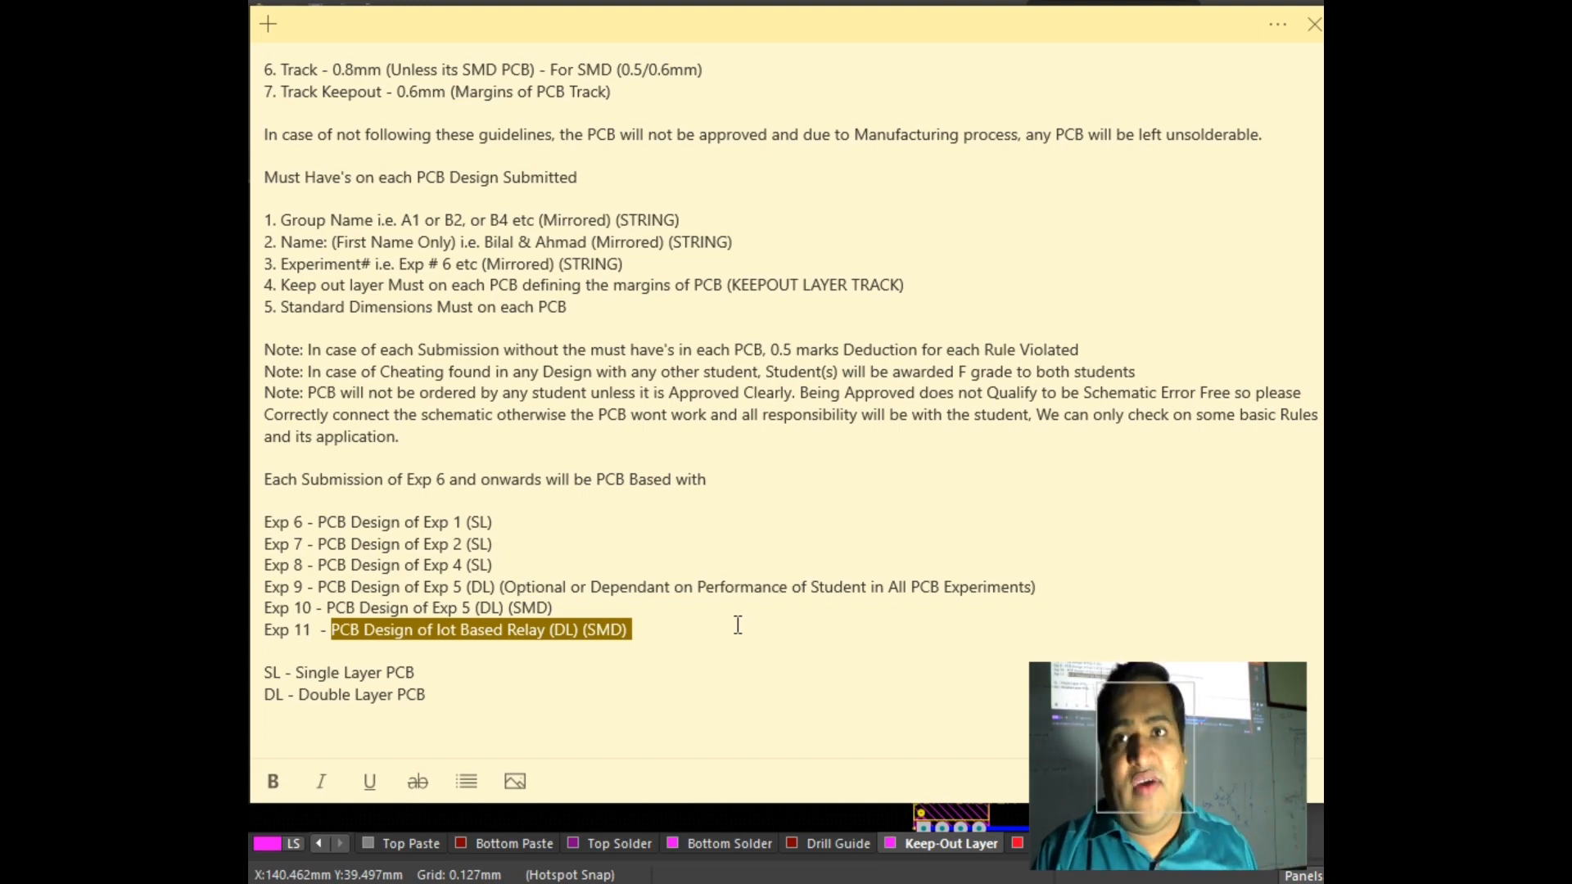
# Step: Clear the highlight and review the note's default values, must-have items and experiment list
pyautogui.scroll(3, 738, 624)
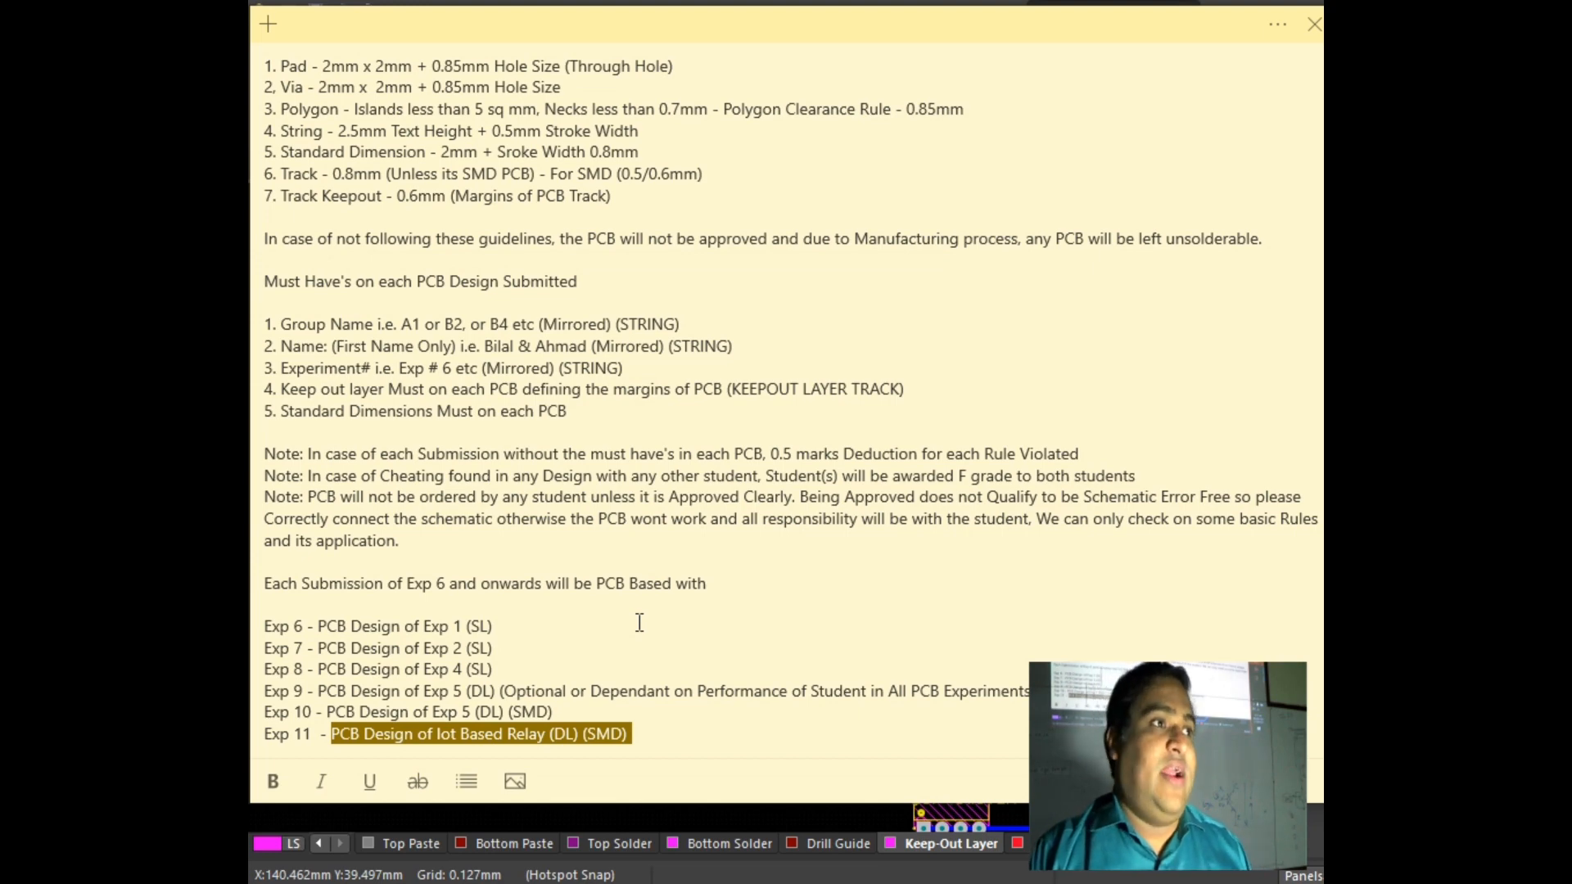
pyautogui.scroll(-2, 659, 556)
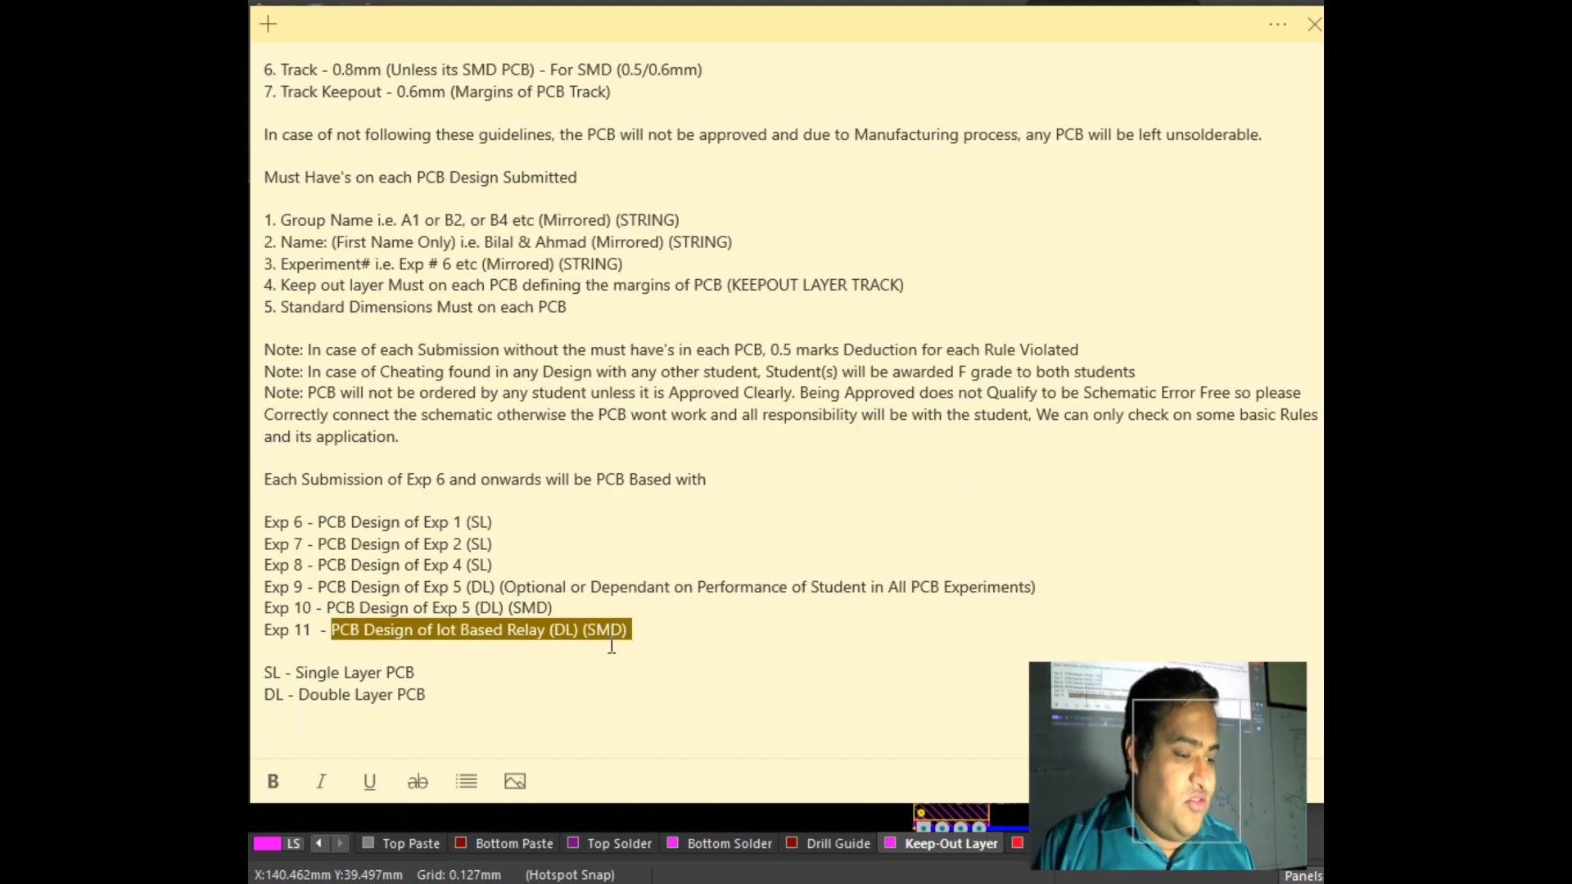
pyautogui.click(649, 647)
pyautogui.scroll(2, 709, 631)
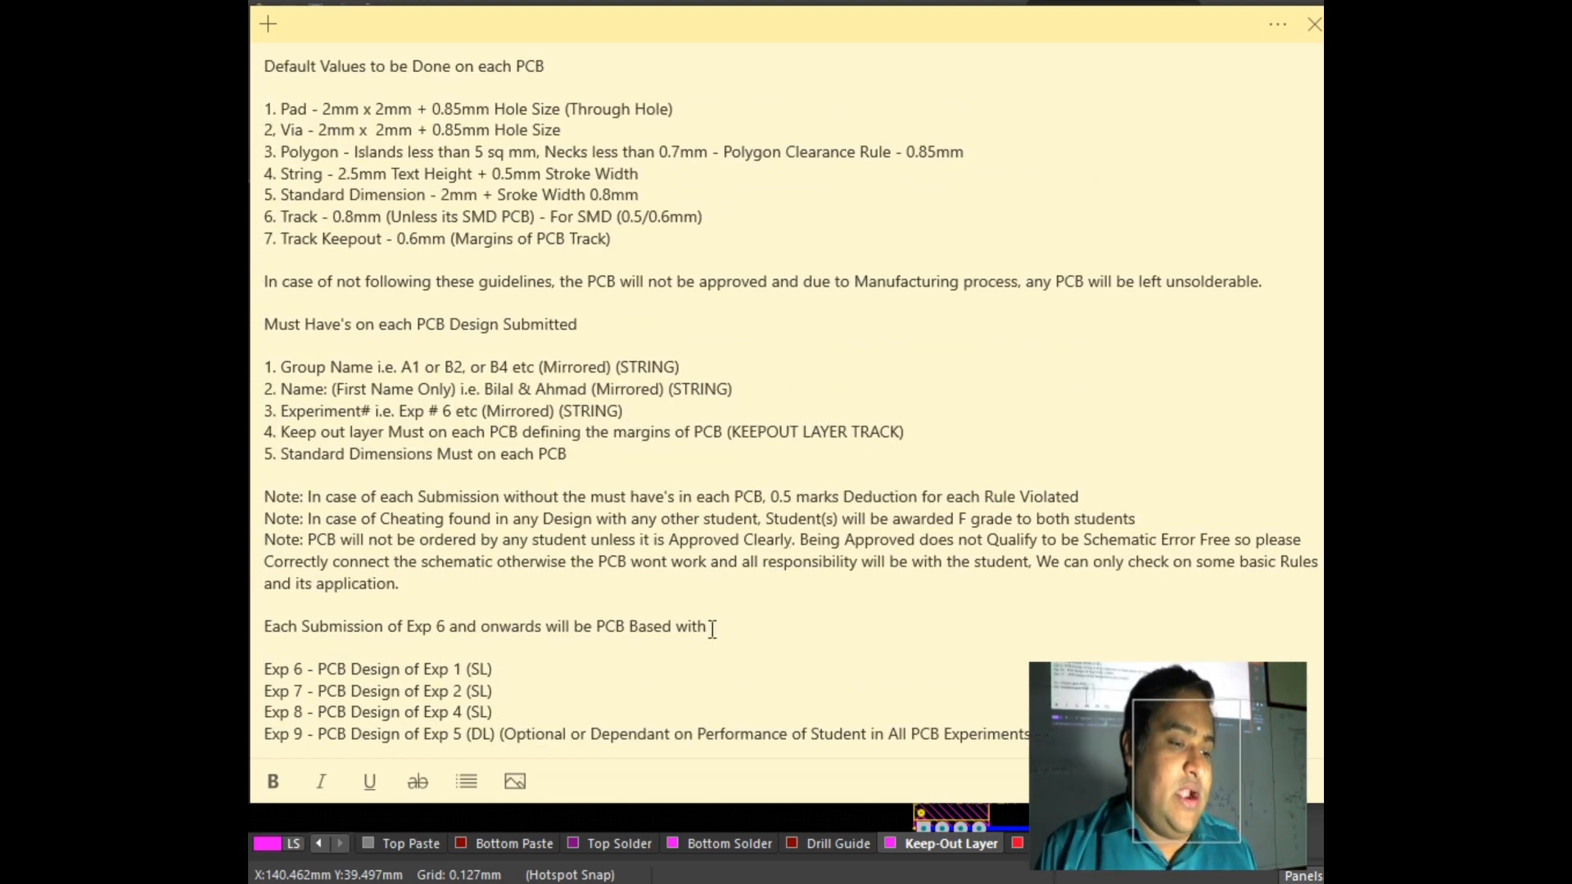
pyautogui.scroll(-2, 677, 598)
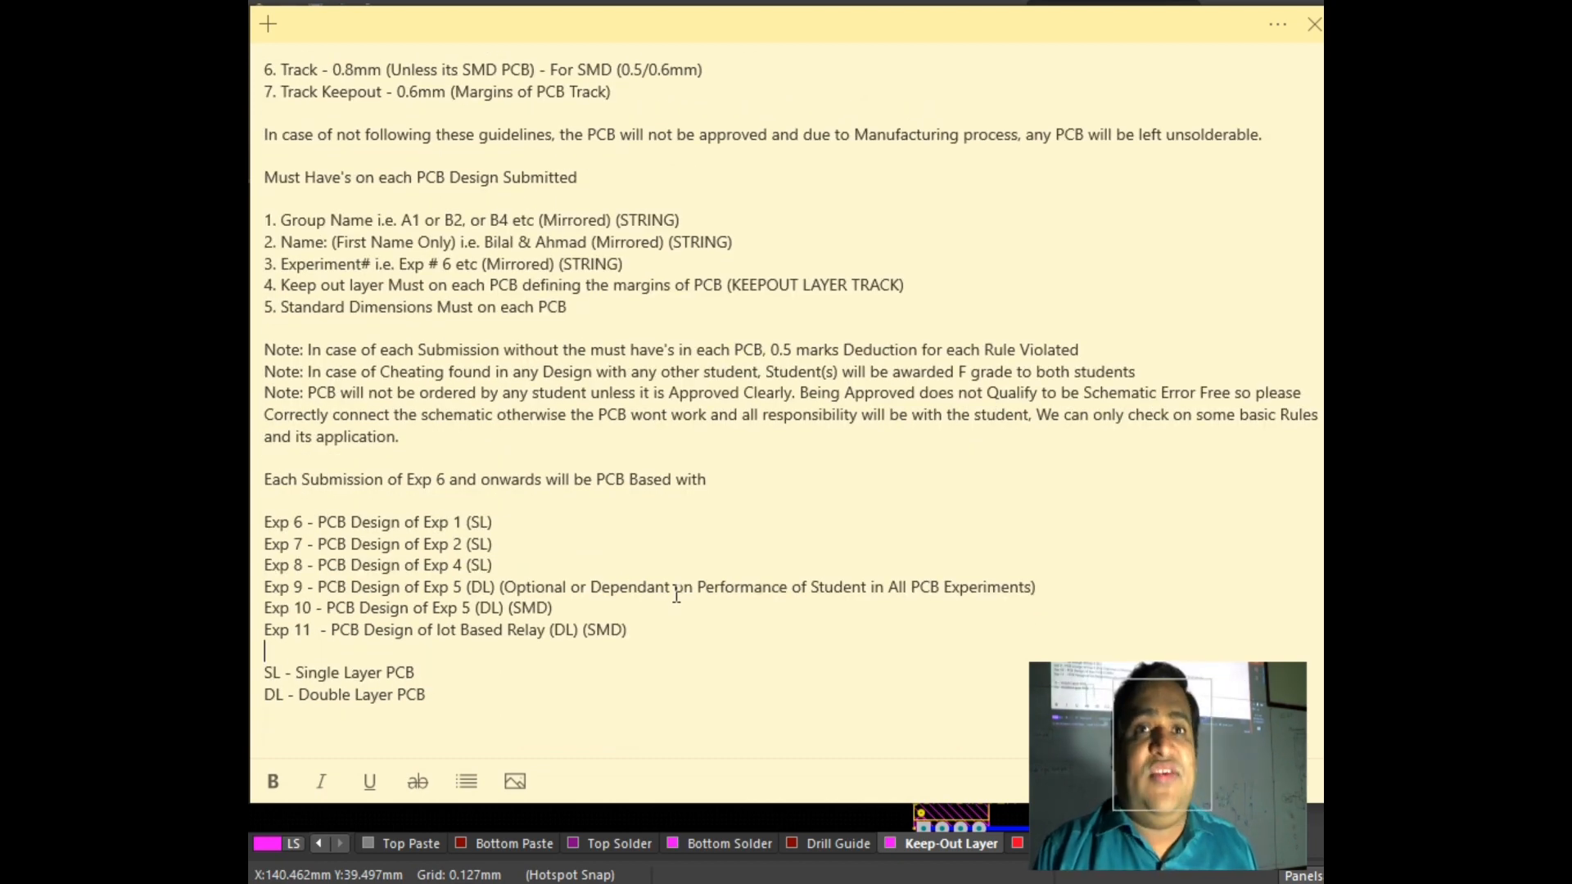
pyautogui.scroll(3, 676, 596)
pyautogui.scroll(-2, 645, 549)
pyautogui.scroll(2, 646, 548)
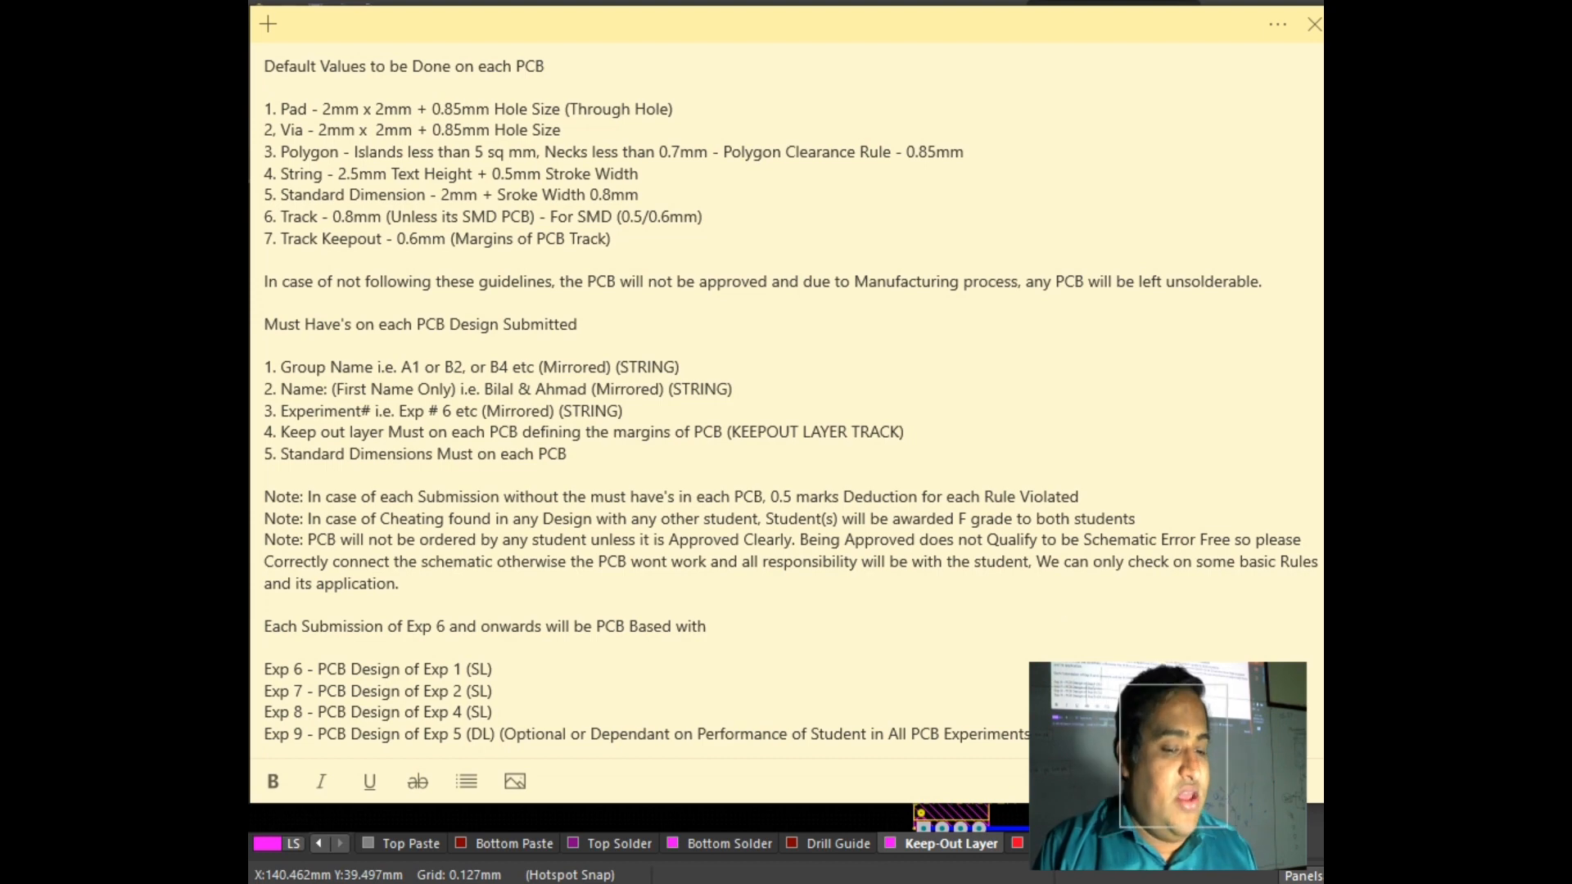
# Step: Switch to Altium Designer, show PCB1.PcbDoc, and view the new-document types without creating one
pyautogui.hotkey('alt', 'Tab')
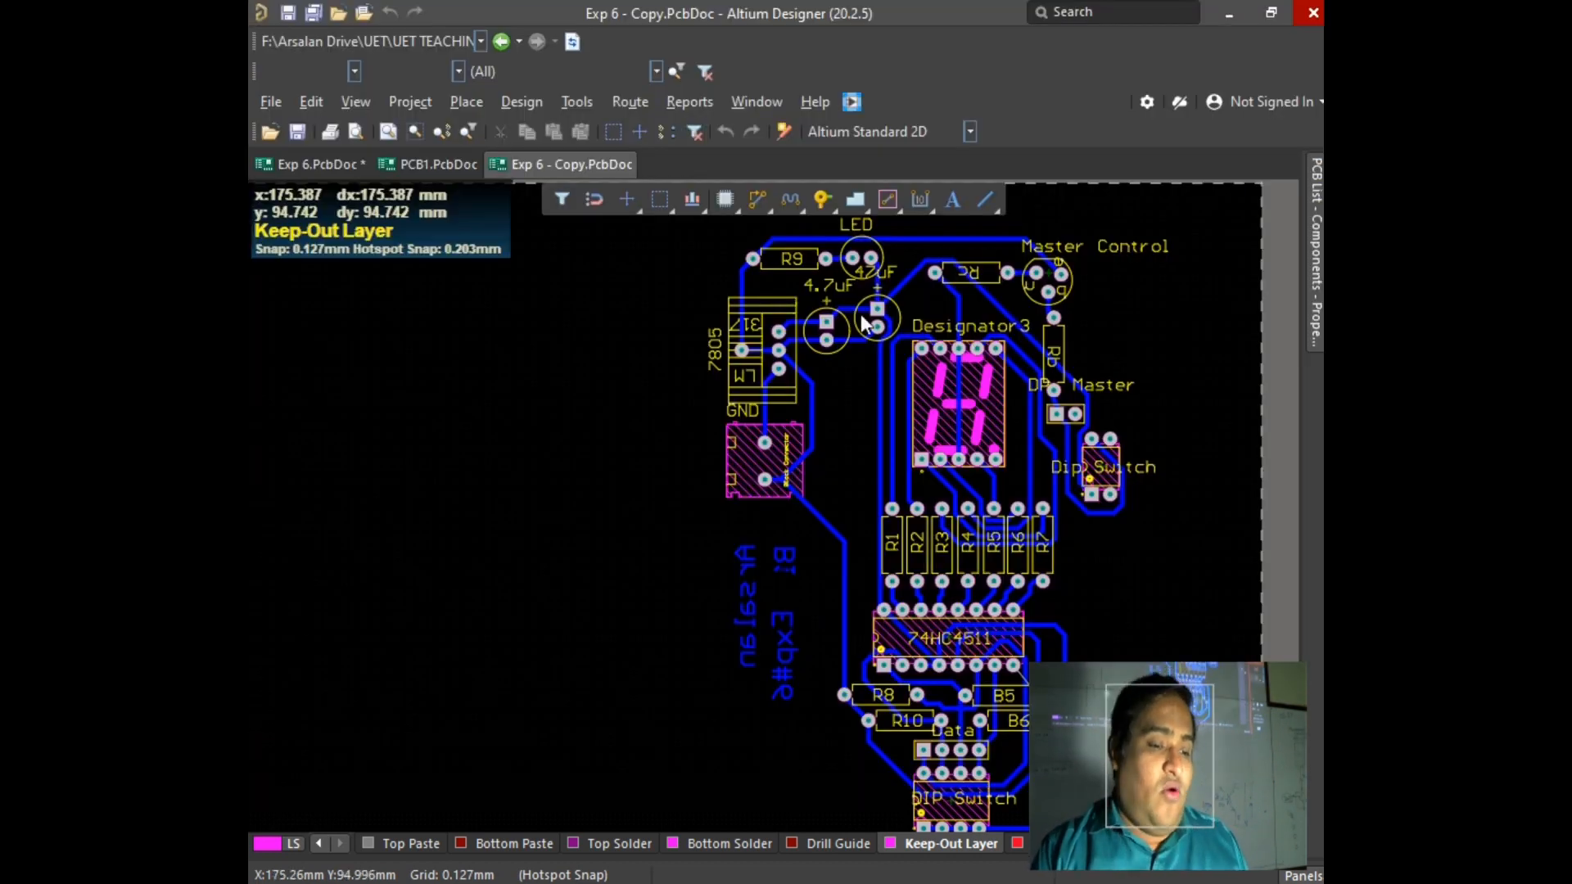
pyautogui.click(443, 160)
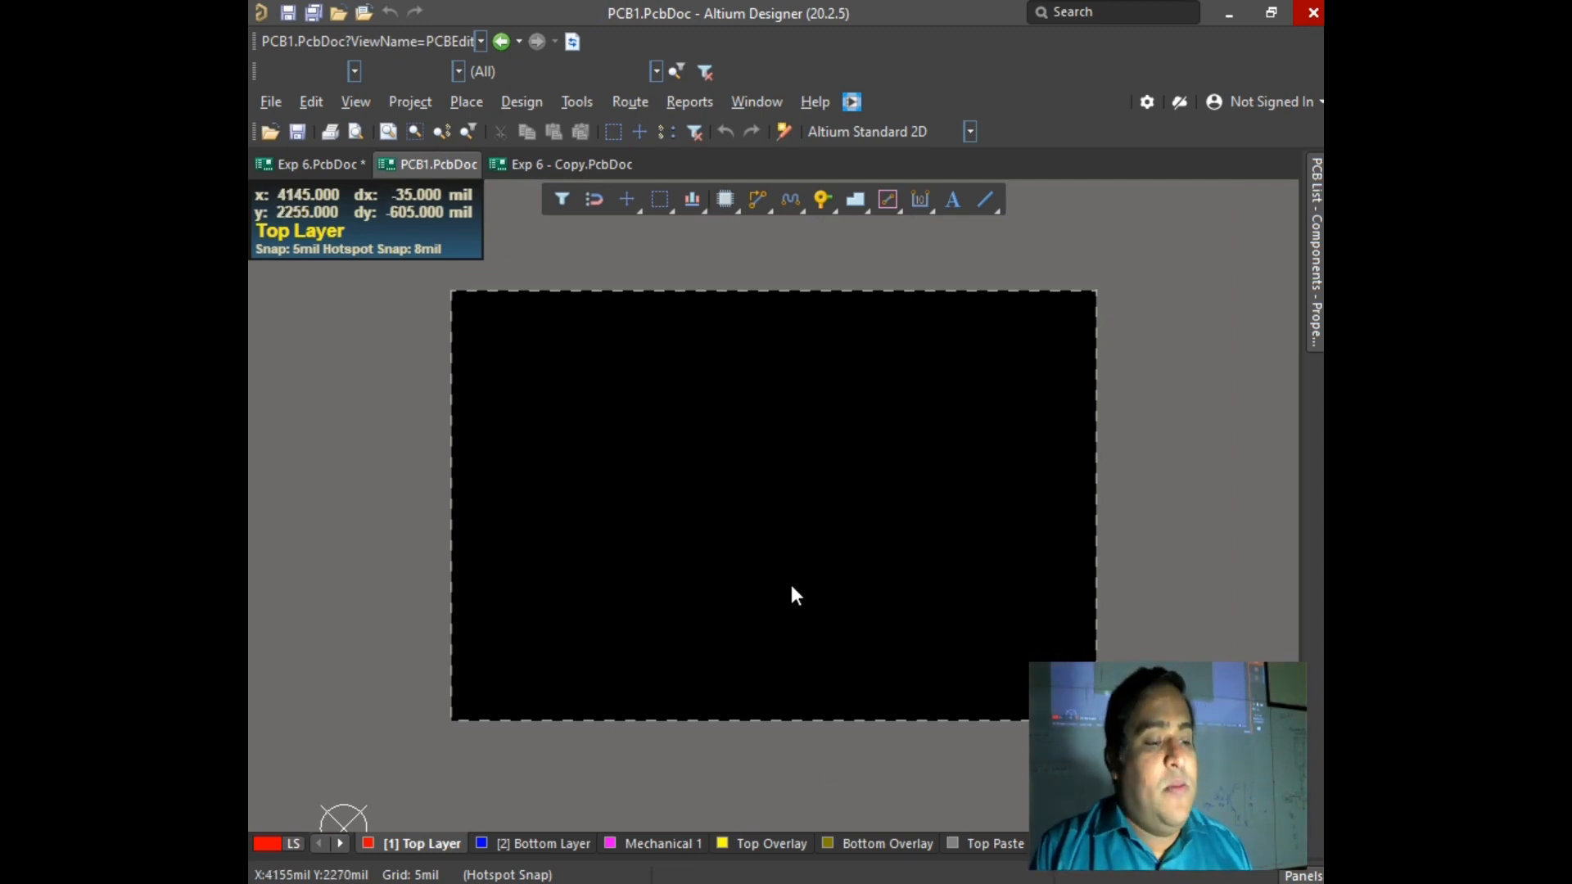
pyautogui.click(274, 99)
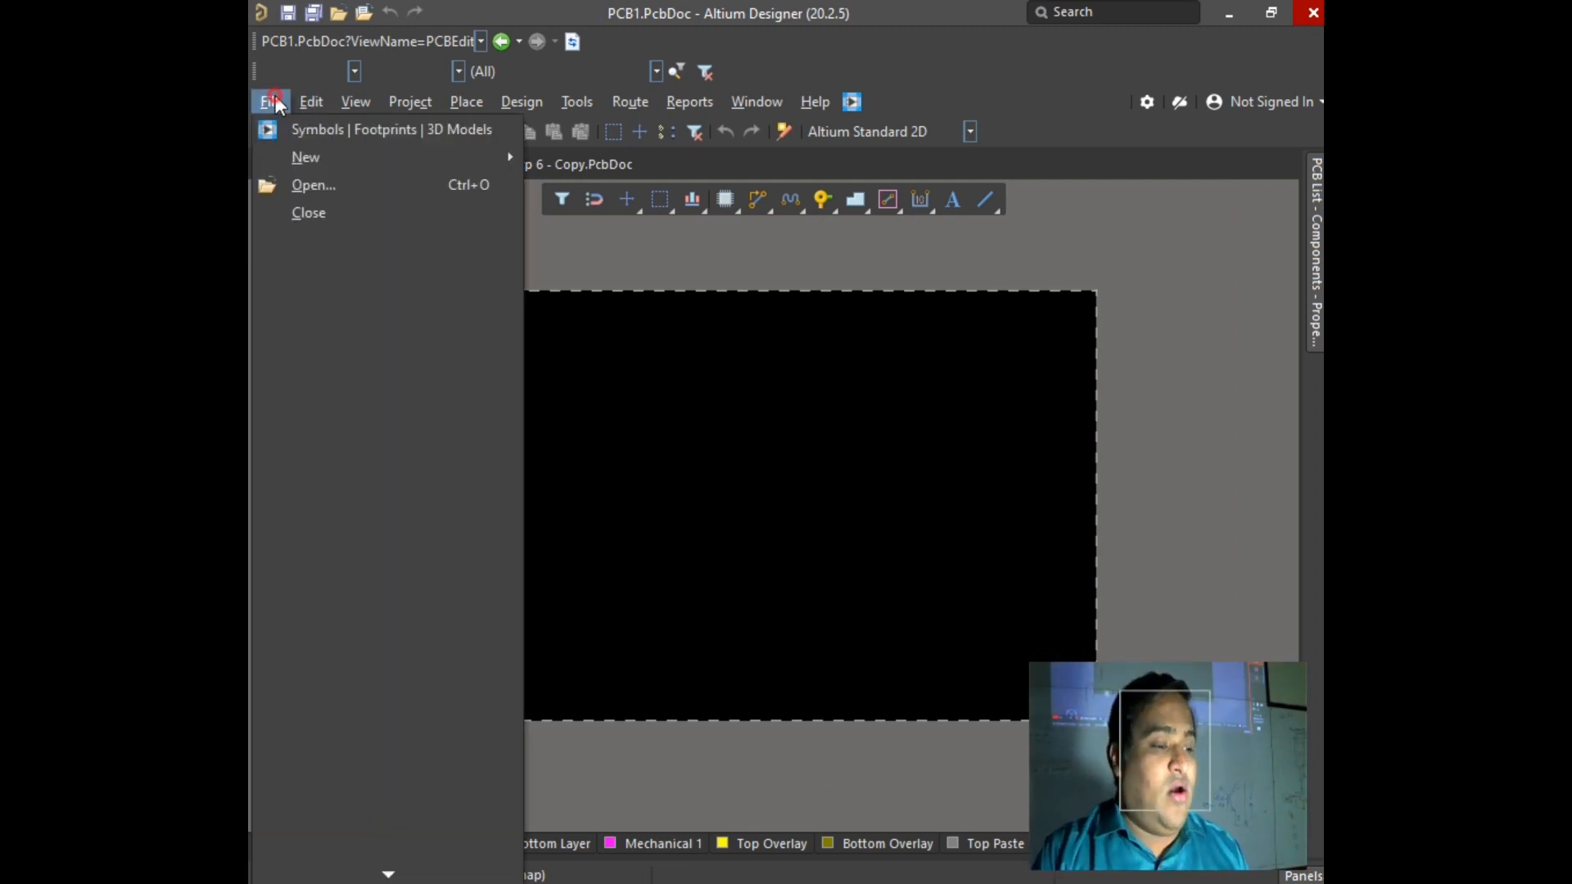
pyautogui.moveTo(395, 168)
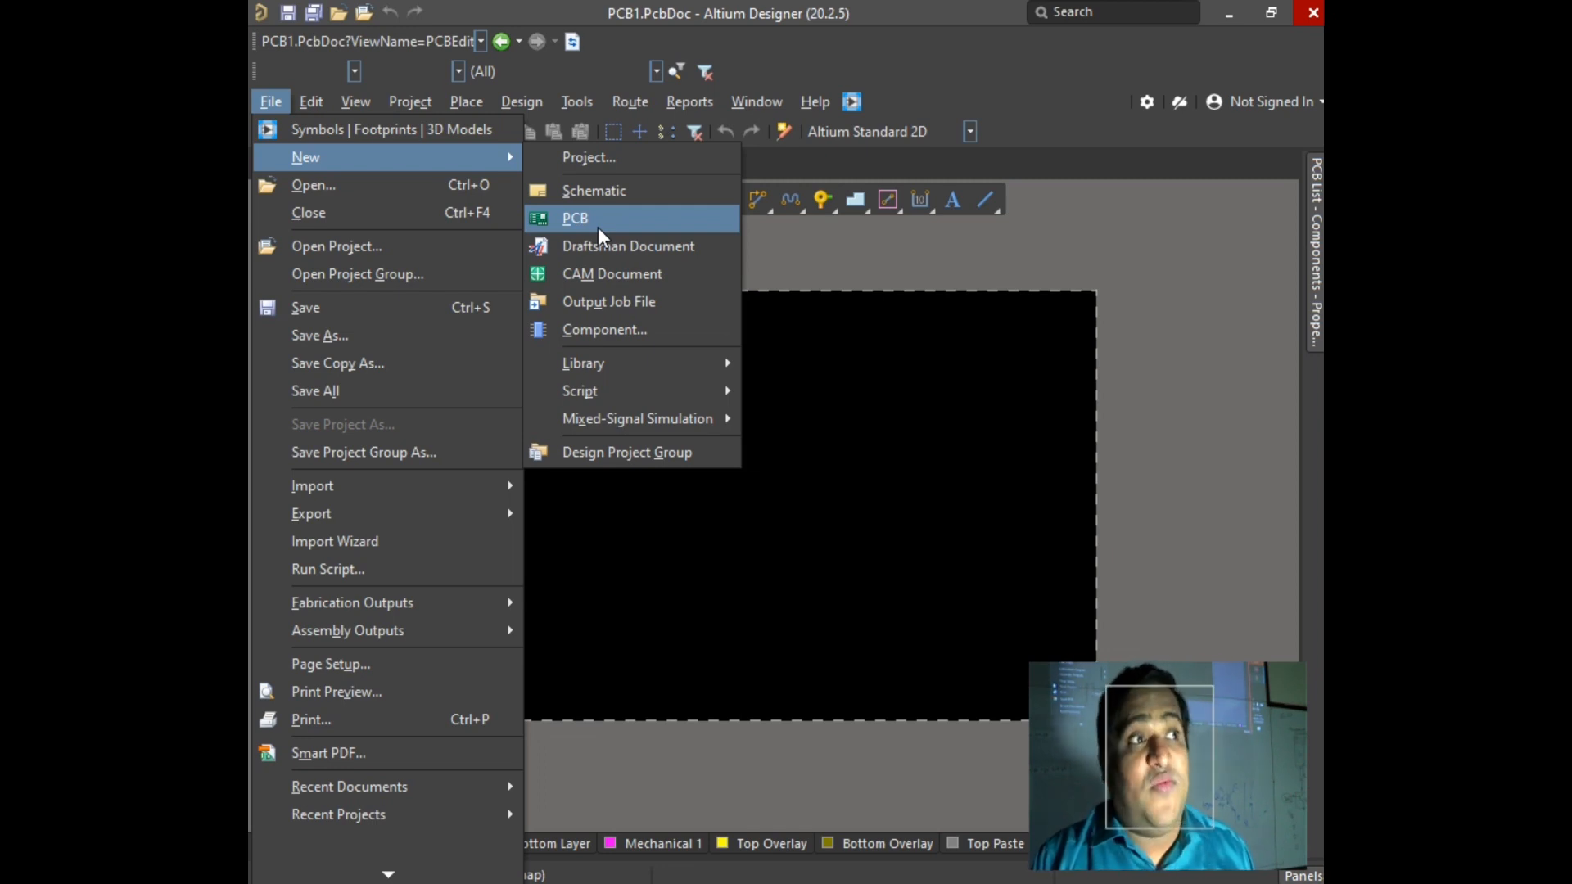
pyautogui.click(981, 401)
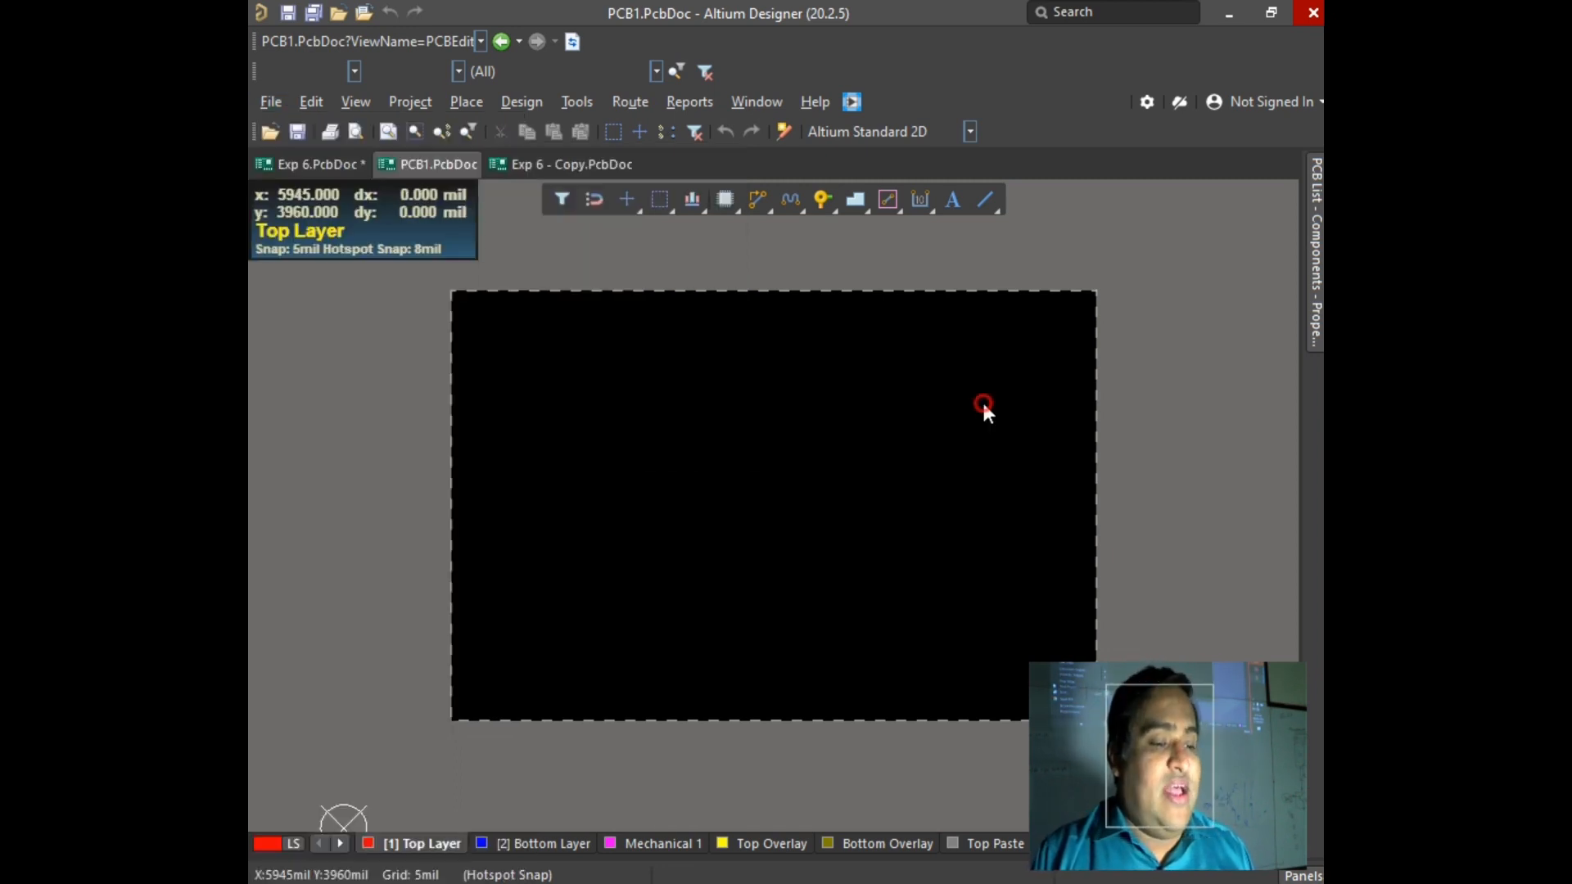
# Step: Compare Exp 6.PcbDoc with its routed copy and examine the connections between resistors R1 to R7 and the 74HC4511 pins
pyautogui.click(323, 163)
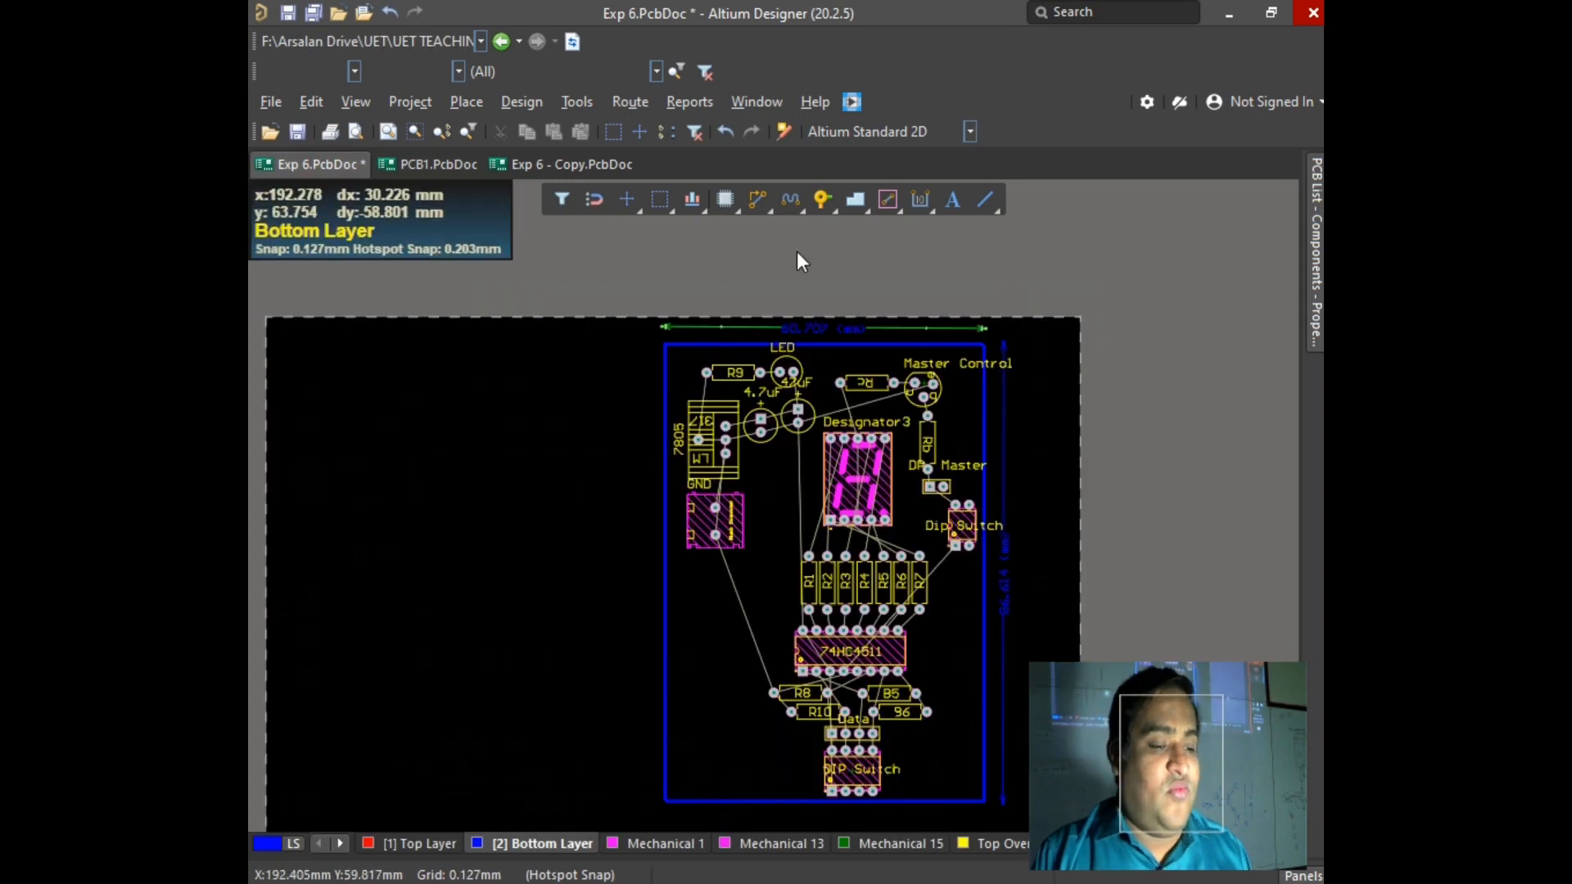
pyautogui.click(514, 165)
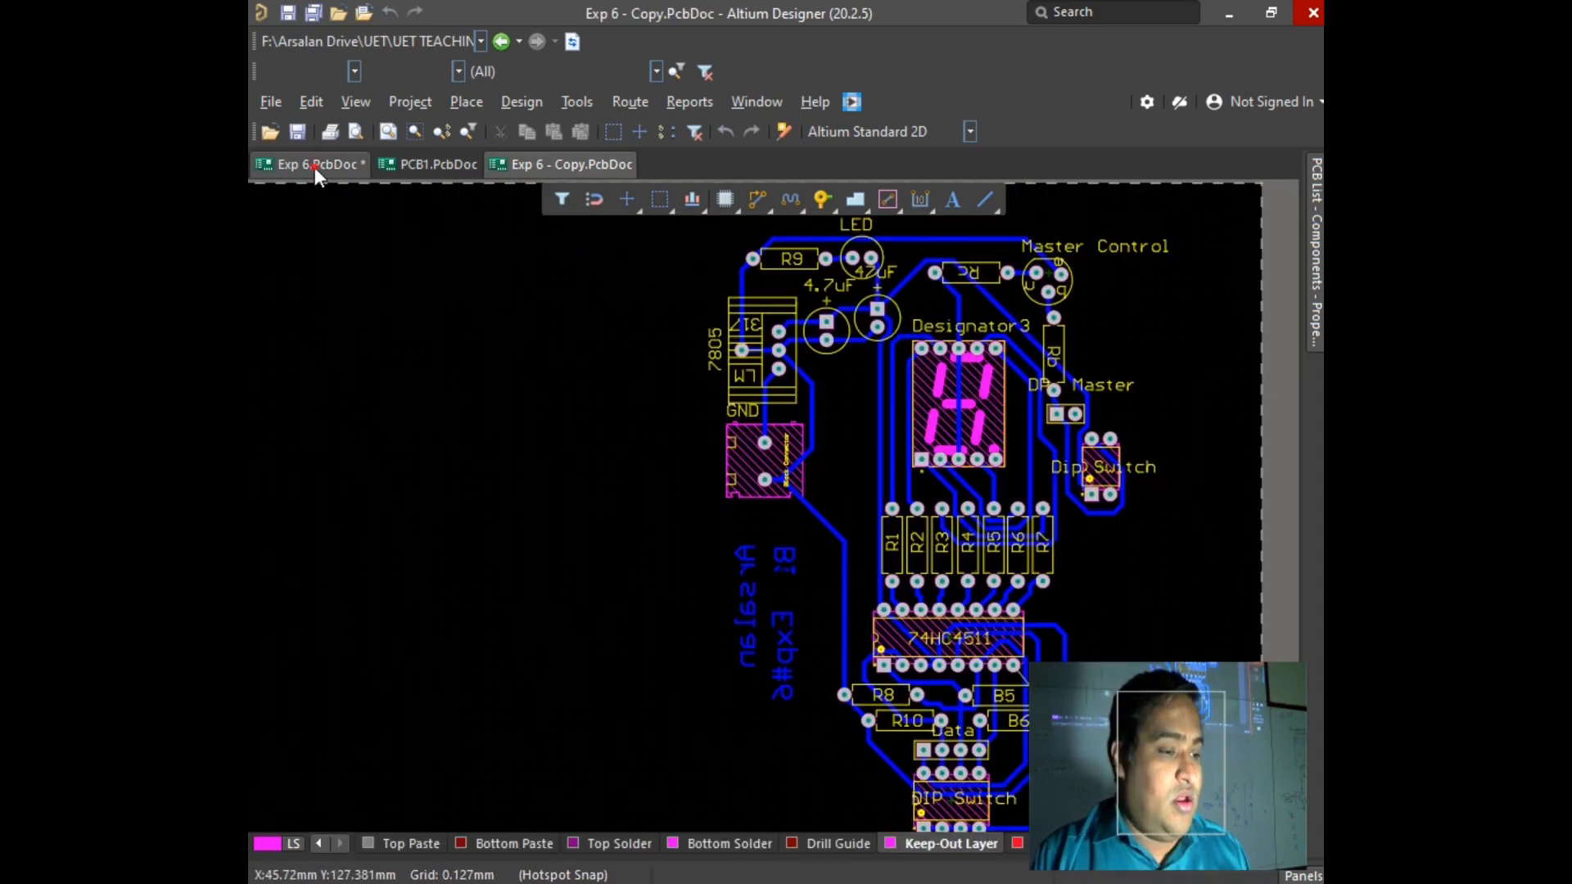
pyautogui.click(316, 165)
pyautogui.keyDown('ctrl'); pyautogui.scroll(3, 867, 577); pyautogui.keyUp('ctrl')
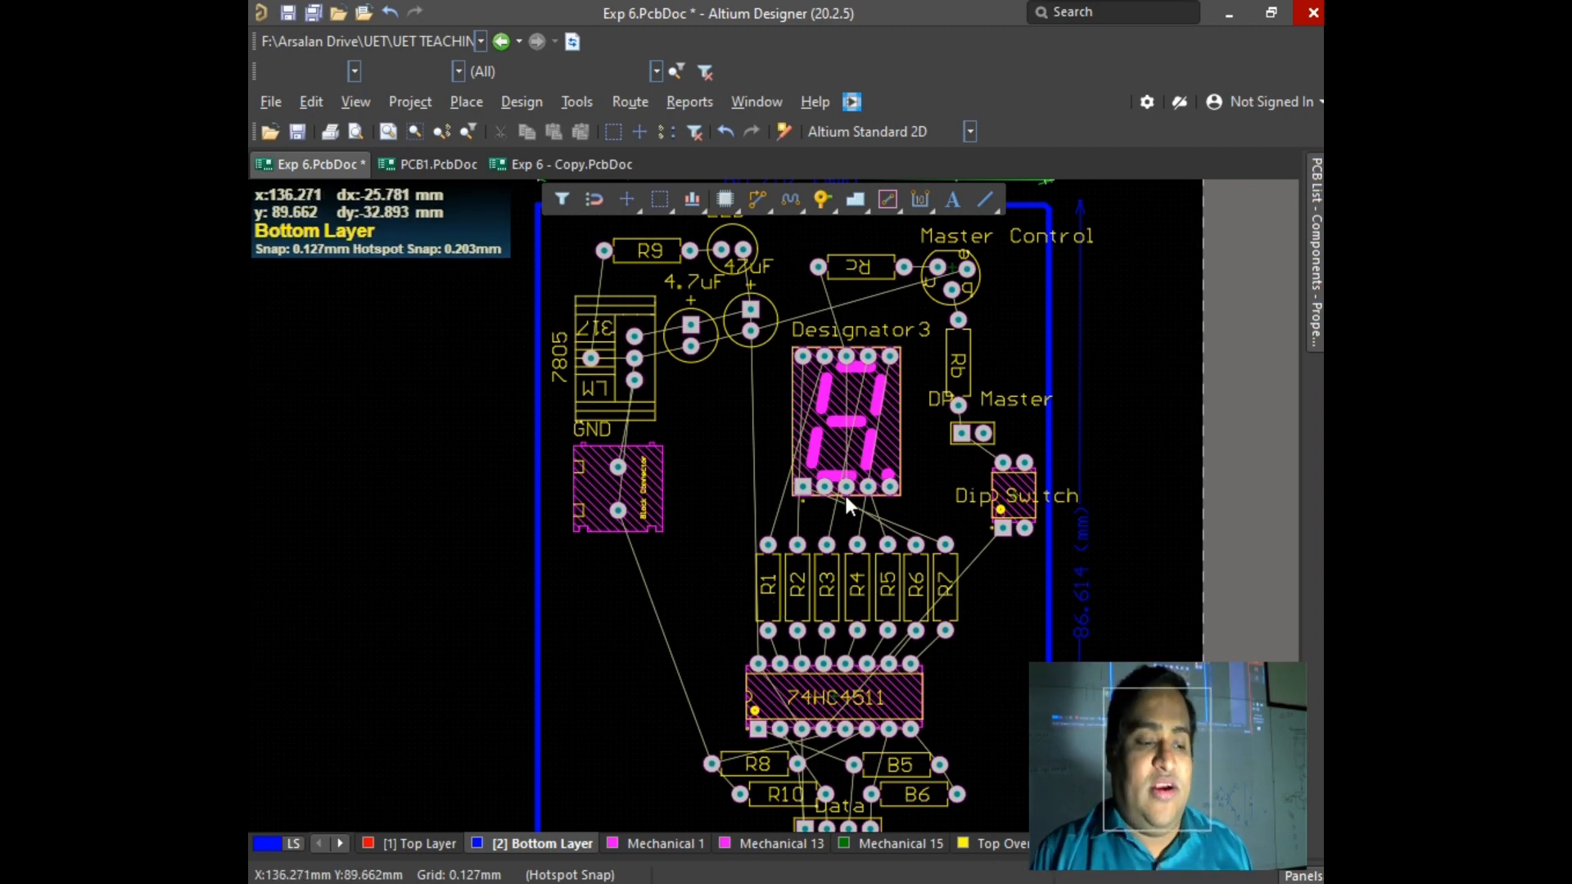
pyautogui.keyDown('ctrl'); pyautogui.scroll(5, 920, 660); pyautogui.keyUp('ctrl')
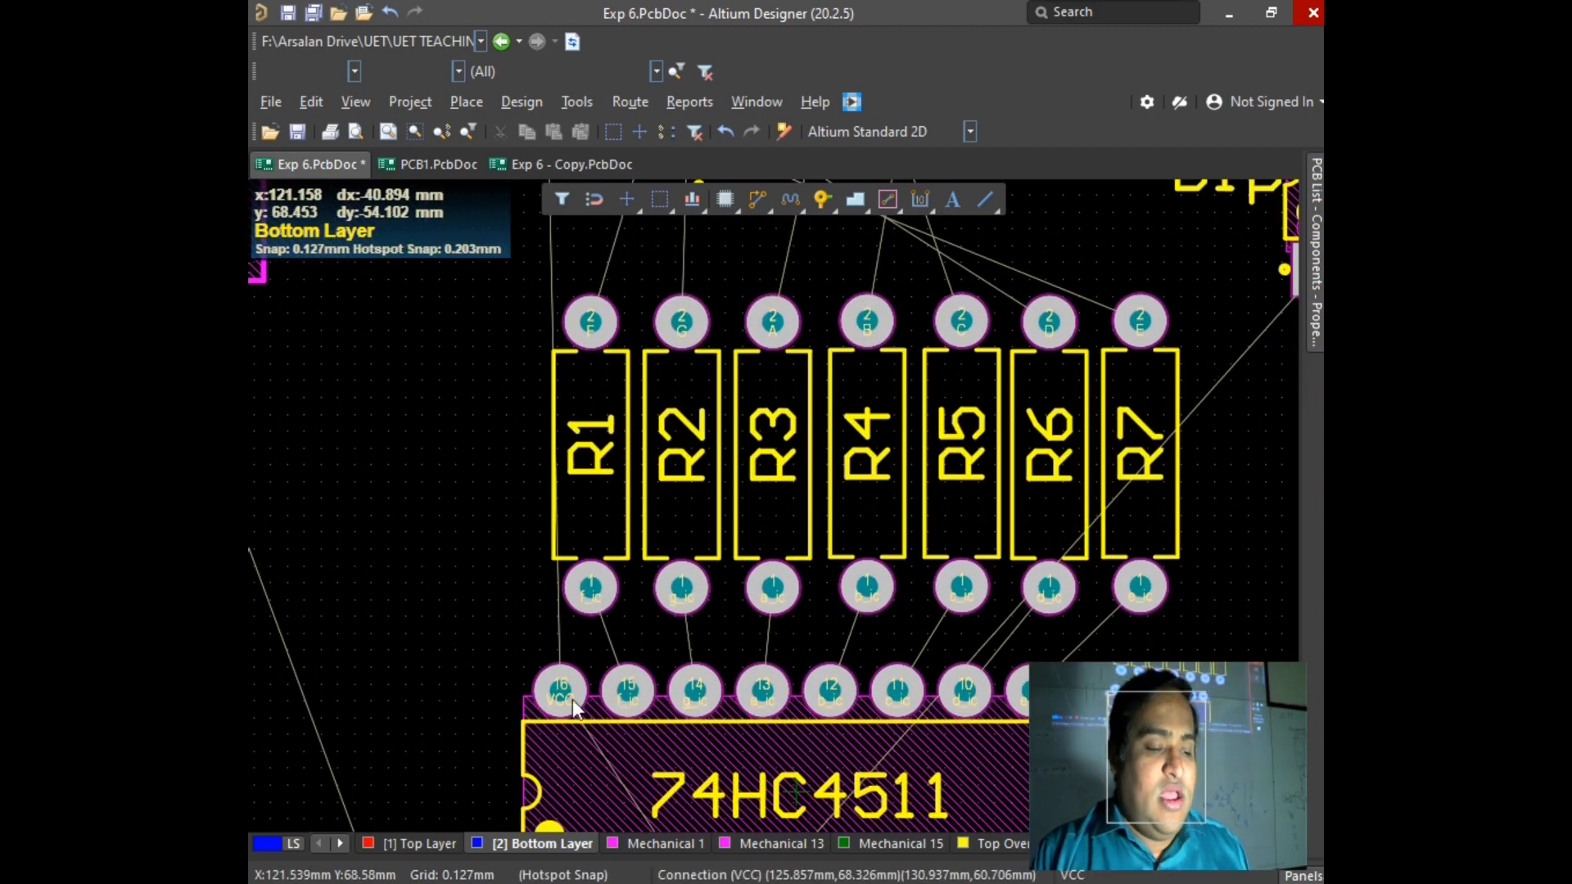
pyautogui.keyDown('ctrl'); pyautogui.scroll(4, 589, 701); pyautogui.keyUp('ctrl')
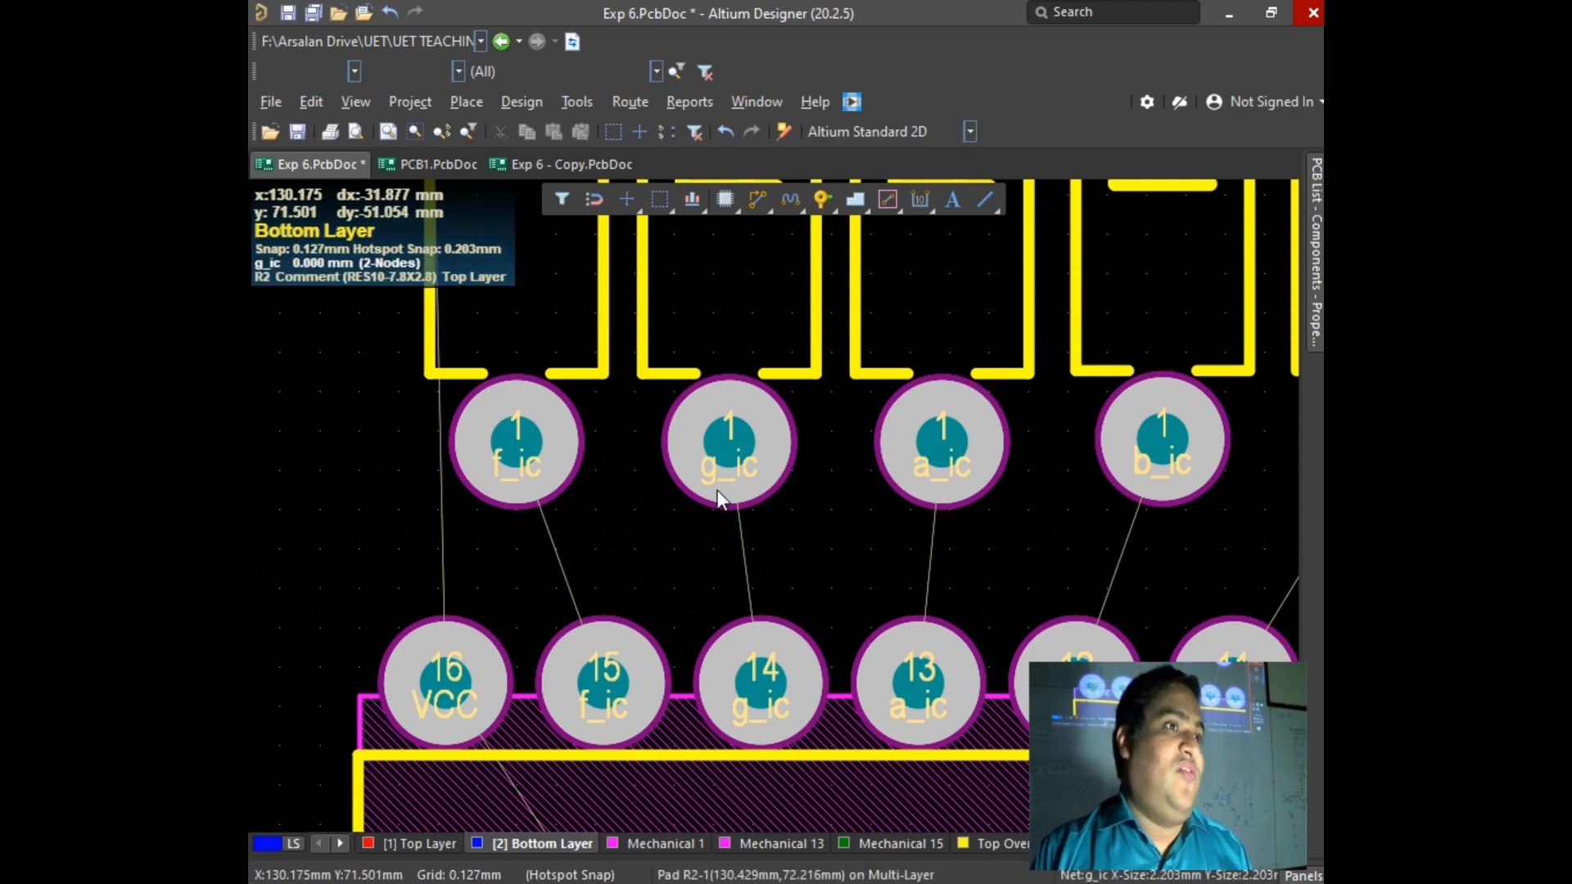
pyautogui.keyDown('ctrl'); pyautogui.scroll(-8, 719, 499); pyautogui.keyUp('ctrl')
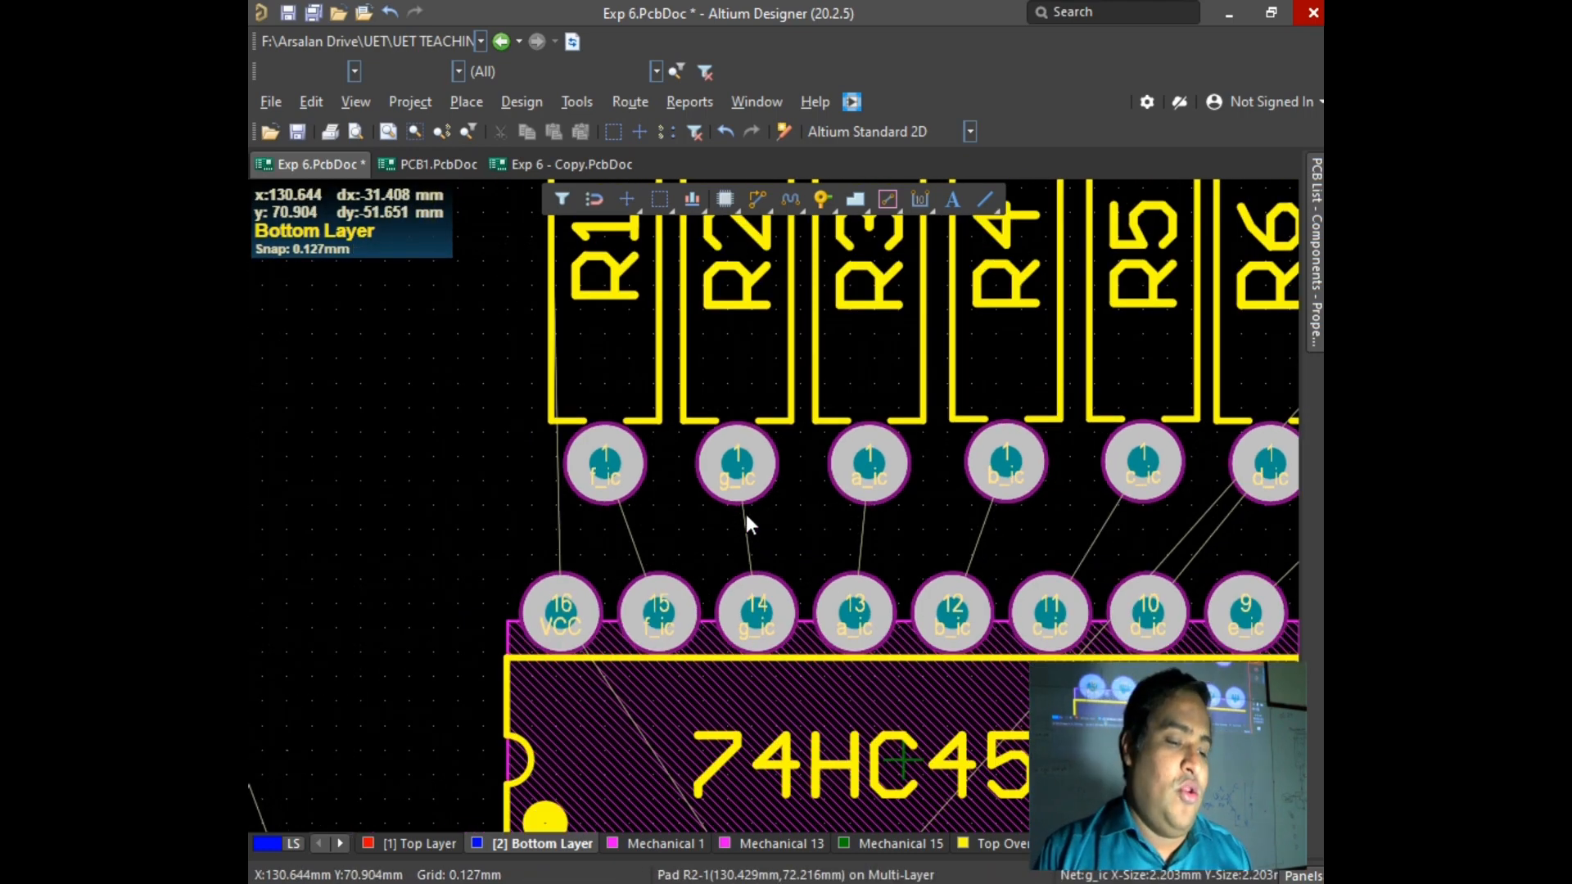
pyautogui.scroll(3, 716, 646)
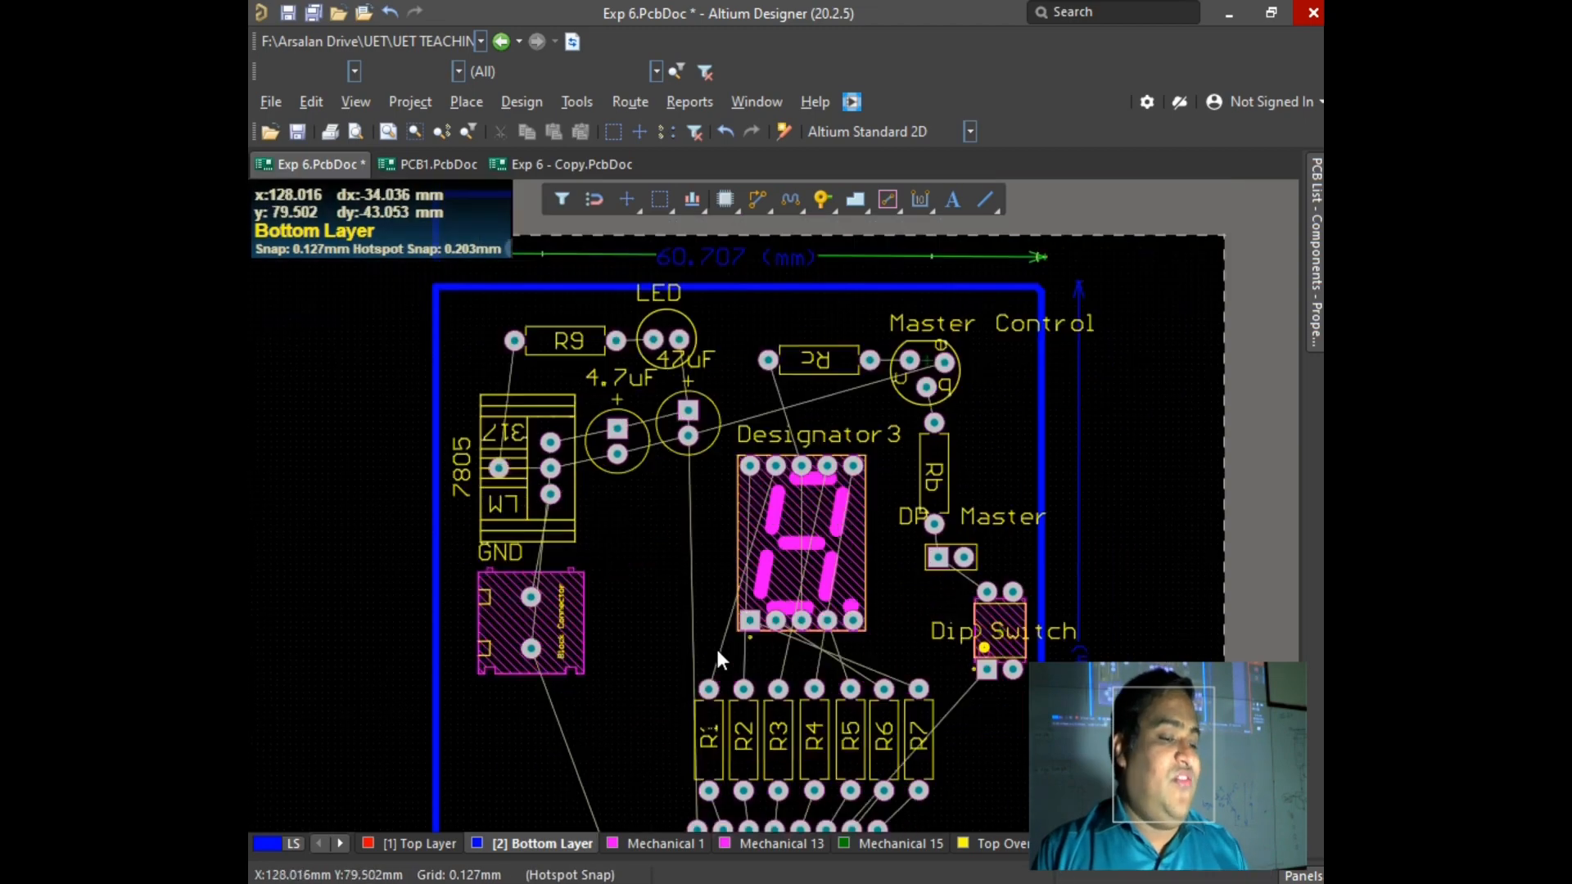
pyautogui.scroll(-1, 716, 646)
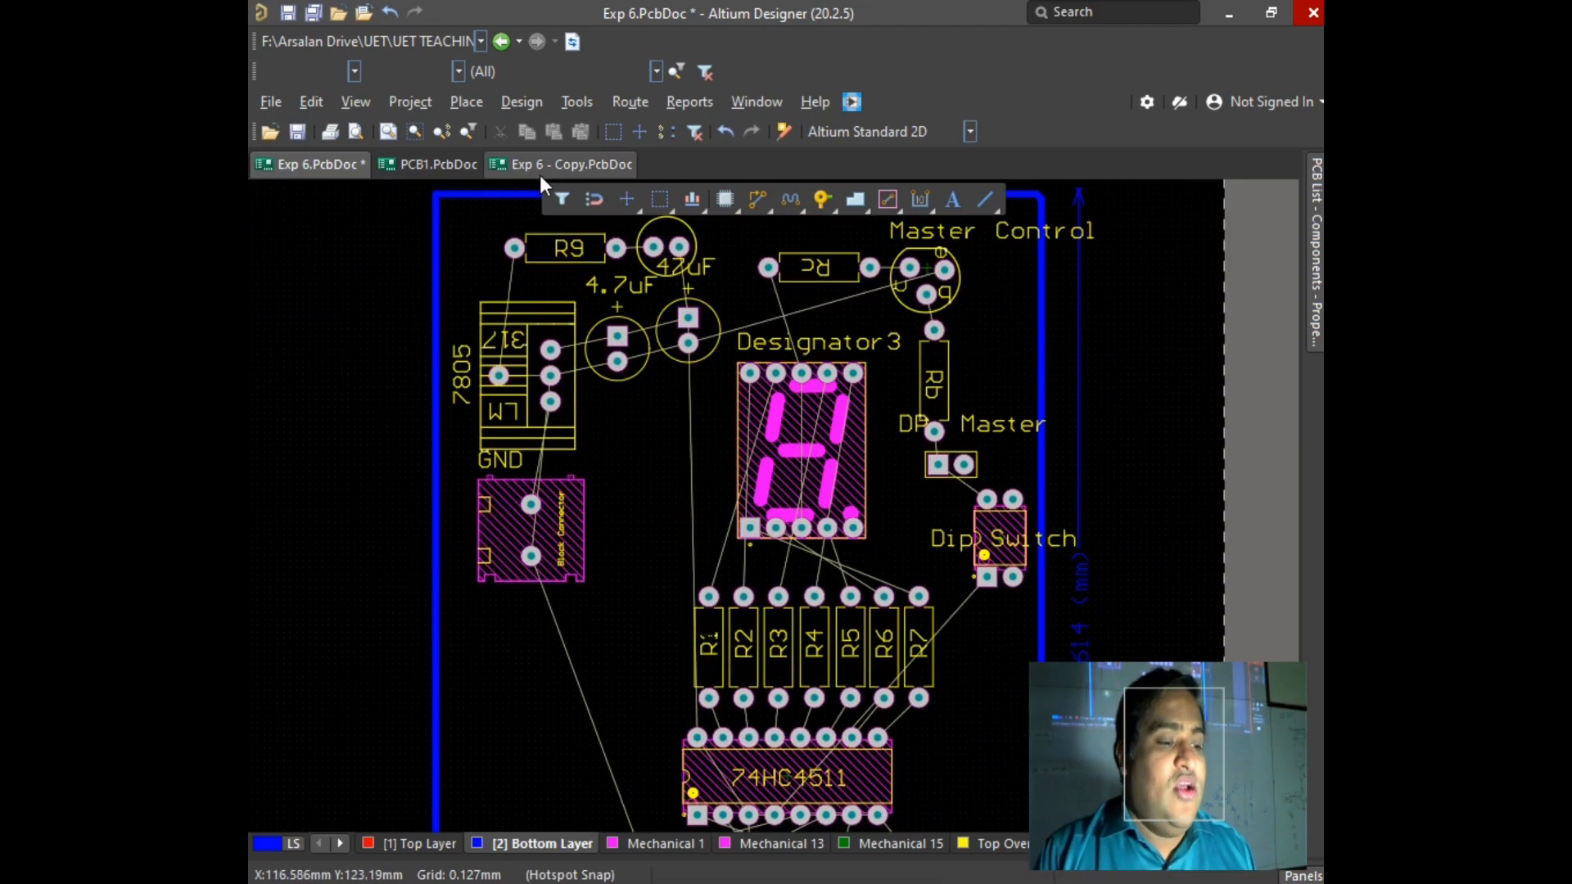
# Step: Return to PCB1.PcbDoc and check where a new PCB document is created, leaving without creating one
pyautogui.click(434, 164)
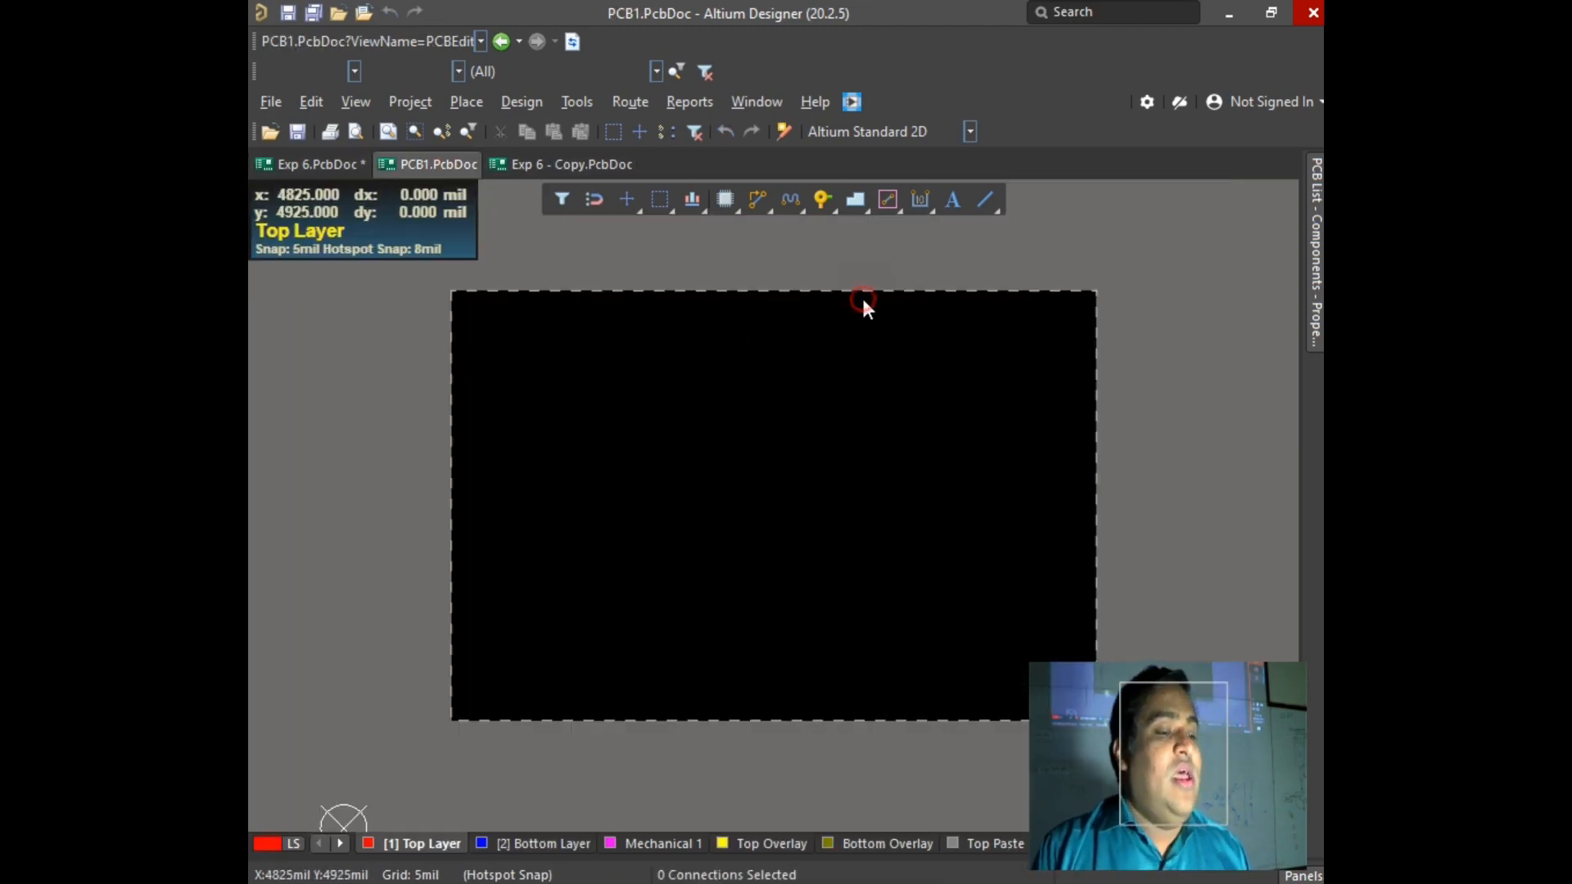
pyautogui.click(282, 96)
pyautogui.moveTo(380, 157)
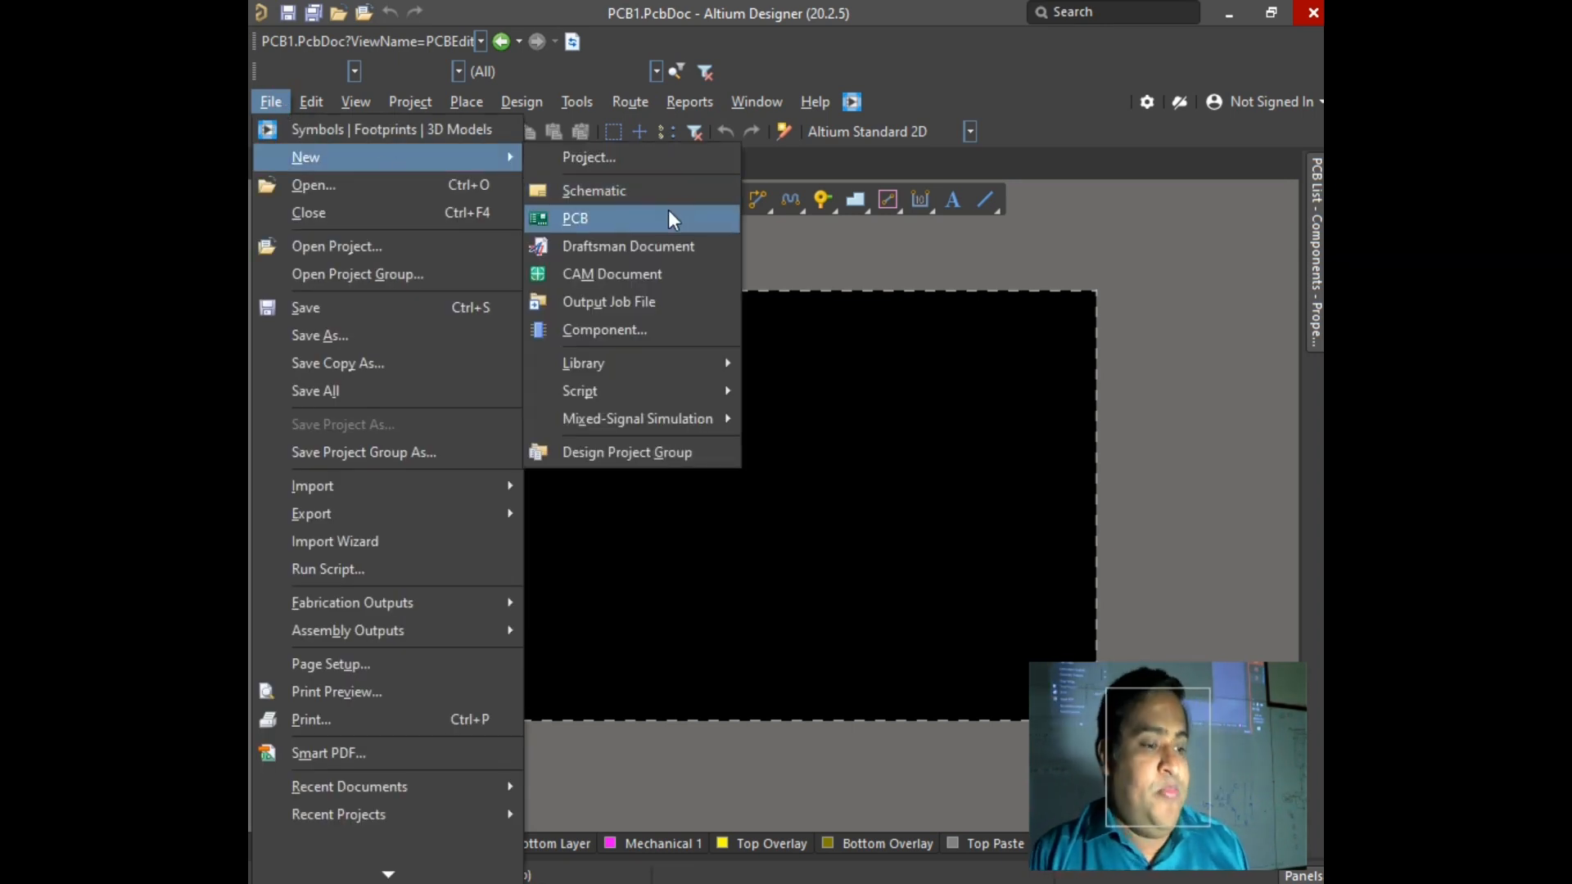
pyautogui.click(805, 358)
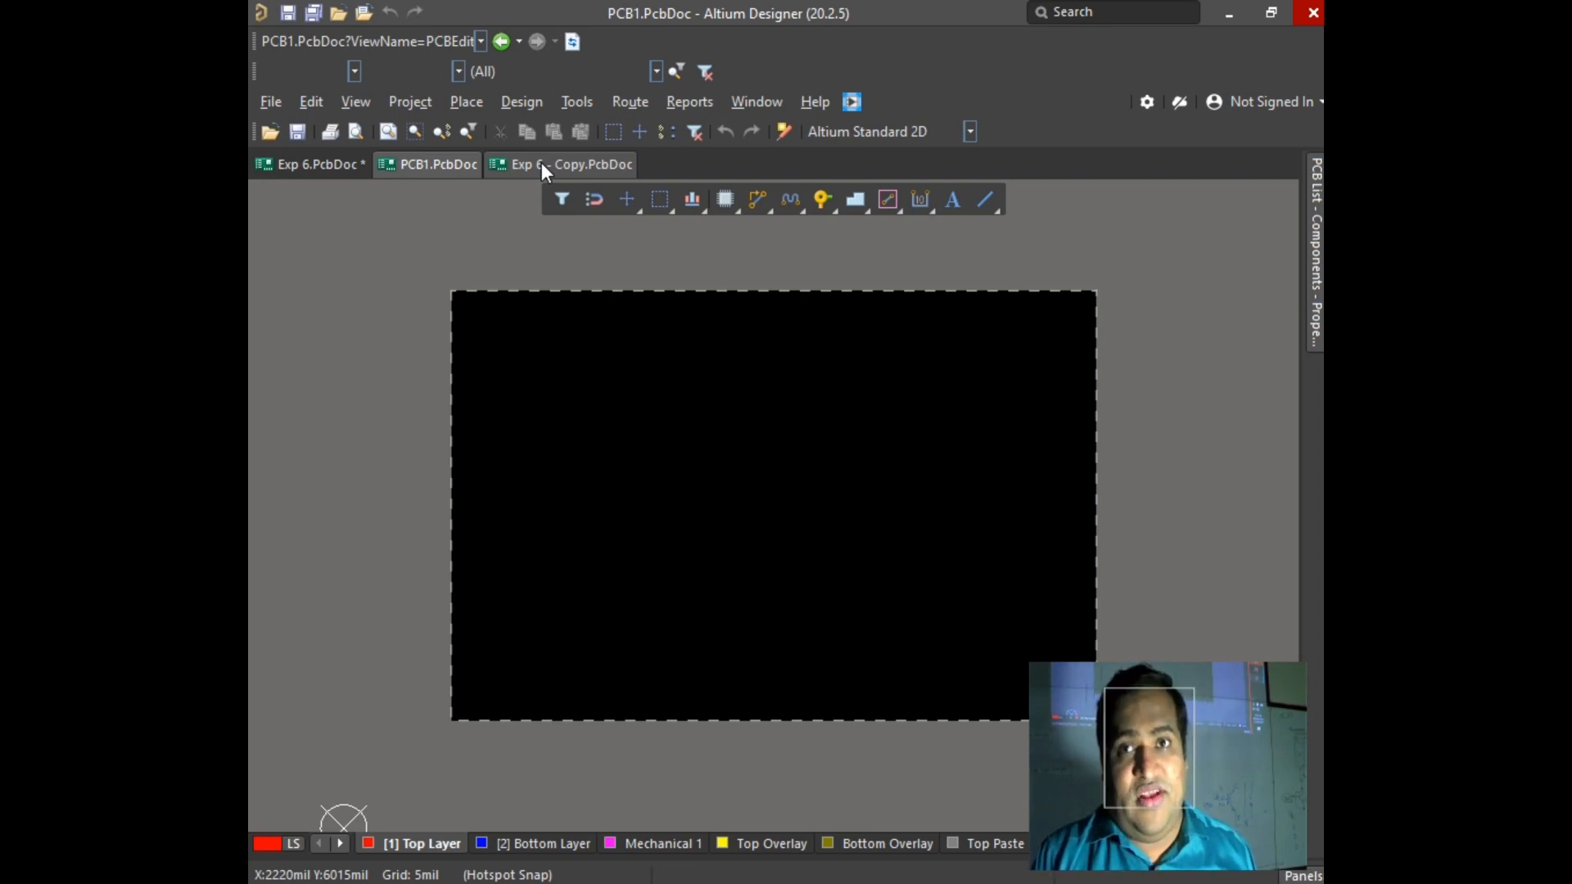
# Step: Switch to the Altium Extra Libraries folder in File Explorer, look inside PCBfootprints_110209, and return to the parent folder
pyautogui.moveTo(1322, 148)
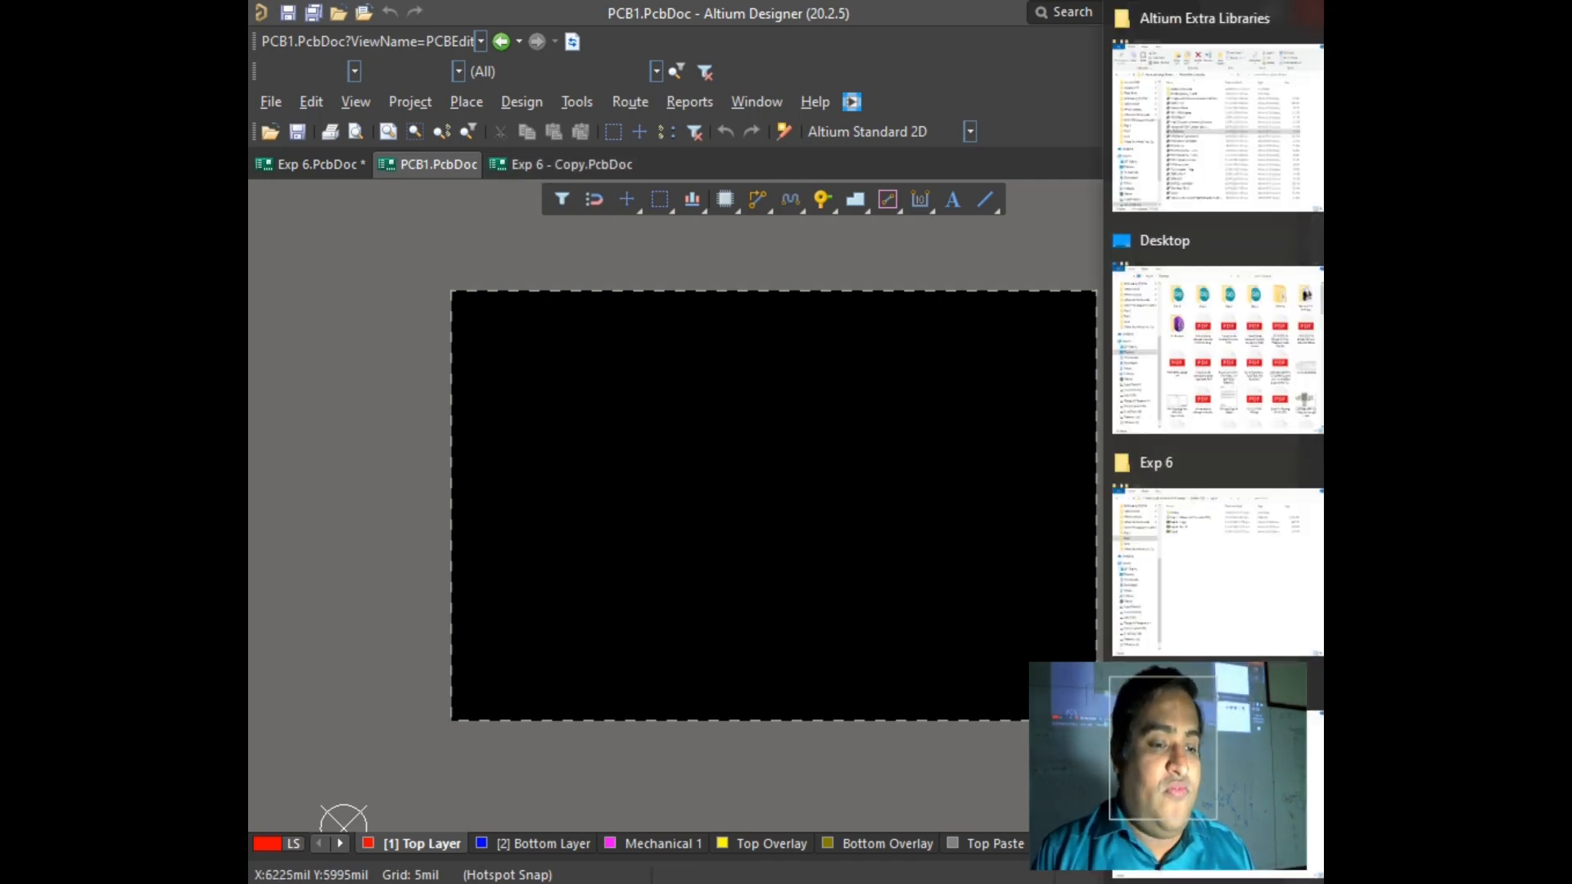
pyautogui.click(1236, 123)
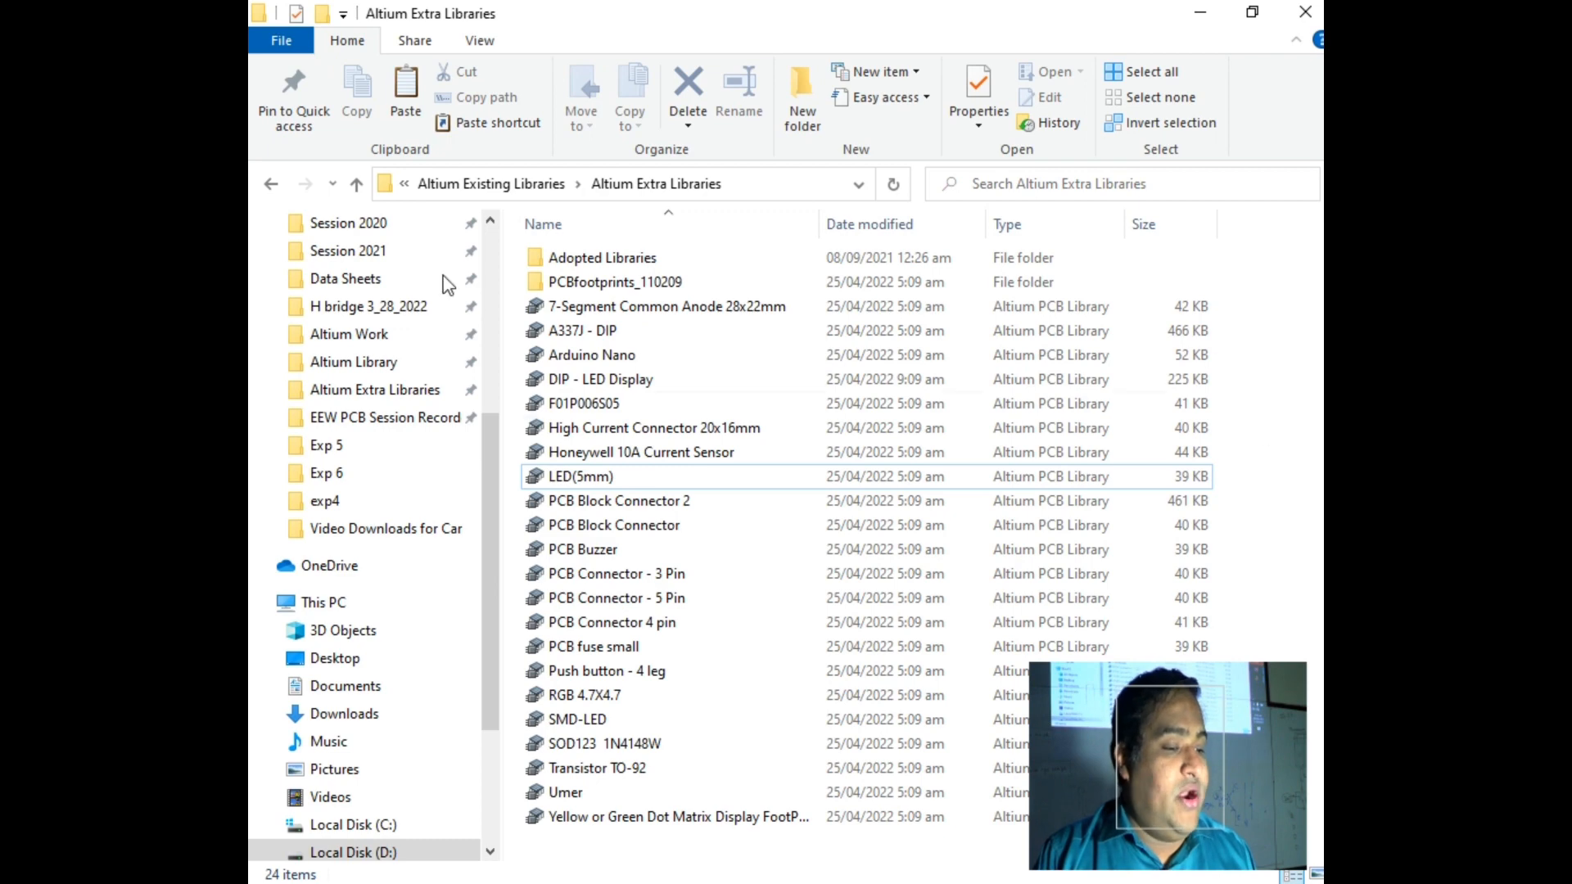
pyautogui.moveTo(602, 292)
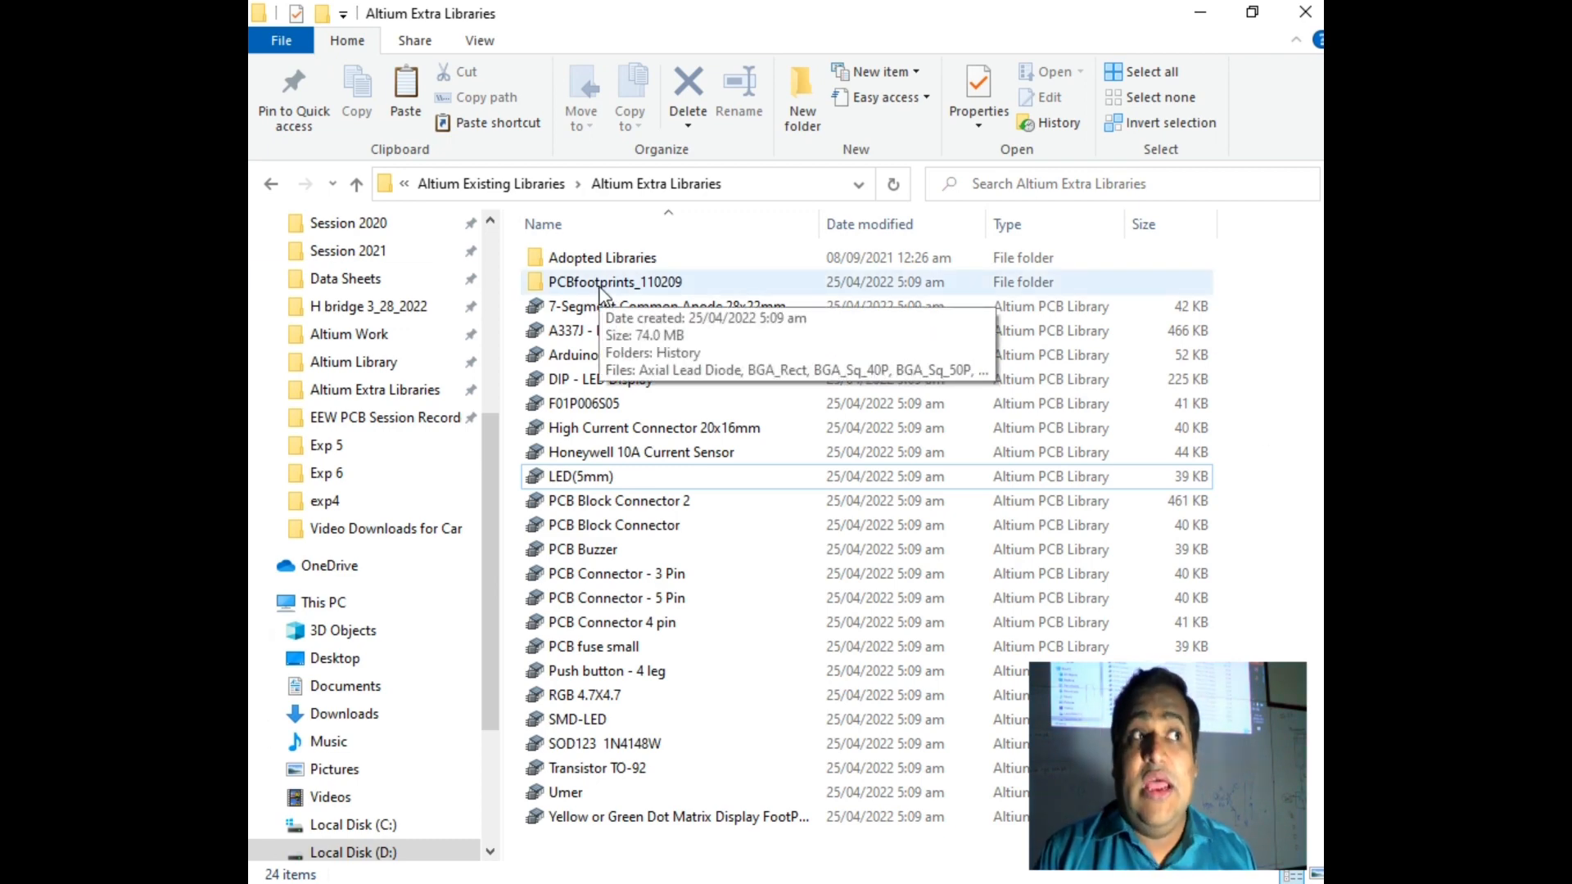
pyautogui.doubleClick(601, 287)
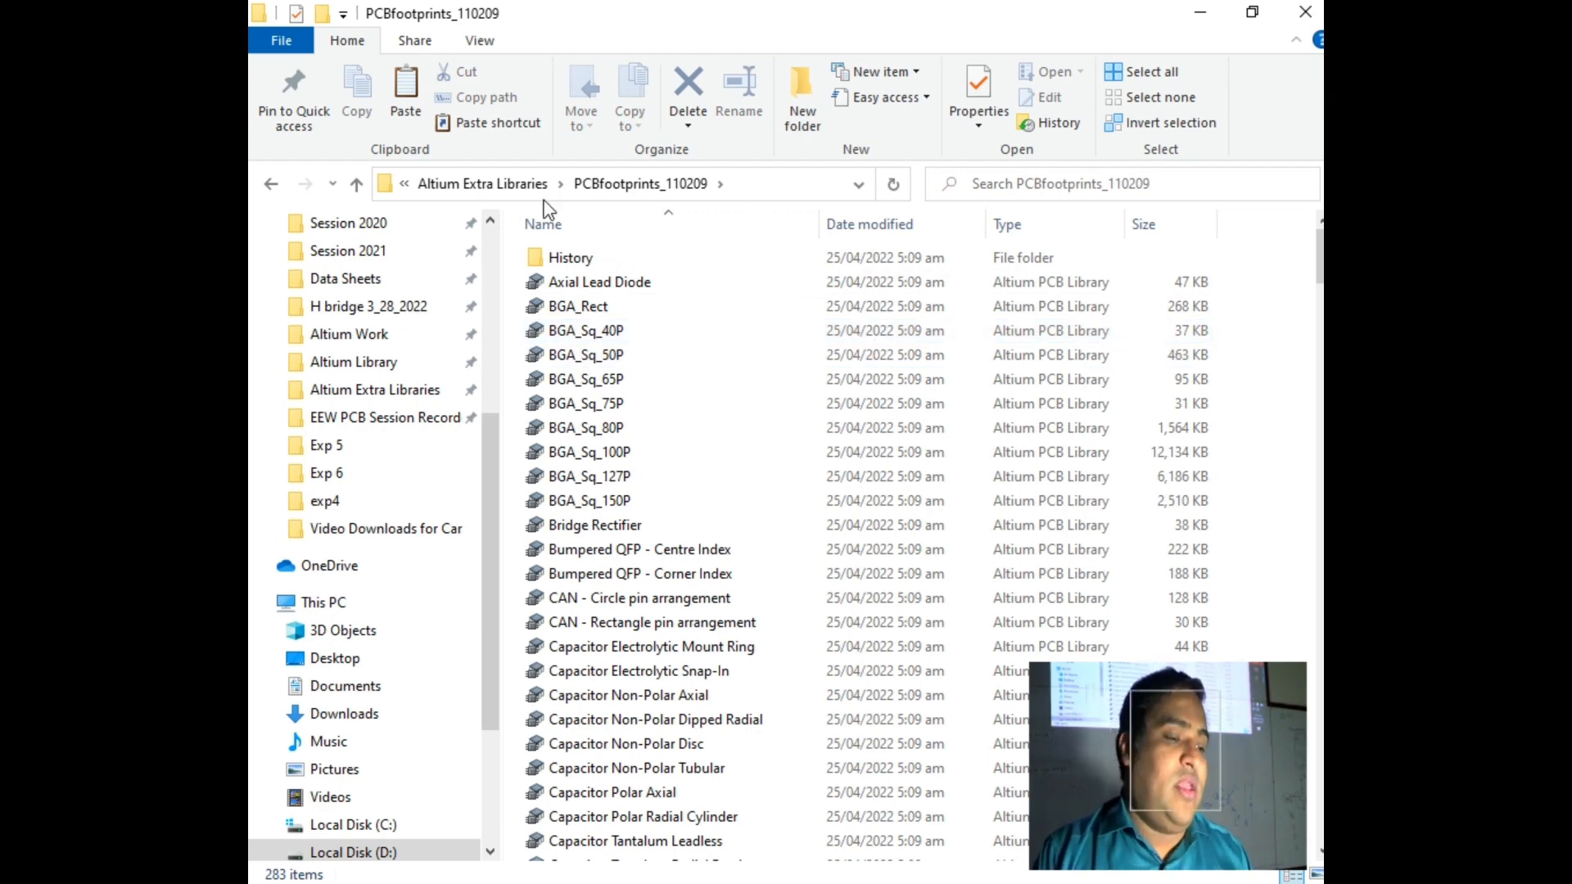
pyautogui.click(482, 184)
# Step: Highlight the PCB library files, repeat the selection with the PCBfootprints_110209 folder included, and clear it
pyautogui.moveTo(1246, 300); pyautogui.dragTo(559, 858)
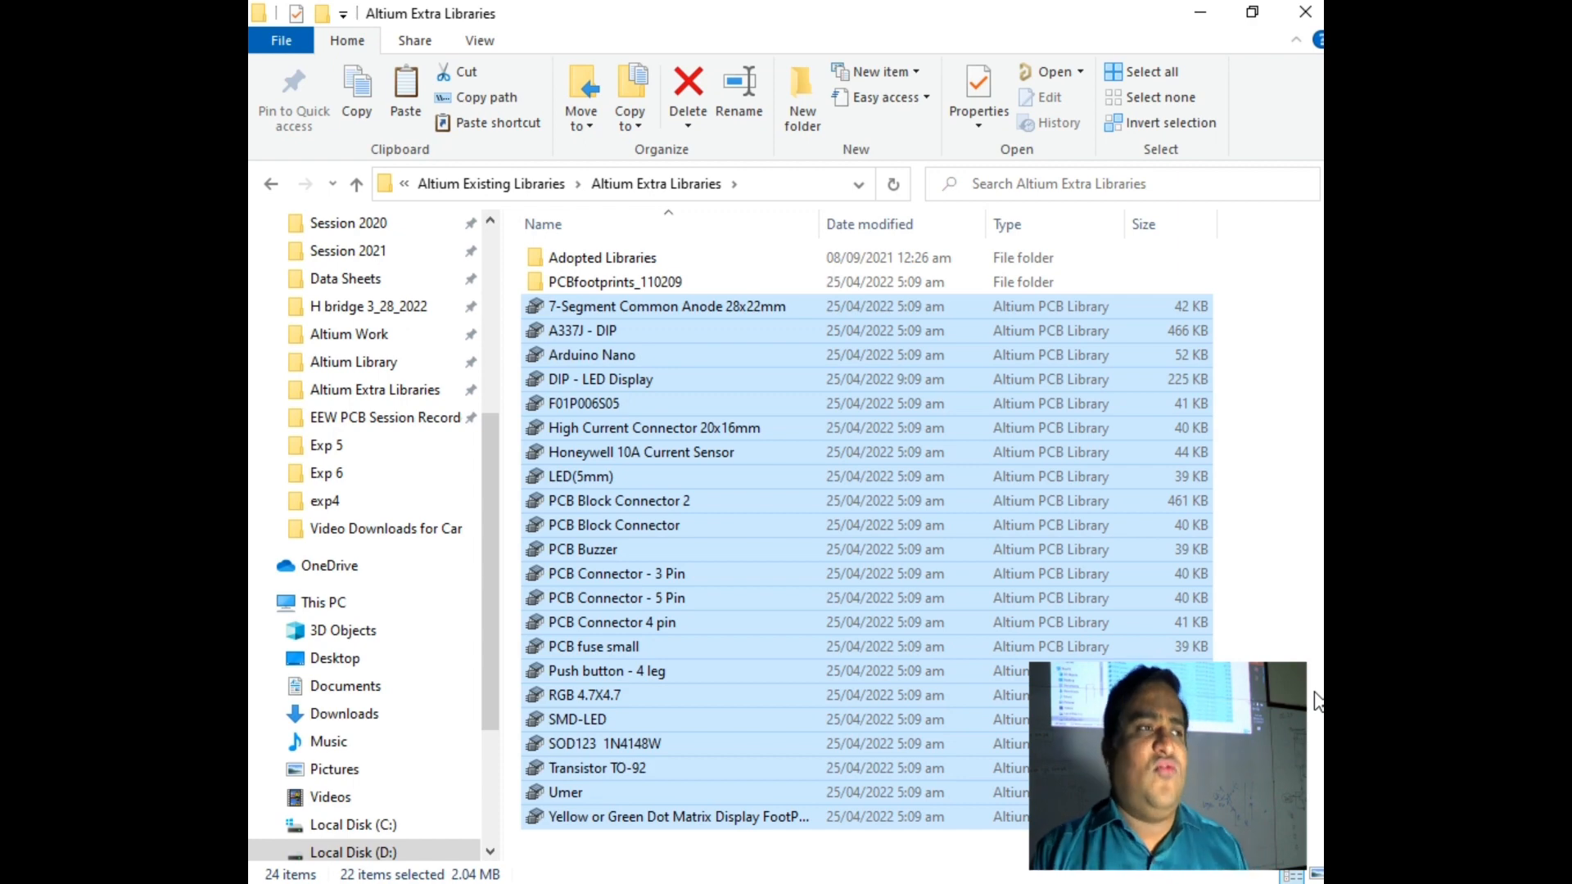
pyautogui.click(1255, 278)
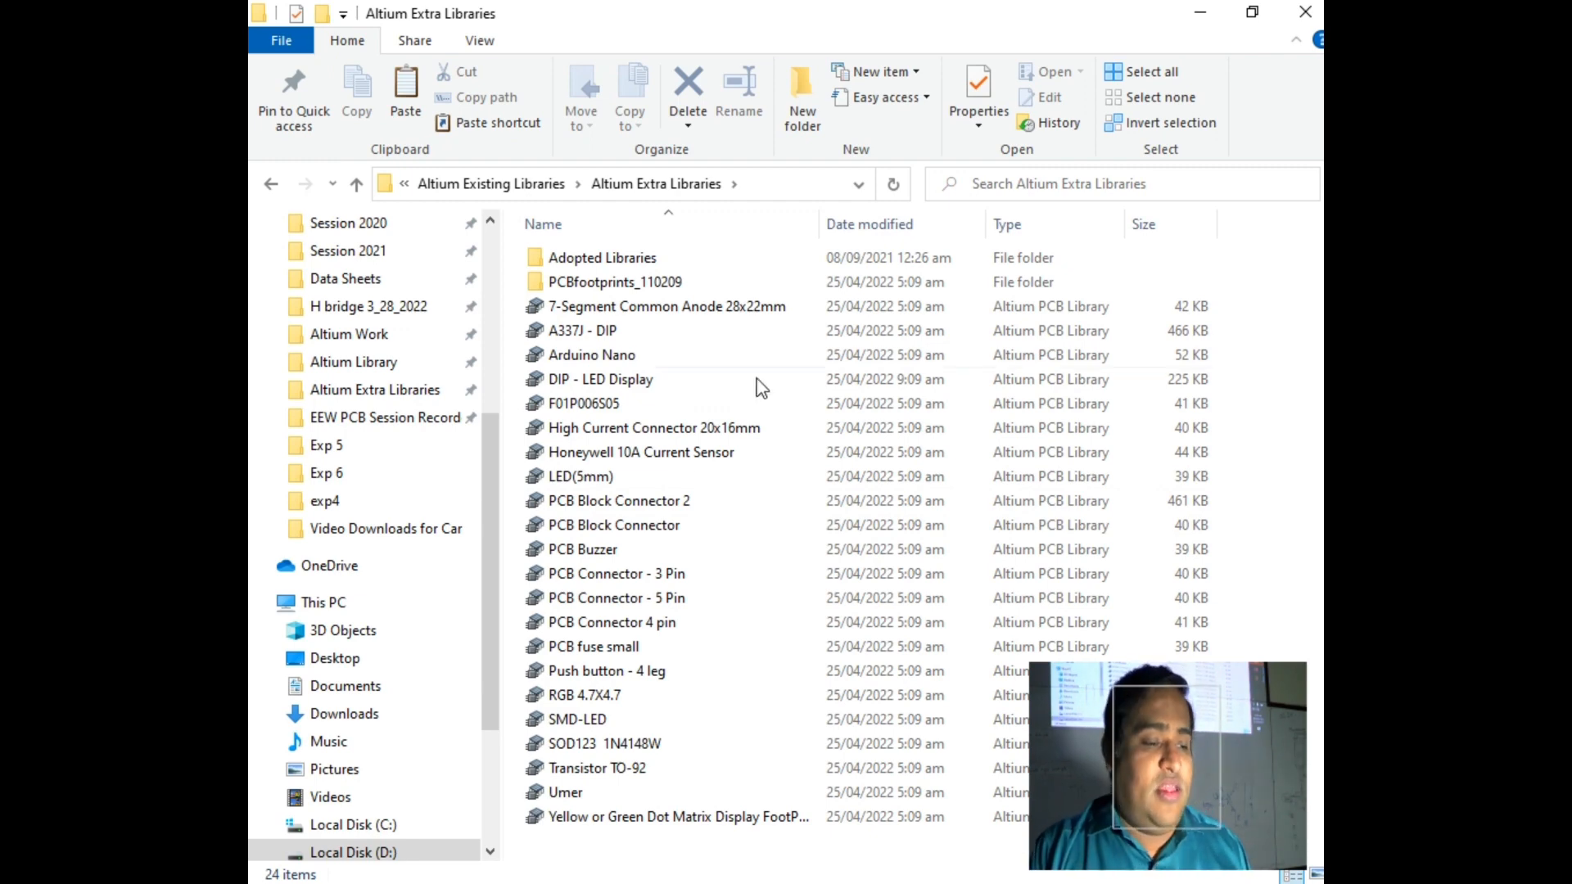
pyautogui.moveTo(1275, 269); pyautogui.dragTo(832, 836)
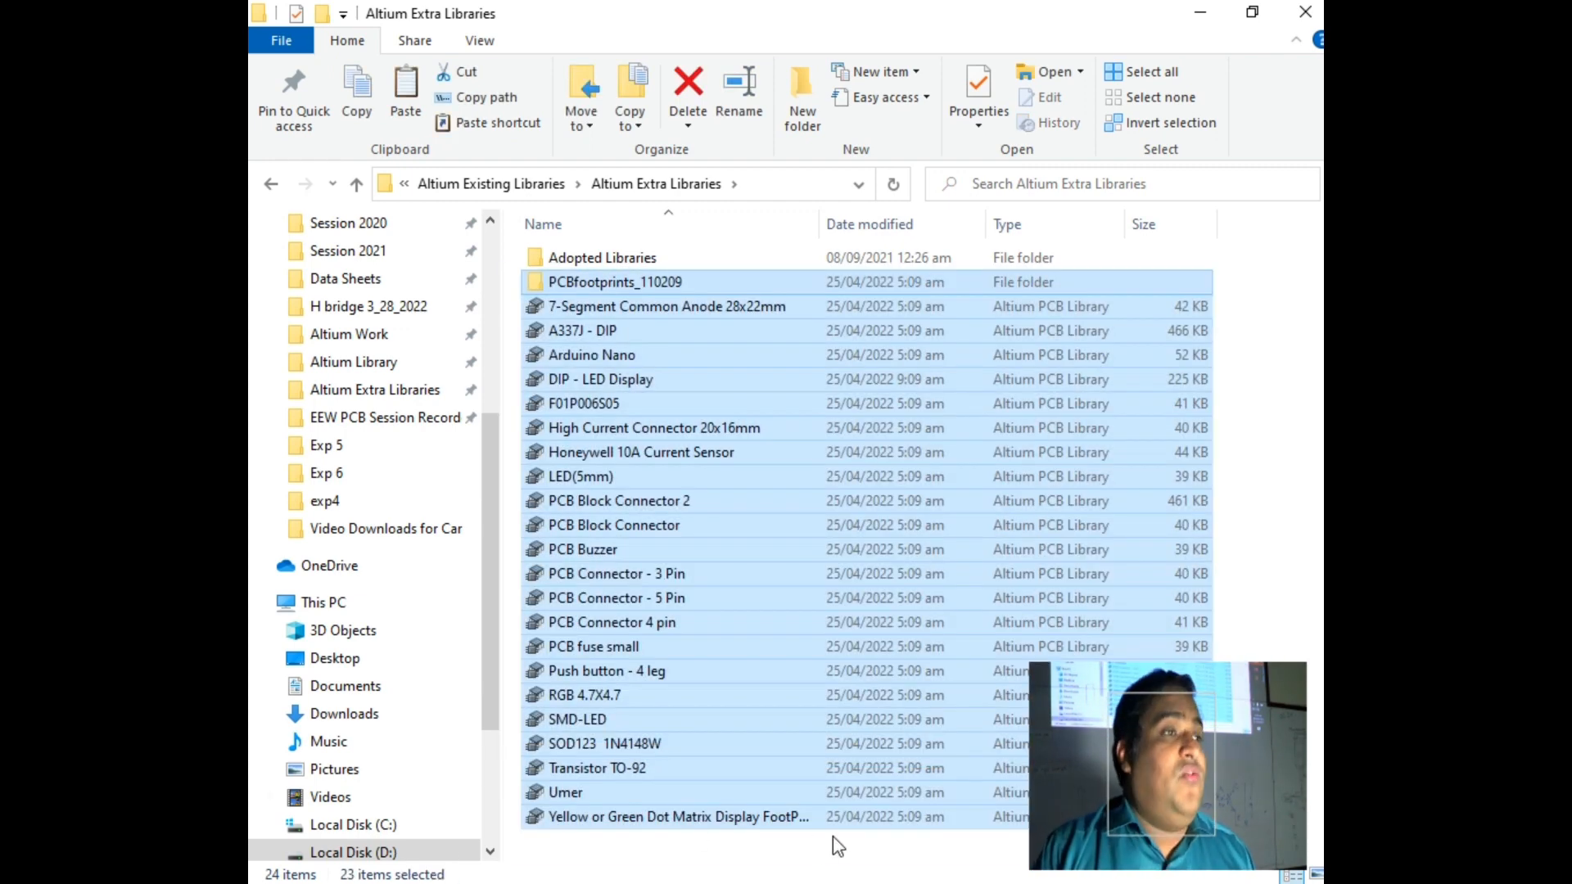
pyautogui.click(1284, 303)
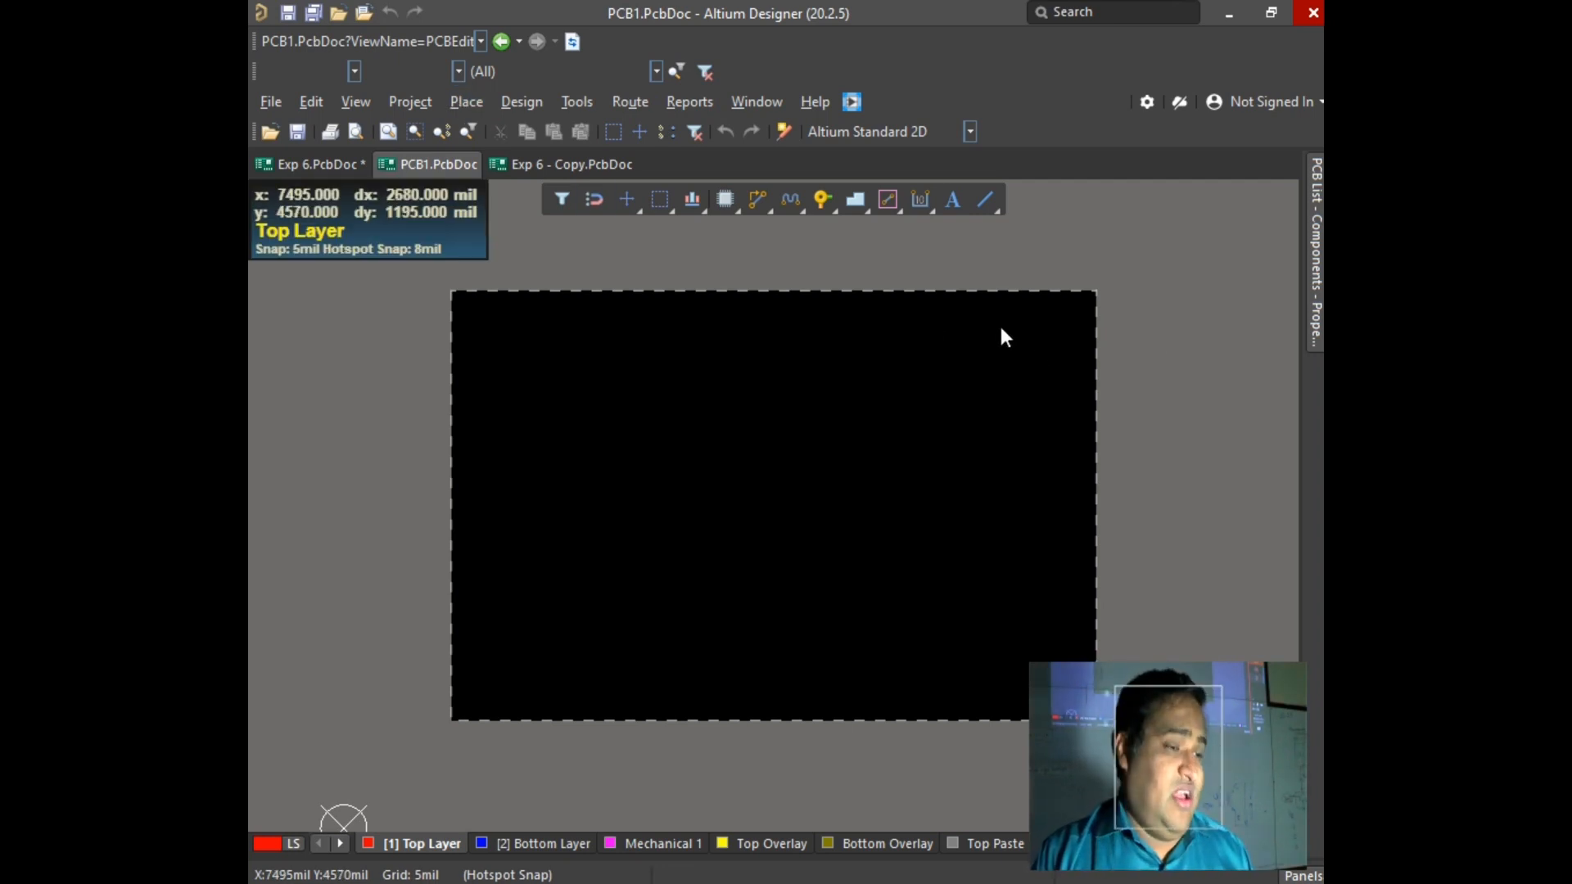
# Step: Begin placing a component in PCB1.PcbDoc and open the list of installed file-based libraries, enlarging its window
pyautogui.click(470, 105)
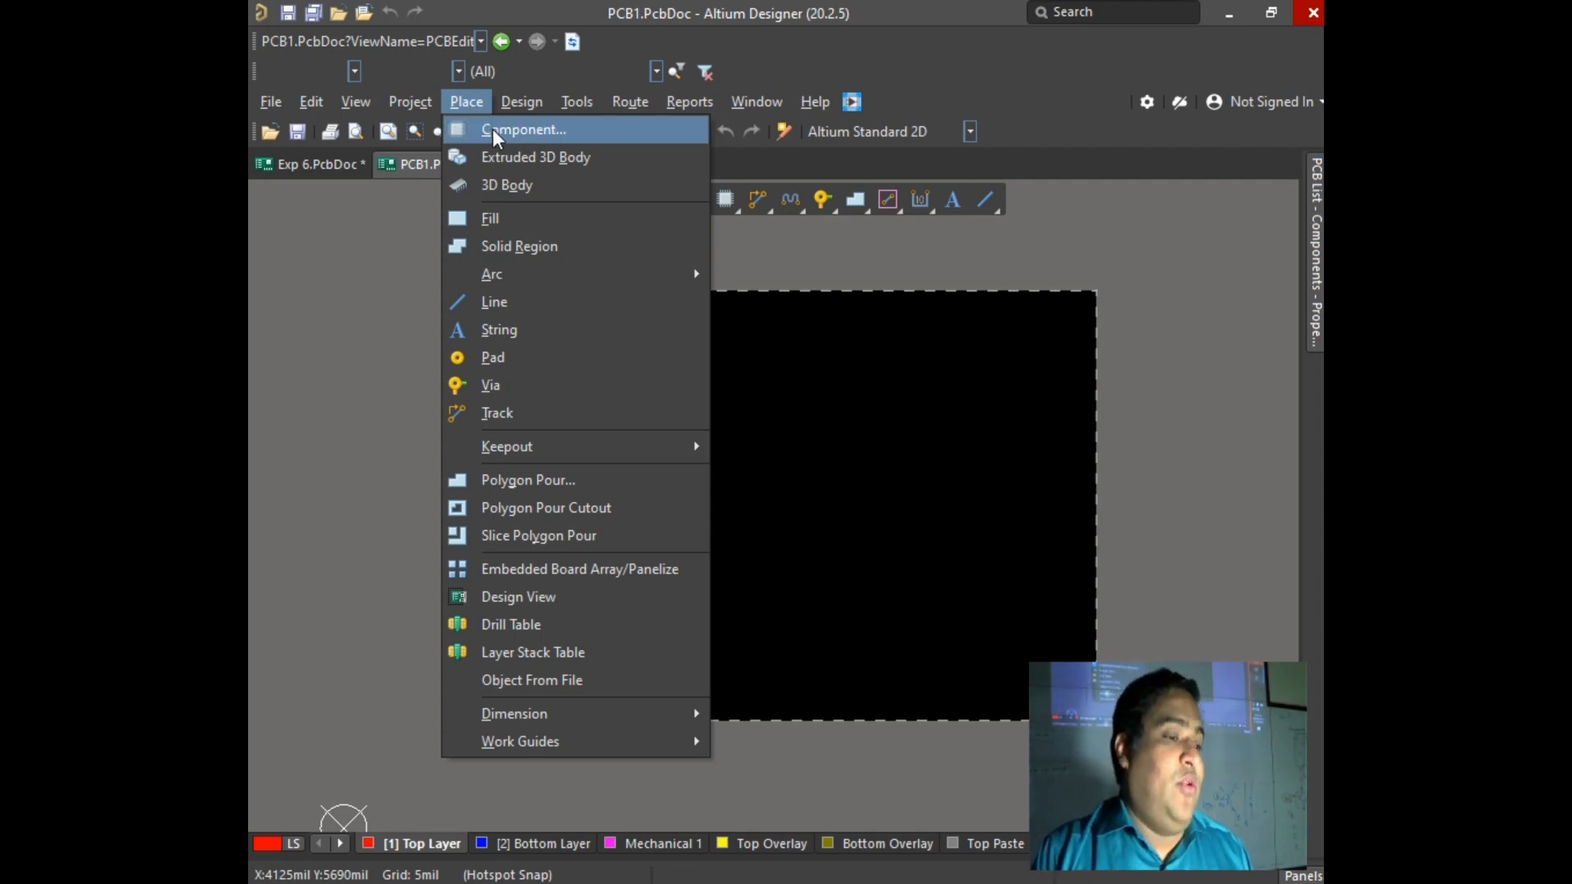
pyautogui.click(495, 131)
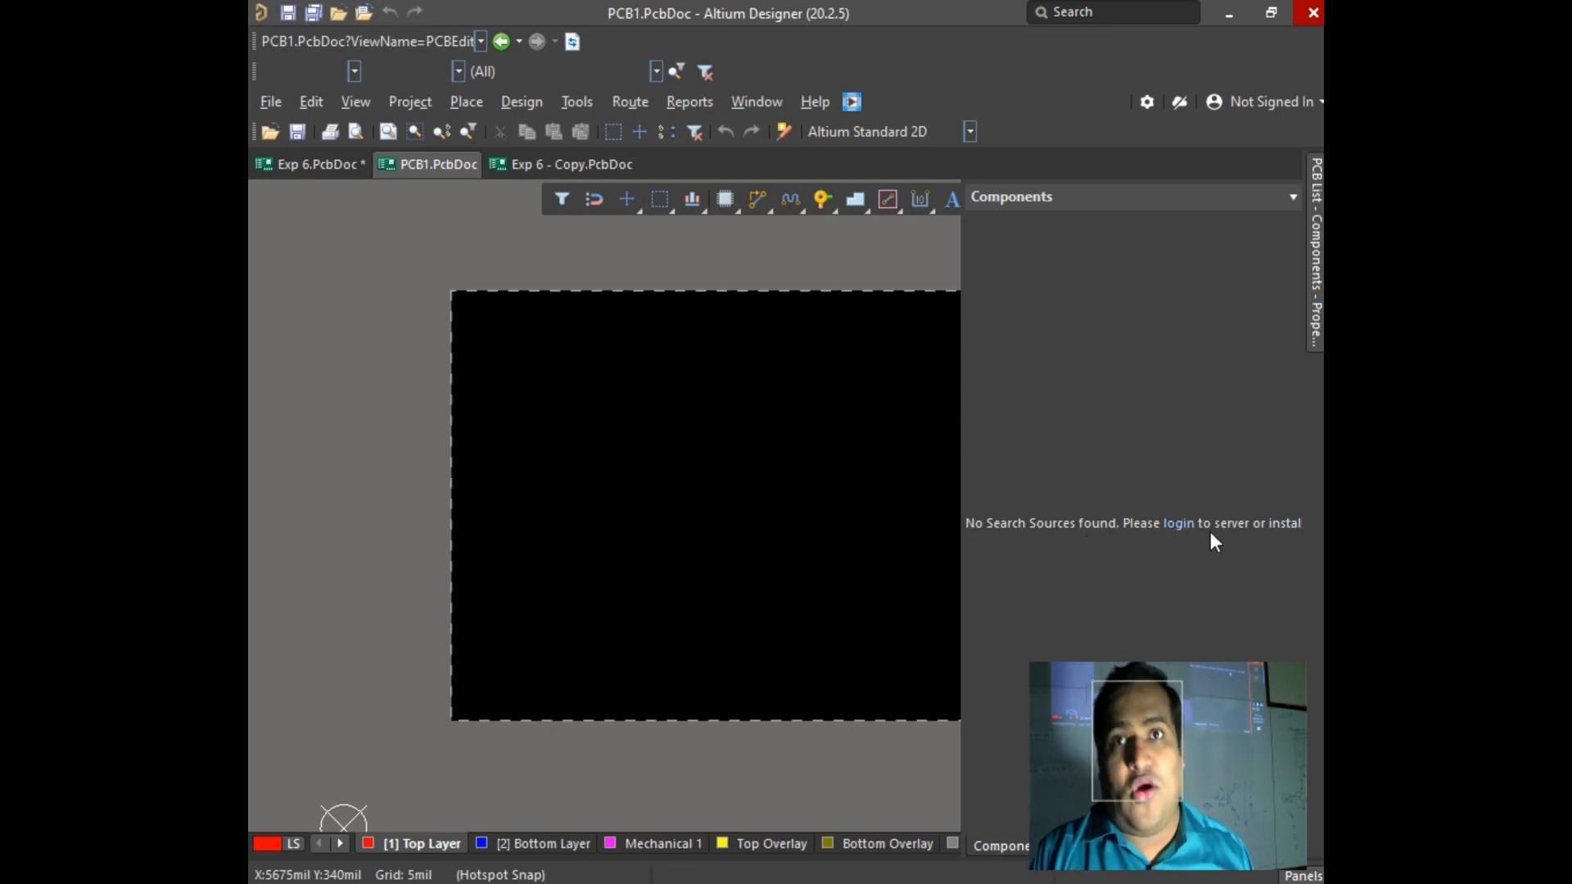
pyautogui.click(1278, 523)
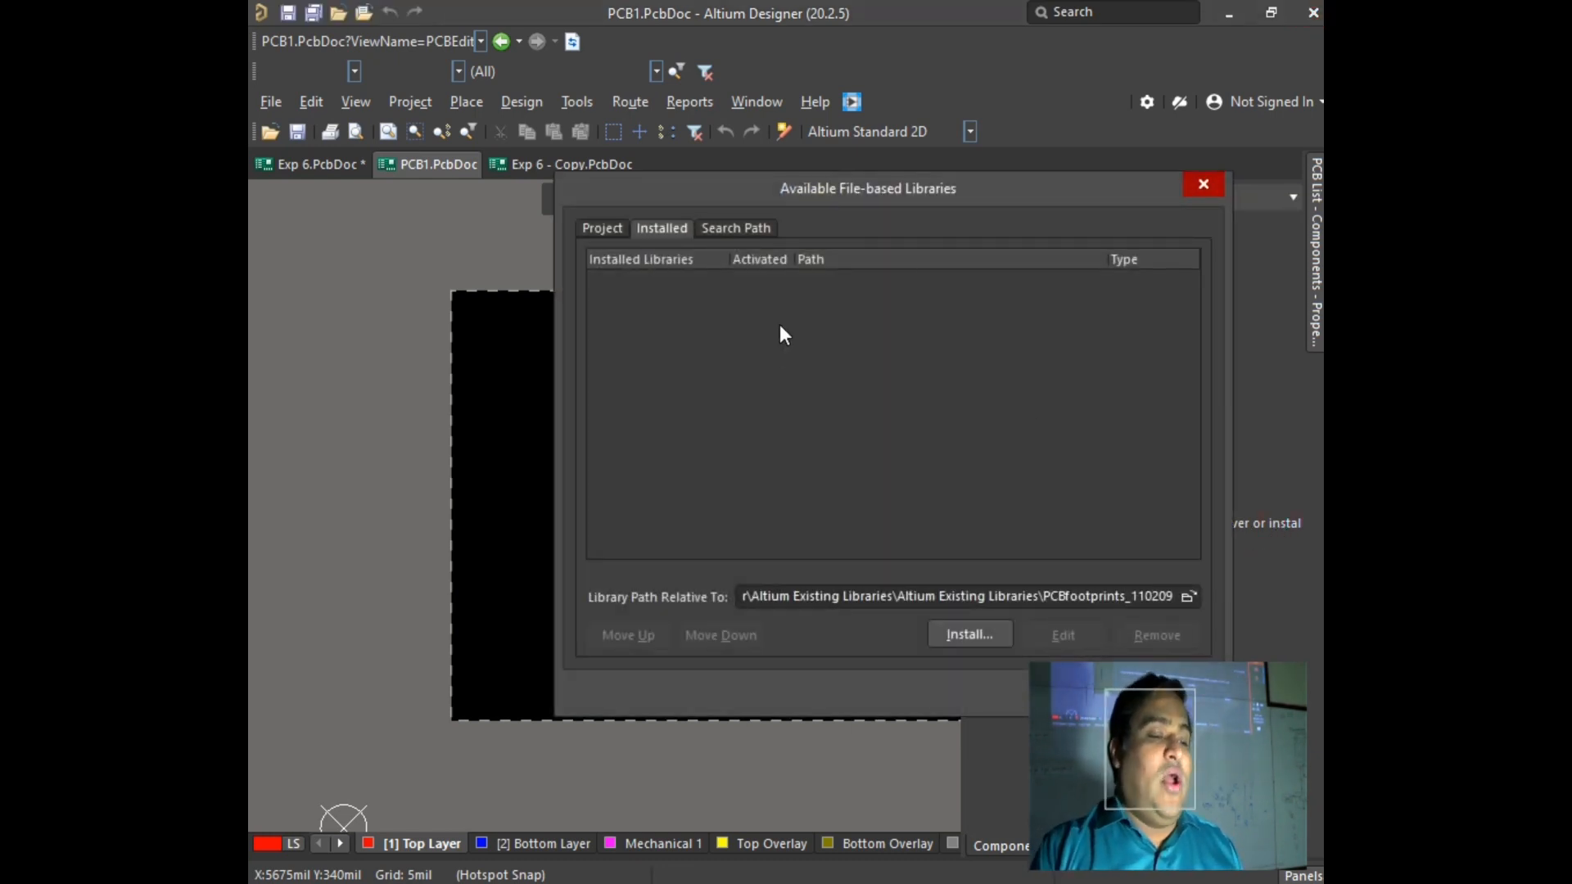
pyautogui.moveTo(797, 190); pyautogui.dragTo(670, 133)
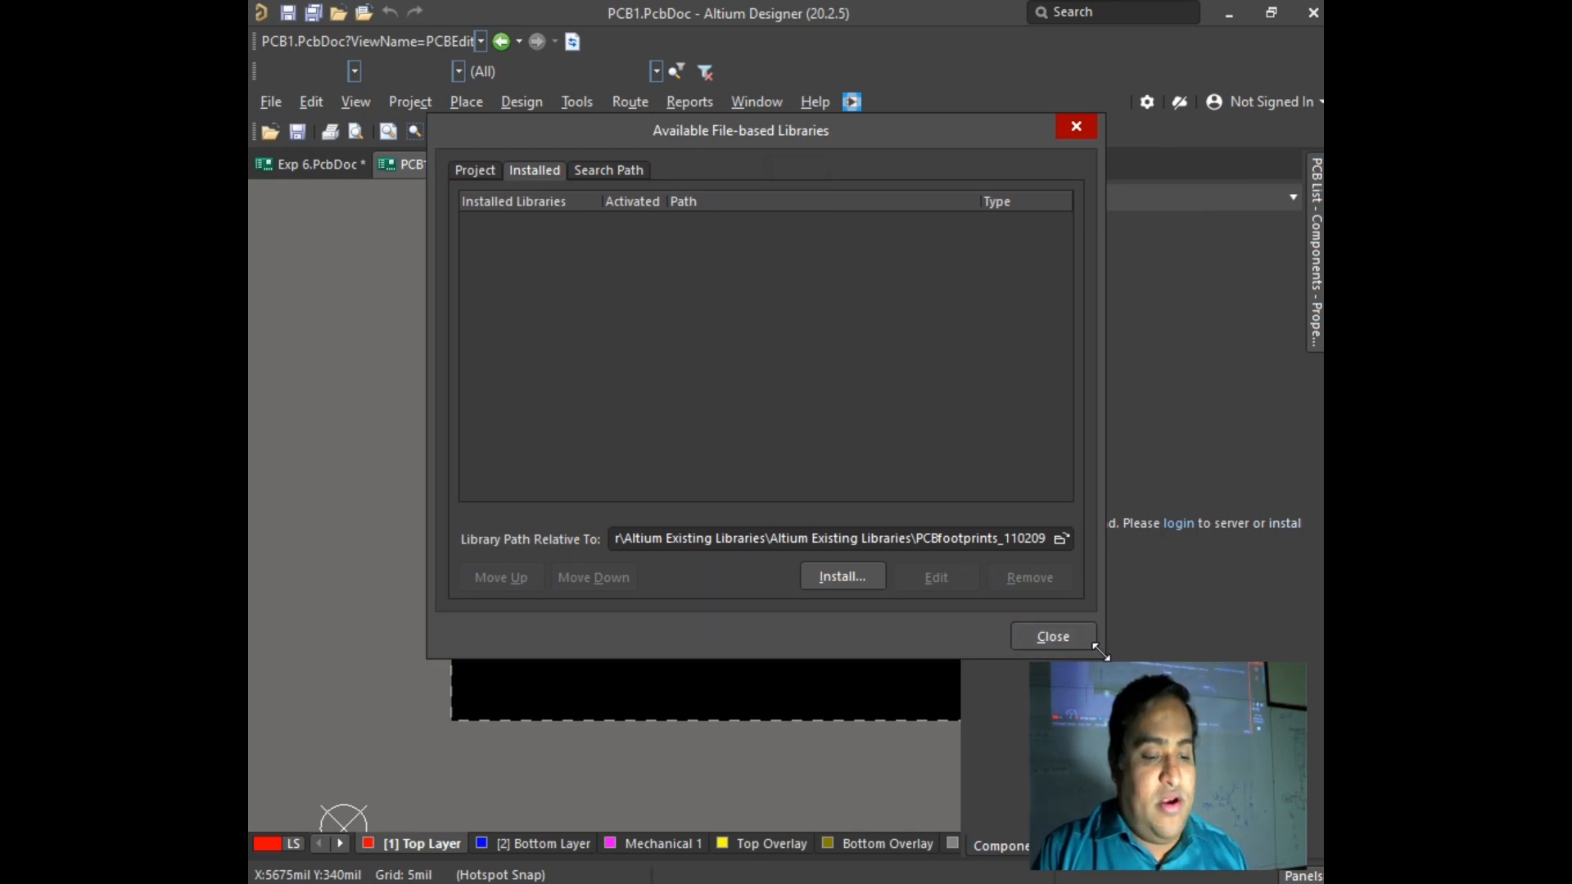
pyautogui.moveTo(1094, 649); pyautogui.dragTo(1264, 760)
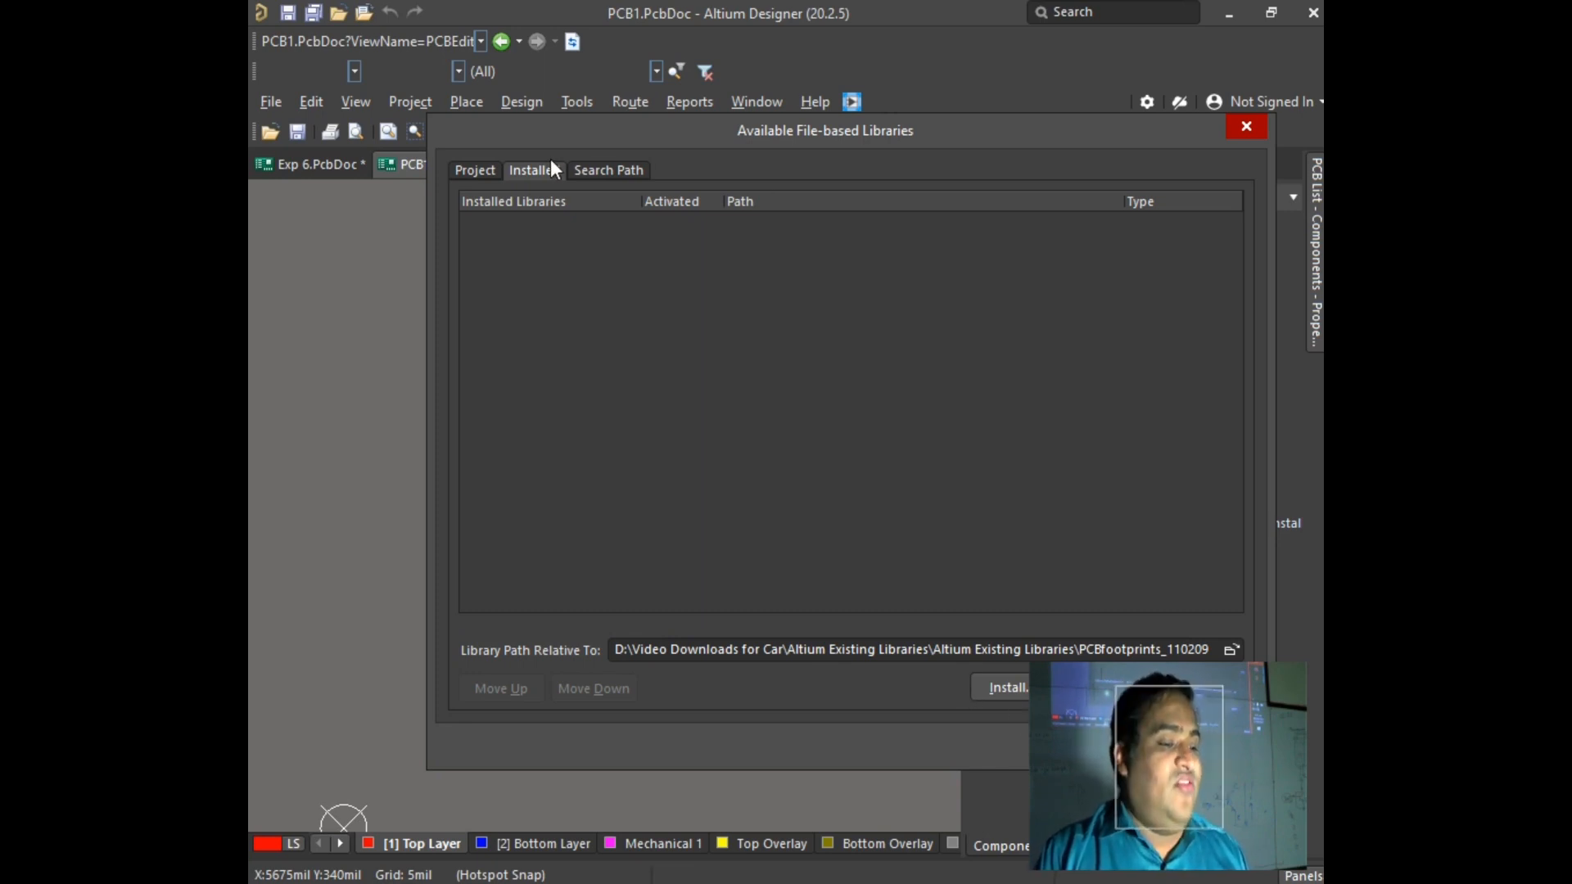
# Step: Start a library installation, browse to PCBfootprints_110209 inside Altium Extra Libraries, and briefly highlight the Dual-In-Line Package library
pyautogui.click(1008, 691)
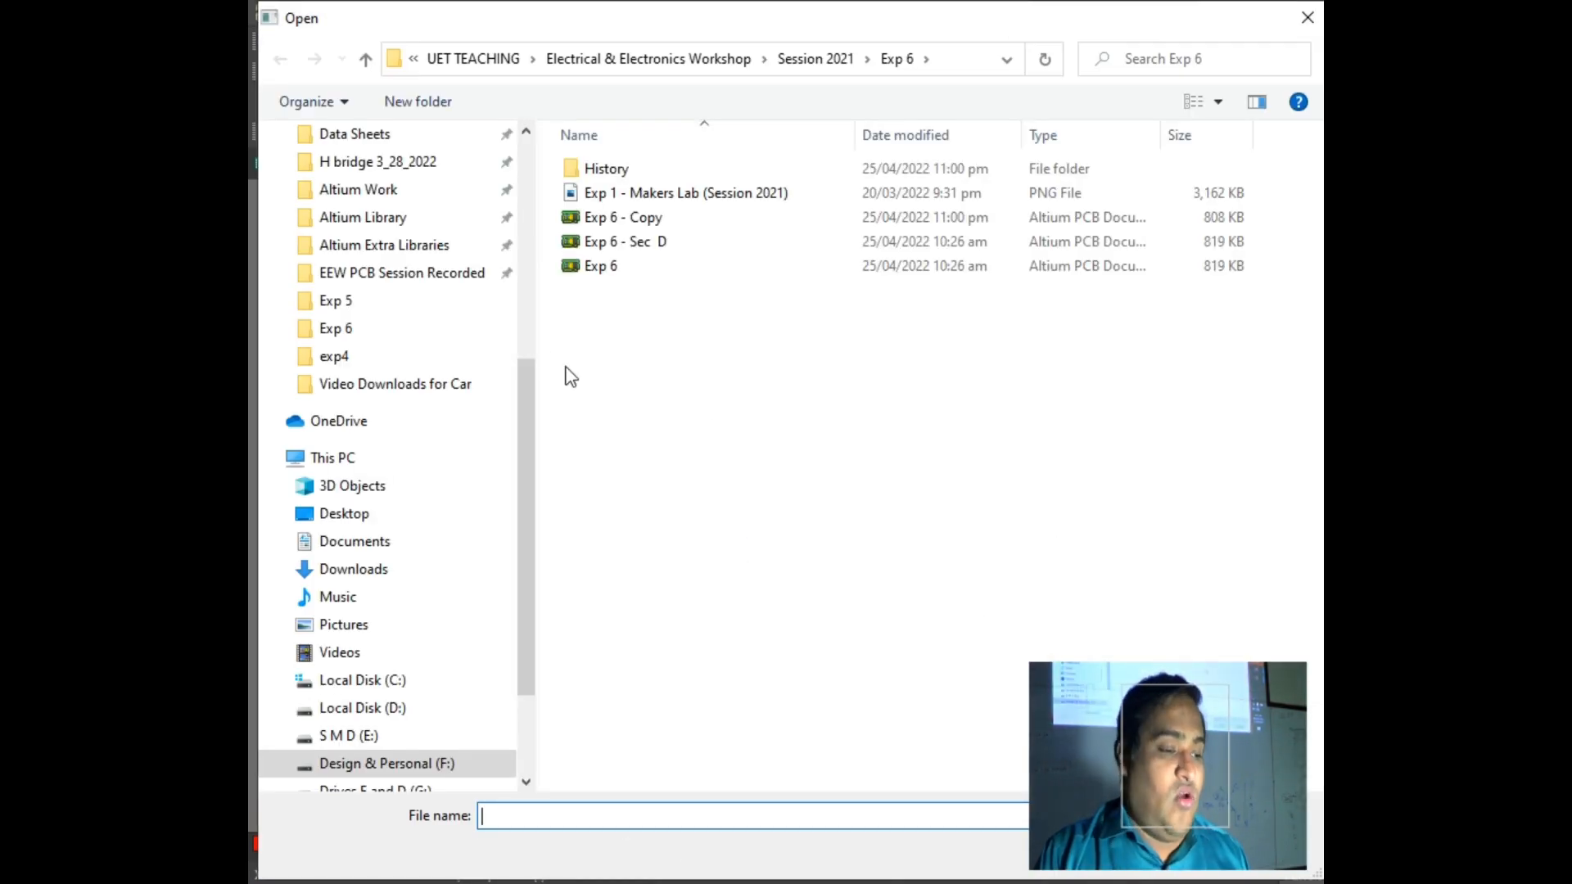
pyautogui.click(410, 247)
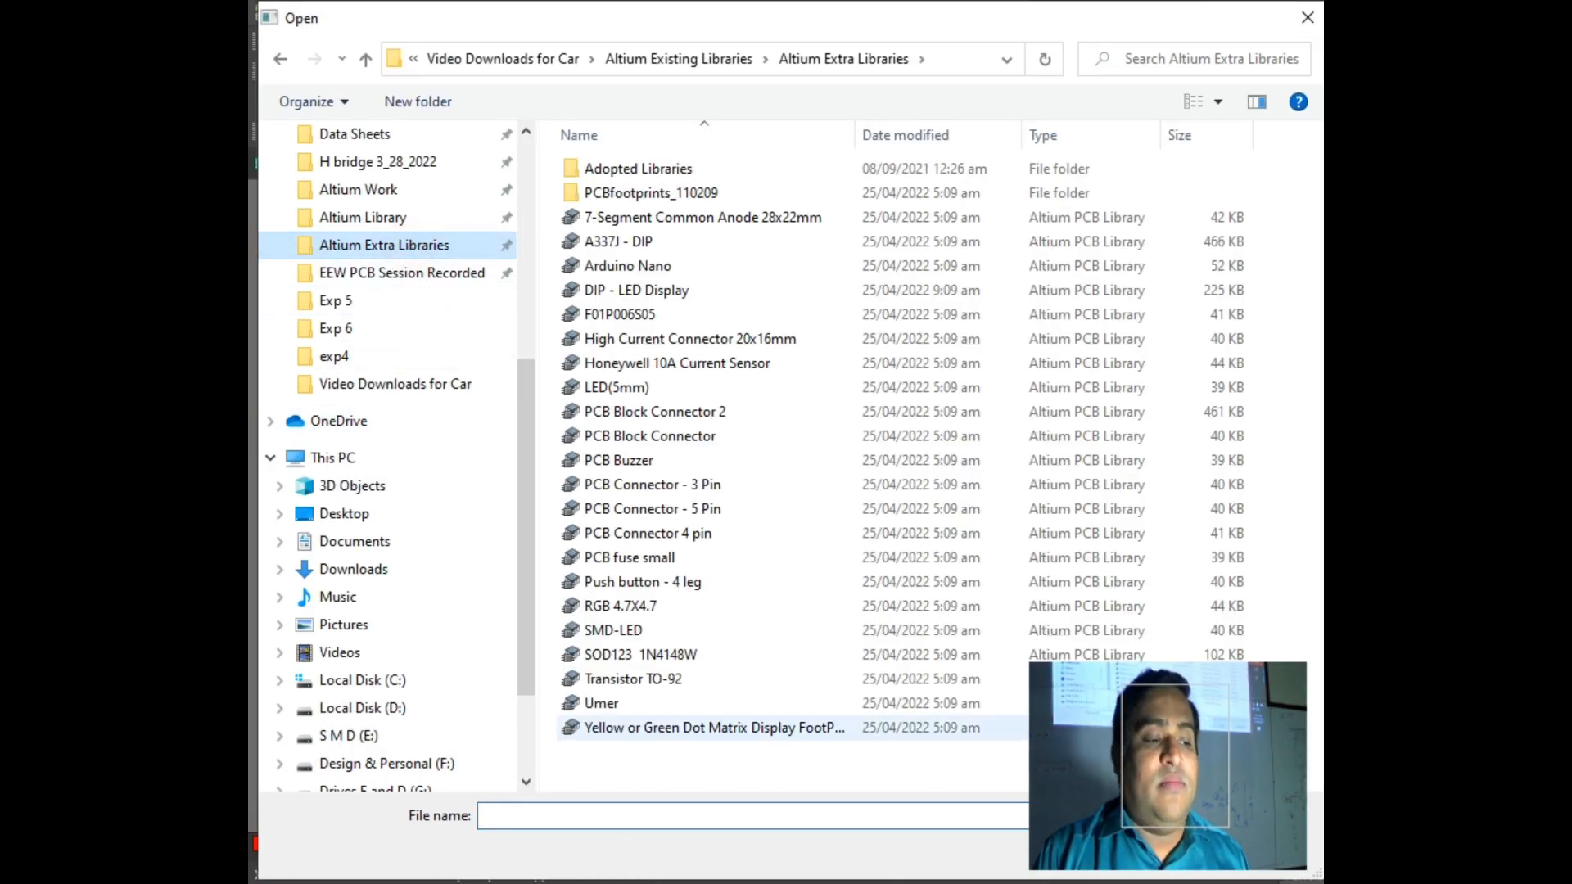
pyautogui.doubleClick(715, 194)
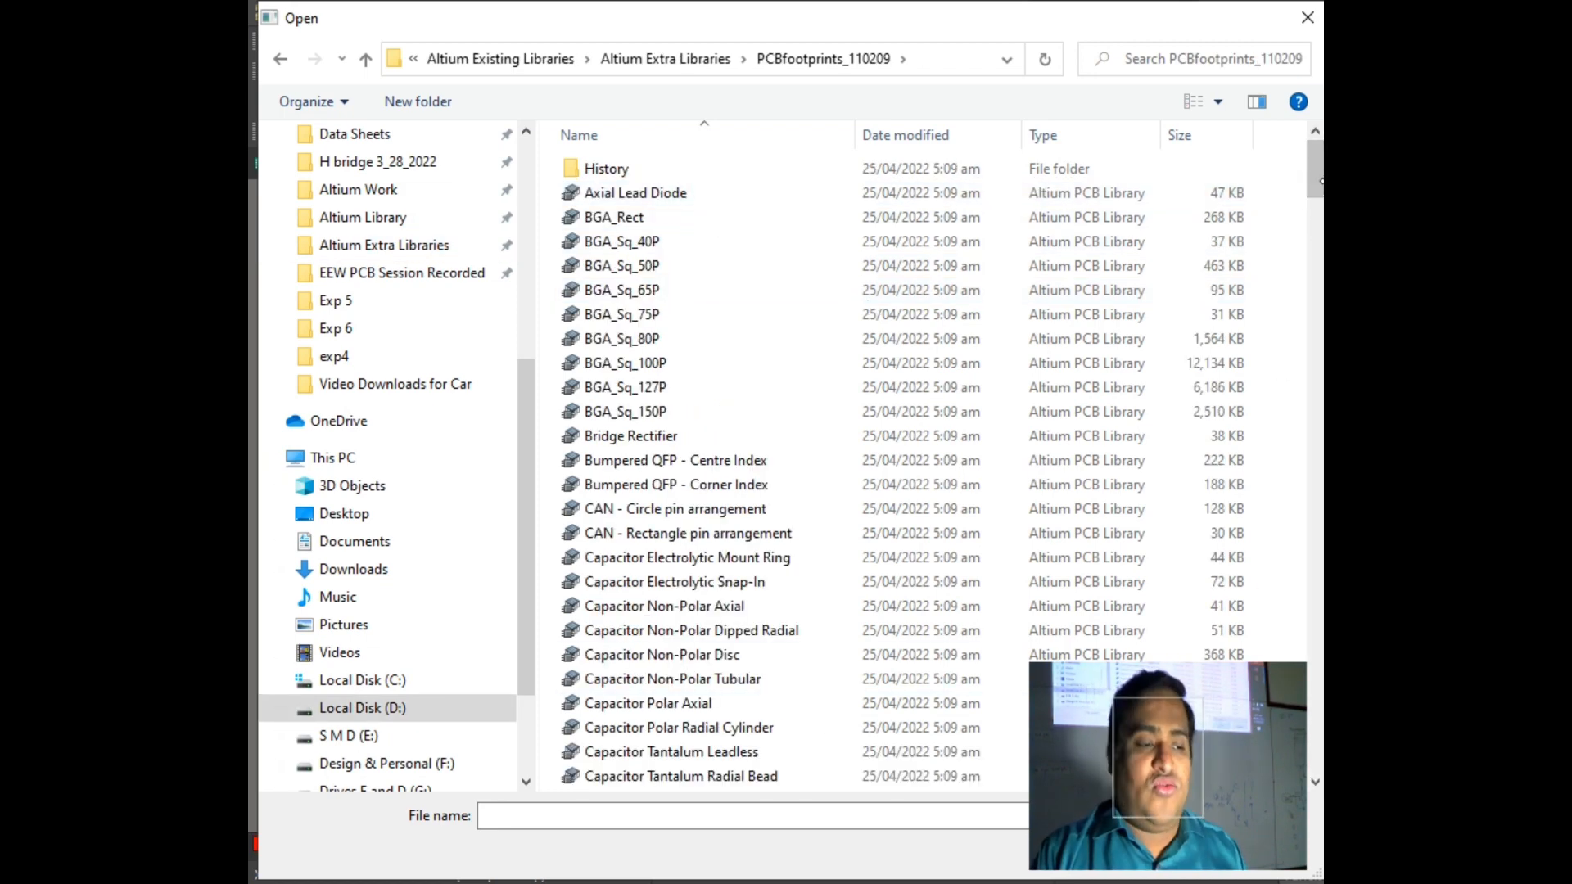
pyautogui.moveTo(1315, 168); pyautogui.dragTo(1319, 313)
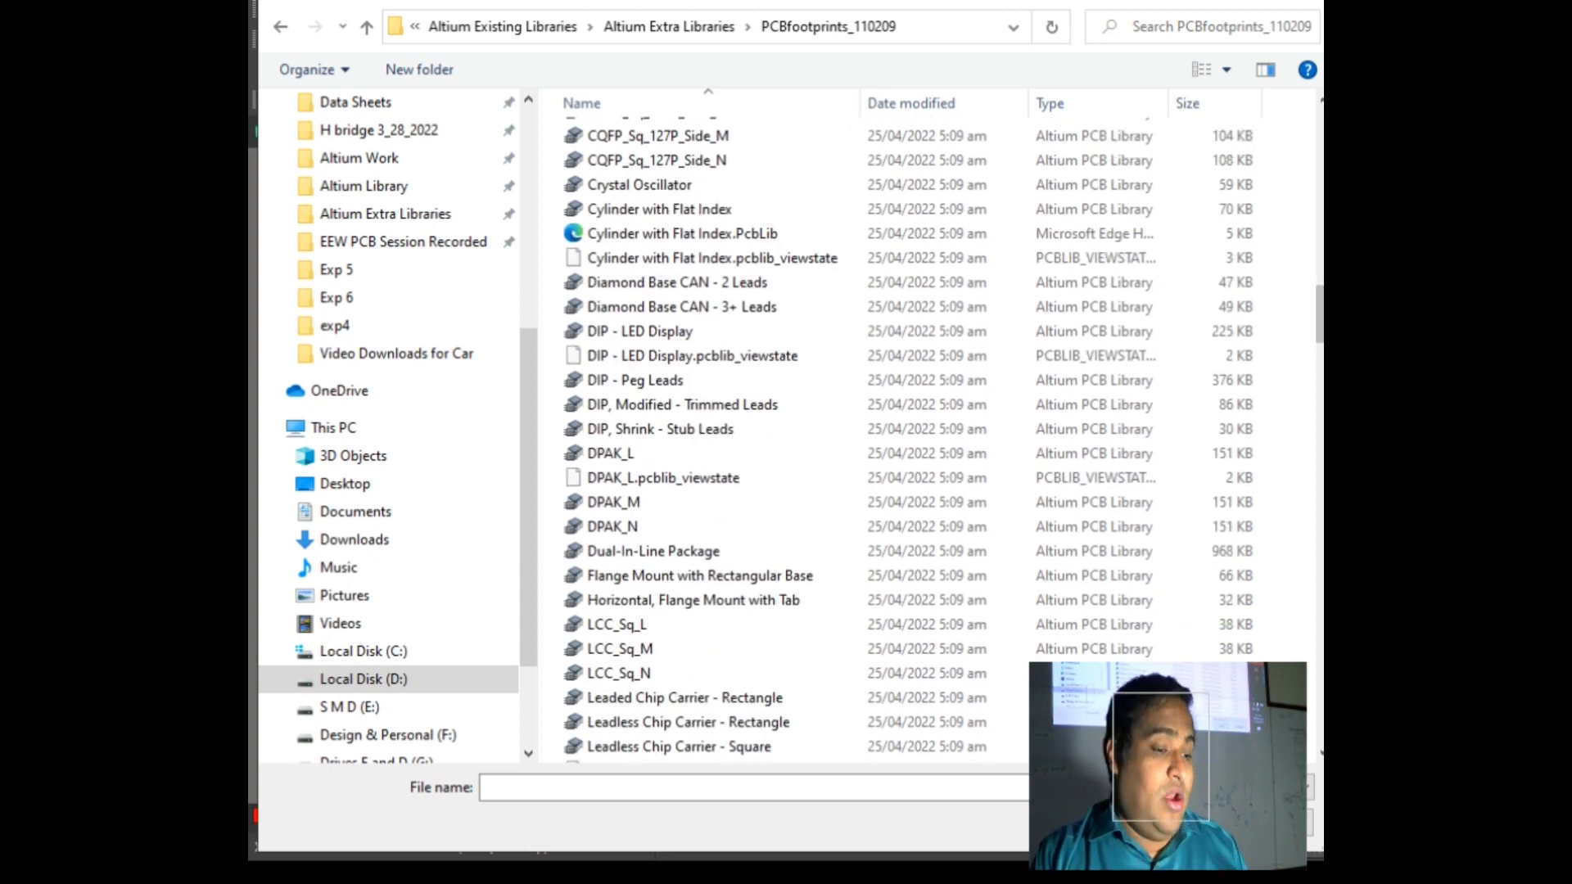
pyautogui.click(620, 553)
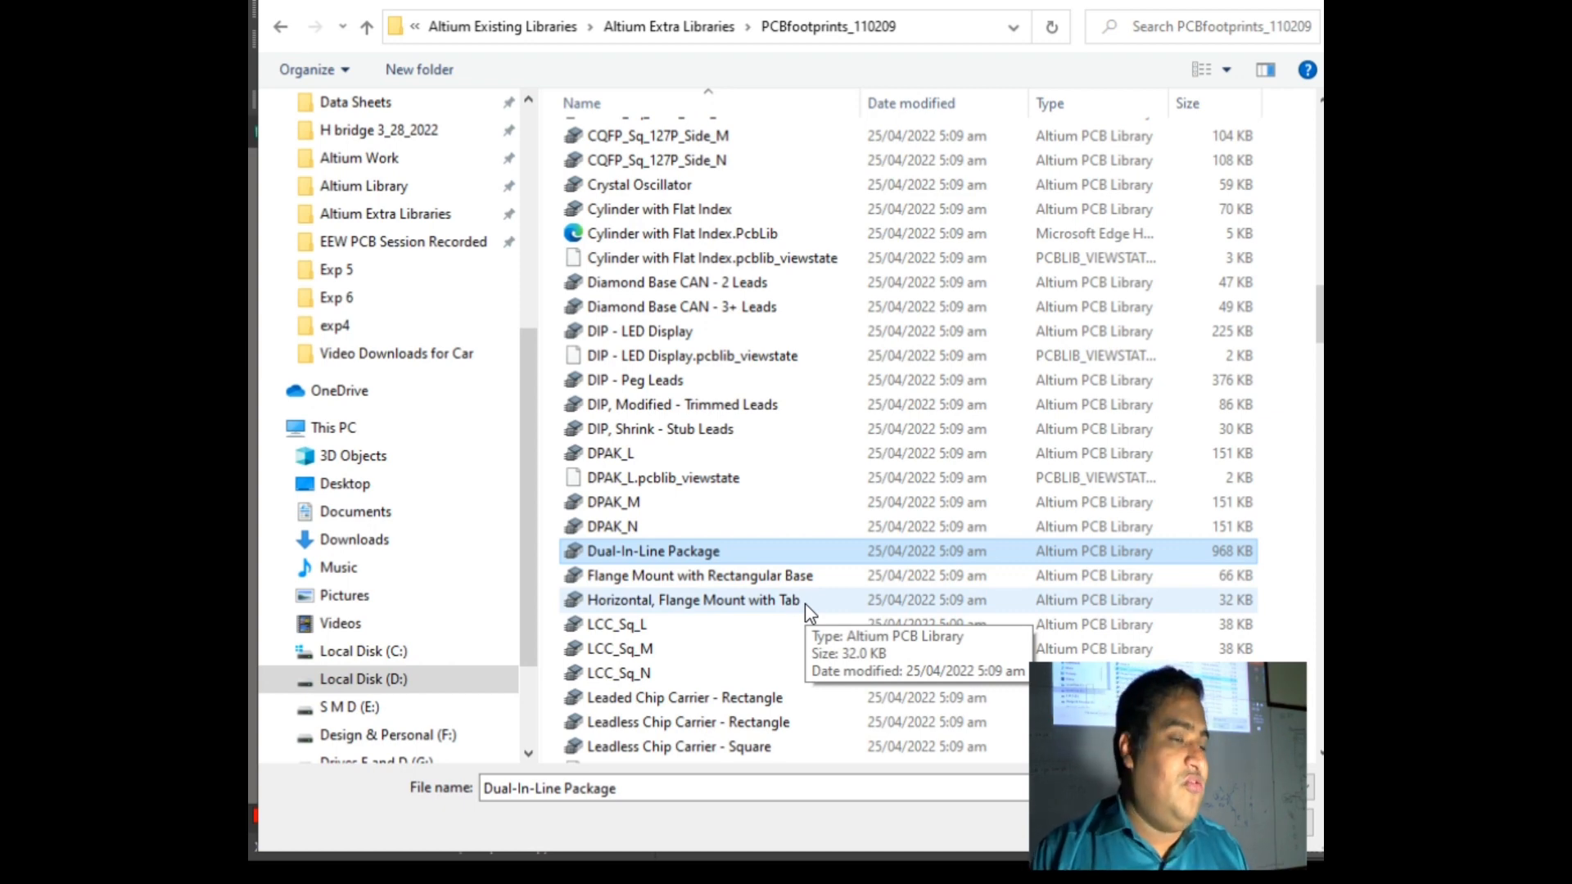
pyautogui.click(1296, 331)
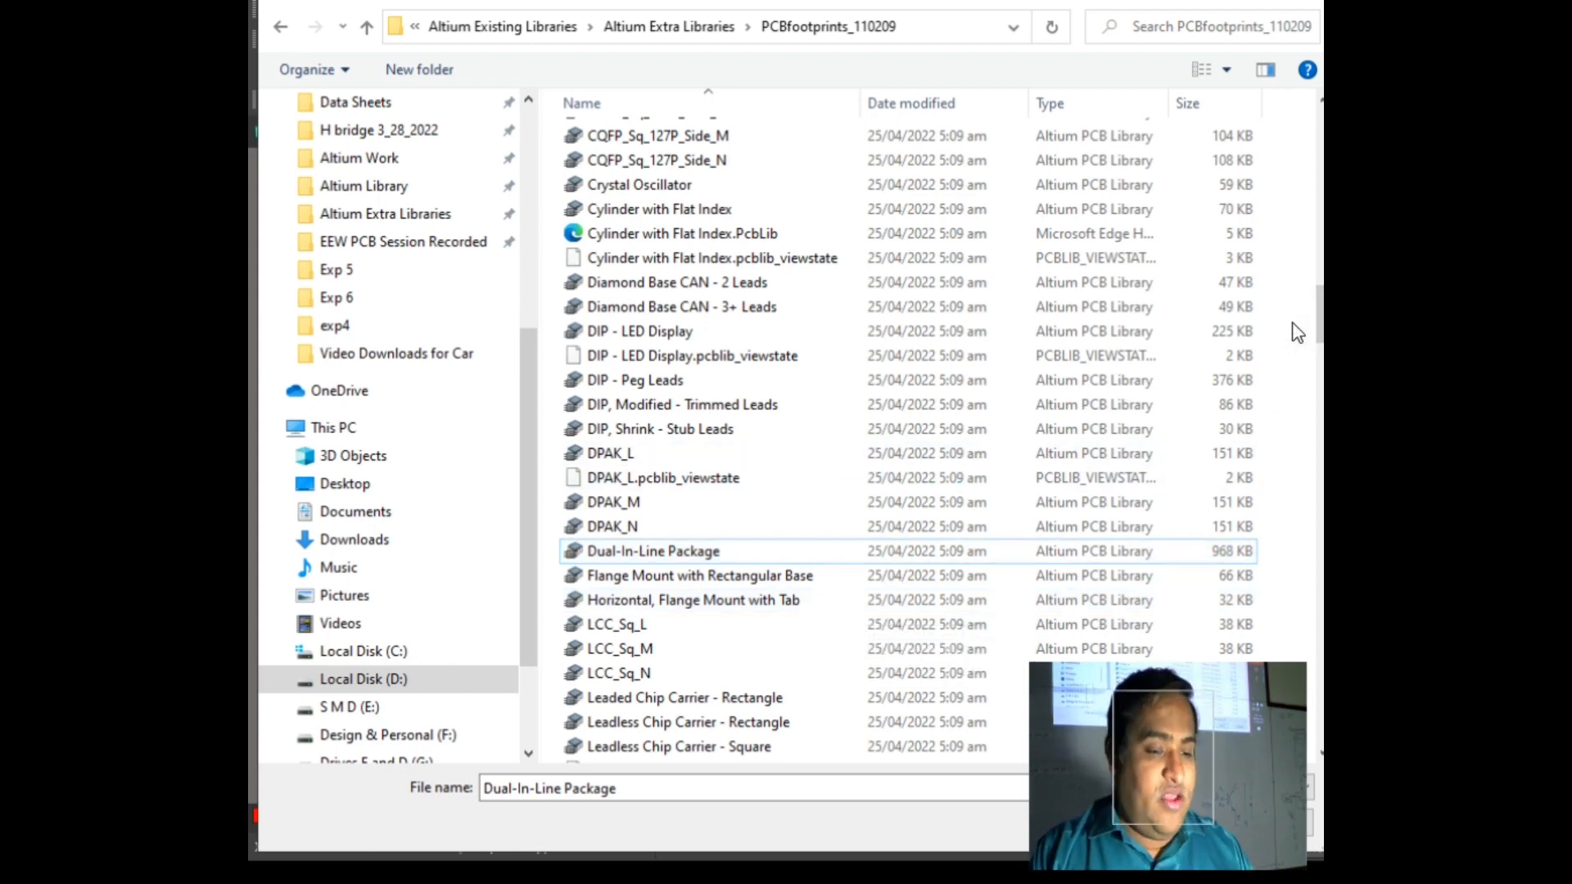
# Step: Select all files in the folder, excluding the DIP - LED Display, Cylinder with Flat Index and DPAK_L viewstate files and the Cylinder with Flat Index.PcbLib web file
pyautogui.hotkey('ctrl', 'a')
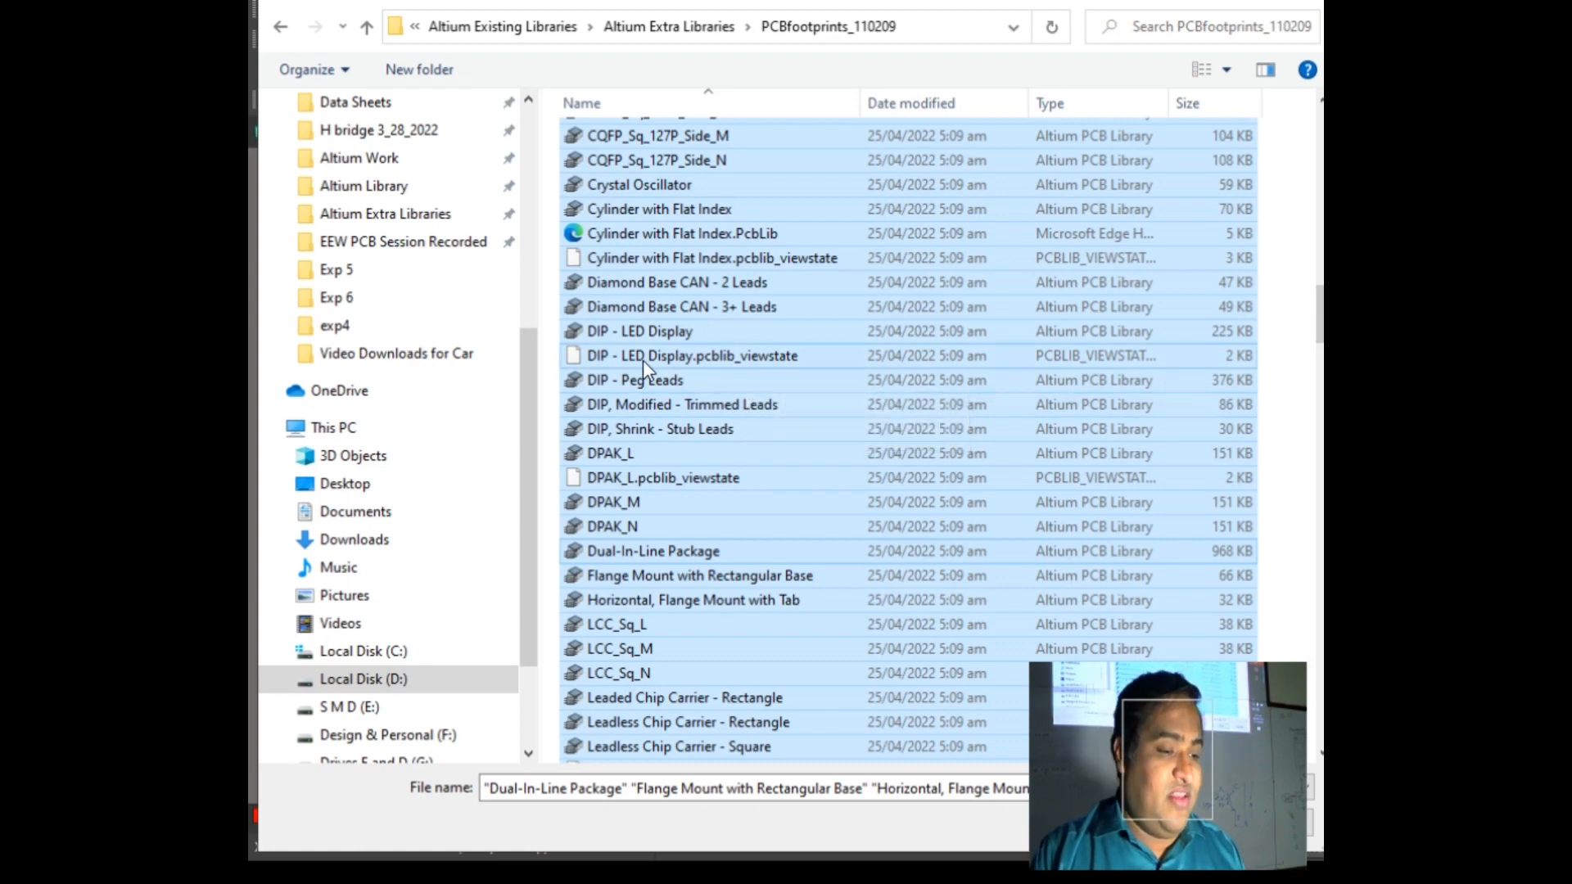
pyautogui.keyDown('ctrl'); pyautogui.click(602, 357); pyautogui.keyUp('ctrl')
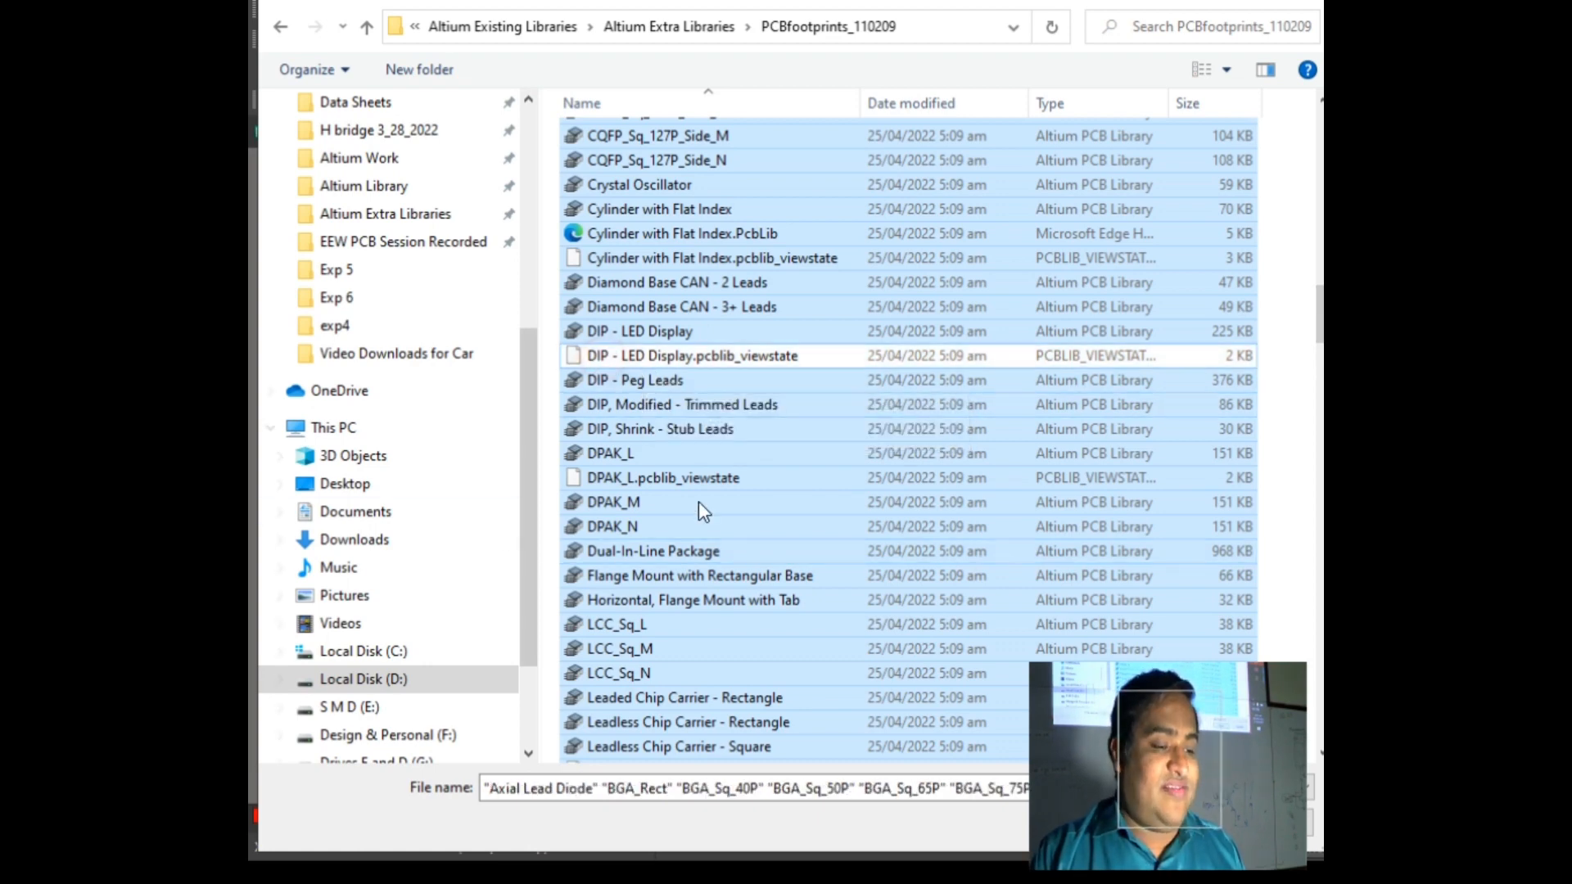
pyautogui.keyDown('ctrl'); pyautogui.click(645, 256); pyautogui.keyUp('ctrl')
pyautogui.keyDown('ctrl'); pyautogui.click(646, 233); pyautogui.keyUp('ctrl')
pyautogui.keyDown('ctrl'); pyautogui.click(620, 478); pyautogui.keyUp('ctrl')
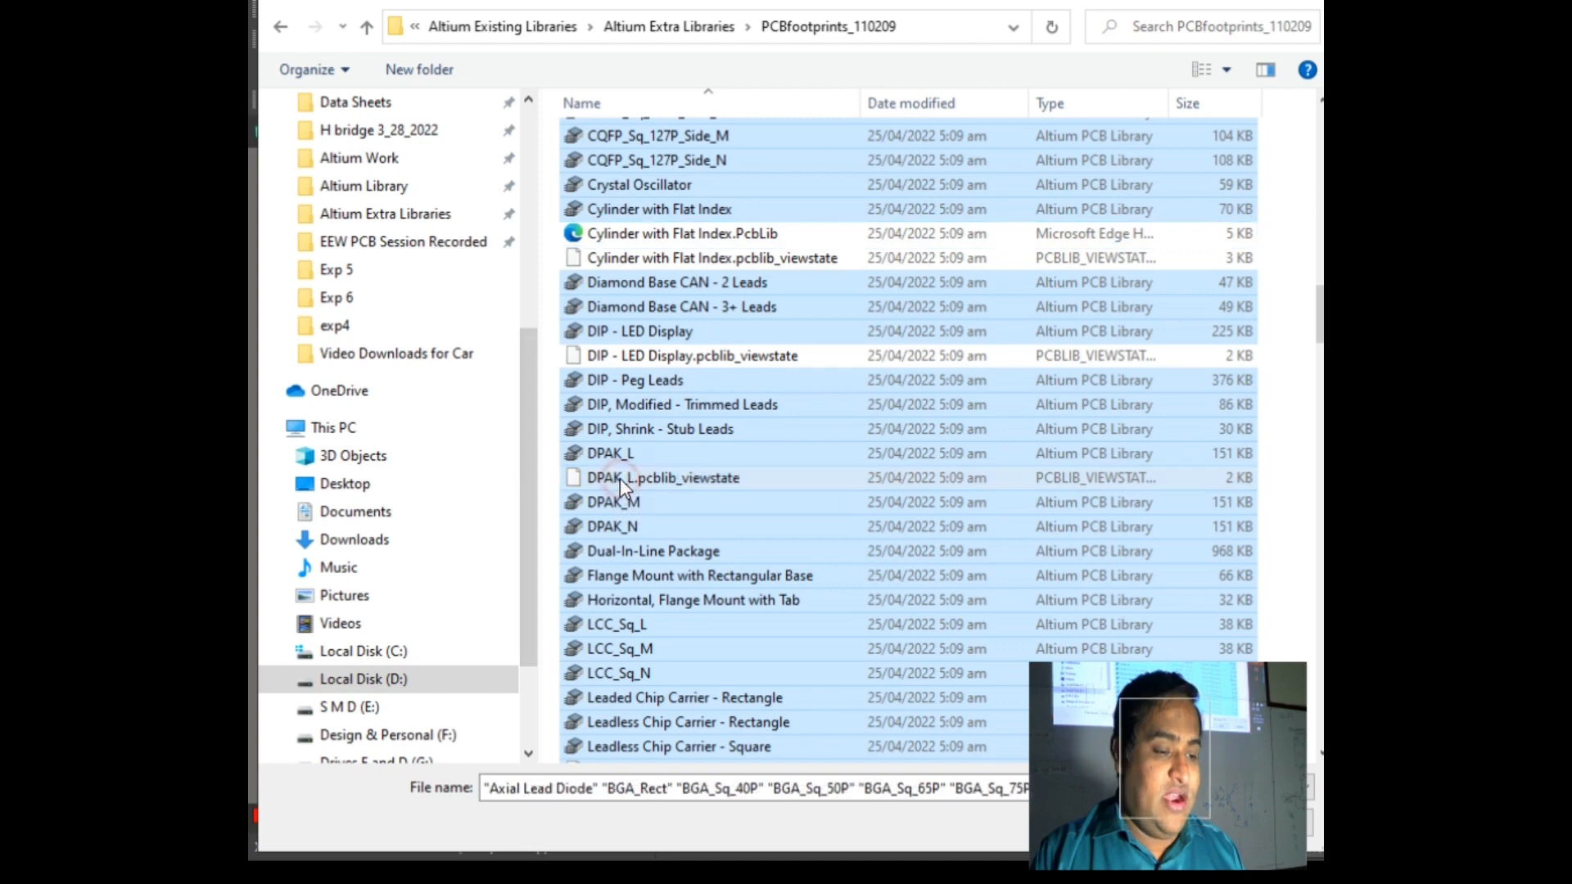
# Step: Also exclude the History folder, the Log_110209 text file and the QFP_Thin_Sq_50P_Side_V.PcbLib web file from the selection
pyautogui.scroll(13, 1105, 331)
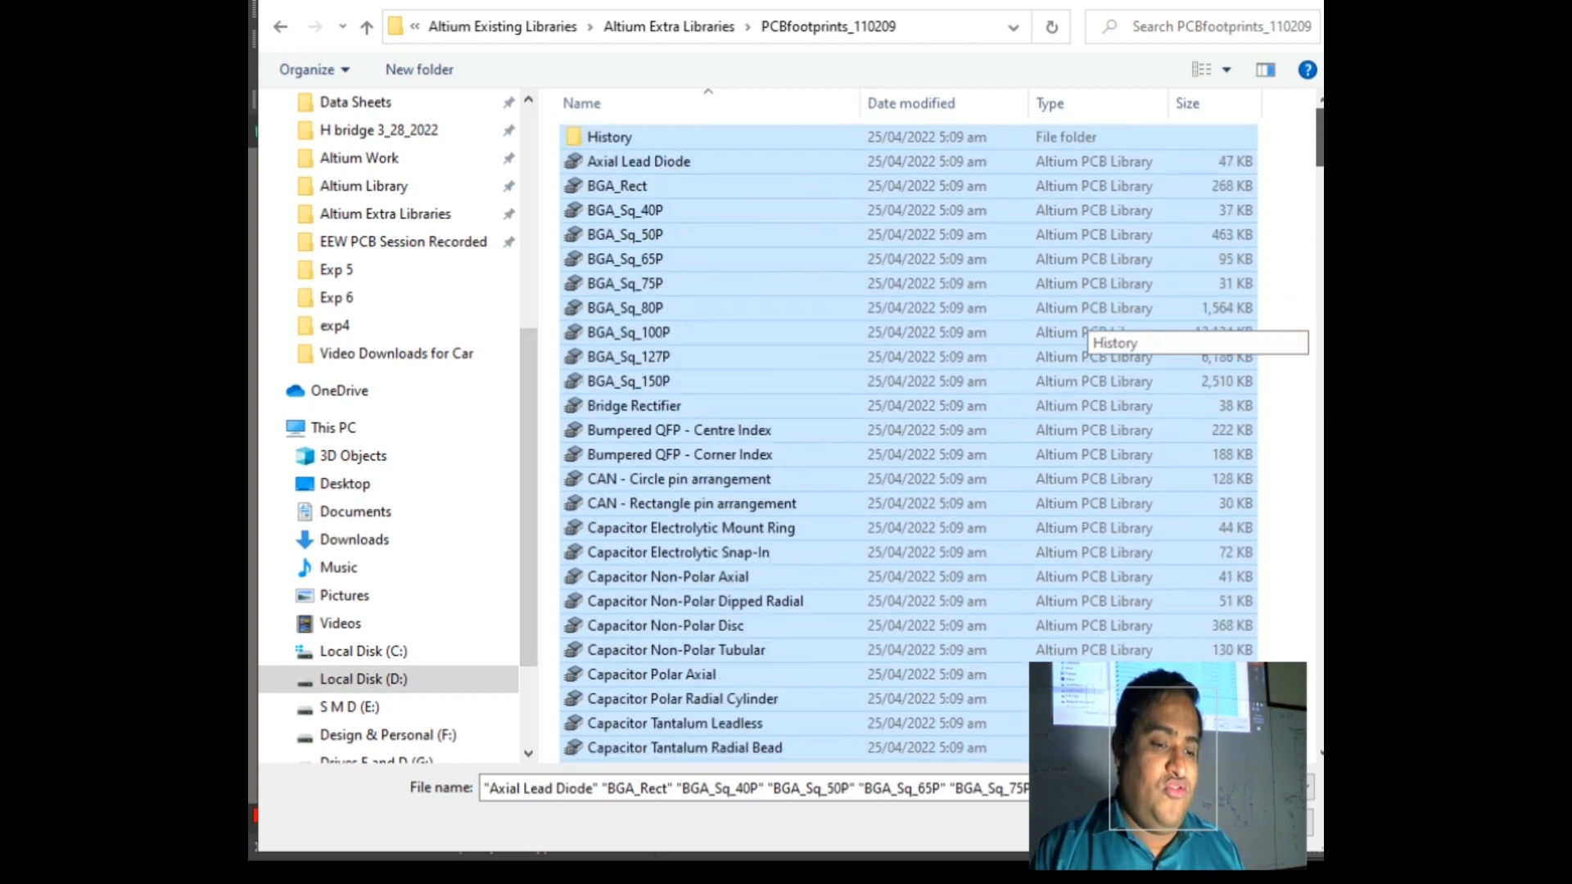
pyautogui.keyDown('ctrl'); pyautogui.click(645, 139); pyautogui.keyUp('ctrl')
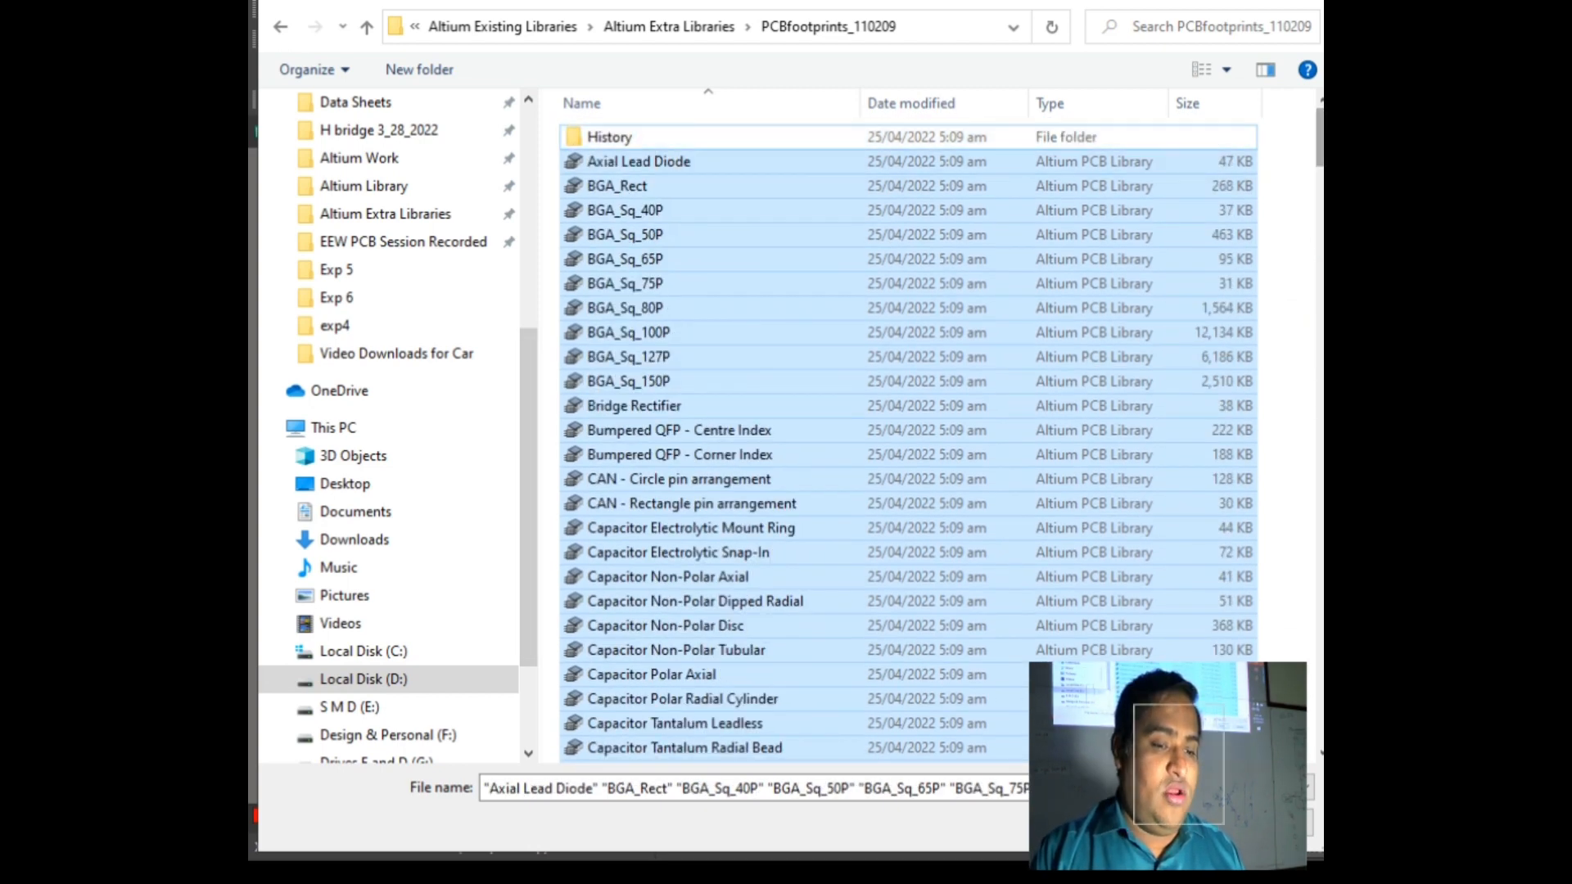
pyautogui.scroll(-20, 1278, 375)
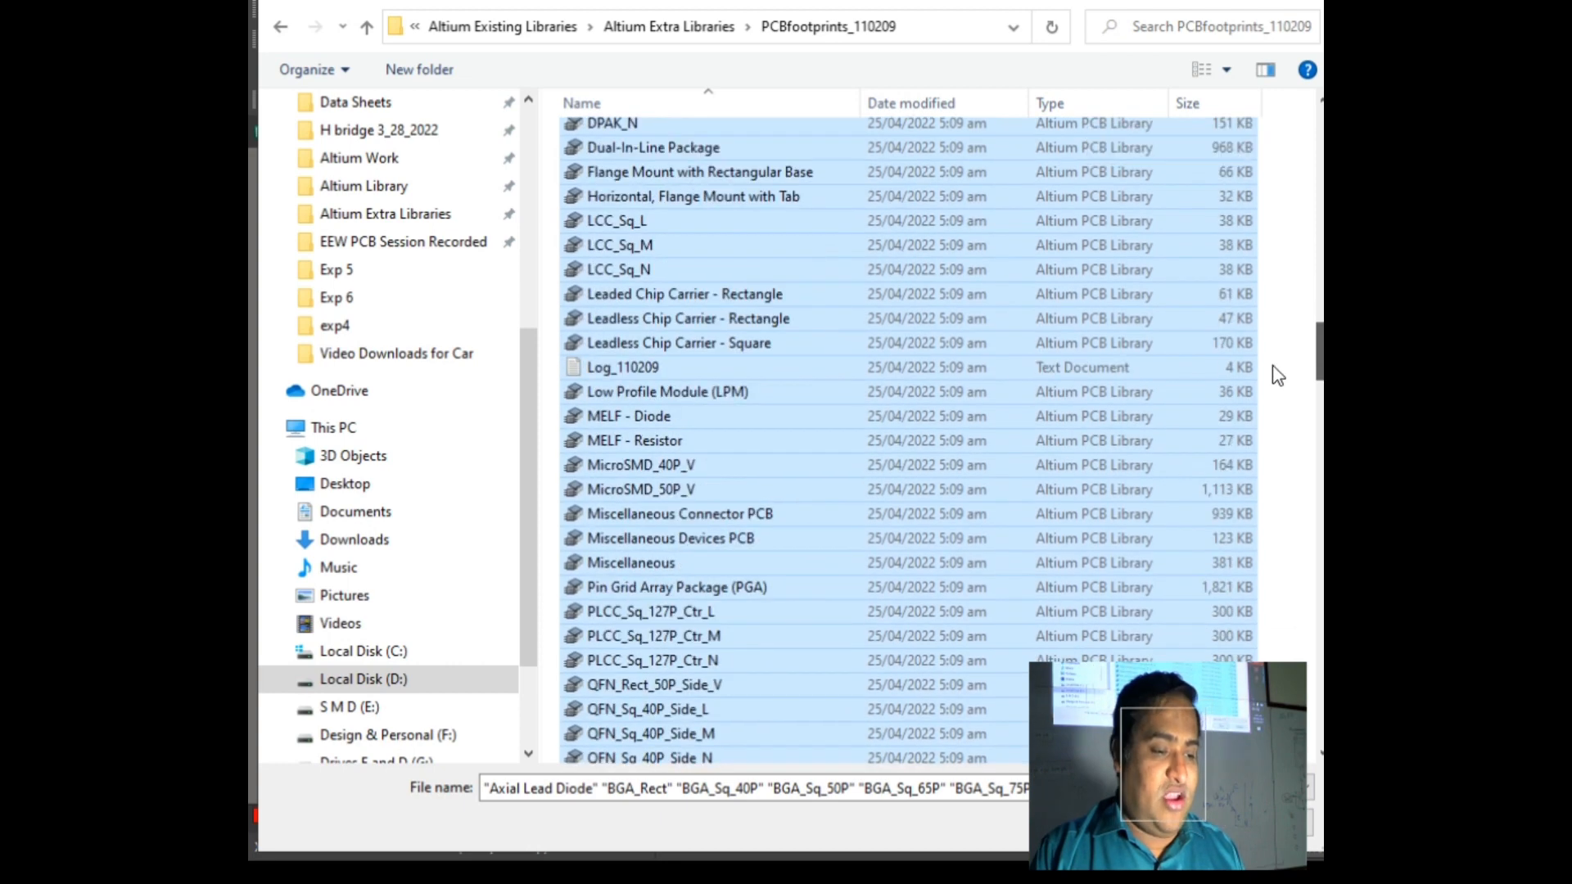
pyautogui.keyDown('ctrl'); pyautogui.click(729, 367); pyautogui.keyUp('ctrl')
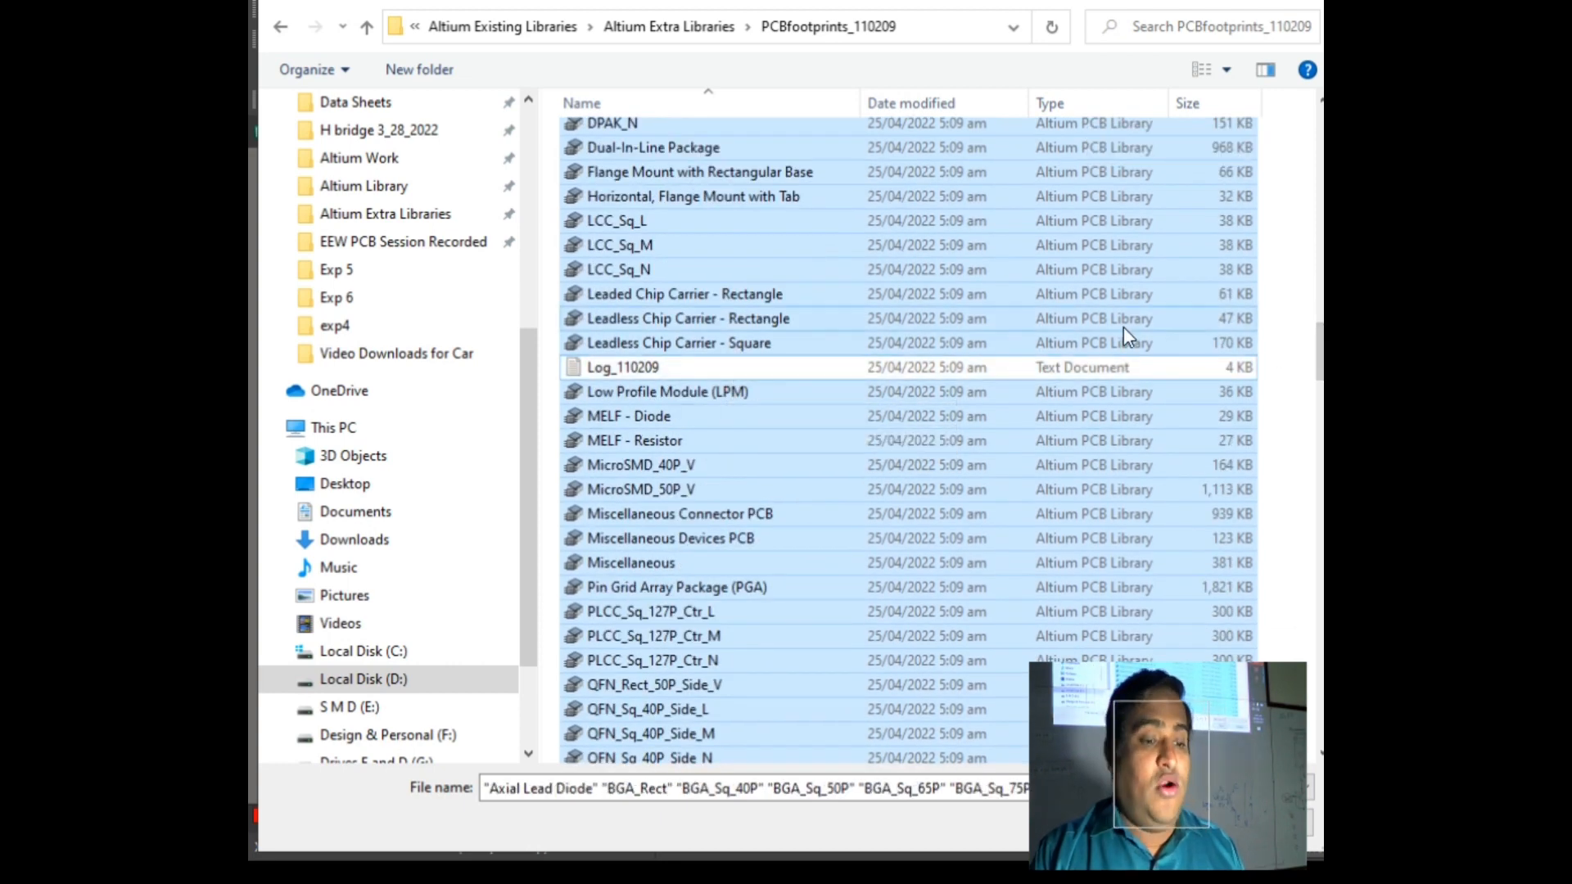
pyautogui.moveTo(1317, 350); pyautogui.dragTo(1296, 547)
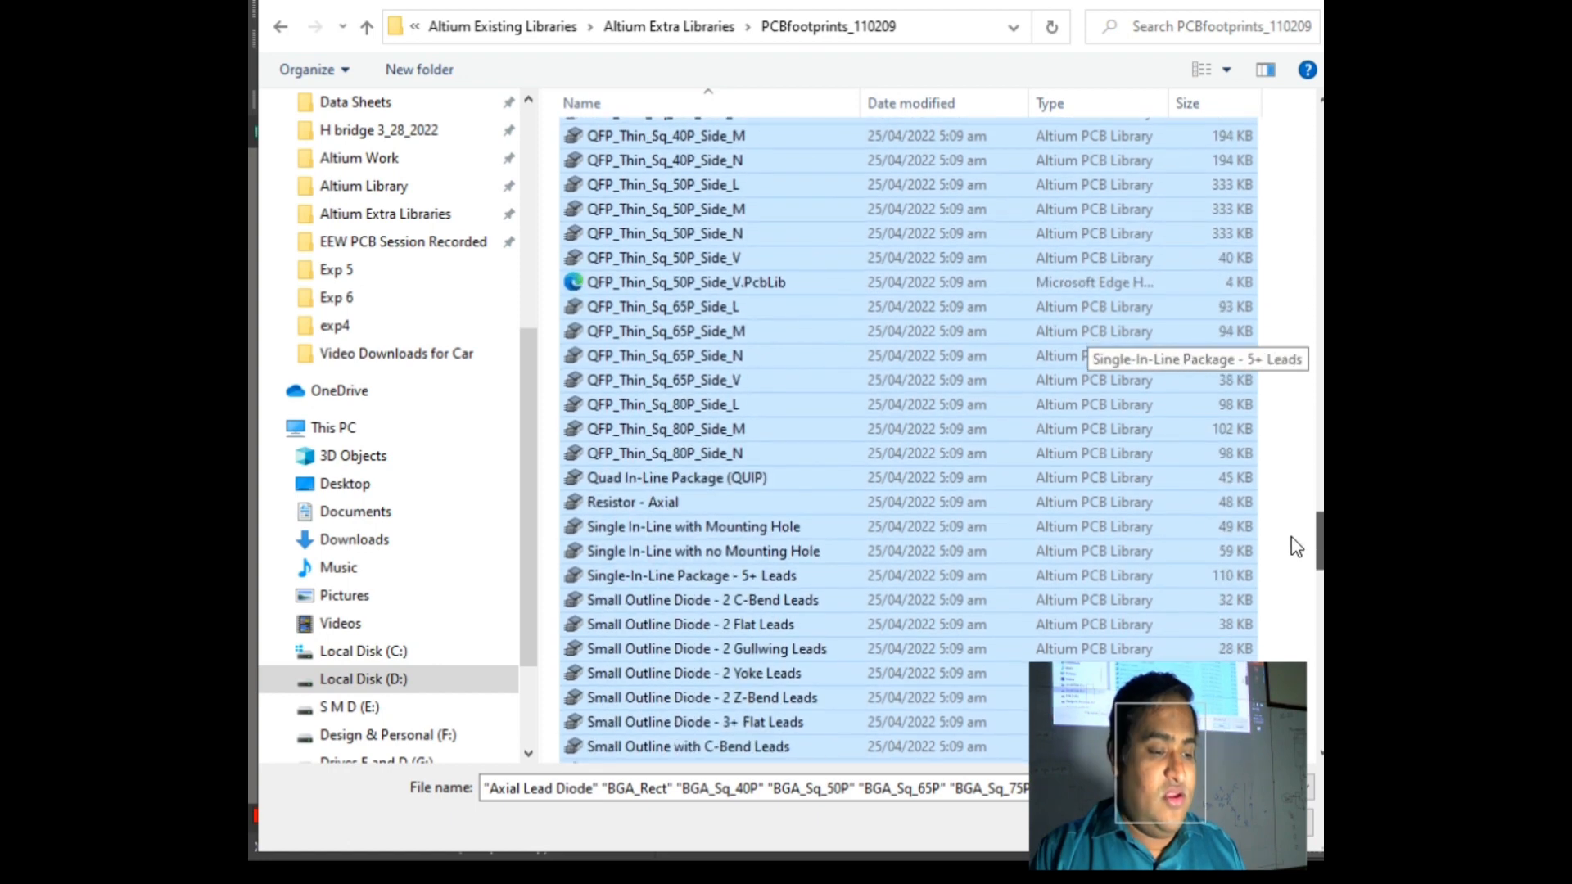
pyautogui.keyDown('ctrl'); pyautogui.click(780, 285); pyautogui.keyUp('ctrl')
pyautogui.moveTo(1318, 552); pyautogui.dragTo(1313, 720)
pyautogui.keyDown('ctrl'); pyautogui.click(683, 347); pyautogui.keyUp('ctrl')
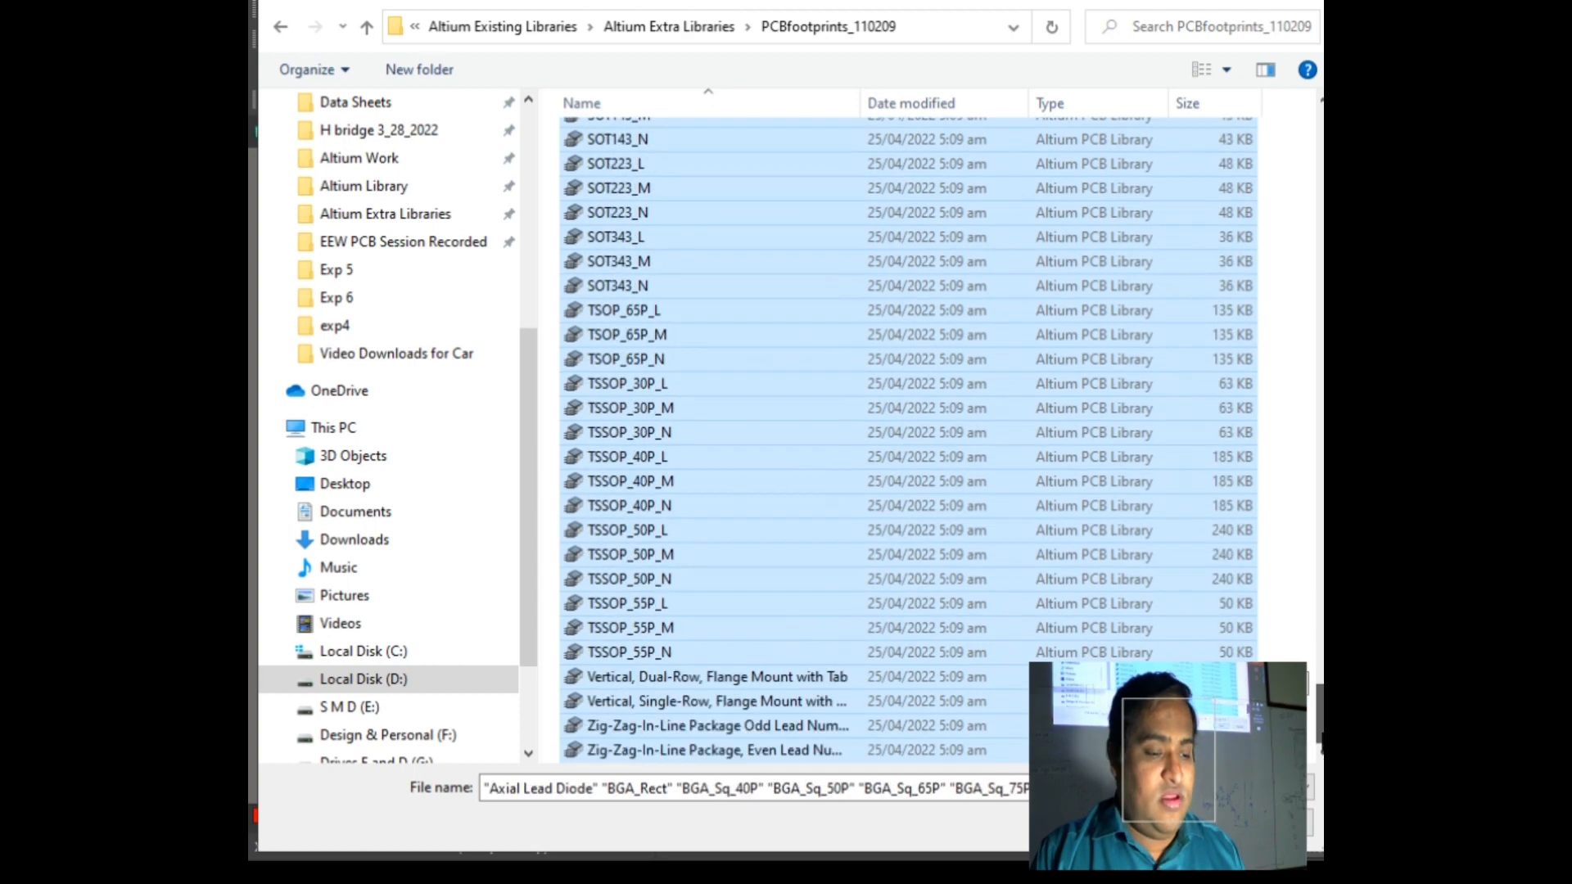
# Step: Install the selected PCB footprint libraries, dismiss the library type error, and close the file-based libraries window
pyautogui.scroll(4, 1277, 630)
pyautogui.moveTo(1277, 626); pyautogui.dragTo(1291, 109)
pyautogui.click(1162, 823)
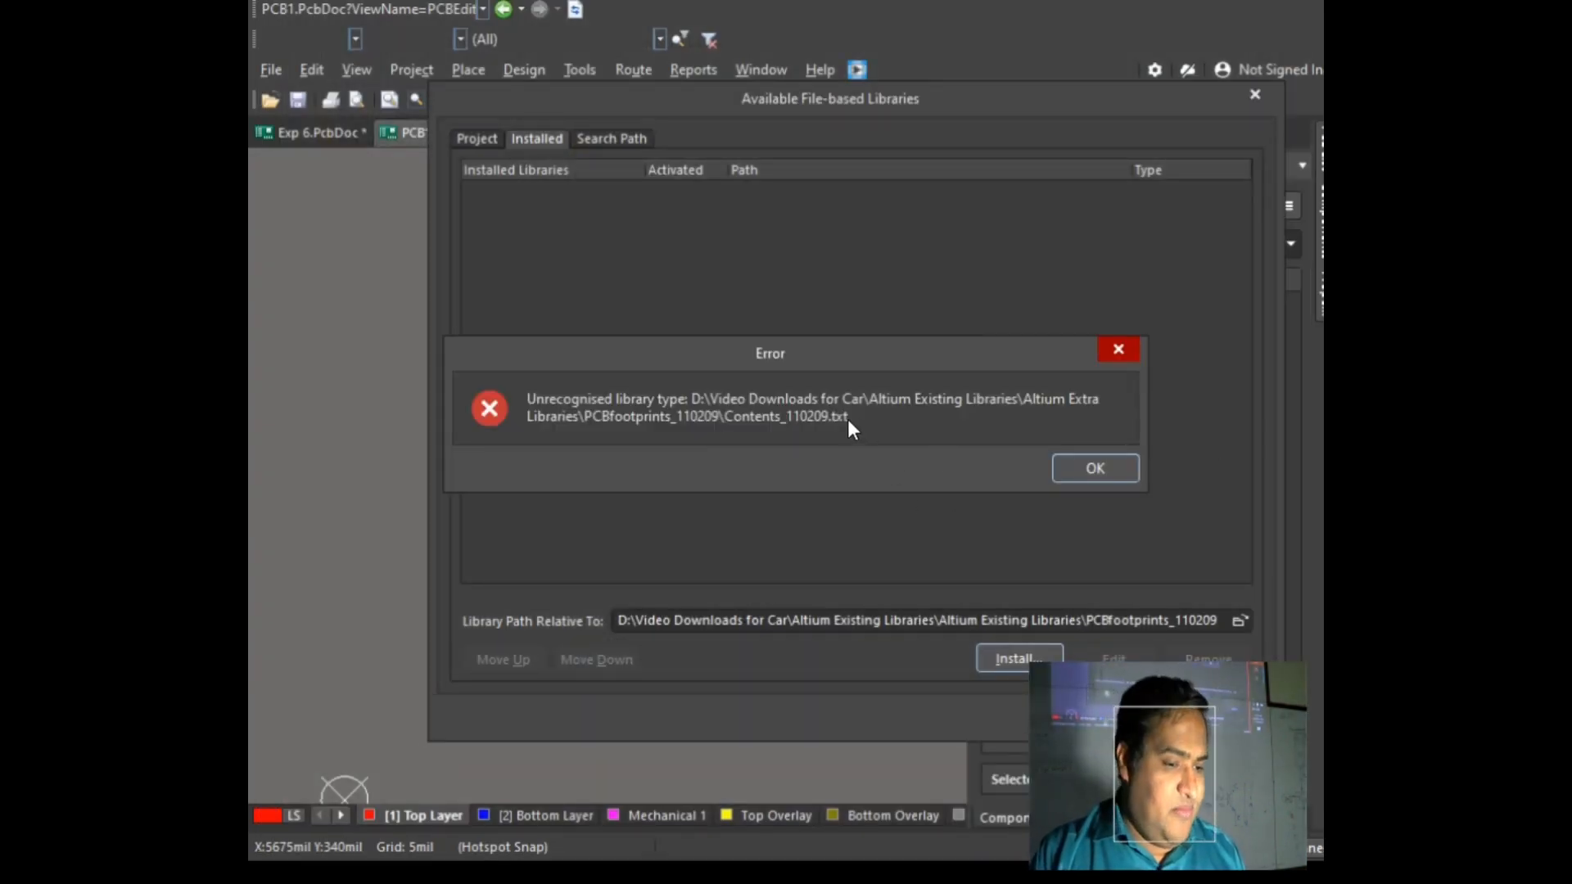
pyautogui.click(1093, 465)
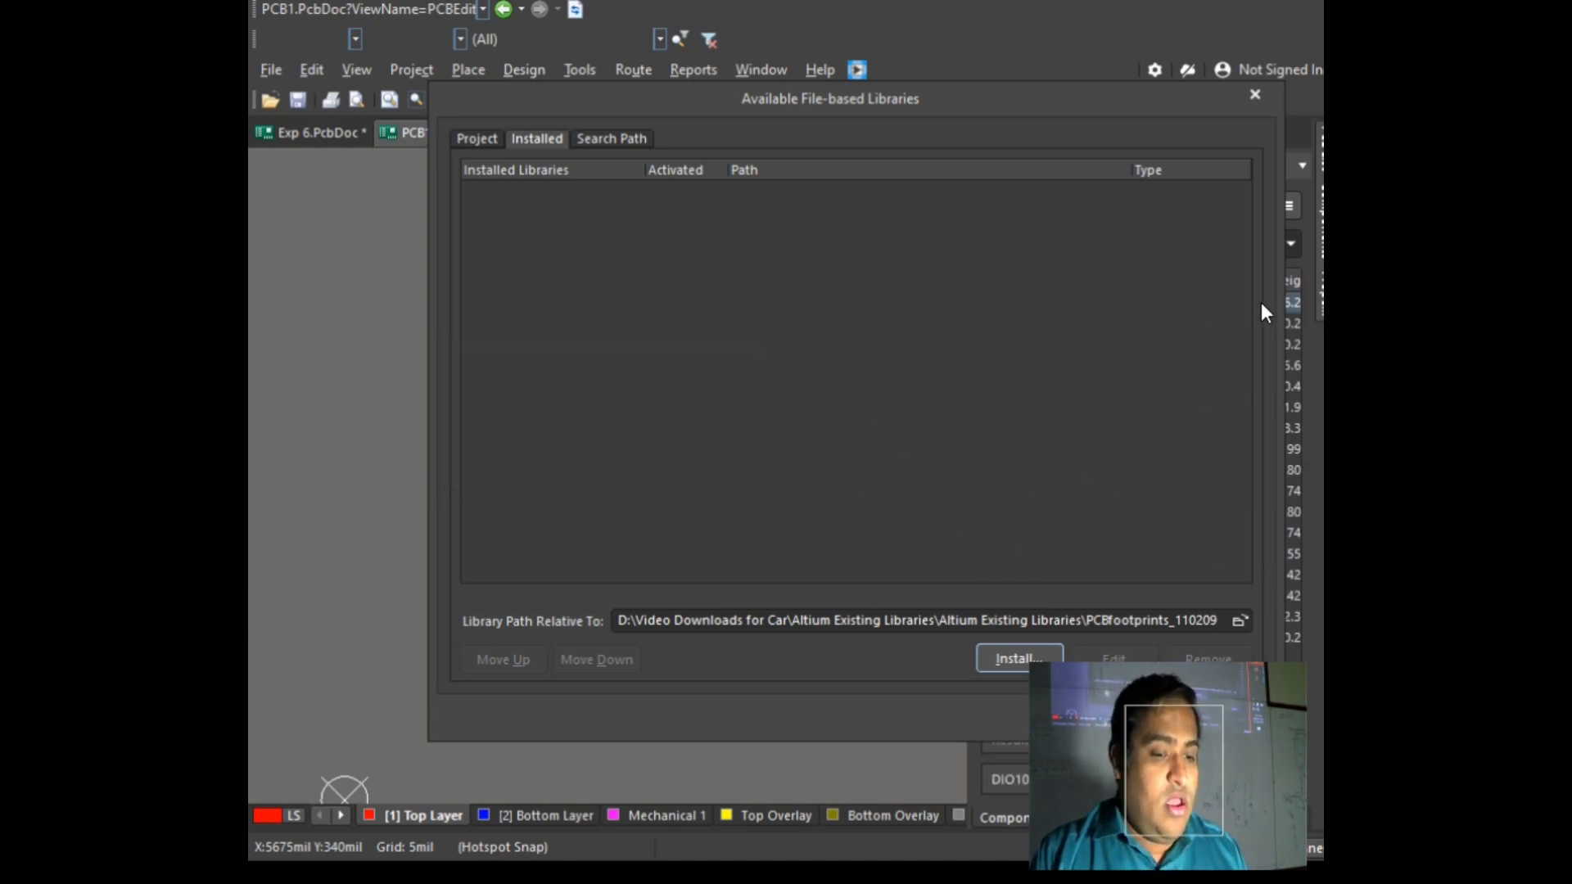
pyautogui.click(1254, 94)
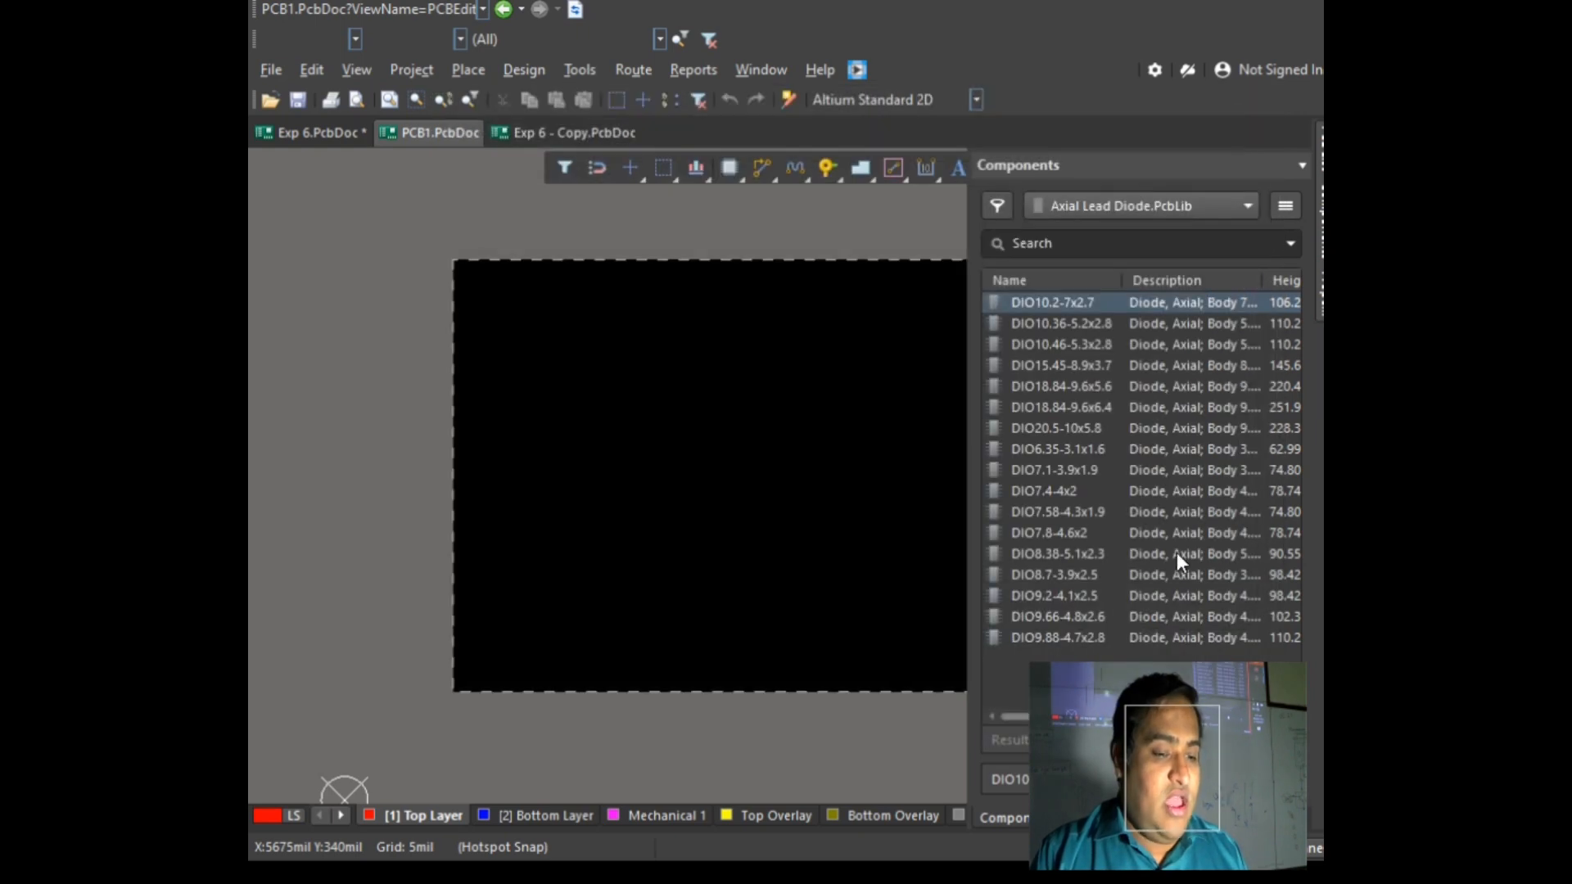
# Step: Look through the list of installed footprint libraries available for component placement
pyautogui.click(1246, 205)
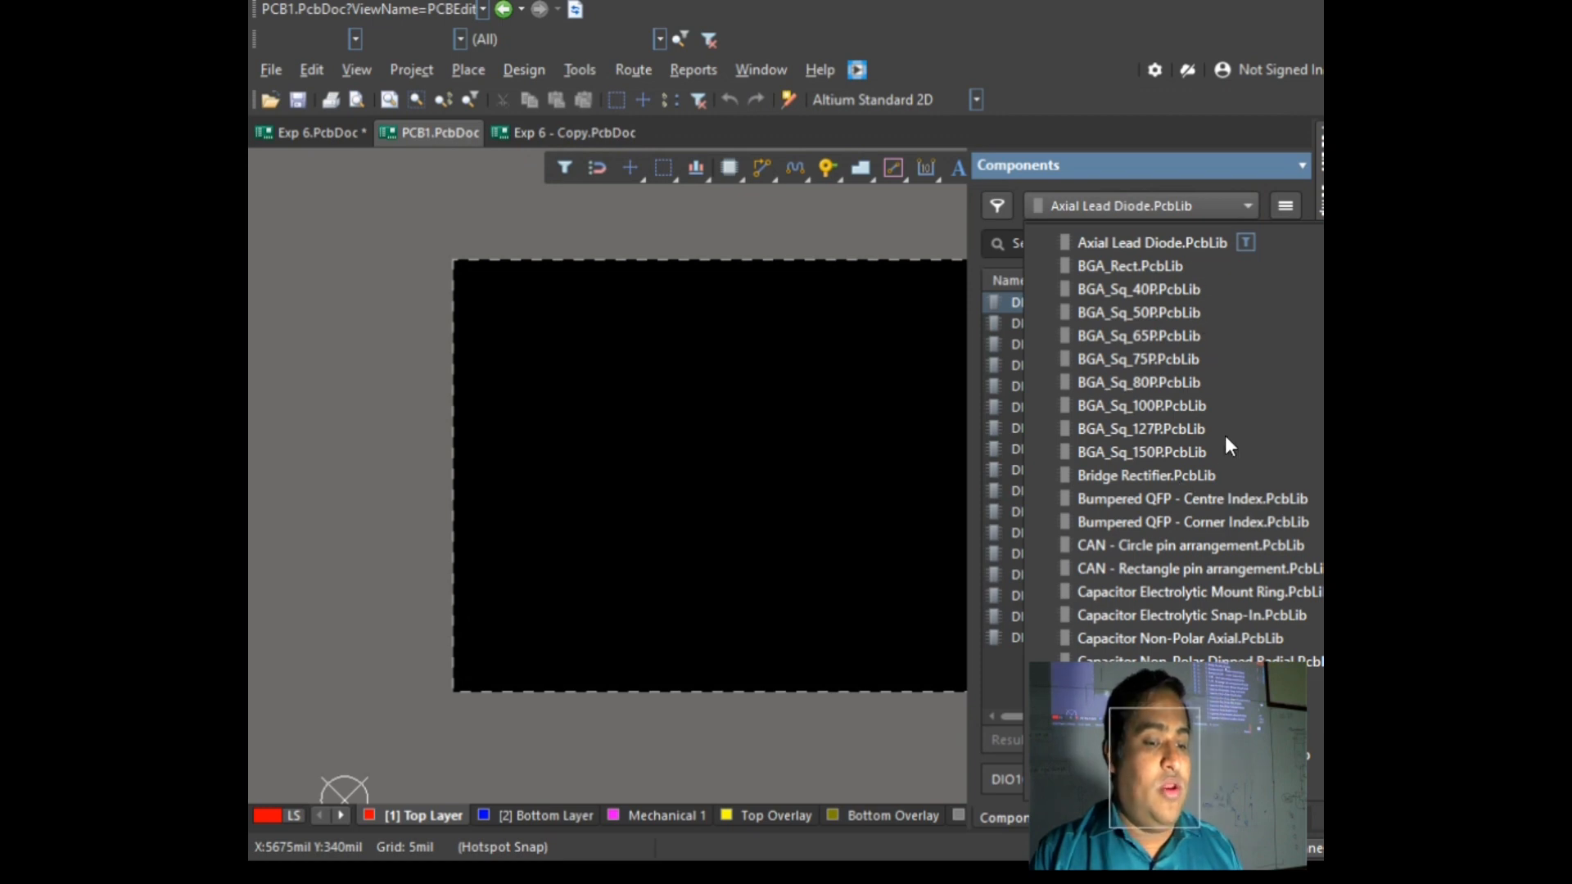
pyautogui.scroll(-4, 1219, 432)
pyautogui.scroll(-4, 1220, 432)
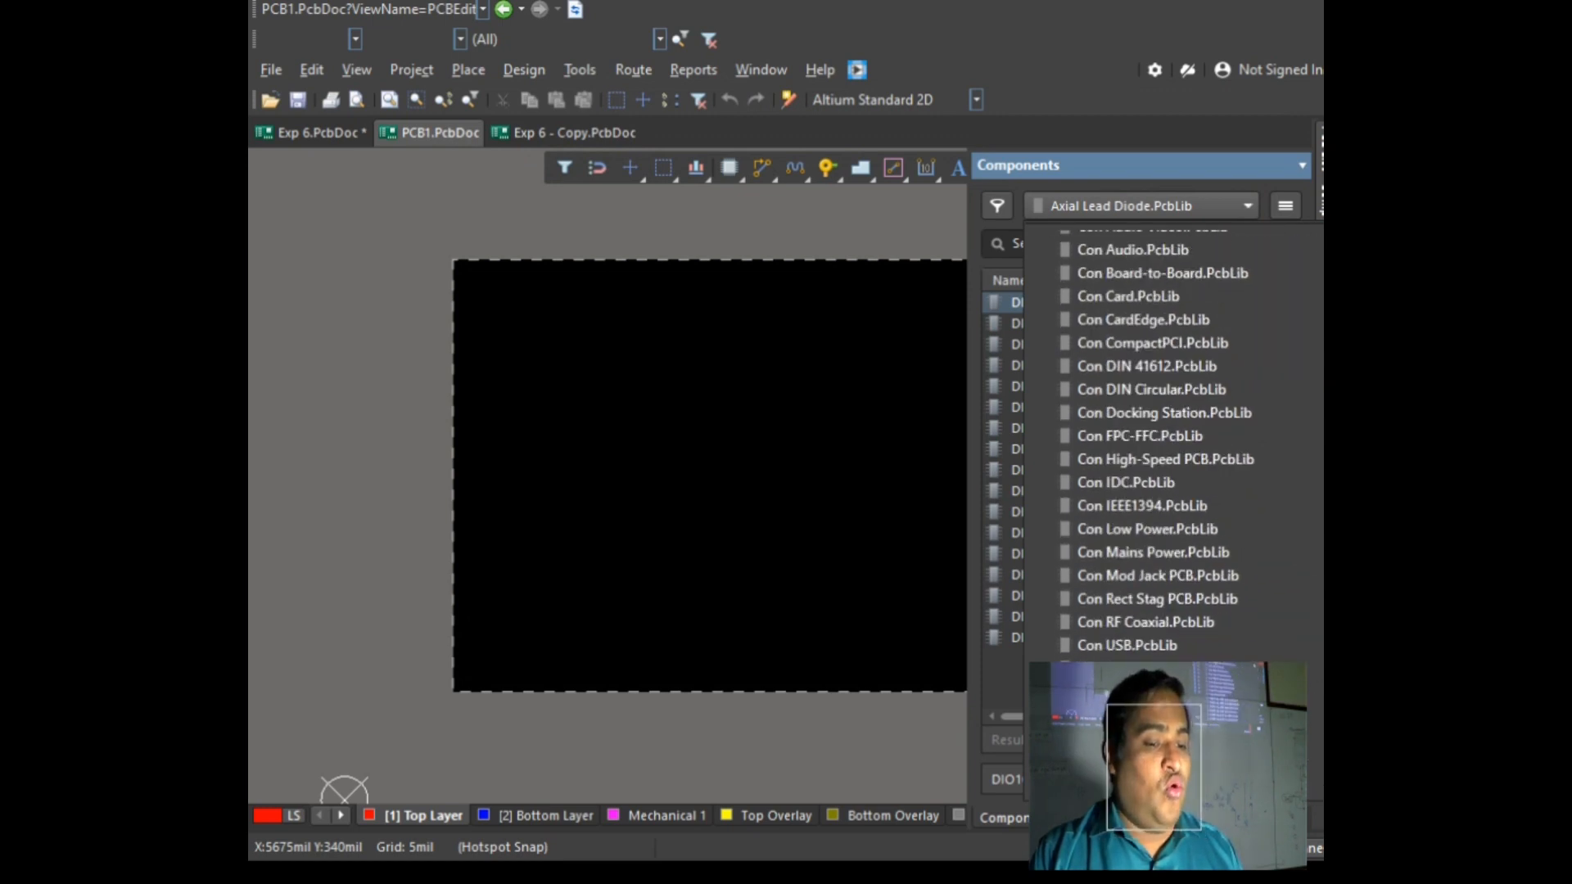
pyautogui.scroll(-5, 1219, 432)
pyautogui.scroll(-15, 1220, 432)
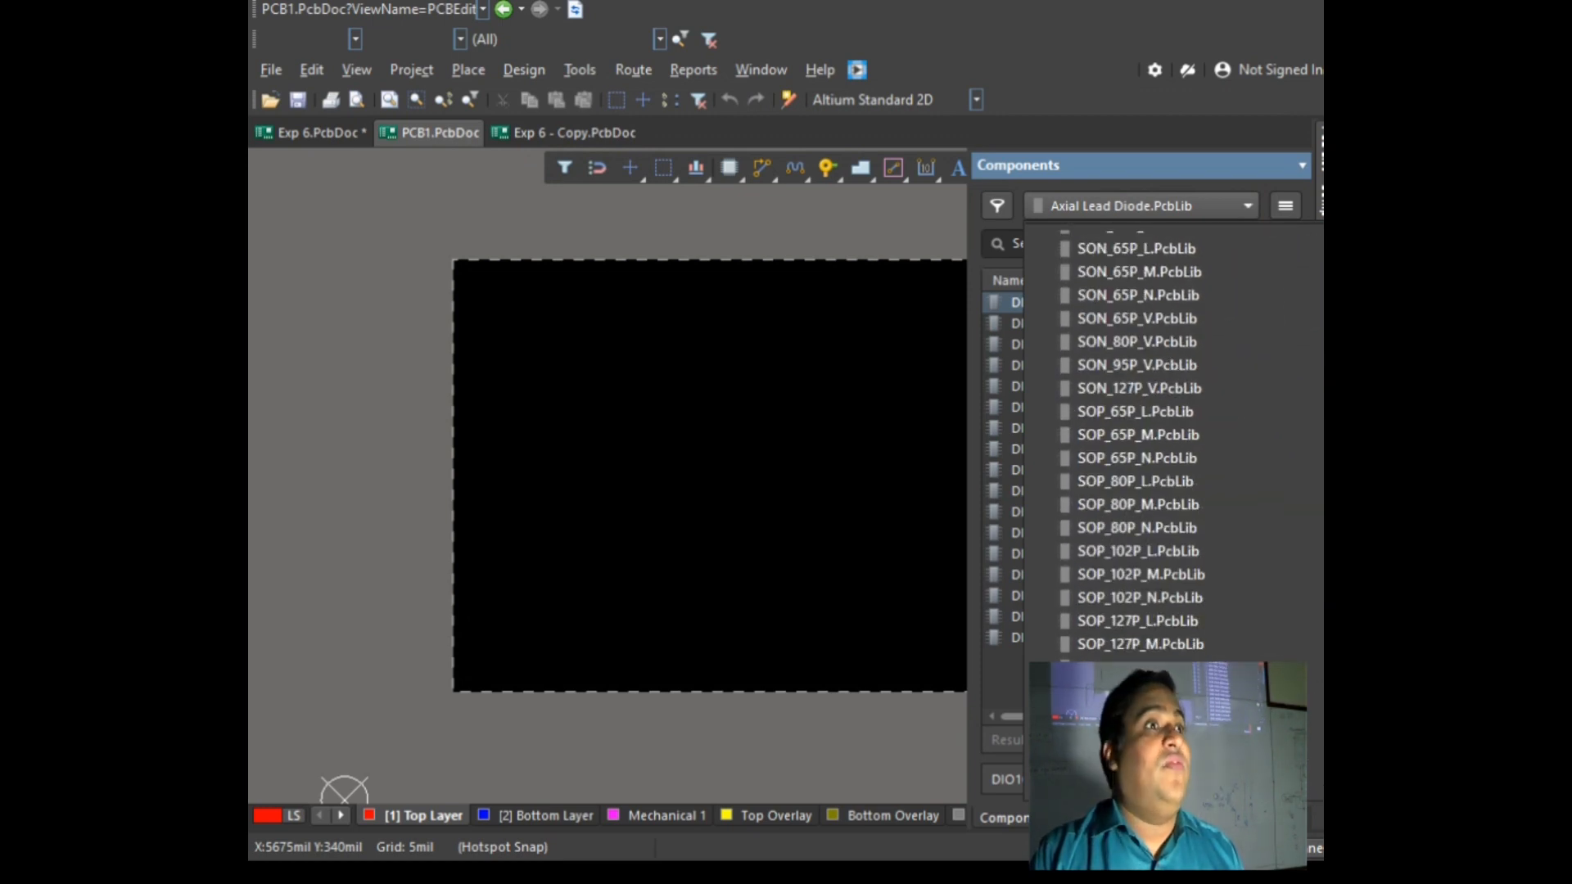
pyautogui.scroll(12, 1219, 432)
pyautogui.scroll(15, 1219, 432)
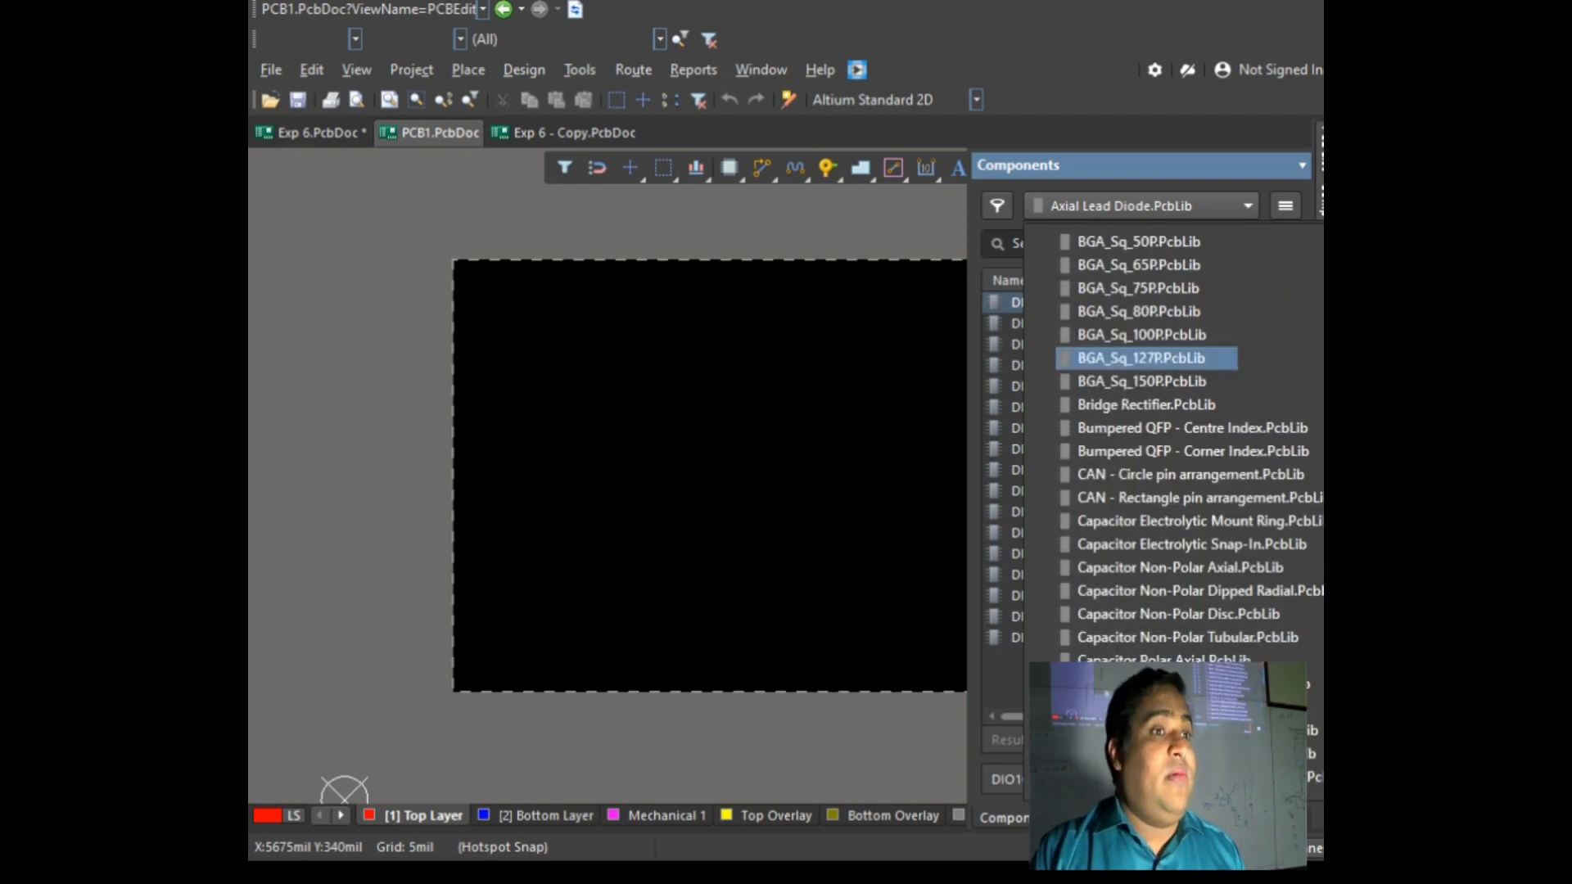
pyautogui.scroll(1, 1220, 432)
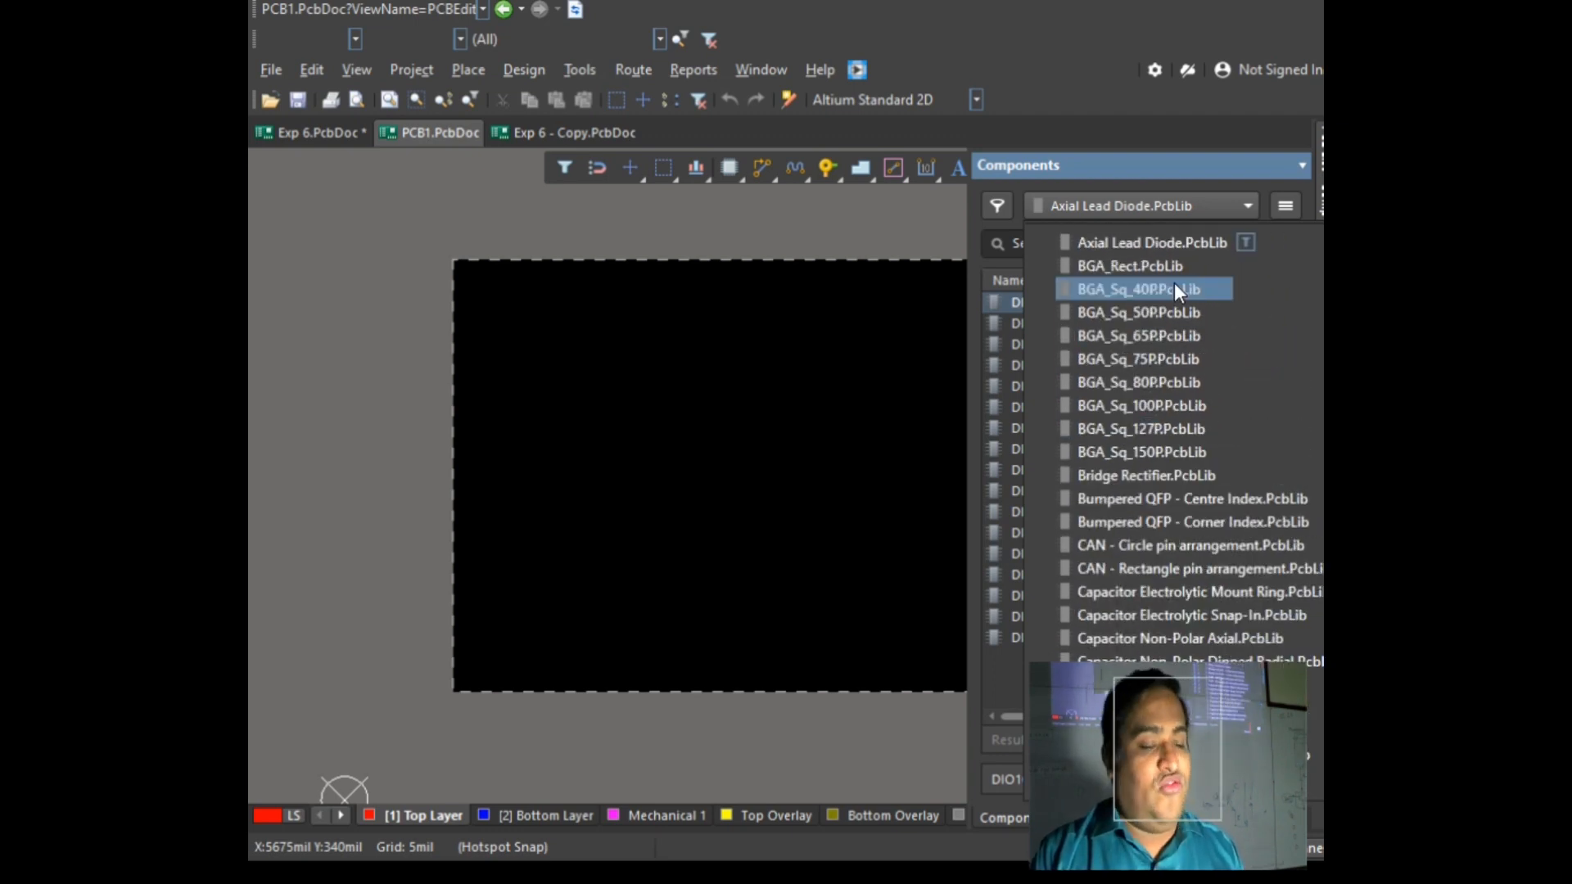
# Step: Switch the component source from Axial Lead Diode.PcbLib to Dual-In-Line Package.PcbLib
pyautogui.scroll(-15, 1118, 518)
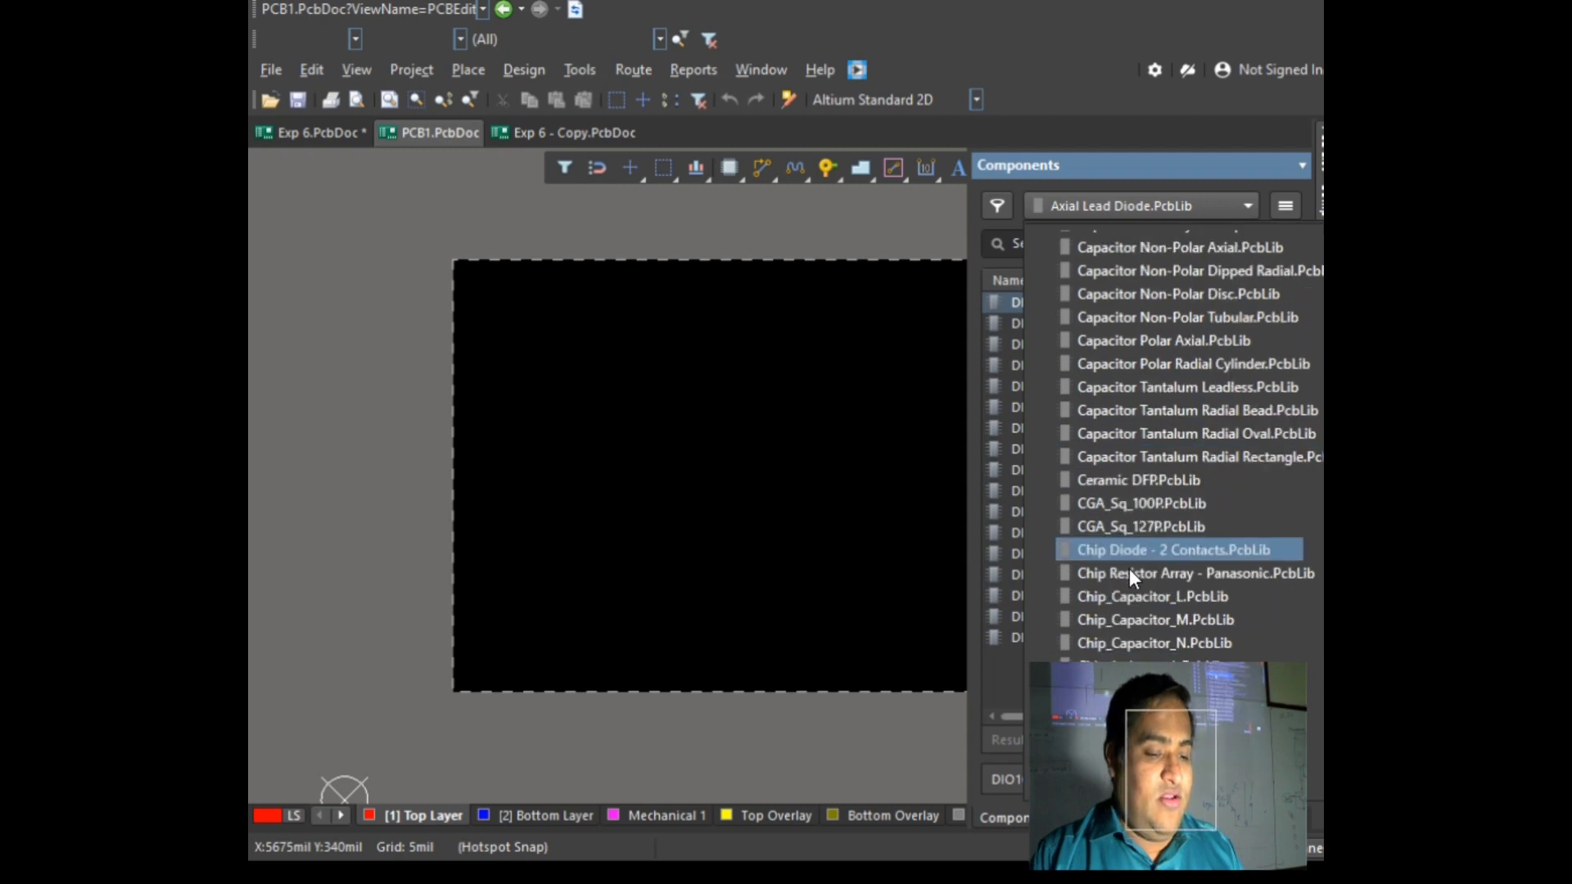
pyautogui.scroll(-6, 1130, 586)
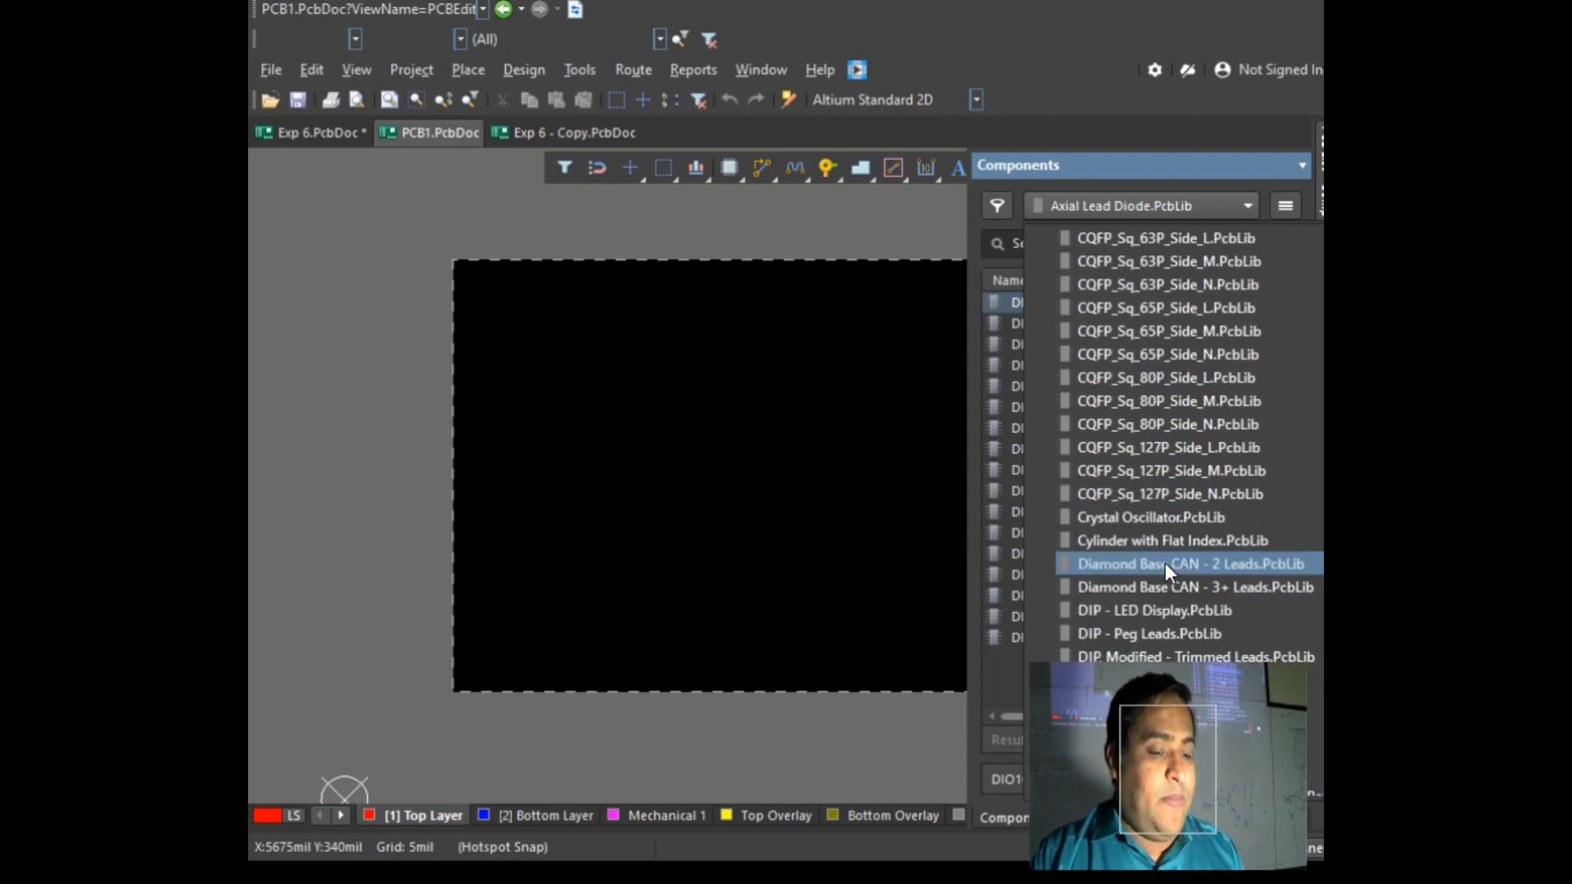
pyautogui.scroll(-1, 1166, 696)
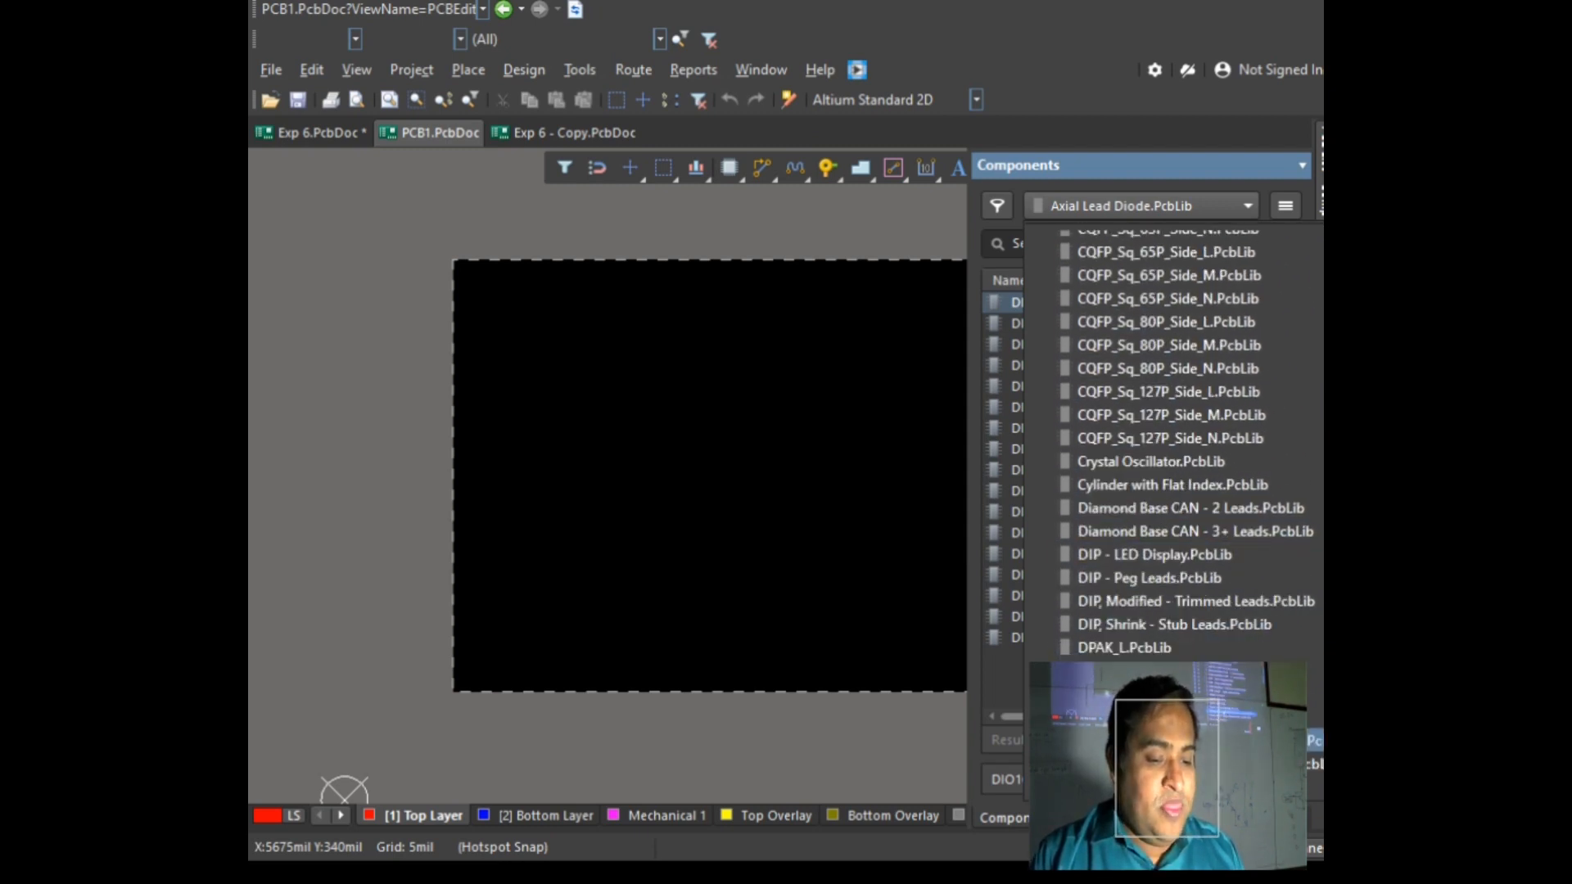
pyautogui.click(1165, 717)
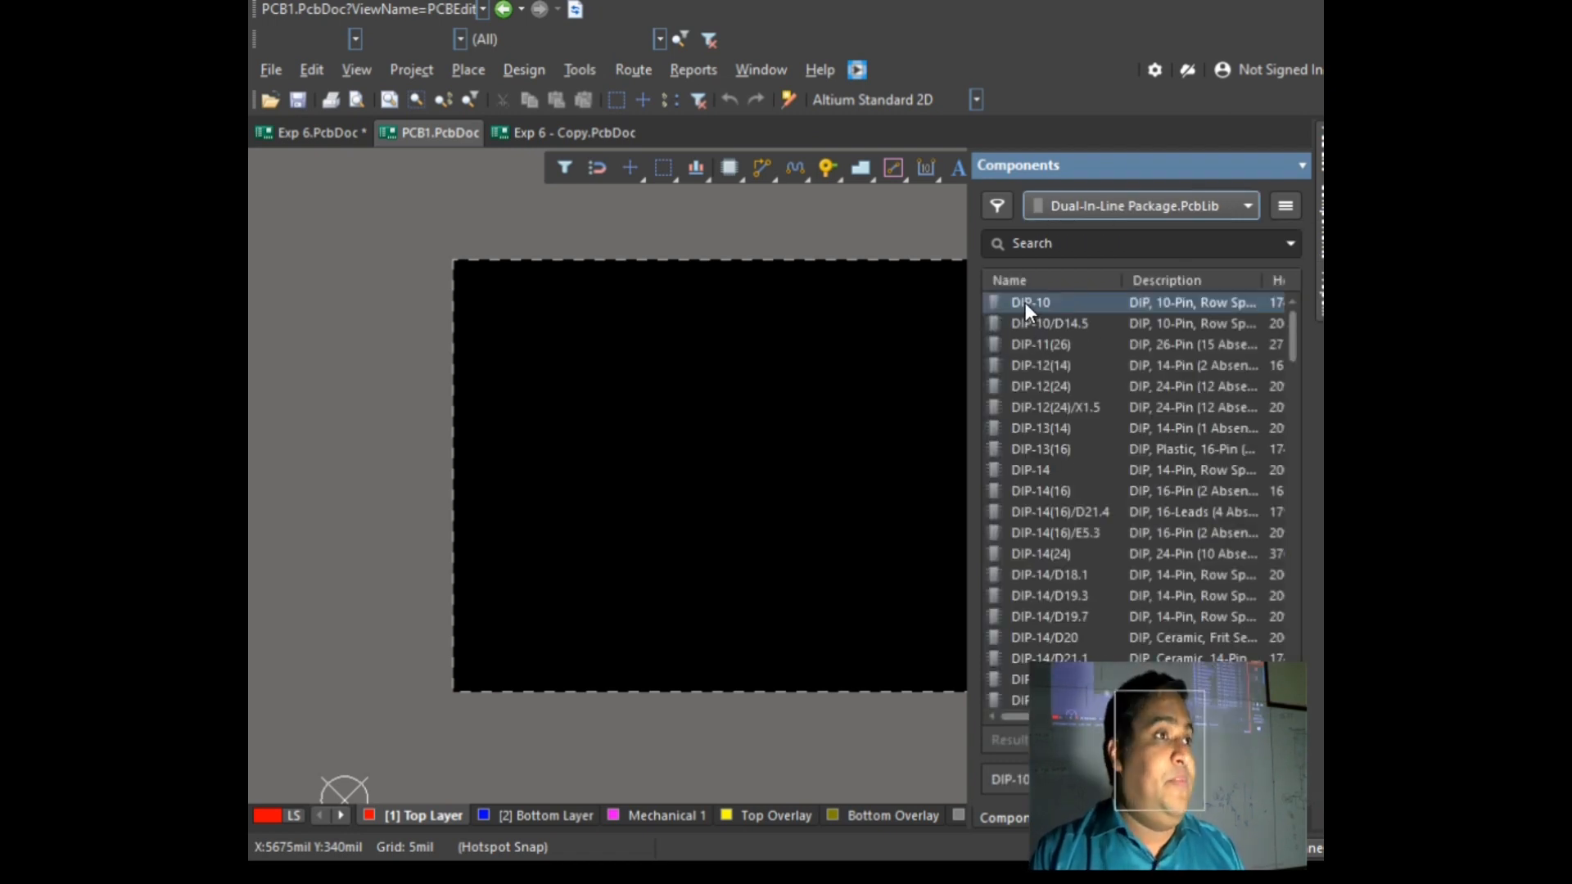
# Step: Browse the dual-in-line footprints, highlighting DIP-14, DIP-16 and DIP-18 in turn
pyautogui.click(1019, 473)
pyautogui.scroll(-2, 1084, 571)
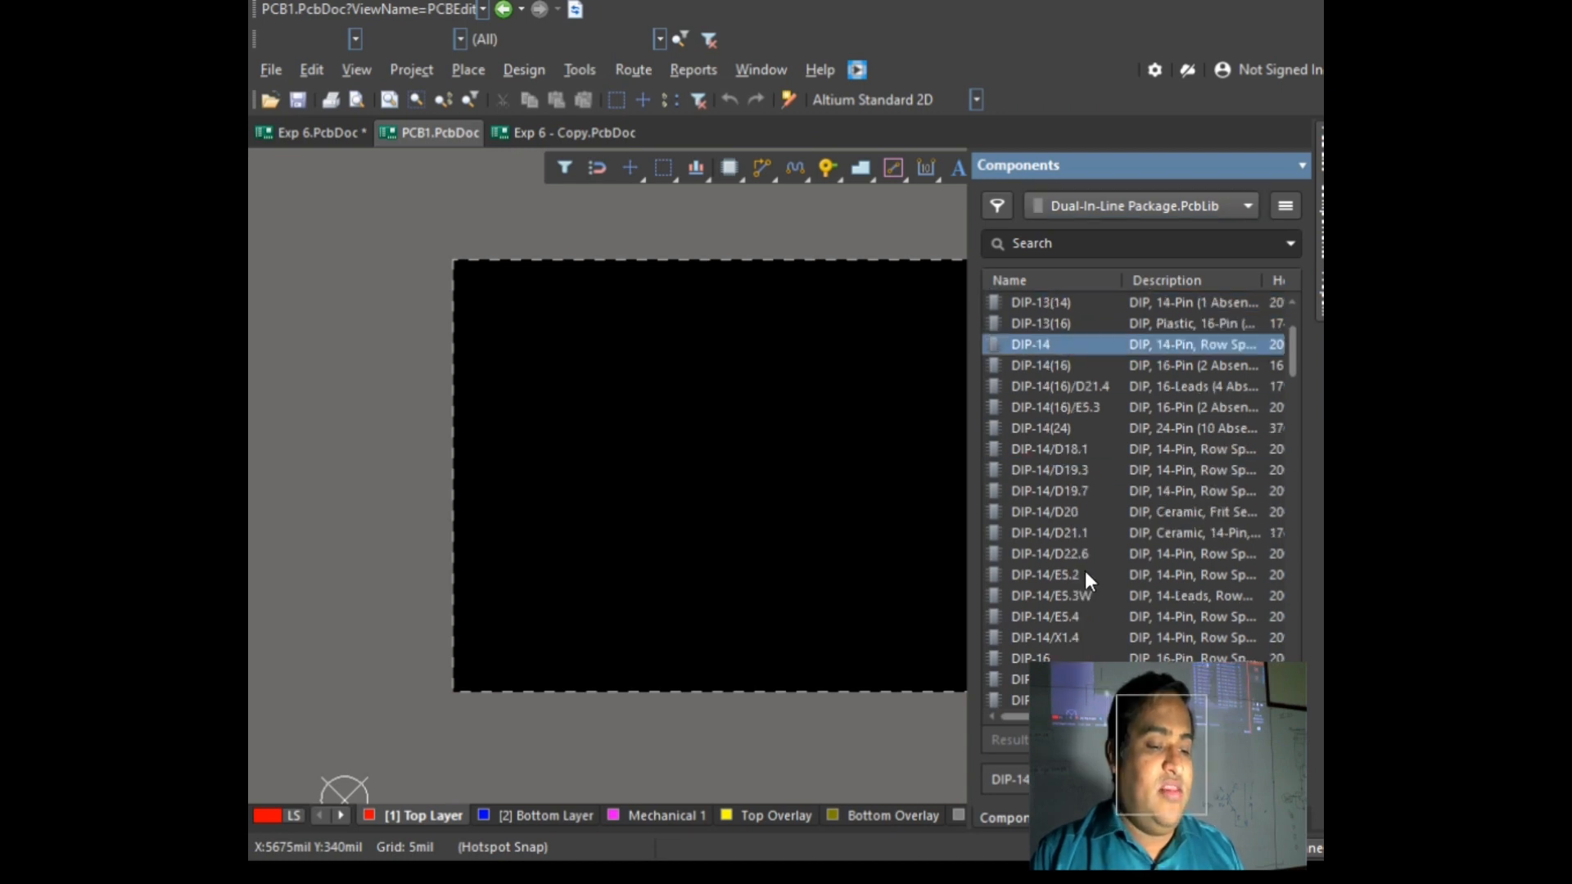
pyautogui.click(1062, 659)
pyautogui.scroll(-7, 1107, 596)
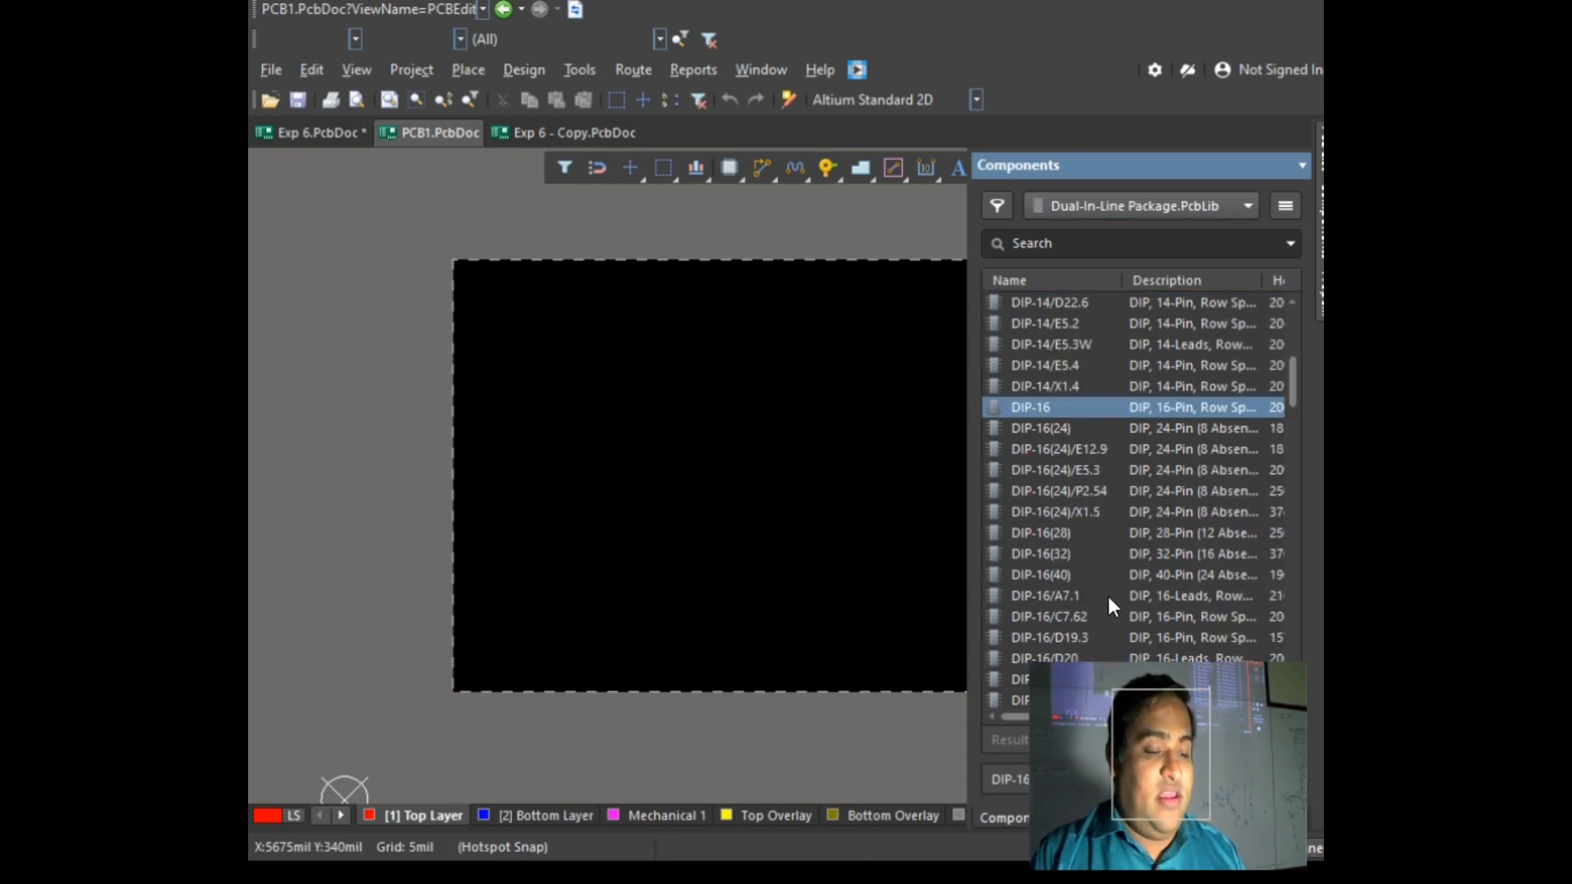
pyautogui.click(1062, 641)
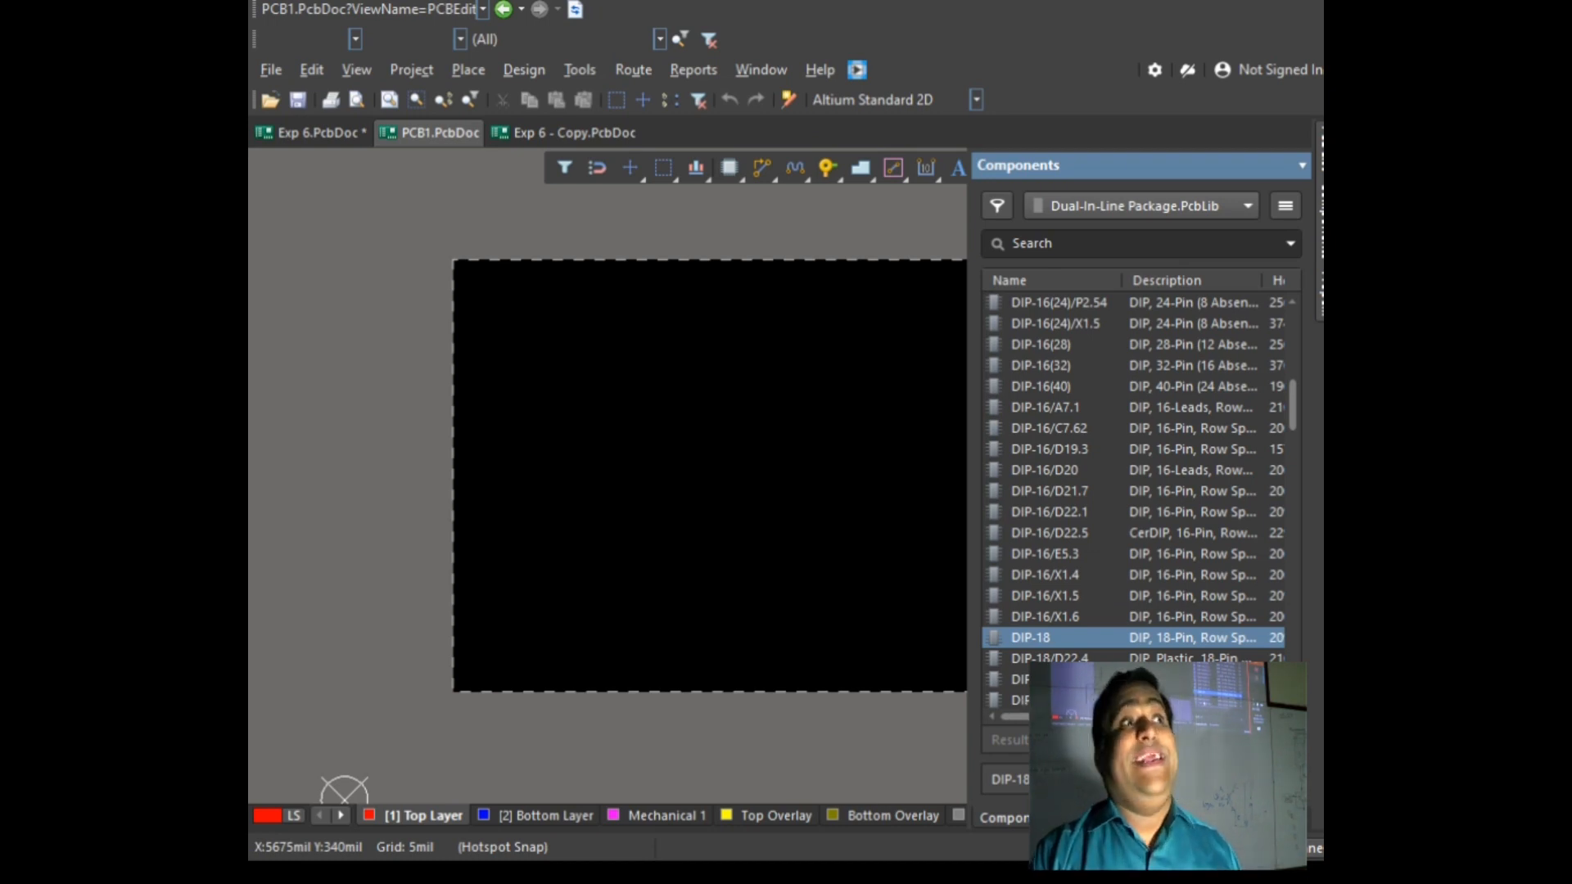
# Step: Place one DIP-18 footprint horizontally on the board, right of centre in its lower half, and end placement
pyautogui.doubleClick(1034, 637)
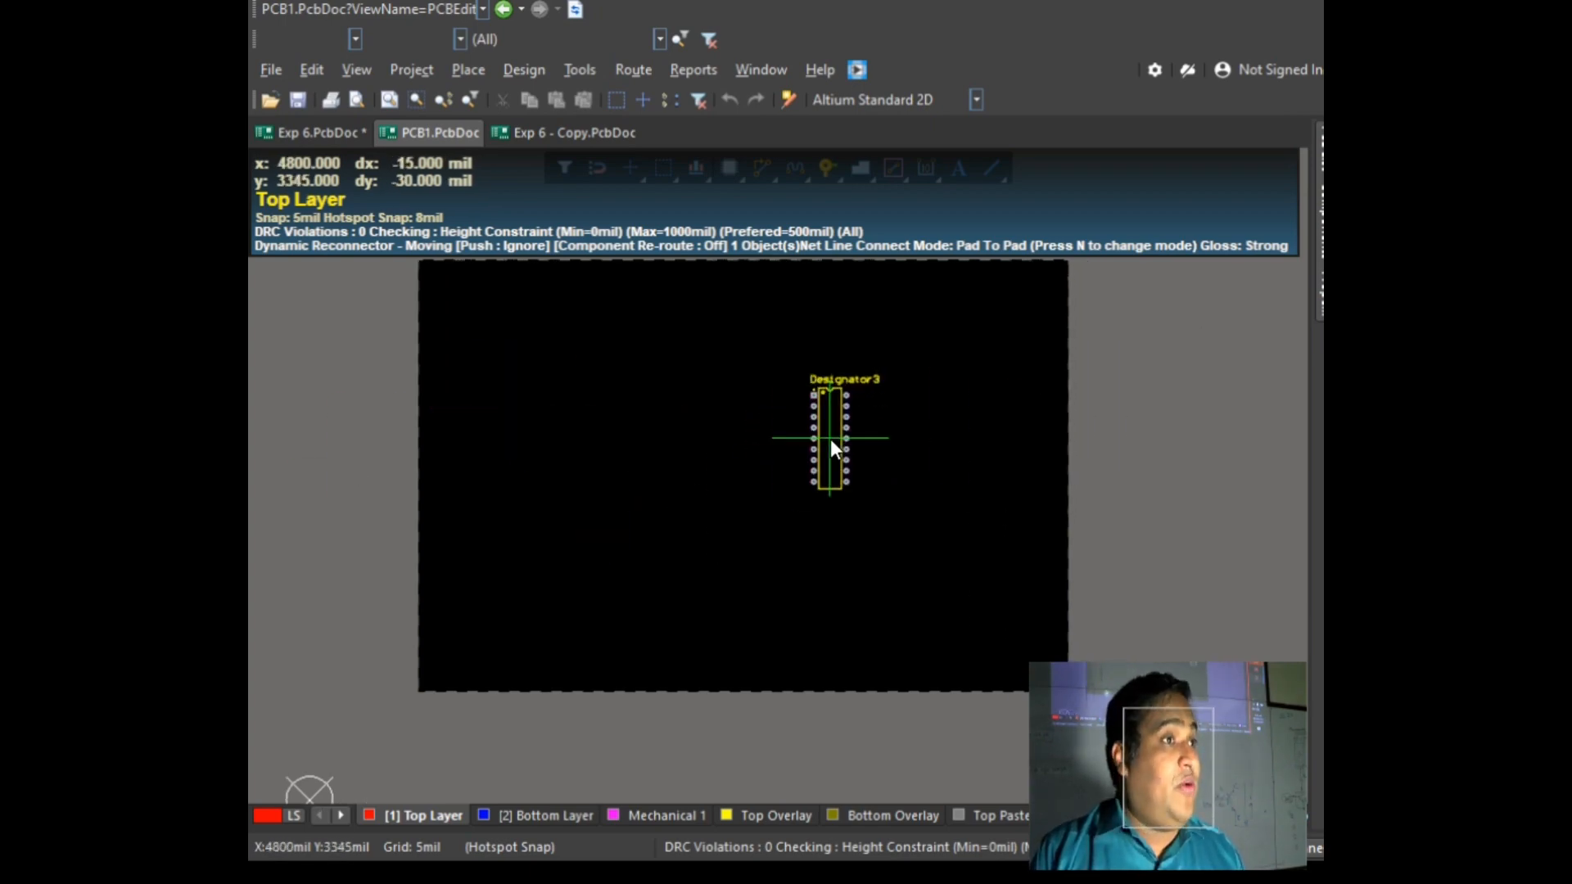
pyautogui.press('space')
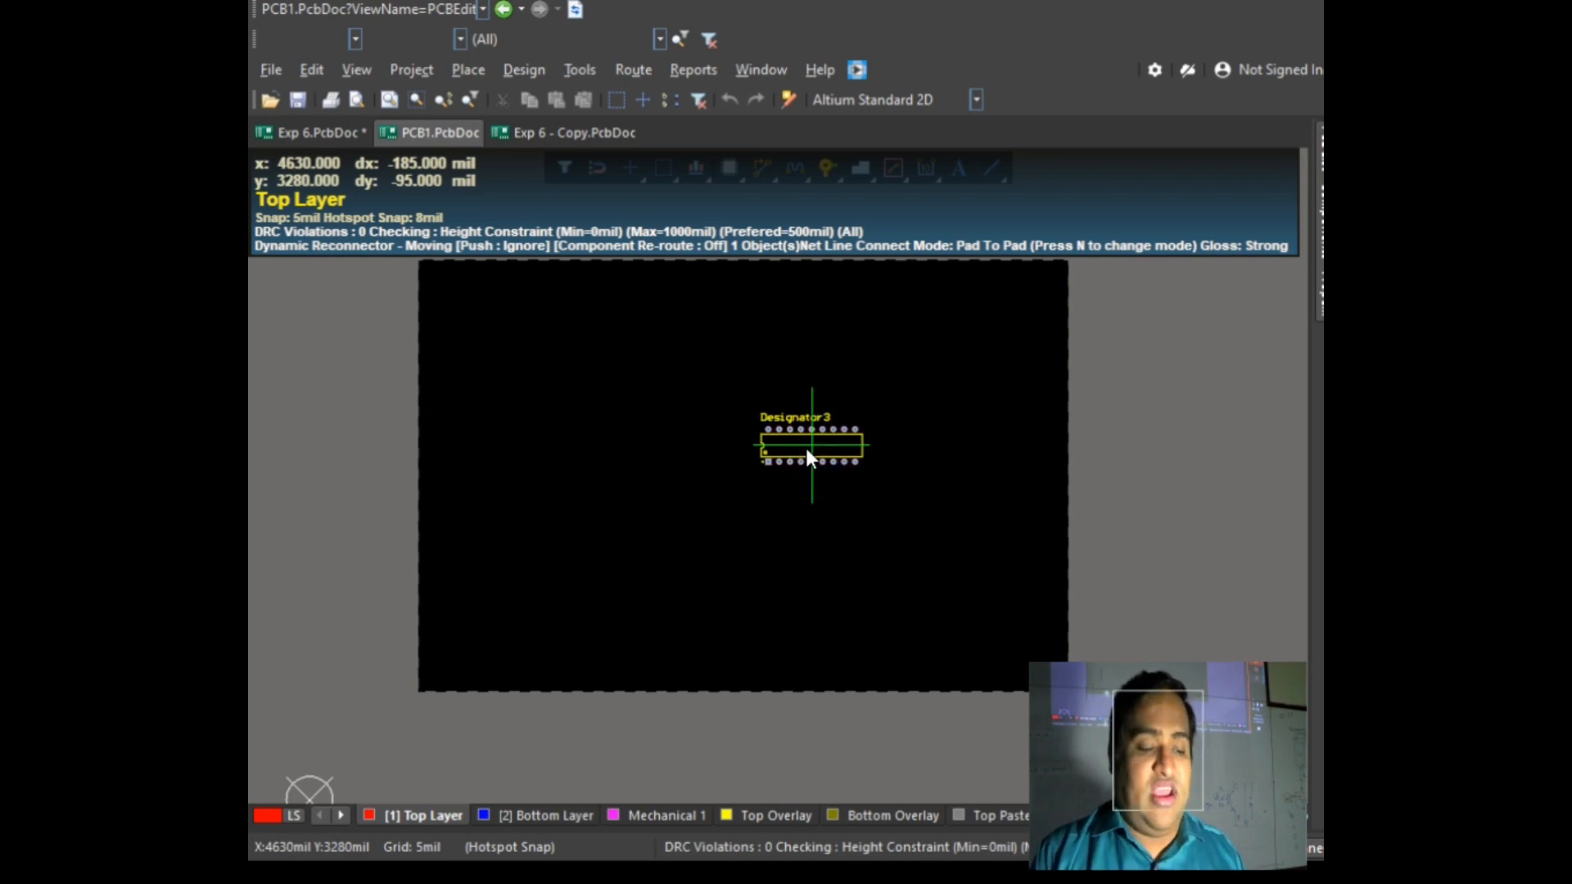
pyautogui.press('space')
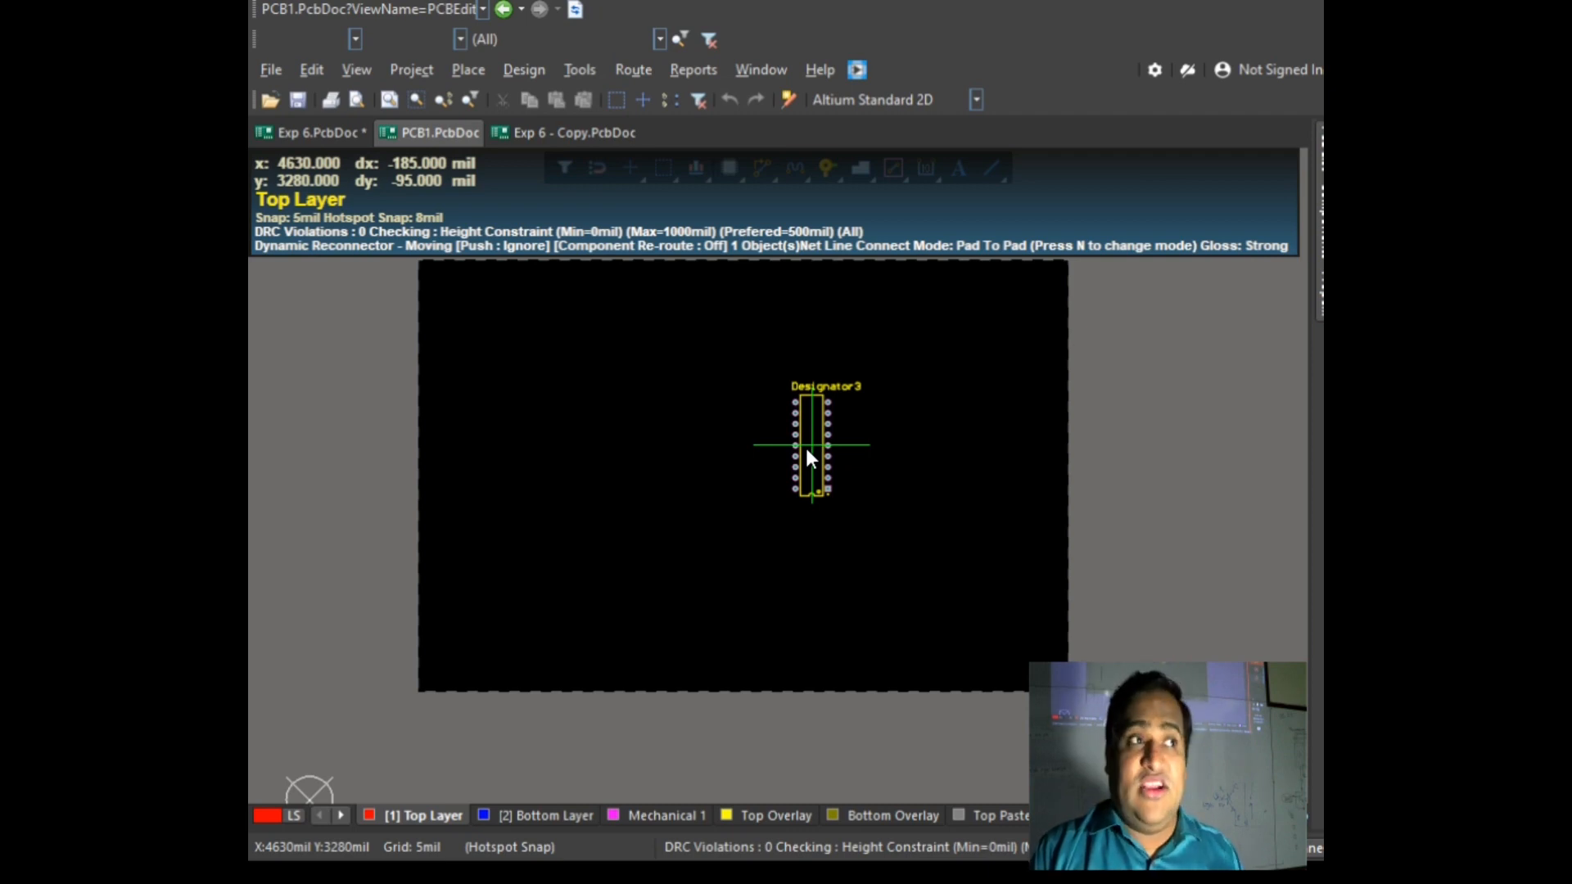
pyautogui.press('space')
pyautogui.press('space')
pyautogui.press('space')
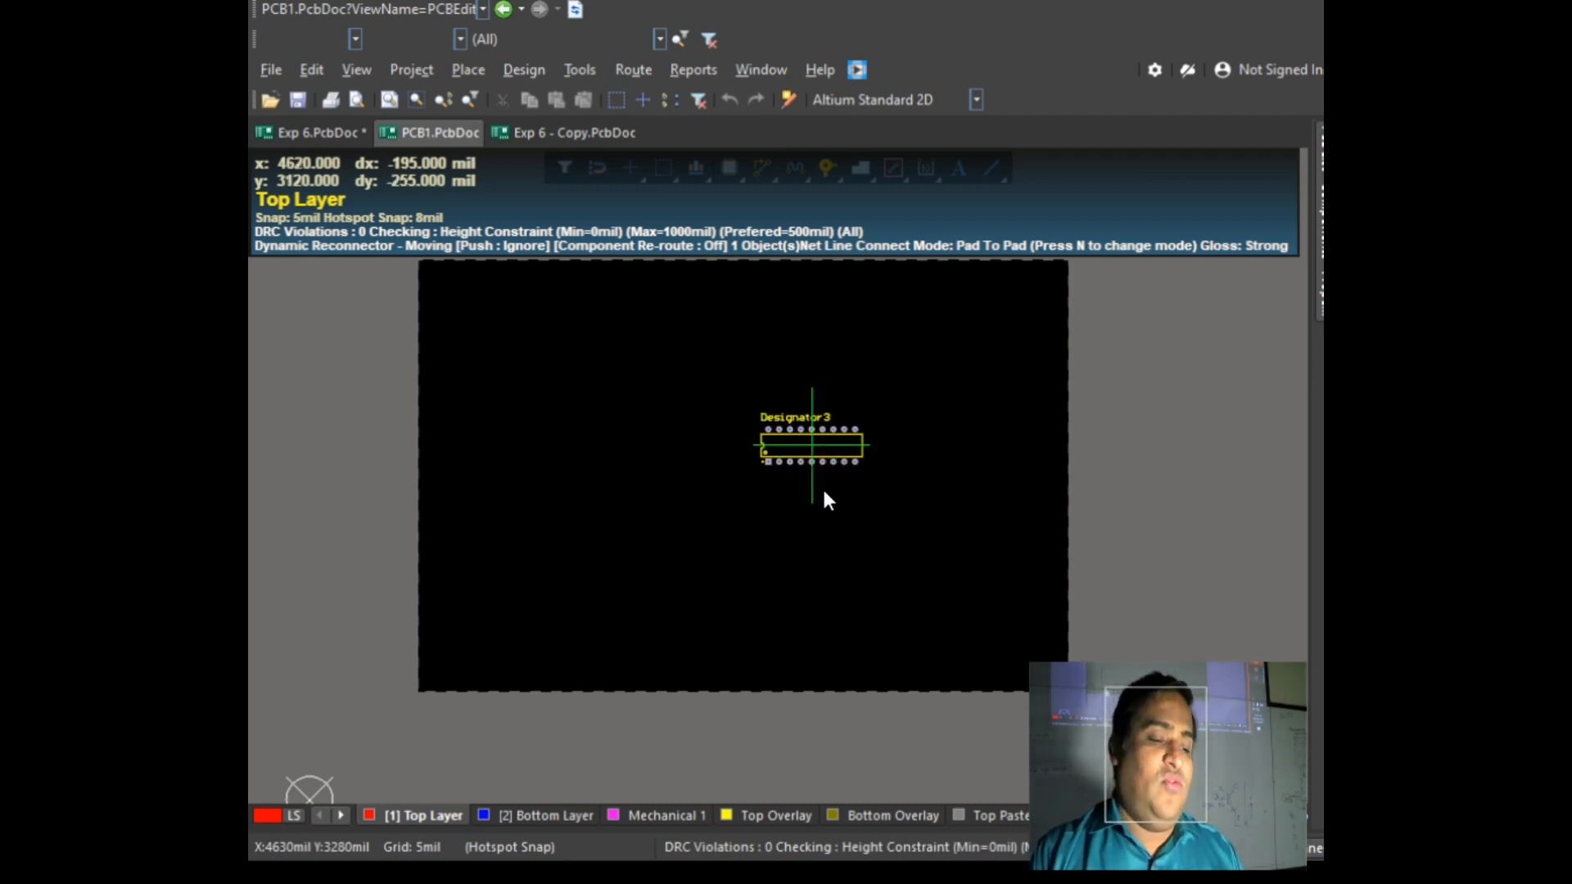
pyautogui.click(850, 523)
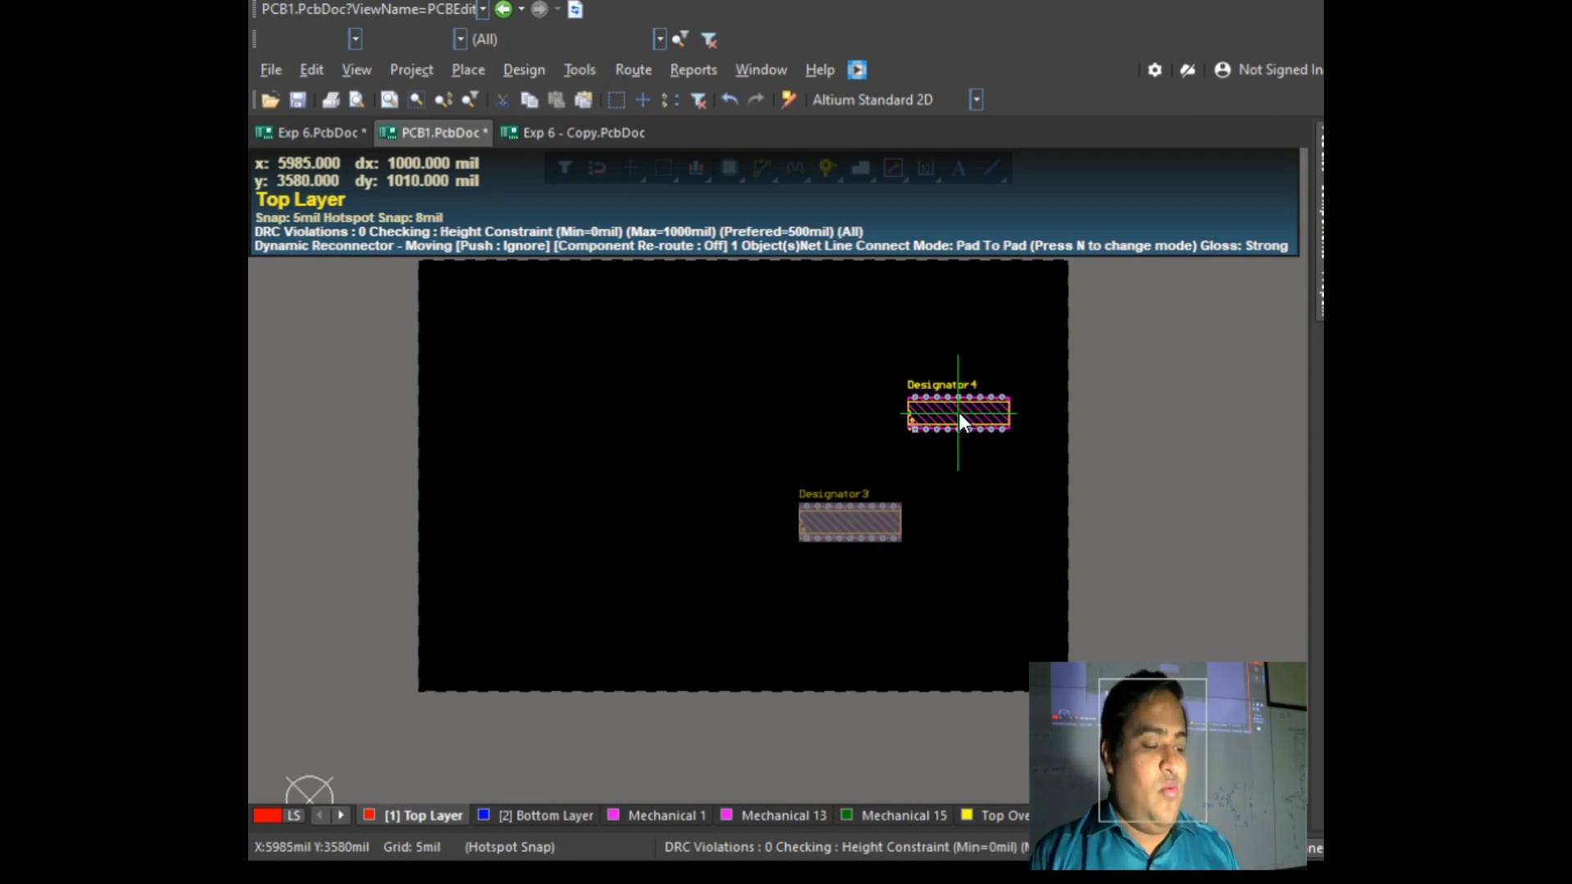
pyautogui.press('Escape')
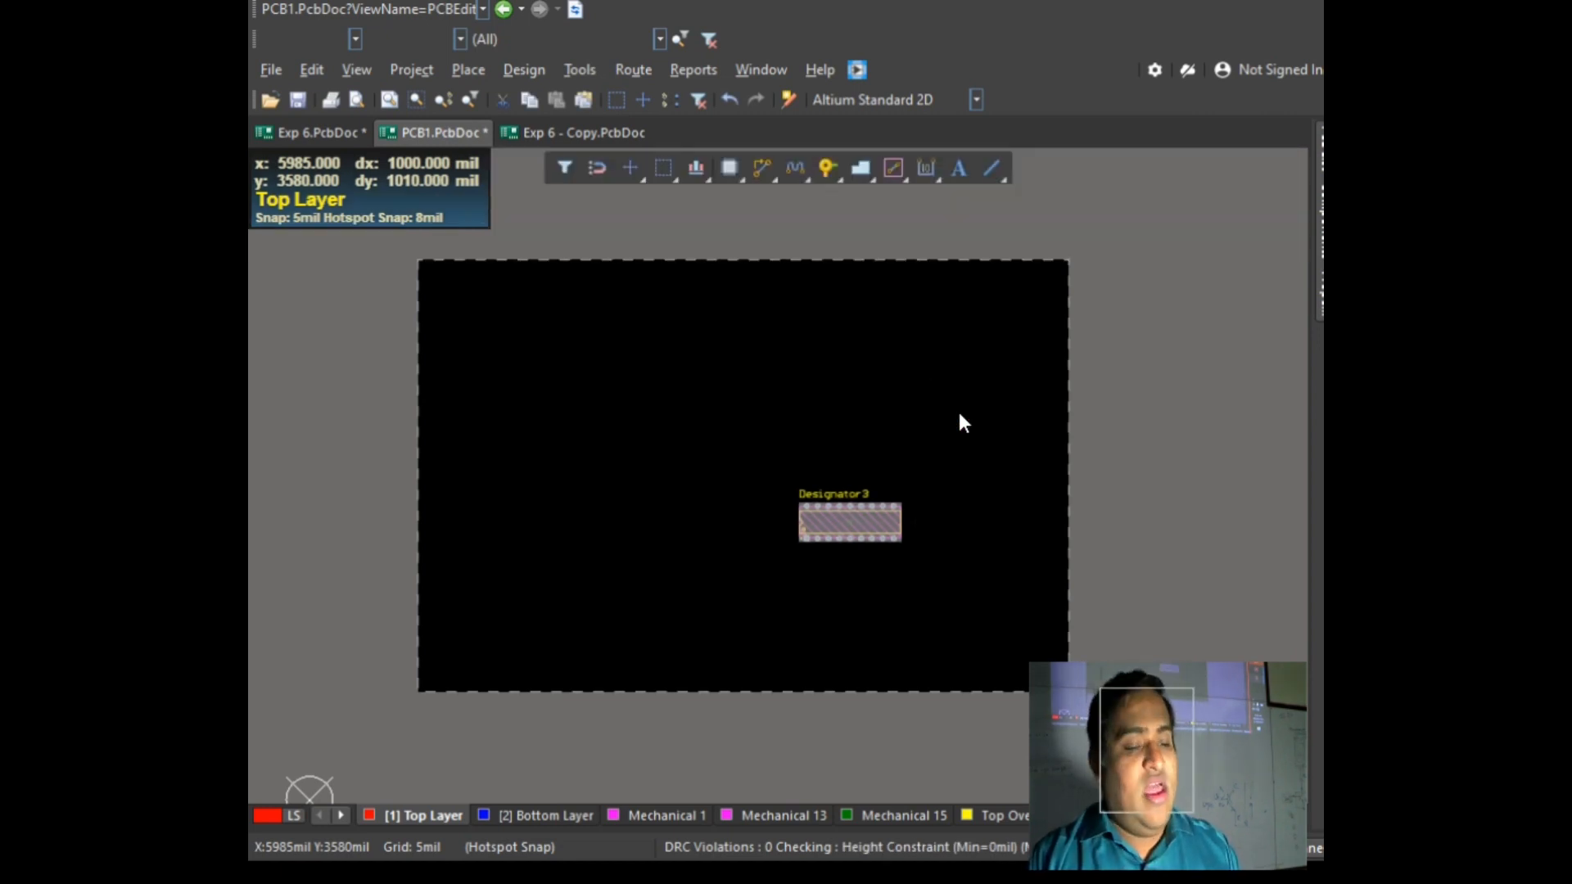
# Step: Examine the placed DIP-18 footprint and the board outline at different zoom levels, and review the available zoom commands
pyautogui.scroll(1, 959, 410)
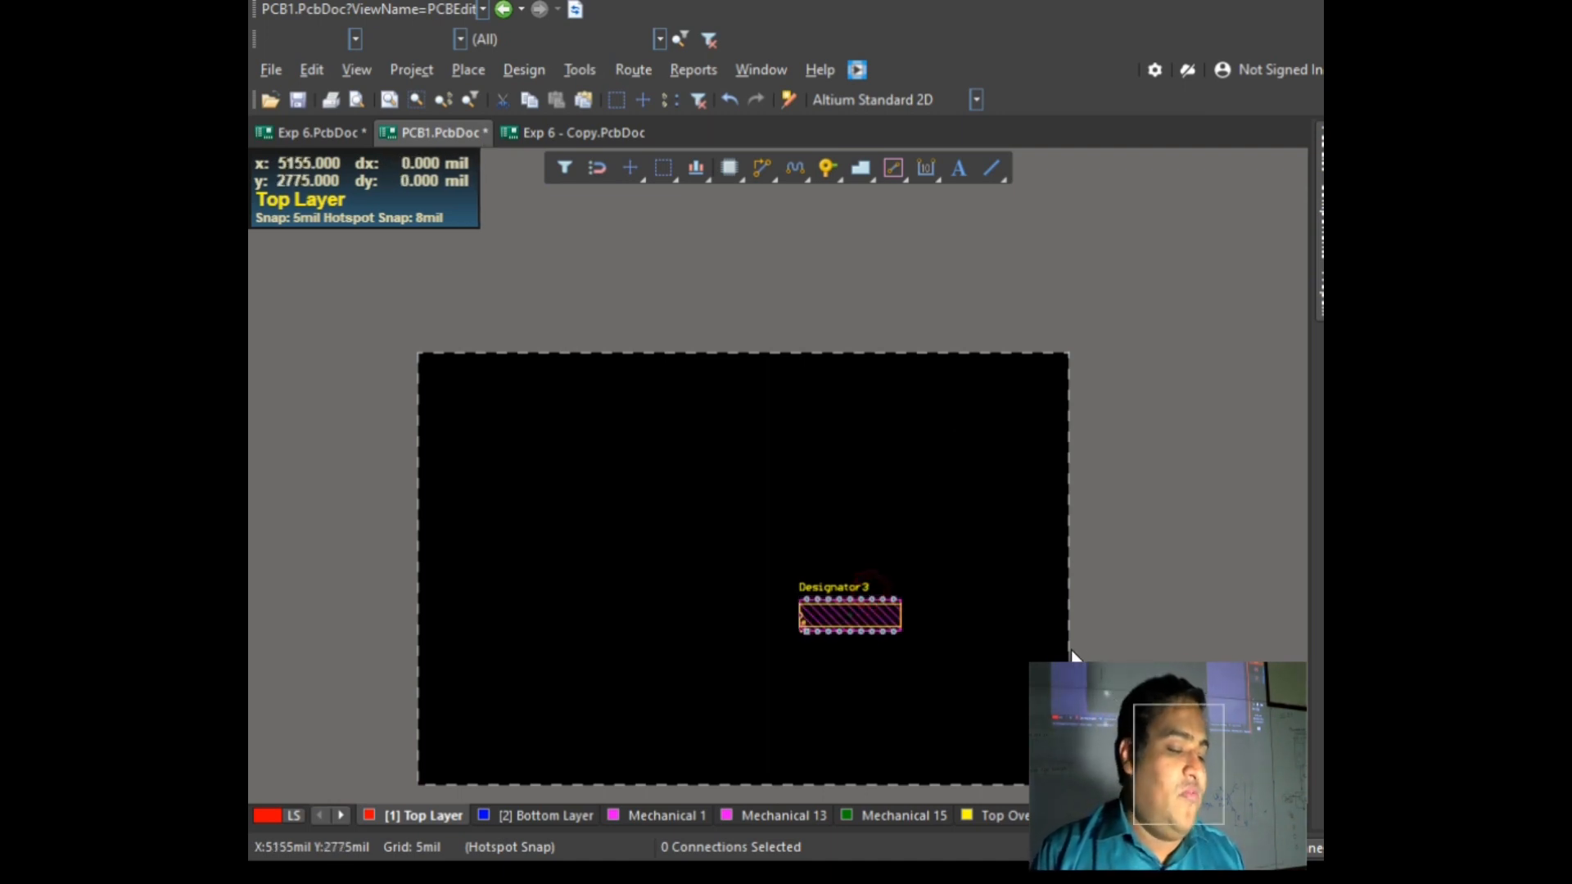
pyautogui.keyDown('ctrl'); pyautogui.scroll(2, 866, 638); pyautogui.keyUp('ctrl')
pyautogui.keyDown('ctrl'); pyautogui.scroll(1, 865, 638); pyautogui.keyUp('ctrl')
pyautogui.scroll(-3, 846, 632)
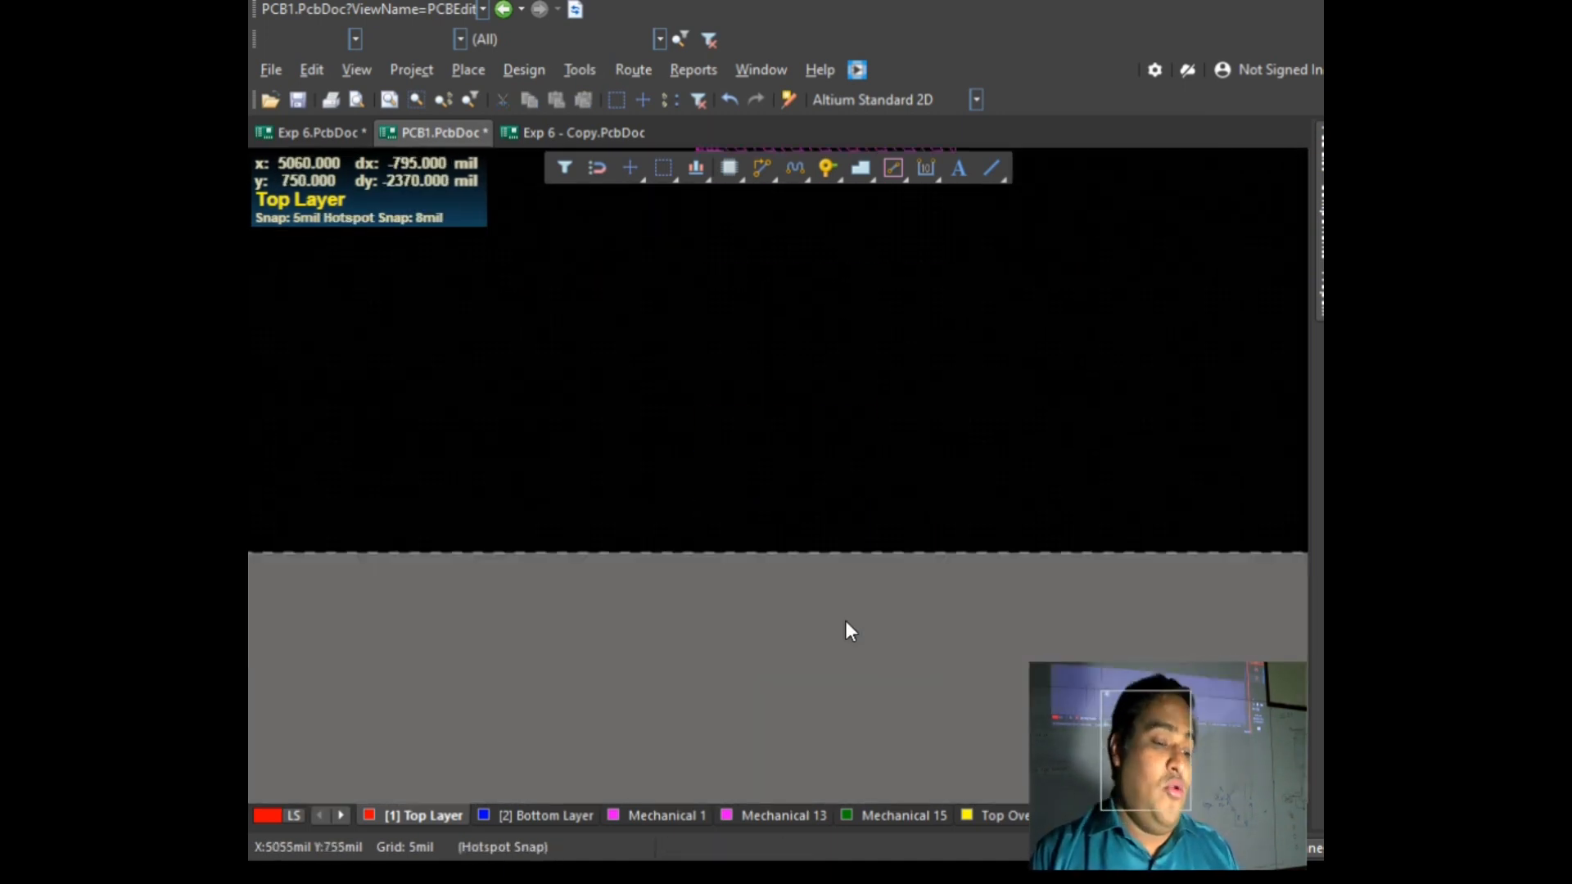
pyautogui.keyDown('ctrl'); pyautogui.scroll(-4, 887, 540); pyautogui.keyUp('ctrl')
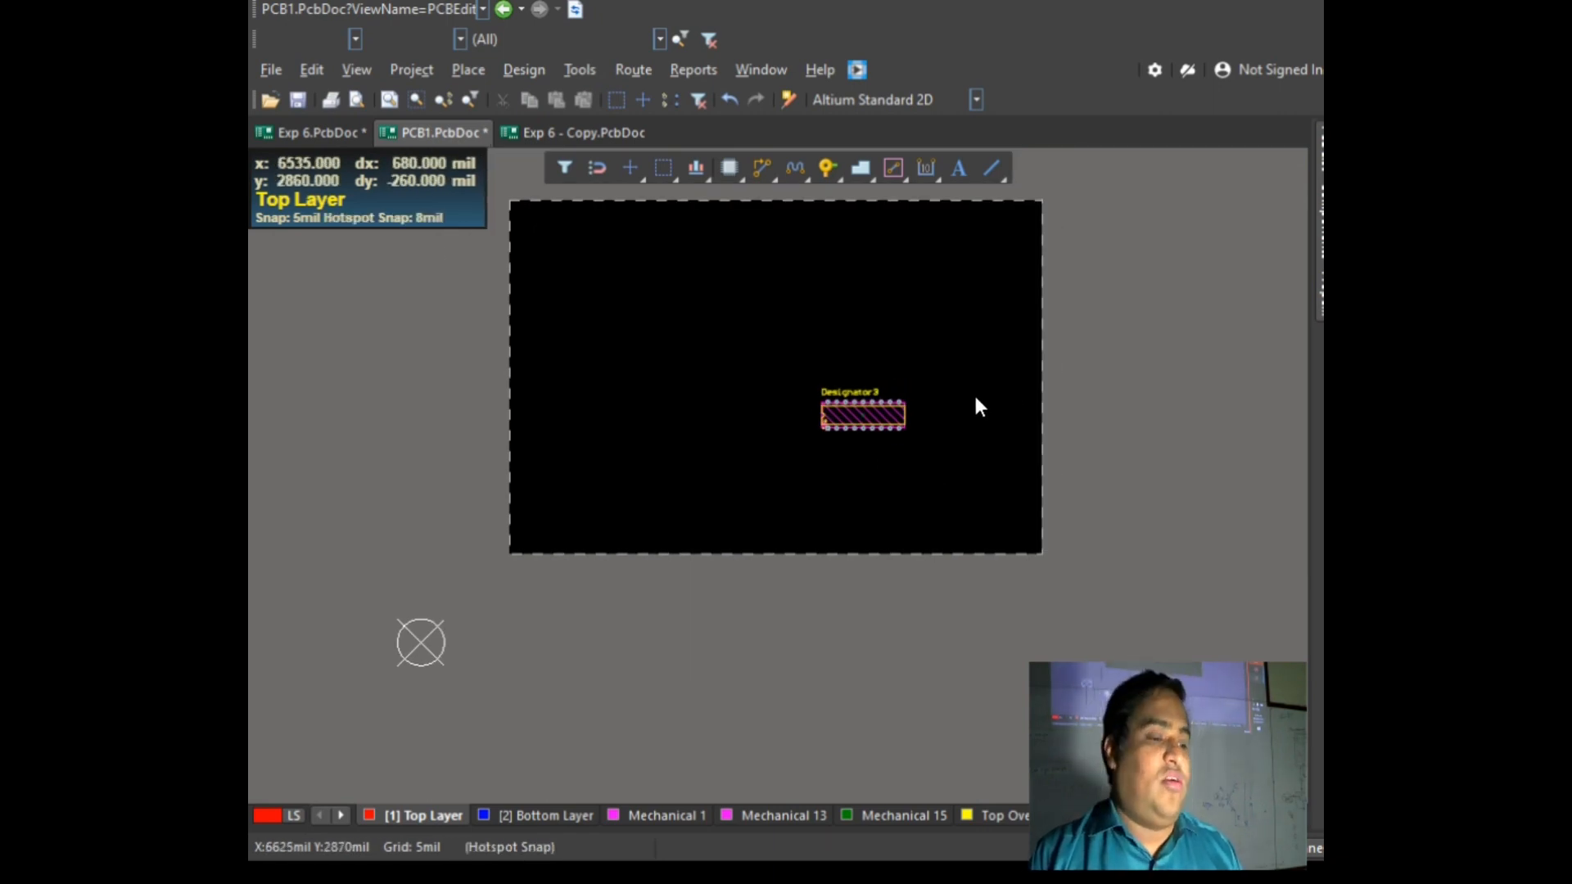
pyautogui.click(354, 71)
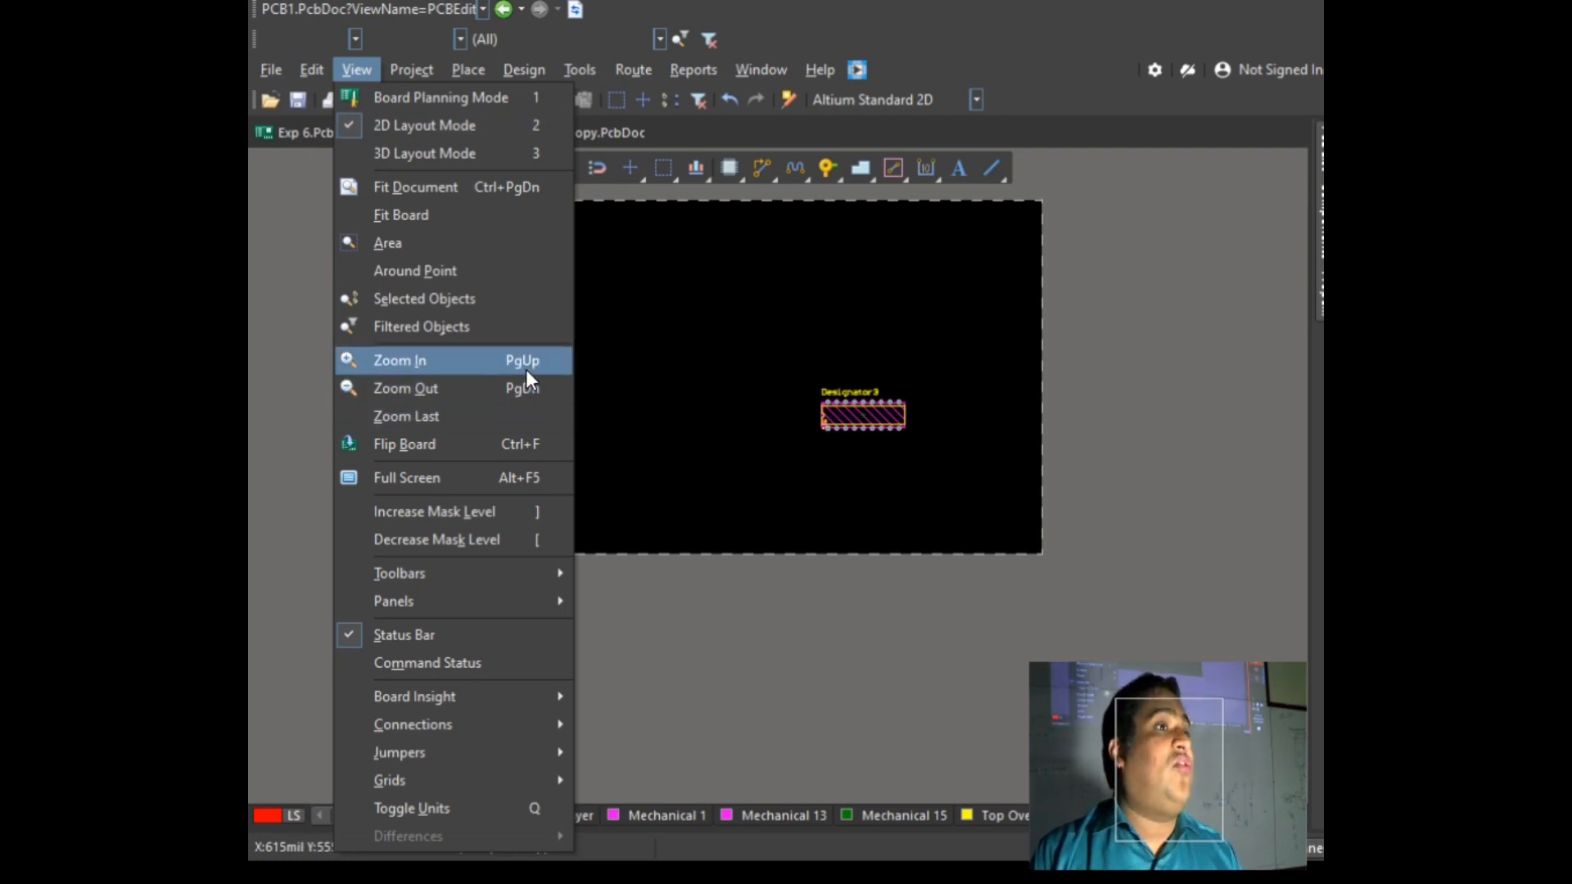
pyautogui.click(956, 402)
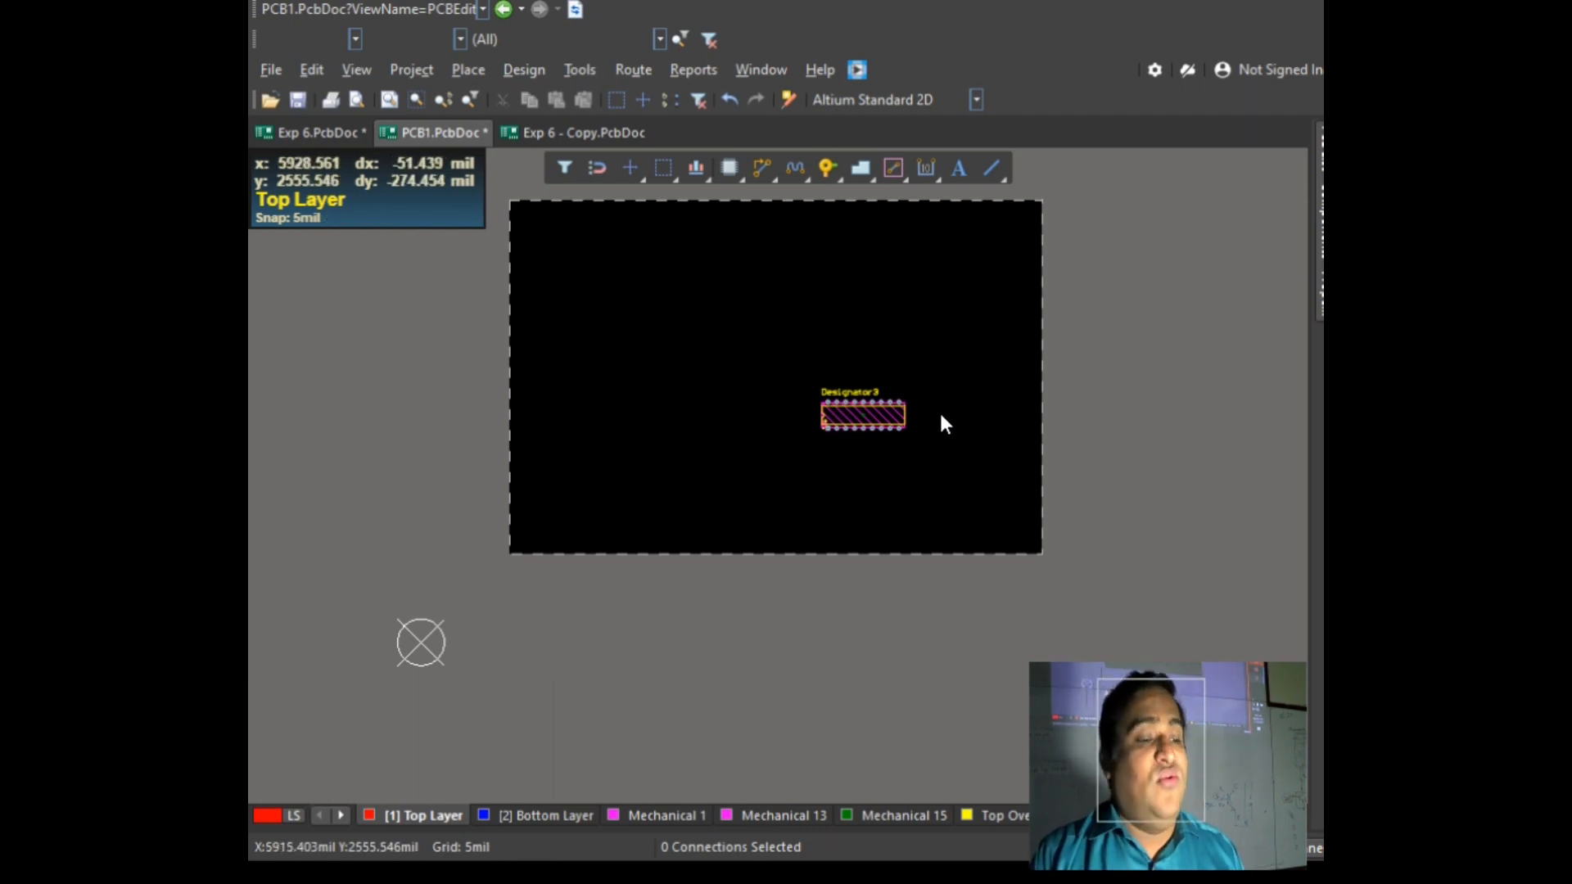
pyautogui.keyDown('ctrl'); pyautogui.scroll(5, 939, 410); pyautogui.keyUp('ctrl')
pyautogui.keyDown('ctrl'); pyautogui.scroll(2, 850, 425); pyautogui.keyUp('ctrl')
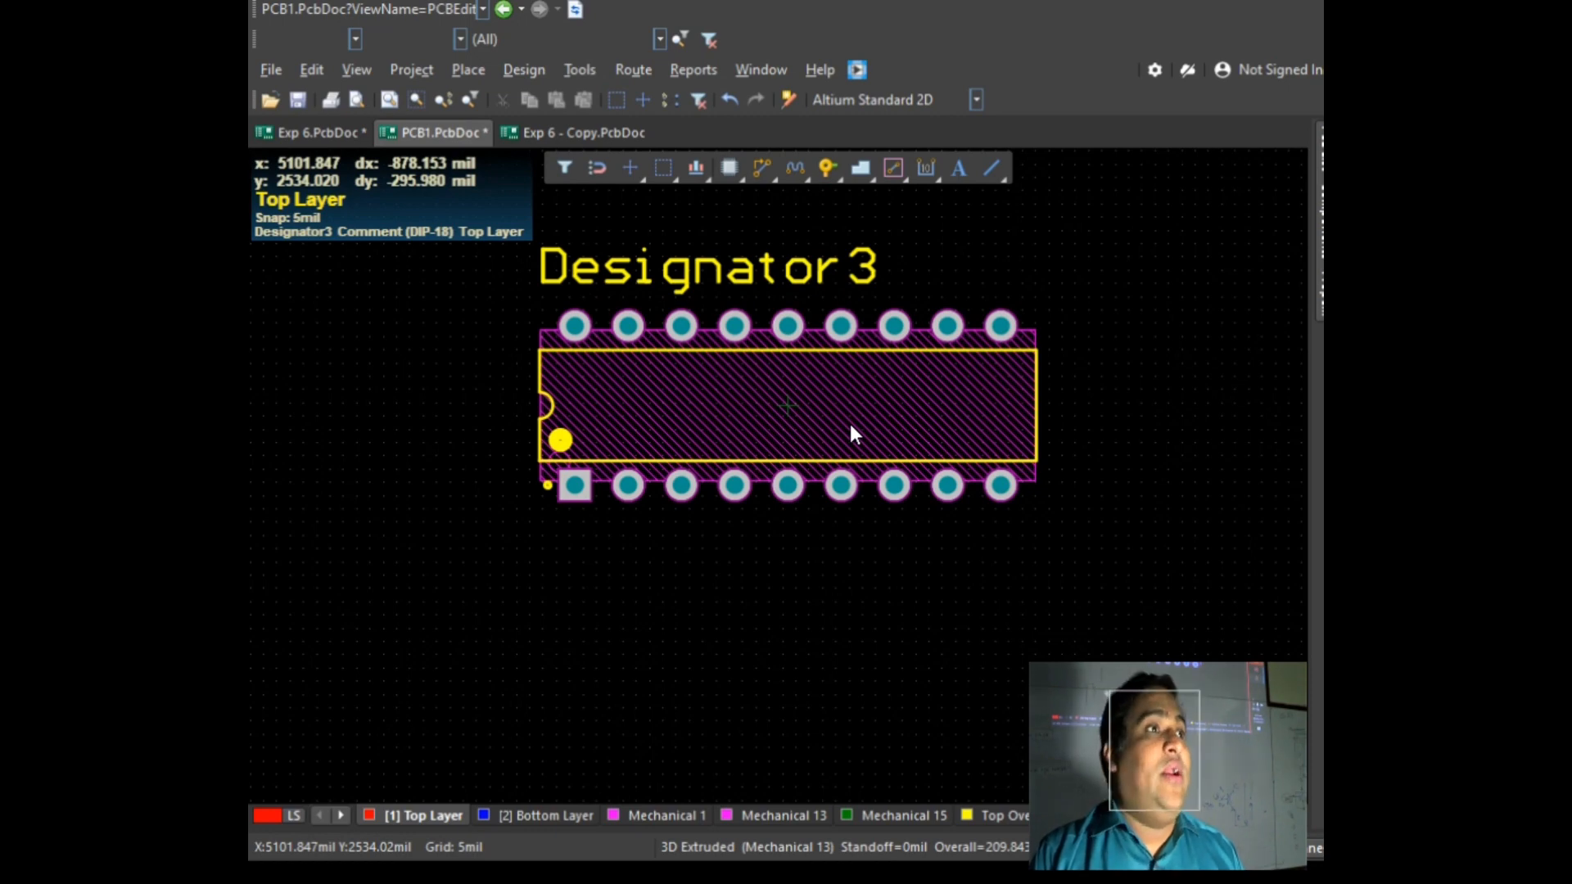
pyautogui.keyDown('ctrl'); pyautogui.scroll(-2, 851, 426); pyautogui.keyUp('ctrl')
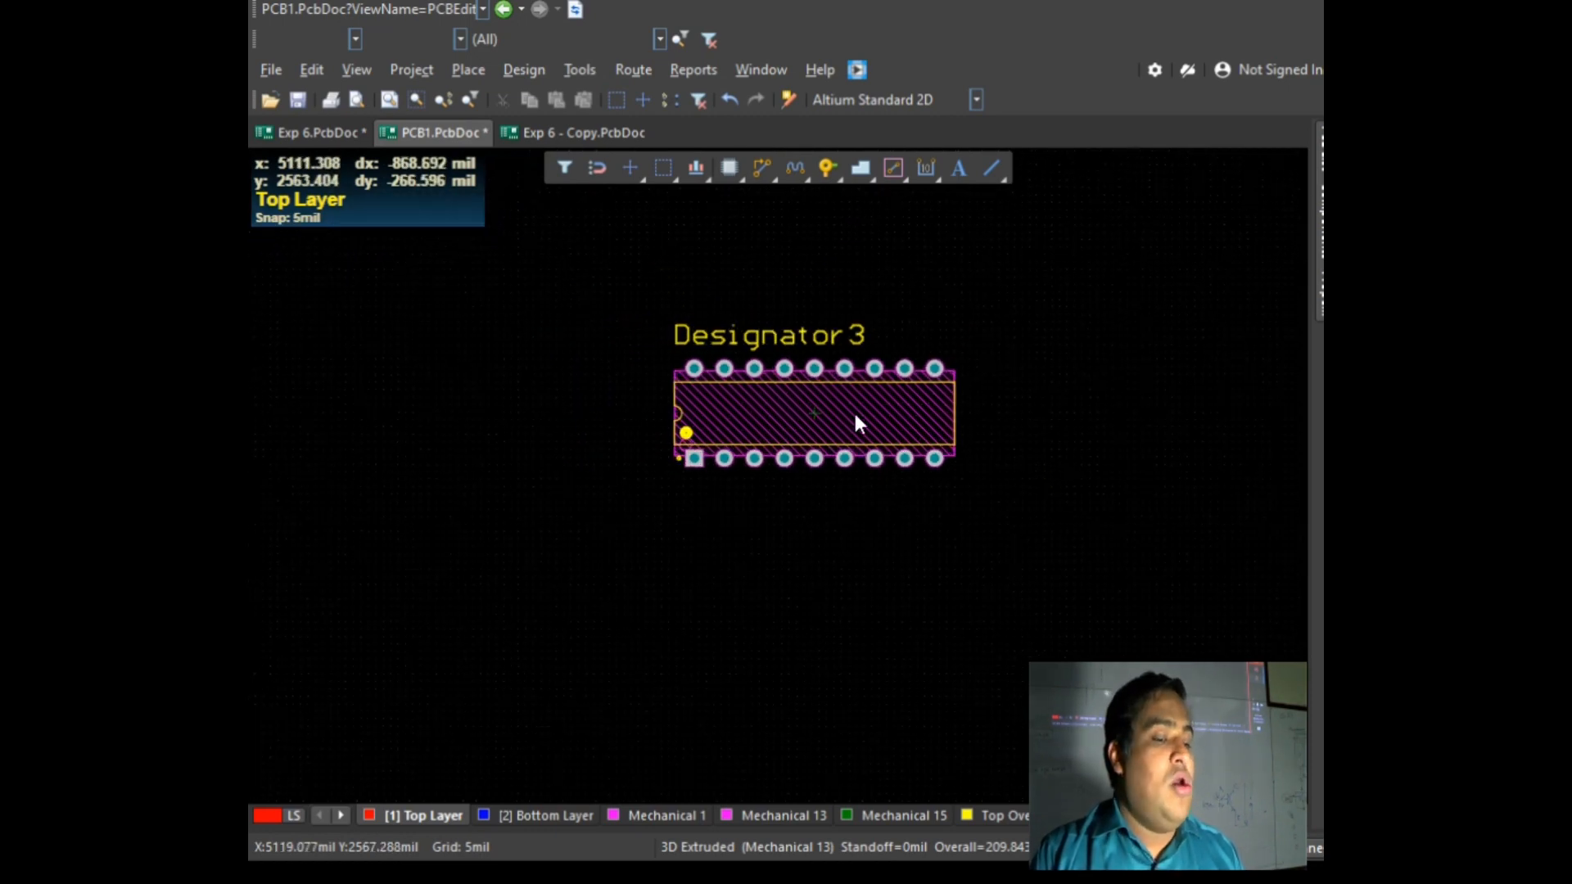
pyautogui.keyDown('ctrl'); pyautogui.scroll(-5, 855, 422); pyautogui.keyUp('ctrl')
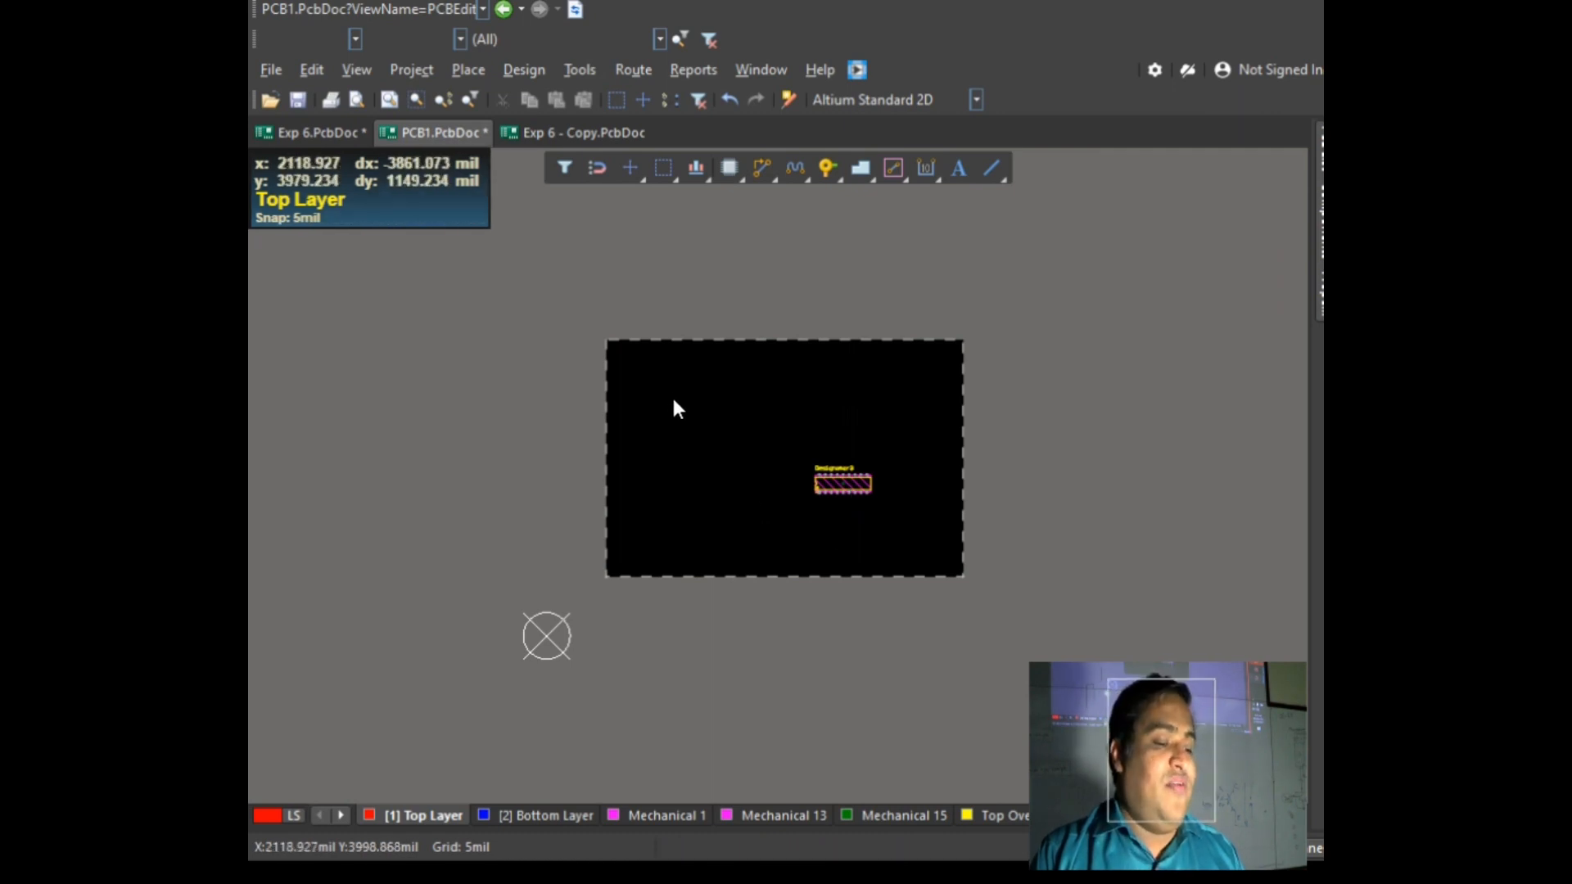
pyautogui.keyDown('ctrl'); pyautogui.scroll(2, 667, 396); pyautogui.keyUp('ctrl')
pyautogui.keyDown('ctrl'); pyautogui.scroll(3, 672, 392); pyautogui.keyUp('ctrl')
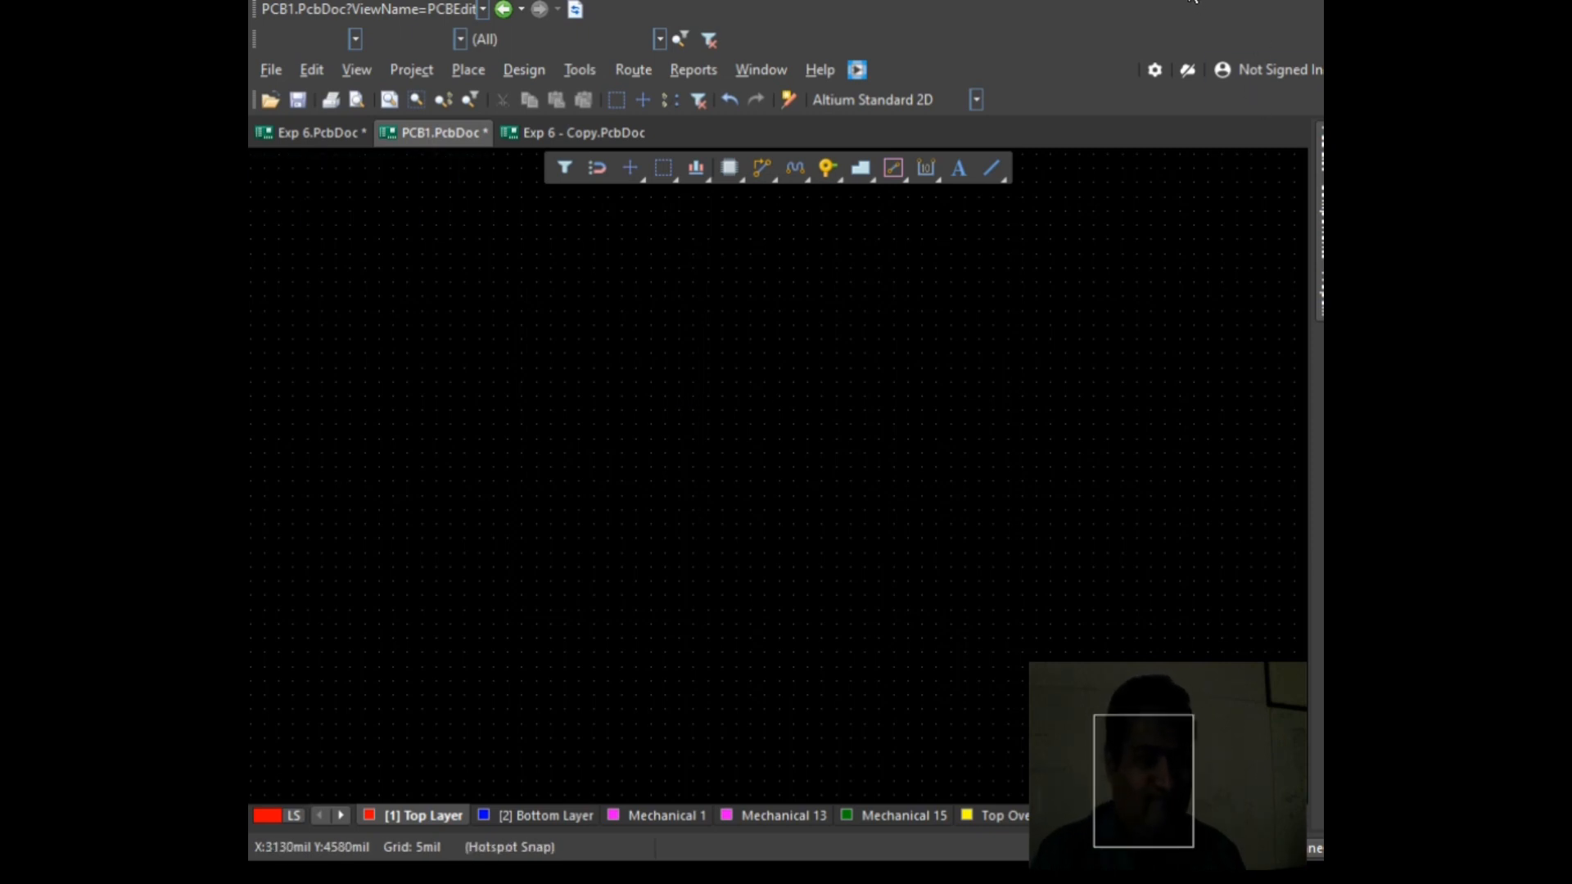
pyautogui.keyDown('ctrl'); pyautogui.scroll(-5, 937, 325); pyautogui.keyUp('ctrl')
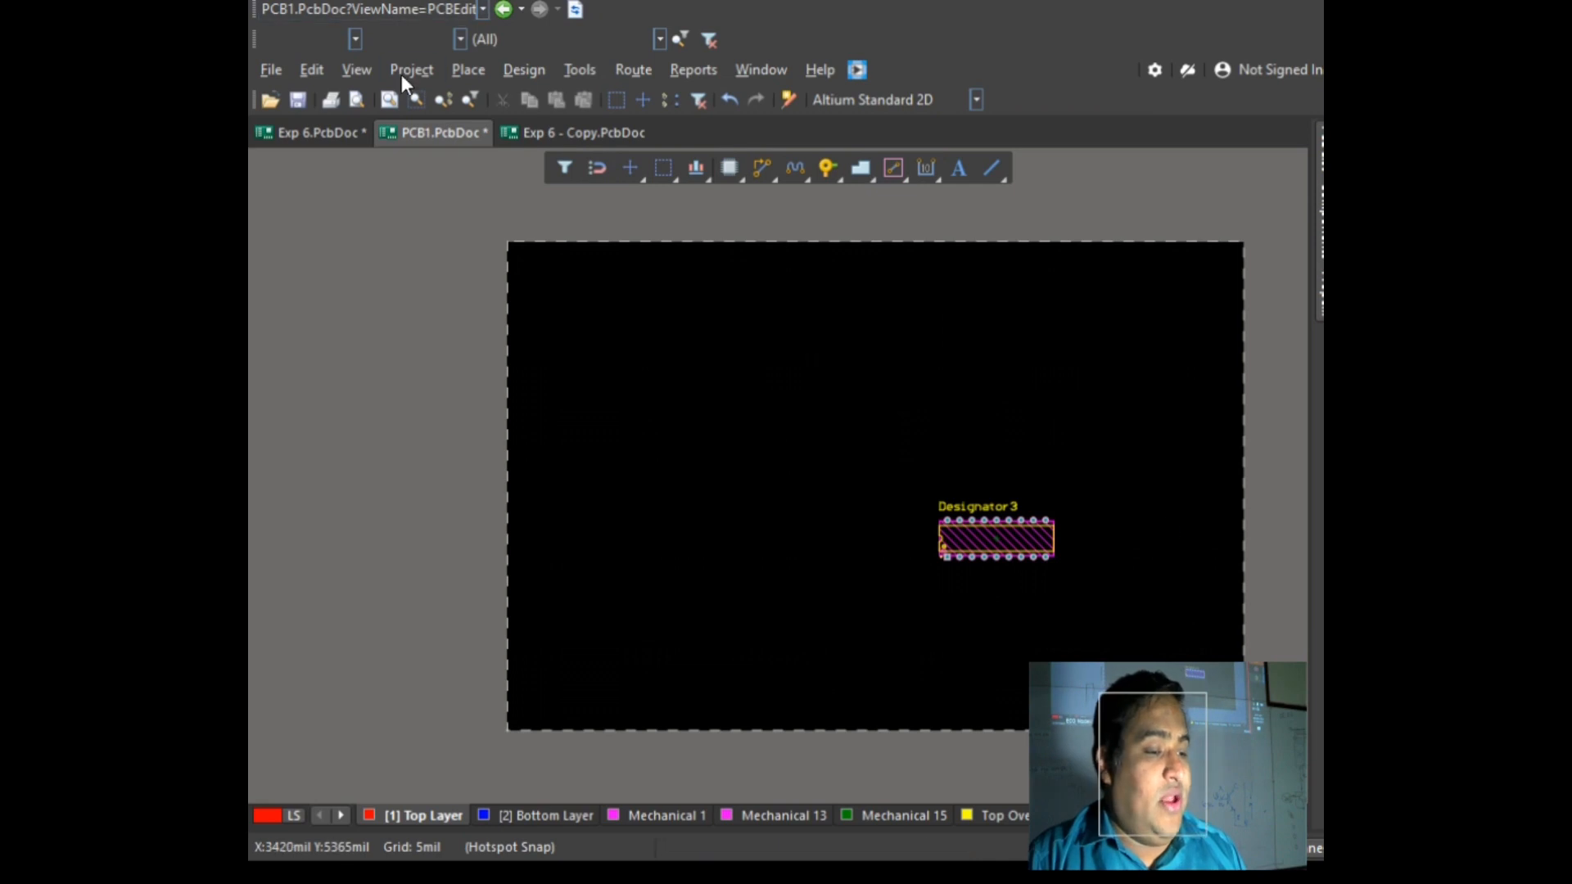
# Step: Bring up the components available for placement and look through the list of installed footprint libraries
pyautogui.click(478, 77)
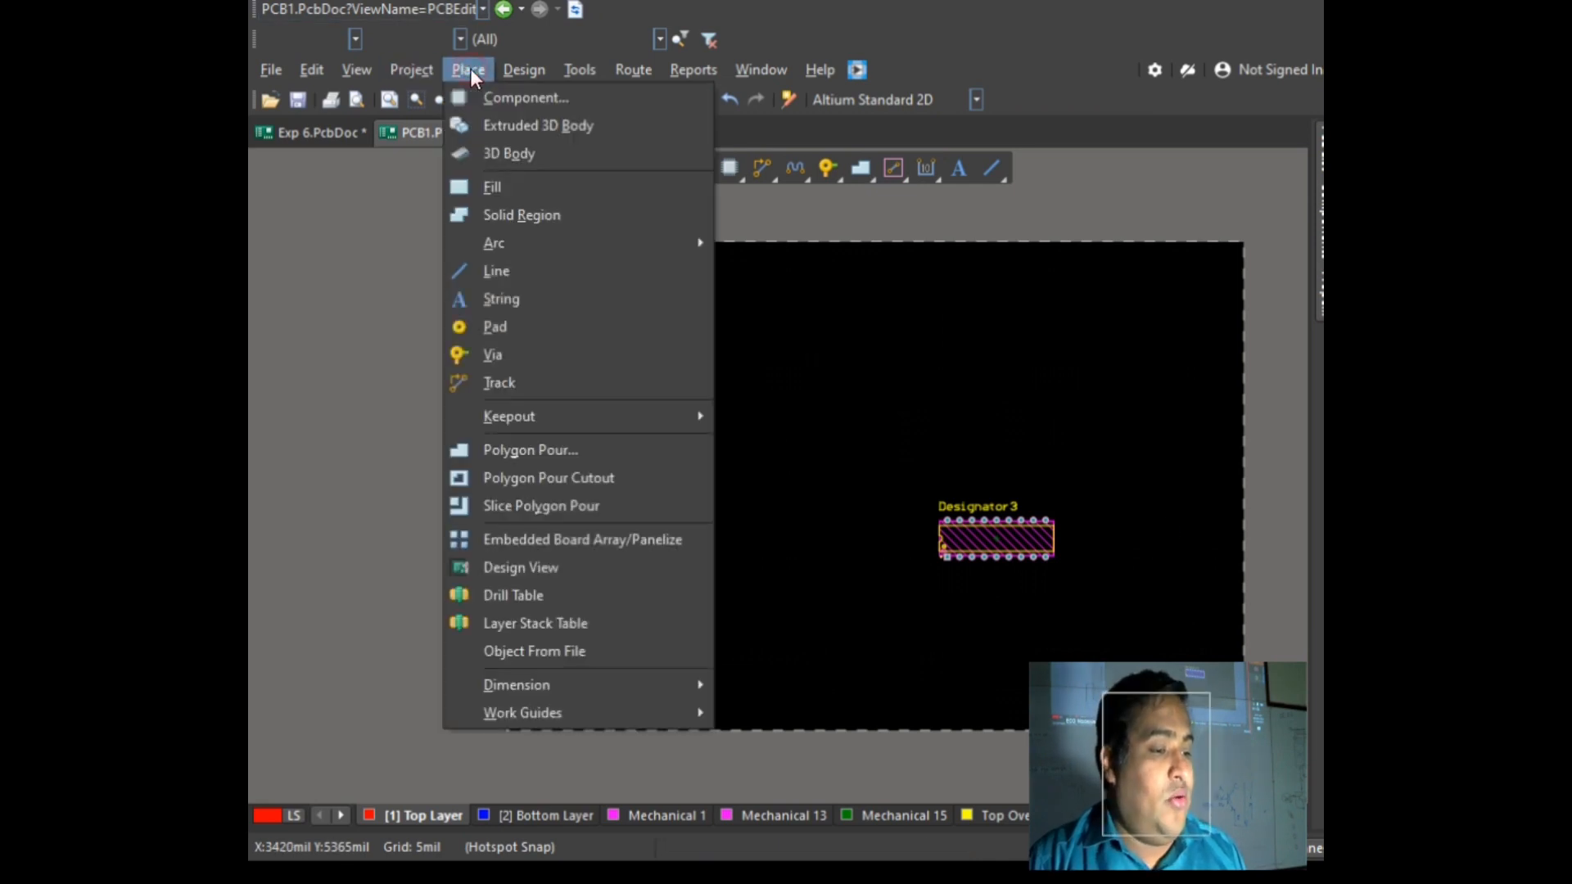
pyautogui.click(470, 69)
pyautogui.click(463, 69)
pyautogui.click(503, 95)
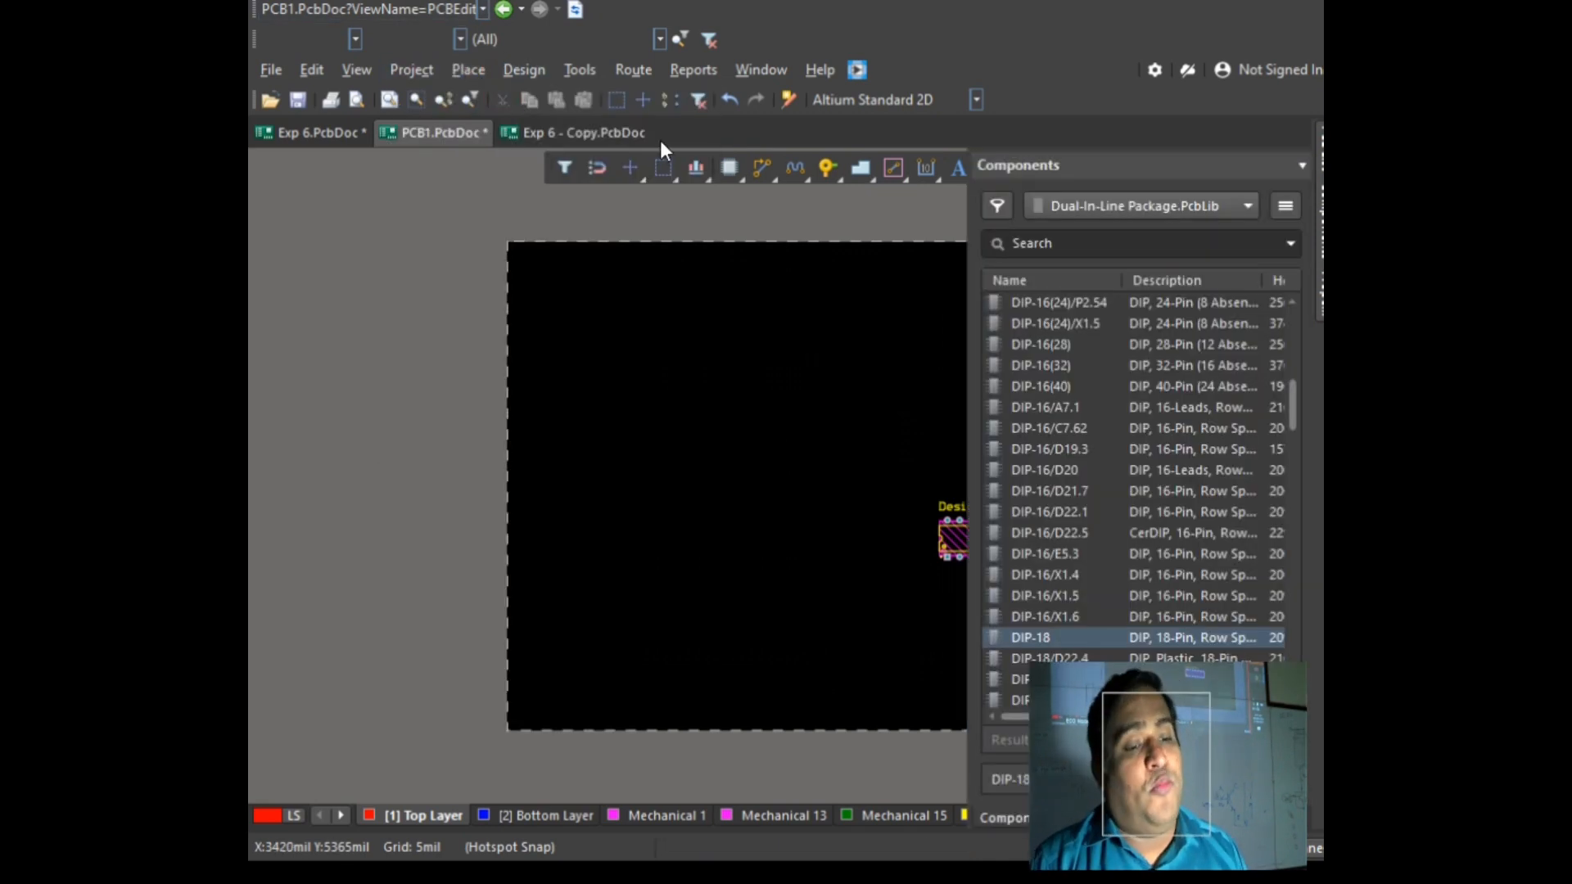
pyautogui.click(1252, 210)
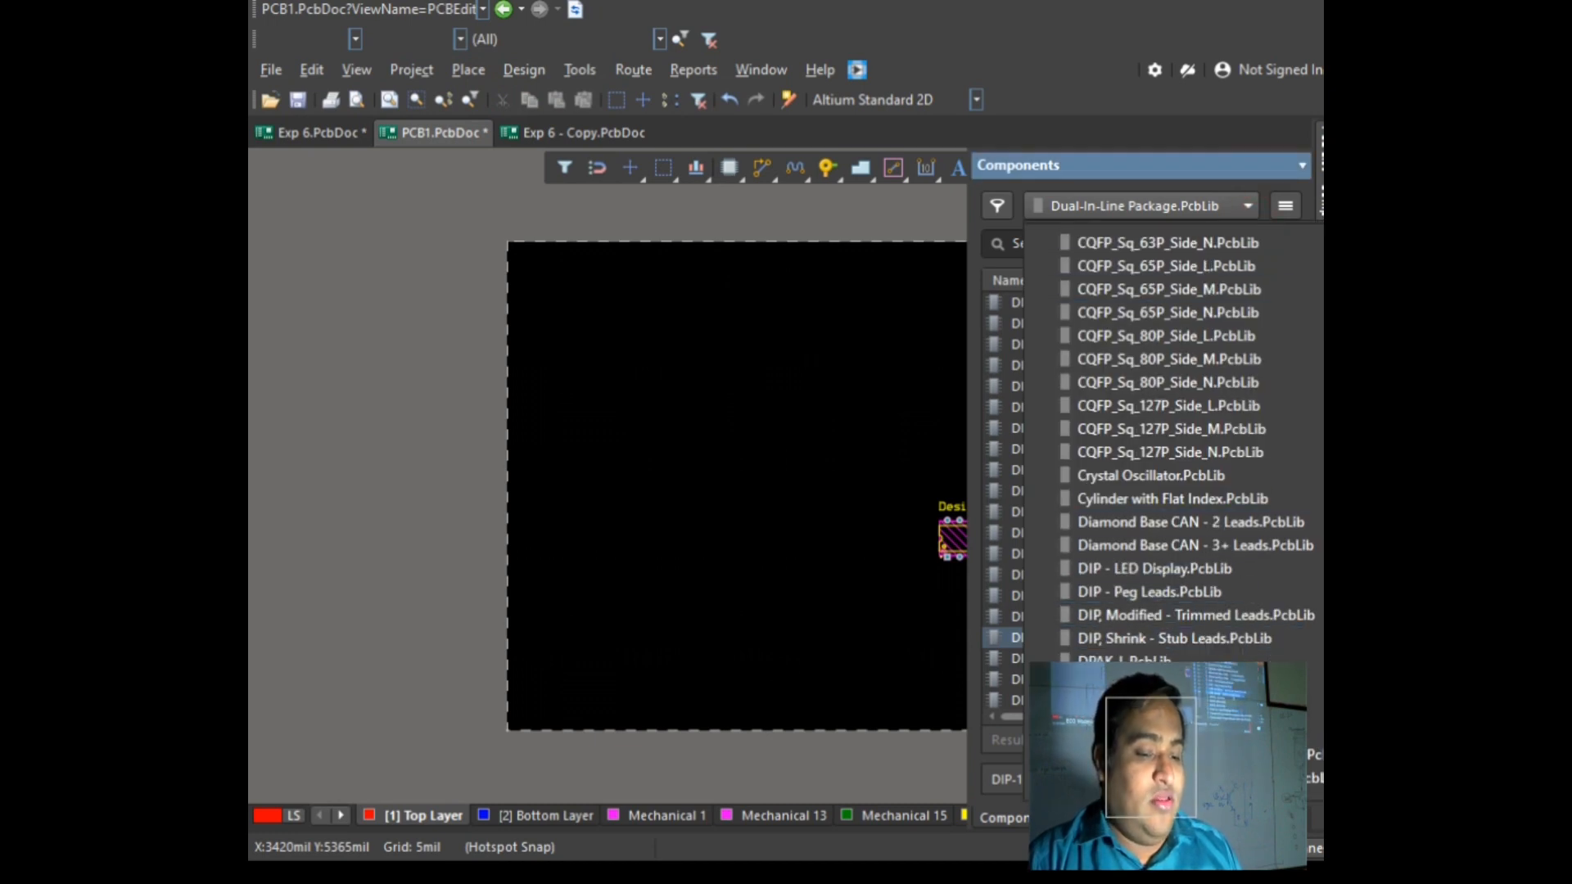
pyautogui.scroll(5, 1164, 416)
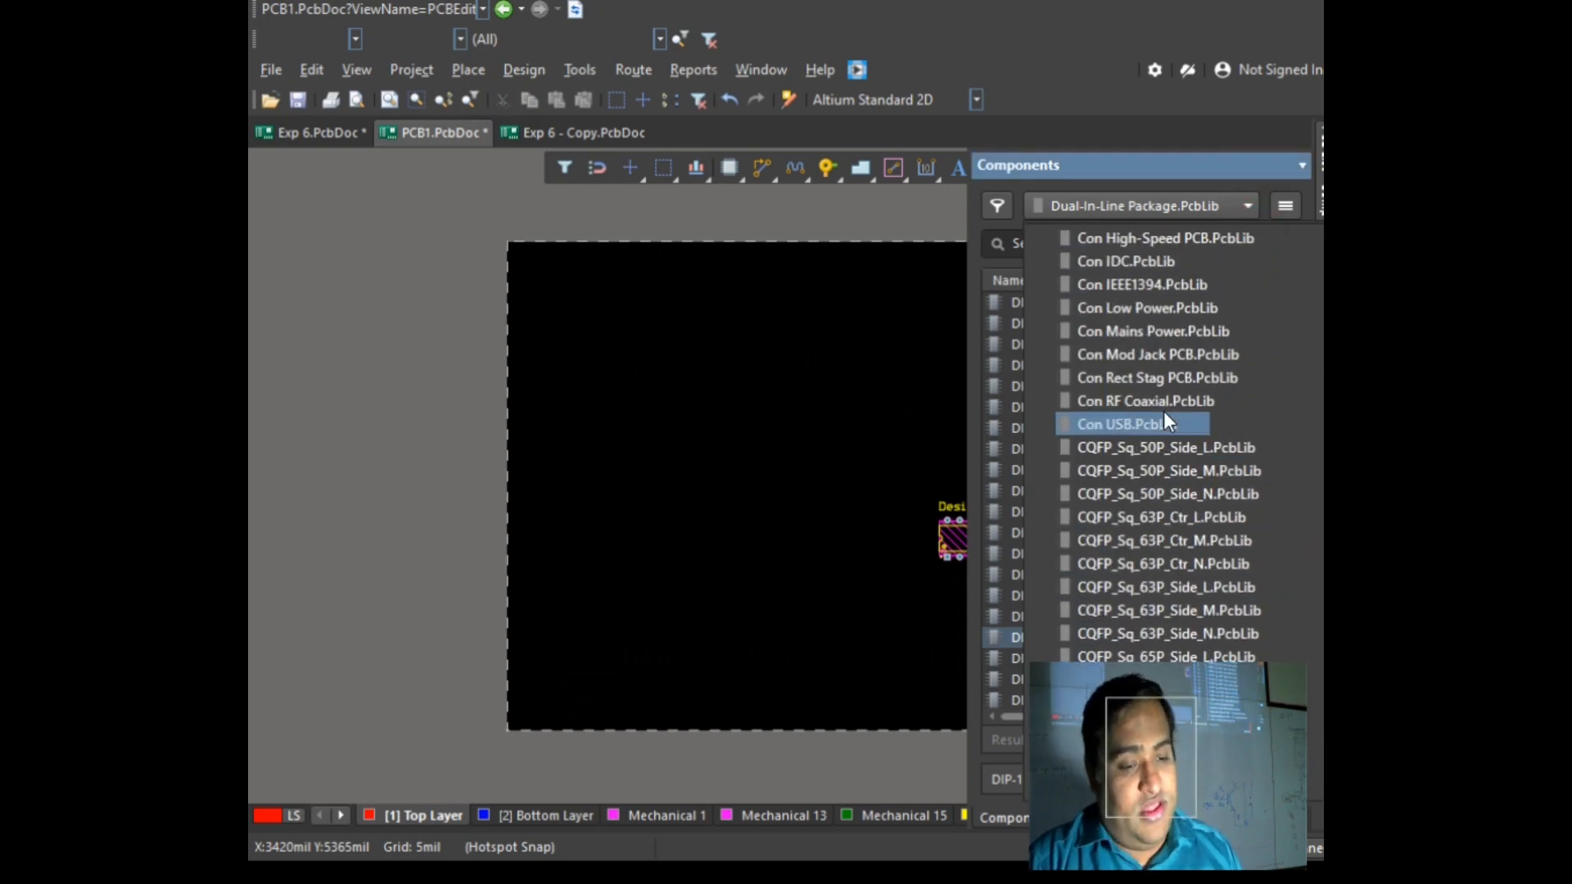
pyautogui.click(1176, 146)
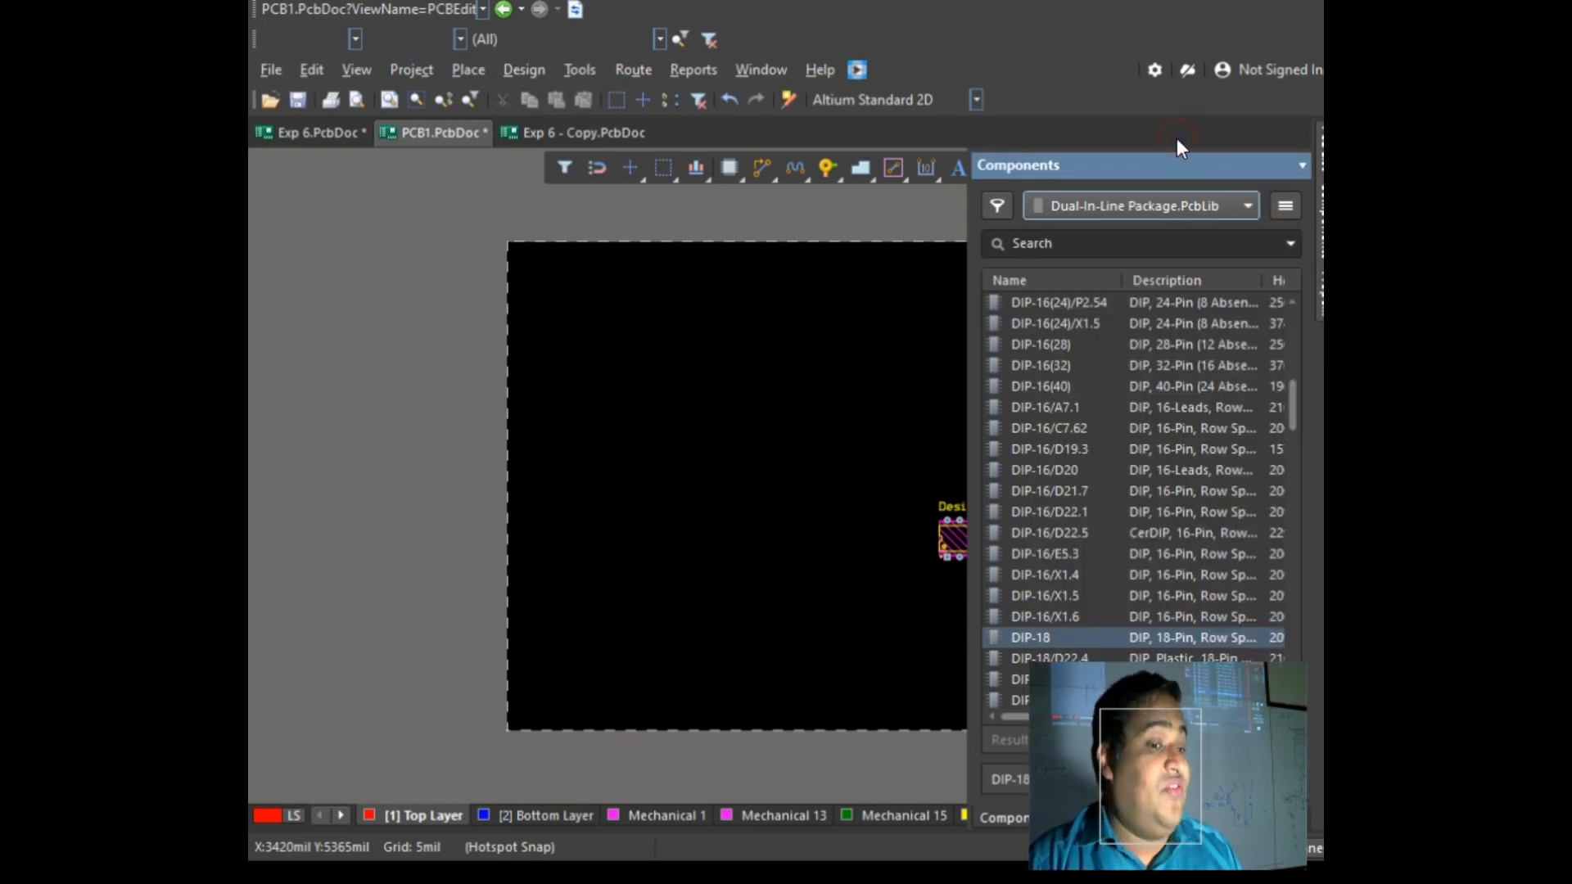
# Step: Install all PCB libraries from the Altium Extra Libraries folder, excluding its subfolders, and close the file-based libraries window
pyautogui.click(1284, 205)
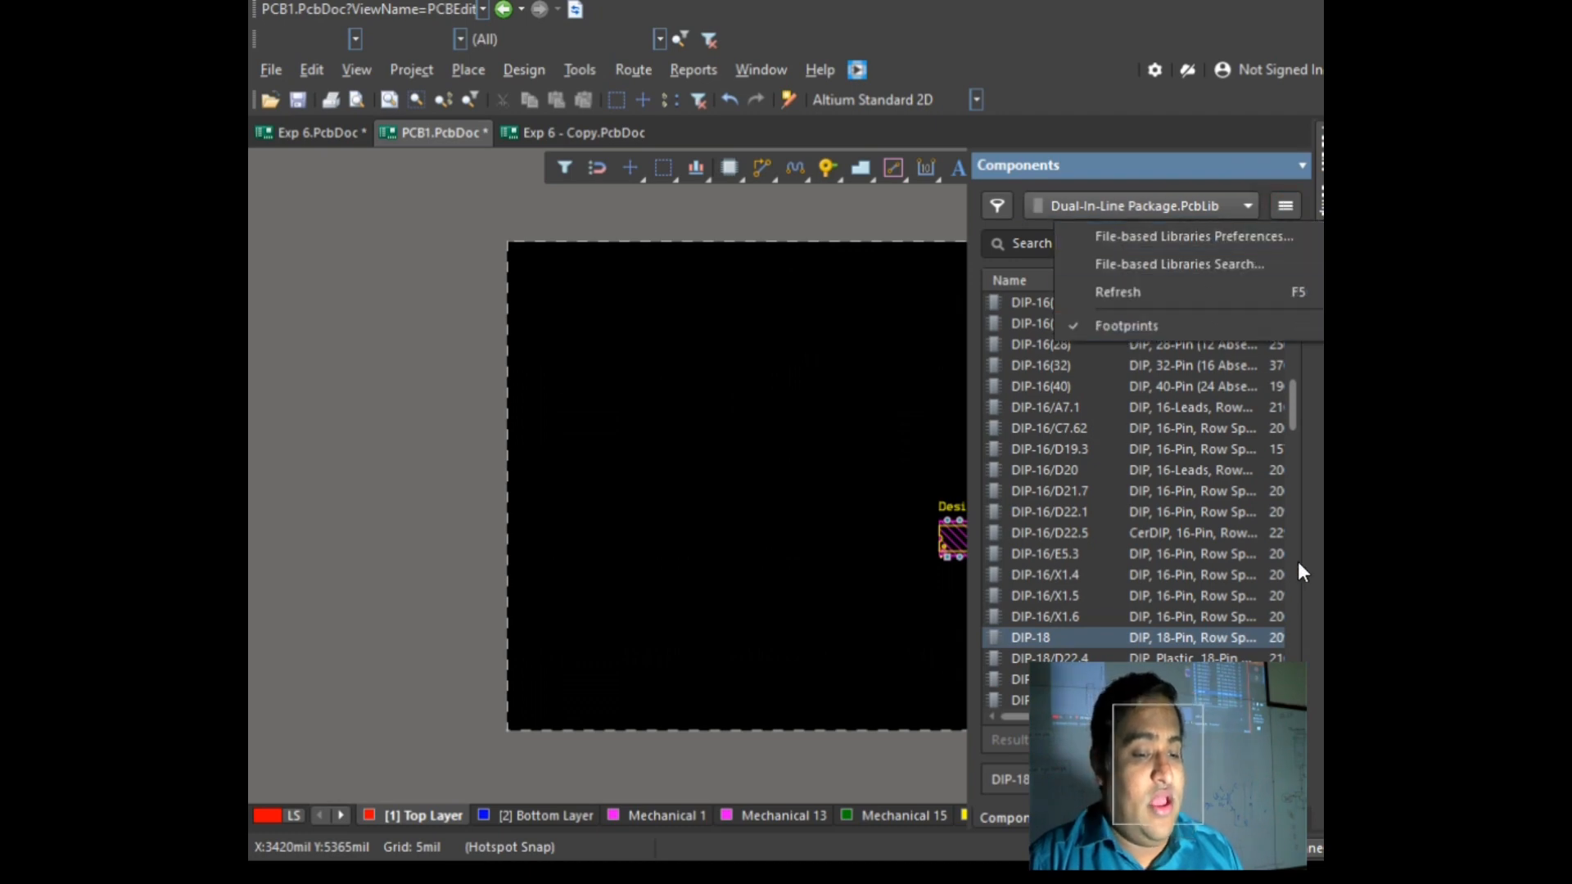
pyautogui.click(1192, 236)
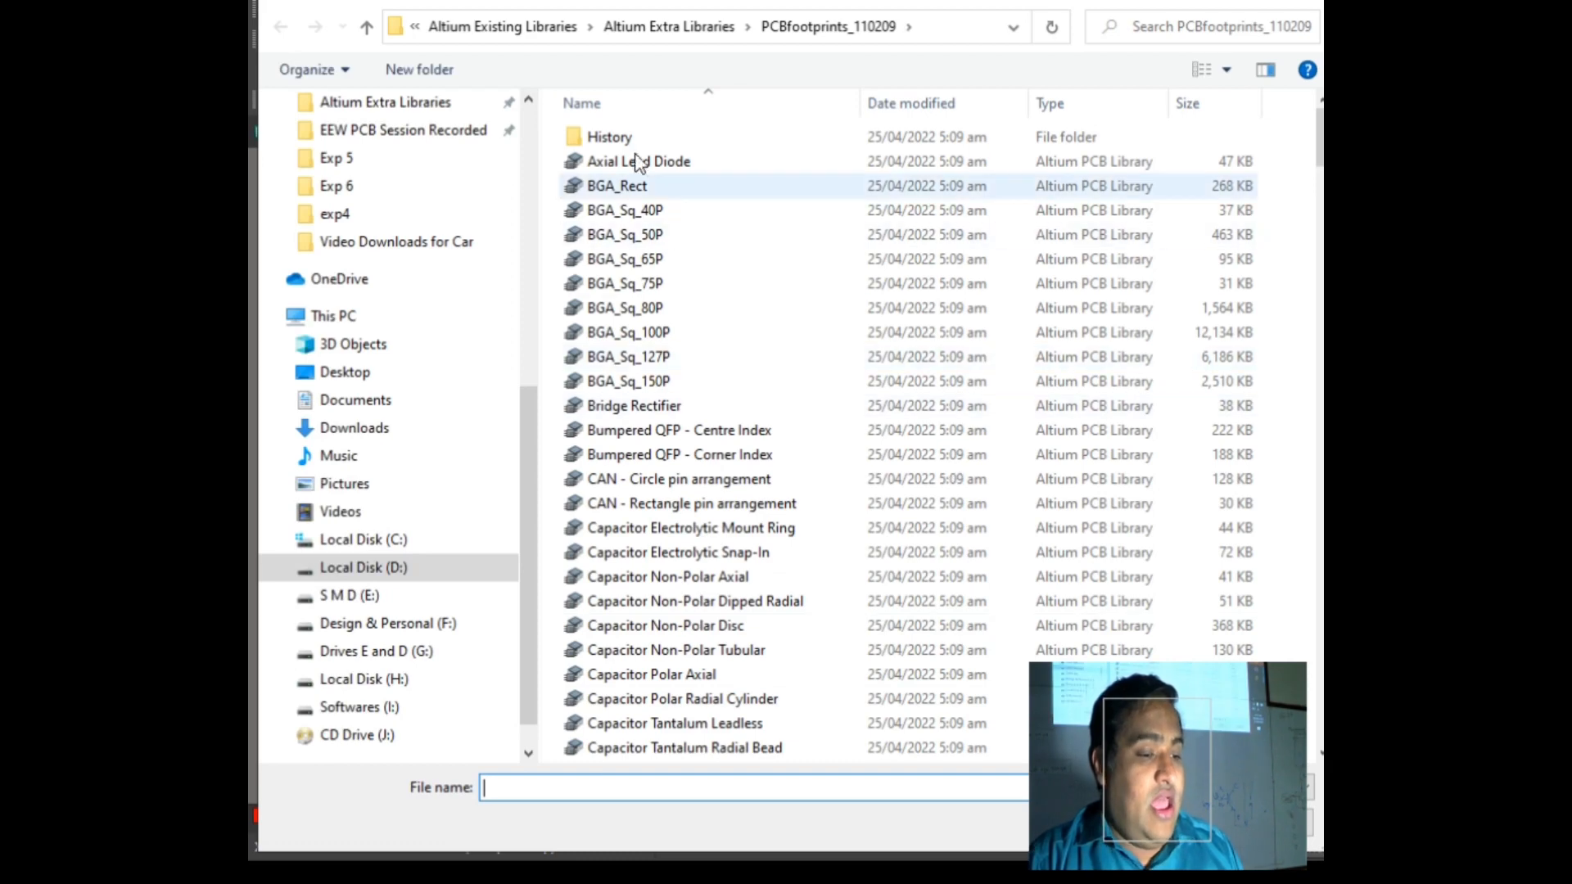
pyautogui.click(692, 28)
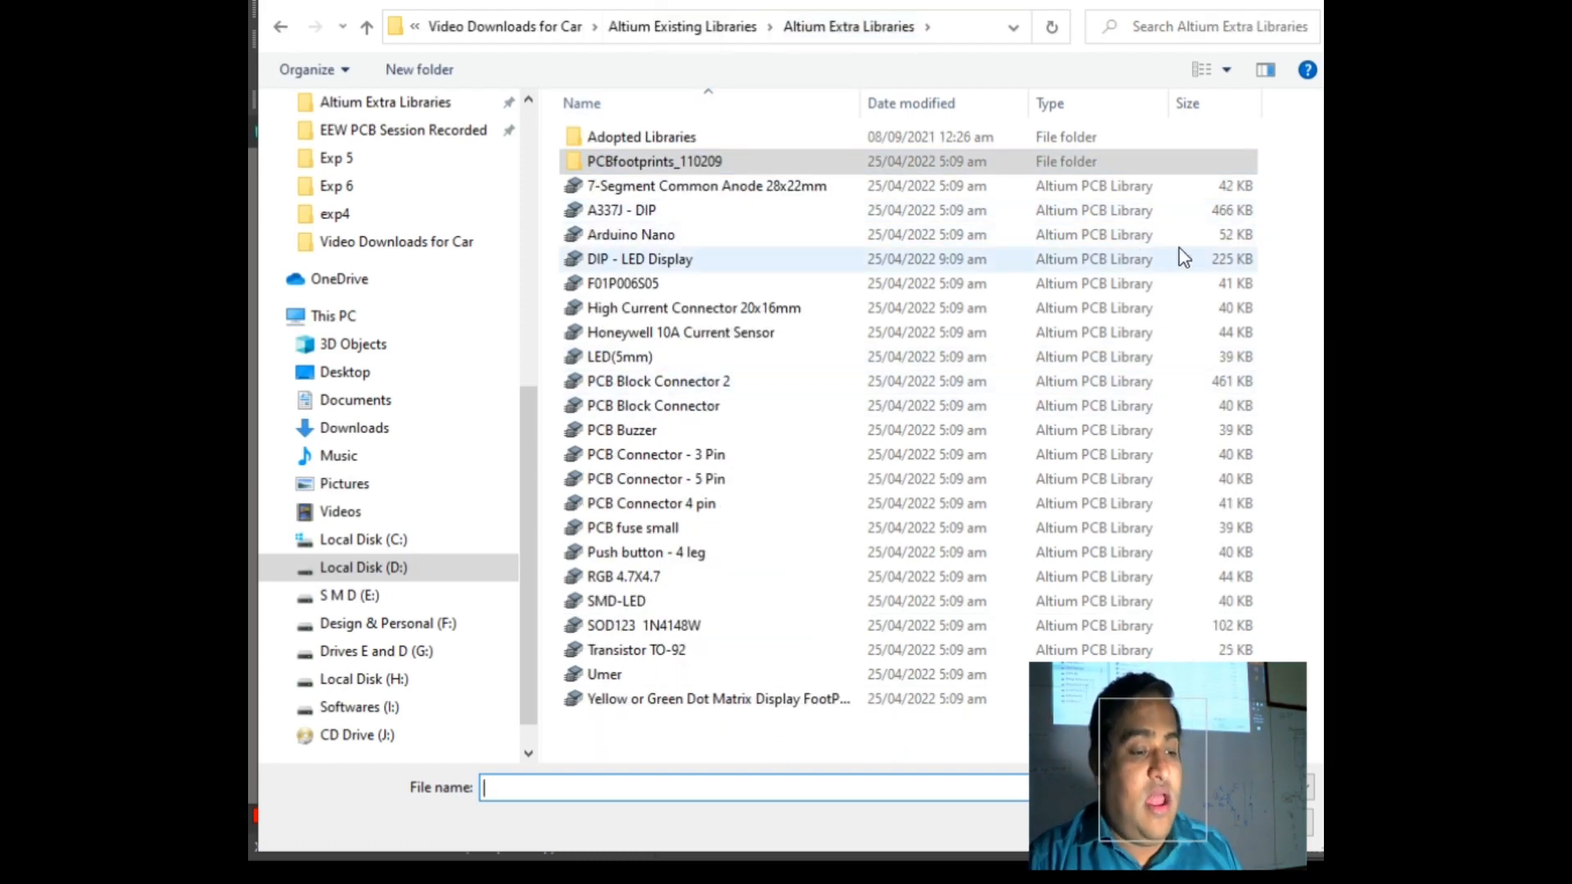
pyautogui.moveTo(1294, 189); pyautogui.dragTo(652, 728)
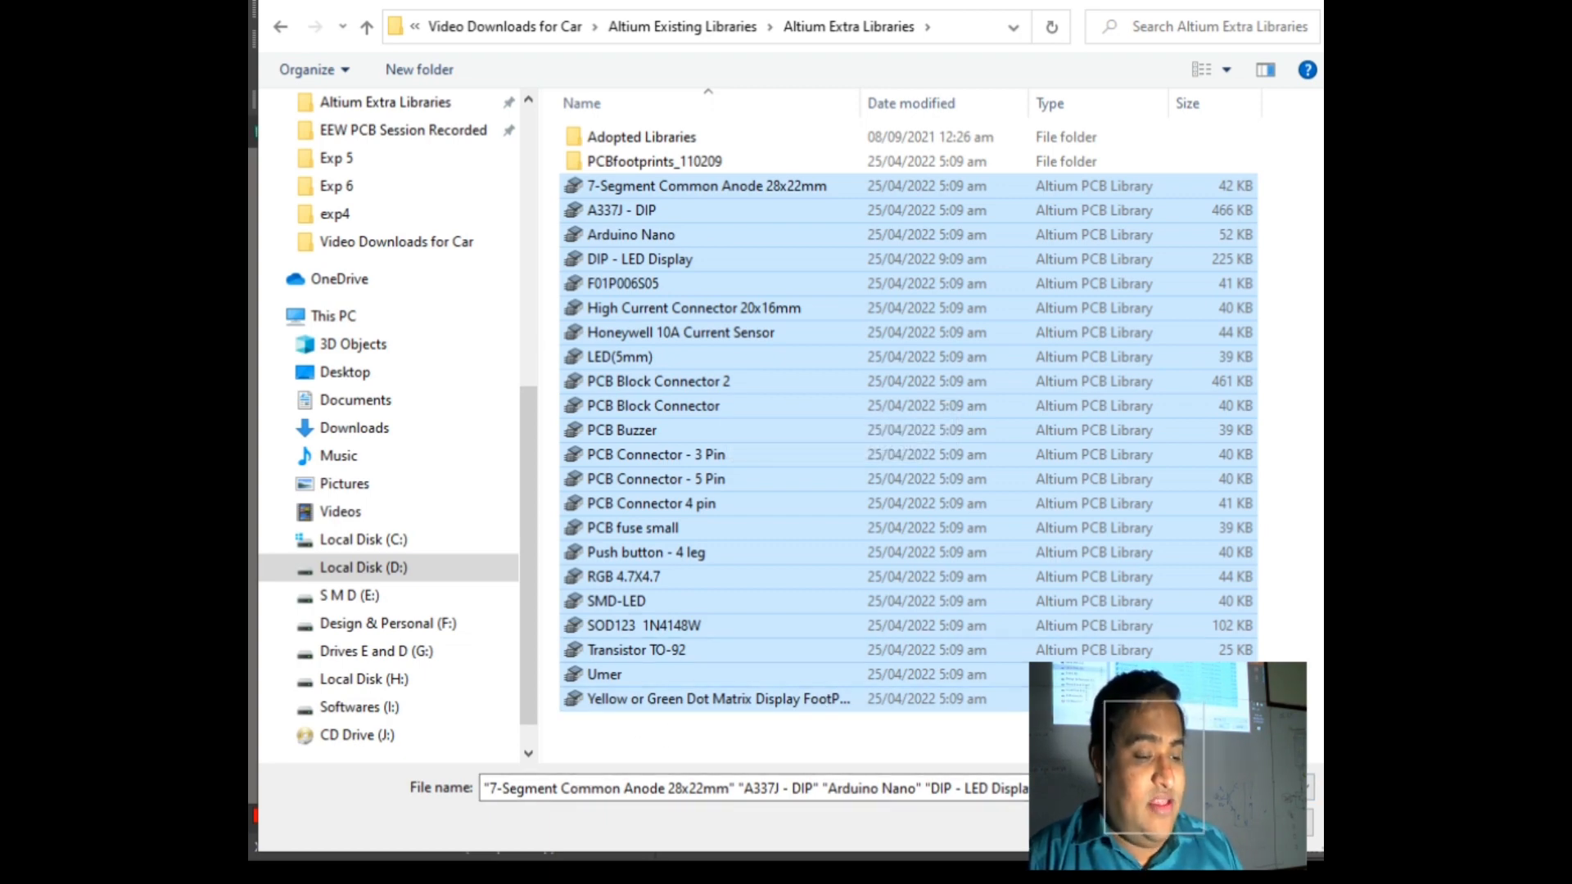
pyautogui.press('Return')
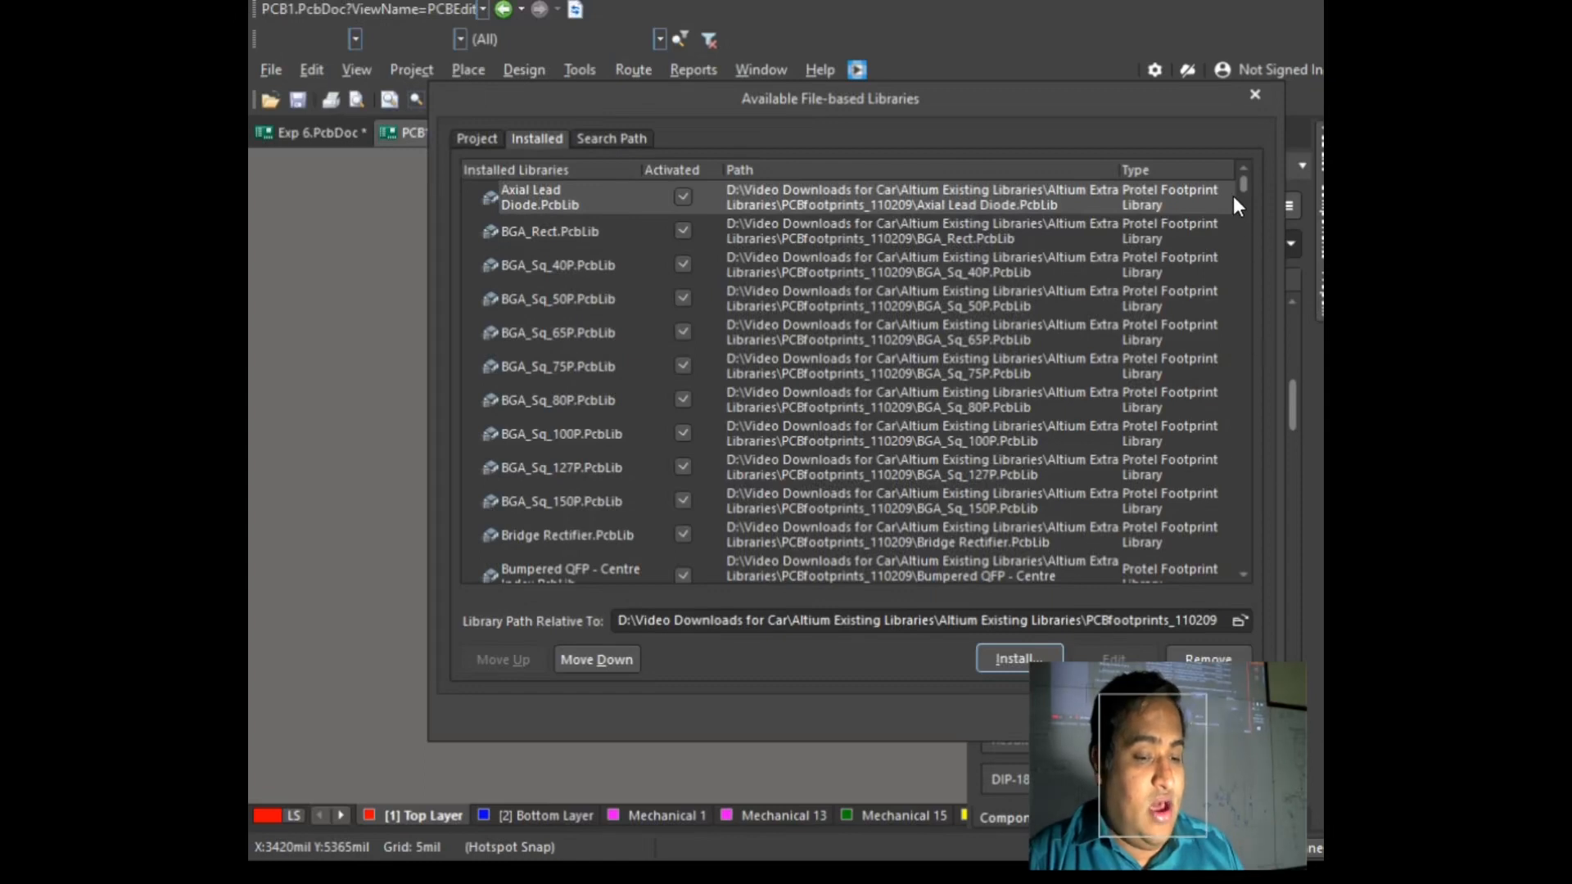
pyautogui.moveTo(1262, 245); pyautogui.dragTo(1237, 567)
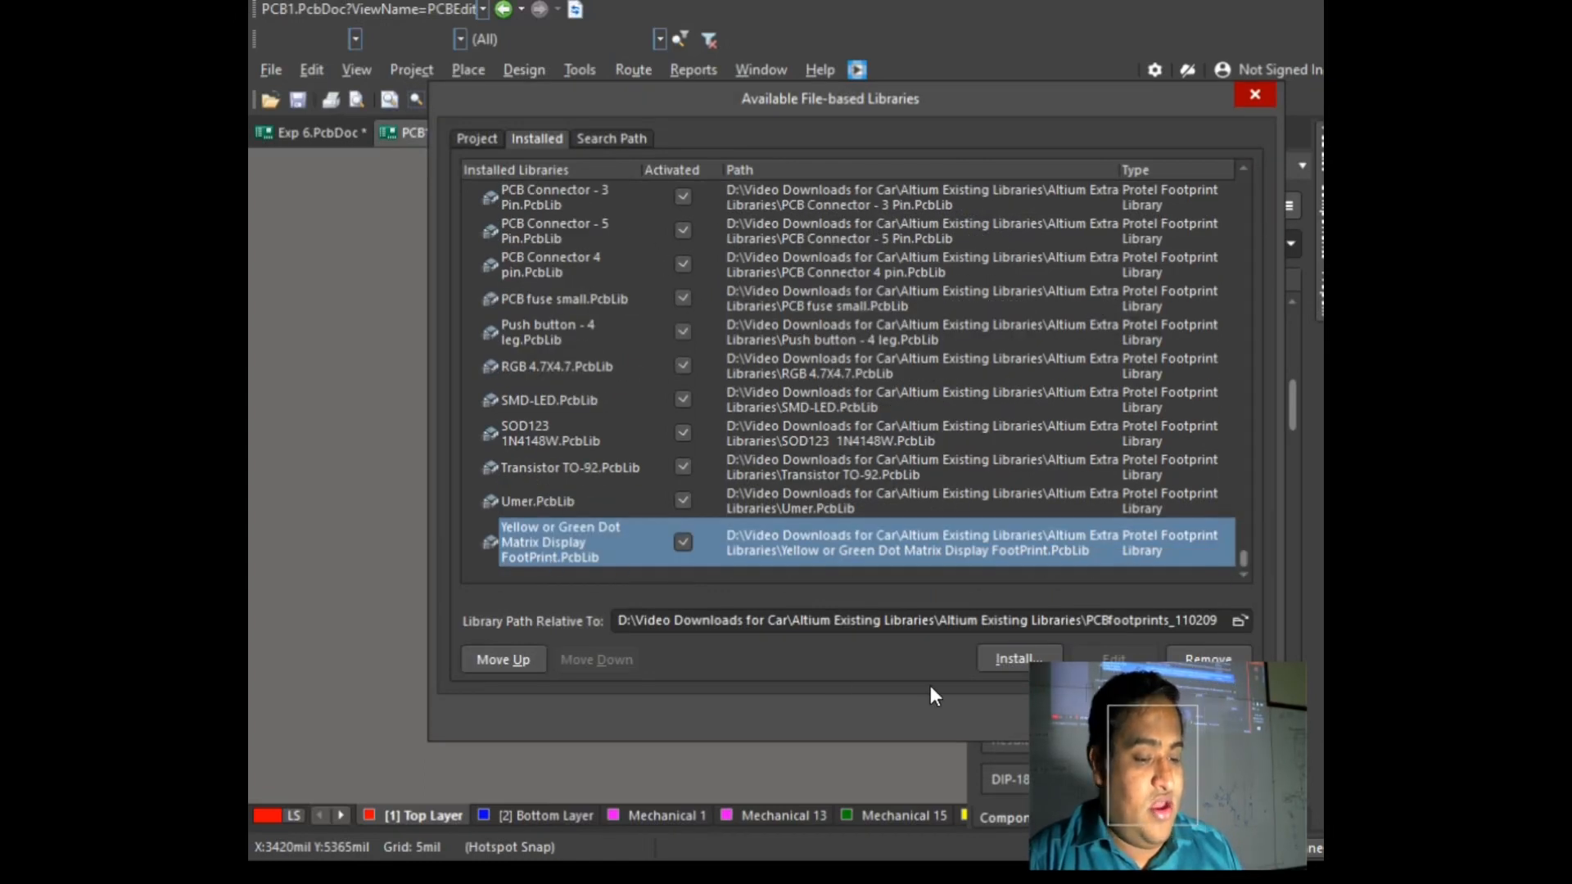
pyautogui.click(1226, 717)
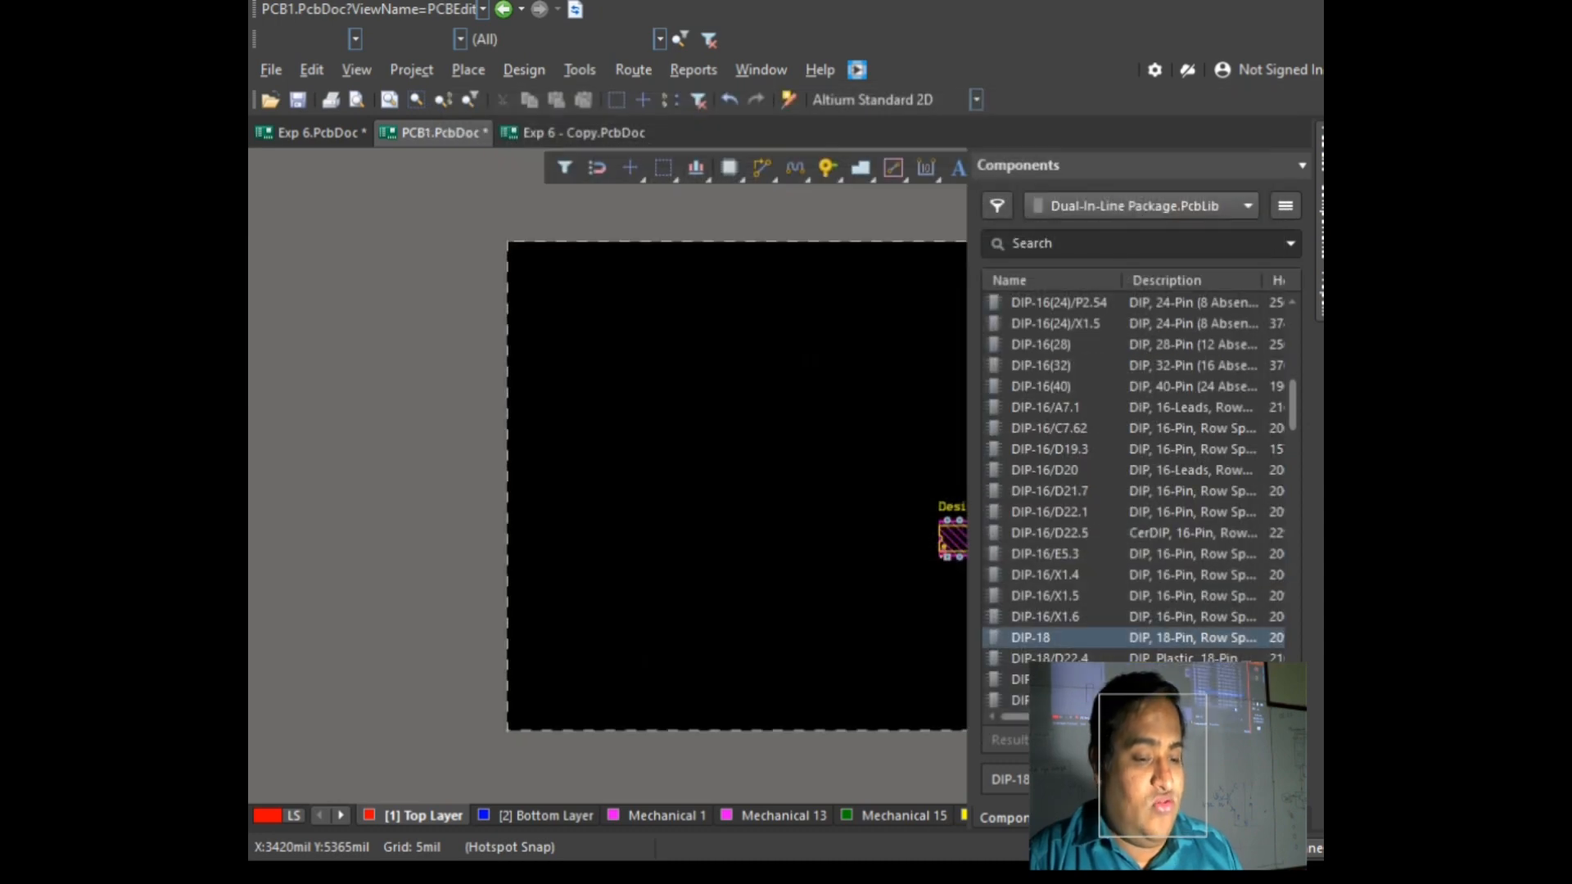
# Step: Check the component library list for the added extra libraries, such as Arduino Nano, LED(5mm) and PCB Block Connector
pyautogui.click(1239, 199)
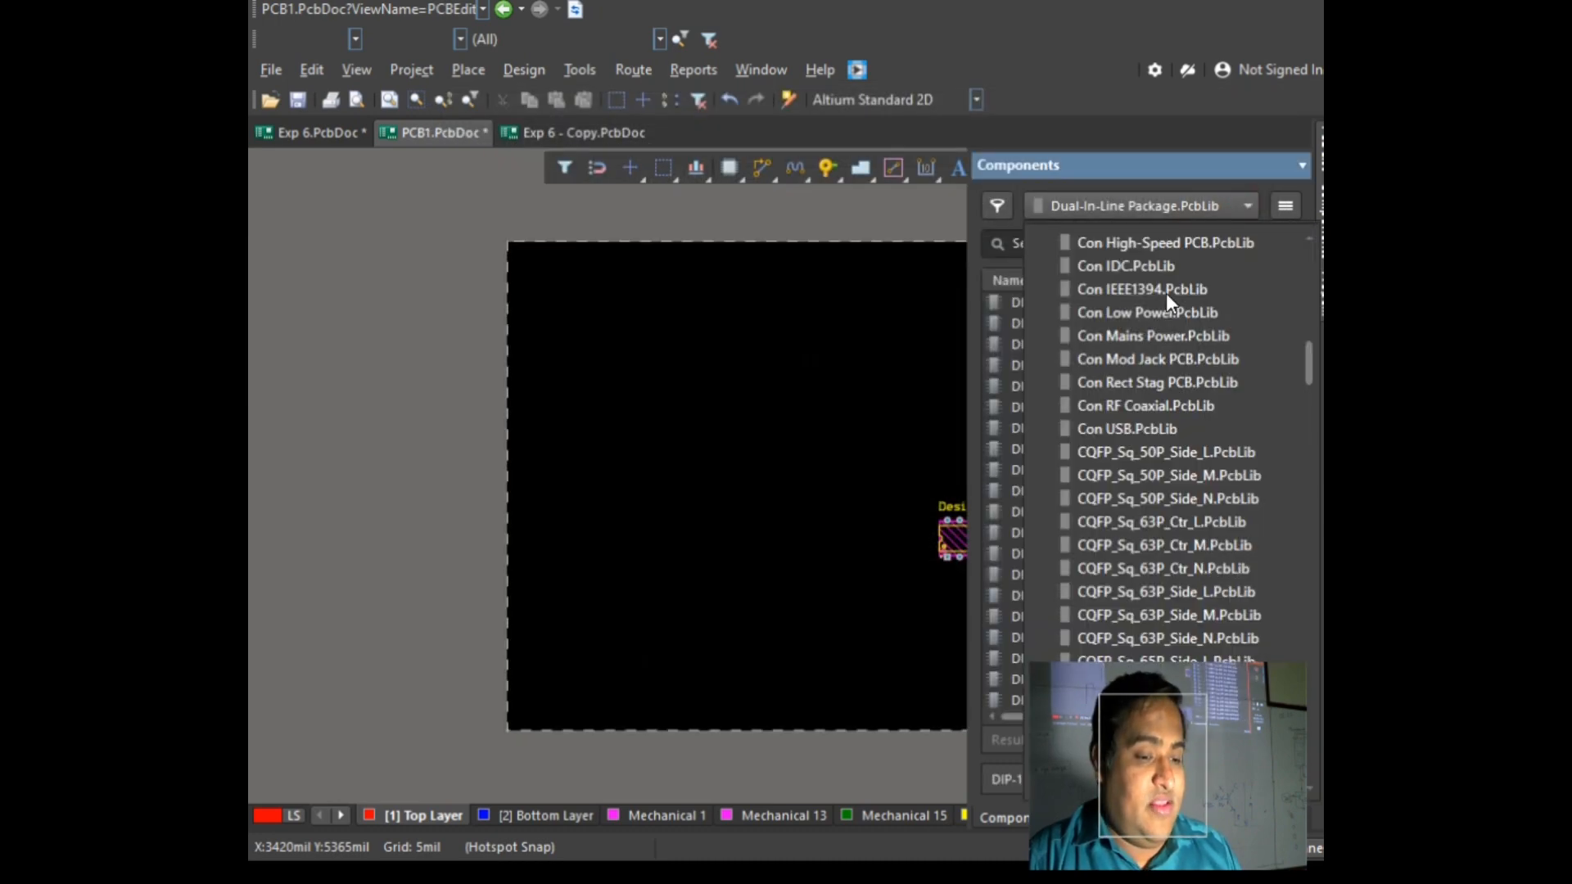
pyautogui.scroll(-5, 1308, 393)
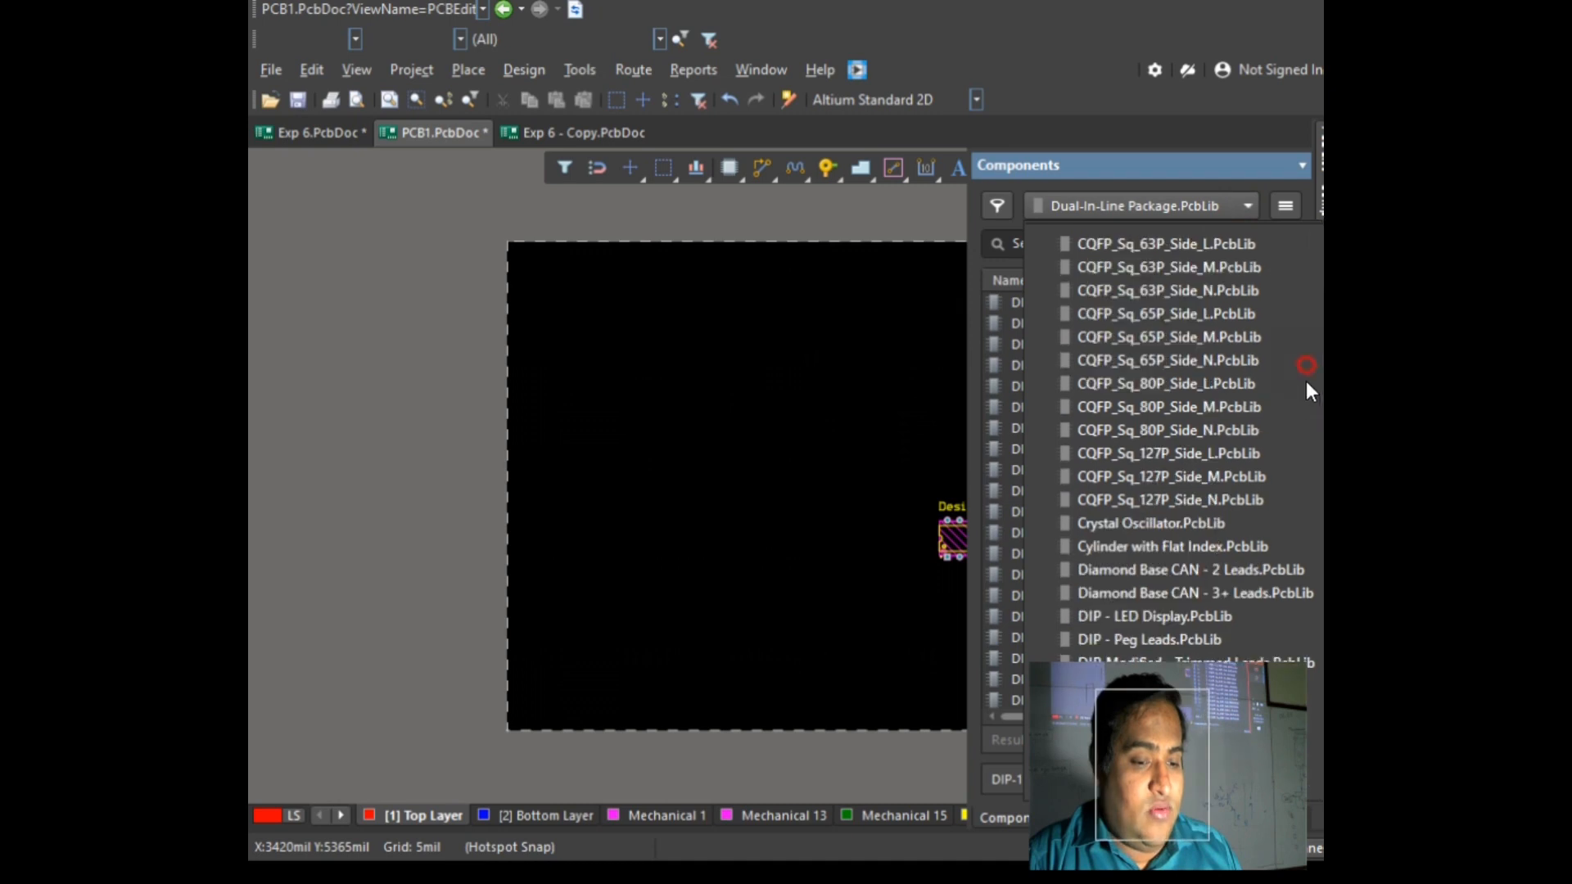
pyautogui.scroll(-20, 1187, 442)
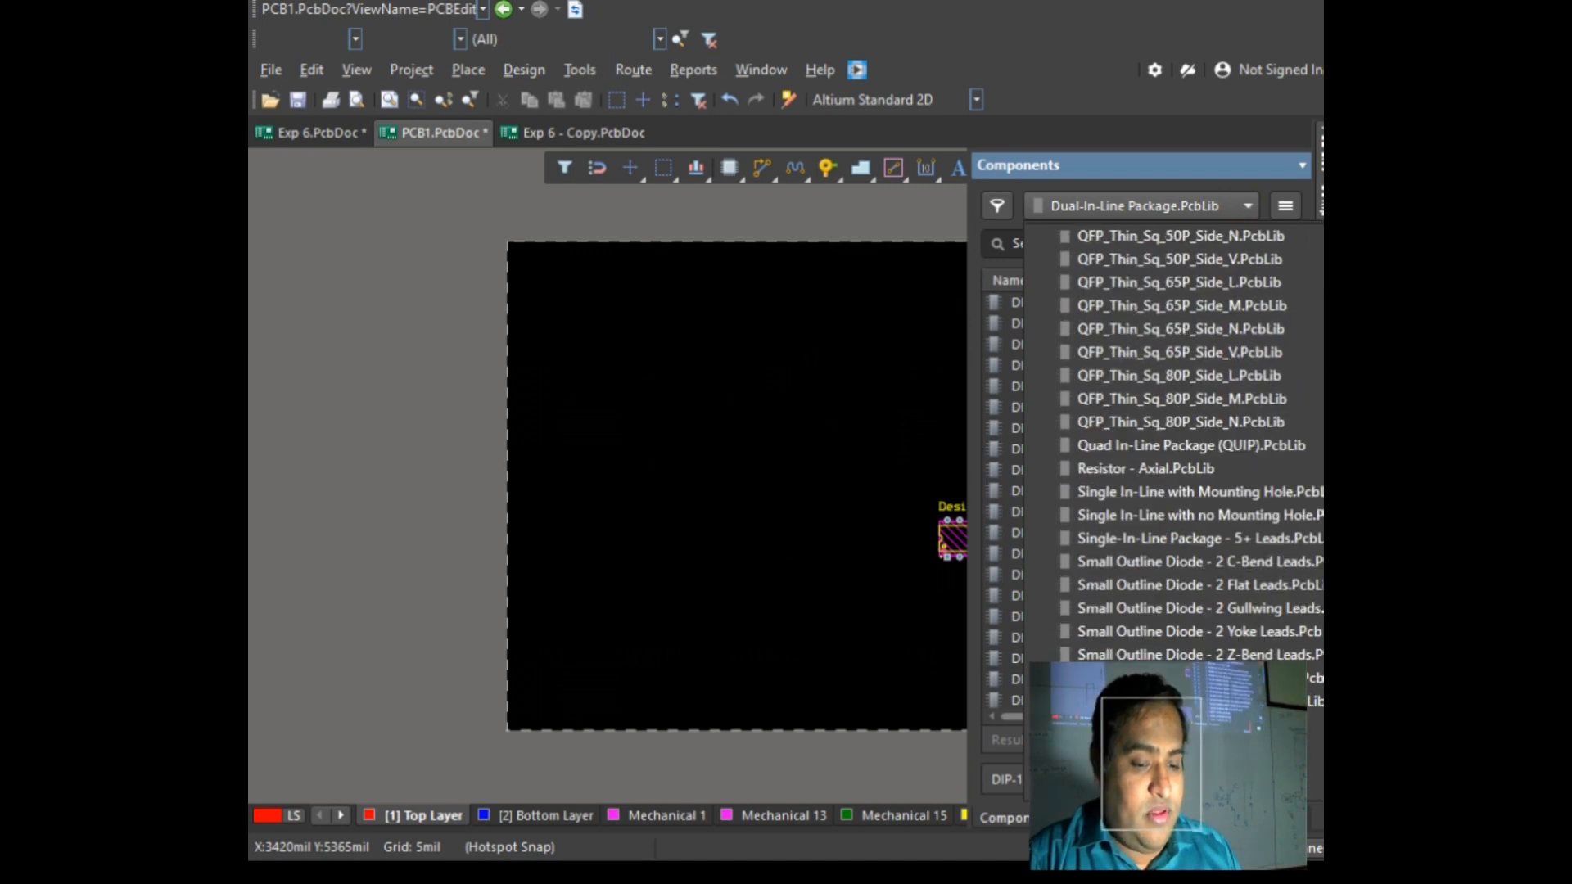
pyautogui.scroll(-3, 1178, 442)
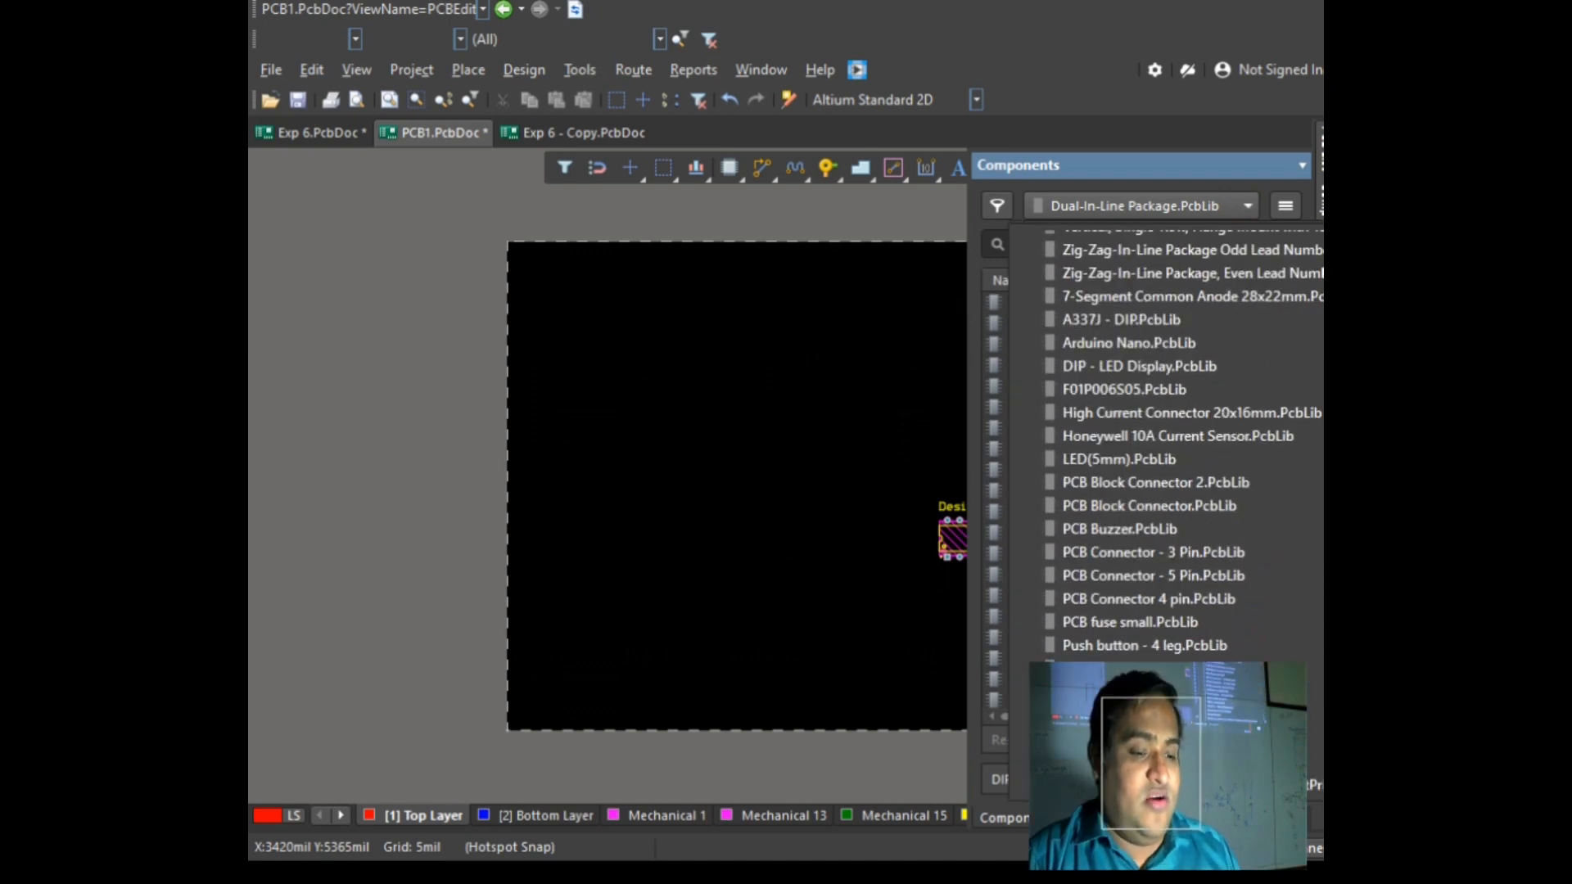
pyautogui.click(782, 472)
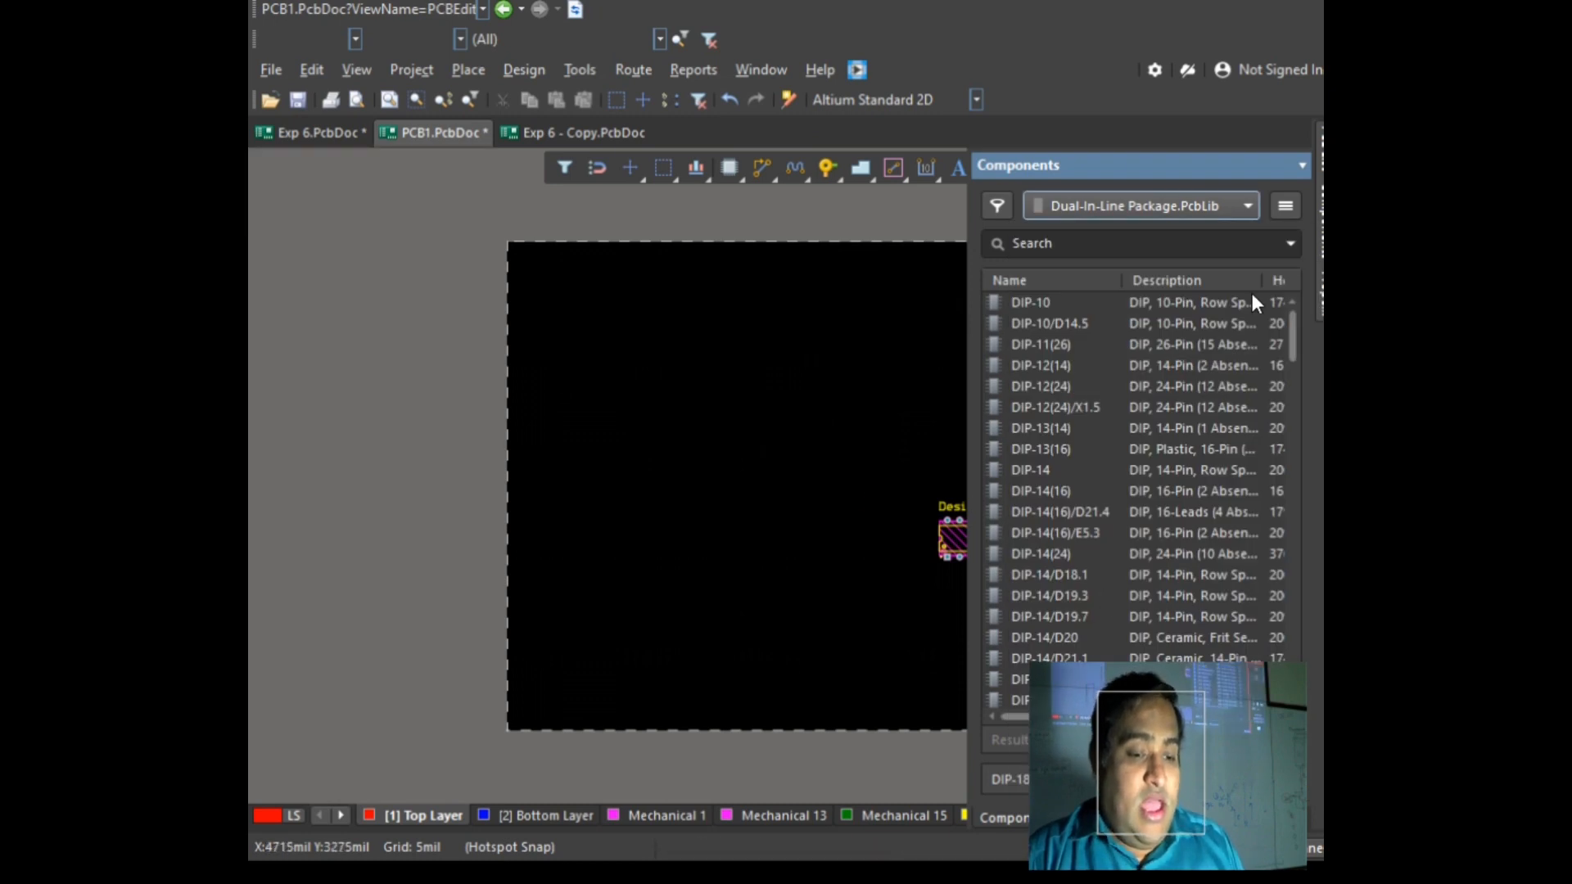
pyautogui.keyDown('ctrl'); pyautogui.scroll(-2, 731, 542); pyautogui.keyUp('ctrl')
pyautogui.keyDown('ctrl'); pyautogui.scroll(-1, 728, 536); pyautogui.keyUp('ctrl')
pyautogui.keyDown('ctrl'); pyautogui.scroll(1, 884, 544); pyautogui.keyUp('ctrl')
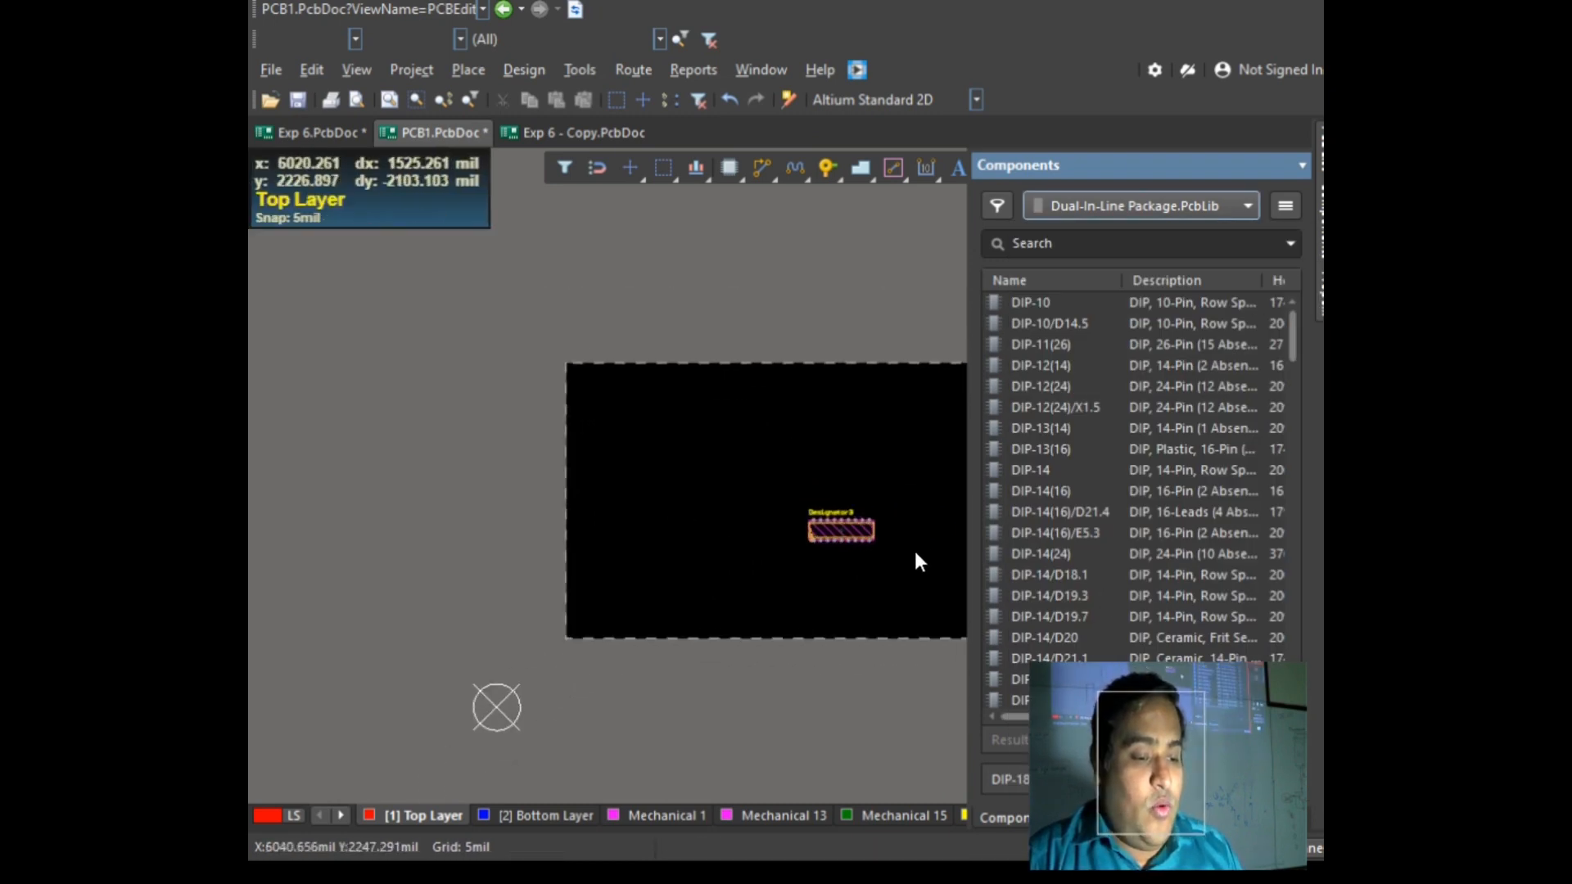
pyautogui.keyDown('ctrl'); pyautogui.scroll(-1, 905, 565); pyautogui.keyUp('ctrl')
pyautogui.keyDown('ctrl'); pyautogui.scroll(1, 925, 503); pyautogui.keyUp('ctrl')
pyautogui.keyDown('ctrl'); pyautogui.scroll(1, 941, 517); pyautogui.keyUp('ctrl')
pyautogui.keyDown('ctrl'); pyautogui.scroll(-1, 957, 513); pyautogui.keyUp('ctrl')
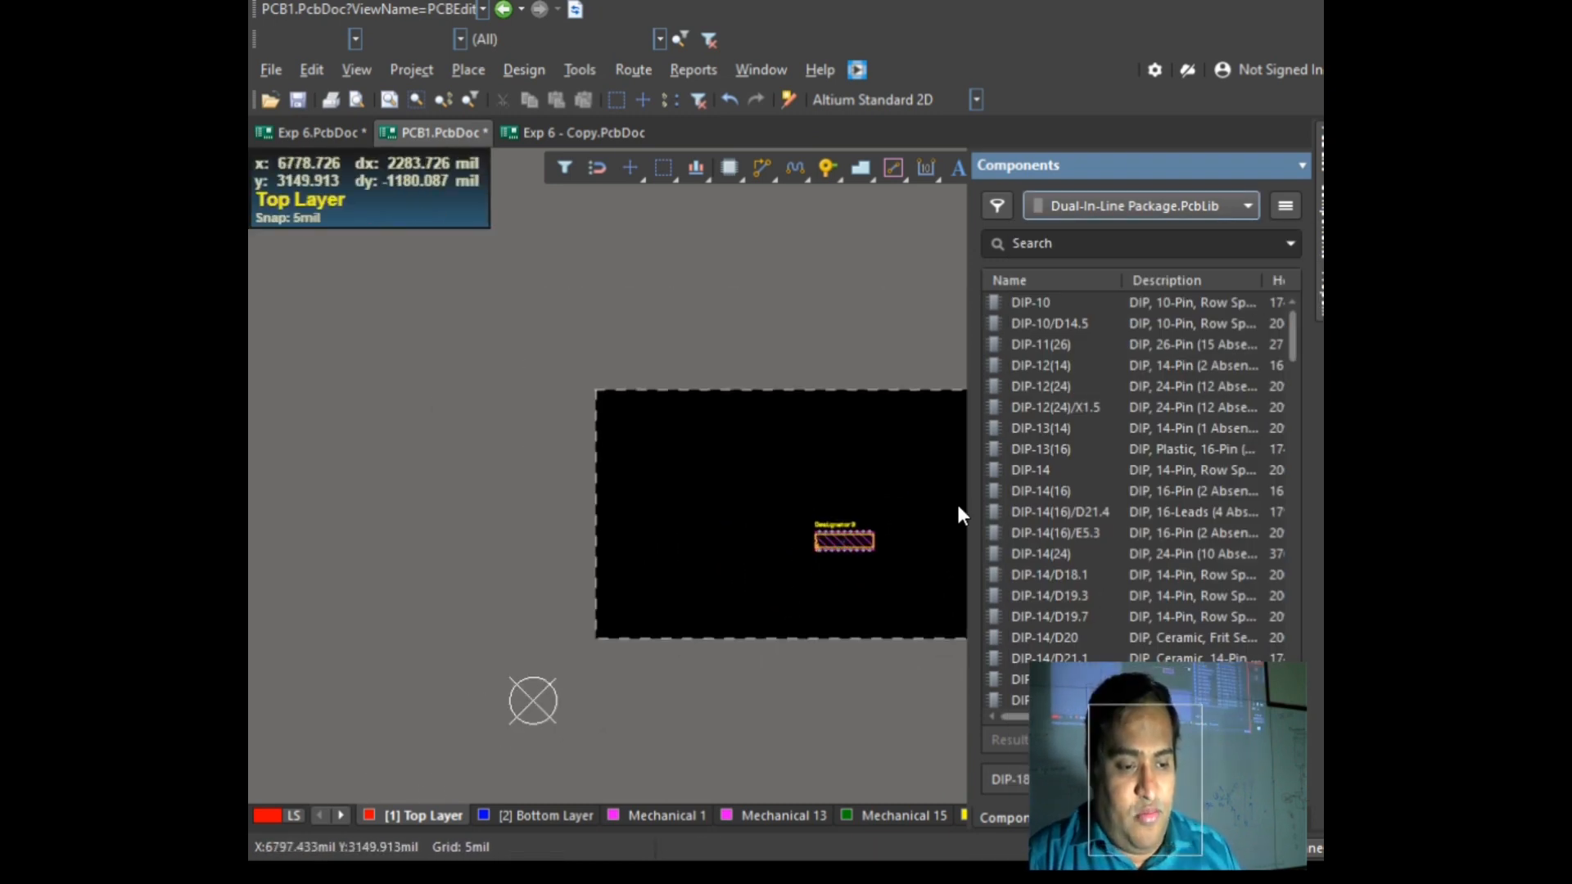
# Step: Delete the DIP-18 footprint placed on the board
pyautogui.keyDown('ctrl'); pyautogui.scroll(2, 974, 508); pyautogui.keyUp('ctrl')
pyautogui.keyDown('ctrl'); pyautogui.scroll(1, 910, 531); pyautogui.keyUp('ctrl')
pyautogui.keyDown('ctrl'); pyautogui.scroll(-1, 909, 526); pyautogui.keyUp('ctrl')
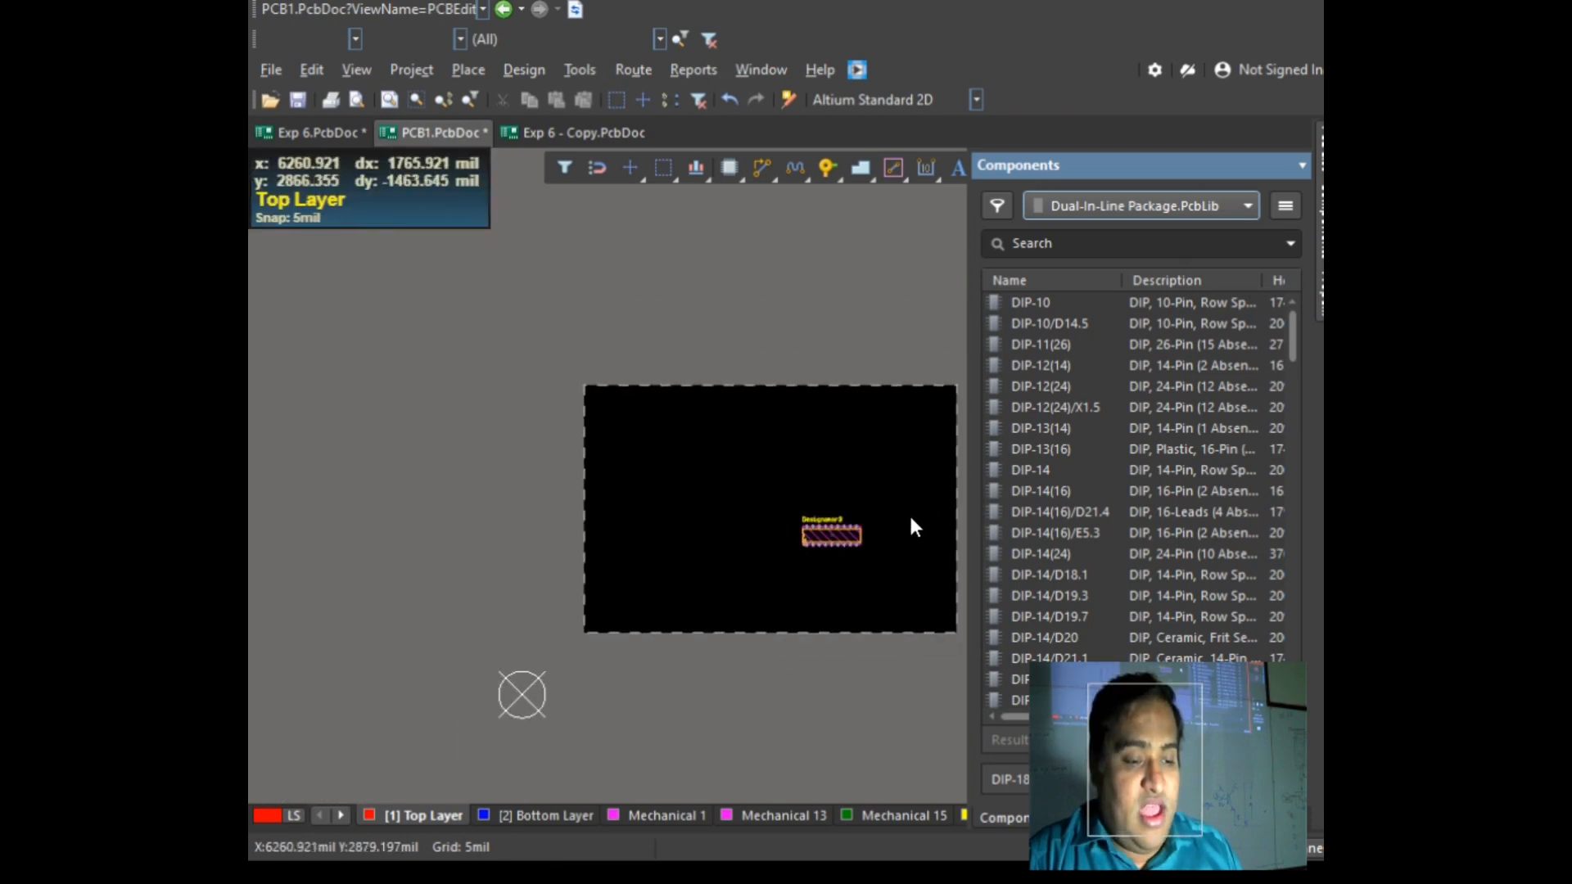
pyautogui.keyDown('ctrl'); pyautogui.scroll(2, 950, 508); pyautogui.keyUp('ctrl')
pyautogui.keyDown('ctrl'); pyautogui.scroll(-1, 950, 500); pyautogui.keyUp('ctrl')
pyautogui.moveTo(623, 510); pyautogui.dragTo(832, 647)
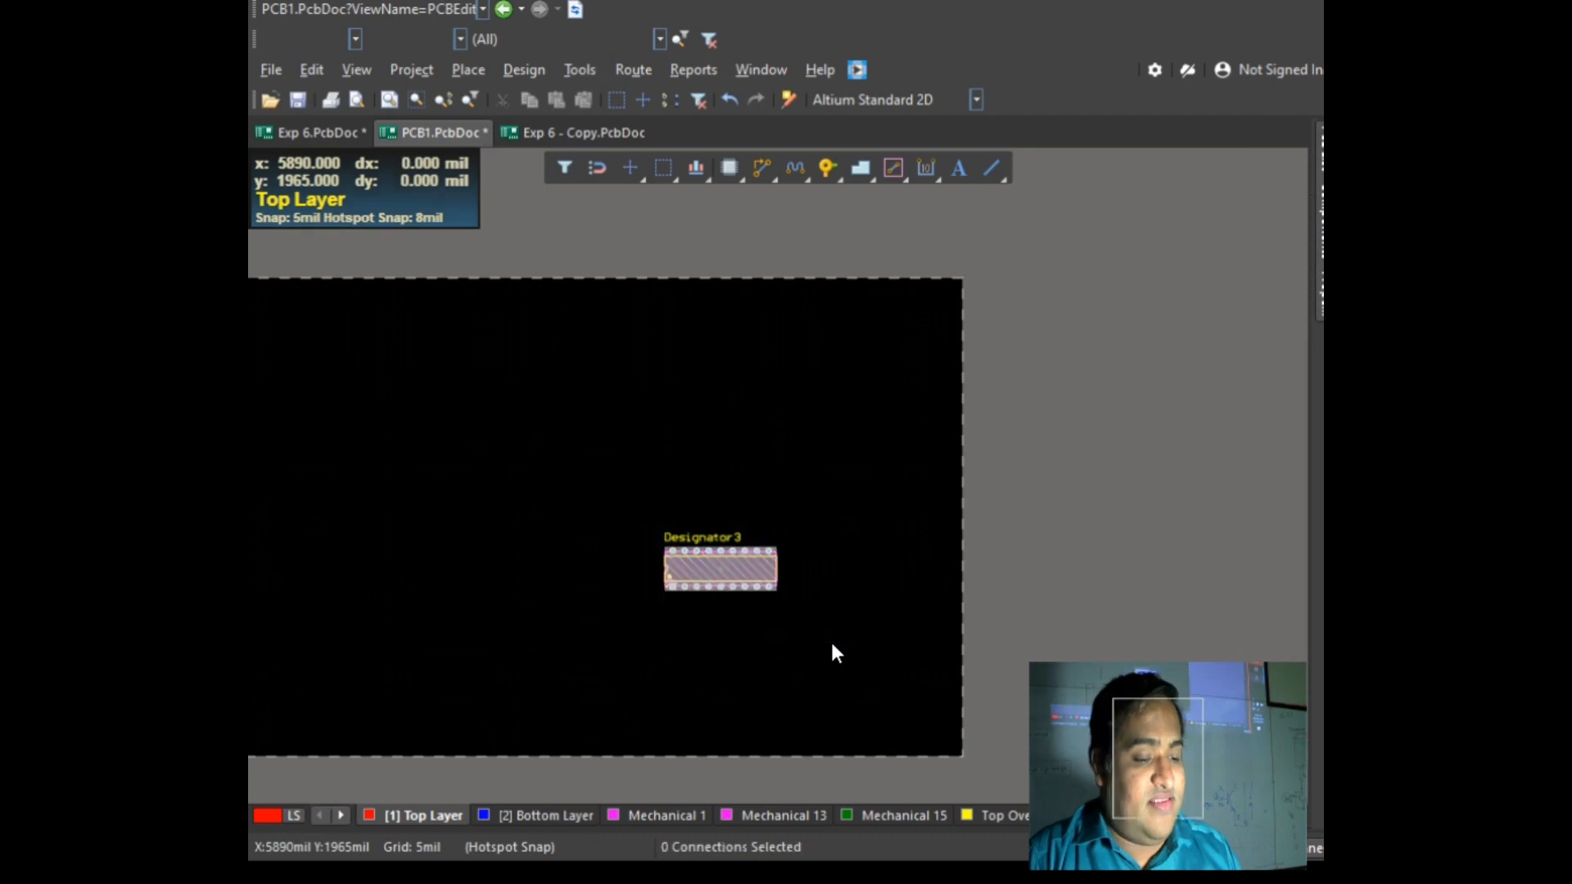
pyautogui.press('Delete')
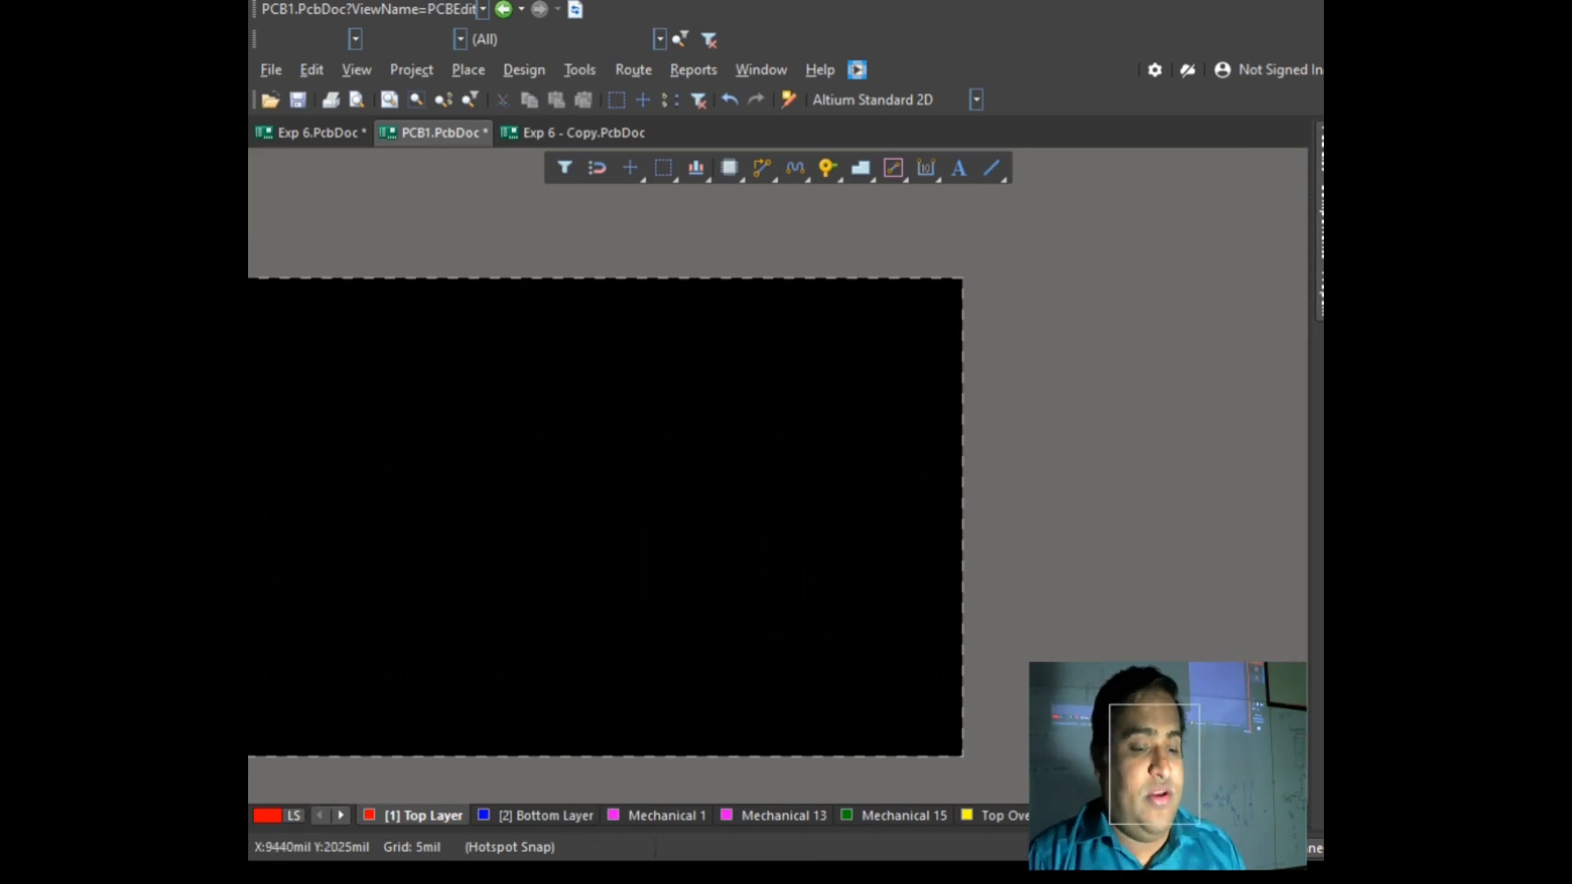
# Step: Switch to the Exp 6 folder in File Explorer and open the circuit image Exp 1 - Makers Lab (Session 2021)
pyautogui.moveTo(1342, 163)
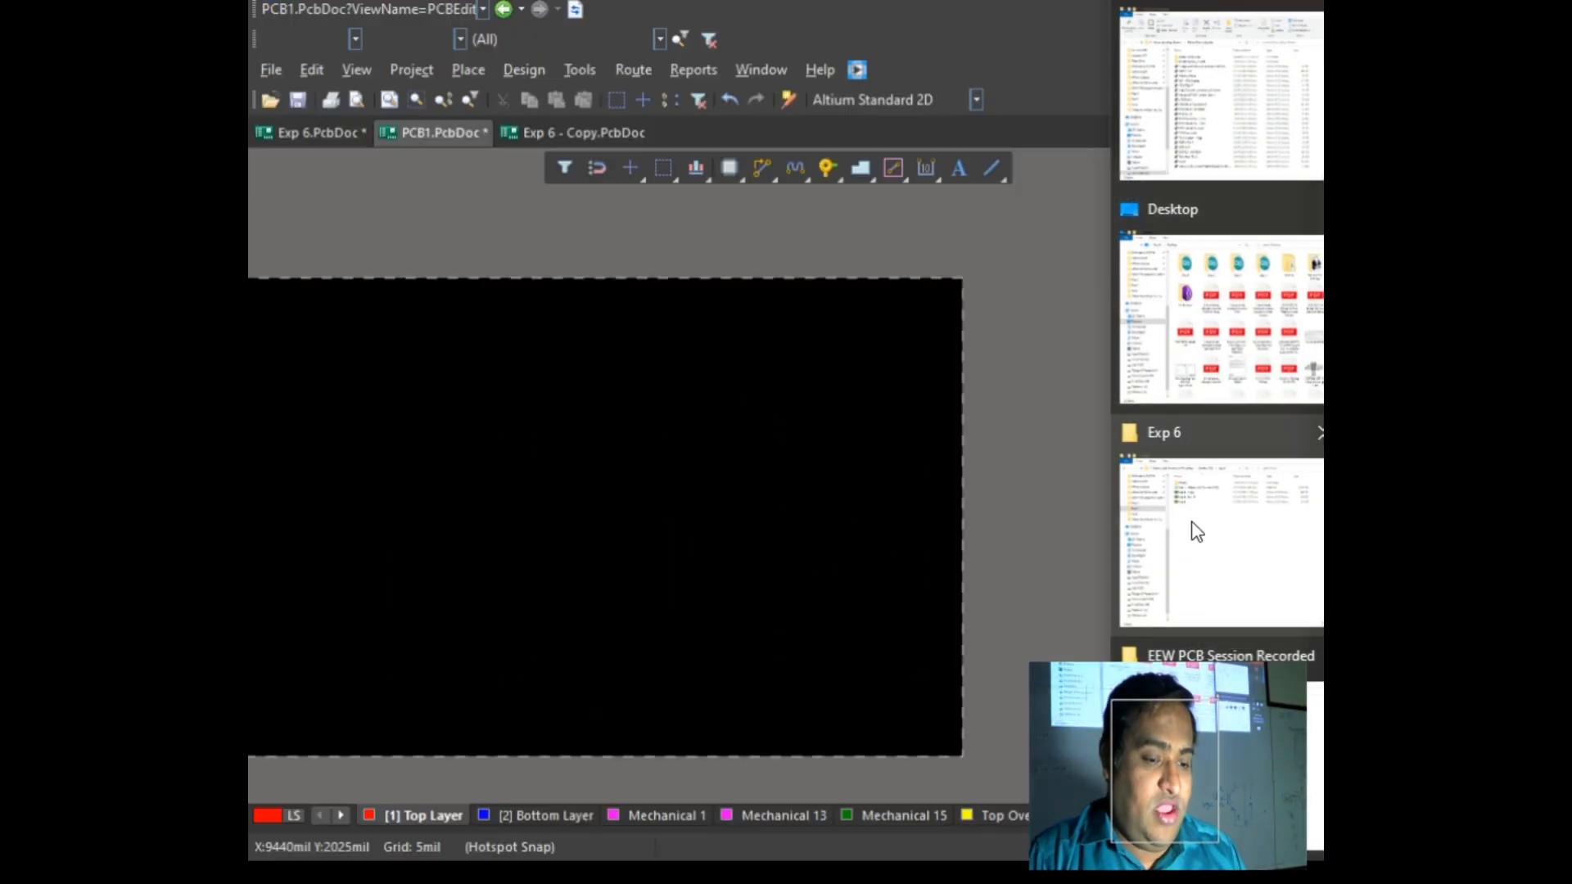
pyautogui.click(1197, 532)
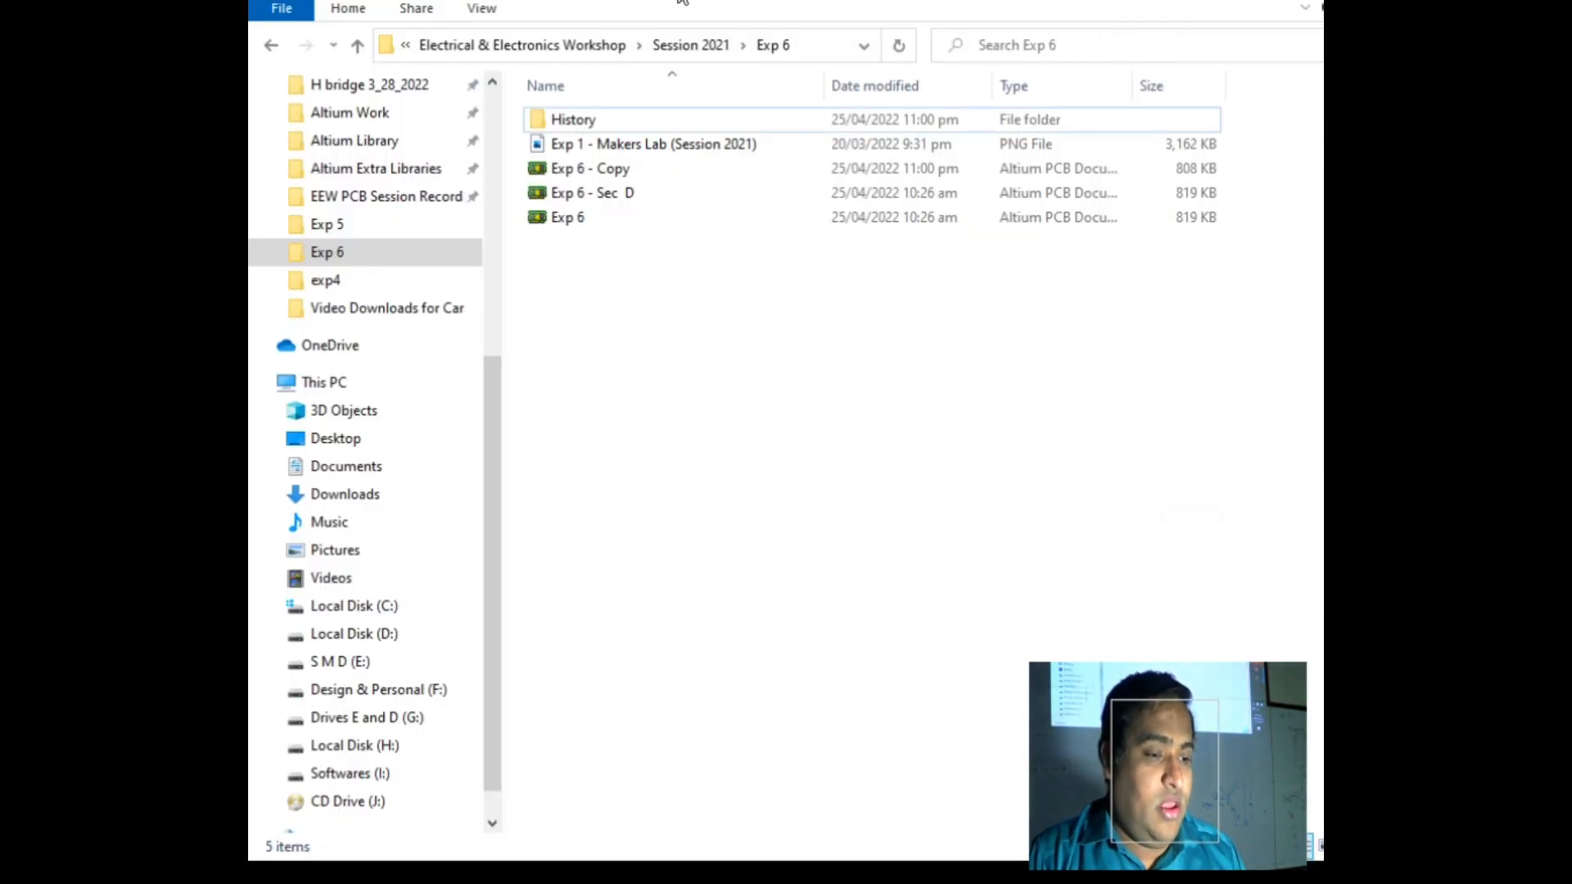
pyautogui.click(663, 145)
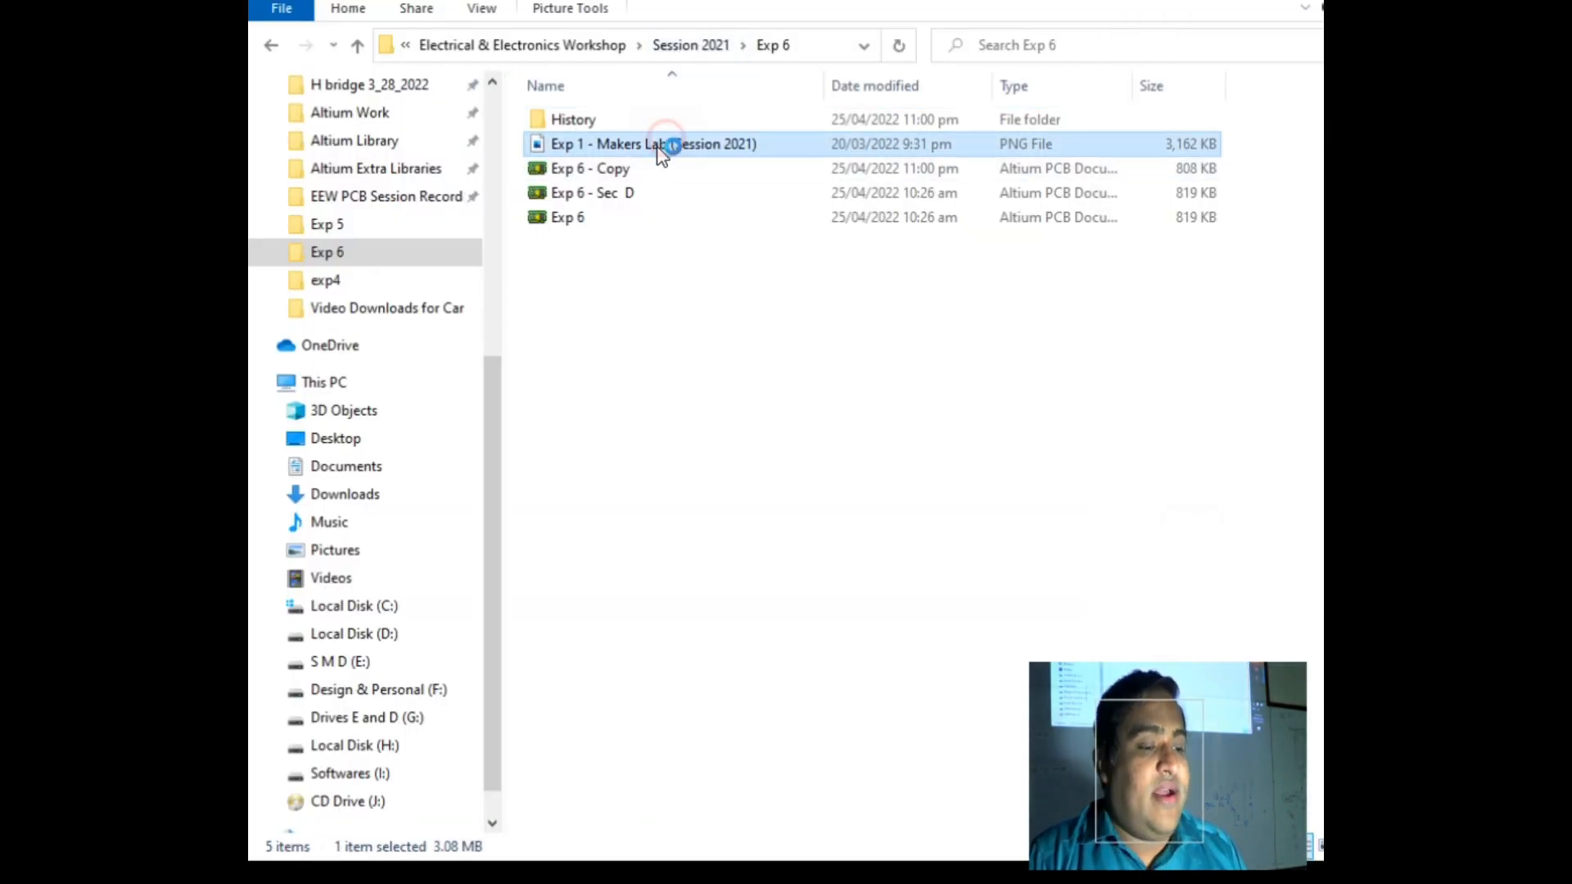
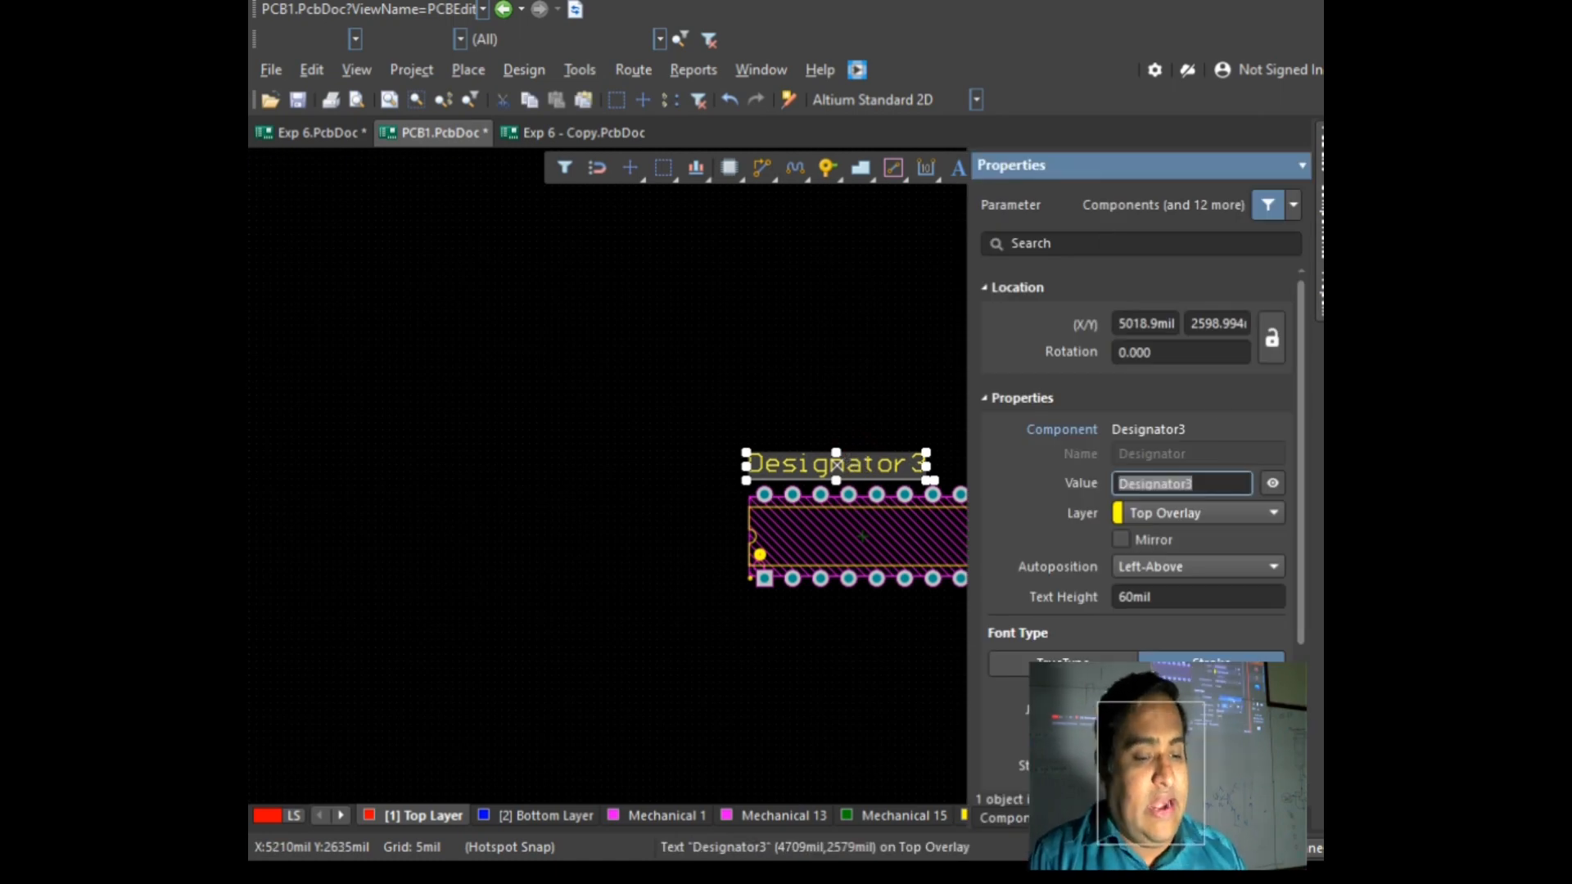
# Step: Set the DIP-16 footprint's designator text to 74HC4511 and move it inside the footprint's body
pyautogui.write('74HC4511')
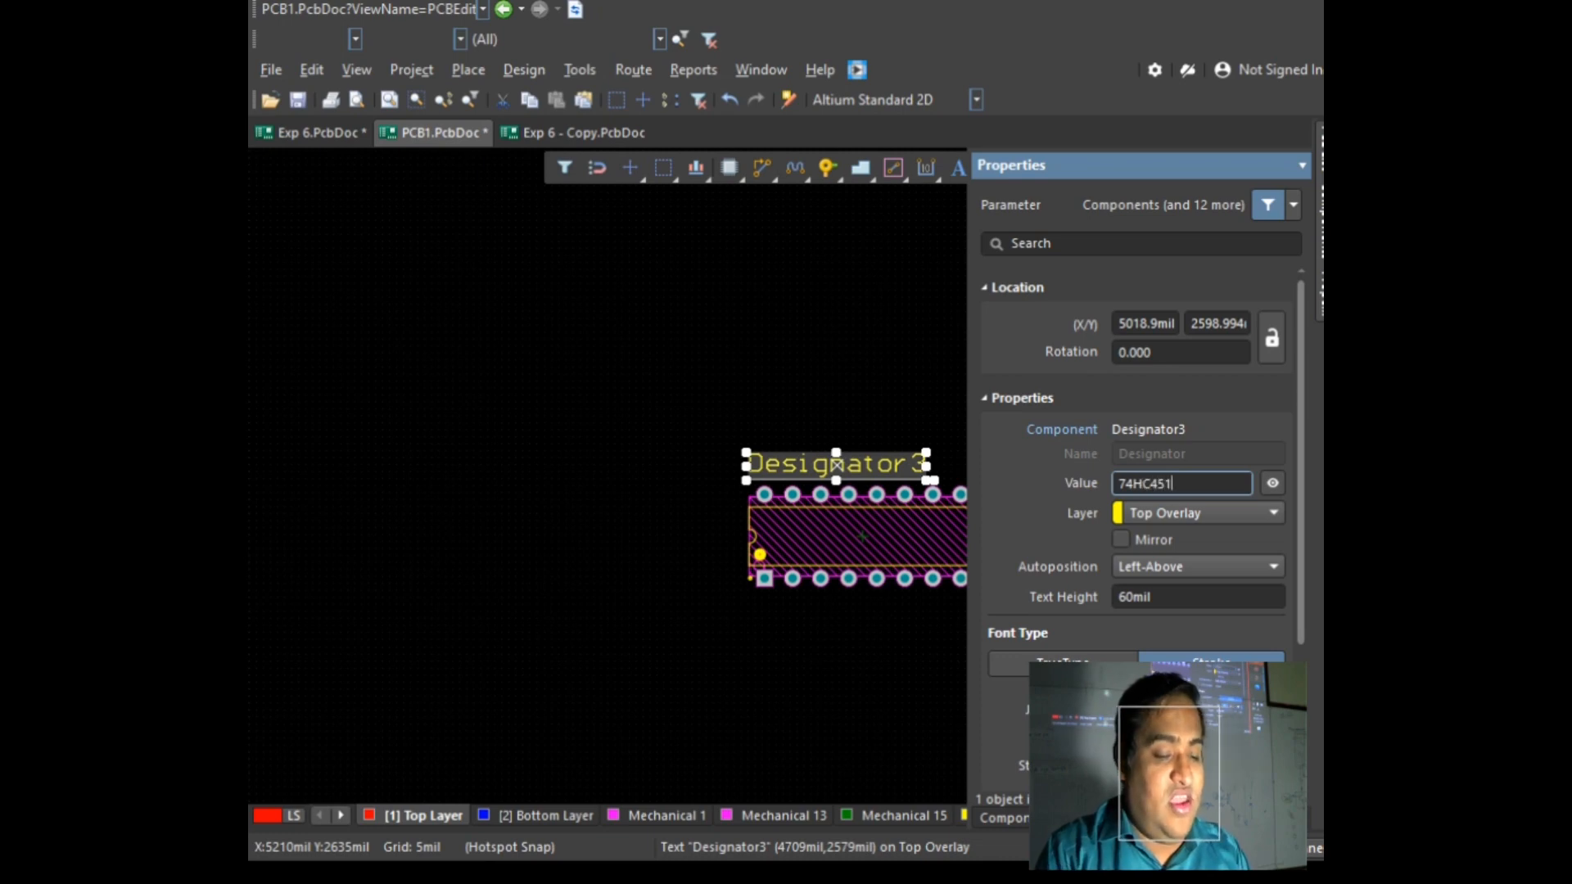
pyautogui.press('Return')
pyautogui.moveTo(863, 470); pyautogui.dragTo(867, 534)
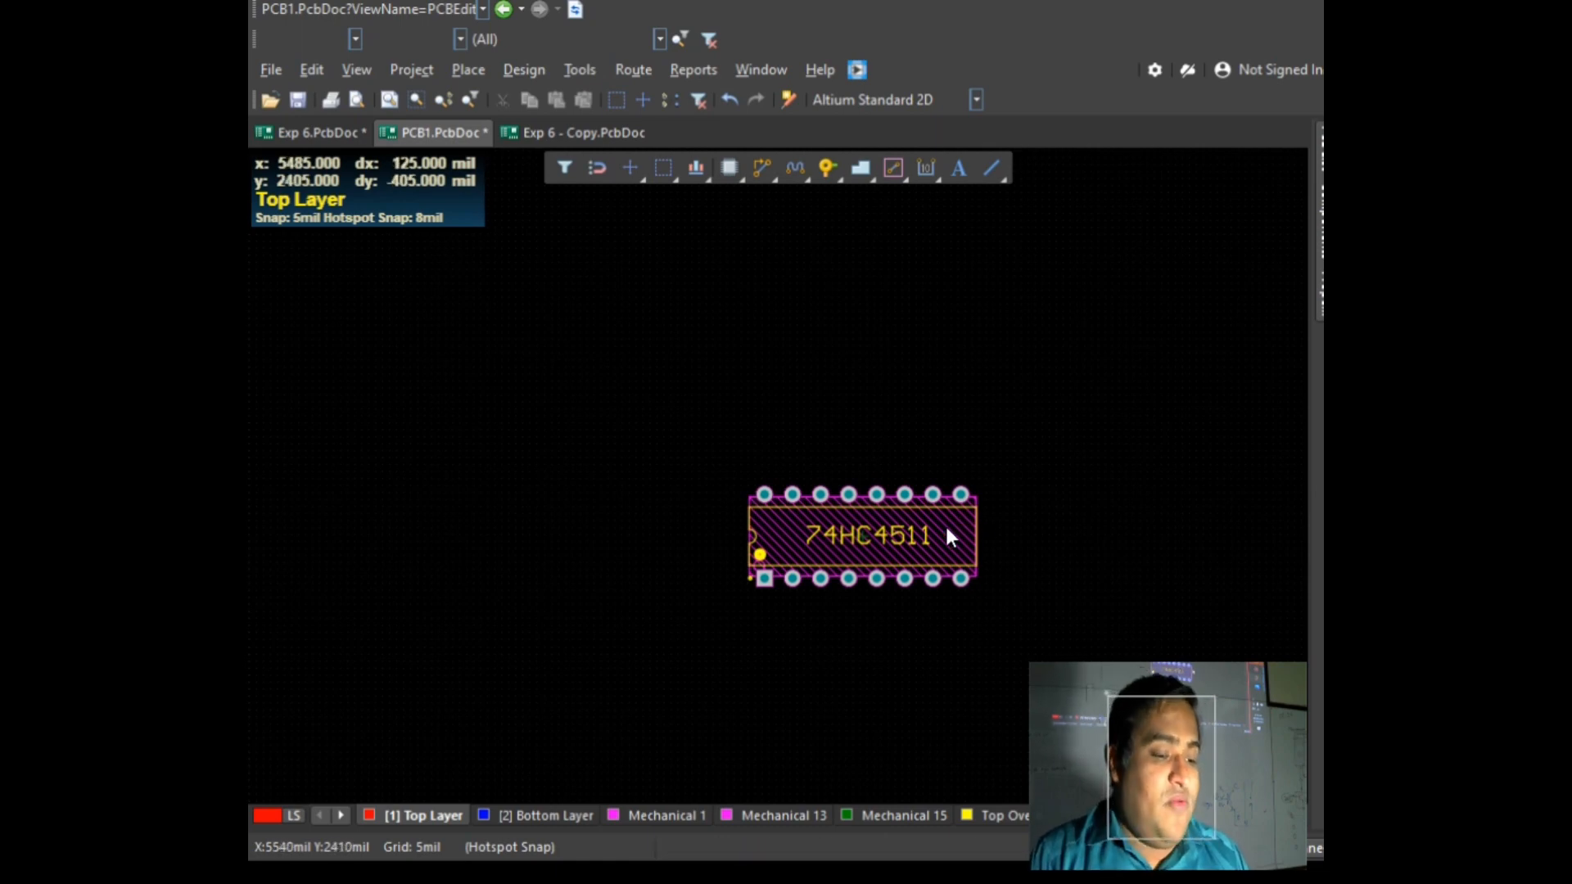
pyautogui.keyDown('ctrl'); pyautogui.scroll(-2, 970, 517); pyautogui.keyUp('ctrl')
pyautogui.keyDown('ctrl'); pyautogui.scroll(-2, 966, 514); pyautogui.keyUp('ctrl')
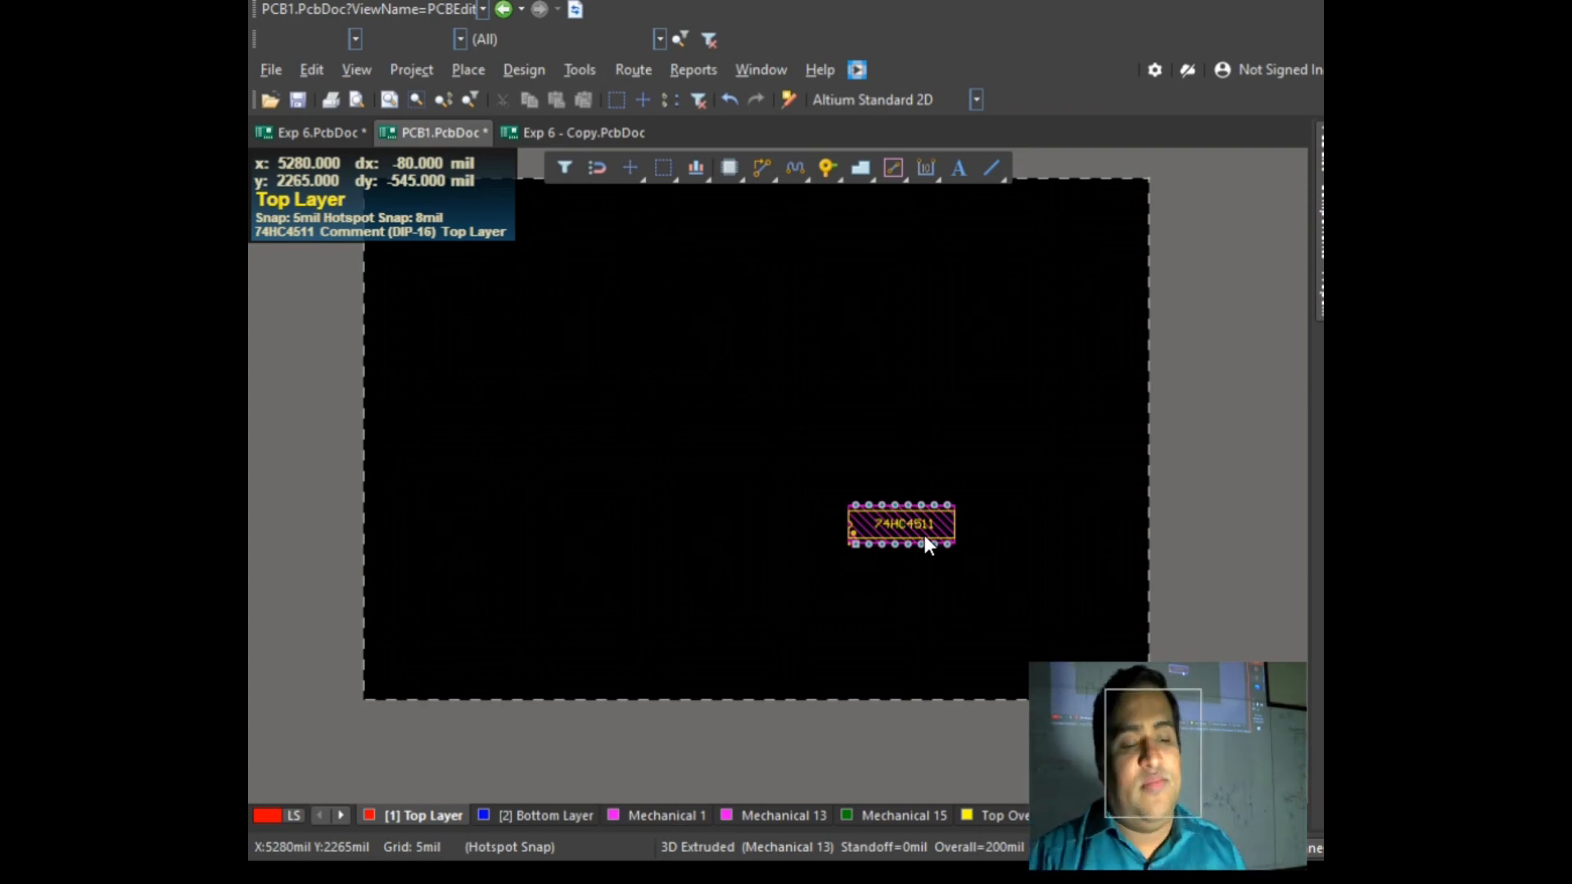
# Step: Switch to the circuit image in Photos and examine the 74HC4511 wiring, the DIP switches and the seven-segment section
pyautogui.hotkey('alt', 'Tab')
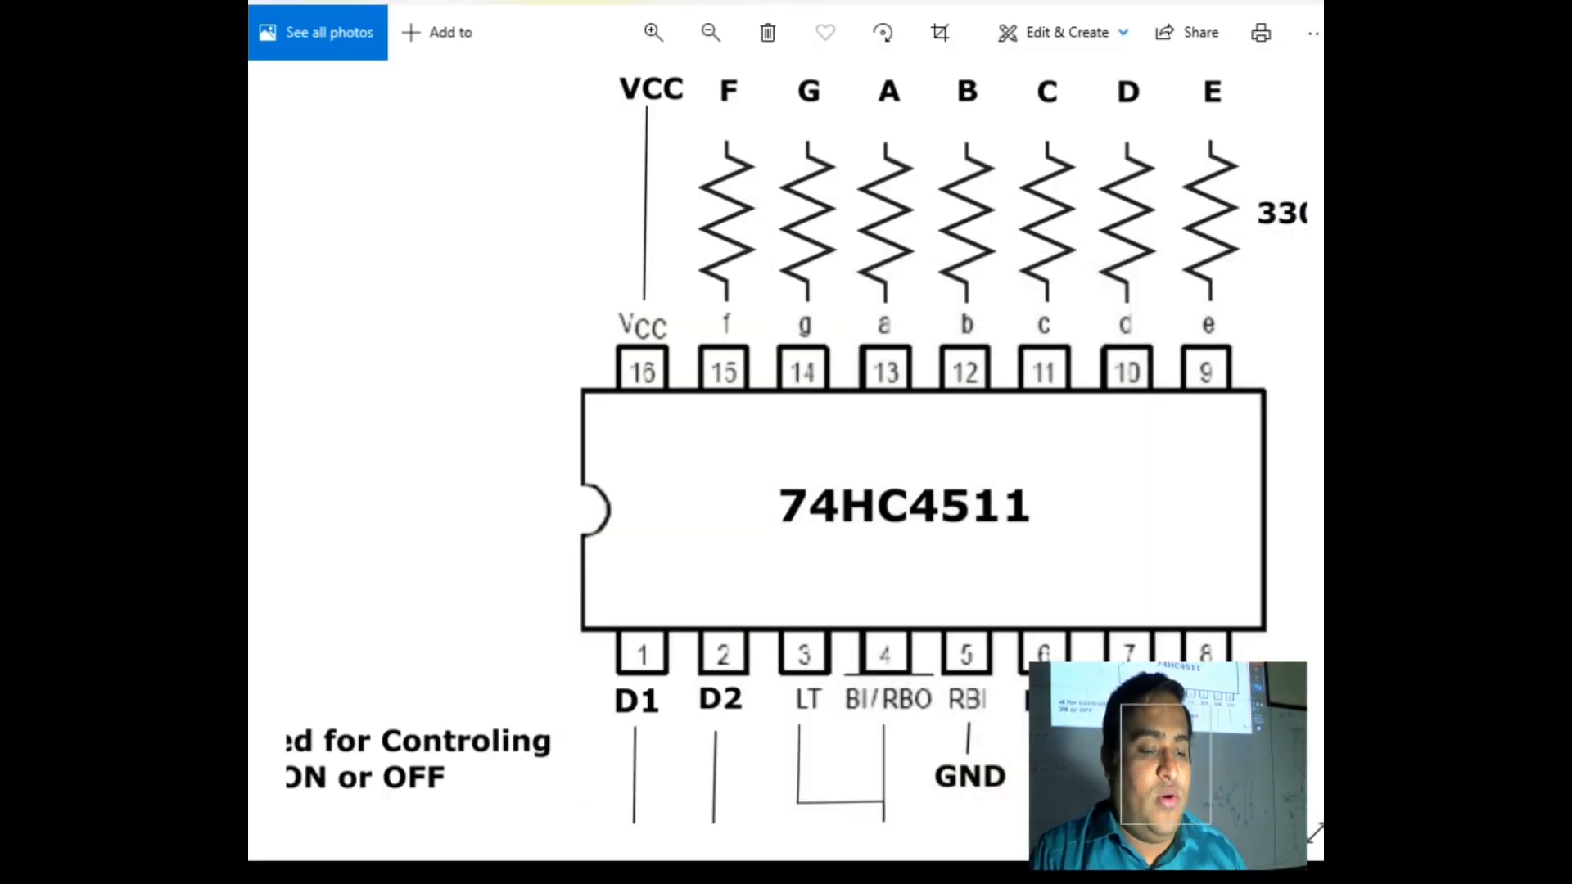
pyautogui.scroll(-2, 971, 421)
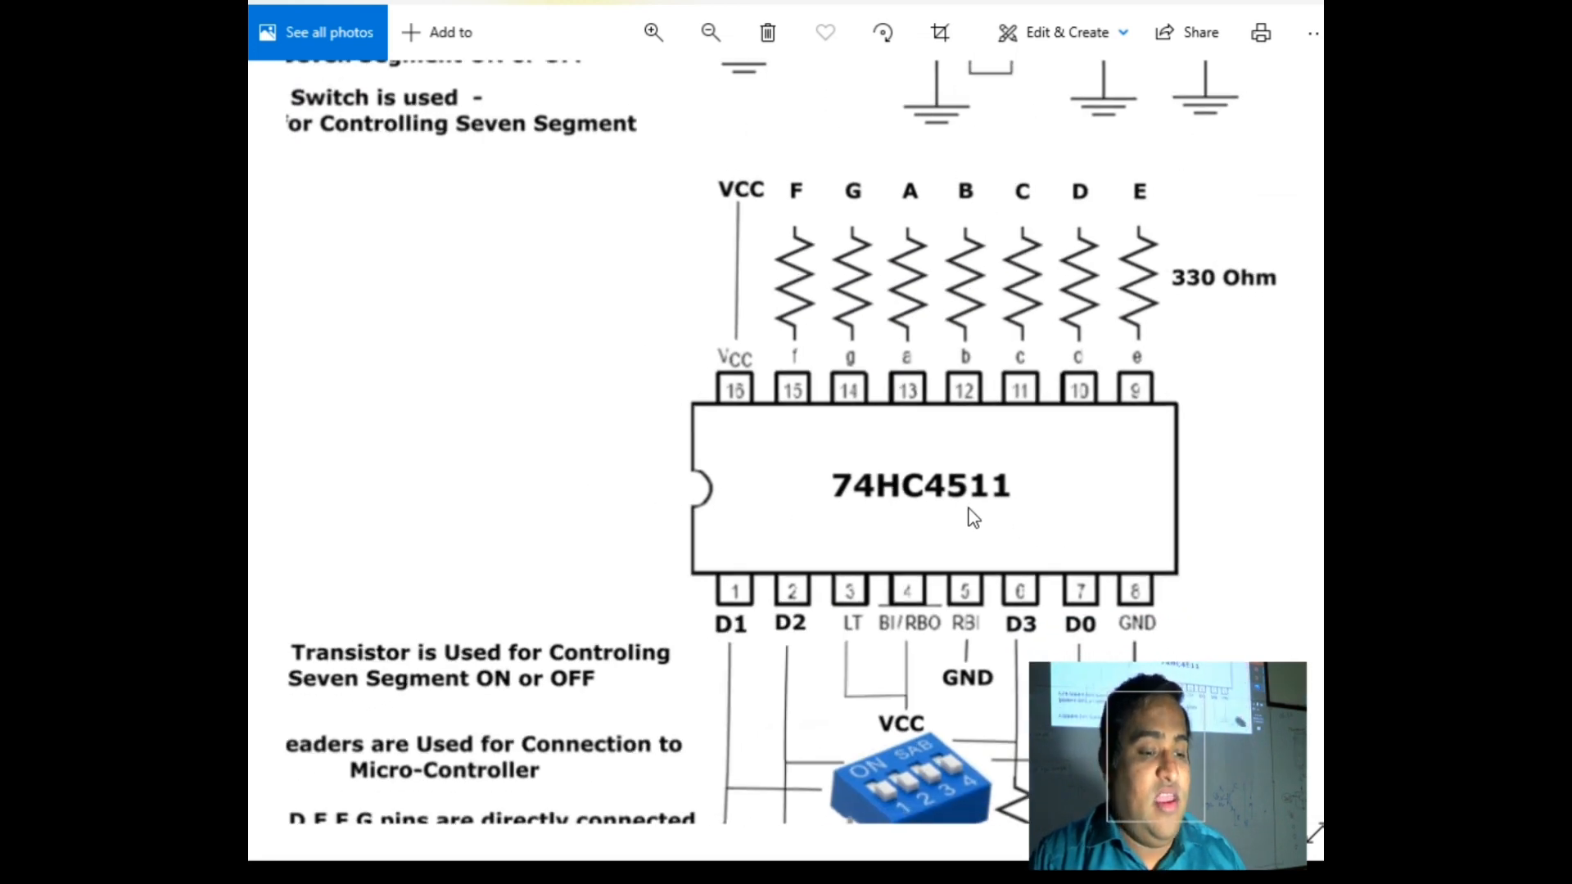
pyautogui.scroll(-2, 972, 517)
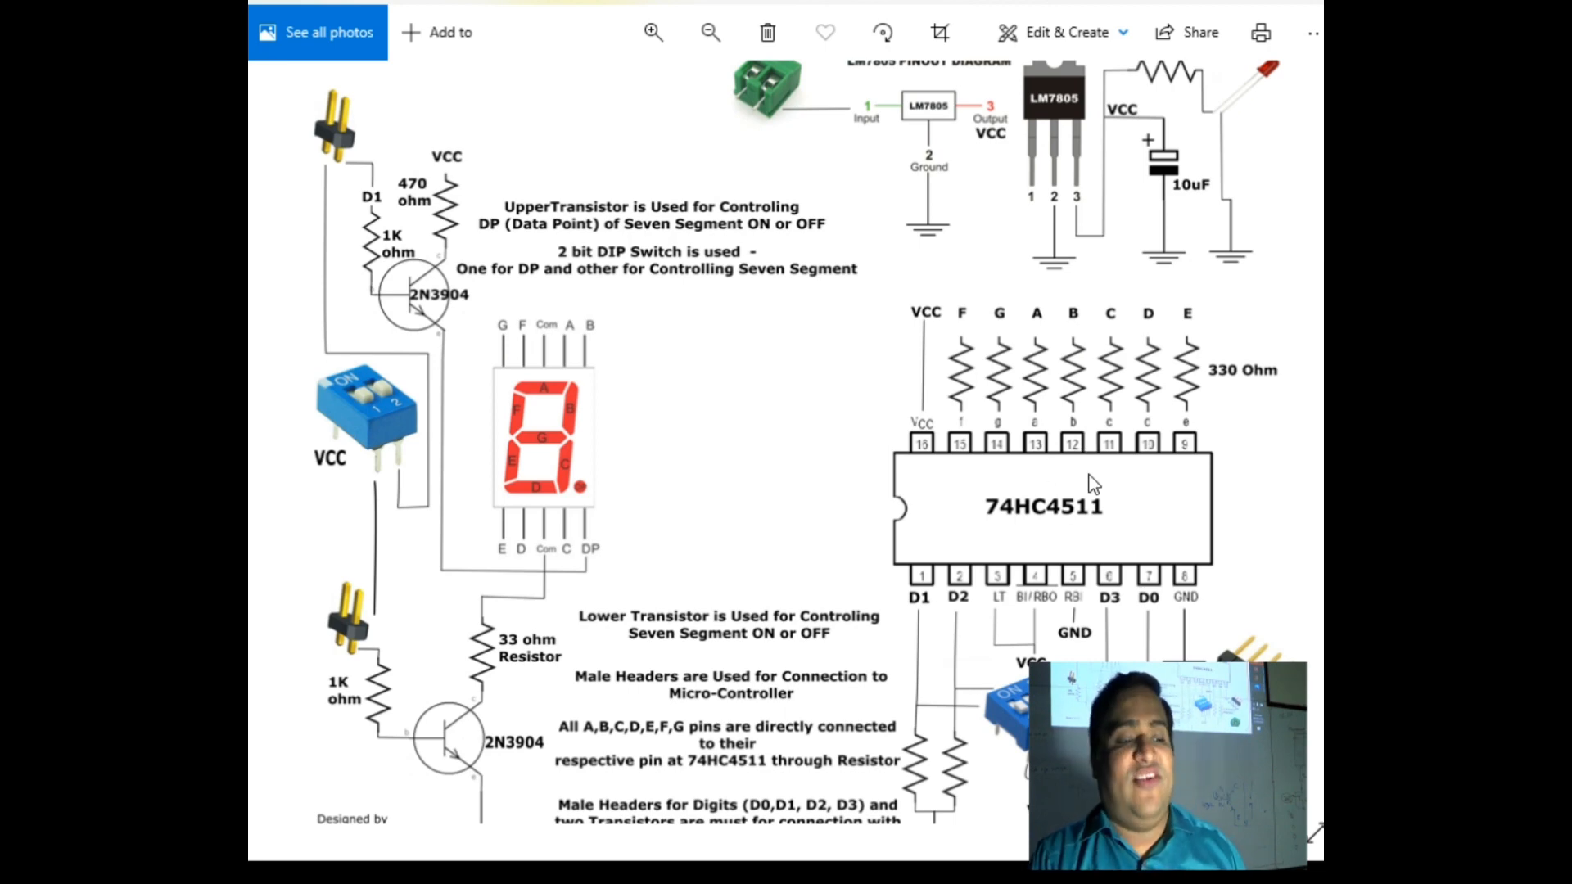
pyautogui.scroll(4, 313, 388)
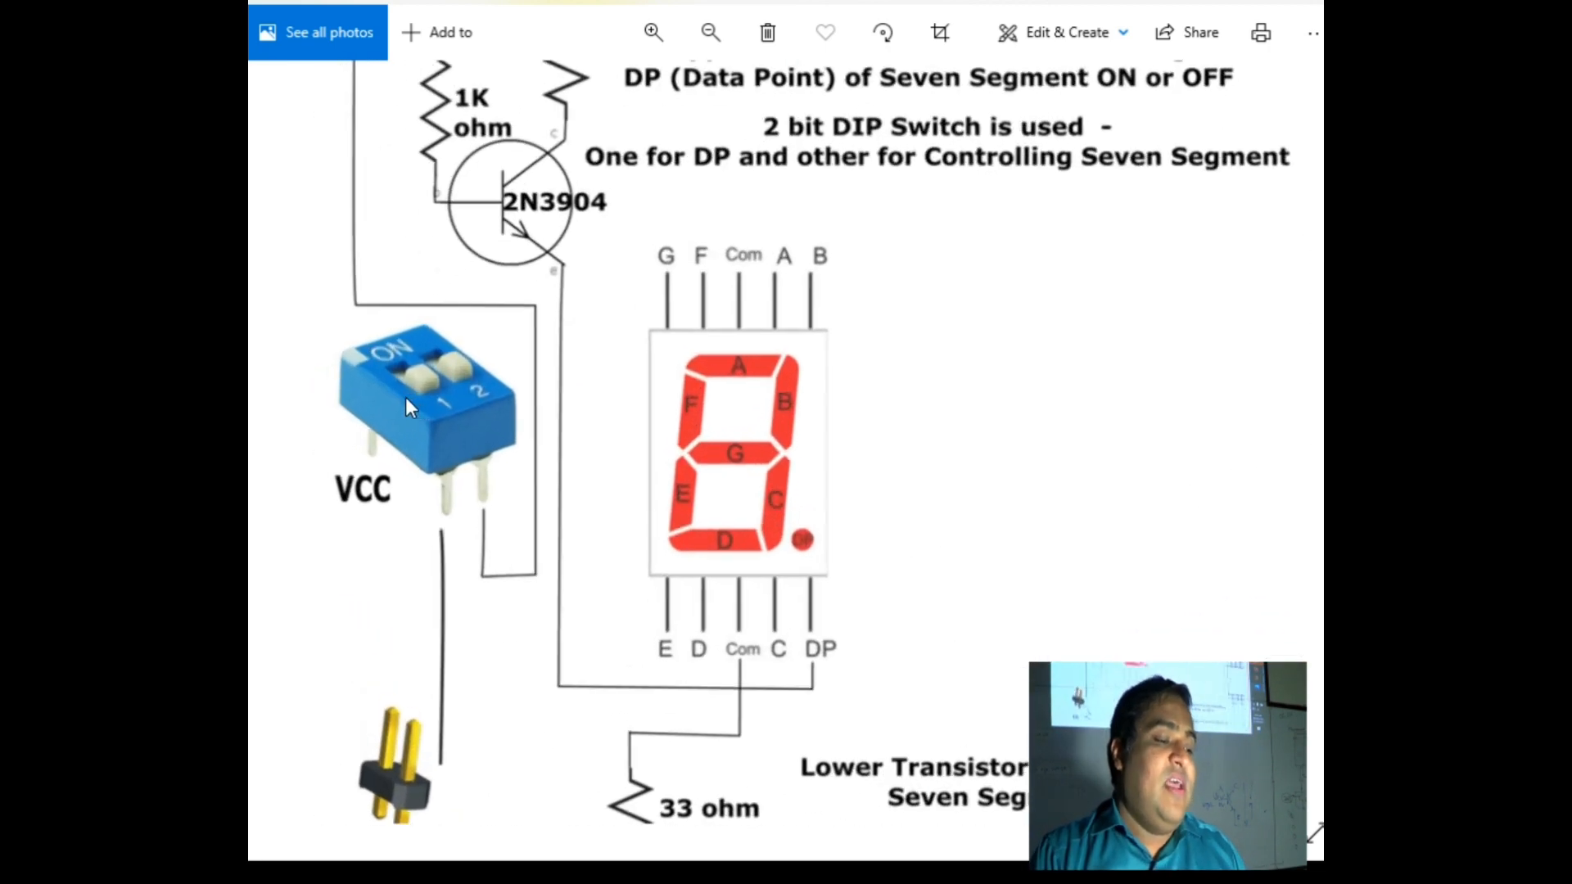
pyautogui.scroll(-5, 1101, 460)
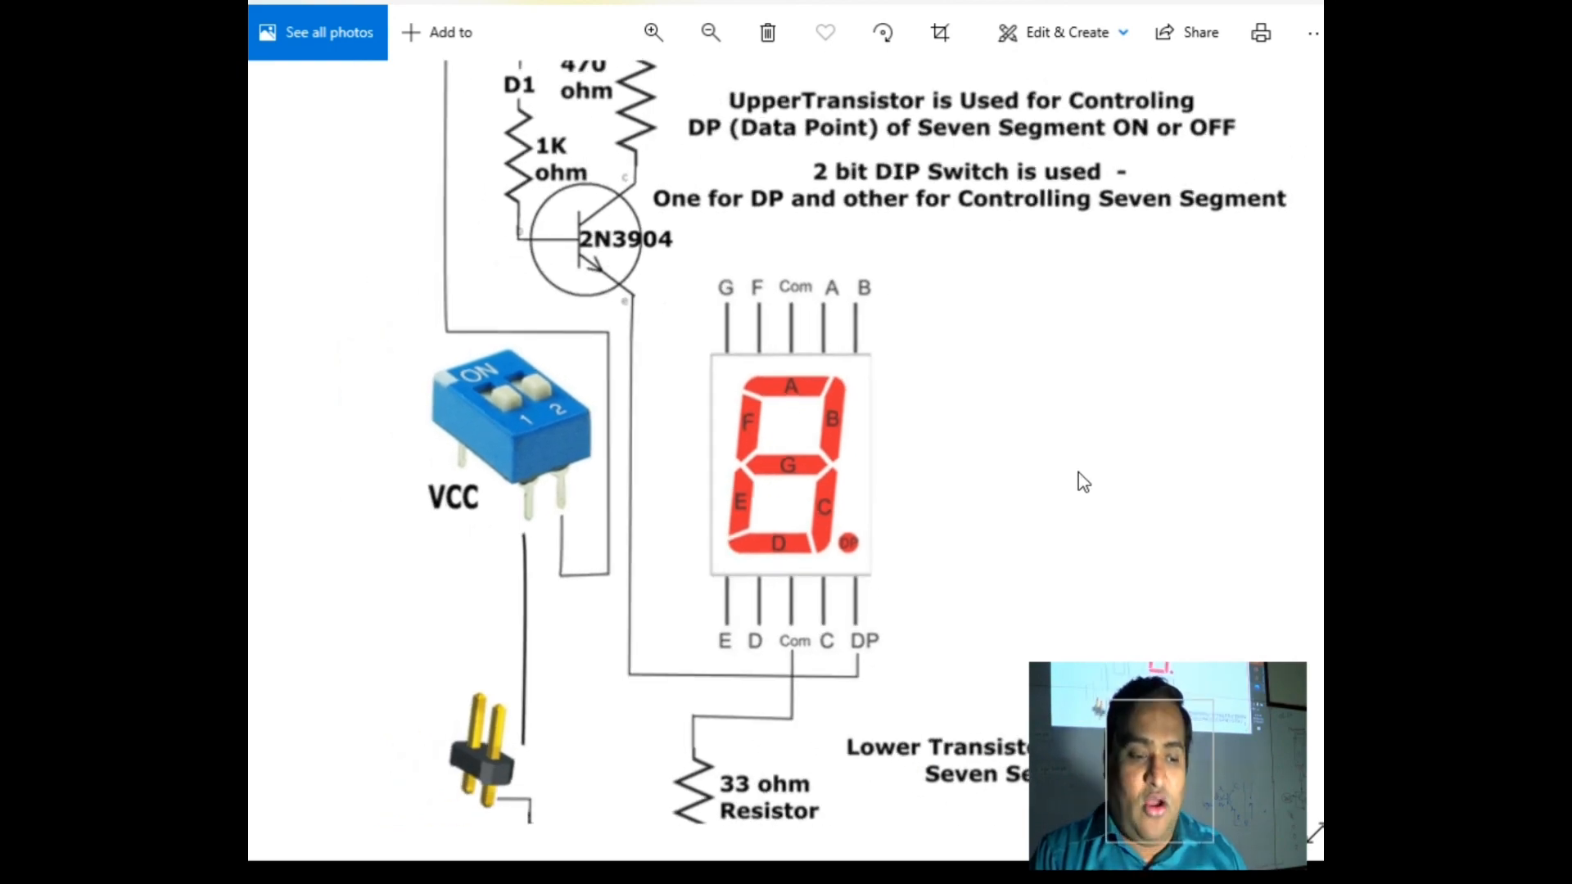
pyautogui.scroll(4, 1022, 737)
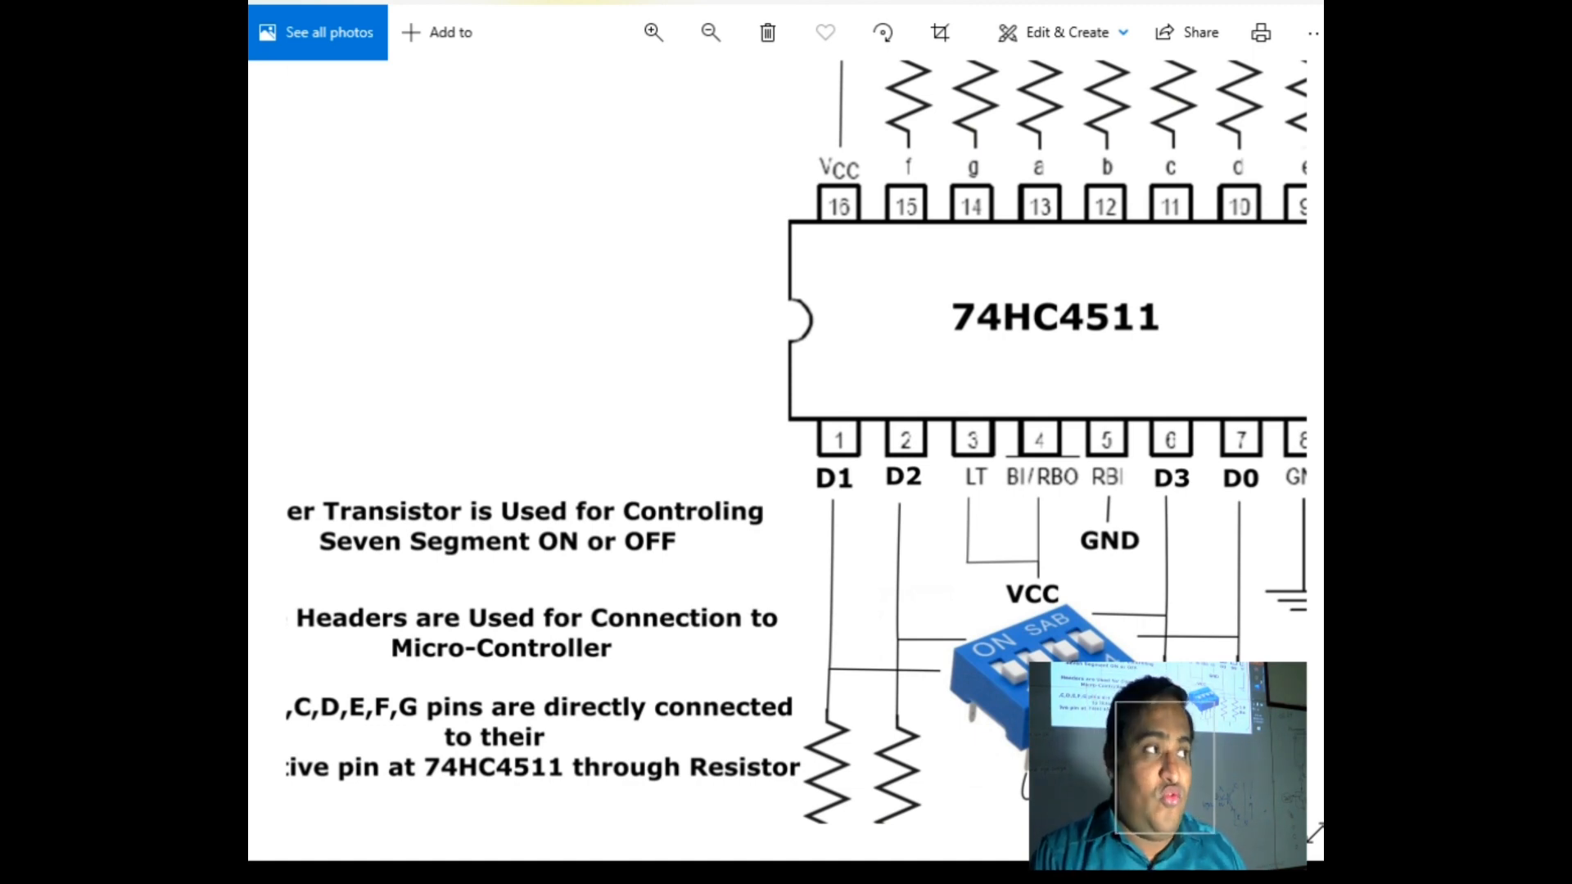
# Step: Back in Altium, place one DIP-8 footprint from Dual-In-Line Package.PcbLib on the lower part of the board, left of the 74HC4511
pyautogui.hotkey('alt', 'Tab')
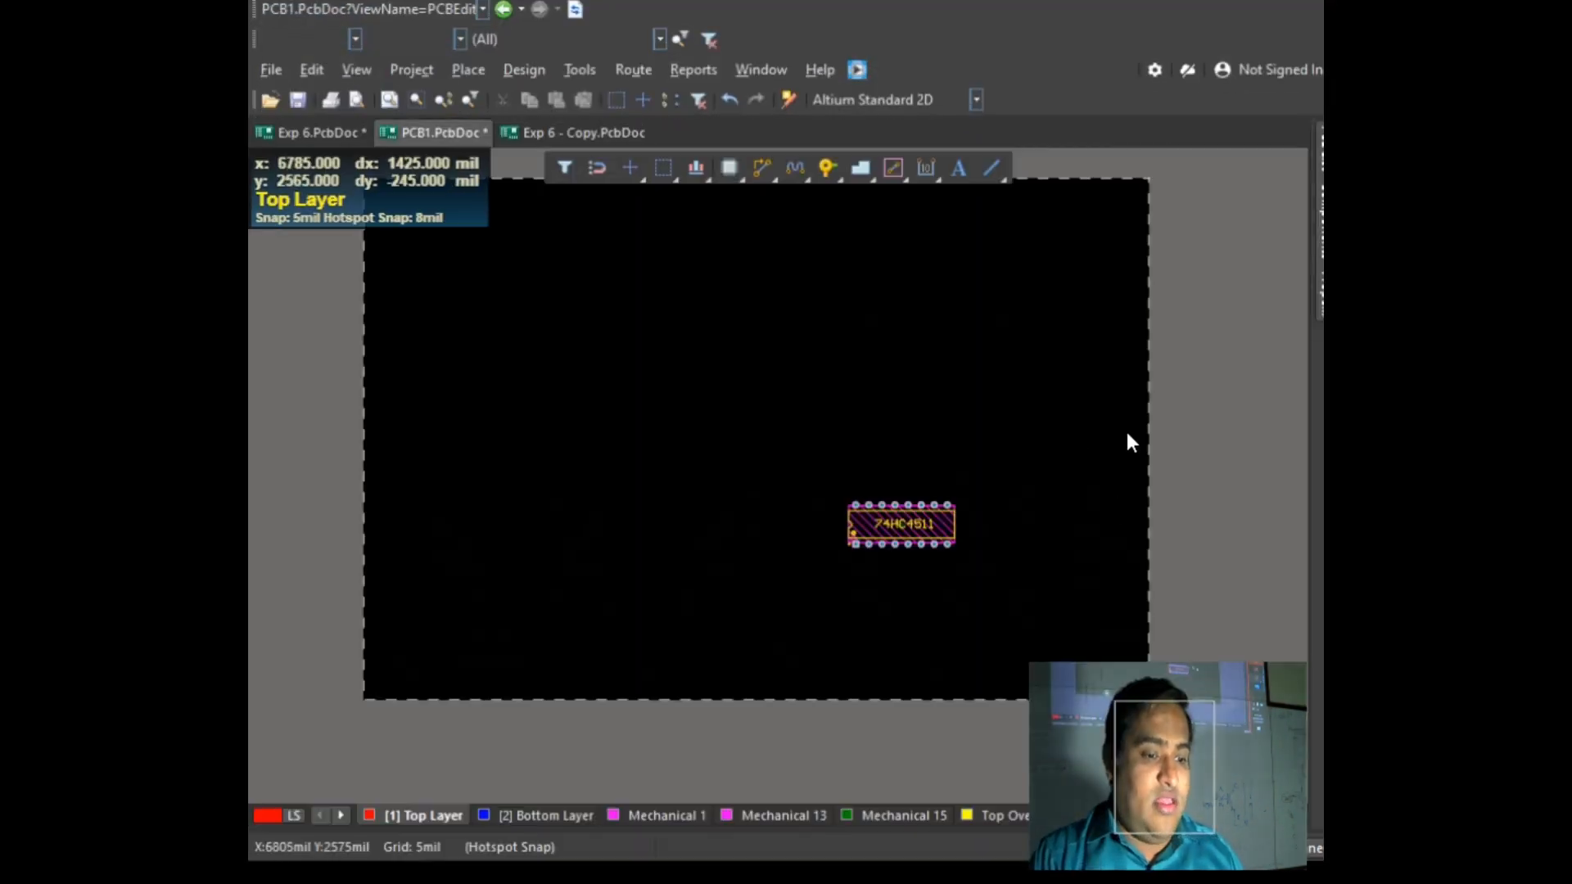
pyautogui.click(469, 69)
pyautogui.click(538, 100)
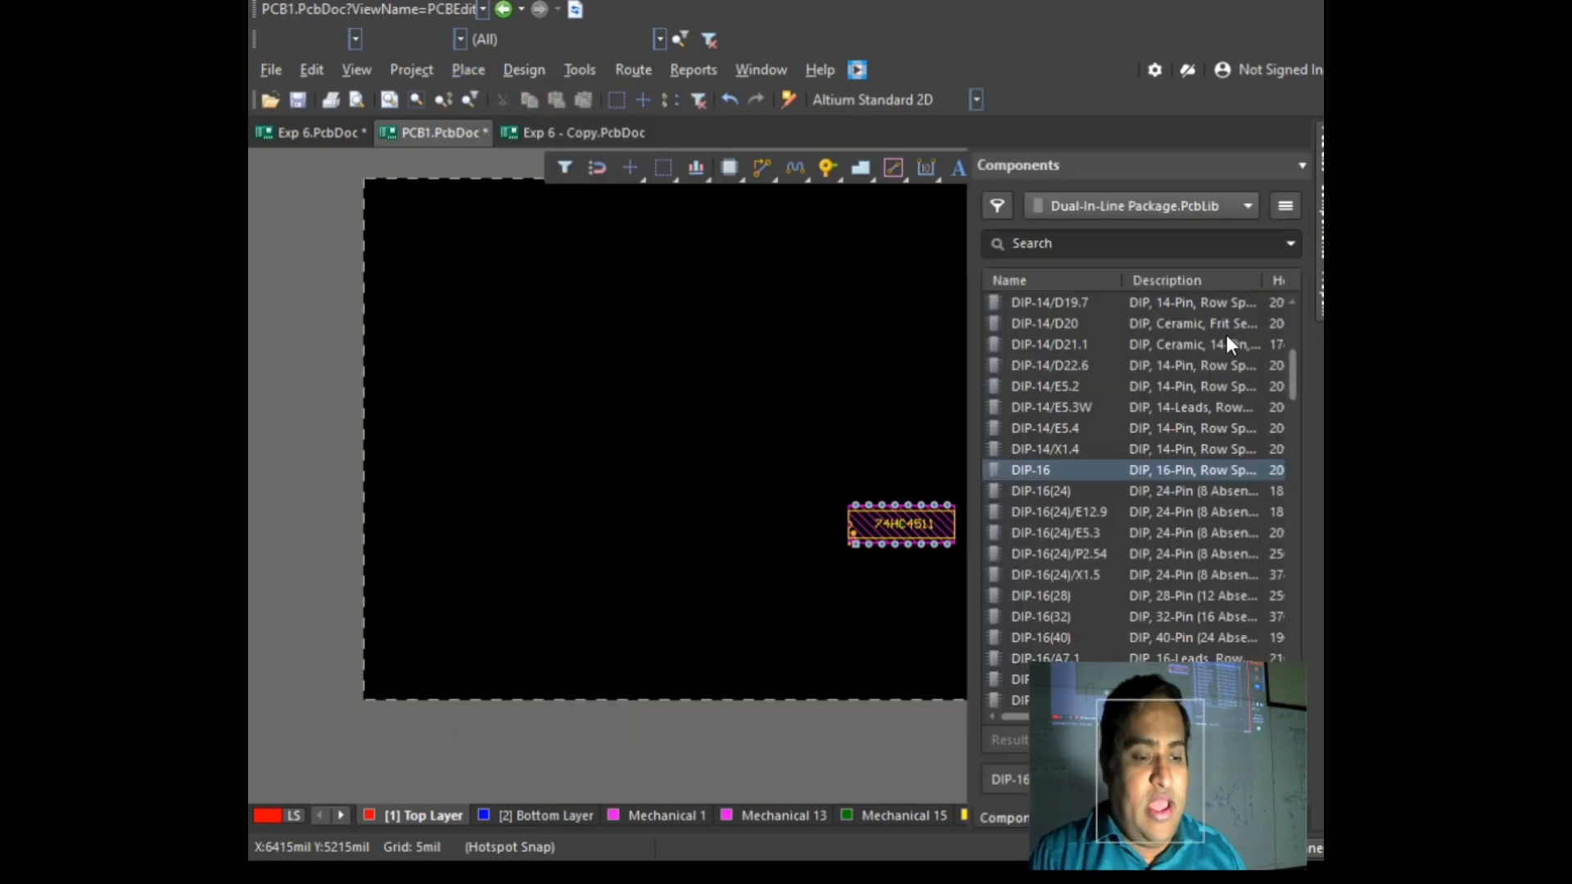
pyautogui.scroll(5, 1046, 490)
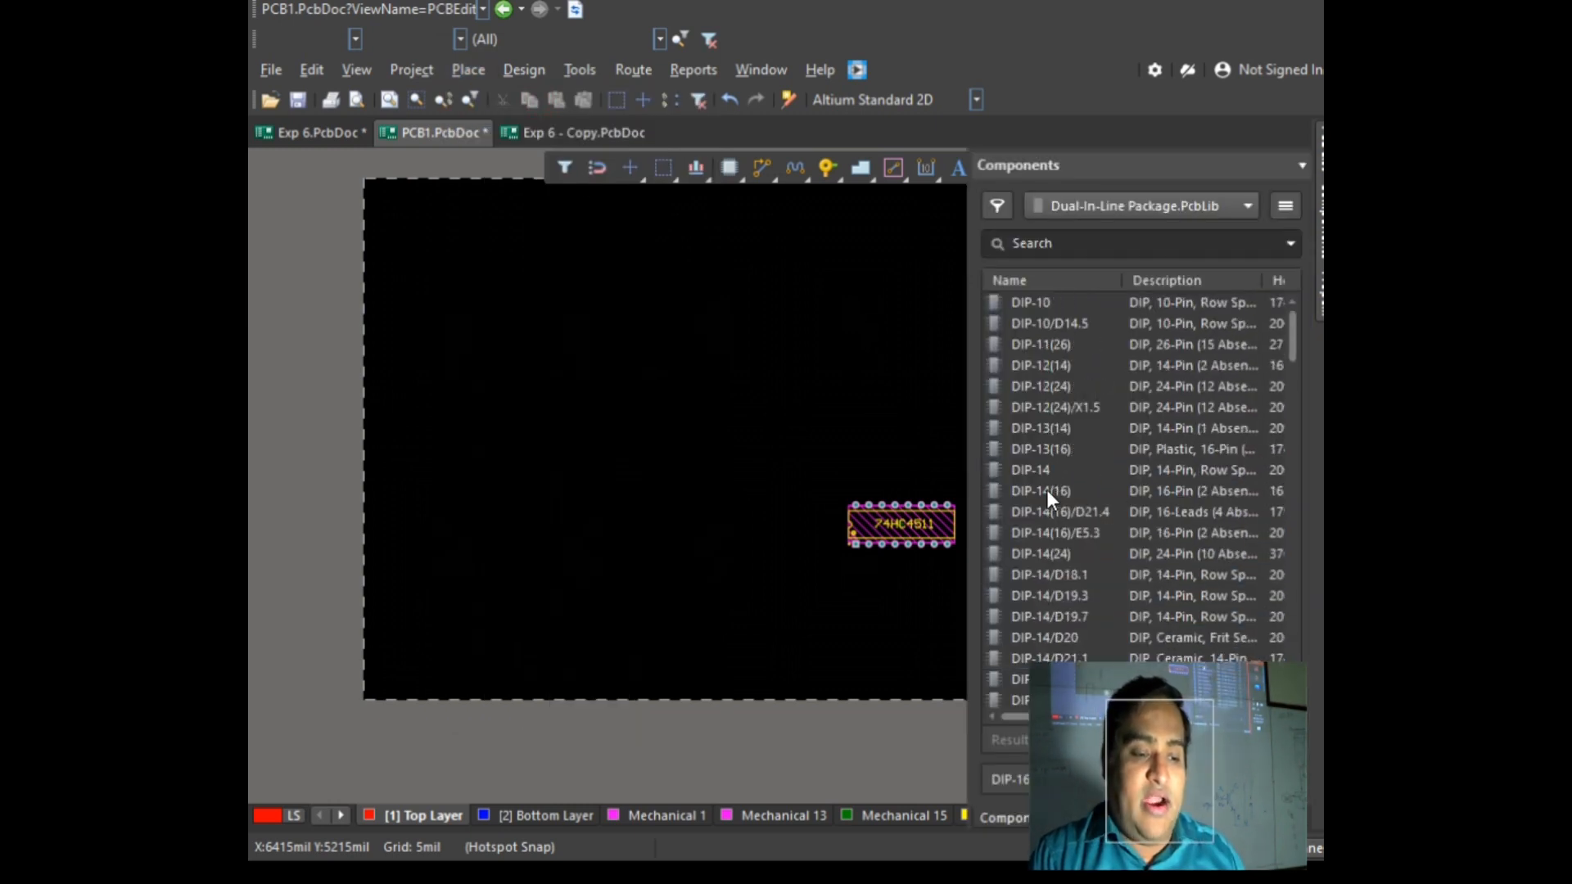
pyautogui.scroll(-15, 1077, 512)
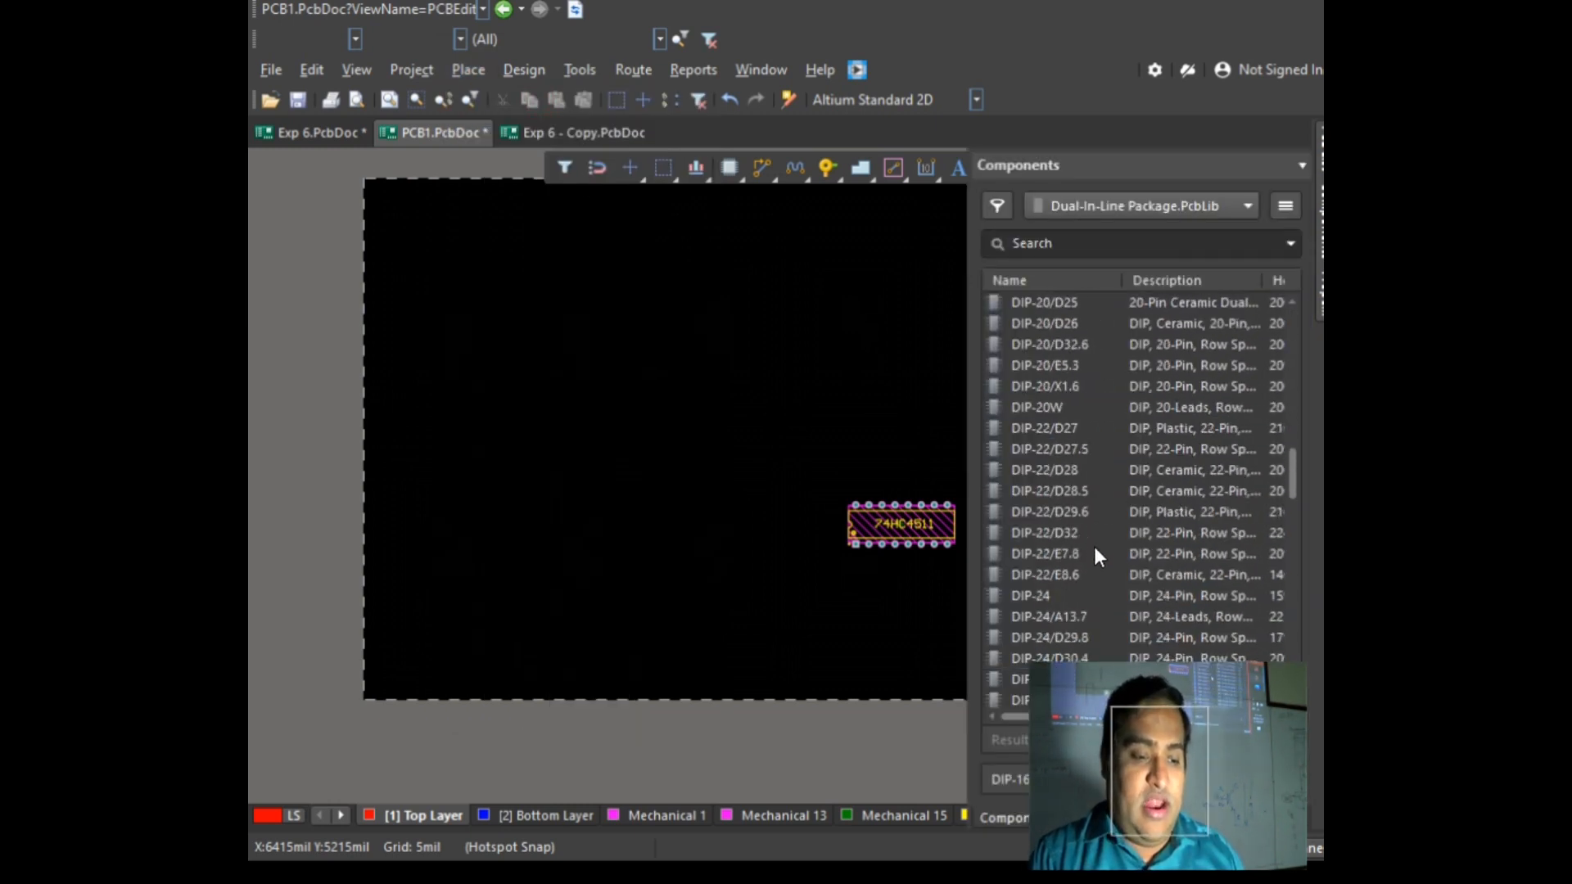
pyautogui.scroll(-12, 1094, 549)
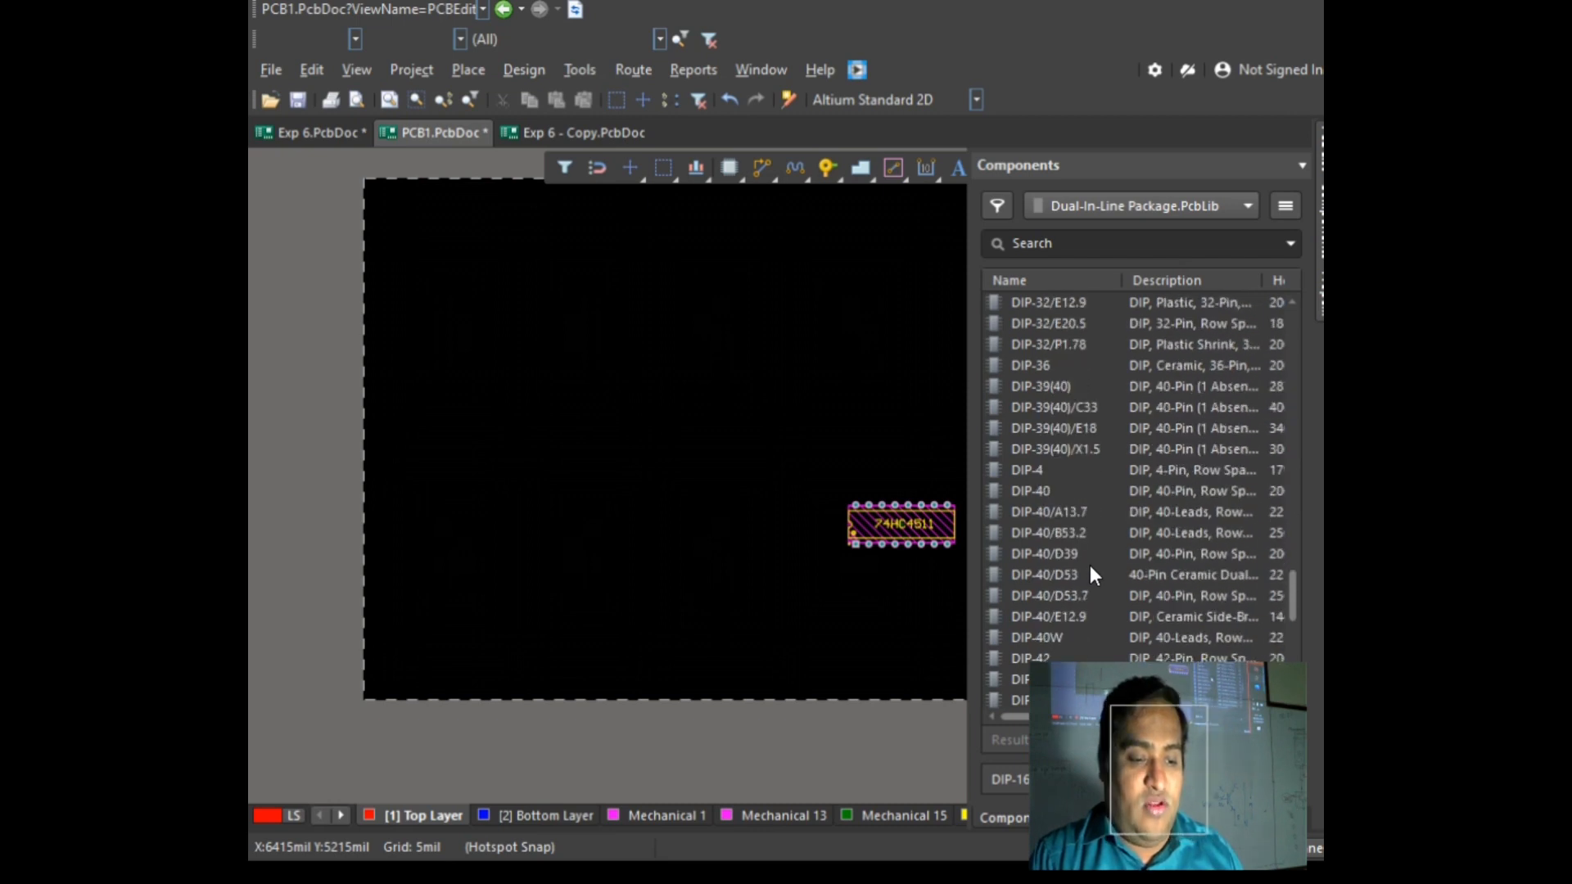
pyautogui.scroll(-3, 1077, 606)
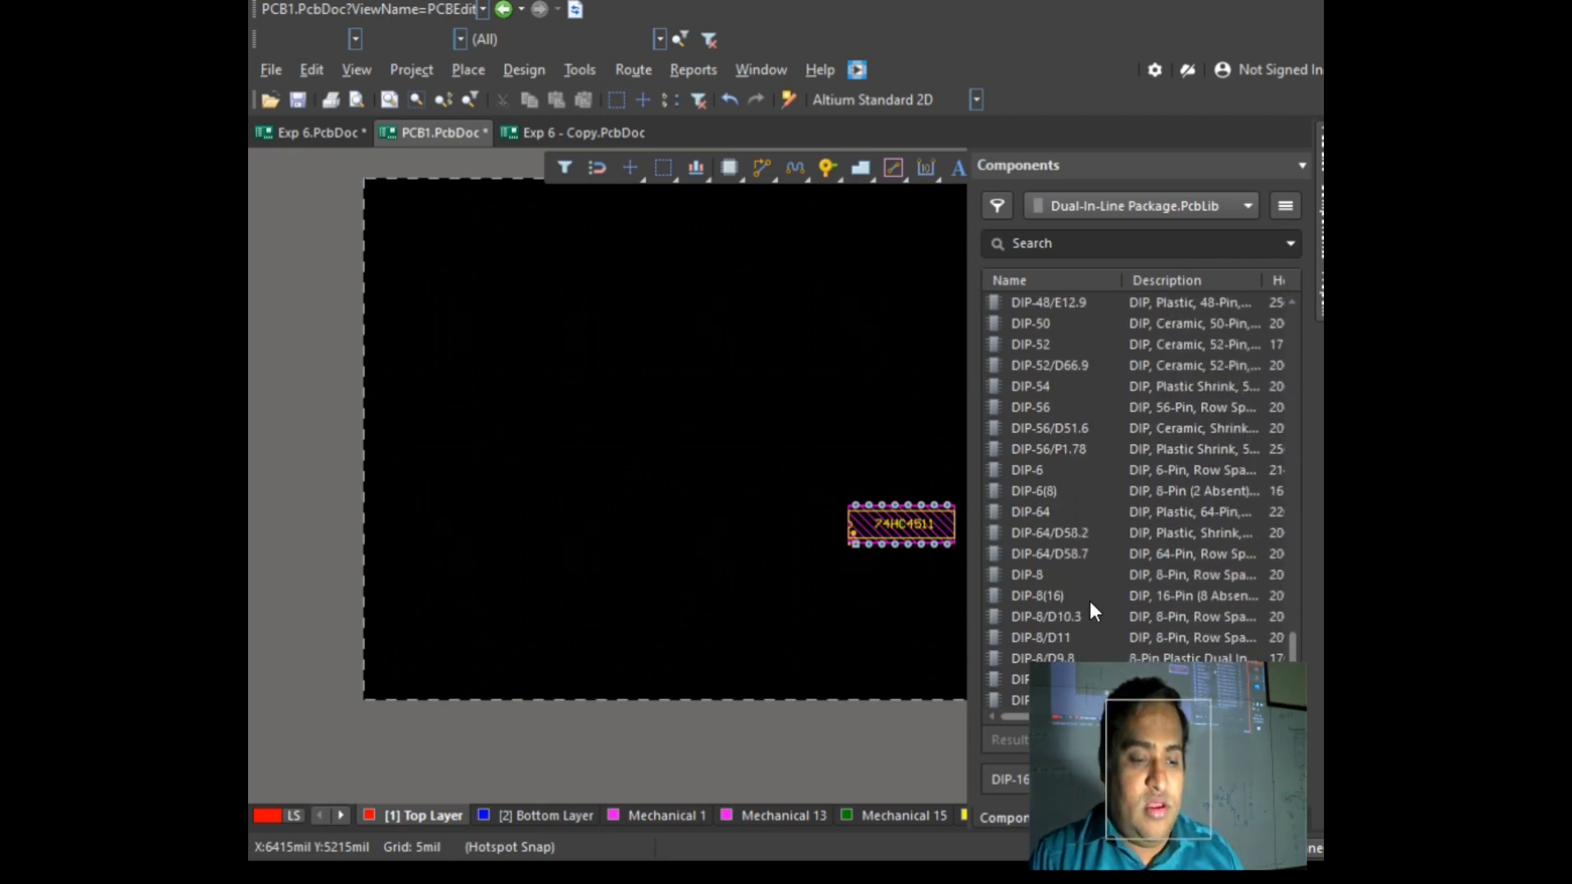
pyautogui.click(1051, 576)
pyautogui.moveTo(1023, 573); pyautogui.dragTo(596, 562)
pyautogui.press('space')
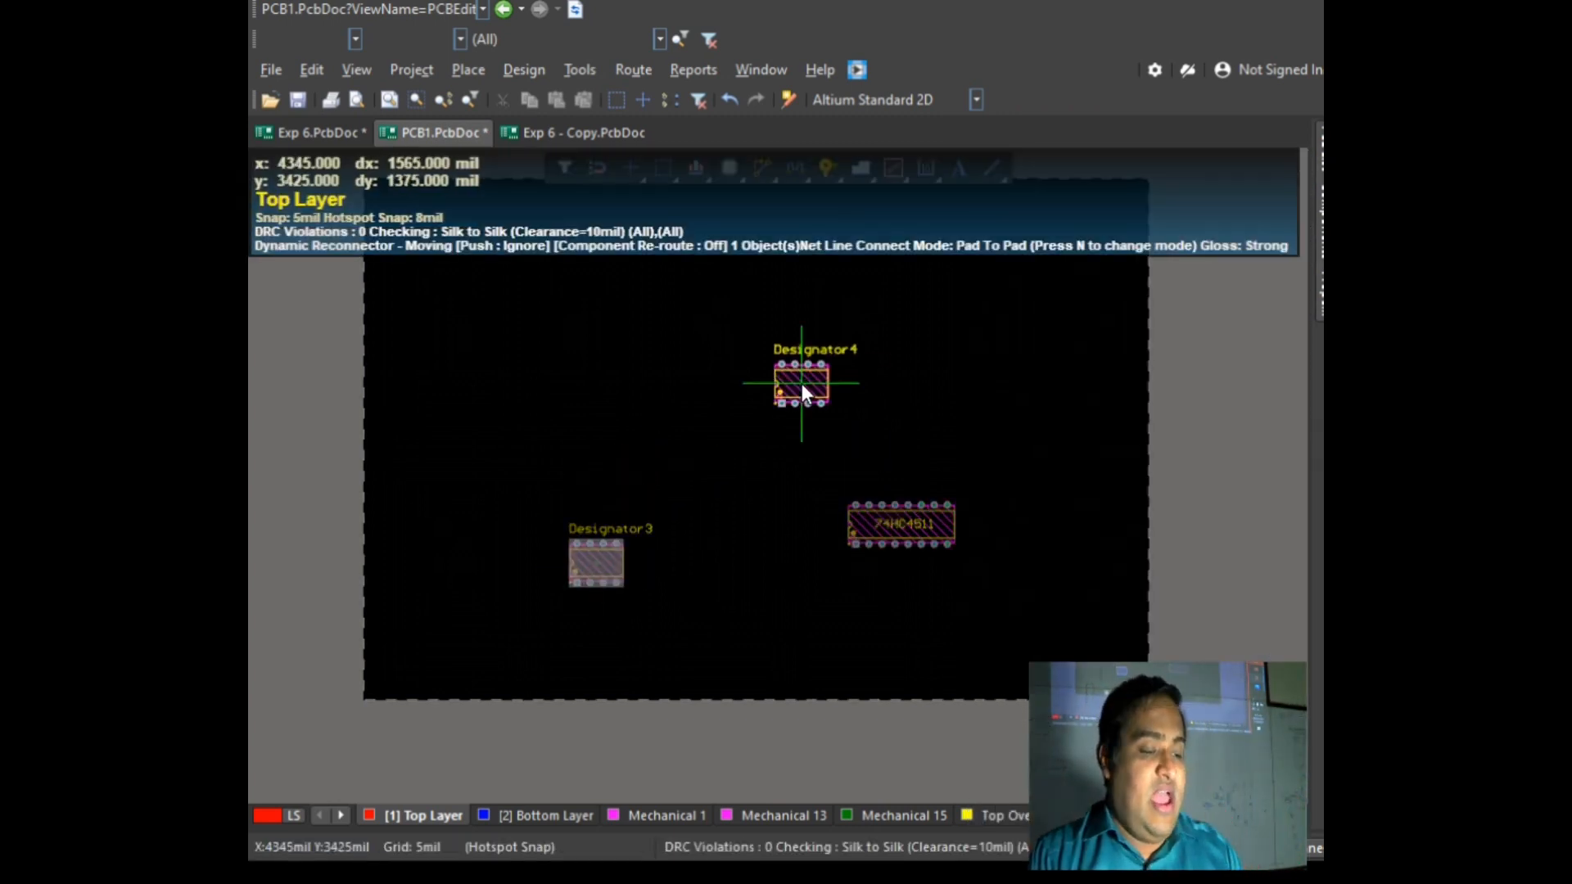
pyautogui.press('Escape')
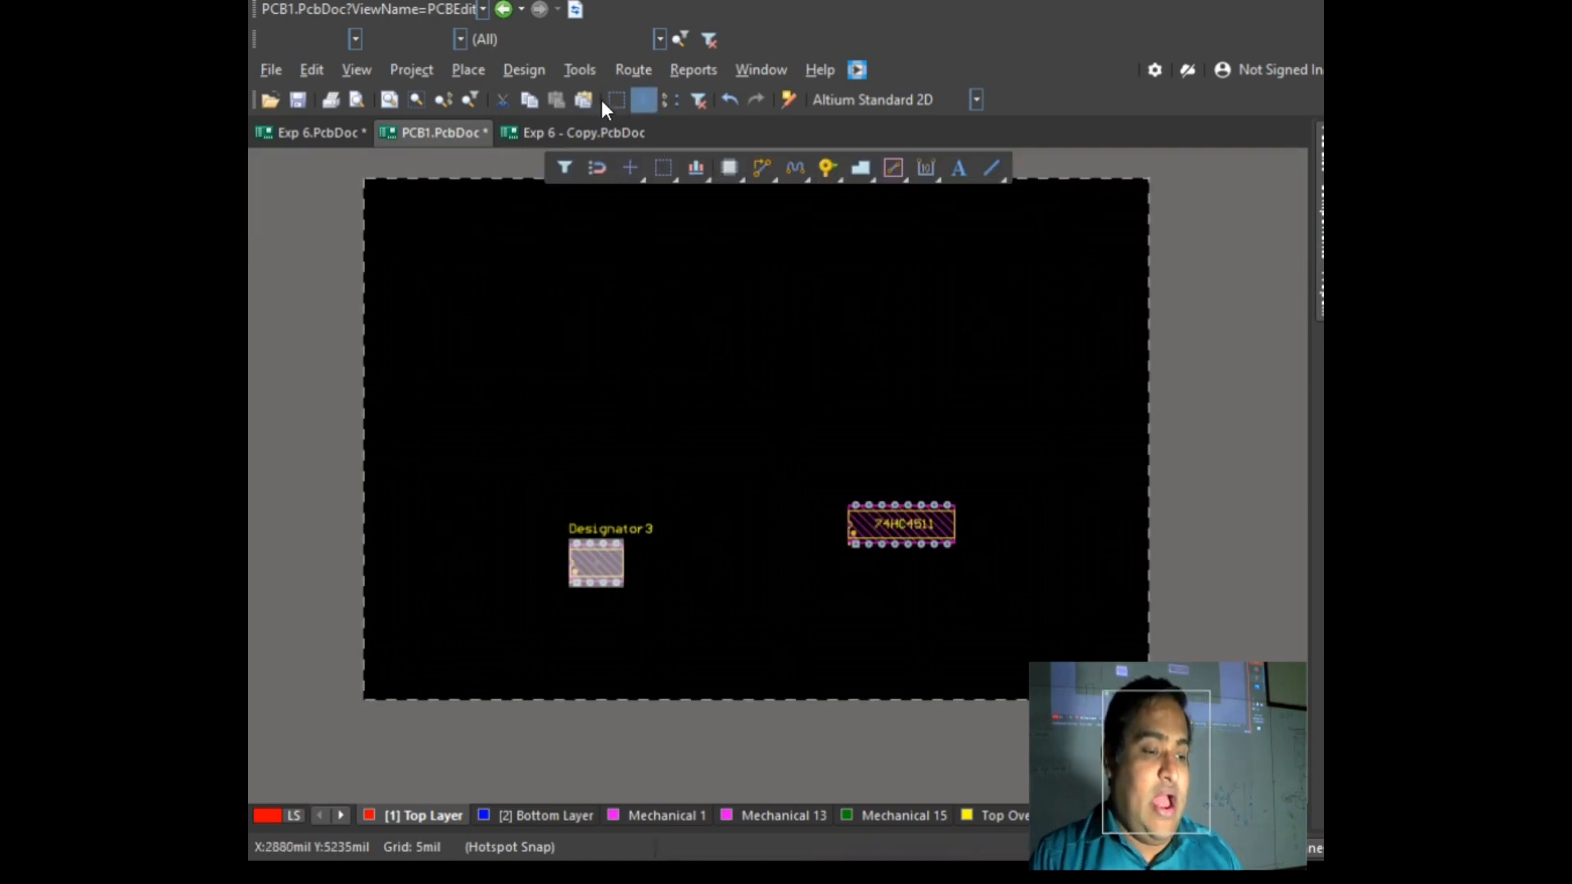
# Step: Place a DIP-4 footprint from the same library above the DIP-8 on the board and deselect it
pyautogui.click(464, 72)
pyautogui.click(513, 100)
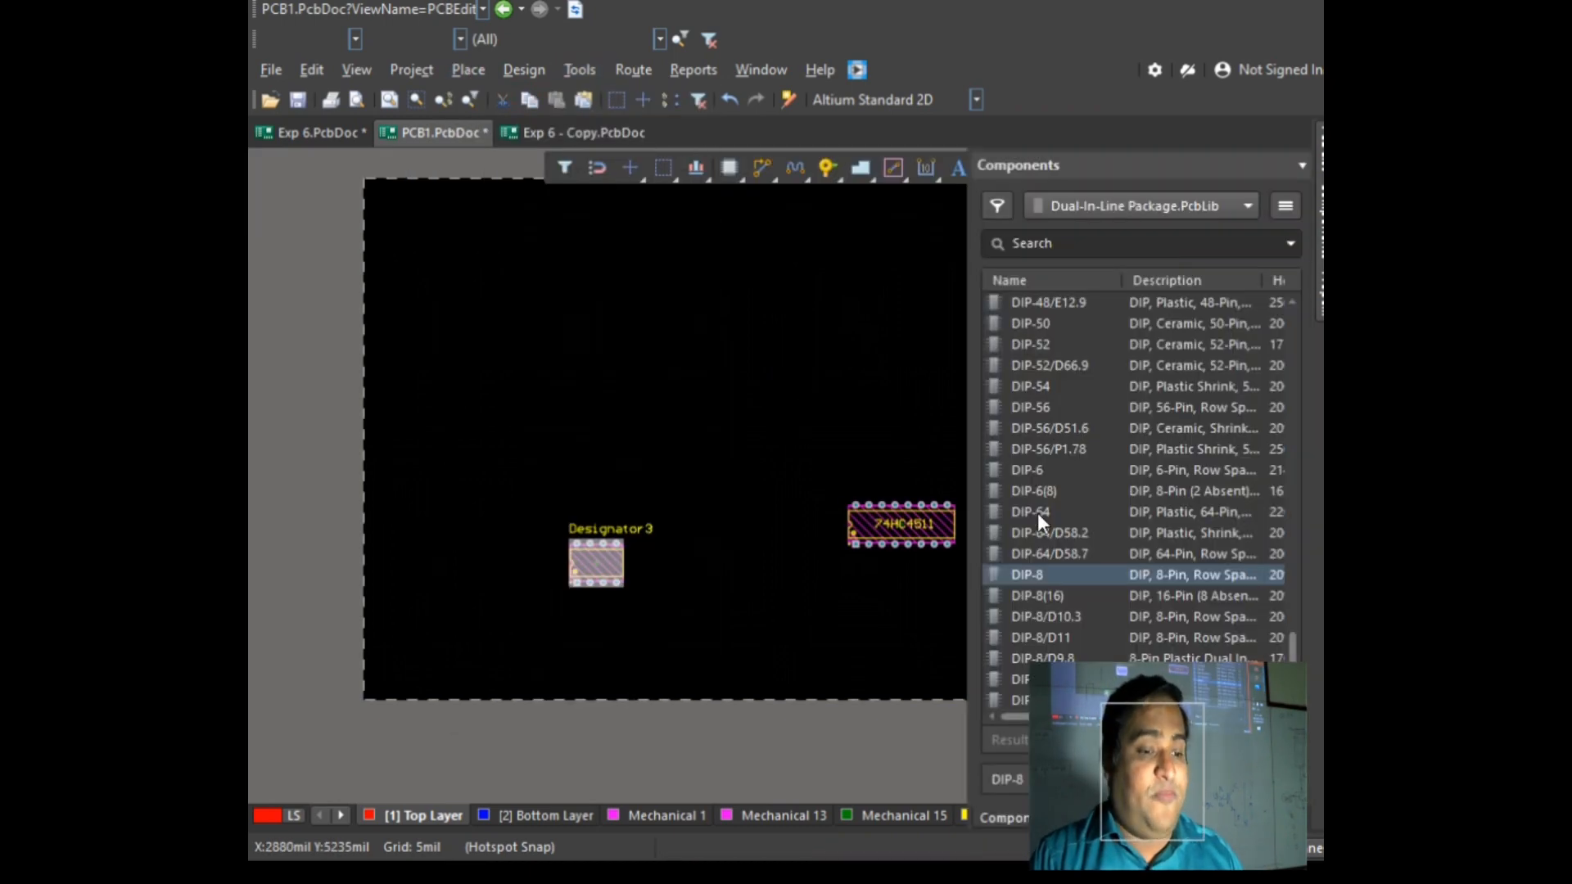
pyautogui.scroll(10, 1068, 548)
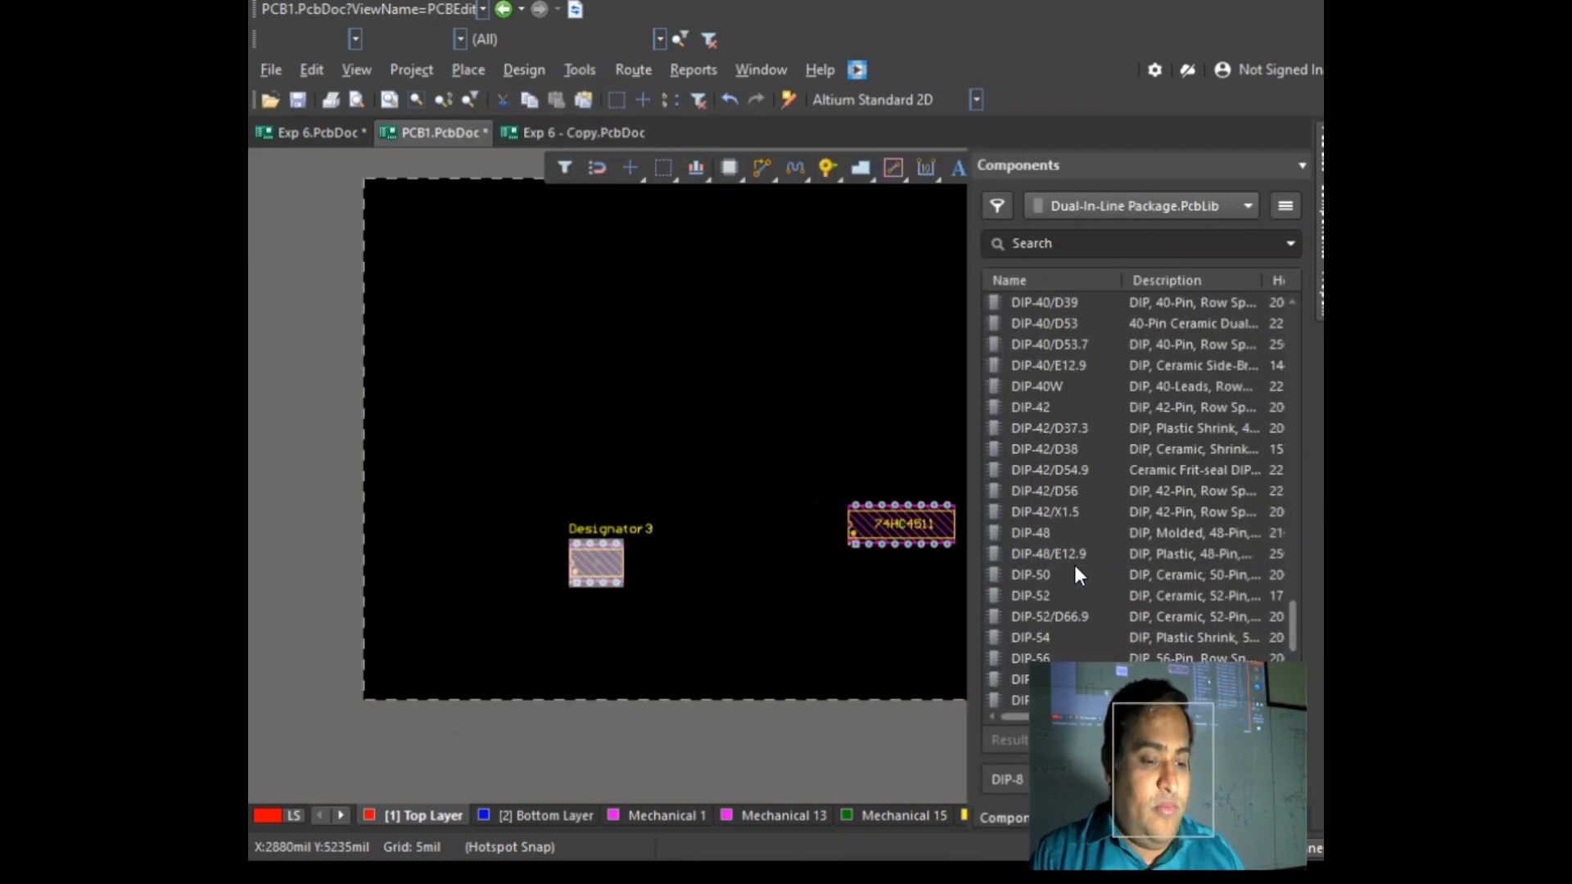
pyautogui.doubleClick(1039, 405)
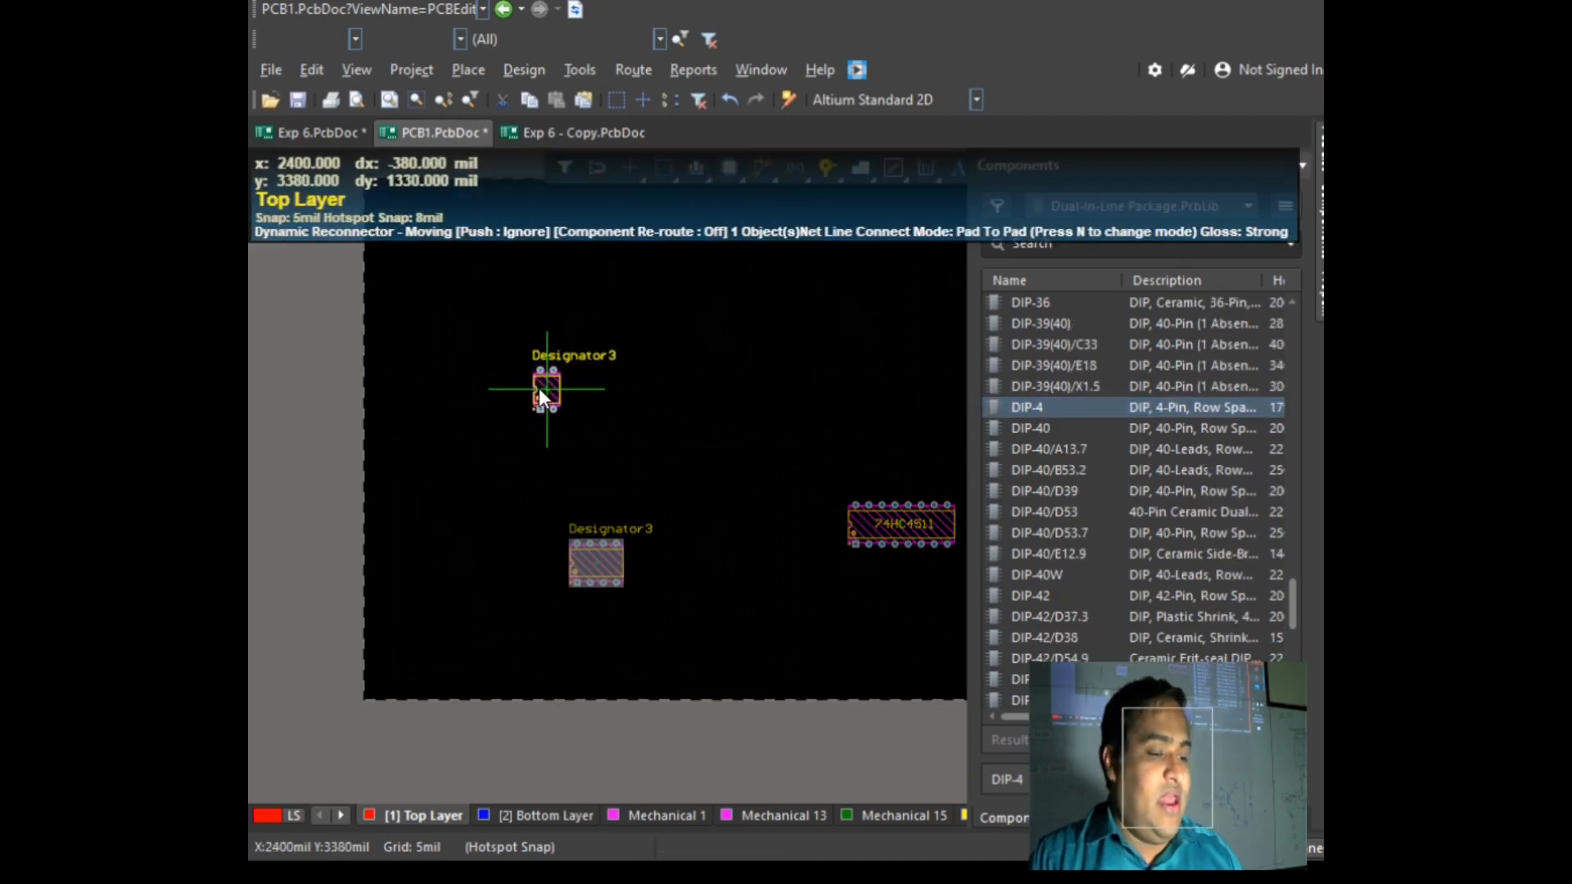
pyautogui.click(538, 387)
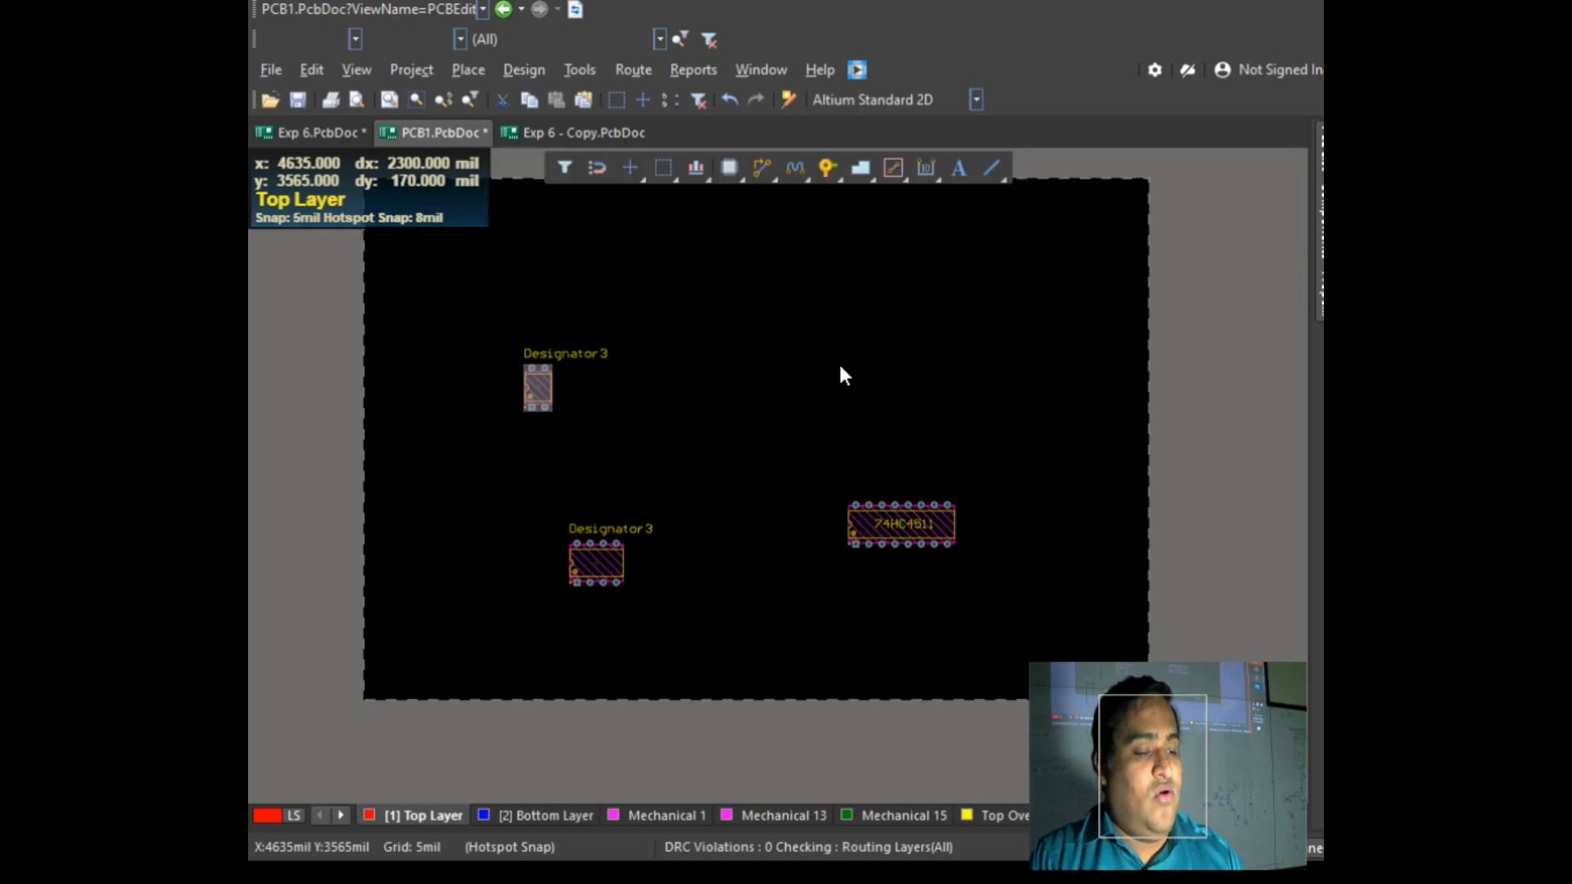
pyautogui.click(673, 468)
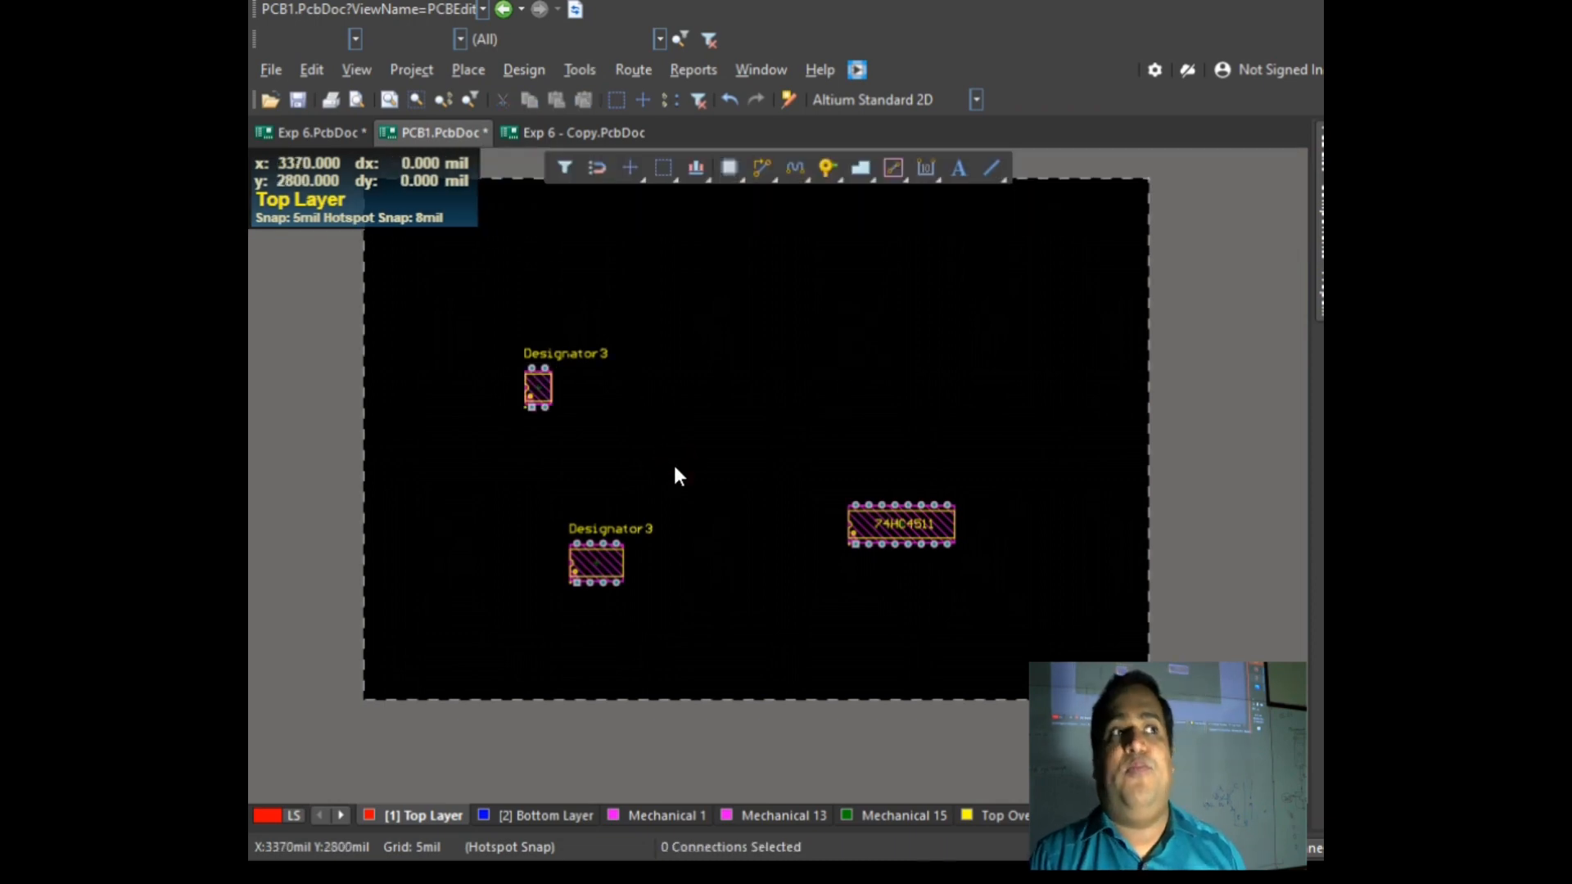
# Step: Switch to the circuit image in Photos and examine how the 2-bit DIP switch connects to the transistors and headers
pyautogui.click(1347, 327)
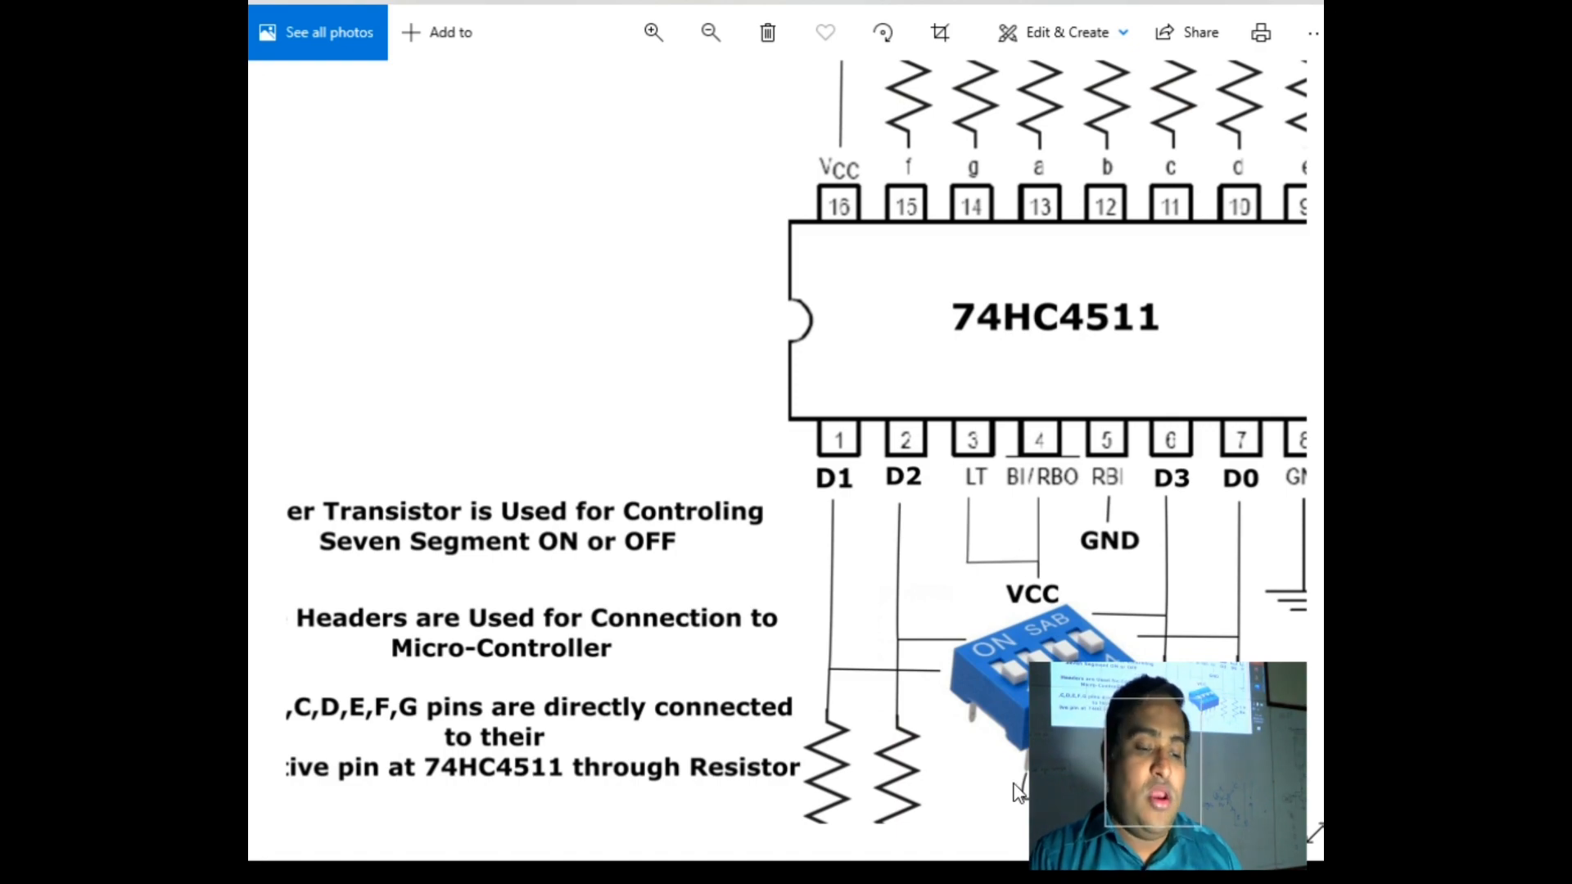
pyautogui.keyDown('ctrl'); pyautogui.scroll(-3, 1056, 491); pyautogui.keyUp('ctrl')
pyautogui.keyDown('ctrl'); pyautogui.scroll(-2, 291, 360); pyautogui.keyUp('ctrl')
pyautogui.keyDown('ctrl'); pyautogui.scroll(5, 400, 381); pyautogui.keyUp('ctrl')
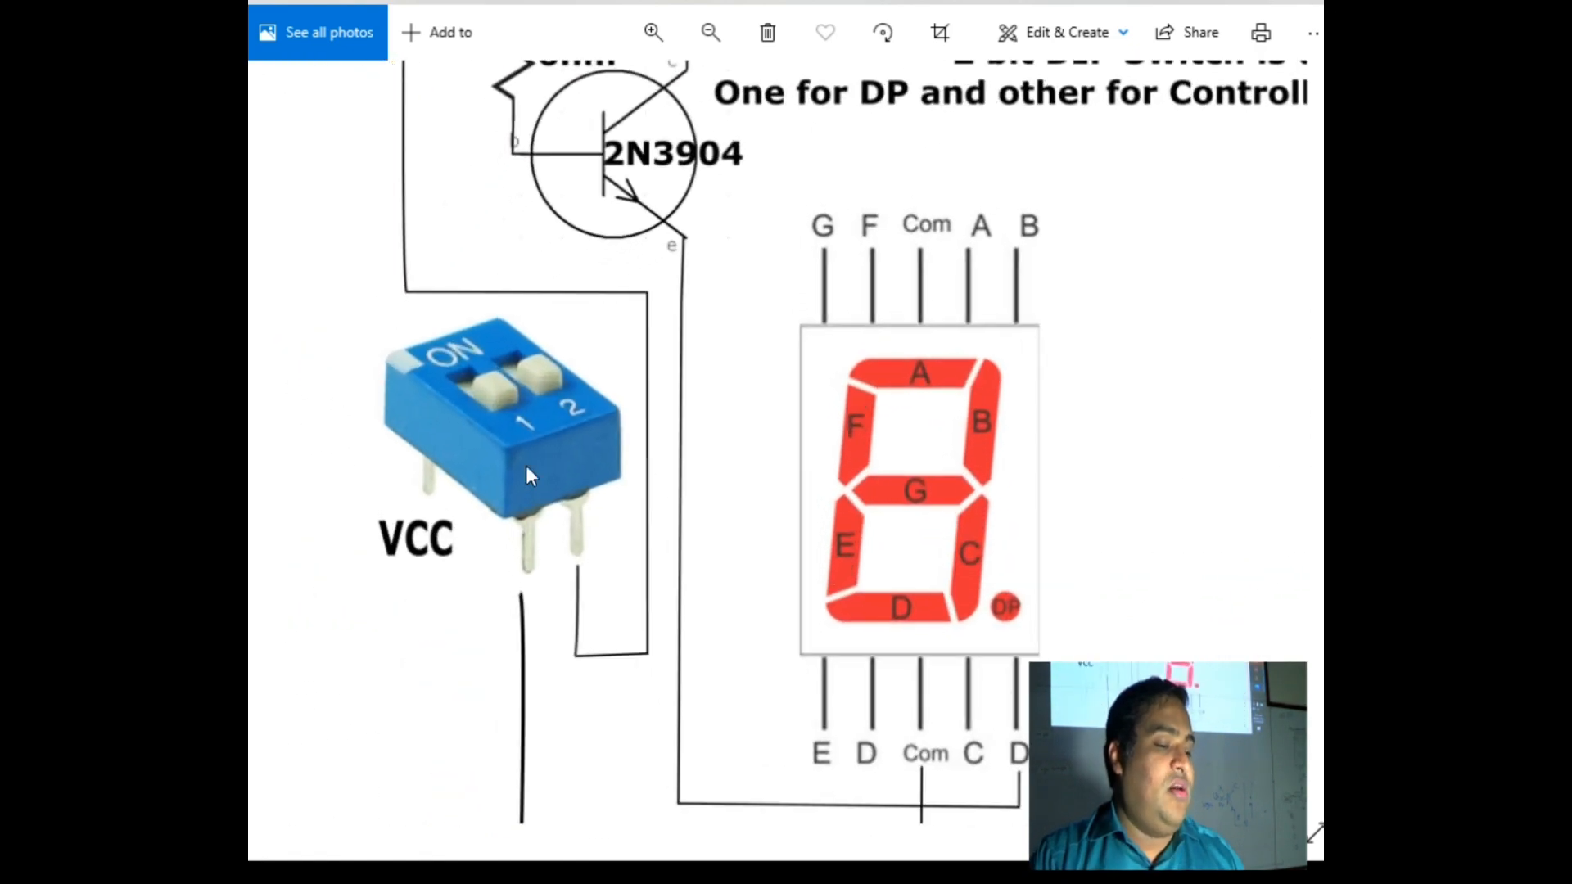
pyautogui.keyDown('ctrl'); pyautogui.scroll(-2, 548, 447); pyautogui.keyUp('ctrl')
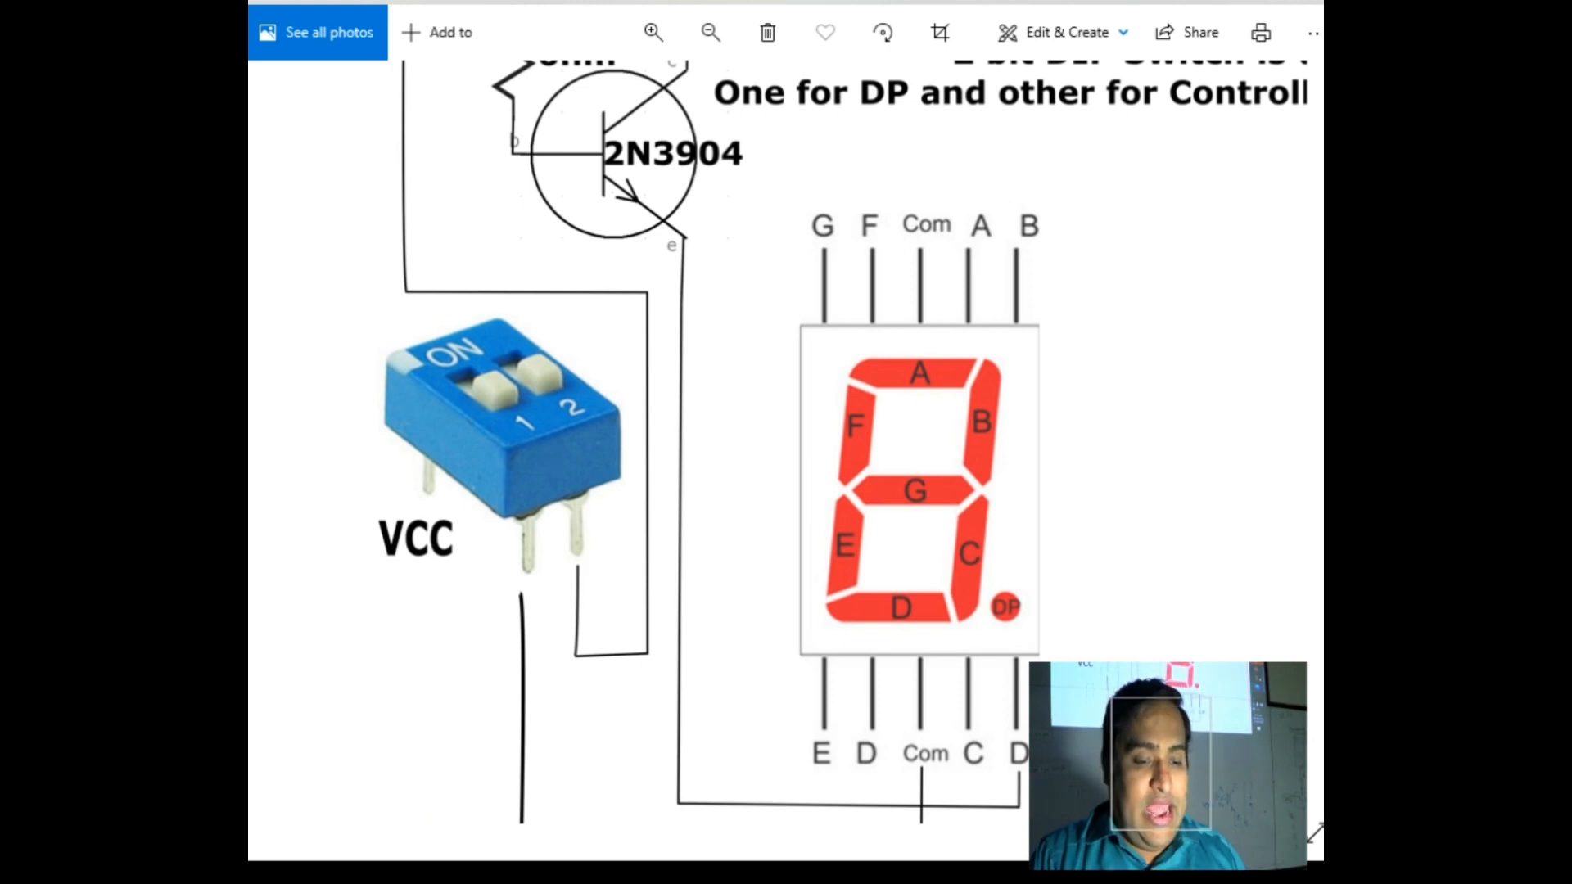
# Step: Back in Altium, set the upper DIP-4 footprint's designator to "MC, DP" and move the label onto the component body
pyautogui.hotkey('alt', 'Tab')
pyautogui.keyDown('ctrl'); pyautogui.scroll(1, 488, 345); pyautogui.keyUp('ctrl')
pyautogui.keyDown('ctrl'); pyautogui.scroll(2, 489, 352); pyautogui.keyUp('ctrl')
pyautogui.click(679, 357)
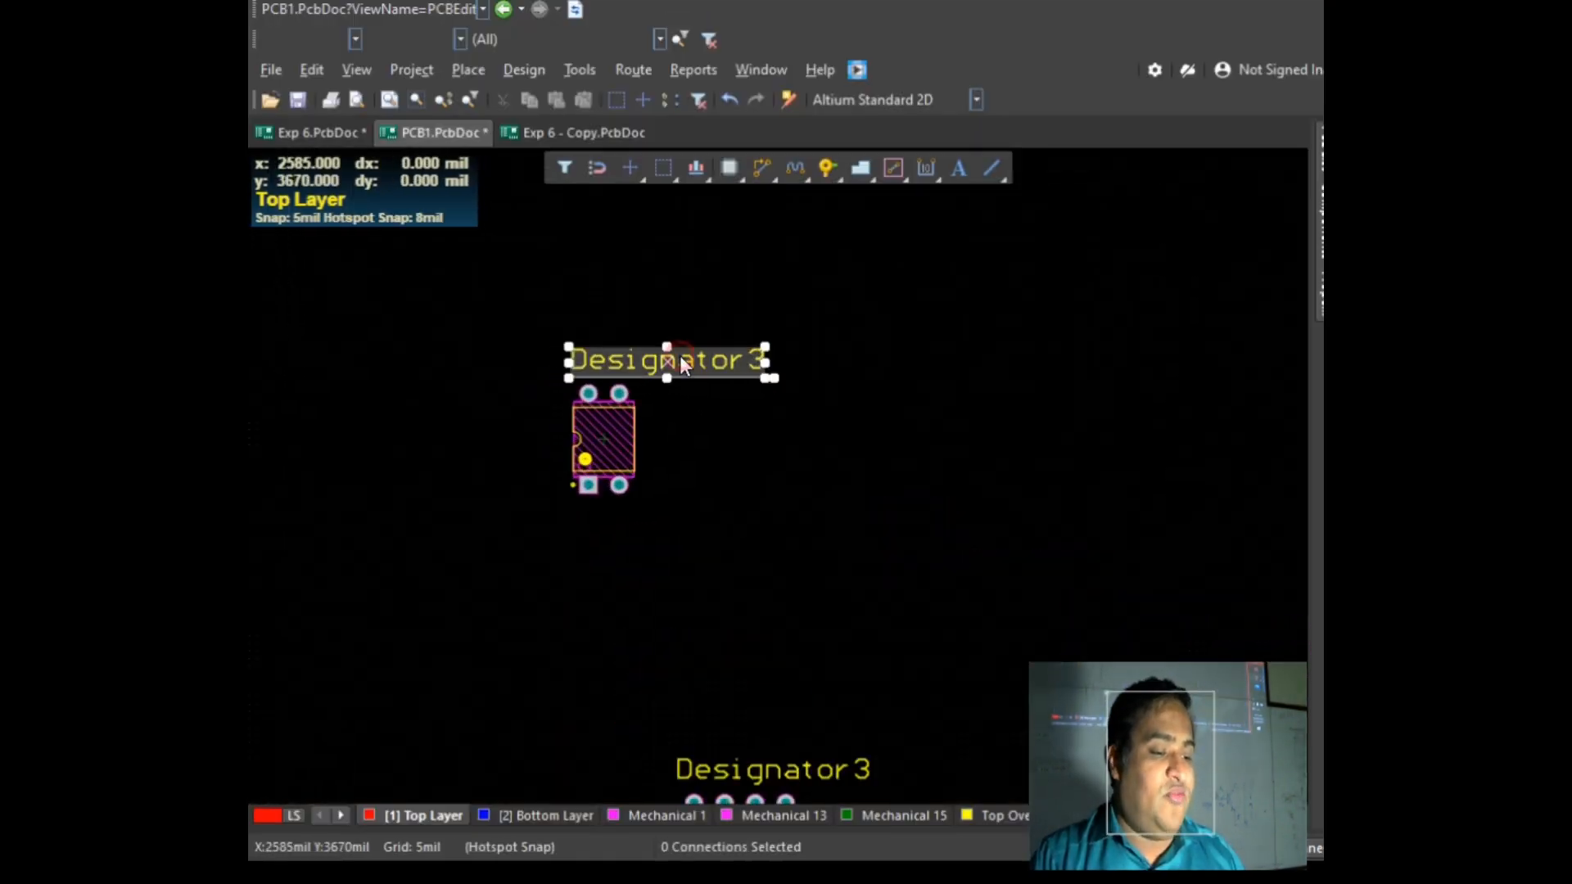
pyautogui.doubleClick(704, 368)
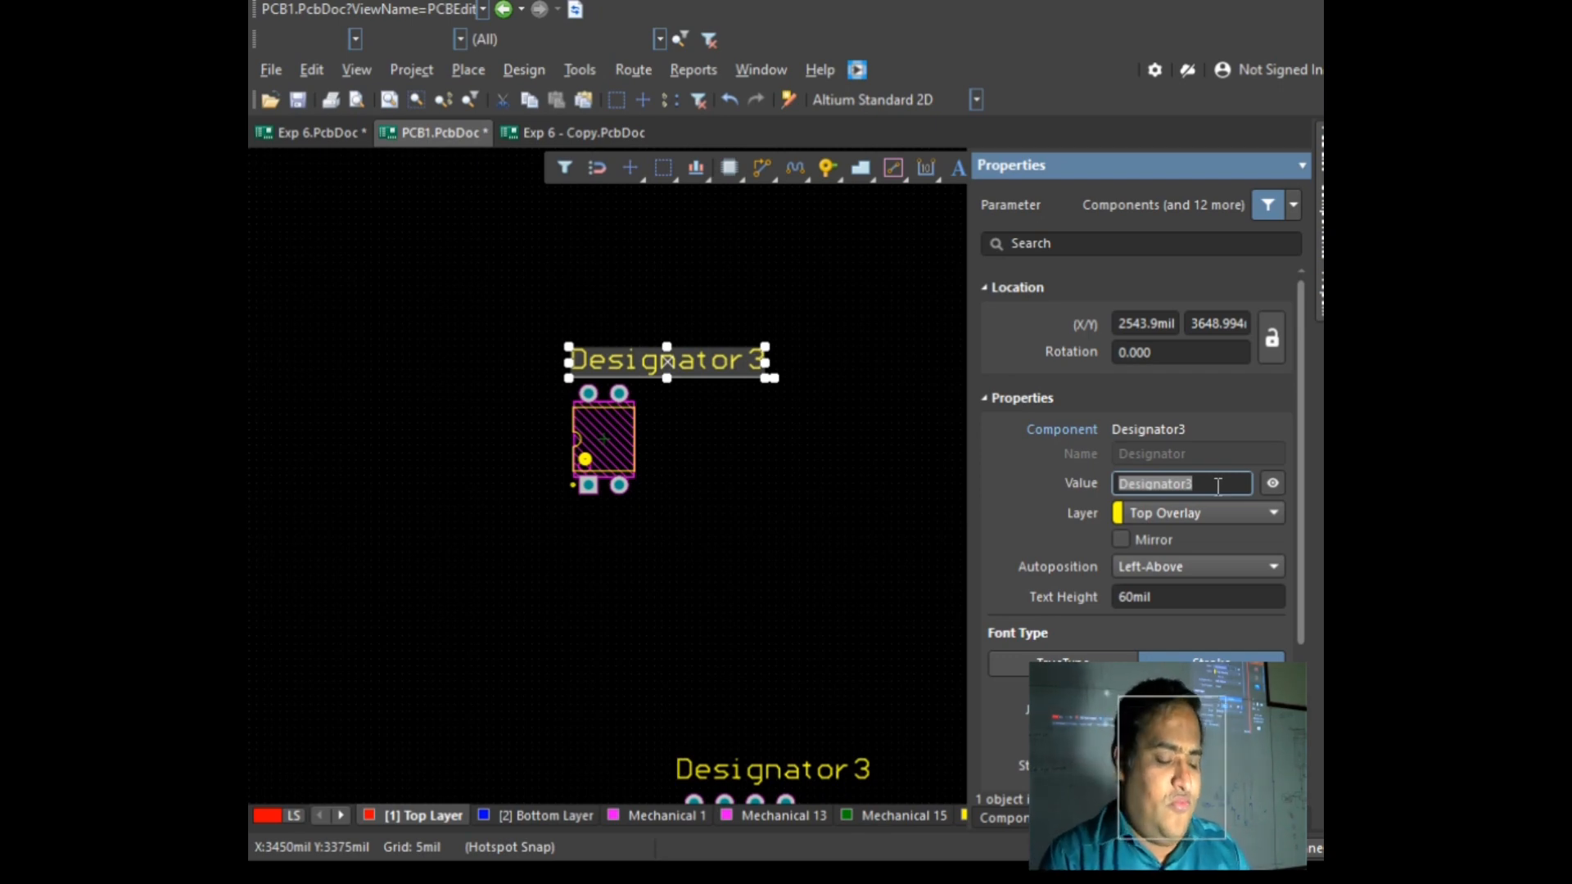
pyautogui.write('MC, DP')
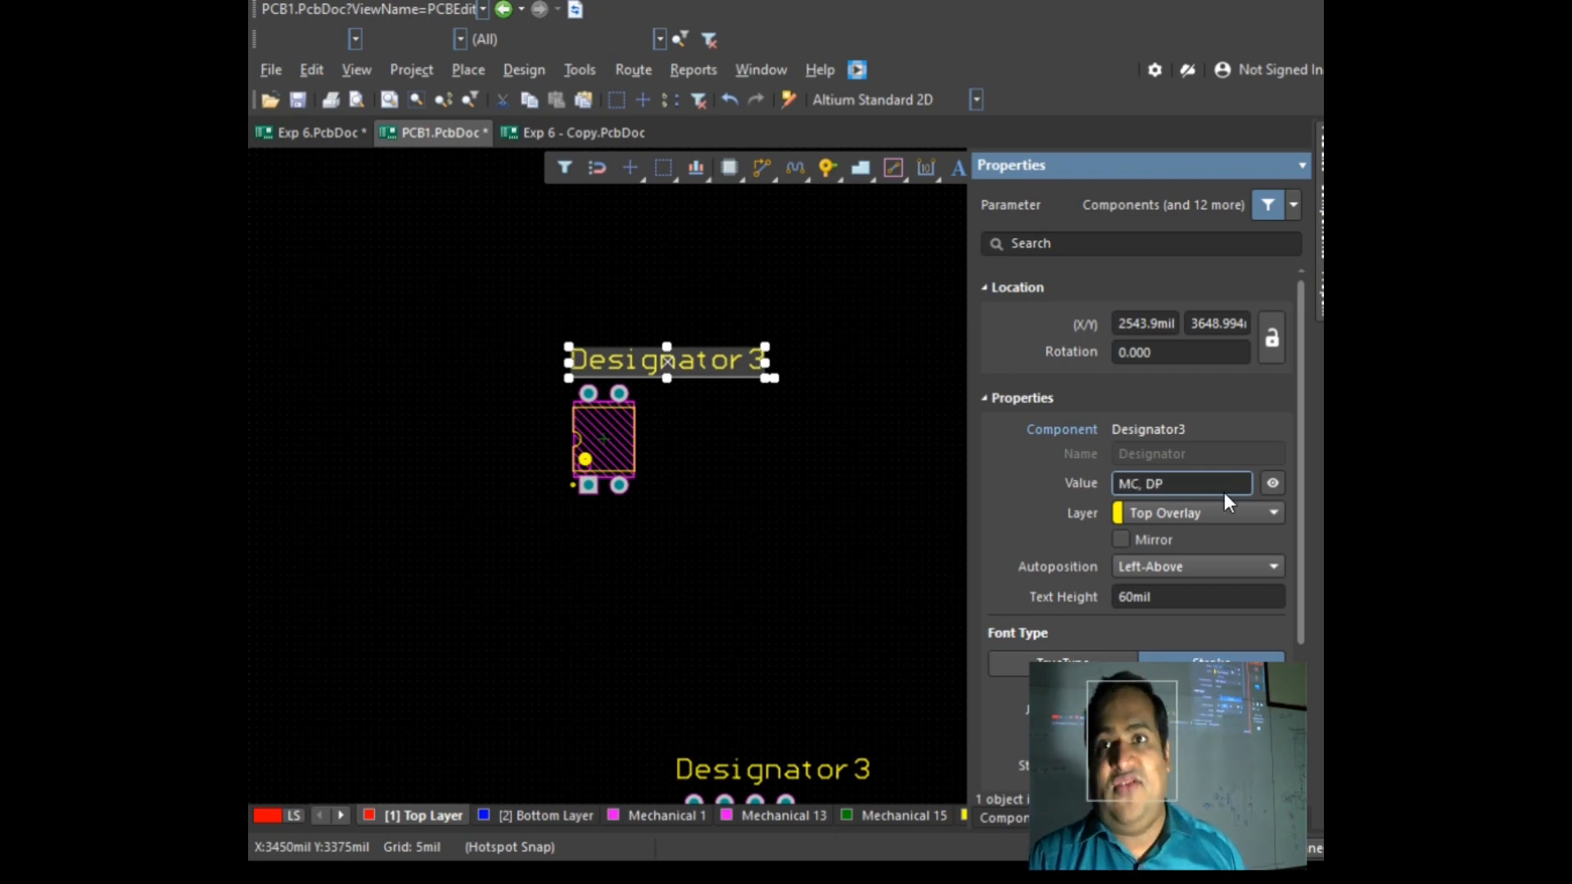
pyautogui.click(715, 458)
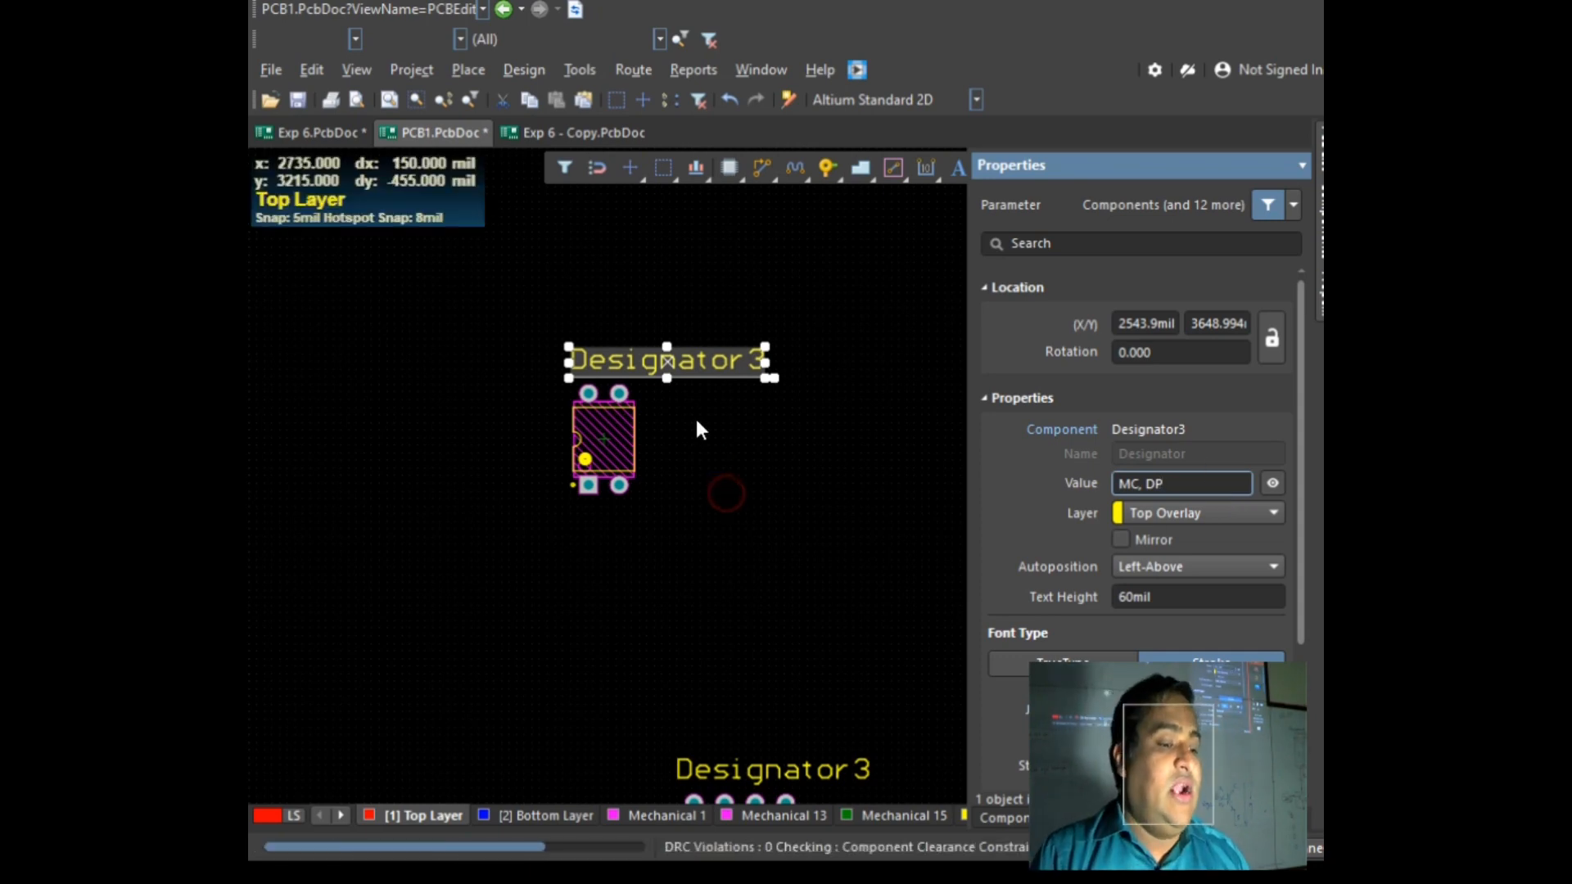
pyautogui.moveTo(622, 372); pyautogui.dragTo(597, 443)
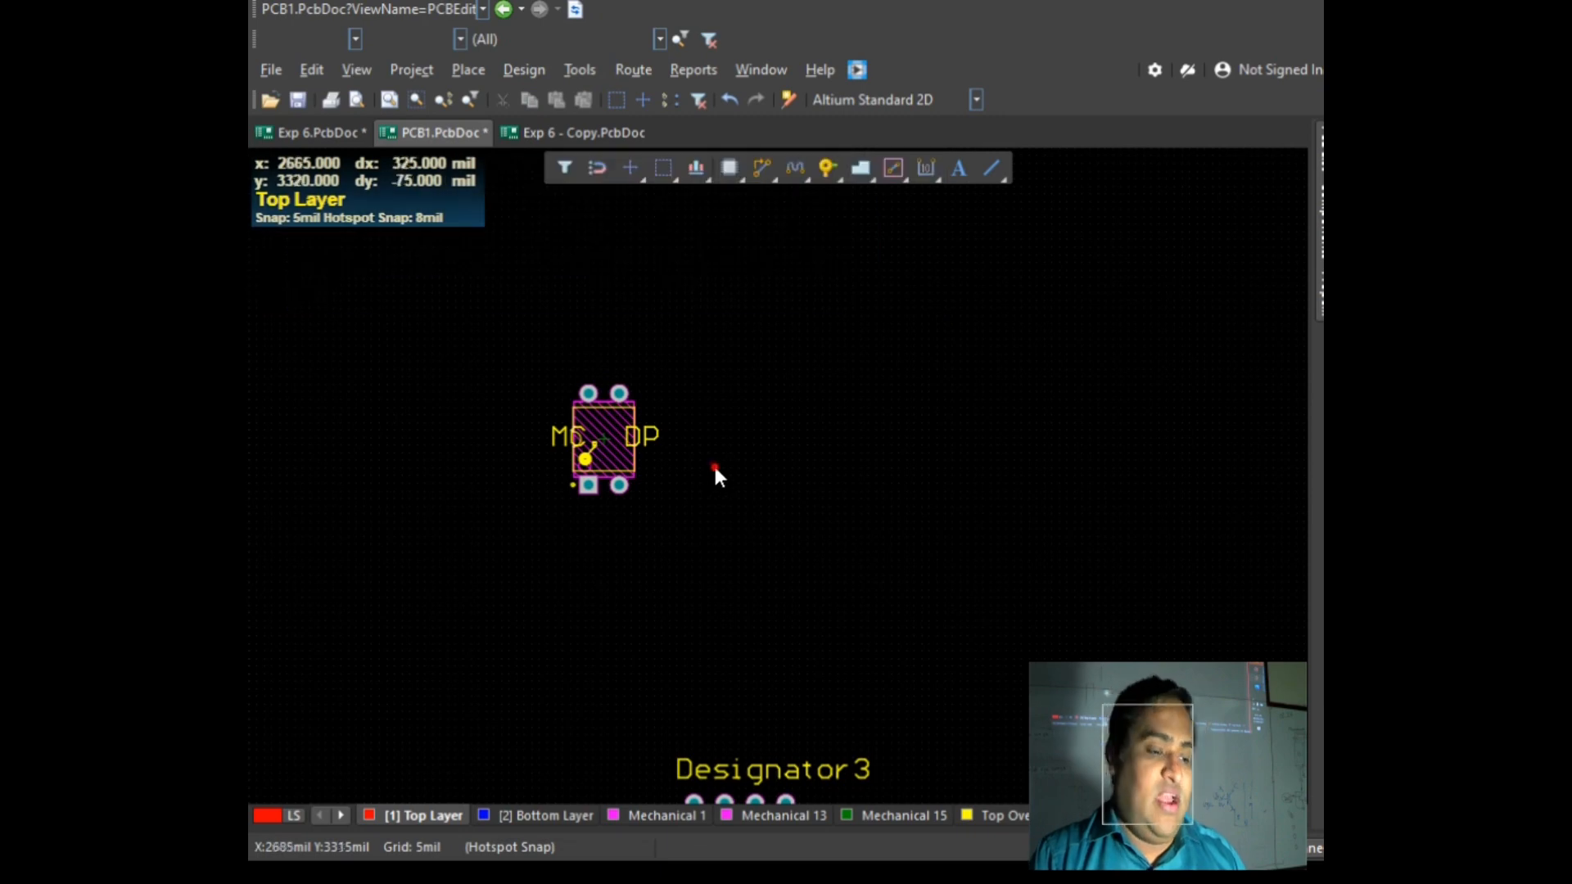
# Step: Set the lower DIP-8 footprint's designator to "Data" and move the label inside the component body
pyautogui.scroll(-4, 719, 464)
pyautogui.doubleClick(828, 490)
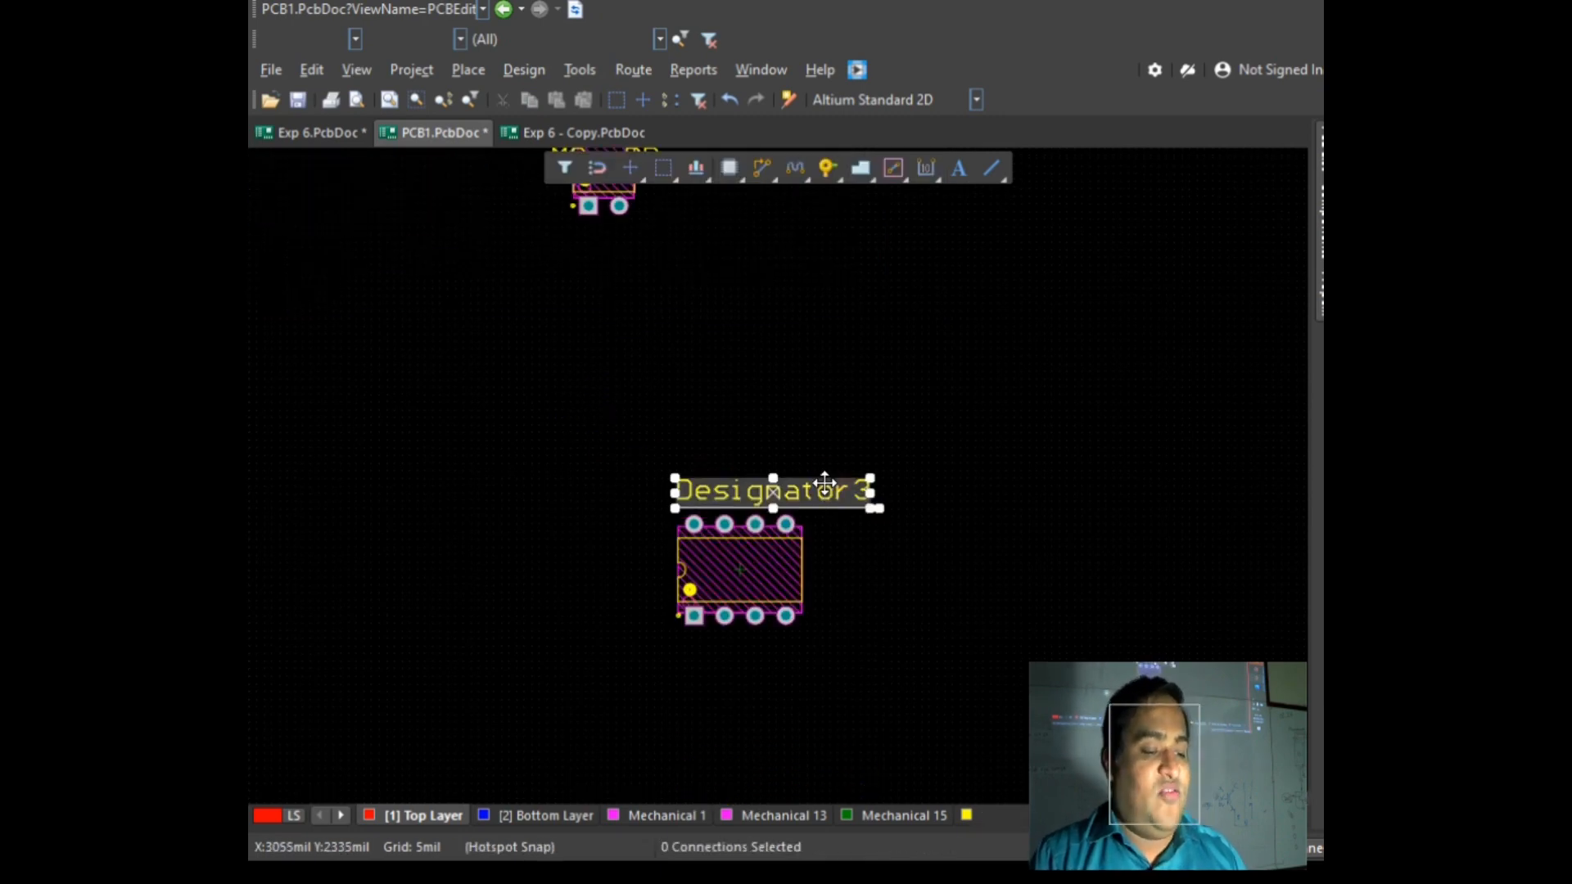
pyautogui.write('Data')
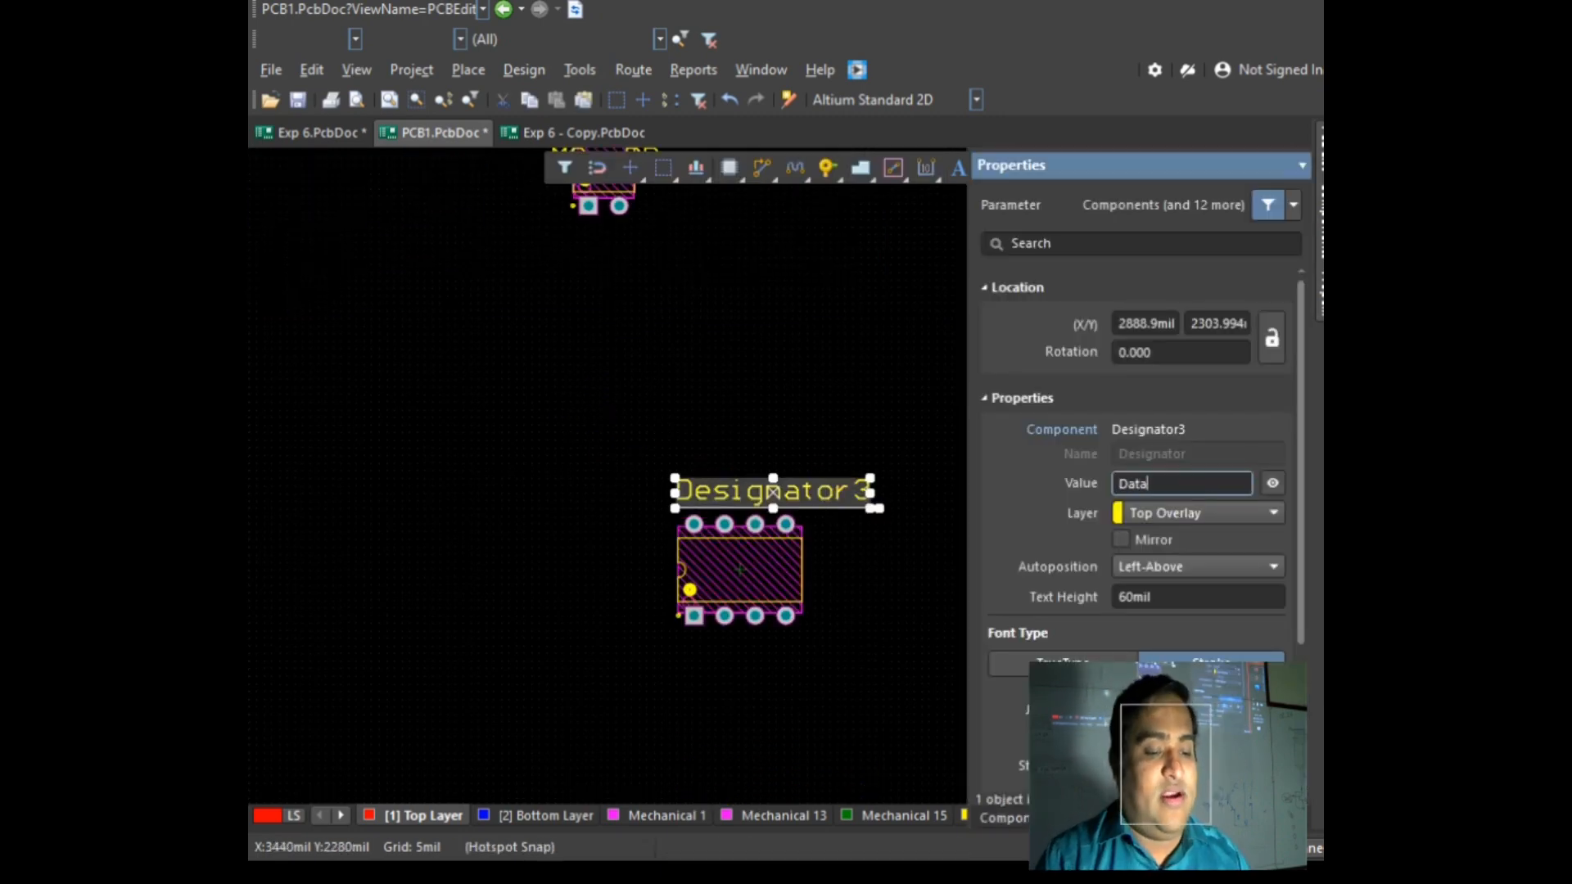
pyautogui.click(873, 432)
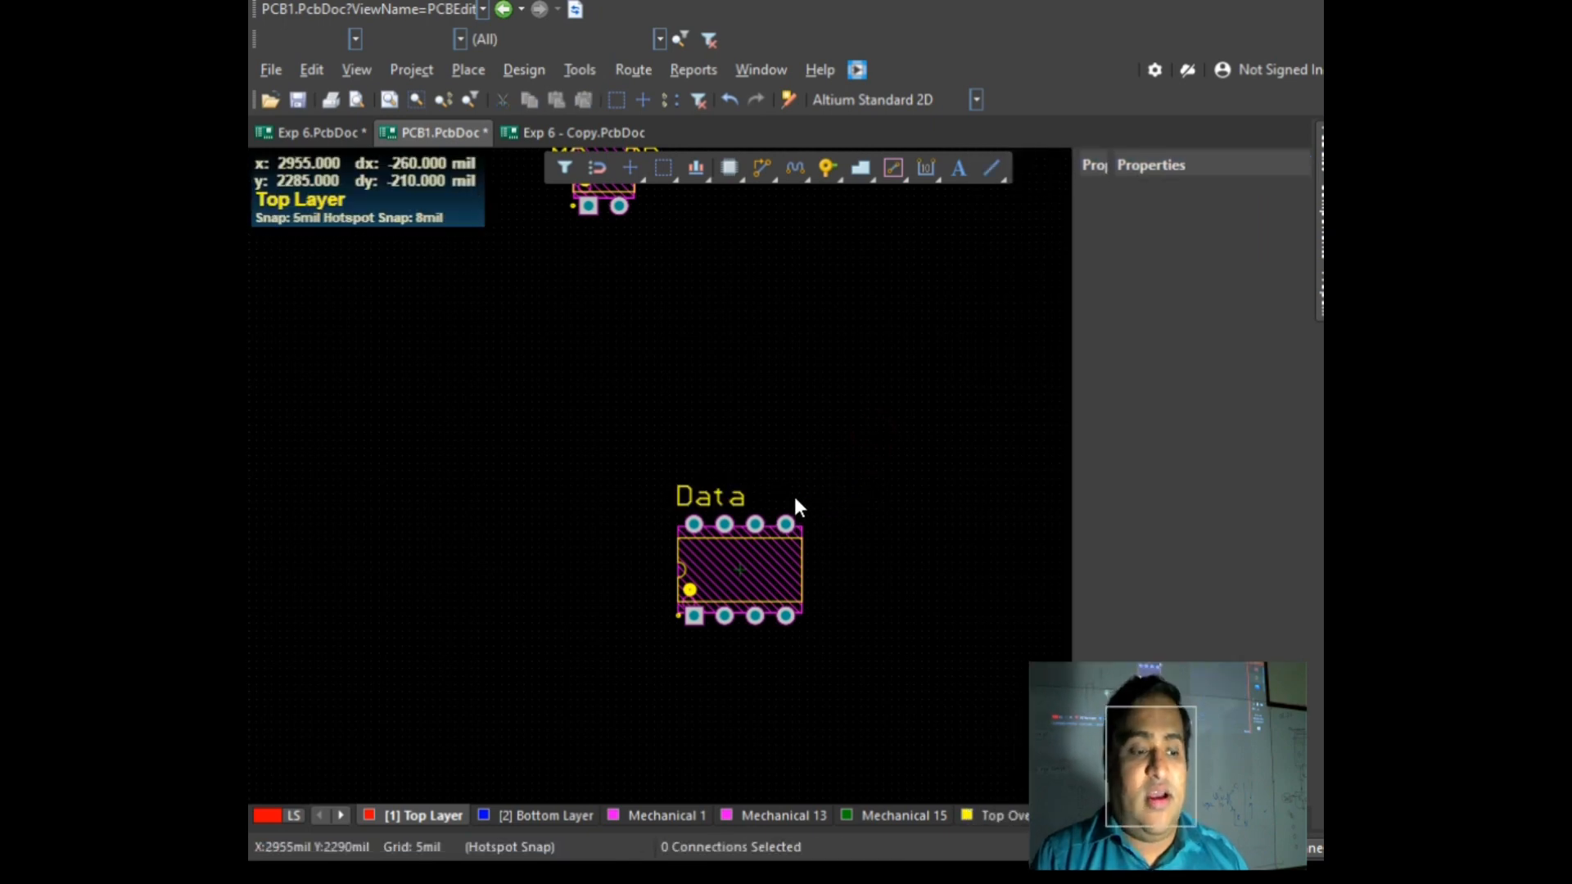
pyautogui.moveTo(715, 497); pyautogui.dragTo(736, 573)
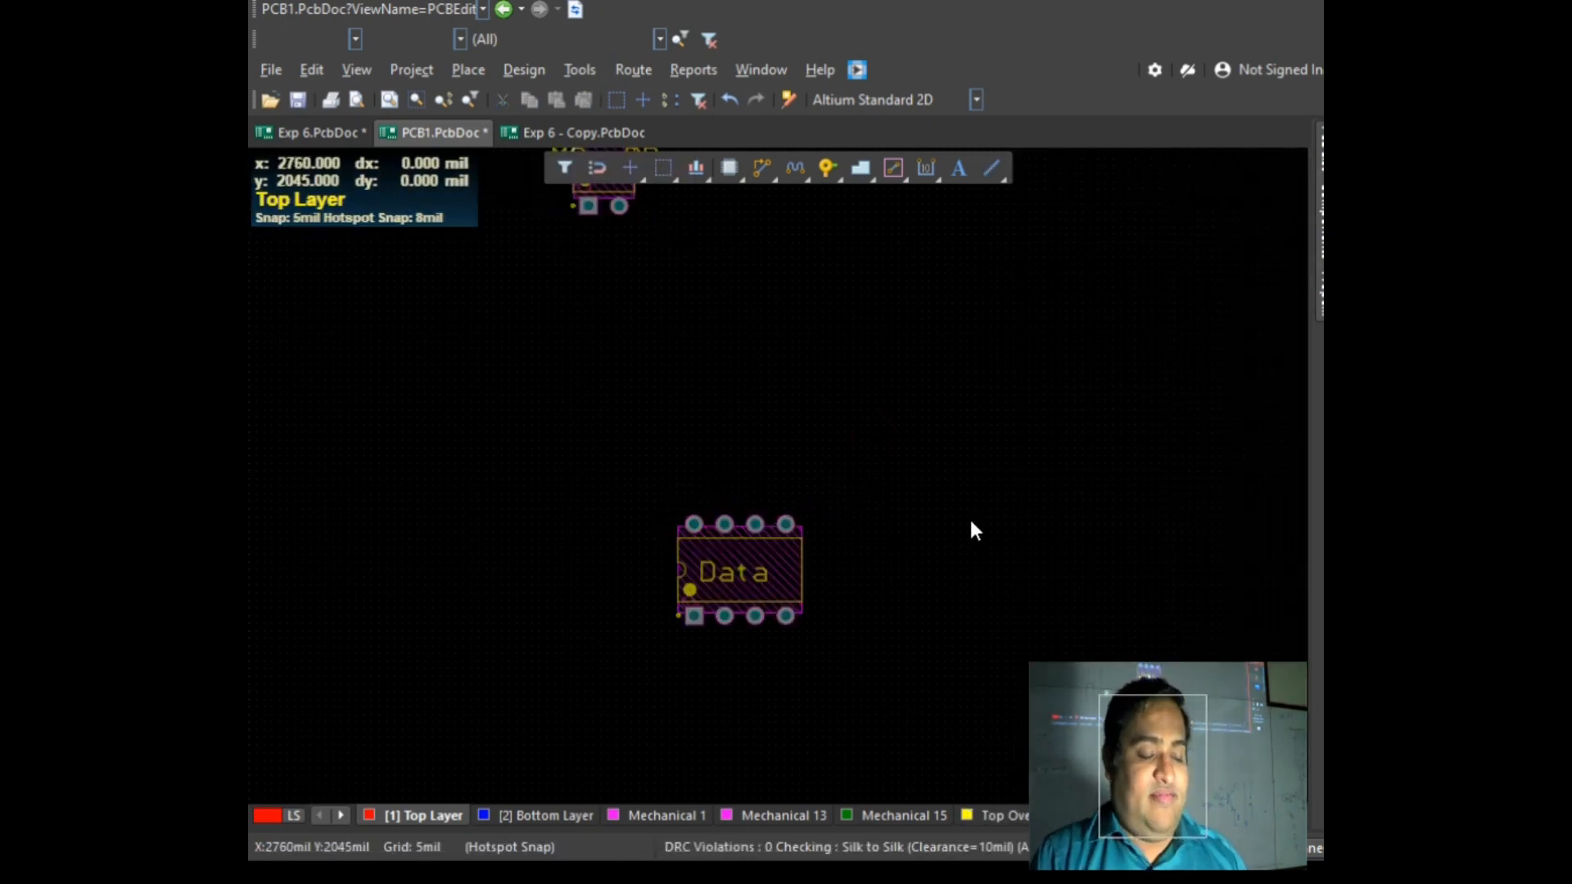
pyautogui.keyDown('ctrl'); pyautogui.scroll(-3, 873, 509); pyautogui.keyUp('ctrl')
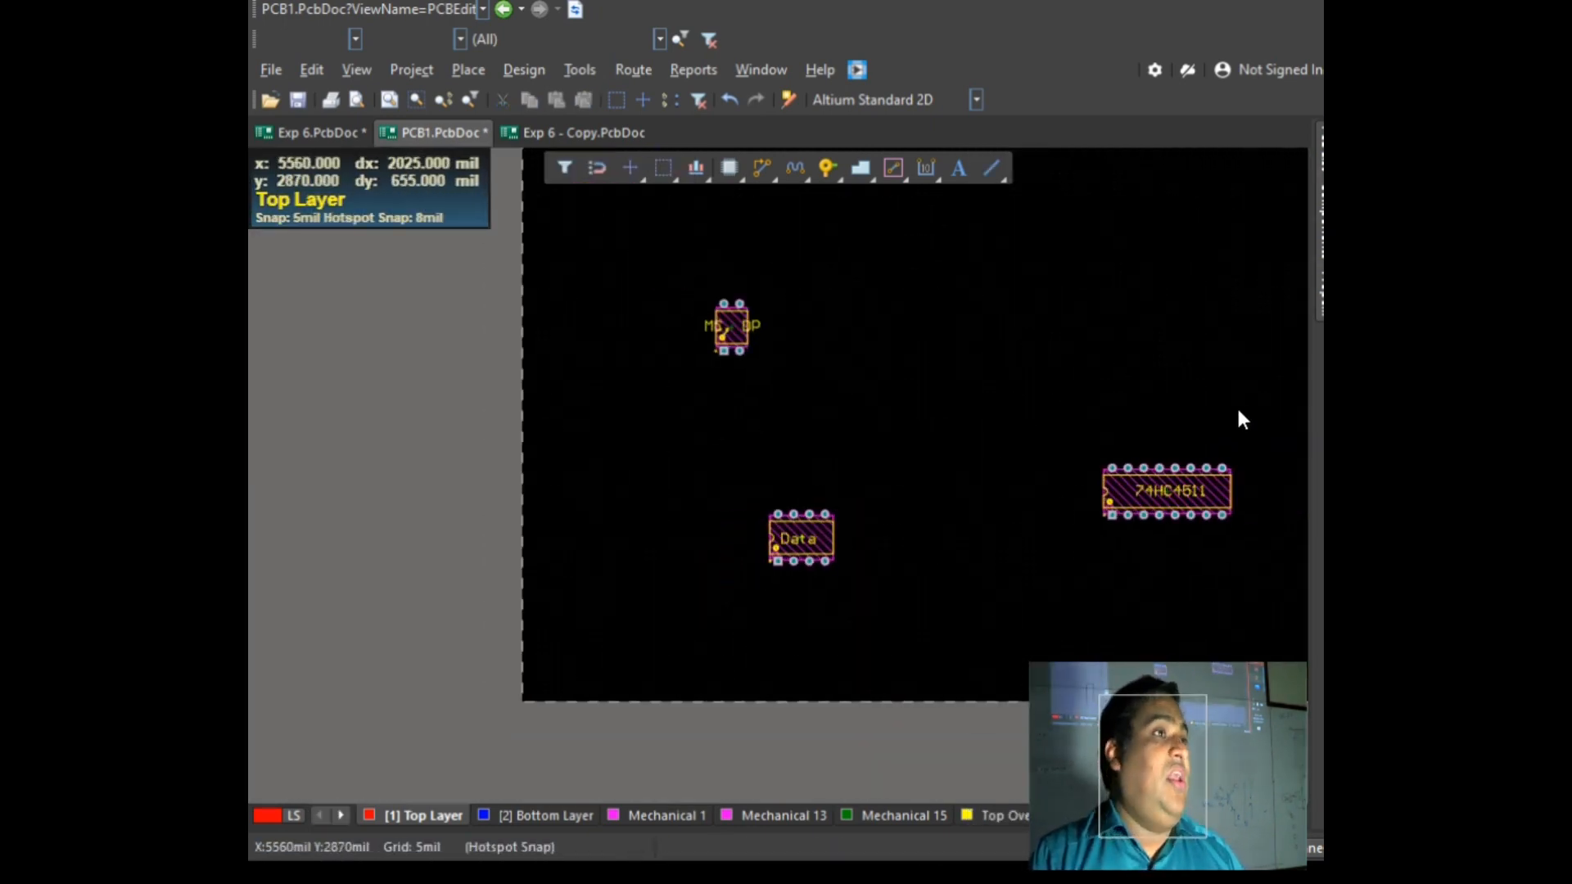
# Step: Switch to the circuit image in Photos and review the full schematic for the remaining components
pyautogui.hotkey('alt', 'Tab')
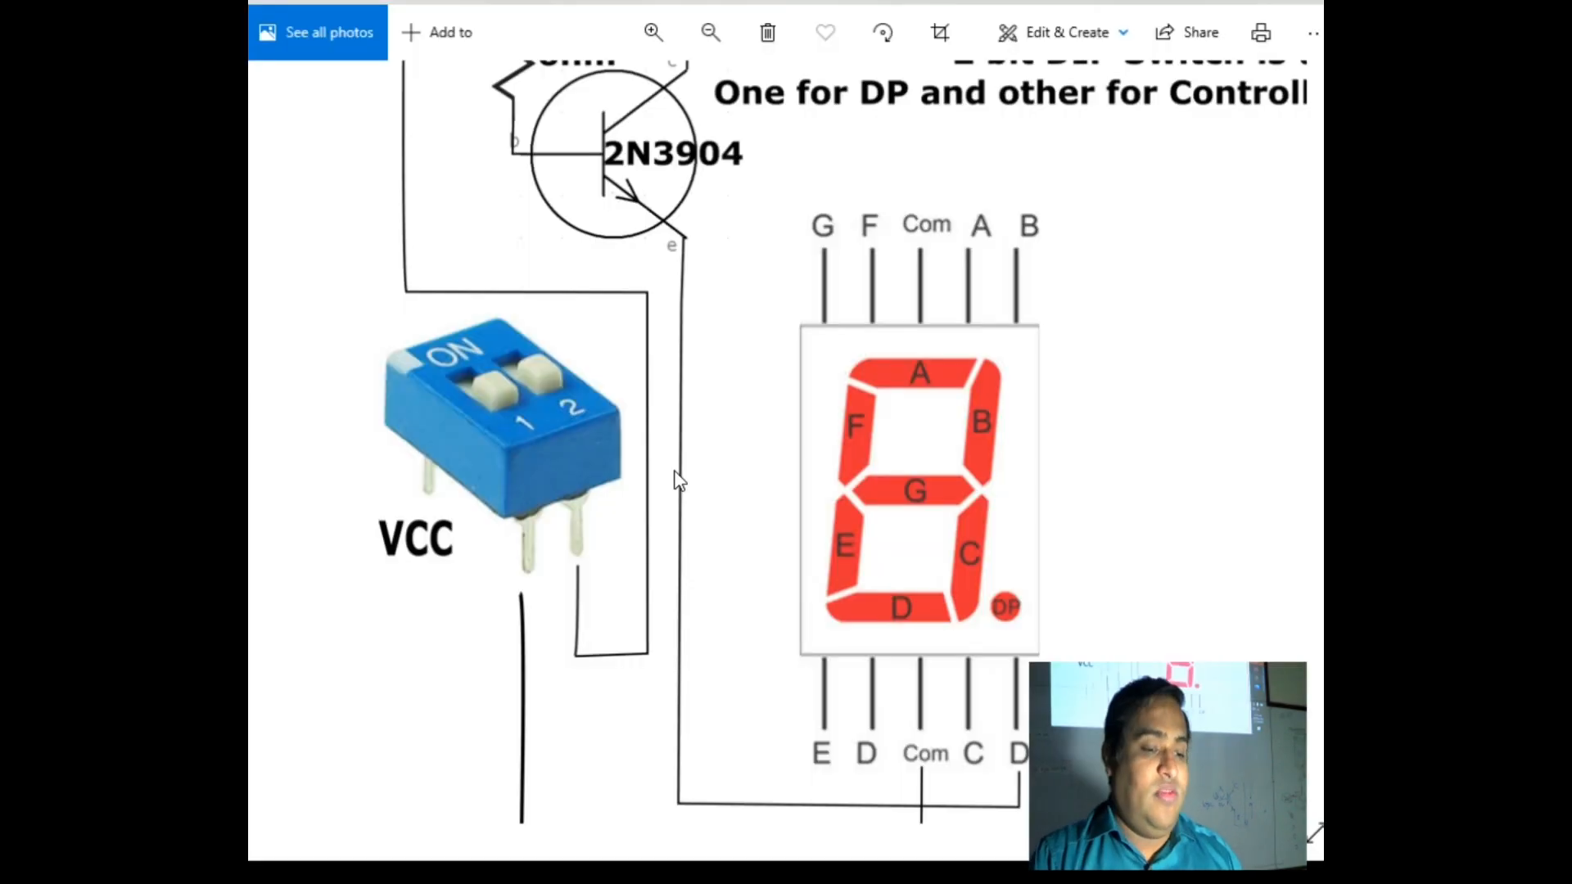
pyautogui.scroll(3, 676, 564)
pyautogui.scroll(-5, 673, 557)
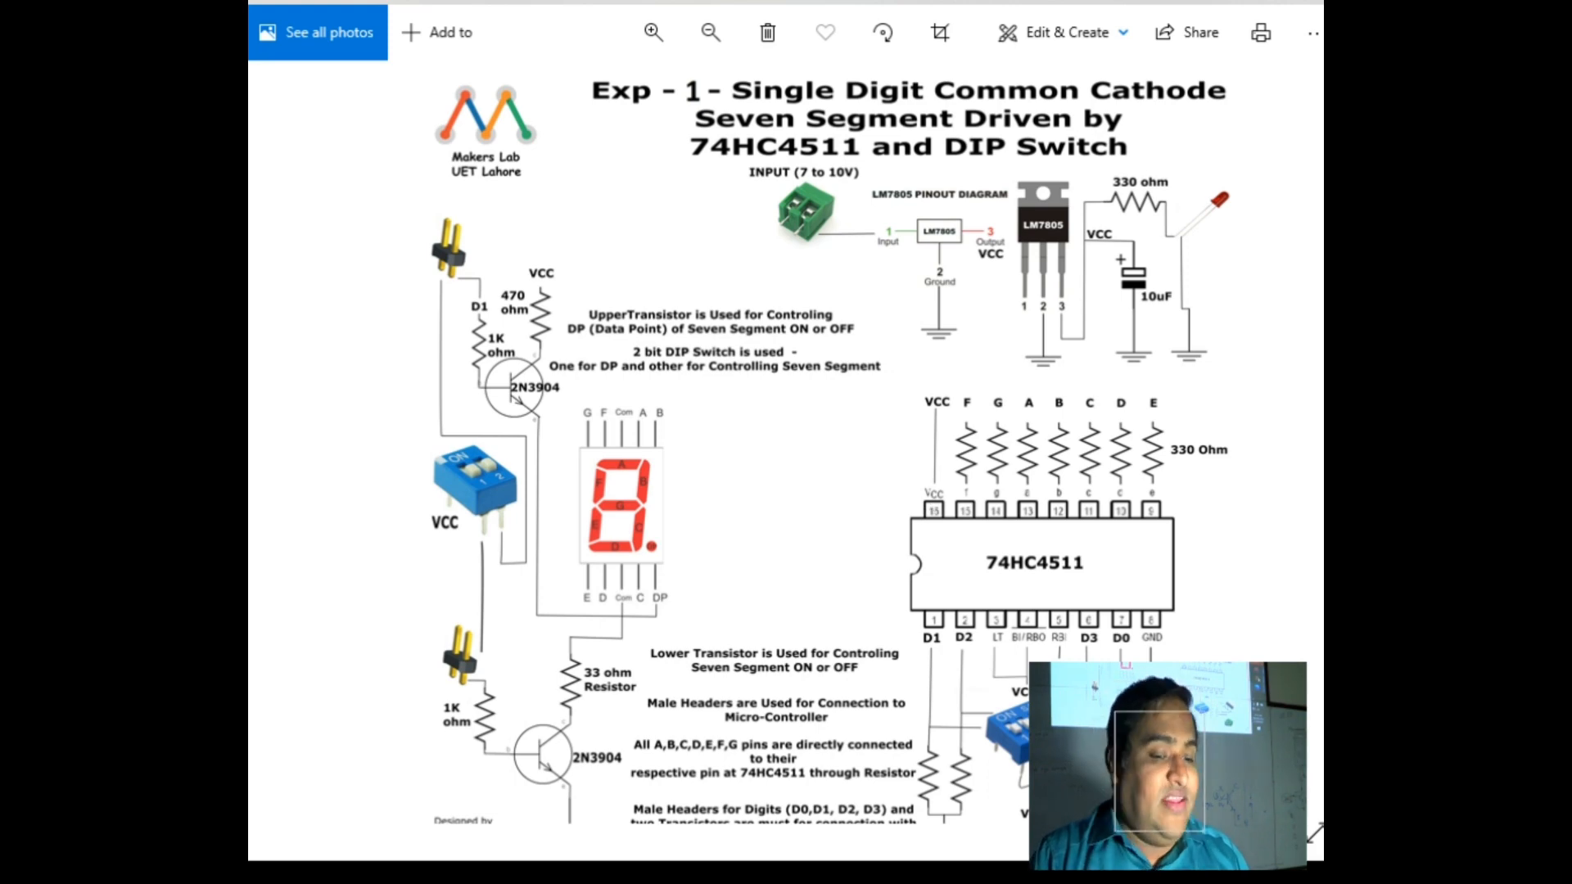
# Step: Back in Altium, start placing a component and choose Resistor - Axial.PcbLib as the footprint library
pyautogui.hotkey('alt', 'Tab')
pyautogui.click(468, 70)
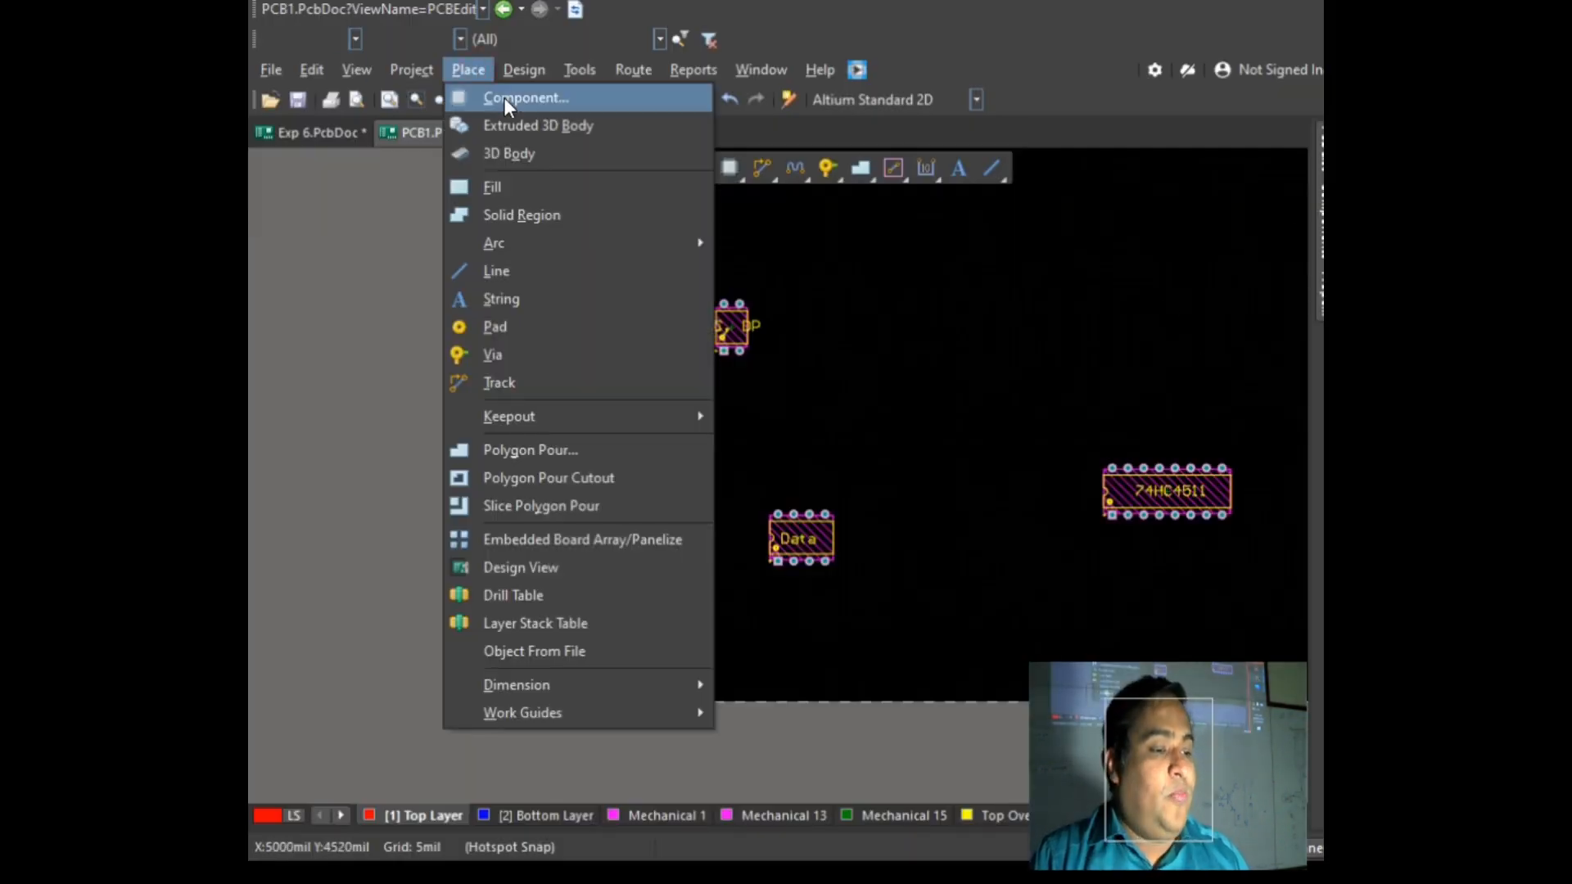
pyautogui.click(503, 97)
pyautogui.click(1252, 205)
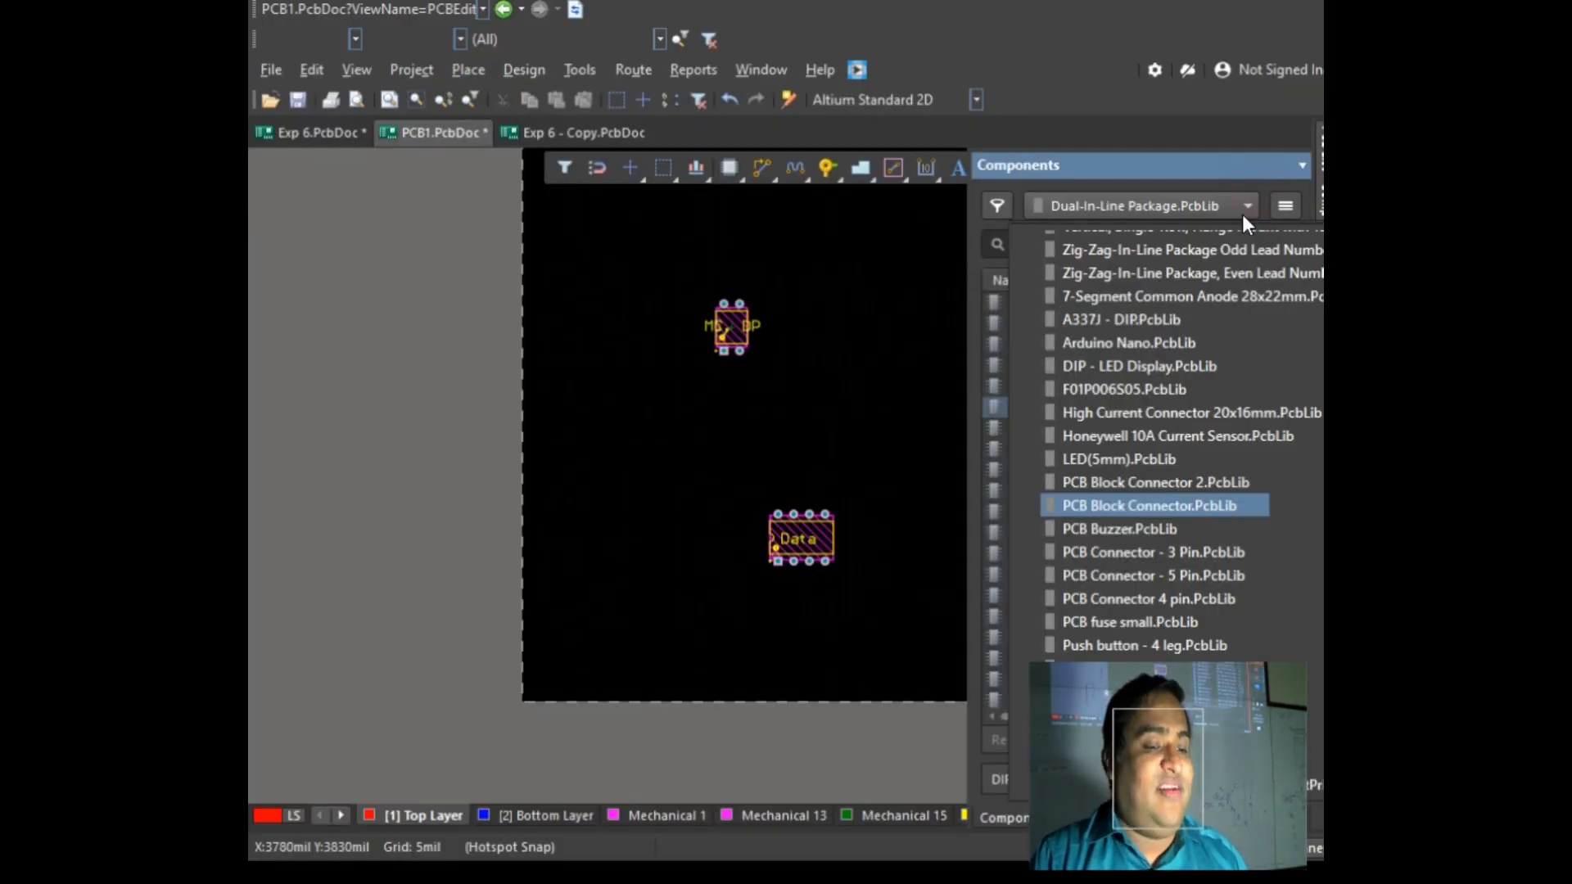
pyautogui.scroll(15, 1161, 414)
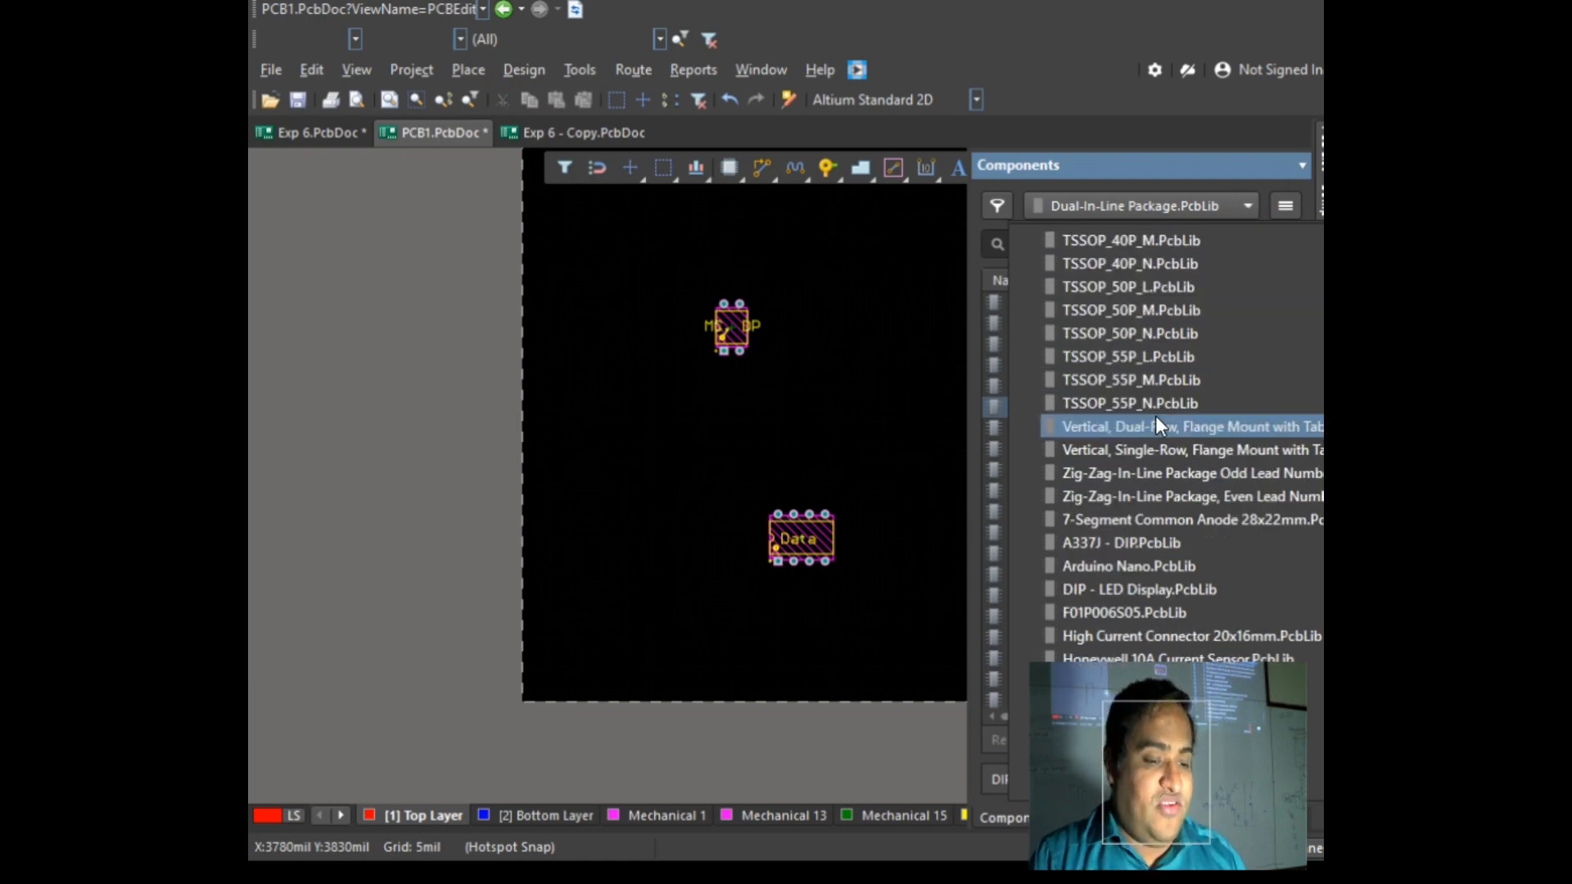
pyautogui.scroll(15, 1127, 505)
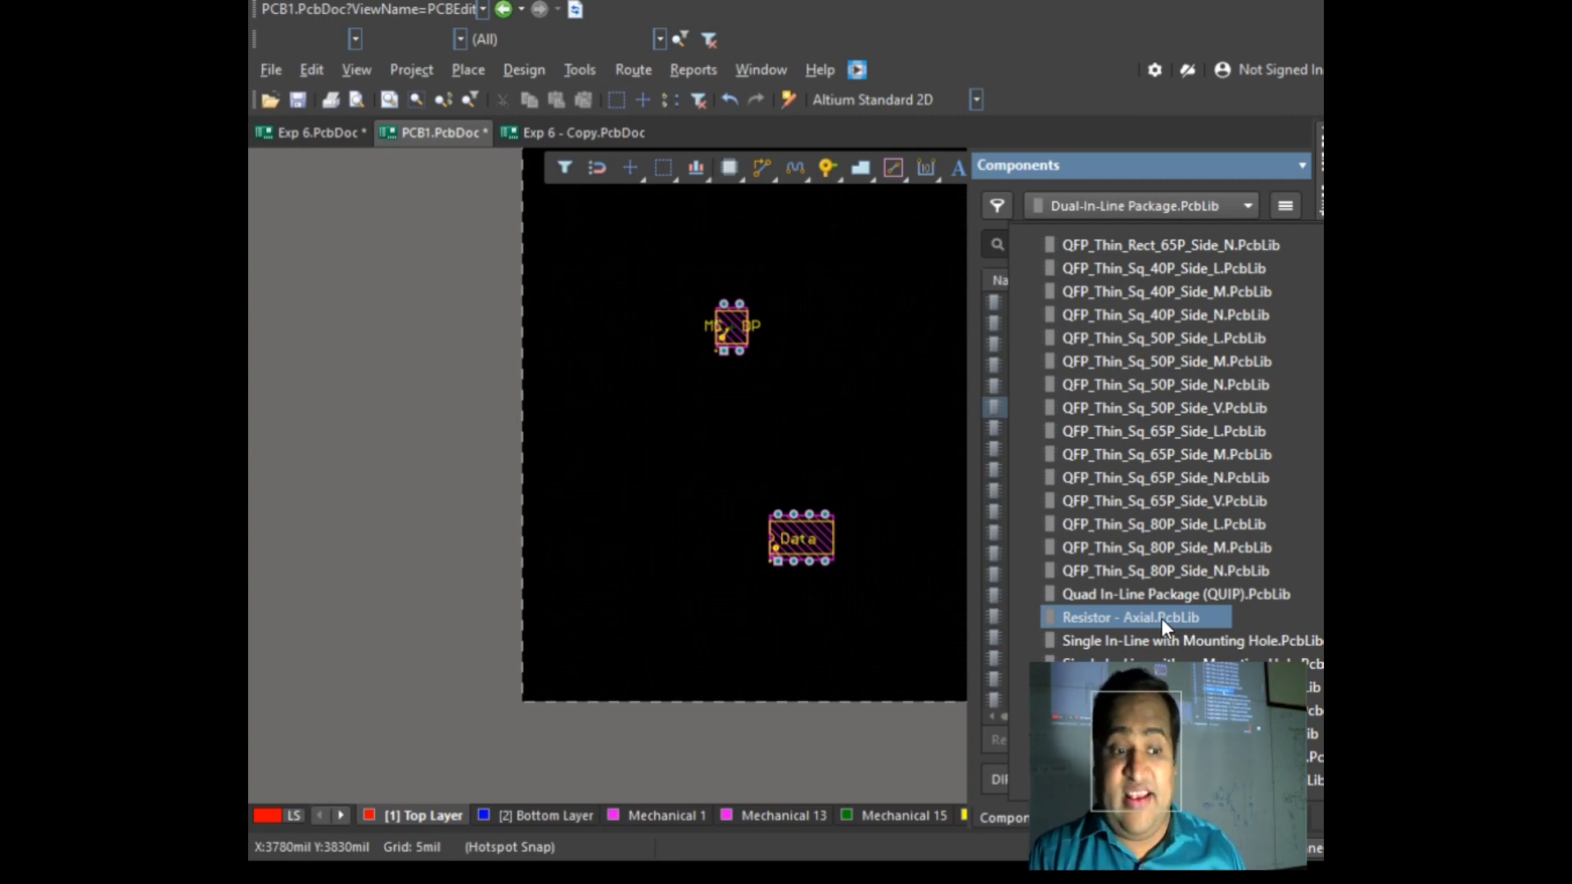
pyautogui.click(1160, 617)
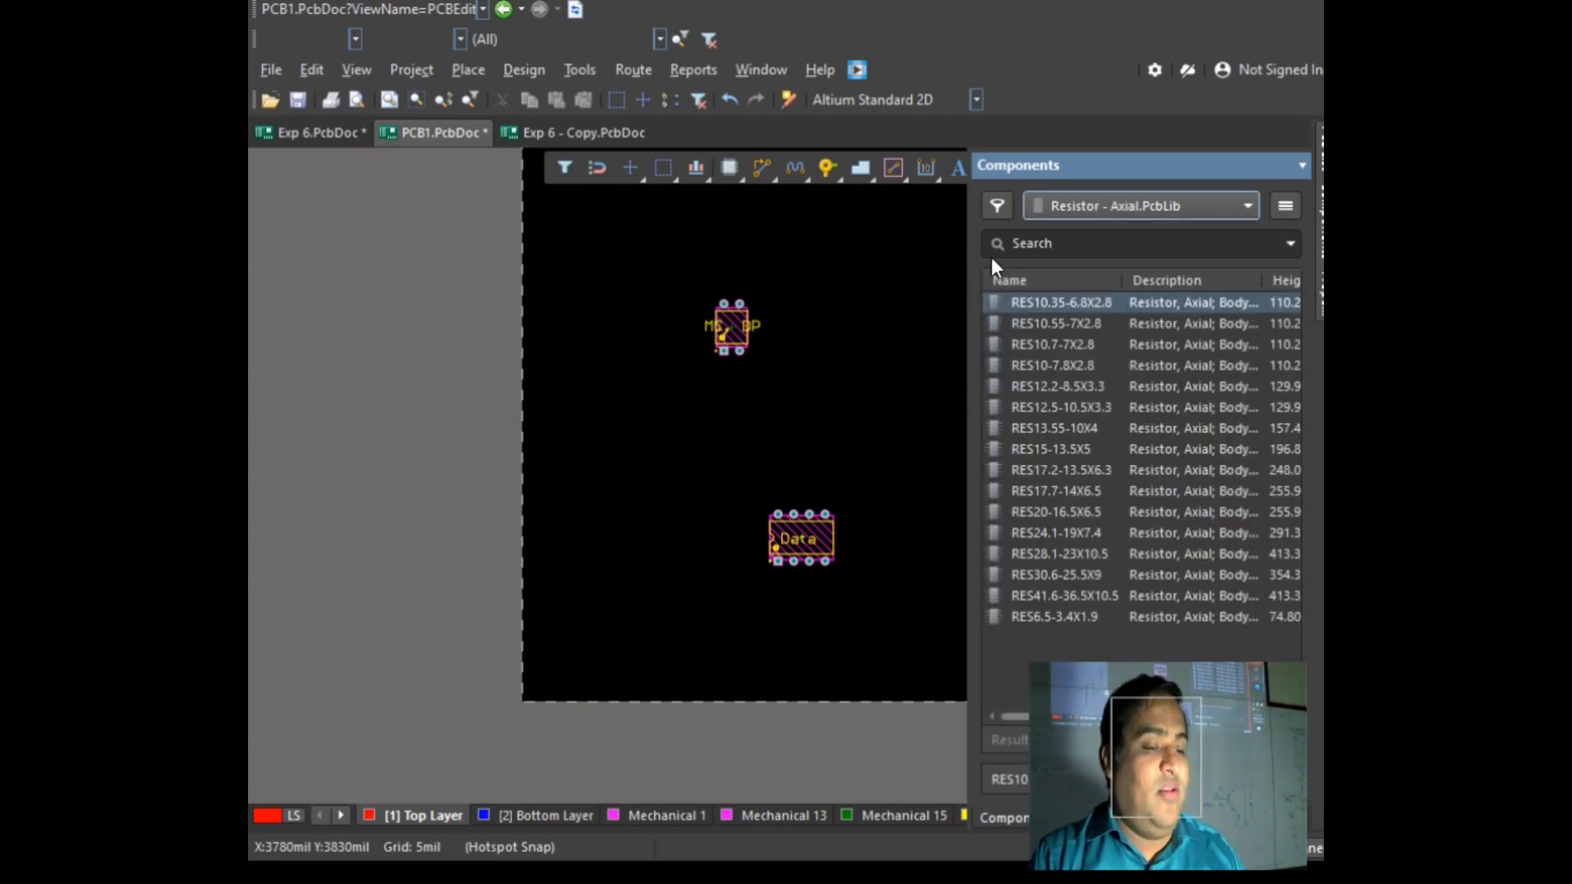
# Step: Widen the component list and its Description column, and sort the axial resistors by name in descending order
pyautogui.moveTo(970, 245); pyautogui.dragTo(707, 277)
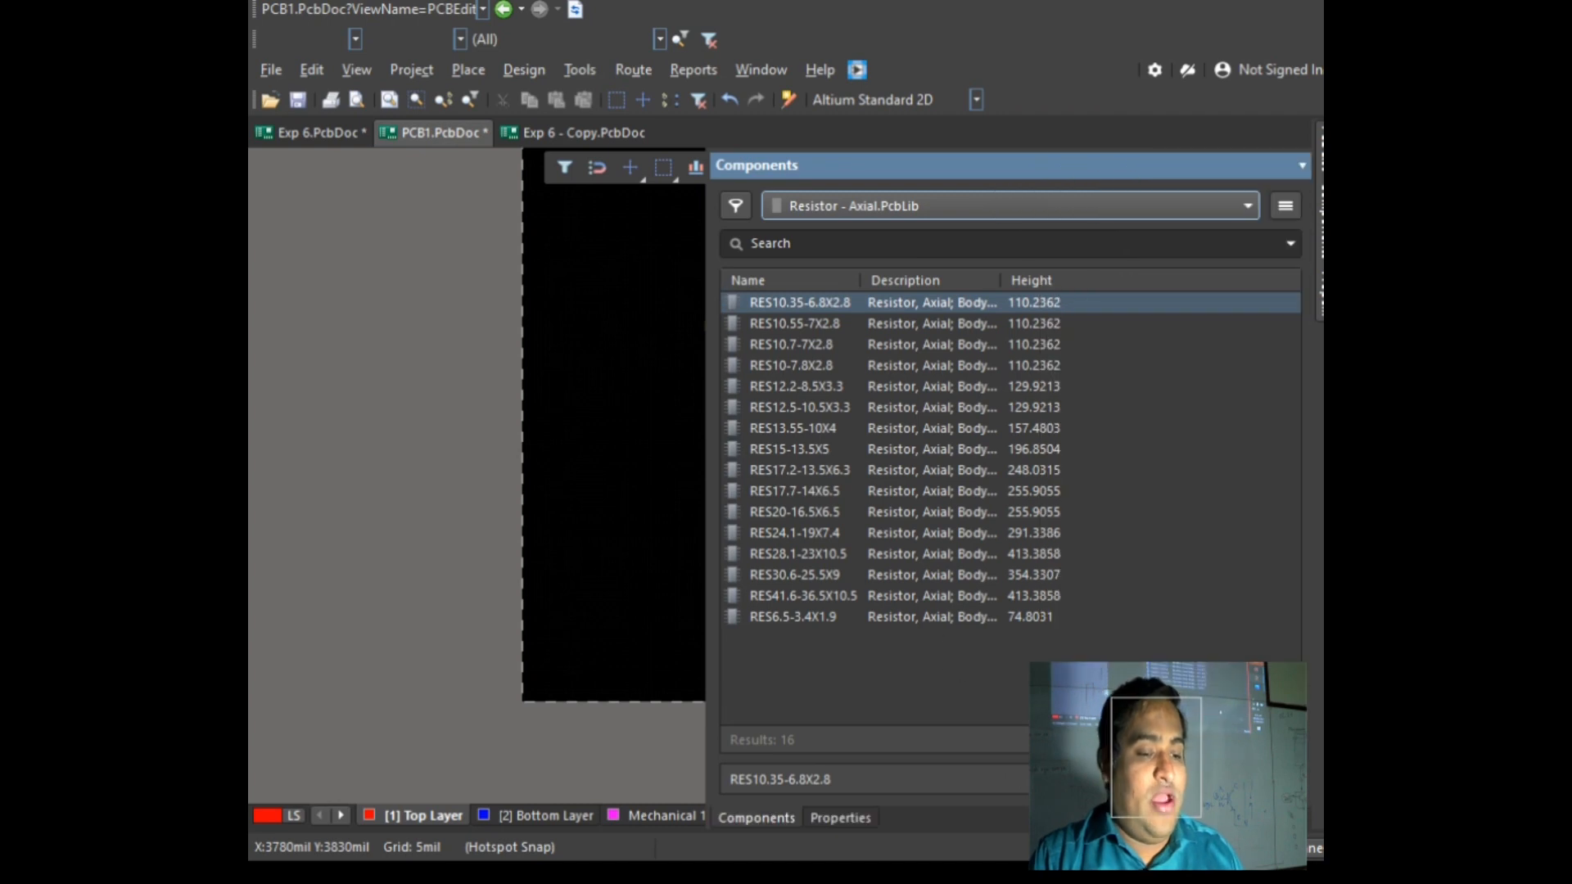
pyautogui.click(858, 280)
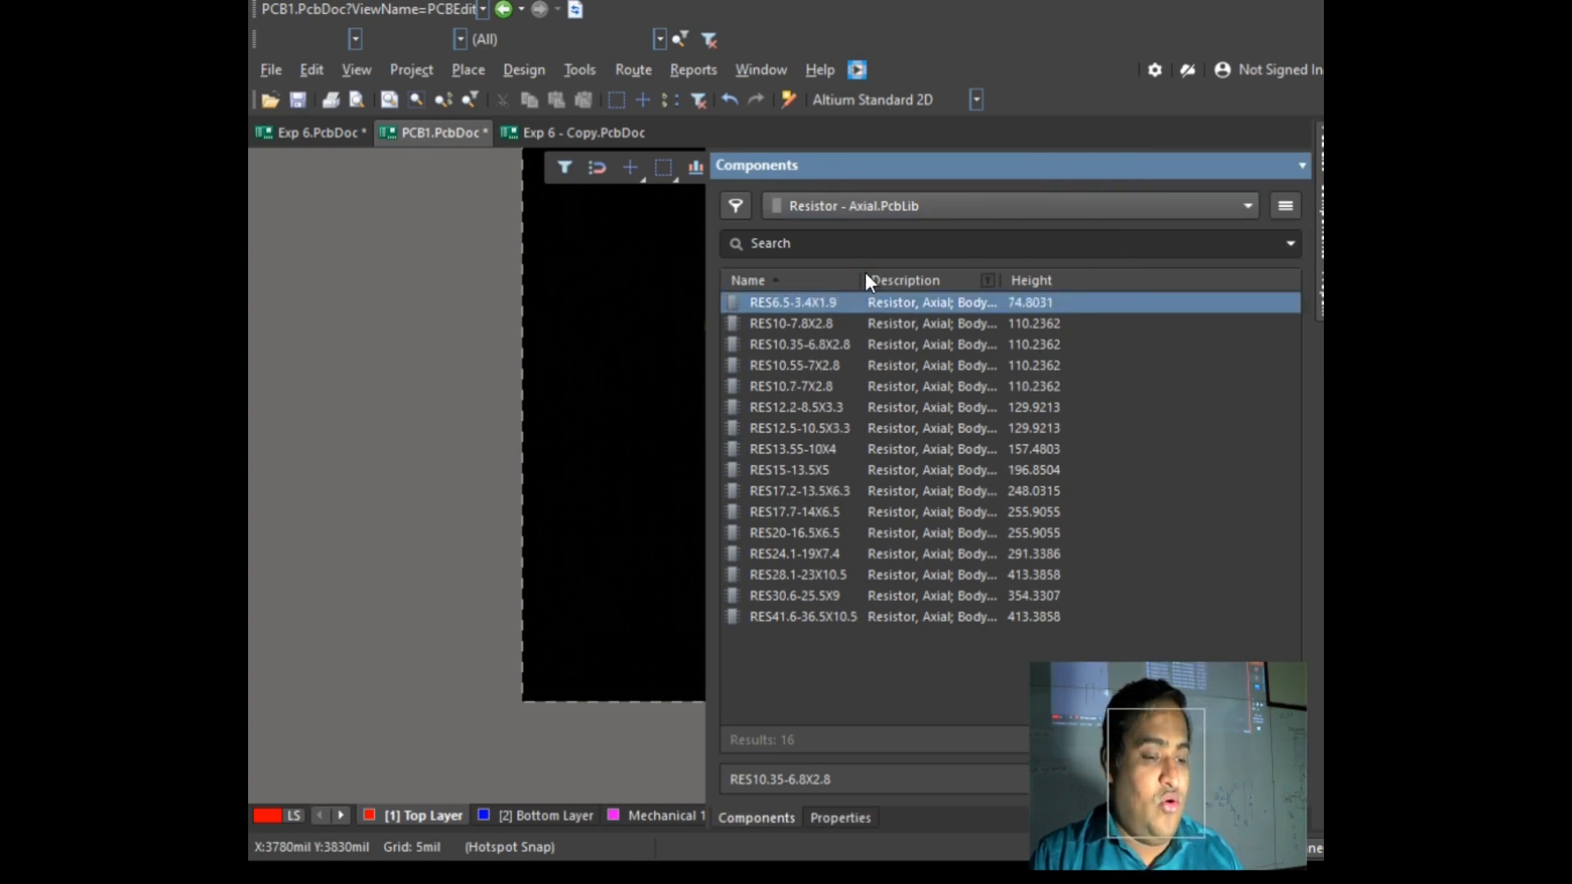
pyautogui.moveTo(859, 276); pyautogui.dragTo(1027, 280)
pyautogui.click(927, 278)
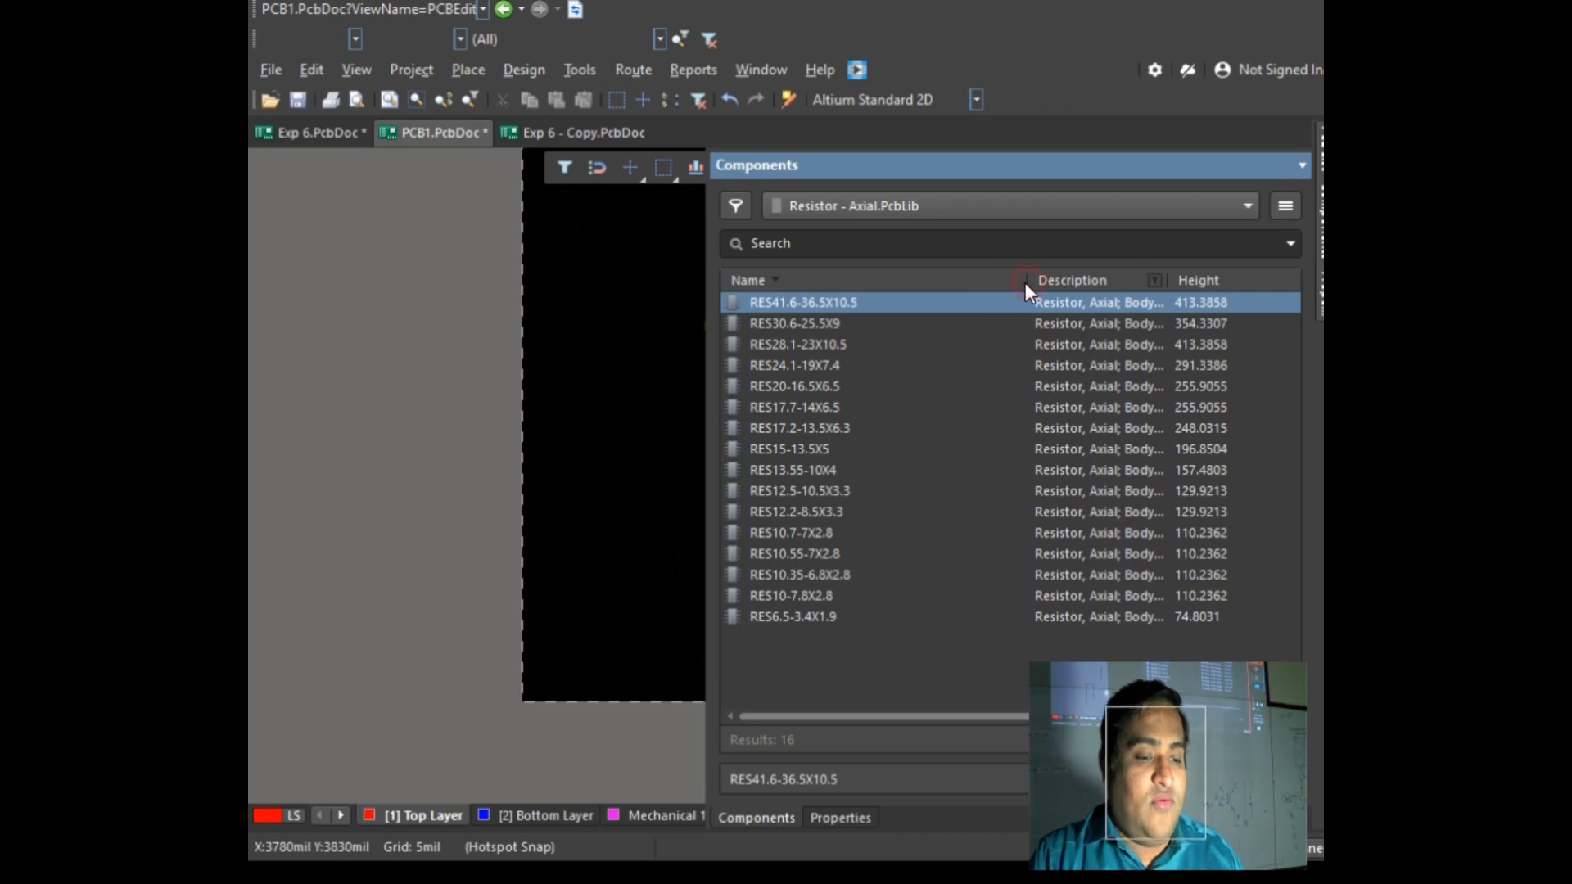
pyautogui.moveTo(1028, 281); pyautogui.dragTo(869, 296)
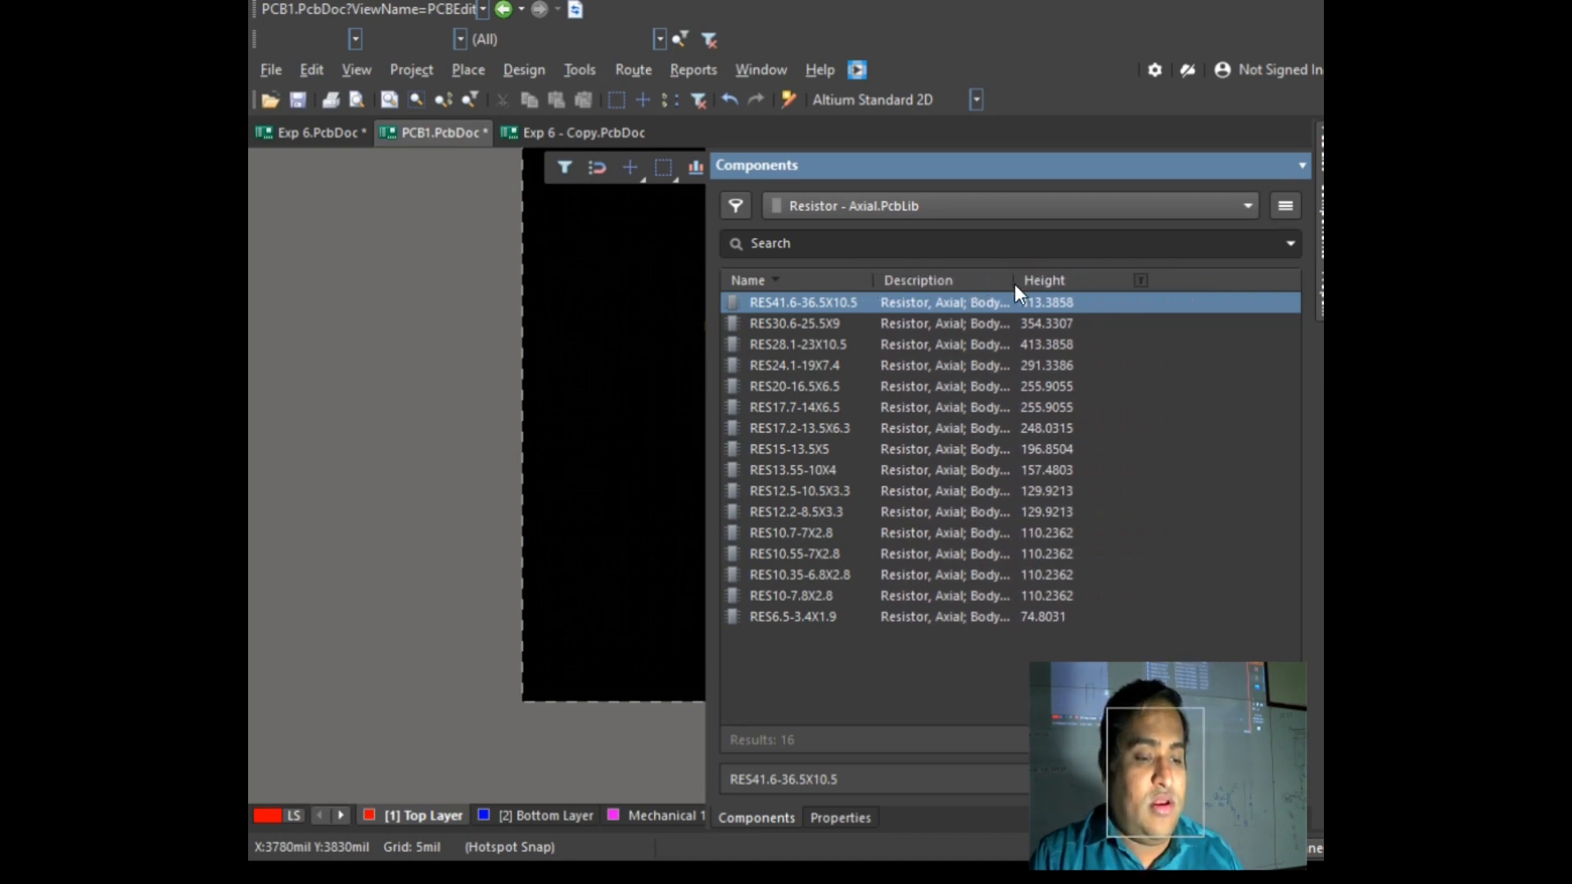
pyautogui.moveTo(1013, 280); pyautogui.dragTo(1266, 264)
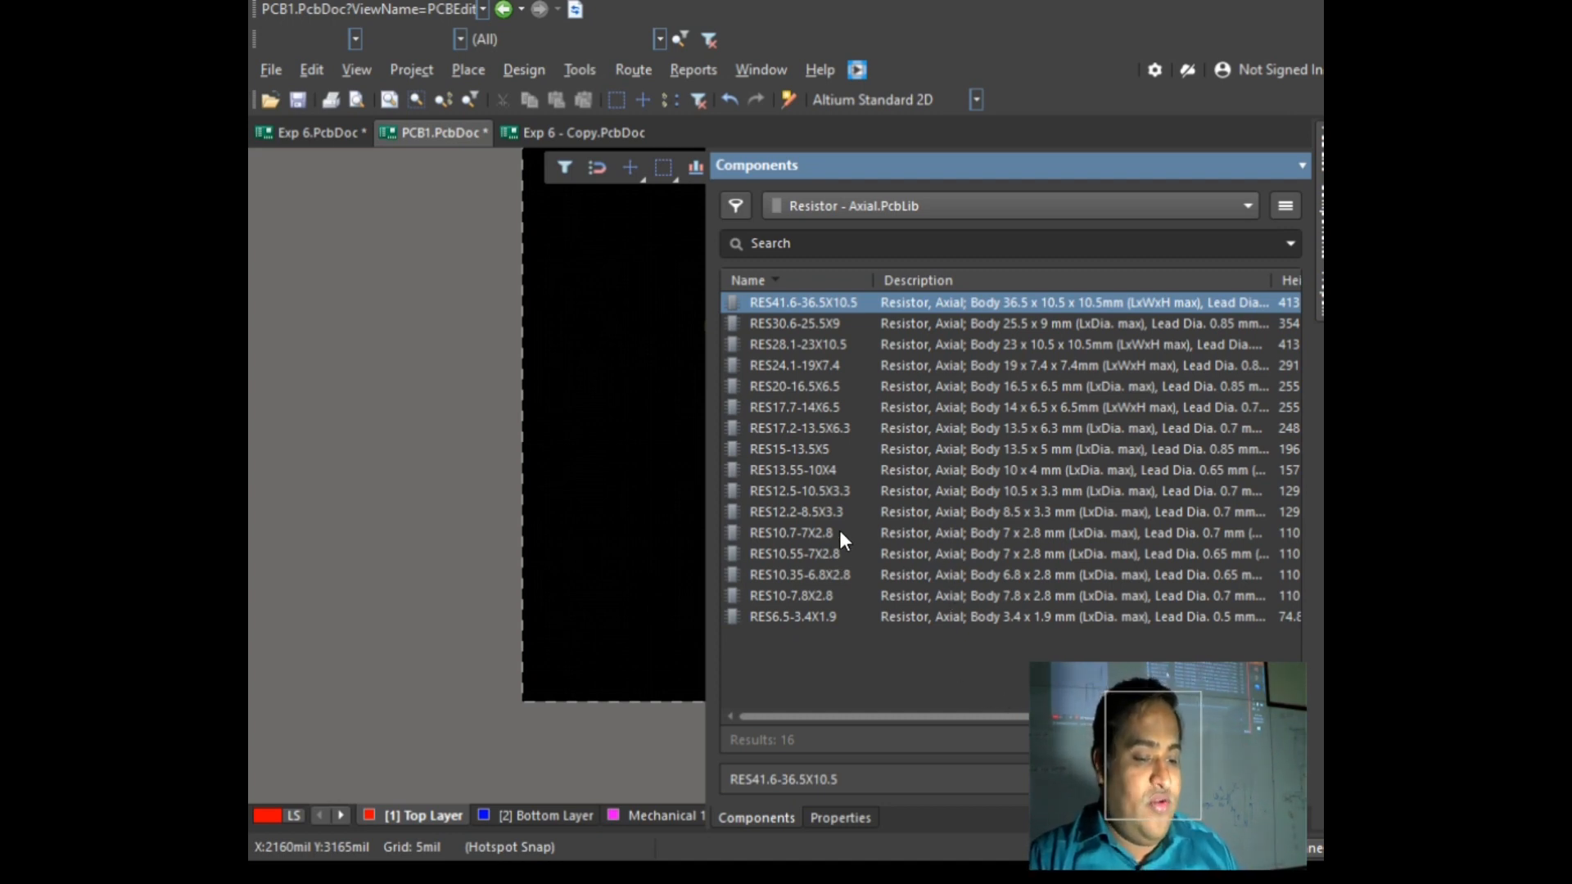
# Step: Place one RES12.2-8.5X3.3 resistor footprint on the board, to the left of the DIP-4 switch
pyautogui.click(800, 533)
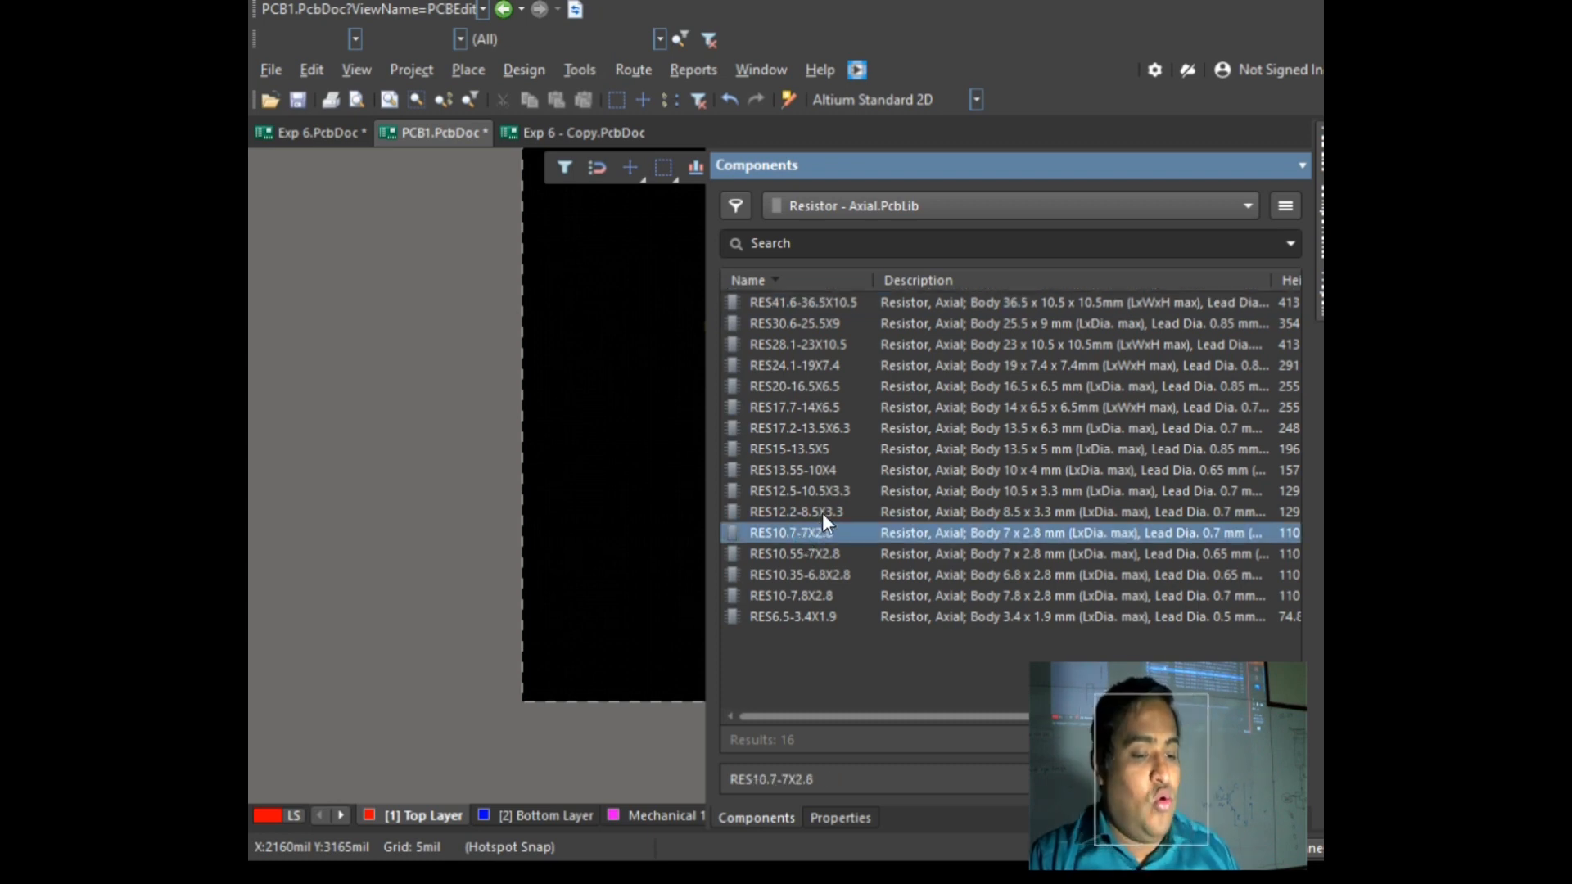
pyautogui.click(822, 512)
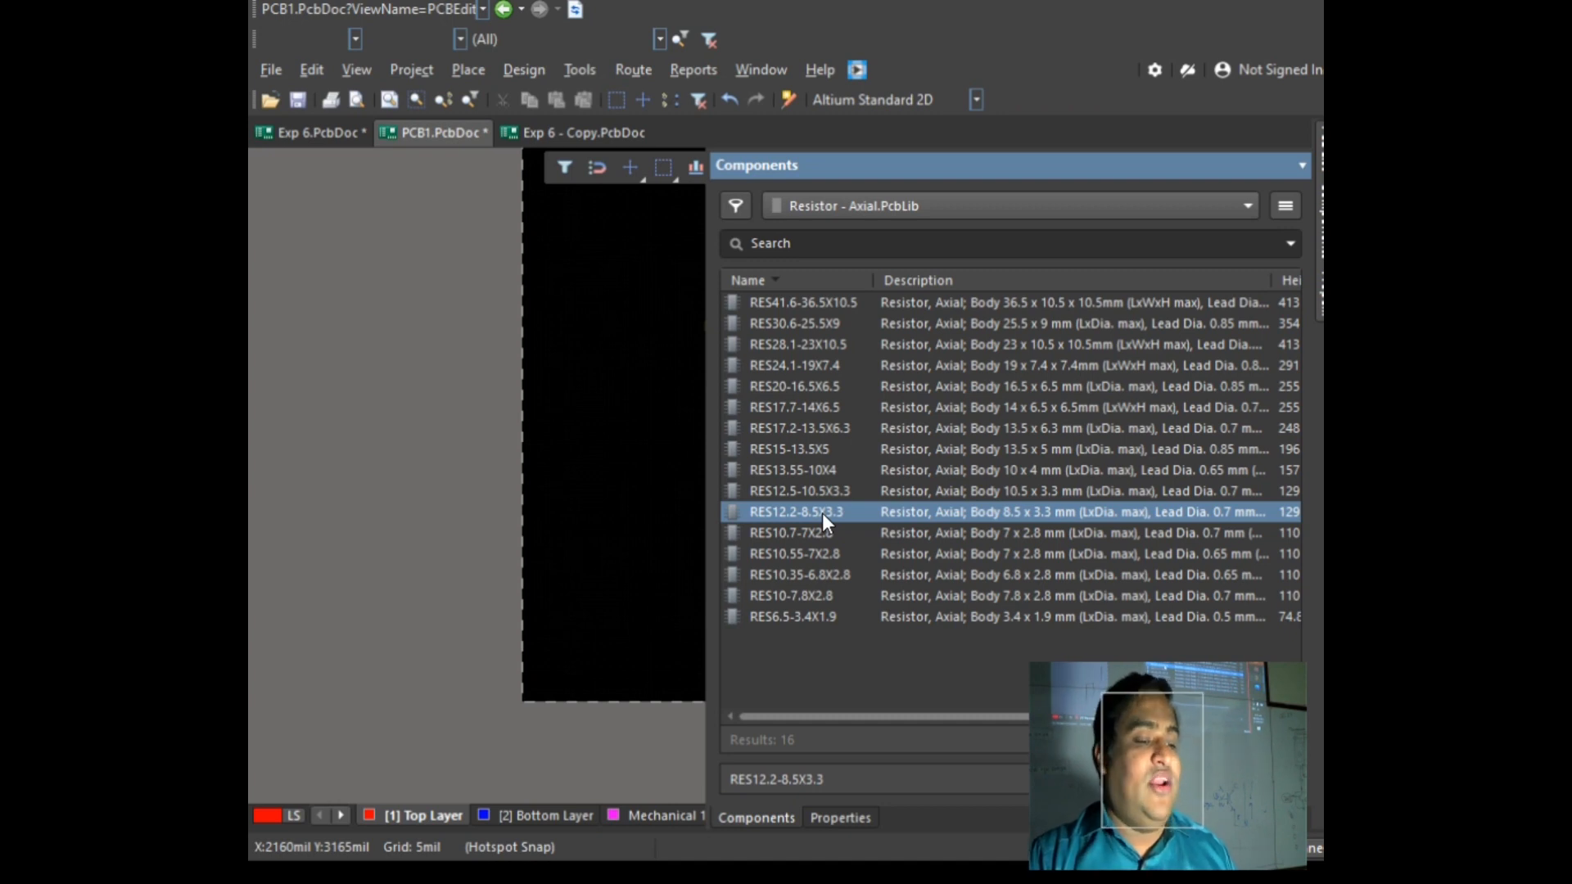
pyautogui.moveTo(822, 512); pyautogui.dragTo(619, 372)
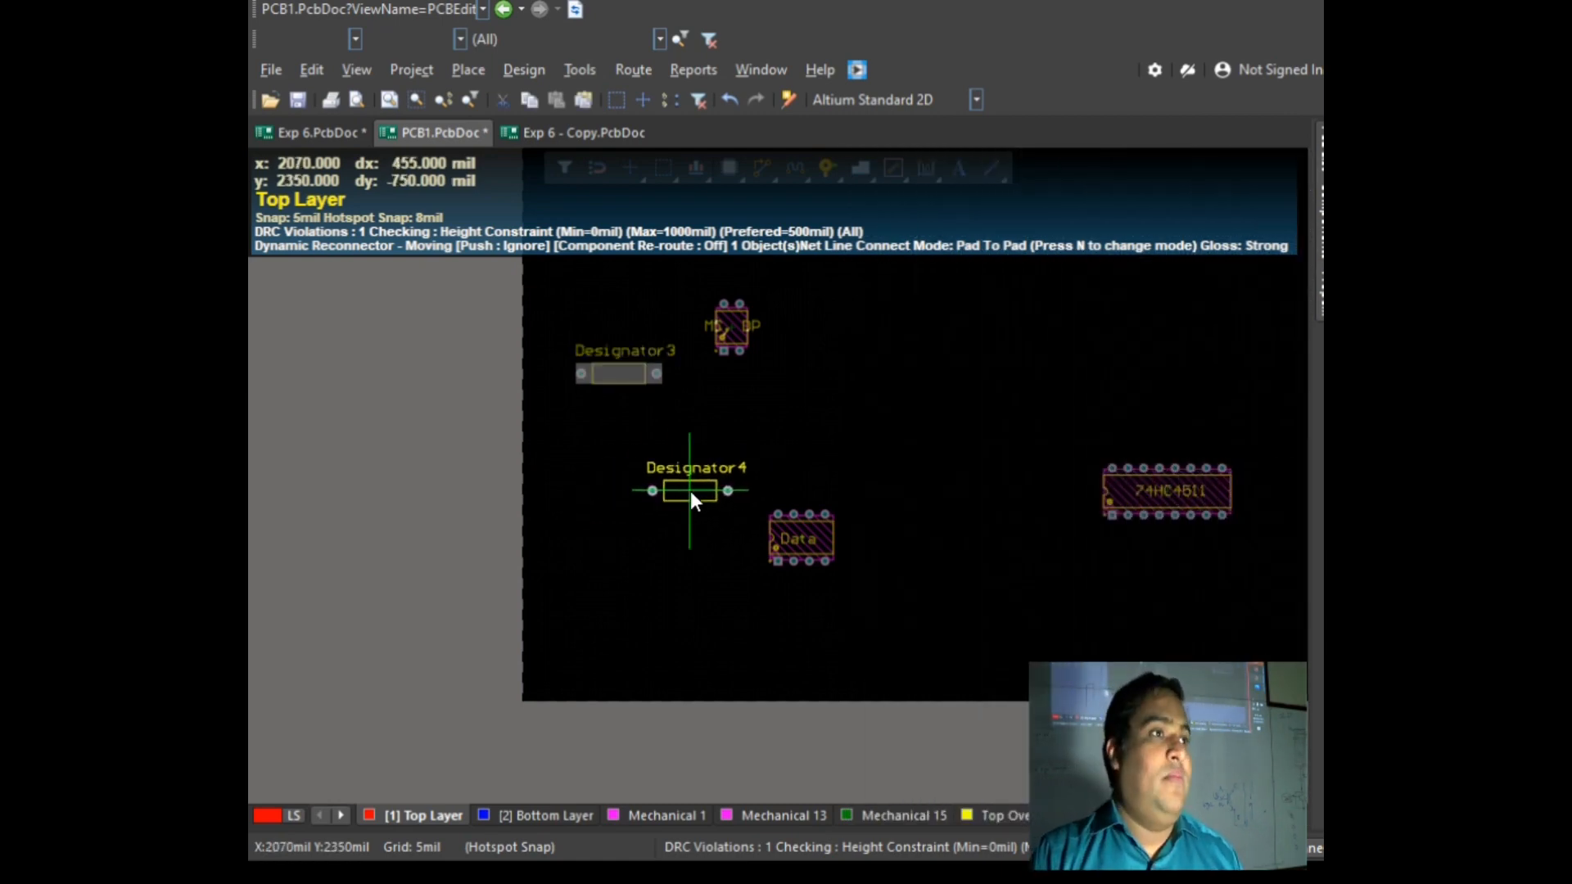
pyautogui.press('Escape')
# Step: Place one RES10.7-7X2.8 resistor footprint directly below the first resistor for a size comparison
pyautogui.click(467, 70)
pyautogui.click(493, 102)
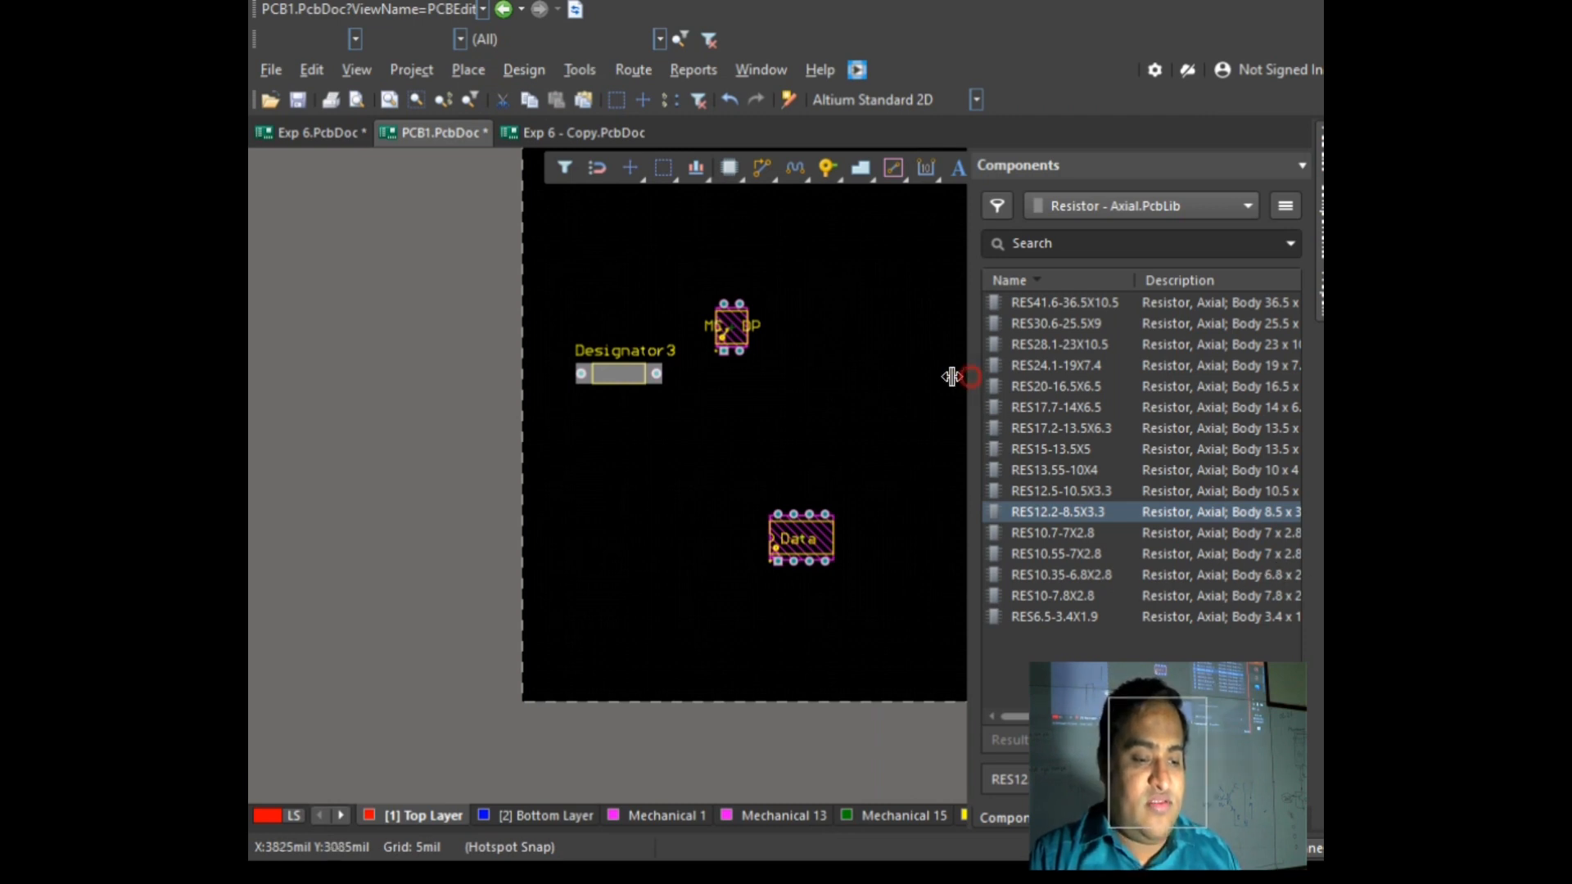
pyautogui.moveTo(969, 377); pyautogui.dragTo(835, 382)
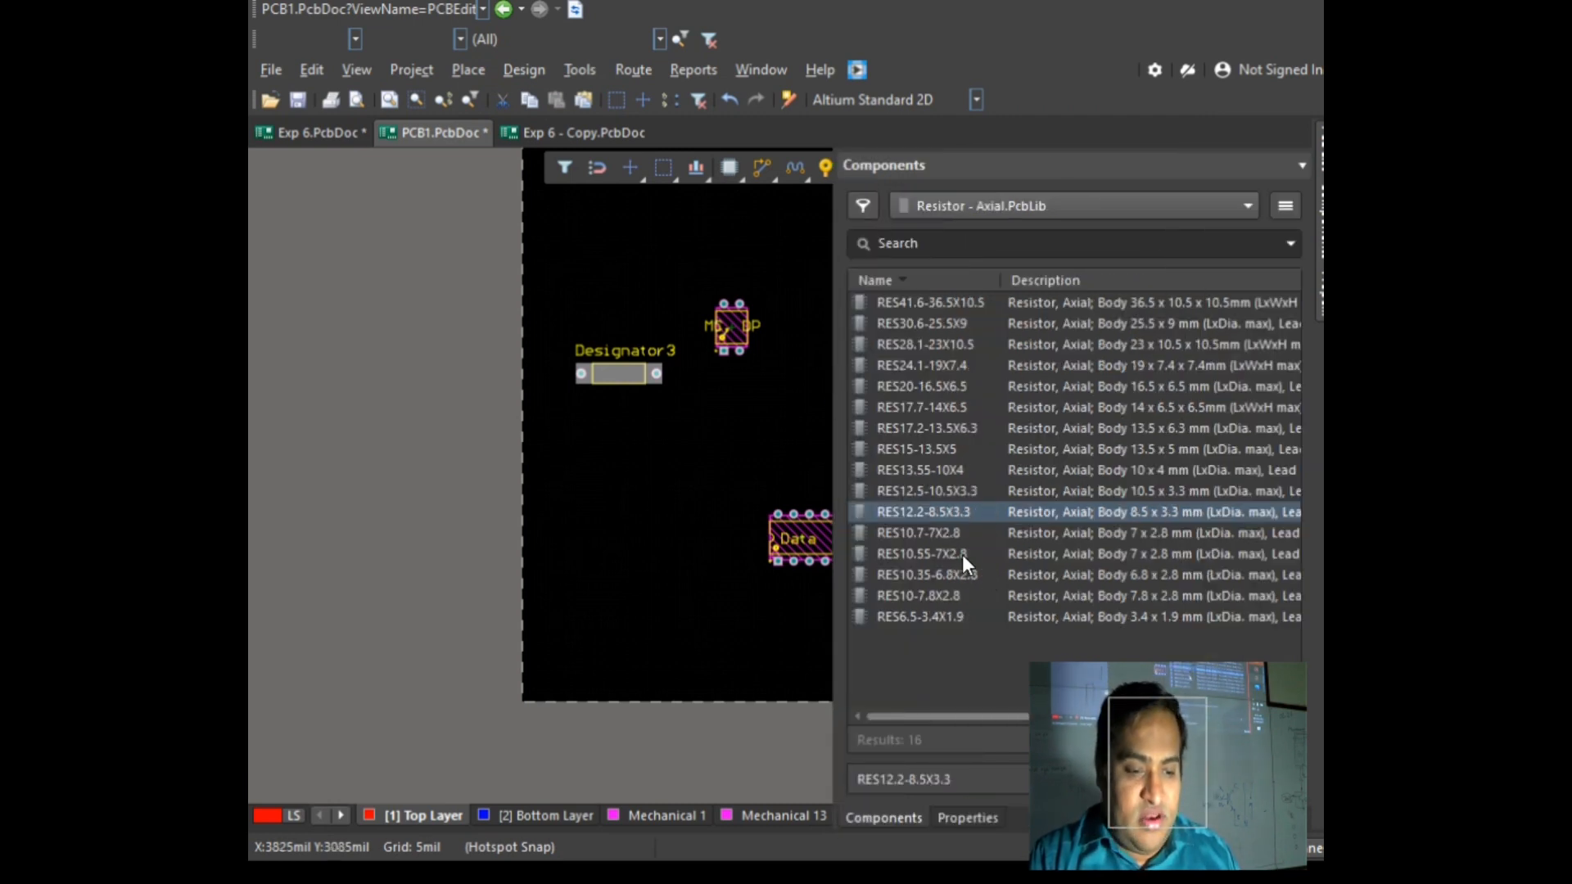
pyautogui.doubleClick(955, 534)
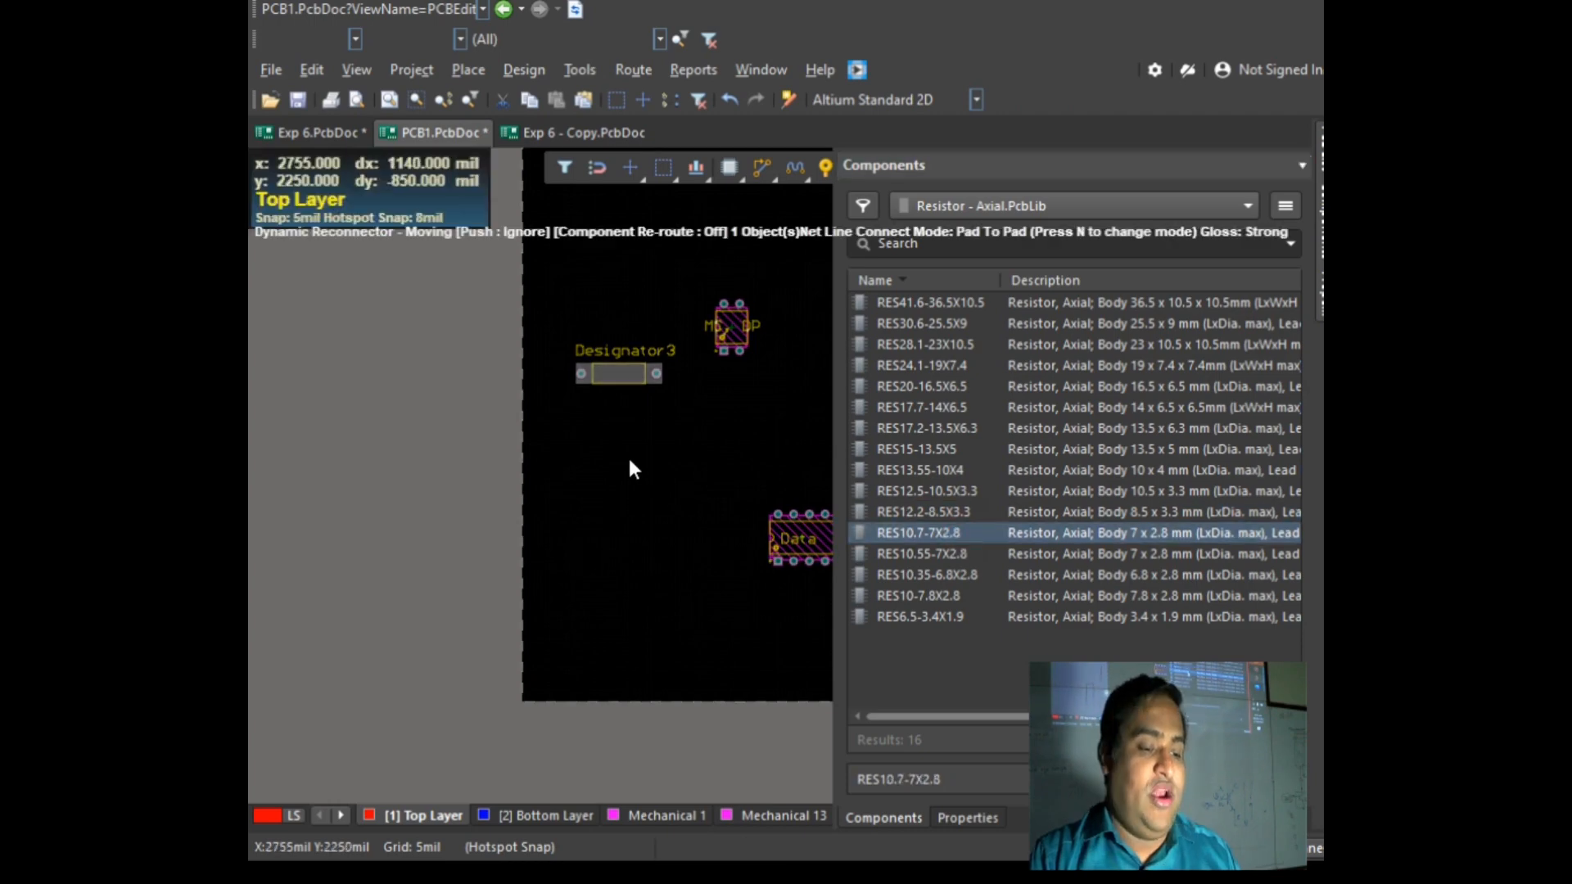
pyautogui.click(618, 426)
pyautogui.press('Escape')
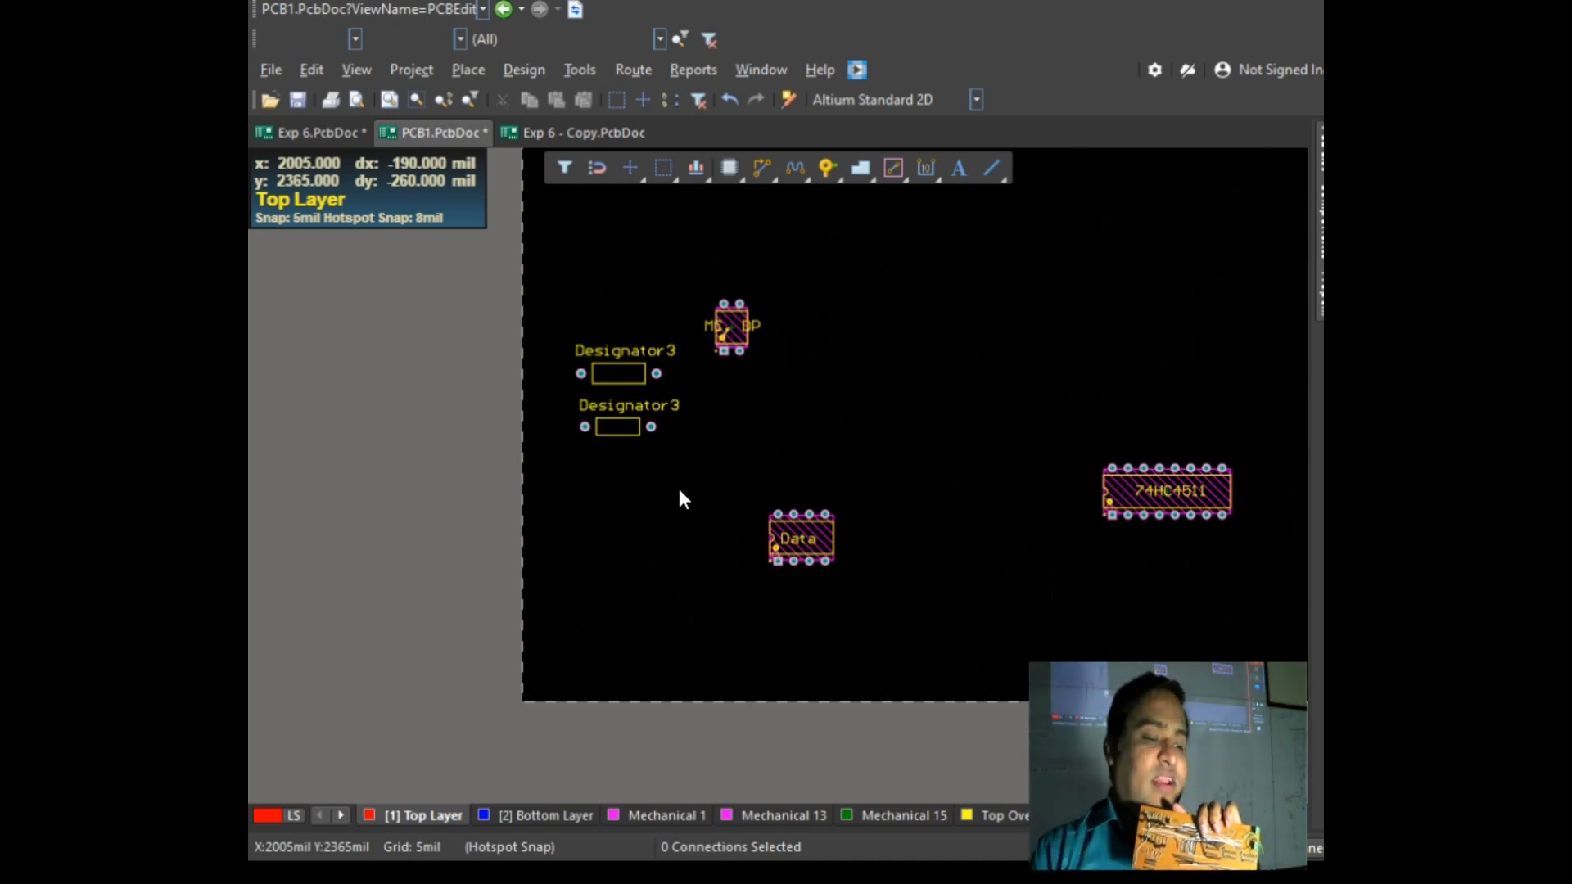
# Step: Compare the two resistor footprints by selecting each one, and delete the lower, smaller one
pyautogui.moveTo(552, 390); pyautogui.dragTo(719, 450)
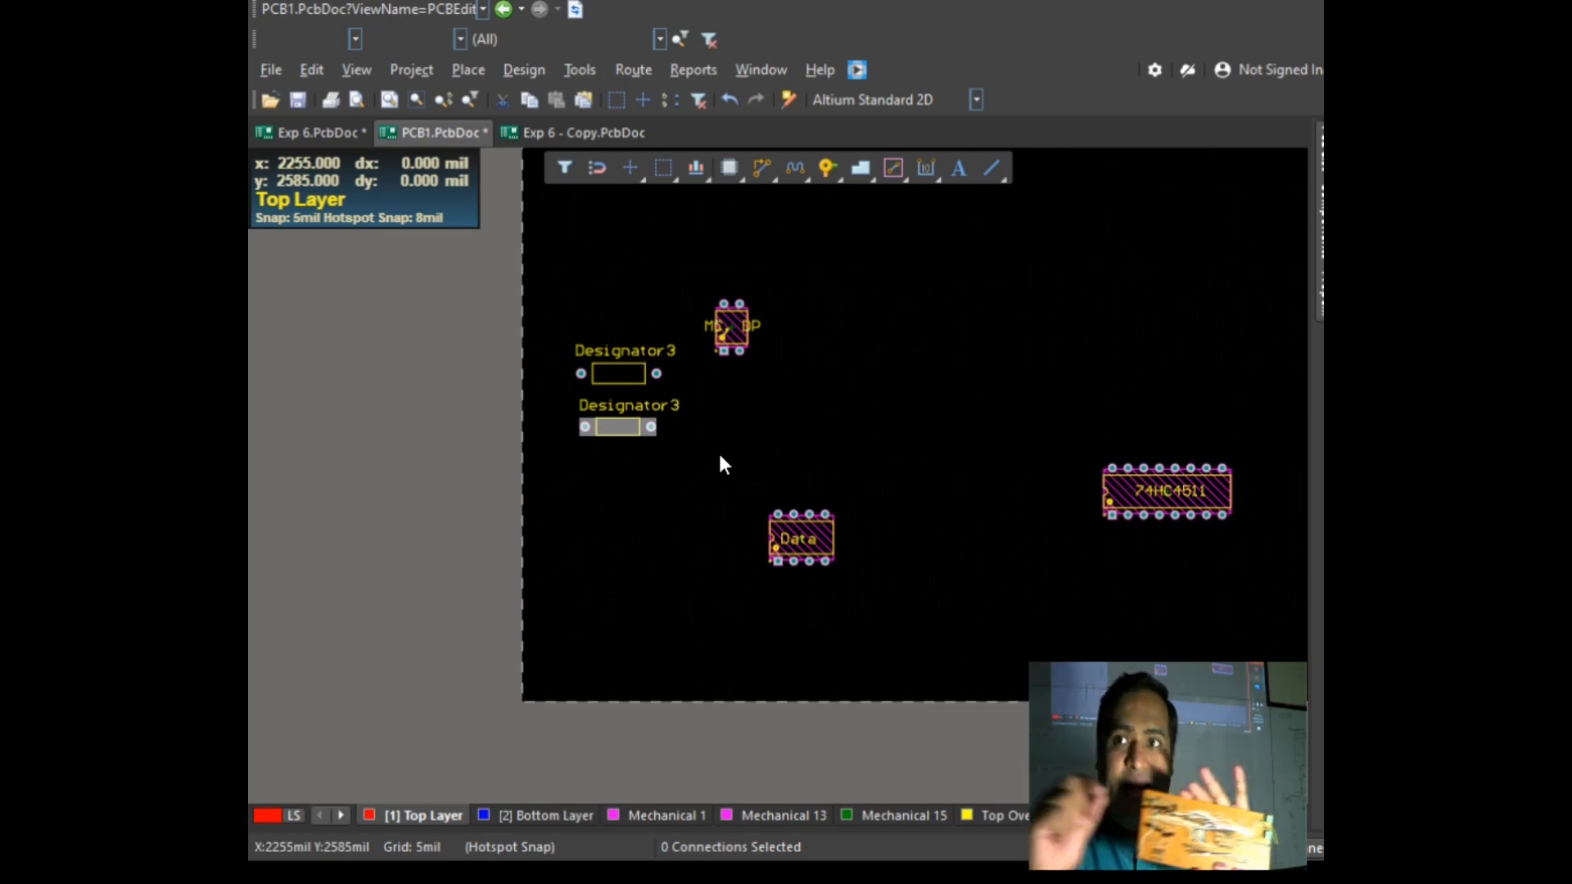
pyautogui.moveTo(563, 343); pyautogui.dragTo(688, 400)
pyautogui.moveTo(537, 323); pyautogui.dragTo(699, 386)
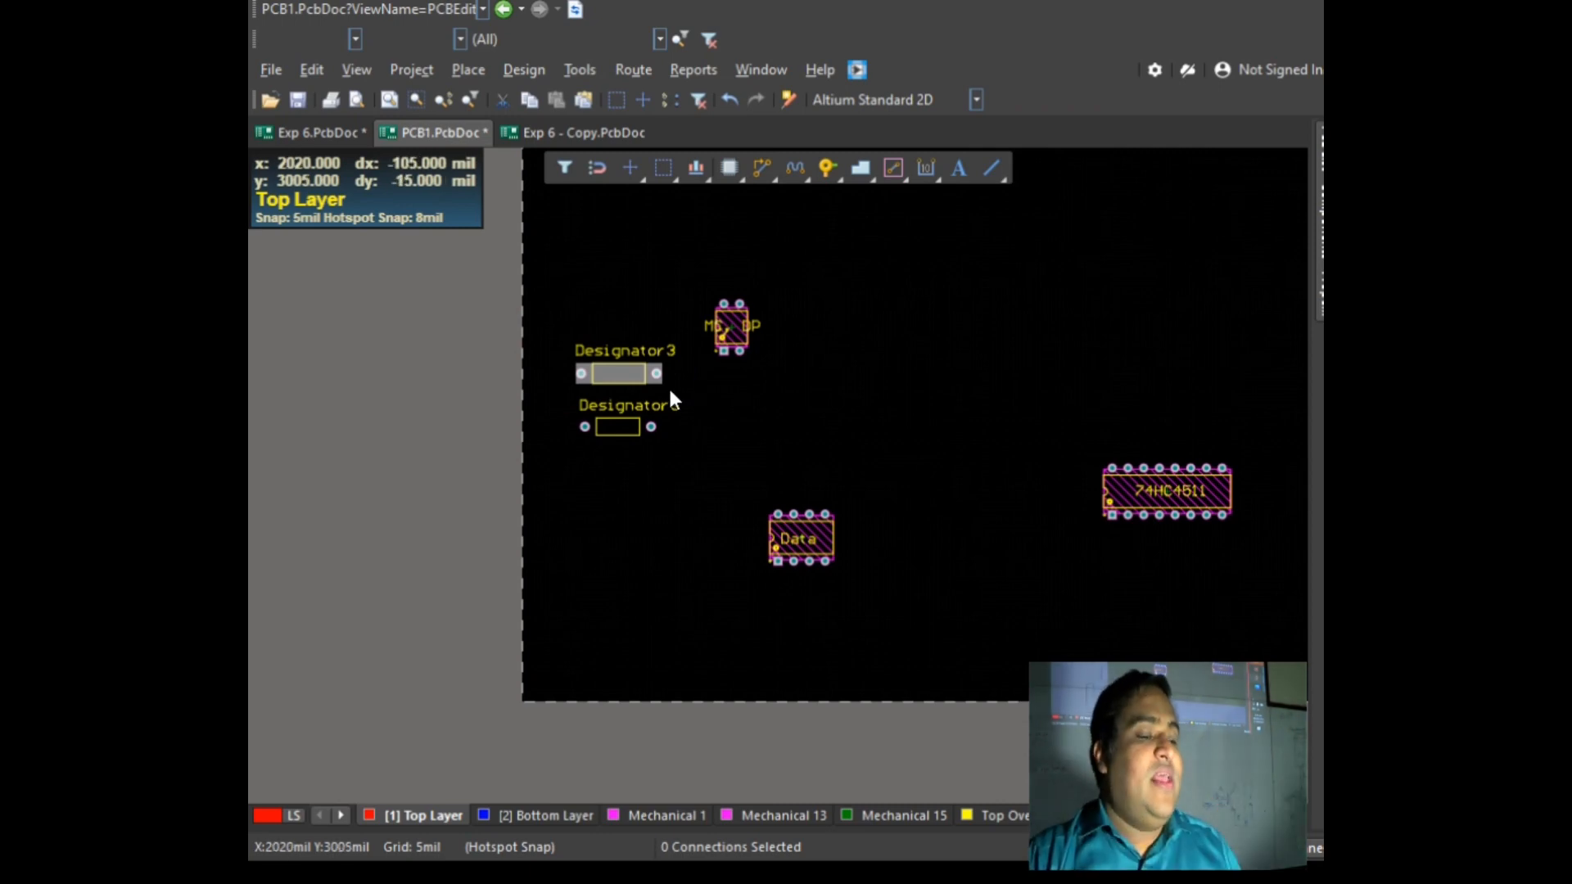
pyautogui.moveTo(541, 408); pyautogui.dragTo(709, 451)
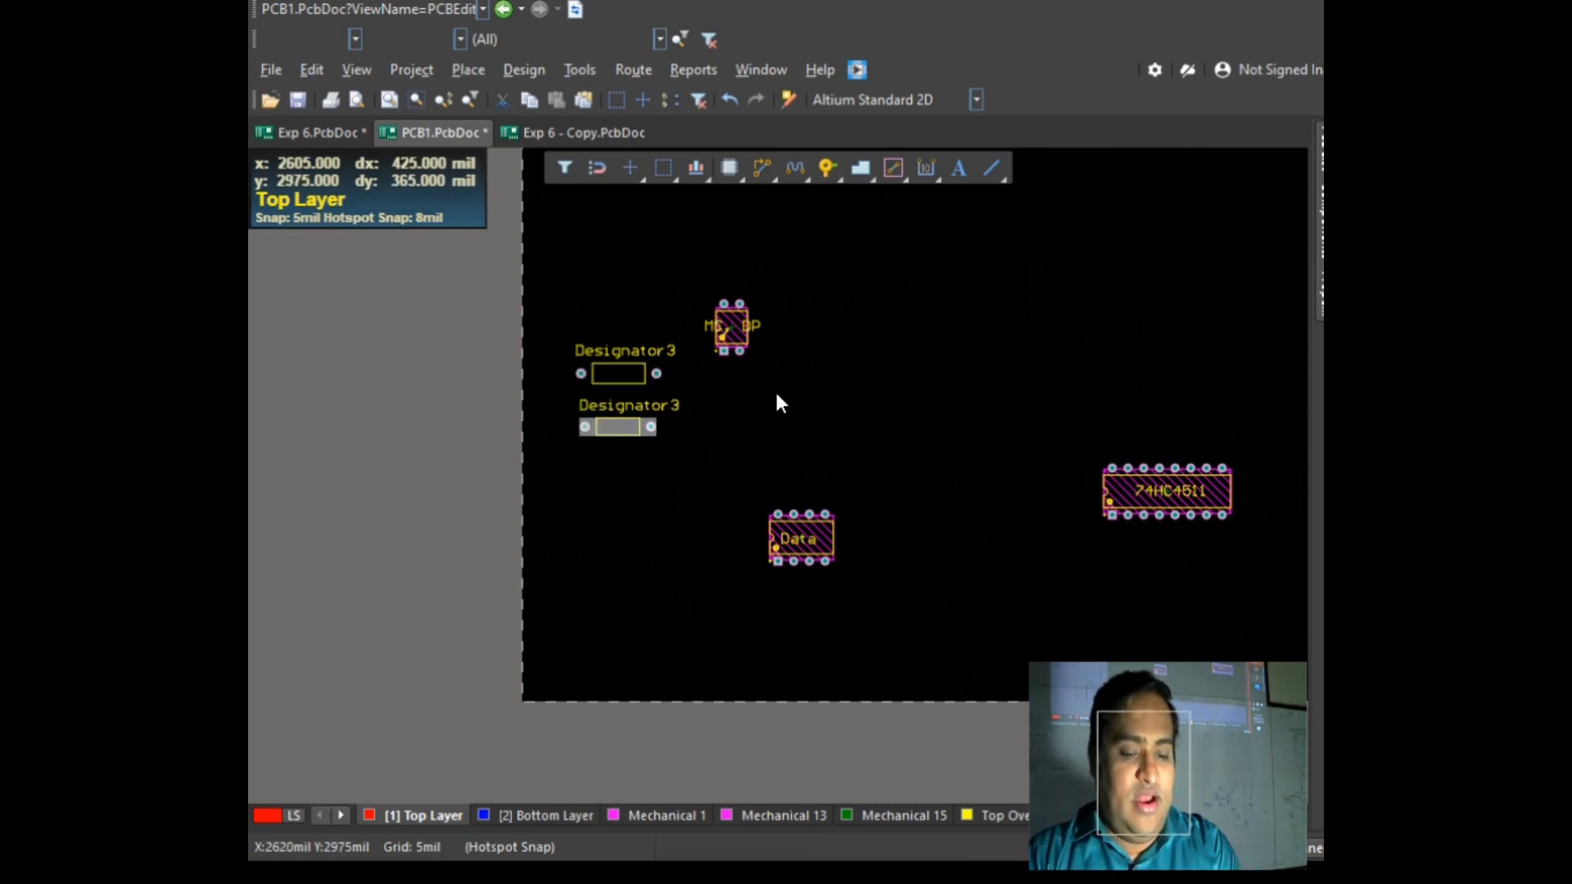
pyautogui.press('Delete')
# Step: Open the remaining resistor's properties and examine its footprint name and description
pyautogui.click(615, 370)
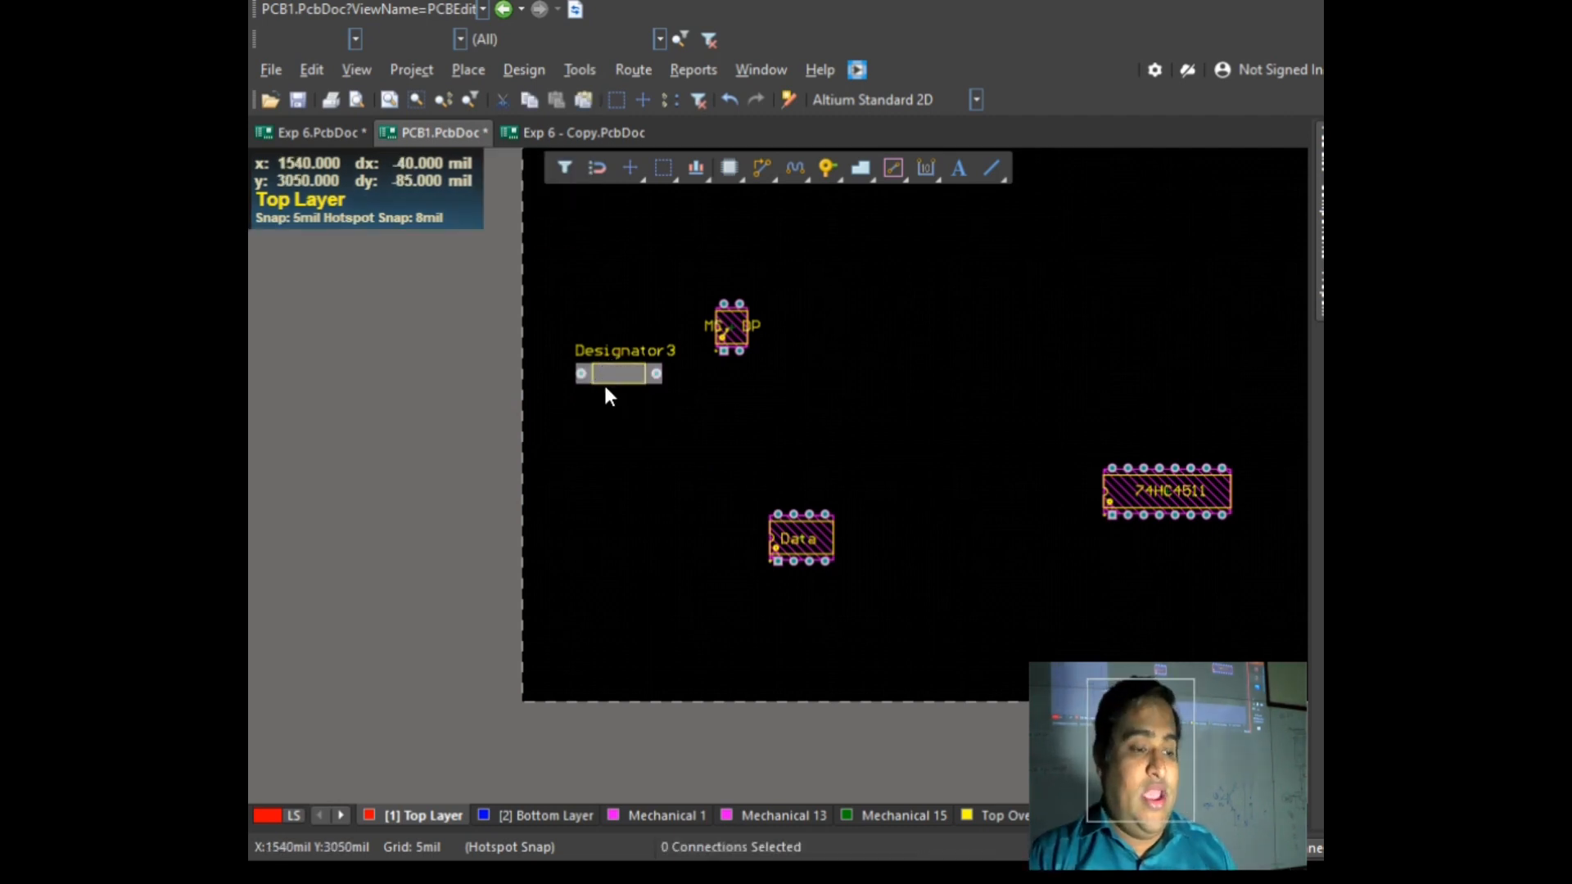
pyautogui.doubleClick(612, 376)
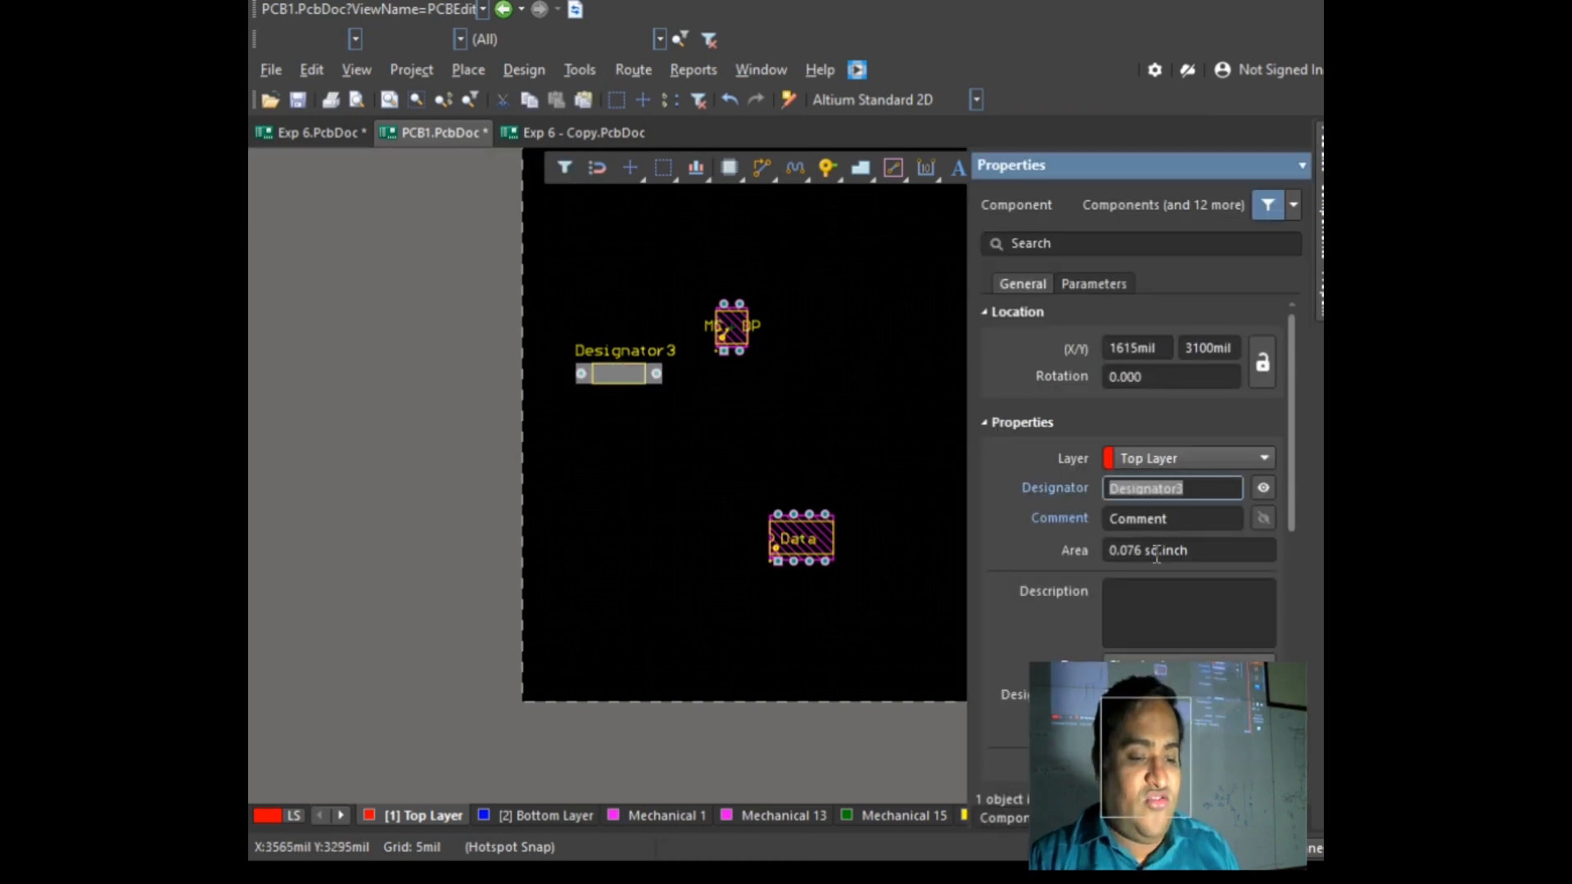
pyautogui.scroll(-7, 1161, 545)
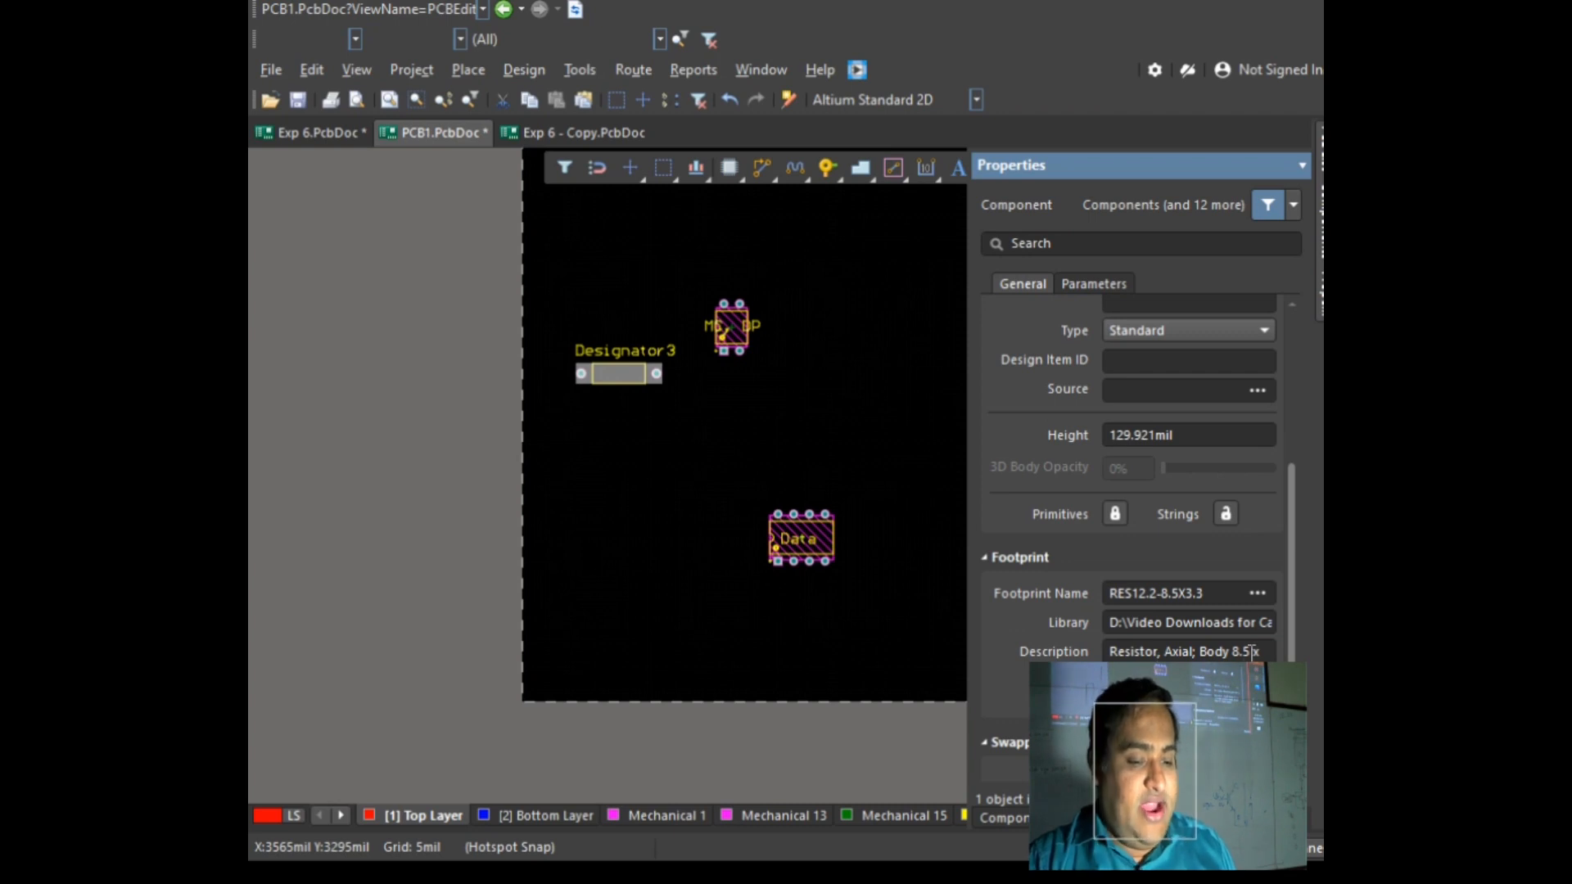
# Step: Read the remaining resistor's footprint description, and switch to the Exp-1 circuit diagram image to examine its resistors
pyautogui.moveTo(1204, 695); pyautogui.dragTo(1046, 644)
pyautogui.click(1187, 687)
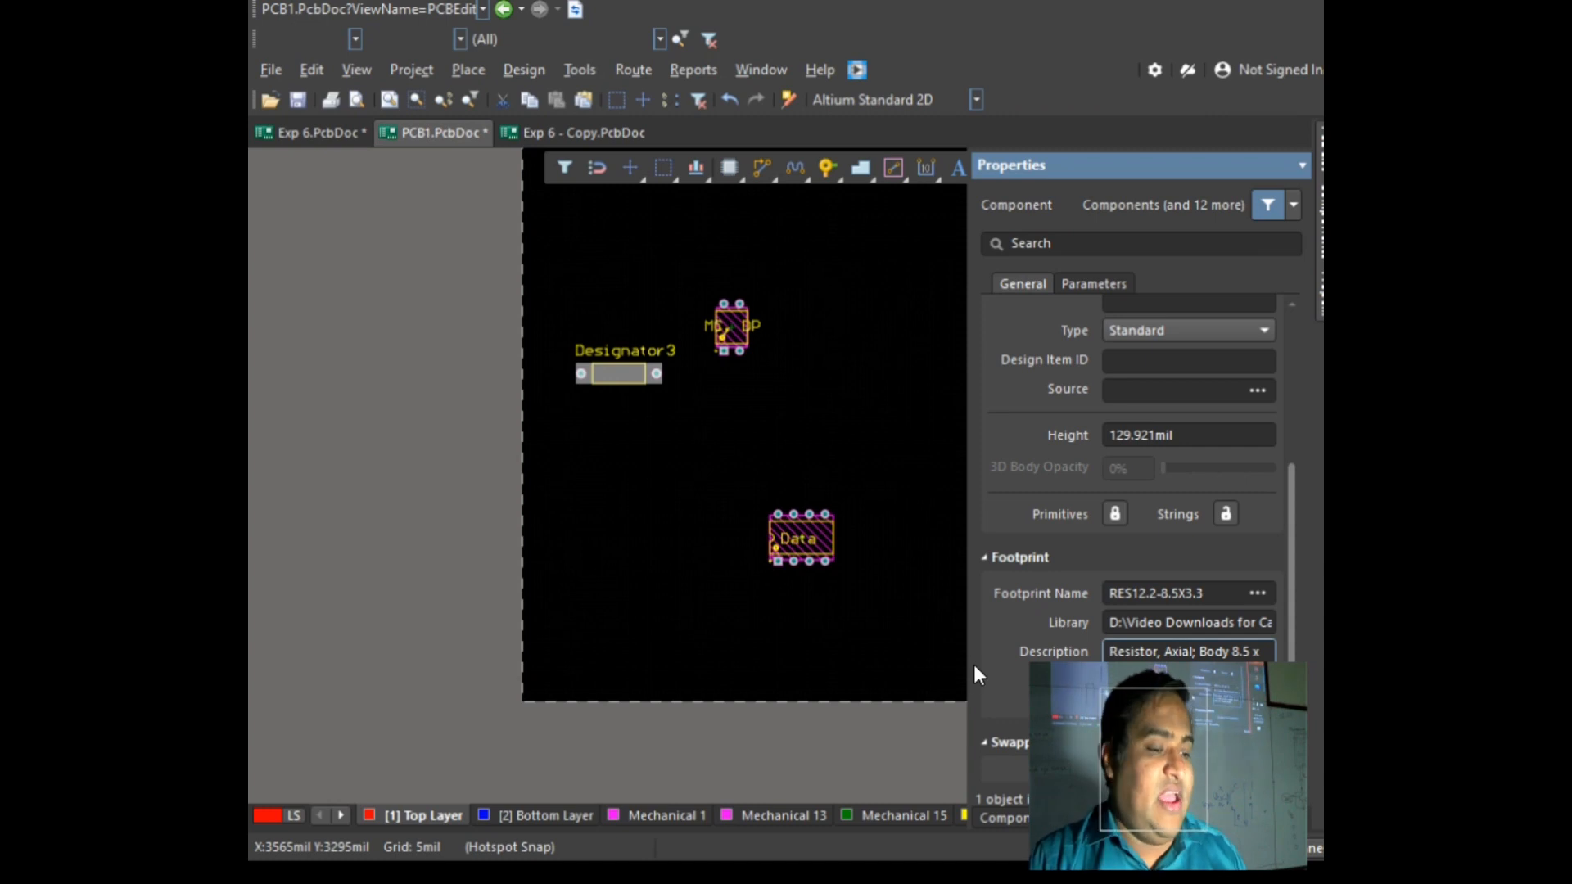
pyautogui.click(568, 433)
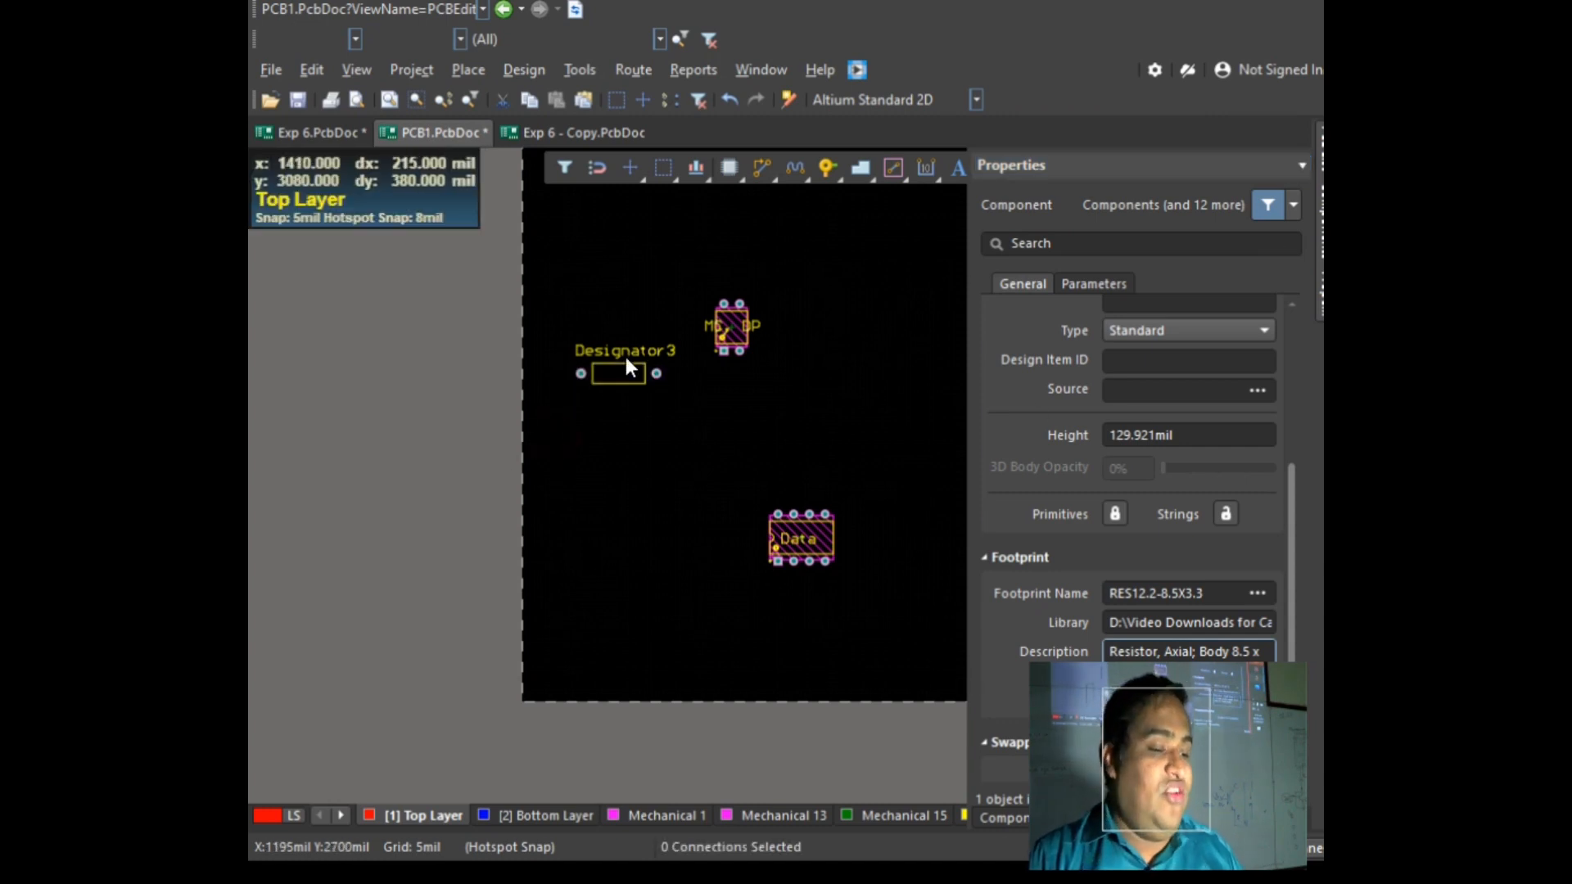
pyautogui.click(628, 352)
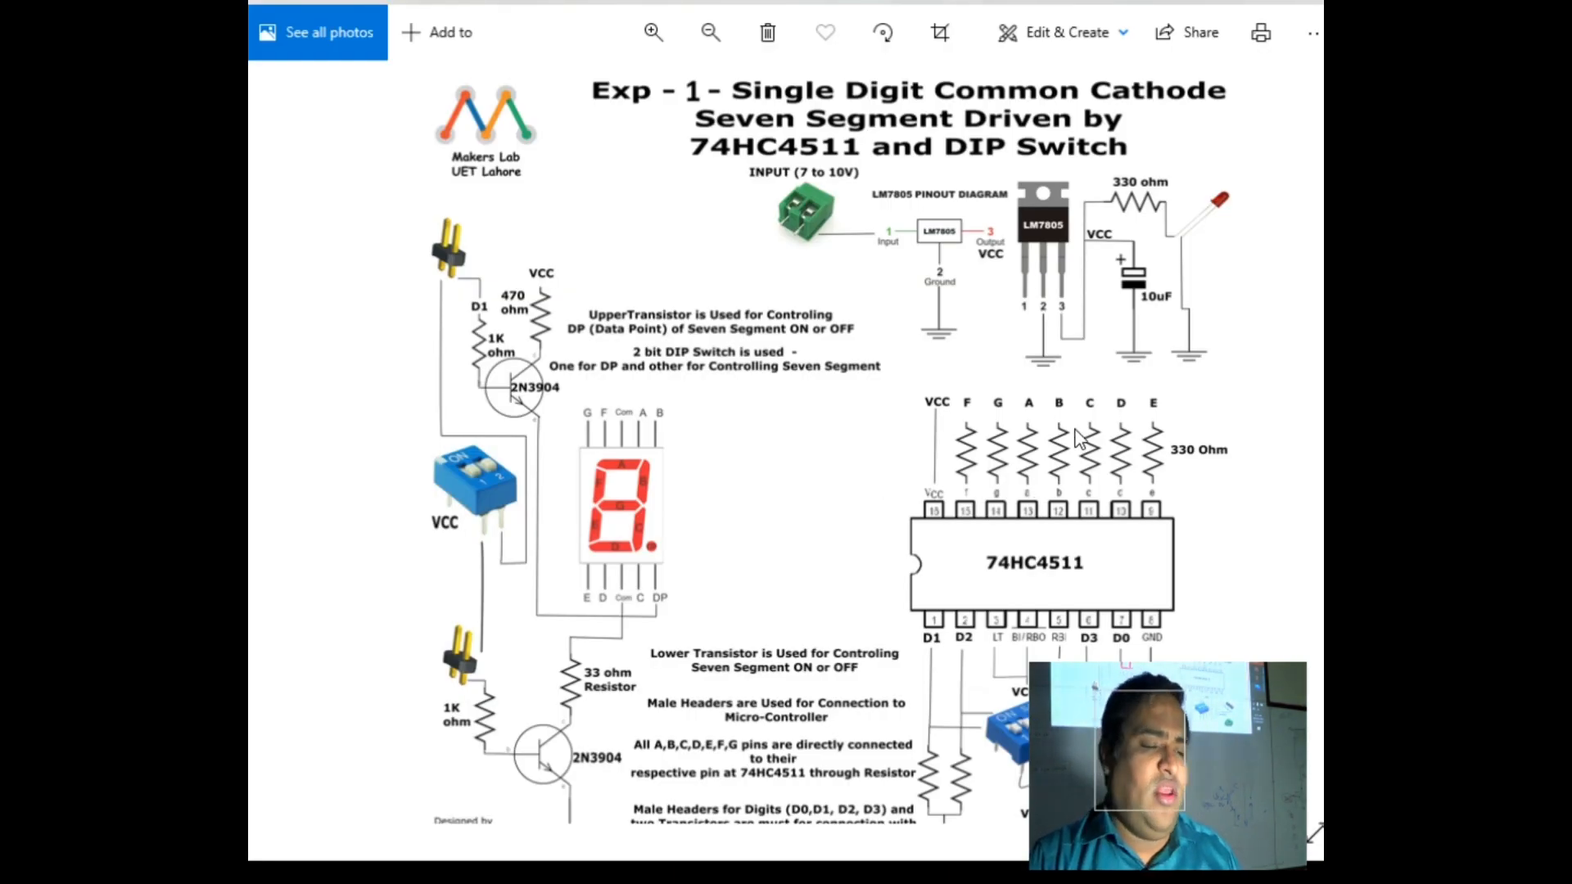
pyautogui.scroll(3, 511, 337)
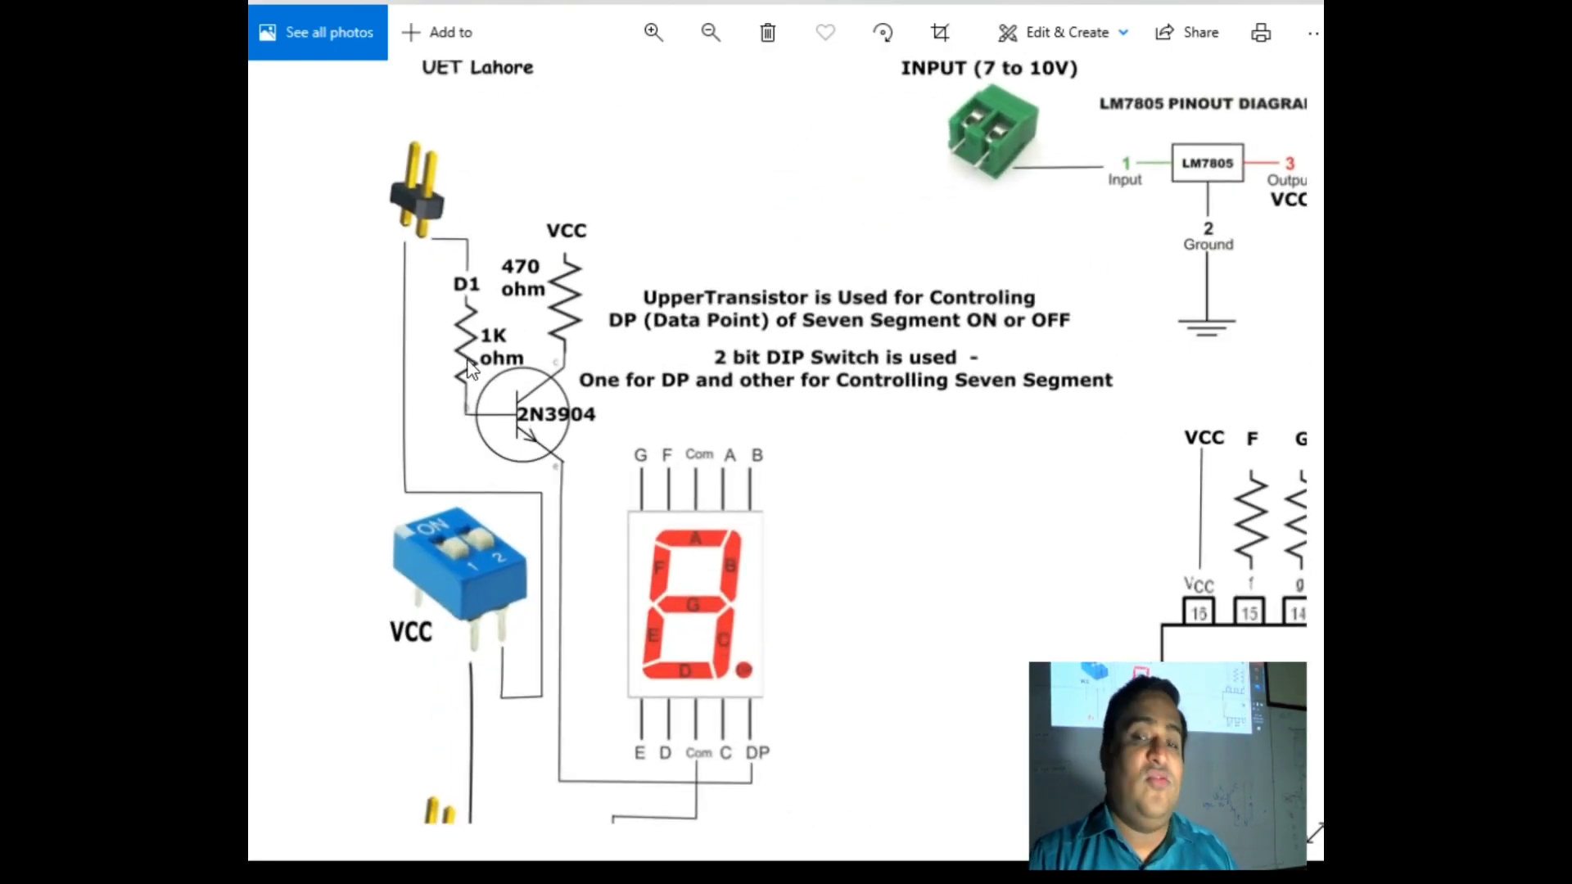
pyautogui.scroll(-3, 563, 313)
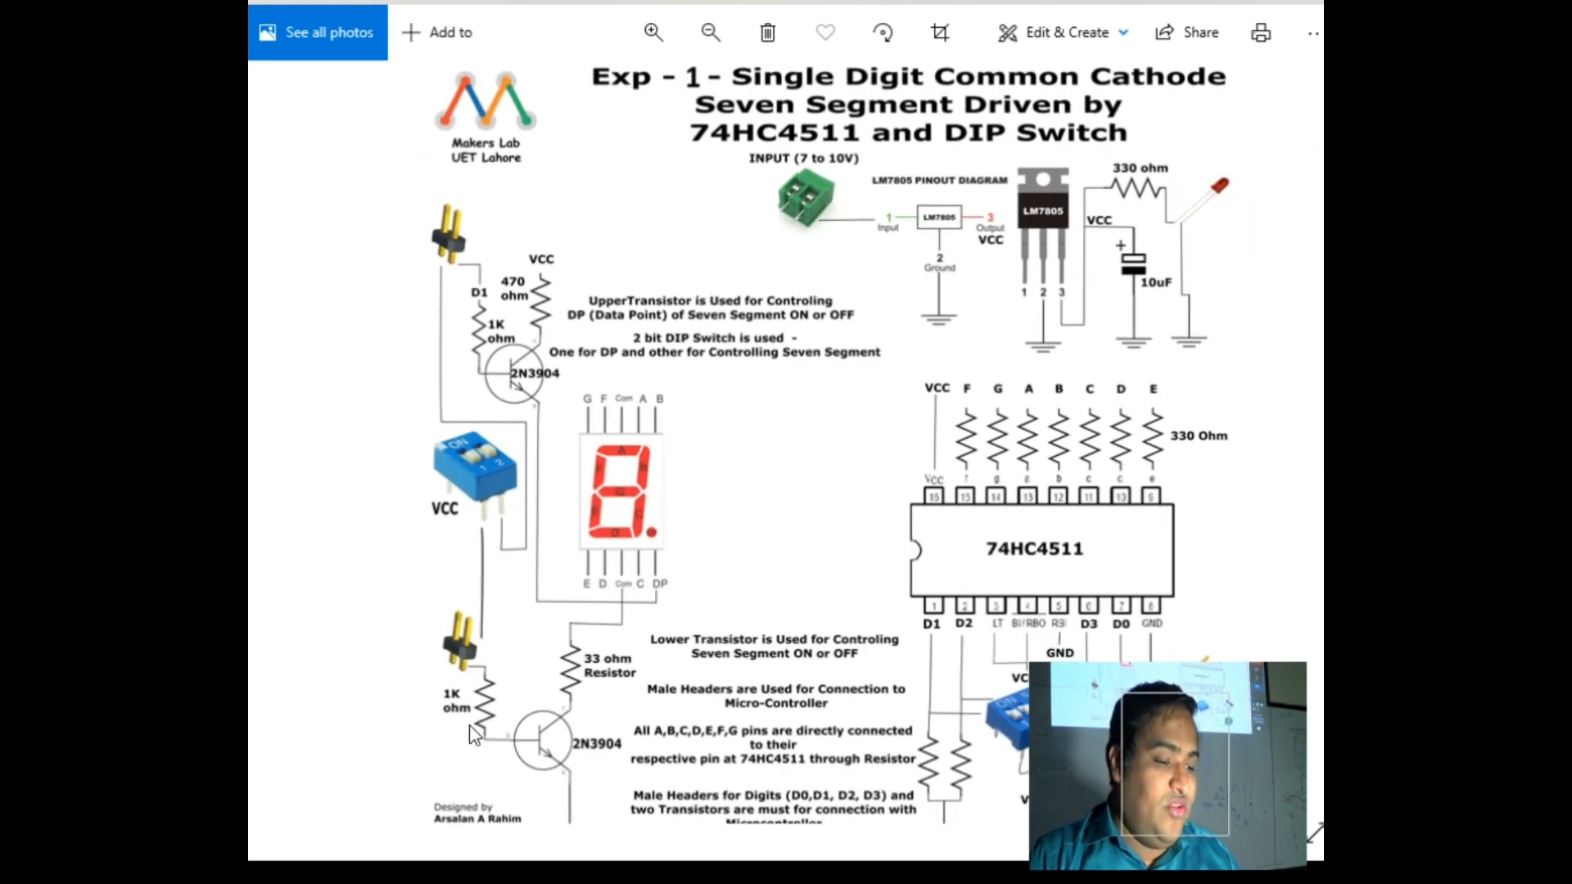
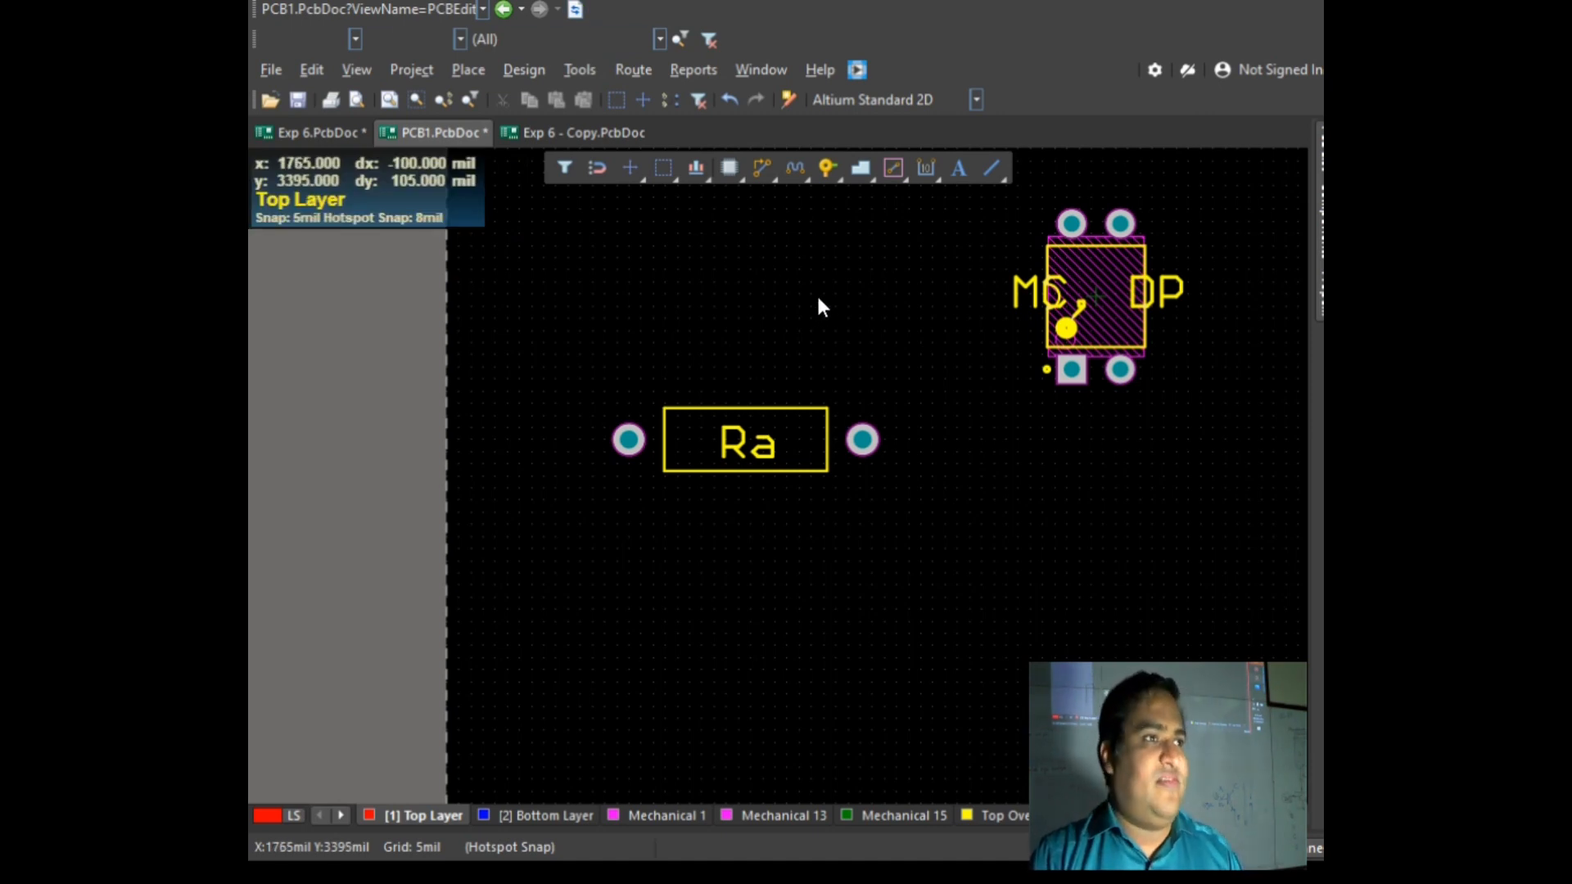
# Step: Copy the Ra resistor footprint and paste one duplicate directly below it
pyautogui.click(808, 445)
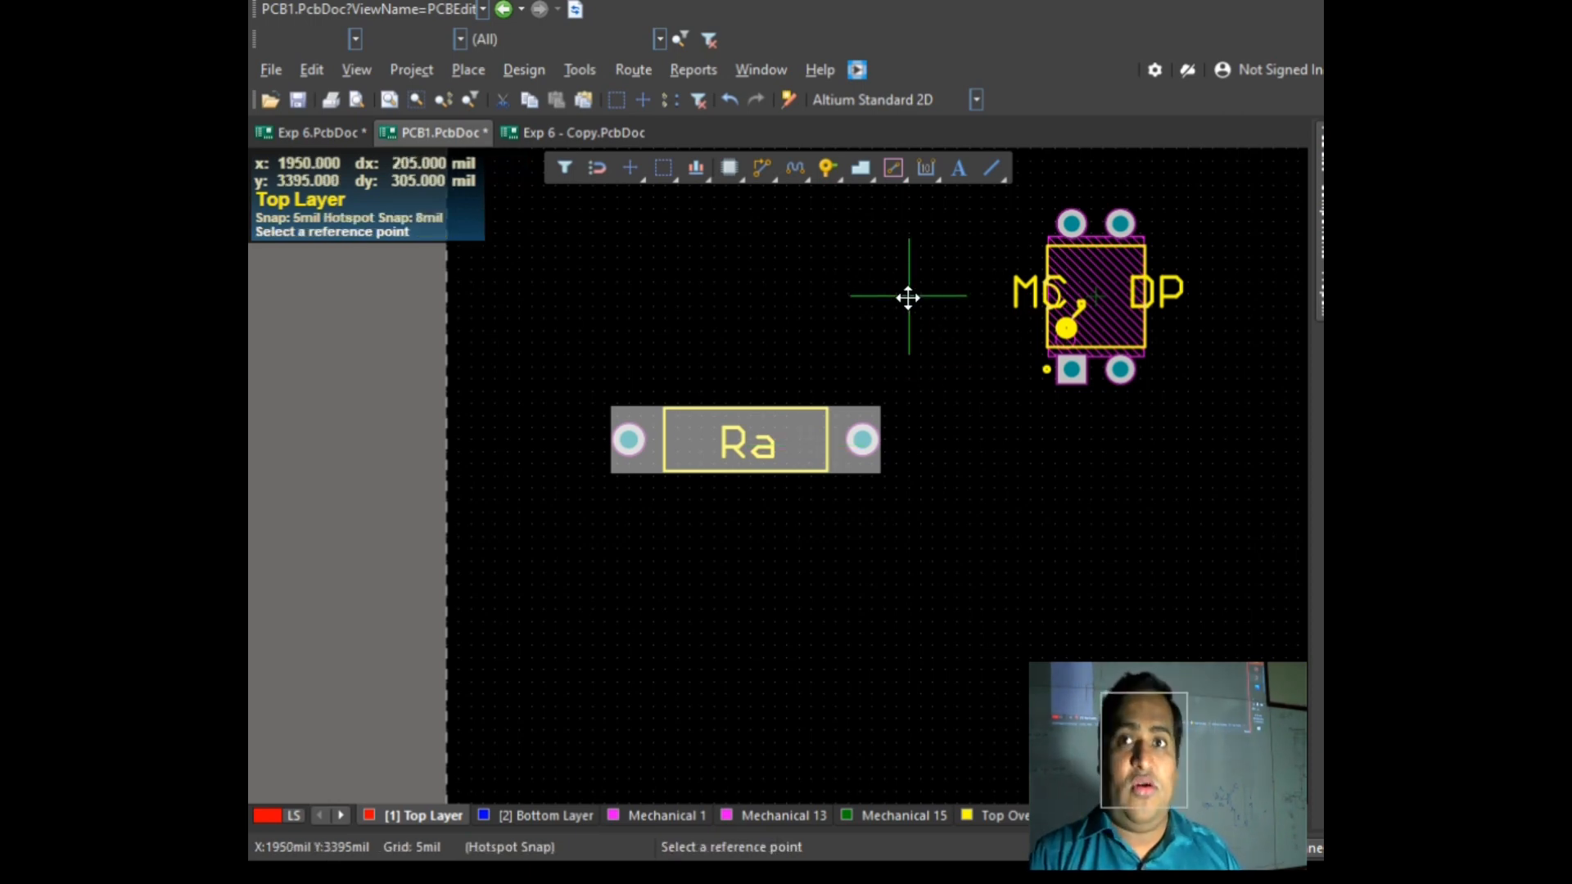
pyautogui.click(765, 421)
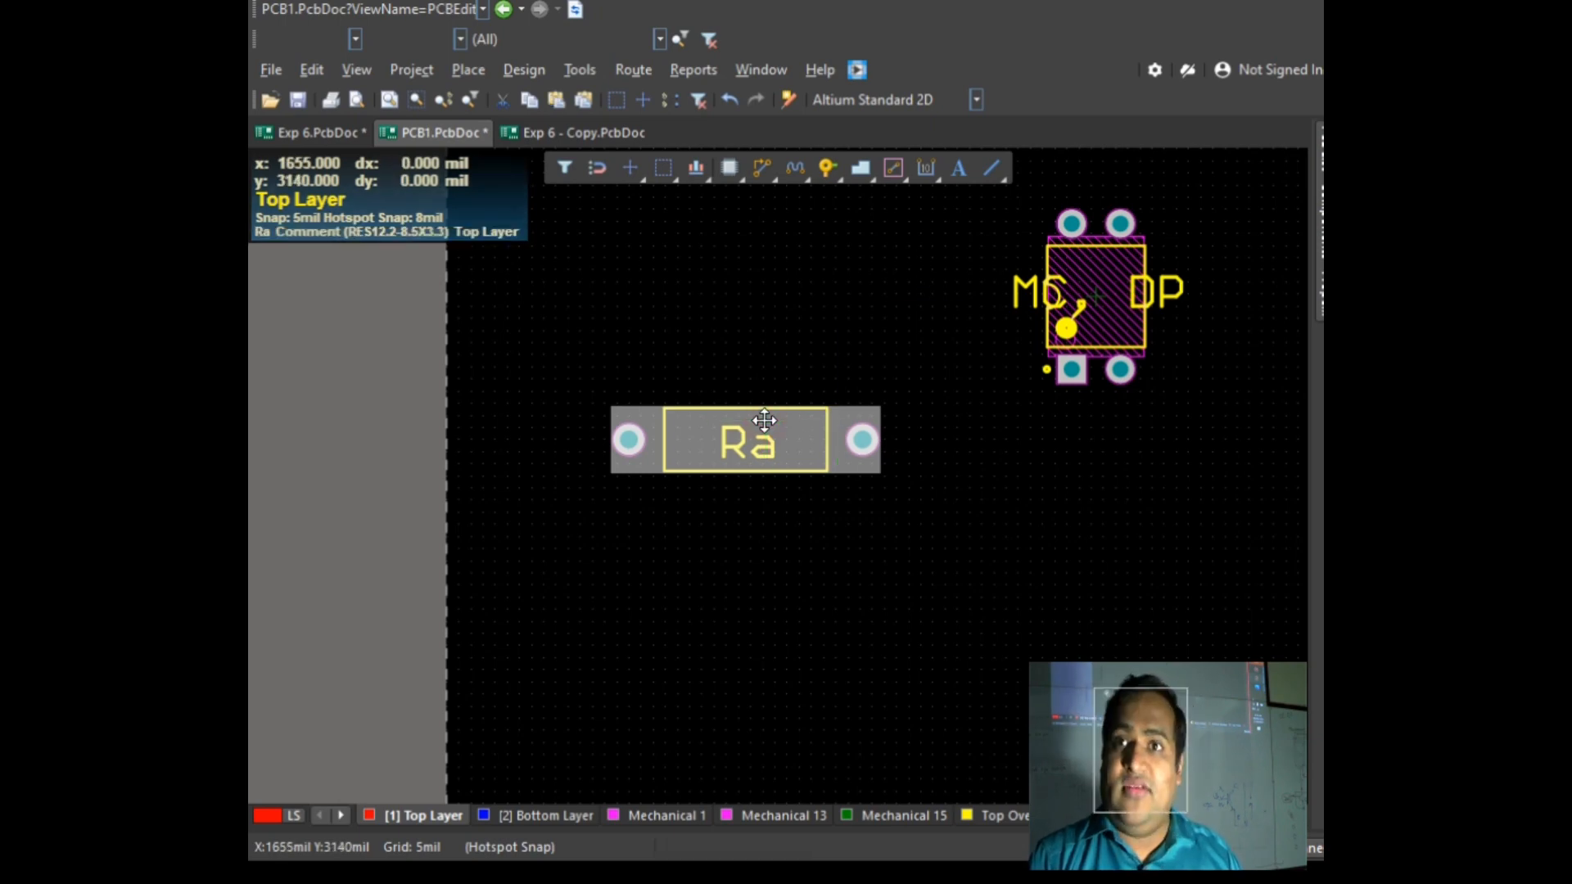
pyautogui.hotkey('ctrl', 'v')
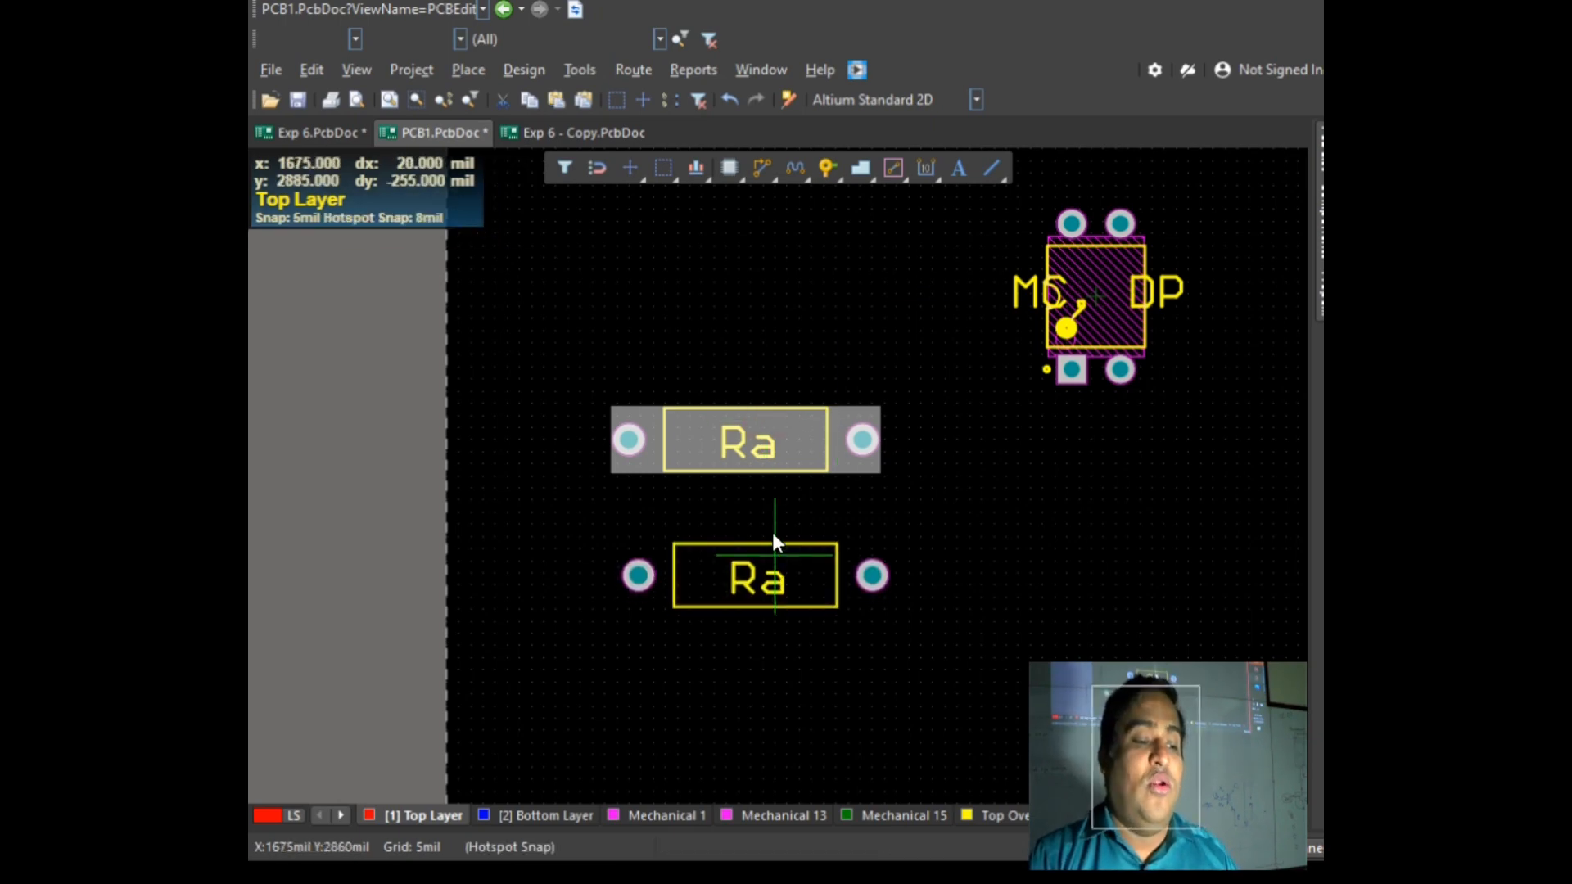
pyautogui.click(763, 529)
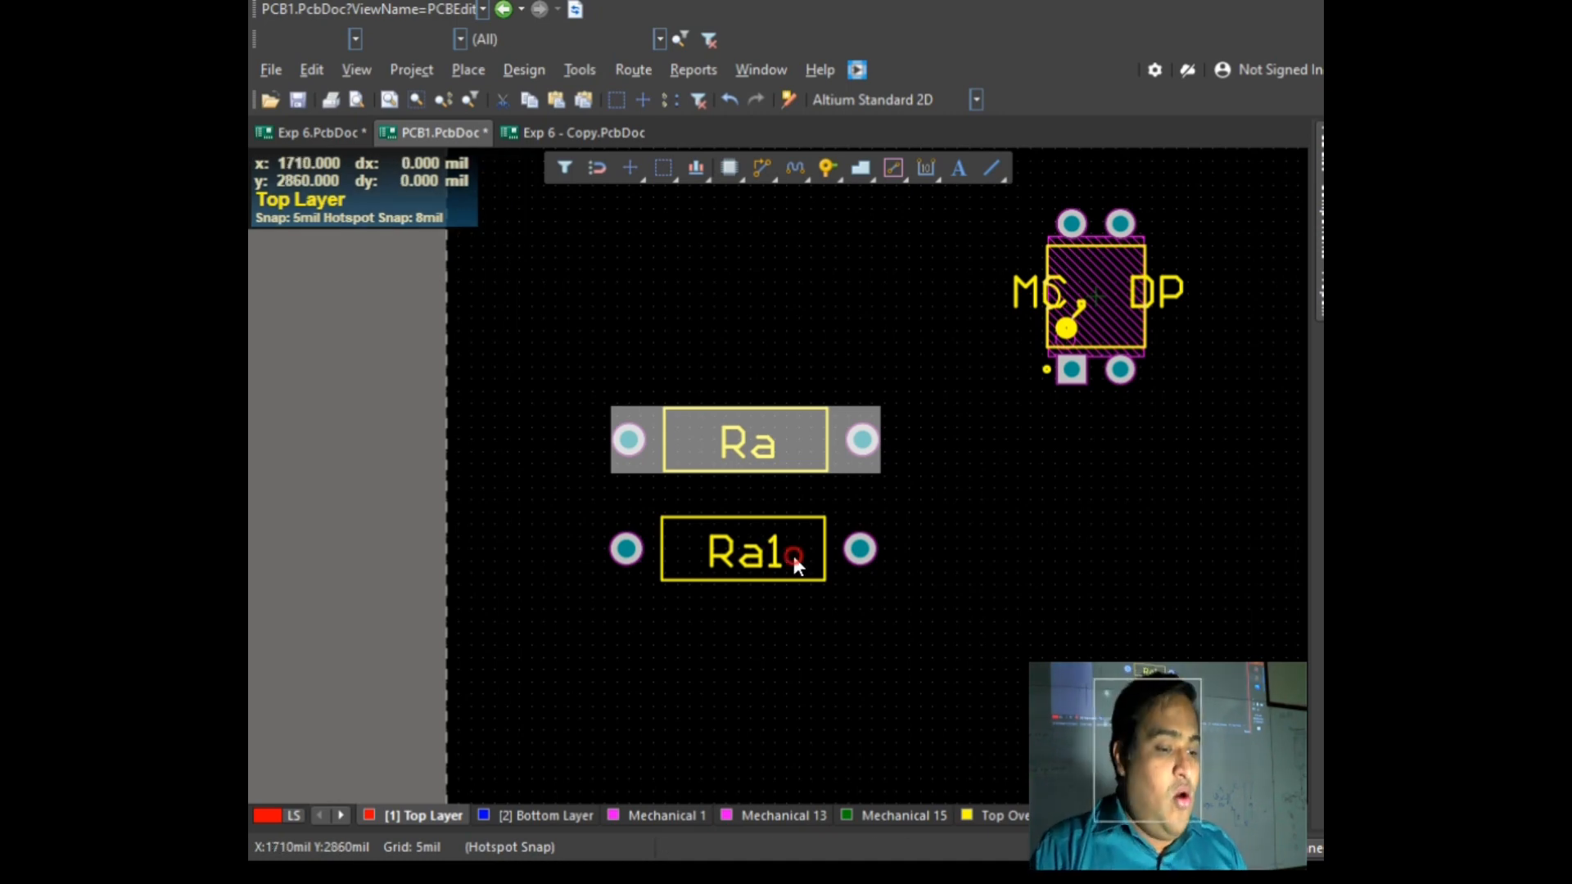
# Step: Set the designator of the duplicated resistor below Ra to R1
pyautogui.click(771, 559)
pyautogui.click(717, 561)
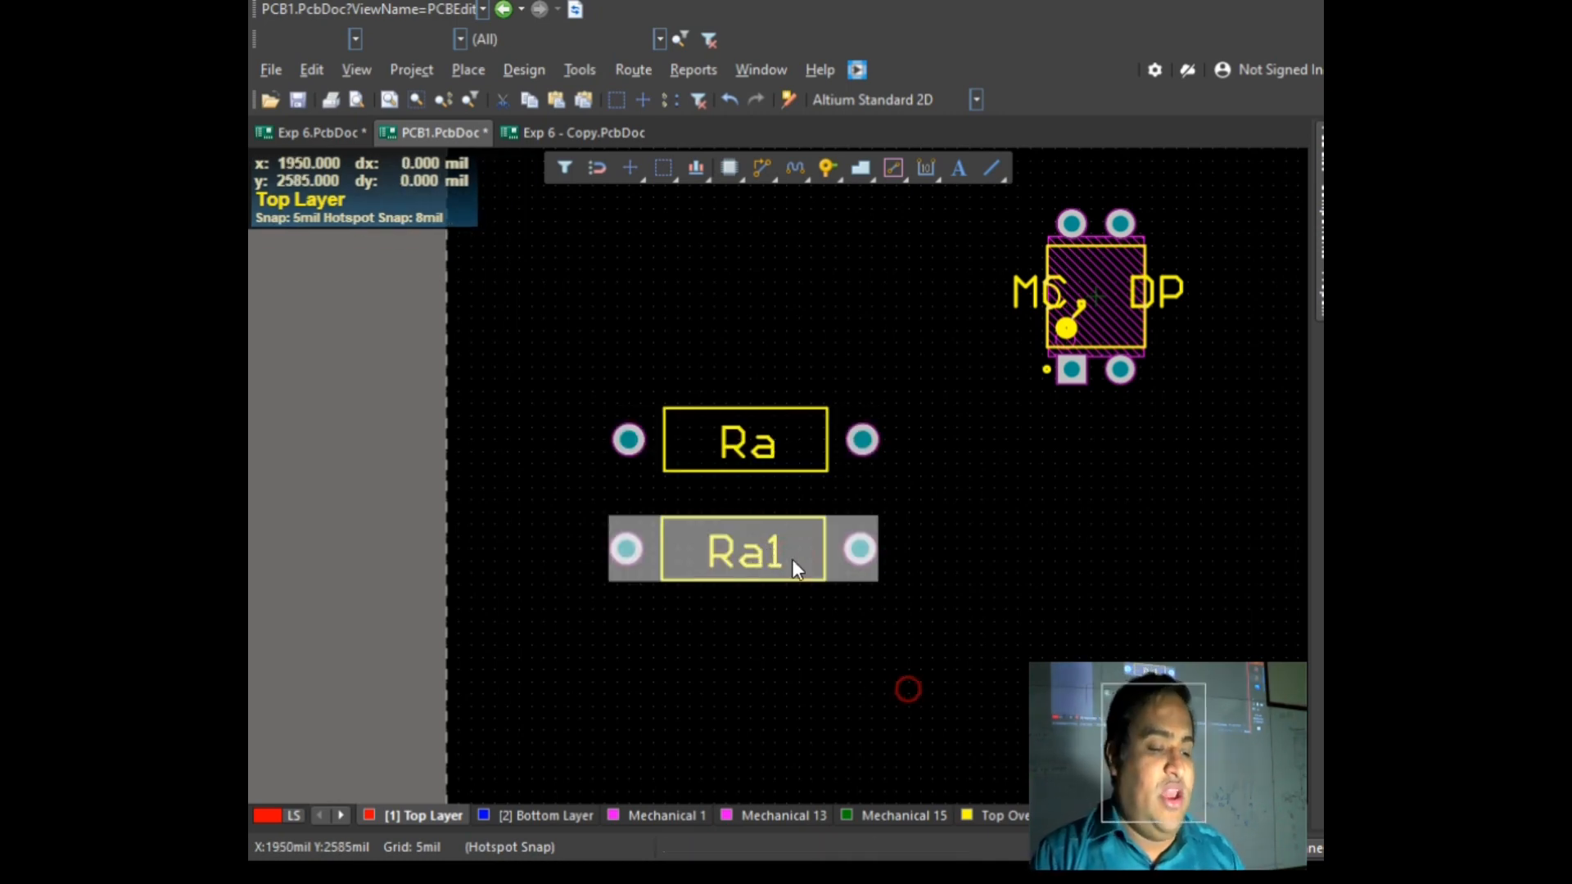
pyautogui.scroll(3, 719, 540)
pyautogui.click(1074, 691)
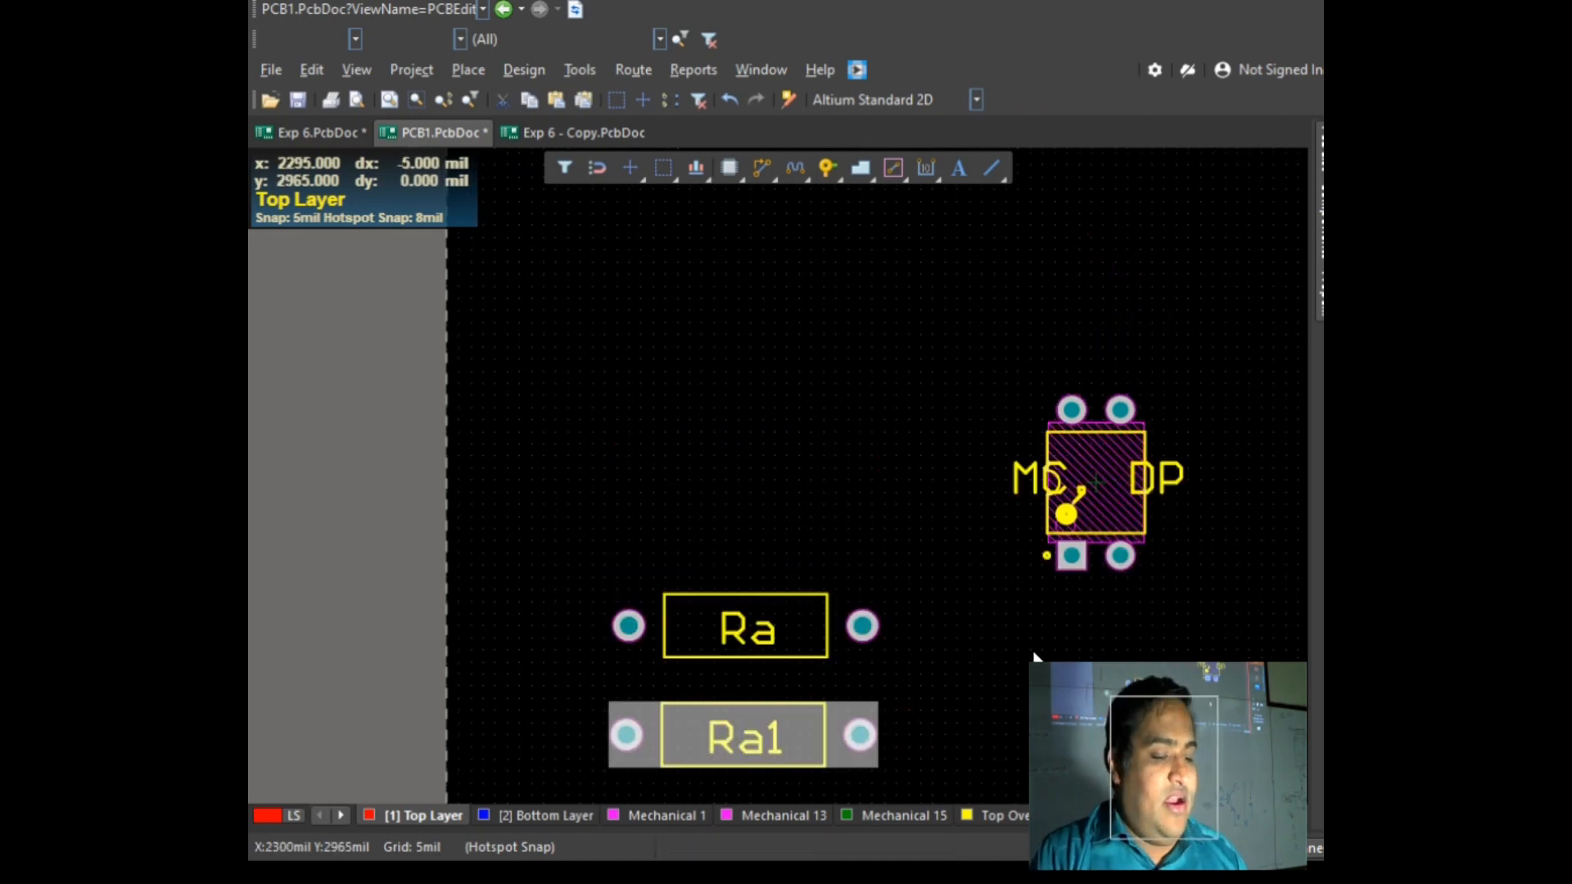
pyautogui.scroll(-3, 761, 608)
pyautogui.click(763, 557)
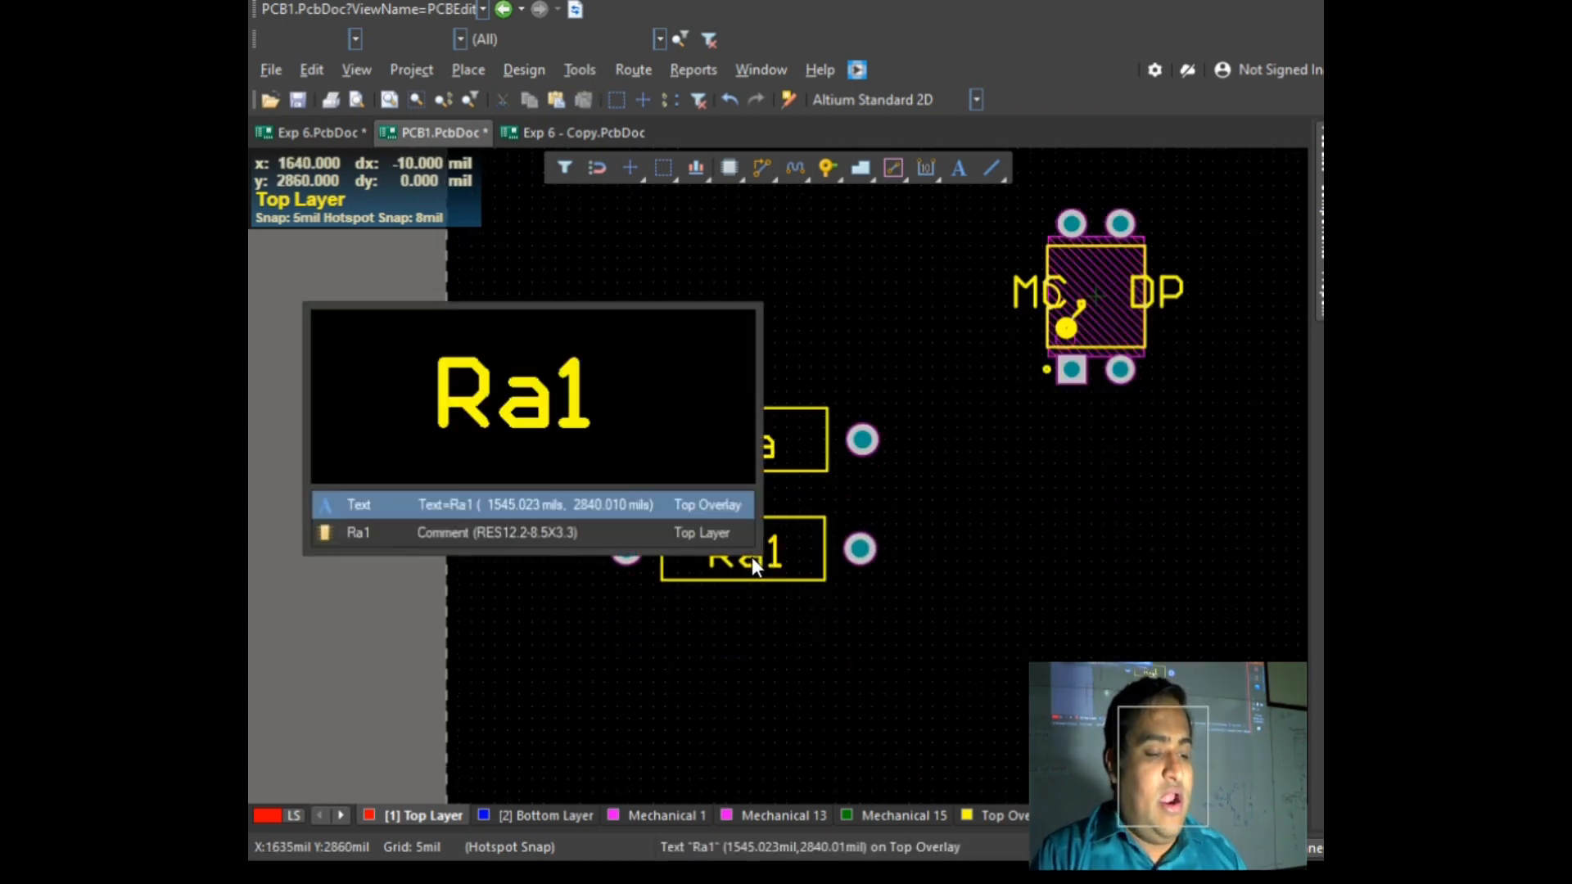
pyautogui.doubleClick(655, 532)
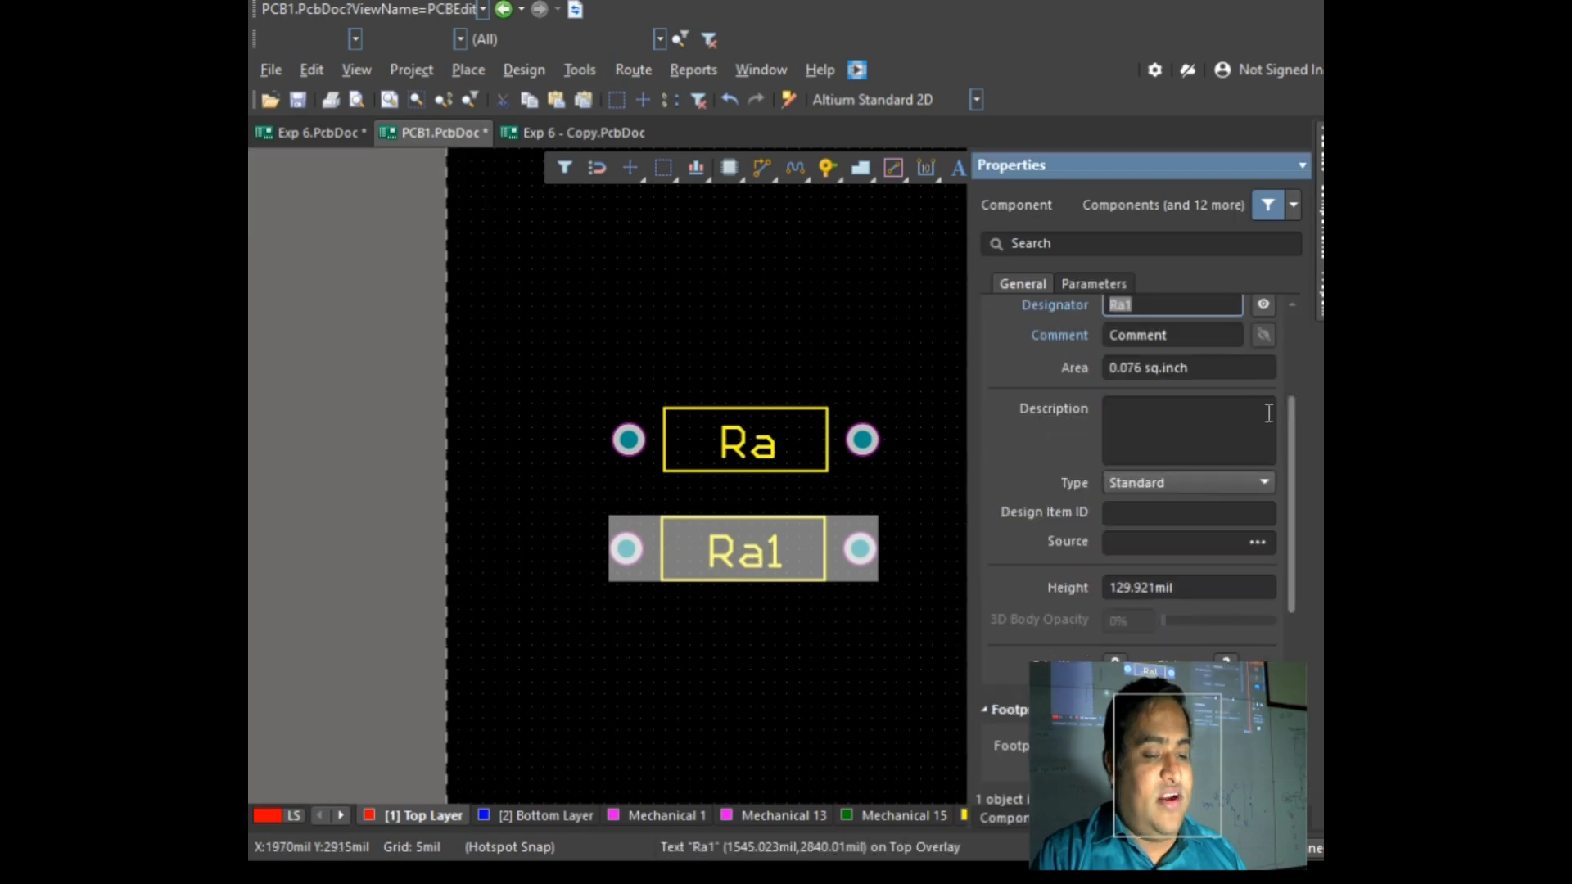
pyautogui.write('R1')
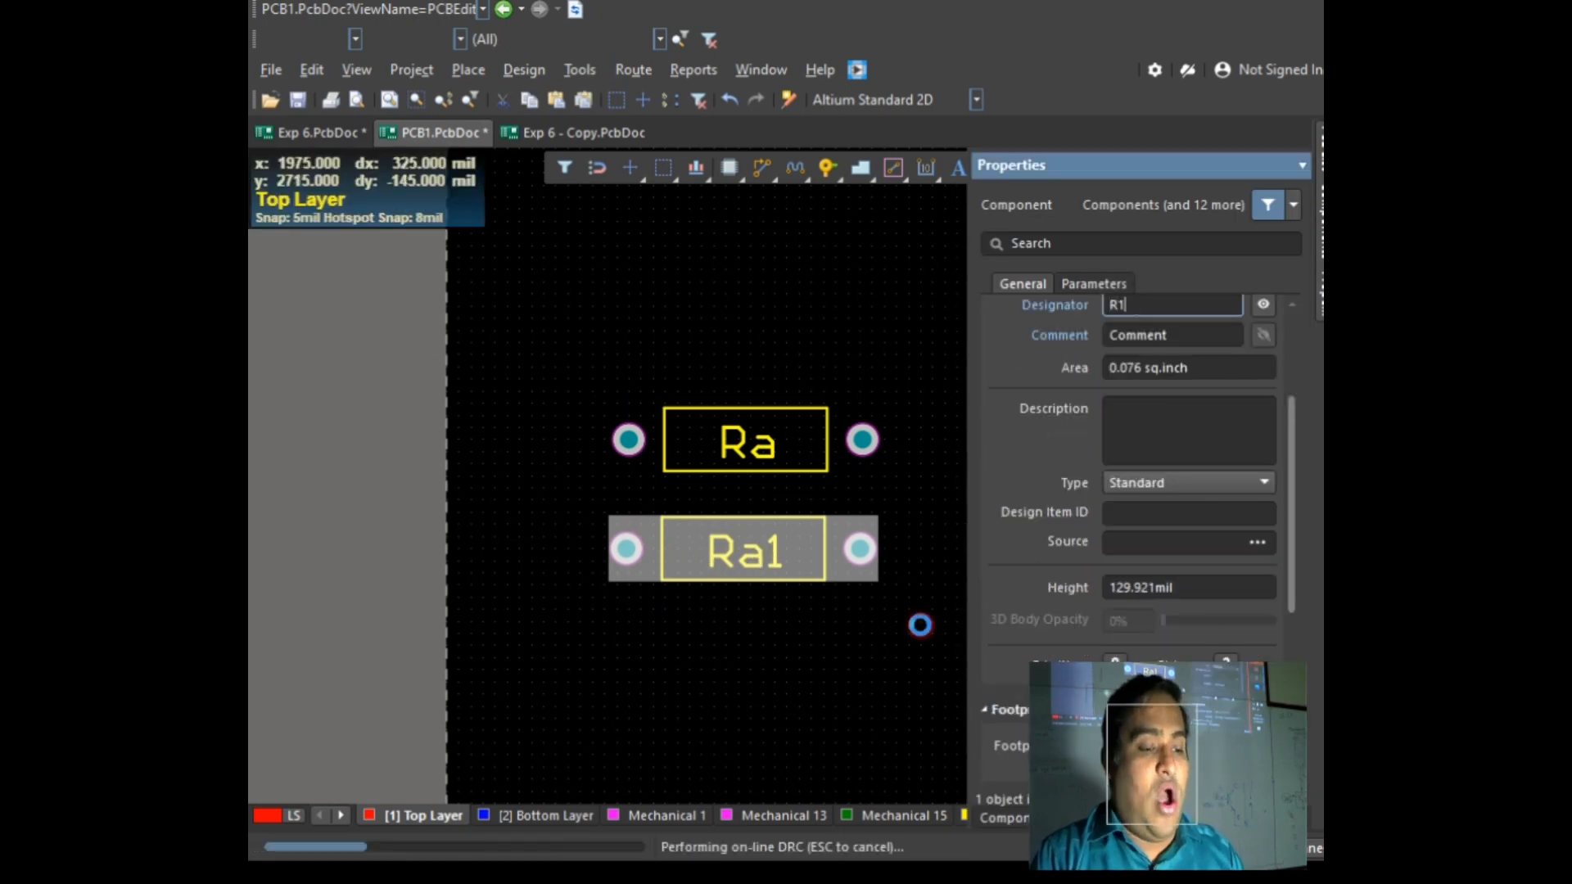
pyautogui.click(920, 622)
# Step: Copy R1 and paste two duplicates in a column below it, and move Ra farther up the board
pyautogui.moveTo(565, 489); pyautogui.dragTo(938, 618)
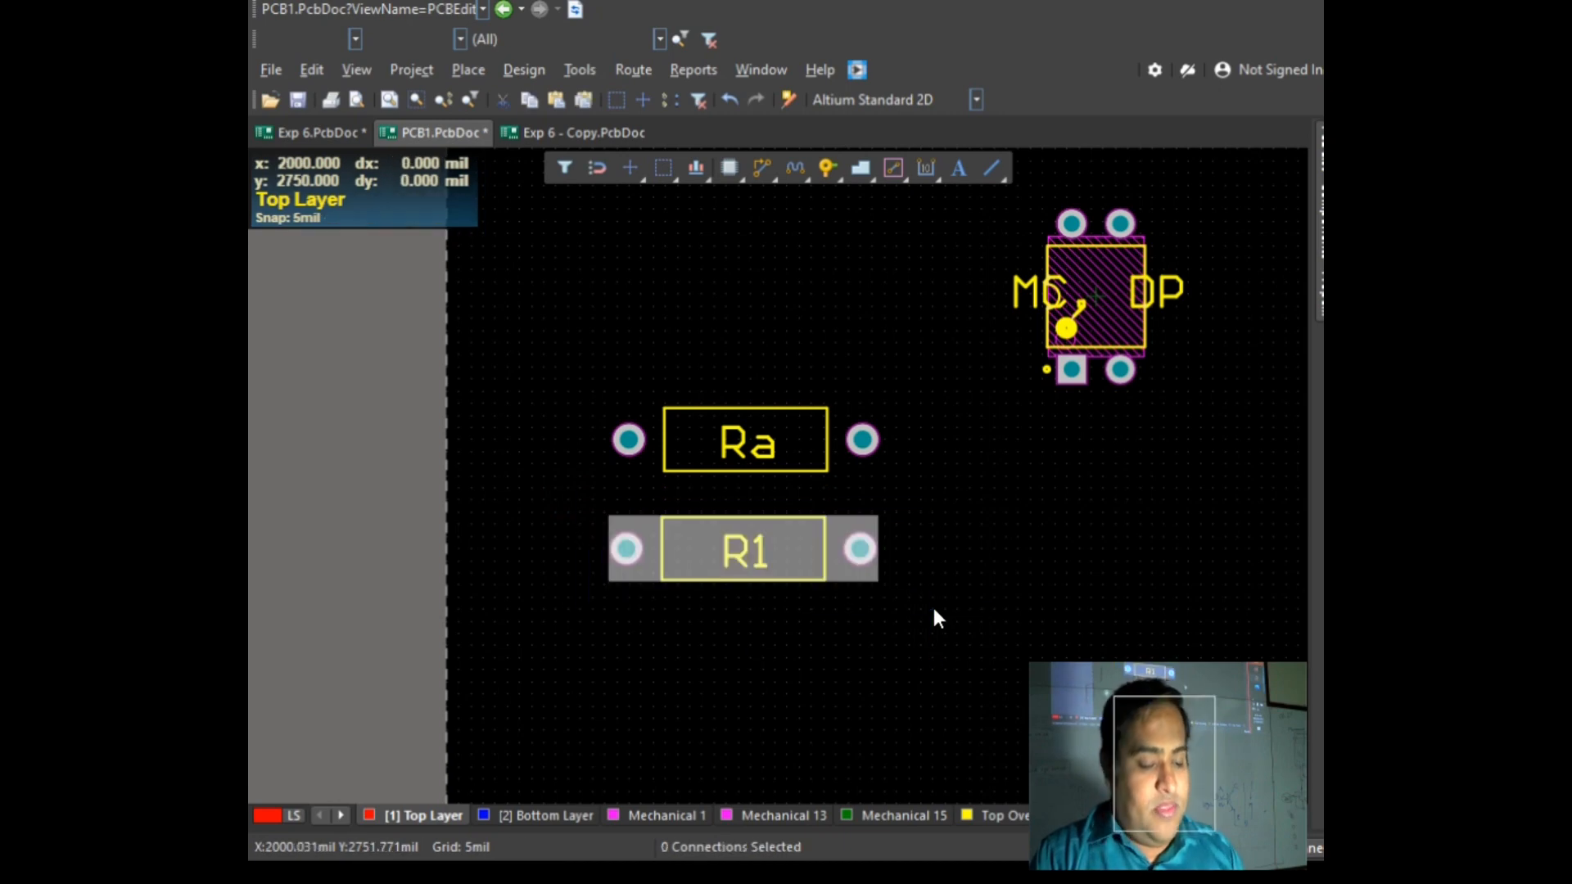
pyautogui.hotkey('ctrl', 'c')
pyautogui.click(751, 530)
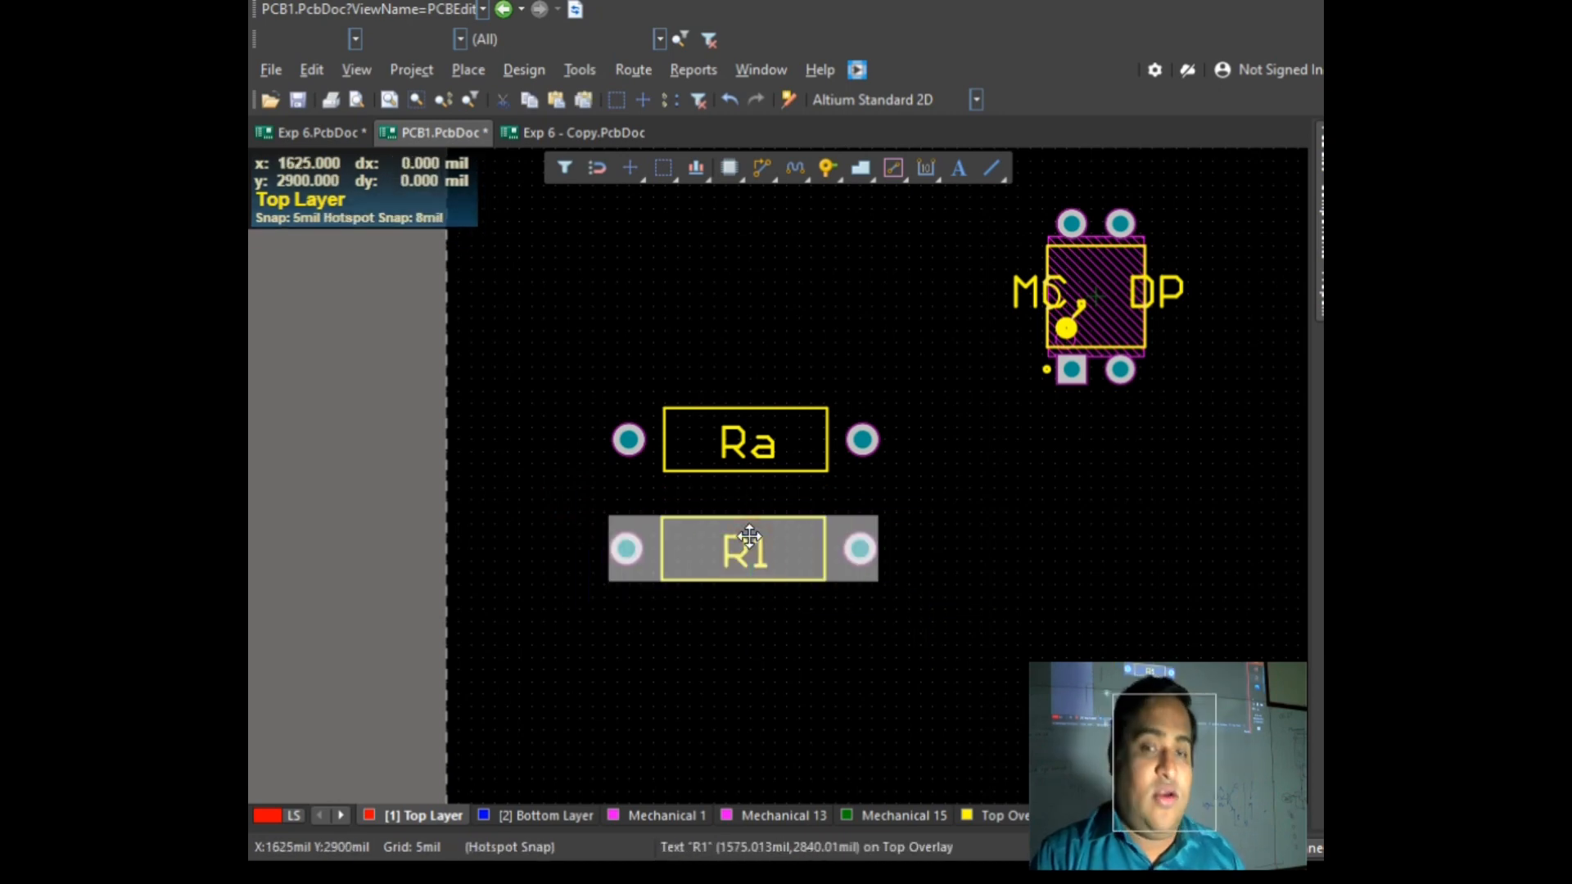
pyautogui.click(921, 531)
pyautogui.hotkey('ctrl', 'v')
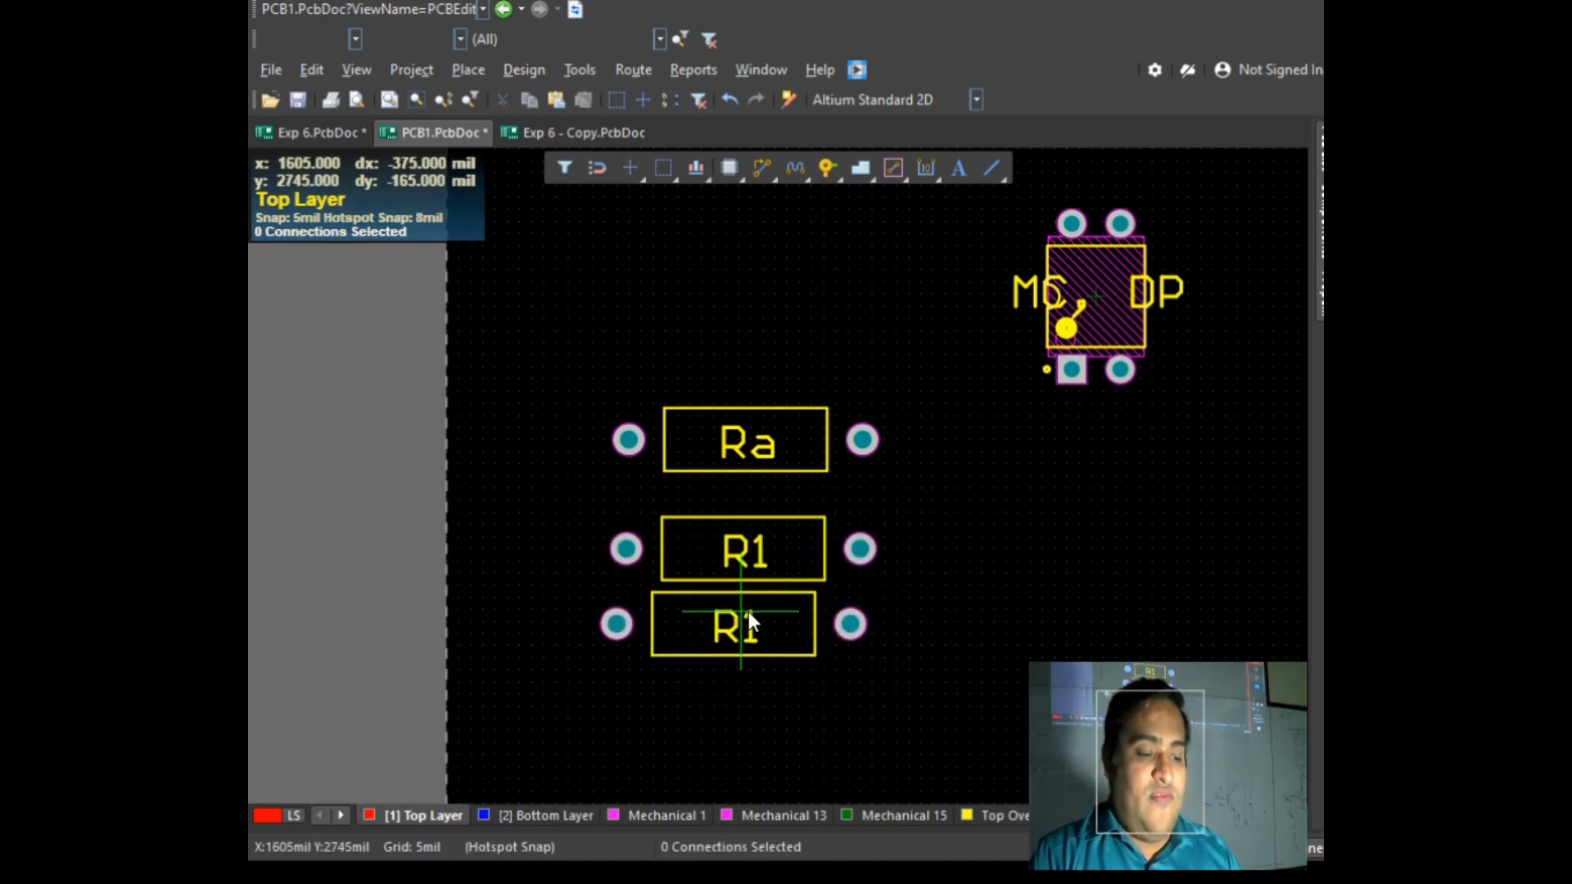
pyautogui.click(750, 611)
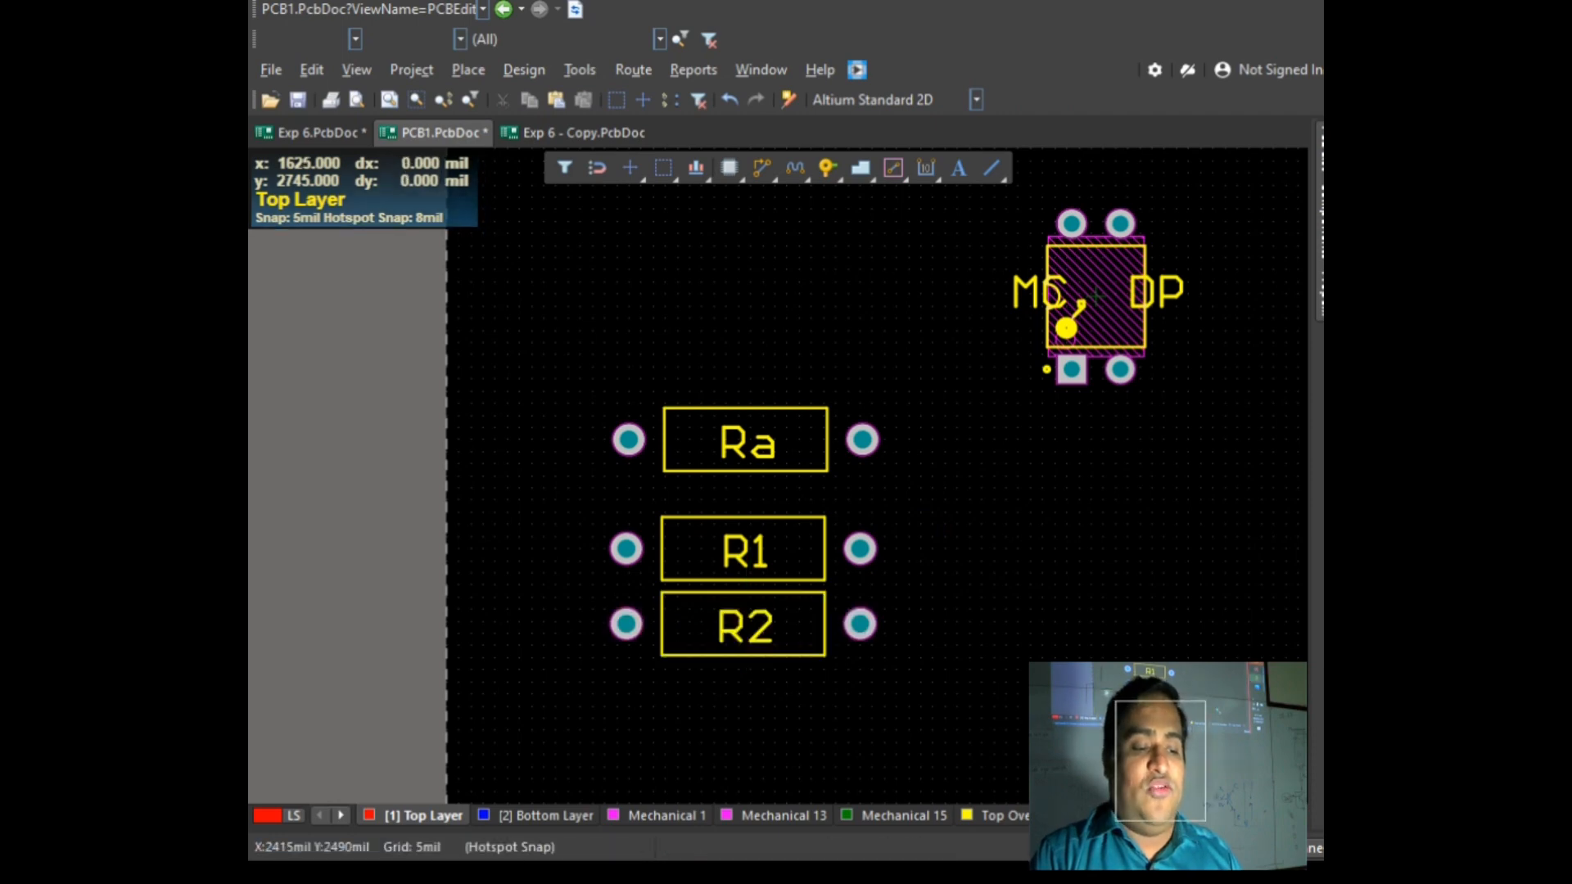
pyautogui.hotkey('ctrl', 'v')
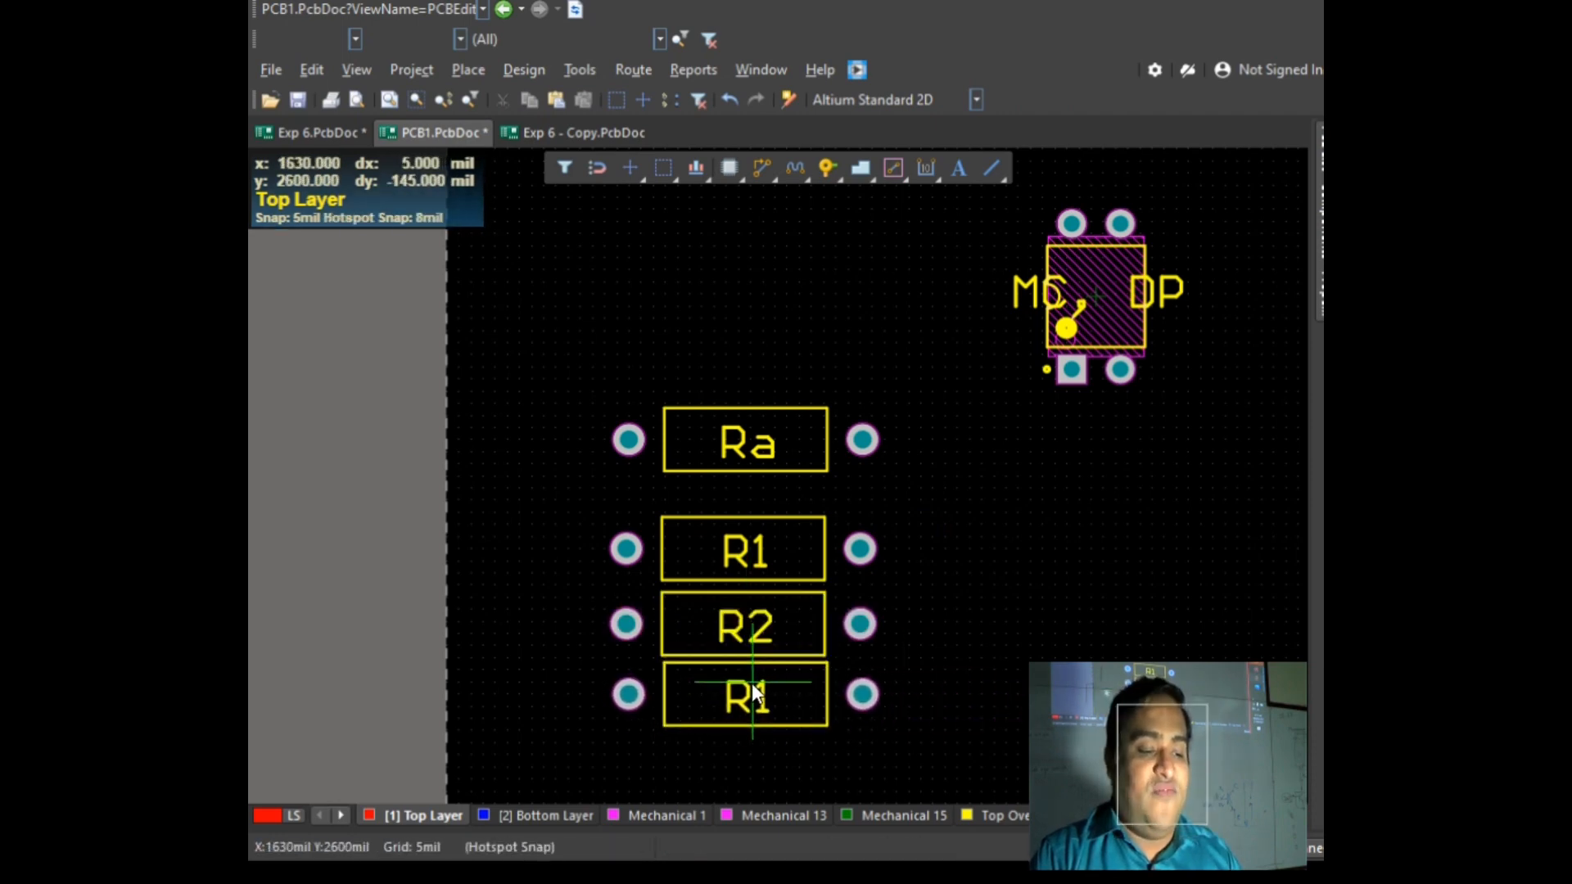
pyautogui.click(748, 683)
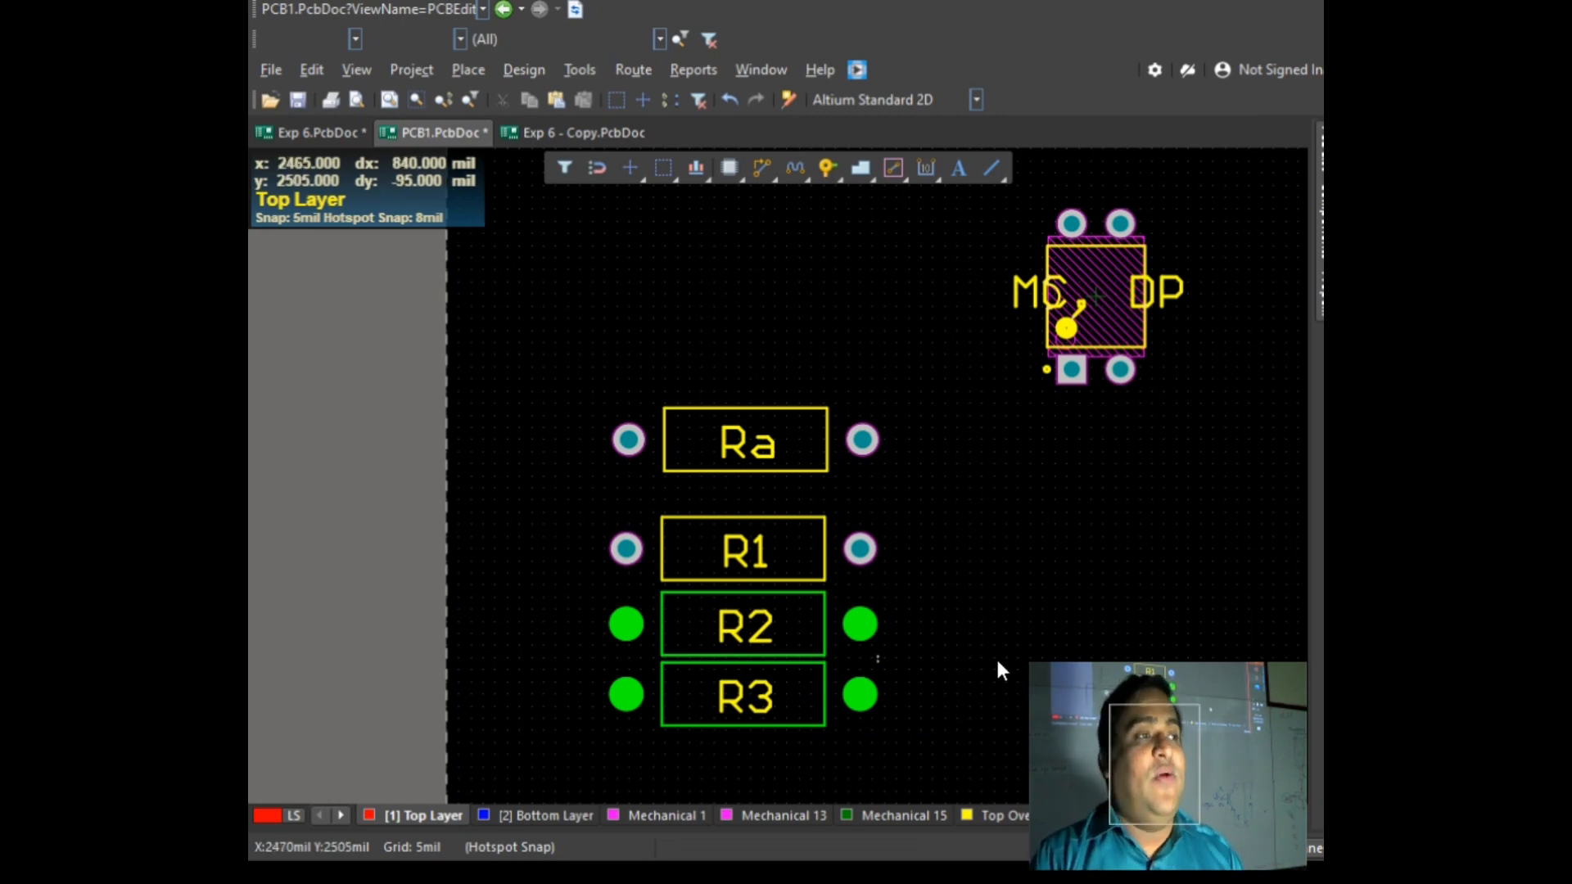
pyautogui.moveTo(861, 440); pyautogui.dragTo(861, 306)
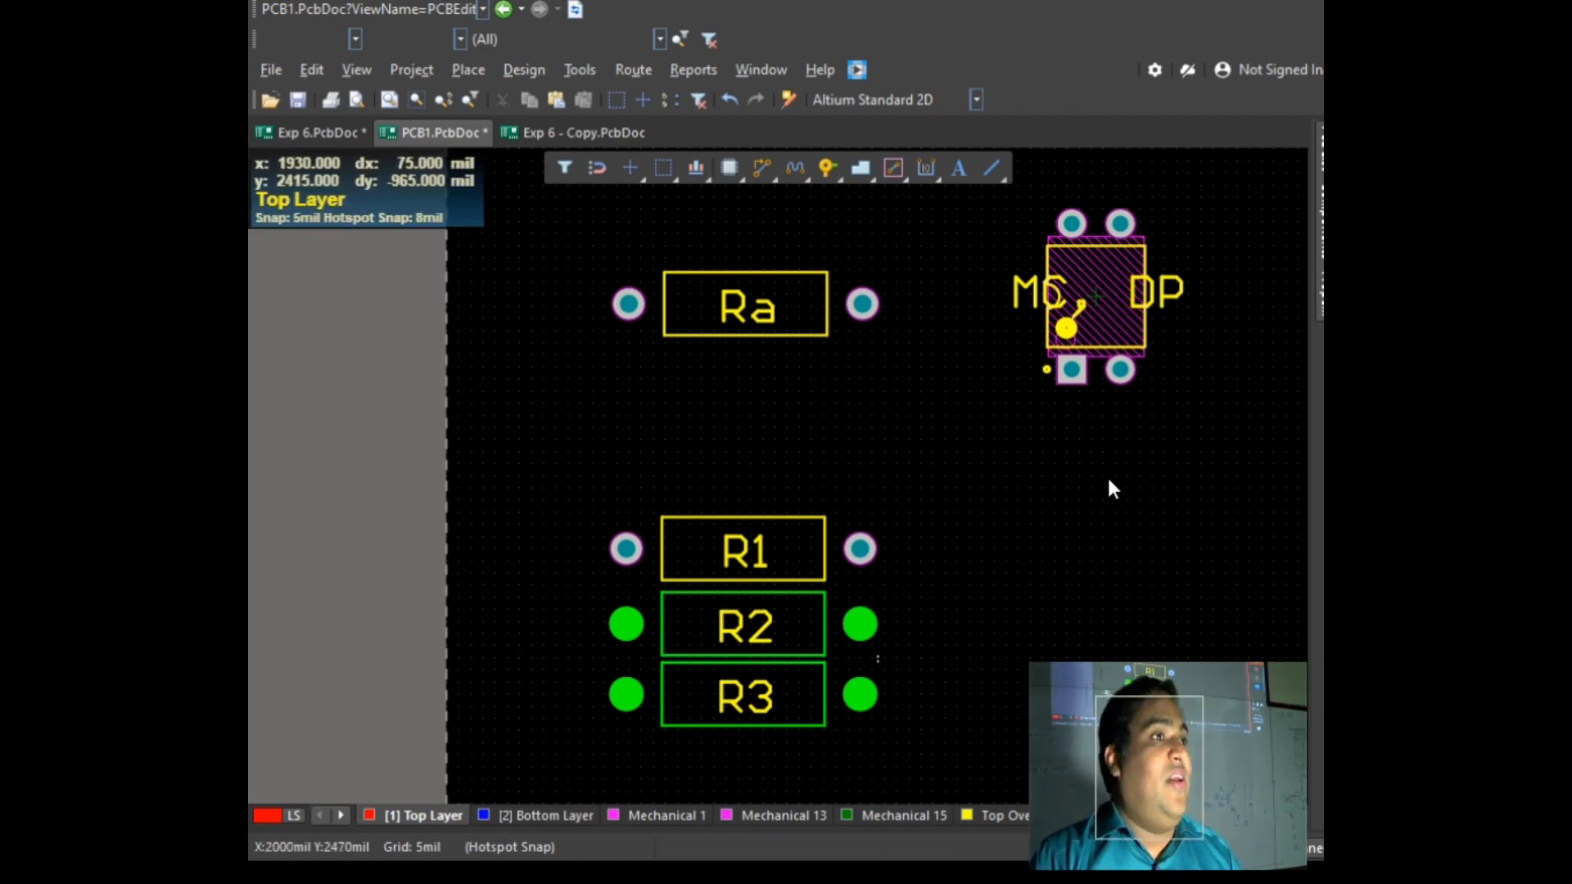
# Step: Copy the R3 resistor and paste three duplicates in a column directly below it
pyautogui.scroll(-3, 1112, 488)
pyautogui.click(799, 494)
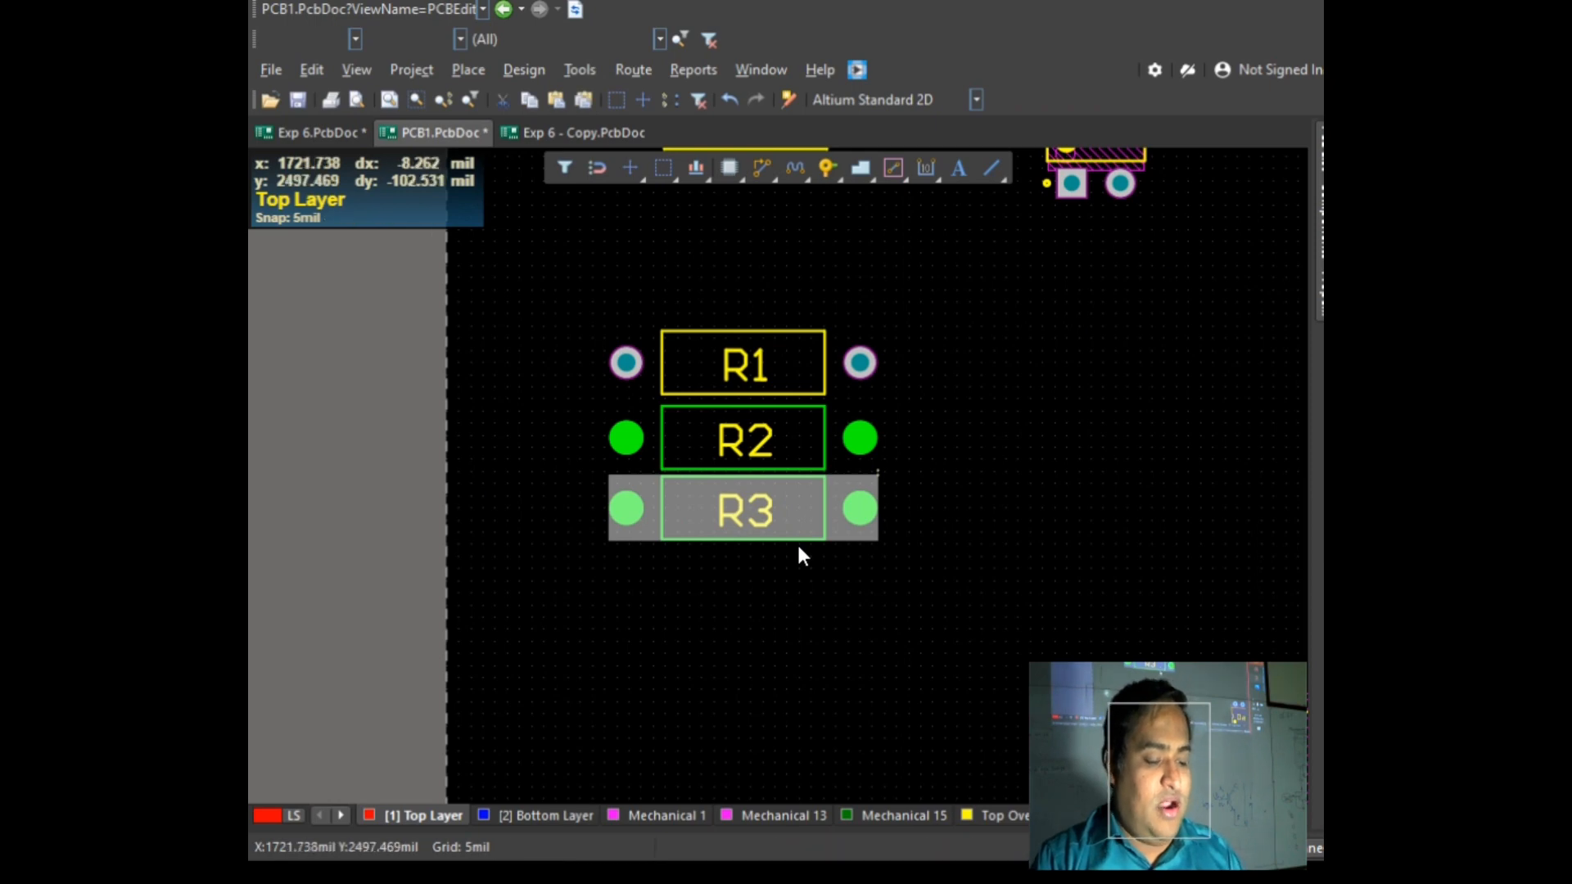
pyautogui.hotkey('ctrl', 'c')
pyautogui.click(774, 500)
pyautogui.hotkey('ctrl', 'v')
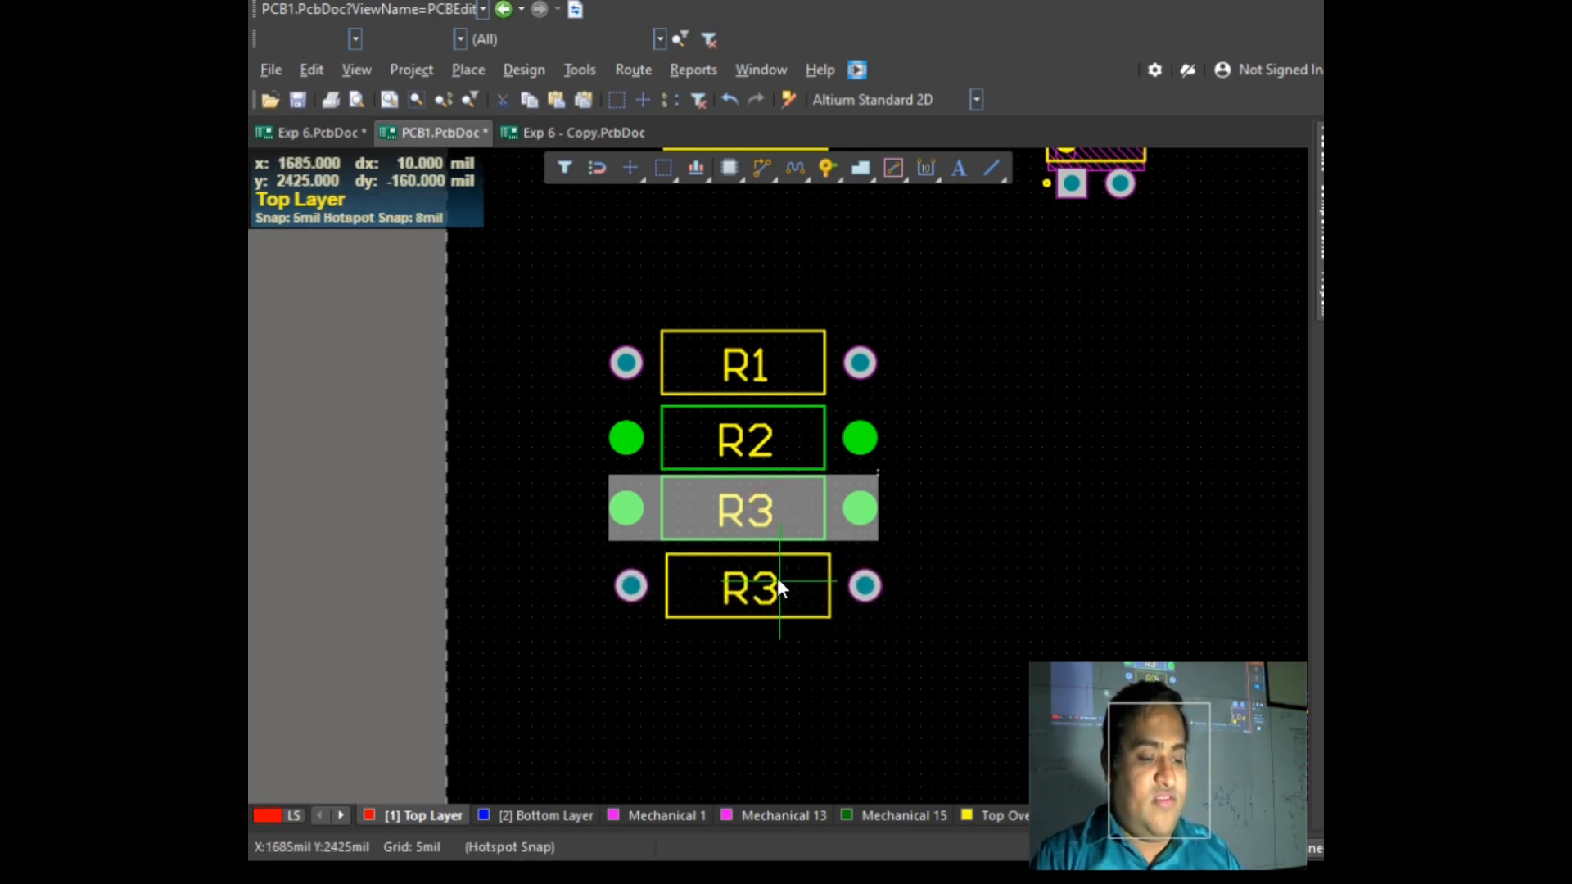
pyautogui.click(777, 586)
pyautogui.hotkey('ctrl', 'v')
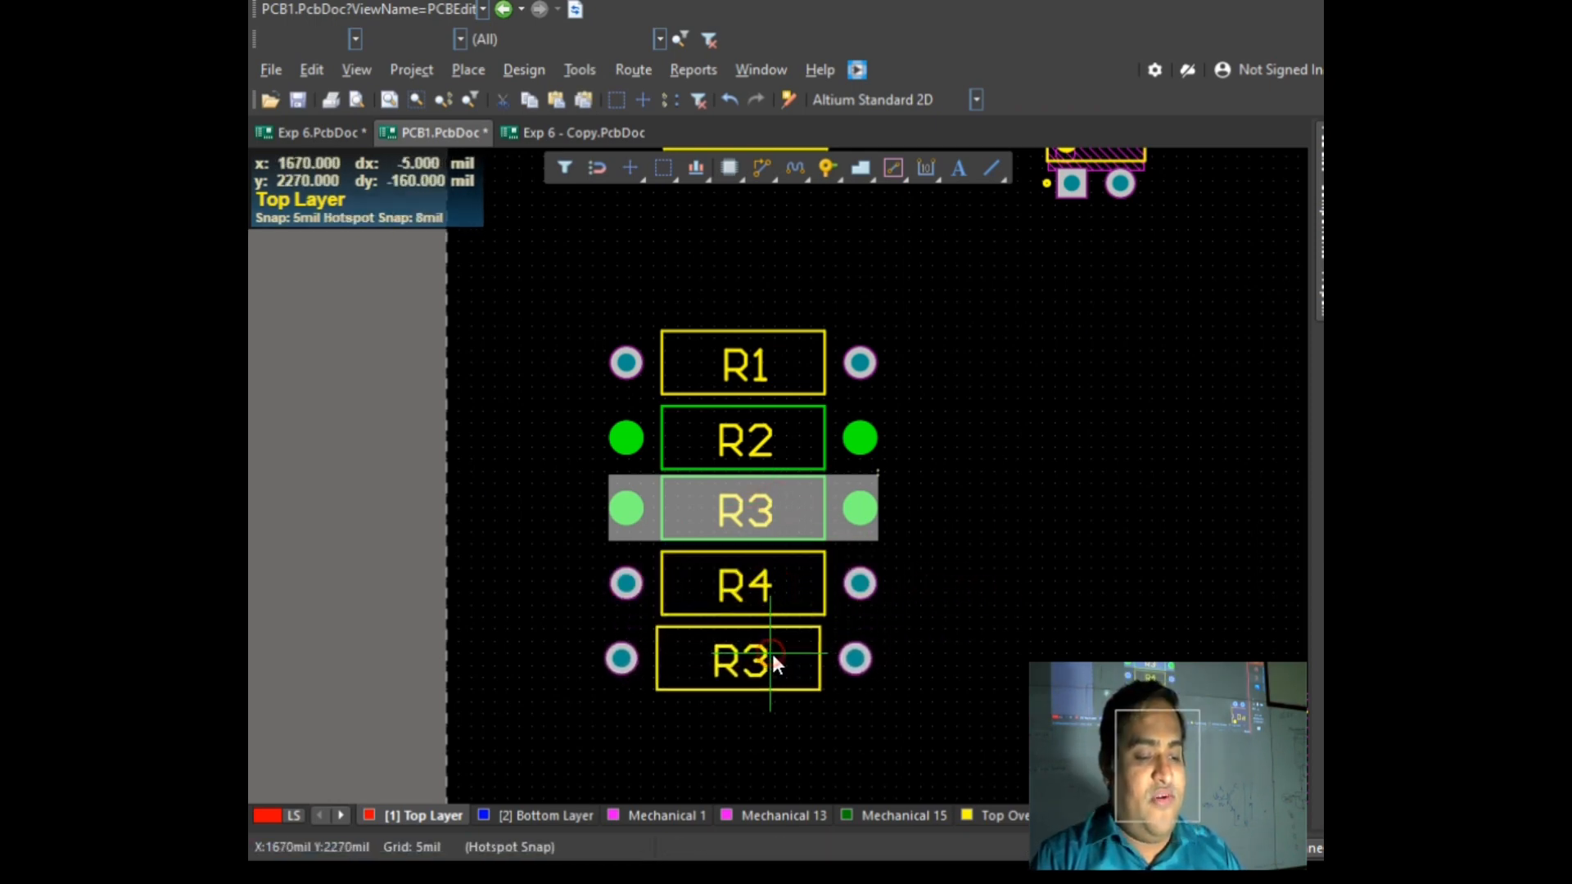
pyautogui.click(773, 658)
pyautogui.hotkey('ctrl', 'v')
pyautogui.click(766, 729)
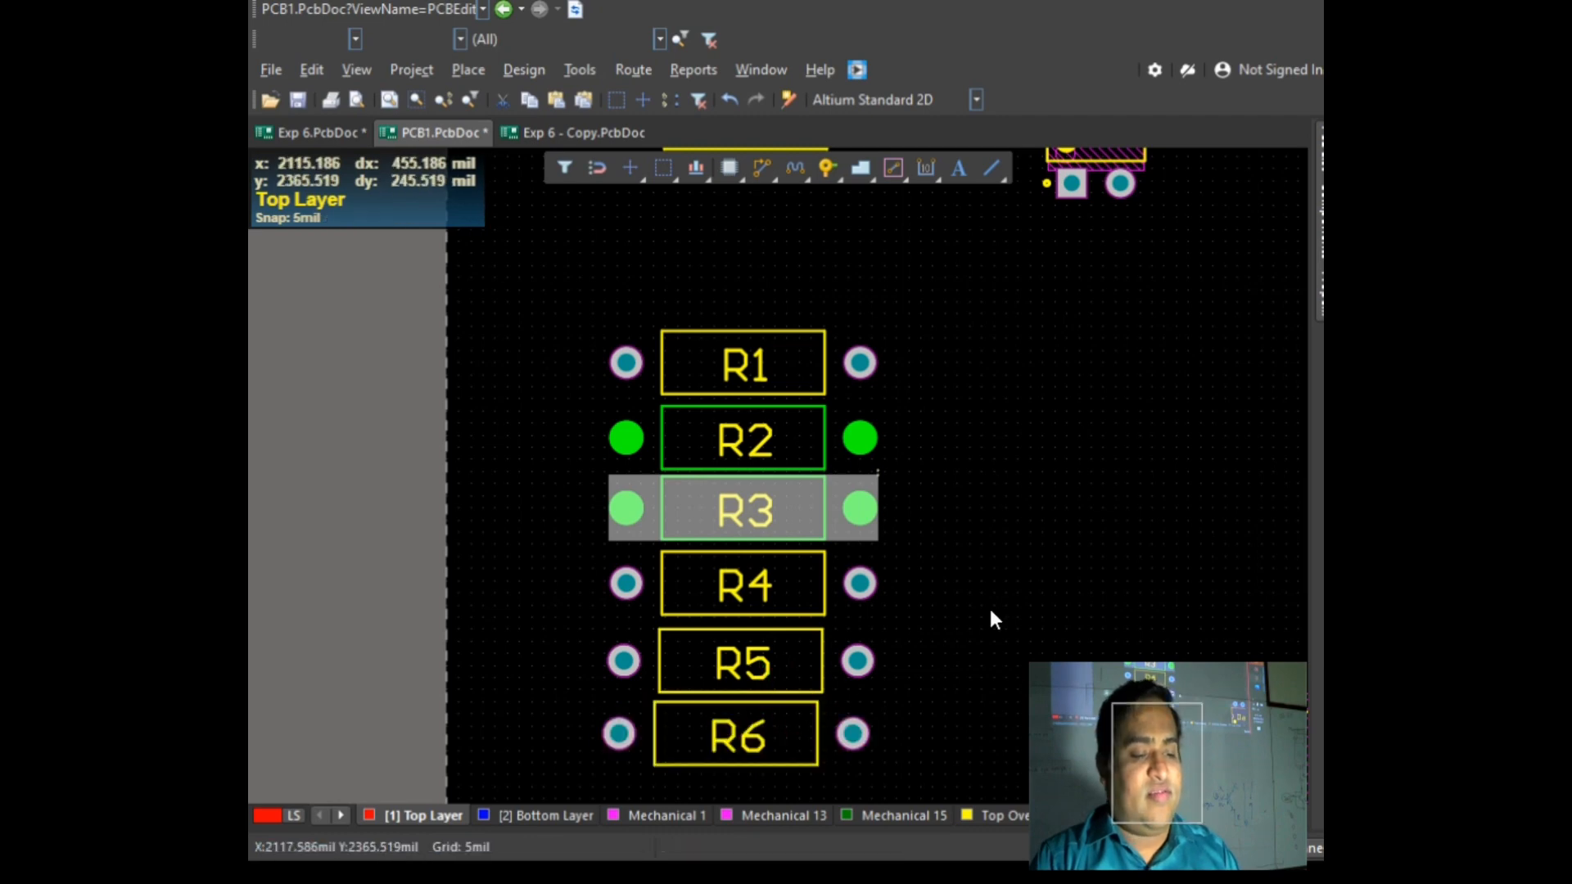
# Step: Paste two more resistor copies below R6 to extend the column
pyautogui.scroll(-2, 819, 639)
pyautogui.hotkey('ctrl', 'v')
pyautogui.click(760, 630)
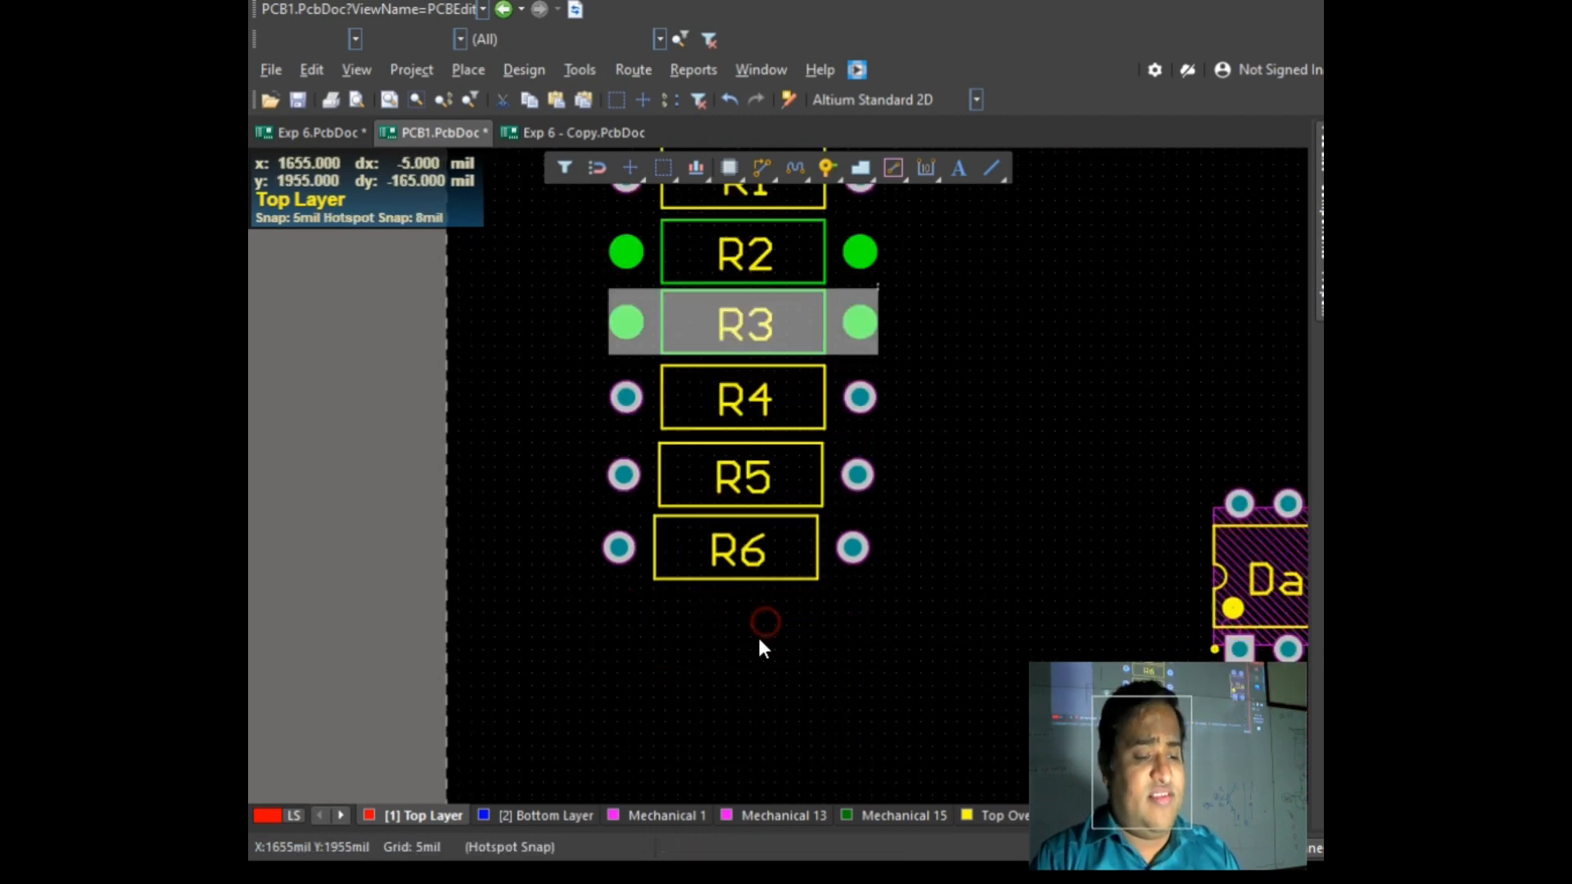
pyautogui.hotkey('ctrl', 'v')
pyautogui.click(763, 702)
# Step: Move the Ra resistor upward, well above the MC, DP switch, to clear space below it
pyautogui.scroll(5, 1027, 662)
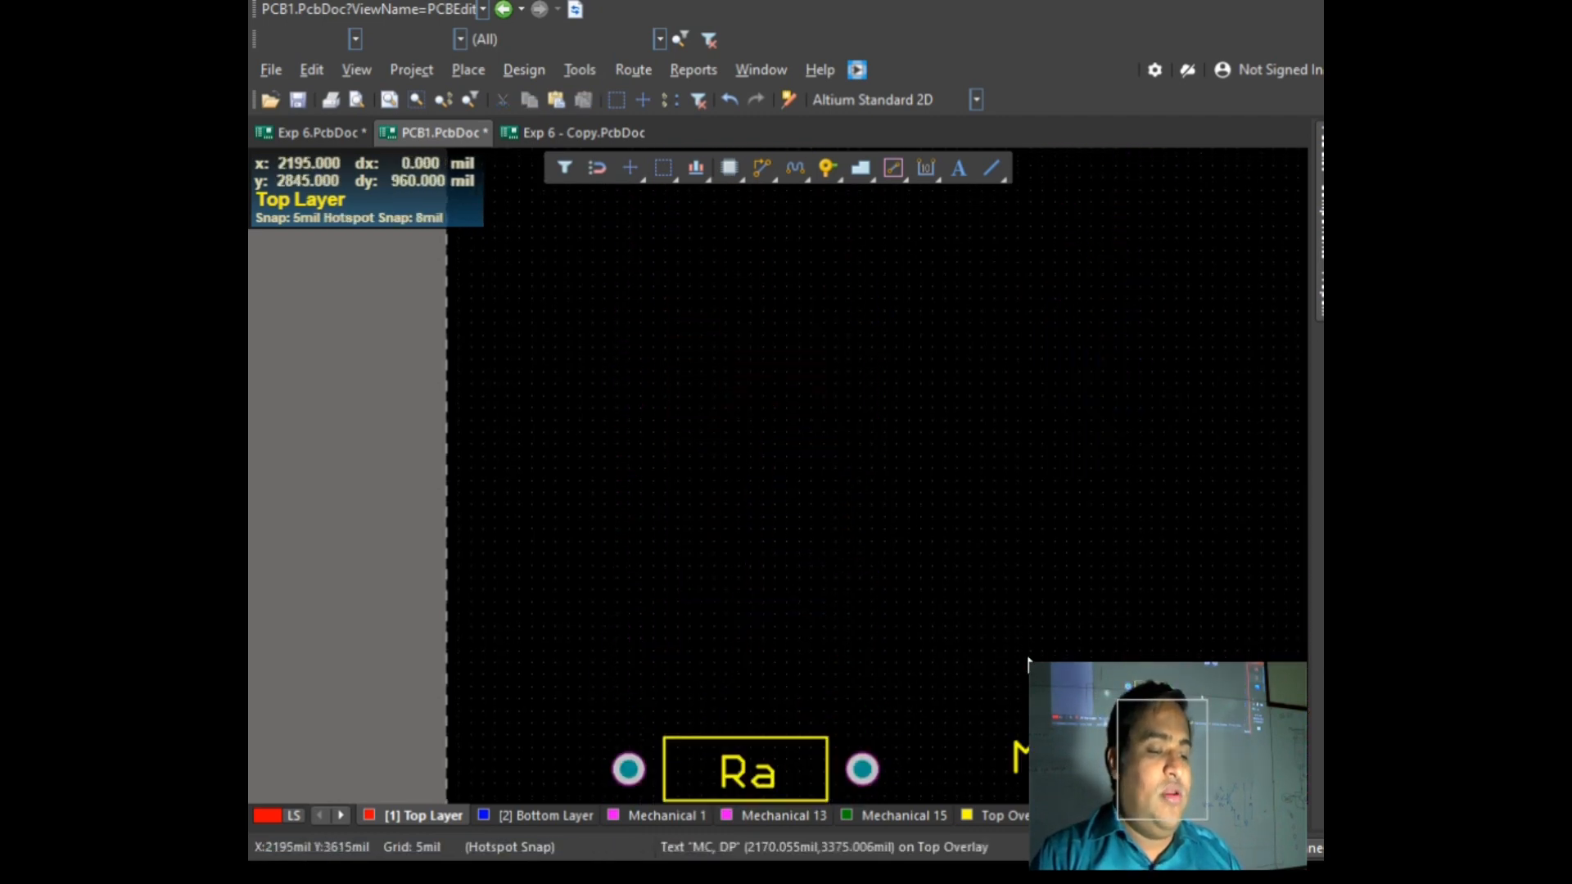
pyautogui.scroll(-2, 819, 671)
pyautogui.moveTo(786, 589); pyautogui.dragTo(760, 290)
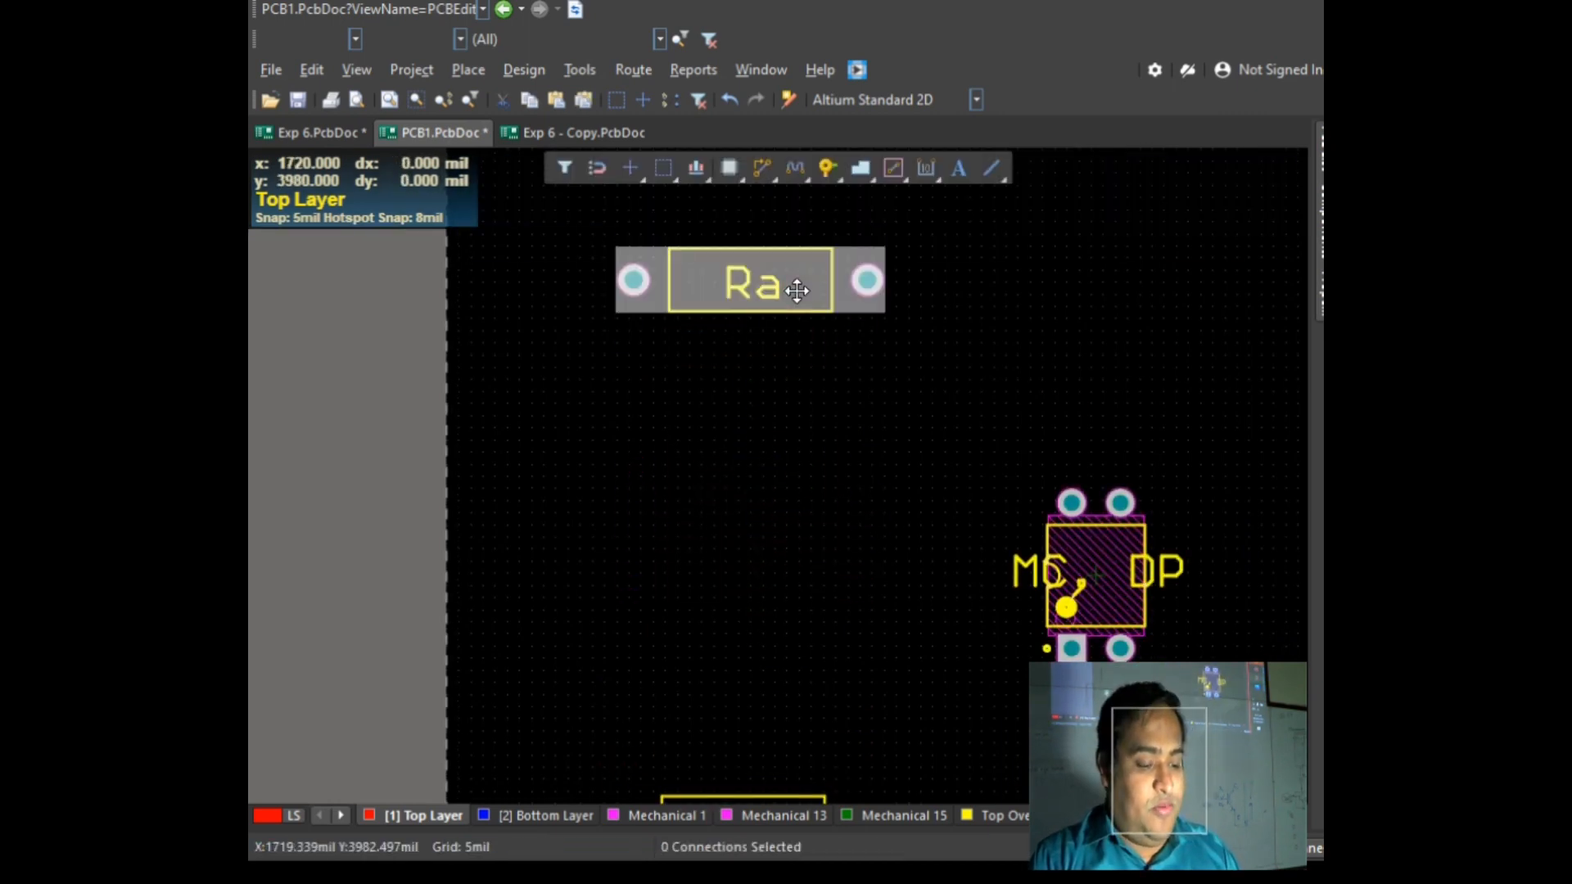
# Step: Copy Ra and paste five duplicates in a column below it, to the left of the MC, DP switch
pyautogui.hotkey('ctrl', 'c')
pyautogui.click(796, 291)
pyautogui.hotkey('ctrl', 'v')
pyautogui.click(794, 374)
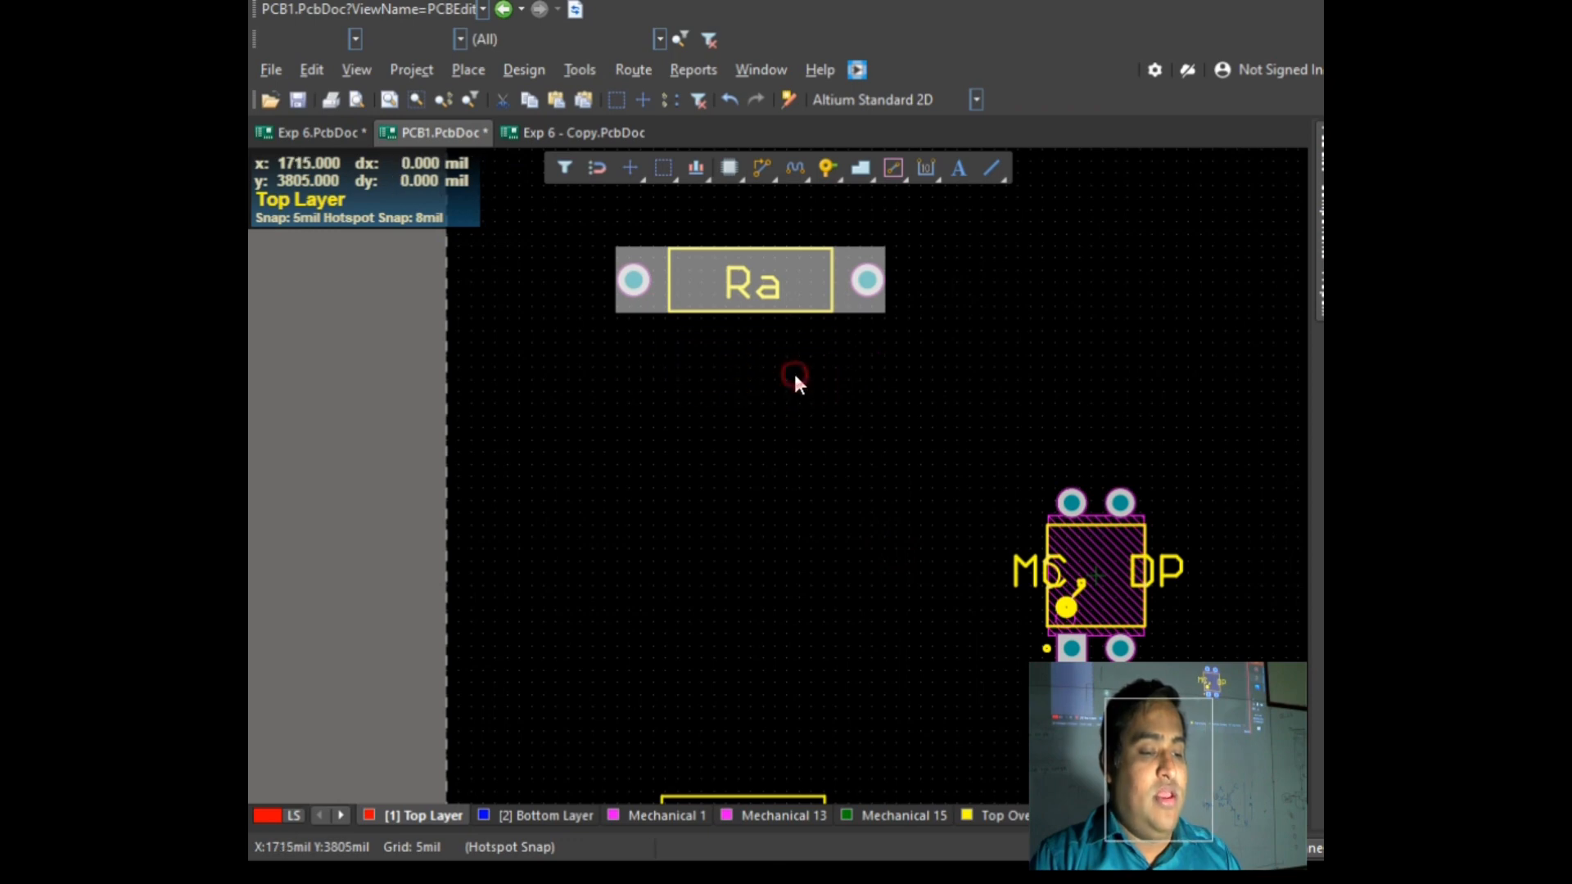
pyautogui.click(786, 459)
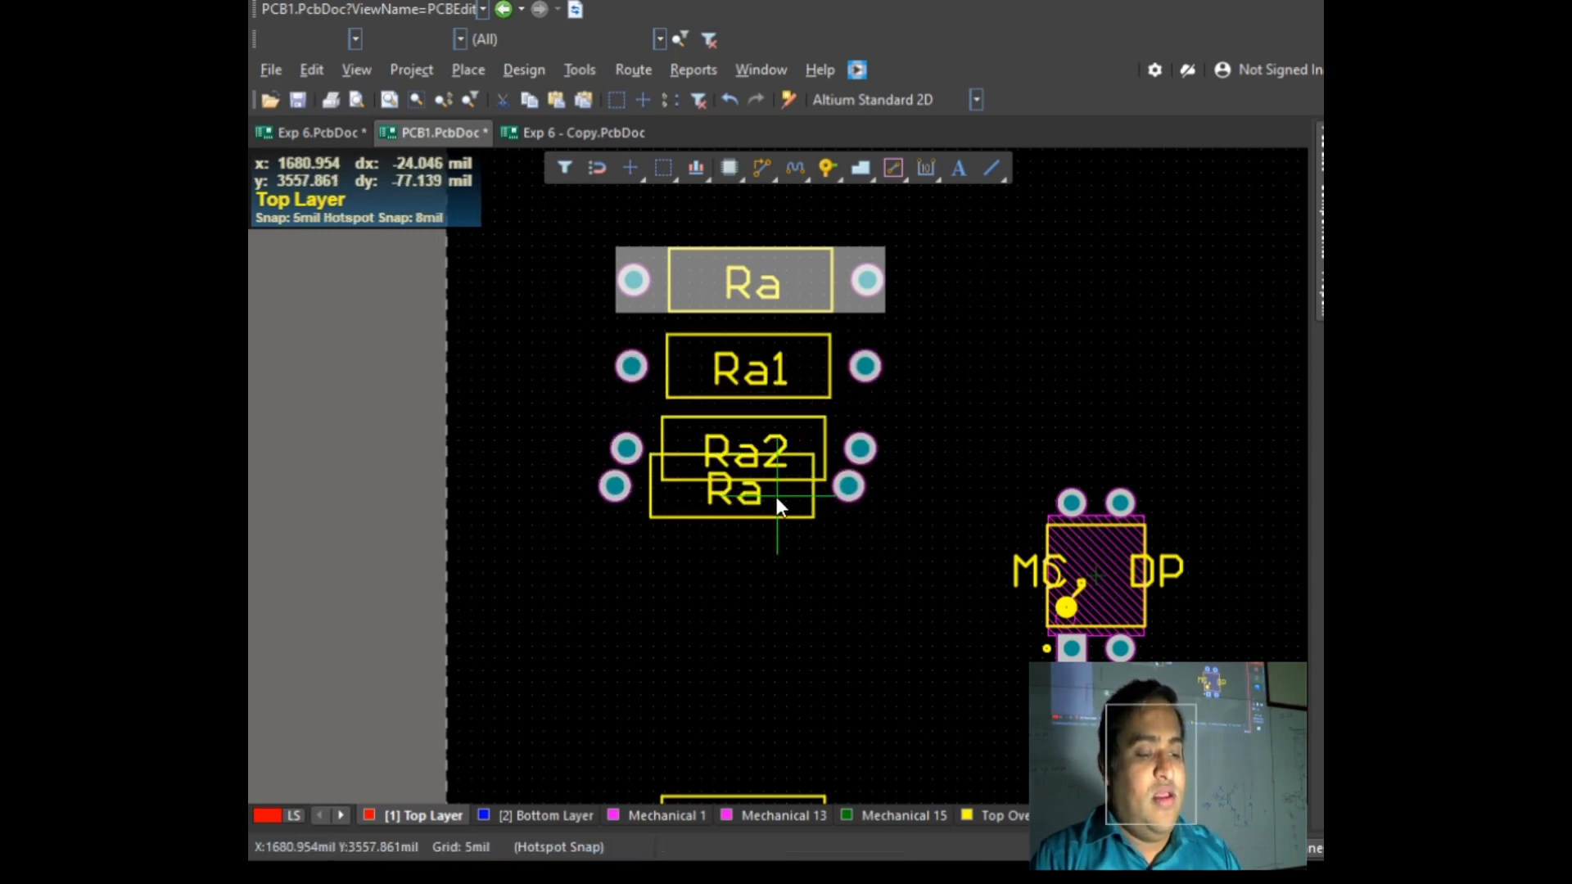
pyautogui.click(777, 559)
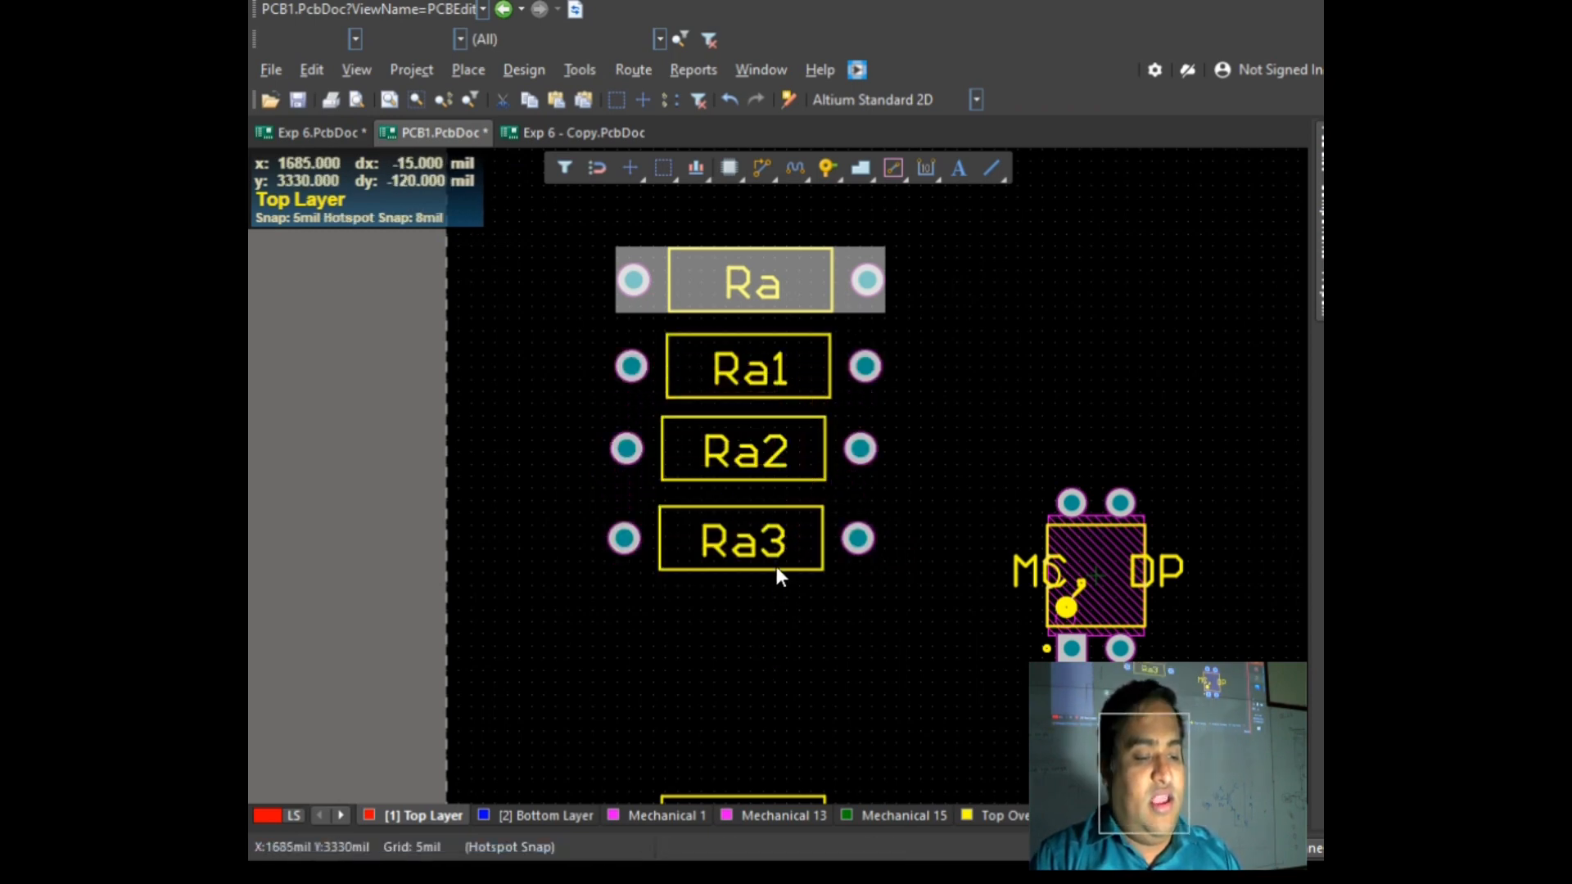
pyautogui.click(793, 629)
pyautogui.hotkey('ctrl', 'v')
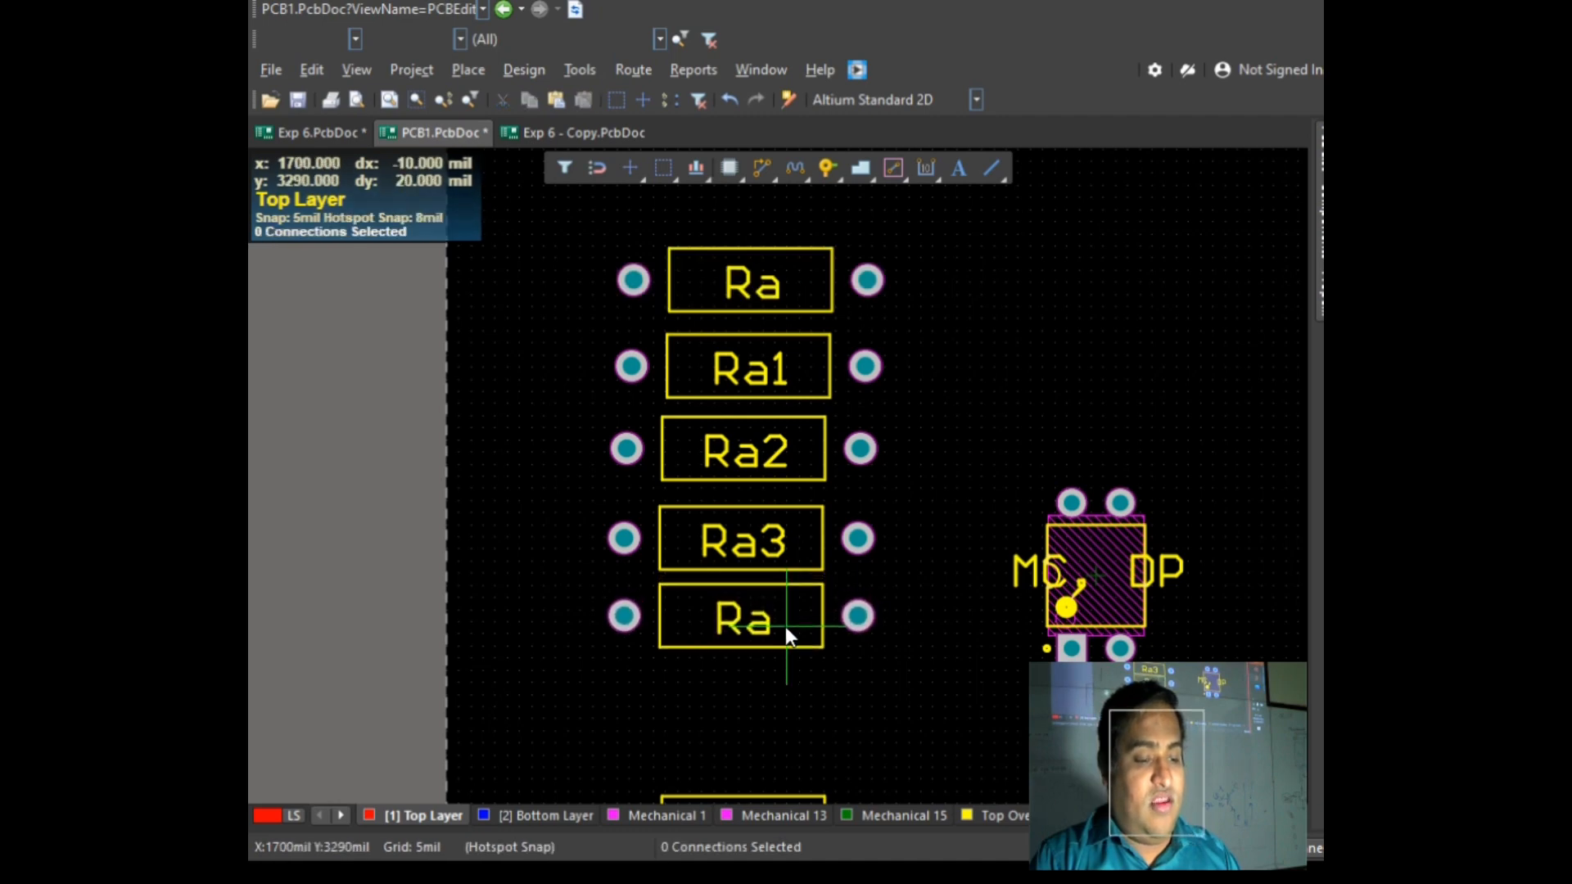
pyautogui.click(784, 626)
pyautogui.rightClick(781, 706)
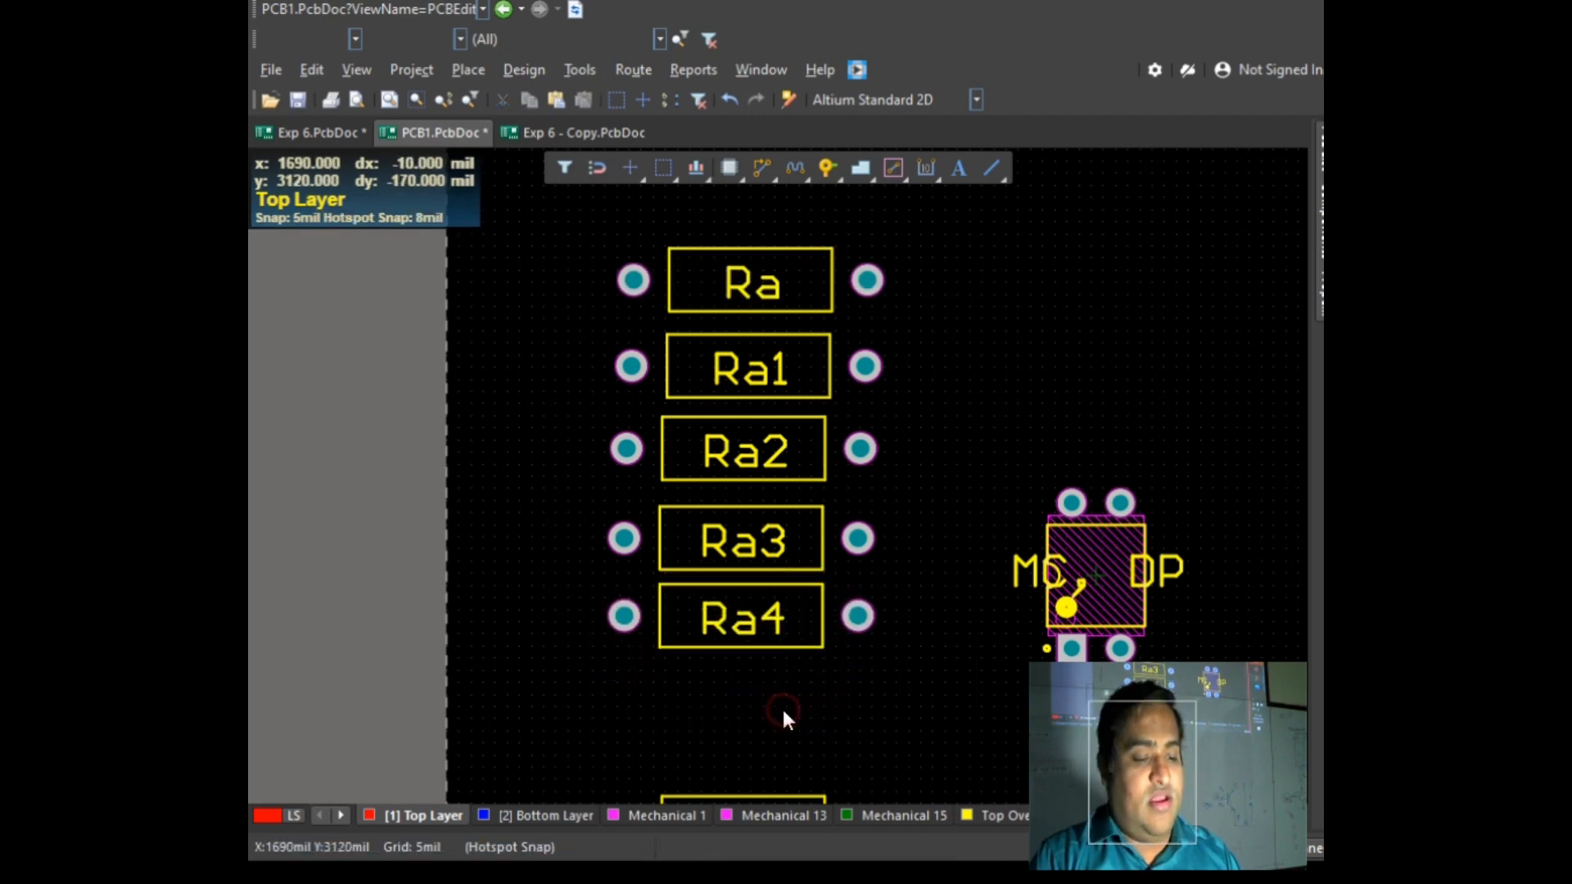
pyautogui.press('Escape')
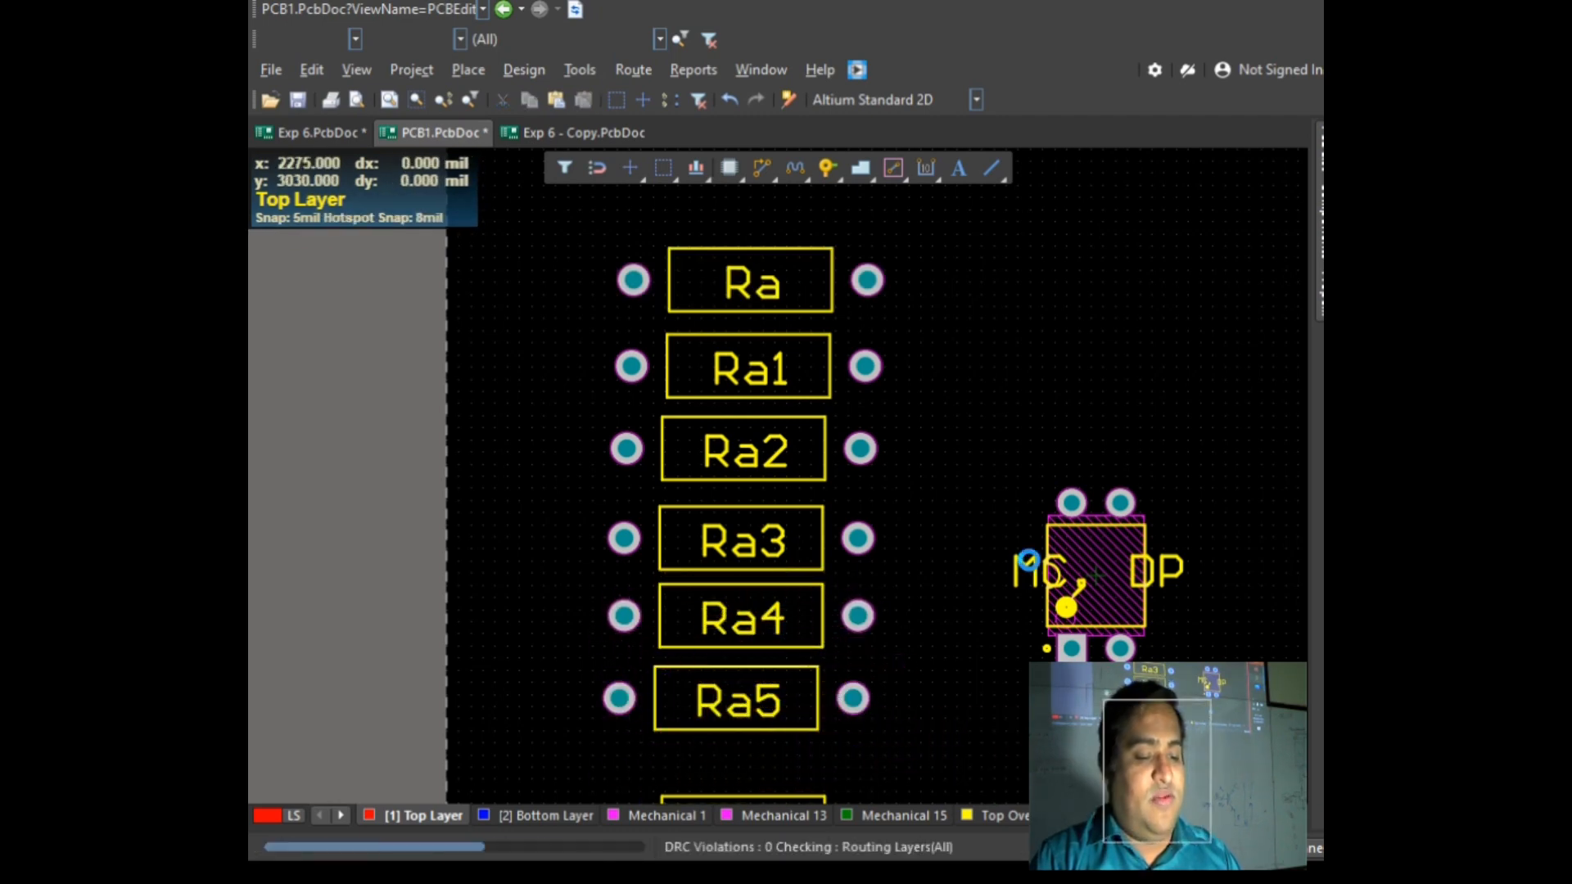
# Step: Rename the designator of the second resistor in the upper column, Ra1, to Rb
pyautogui.click(744, 383)
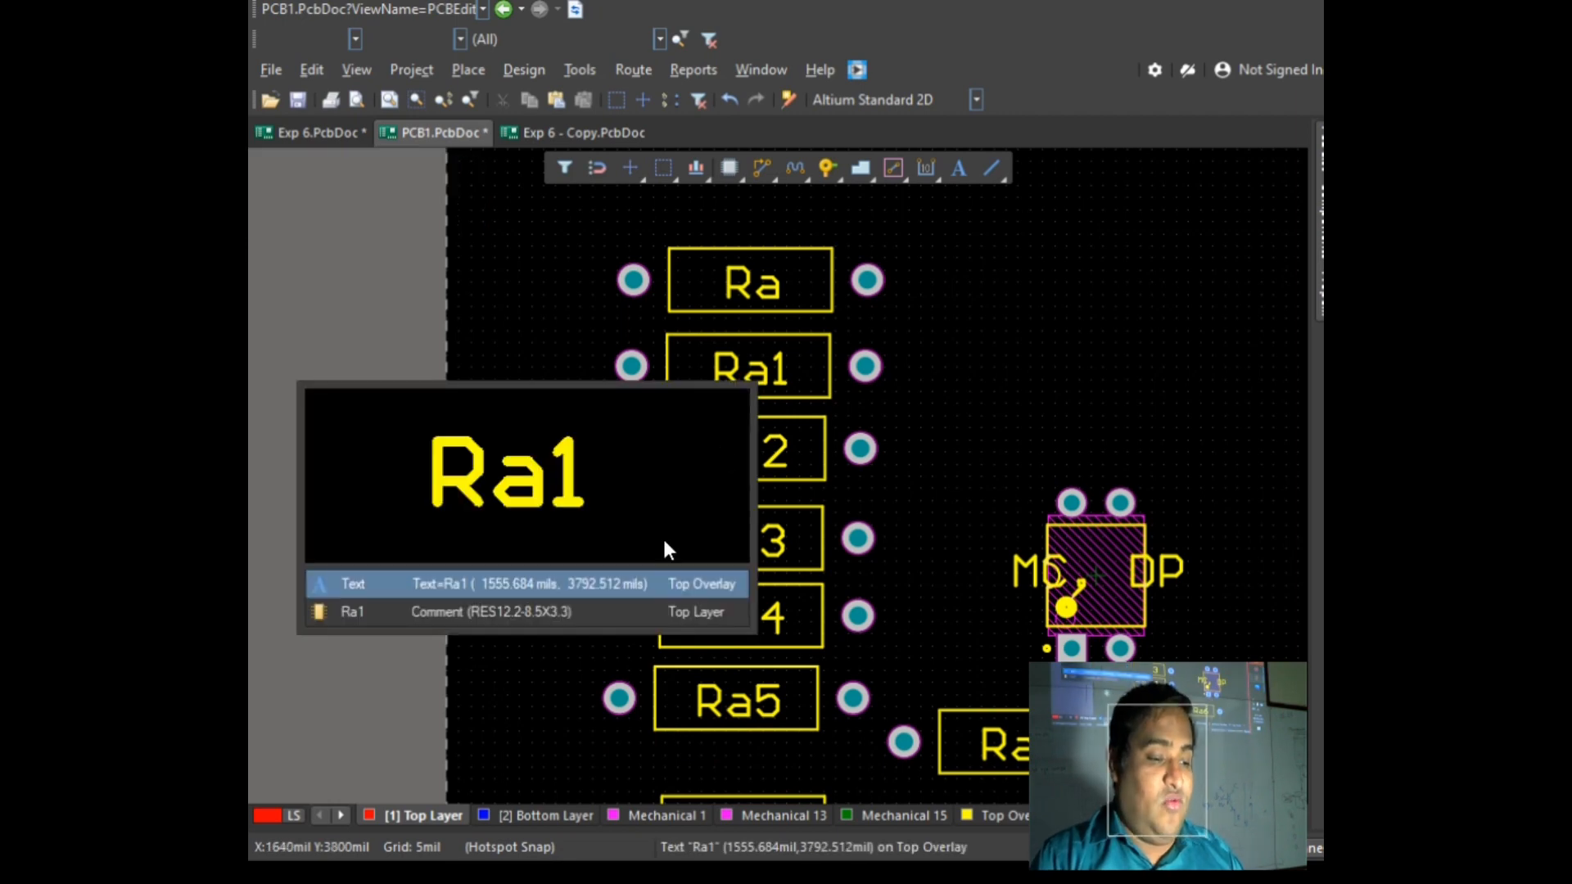
pyautogui.click(710, 586)
pyautogui.moveTo(1319, 212)
pyautogui.click(1154, 483)
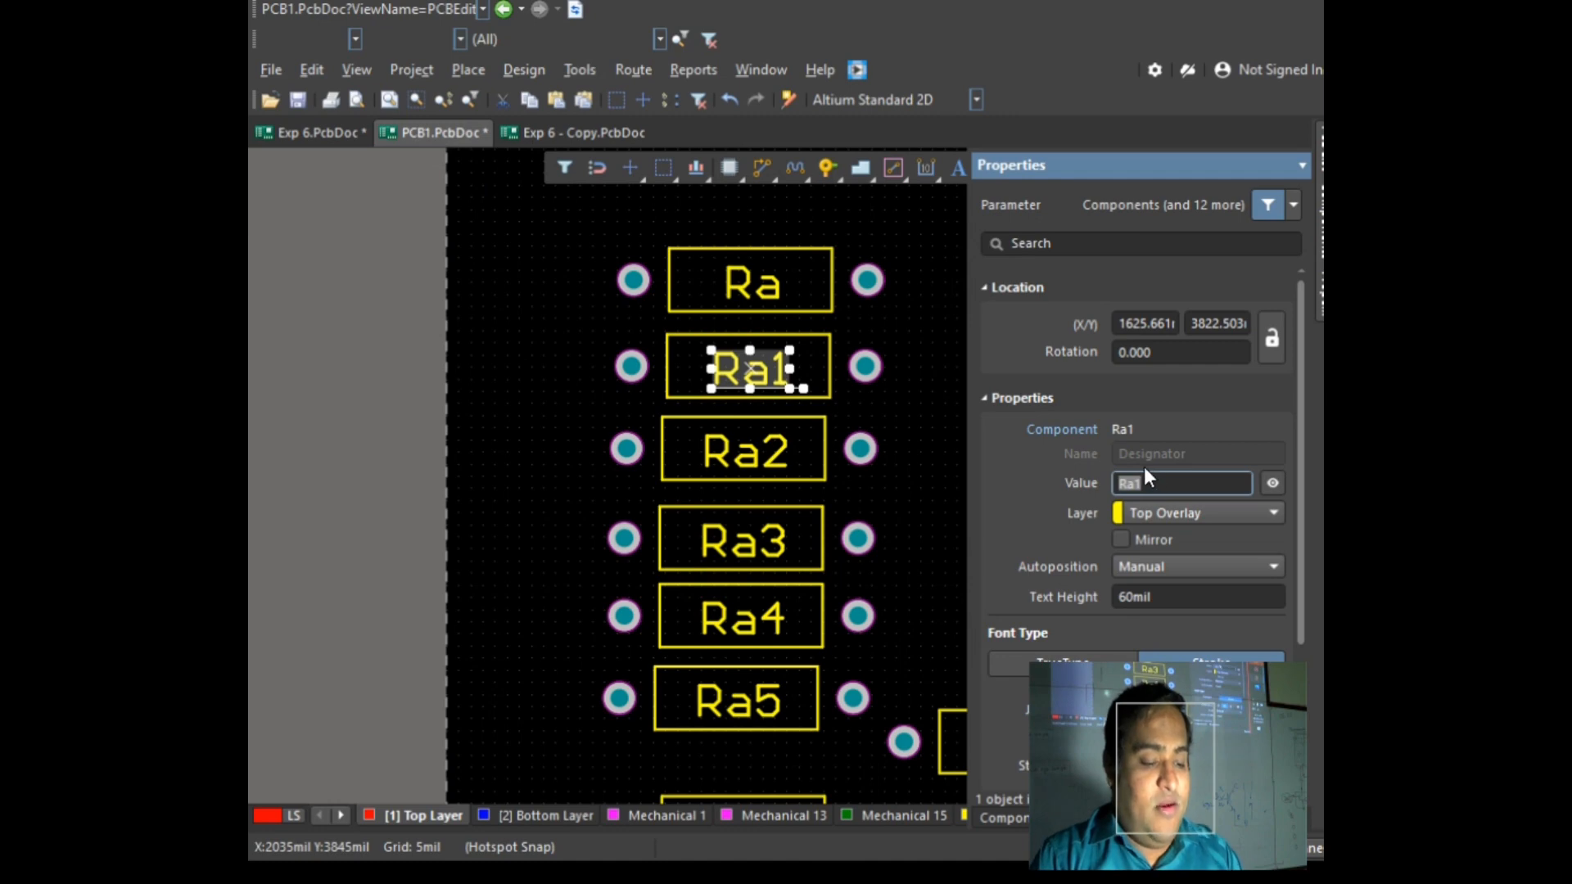
pyautogui.click(766, 457)
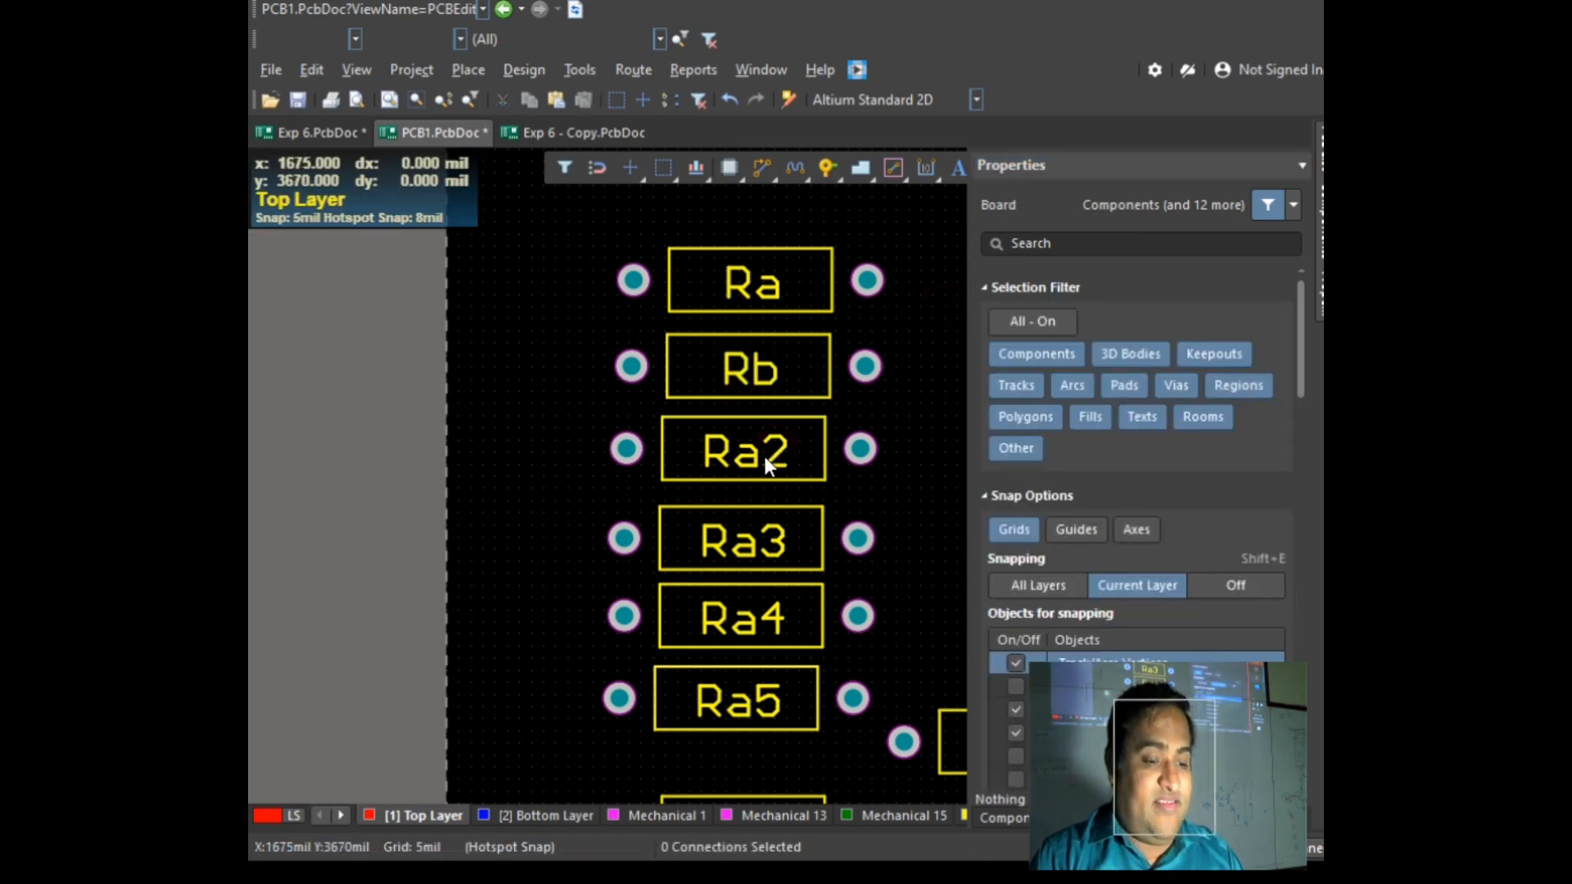
# Step: Rename the designator of the third resistor in the upper column, Ra2, to Rc
pyautogui.click(1038, 421)
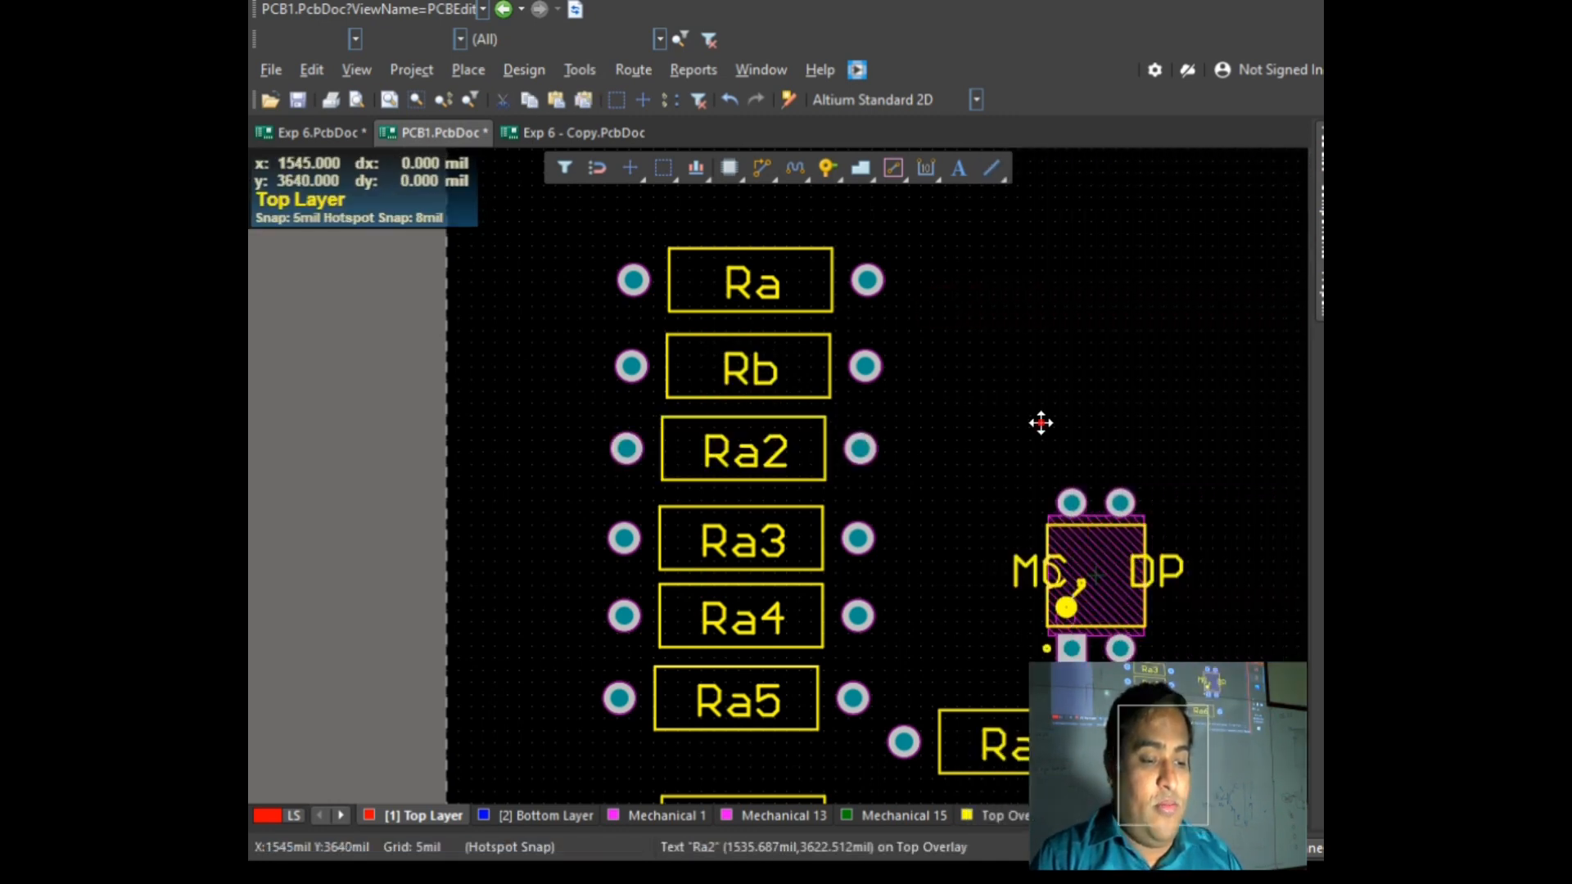
pyautogui.click(749, 458)
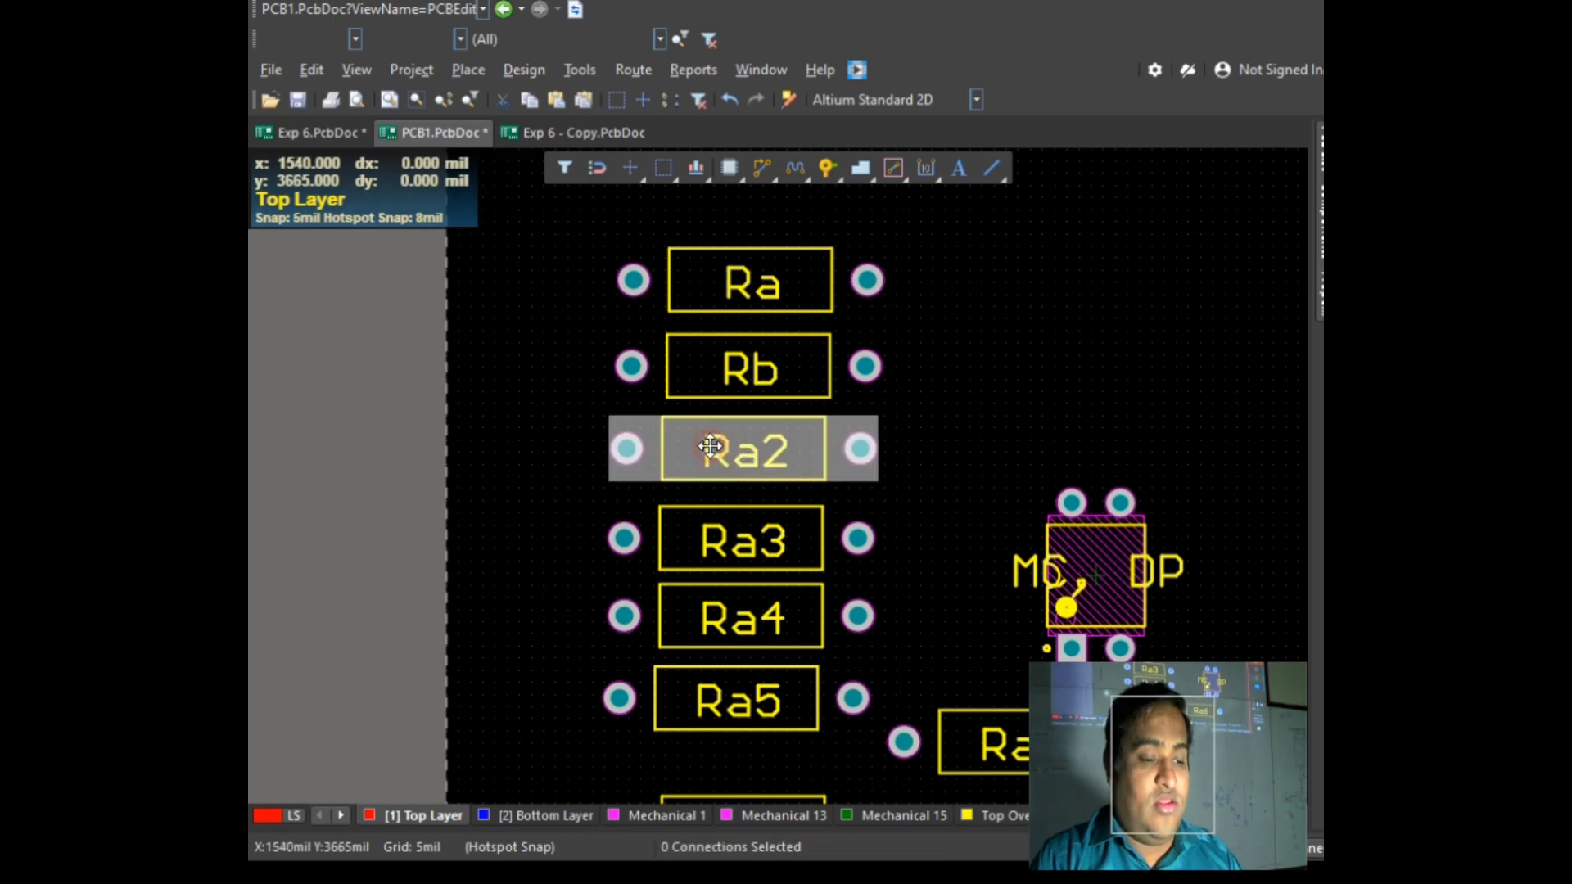
pyautogui.click(724, 448)
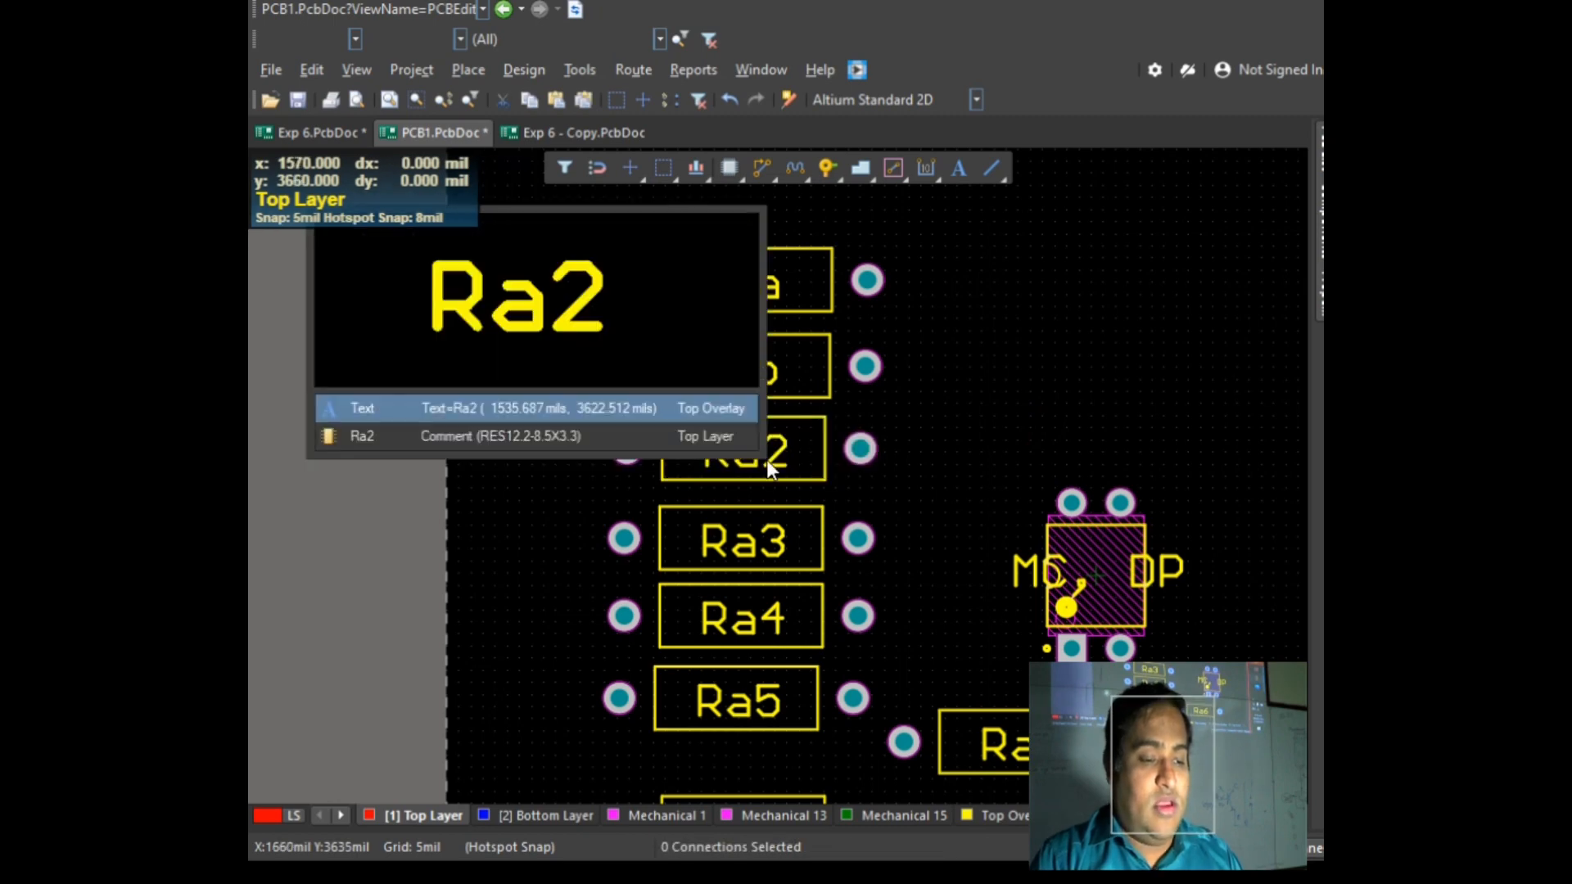
pyautogui.click(671, 409)
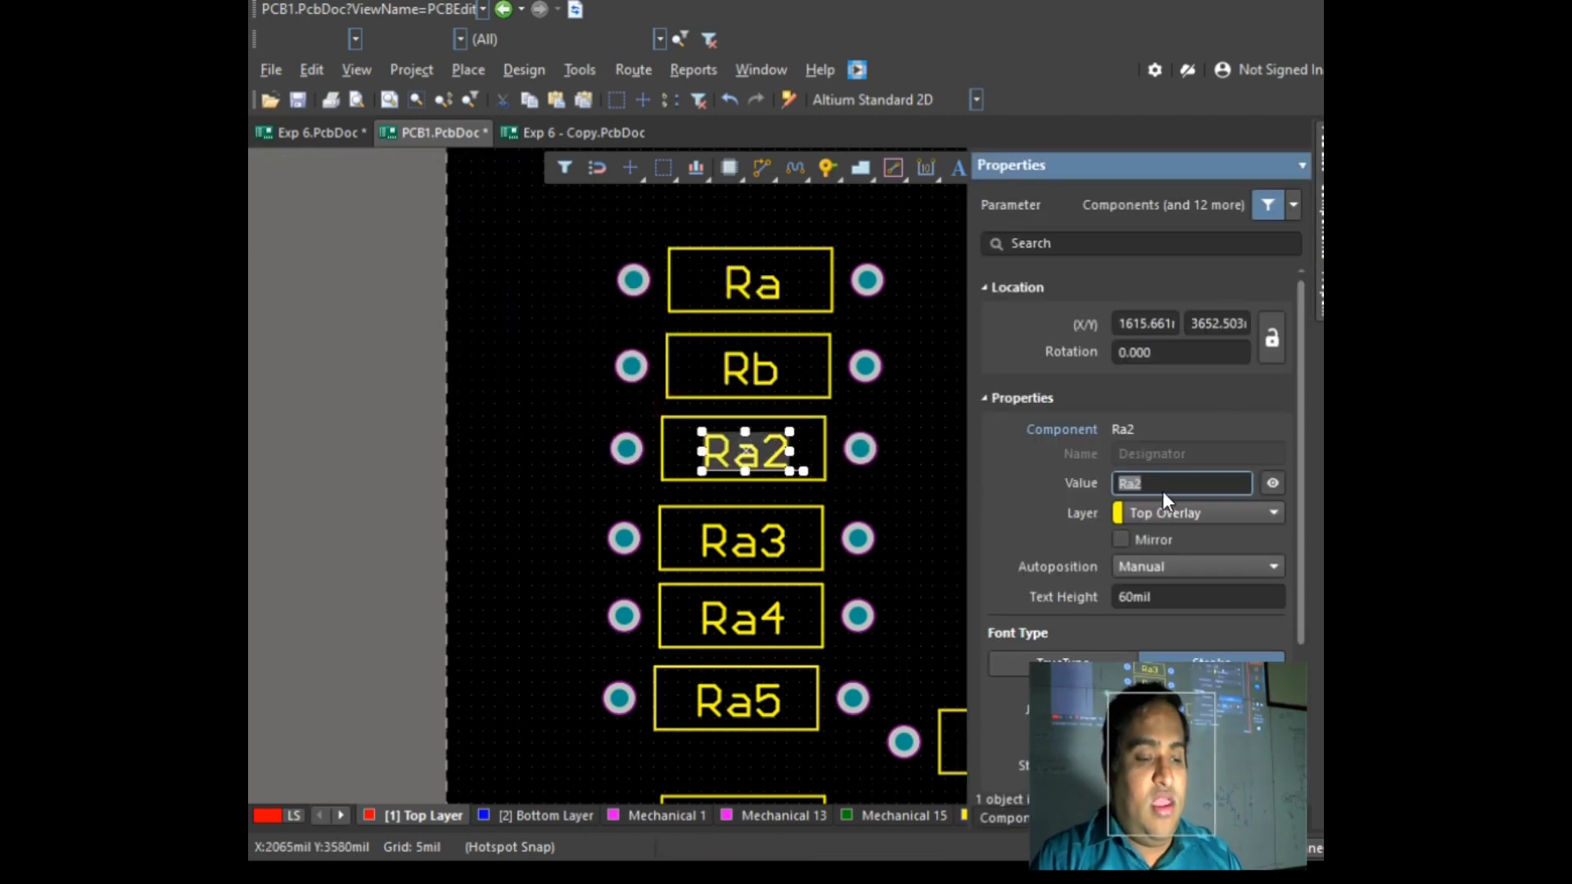
pyautogui.write('Rc')
pyautogui.press('Return')
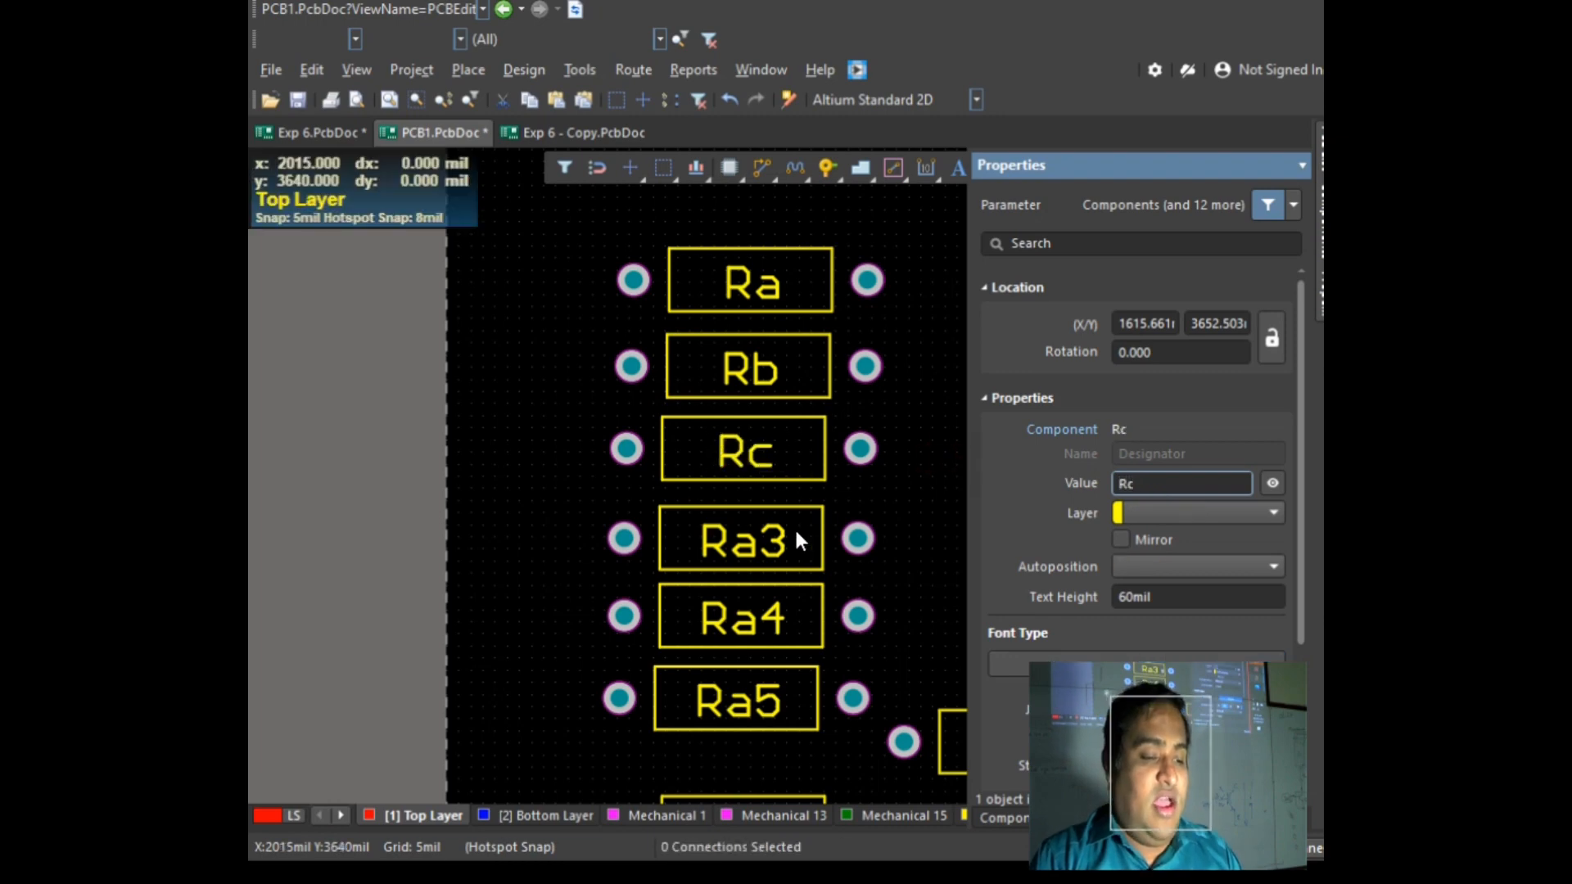
# Step: Change the designator text of resistor Ra3 to Rd
pyautogui.click(796, 532)
pyautogui.click(772, 543)
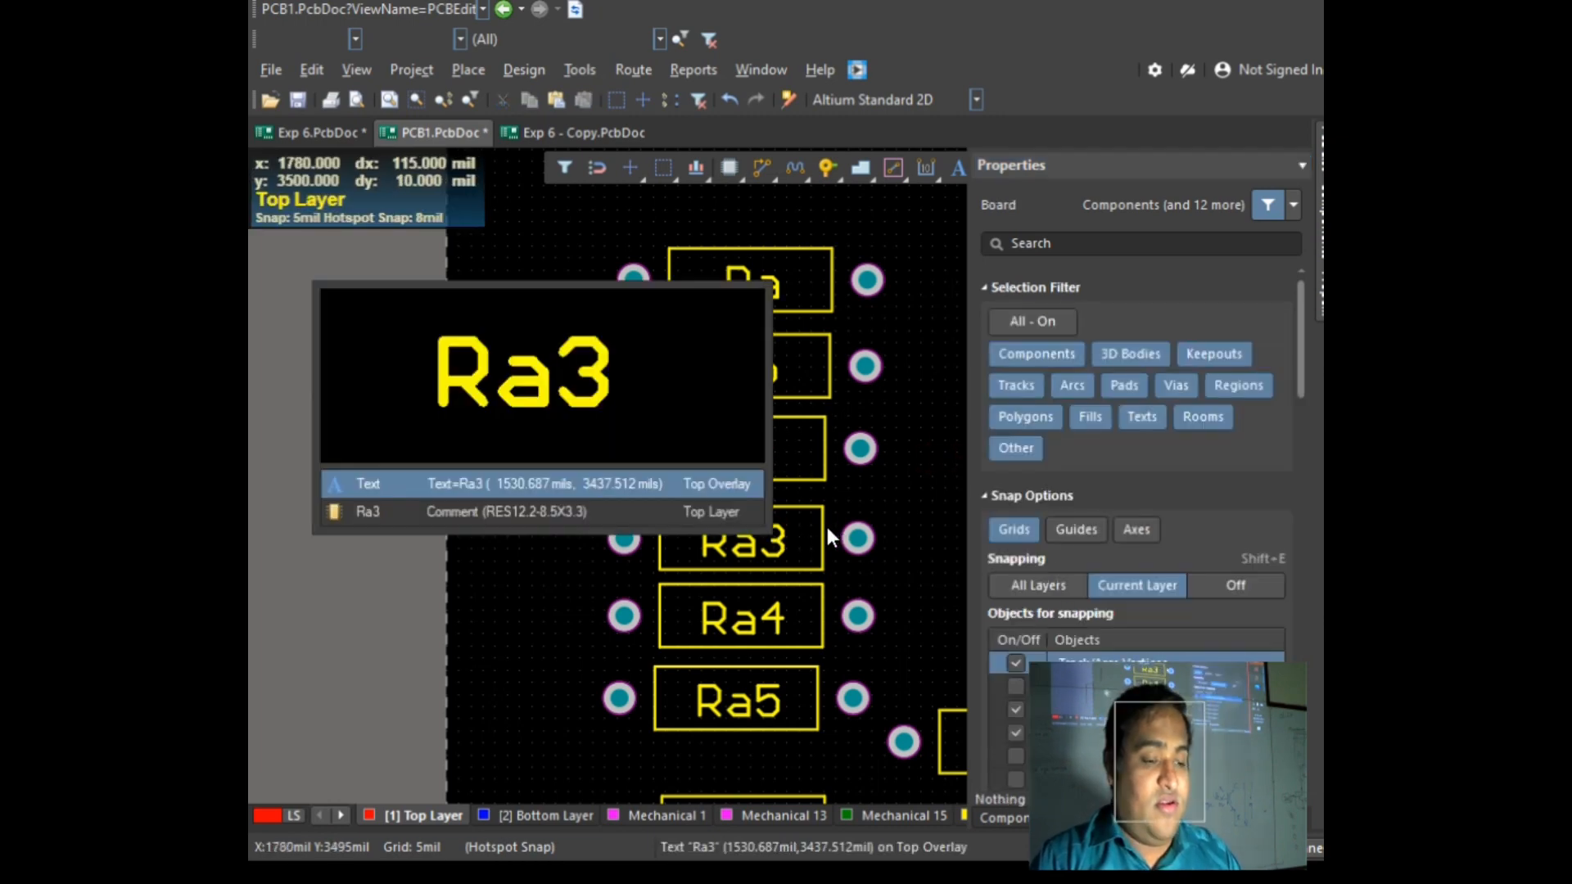
pyautogui.click(628, 484)
pyautogui.write('Rd')
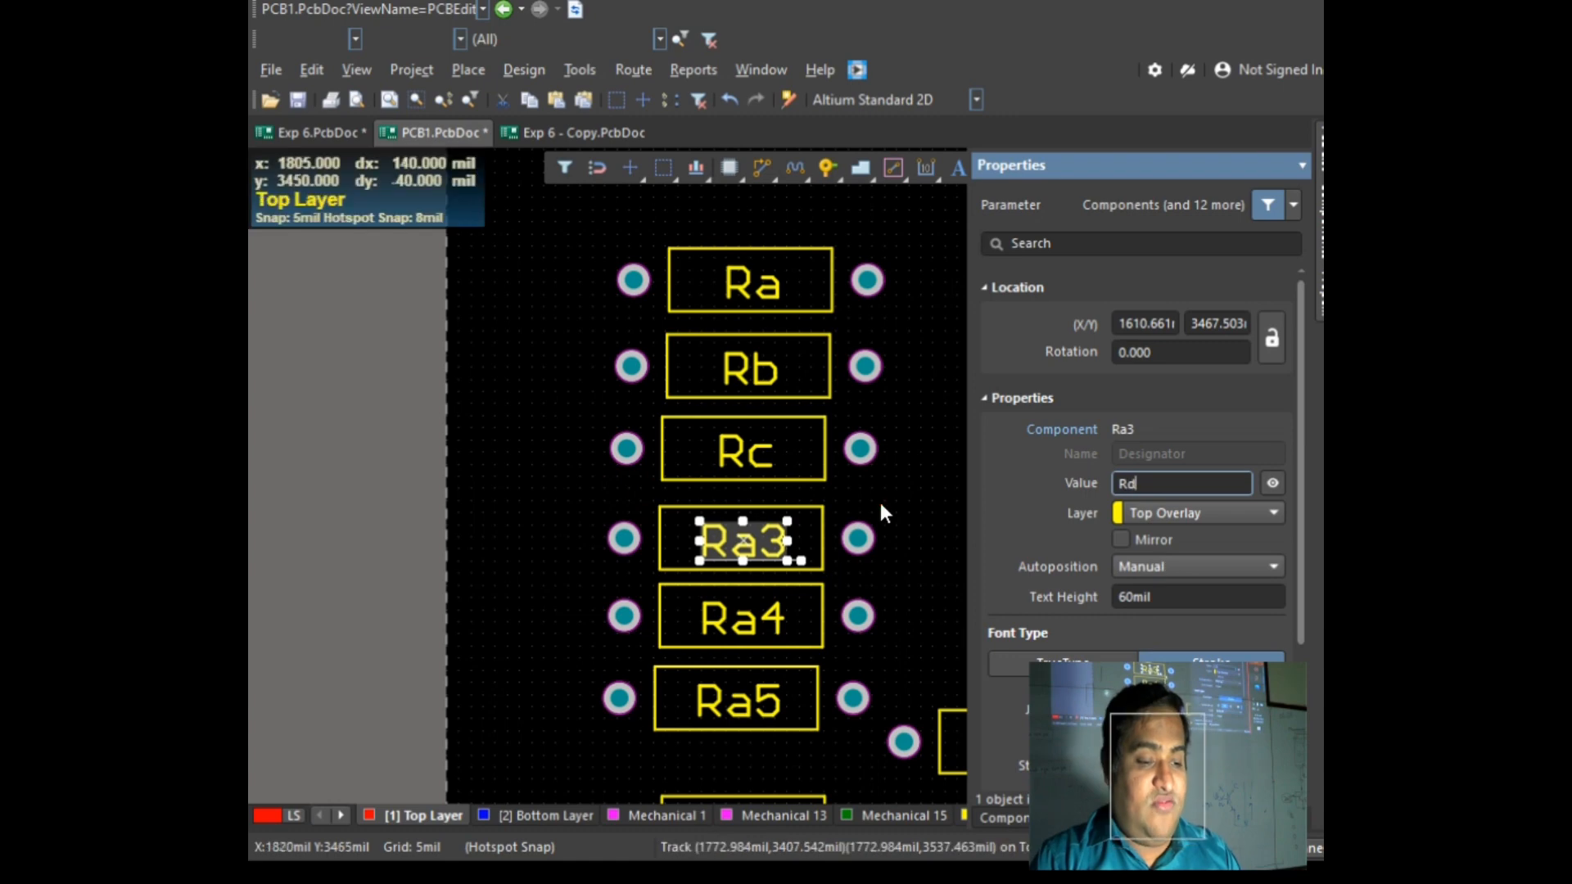
pyautogui.press('Return')
# Step: Change the designator text of resistor Ra4 to Re
pyautogui.click(745, 620)
pyautogui.click(745, 623)
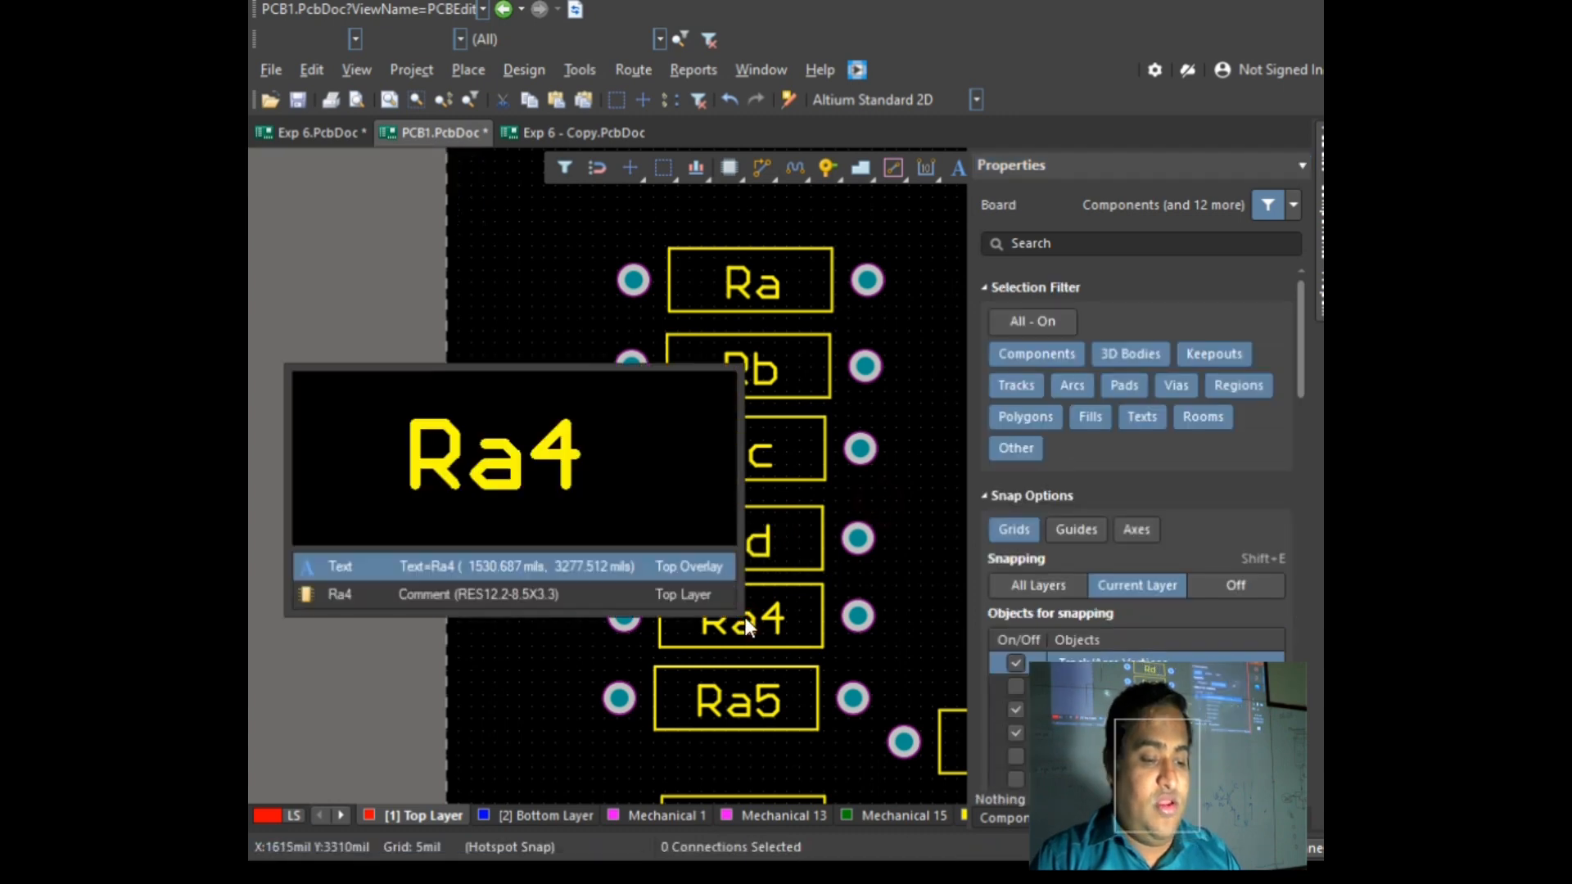
pyautogui.click(478, 564)
pyautogui.click(1189, 485)
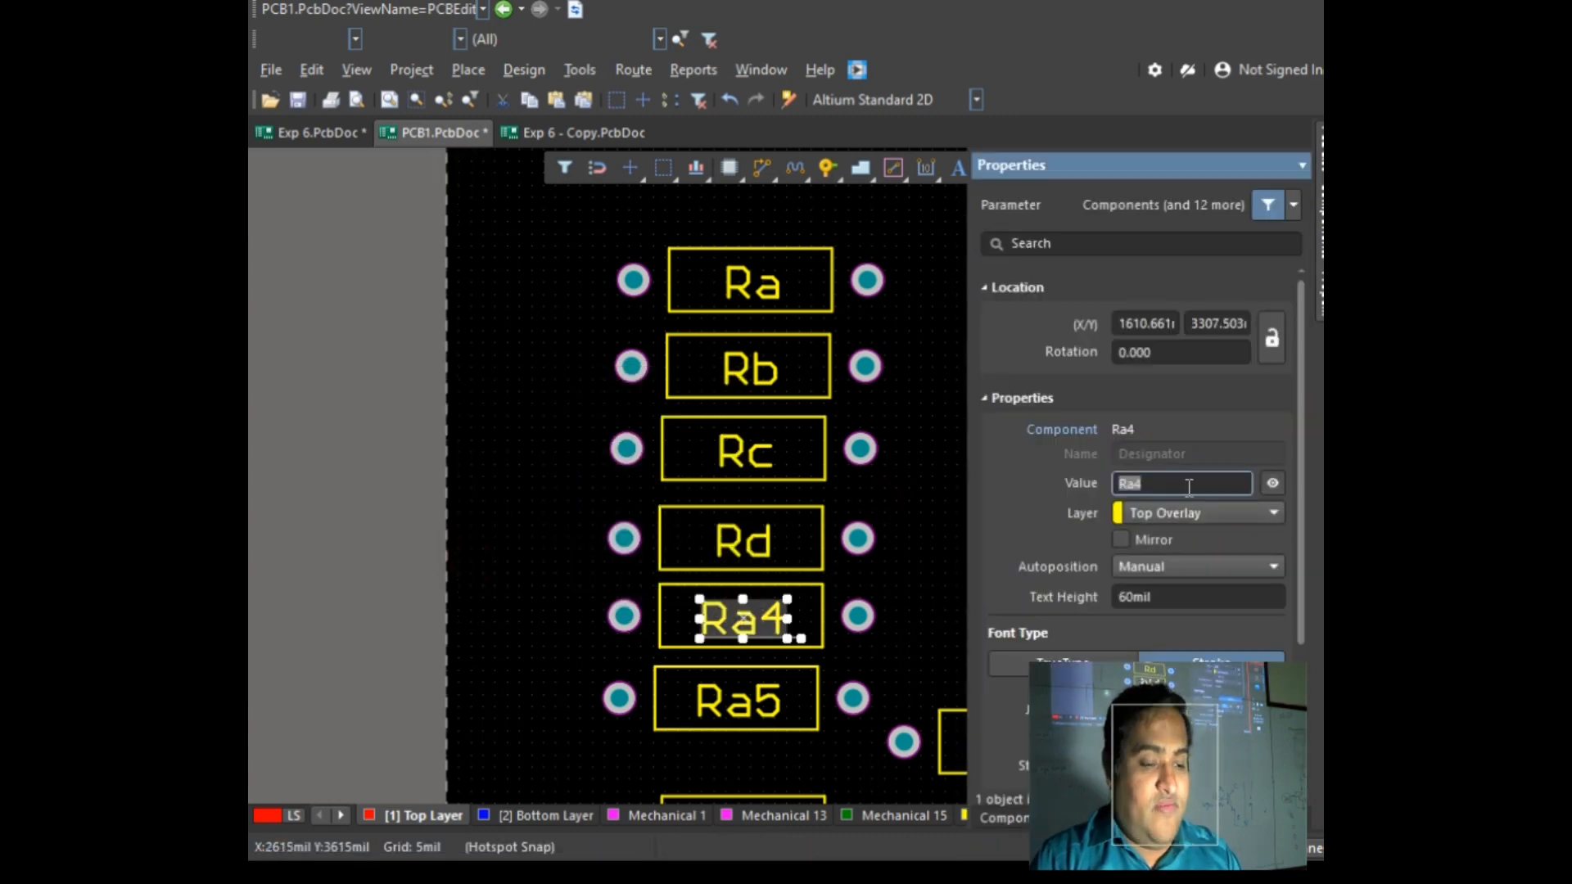
pyautogui.write('Re')
pyautogui.click(902, 506)
# Step: Set the designator of resistor Ra5, just above R1, to Rf
pyautogui.scroll(-3, 783, 585)
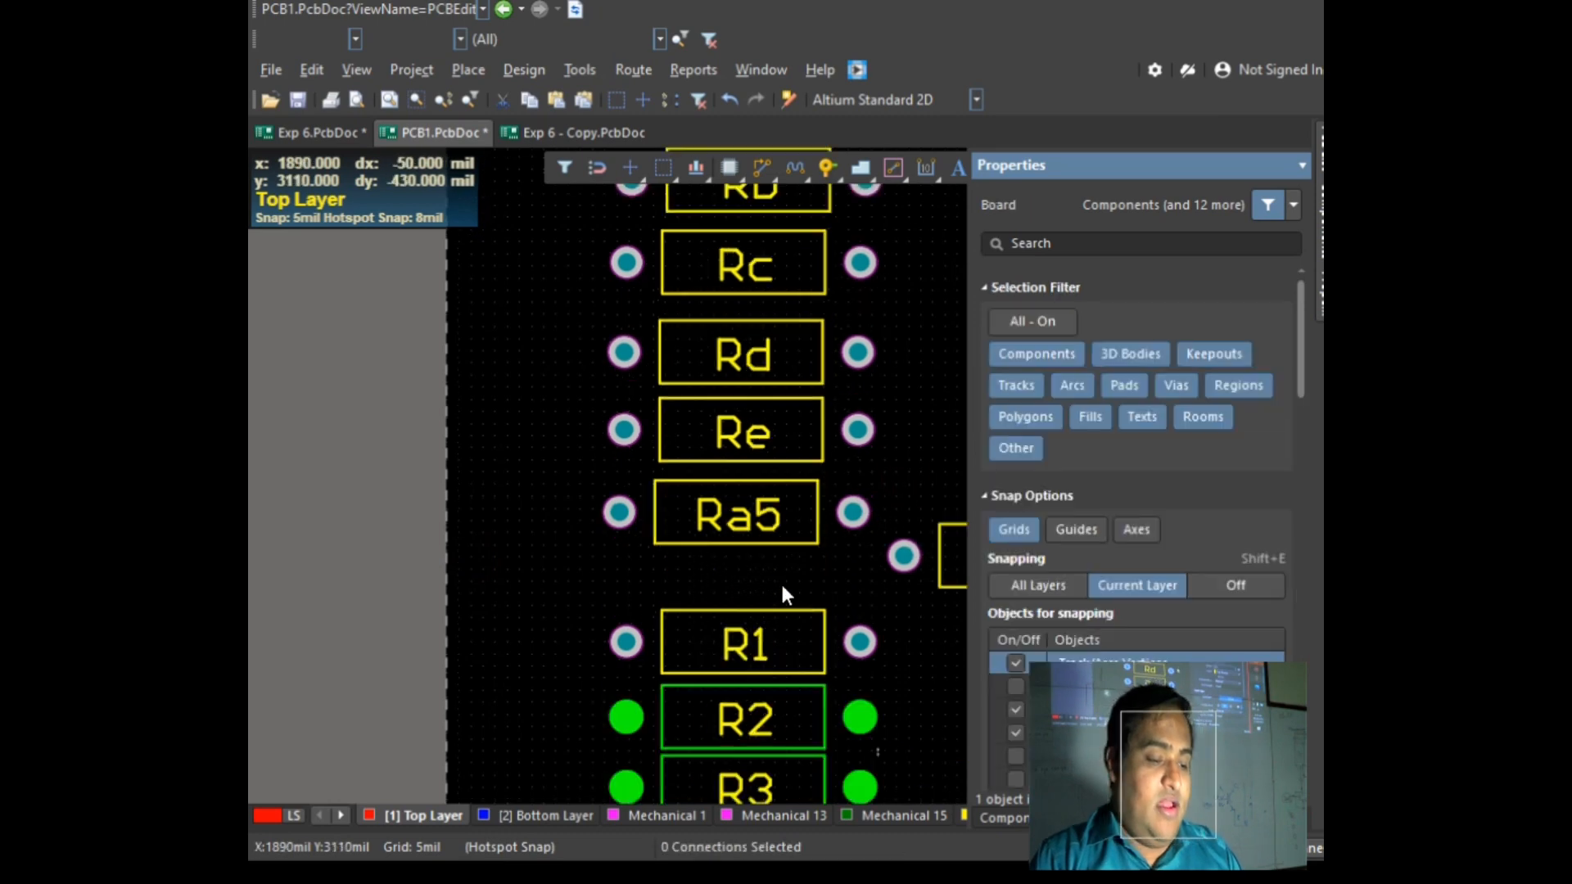
pyautogui.click(782, 427)
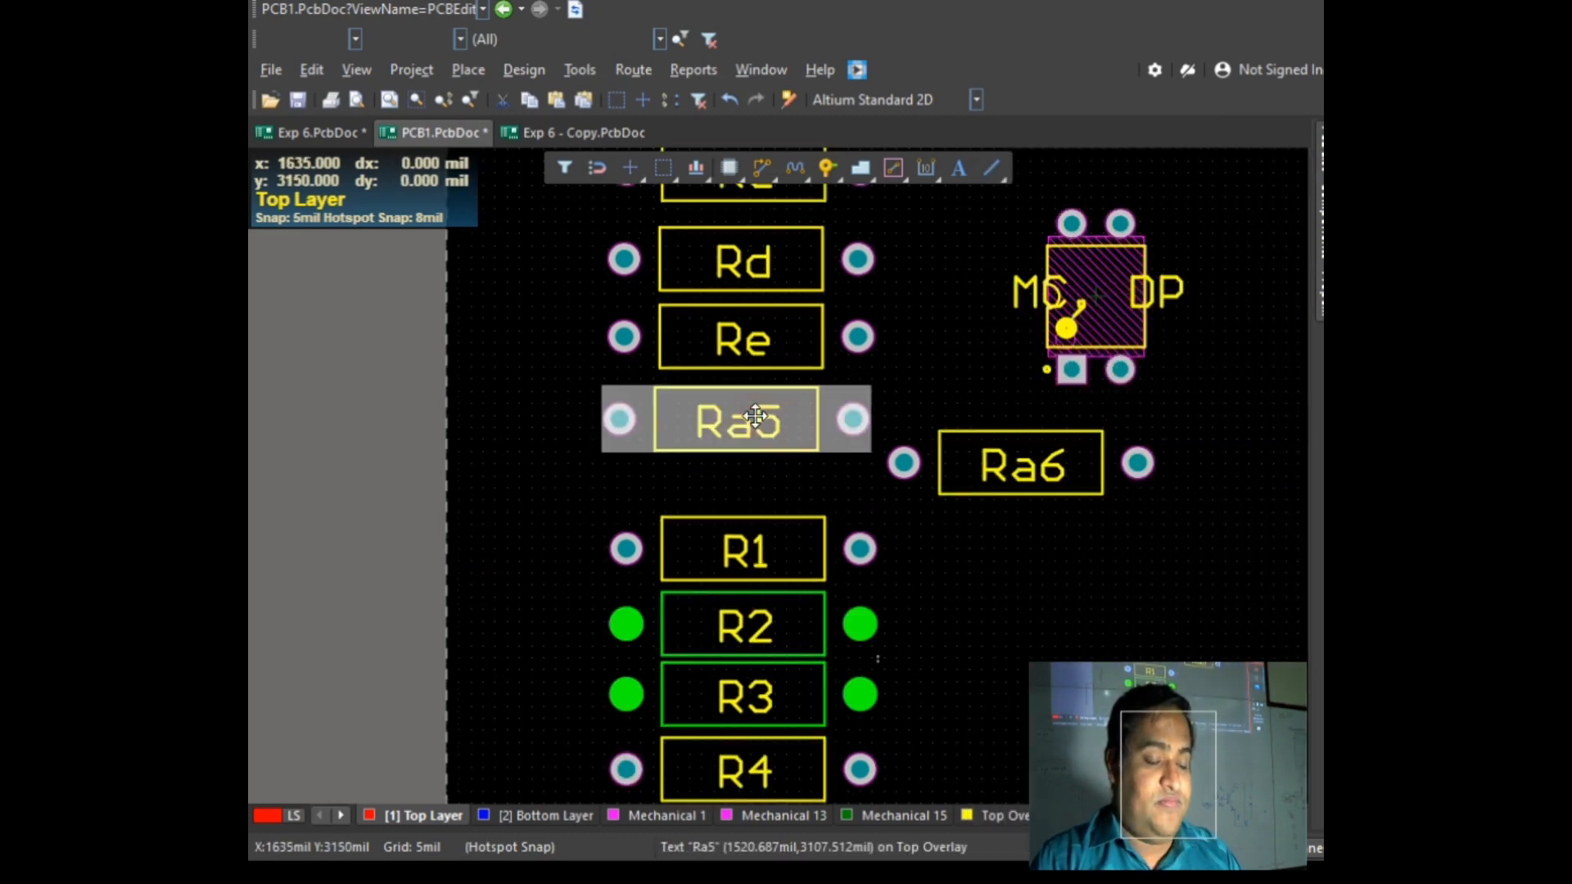
pyautogui.click(1198, 371)
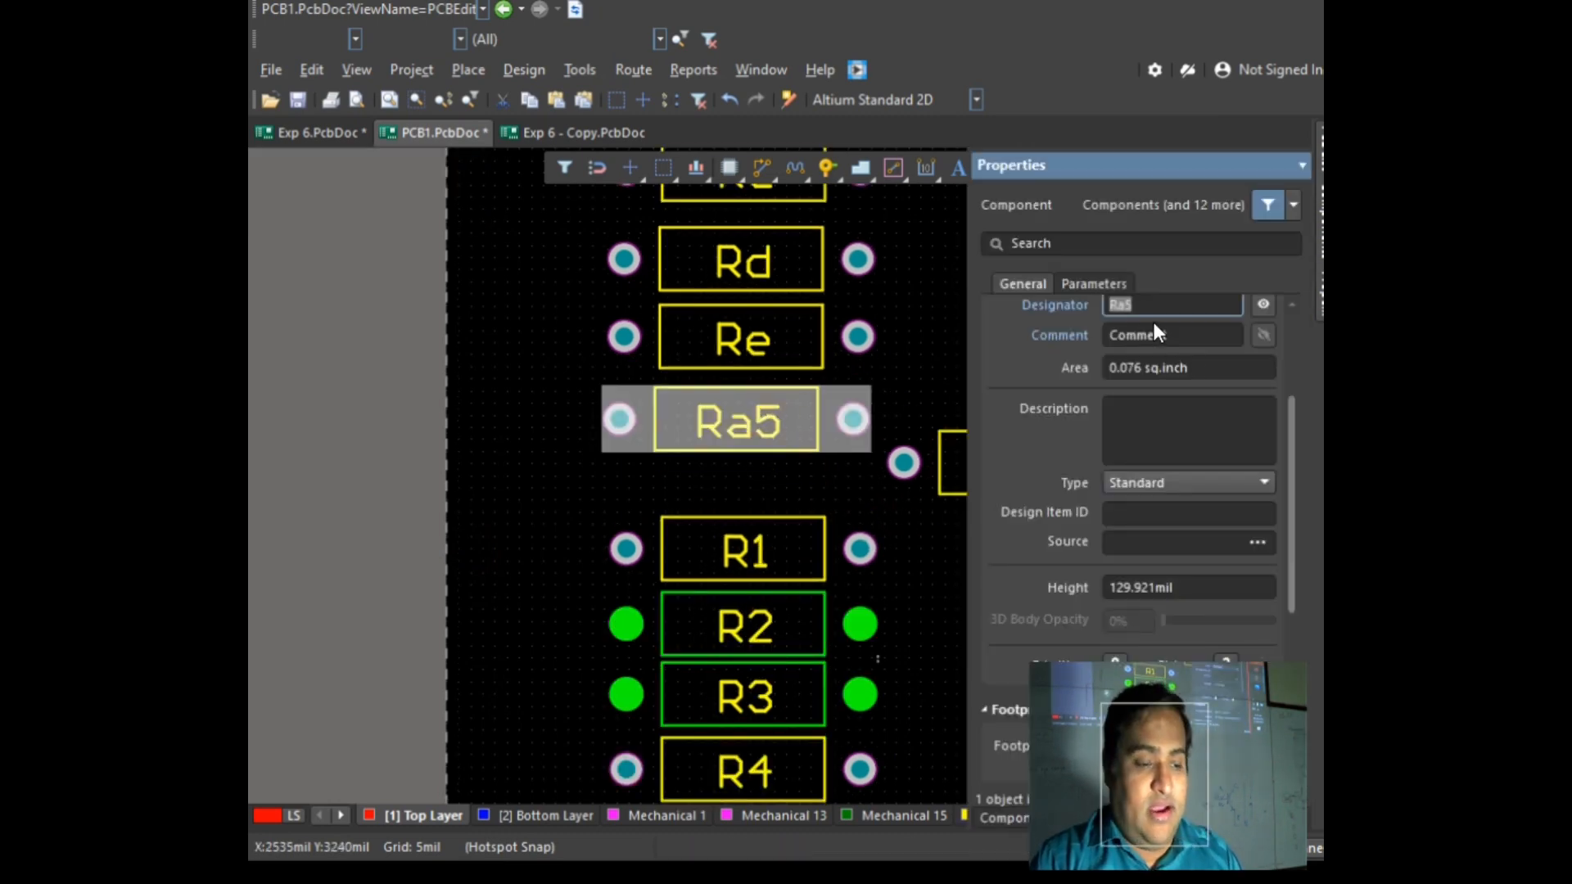
pyautogui.write('Rf')
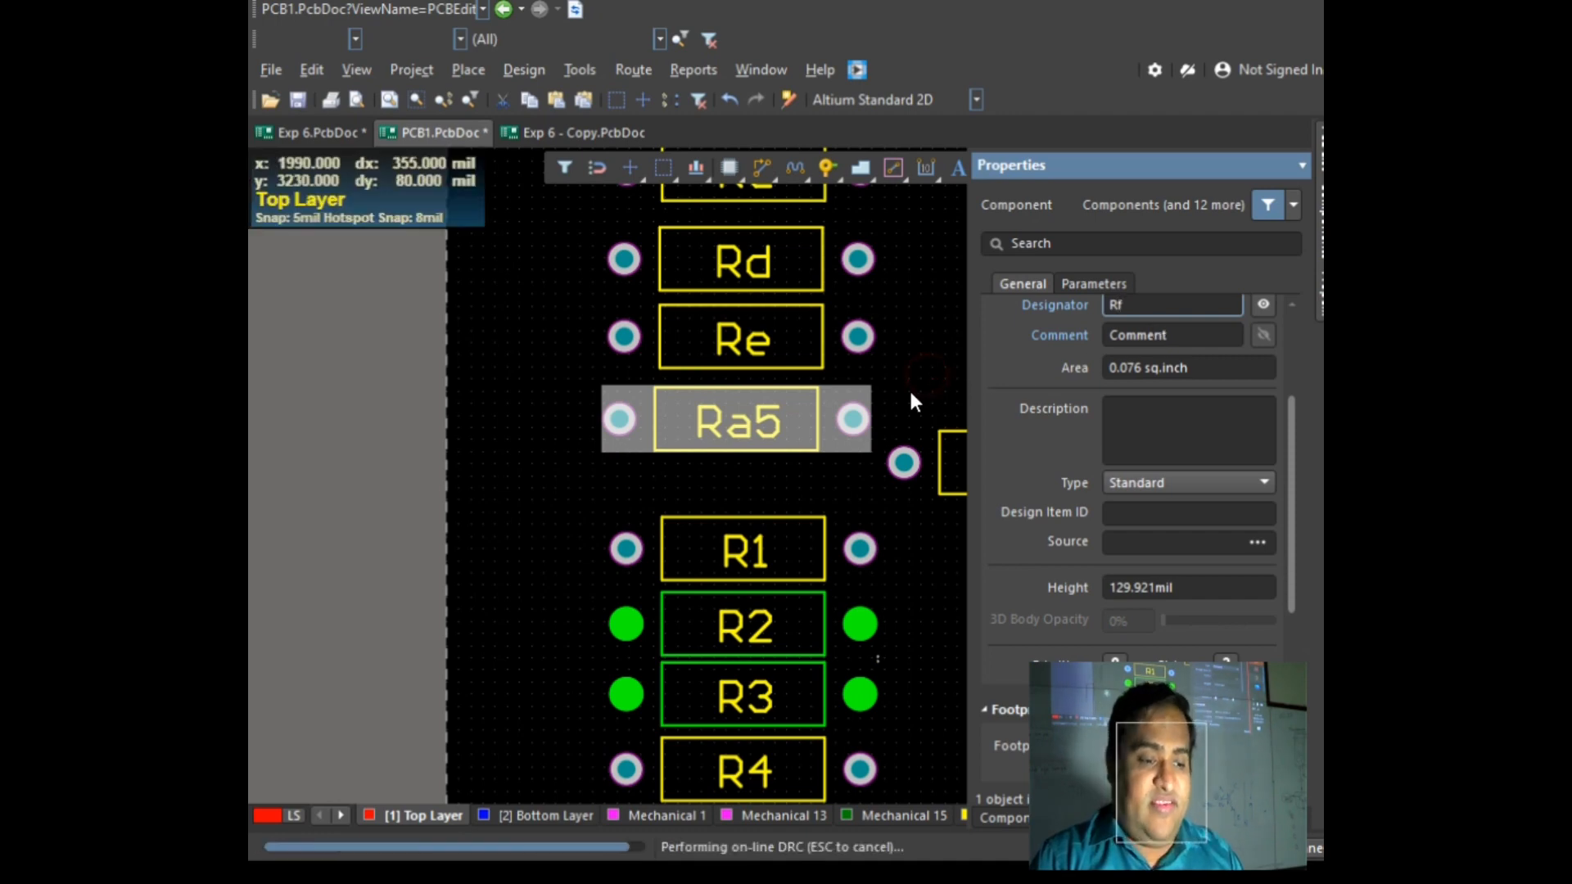
pyautogui.click(908, 390)
# Step: Examine the overall board layout, checking the resistor columns, the DIP switches and the 74HC4511 placement
pyautogui.keyDown('ctrl'); pyautogui.scroll(-2, 908, 392); pyautogui.keyUp('ctrl')
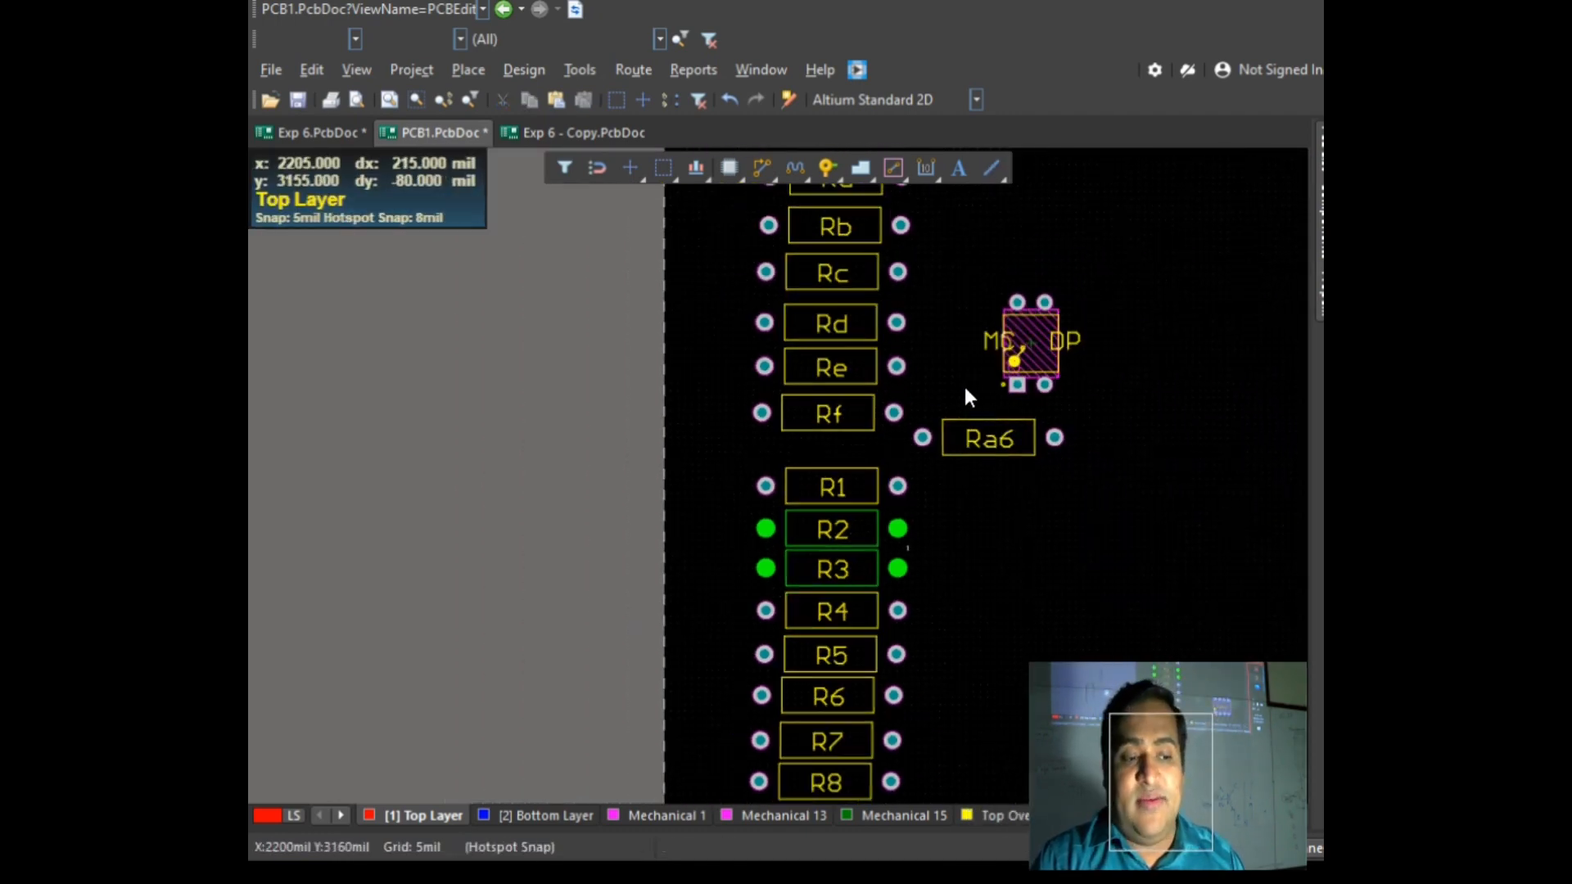
pyautogui.doubleClick(861, 424)
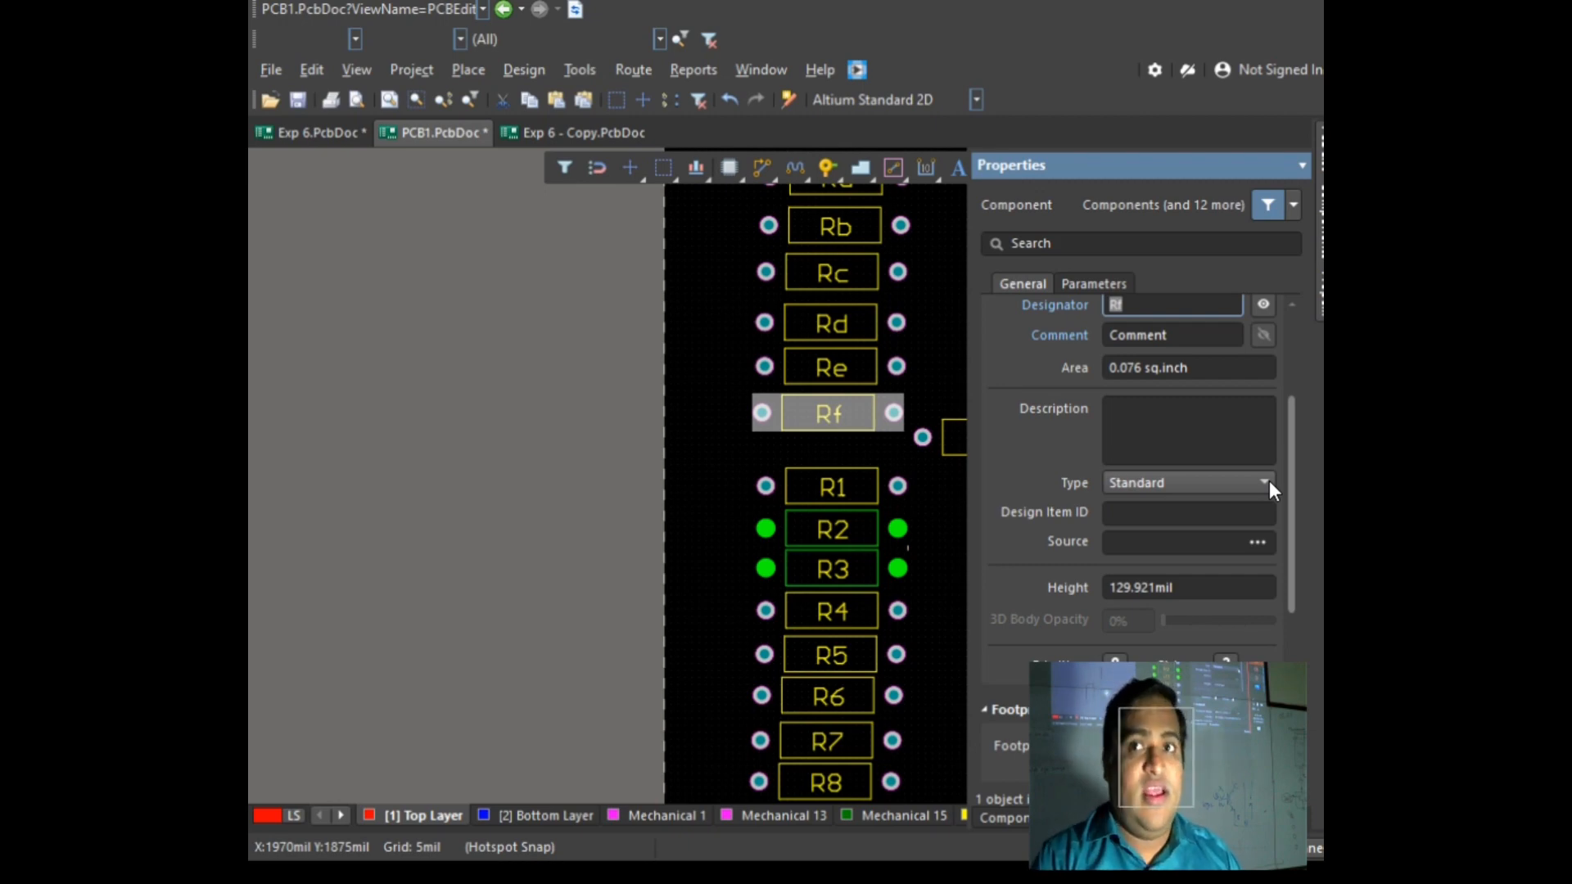
pyautogui.click(935, 331)
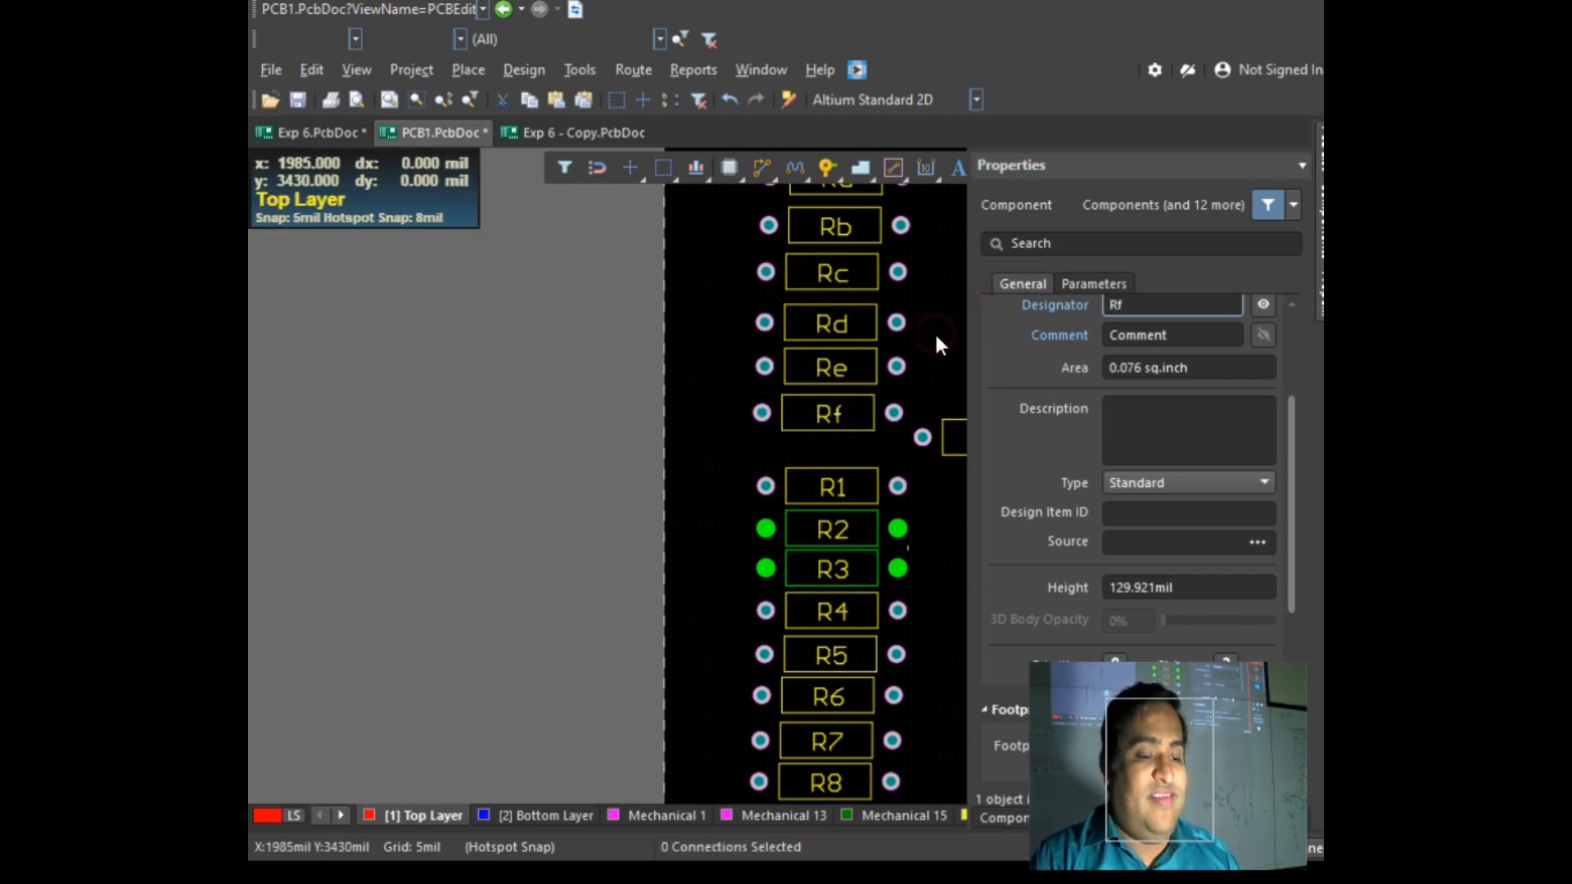
pyautogui.keyDown('ctrl'); pyautogui.scroll(-2, 907, 392); pyautogui.keyUp('ctrl')
pyautogui.keyDown('ctrl'); pyautogui.scroll(-4, 836, 420); pyautogui.keyUp('ctrl')
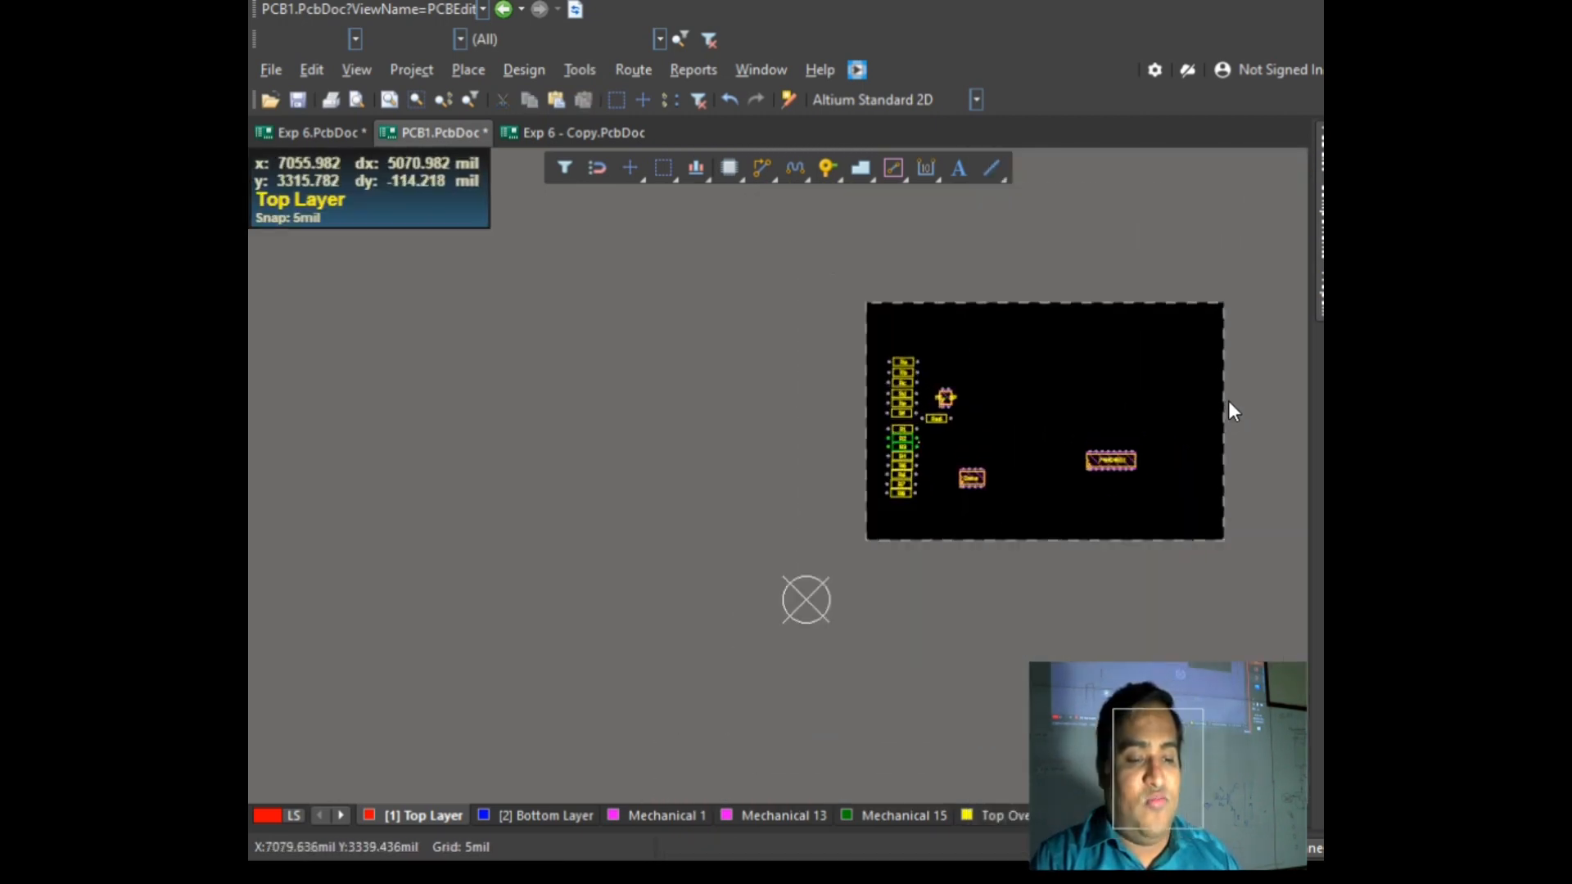
pyautogui.keyDown('ctrl'); pyautogui.scroll(2, 1228, 400); pyautogui.keyUp('ctrl')
pyautogui.keyDown('ctrl'); pyautogui.scroll(1, 1228, 336); pyautogui.keyUp('ctrl')
pyautogui.keyDown('ctrl'); pyautogui.scroll(-1, 992, 352); pyautogui.keyUp('ctrl')
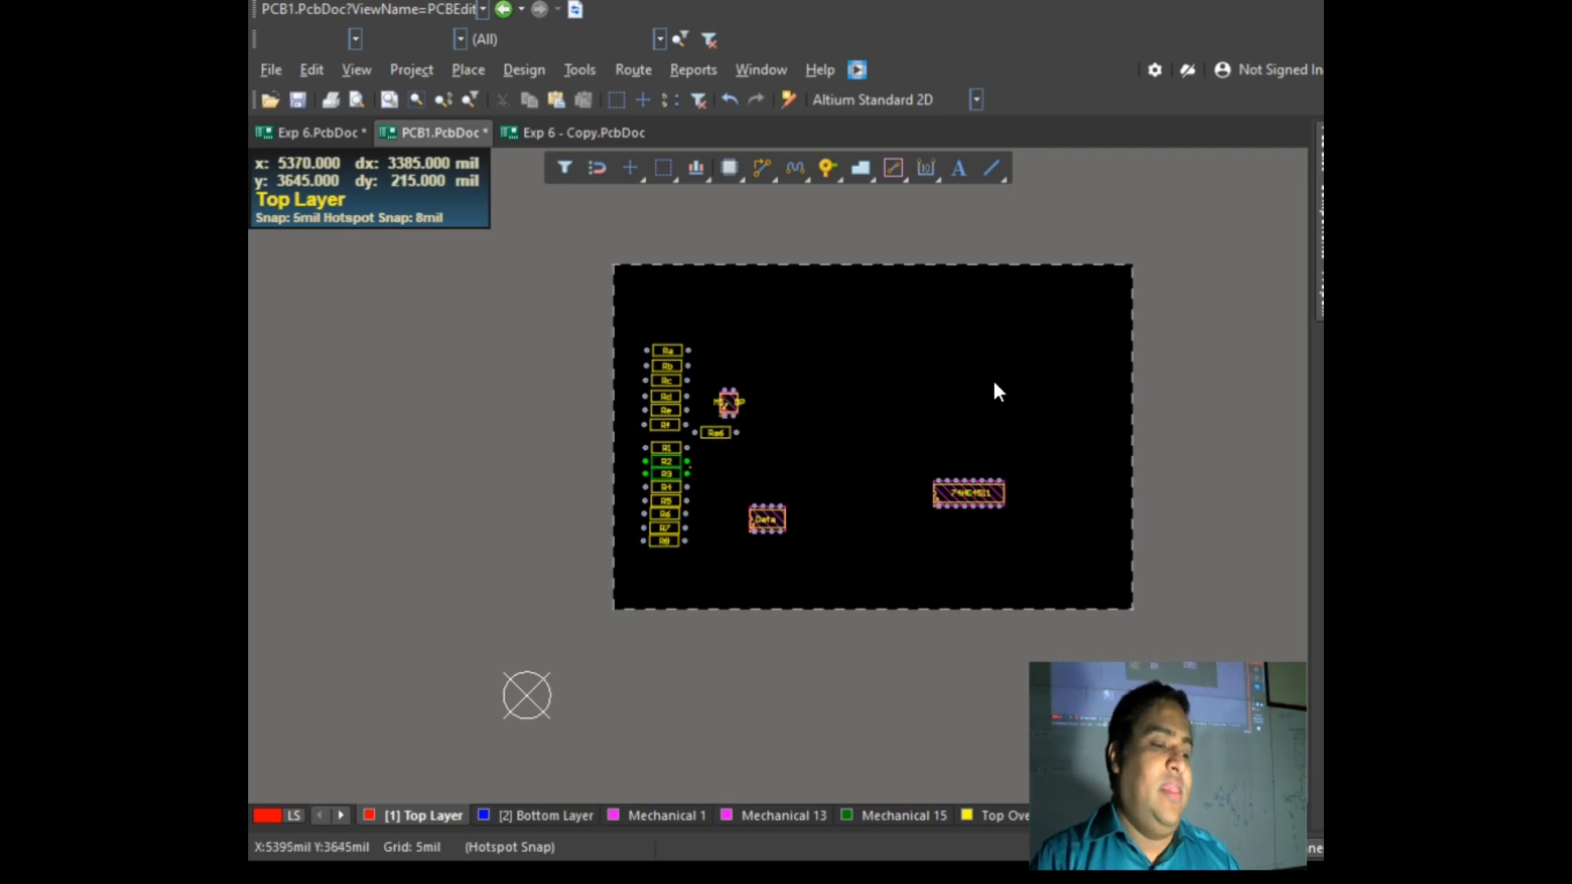
pyautogui.click(414, 100)
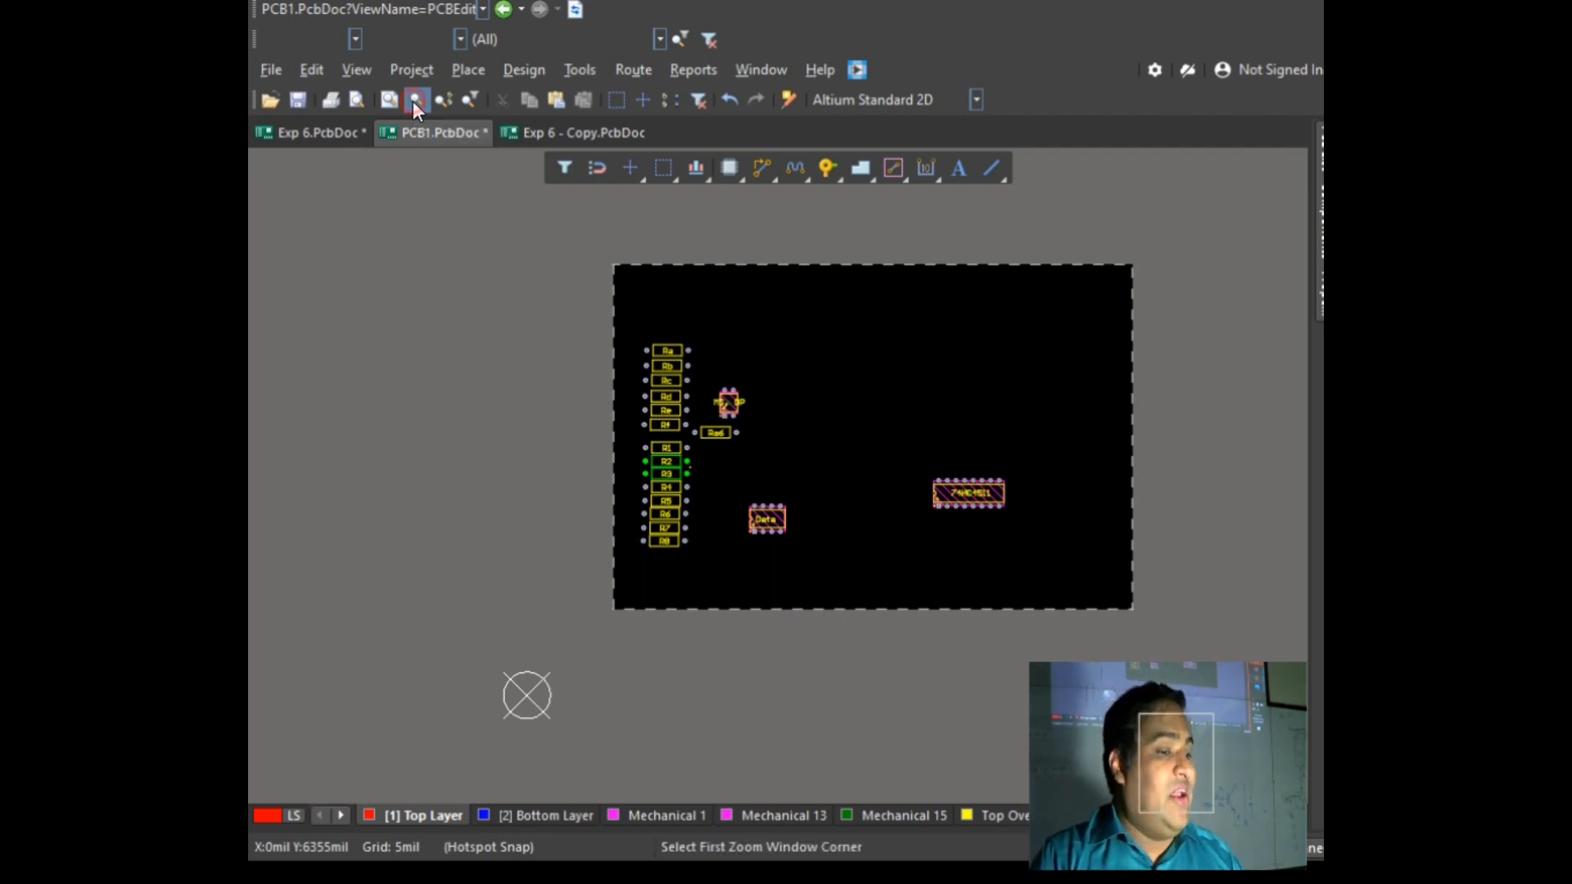
pyautogui.click(623, 303)
pyautogui.click(963, 579)
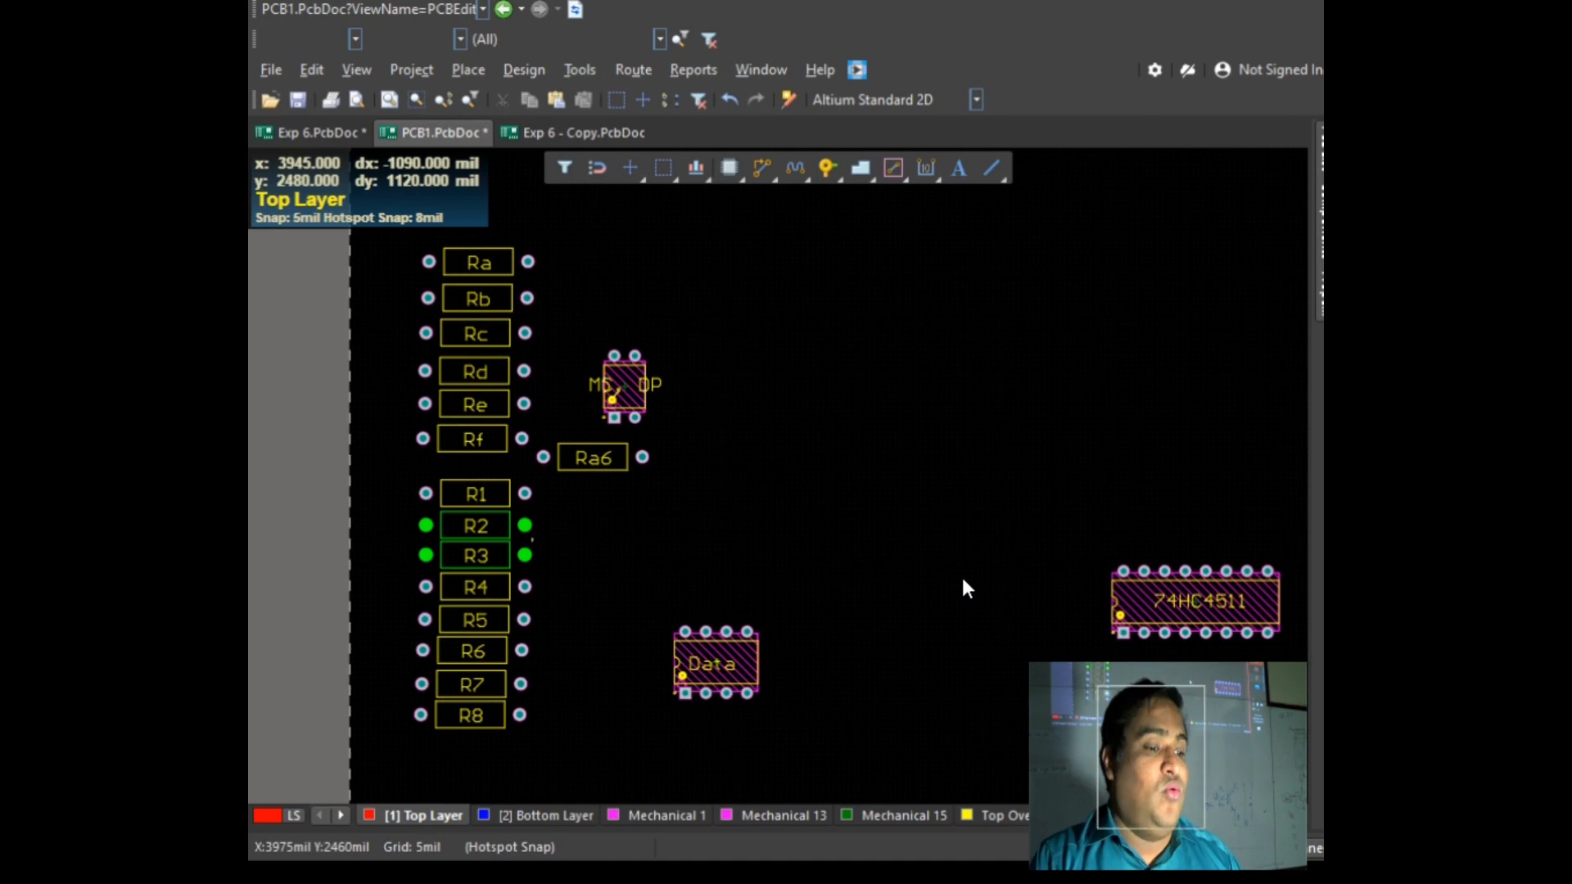
# Step: Set the designator of resistor Ra6, below the MC, DP switch, to Rg
pyautogui.keyDown('ctrl'); pyautogui.scroll(3, 495, 372); pyautogui.keyUp('ctrl')
pyautogui.keyDown('ctrl'); pyautogui.scroll(-2, 531, 450); pyautogui.keyUp('ctrl')
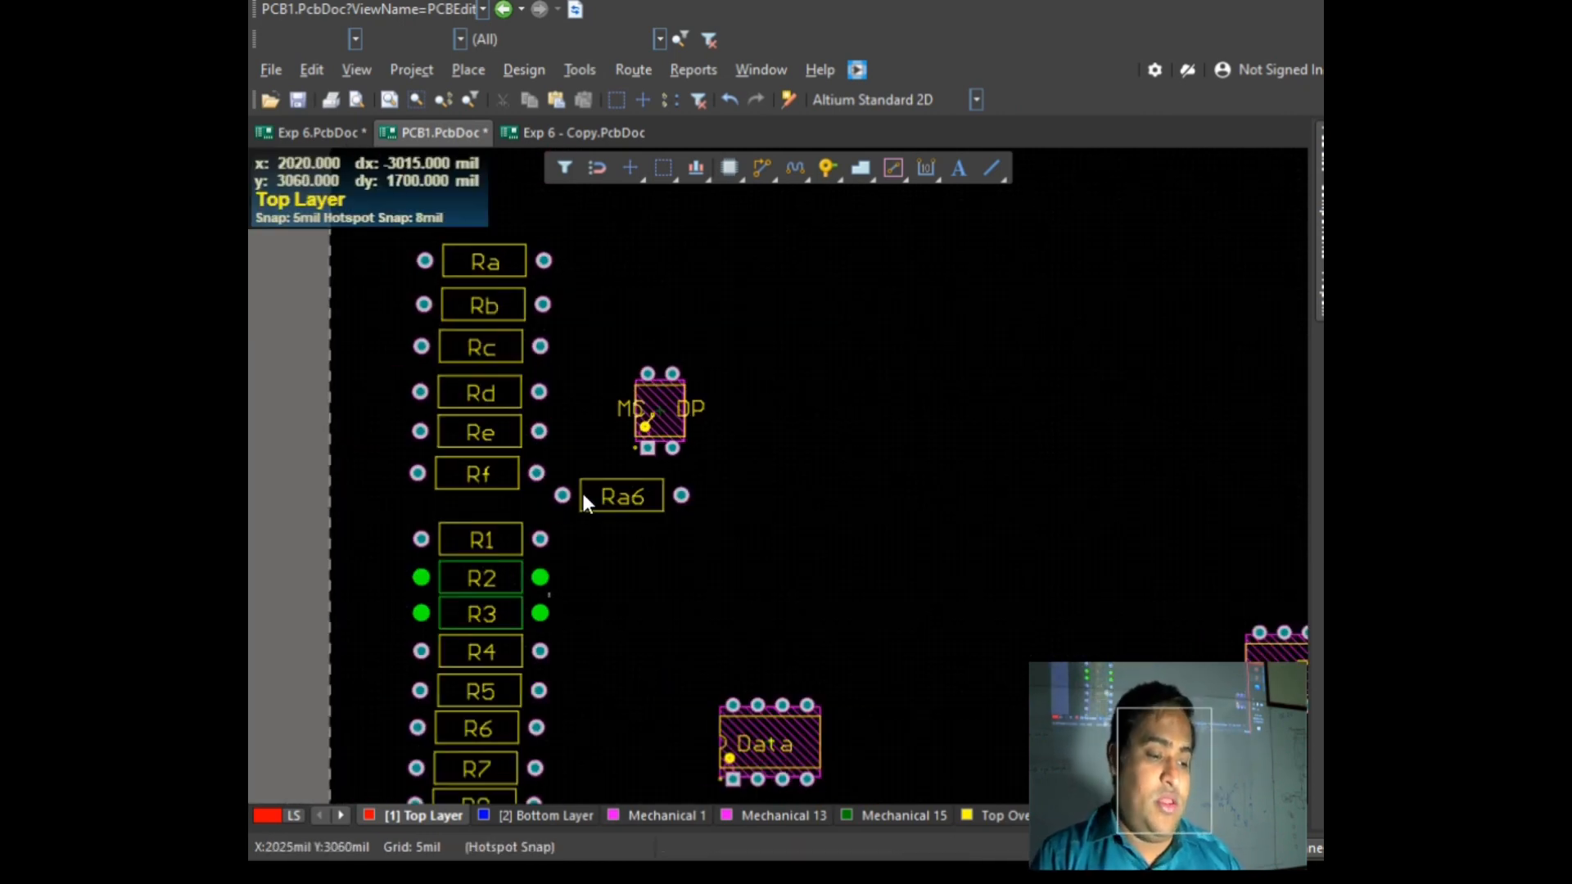
pyautogui.click(624, 496)
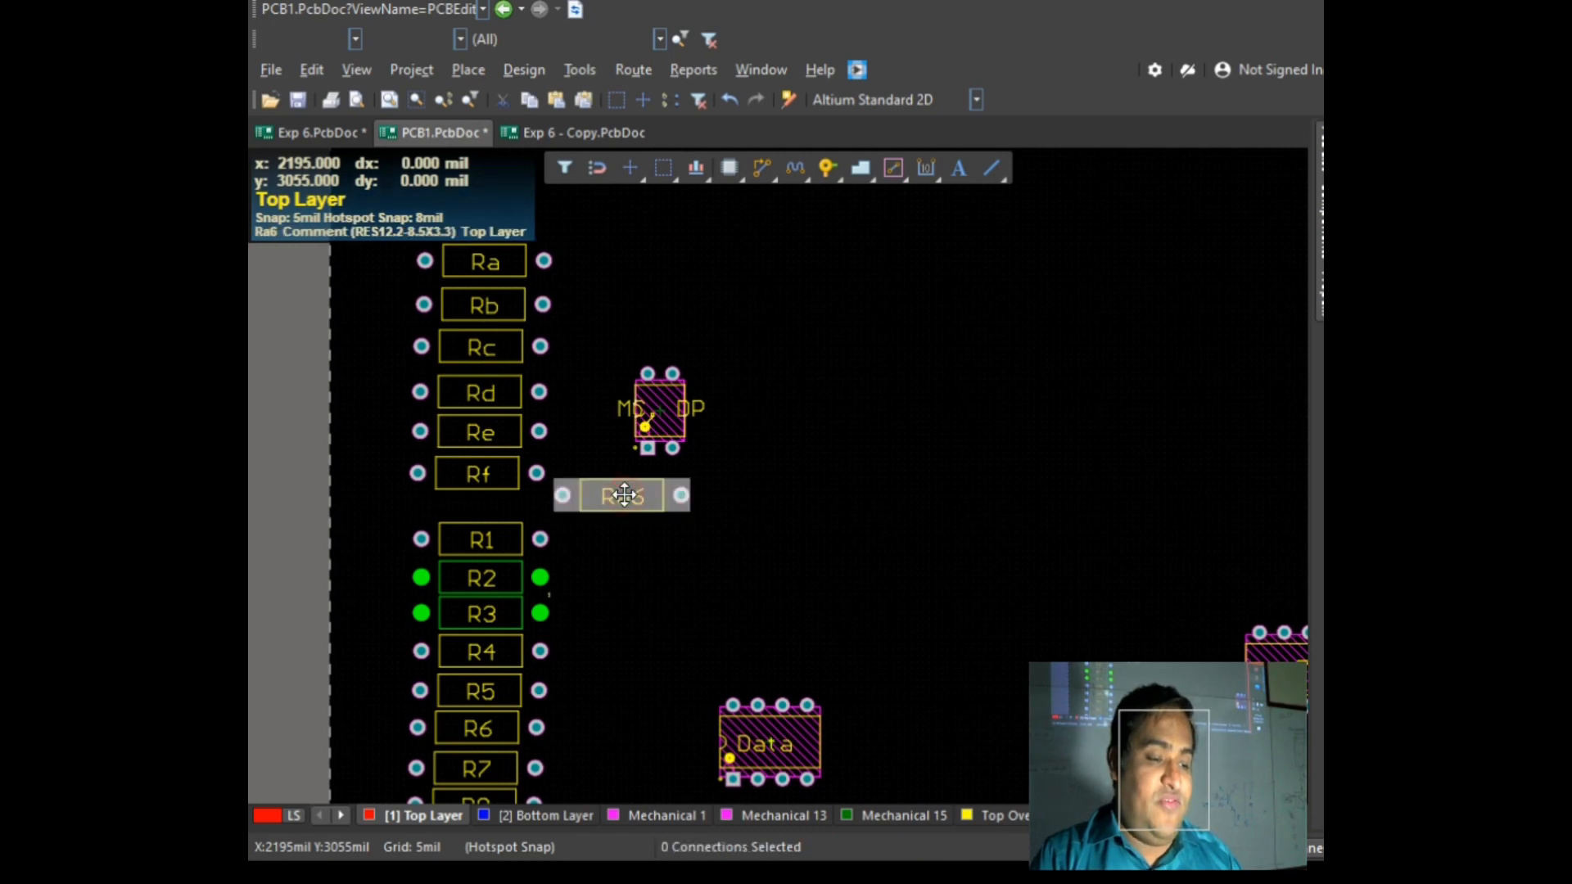
pyautogui.doubleClick(624, 494)
pyautogui.write('Rg')
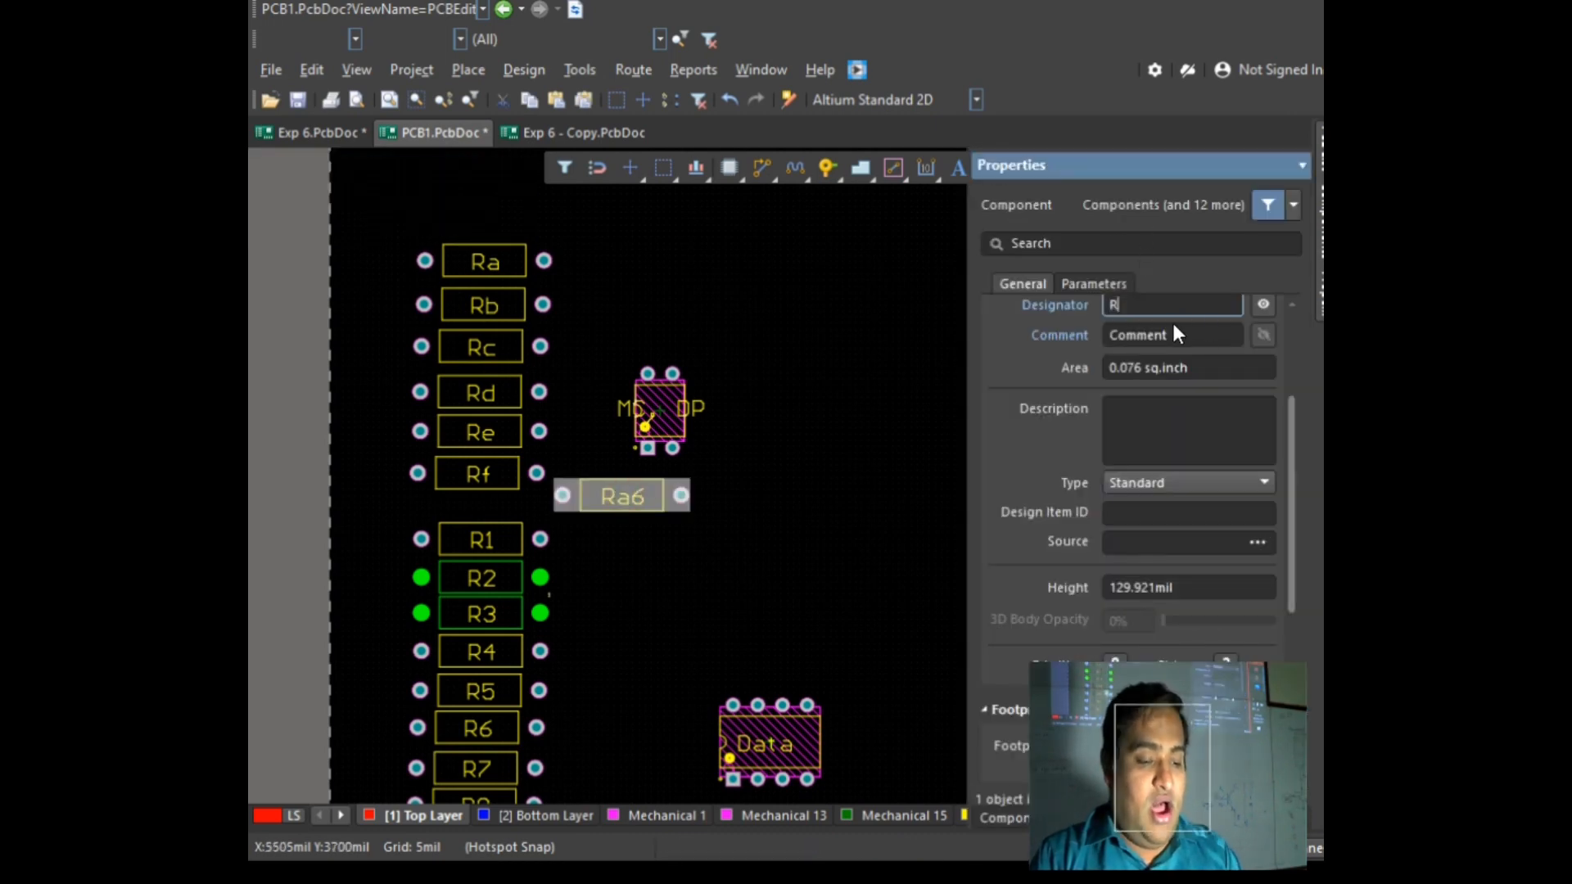
pyautogui.click(691, 564)
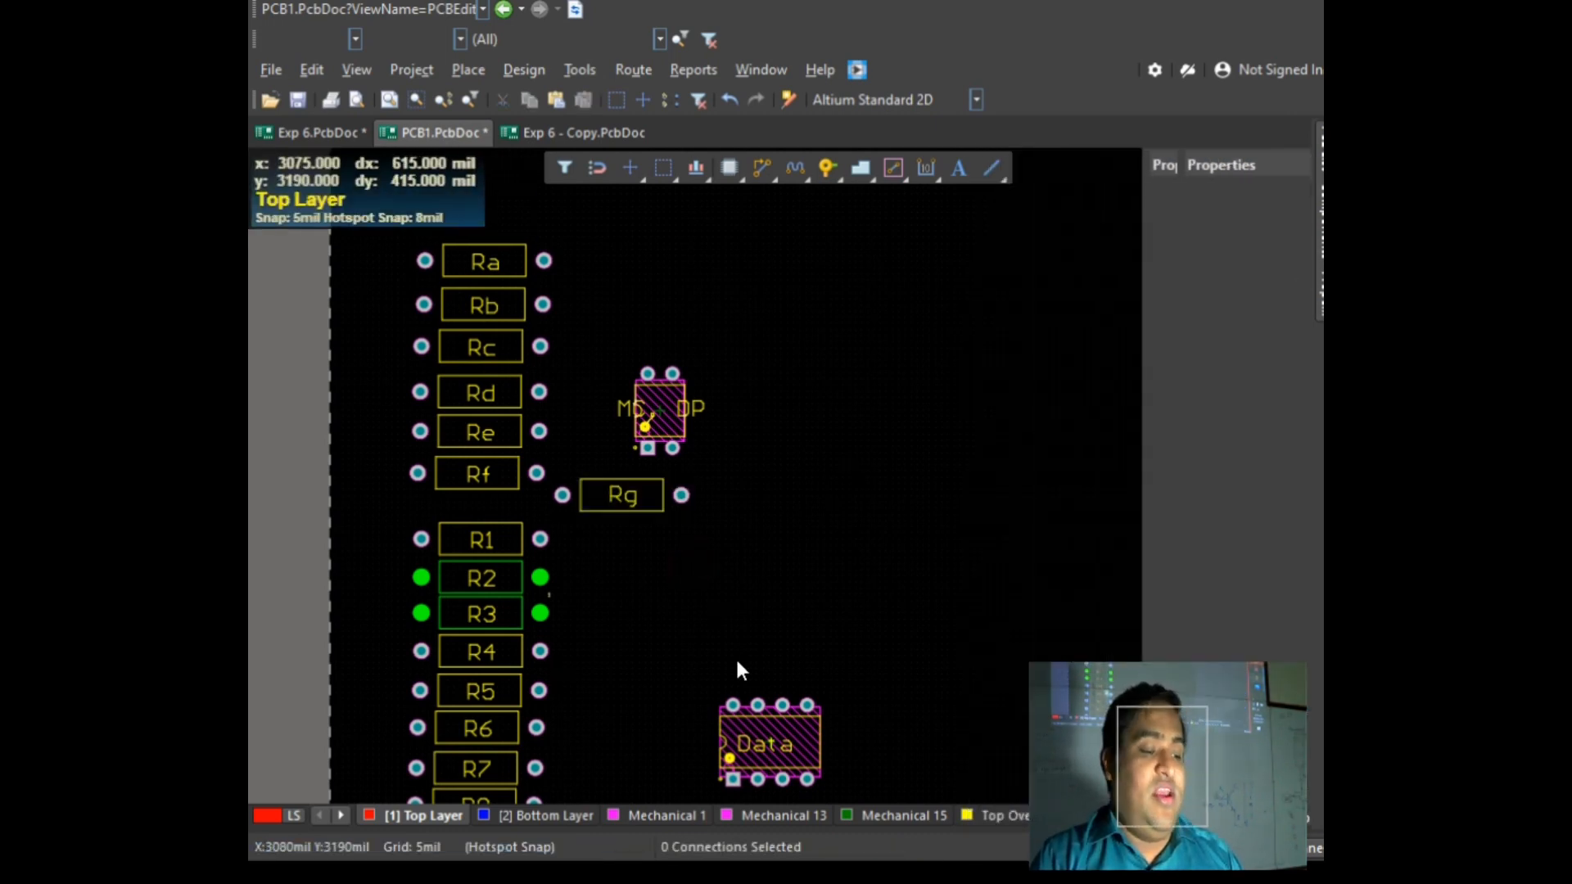
# Step: Inspect the clearance violation between R2 and R3, and move R2 slightly upward, away from R3
pyautogui.scroll(-2, 576, 553)
pyautogui.scroll(1, 576, 553)
pyautogui.keyDown('ctrl'); pyautogui.scroll(-1, 576, 553); pyautogui.keyUp('ctrl')
pyautogui.keyDown('ctrl'); pyautogui.scroll(-1, 577, 553); pyautogui.keyUp('ctrl')
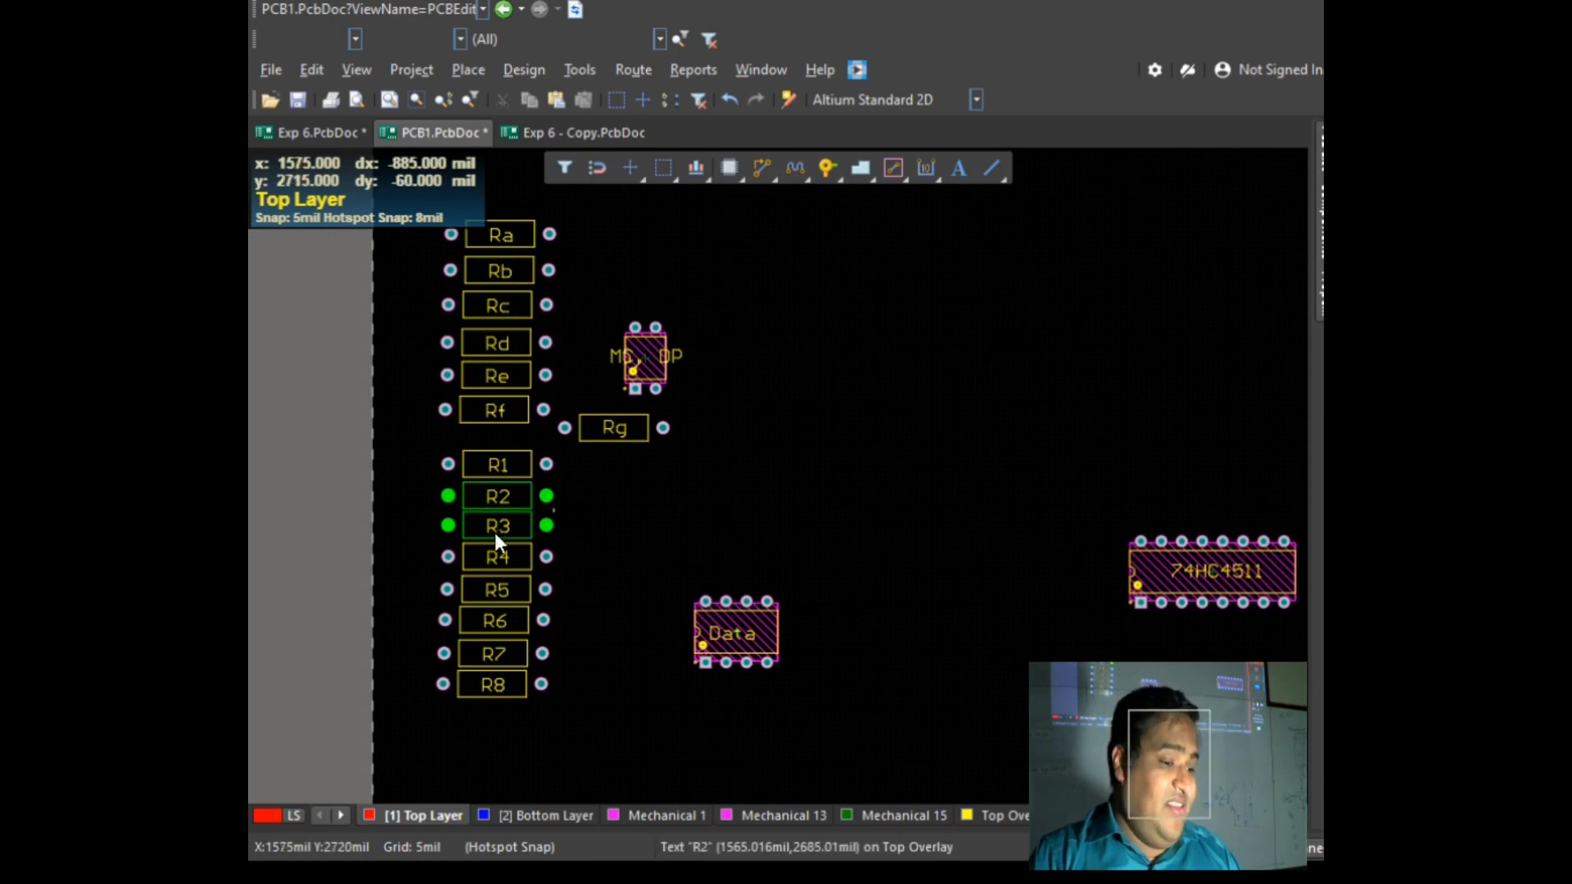
pyautogui.moveTo(498, 529)
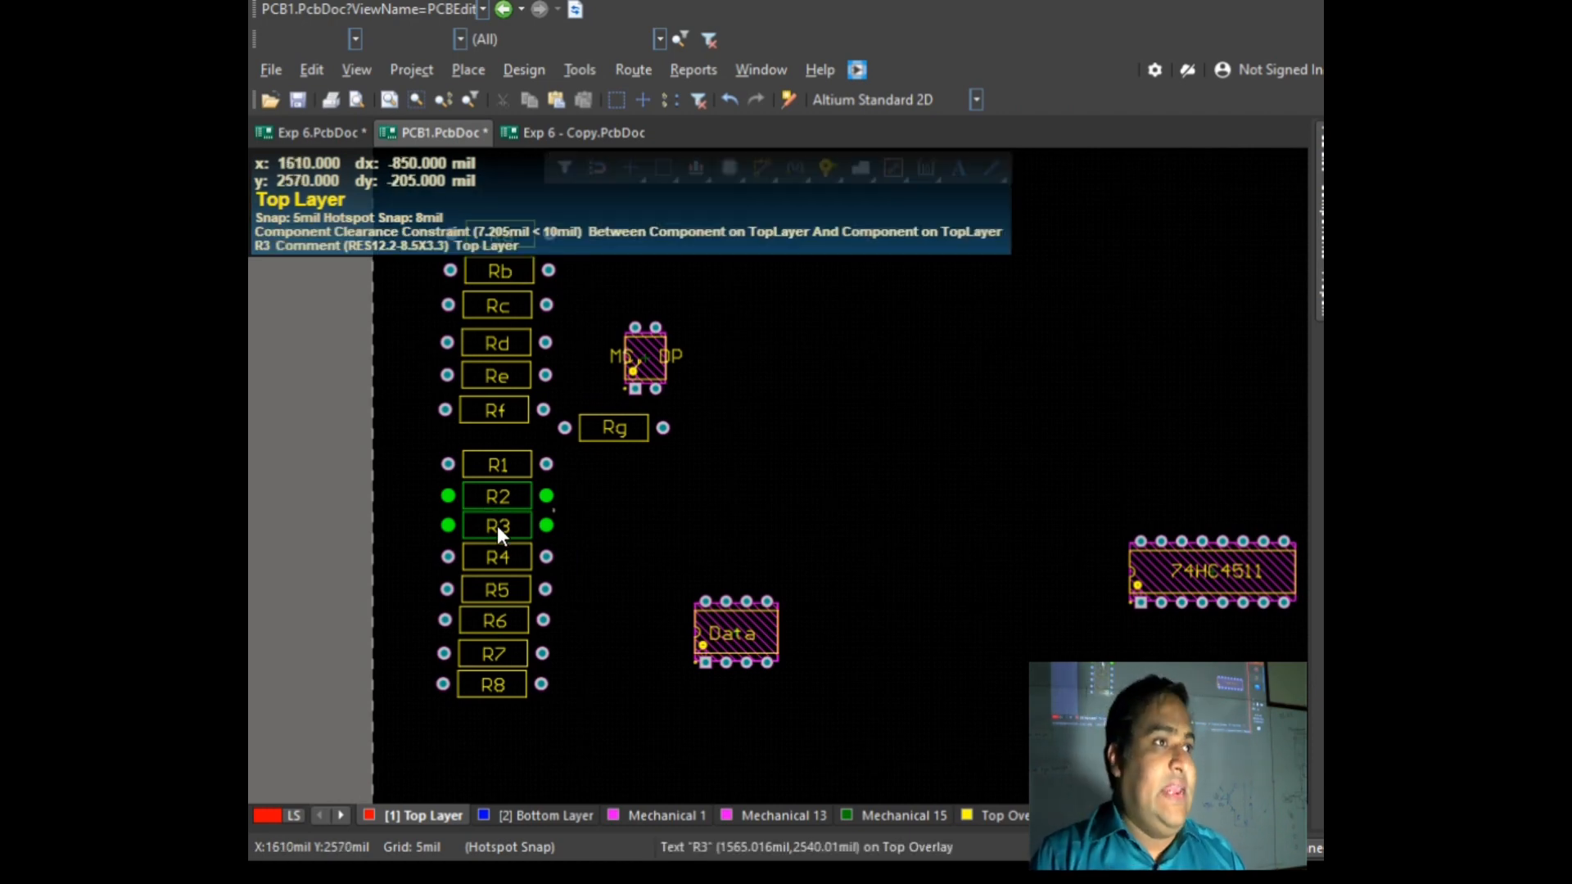
pyautogui.keyDown('ctrl'); pyautogui.scroll(5, 442, 516); pyautogui.keyUp('ctrl')
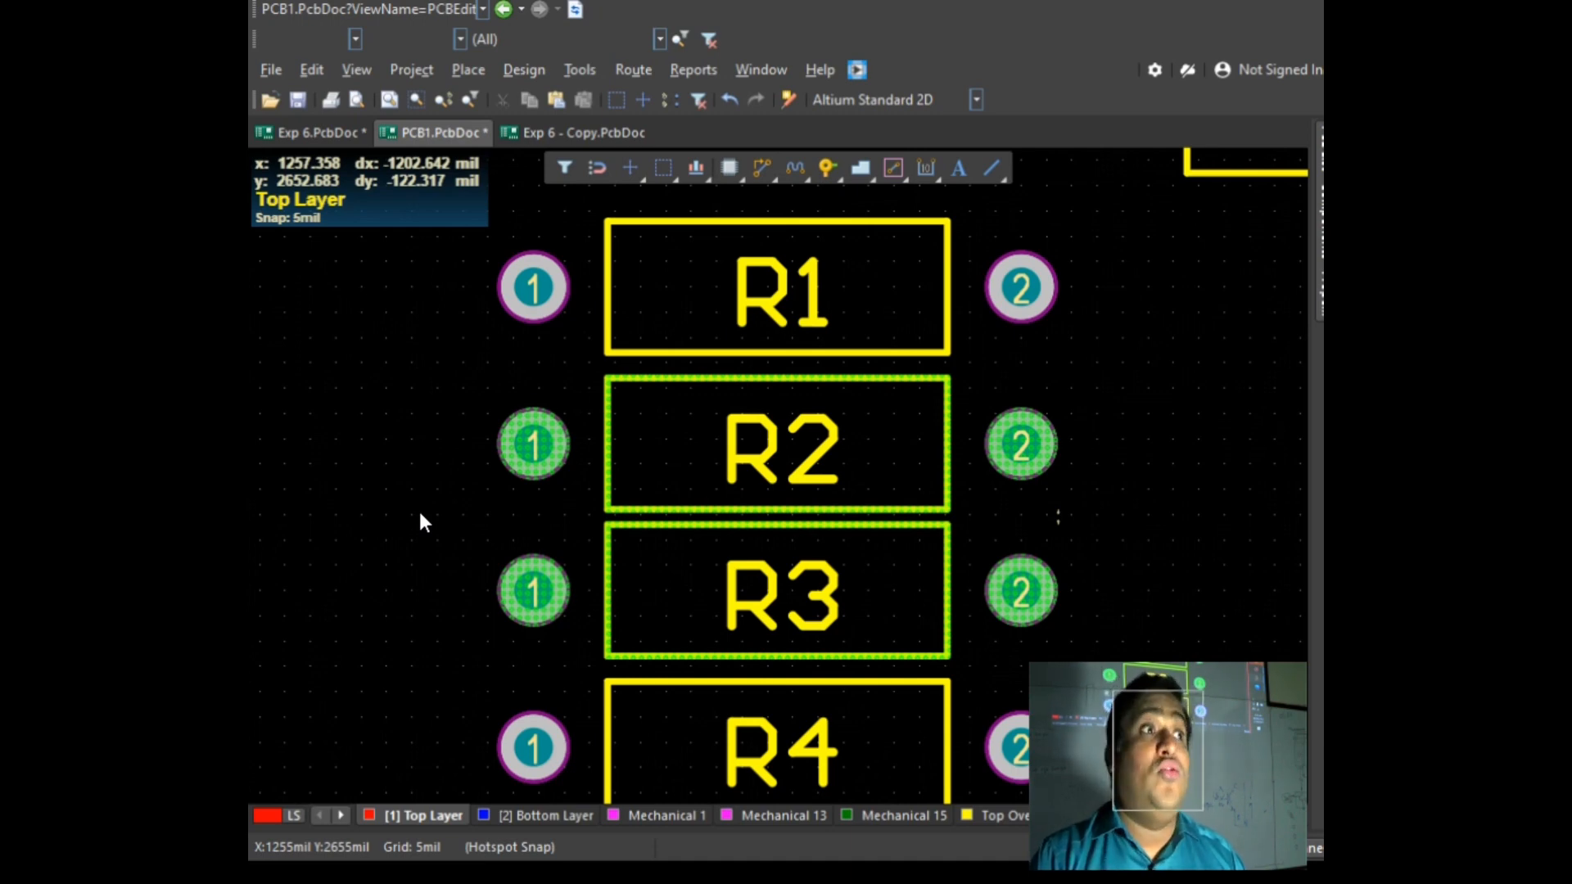
pyautogui.click(930, 448)
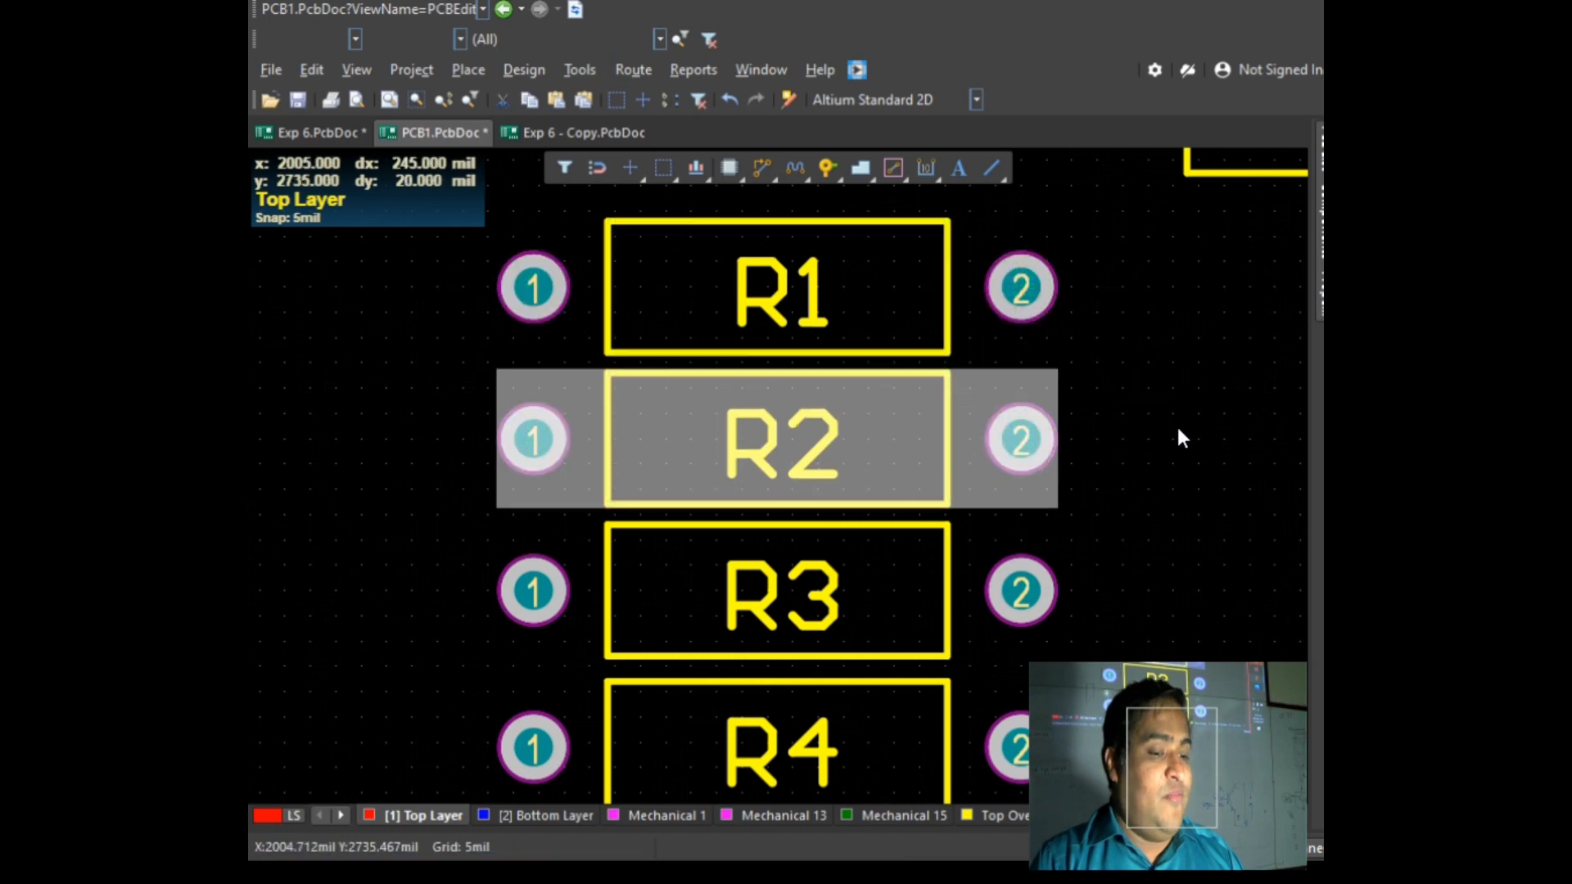
pyautogui.click(1178, 430)
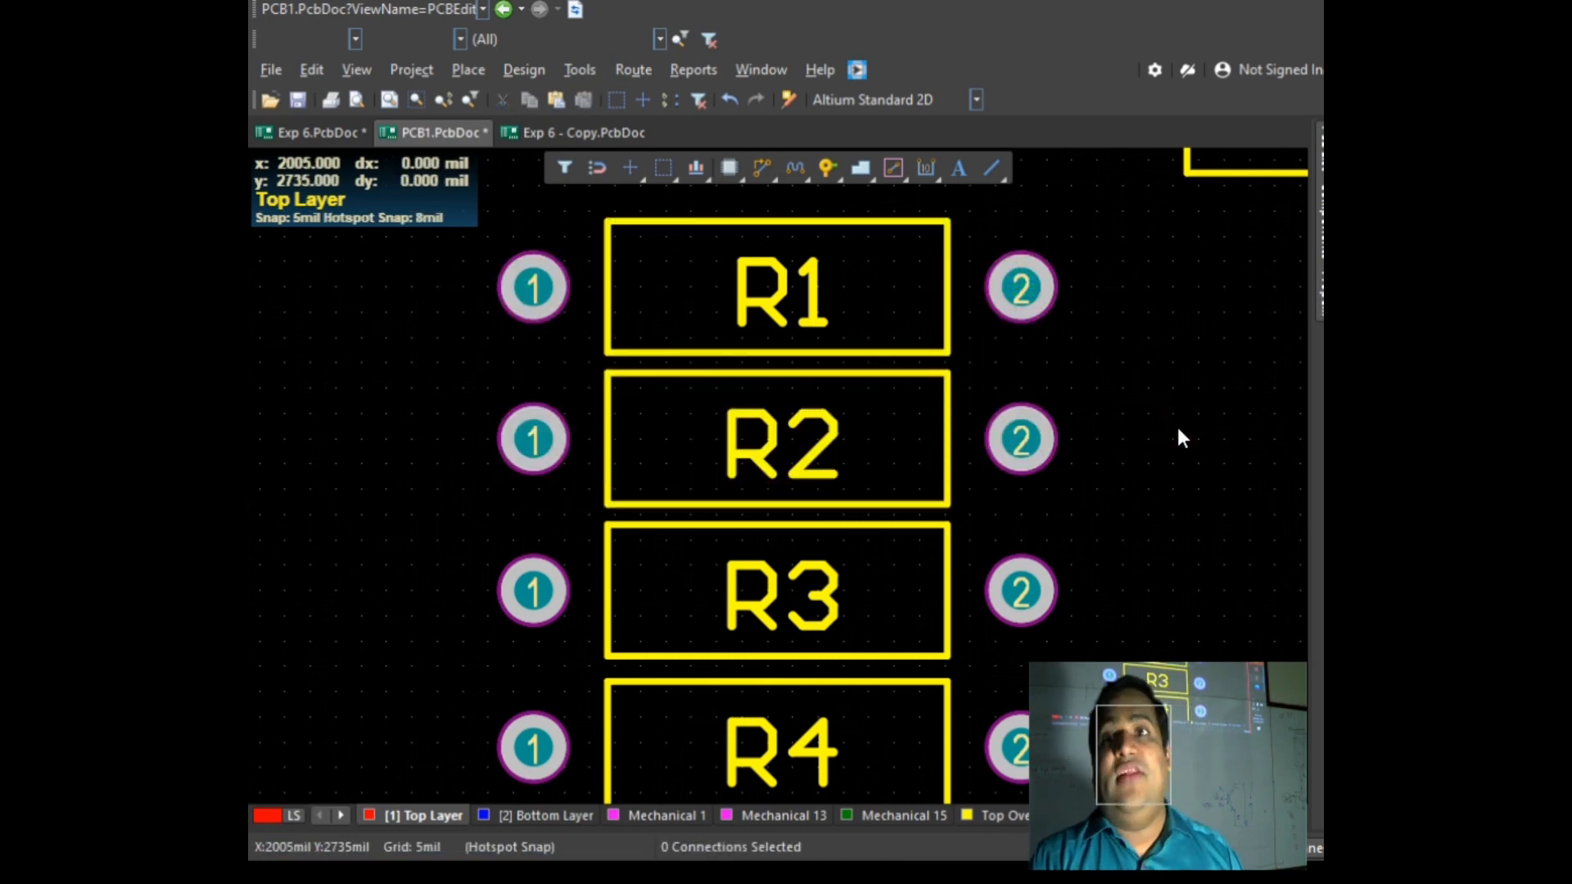
# Step: Move R2 slightly downward, closer to R3, to demonstrate the component clearance violation
pyautogui.keyDown('ctrl'); pyautogui.scroll(-4, 1176, 426); pyautogui.keyUp('ctrl')
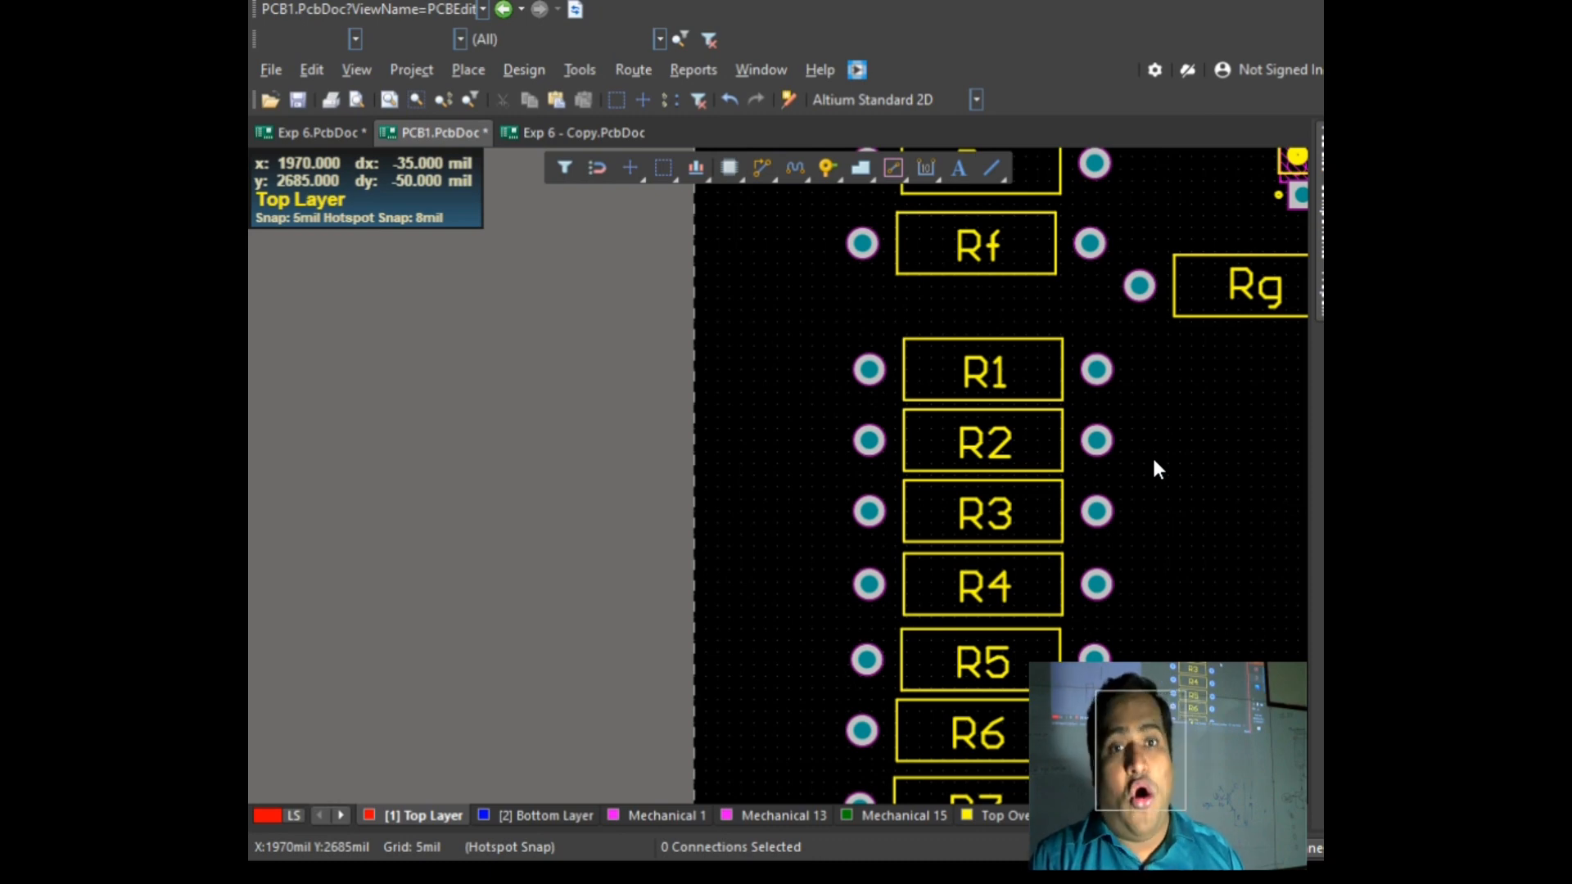
pyautogui.click(1025, 452)
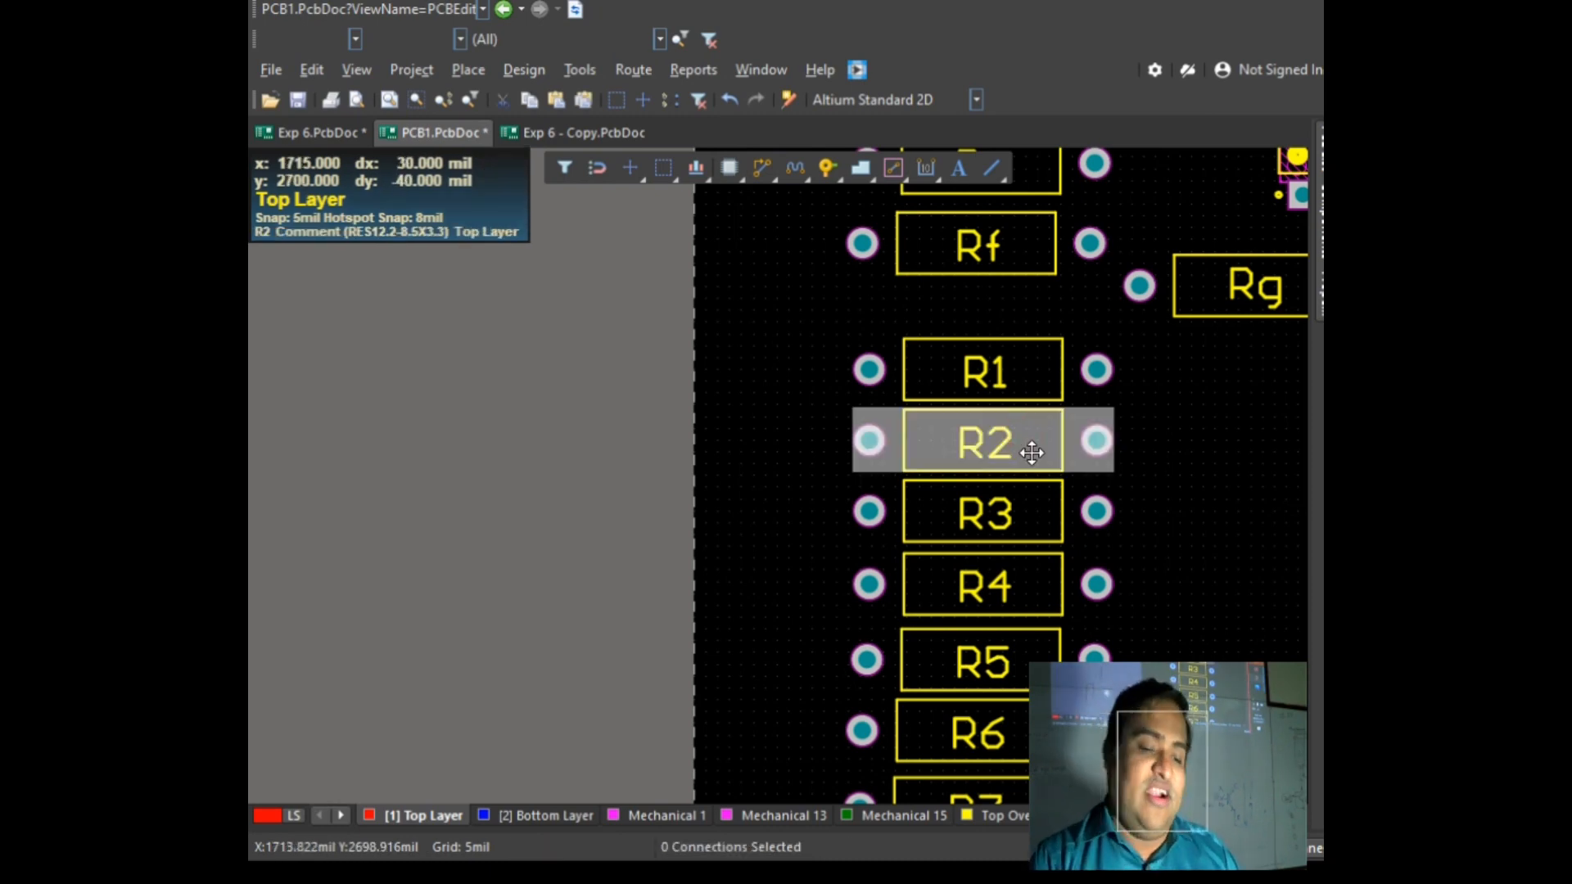
pyautogui.moveTo(1031, 452); pyautogui.dragTo(1030, 459)
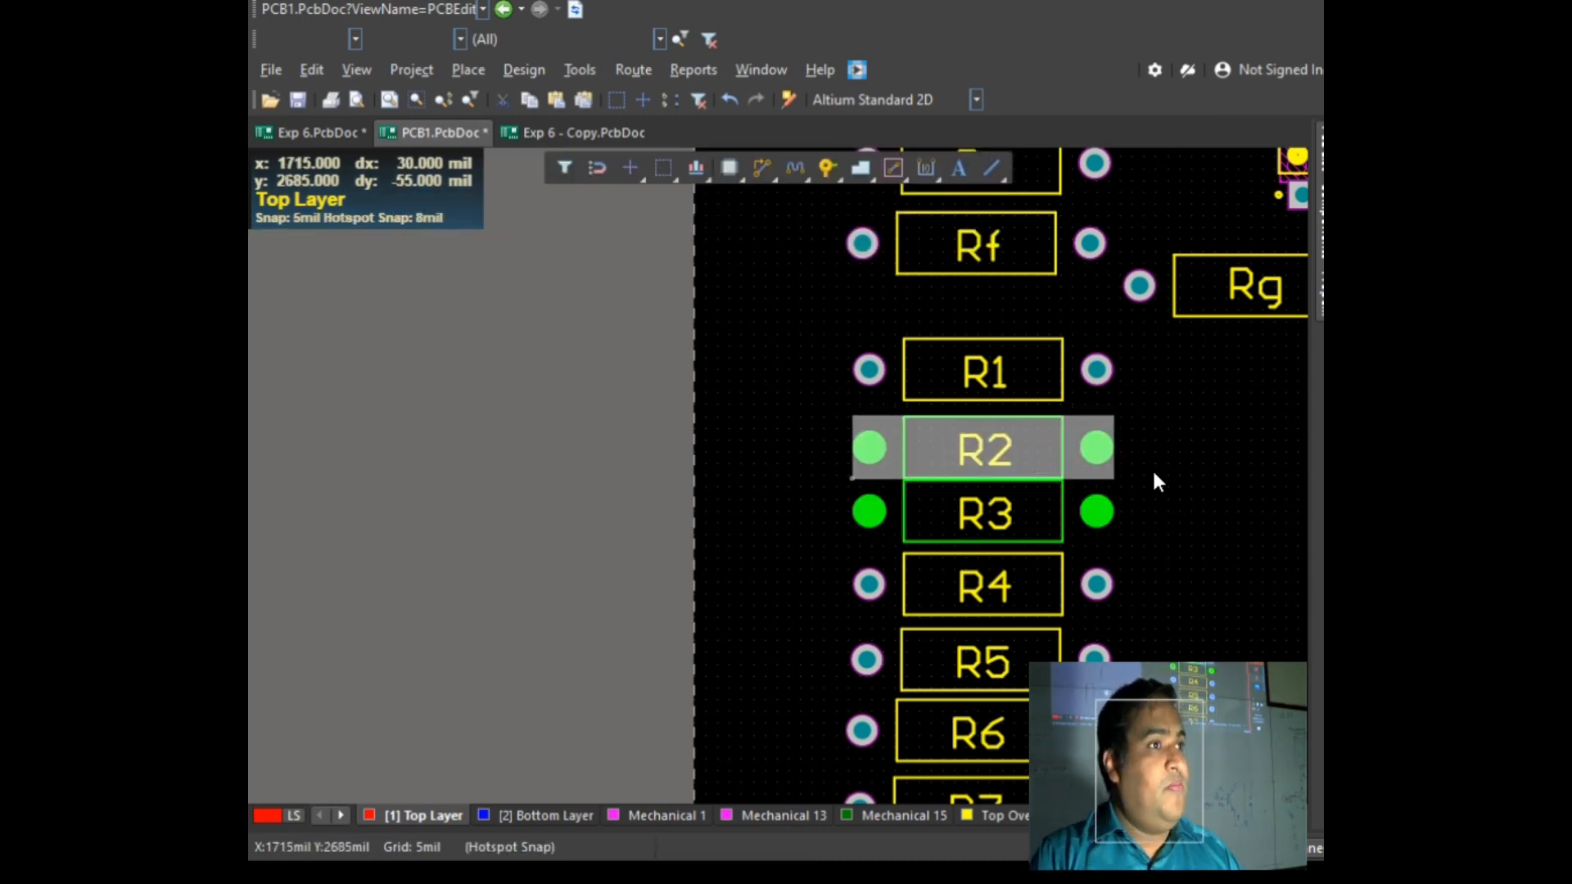
# Step: Inspect the component clearance constraint violation reported for R2 against R3
pyautogui.click(1233, 494)
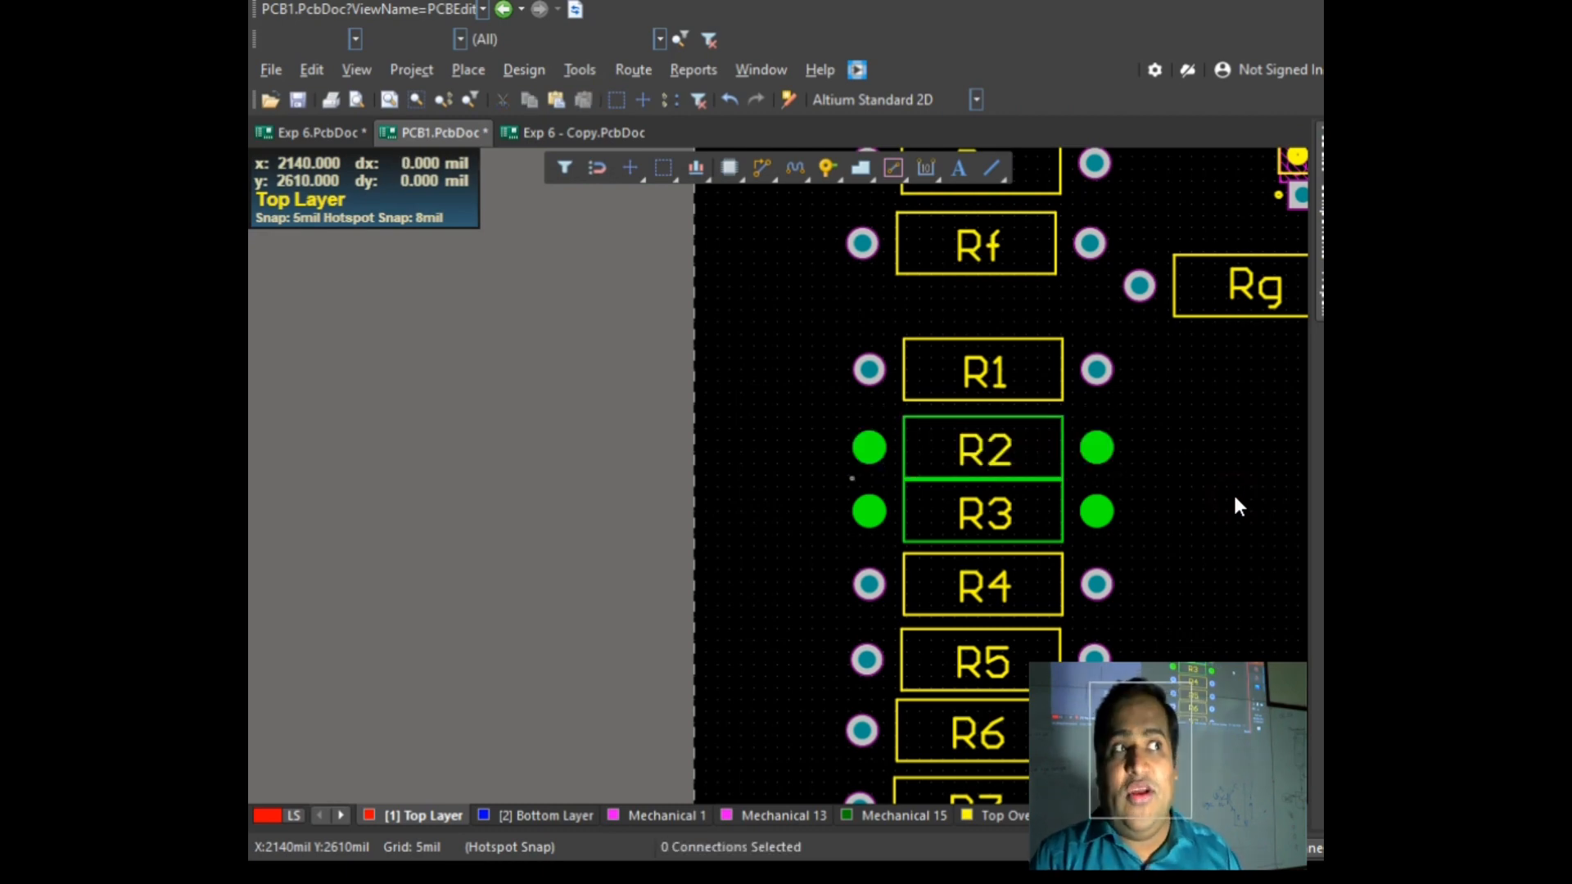
pyautogui.keyDown('ctrl'); pyautogui.scroll(2, 1090, 401); pyautogui.keyUp('ctrl')
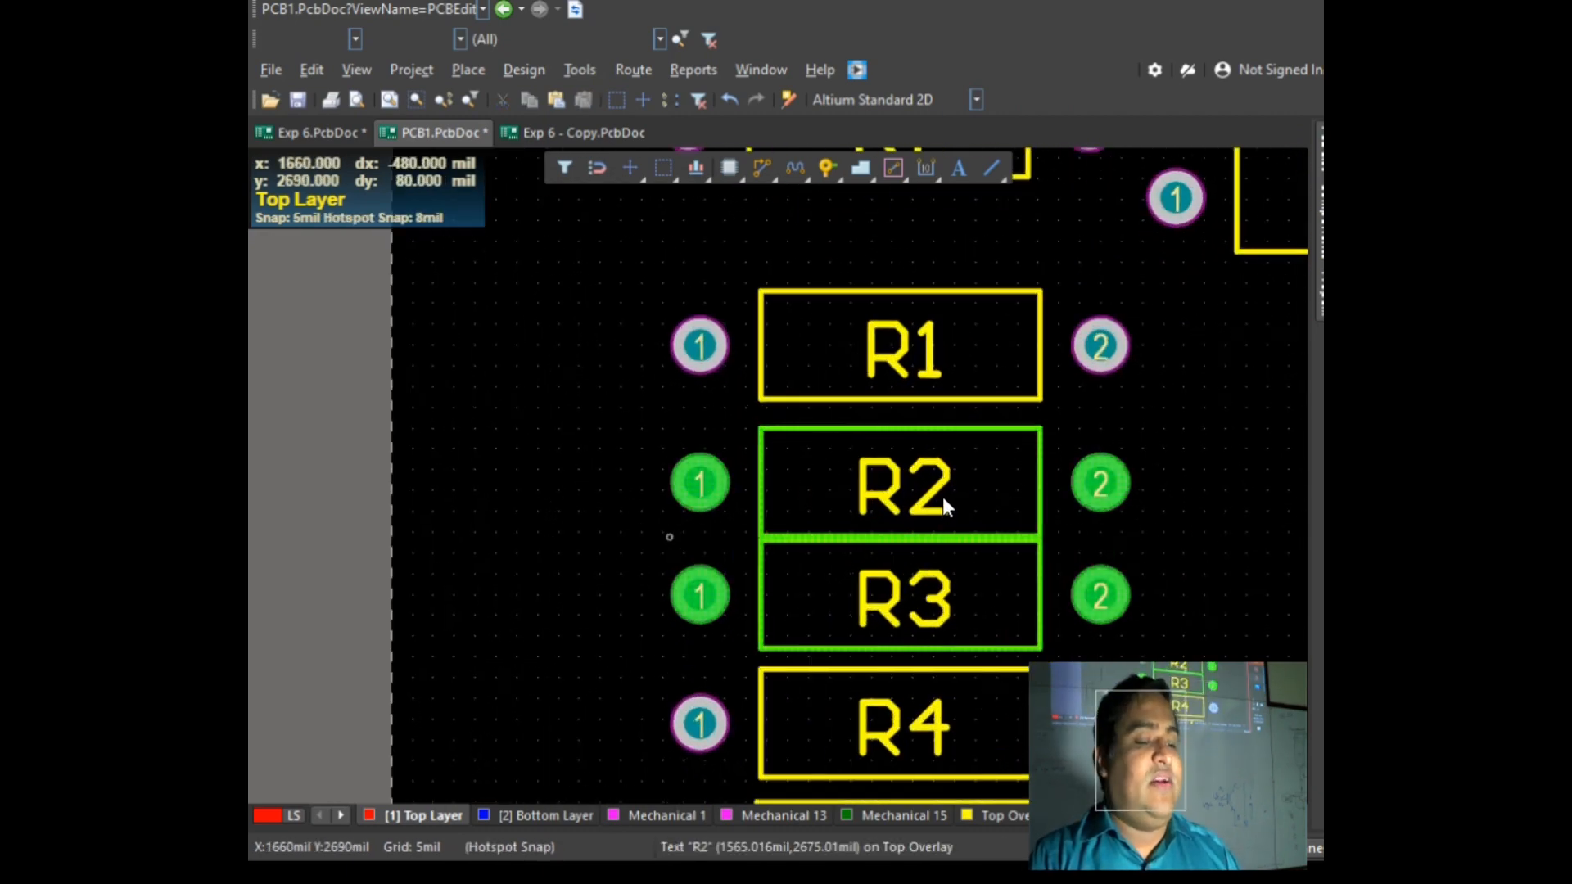
pyautogui.click(898, 481)
pyautogui.click(989, 475)
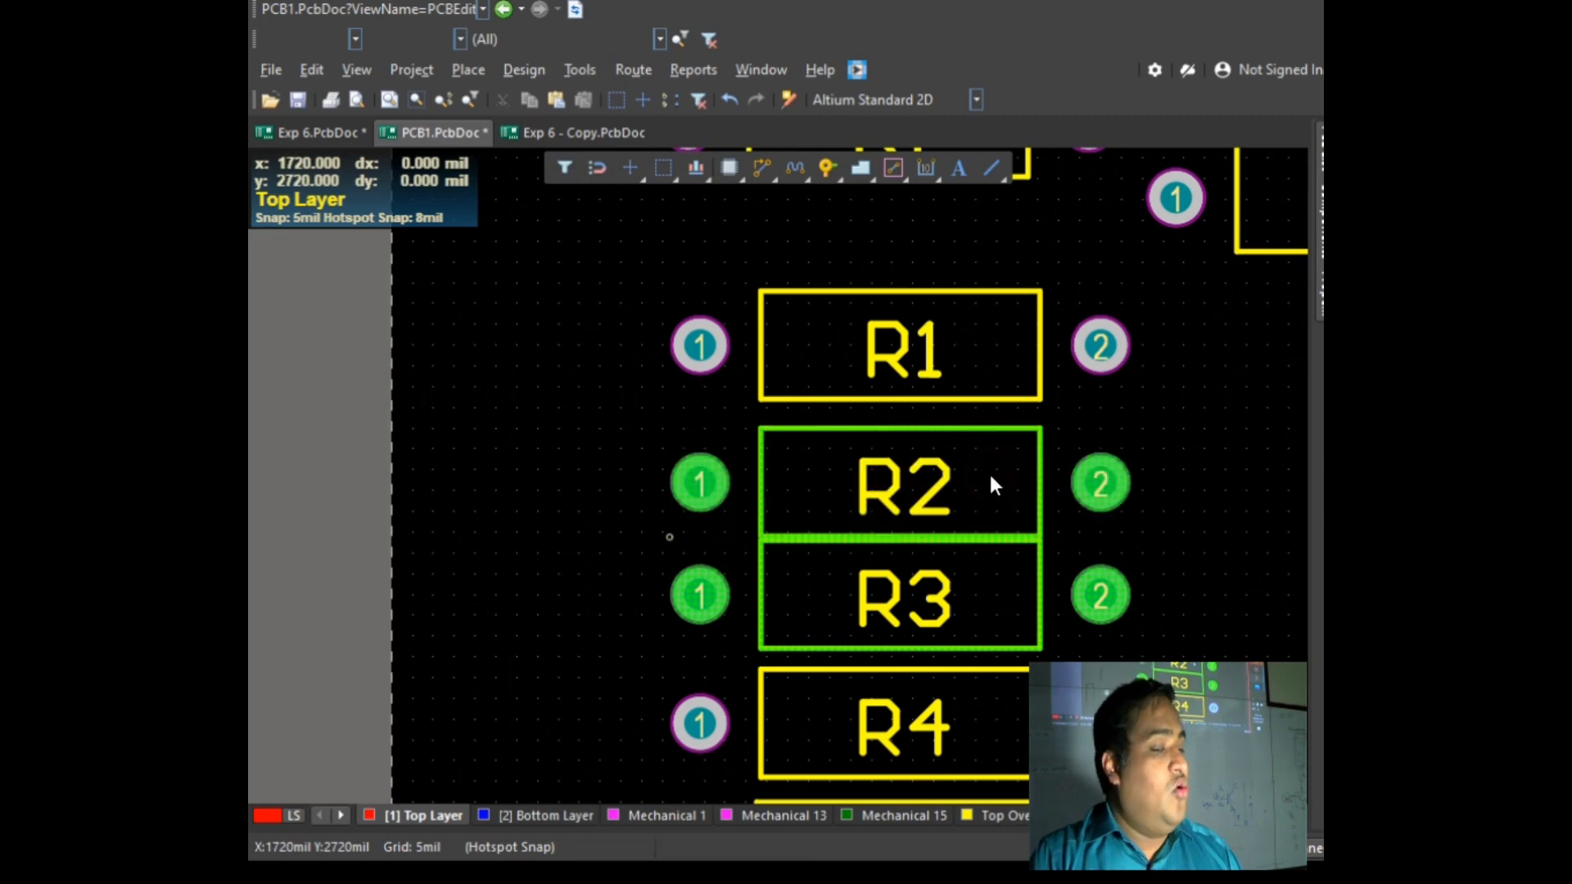
pyautogui.click(989, 472)
pyautogui.rightClick(989, 475)
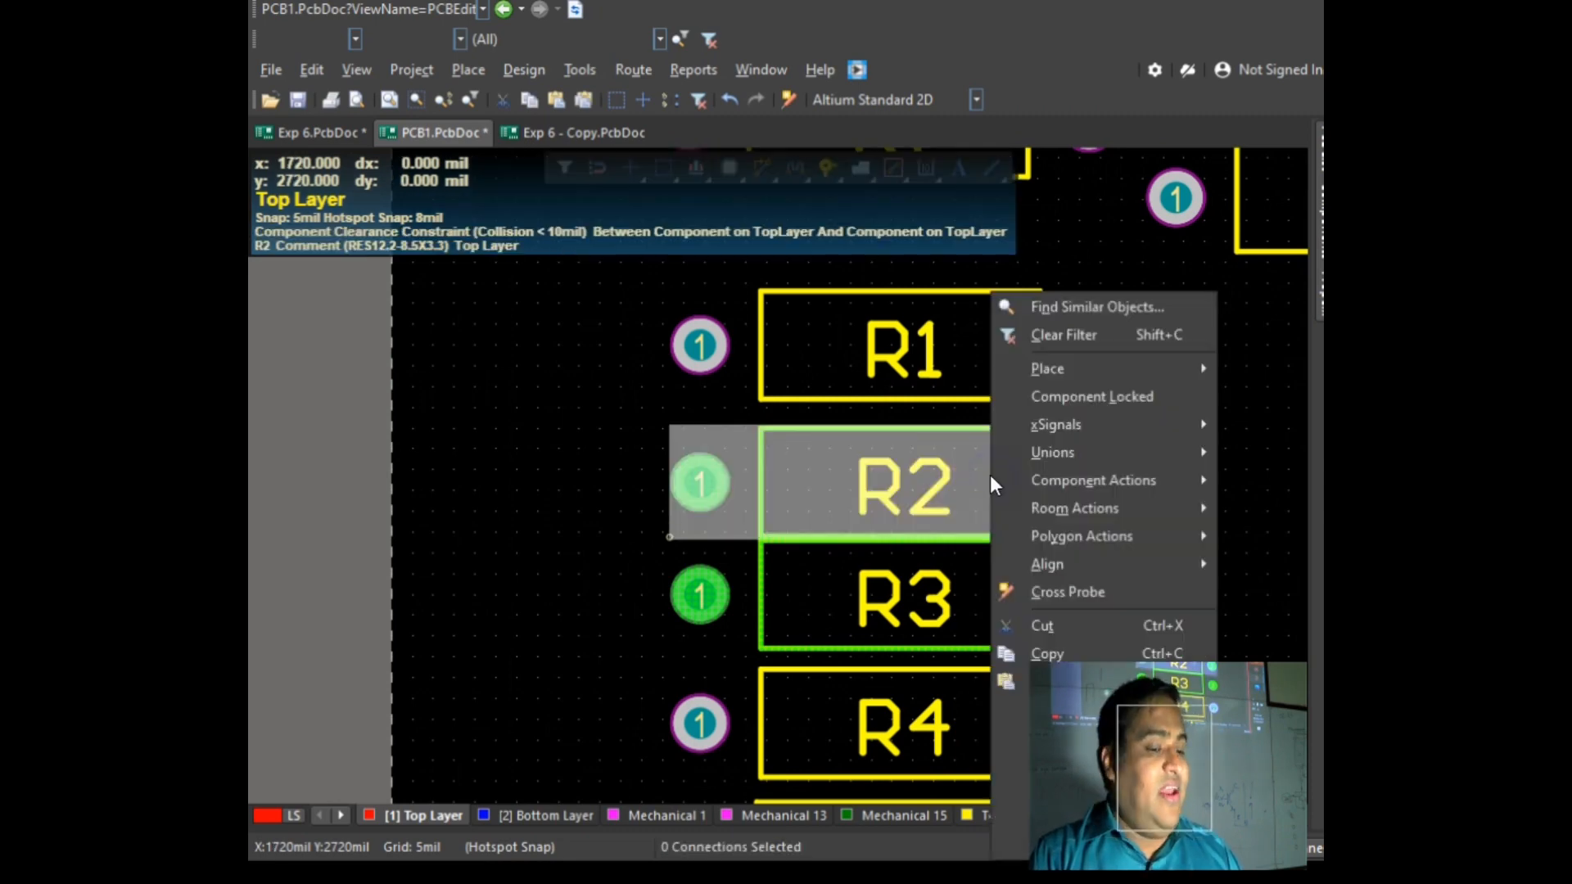
pyautogui.moveTo(1007, 773)
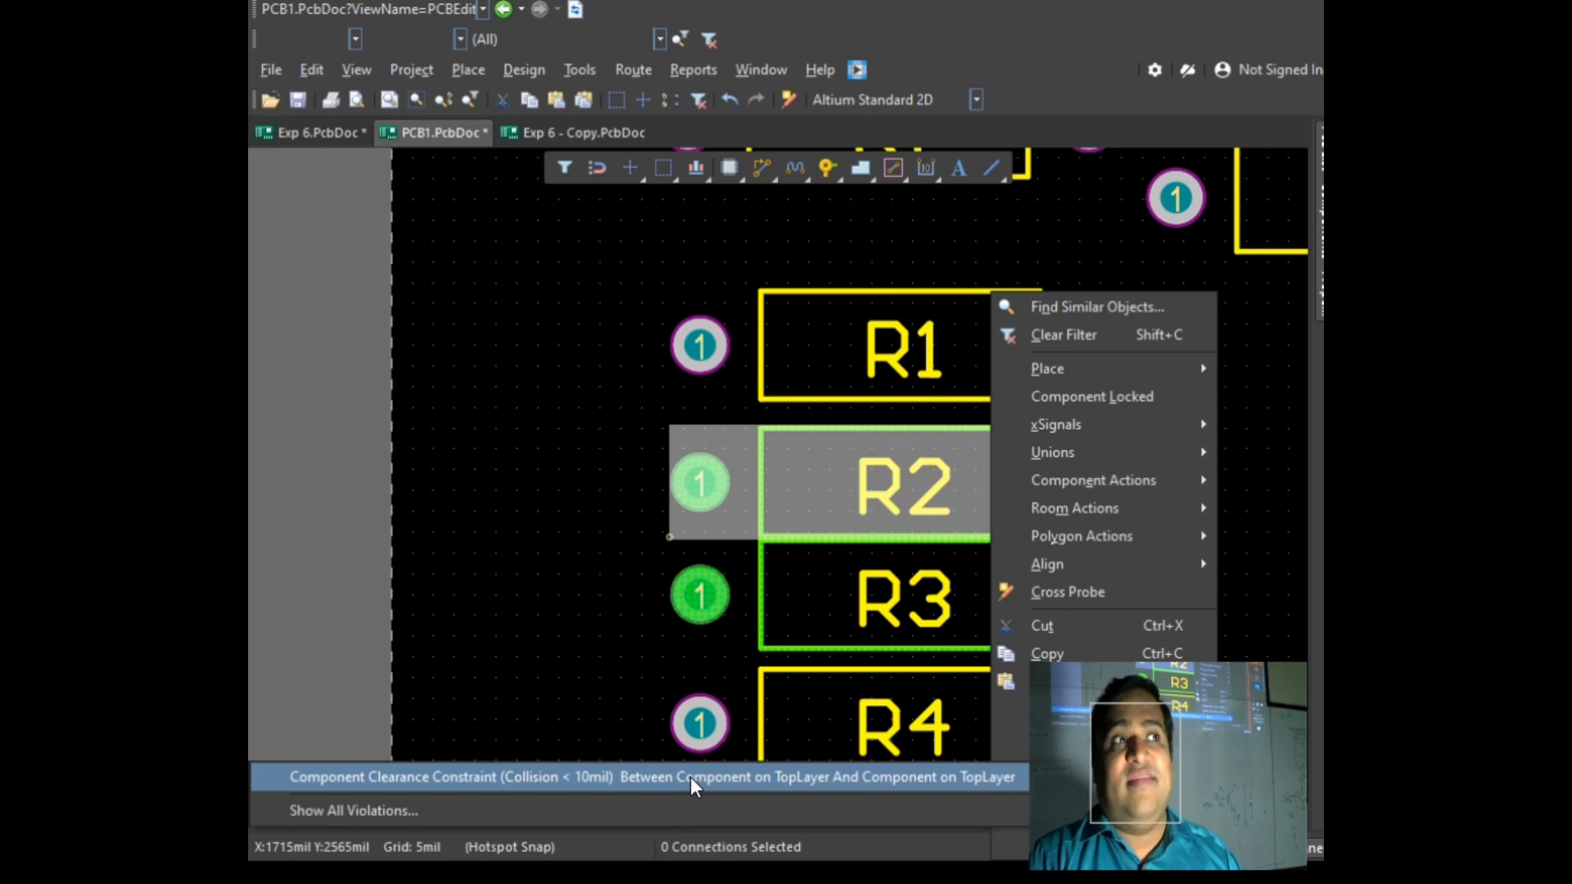
pyautogui.click(484, 436)
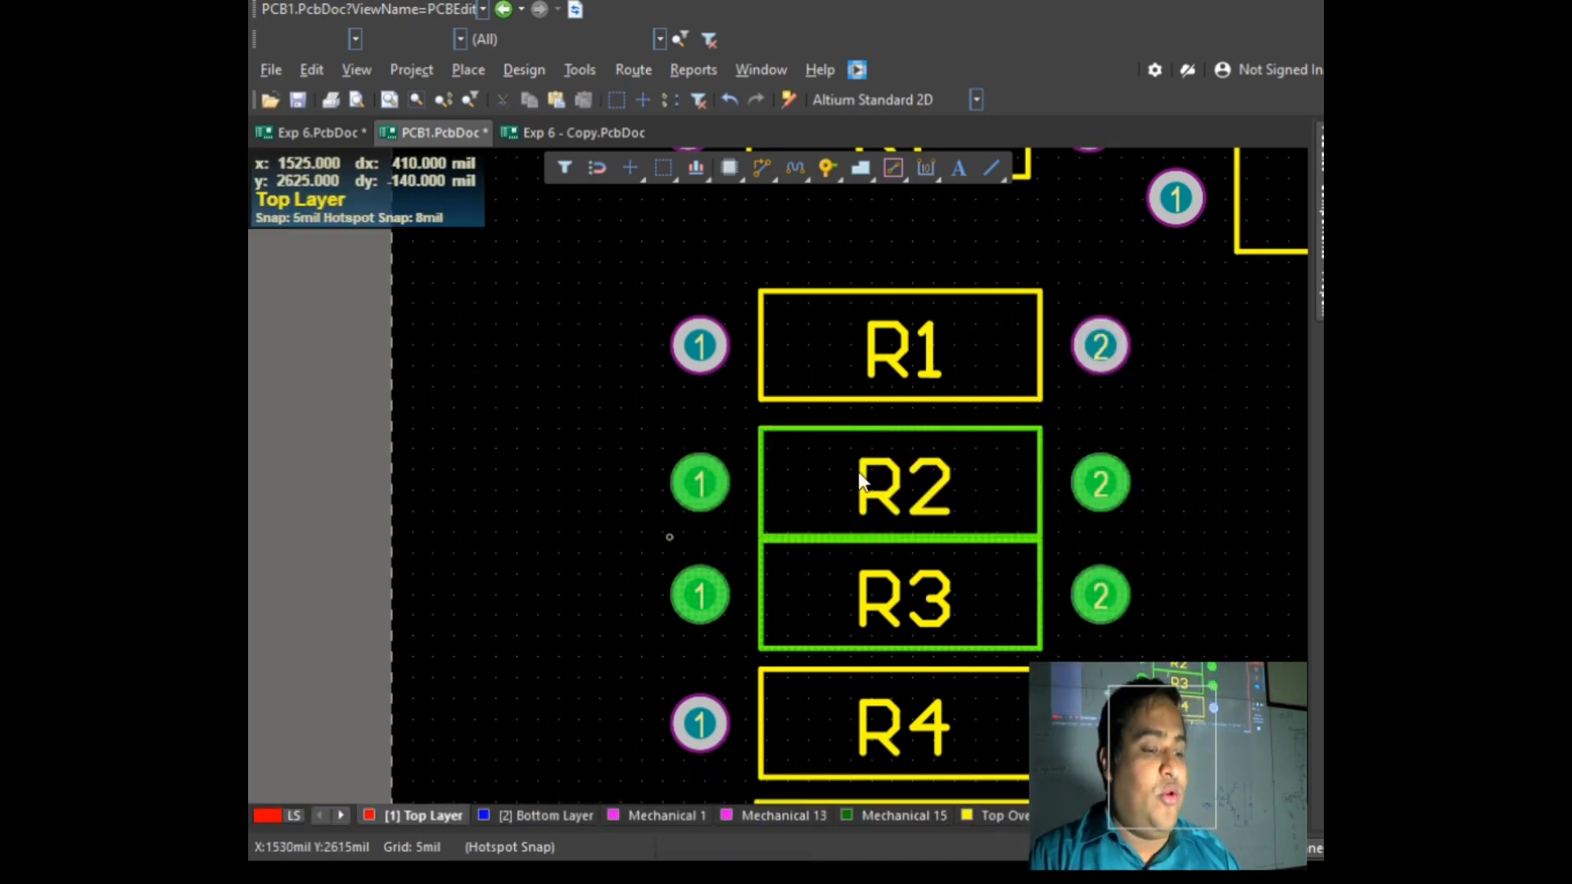
# Step: Move R2 15 mil upward, away from R3, to restore the component clearance
pyautogui.moveTo(823, 612)
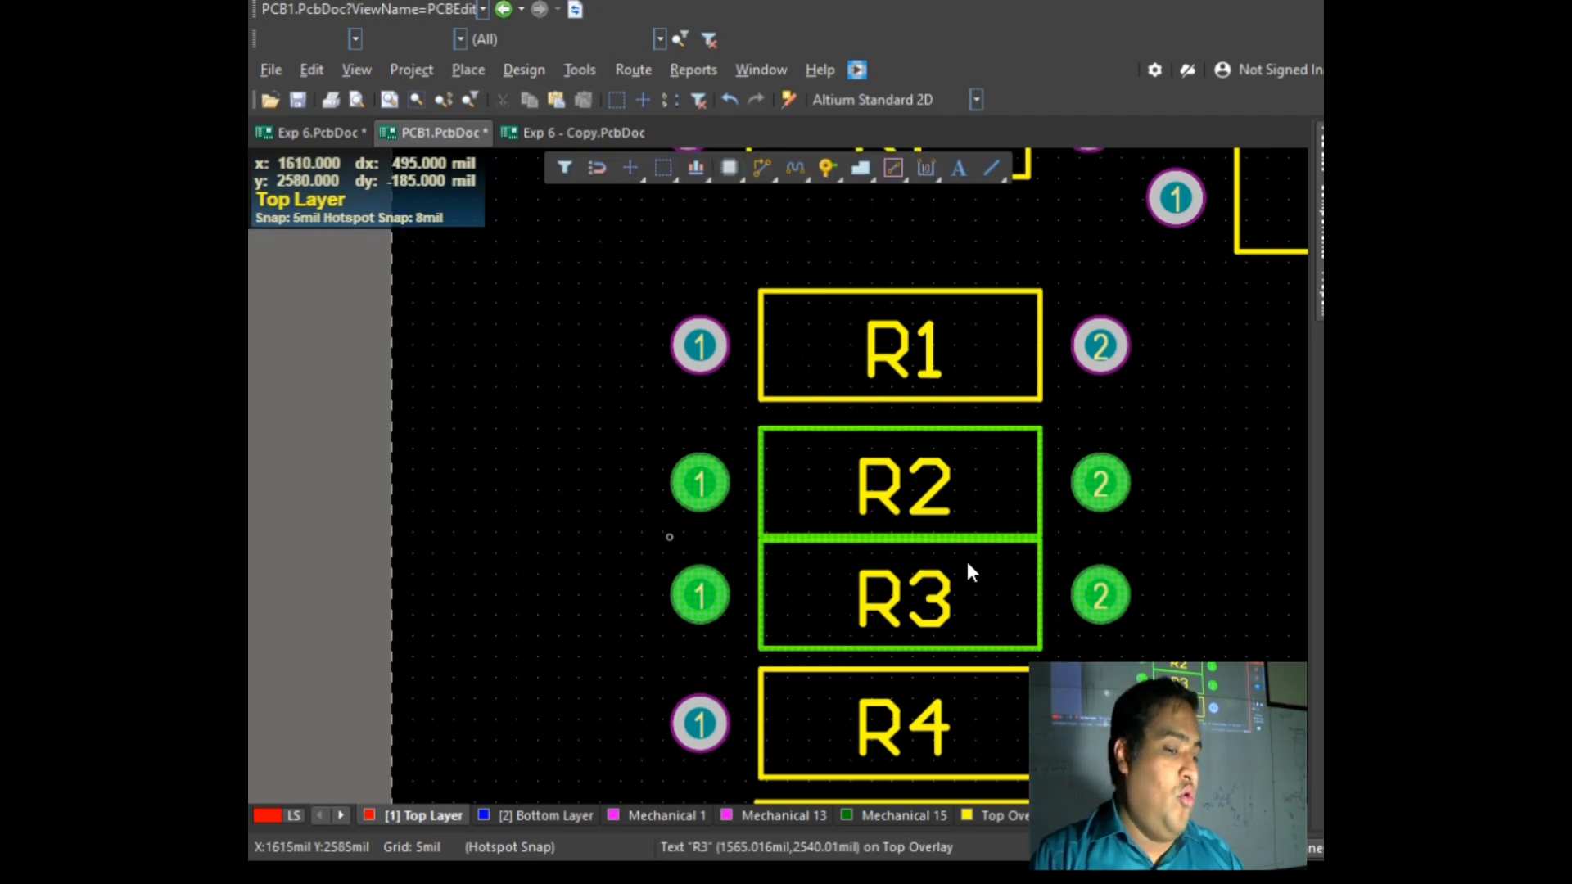
pyautogui.click(1003, 485)
pyautogui.moveTo(1003, 486); pyautogui.dragTo(1003, 473)
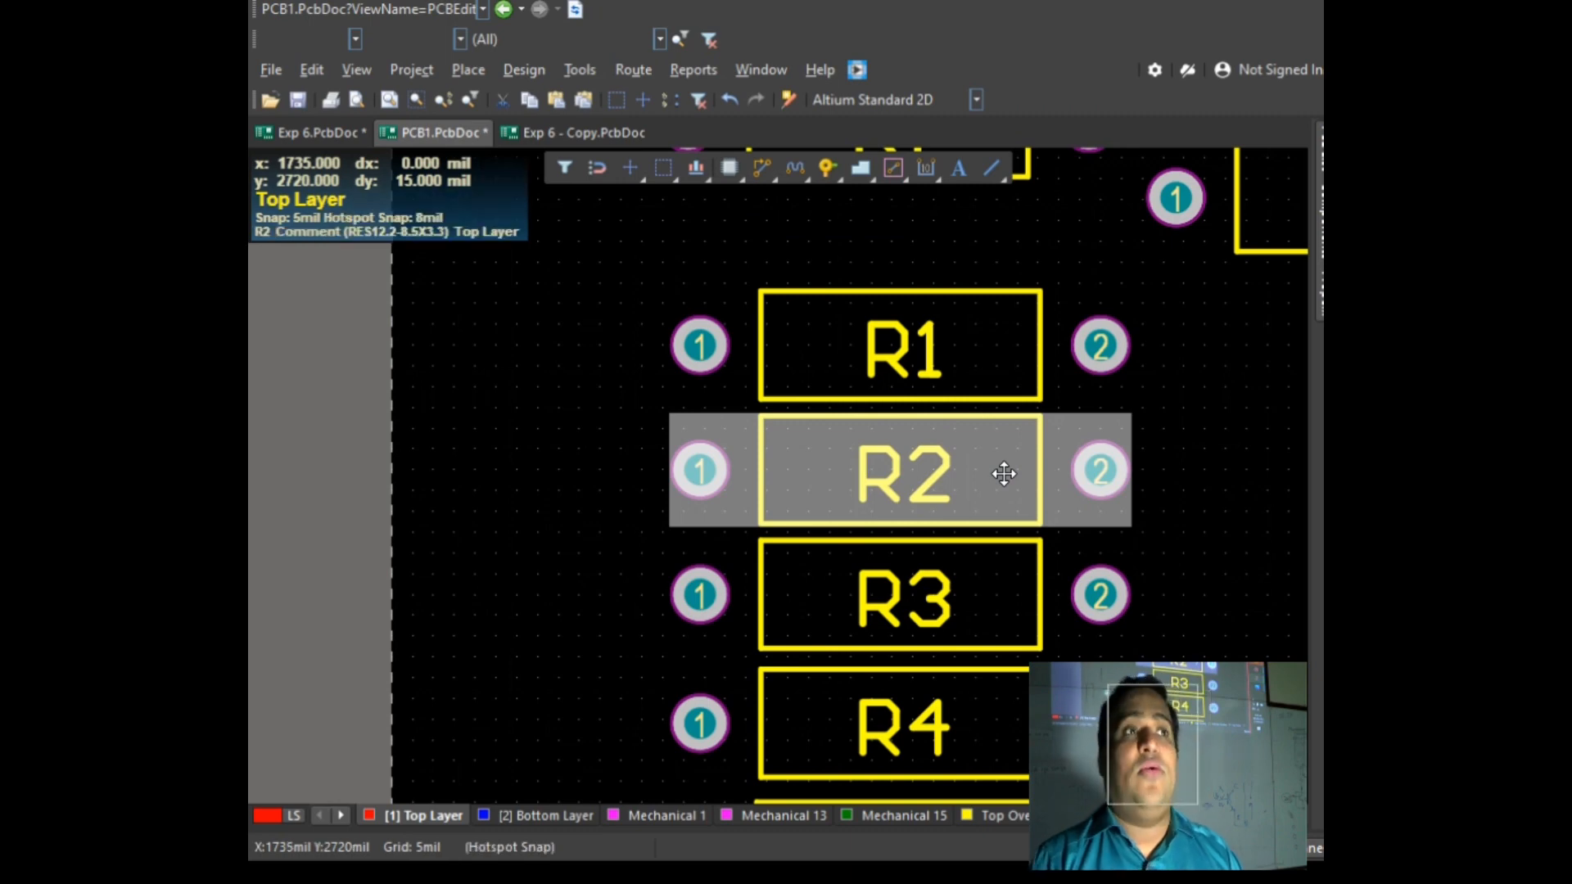
pyautogui.click(1250, 537)
# Step: Review the whole board, and examine the seven-segment display and 74HC4511 wiring in the circuit diagram open in the image viewer
pyautogui.keyDown('ctrl'); pyautogui.scroll(-5, 1108, 501); pyautogui.keyUp('ctrl')
pyautogui.keyDown('ctrl'); pyautogui.scroll(-2, 1046, 488); pyautogui.keyUp('ctrl')
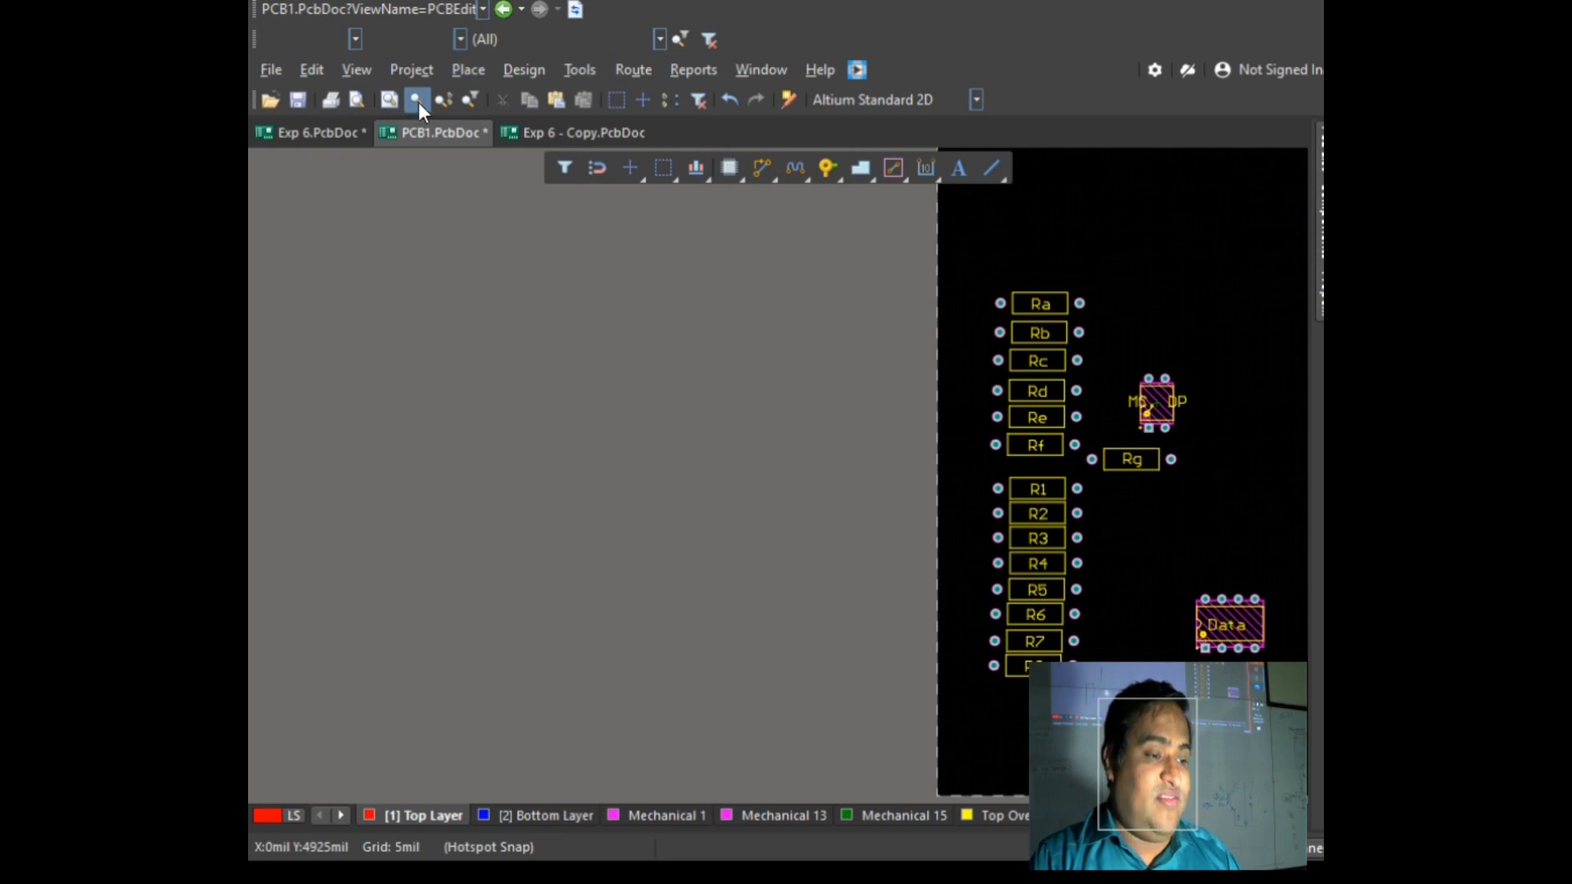
pyautogui.click(389, 99)
pyautogui.keyDown('ctrl'); pyautogui.scroll(5, 903, 378); pyautogui.keyUp('ctrl')
pyautogui.keyDown('ctrl'); pyautogui.scroll(-5, 891, 390); pyautogui.keyUp('ctrl')
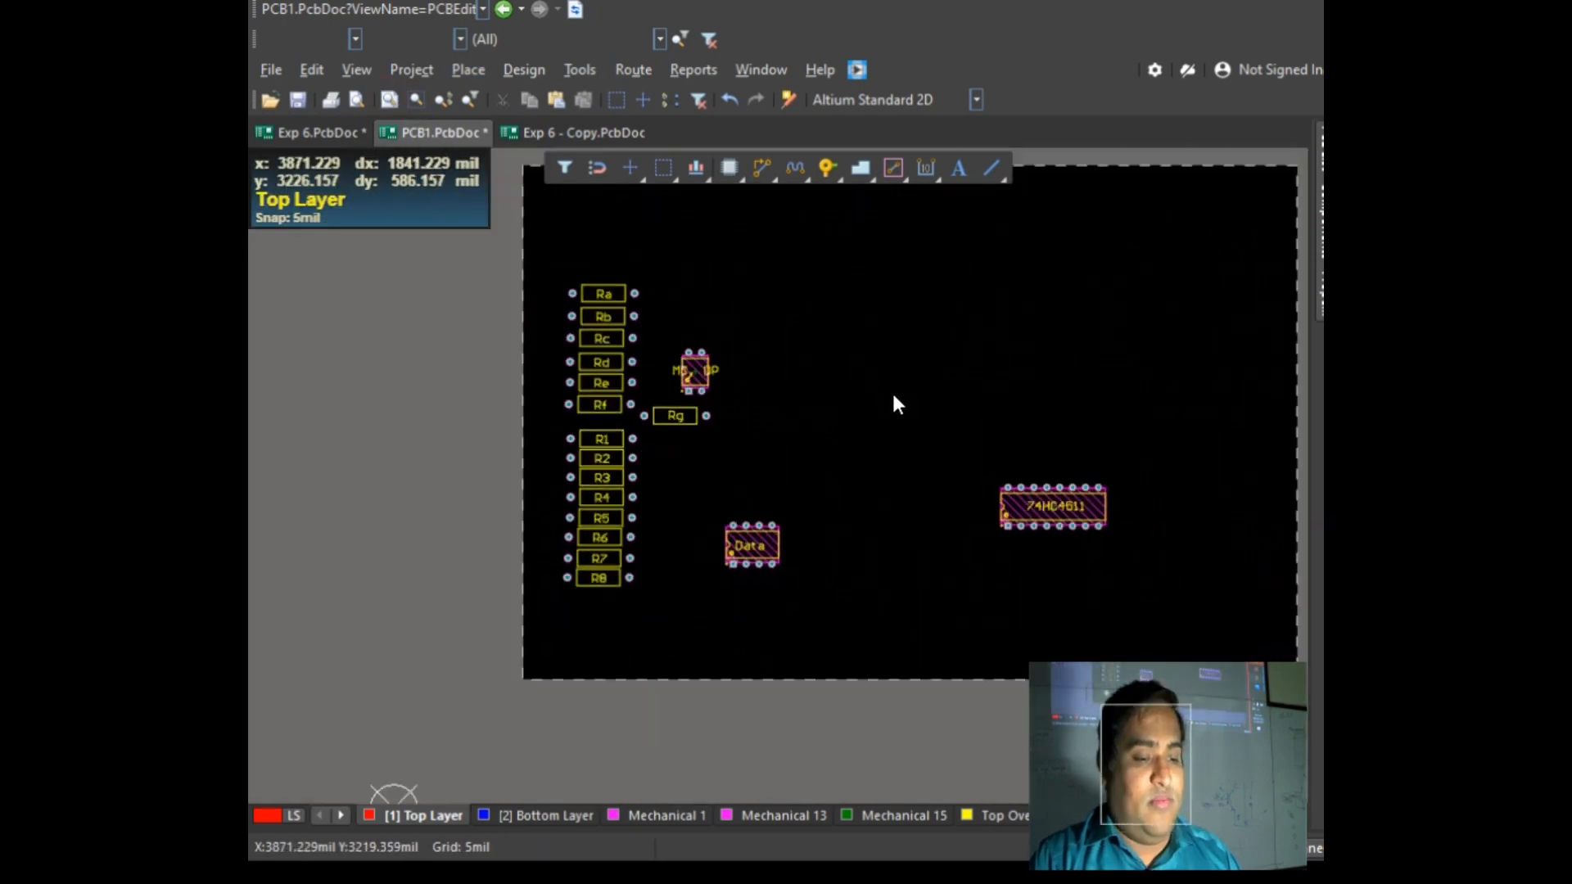
pyautogui.hotkey('alt', 'Tab')
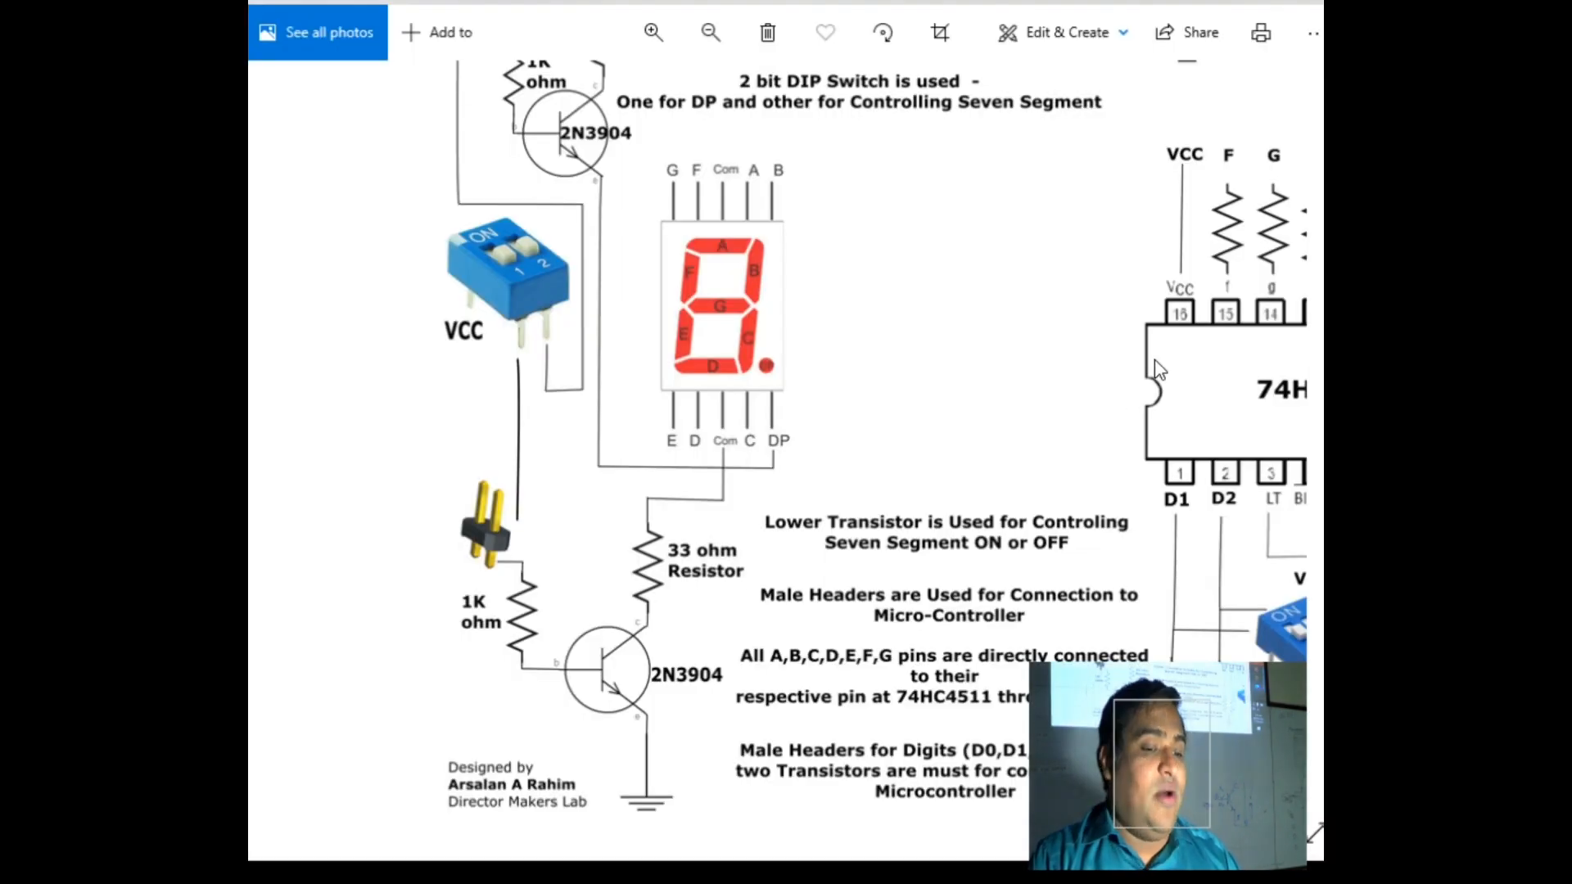
pyautogui.scroll(-2, 1042, 488)
pyautogui.scroll(-3, 1043, 488)
pyautogui.scroll(4, 1042, 495)
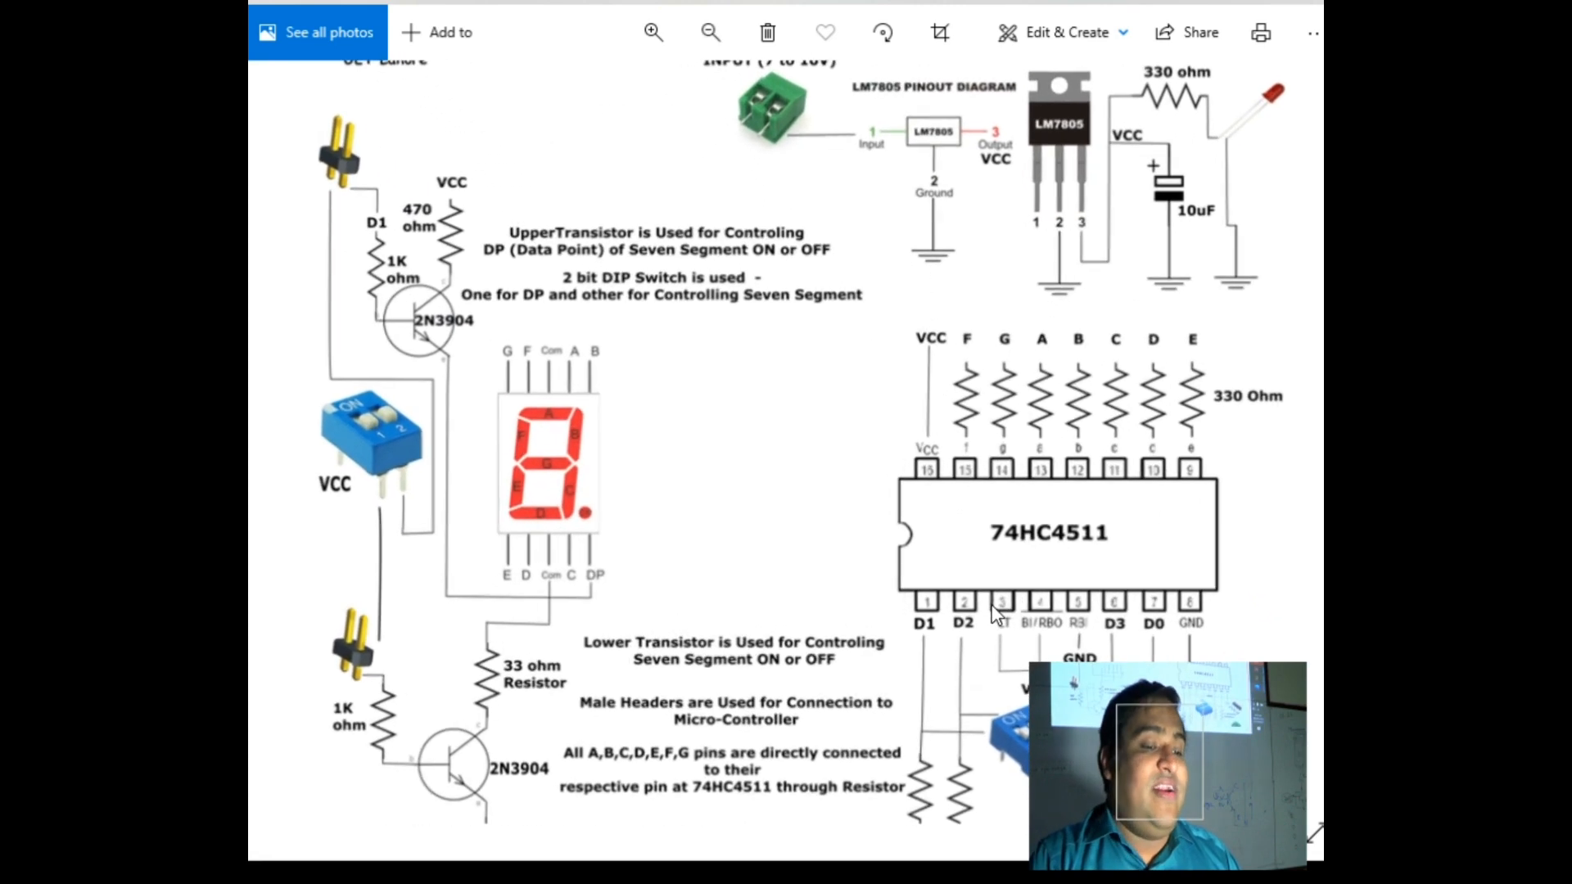
pyautogui.scroll(-1, 1042, 507)
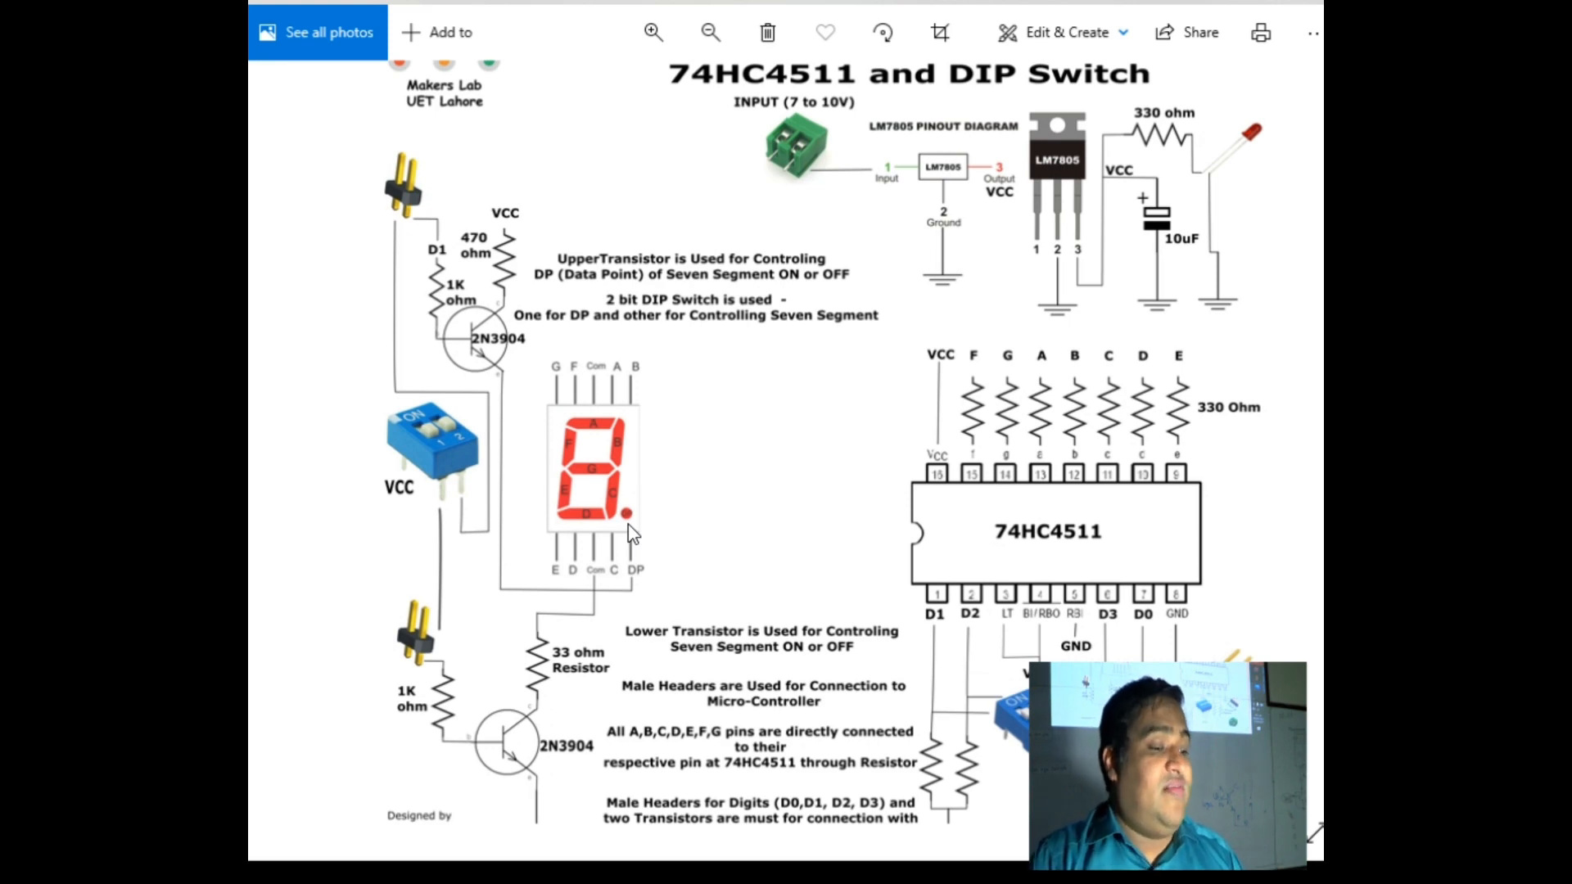
pyautogui.click(1228, 524)
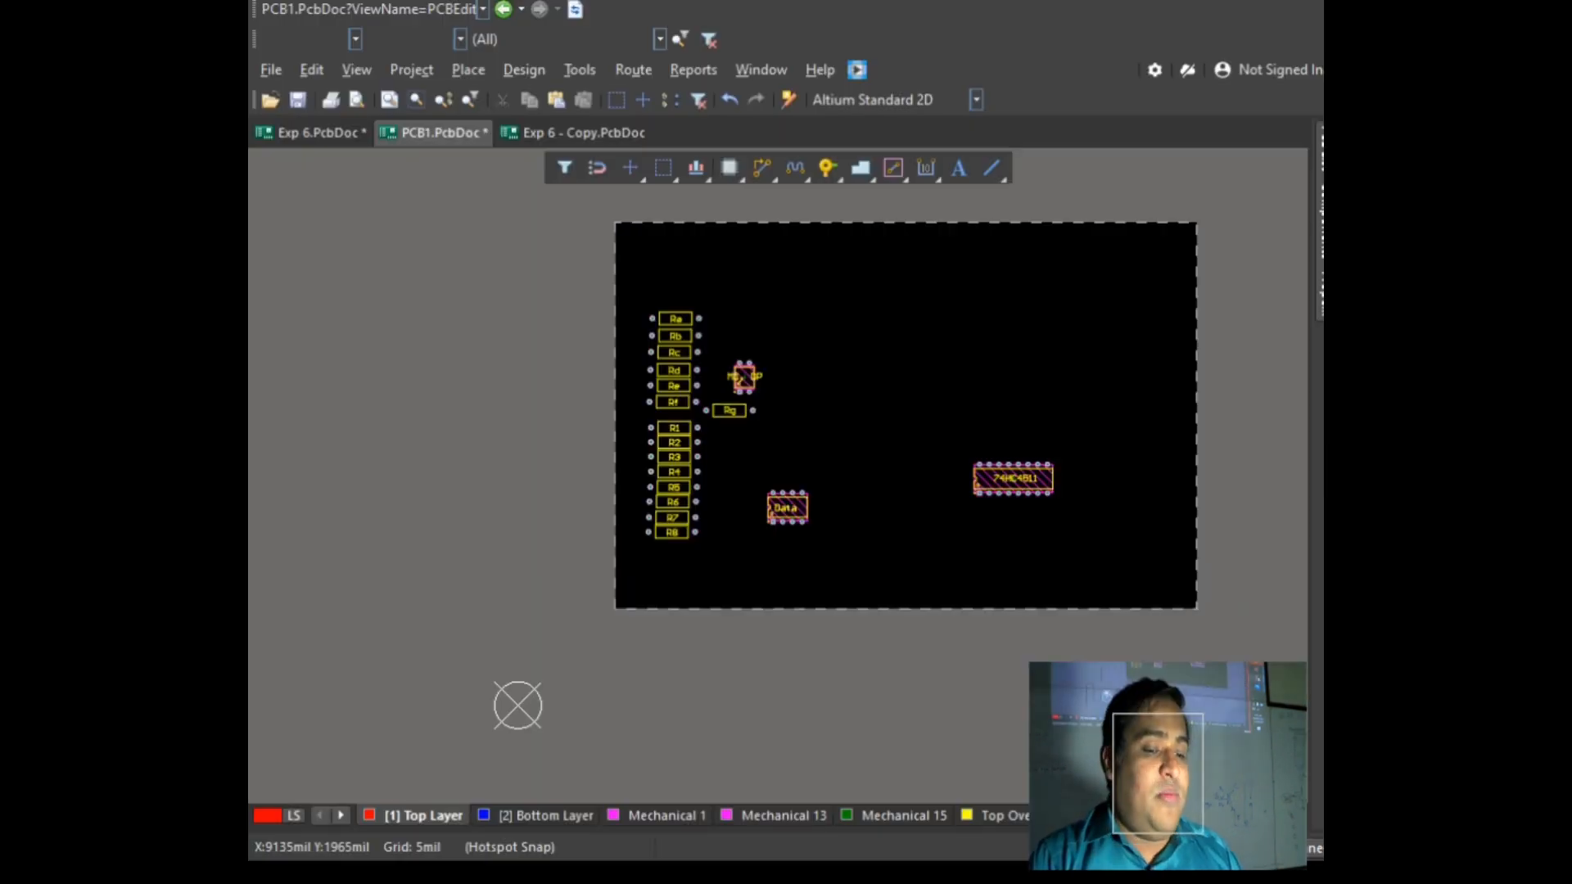
# Step: Start placing a component and choose the DIP - LED Display.PcbLib footprint library as the source
pyautogui.click(482, 72)
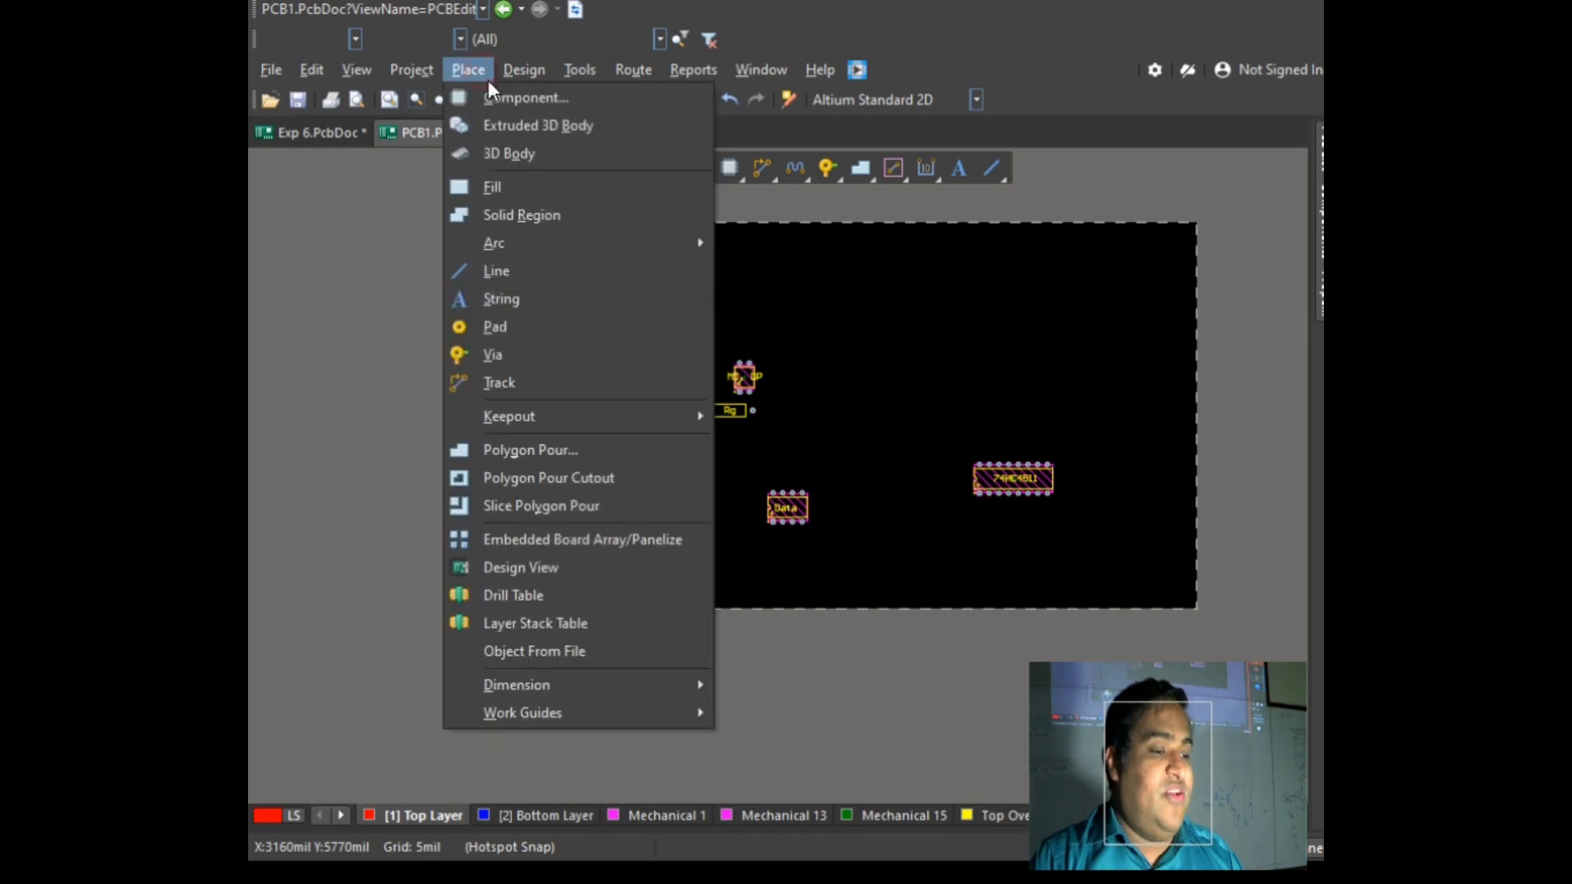
pyautogui.click(529, 99)
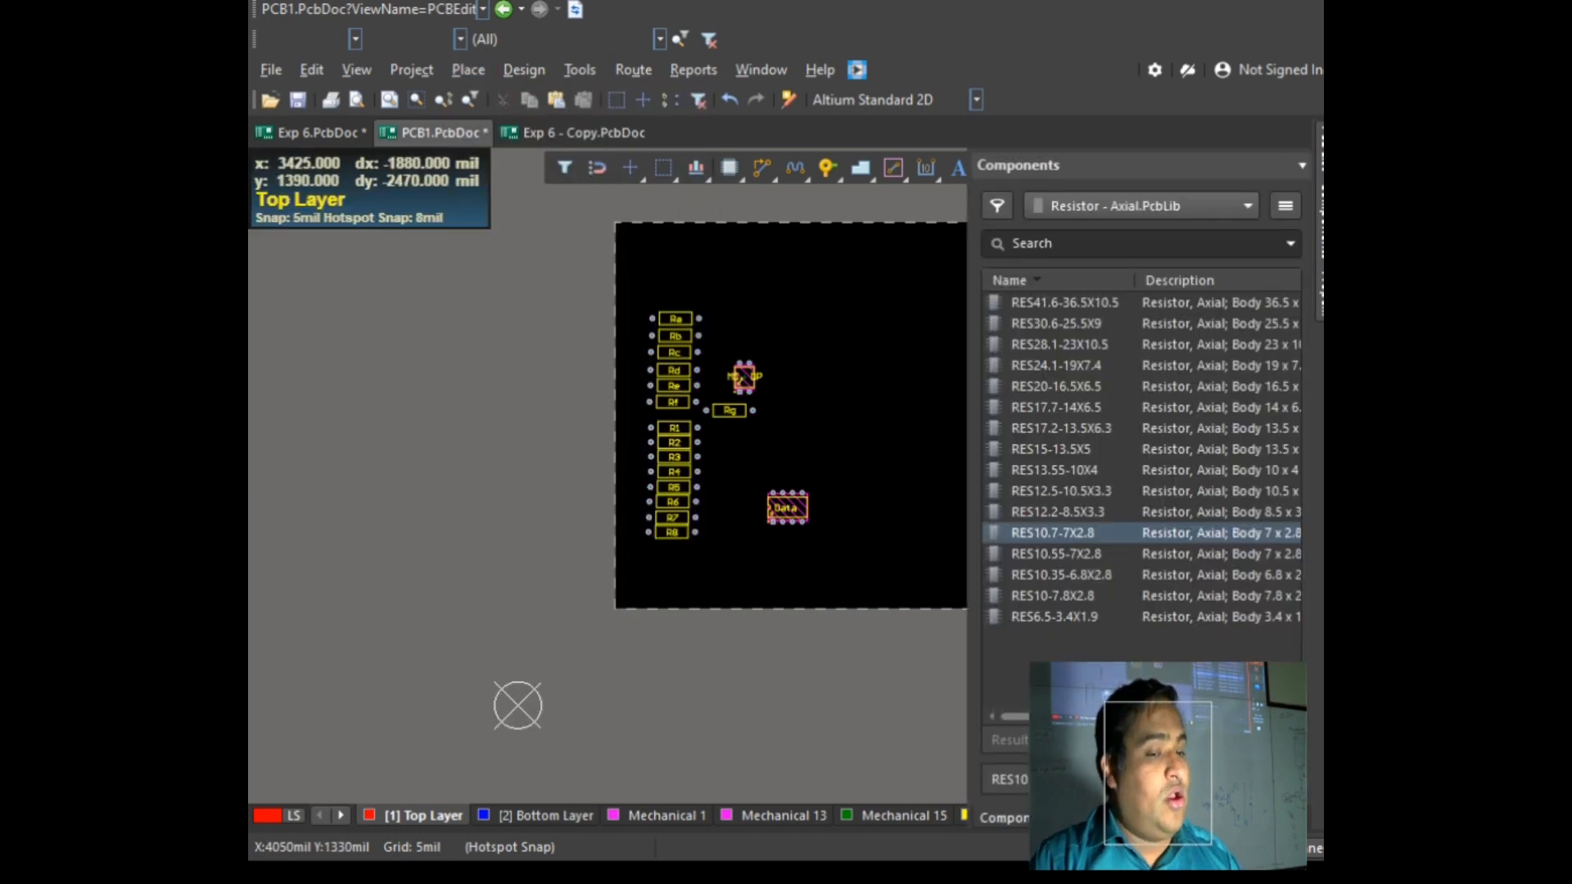
pyautogui.click(1234, 206)
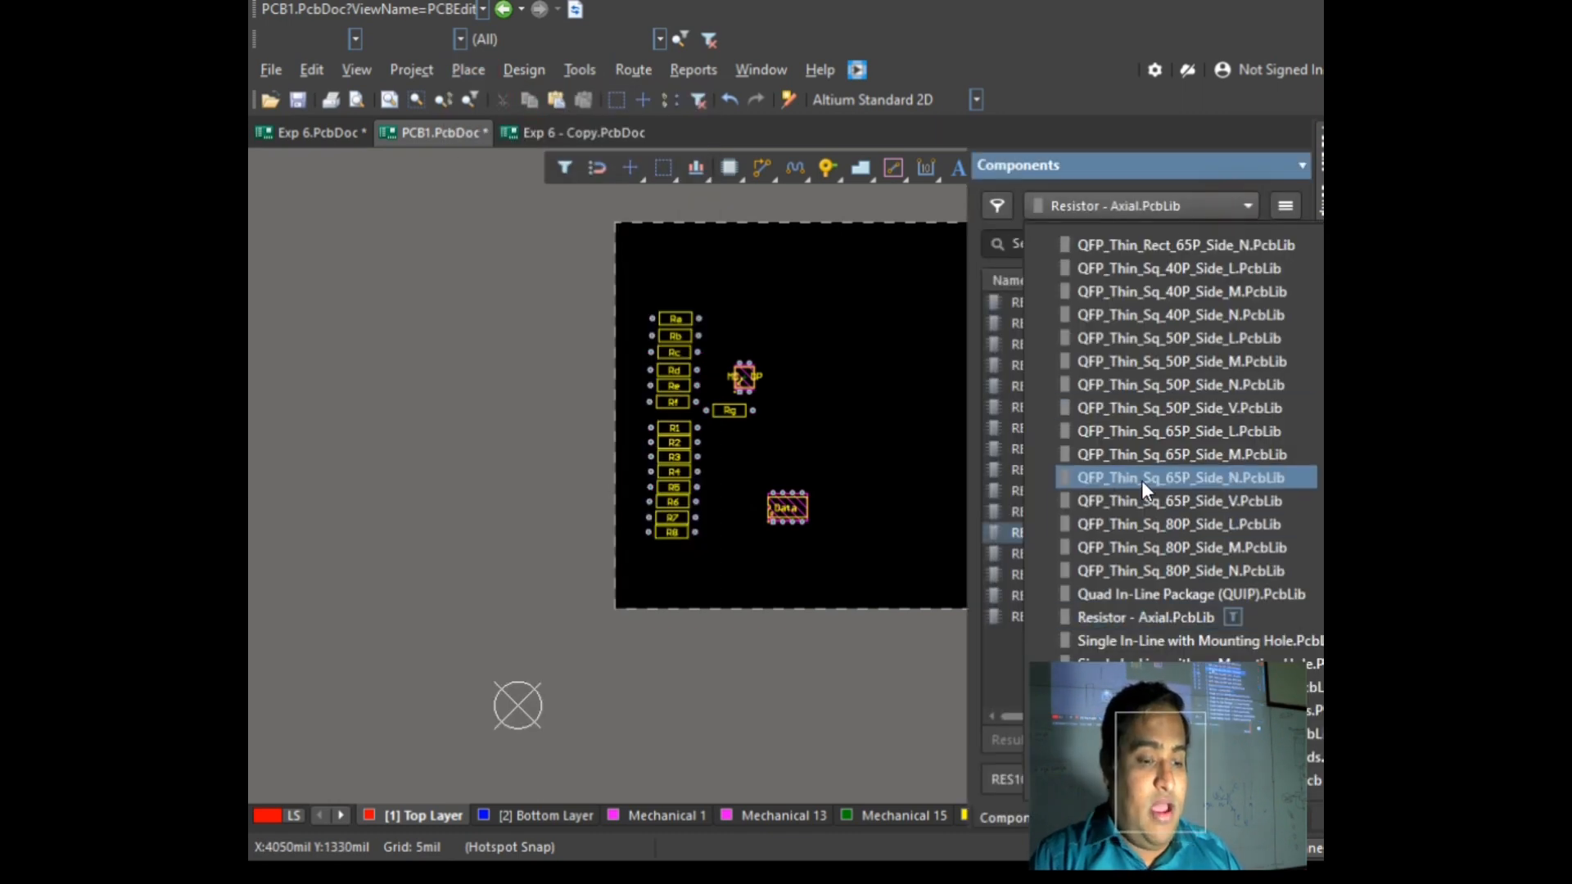
pyautogui.scroll(6, 1144, 484)
pyautogui.scroll(10, 1141, 486)
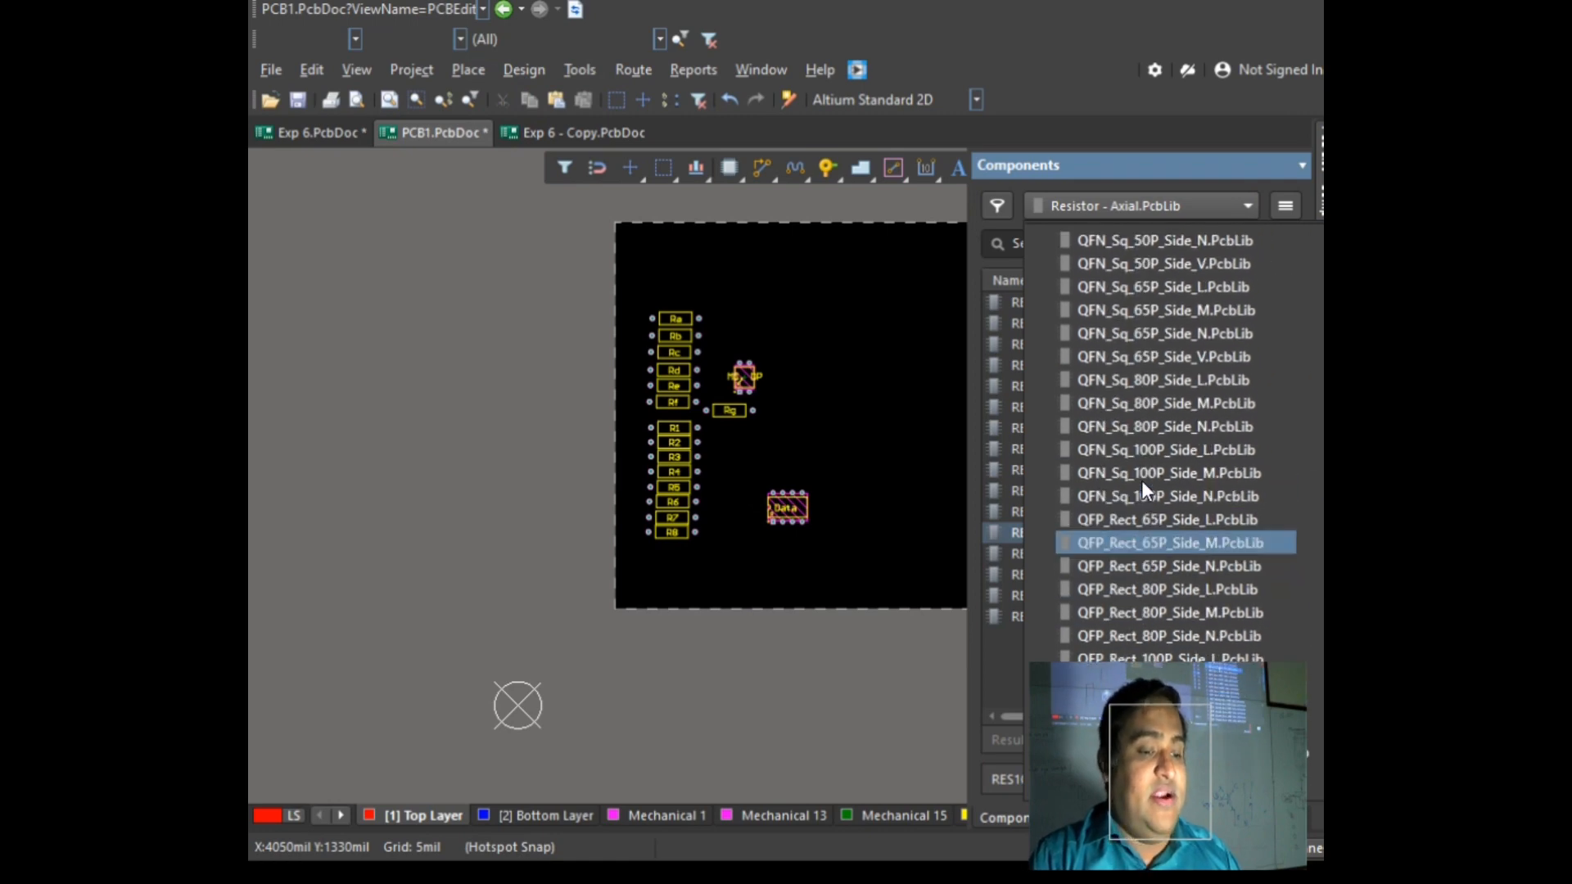
pyautogui.scroll(6, 1141, 480)
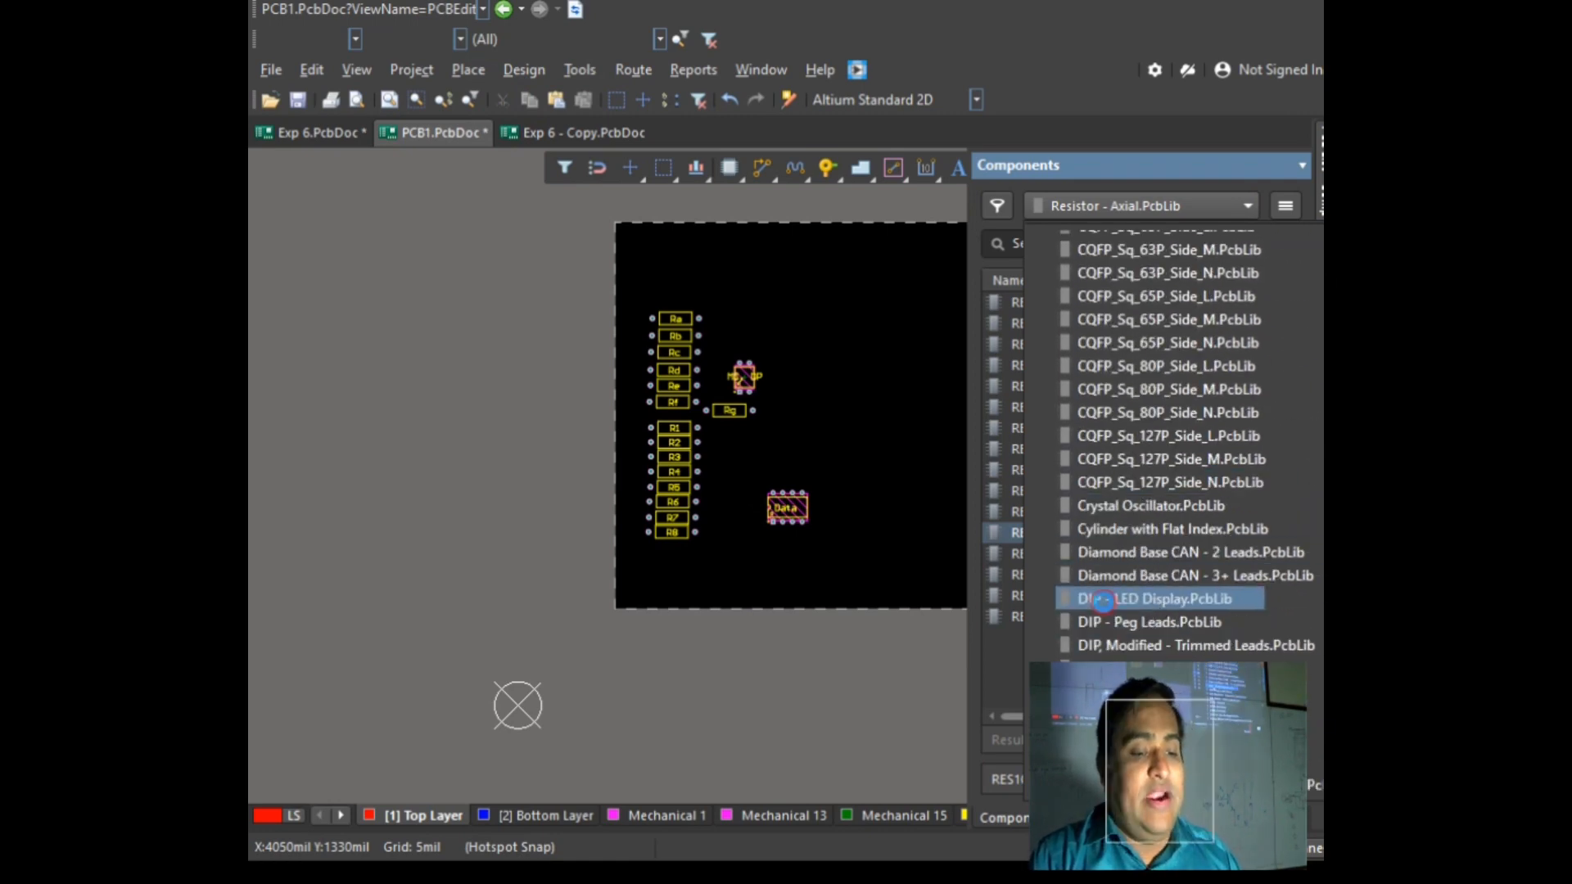
pyautogui.click(1103, 603)
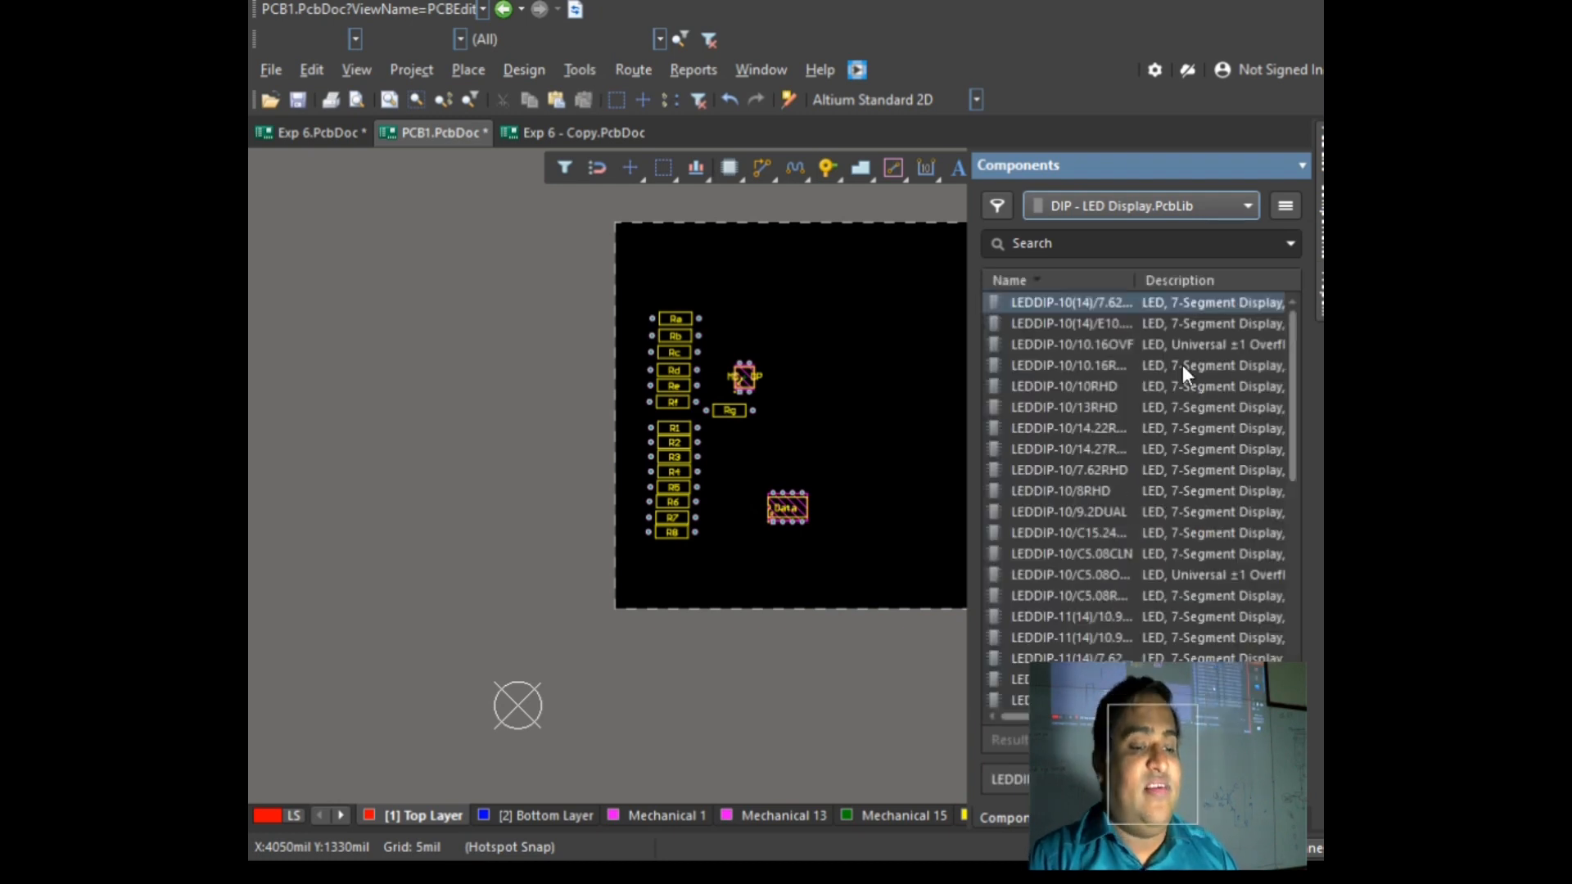
# Step: Select the LEDDIP-10/14.27RHD footprint, resizing the component list and its columns to read the names, descriptions and heights
pyautogui.moveTo(758, 330); pyautogui.dragTo(710, 330)
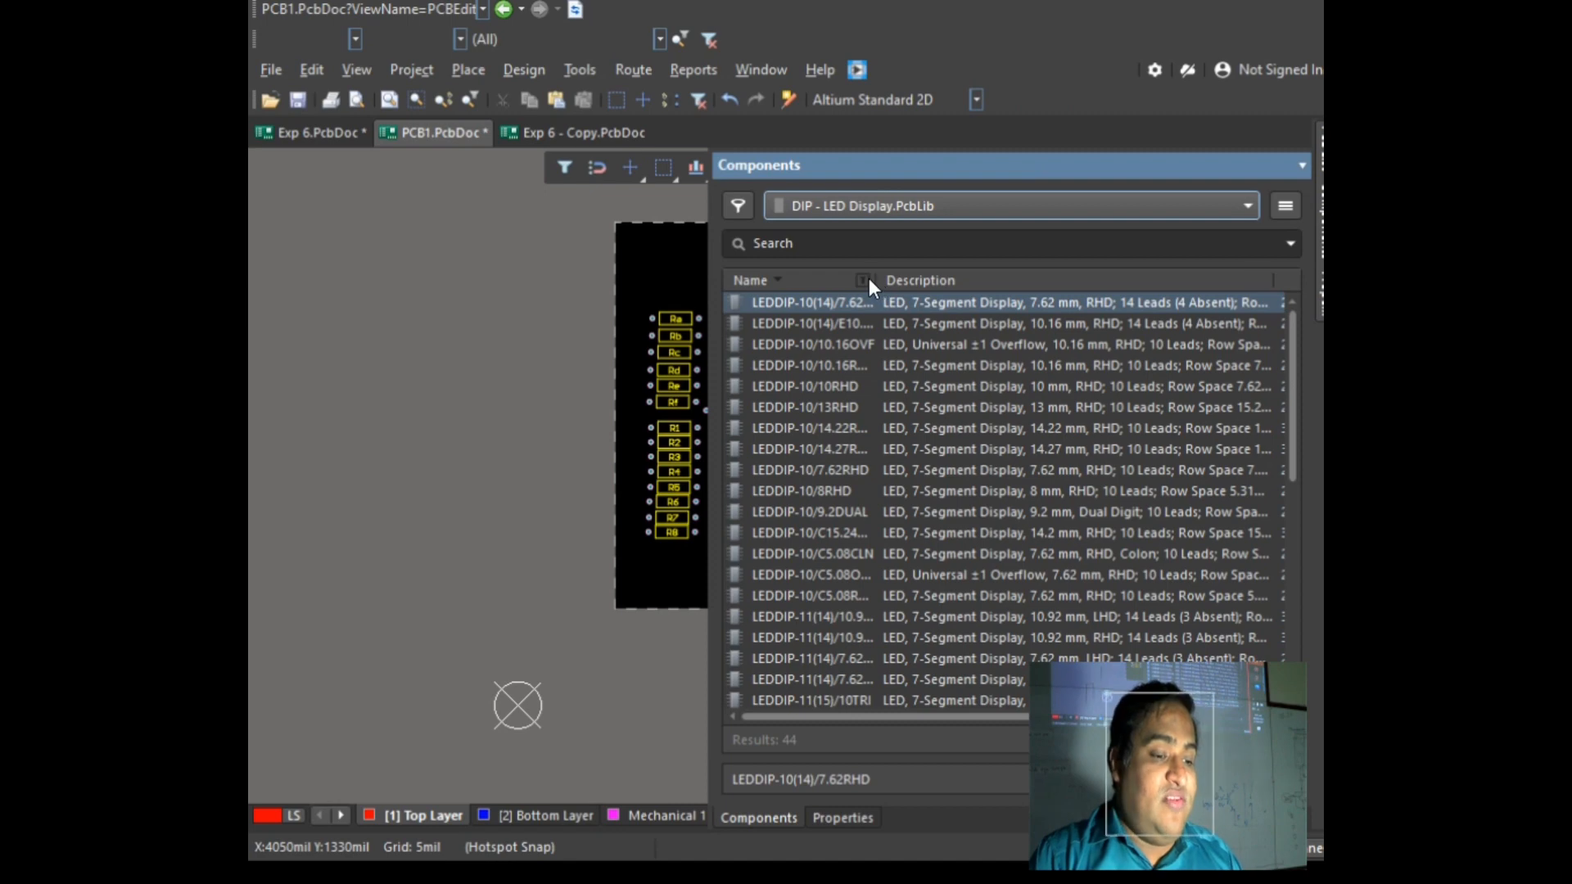
pyautogui.moveTo(873, 280); pyautogui.dragTo(1069, 243)
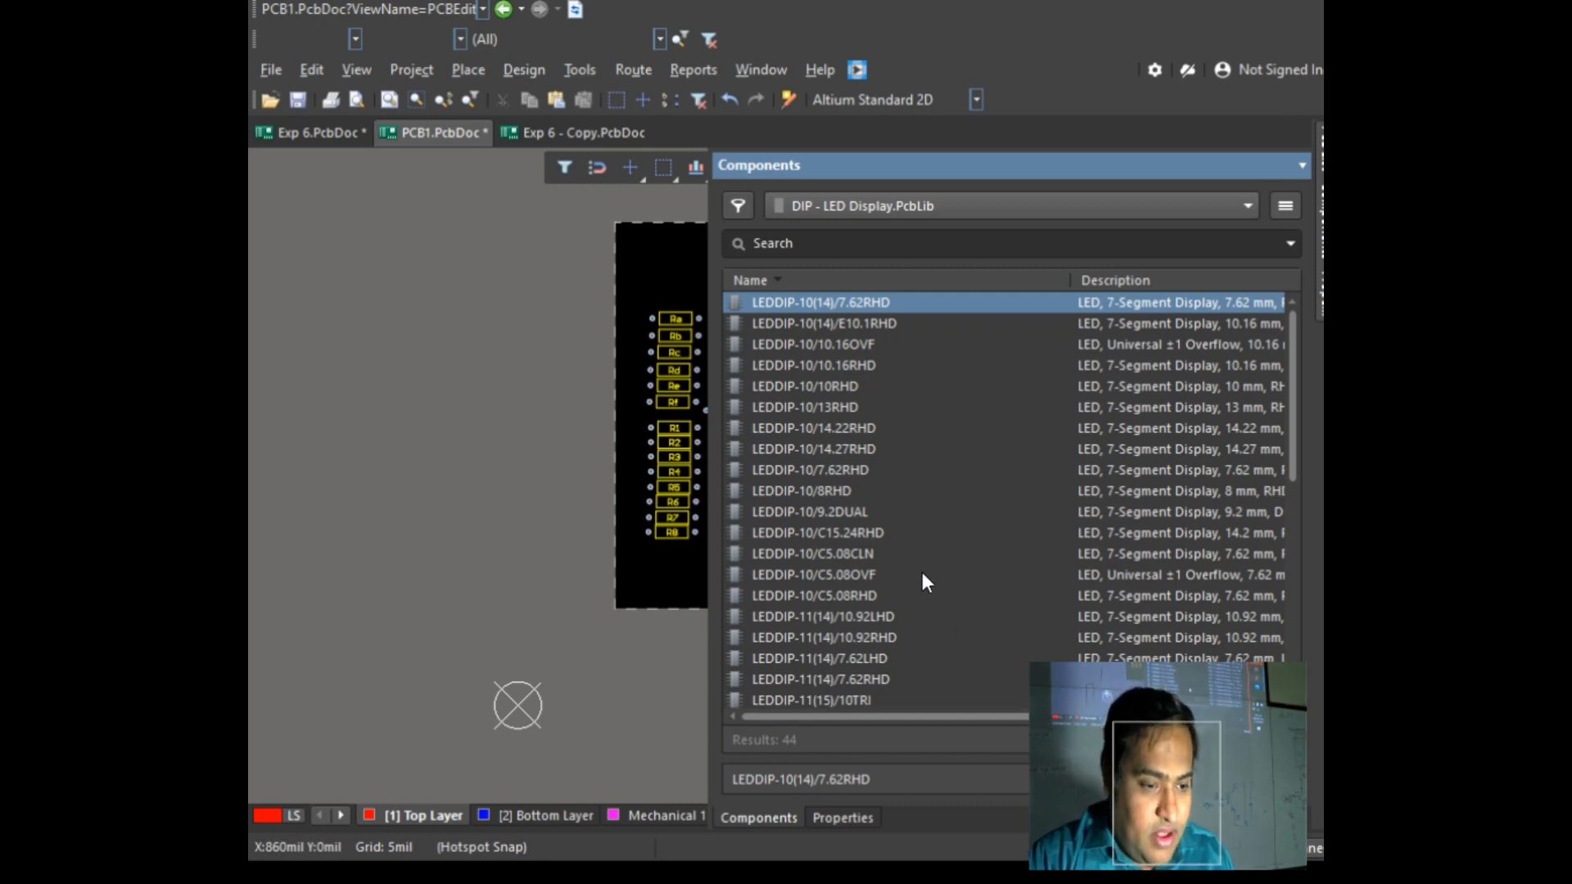
pyautogui.click(793, 451)
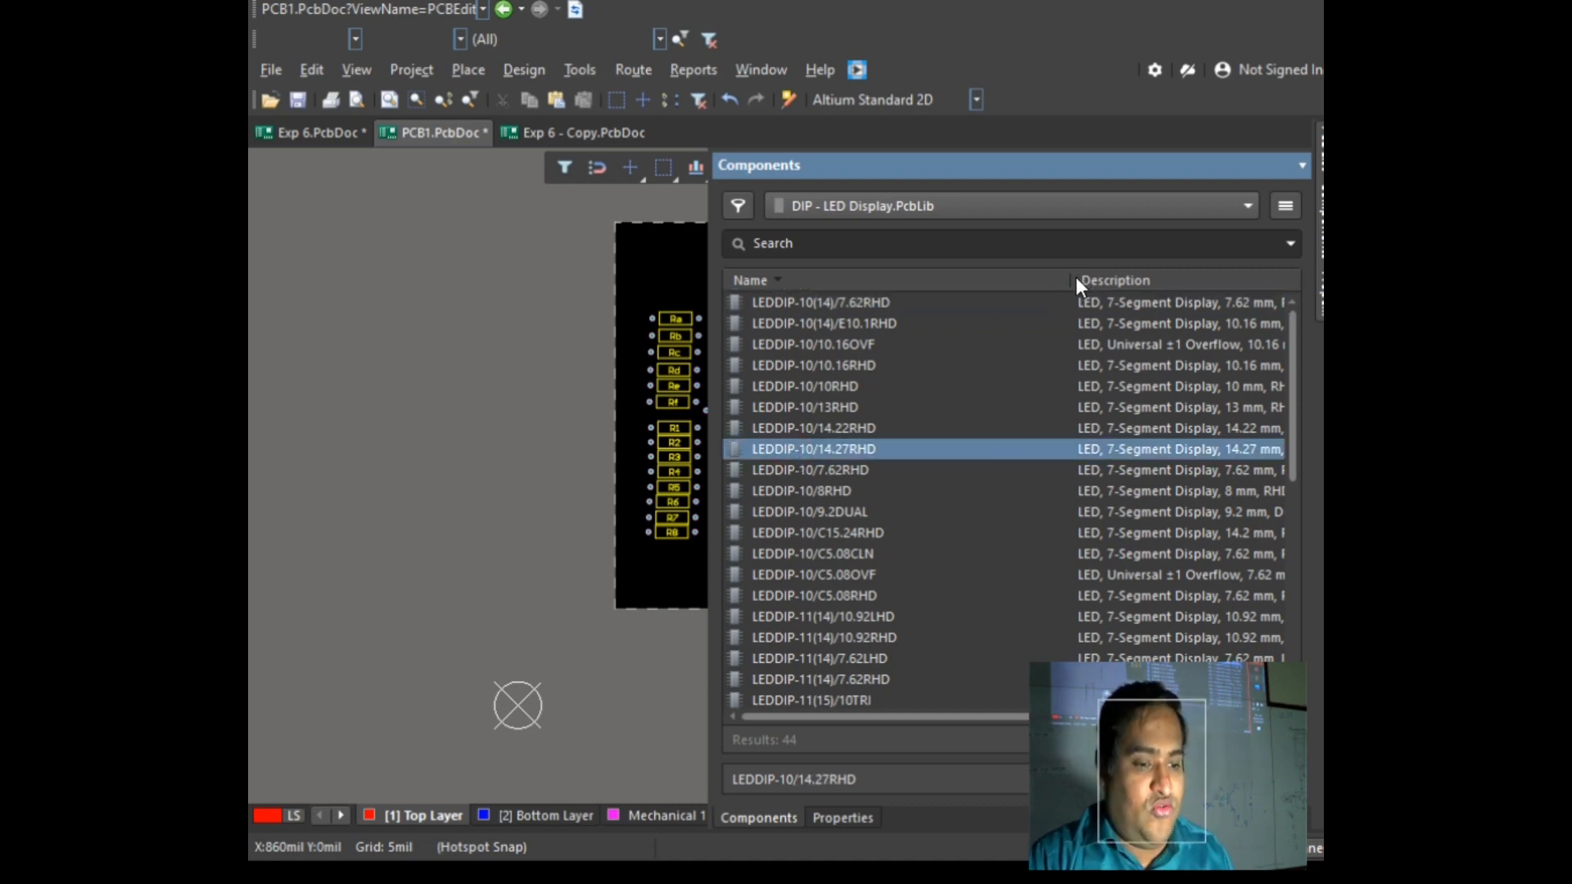
pyautogui.moveTo(1076, 276); pyautogui.dragTo(940, 279)
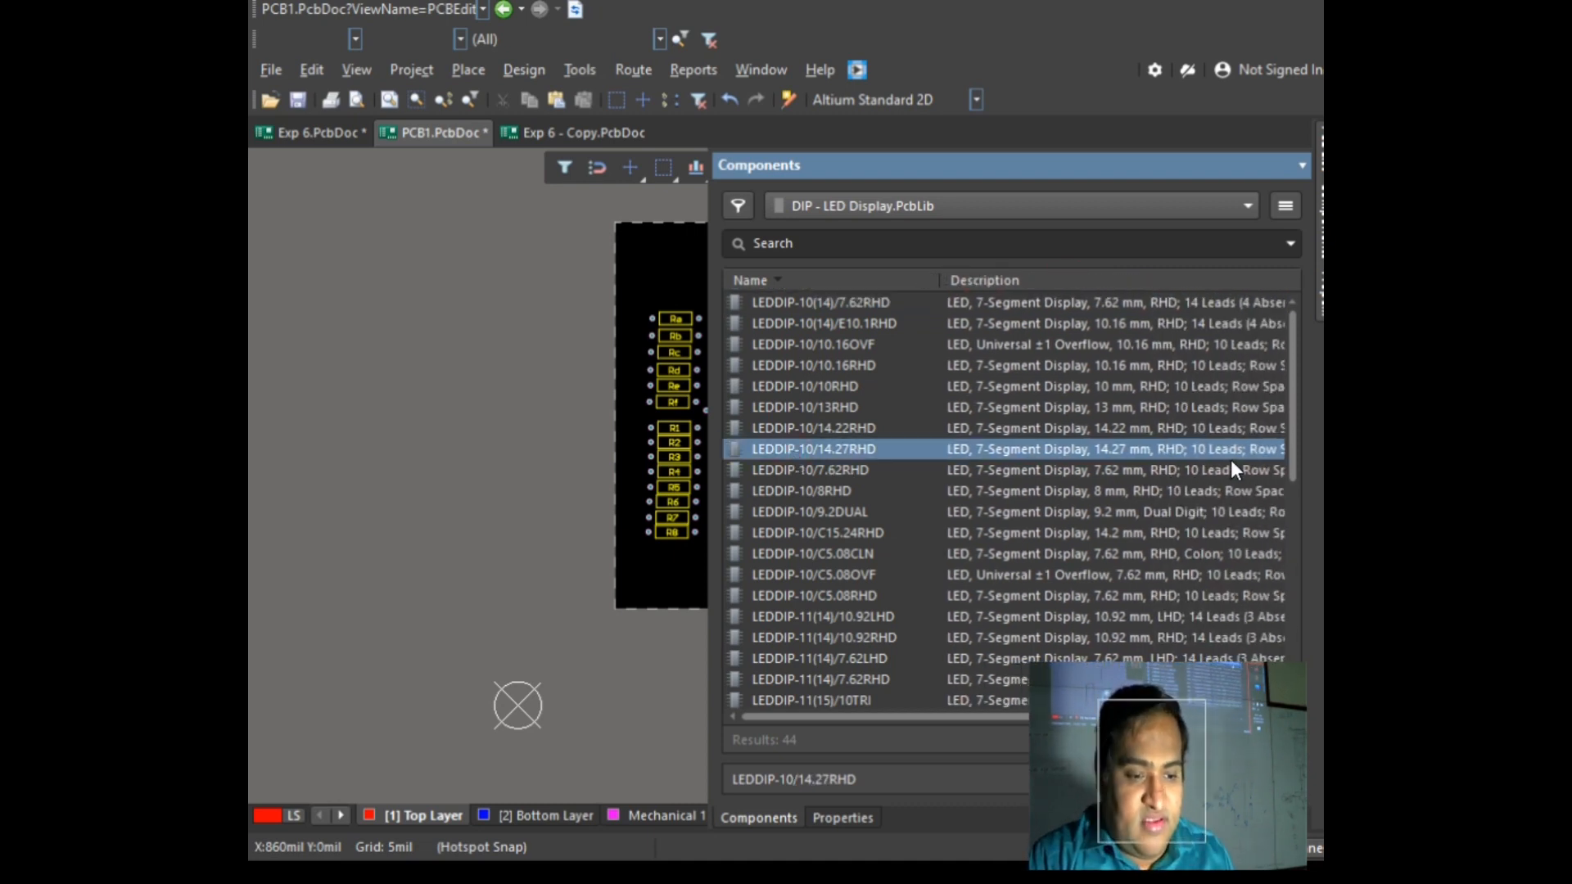
pyautogui.moveTo(1052, 716); pyautogui.dragTo(1106, 716)
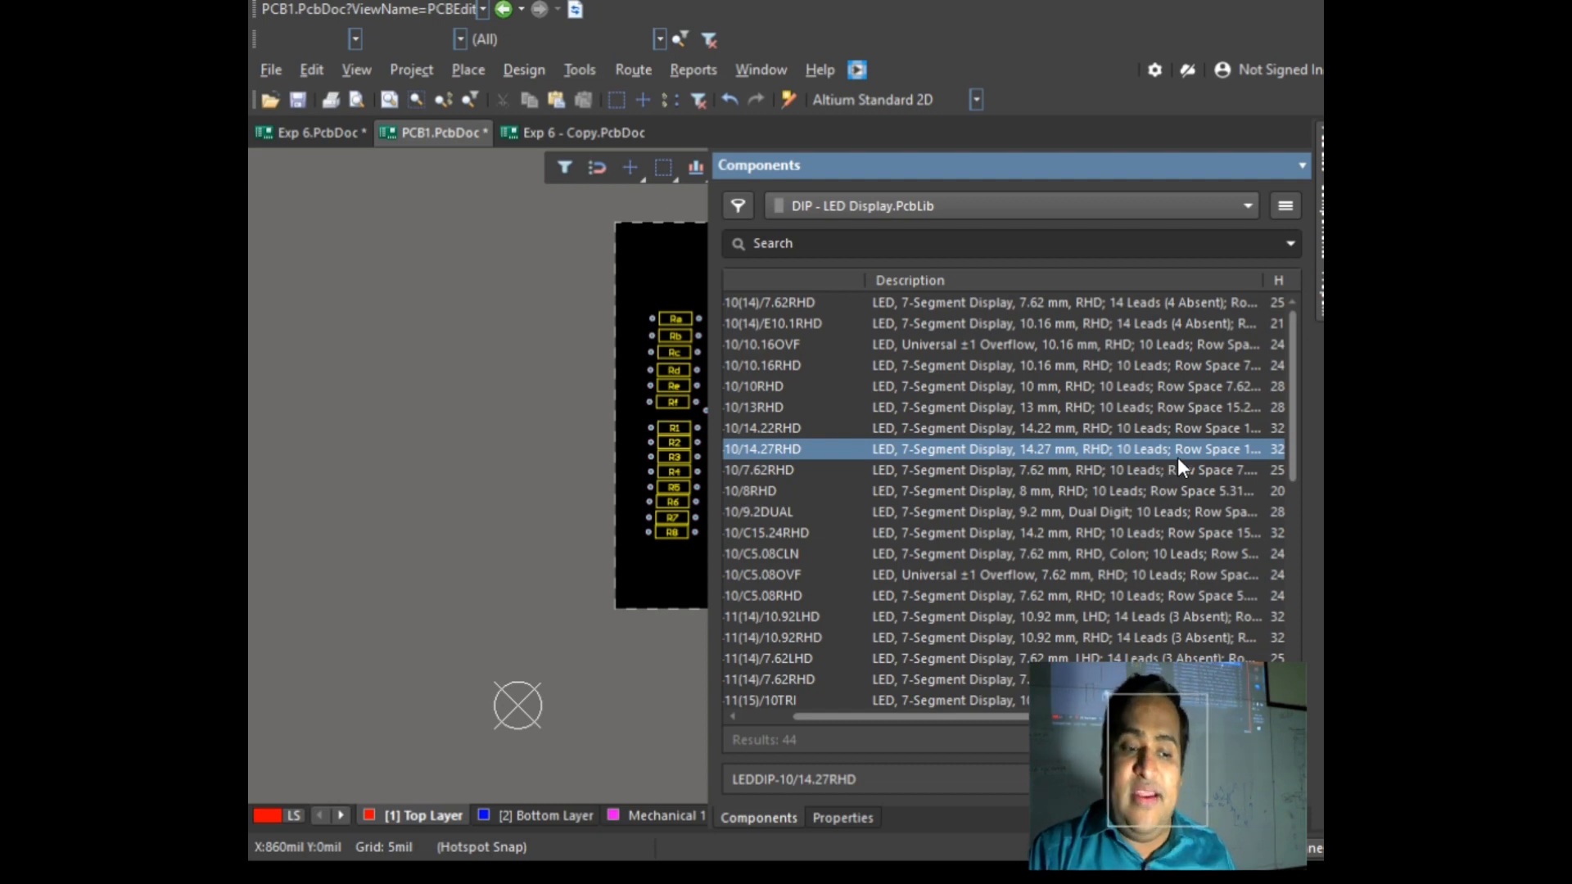
pyautogui.hscroll(3, 1210, 618)
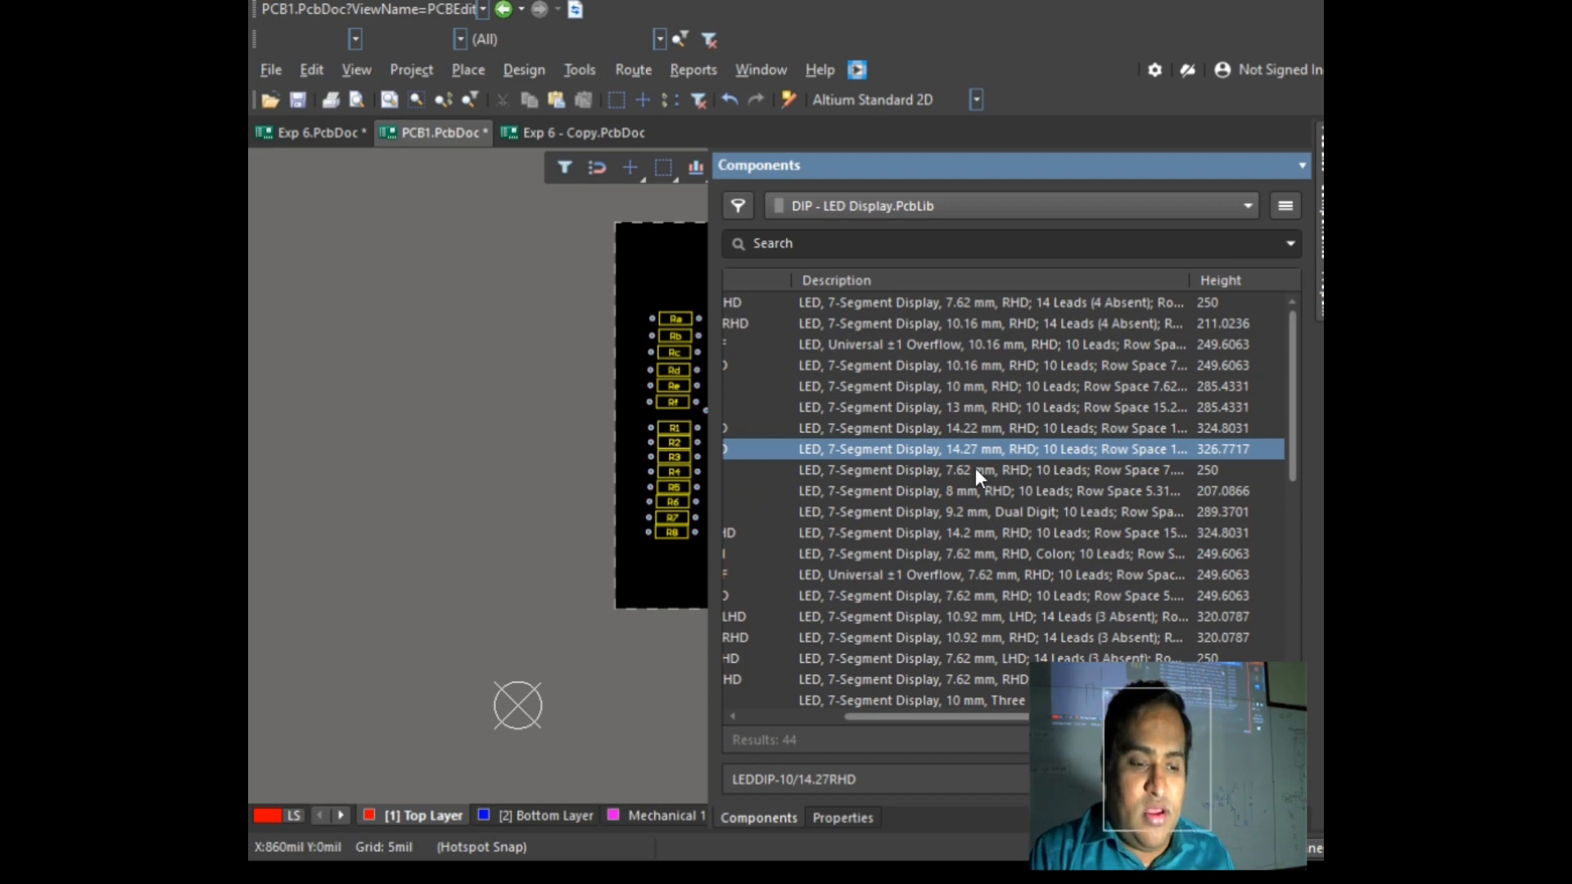
pyautogui.moveTo(943, 717); pyautogui.dragTo(788, 725)
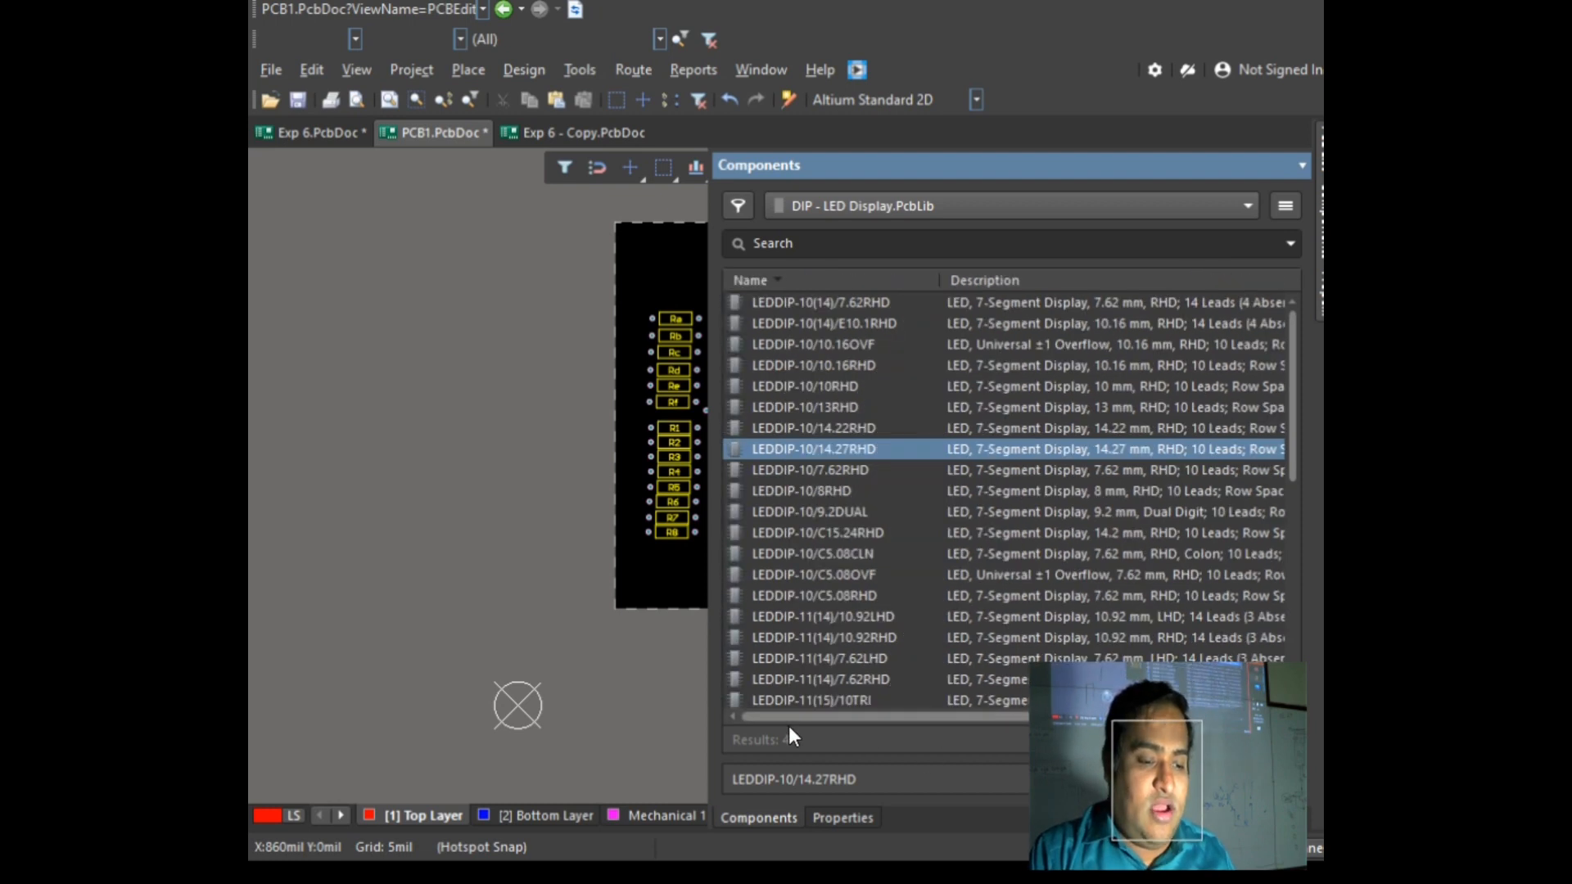
# Step: Place the LEDDIP-10/14.27RHD seven-segment display in the board's upper-left corner, above resistor Ra
pyautogui.doubleClick(808, 447)
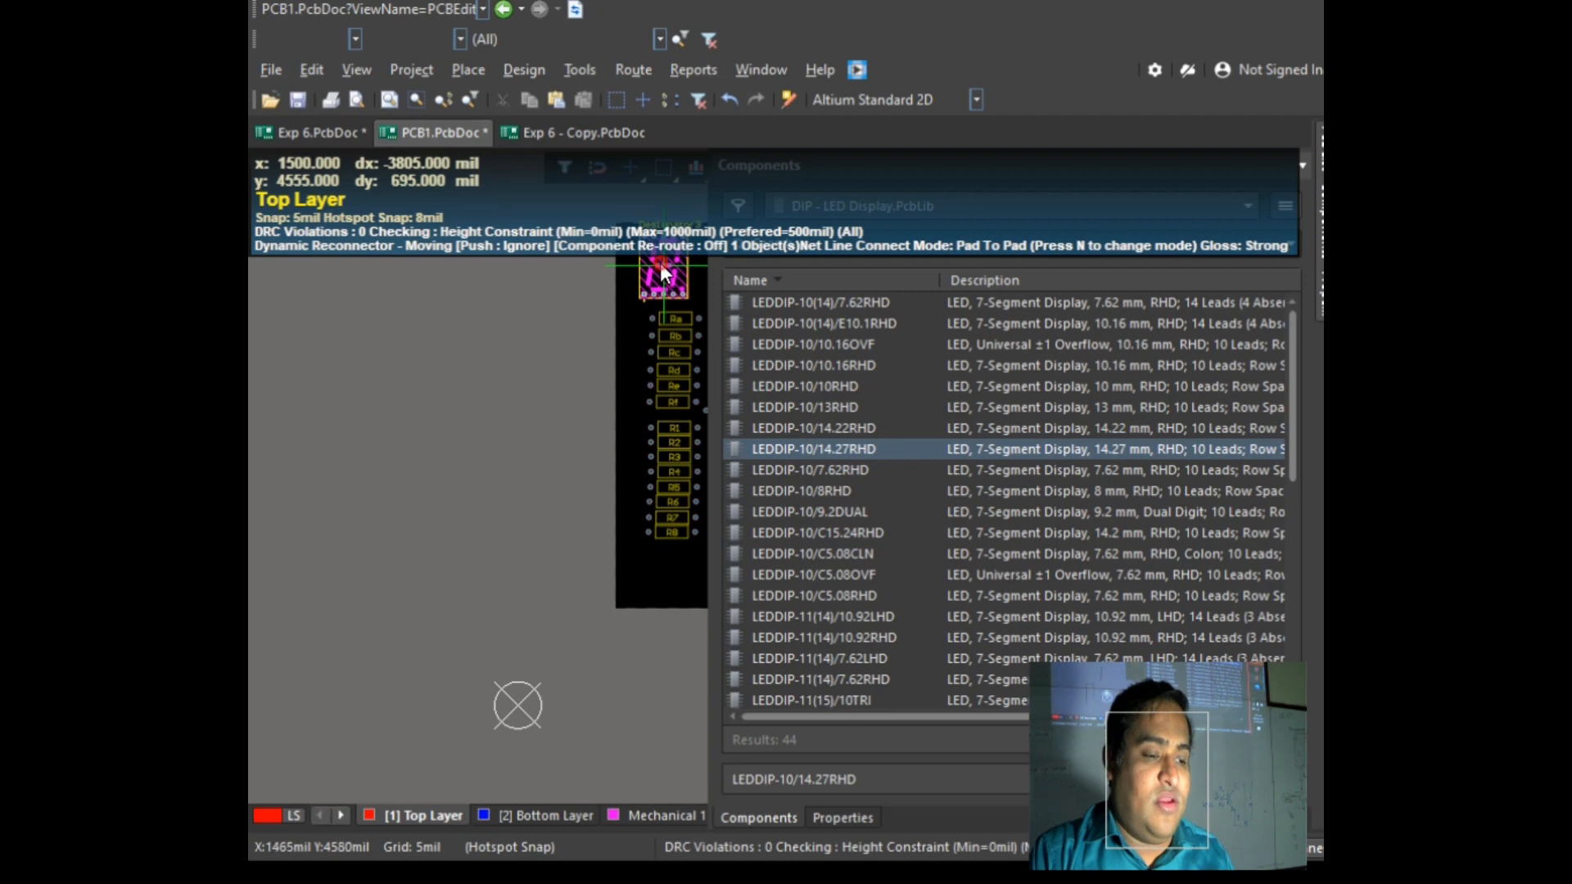
pyautogui.click(660, 266)
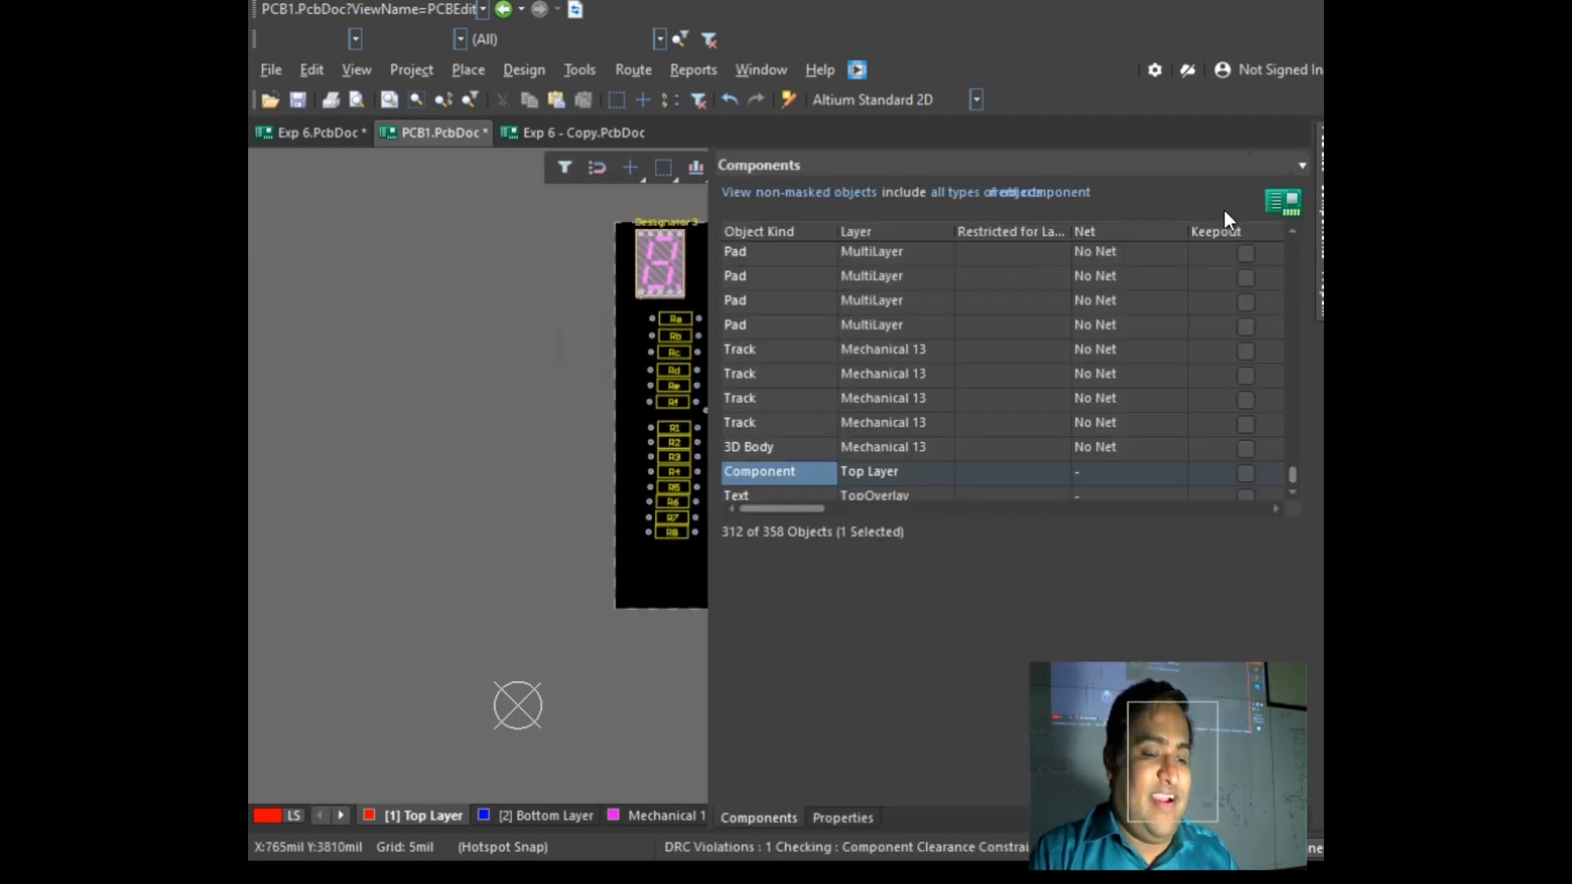
pyautogui.keyDown('ctrl'); pyautogui.scroll(5, 610, 213); pyautogui.keyUp('ctrl')
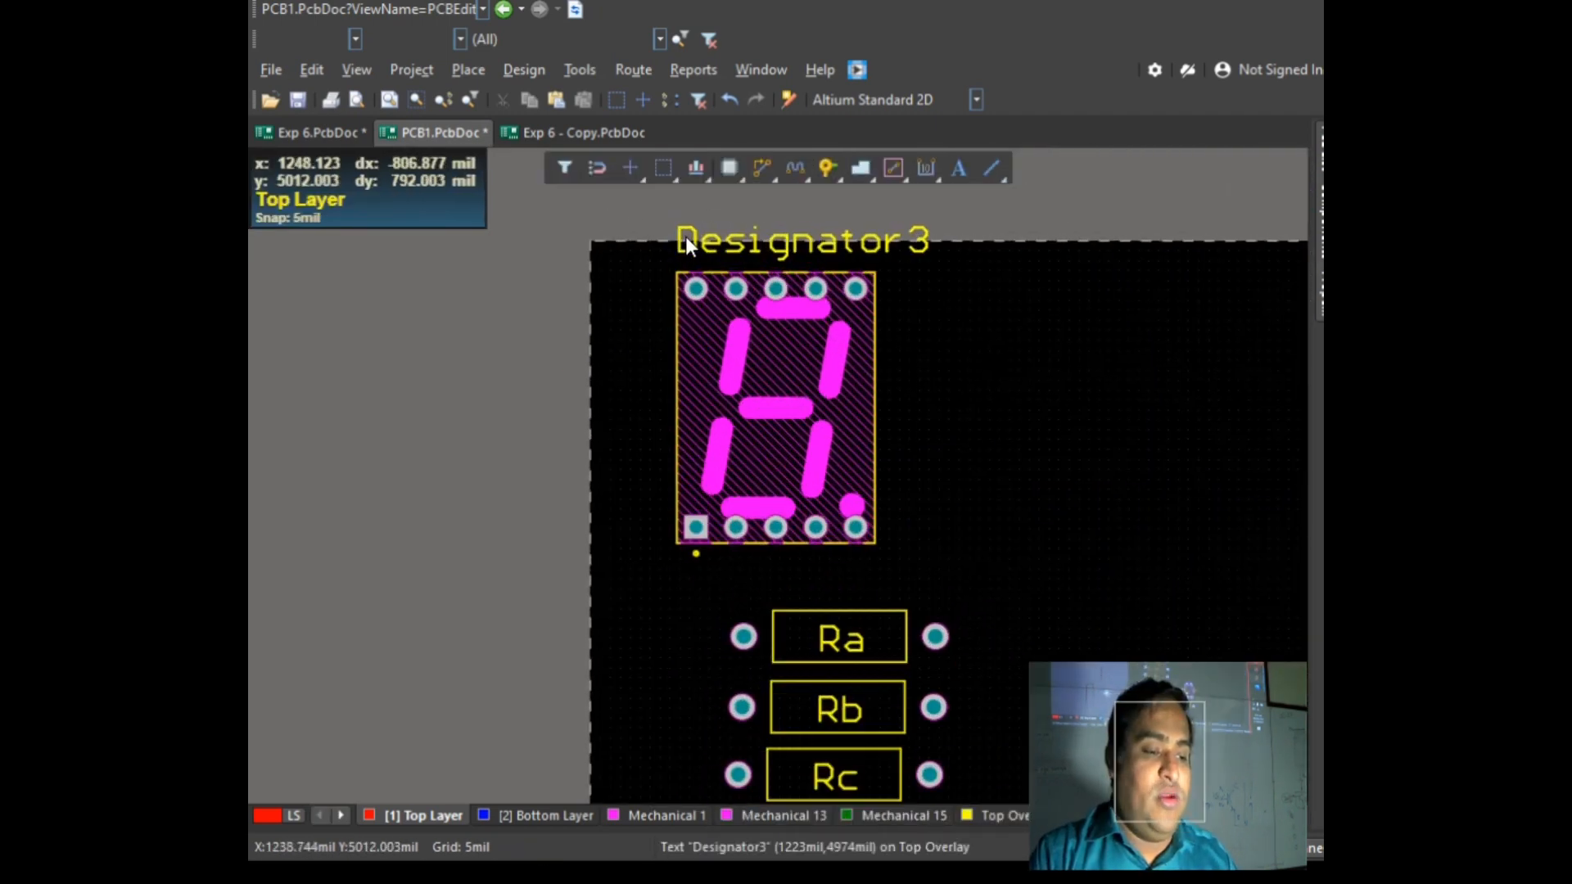
pyautogui.keyDown('ctrl'); pyautogui.scroll(2, 685, 242); pyautogui.keyUp('ctrl')
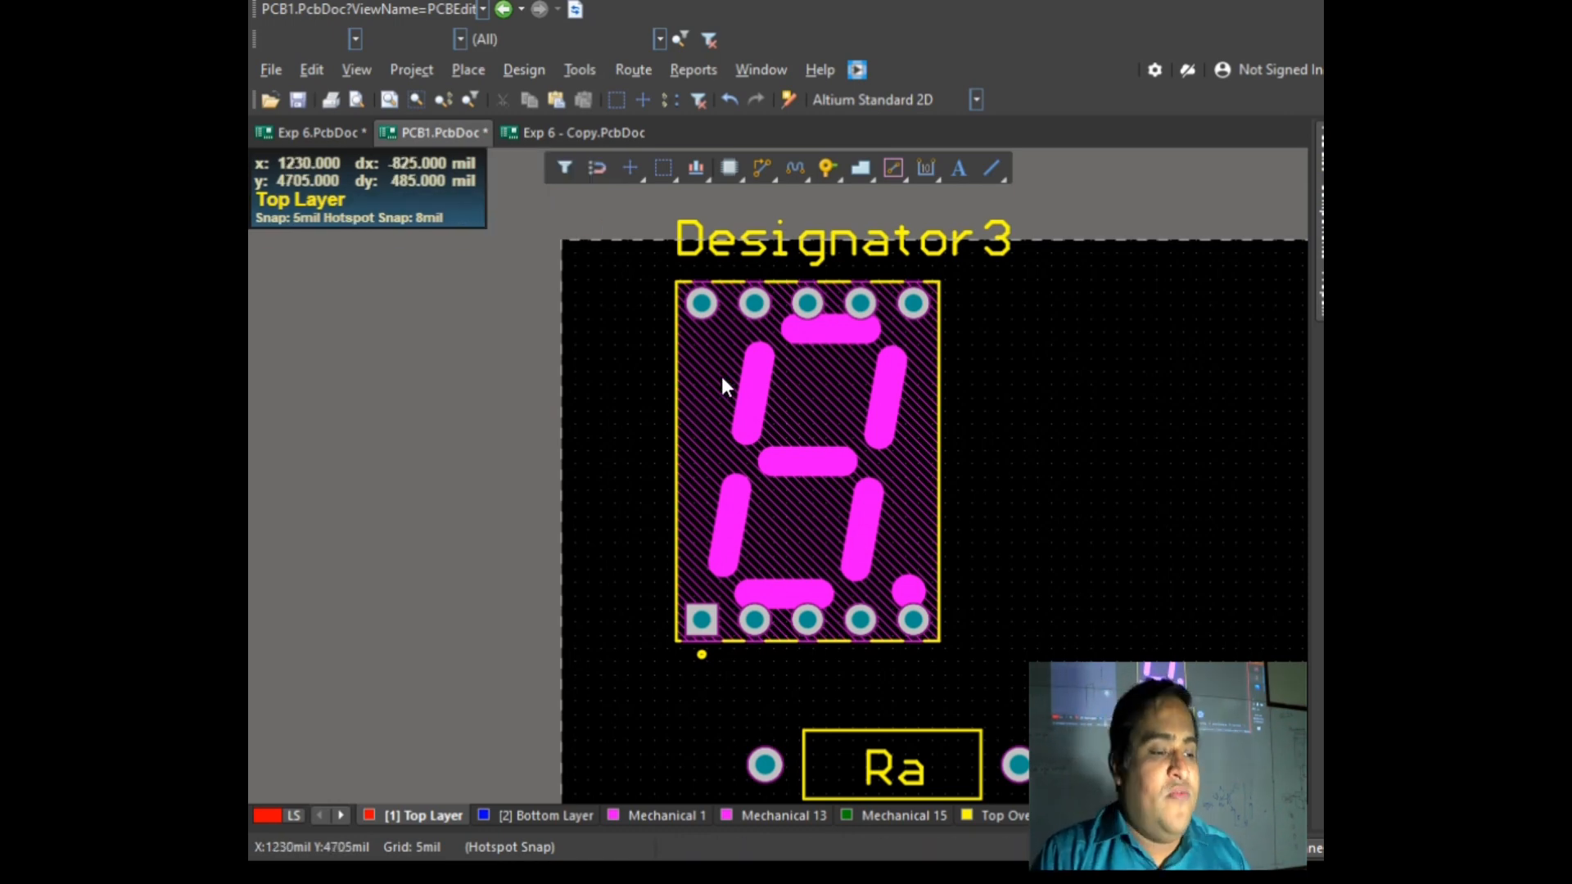
# Step: Examine the footprint name and description of the seven-segment display in the finished Exp 6.PcbDoc layout
pyautogui.click(302, 132)
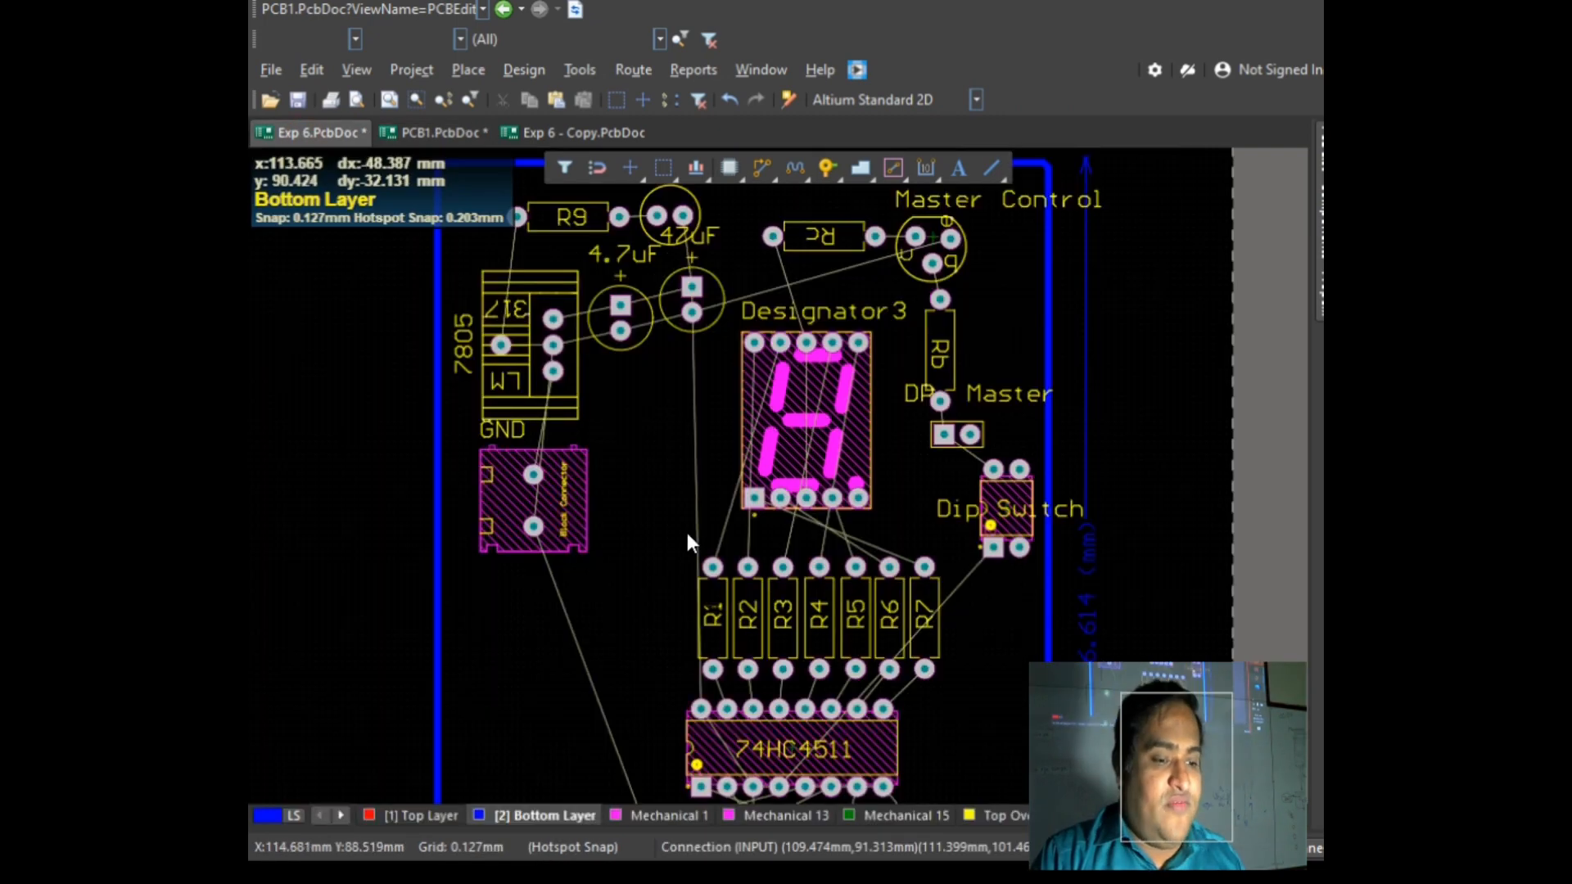
pyautogui.click(858, 424)
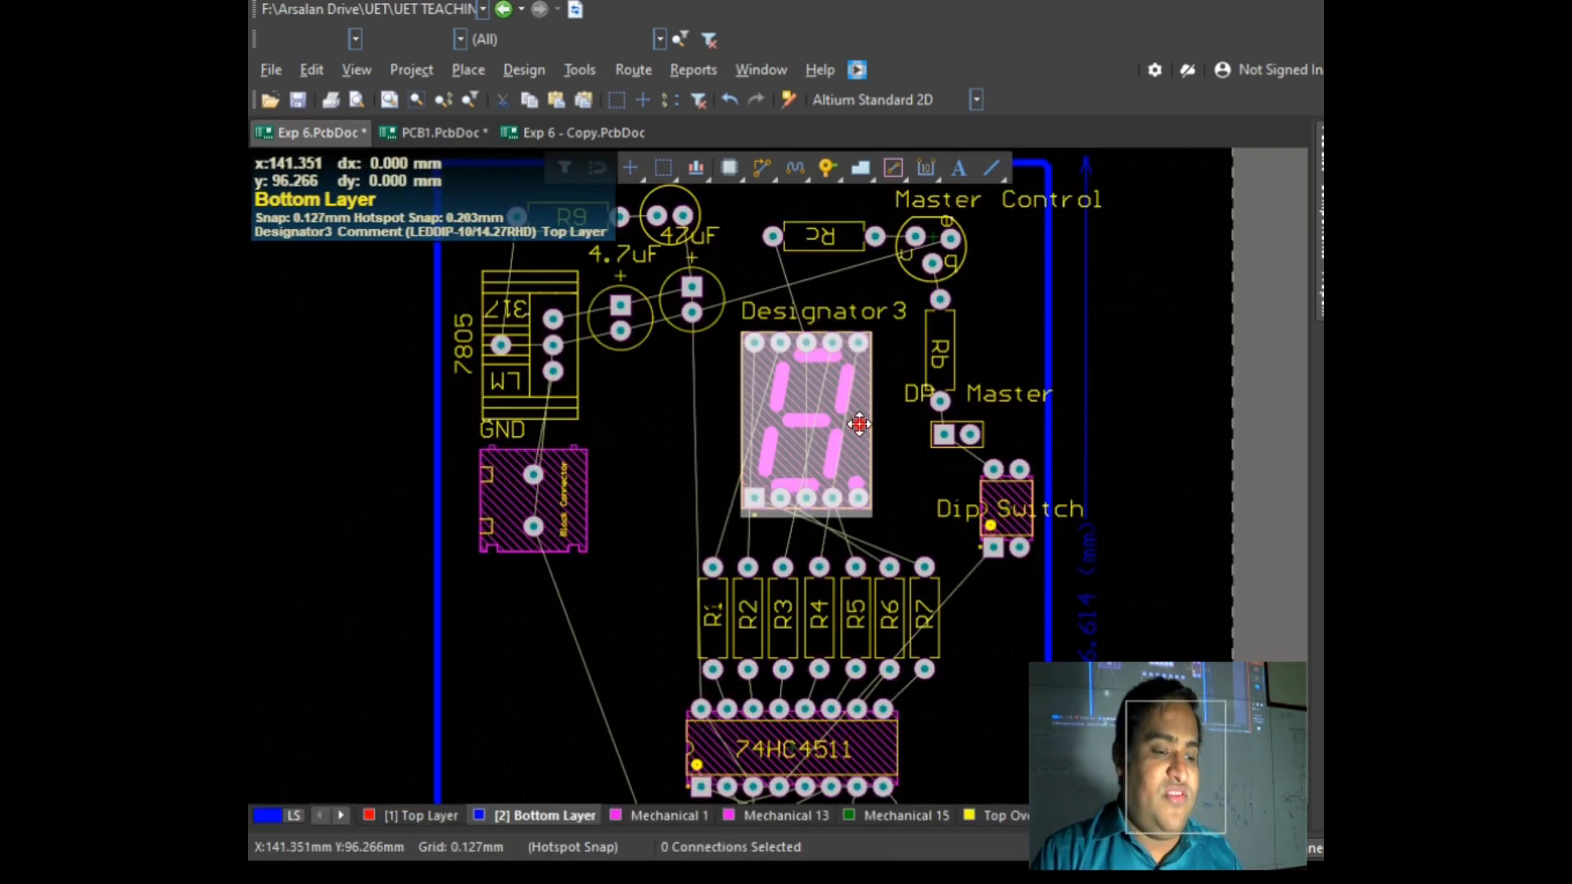
pyautogui.doubleClick(858, 424)
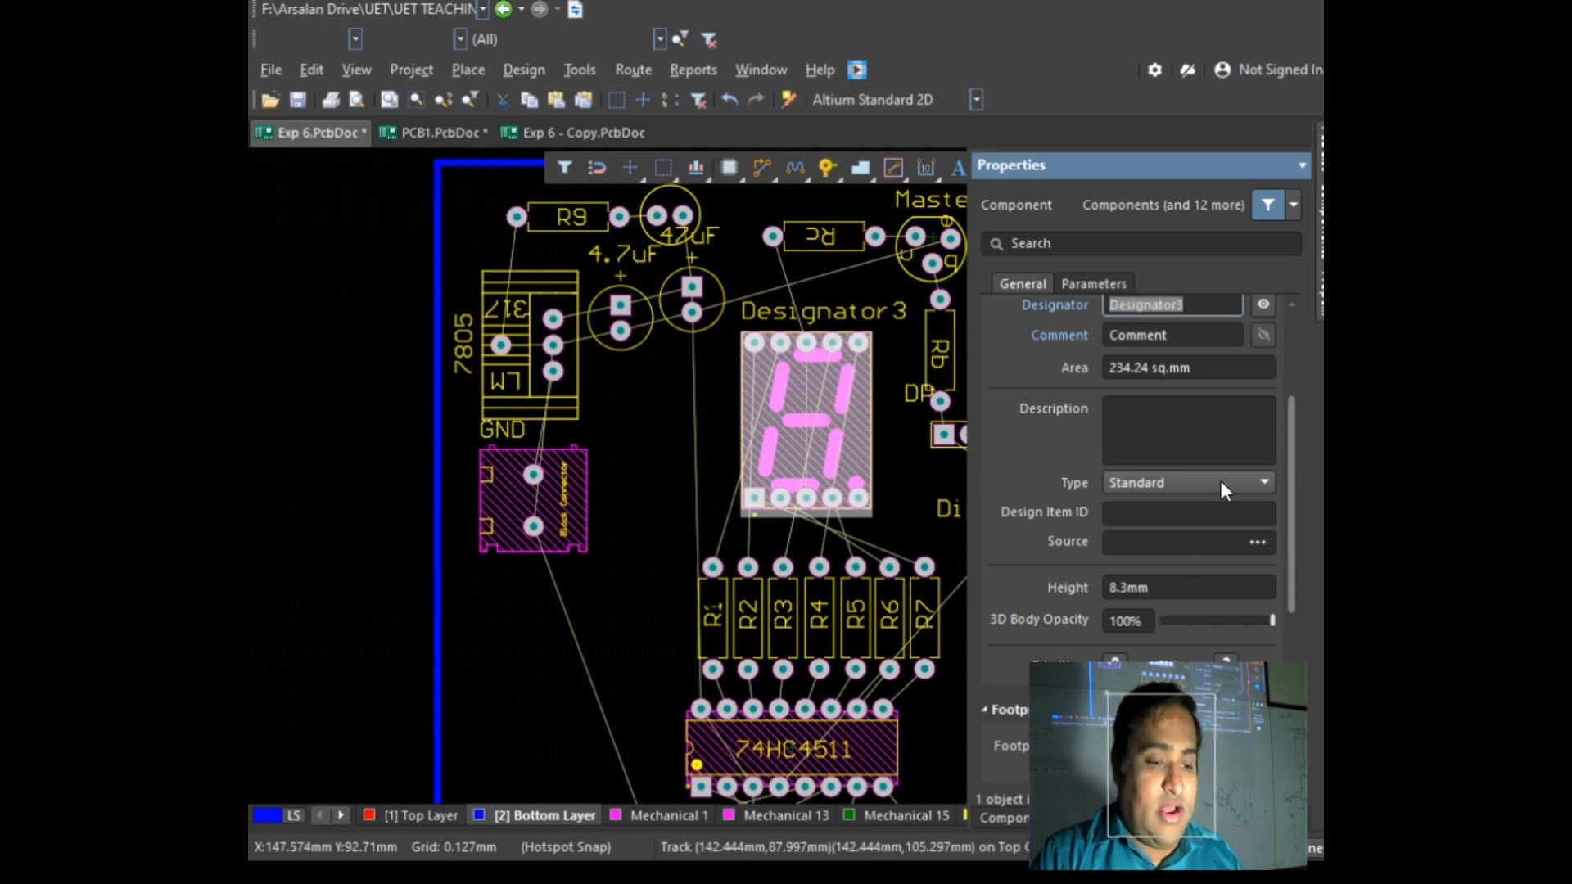
pyautogui.scroll(-5, 1161, 637)
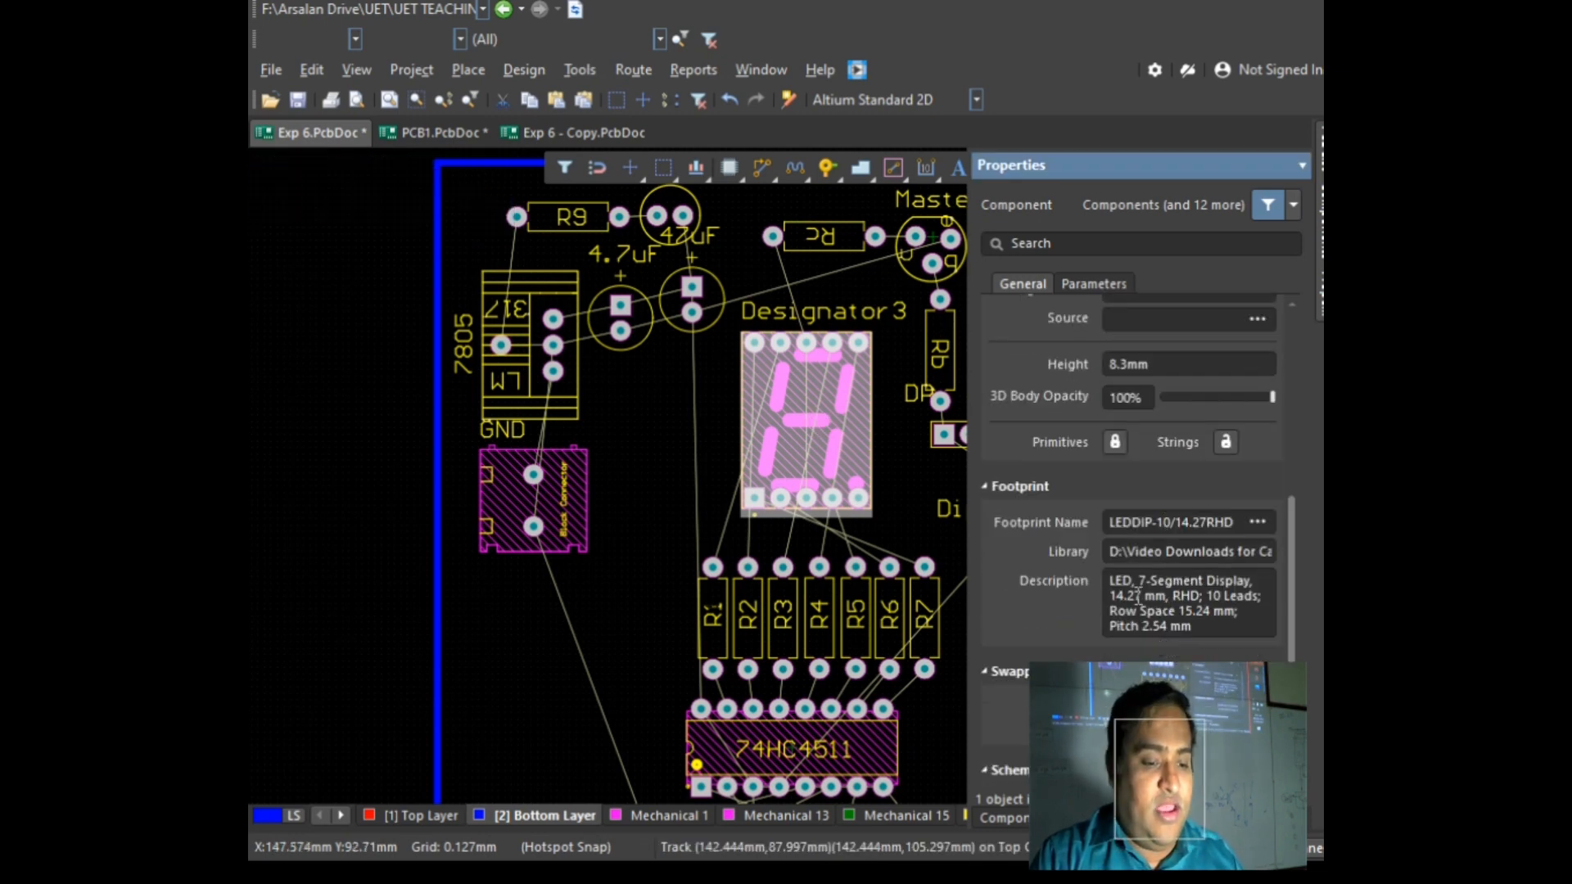
# Step: Read the full footprint description of the seven-segment display in Exp 6.PcbDoc and return to PCB1.PcbDoc
pyautogui.click(1242, 586)
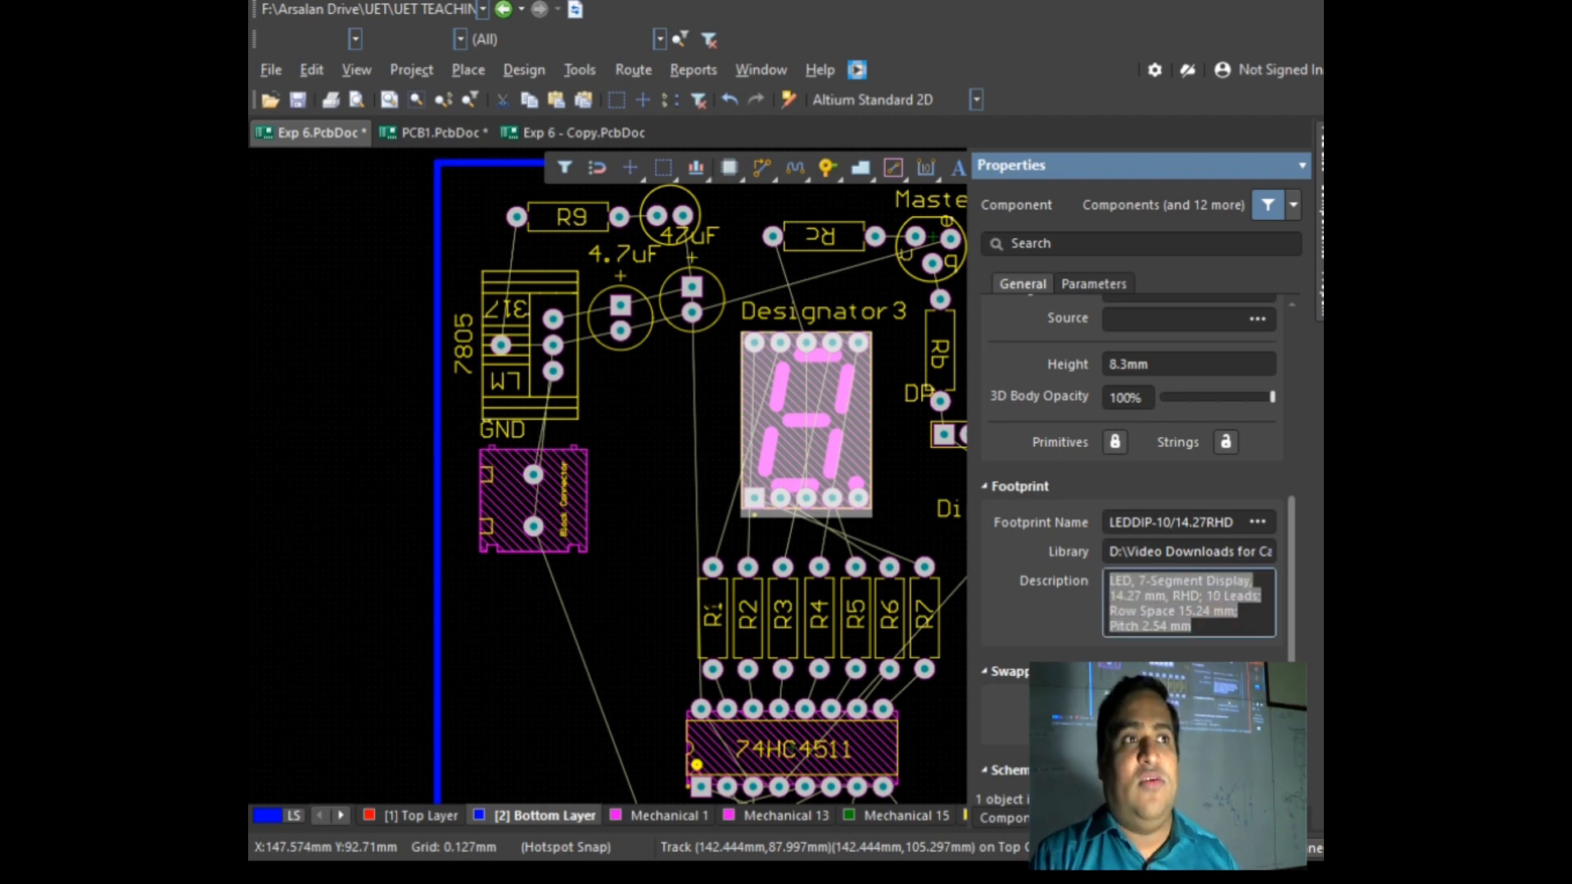
pyautogui.click(434, 123)
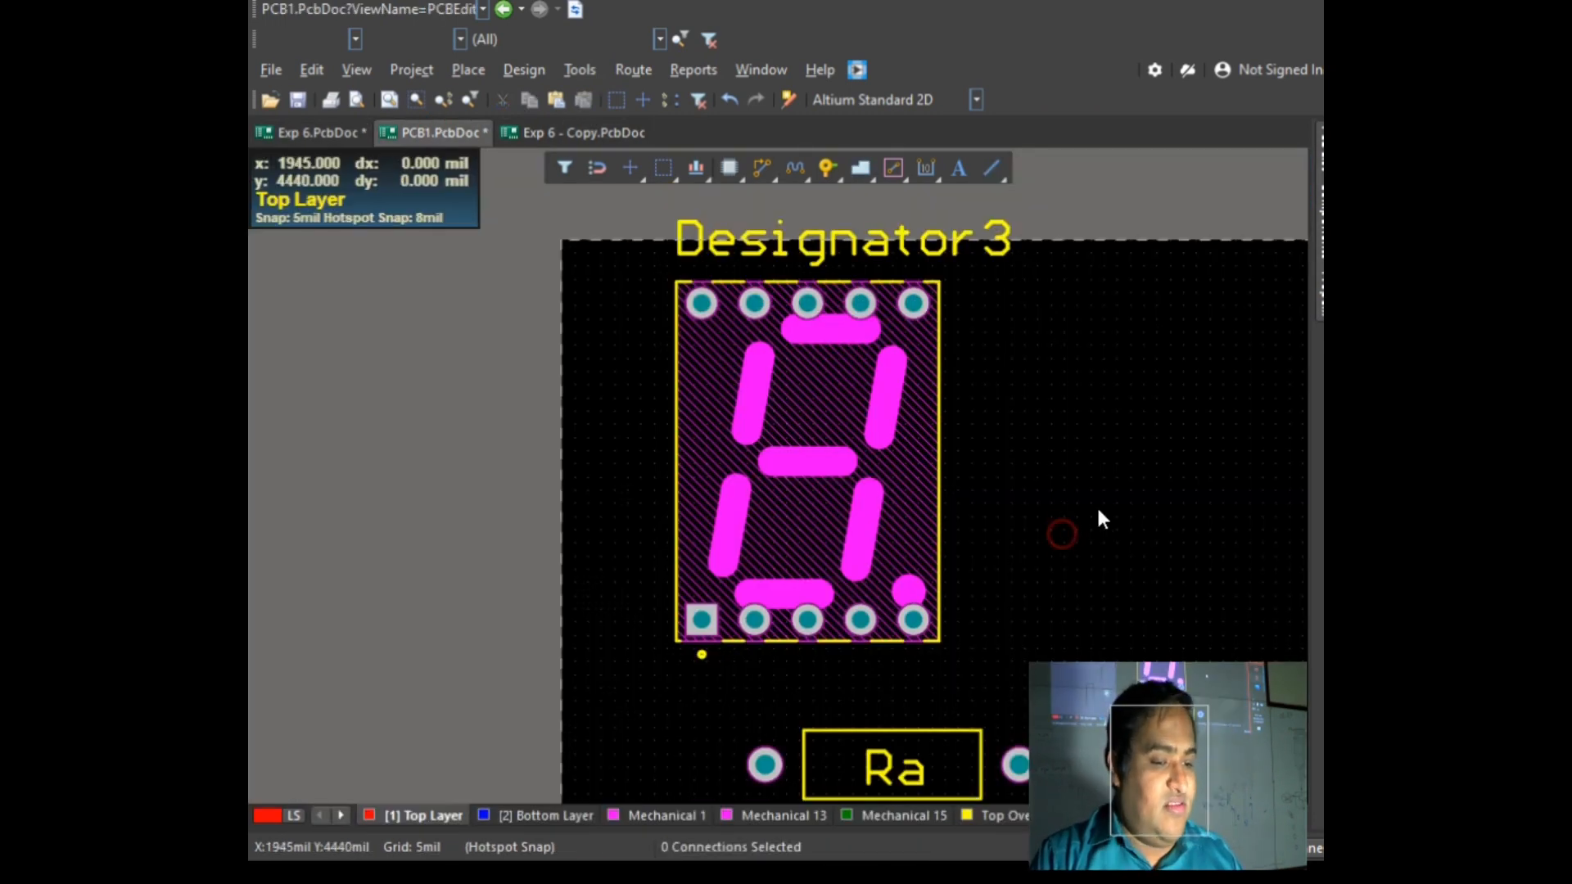
# Step: Place a LEDDIP-13(16)/20.32RHD display from DIP - LED Display.PcbLib beside the existing seven-segment display to compare their sizes
pyautogui.click(478, 68)
pyautogui.click(496, 97)
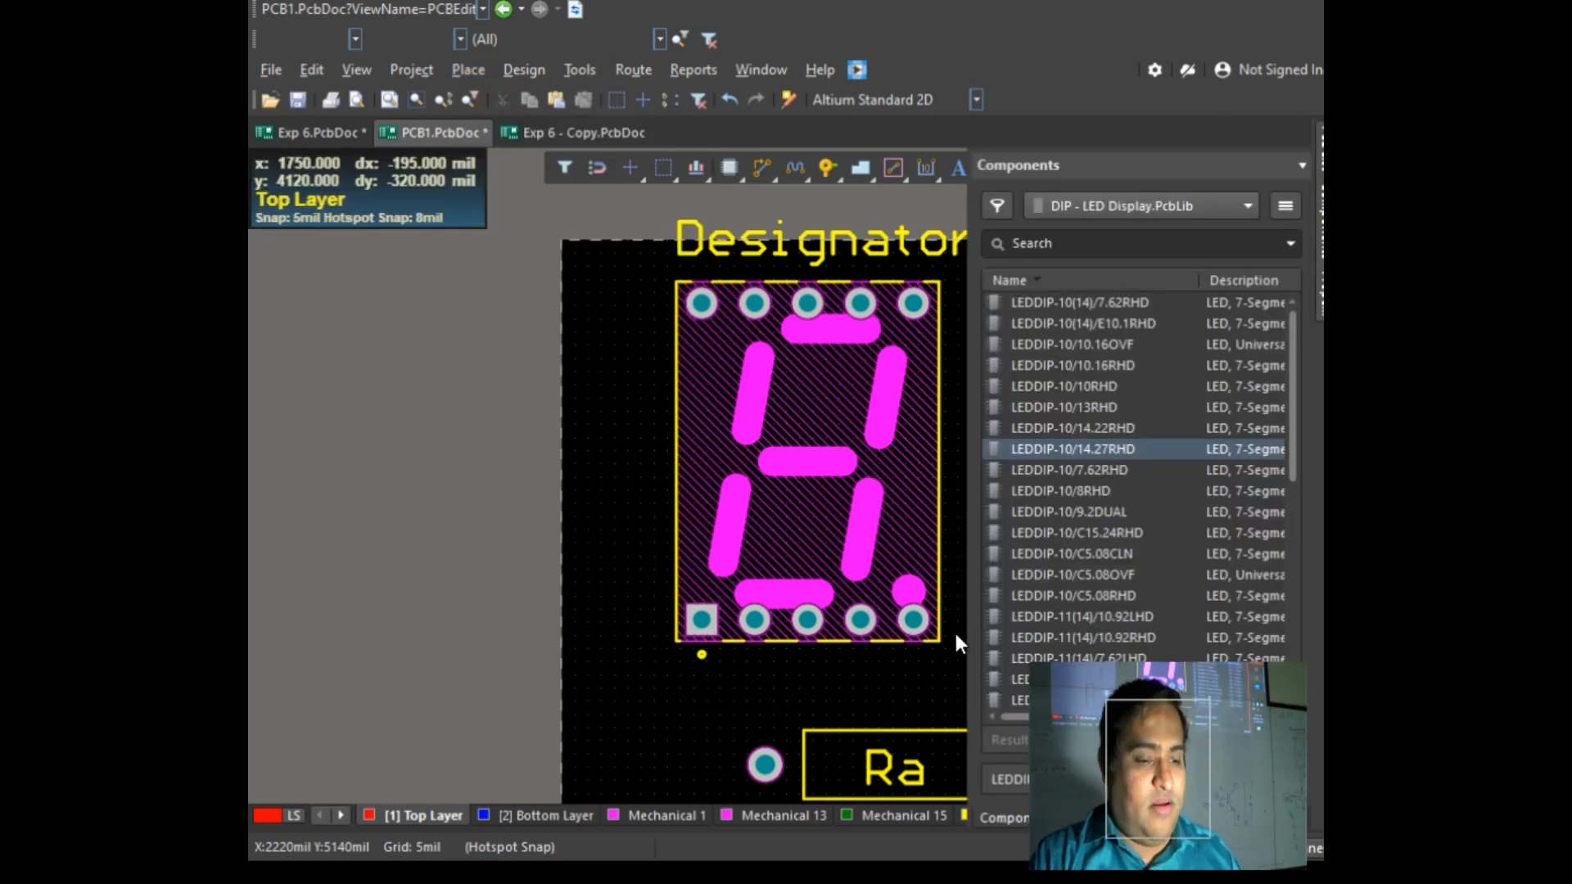
pyautogui.moveTo(974, 544); pyautogui.dragTo(743, 517)
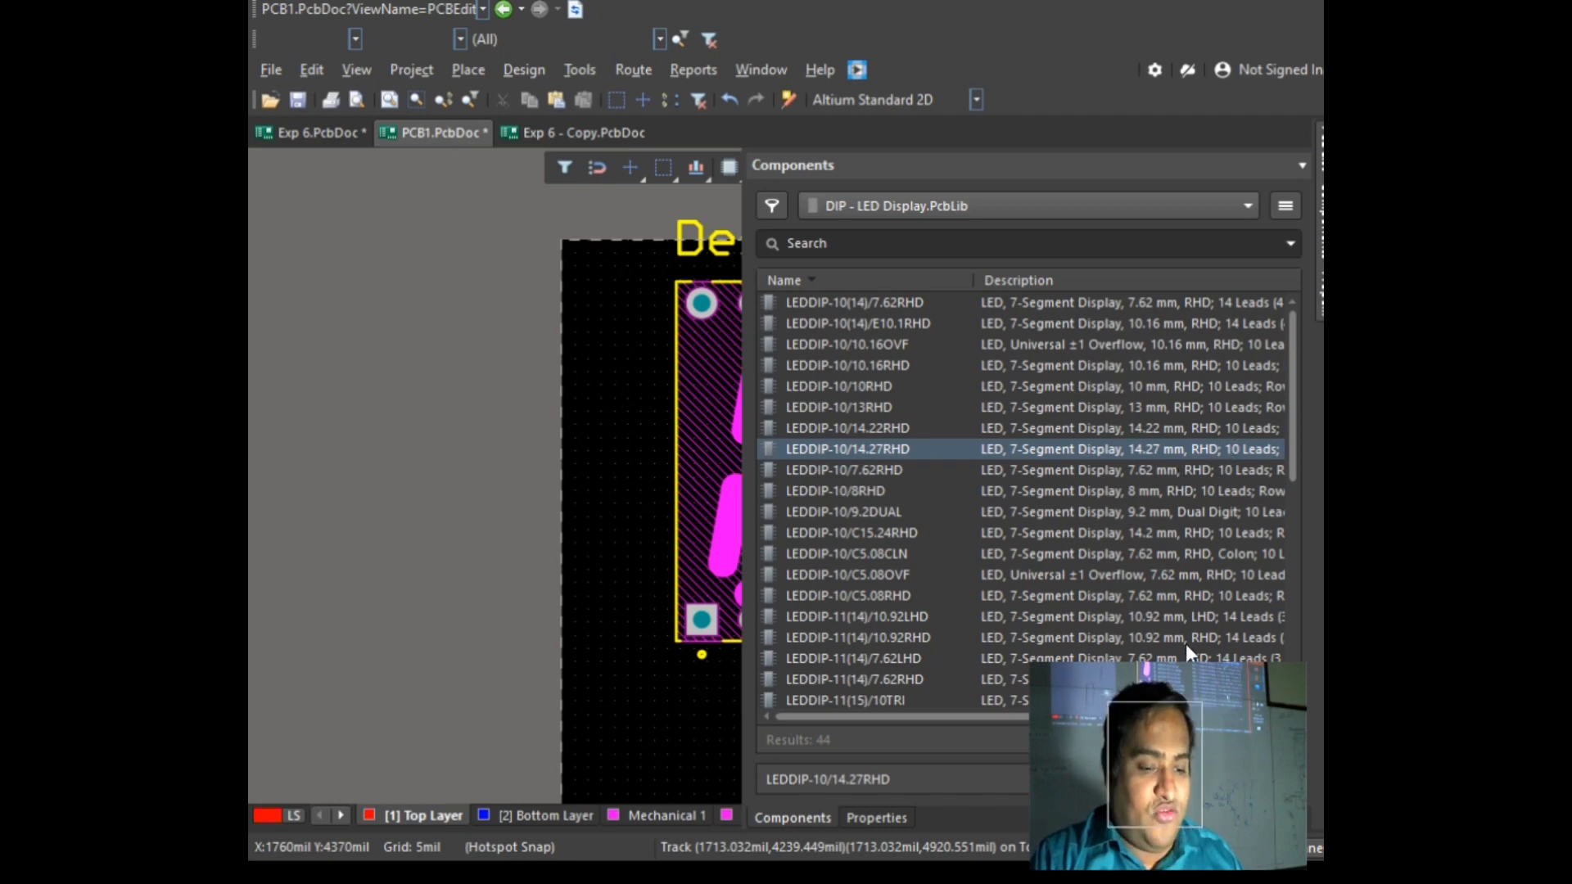
pyautogui.scroll(-4, 1185, 644)
pyautogui.scroll(-2, 1182, 621)
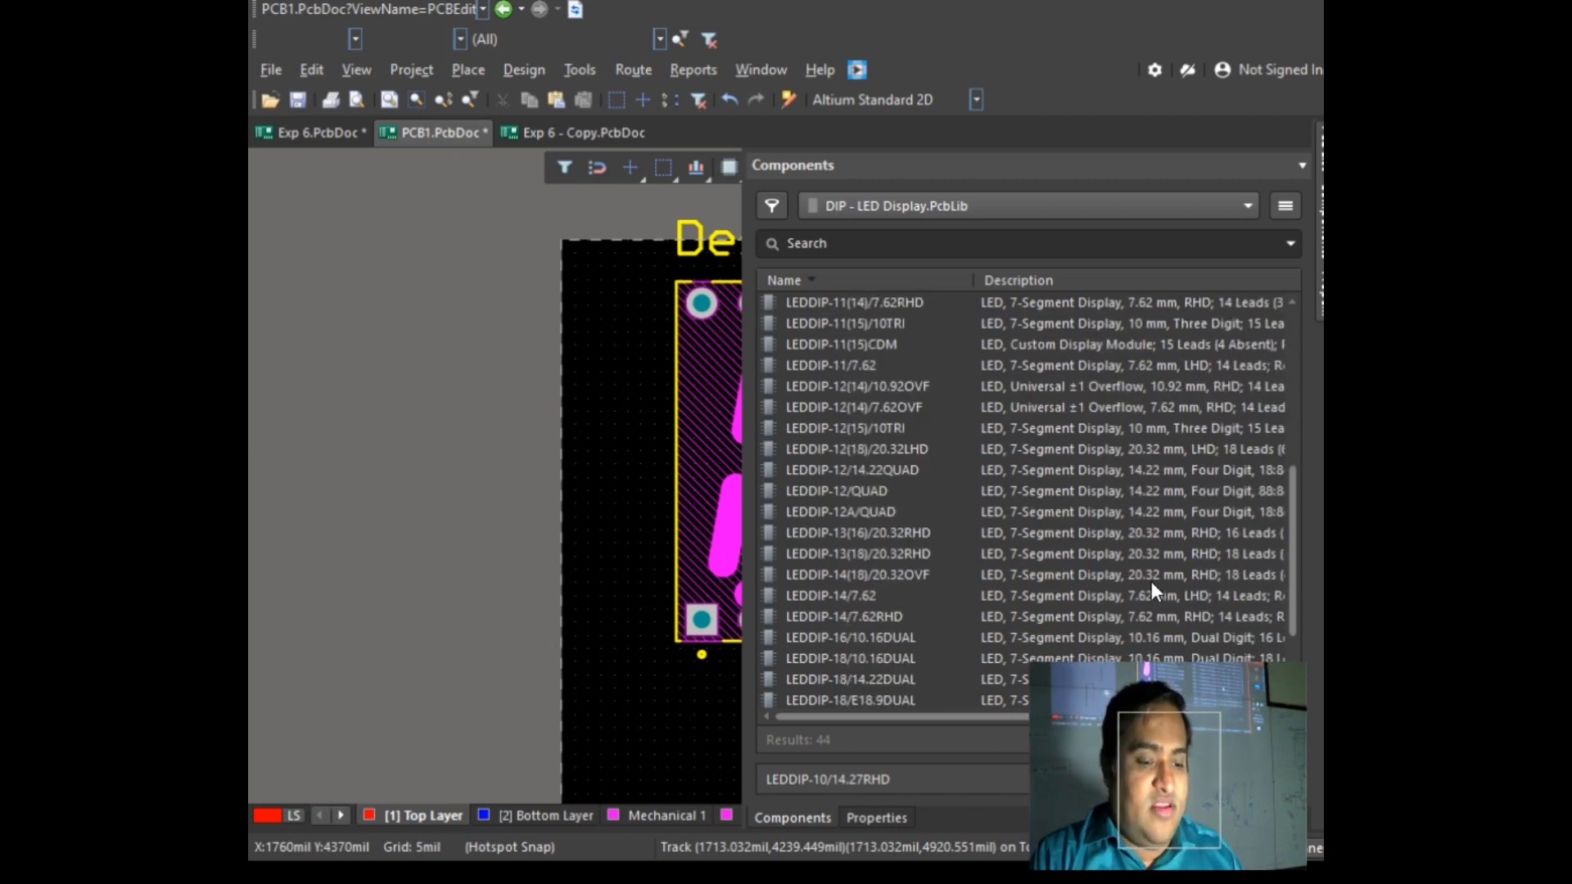
pyautogui.click(917, 533)
pyautogui.moveTo(918, 540); pyautogui.dragTo(531, 484)
pyautogui.keyDown('ctrl'); pyautogui.scroll(-4, 534, 480); pyautogui.keyUp('ctrl')
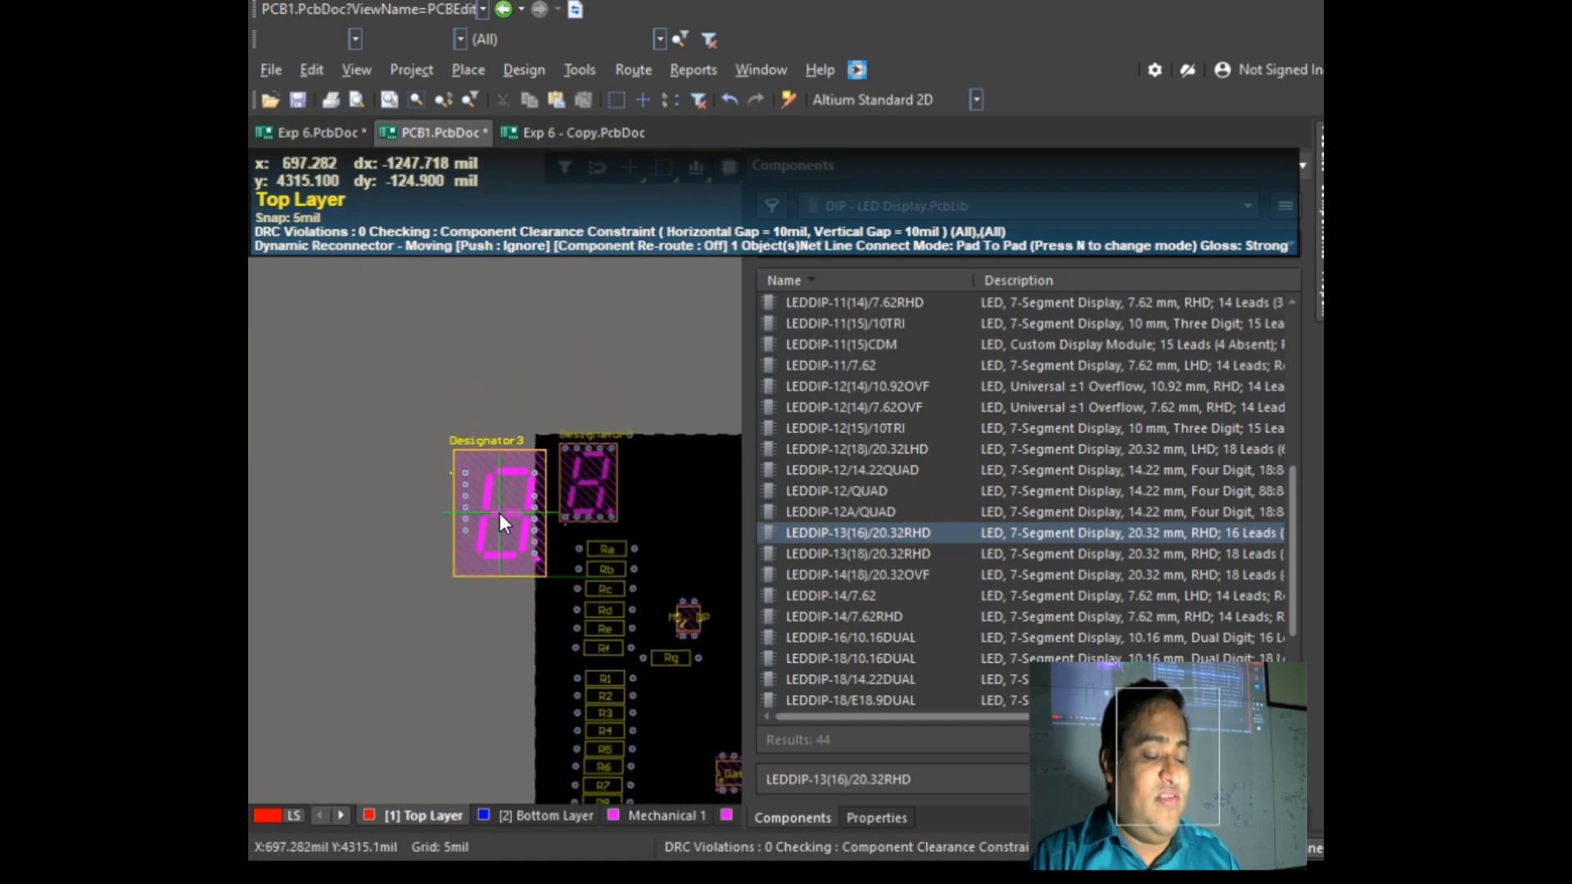
pyautogui.click(683, 506)
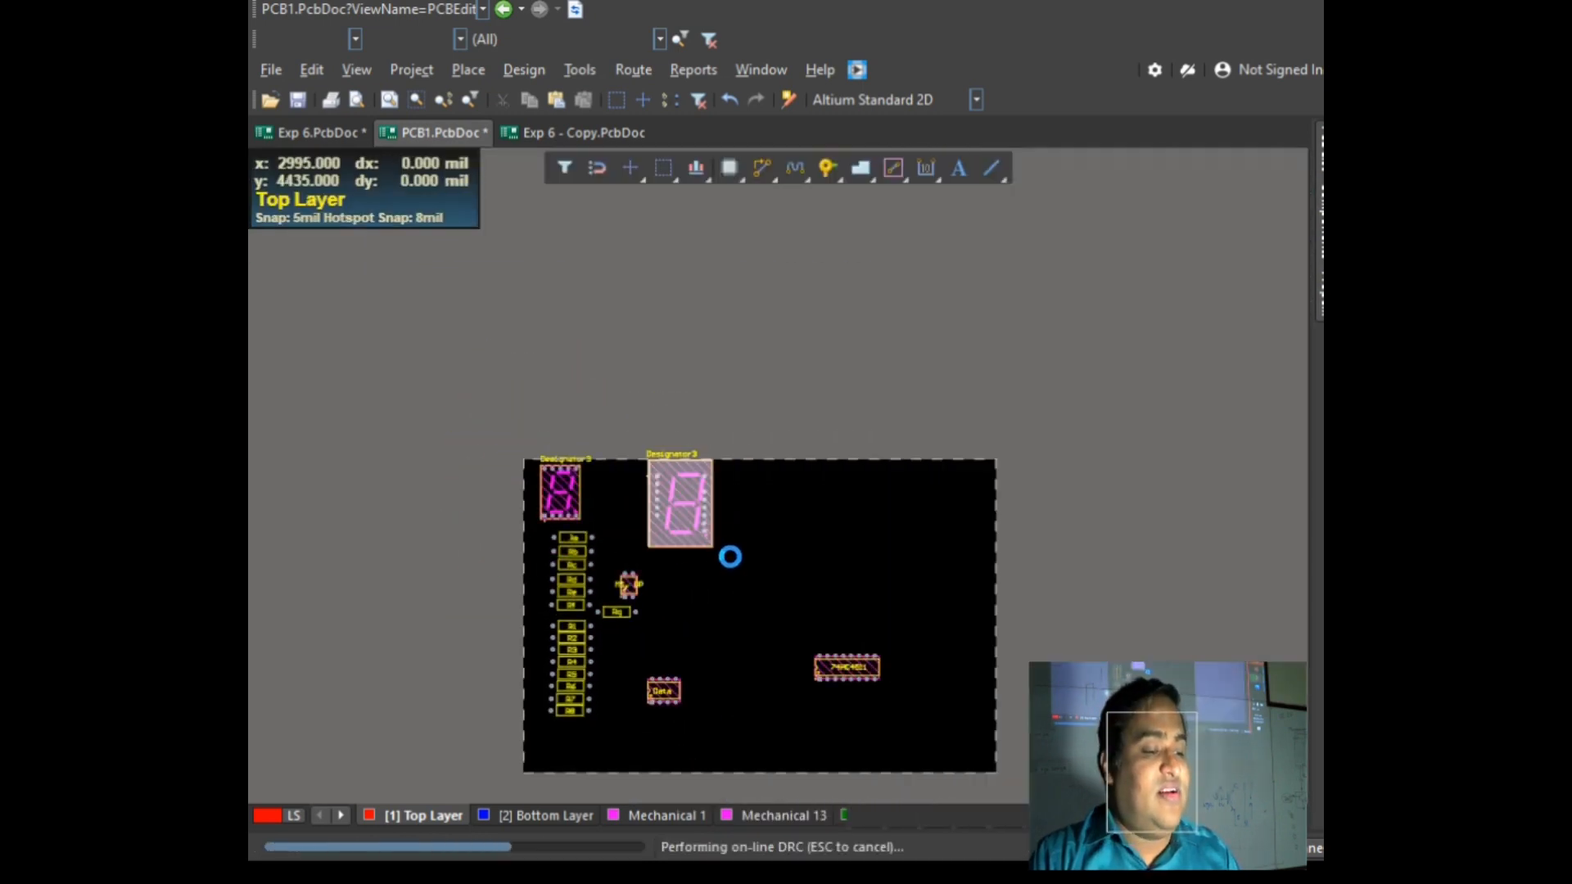
pyautogui.rightClick(754, 536)
pyautogui.keyDown('ctrl'); pyautogui.scroll(2, 631, 508); pyautogui.keyUp('ctrl')
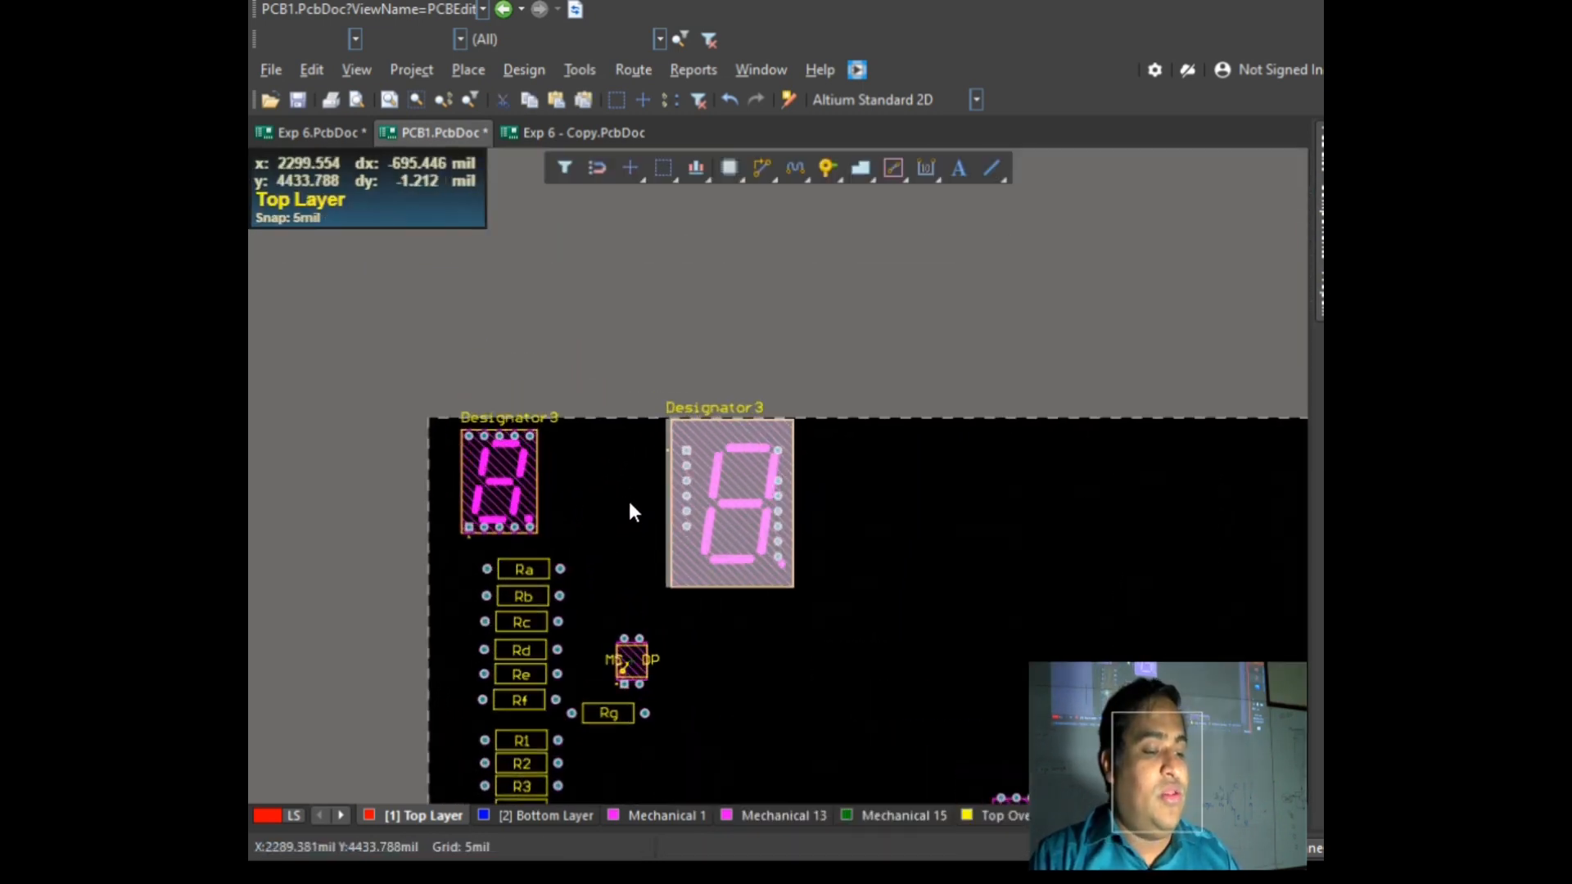
# Step: Delete the larger LEDDIP-13(16)/20.32RHD display from the board
pyautogui.click(606, 554)
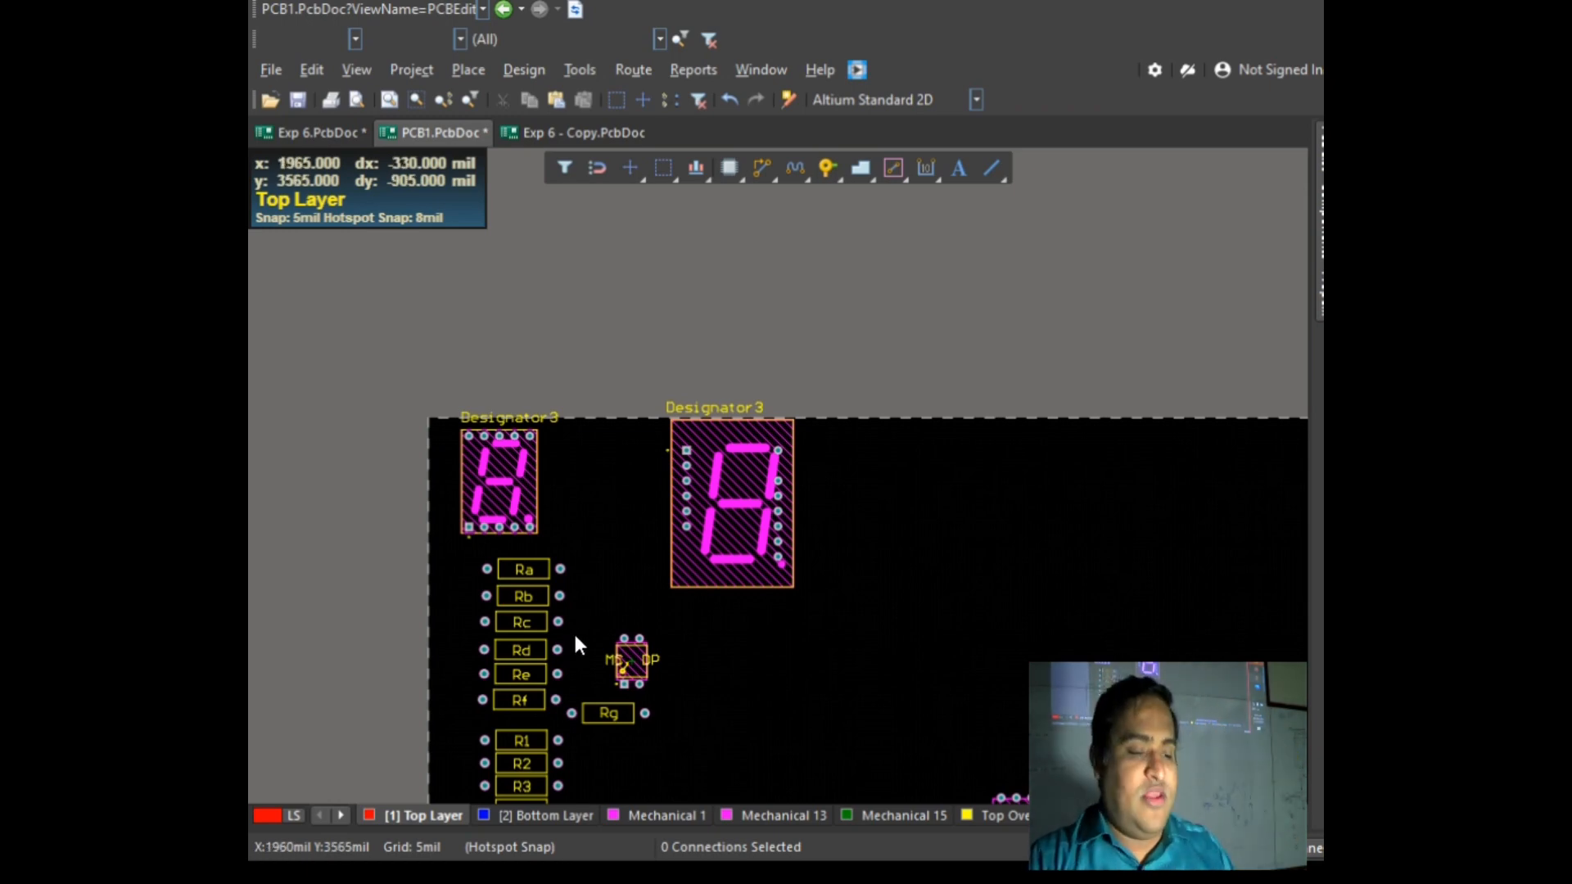
pyautogui.click(703, 435)
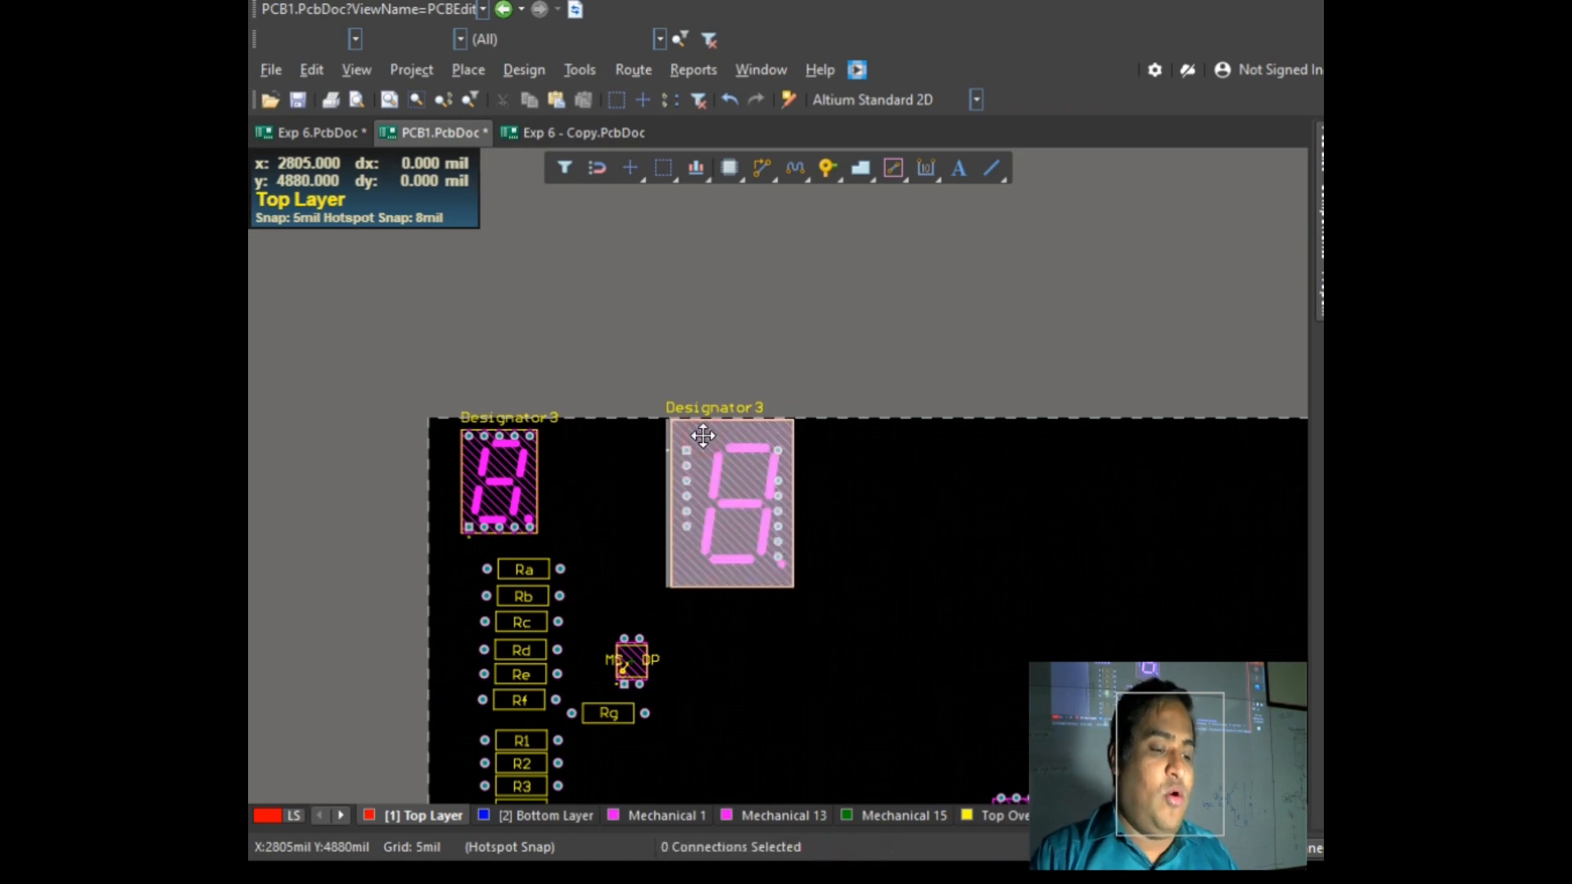
pyautogui.press('Delete')
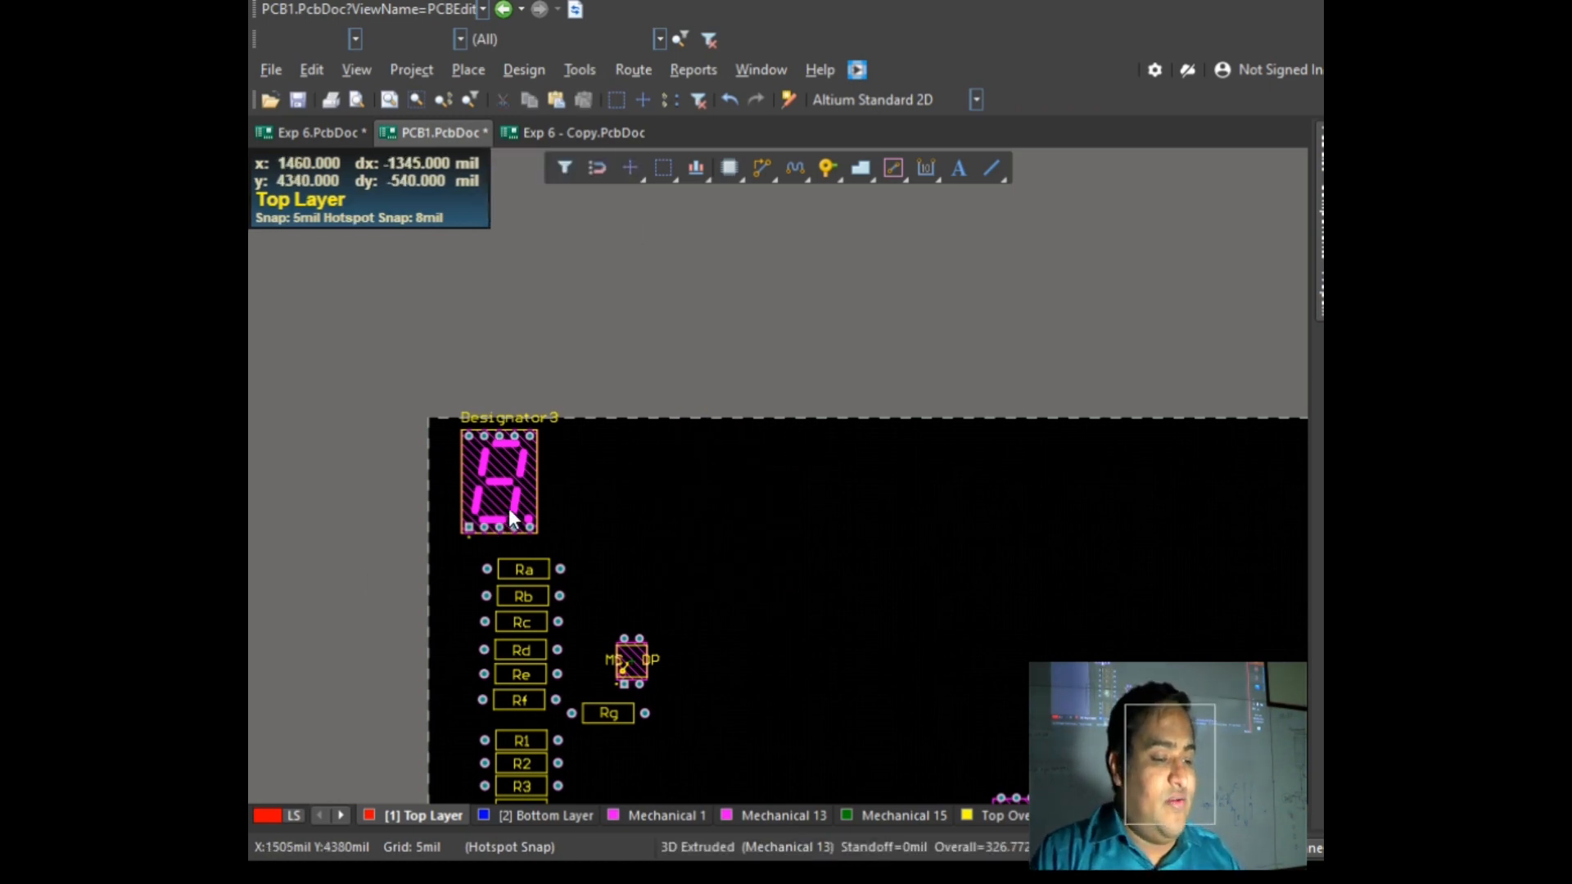
# Step: Move the remaining seven-segment display out of the board's corner into the open area beyond the resistors, and check the 74HC4511 and DIP Switch diagram
pyautogui.moveTo(509, 518); pyautogui.dragTo(832, 618)
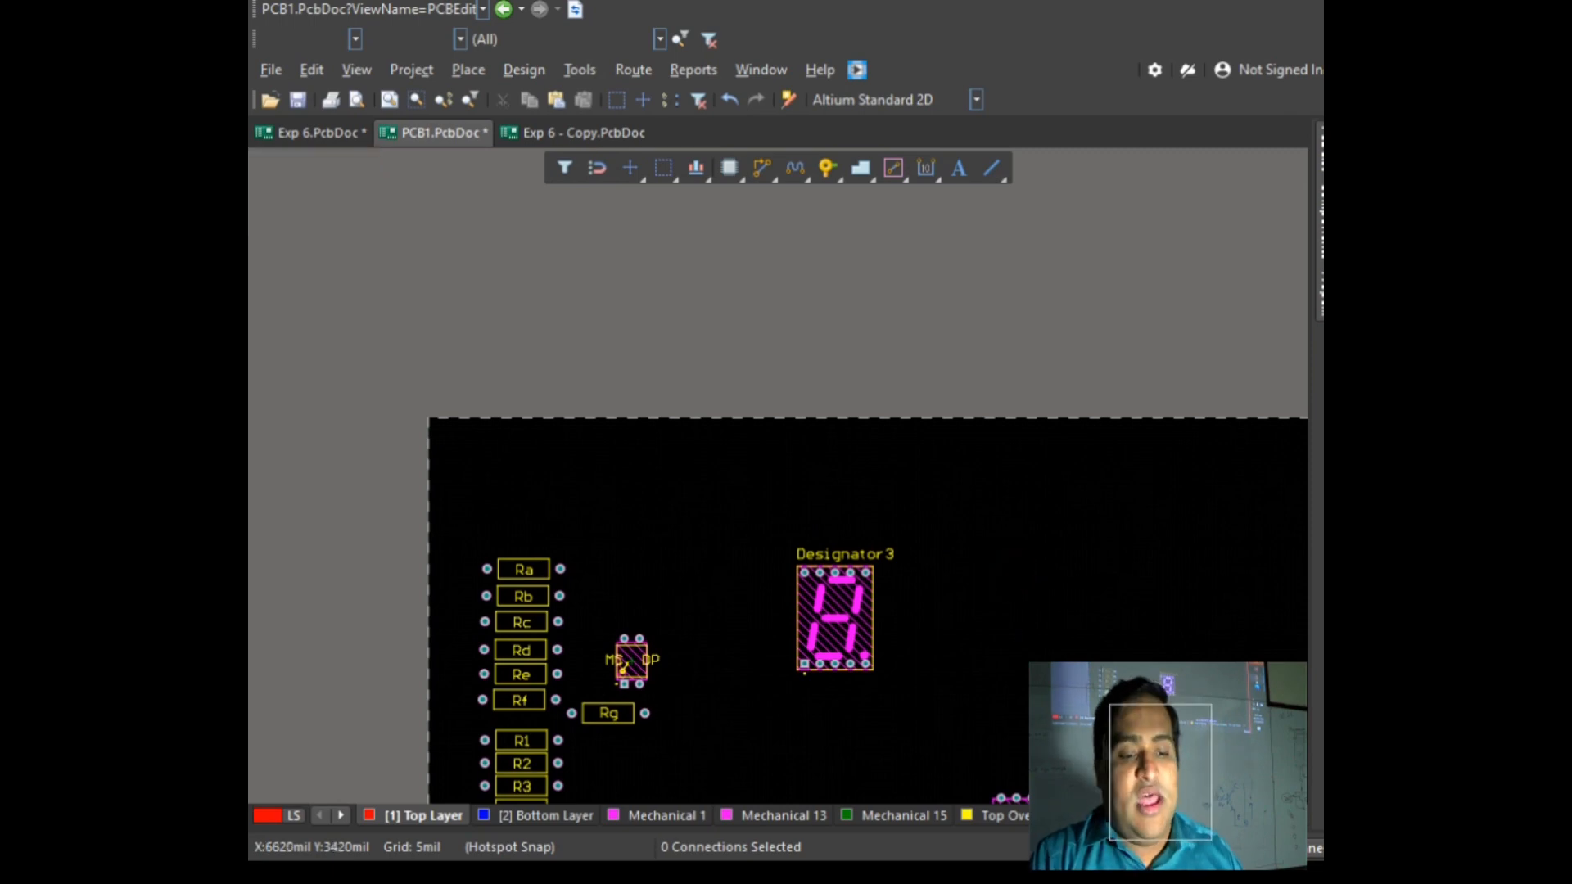
pyautogui.hotkey('alt', 'Tab')
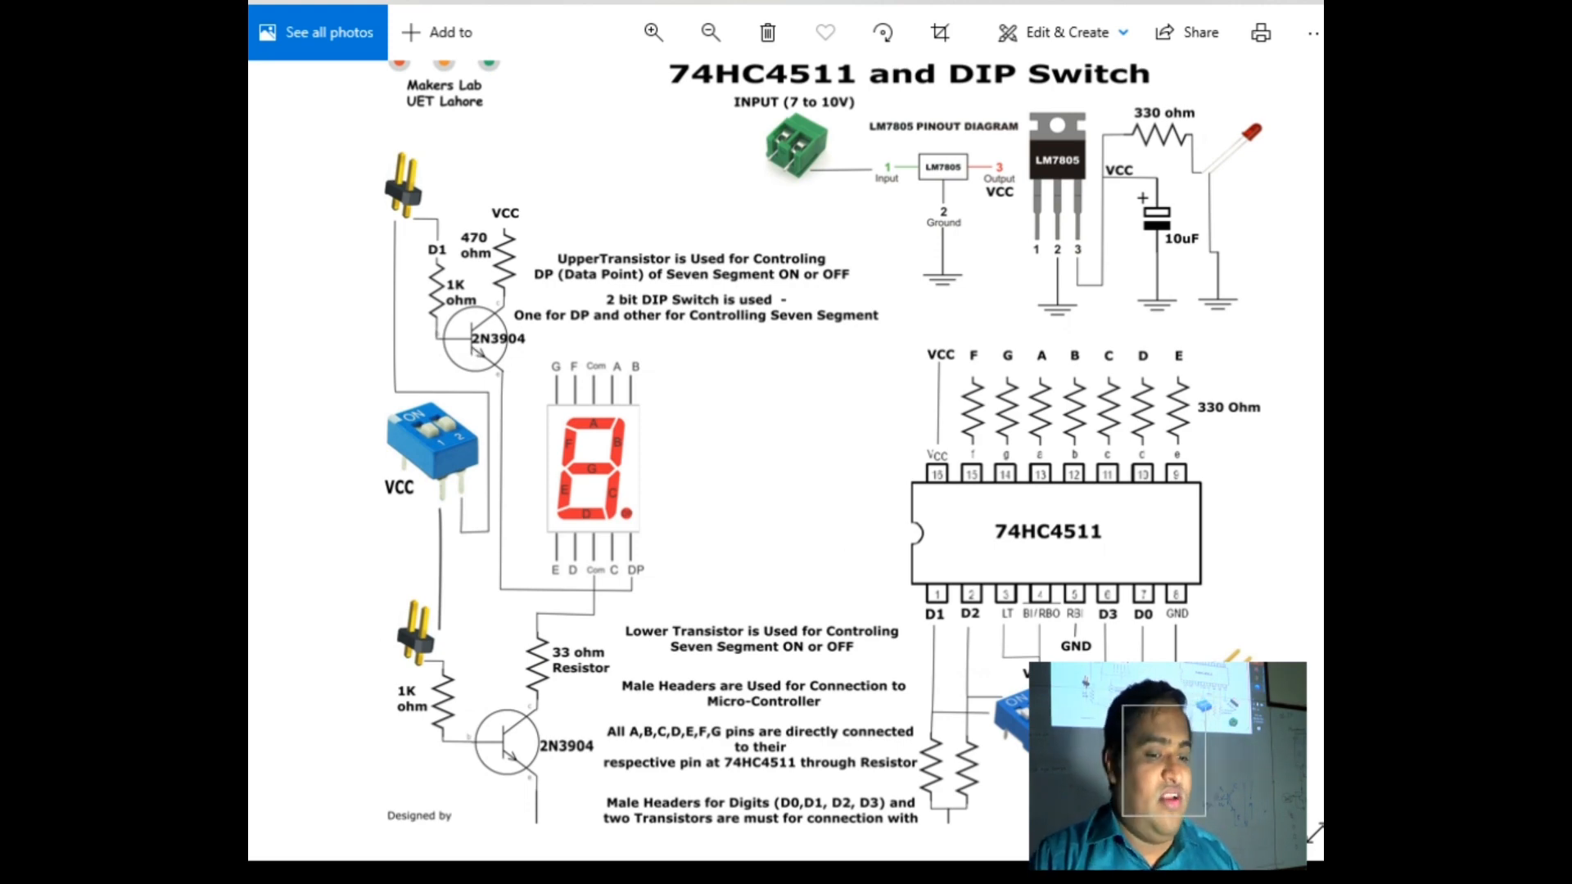
pyautogui.hotkey('alt', 'Tab')
pyautogui.scroll(-2, 1023, 536)
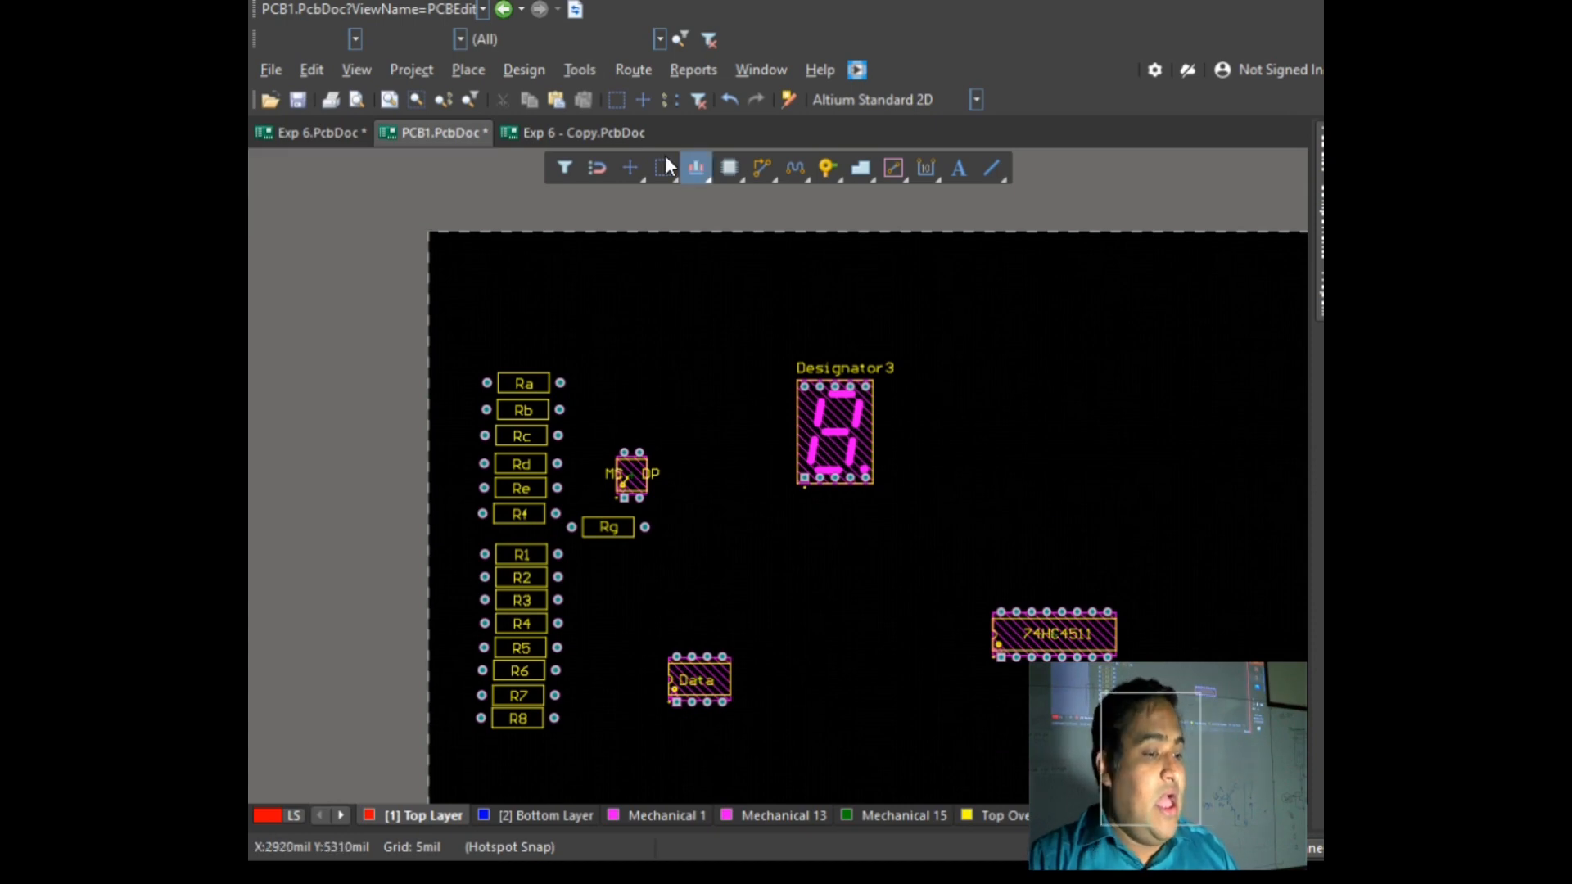
# Step: Place two TO-92 Packaging footprints from Transistor TO-92.PcbLib, one above the other, between the resistor column and the seven-segment display
pyautogui.click(483, 72)
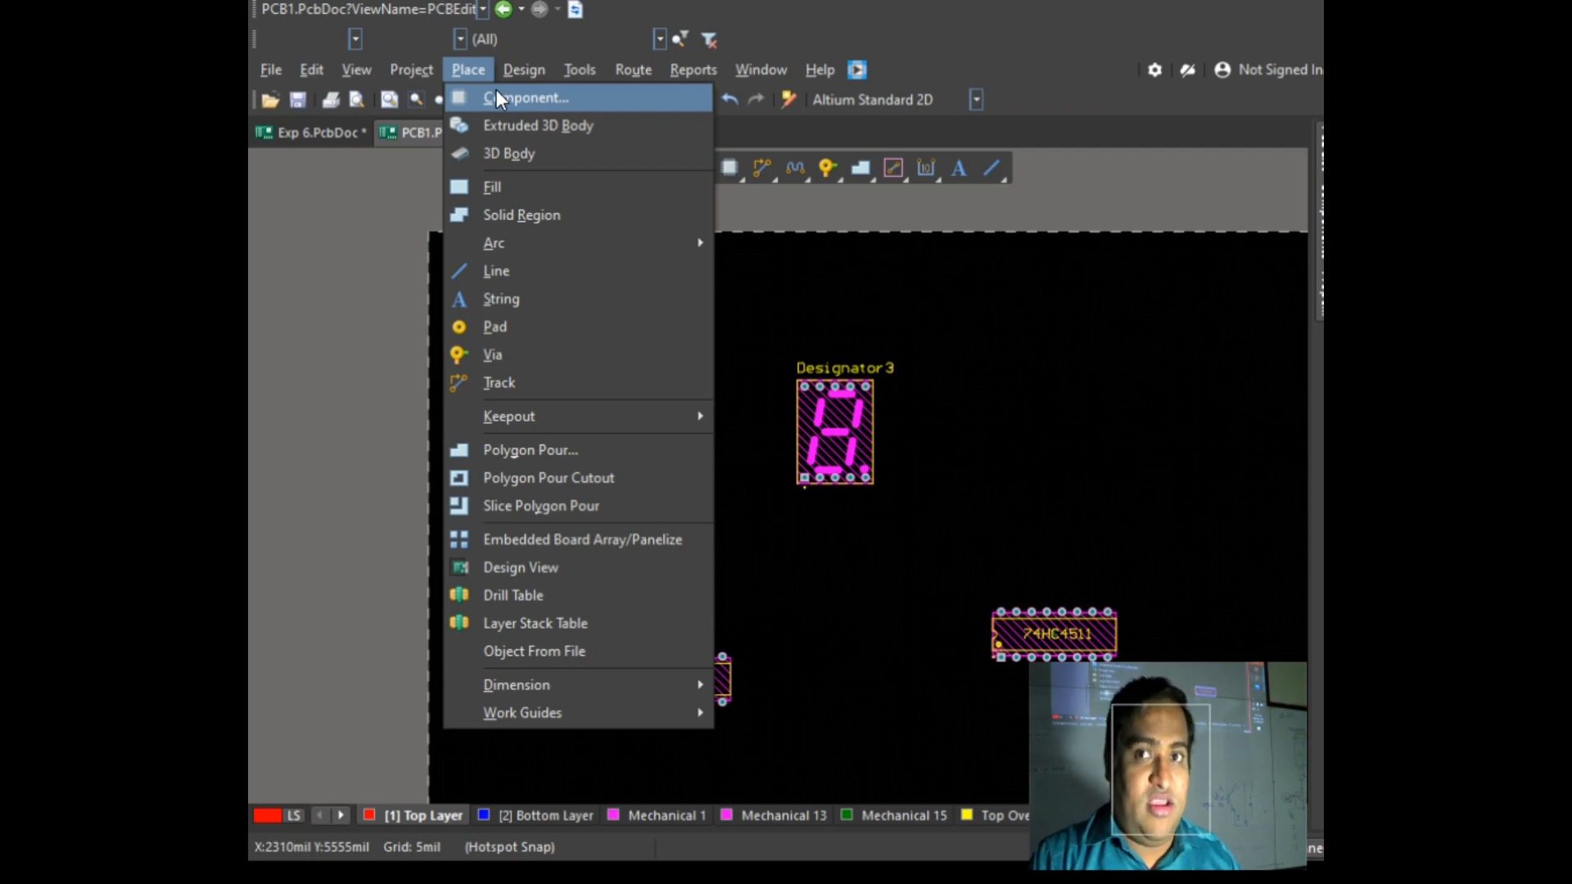
pyautogui.click(496, 97)
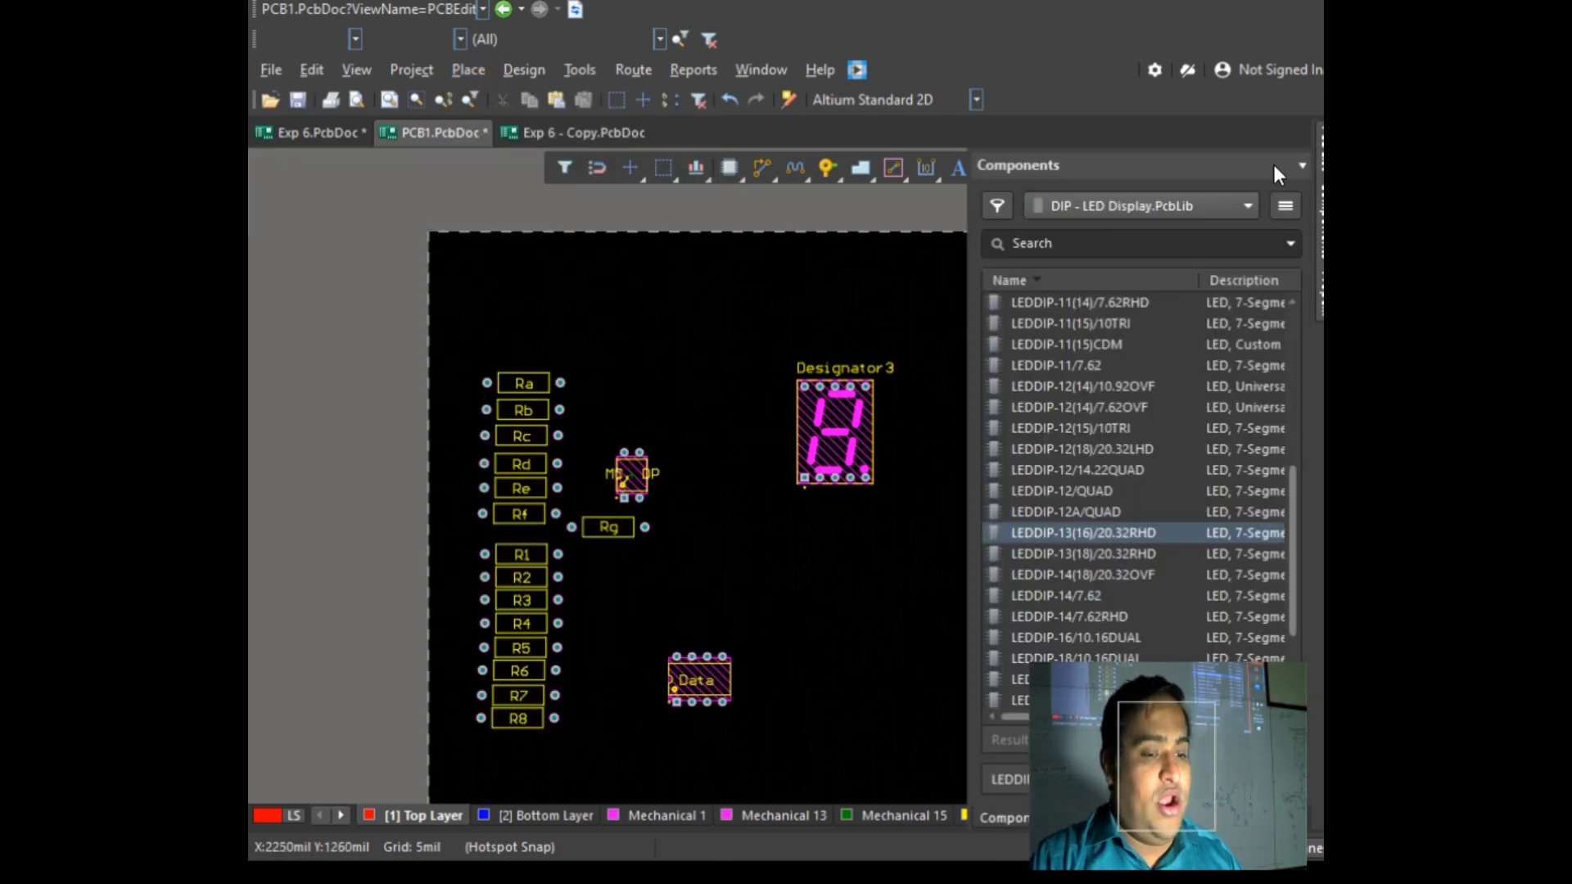
pyautogui.click(1245, 207)
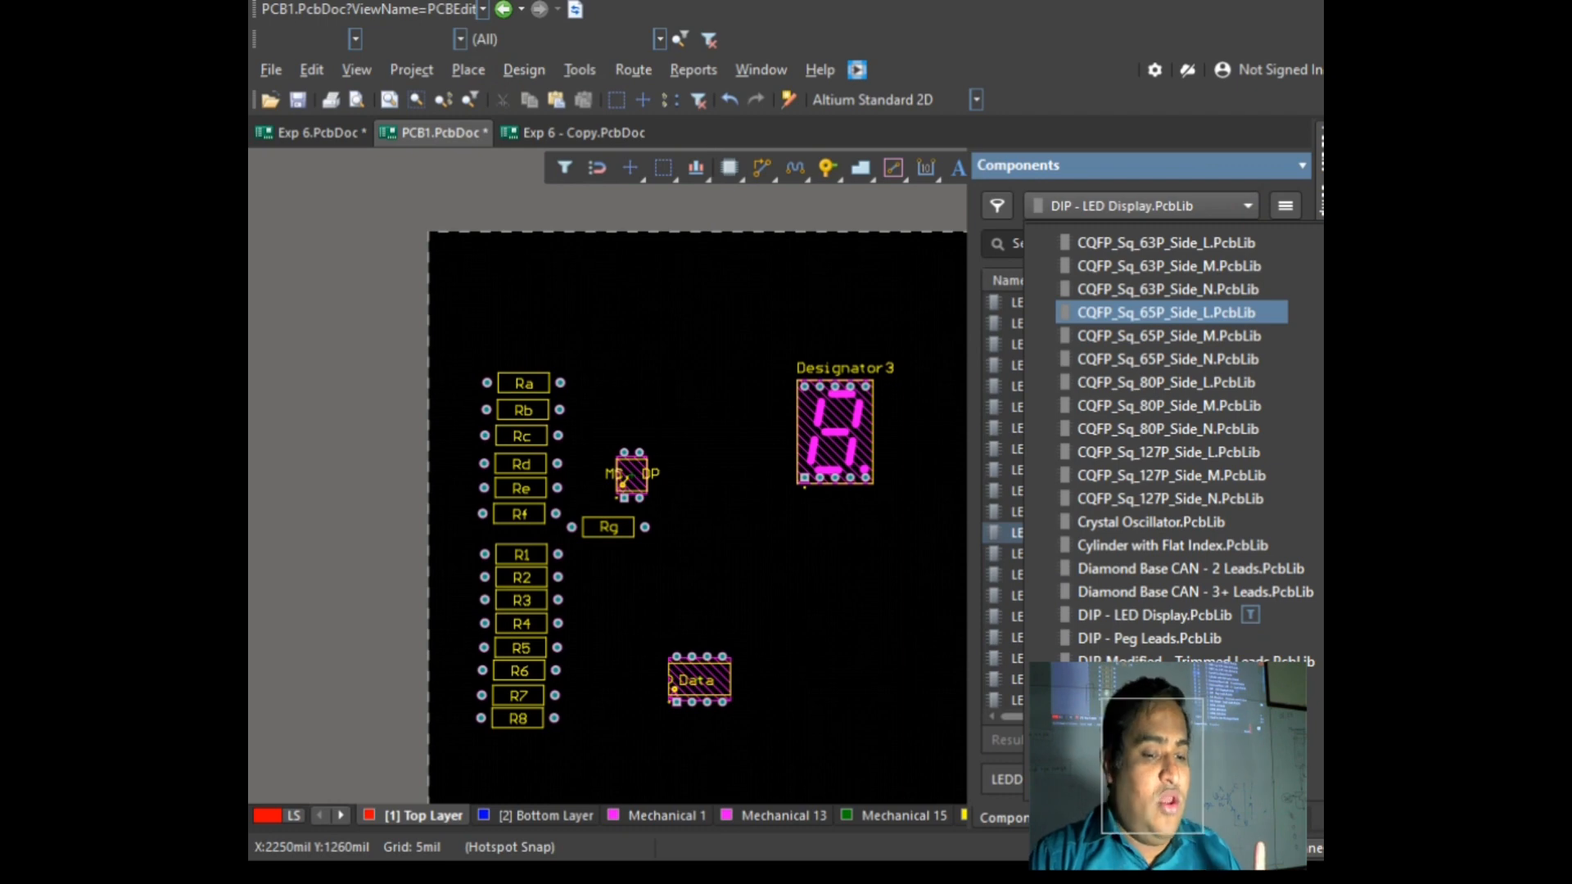
pyautogui.scroll(-20, 1170, 312)
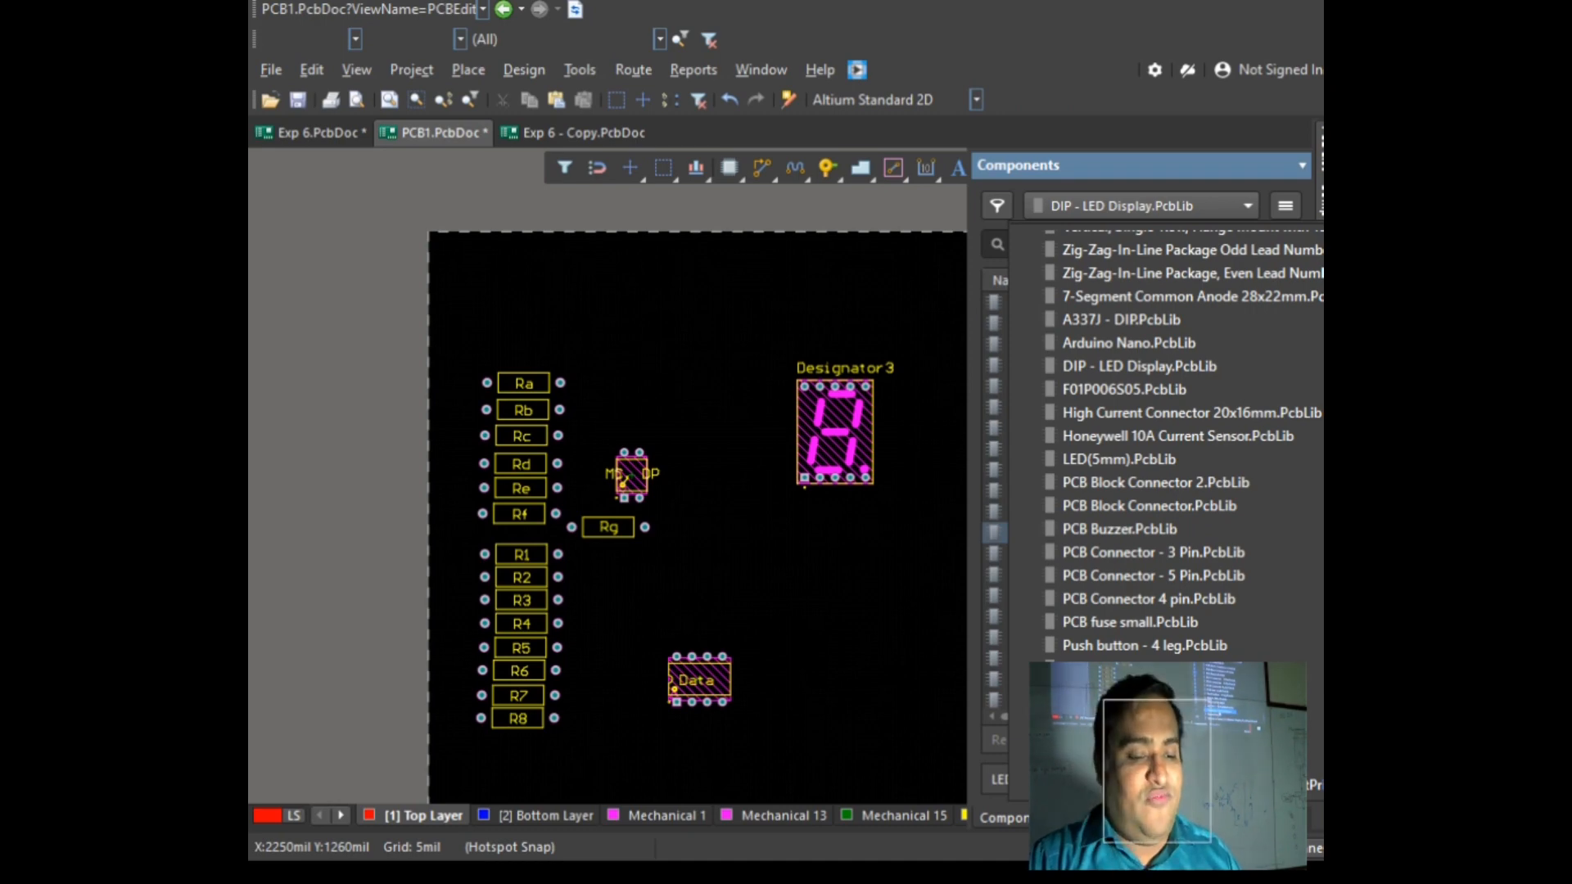
pyautogui.click(1146, 755)
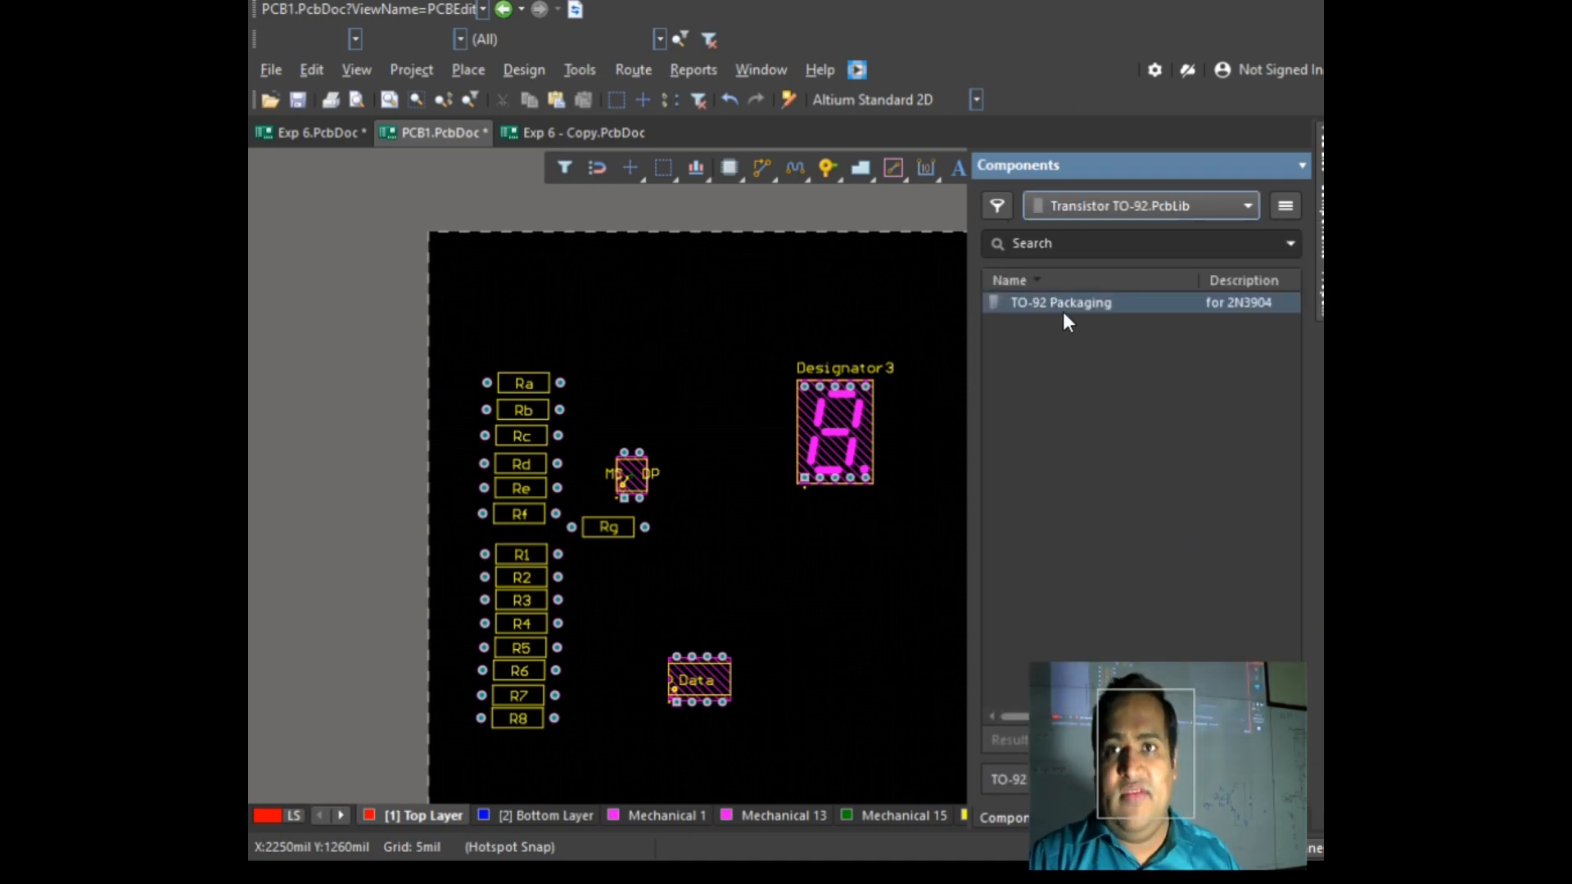
pyautogui.doubleClick(1067, 300)
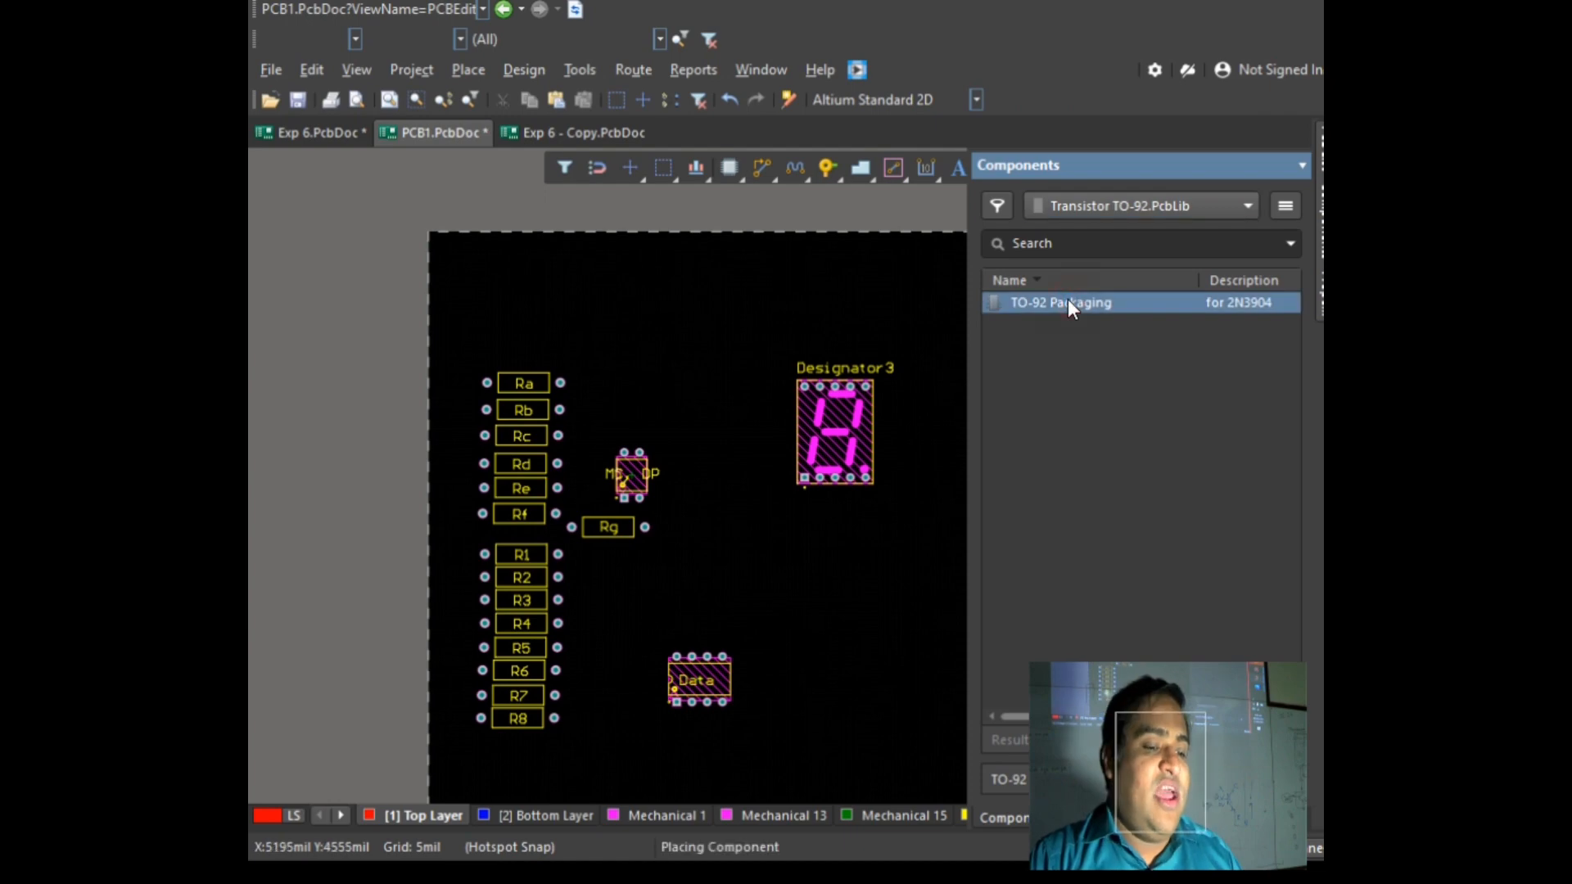
pyautogui.click(708, 333)
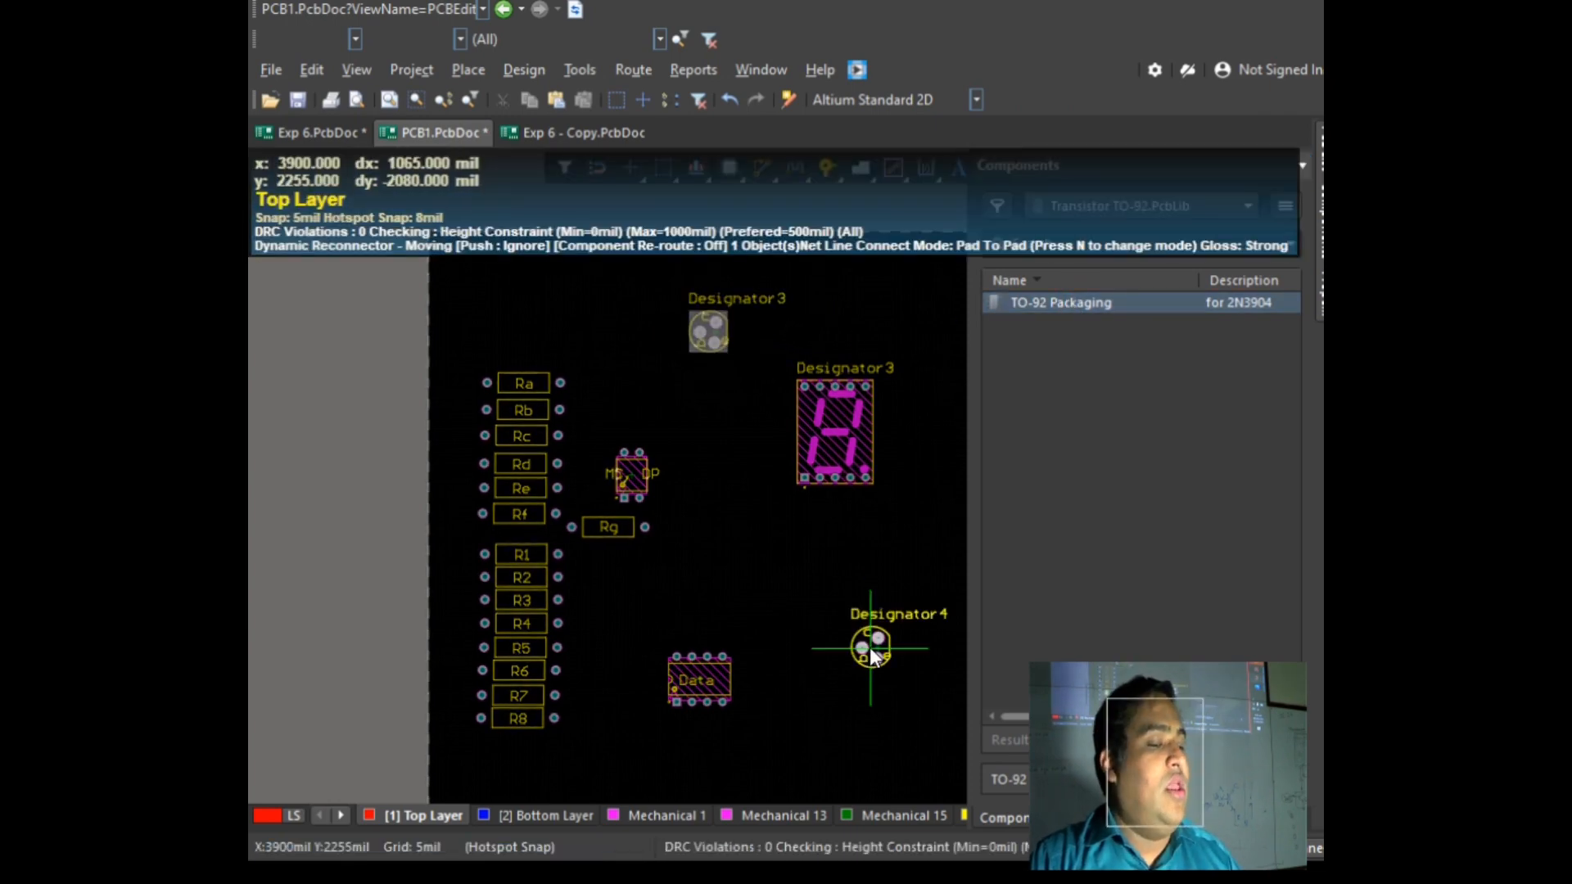
pyautogui.click(717, 415)
pyautogui.rightClick(1010, 484)
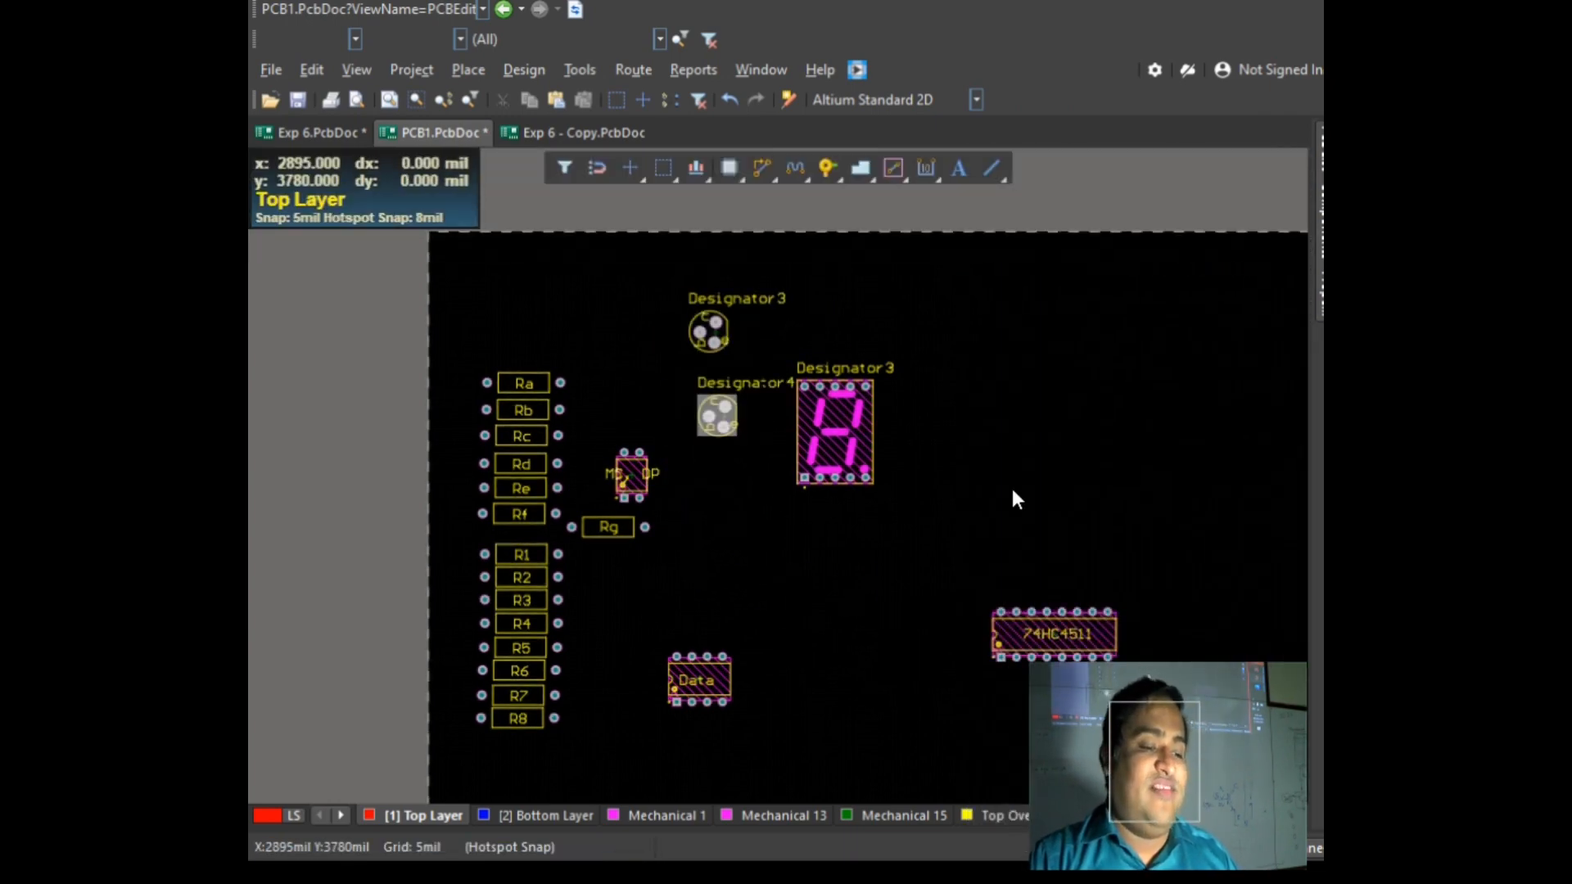
pyautogui.rightClick(1015, 347)
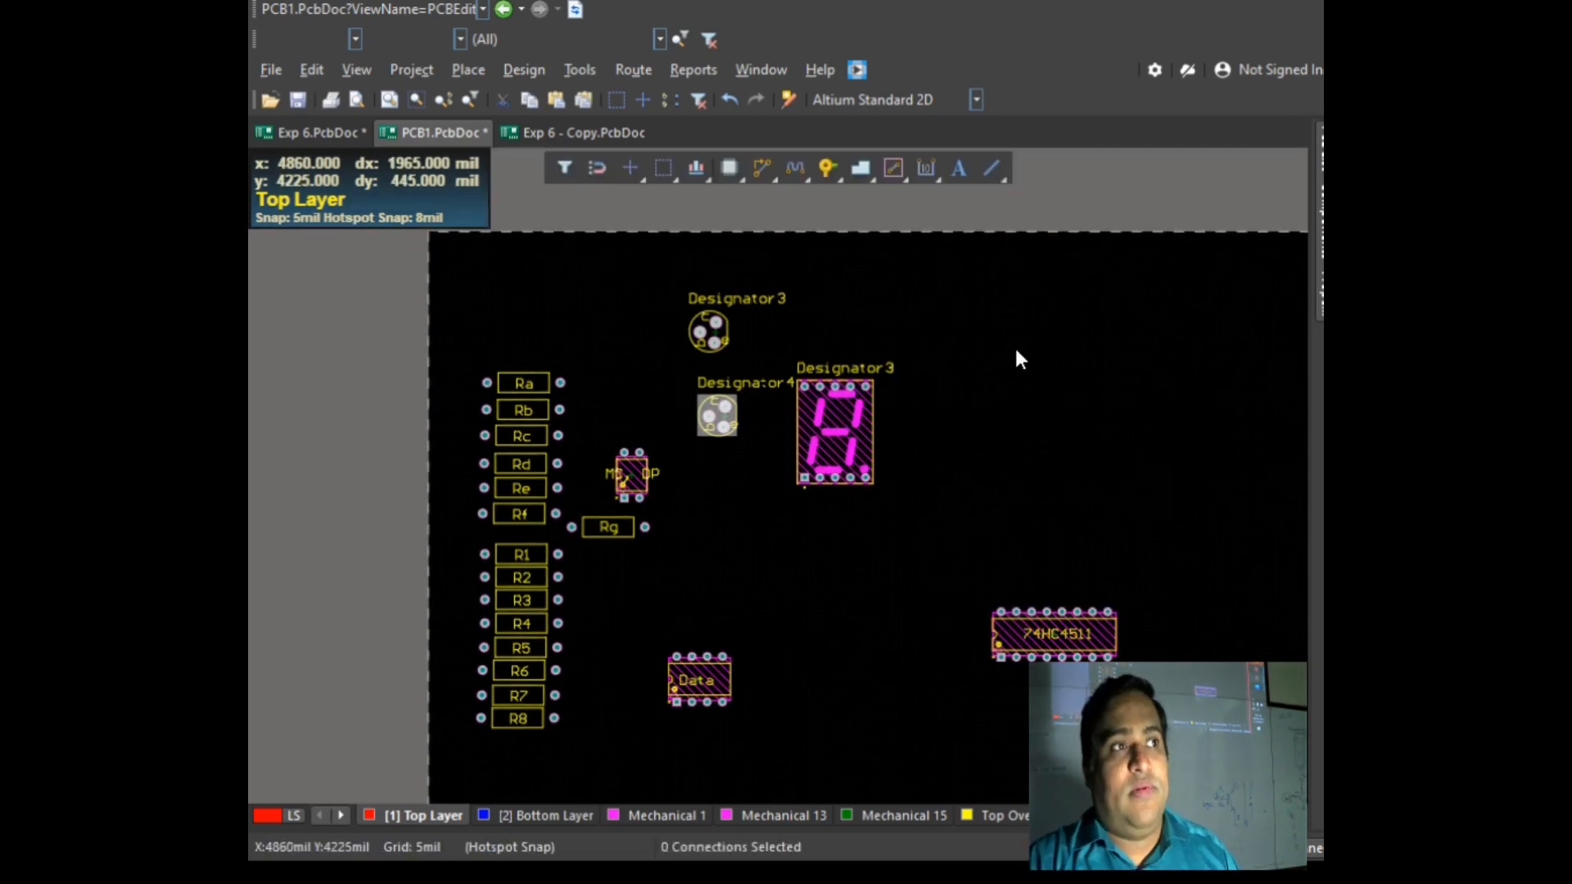
# Step: Set the upper TO-92 transistor's designator to Master Control
pyautogui.keyDown('ctrl'); pyautogui.scroll(2, 696, 295); pyautogui.keyUp('ctrl')
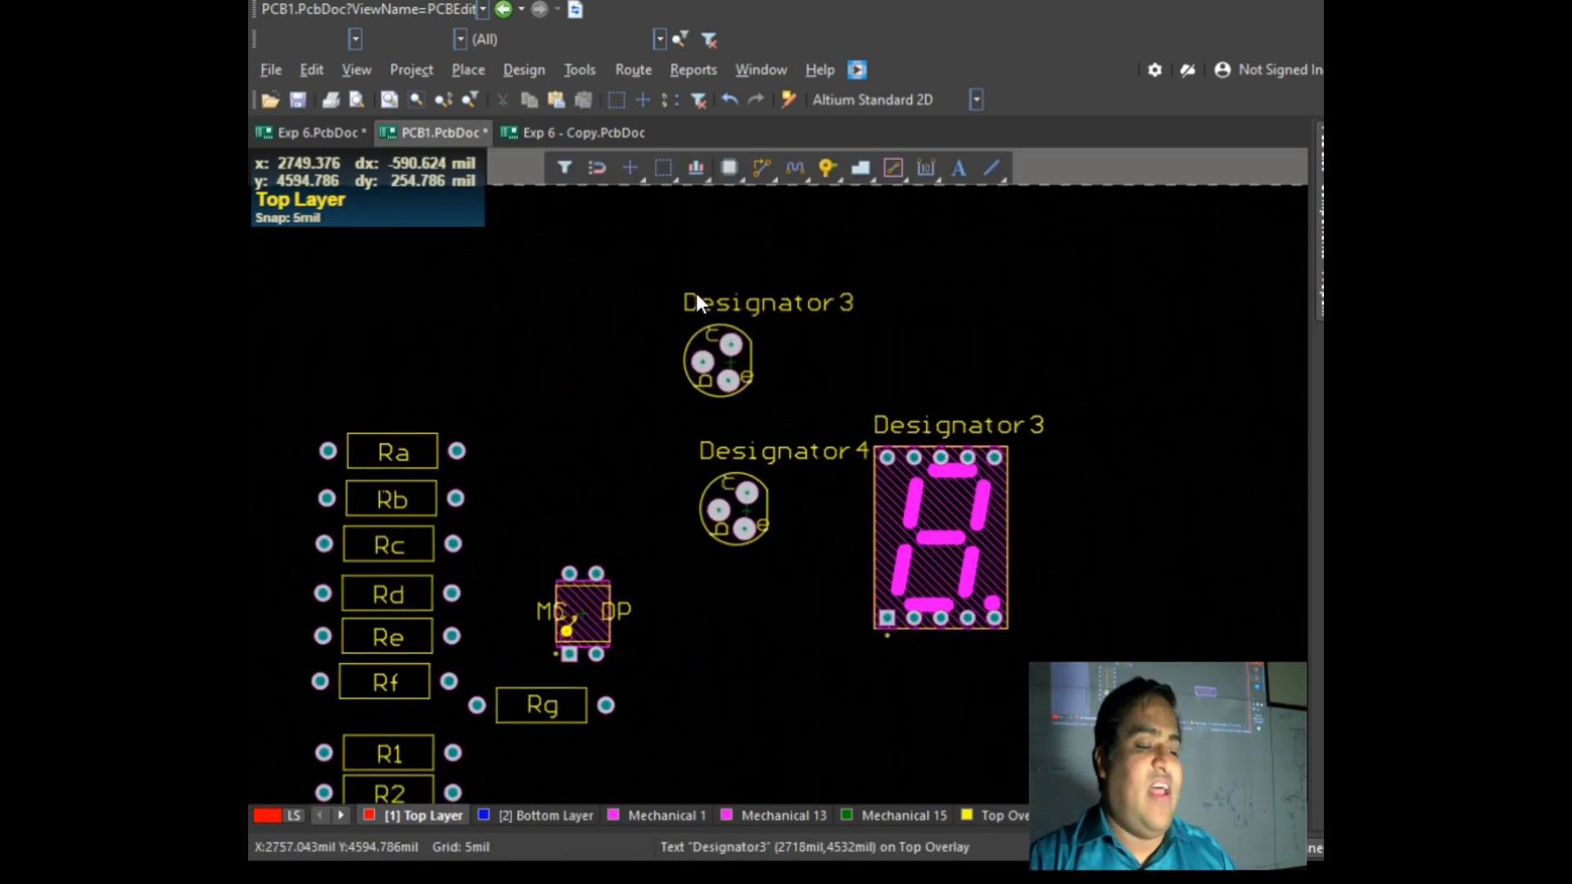
pyautogui.click(771, 302)
pyautogui.doubleClick(775, 311)
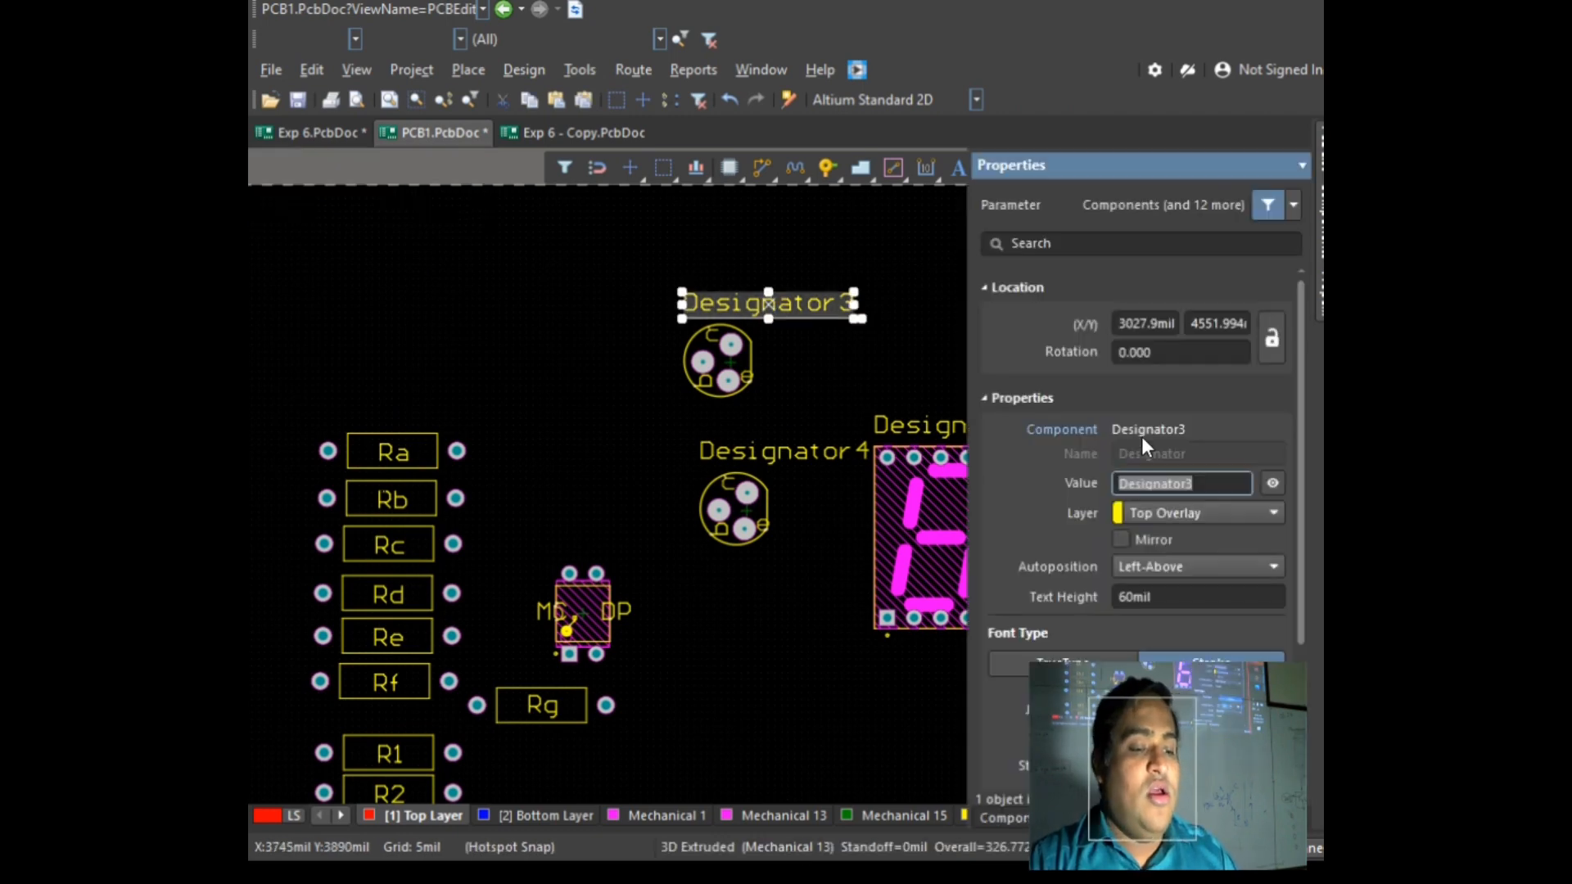
pyautogui.write('Master Control')
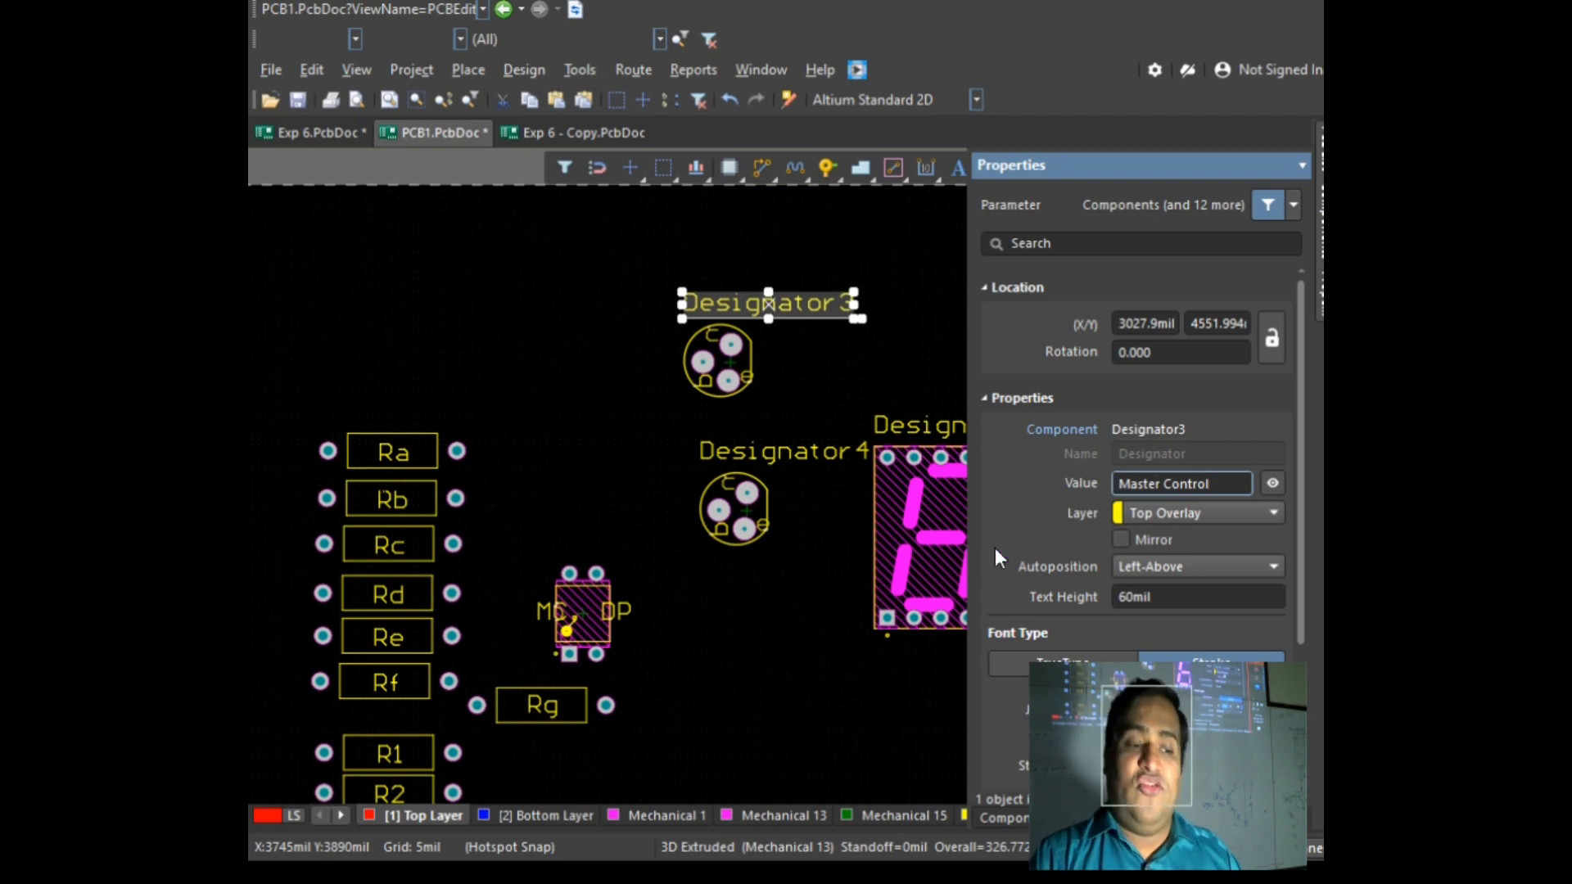
pyautogui.click(774, 584)
# Step: Set the lower TO-92 transistor's designator to DP Control
pyautogui.doubleClick(770, 459)
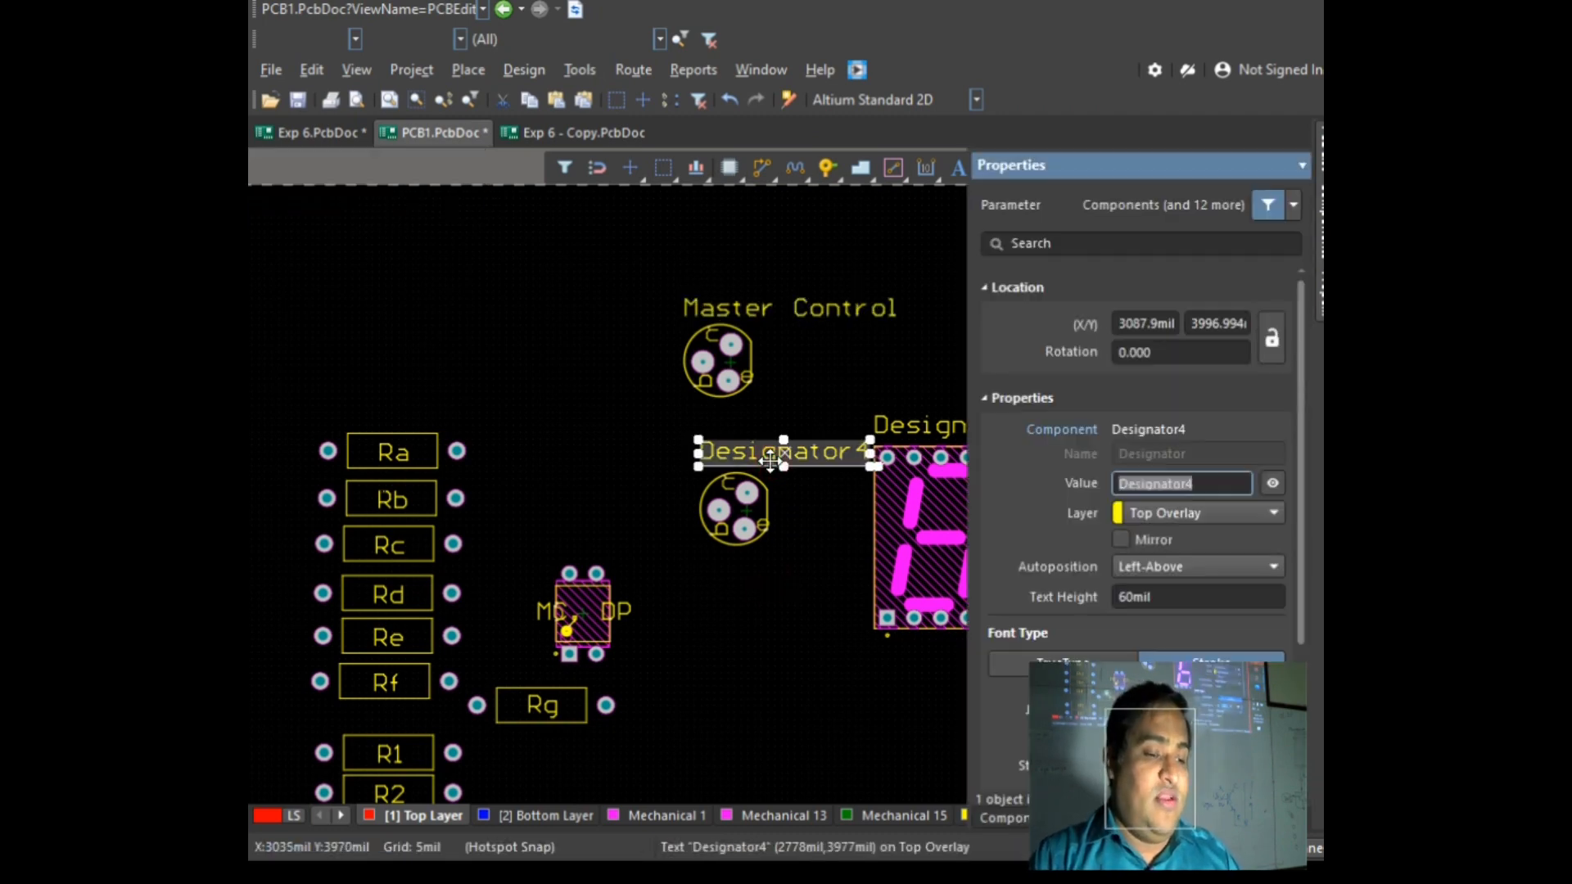
pyautogui.write('DP Control')
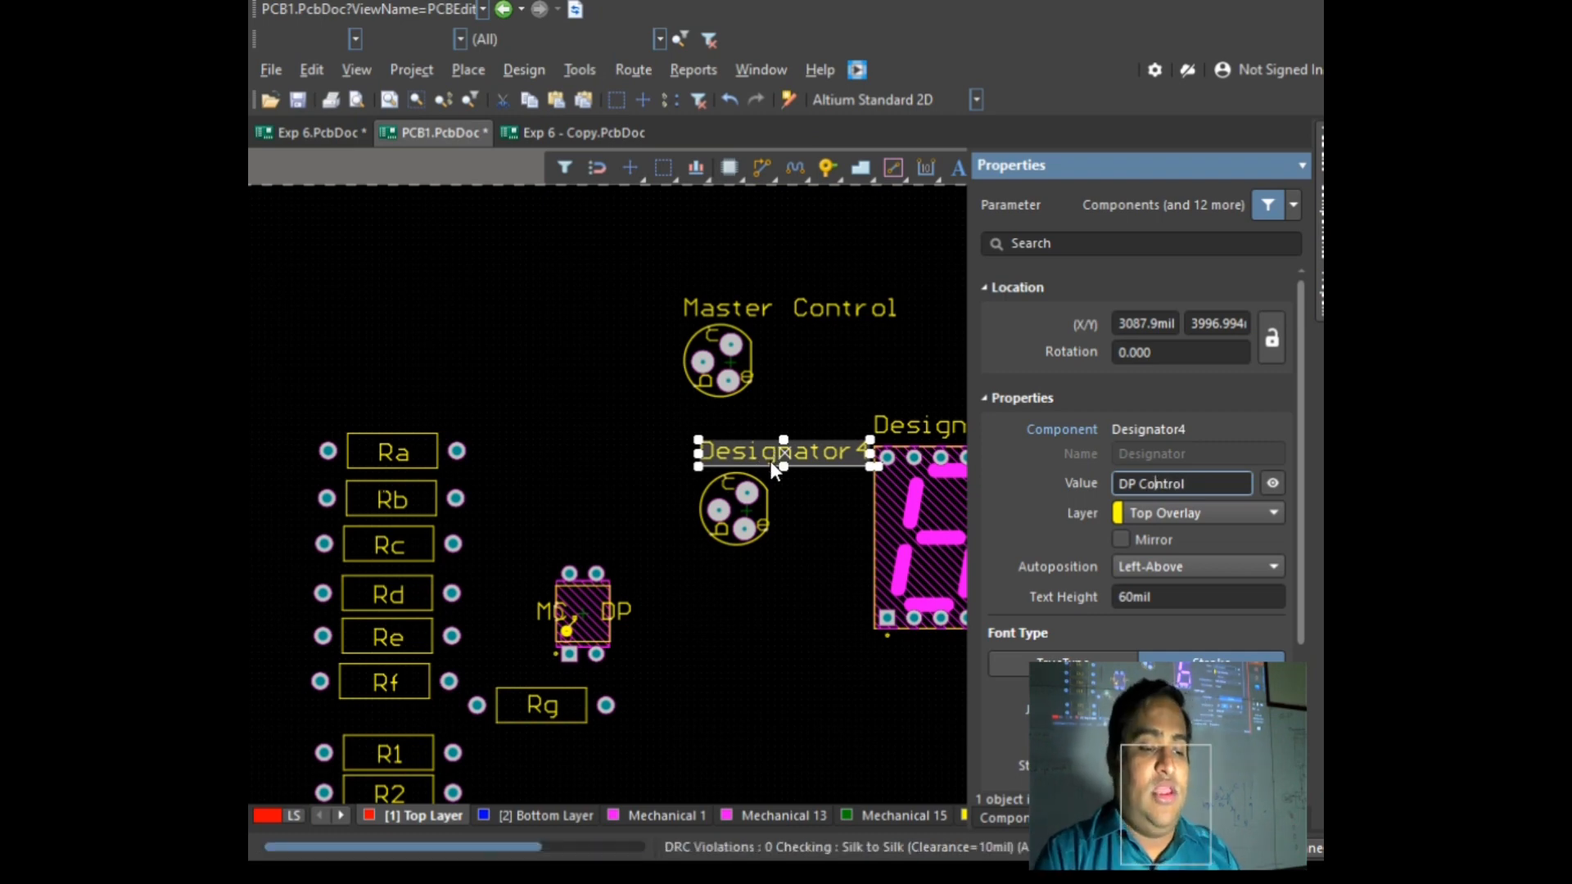
pyautogui.press('Return')
pyautogui.click(811, 381)
# Step: Inspect the transistors' pads and lettering up close, review the overall placement, and consult the 74HC4511 and DIP Switch diagram for the remaining parts
pyautogui.keyDown('ctrl'); pyautogui.scroll(4, 735, 324); pyautogui.keyUp('ctrl')
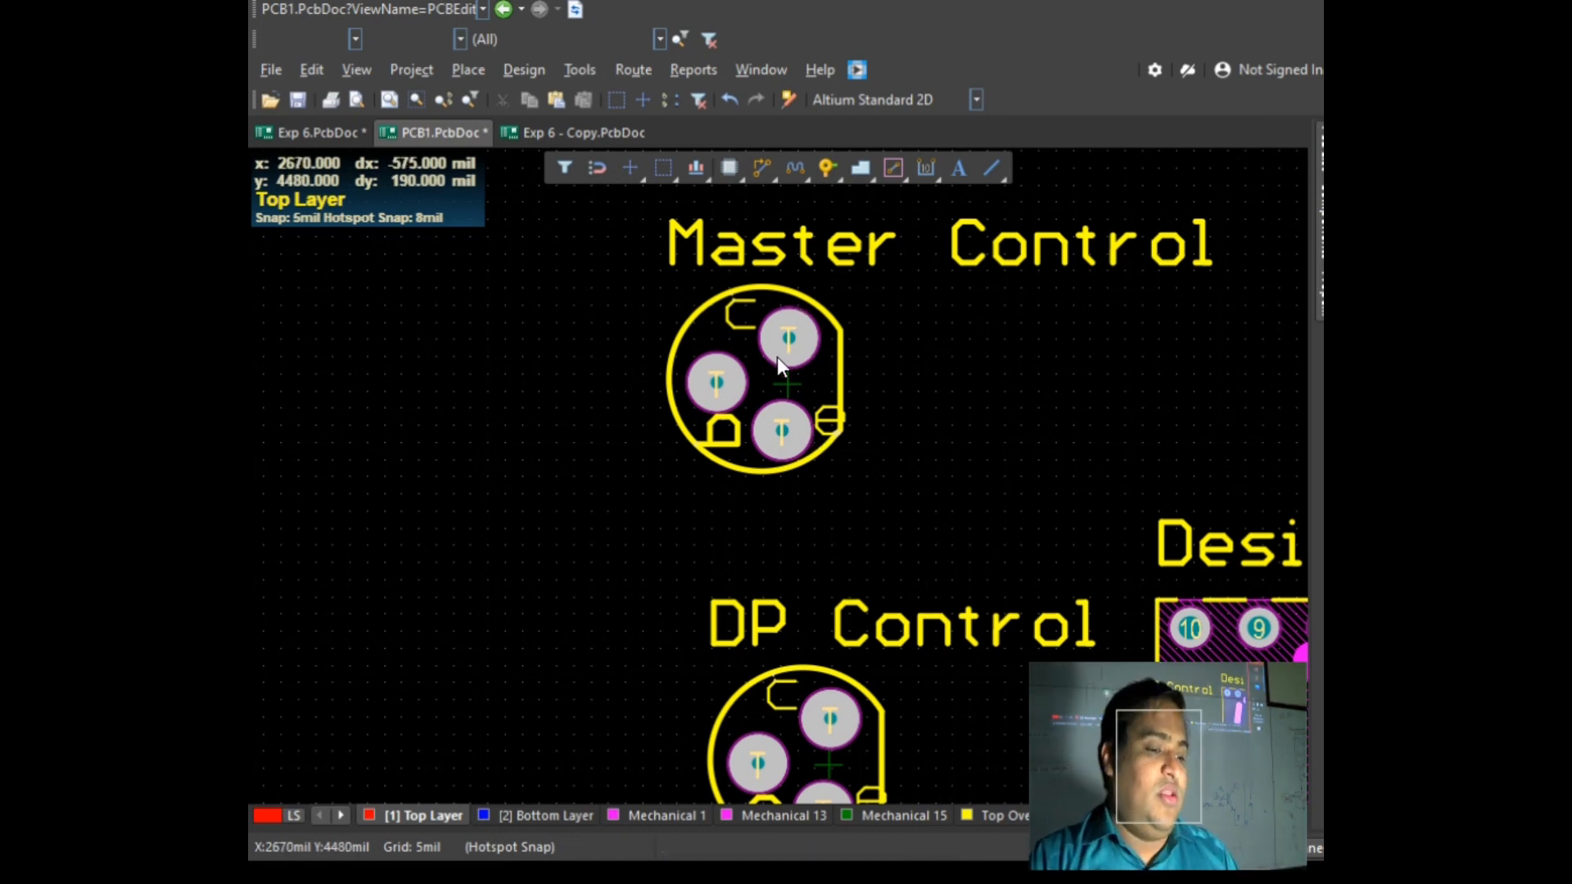
pyautogui.keyDown('ctrl'); pyautogui.scroll(-3, 856, 488); pyautogui.keyUp('ctrl')
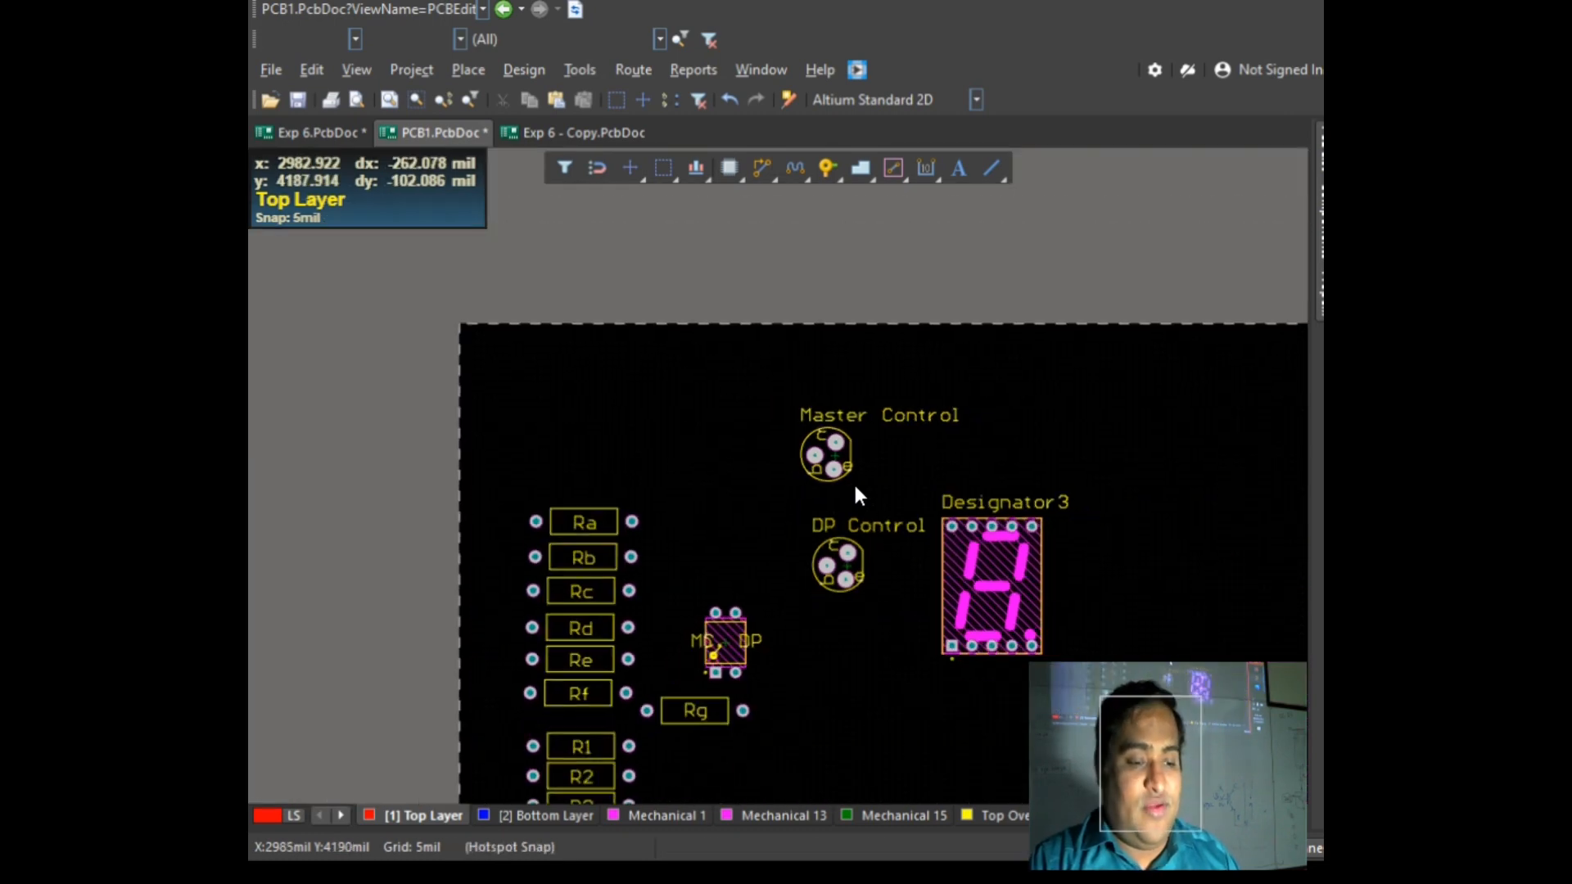
pyautogui.scroll(-3, 900, 434)
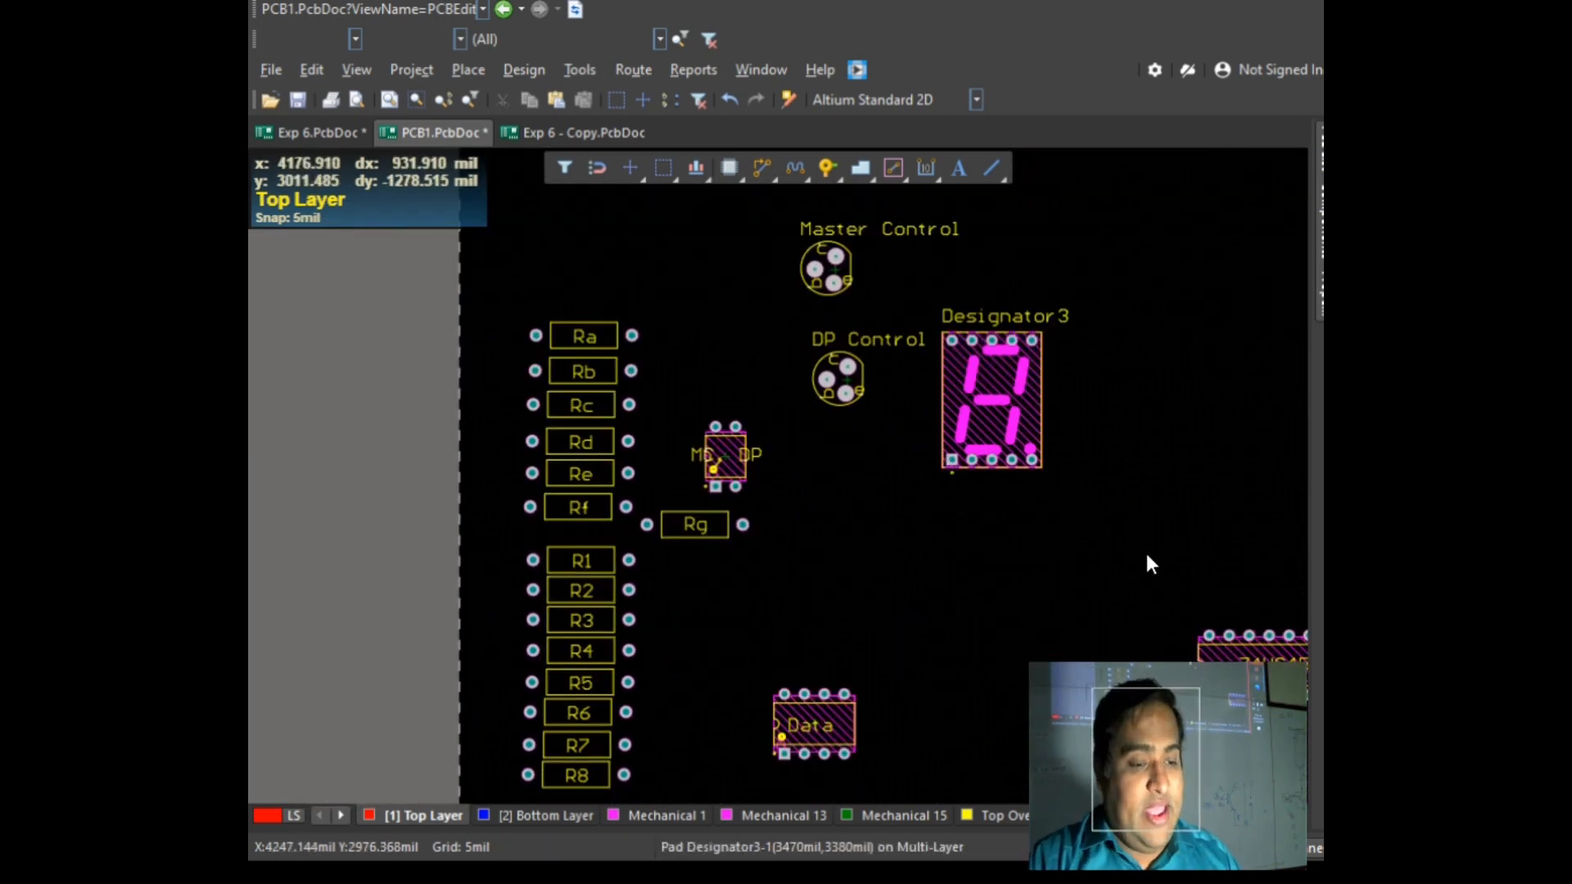
pyautogui.keyDown('ctrl'); pyautogui.scroll(-1, 1069, 566); pyautogui.keyUp('ctrl')
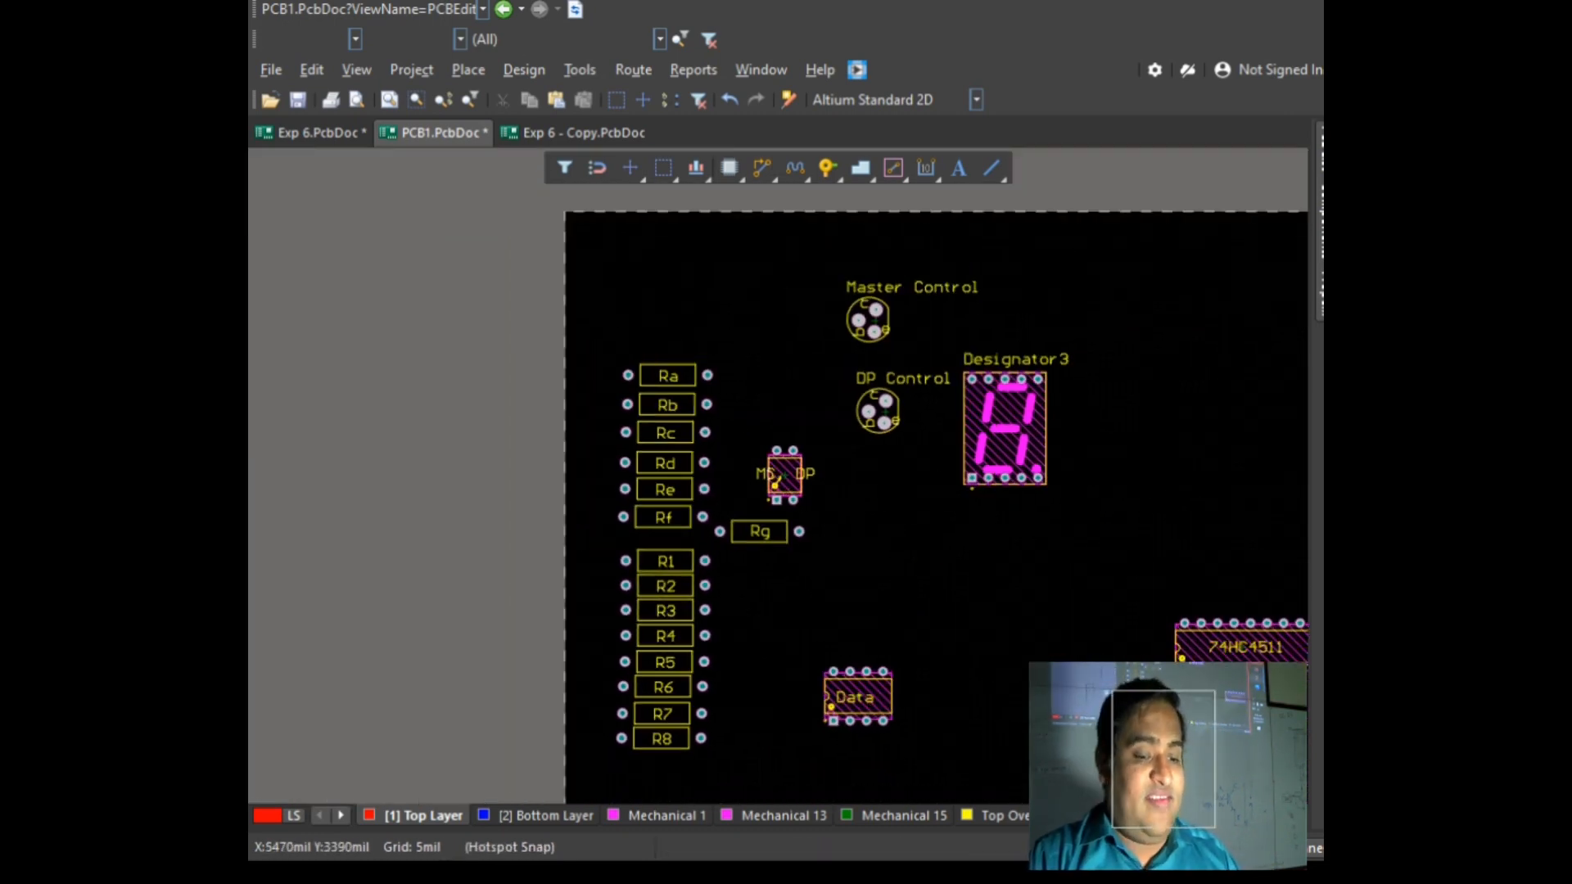
pyautogui.hotkey('alt', 'Tab')
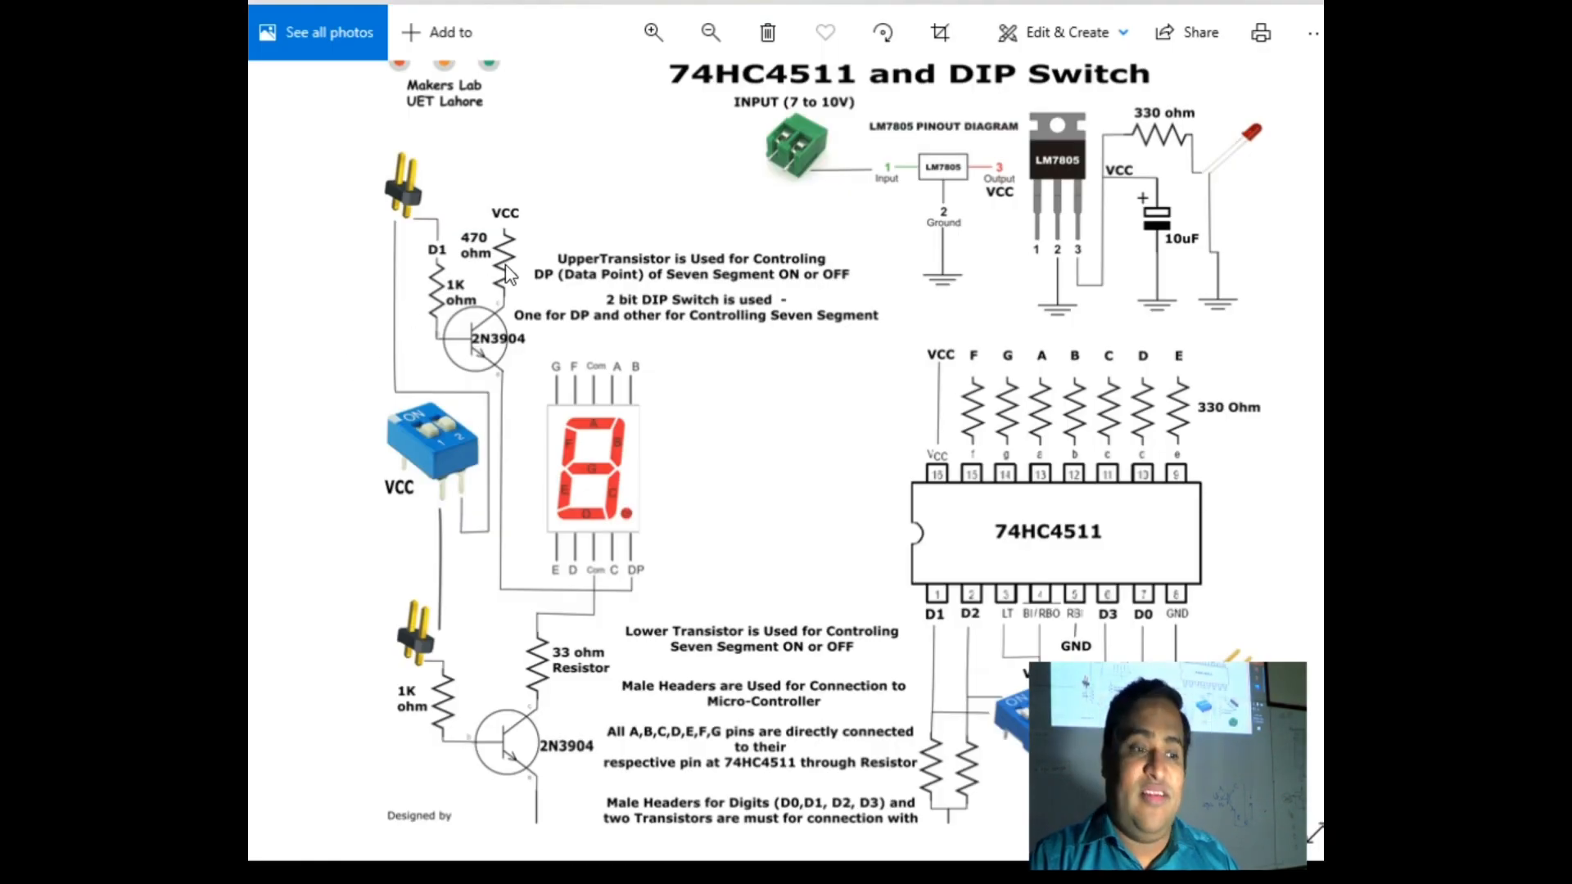
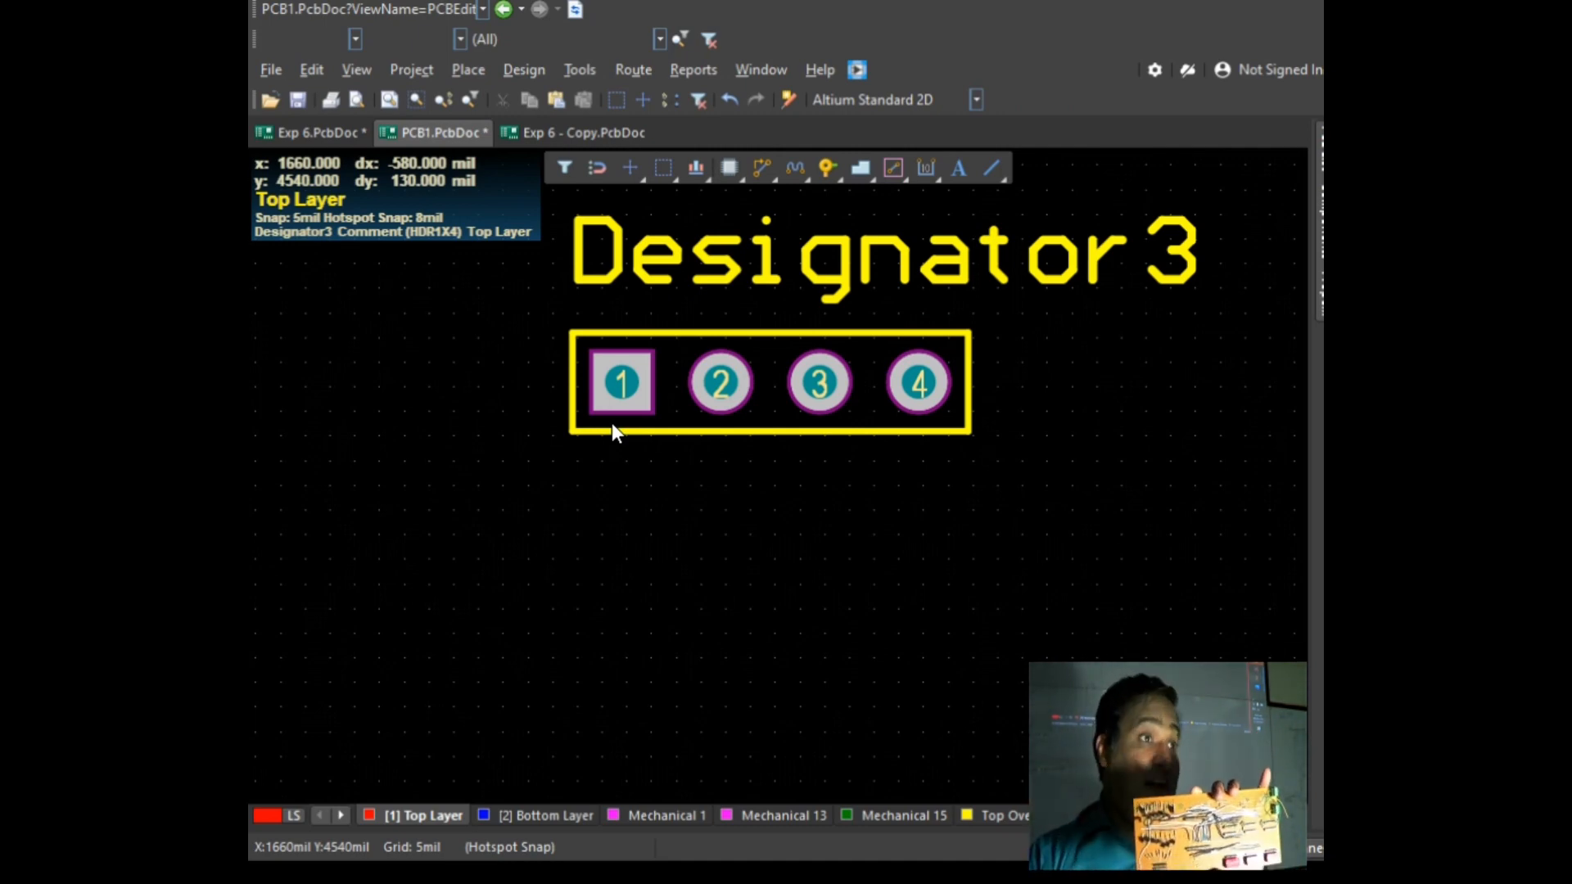
pyautogui.click(475, 72)
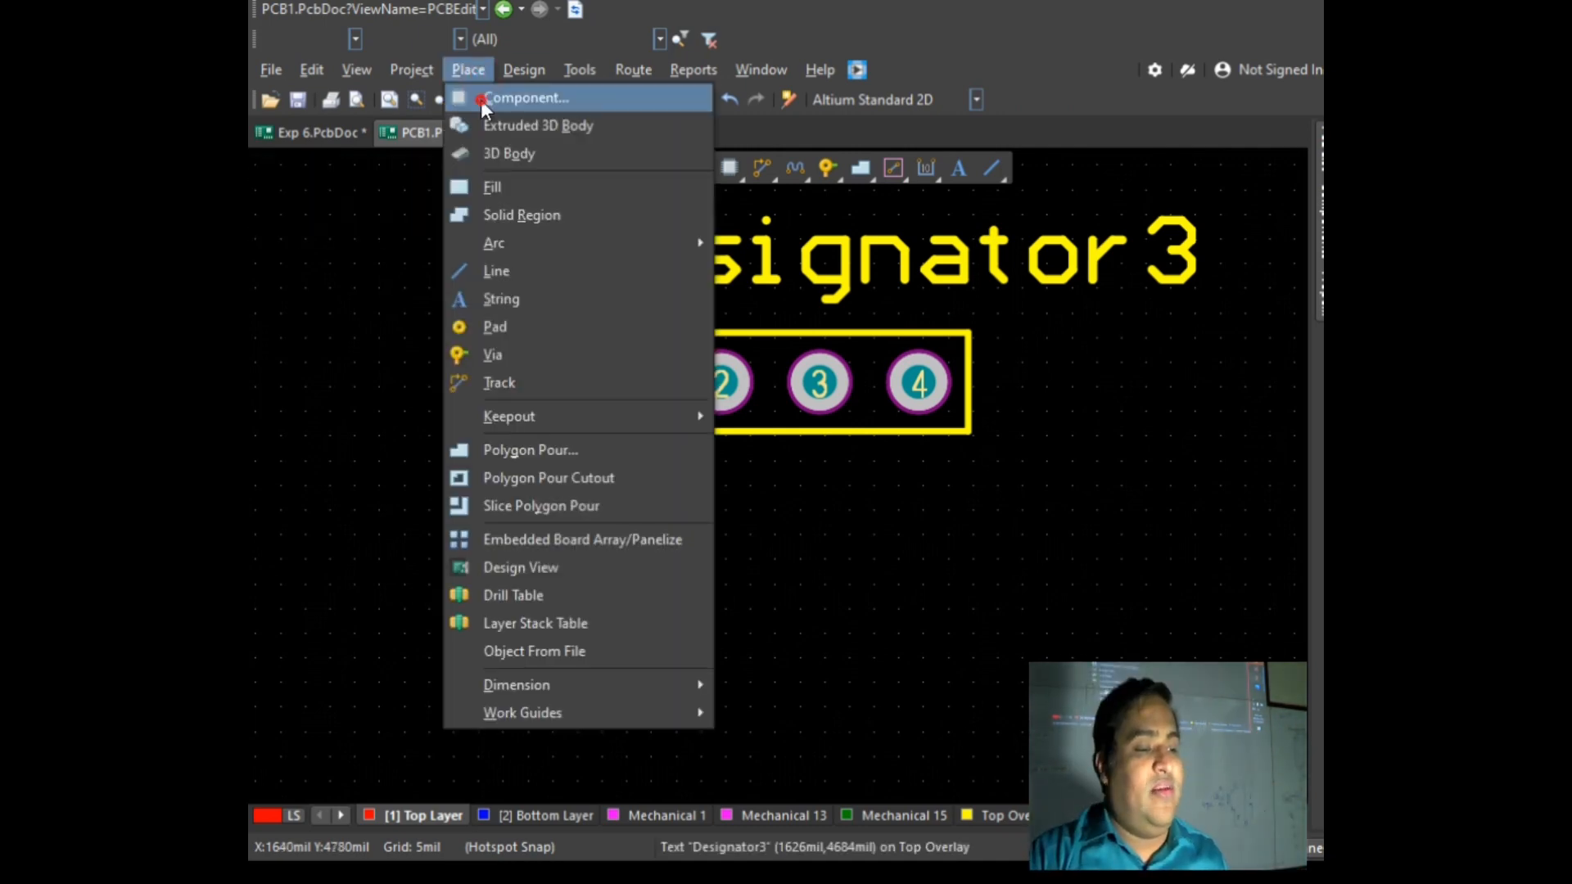
pyautogui.click(481, 100)
pyautogui.scroll(-2, 1100, 489)
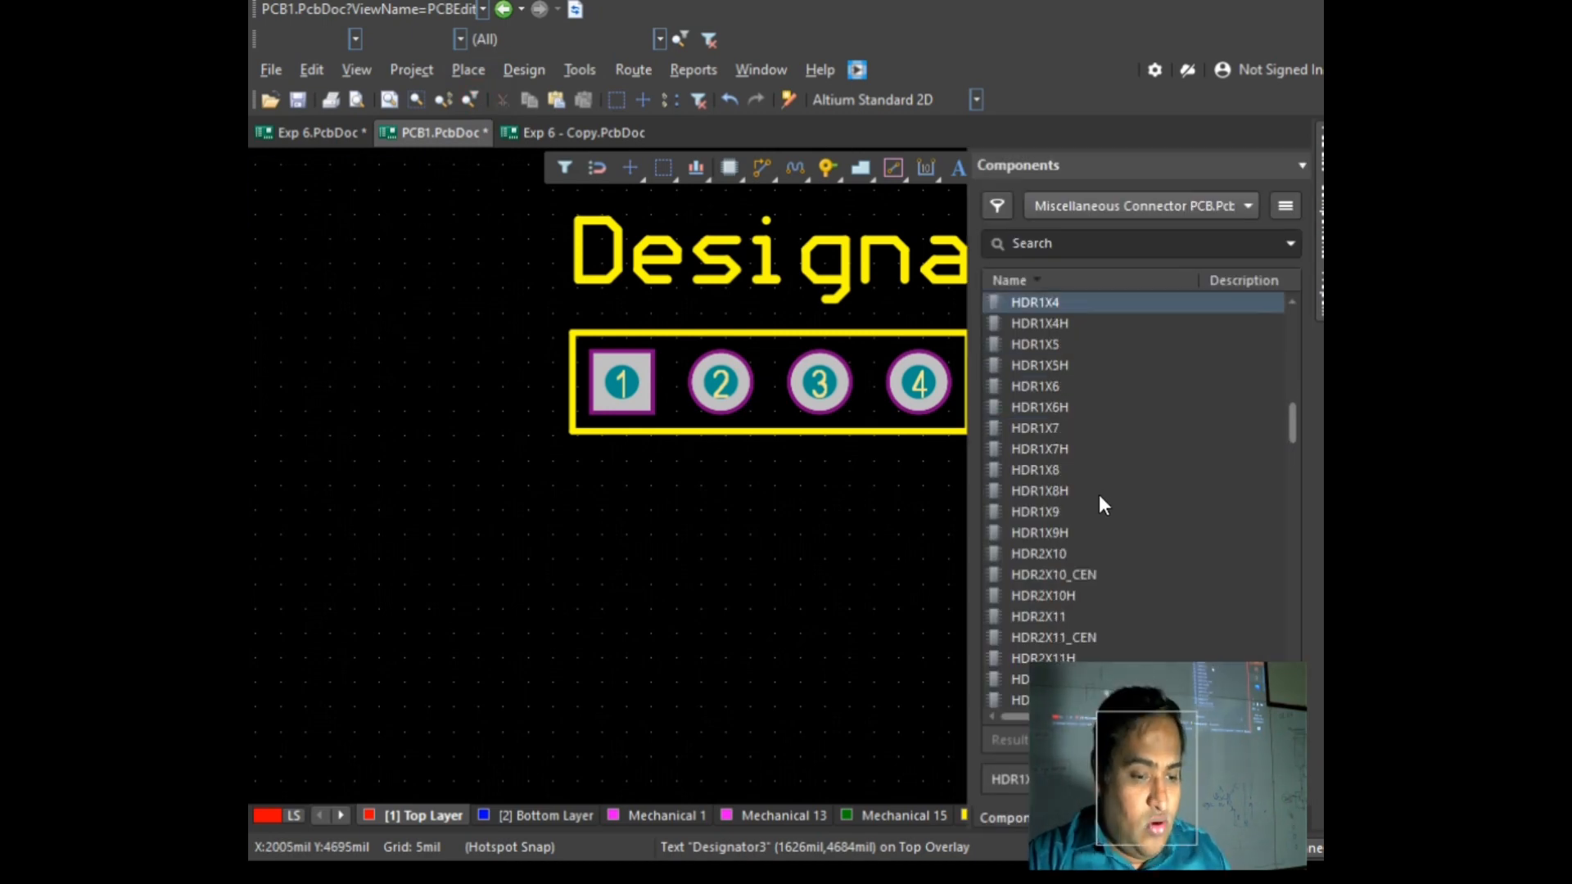
pyautogui.doubleClick(1055, 470)
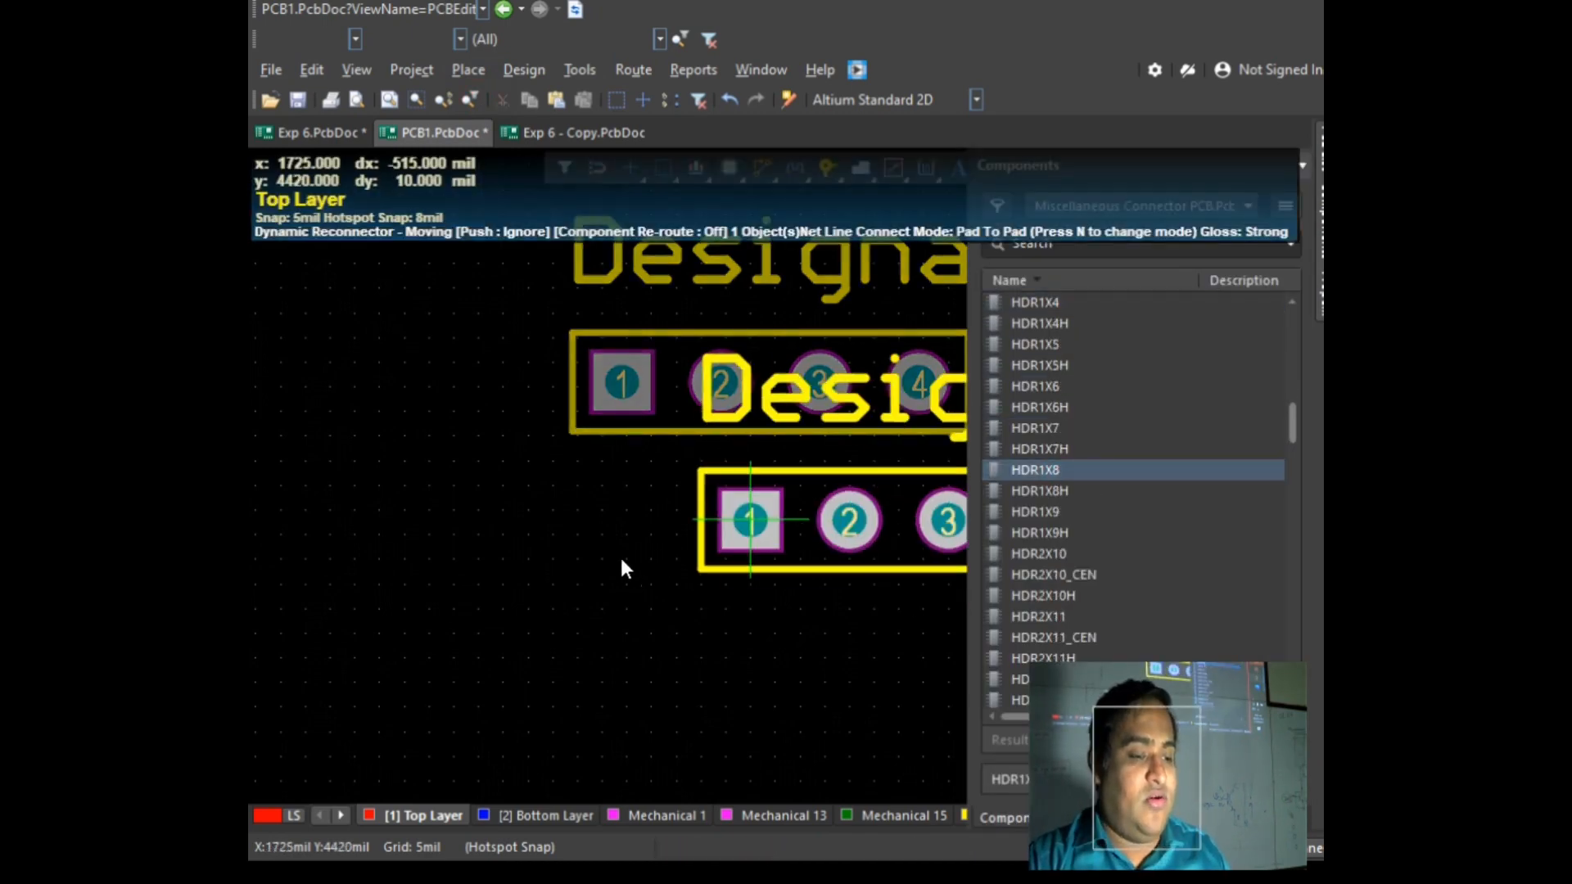
pyautogui.click(321, 643)
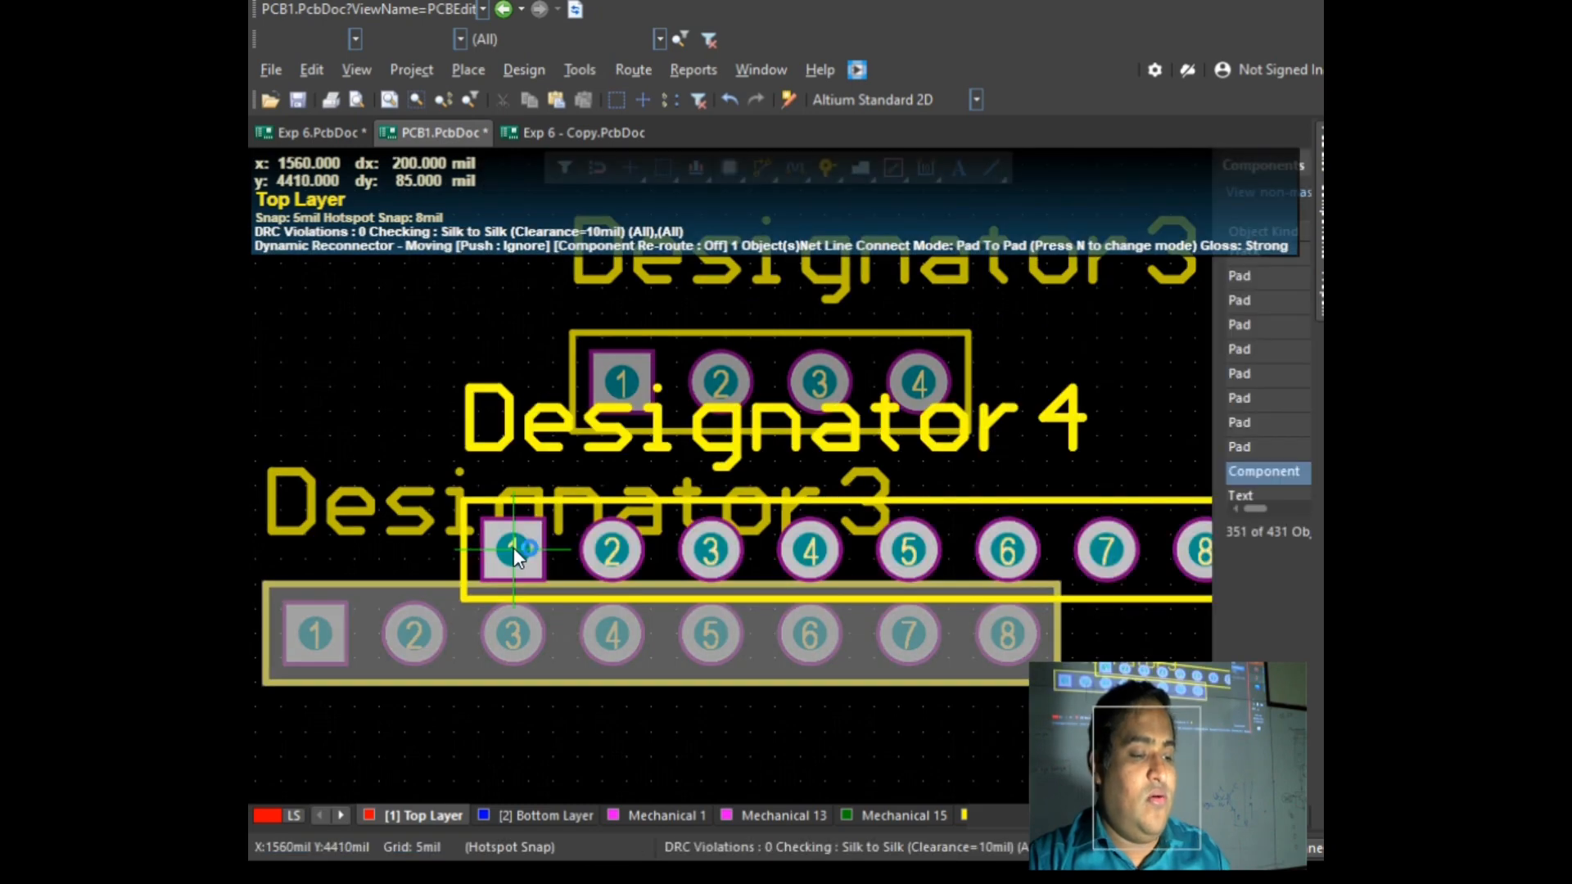
pyautogui.rightClick(536, 548)
pyautogui.keyDown('ctrl'); pyautogui.scroll(-2, 720, 573); pyautogui.keyUp('ctrl')
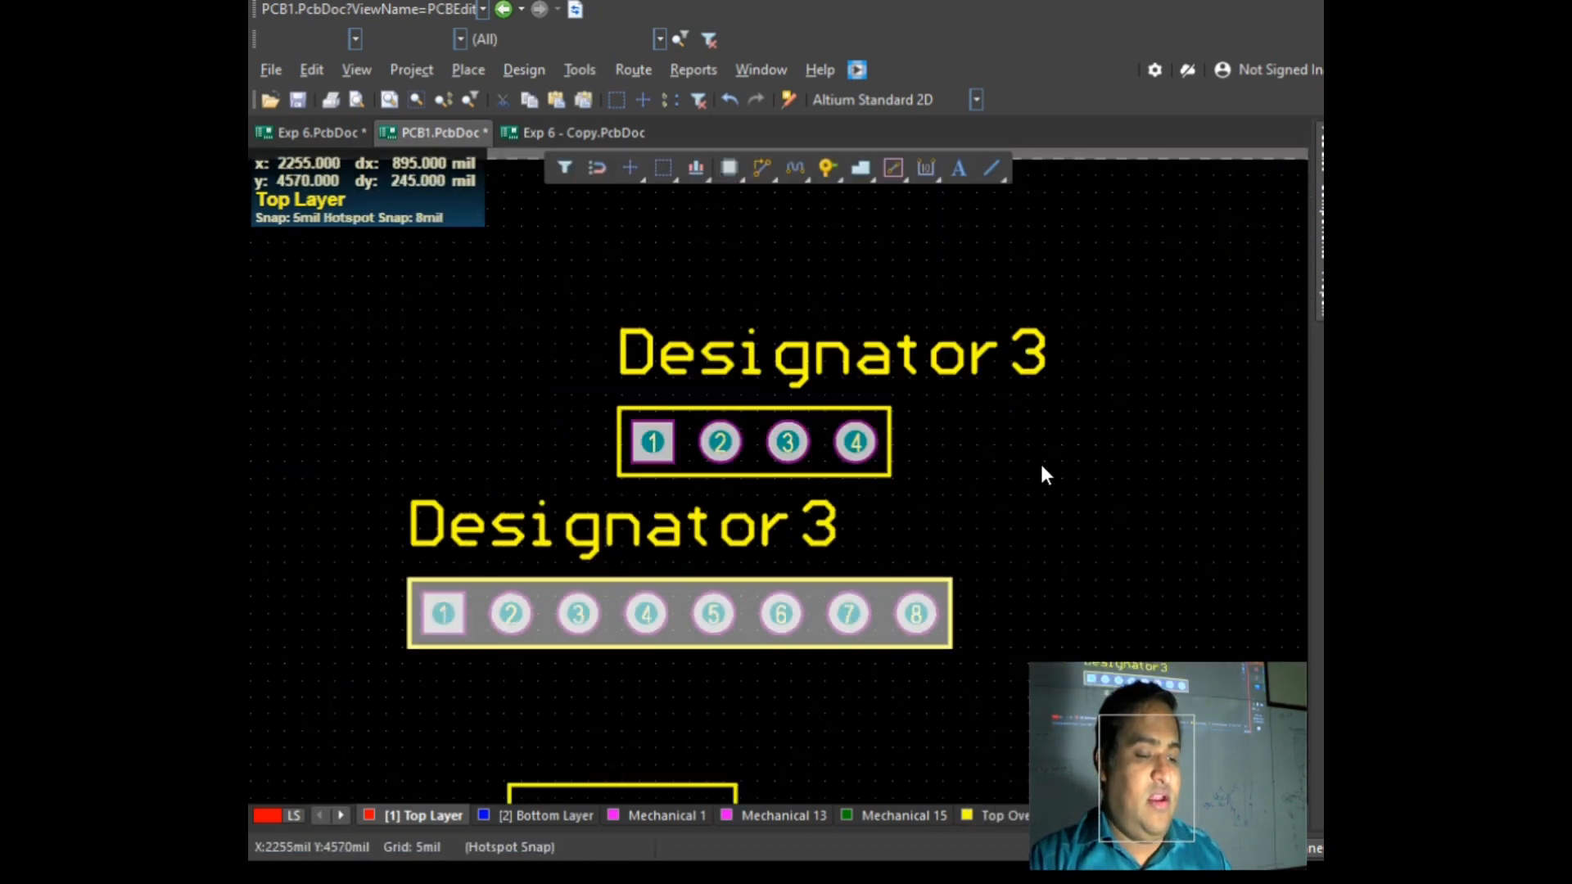
pyautogui.click(1031, 492)
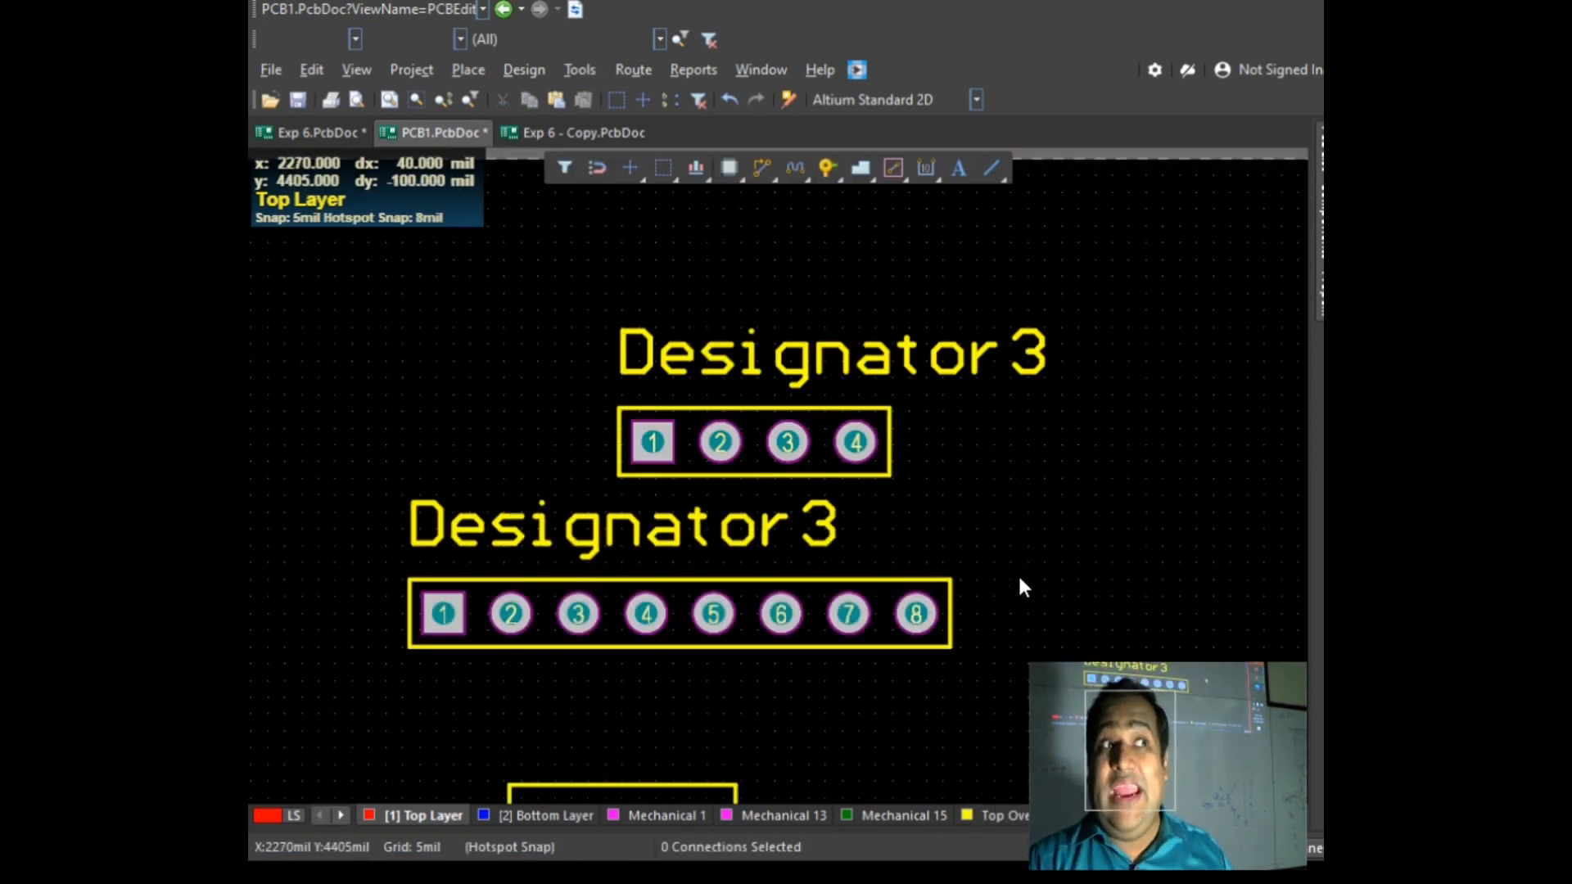
pyautogui.click(883, 622)
pyautogui.press('Delete')
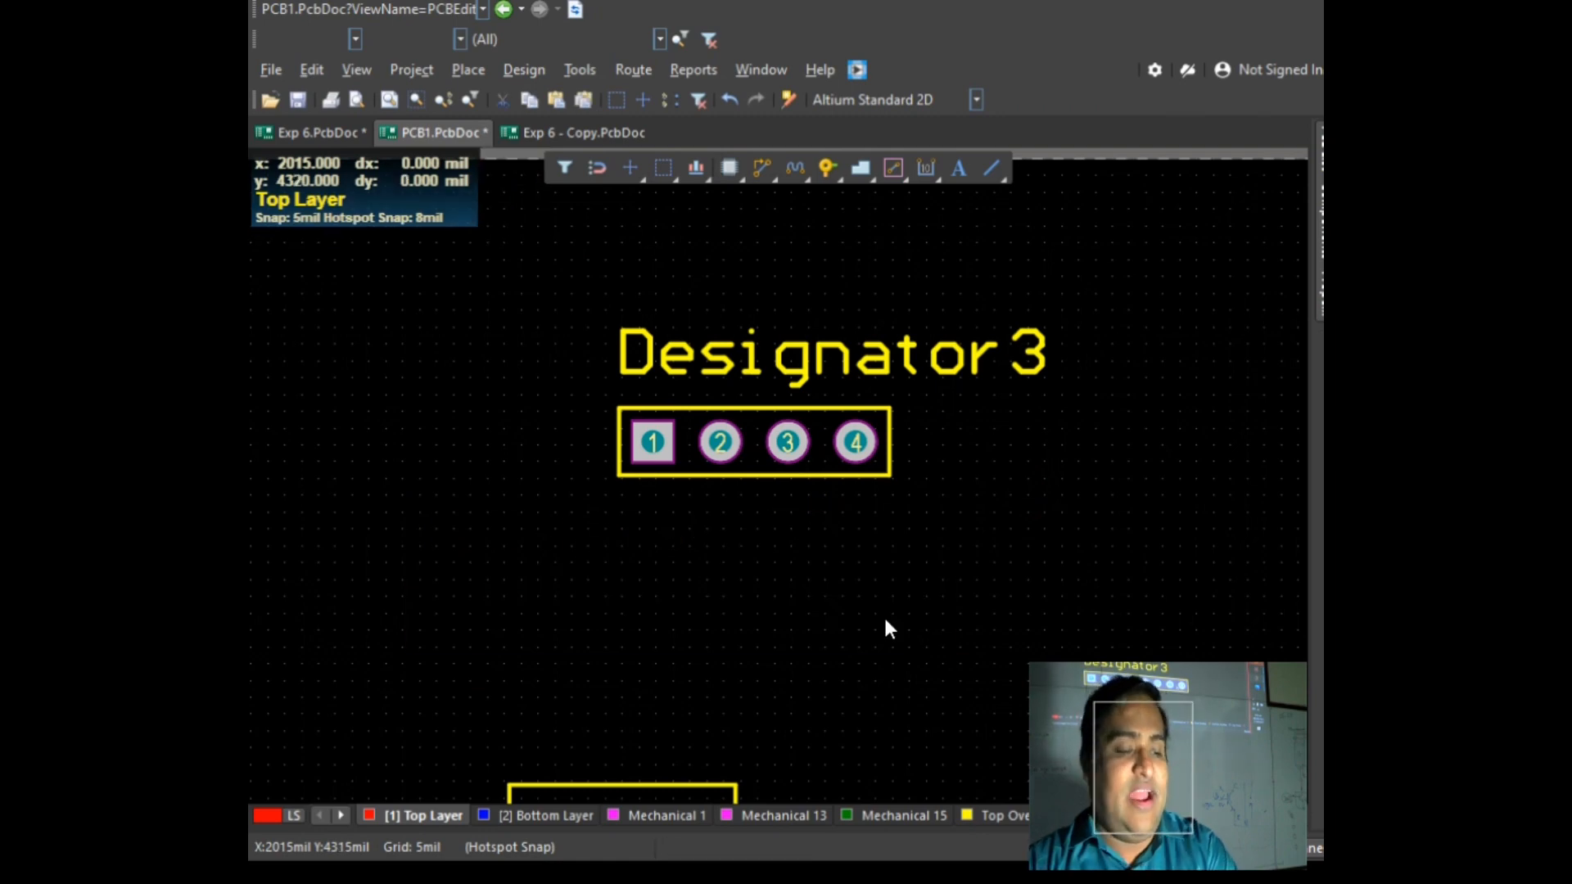
# Step: Place an HDR1X2 two-pin header from the Miscellaneous Connector PCB library below the four-pin header, offset toward the board's left edge
pyautogui.click(489, 72)
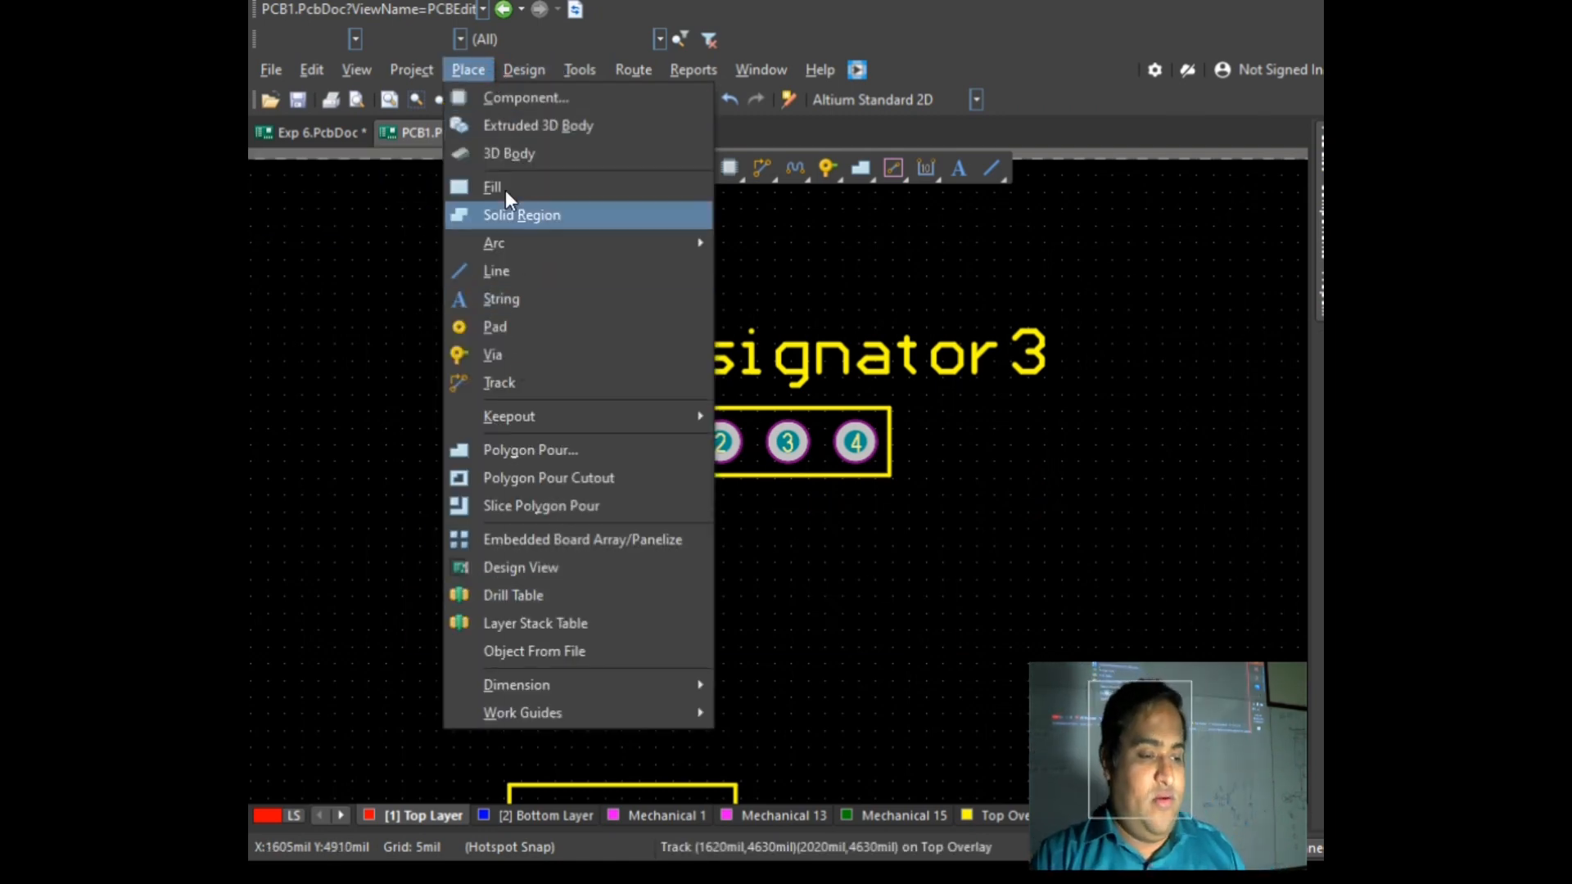
pyautogui.click(504, 99)
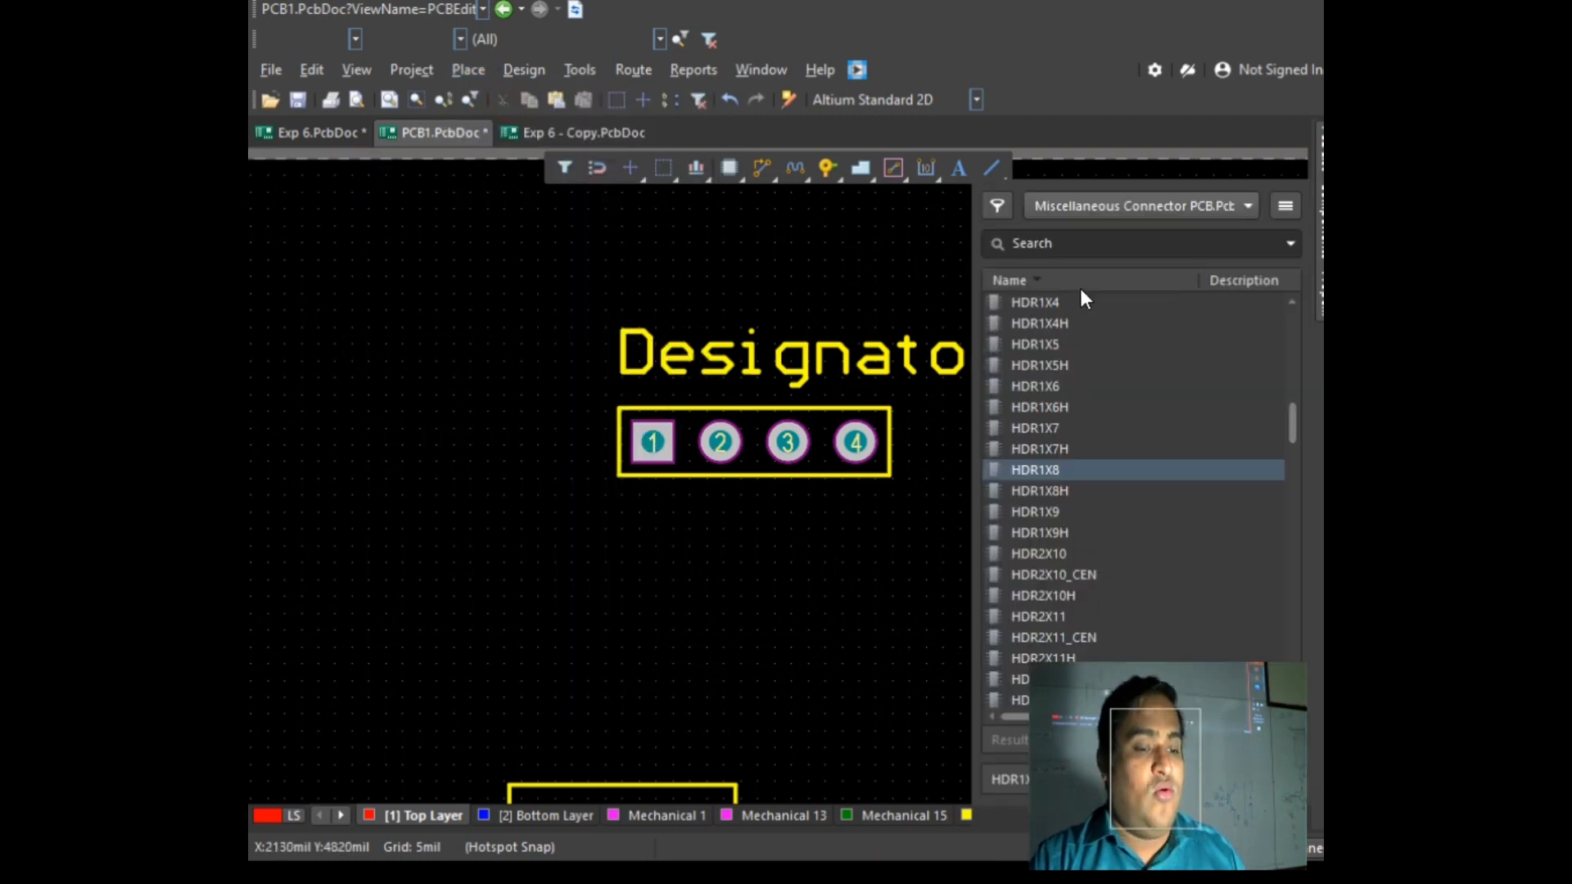
pyautogui.scroll(2, 1080, 507)
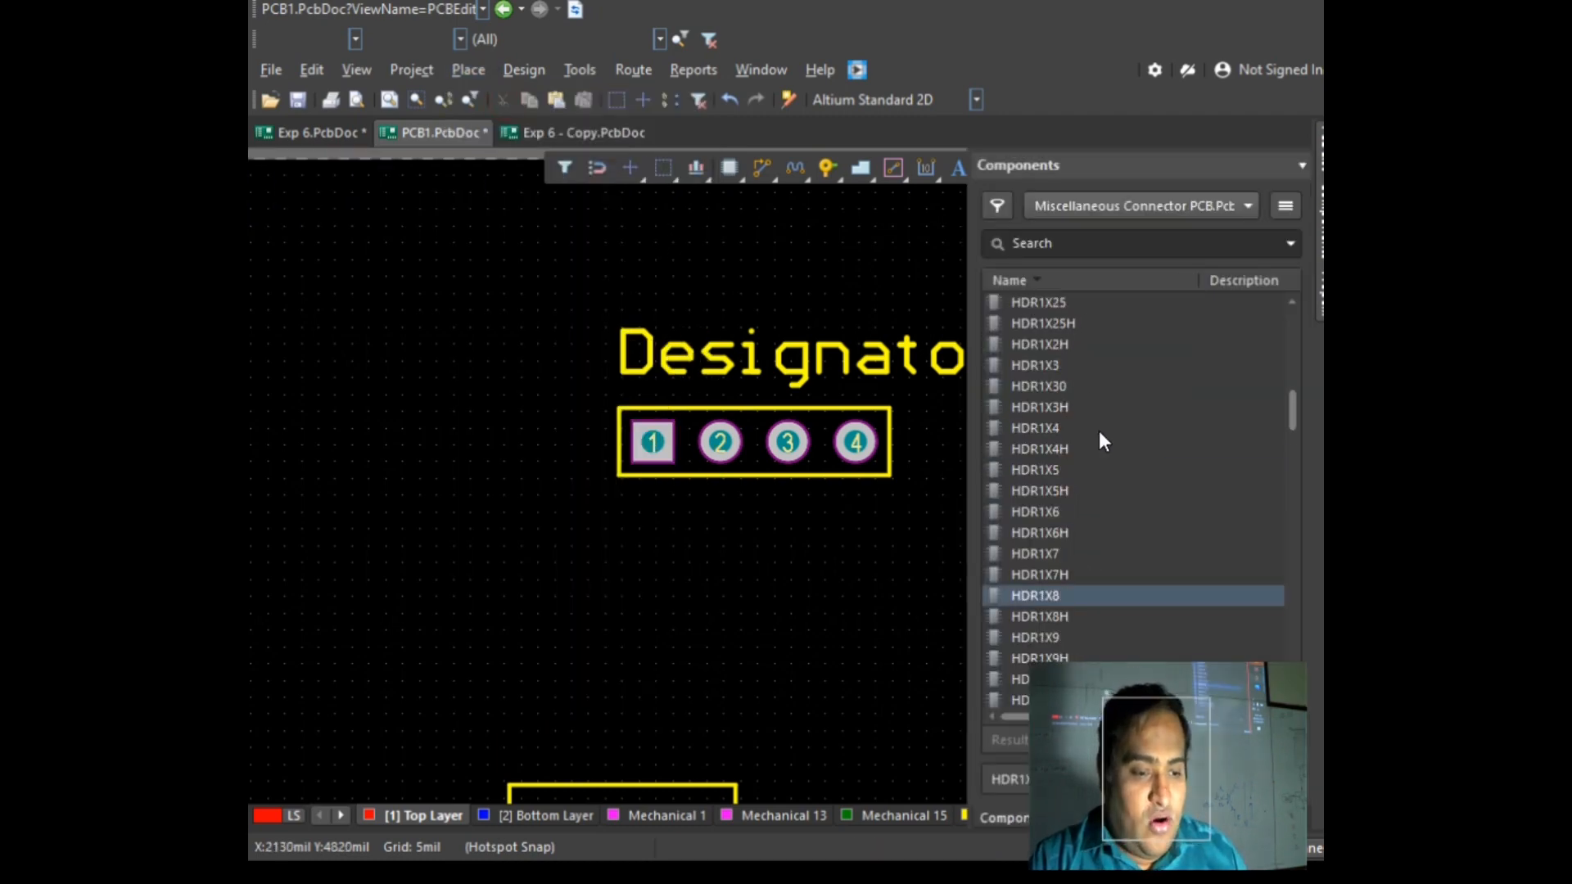
pyautogui.scroll(3, 1126, 473)
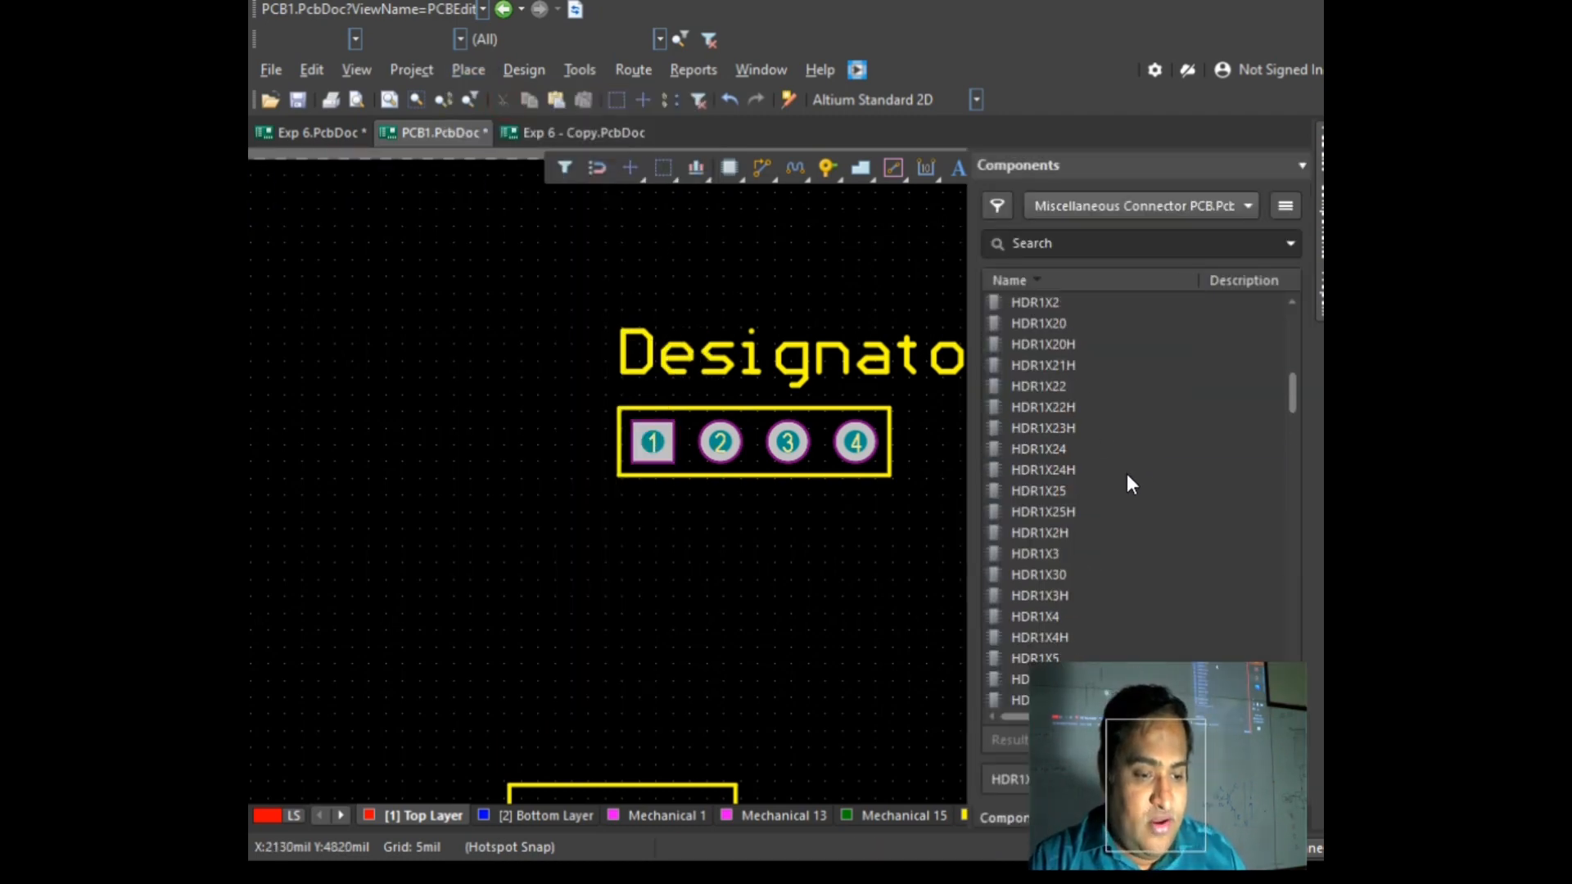
pyautogui.click(1035, 302)
pyautogui.moveTo(1034, 297); pyautogui.dragTo(450, 567)
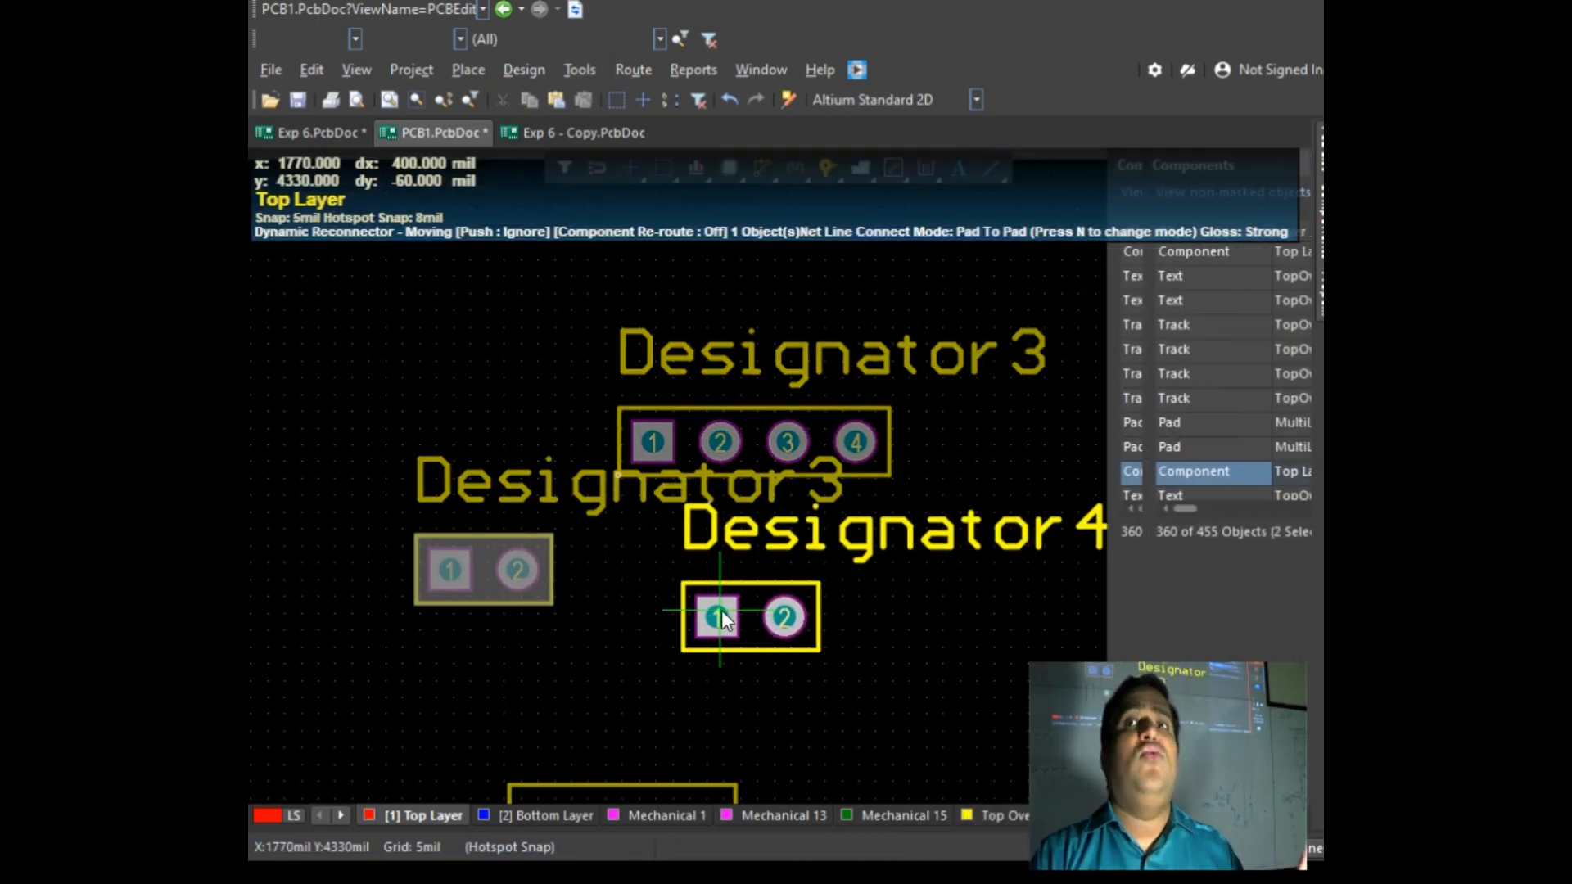
pyautogui.rightClick(720, 611)
pyautogui.hotkey('alt', 'Tab')
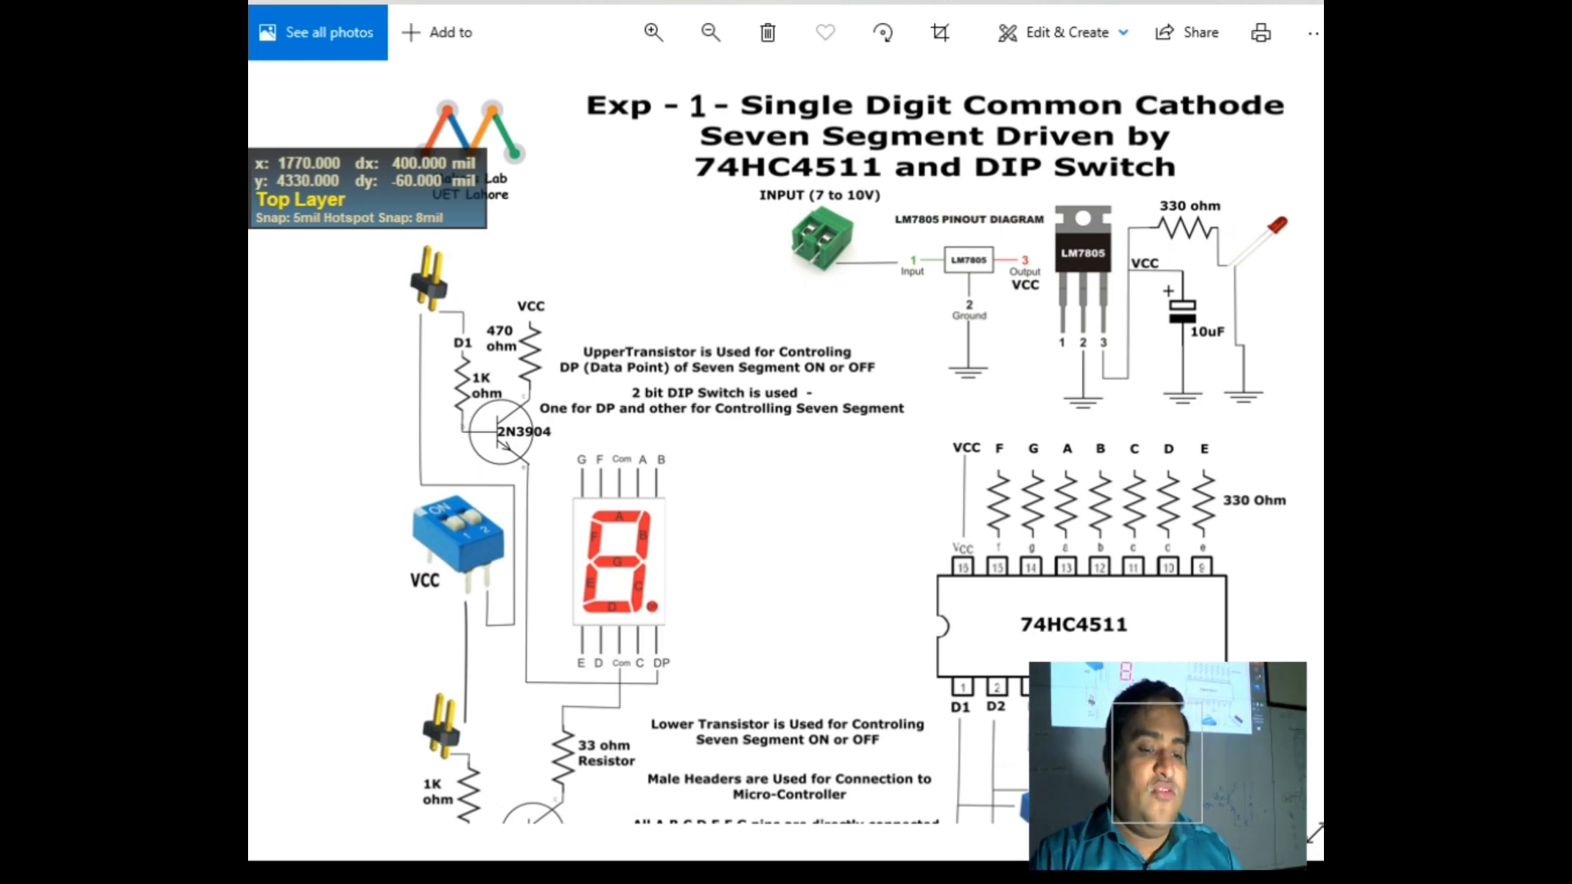
pyautogui.hotkey('alt', 'Tab')
pyautogui.moveTo(517, 575); pyautogui.dragTo(532, 607)
# Step: Set the two-pin header's designator to MC,DP and position the text centrally just above the header
pyautogui.click(710, 530)
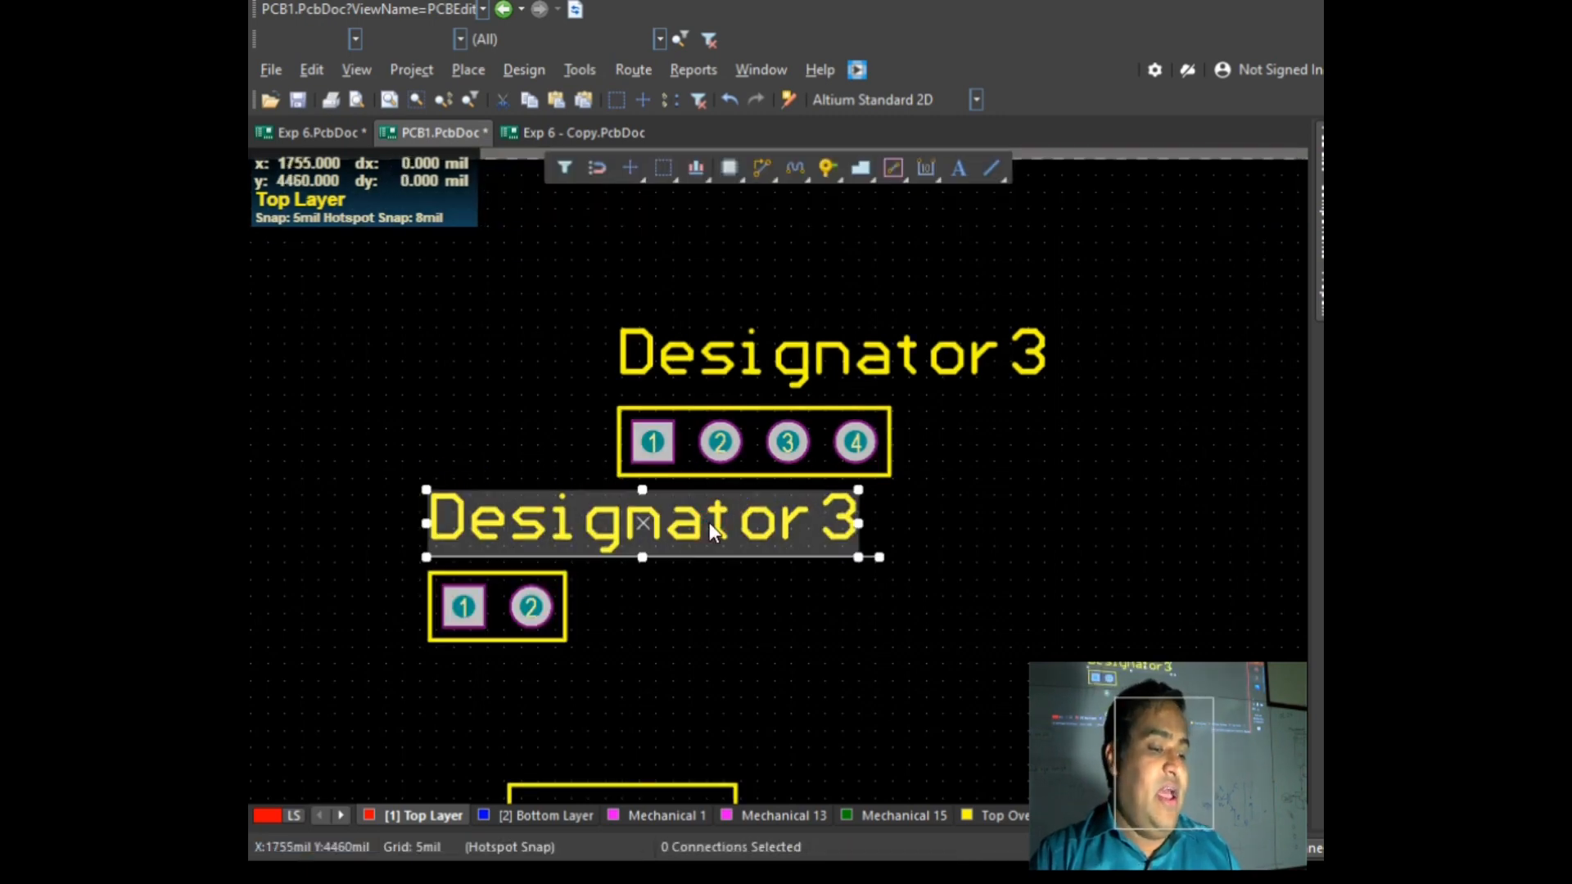
pyautogui.doubleClick(709, 526)
pyautogui.write('MC, DP')
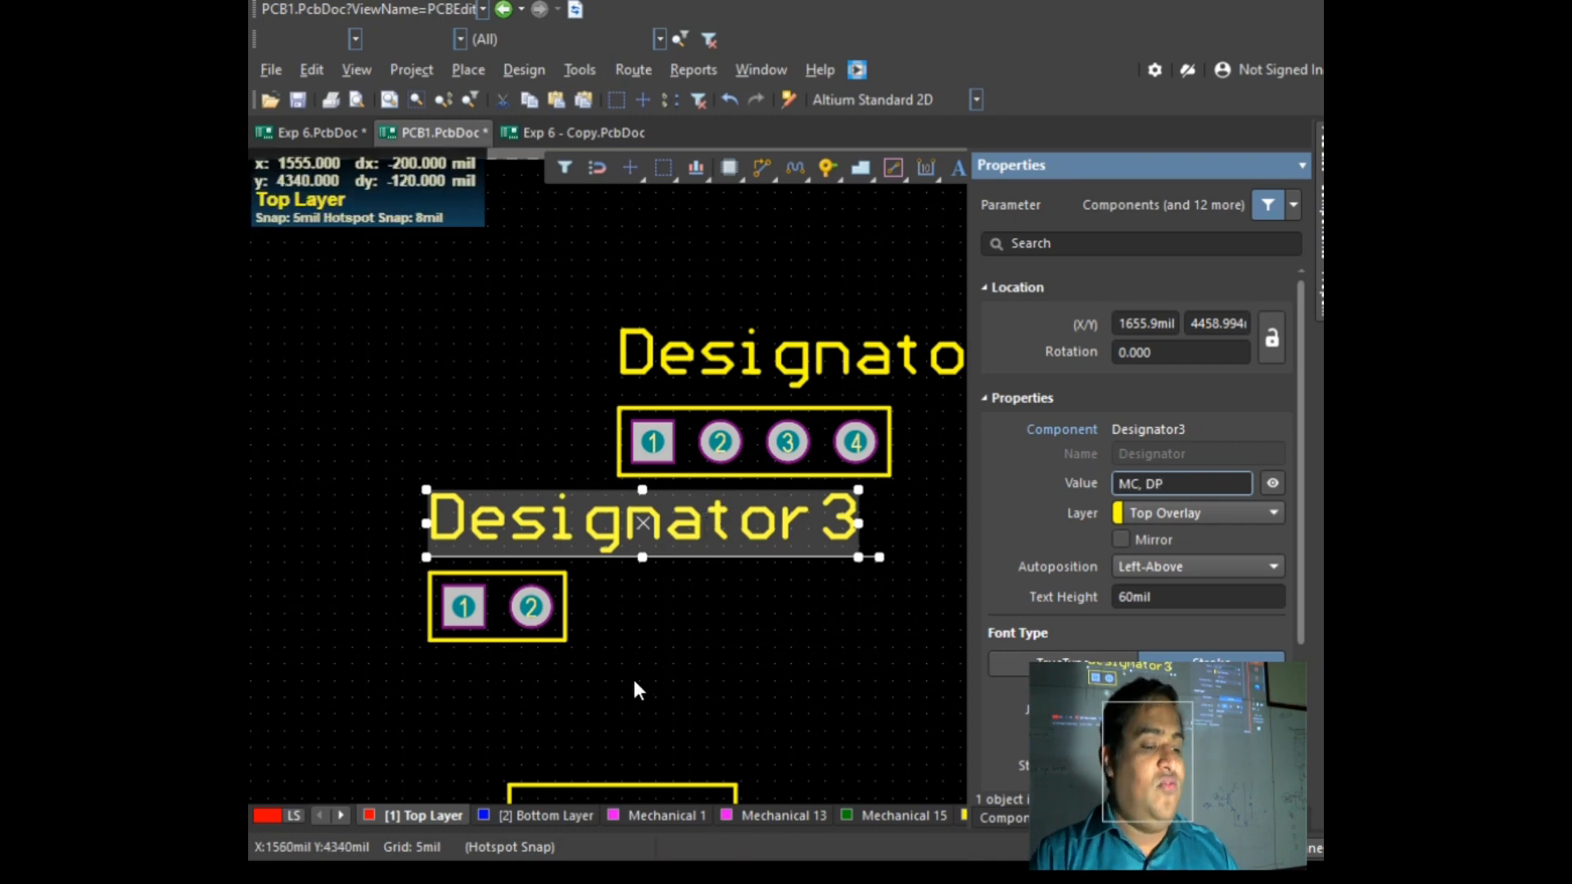
pyautogui.click(666, 676)
pyautogui.moveTo(581, 507); pyautogui.dragTo(514, 533)
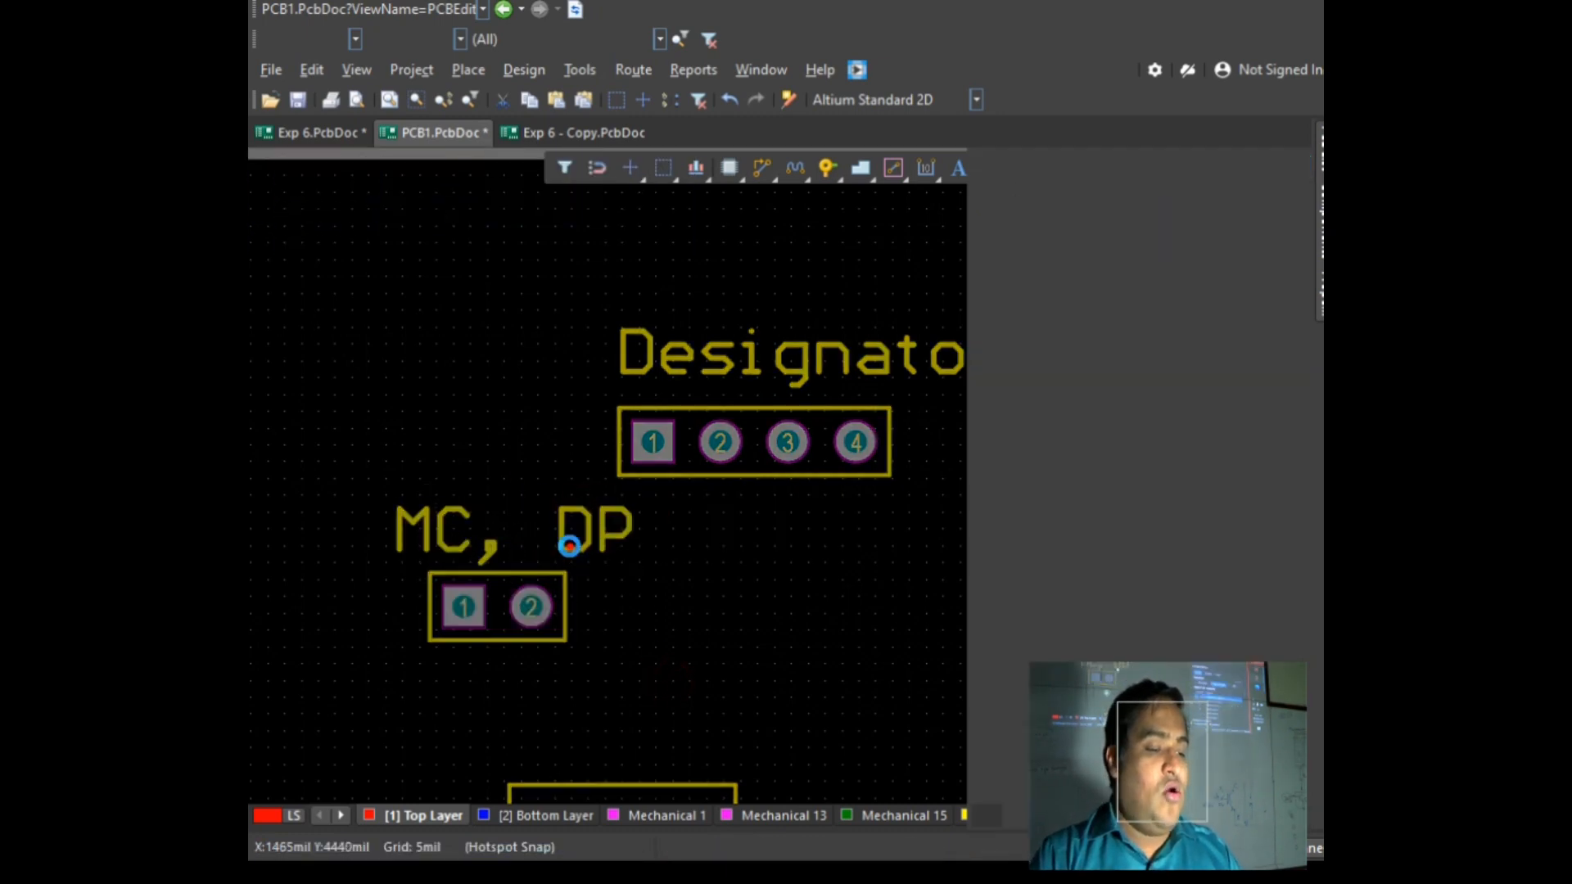
pyautogui.doubleClick(475, 528)
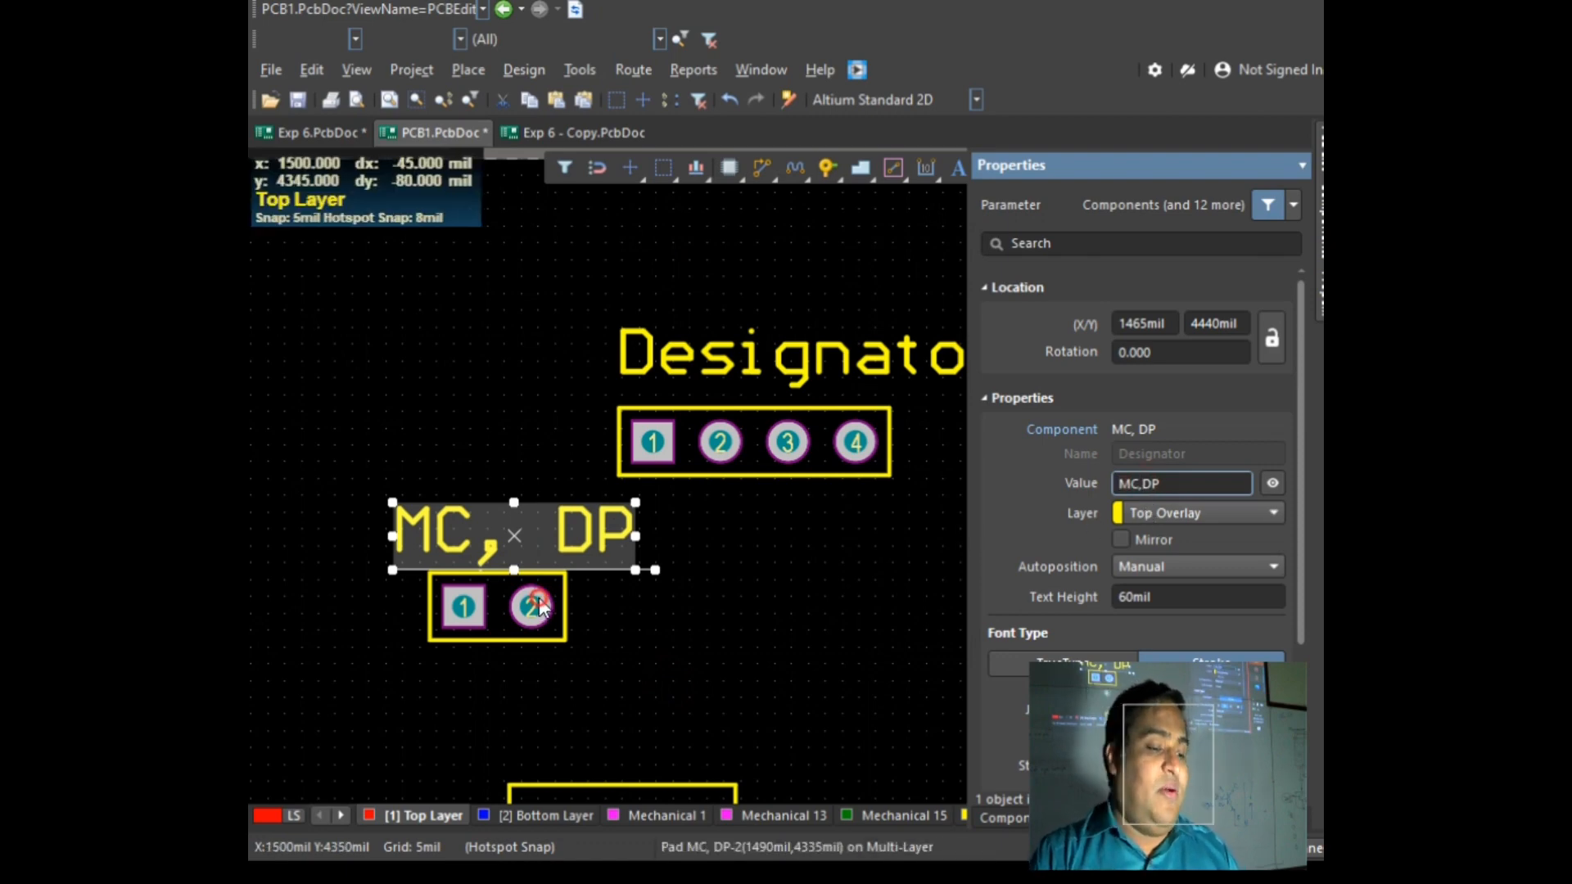
pyautogui.click(874, 520)
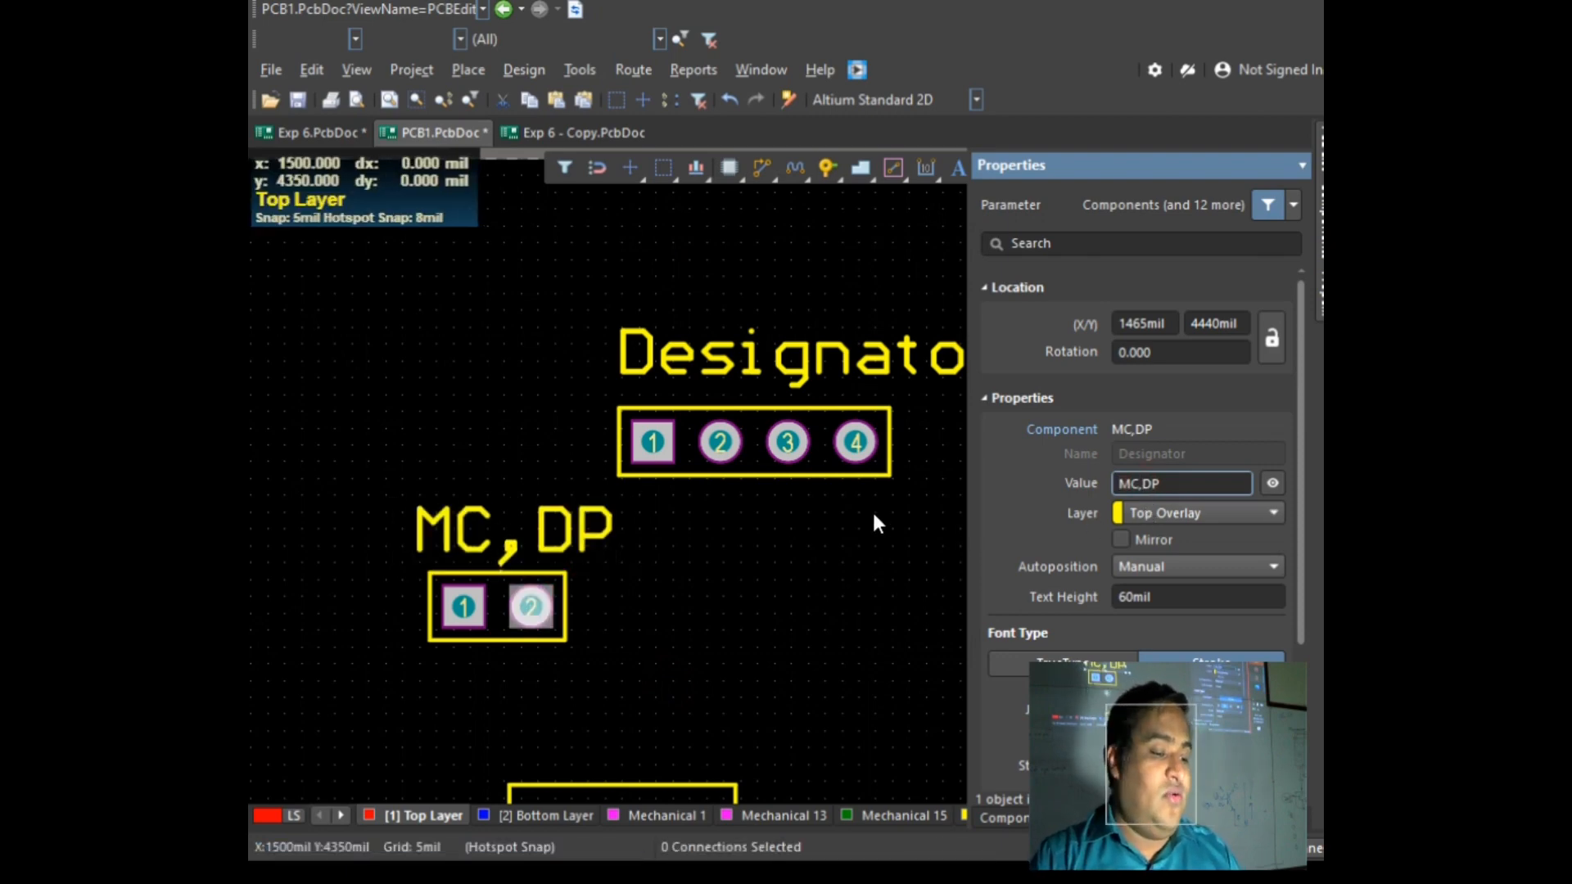
# Step: Set the four-pin header's designator to Data
pyautogui.doubleClick(822, 357)
pyautogui.write('Data')
pyautogui.click(863, 566)
# Step: Review the overall component placement and examine the LM7805 power supply section of the circuit diagram for the remaining parts
pyautogui.keyDown('ctrl'); pyautogui.scroll(-2, 828, 552); pyautogui.keyUp('ctrl')
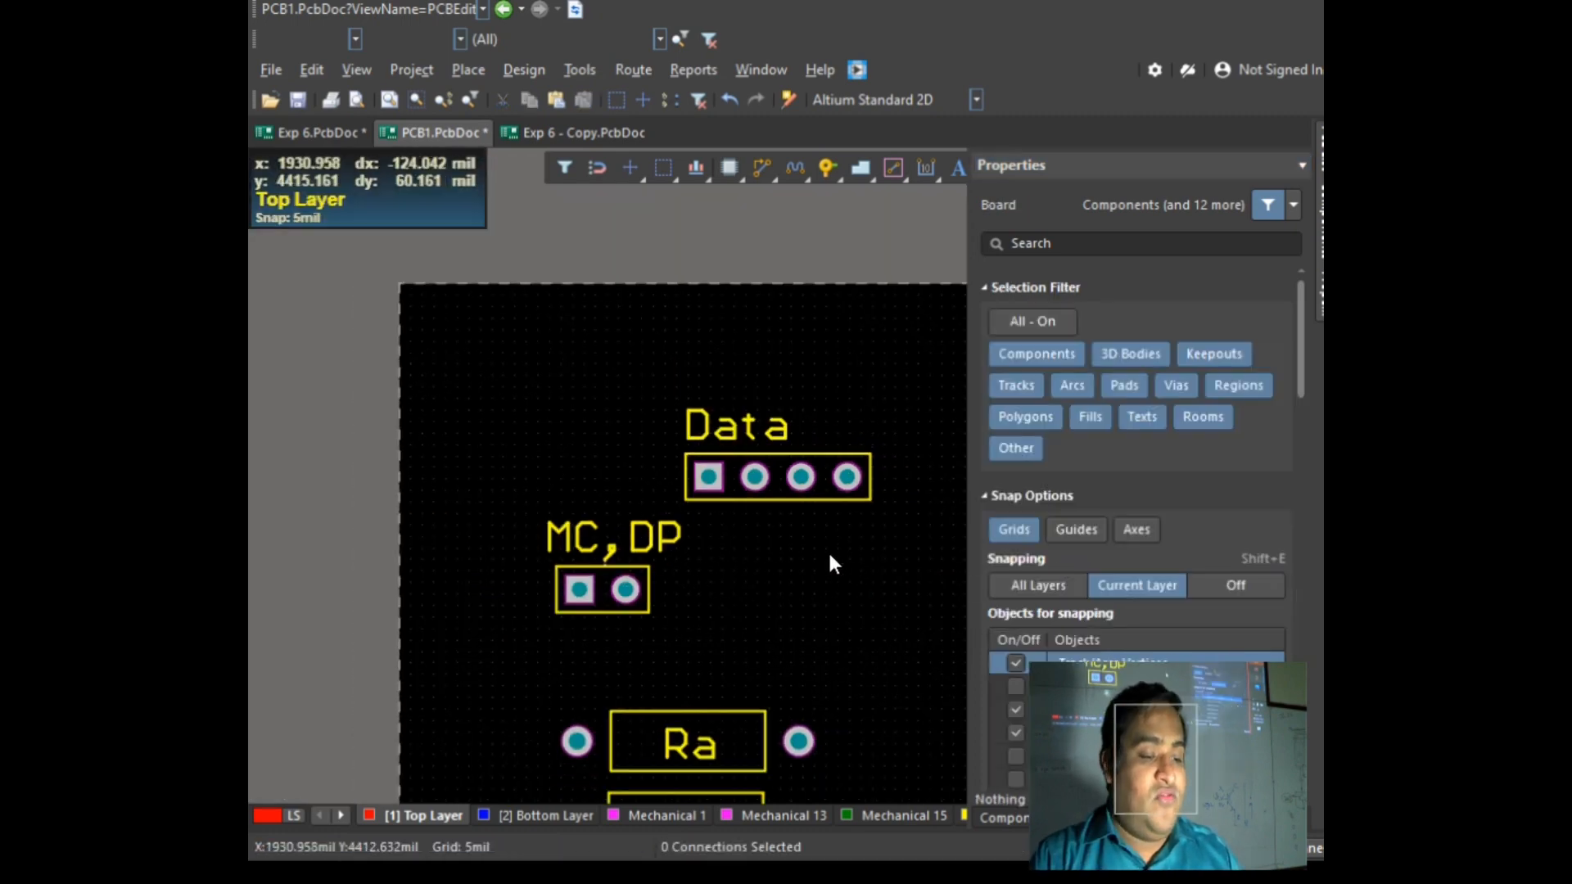
pyautogui.keyDown('ctrl'); pyautogui.scroll(-5, 827, 557); pyautogui.keyUp('ctrl')
pyautogui.scroll(-3, 974, 487)
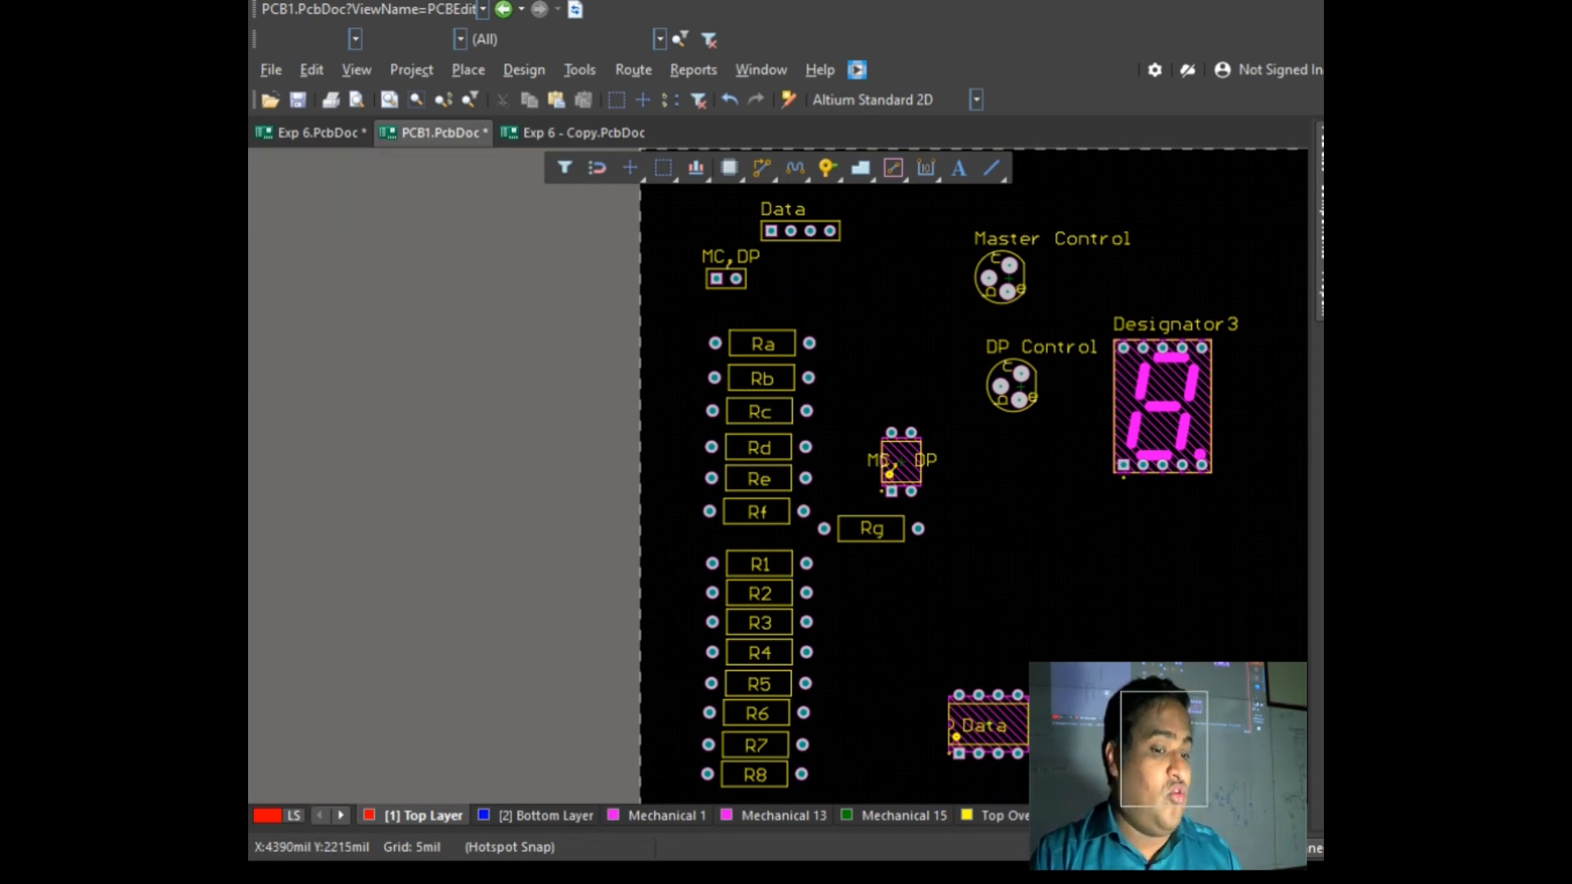
pyautogui.hotkey('alt', 'Tab')
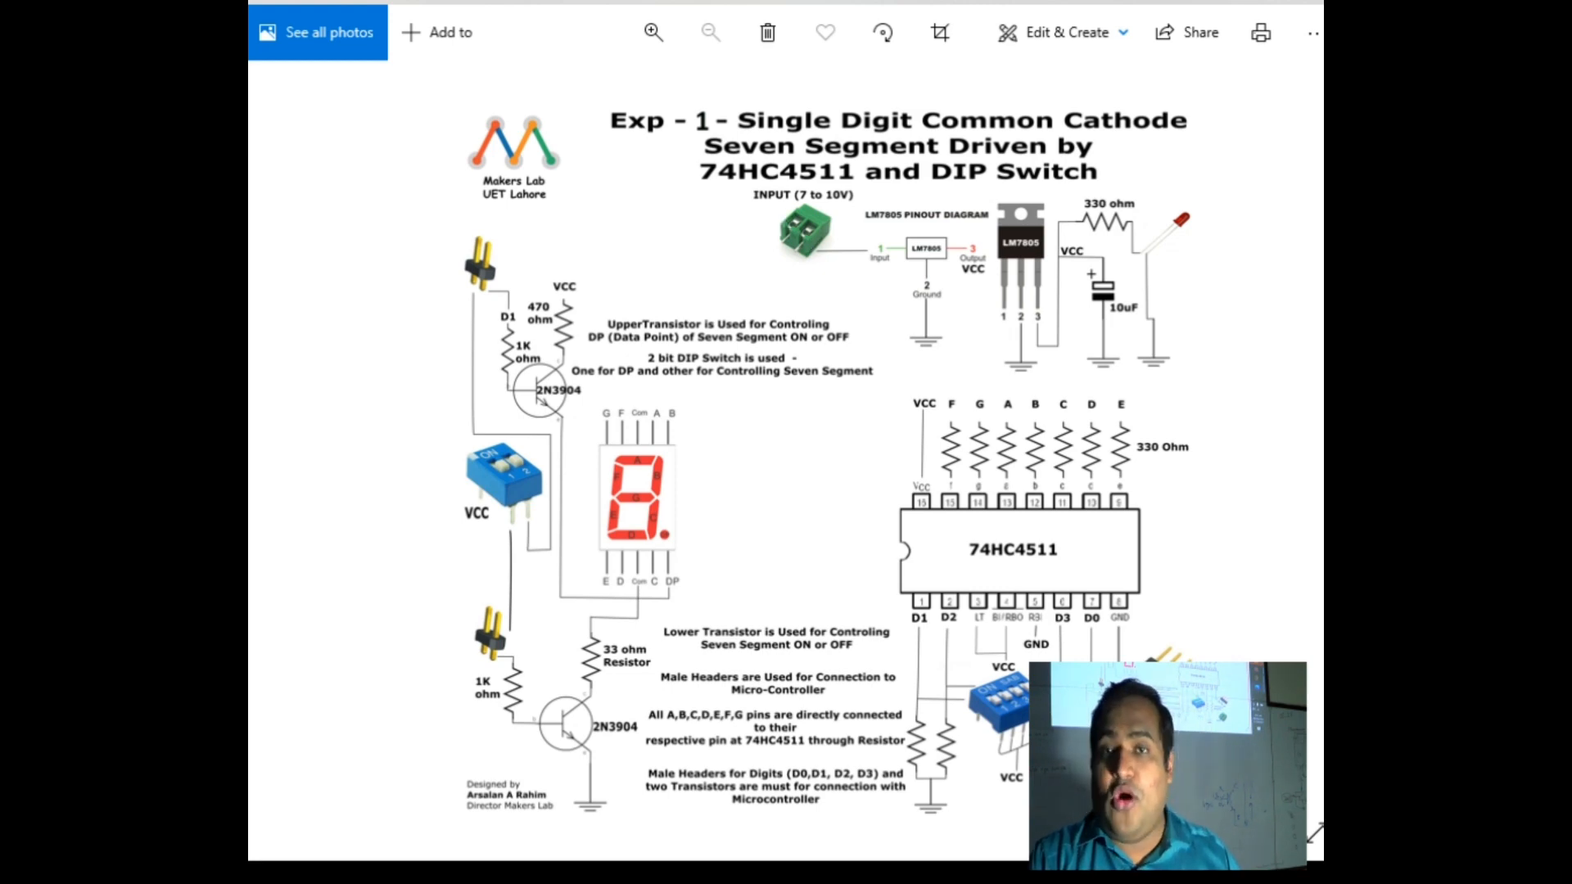
pyautogui.keyDown('ctrl'); pyautogui.scroll(3, 1048, 350); pyautogui.keyUp('ctrl')
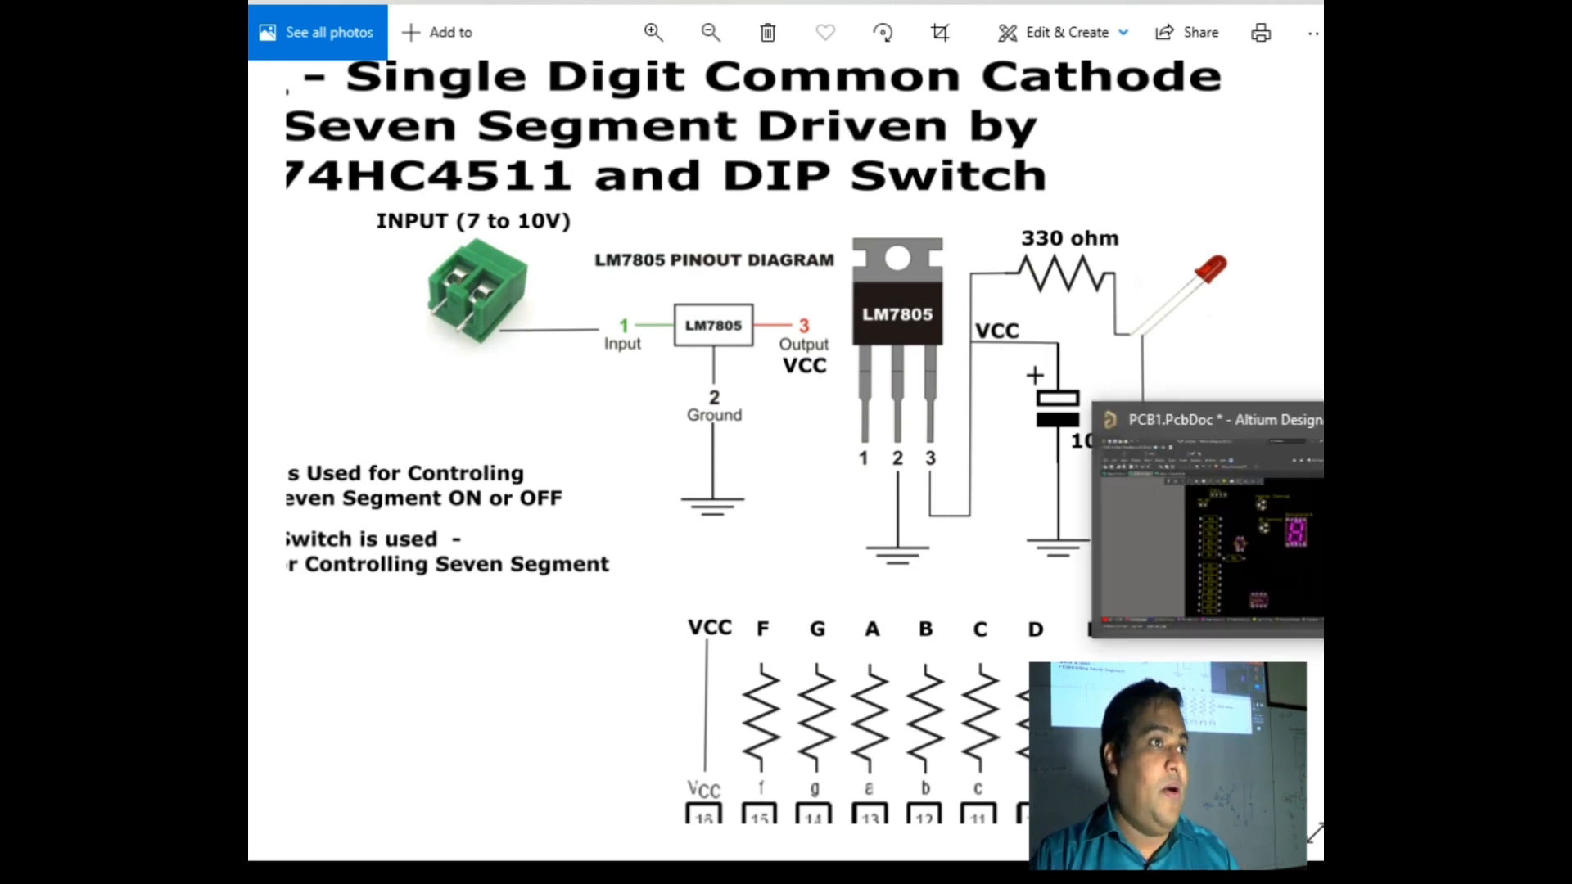
pyautogui.keyDown('ctrl'); pyautogui.scroll(-1, 821, 352); pyautogui.keyUp('ctrl')
pyautogui.keyDown('ctrl'); pyautogui.scroll(-1, 821, 352); pyautogui.keyUp('ctrl')
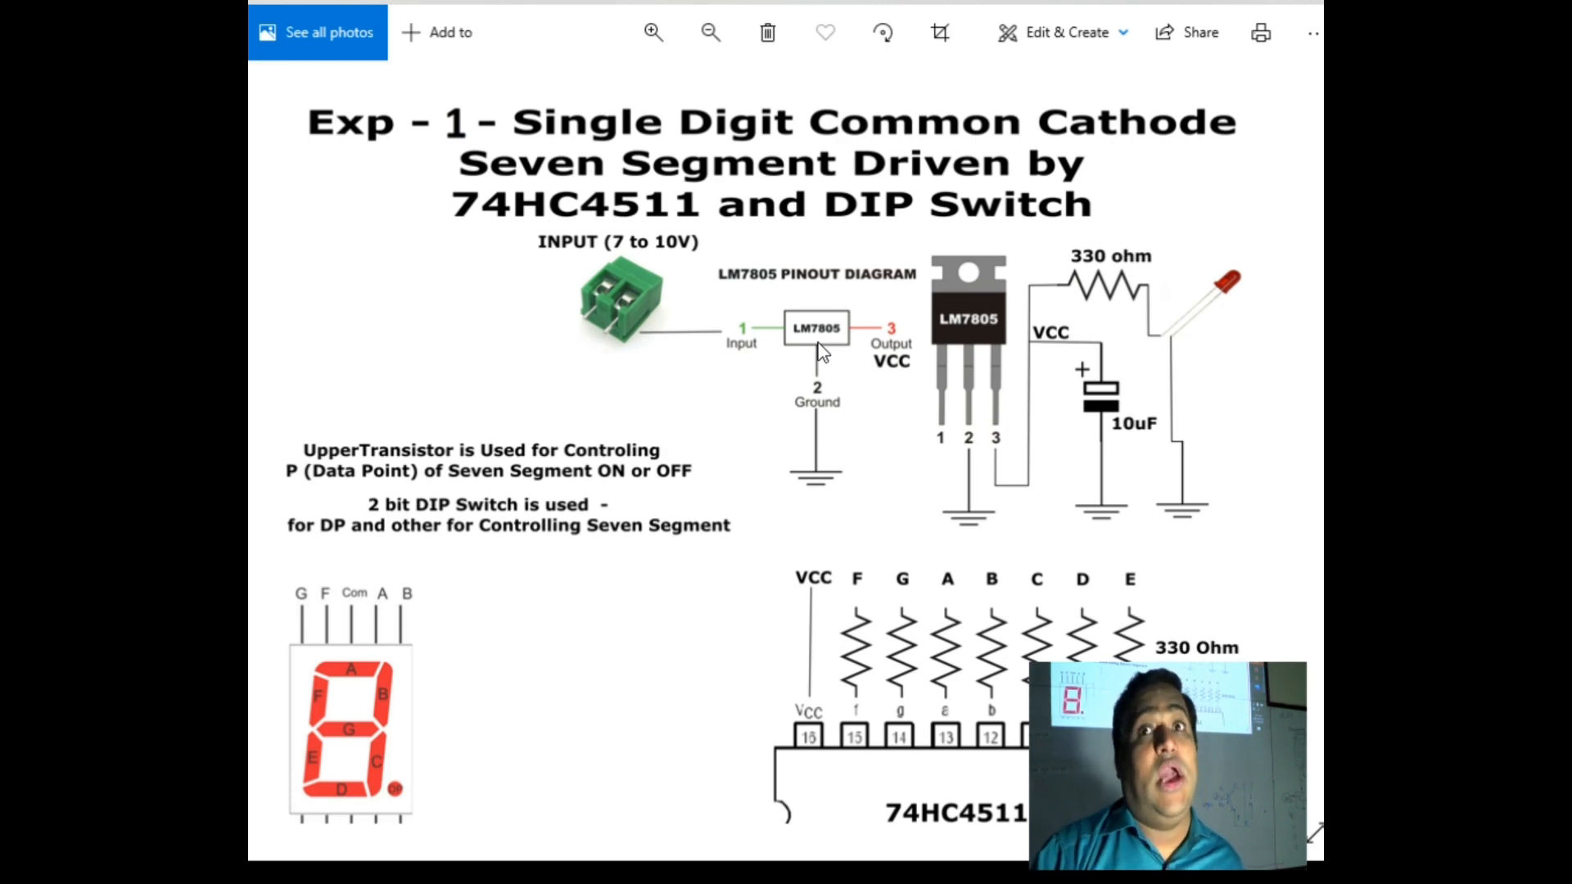
pyautogui.hotkey('alt', 'Tab')
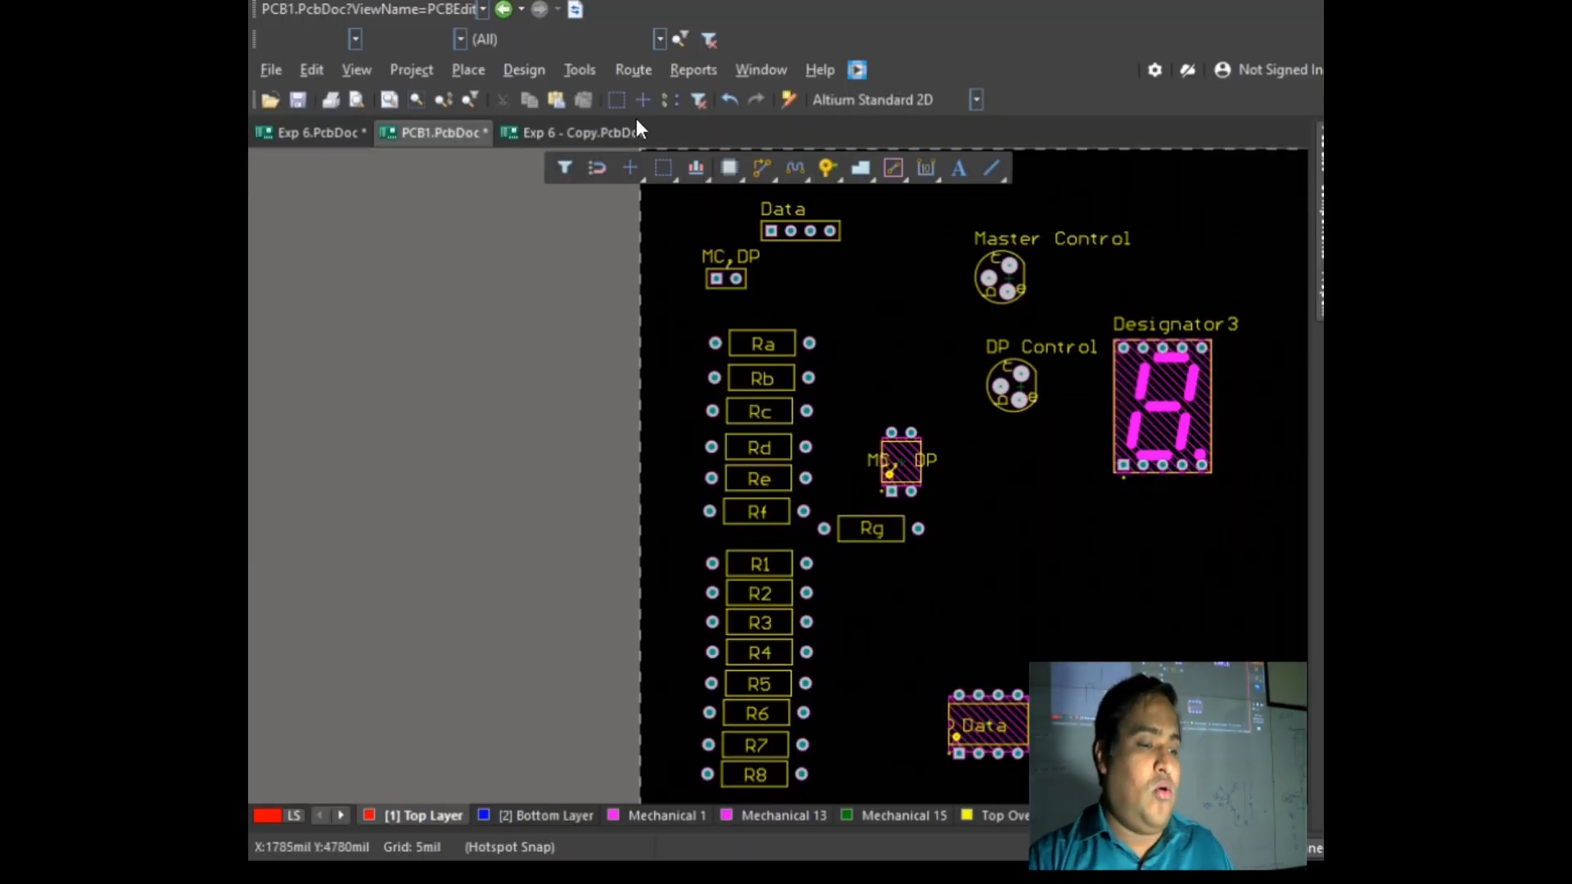
# Step: Open the footprint library list for placing another component and browse it for a library holding the remaining power supply parts
pyautogui.click(468, 70)
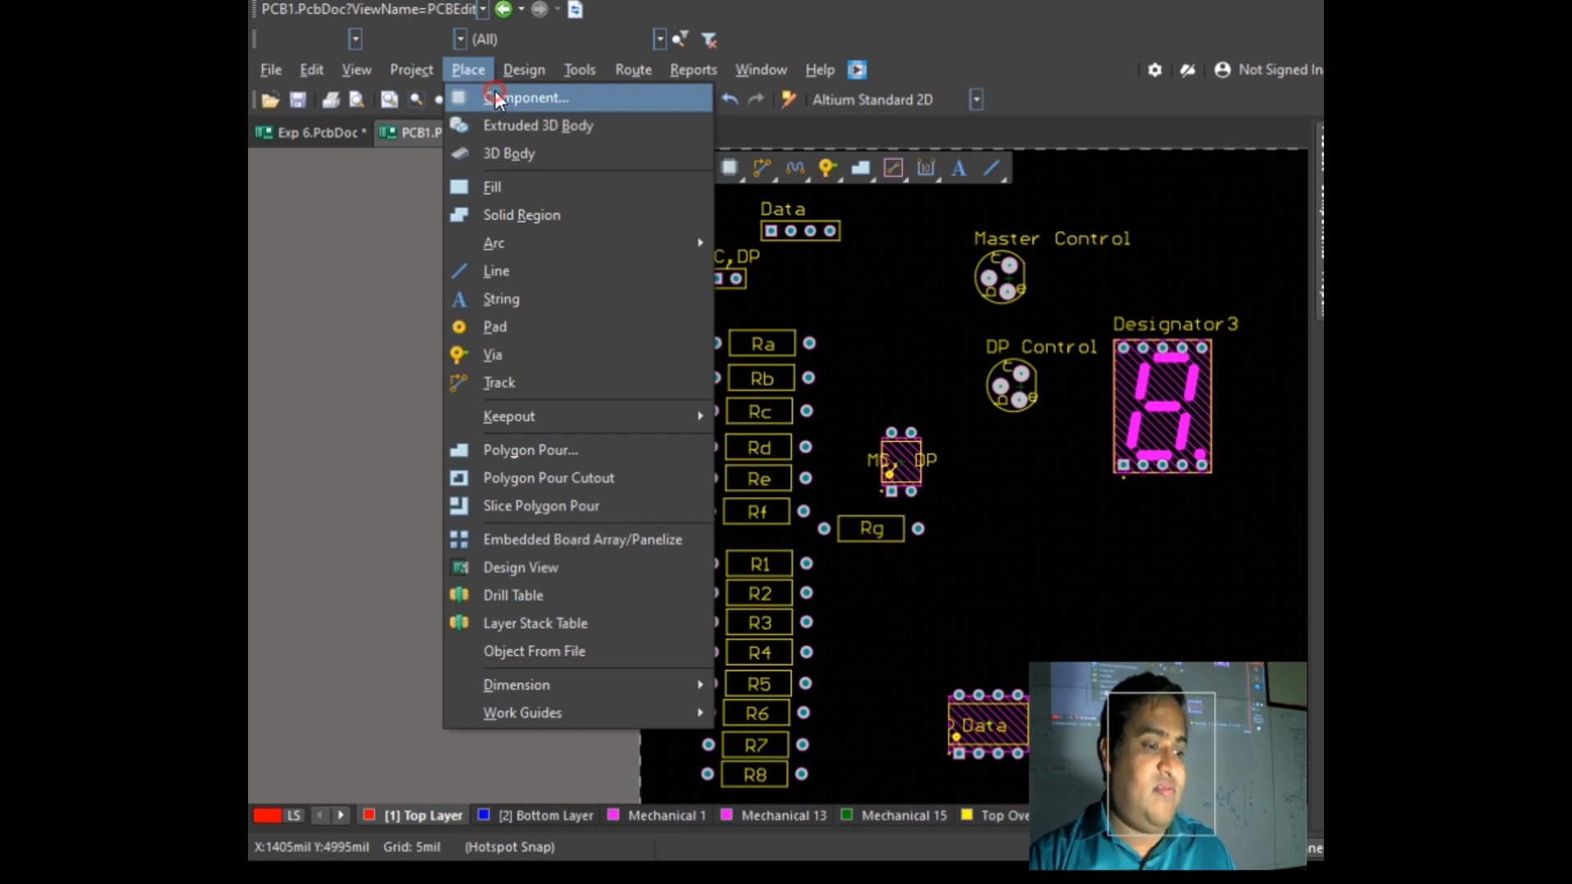
pyautogui.click(507, 95)
pyautogui.click(1141, 205)
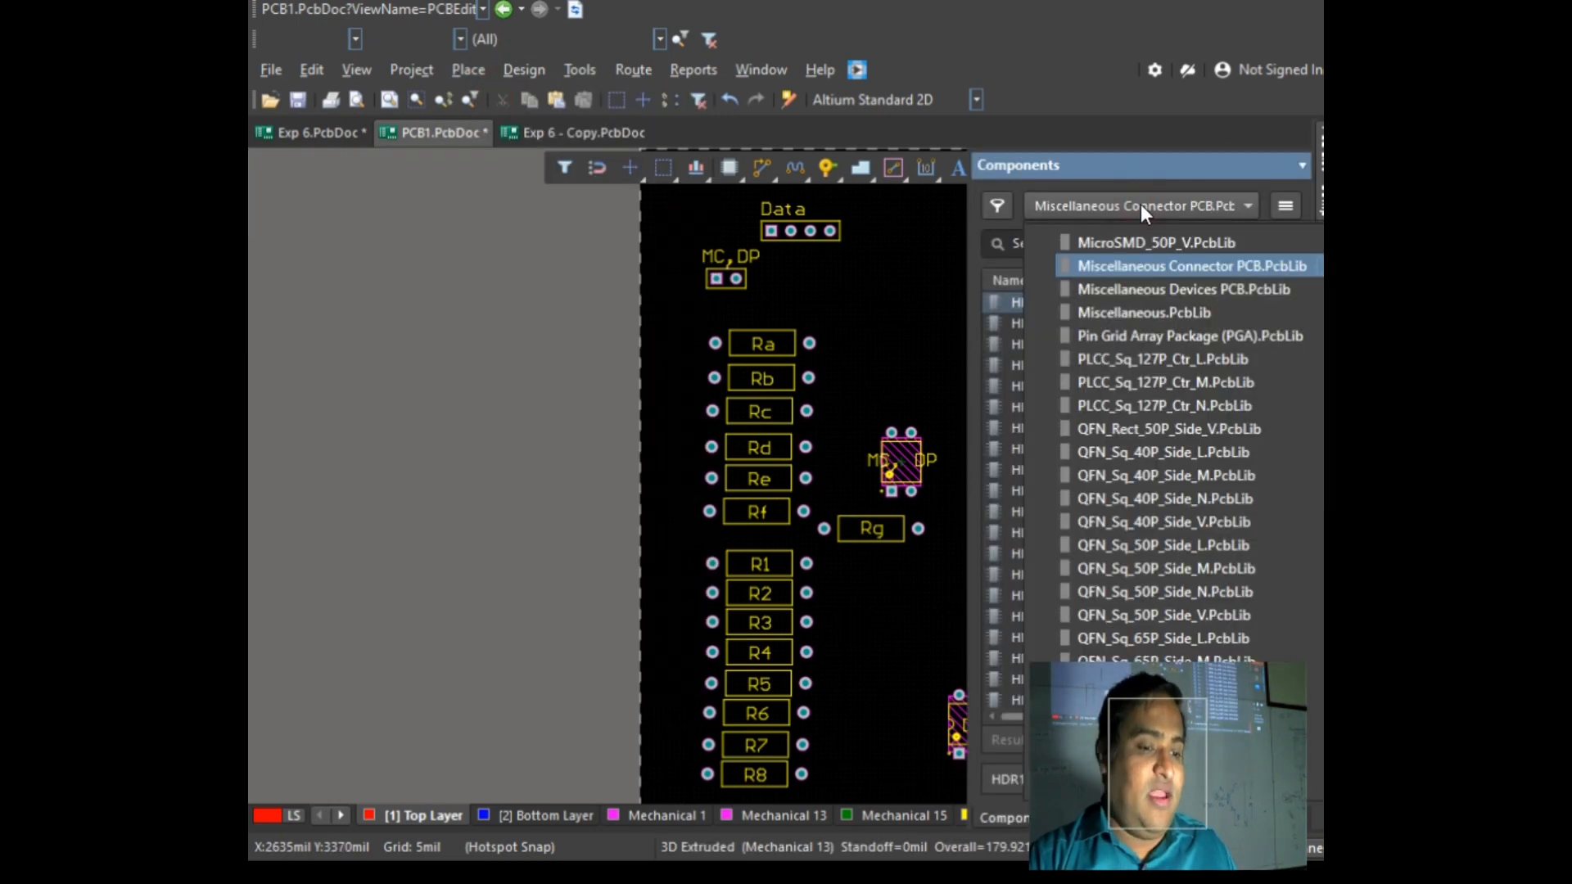
pyautogui.scroll(-10, 1249, 545)
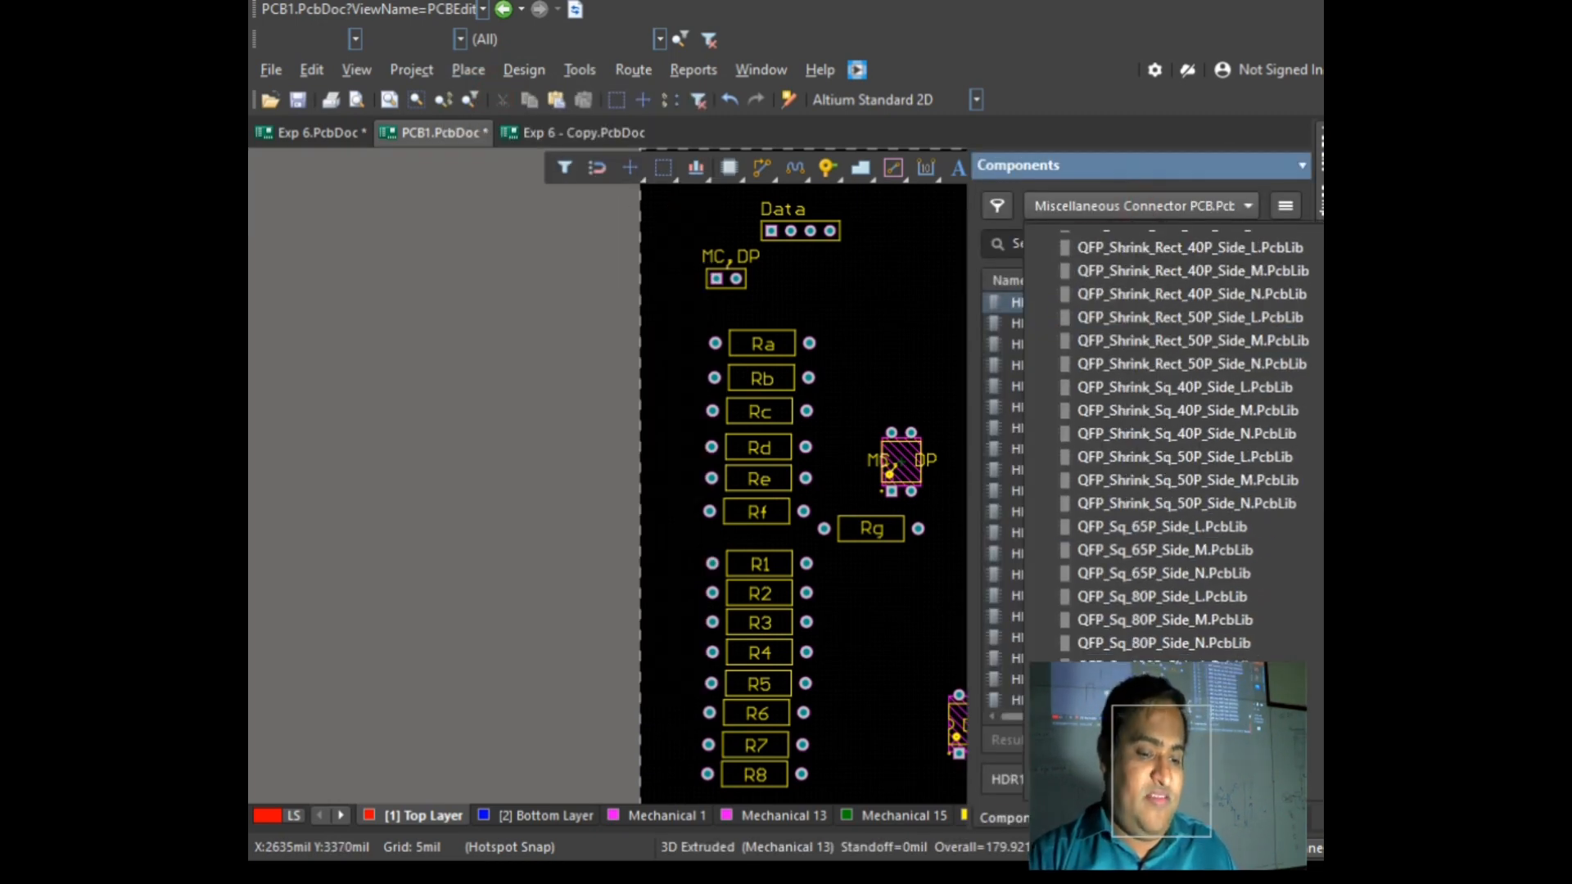
pyautogui.scroll(15, 1176, 446)
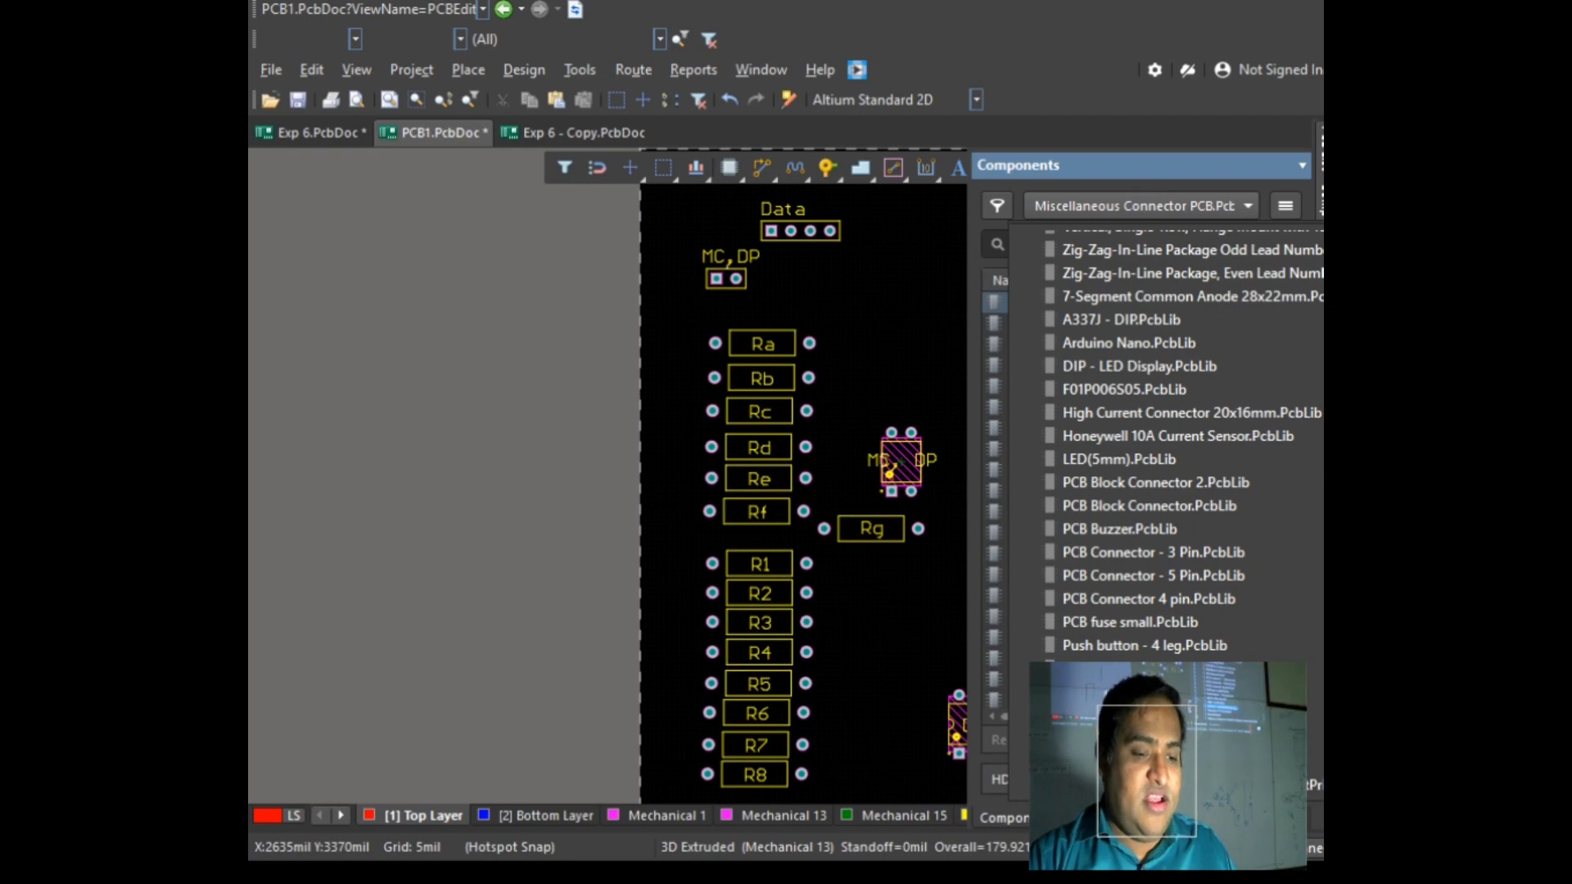
# Step: Place the PCB Block Connector from PCB Block Connector 2.PcbLib in the open area above the 74HC4511
pyautogui.click(1156, 481)
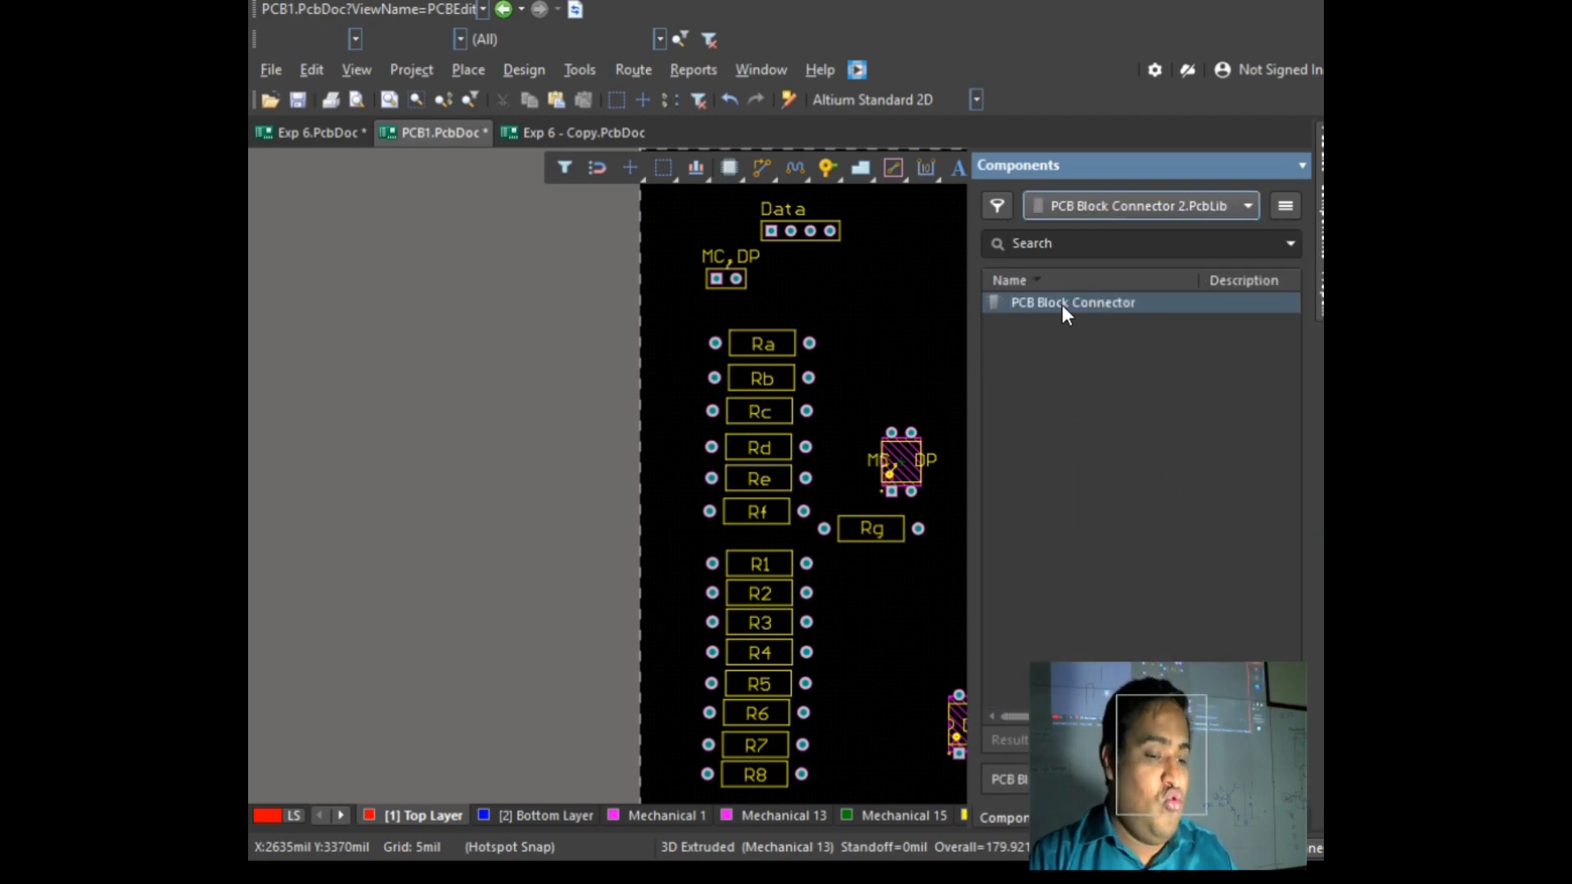
pyautogui.click(1060, 303)
pyautogui.keyDown('ctrl'); pyautogui.scroll(-3, 901, 342); pyautogui.keyUp('ctrl')
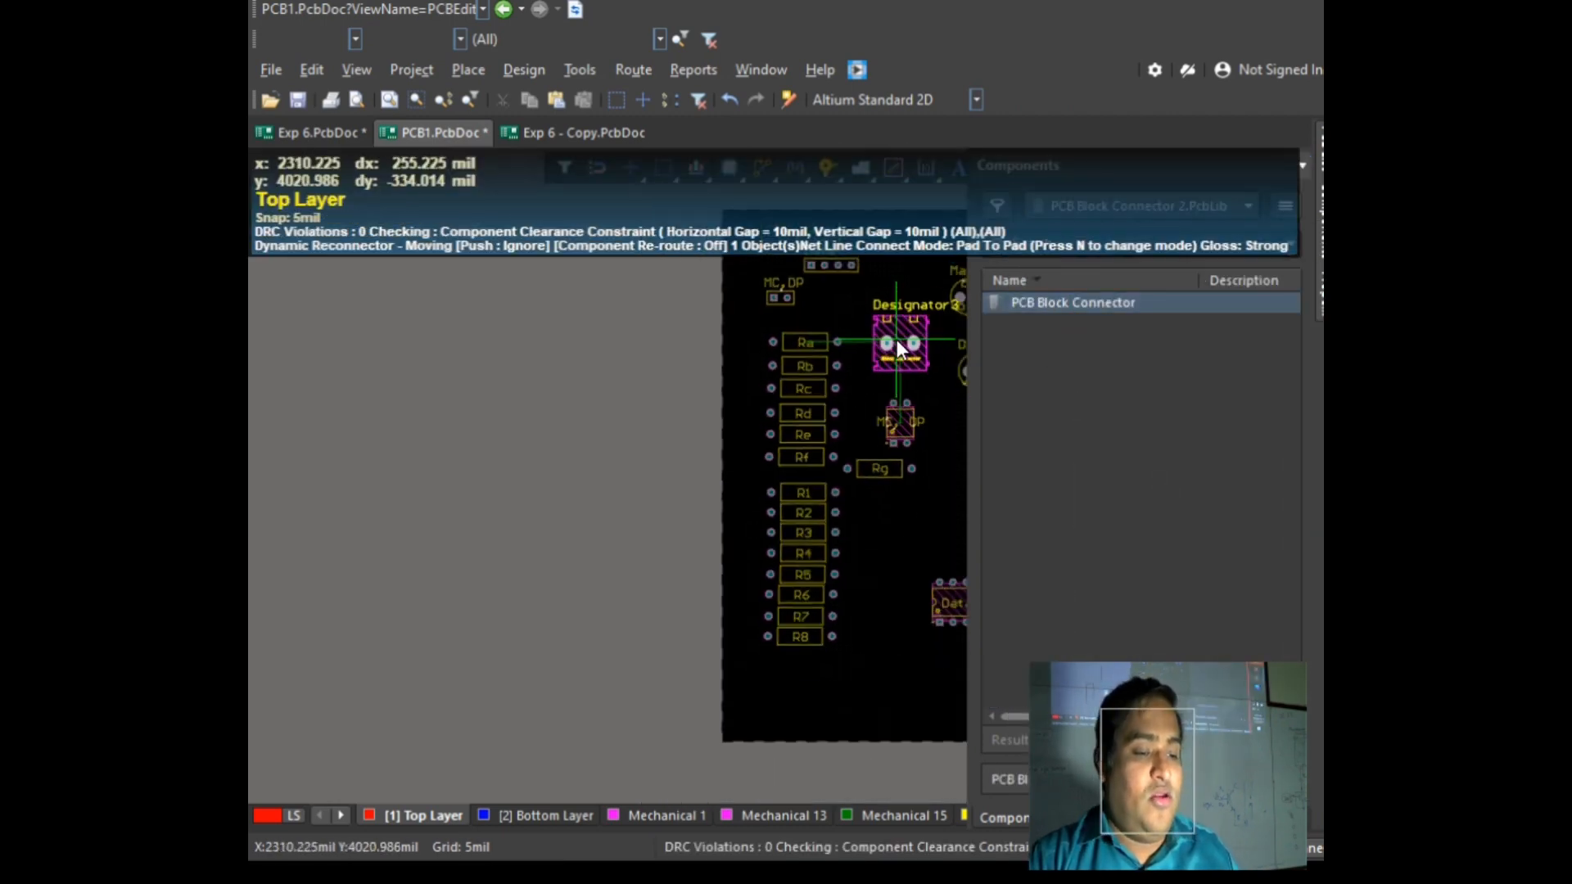
pyautogui.keyDown('ctrl'); pyautogui.scroll(-3, 866, 419); pyautogui.keyUp('ctrl')
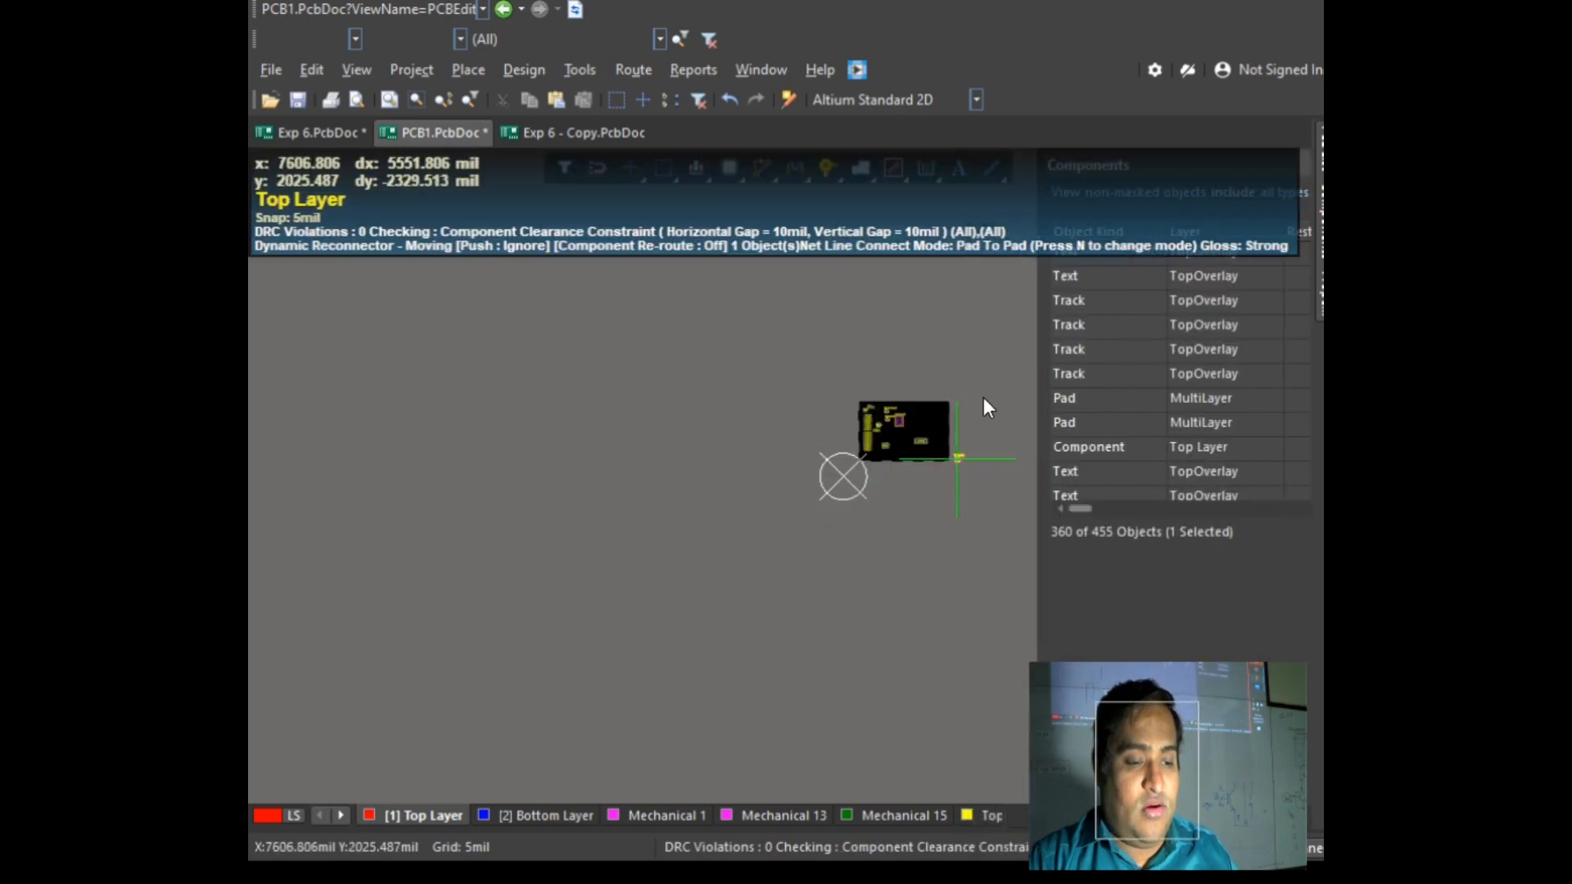
pyautogui.keyDown('ctrl'); pyautogui.scroll(5, 823, 448); pyautogui.keyUp('ctrl')
pyautogui.click(699, 473)
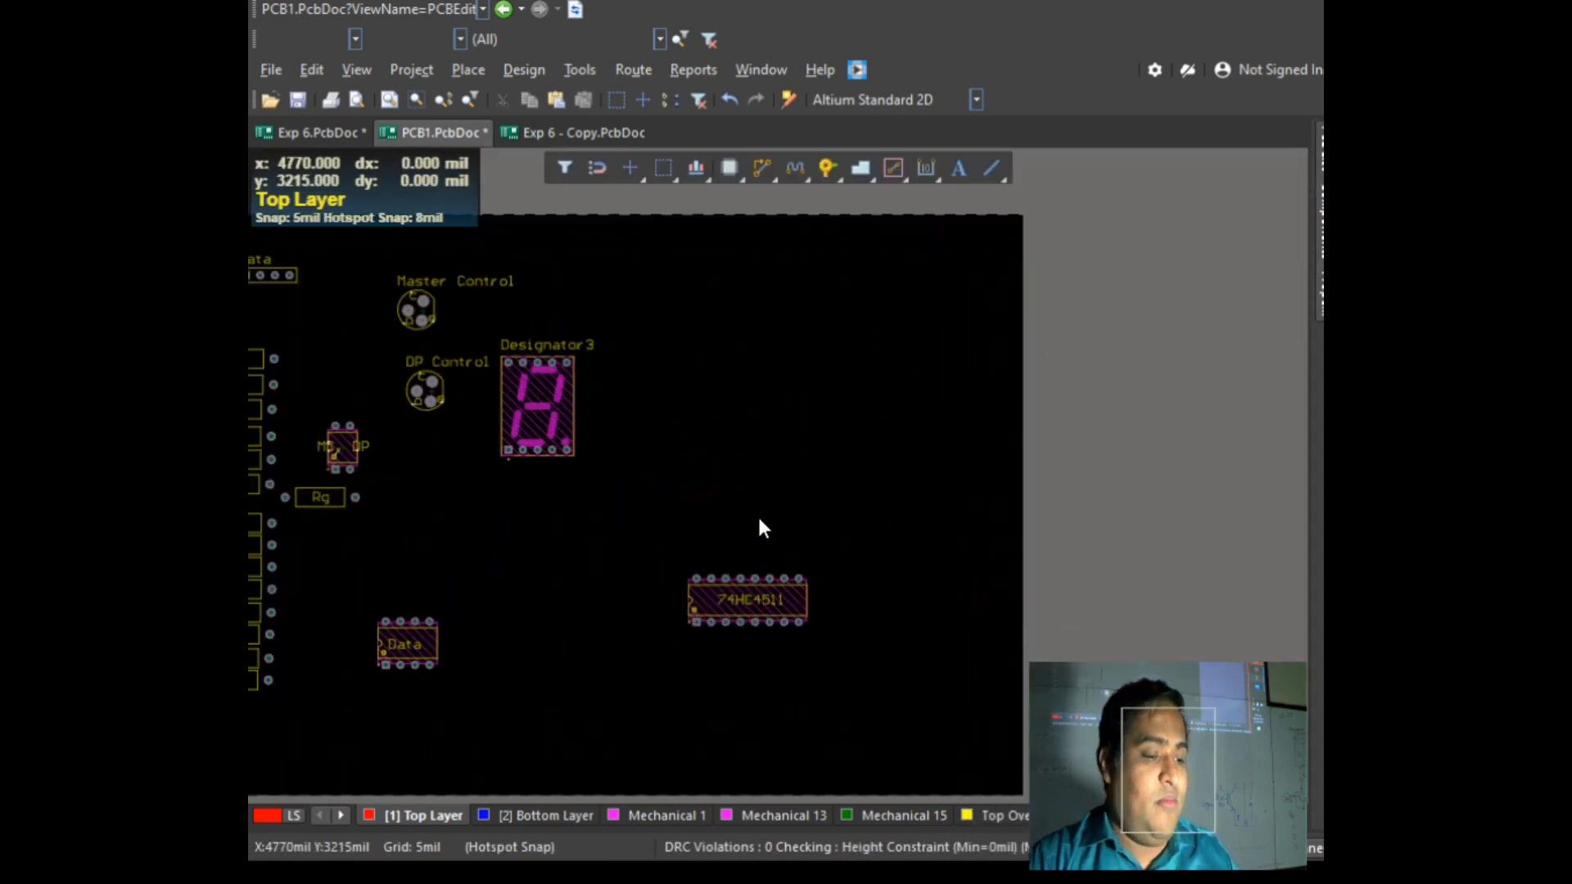
pyautogui.press('Escape')
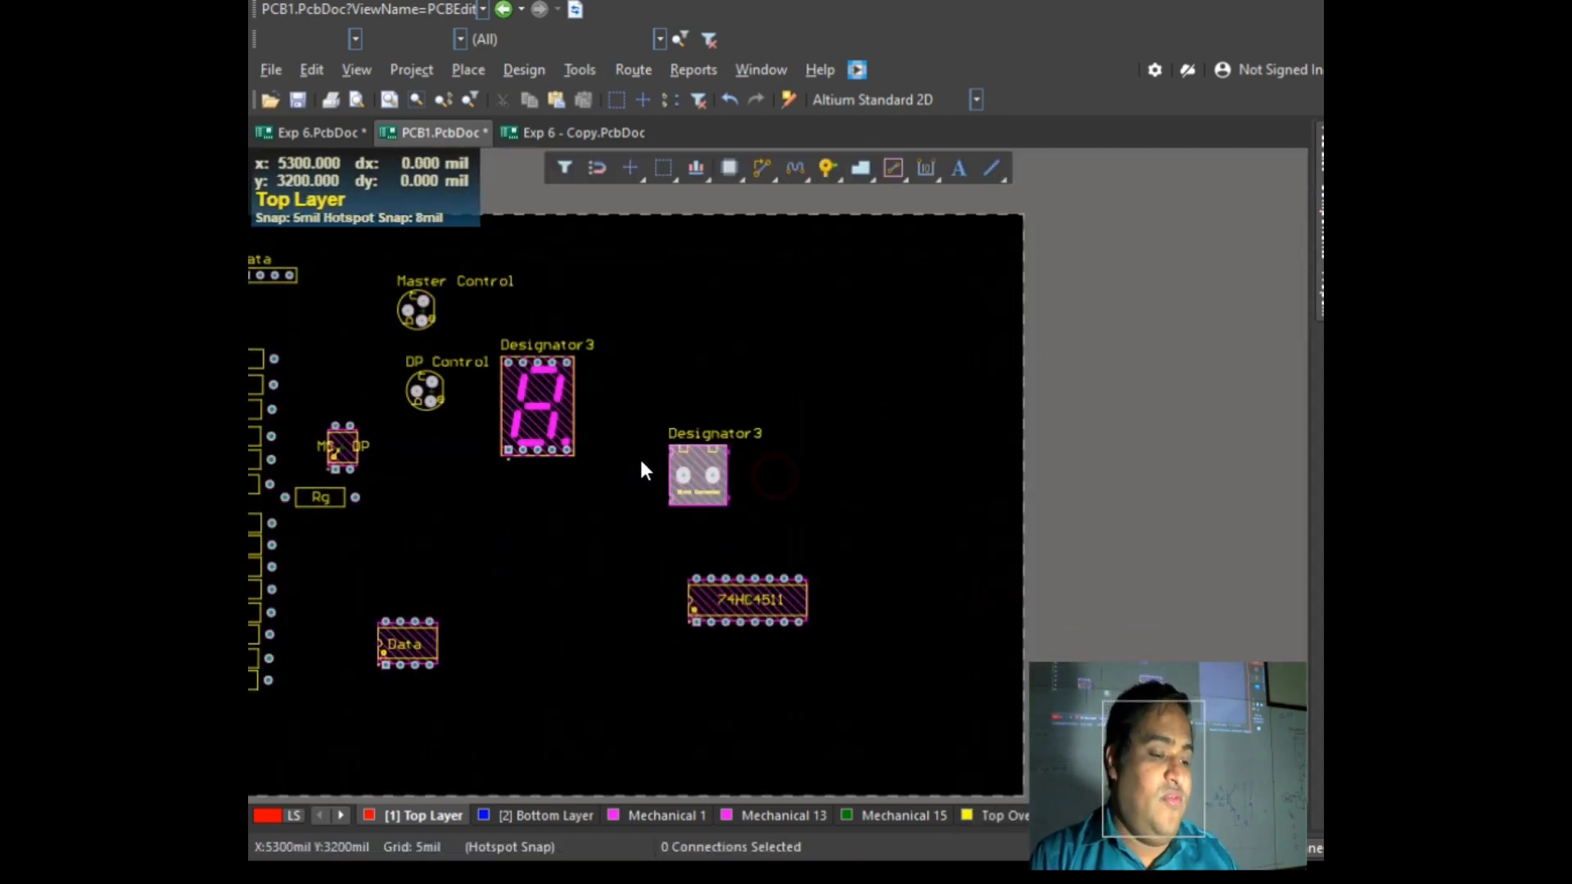
# Step: Paste a copy of the block connector directly beside the original, lined up with its right edge
pyautogui.keyDown('ctrl'); pyautogui.scroll(2, 651, 454); pyautogui.keyUp('ctrl')
pyautogui.keyDown('ctrl'); pyautogui.scroll(3, 660, 449); pyautogui.keyUp('ctrl')
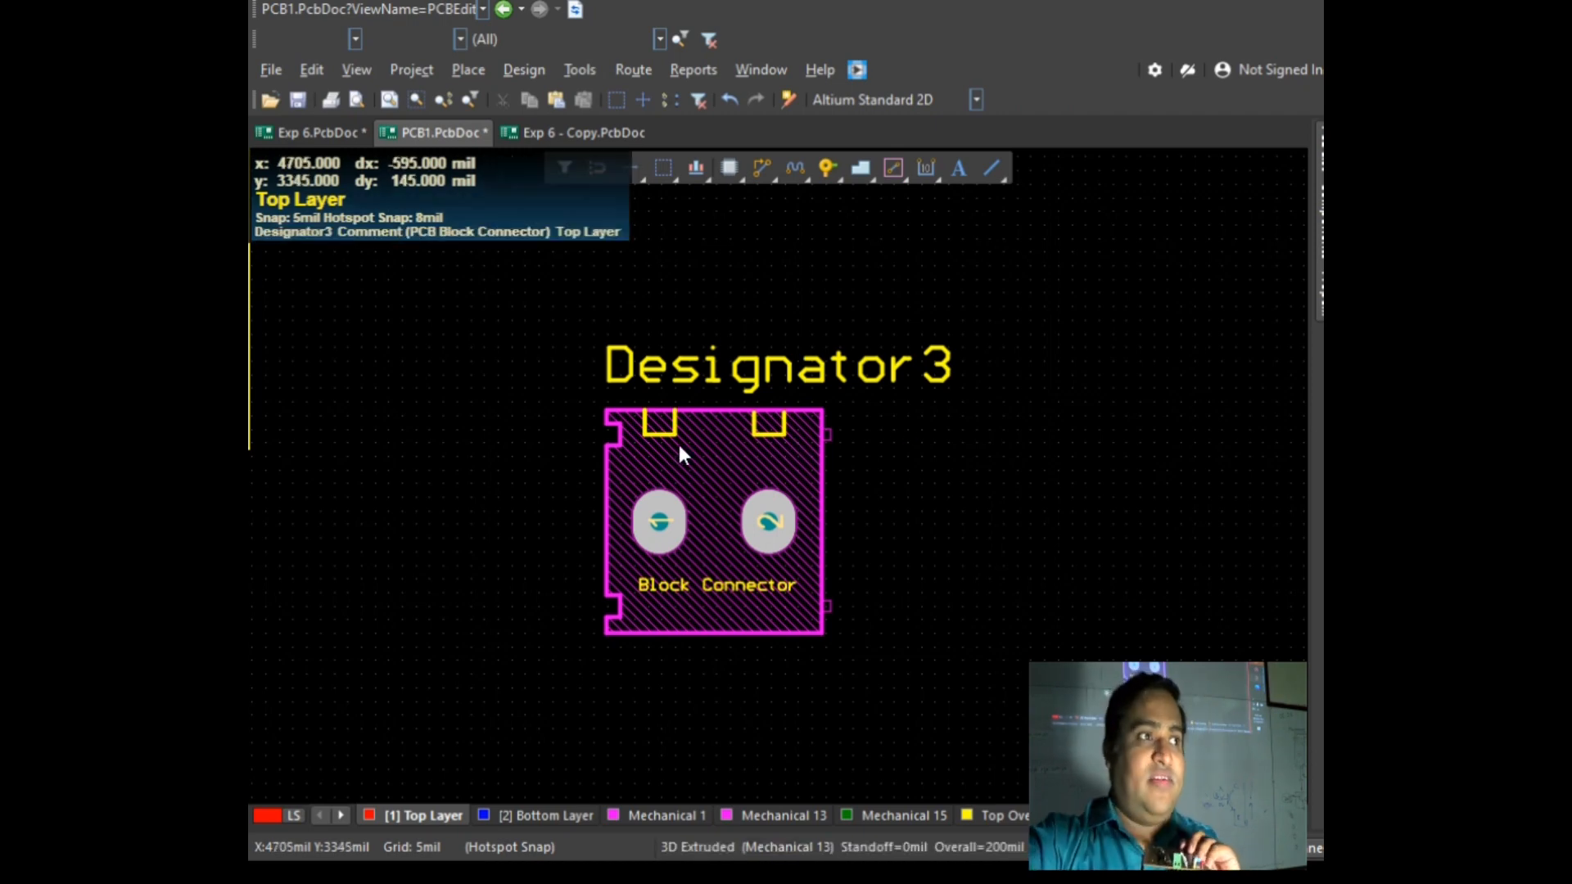
pyautogui.moveTo(480, 342); pyautogui.dragTo(950, 721)
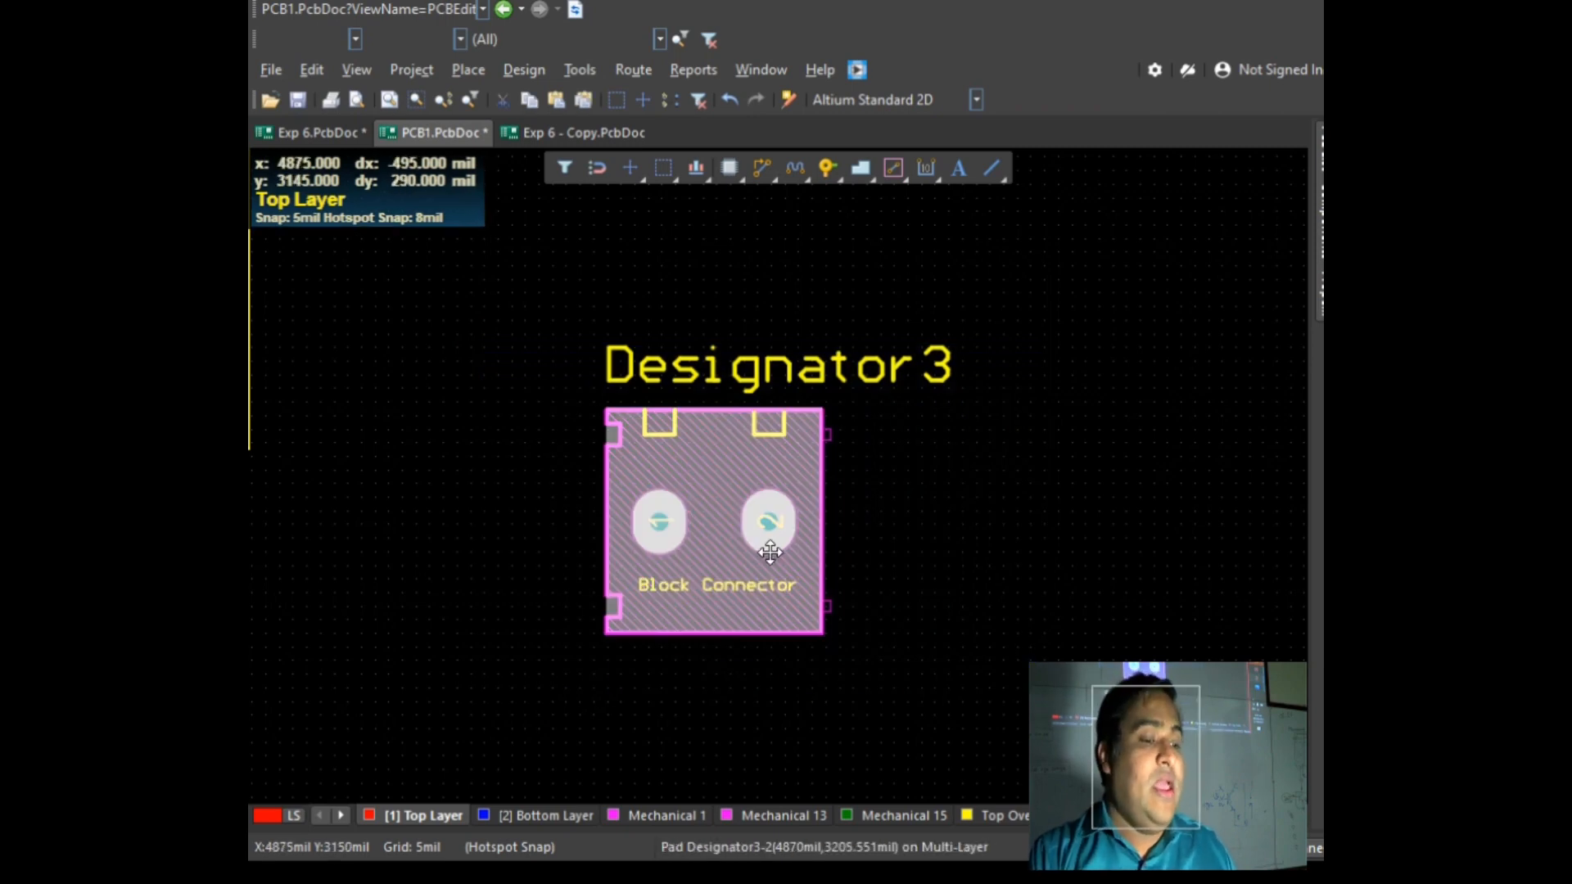
pyautogui.click(979, 533)
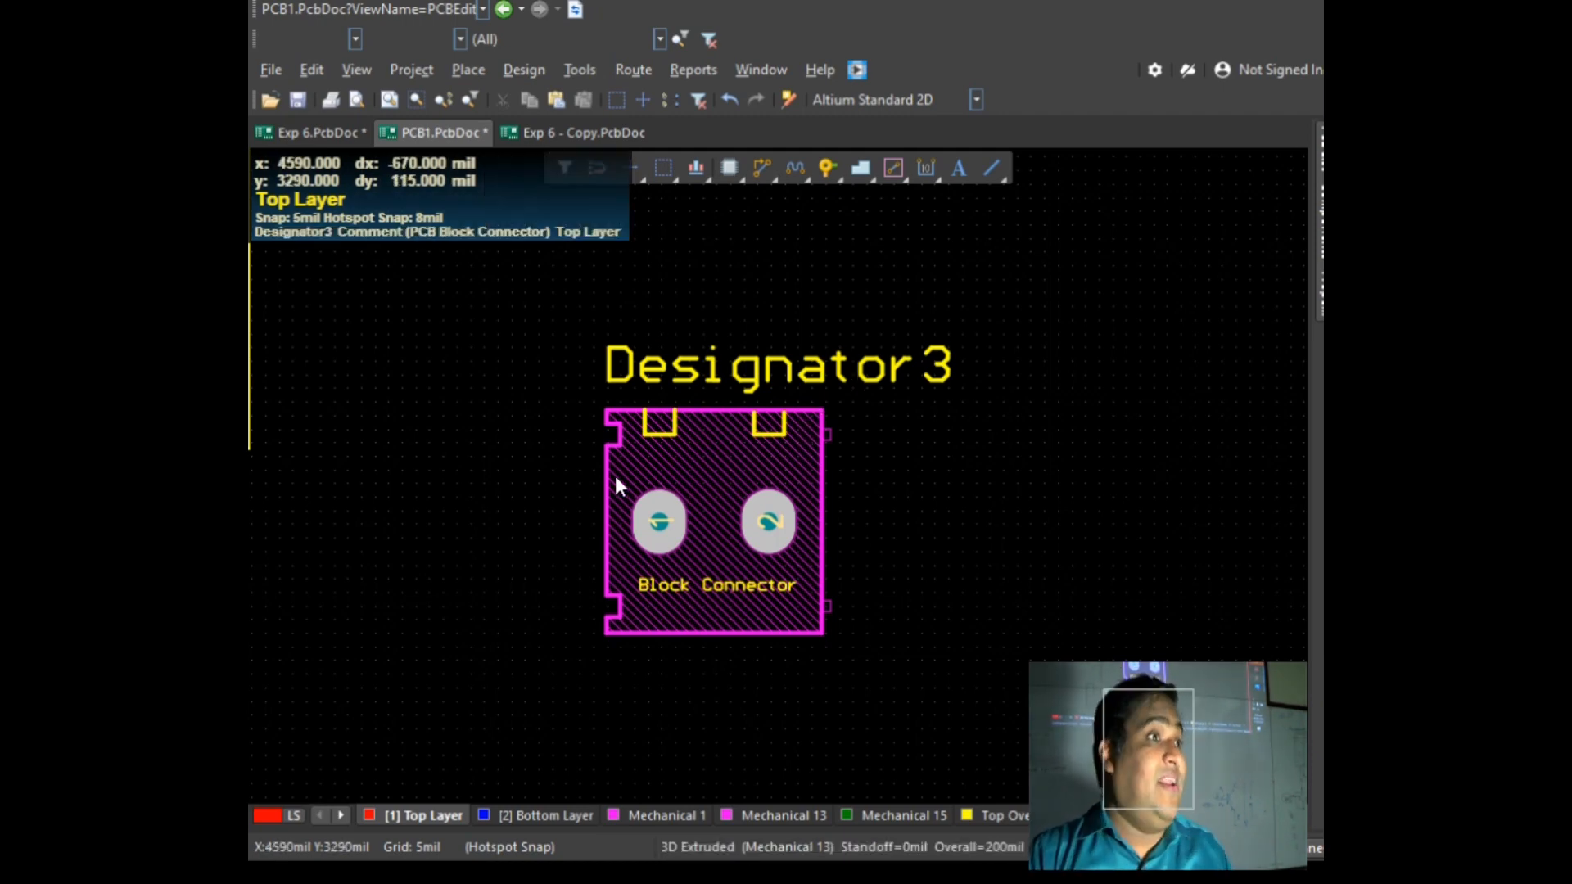
pyautogui.click(695, 476)
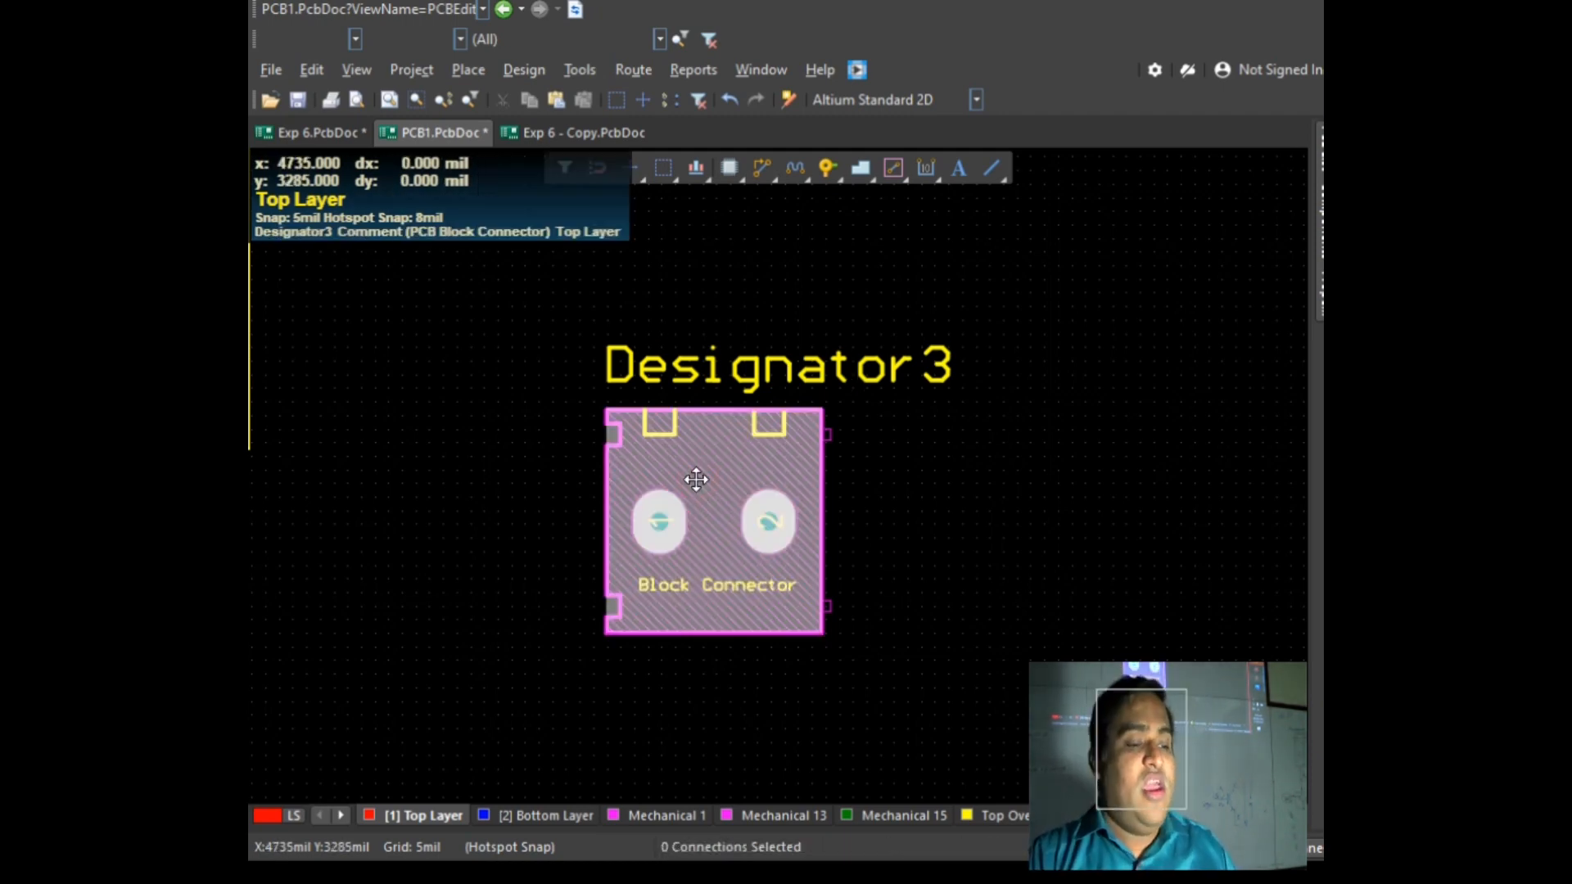
pyautogui.hotkey('ctrl', 'c')
pyautogui.click(721, 460)
pyautogui.hotkey('ctrl', 'v')
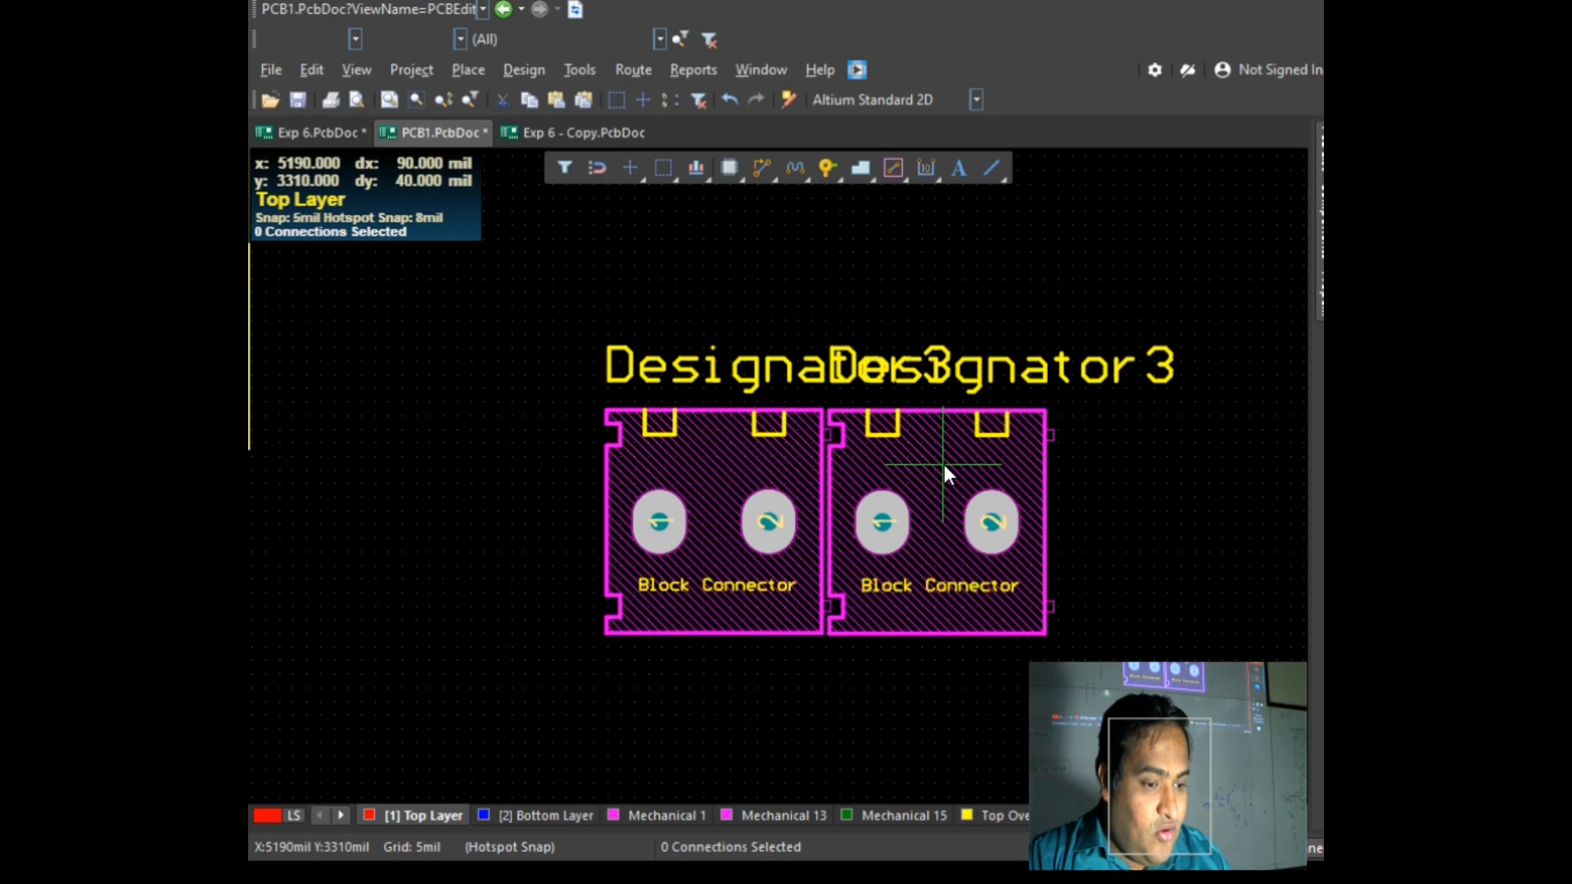
pyautogui.click(944, 464)
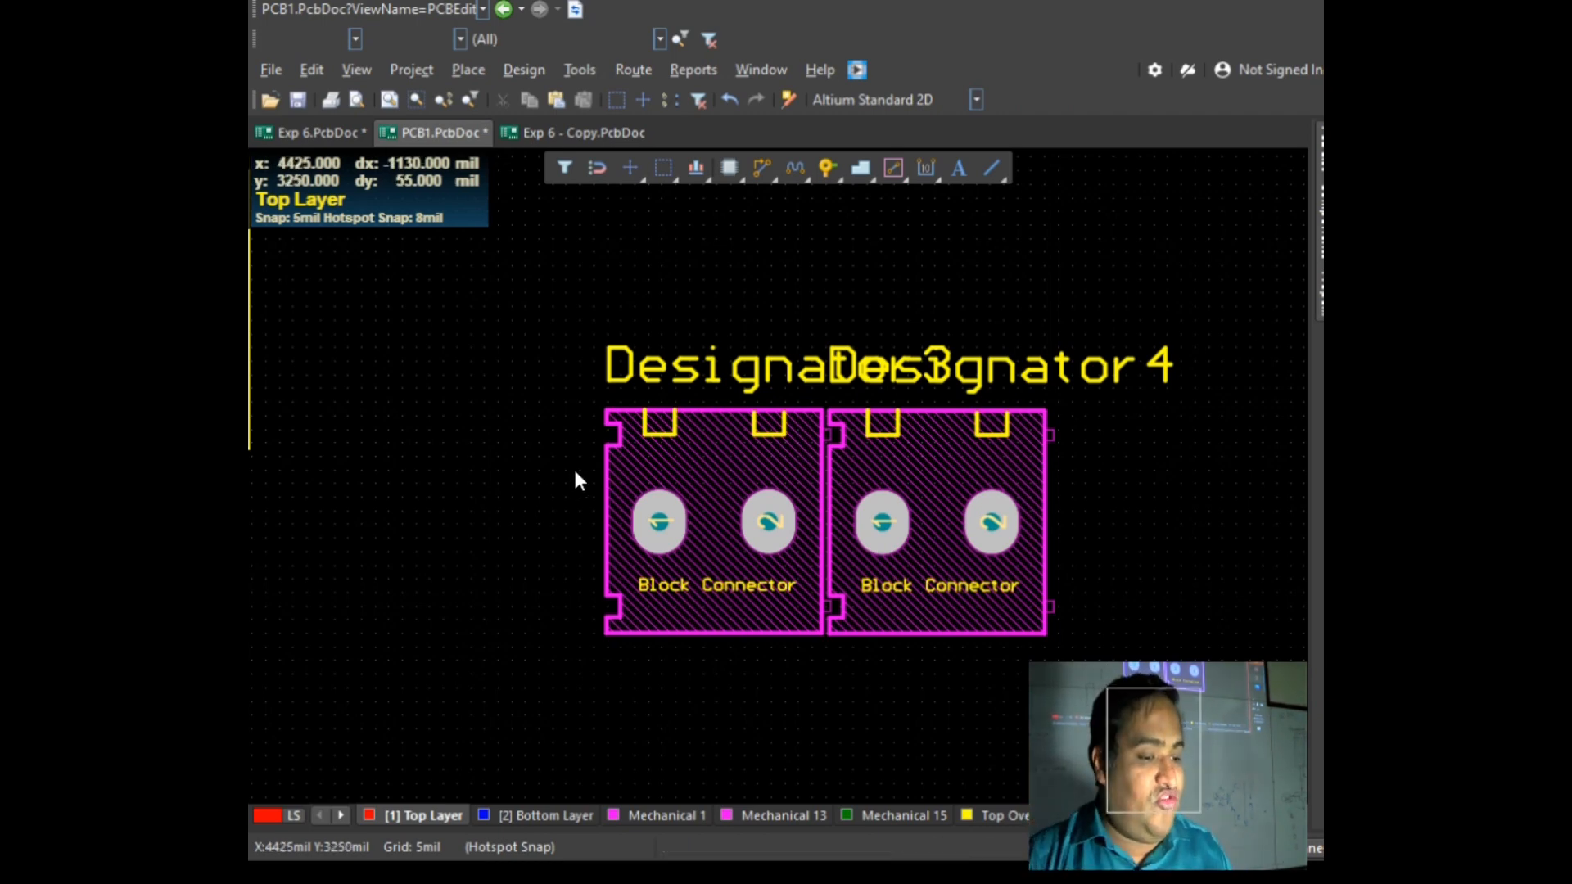
# Step: Inspect how the two block connectors interlock along their shared edge and delete the copy
pyautogui.keyDown('ctrl'); pyautogui.scroll(2, 573, 475); pyautogui.keyUp('ctrl')
pyautogui.scroll(-3, 1041, 532)
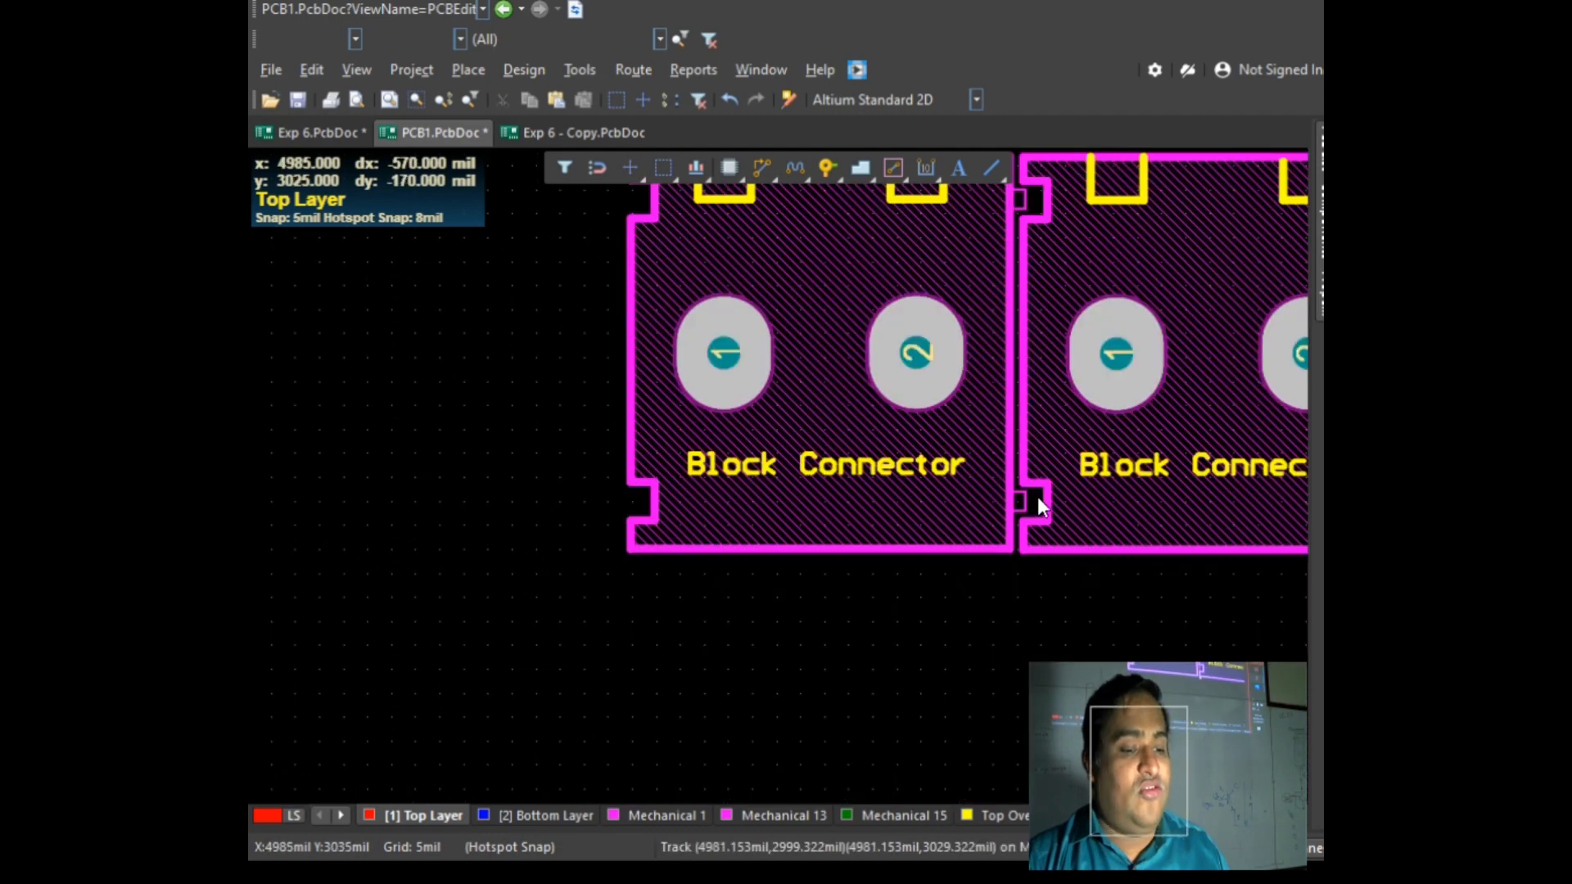
pyautogui.click(1095, 511)
pyautogui.moveTo(1096, 513); pyautogui.dragTo(1089, 515)
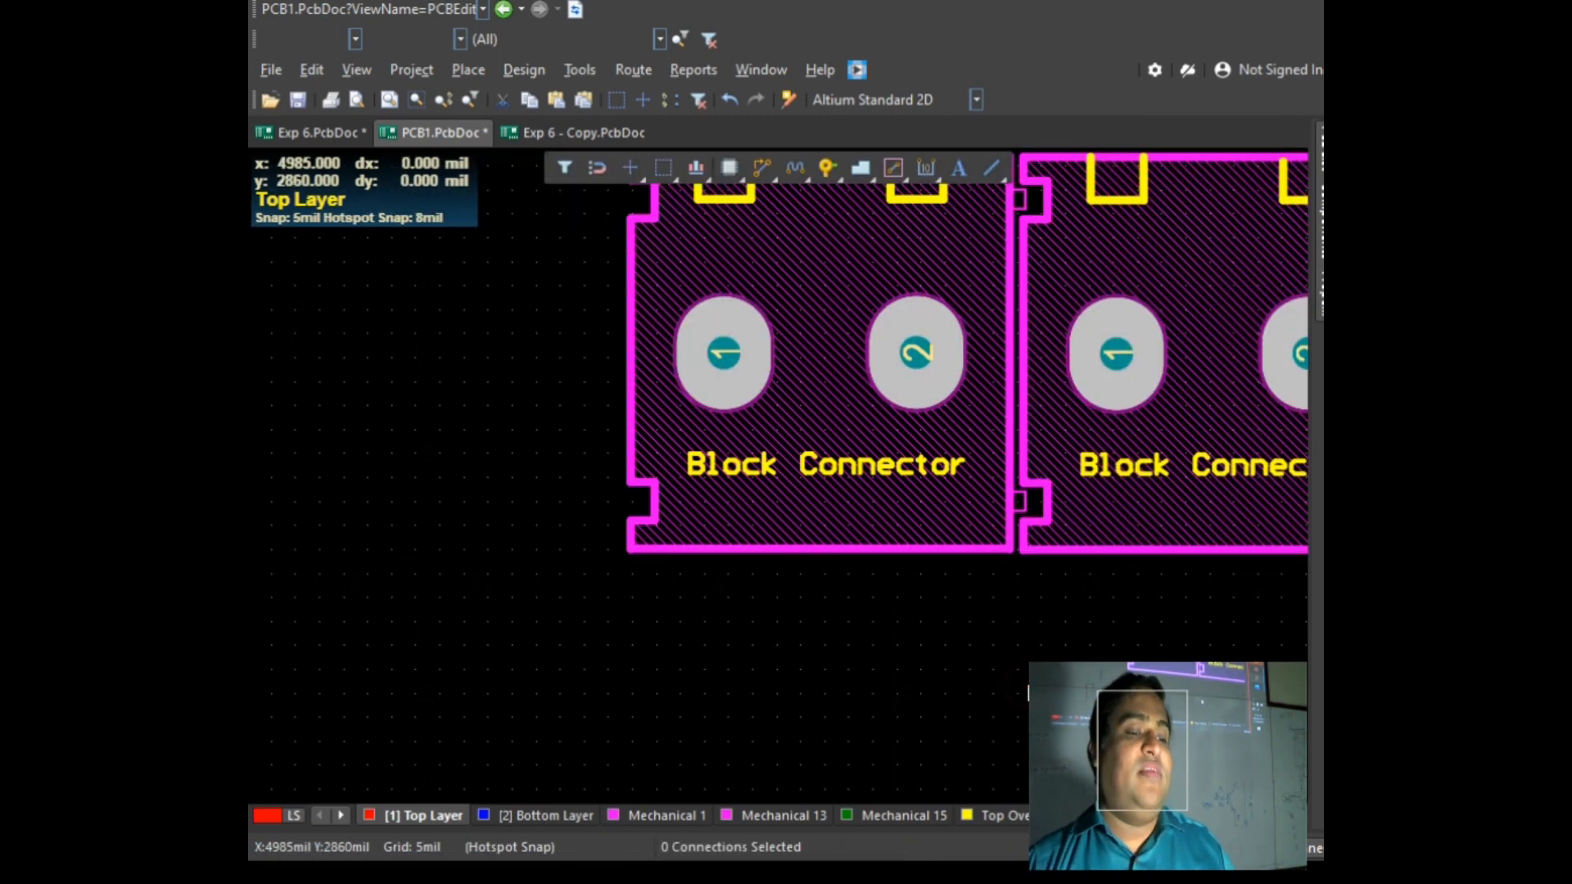
pyautogui.keyDown('ctrl'); pyautogui.scroll(-3, 1021, 641); pyautogui.keyUp('ctrl')
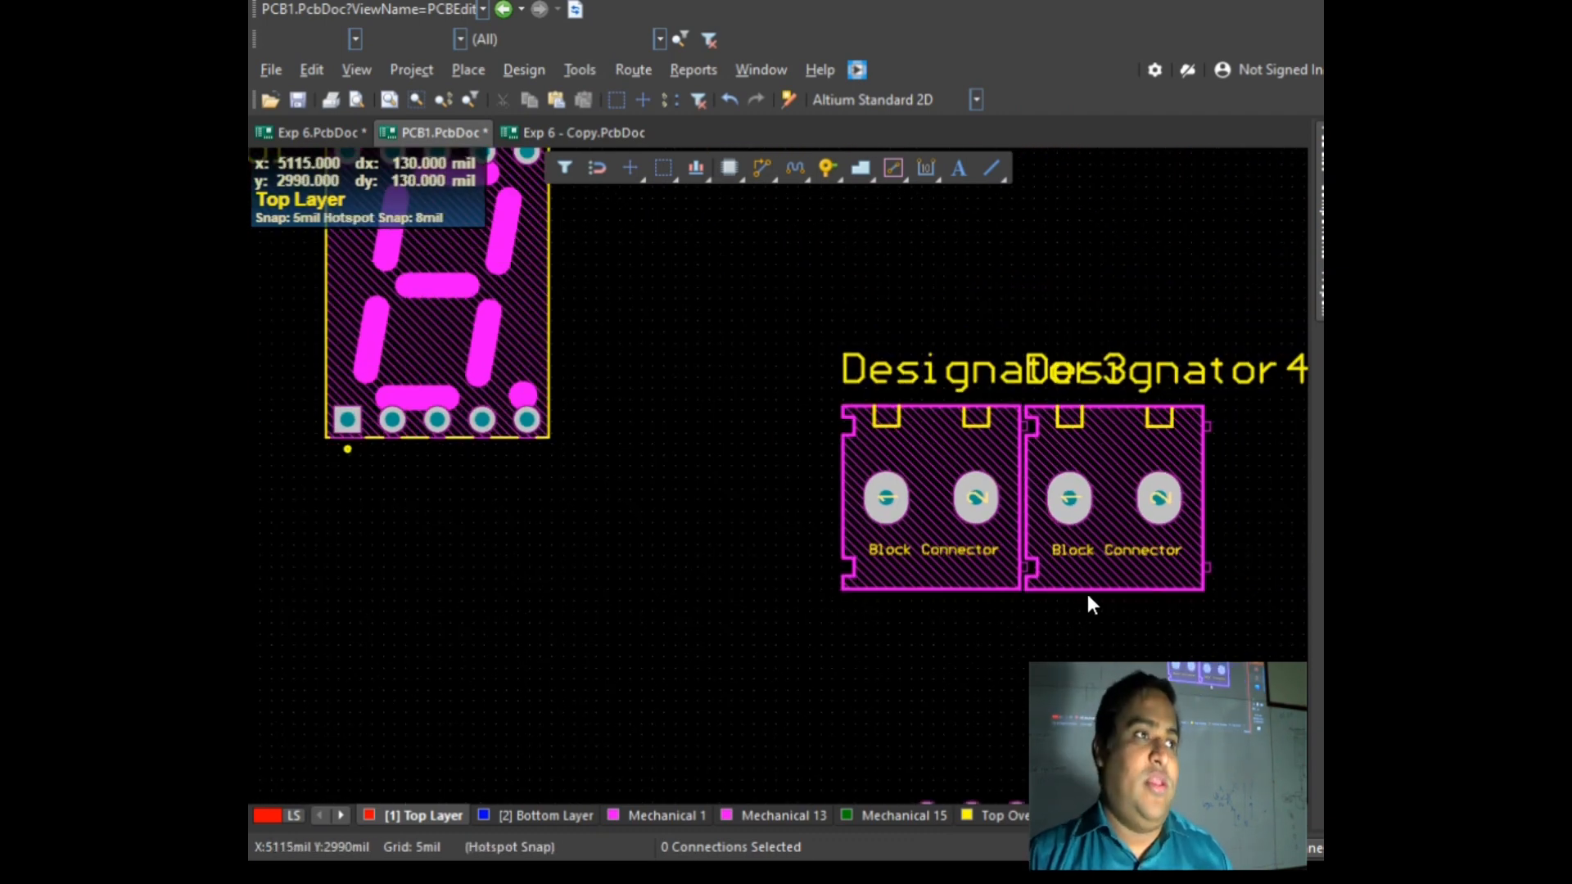
pyautogui.click(1102, 465)
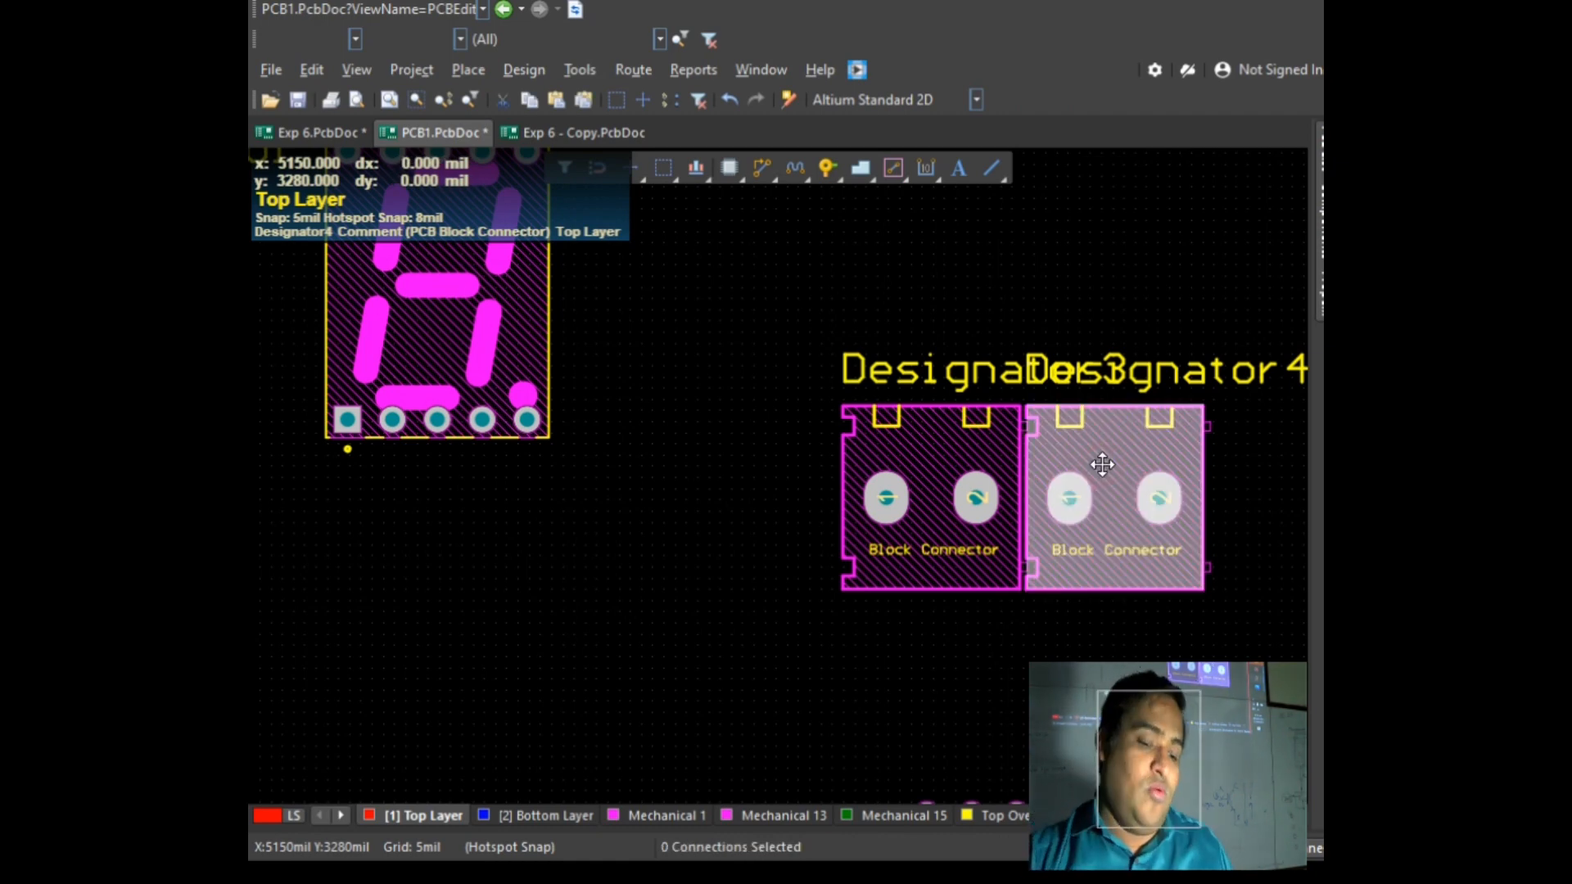
pyautogui.press('Delete')
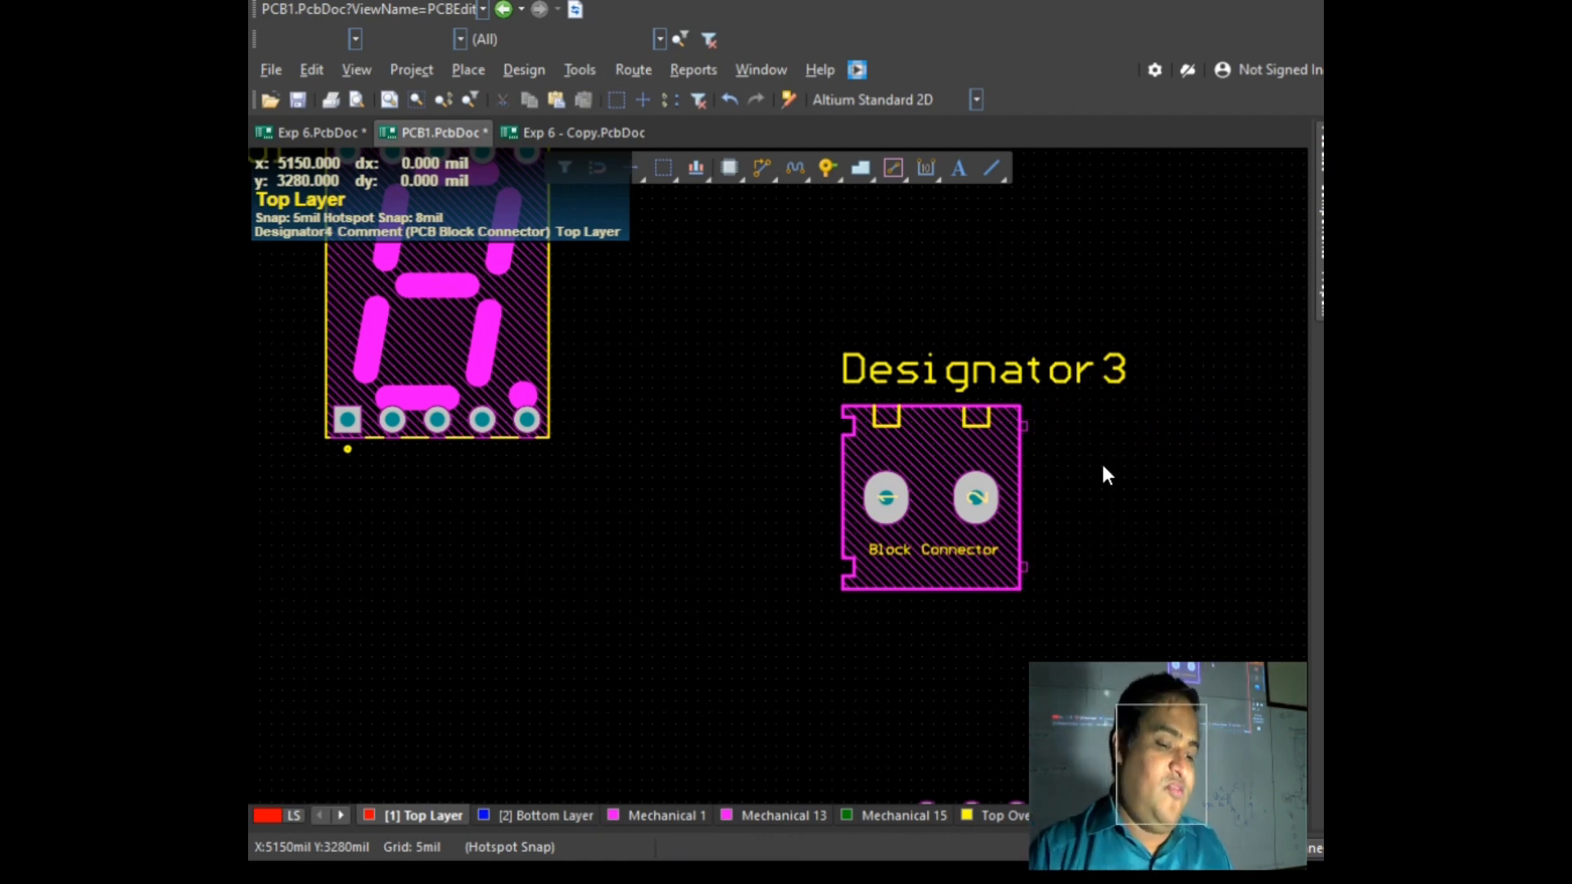
# Step: Rename the block connector's designator as INPUT,GND and centre the label above the connector
pyautogui.doubleClick(1049, 370)
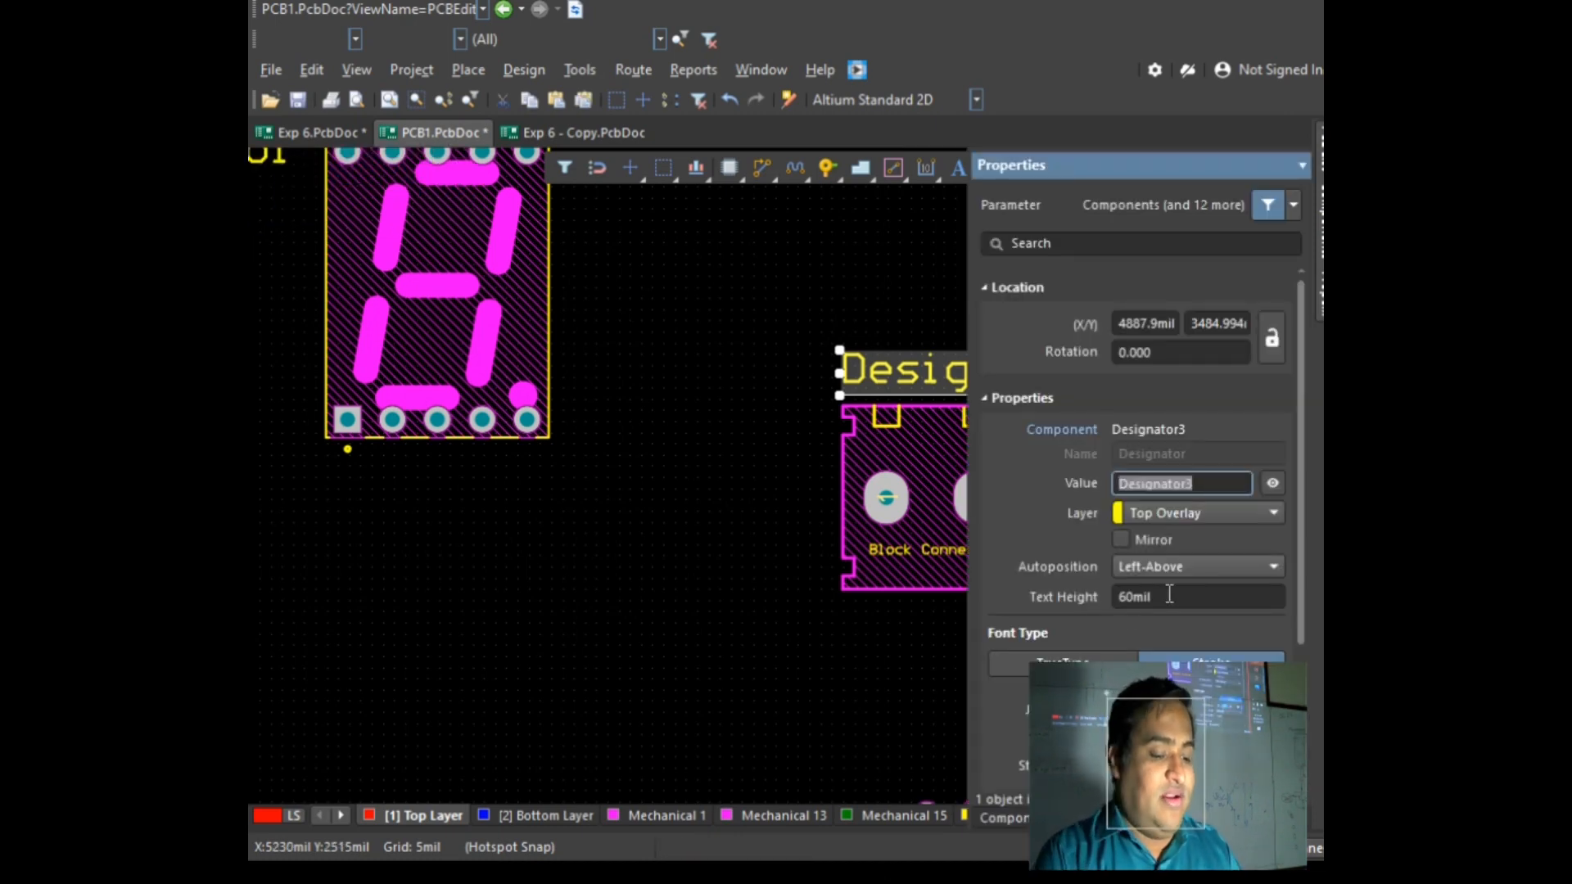
pyautogui.write('INPUT, GND')
pyautogui.press('Return')
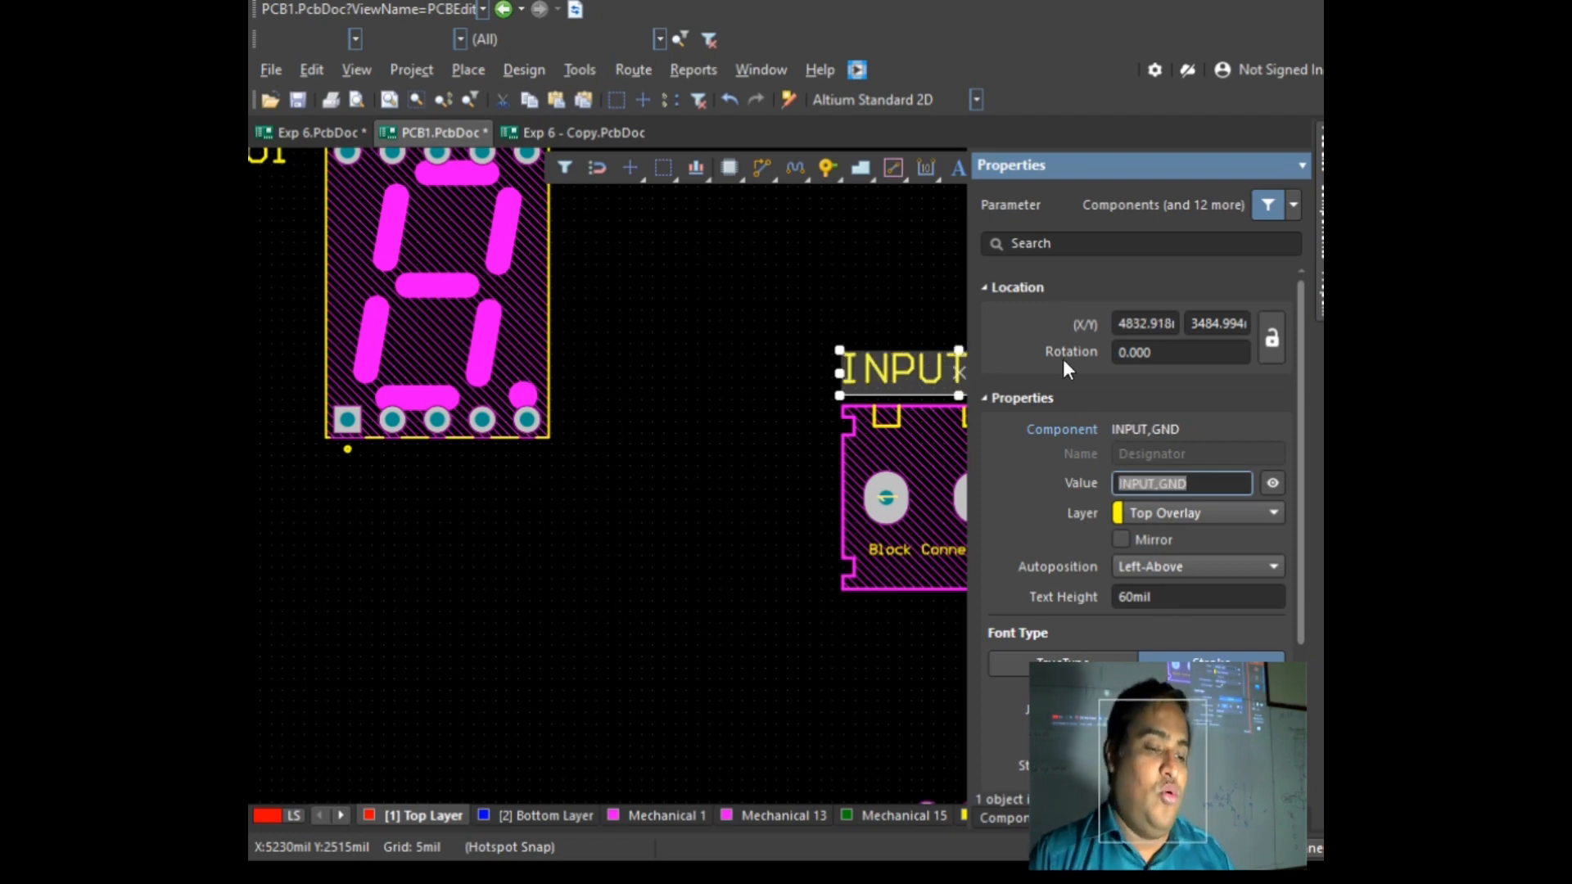
pyautogui.click(786, 435)
pyautogui.moveTo(944, 372); pyautogui.dragTo(925, 377)
pyautogui.click(762, 449)
# Step: Check the LM7805 pinout in the circuit diagram in the Photos app and return to the PCB layout
pyautogui.hotkey('alt', 'Tab')
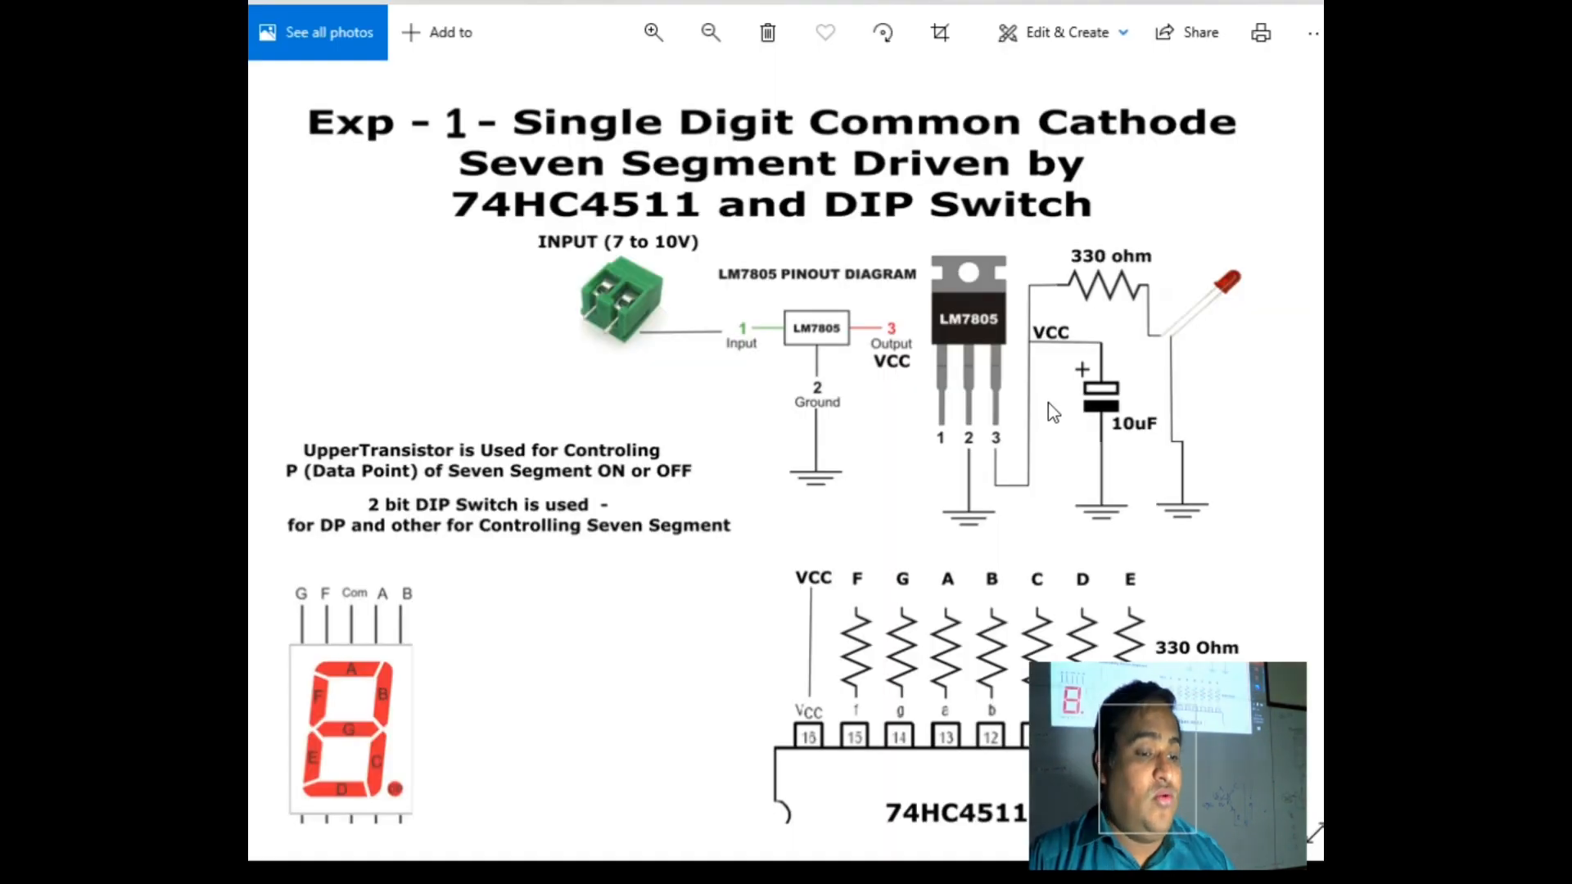
pyautogui.scroll(2, 1108, 351)
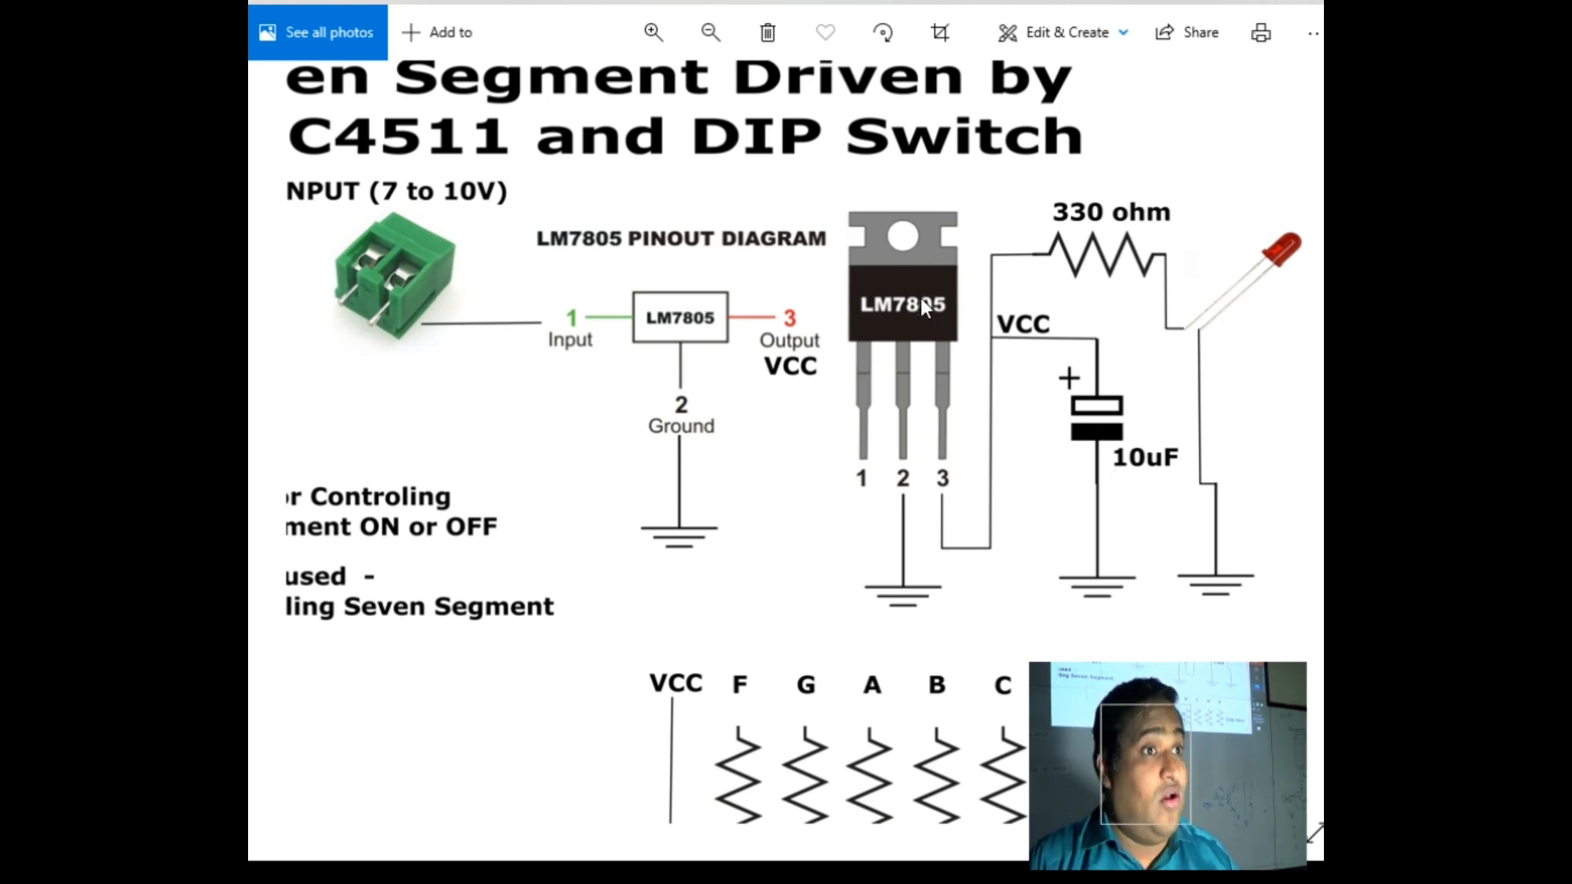
pyautogui.click(1204, 532)
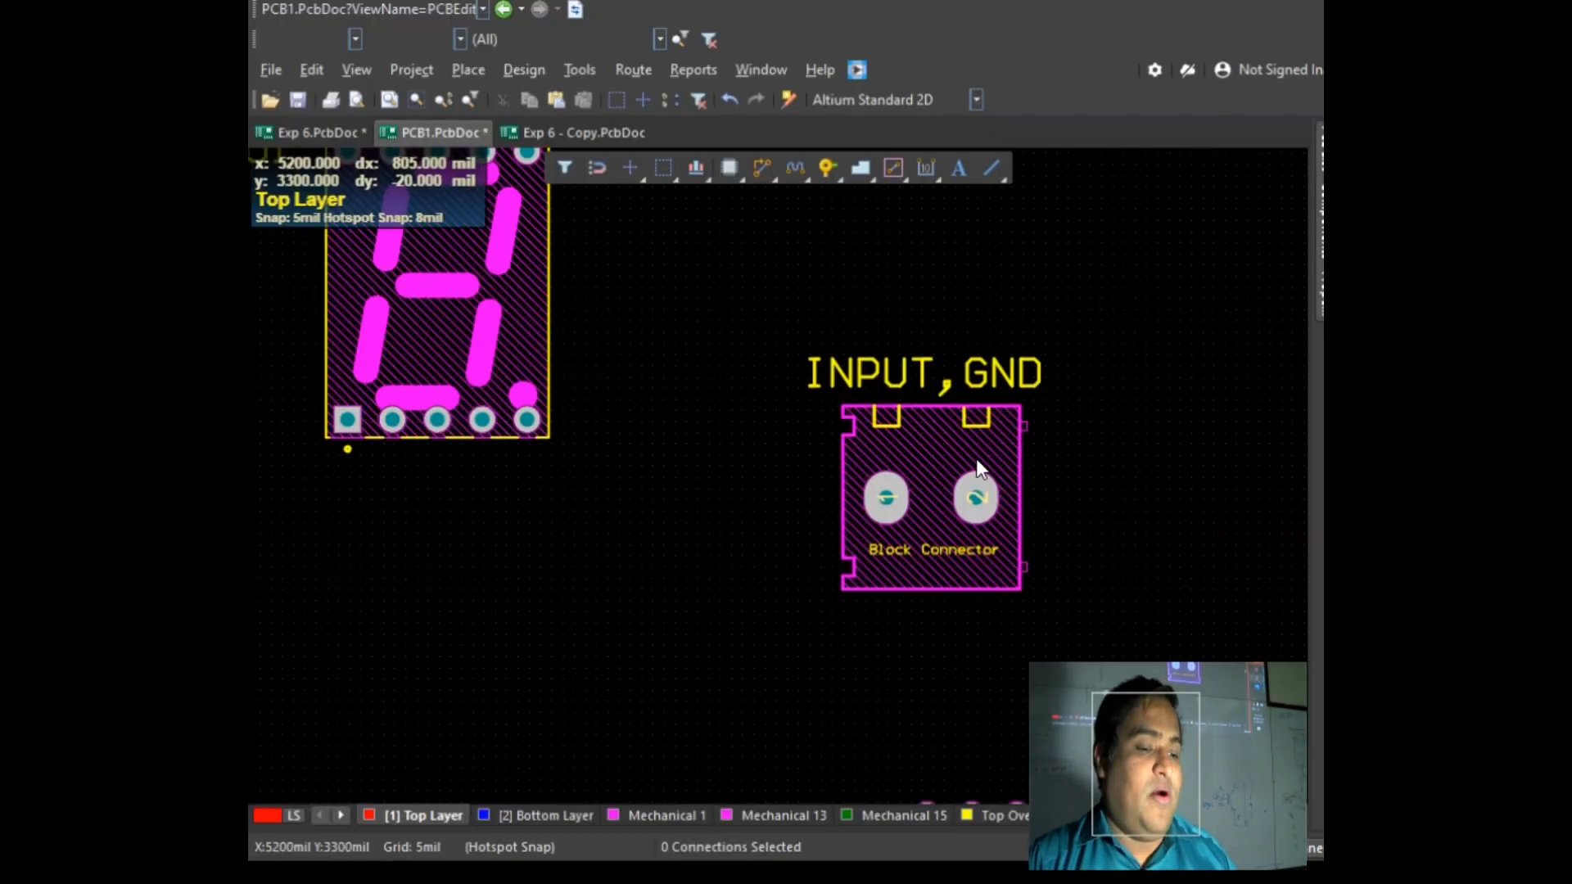
# Step: Bring up the component placement list and switch it to the custom library containing LM317 with Heat Sink
pyautogui.keyDown('ctrl'); pyautogui.scroll(-3, 1015, 433); pyautogui.keyUp('ctrl')
pyautogui.keyDown('ctrl'); pyautogui.scroll(-2, 1002, 467); pyautogui.keyUp('ctrl')
pyautogui.click(478, 70)
pyautogui.click(505, 102)
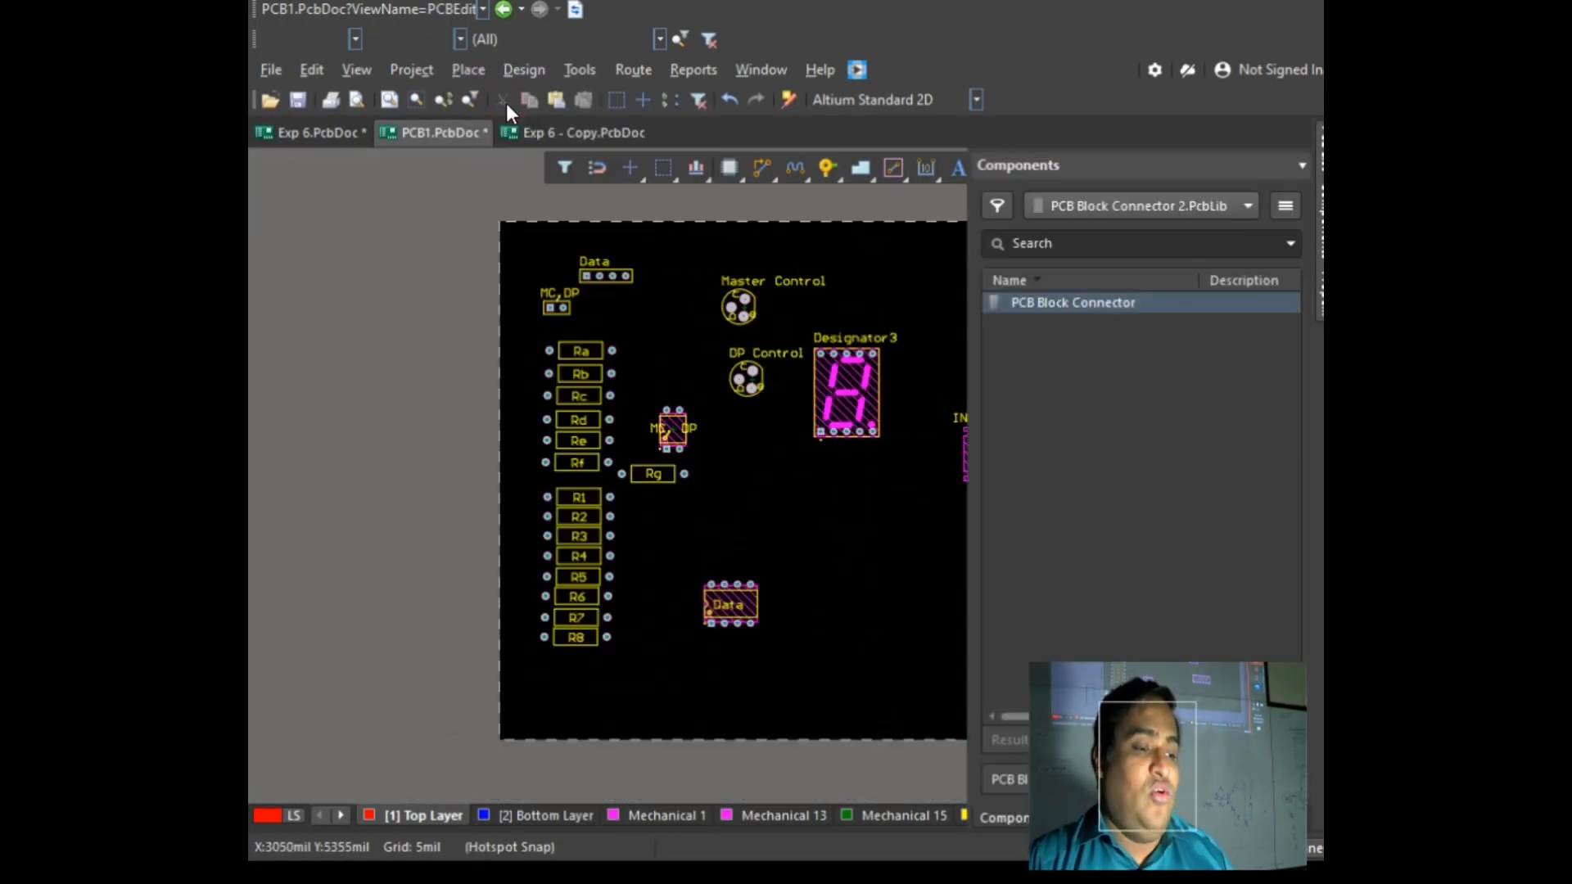
pyautogui.click(1236, 205)
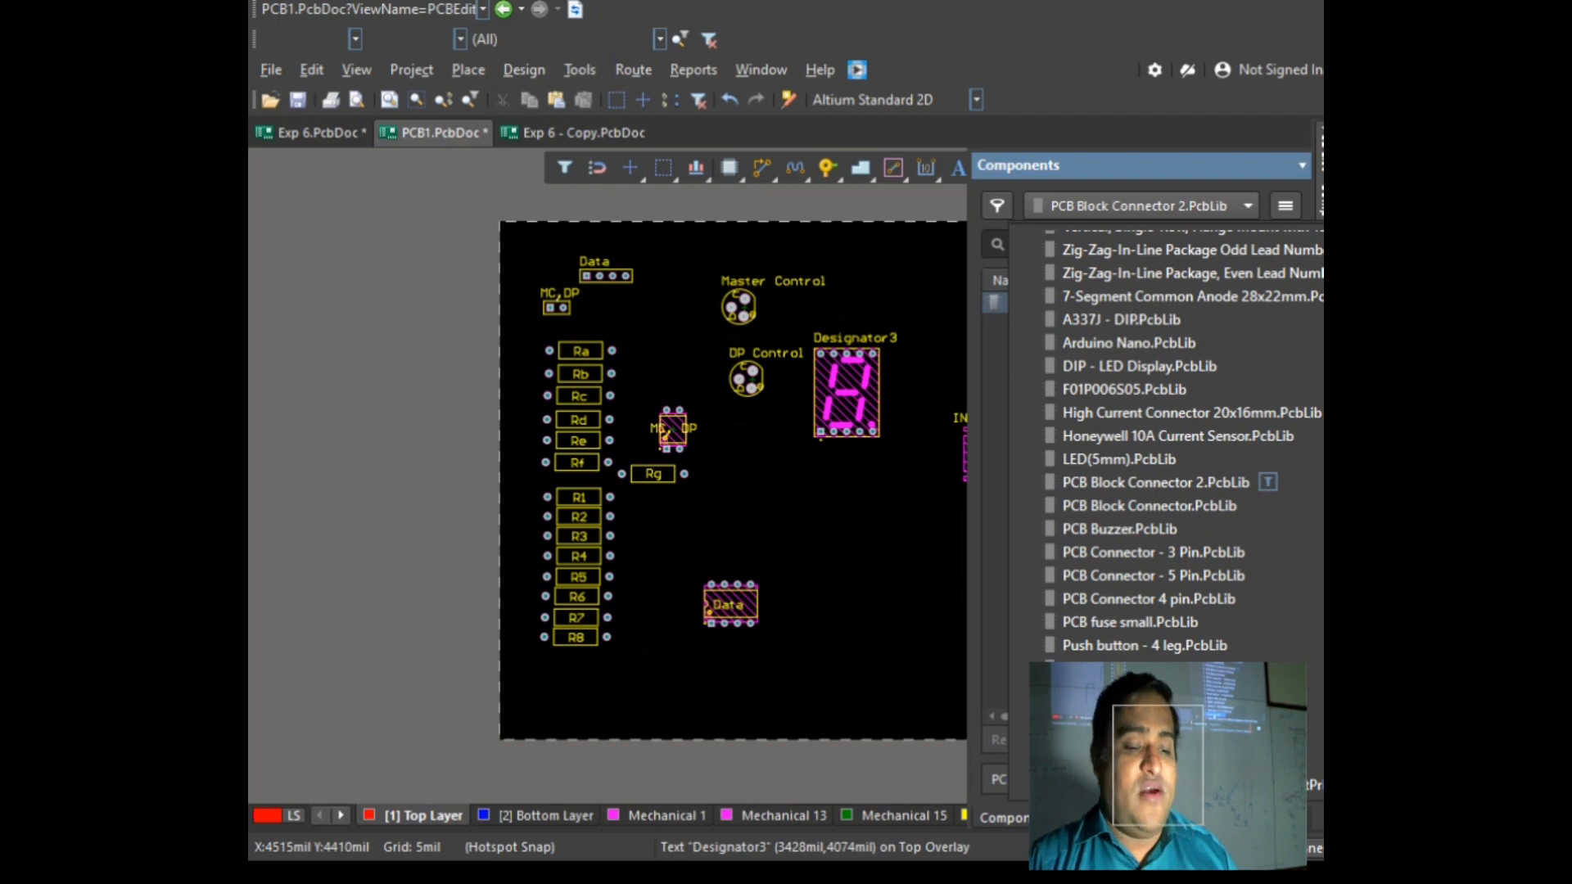
pyautogui.click(1097, 761)
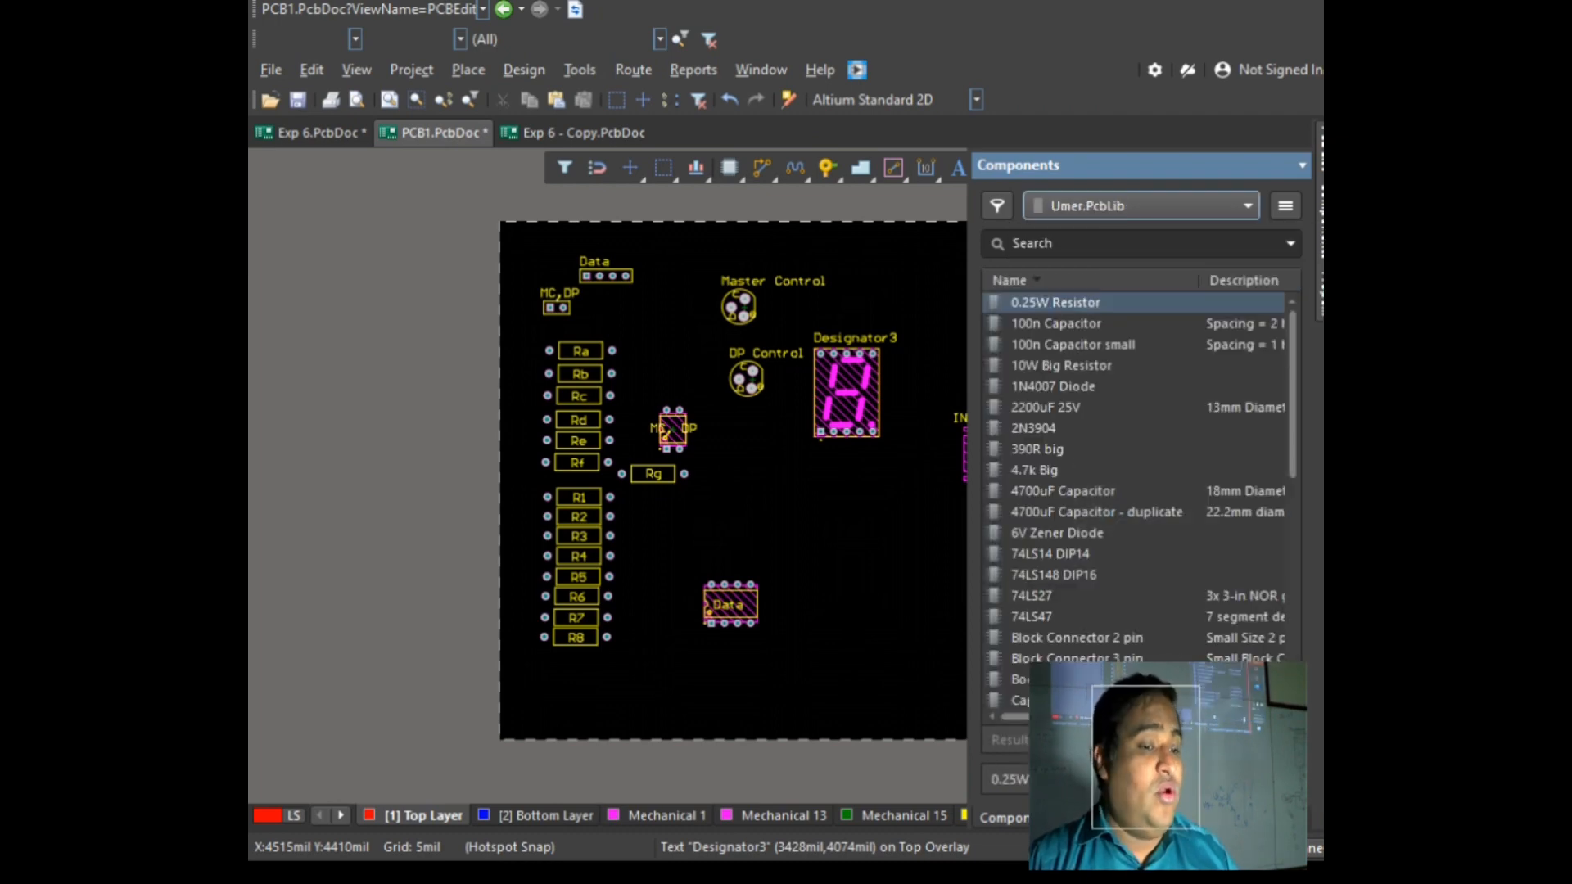
pyautogui.click(1289, 388)
pyautogui.moveTo(1289, 385); pyautogui.dragTo(1279, 557)
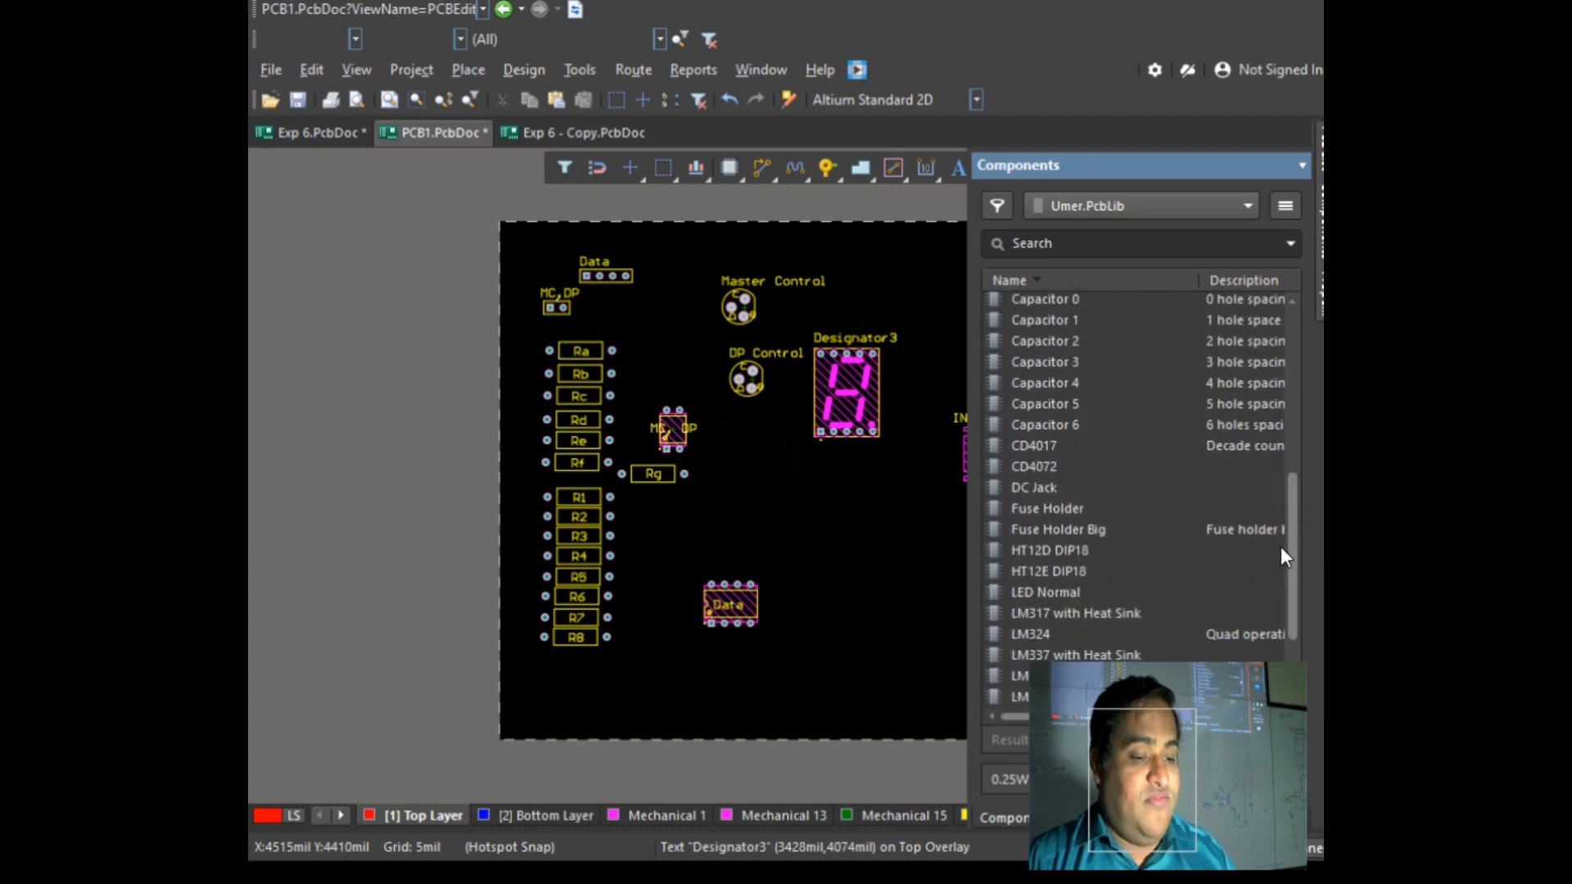
# Step: Place the LM317 with Heat Sink footprint above the Data DIP switch and undo the extra copy beside it
pyautogui.click(1032, 608)
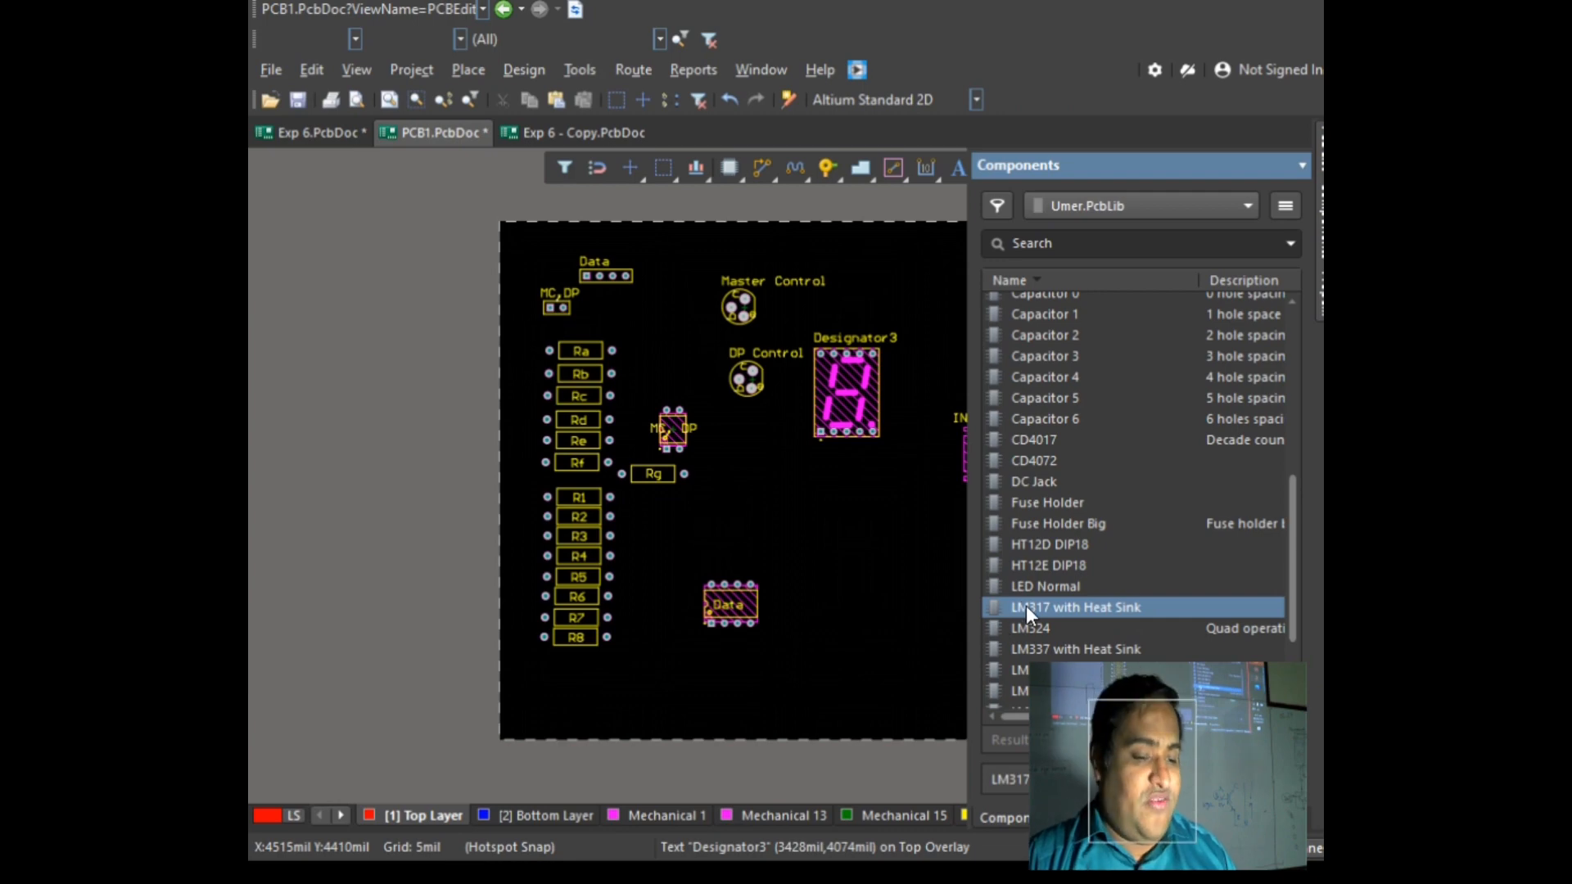
pyautogui.moveTo(1026, 606); pyautogui.dragTo(660, 523)
pyautogui.keyDown('ctrl'); pyautogui.scroll(5, 825, 557); pyautogui.keyUp('ctrl')
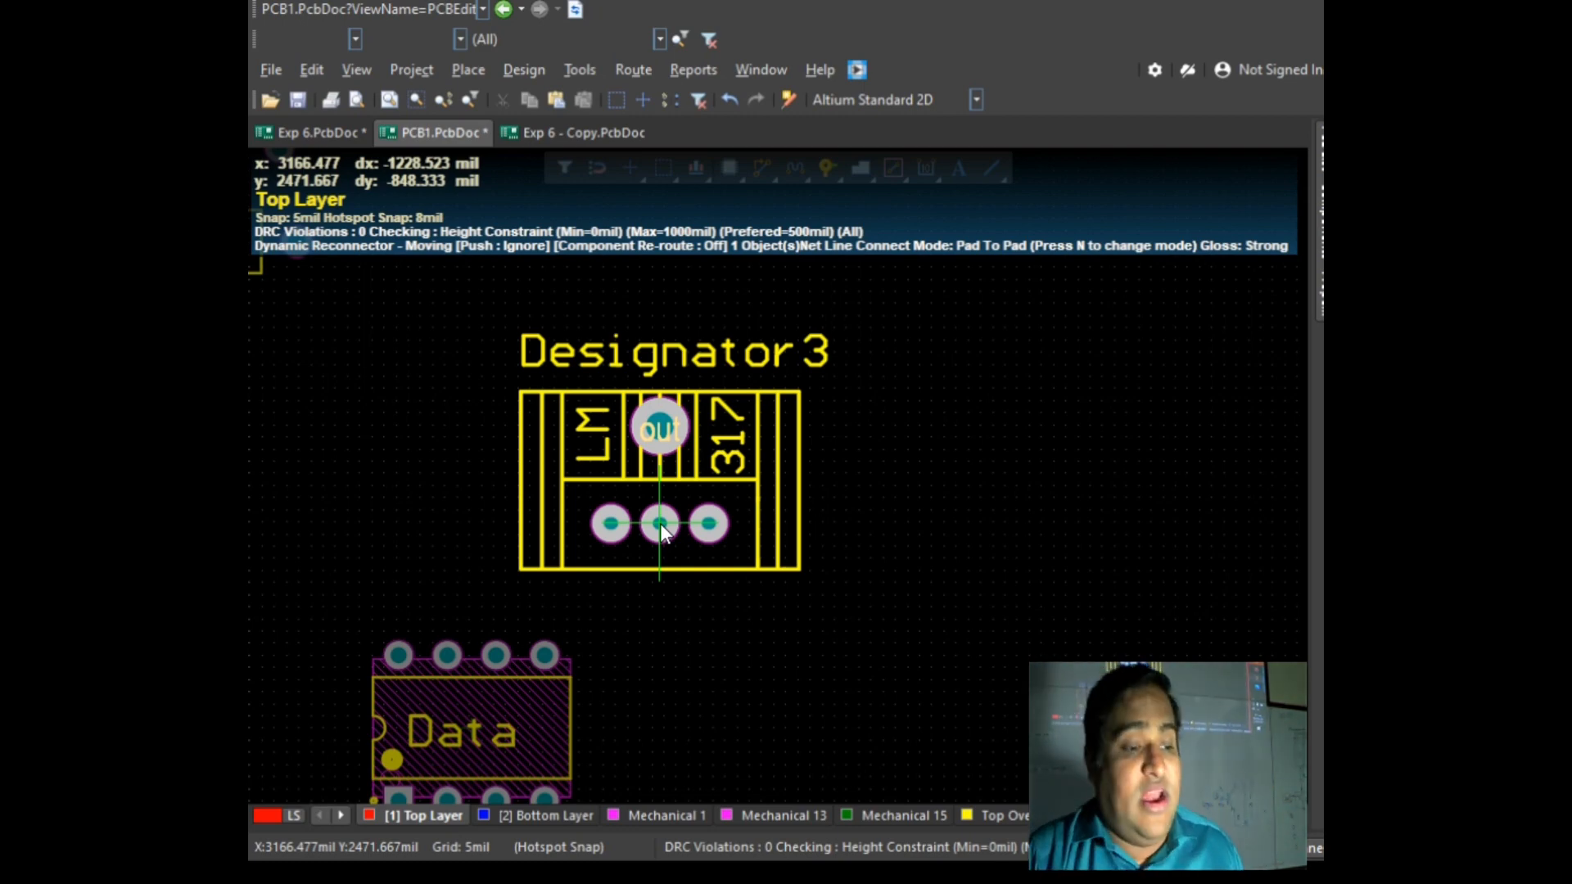
pyautogui.click(660, 523)
pyautogui.hotkey('ctrl', 'r')
pyautogui.click(659, 523)
pyautogui.click(1008, 485)
pyautogui.click(985, 528)
pyautogui.press('Escape')
pyautogui.hotkey('ctrl', 'z')
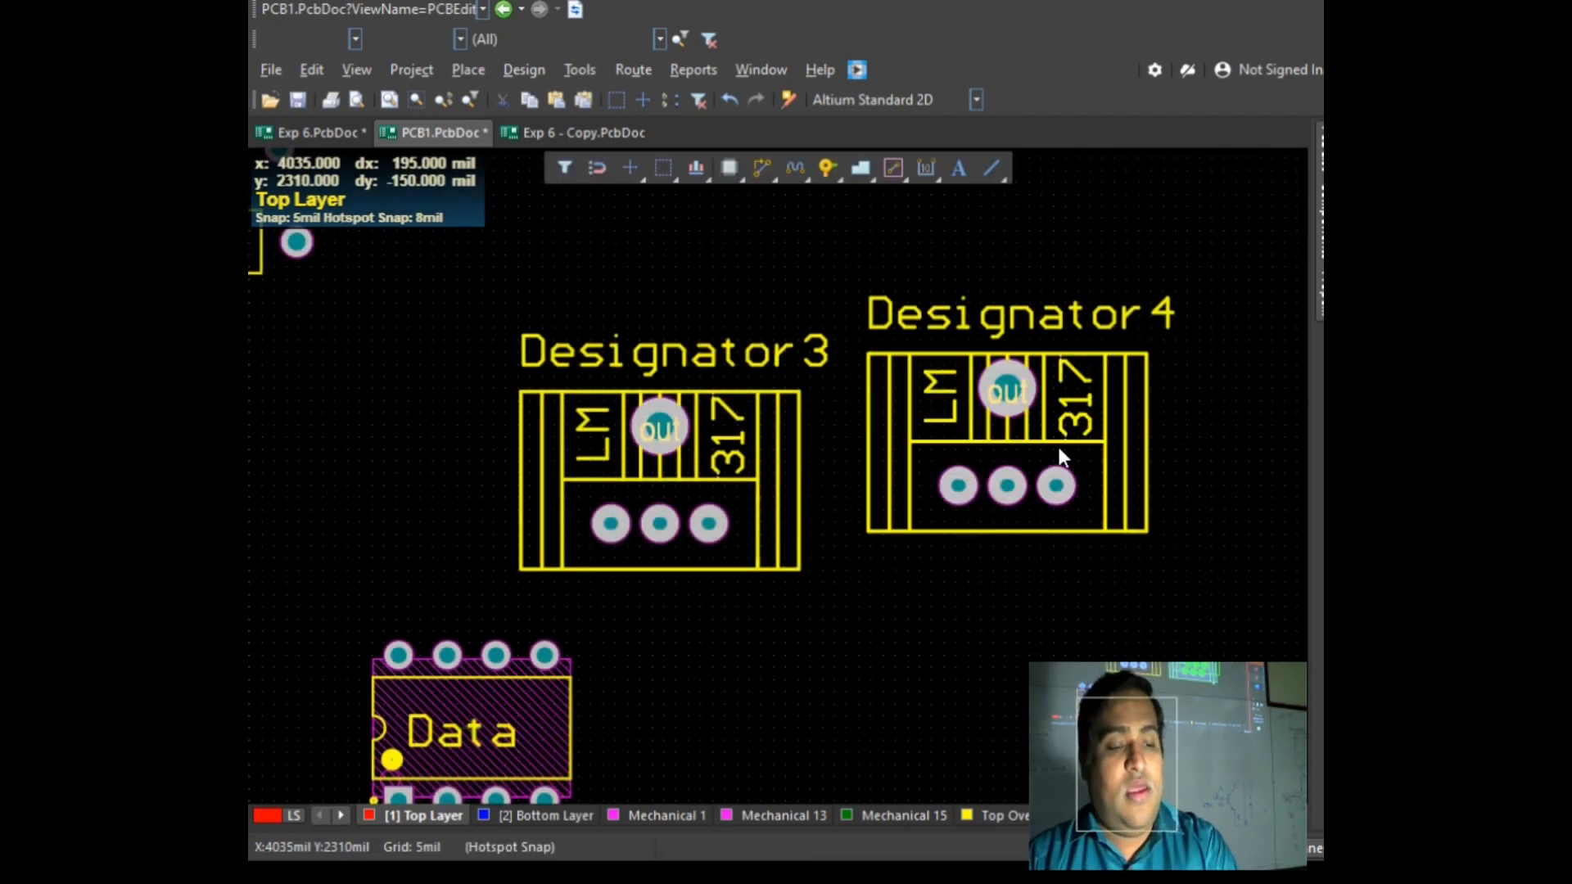
pyautogui.hotkey('ctrl', 'z')
# Step: Check the pad names on the LM317 with Heat Sink footprint and rename its designator as 7805
pyautogui.keyDown('ctrl'); pyautogui.scroll(2, 559, 414); pyautogui.keyUp('ctrl')
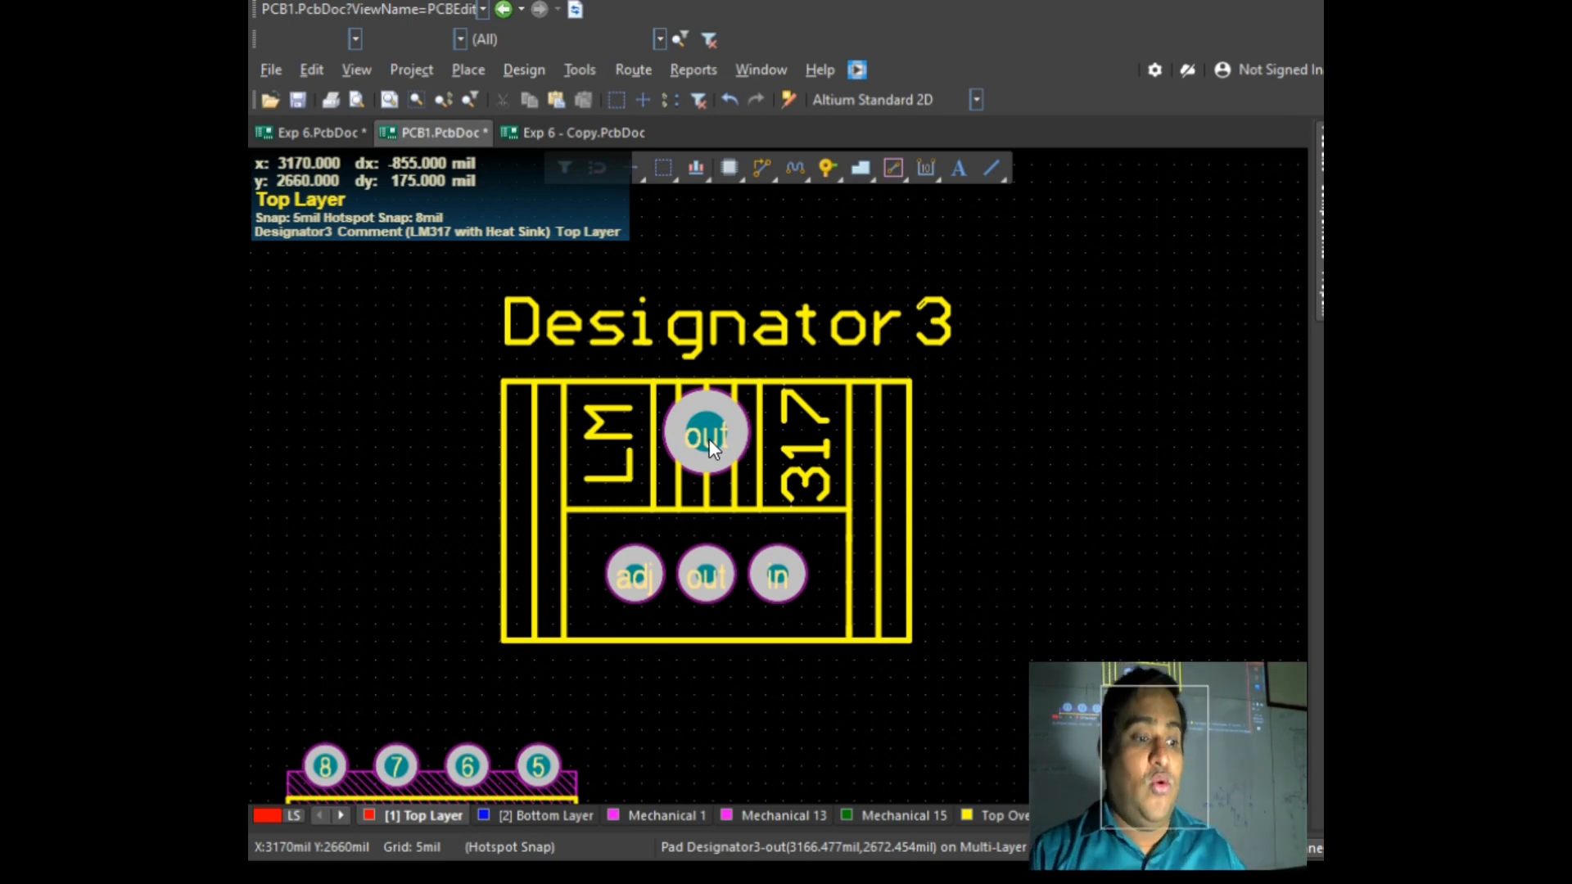
pyautogui.keyDown('ctrl'); pyautogui.scroll(1, 709, 439); pyautogui.keyUp('ctrl')
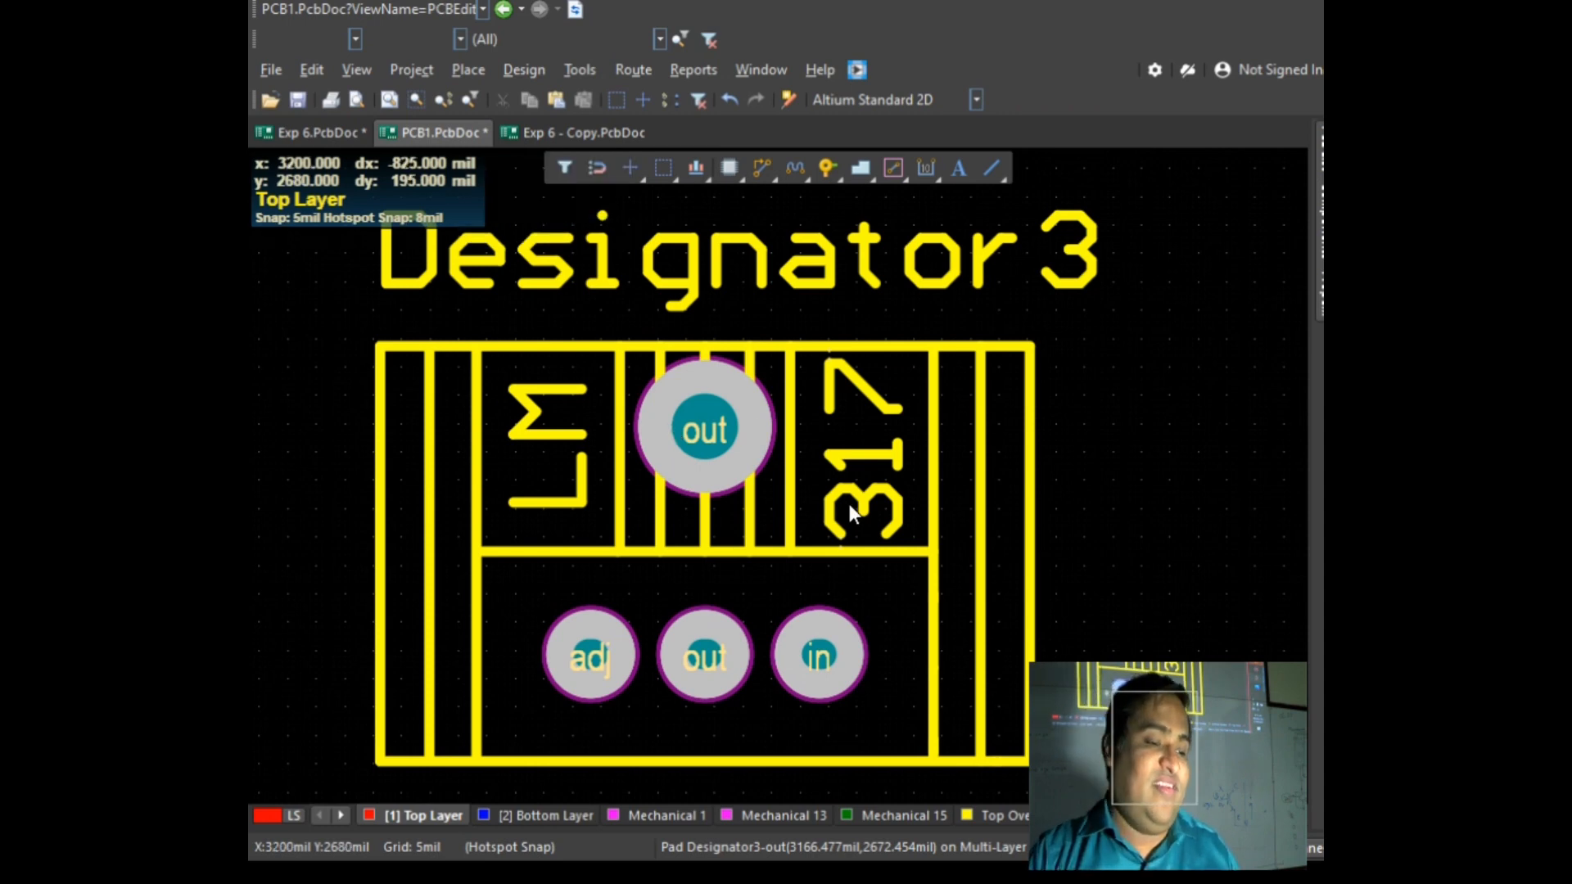
pyautogui.keyDown('ctrl'); pyautogui.scroll(-1, 813, 537); pyautogui.keyUp('ctrl')
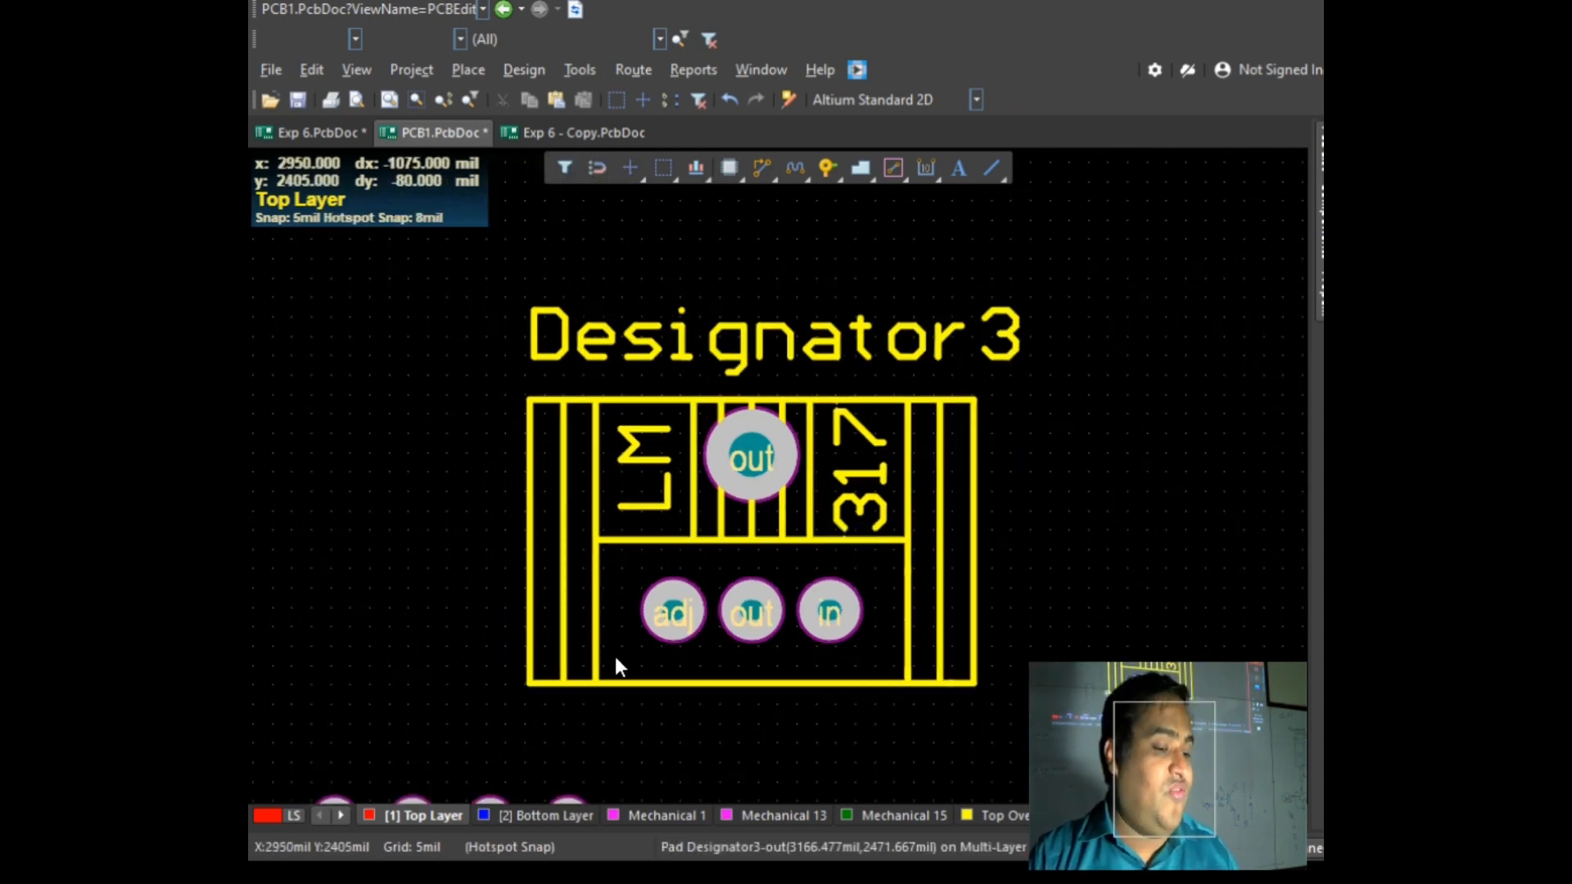
pyautogui.keyDown('ctrl'); pyautogui.scroll(2, 673, 607); pyautogui.keyUp('ctrl')
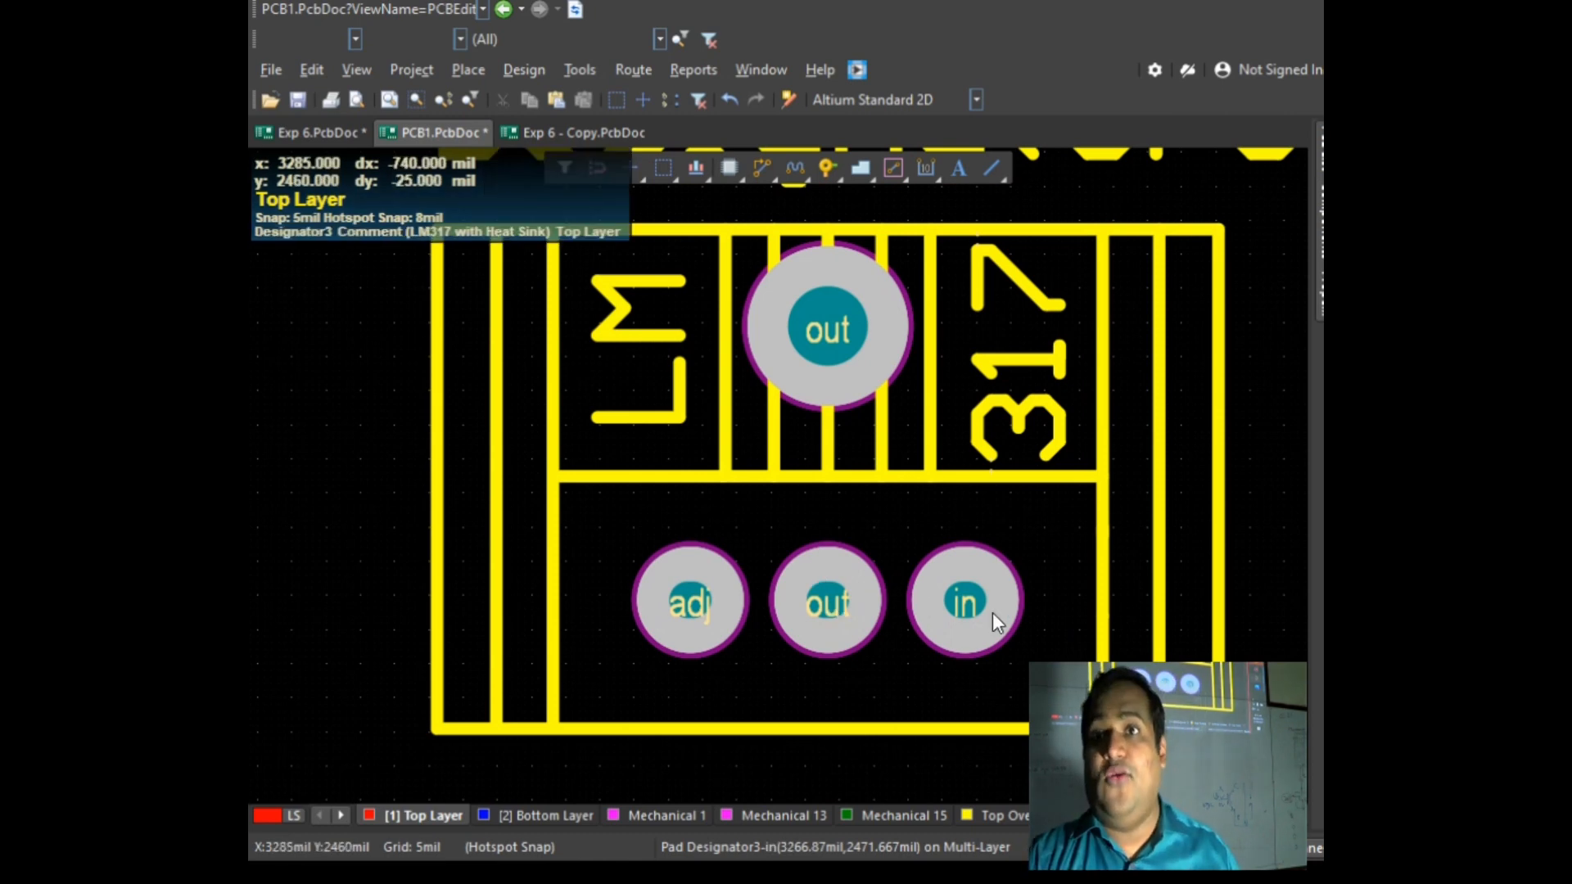
pyautogui.keyDown('ctrl'); pyautogui.scroll(-1, 1023, 556); pyautogui.keyUp('ctrl')
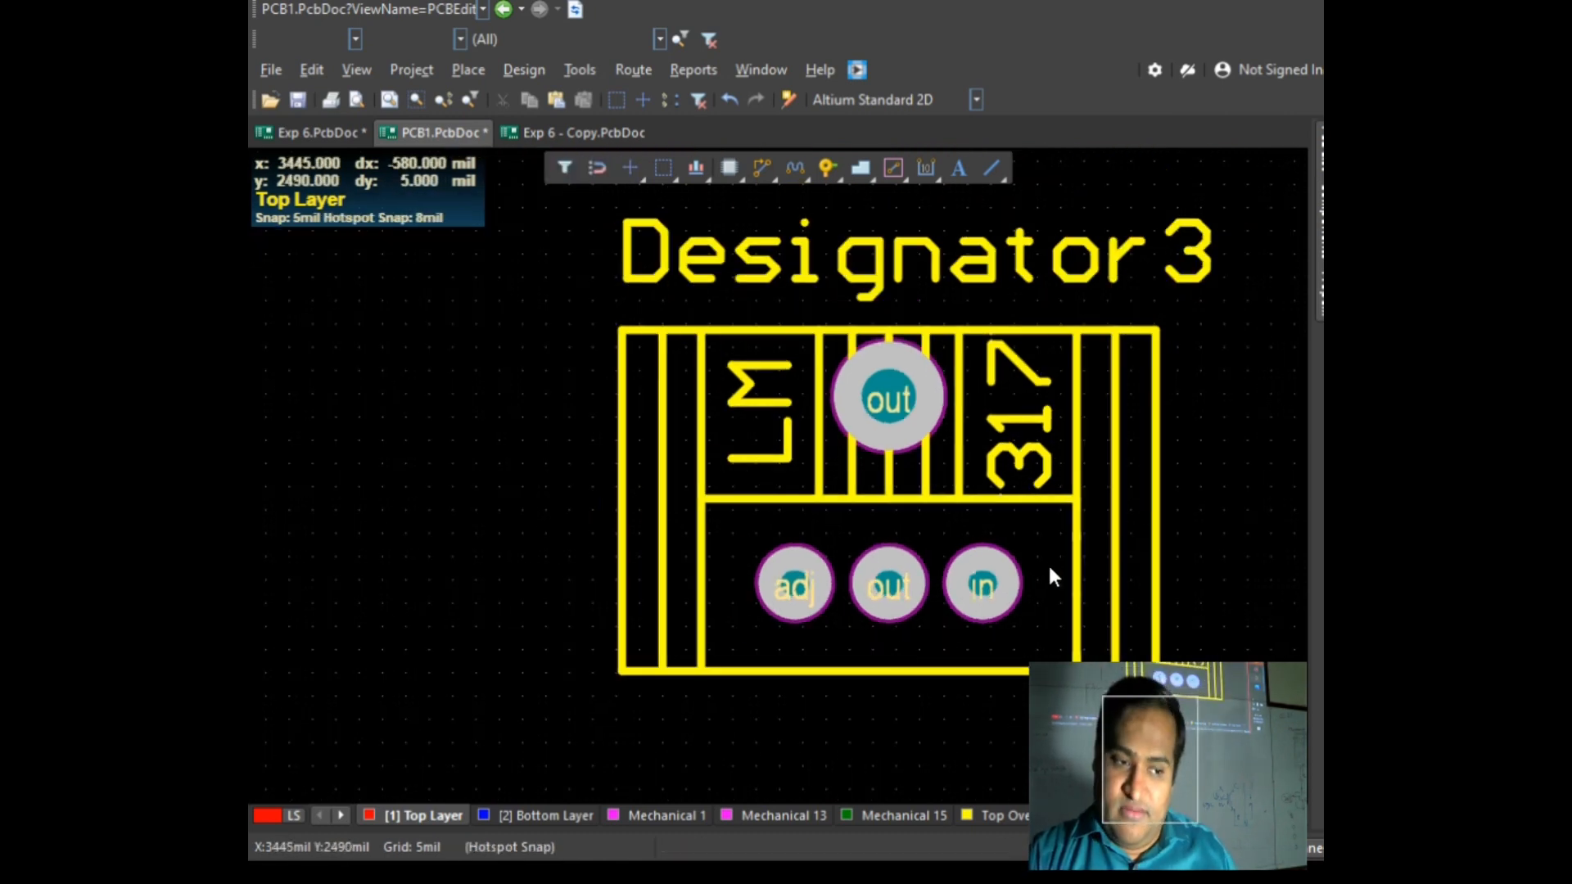
pyautogui.doubleClick(1026, 253)
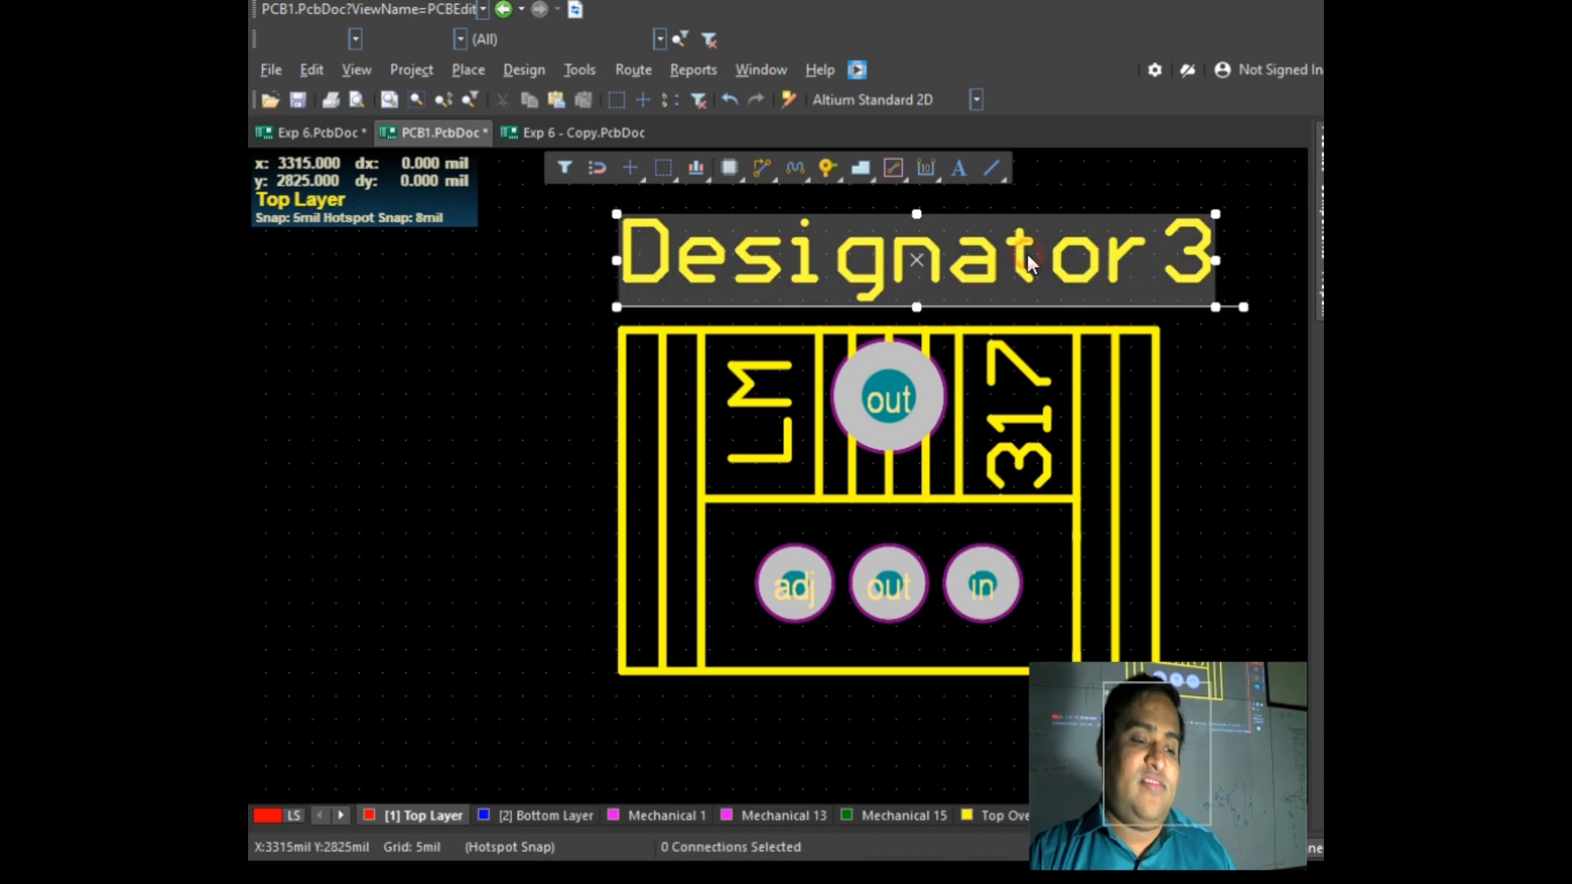
pyautogui.write('7805')
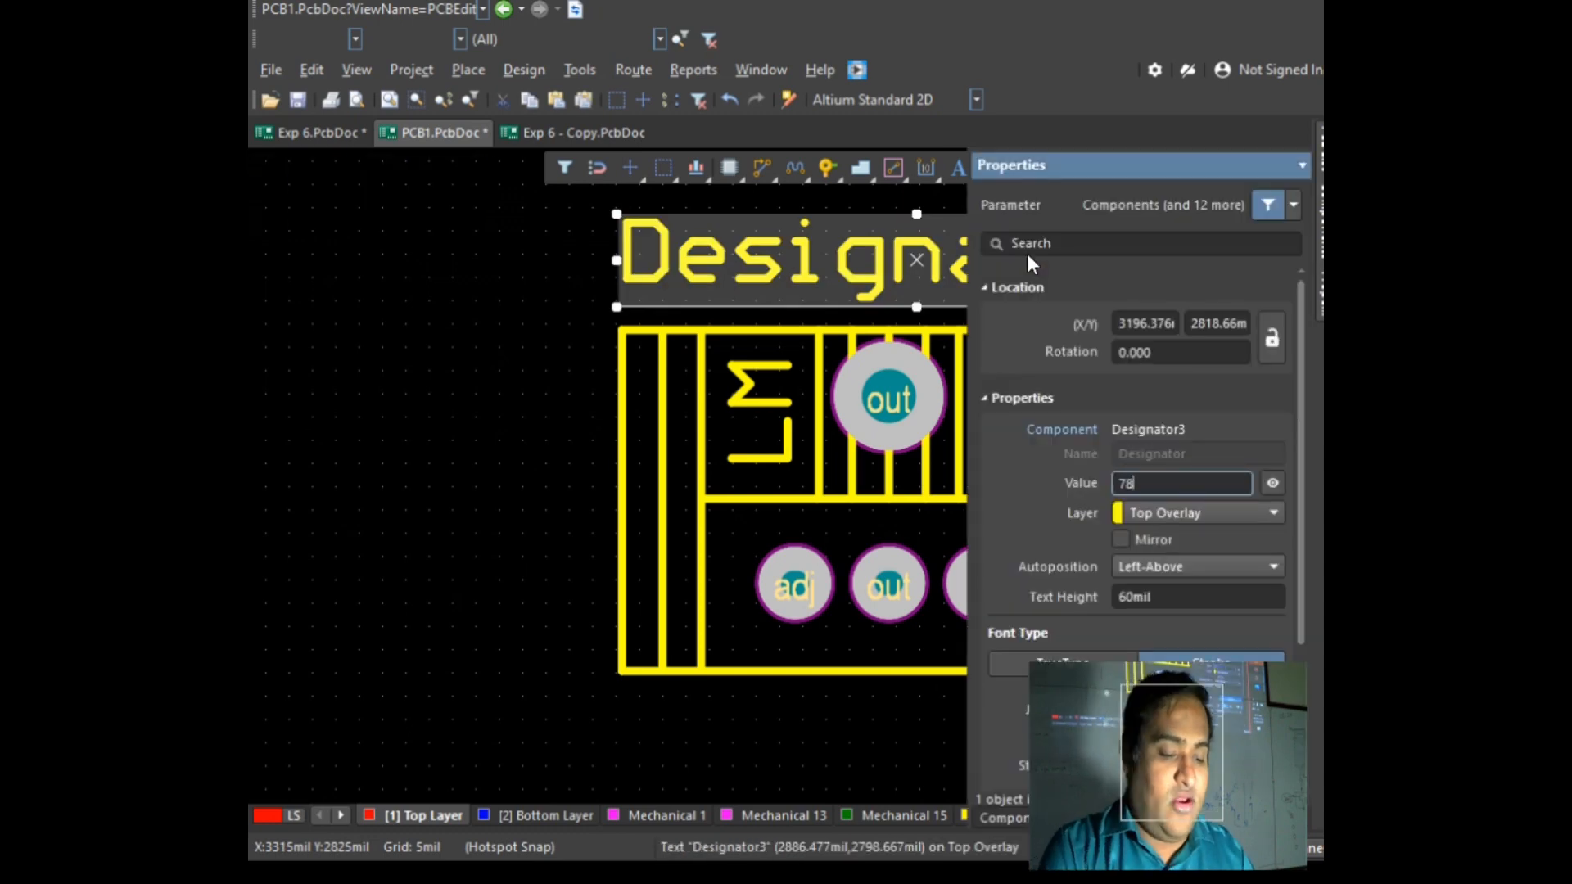
pyautogui.press('Return')
pyautogui.click(390, 472)
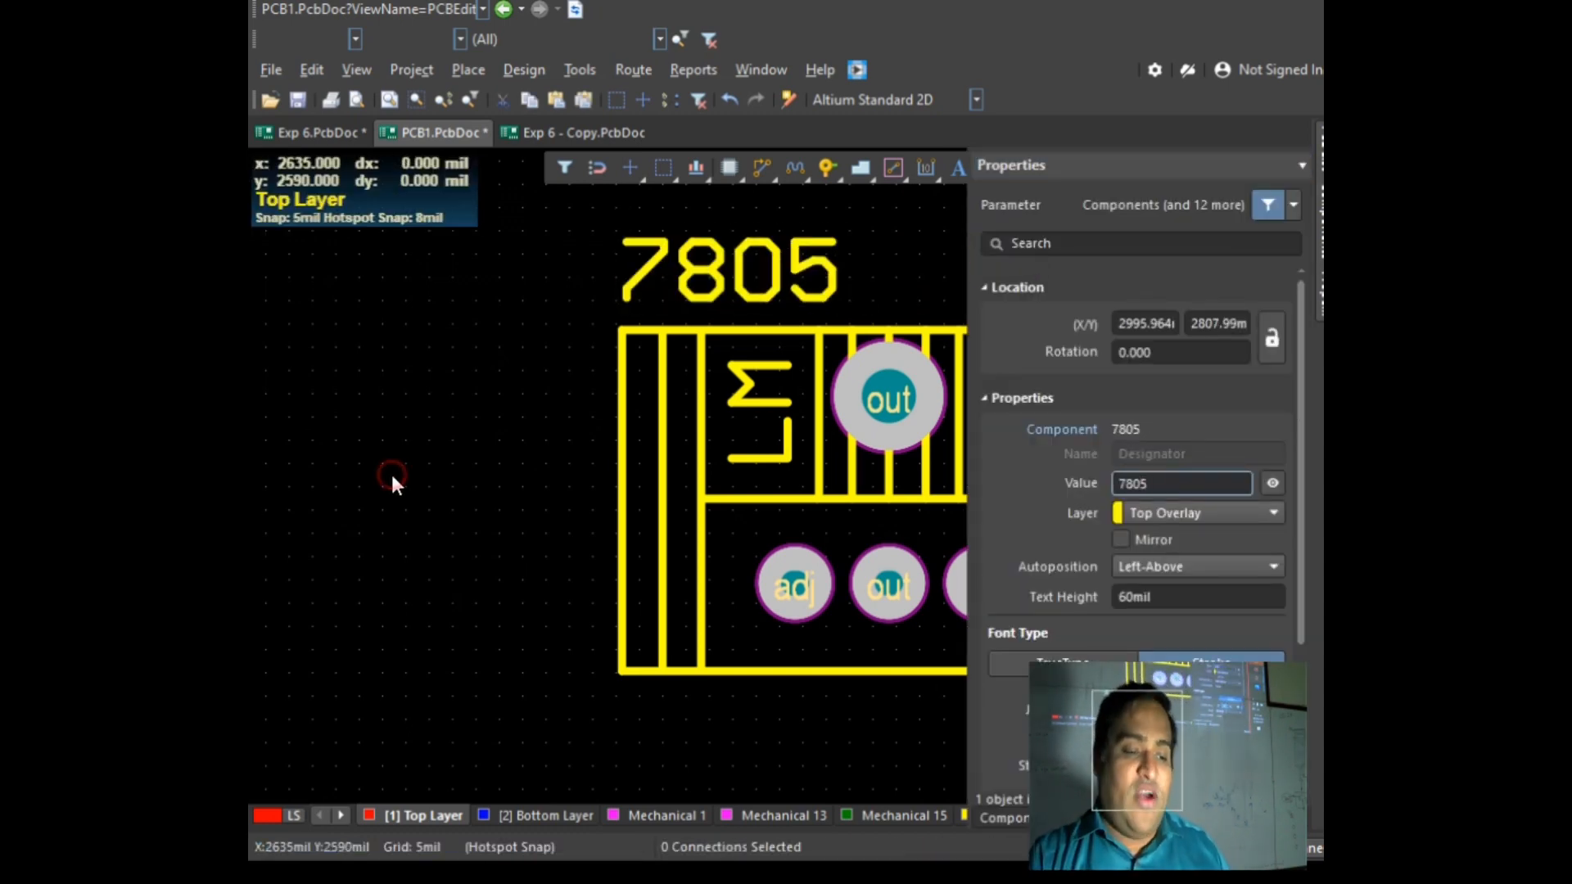
# Step: Check the circuit around the LM7805 output in the Photos app and return to the PCB layout
pyautogui.keyDown('ctrl'); pyautogui.scroll(-3, 478, 486); pyautogui.keyUp('ctrl')
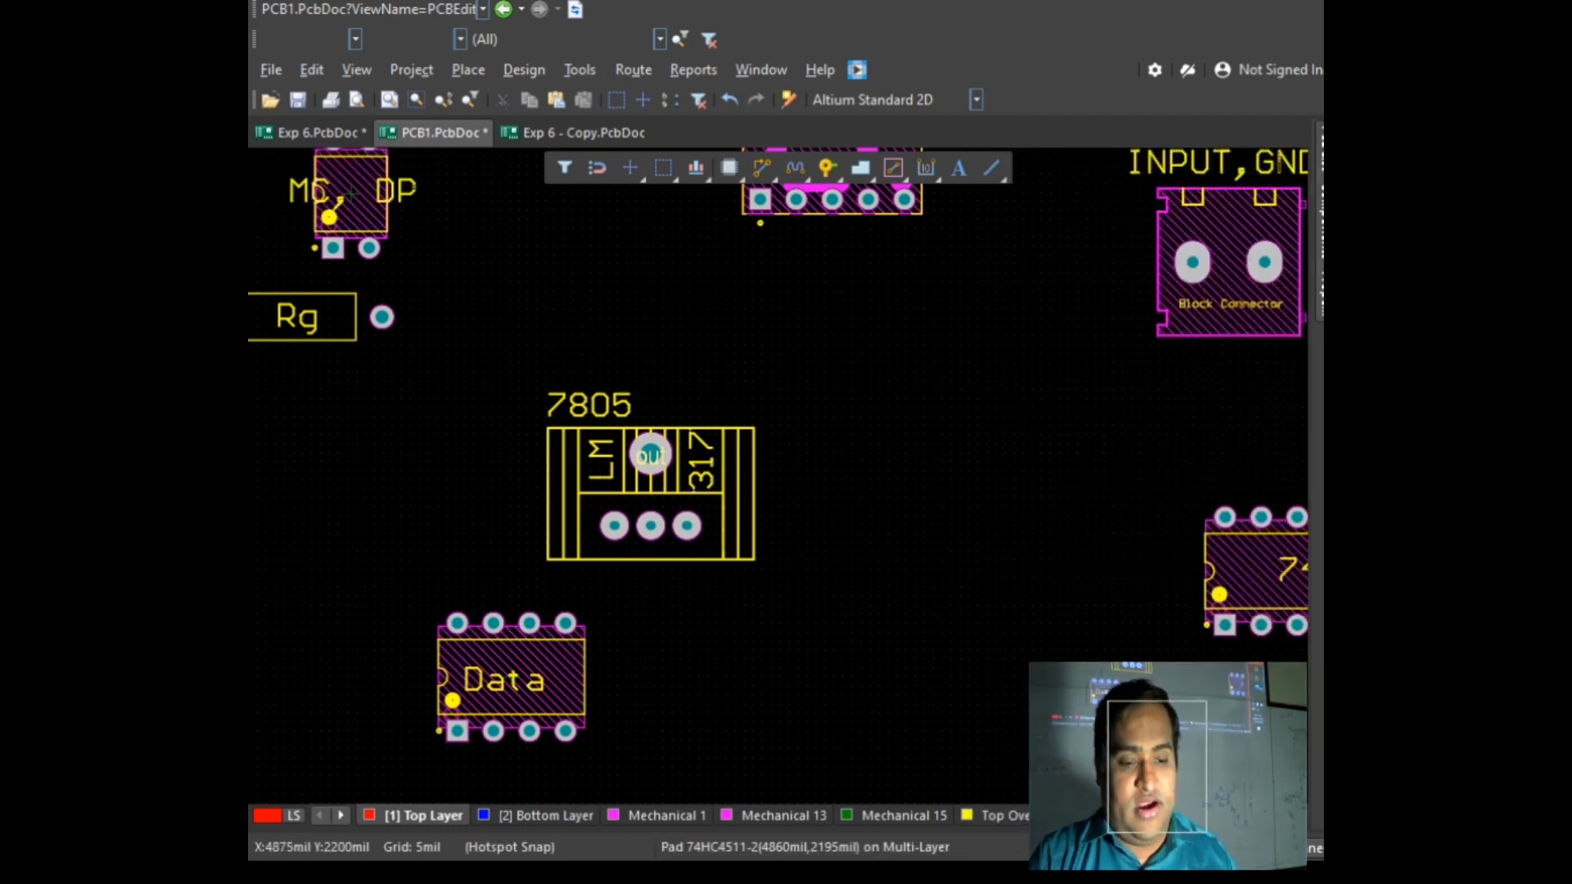
pyautogui.hotkey('alt', 'Tab')
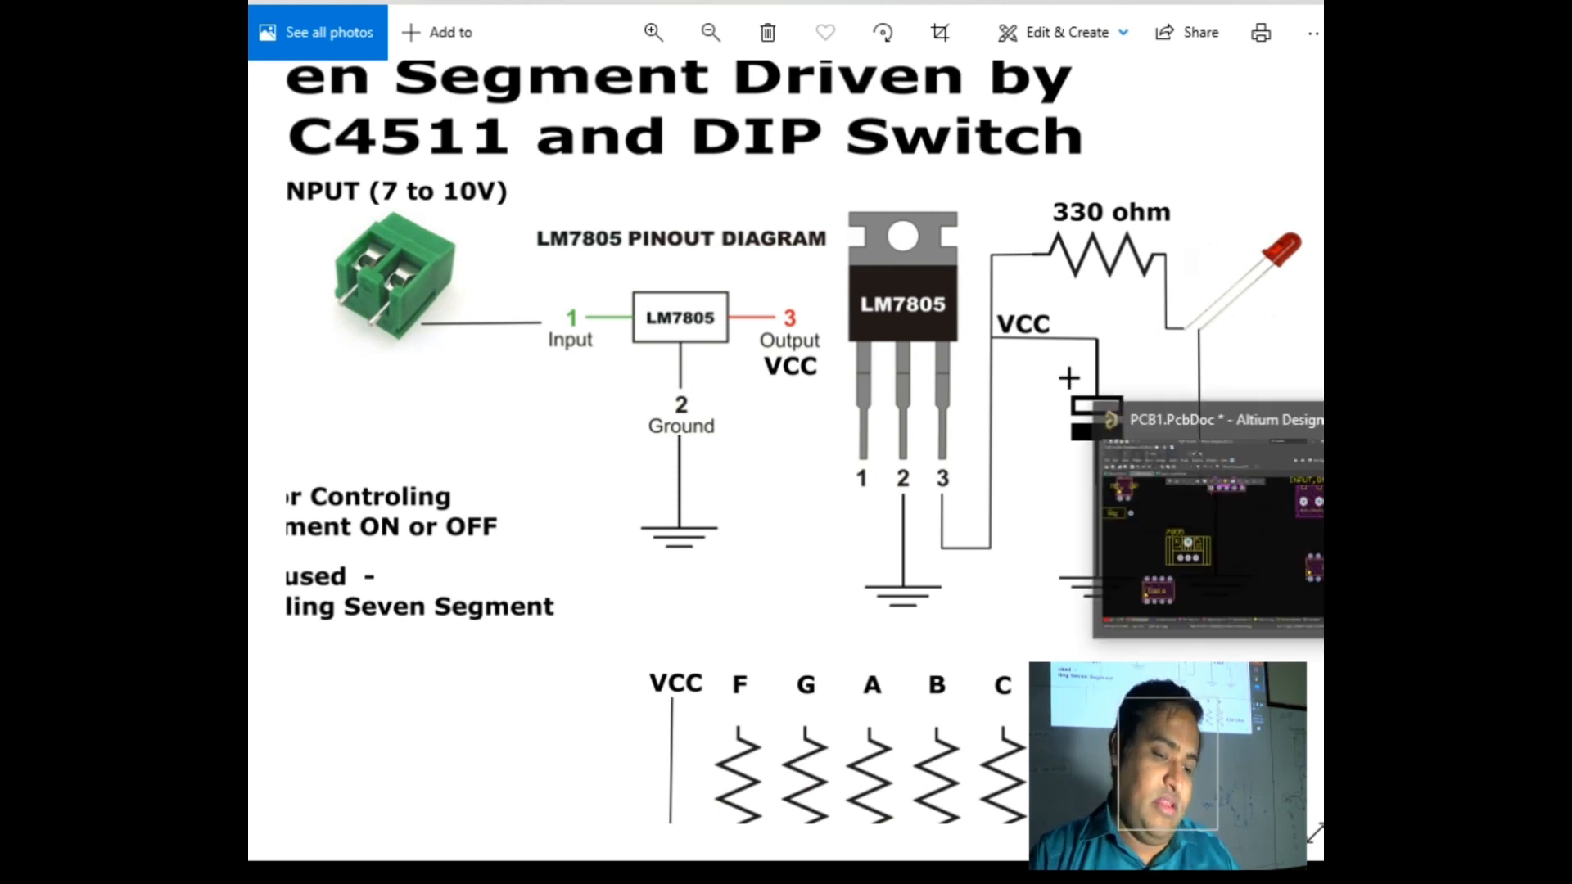
pyautogui.click(1465, 520)
# Step: Place the LED footprint from LED(5mm).PcbLib between the seven-segment display and the 7805 regulator
pyautogui.click(468, 70)
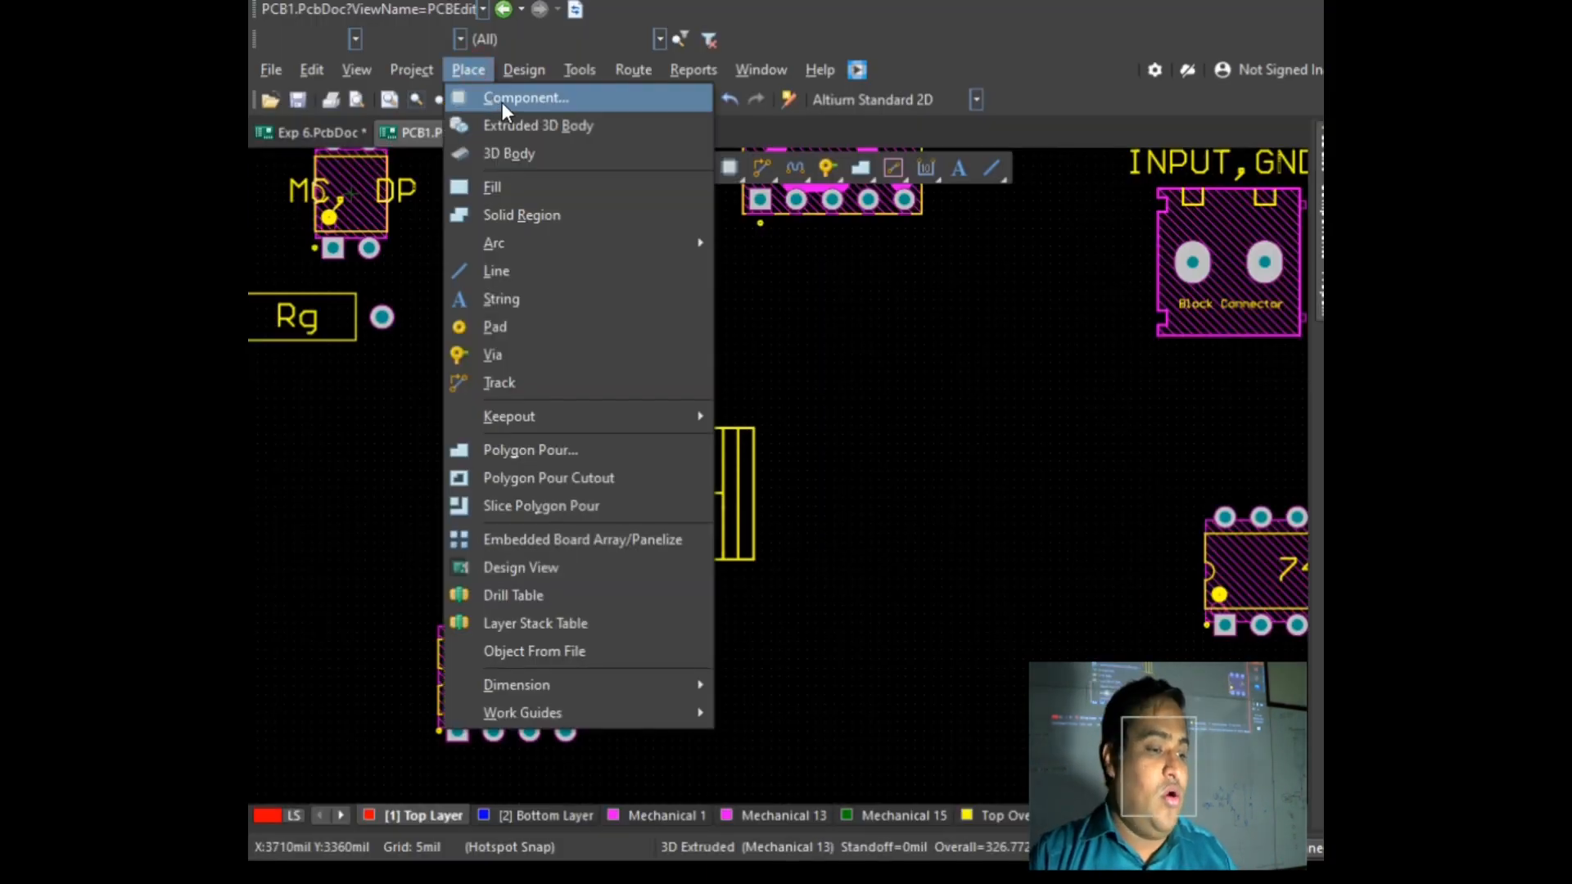
pyautogui.click(503, 102)
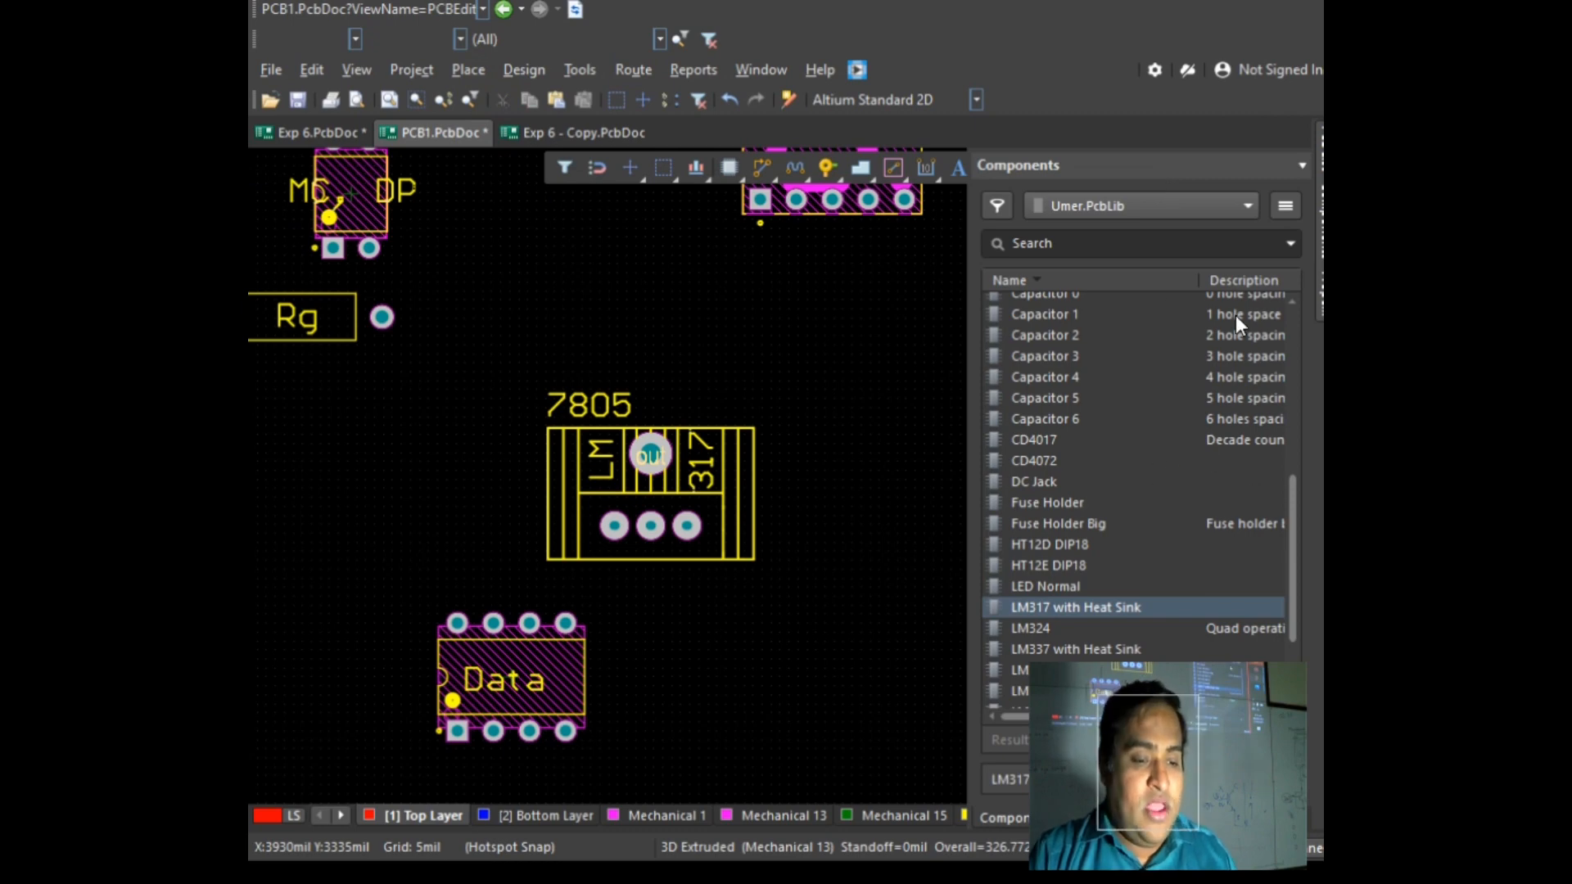
pyautogui.click(1231, 206)
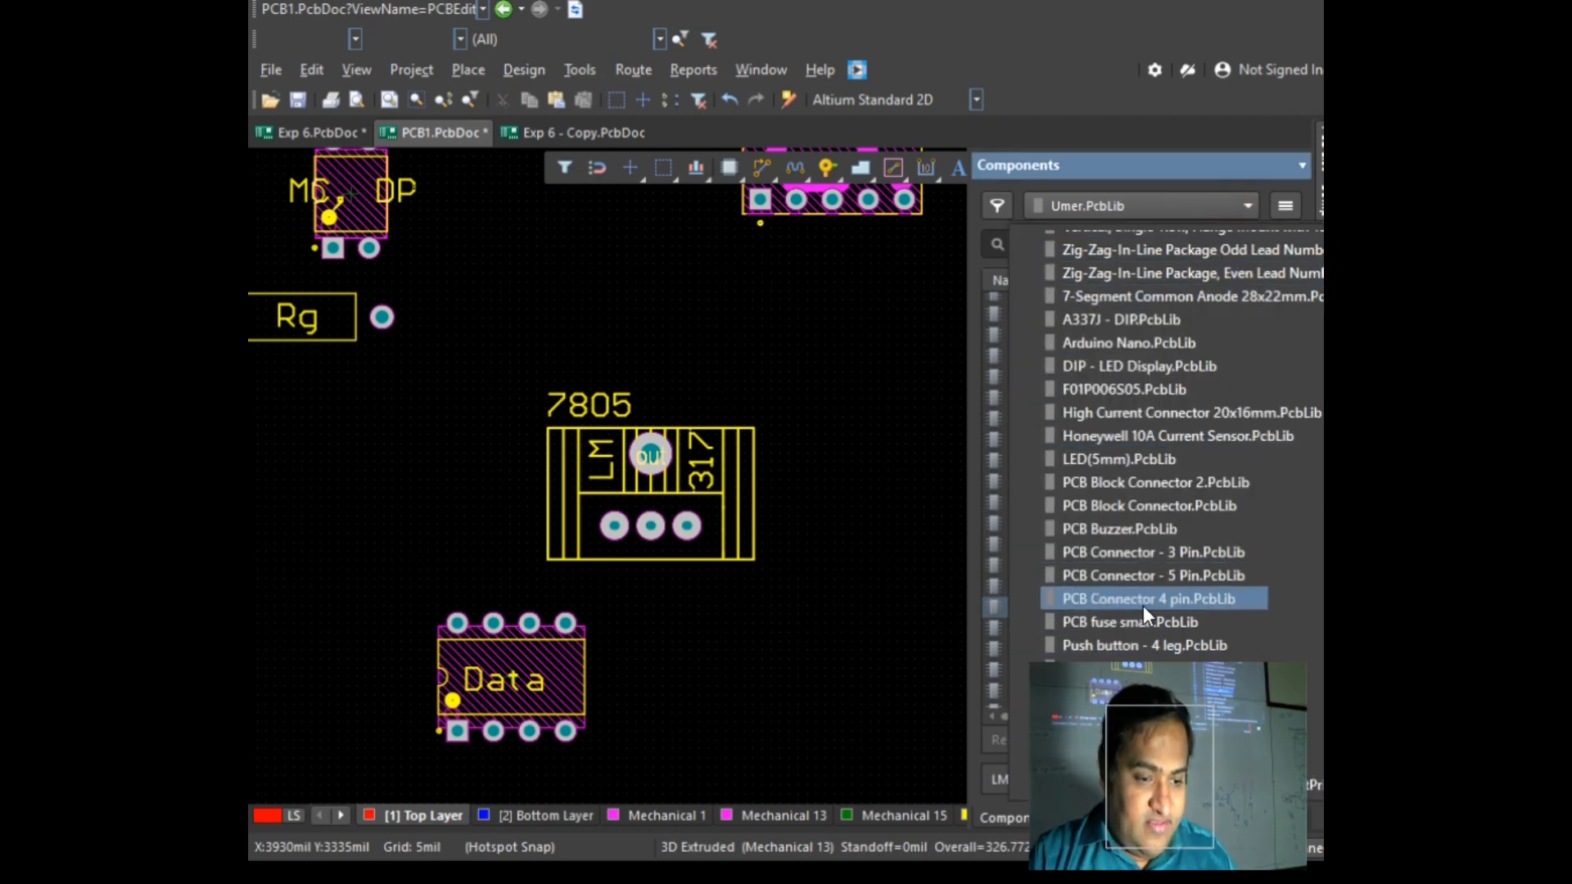
pyautogui.click(1102, 459)
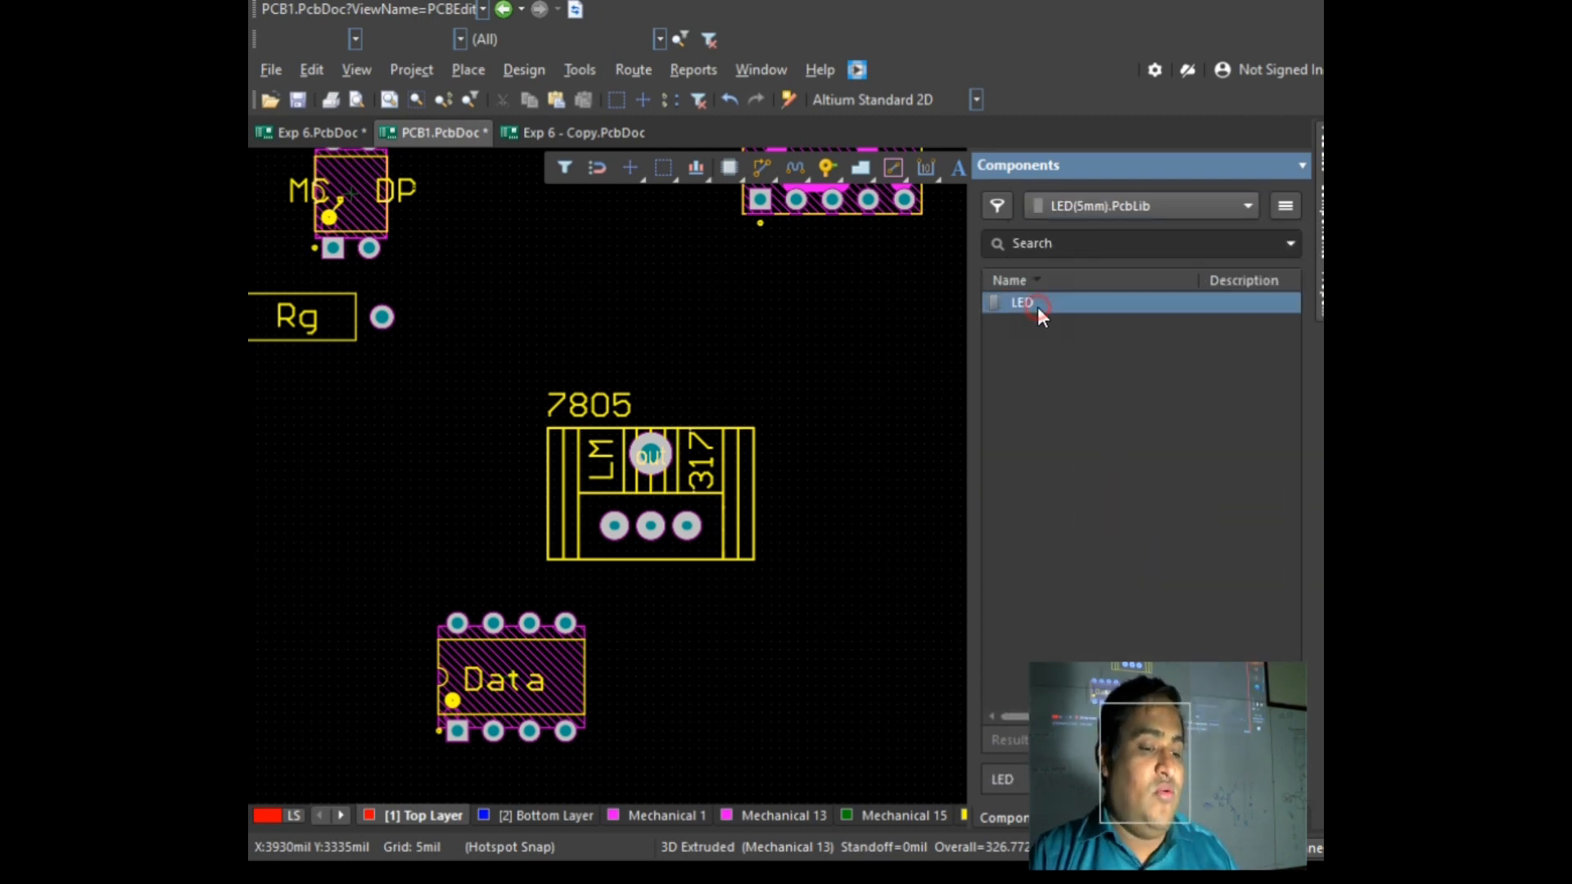
pyautogui.moveTo(1038, 307); pyautogui.dragTo(781, 306)
pyautogui.click(786, 365)
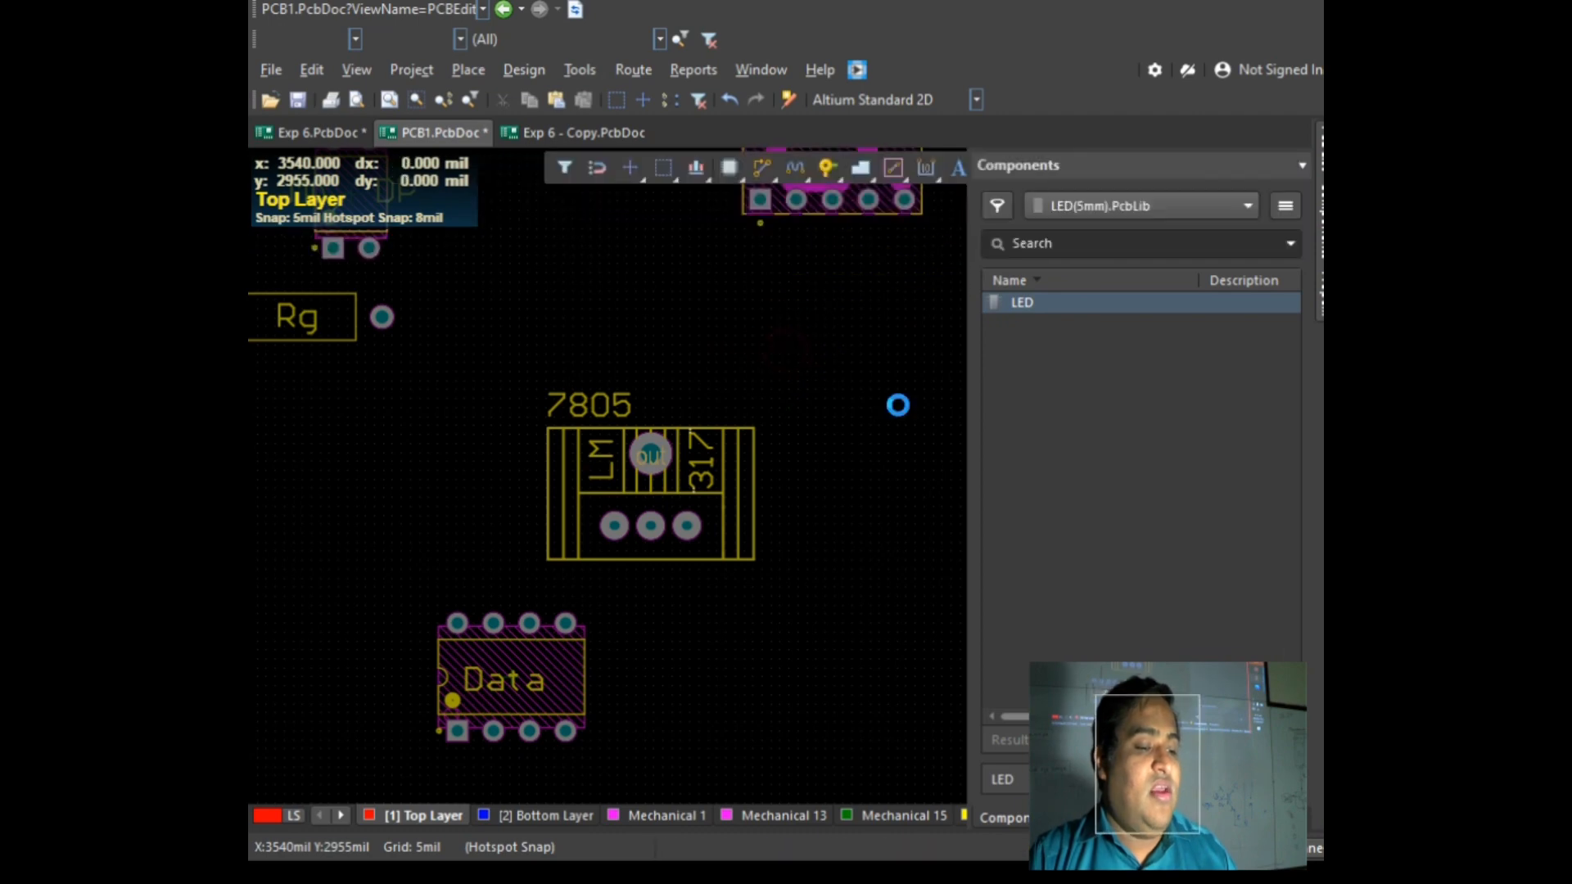
pyautogui.rightClick(914, 470)
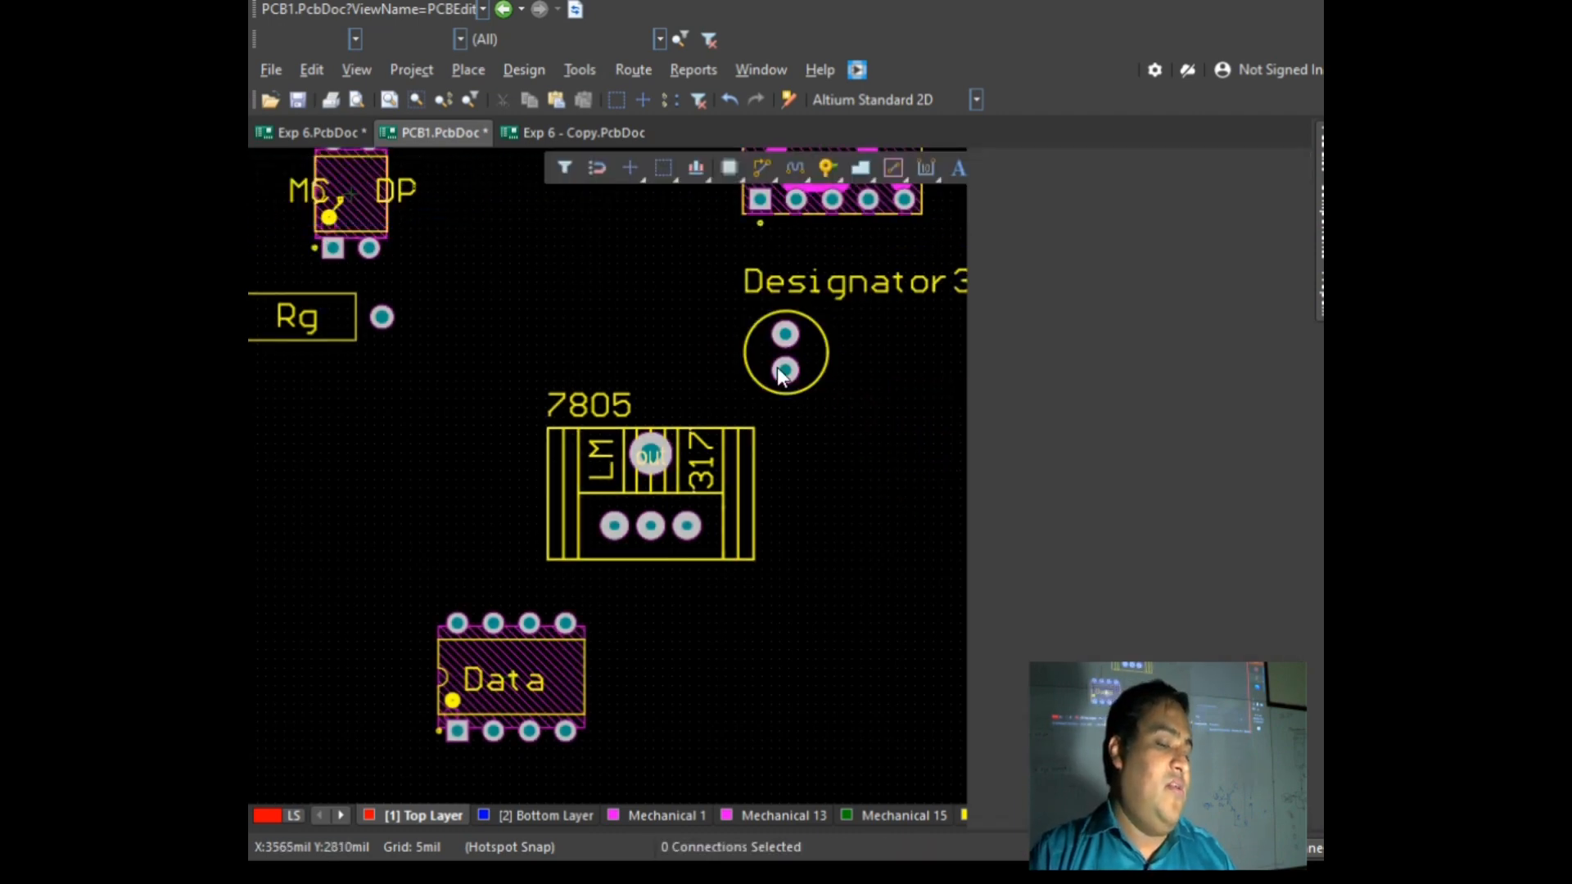
# Step: Rename the LED footprint's designator as LED
pyautogui.doubleClick(793, 291)
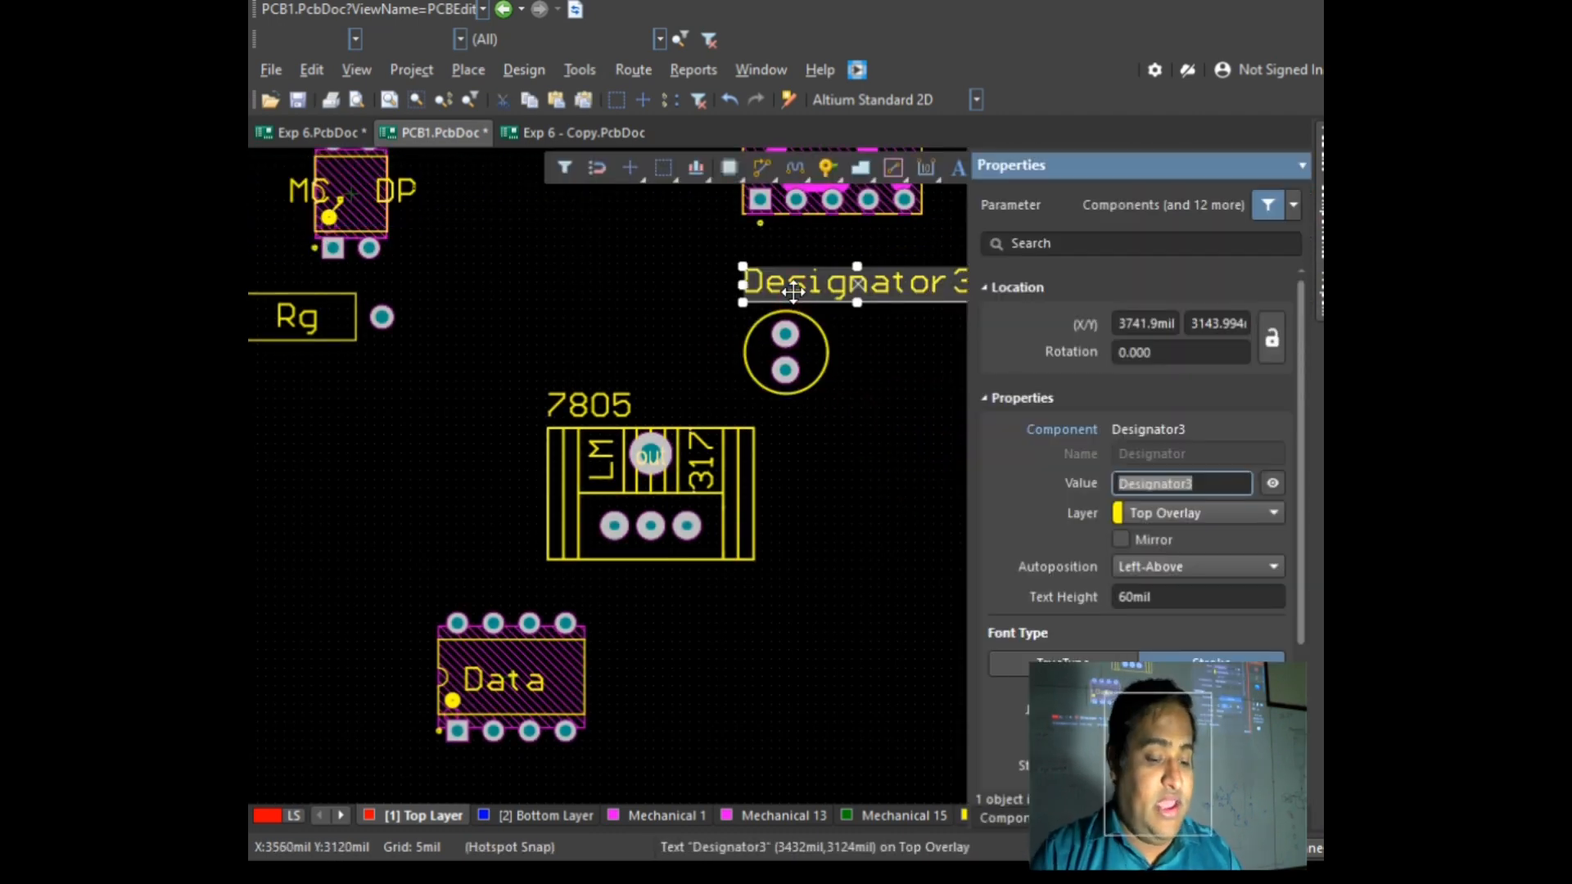
pyautogui.write('LED')
pyautogui.press('Return')
pyautogui.click(856, 283)
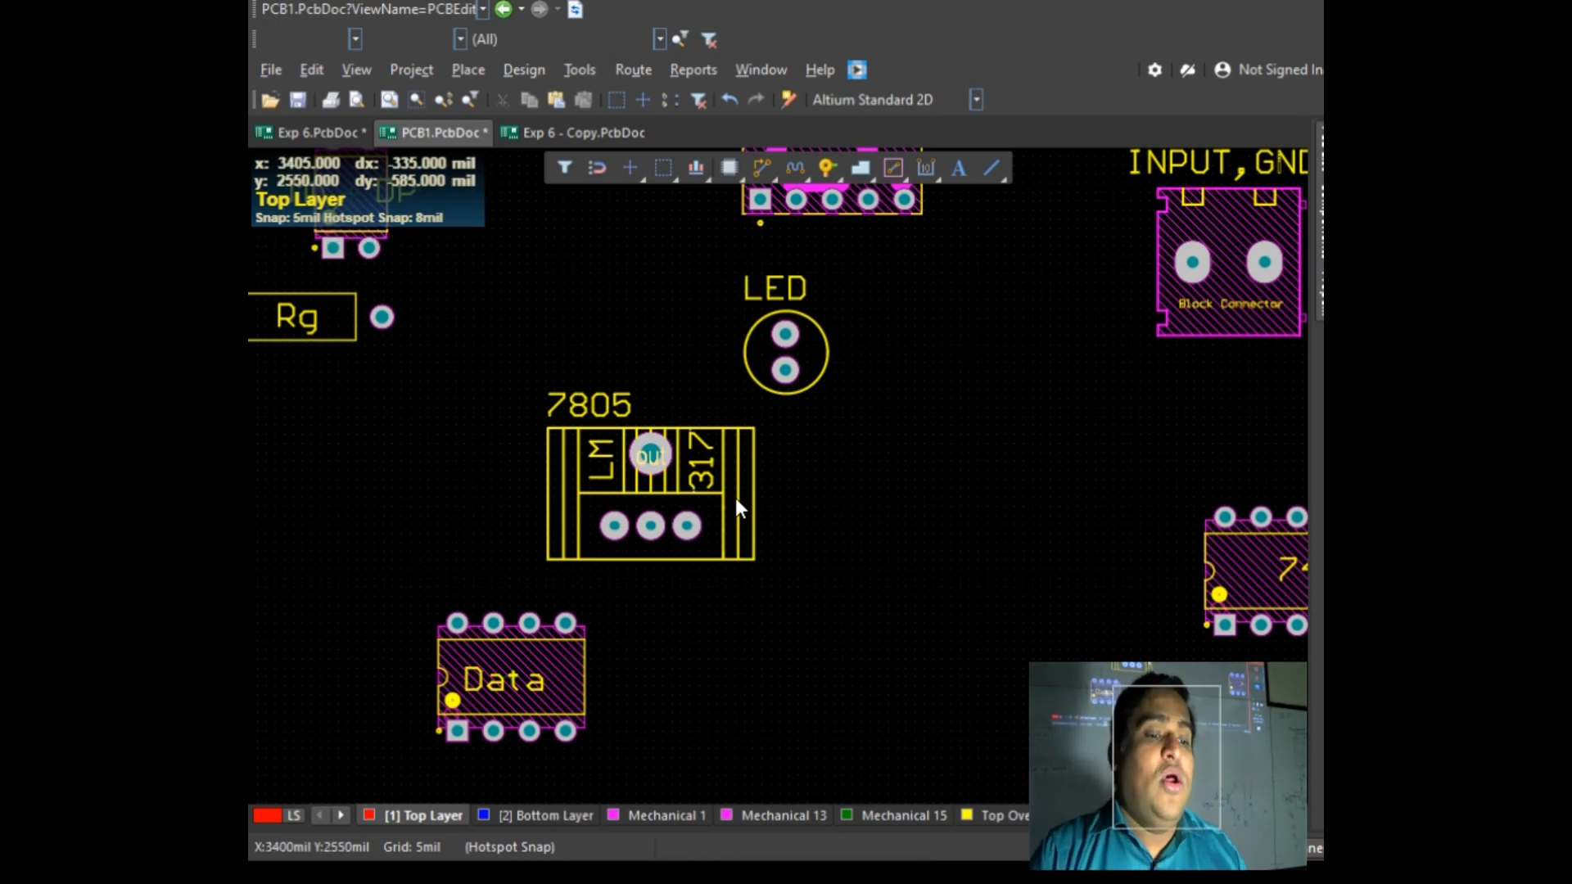
# Step: Check the capacitor at the regulator output in the Photos circuit diagram and return to the PCB layout
pyautogui.keyDown('ctrl'); pyautogui.scroll(-5, 735, 498); pyautogui.keyUp('ctrl')
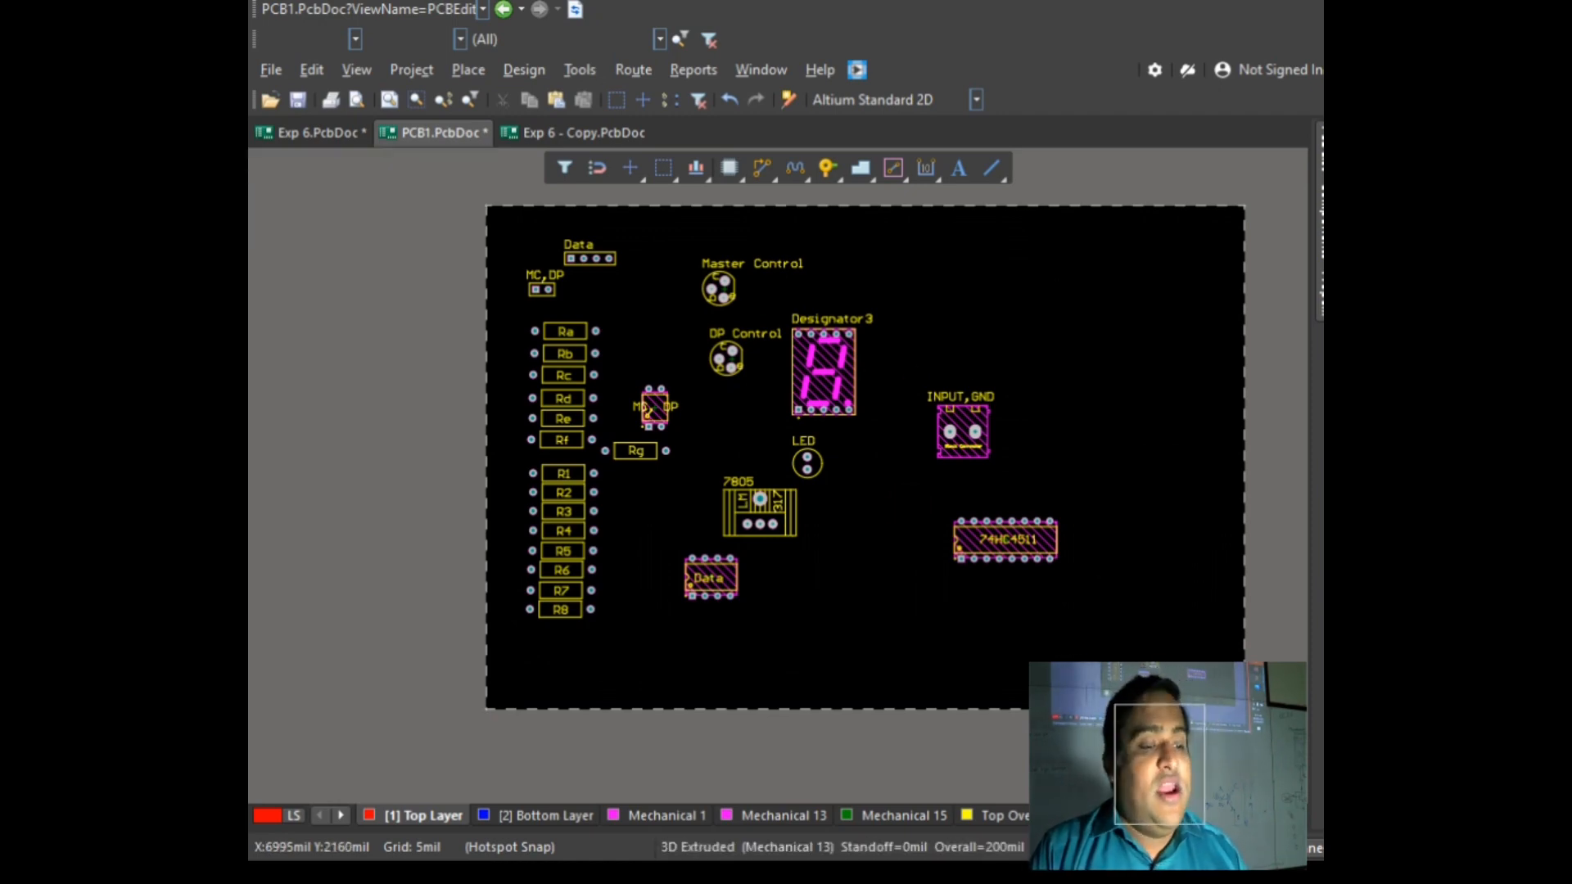
pyautogui.moveTo(1320, 458)
pyautogui.click(1277, 491)
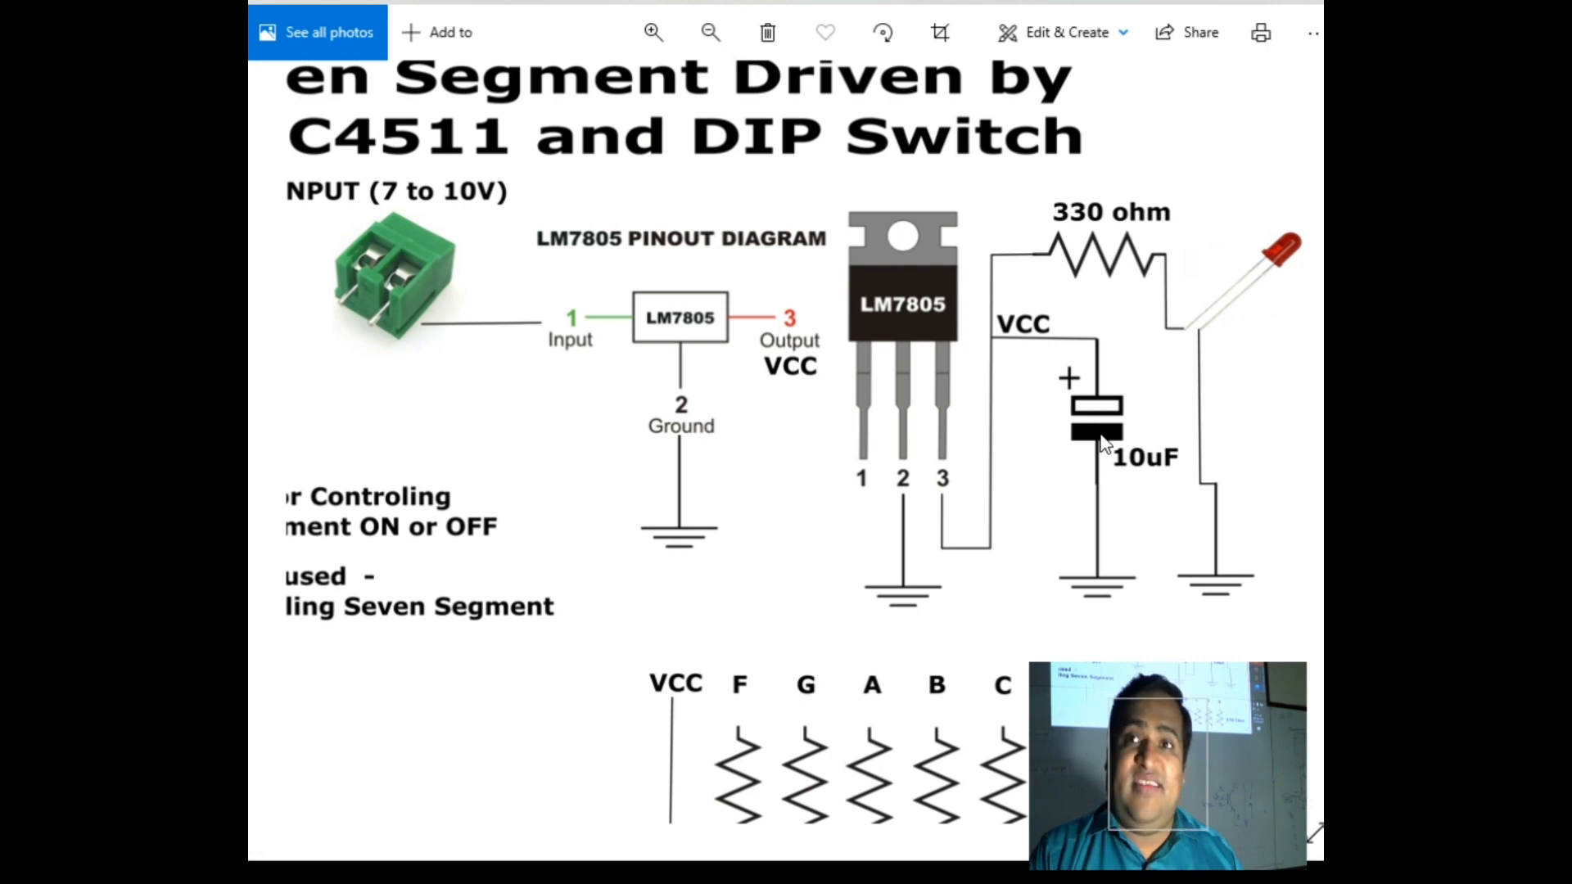
pyautogui.hotkey('alt', 'Tab')
# Step: Bring up the component placement list and switch it to Capacitor Electrolytic Mount Ring.PcbLib
pyautogui.click(468, 70)
pyautogui.click(519, 102)
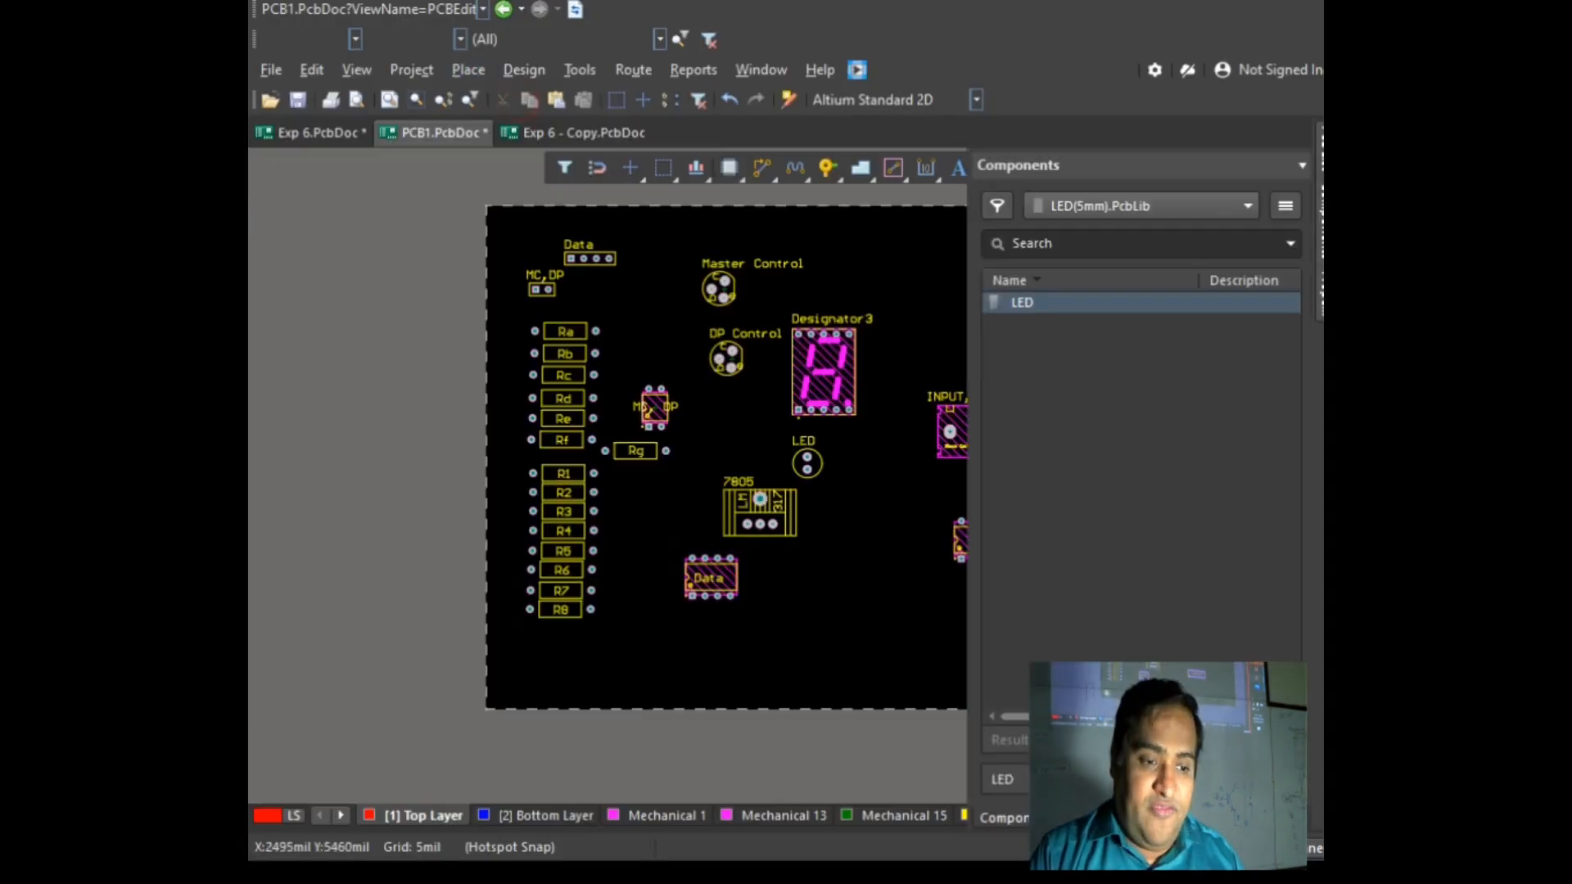
pyautogui.click(1236, 211)
pyautogui.scroll(8, 1137, 442)
pyautogui.scroll(10, 1137, 441)
pyautogui.scroll(15, 1295, 608)
pyautogui.scroll(15, 1294, 617)
pyautogui.scroll(15, 1294, 617)
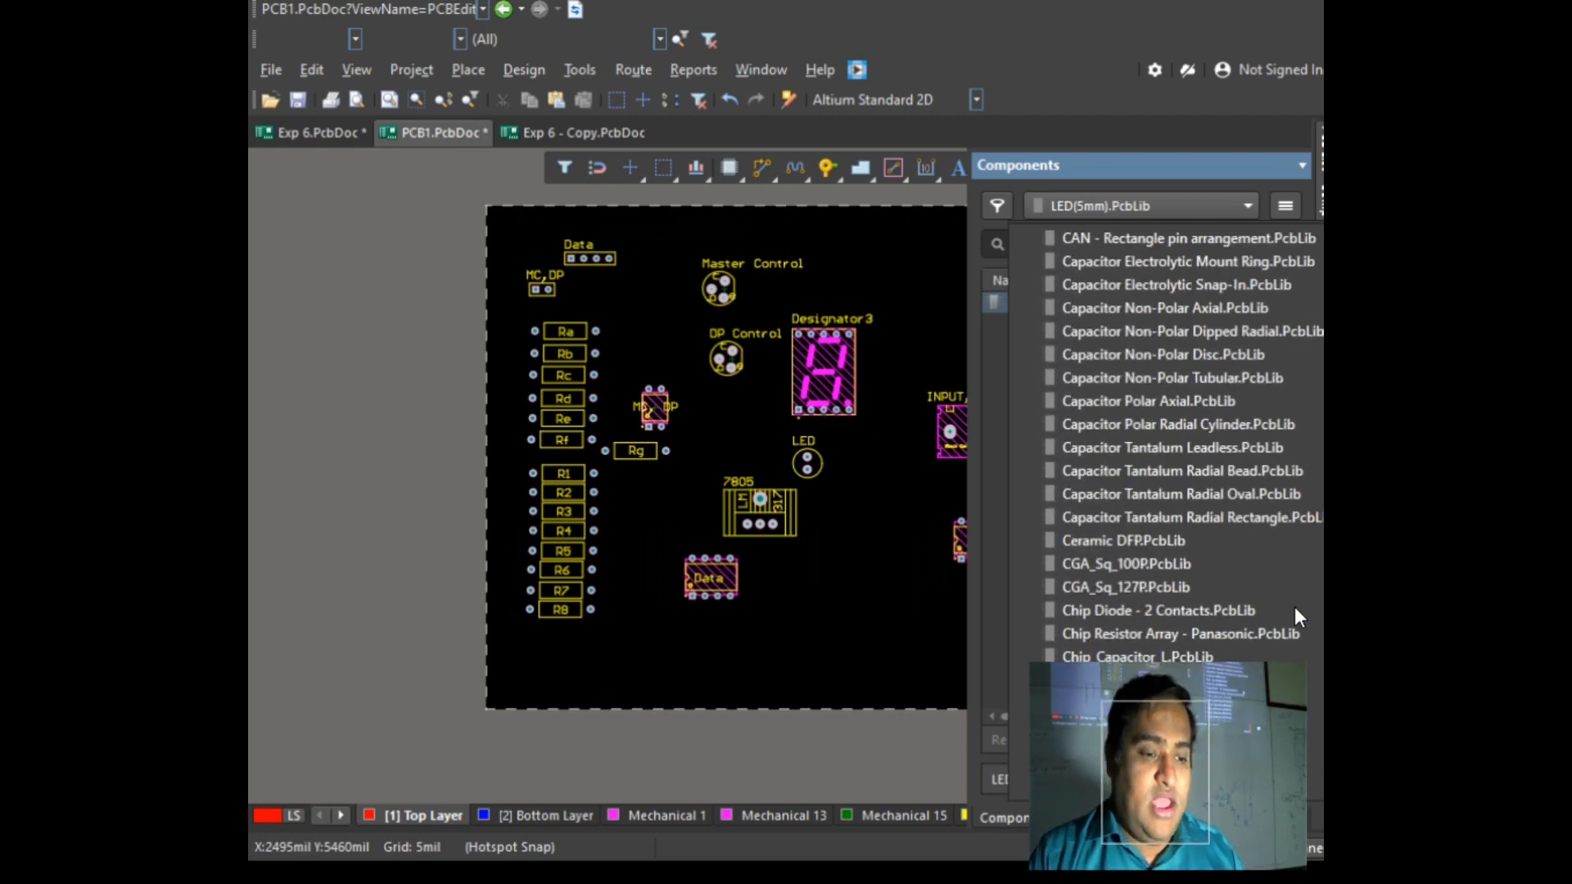
pyautogui.scroll(2, 1294, 607)
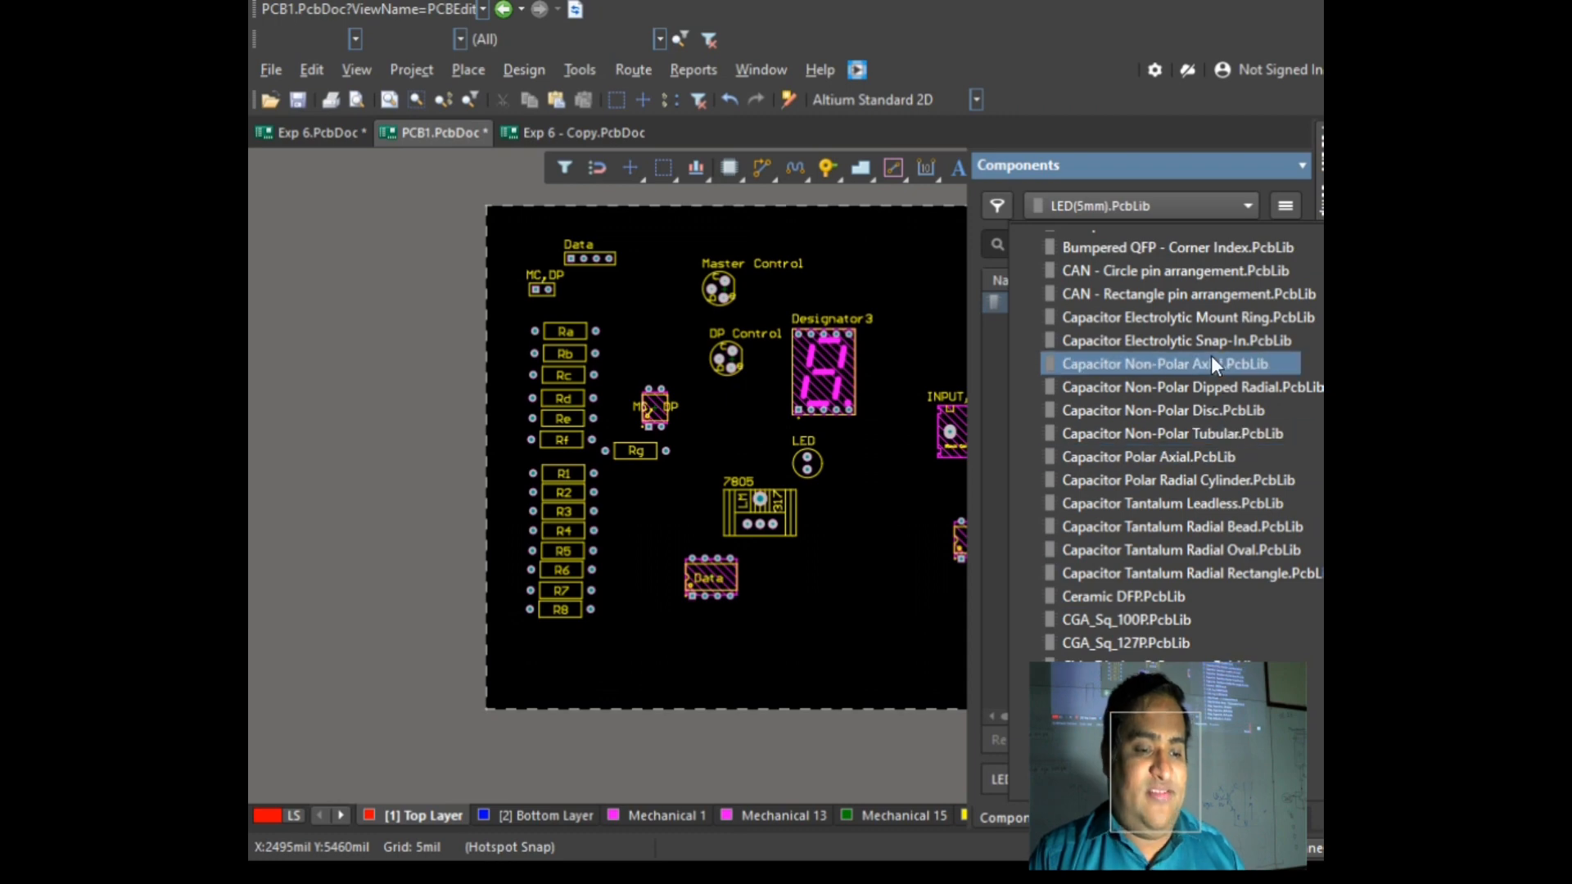
pyautogui.click(1179, 316)
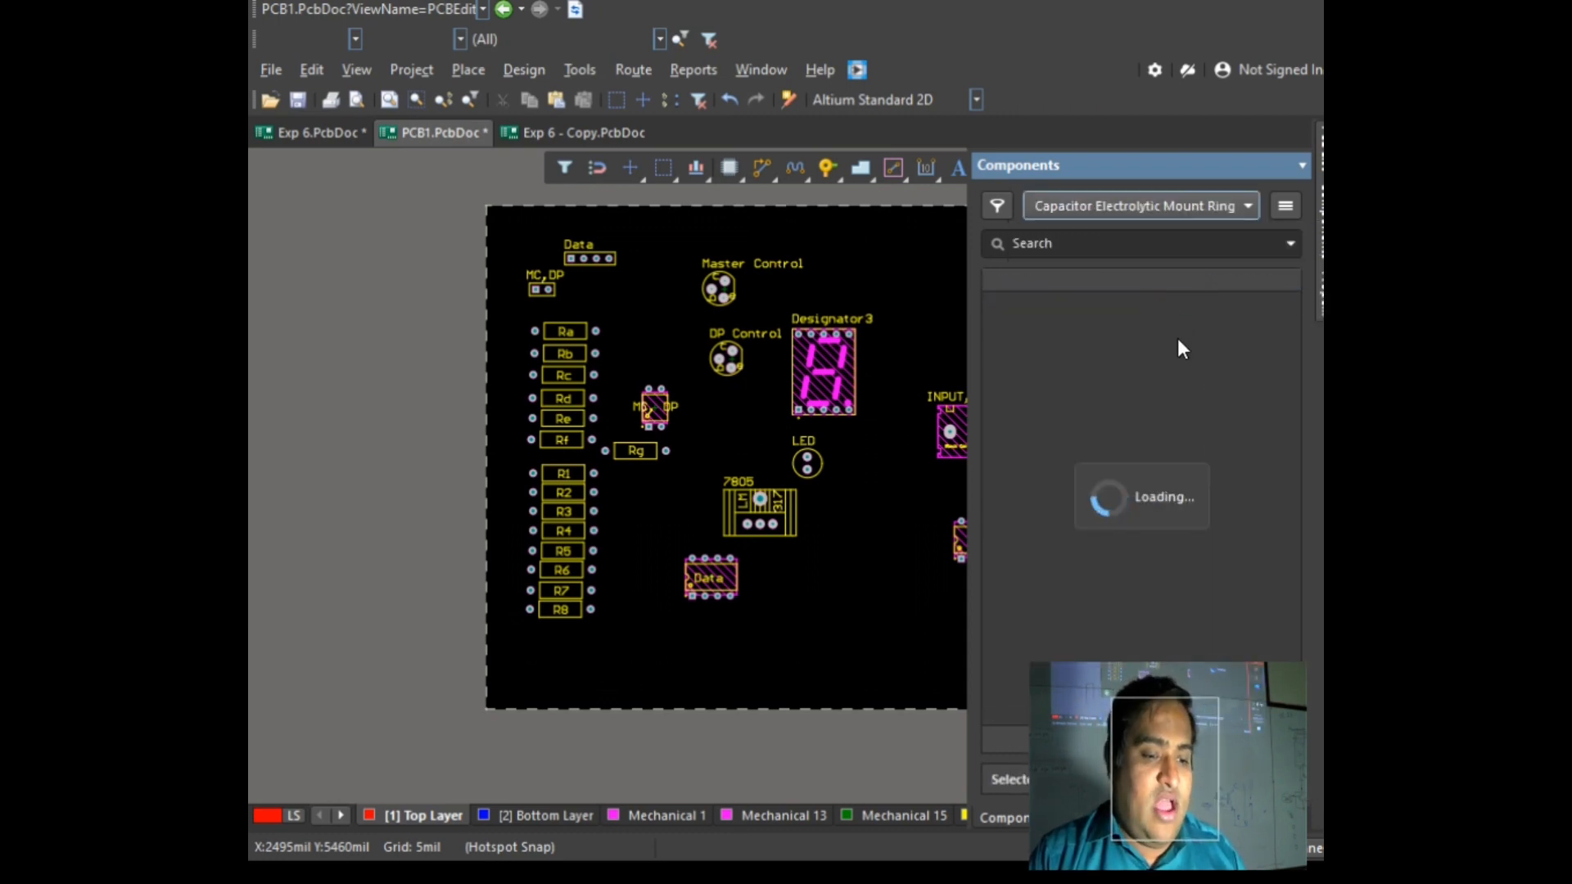
# Step: Widen the component list and its description column to read the body sizes of the electrolytic capacitor footprints
pyautogui.click(1082, 452)
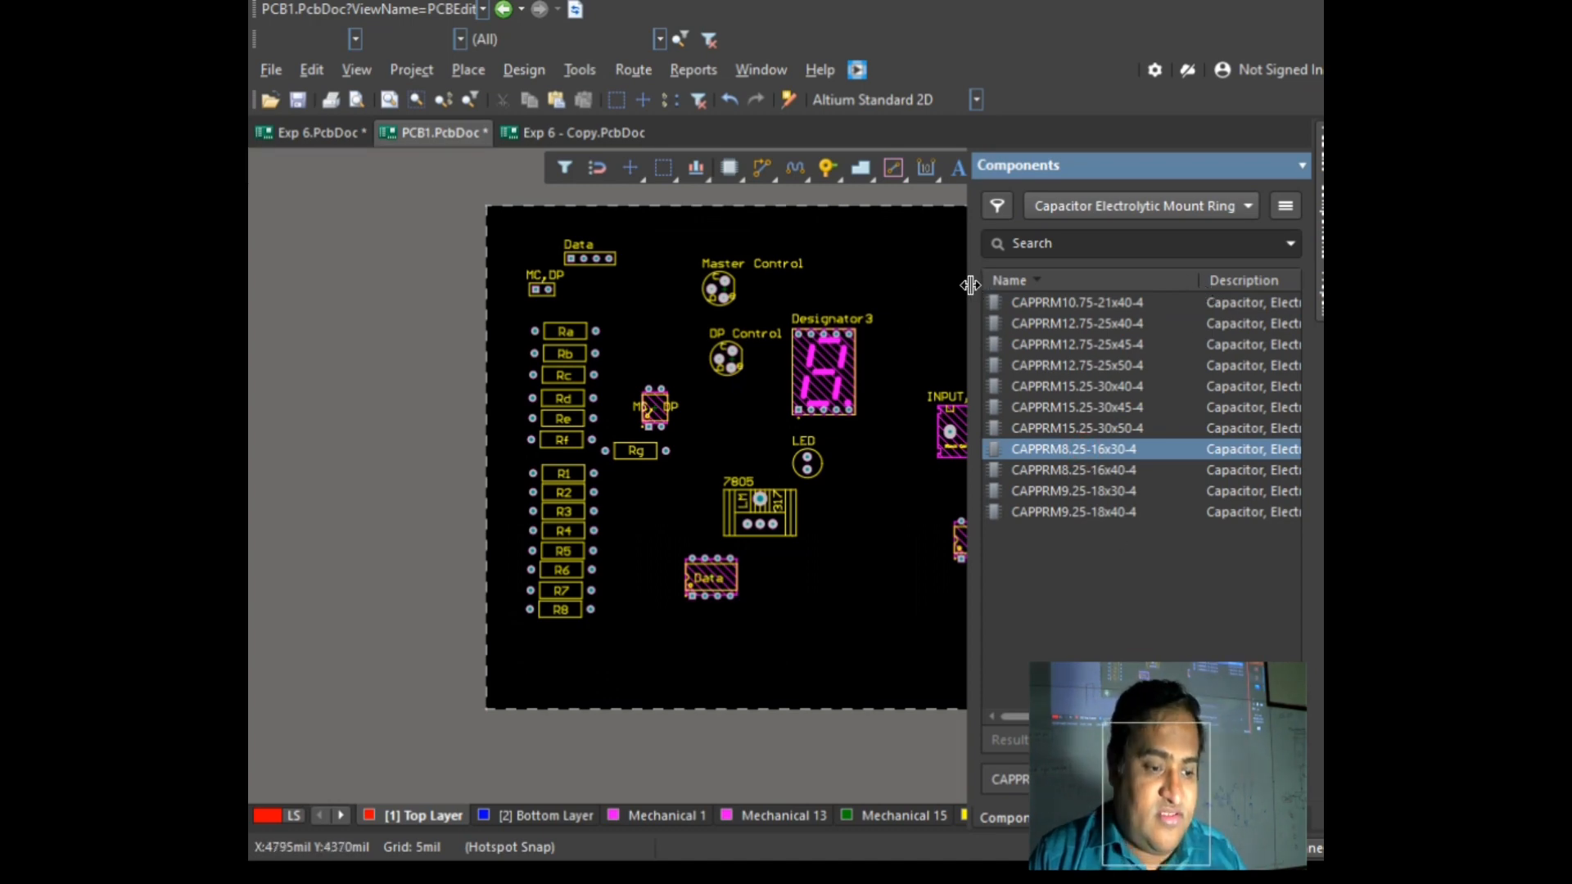
pyautogui.moveTo(764, 277); pyautogui.dragTo(766, 276)
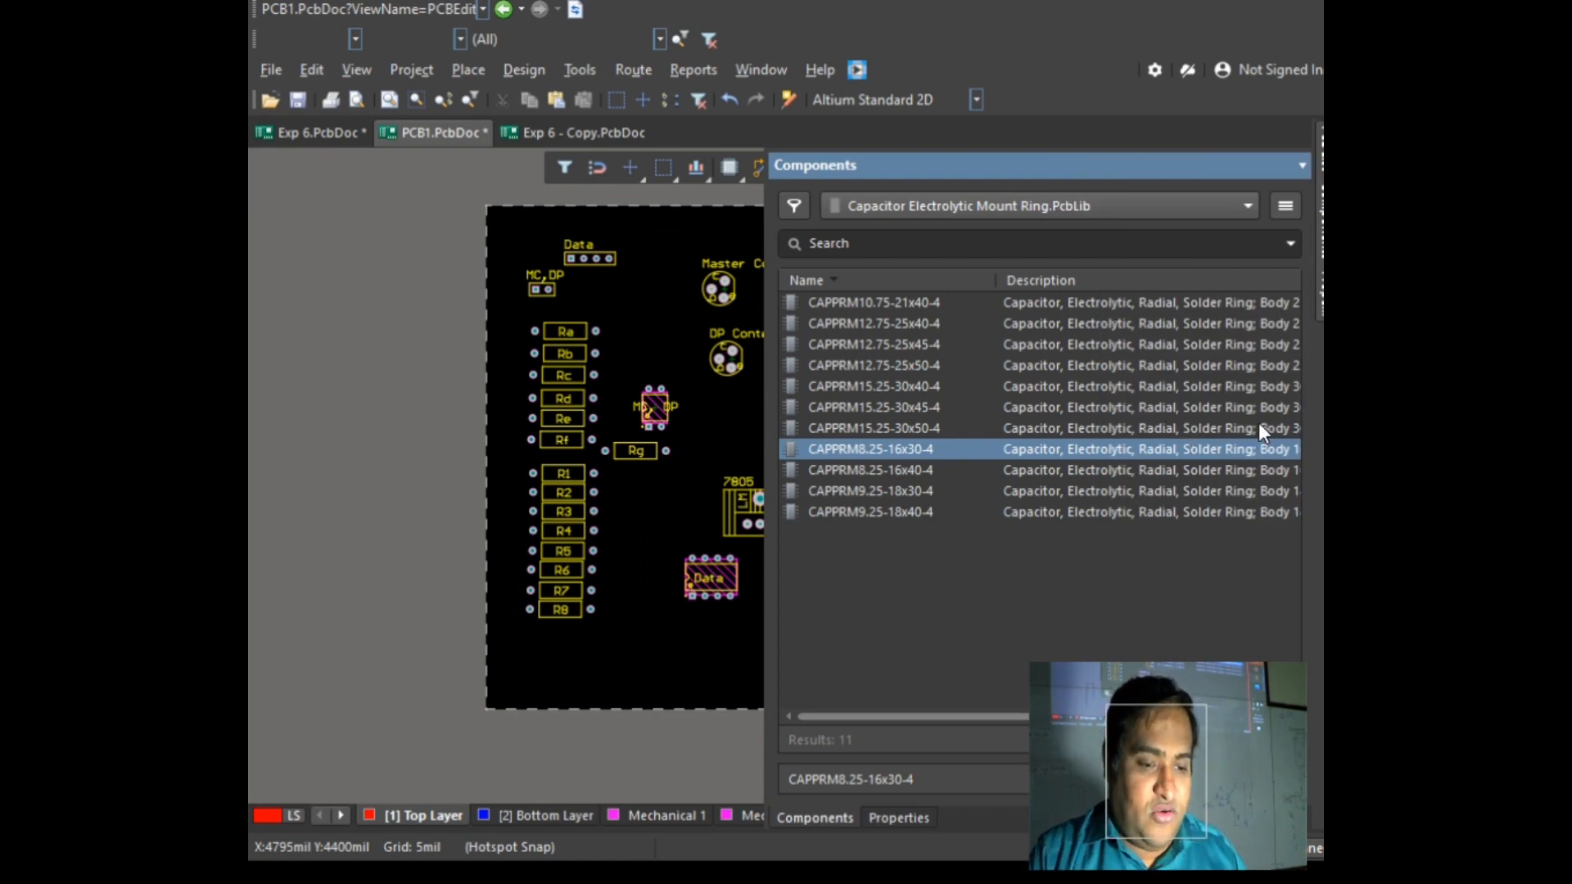
pyautogui.moveTo(995, 280); pyautogui.dragTo(925, 289)
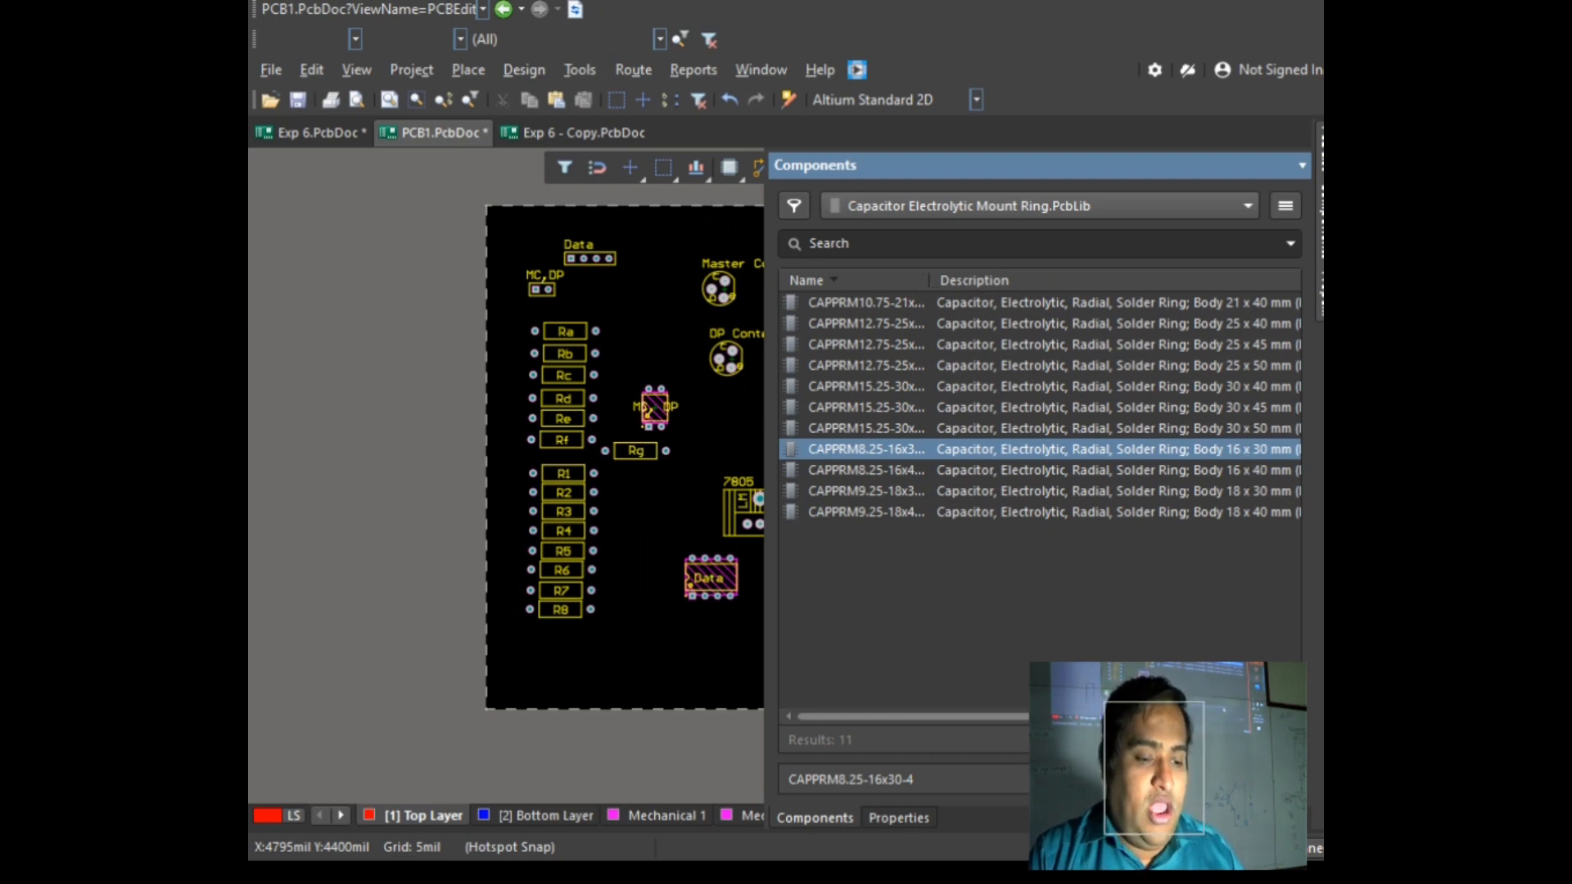
pyautogui.moveTo(1064, 716); pyautogui.dragTo(1182, 716)
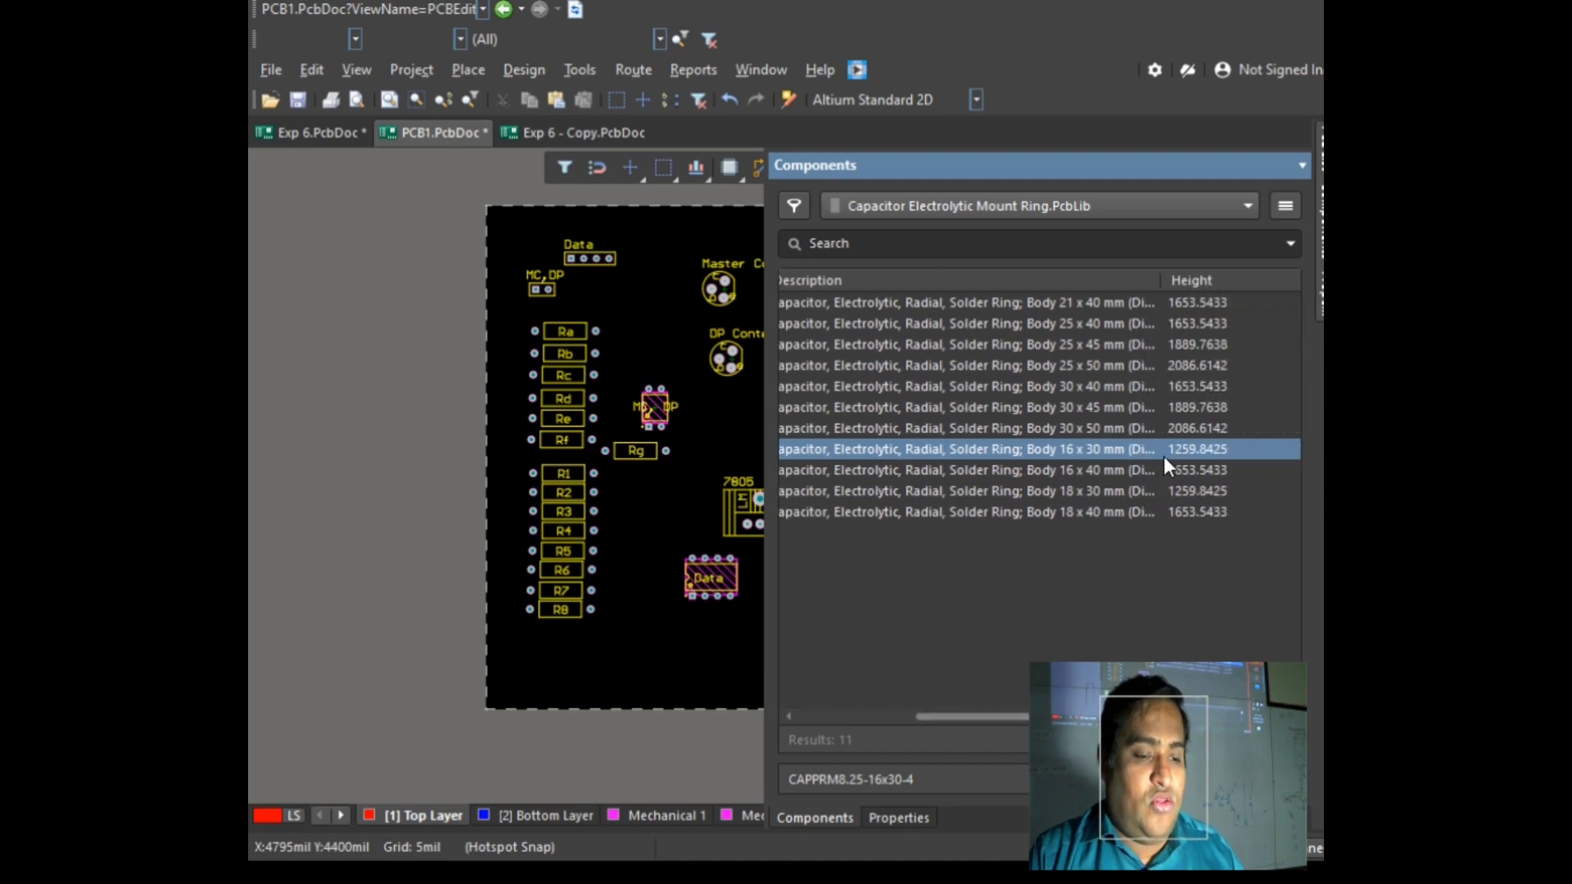
pyautogui.doubleClick(1160, 280)
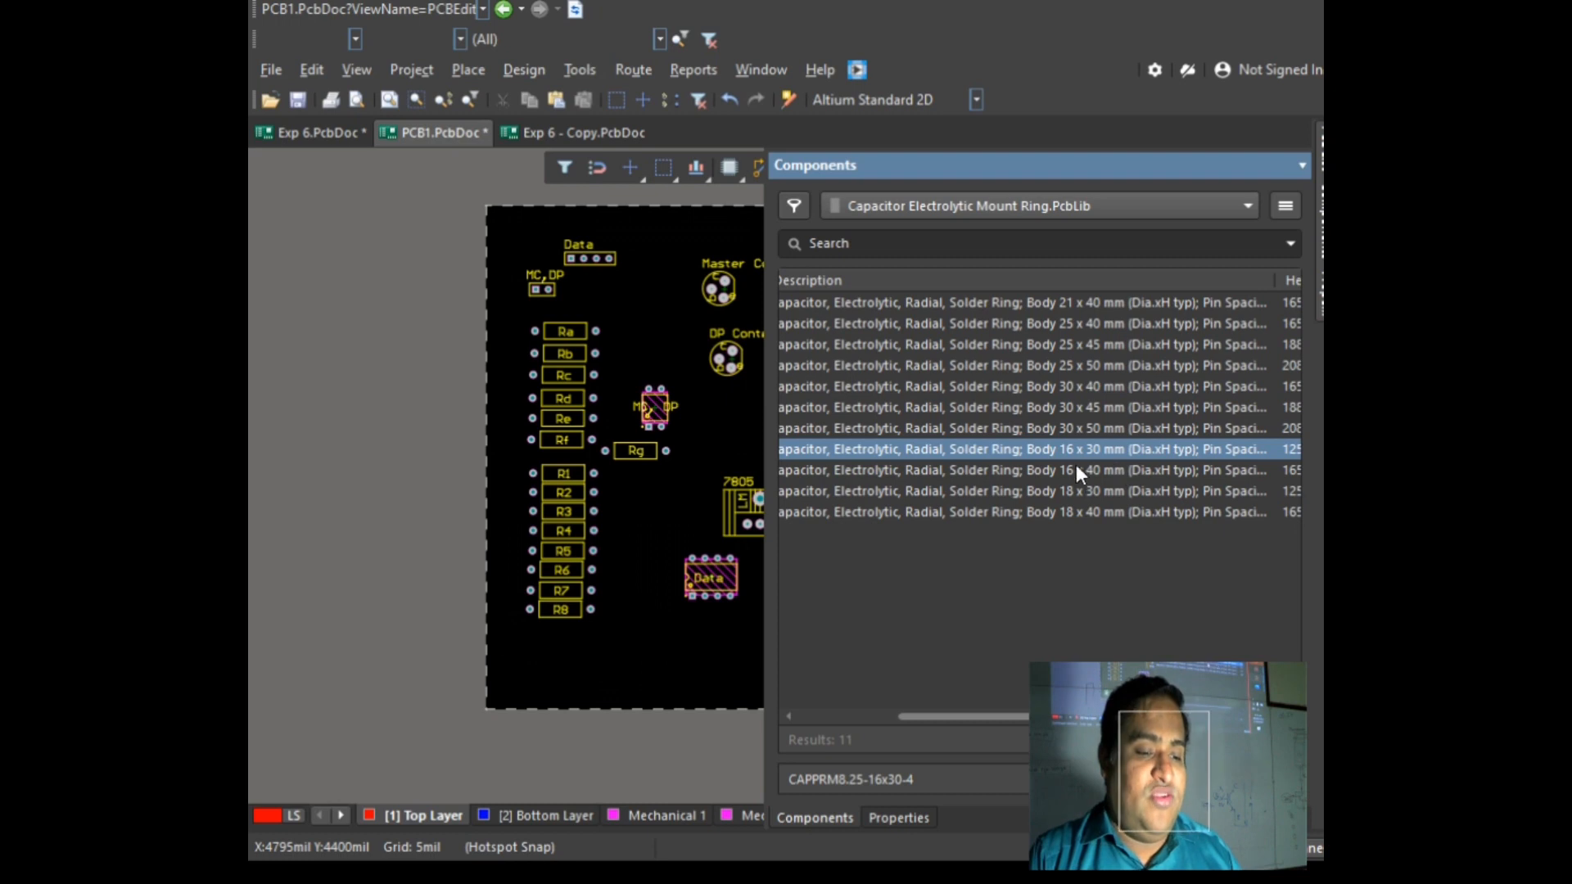
# Step: Try to place the CAPPRM8.25-16x30-4 capacitor below R8, cancel the placement and bring the component list back up
pyautogui.moveTo(1054, 452); pyautogui.dragTo(632, 651)
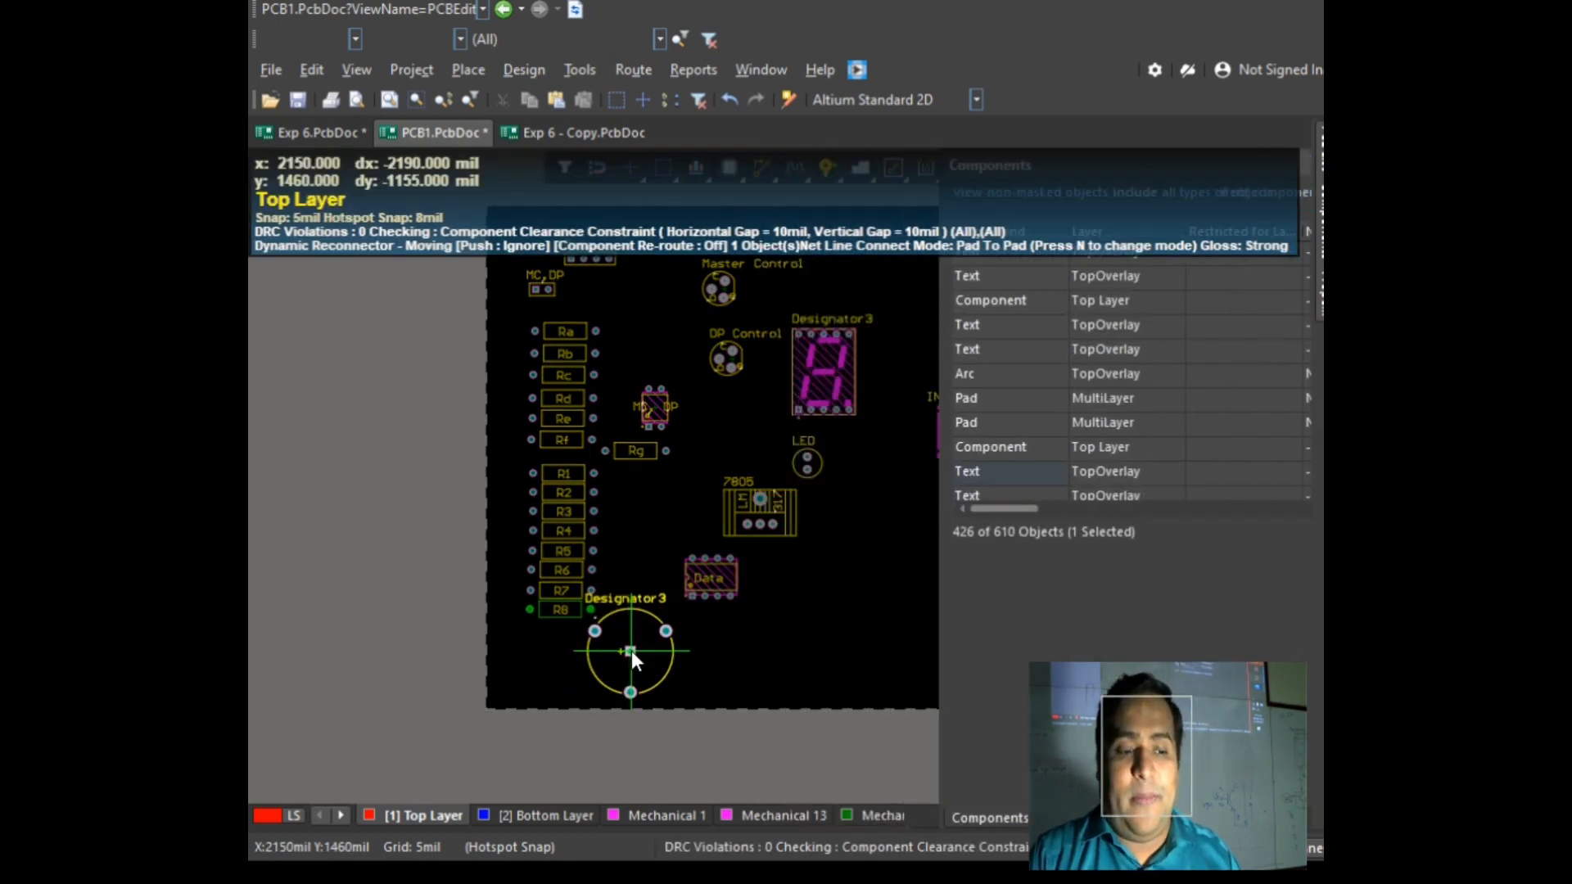
pyautogui.press('Escape')
pyautogui.click(474, 70)
pyautogui.click(495, 98)
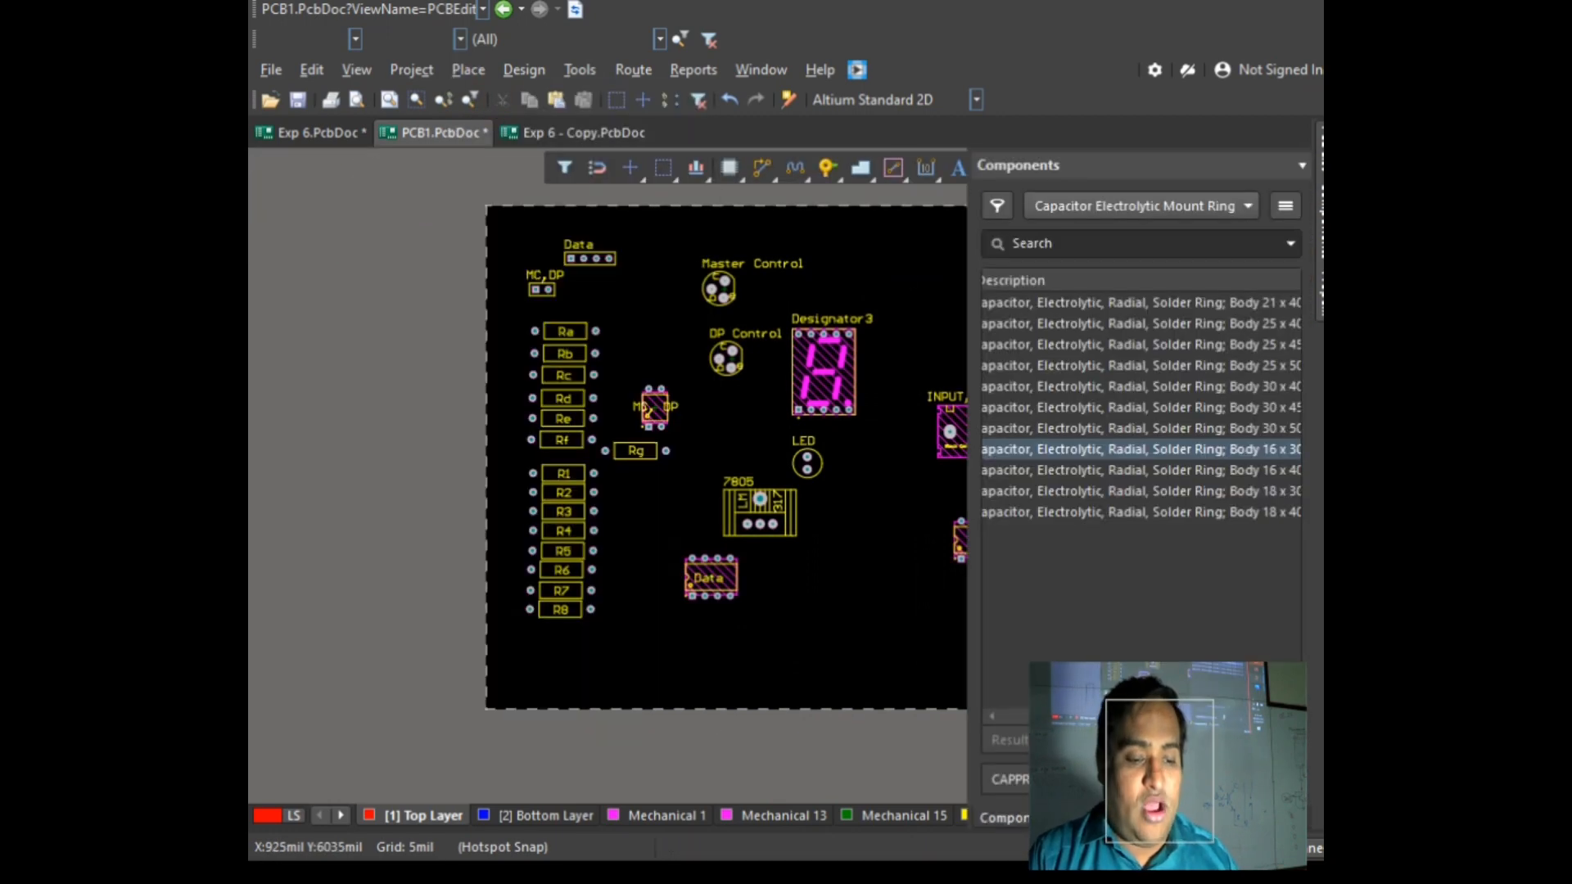
# Step: Look up the footprint name and description of the 4.7uF capacitor in Exp 6.PcbDoc
pyautogui.click(309, 138)
pyautogui.scroll(3, 754, 543)
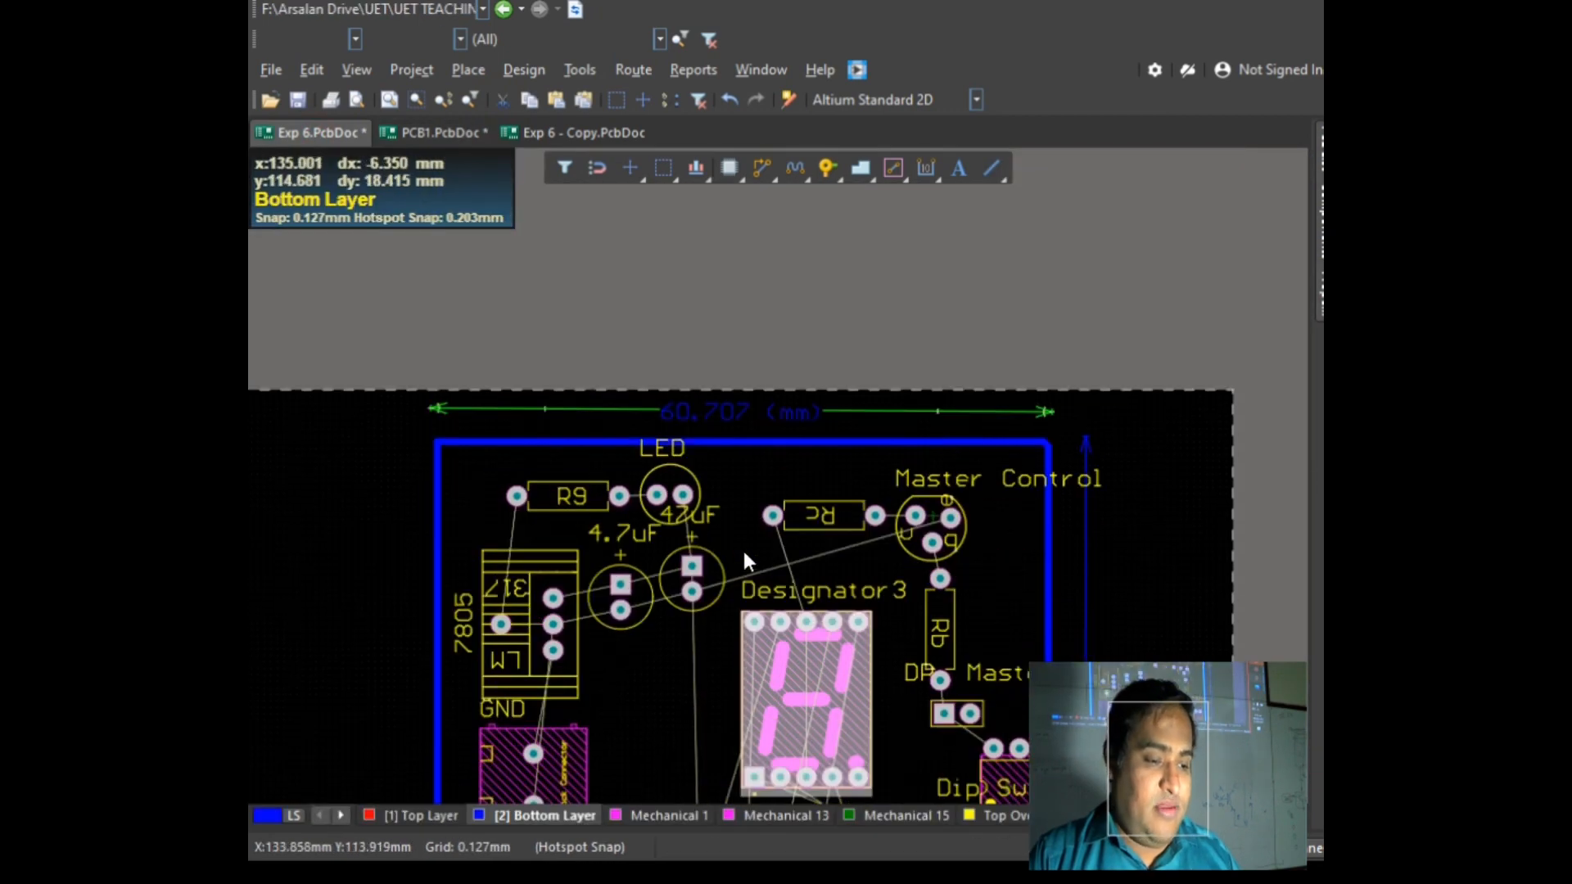
pyautogui.doubleClick(640, 608)
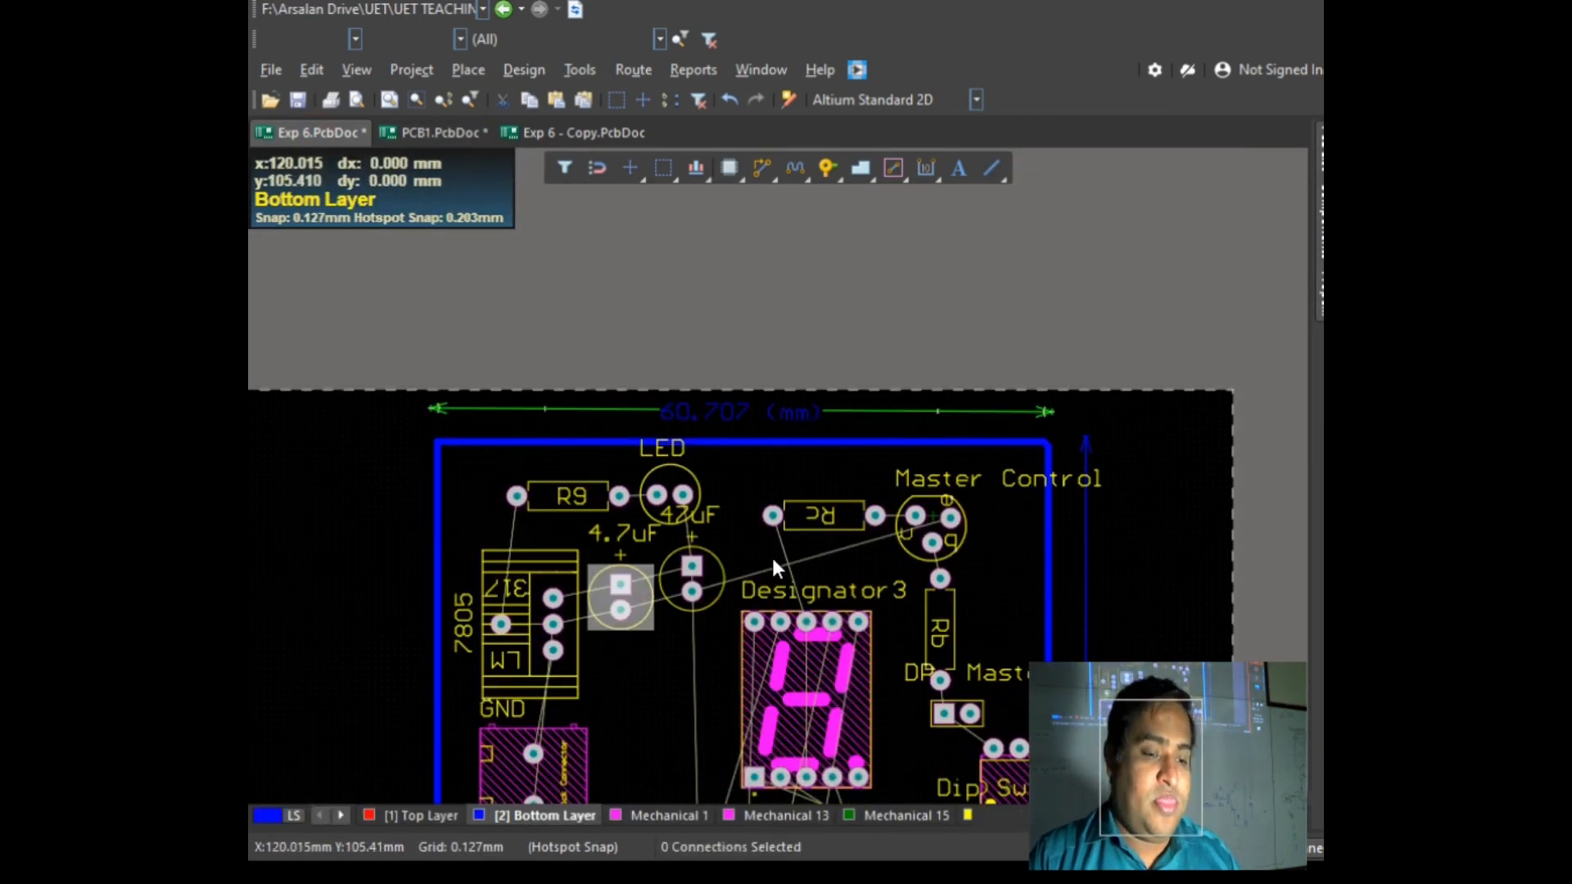
pyautogui.scroll(-3, 1157, 573)
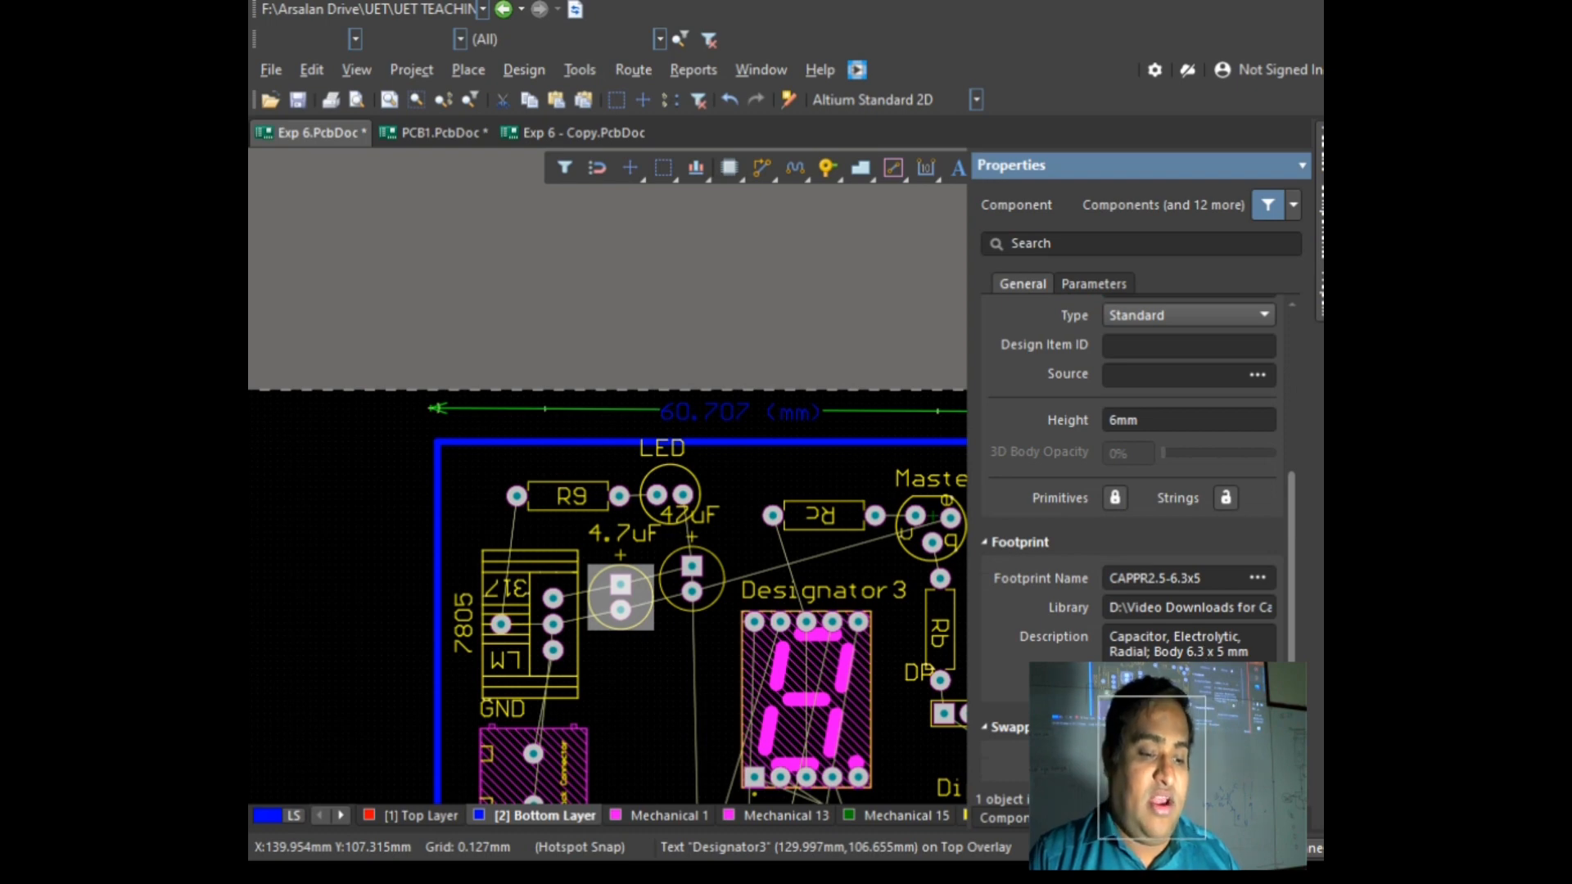
pyautogui.scroll(-3, 1198, 577)
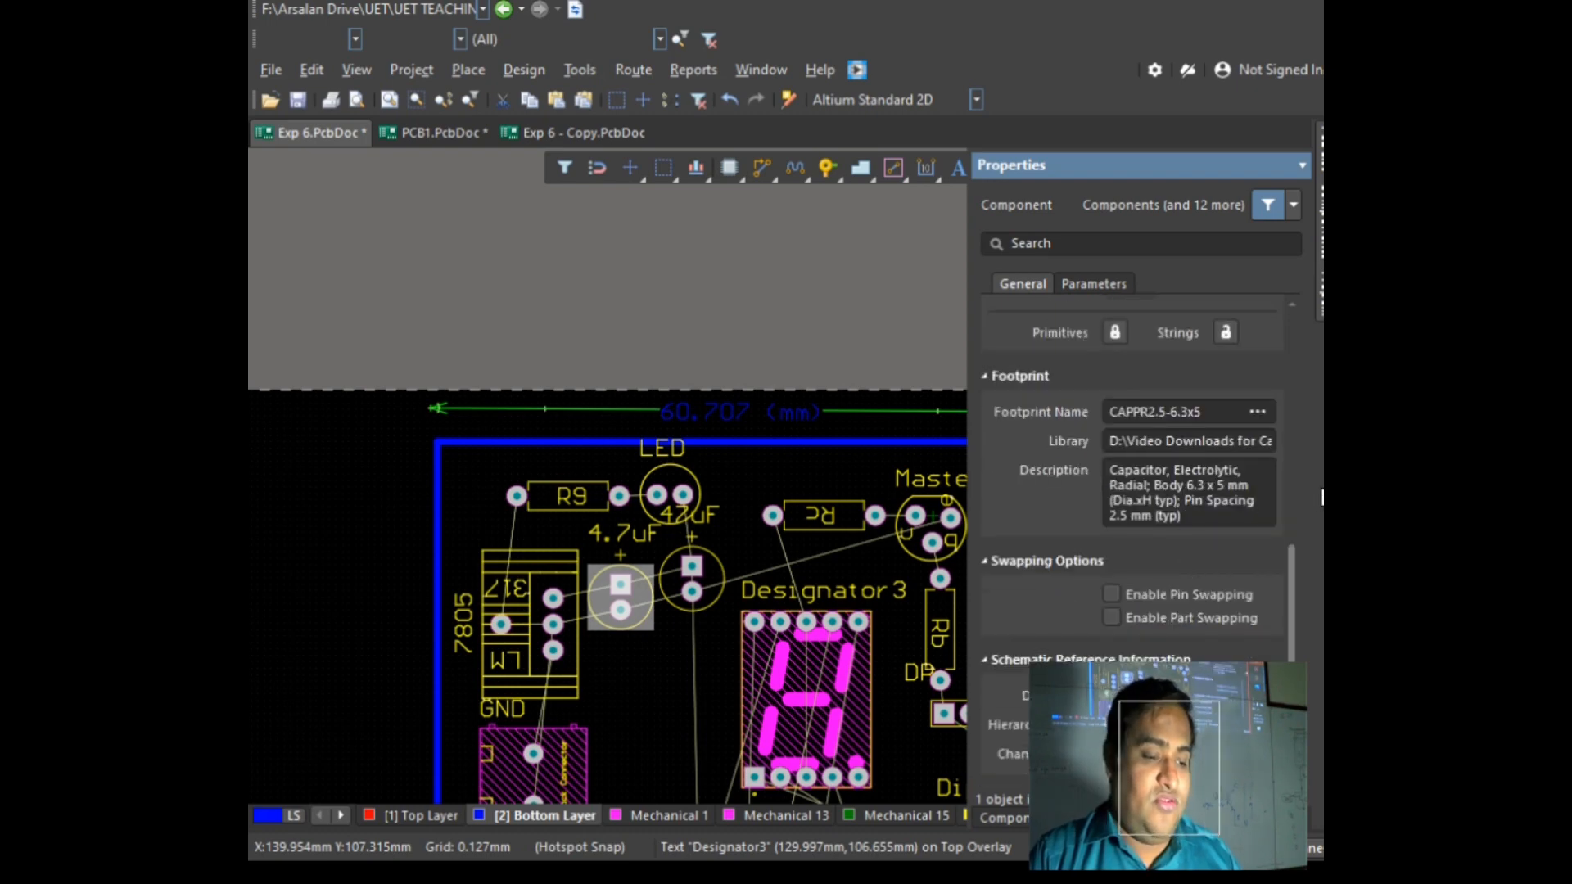
# Step: Return to PCB1.PcbDoc, bring up the component placement list and switch it to Capacitor Polar Radial Cylinder.PcbLib
pyautogui.click(430, 128)
pyautogui.click(471, 70)
pyautogui.click(514, 98)
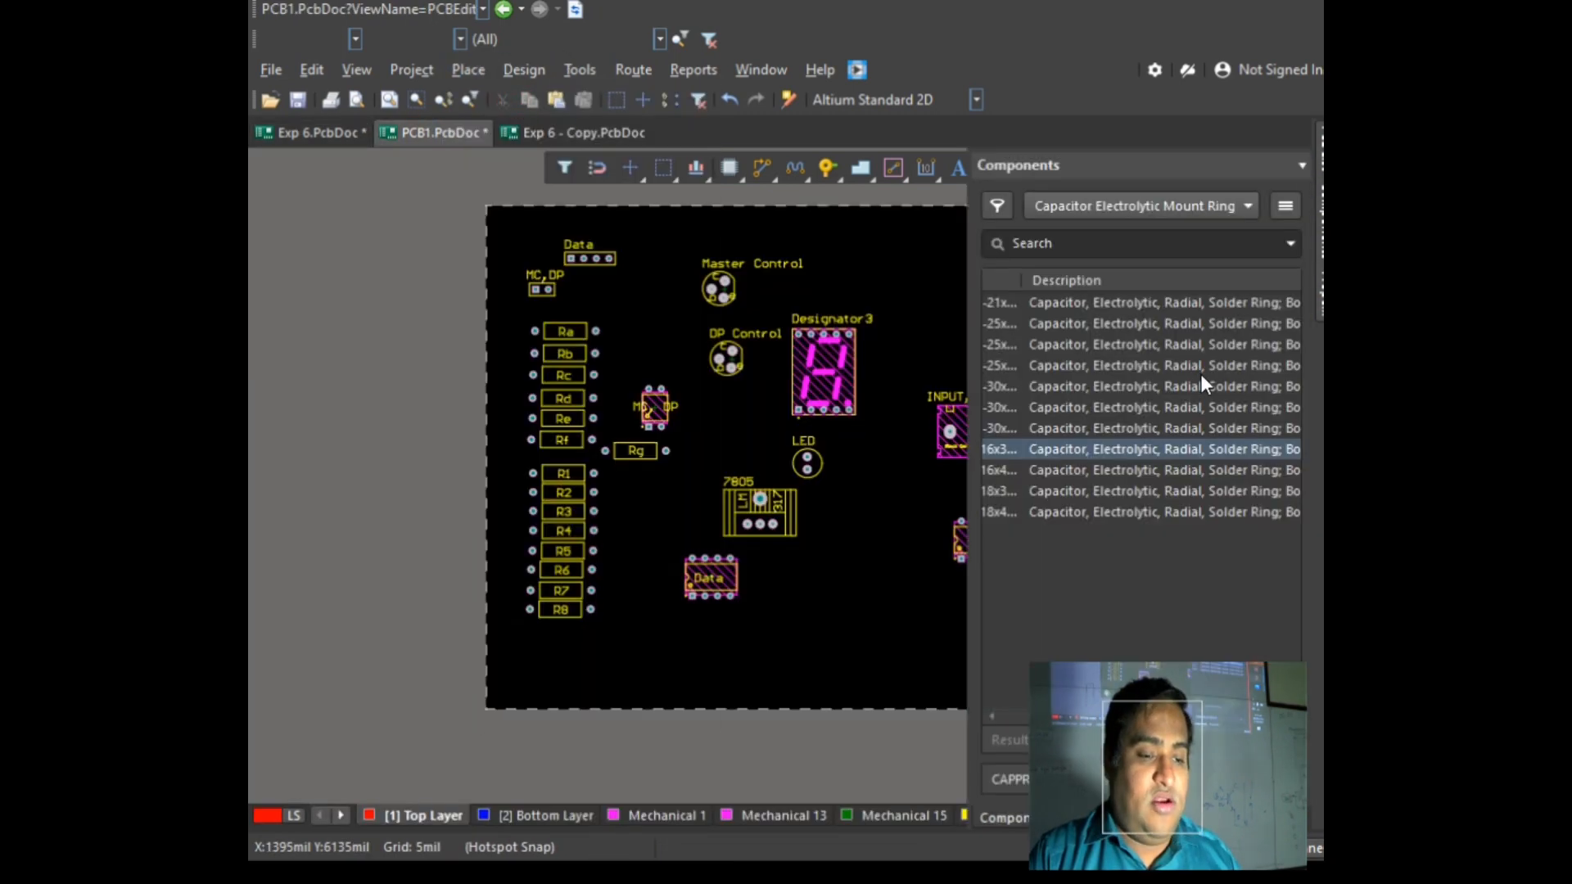
pyautogui.click(1237, 206)
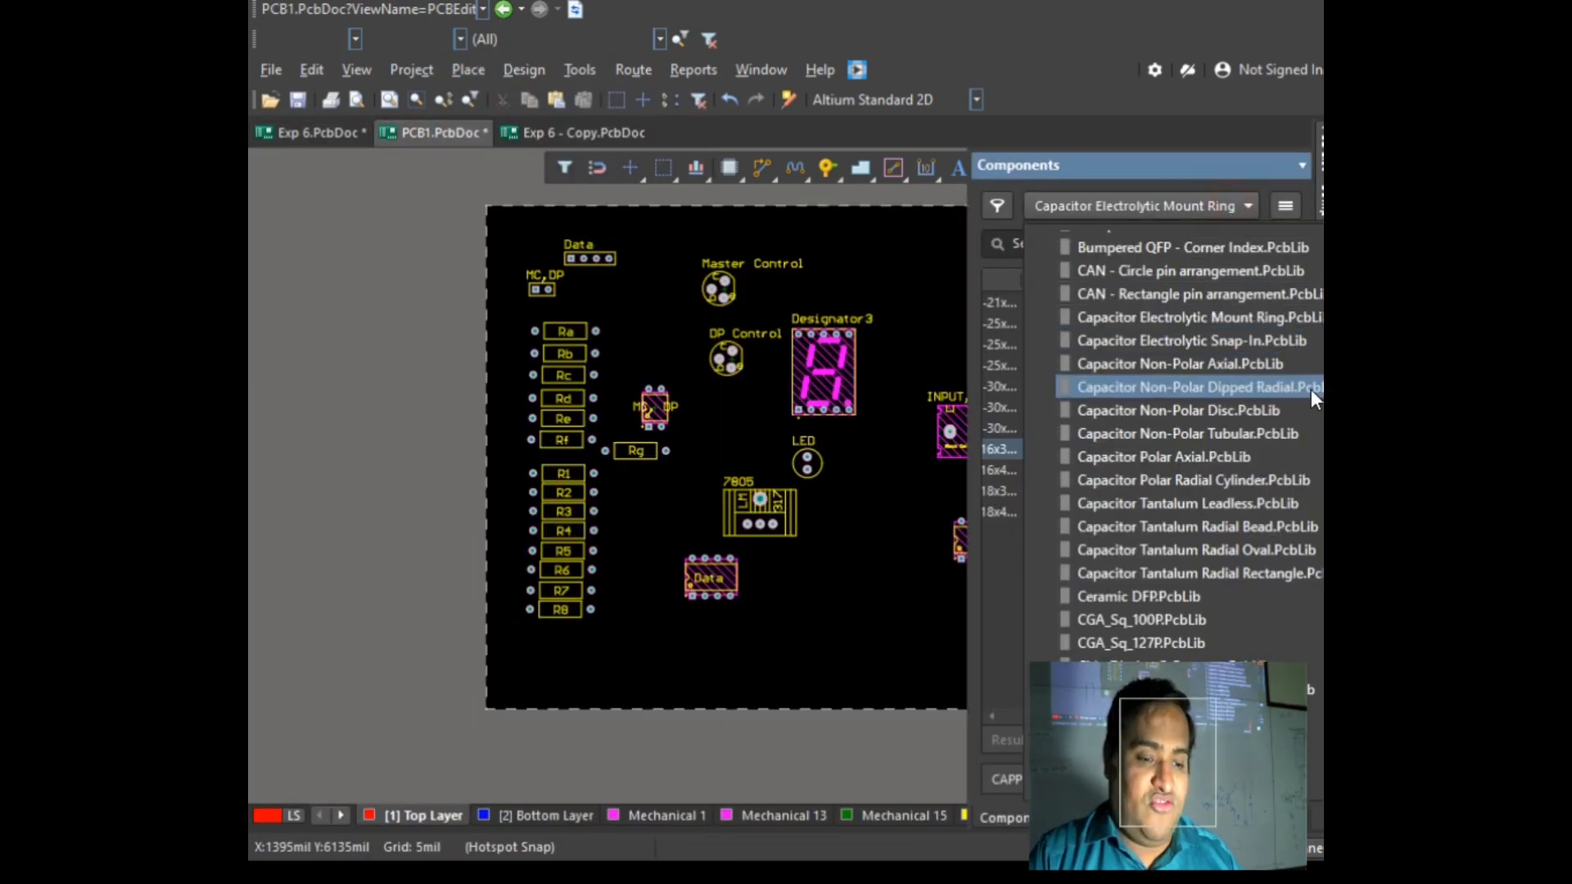
pyautogui.click(1225, 484)
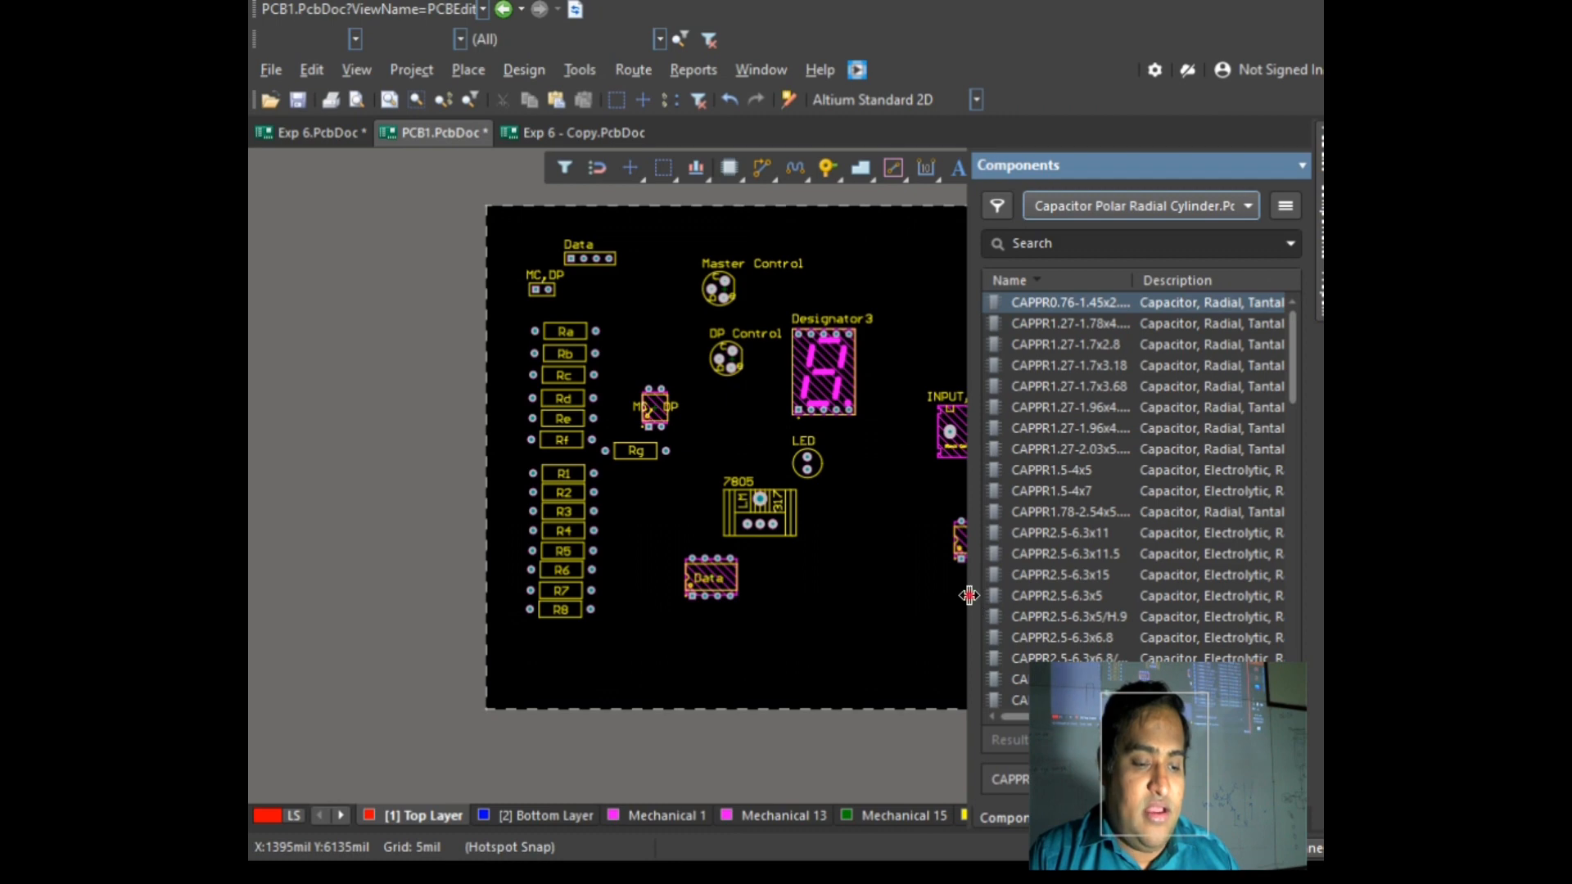
# Step: Place a CAPPR2.5-6.3x5 electrolytic capacitor on the board below the Data DIP switch
pyautogui.moveTo(761, 591); pyautogui.dragTo(764, 589)
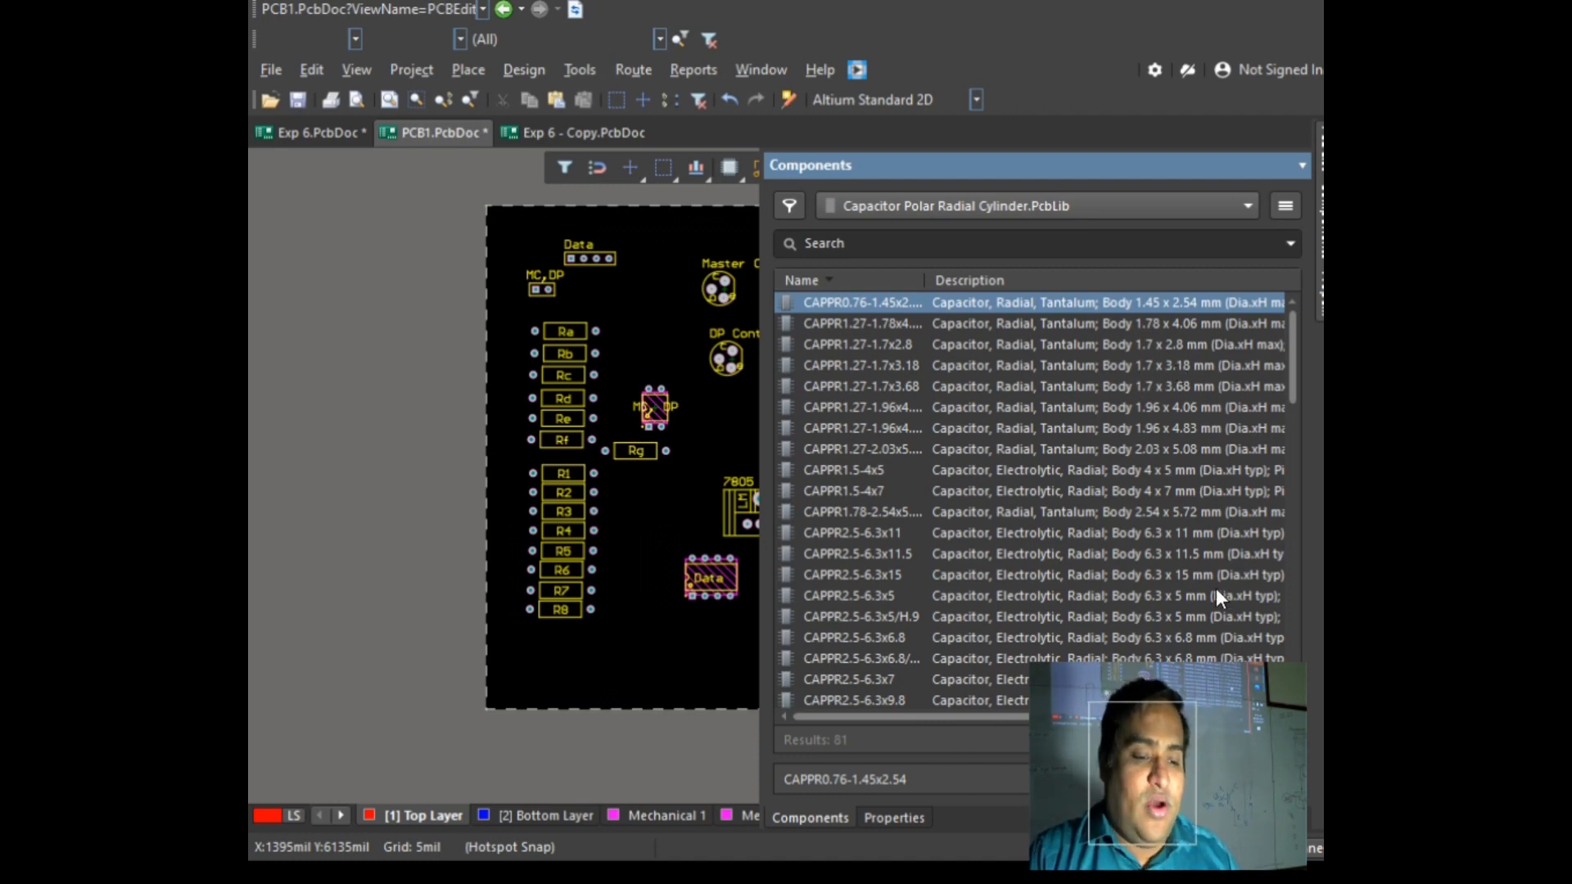
pyautogui.click(1134, 593)
pyautogui.moveTo(1134, 592); pyautogui.dragTo(661, 644)
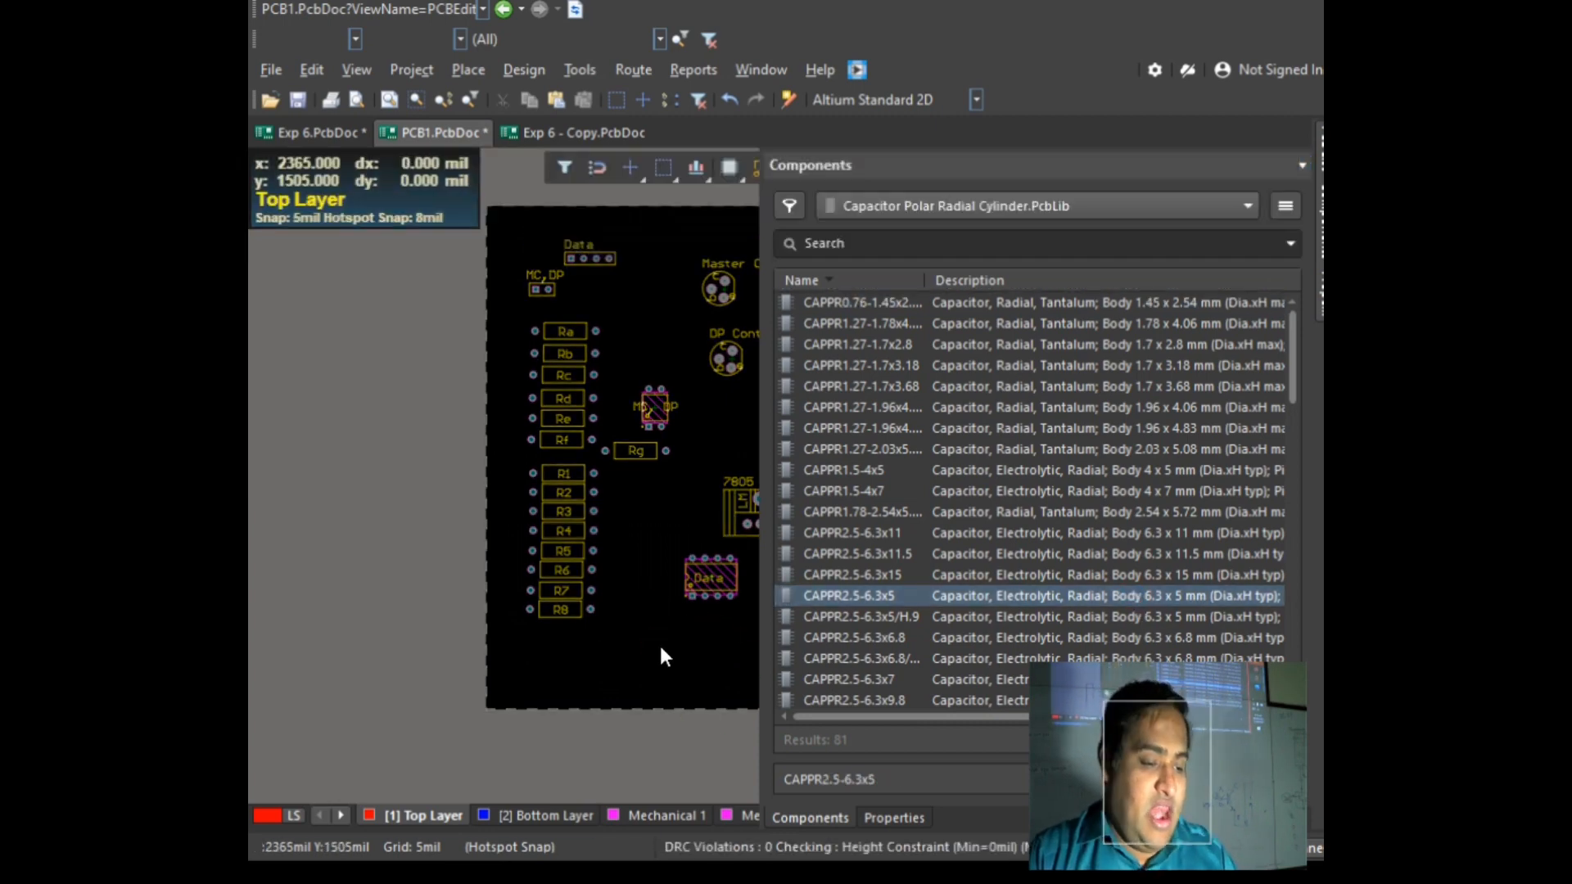
pyautogui.keyDown('ctrl'); pyautogui.scroll(3, 664, 685); pyautogui.keyUp('ctrl')
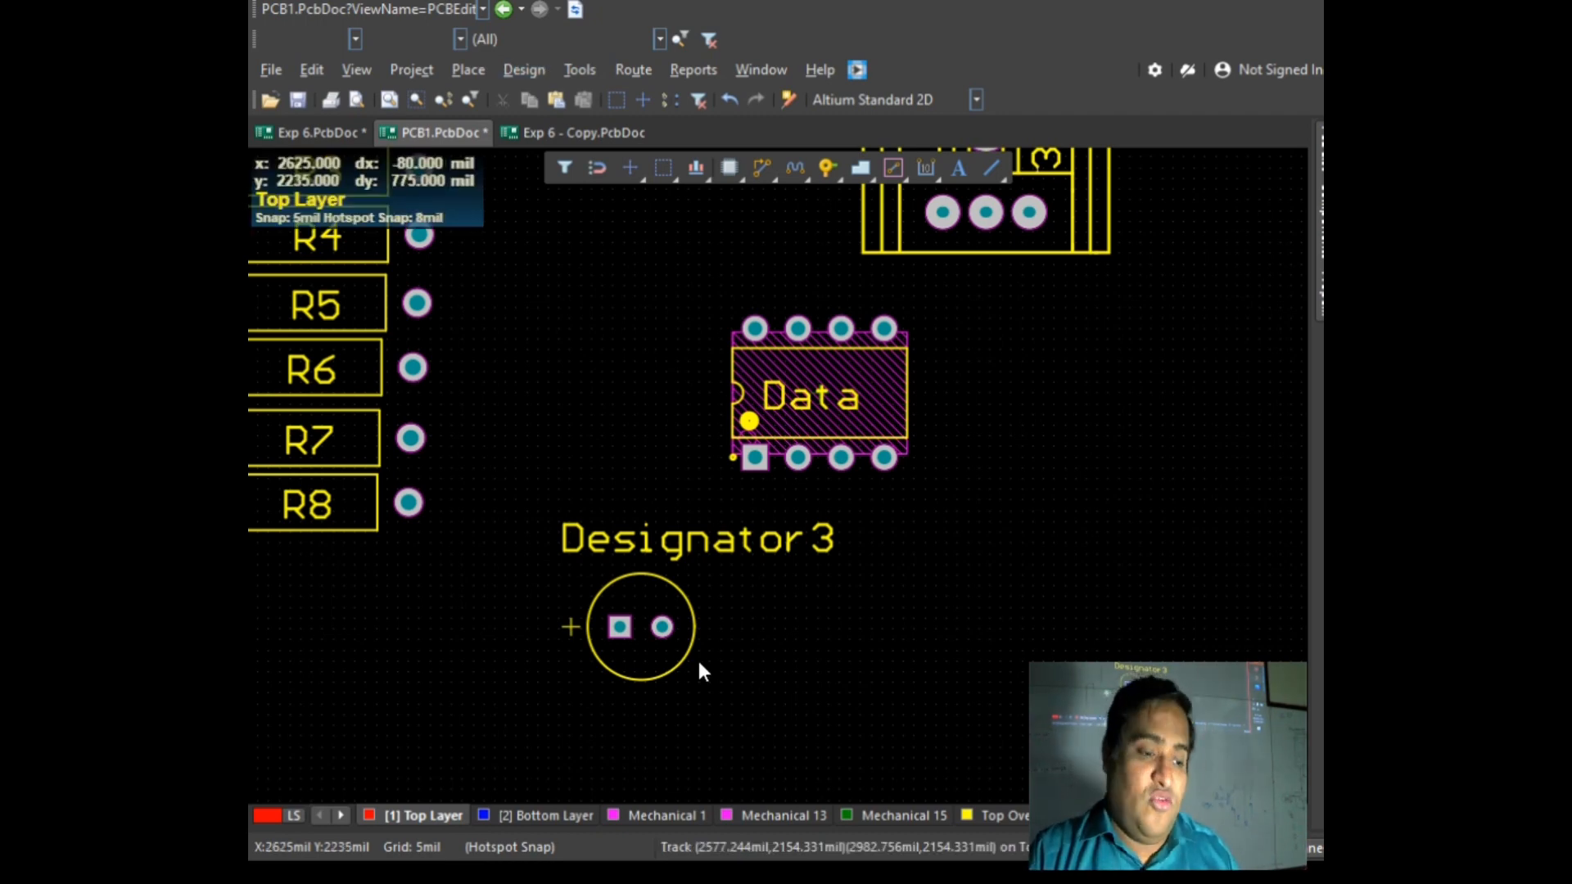
pyautogui.click(474, 79)
pyautogui.click(523, 112)
pyautogui.click(1100, 207)
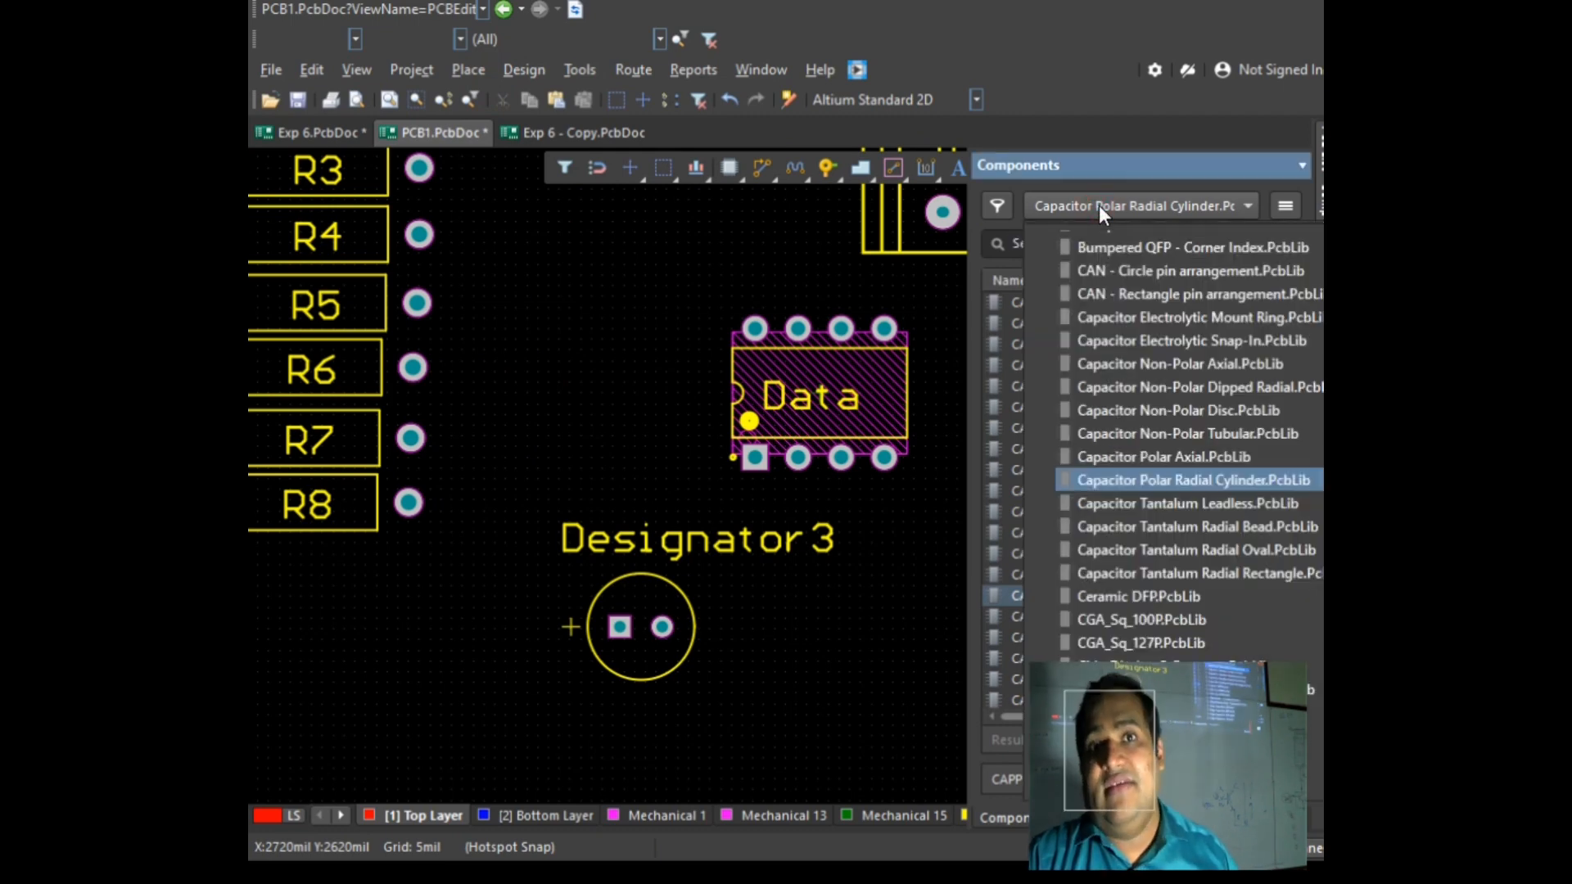
pyautogui.click(793, 642)
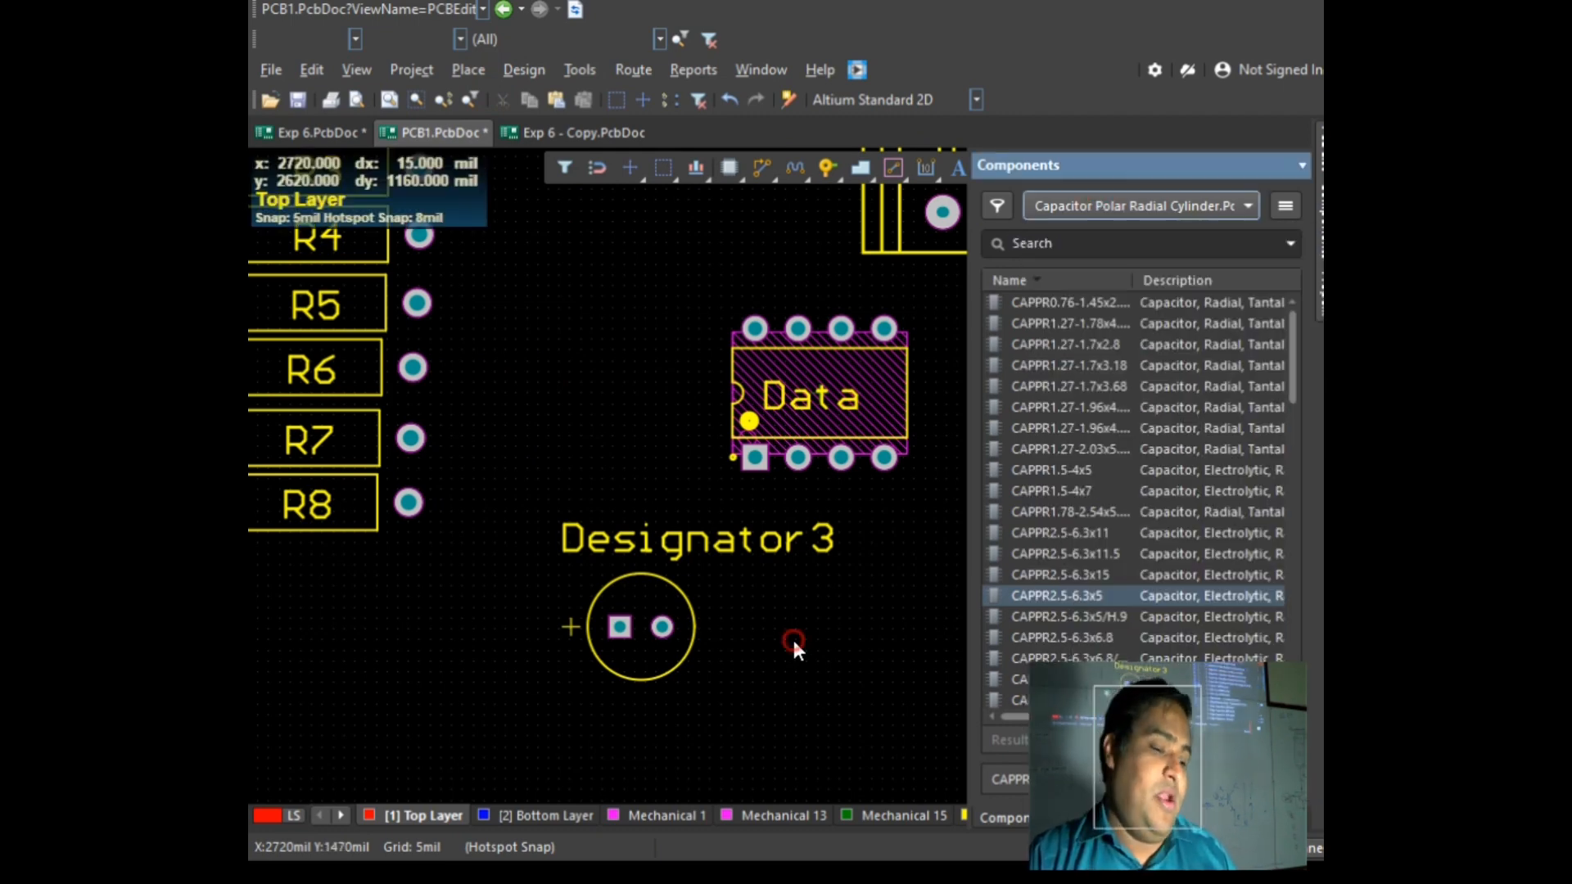
# Step: Copy the new capacitor and paste the duplicate just to its right, below the Data DIP switch
pyautogui.click(634, 671)
pyautogui.hotkey('ctrl', 'c')
pyautogui.click(650, 646)
pyautogui.hotkey('ctrl', 'v')
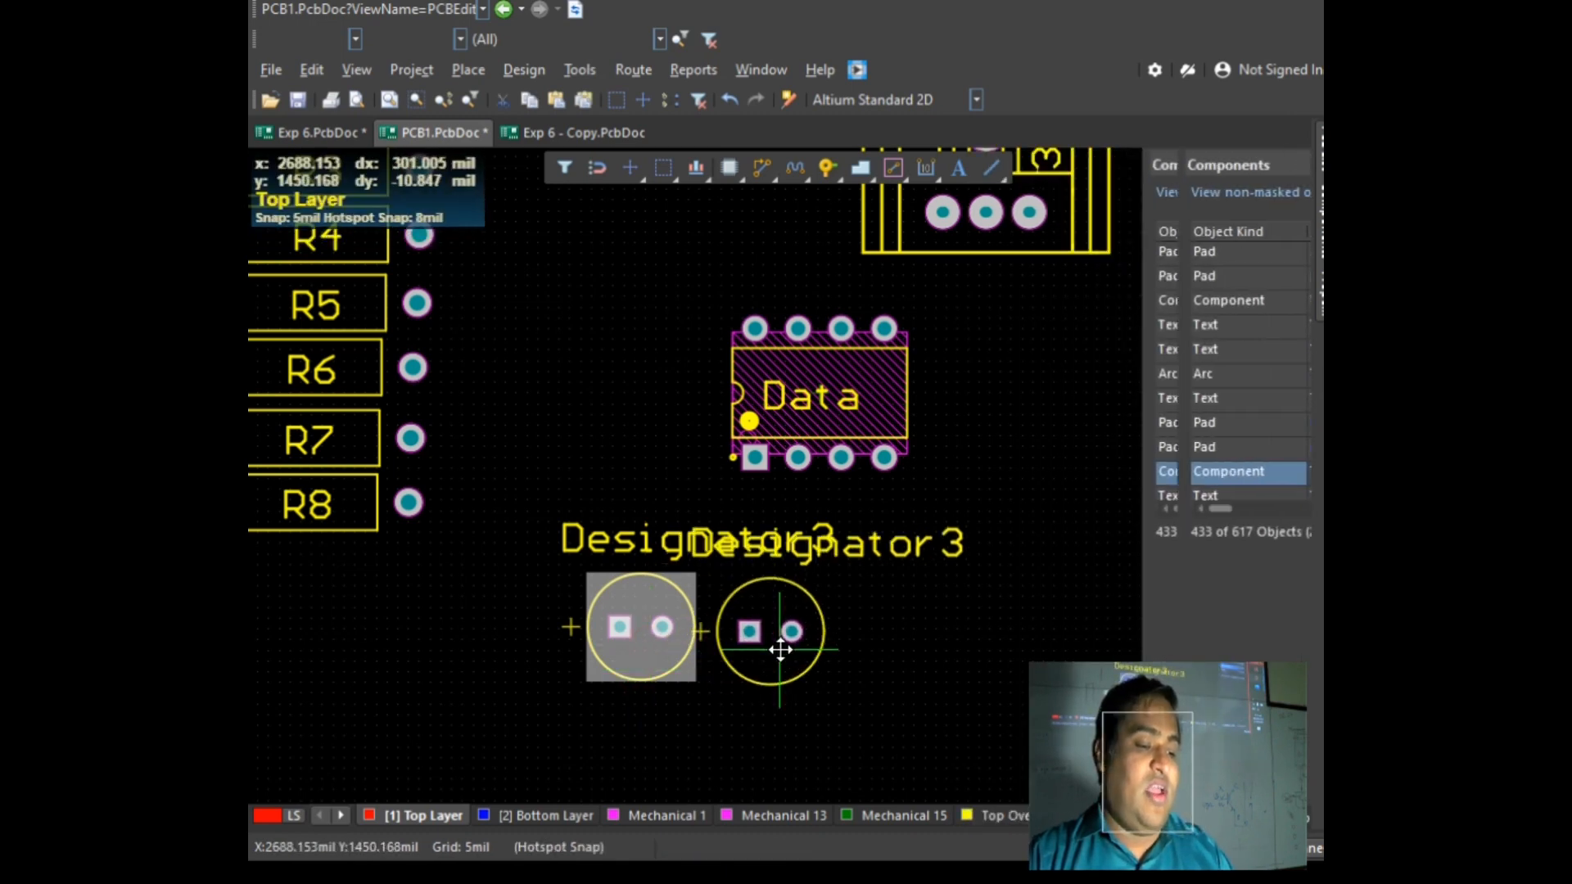
pyautogui.click(821, 646)
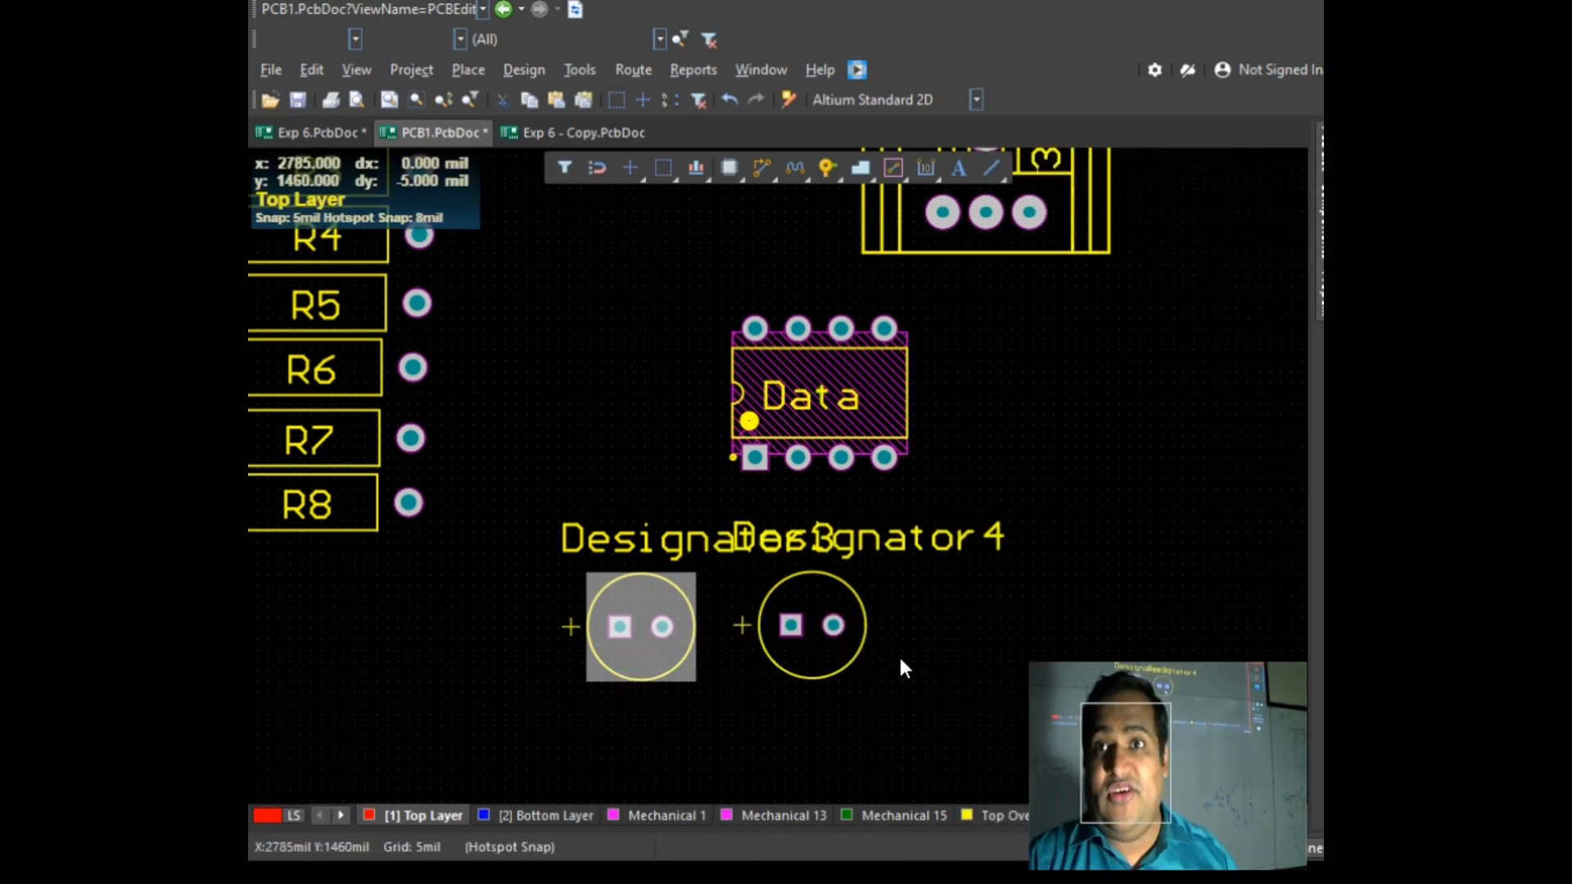
pyautogui.click(966, 663)
# Step: Set the designator of the left capacitor to 47uF and of the right capacitor to 4.7uF
pyautogui.doubleClick(637, 537)
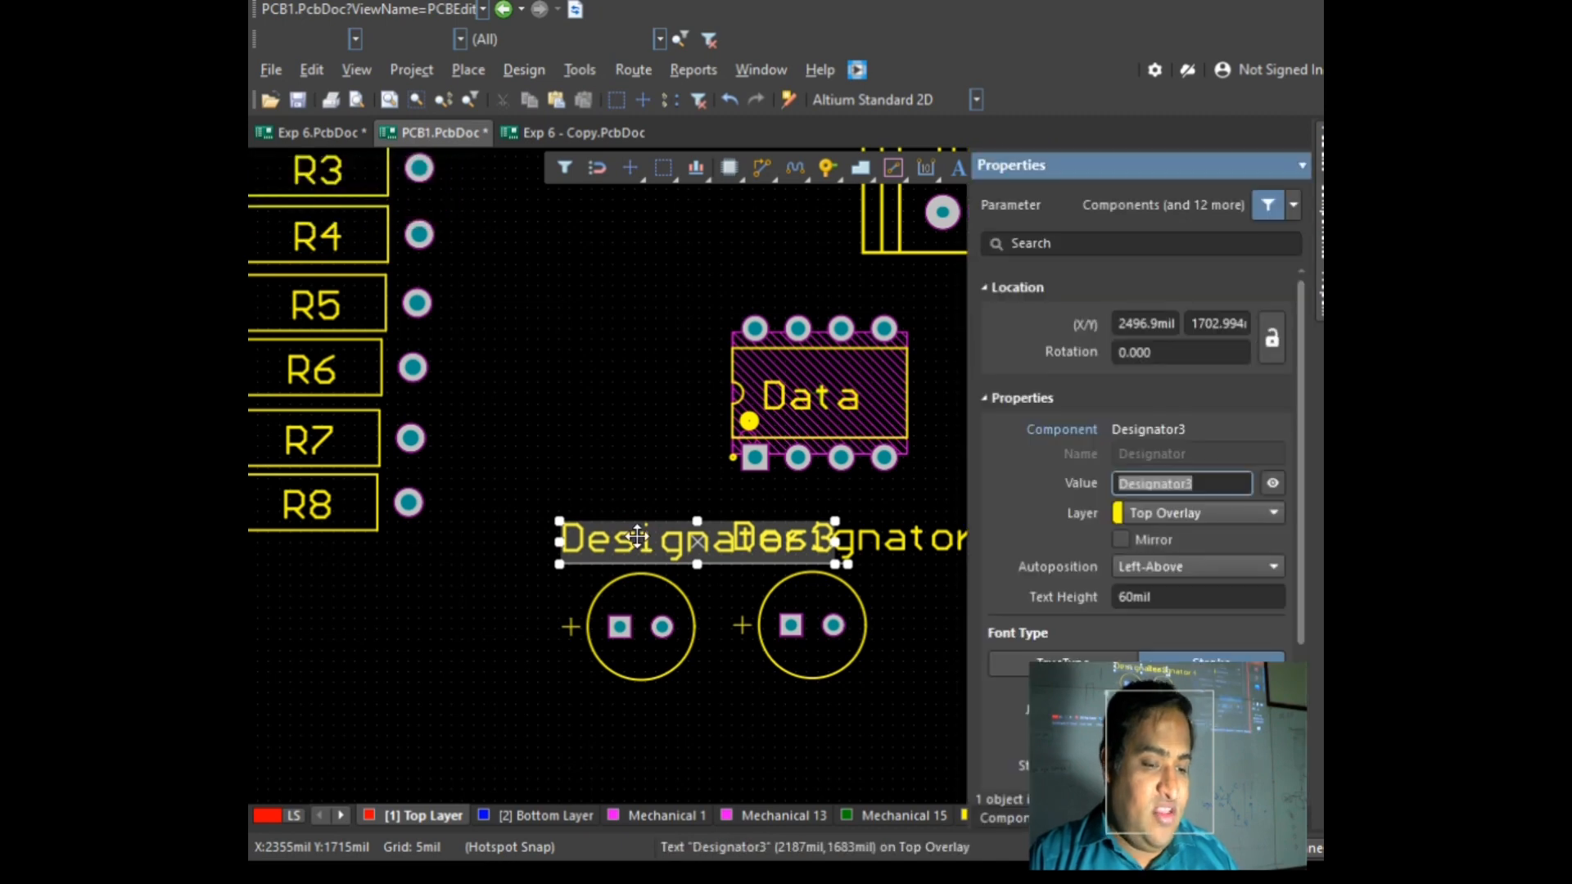
pyautogui.write('47uF')
pyautogui.press('Return')
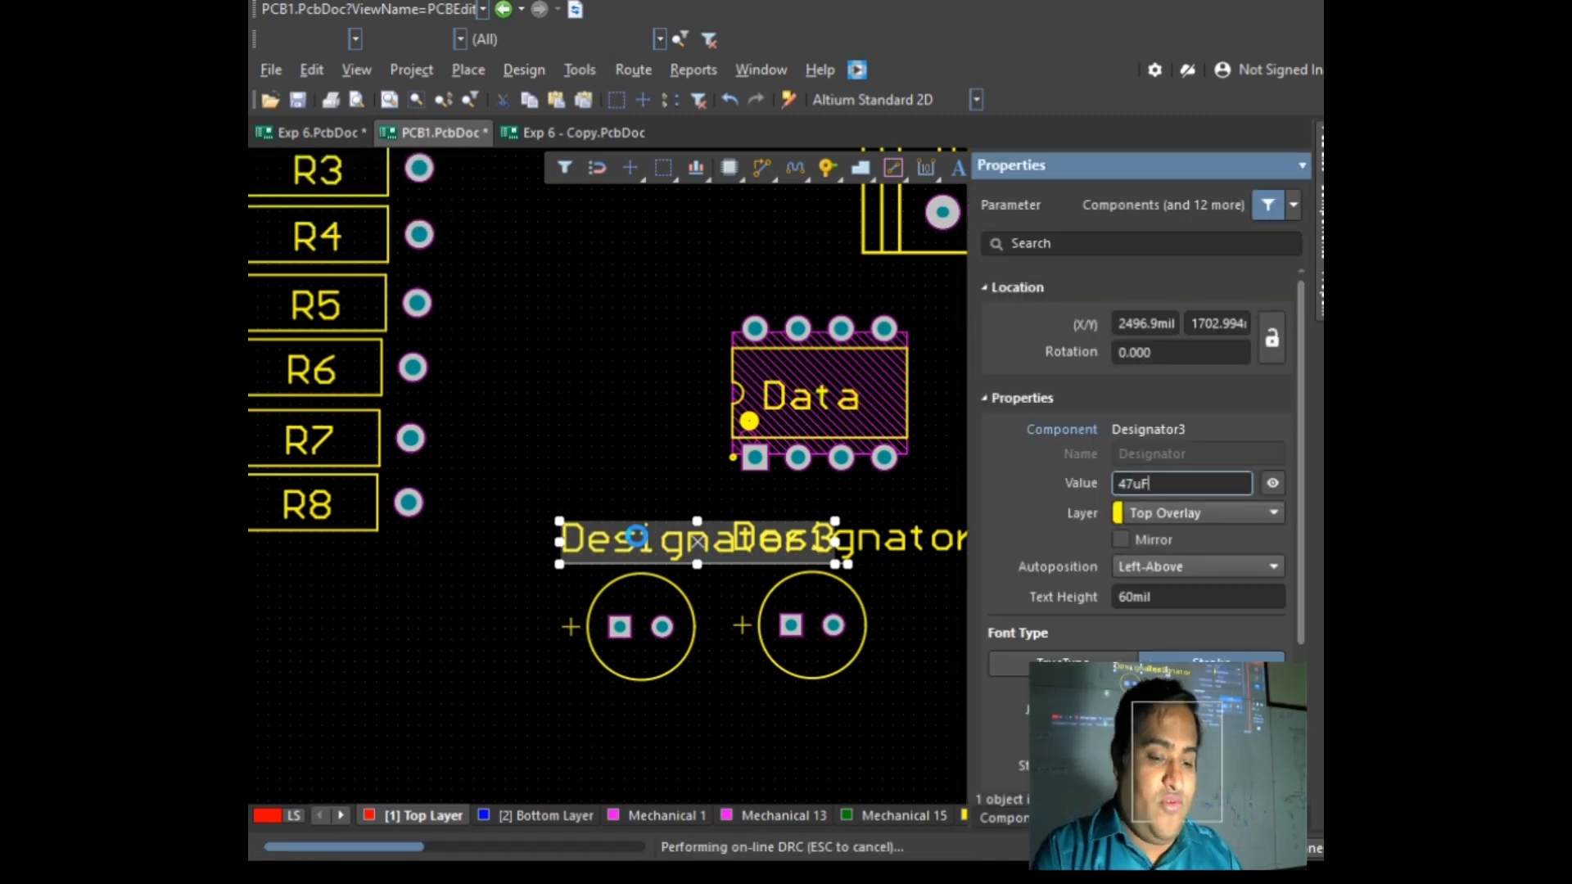
pyautogui.click(817, 552)
pyautogui.doubleClick(817, 552)
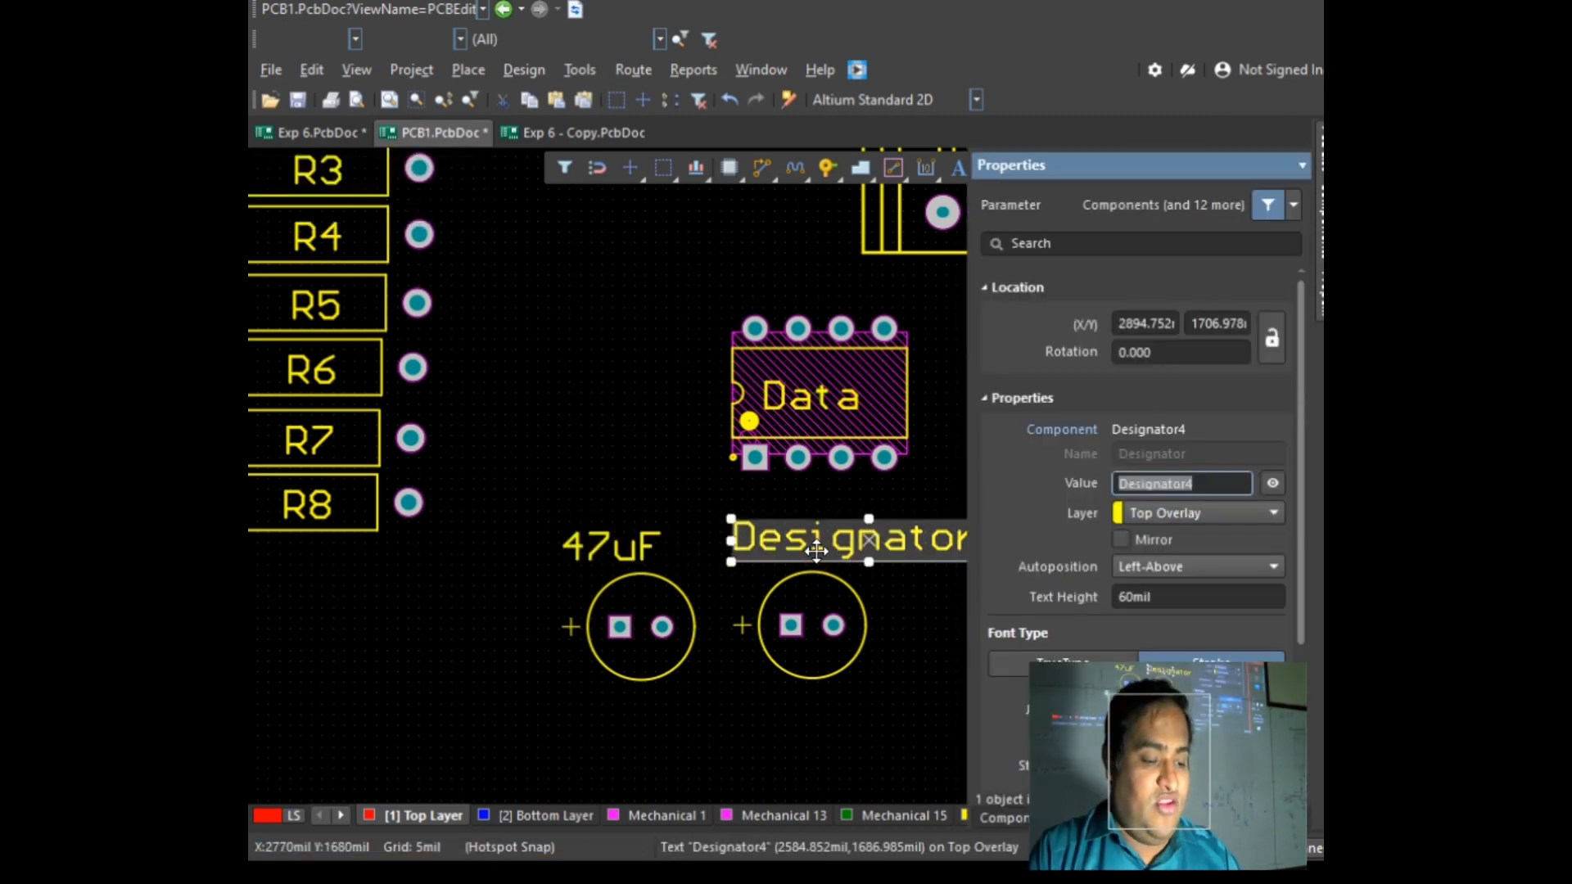
pyautogui.write('4.7uF')
pyautogui.press('Return')
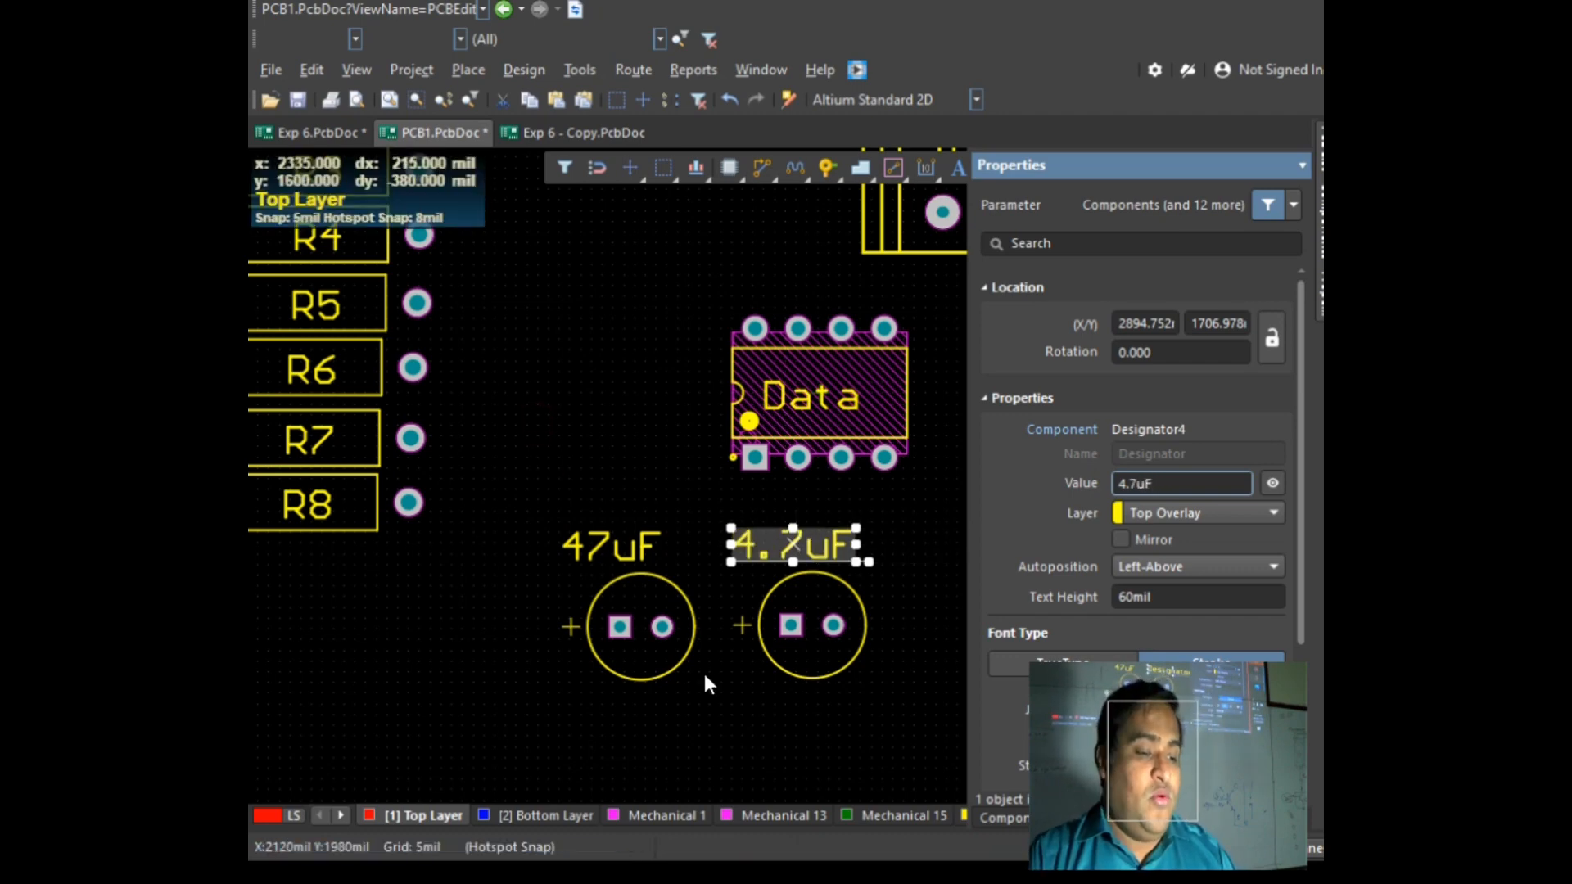
pyautogui.click(699, 670)
# Step: Compare the placed parts with the Exp-1 74HC4511 circuit diagram in the photo viewer, then return to the PCB
pyautogui.keyDown('ctrl'); pyautogui.scroll(3, 585, 556); pyautogui.keyUp('ctrl')
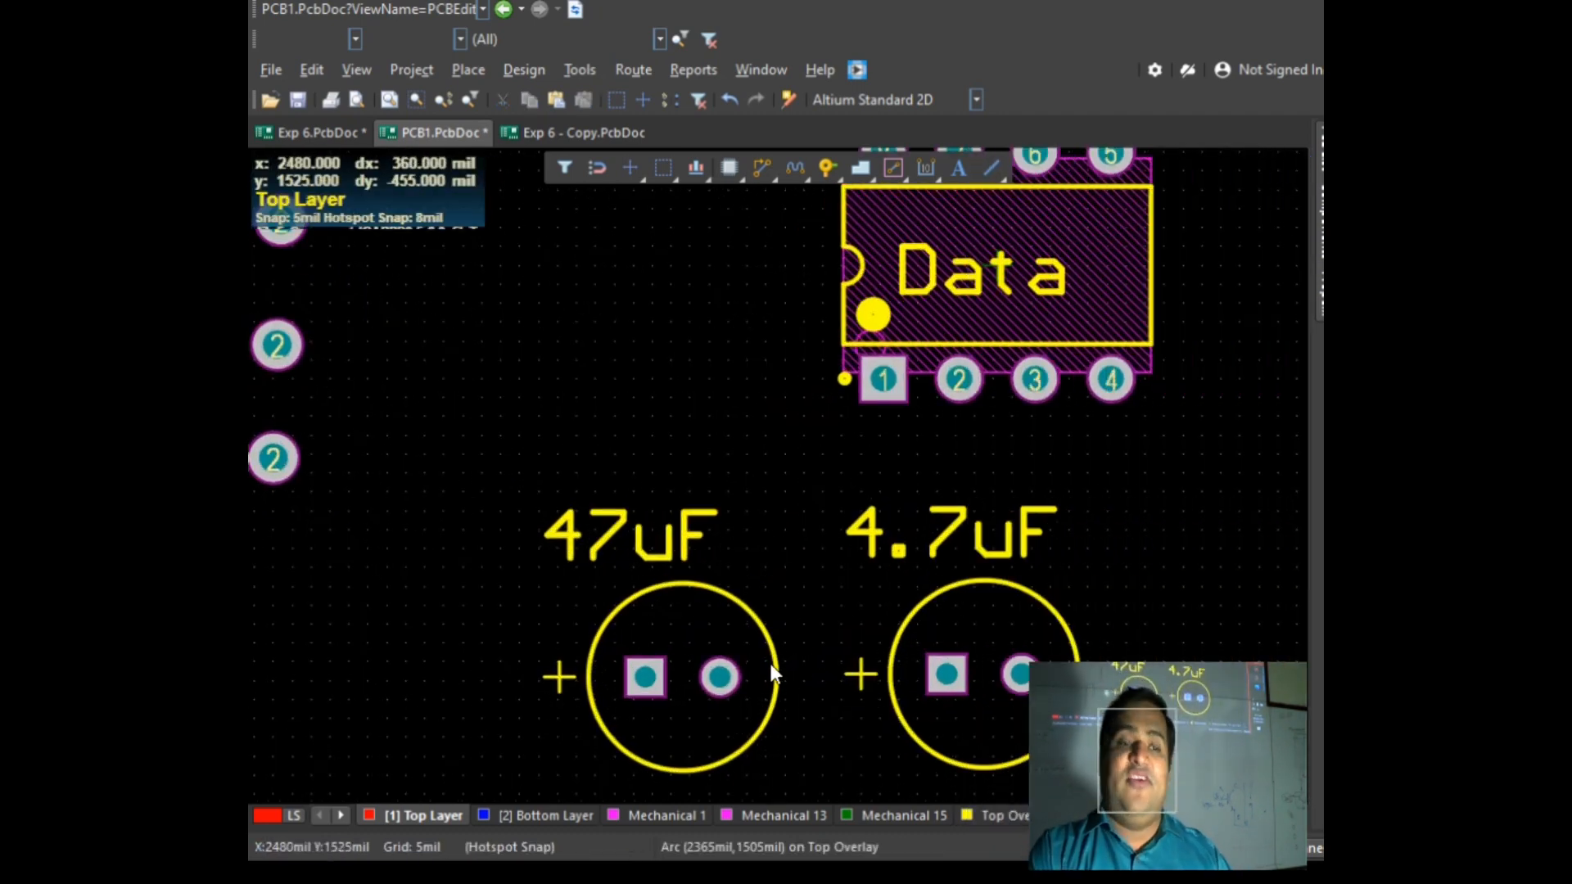
pyautogui.keyDown('ctrl'); pyautogui.scroll(-3, 753, 690); pyautogui.keyUp('ctrl')
pyautogui.keyDown('ctrl'); pyautogui.scroll(-5, 753, 691); pyautogui.keyUp('ctrl')
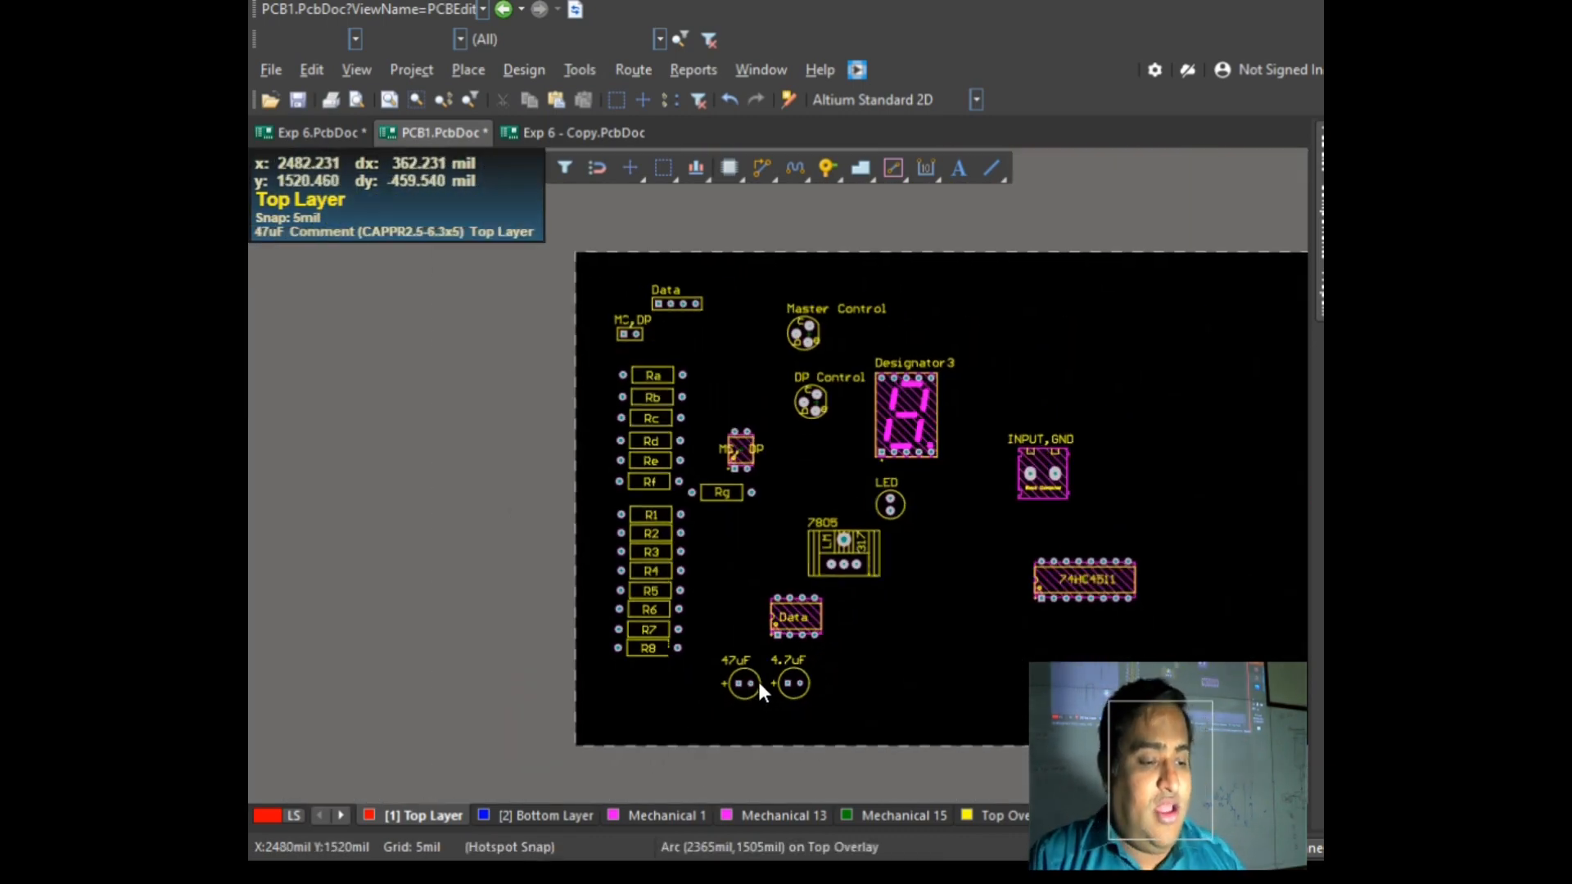
pyautogui.hotkey('alt', 'Tab')
pyautogui.scroll(-3, 948, 467)
pyautogui.scroll(-3, 645, 653)
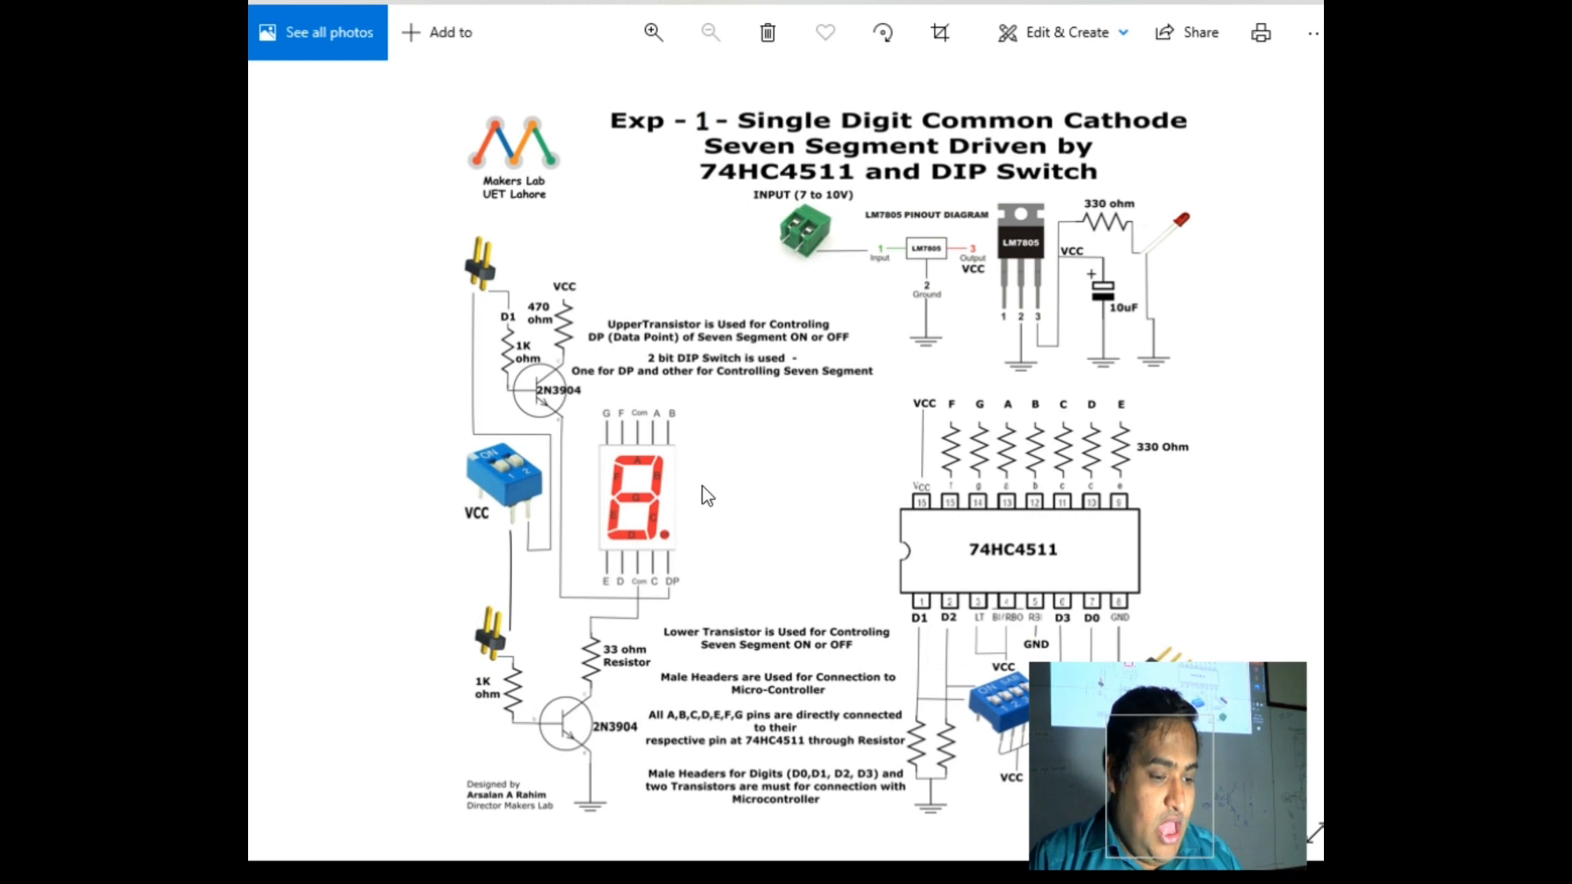
pyautogui.hotkey('alt', 'Tab')
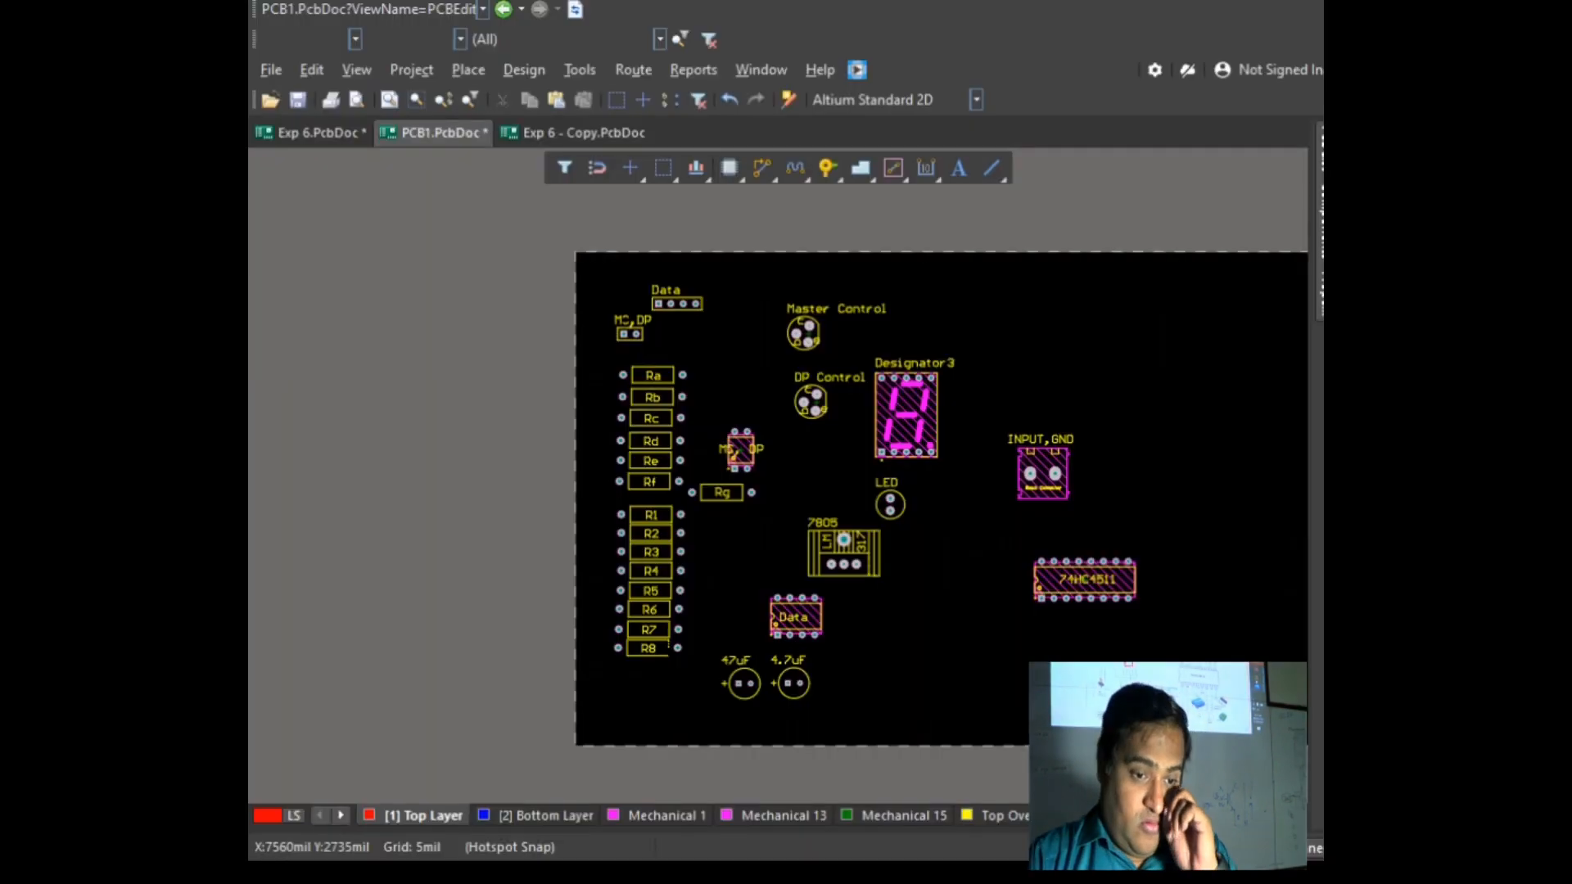
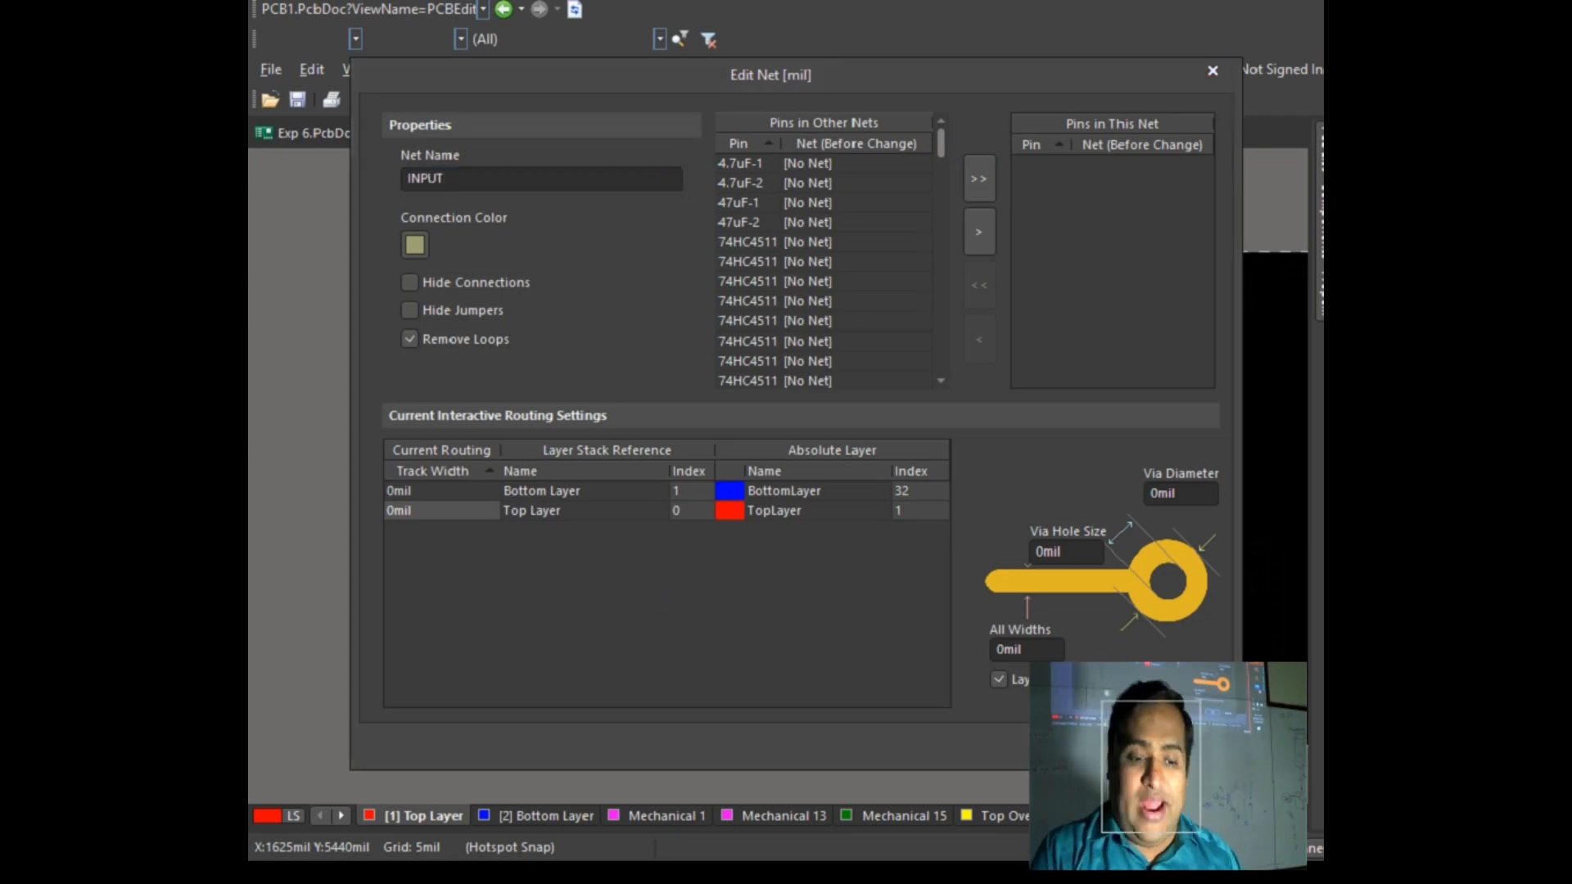
# Step: Check the power input connector in the circuit diagram and confirm the net named INPUT
pyautogui.click(1206, 663)
pyautogui.moveTo(758, 408); pyautogui.dragTo(997, 316)
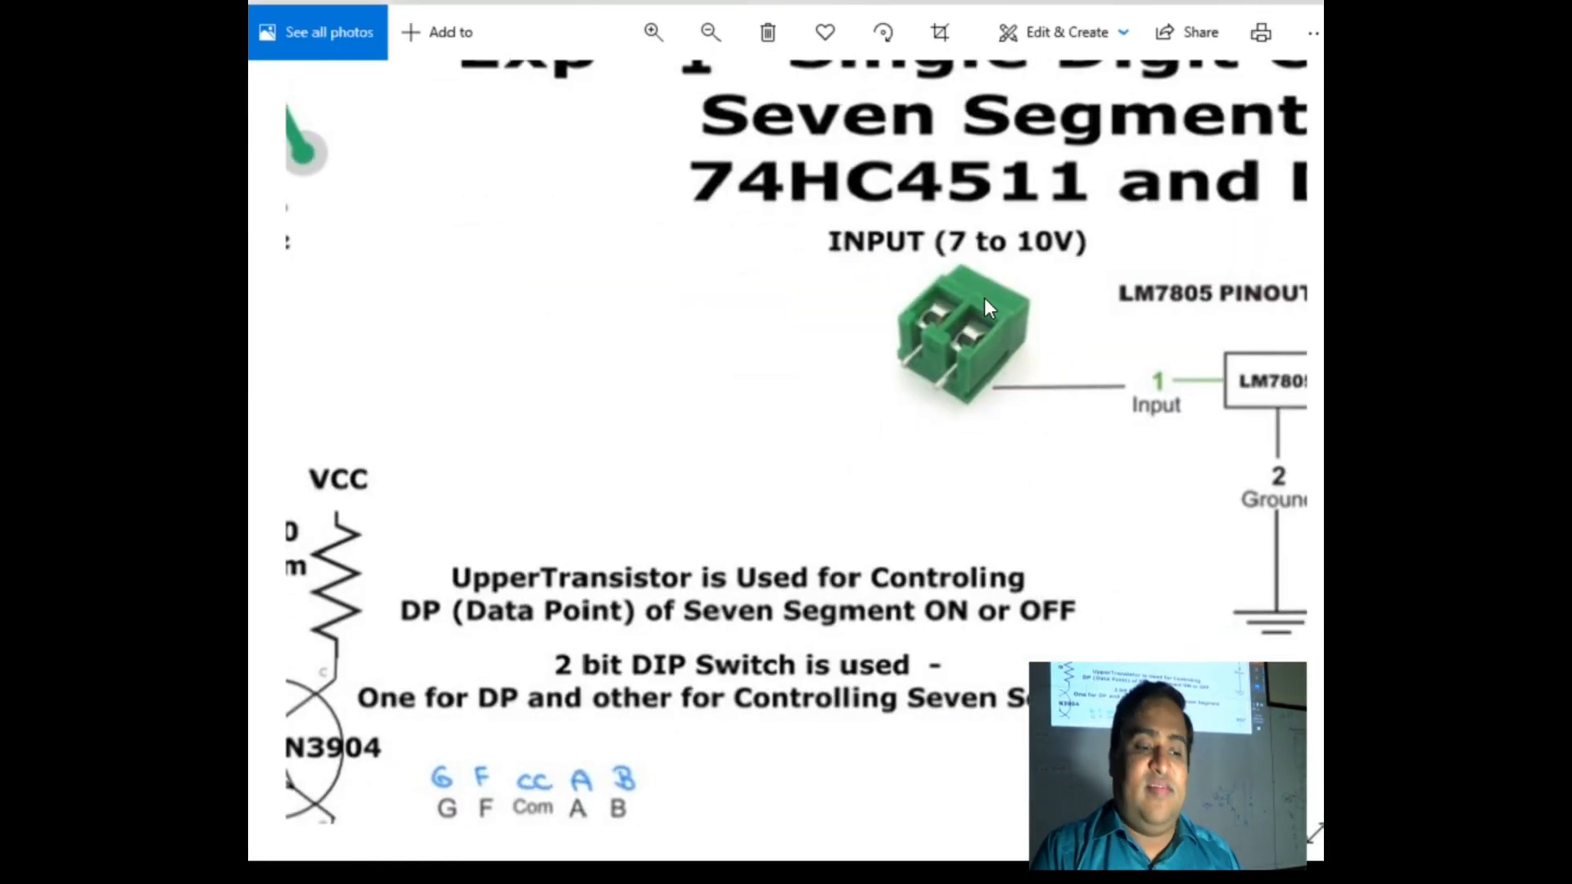
pyautogui.moveTo(908, 424); pyautogui.dragTo(460, 295)
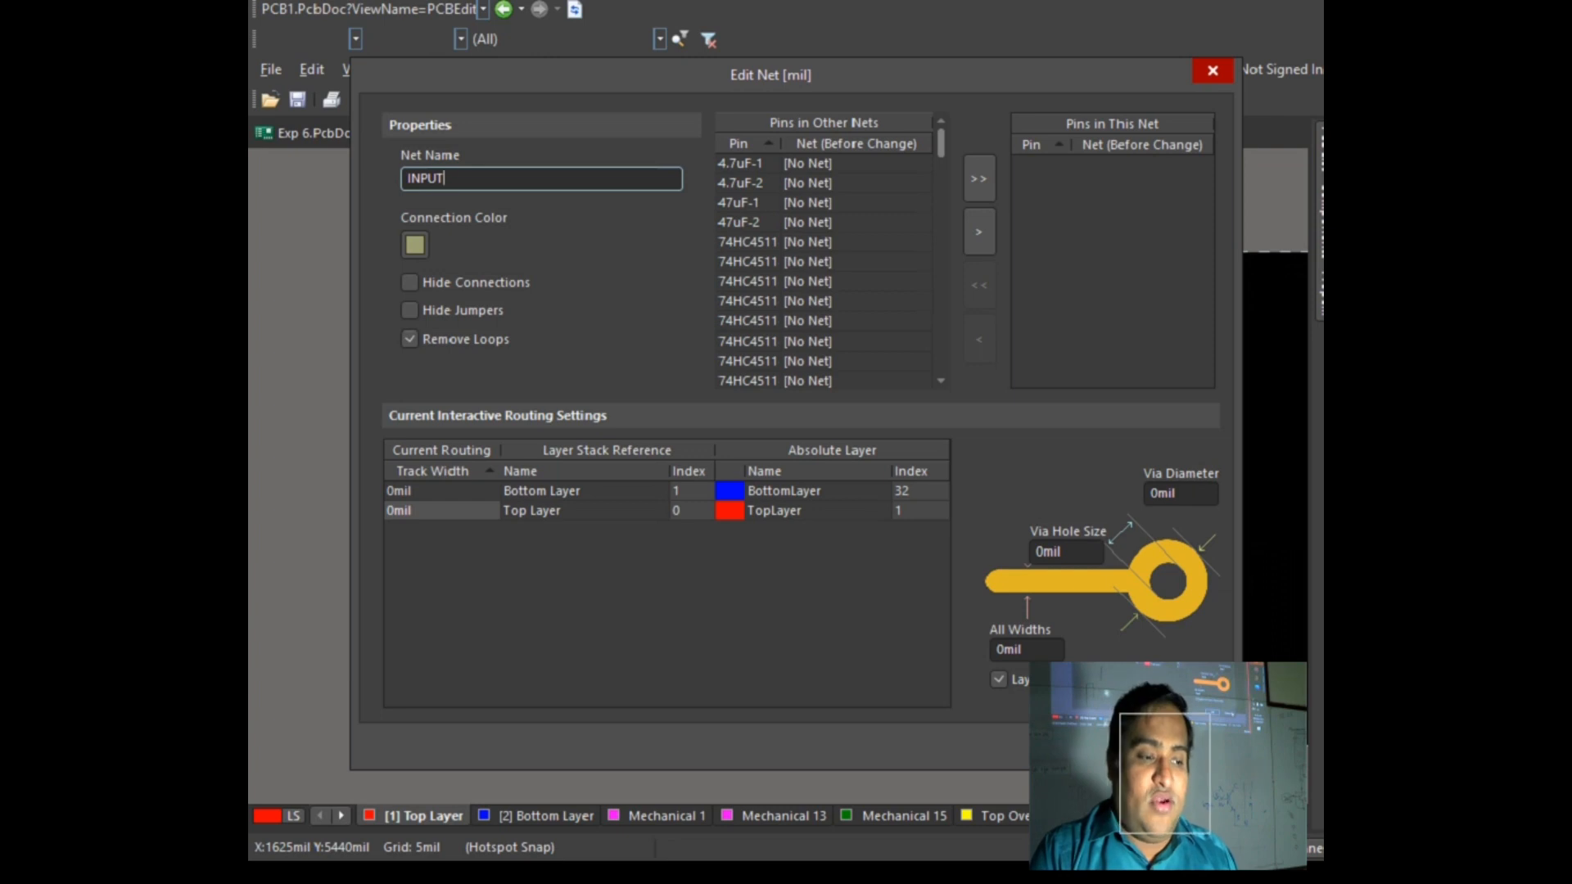
pyautogui.press('Return')
# Step: Rename the VCC net to 5V, review the board's net list and close the Netlist Manager
pyautogui.moveTo(783, 394); pyautogui.dragTo(782, 515)
pyautogui.click(544, 528)
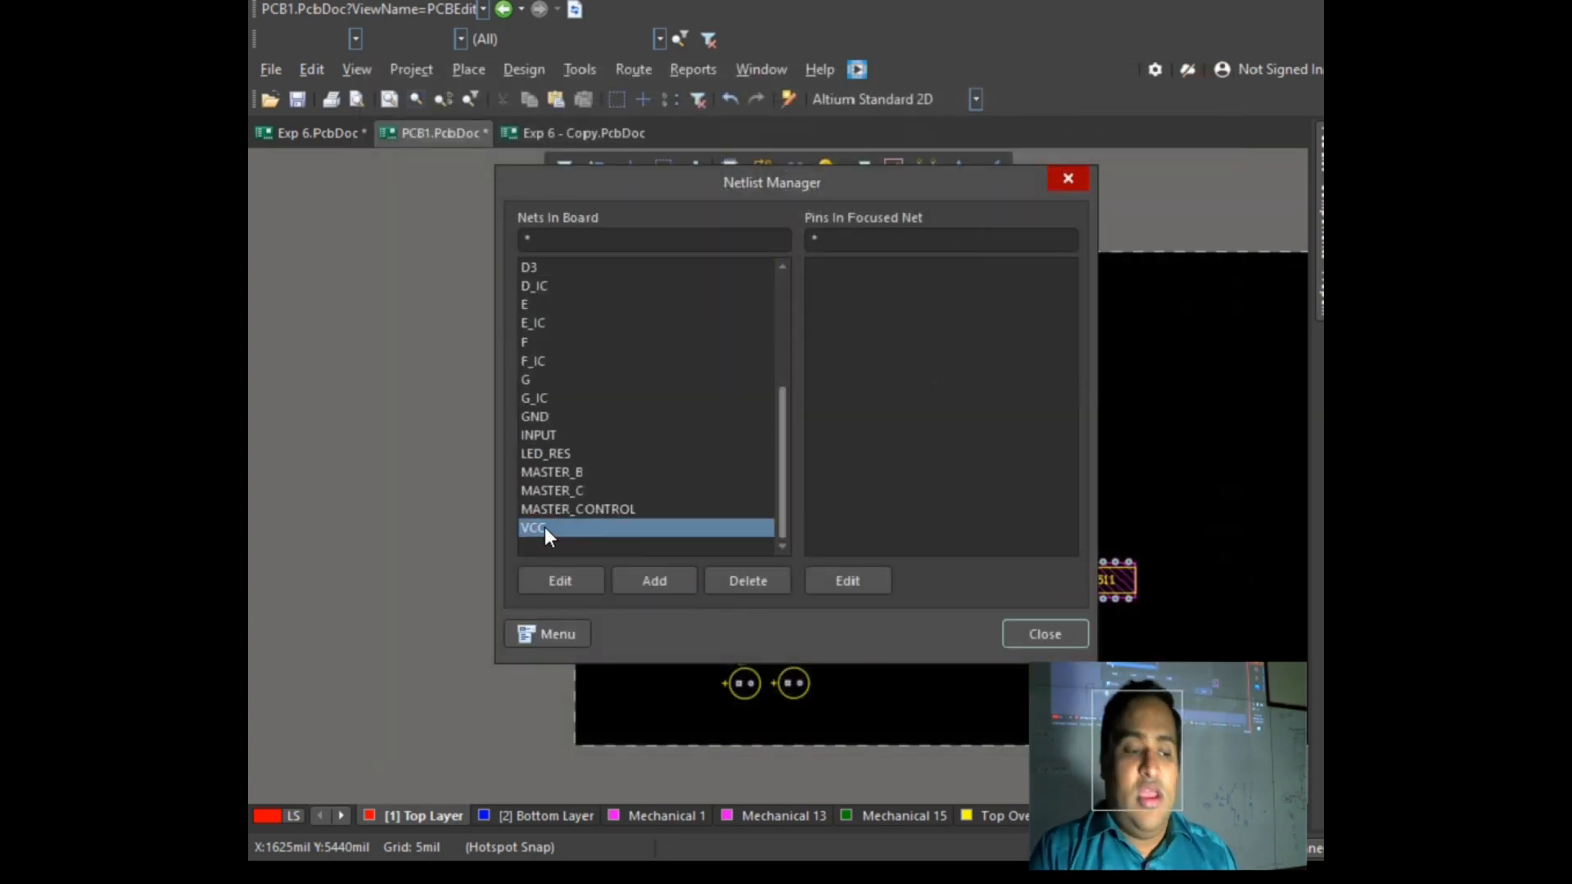
pyautogui.click(560, 580)
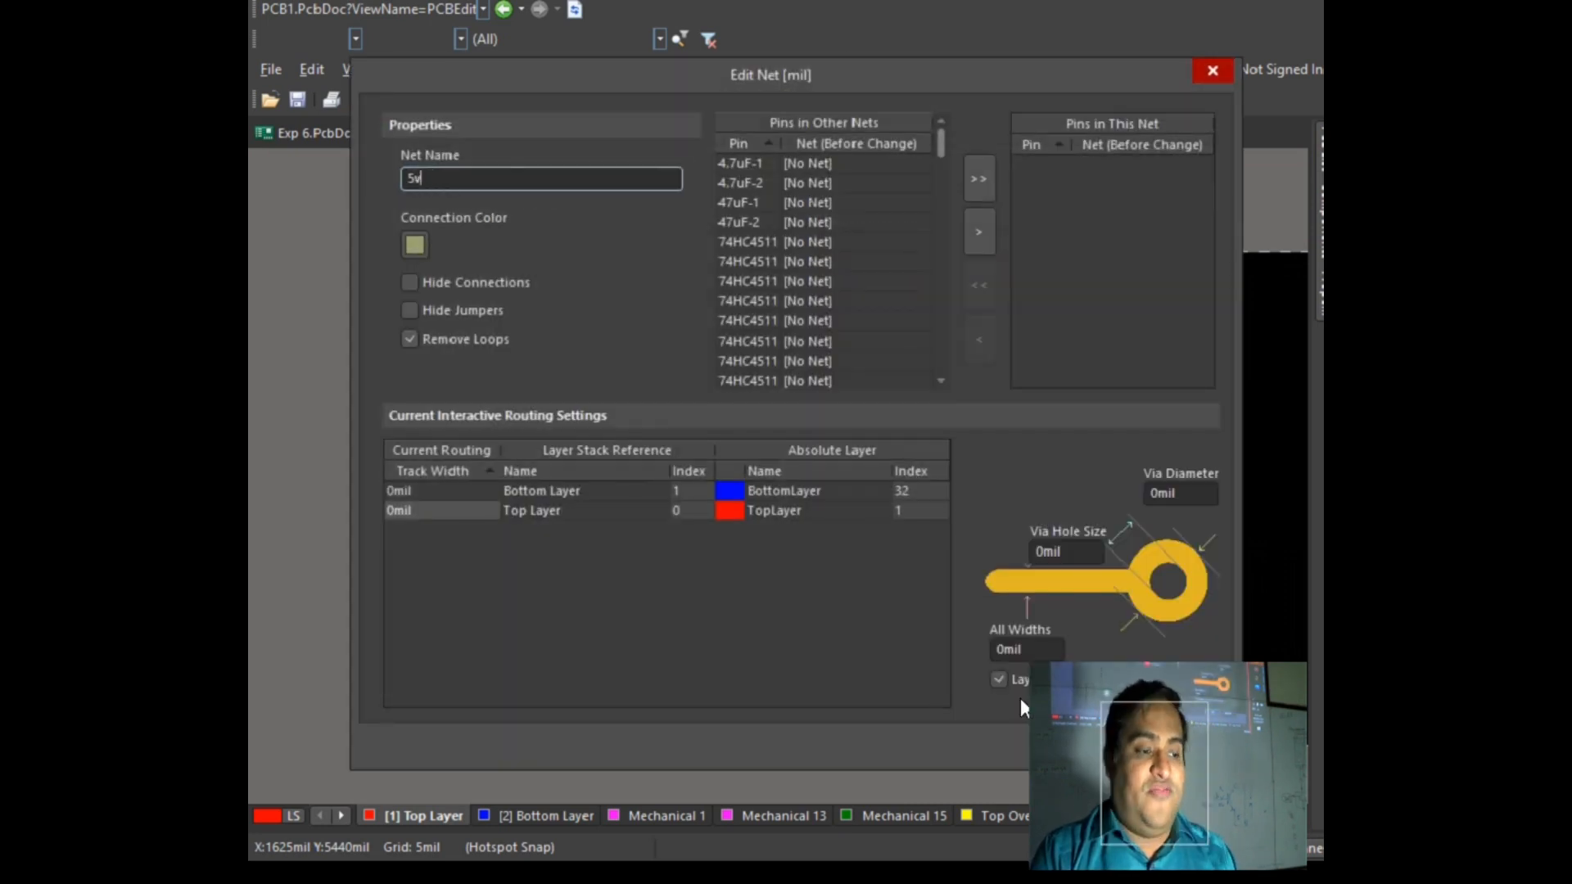
pyautogui.write('5V')
pyautogui.press('Return')
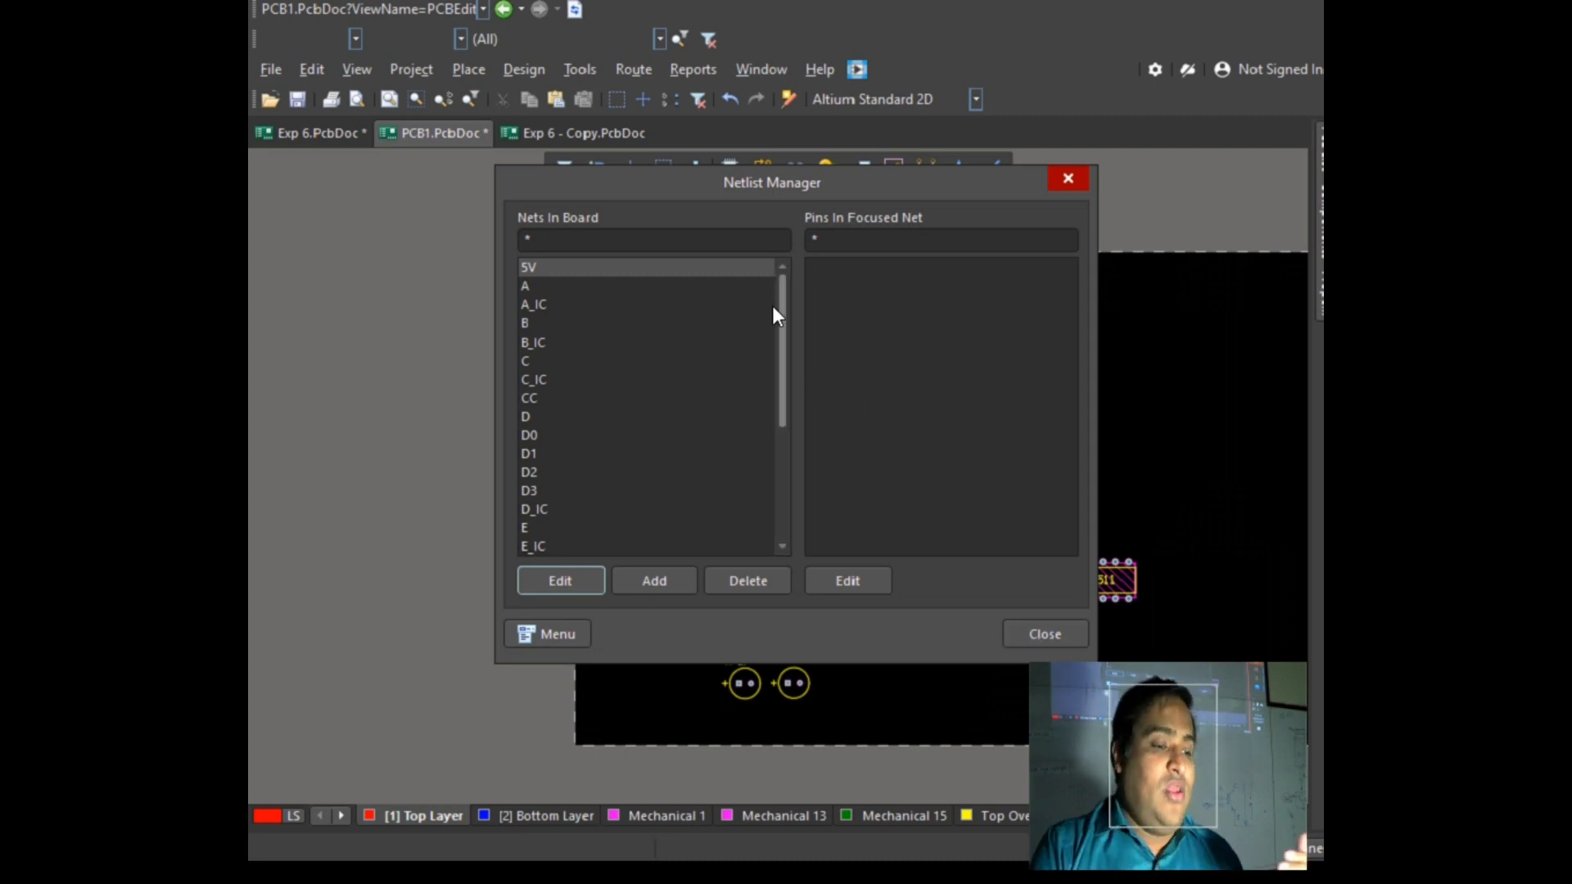
pyautogui.moveTo(783, 315); pyautogui.dragTo(810, 467)
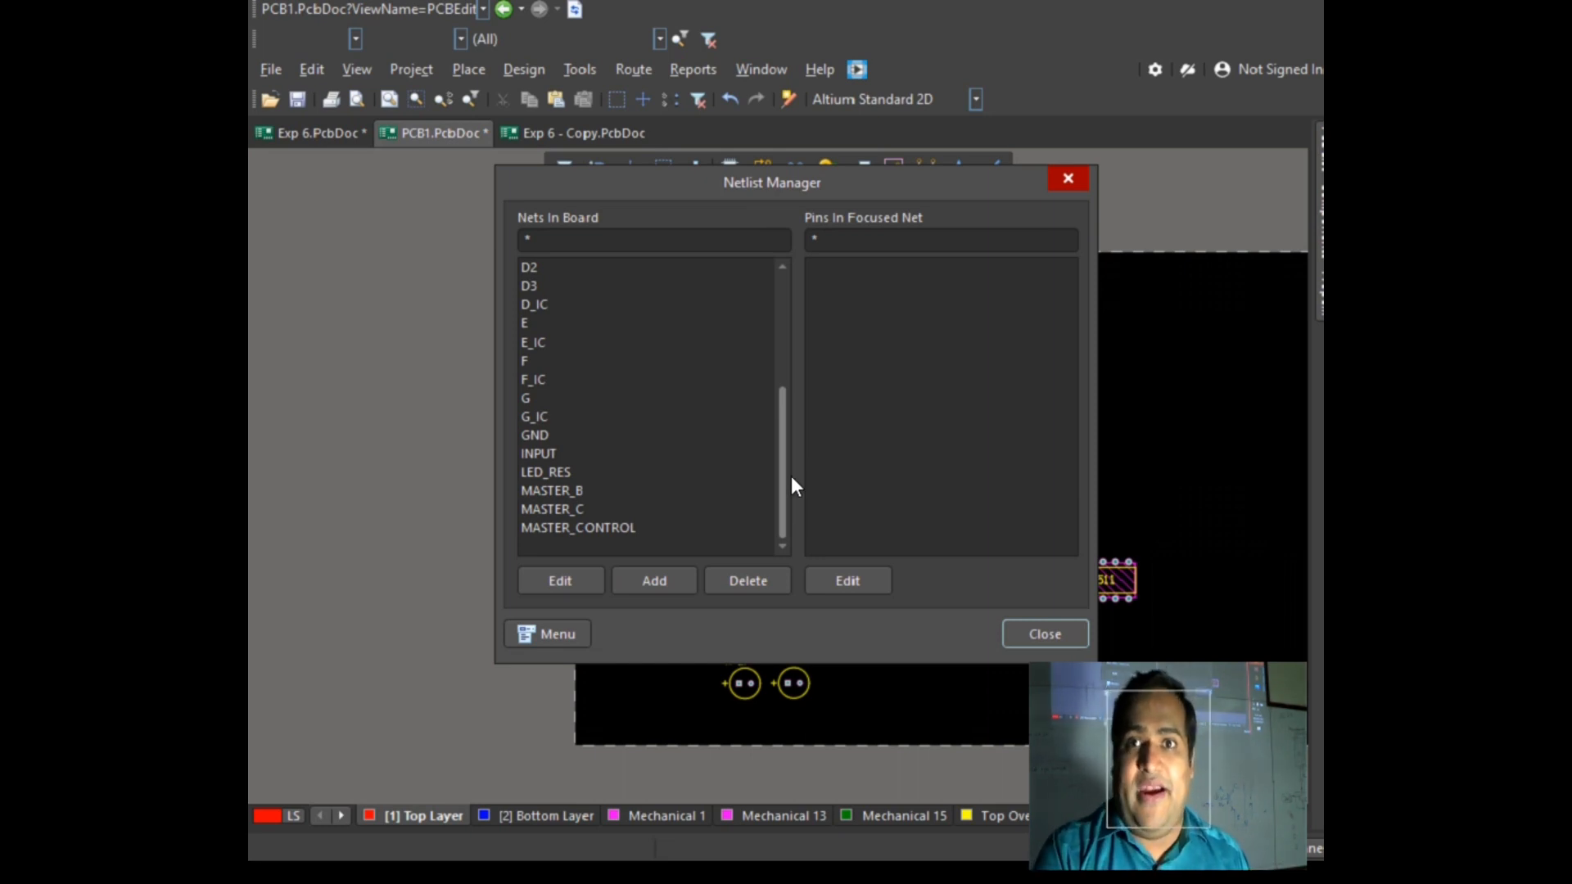
pyautogui.click(1045, 634)
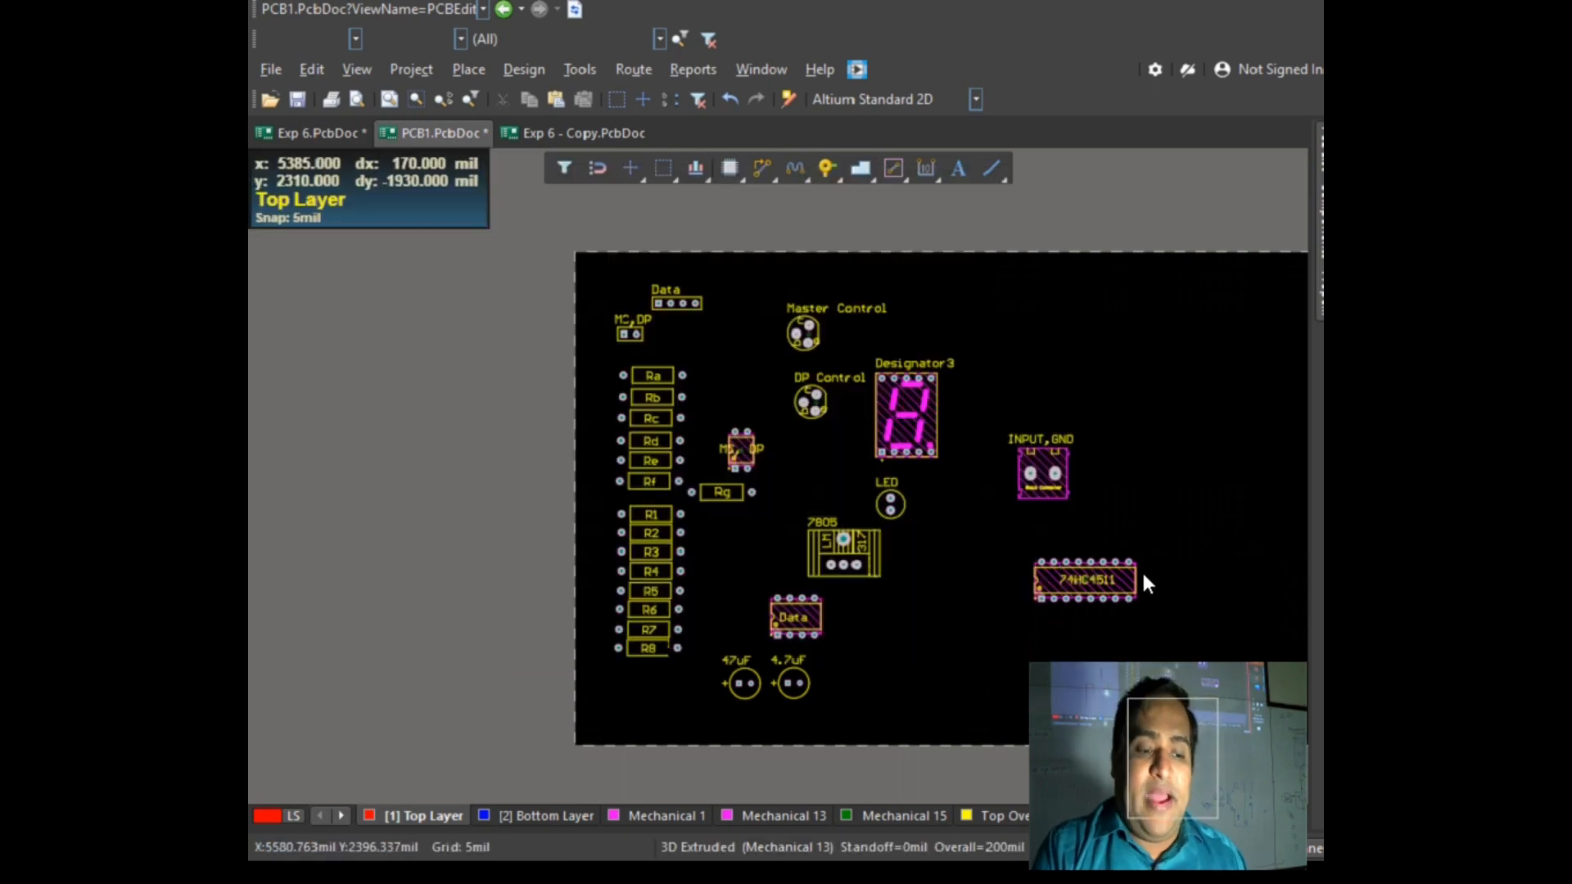
# Step: Look up the net names of the 74HC4511 pins in the annotated circuit diagram and return to the chip on the PCB
pyautogui.keyDown('ctrl'); pyautogui.scroll(5, 1006, 578); pyautogui.keyUp('ctrl')
pyautogui.keyDown('ctrl'); pyautogui.scroll(2, 1009, 586); pyautogui.keyUp('ctrl')
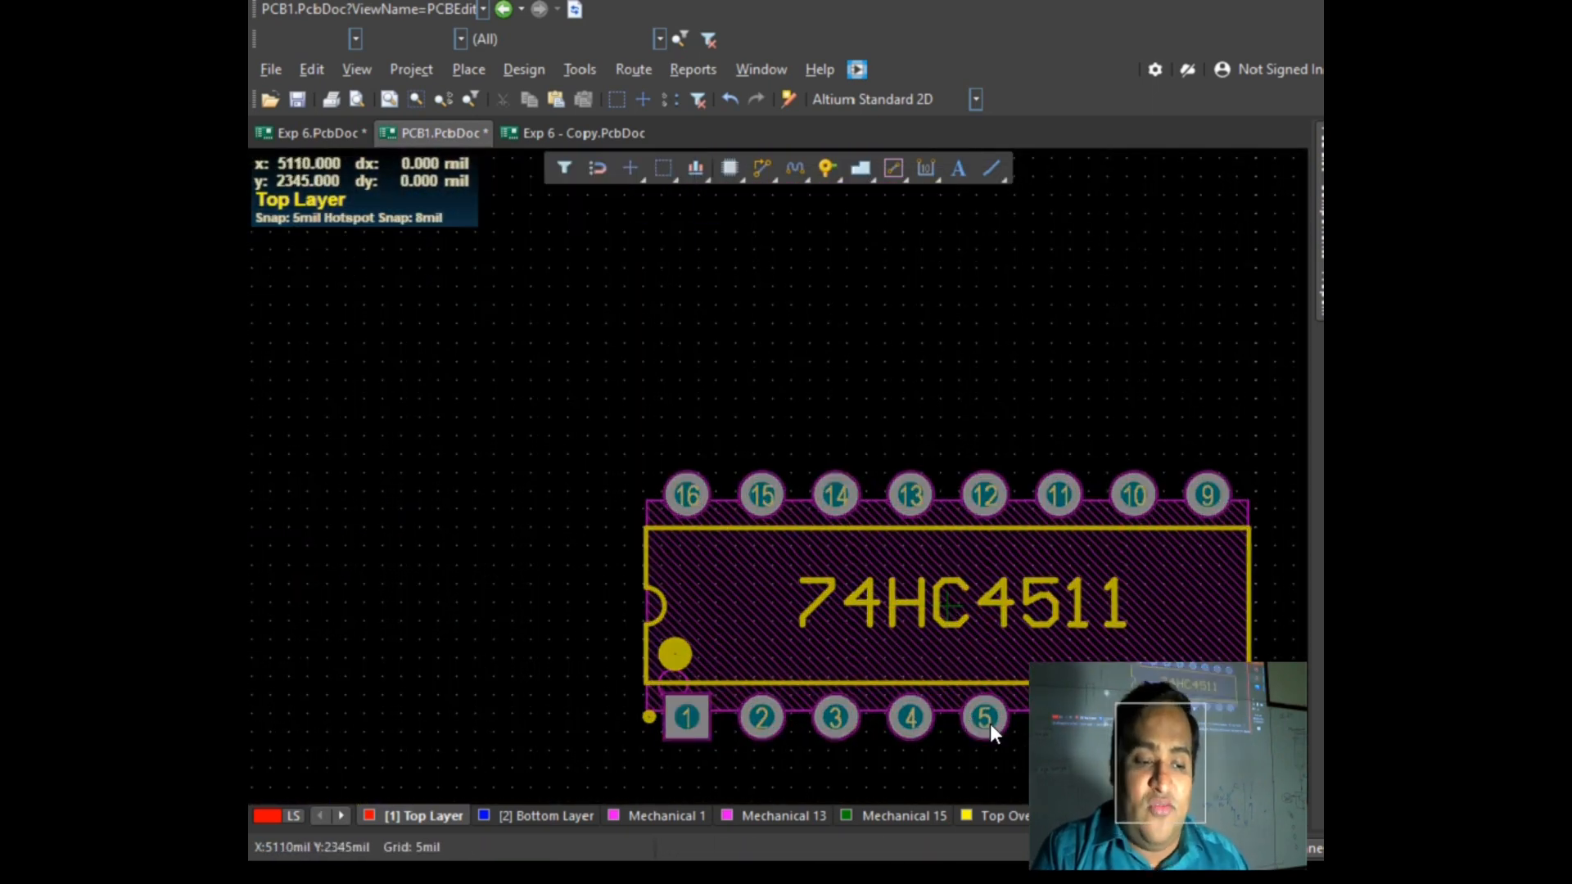
pyautogui.keyDown('ctrl'); pyautogui.scroll(1, 1010, 618); pyautogui.keyUp('ctrl')
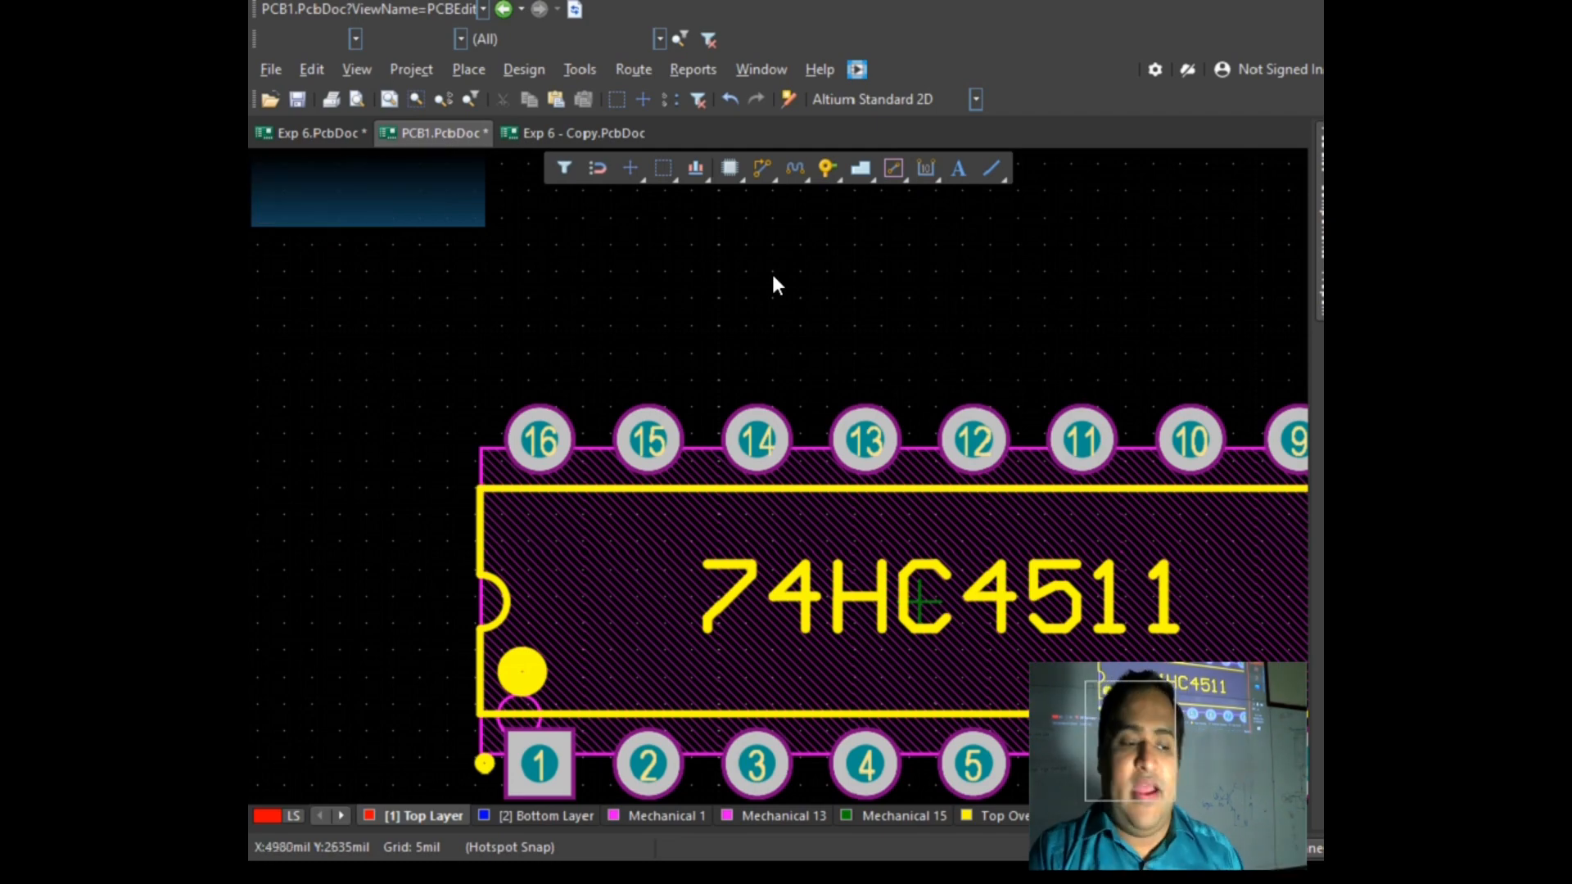
pyautogui.click(1207, 410)
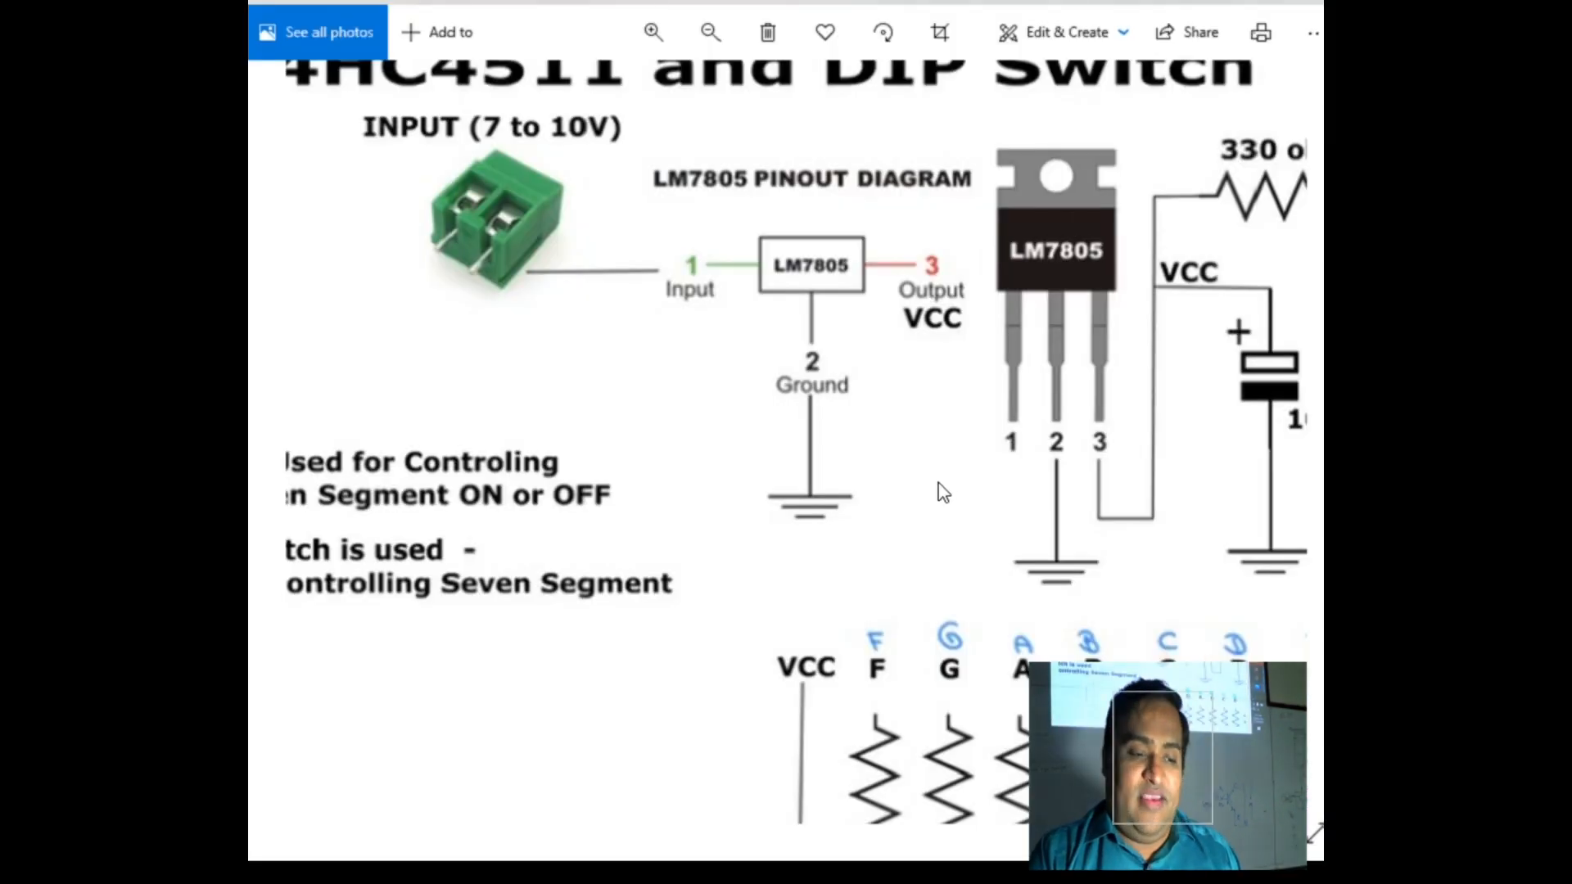
pyautogui.moveTo(1216, 730); pyautogui.dragTo(1210, 407)
pyautogui.scroll(4, 1212, 407)
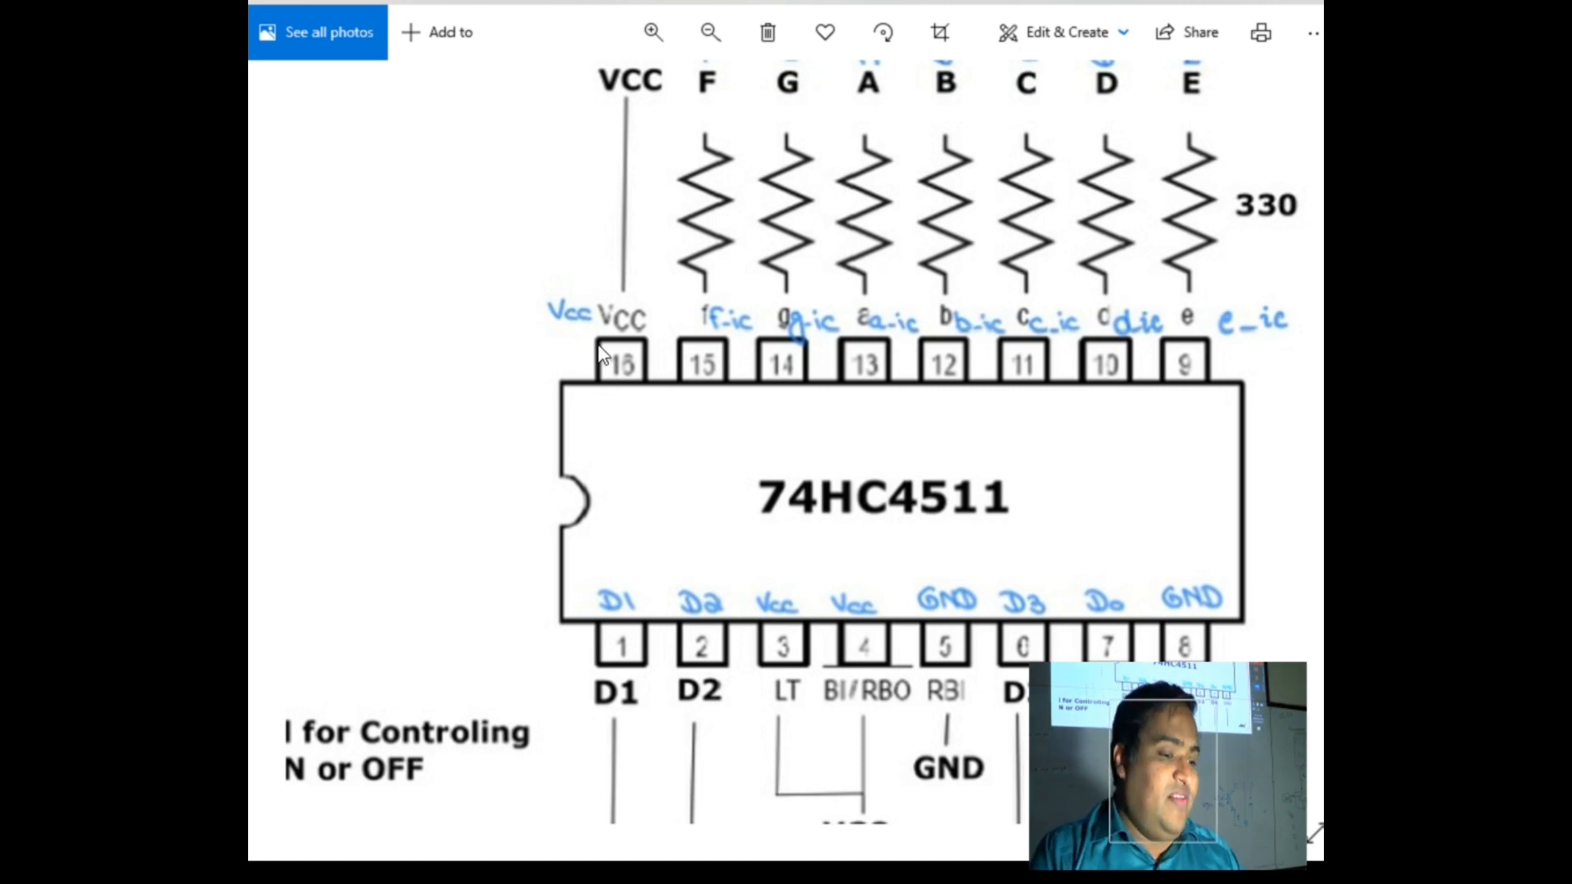
pyautogui.hotkey('alt', 'Tab')
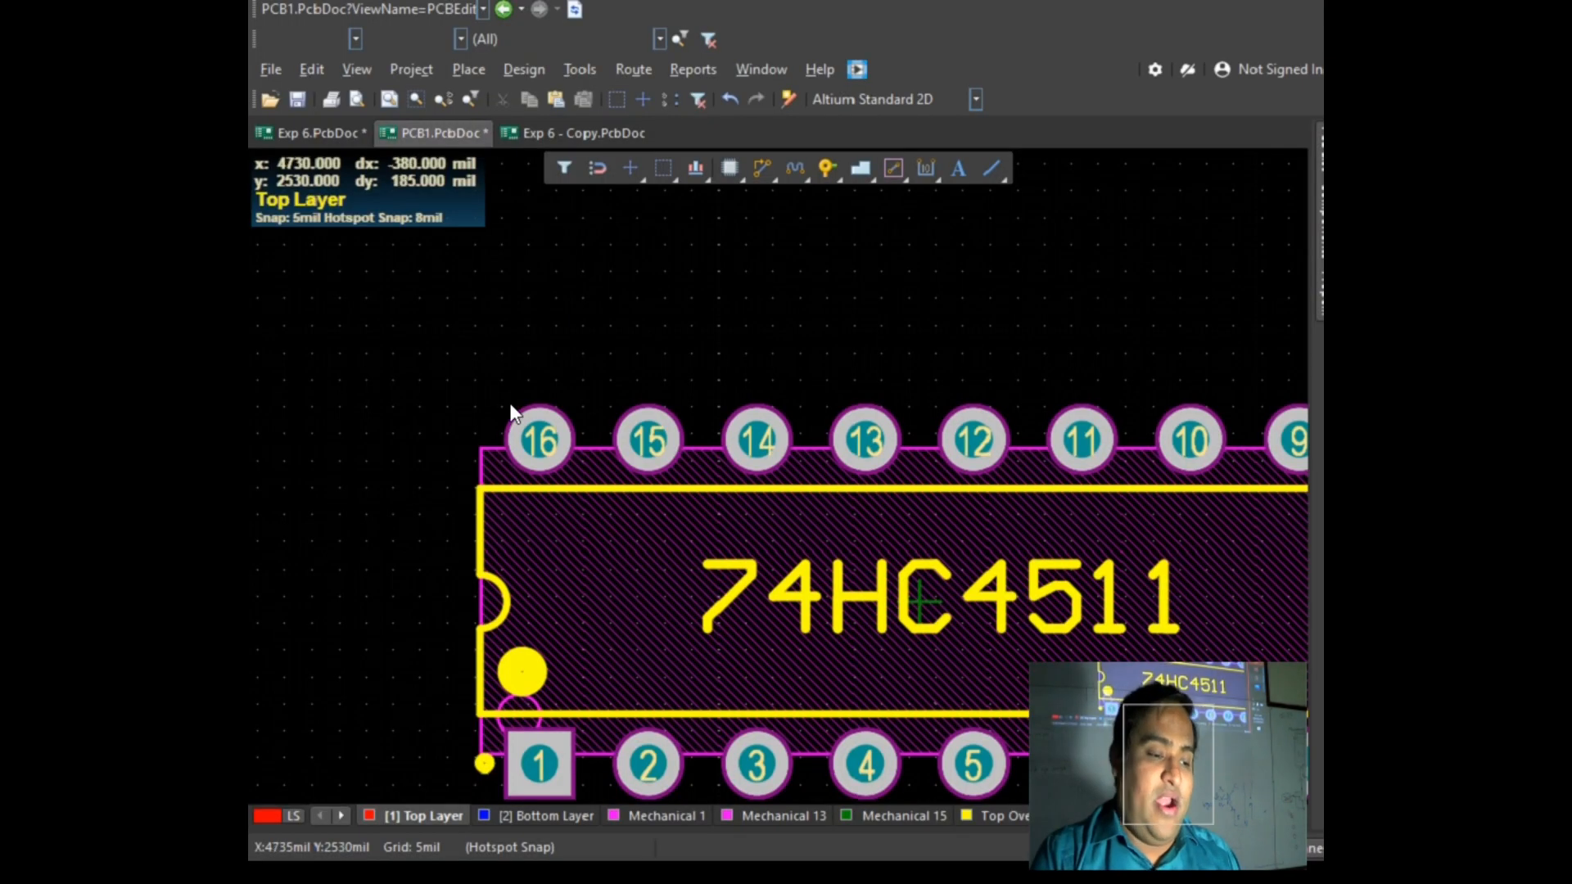
# Step: Assign the 5V net to pad 16 of the 74HC4511 chip
pyautogui.click(527, 436)
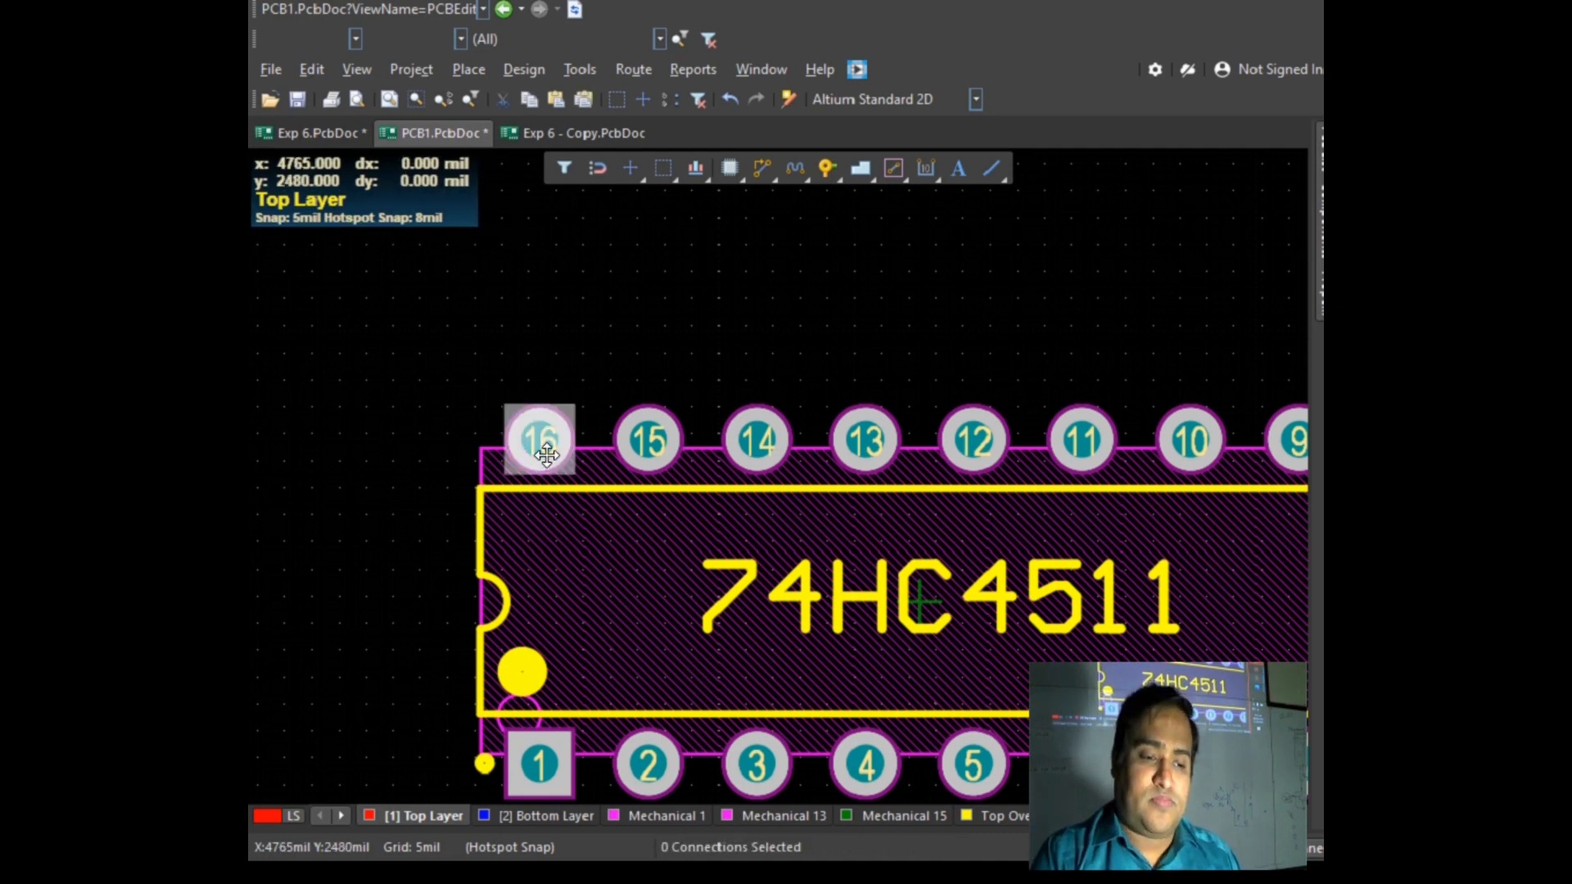
pyautogui.press('F11')
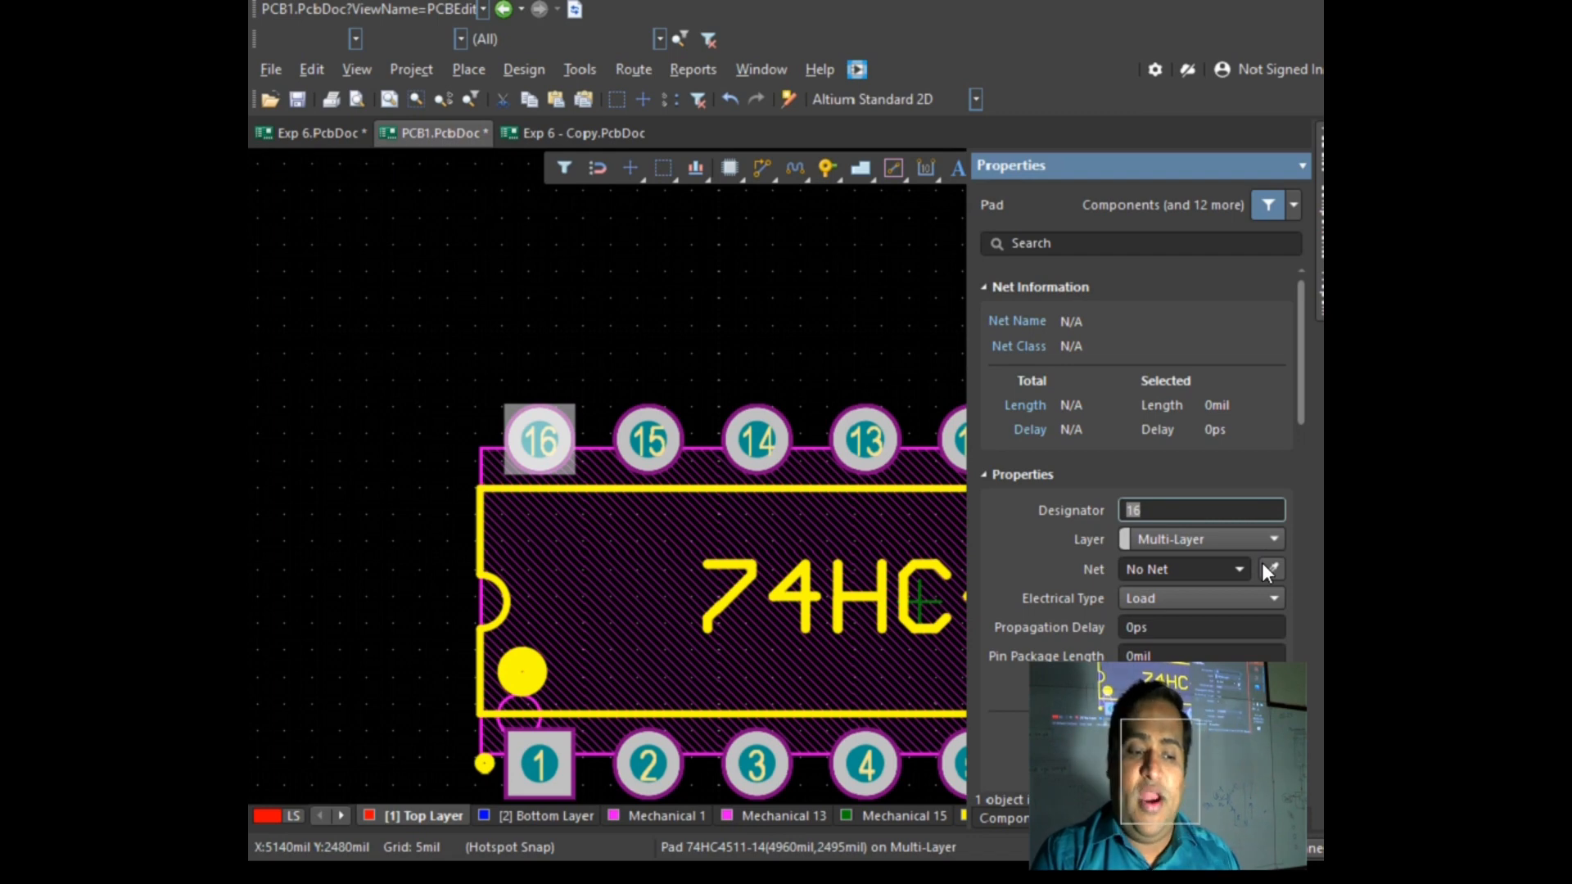
pyautogui.scroll(-1, 1158, 544)
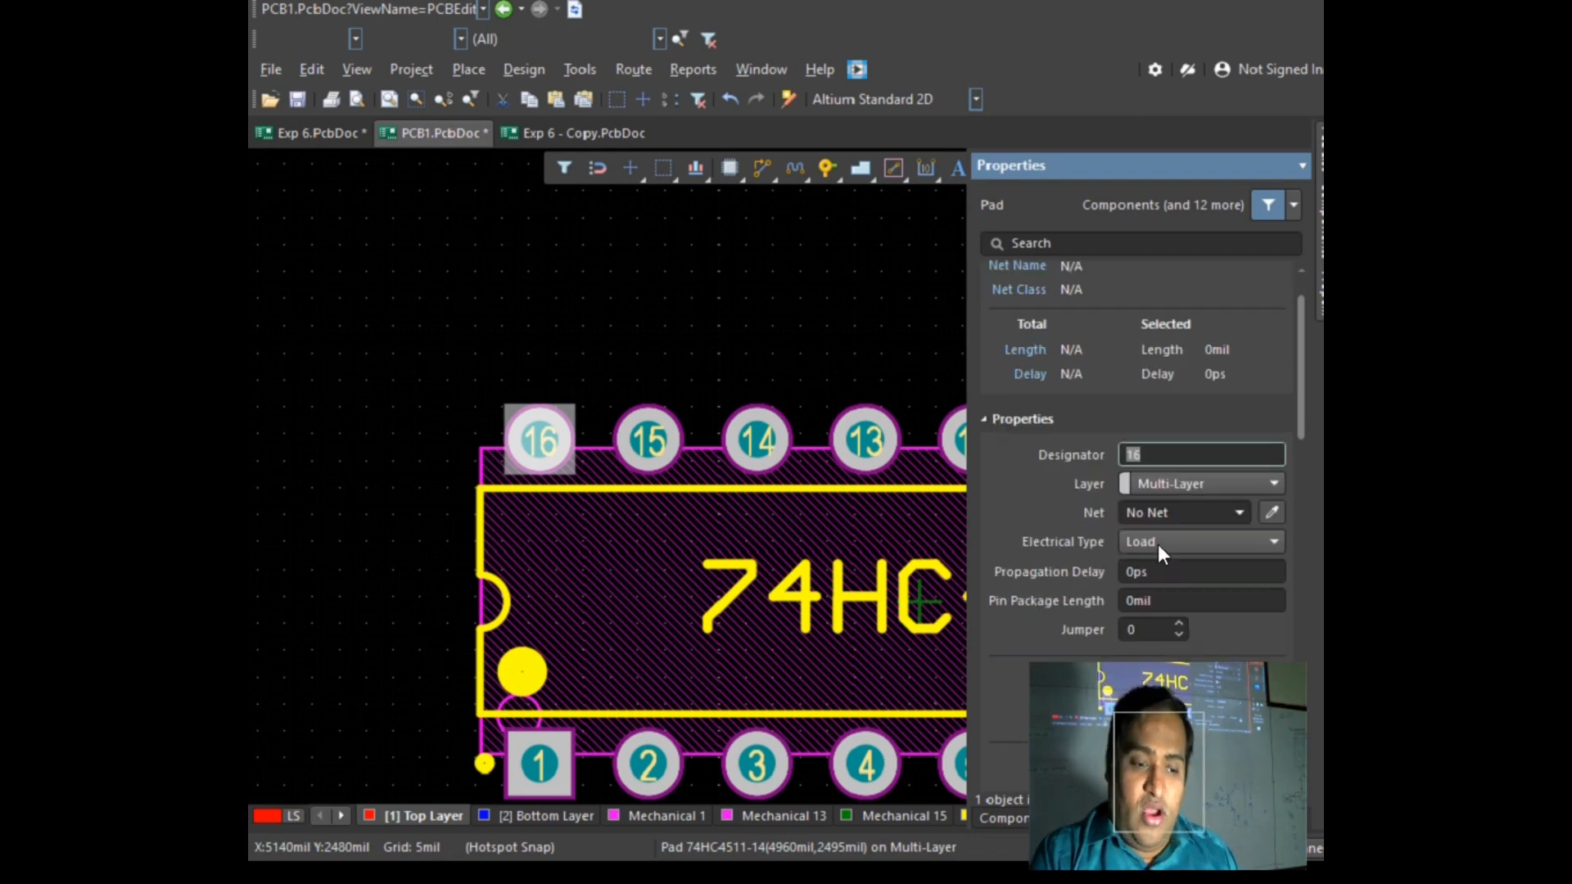
pyautogui.click(1241, 517)
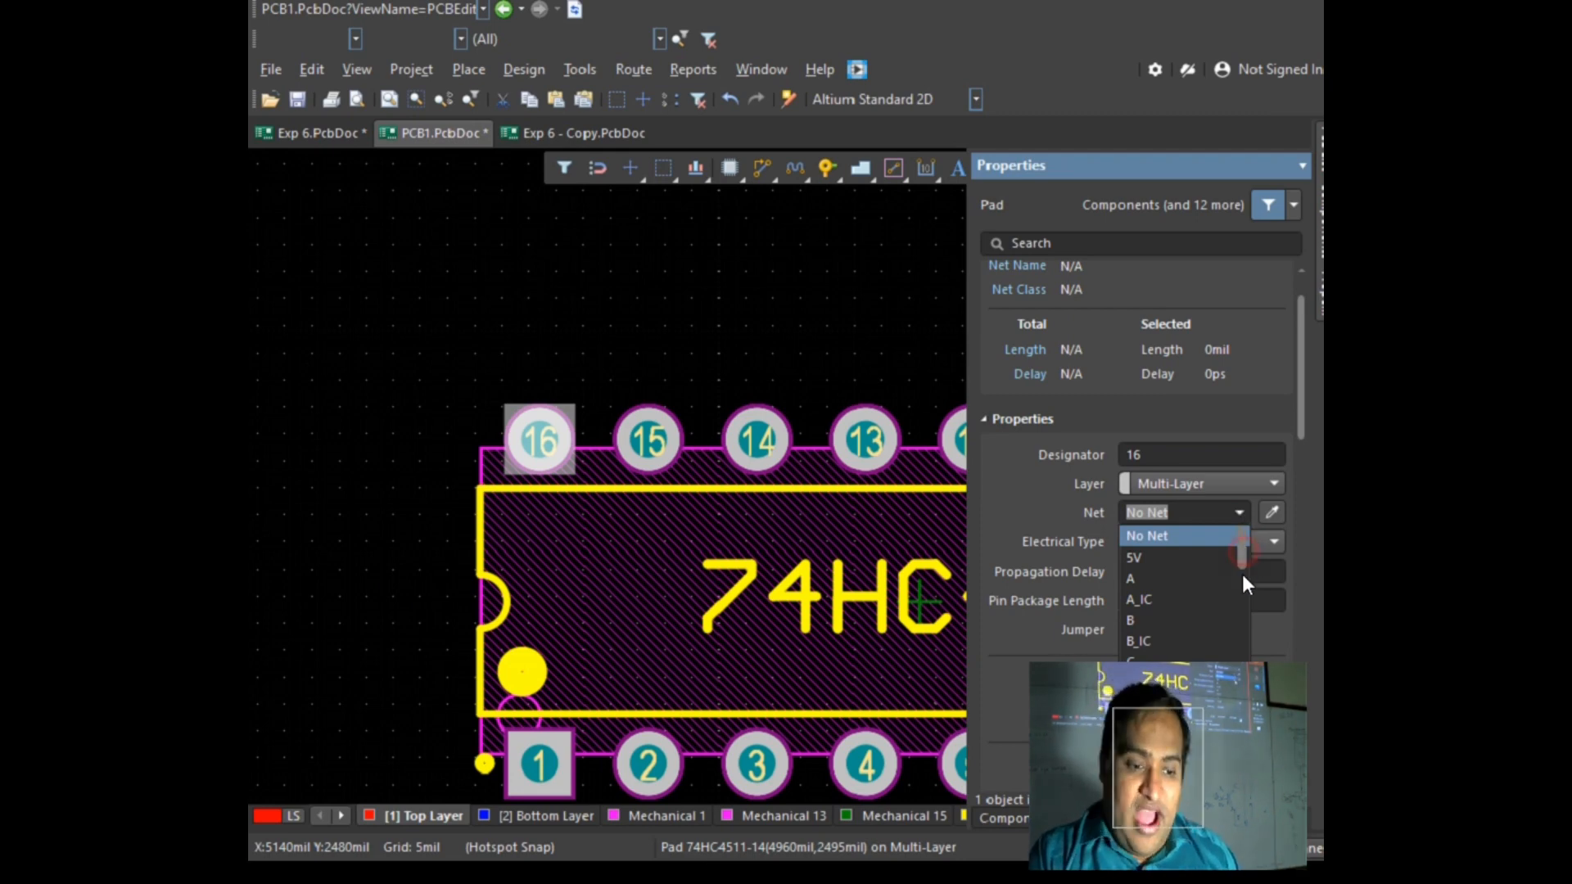
pyautogui.scroll(-5, 1243, 551)
pyautogui.click(1239, 512)
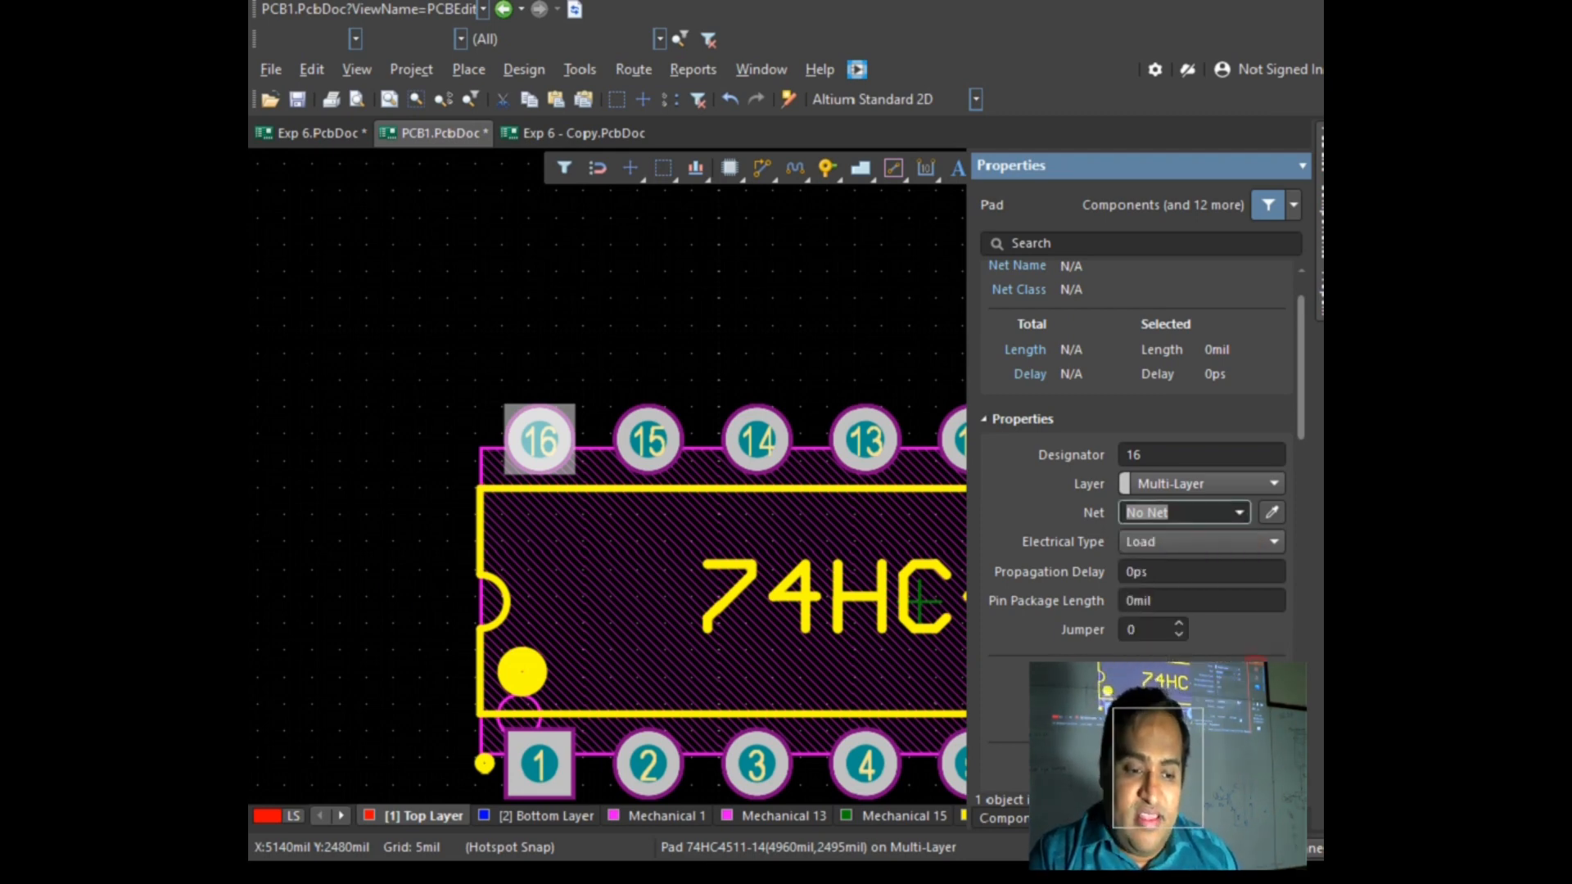
pyautogui.click(1239, 512)
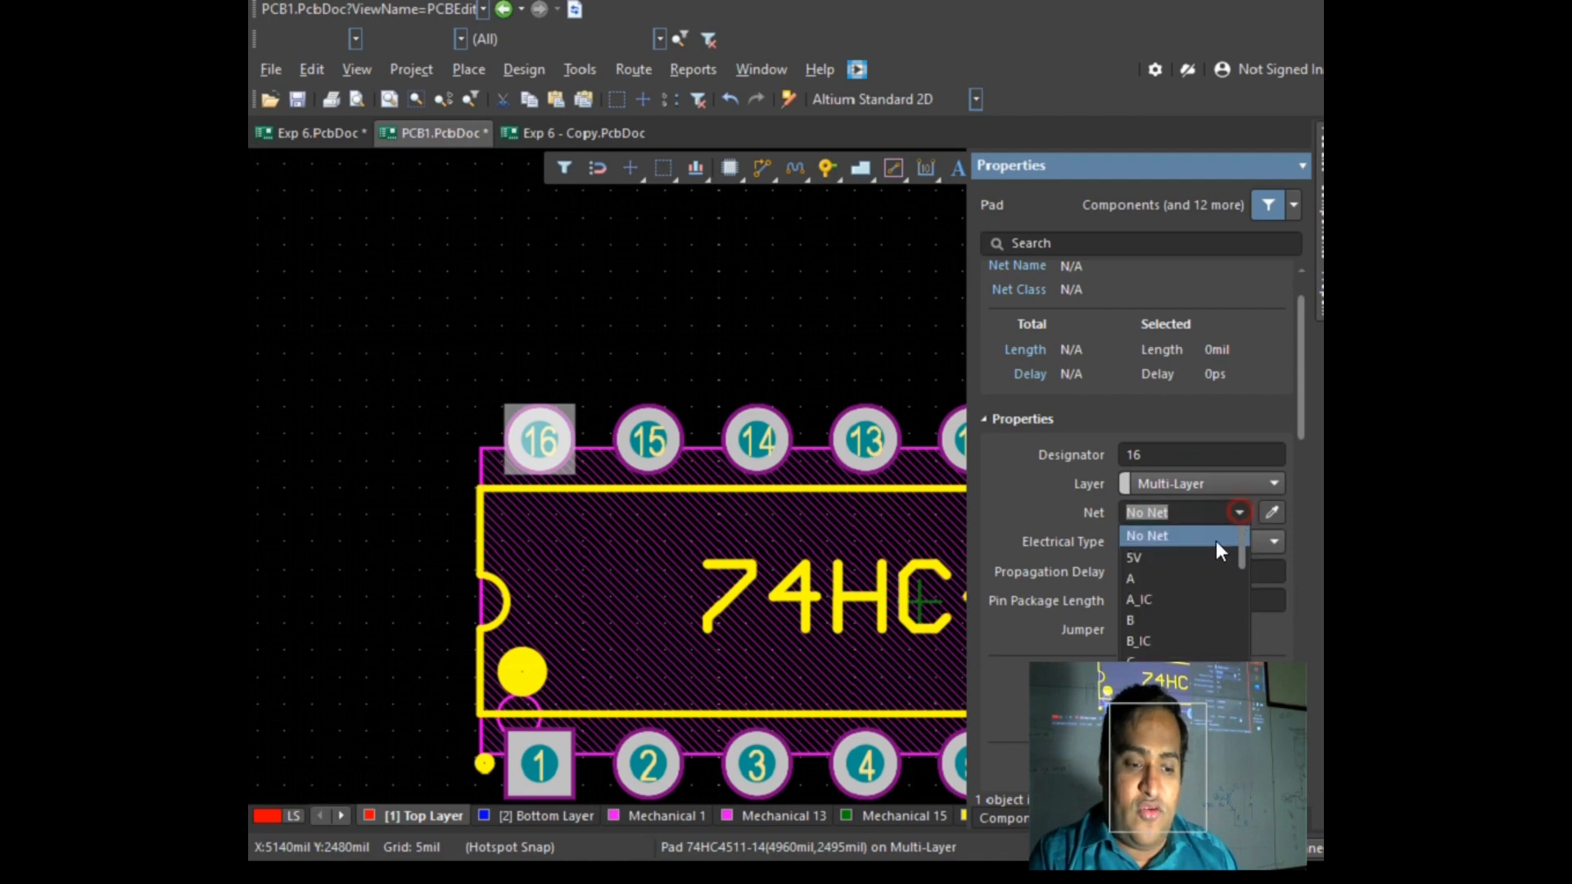
pyautogui.click(1173, 557)
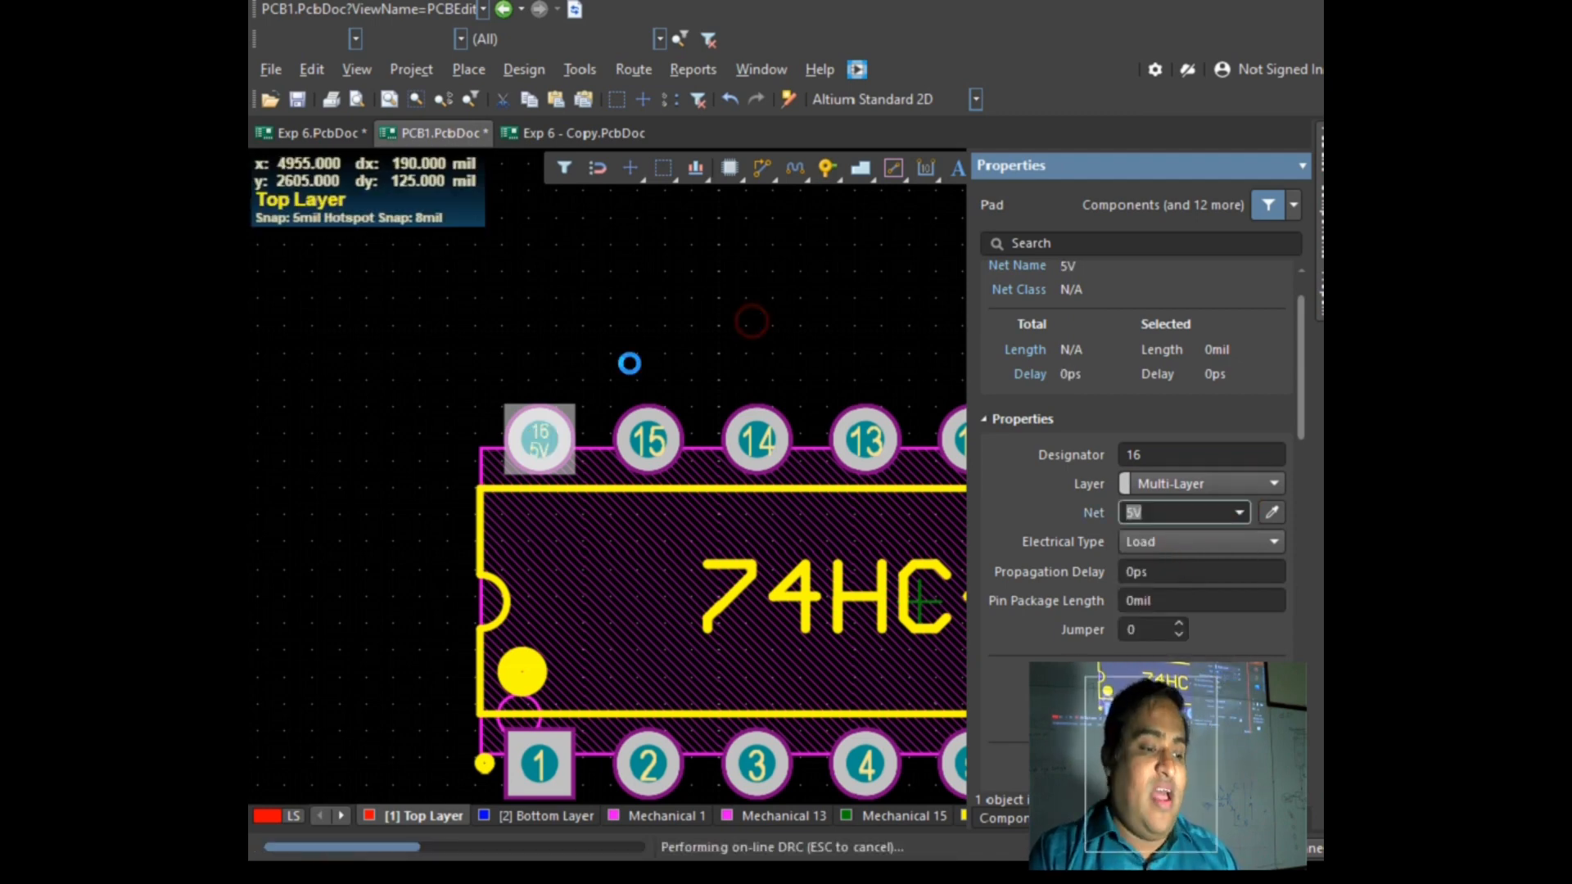
pyautogui.keyDown('ctrl'); pyautogui.scroll(3, 525, 451); pyautogui.keyUp('ctrl')
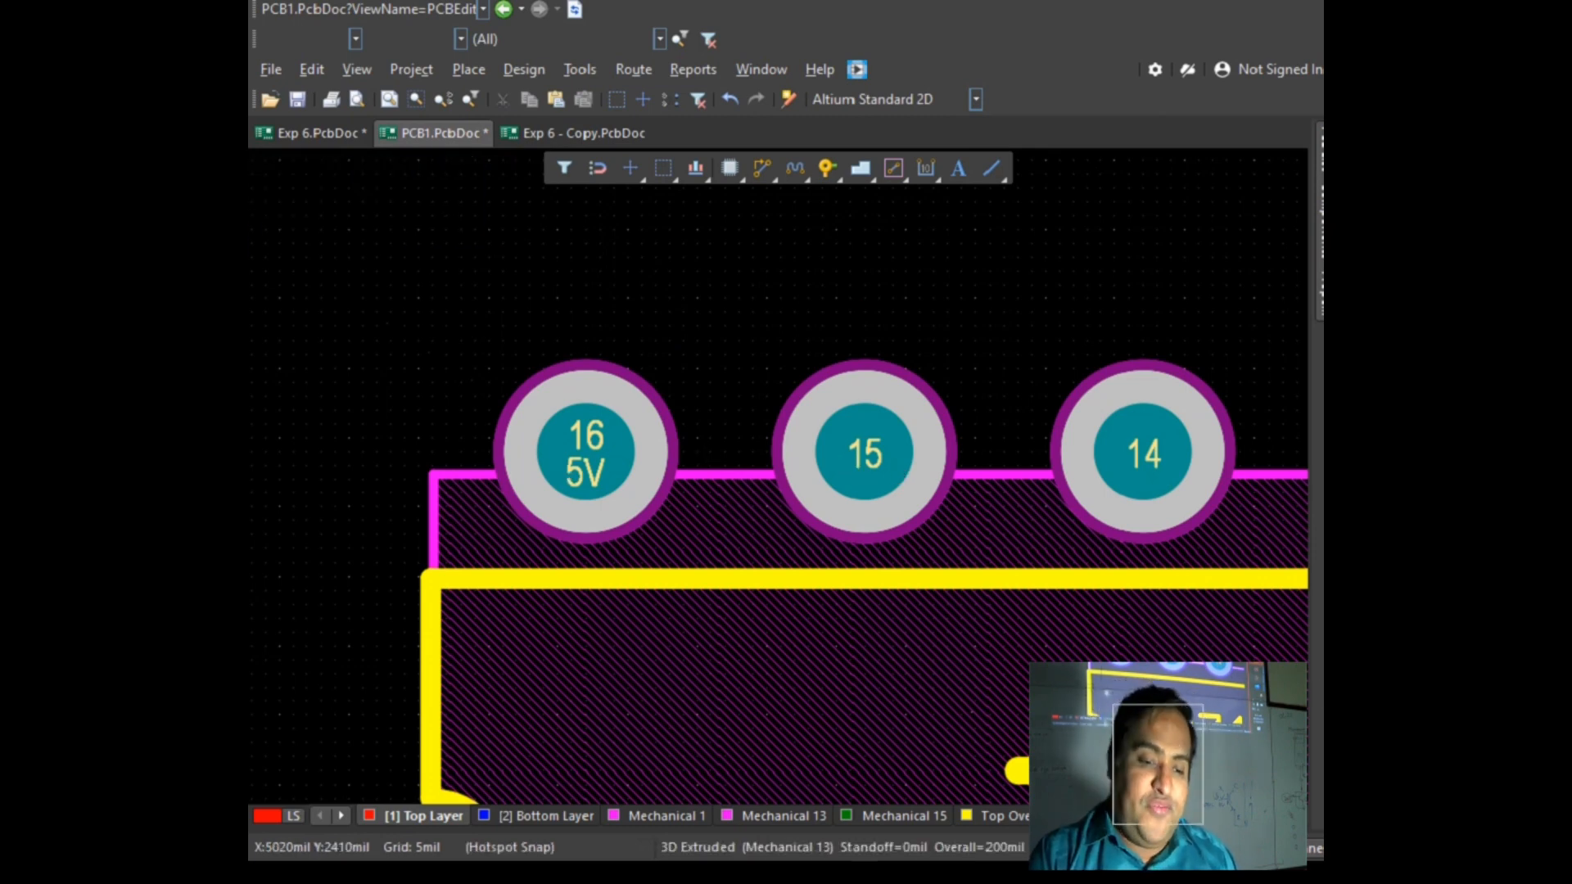
# Step: Look up pin 15 in the annotated circuit diagram and assign the F_IC net to pad 15 of the 74HC4511
pyautogui.moveTo(1322, 573)
pyautogui.click(1205, 629)
pyautogui.scroll(3, 745, 341)
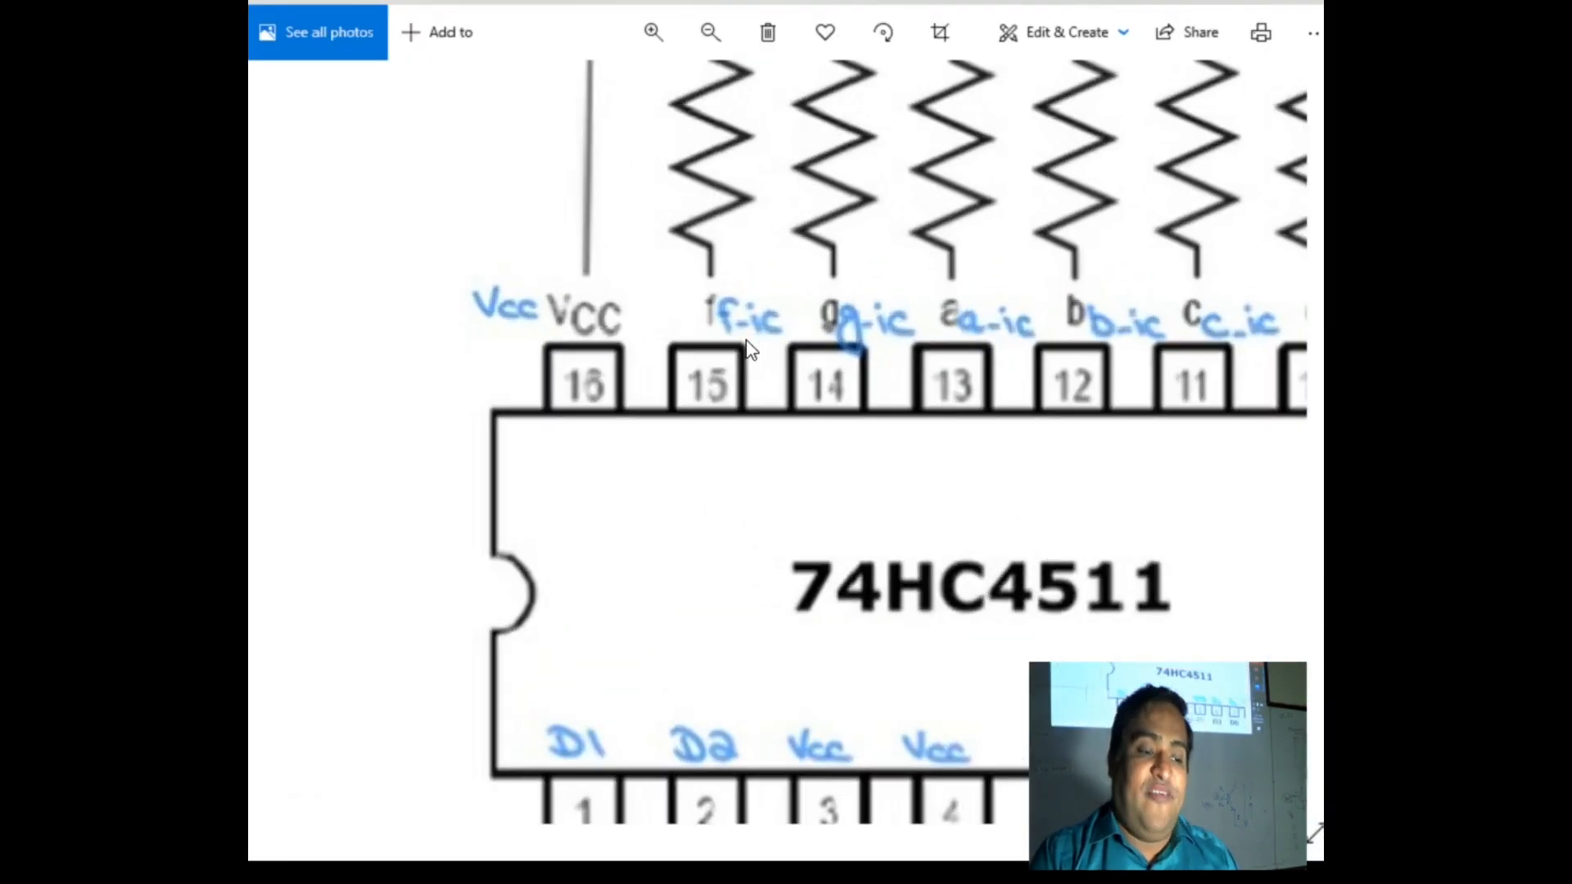
pyautogui.scroll(-3, 779, 353)
pyautogui.hotkey('alt', 'Tab')
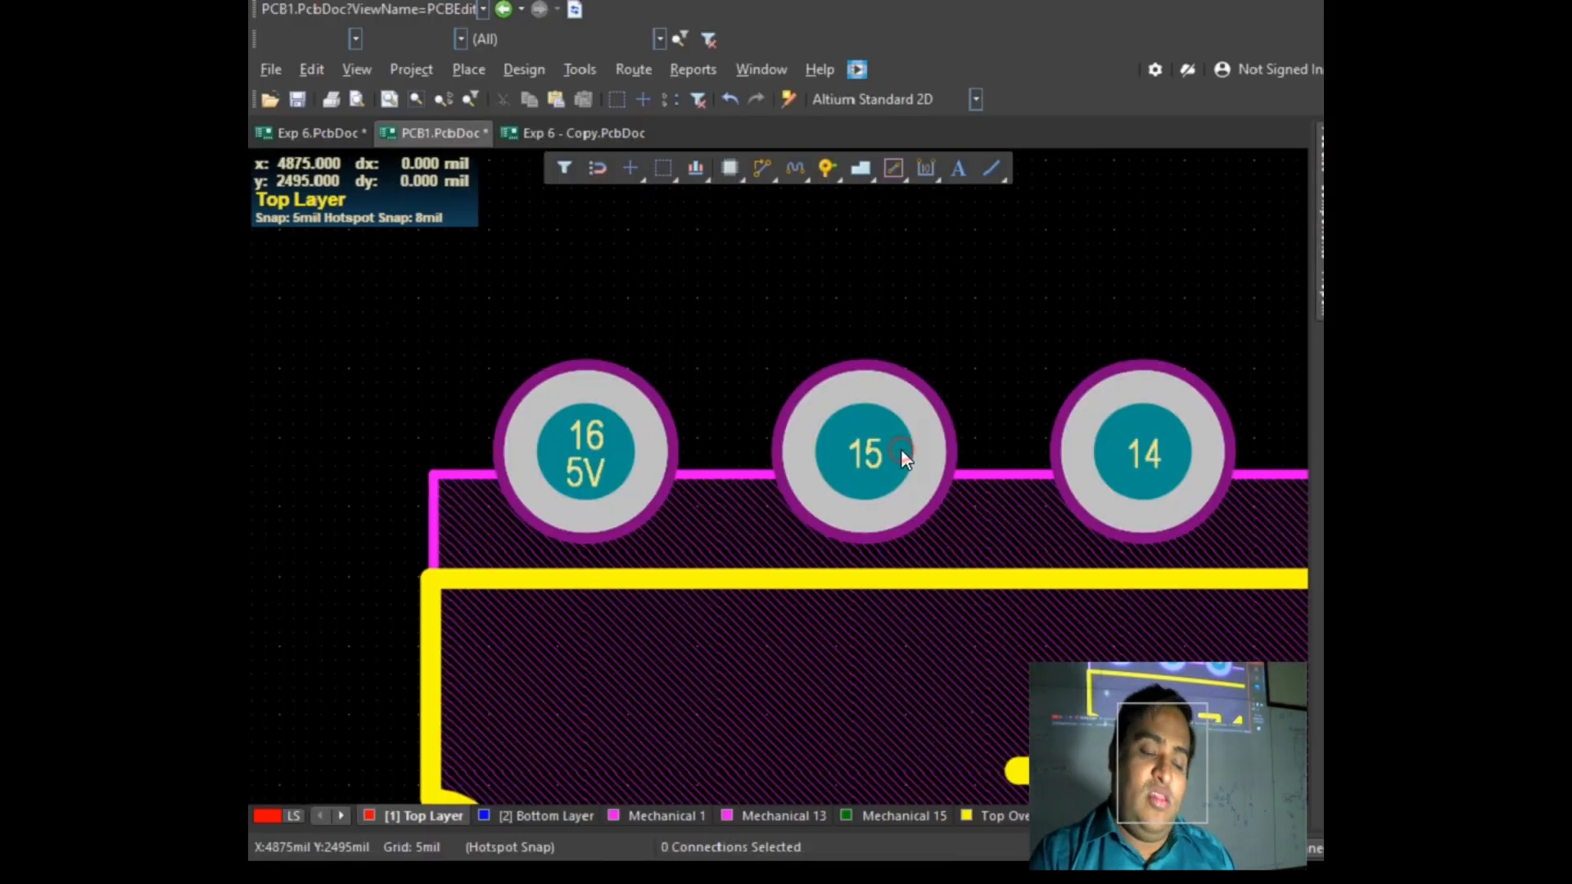
pyautogui.click(901, 448)
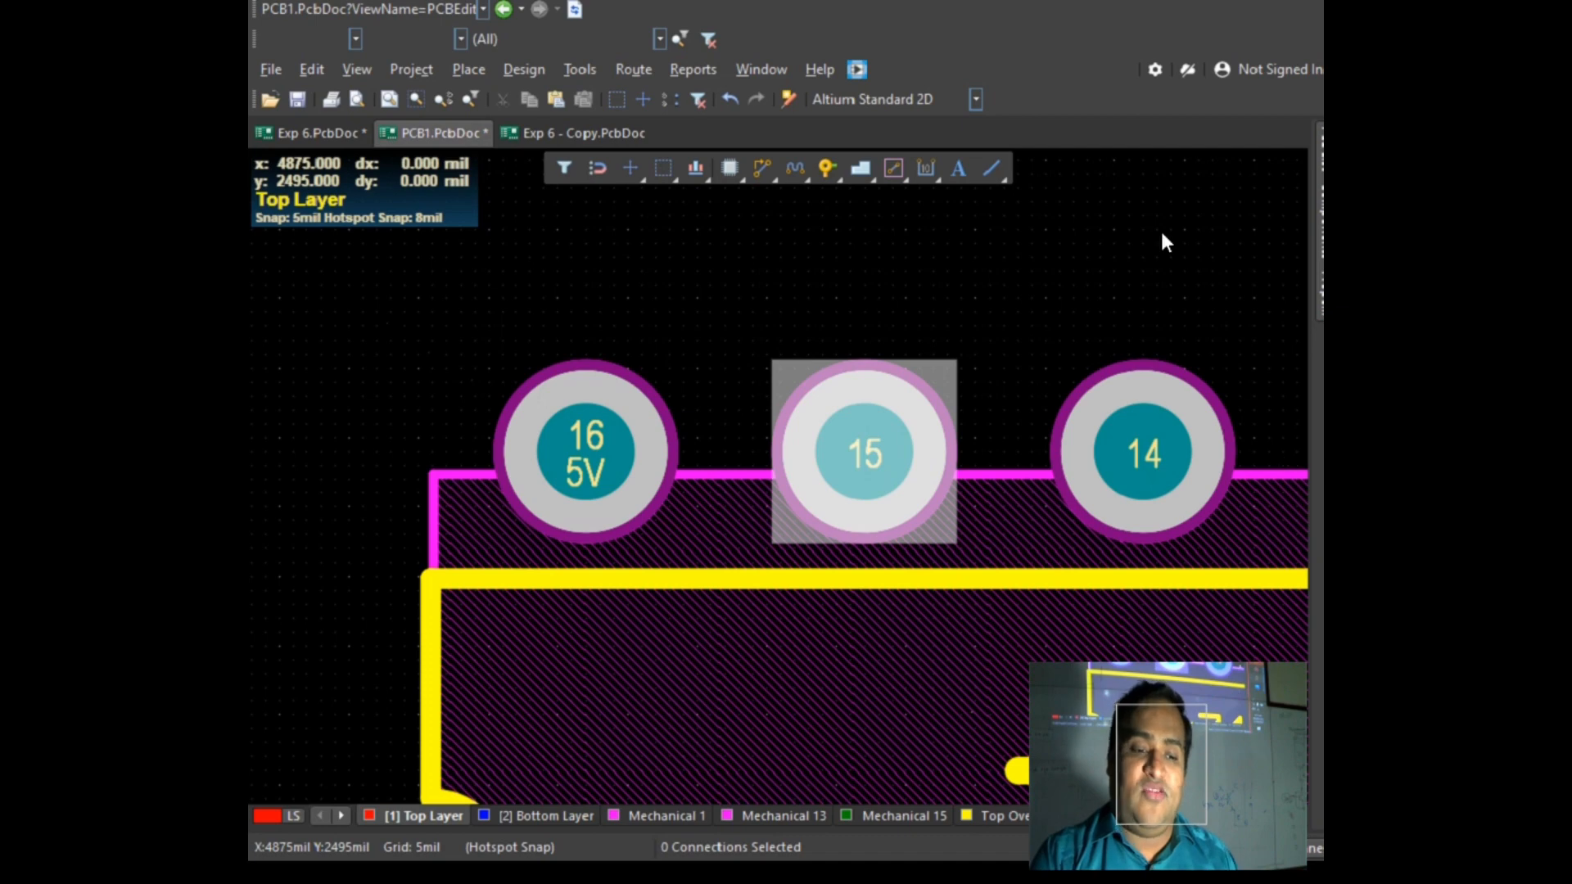
pyautogui.doubleClick(901, 449)
pyautogui.click(1235, 509)
pyautogui.scroll(-4, 1194, 594)
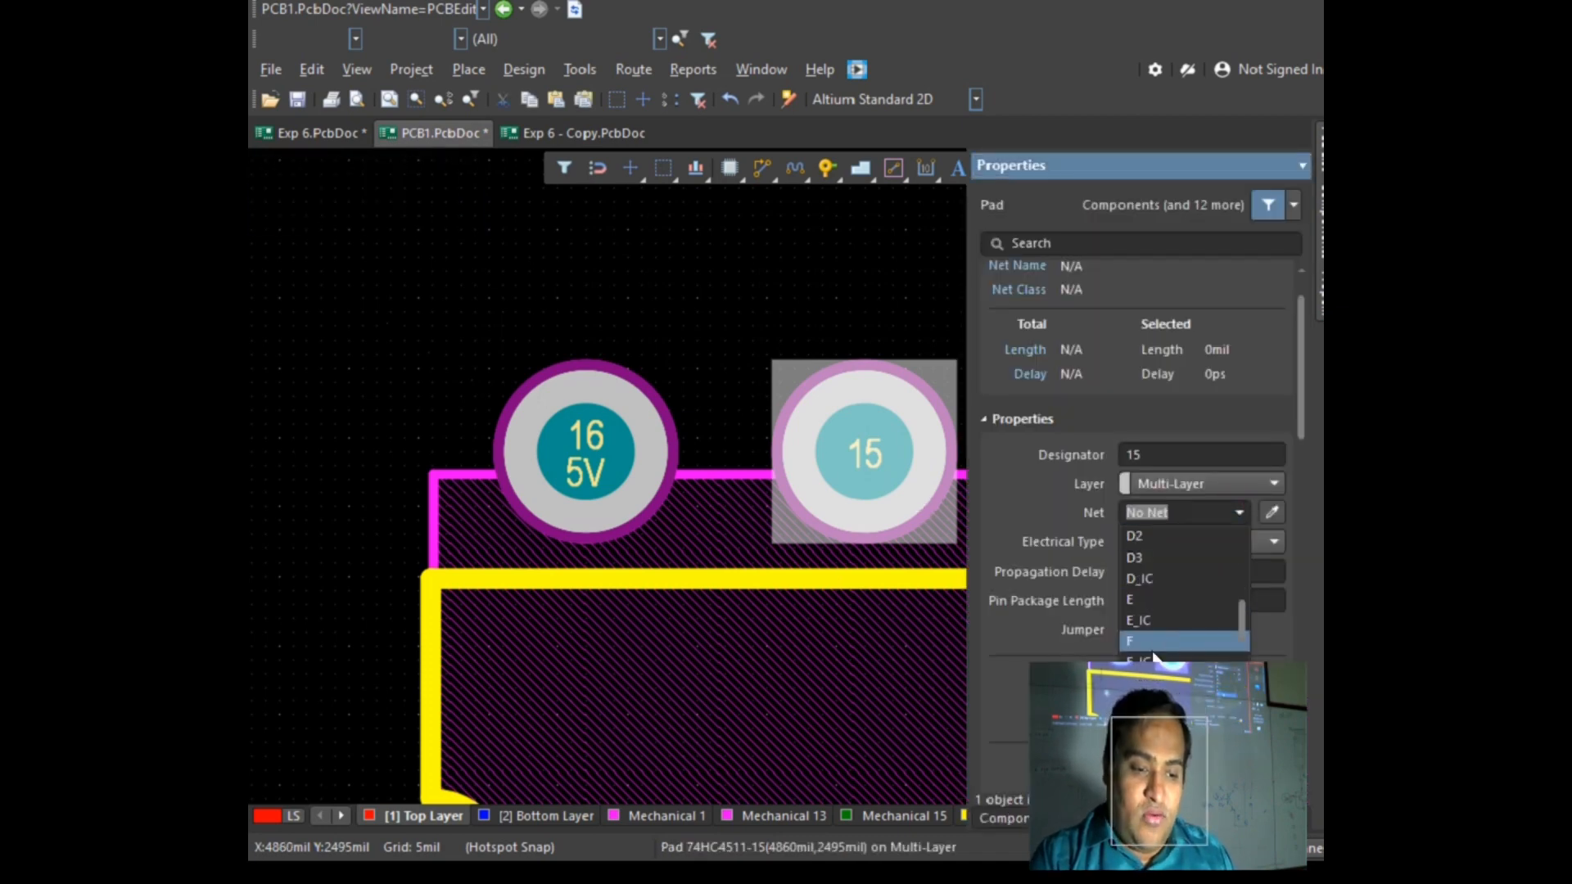
pyautogui.click(1146, 660)
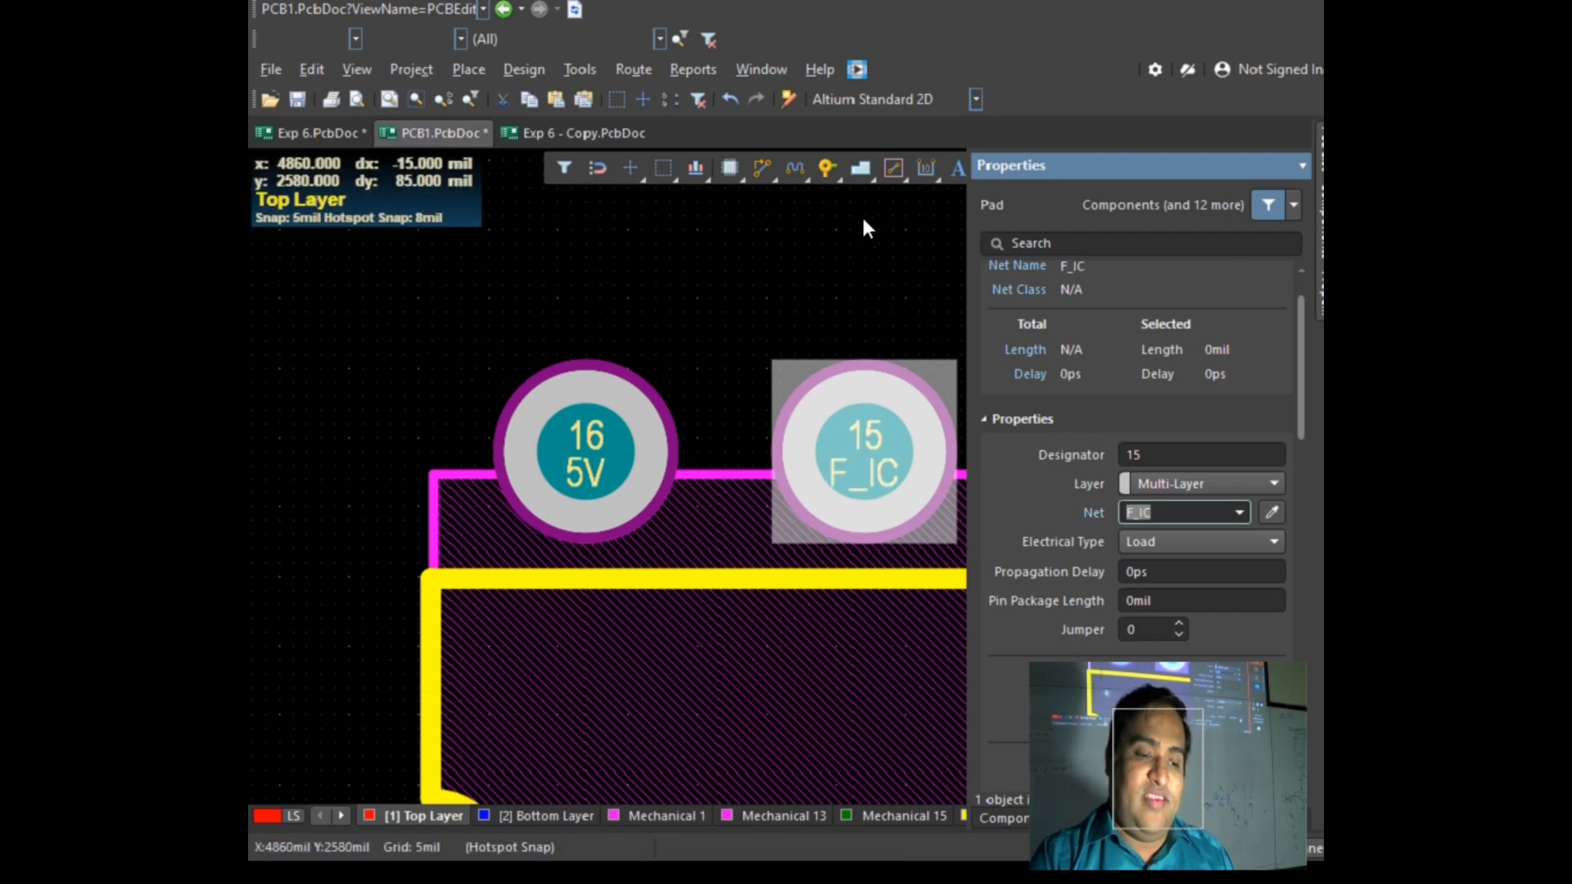
pyautogui.click(852, 246)
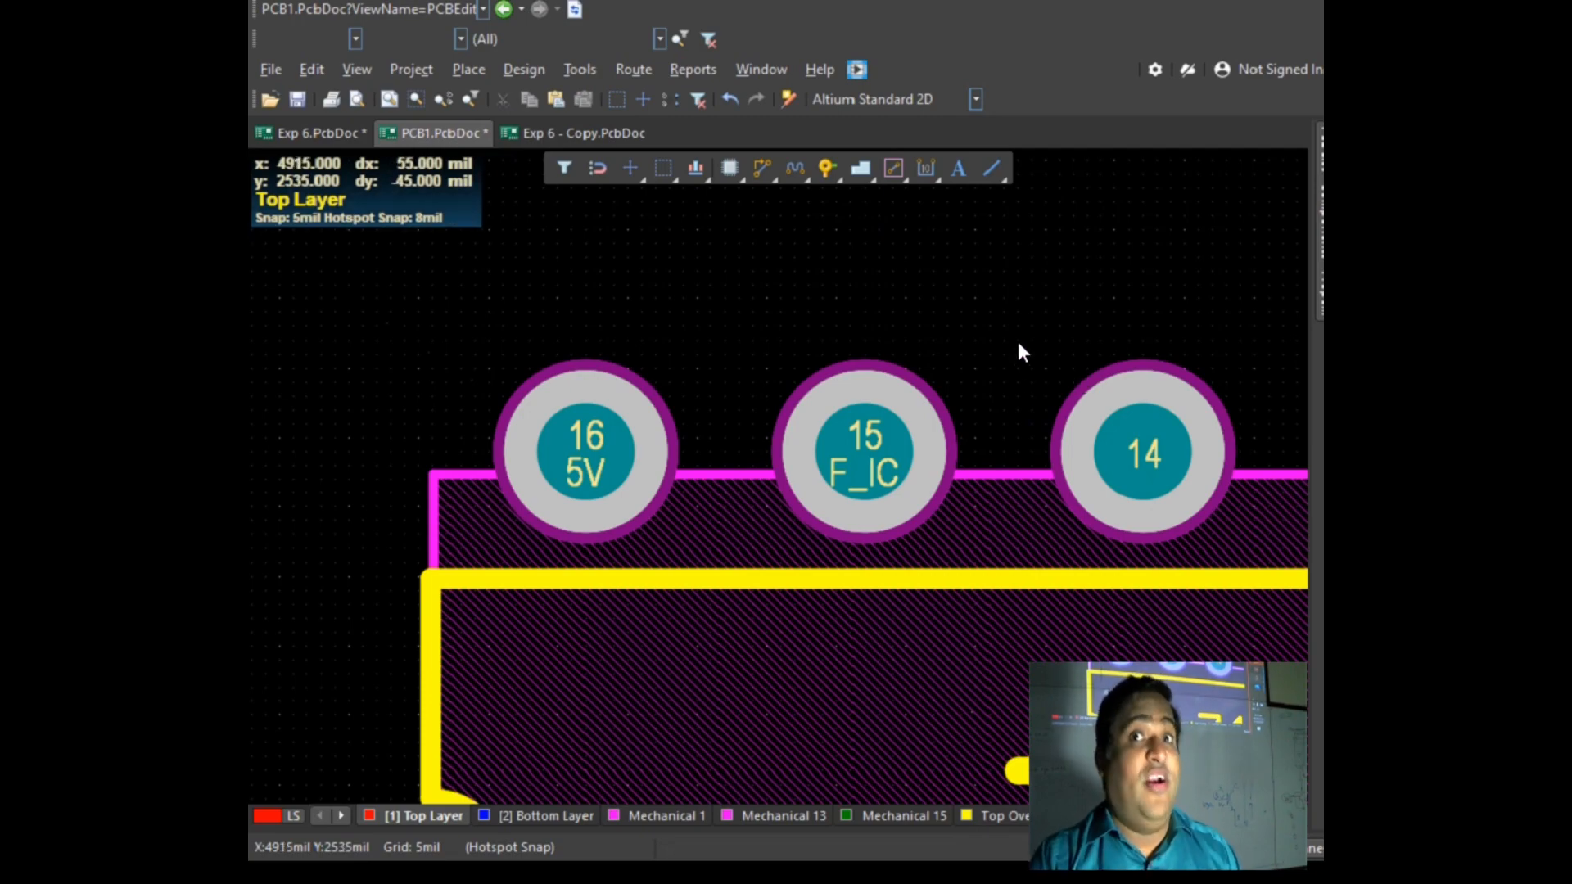
# Step: Assign the INPUT net to the adj pad of the 7805 regulator
pyautogui.keyDown('ctrl'); pyautogui.scroll(-8, 1019, 345); pyautogui.keyUp('ctrl')
pyautogui.keyDown('ctrl'); pyautogui.scroll(-2, 900, 387); pyautogui.keyUp('ctrl')
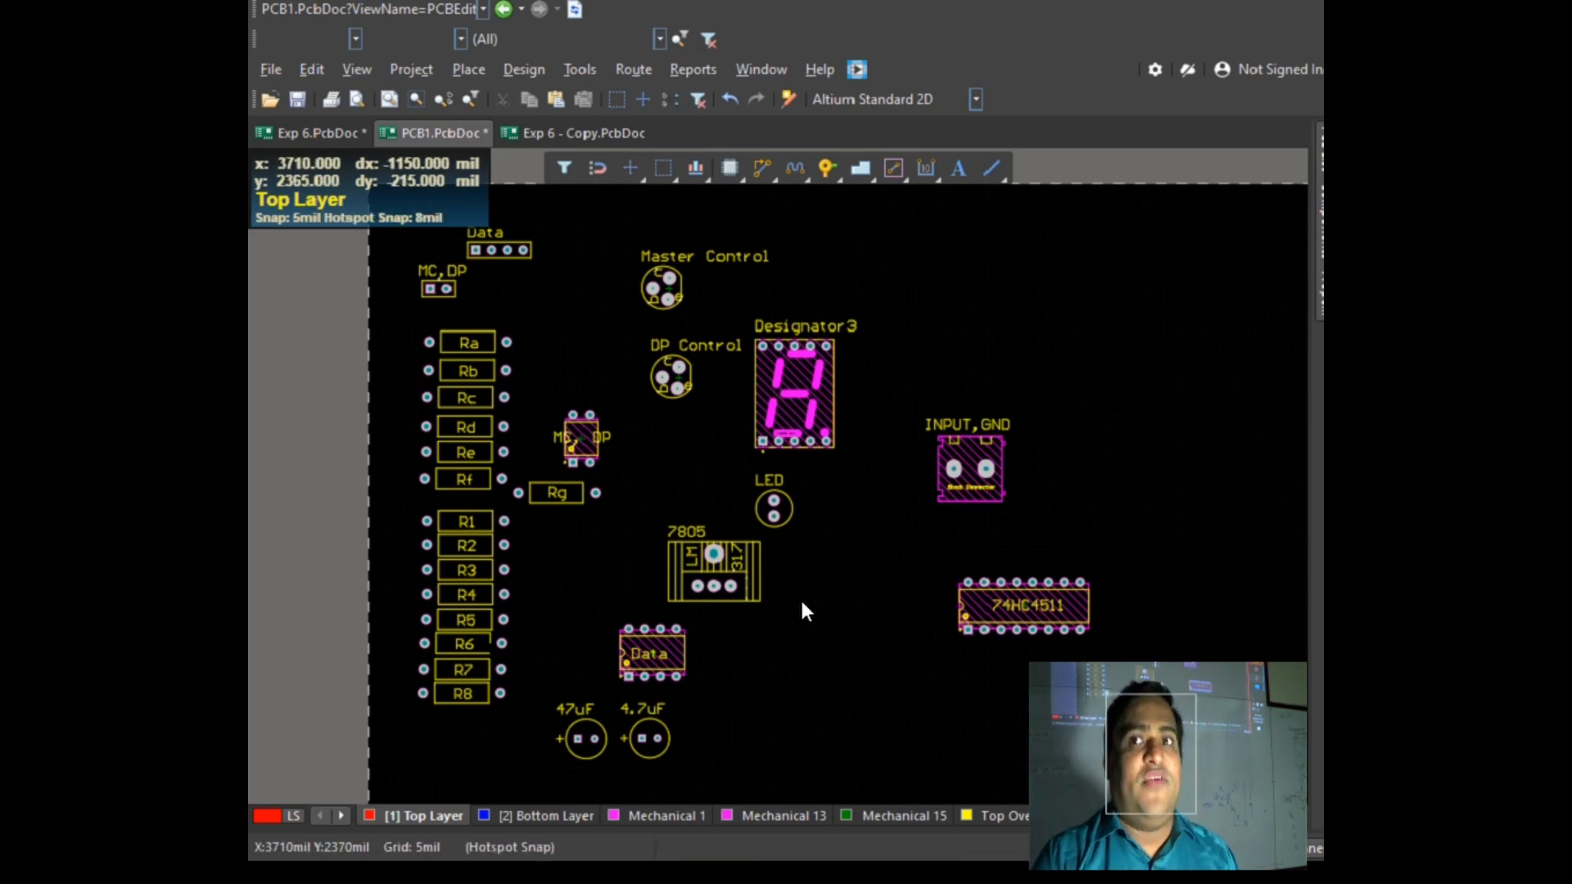
pyautogui.keyDown('ctrl'); pyautogui.scroll(5, 698, 586); pyautogui.keyUp('ctrl')
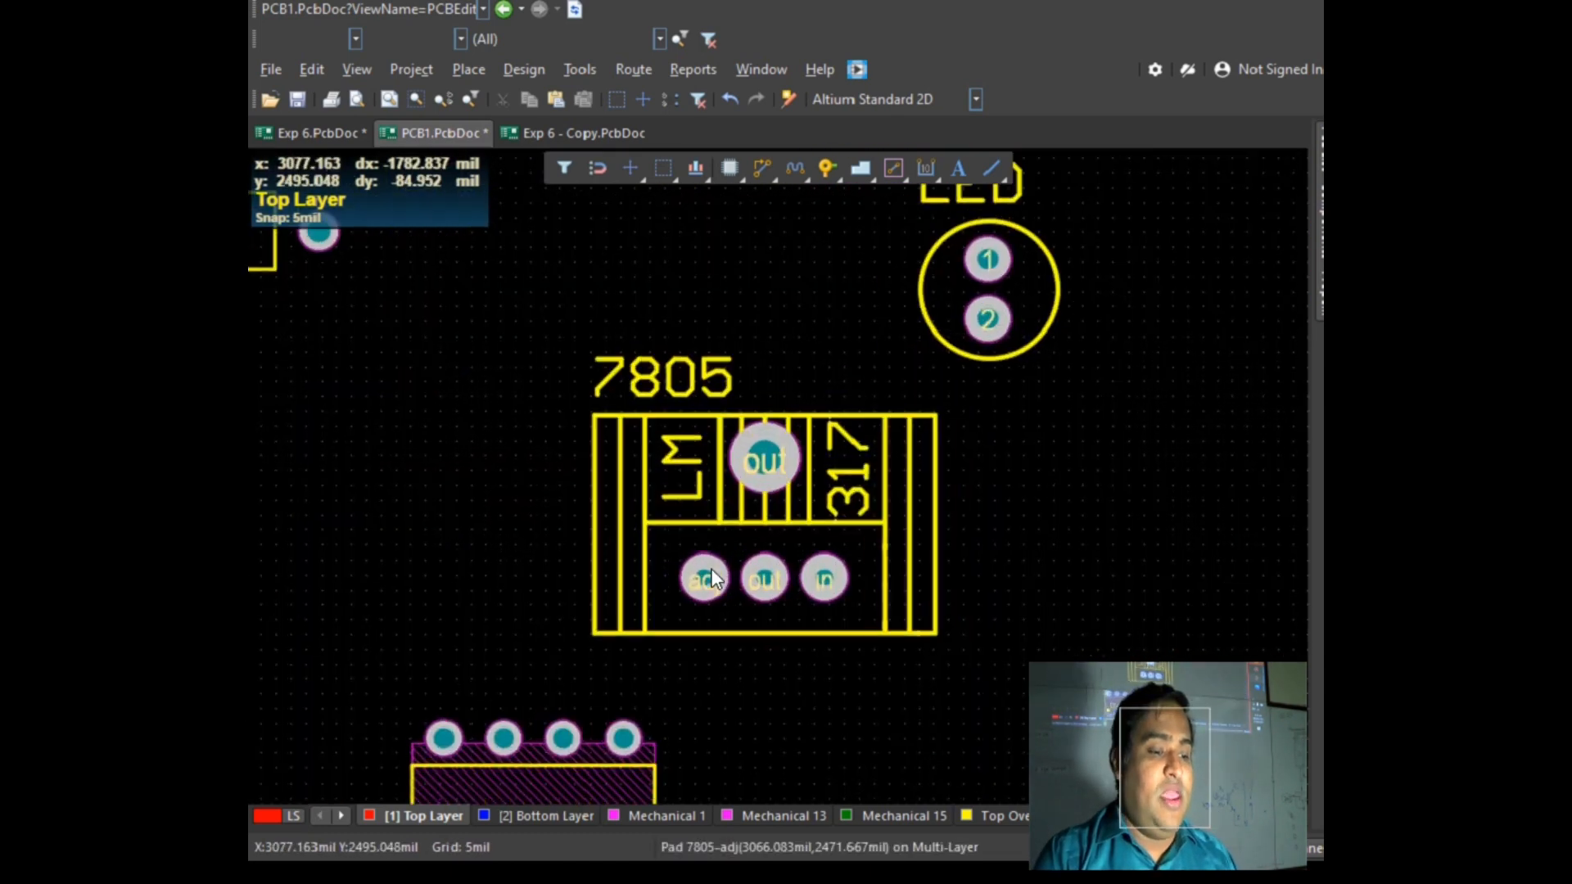
pyautogui.keyDown('ctrl'); pyautogui.scroll(2, 711, 569); pyautogui.keyUp('ctrl')
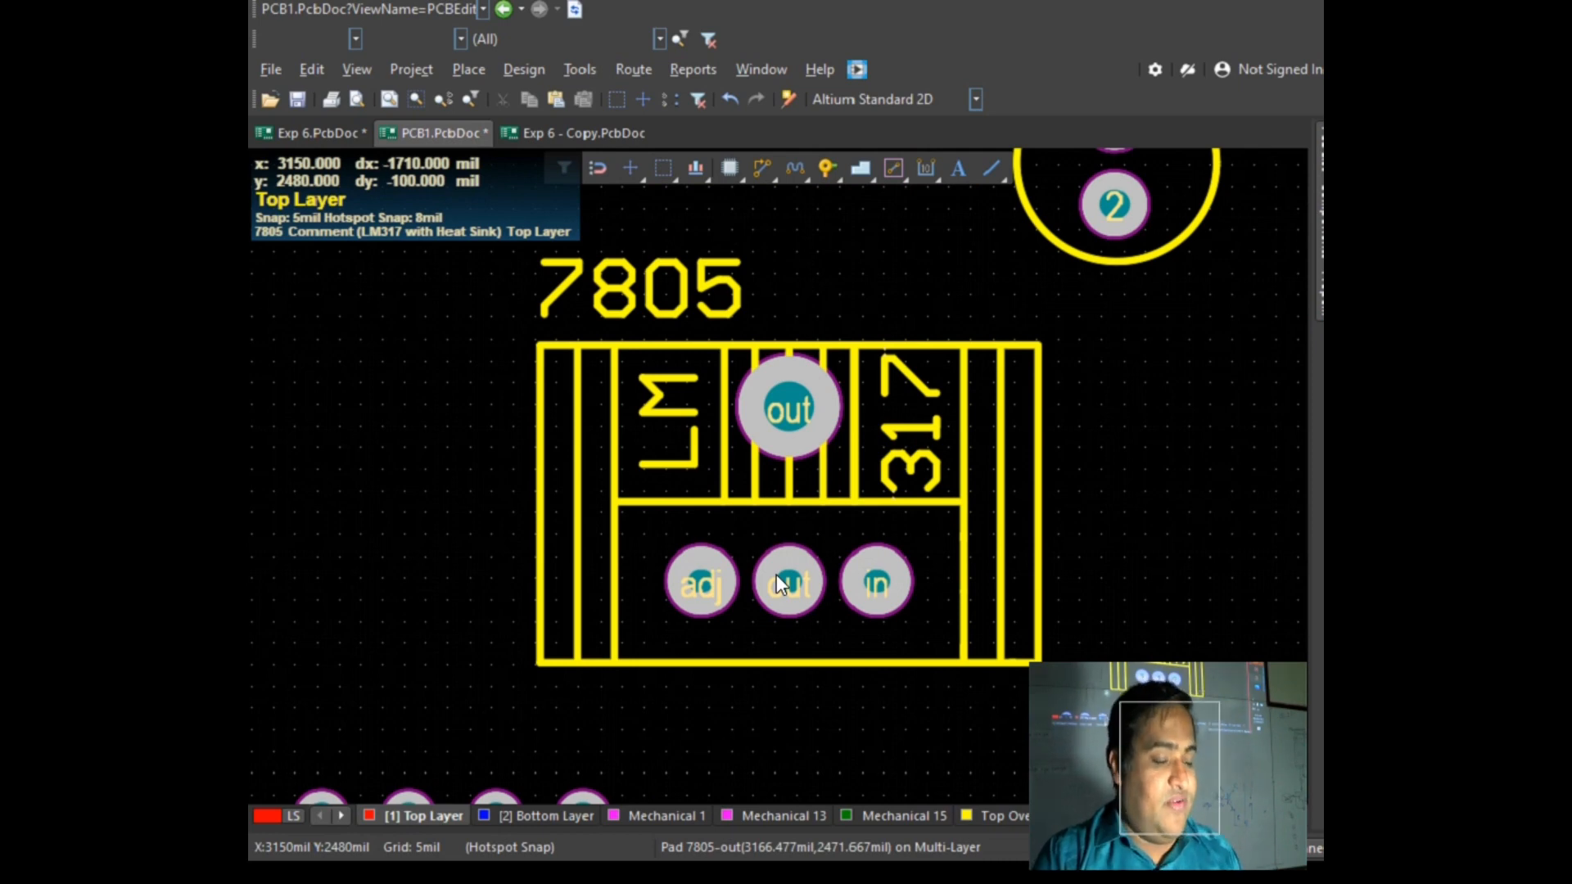
pyautogui.keyDown('ctrl'); pyautogui.scroll(2, 677, 582); pyautogui.keyUp('ctrl')
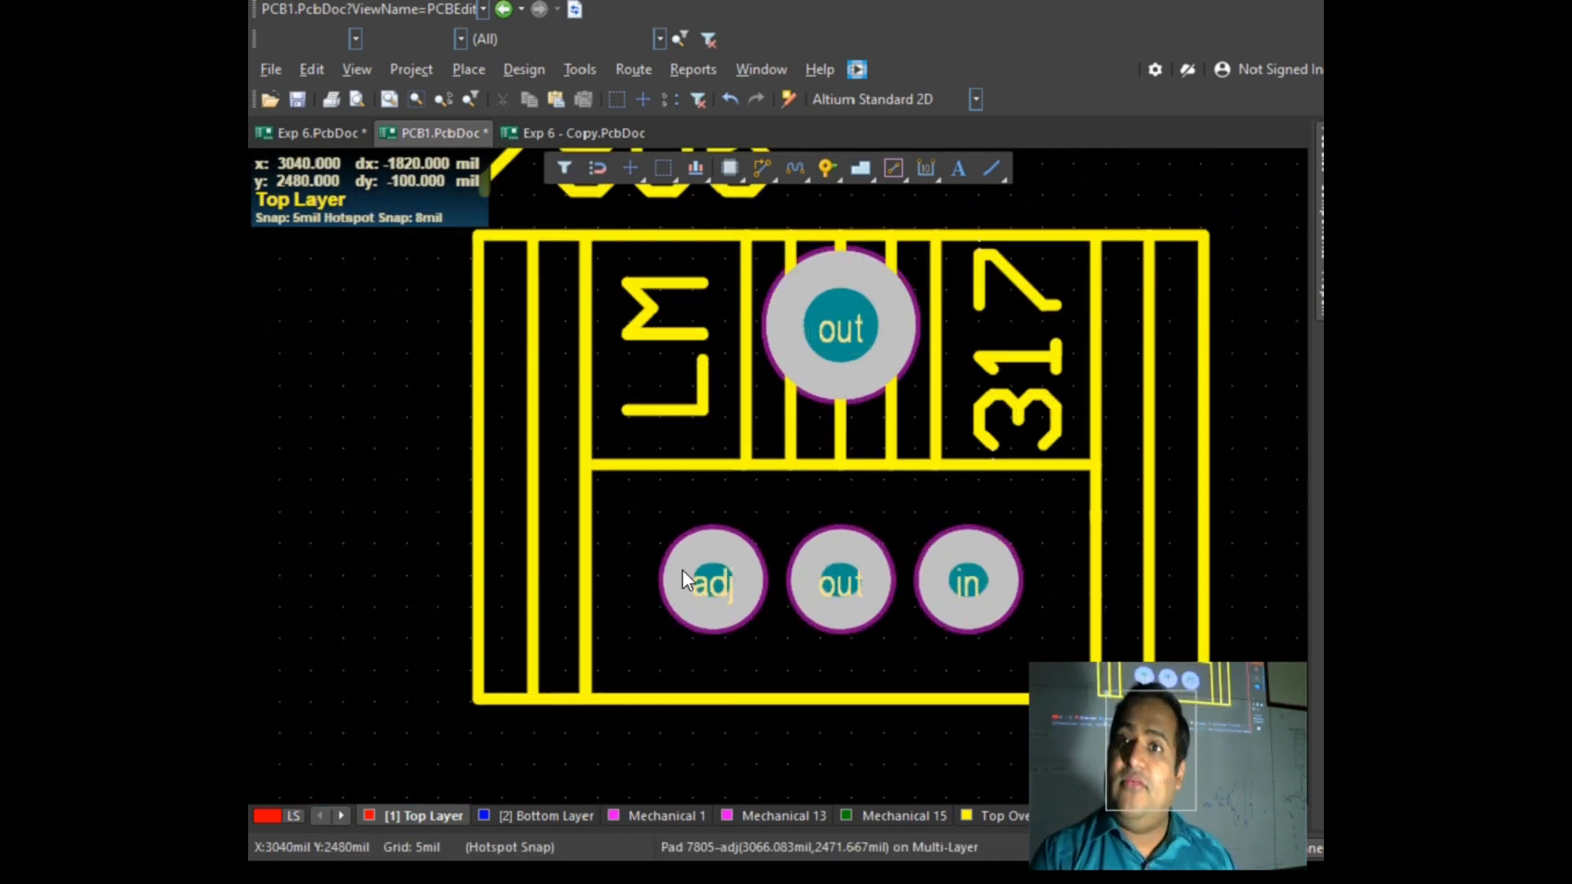
pyautogui.click(706, 562)
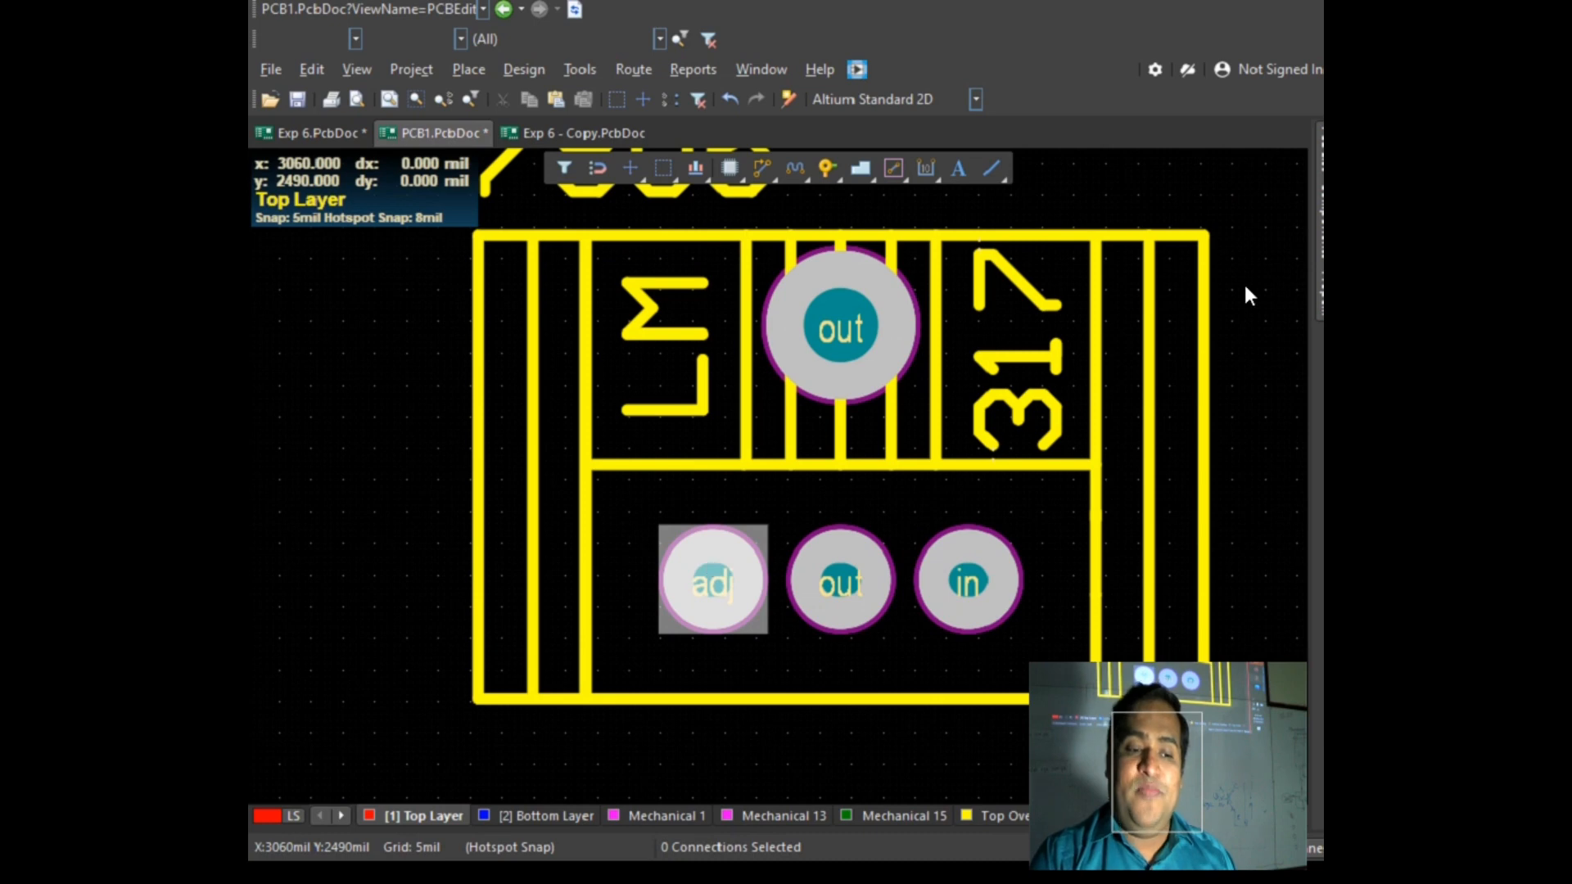
pyautogui.press('F11')
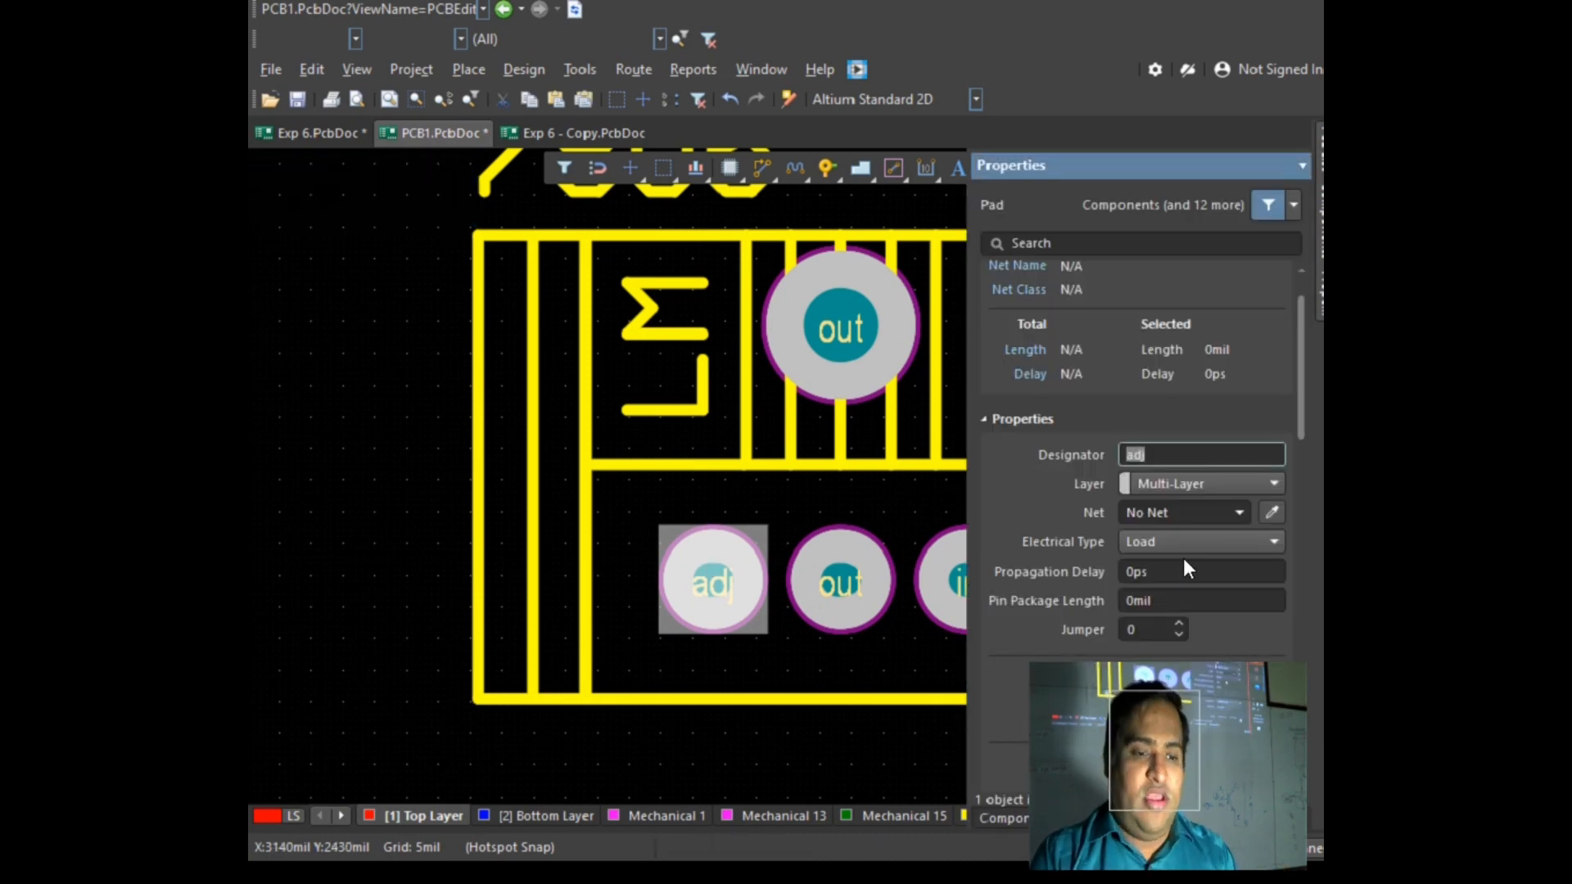
pyautogui.click(1237, 511)
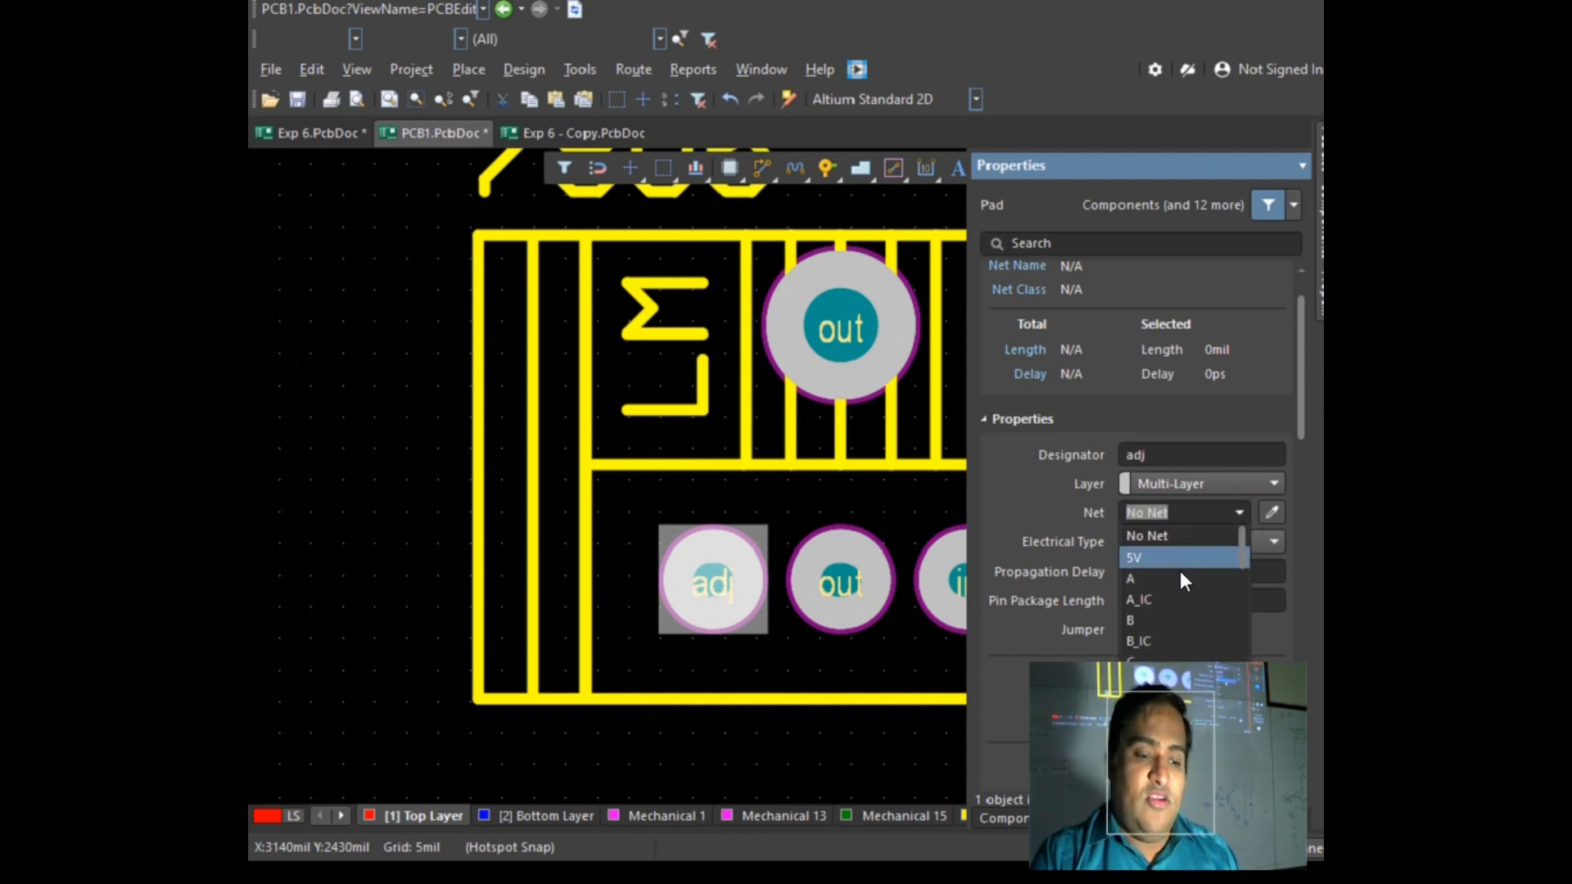
pyautogui.scroll(-5, 1180, 572)
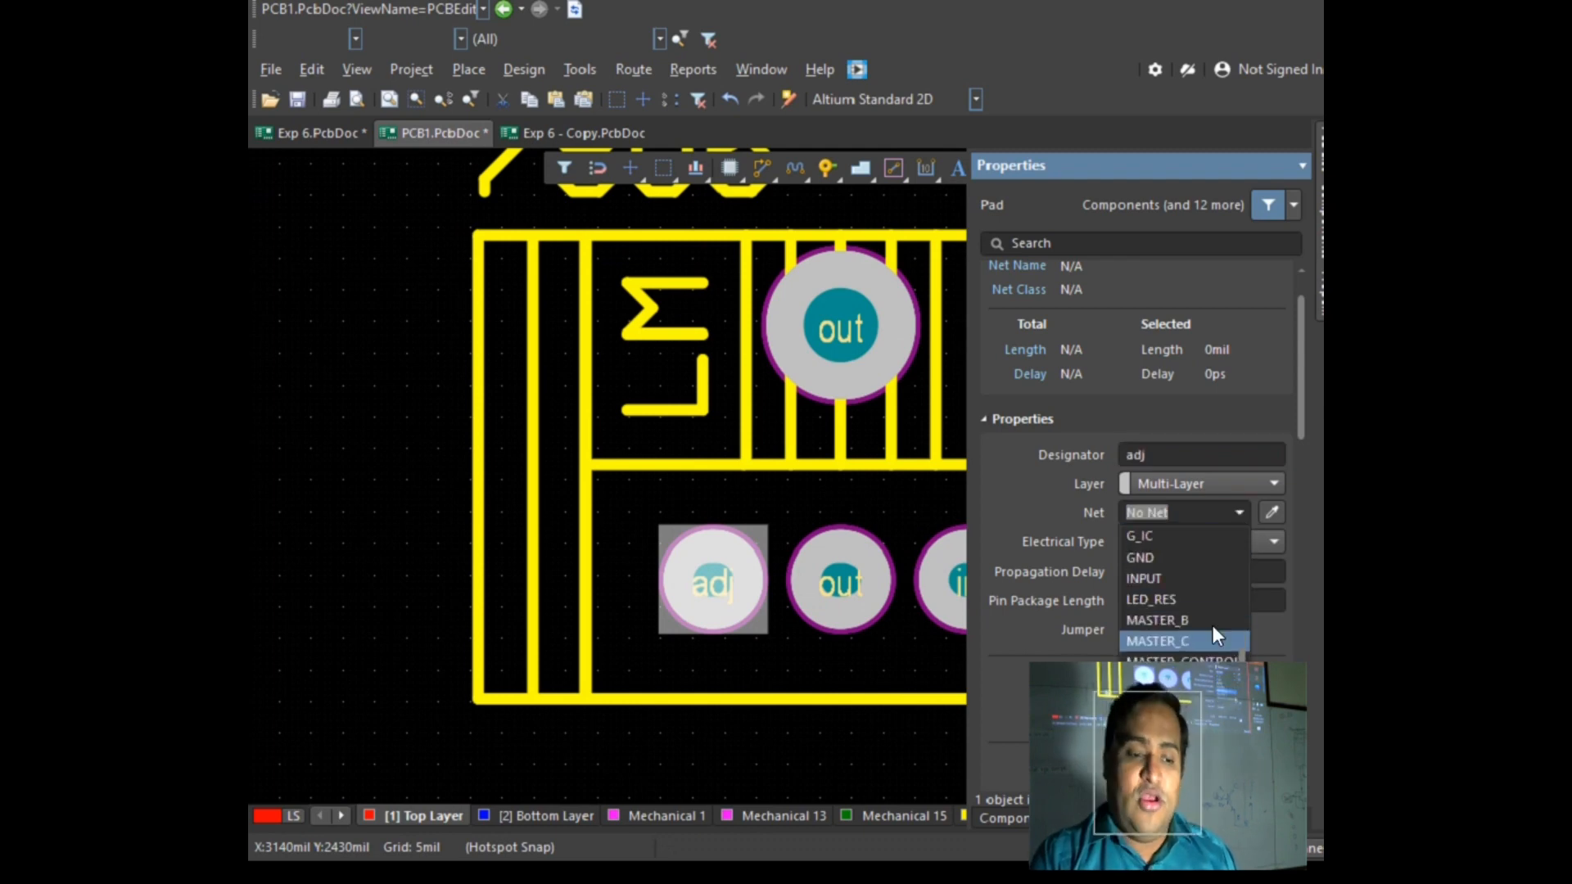
pyautogui.click(1169, 579)
pyautogui.click(322, 534)
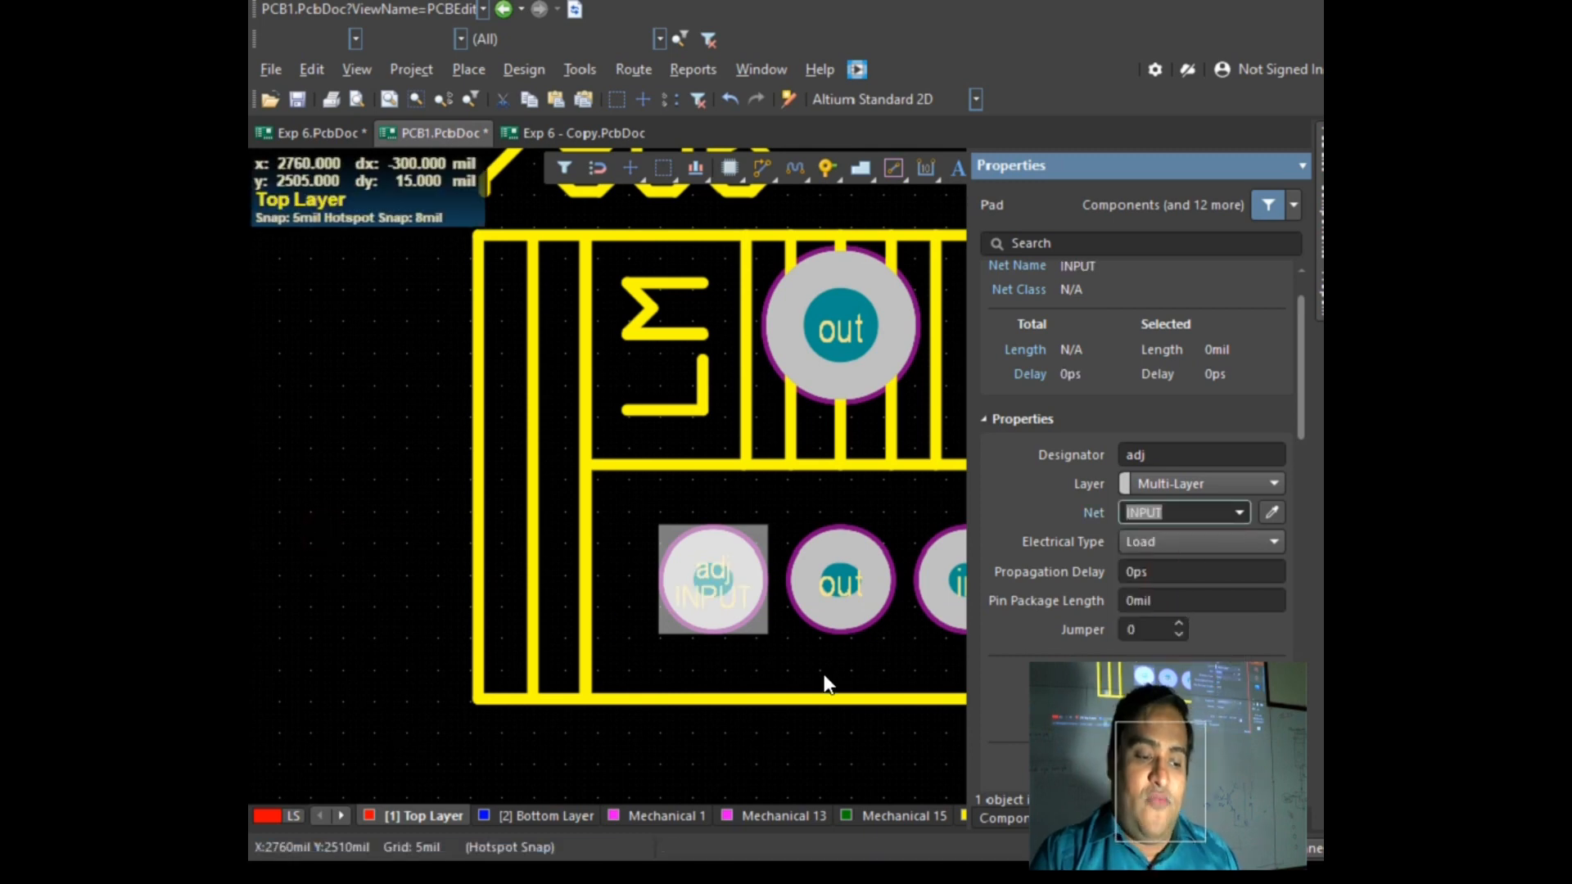
# Step: Assign the GND net to the small middle out pad of the 7805 regulator
pyautogui.click(841, 596)
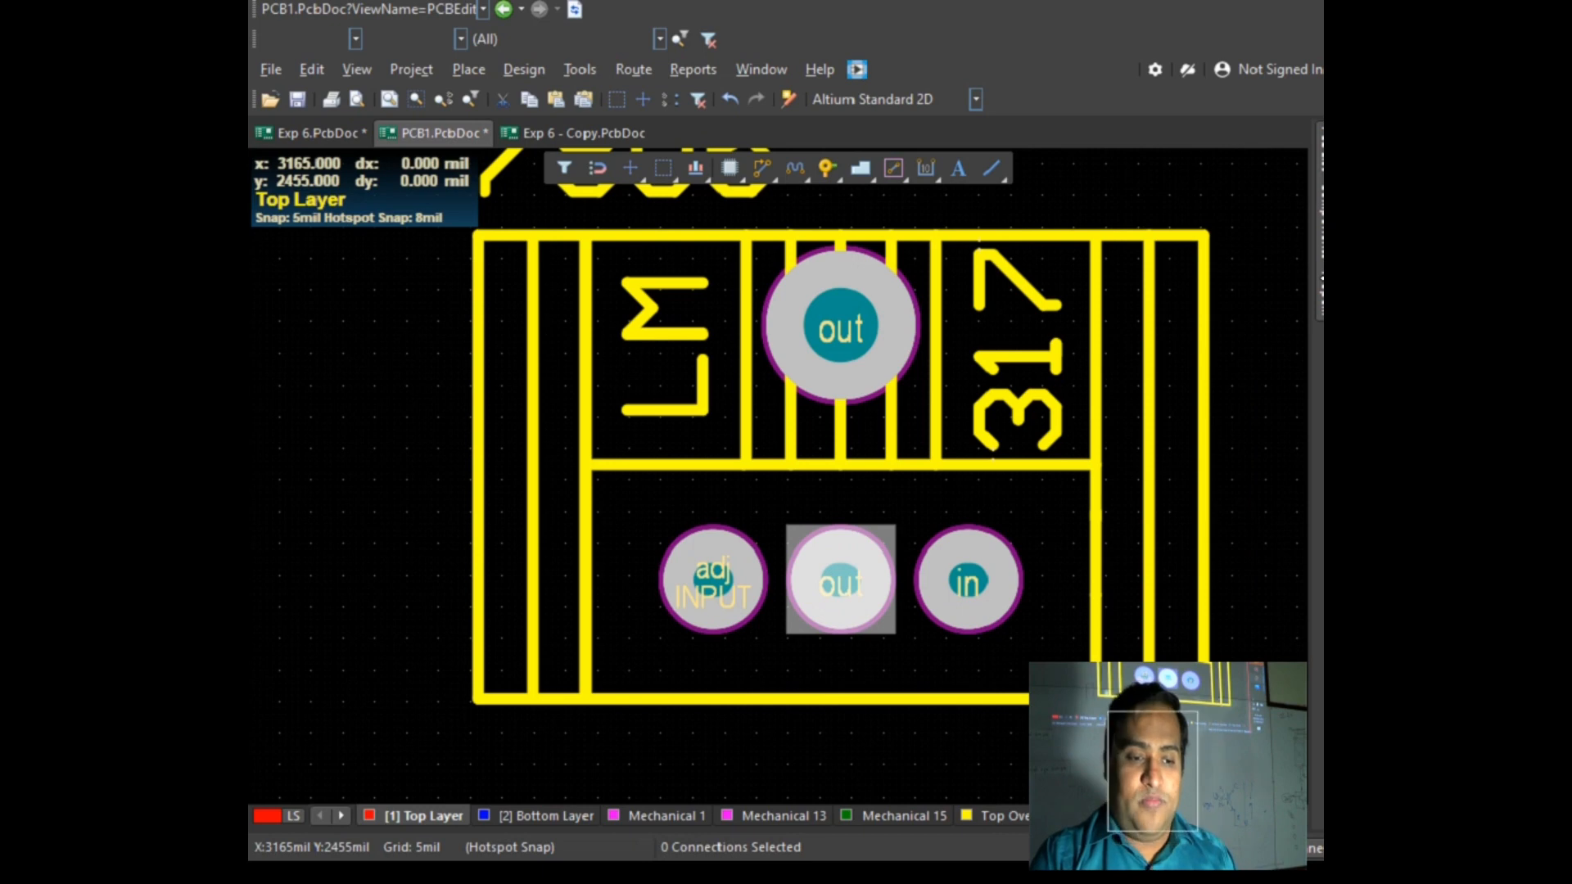
pyautogui.moveTo(1306, 266)
pyautogui.click(1242, 511)
pyautogui.scroll(-2, 1180, 602)
pyautogui.click(1163, 535)
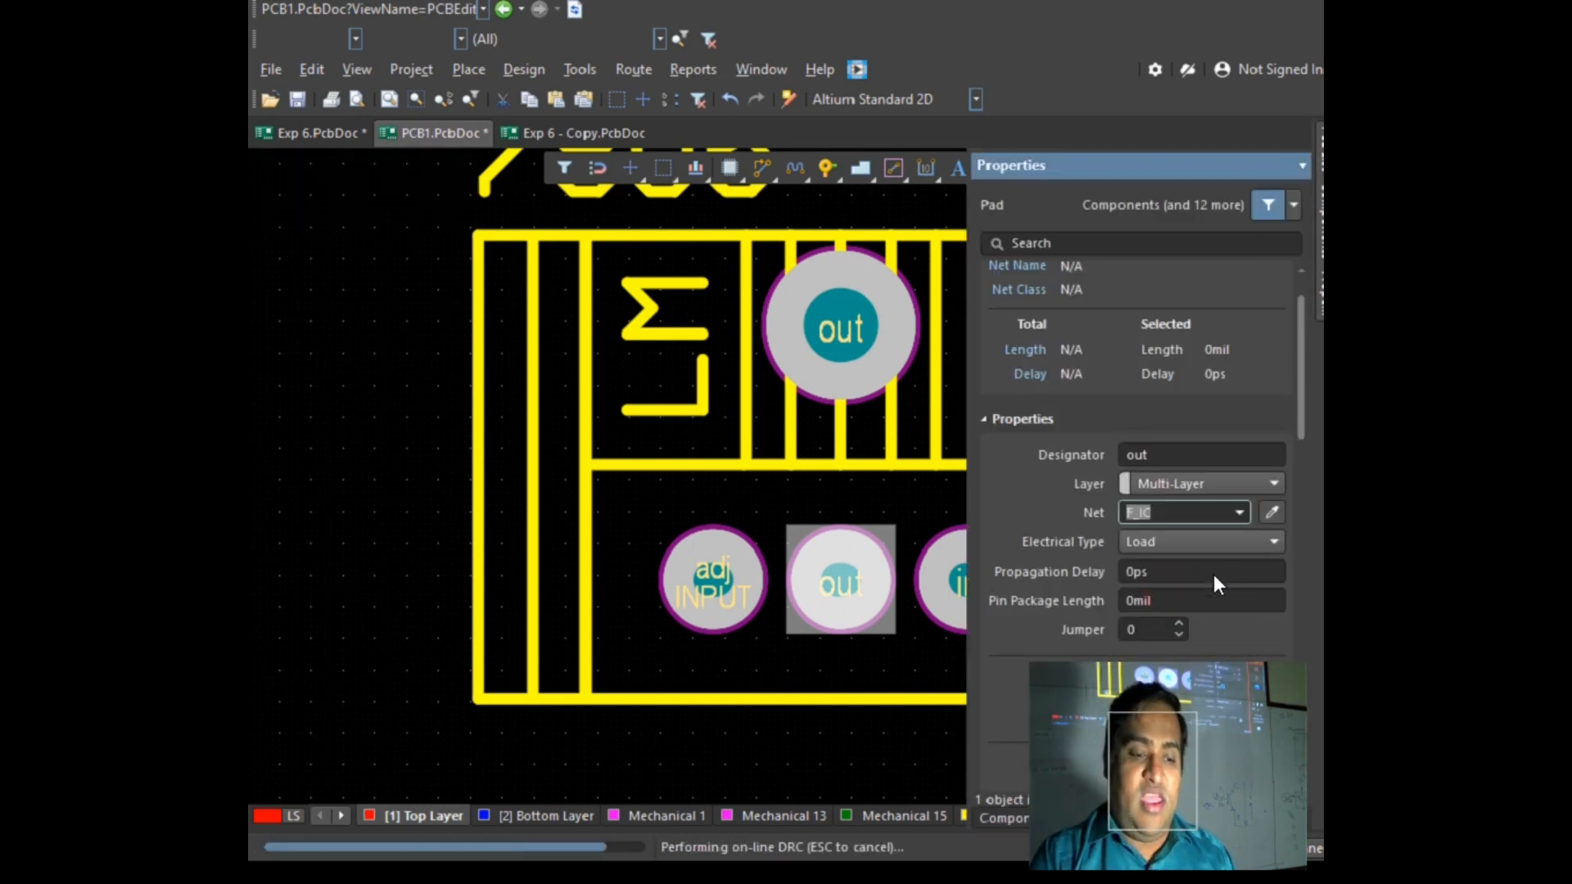
pyautogui.click(1241, 513)
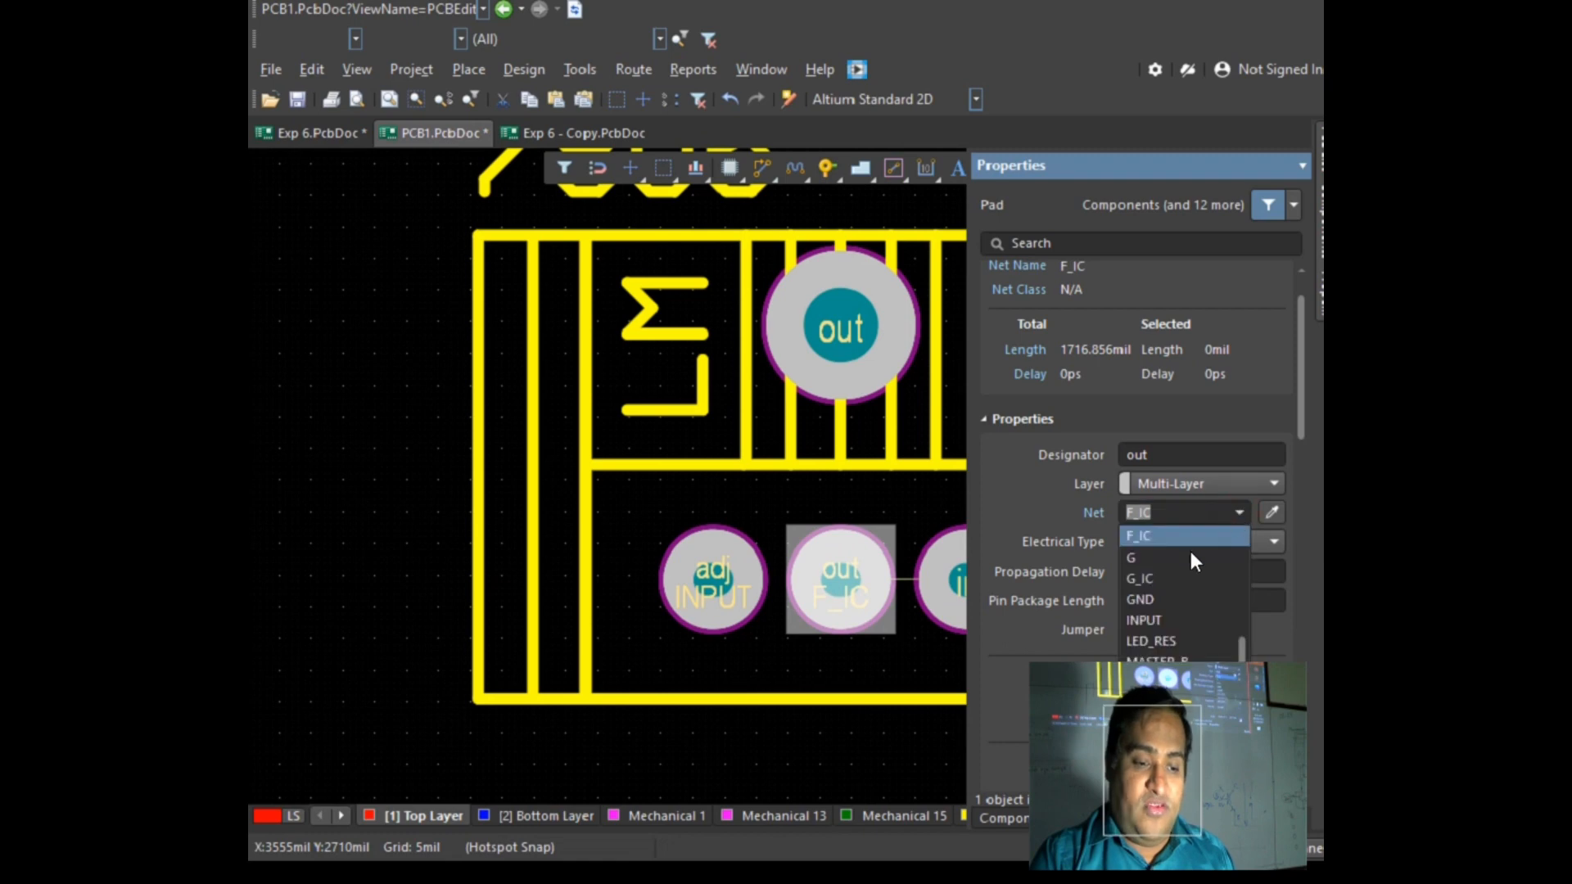
pyautogui.click(1185, 598)
# Step: Assign the 5V net to the in pad of the 7805 regulator and check its connection line to the 74HC4511
pyautogui.keyDown('ctrl'); pyautogui.scroll(-2, 766, 603); pyautogui.keyUp('ctrl')
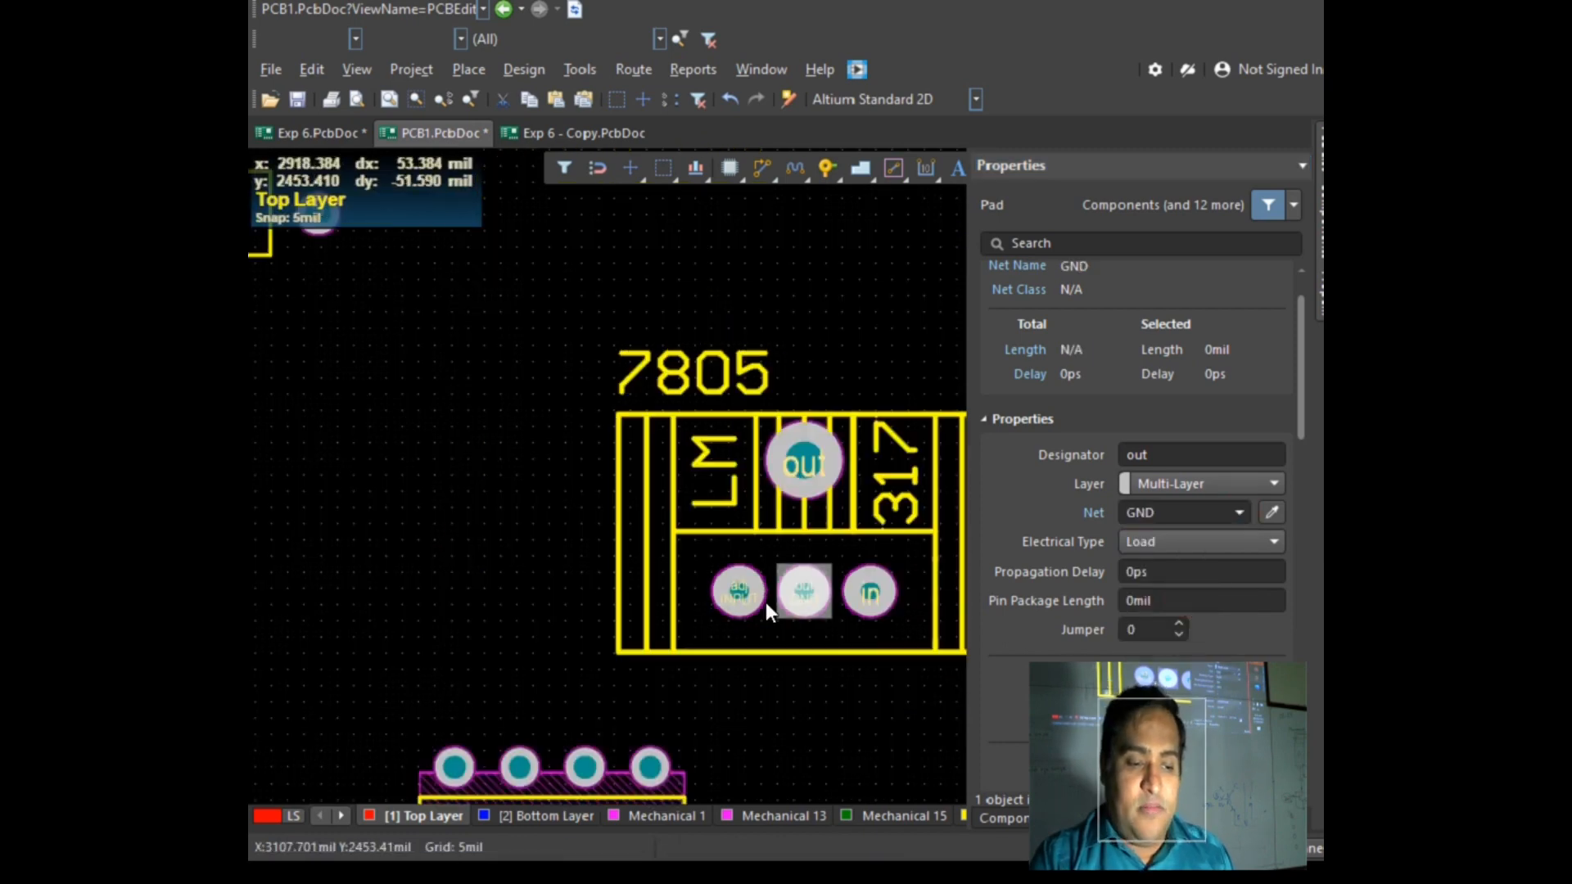
pyautogui.click(865, 602)
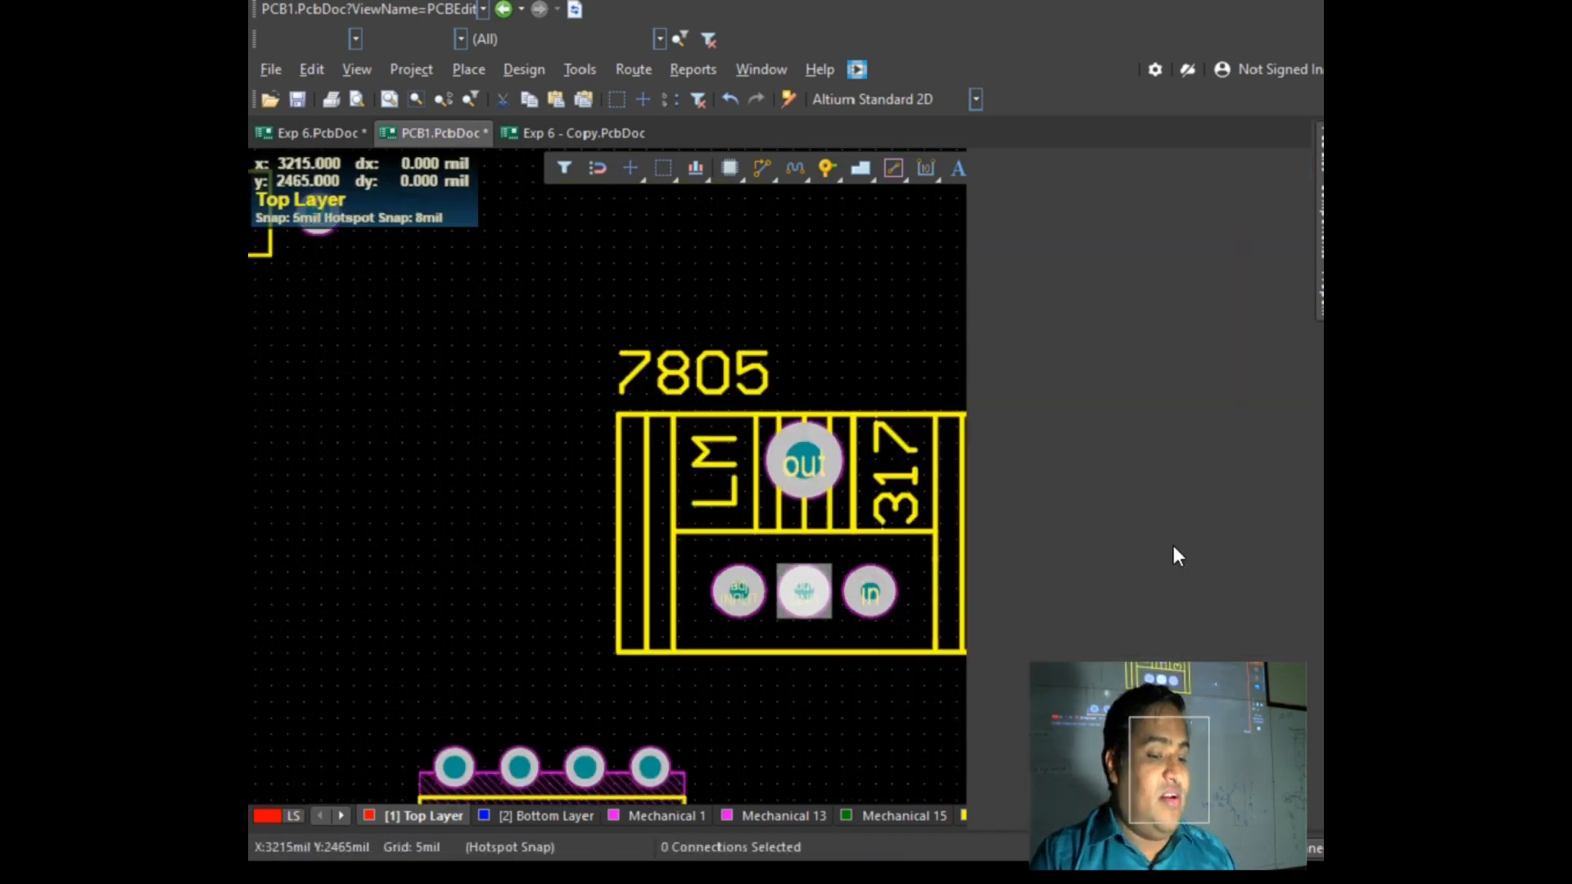
pyautogui.click(857, 652)
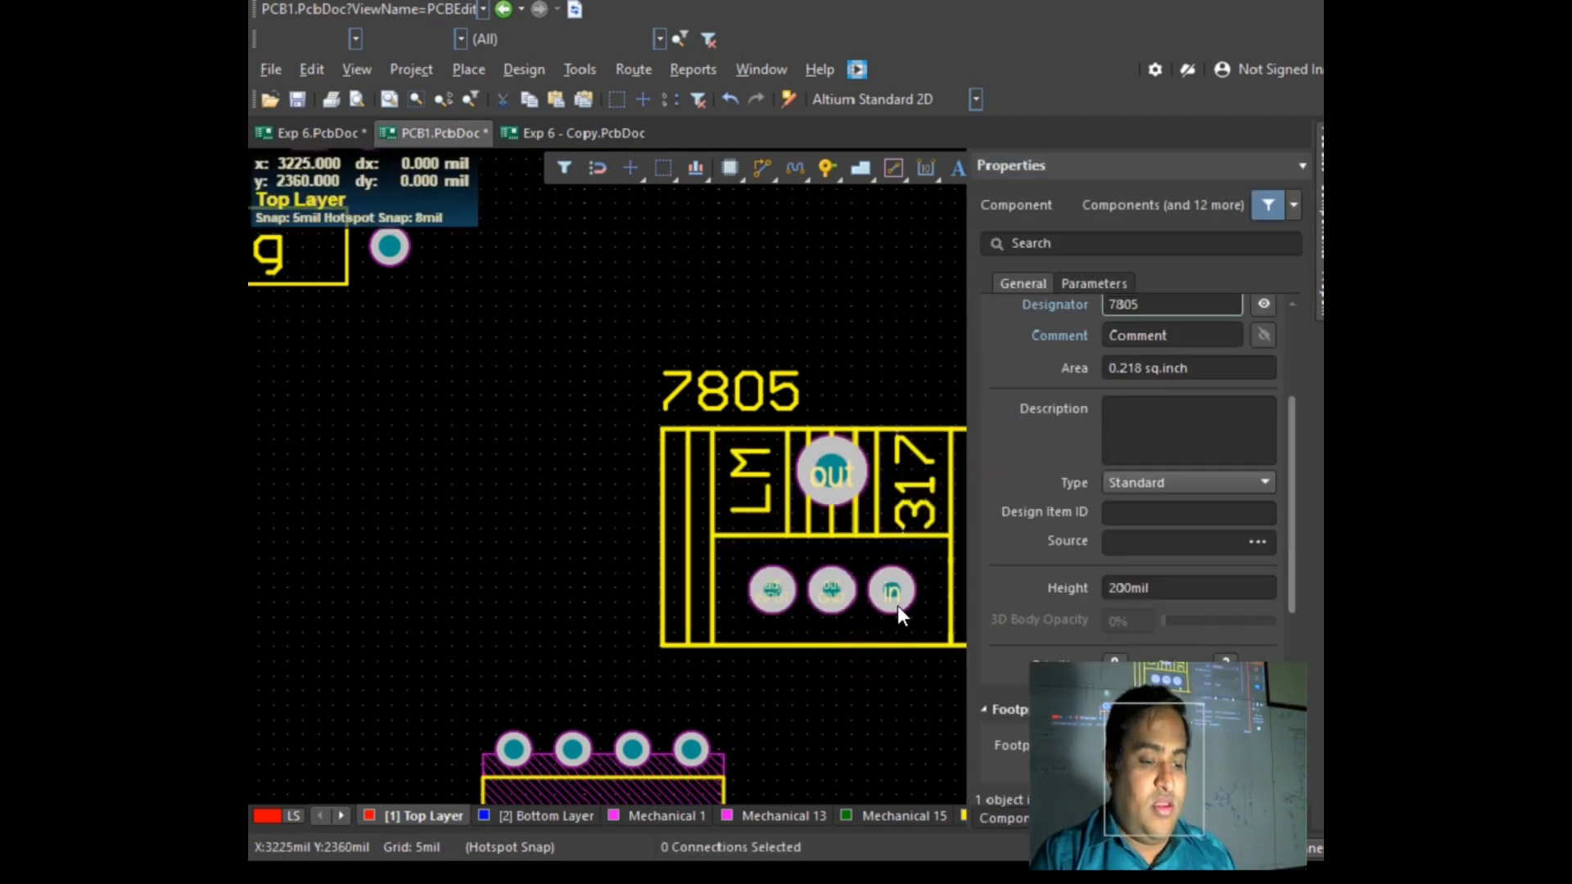
pyautogui.keyDown('ctrl'); pyautogui.scroll(2, 900, 603); pyautogui.keyUp('ctrl')
pyautogui.click(902, 590)
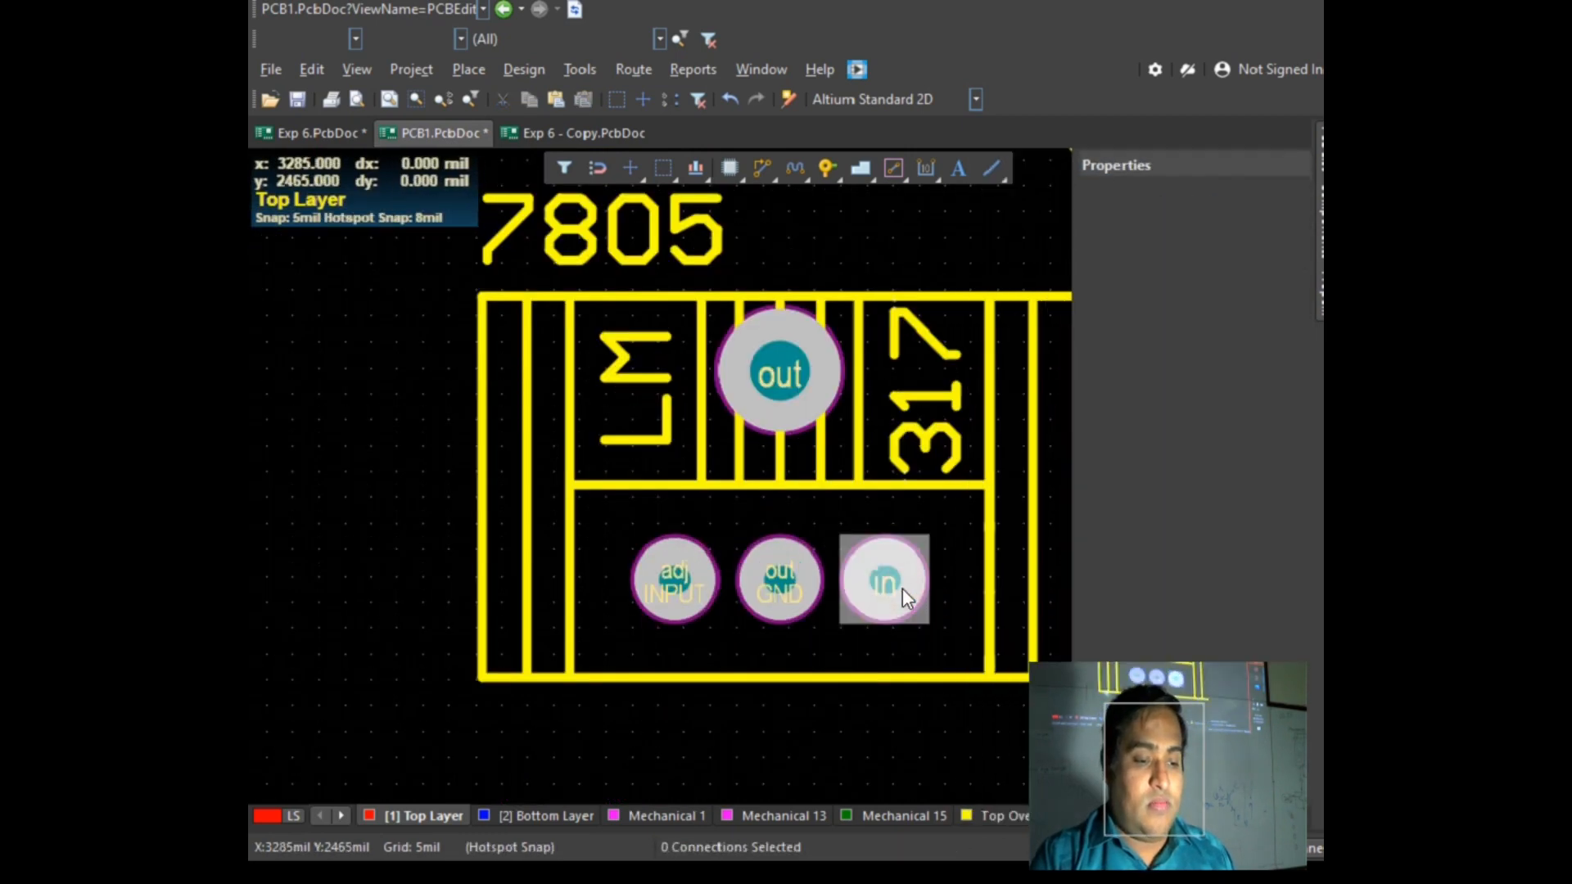
pyautogui.doubleClick(902, 588)
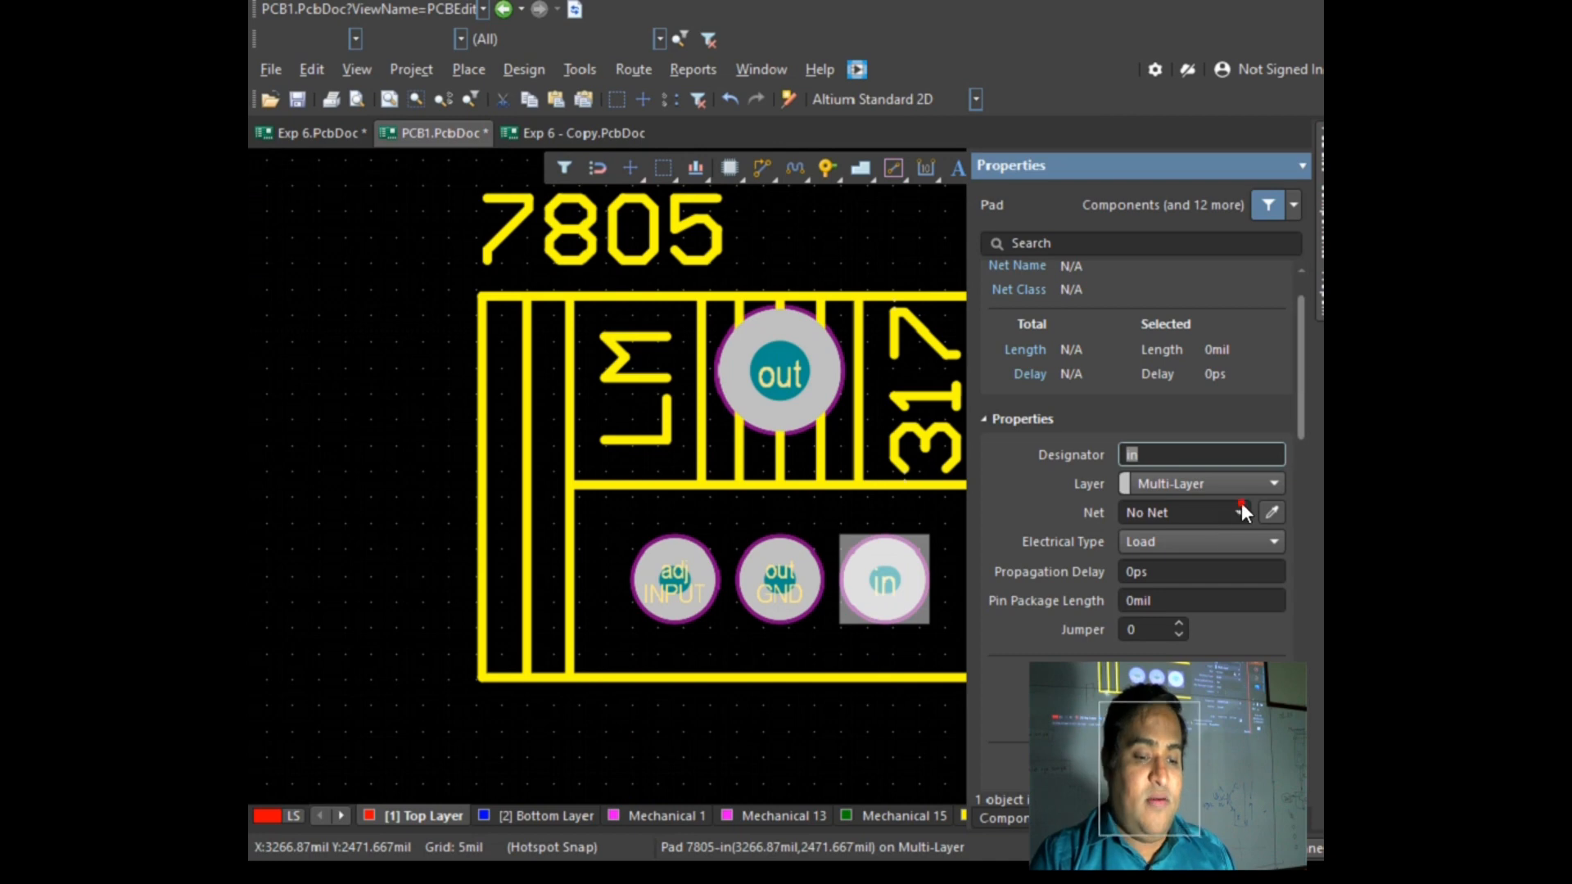
pyautogui.click(1242, 512)
pyautogui.scroll(-3, 1184, 617)
pyautogui.scroll(3, 1186, 619)
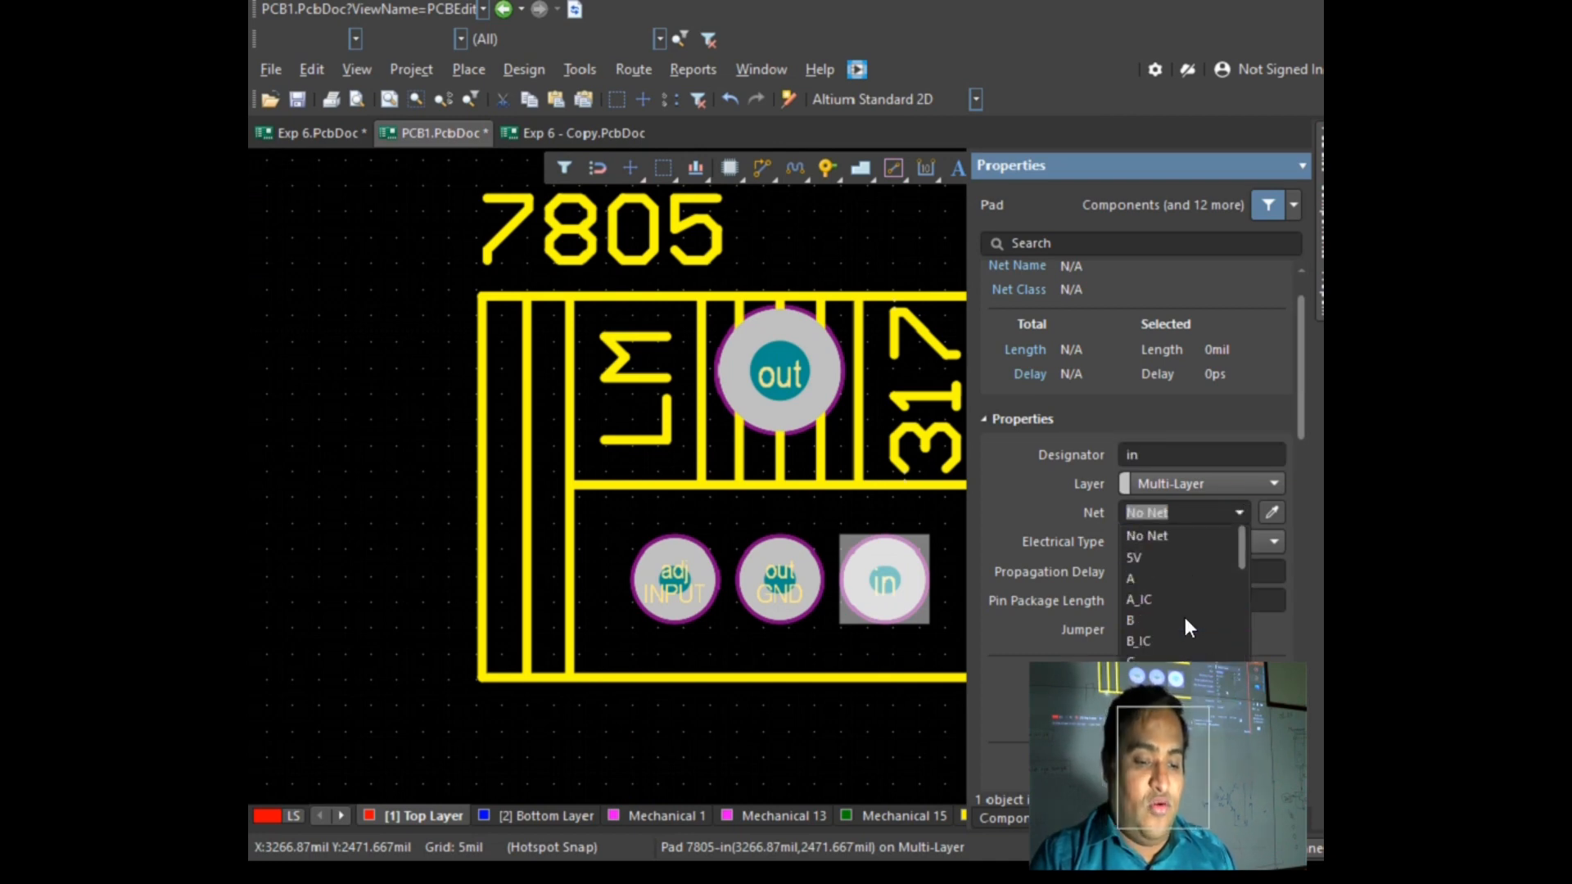
pyautogui.click(1135, 557)
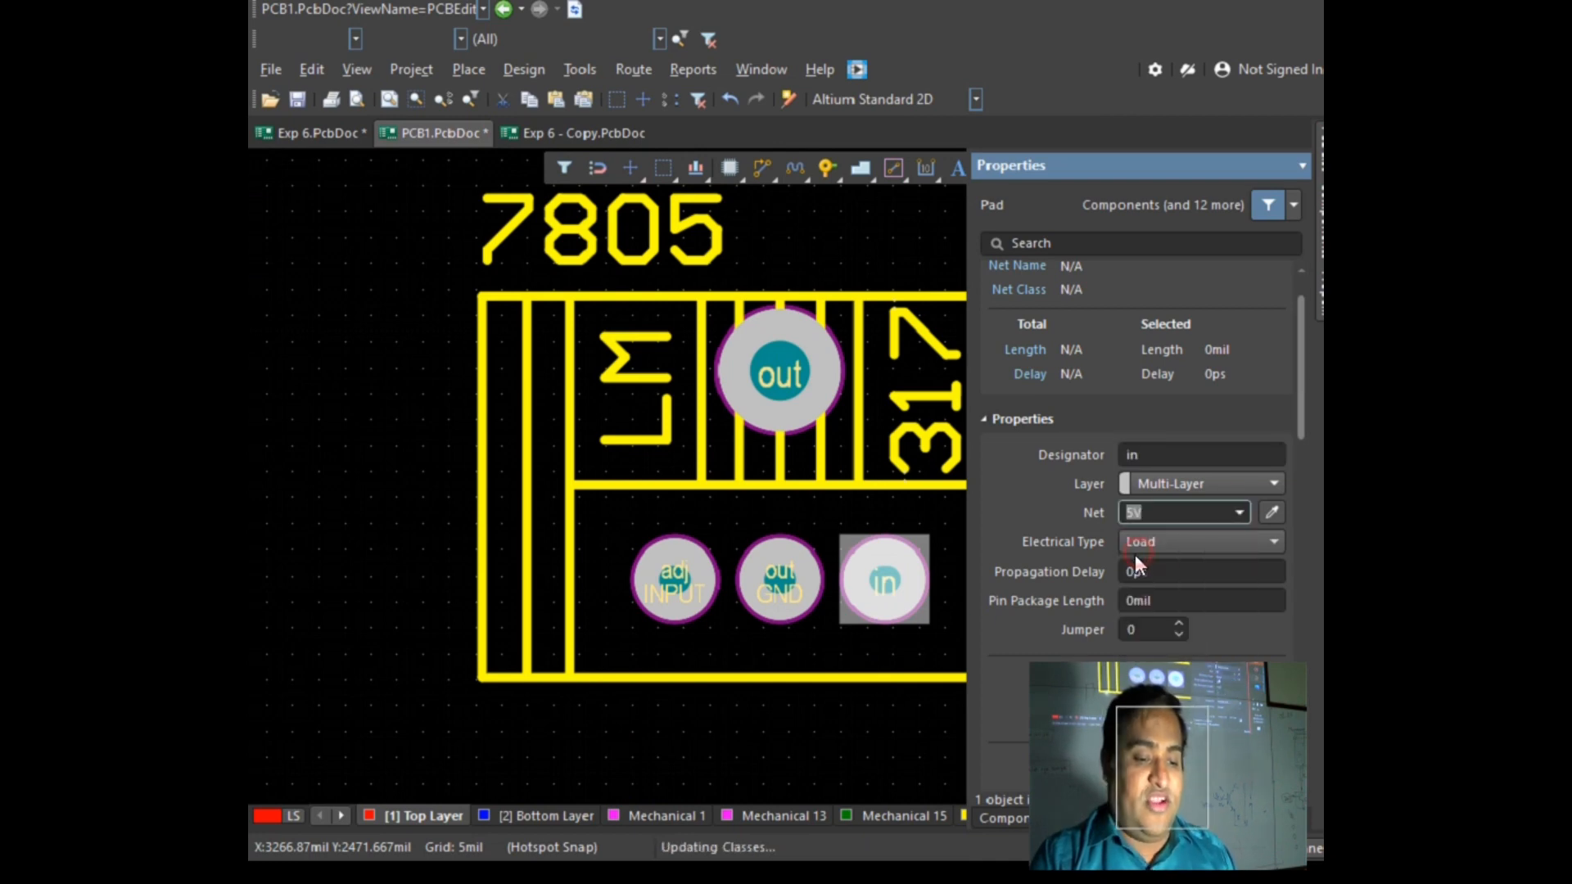
pyautogui.click(773, 722)
pyautogui.keyDown('ctrl'); pyautogui.scroll(-4, 834, 694); pyautogui.keyUp('ctrl')
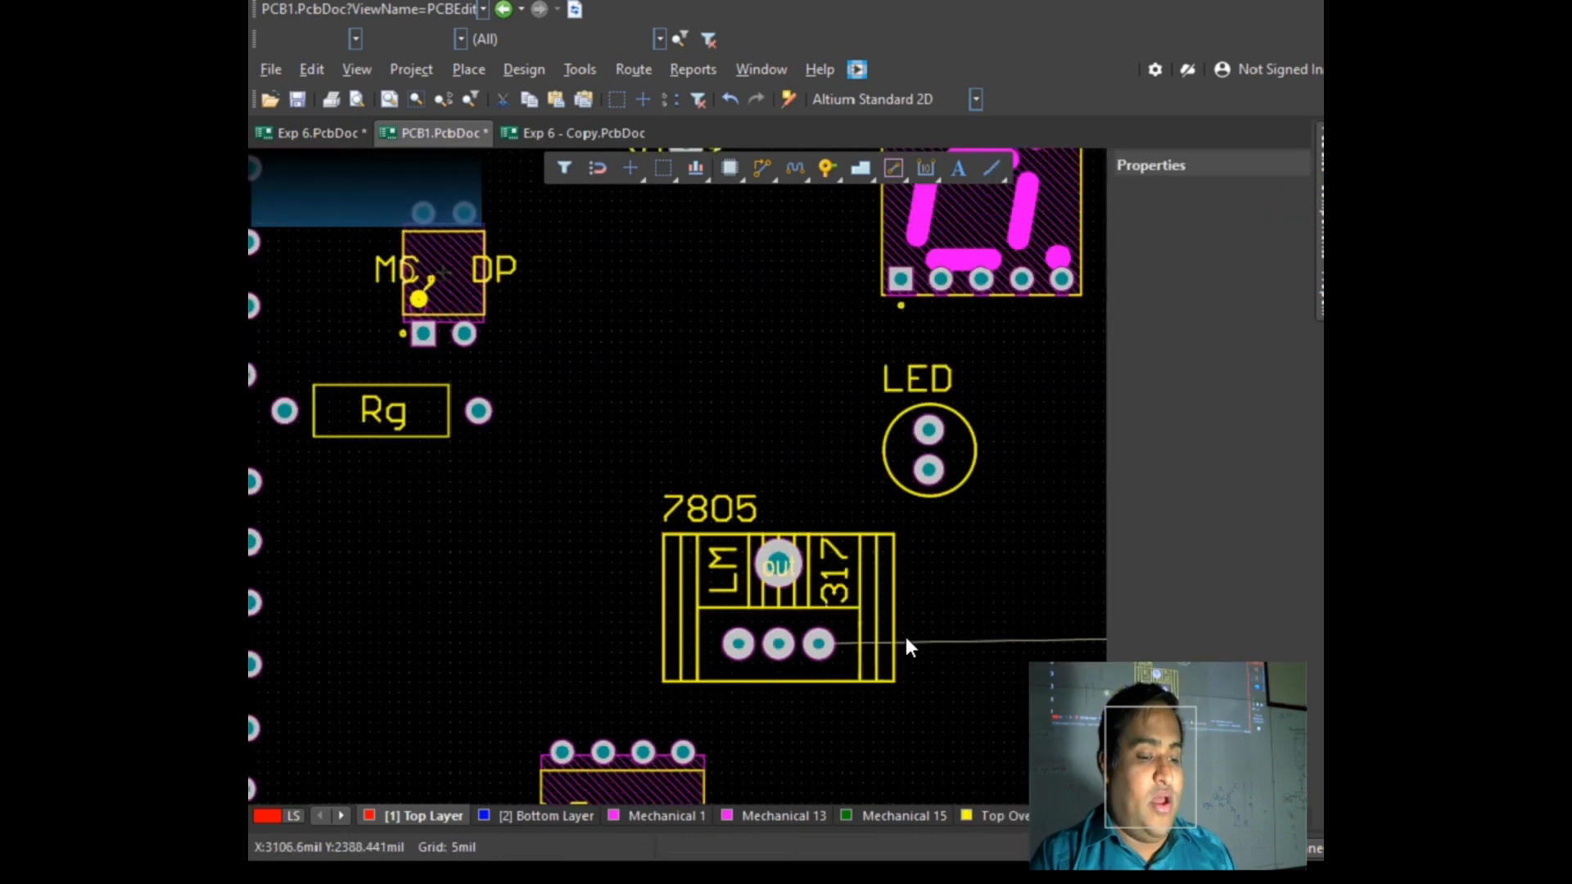
pyautogui.keyDown('ctrl'); pyautogui.scroll(-4, 1046, 618); pyautogui.keyUp('ctrl')
pyautogui.keyDown('ctrl'); pyautogui.scroll(2, 1065, 627); pyautogui.keyUp('ctrl')
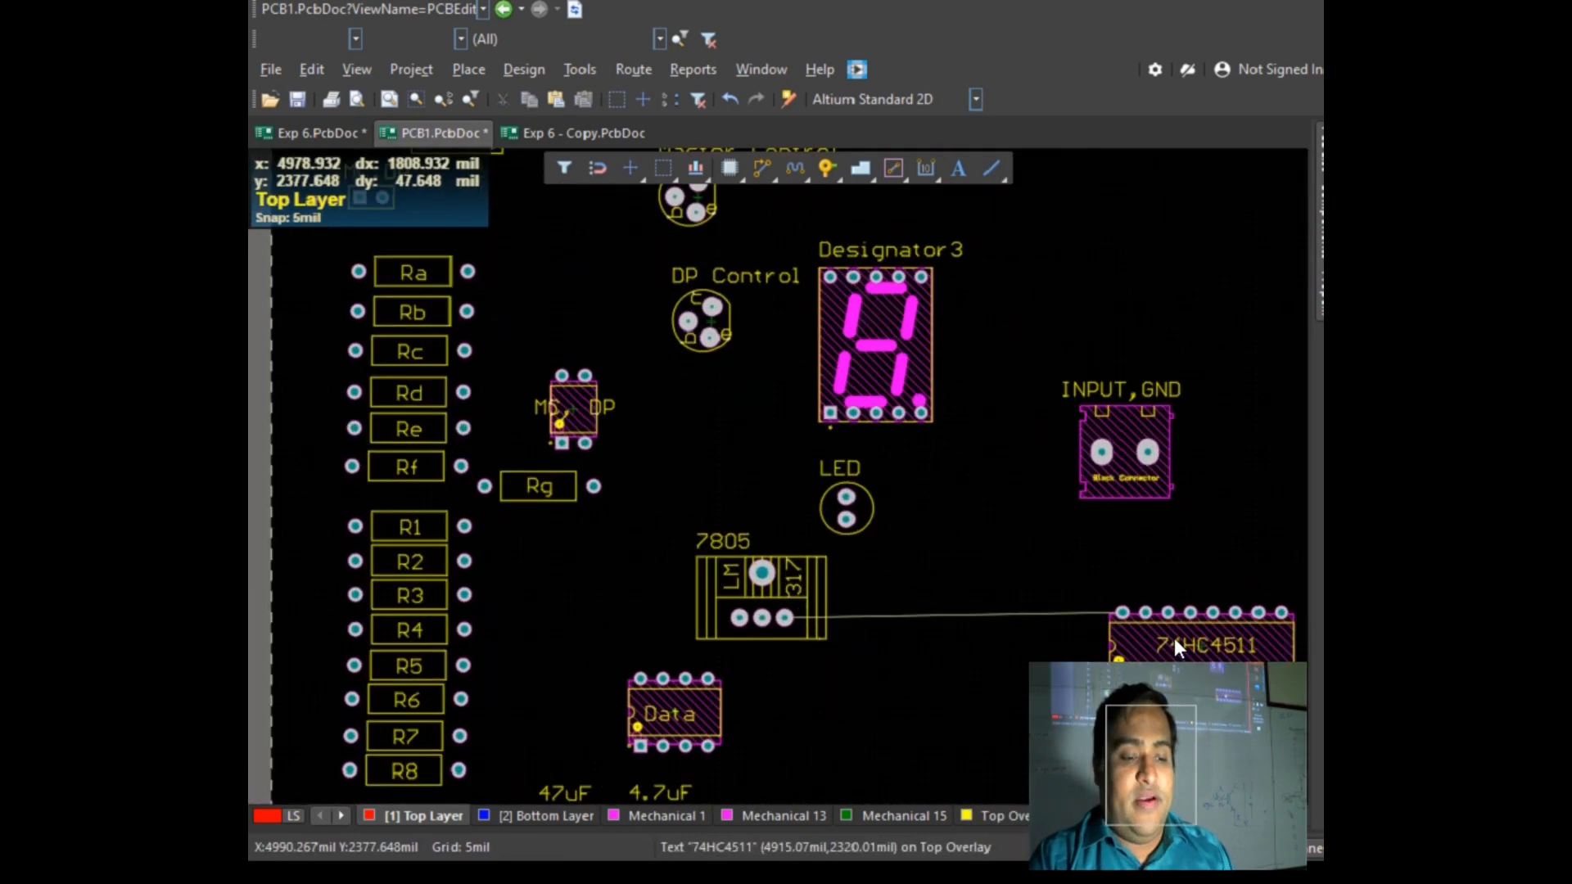
# Step: Check the 5V connection between the in pad of the 7805 regulator and pad 16 of the 74HC4511
pyautogui.keyDown('ctrl'); pyautogui.scroll(1, 1175, 645); pyautogui.keyUp('ctrl')
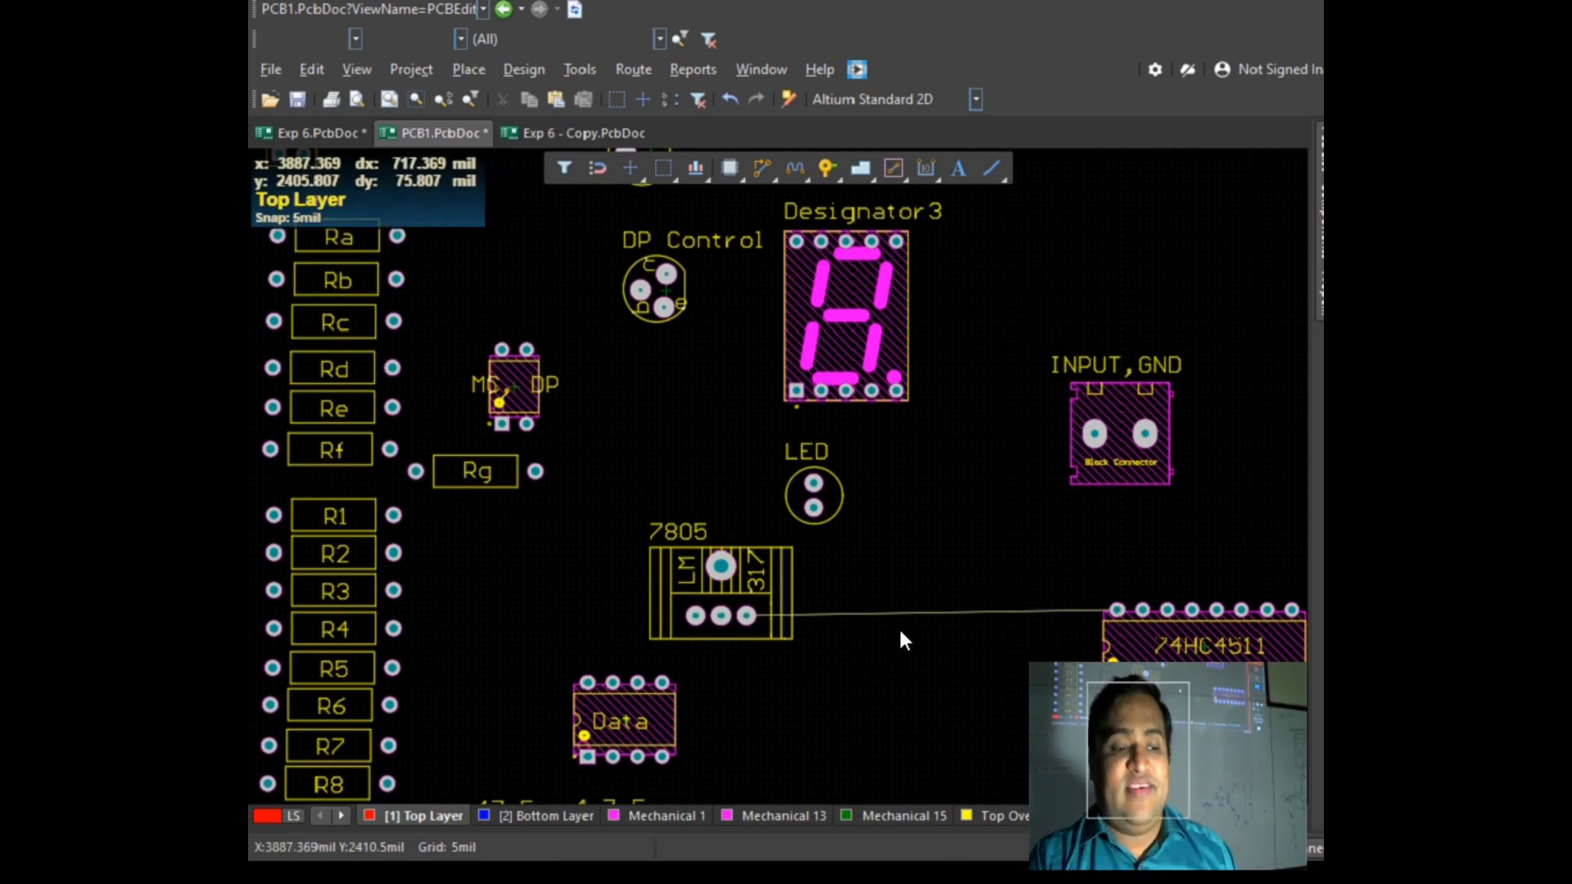
pyautogui.keyDown('ctrl'); pyautogui.scroll(2, 898, 628); pyautogui.keyUp('ctrl')
pyautogui.keyDown('ctrl'); pyautogui.scroll(5, 320, 631); pyautogui.keyUp('ctrl')
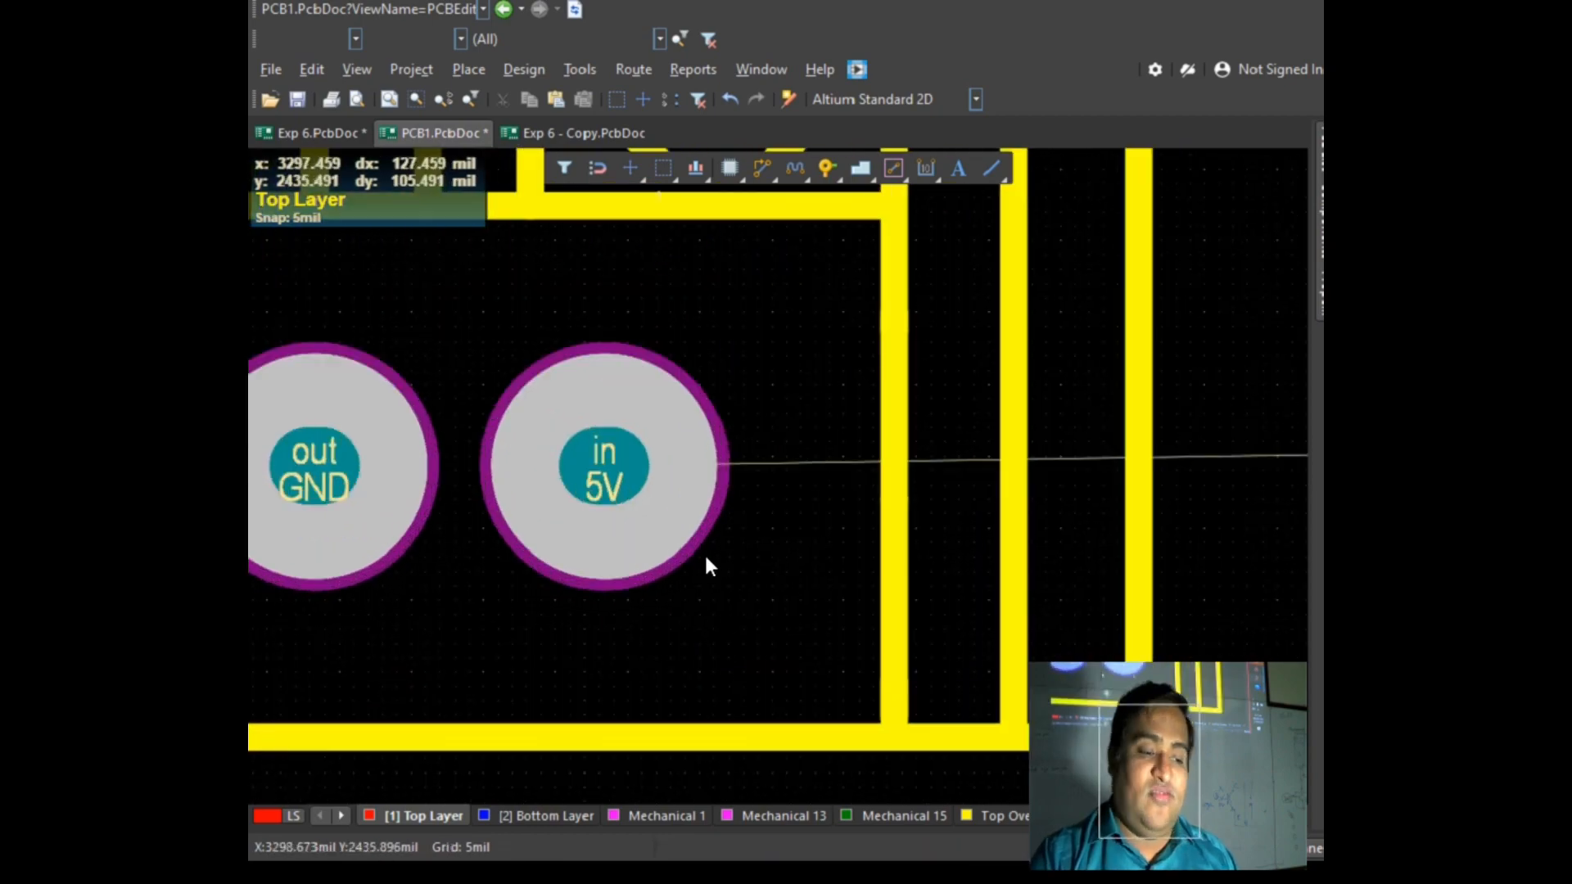
pyautogui.keyDown('ctrl'); pyautogui.scroll(-5, 617, 506); pyautogui.keyUp('ctrl')
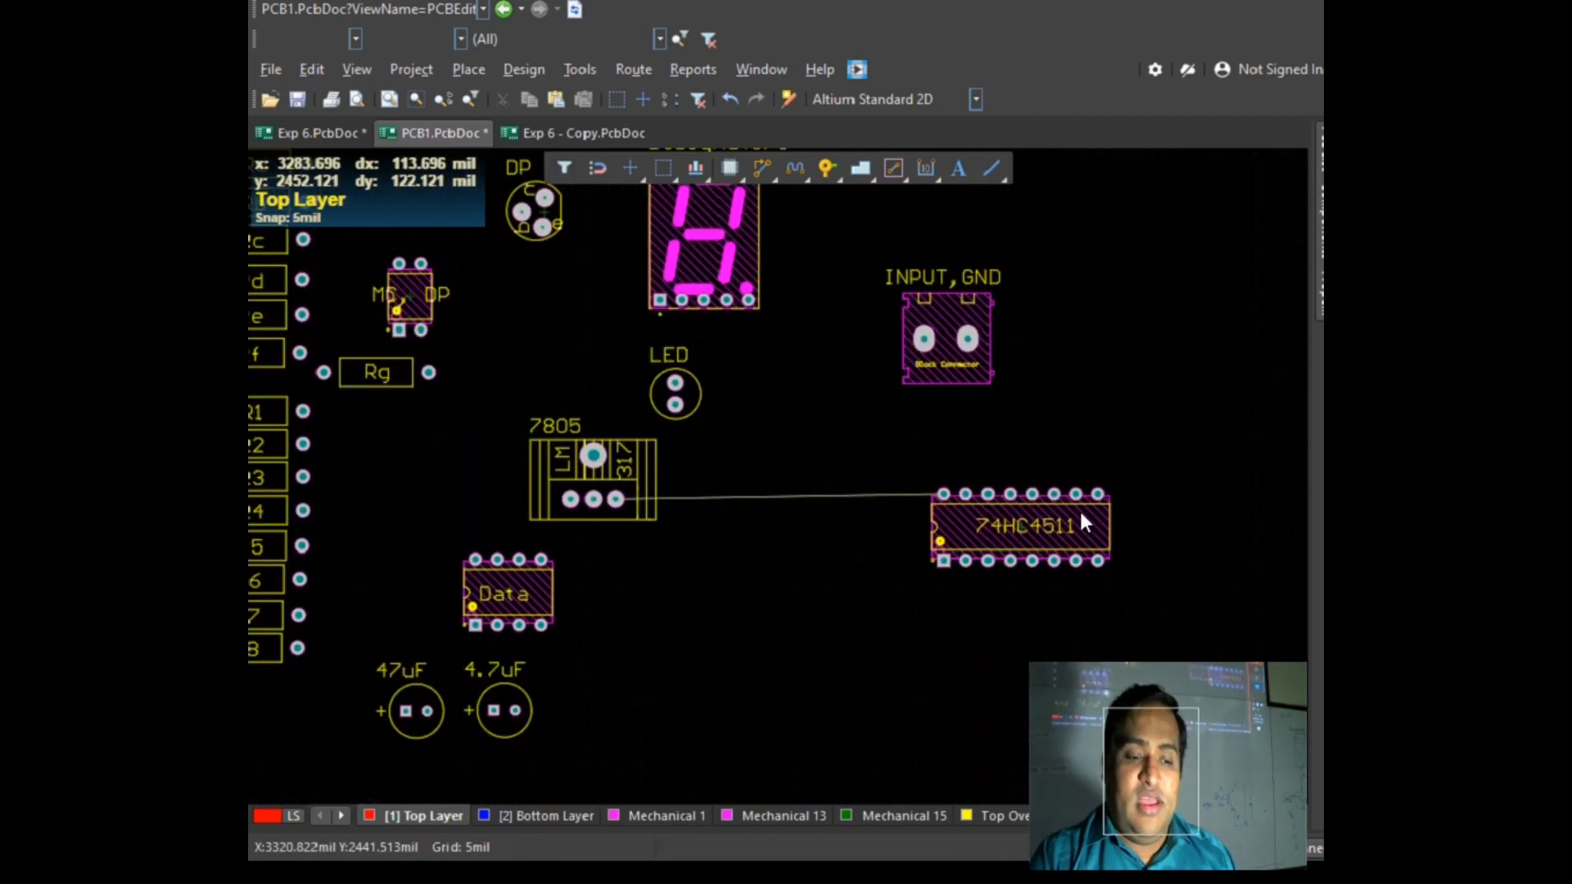
pyautogui.keyDown('ctrl'); pyautogui.scroll(5, 942, 500); pyautogui.keyUp('ctrl')
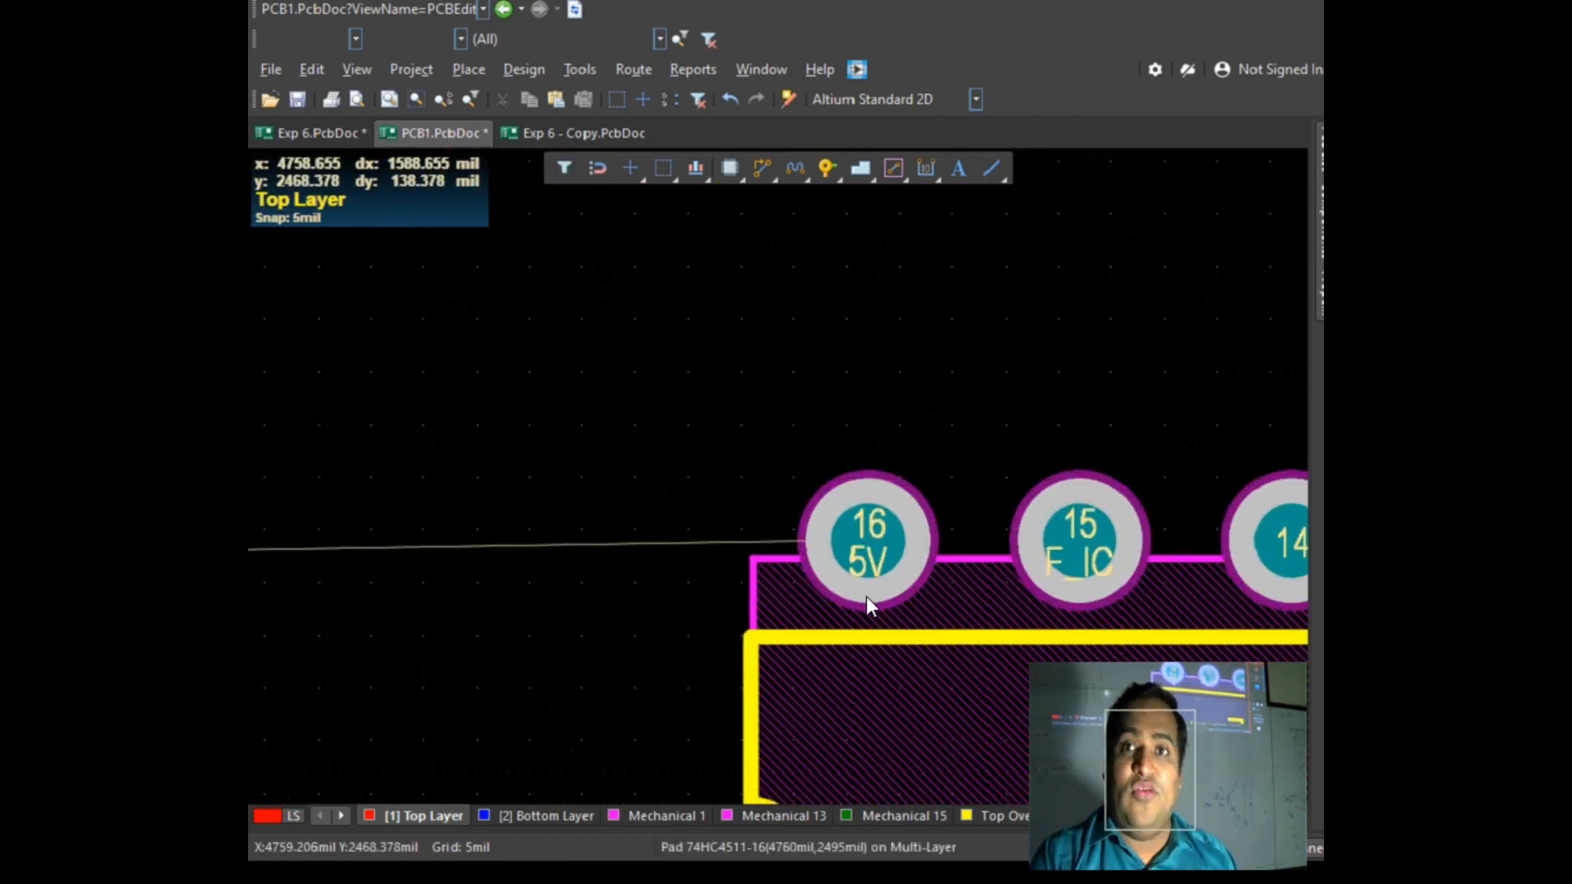
# Step: Assign the GND net to pad 8 of the 74HC4511 and view its connection line to the 7805 regulator
pyautogui.keyDown('ctrl'); pyautogui.scroll(-4, 866, 596); pyautogui.keyUp('ctrl')
pyautogui.keyDown('ctrl'); pyautogui.scroll(2, 917, 558); pyautogui.keyUp('ctrl')
pyautogui.keyDown('ctrl'); pyautogui.scroll(2, 1143, 643); pyautogui.keyUp('ctrl')
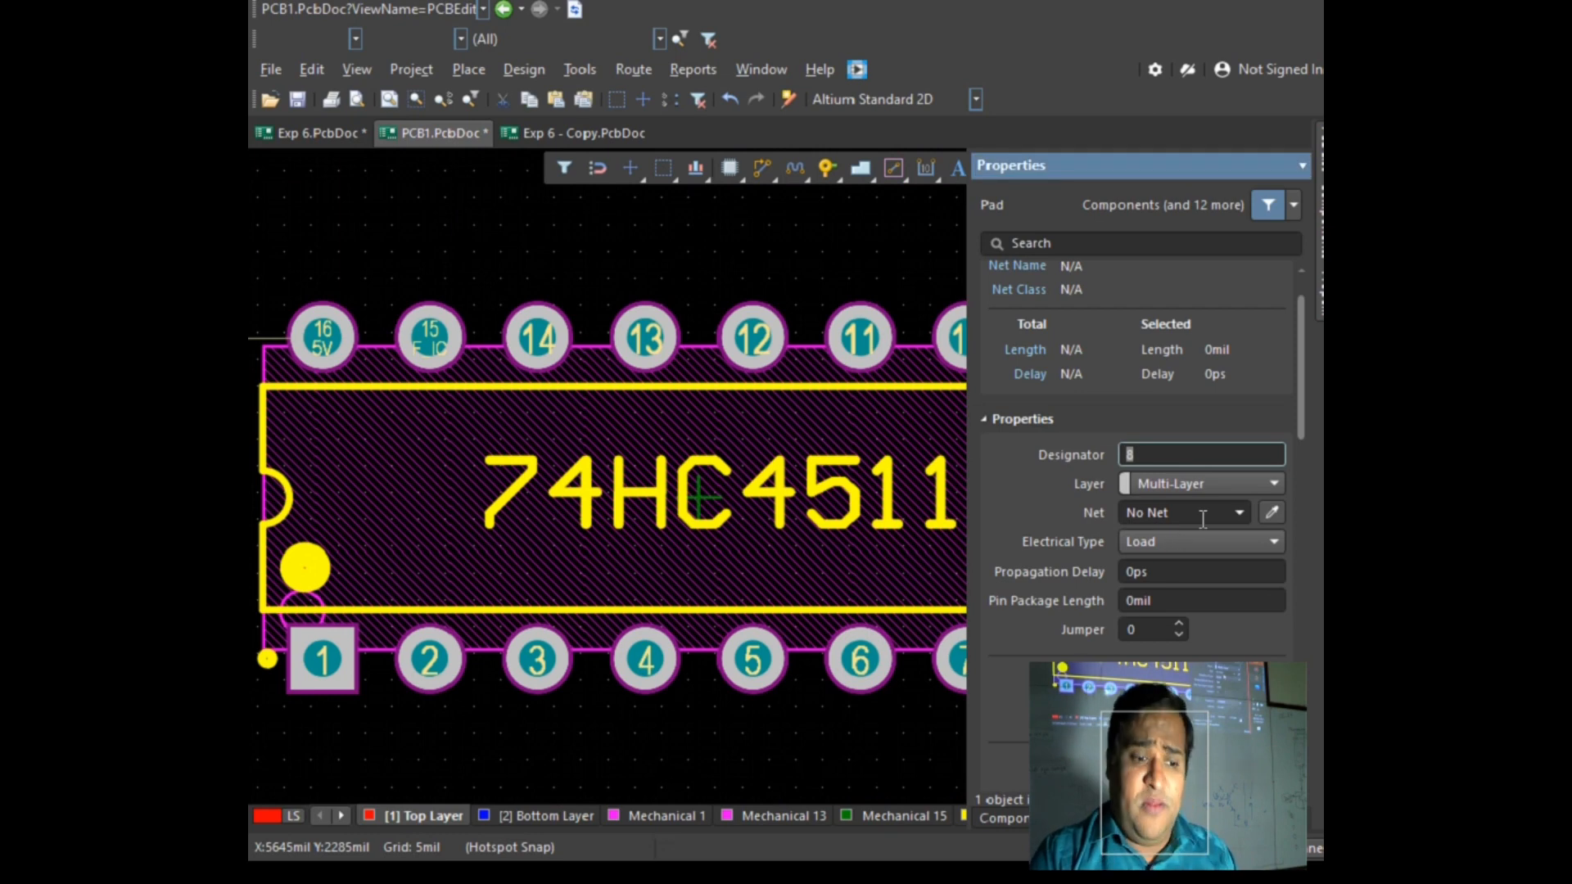
pyautogui.click(1239, 512)
pyautogui.scroll(-4, 1198, 623)
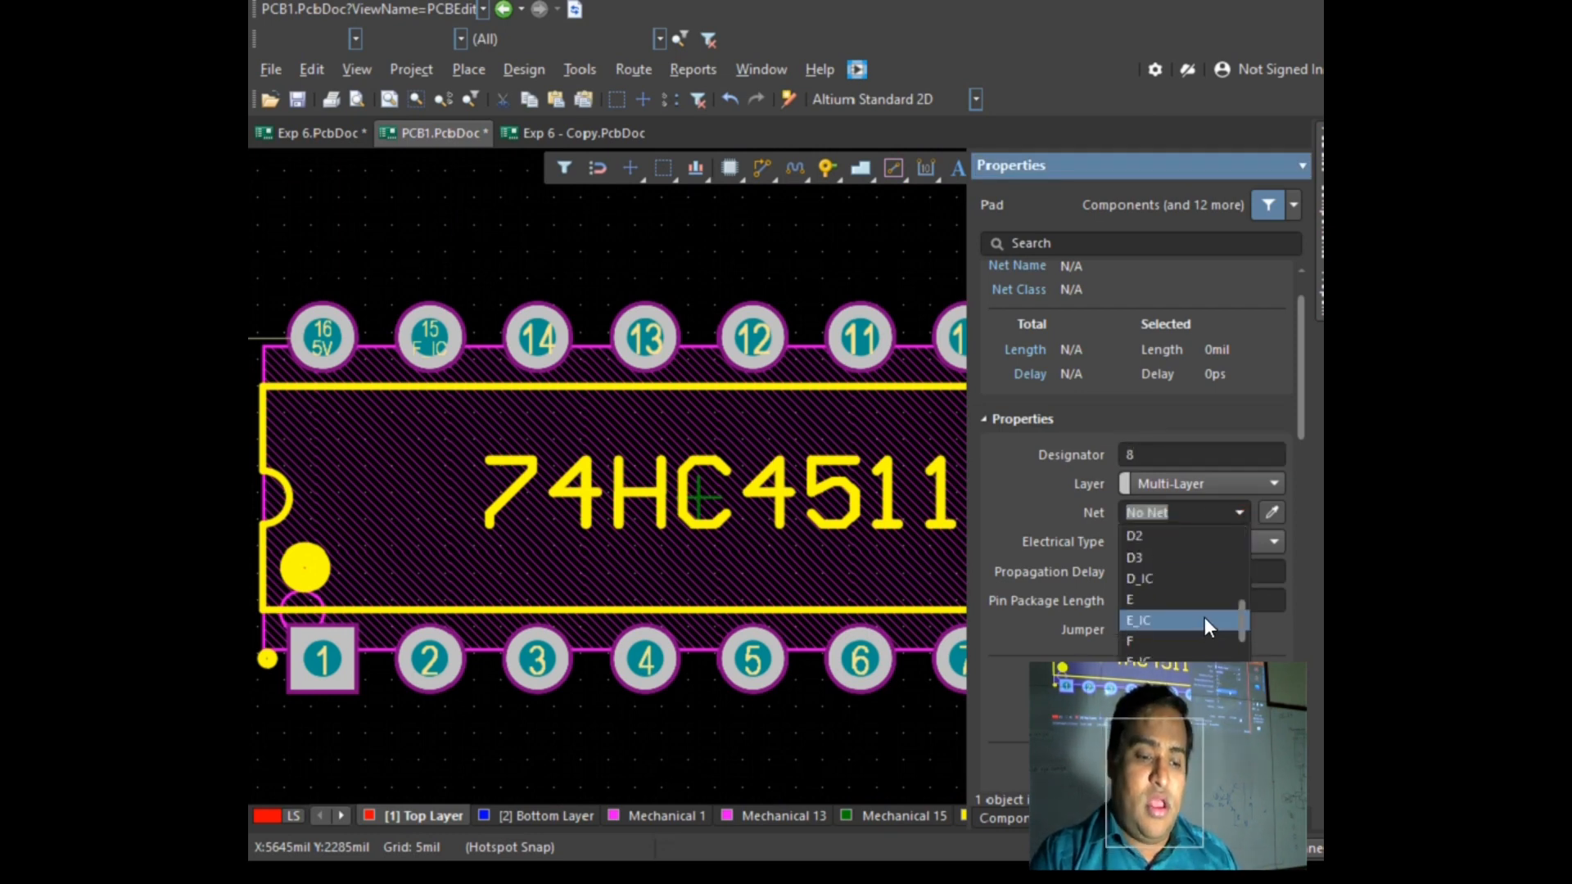
pyautogui.click(1175, 597)
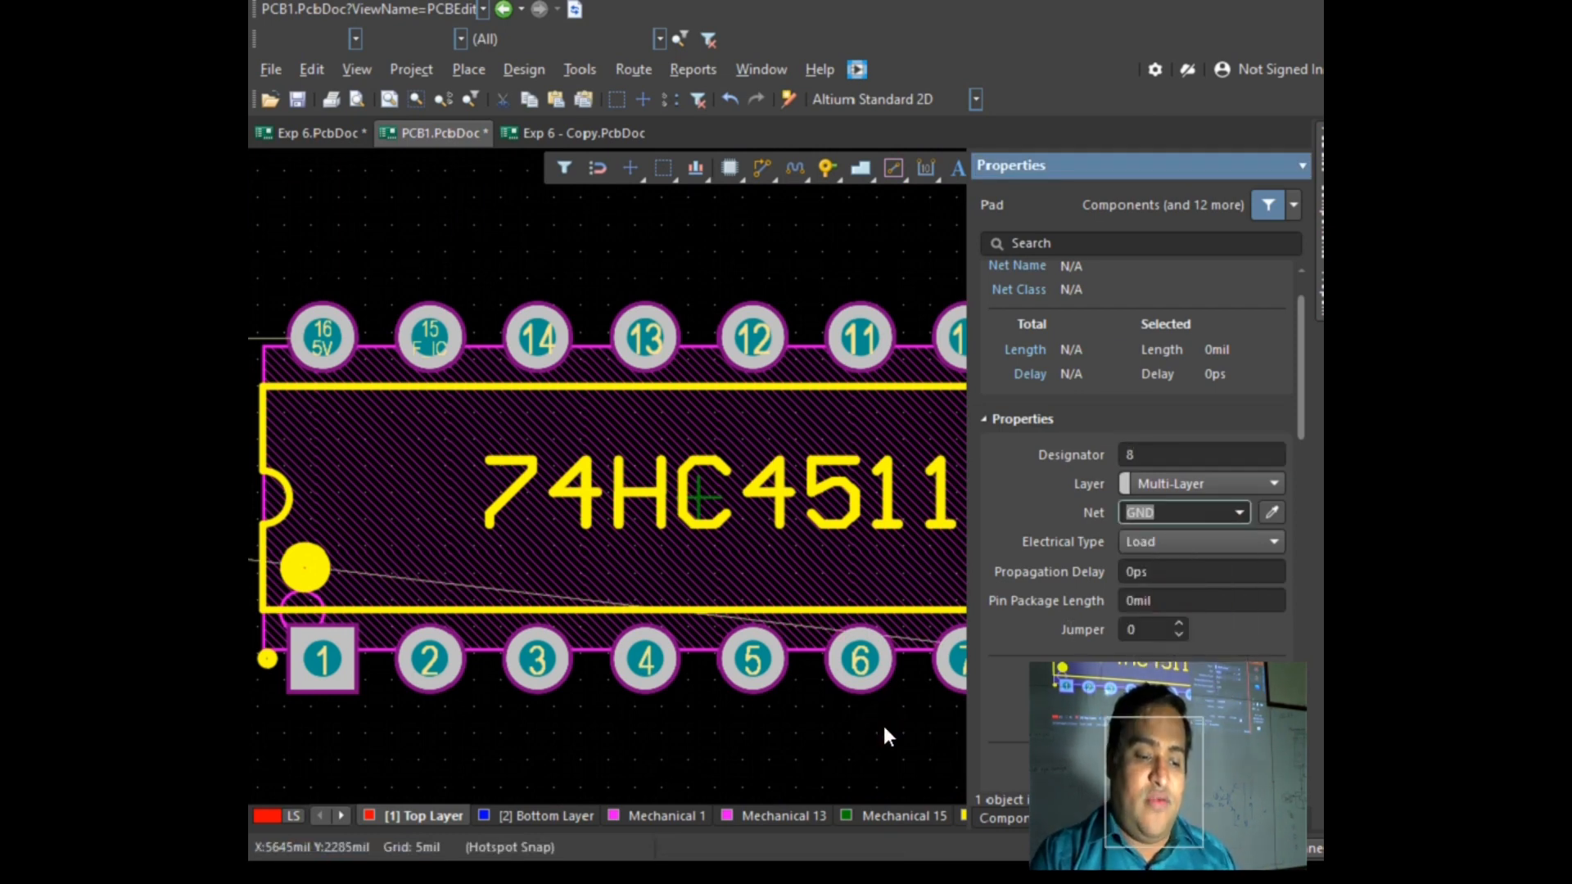
pyautogui.keyDown('ctrl'); pyautogui.scroll(-4, 905, 725); pyautogui.keyUp('ctrl')
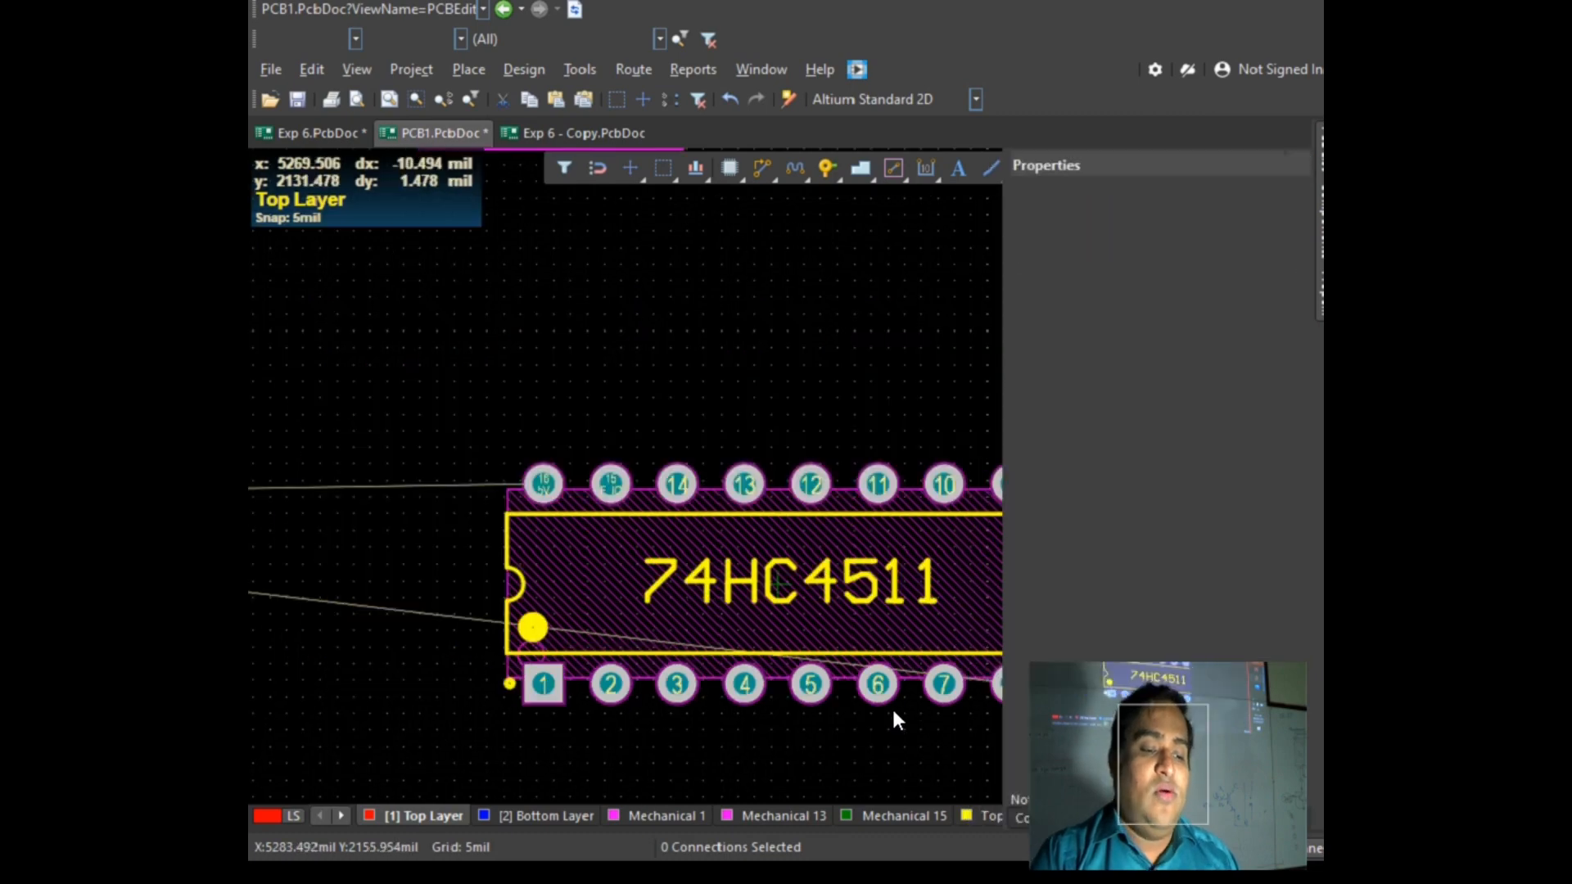
pyautogui.keyDown('ctrl'); pyautogui.scroll(-3, 505, 689); pyautogui.keyUp('ctrl')
pyautogui.keyDown('ctrl'); pyautogui.scroll(3, 384, 669); pyautogui.keyUp('ctrl')
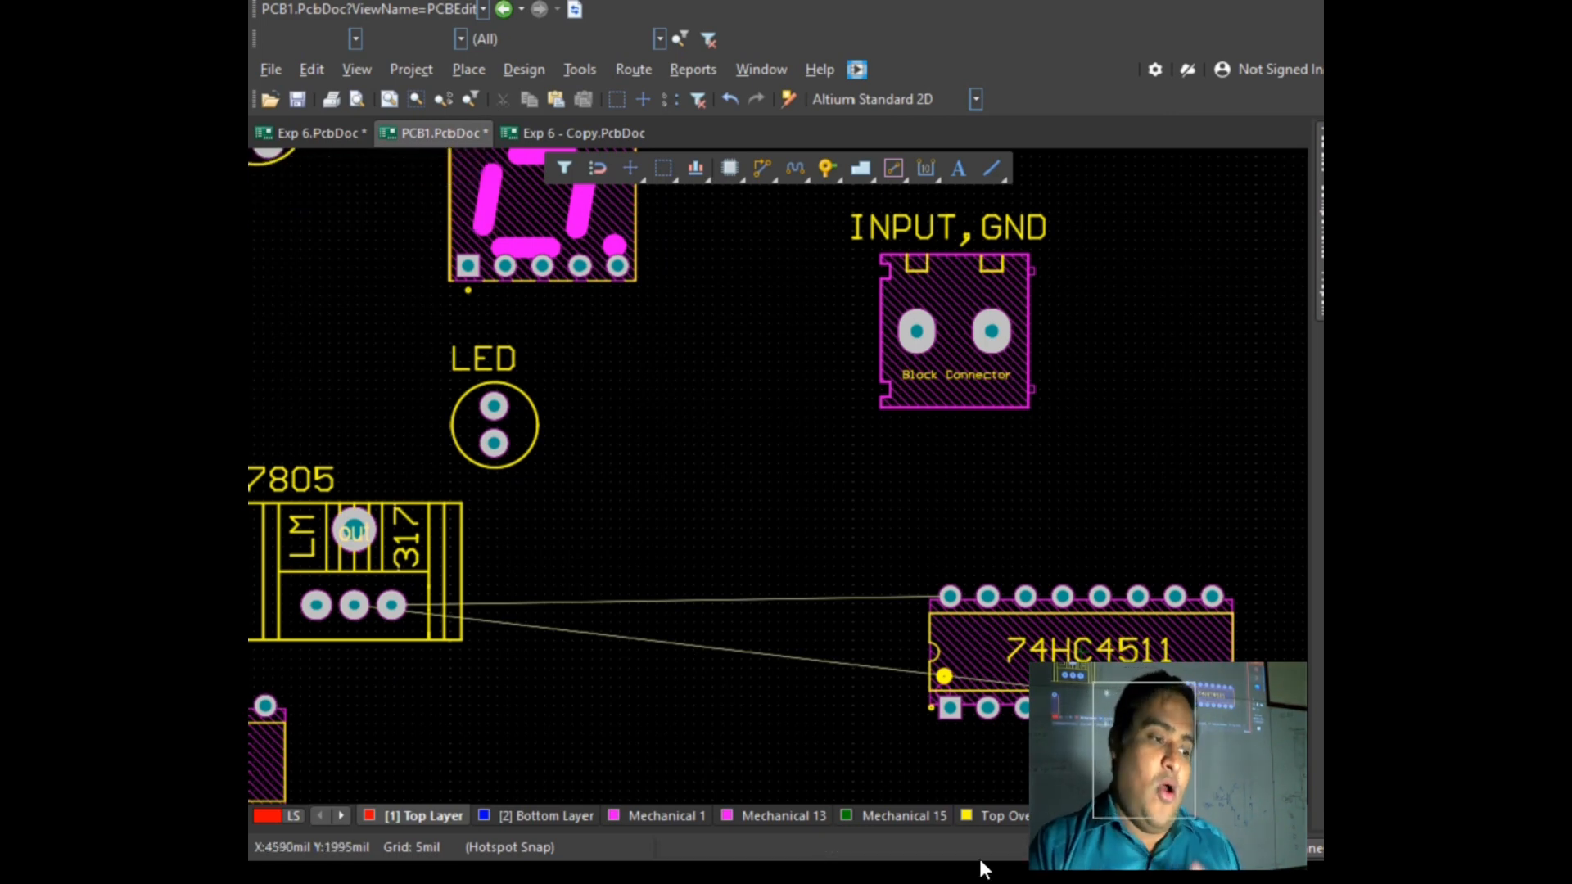
# Step: Switch to the Exp 6 board document and delete the upper, right and left blue outline lines around the circuit
pyautogui.click(325, 133)
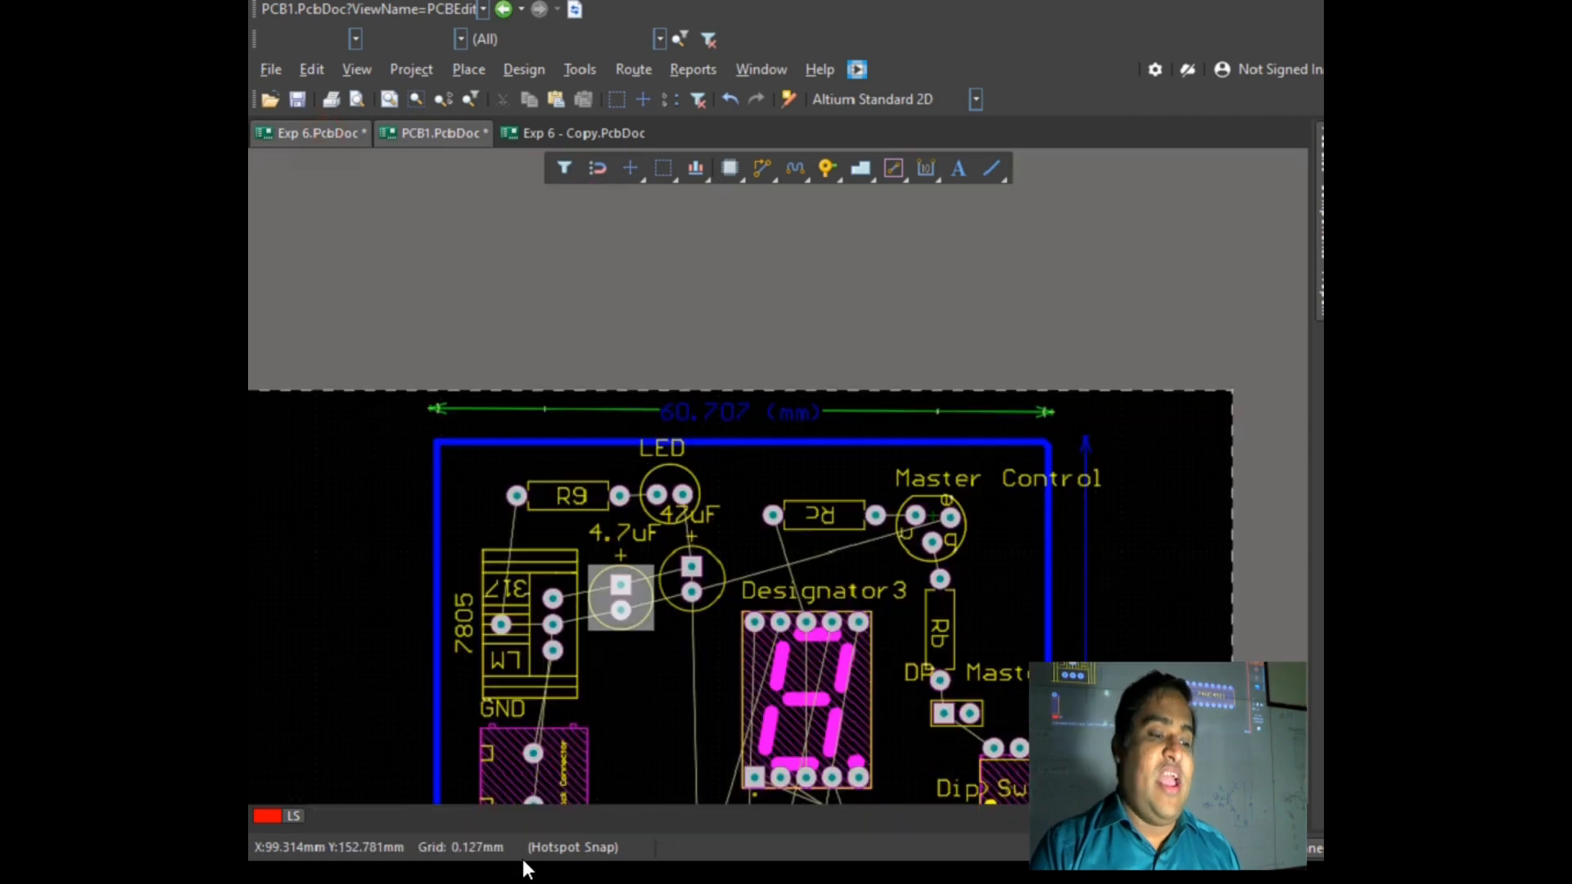
pyautogui.scroll(-3, 1141, 475)
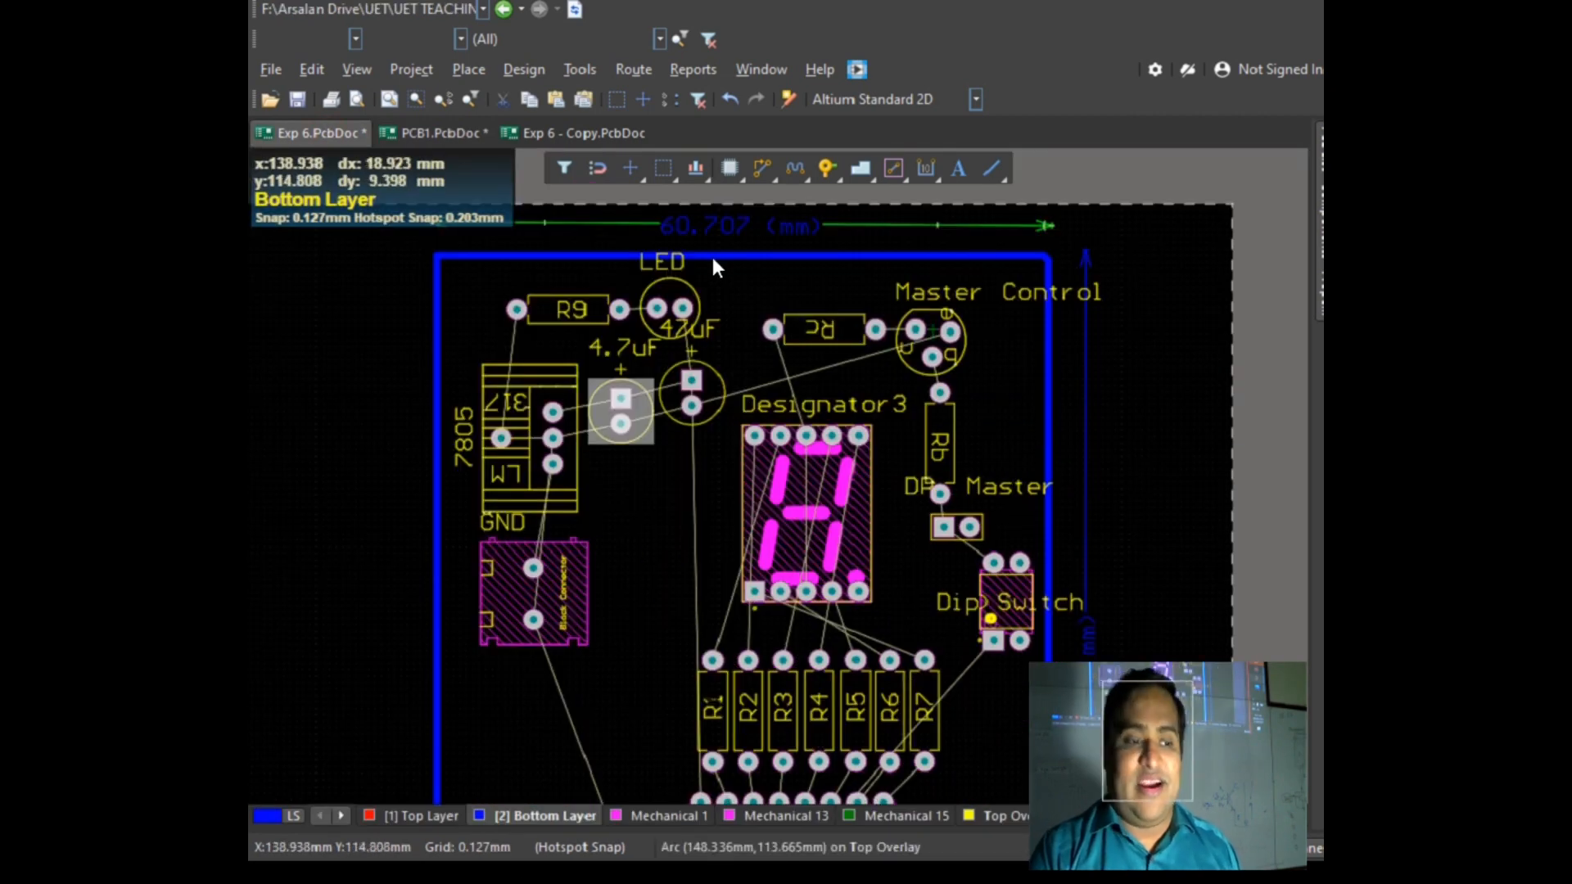
pyautogui.click(725, 257)
pyautogui.press('Delete')
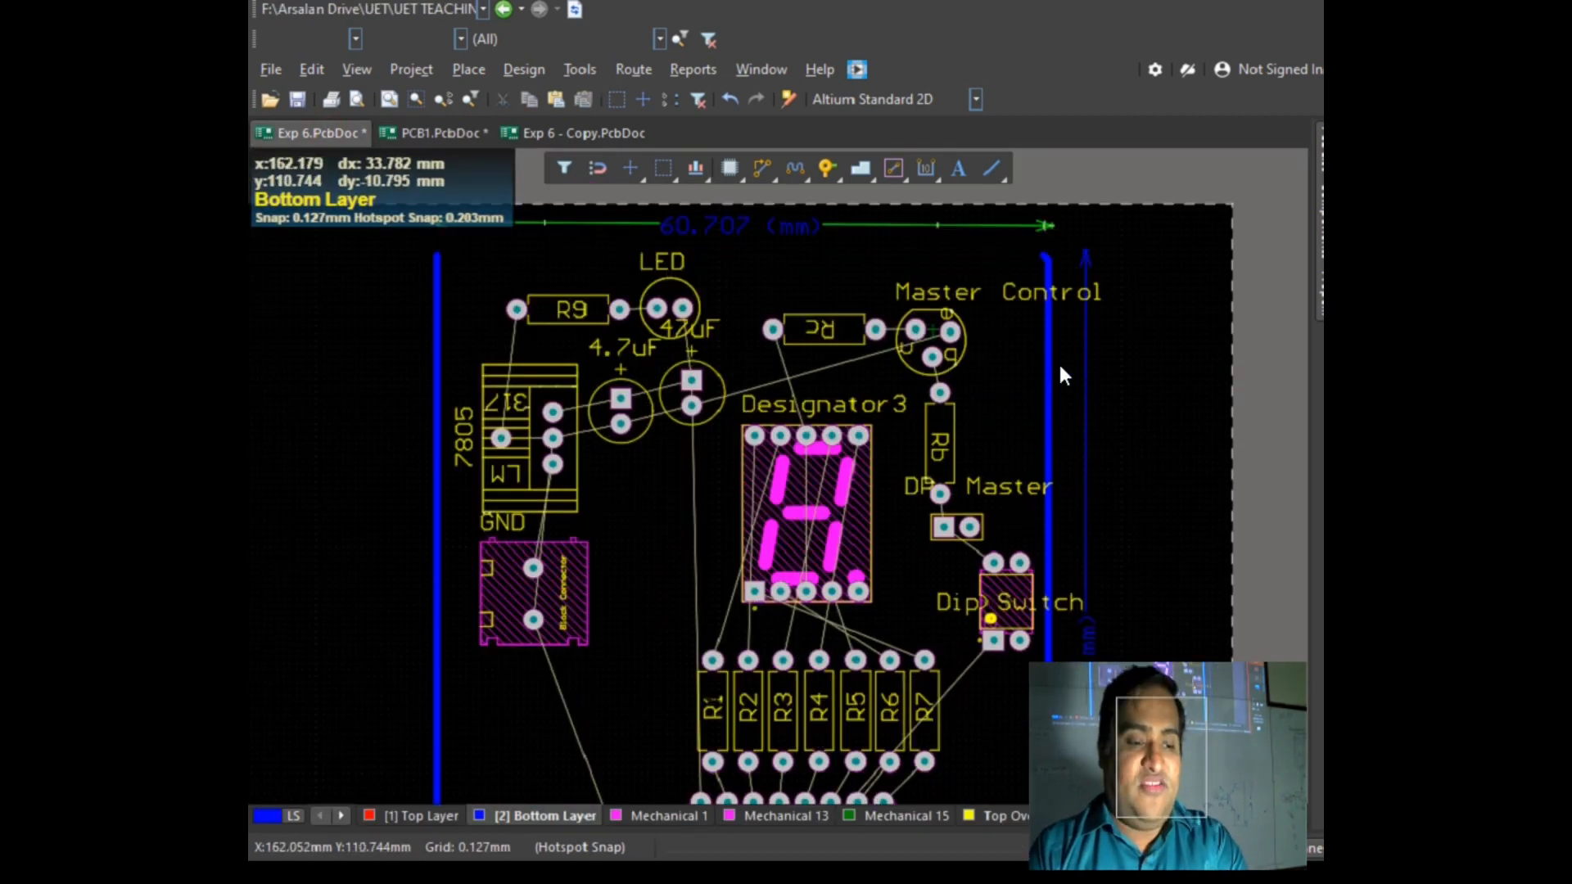
pyautogui.click(1044, 355)
pyautogui.press('Delete')
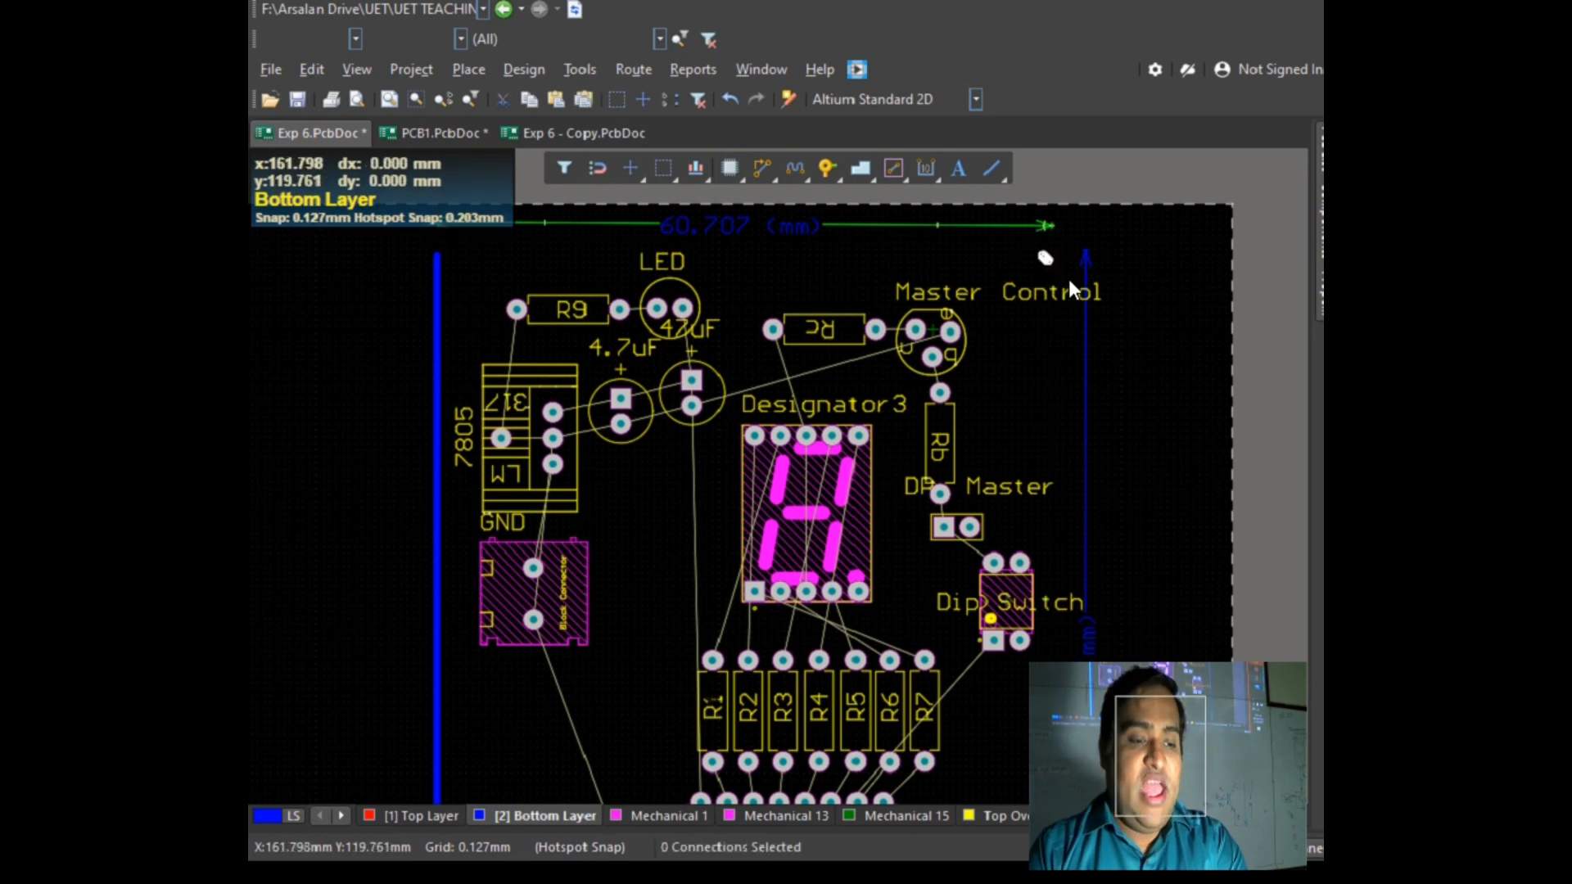
pyautogui.click(437, 296)
pyautogui.press('Delete')
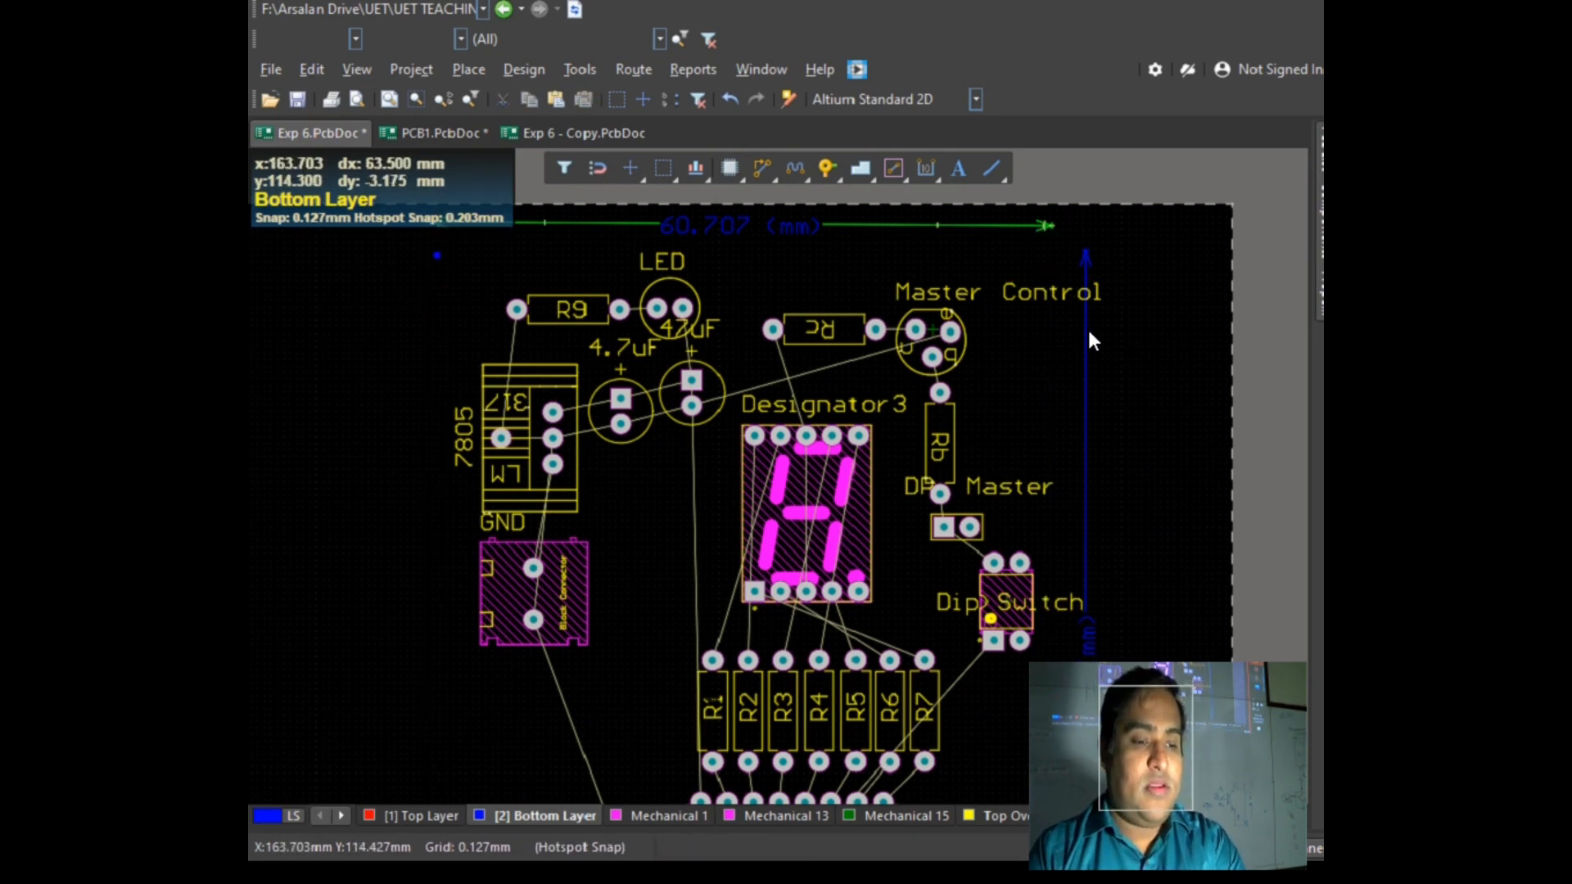
# Step: Delete the vertical and horizontal dimensions and the leftover outline fragment at the upper left corner of the Exp 6 board
pyautogui.click(1087, 328)
pyautogui.press('Delete')
pyautogui.click(800, 223)
pyautogui.moveTo(379, 249); pyautogui.dragTo(466, 291)
pyautogui.scroll(-5, 699, 488)
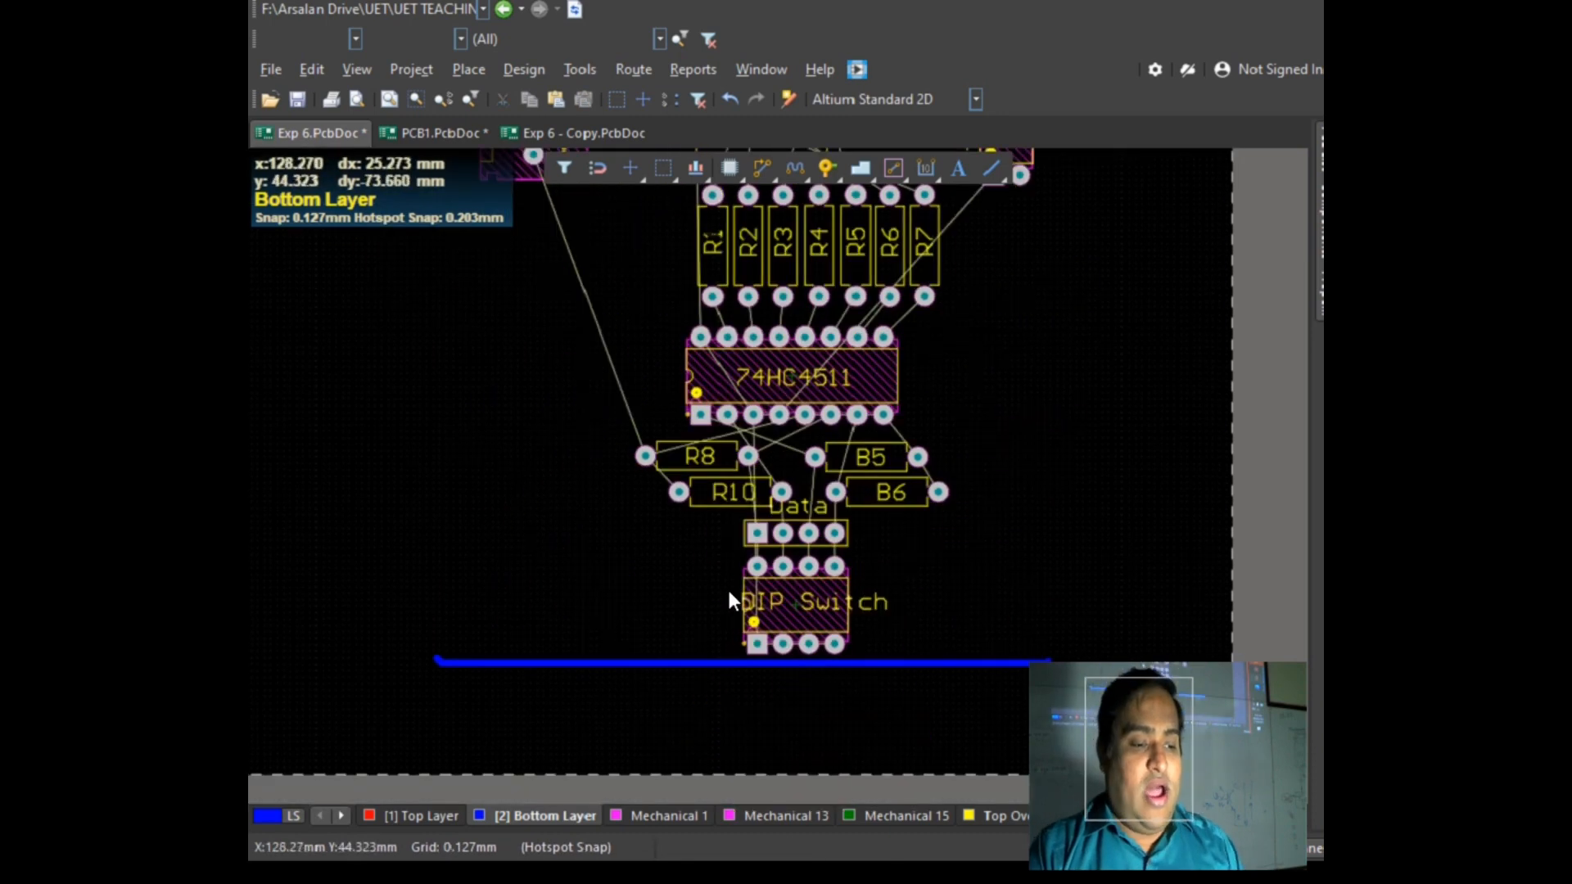
# Step: Delete the lower outline line of the Exp 6 board and the leftover fragment at its lower left corner
pyautogui.click(755, 661)
pyautogui.press('Delete')
pyautogui.moveTo(323, 614); pyautogui.dragTo(520, 697)
pyautogui.press('Delete')
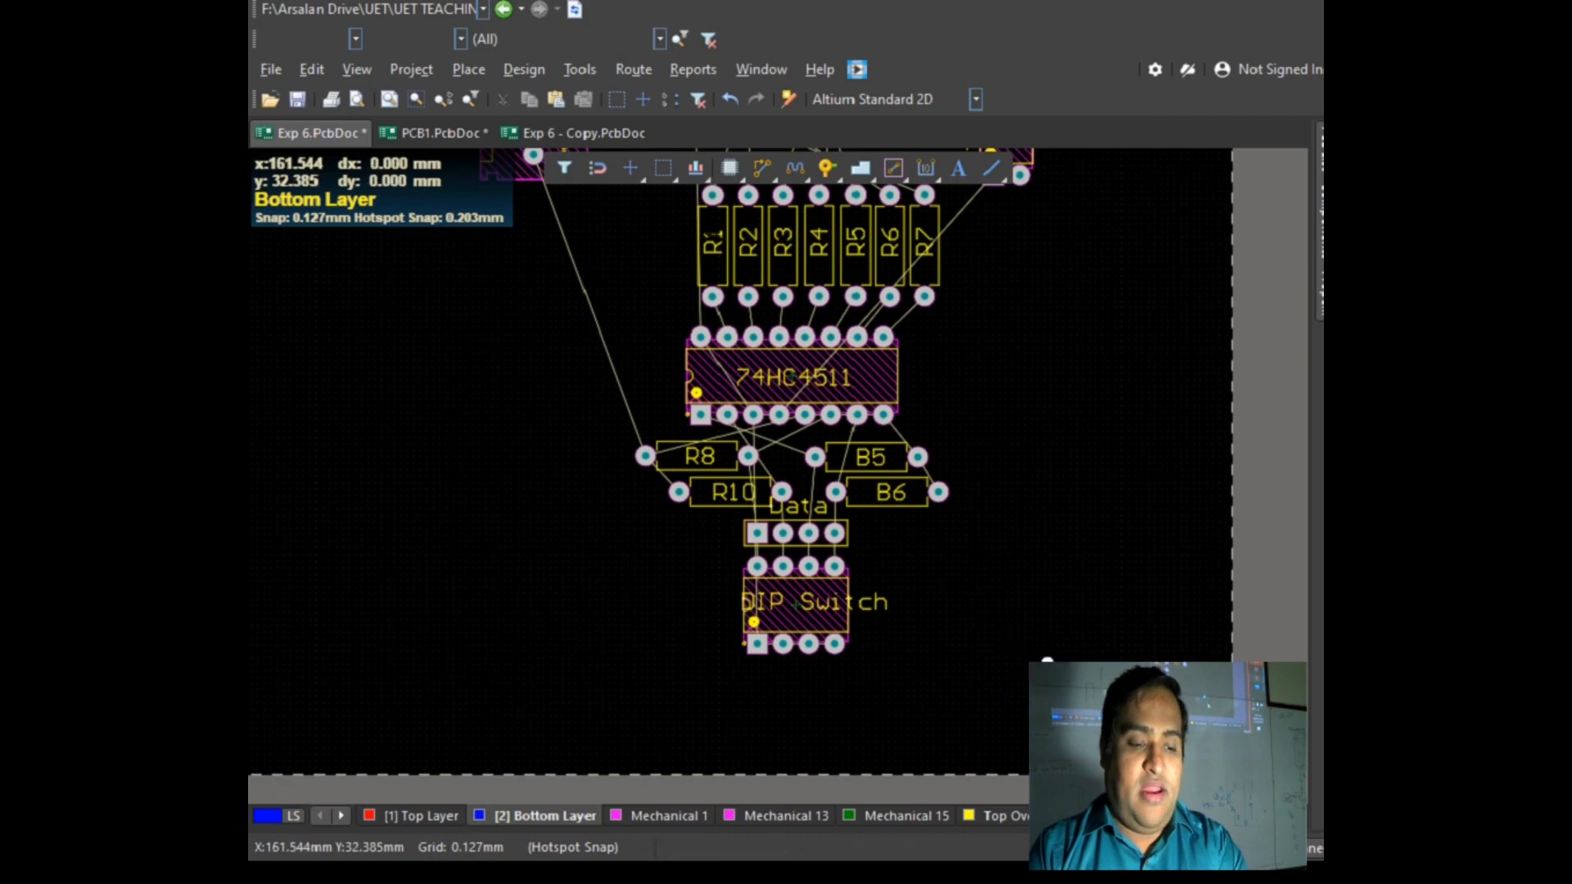
# Step: Review the annotated circuit diagram and examine how 74HC4511 pads 9 to 15 connect to resistors R1 to R7 in Exp 6
pyautogui.hotkey('alt', 'Tab')
pyautogui.scroll(-7, 701, 457)
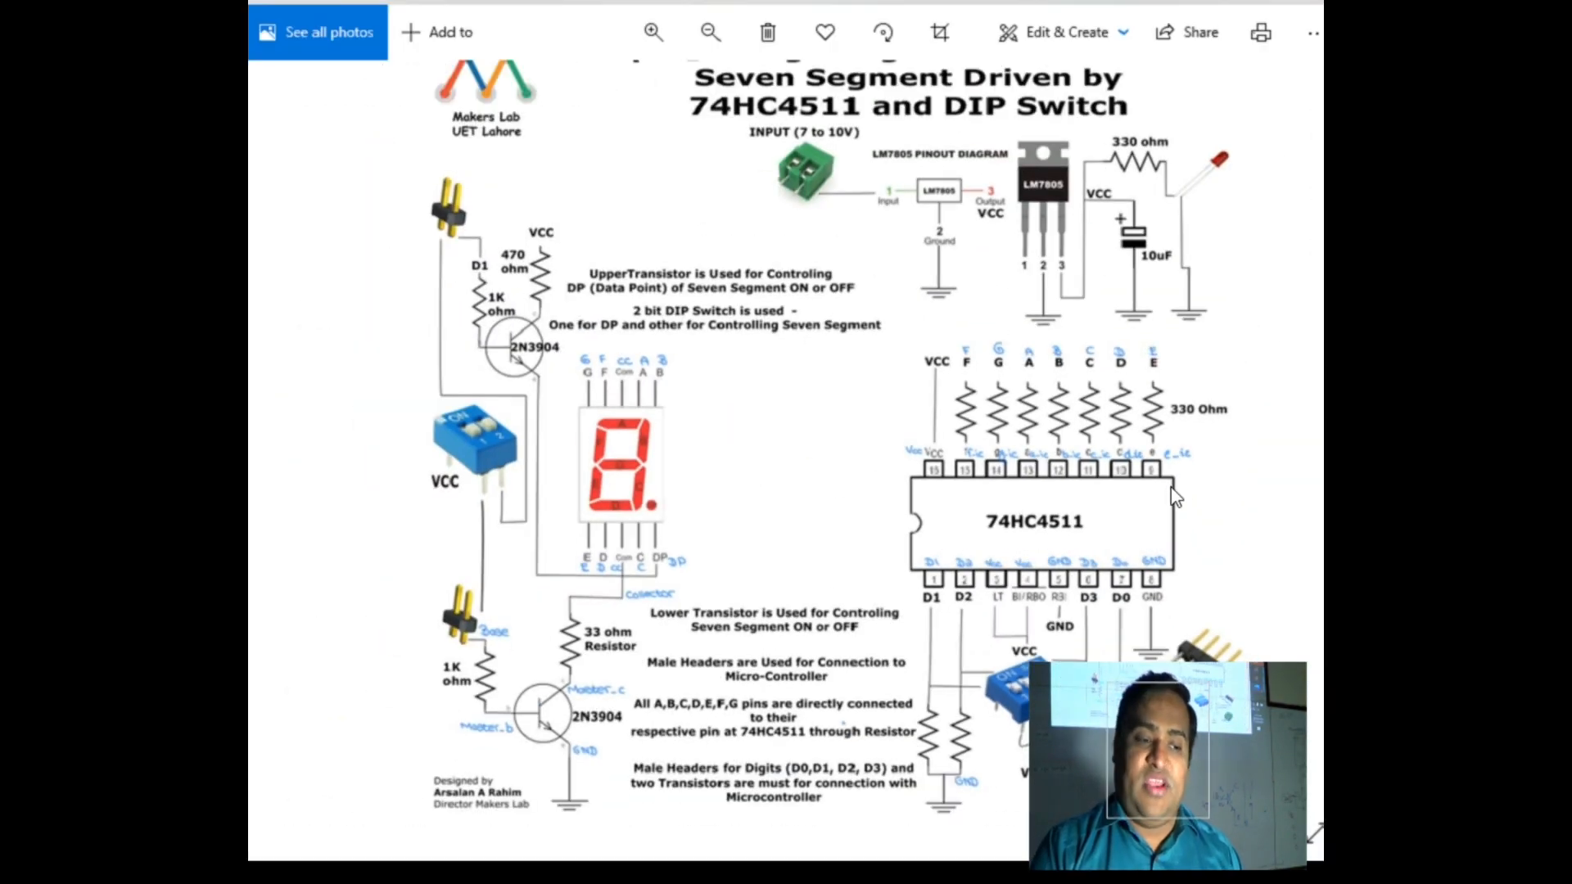
pyautogui.hotkey('alt', 'Tab')
pyautogui.keyDown('ctrl'); pyautogui.scroll(-4, 959, 341); pyautogui.keyUp('ctrl')
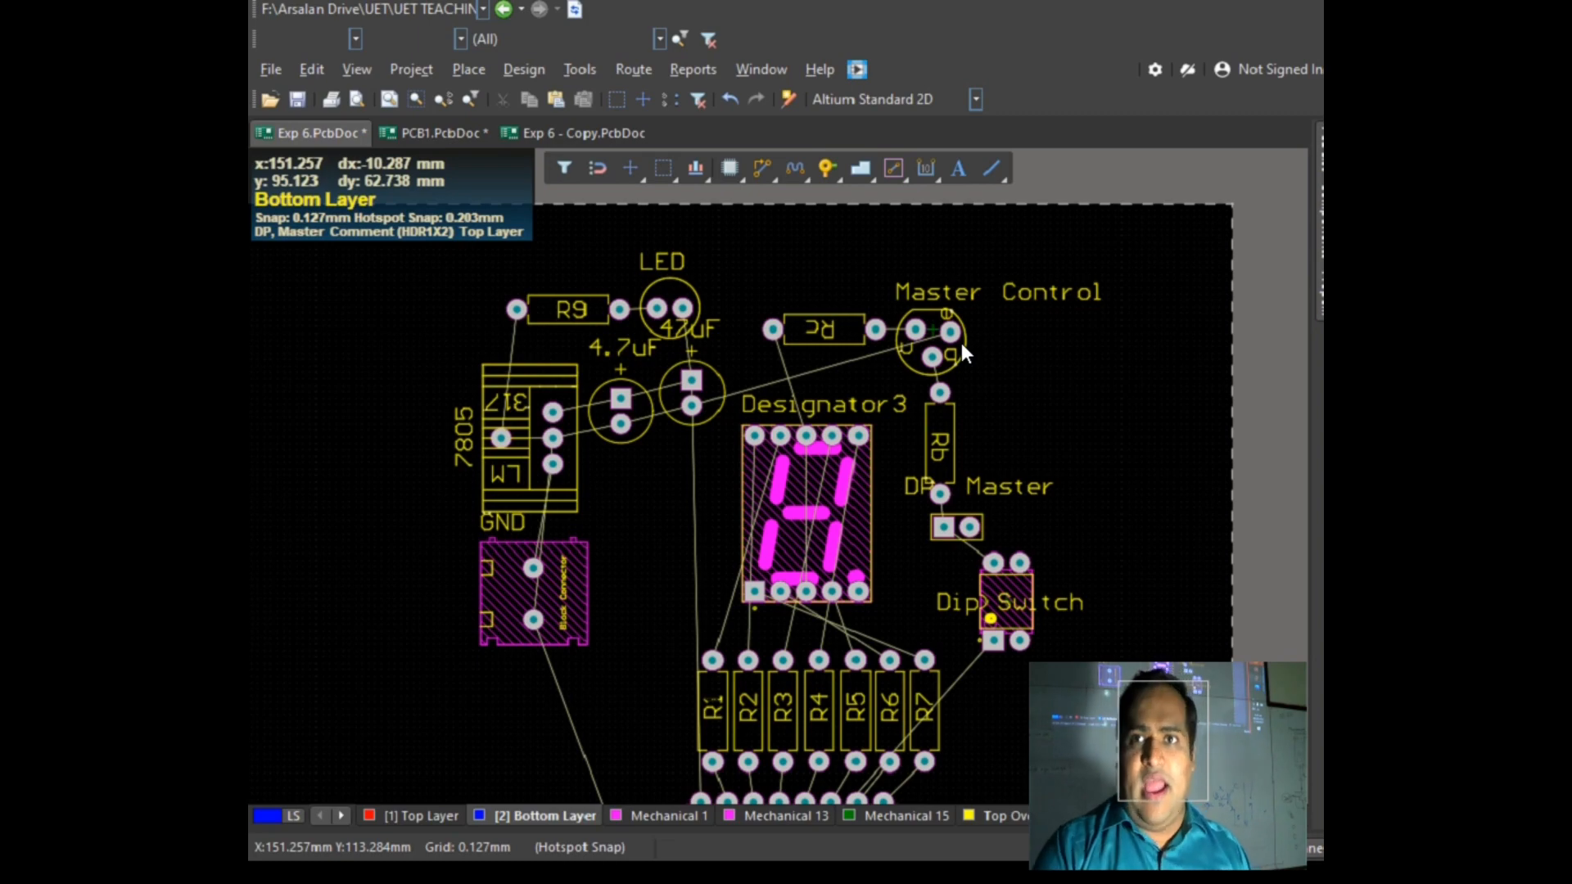
pyautogui.scroll(2, 961, 342)
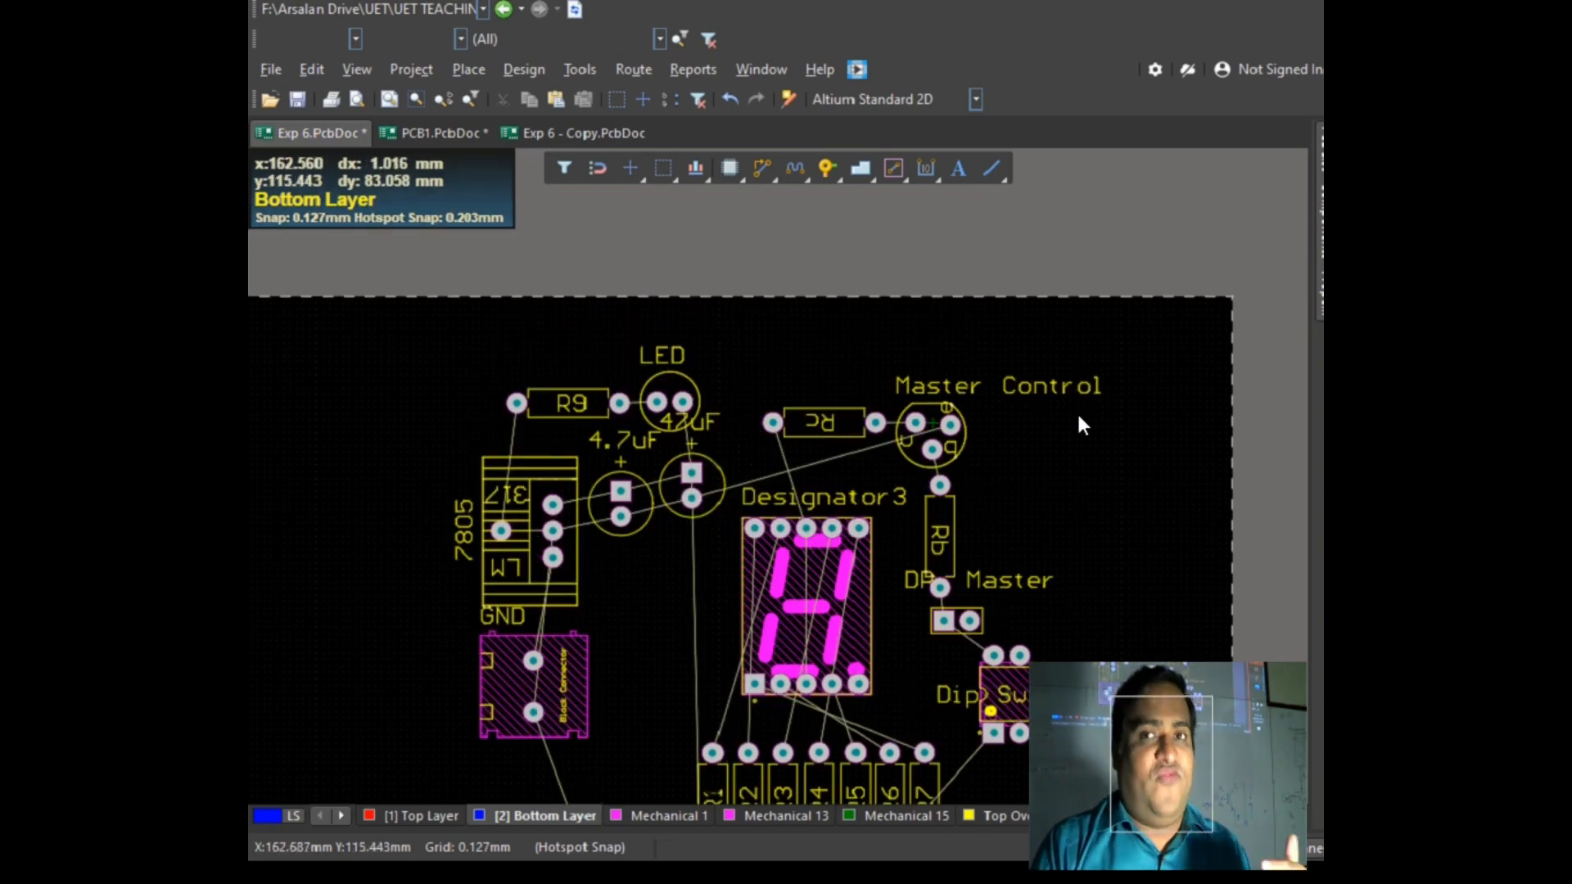
pyautogui.scroll(-8, 983, 458)
pyautogui.keyDown('ctrl'); pyautogui.scroll(2, 849, 488); pyautogui.keyUp('ctrl')
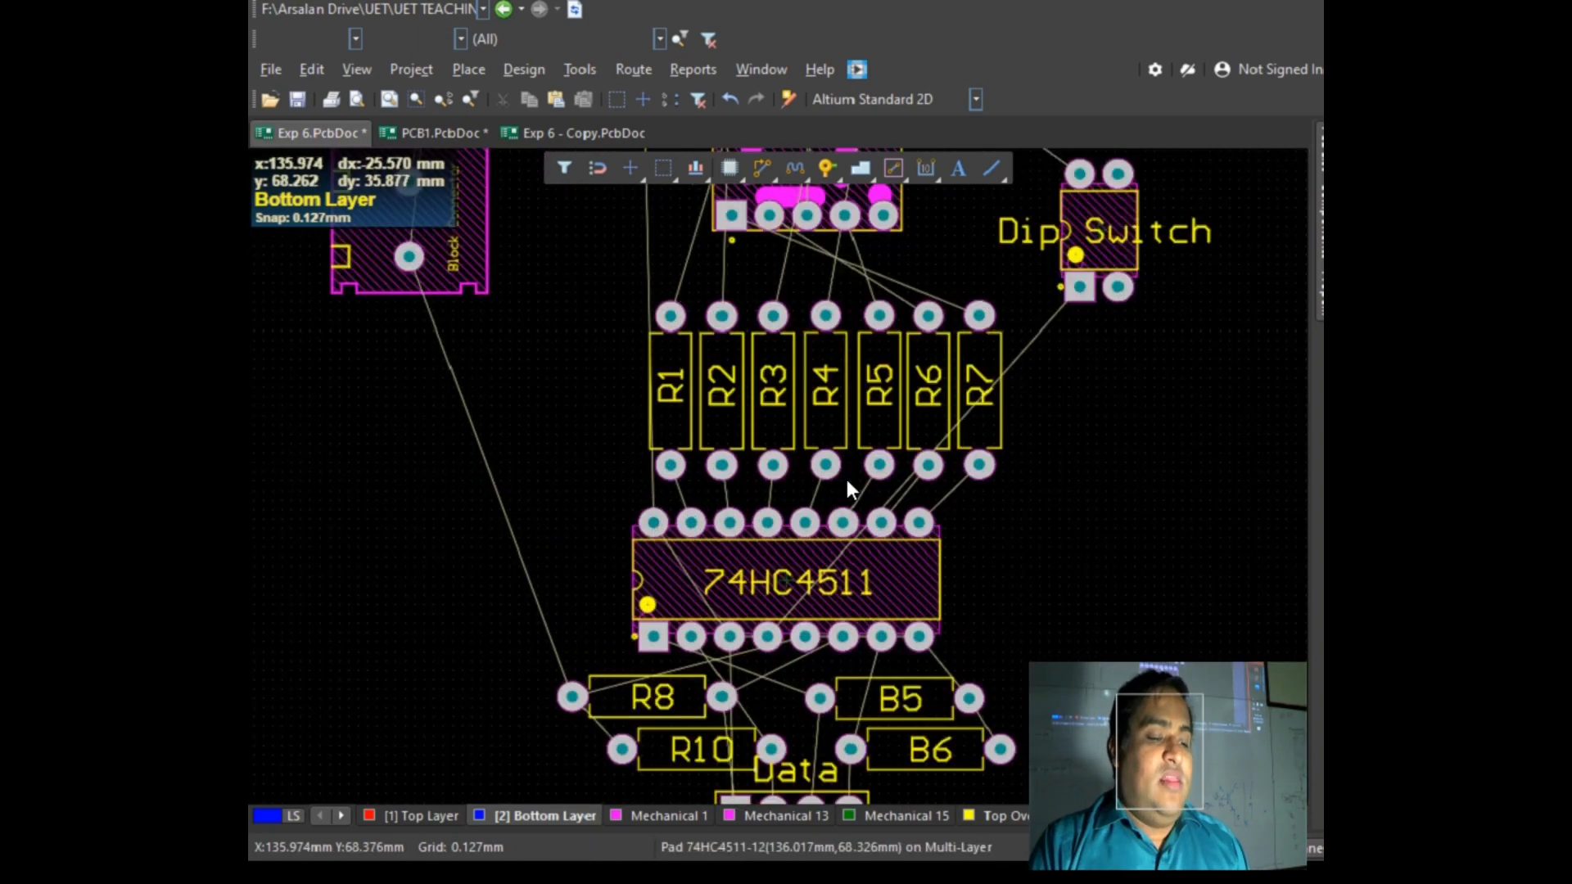
pyautogui.keyDown('ctrl'); pyautogui.scroll(1, 852, 479); pyautogui.keyUp('ctrl')
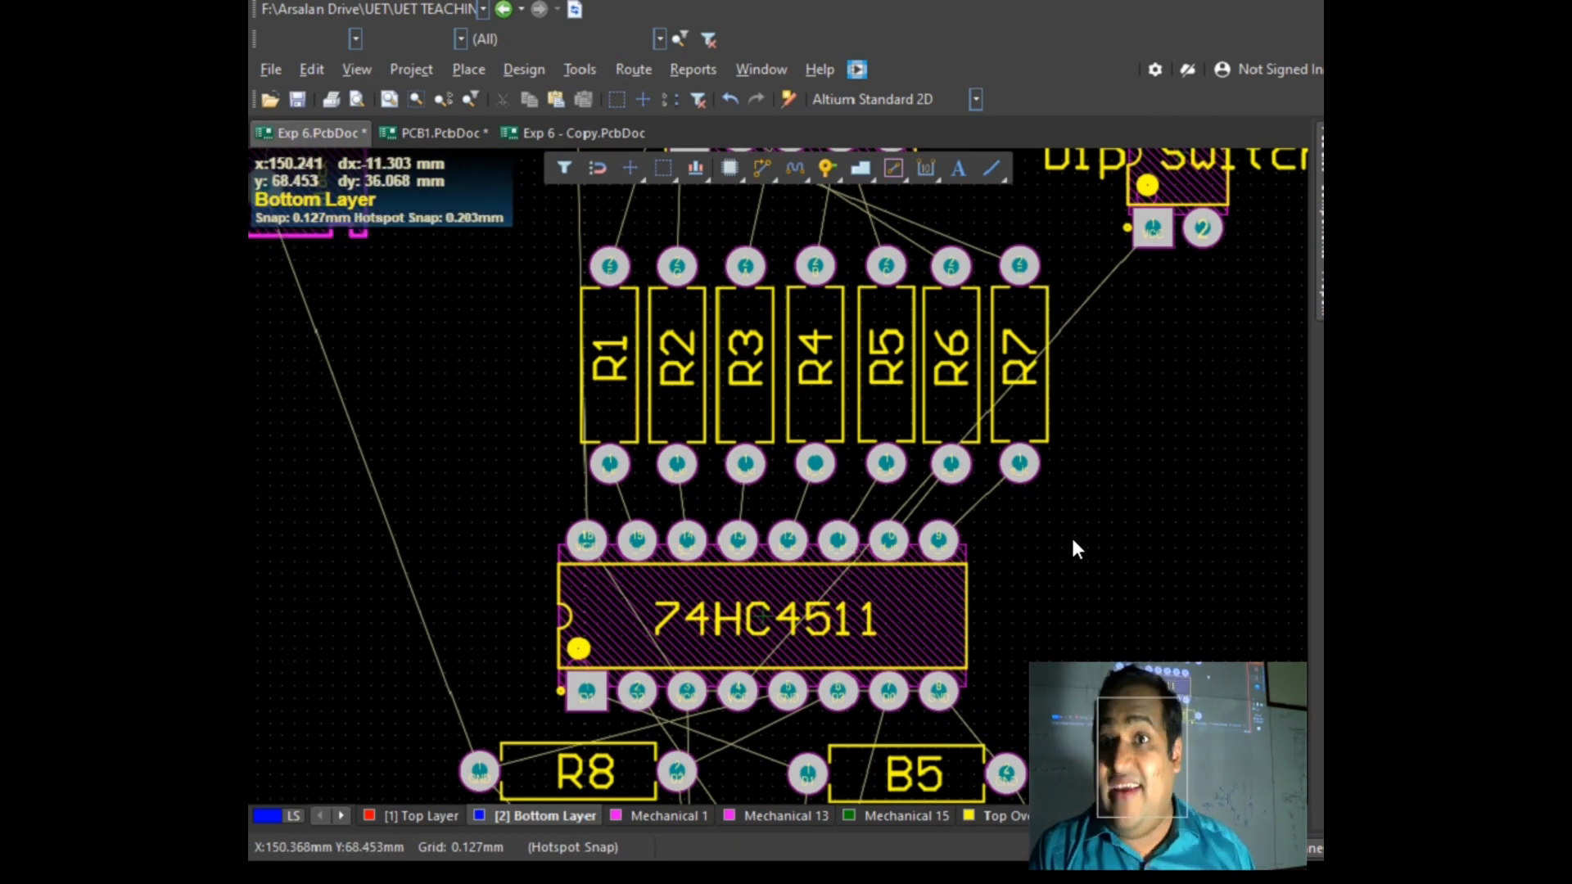
pyautogui.keyDown('ctrl'); pyautogui.scroll(2, 958, 527); pyautogui.keyUp('ctrl')
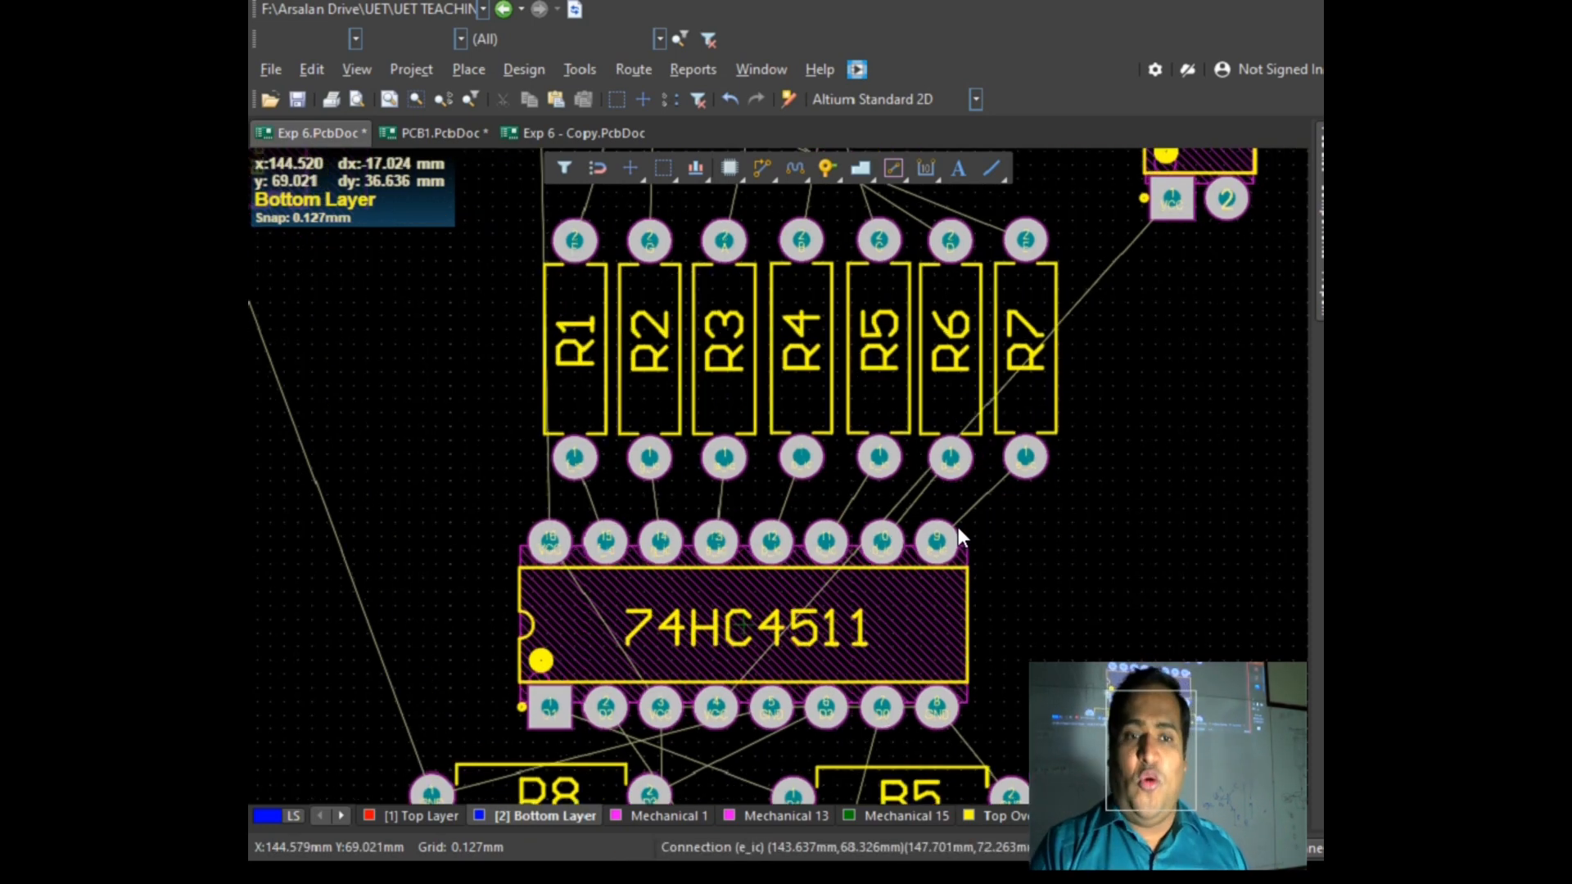
pyautogui.keyDown('ctrl'); pyautogui.scroll(2, 367, 570); pyautogui.keyUp('ctrl')
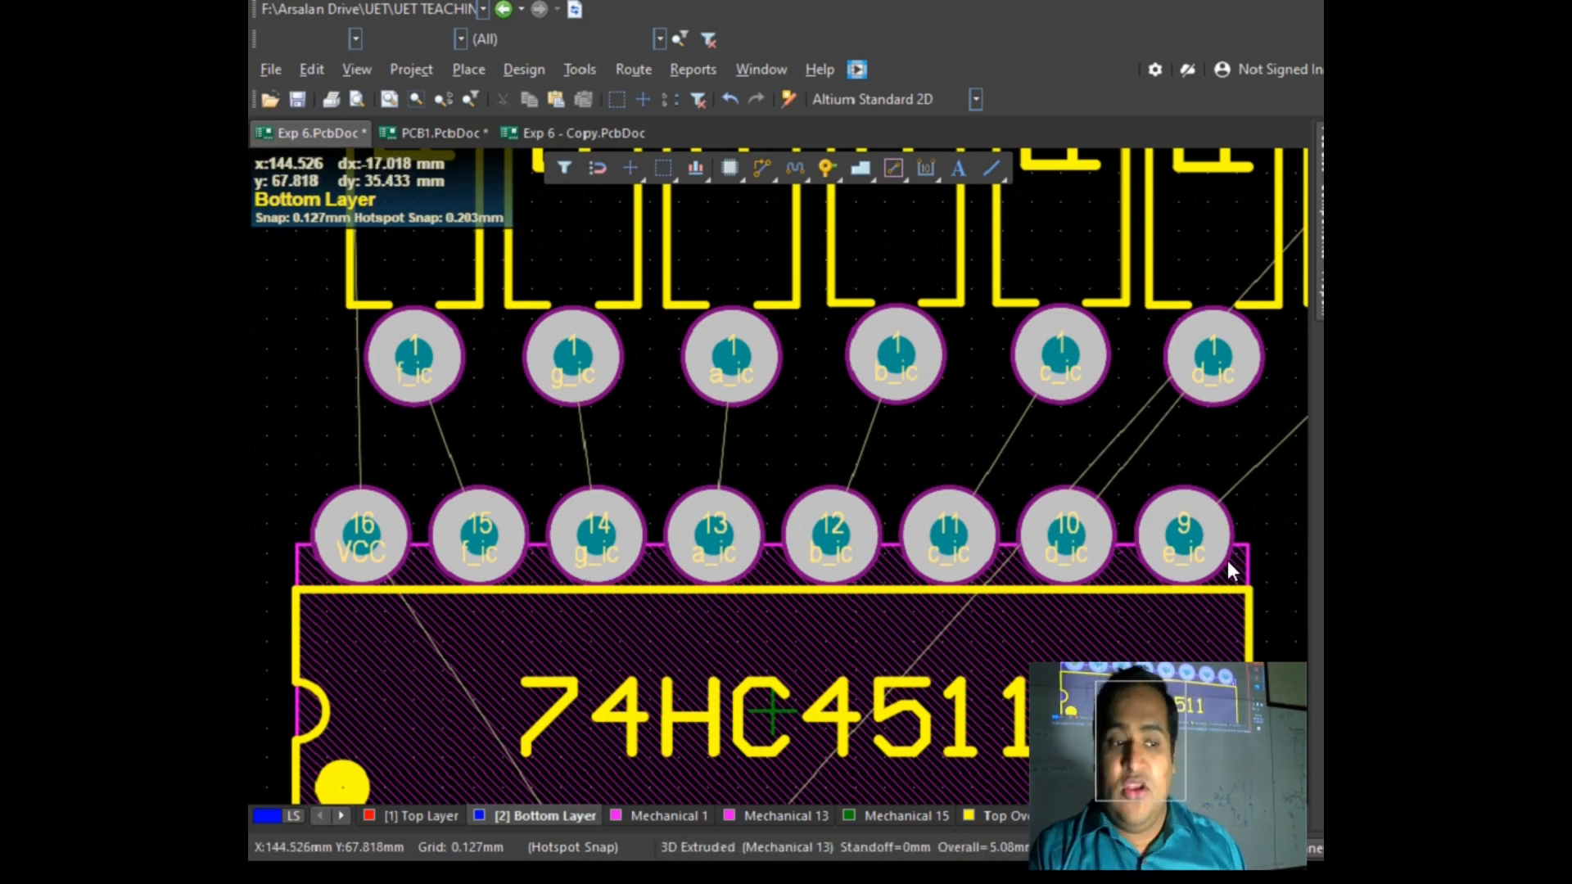
pyautogui.keyDown('ctrl'); pyautogui.scroll(-2, 604, 463); pyautogui.keyUp('ctrl')
pyautogui.keyDown('ctrl'); pyautogui.scroll(-1, 611, 463); pyautogui.keyUp('ctrl')
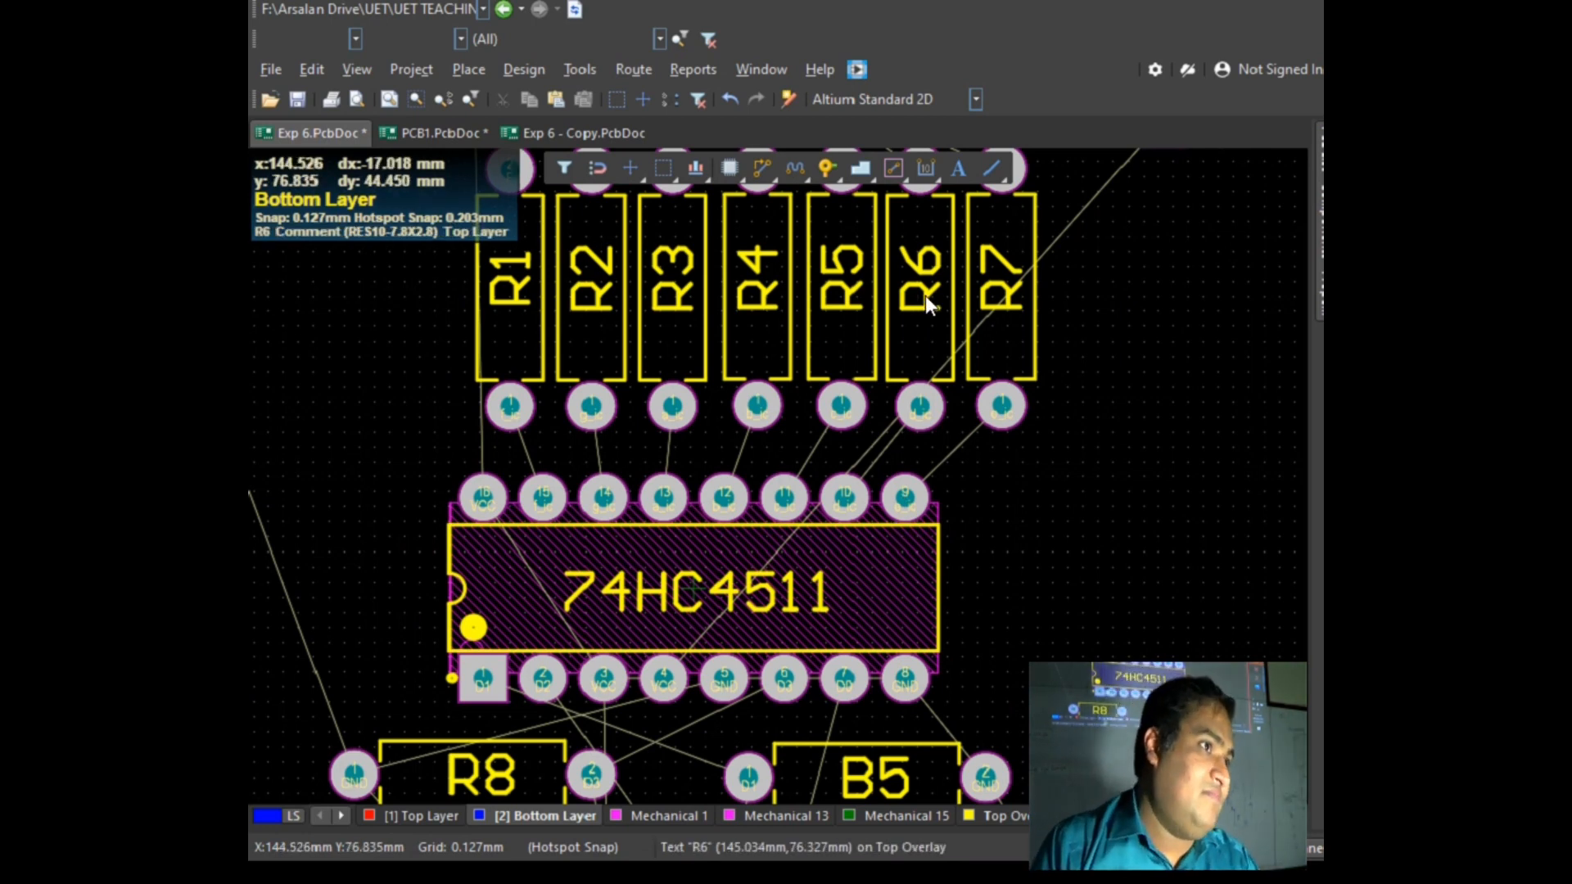
# Step: Examine the connections from resistors R1 to R7 to the seven-segment display and from the display to Rc in Exp 6
pyautogui.scroll(-2, 925, 295)
pyautogui.scroll(2, 1013, 360)
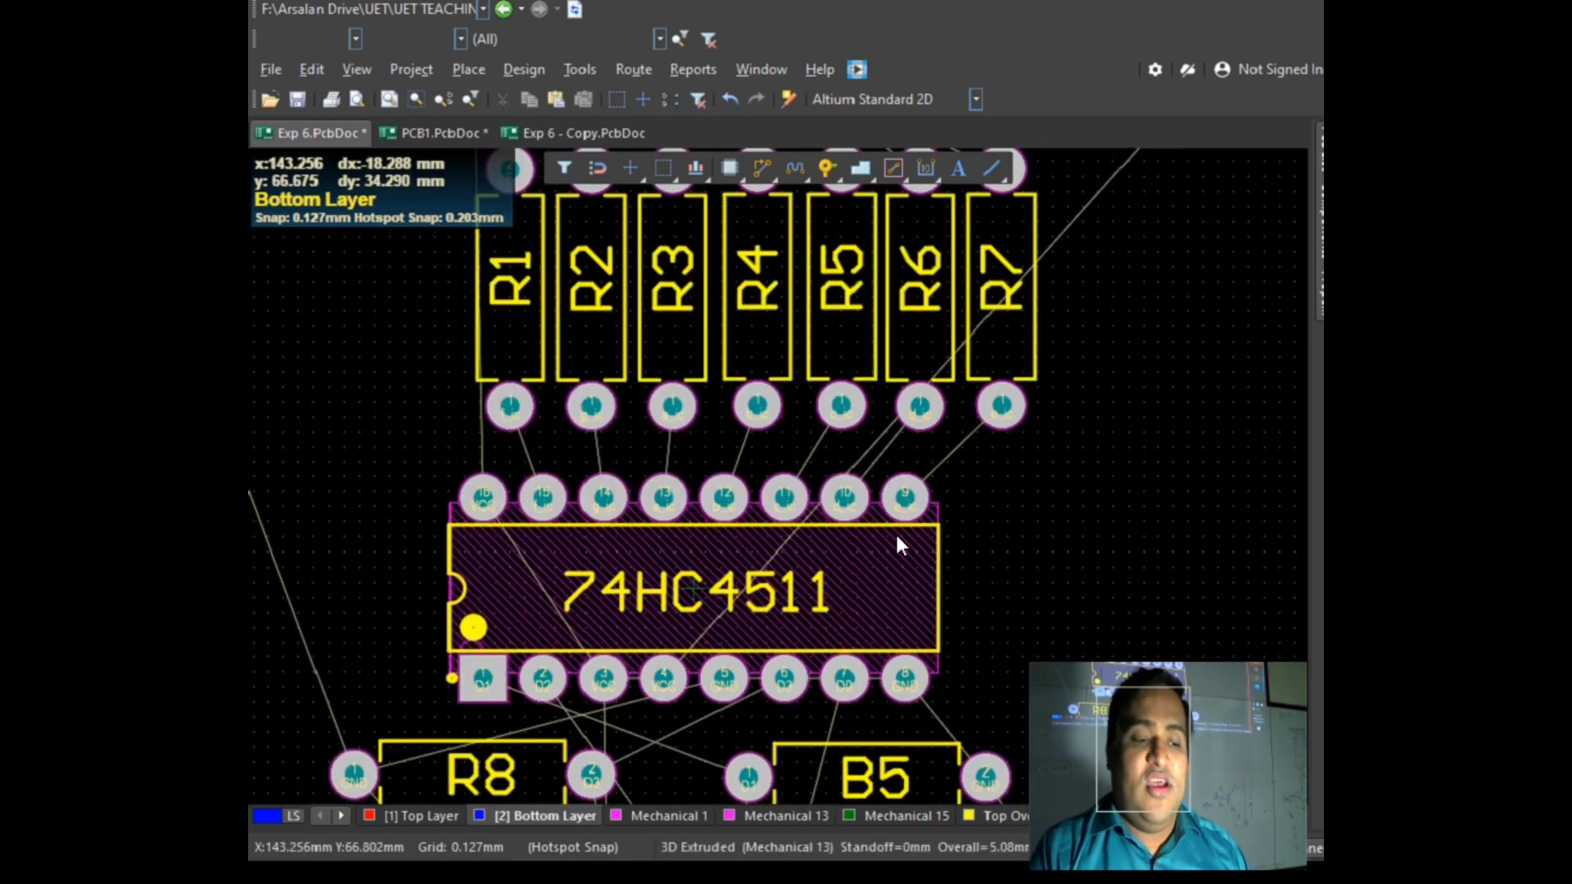
pyautogui.scroll(3, 868, 507)
pyautogui.scroll(3, 1024, 523)
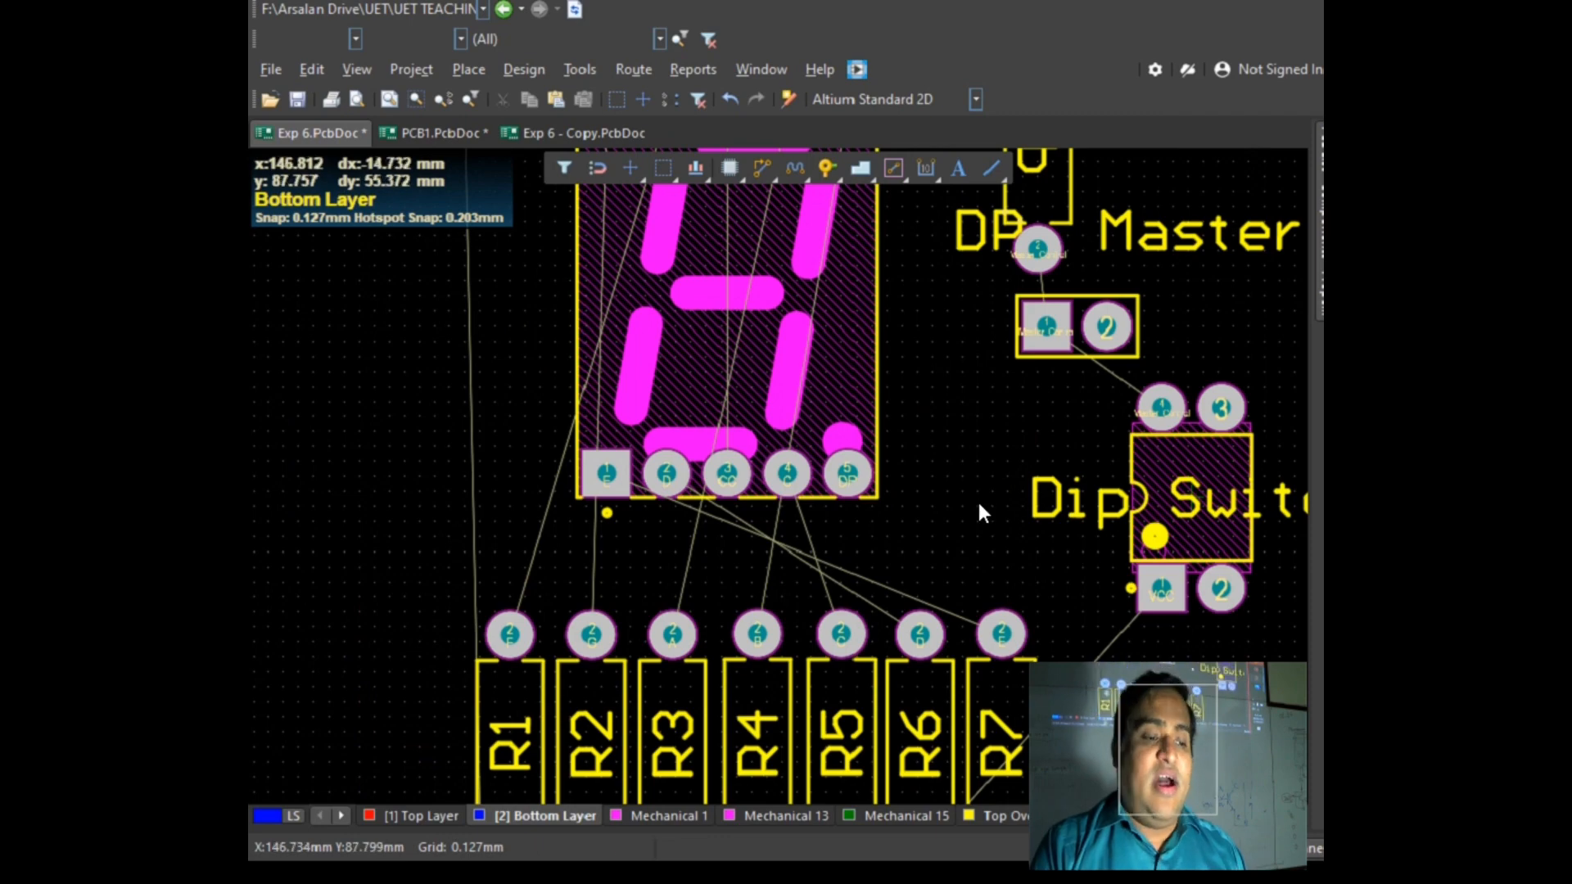
pyautogui.keyDown('ctrl'); pyautogui.scroll(-2, 962, 442); pyautogui.keyUp('ctrl')
pyautogui.keyDown('ctrl'); pyautogui.scroll(1, 902, 235); pyautogui.keyUp('ctrl')
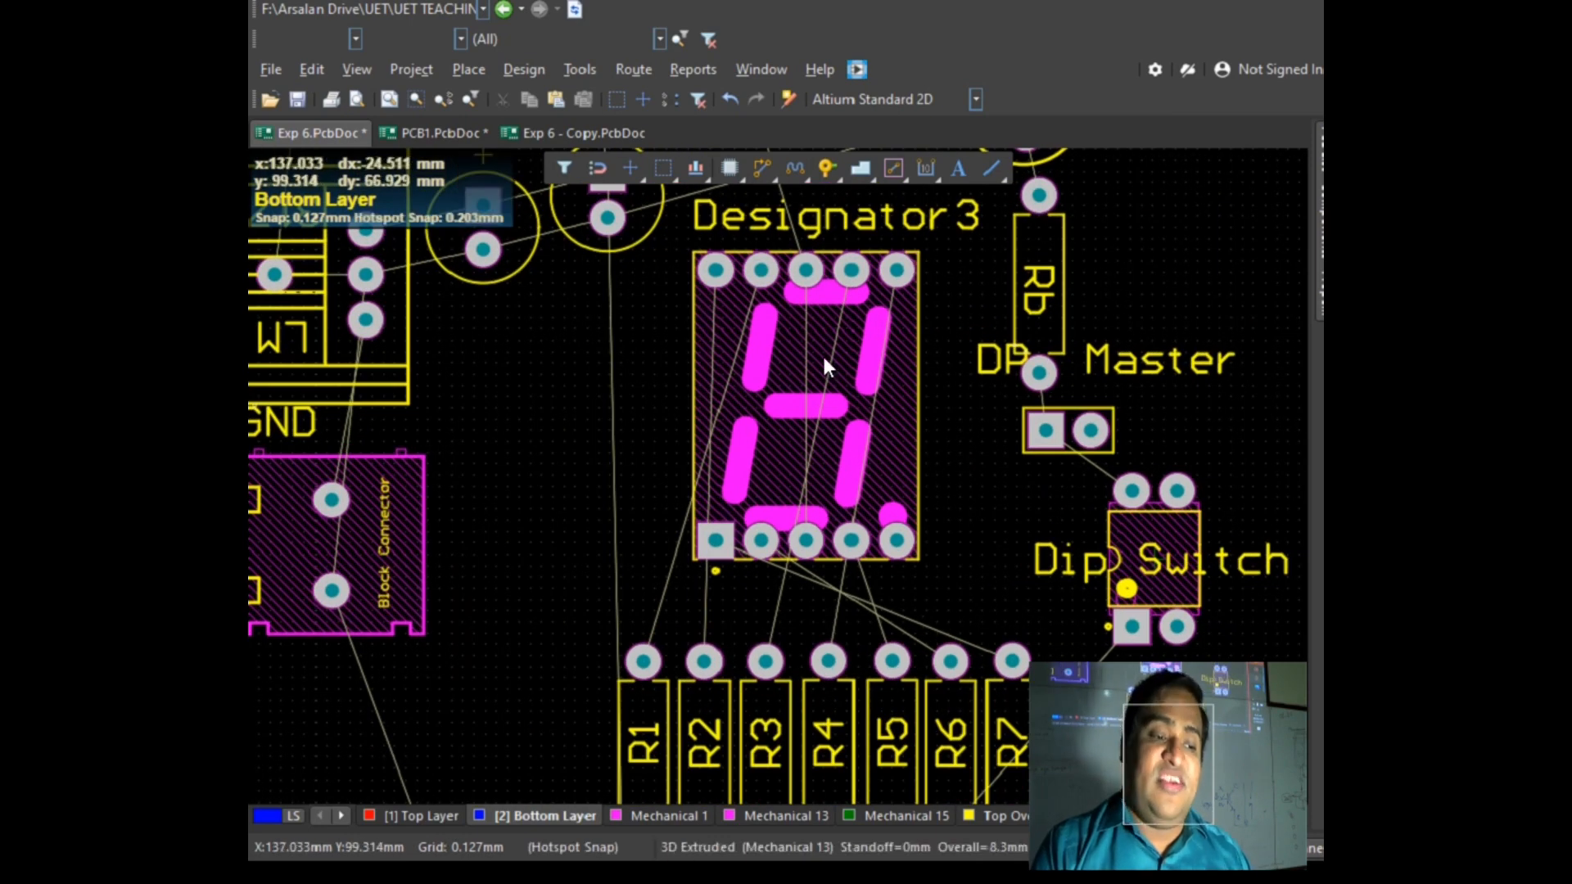
pyautogui.scroll(1, 829, 361)
pyautogui.scroll(-2, 891, 478)
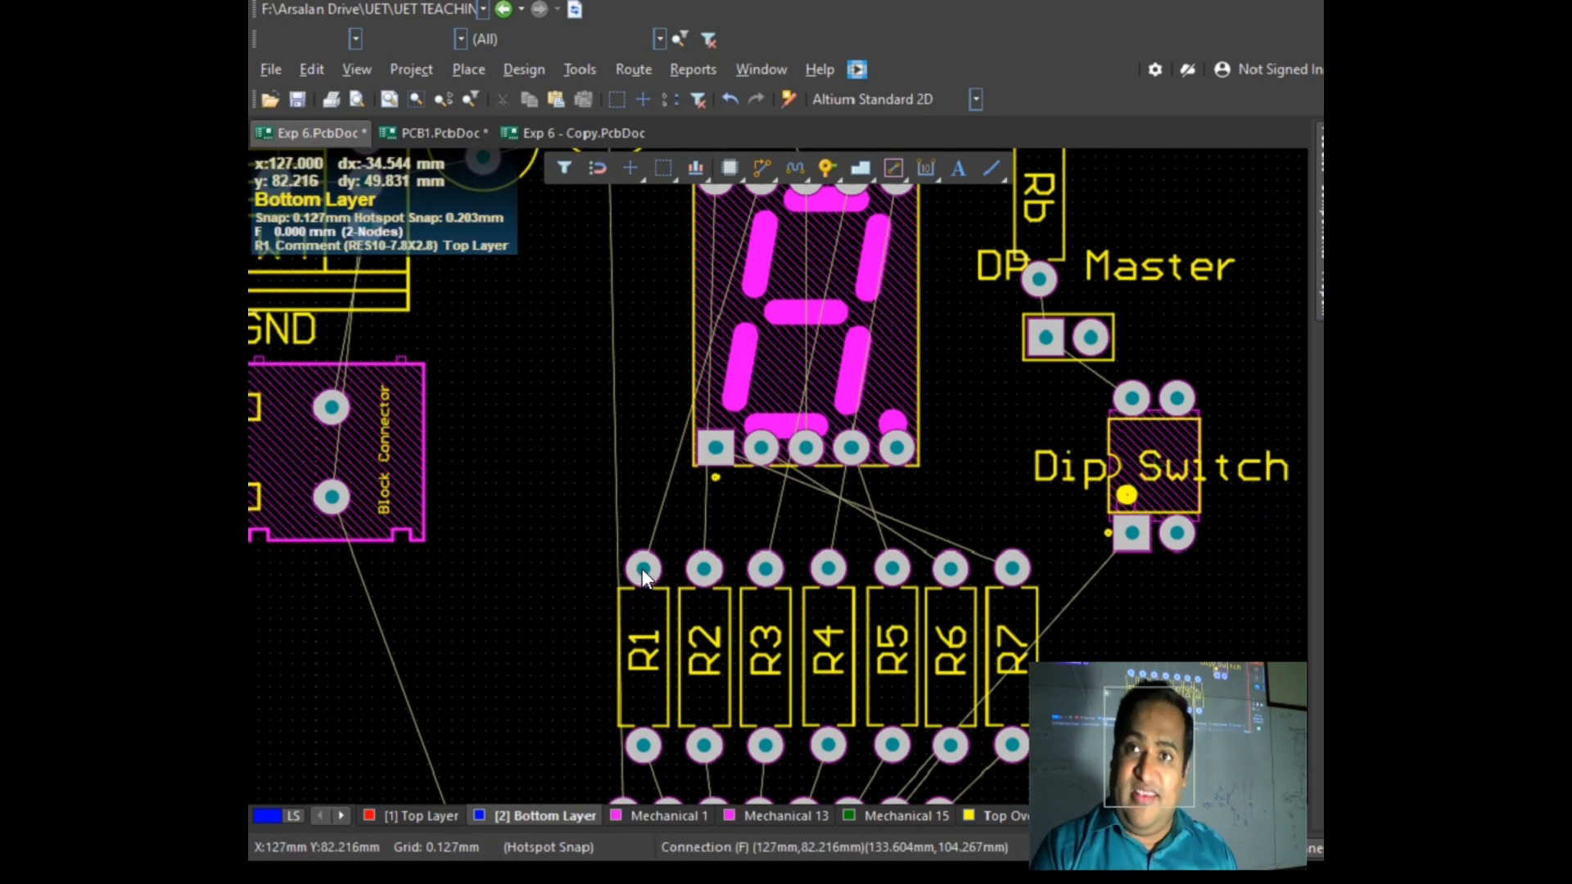
pyautogui.scroll(3, 641, 568)
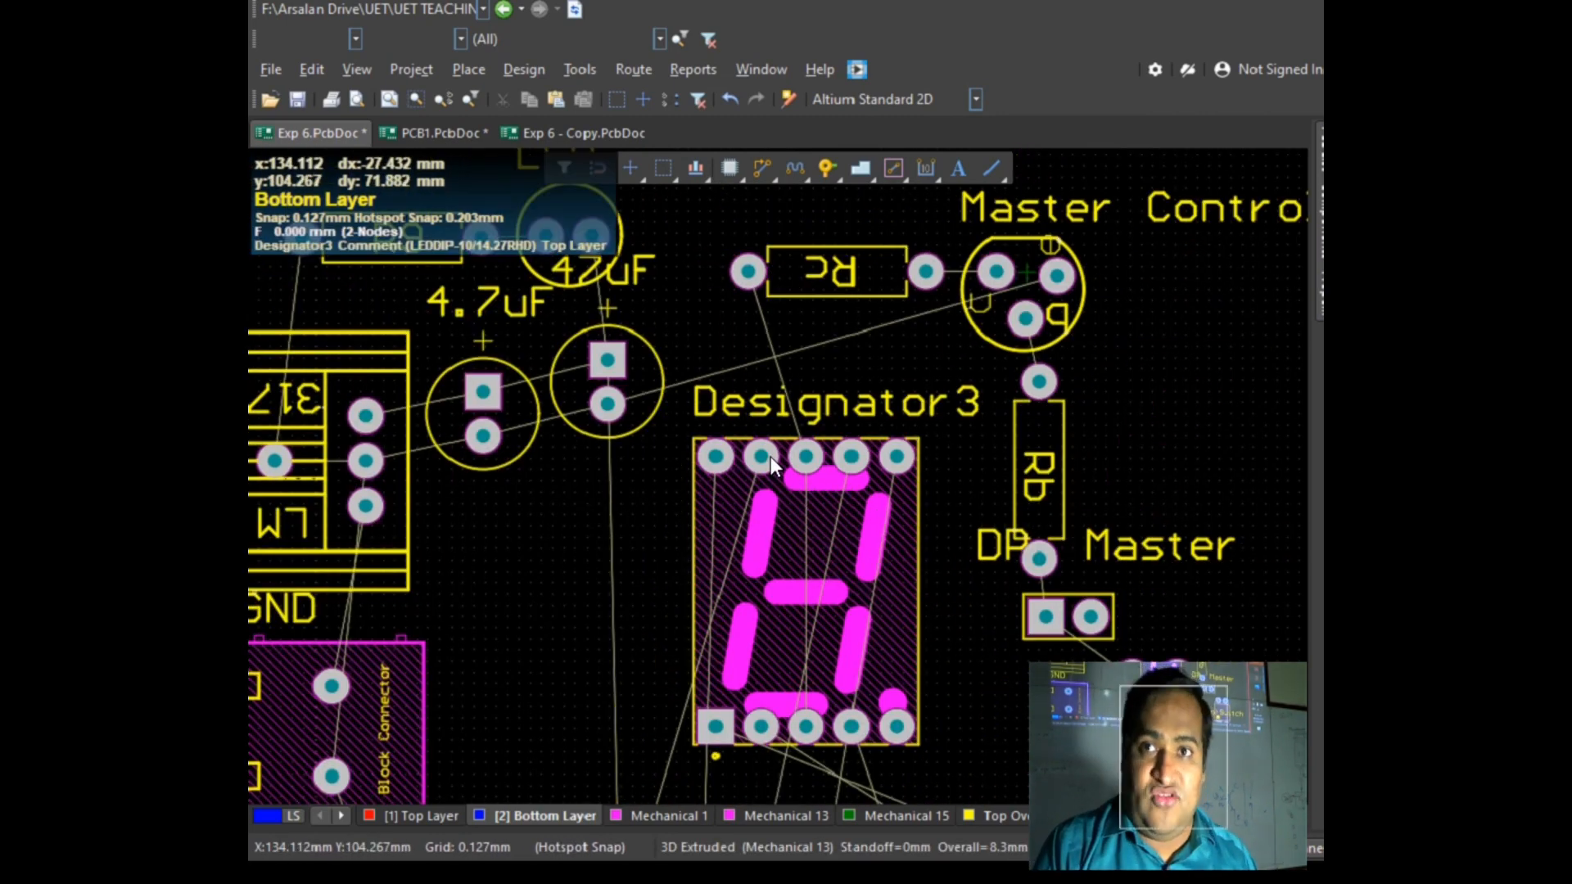
pyautogui.scroll(1, 771, 458)
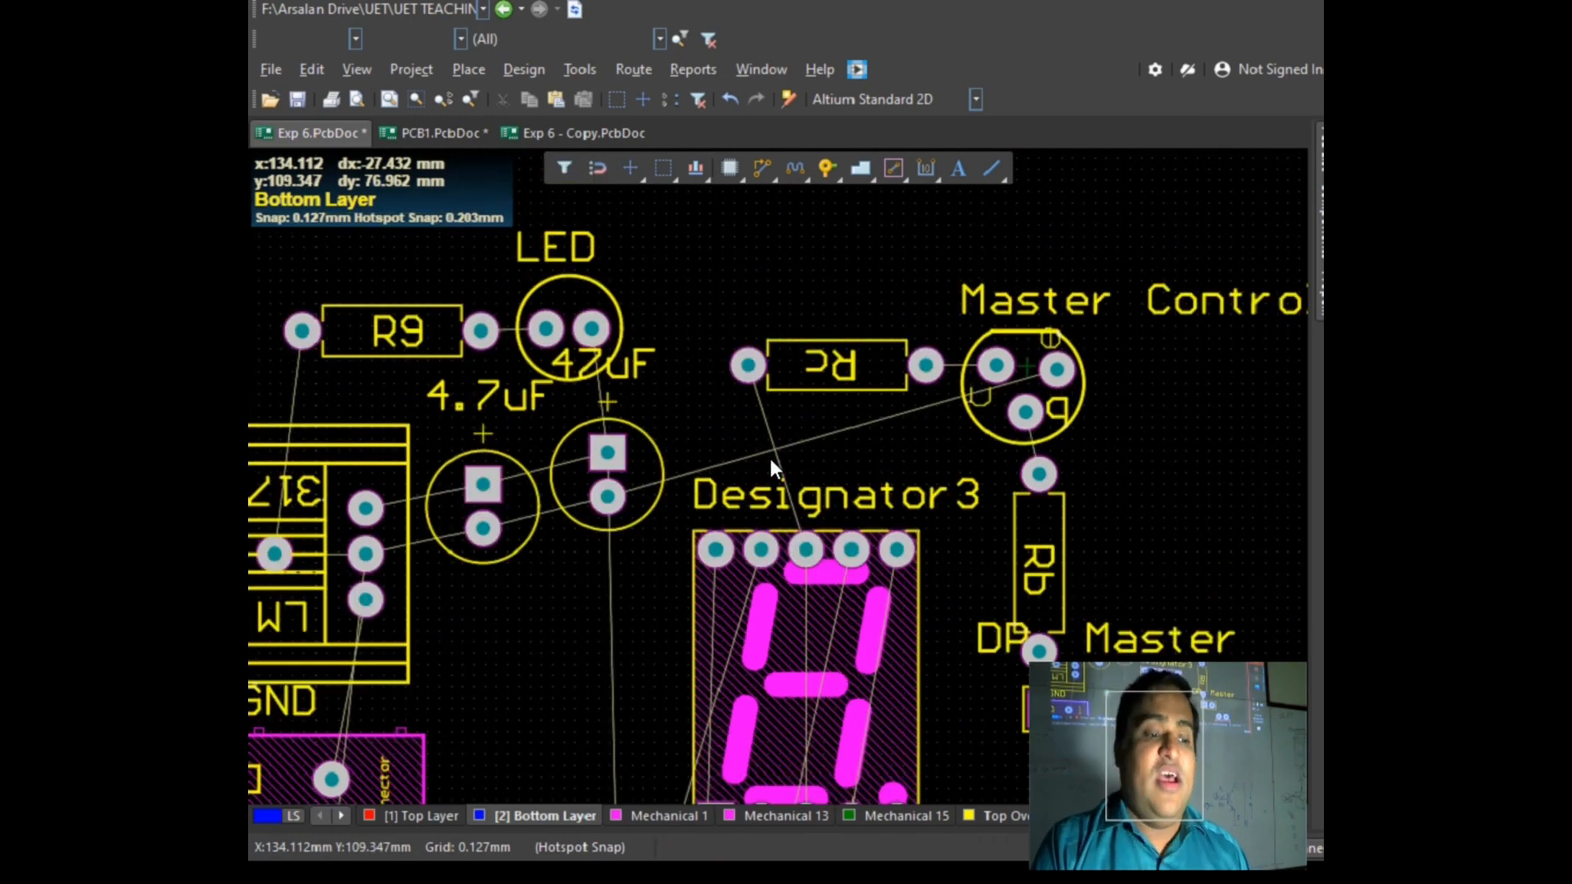
pyautogui.scroll(-4, 872, 439)
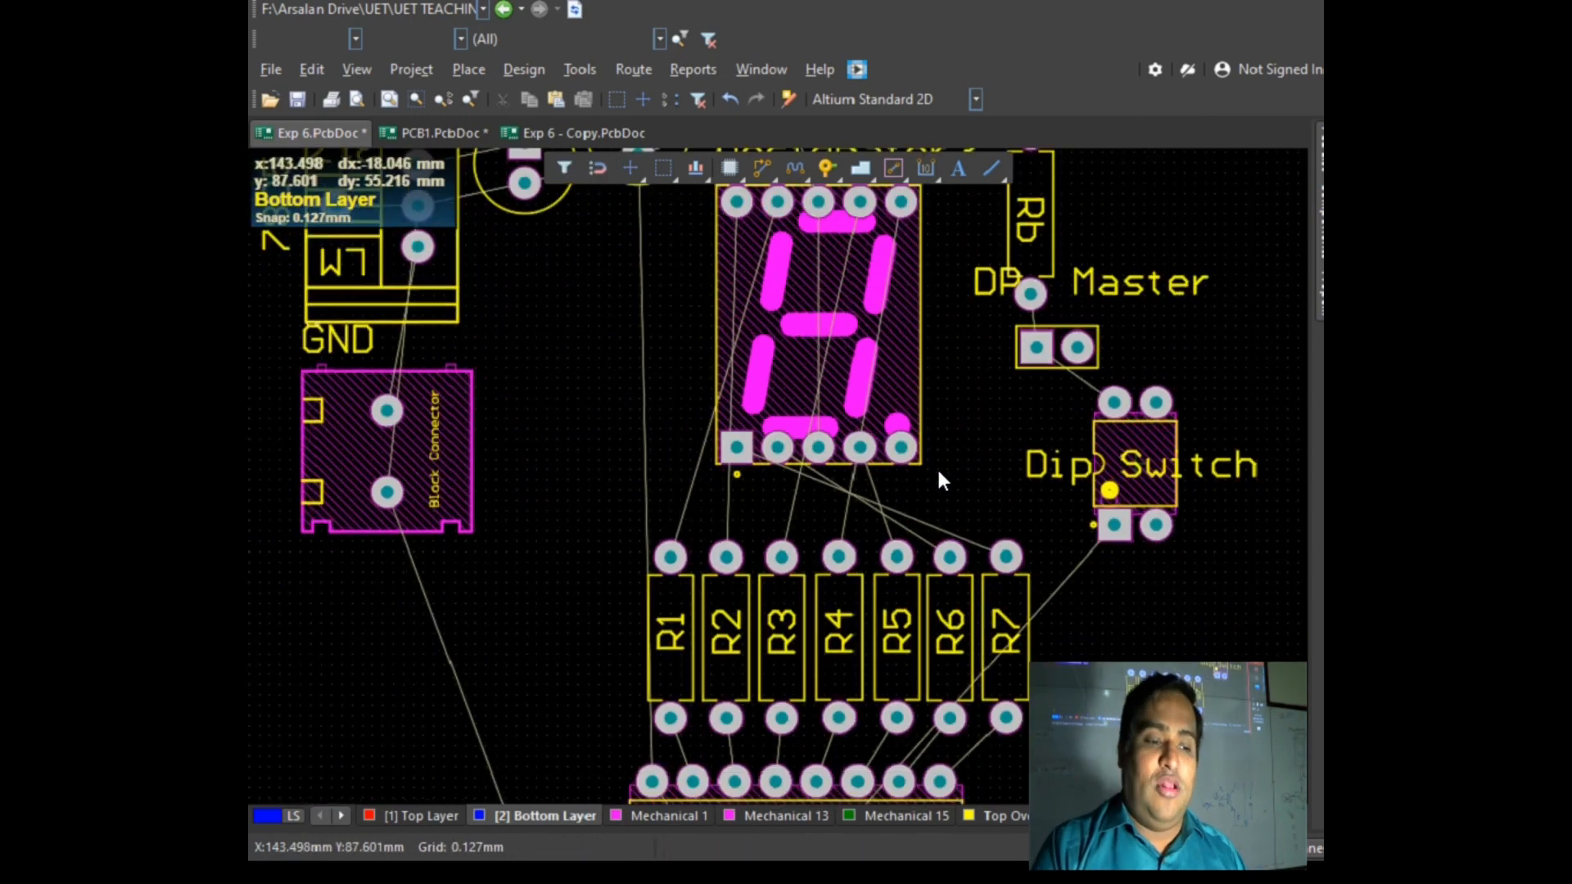
pyautogui.keyDown('ctrl'); pyautogui.scroll(-3, 906, 446); pyautogui.keyUp('ctrl')
# Step: Switch to the PCB1 board and inspect the shape and size properties of the leftmost DP Control pad
pyautogui.click(434, 131)
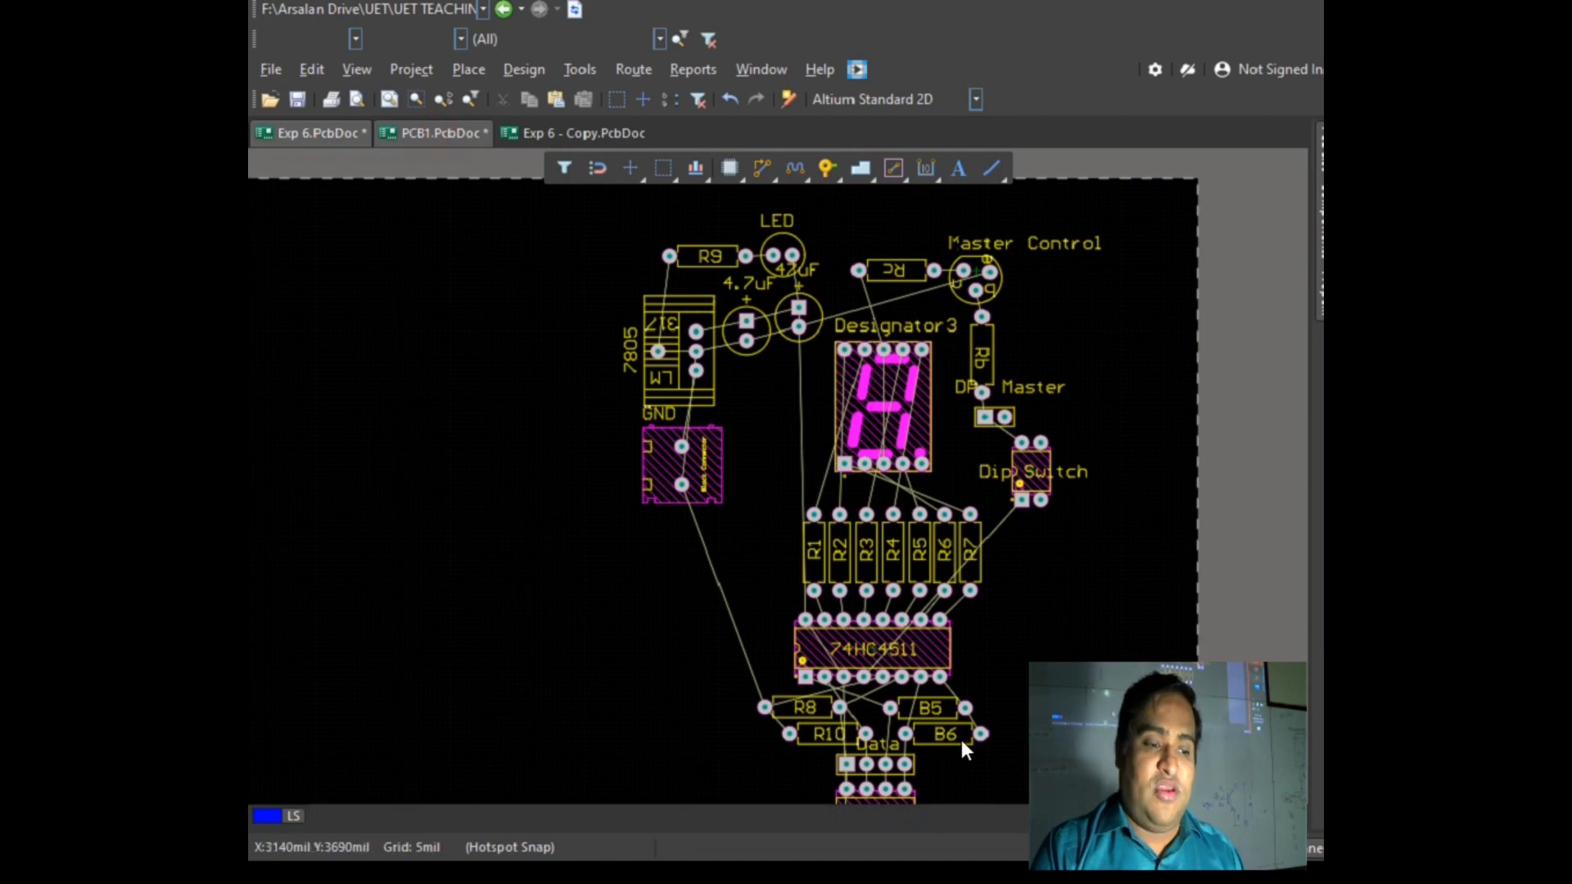
pyautogui.keyDown('ctrl'); pyautogui.scroll(-6, 747, 494); pyautogui.keyUp('ctrl')
pyautogui.keyDown('ctrl'); pyautogui.scroll(2, 514, 535); pyautogui.keyUp('ctrl')
pyautogui.keyDown('ctrl'); pyautogui.scroll(1, 513, 535); pyautogui.keyUp('ctrl')
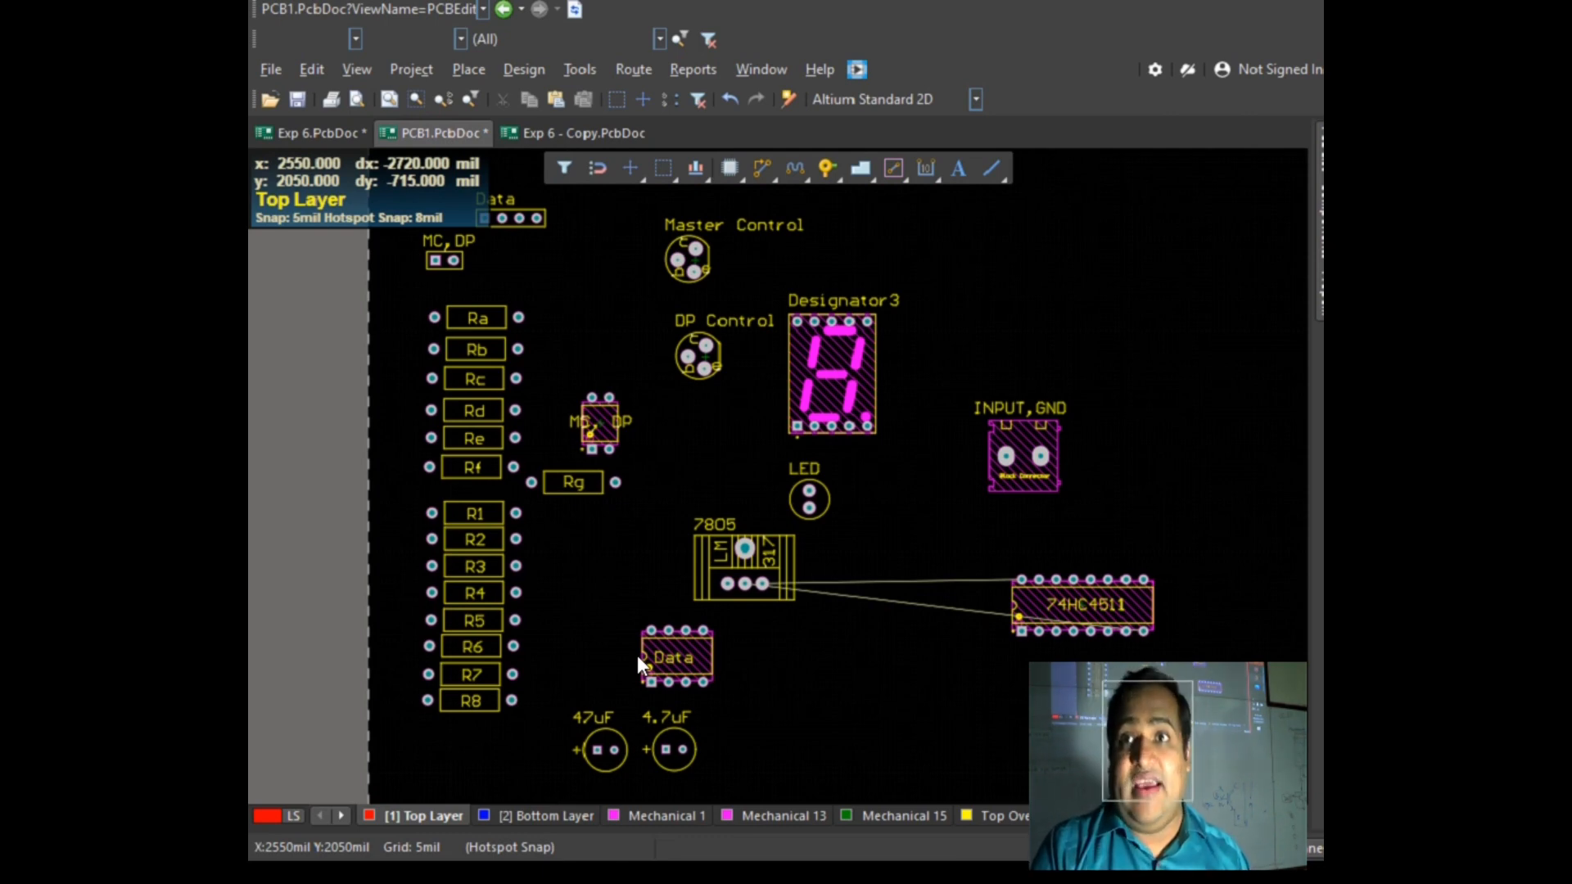
pyautogui.scroll(2, 724, 370)
pyautogui.keyDown('ctrl'); pyautogui.scroll(5, 691, 443); pyautogui.keyUp('ctrl')
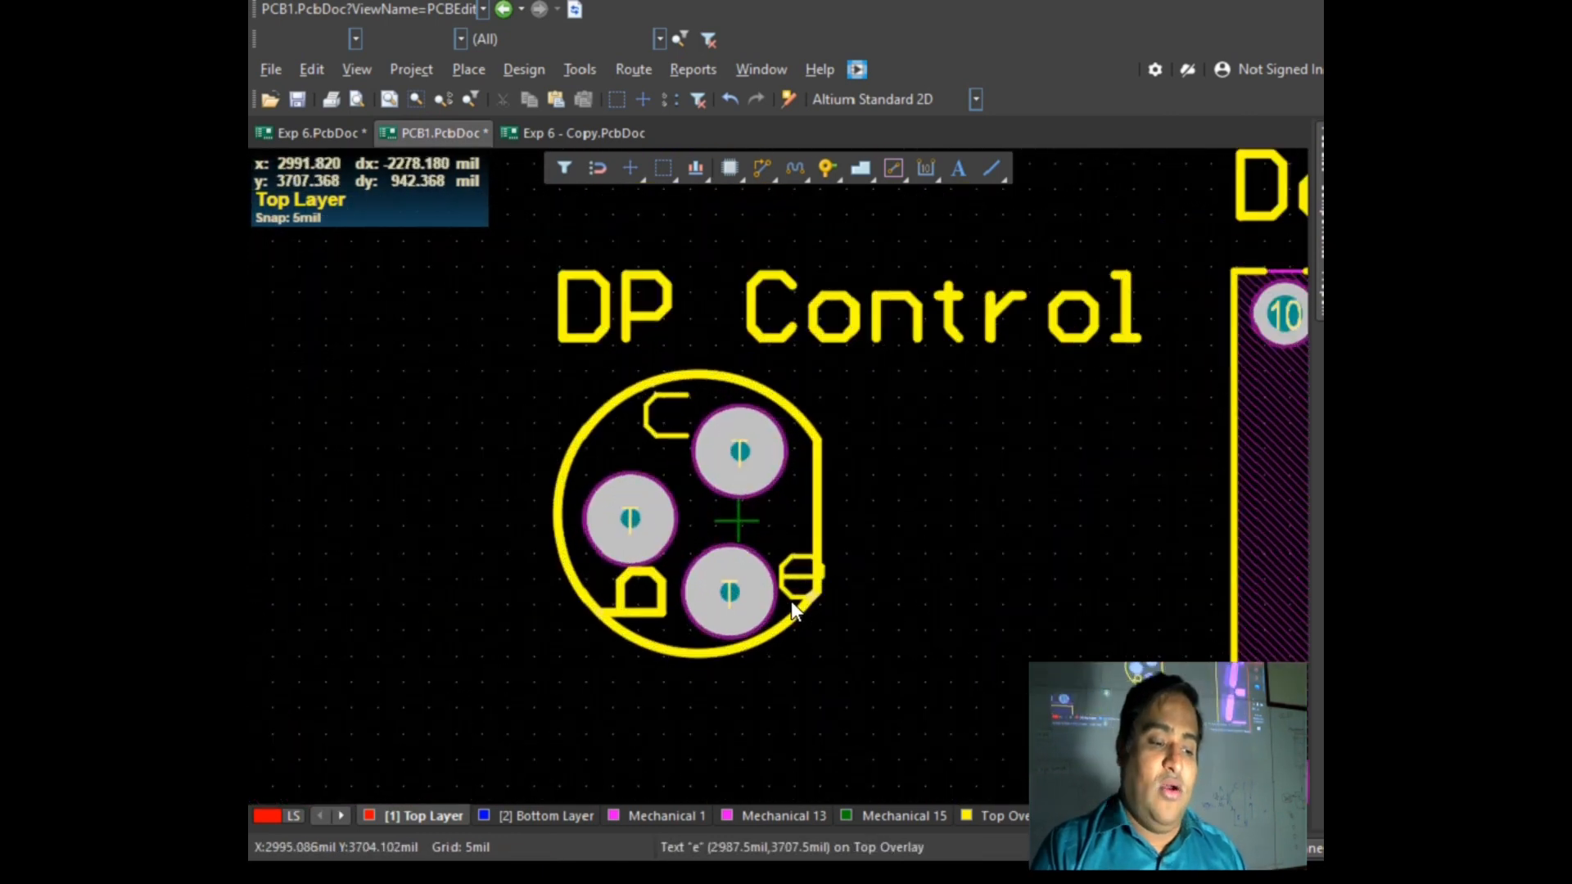
pyautogui.click(620, 512)
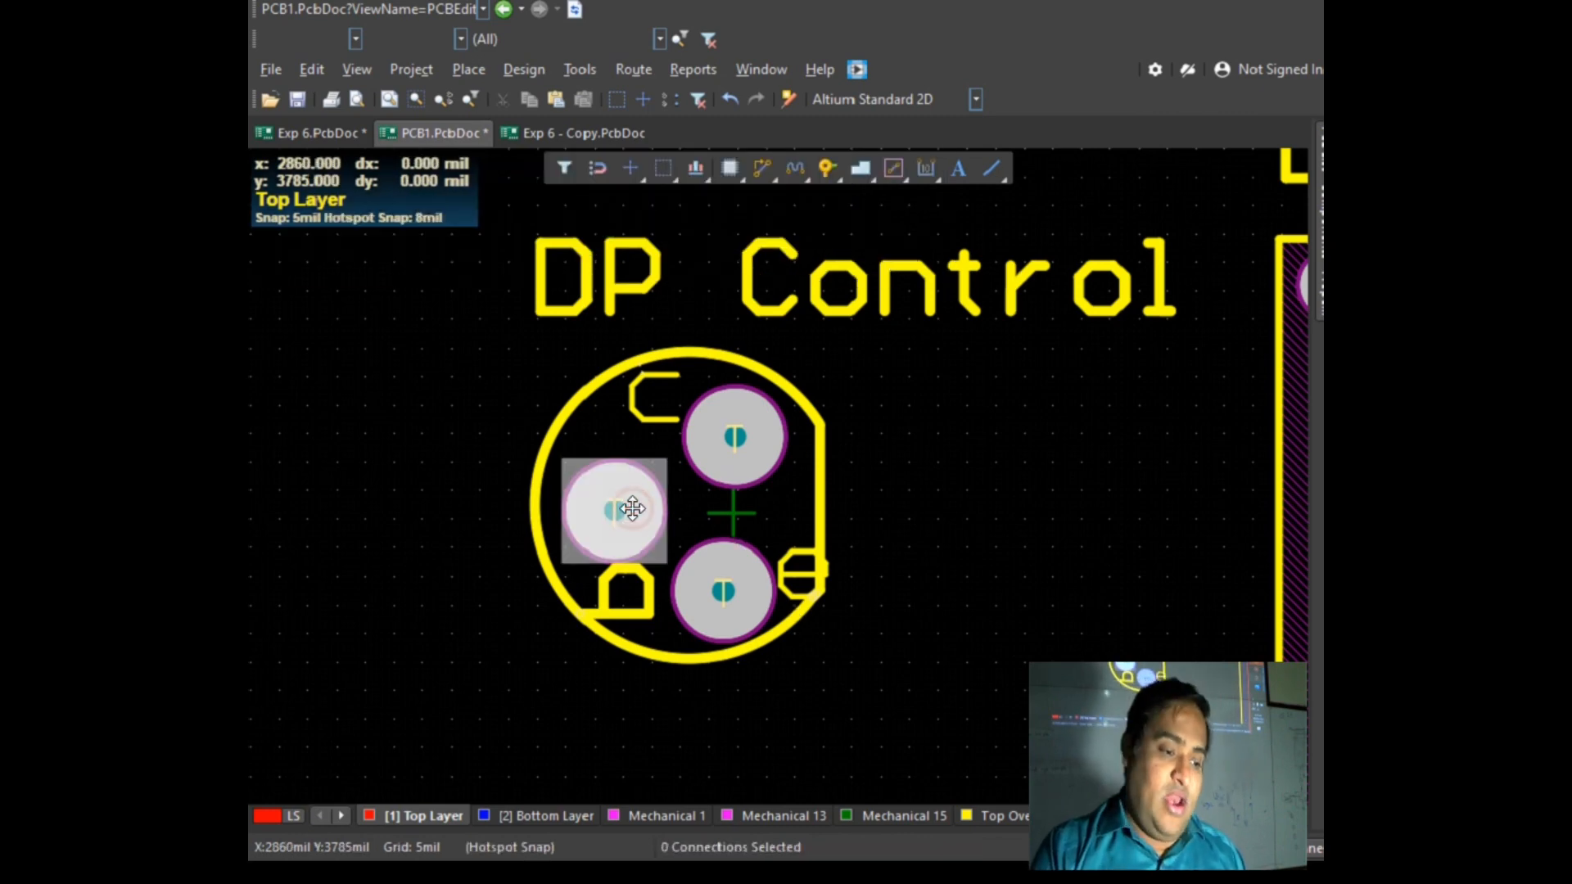
pyautogui.click(596, 525)
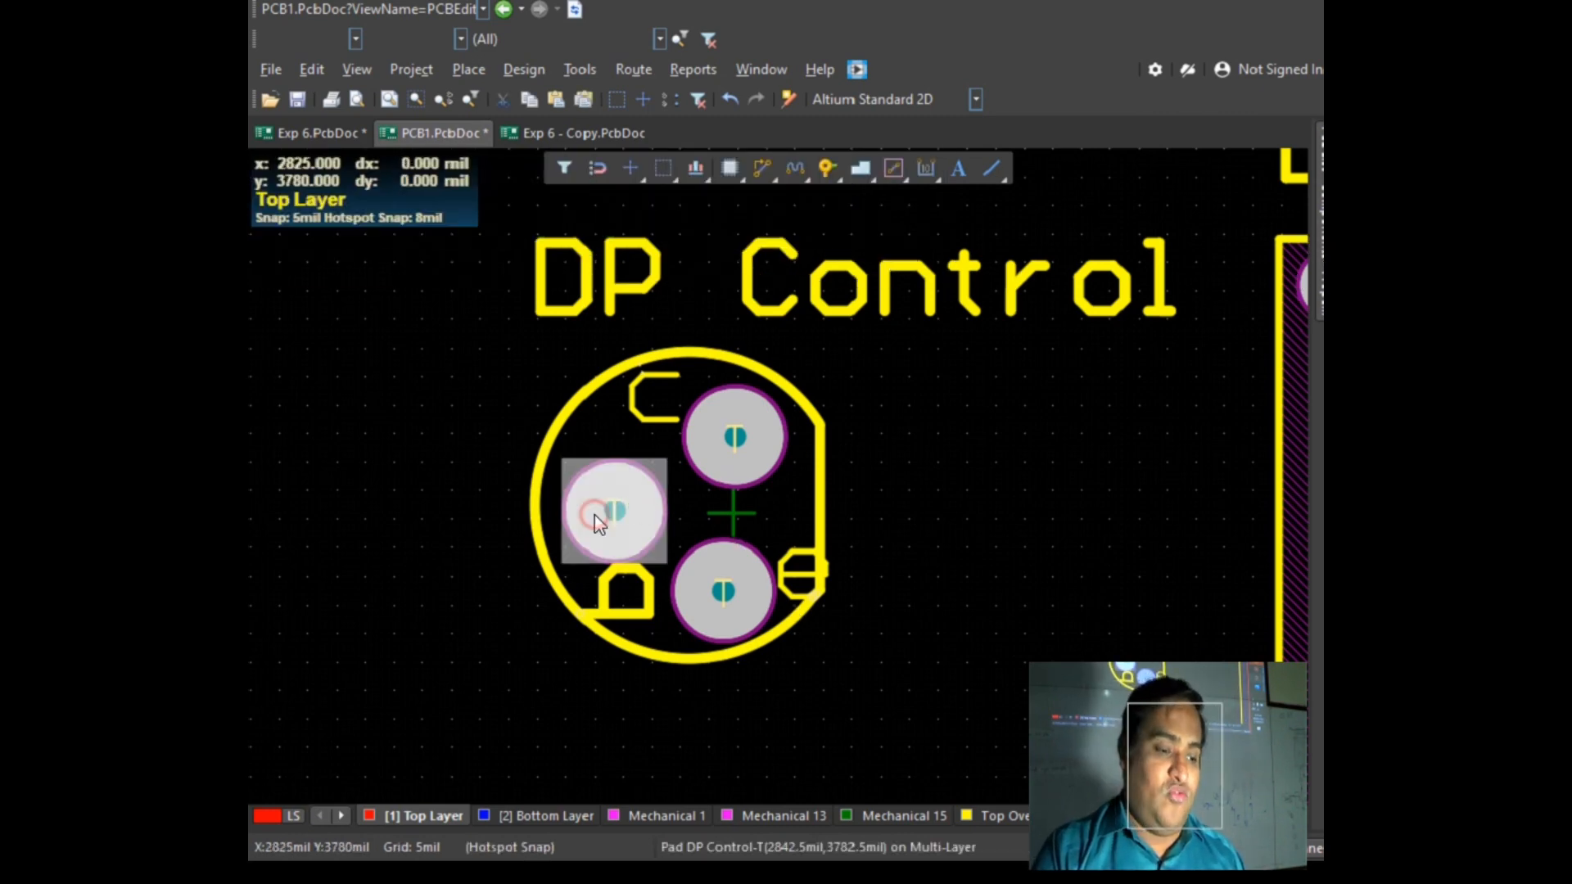
pyautogui.click(1319, 310)
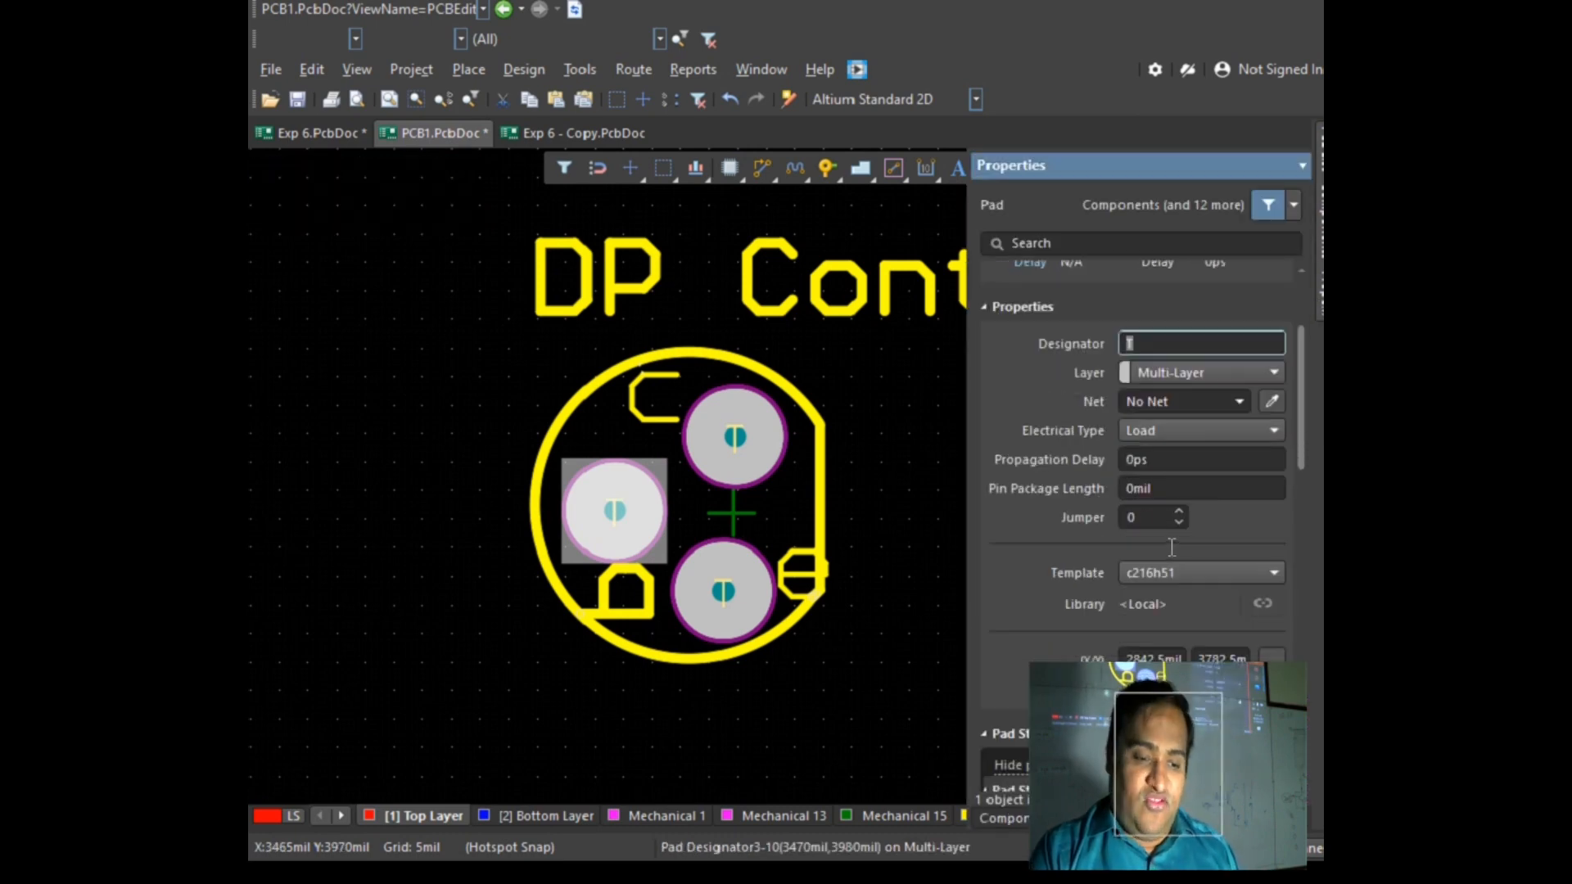
pyautogui.scroll(-1, 1212, 534)
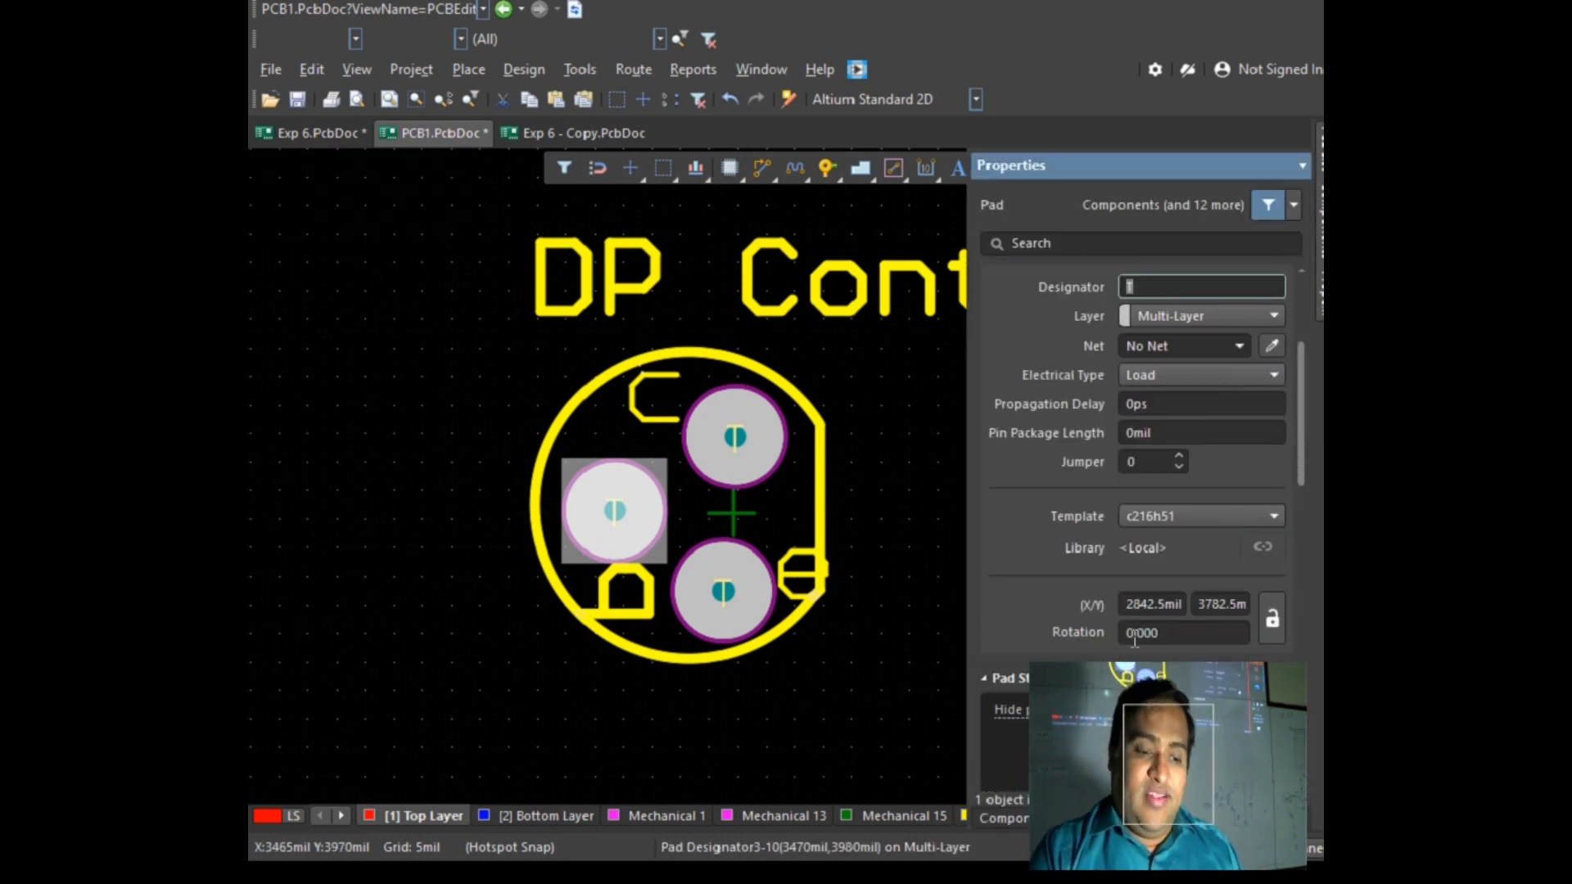
pyautogui.scroll(-8, 1138, 621)
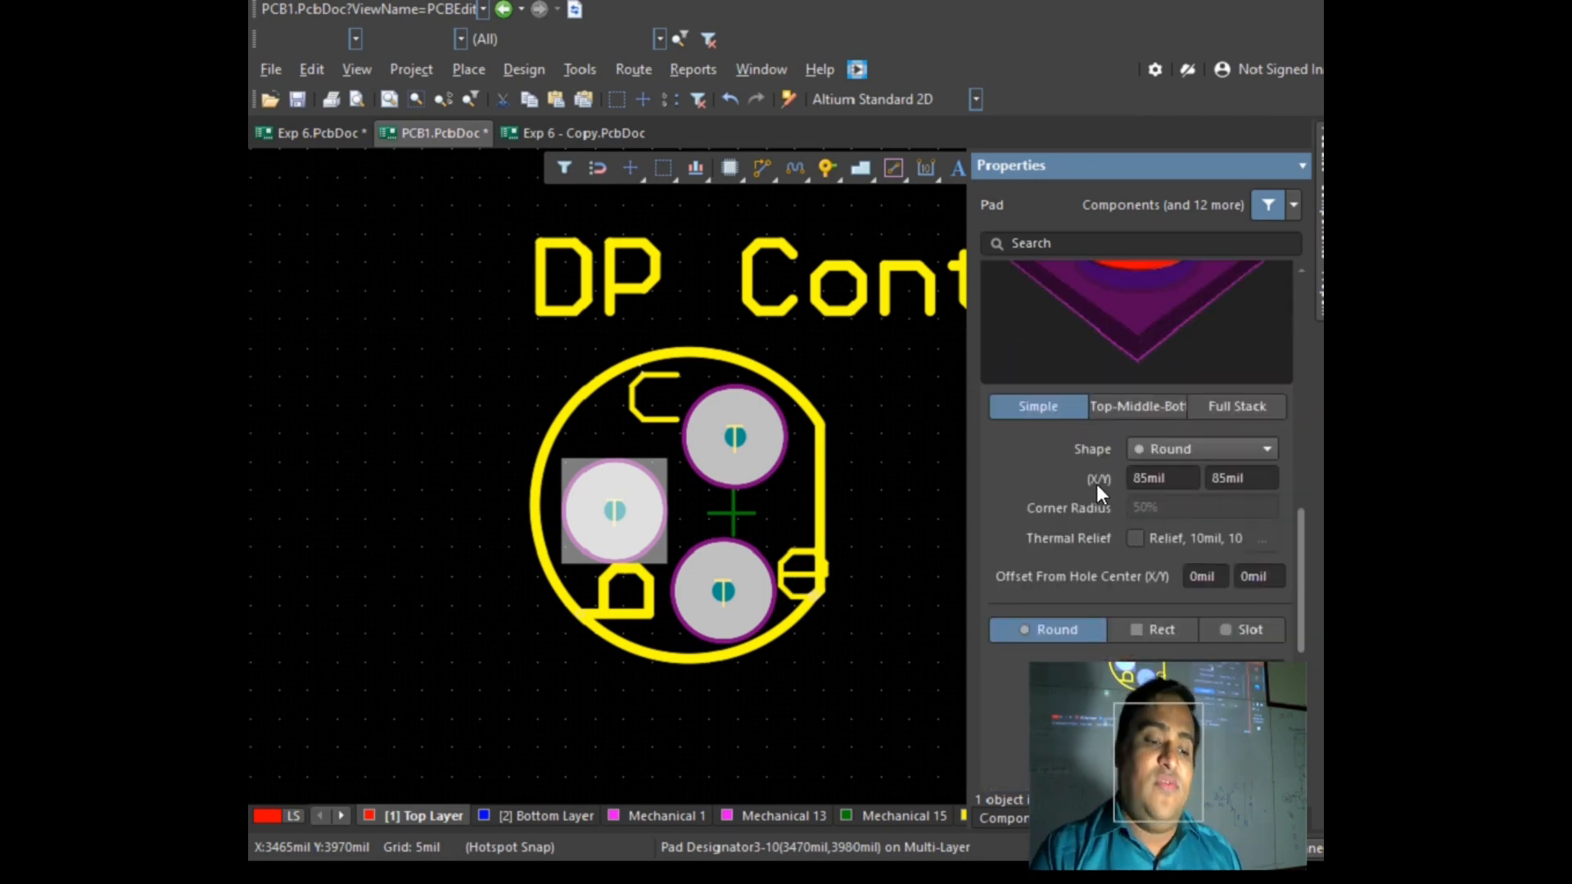
# Step: Try the Rectangular, Octagonal and Rounded Rectangle shapes on the selected DP Control pad and restore it to Round
pyautogui.click(1247, 450)
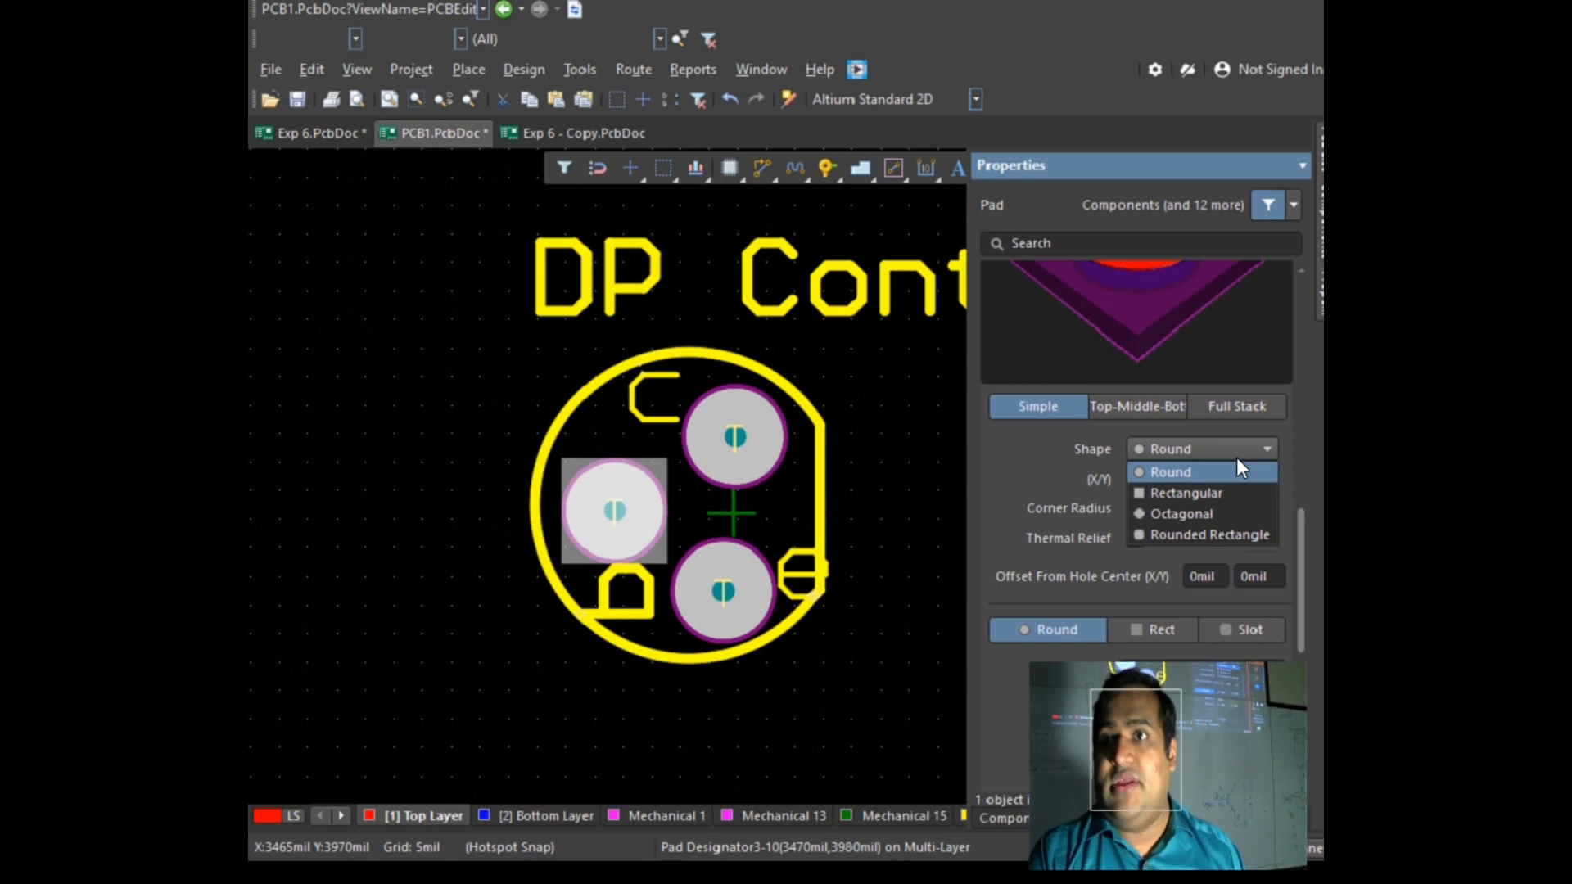
pyautogui.click(1203, 494)
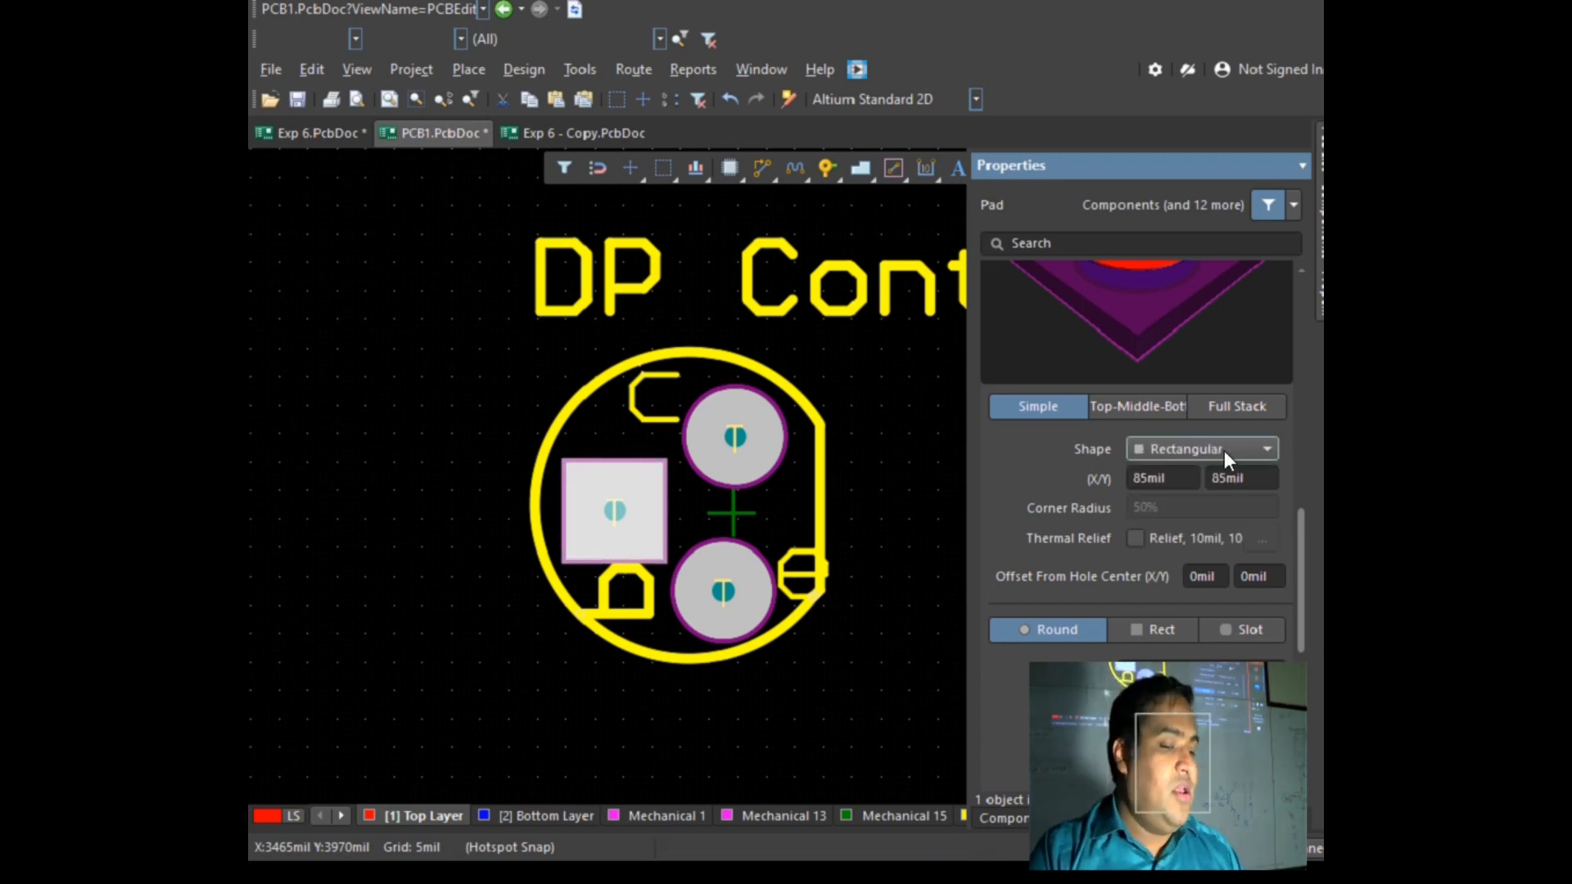
pyautogui.click(1192, 512)
pyautogui.click(1210, 448)
pyautogui.click(1223, 534)
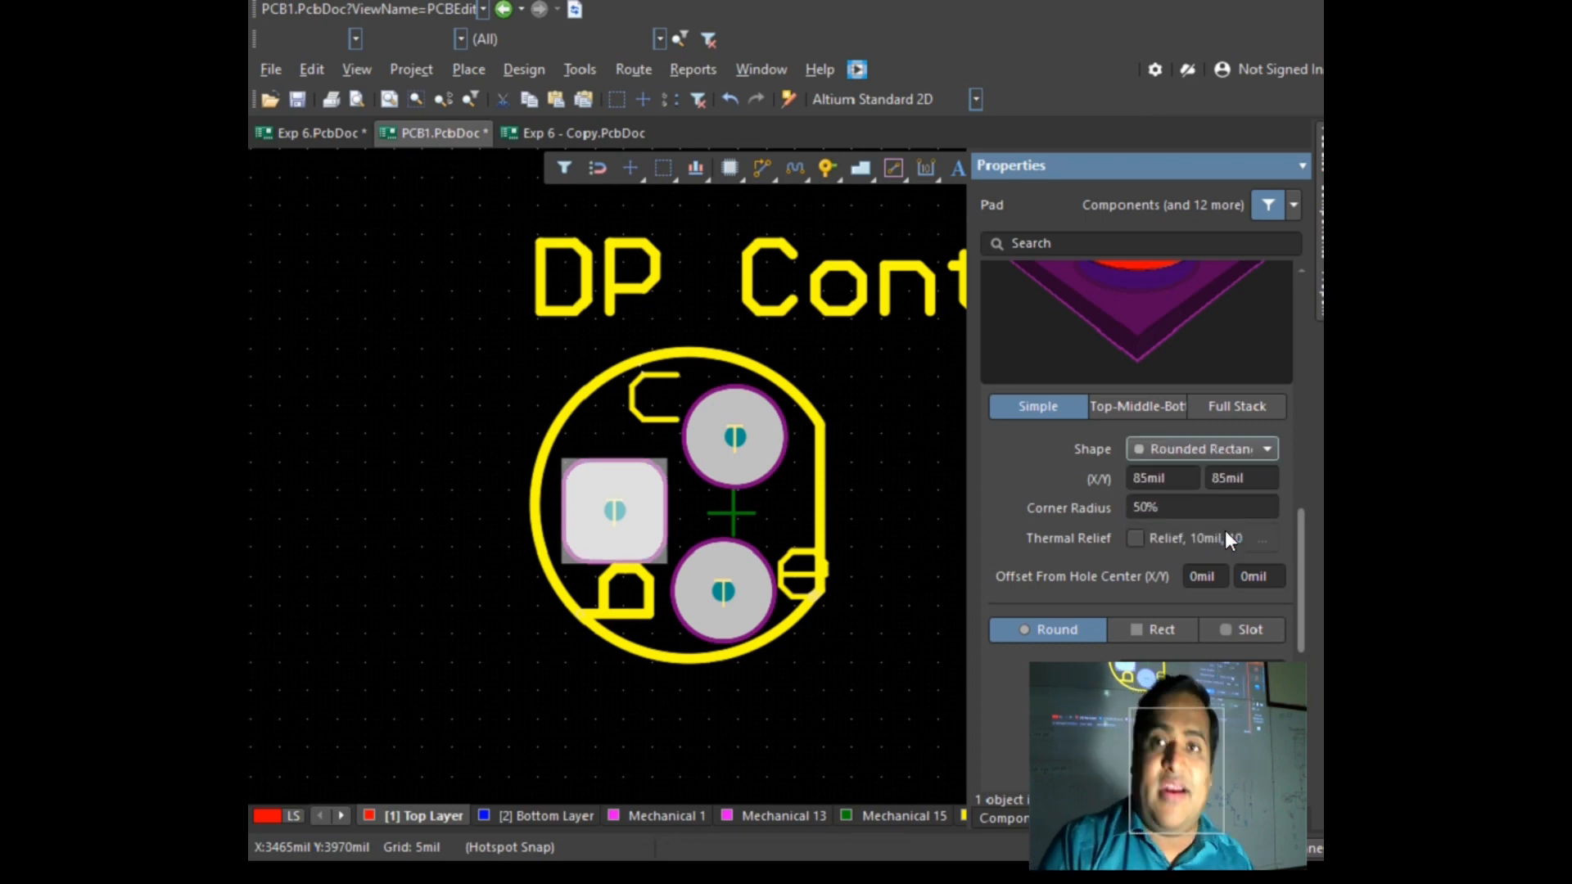
pyautogui.click(1208, 451)
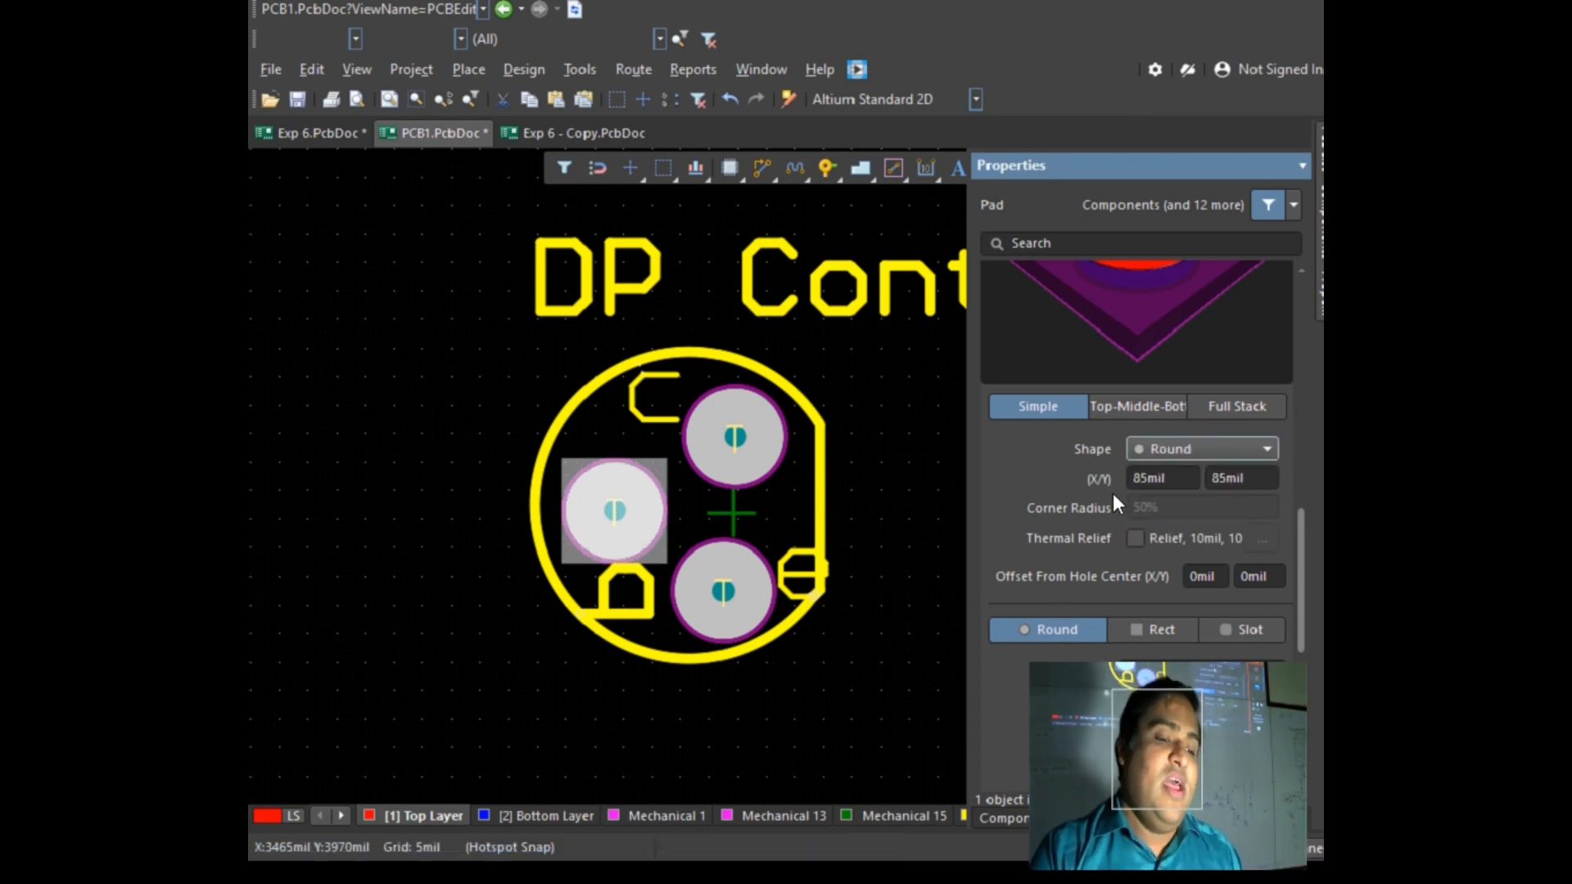
# Step: Deselect the DP Control pad and switch the board's measurement units to millimetres
pyautogui.click(1172, 482)
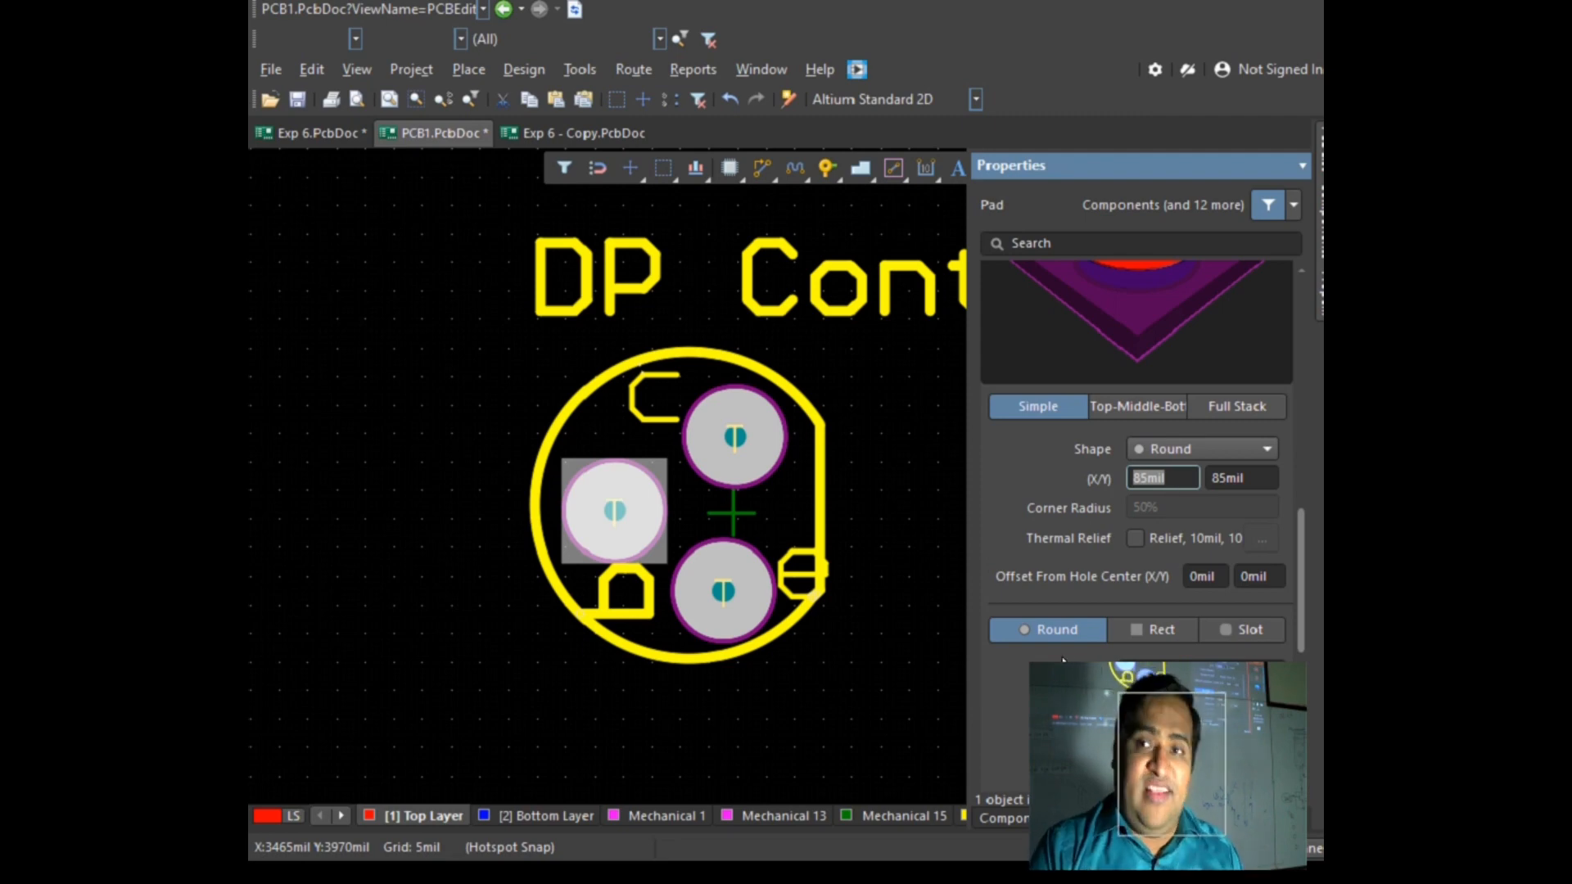
pyautogui.click(445, 331)
pyautogui.click(356, 69)
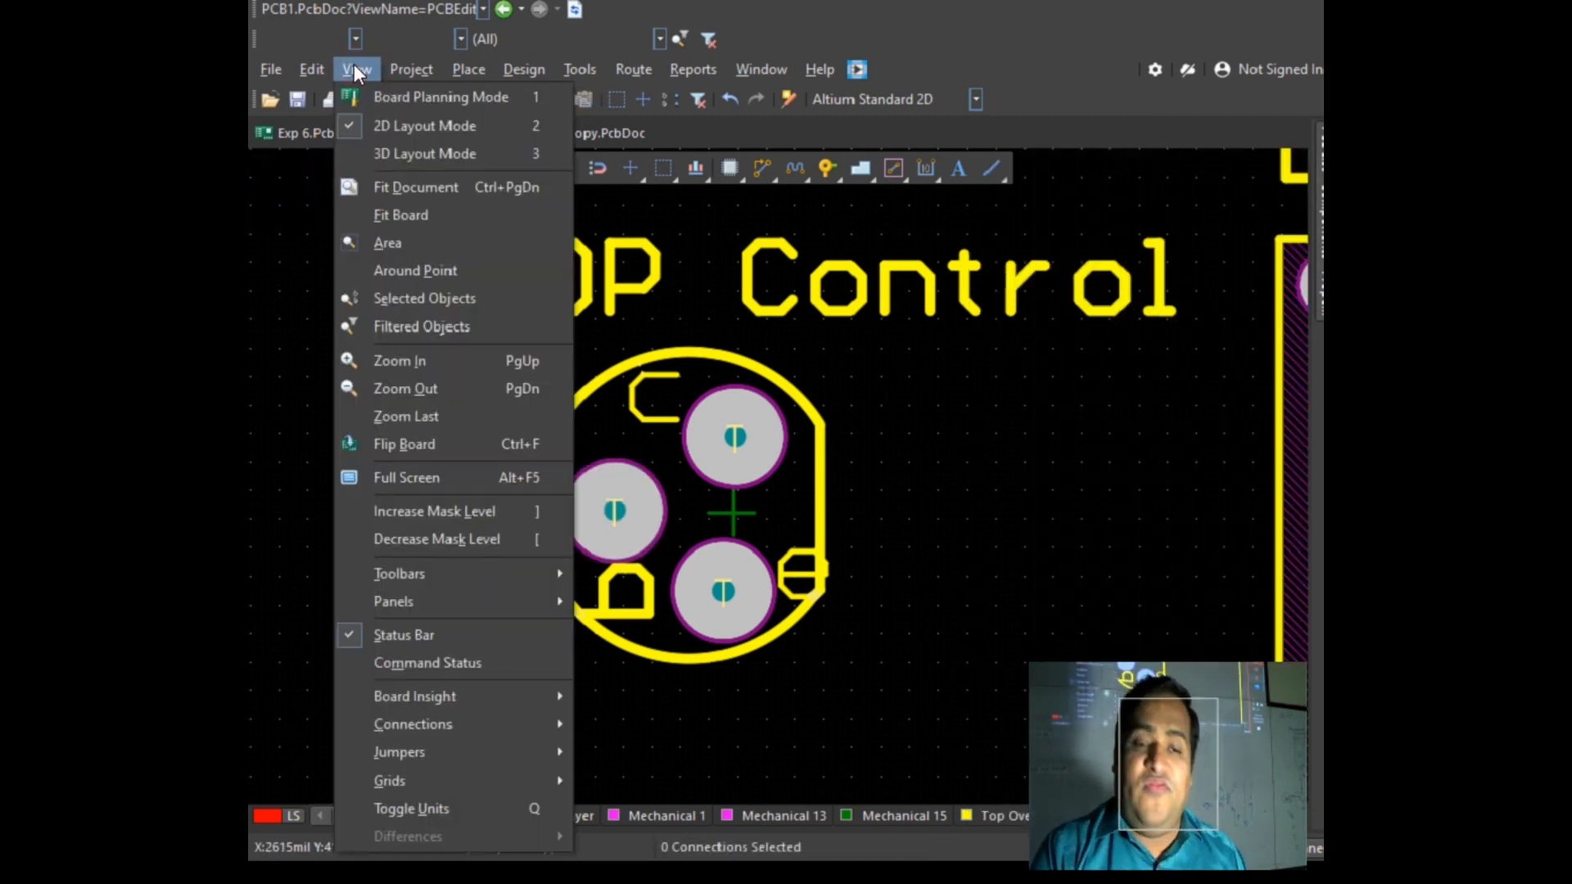
pyautogui.click(434, 811)
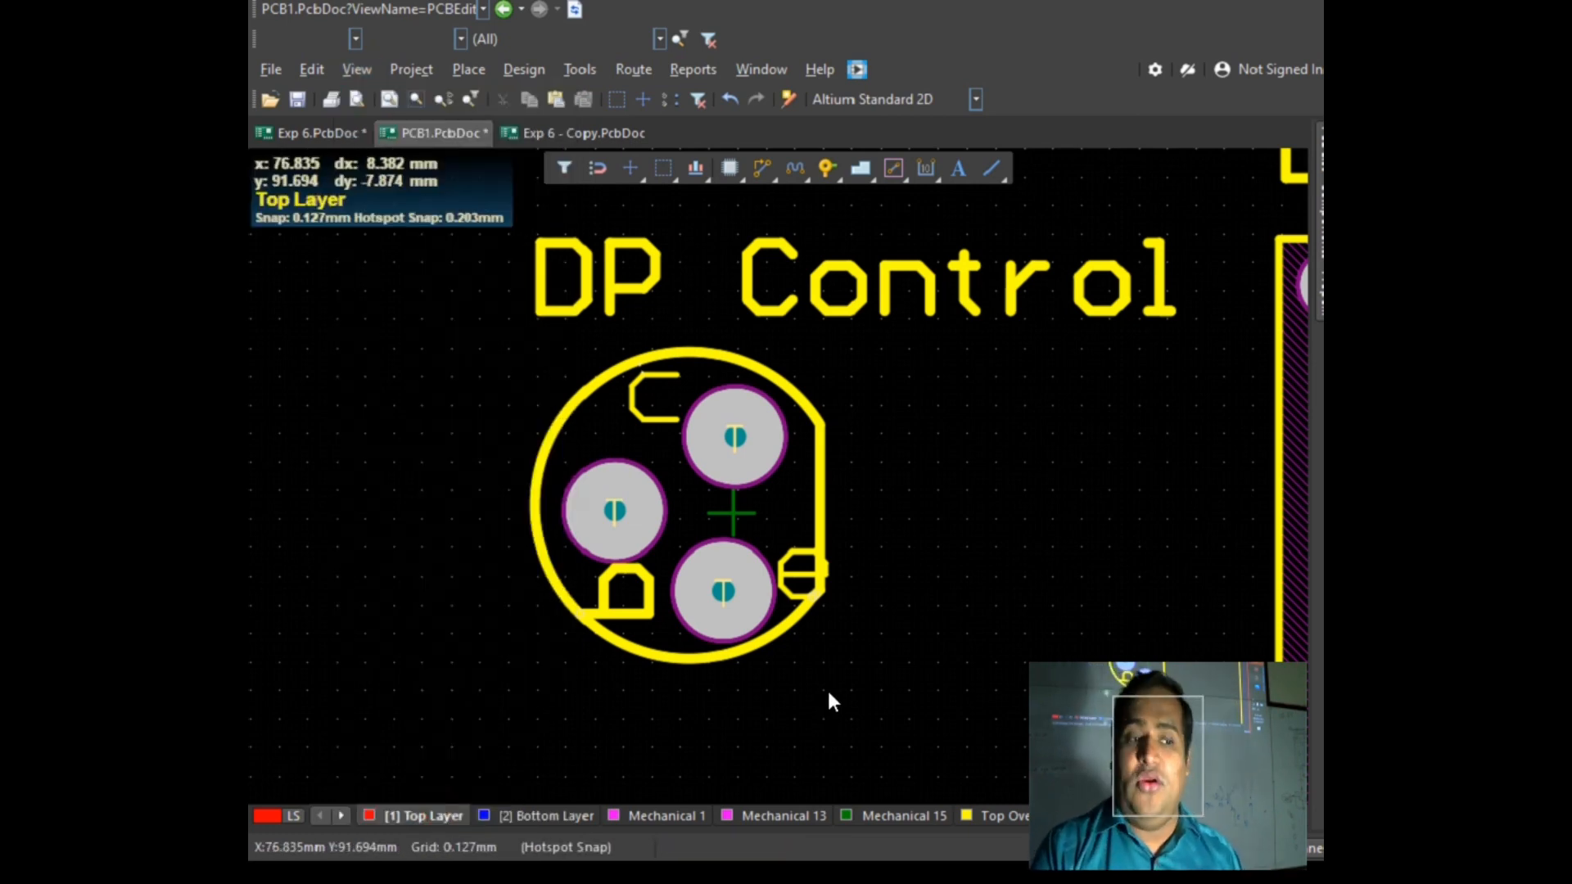
# Step: Examine the size and other properties of the DP Control pad beside the letter C in millimetres
pyautogui.click(740, 416)
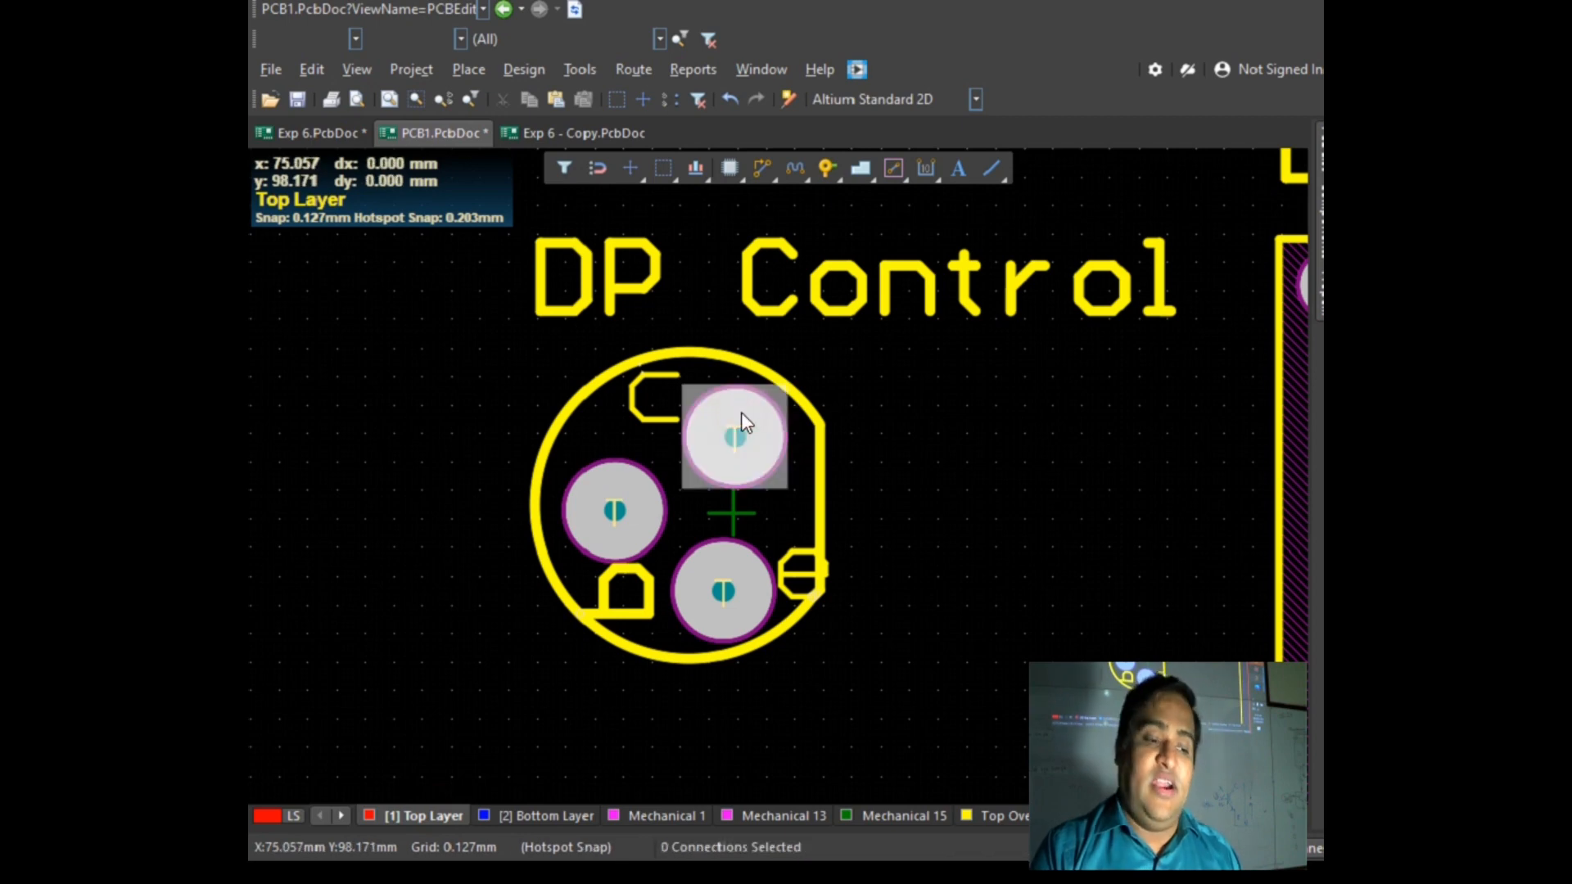
pyautogui.click(1320, 296)
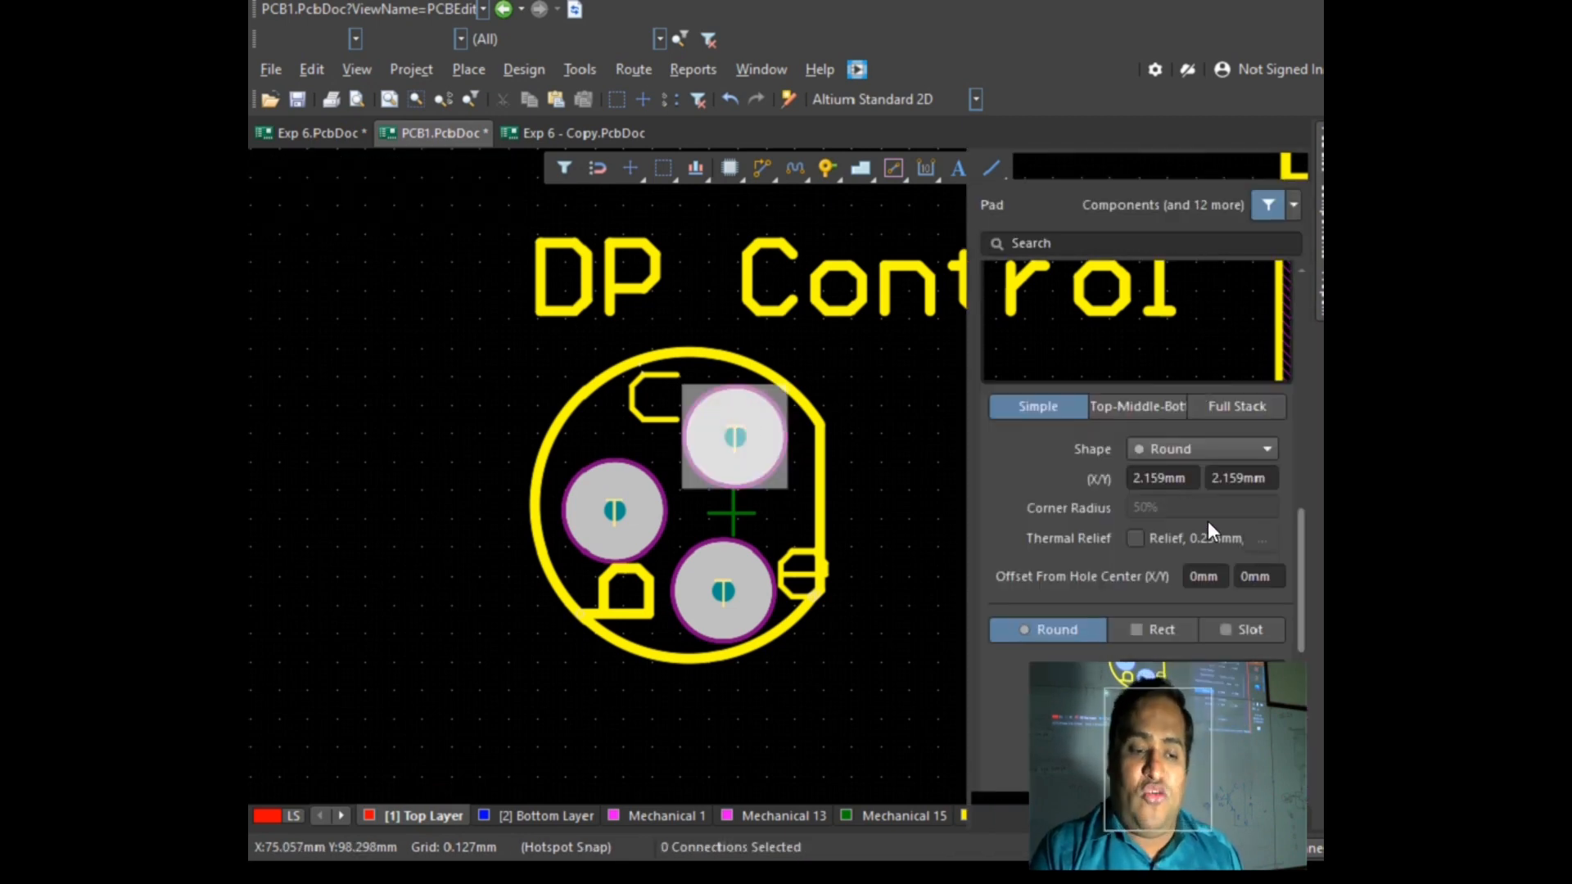
pyautogui.scroll(10, 1150, 489)
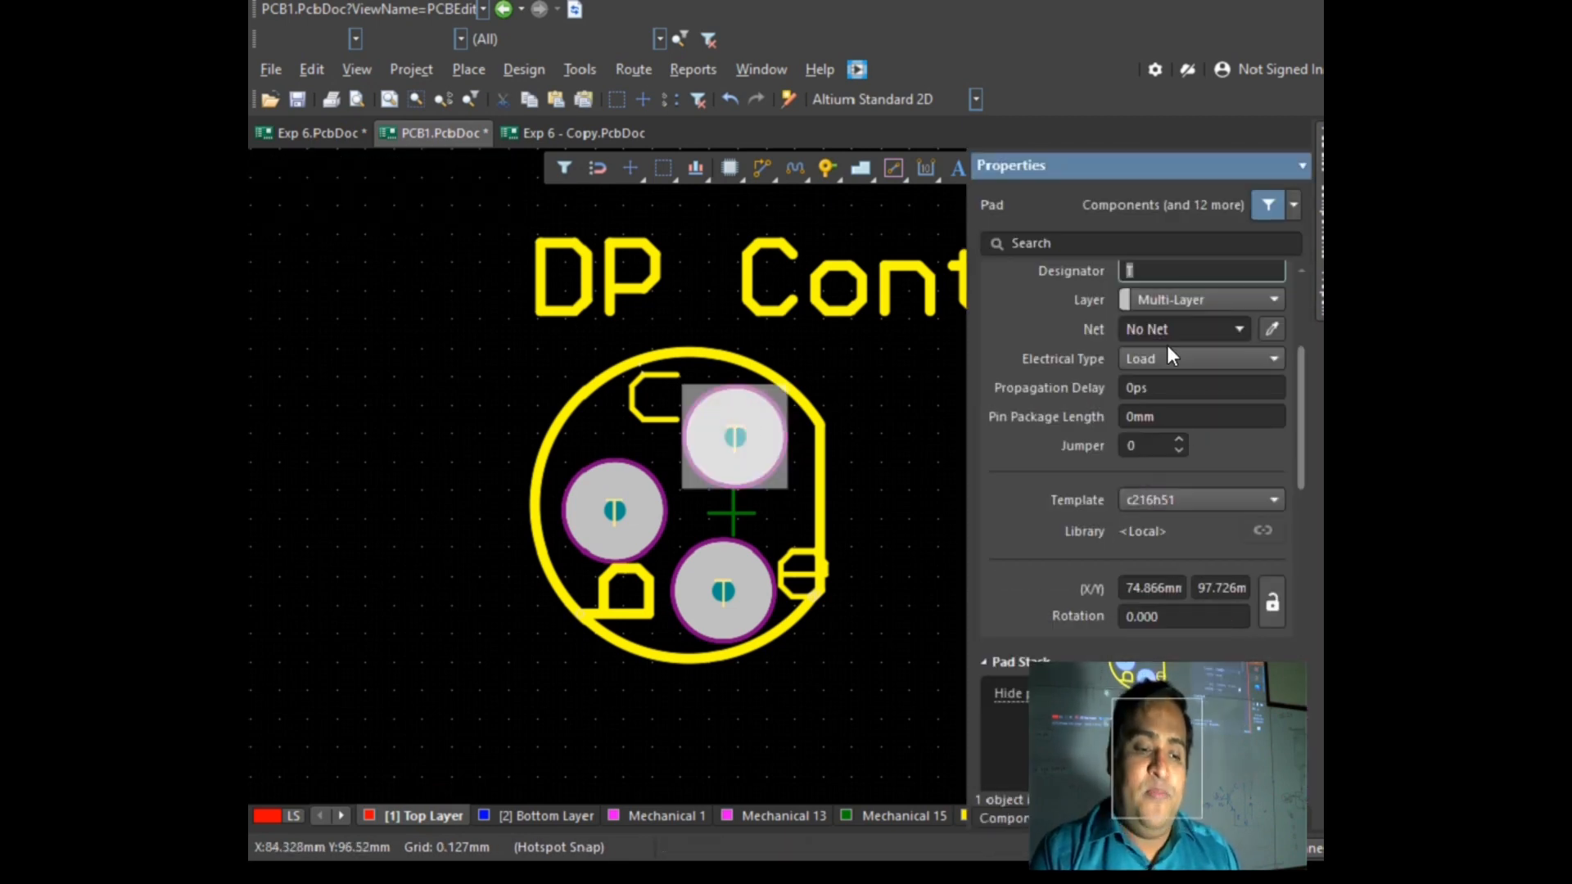
pyautogui.scroll(-10, 1182, 553)
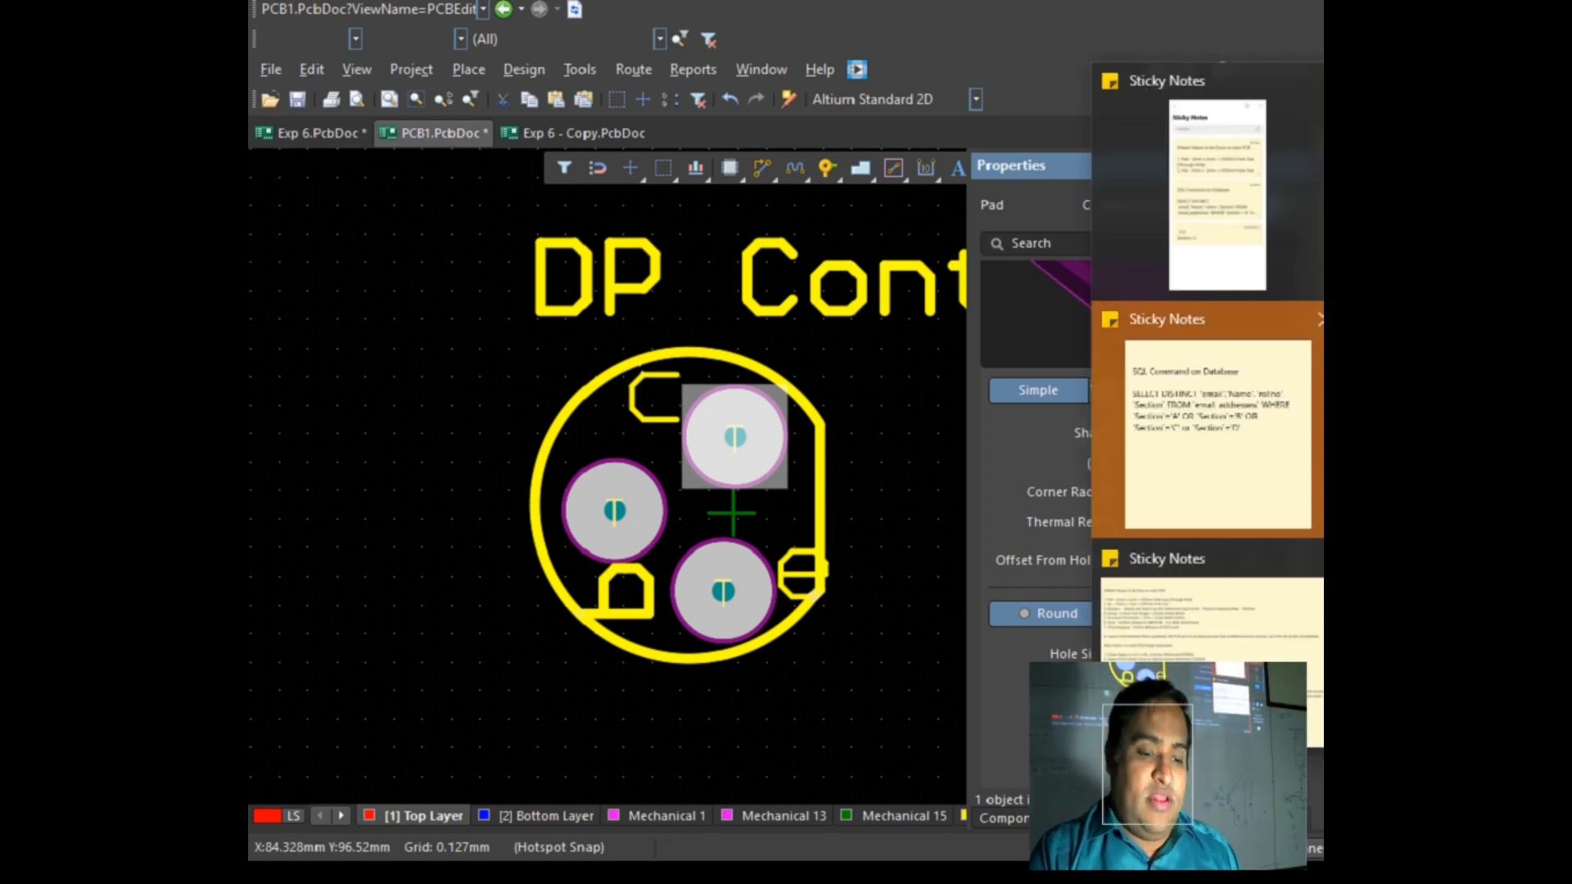
# Step: Open the sticky note with the default PCB values and highlight the size required for pads
pyautogui.click(1216, 603)
pyautogui.scroll(1, 345, 239)
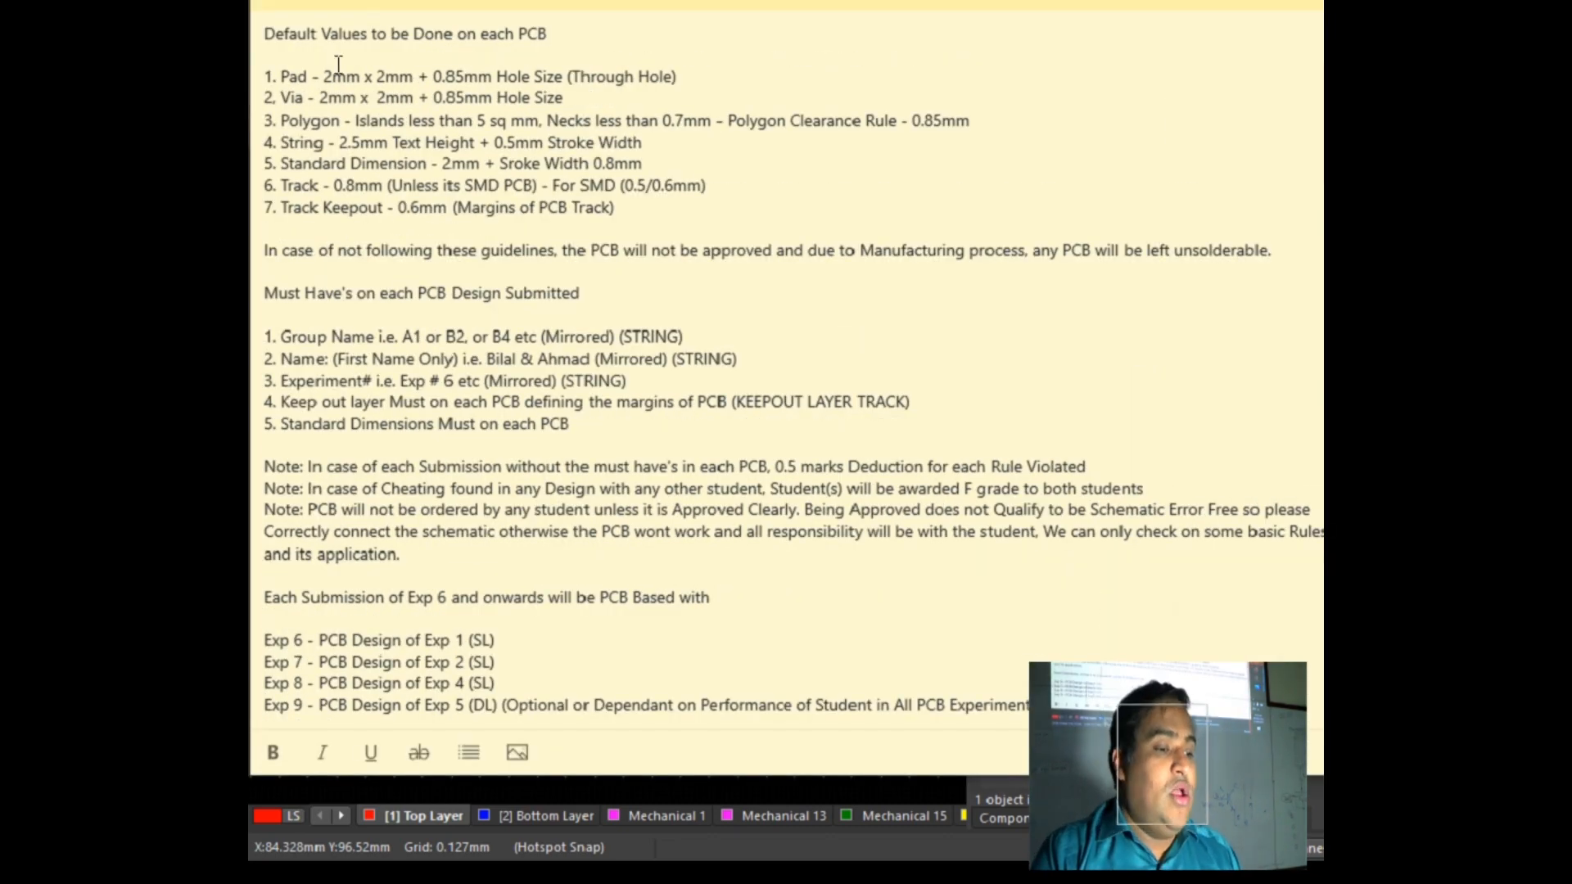
pyautogui.doubleClick(293, 77)
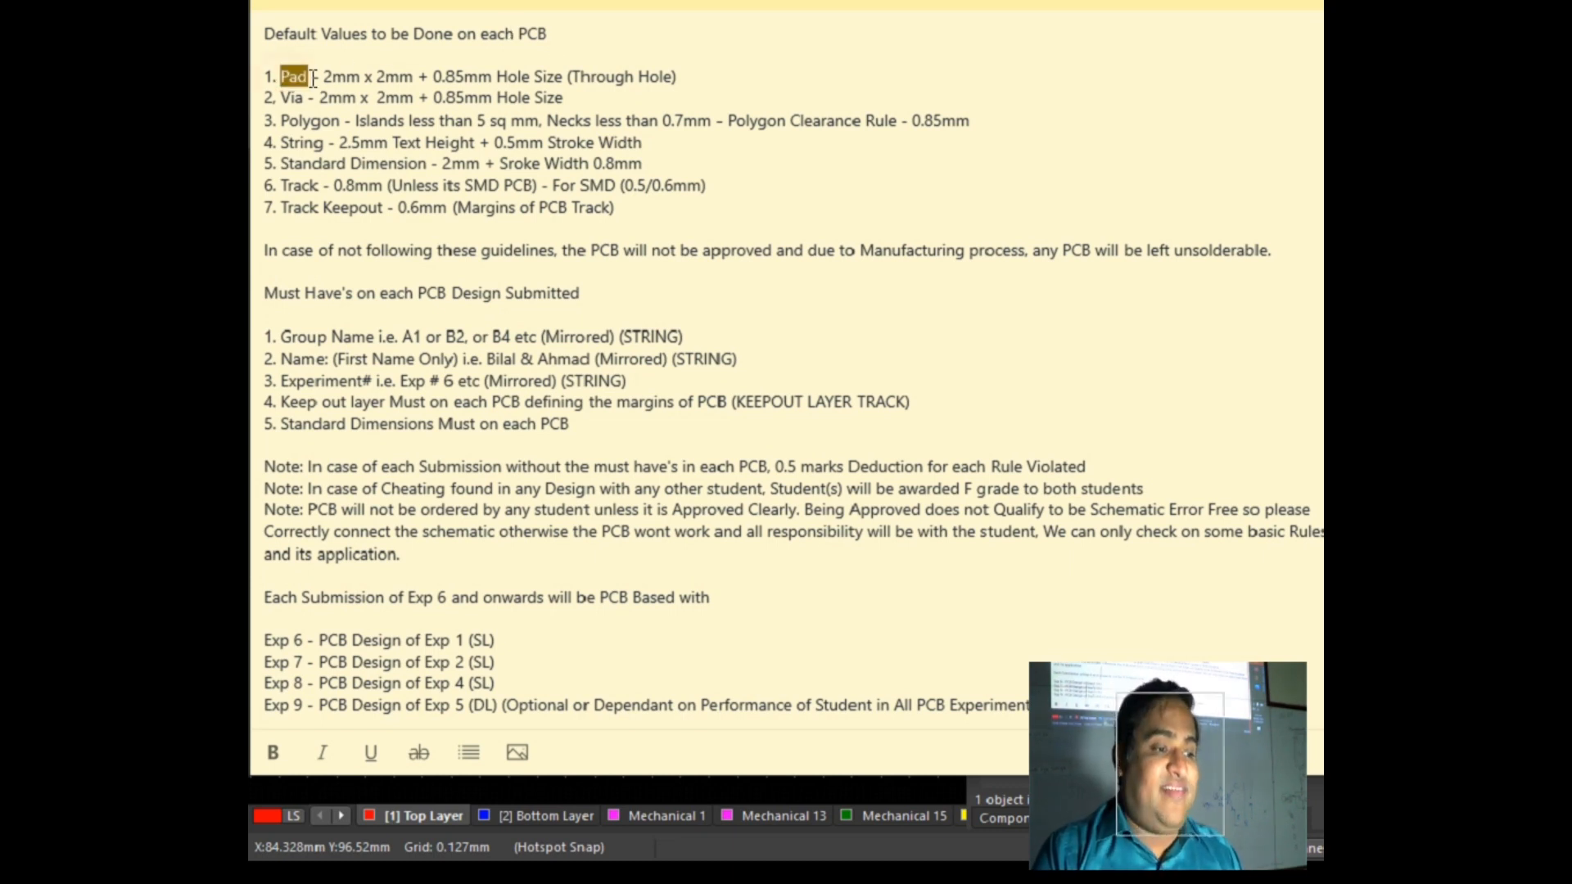
pyautogui.moveTo(413, 76); pyautogui.dragTo(324, 77)
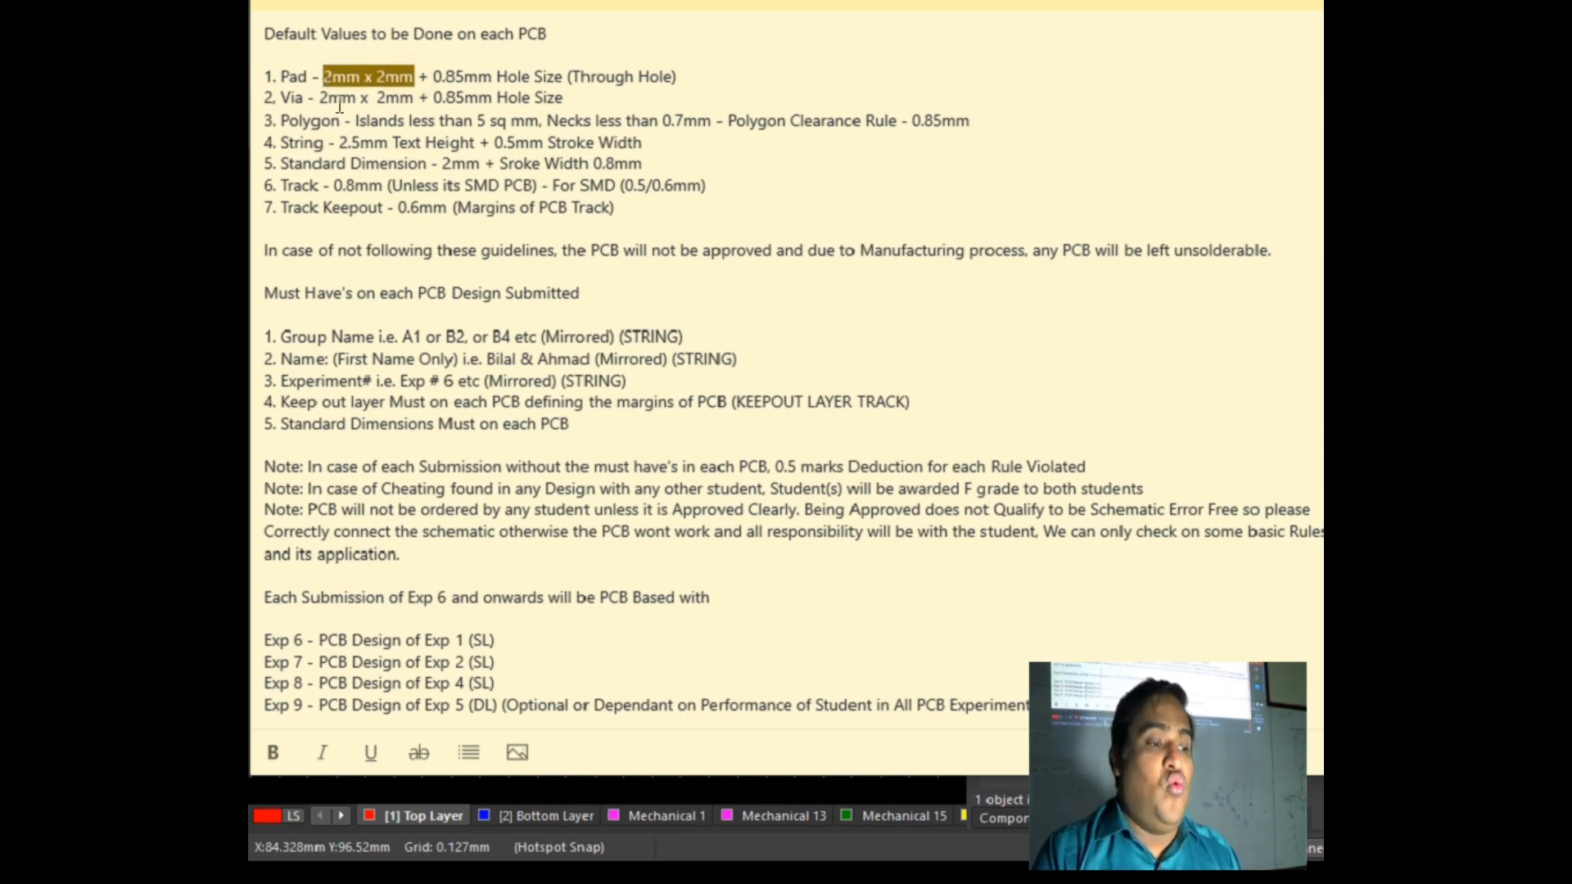
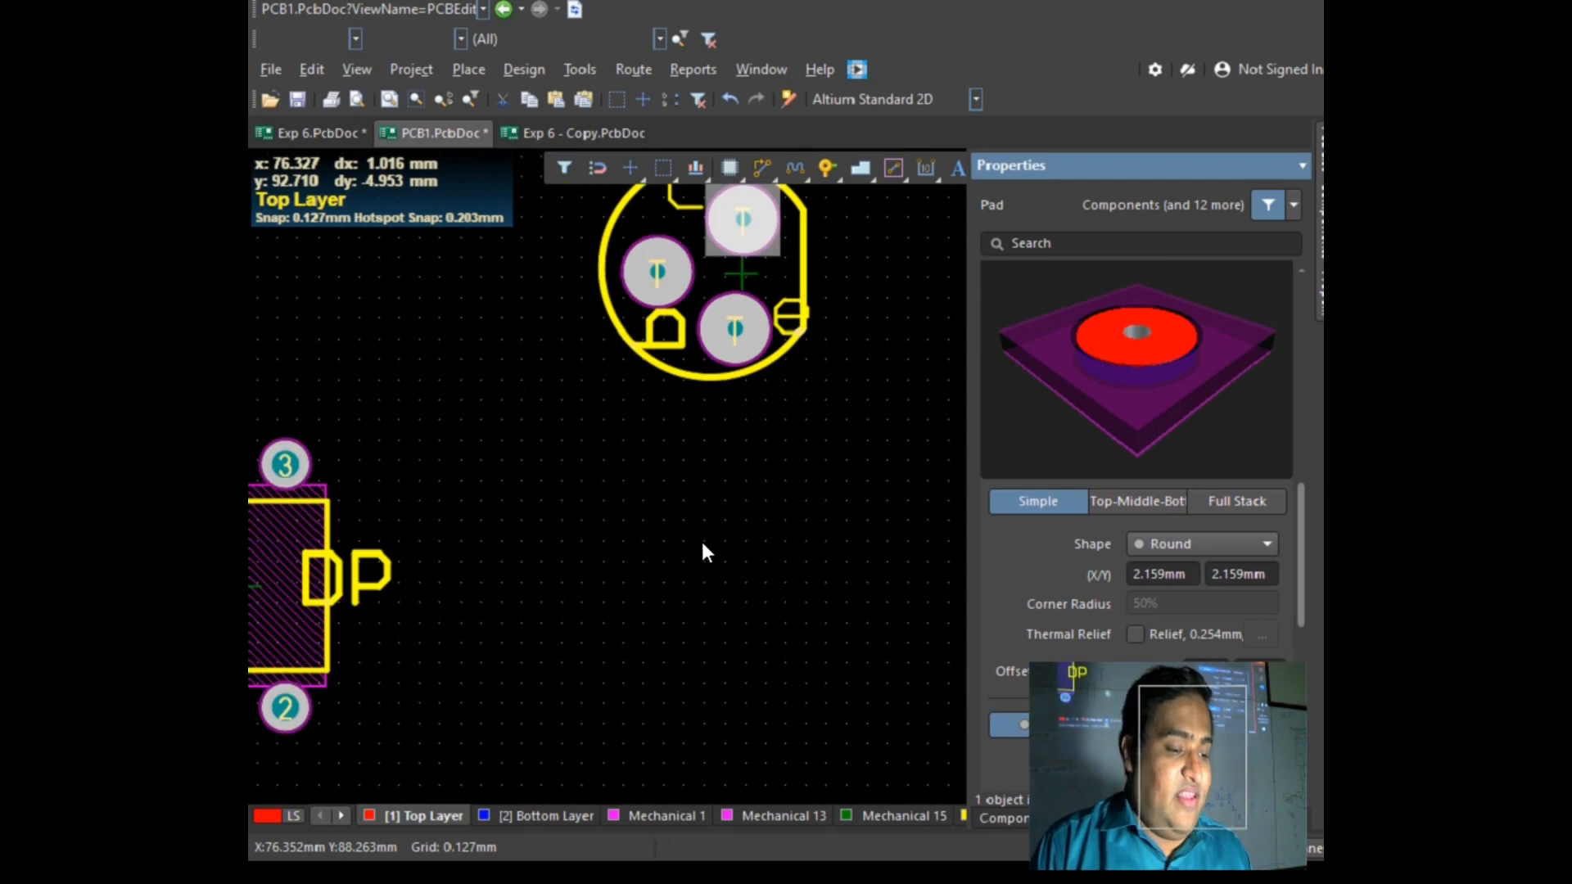
# Step: Check the properties of pad 3 on the MC, DP switch and return to the overview of all components
pyautogui.click(284, 464)
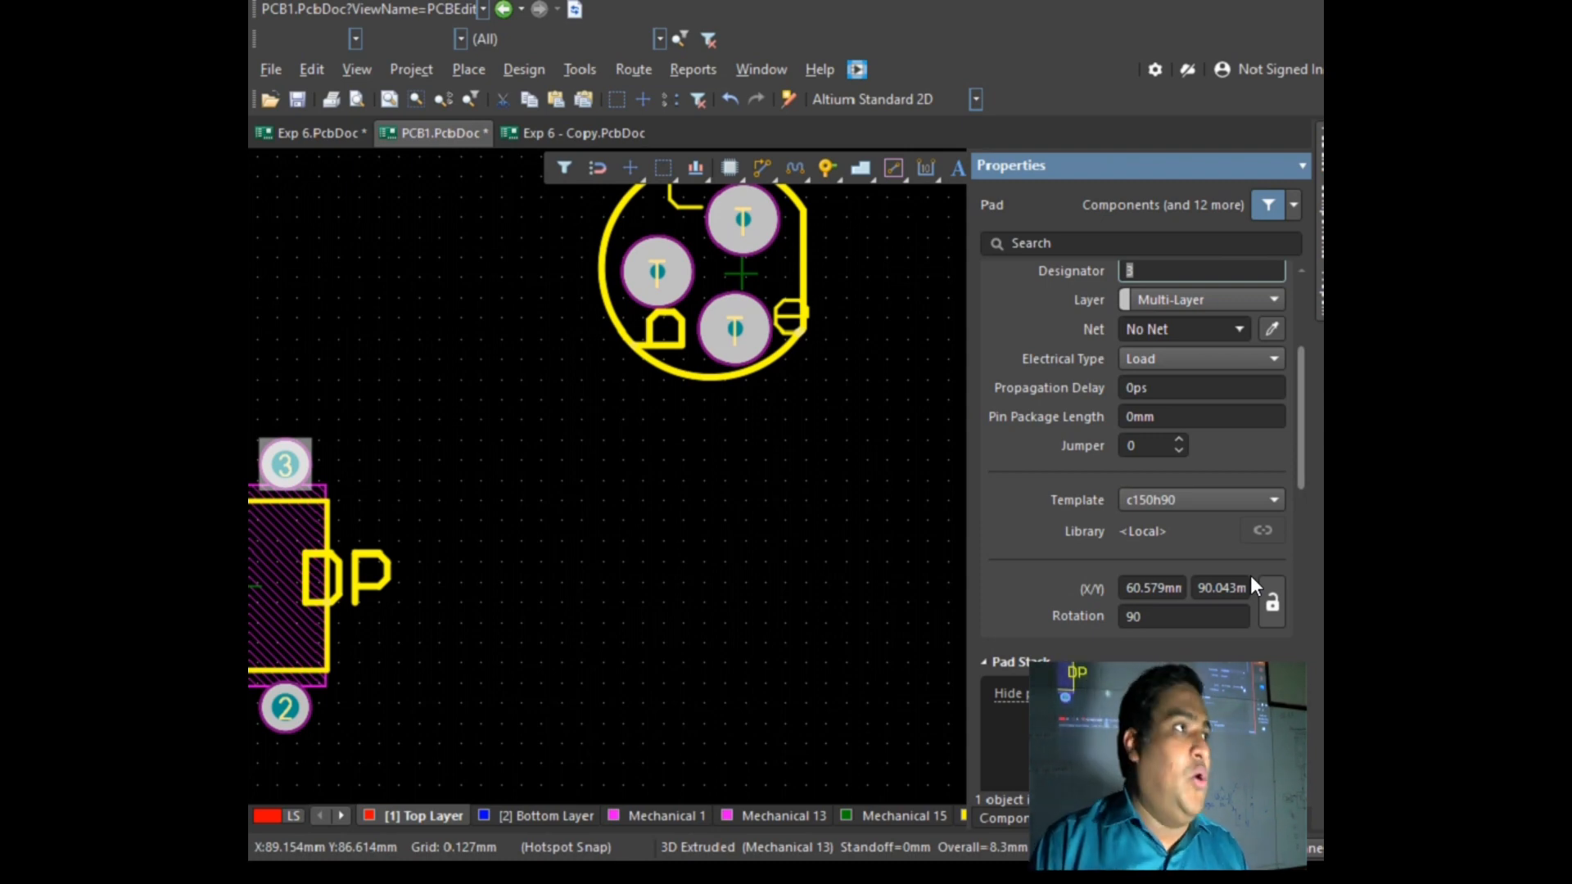
pyautogui.click(799, 552)
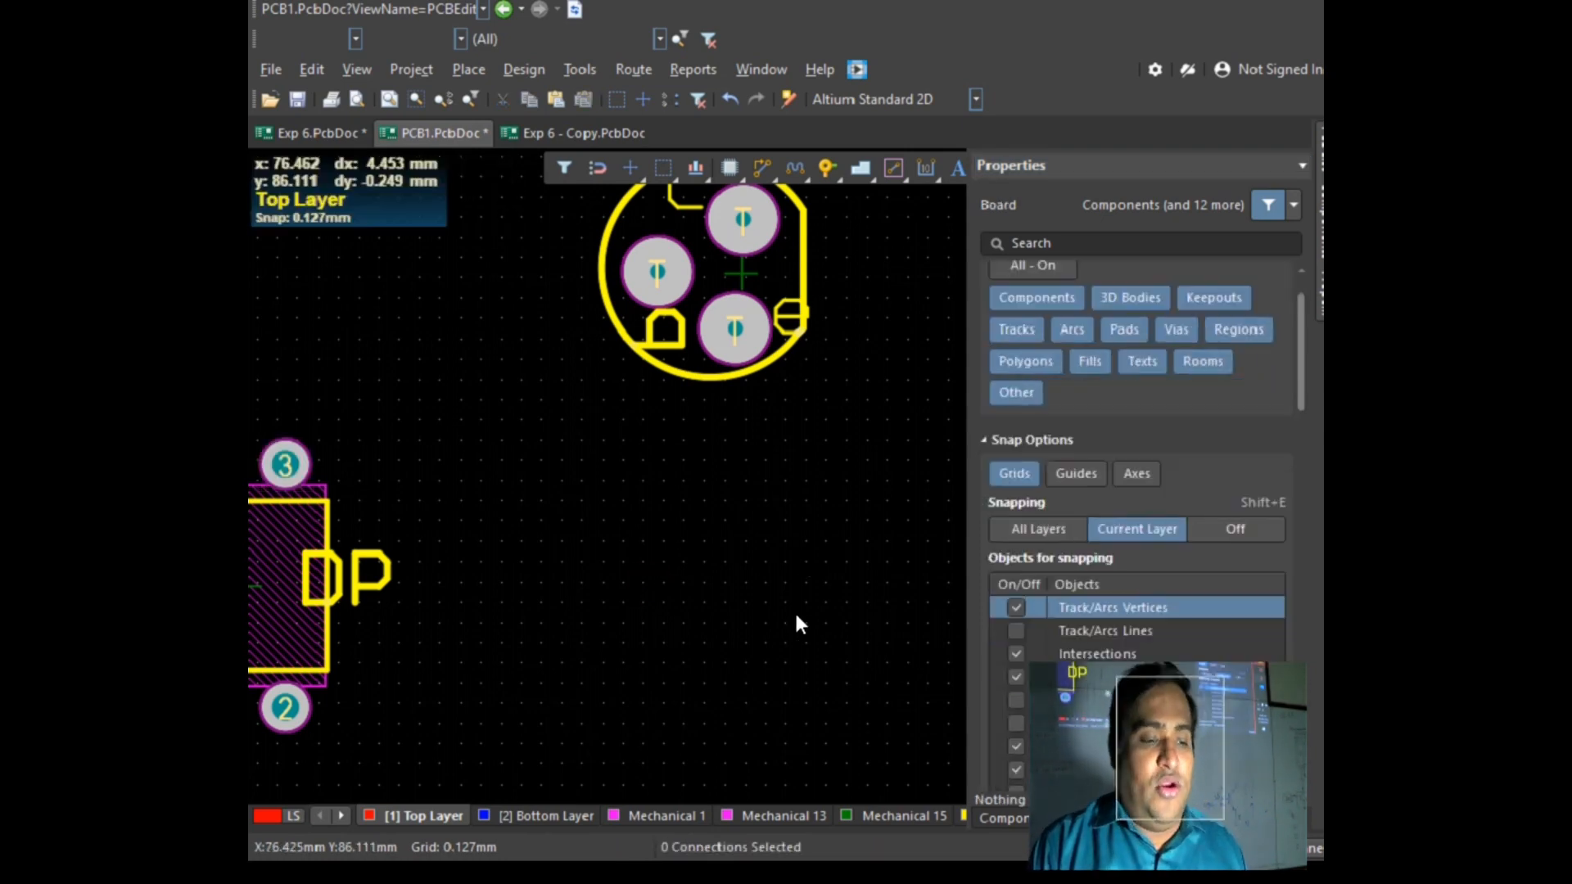
pyautogui.keyDown('ctrl'); pyautogui.scroll(-4, 799, 626); pyautogui.keyUp('ctrl')
pyautogui.keyDown('ctrl'); pyautogui.scroll(-5, 695, 530); pyautogui.keyUp('ctrl')
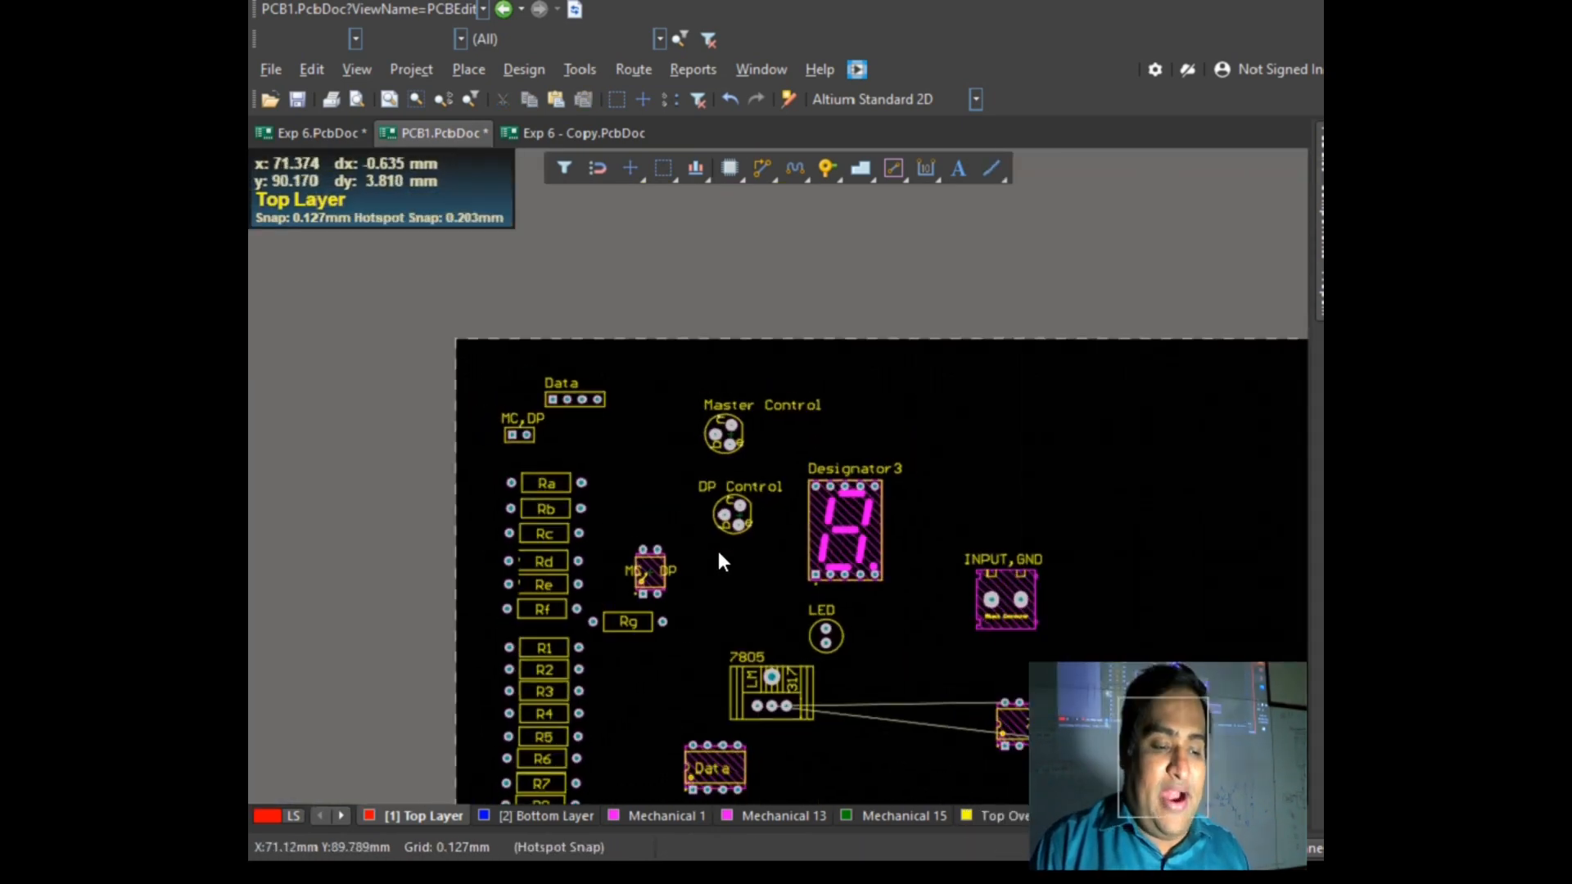
pyautogui.scroll(-1, 704, 577)
pyautogui.keyDown('ctrl'); pyautogui.scroll(1, 657, 632); pyautogui.keyUp('ctrl')
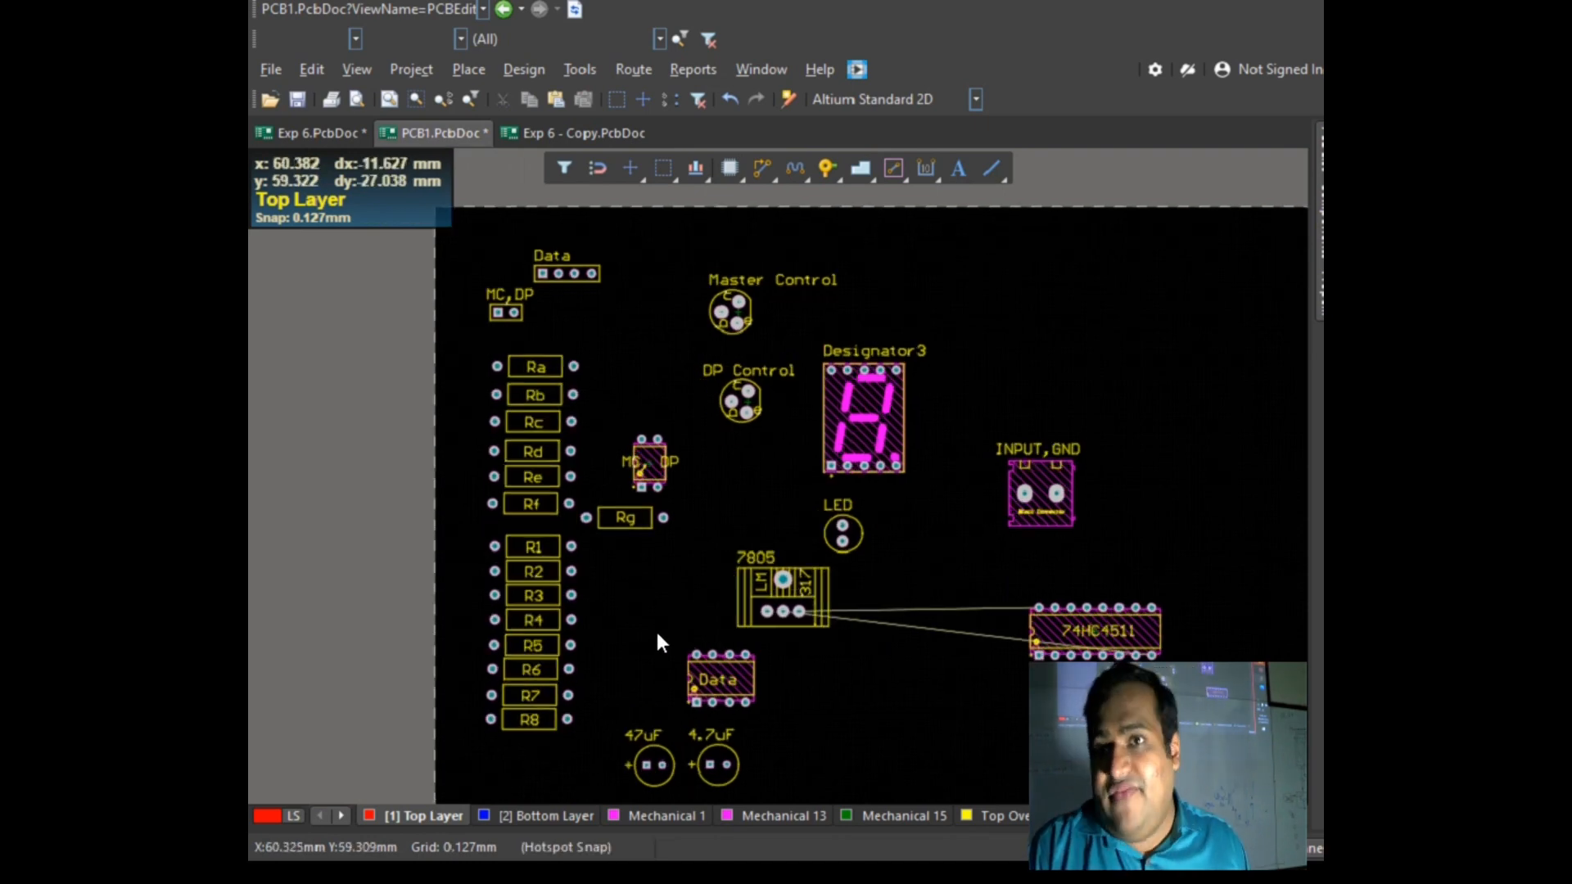
# Step: Open the PCB Filter for the PCB1 board
pyautogui.click(355, 71)
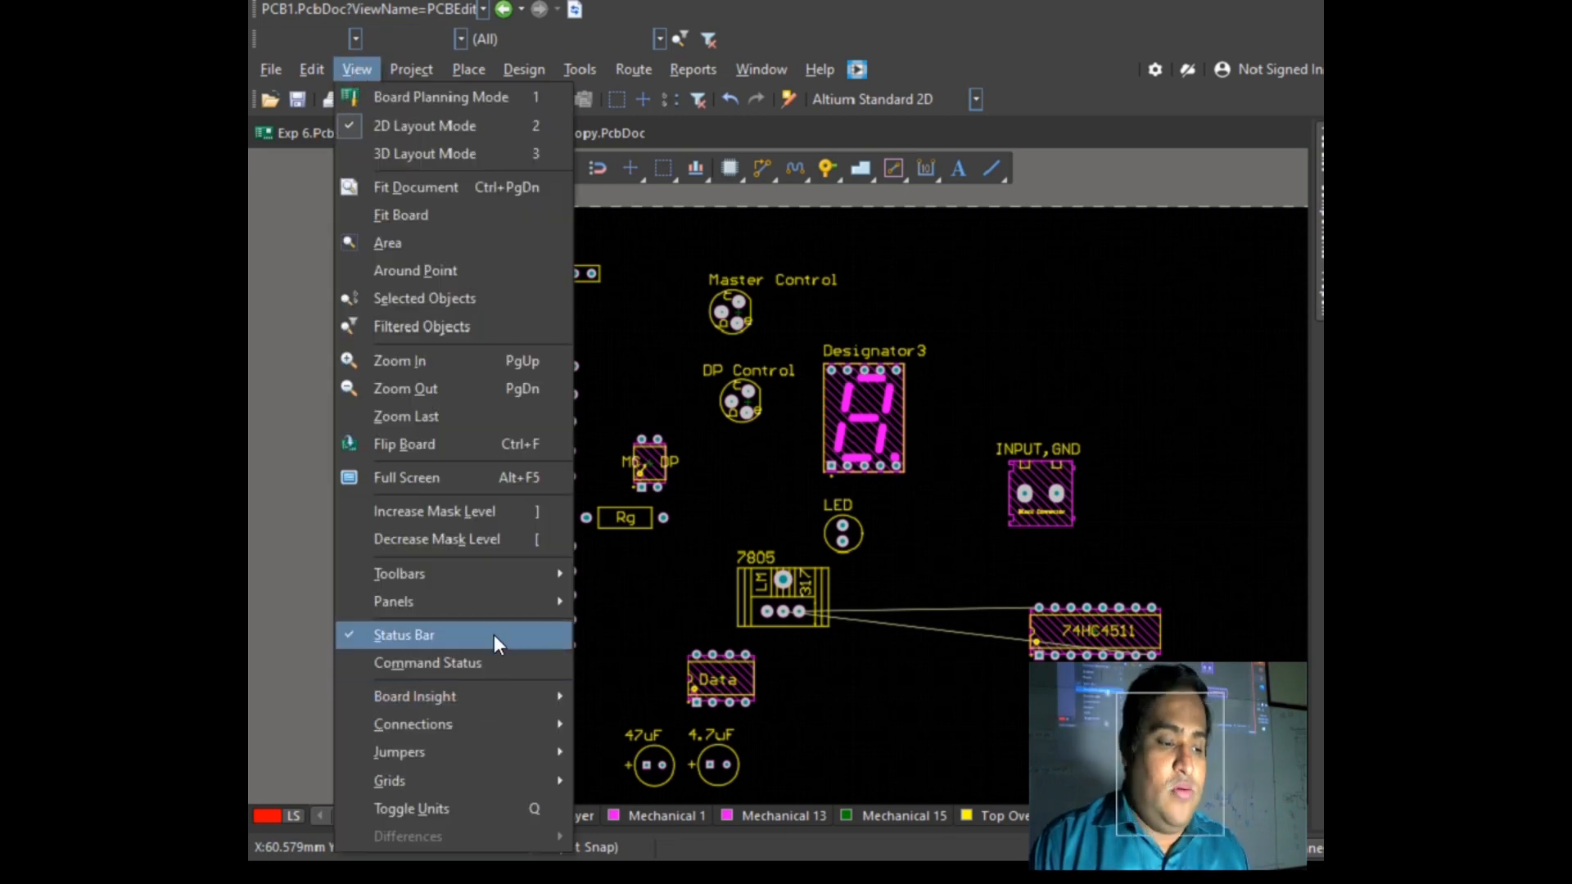
pyautogui.moveTo(515, 614)
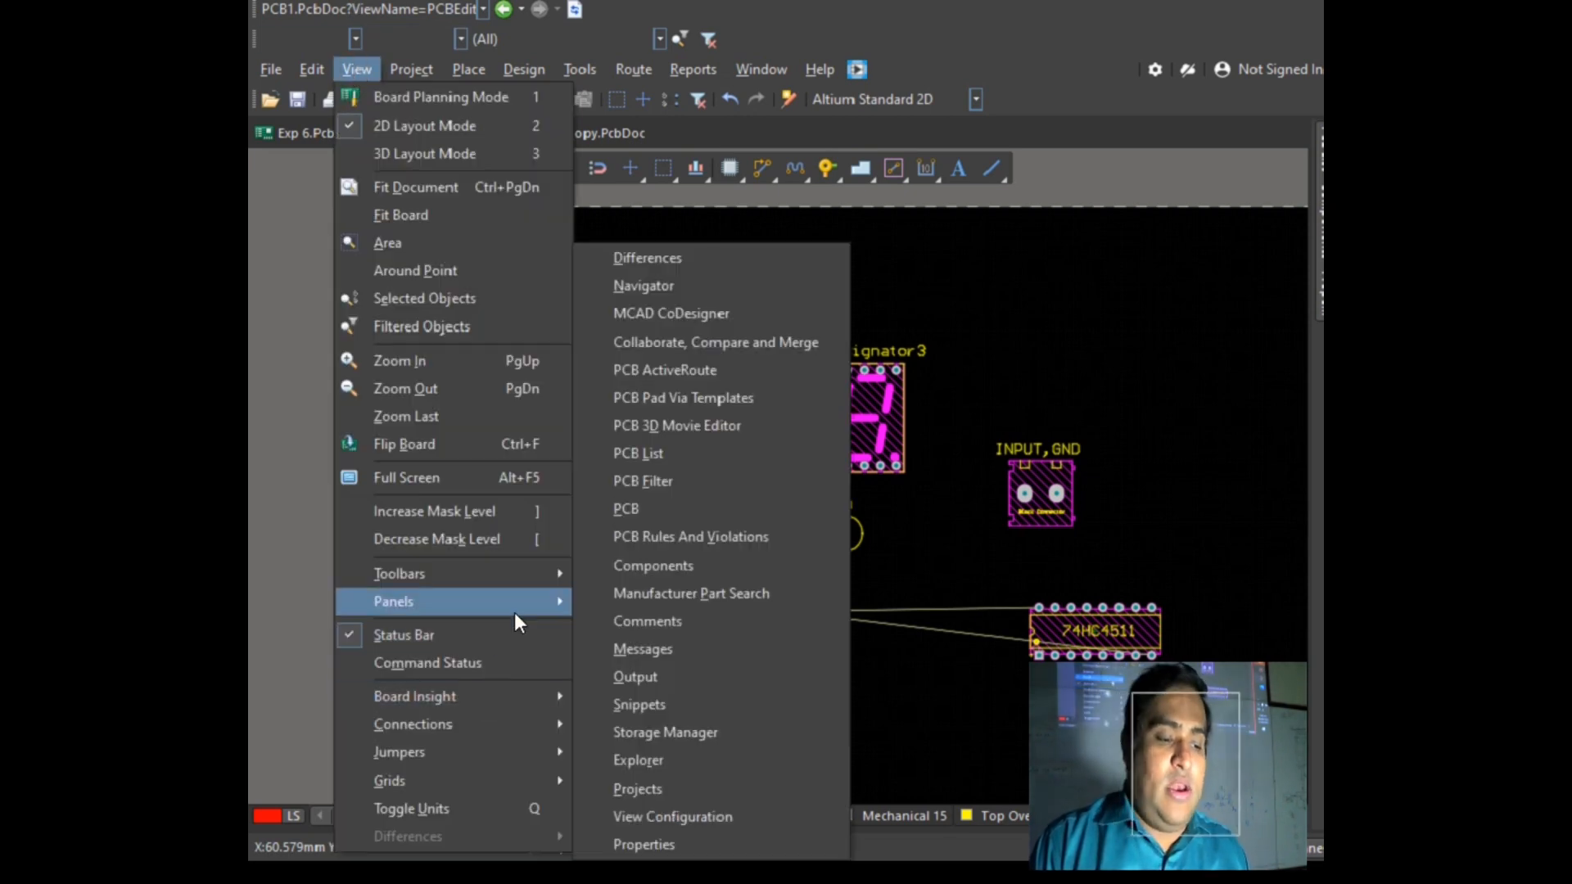
pyautogui.click(669, 491)
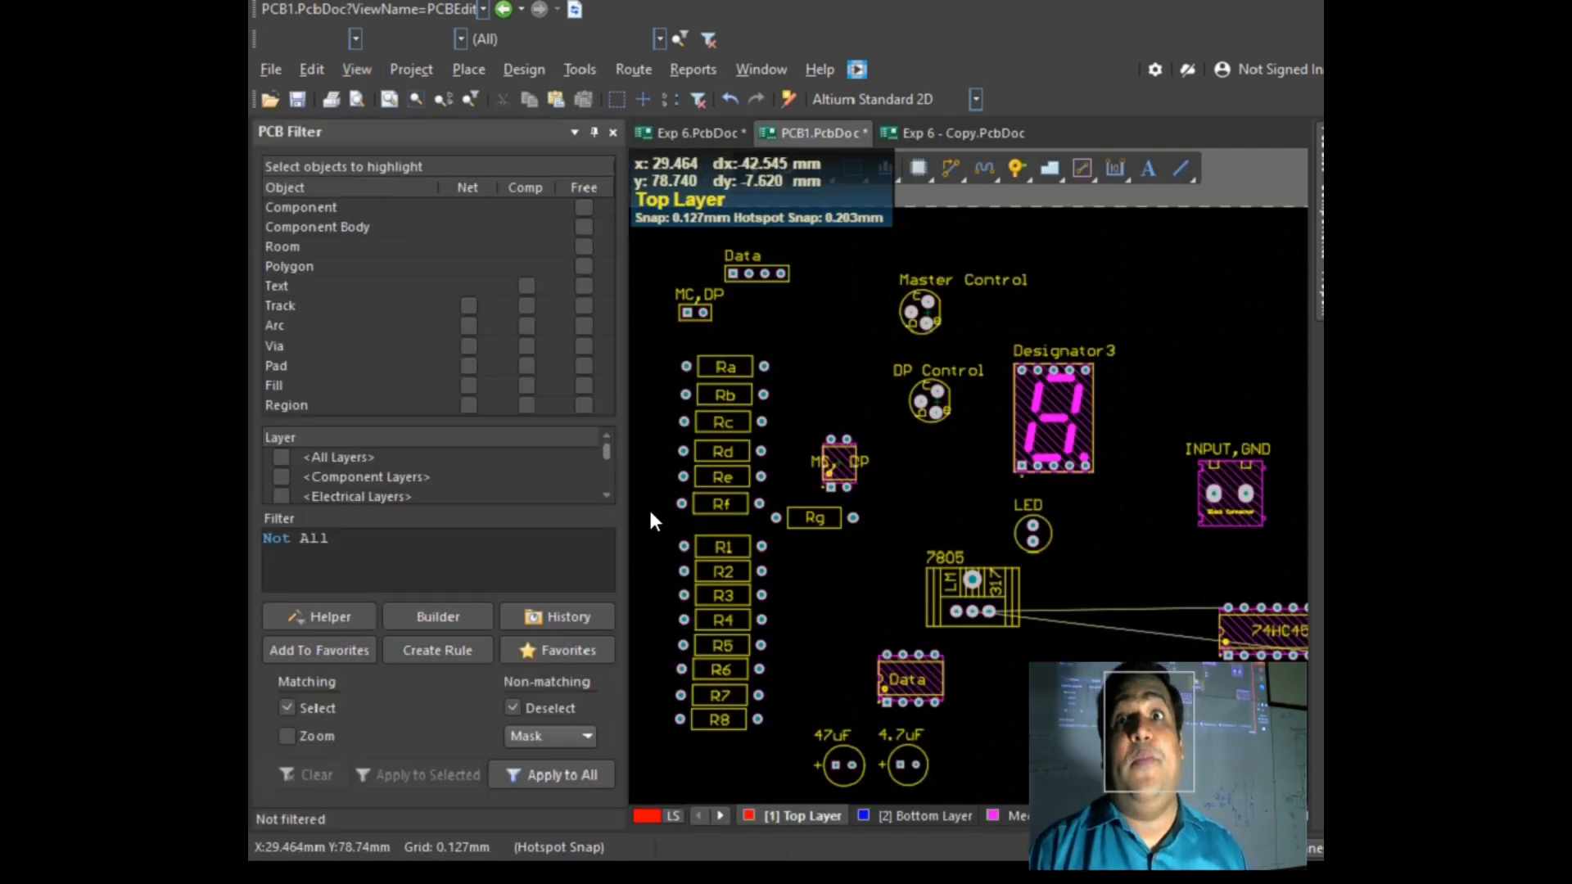
# Step: Build a filter query for the board with the condition that the object kind is Pad
pyautogui.click(400, 620)
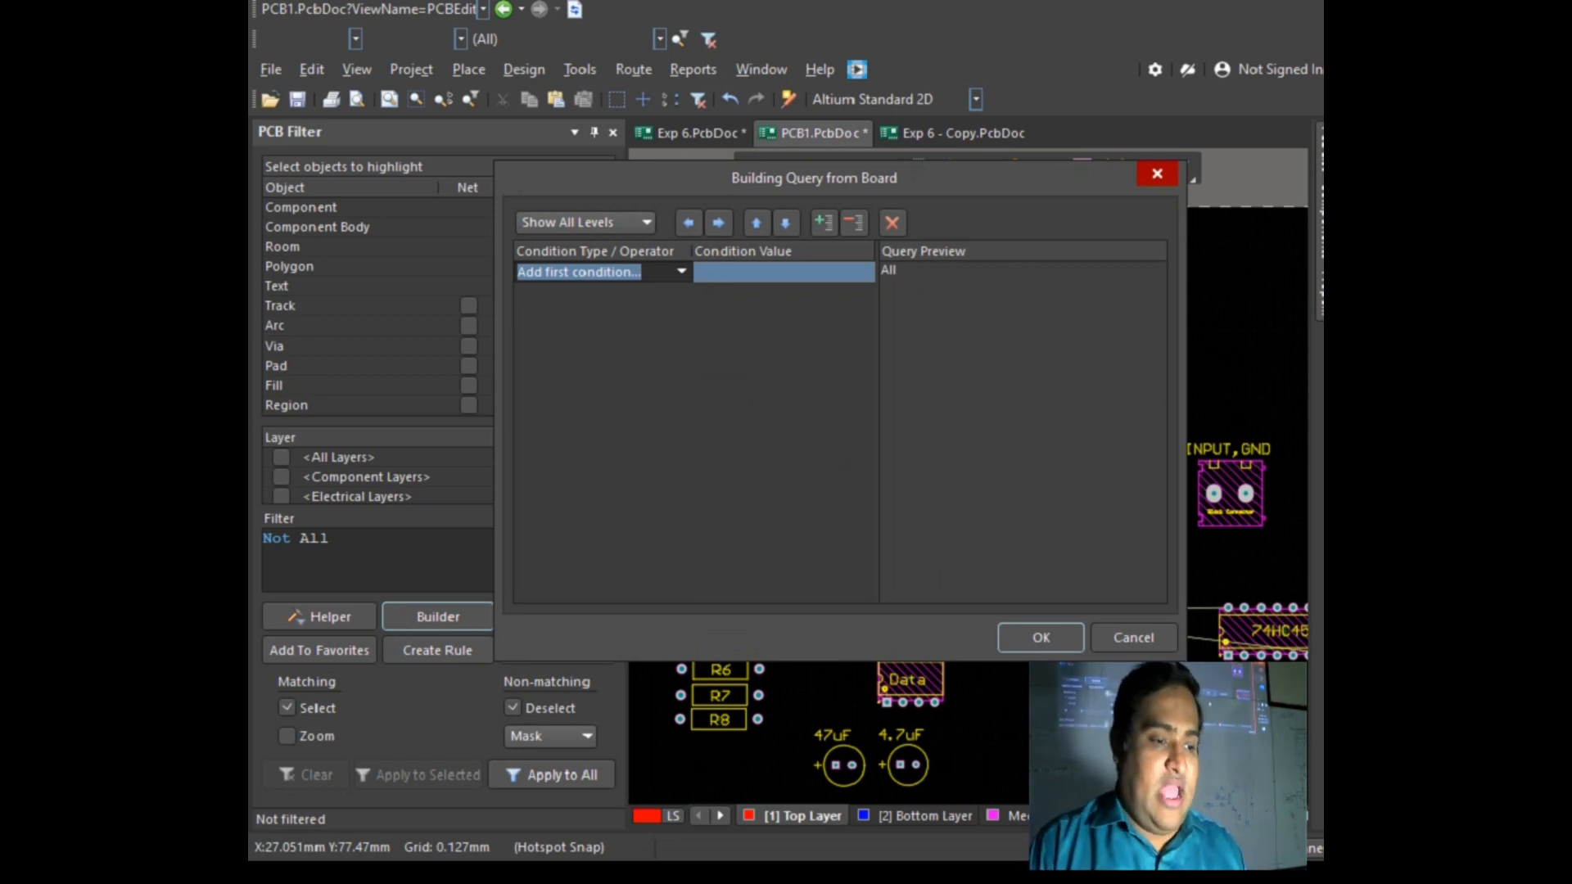
pyautogui.click(679, 271)
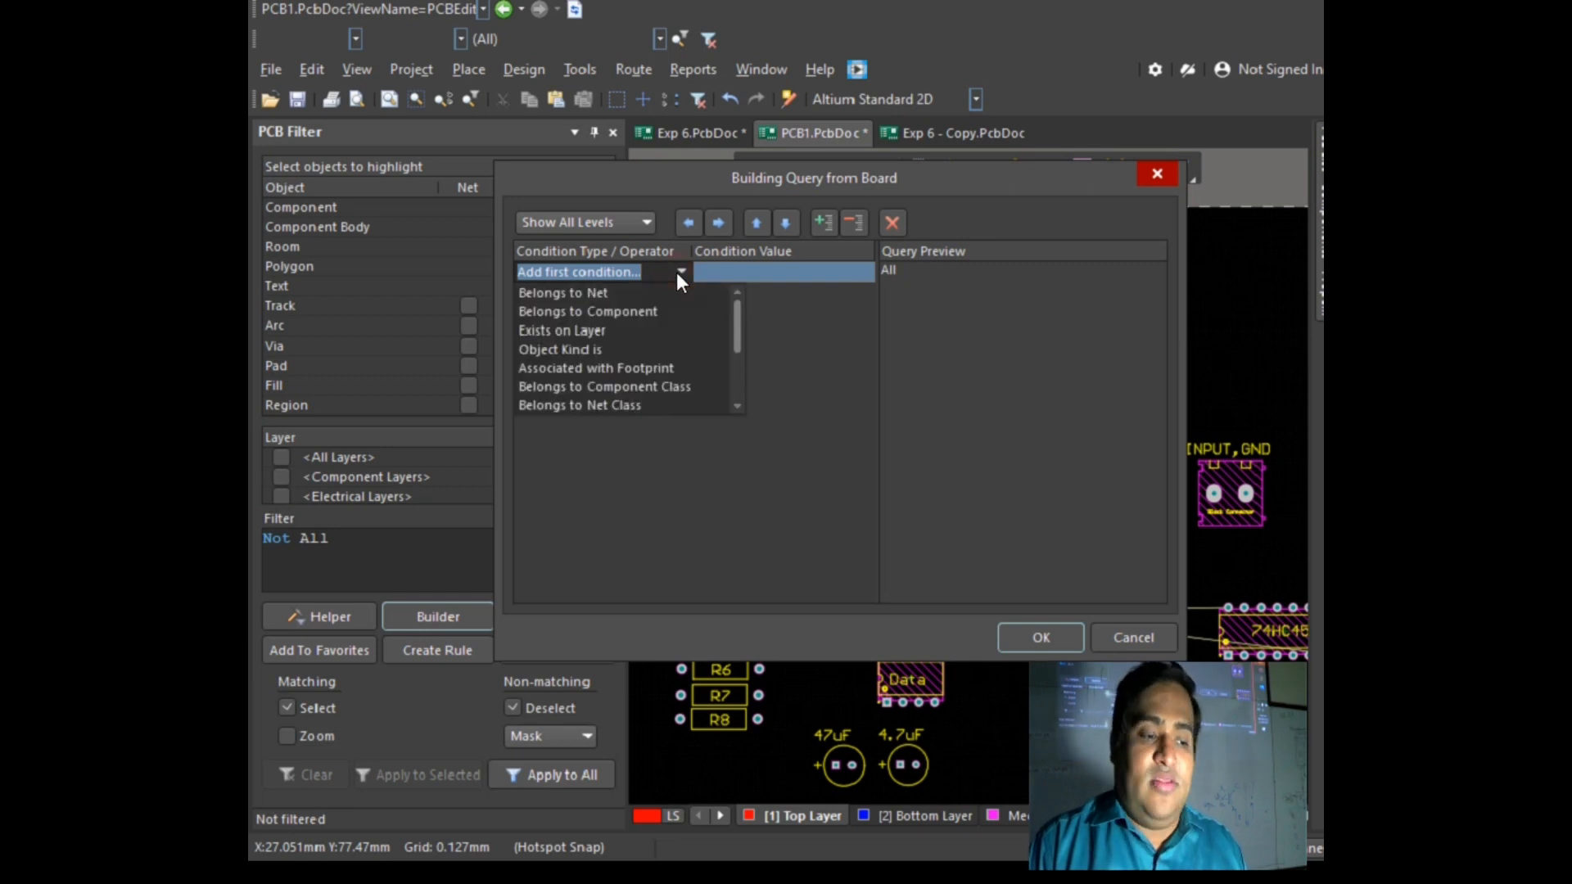
pyautogui.click(584, 349)
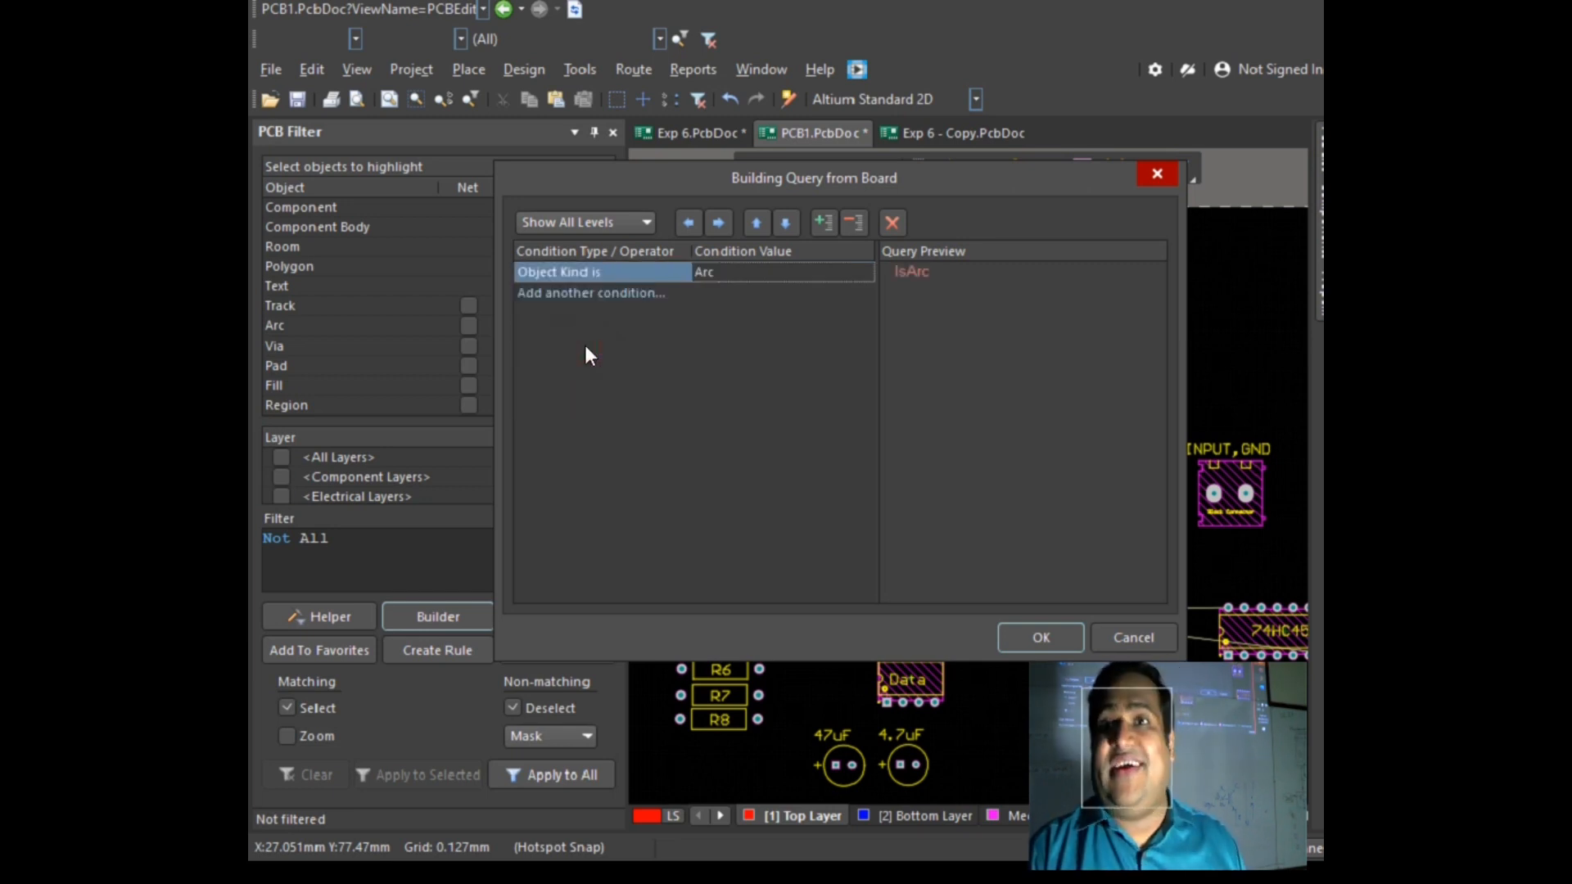
pyautogui.click(778, 279)
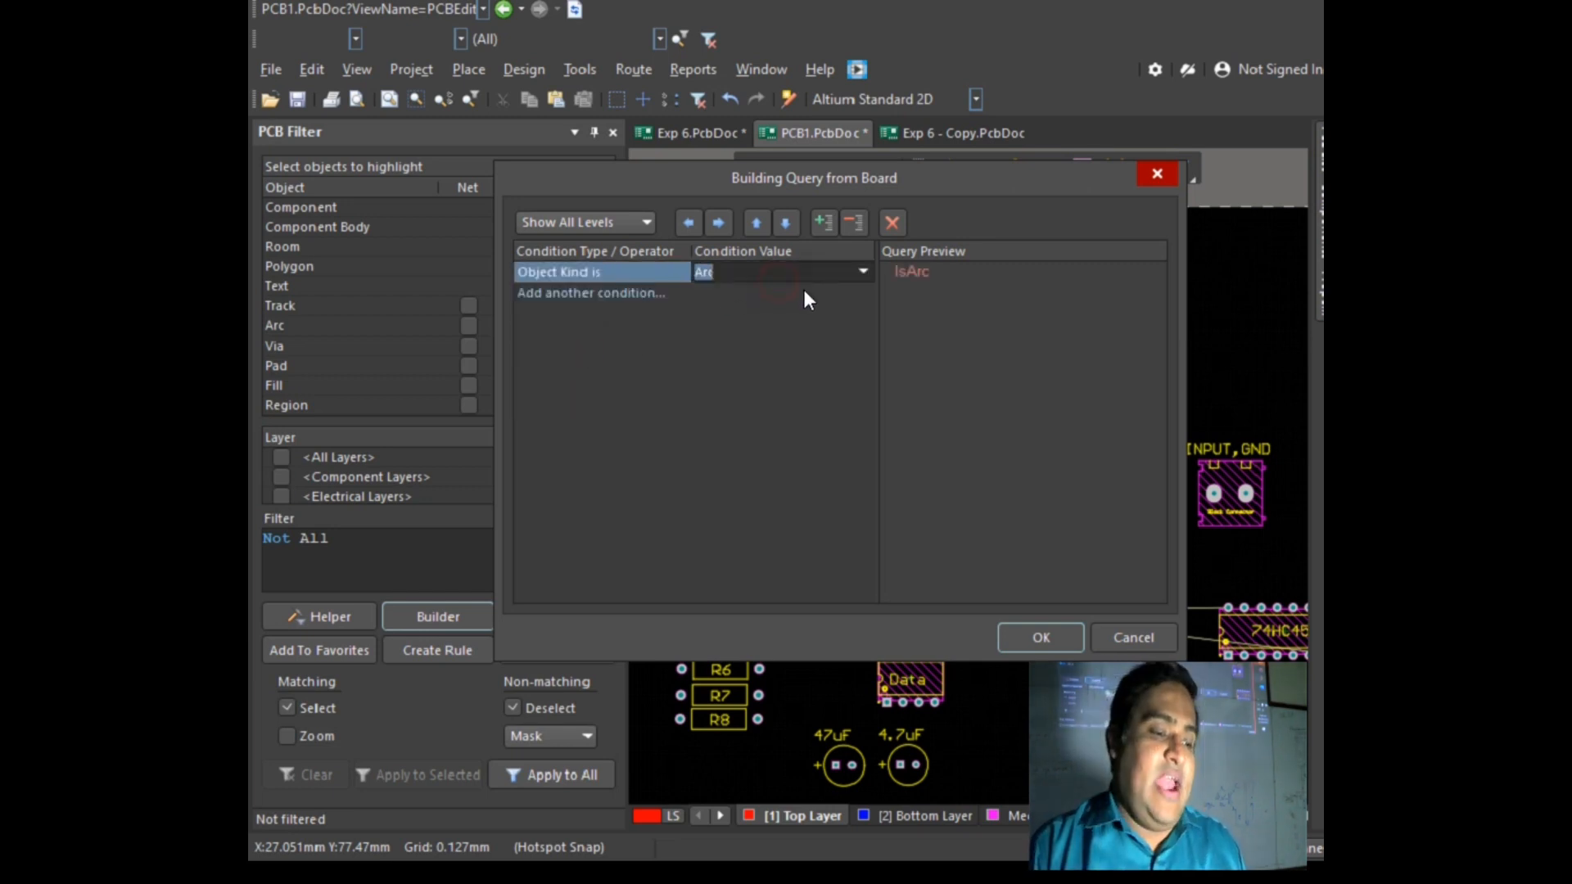
pyautogui.click(856, 272)
pyautogui.scroll(-4, 805, 348)
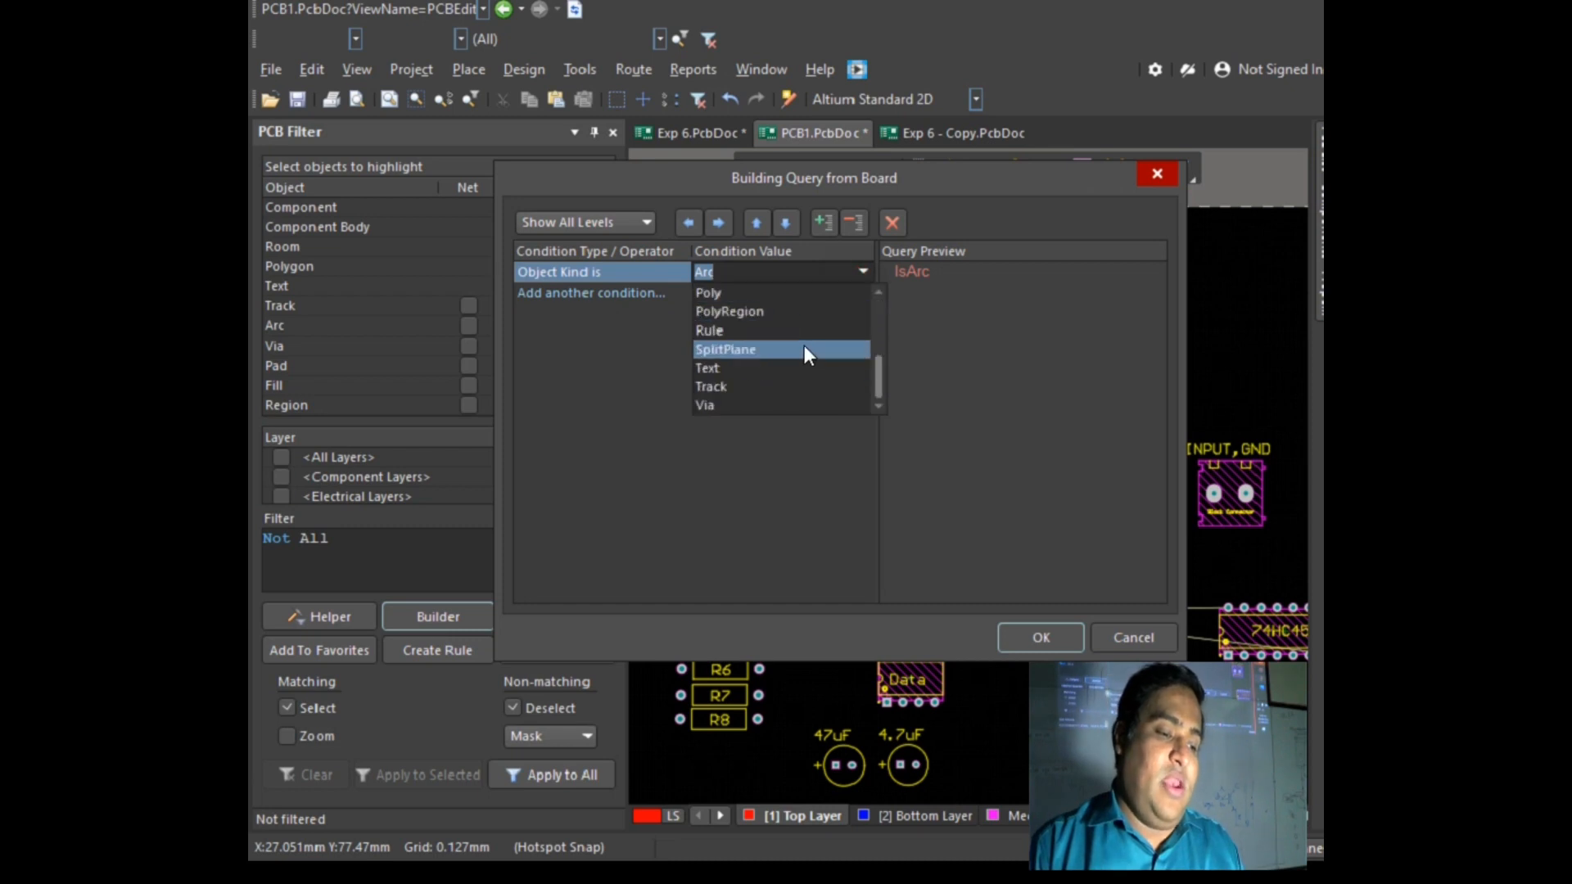
pyautogui.scroll(1, 756, 332)
pyautogui.click(758, 329)
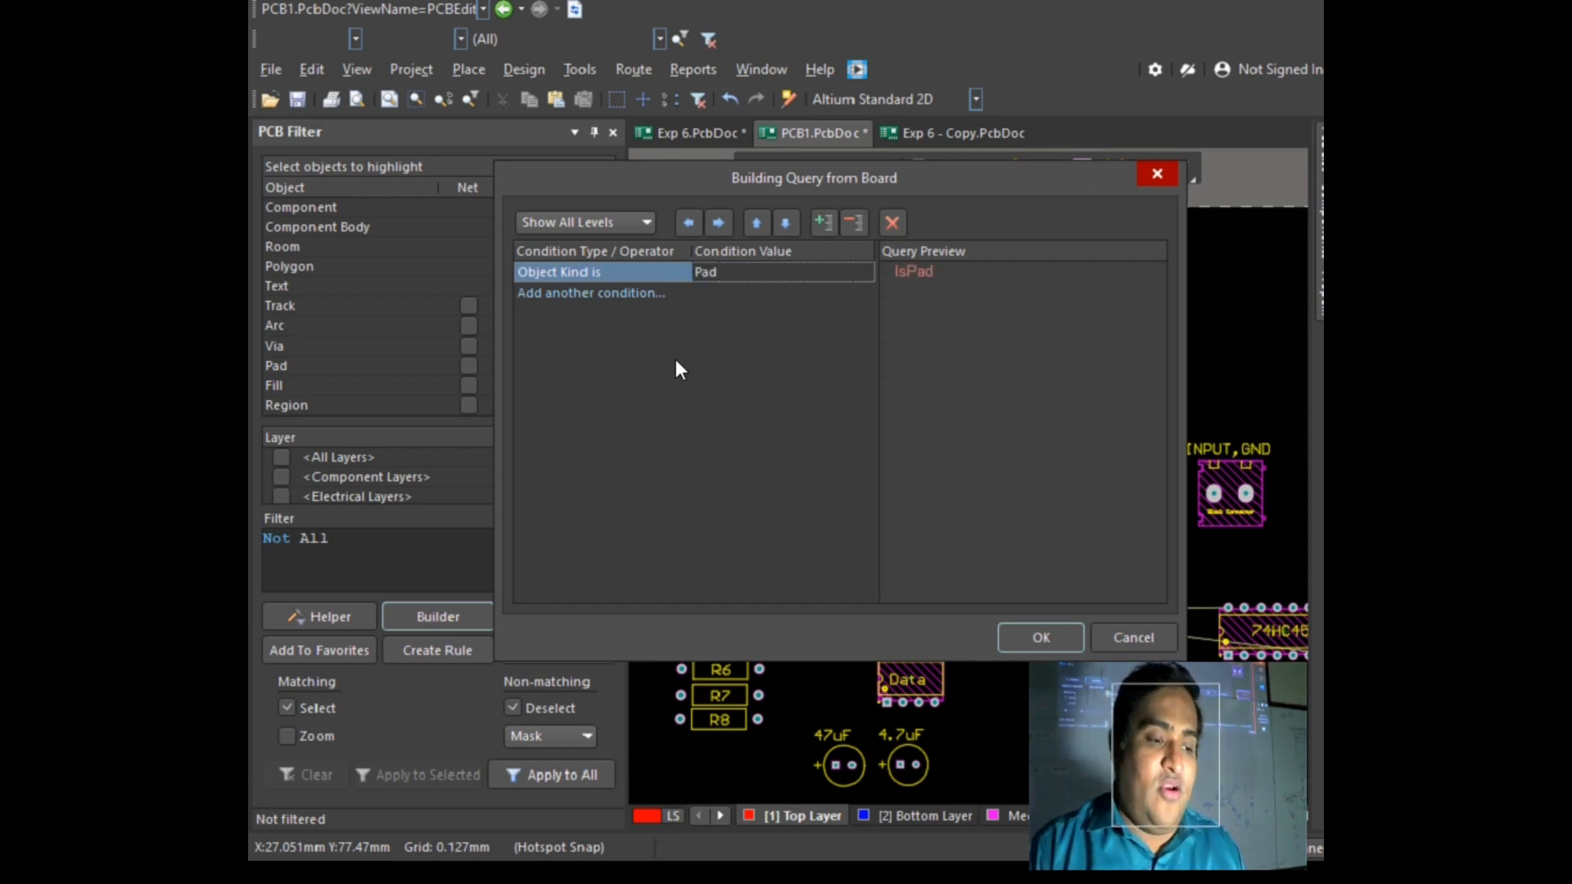
pyautogui.moveTo(890, 273); pyautogui.dragTo(966, 280)
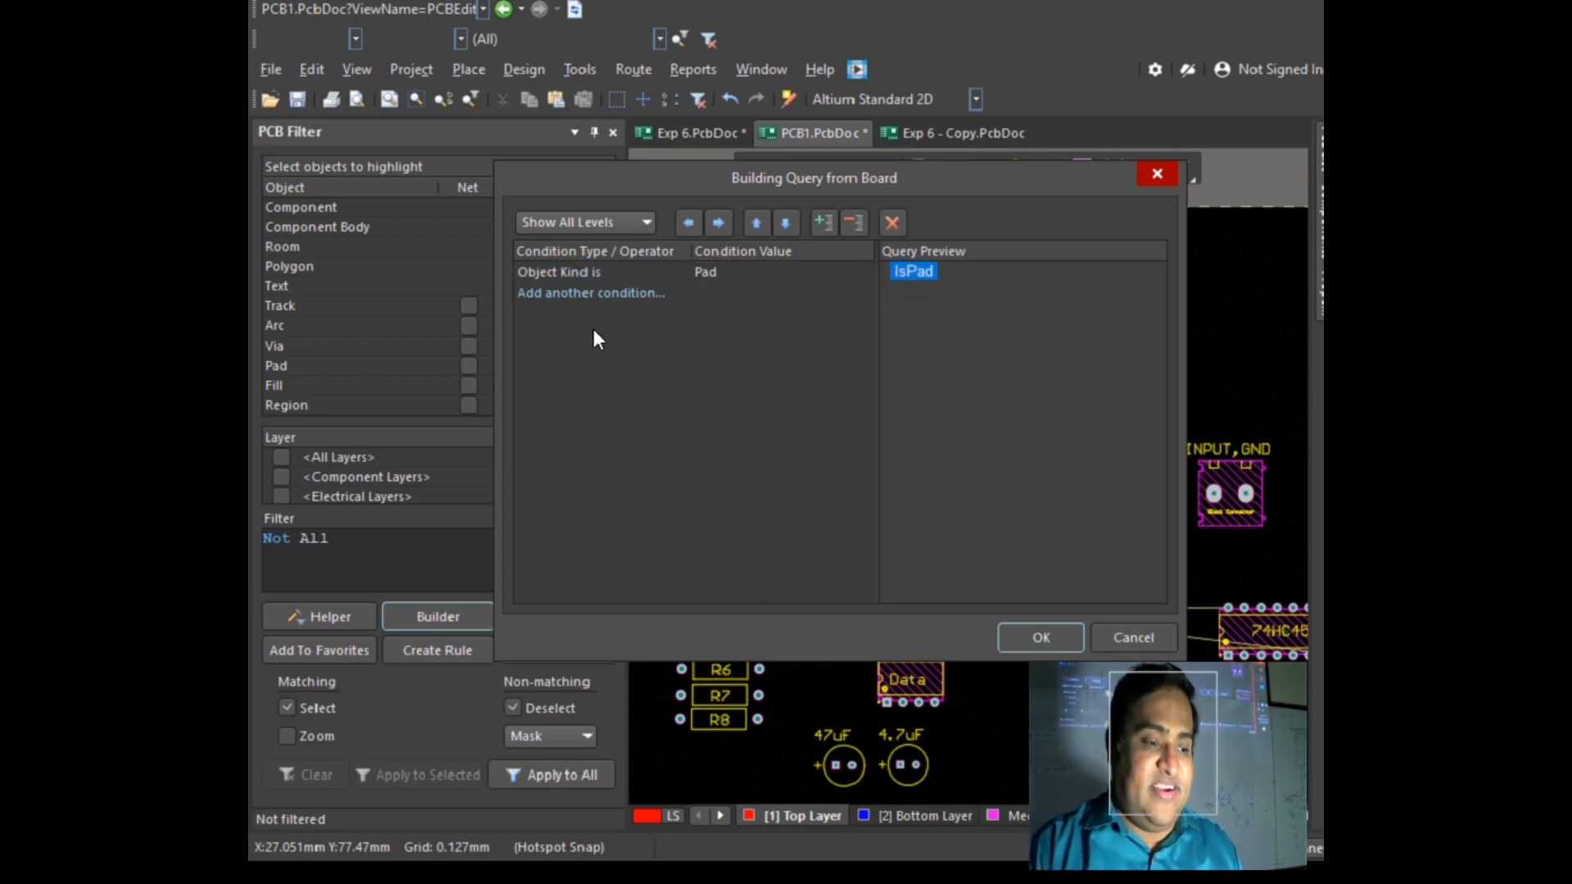
pyautogui.click(686, 365)
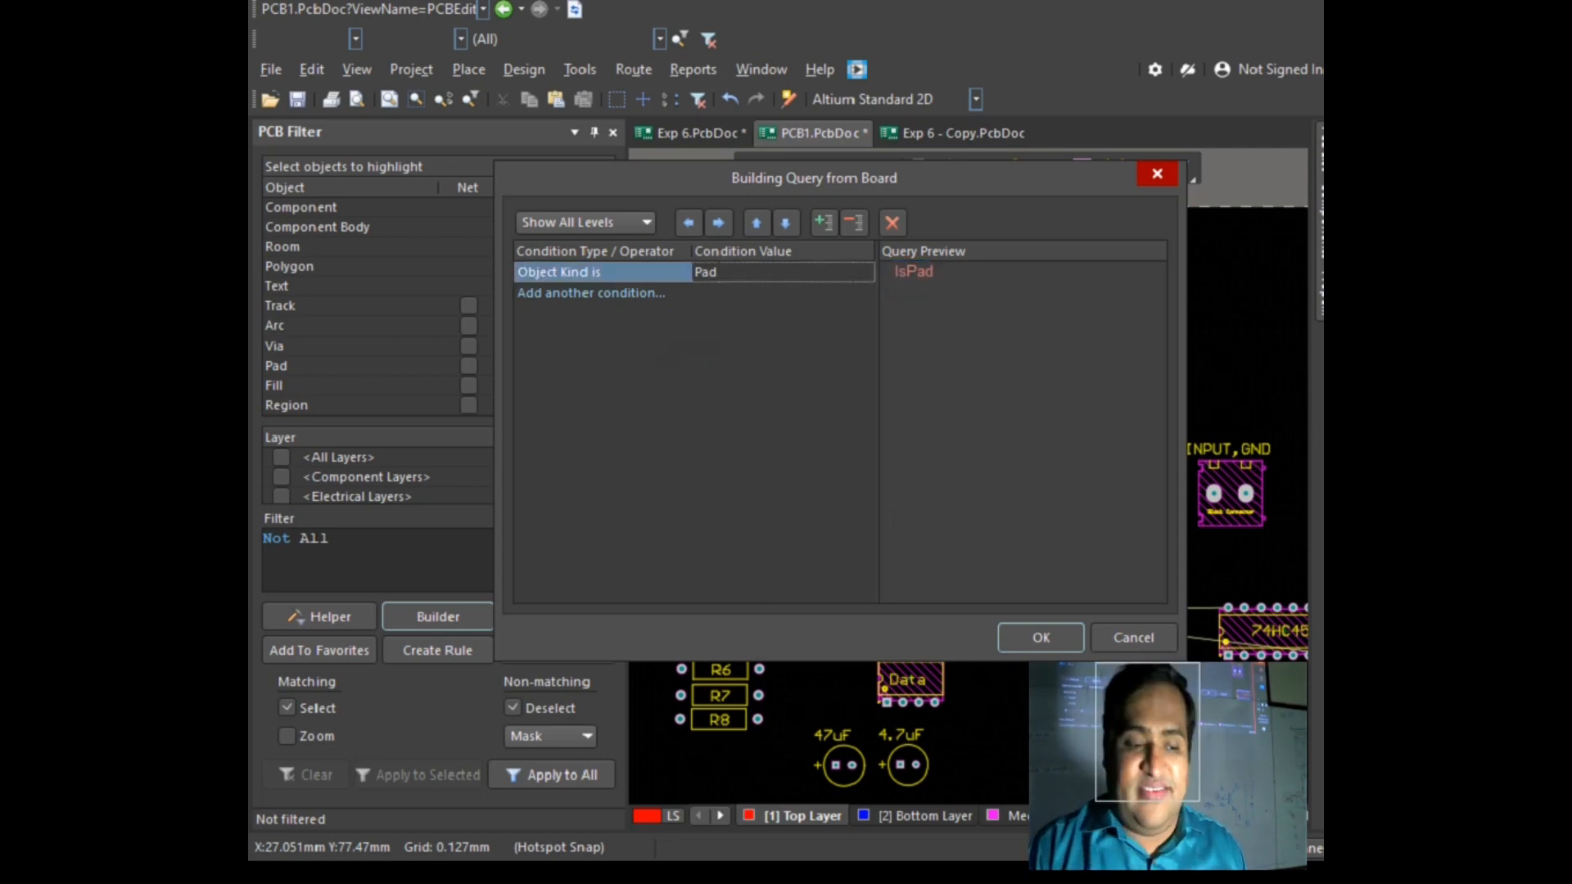
pyautogui.click(1037, 638)
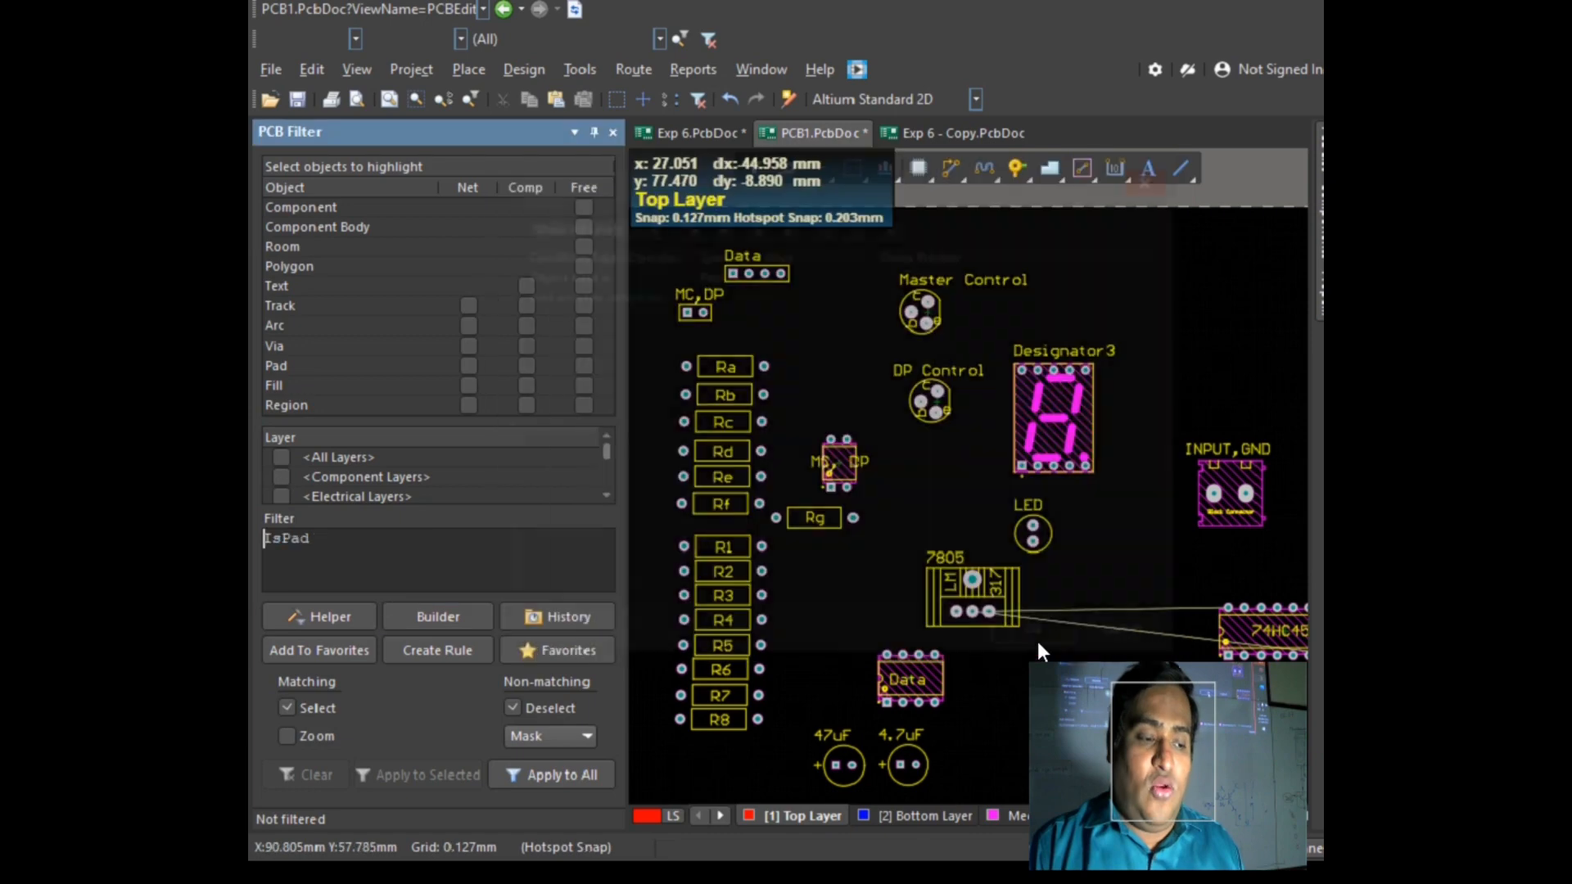
# Step: Apply the pad query to the whole board and open the shared properties of all matching pads
pyautogui.click(503, 774)
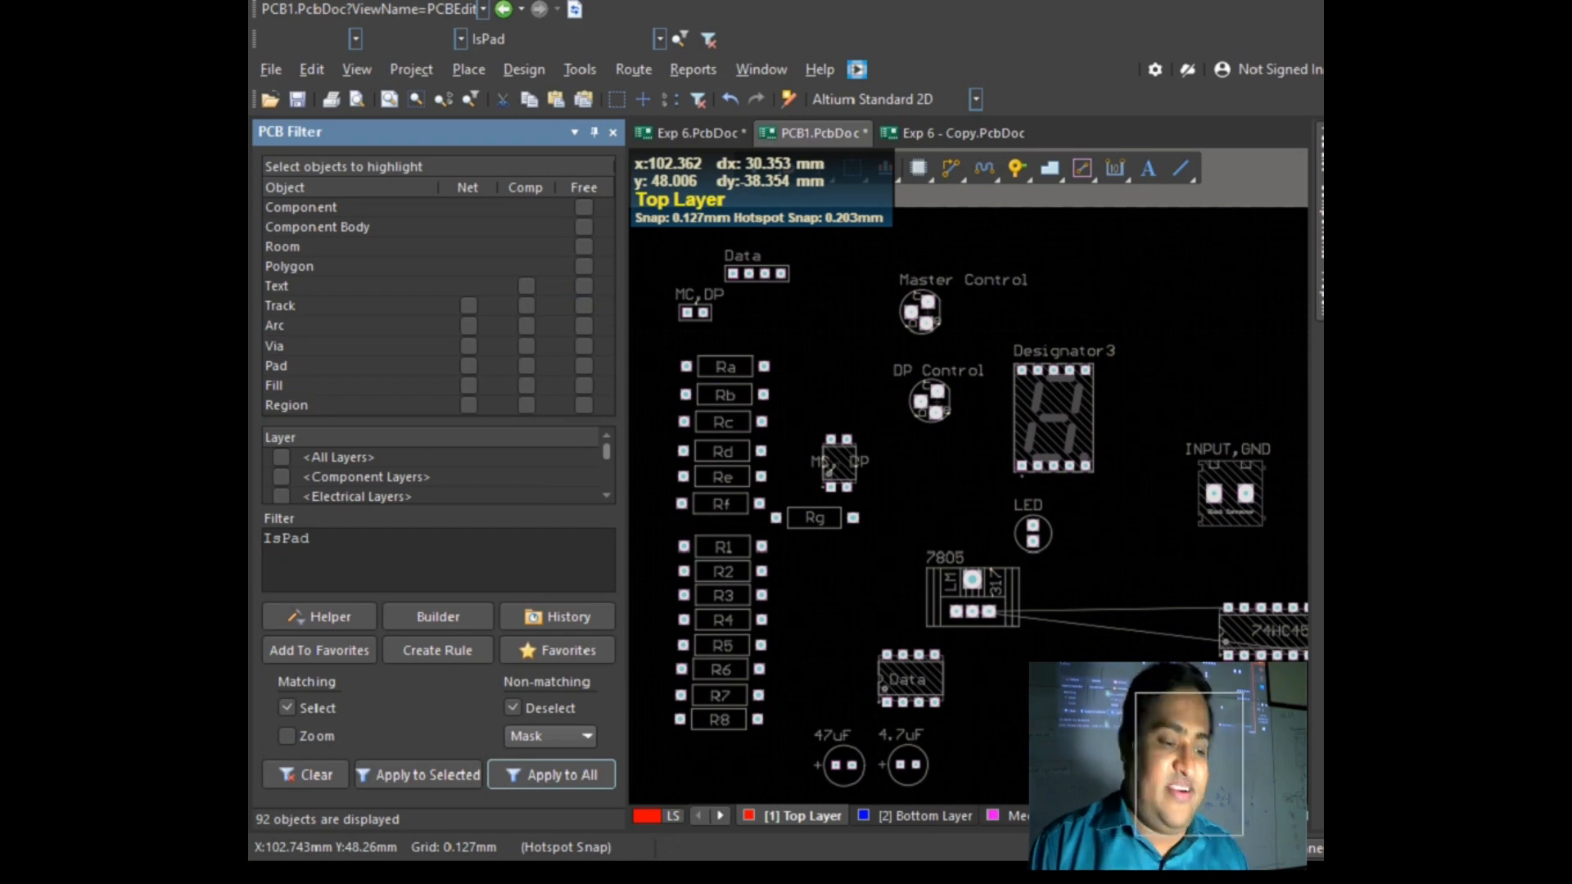
pyautogui.rightClick(916, 322)
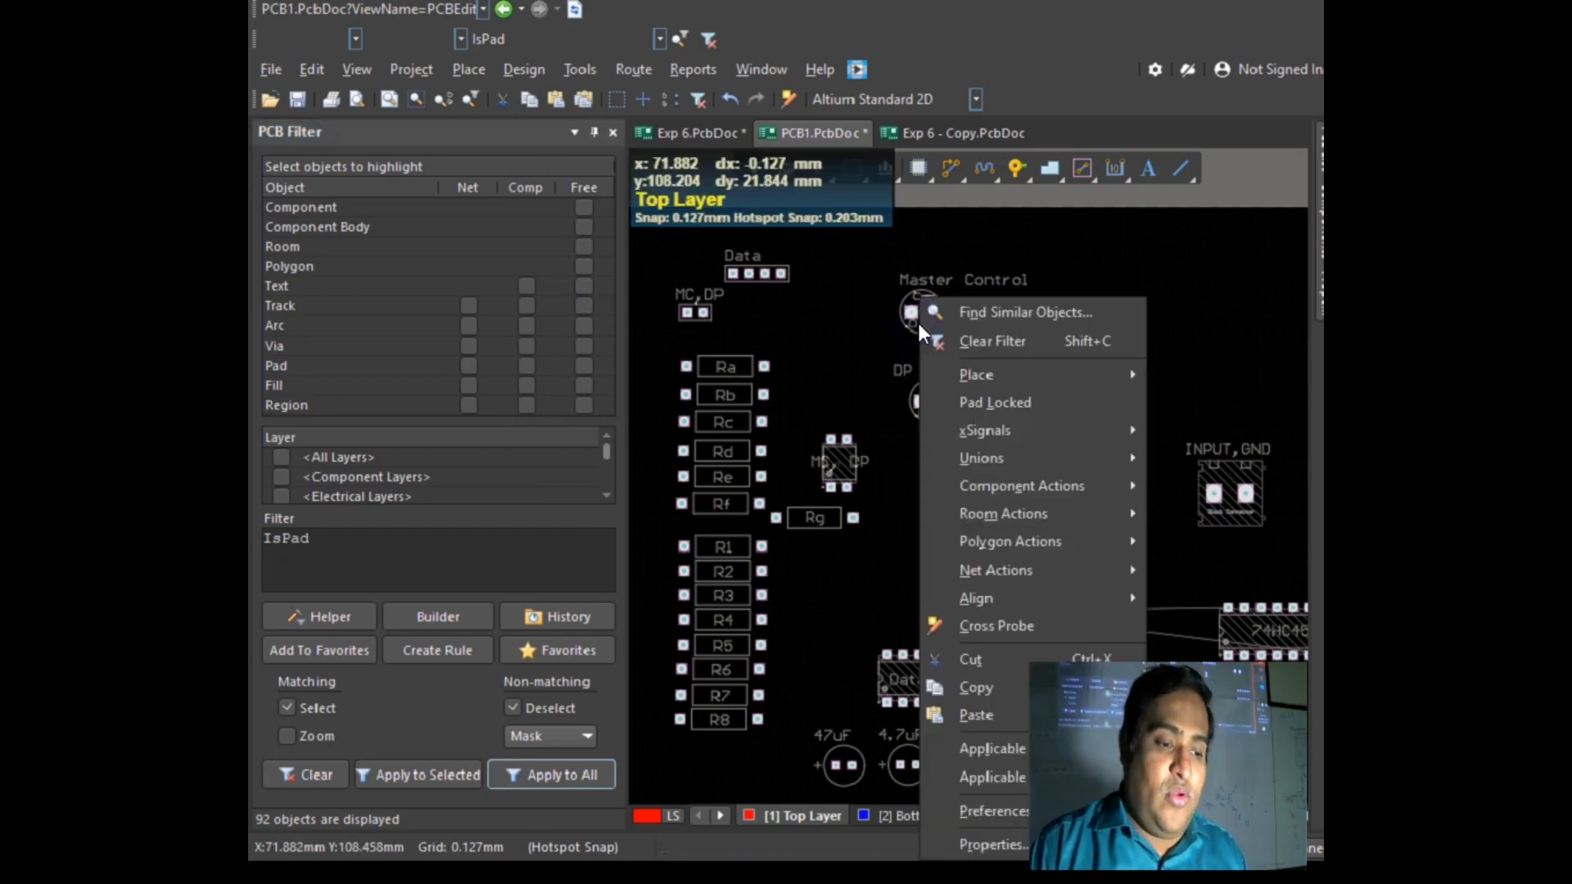
pyautogui.click(981, 846)
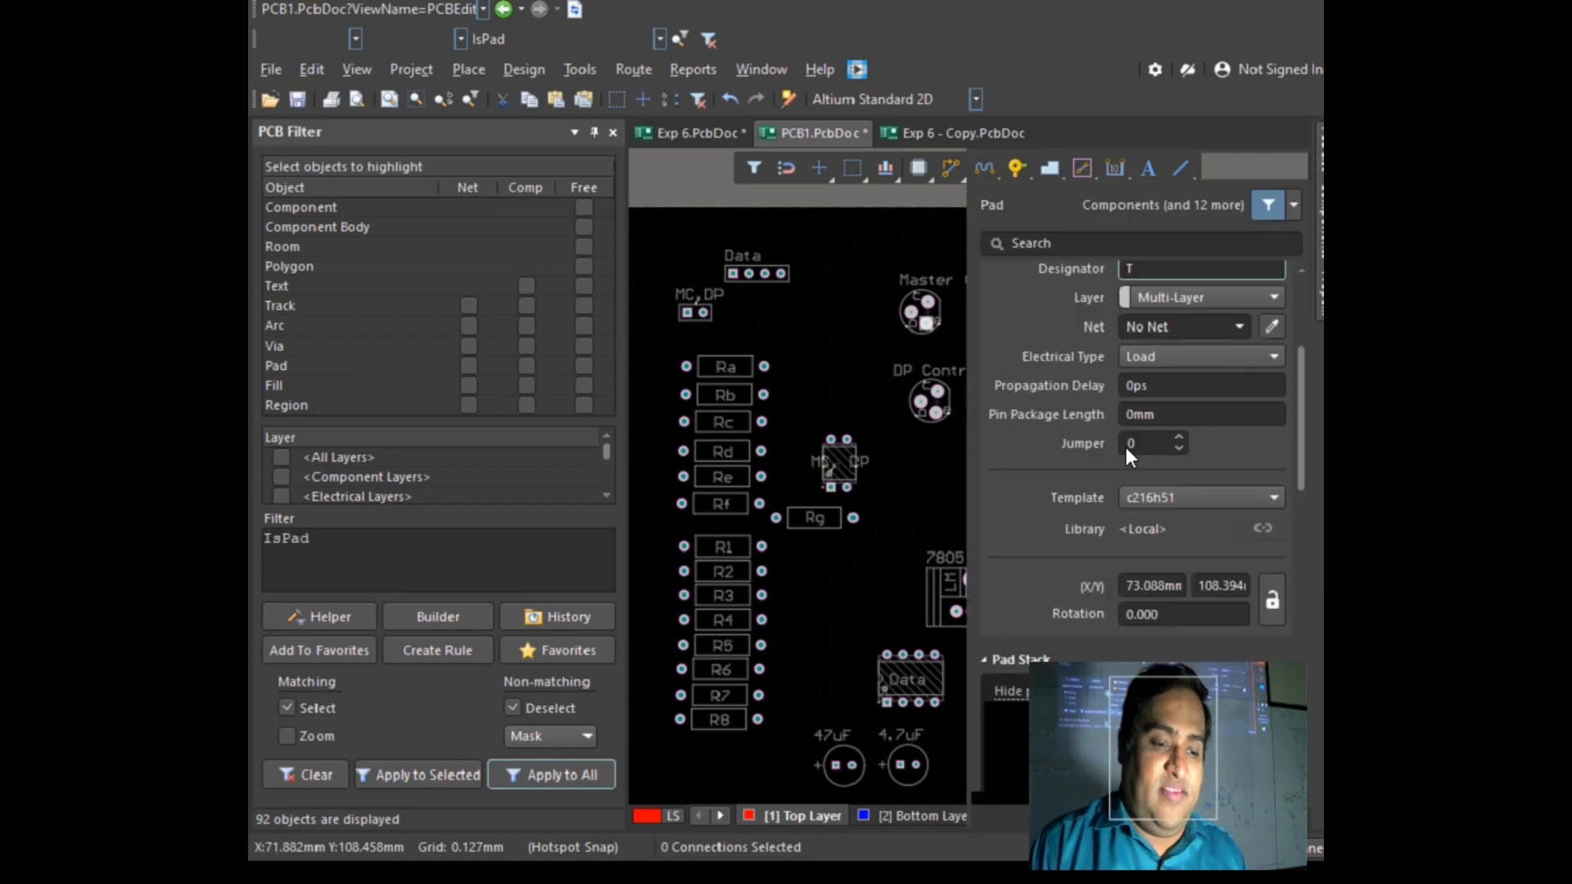
pyautogui.click(581, 775)
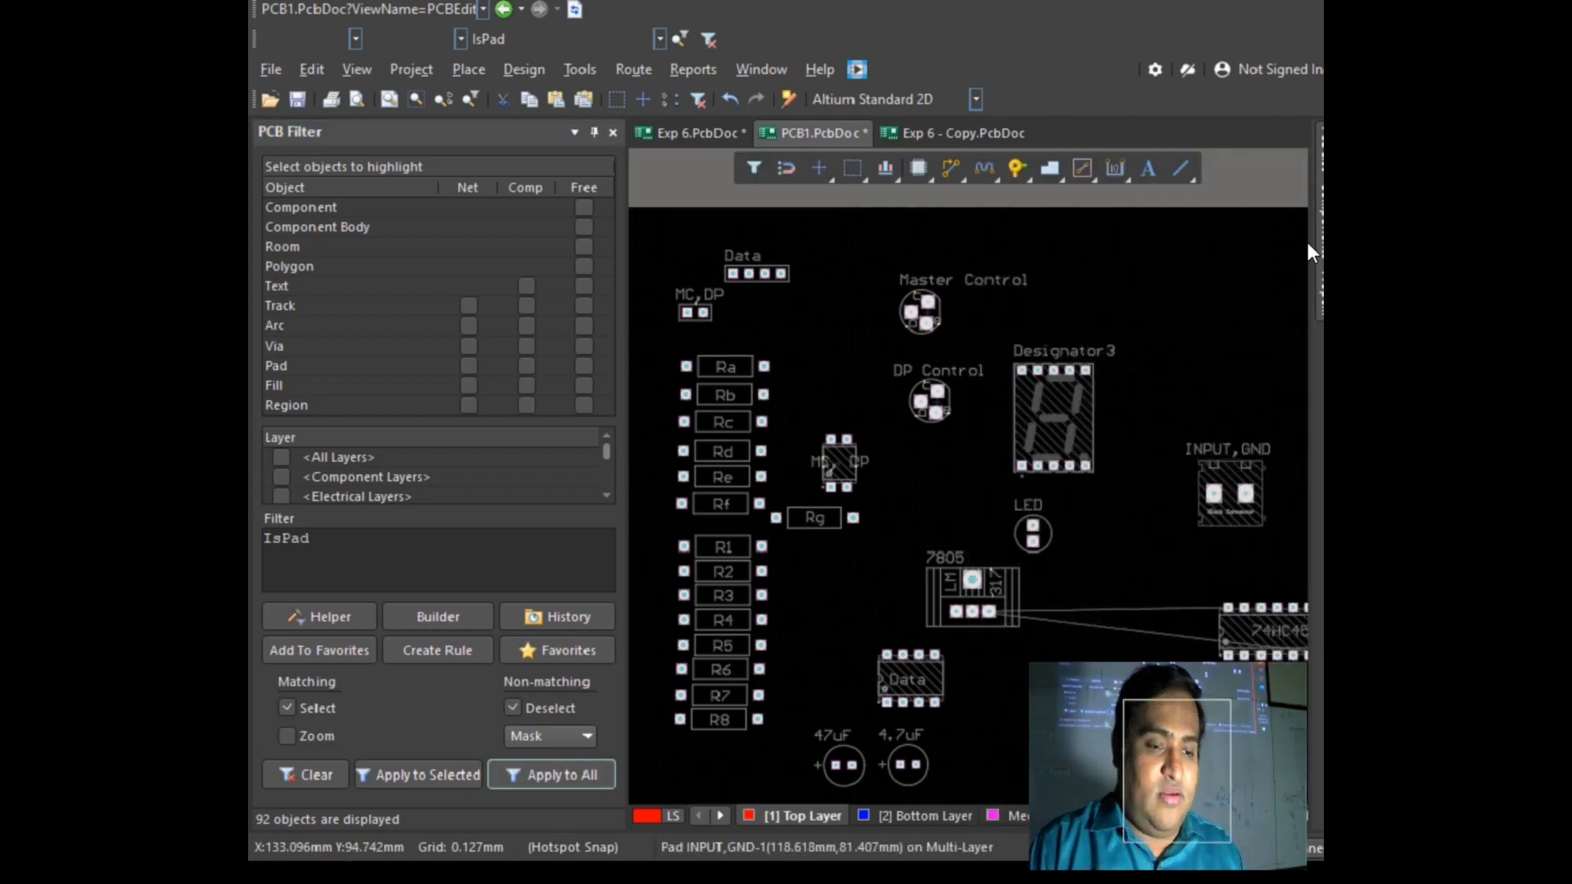
pyautogui.moveTo(1319, 283)
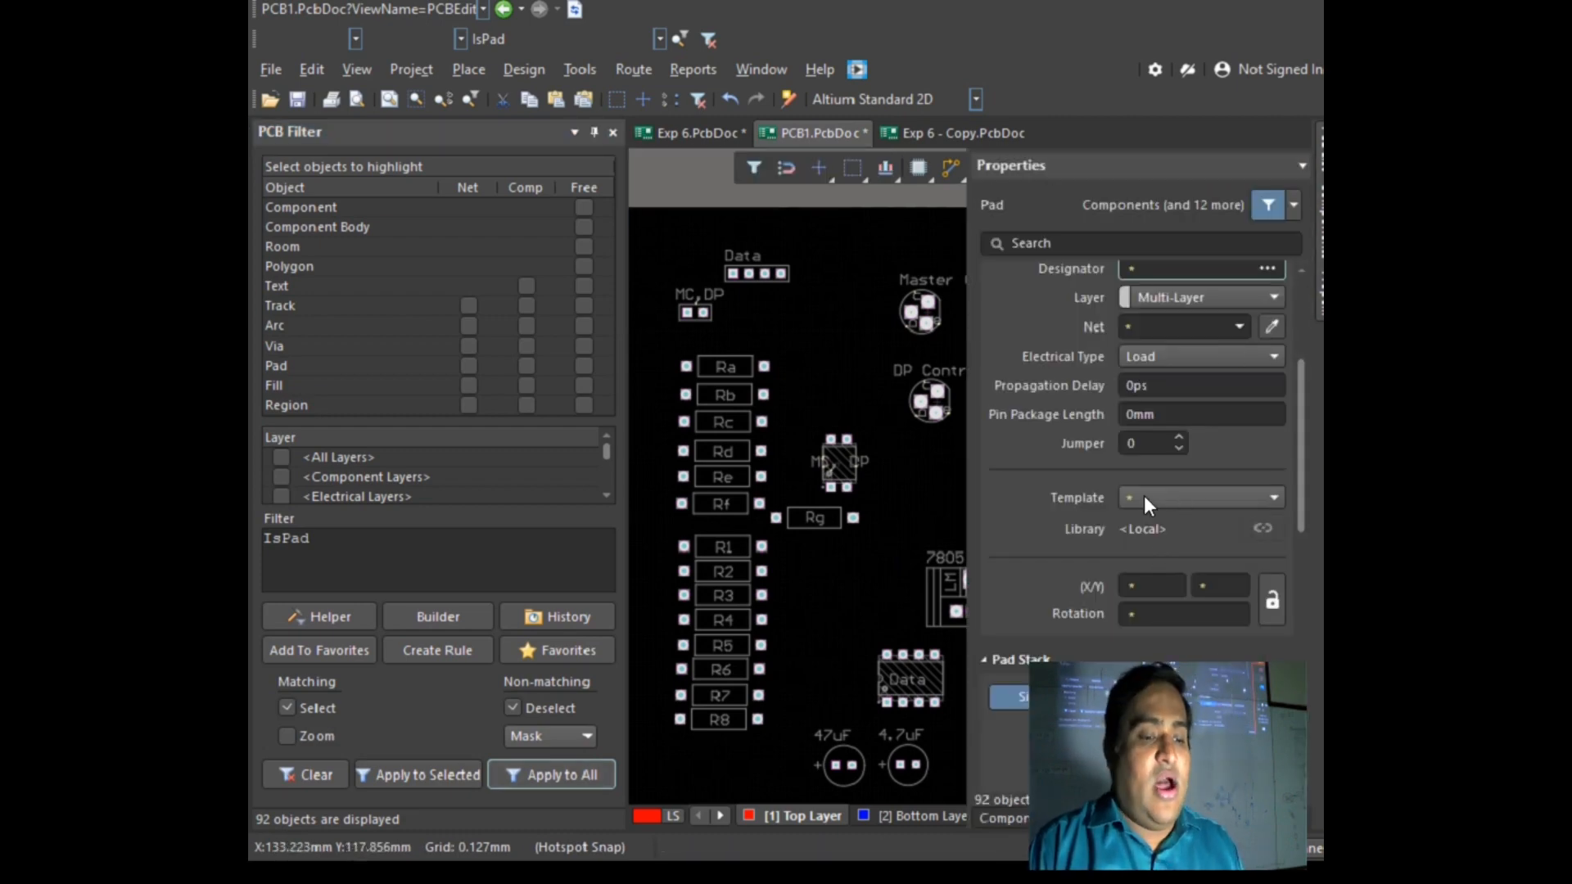
# Step: Try to set the pad stack shape of all selected pads to Round
pyautogui.scroll(2, 1143, 494)
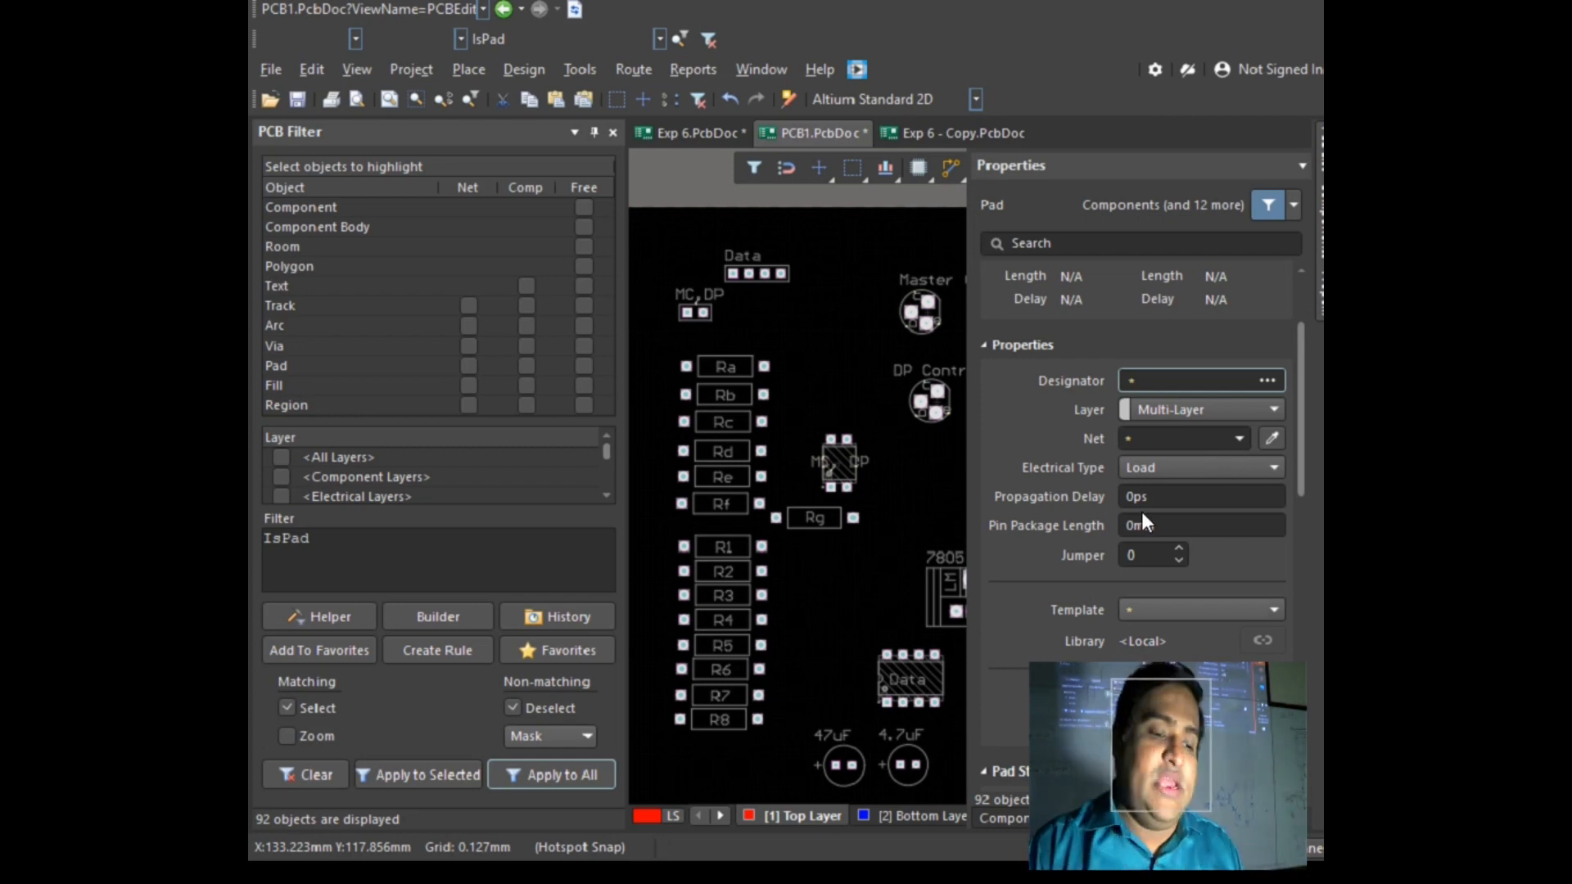
pyautogui.scroll(-6, 1143, 521)
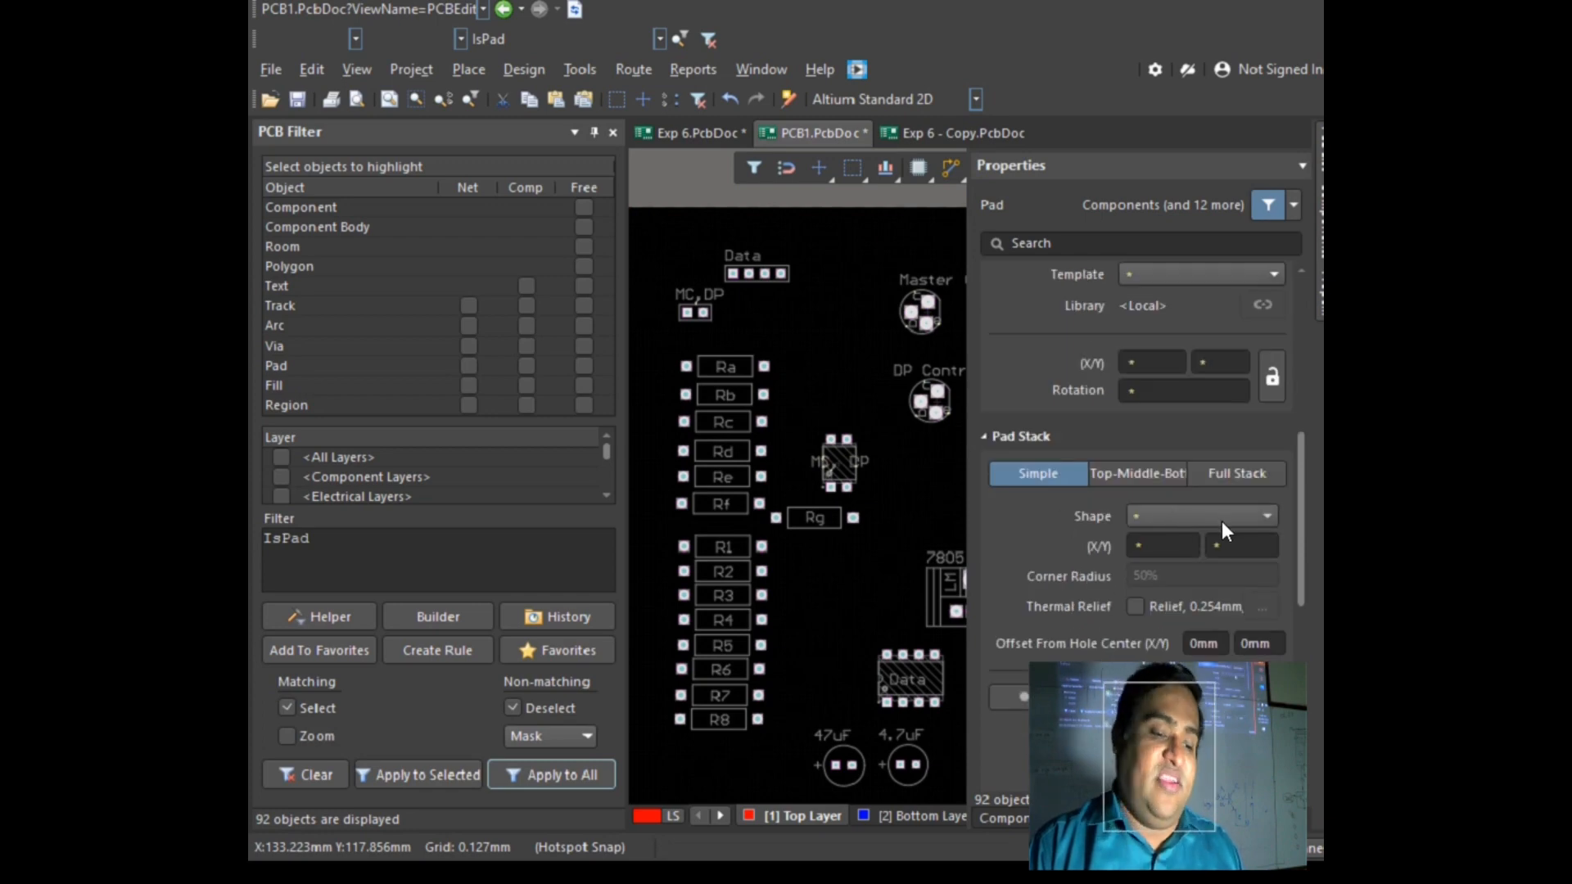
pyautogui.click(1224, 518)
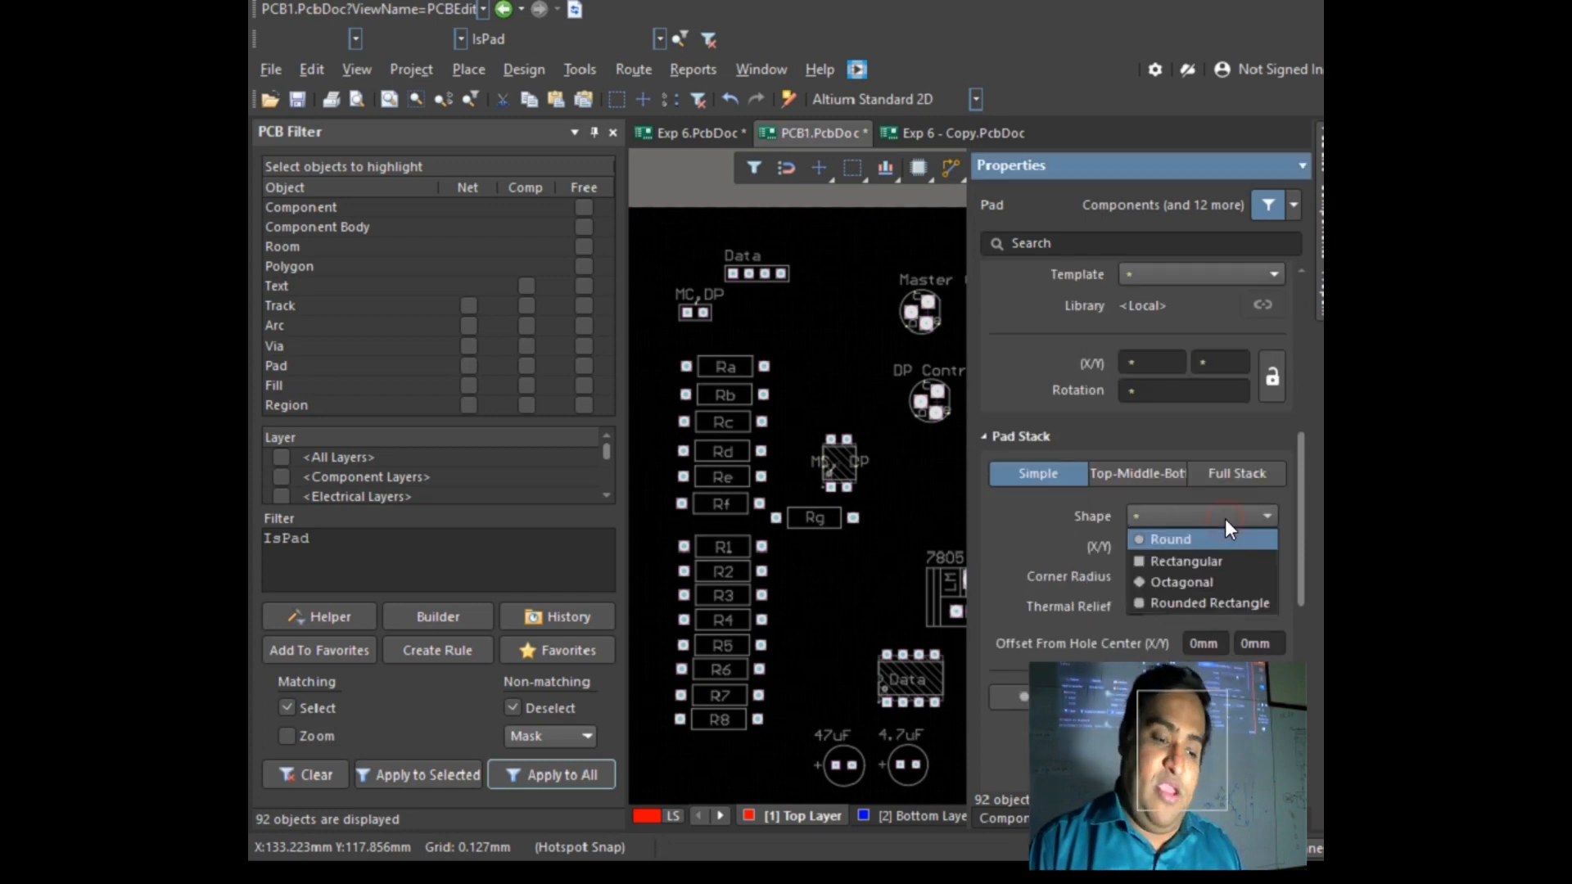
pyautogui.click(1163, 540)
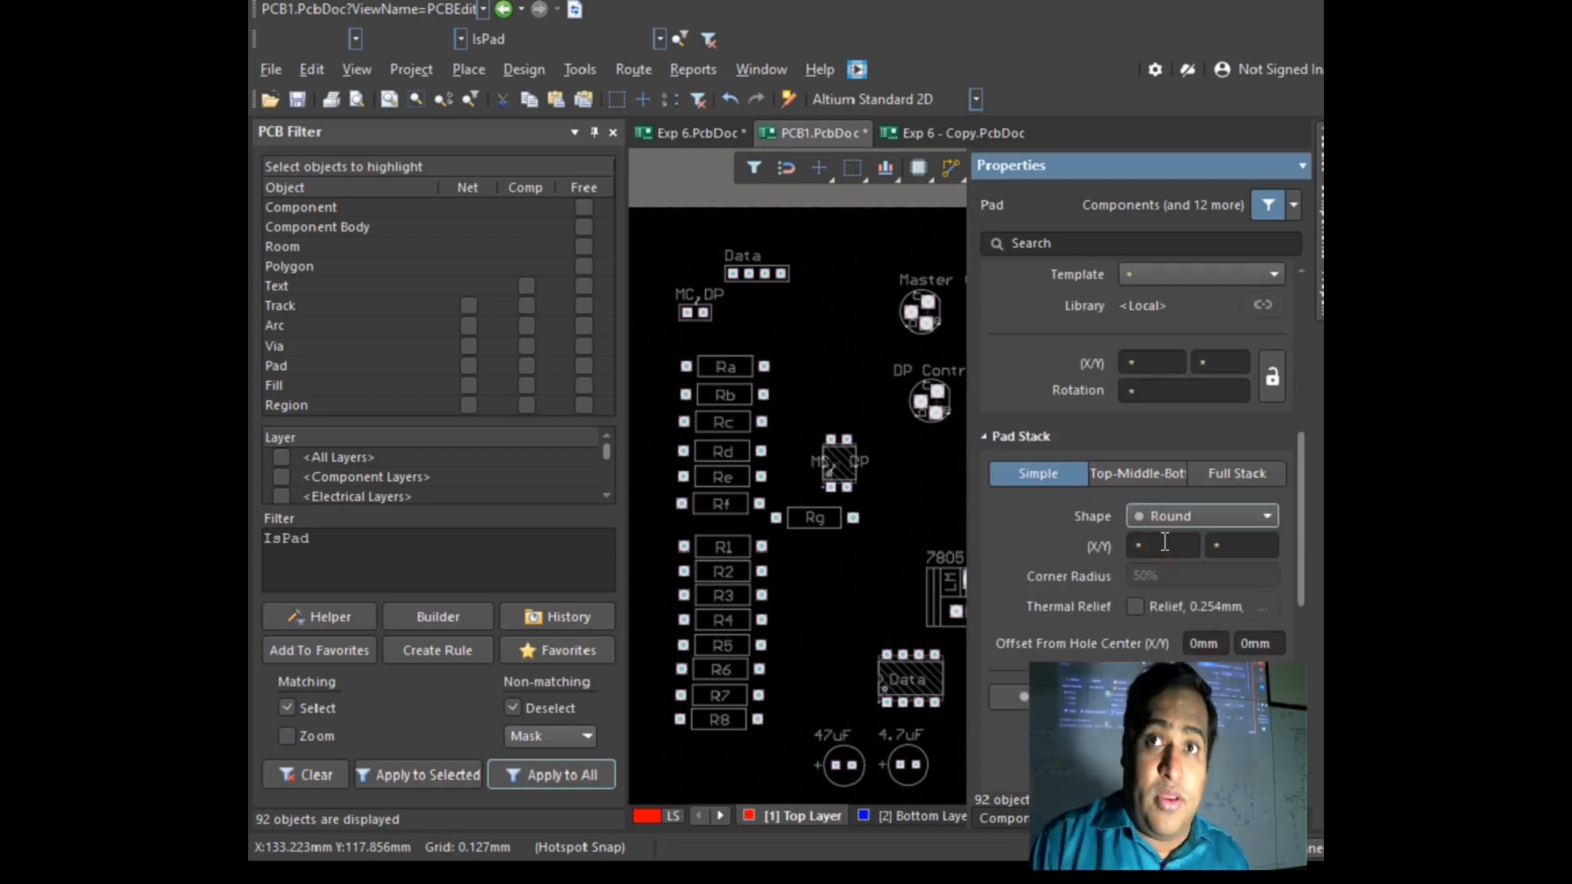
# Step: Set the X and Y size of all selected pads to 2 mm each
pyautogui.scroll(-2, 1166, 550)
pyautogui.click(1163, 432)
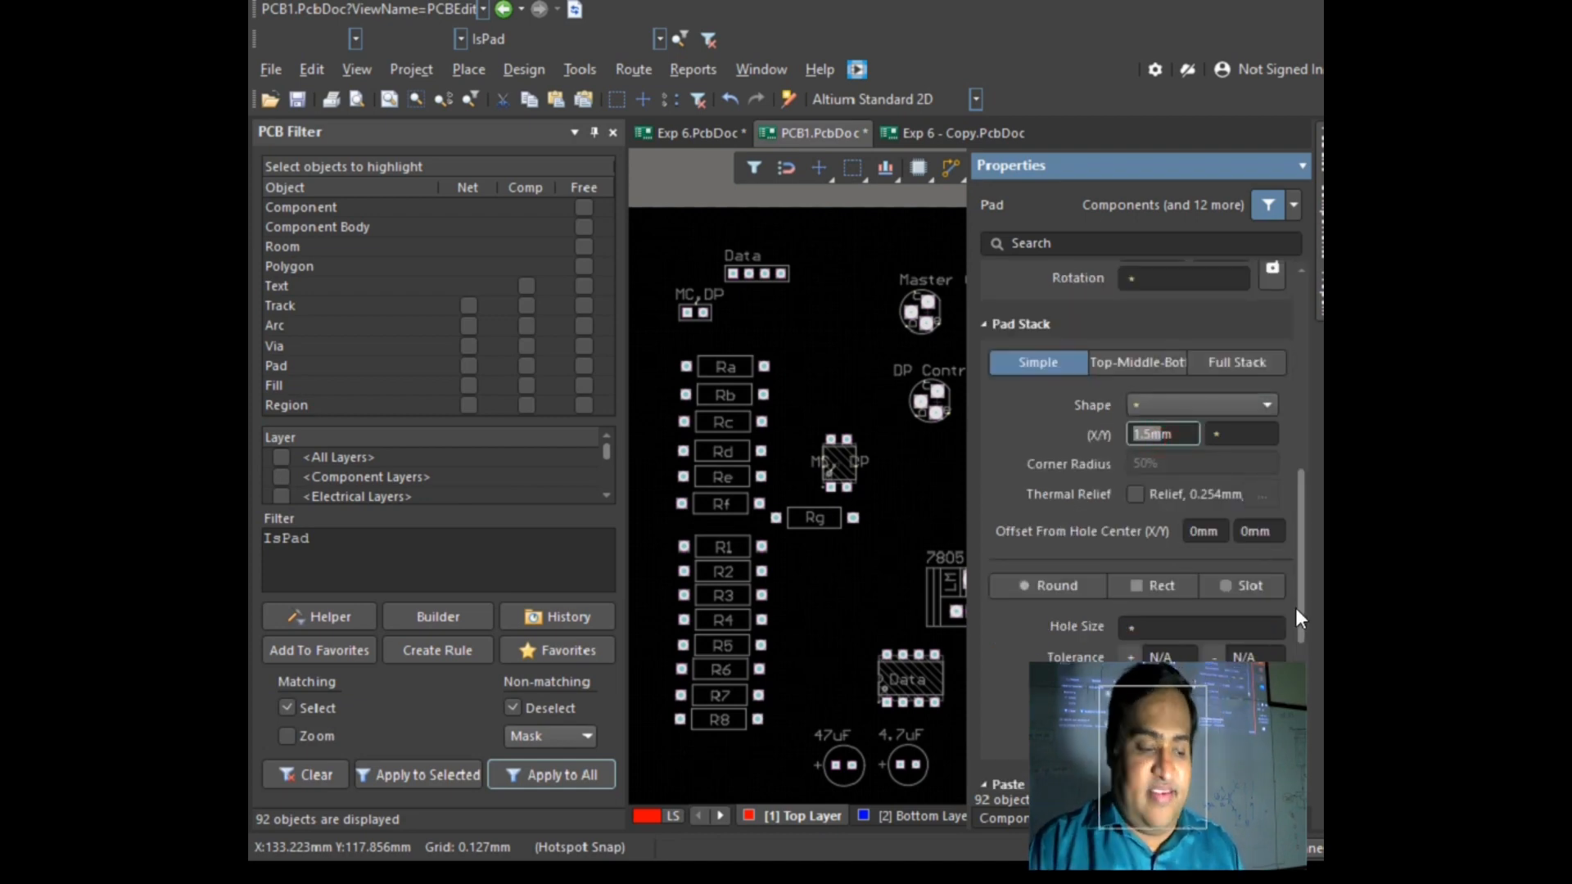
pyautogui.write('2MM')
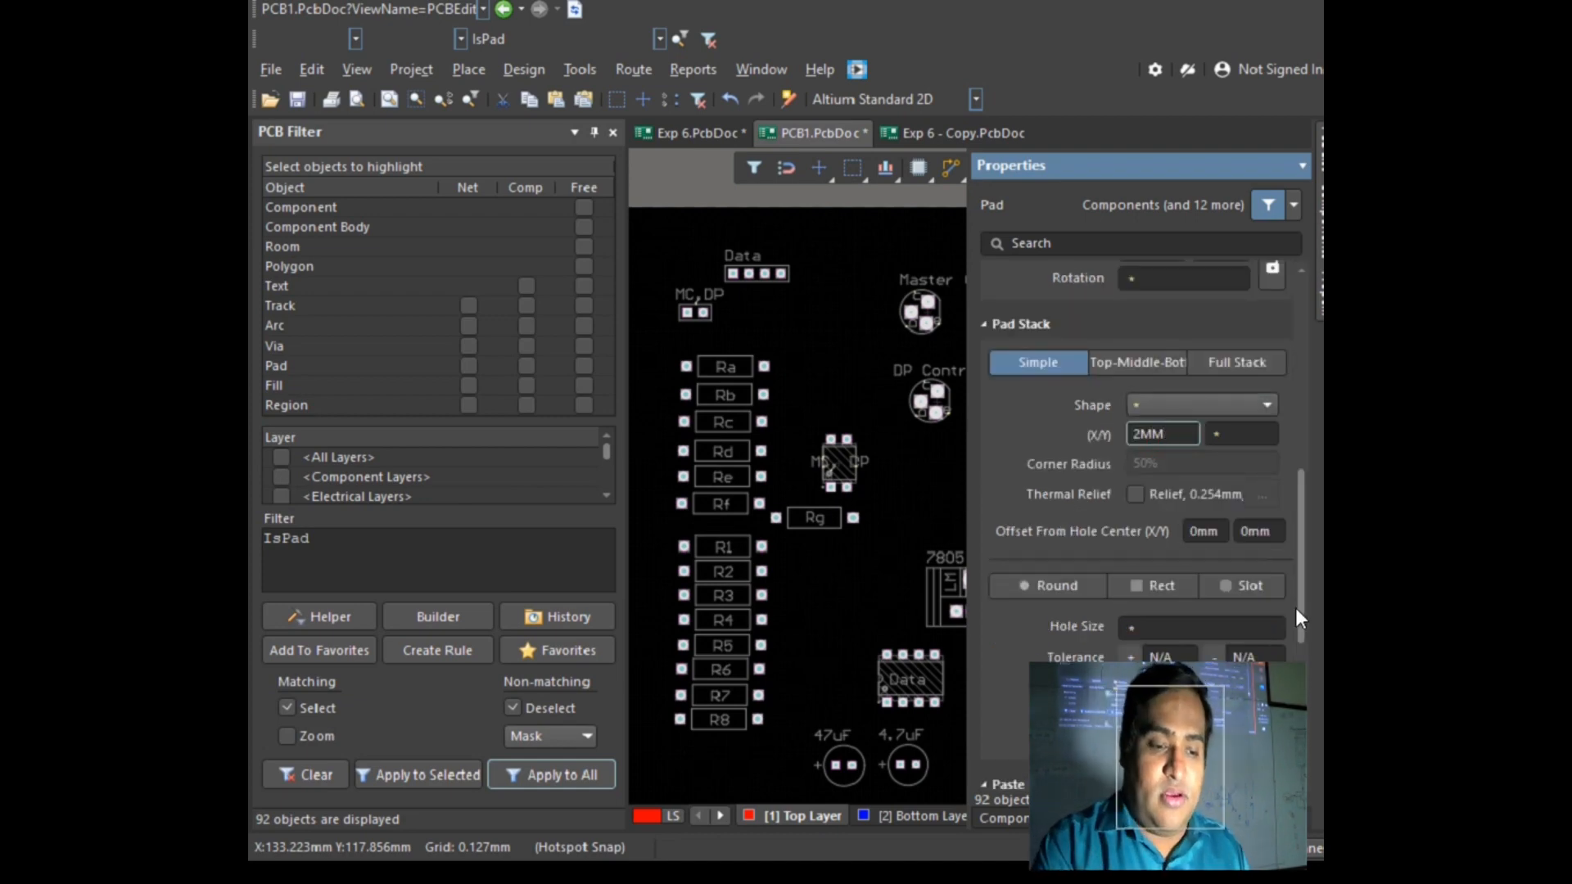
pyautogui.press('Tab')
pyautogui.write('1.5')
pyautogui.press('Right')
pyautogui.press('Right')
pyautogui.press('BackSpace')
pyautogui.press('BackSpace')
pyautogui.press('BackSpace')
pyautogui.press('BackSpace')
pyautogui.press('BackSpace')
pyautogui.write('2mm')
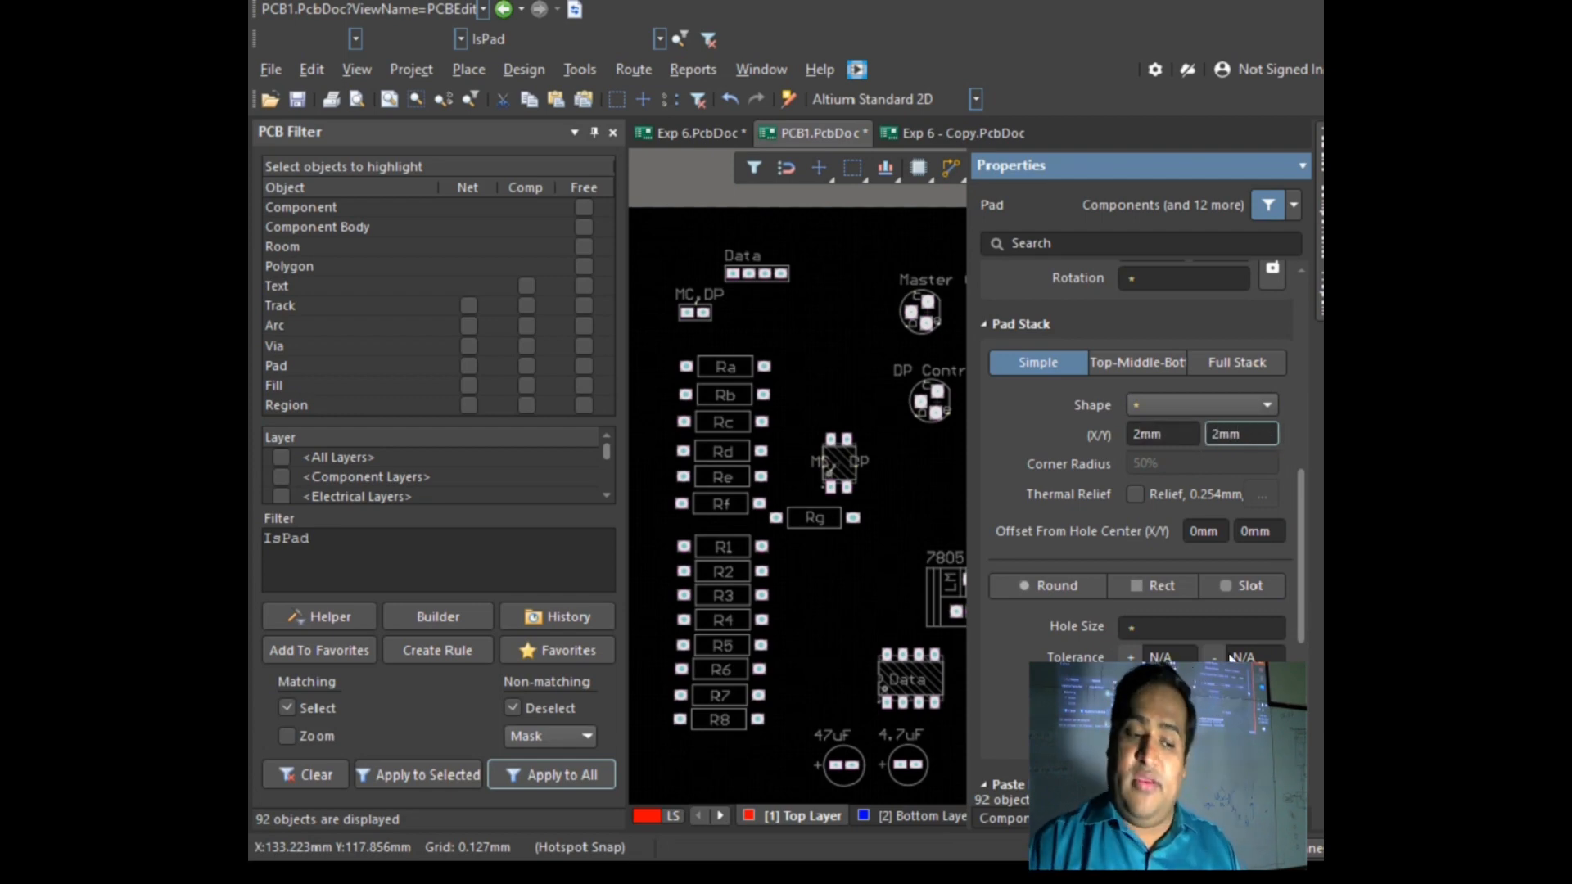
pyautogui.press('Return')
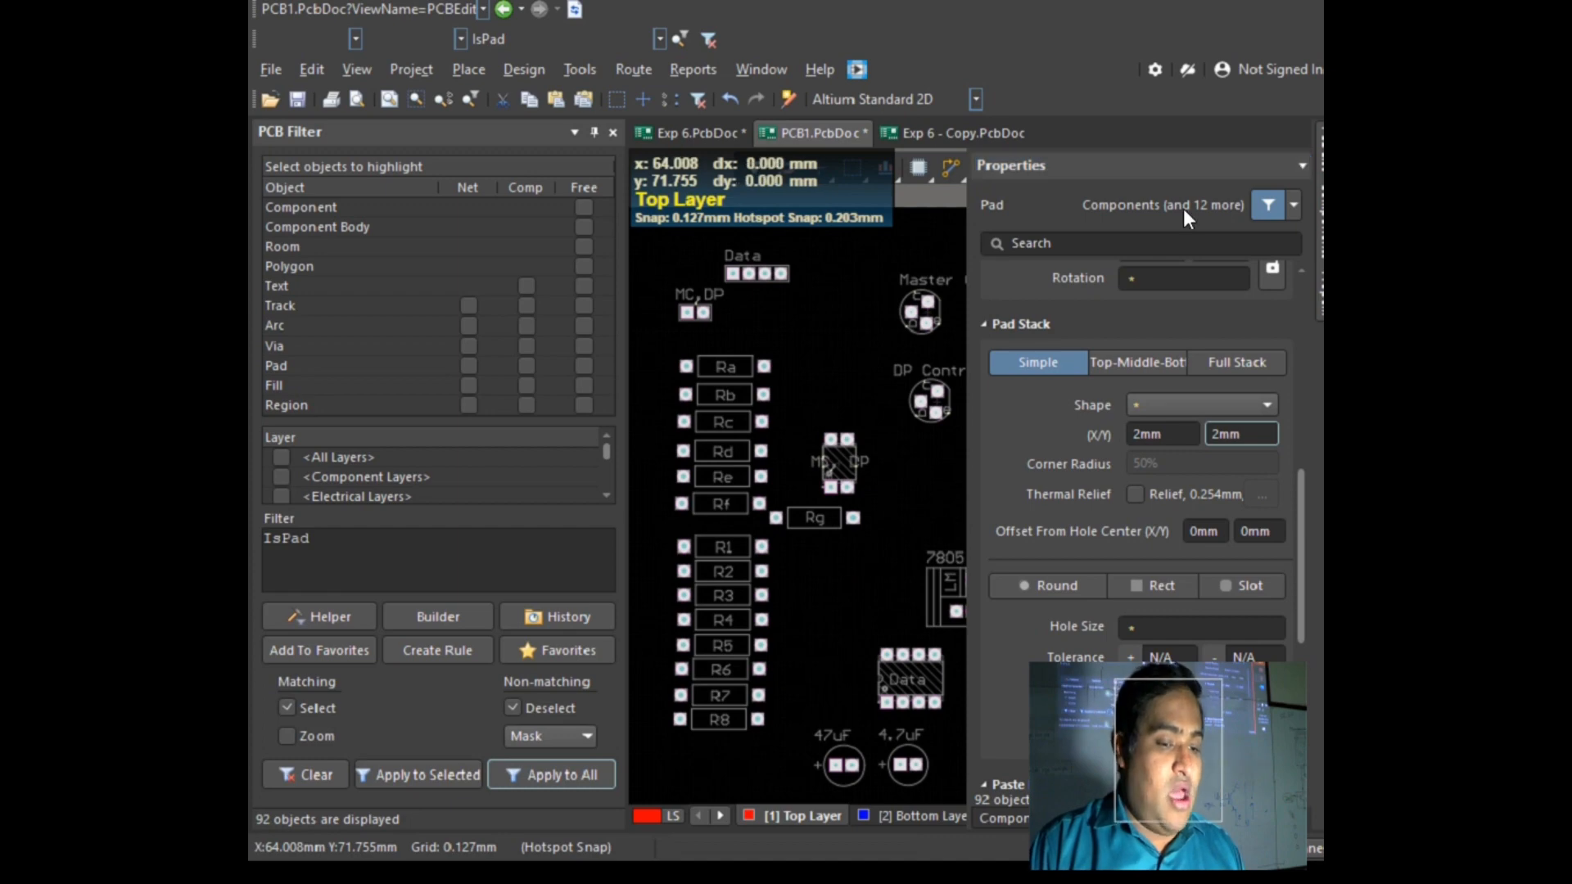
# Step: Delete the pad query and apply the empty filter to show the whole board unmasked
pyautogui.click(423, 561)
pyautogui.moveTo(392, 547); pyautogui.dragTo(248, 509)
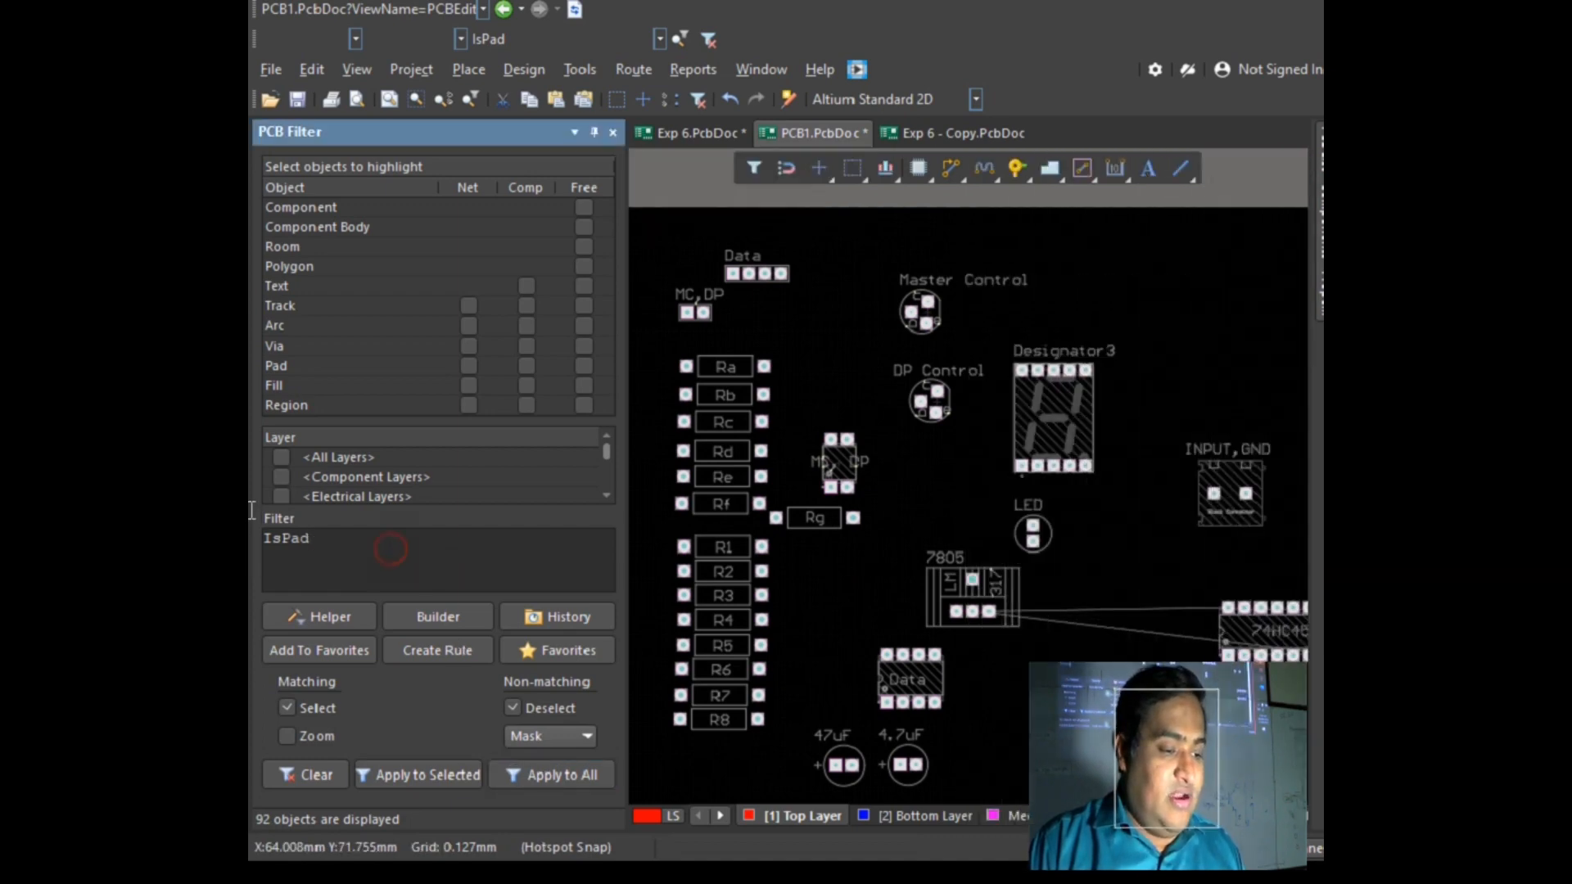
pyautogui.press('BackSpace')
pyautogui.click(592, 777)
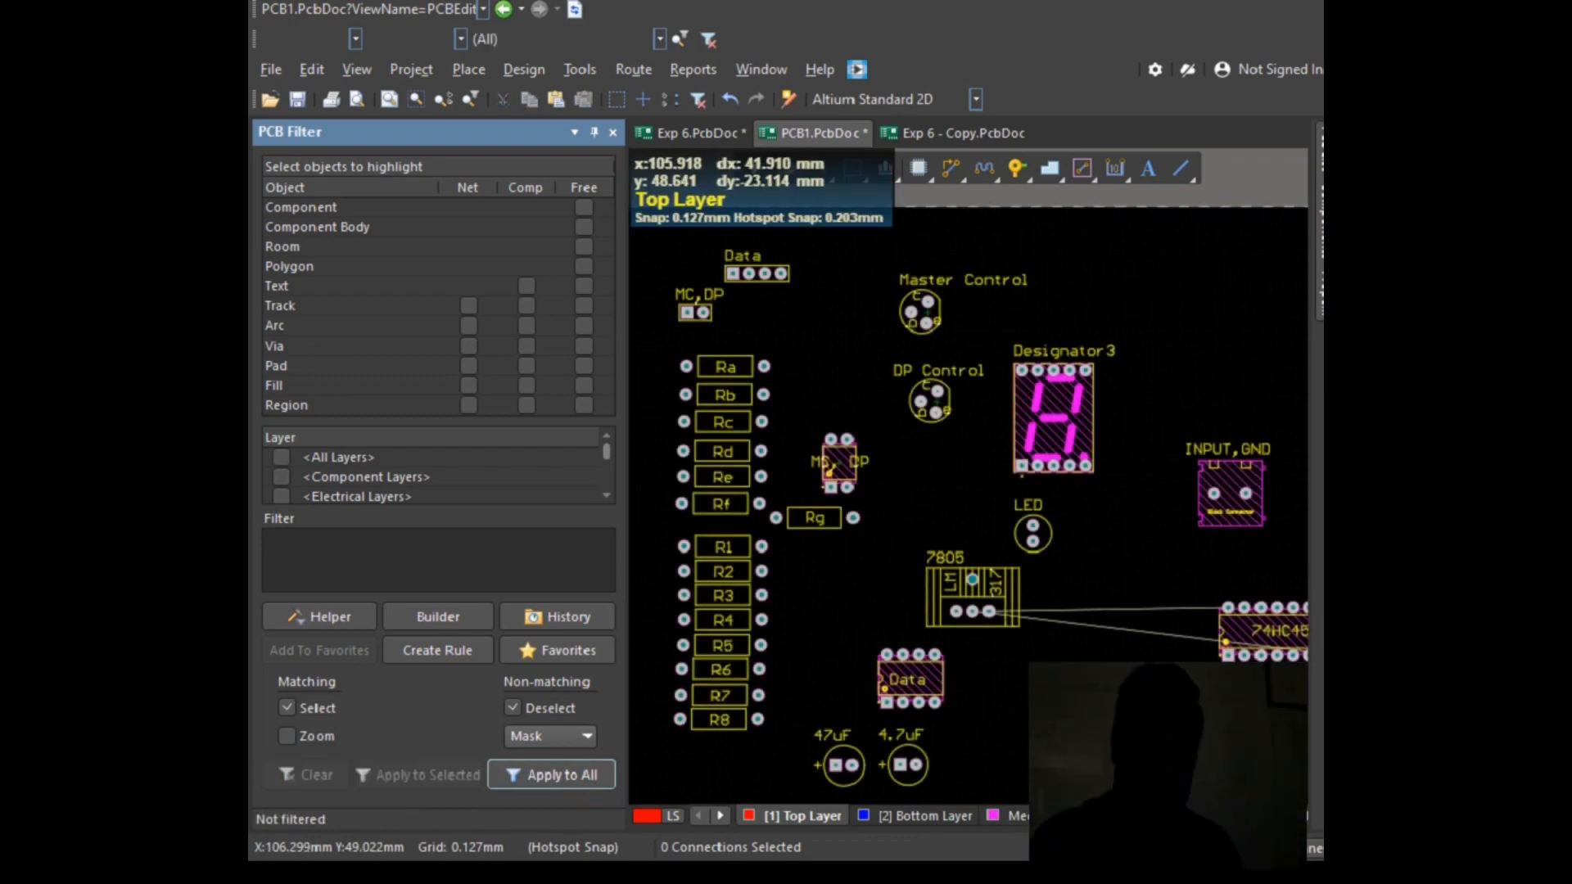
# Step: Check the shape, X/Y size and hole size in the properties of resistor Ra's right-hand pad
pyautogui.keyDown('ctrl'); pyautogui.scroll(-2, 1065, 633); pyautogui.keyUp('ctrl')
pyautogui.keyDown('ctrl'); pyautogui.scroll(2, 1239, 552); pyautogui.keyUp('ctrl')
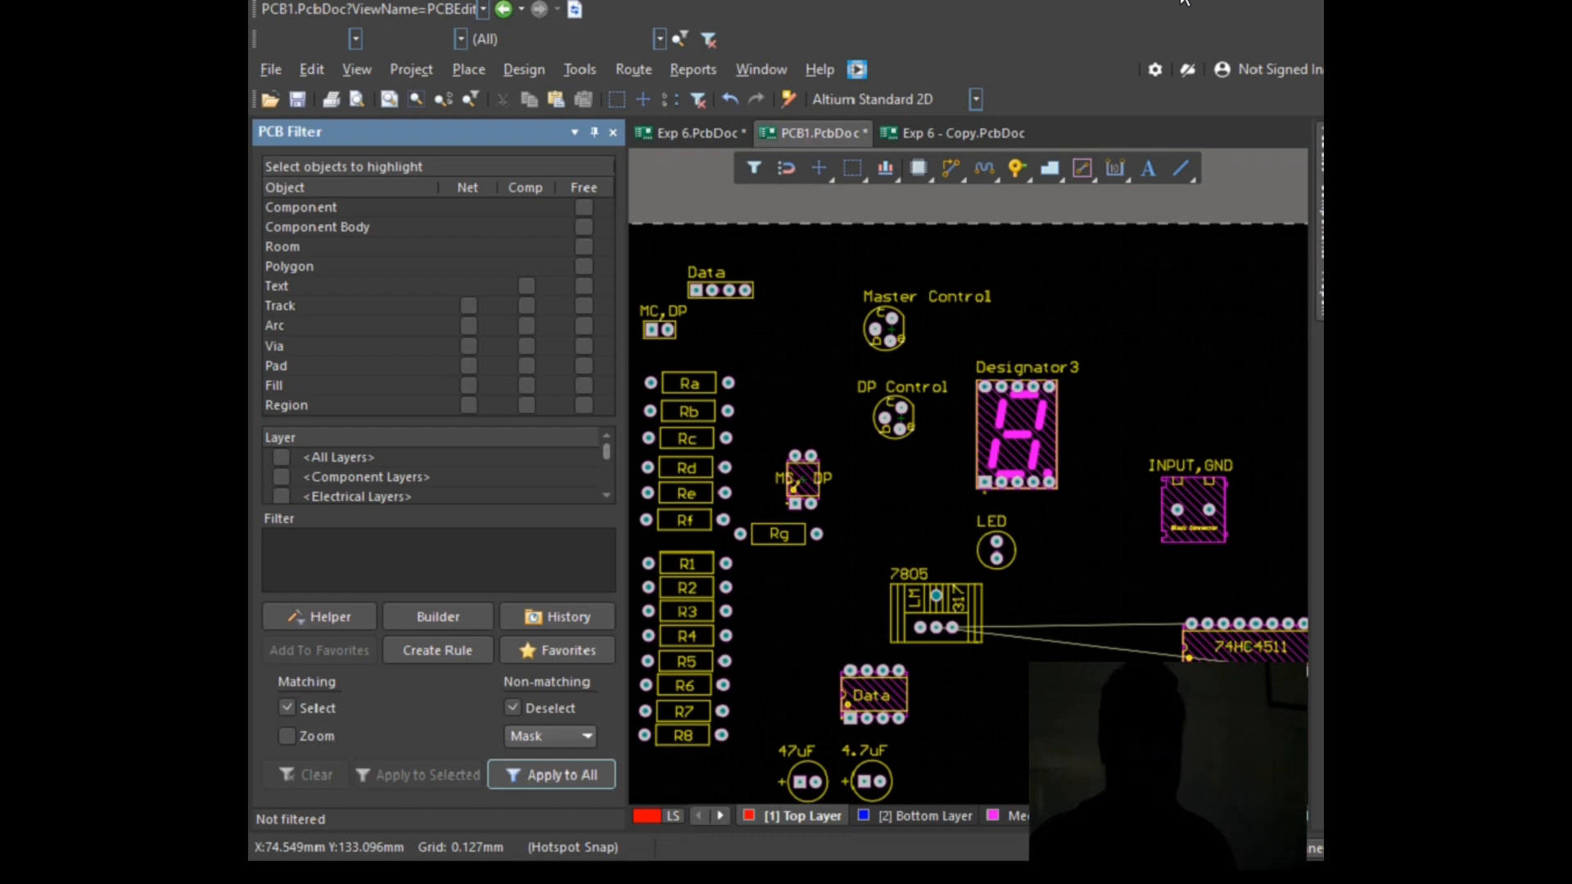
pyautogui.keyDown('ctrl'); pyautogui.scroll(-2, 959, 378); pyautogui.keyUp('ctrl')
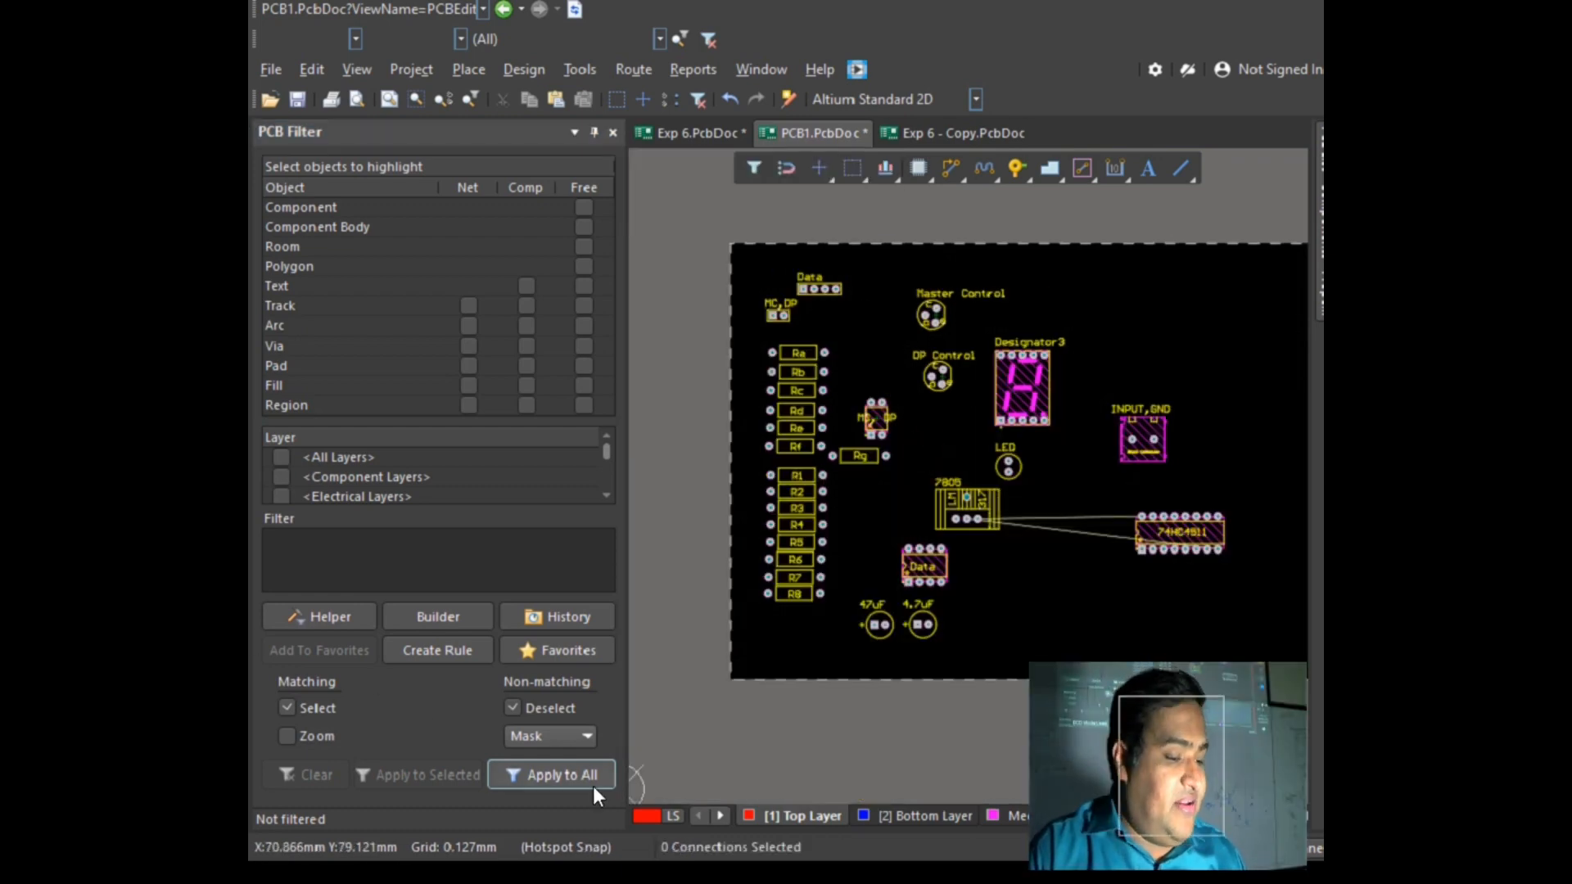
pyautogui.click(338, 543)
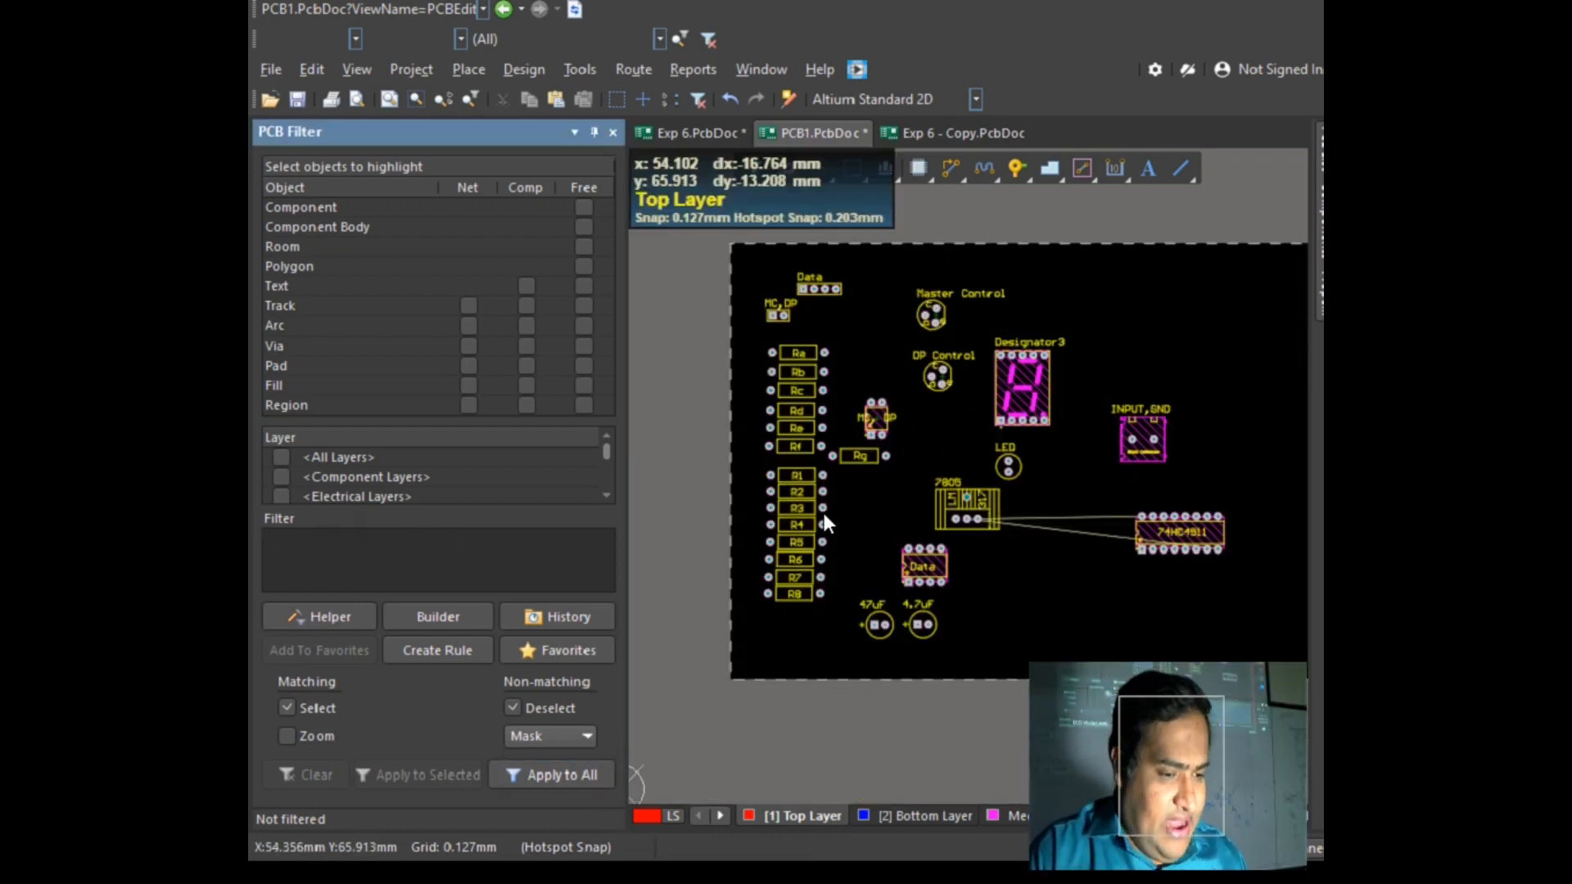
pyautogui.keyDown('ctrl'); pyautogui.scroll(5, 825, 350); pyautogui.keyUp('ctrl')
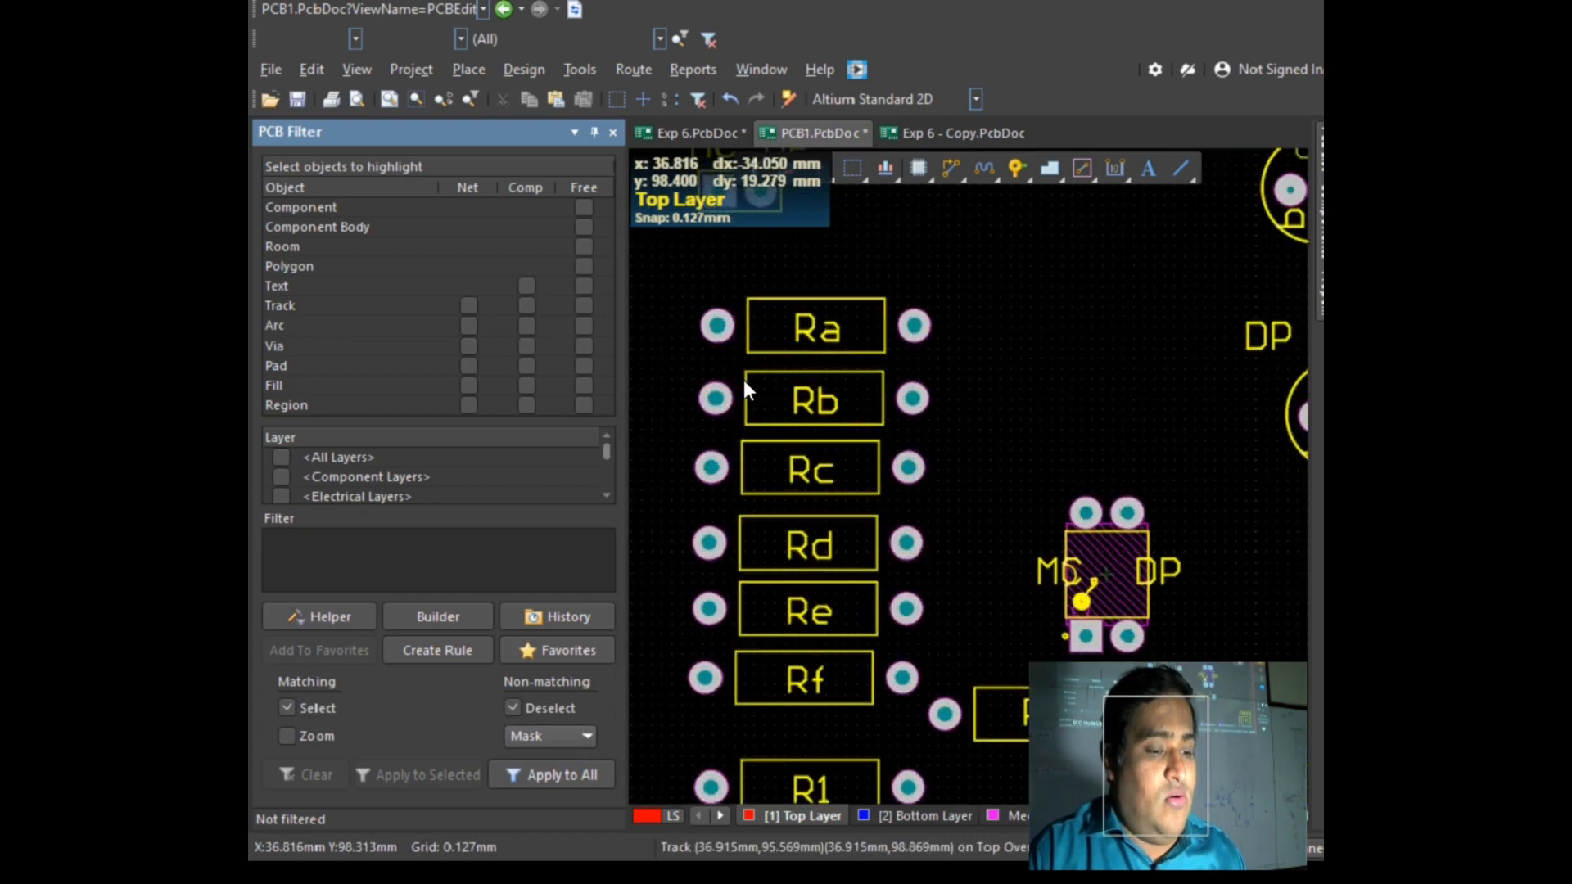
pyautogui.click(943, 329)
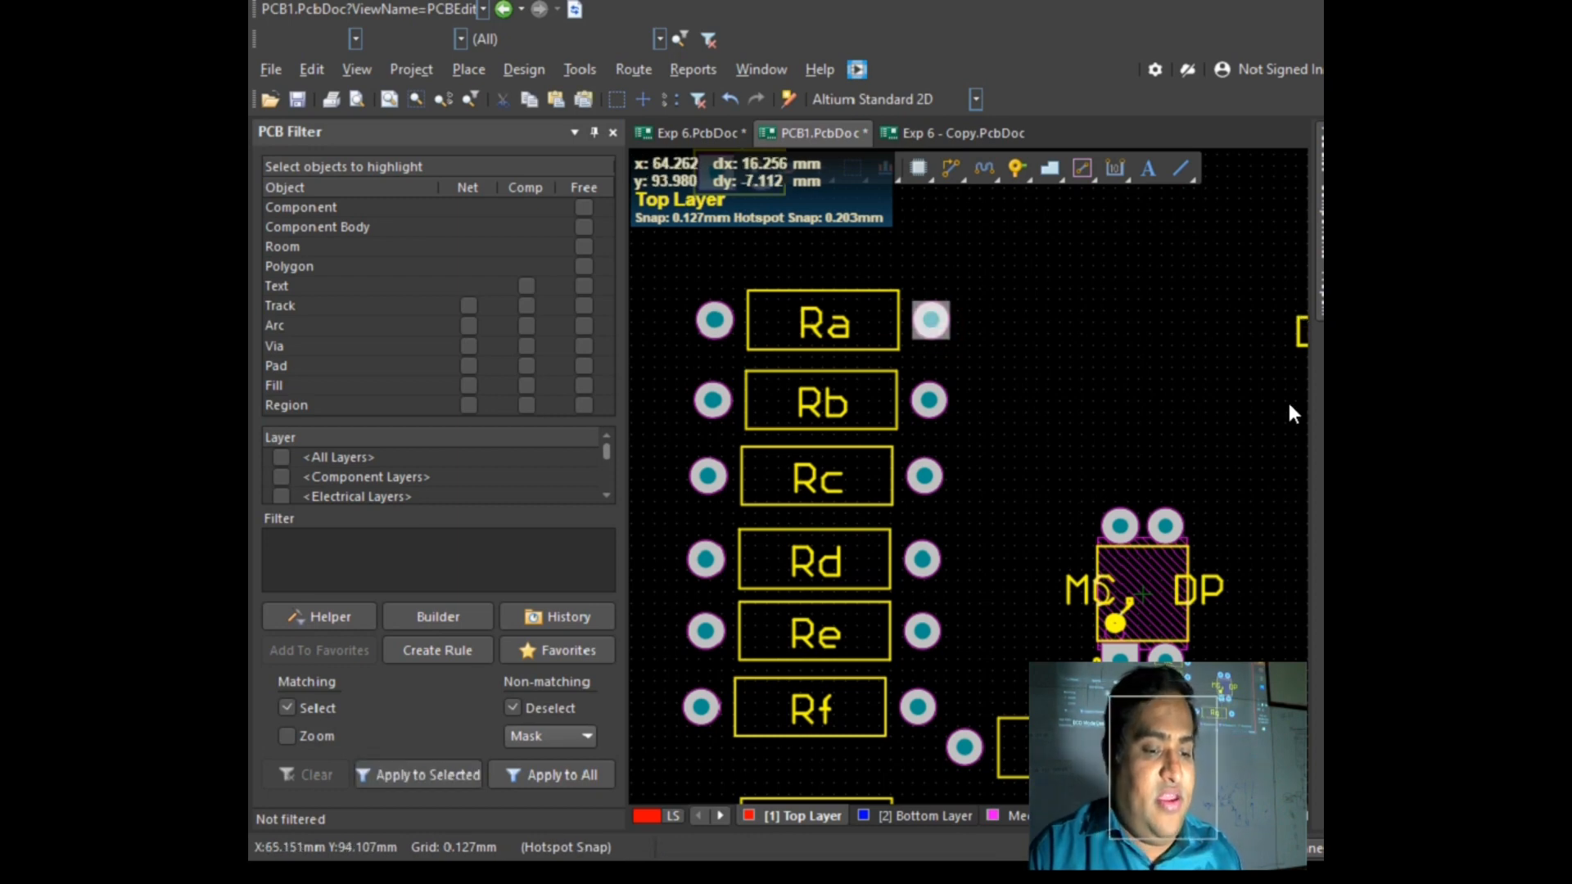
pyautogui.click(926, 317)
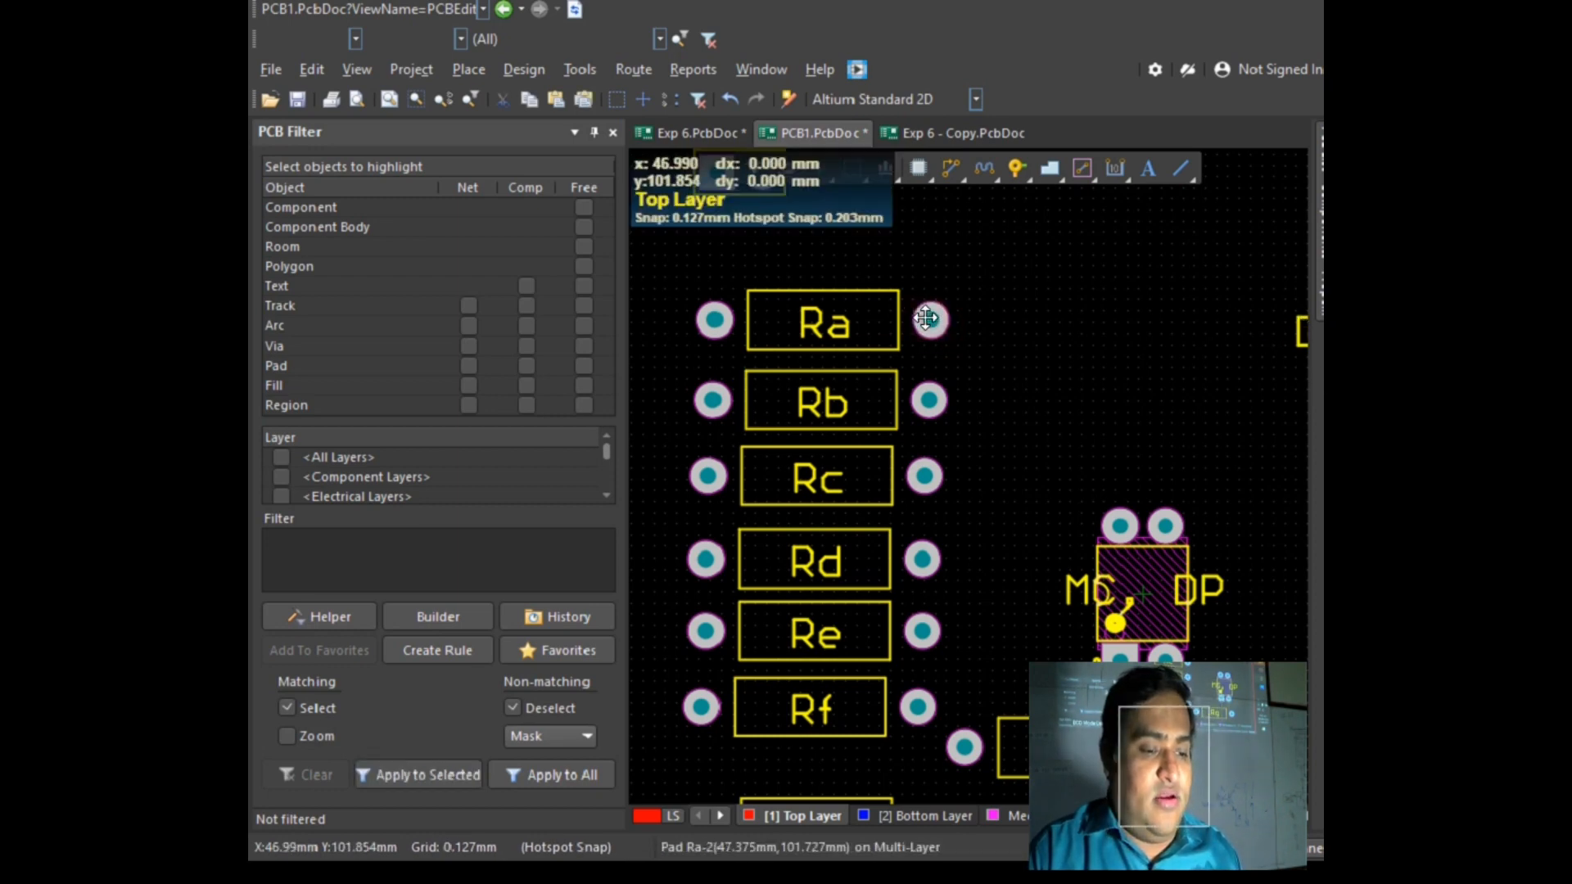
pyautogui.moveTo(915, 325); pyautogui.dragTo(929, 327)
pyautogui.press('Tab')
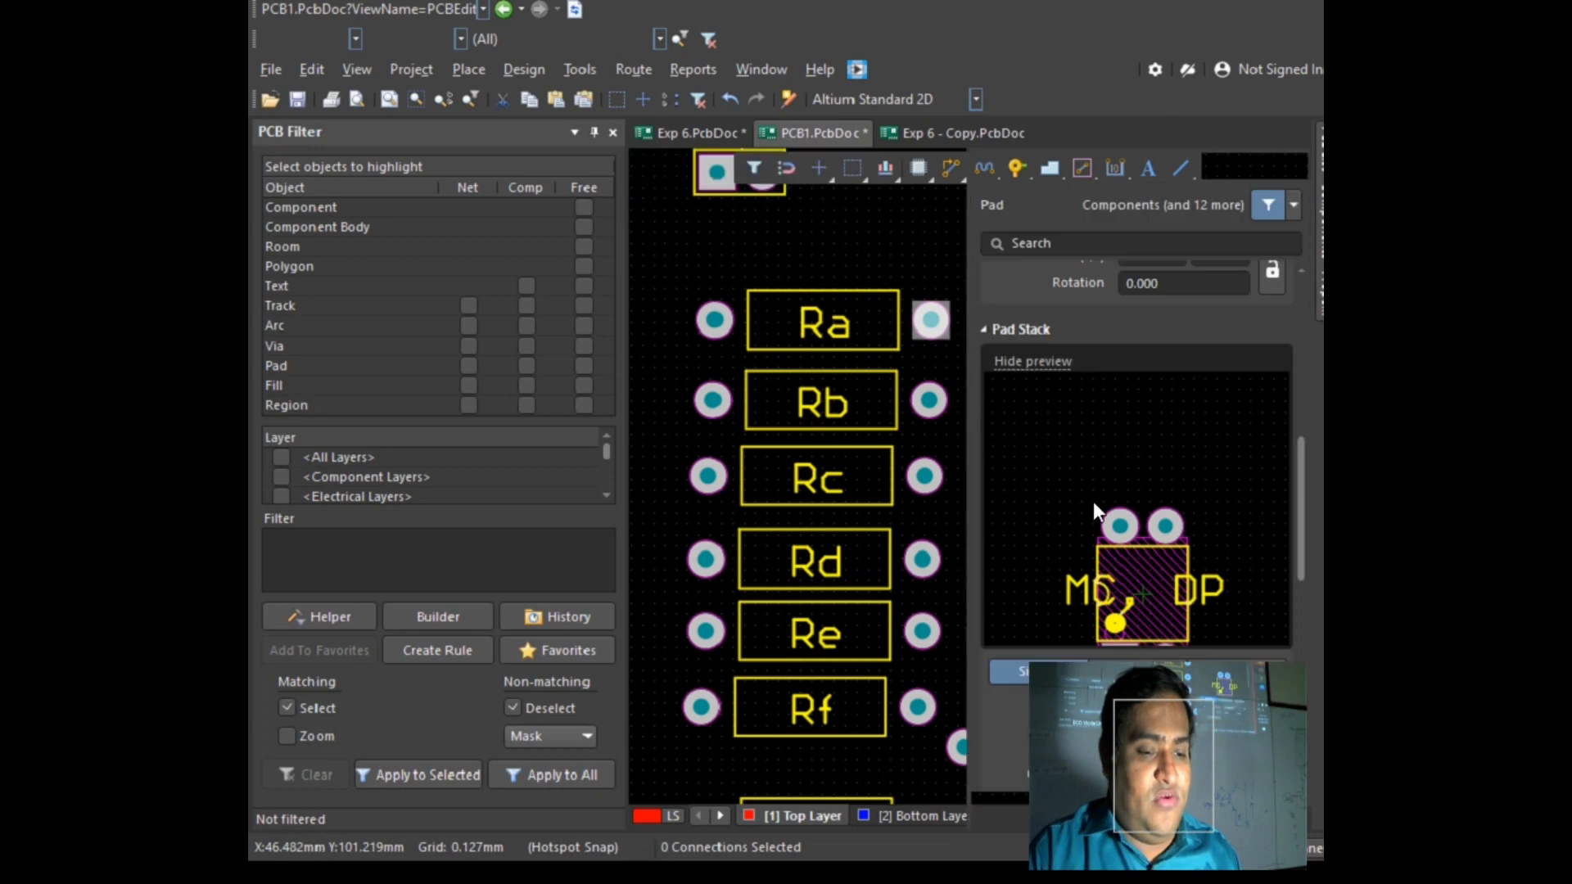
pyautogui.scroll(-5, 1207, 509)
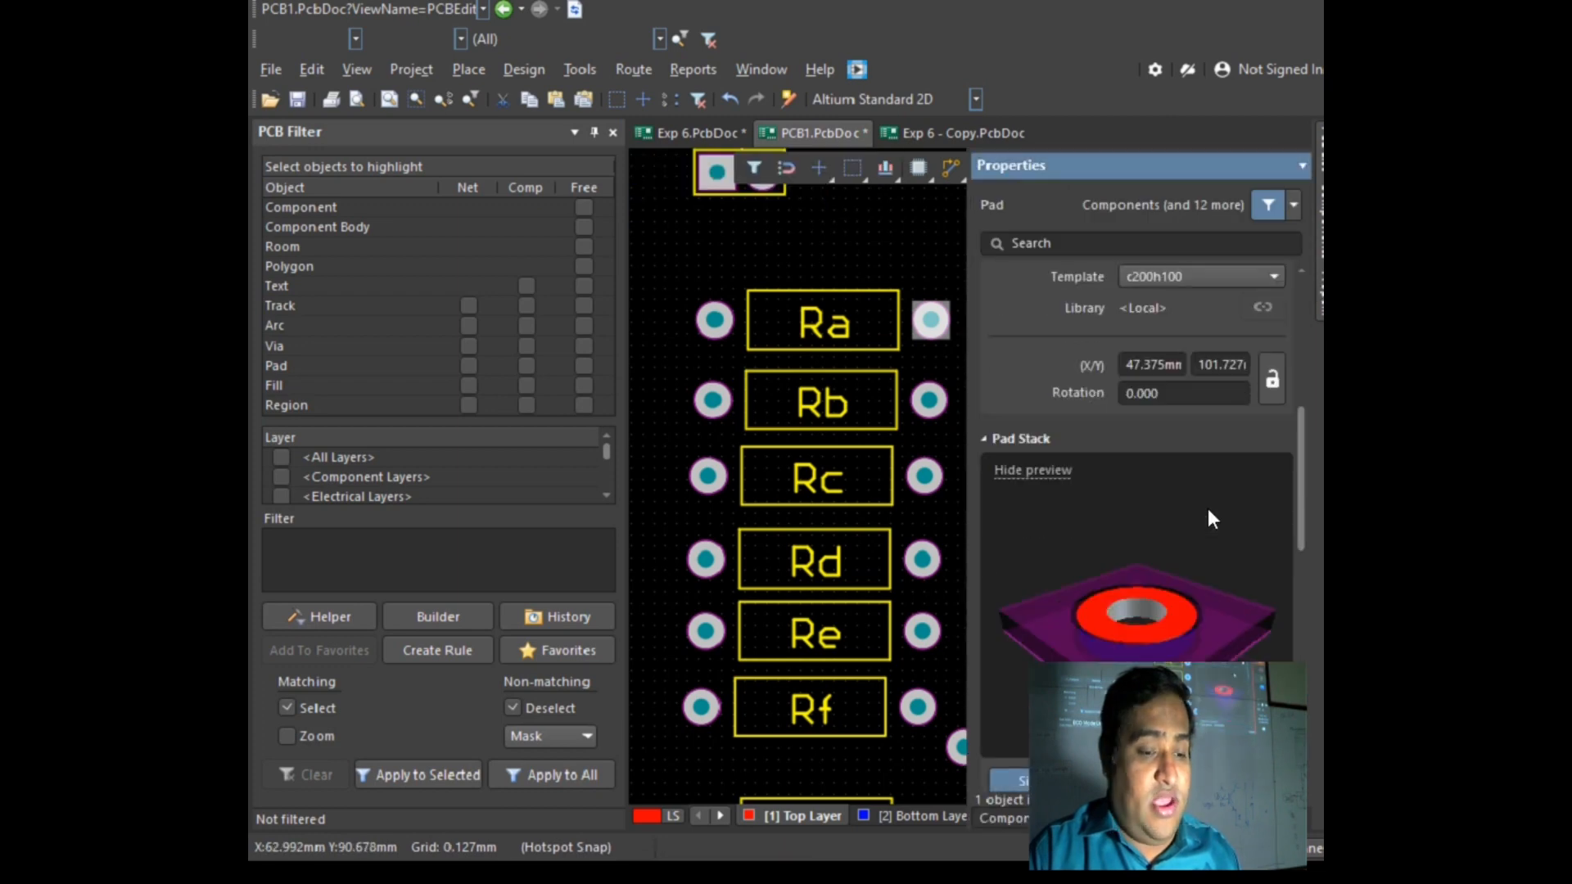
pyautogui.scroll(-2, 1209, 511)
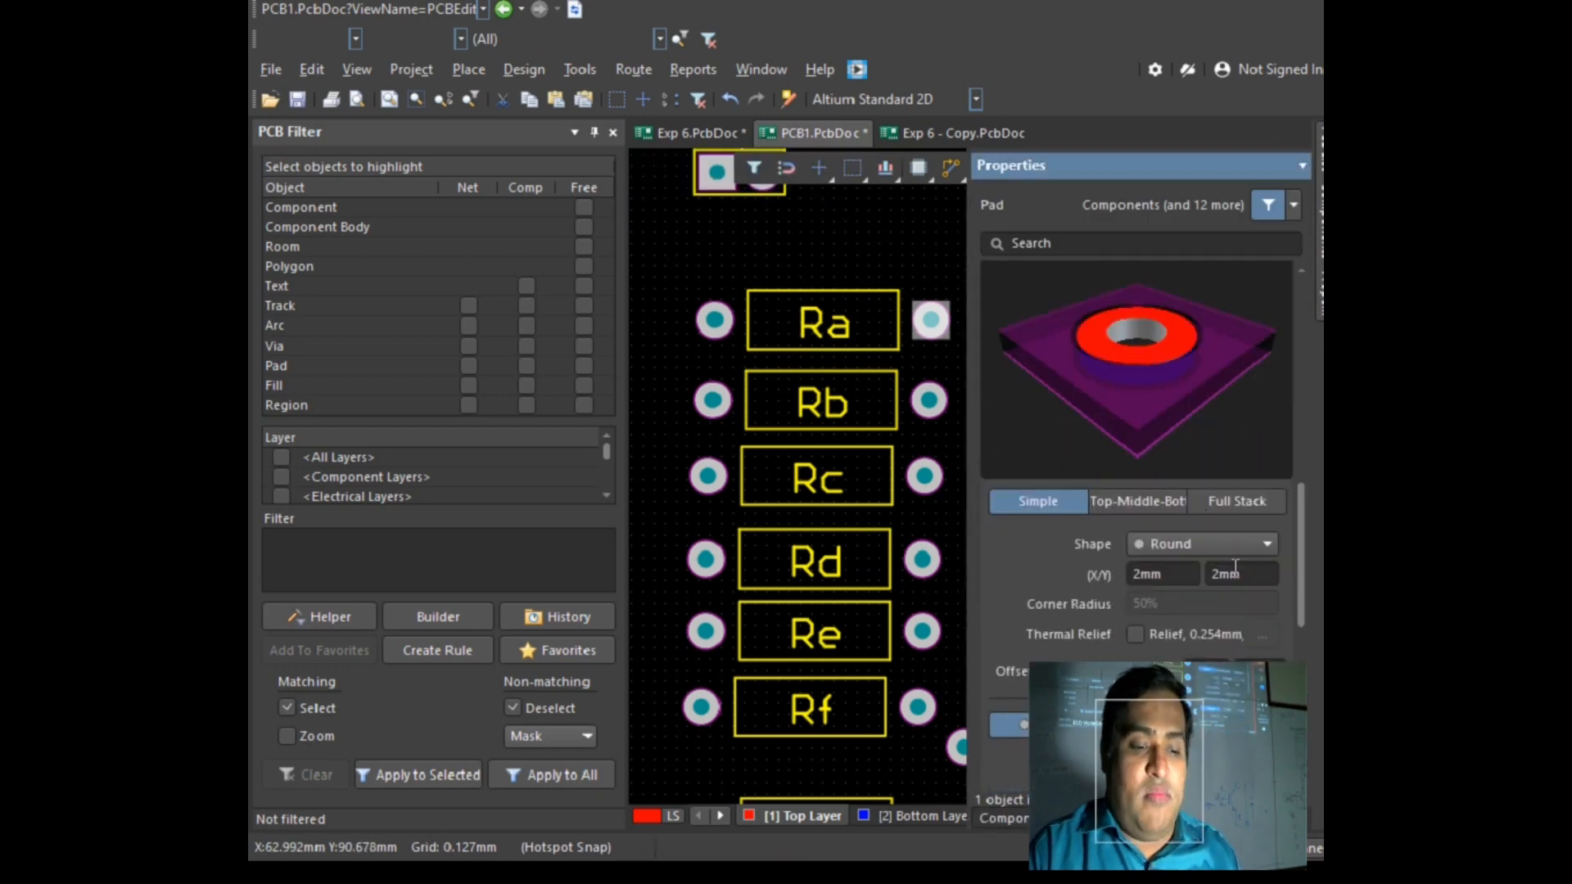
pyautogui.scroll(-3, 1232, 567)
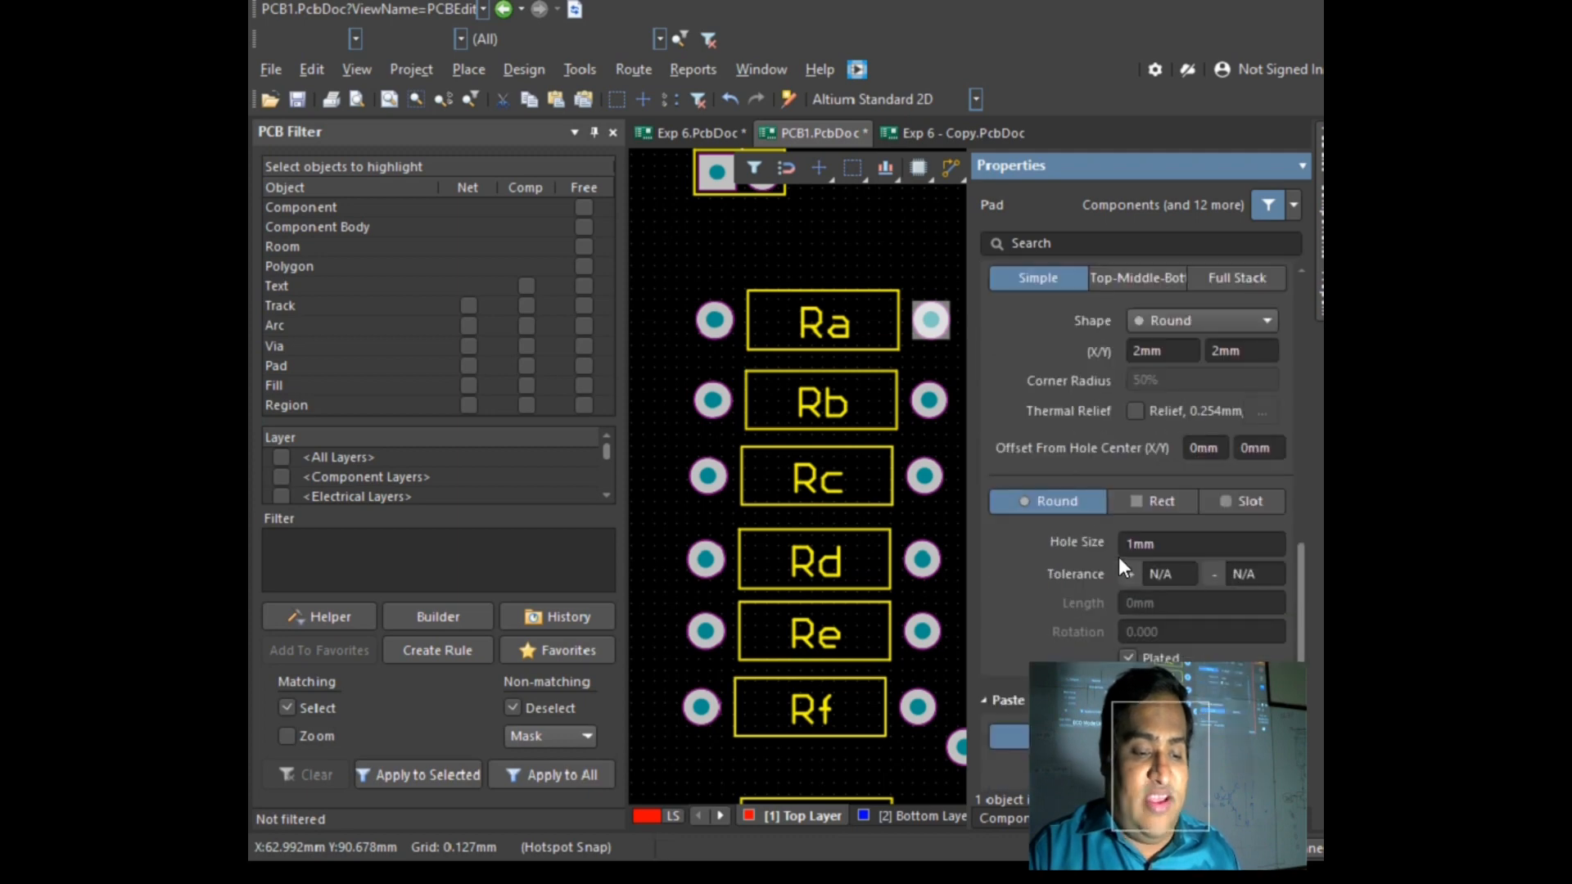
# Step: Build a board query with the condition Object Kind is Pad and apply it to all objects
pyautogui.click(858, 240)
pyautogui.click(437, 620)
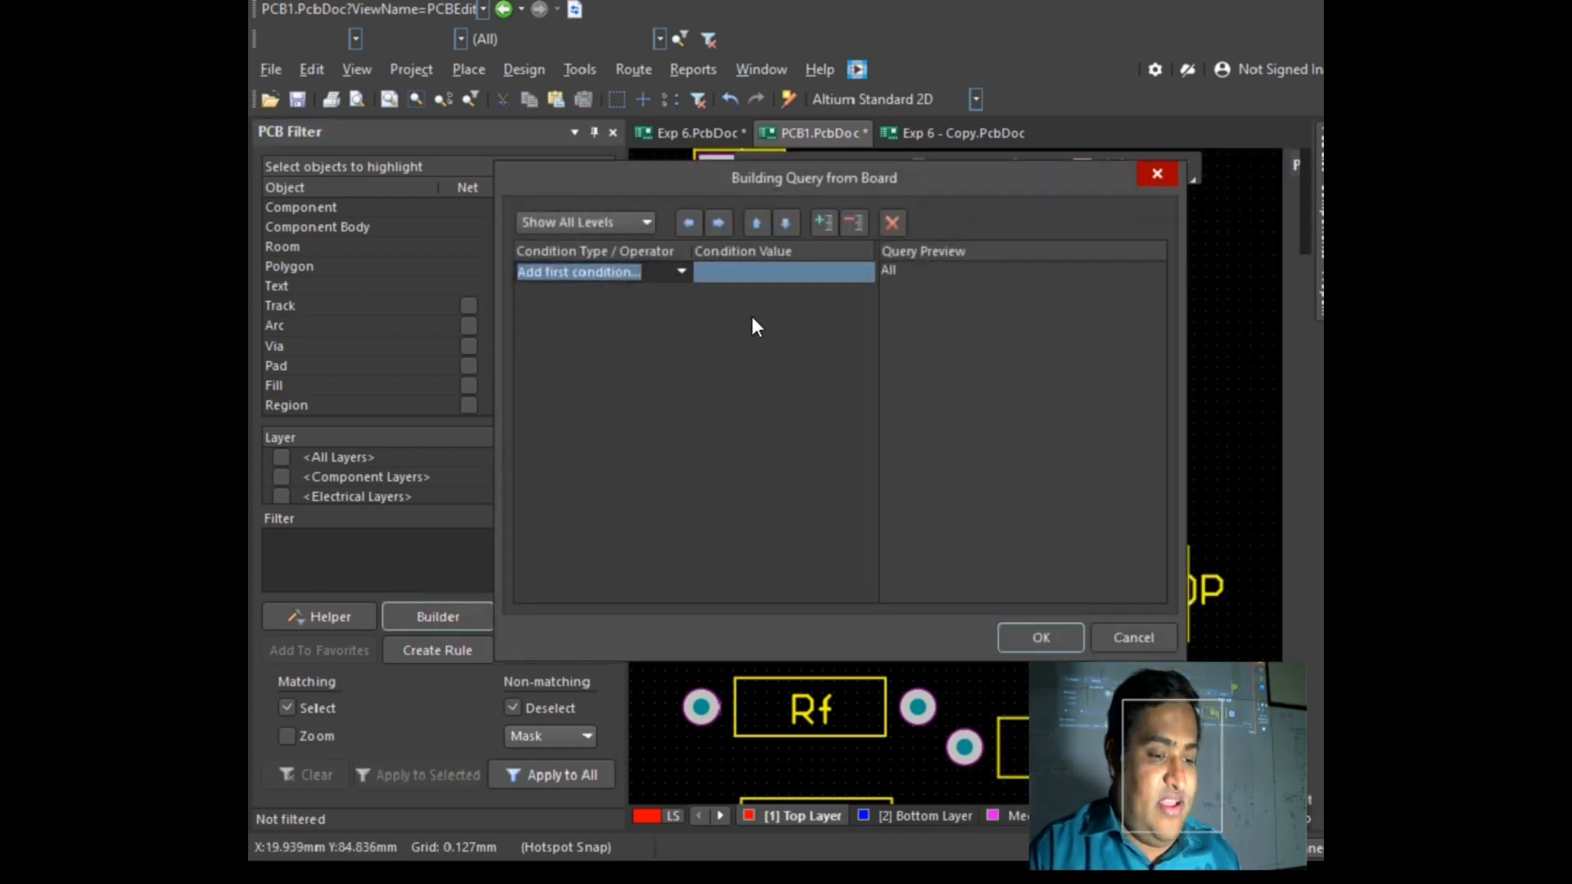
pyautogui.click(681, 275)
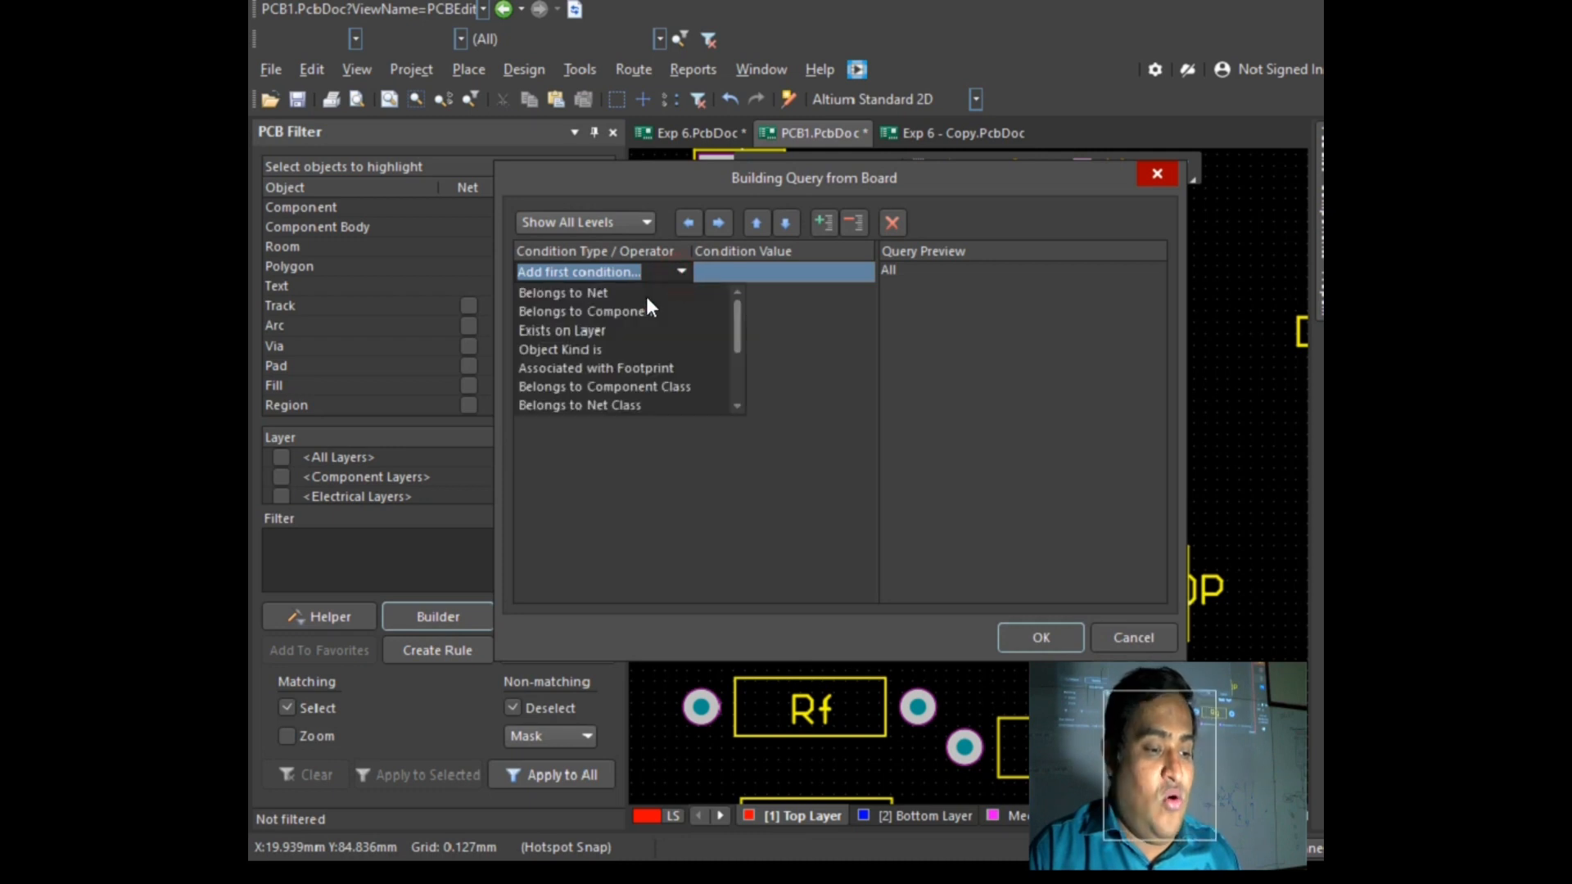
pyautogui.click(602, 349)
pyautogui.click(847, 292)
pyautogui.click(858, 272)
pyautogui.click(861, 272)
pyautogui.scroll(-3, 806, 319)
pyautogui.scroll(1, 756, 335)
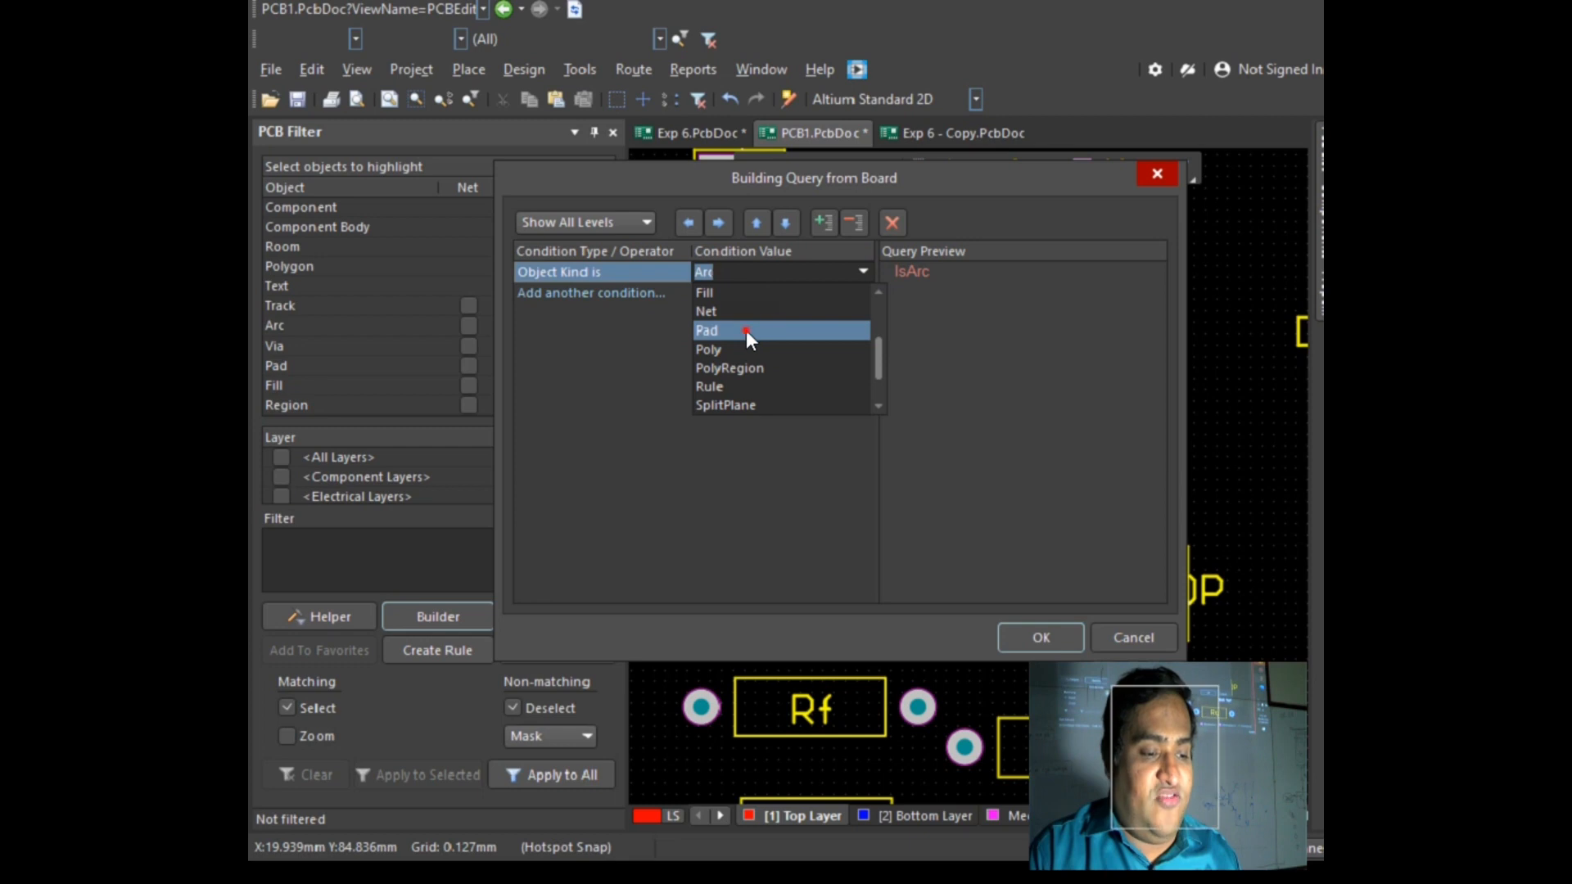
pyautogui.click(744, 330)
pyautogui.click(1041, 640)
pyautogui.click(583, 773)
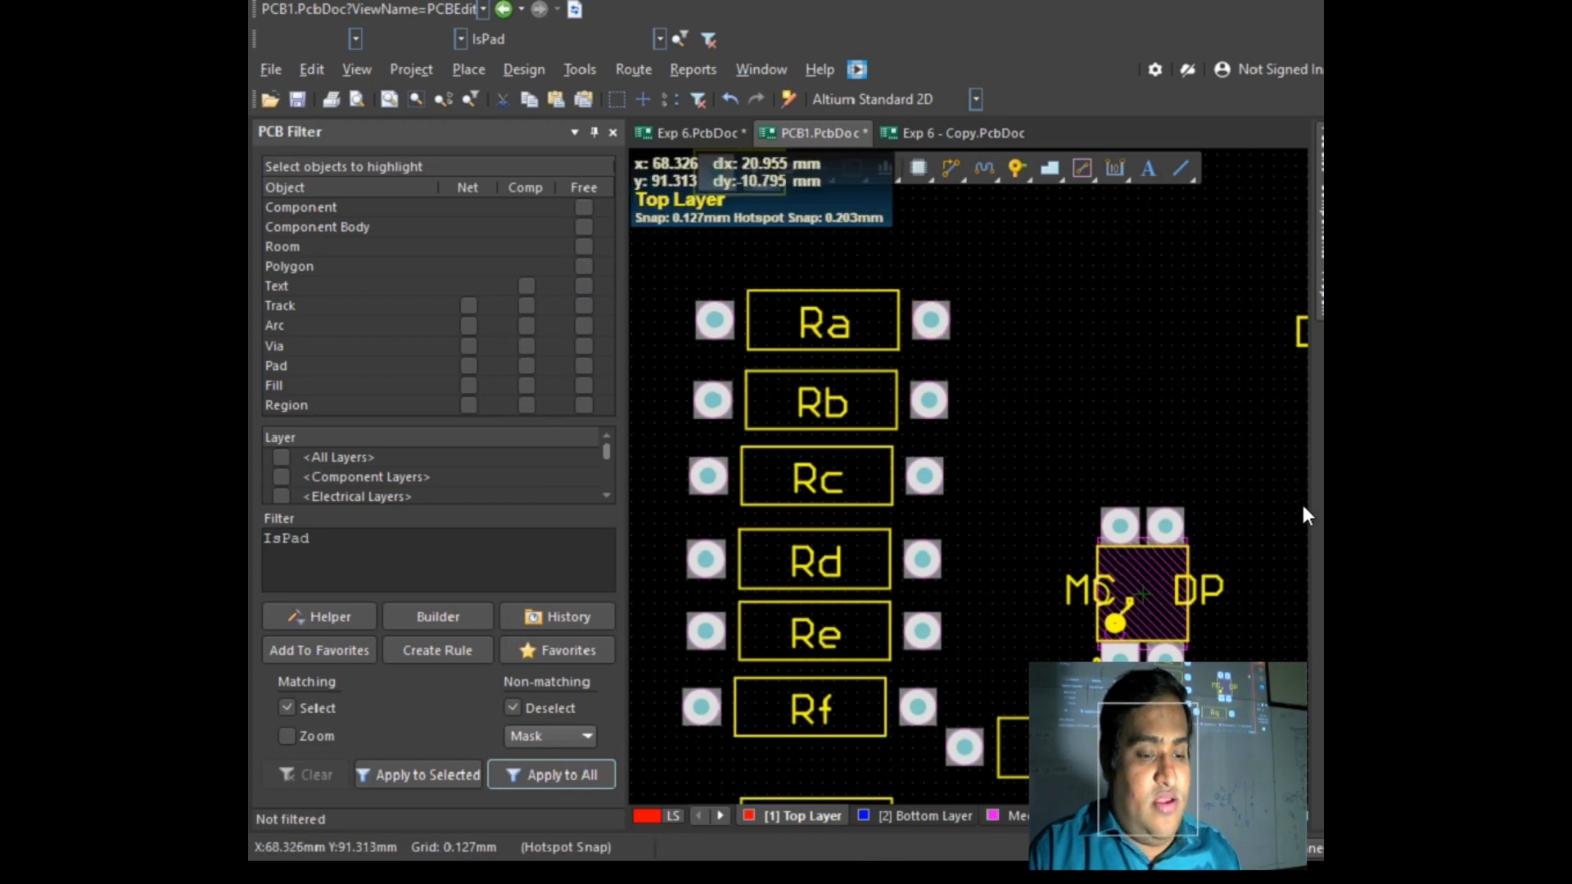
# Step: Set the hole size of all filtered pads to 0.85mm and clear the selection
pyautogui.moveTo(1319, 213)
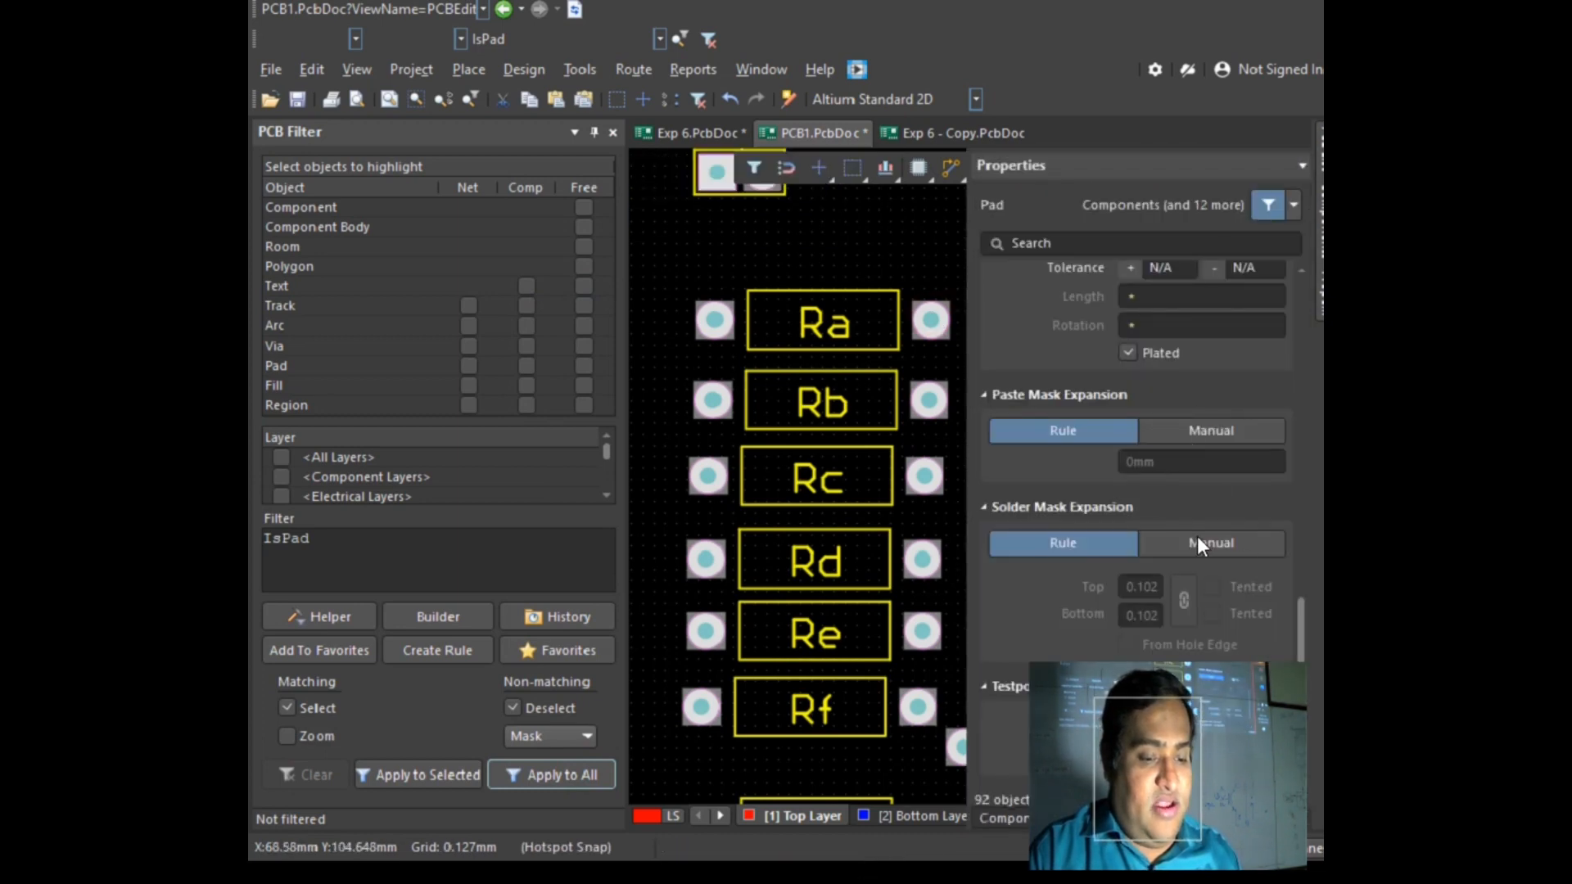
pyautogui.scroll(3, 1206, 517)
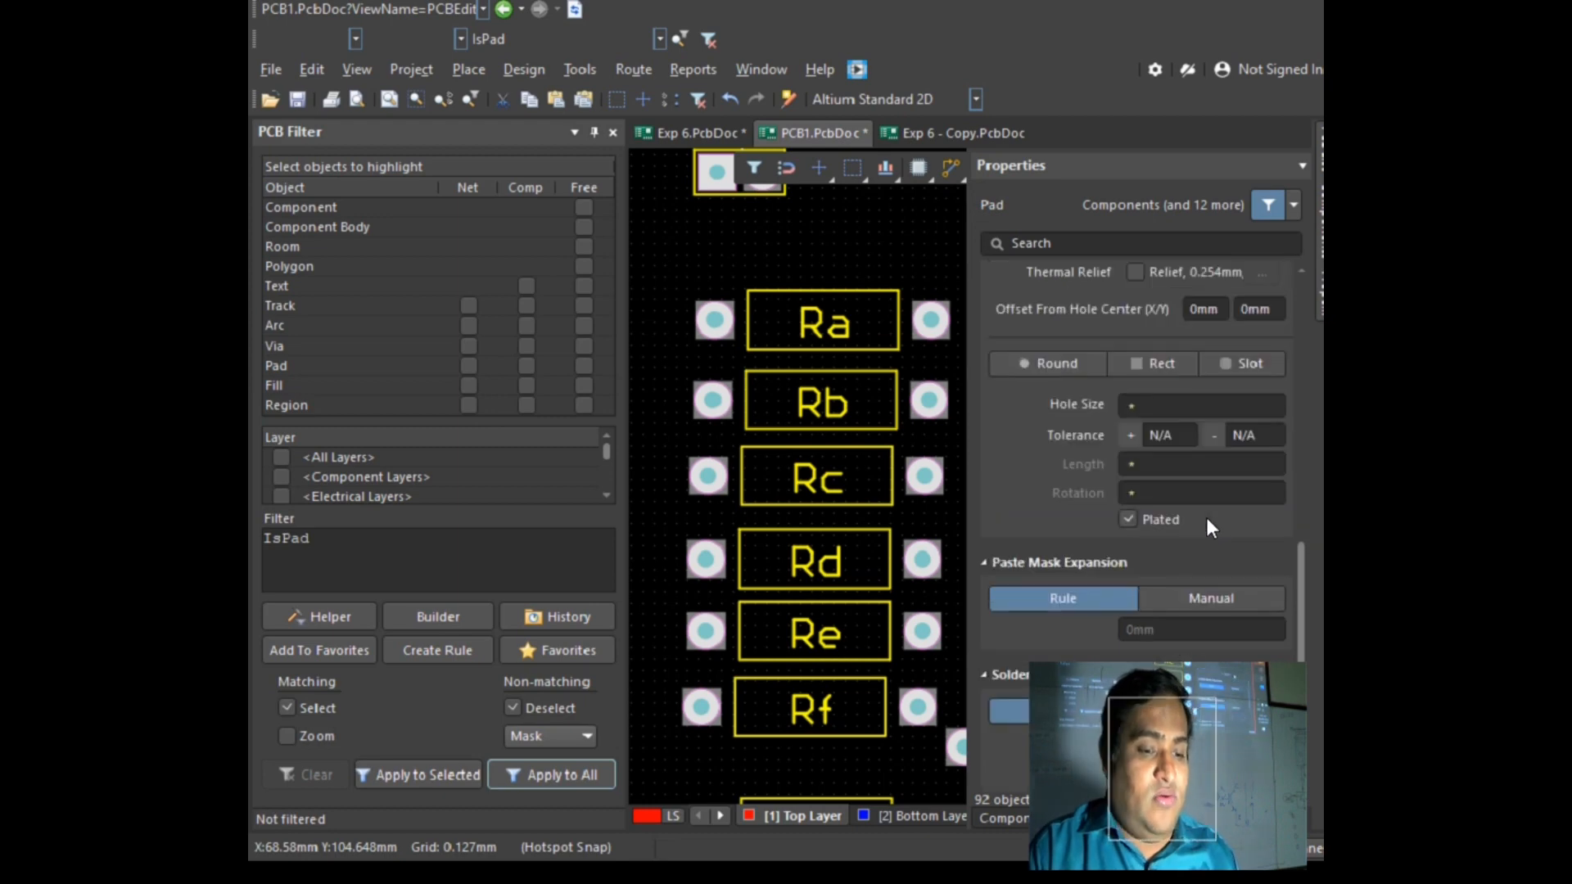
pyautogui.scroll(4, 1206, 517)
pyautogui.click(1161, 629)
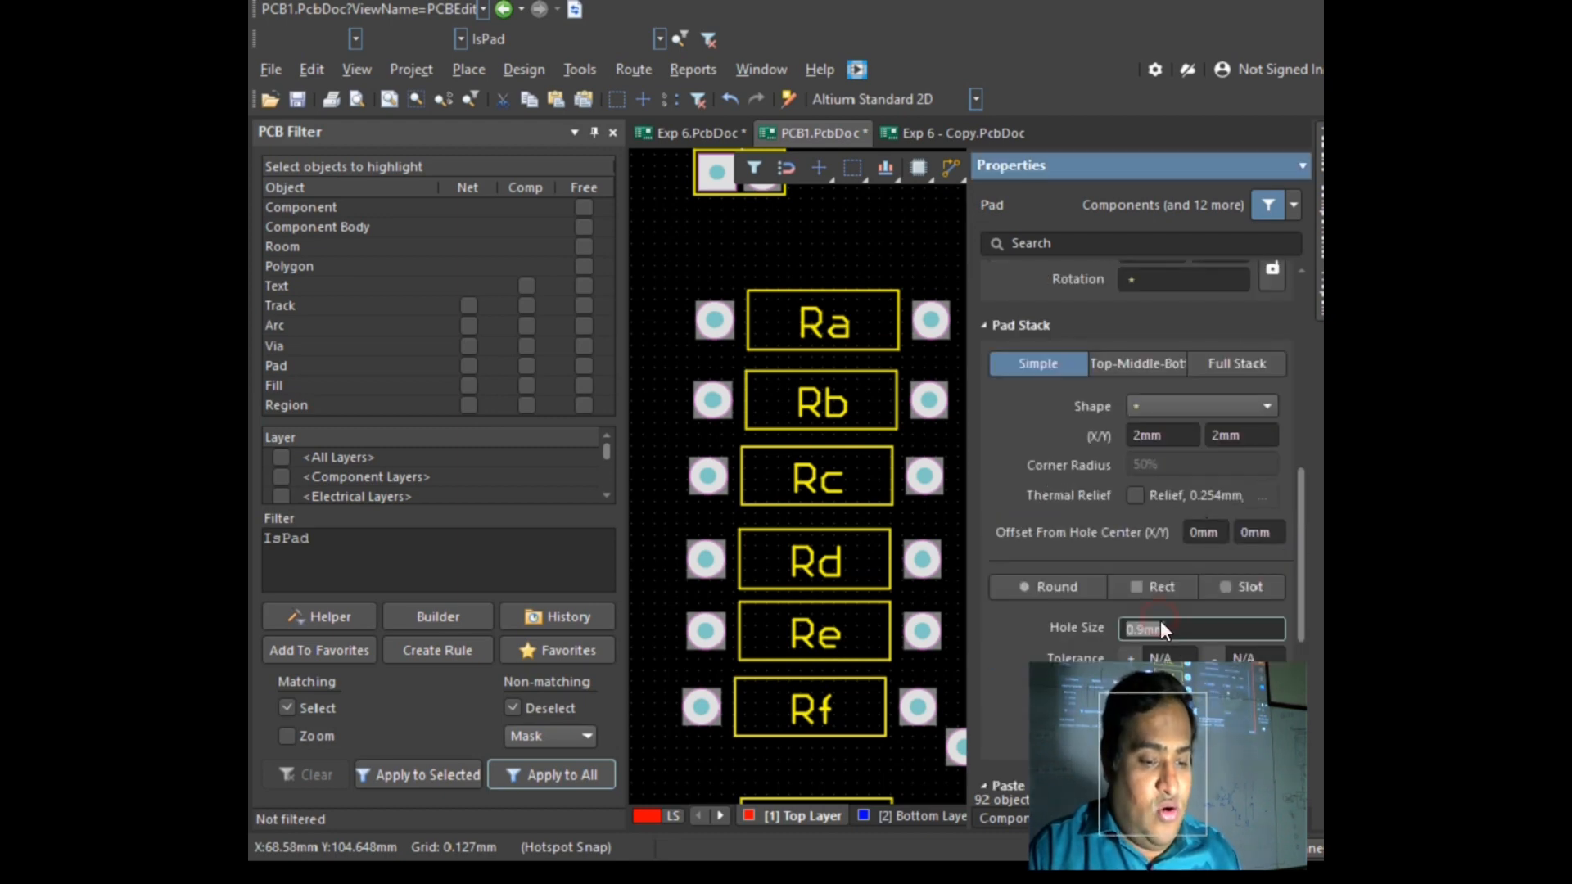
pyautogui.write('0.85')
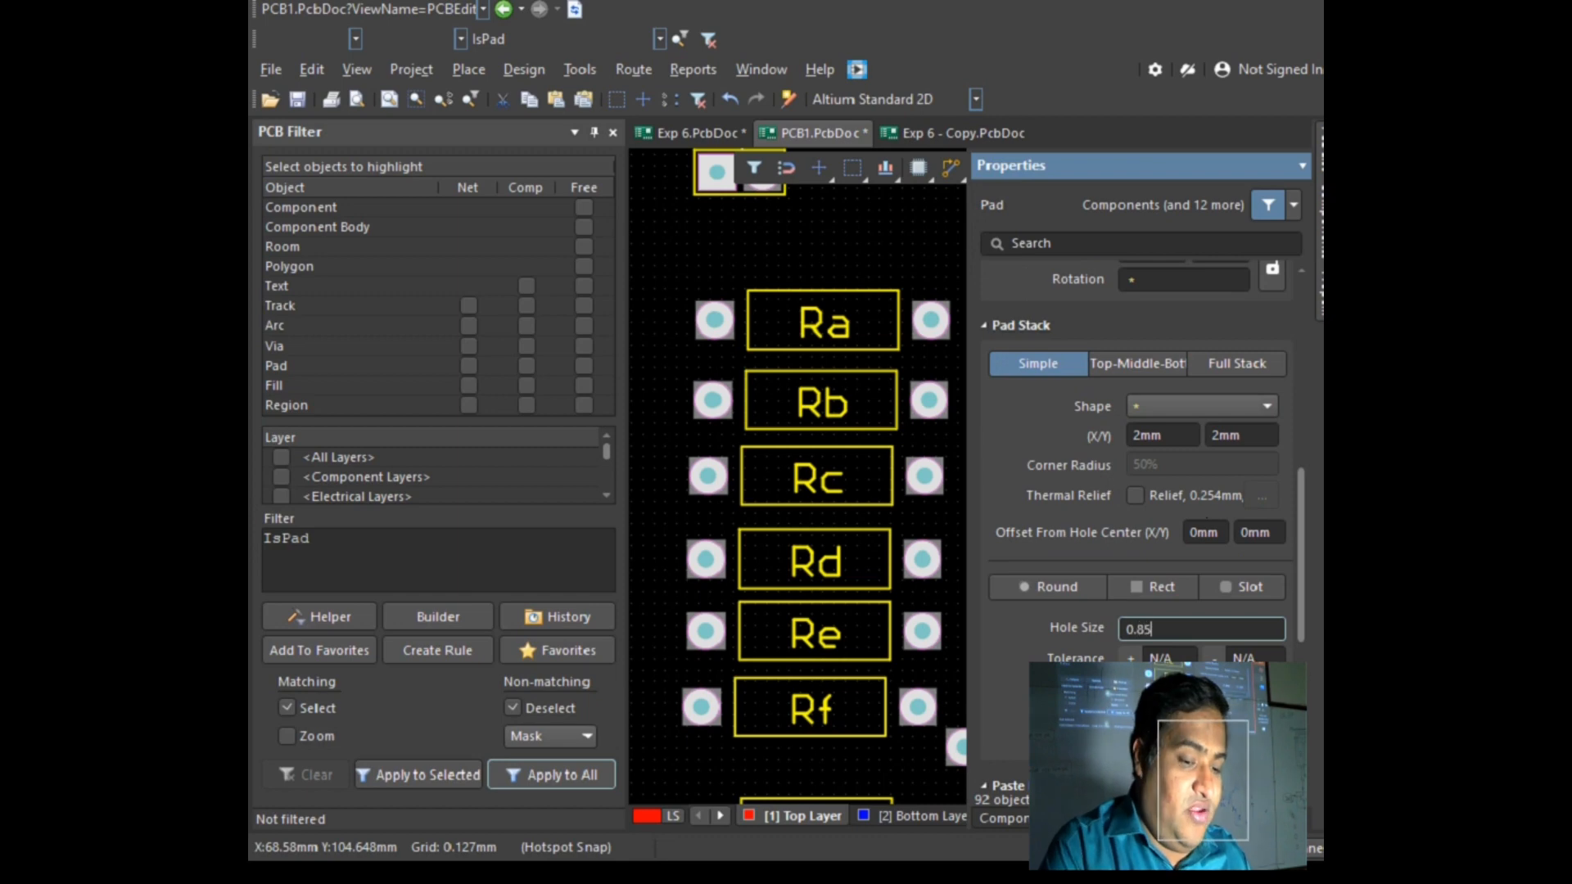
pyautogui.write('mm')
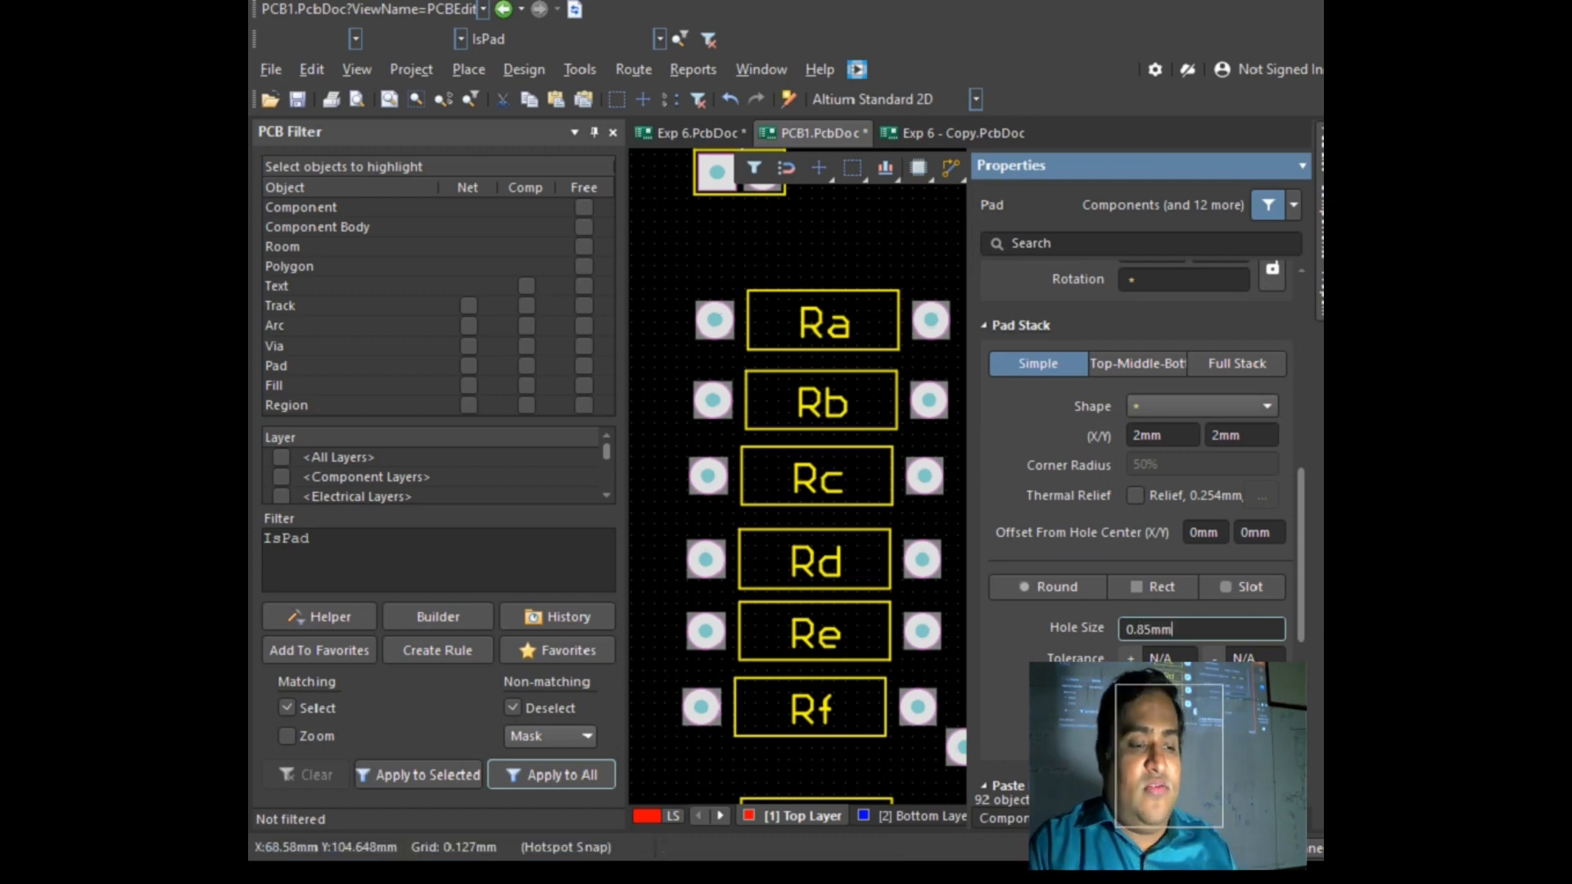
pyautogui.click(920, 275)
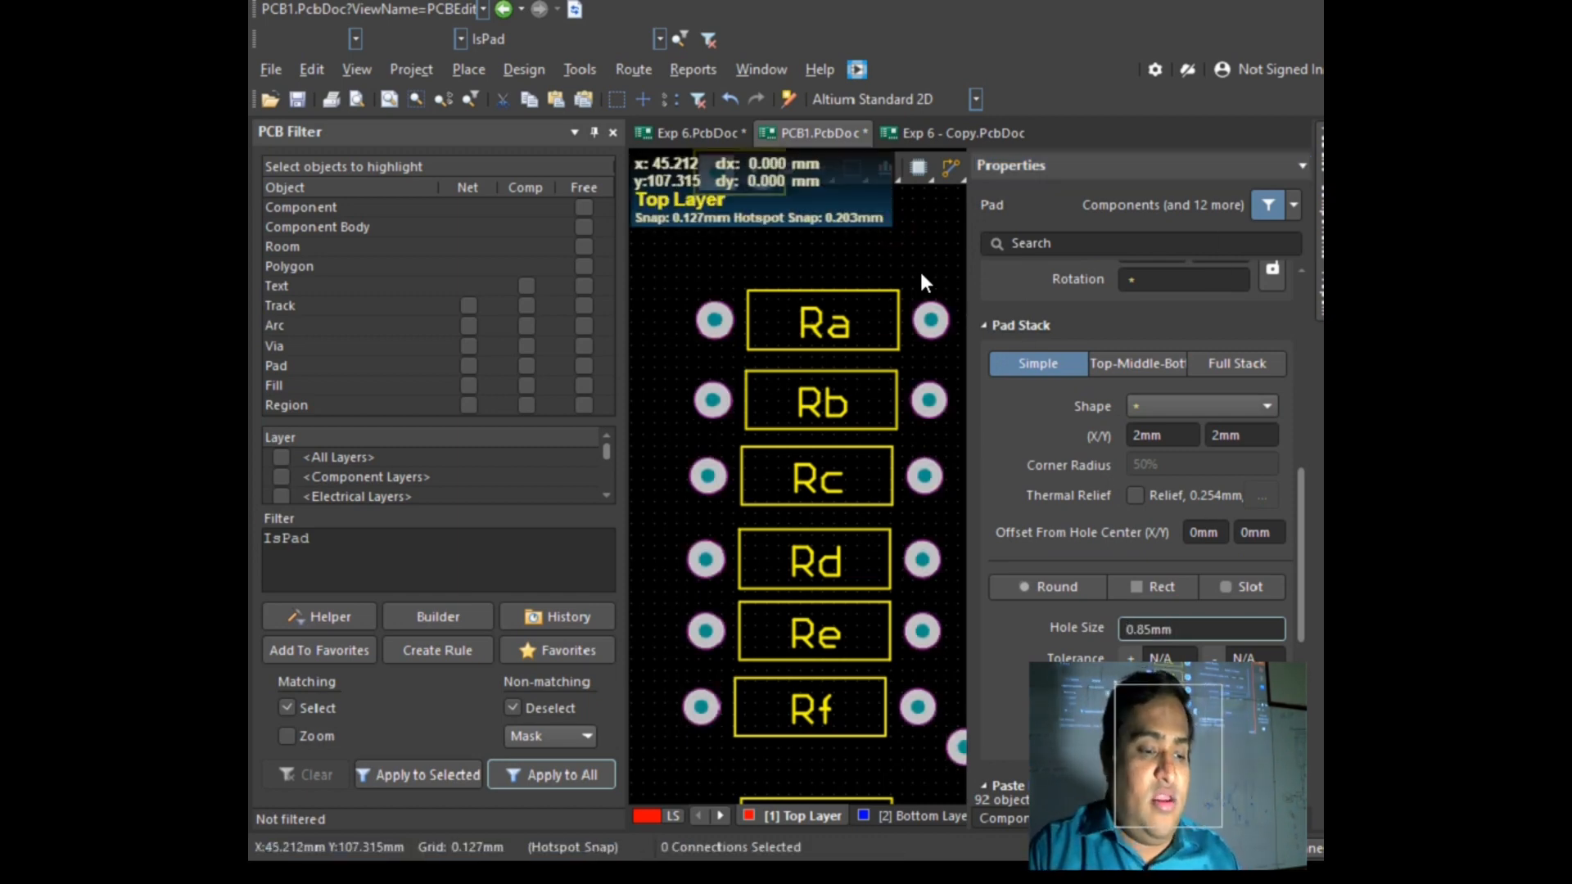
# Step: Inspect the resized pads across the board, including those of the 7805 regulator and the Data switch
pyautogui.keyDown('ctrl'); pyautogui.scroll(-5, 901, 395); pyautogui.keyUp('ctrl')
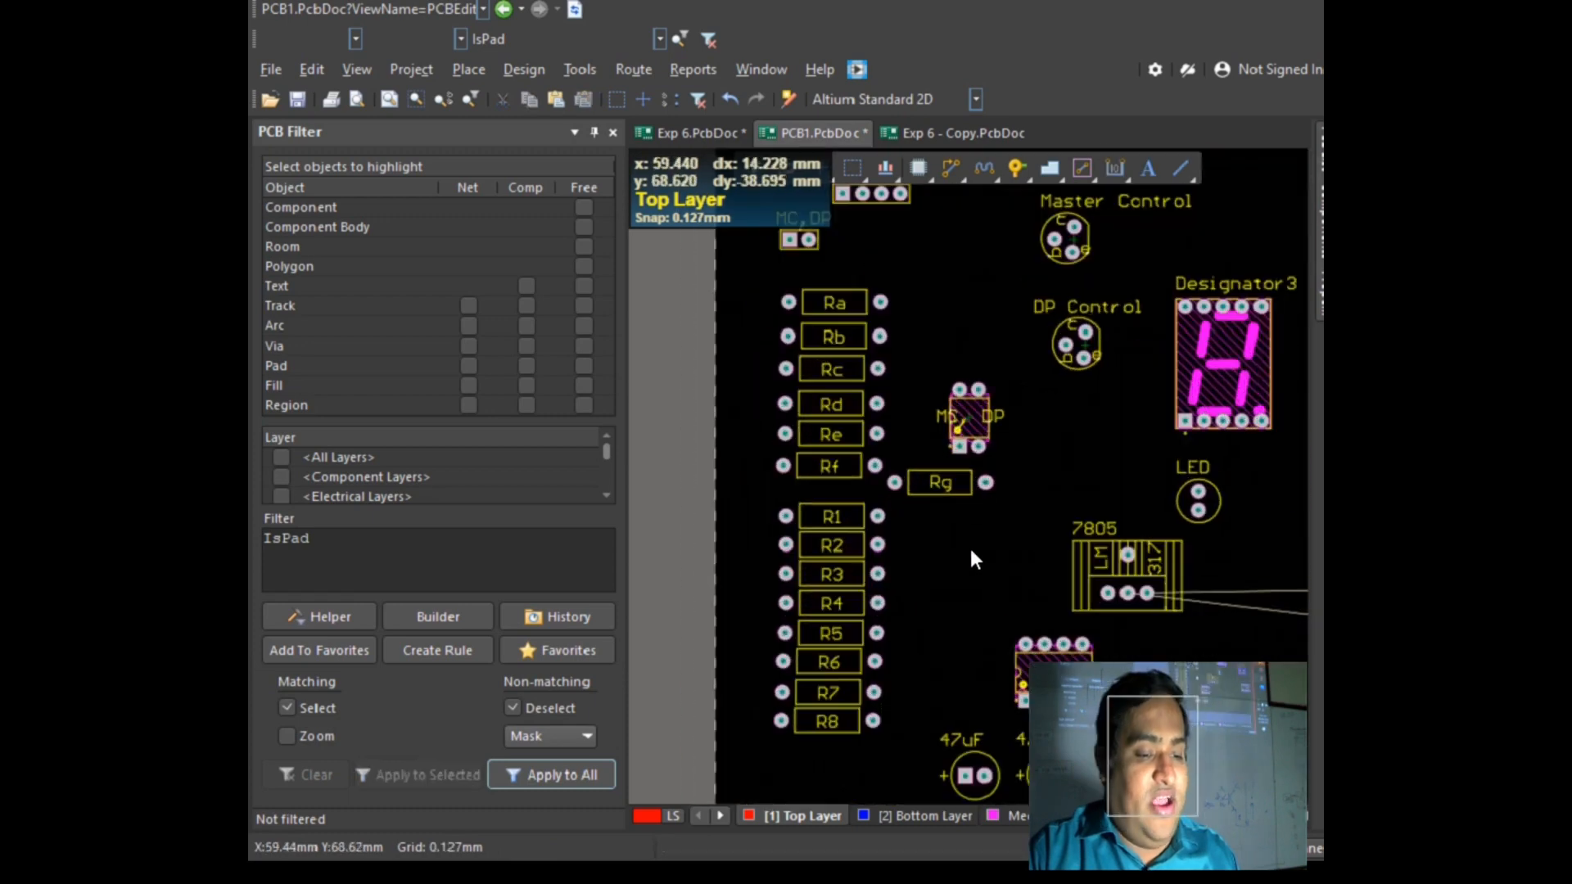
pyautogui.scroll(-3, 945, 573)
pyautogui.keyDown('ctrl'); pyautogui.scroll(4, 1039, 522); pyautogui.keyUp('ctrl')
pyautogui.keyDown('ctrl'); pyautogui.scroll(-4, 1038, 516); pyautogui.keyUp('ctrl')
pyautogui.keyDown('ctrl'); pyautogui.scroll(5, 1044, 384); pyautogui.keyUp('ctrl')
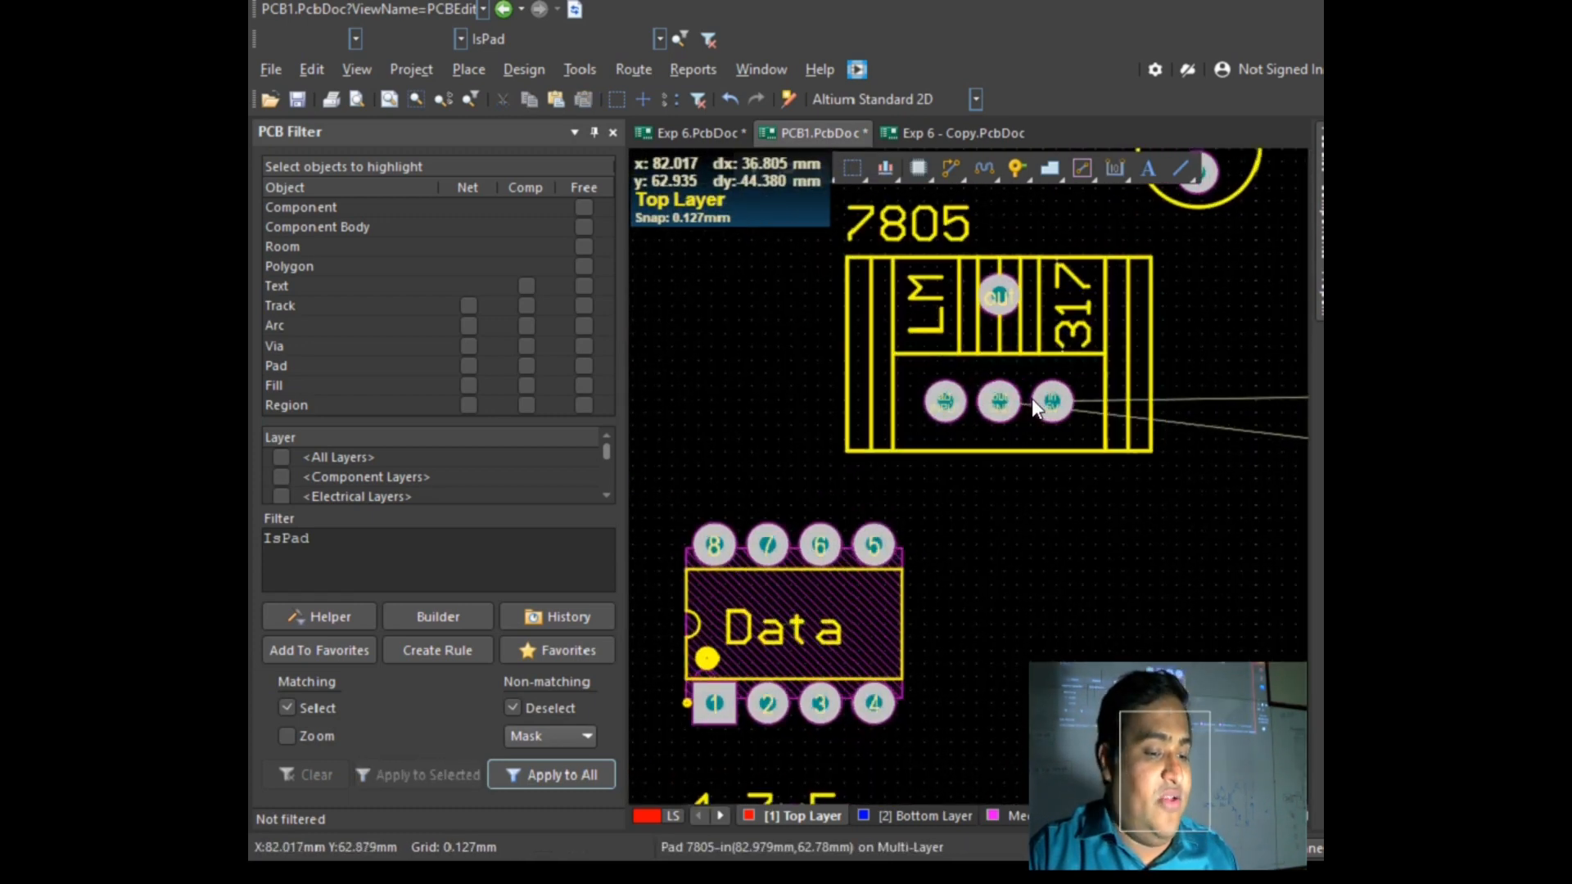
pyautogui.keyDown('ctrl'); pyautogui.scroll(1, 1033, 407); pyautogui.keyUp('ctrl')
pyautogui.keyDown('ctrl'); pyautogui.scroll(-5, 1064, 417); pyautogui.keyUp('ctrl')
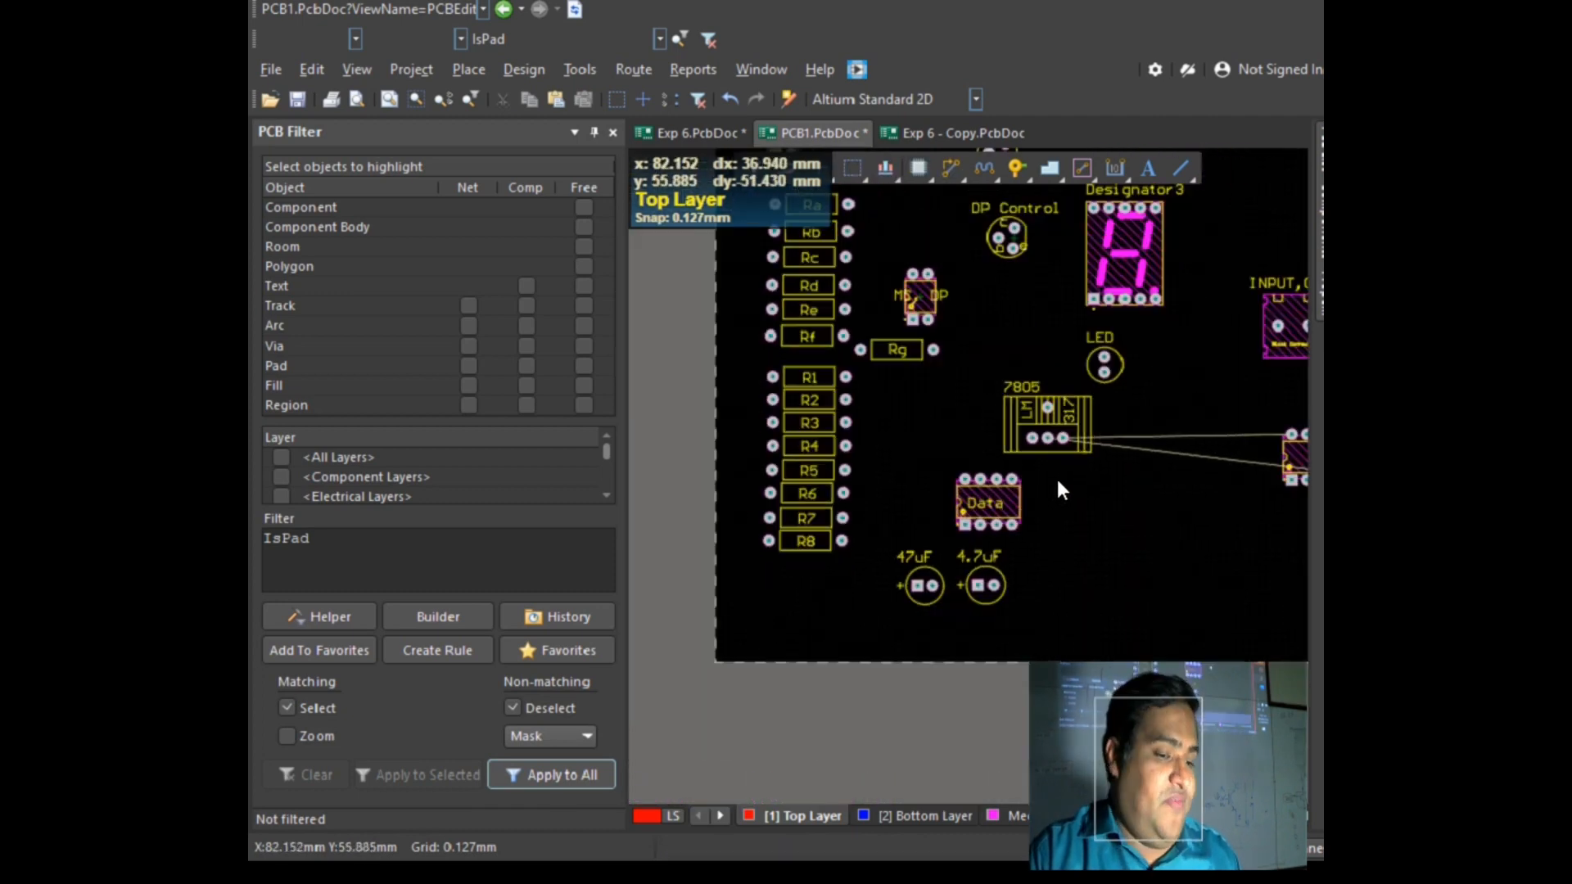
pyautogui.keyDown('ctrl'); pyautogui.scroll(-2, 1060, 489); pyautogui.keyUp('ctrl')
pyautogui.keyDown('ctrl'); pyautogui.scroll(2, 1102, 280); pyautogui.keyUp('ctrl')
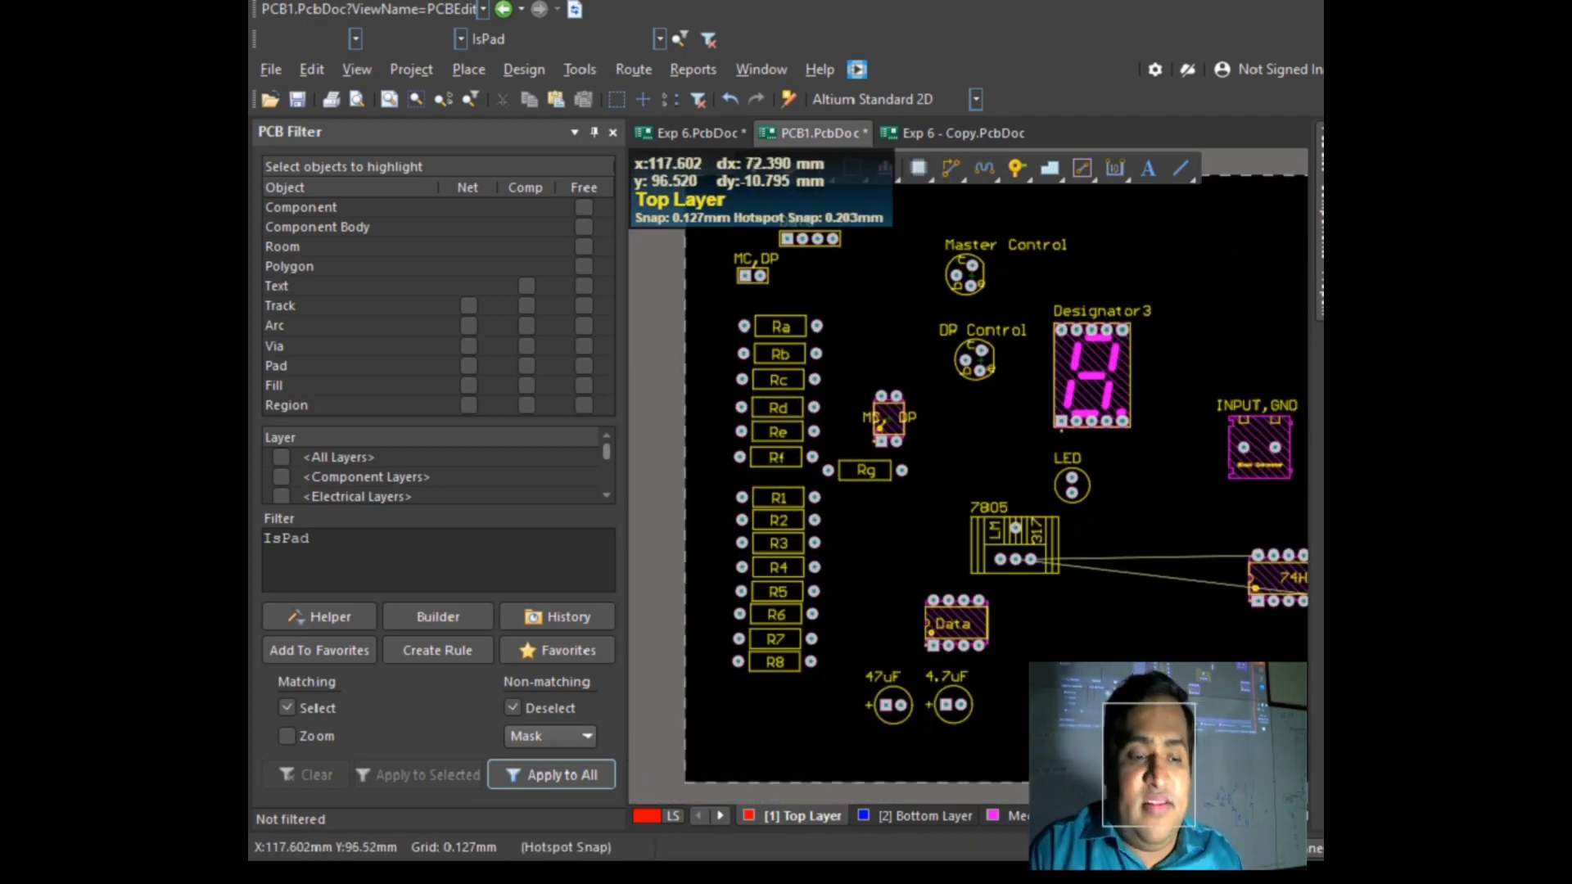
# Step: Review the default pad and via size rules in the PCB guideline notes, then return to the board
pyautogui.click(1220, 602)
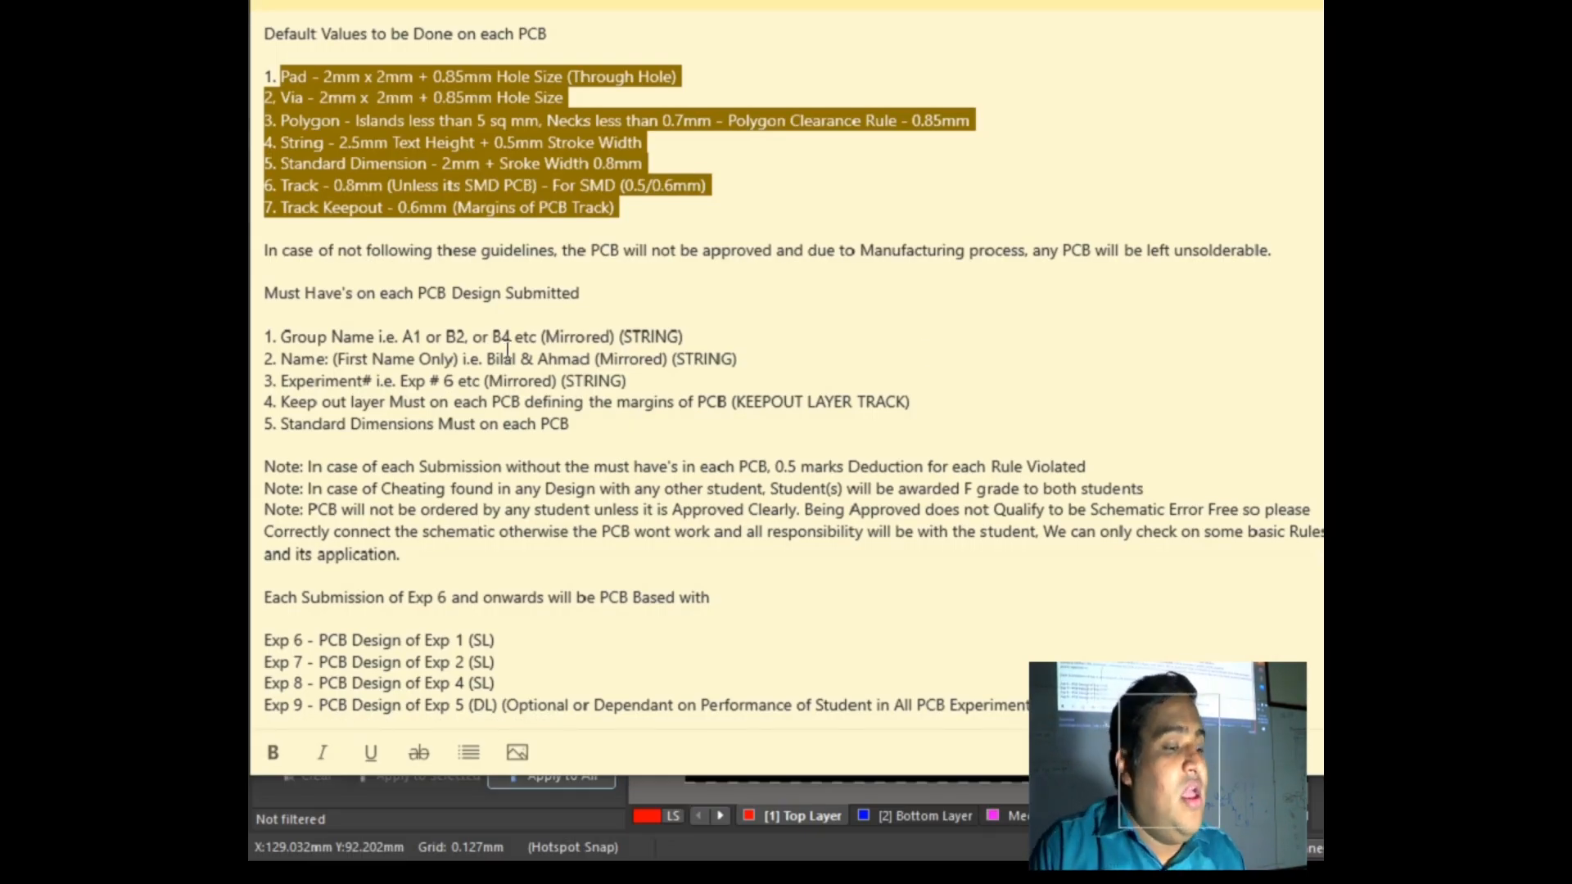
pyautogui.click(289, 65)
pyautogui.moveTo(685, 73); pyautogui.dragTo(253, 54)
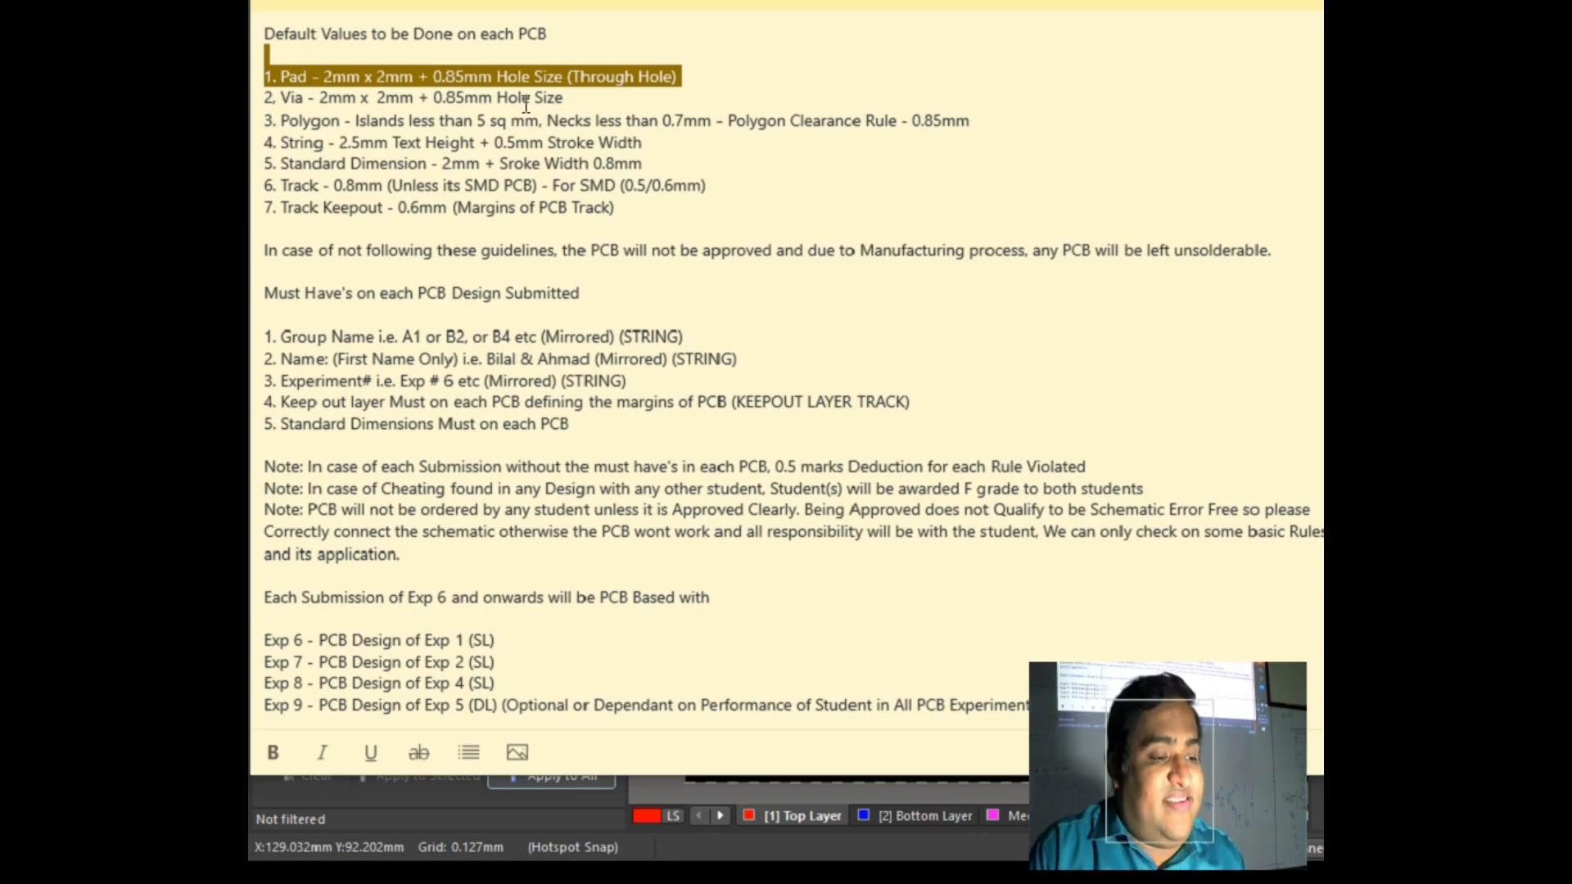
pyautogui.moveTo(583, 99); pyautogui.dragTo(255, 92)
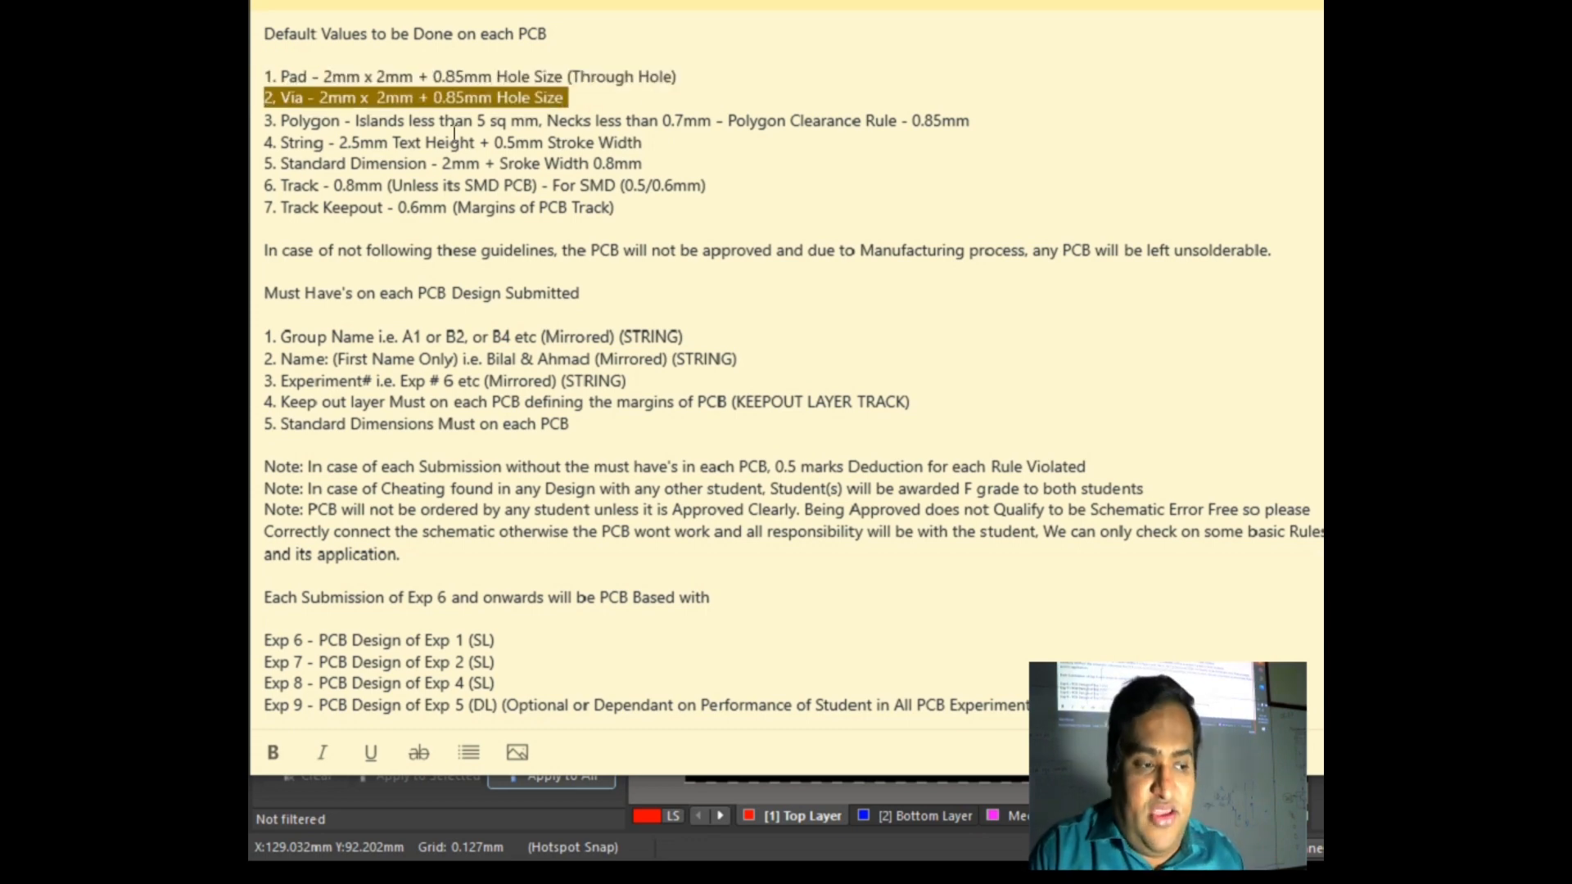
pyautogui.hotkey('alt', 'Tab')
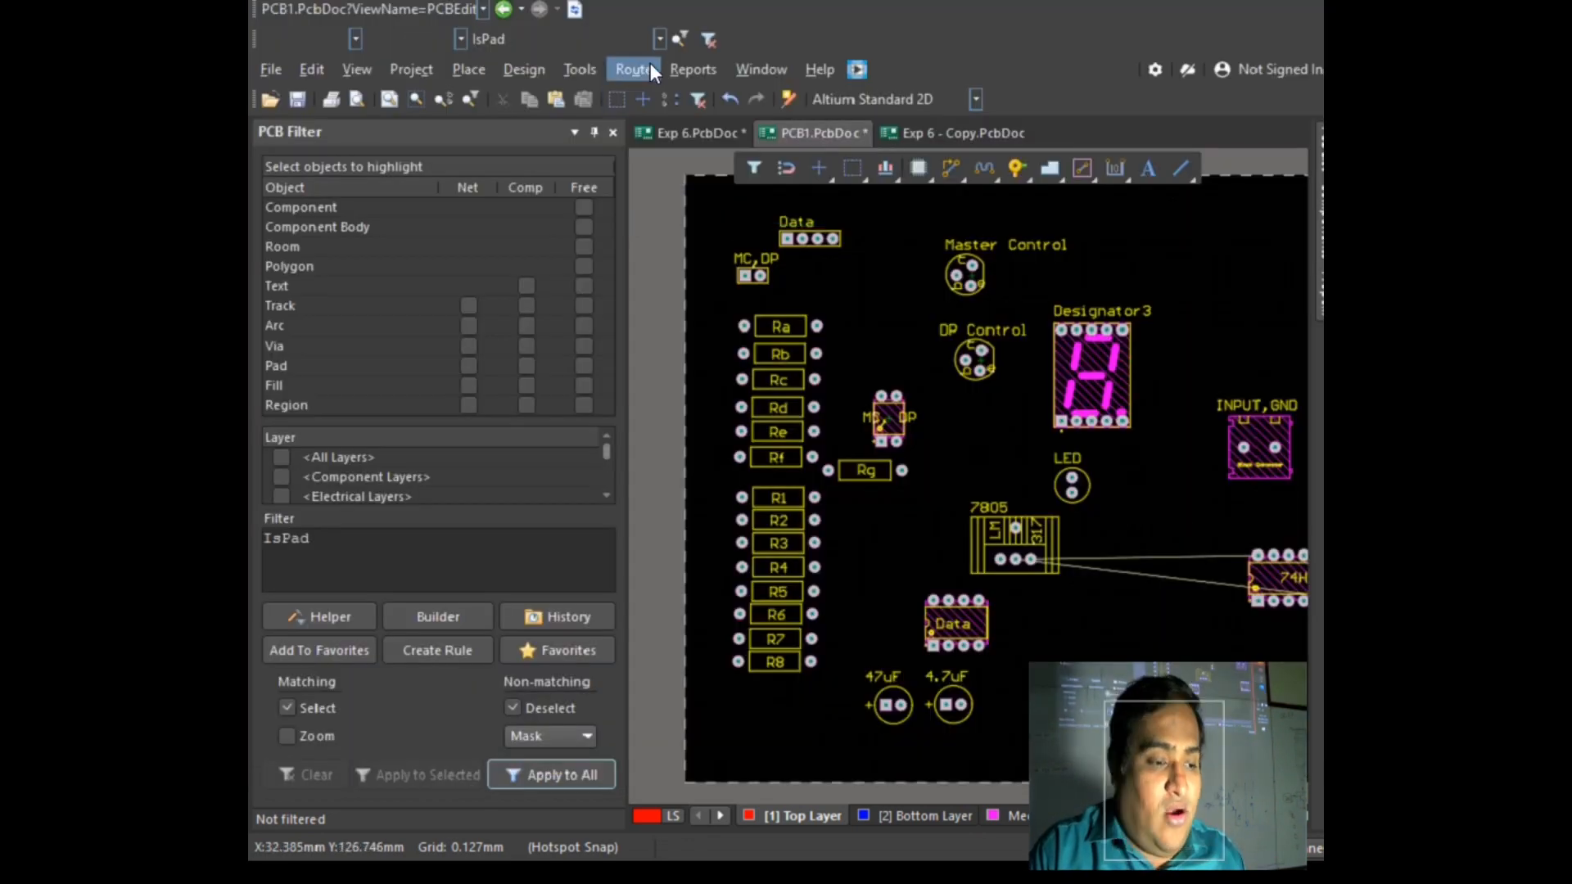
# Step: Switch to Exp 6.PcbDoc, close the PCB Filter panel and examine the connections around the 74HC4511, resistors and display
pyautogui.click(673, 125)
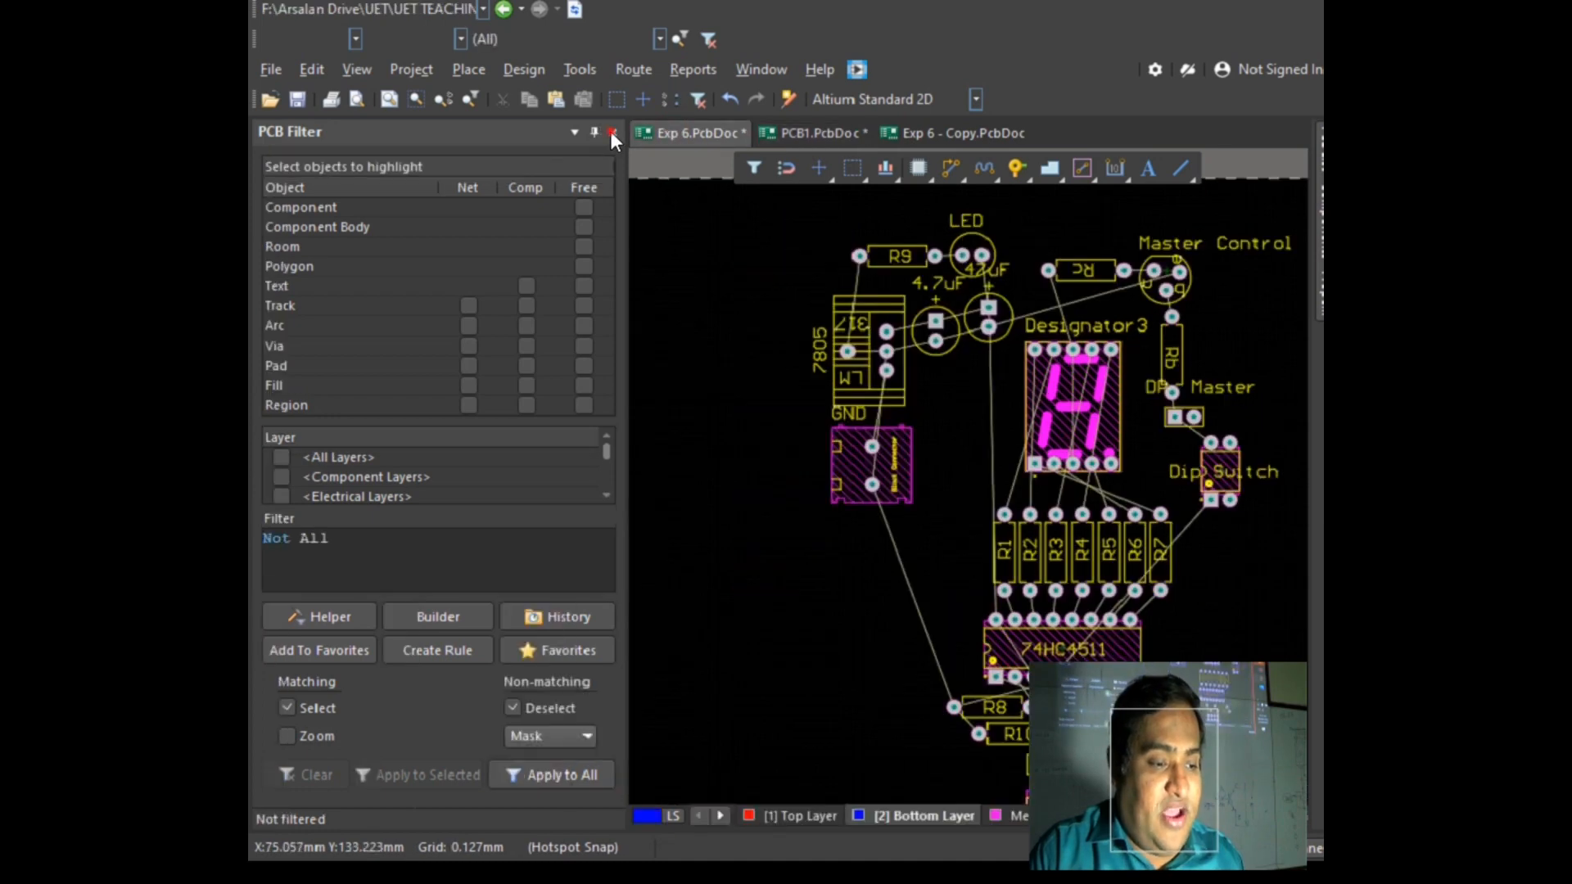
pyautogui.click(611, 132)
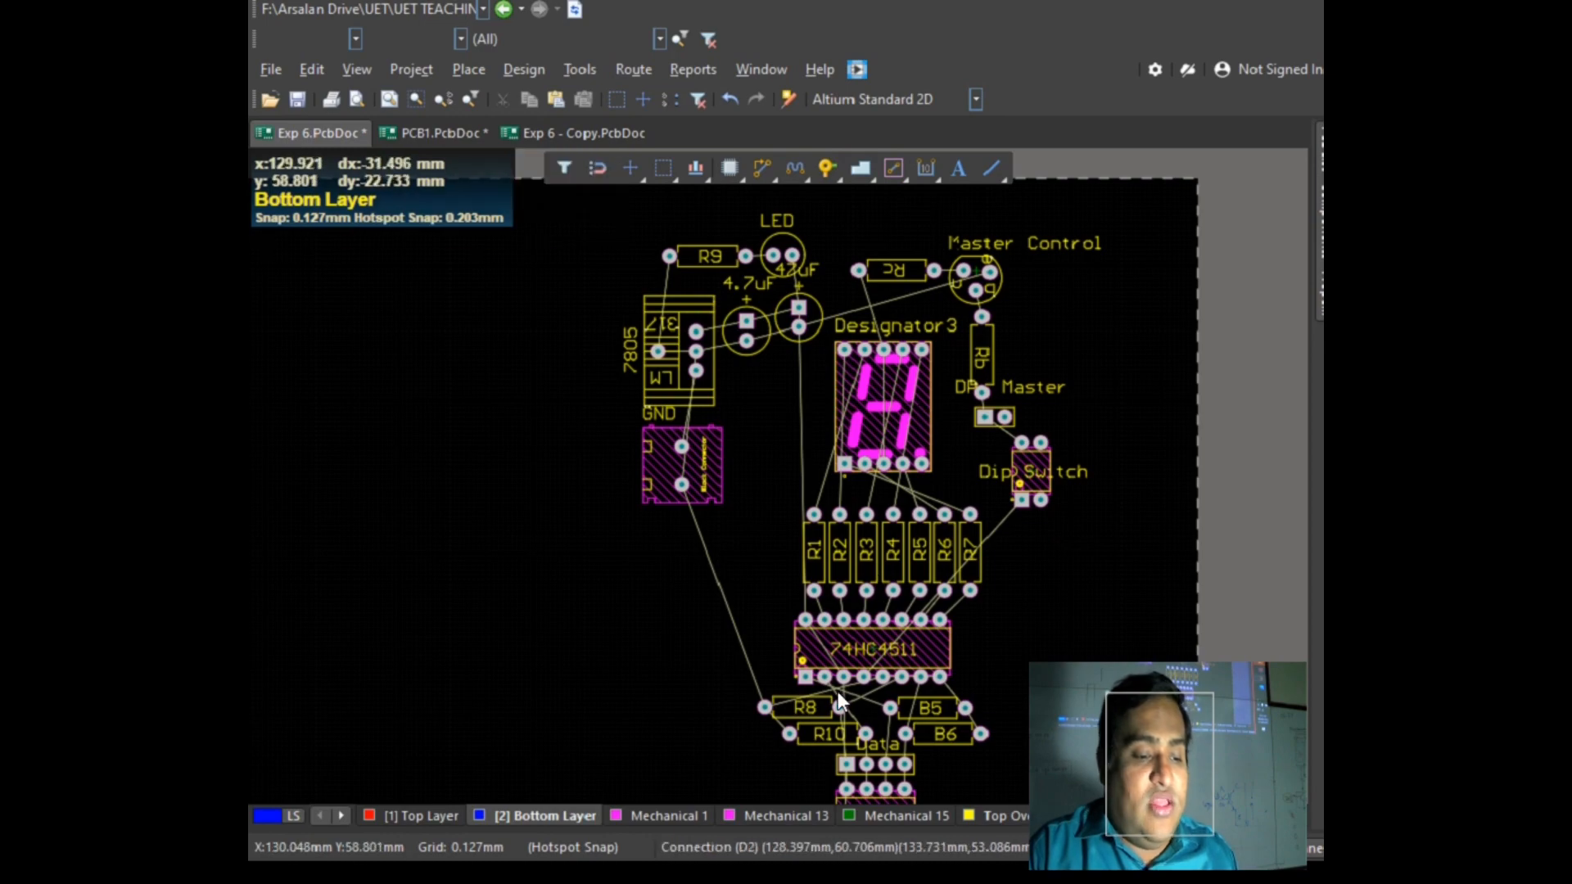
pyautogui.keyDown('ctrl'); pyautogui.scroll(2, 858, 652); pyautogui.keyUp('ctrl')
pyautogui.scroll(-2, 1066, 518)
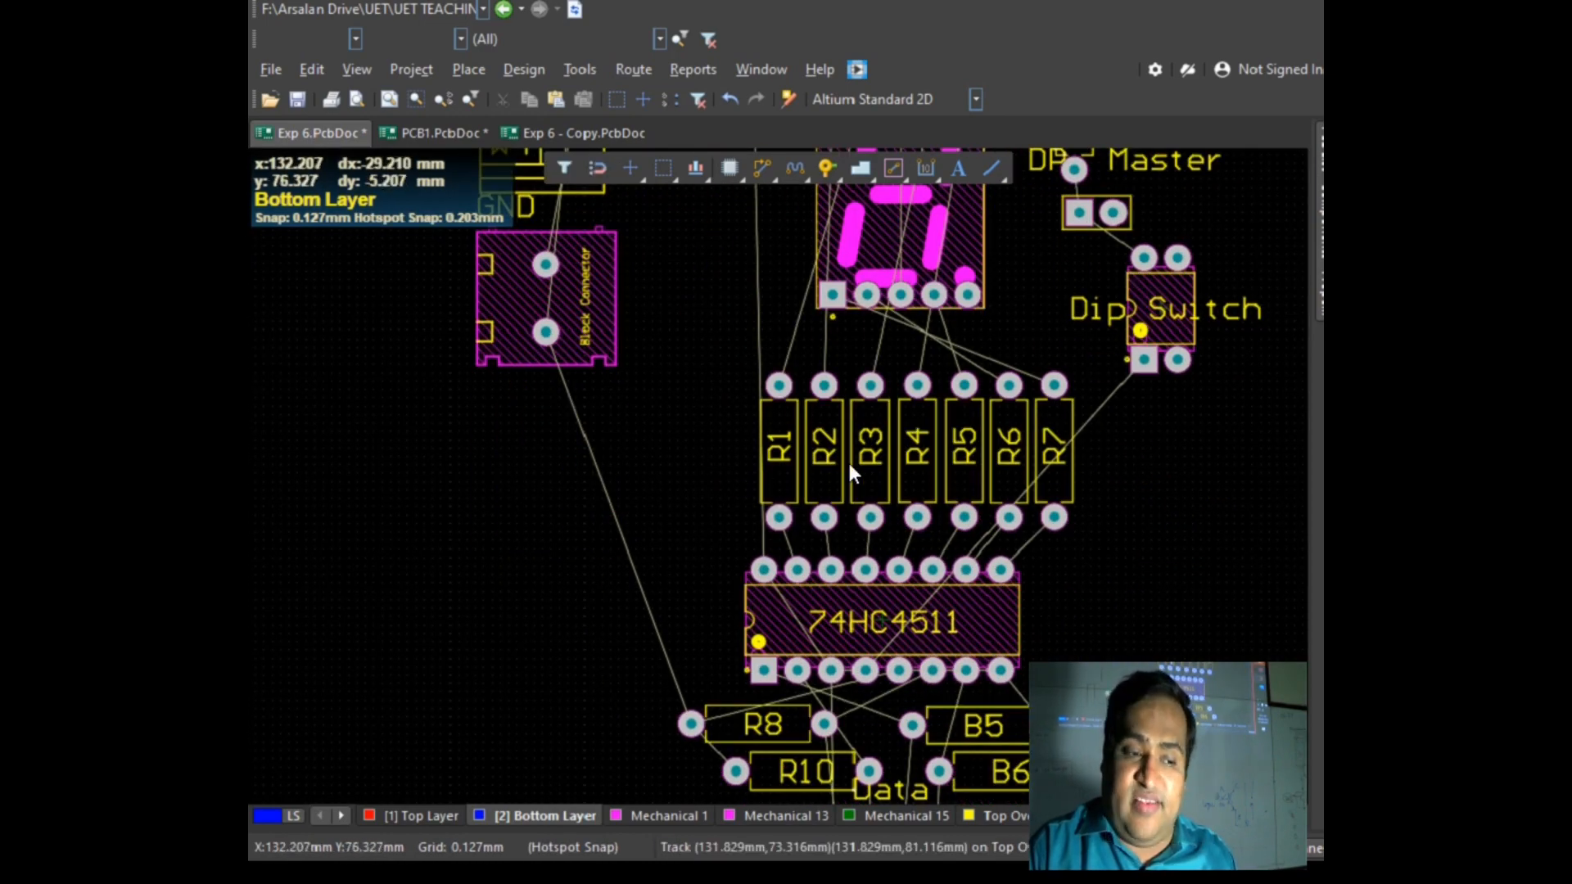
pyautogui.scroll(3, 770, 465)
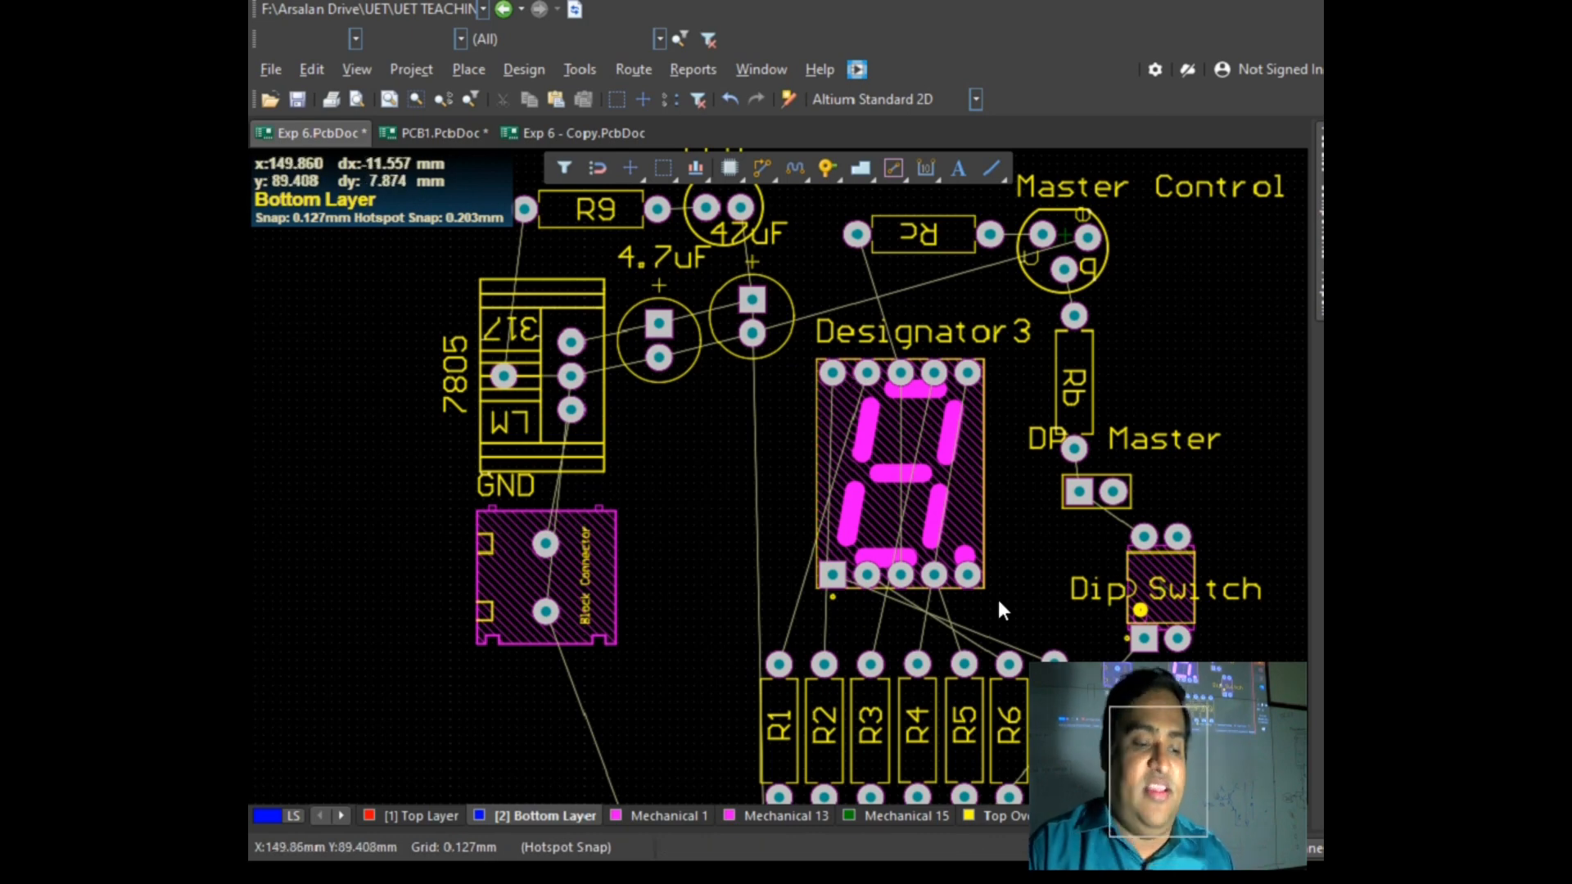
pyautogui.scroll(-3, 929, 561)
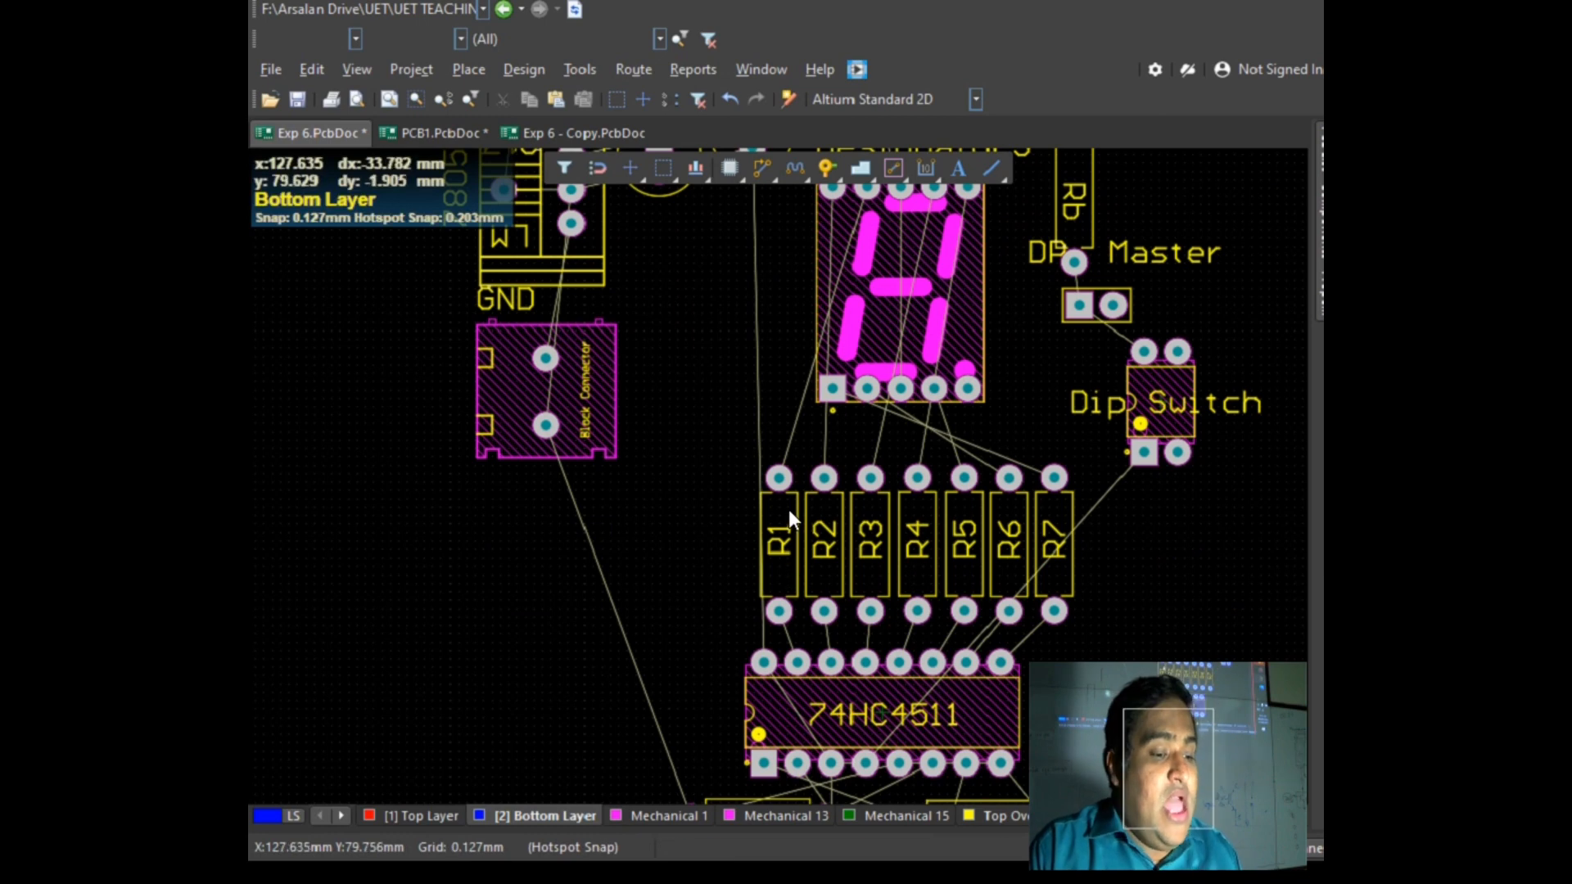
pyautogui.scroll(1, 788, 509)
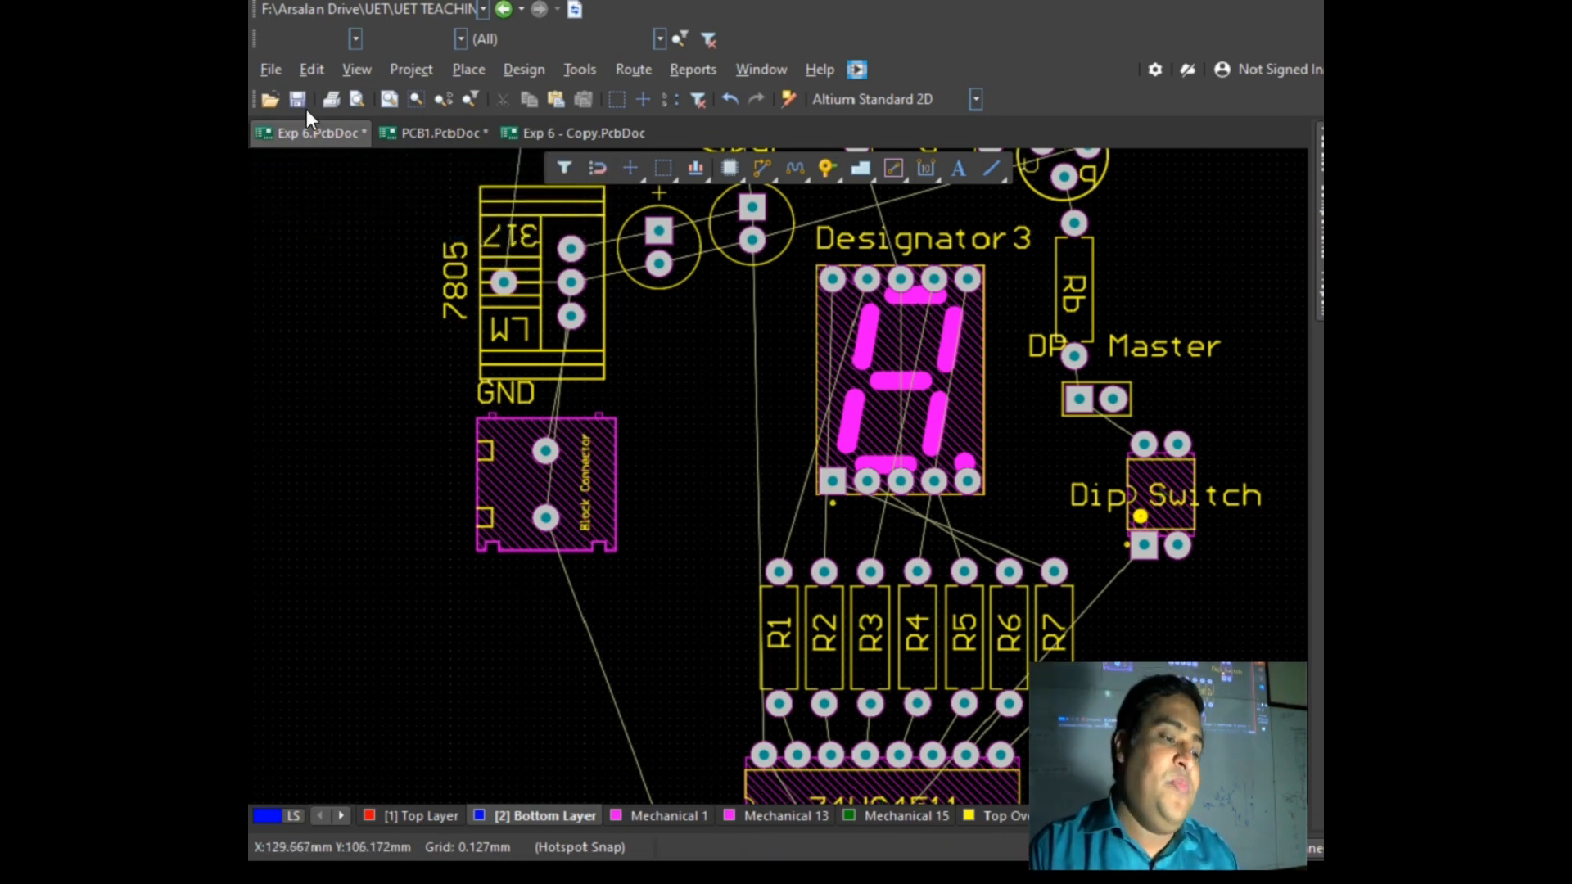
# Step: Route a bottom-layer track from pin 15 of the 74HC4511 to pad 1 of resistor R1
pyautogui.click(448, 66)
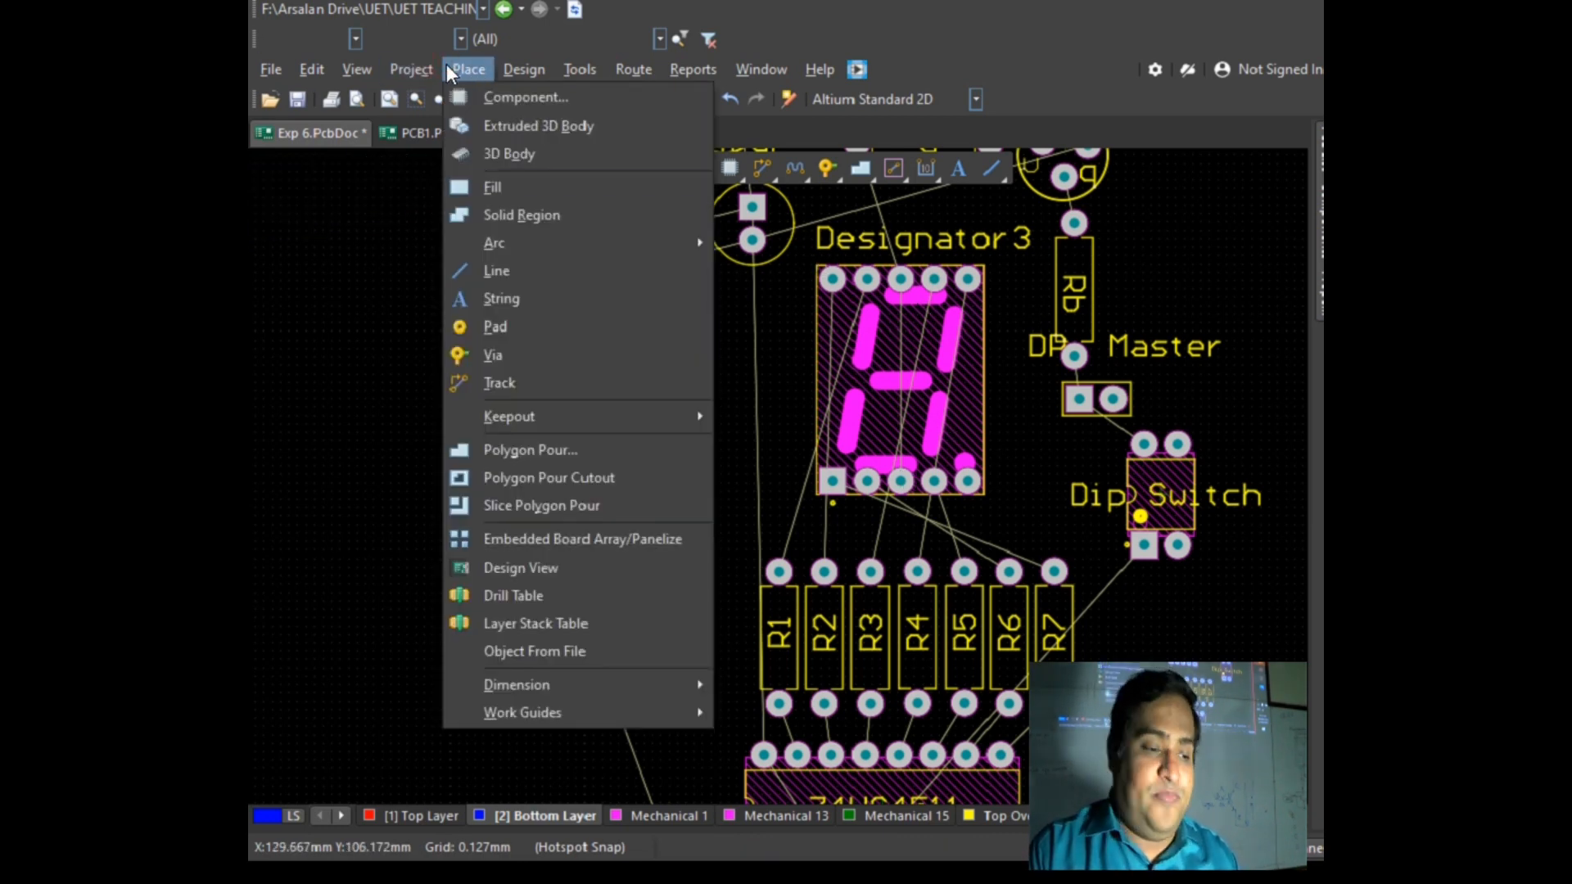
pyautogui.click(554, 376)
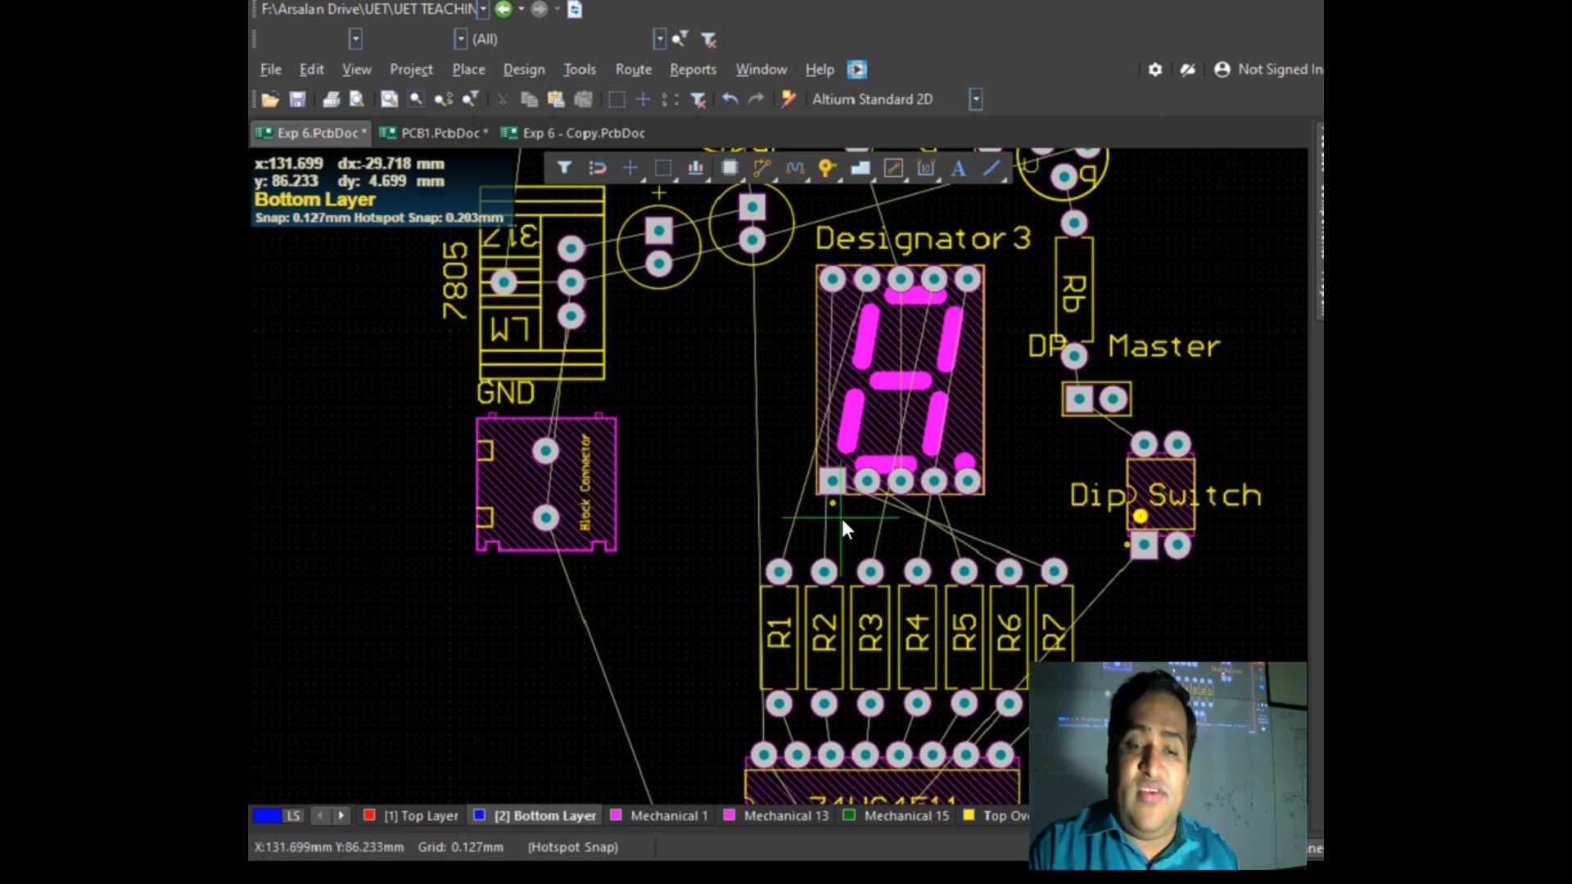
pyautogui.keyDown('ctrl'); pyautogui.scroll(3, 939, 562); pyautogui.keyUp('ctrl')
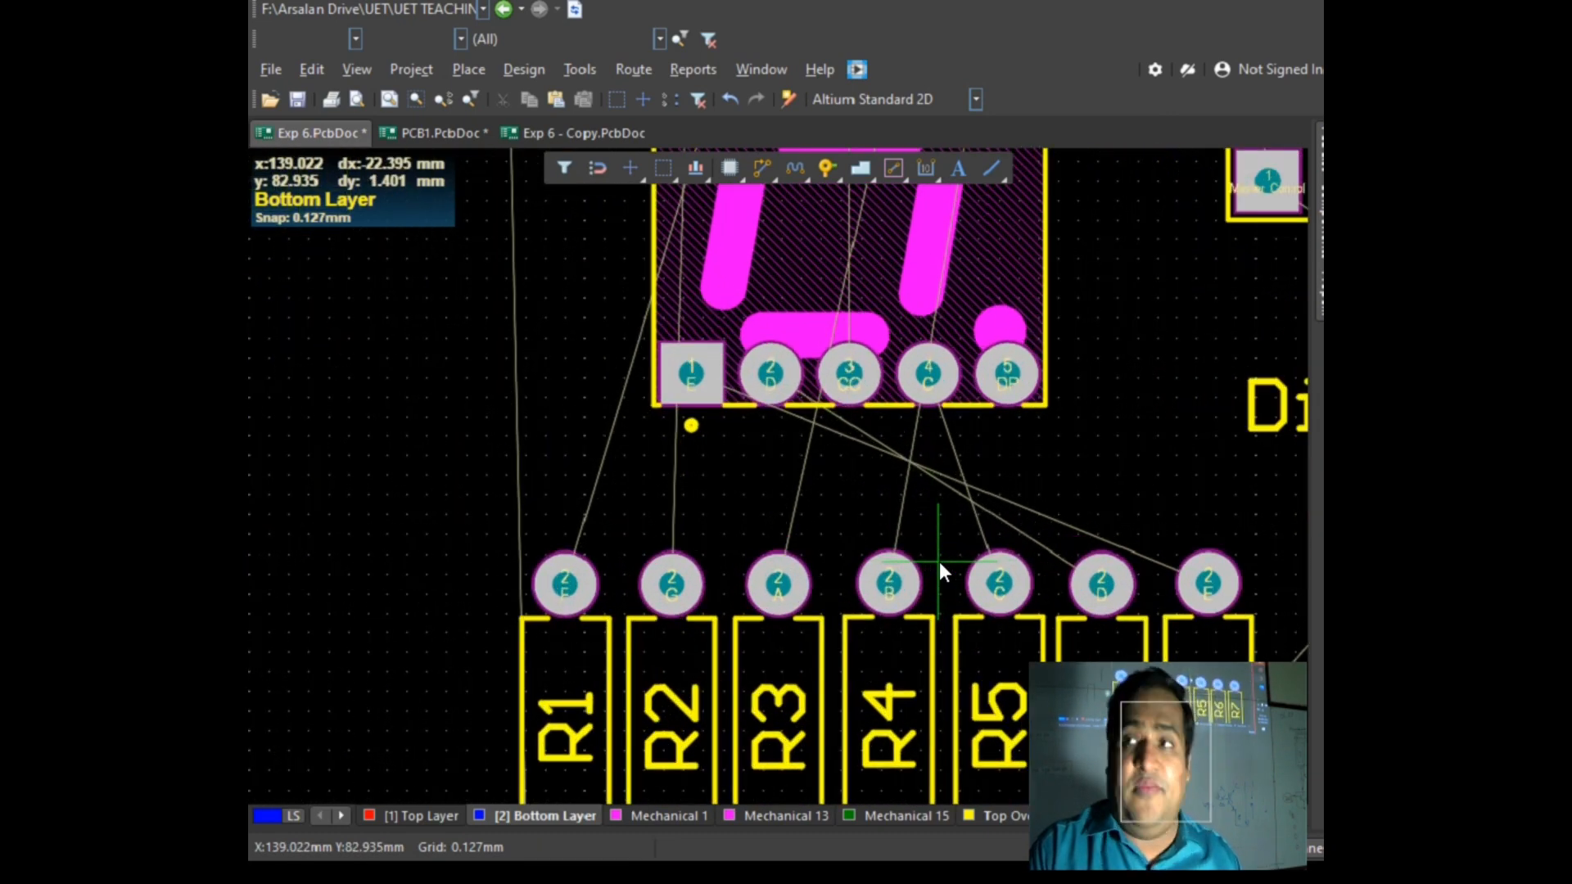
pyautogui.keyDown('ctrl'); pyautogui.scroll(1, 940, 561); pyautogui.keyUp('ctrl')
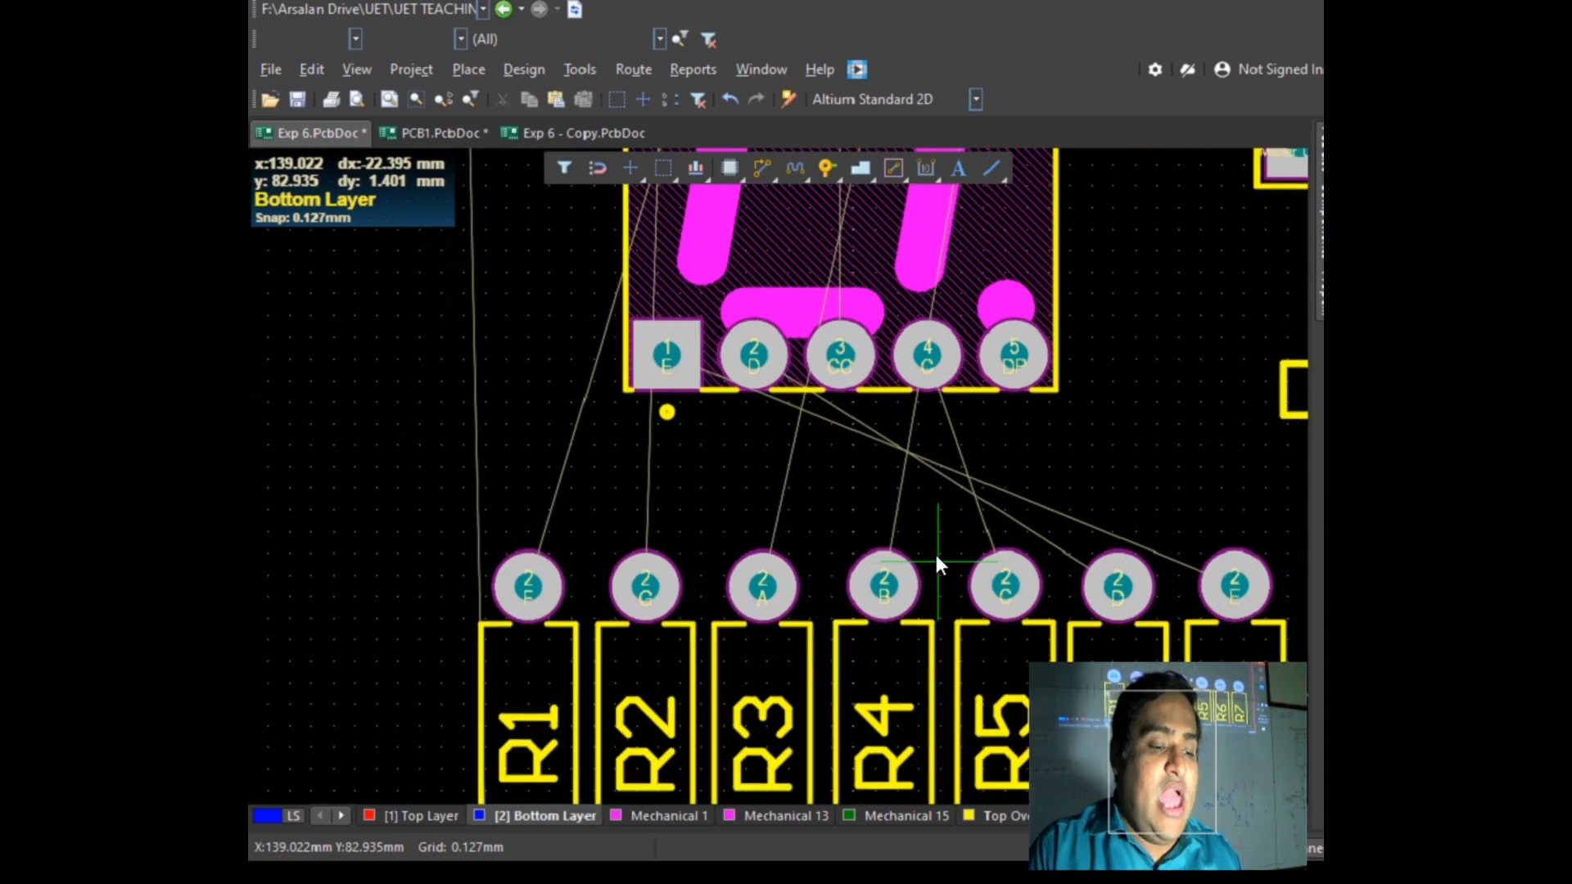
pyautogui.scroll(-4, 937, 524)
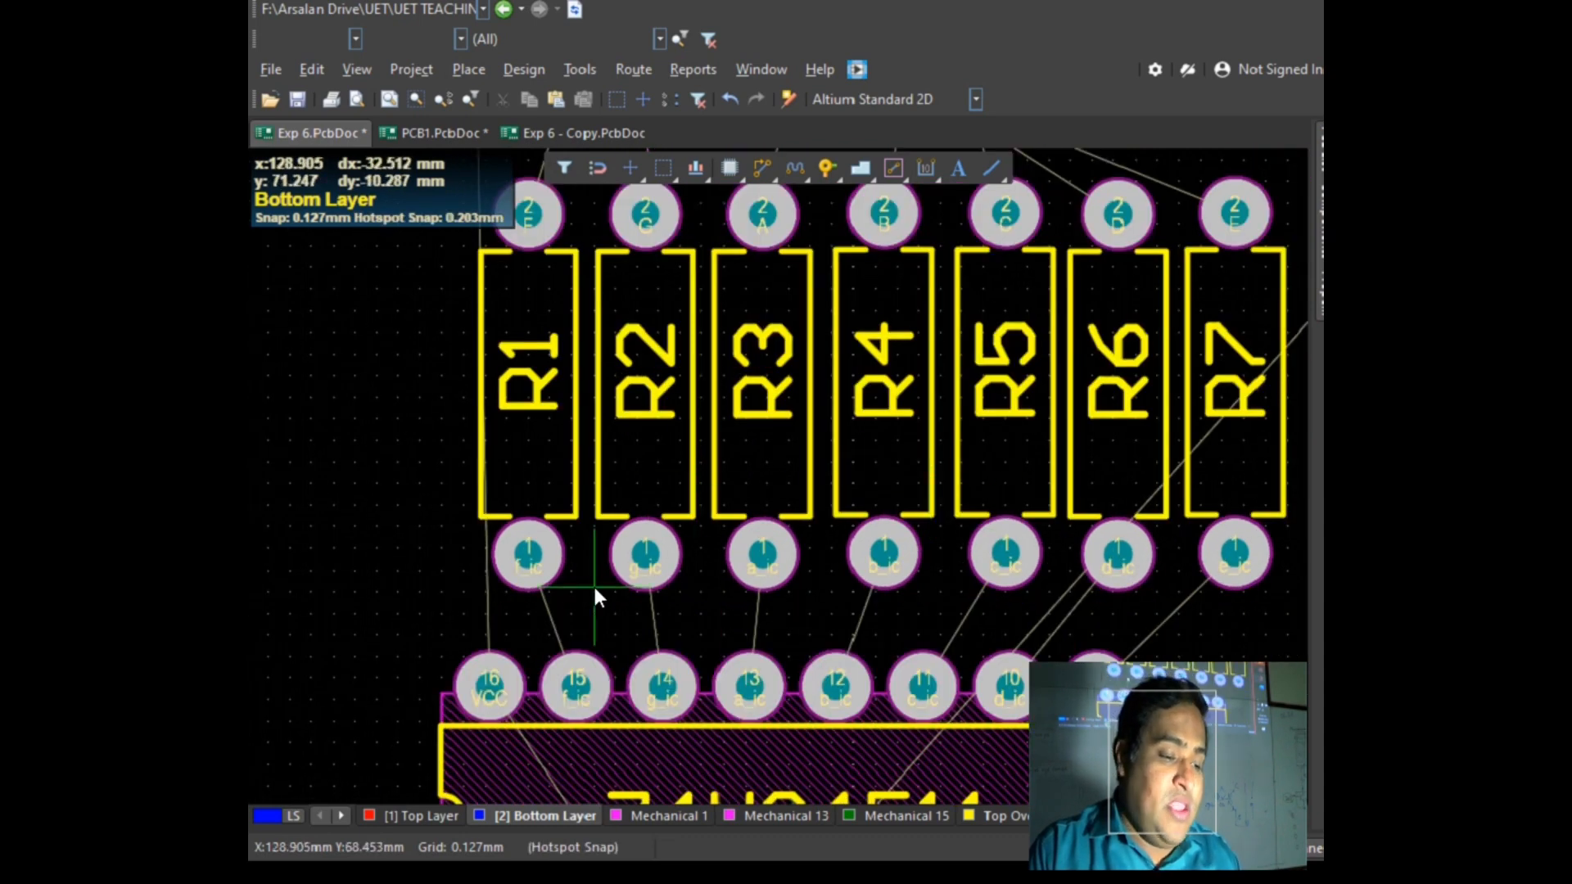
pyautogui.scroll(-2, 594, 587)
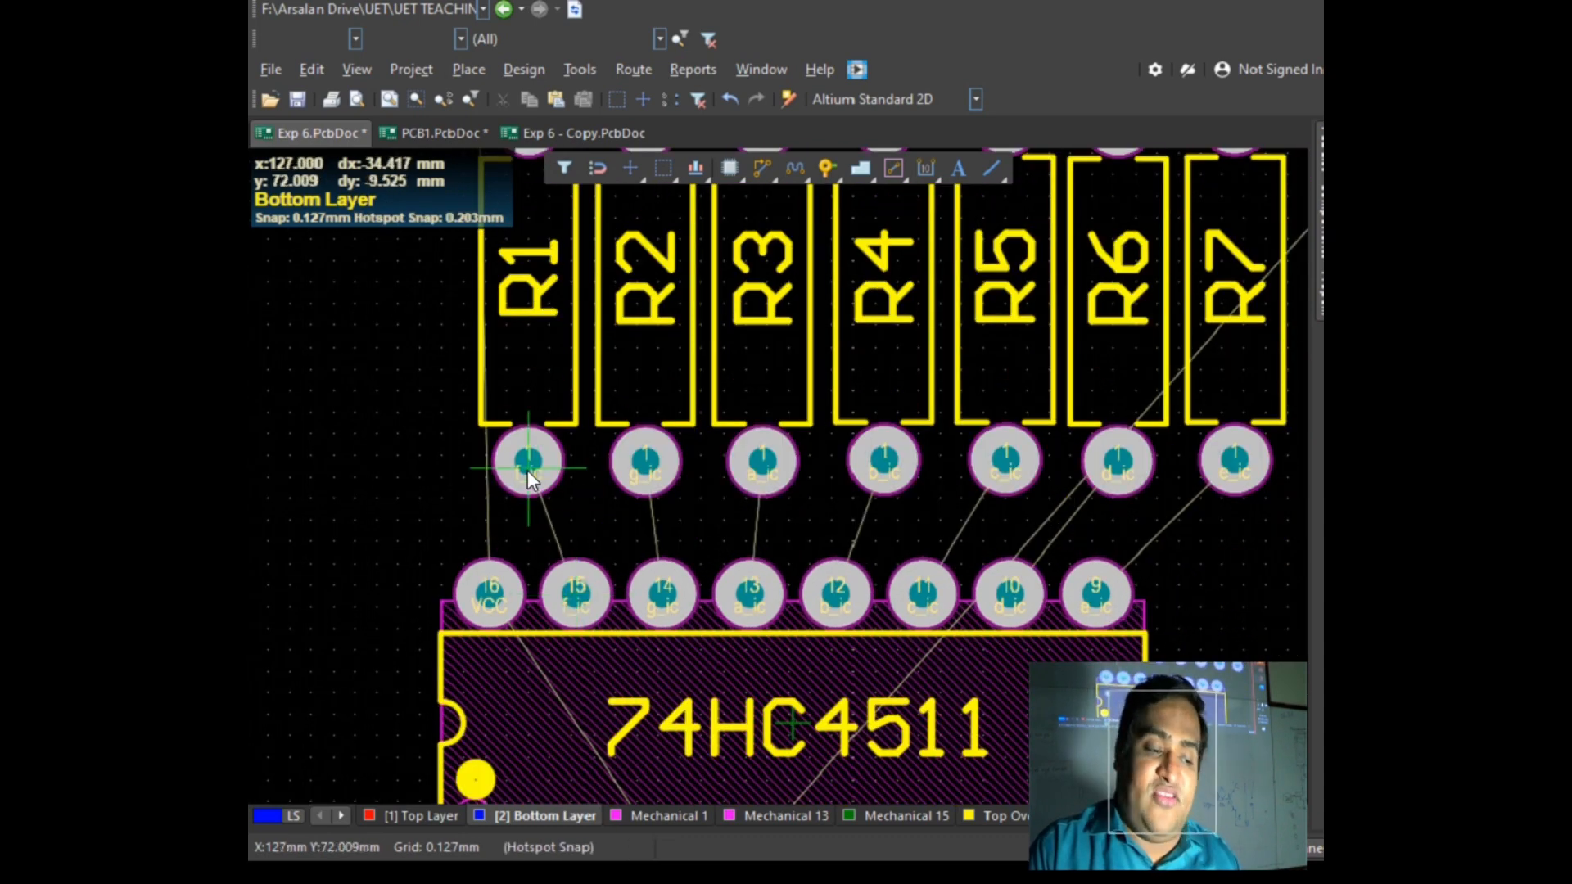
pyautogui.click(578, 570)
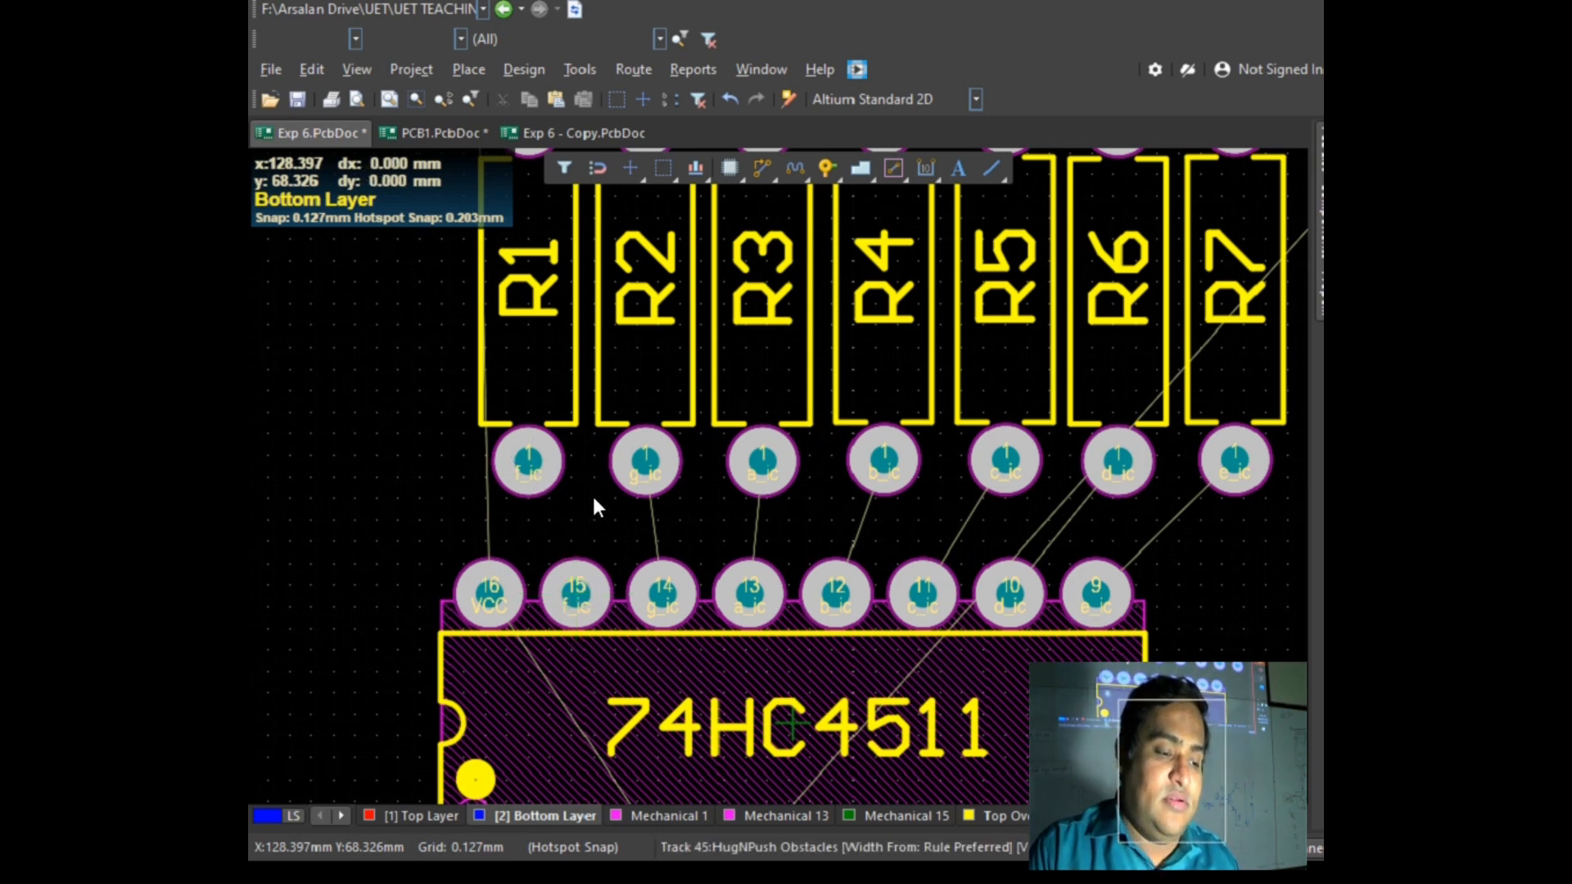
pyautogui.click(528, 463)
pyautogui.press('Escape')
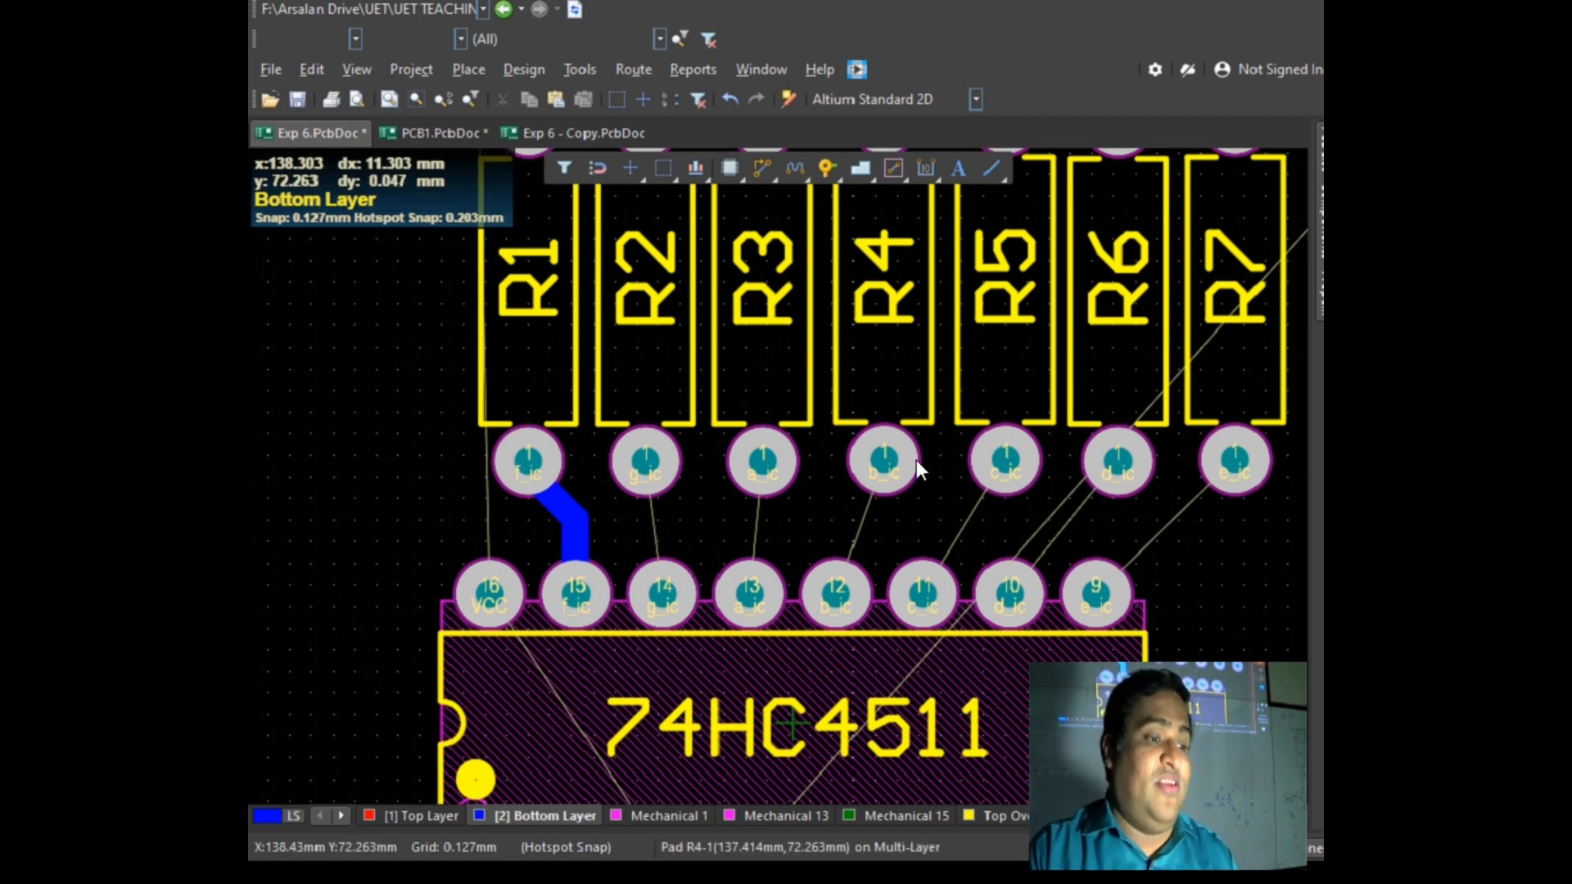
# Step: Switch to PCB1.PcbDoc and open the routing Width rule in the PCB design rules
pyautogui.click(442, 133)
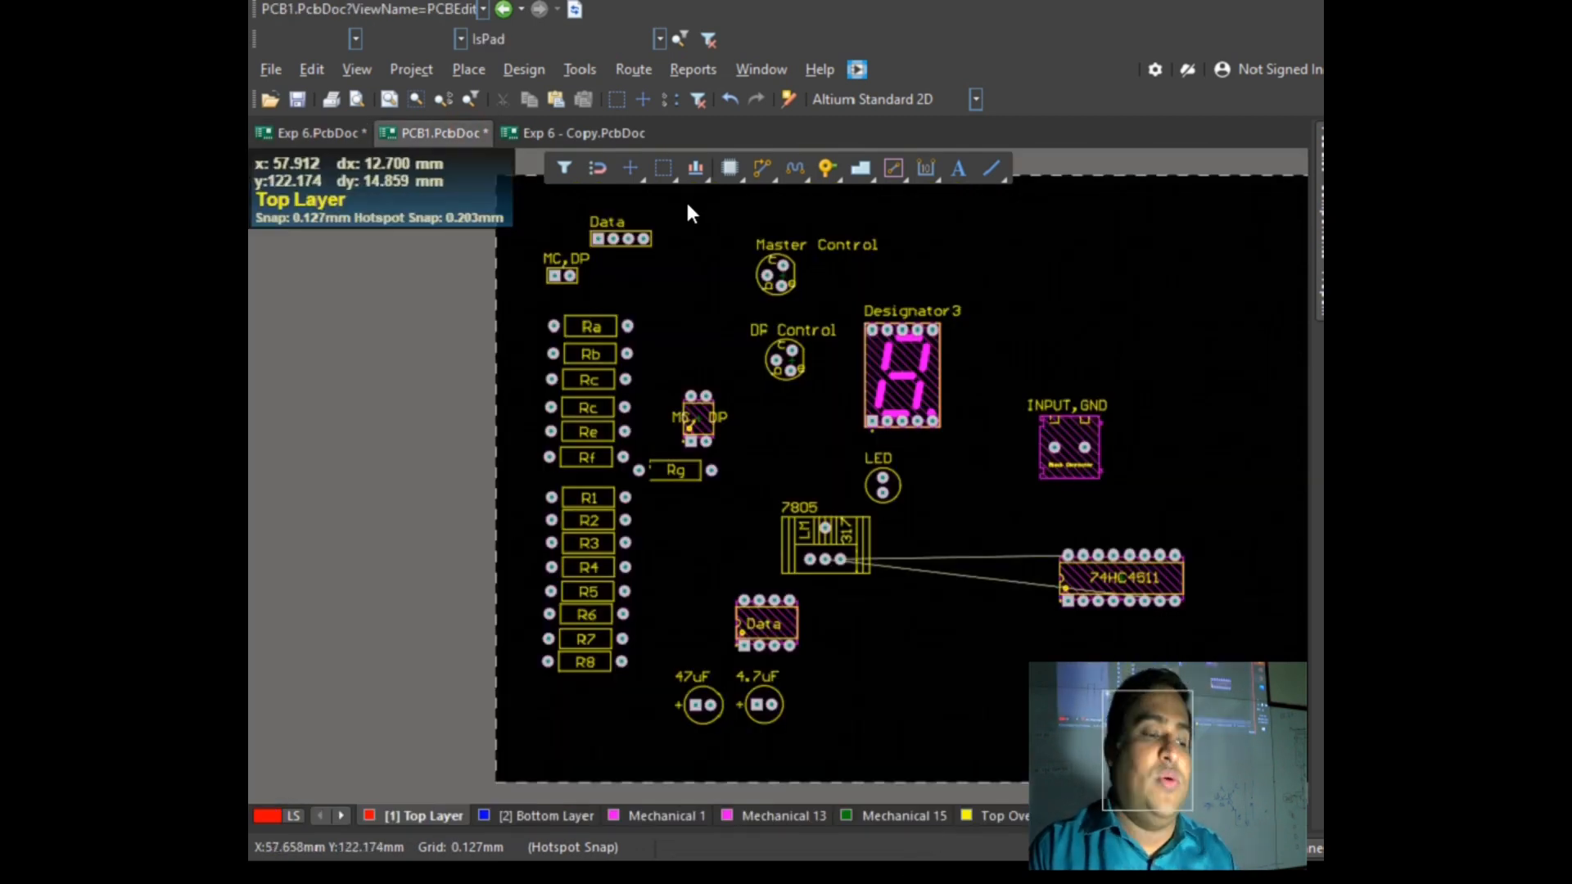
pyautogui.click(529, 68)
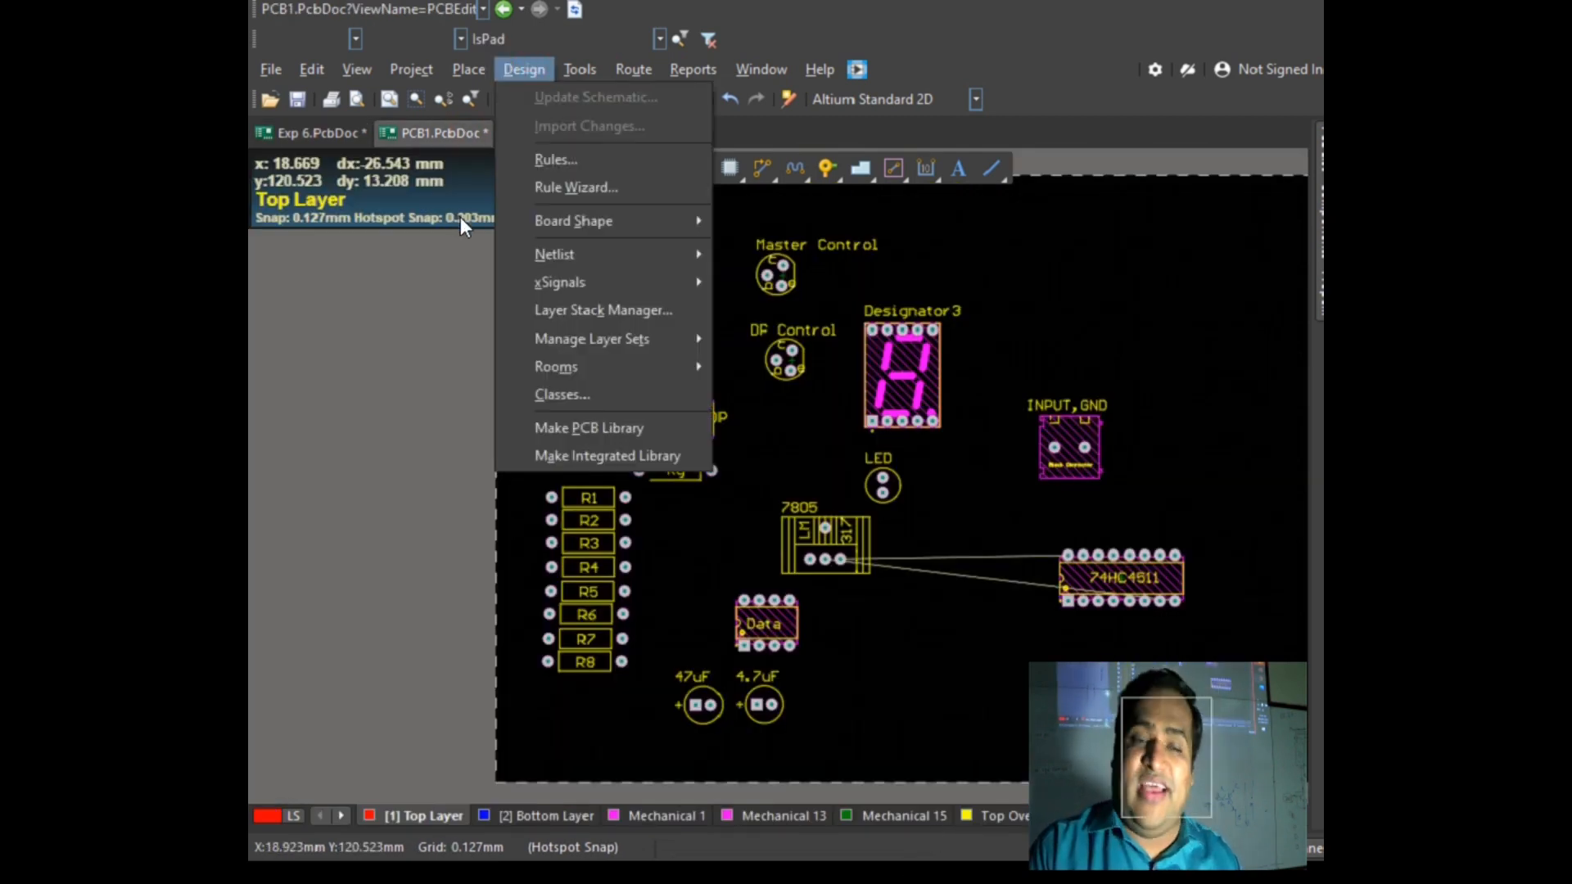
pyautogui.click(578, 165)
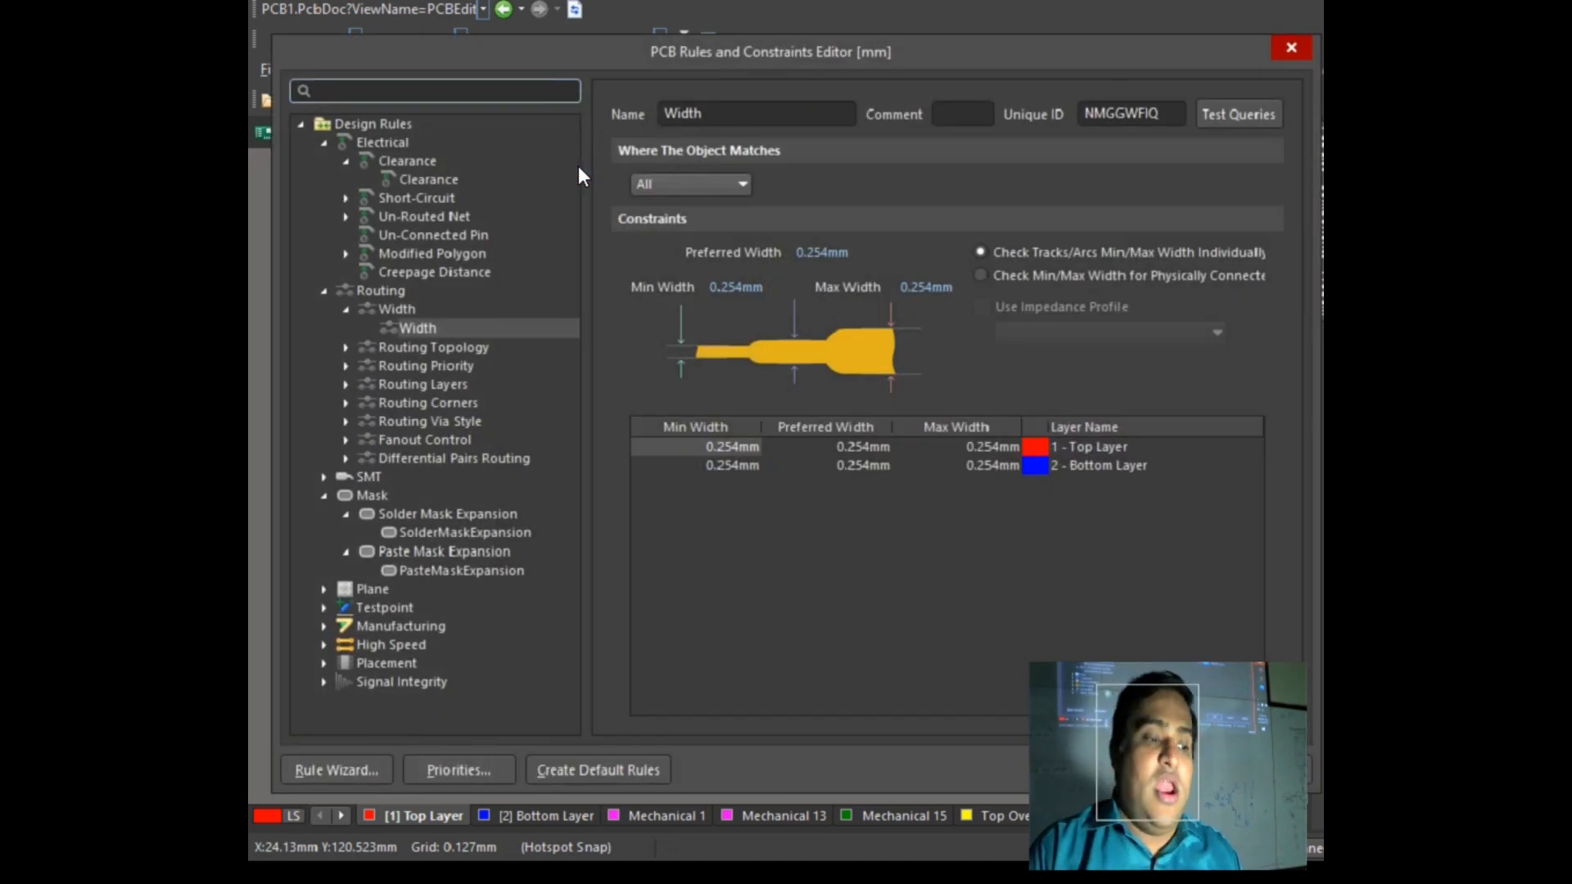
pyautogui.click(381, 290)
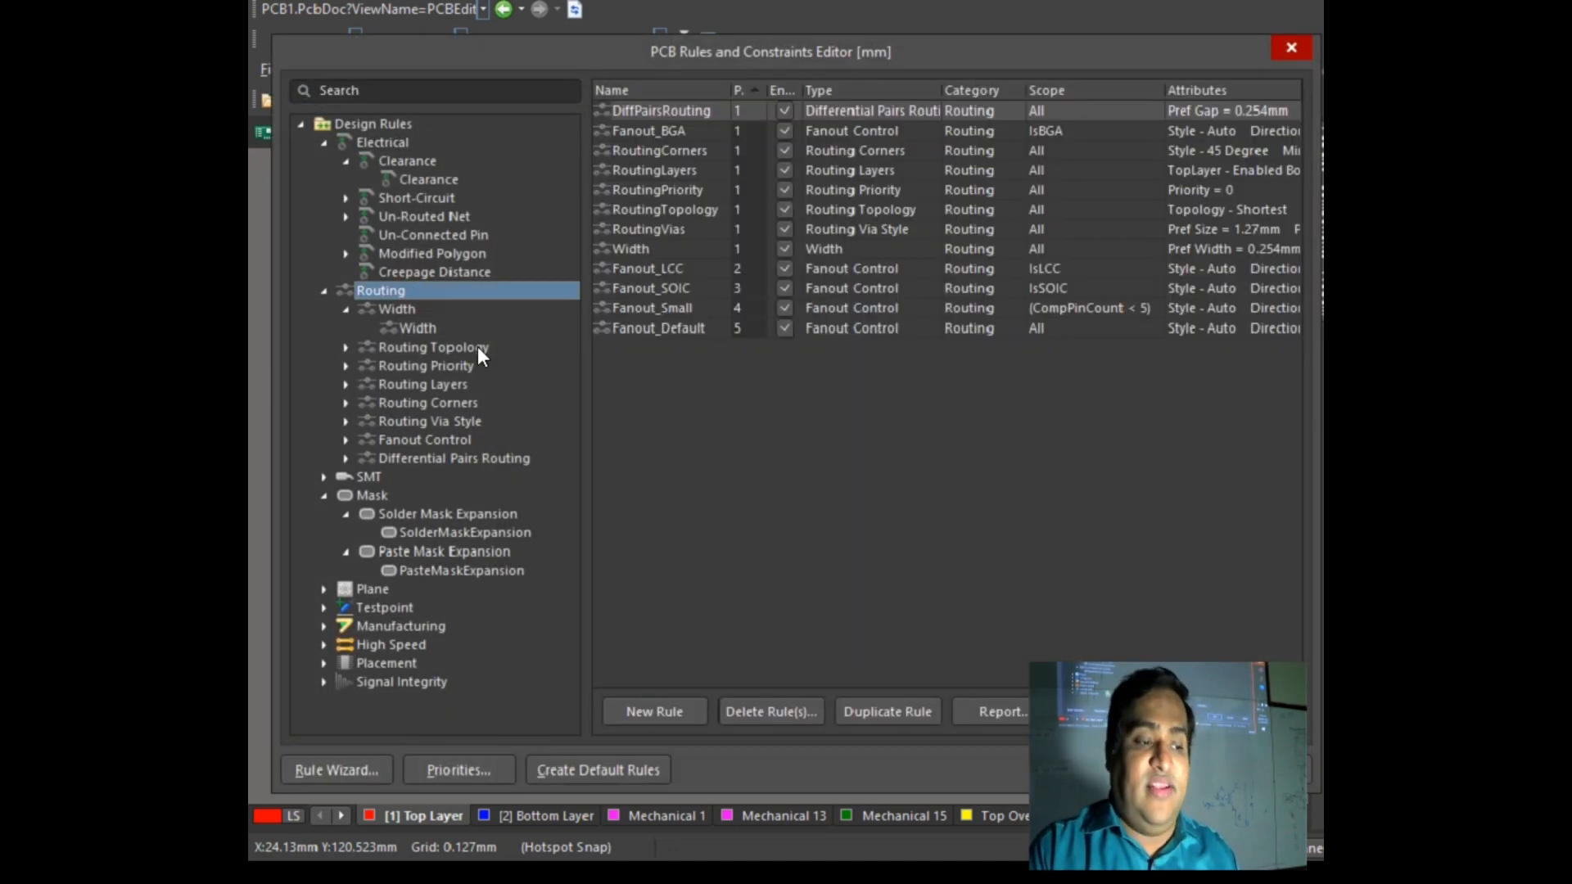
pyautogui.click(416, 326)
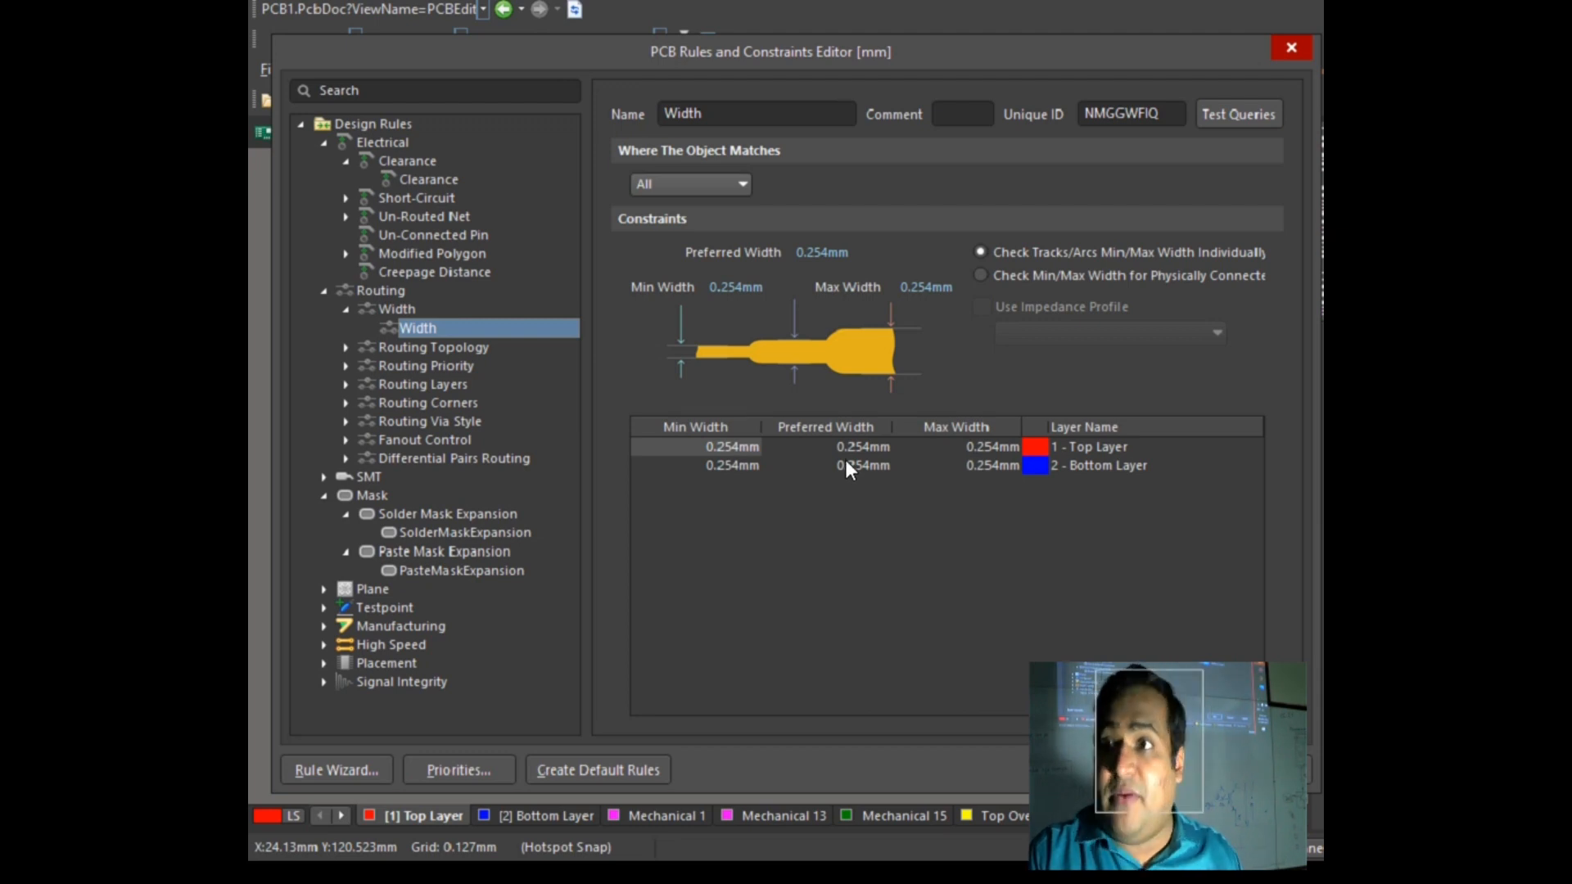
# Step: Look up the default track width in the PCB guideline notes, then return to the Width rule
pyautogui.click(1341, 416)
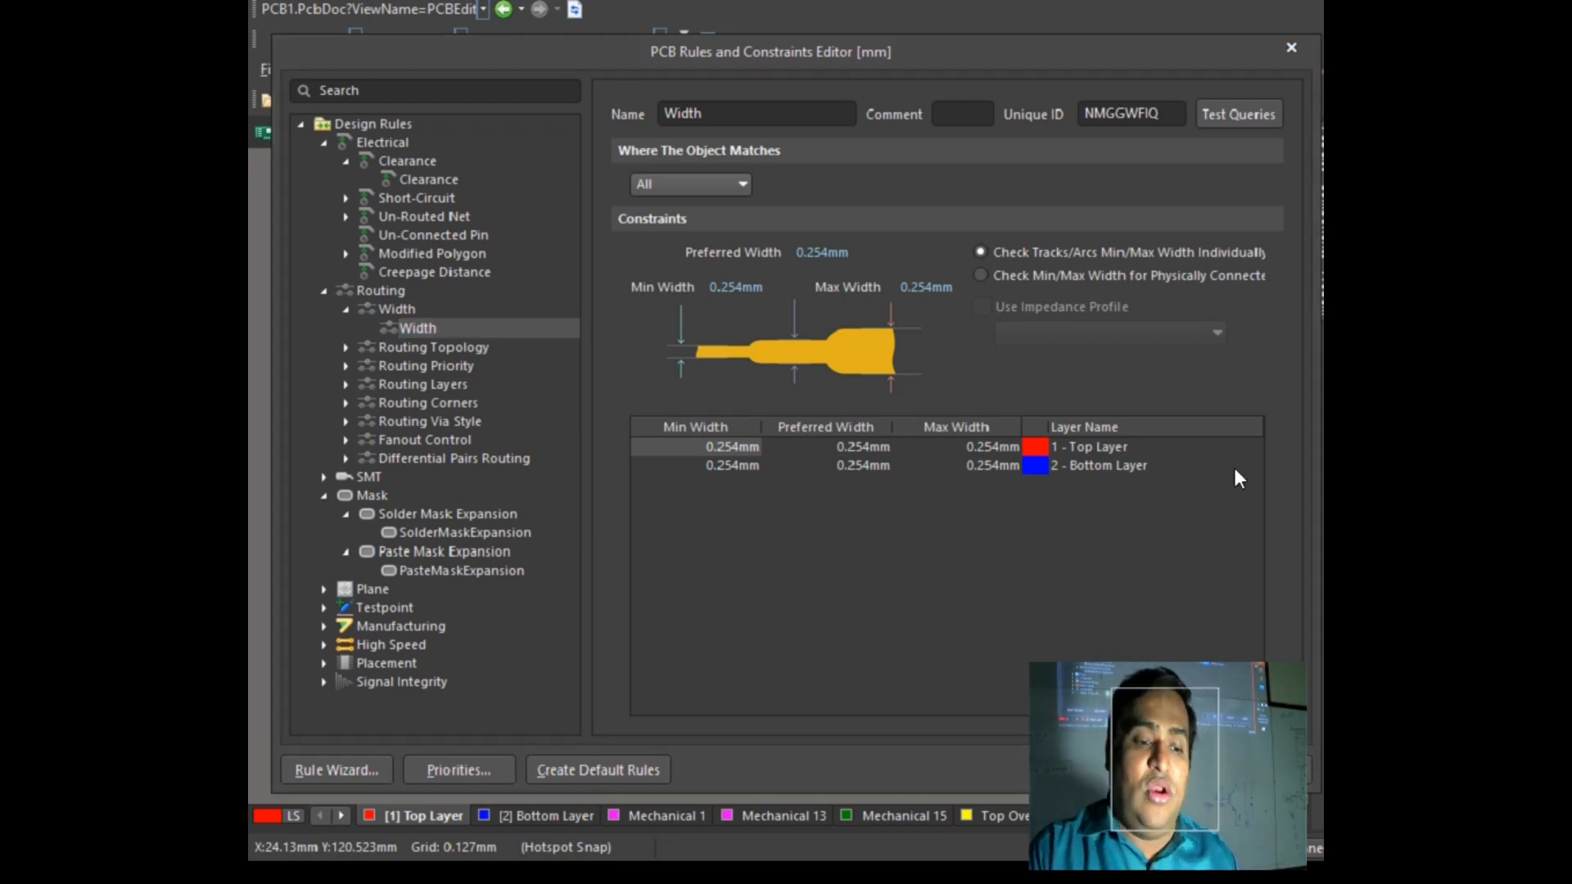
pyautogui.click(1151, 642)
pyautogui.moveTo(722, 185); pyautogui.dragTo(253, 186)
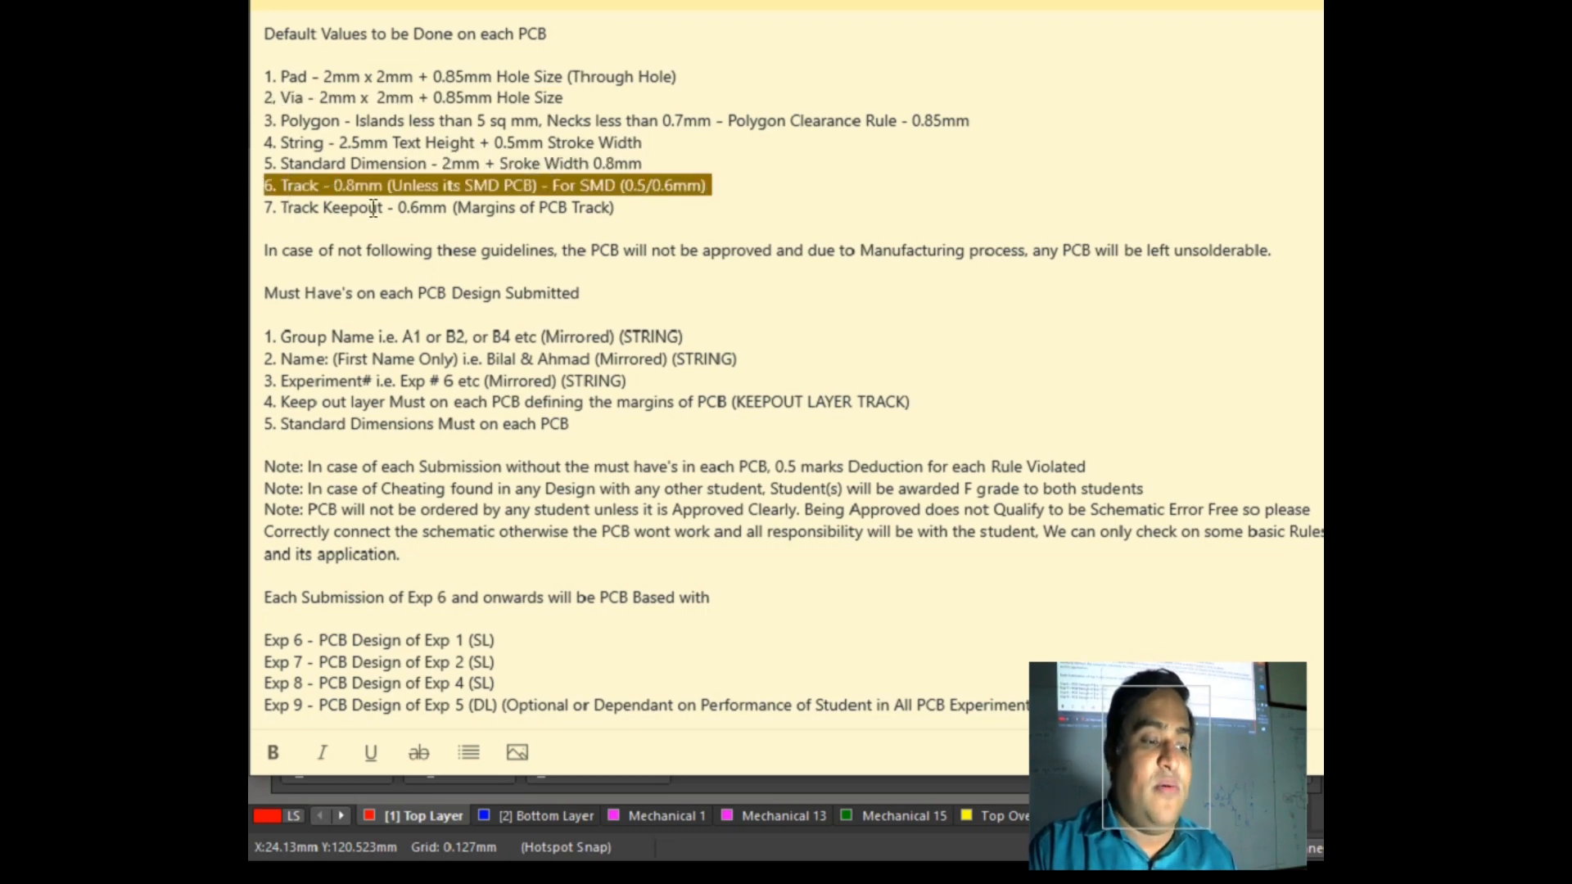
pyautogui.moveTo(382, 180); pyautogui.dragTo(335, 185)
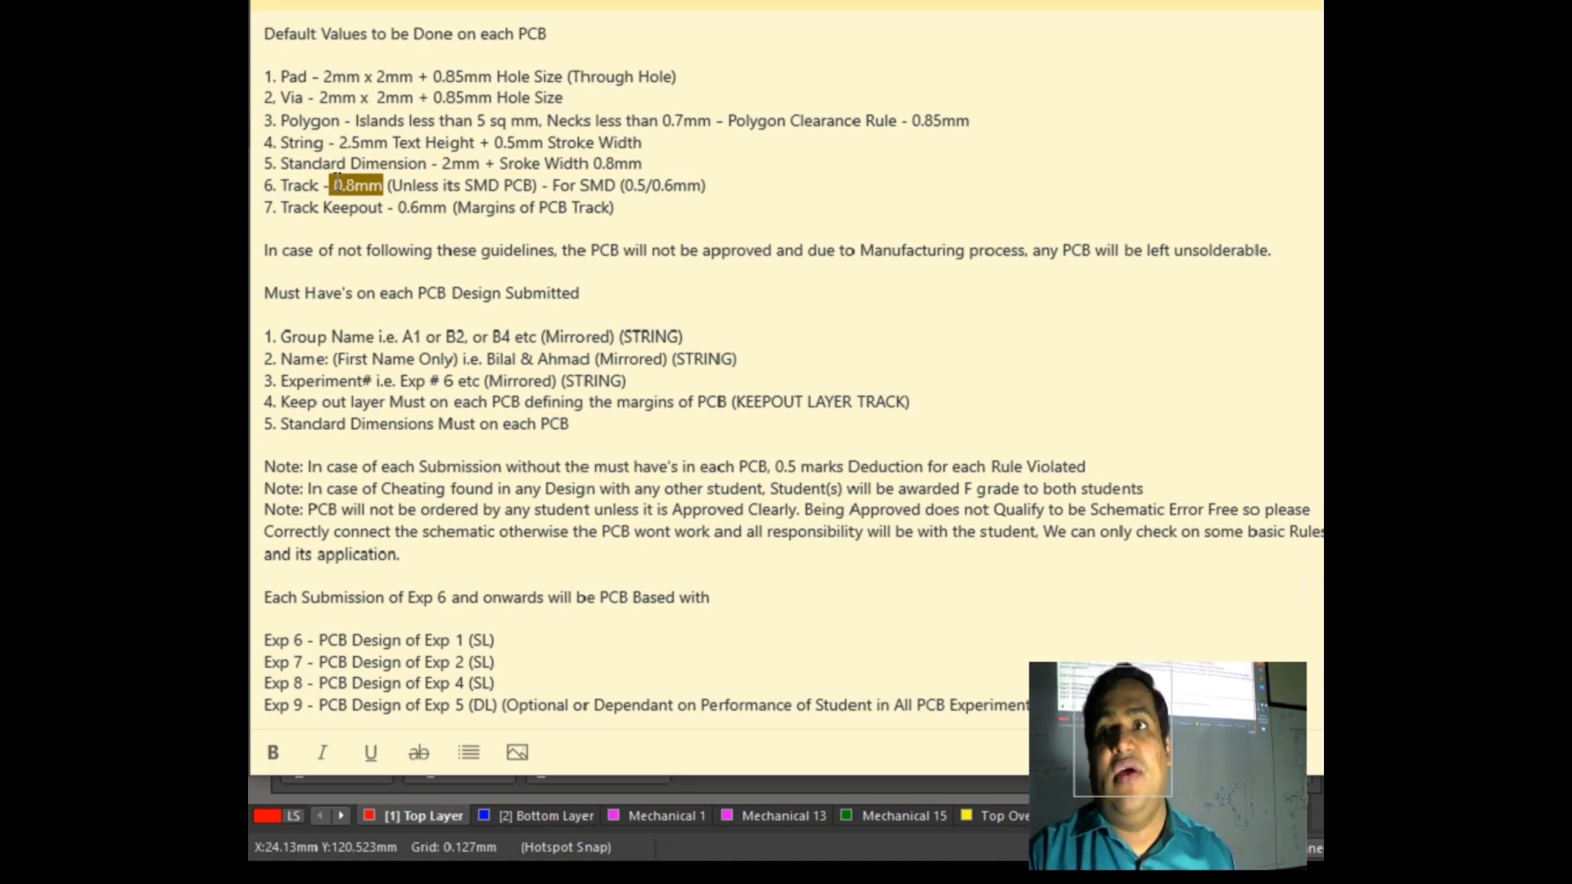
pyautogui.hotkey('alt', 'Tab')
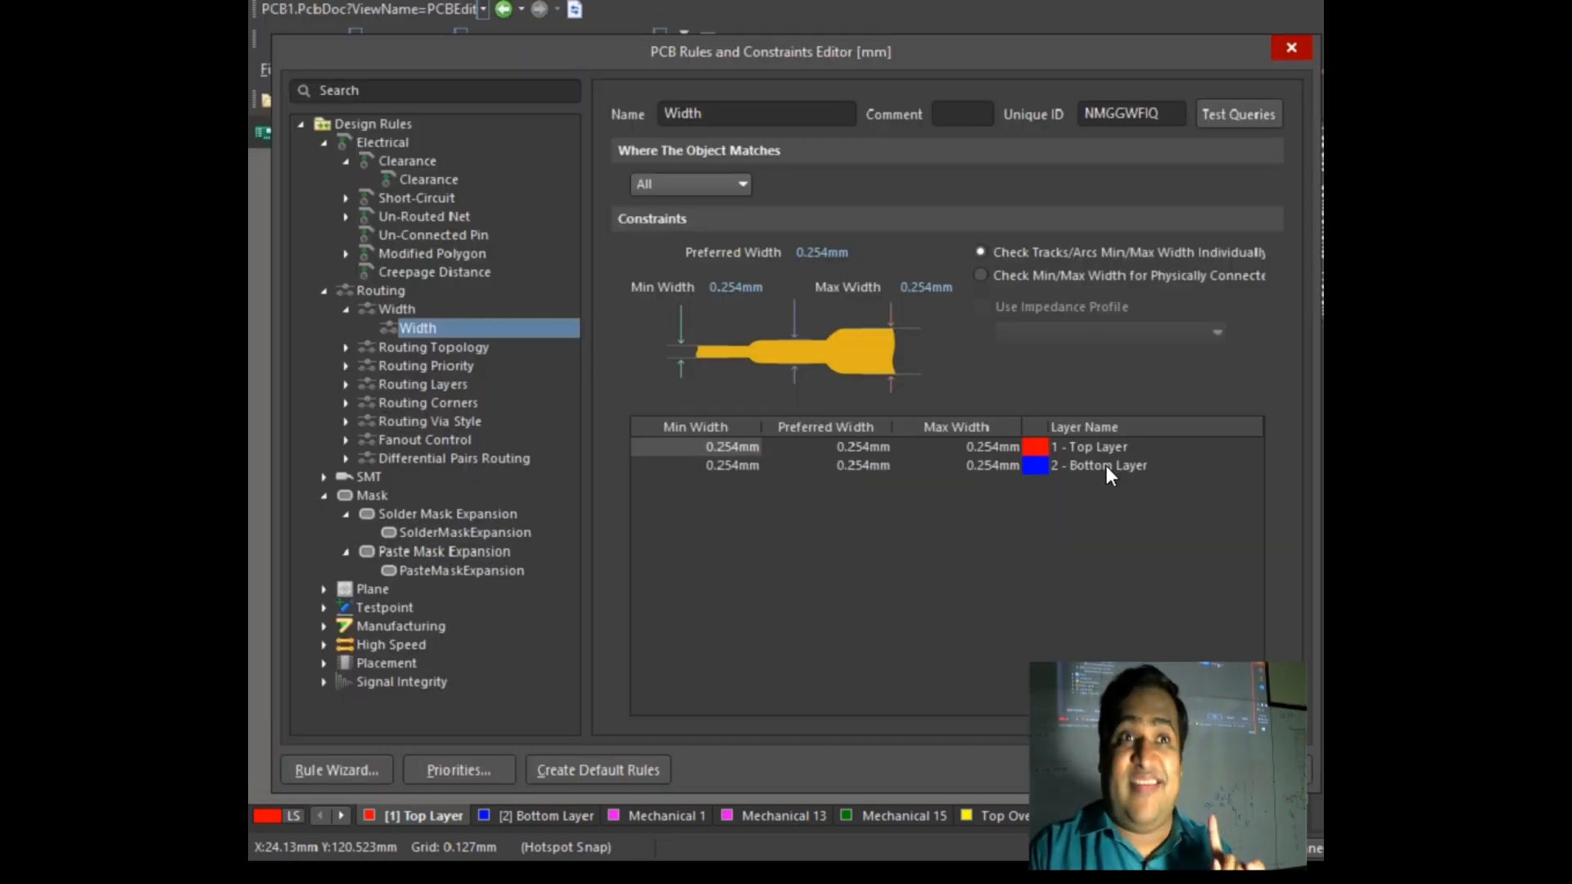
# Step: Set the Bottom Layer's minimum, preferred and maximum track widths to 0.8 mm in the Width rule and apply it
pyautogui.doubleClick(674, 467)
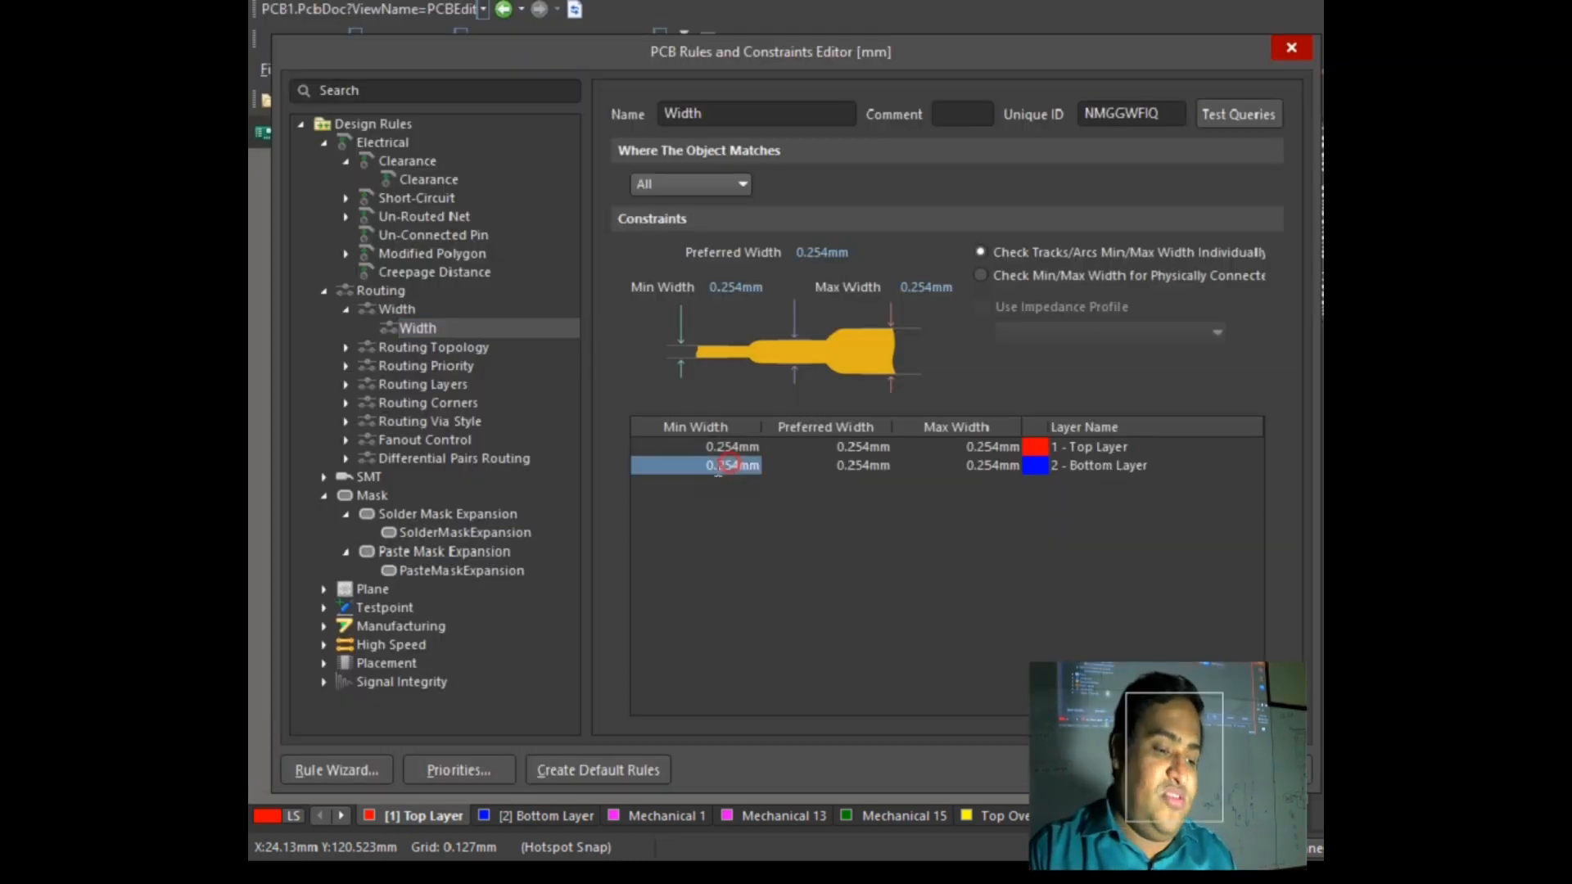
pyautogui.write('0.8mm')
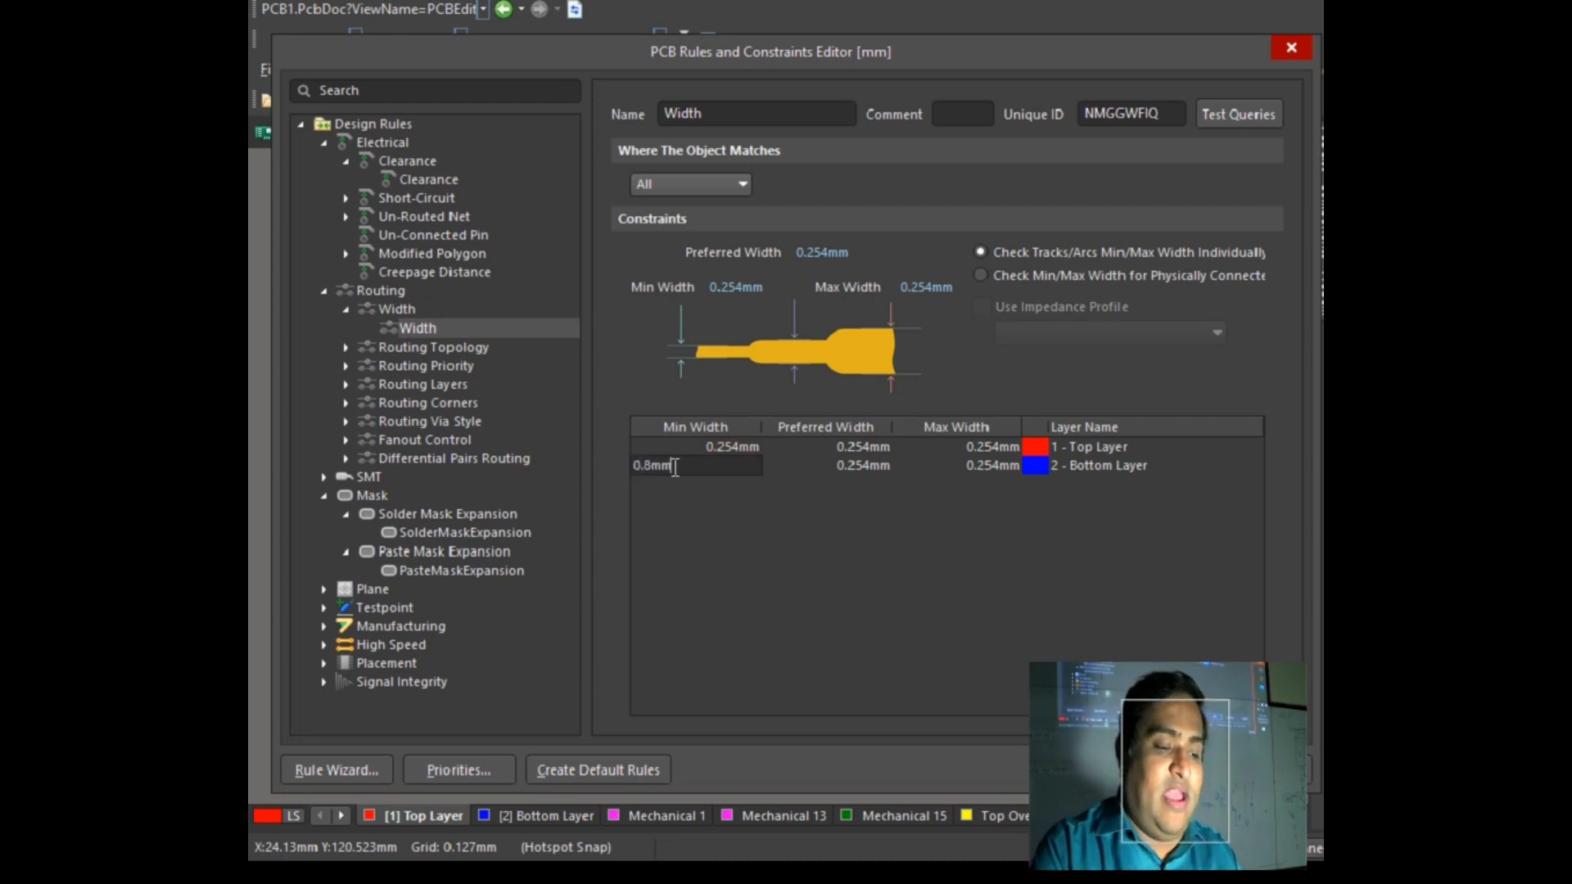
pyautogui.press('Return')
pyautogui.doubleClick(843, 467)
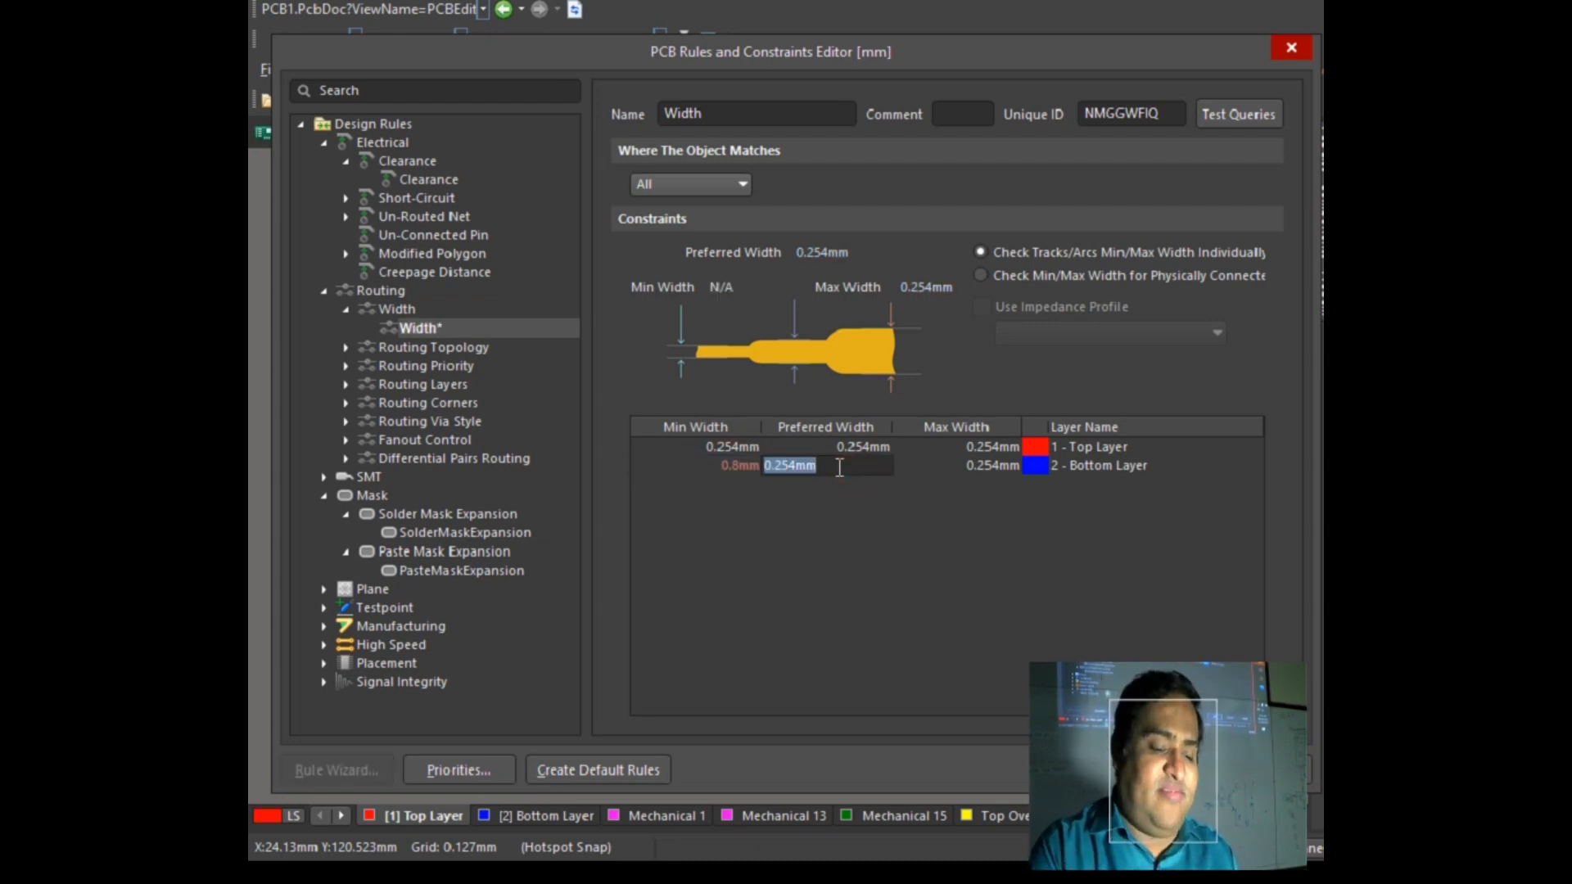
pyautogui.write('0.8mm')
pyautogui.press('Return')
pyautogui.doubleClick(979, 466)
pyautogui.write('0.8mm')
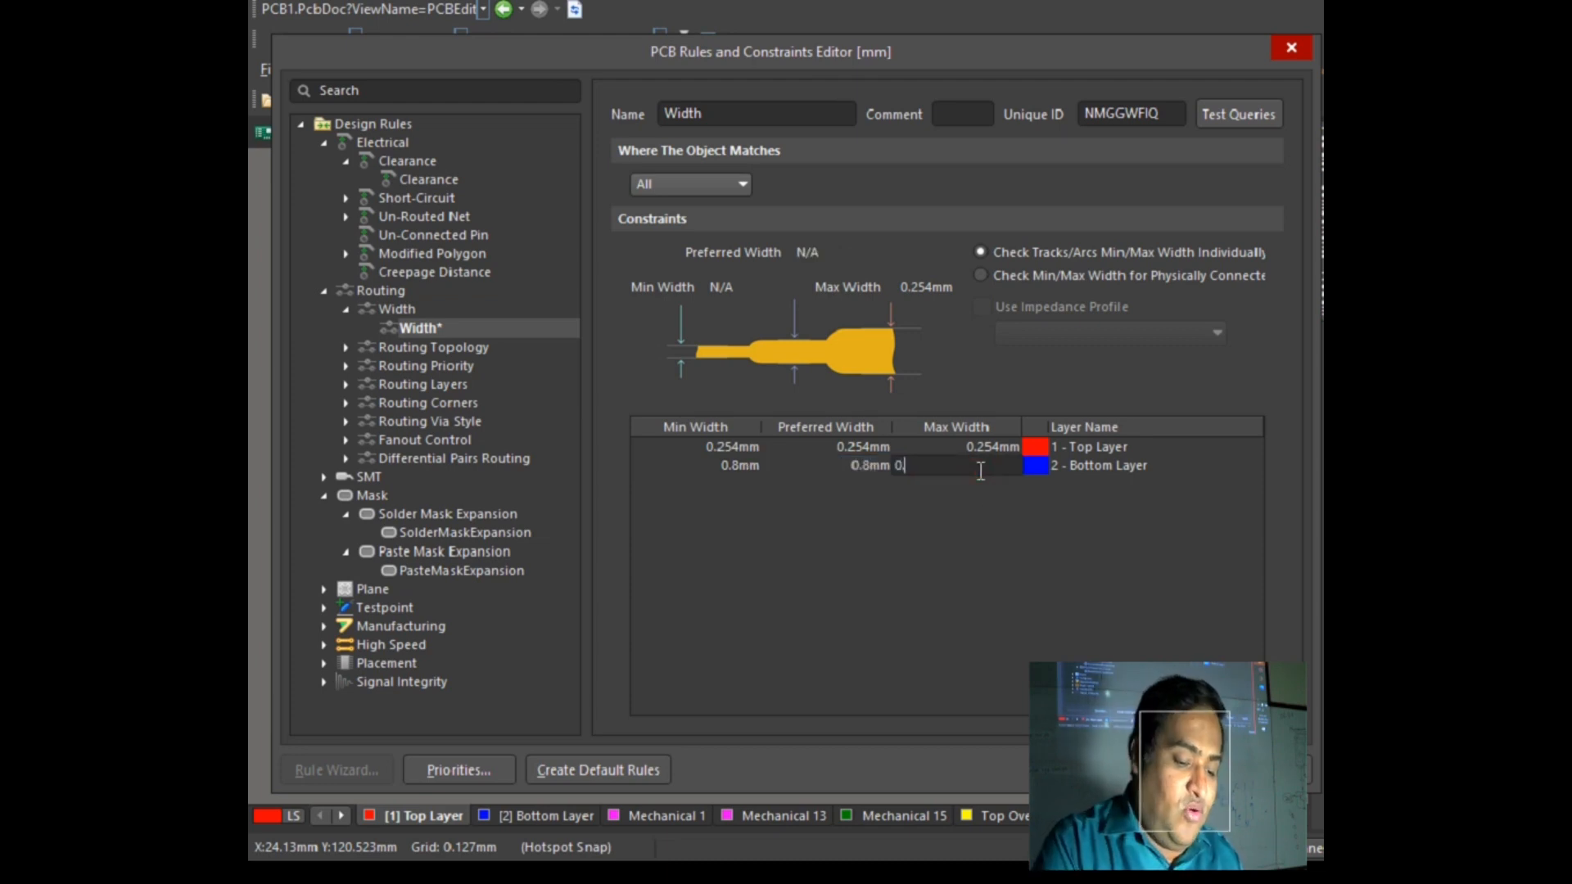
pyautogui.press('Return')
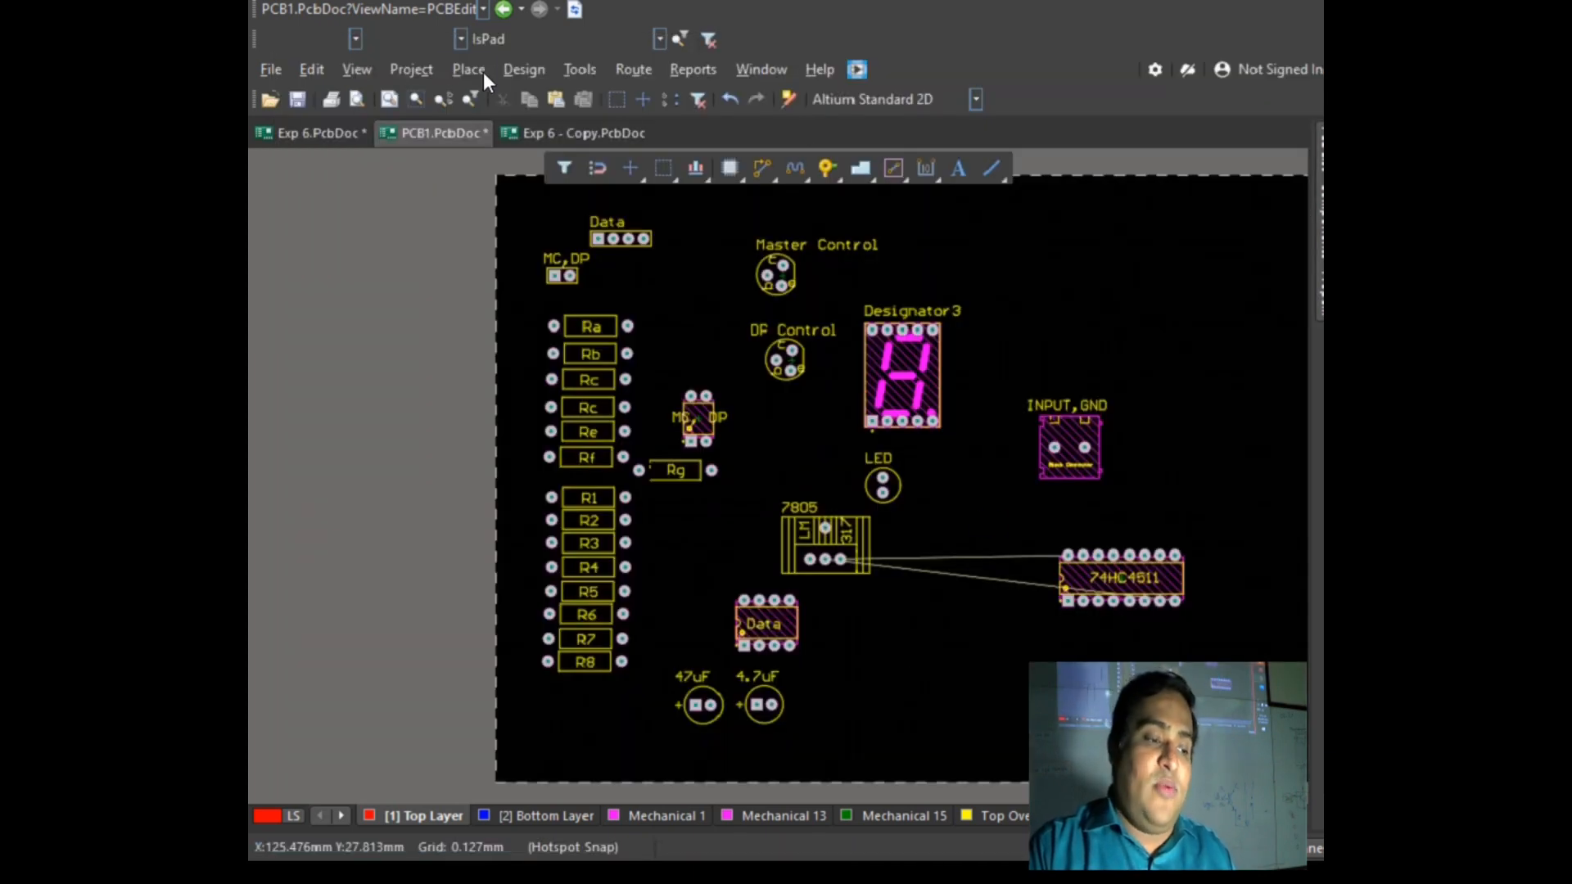
pyautogui.click(468, 70)
pyautogui.press('Escape')
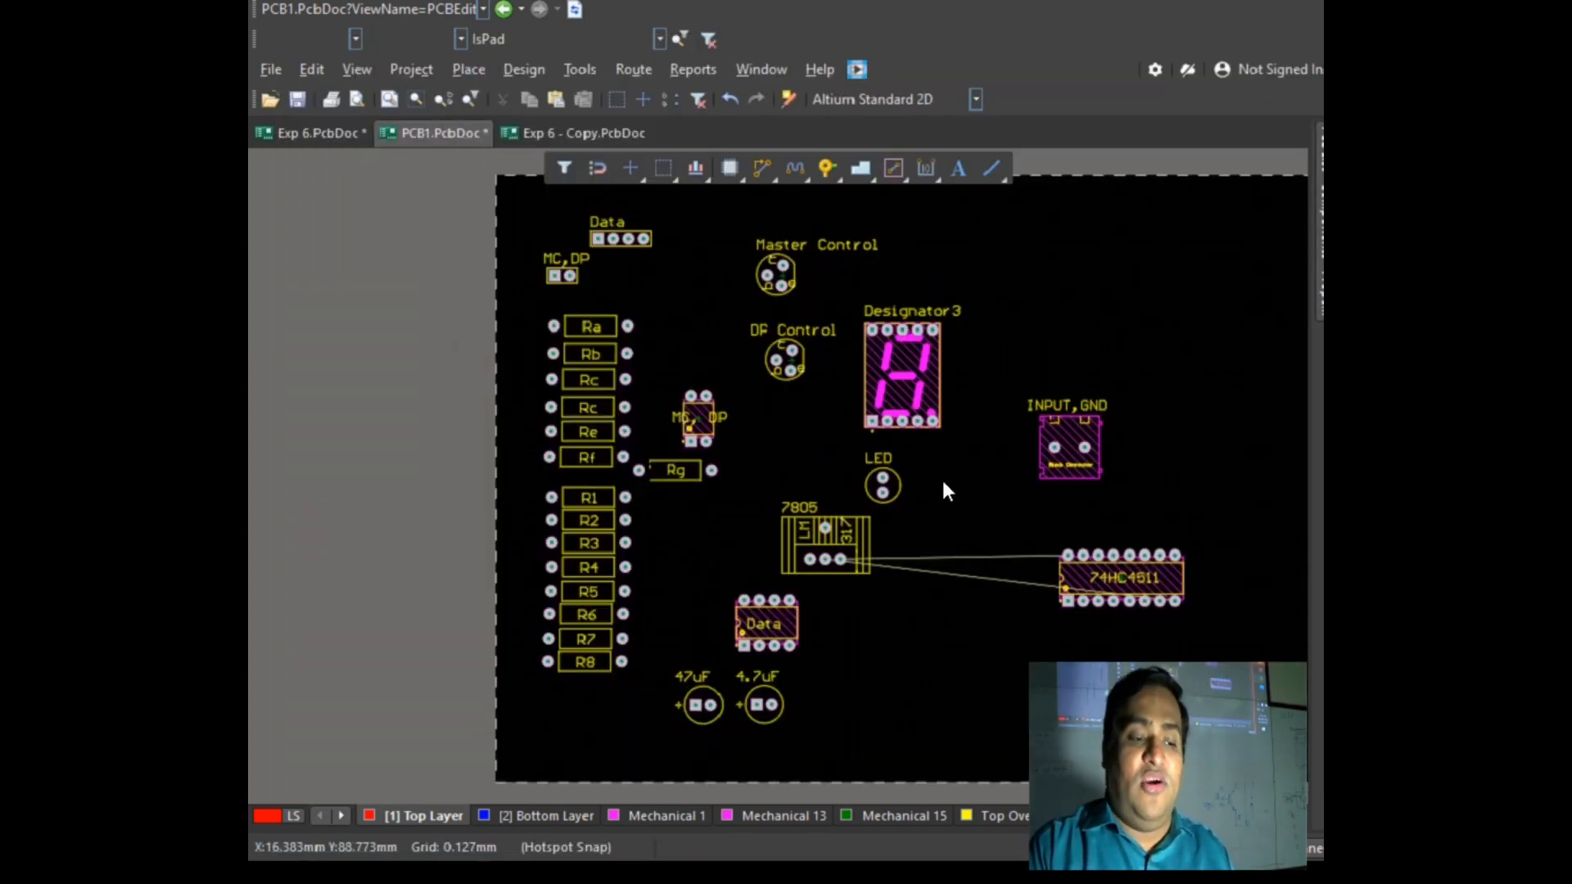
pyautogui.keyDown('ctrl'); pyautogui.scroll(4, 1043, 581); pyautogui.keyUp('ctrl')
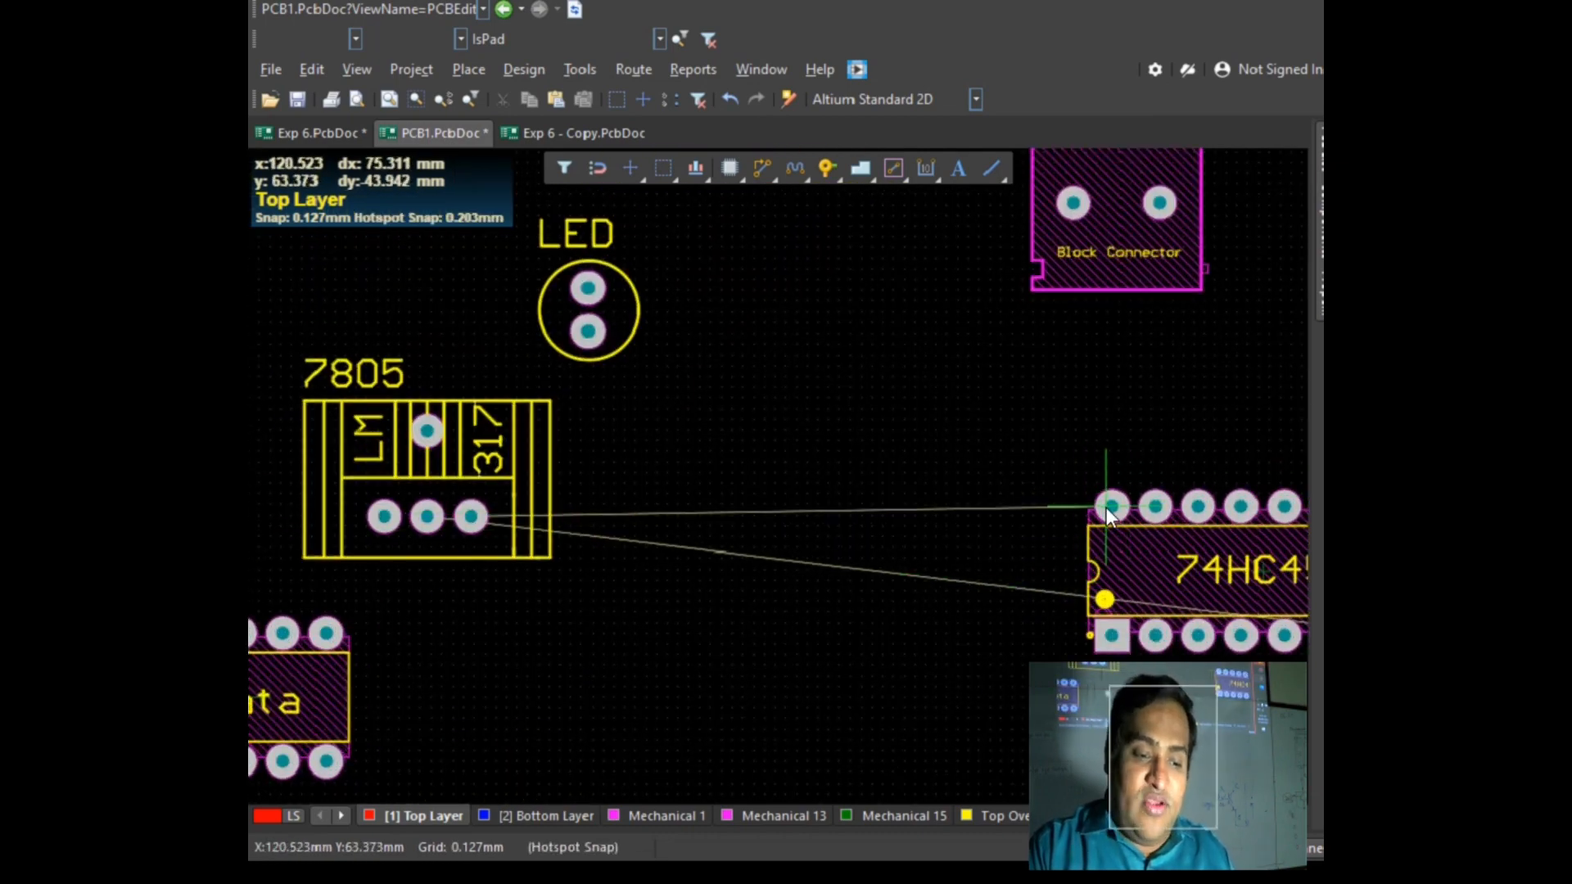
pyautogui.click(1110, 507)
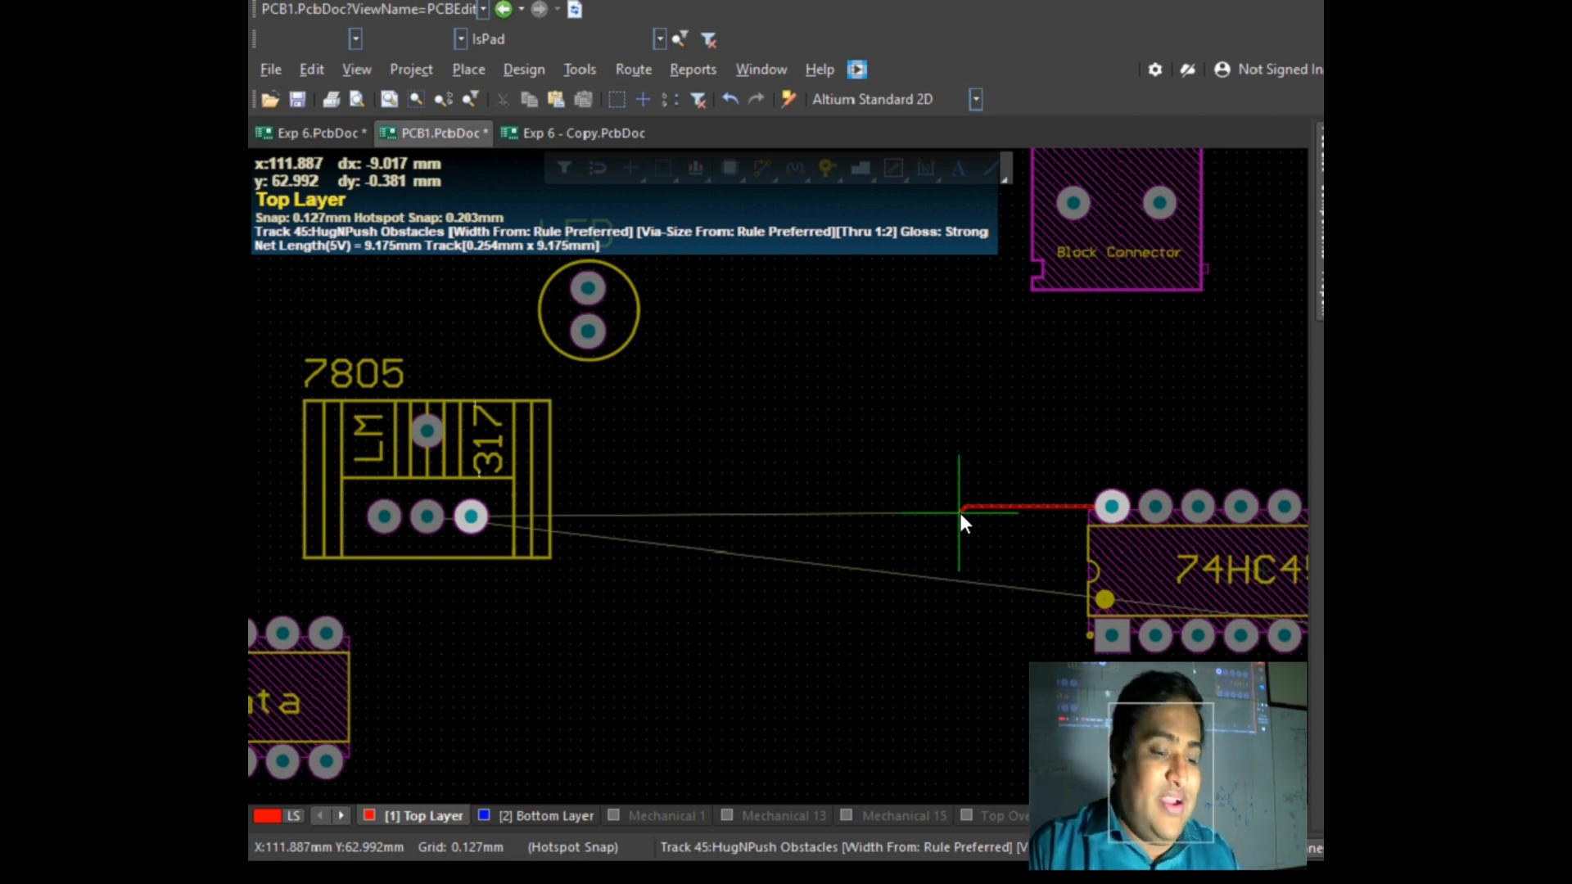
pyautogui.press('Escape')
pyautogui.press('Escape')
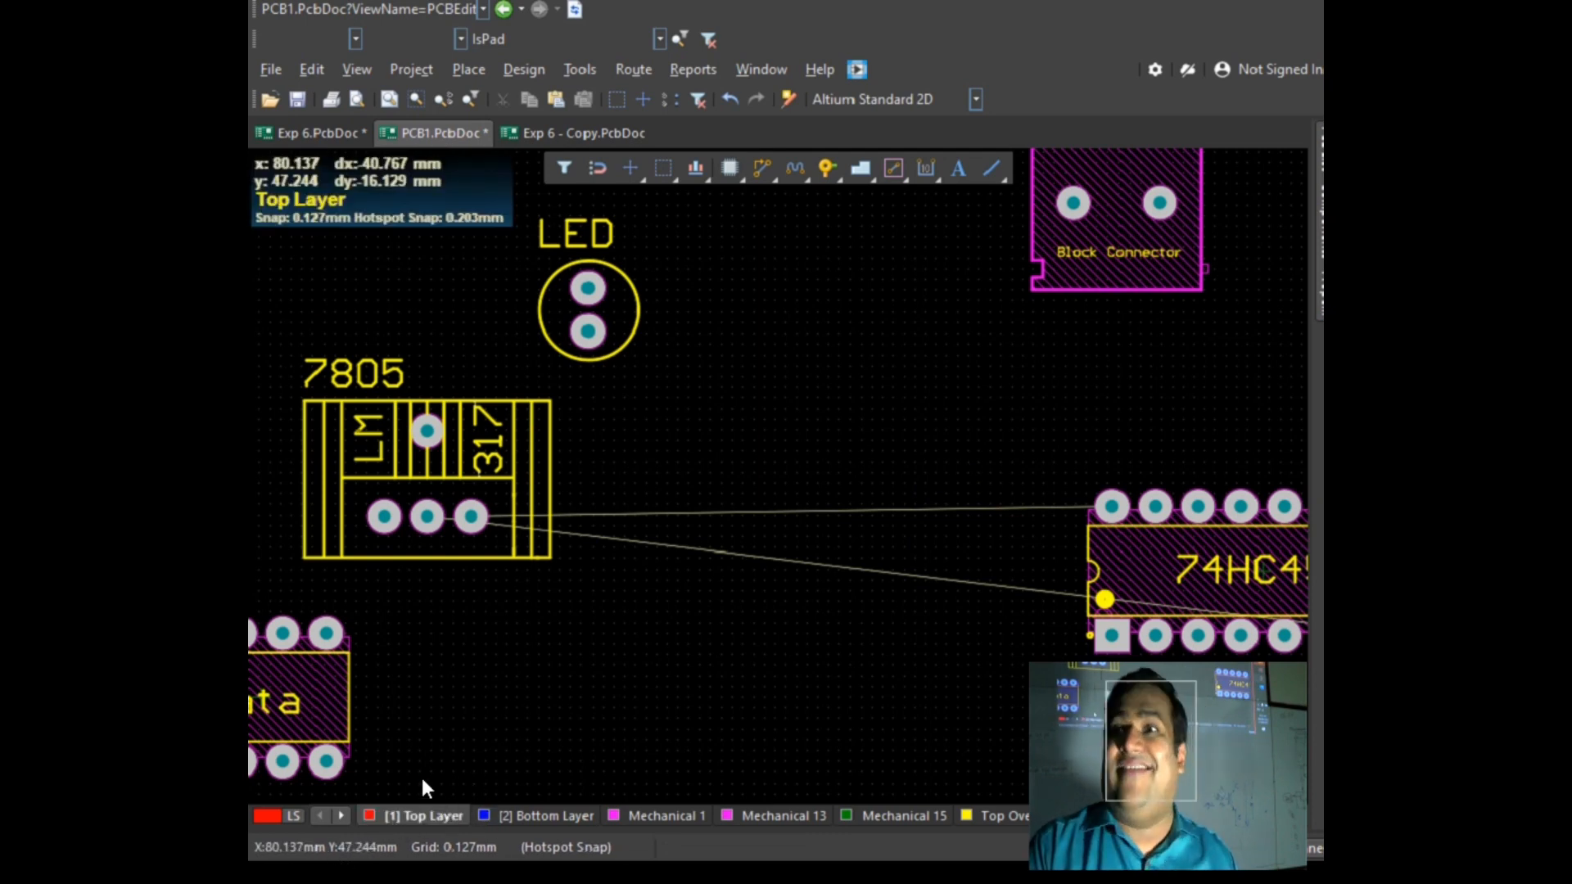
# Step: Make Bottom Layer the active layer and review which experiments need single-layer or double-layer PCBs in the guideline notes
pyautogui.click(557, 815)
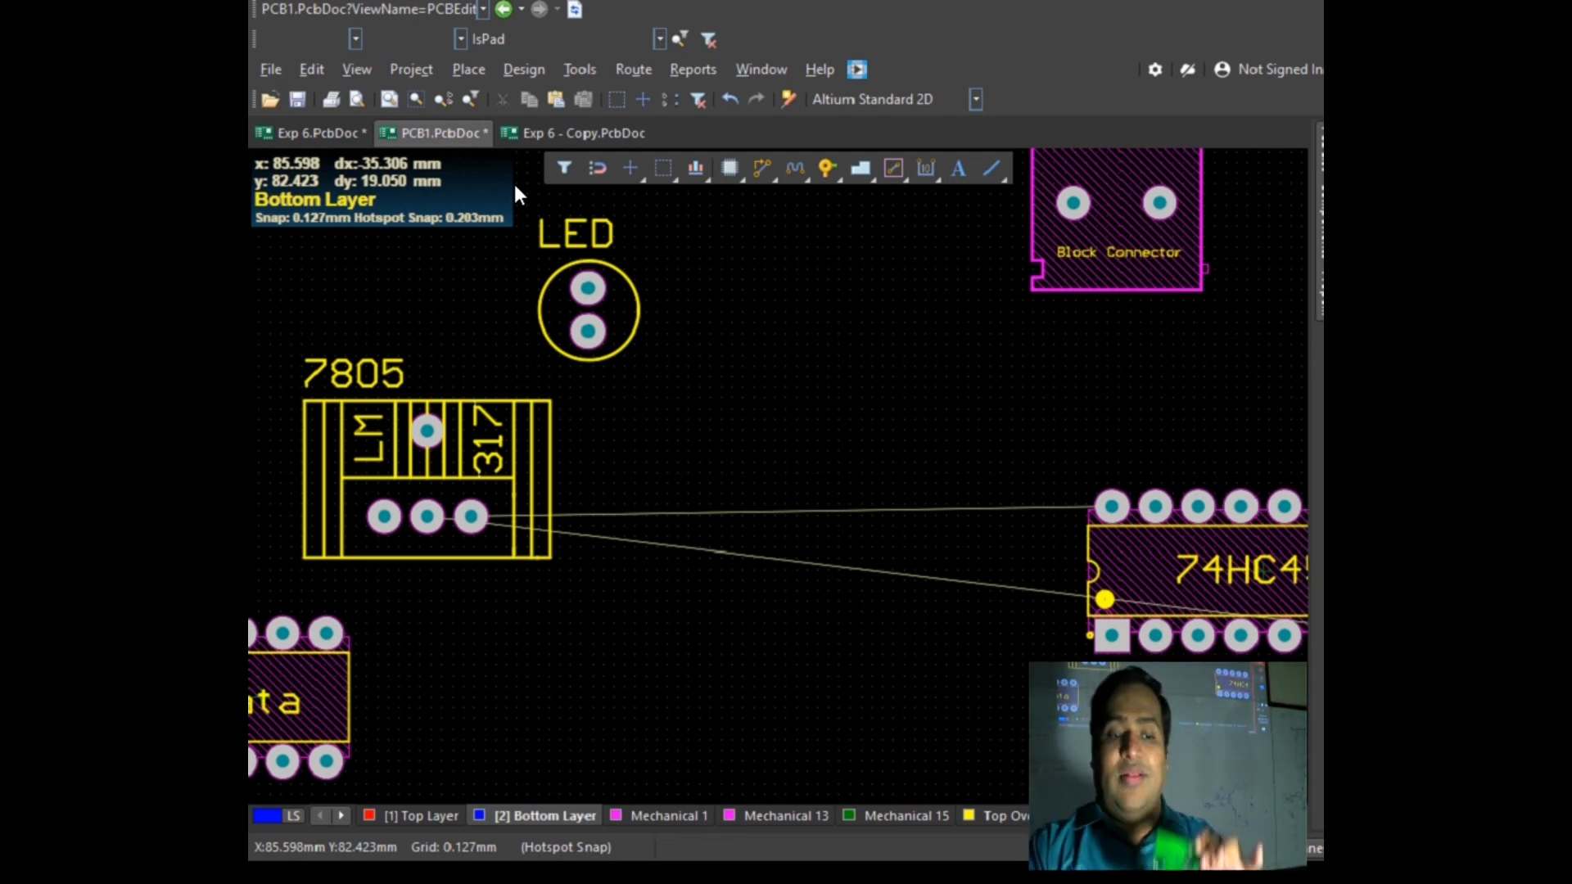
pyautogui.click(1342, 414)
pyautogui.click(1187, 610)
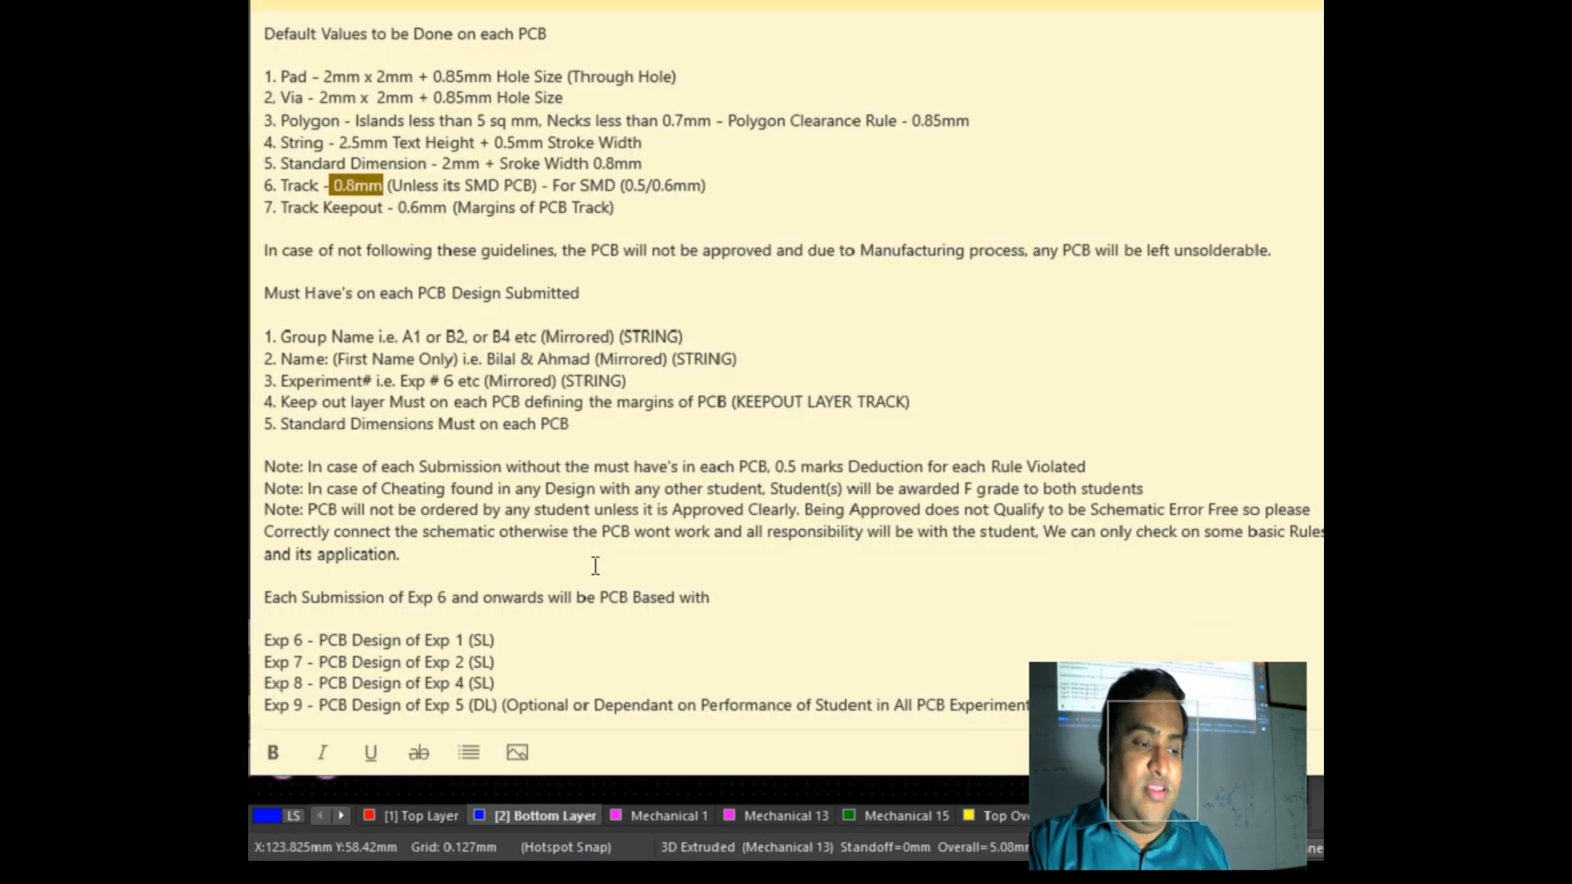
pyautogui.moveTo(276, 639); pyautogui.dragTo(509, 684)
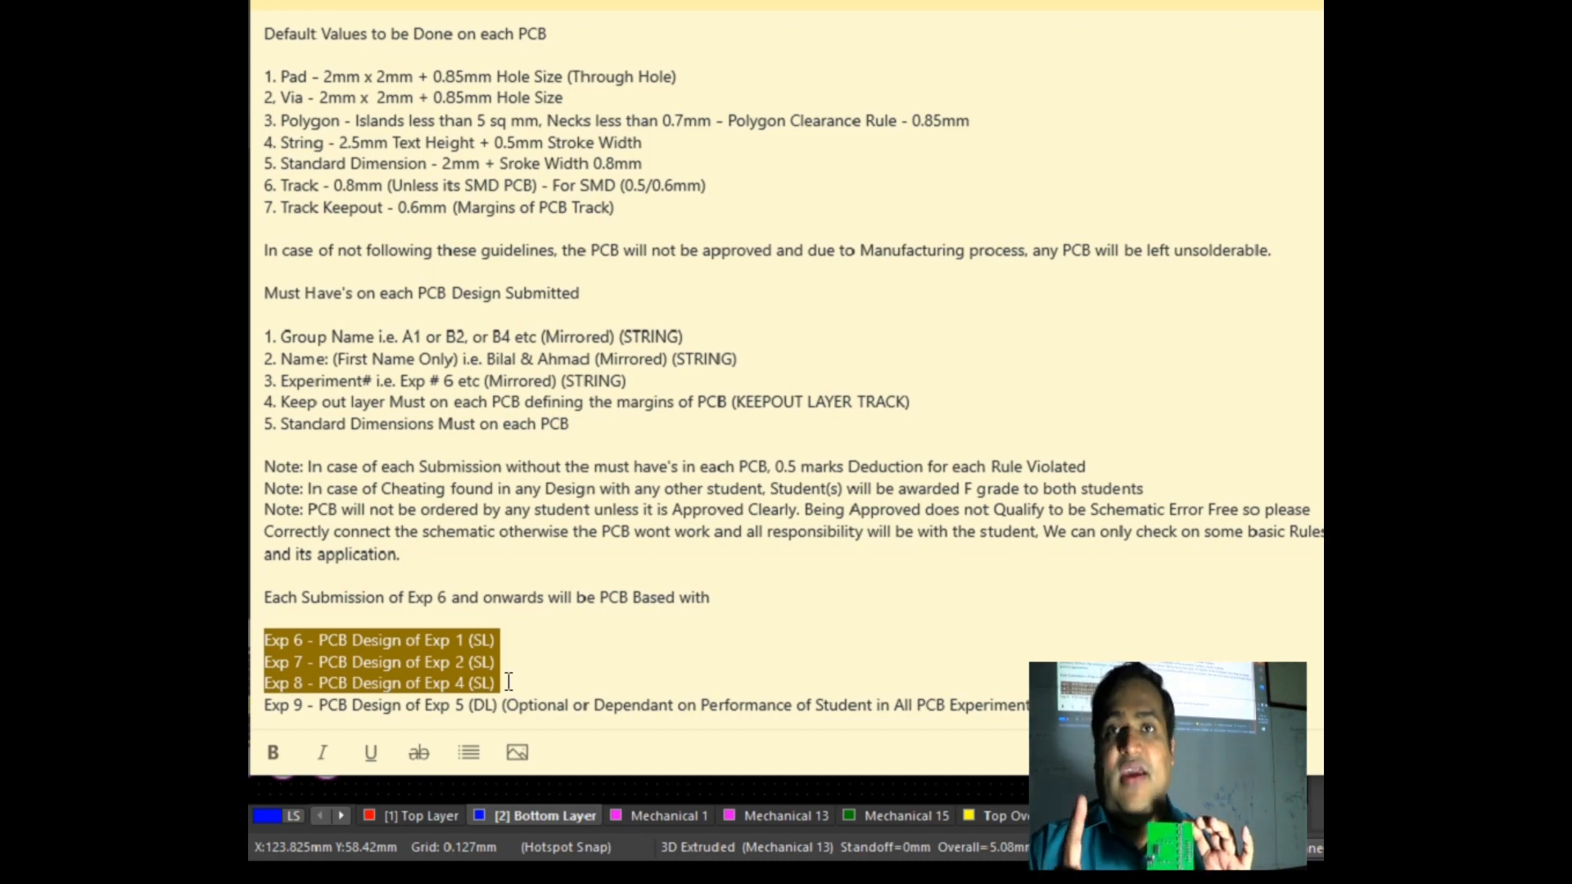
pyautogui.scroll(-2, 537, 637)
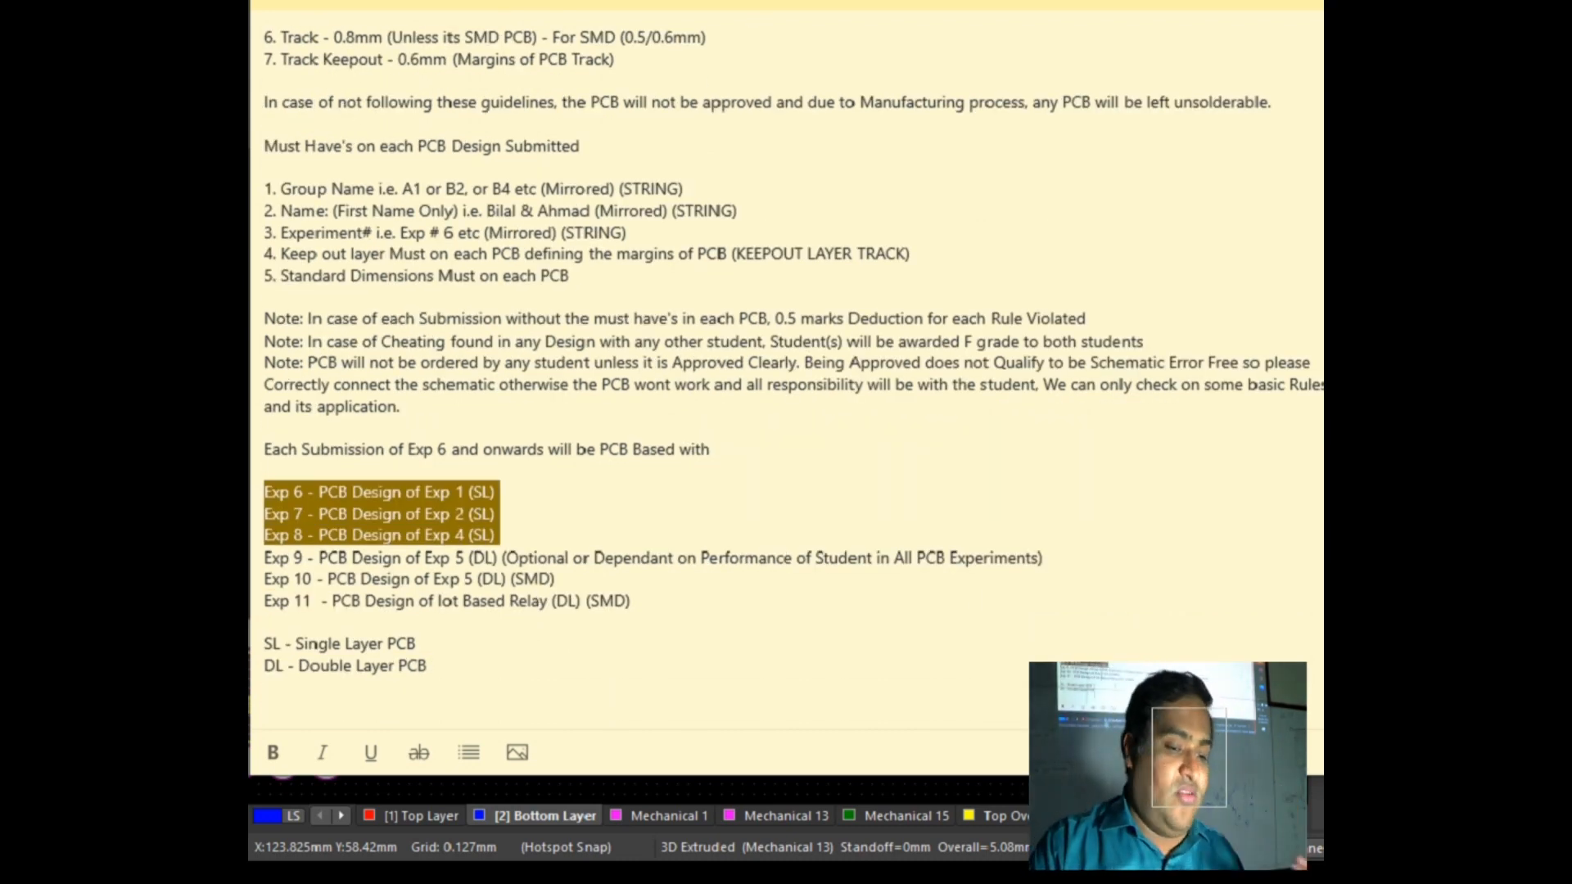
pyautogui.click(1342, 655)
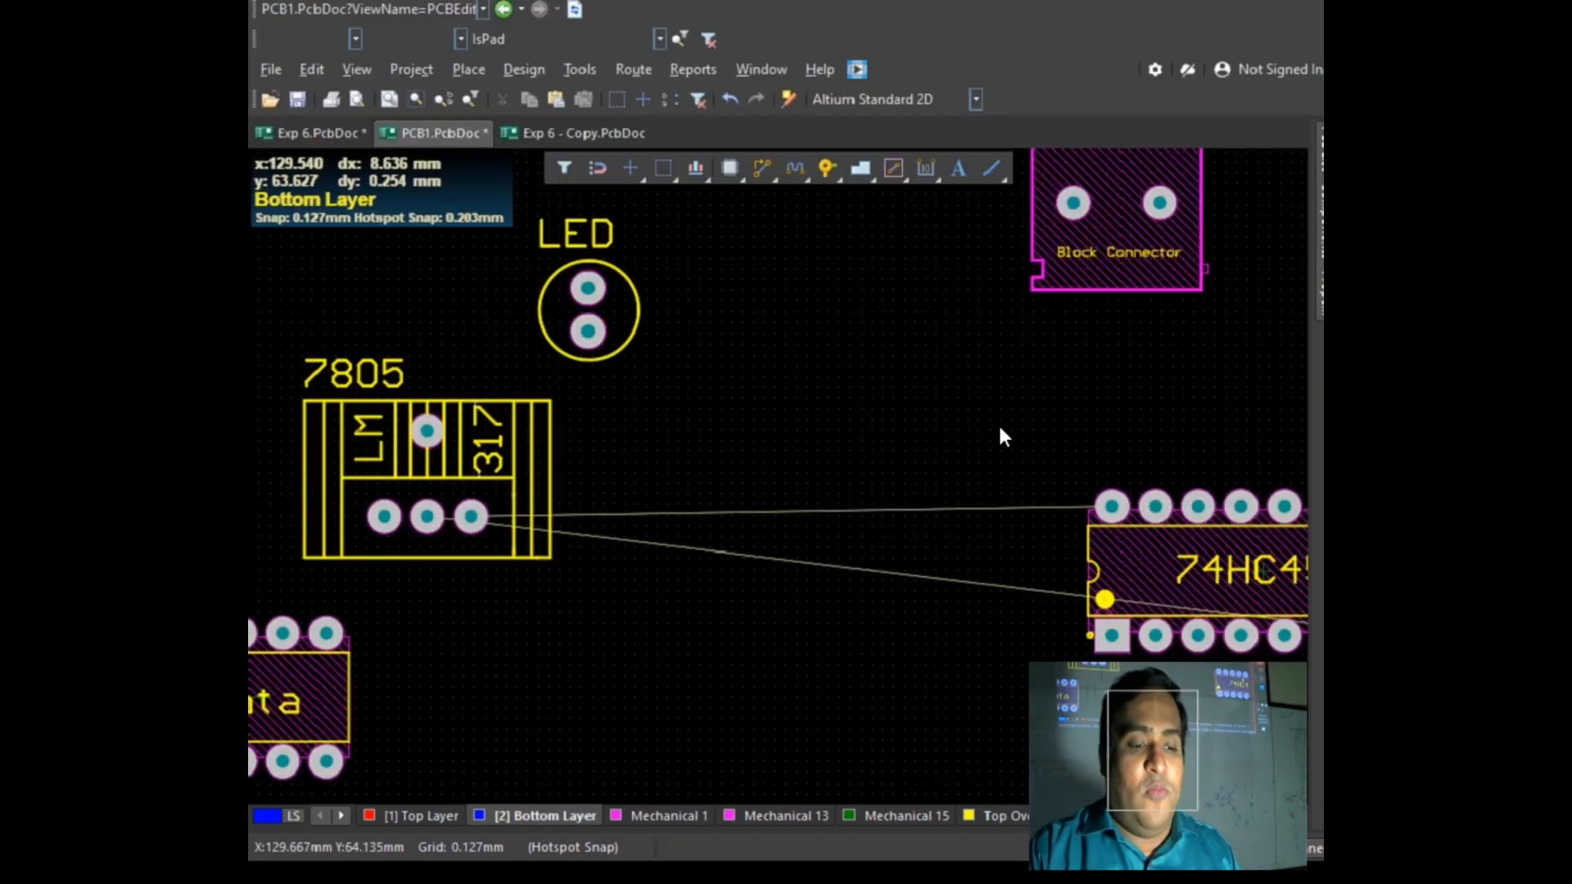
# Step: Route a 0.8 mm bottom-layer track for the 5V net from the 74HC4511's upper-left pin to the 7805's right-hand pin
pyautogui.click(468, 70)
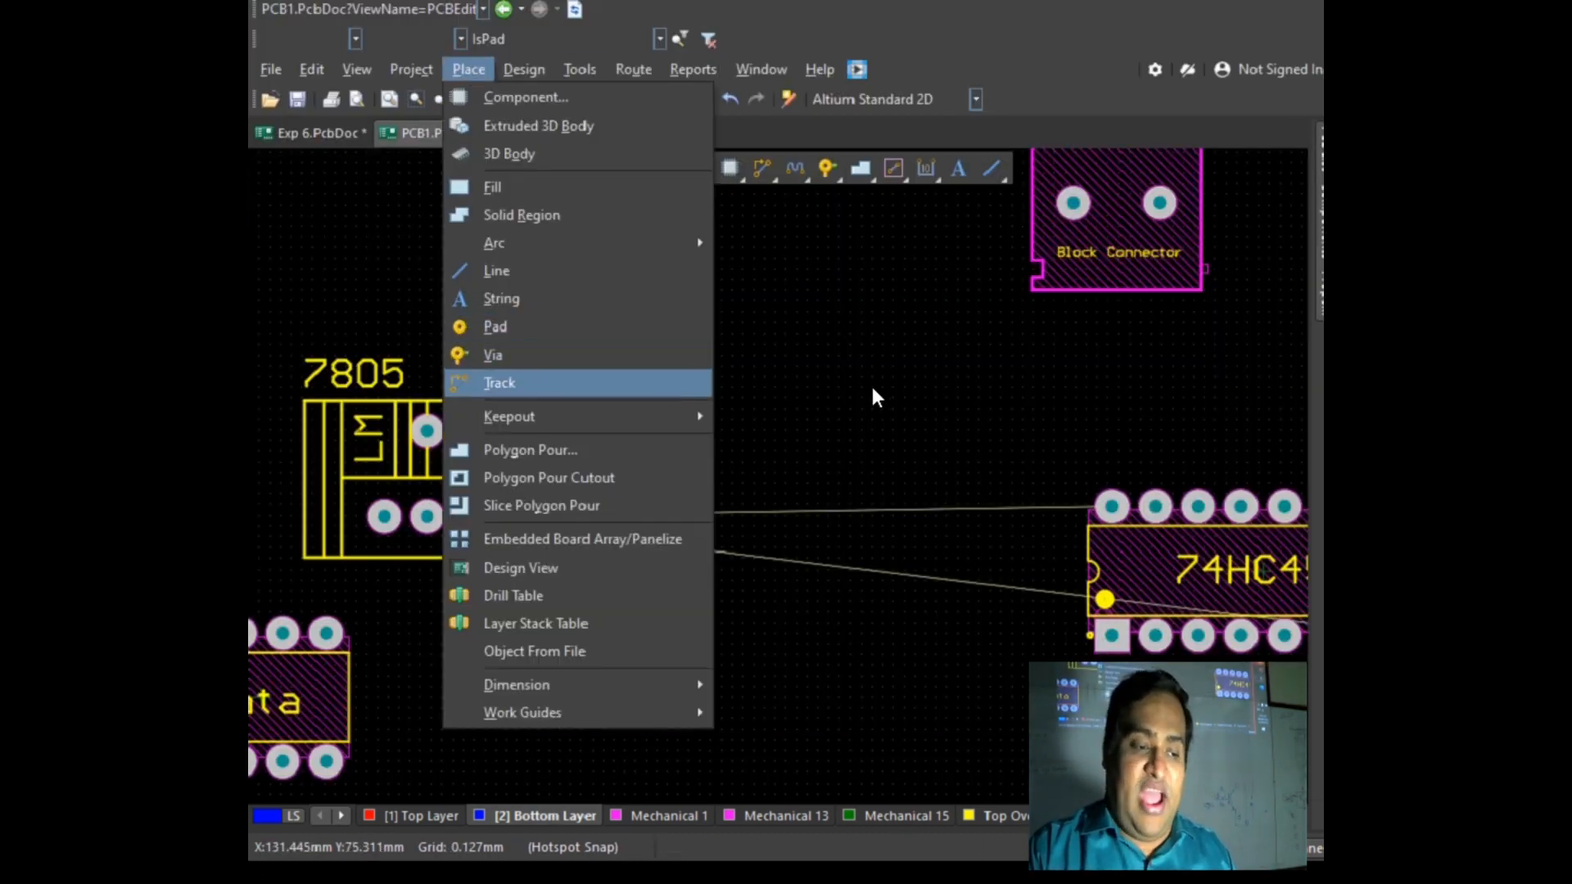
pyautogui.click(516, 379)
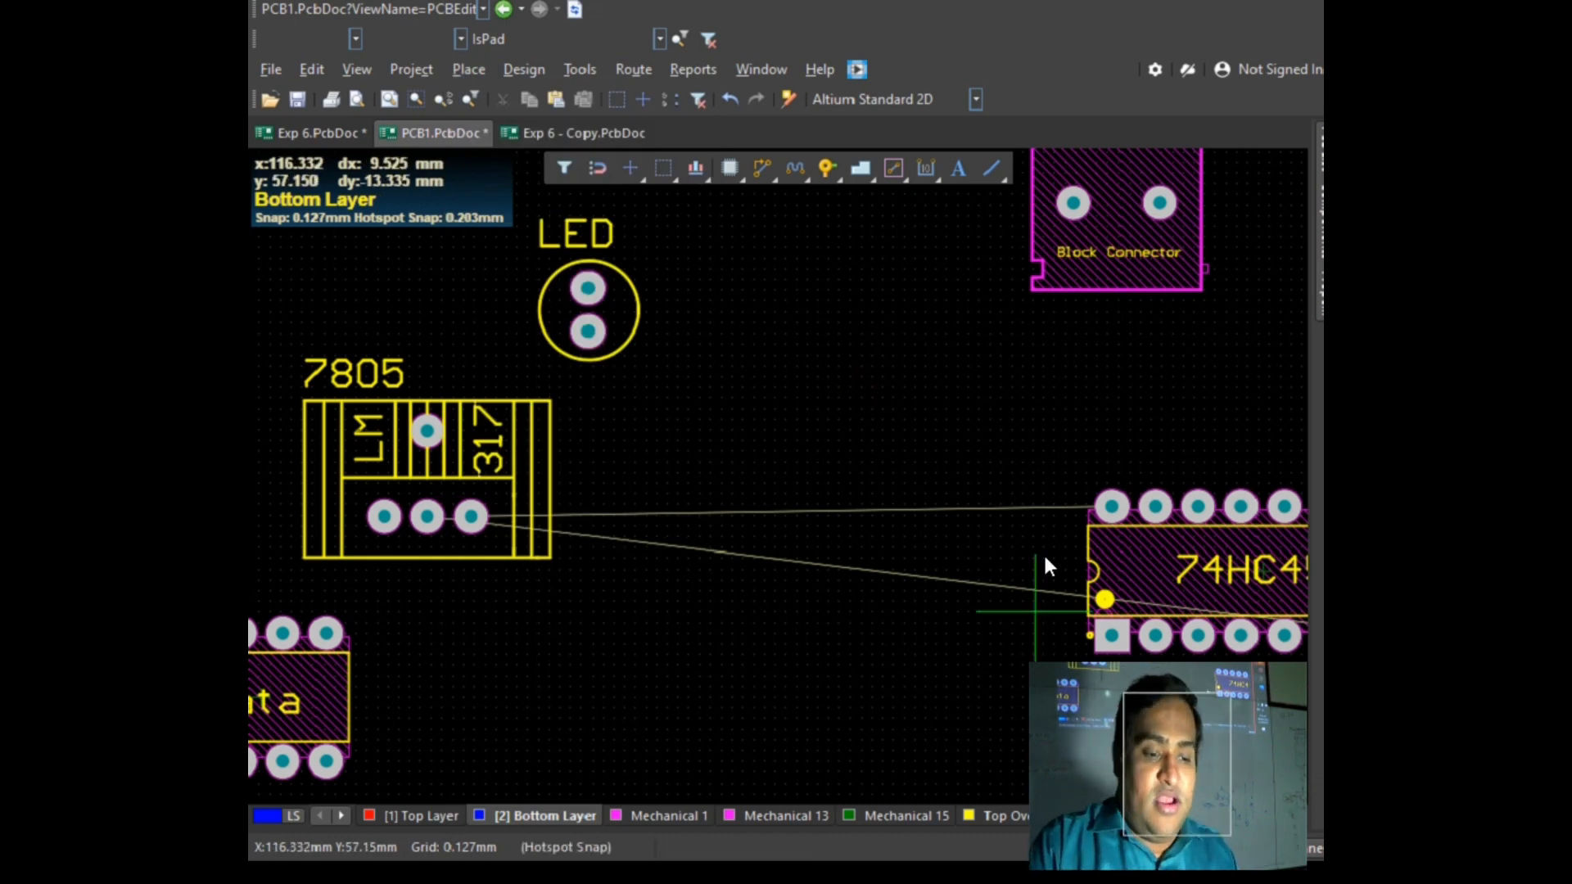
pyautogui.click(1111, 507)
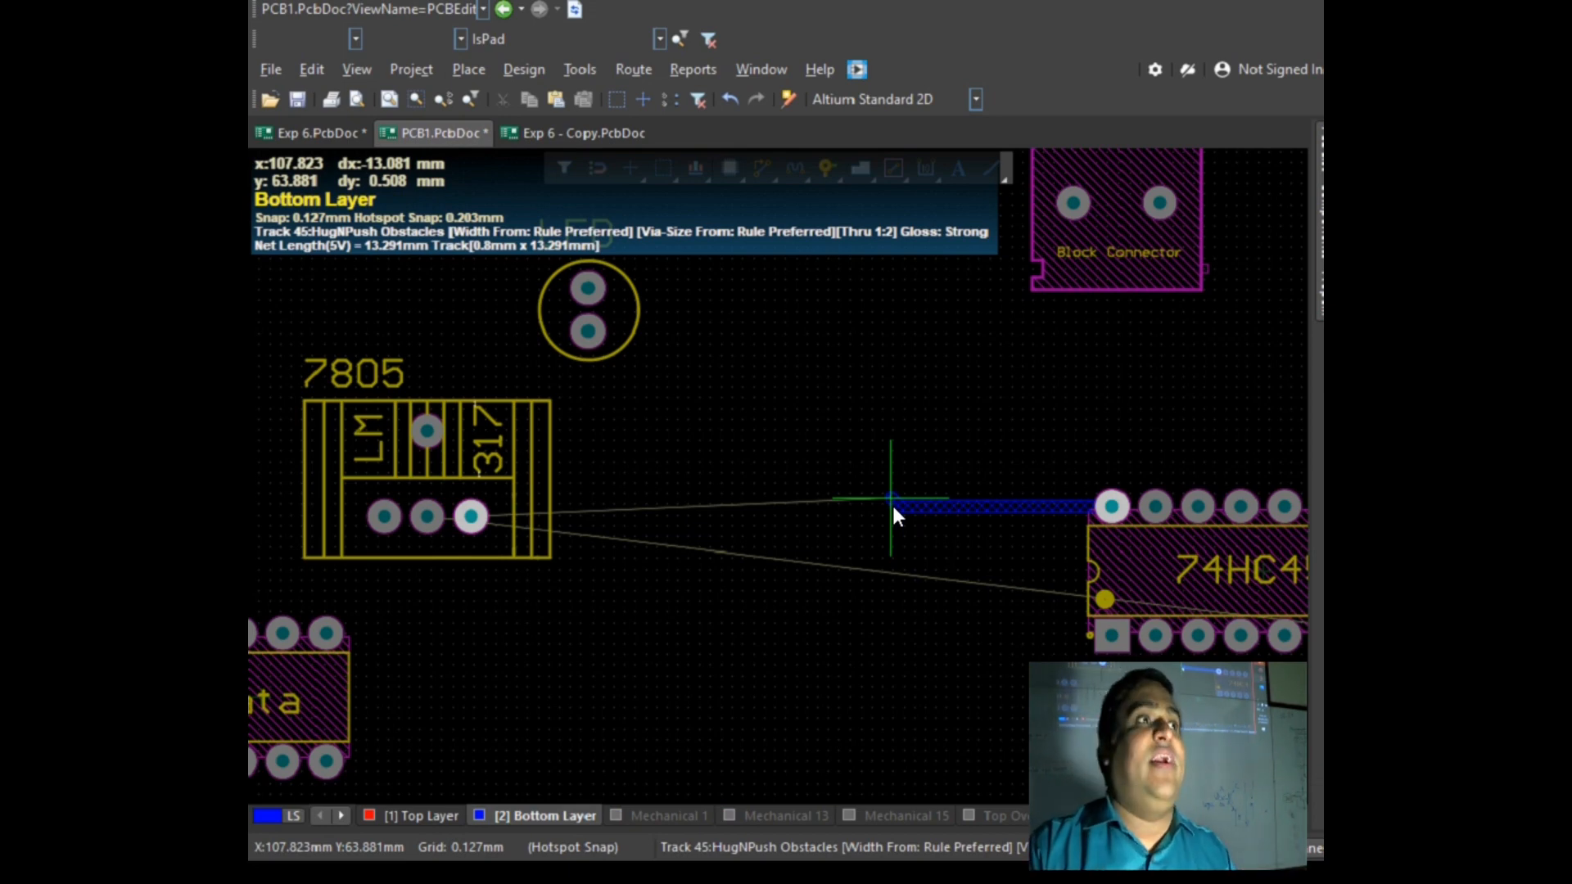
pyautogui.click(472, 518)
pyautogui.rightClick(671, 400)
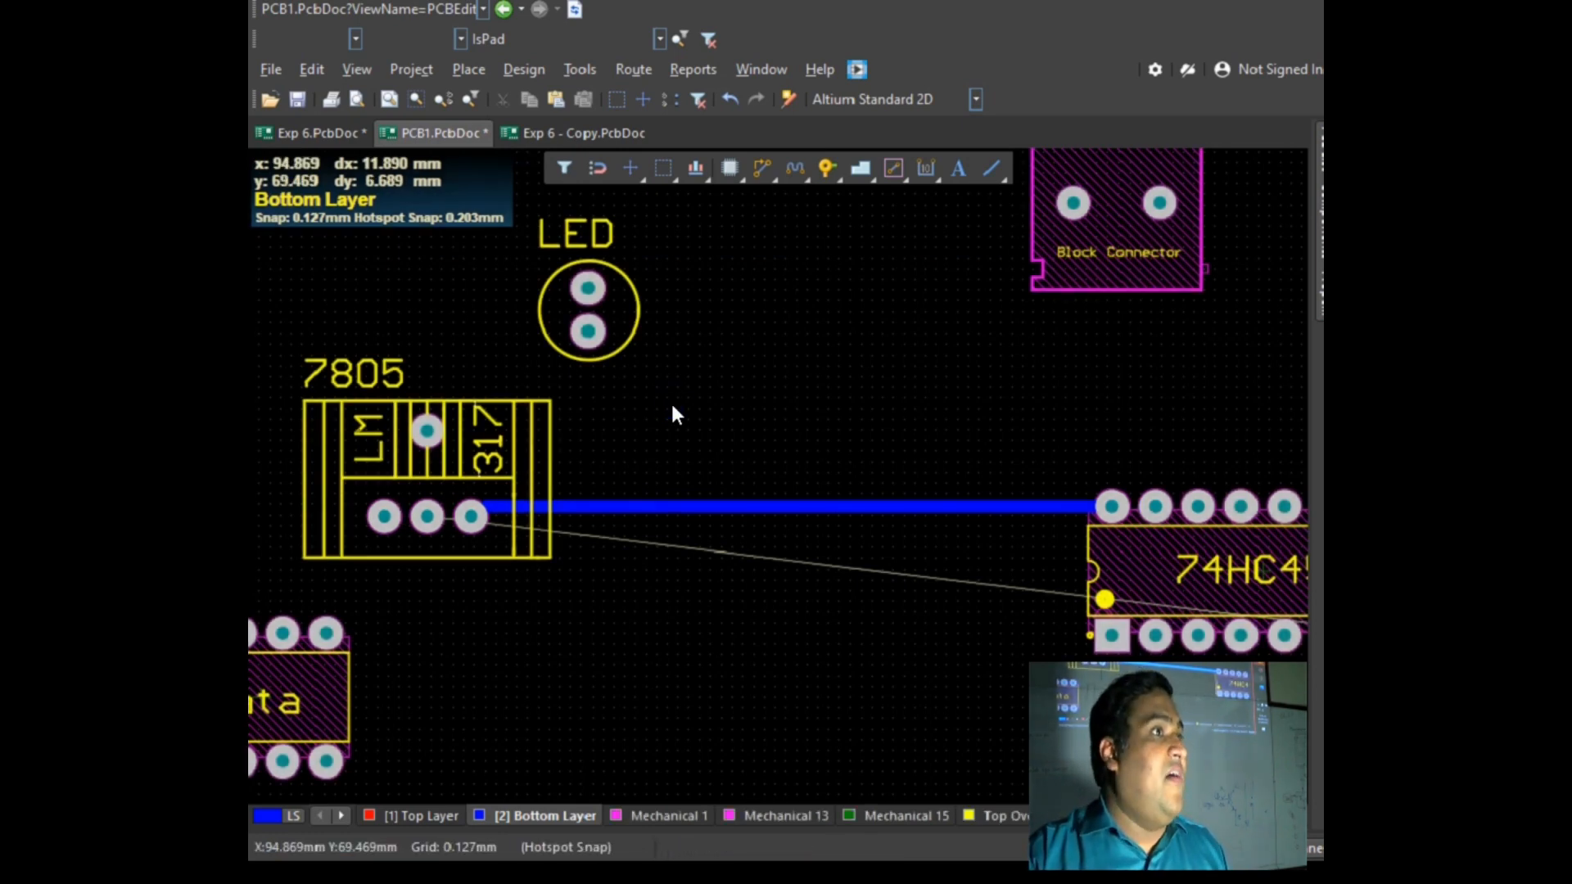
# Step: In Exp 6.PcbDoc, route bottom-layer tracks from pins 14 and 13 of the 74HC4511 to pad 1 of R2 and R3 respectively
pyautogui.click(318, 135)
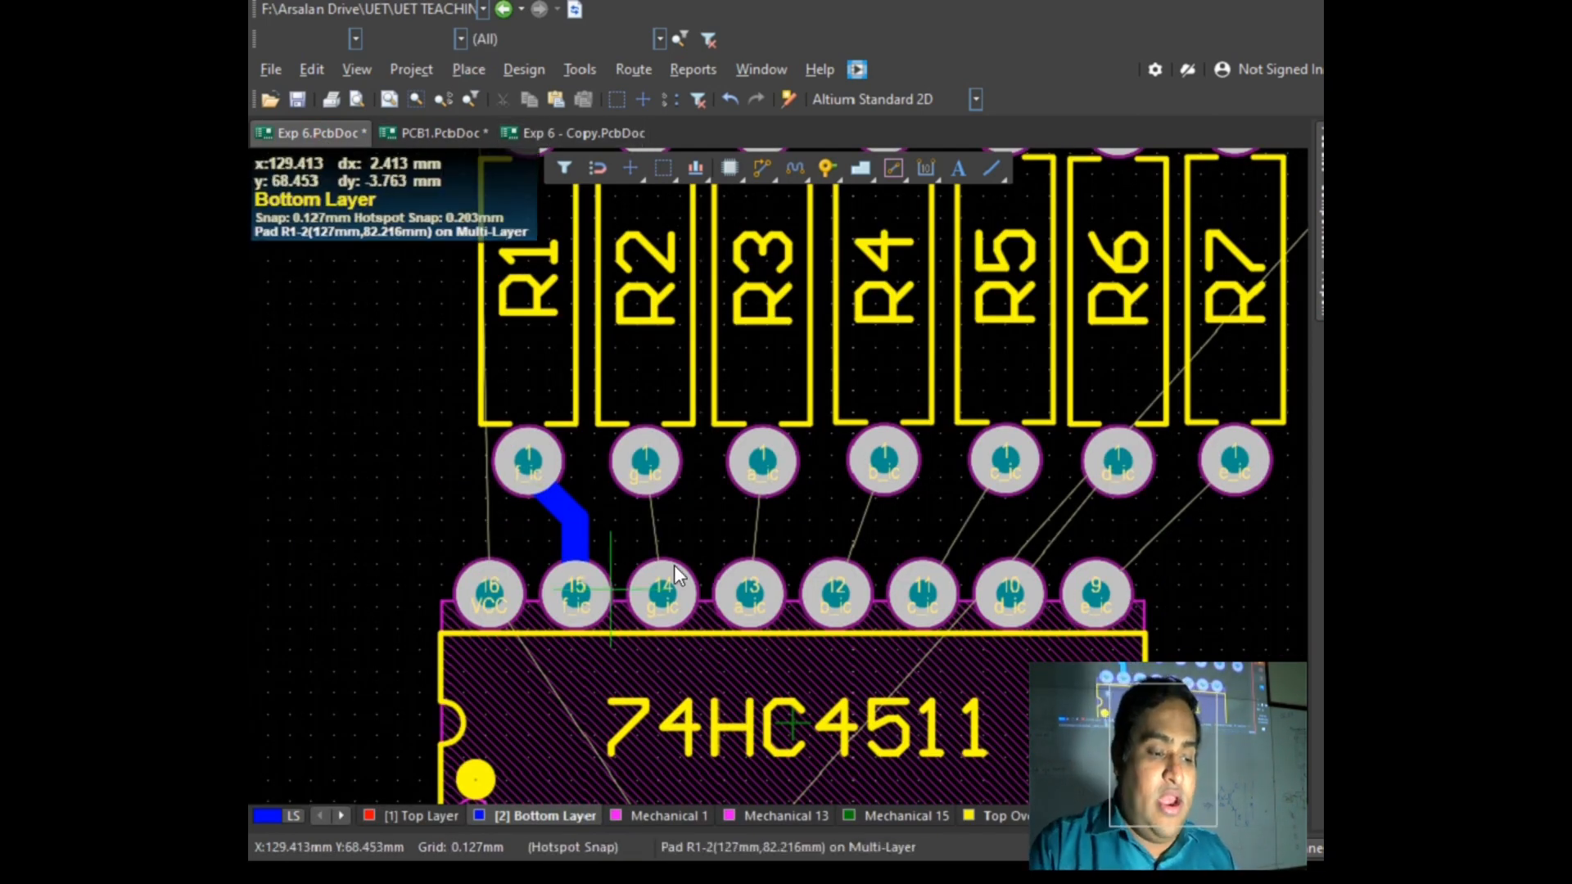
pyautogui.click(664, 591)
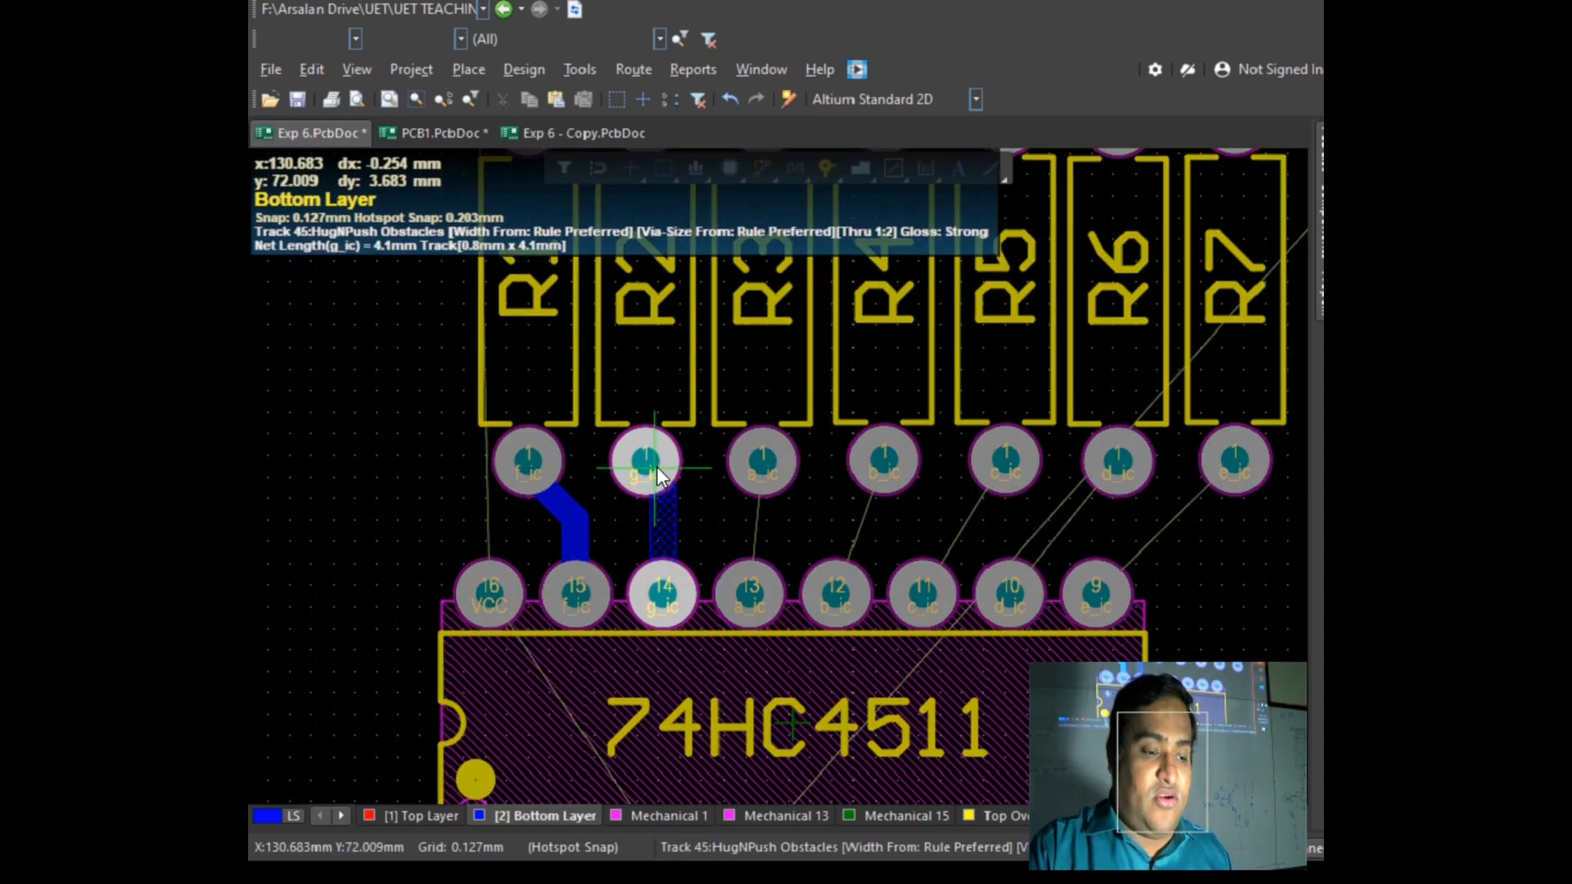
pyautogui.click(644, 460)
pyautogui.rightClick(720, 361)
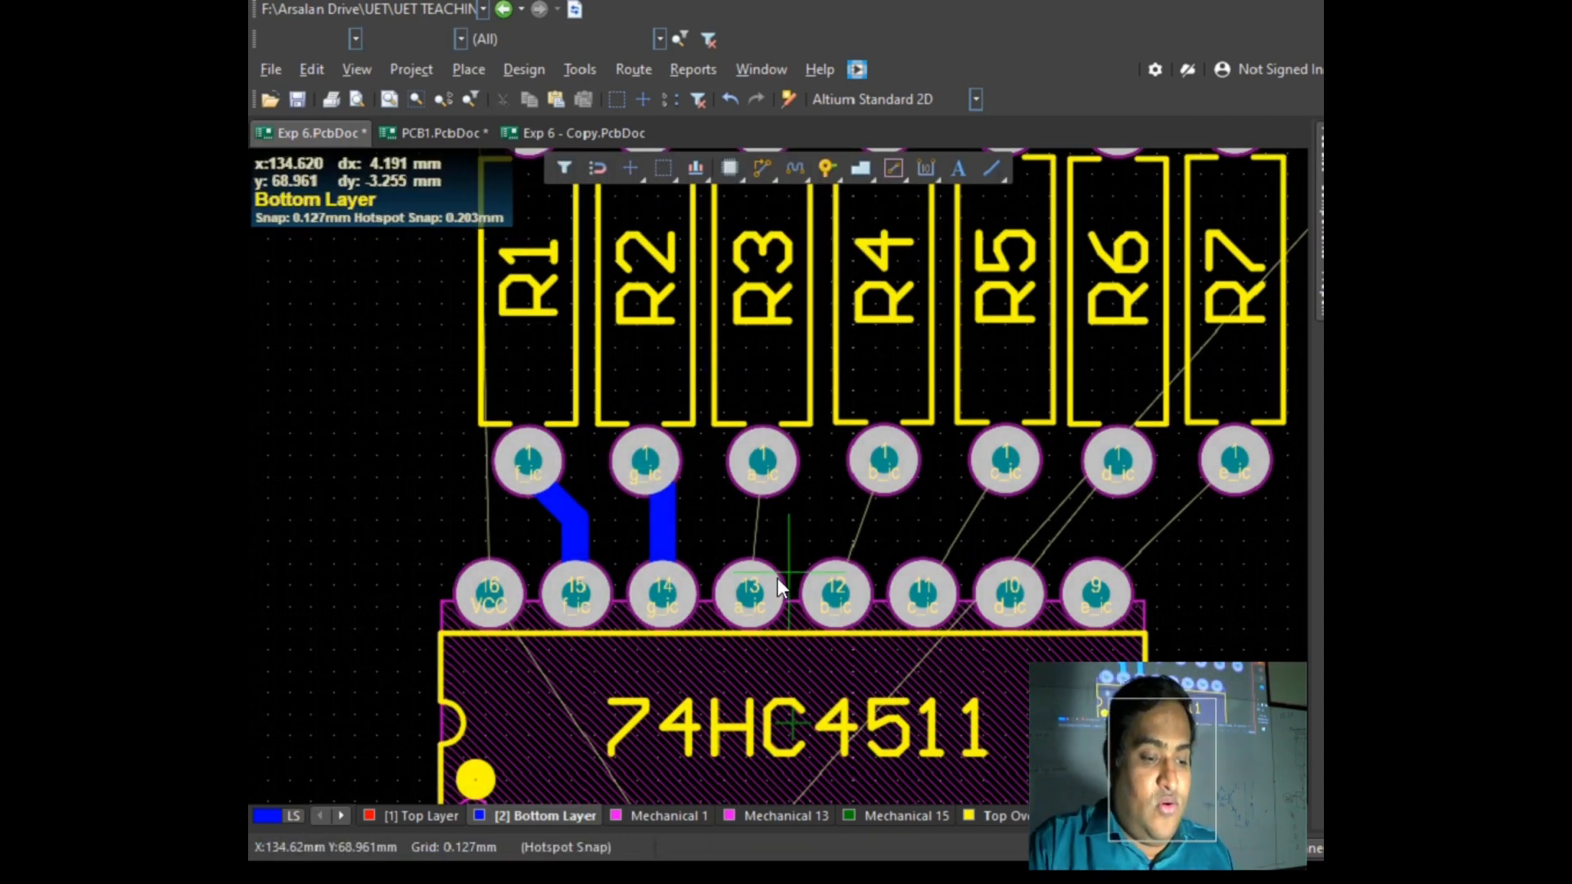
pyautogui.hotkey('ctrl', 'w')
pyautogui.click(761, 460)
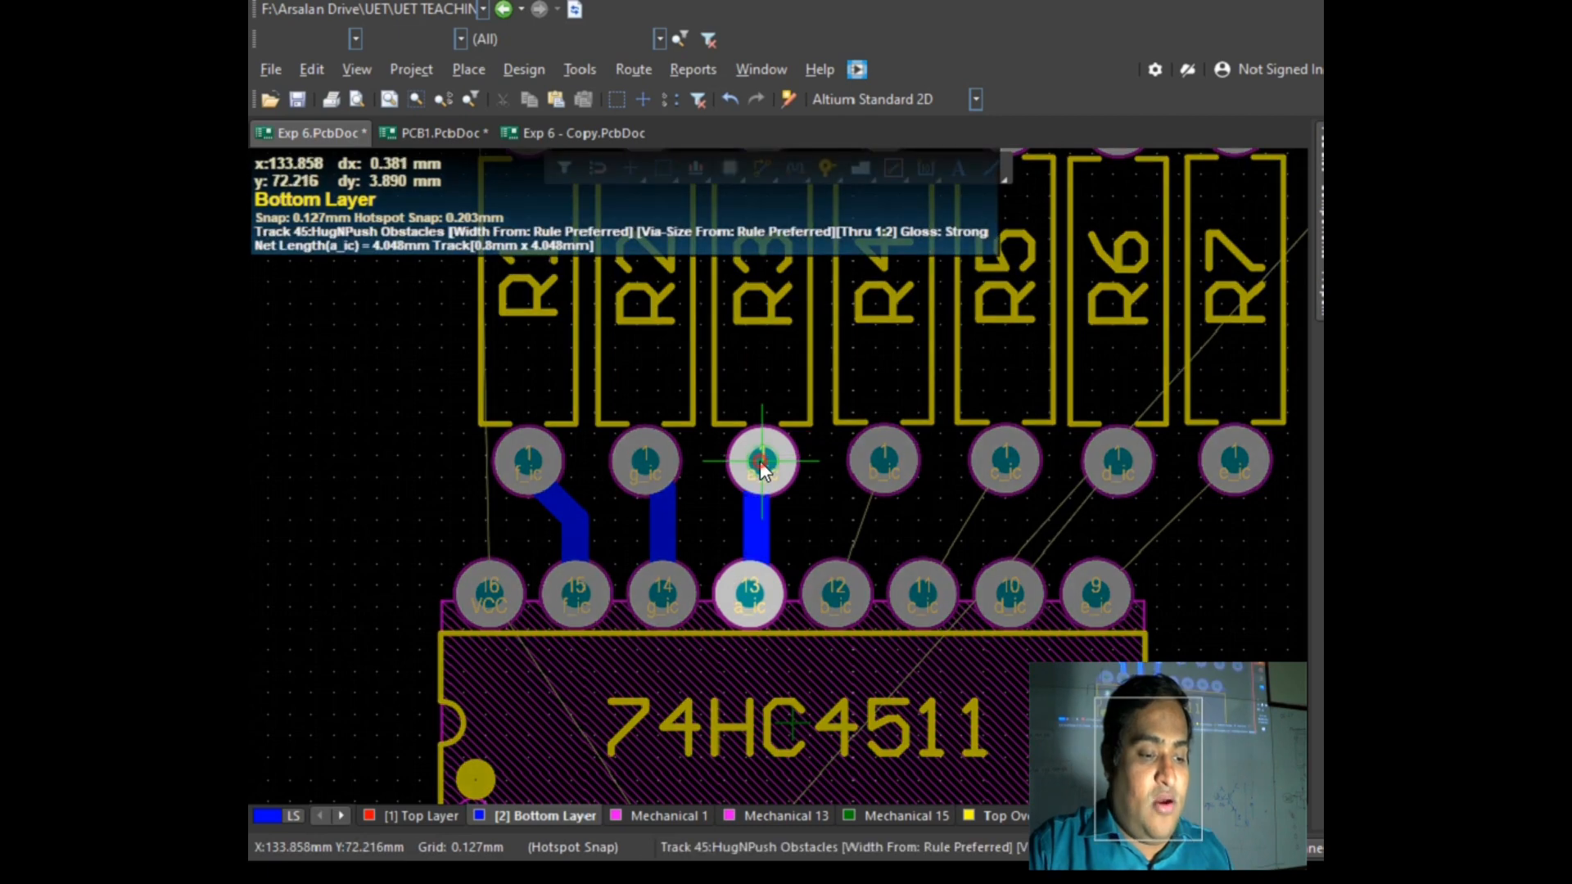
pyautogui.keyDown('ctrl'); pyautogui.click(760, 460); pyautogui.keyUp('ctrl')
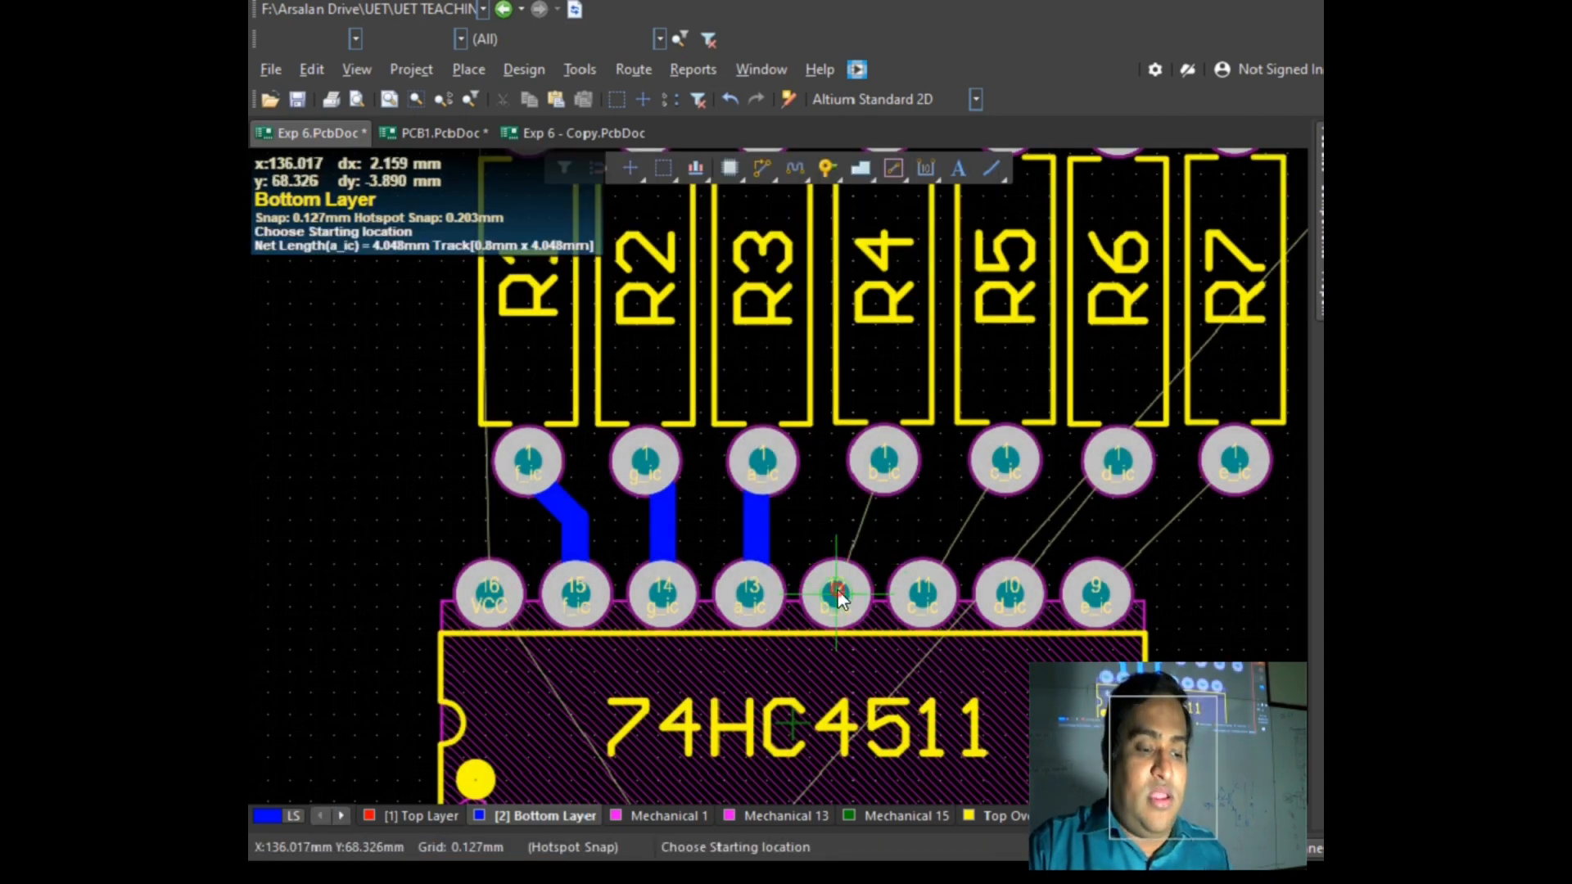
# Step: Route 0.8 mm bottom-layer tracks from pins 12 and 11 of the 74HC4511 to pad 1 of R4 and R5 respectively
pyautogui.click(836, 592)
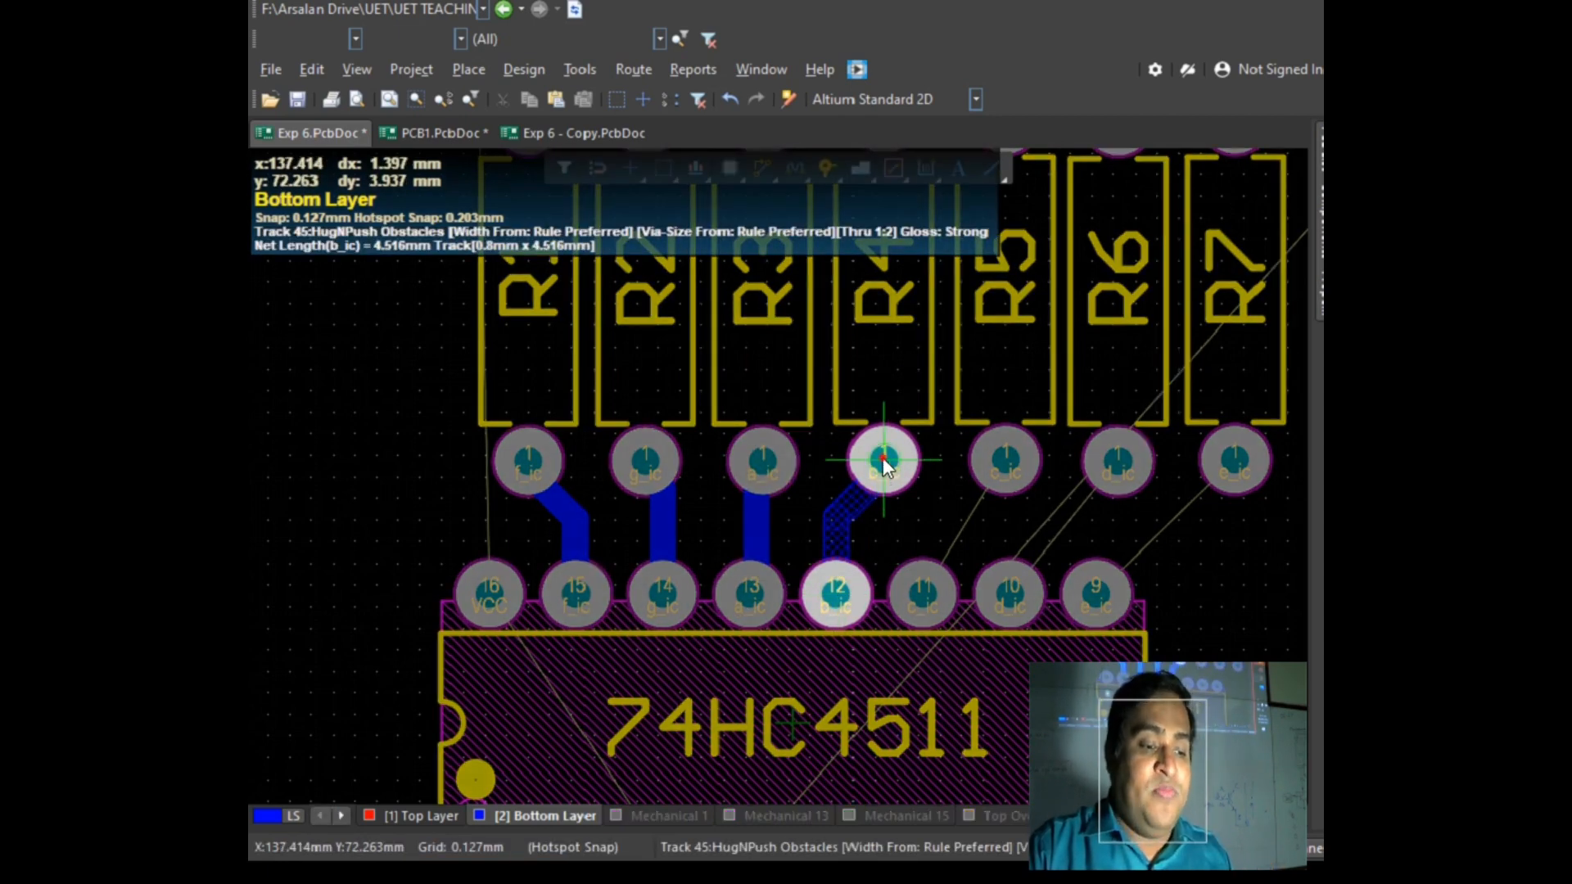
pyautogui.click(883, 463)
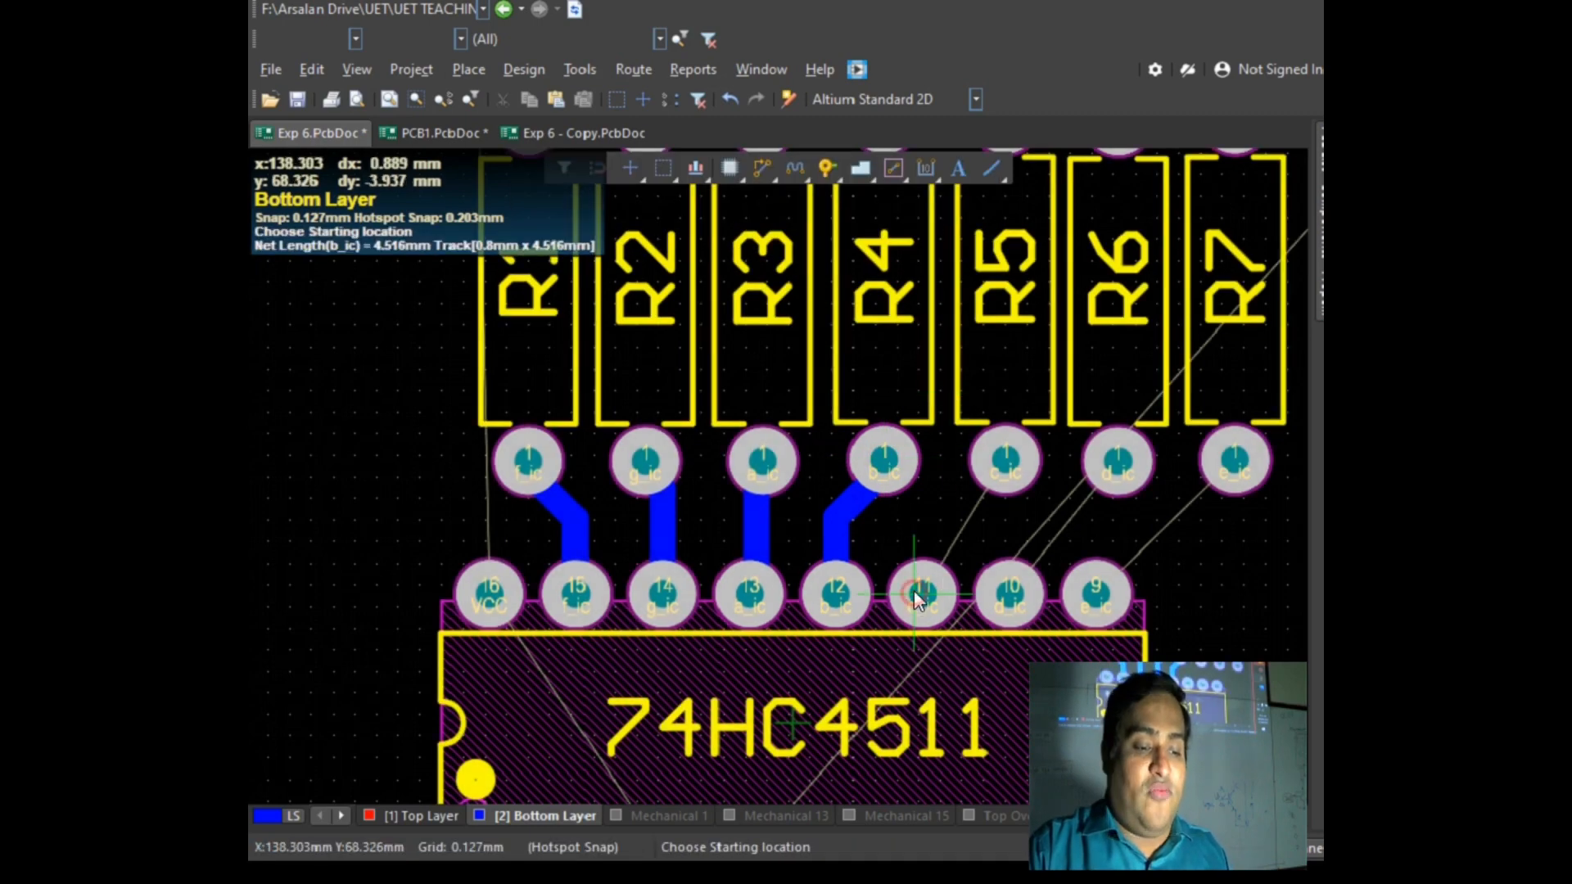
pyautogui.click(913, 593)
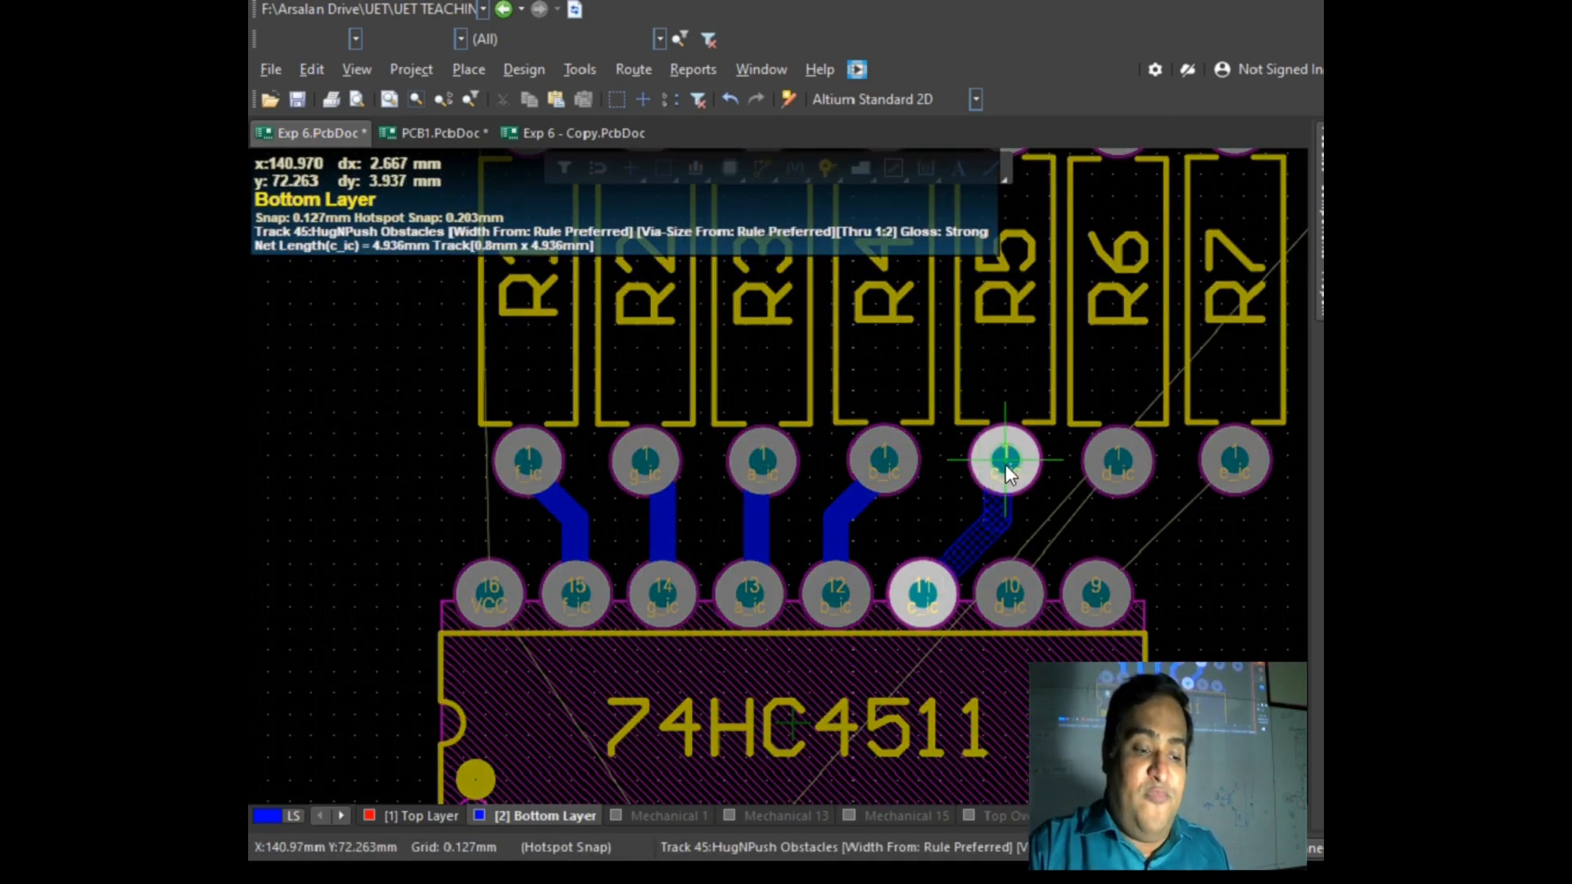
pyautogui.click(1005, 463)
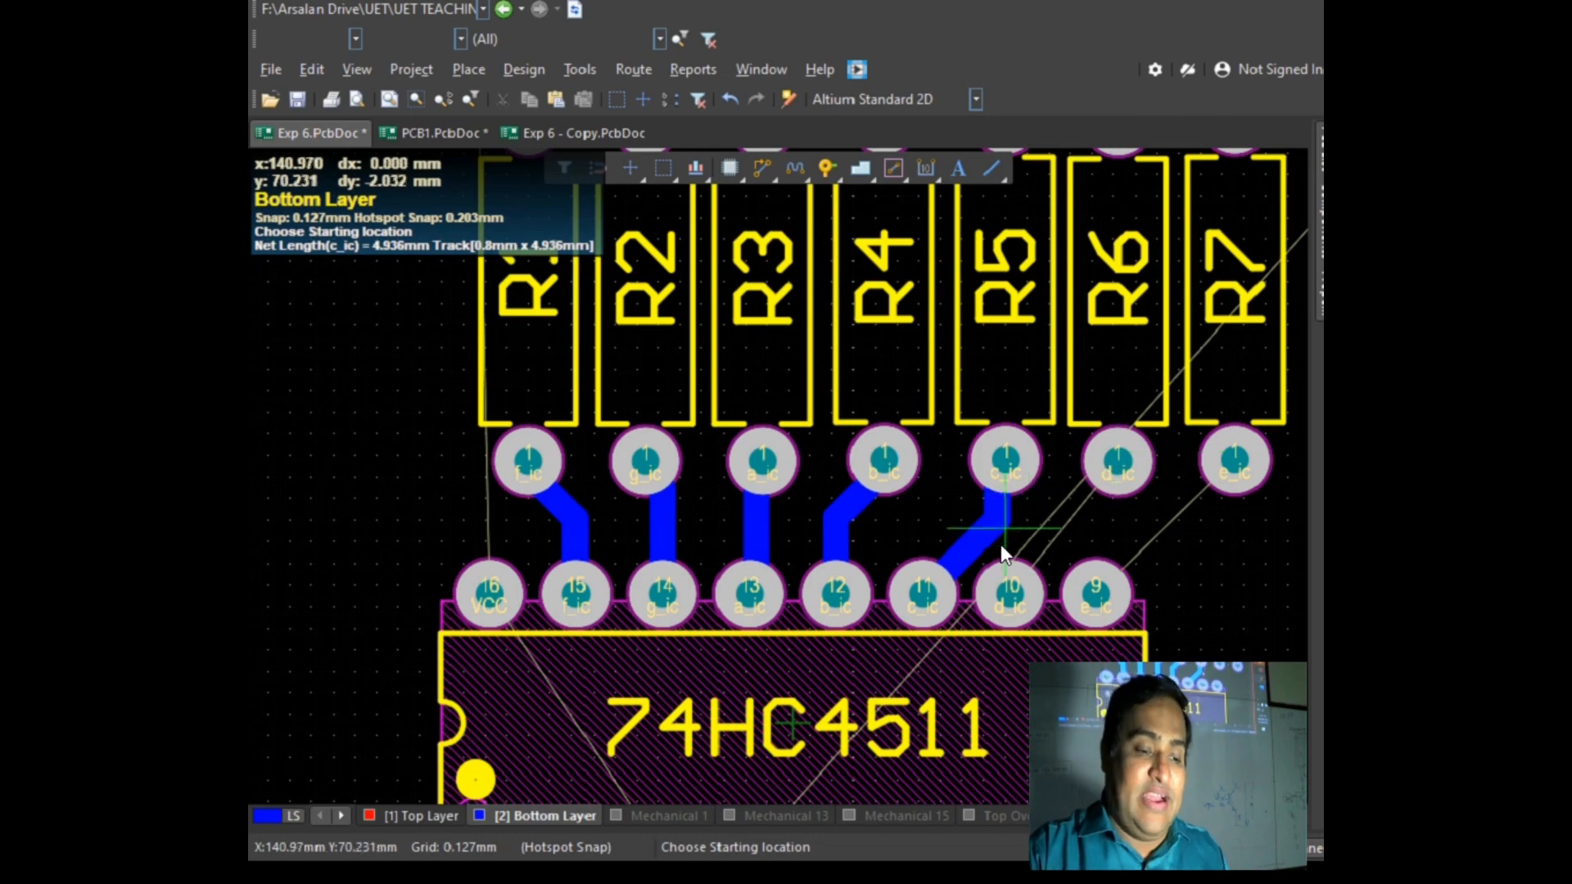
# Step: Shift the diagonal segment of the c_ic track towards R4 so the track leaves pin 11 vertically and enters R5's pad diagonally
pyautogui.keyDown('ctrl'); pyautogui.scroll(4, 1000, 544); pyautogui.keyUp('ctrl')
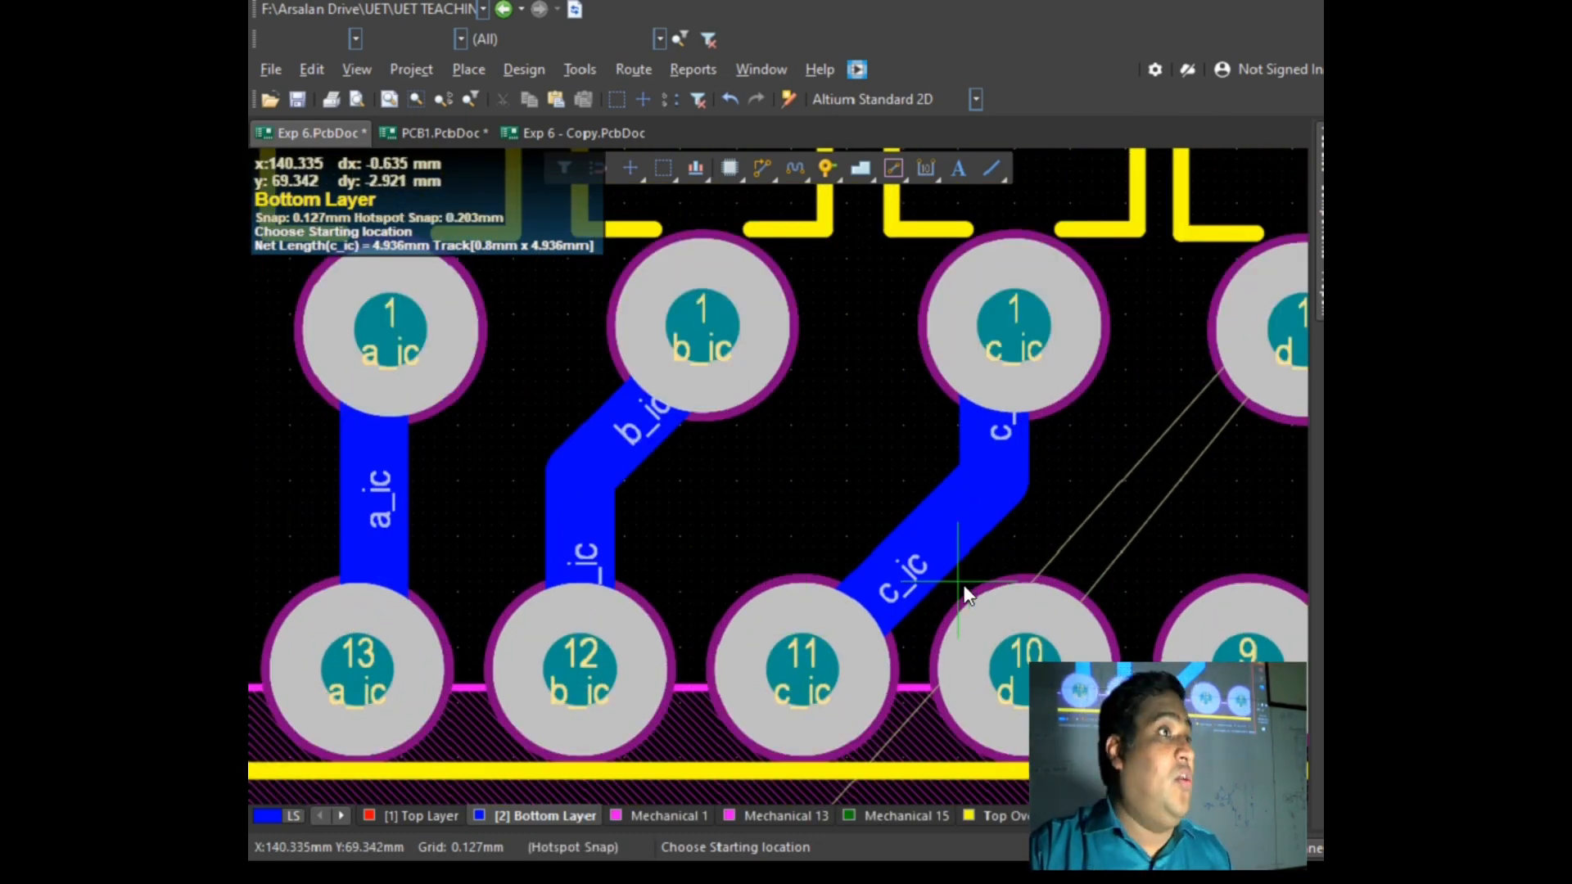
pyautogui.rightClick(961, 584)
pyautogui.click(930, 553)
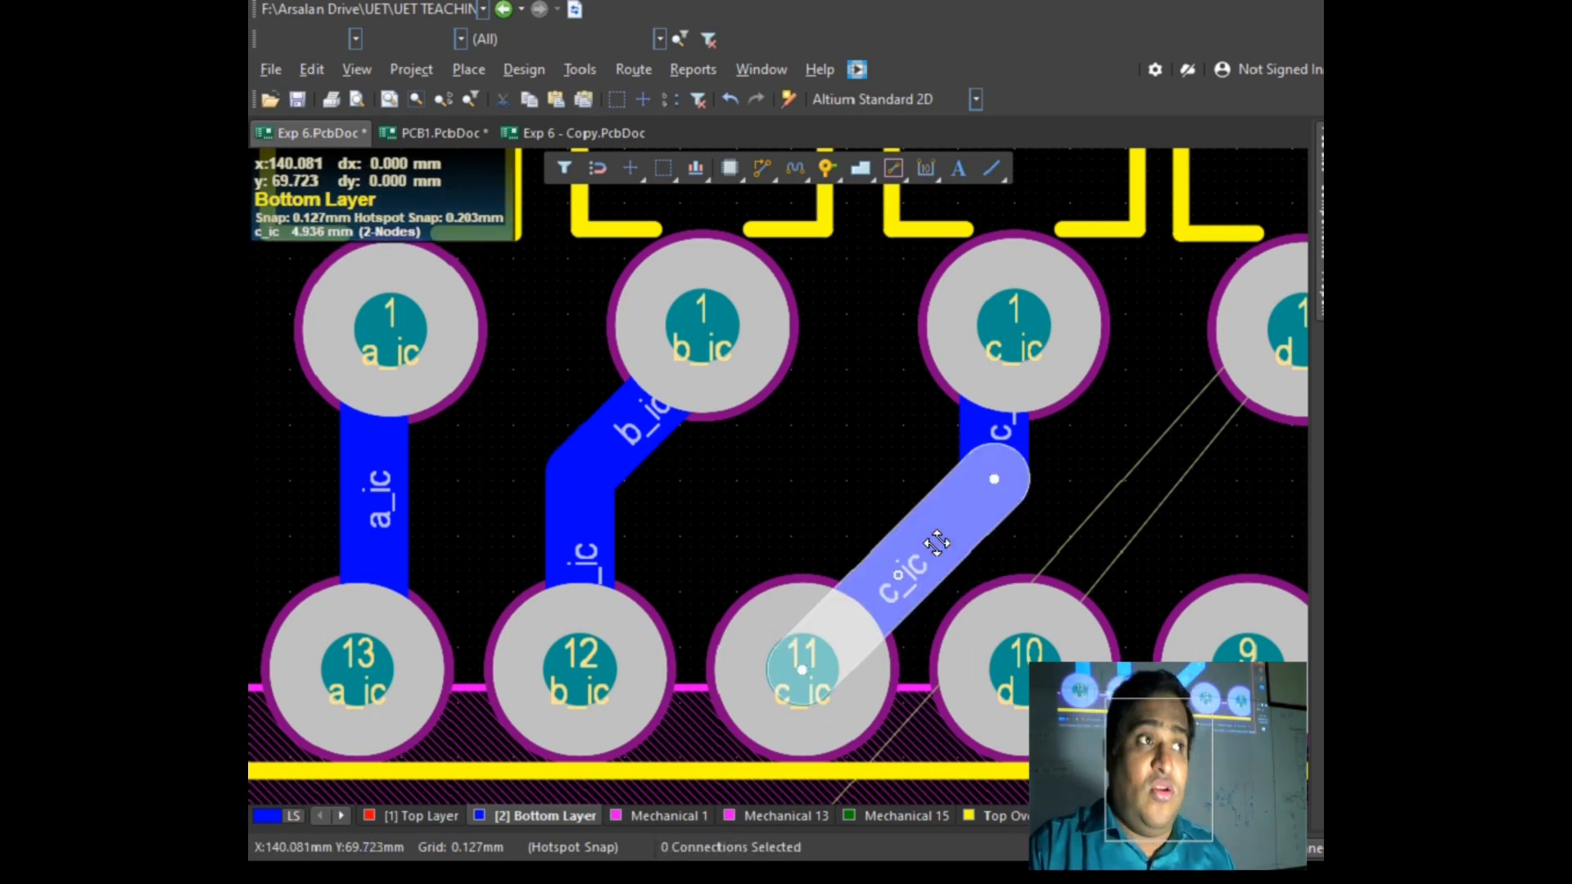
pyautogui.moveTo(887, 511); pyautogui.dragTo(846, 468)
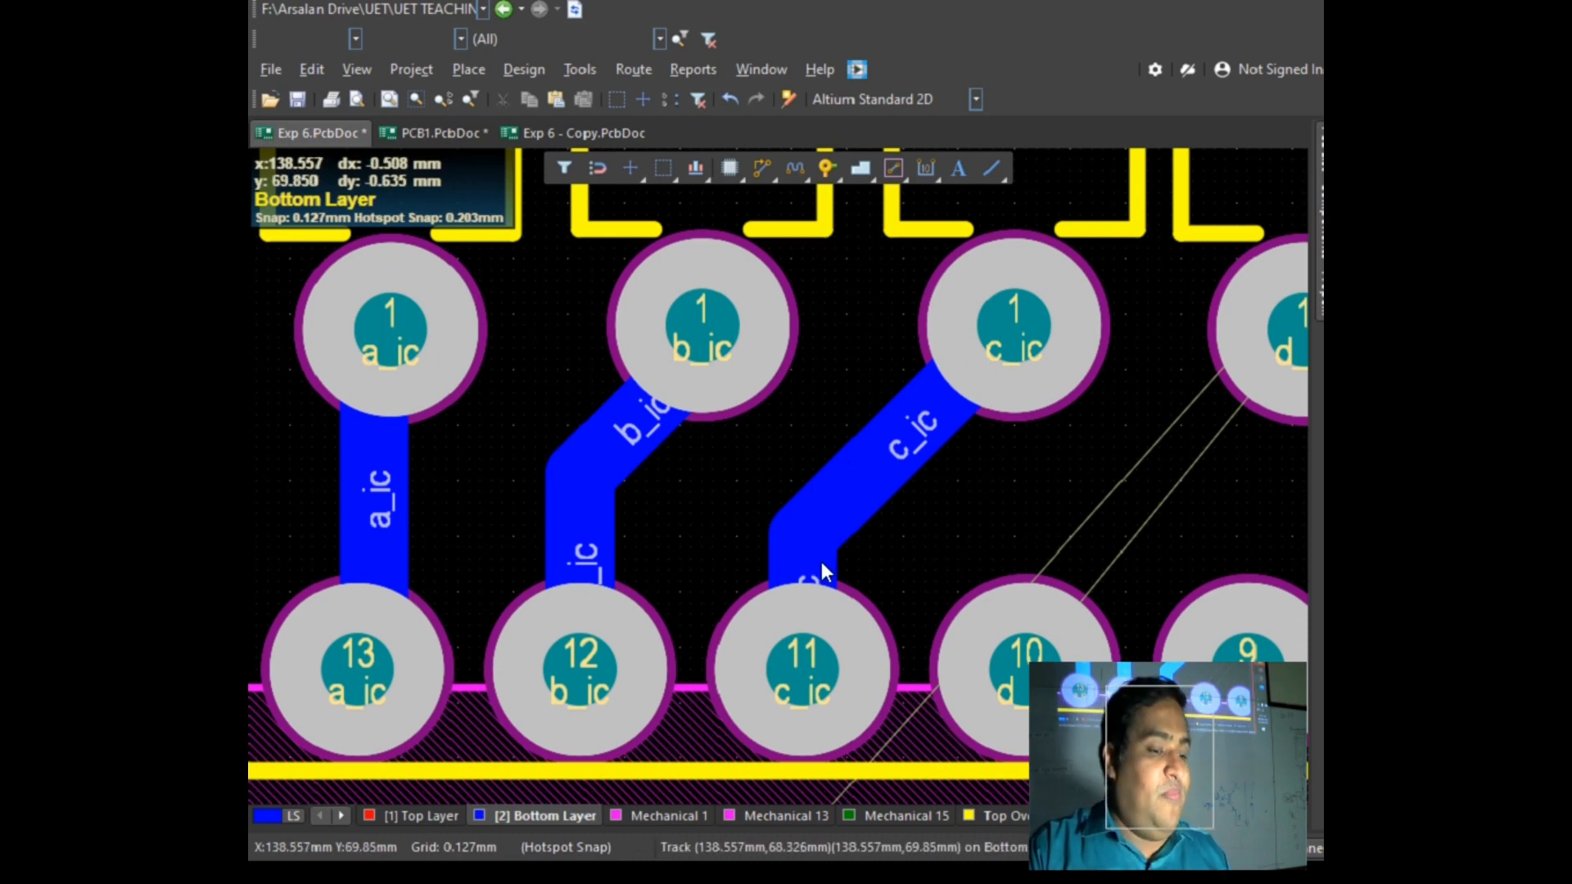
# Step: Route 0.8 mm bottom-layer tracks from pins 10 and 9 of the 74HC4511 to pad 1 of R6 and R7 respectively
pyautogui.keyDown('ctrl'); pyautogui.scroll(-4, 837, 612); pyautogui.keyUp('ctrl')
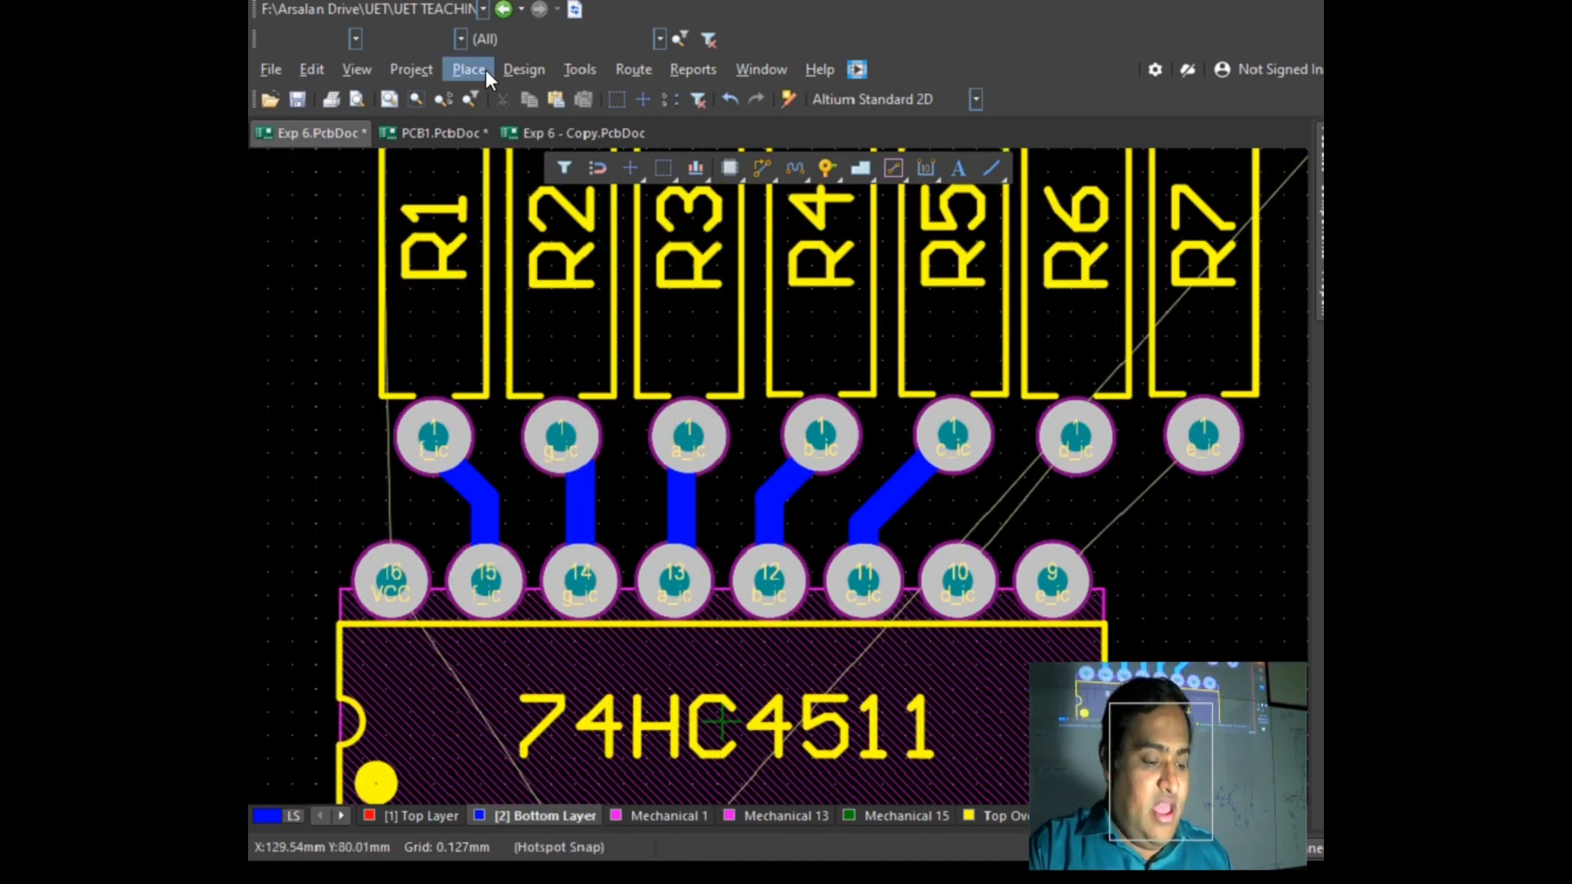
pyautogui.click(956, 579)
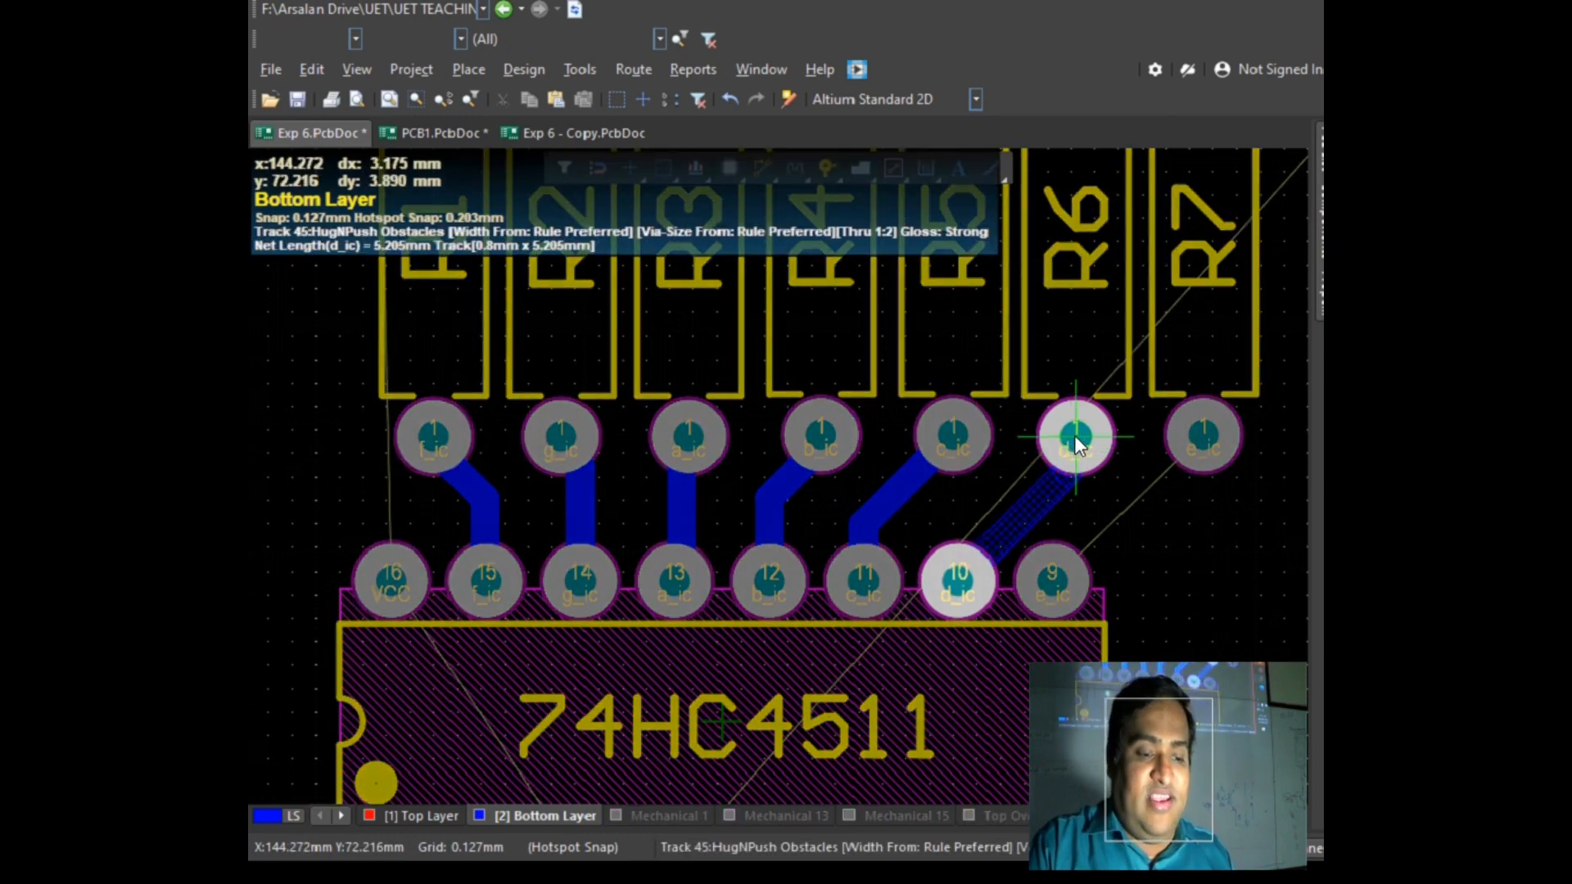
pyautogui.click(1074, 436)
pyautogui.rightClick(1050, 587)
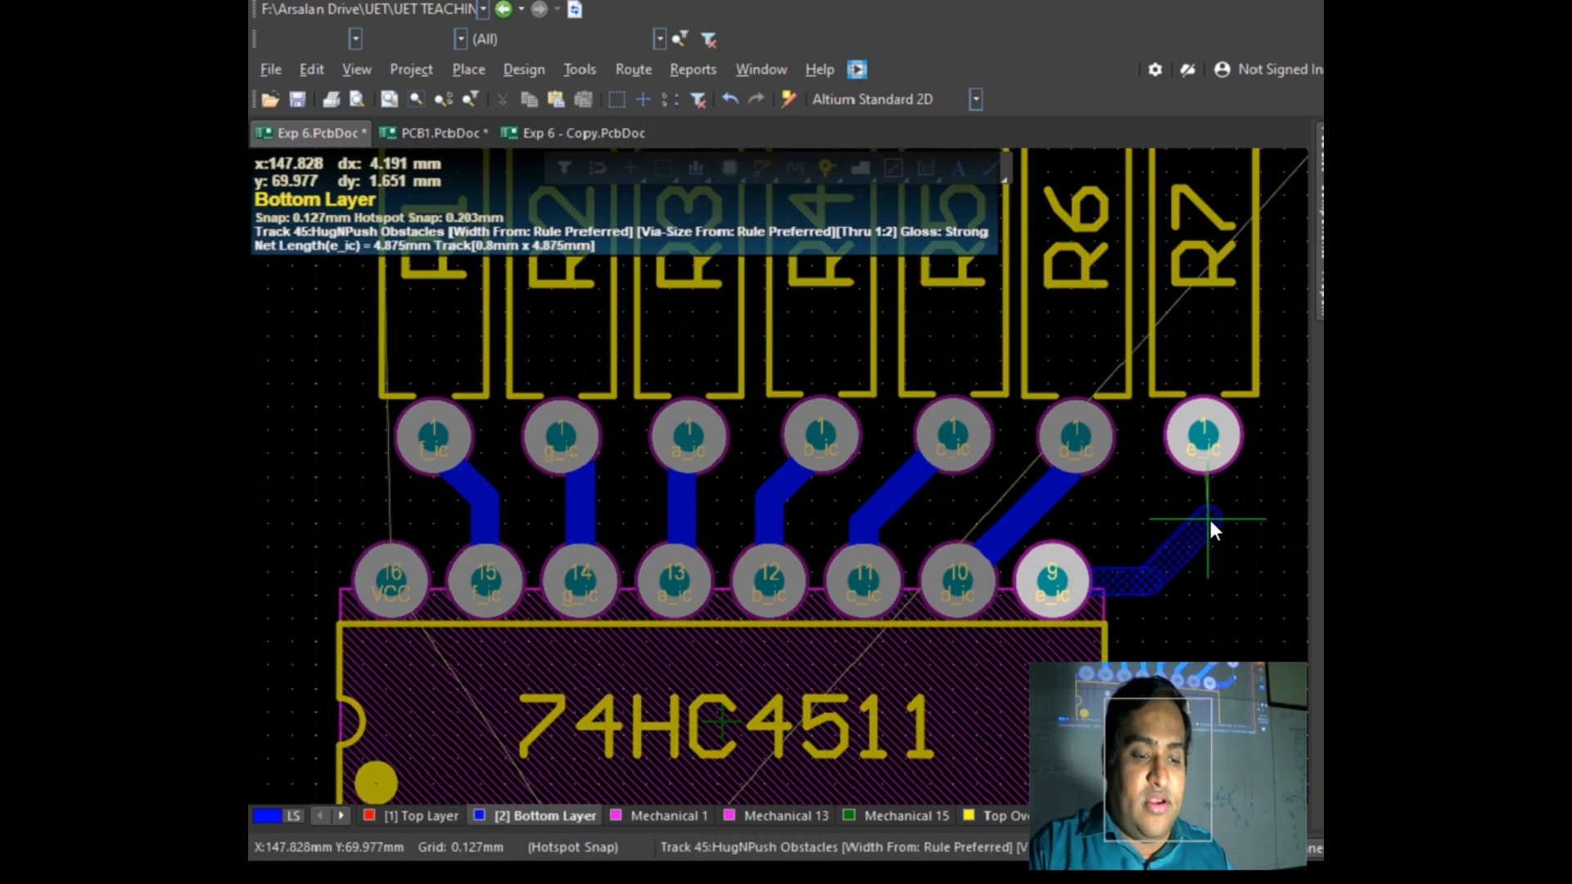
pyautogui.click(1210, 521)
pyautogui.click(1202, 430)
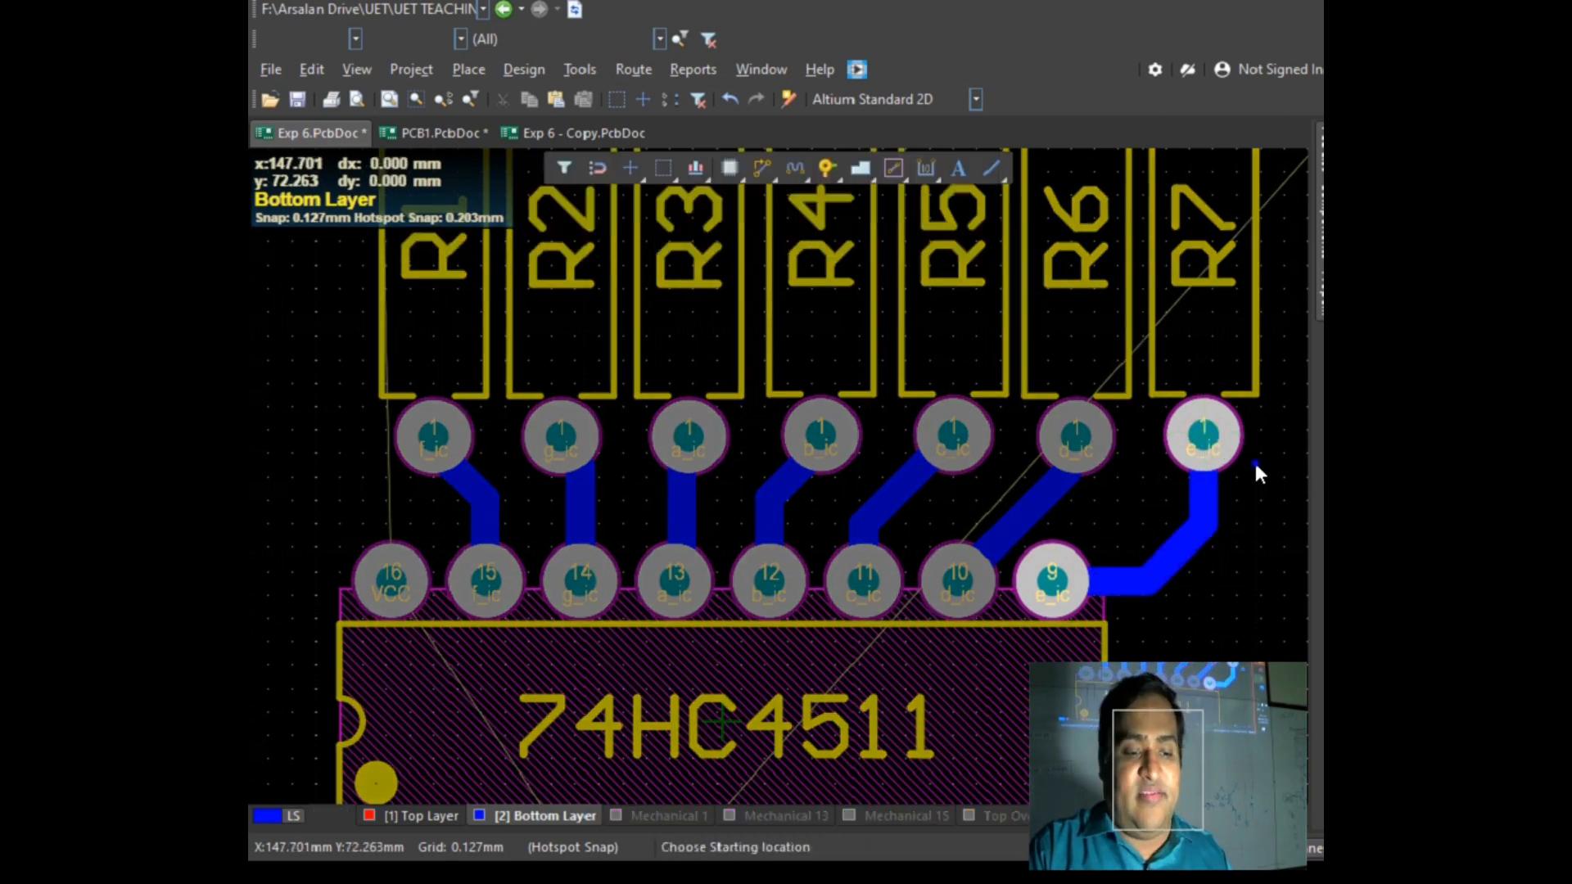
pyautogui.rightClick(1252, 463)
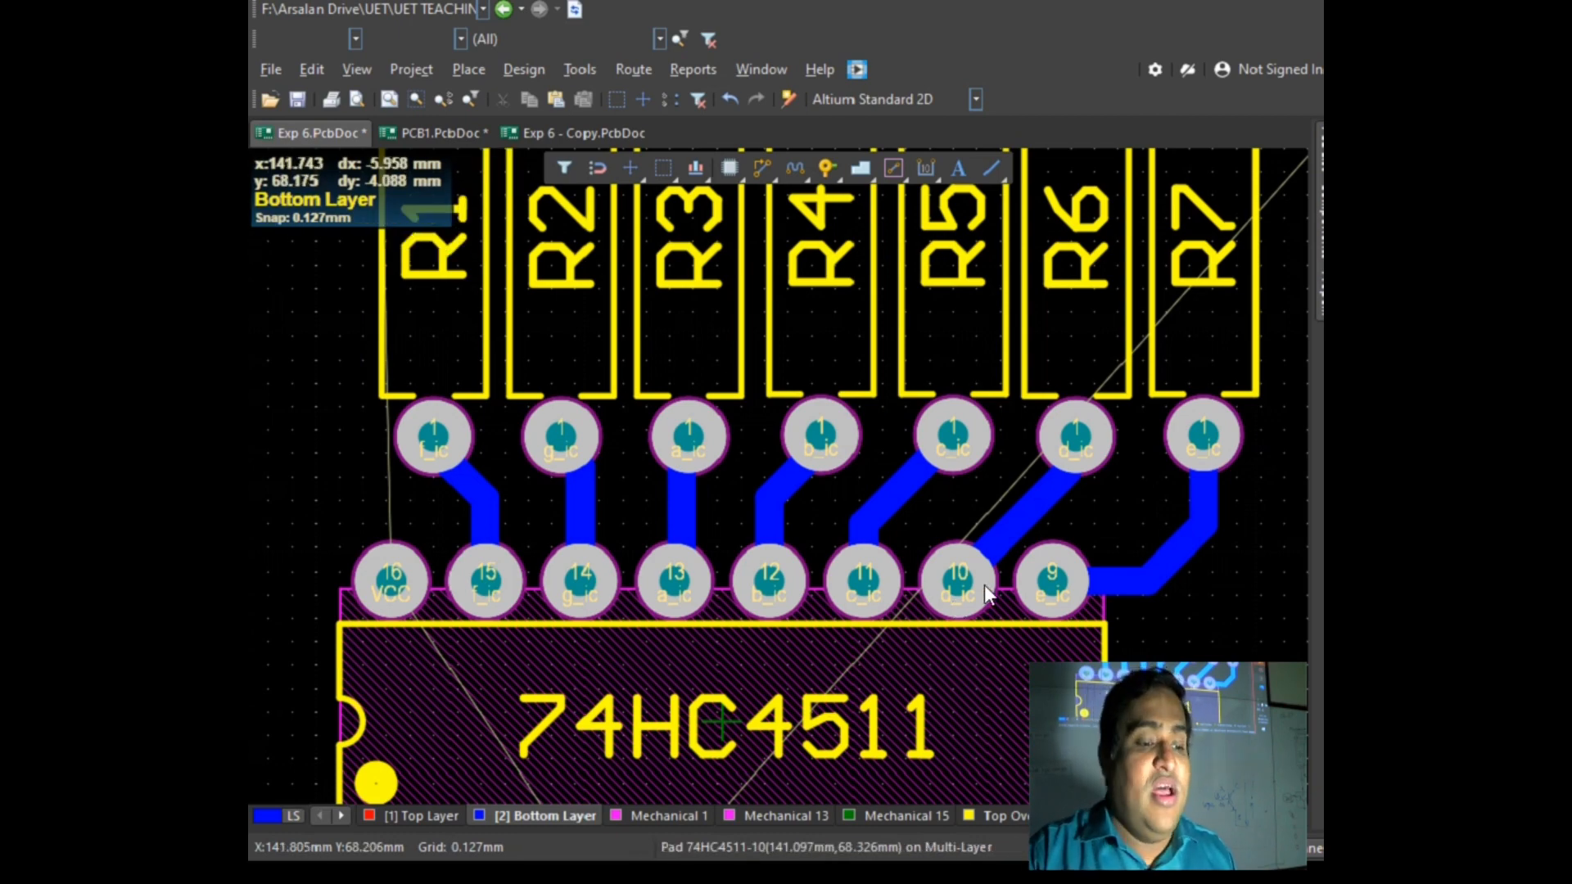
# Step: Shift the diagonal segment of the d_ic track between pin 10 and R6 slightly towards the c_ic track
pyautogui.keyDown('ctrl'); pyautogui.scroll(2, 984, 585); pyautogui.keyUp('ctrl')
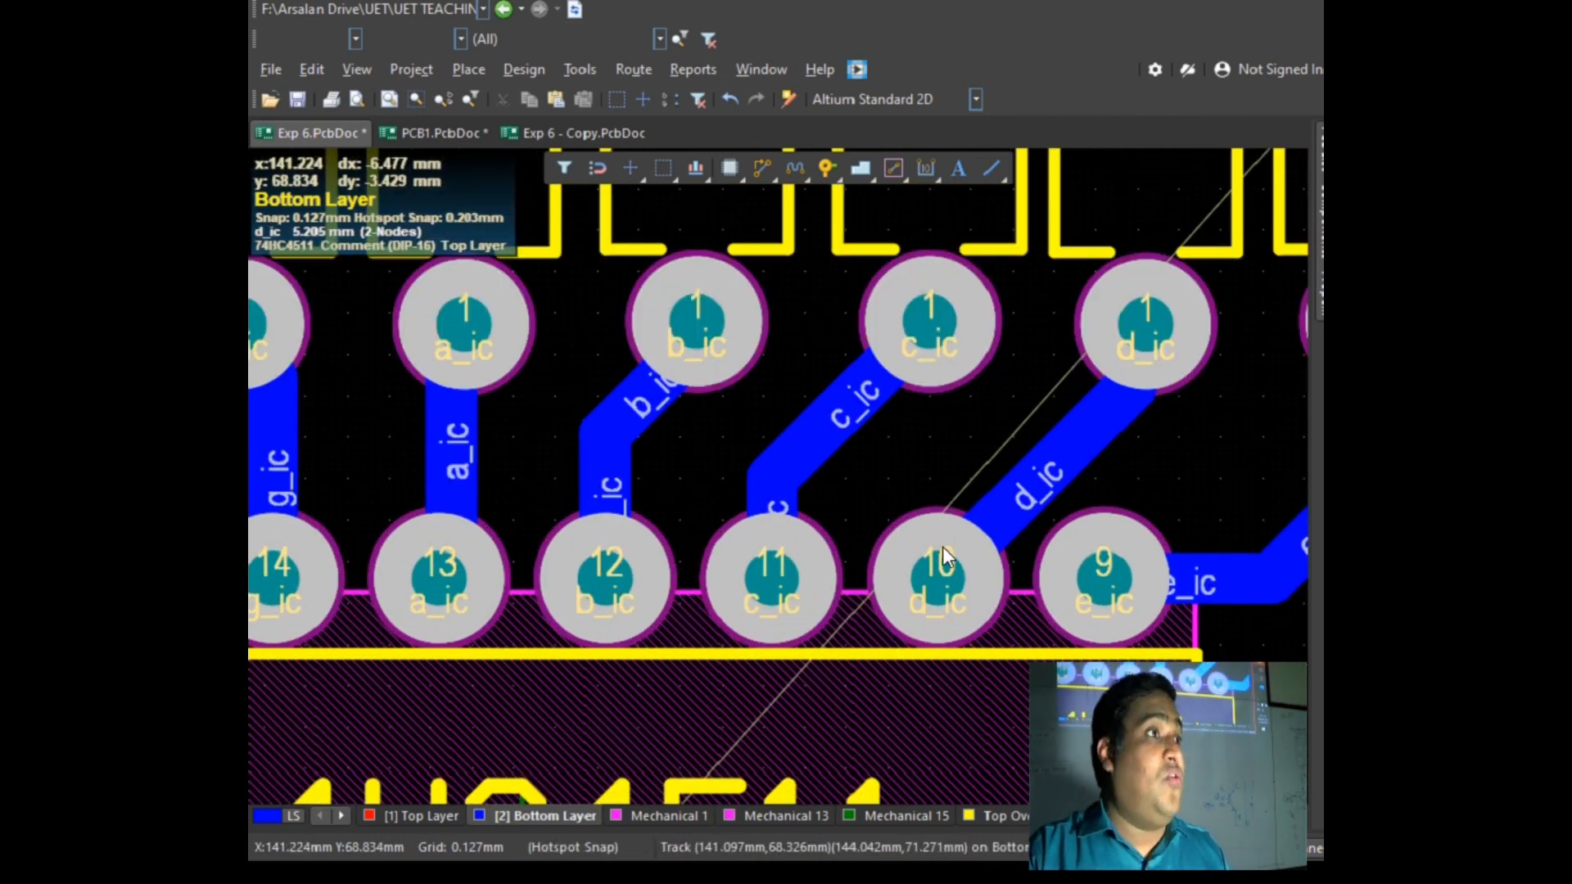
pyautogui.click(1064, 447)
pyautogui.moveTo(1085, 423); pyautogui.dragTo(1023, 367)
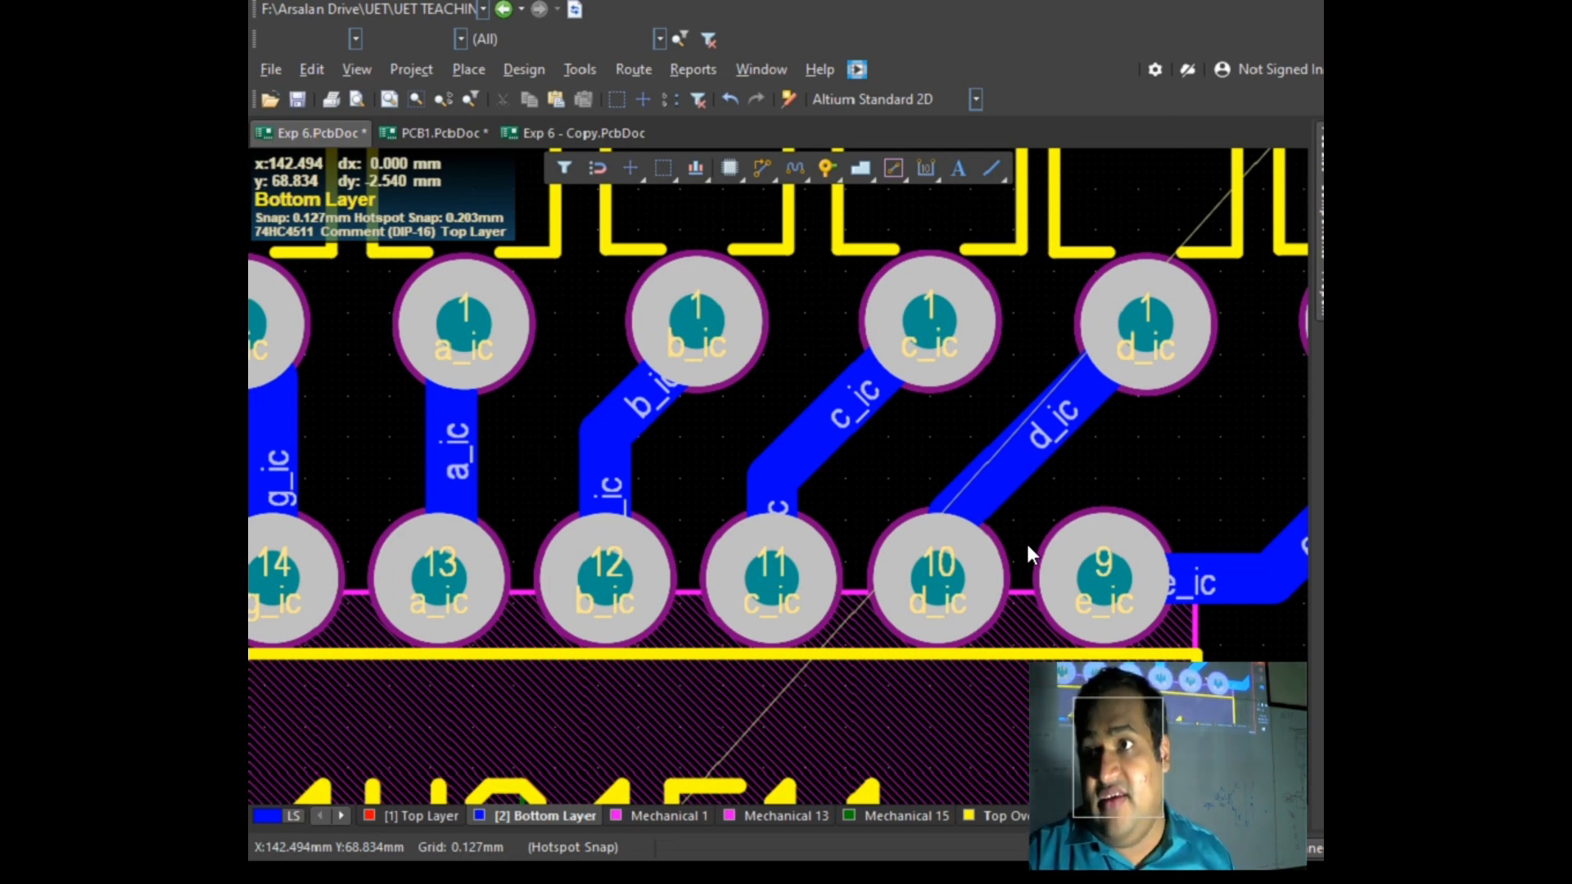
# Step: Route a 0.8 mm bottom-layer track for net C from pad 2 of R5 to pin 4 of the seven-segment display
pyautogui.keyDown('ctrl'); pyautogui.scroll(-2, 994, 514); pyautogui.keyUp('ctrl')
pyautogui.keyDown('ctrl'); pyautogui.scroll(-3, 994, 514); pyautogui.keyUp('ctrl')
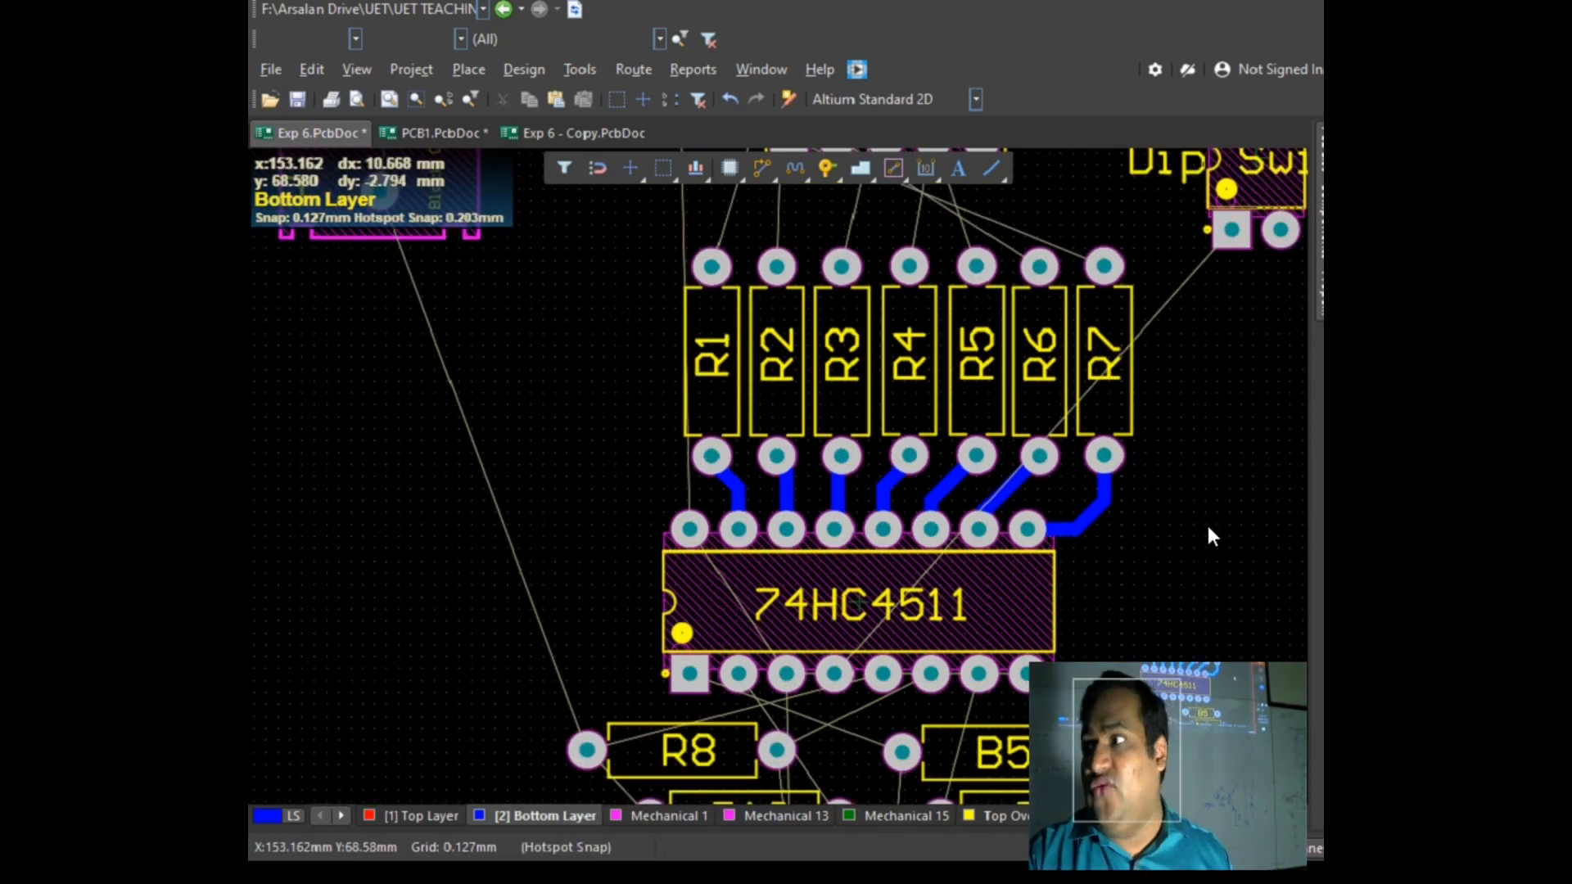
pyautogui.scroll(5, 1074, 488)
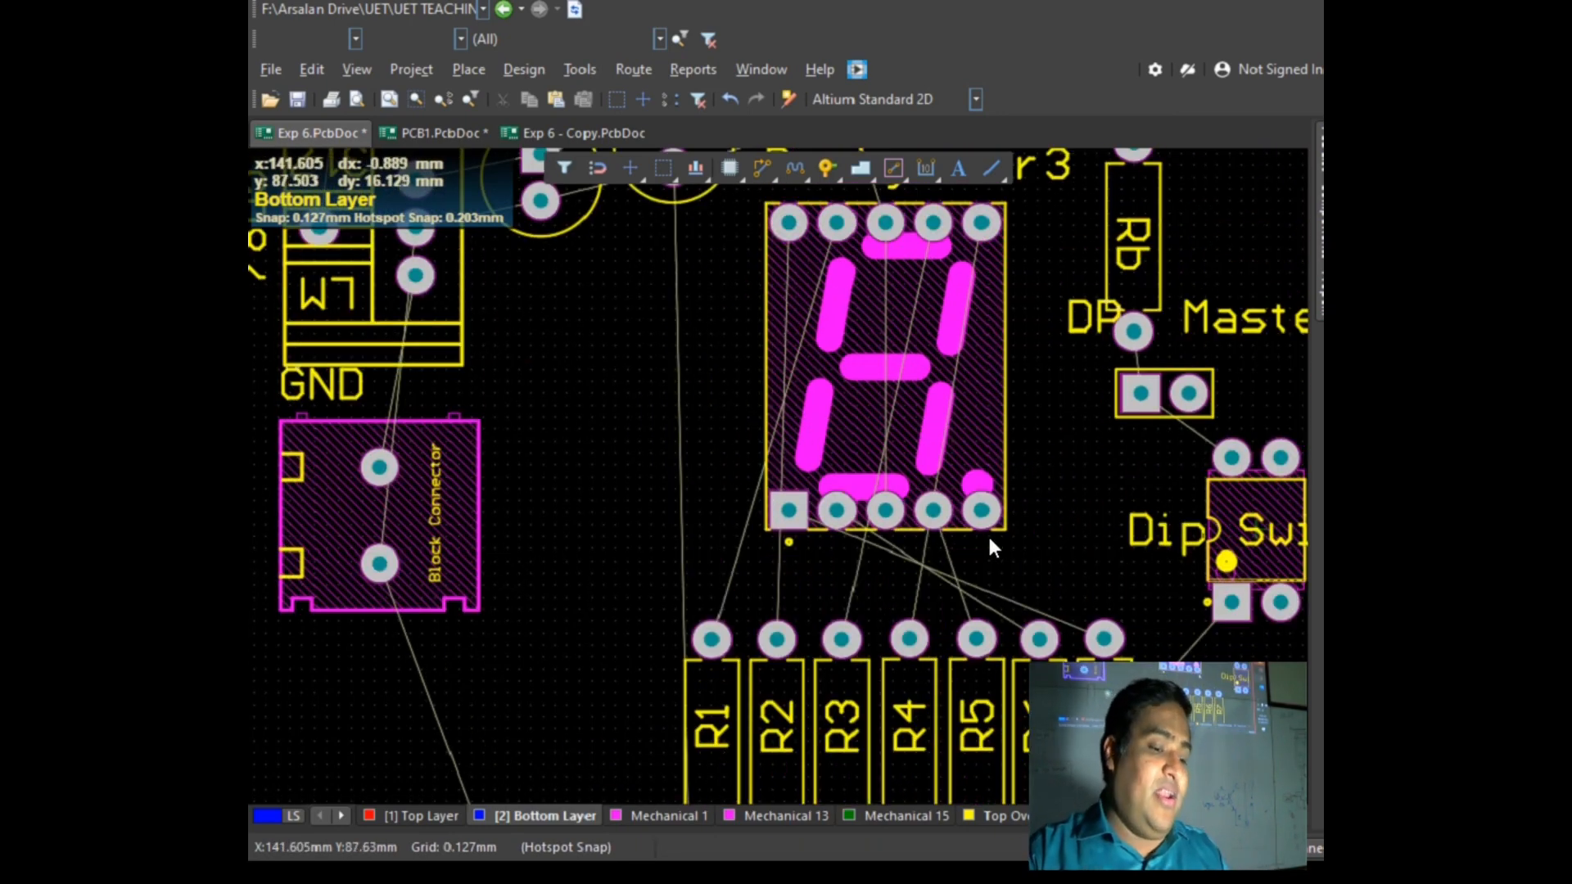
pyautogui.keyDown('ctrl'); pyautogui.scroll(3, 877, 558); pyautogui.keyUp('ctrl')
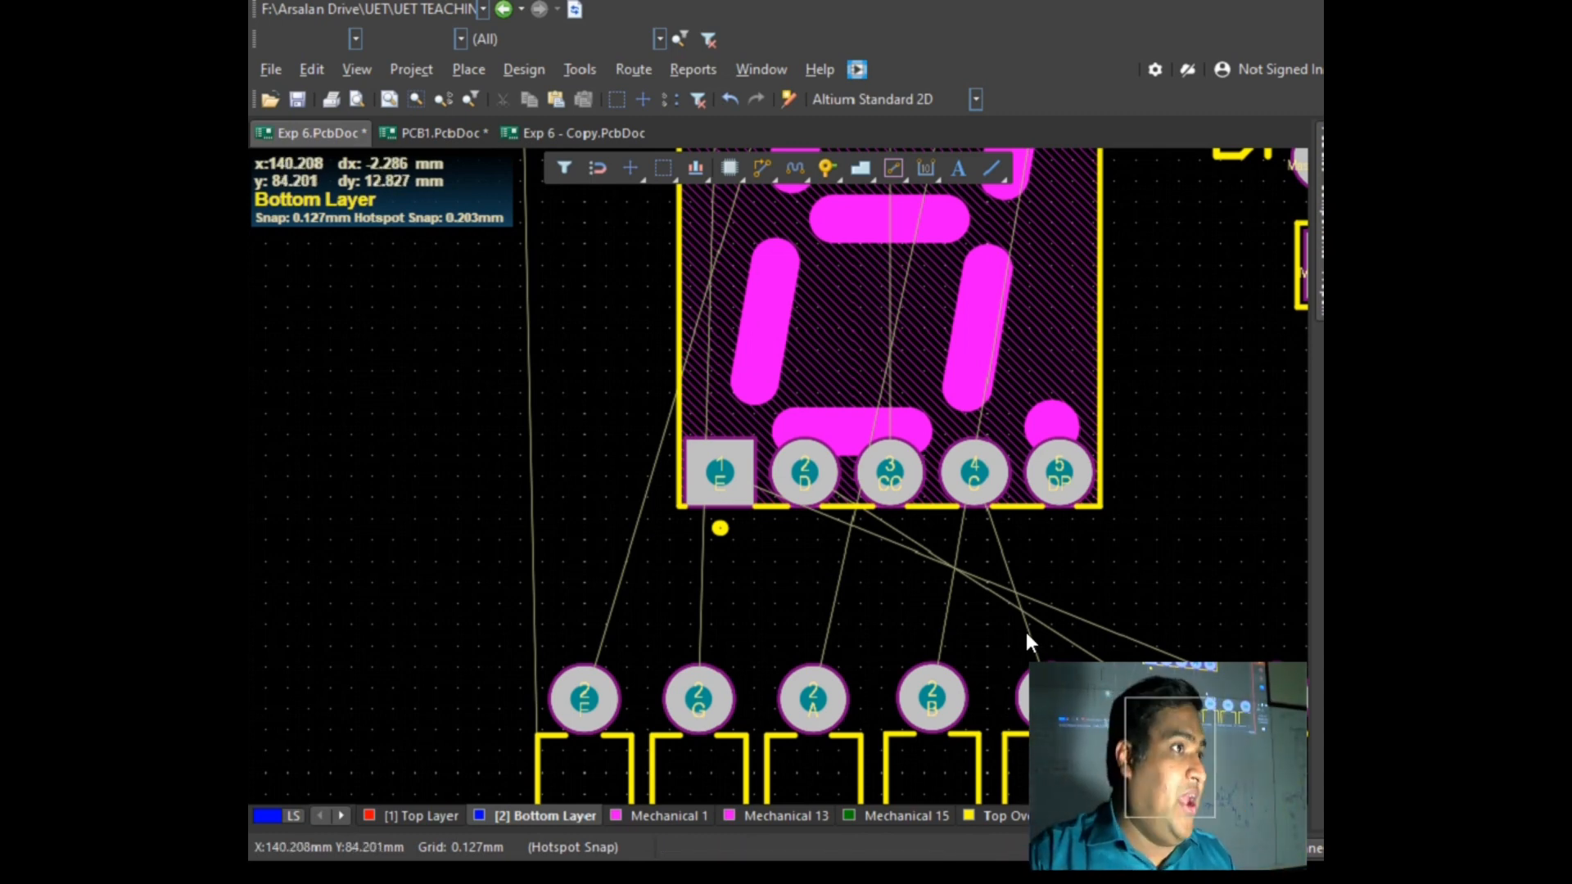
pyautogui.keyDown('ctrl'); pyautogui.scroll(-3, 989, 567); pyautogui.keyUp('ctrl')
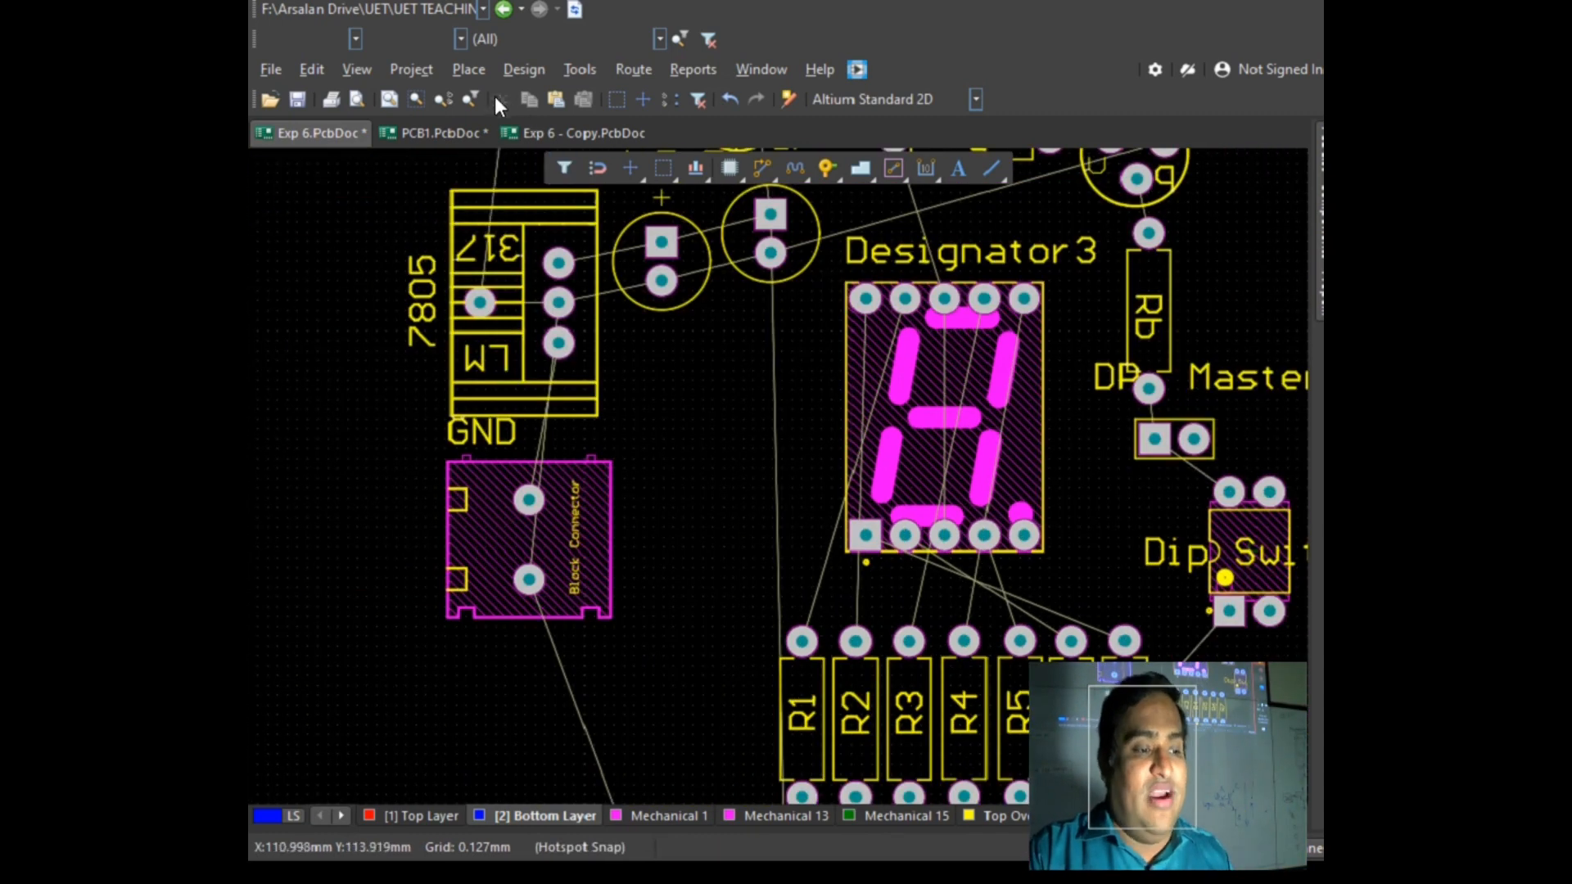
pyautogui.click(482, 69)
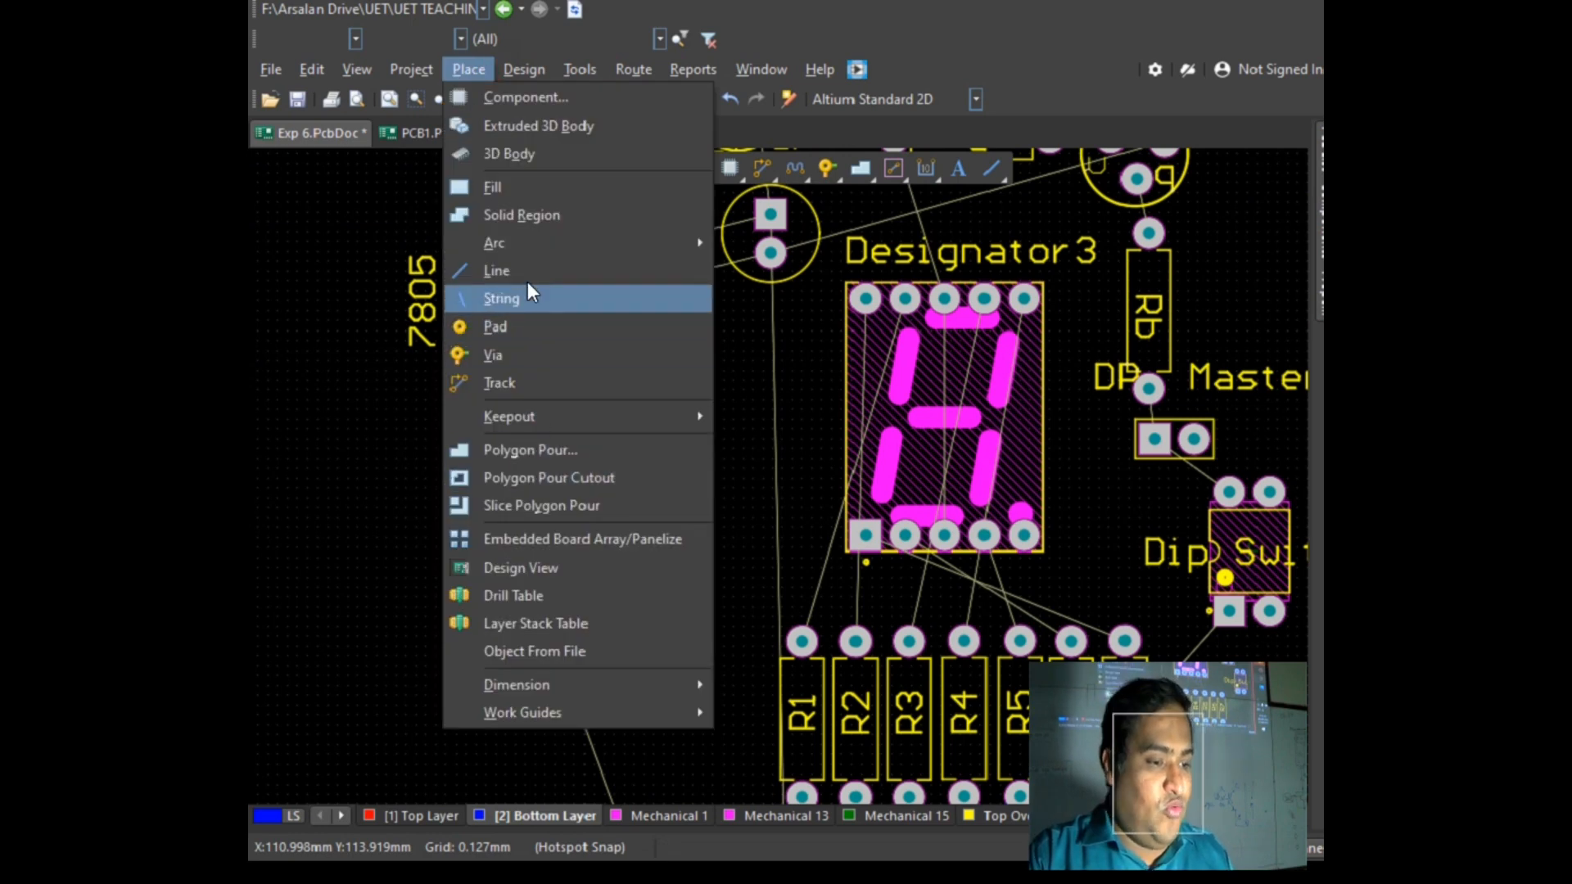
pyautogui.press('Escape')
pyautogui.hotkey('shift', 'h')
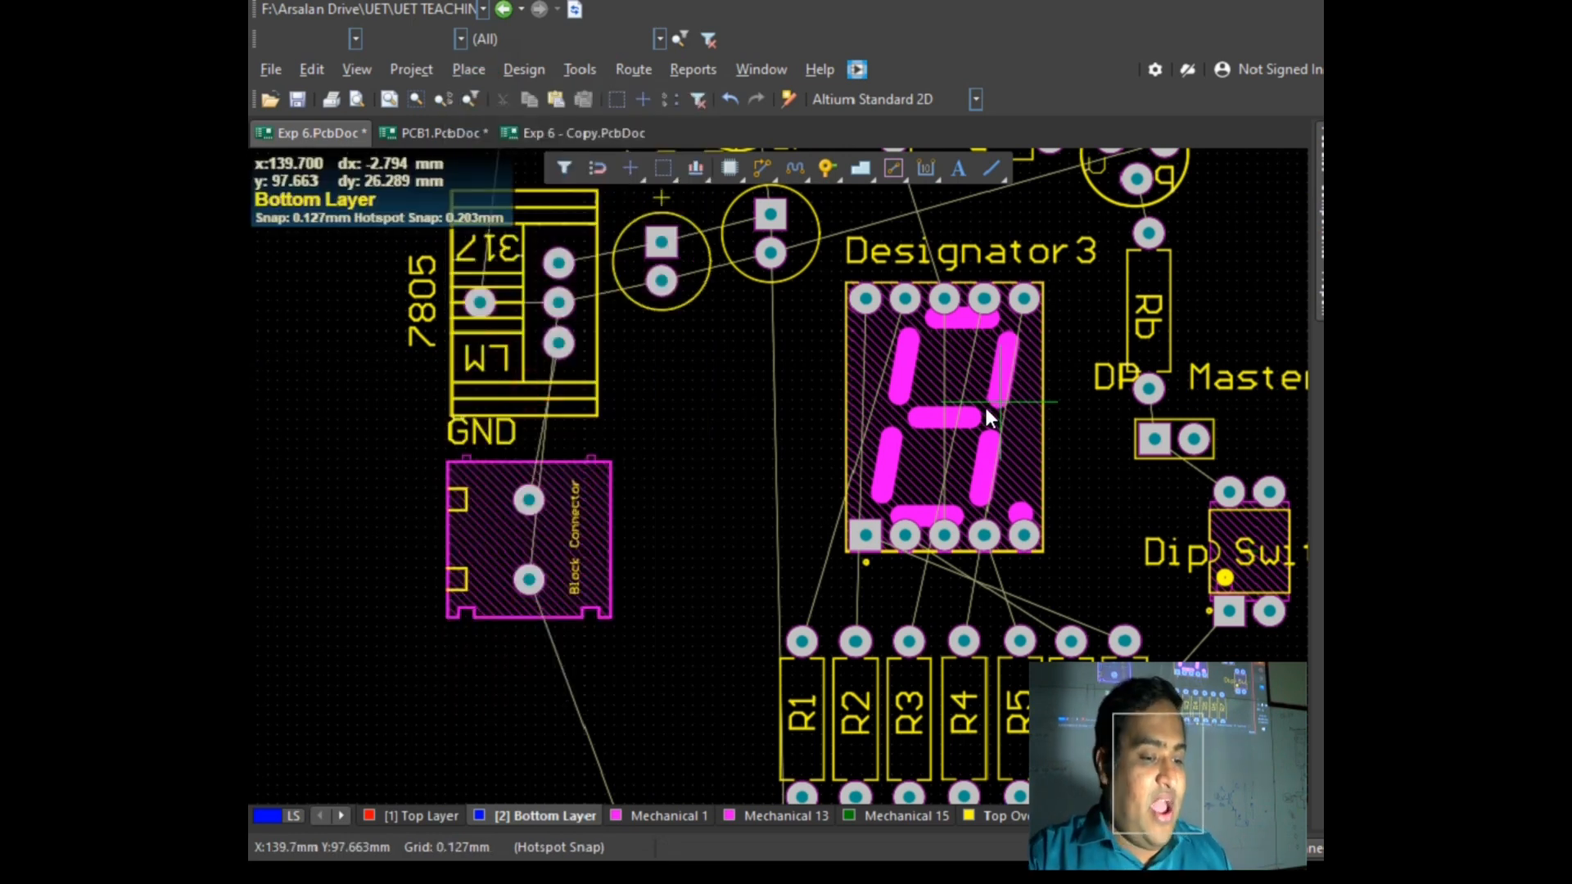
pyautogui.keyDown('ctrl'); pyautogui.scroll(2, 1050, 634); pyautogui.keyUp('ctrl')
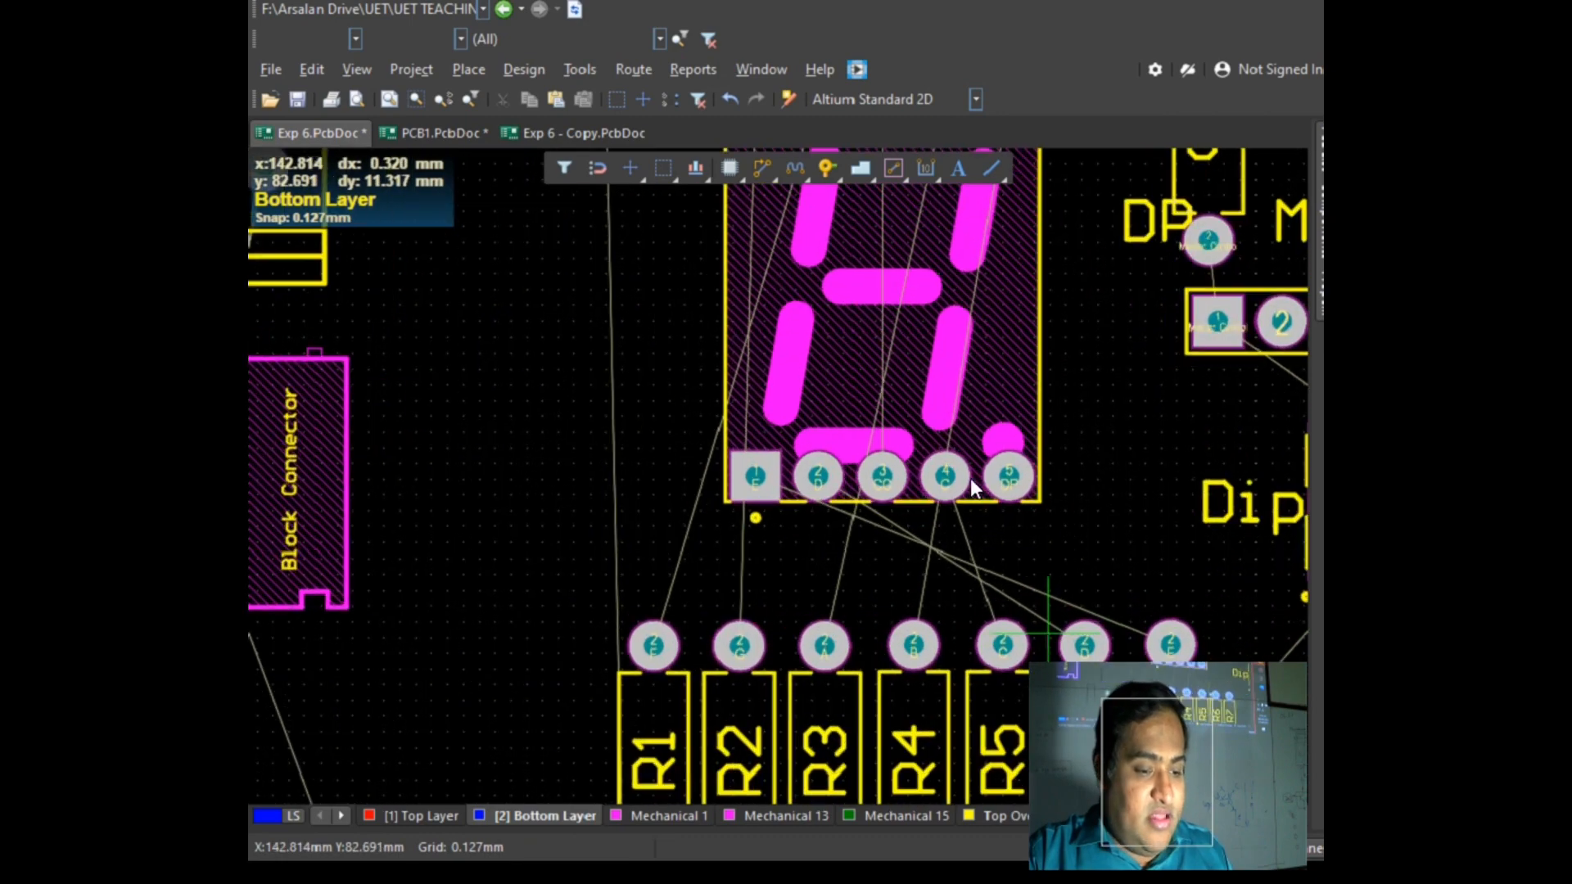
pyautogui.click(1003, 643)
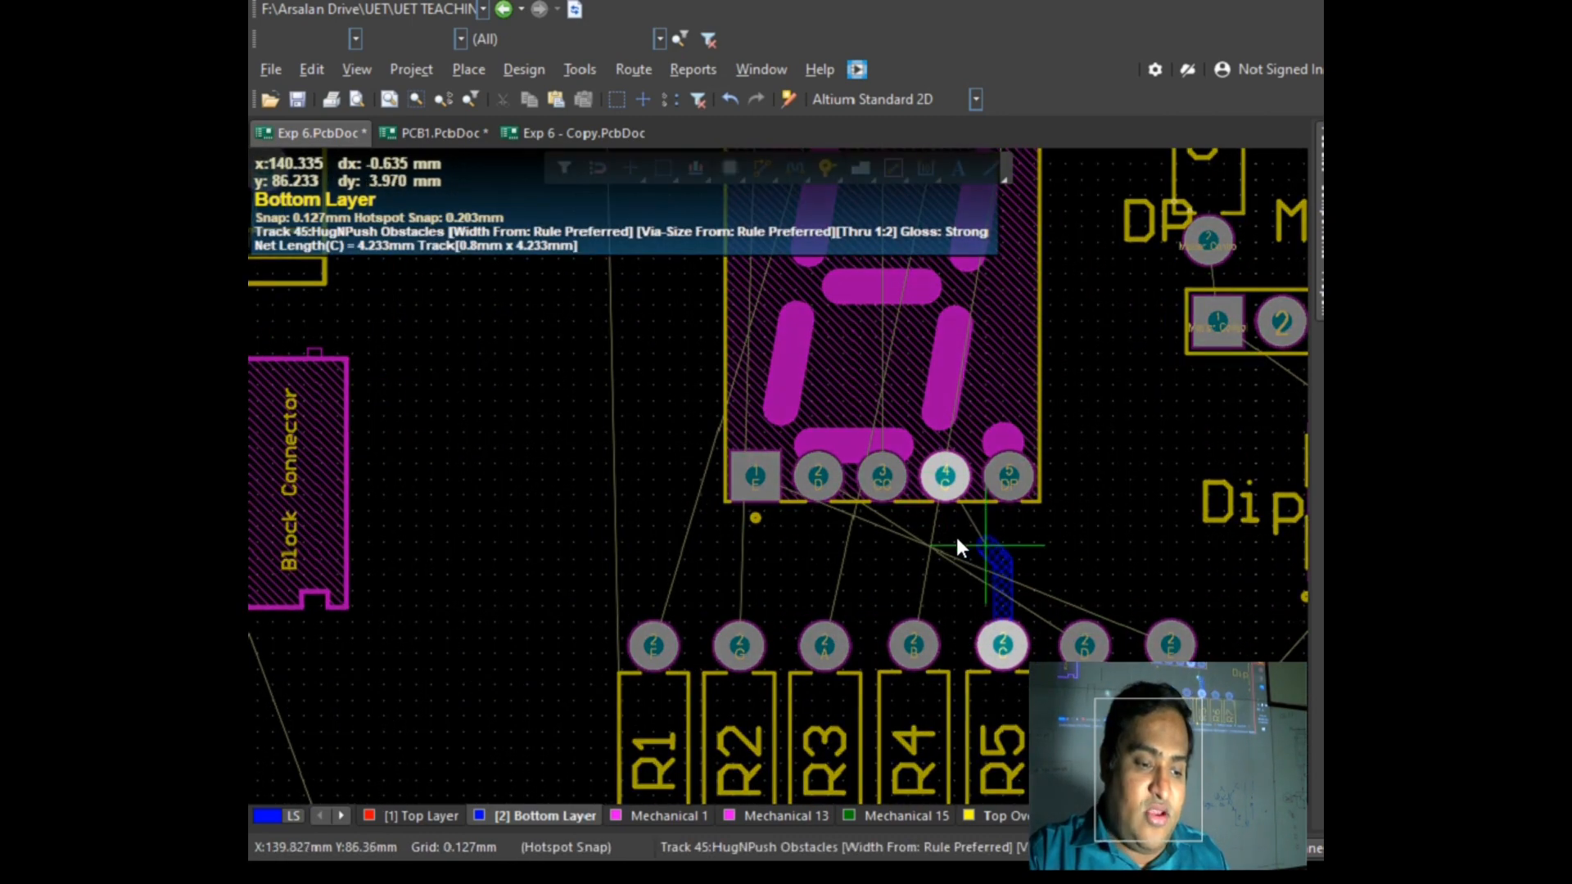
pyautogui.click(946, 479)
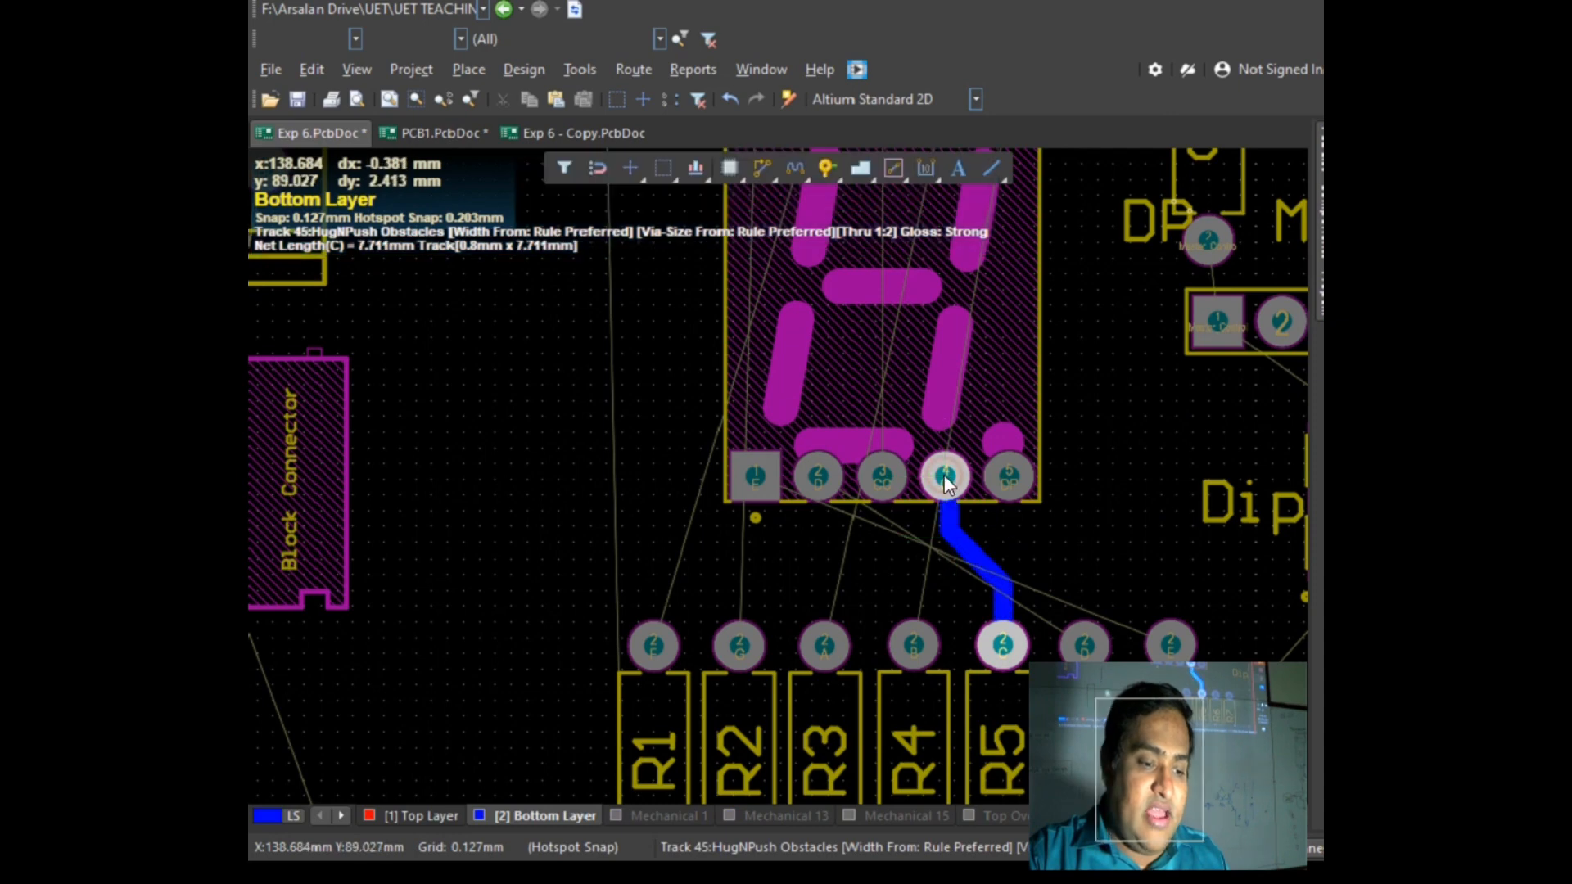
pyautogui.rightClick(1036, 369)
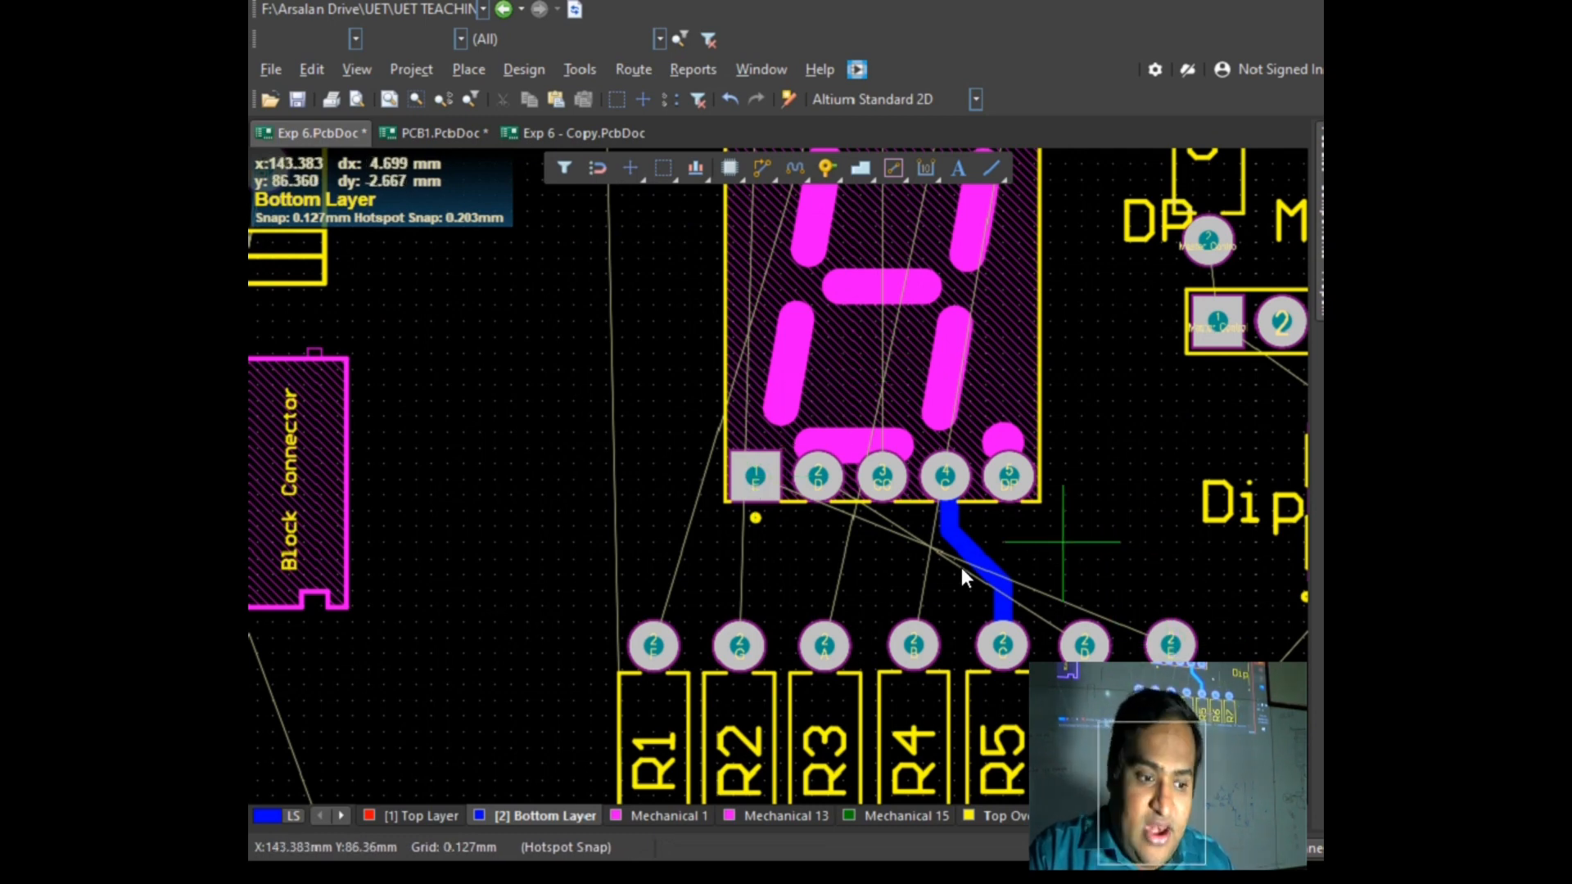
# Step: Route the E net on the bottom layer from pad 2 of R7, across the display above its lower pin row, to display pin 1
pyautogui.click(1170, 647)
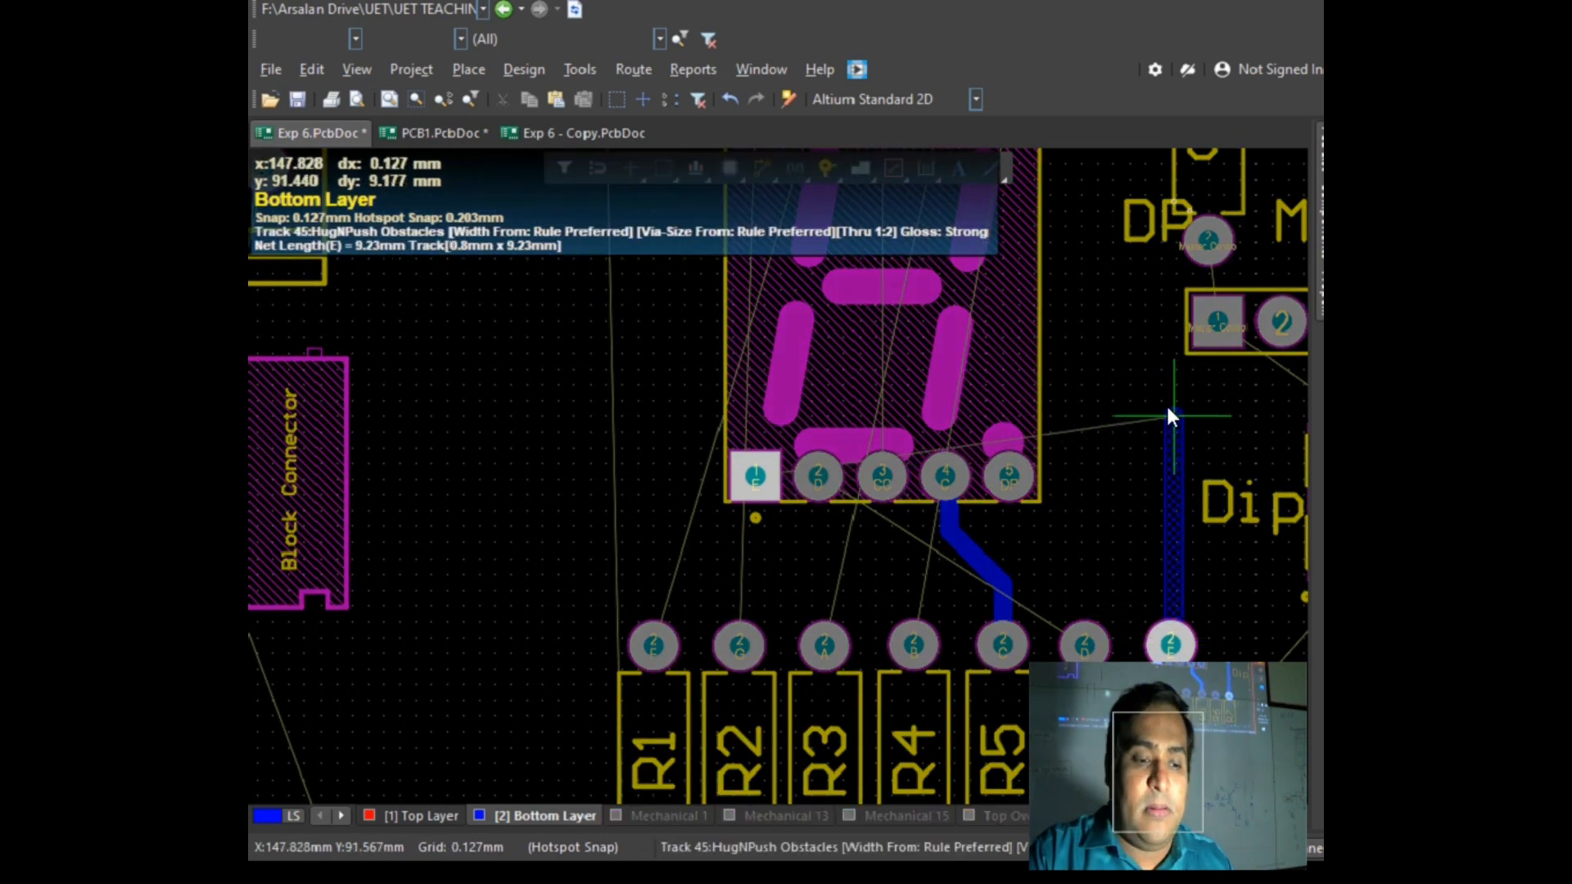
pyautogui.click(1165, 405)
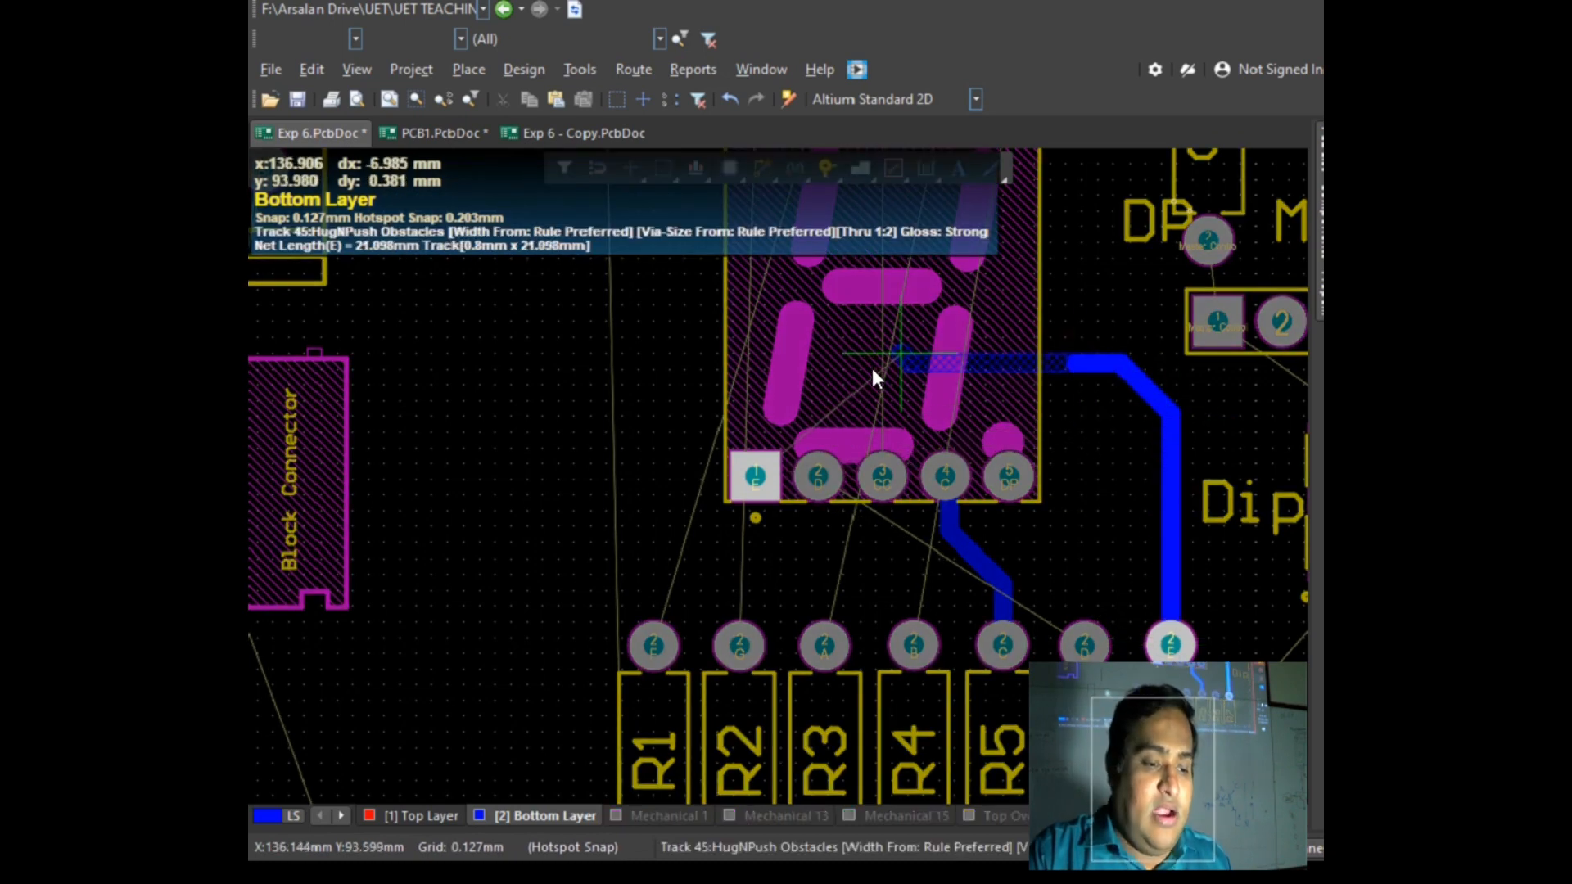
pyautogui.click(768, 374)
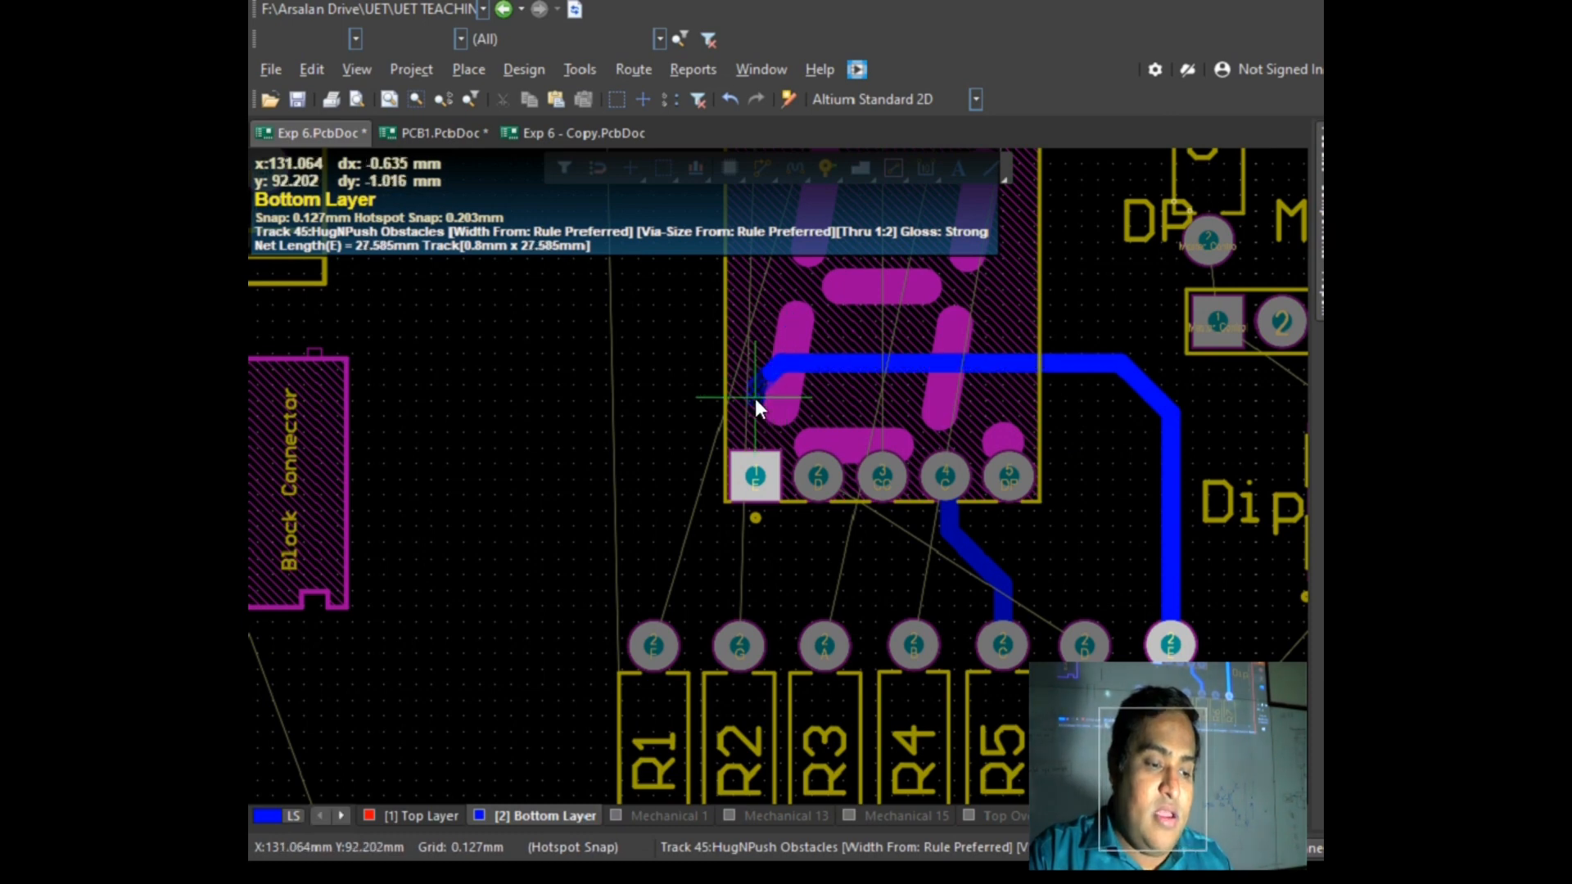
pyautogui.click(753, 473)
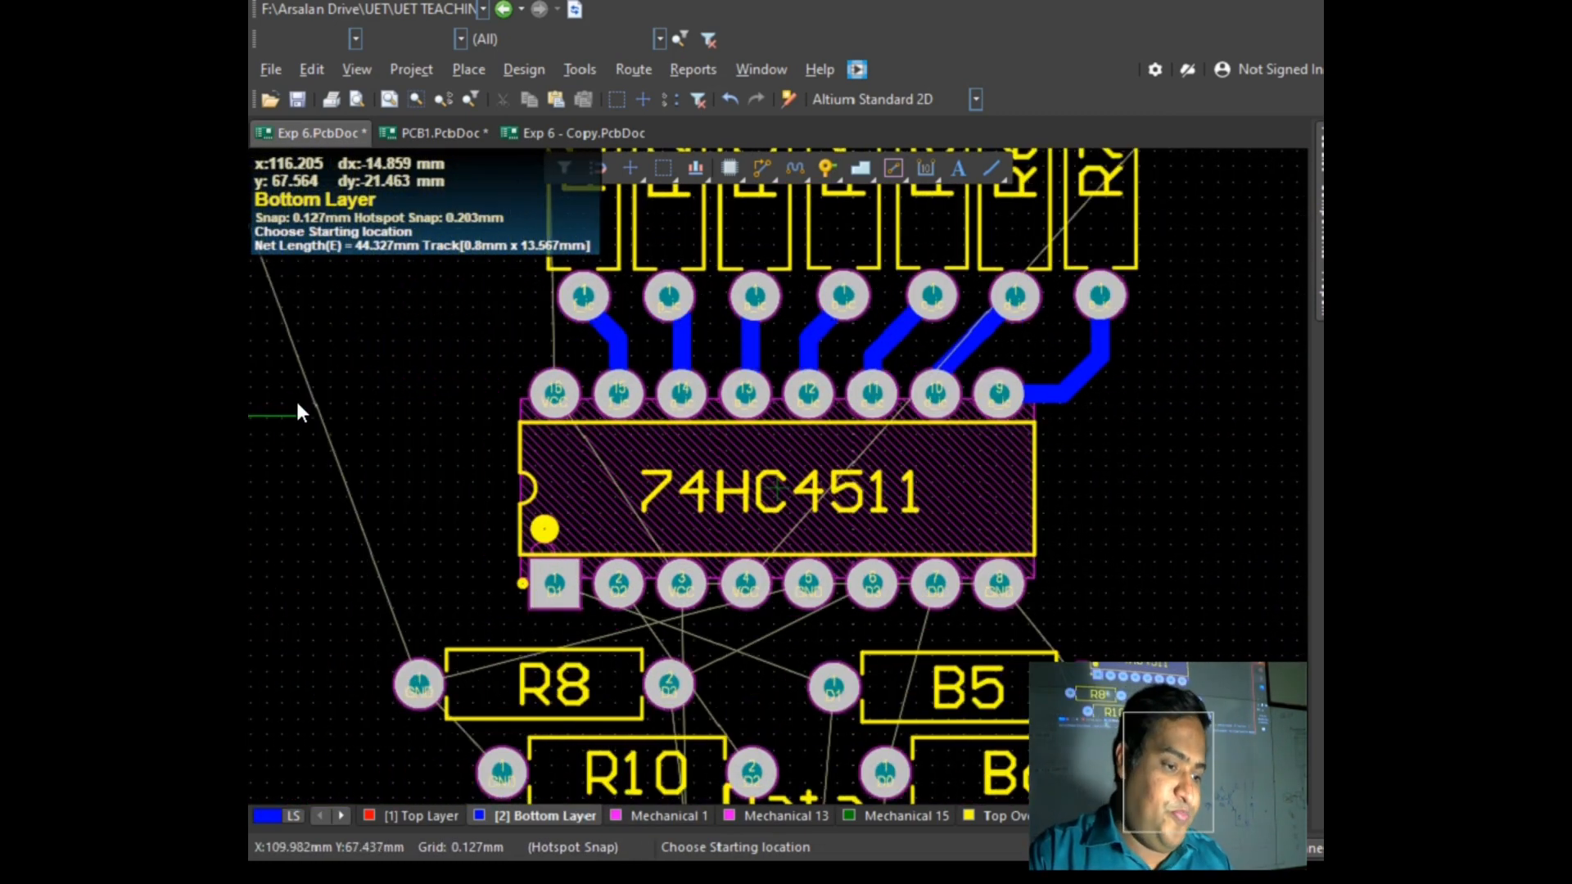
# Step: Move the E track's diagonal segment beside the display outward to shorten the chamfer at that corner
pyautogui.scroll(7, 753, 440)
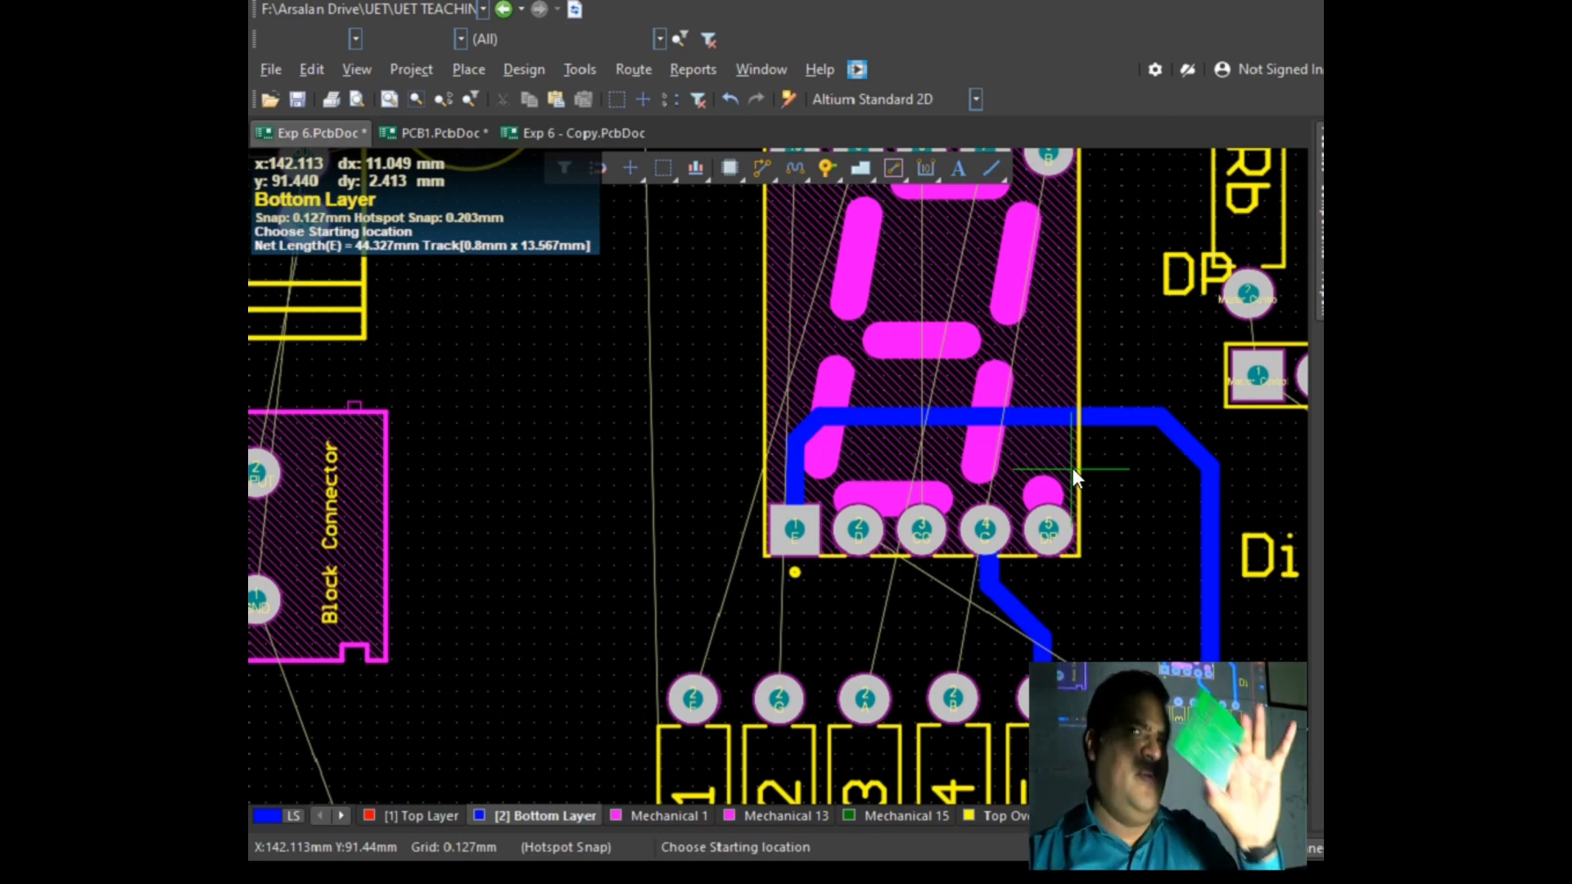
pyautogui.scroll(-4, 788, 853)
pyautogui.scroll(8, 979, 410)
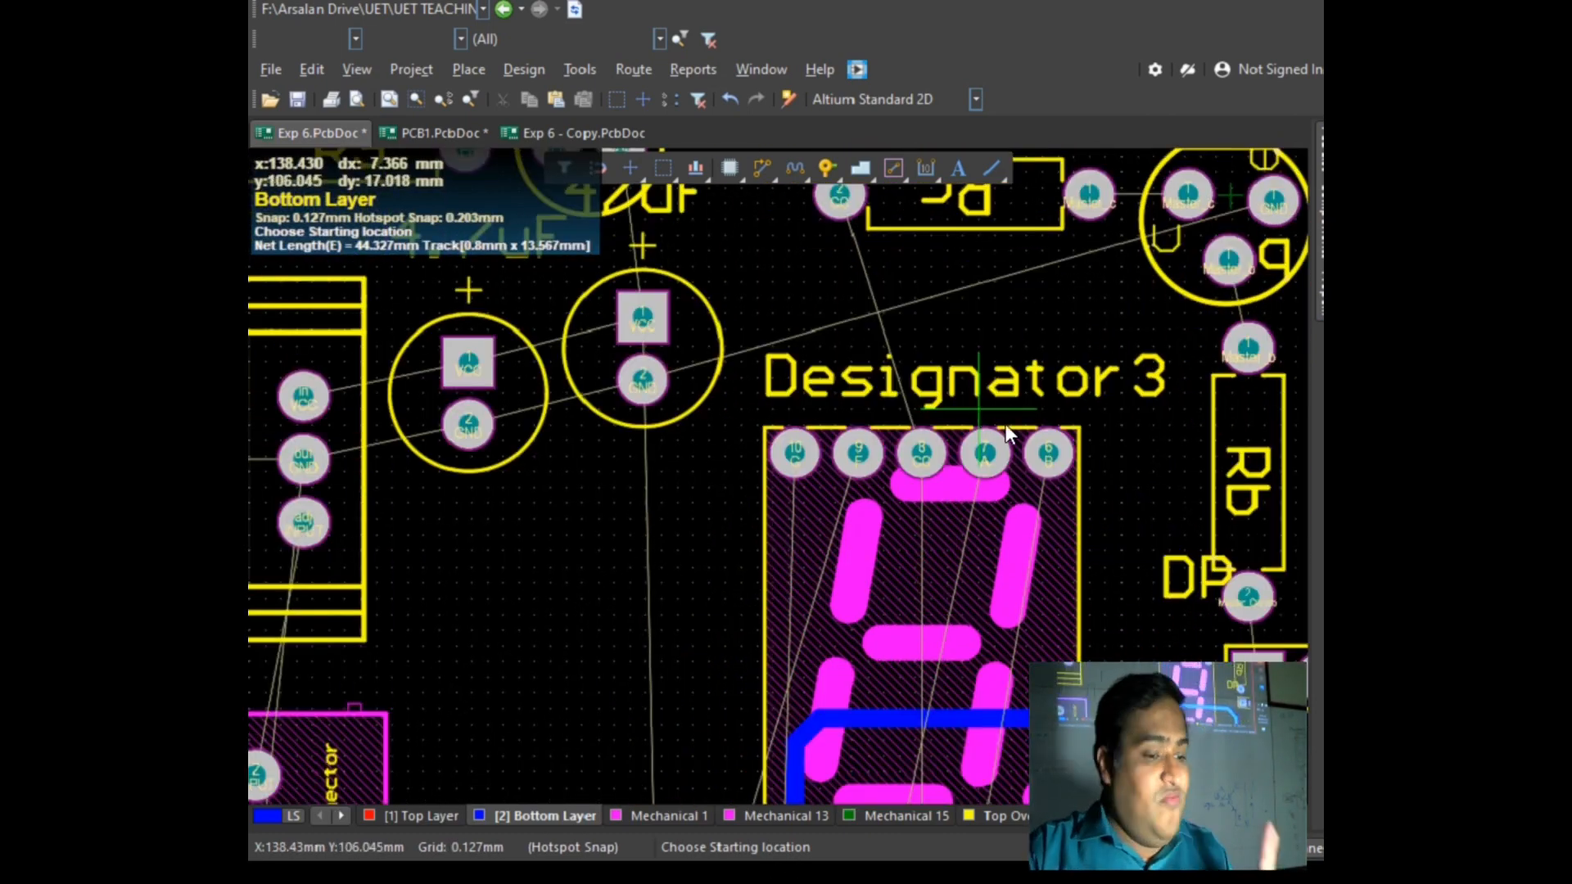
pyautogui.scroll(-4, 1113, 458)
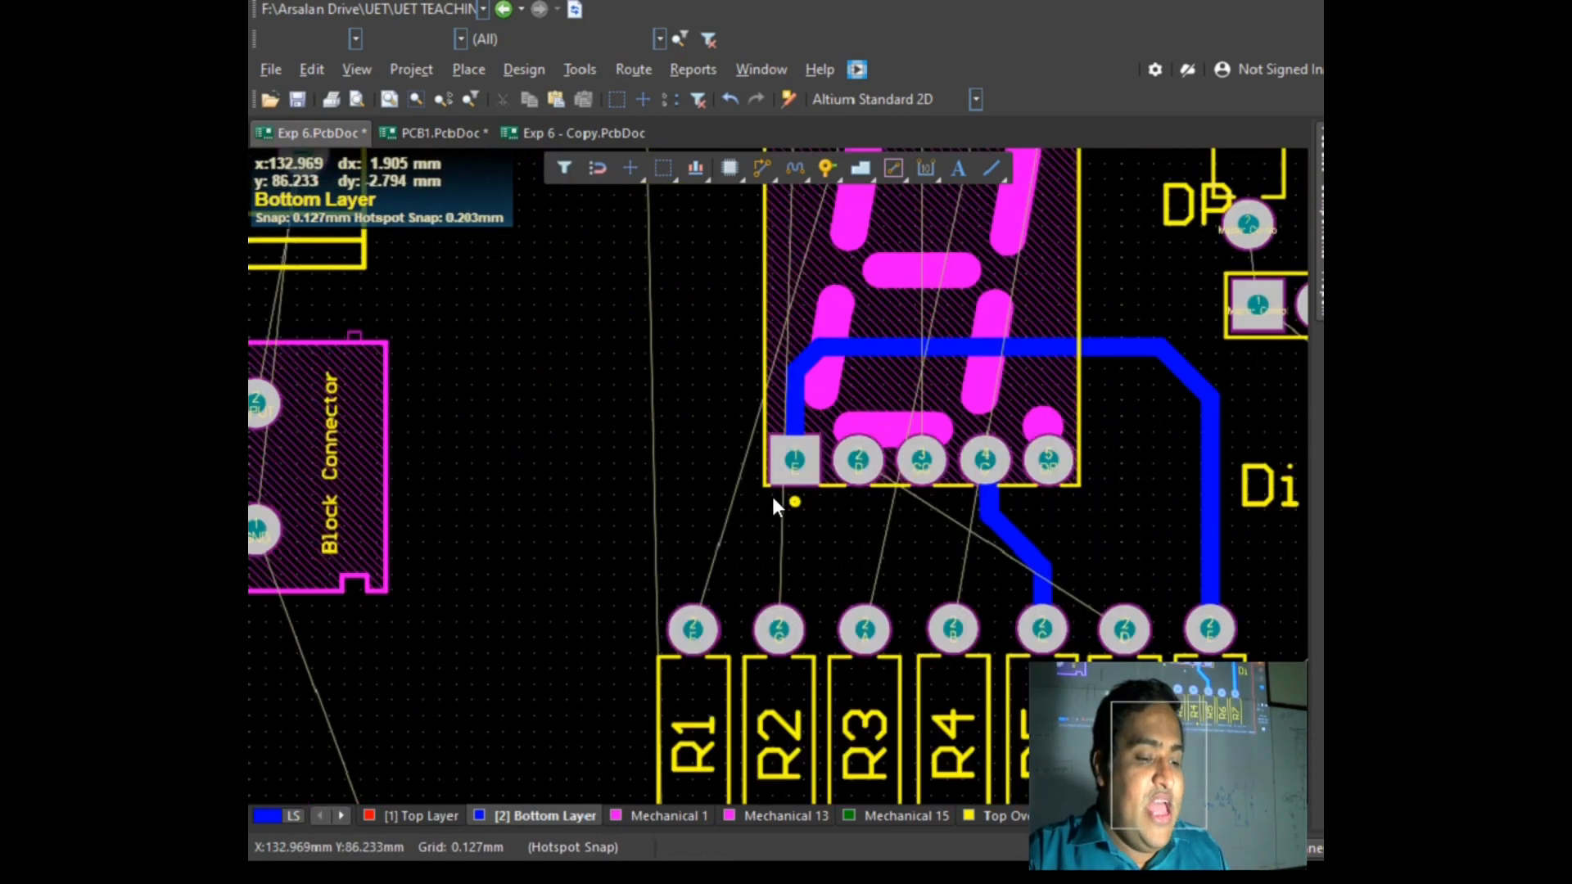
pyautogui.keyDown('ctrl'); pyautogui.scroll(2, 838, 378); pyautogui.keyUp('ctrl')
pyautogui.keyDown('ctrl'); pyautogui.scroll(-4, 1127, 406); pyautogui.keyUp('ctrl')
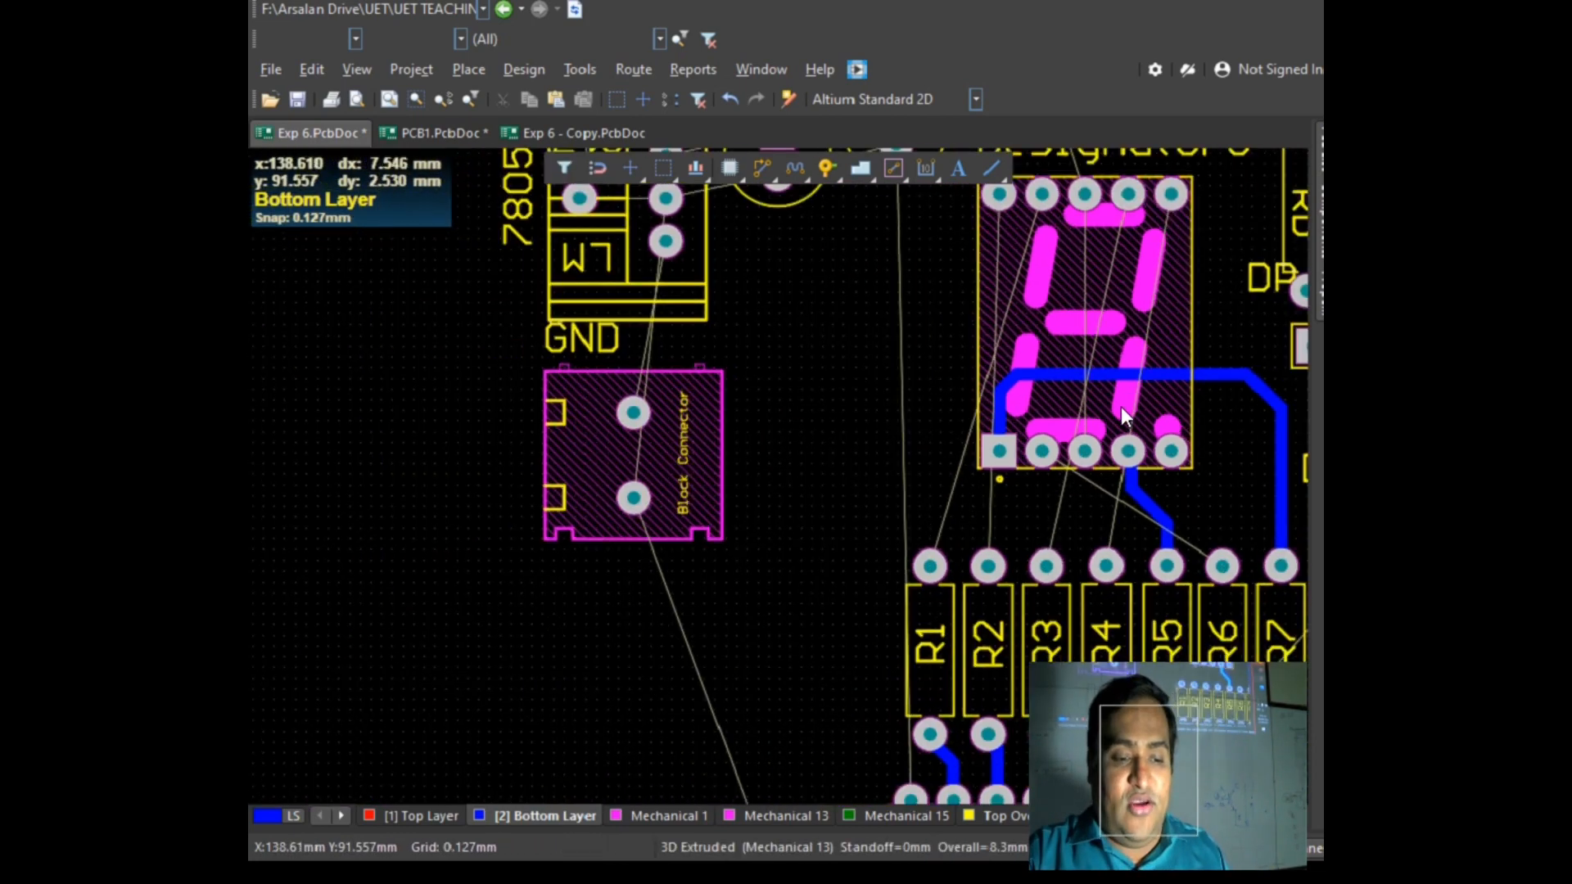
pyautogui.keyDown('ctrl'); pyautogui.scroll(-1, 1121, 406); pyautogui.keyUp('ctrl')
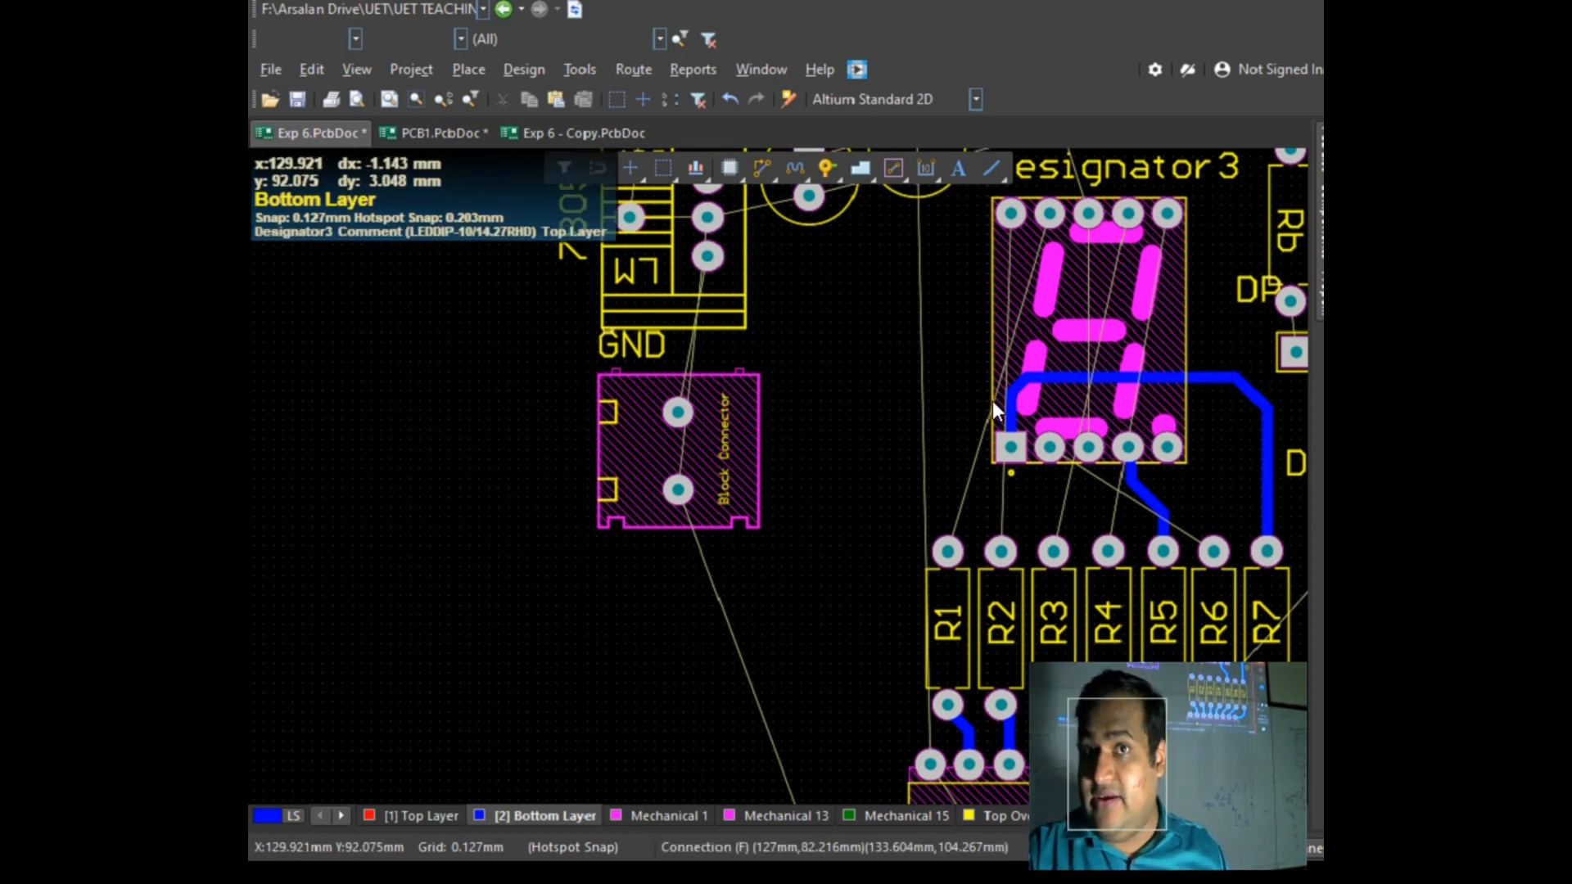
pyautogui.keyDown('ctrl'); pyautogui.scroll(5, 1297, 360); pyautogui.keyUp('ctrl')
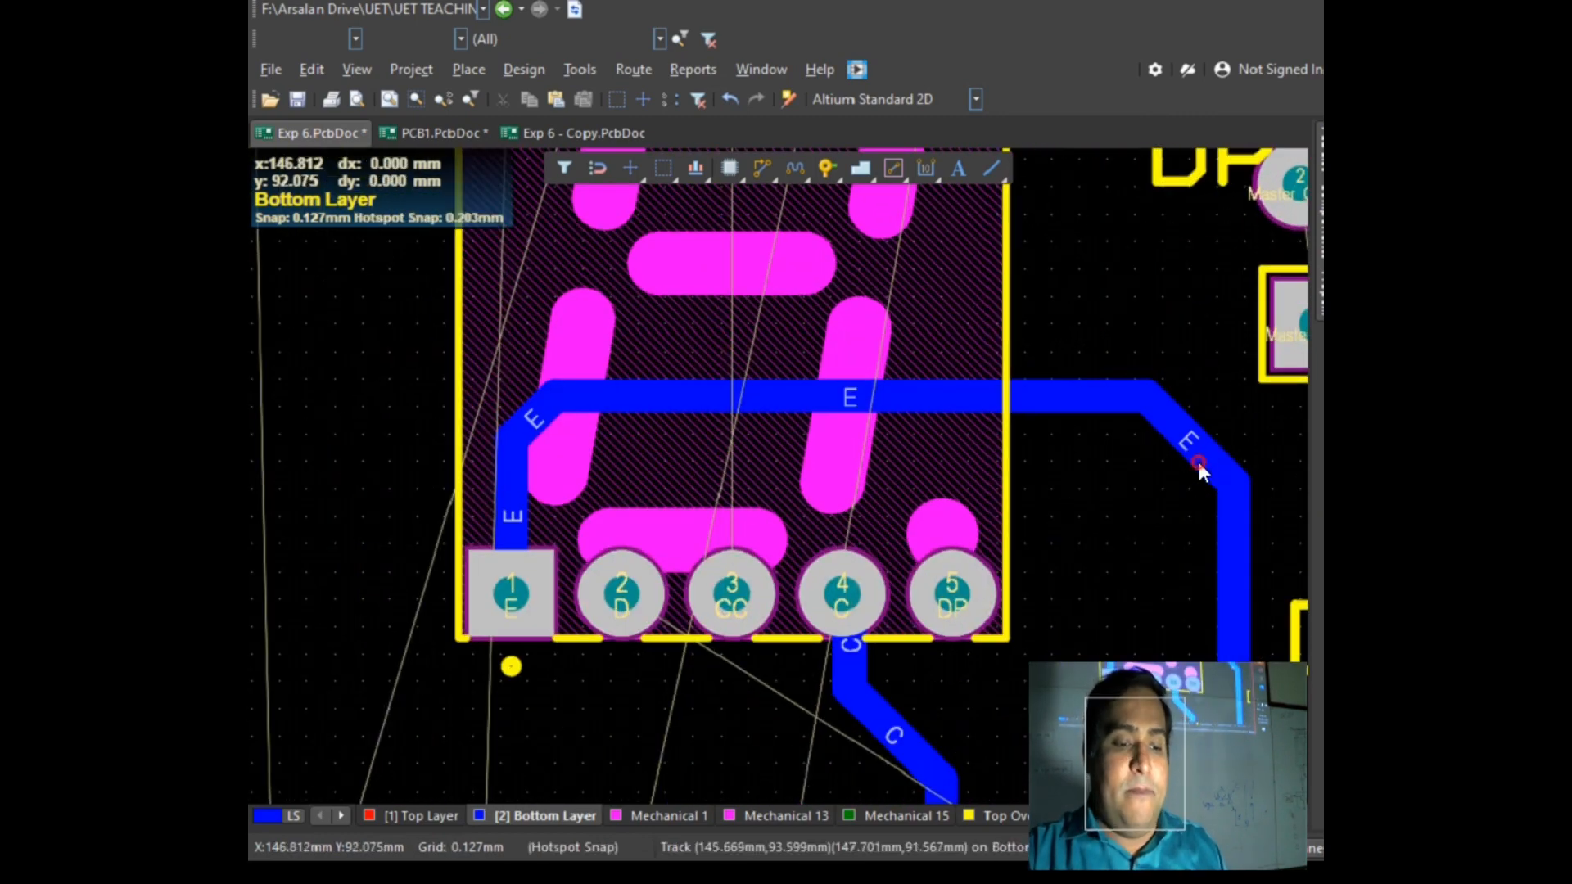
pyautogui.click(1197, 463)
pyautogui.moveTo(1198, 463)
pyautogui.mouseDown()
pyautogui.moveTo(1252, 362)
pyautogui.moveTo(1255, 376)
pyautogui.mouseUp()
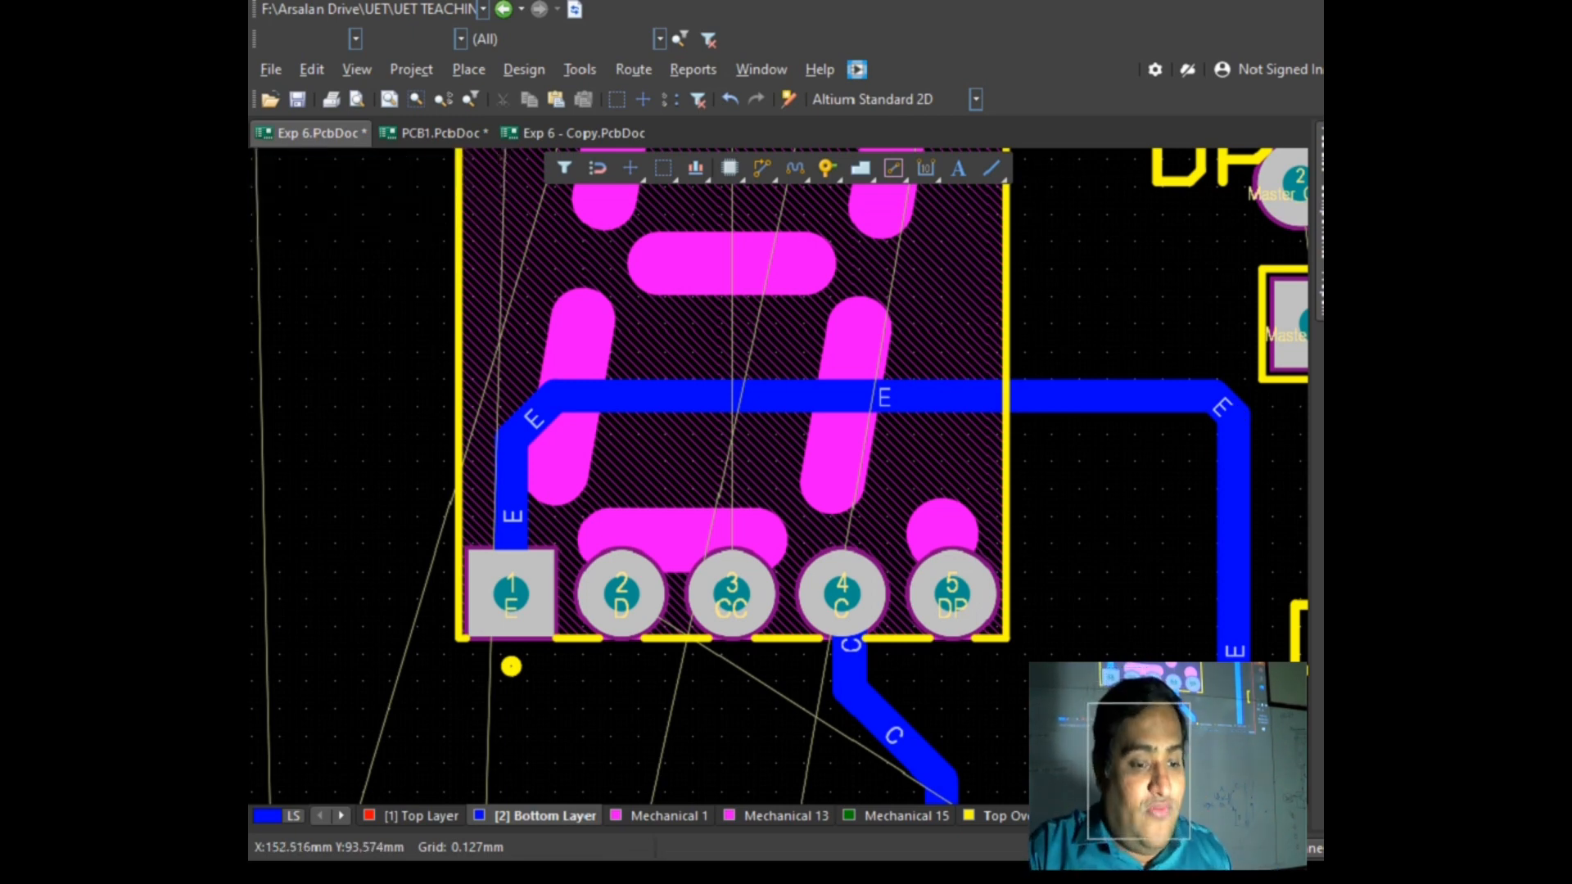
# Step: Move the diagonal segment of the E track beside the display inward to make a longer chamfer at that corner
pyautogui.keyDown('ctrl'); pyautogui.scroll(3, 1232, 401); pyautogui.keyUp('ctrl')
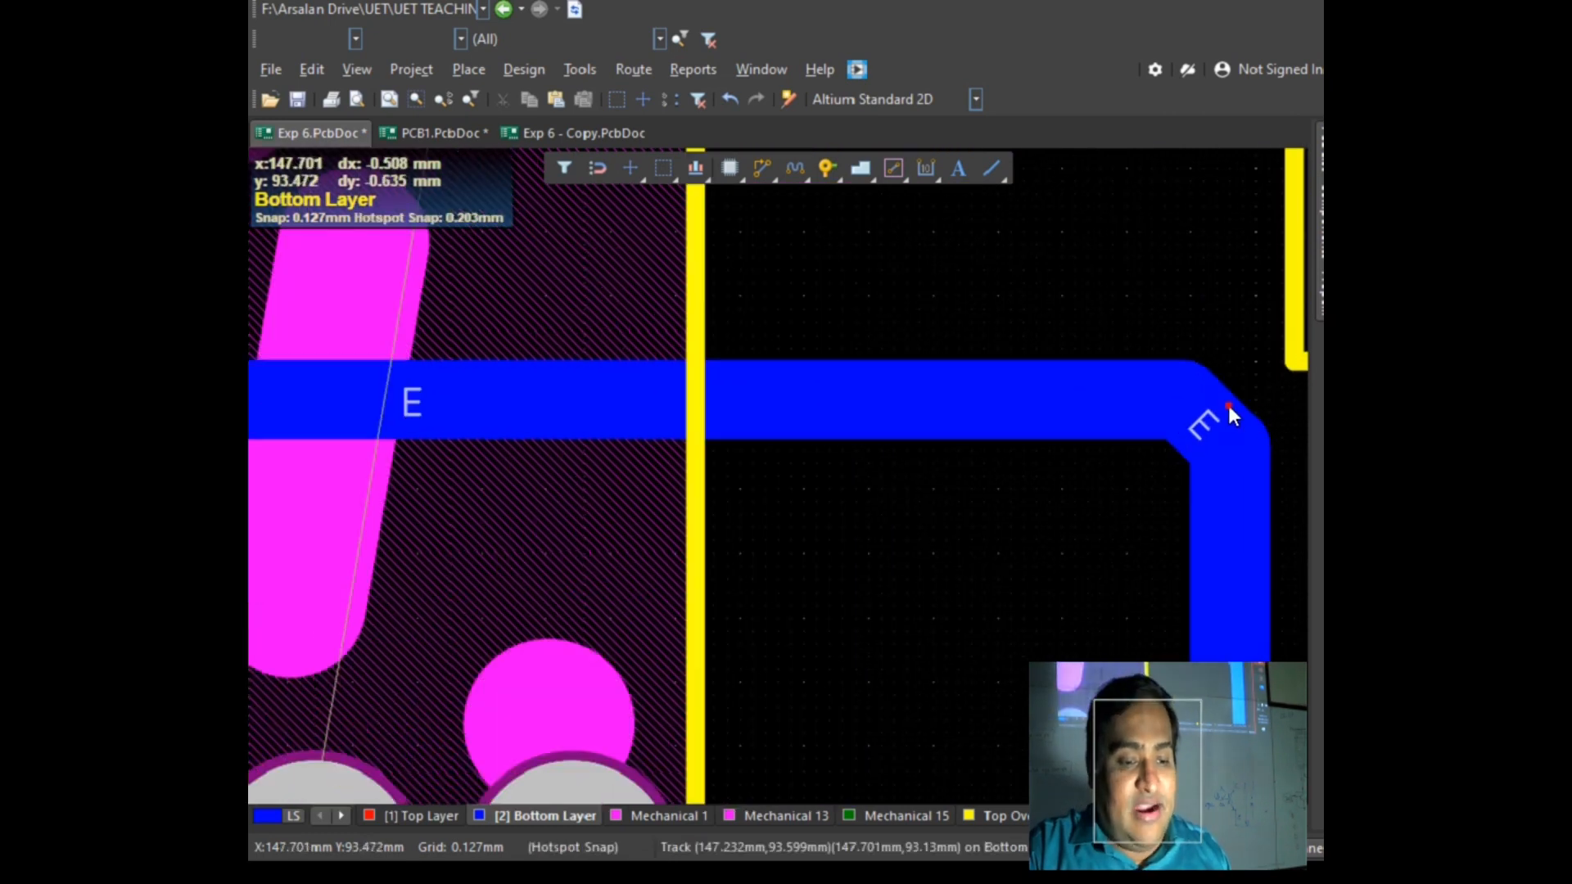
pyautogui.click(1228, 406)
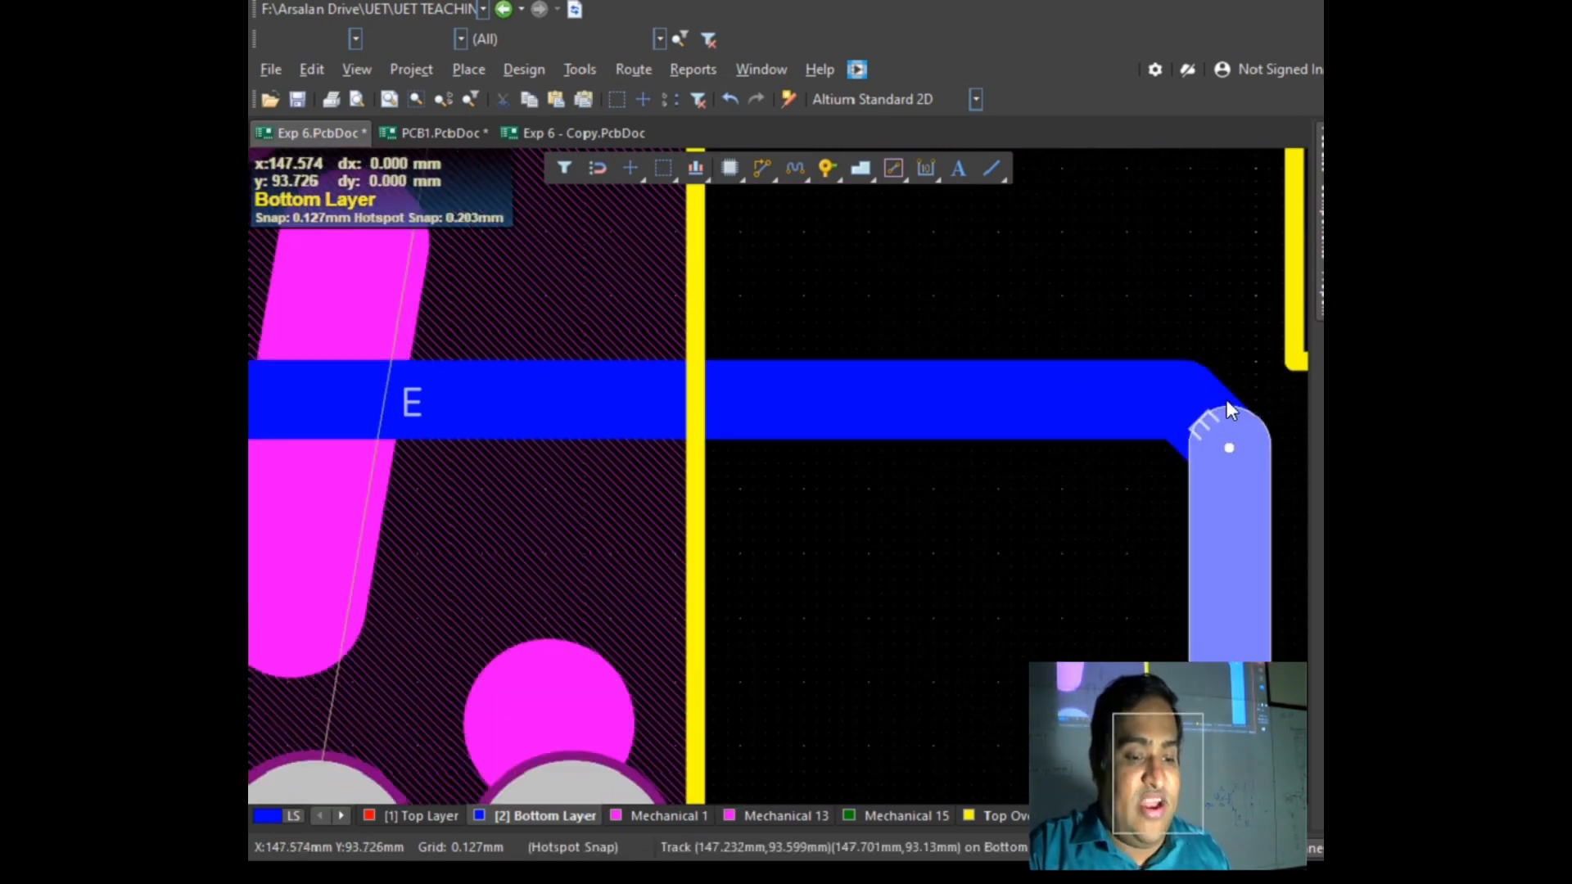
pyautogui.click(1227, 400)
pyautogui.click(1200, 425)
pyautogui.moveTo(1200, 425); pyautogui.dragTo(1023, 540)
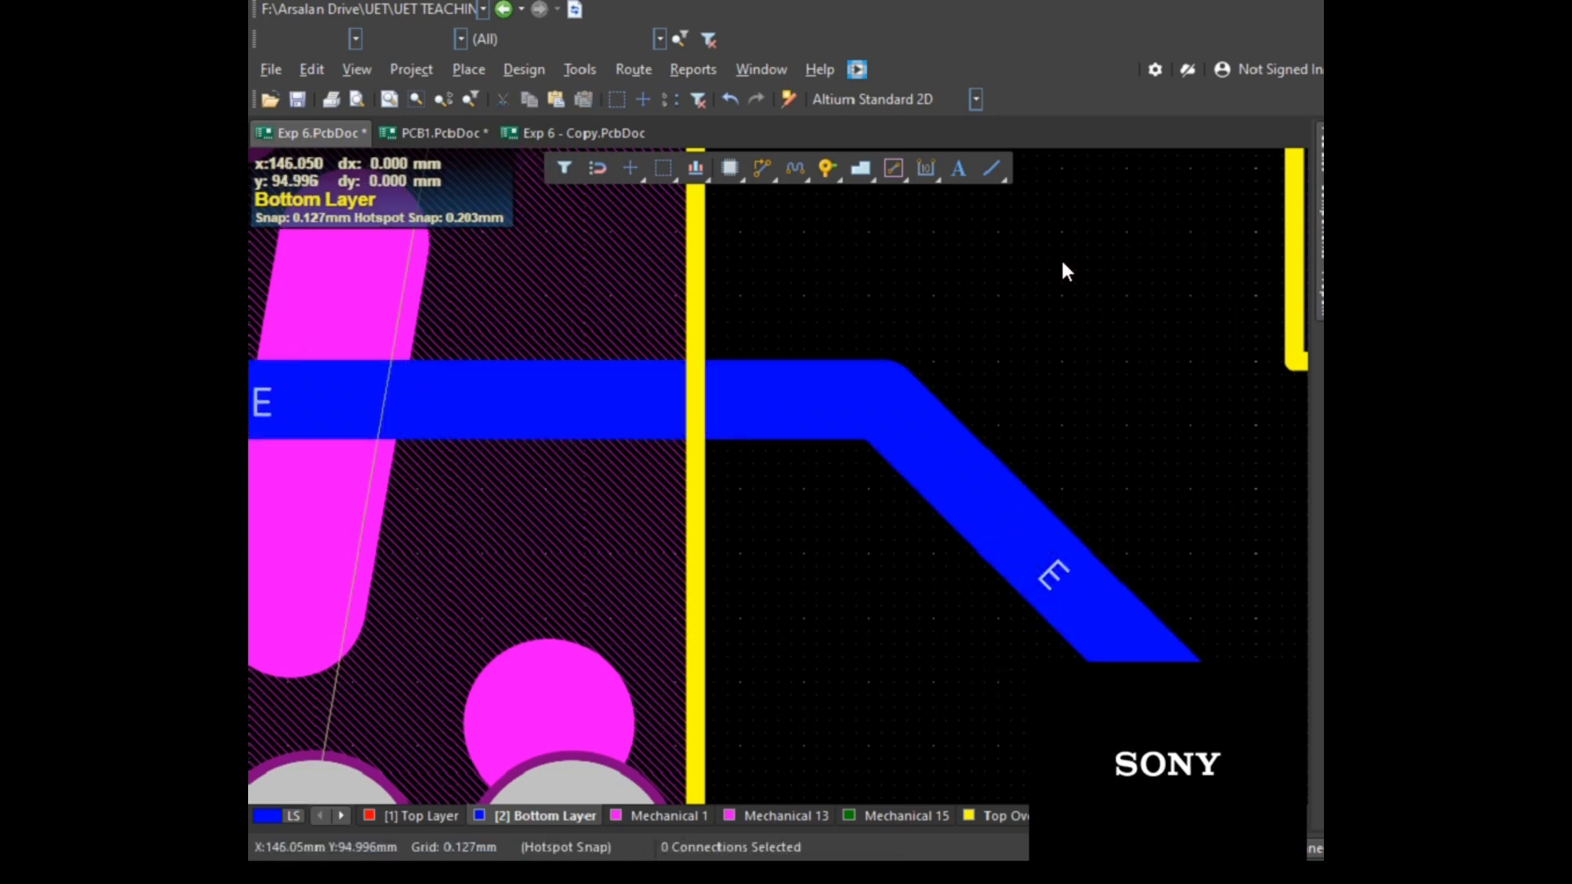
pyautogui.keyDown('ctrl'); pyautogui.scroll(-4, 1186, 404); pyautogui.keyUp('ctrl')
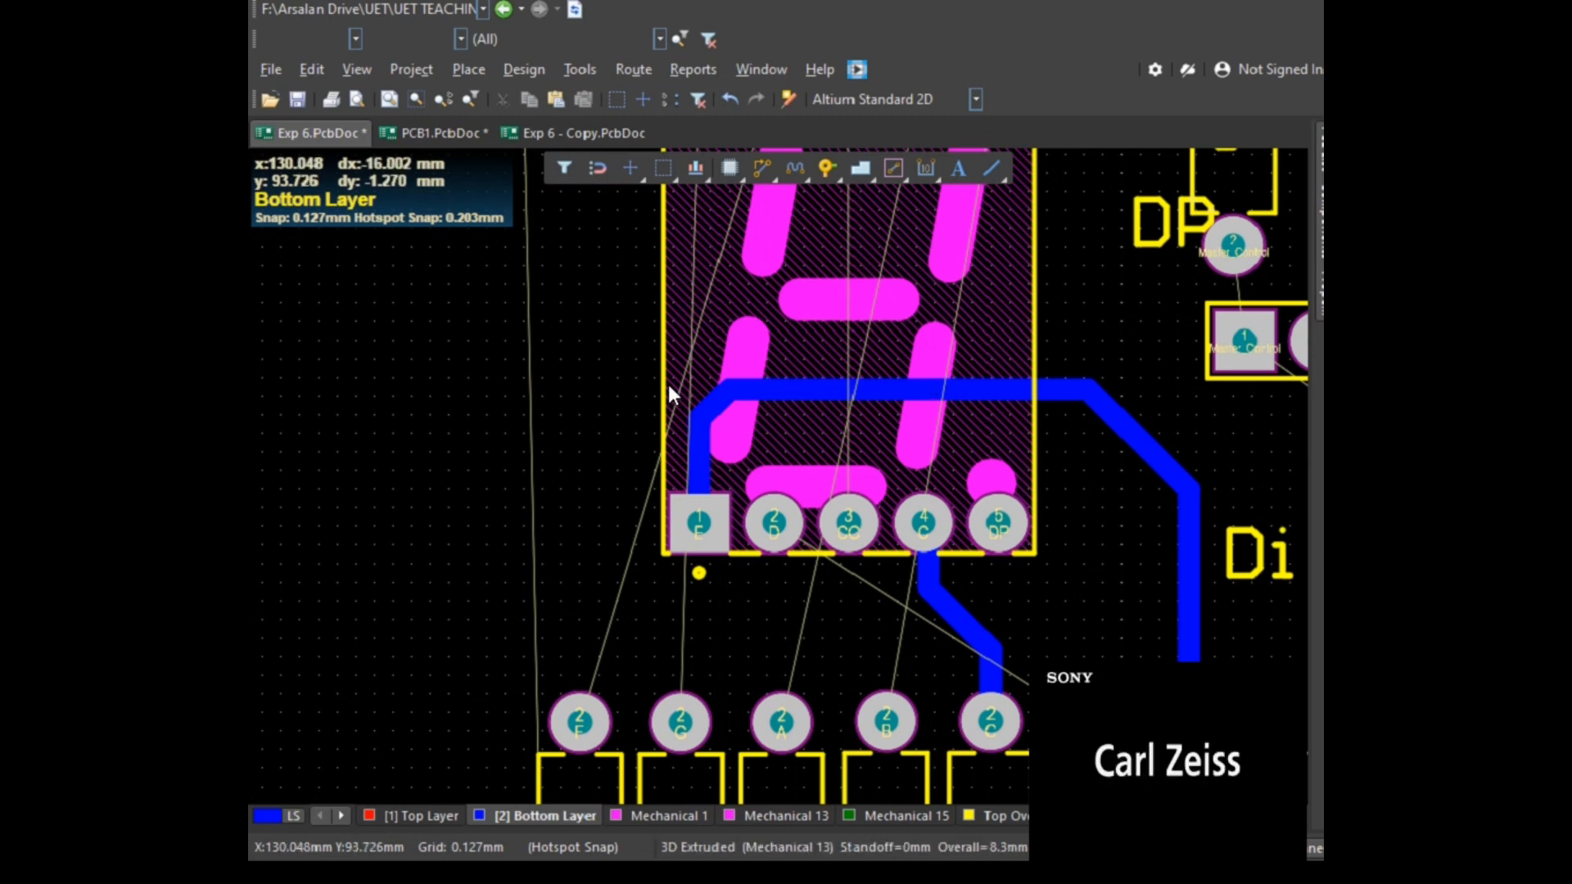
# Step: Adjust the diagonal segment of the E track above display pin 1, leaving a short chamfer at that corner
pyautogui.keyDown('ctrl'); pyautogui.scroll(6, 668, 389); pyautogui.keyUp('ctrl')
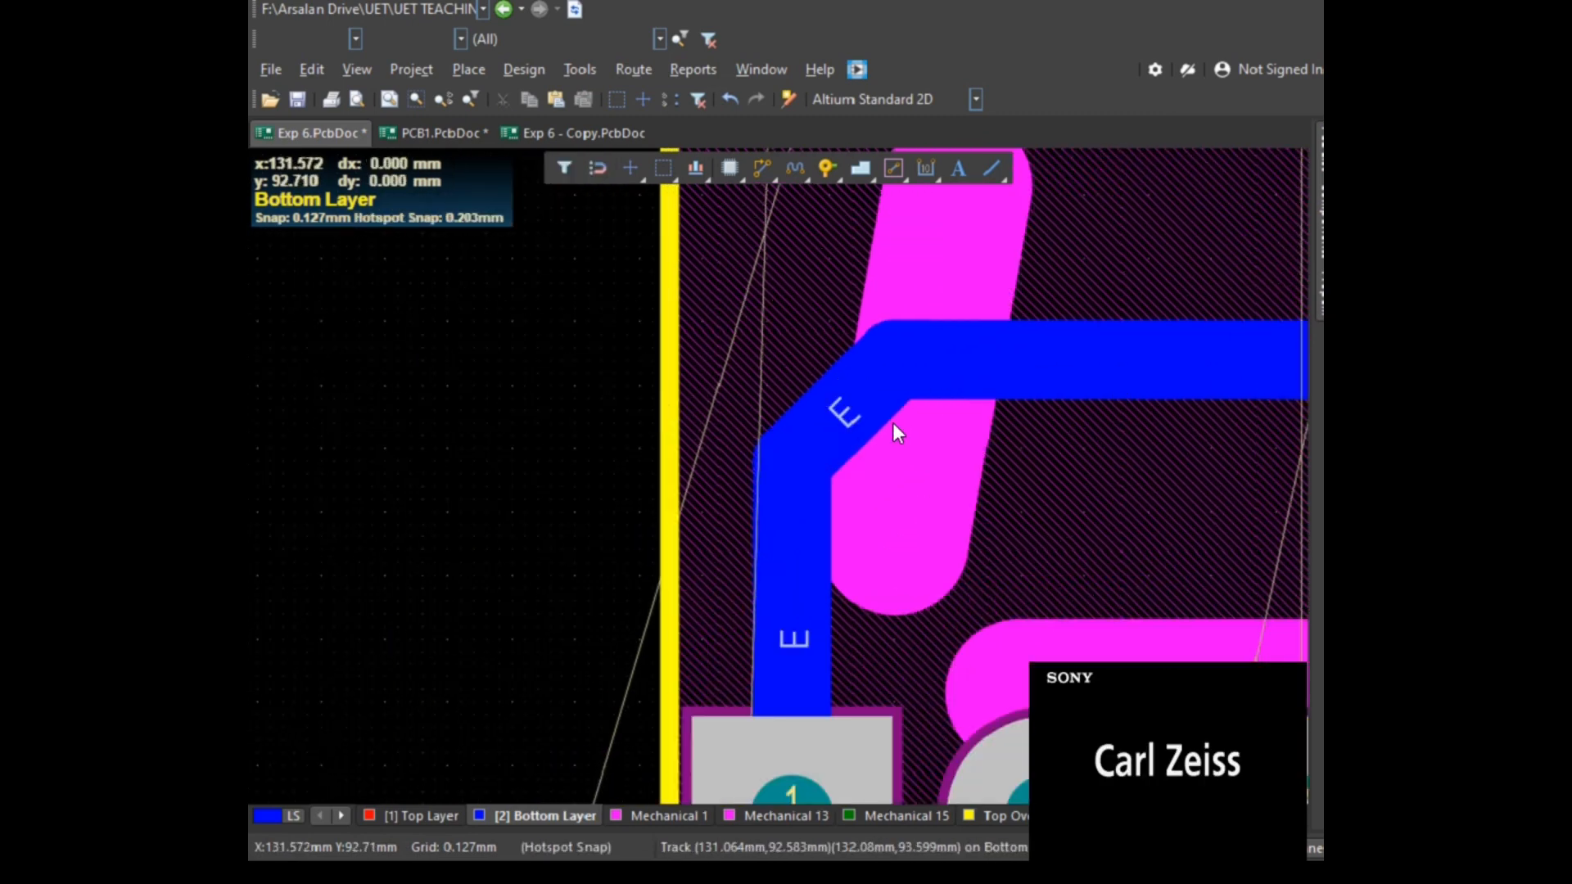
pyautogui.click(884, 416)
pyautogui.moveTo(877, 411); pyautogui.dragTo(1070, 542)
pyautogui.keyDown('ctrl'); pyautogui.scroll(-5, 1018, 439); pyautogui.keyUp('ctrl')
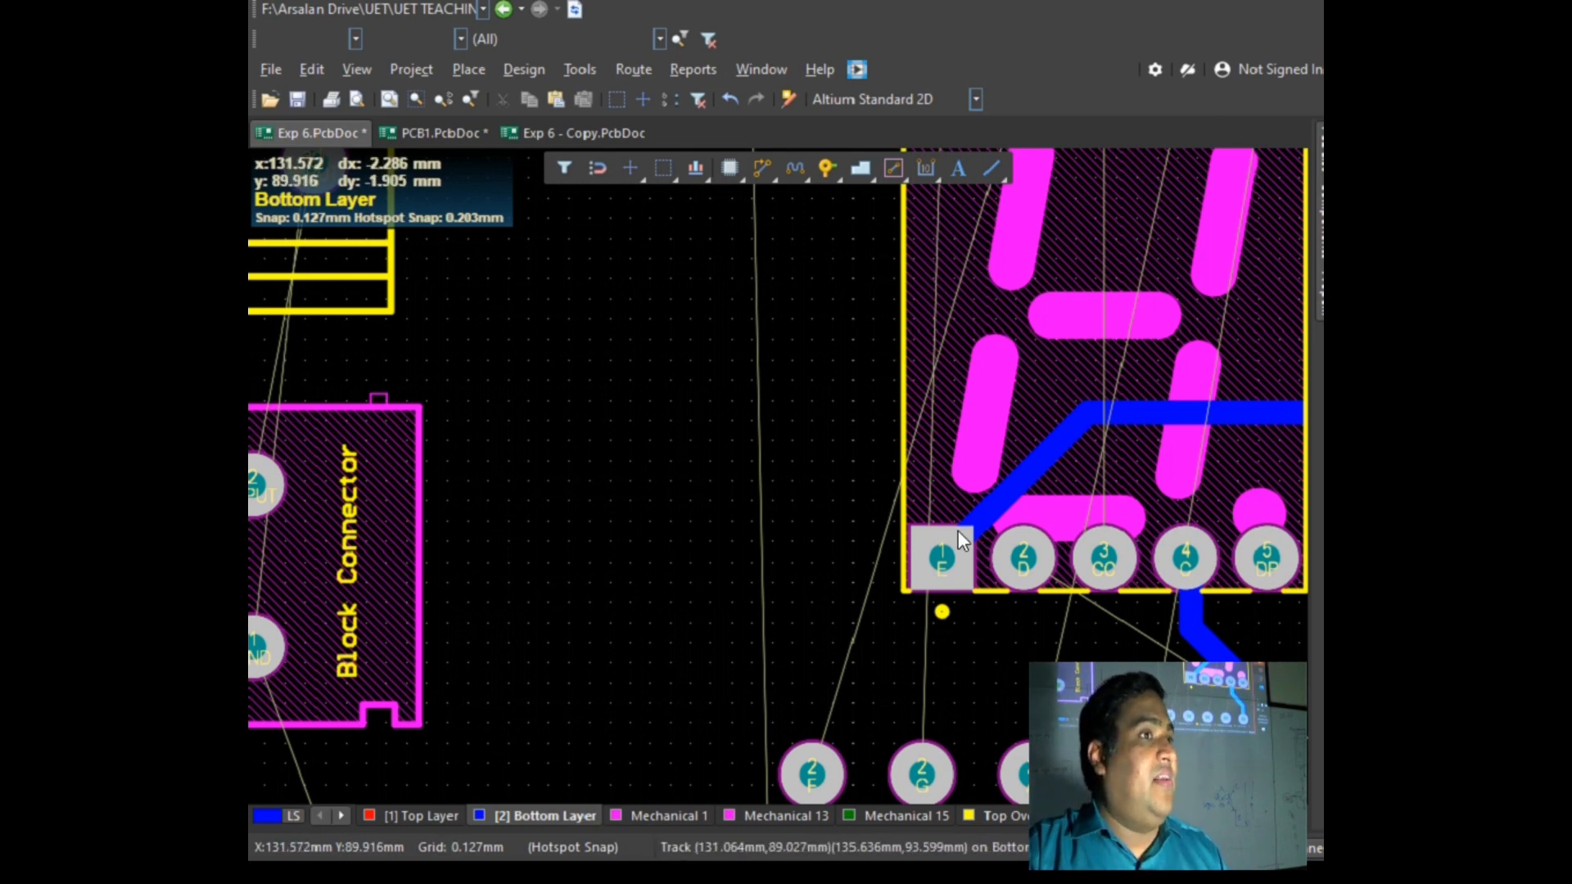
pyautogui.moveTo(1055, 440); pyautogui.dragTo(971, 409)
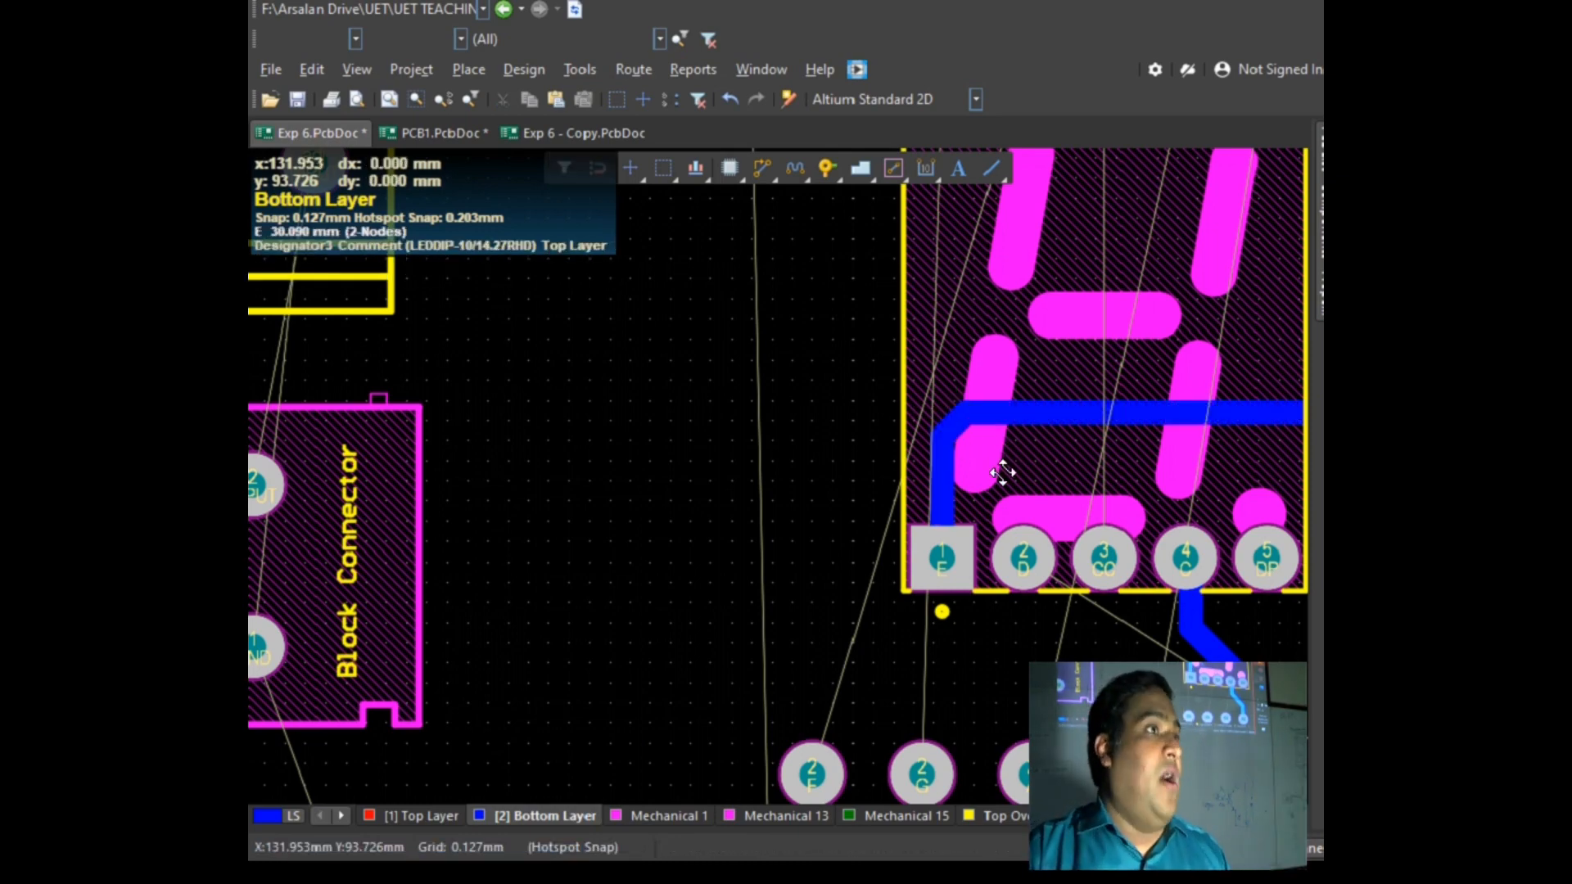
pyautogui.keyDown('ctrl'); pyautogui.scroll(-4, 990, 474); pyautogui.keyUp('ctrl')
pyautogui.keyDown('ctrl'); pyautogui.scroll(4, 1229, 498); pyautogui.keyUp('ctrl')
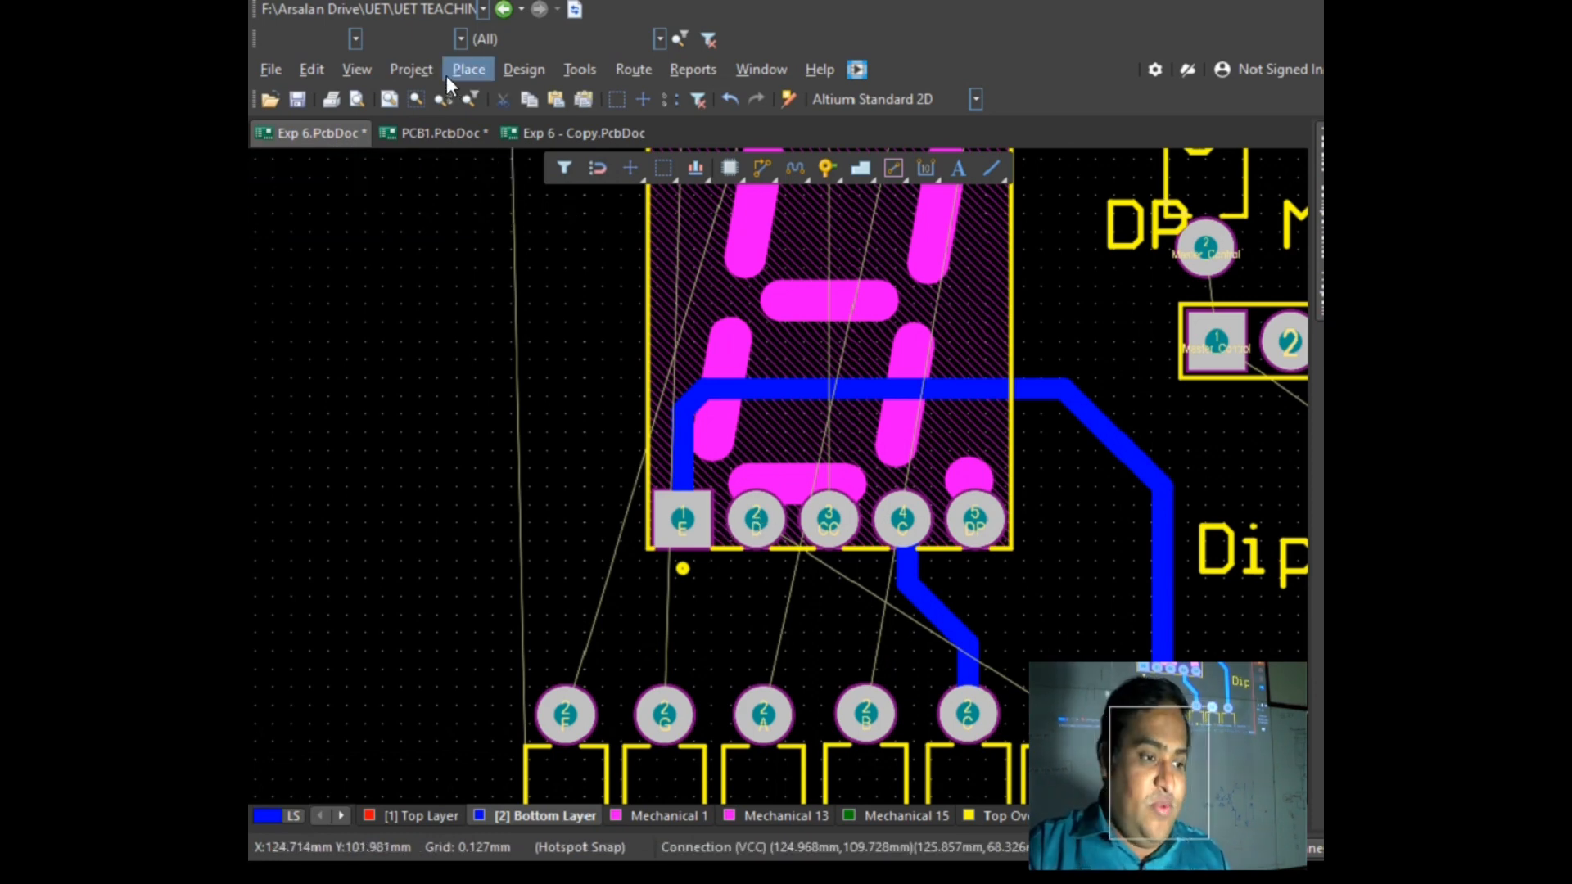
# Step: Route a 0.8 mm bottom-layer track for net D from pad 2 of R6, inside the E track, to display pin 2
pyautogui.click(468, 69)
pyautogui.click(478, 380)
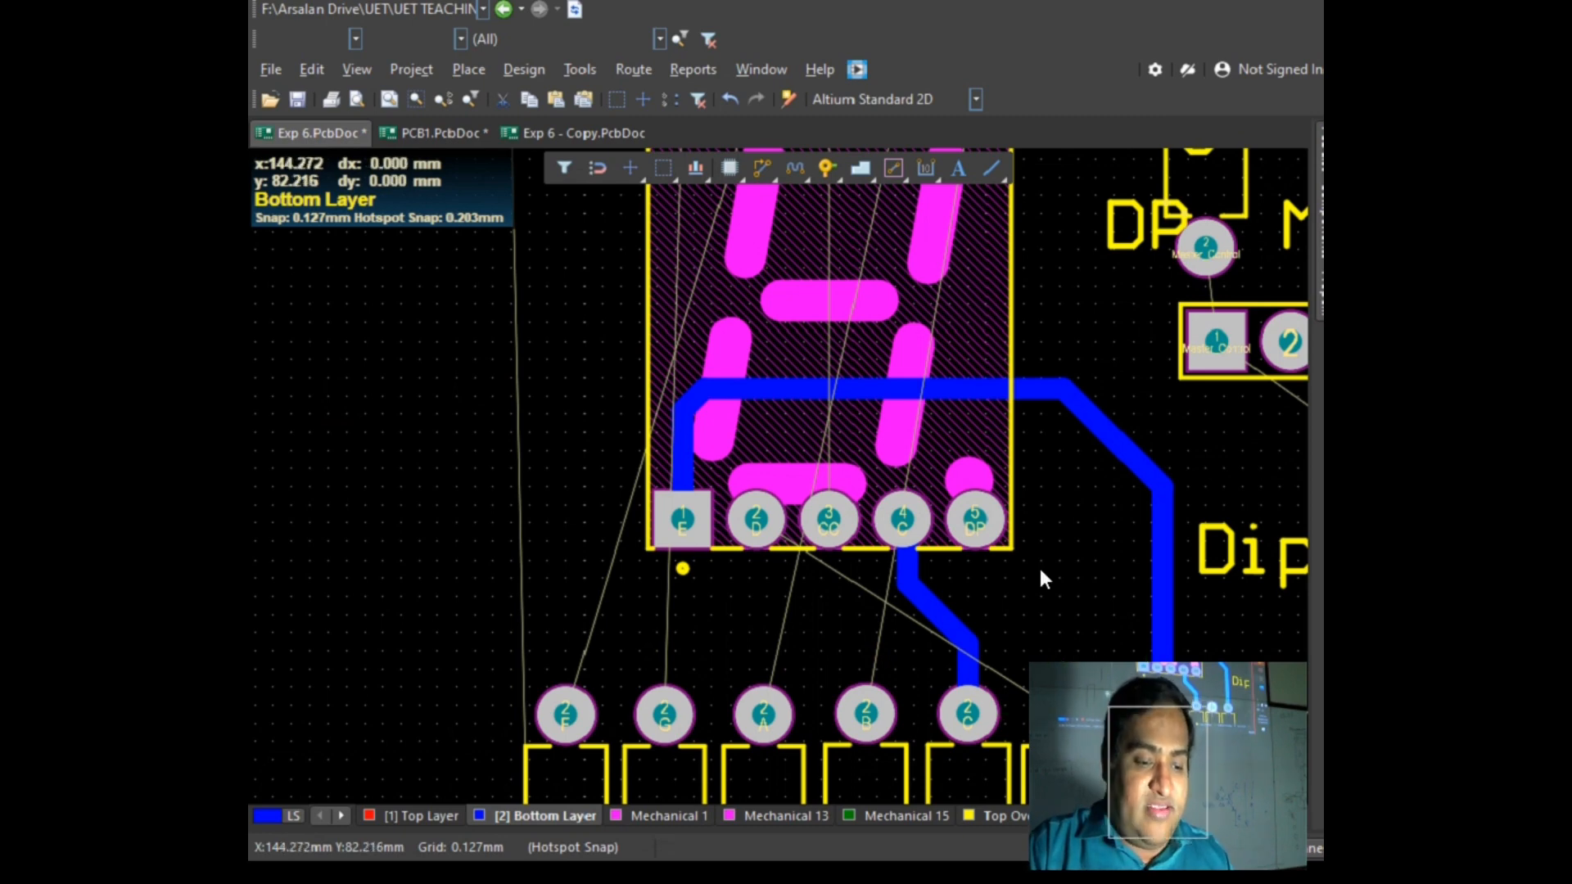
pyautogui.click(1068, 493)
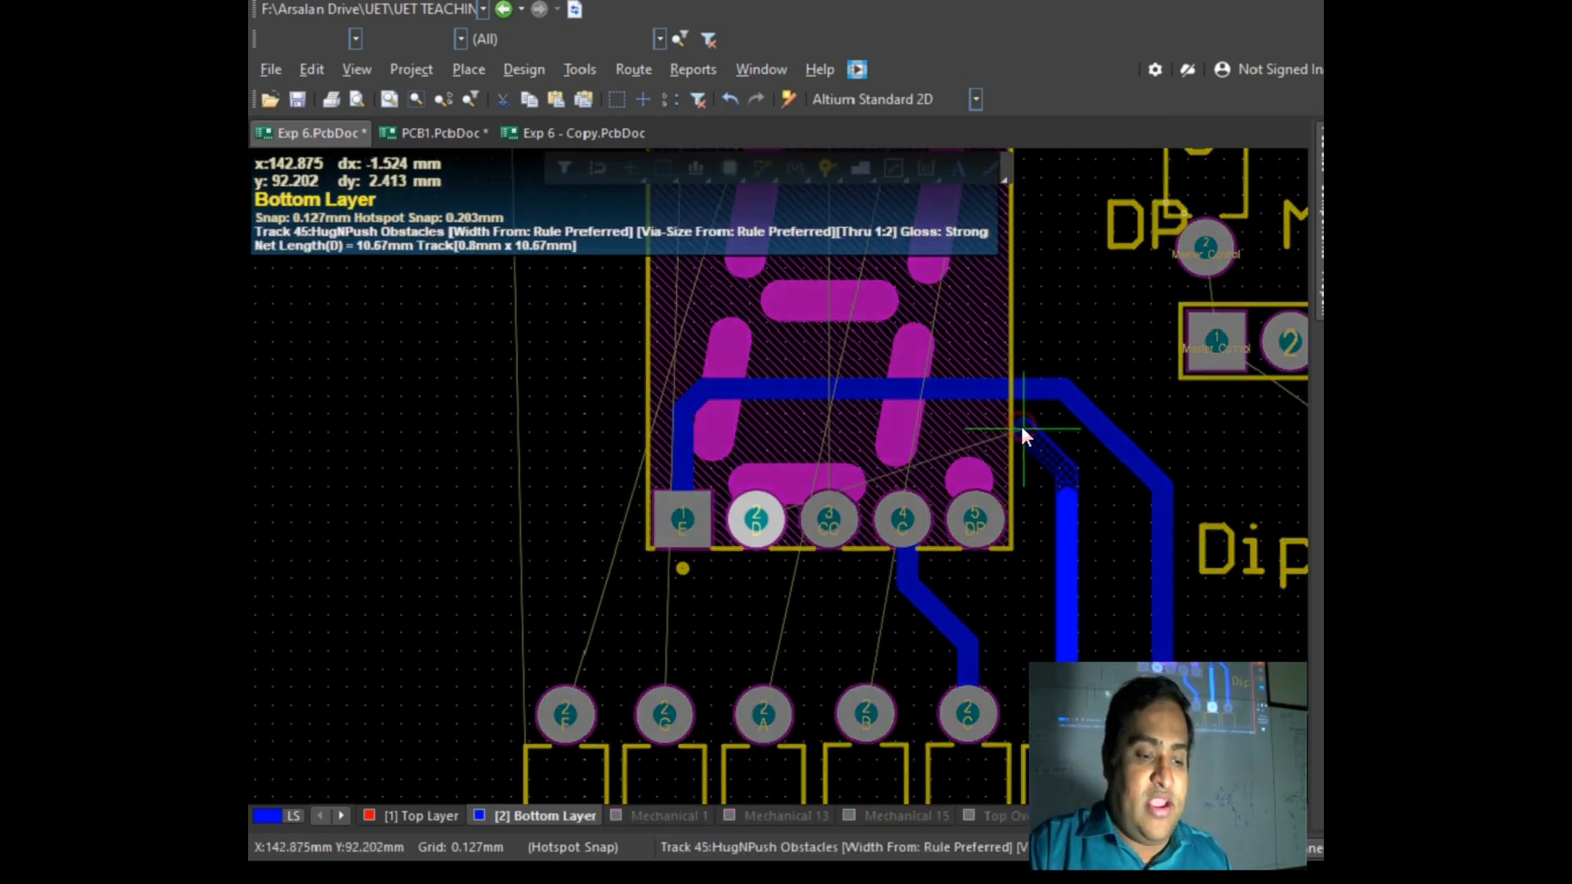
pyautogui.click(771, 438)
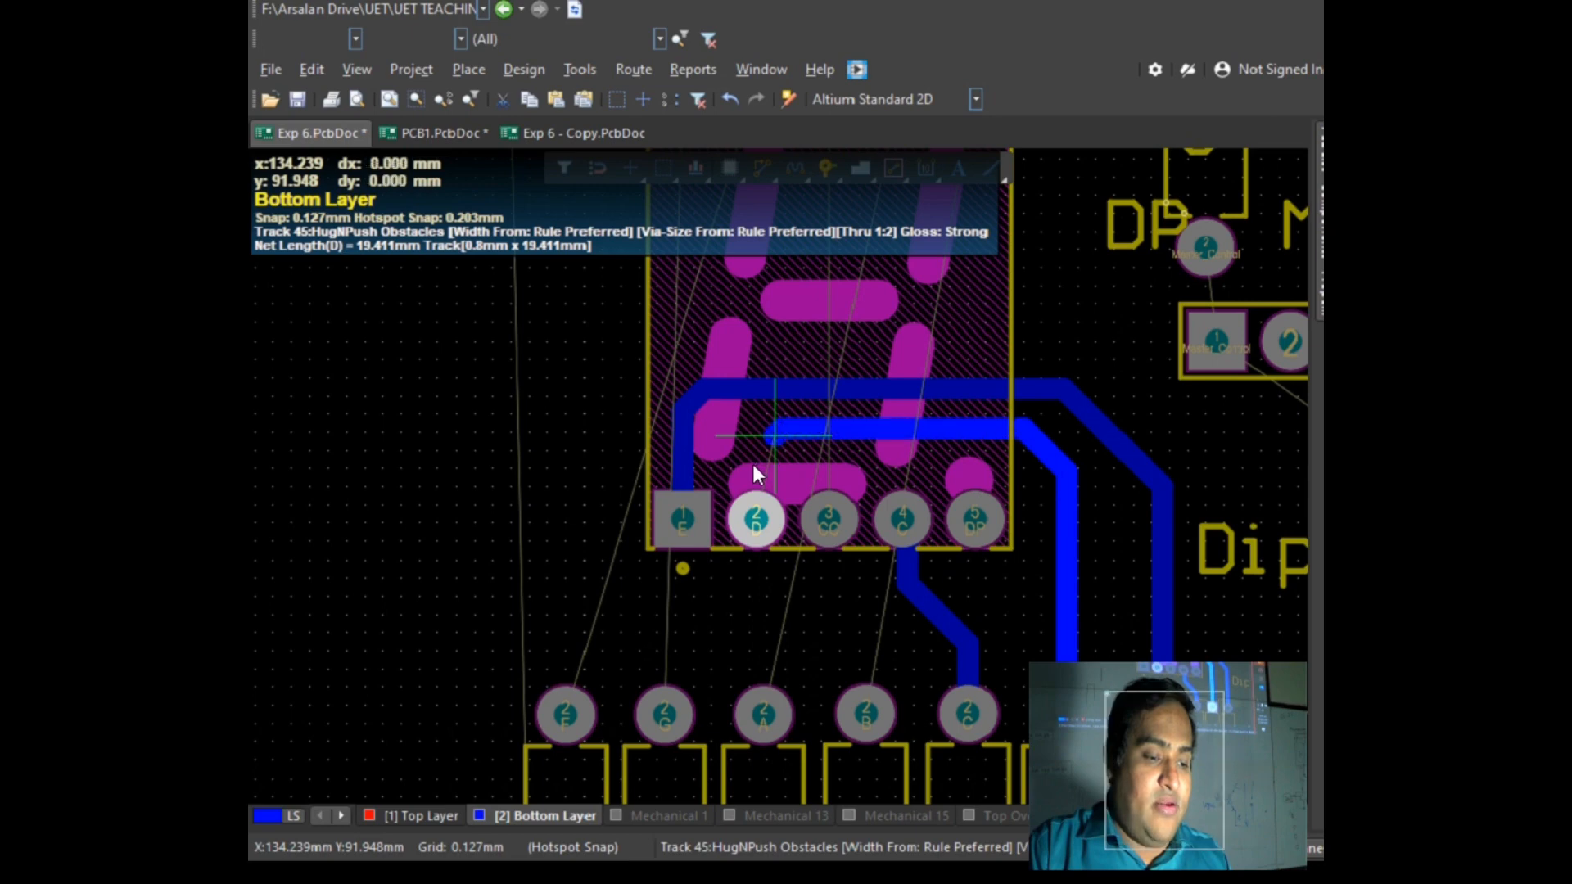
pyautogui.click(754, 519)
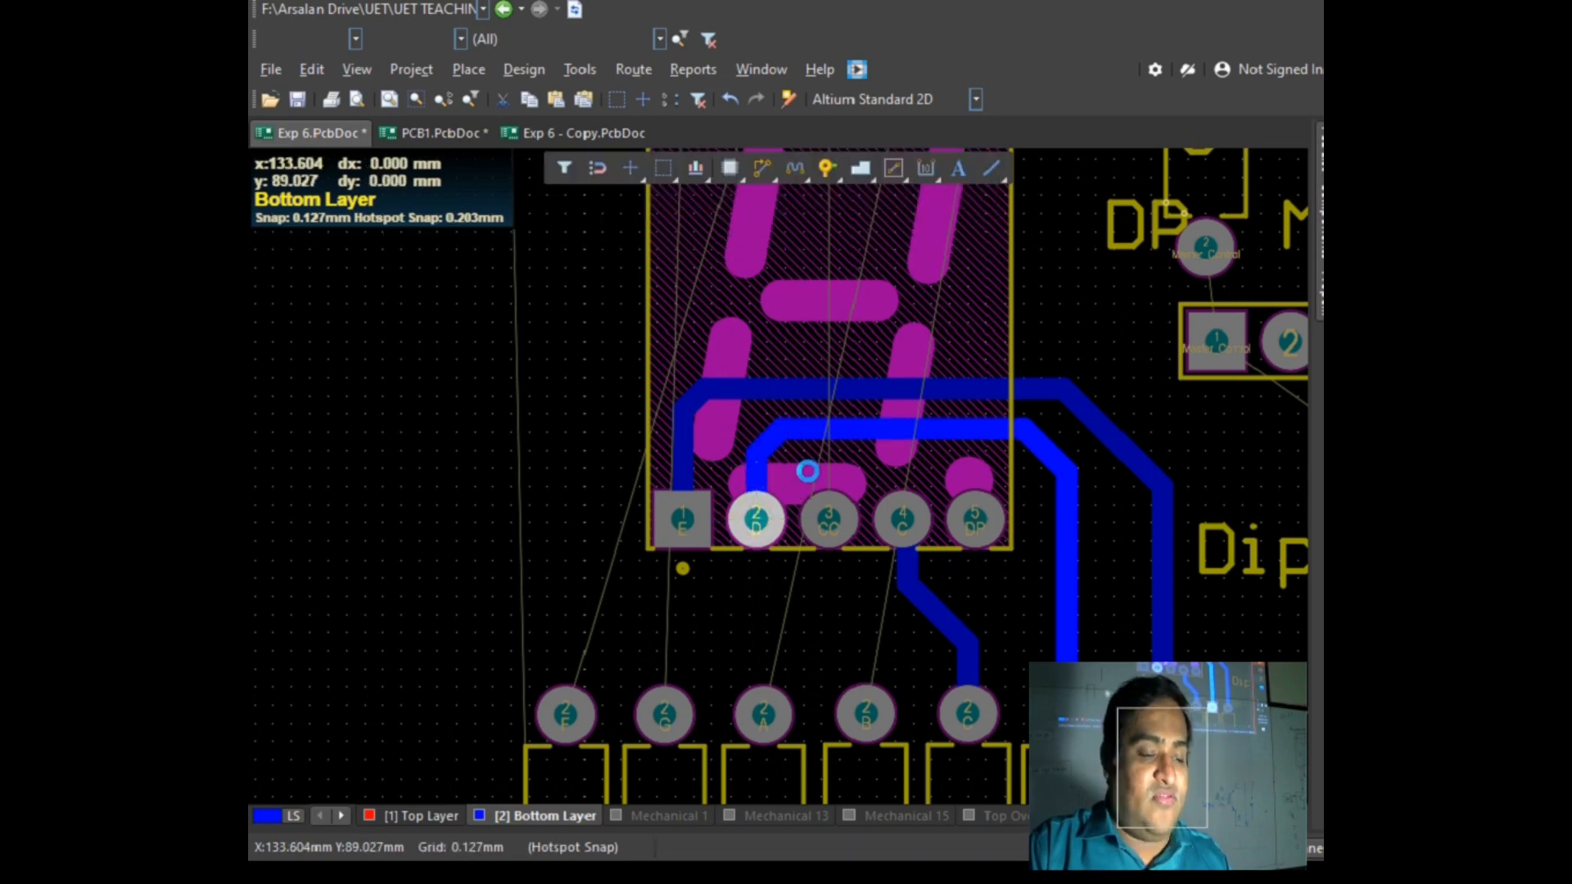
pyautogui.rightClick(809, 471)
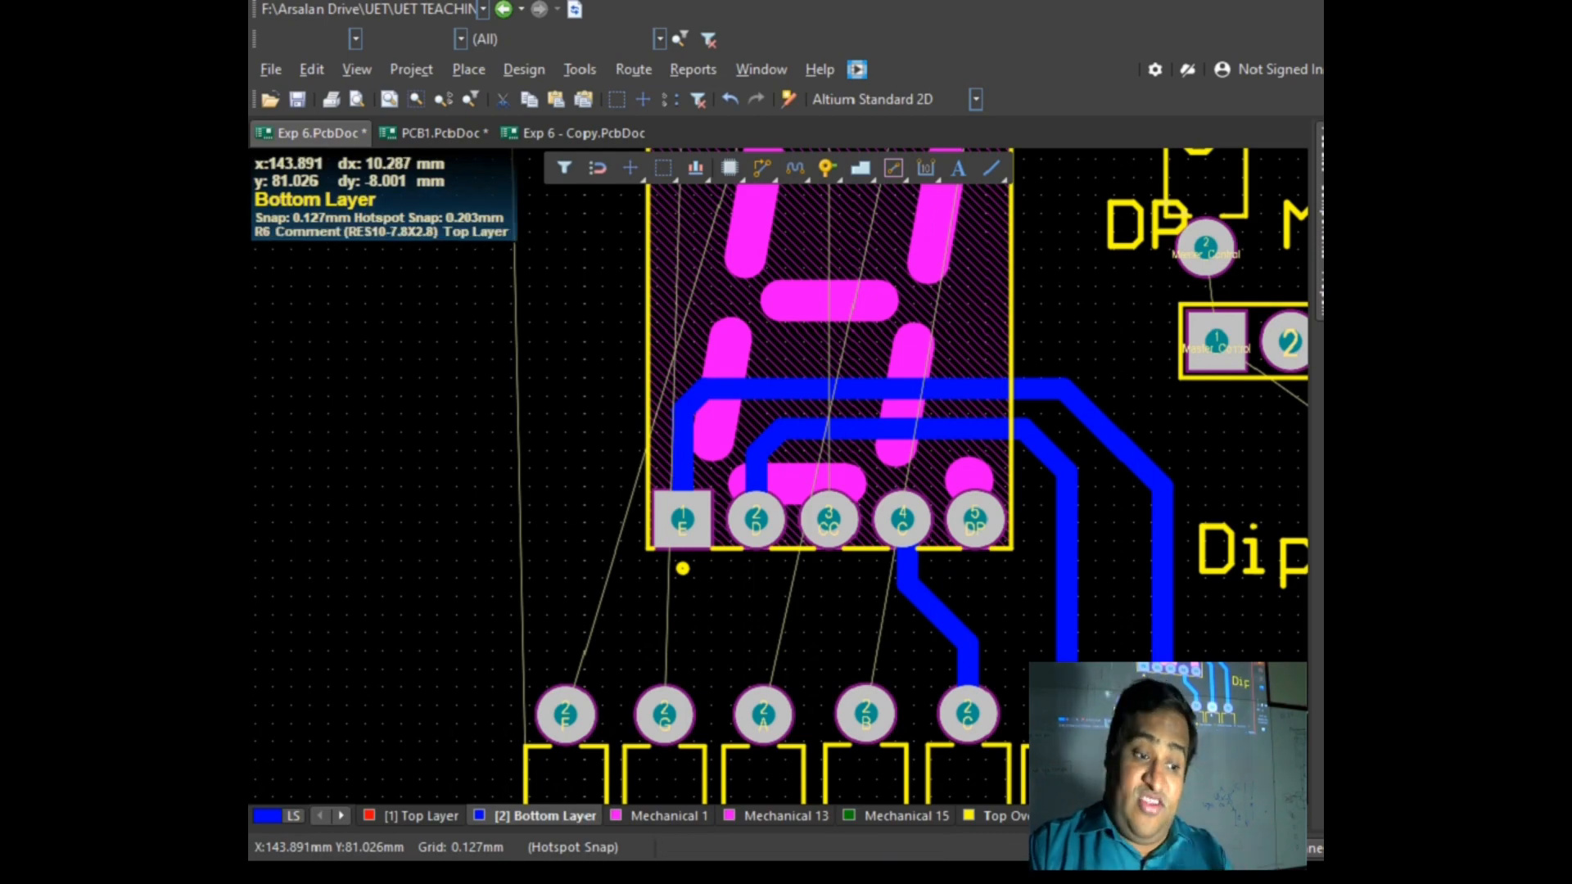
pyautogui.scroll(4, 974, 722)
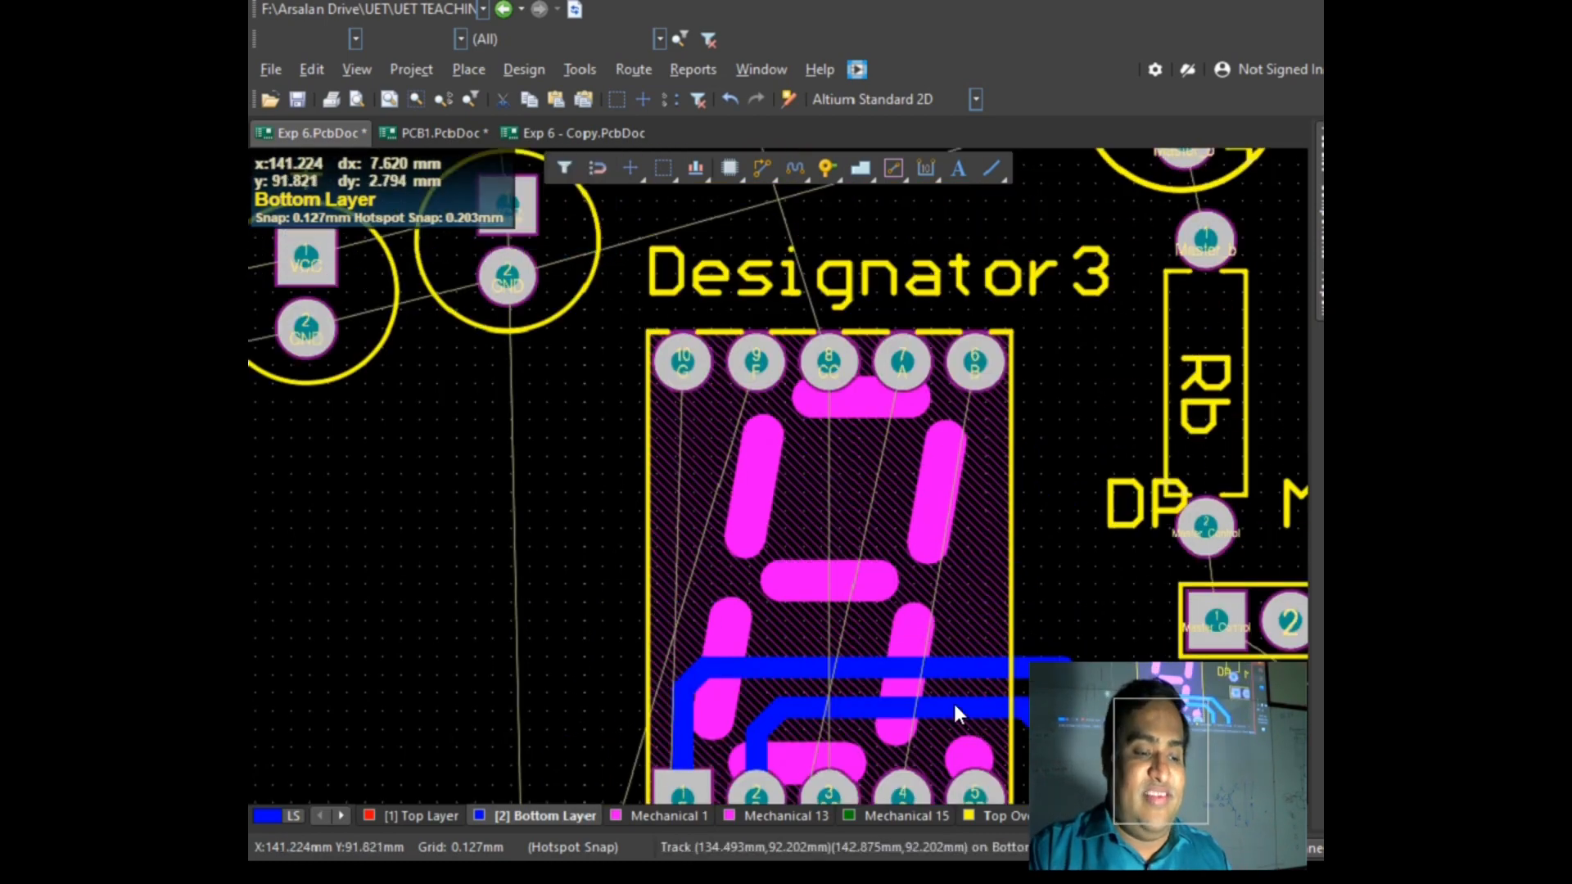
pyautogui.scroll(-6, 567, 749)
pyautogui.scroll(10, 560, 620)
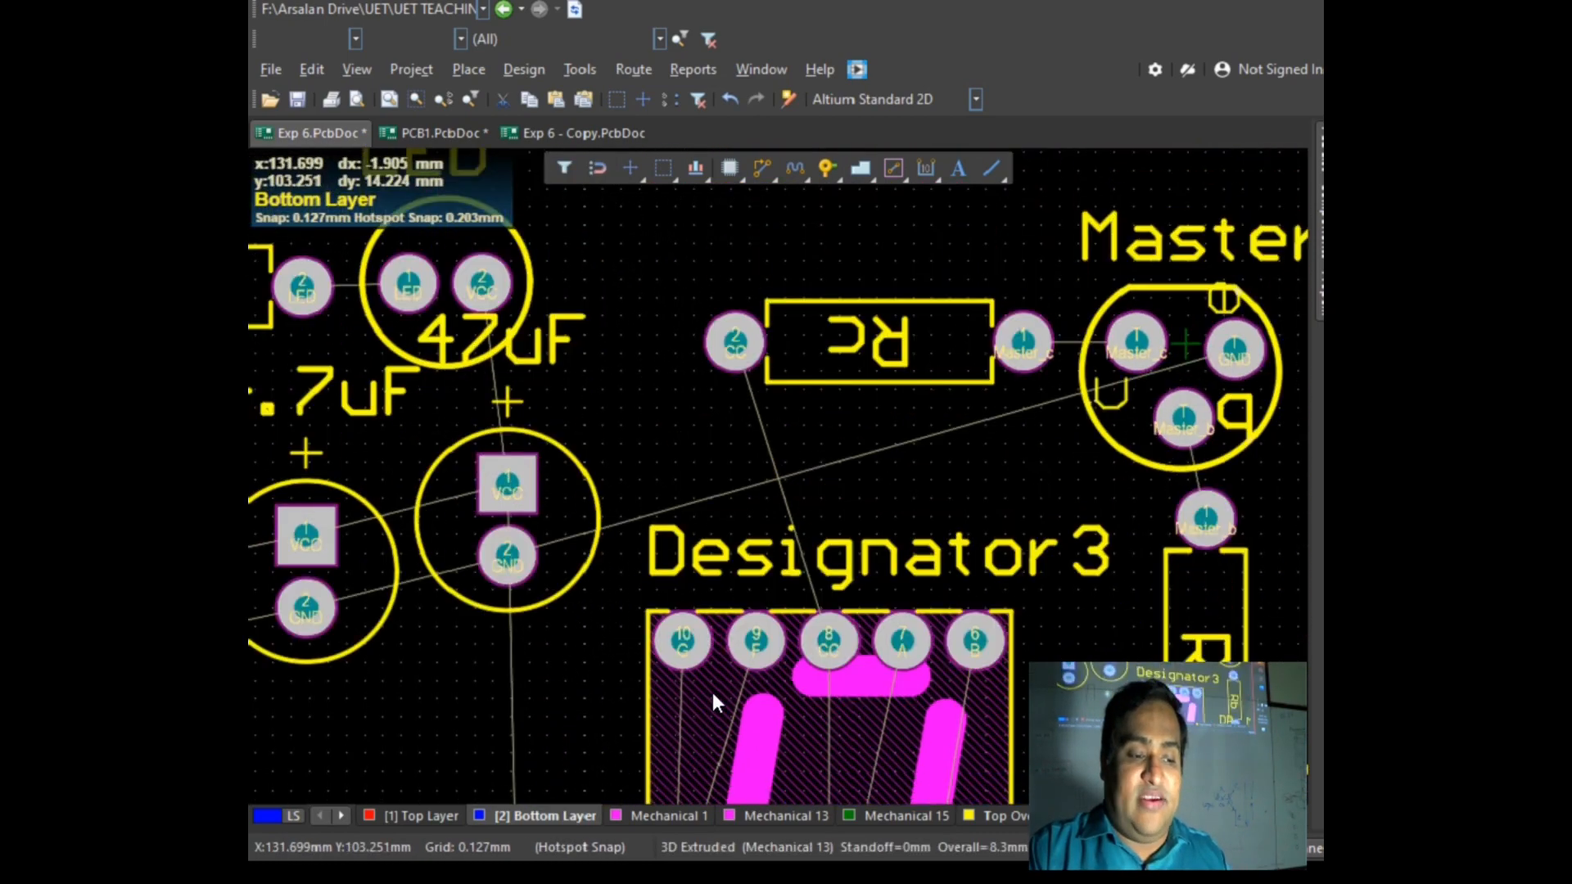
# Step: Route net F on the Bottom Layer from R1's upper pad, up beside Designator3 and over its corner to pad 9
pyautogui.scroll(-4, 759, 646)
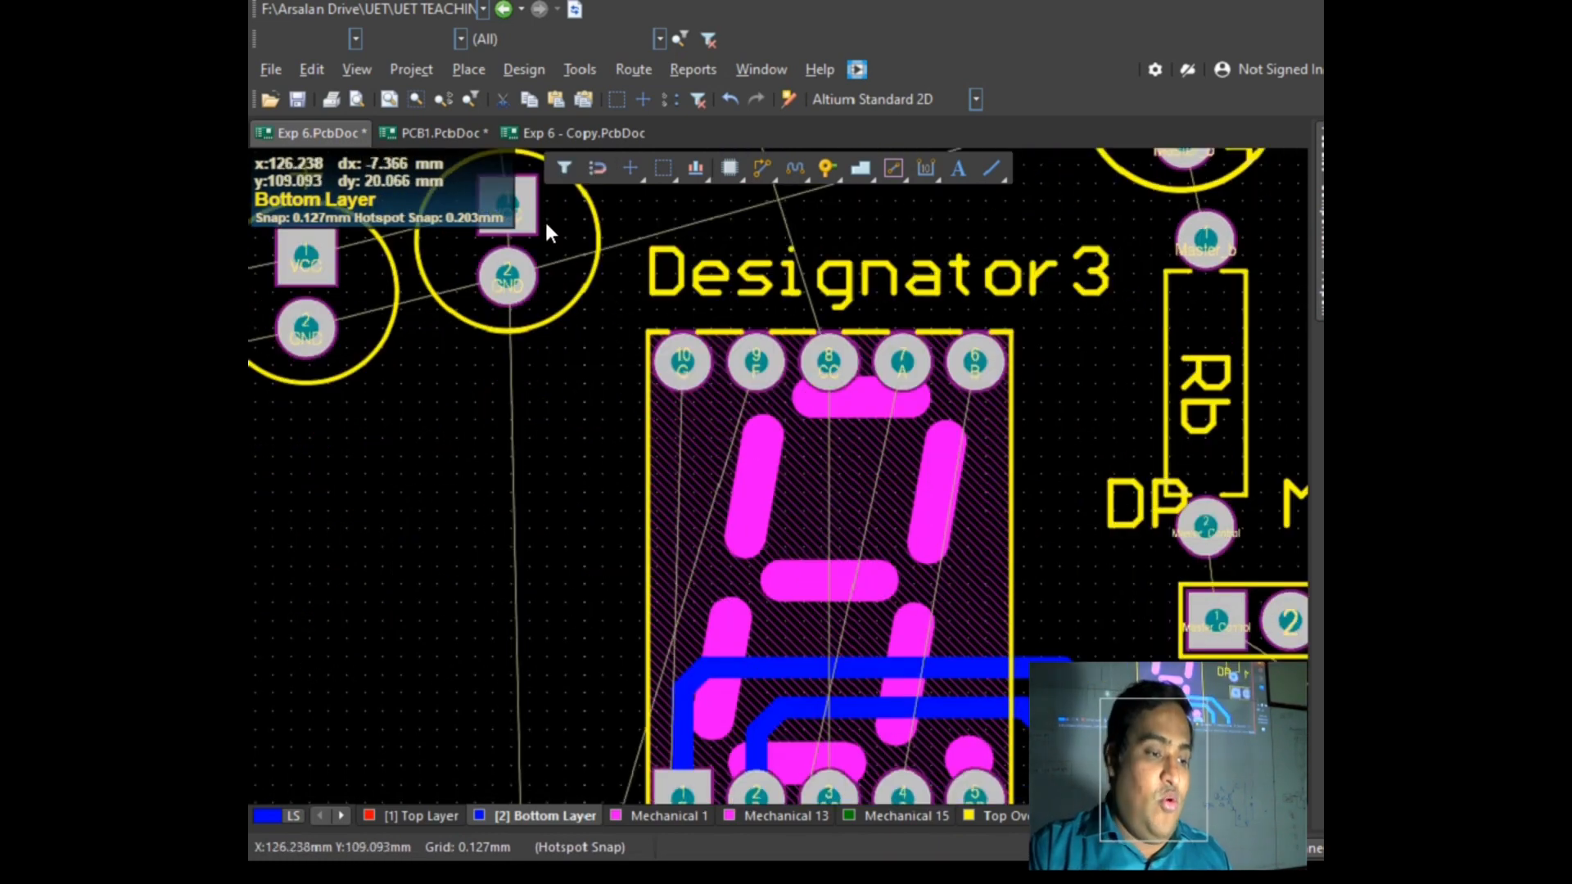
pyautogui.scroll(-5, 598, 524)
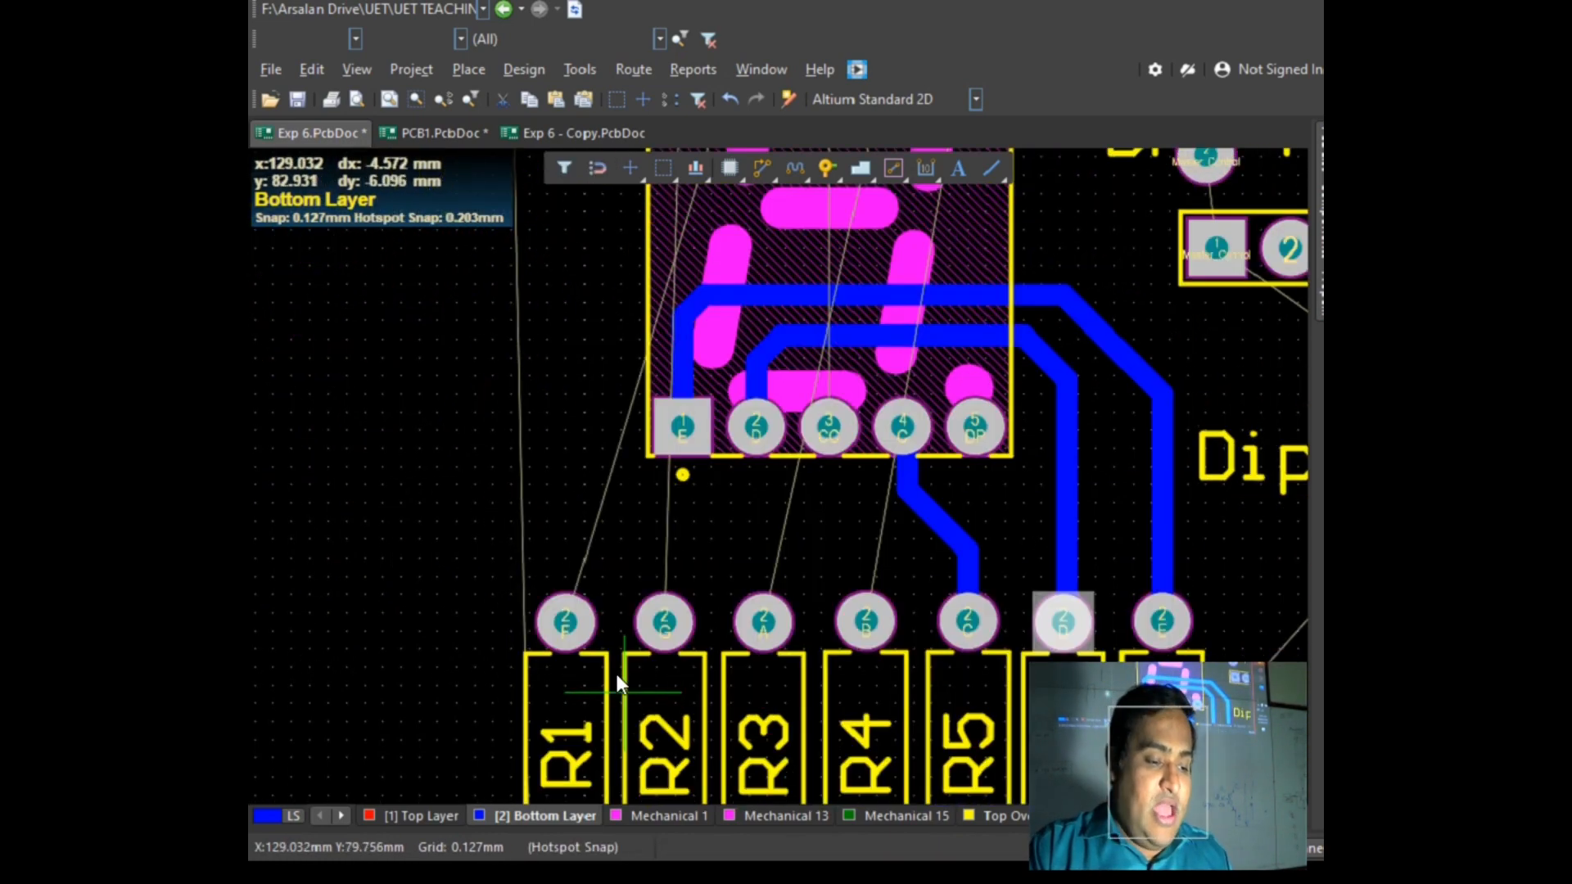
pyautogui.click(567, 624)
pyautogui.scroll(6, 577, 576)
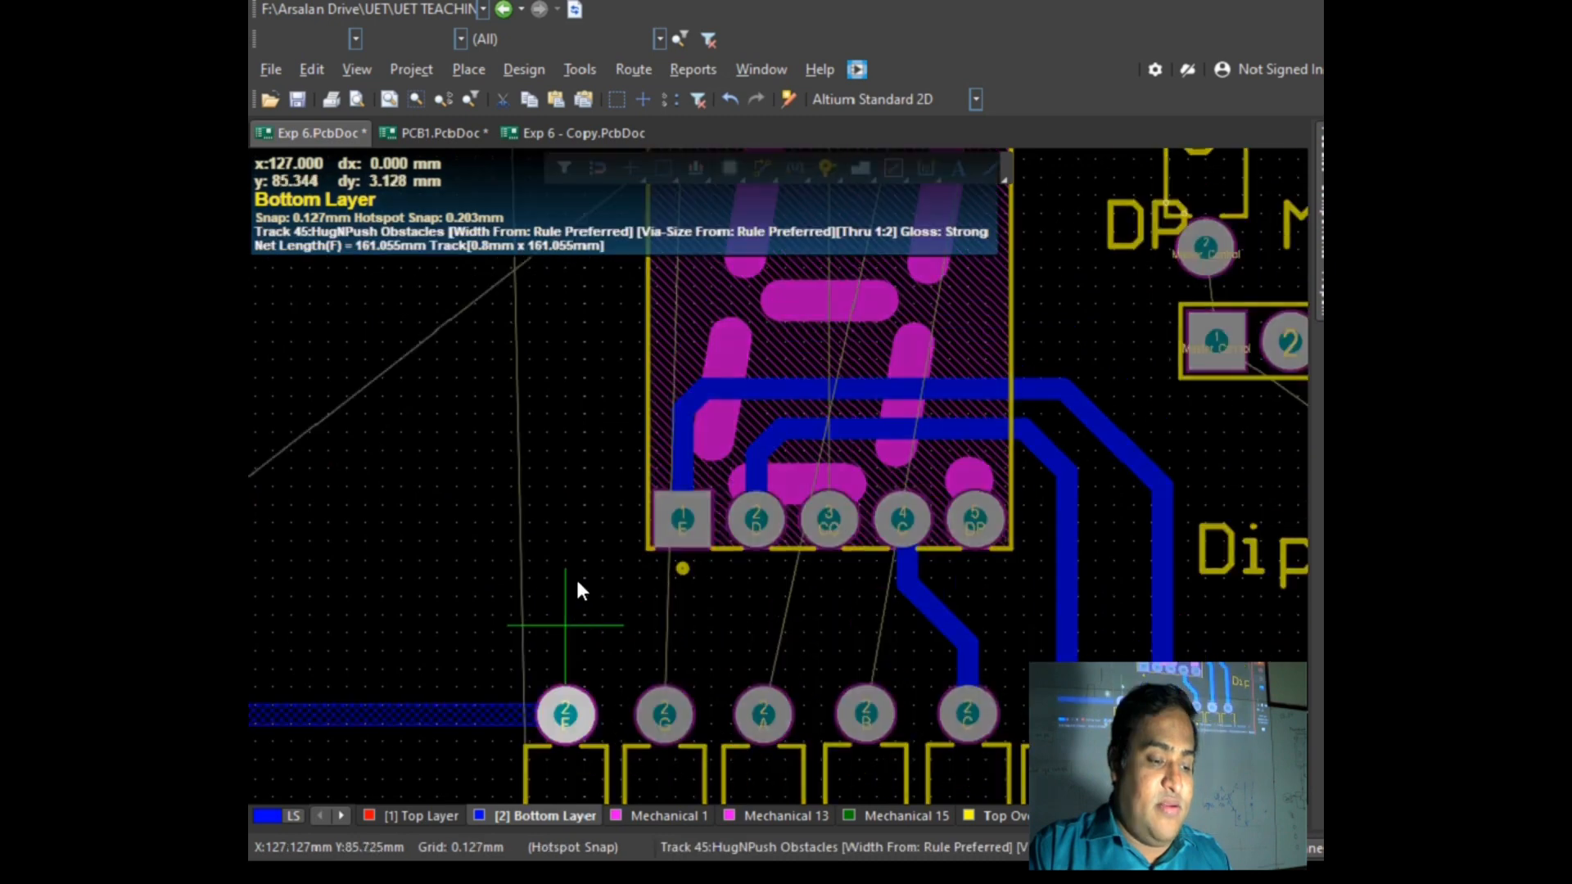
pyautogui.scroll(1, 576, 579)
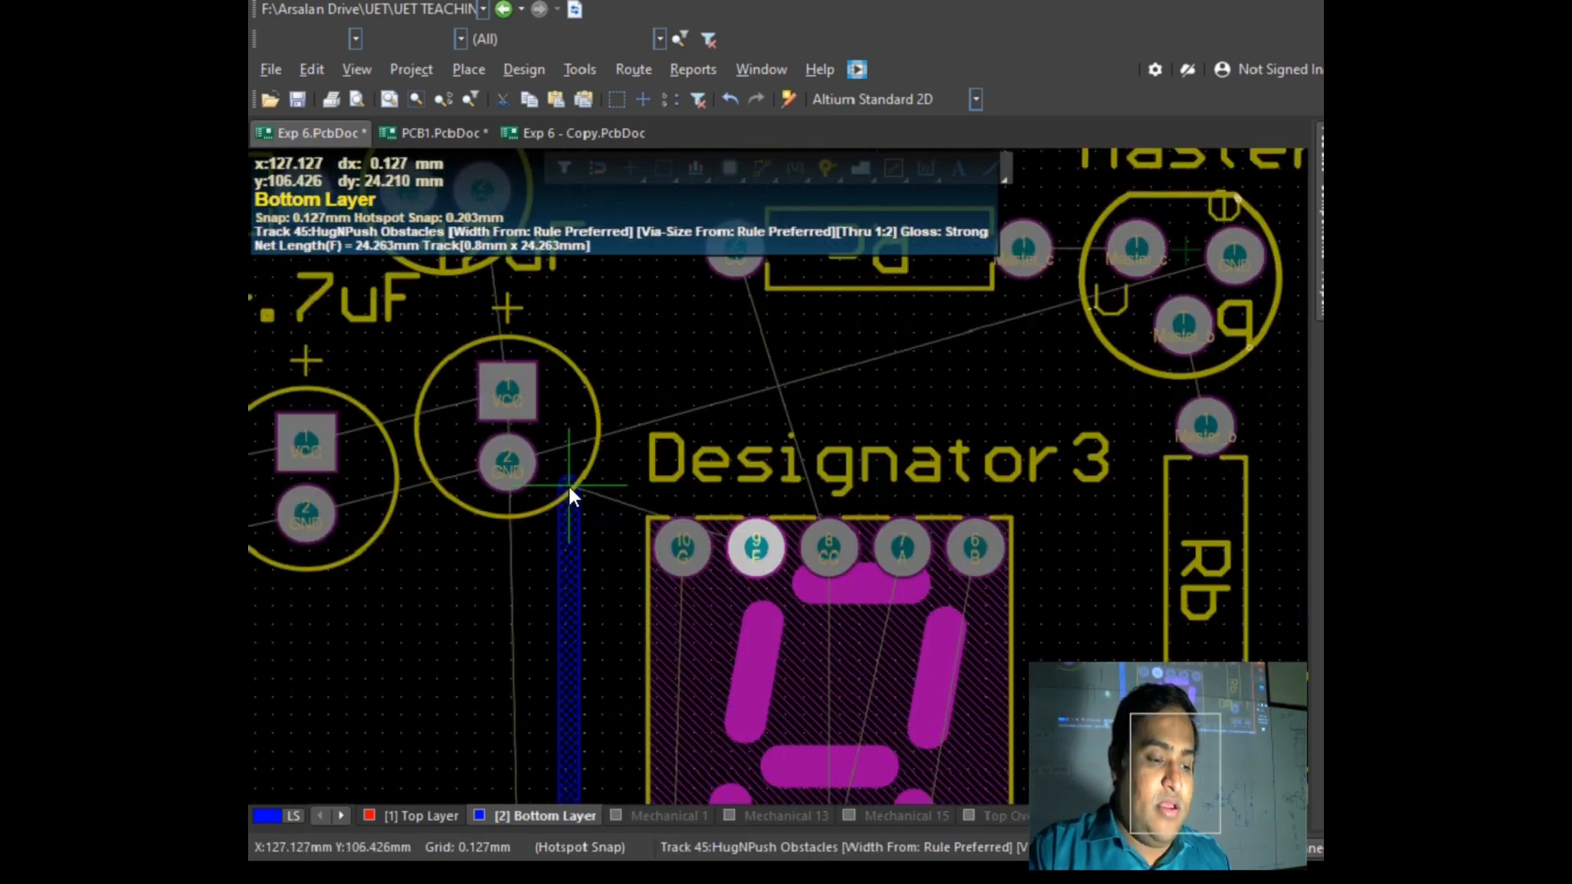
pyautogui.click(626, 469)
pyautogui.click(650, 434)
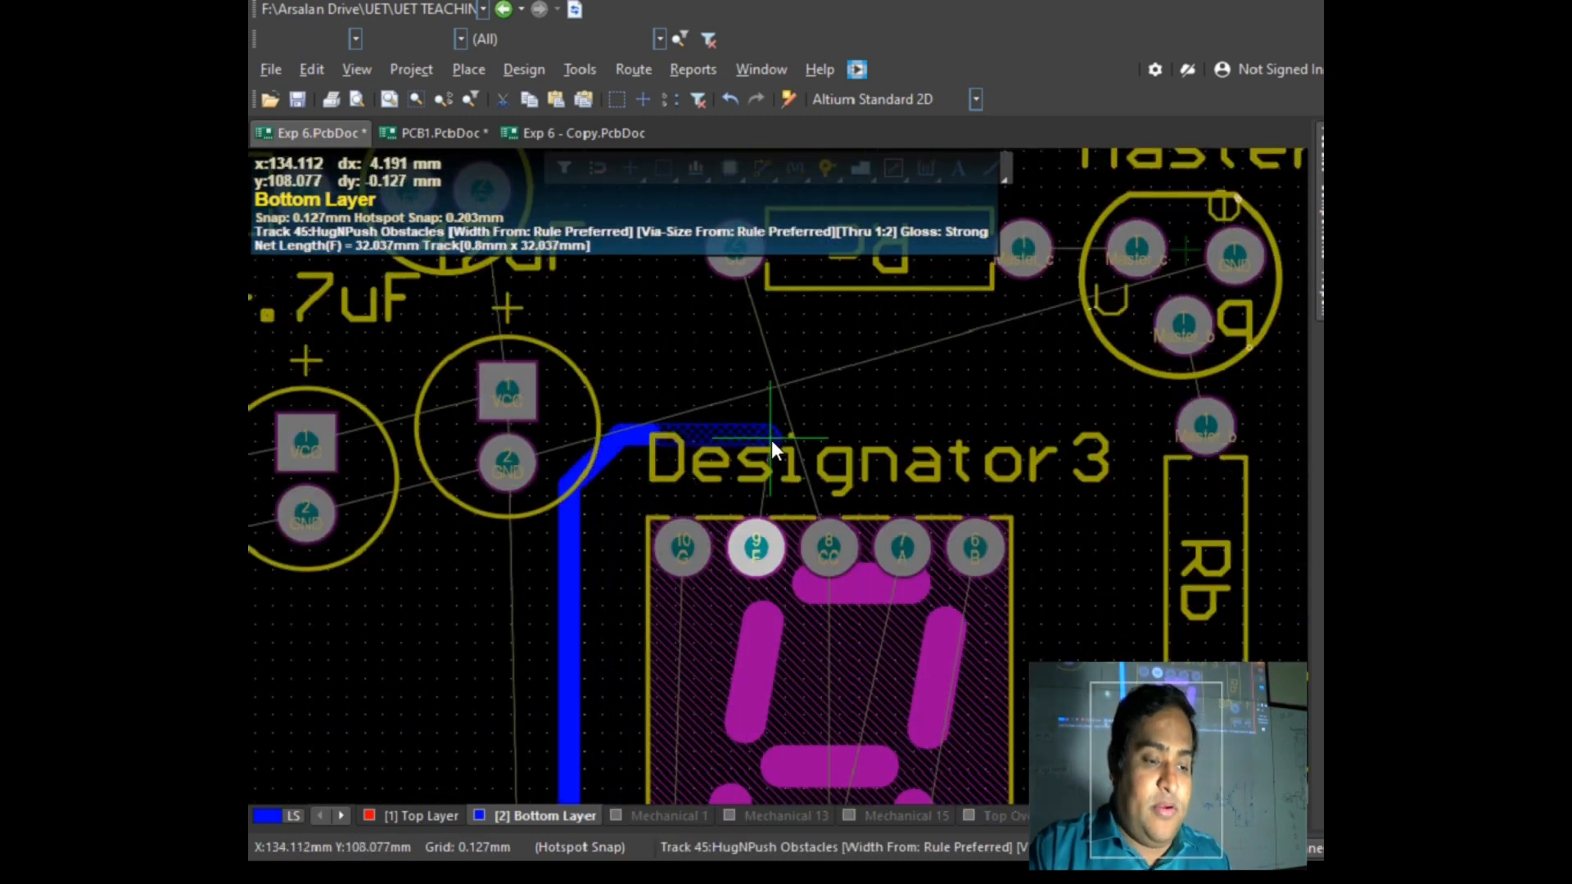
pyautogui.click(753, 547)
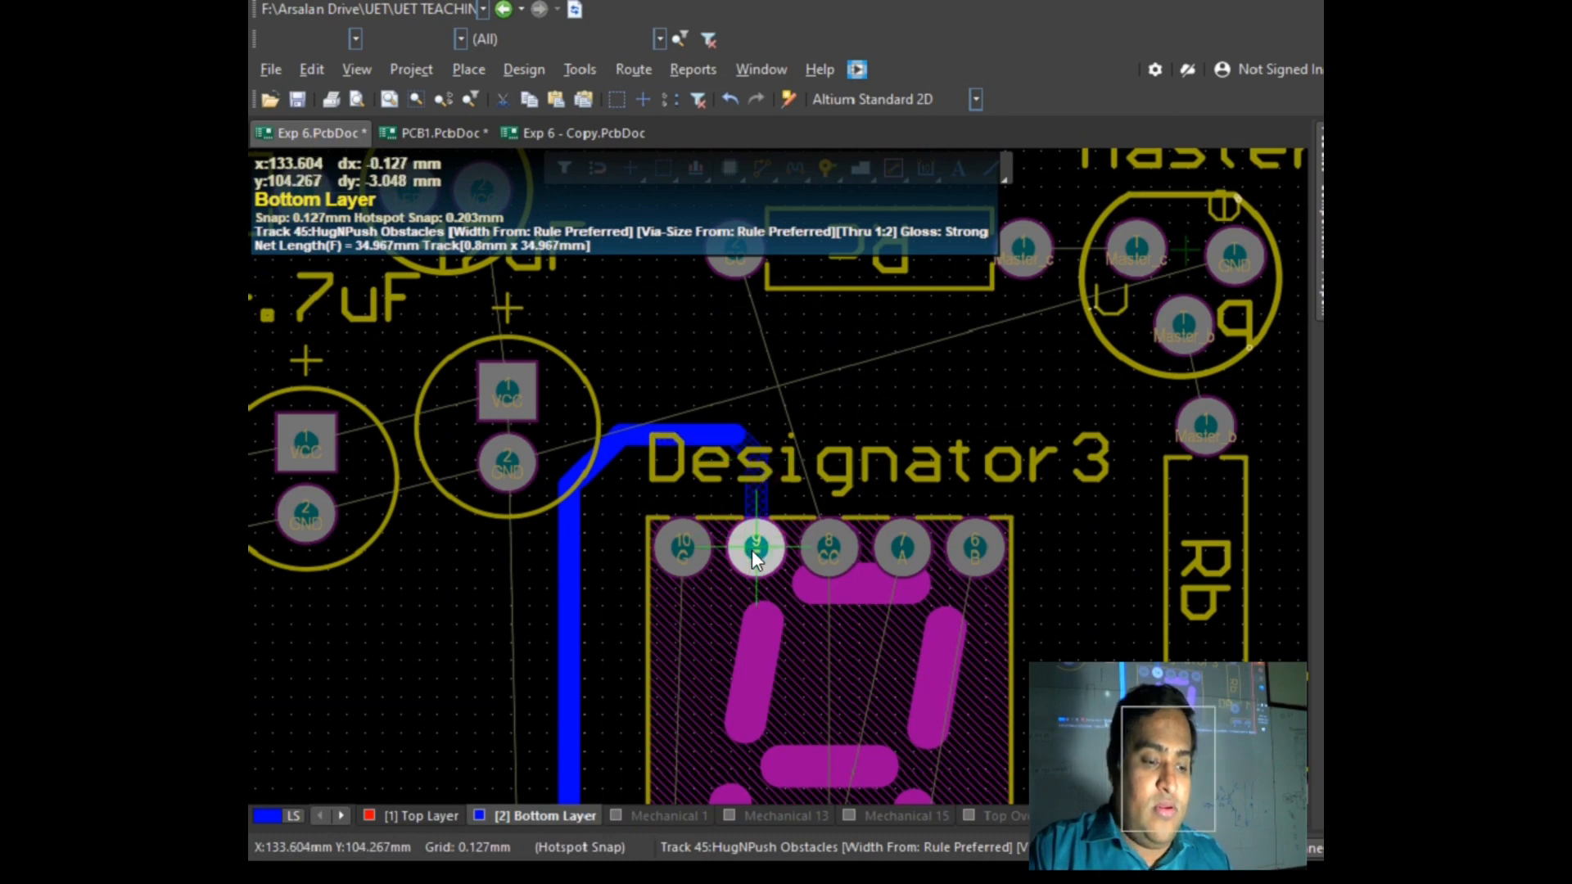
pyautogui.rightClick(830, 495)
# Step: Route net G on the Bottom Layer from R2's upper pad, between the F track and Designator3, to pad 10
pyautogui.scroll(-2, 831, 494)
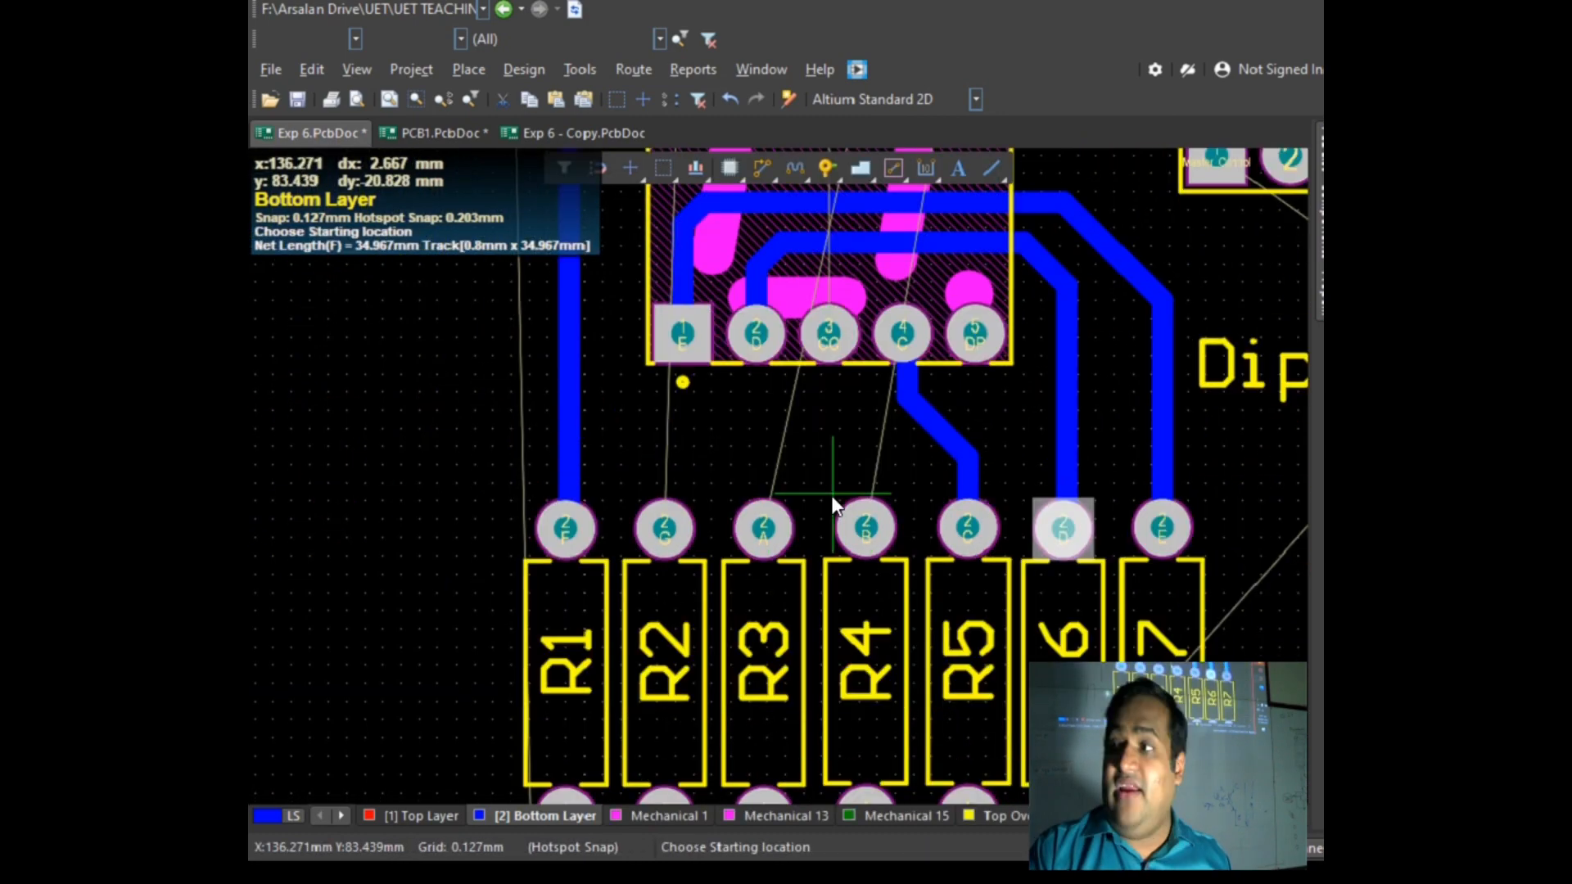
pyautogui.scroll(3, 831, 494)
pyautogui.scroll(-3, 824, 500)
pyautogui.click(666, 529)
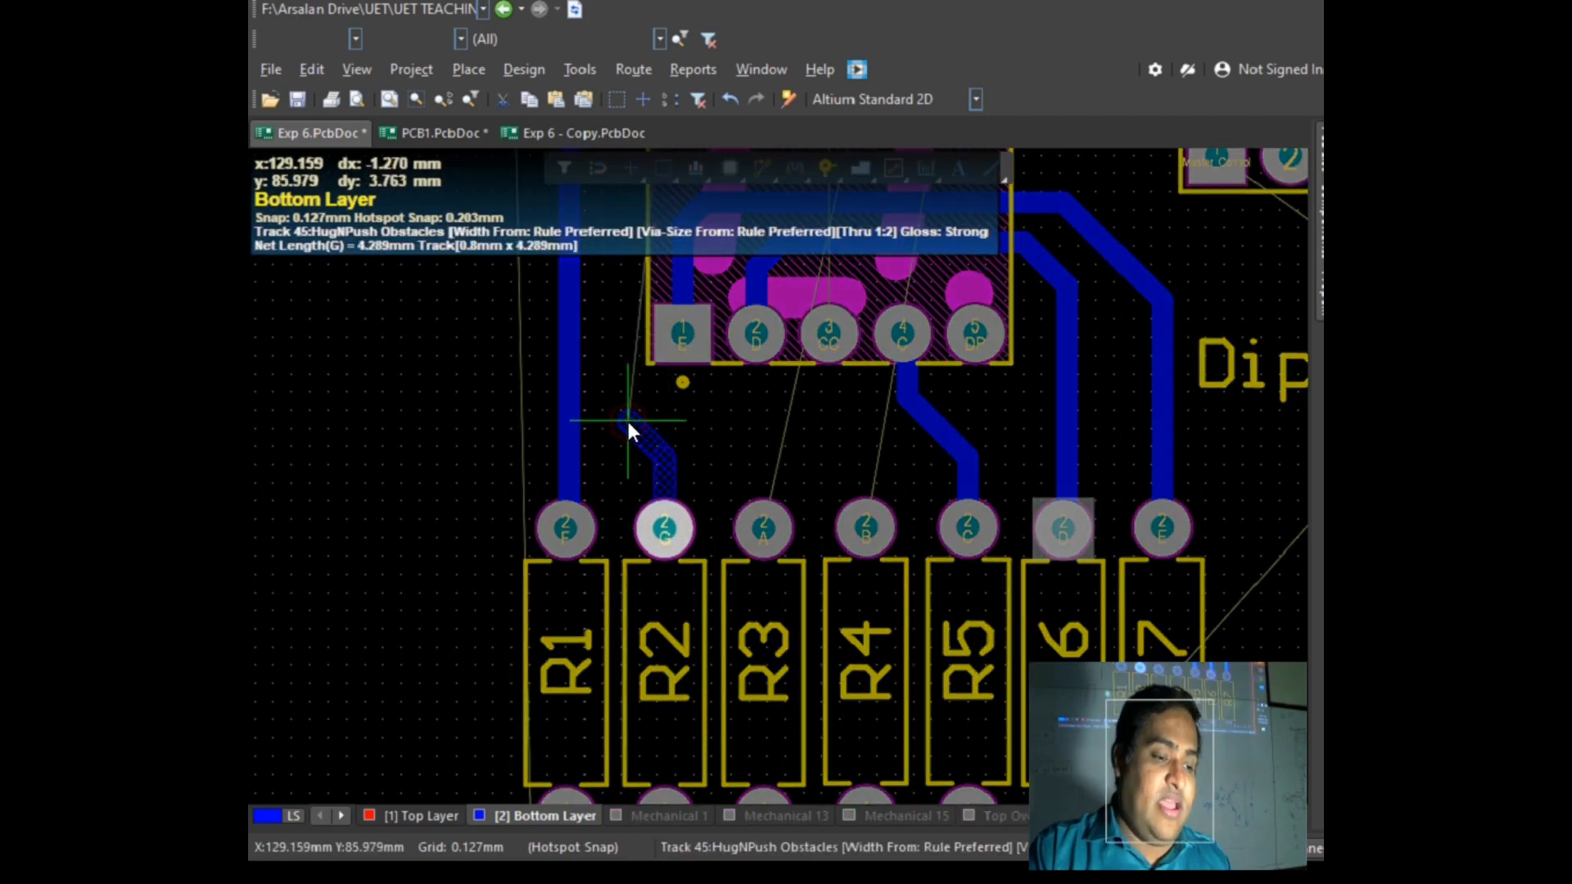
pyautogui.scroll(5, 626, 418)
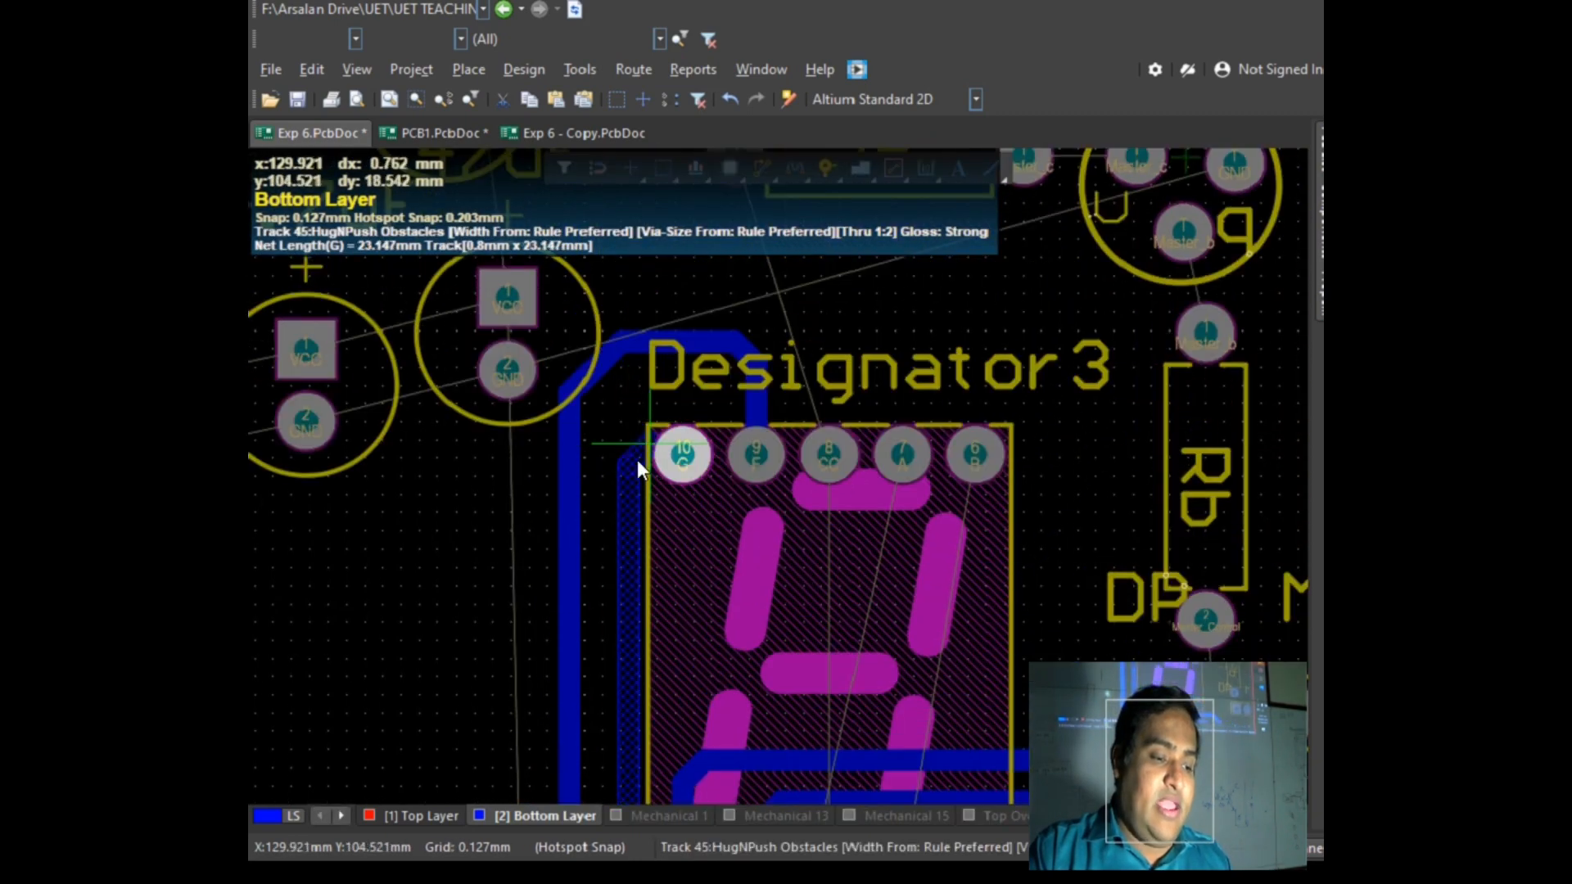
pyautogui.click(685, 455)
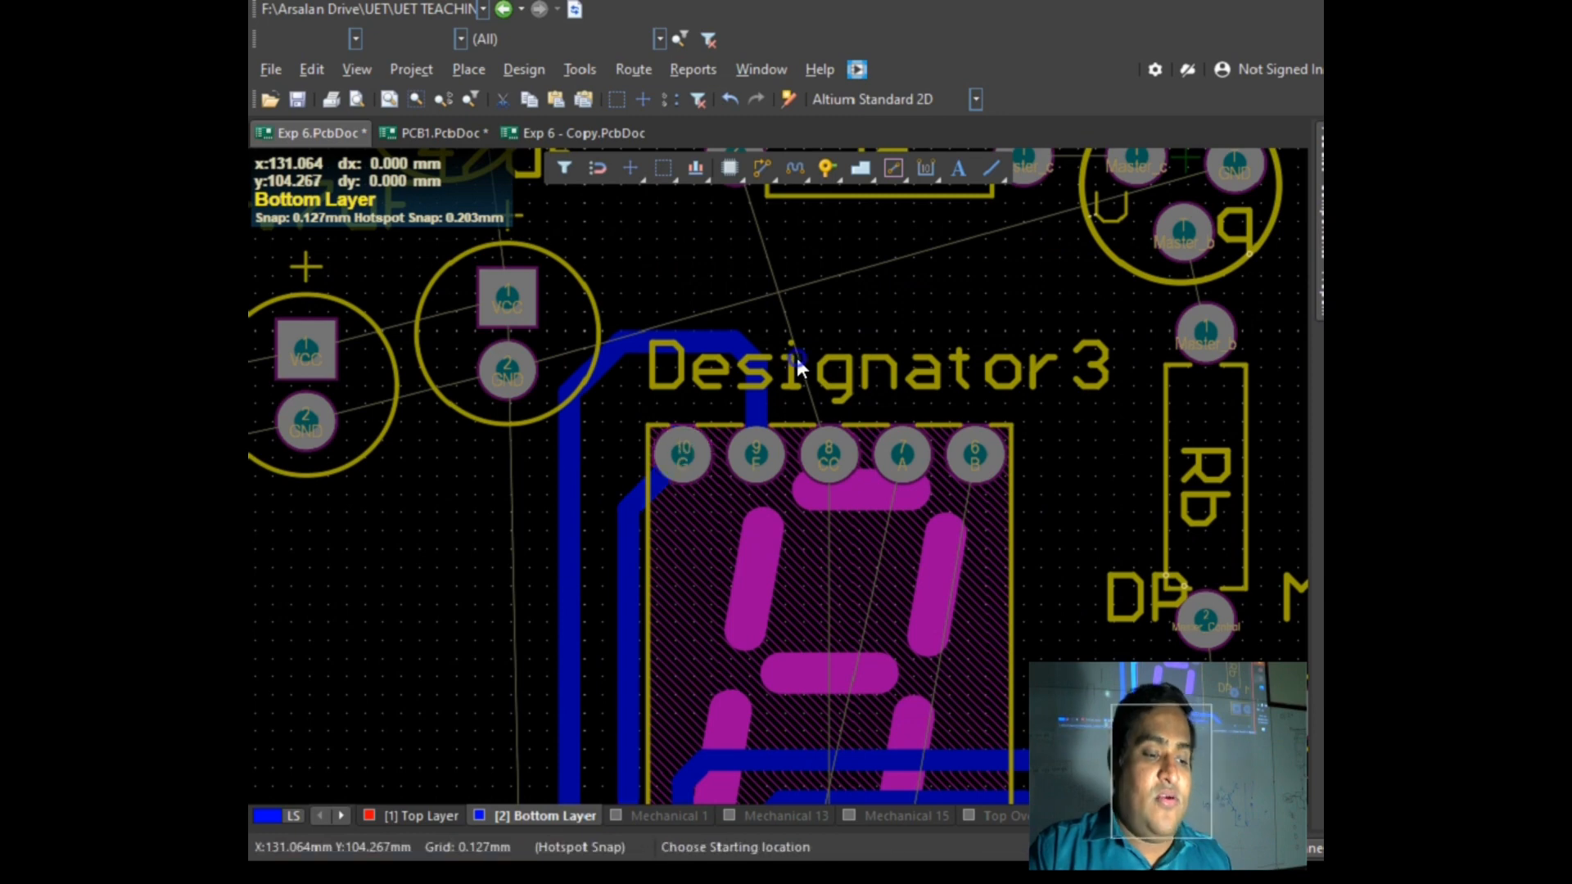
# Step: Route net A on the Bottom Layer from R3's upper pad, across R4 to R7, around the E track and diagonally to pad 7
pyautogui.scroll(-5, 979, 490)
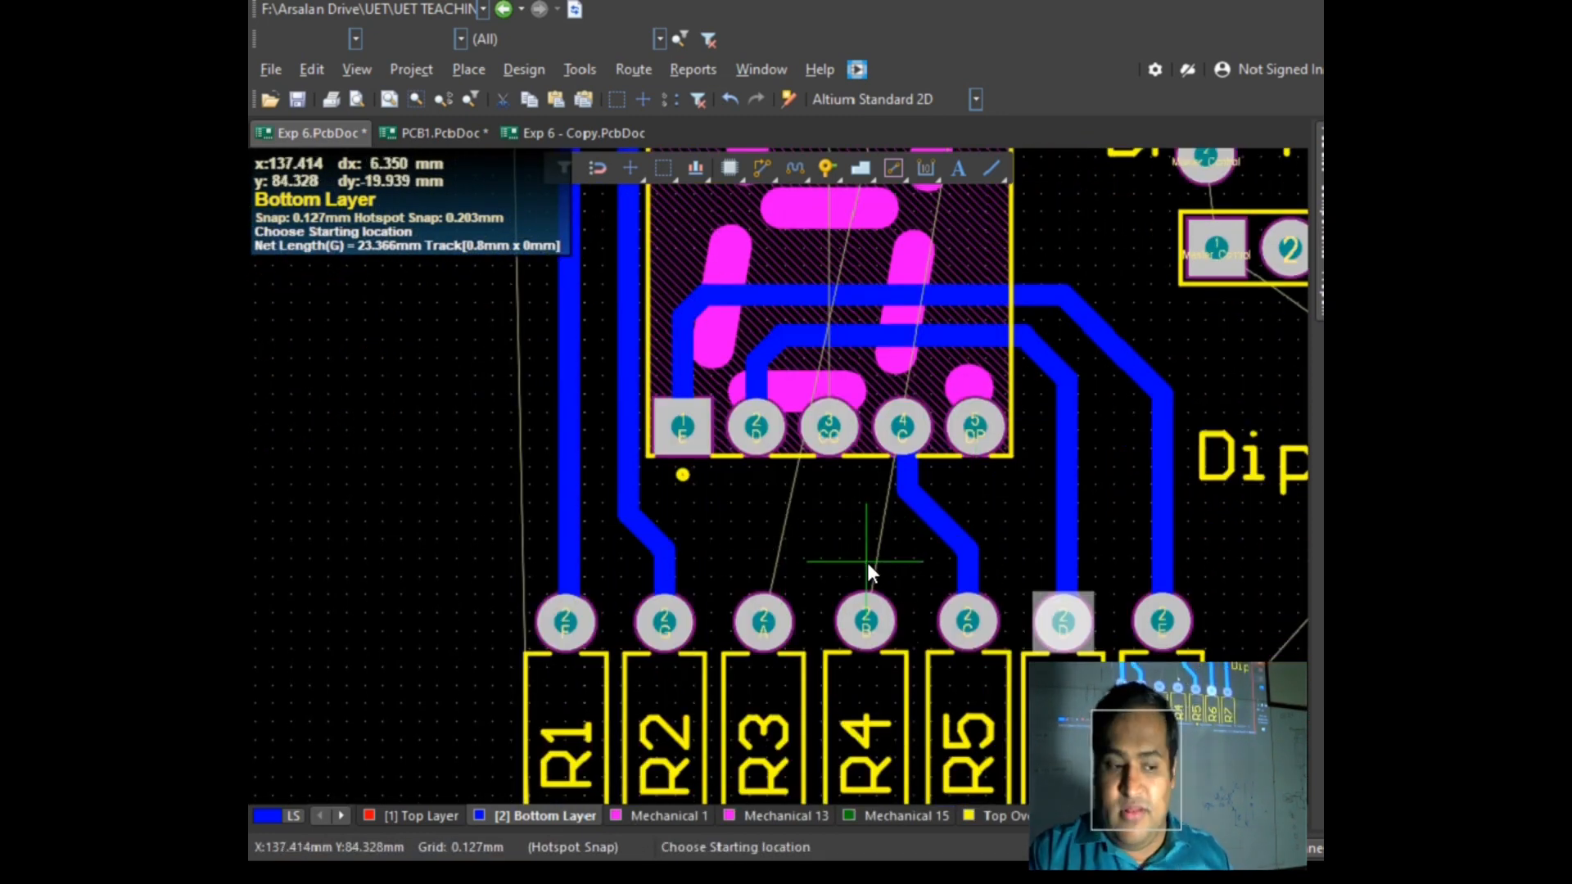
pyautogui.scroll(5, 867, 562)
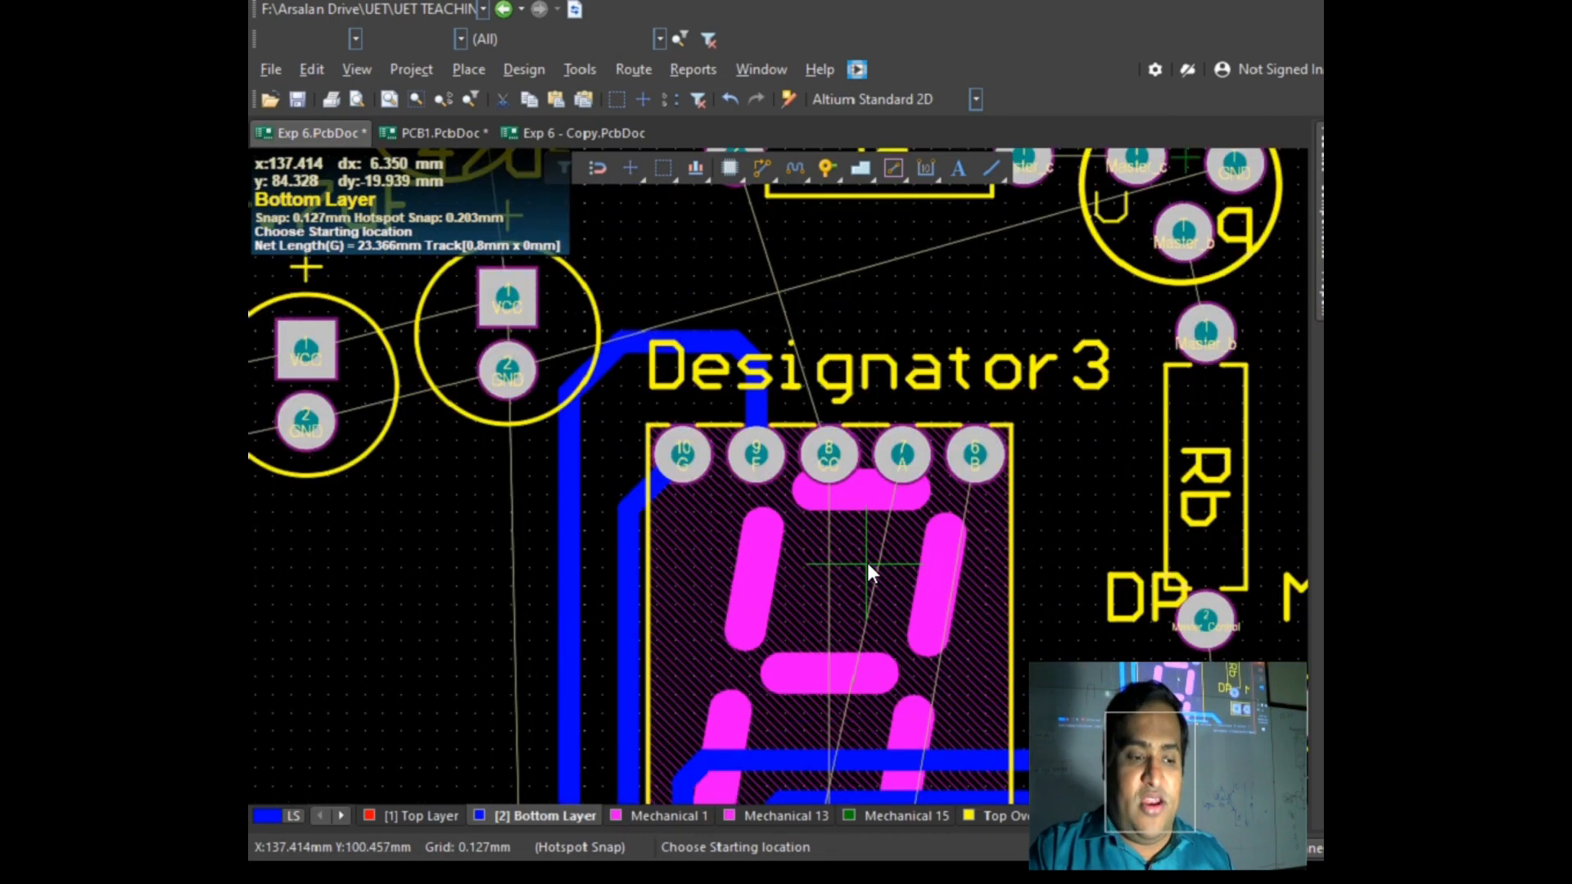
pyautogui.scroll(-4, 1000, 576)
pyautogui.keyDown('ctrl'); pyautogui.scroll(-2, 914, 604); pyautogui.keyUp('ctrl')
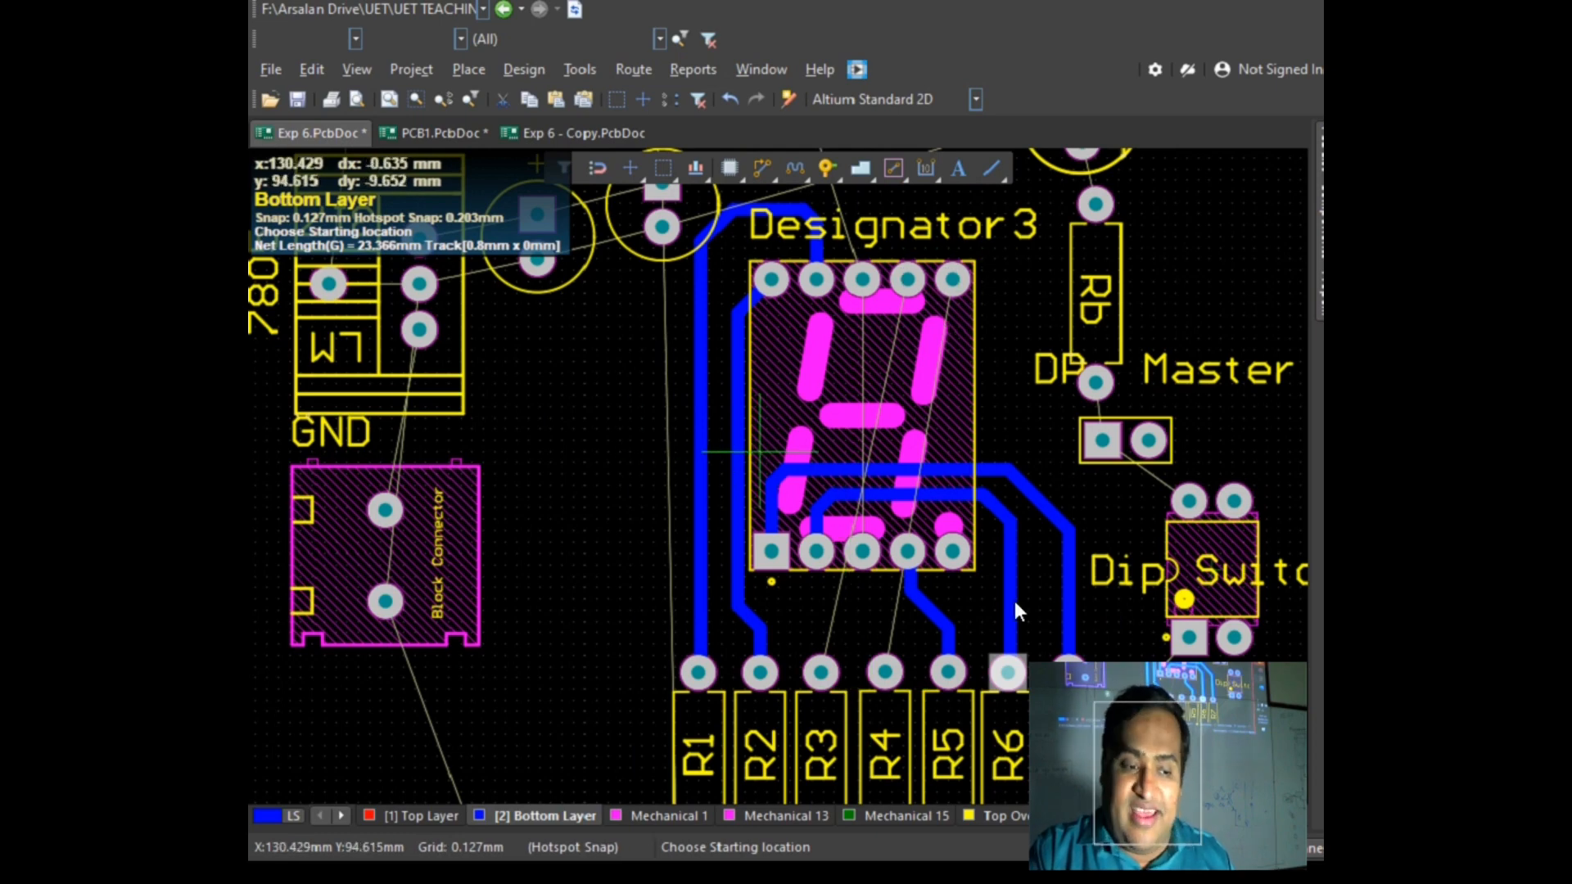
pyautogui.scroll(-3, 974, 537)
pyautogui.scroll(3, 969, 554)
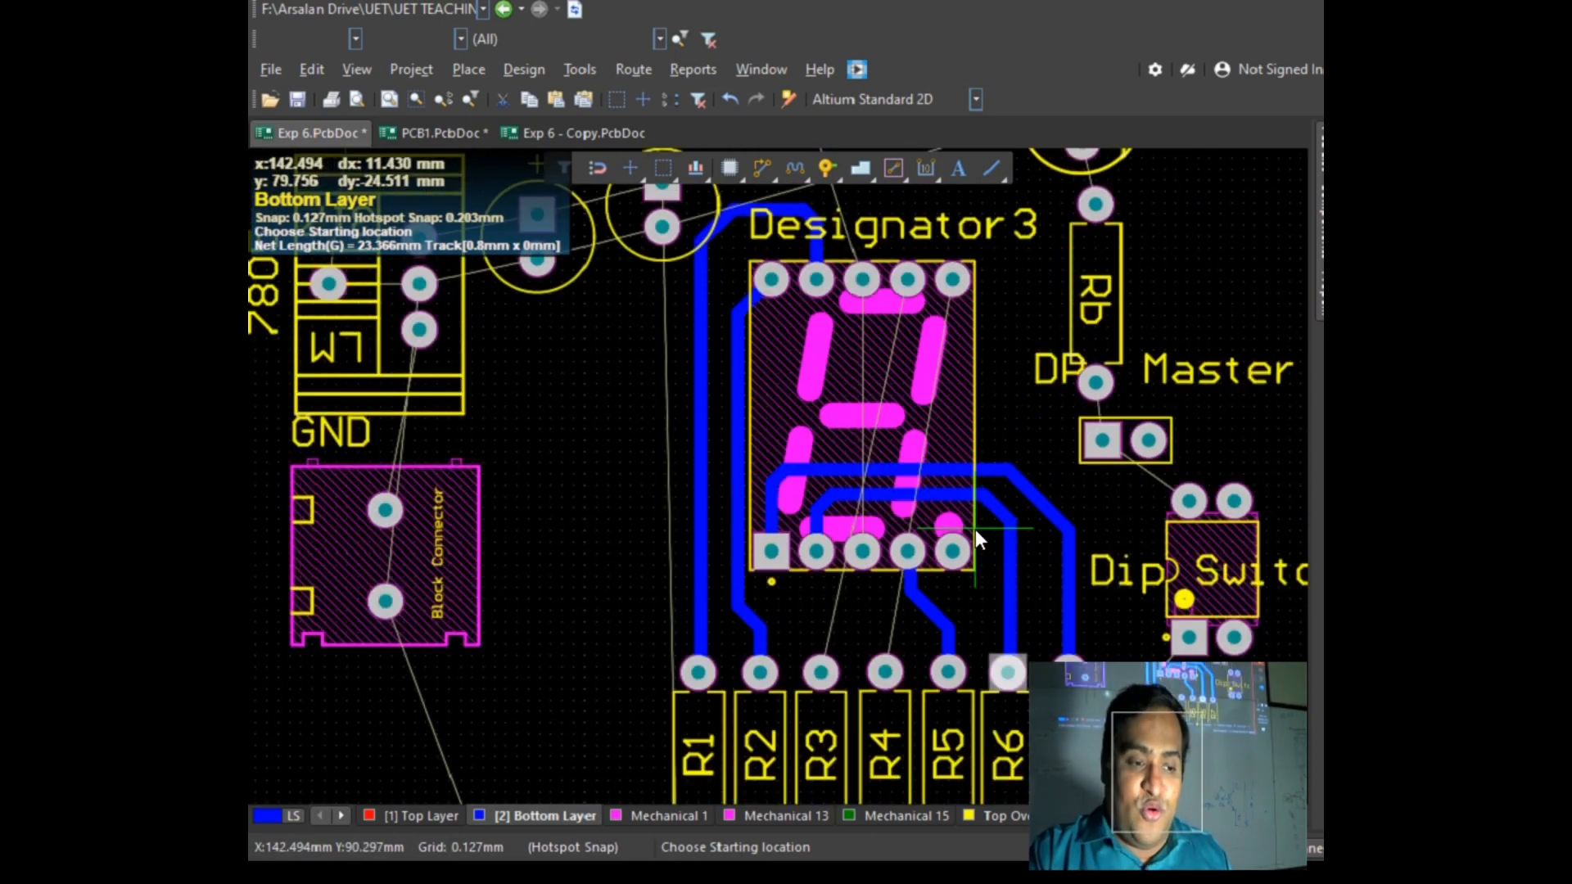
pyautogui.click(820, 673)
pyautogui.scroll(-2, 819, 695)
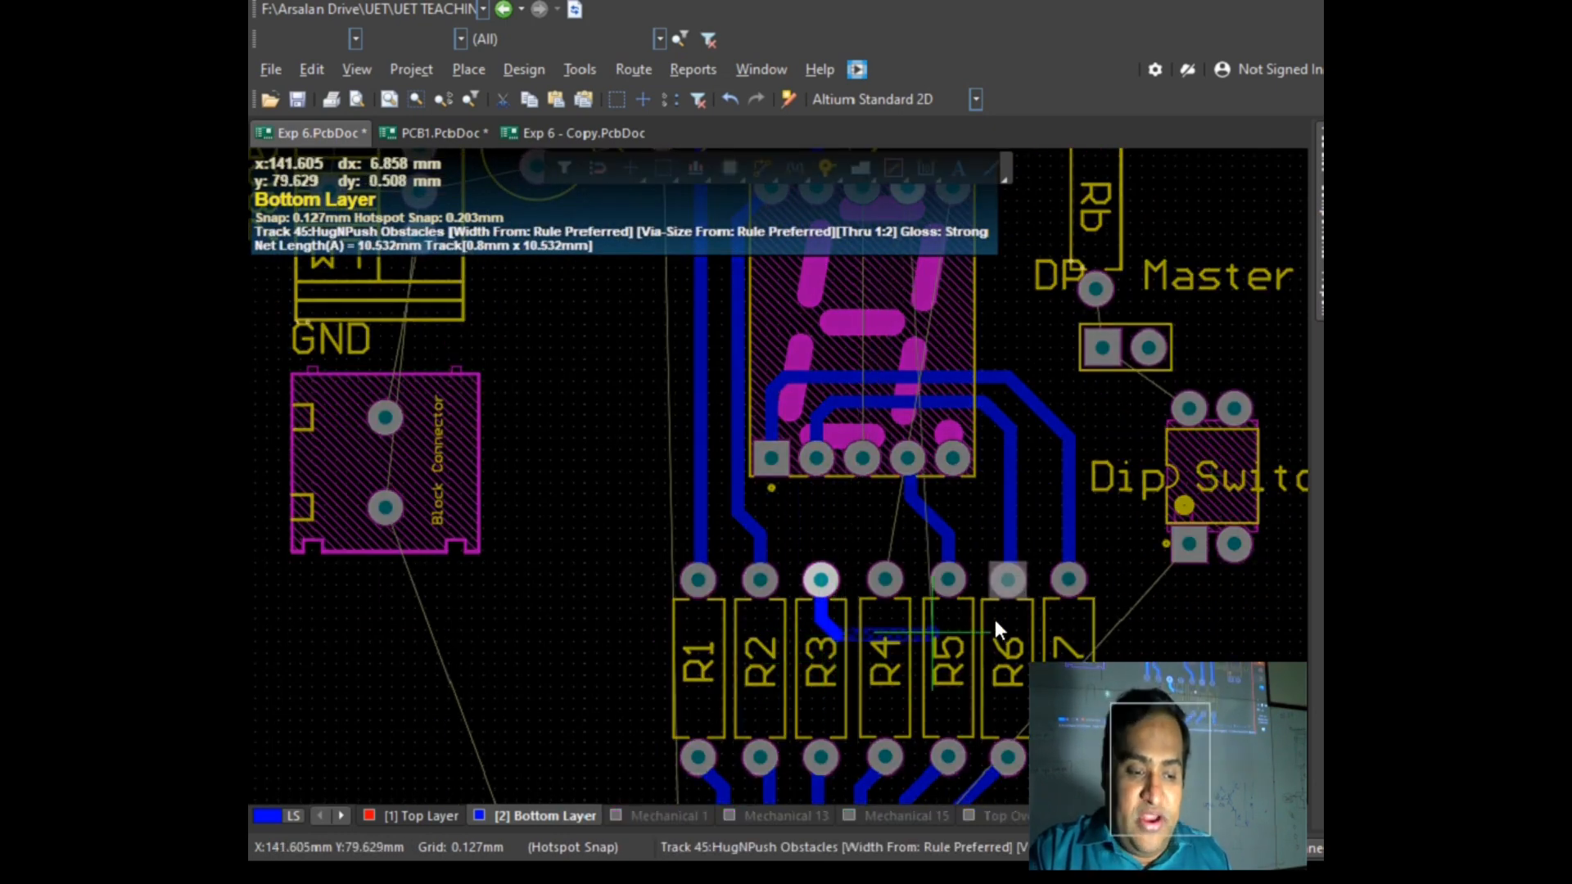
pyautogui.click(1105, 623)
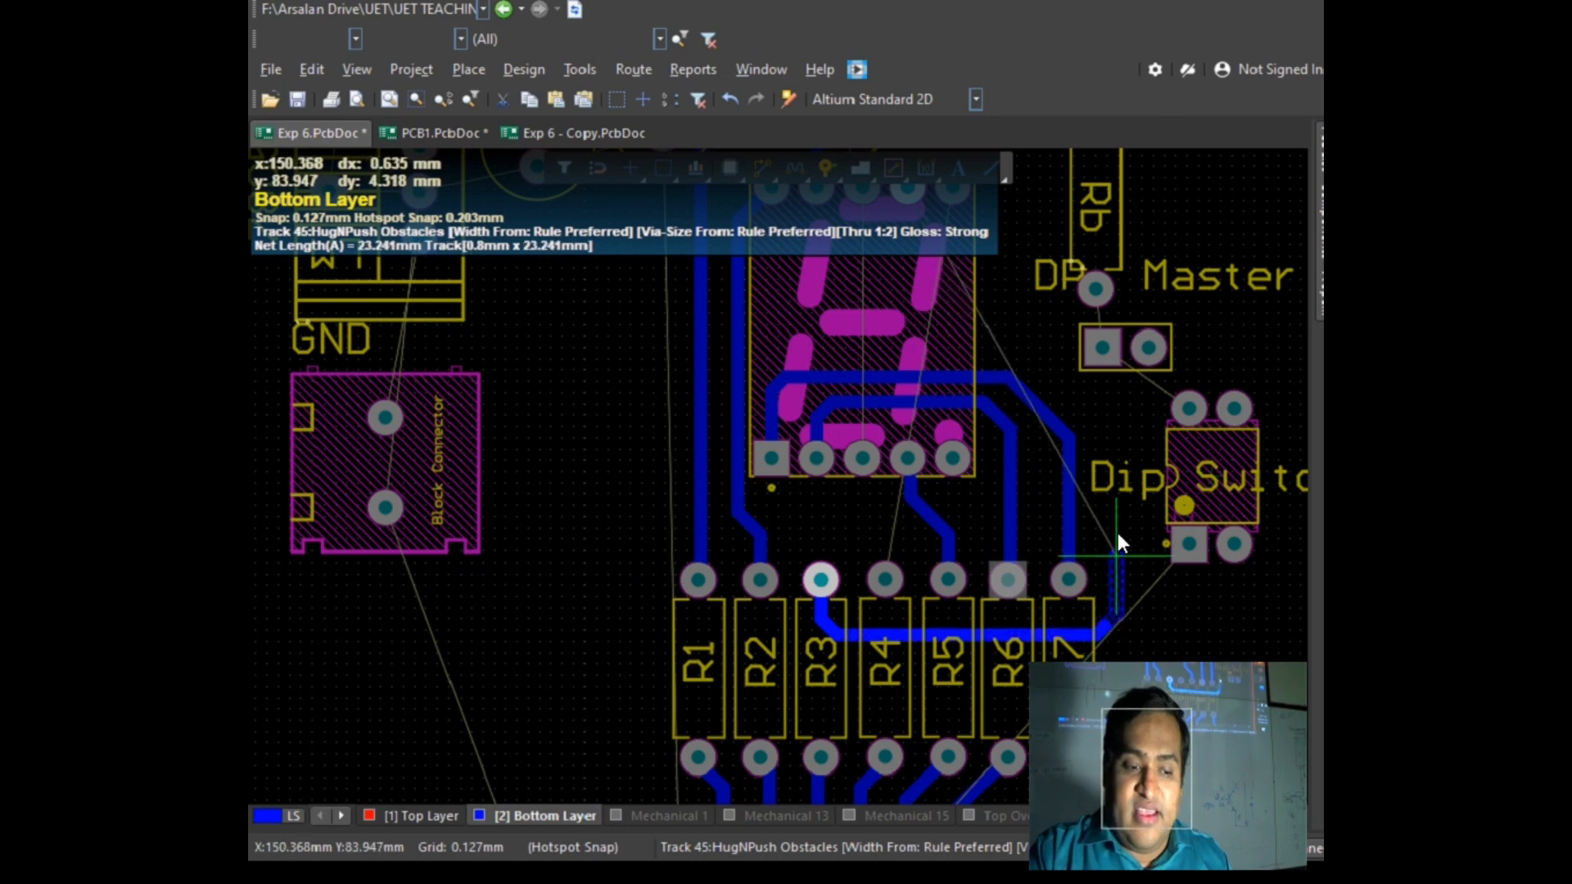
pyautogui.click(1107, 437)
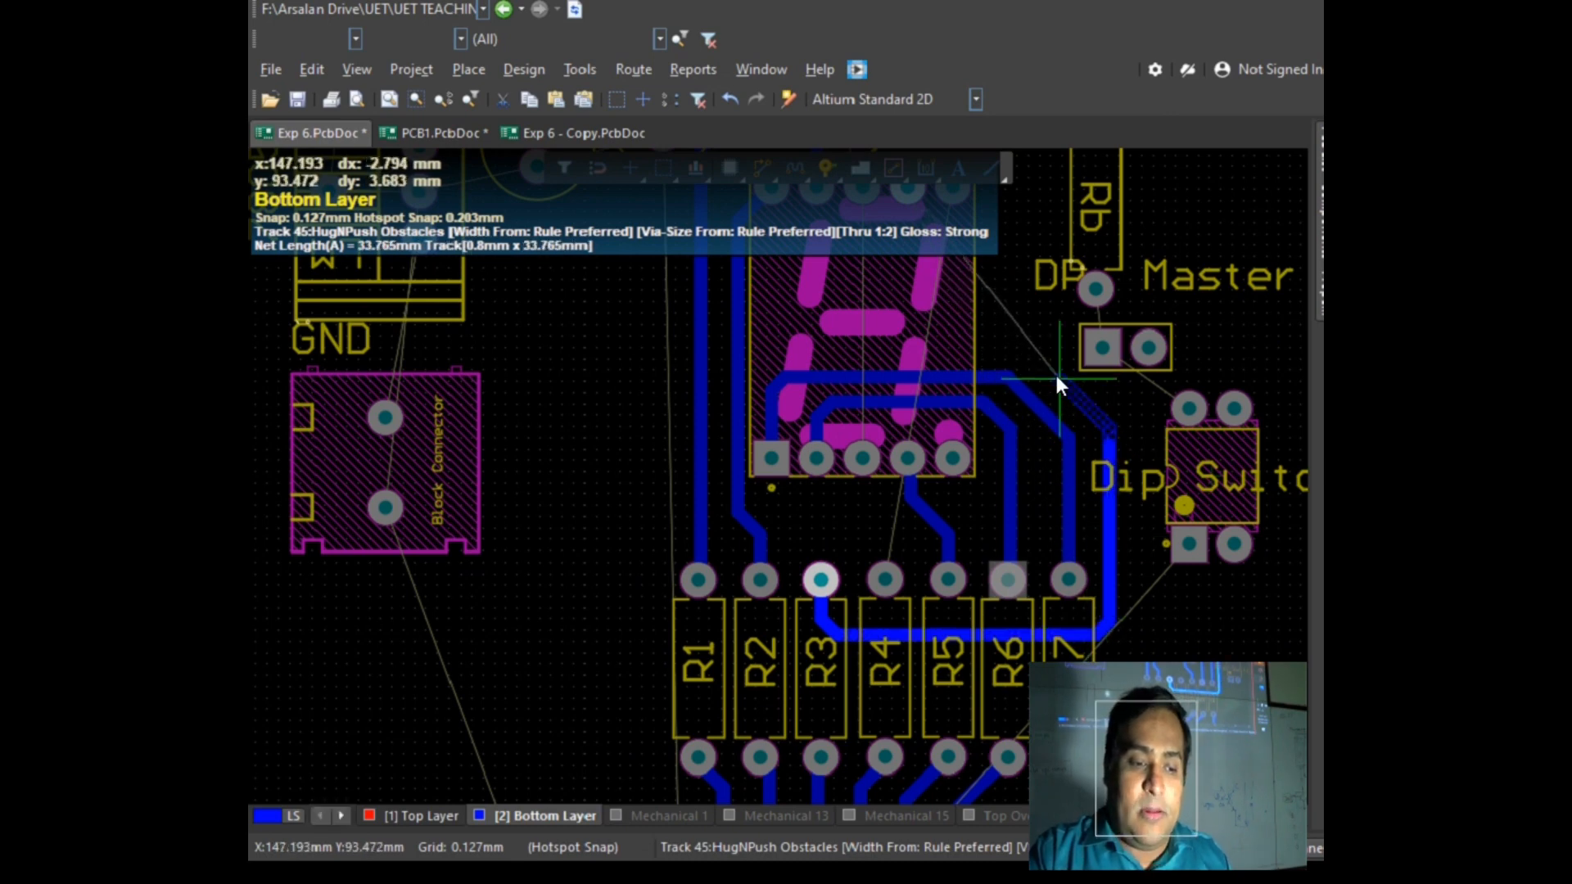
pyautogui.click(1058, 378)
pyautogui.scroll(3, 982, 368)
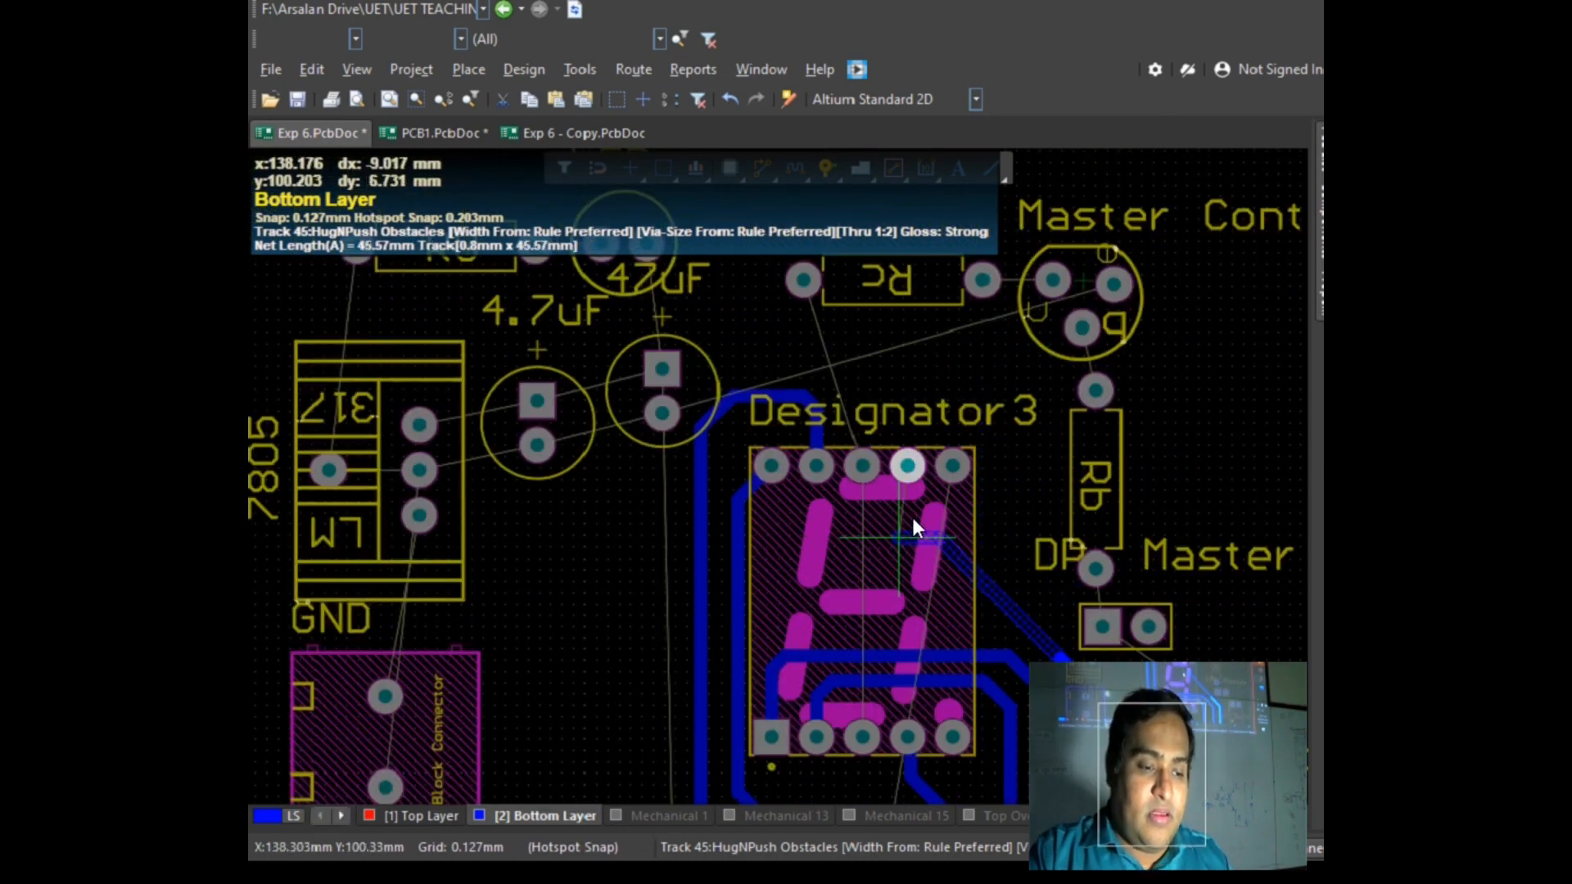
pyautogui.click(906, 463)
pyautogui.scroll(-3, 1165, 413)
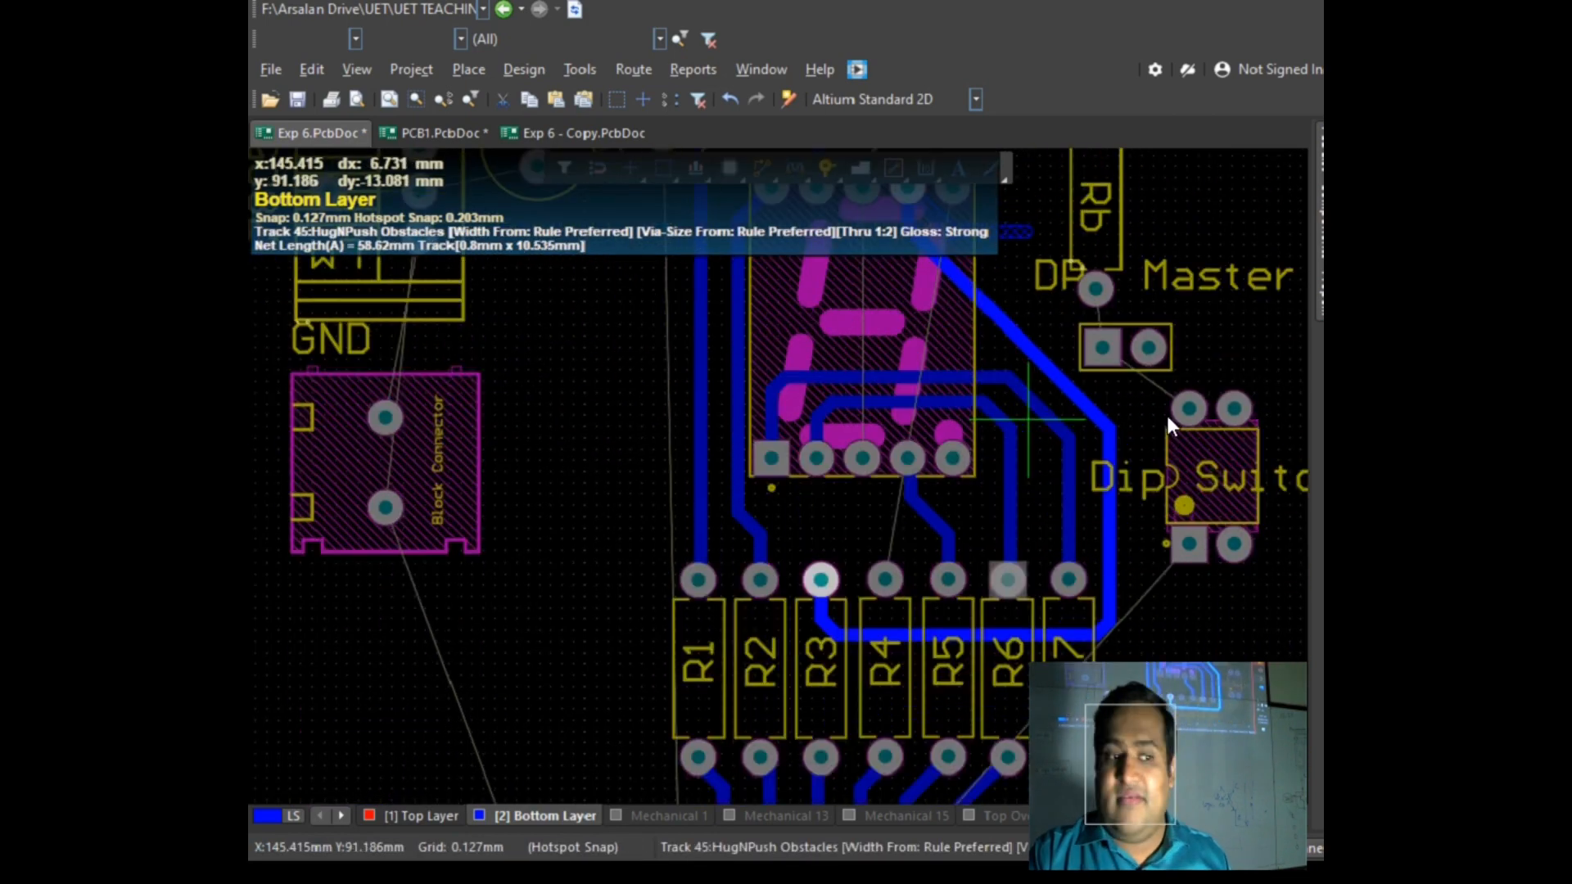
pyautogui.scroll(-2, 1162, 514)
pyautogui.rightClick(1162, 514)
# Step: Move net A's horizontal track lower across R3 to R7 and its vertical segment outward toward the DIP switch, clear of the E track
pyautogui.scroll(3, 1166, 514)
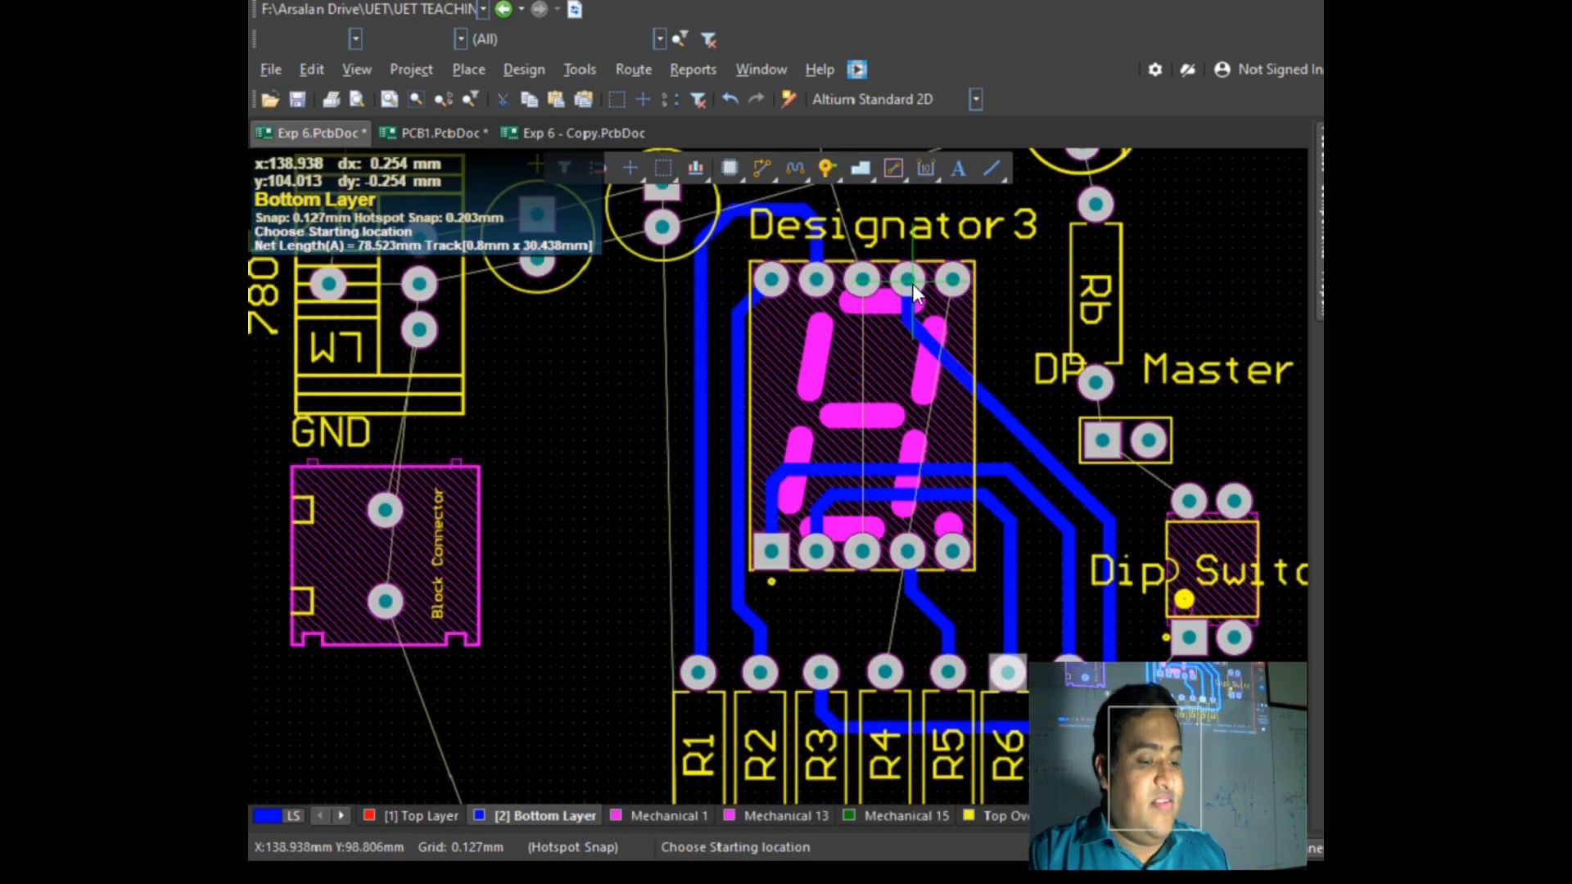
pyautogui.scroll(-3, 912, 283)
pyautogui.scroll(2, 922, 494)
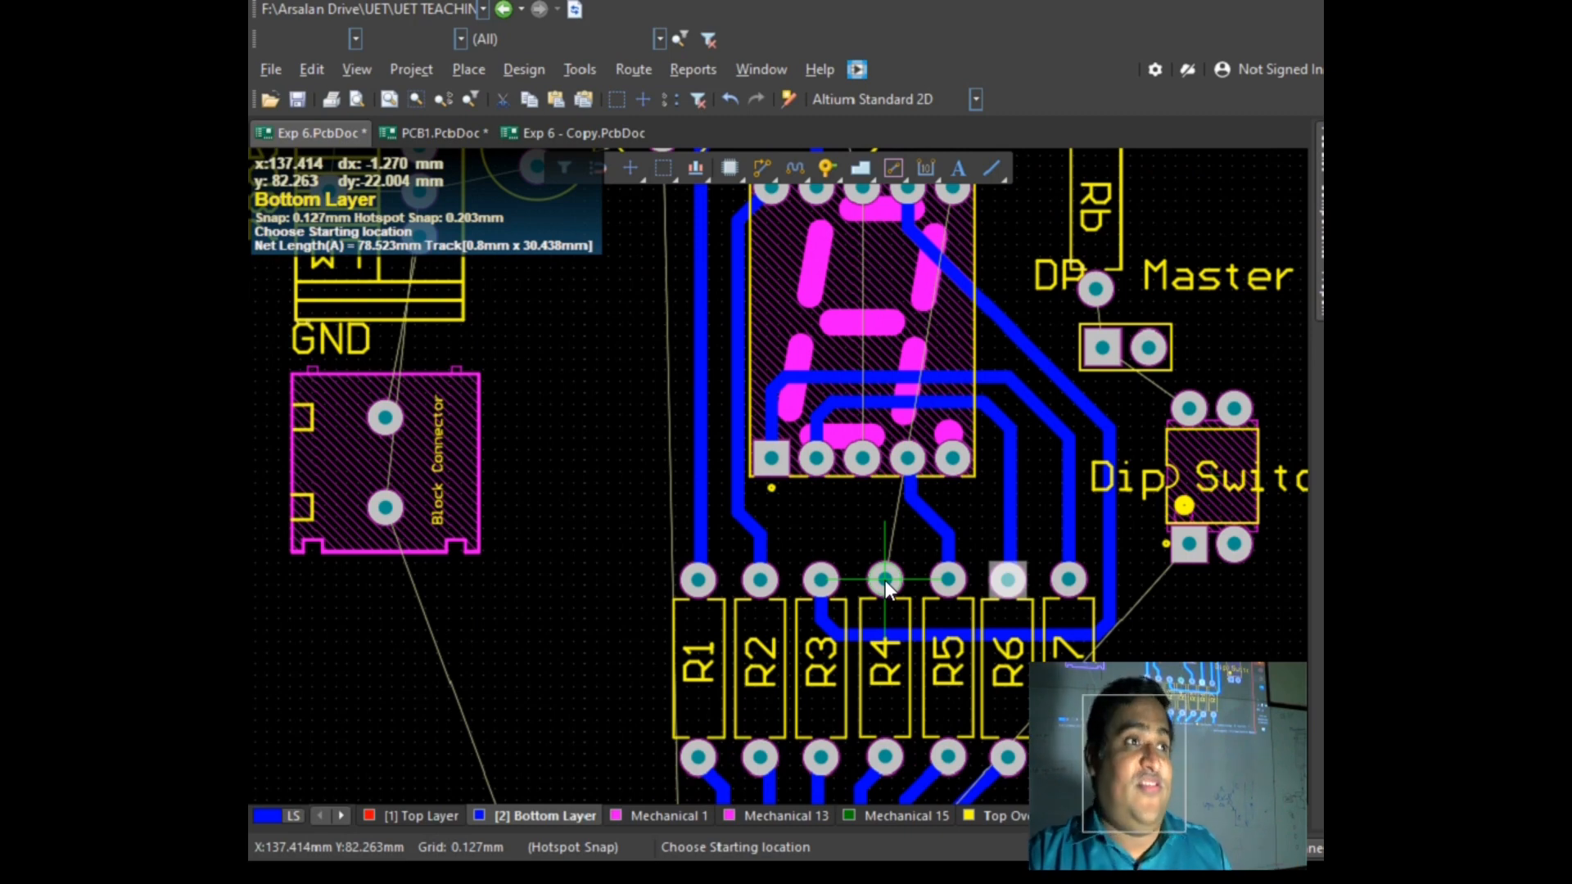
pyautogui.scroll(-3, 1057, 539)
pyautogui.scroll(5, 1059, 542)
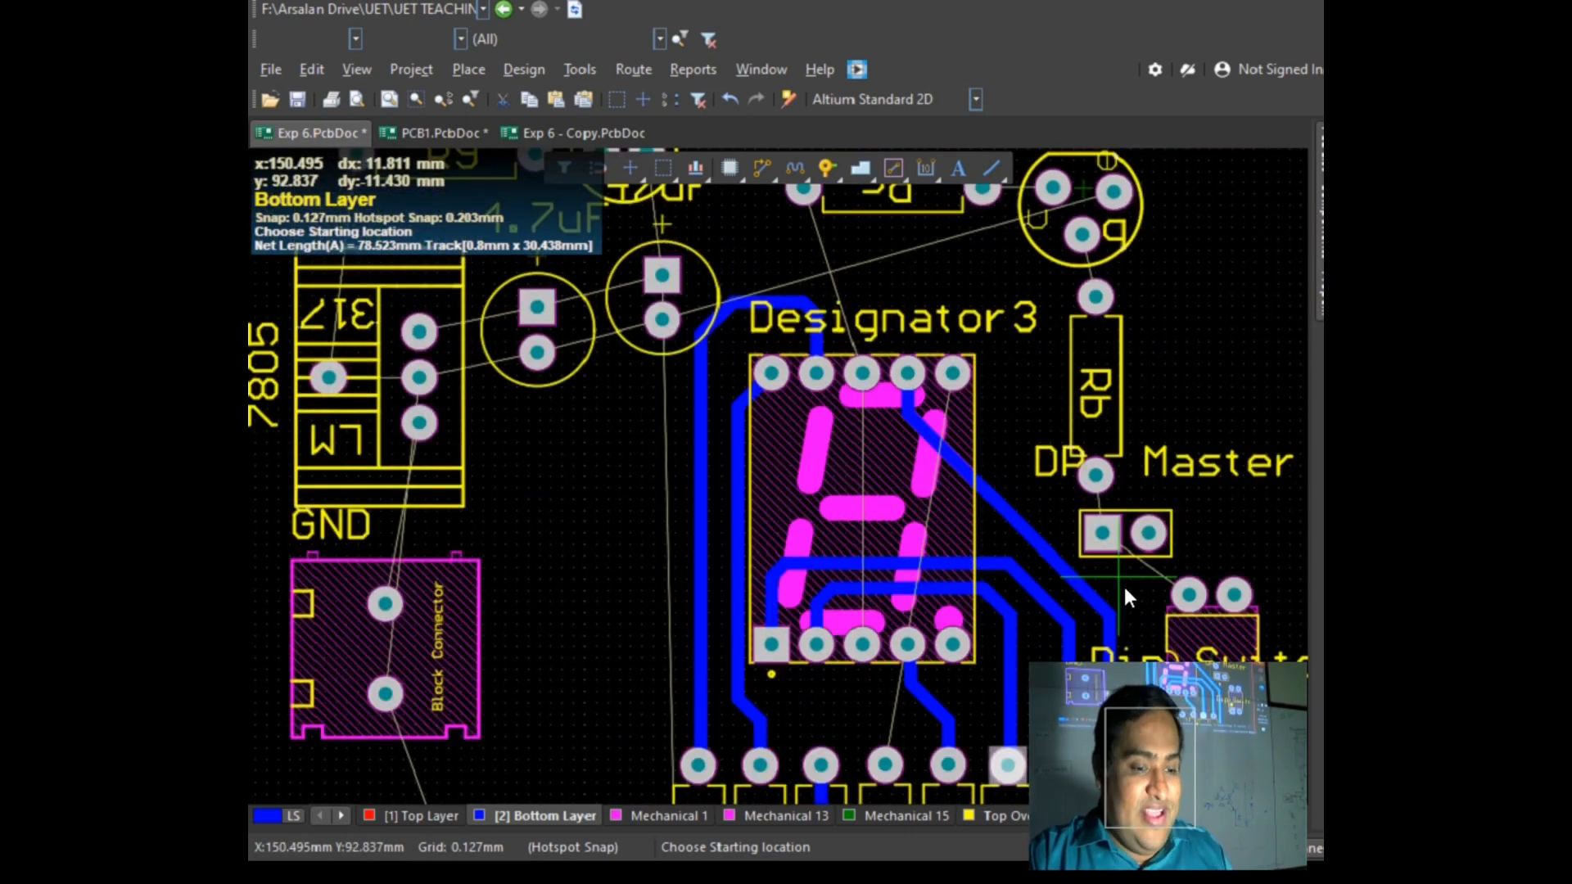
pyautogui.scroll(-3, 1129, 573)
pyautogui.keyDown('ctrl'); pyautogui.scroll(2, 1118, 510); pyautogui.keyUp('ctrl')
pyautogui.moveTo(995, 553); pyautogui.dragTo(1023, 614)
pyautogui.click(1110, 390)
pyautogui.moveTo(1134, 387); pyautogui.dragTo(1143, 393)
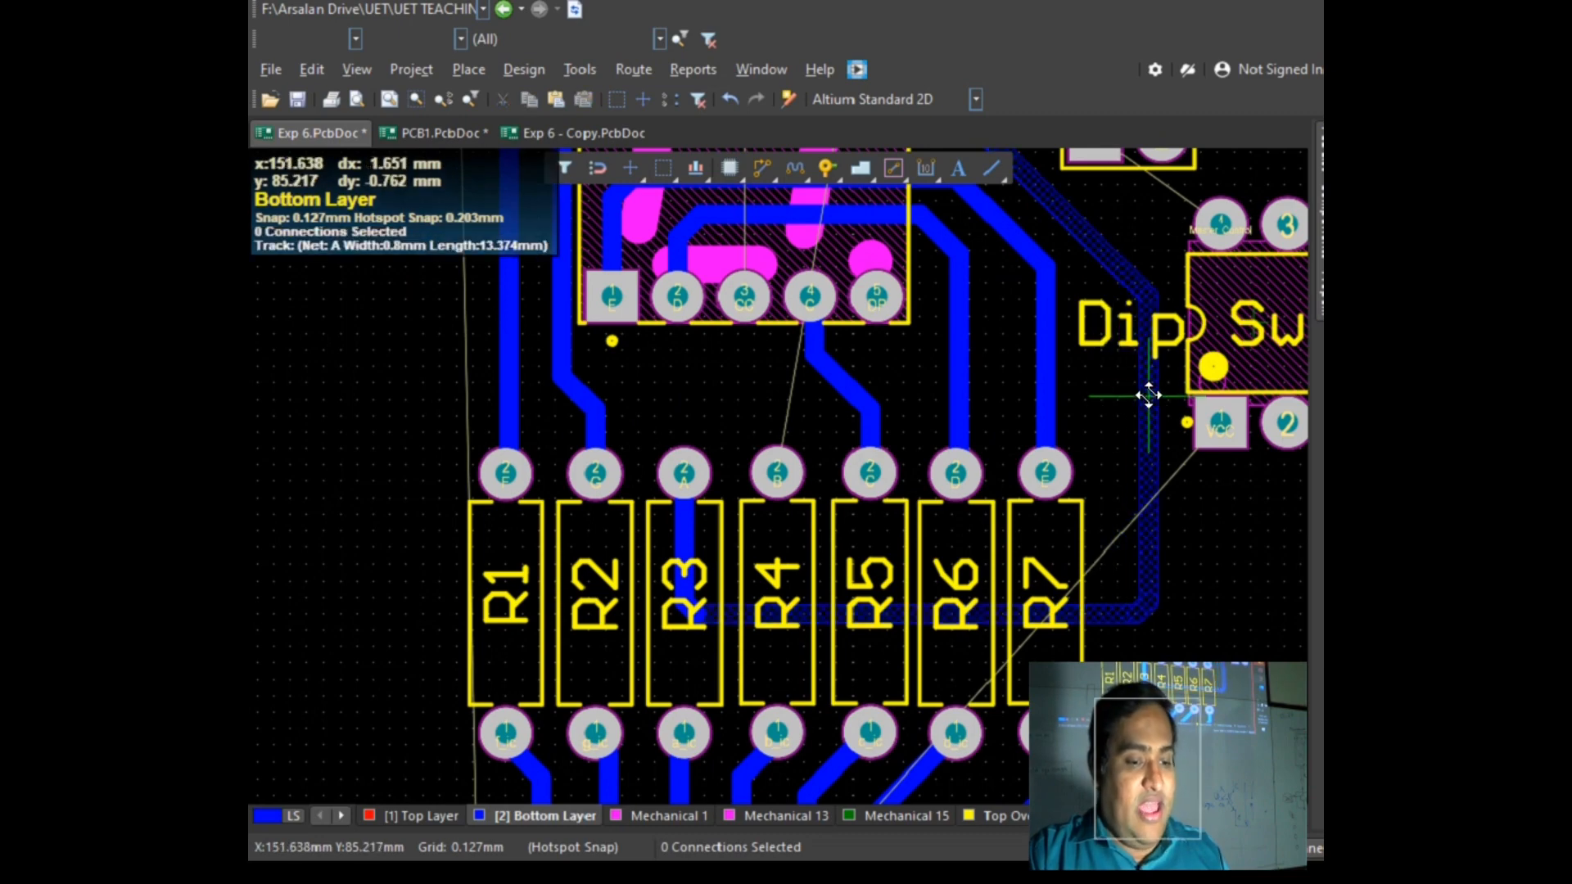
pyautogui.scroll(5, 1095, 390)
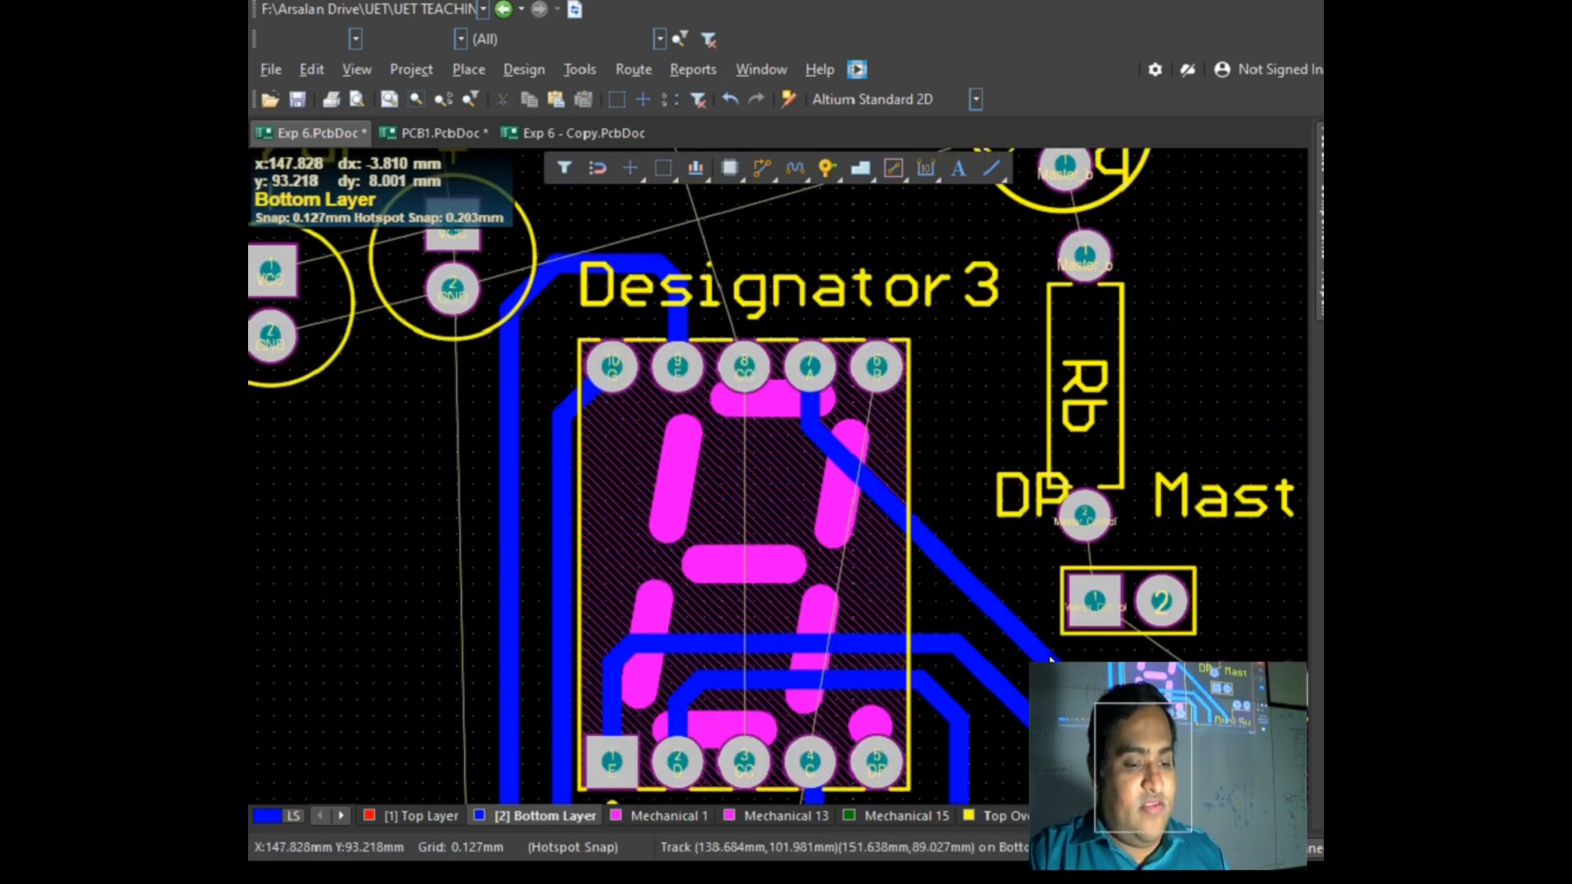
pyautogui.click(991, 603)
pyautogui.moveTo(1066, 671)
pyautogui.mouseDown()
pyautogui.moveTo(1079, 662)
pyautogui.moveTo(1062, 662)
pyautogui.mouseUp()
pyautogui.scroll(-5, 1015, 491)
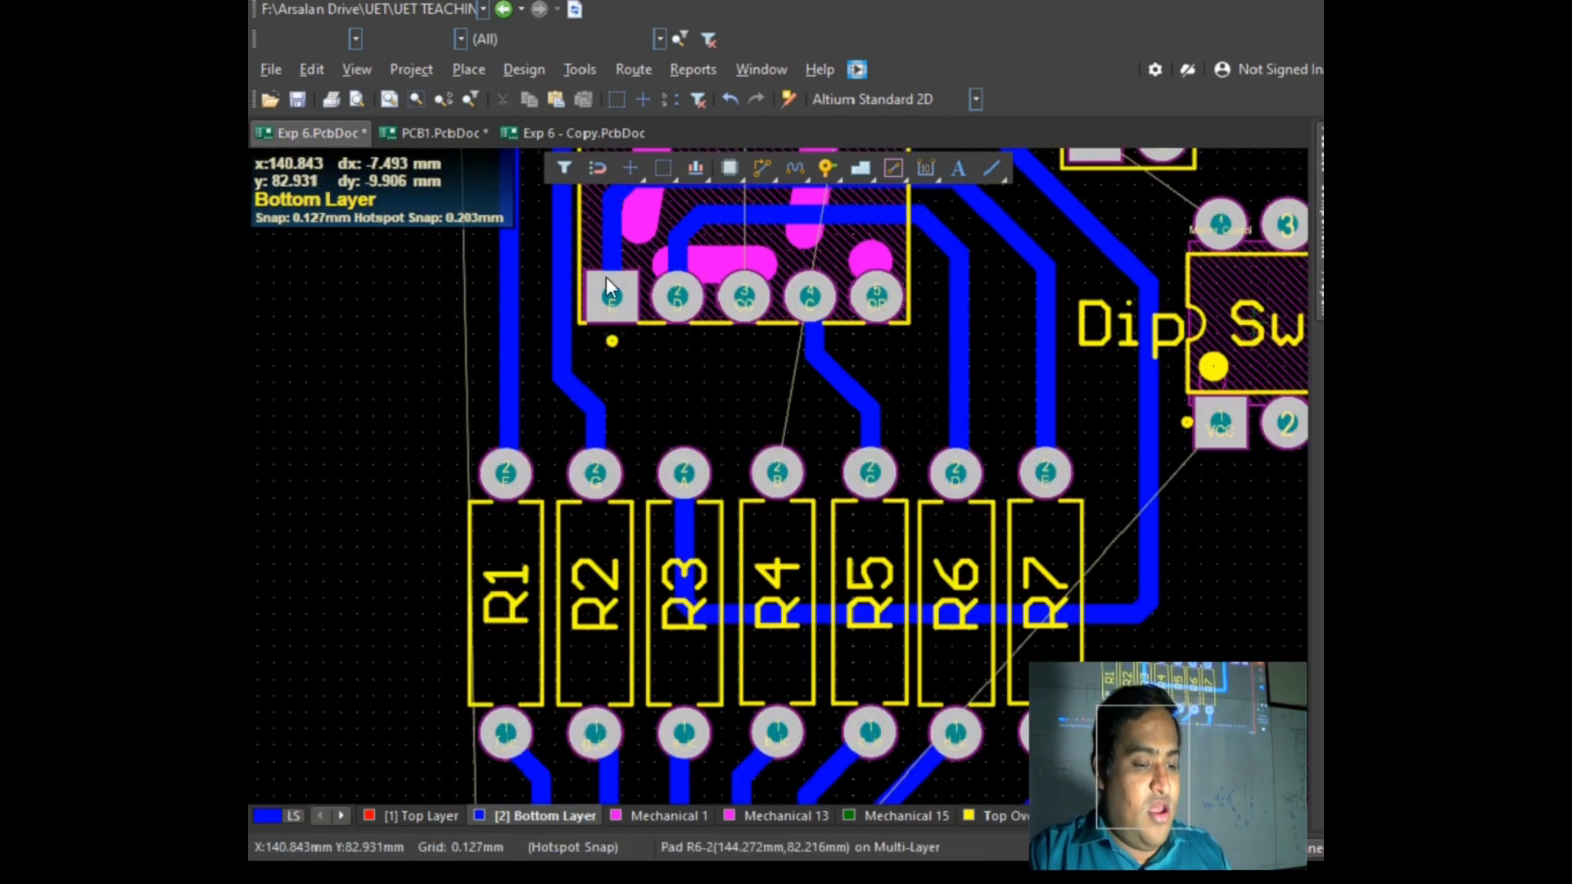
# Step: Route net B from R4's upper pad between the E and A tracks, about 41 mm, ending inside Designator3 below pads 7 and 8
pyautogui.click(468, 99)
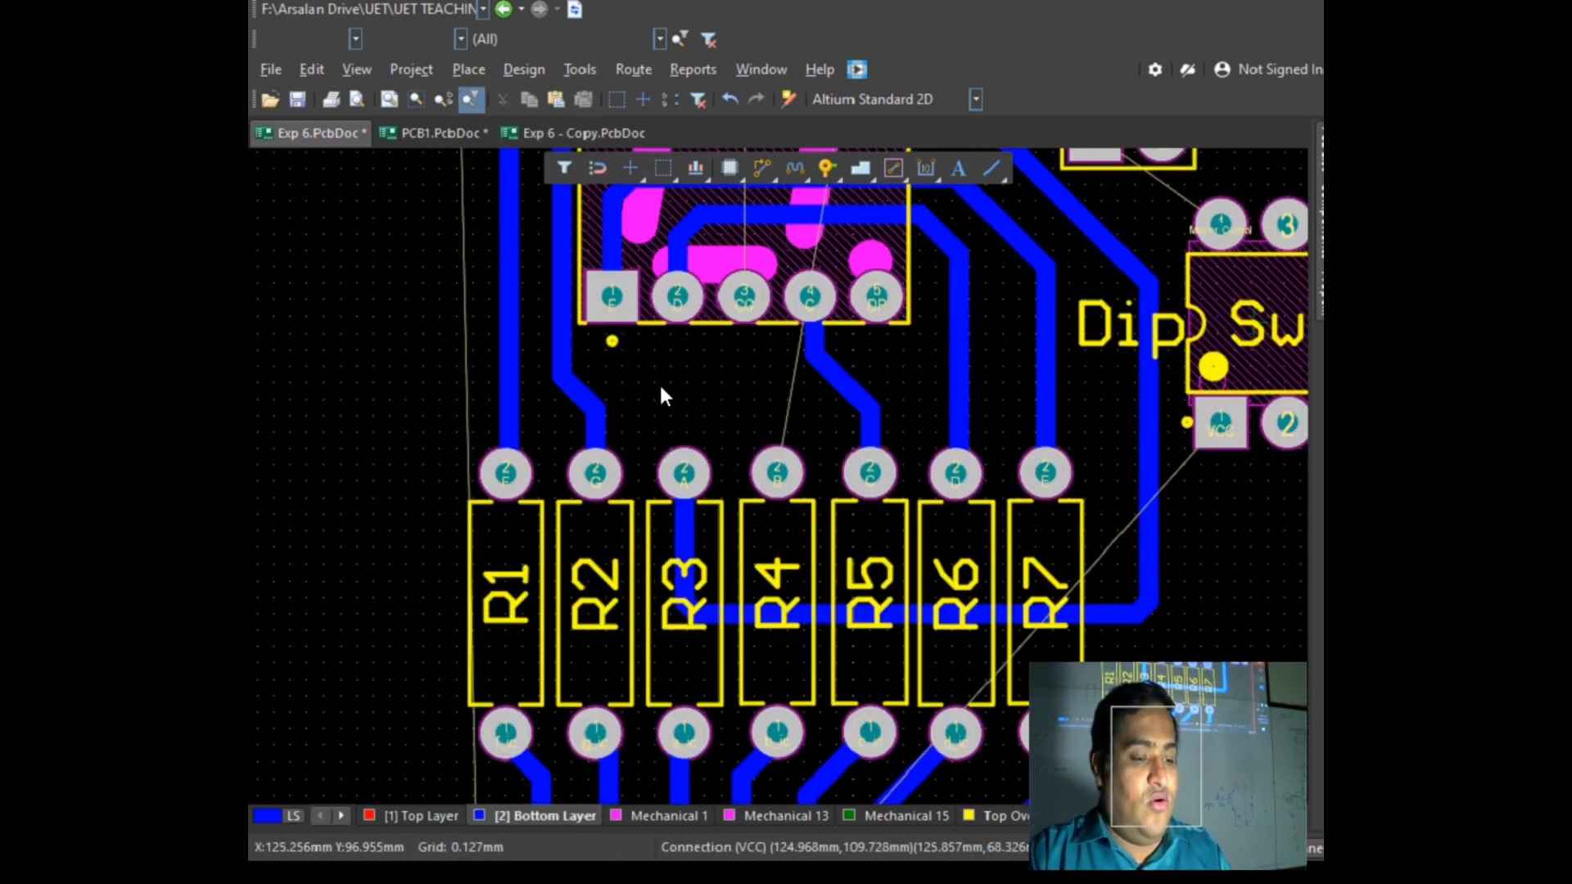
pyautogui.click(777, 475)
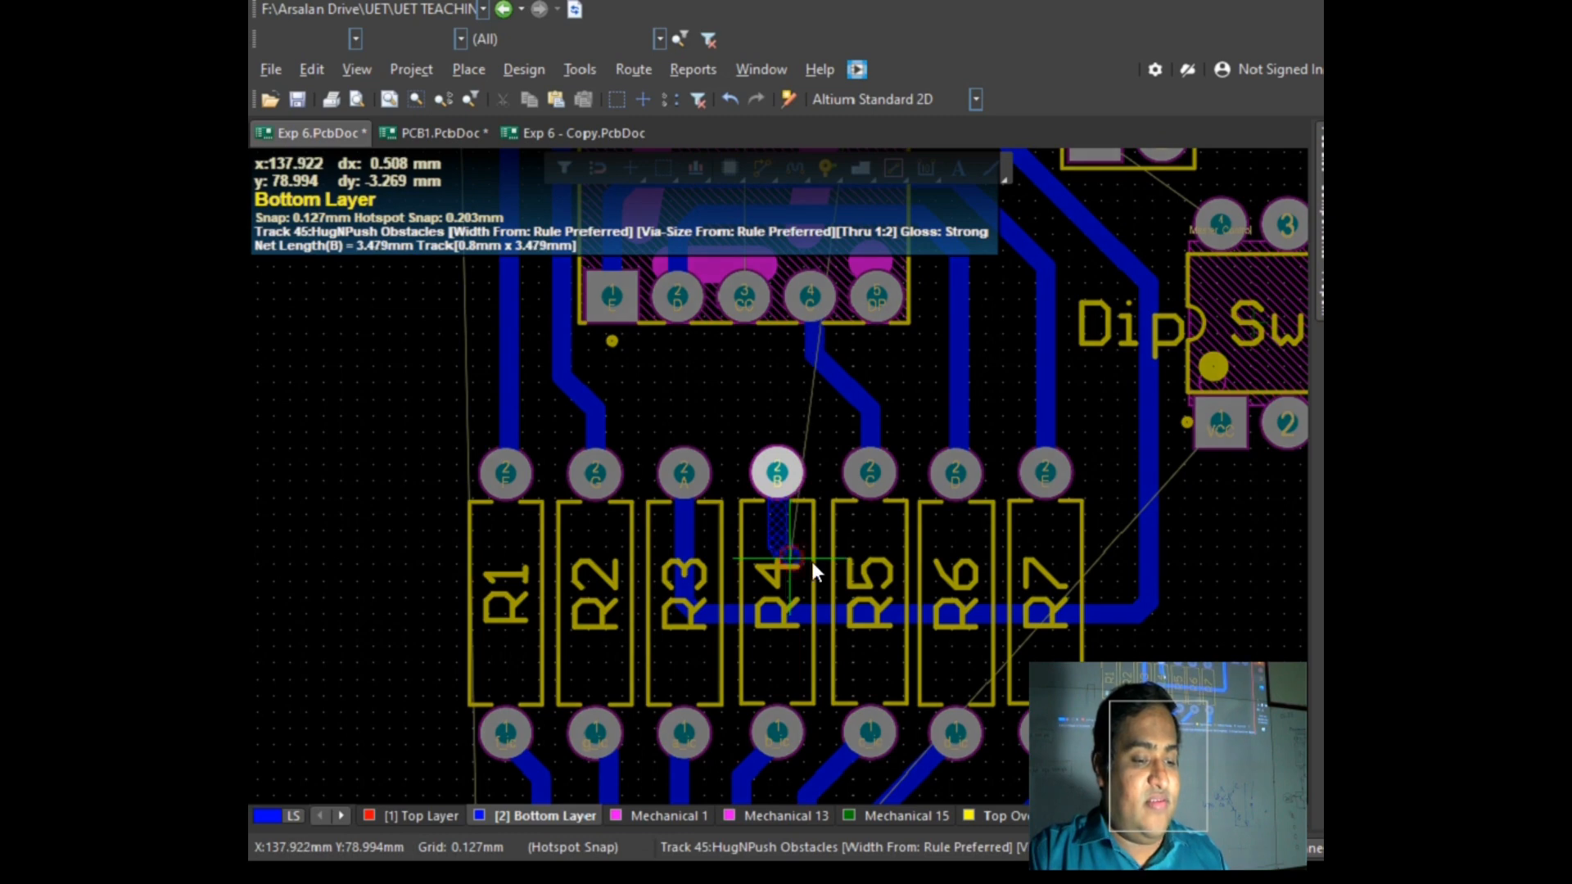
pyautogui.click(1101, 540)
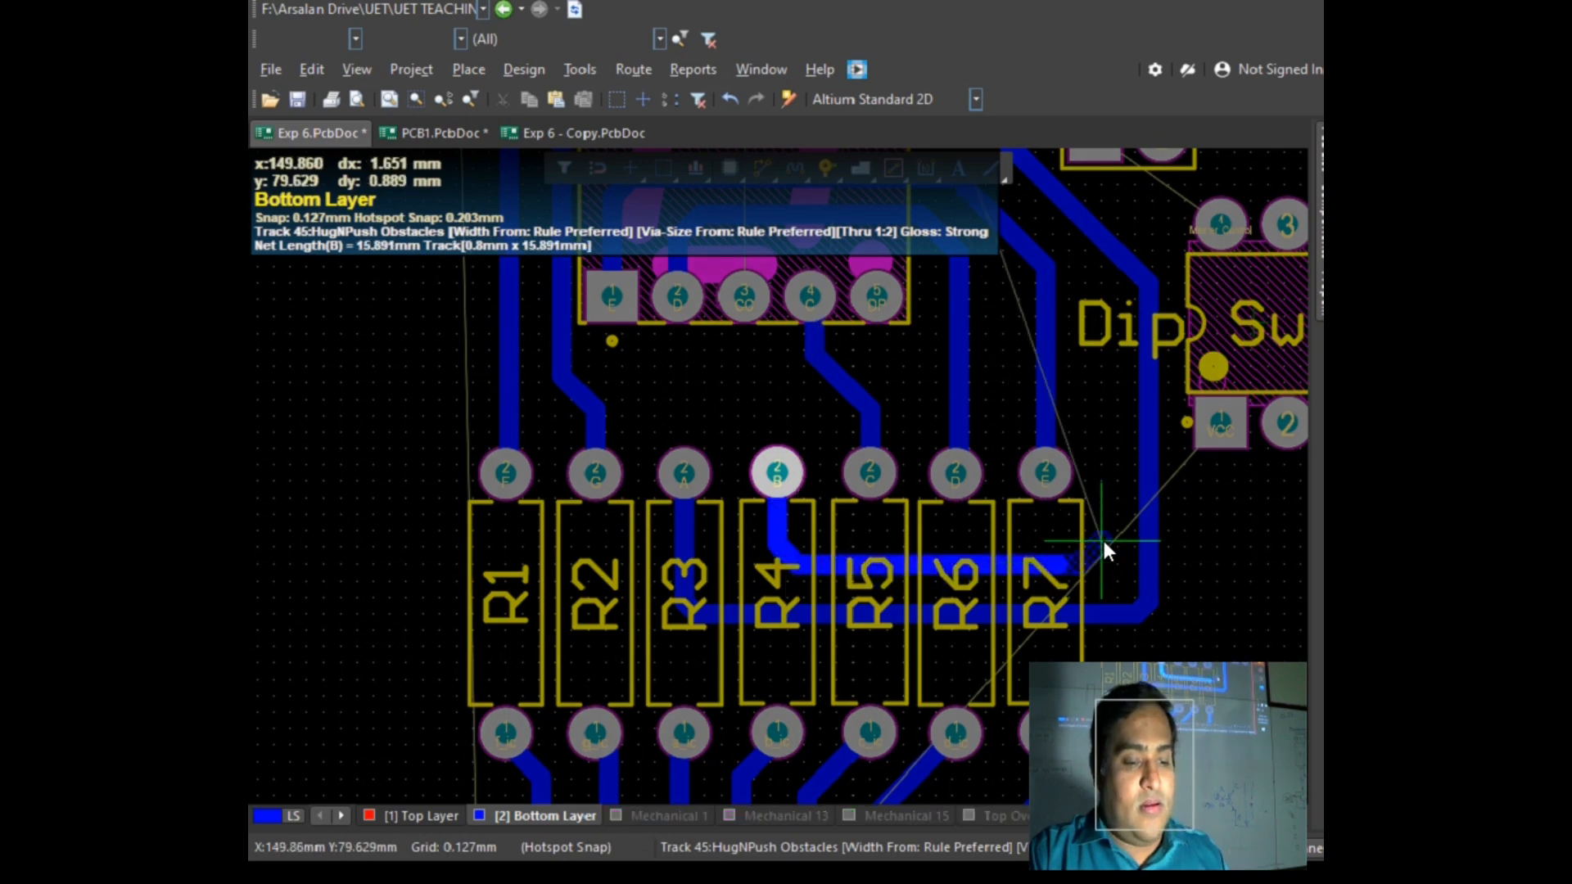
pyautogui.click(1108, 306)
pyautogui.scroll(4, 1044, 398)
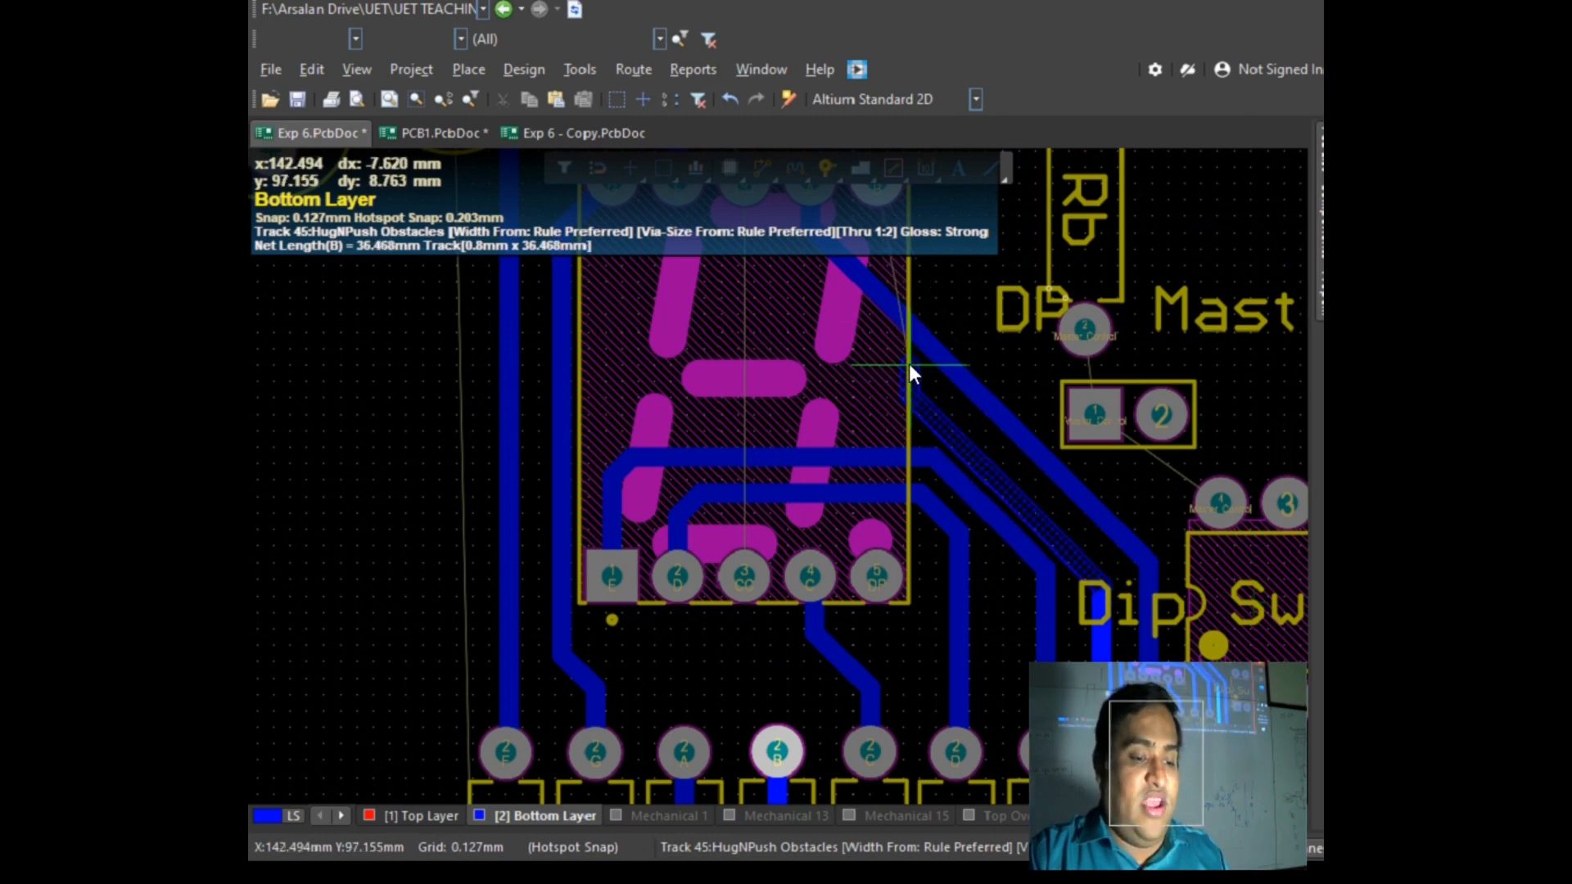
pyautogui.click(798, 307)
pyautogui.scroll(3, 795, 307)
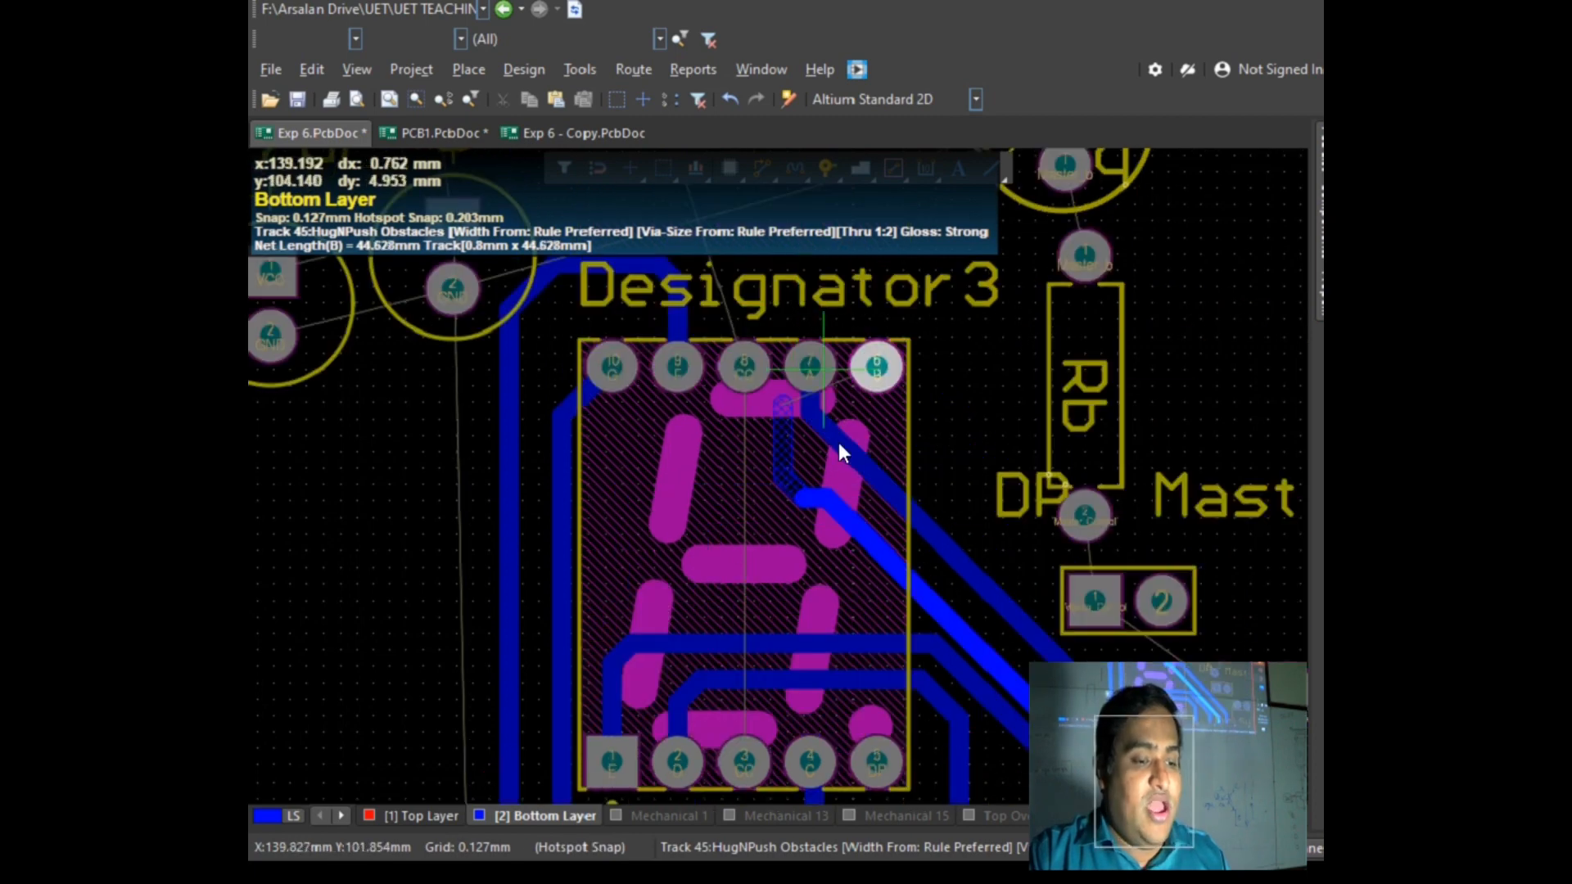
pyautogui.click(785, 498)
pyautogui.rightClick(827, 482)
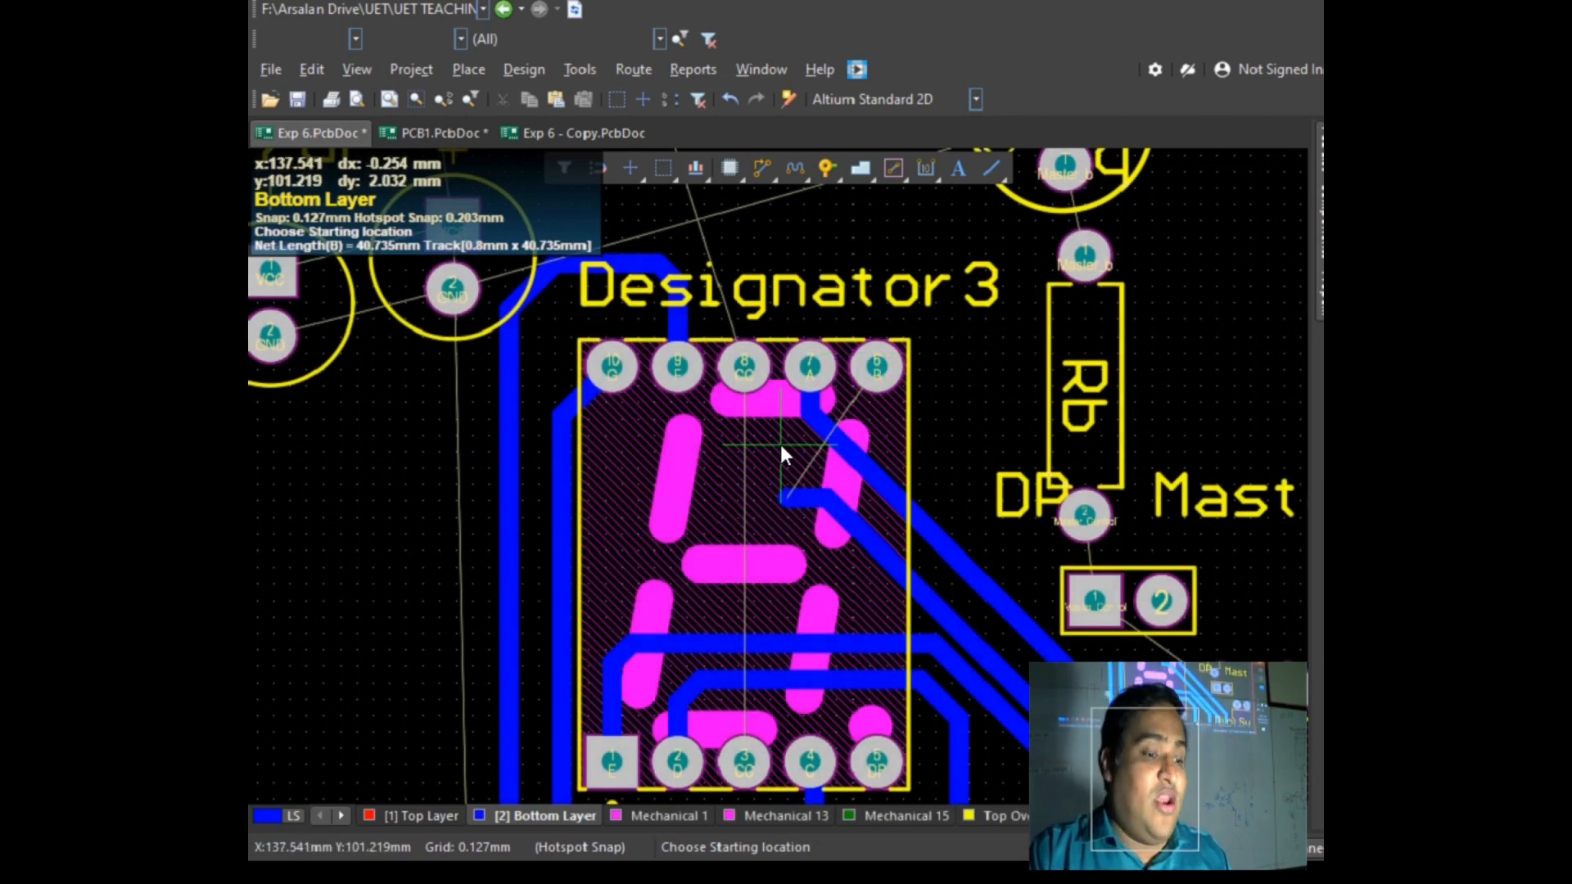
# Step: Place a via at the open end of the net B track inside Designator3
pyautogui.keyDown('ctrl'); pyautogui.scroll(2, 781, 352); pyautogui.keyUp('ctrl')
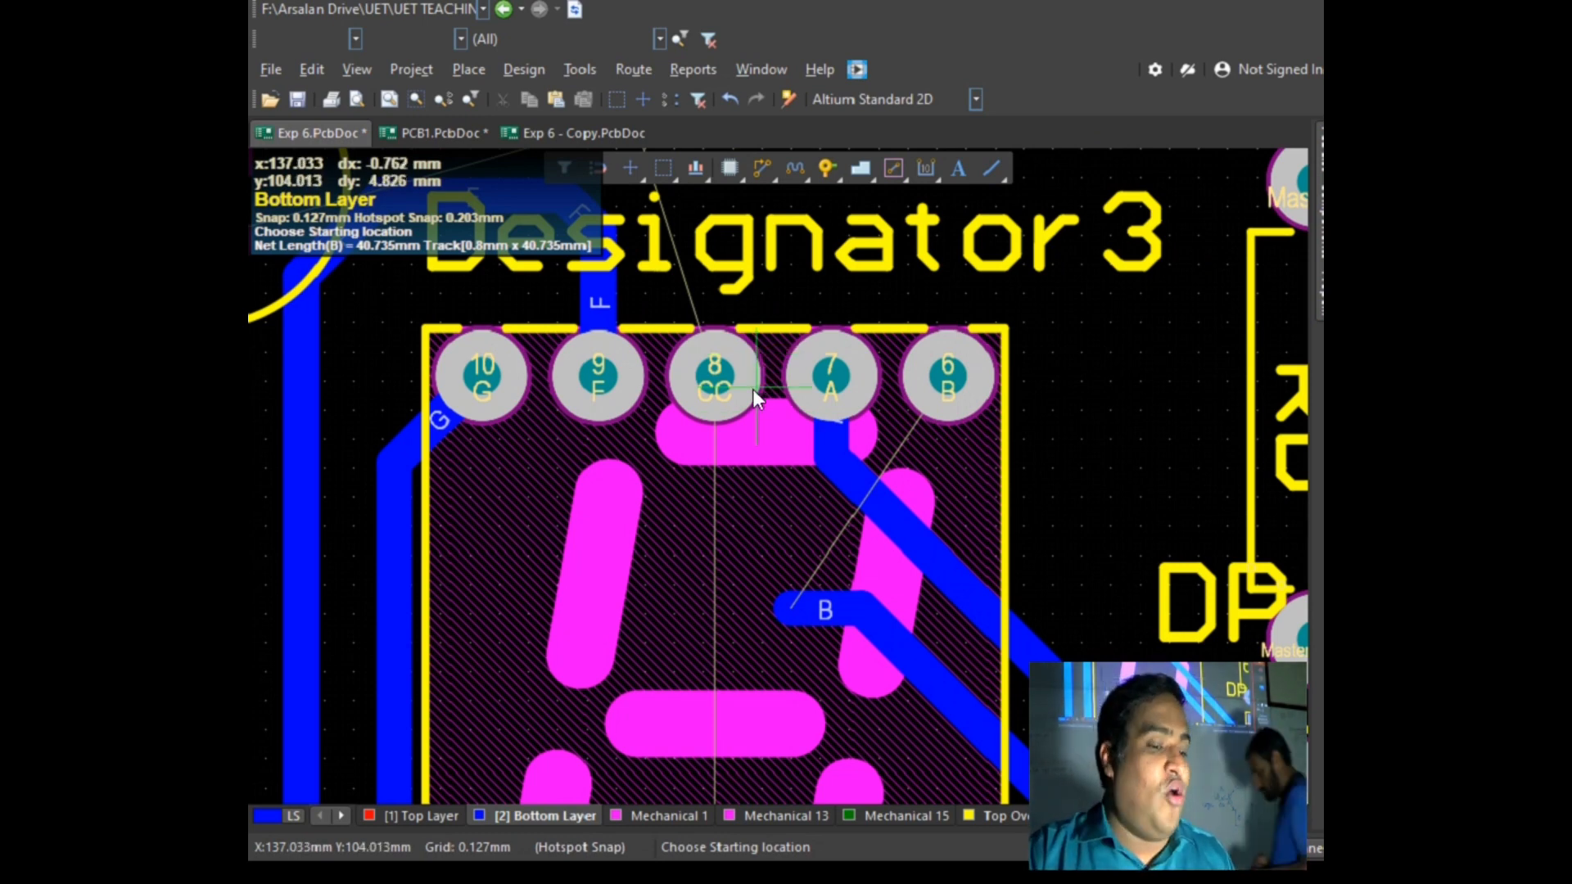
pyautogui.scroll(-3, 753, 389)
pyautogui.scroll(-5, 881, 418)
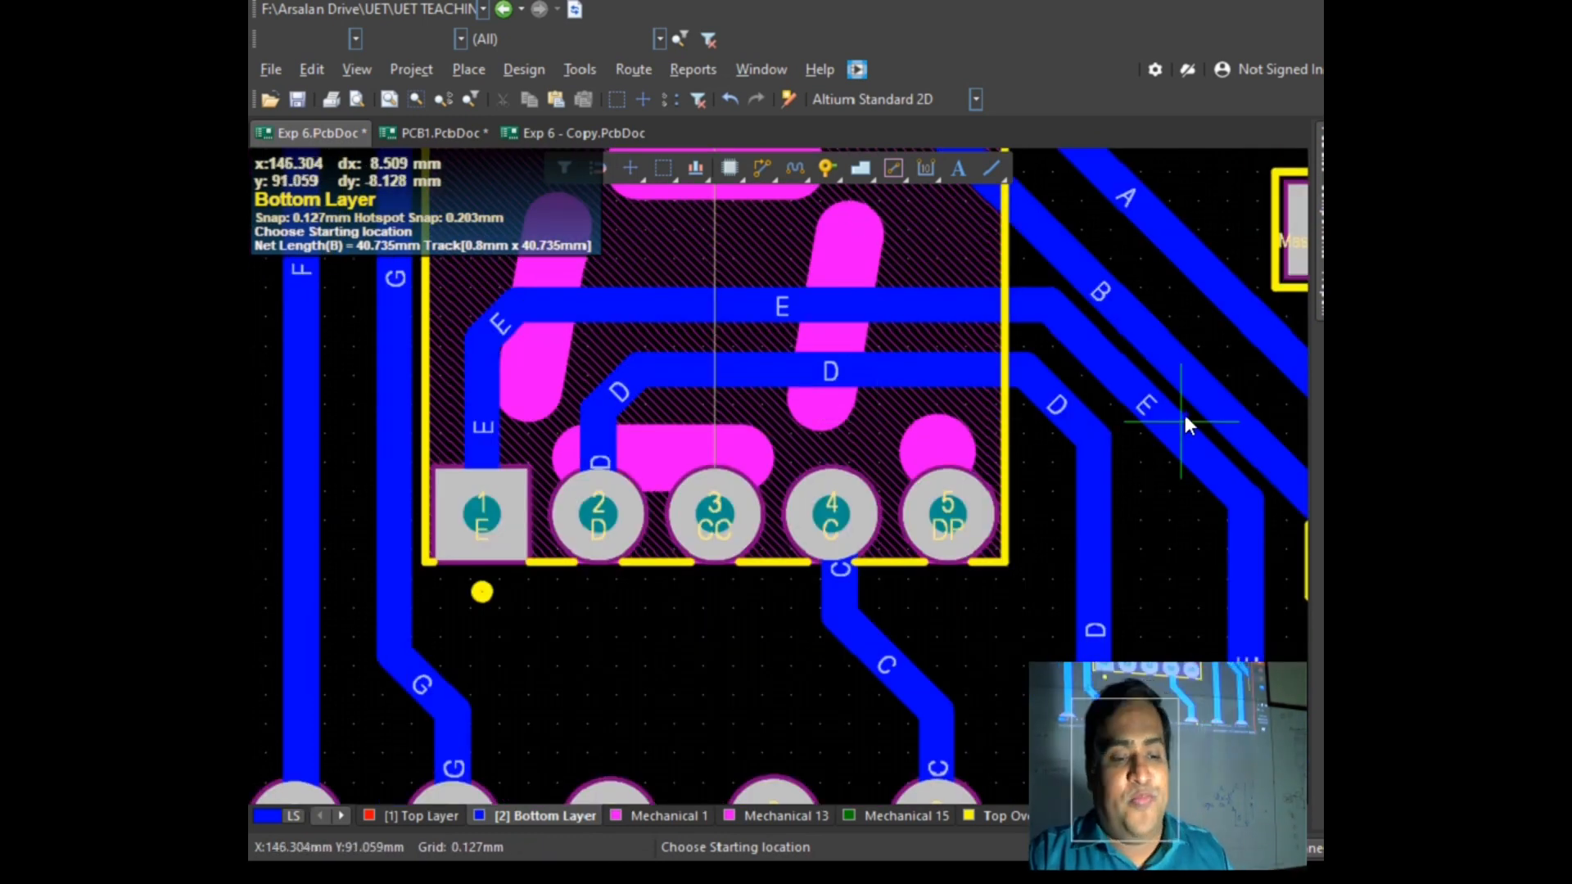
pyautogui.scroll(5, 1135, 454)
pyautogui.scroll(2, 1135, 454)
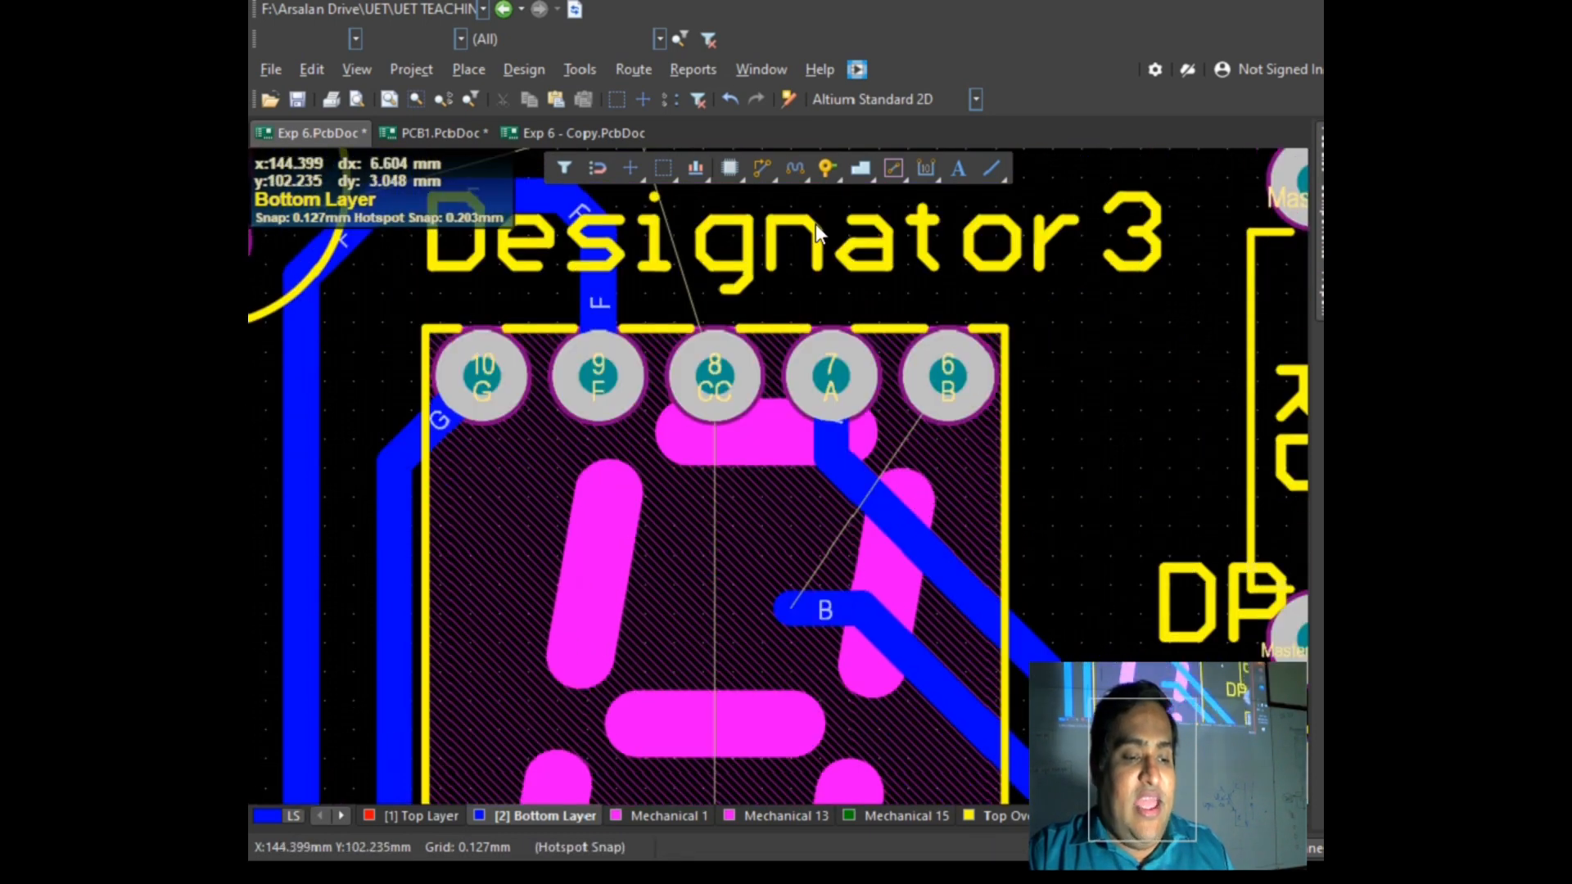
pyautogui.click(465, 70)
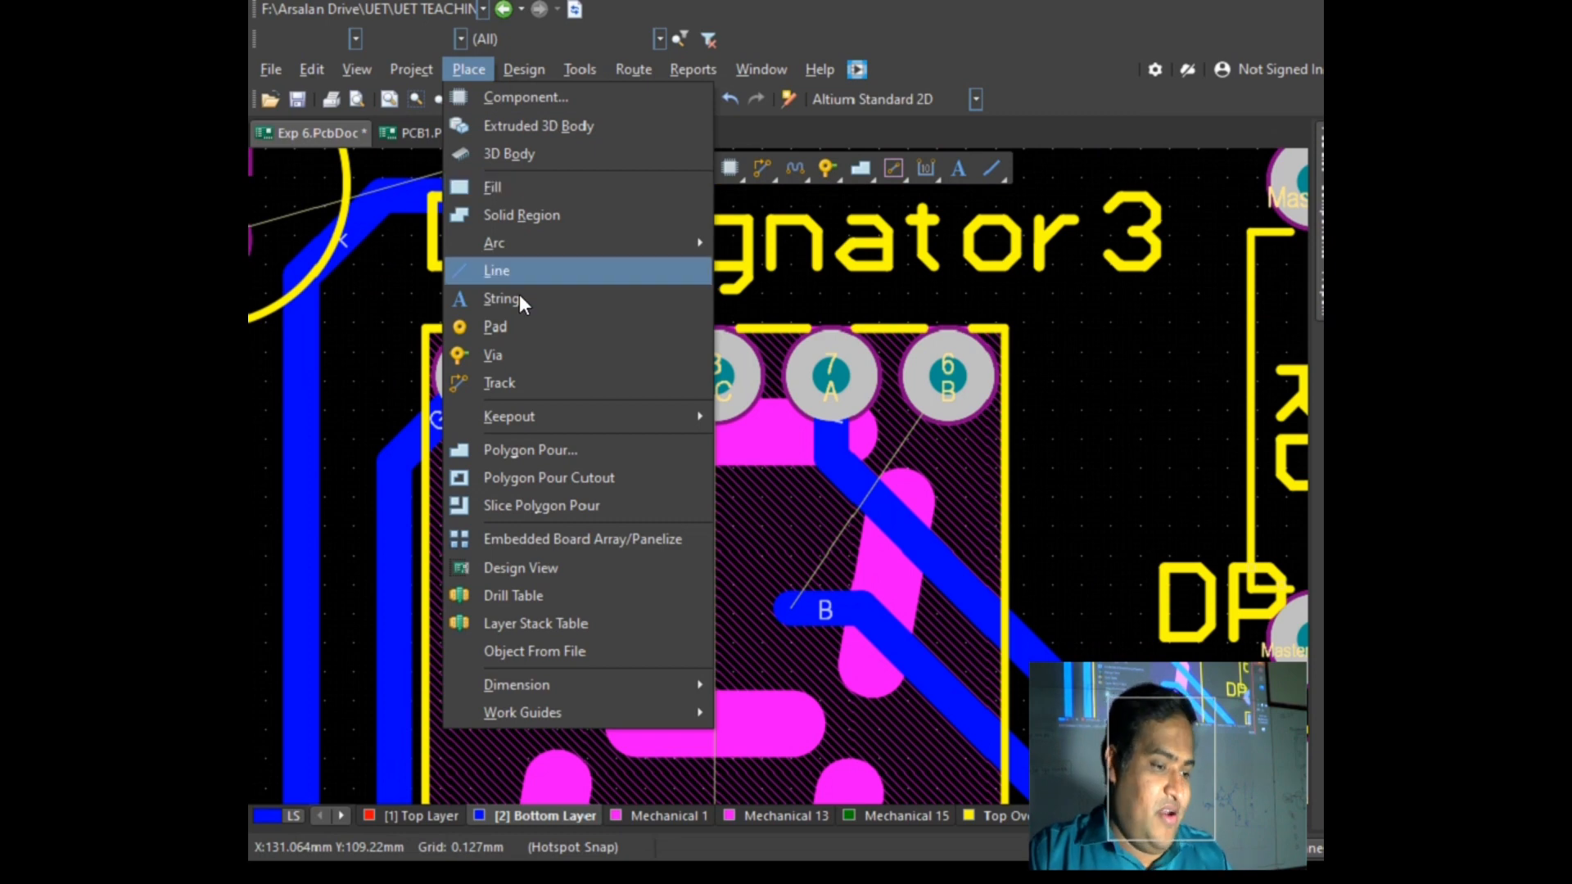
pyautogui.click(509, 354)
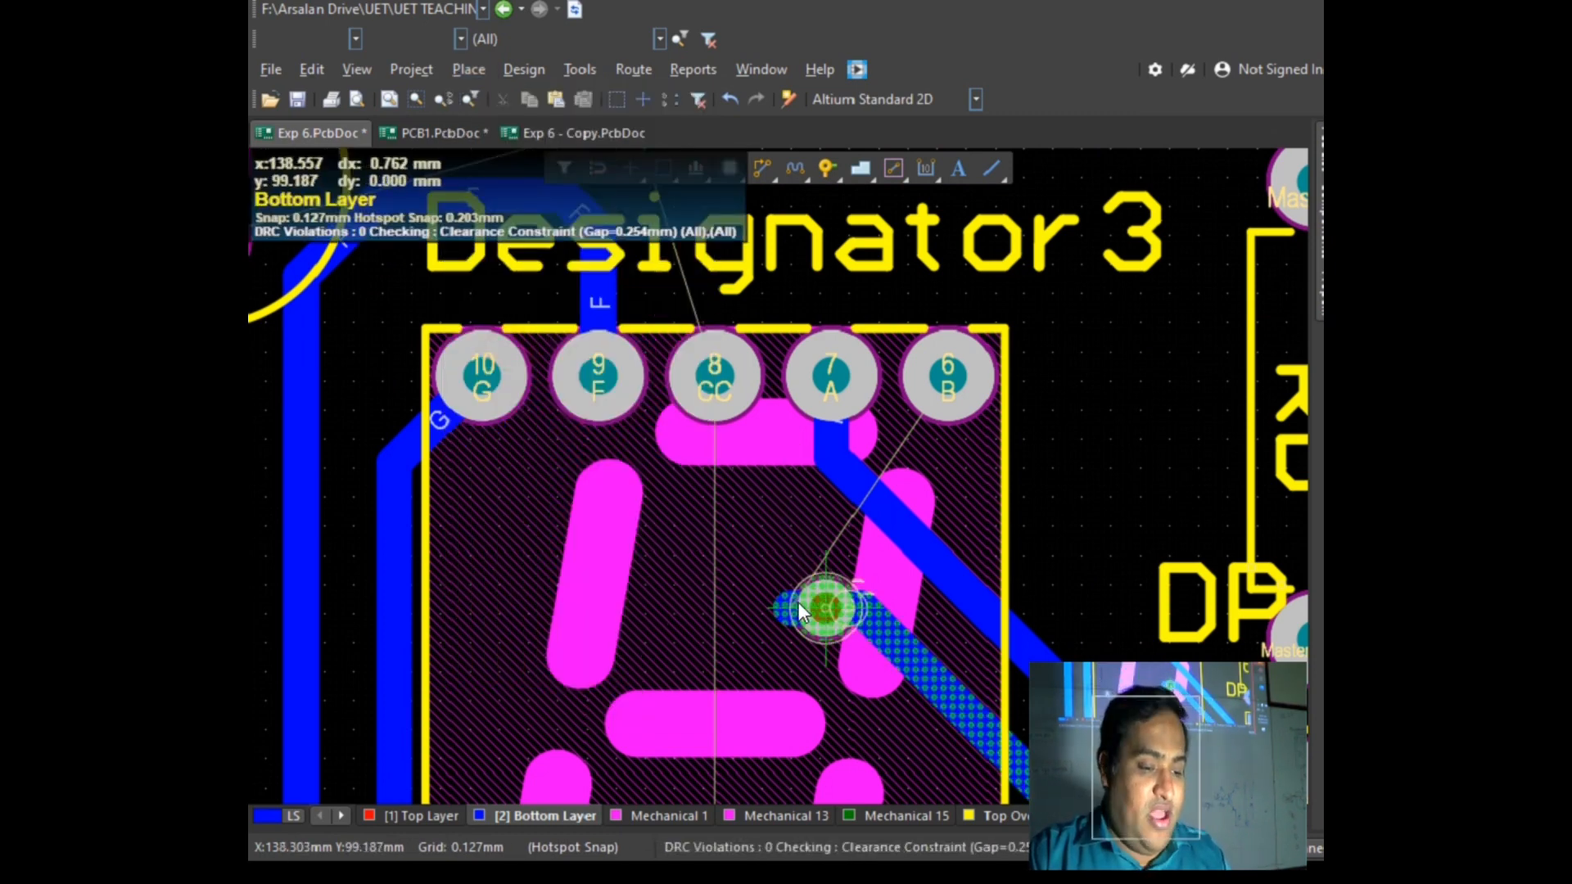
pyautogui.click(791, 607)
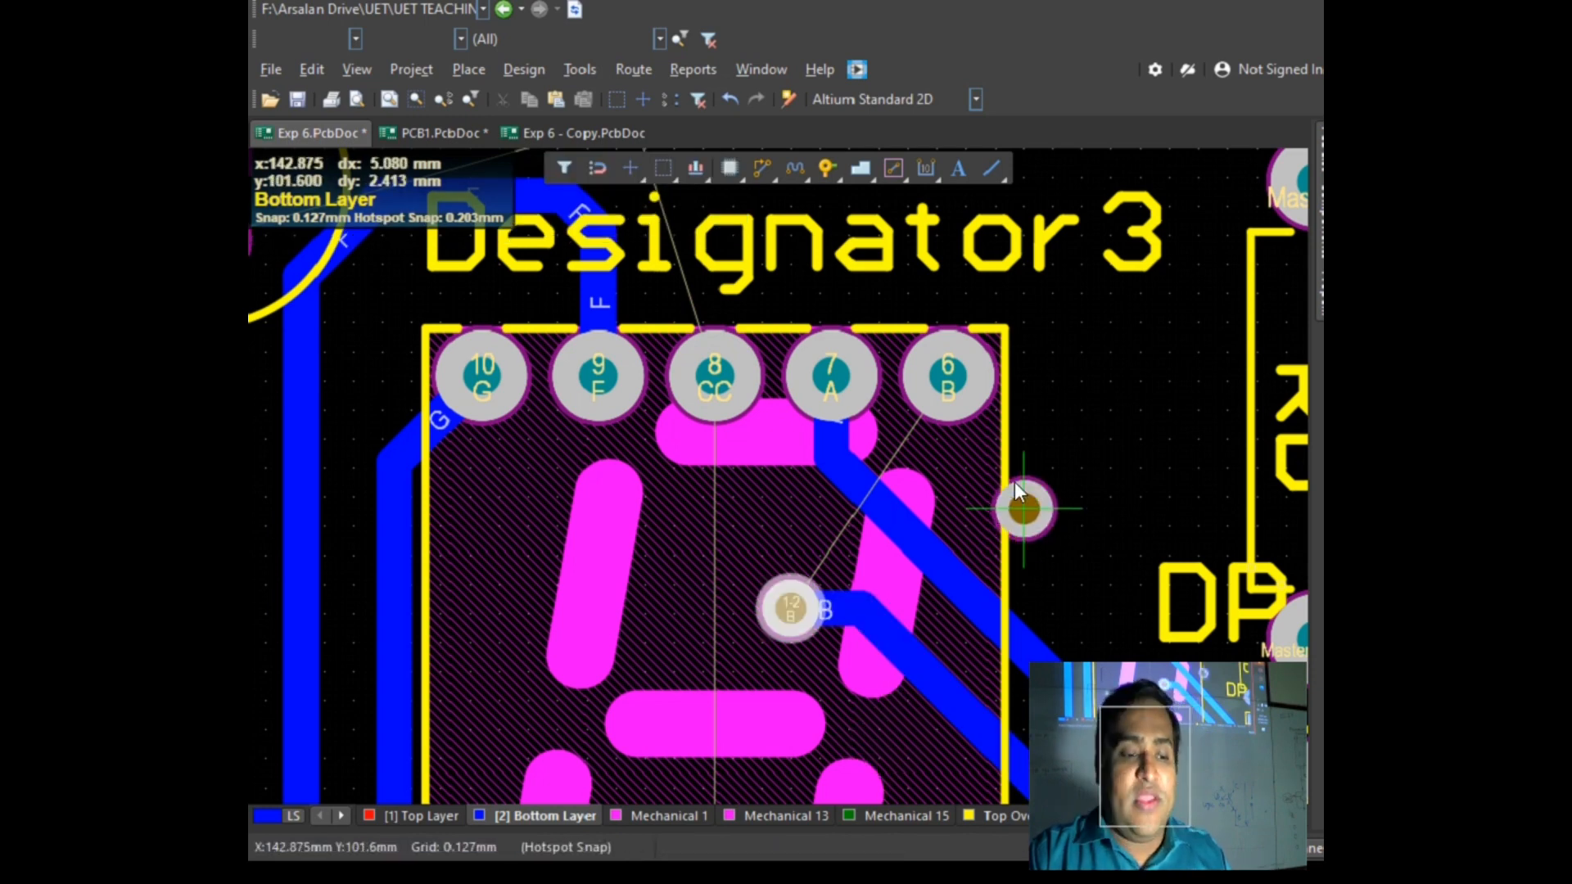
pyautogui.press('Escape')
# Step: Route a short diagonal net B track on the Bottom Layer from pad 6 to just outside Designator3's outline
pyautogui.click(468, 69)
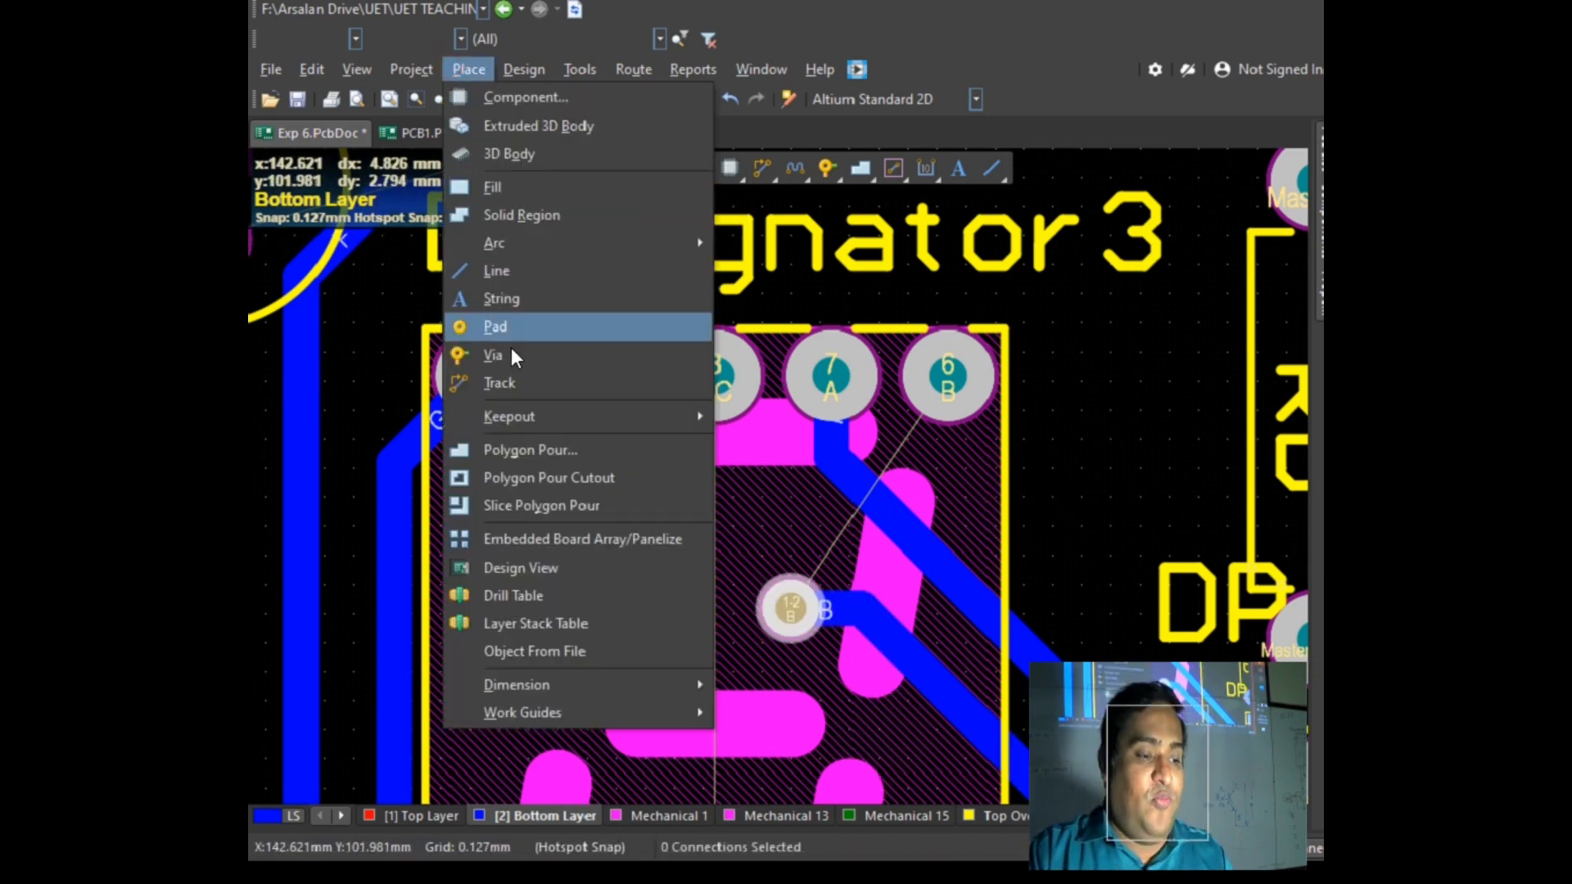
pyautogui.click(491, 379)
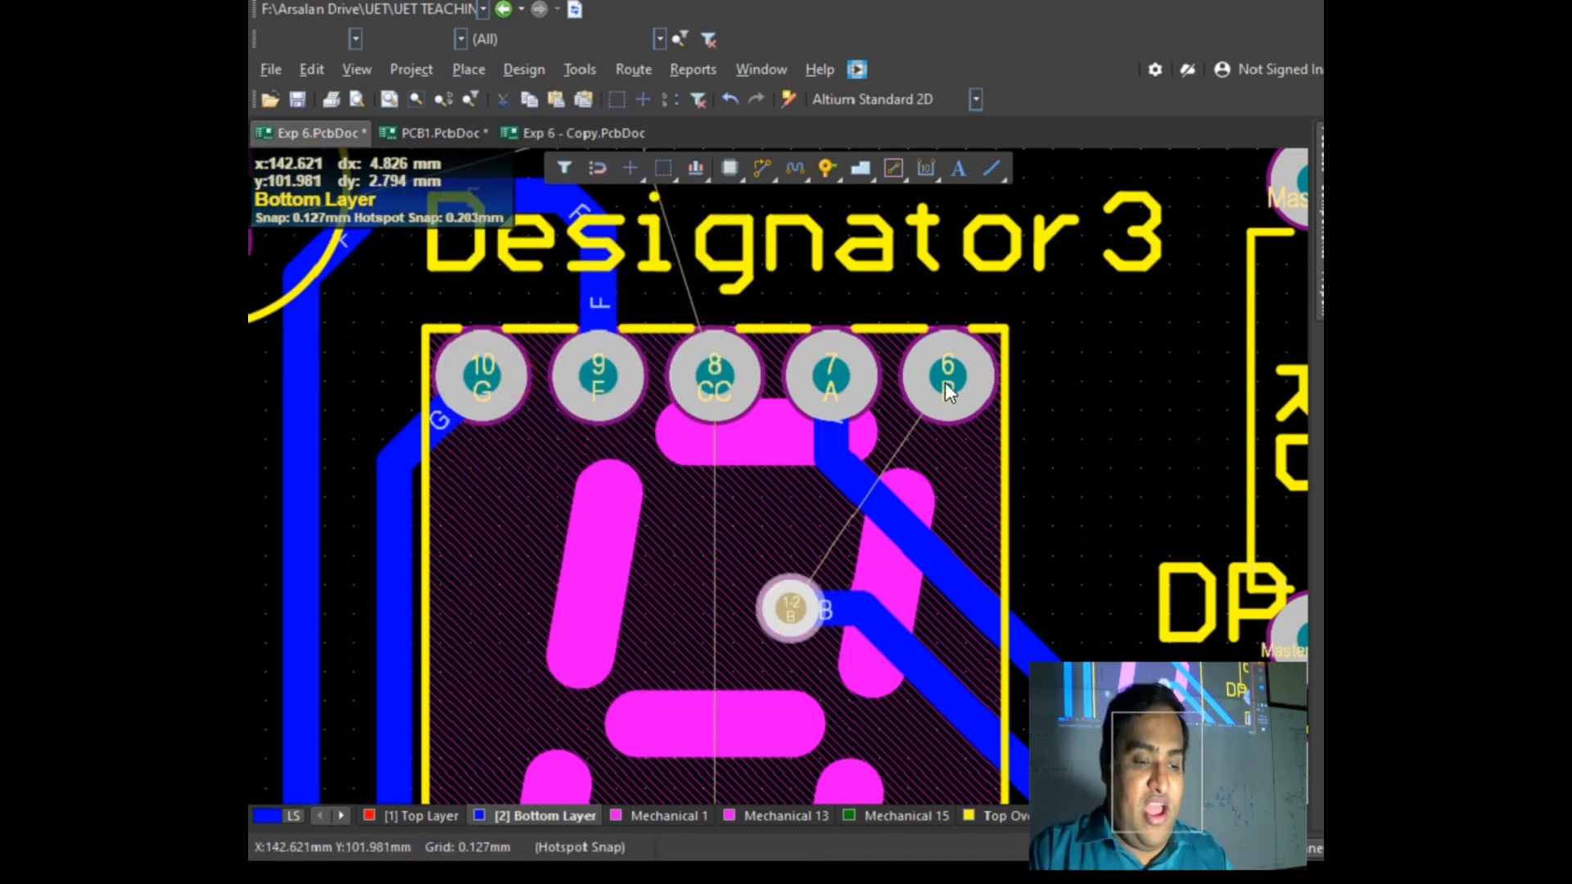
pyautogui.click(997, 429)
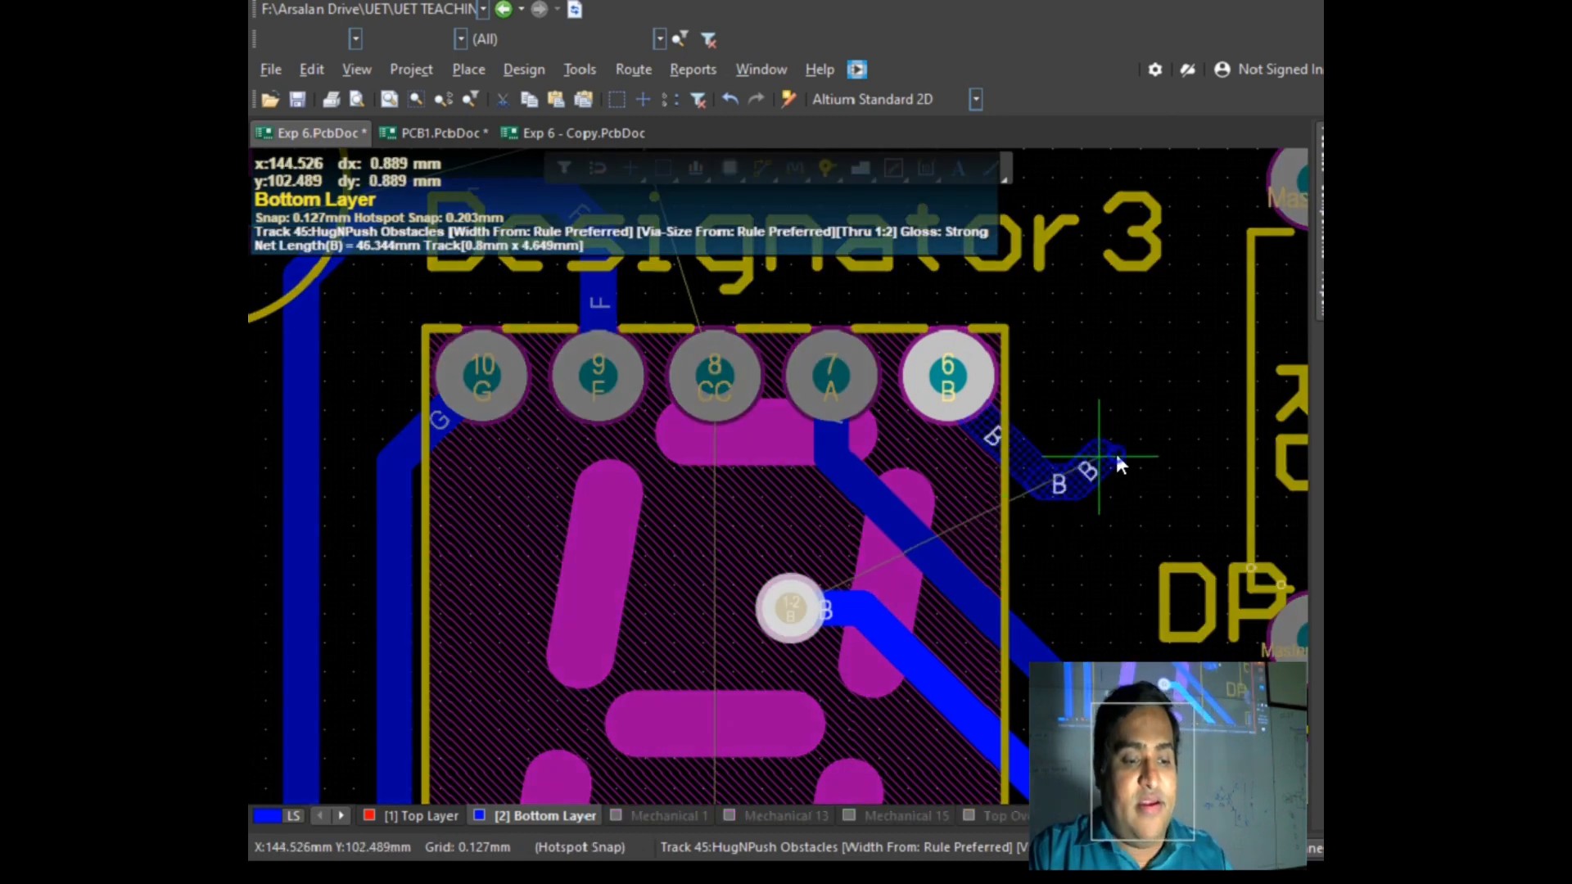
pyautogui.click(1118, 459)
pyautogui.press('Escape')
pyautogui.press('Escape')
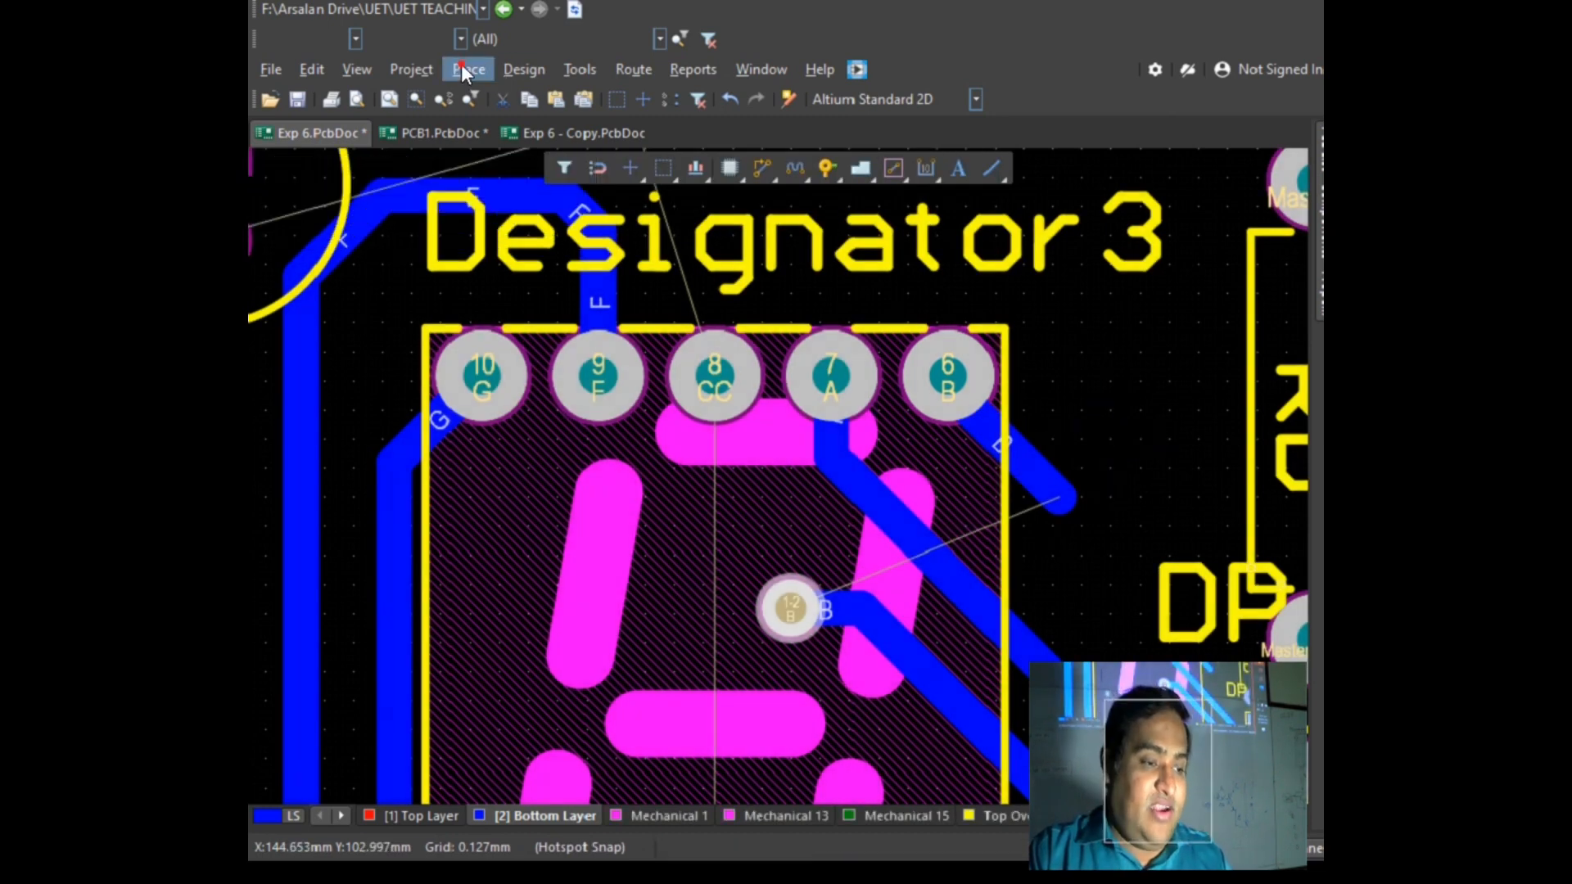
# Step: Place a second via at the outer end of the short net B track from pad 6
pyautogui.click(466, 71)
pyautogui.press('p')
pyautogui.press('v')
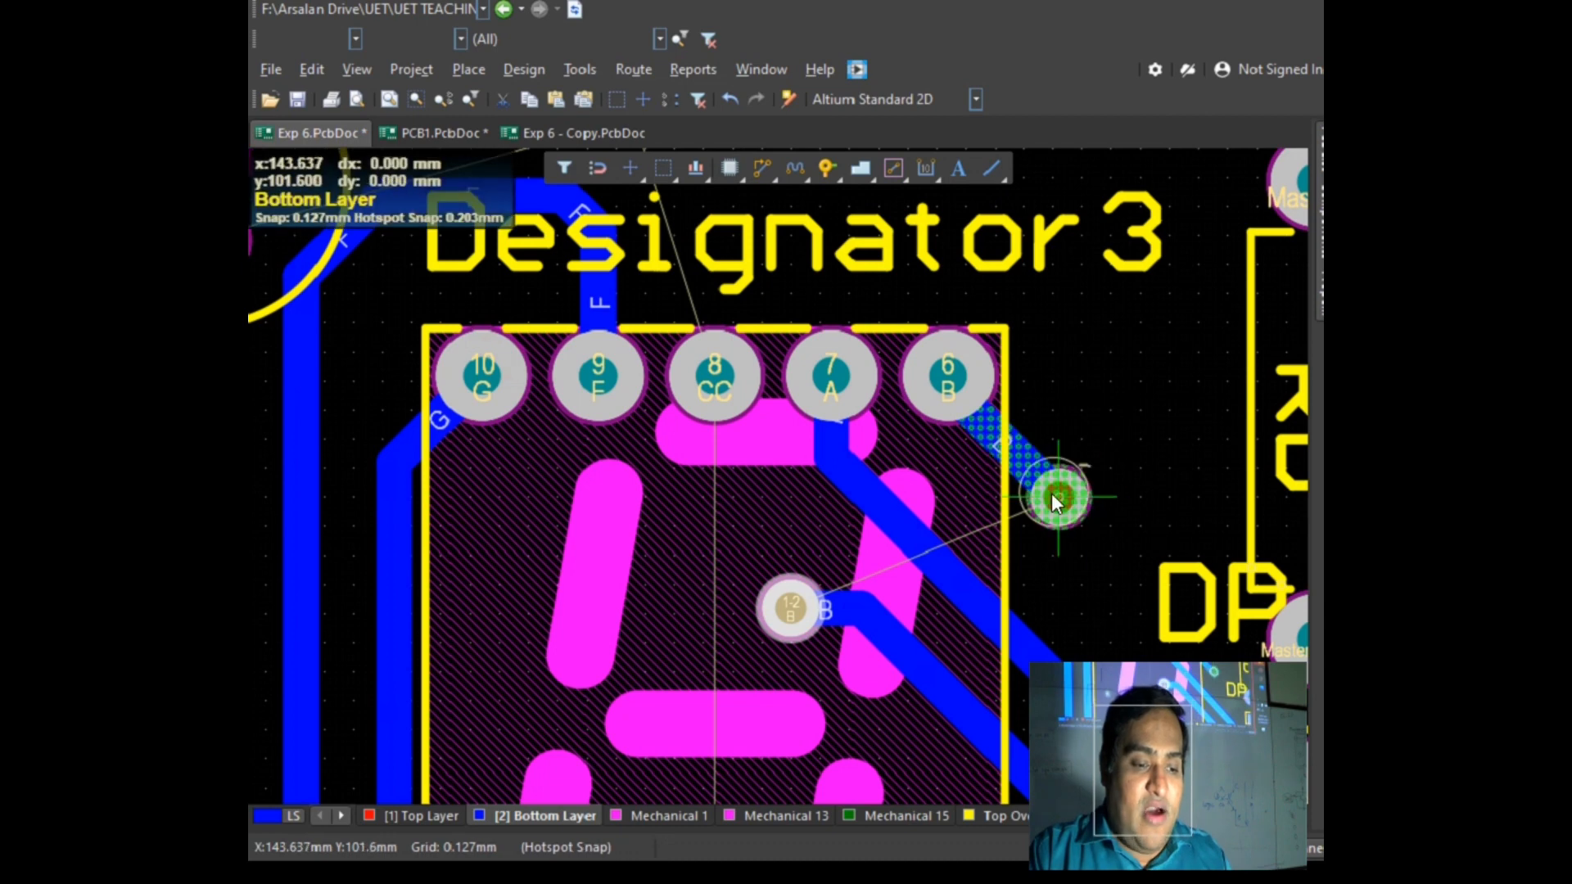
pyautogui.click(1044, 491)
pyautogui.rightClick(1150, 458)
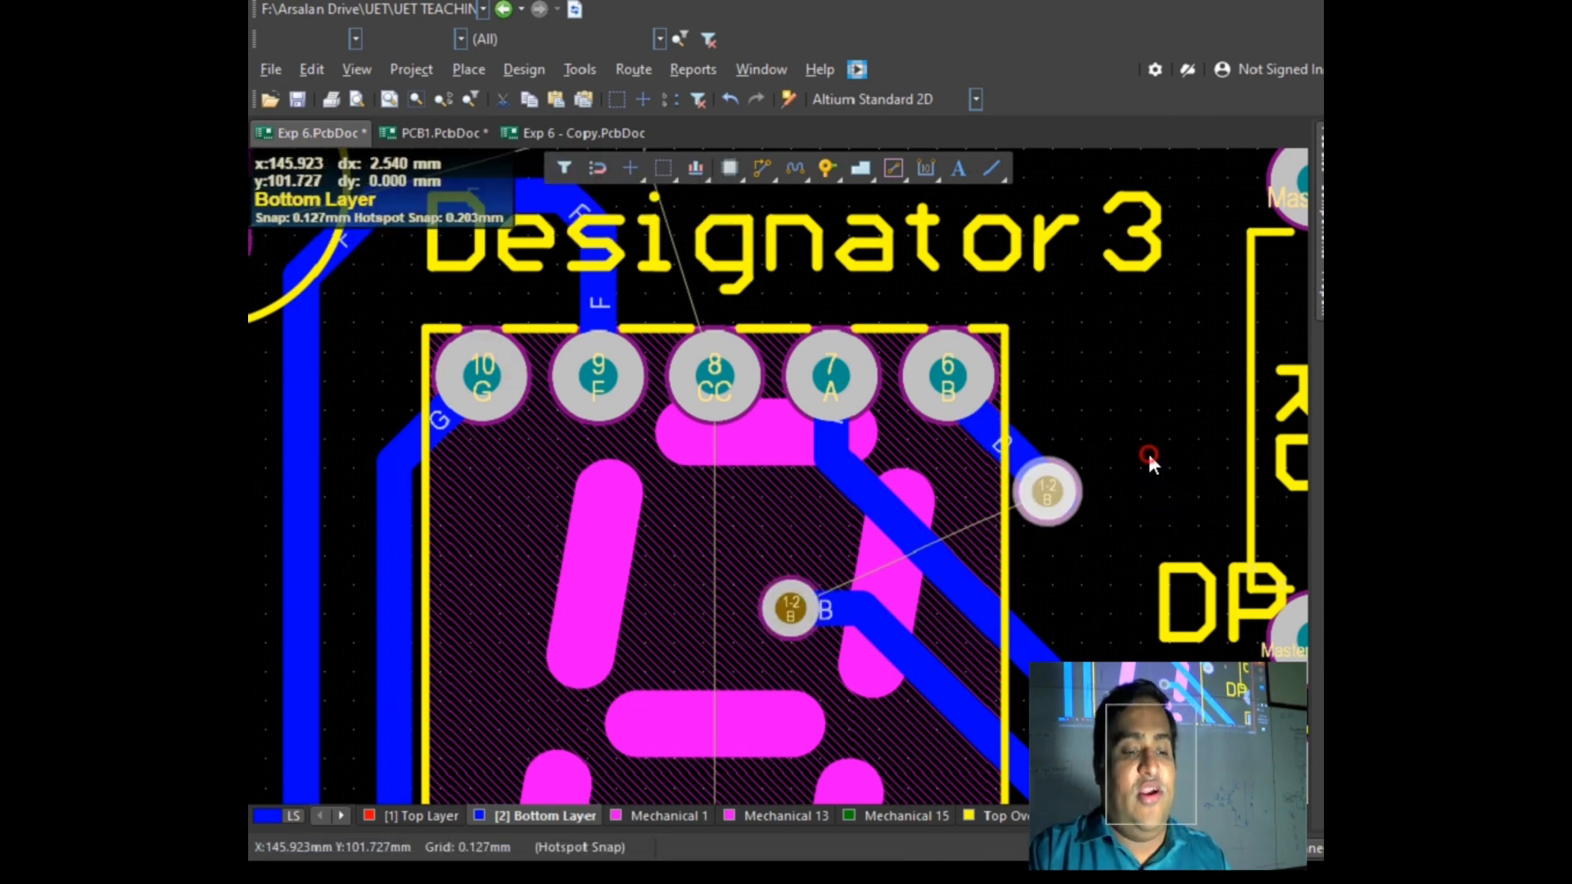
pyautogui.keyDown('ctrl'); pyautogui.scroll(-1, 1027, 501); pyautogui.keyUp('ctrl')
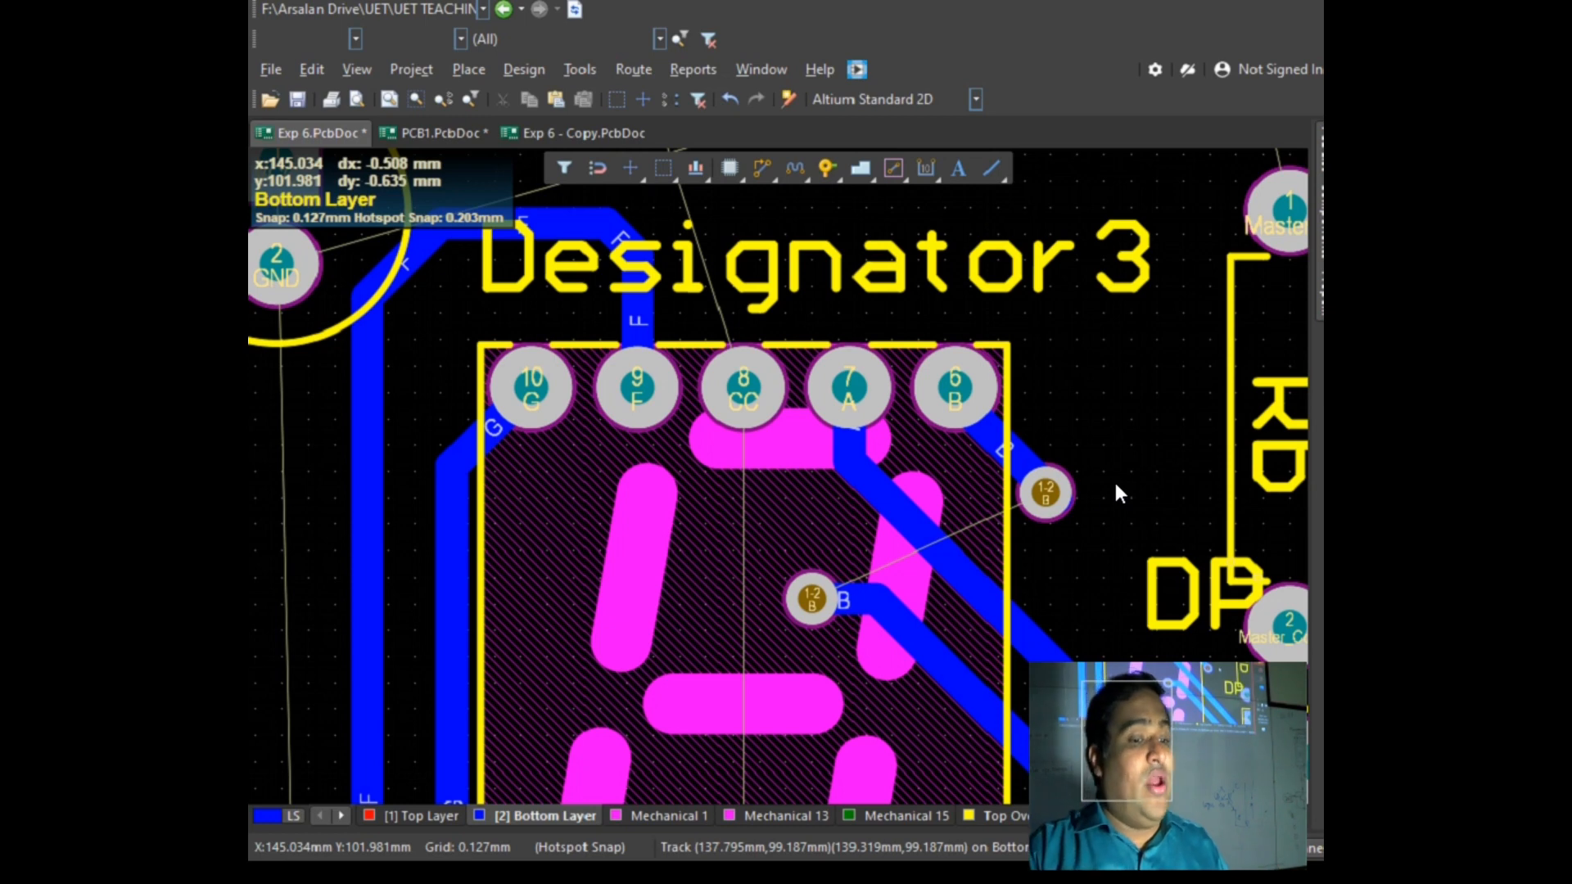
# Step: Switch to the PCB guideline notes, highlight the default via size and hole size, and return to Altium Designer
pyautogui.click(1038, 524)
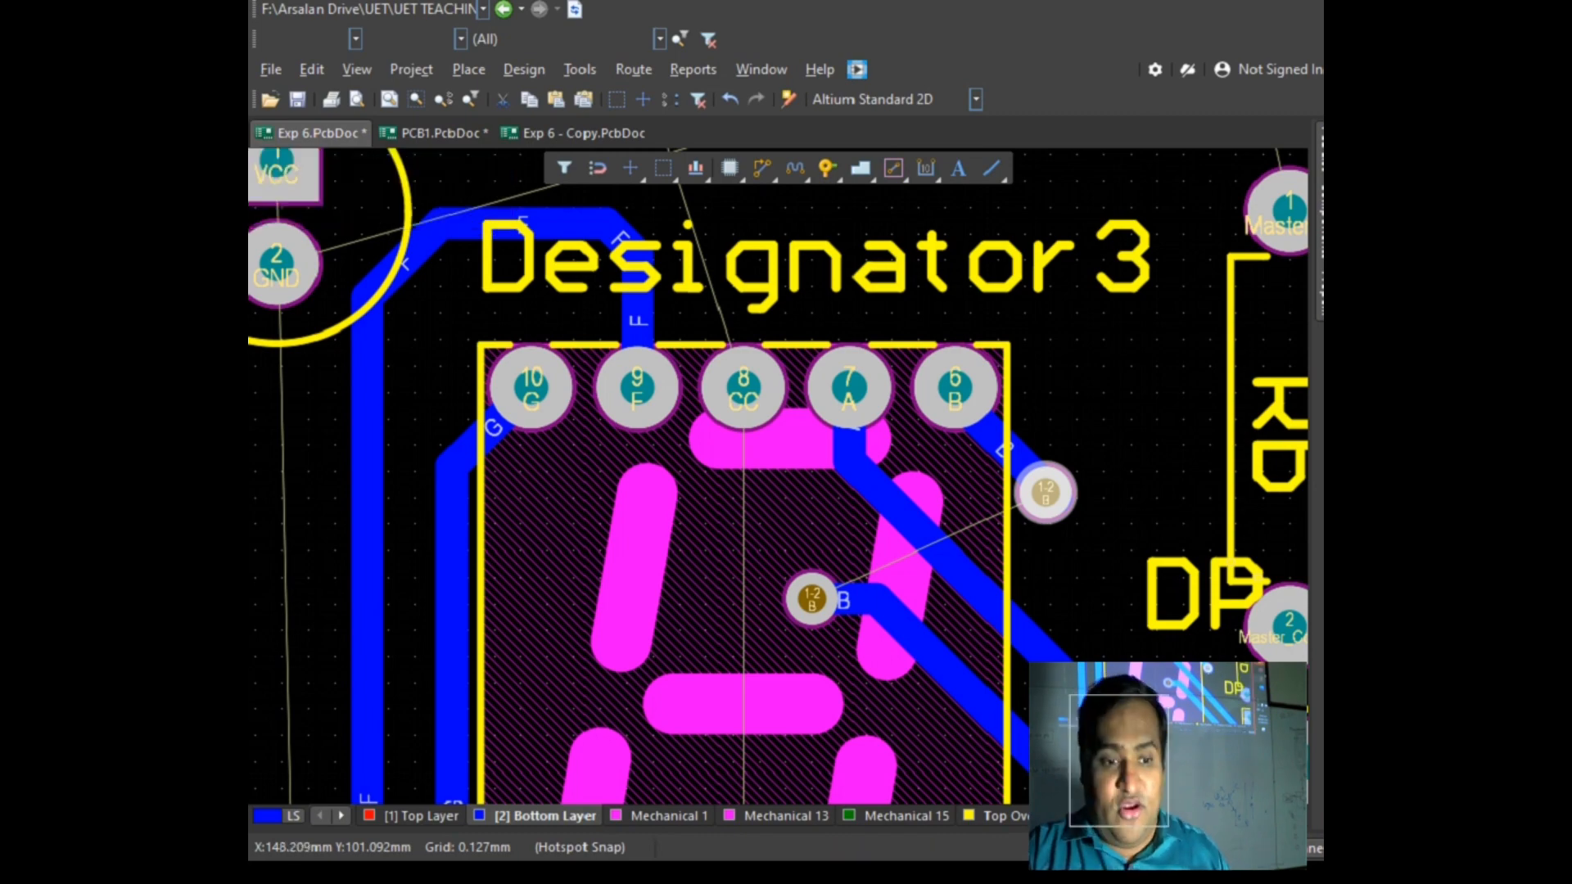
pyautogui.click(1195, 409)
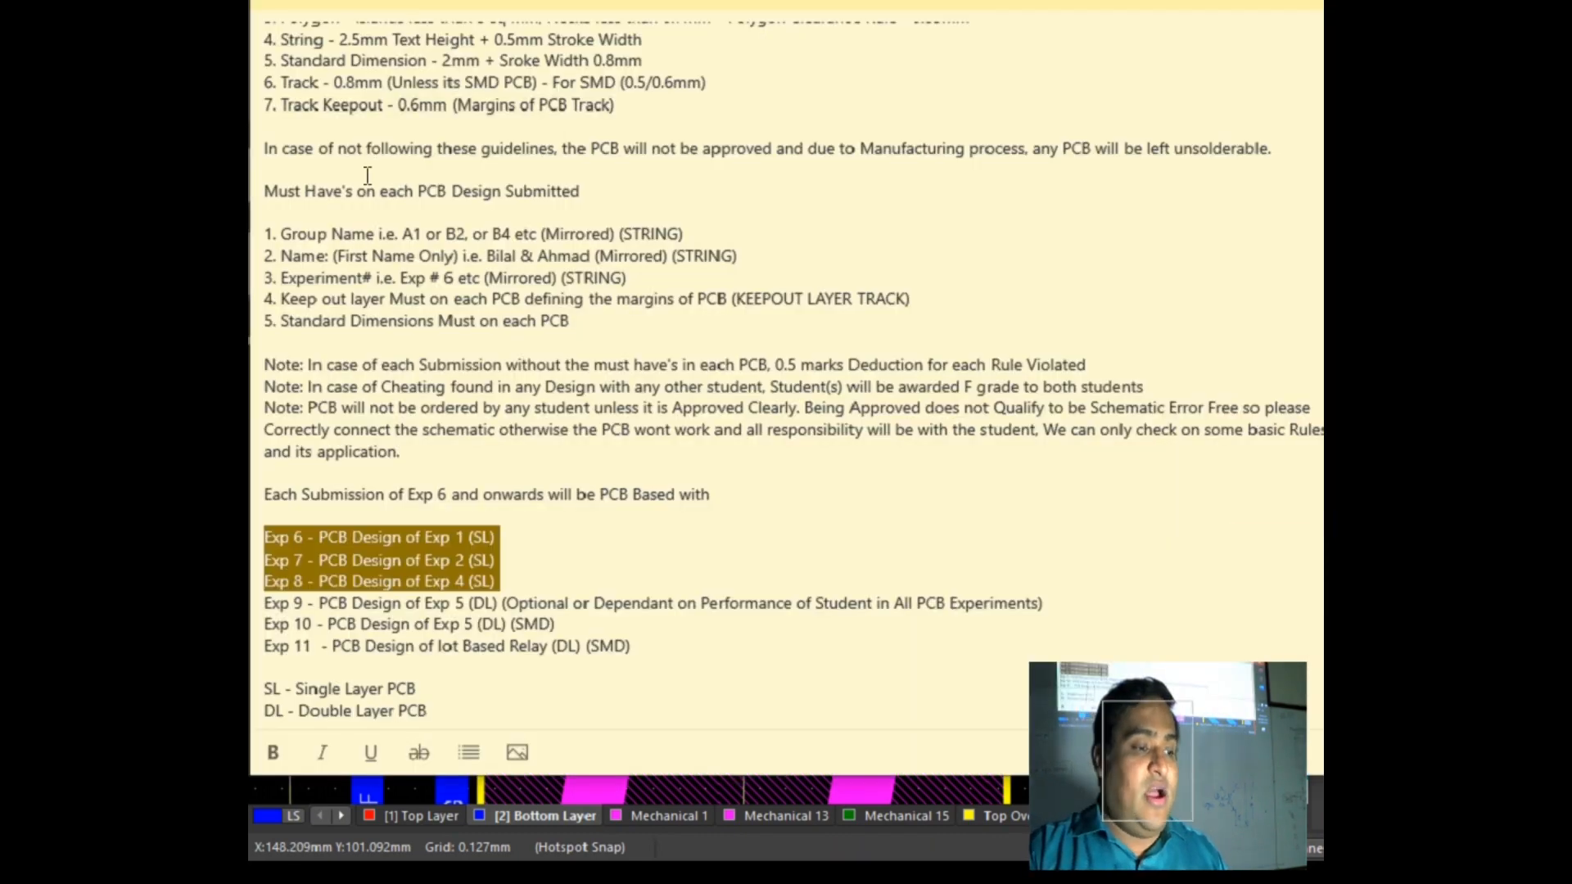
pyautogui.moveTo(282, 98); pyautogui.dragTo(572, 95)
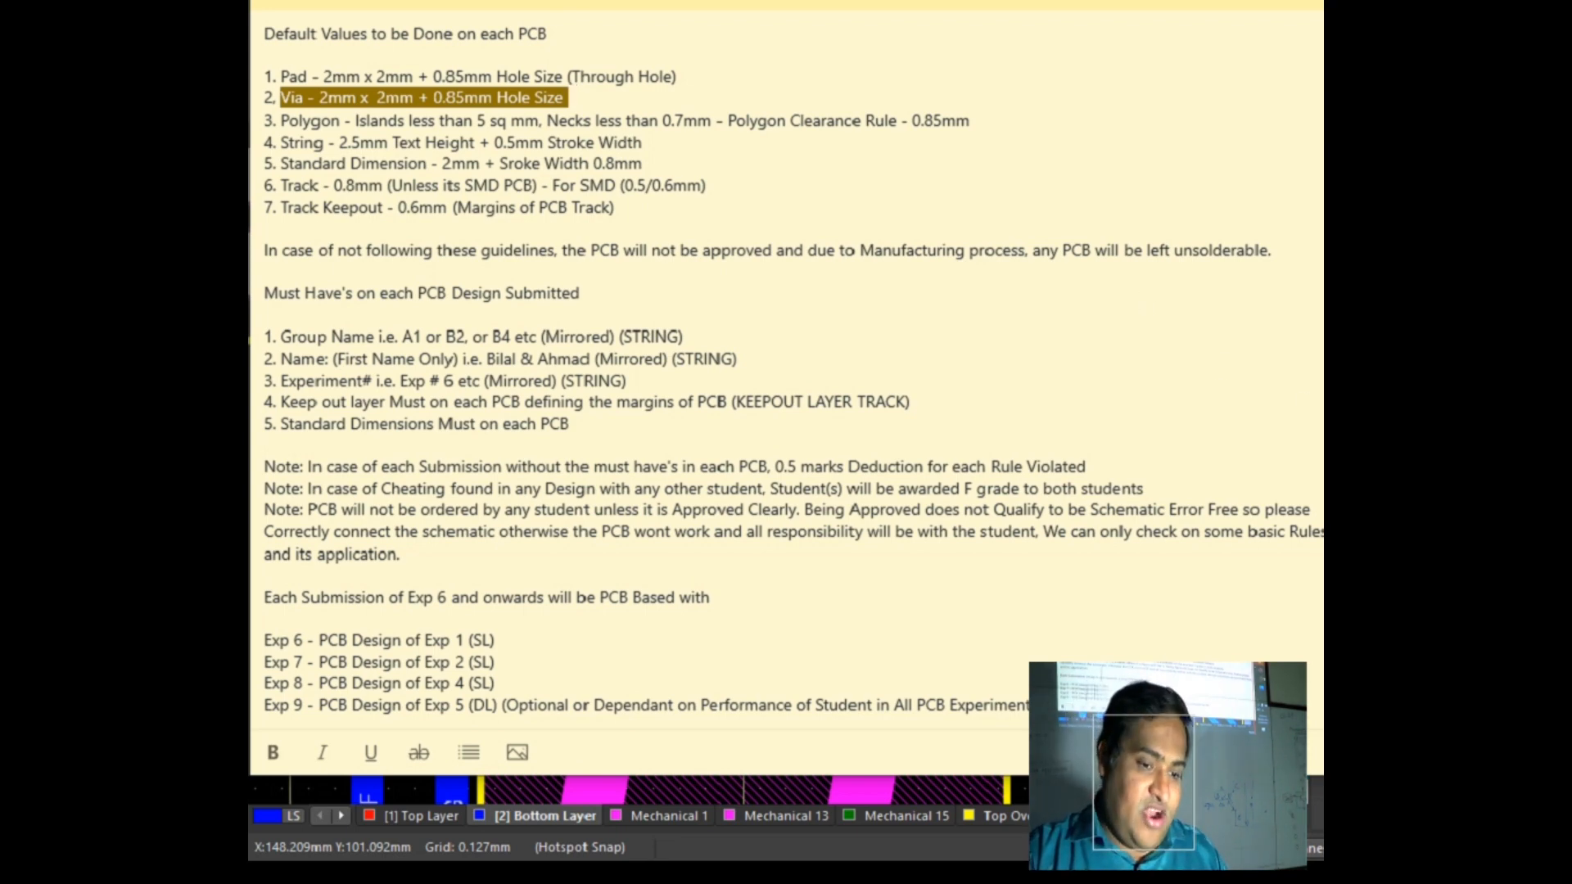
pyautogui.hotkey('alt', 'Tab')
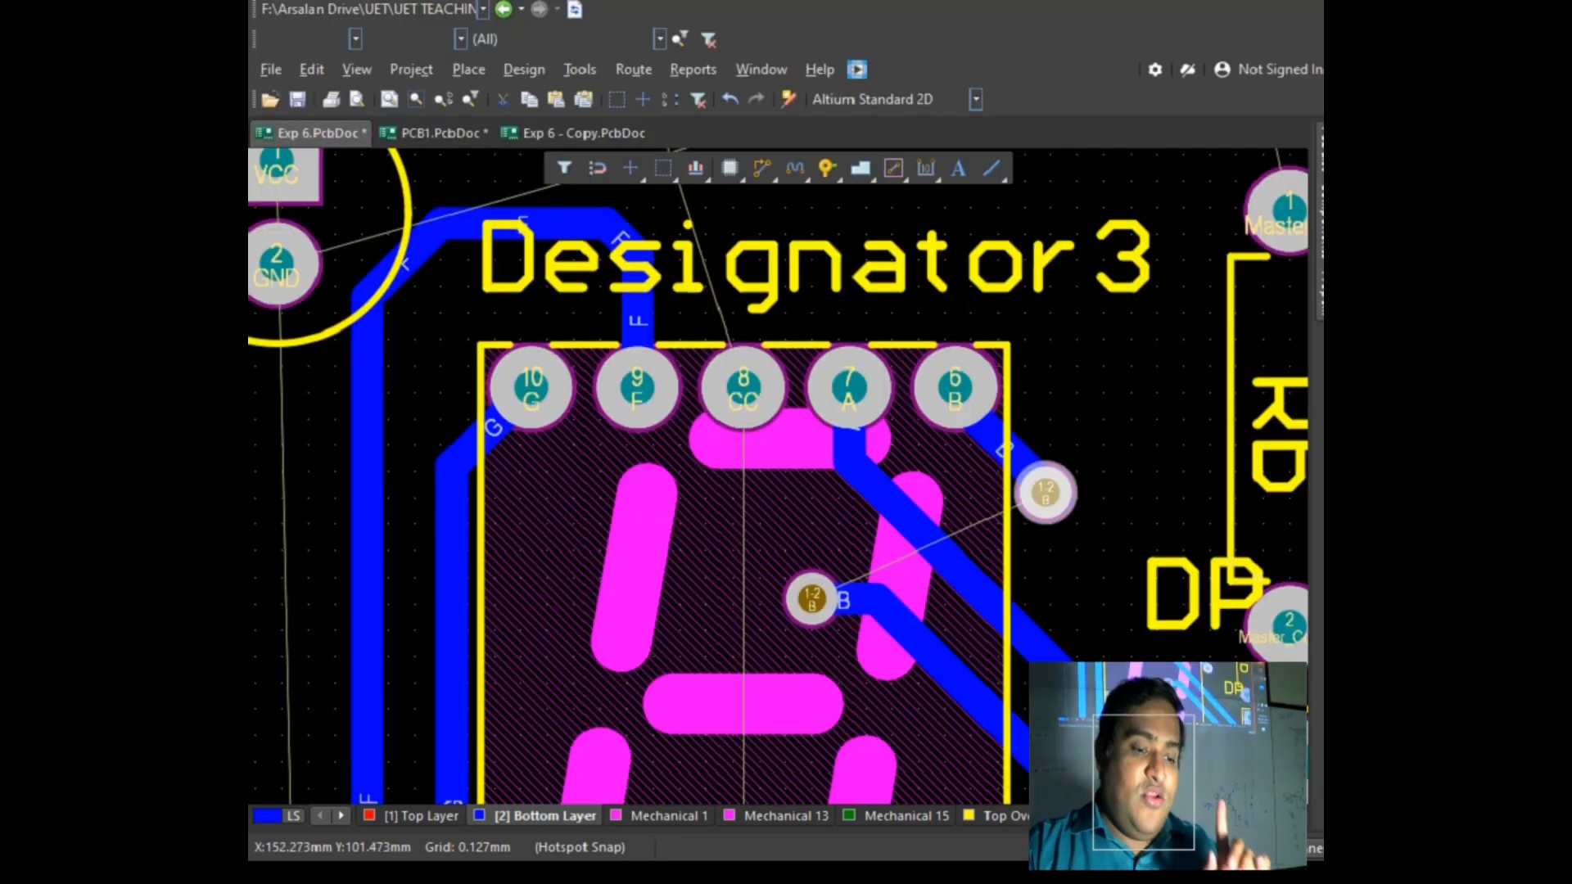
# Step: Select all vias on the board with a PCB Filter query where Object Kind is Via
pyautogui.click(356, 69)
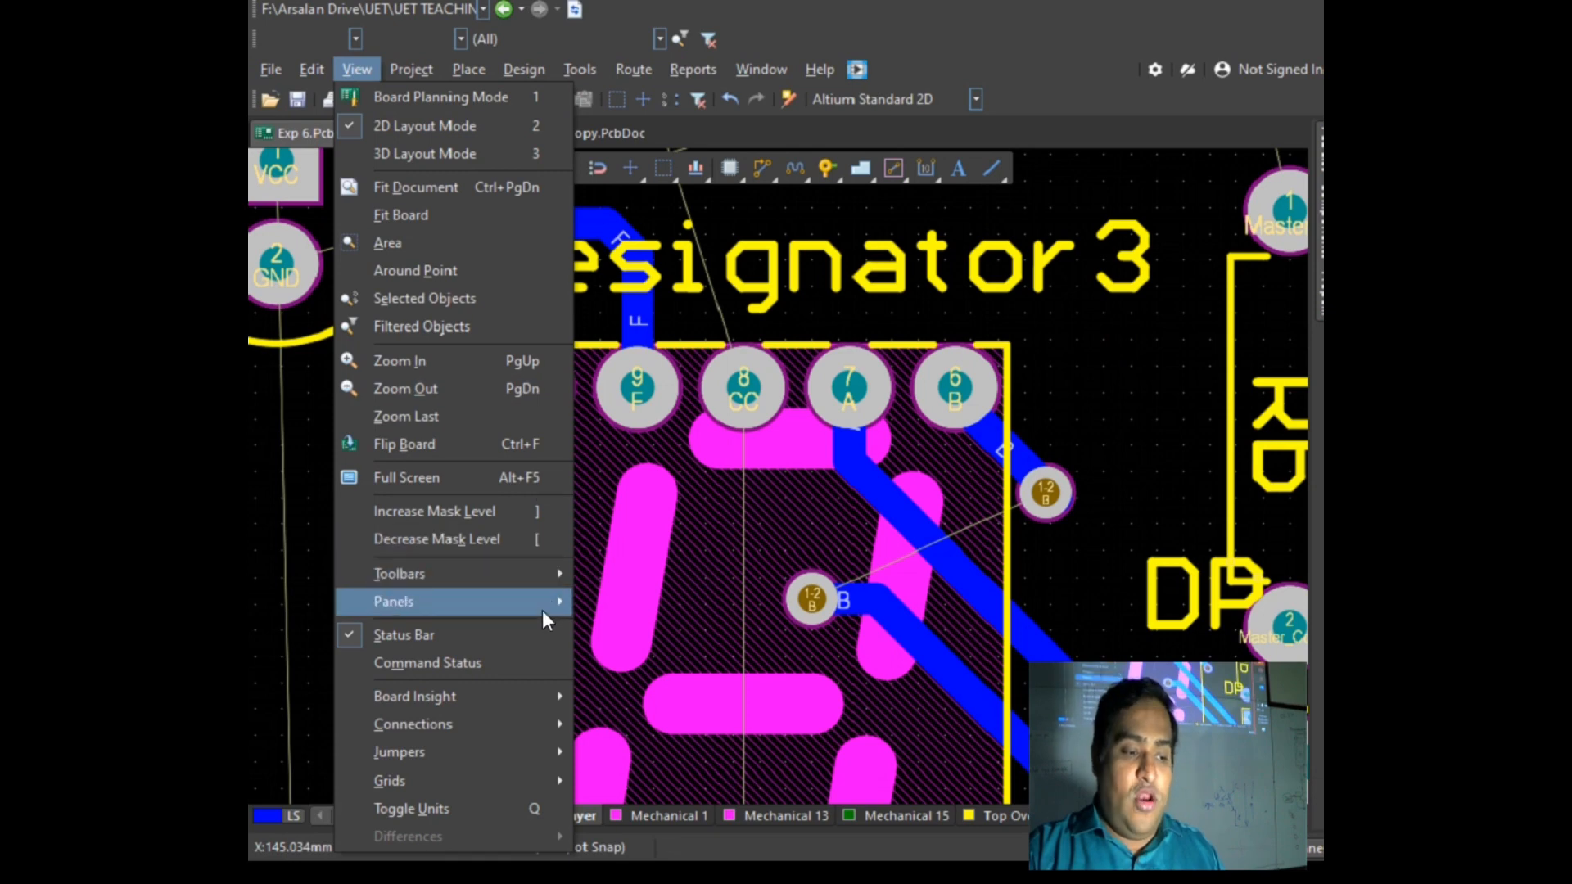
pyautogui.moveTo(542, 611)
pyautogui.click(666, 483)
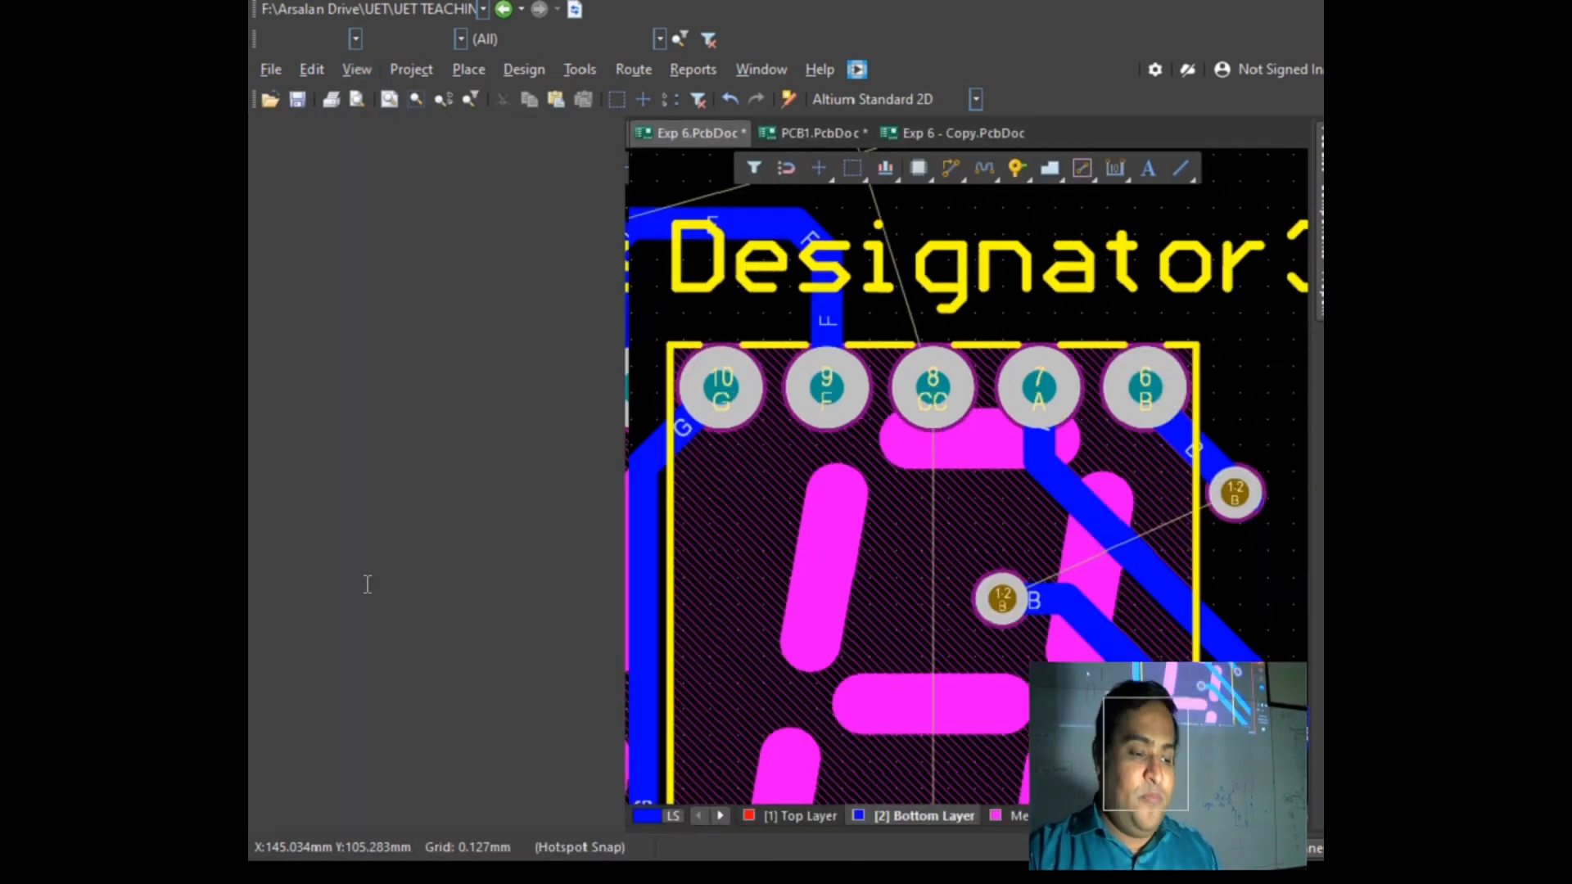
pyautogui.click(437, 618)
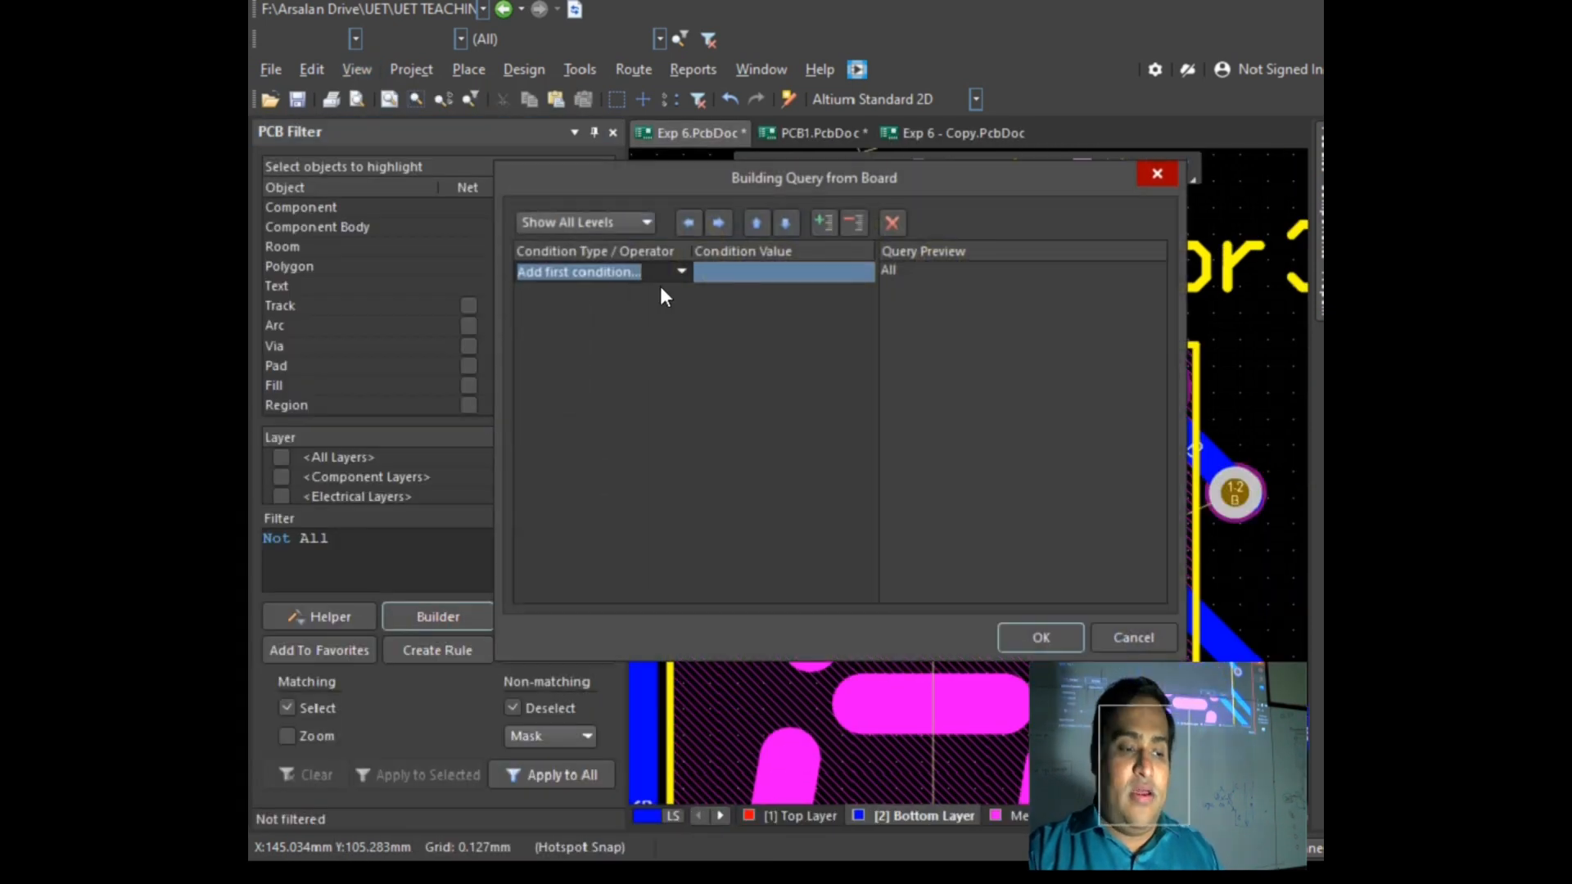
pyautogui.click(677, 273)
pyautogui.click(620, 345)
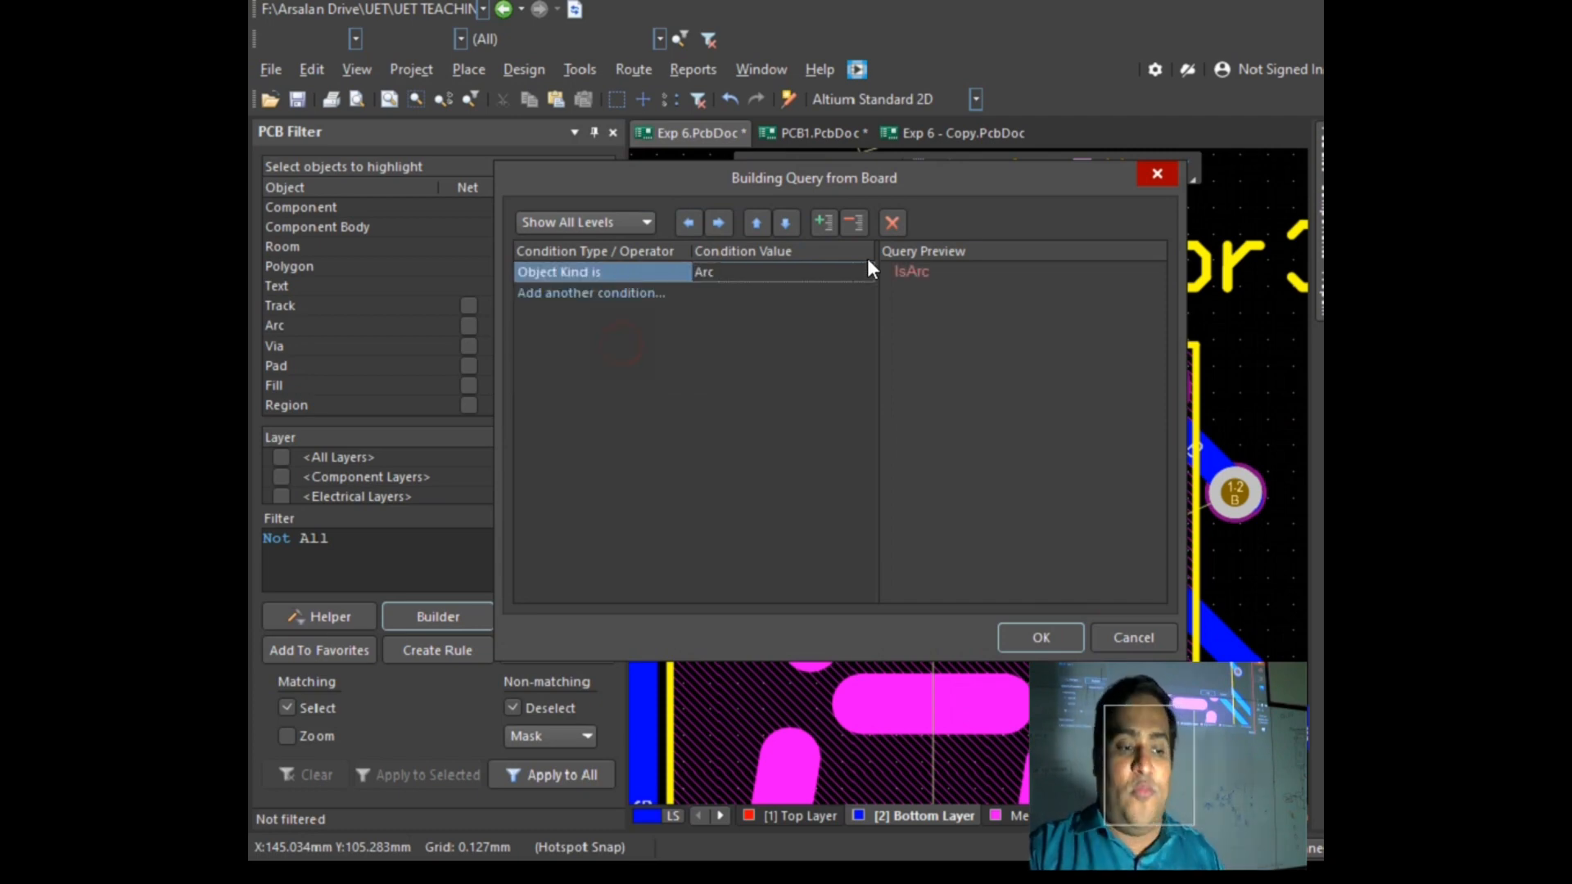
pyautogui.click(863, 270)
pyautogui.scroll(-5, 753, 381)
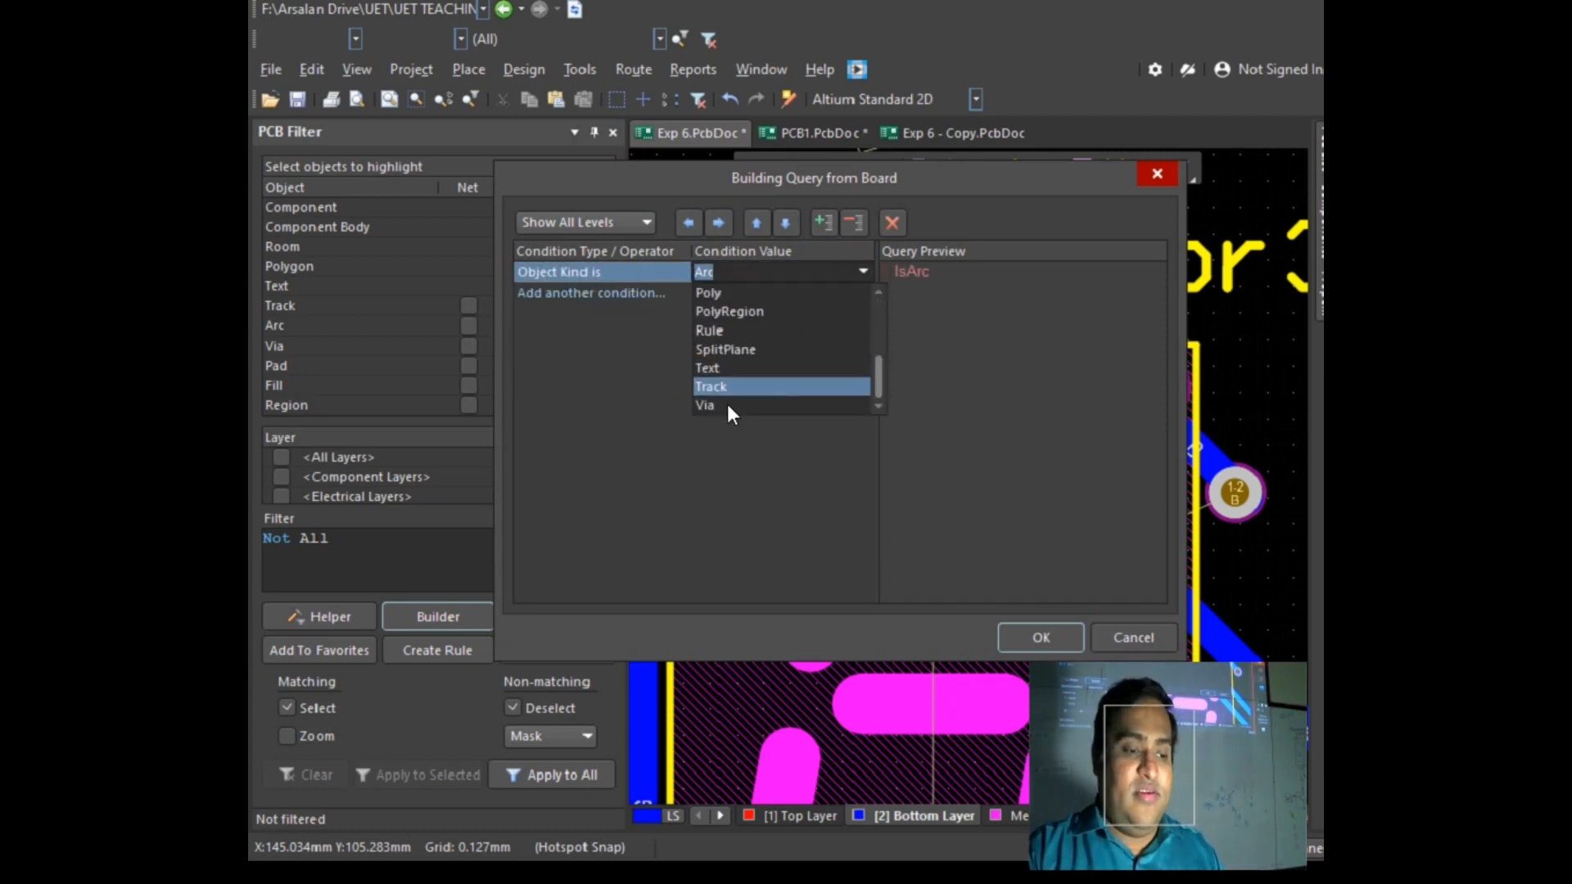
pyautogui.click(729, 405)
pyautogui.click(1040, 637)
pyautogui.click(576, 775)
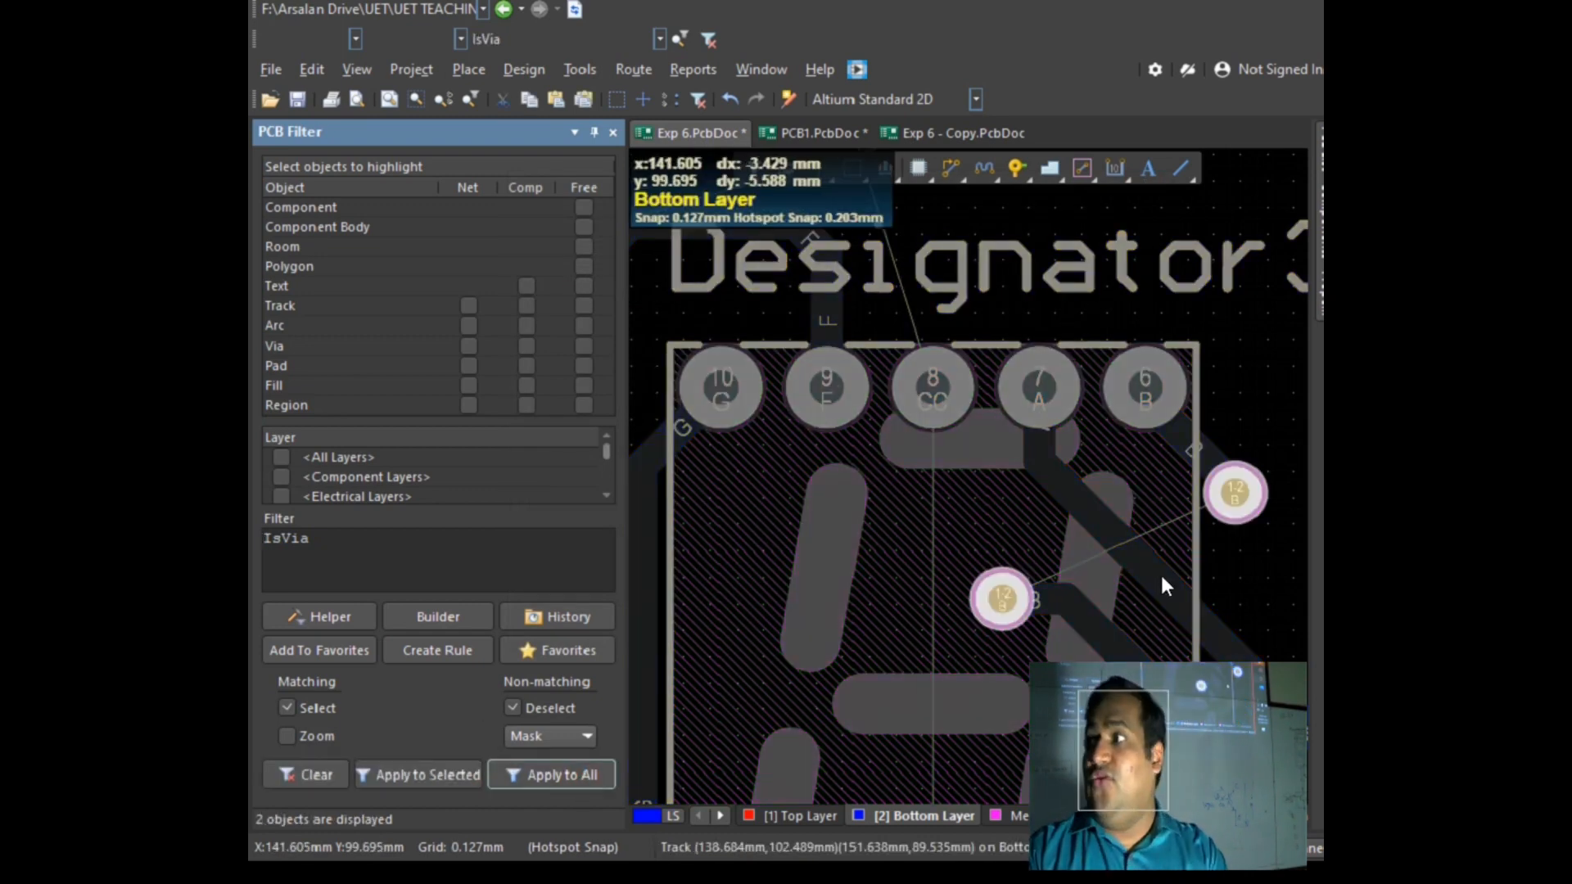
# Step: Set the selected vias' diameter to 2 mm and hole size to 0.85 mm
pyautogui.click(1319, 189)
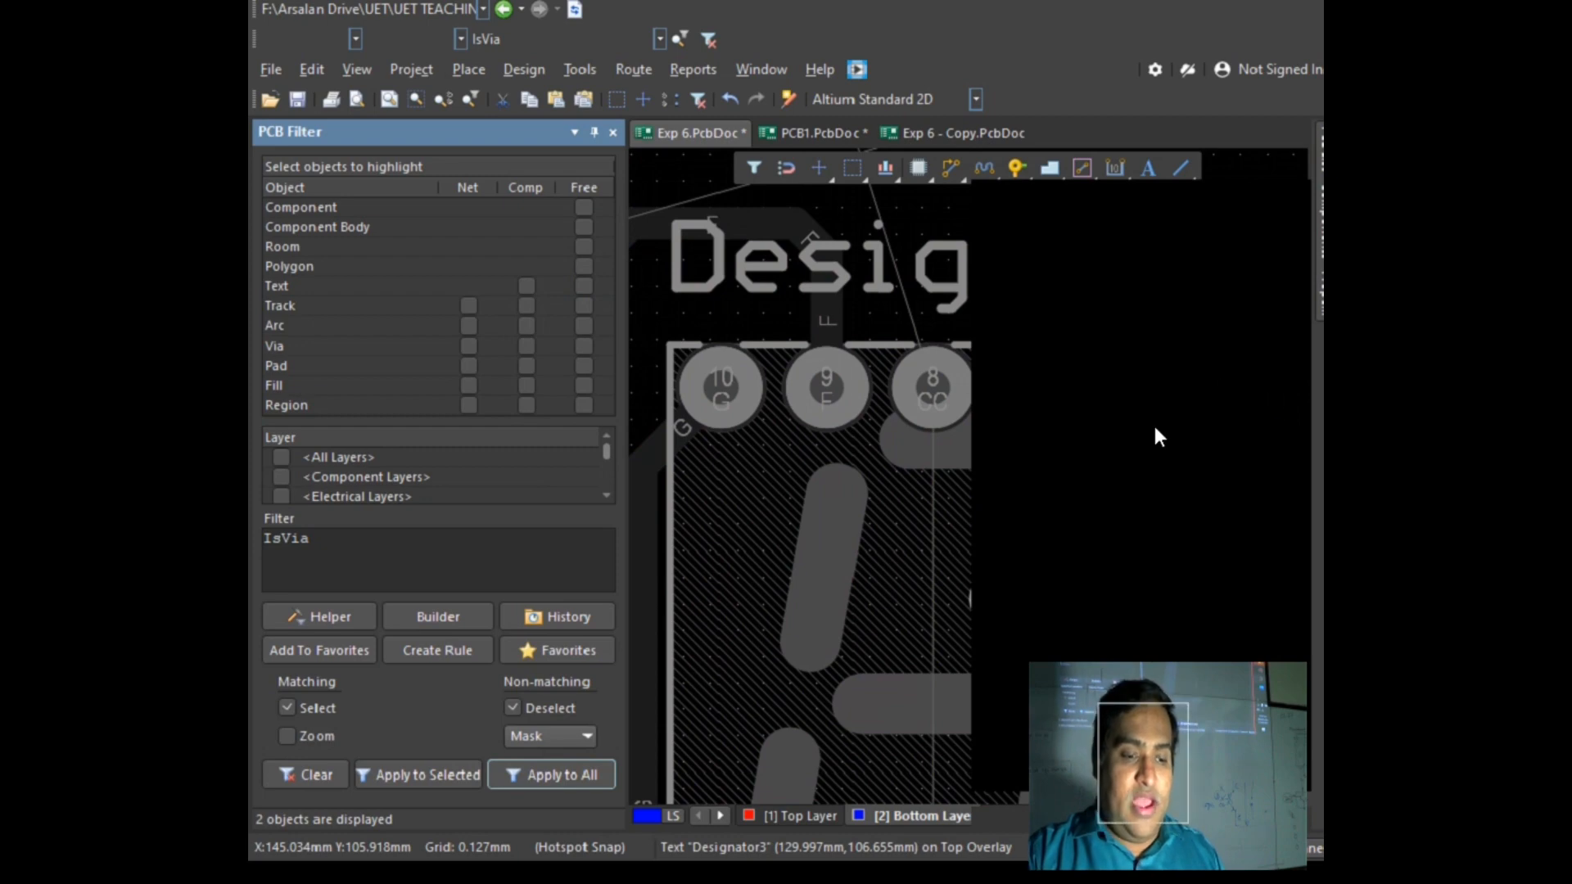
pyautogui.scroll(-3, 1161, 547)
pyautogui.scroll(-2, 1160, 547)
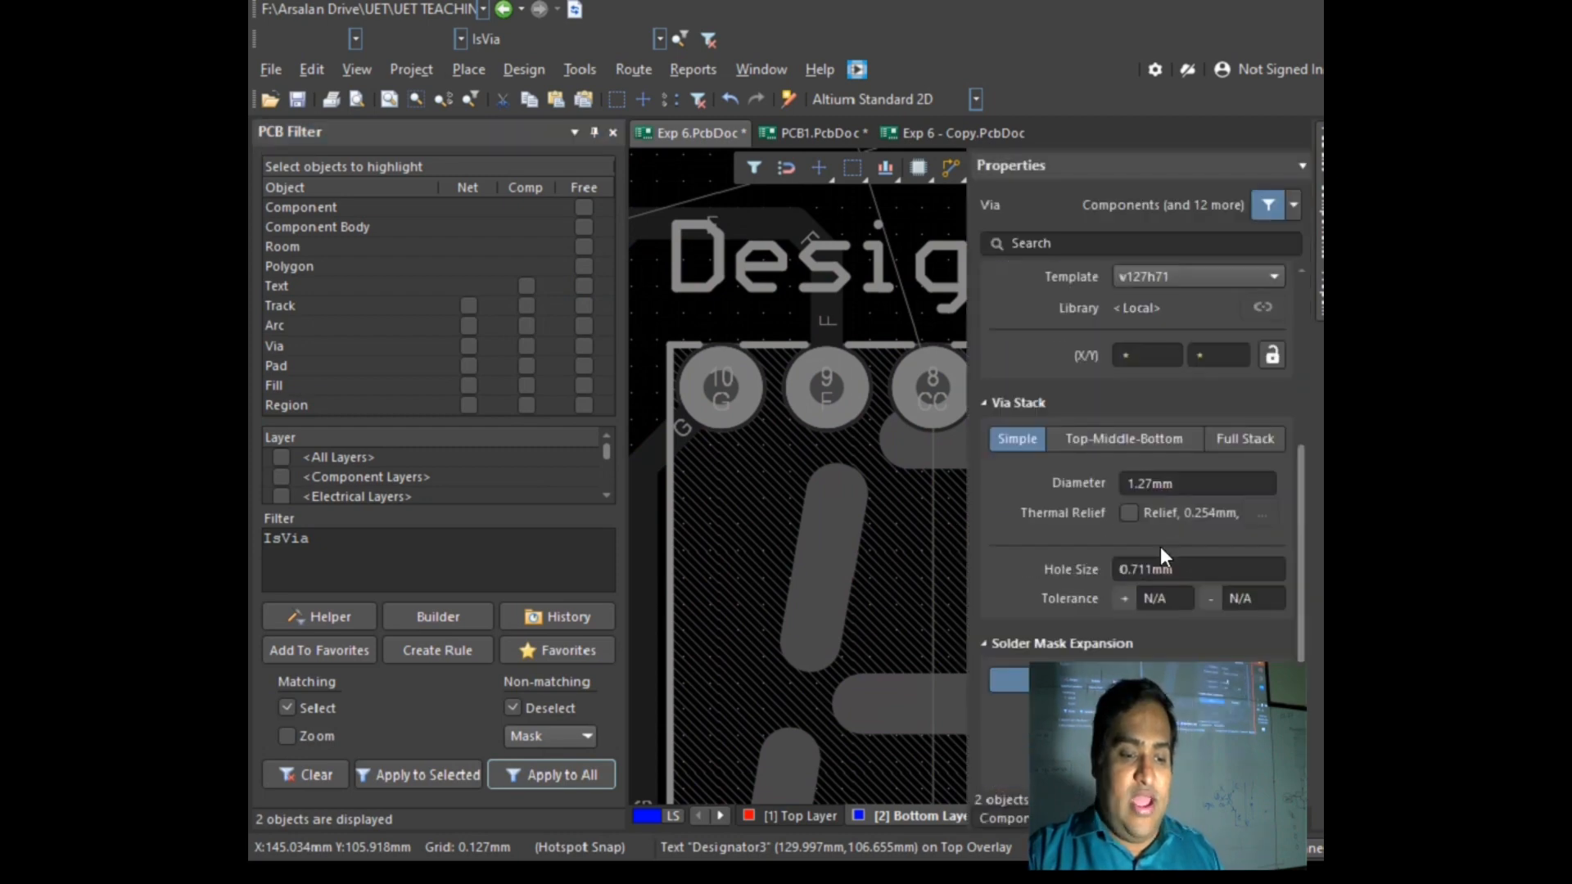
pyautogui.click(1178, 483)
pyautogui.write('2mm')
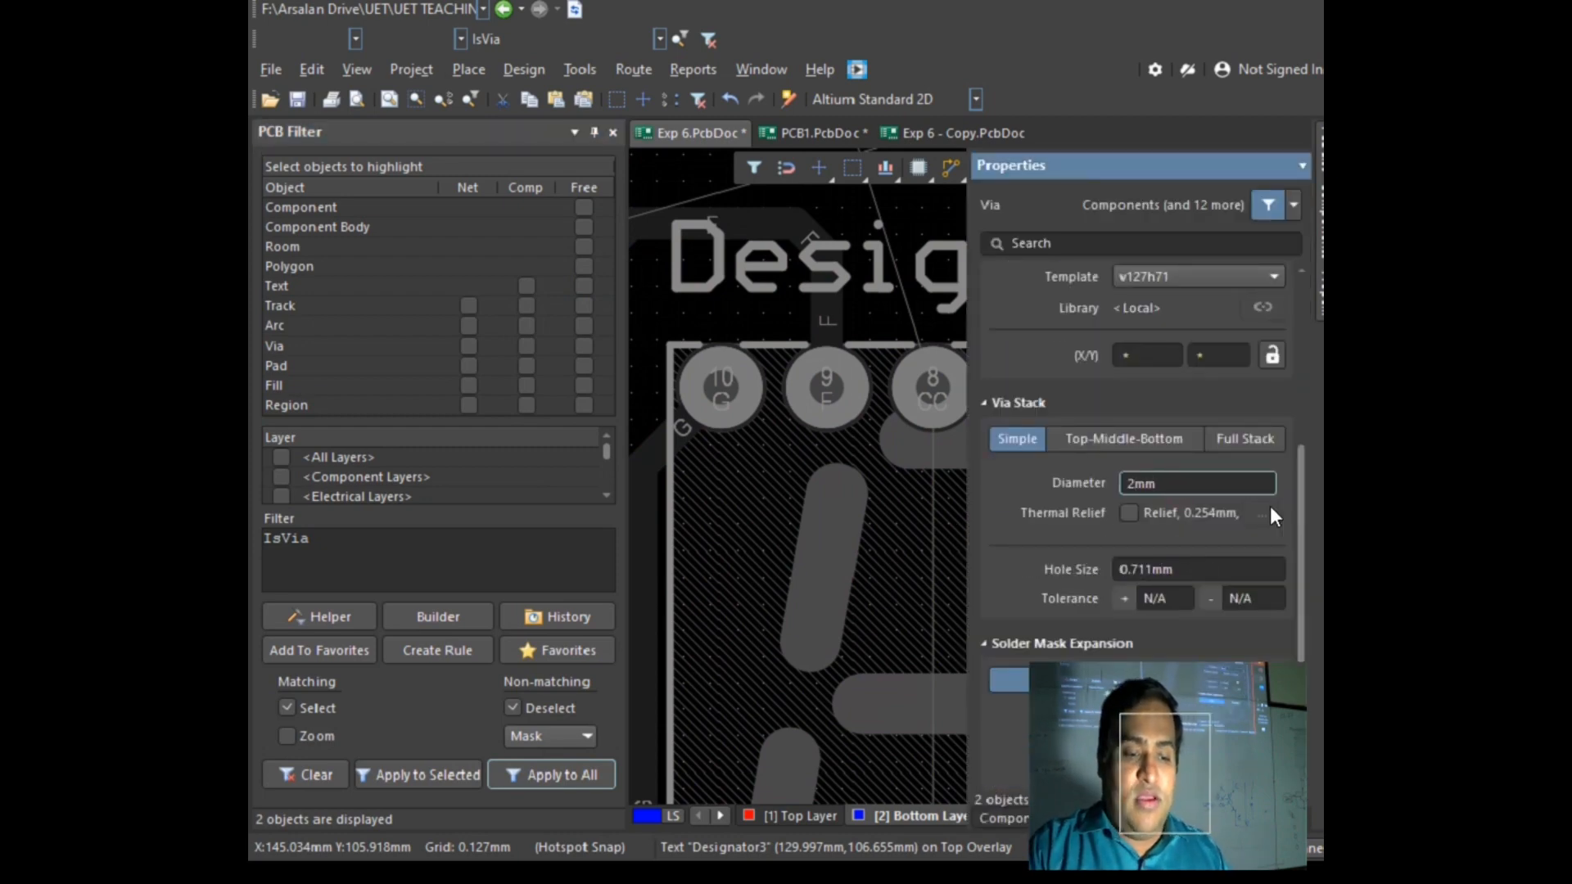
pyautogui.click(1217, 571)
pyautogui.write('0')
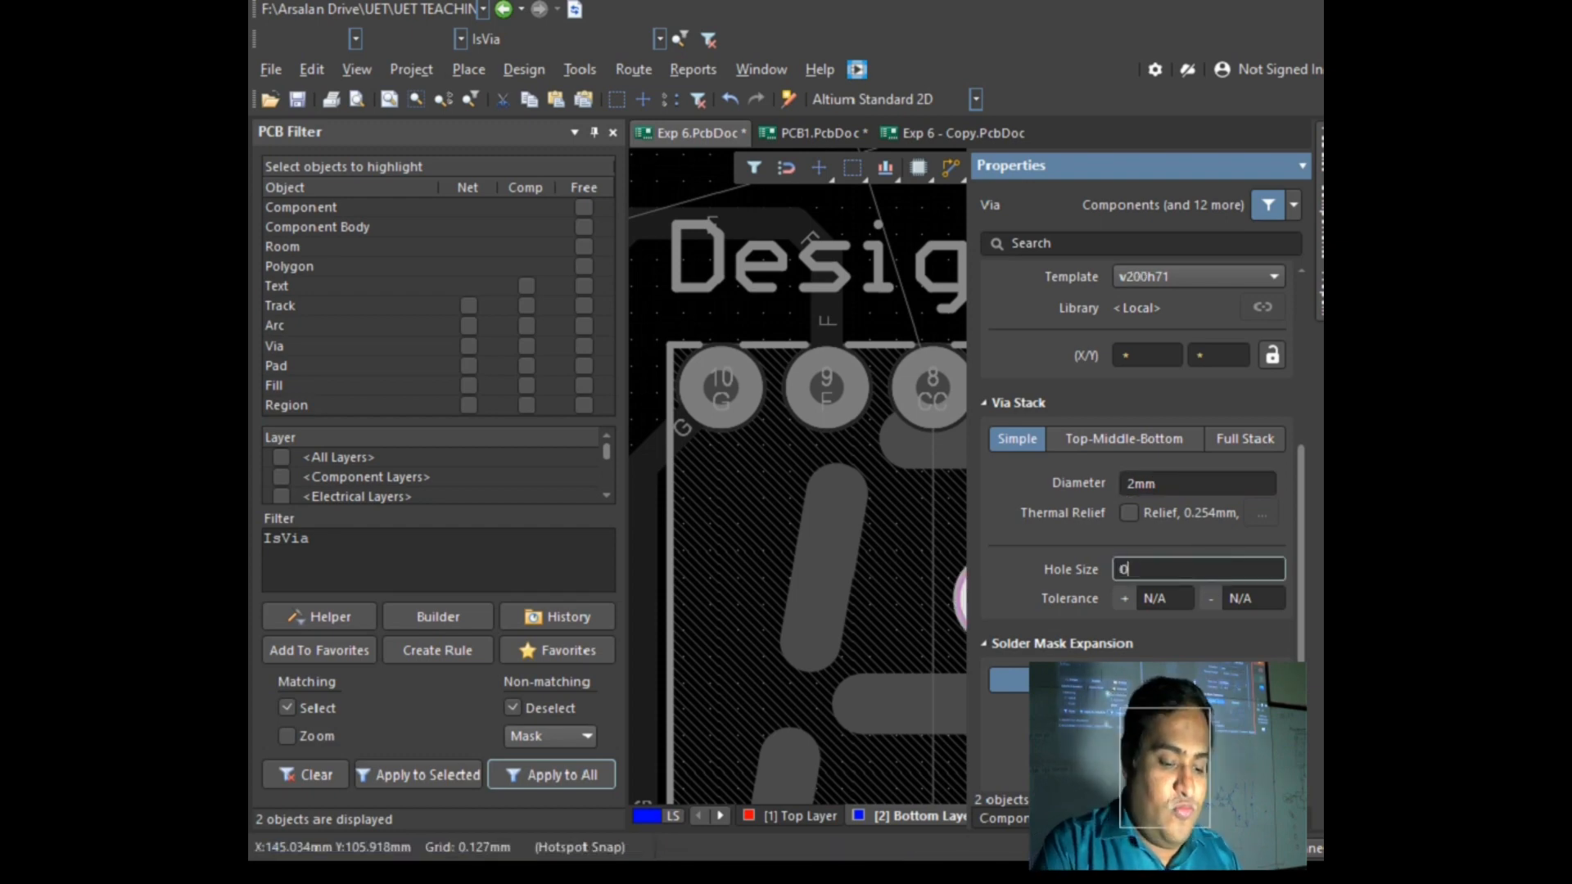
pyautogui.write('.85mm')
pyautogui.press('Return')
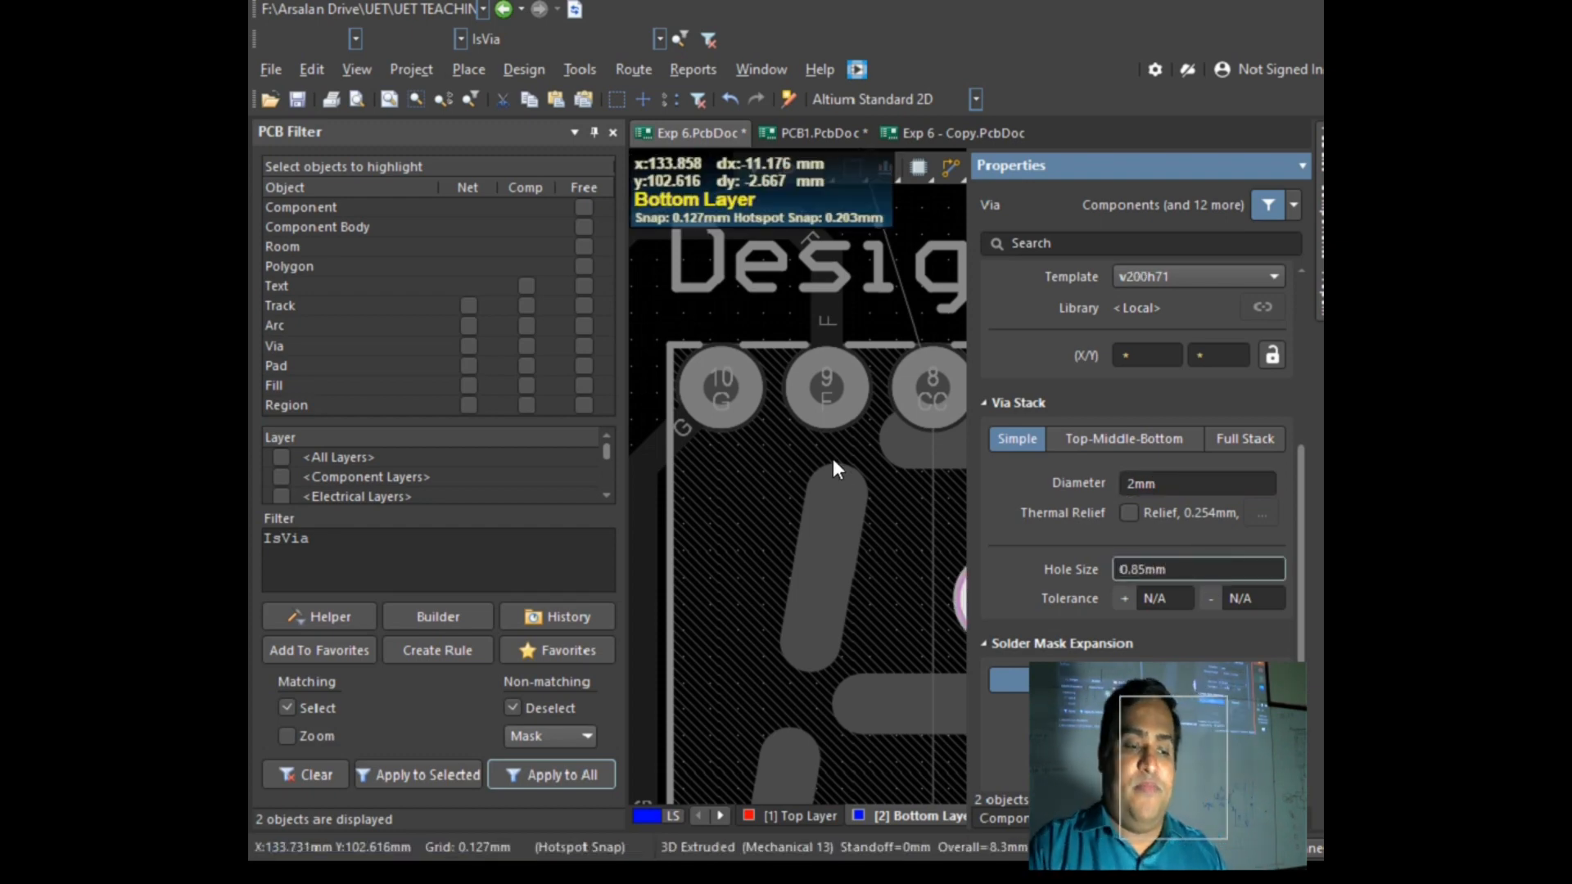
pyautogui.click(931, 282)
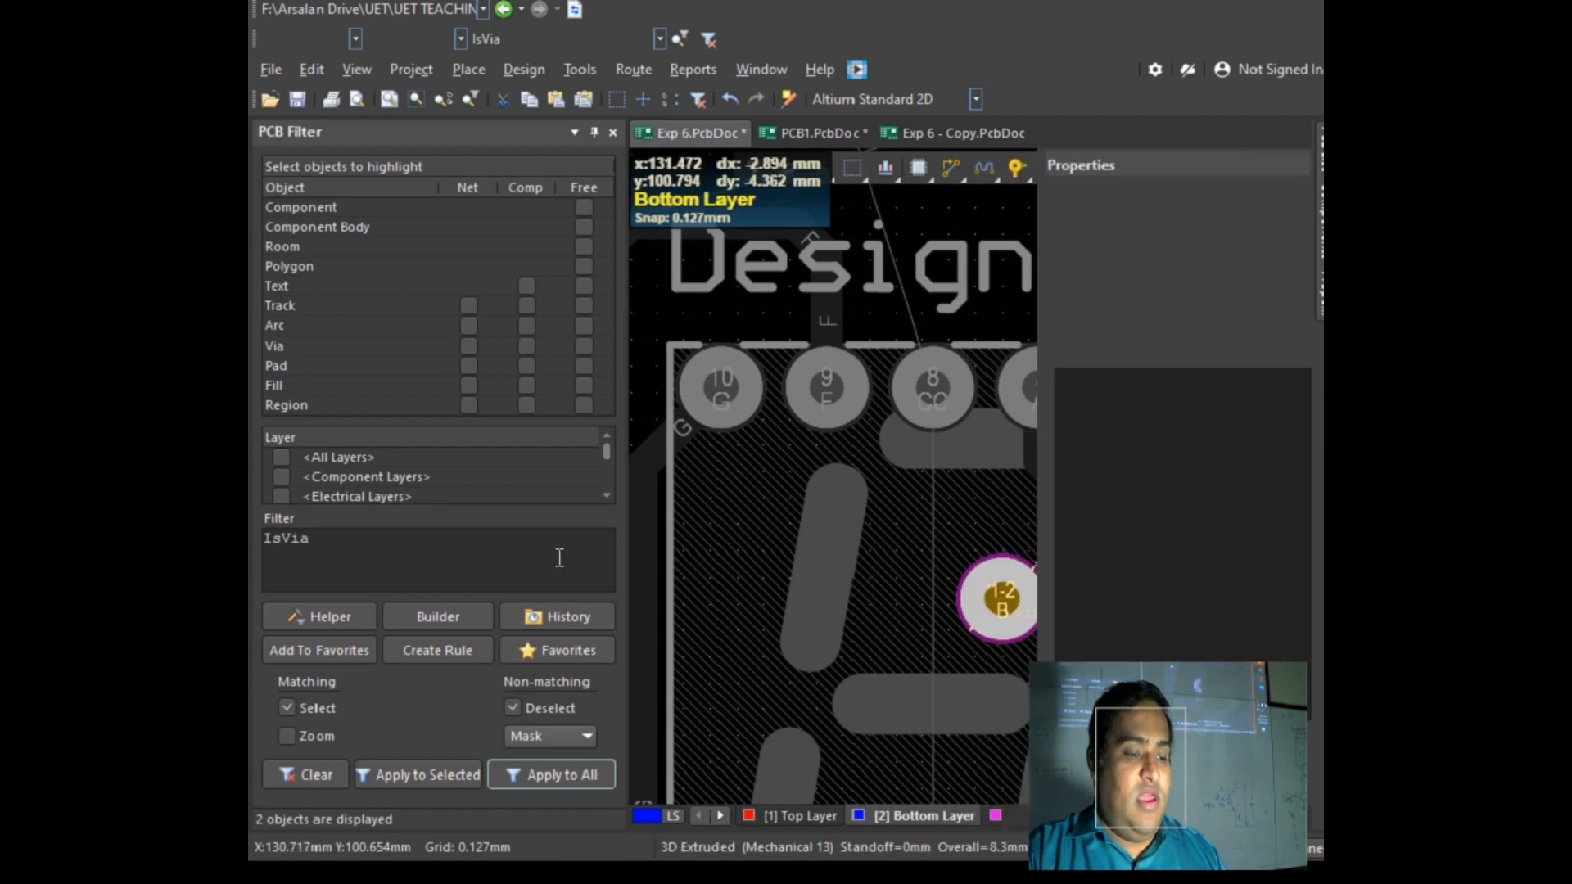
# Step: Remove the IsVia query from the PCB Filter and apply the empty filter to unmask the board
pyautogui.keyDown('ctrl'); pyautogui.scroll(-1, 964, 563); pyautogui.keyUp('ctrl')
pyautogui.doubleClick(456, 559)
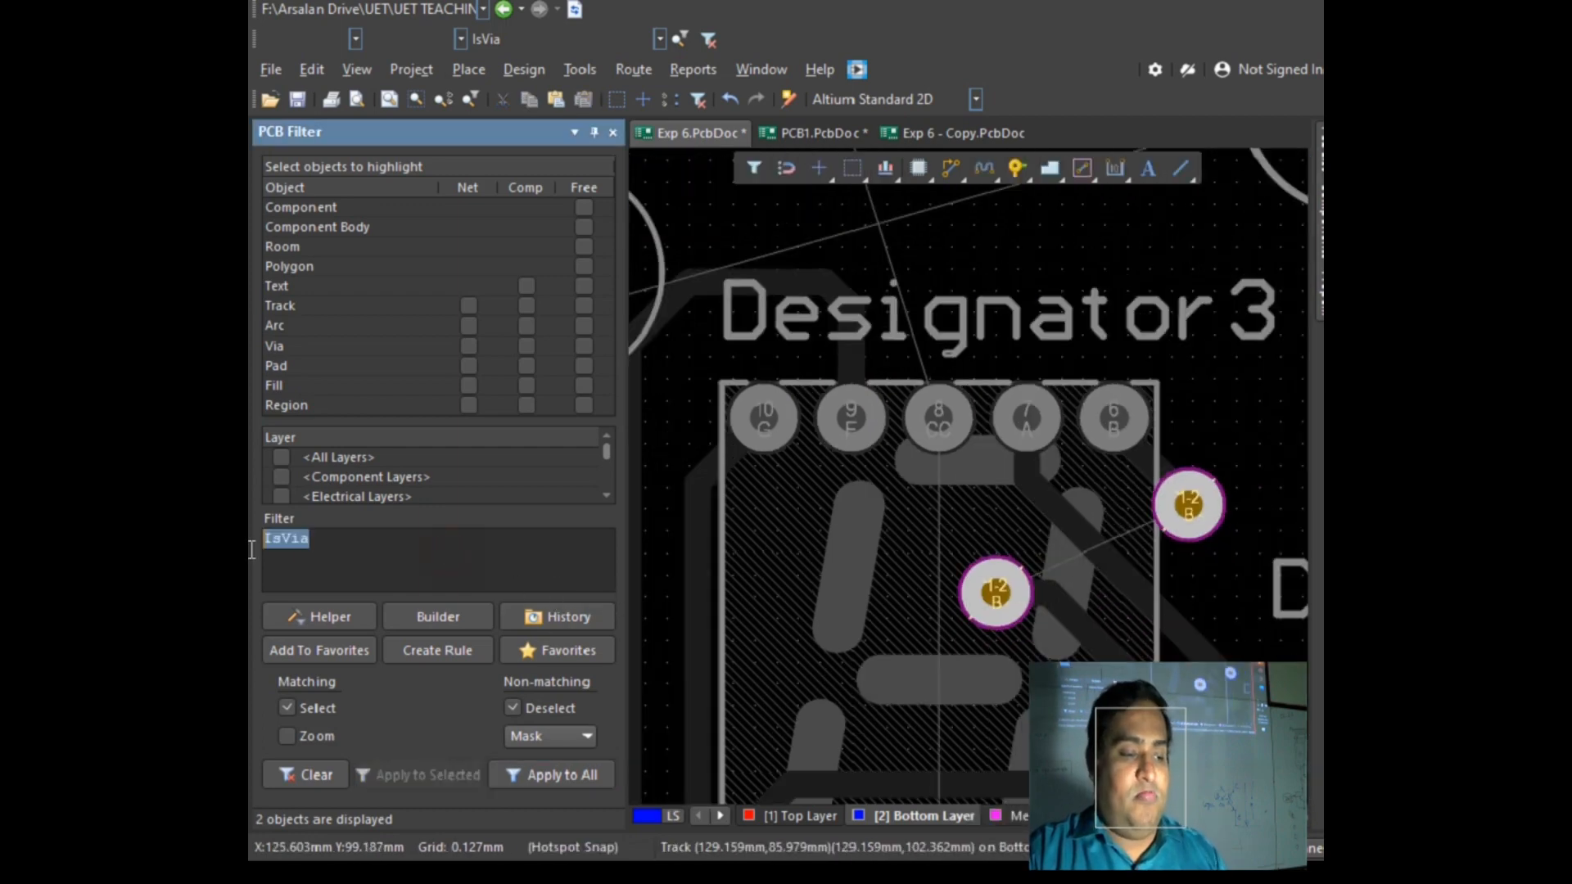
pyautogui.press('BackSpace')
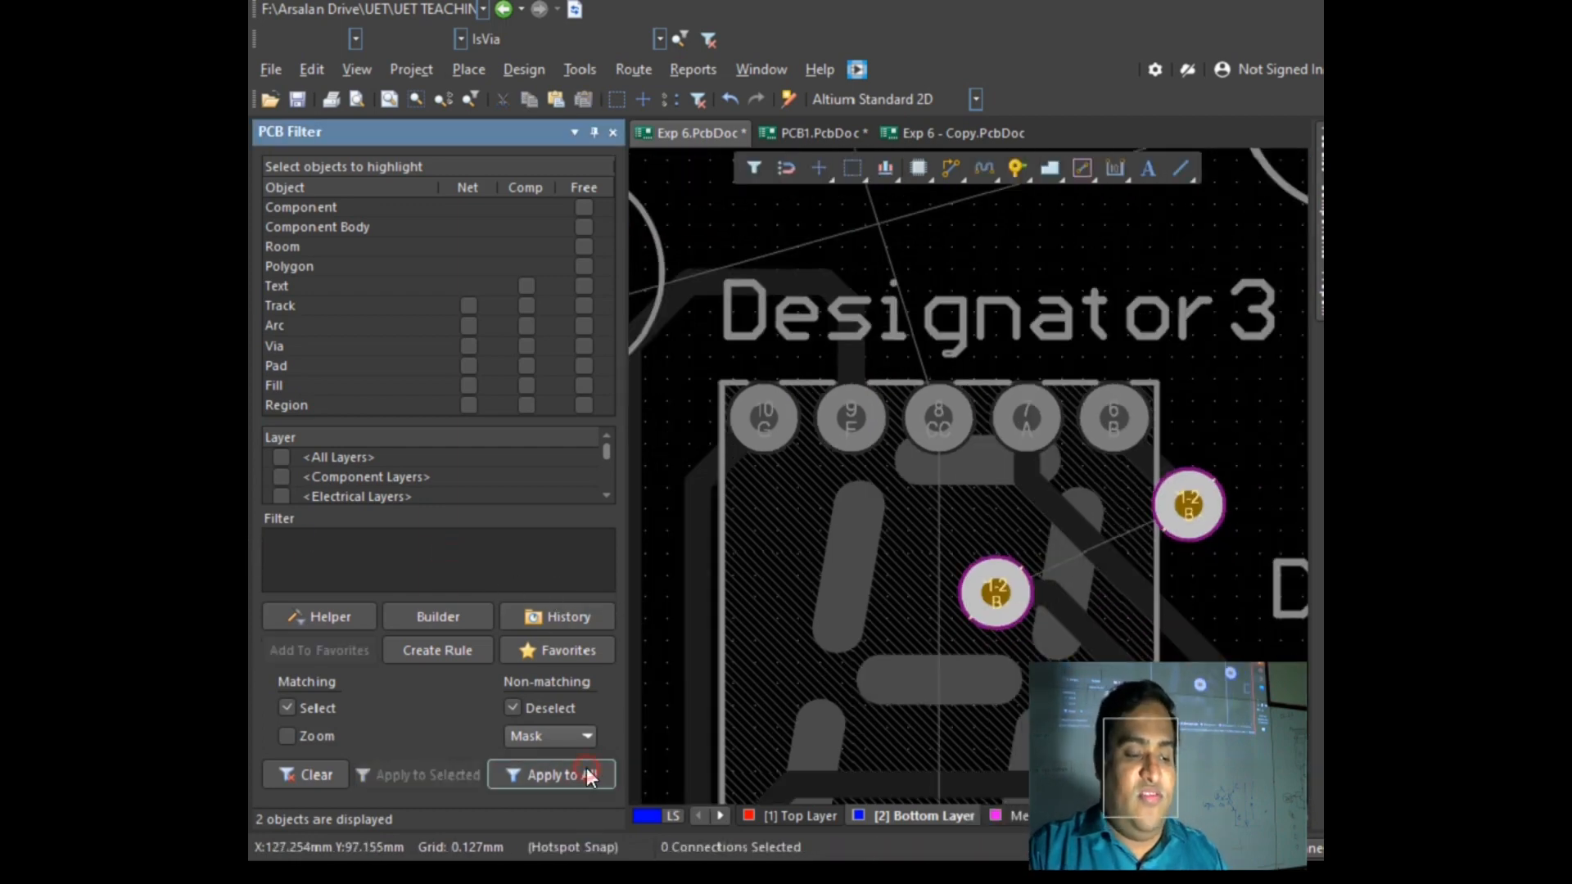
pyautogui.click(557, 774)
pyautogui.keyDown('ctrl'); pyautogui.scroll(-2, 1187, 455); pyautogui.keyUp('ctrl')
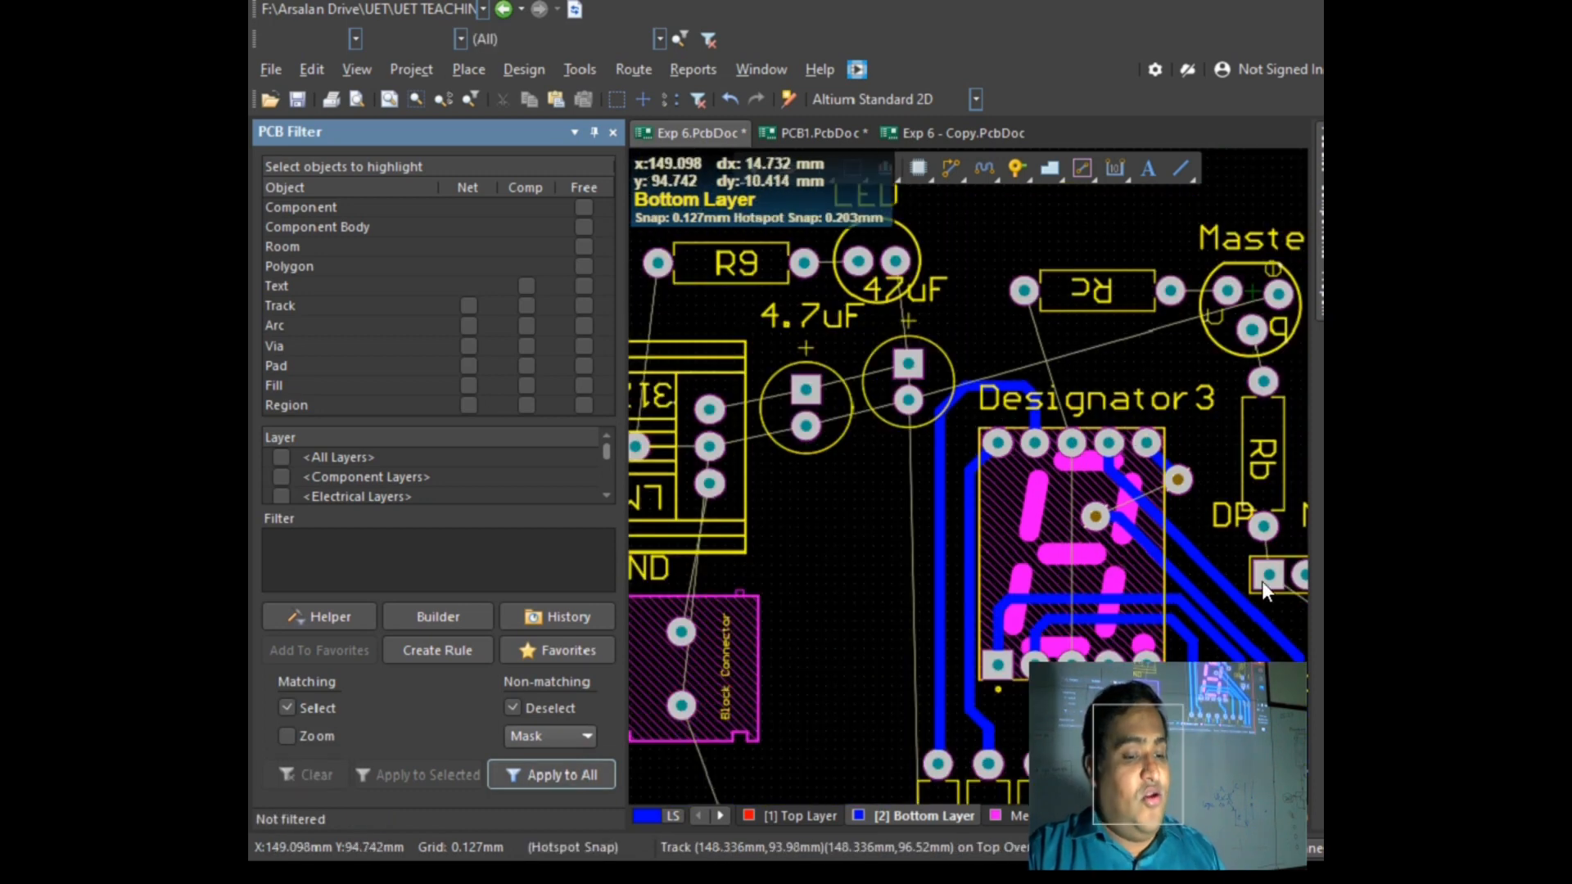
pyautogui.scroll(-3, 1148, 565)
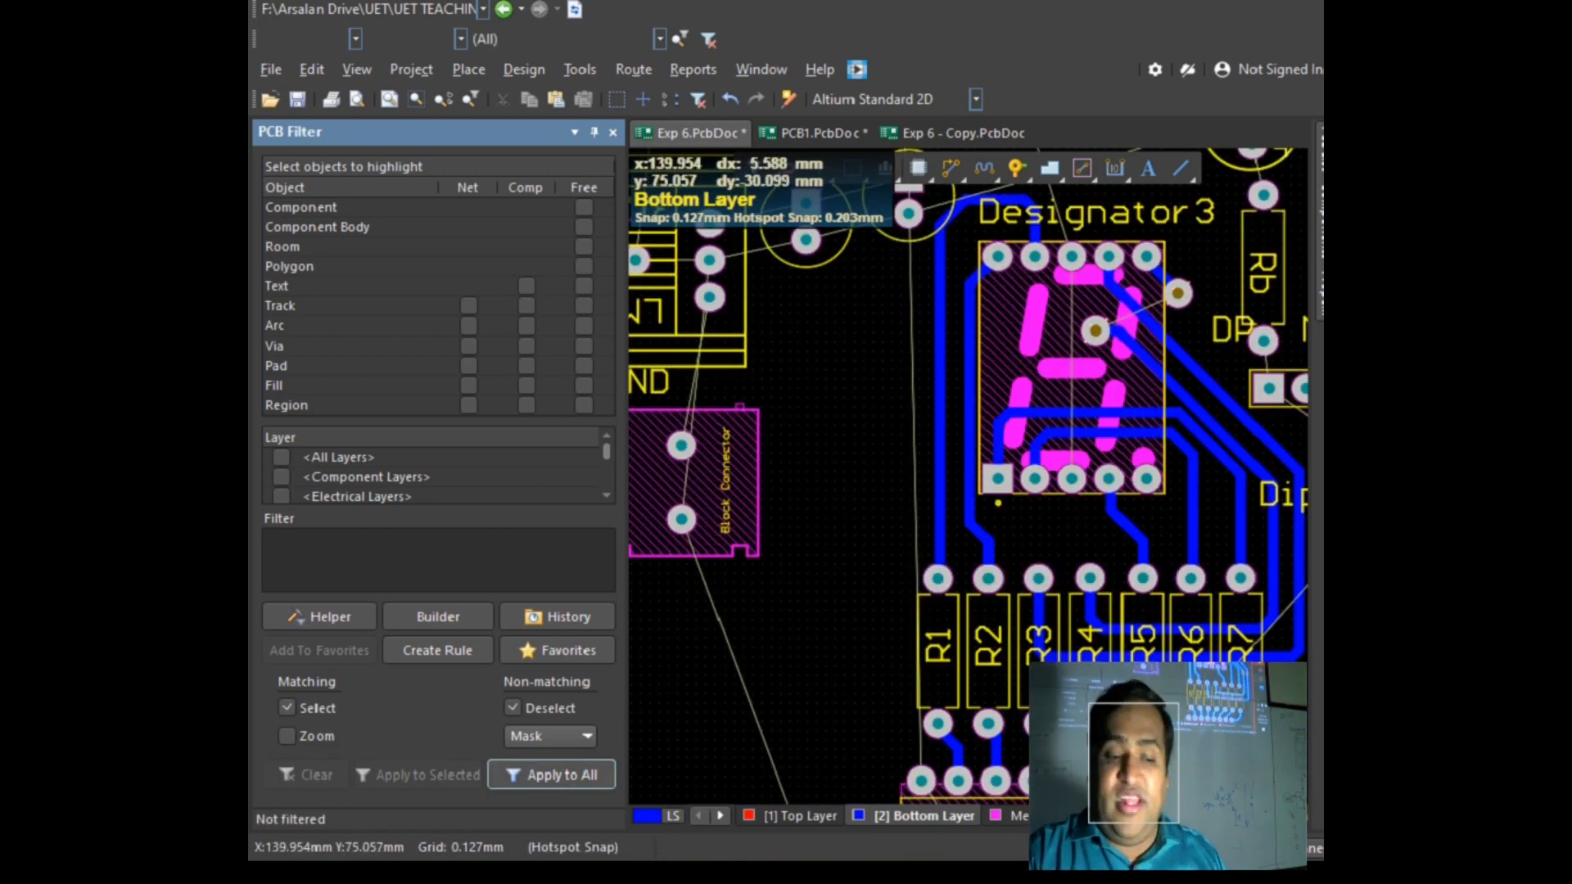
pyautogui.keyDown('ctrl'); pyautogui.scroll(-2, 994, 459); pyautogui.keyUp('ctrl')
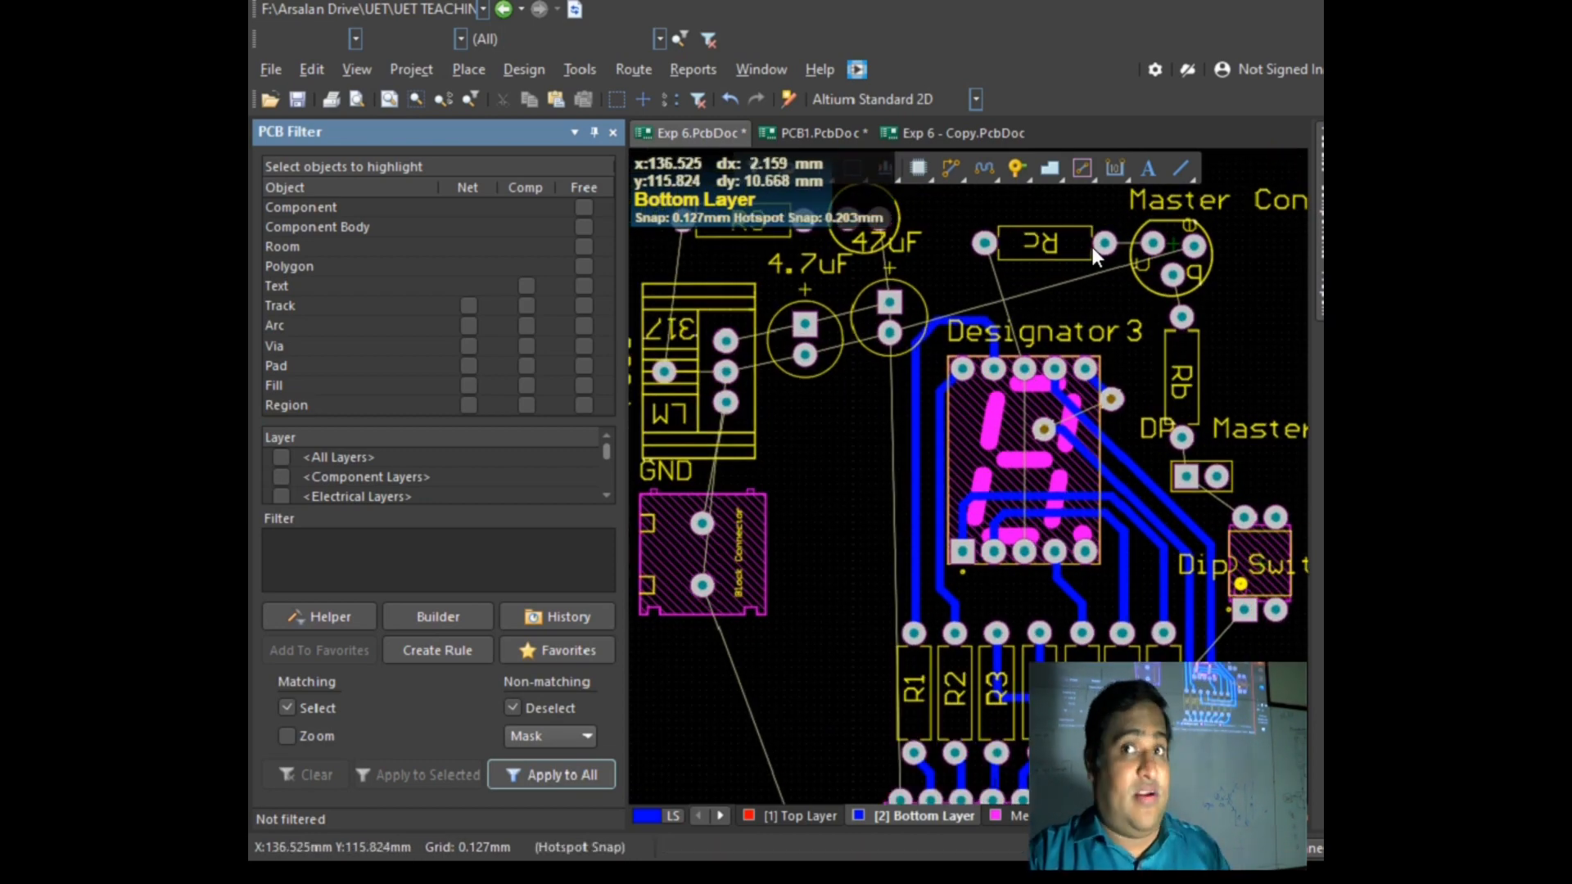
pyautogui.scroll(-3, 1110, 363)
pyautogui.scroll(4, 1110, 363)
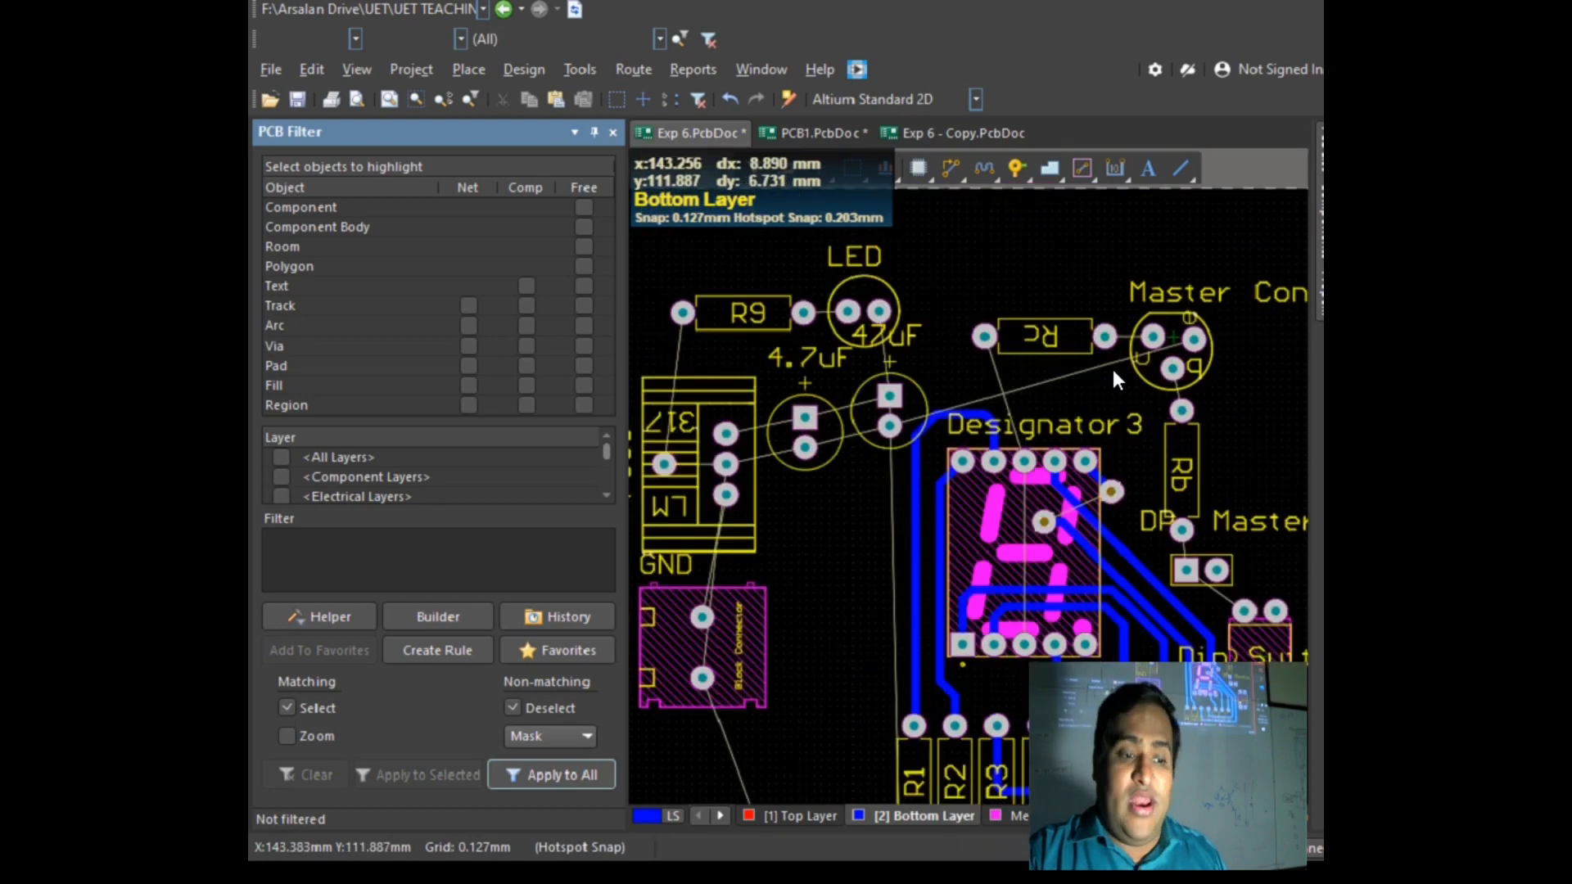
# Step: Route the INPUT net on the Bottom Layer from the Block Connector's pad 2 to the 7805's adj pad
pyautogui.keyDown('ctrl'); pyautogui.scroll(-2, 1239, 383); pyautogui.keyUp('ctrl')
pyautogui.keyDown('ctrl'); pyautogui.scroll(5, 775, 431); pyautogui.keyUp('ctrl')
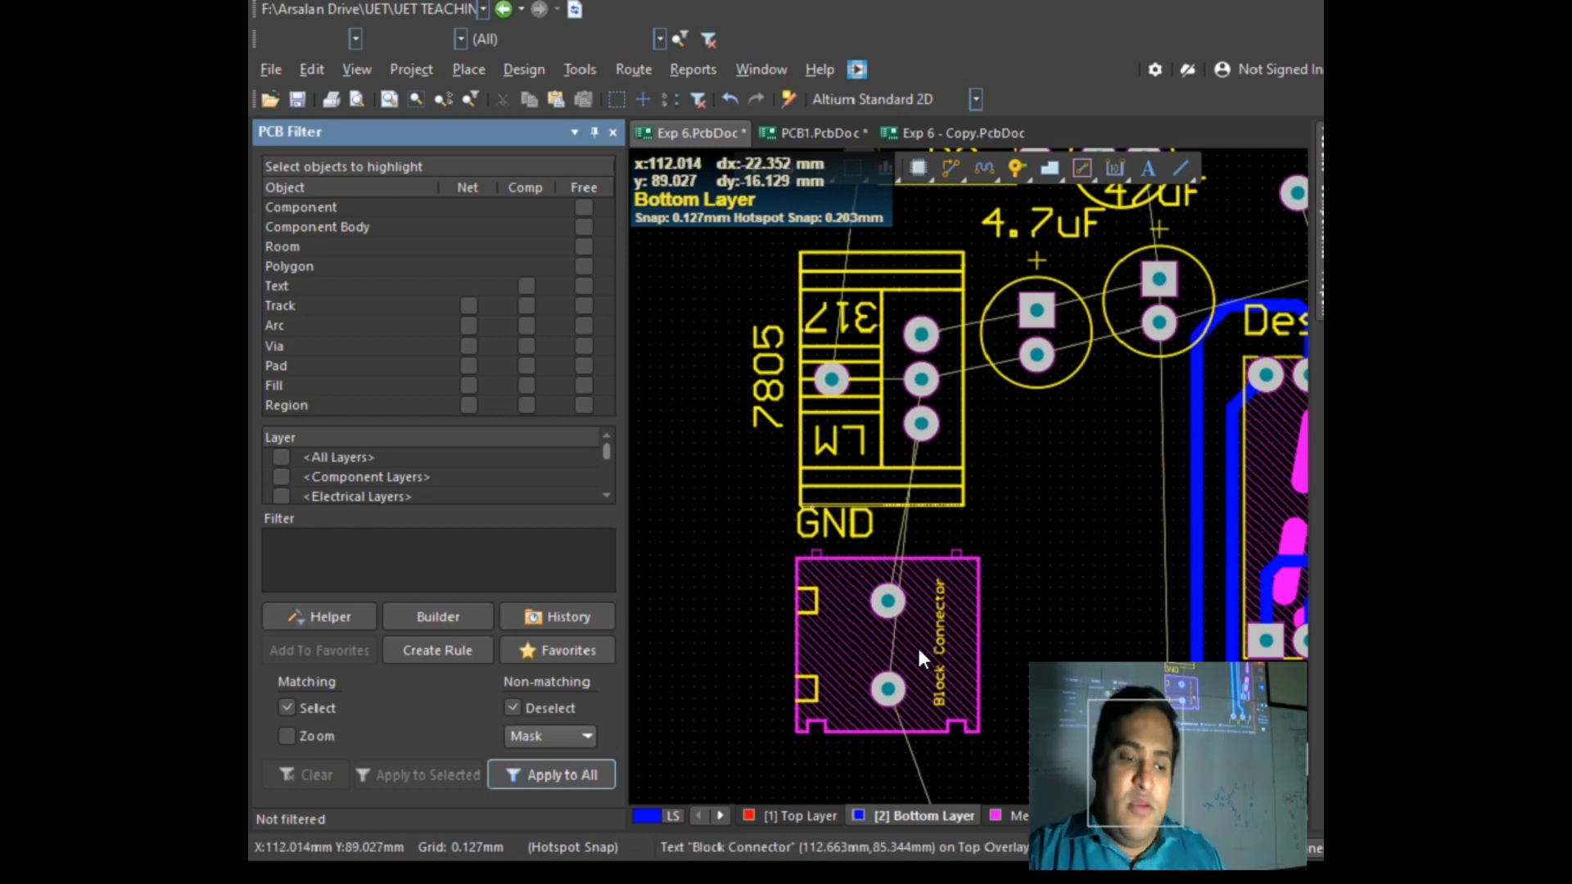
pyautogui.keyDown('ctrl'); pyautogui.scroll(2, 913, 638); pyautogui.keyUp('ctrl')
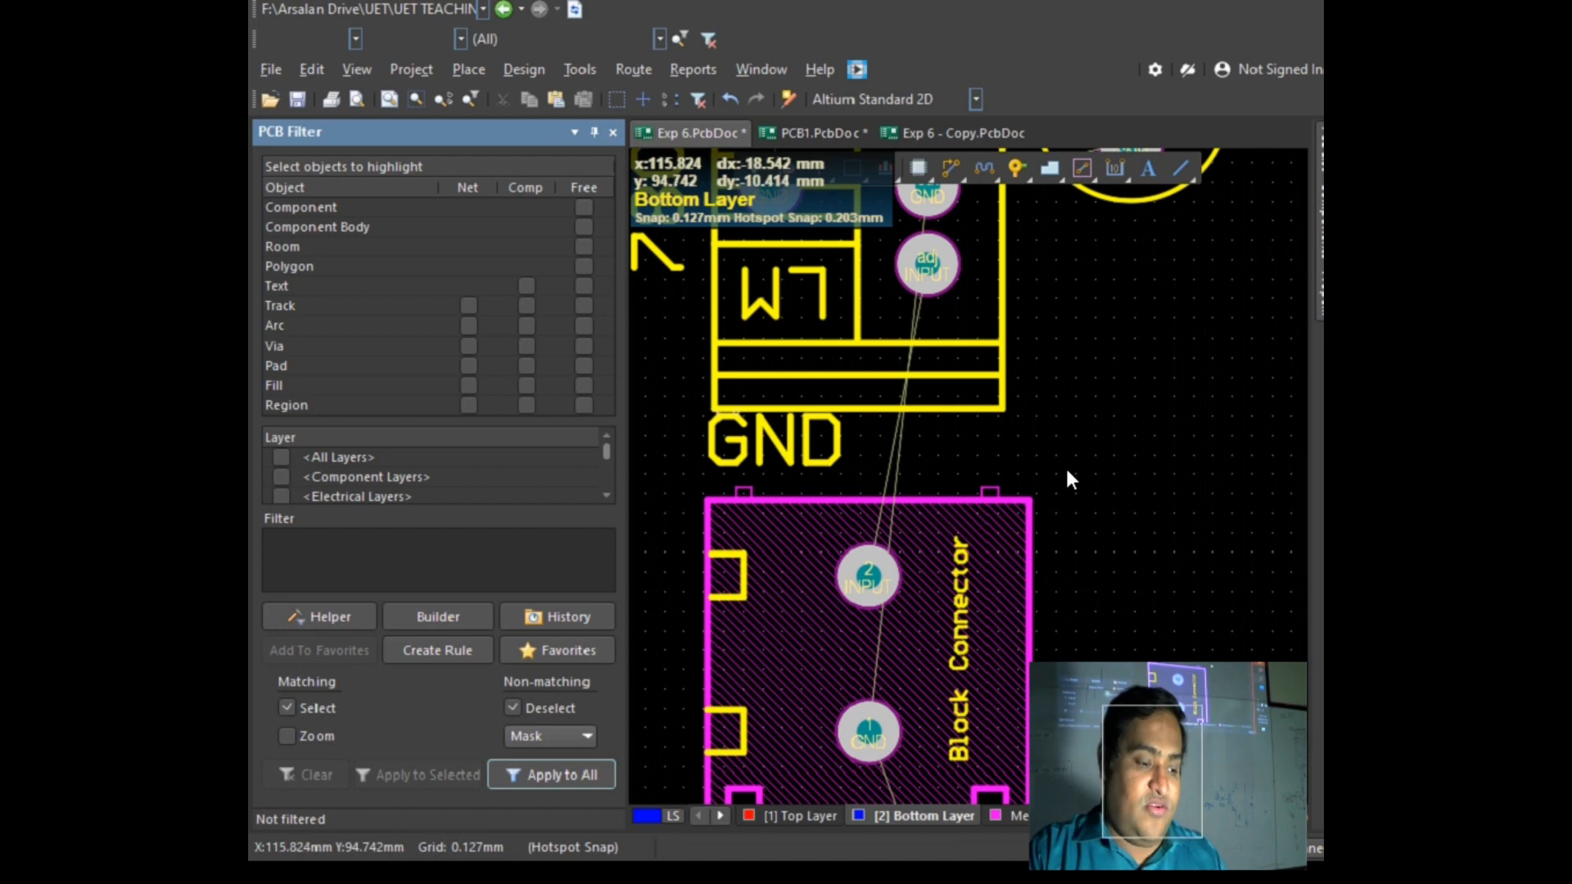
pyautogui.click(468, 69)
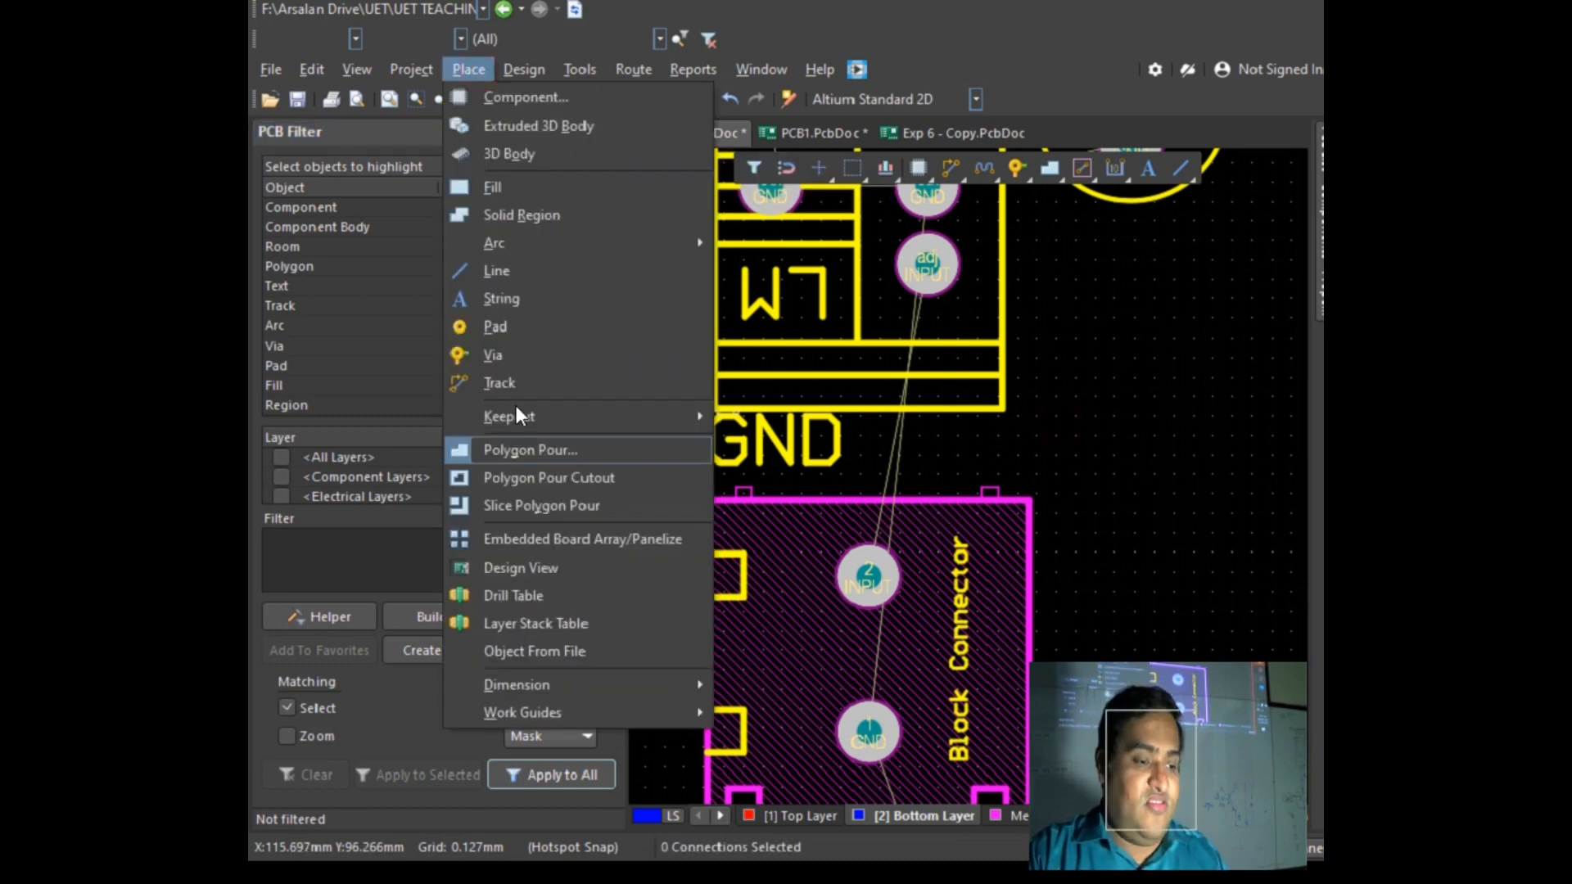
pyautogui.click(526, 382)
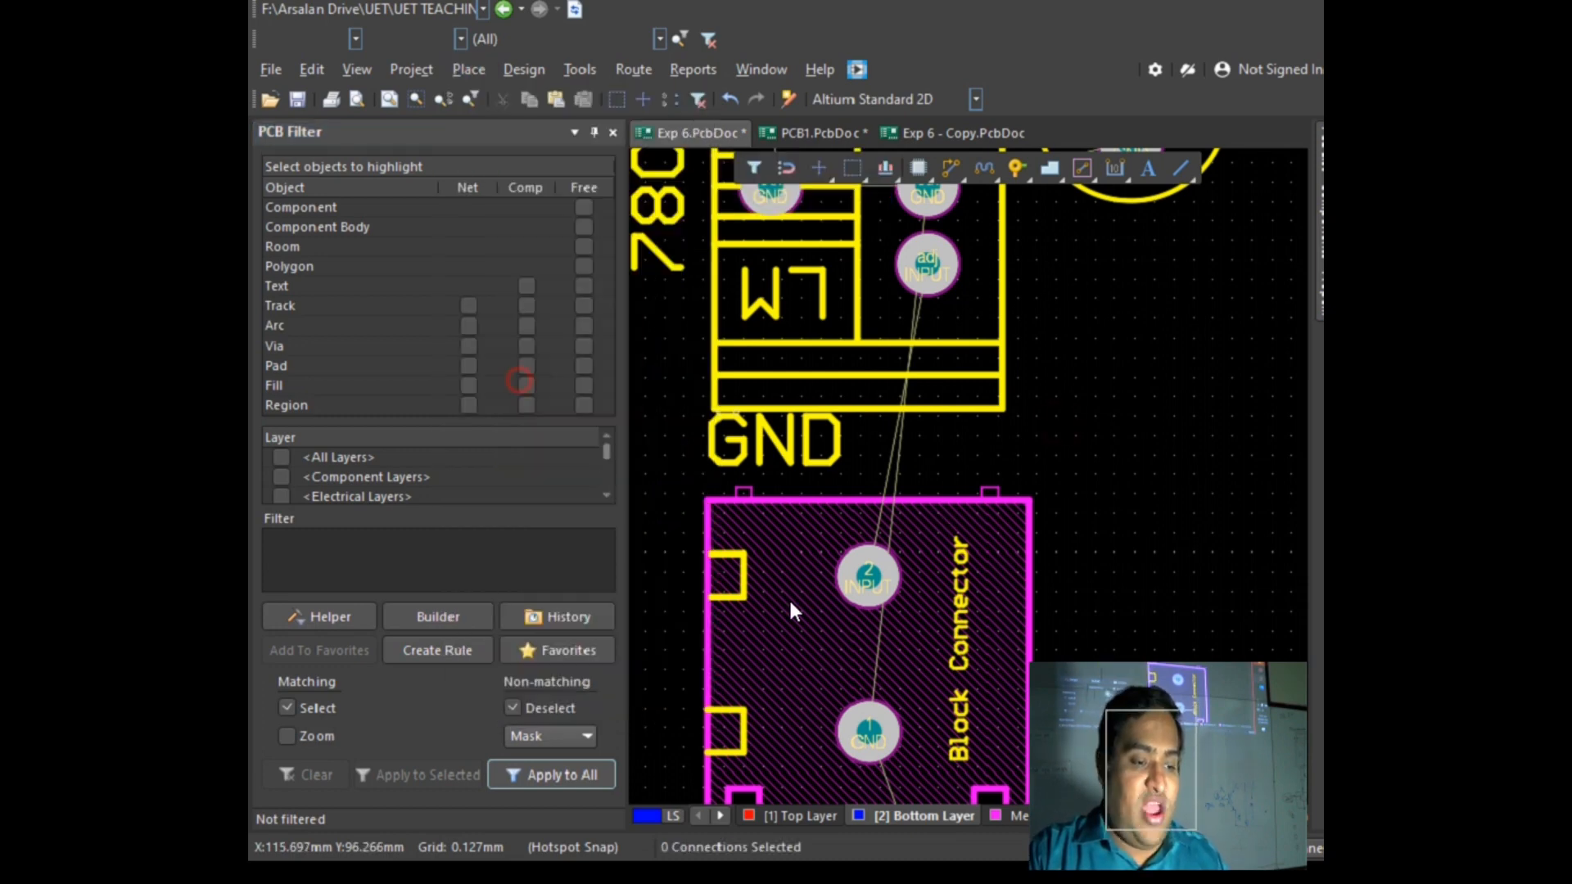
pyautogui.click(872, 575)
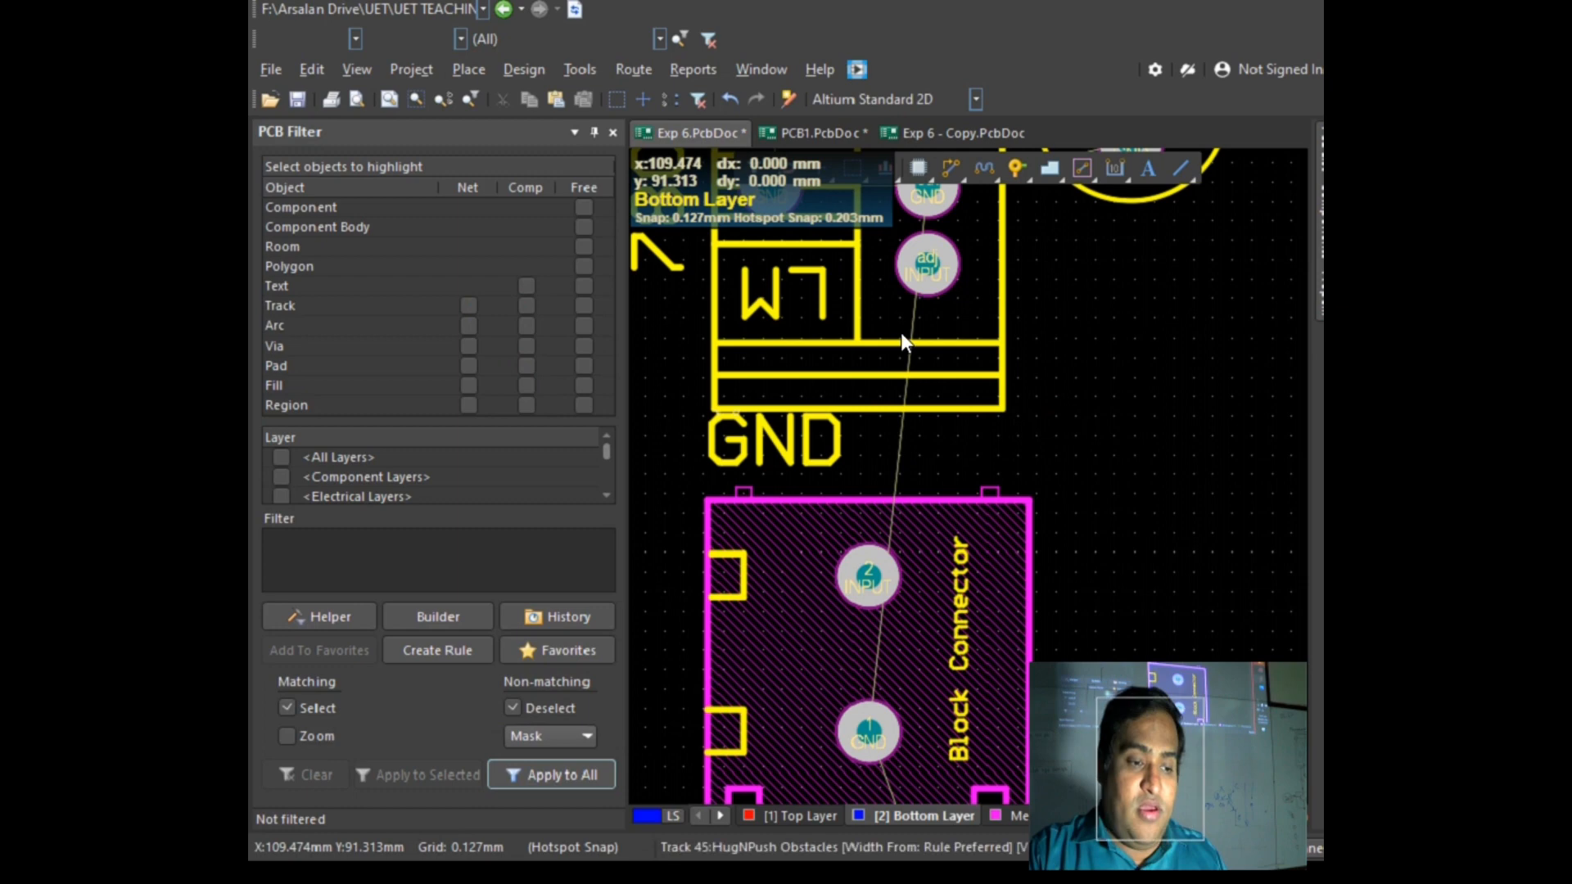
pyautogui.click(926, 259)
# Step: Route the GND net from the Block Connector's pad 1 to the 7805's outer GND pad and on to its middle out pad
pyautogui.scroll(3, 1059, 287)
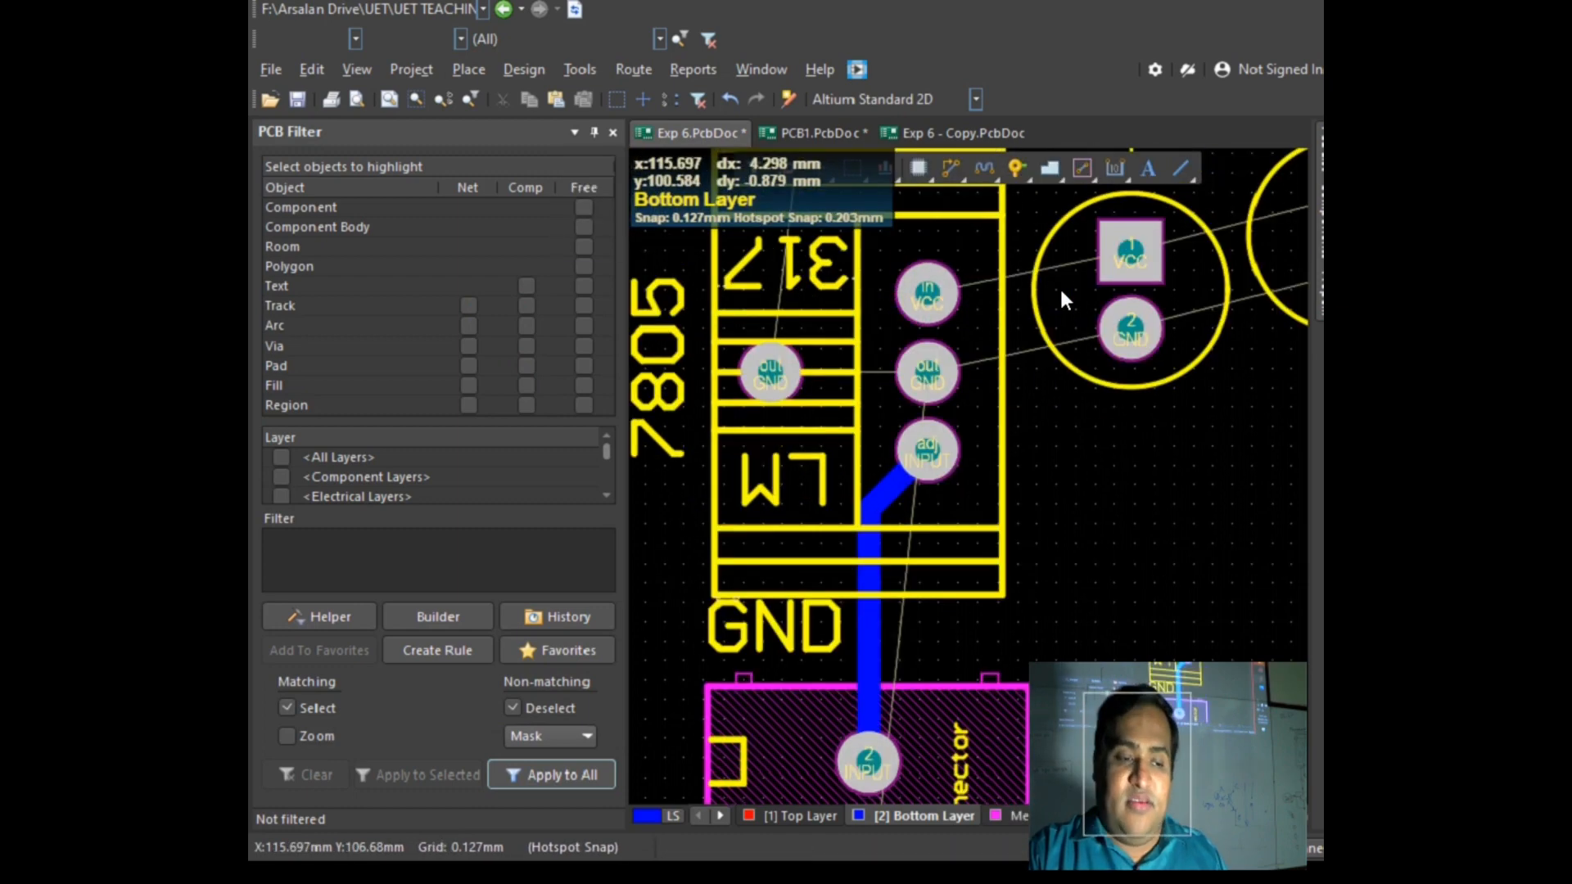
pyautogui.click(464, 70)
pyautogui.click(508, 382)
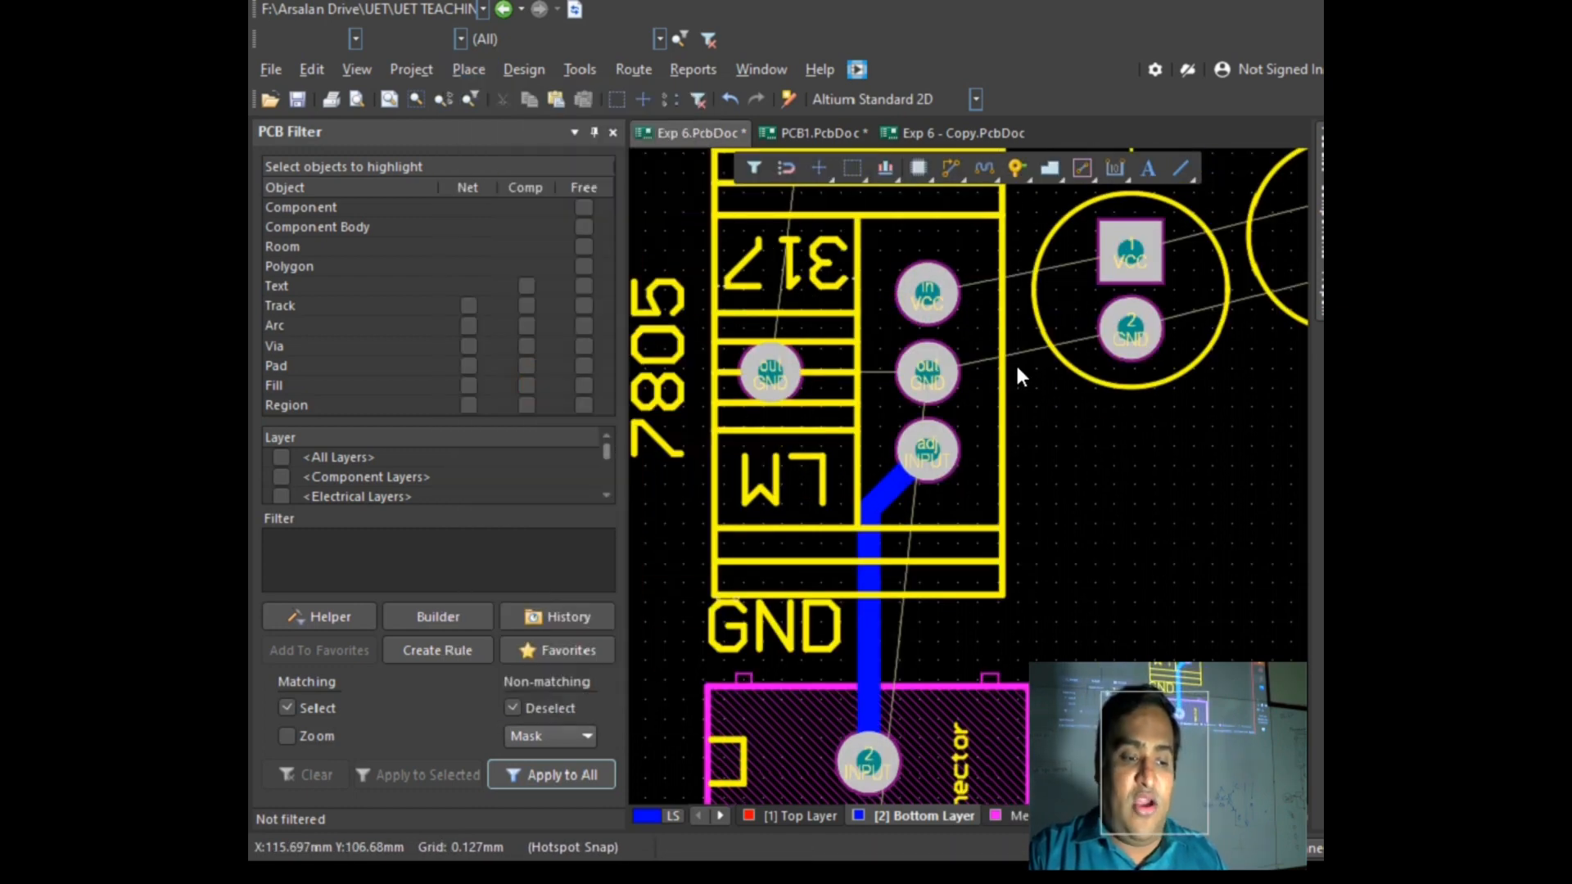
pyautogui.scroll(-2, 976, 462)
pyautogui.scroll(-3, 978, 463)
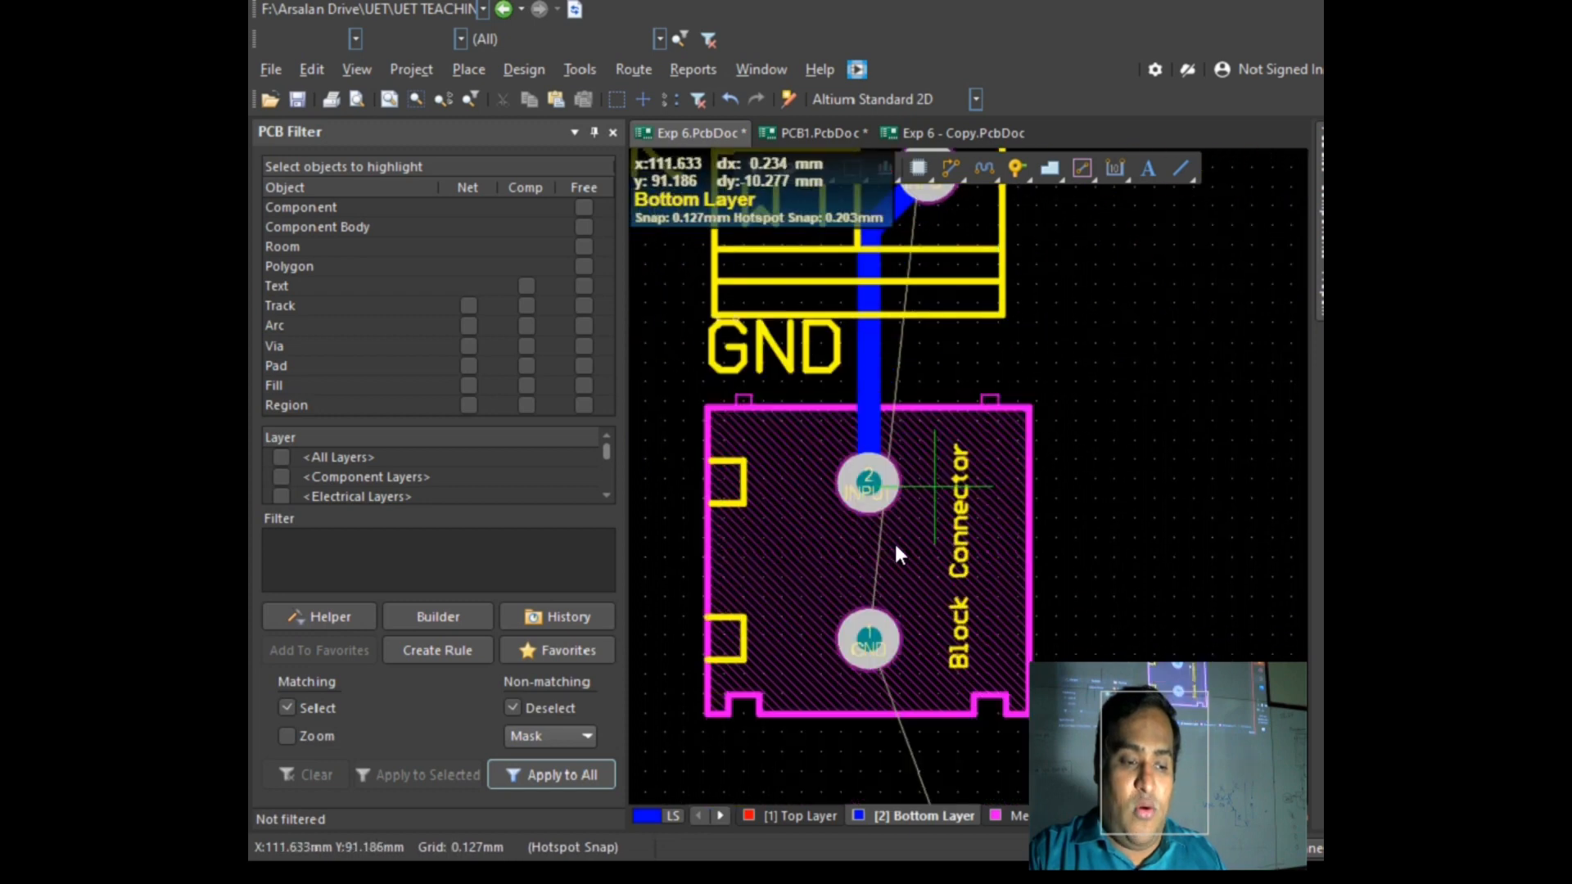
pyautogui.click(867, 638)
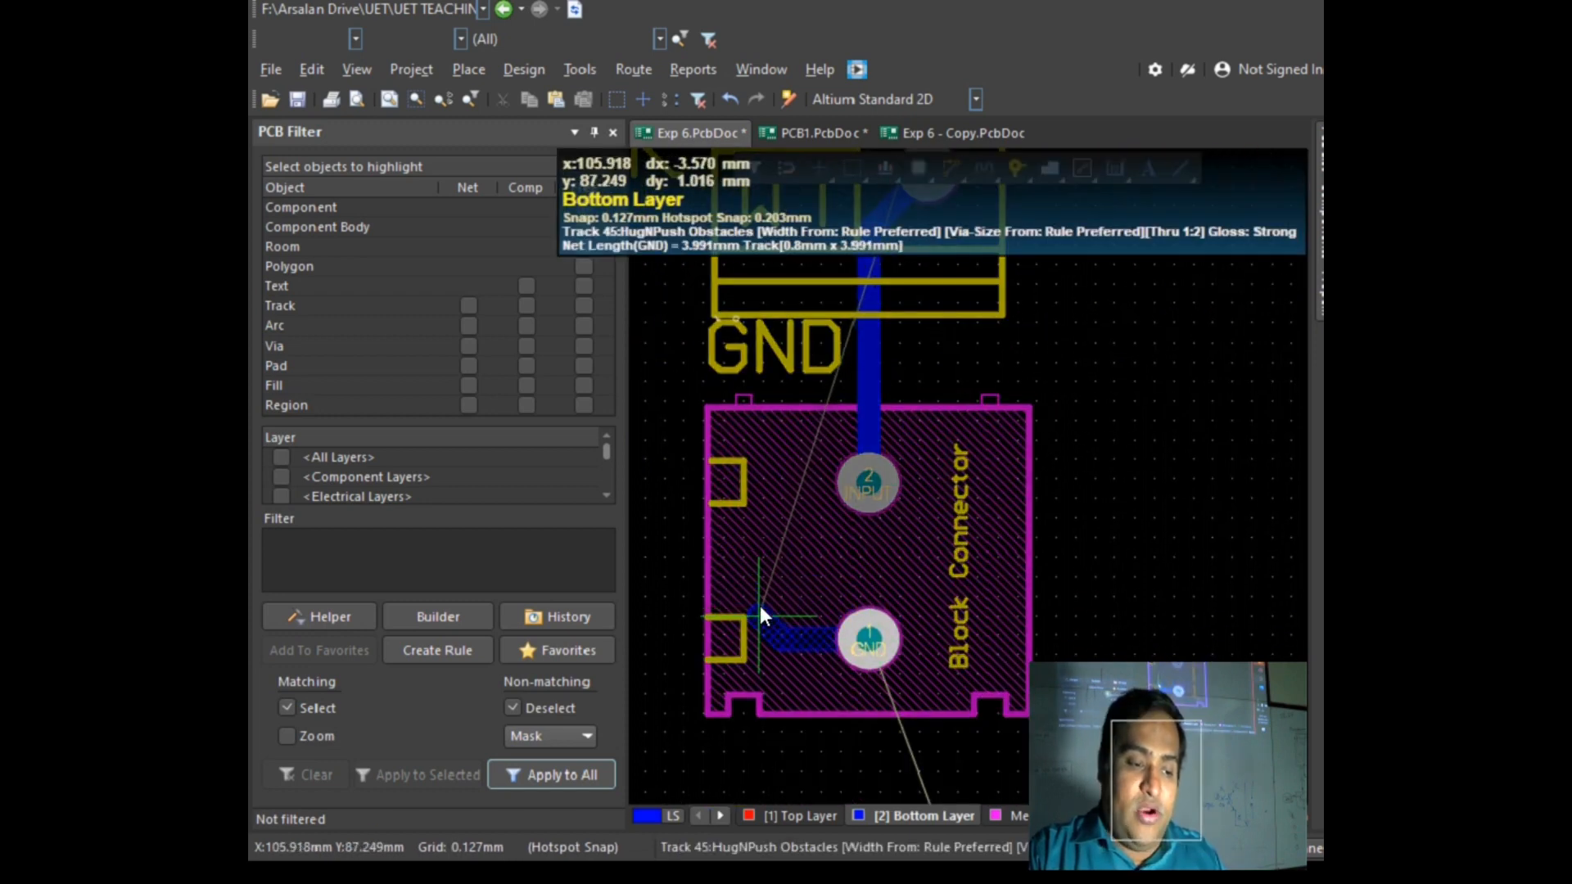
pyautogui.scroll(6, 760, 599)
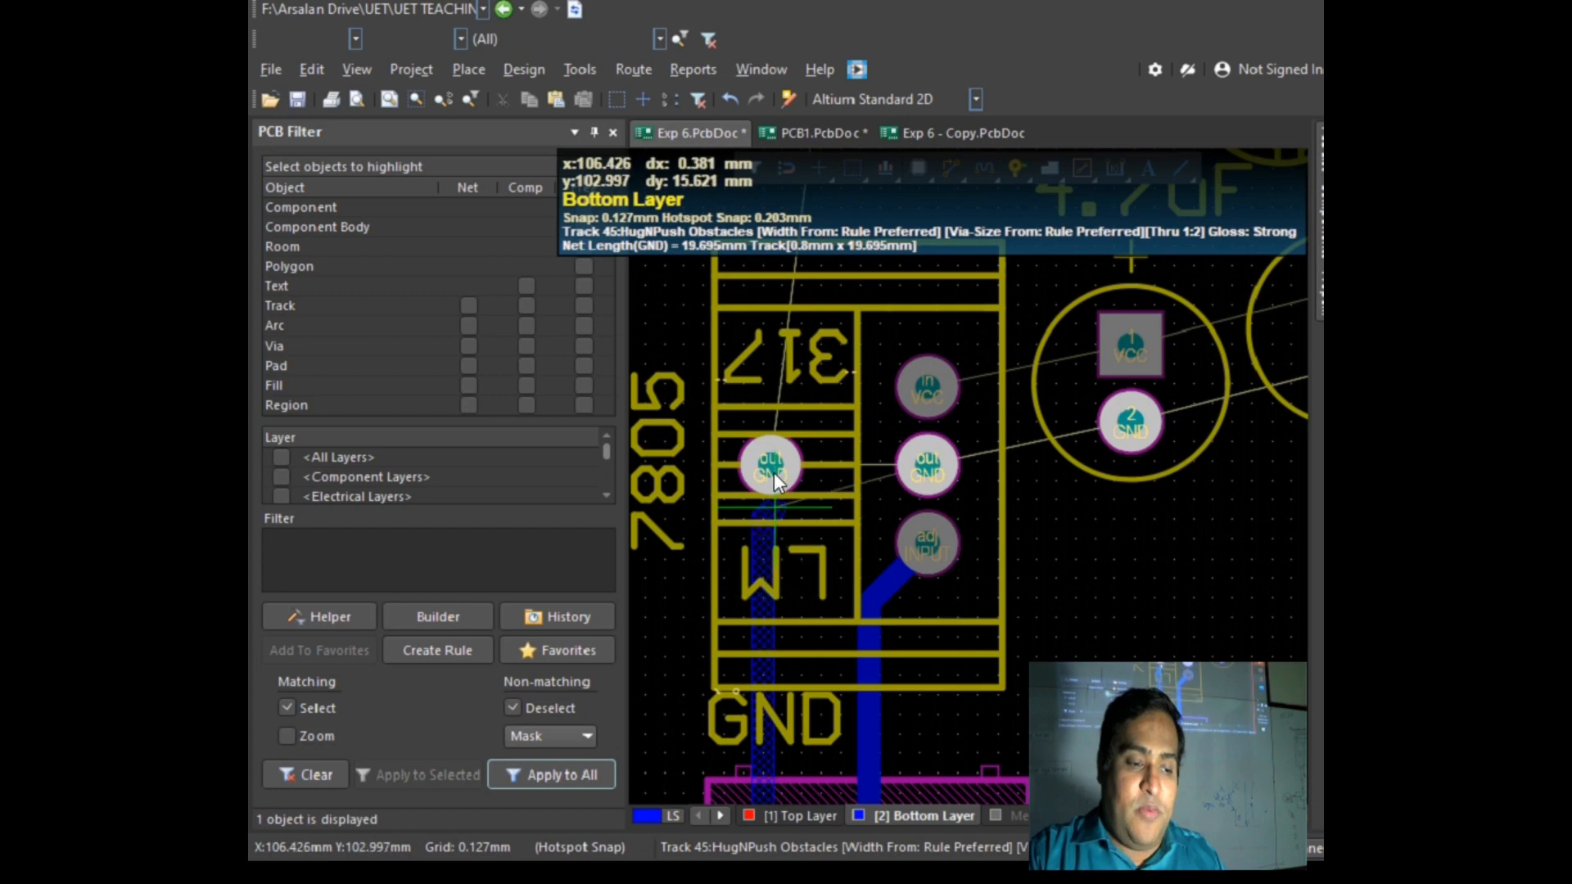
pyautogui.click(769, 462)
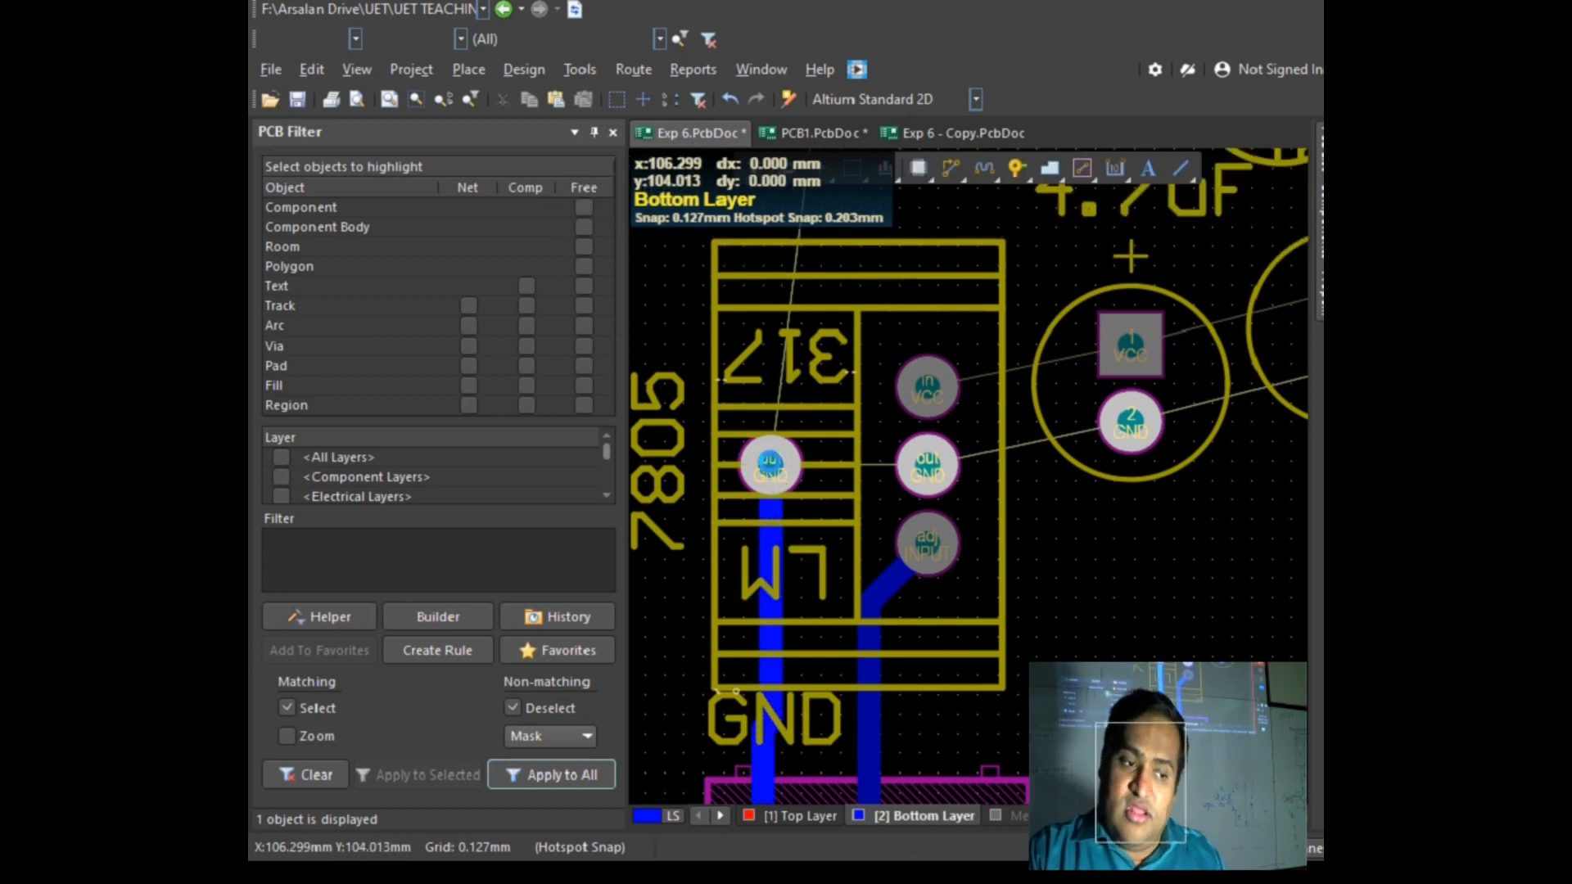
pyautogui.click(928, 465)
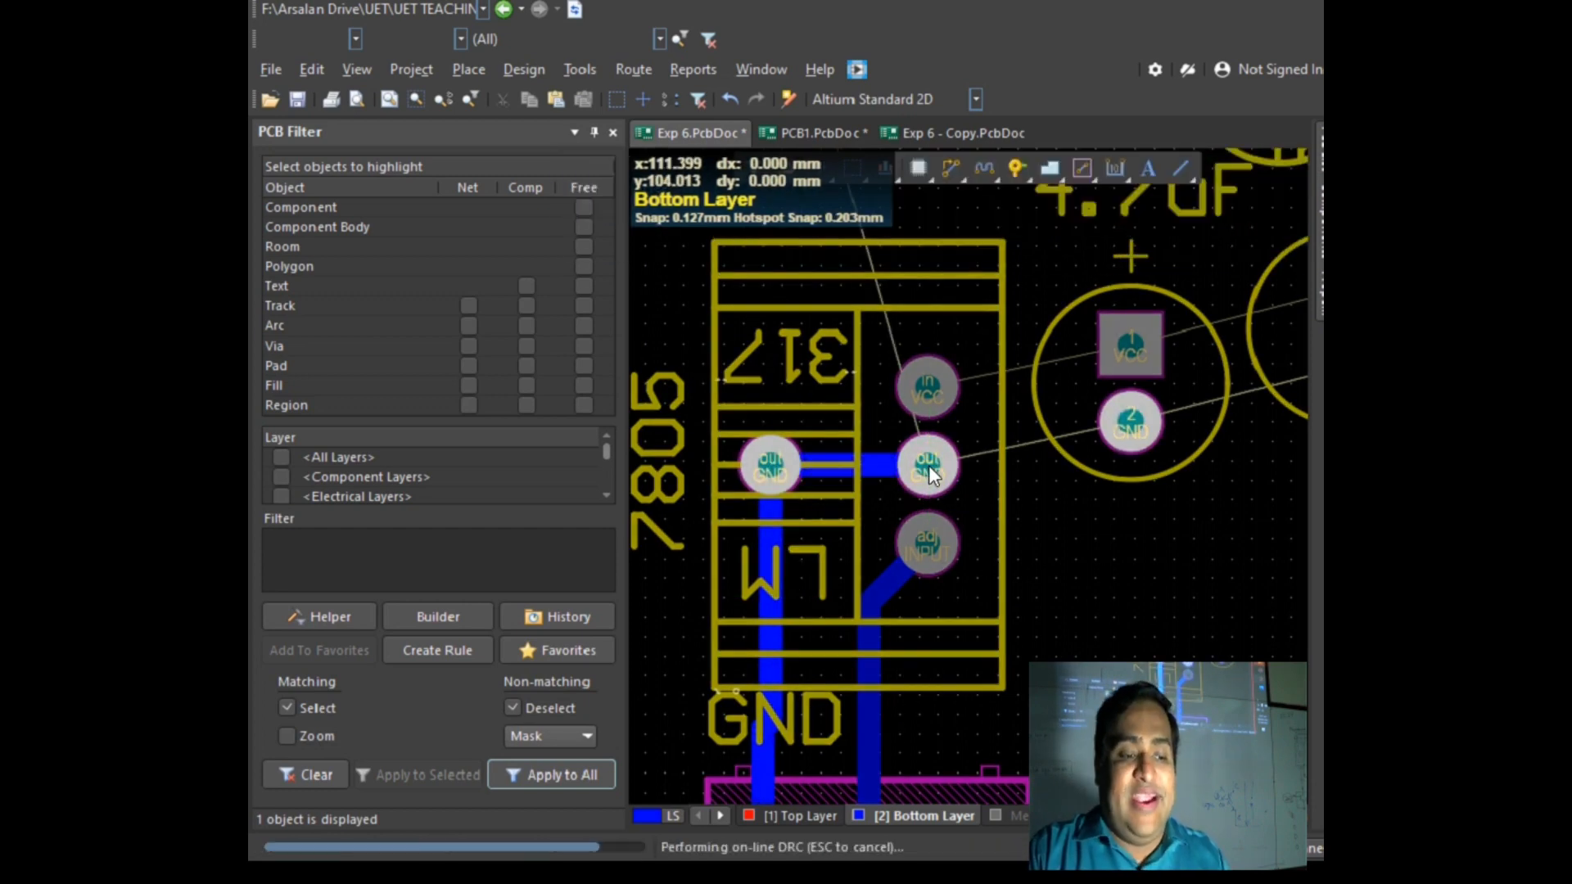
pyautogui.rightClick(1029, 511)
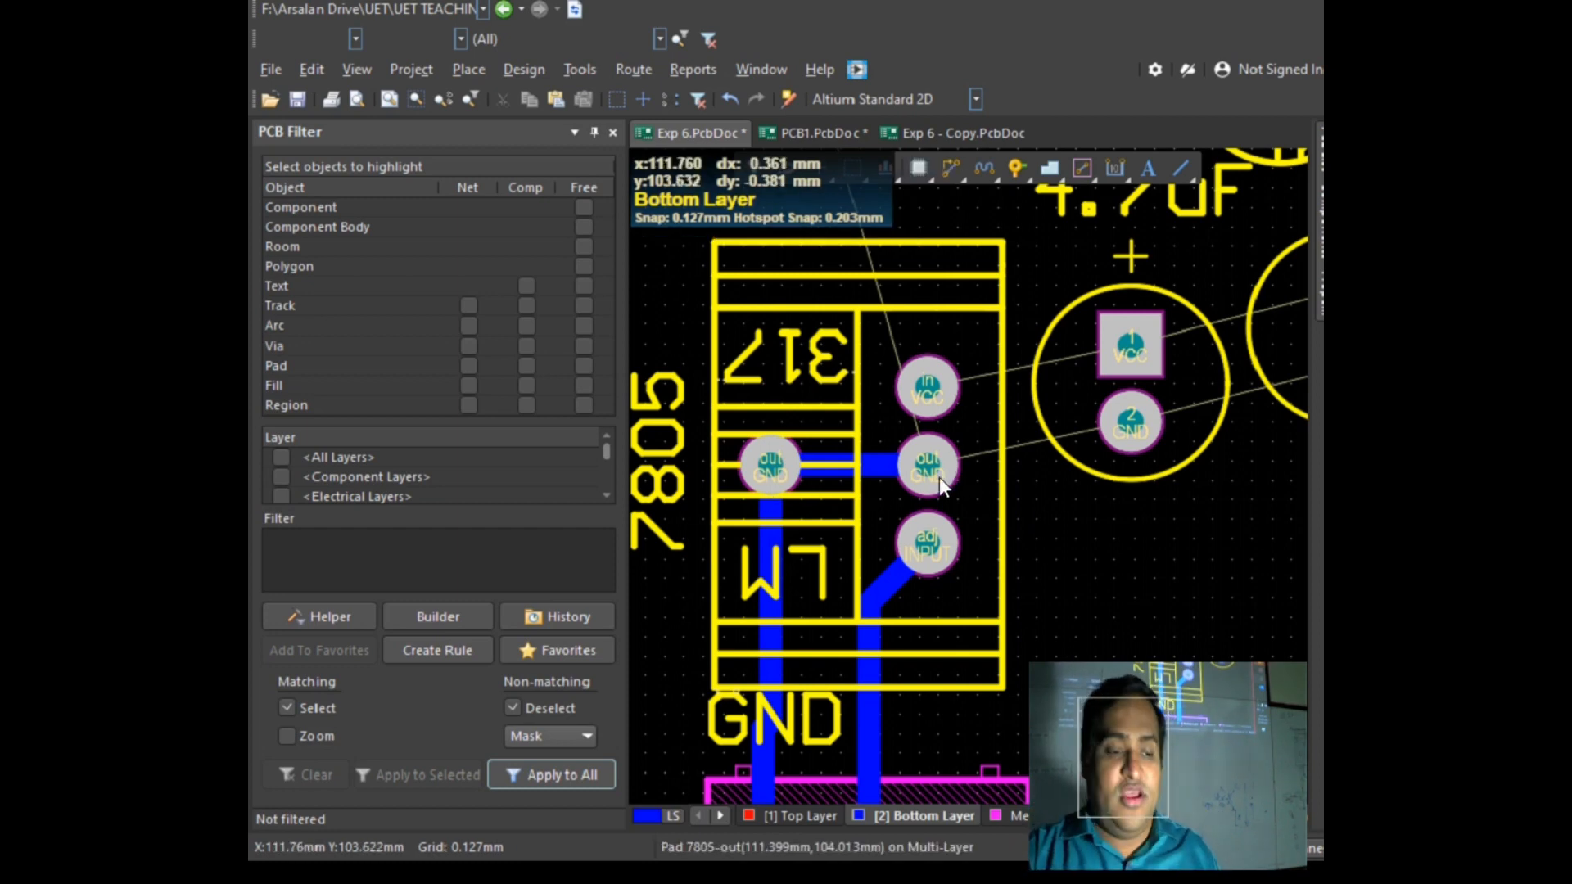
# Step: Route the VCC net from the 7805's in pad to pad 1 of the 4.7uF capacitor and on to pad 1 of the 47uF capacitor
pyautogui.keyDown('ctrl'); pyautogui.scroll(-3, 959, 464); pyautogui.keyUp('ctrl')
pyautogui.scroll(-2, 906, 658)
pyautogui.keyDown('ctrl'); pyautogui.scroll(1, 897, 724); pyautogui.keyUp('ctrl')
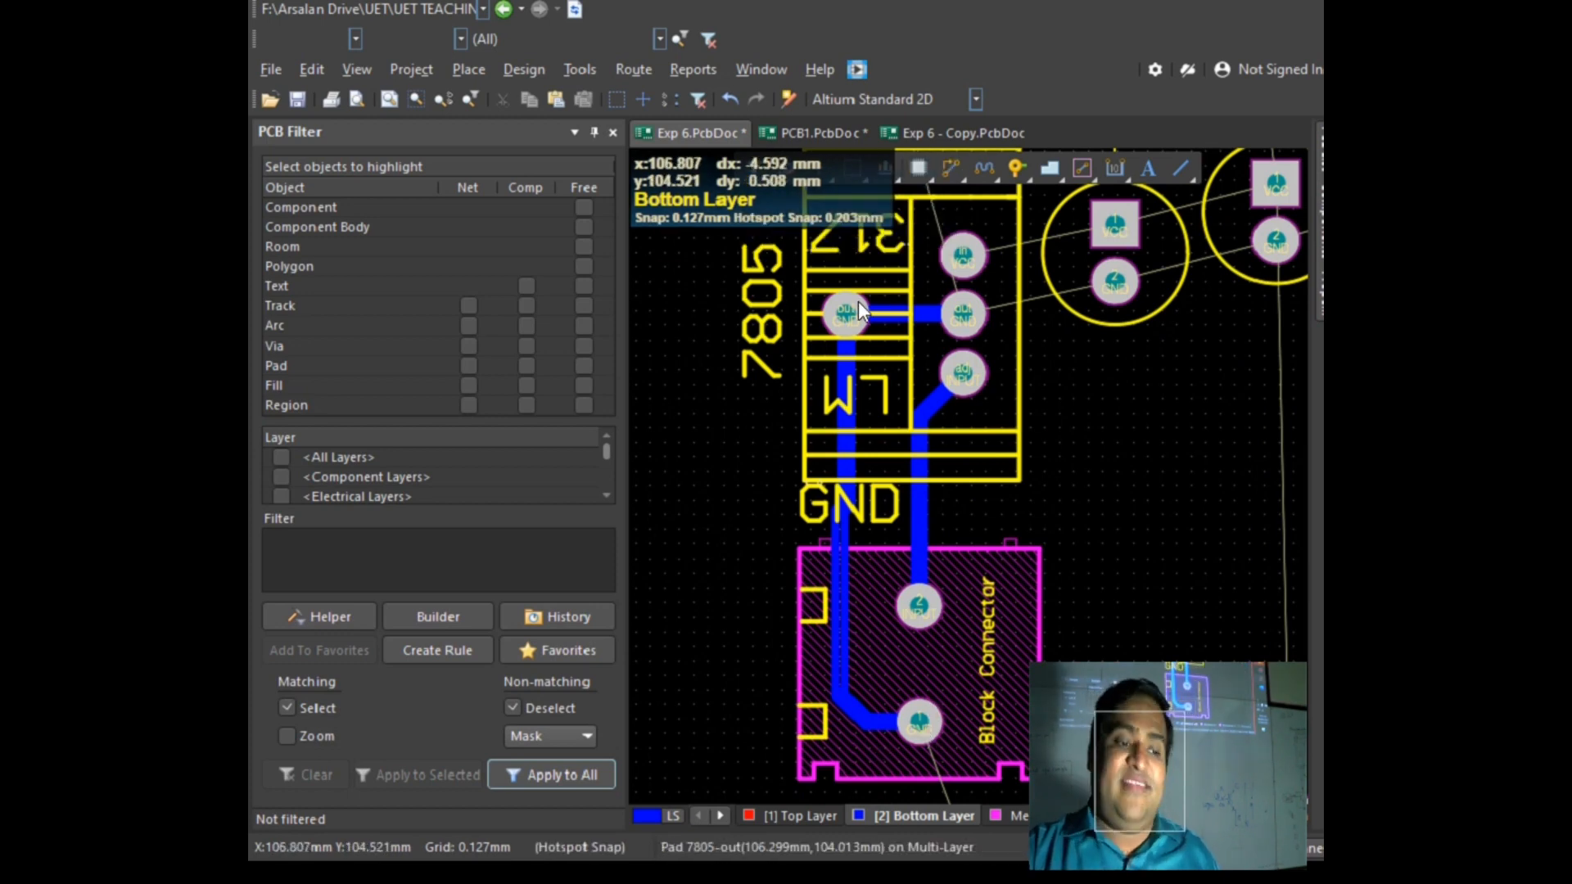
pyautogui.scroll(3, 983, 317)
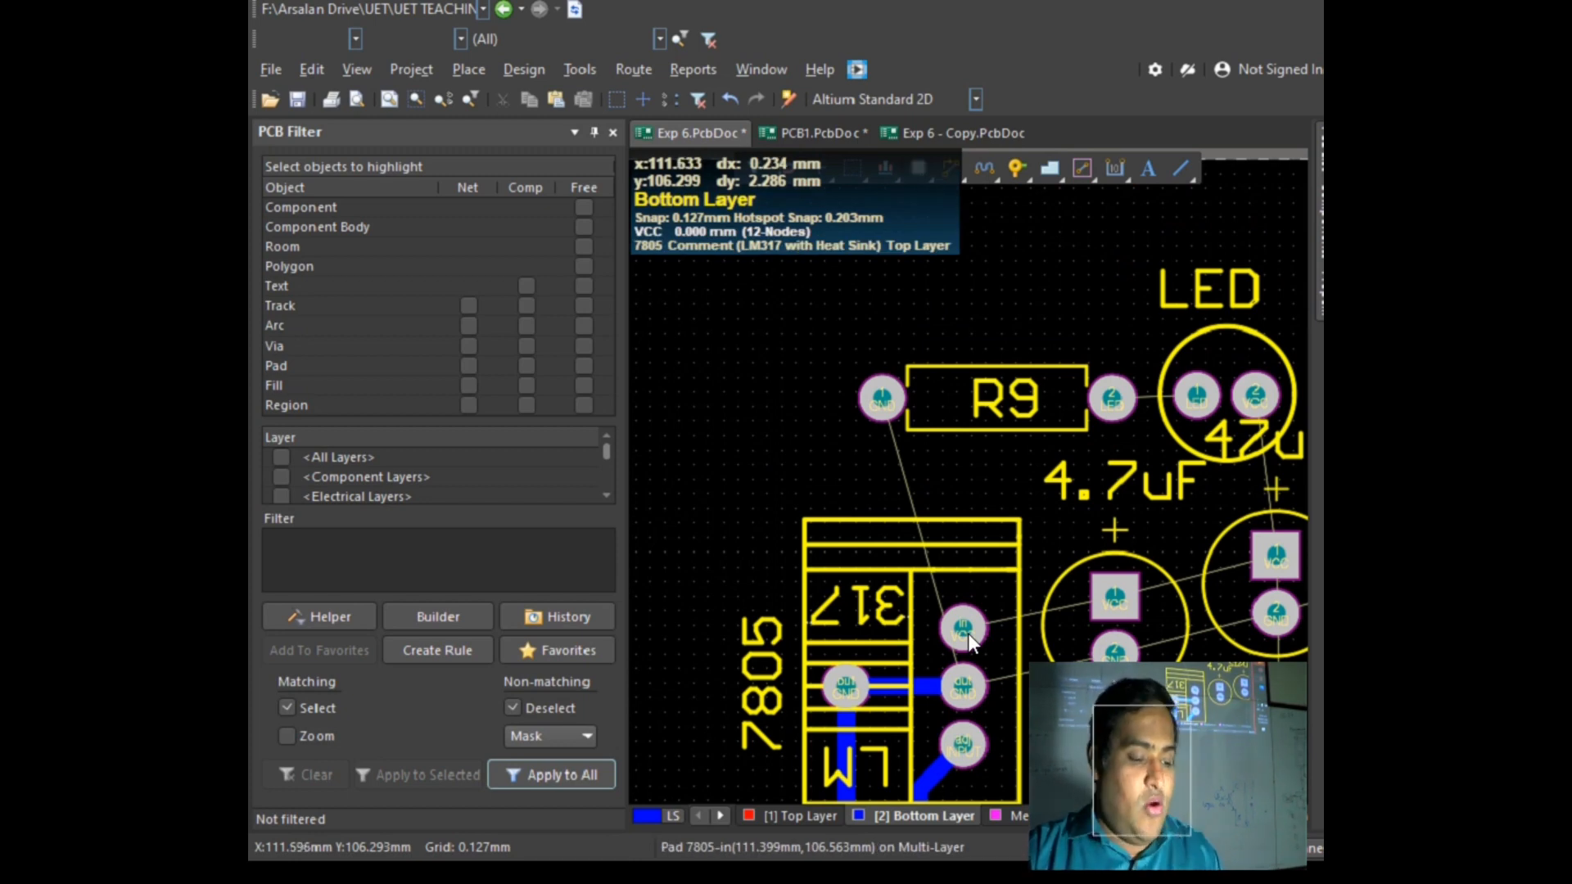
pyautogui.keyDown('ctrl'); pyautogui.scroll(-5, 1195, 618); pyautogui.keyUp('ctrl')
pyautogui.keyDown('shift'); pyautogui.scroll(-5, 1145, 614); pyautogui.keyUp('shift')
pyautogui.keyDown('ctrl'); pyautogui.scroll(4, 802, 622); pyautogui.keyUp('ctrl')
pyautogui.keyDown('ctrl'); pyautogui.scroll(-3, 679, 673); pyautogui.keyUp('ctrl')
pyautogui.keyDown('ctrl'); pyautogui.scroll(4, 666, 646); pyautogui.keyUp('ctrl')
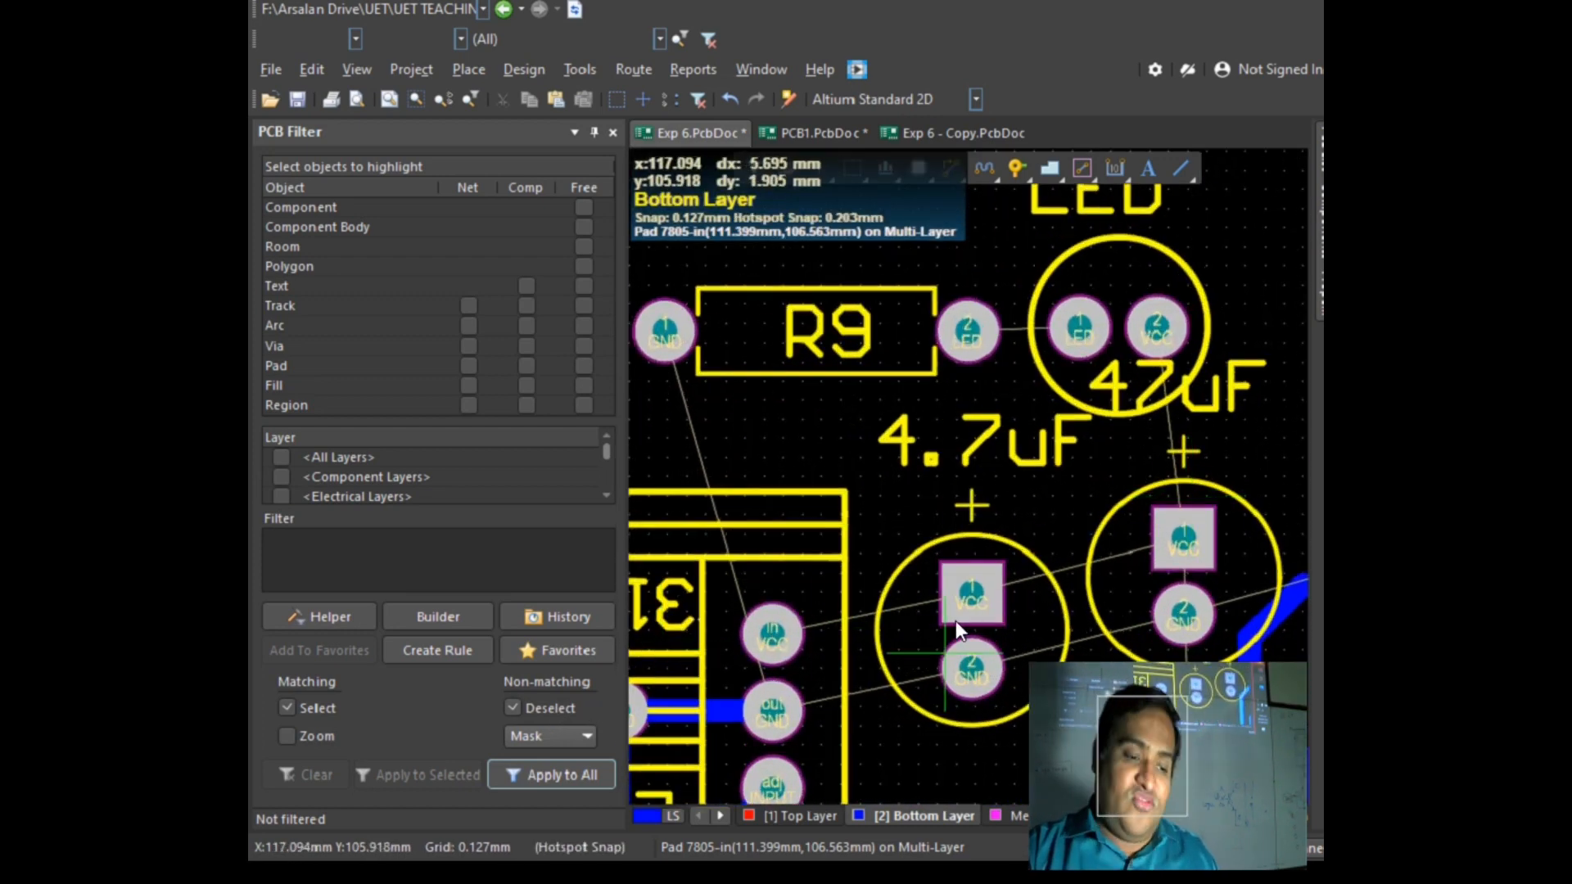
pyautogui.click(774, 626)
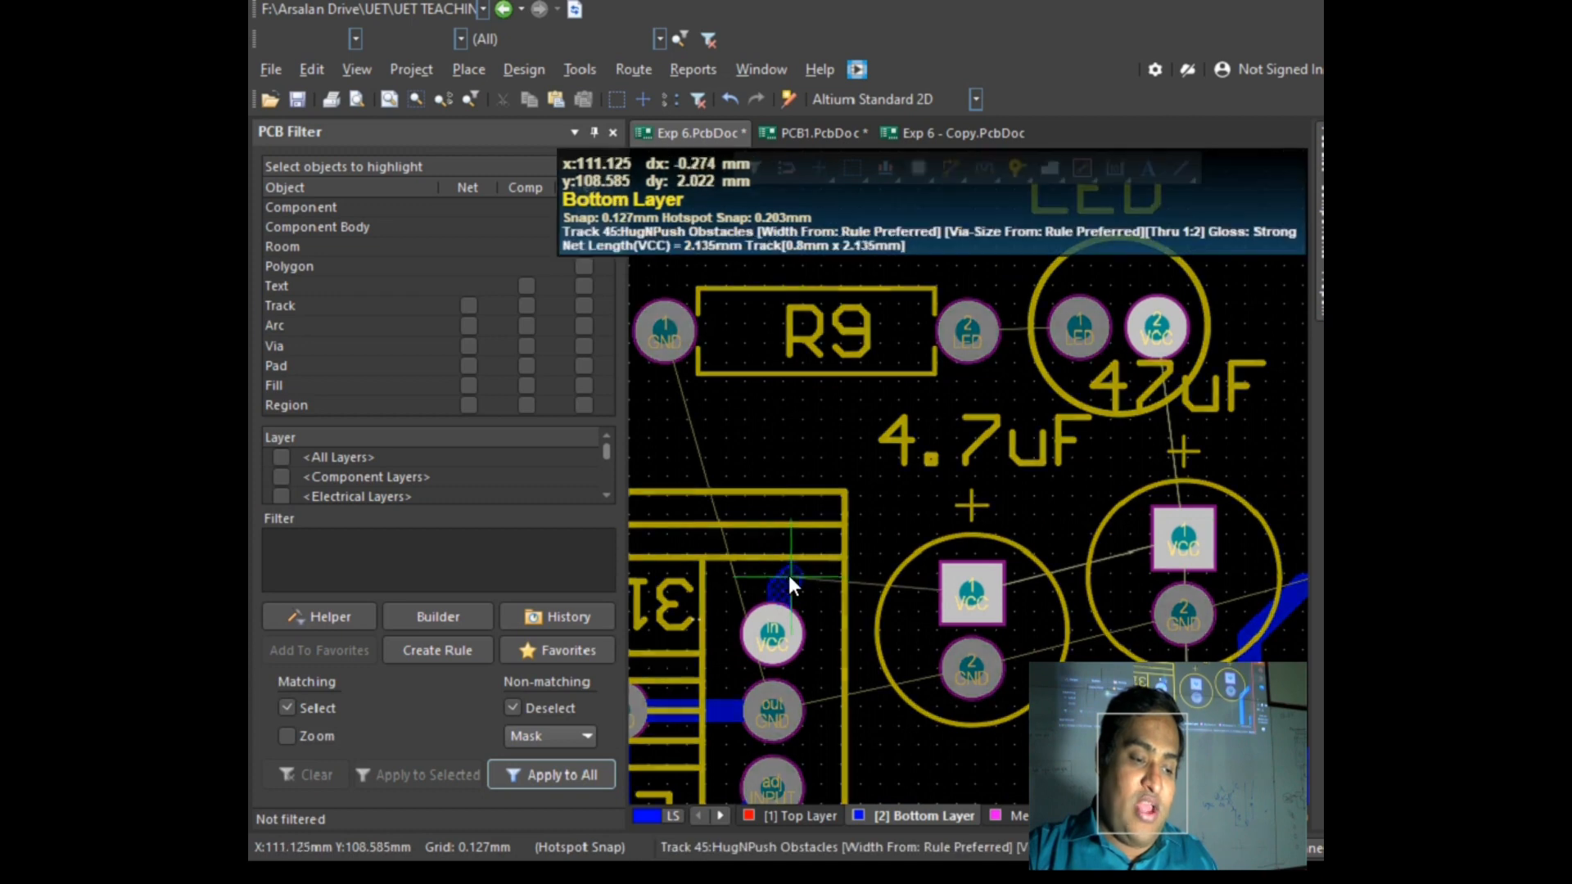
pyautogui.click(972, 587)
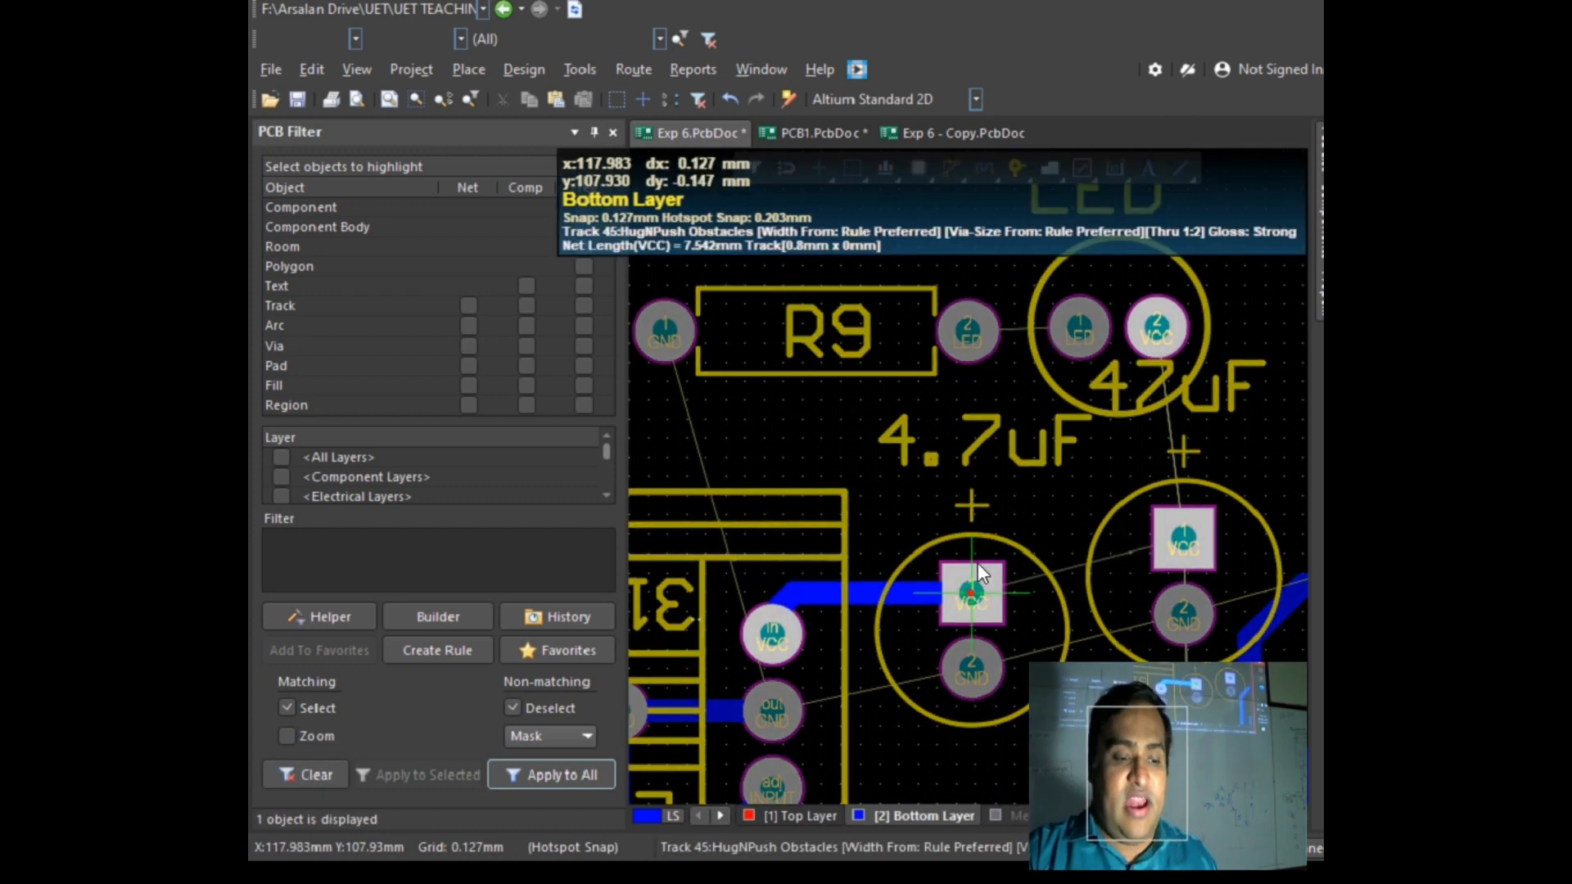
pyautogui.click(1181, 537)
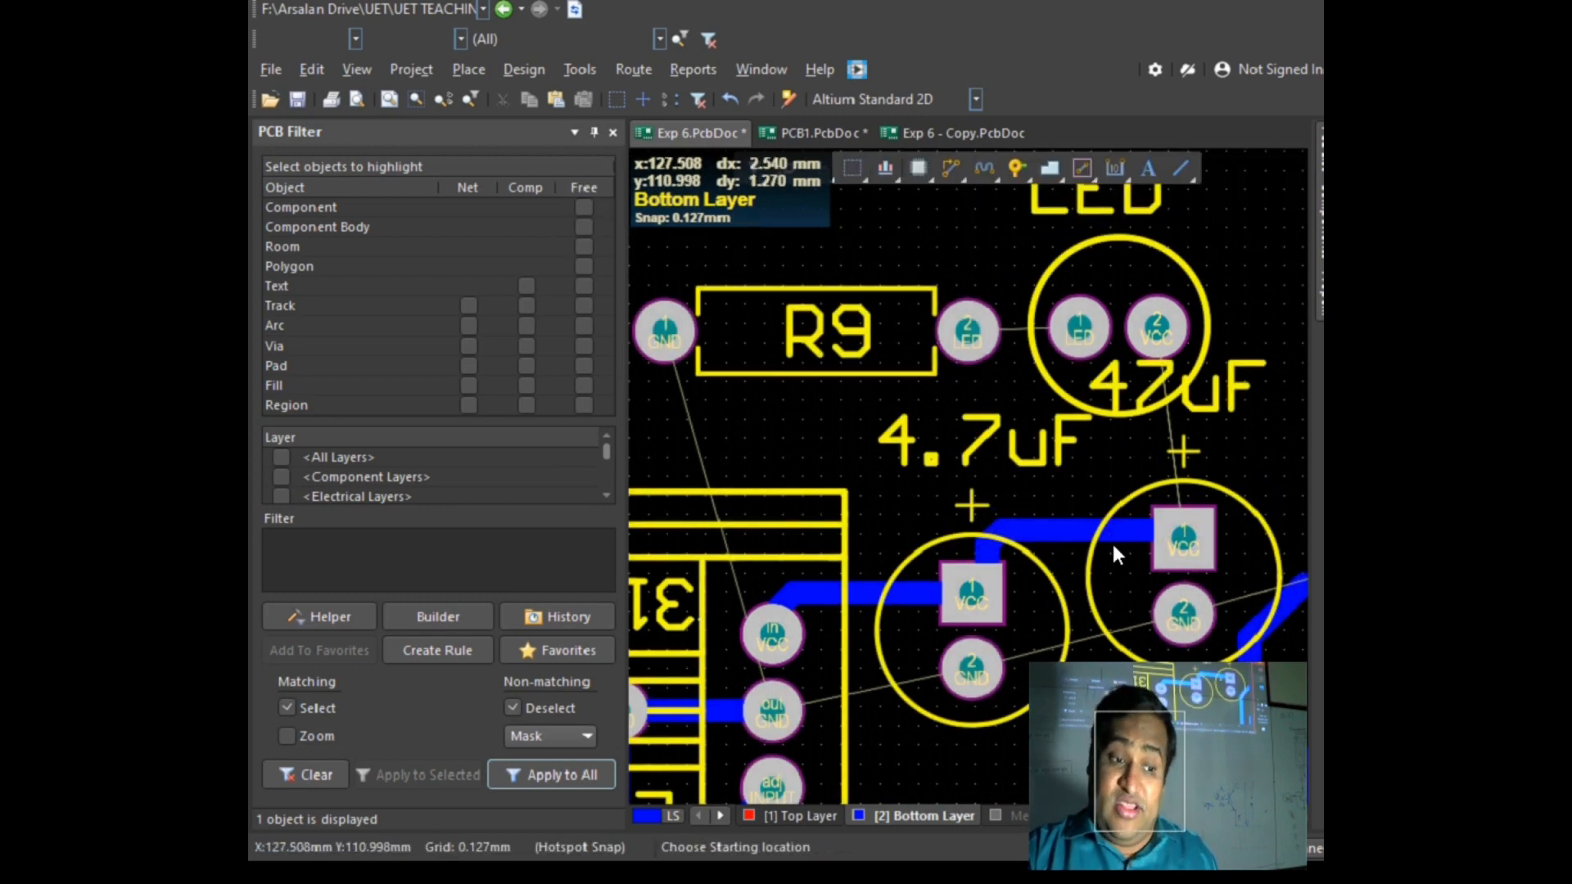
# Step: Examine the remaining unrouted connections around the regulator, display, resistors and 74HC4511, and end track placement
pyautogui.keyDown('ctrl'); pyautogui.scroll(-5, 1112, 540); pyautogui.keyUp('ctrl')
pyautogui.keyDown('ctrl'); pyautogui.scroll(-2, 970, 501); pyautogui.keyUp('ctrl')
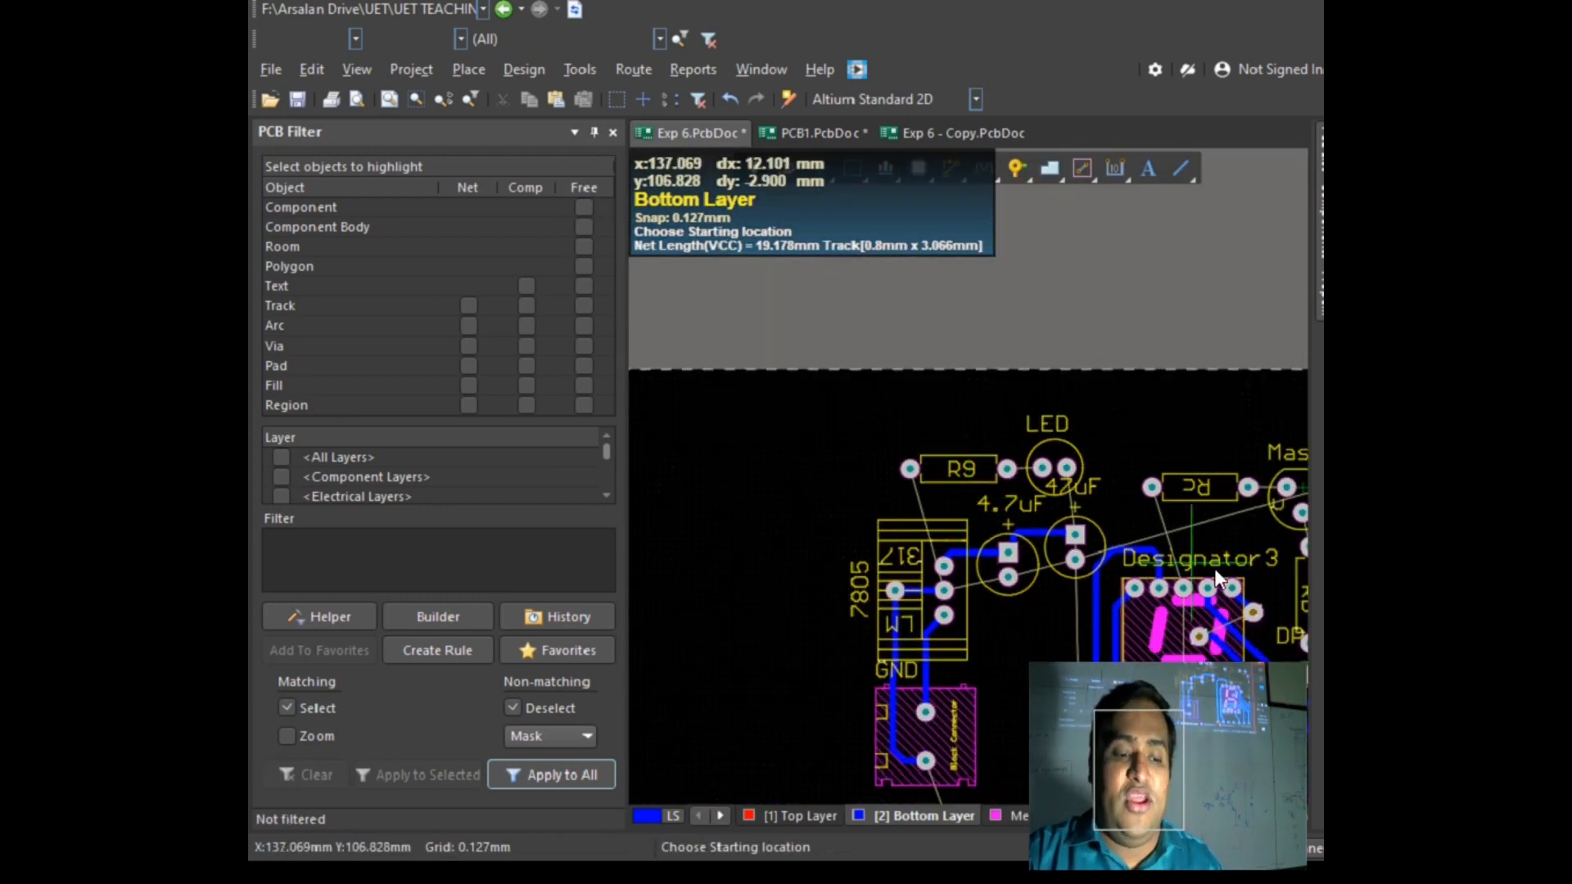
pyautogui.keyDown('ctrl'); pyautogui.scroll(2, 1216, 569); pyautogui.keyUp('ctrl')
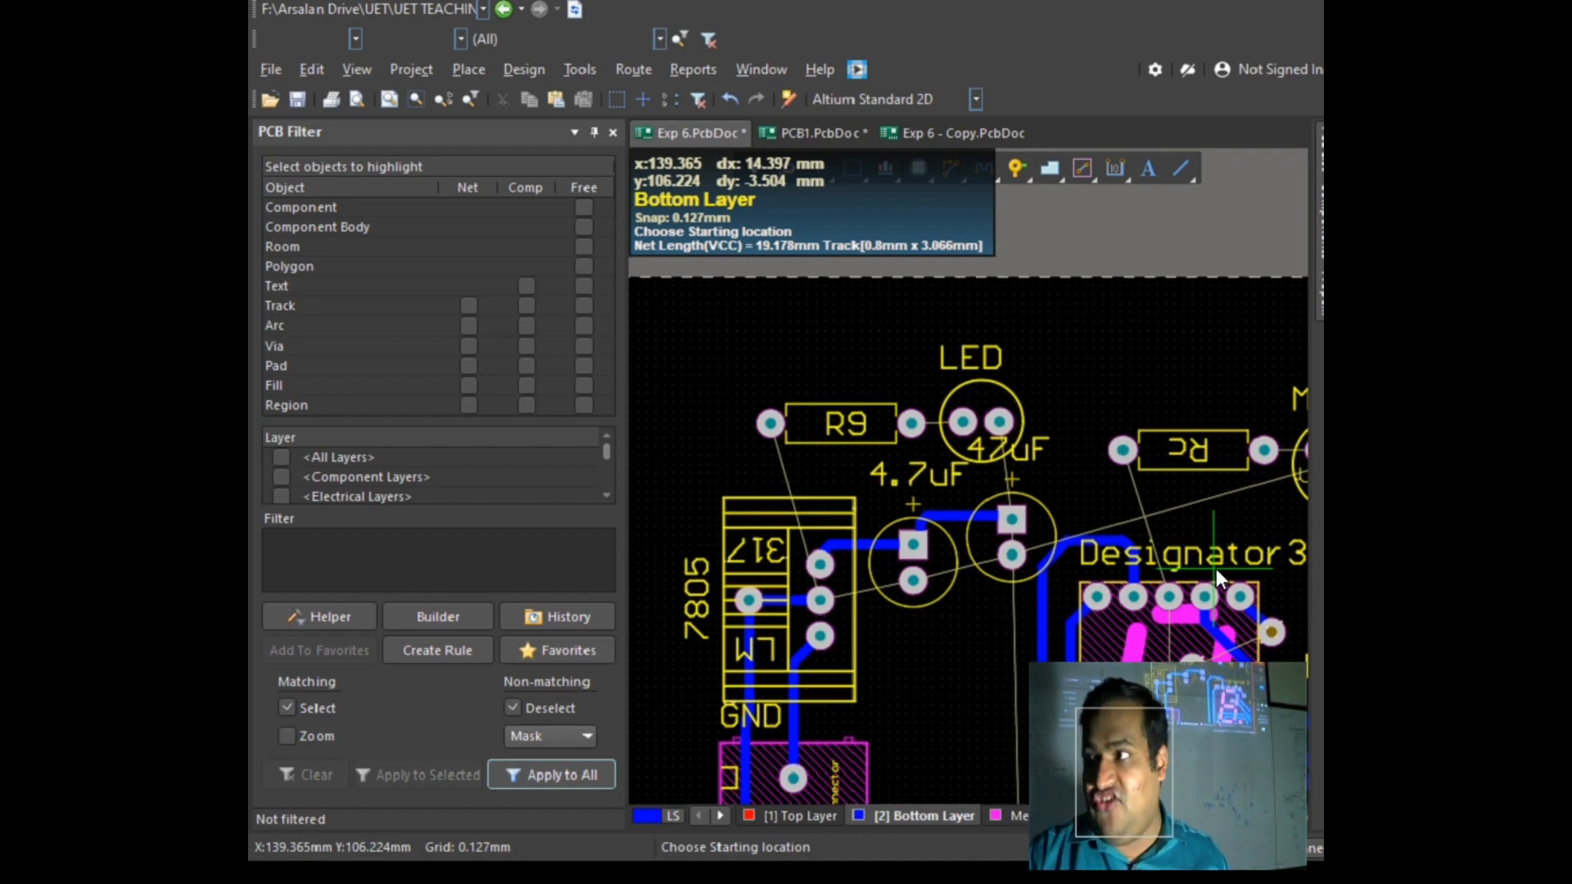
pyautogui.keyDown('ctrl'); pyautogui.scroll(-1, 1136, 569); pyautogui.keyUp('ctrl')
pyautogui.keyDown('ctrl'); pyautogui.scroll(-8, 1136, 568); pyautogui.keyUp('ctrl')
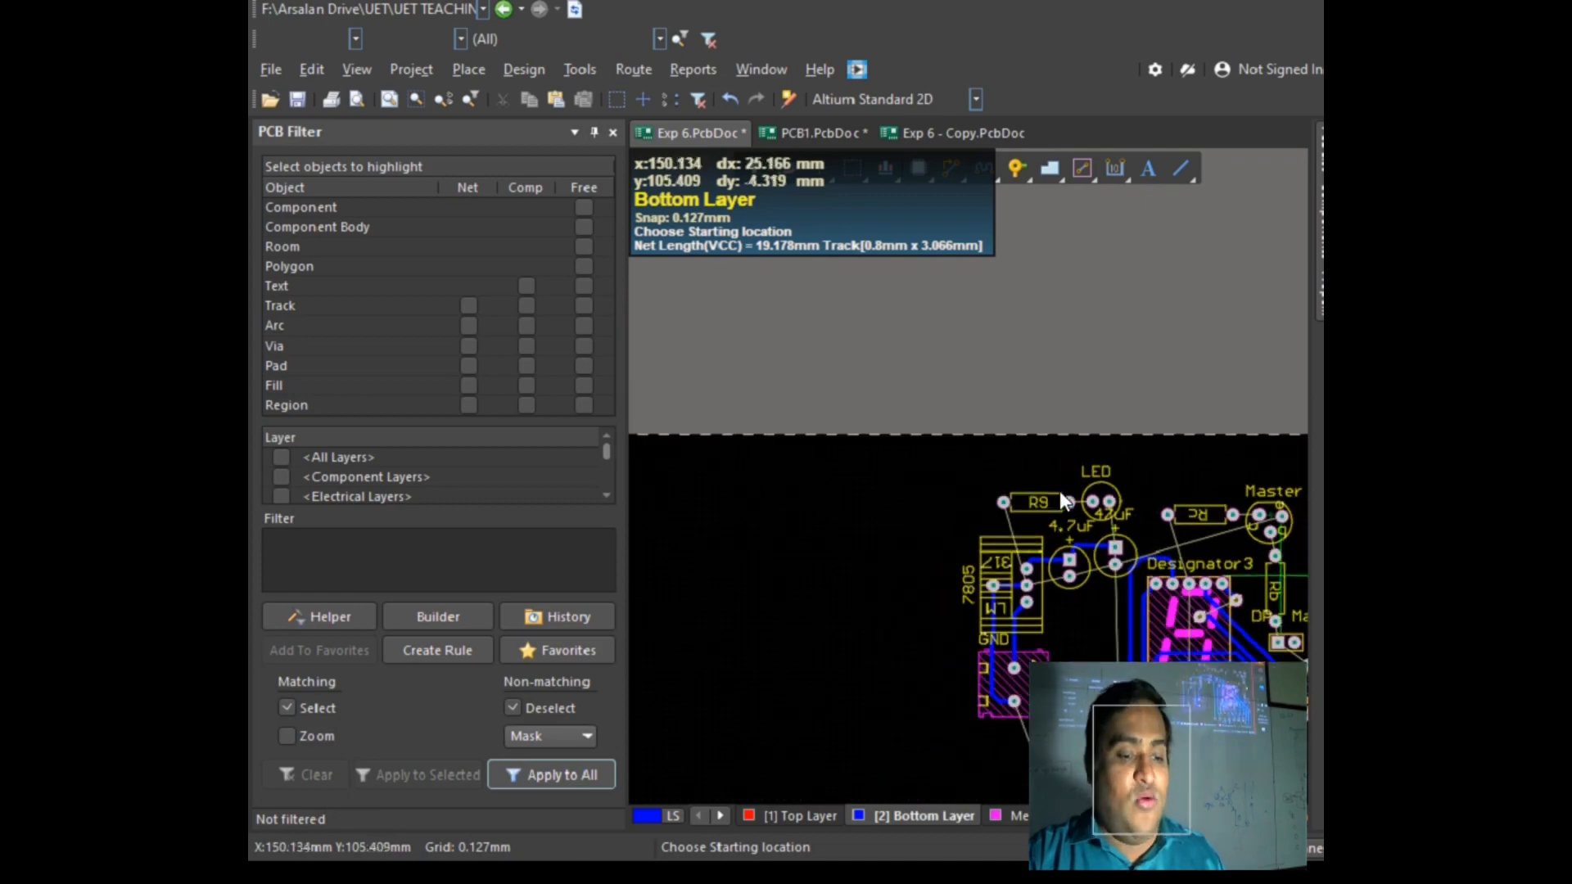
pyautogui.keyDown('ctrl'); pyautogui.scroll(4, 1254, 755); pyautogui.keyUp('ctrl')
pyautogui.keyDown('ctrl'); pyautogui.scroll(4, 1228, 556); pyautogui.keyUp('ctrl')
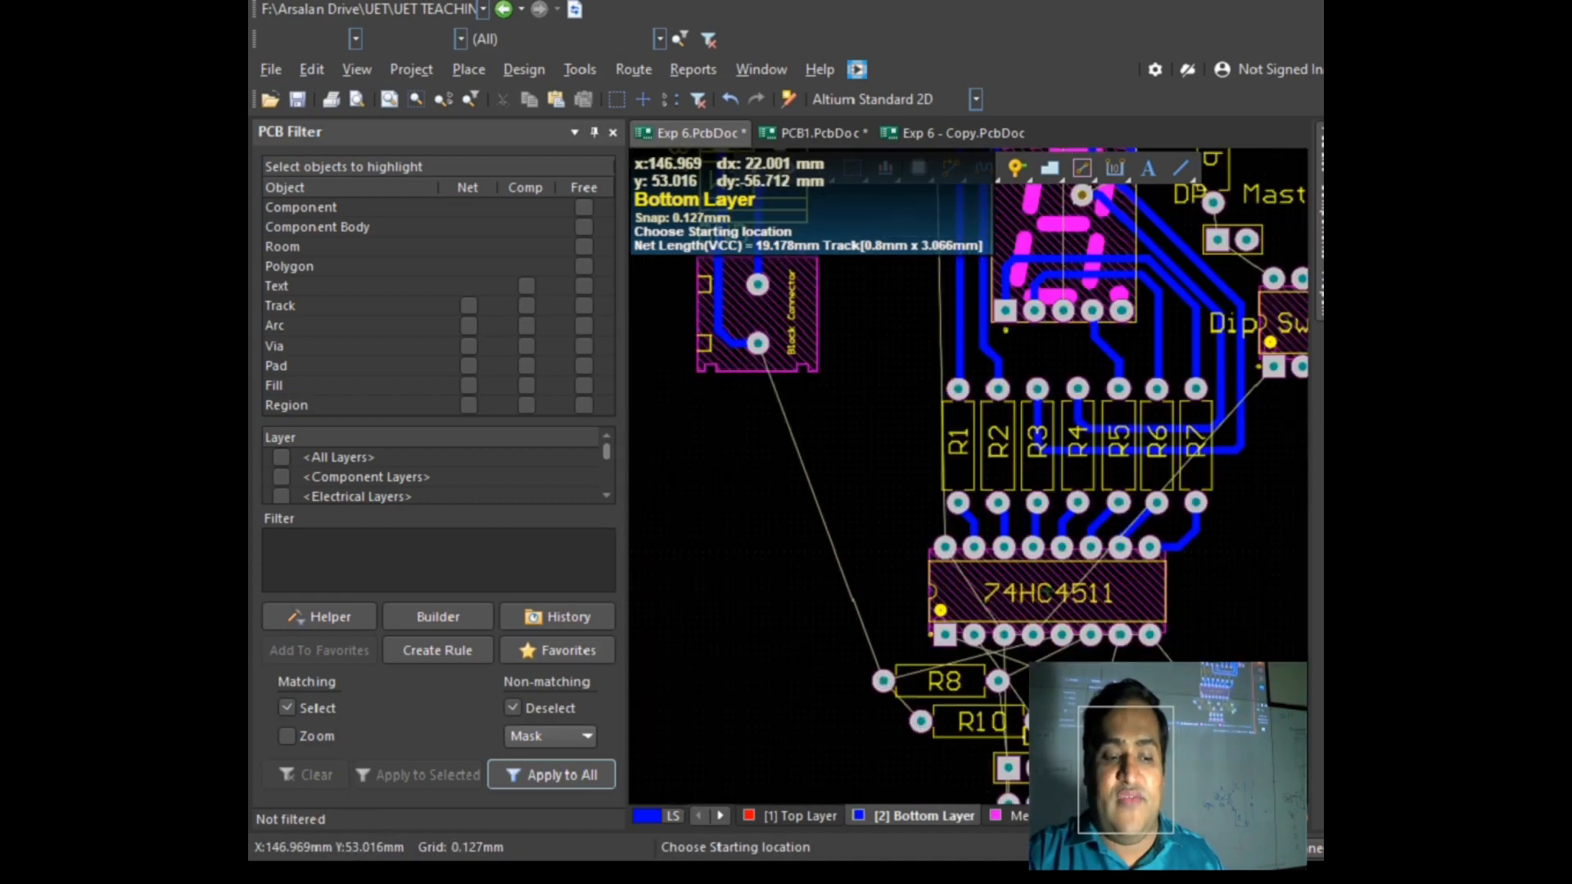
pyautogui.keyDown('ctrl'); pyautogui.scroll(-2, 1181, 513); pyautogui.keyUp('ctrl')
pyautogui.keyDown('ctrl'); pyautogui.scroll(2, 1180, 513); pyautogui.keyUp('ctrl')
pyautogui.scroll(2, 1180, 513)
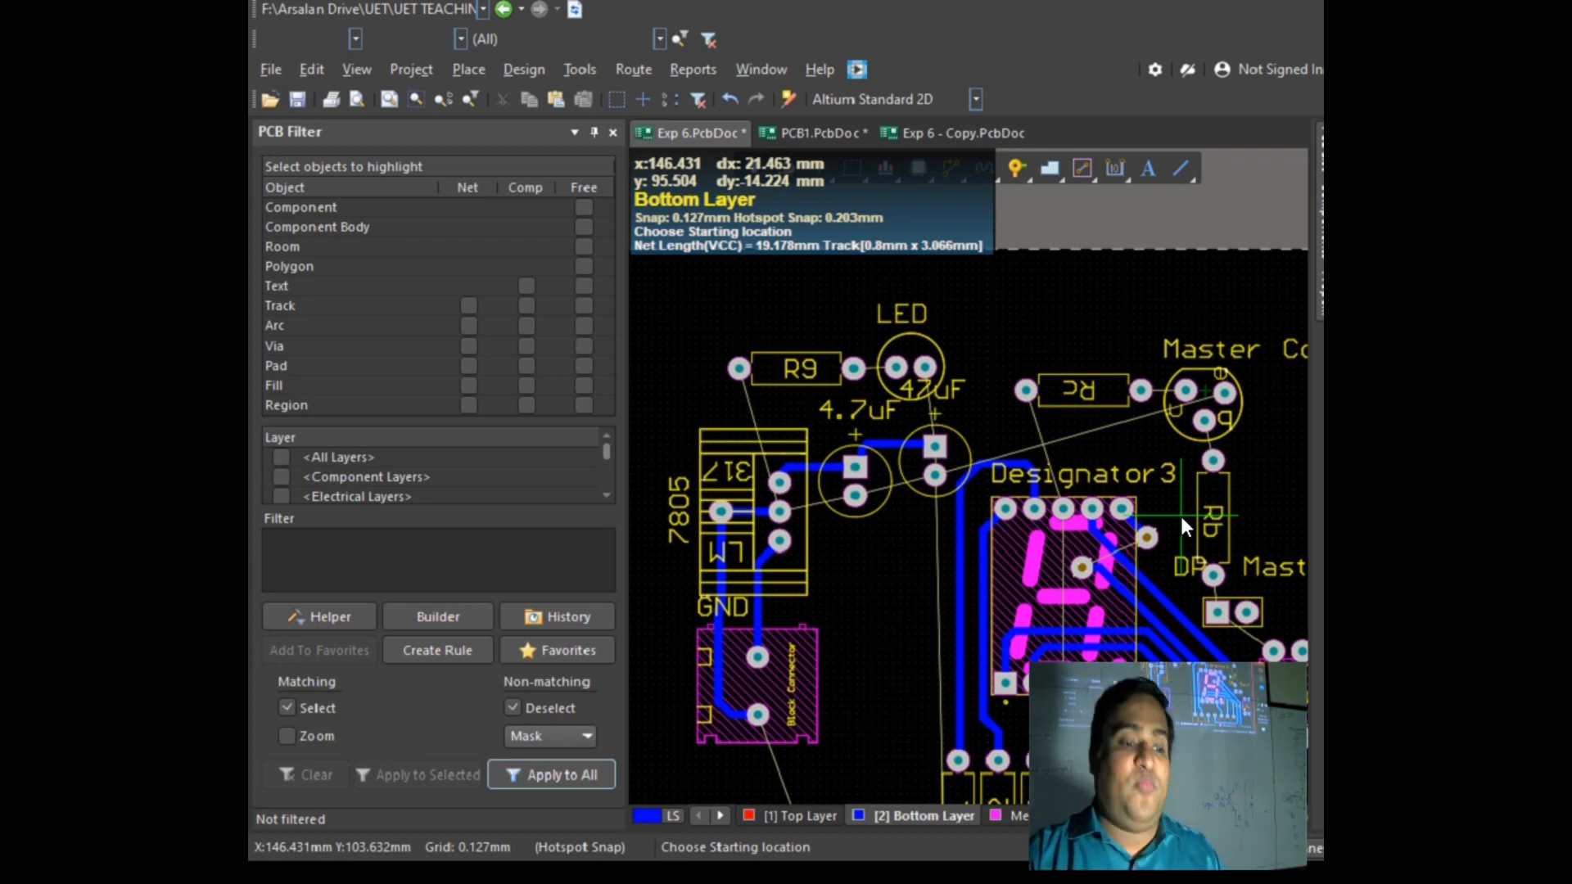
pyautogui.press('Escape')
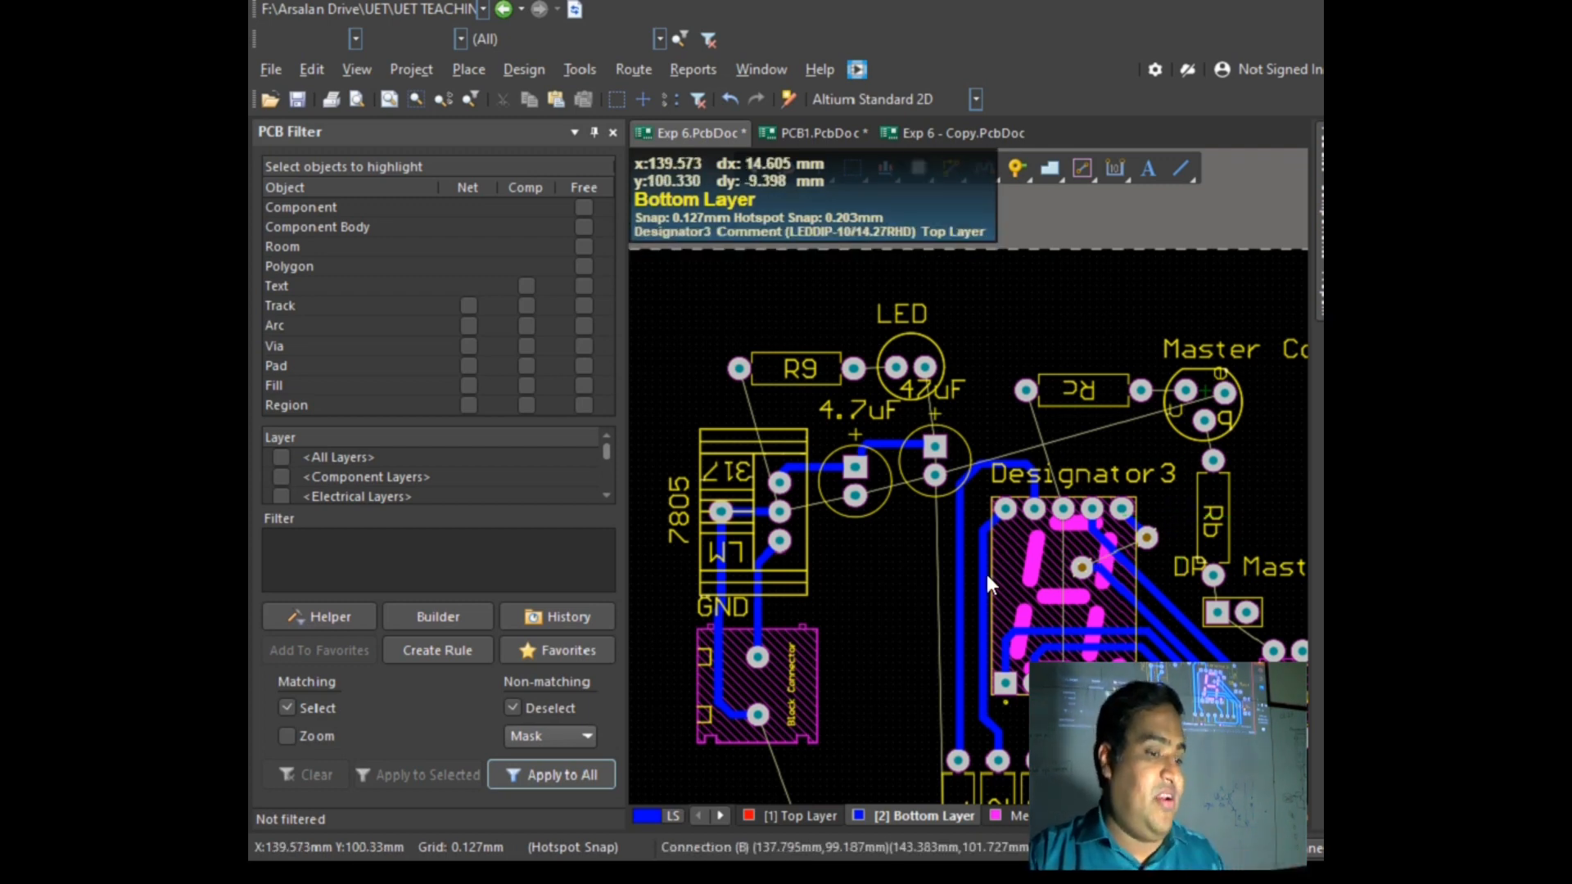
pyautogui.click(839, 540)
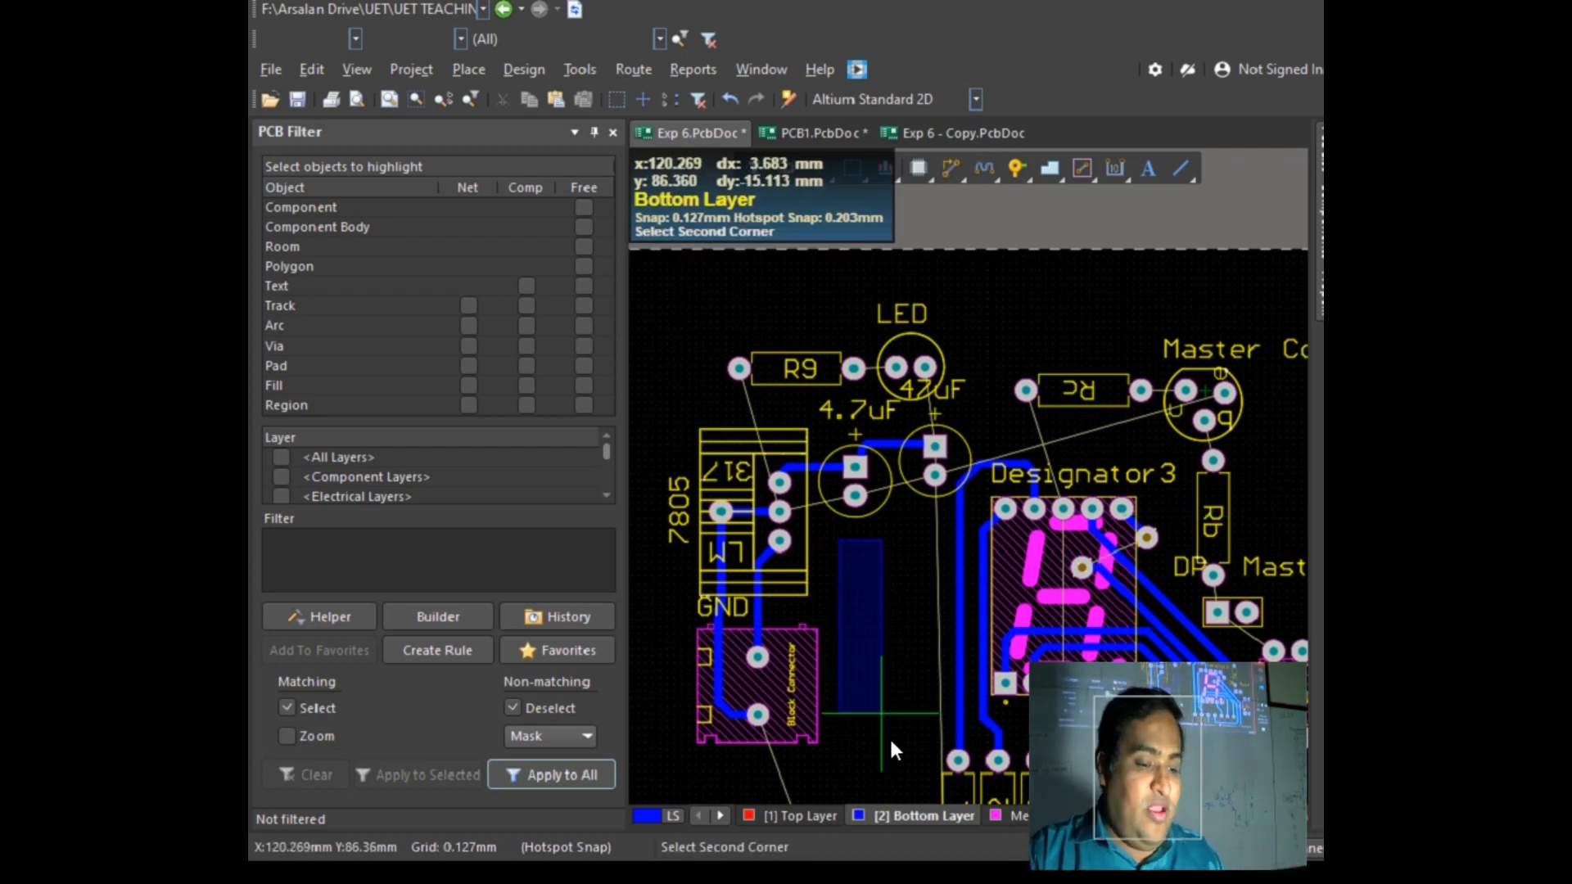
pyautogui.rightClick(937, 740)
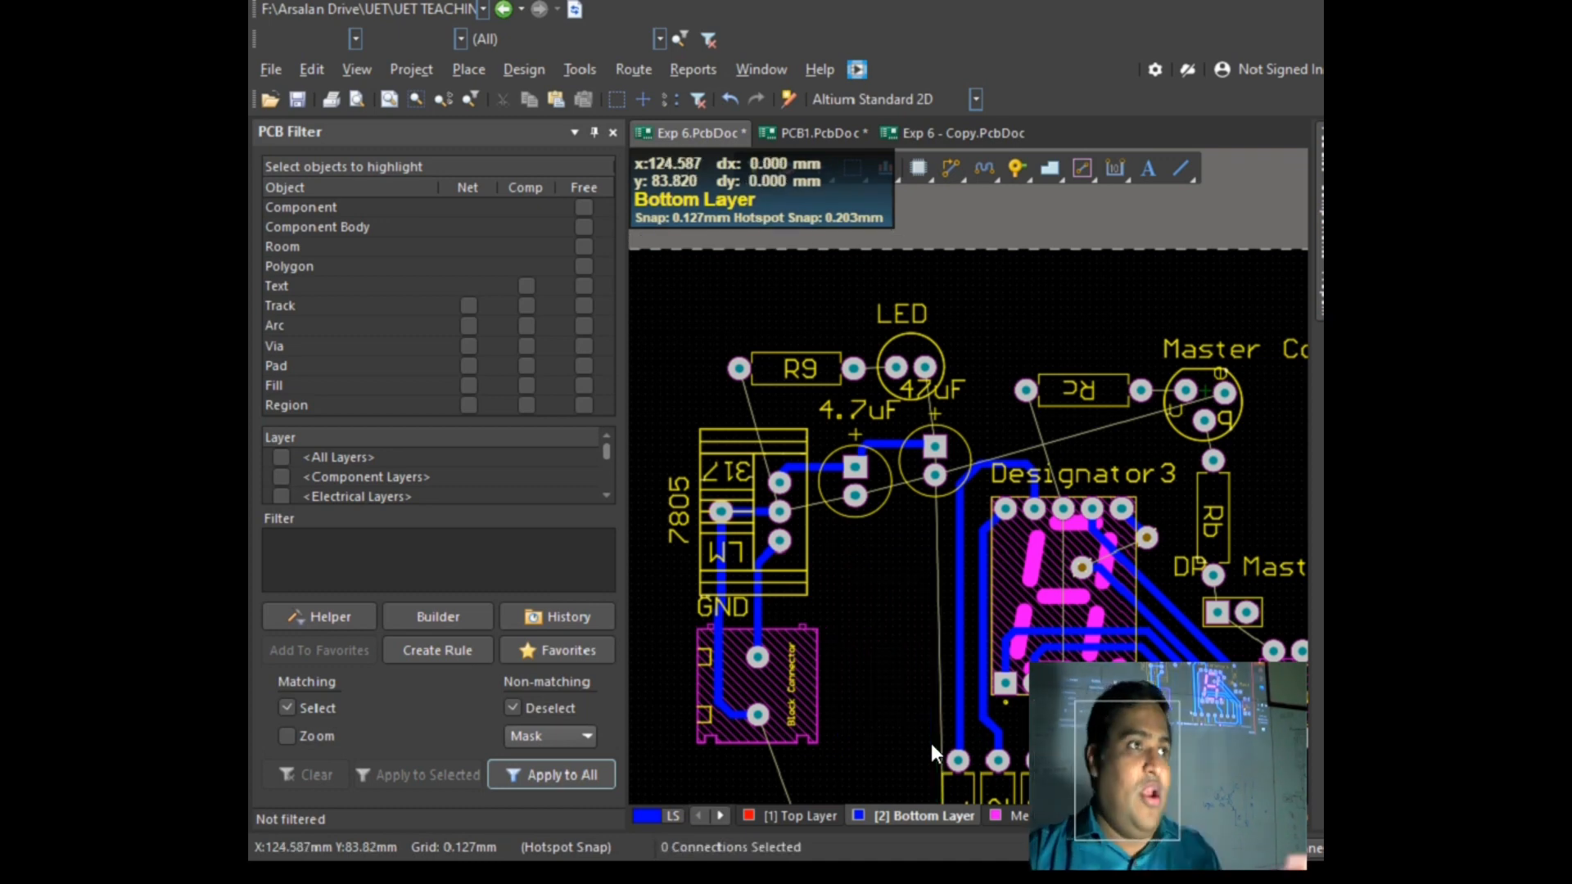
pyautogui.rightClick(930, 743)
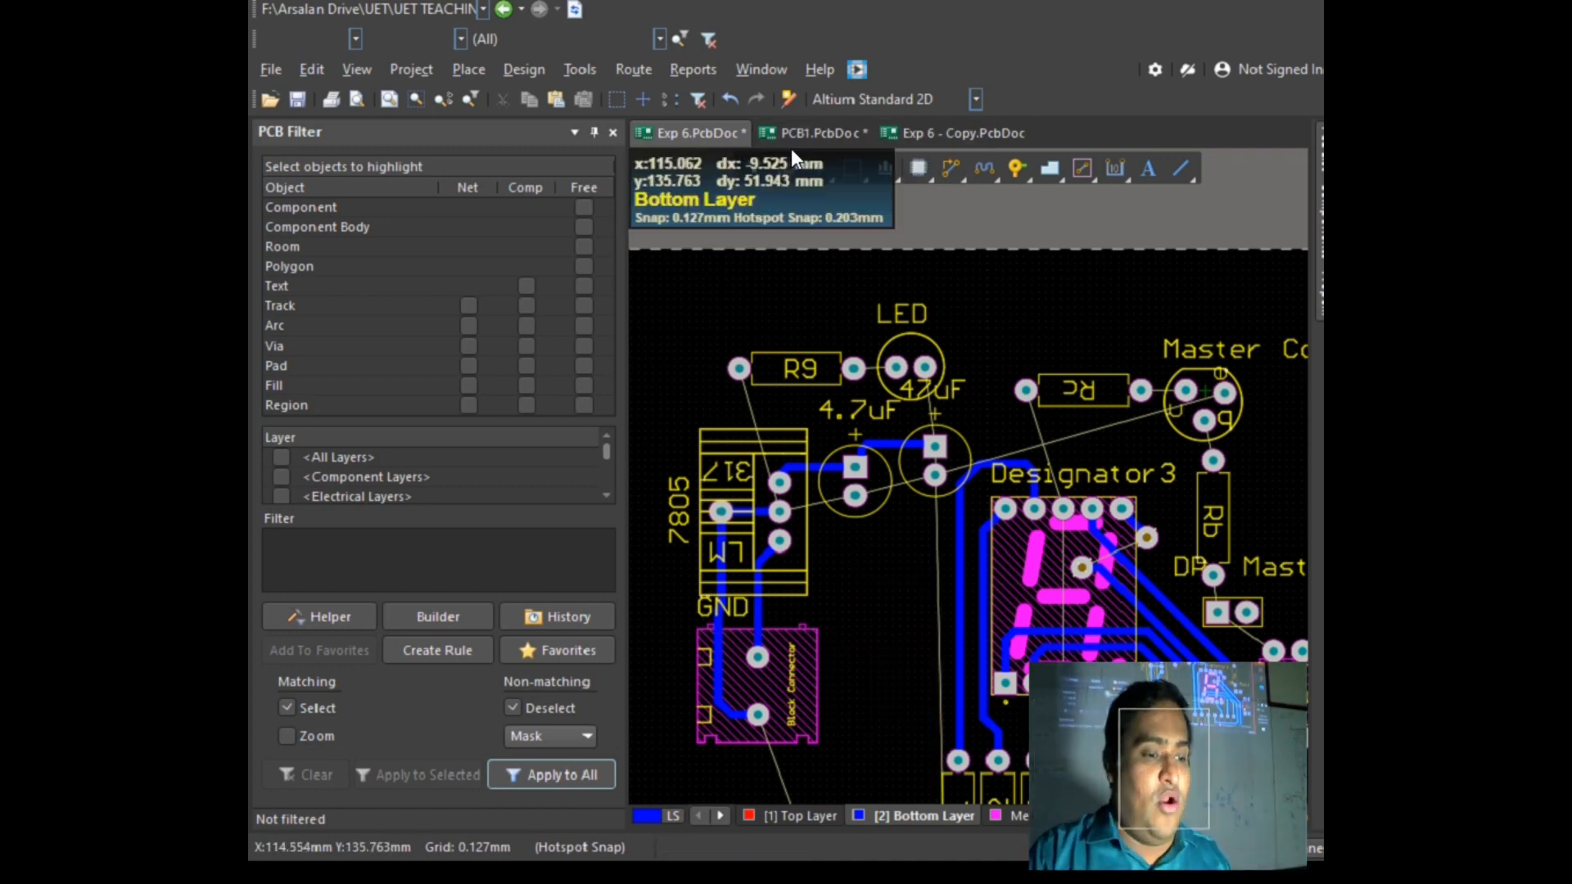
# Step: Switch to Exp 6 - Copy.PcbDoc and examine its routing around the seven-segment display, the 7805 and the 47uF capacitor's VCC track
pyautogui.click(925, 123)
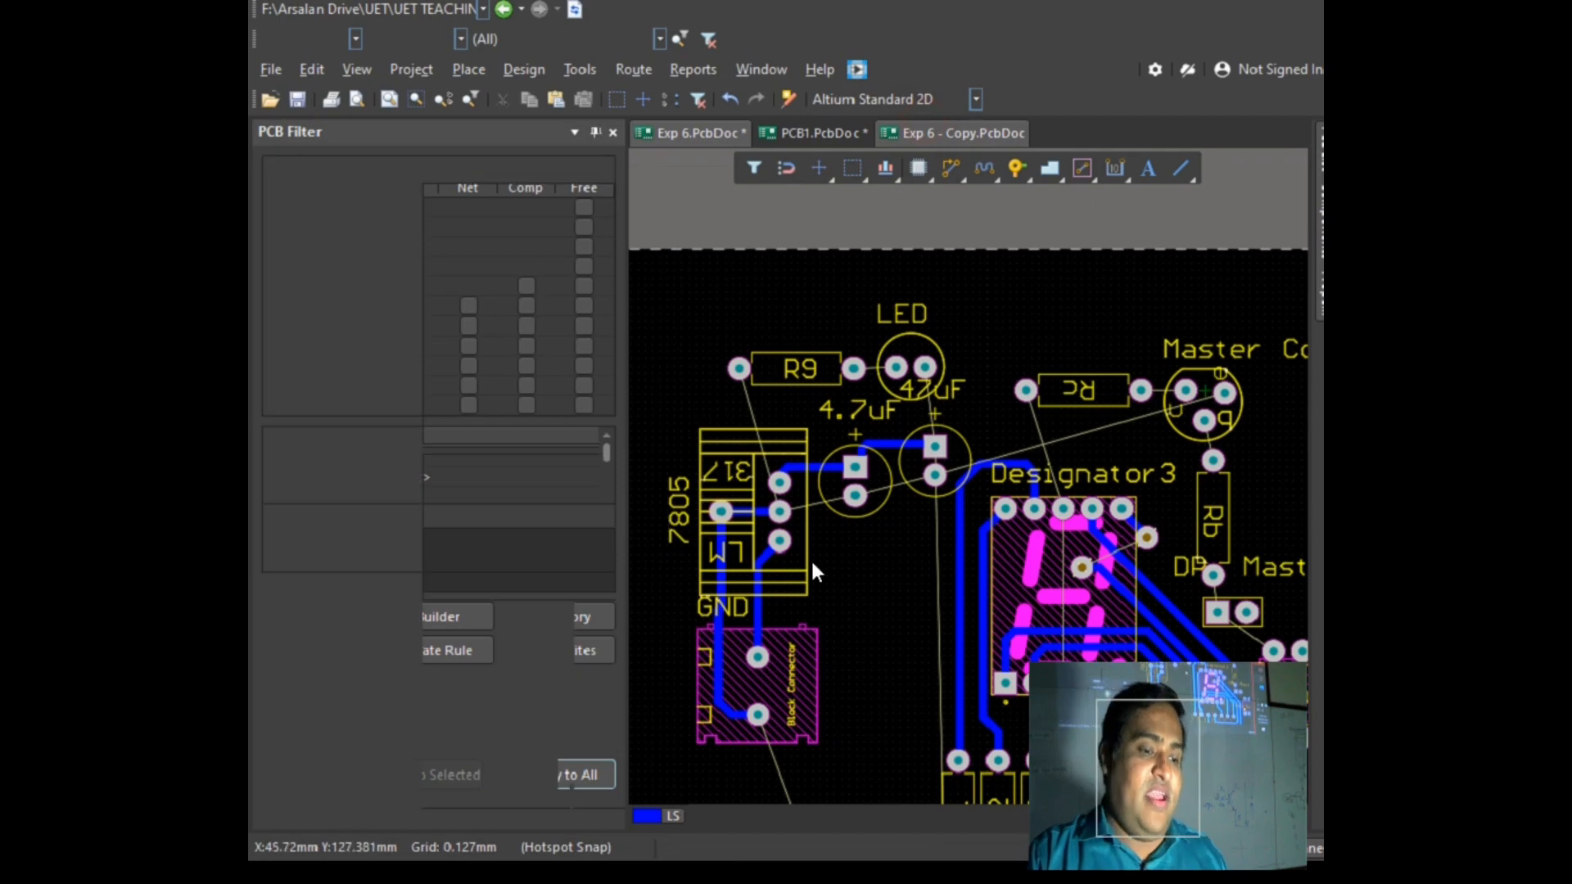
pyautogui.keyDown('ctrl'); pyautogui.scroll(2, 1257, 432); pyautogui.keyUp('ctrl')
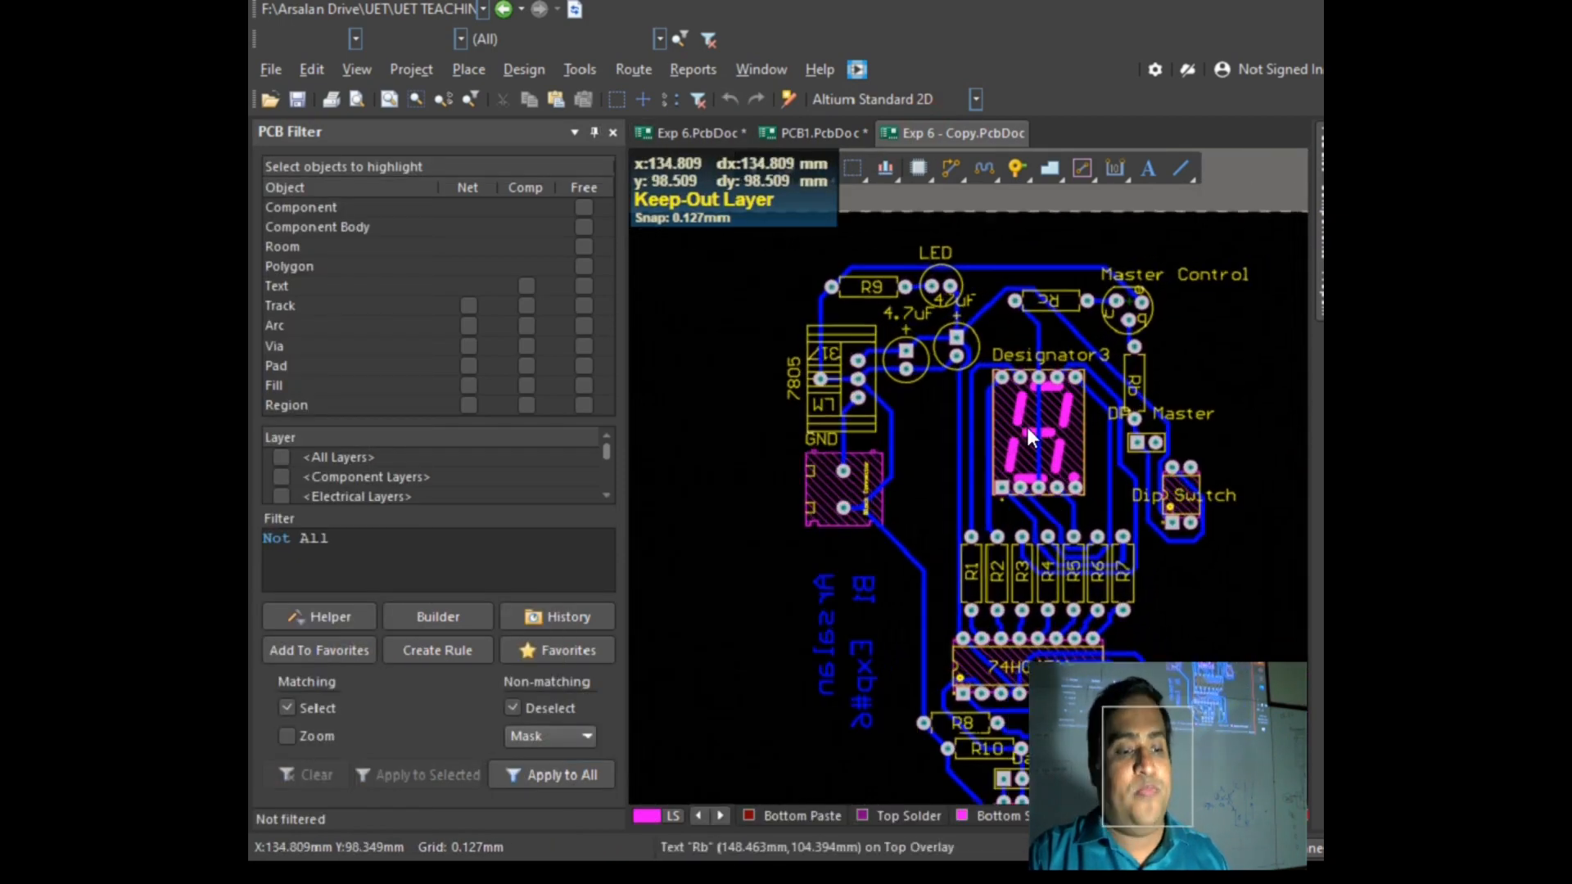
pyautogui.keyDown('ctrl'); pyautogui.scroll(1, 1097, 413); pyautogui.keyUp('ctrl')
pyautogui.keyDown('ctrl'); pyautogui.scroll(3, 1093, 405); pyautogui.keyUp('ctrl')
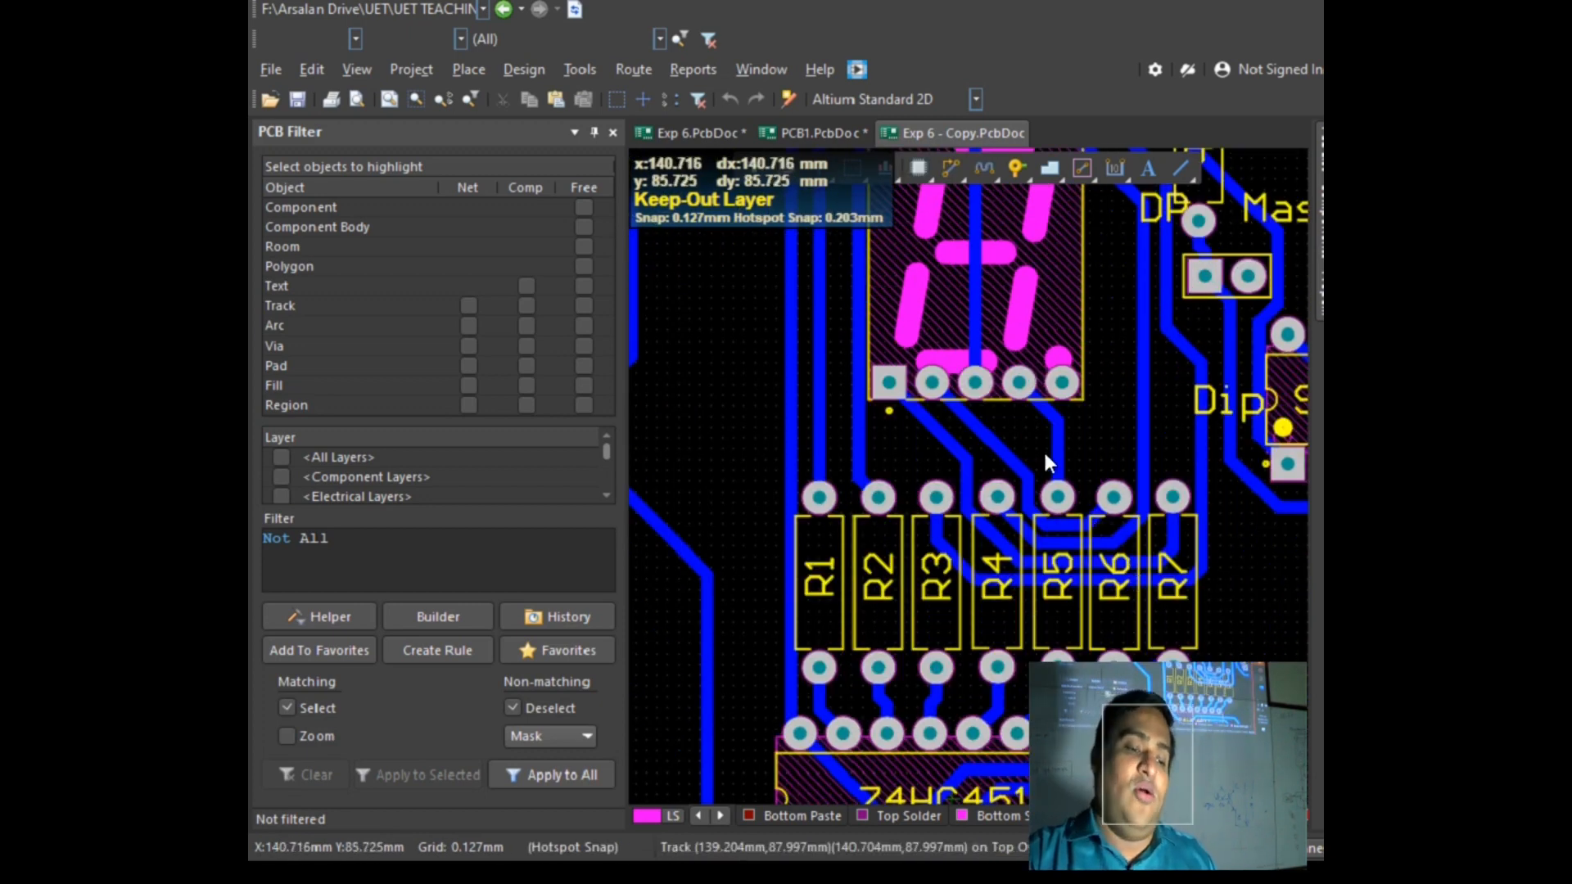
pyautogui.scroll(5, 1023, 417)
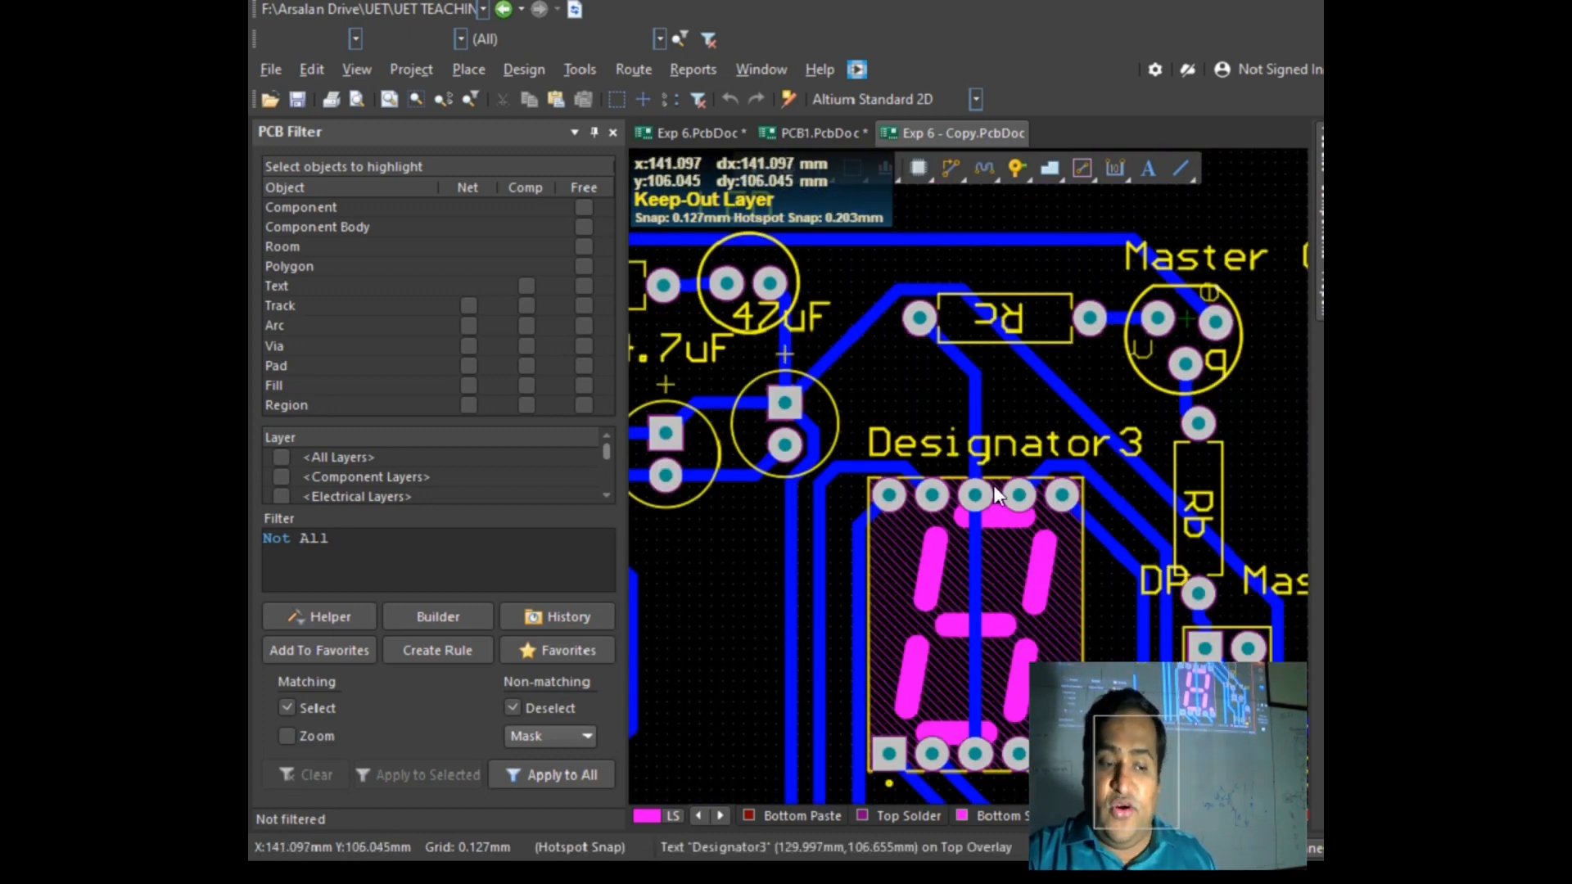
pyautogui.keyDown('ctrl'); pyautogui.scroll(-3, 758, 593); pyautogui.keyUp('ctrl')
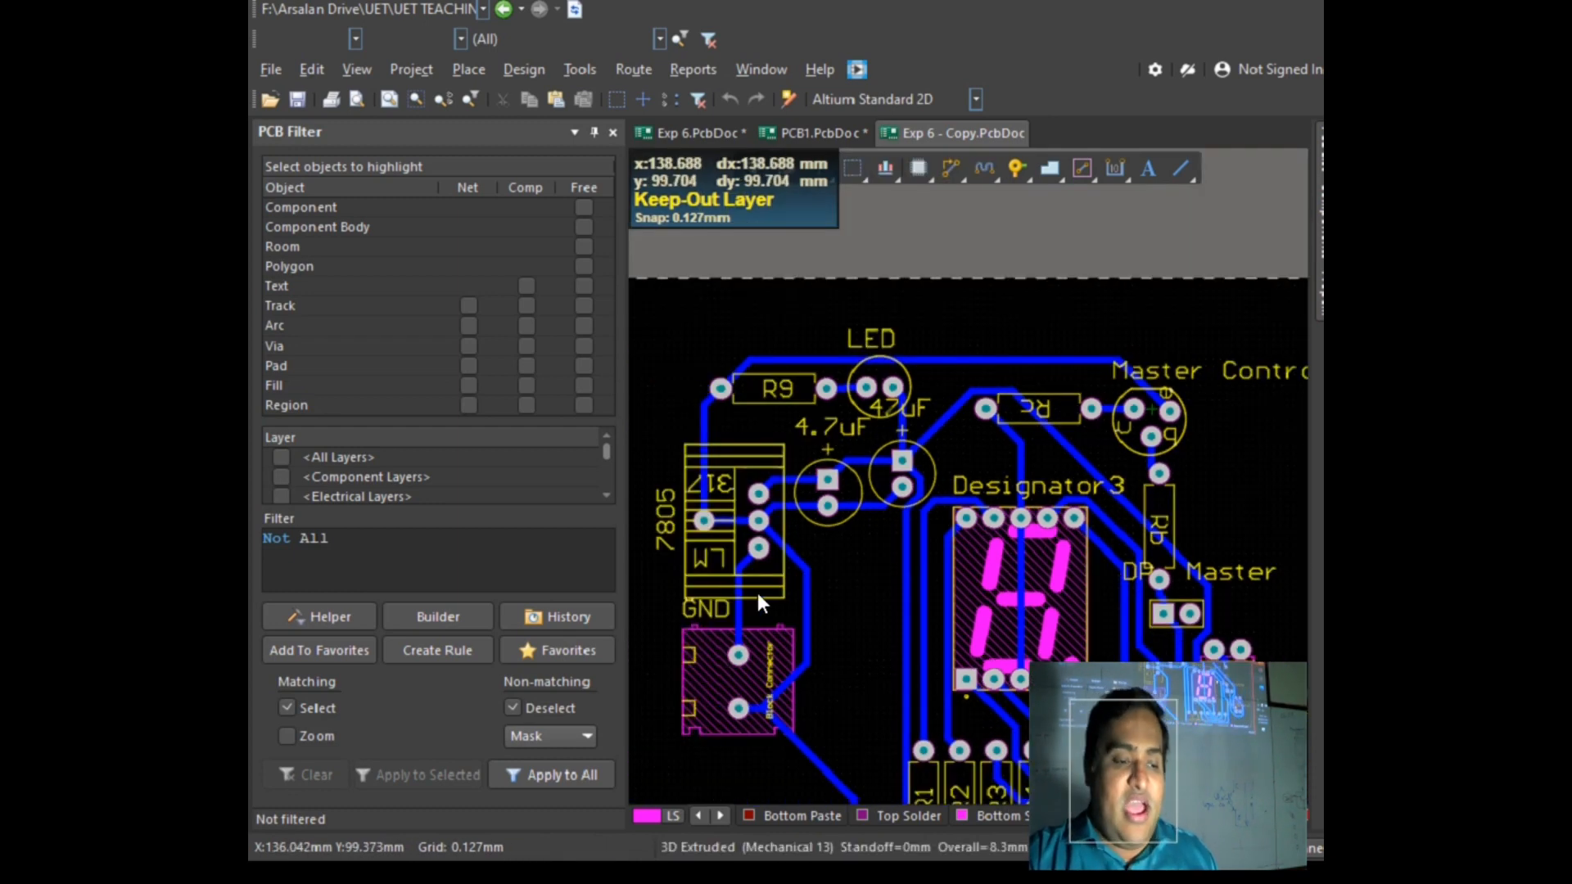
pyautogui.keyDown('ctrl'); pyautogui.scroll(3, 681, 568); pyautogui.keyUp('ctrl')
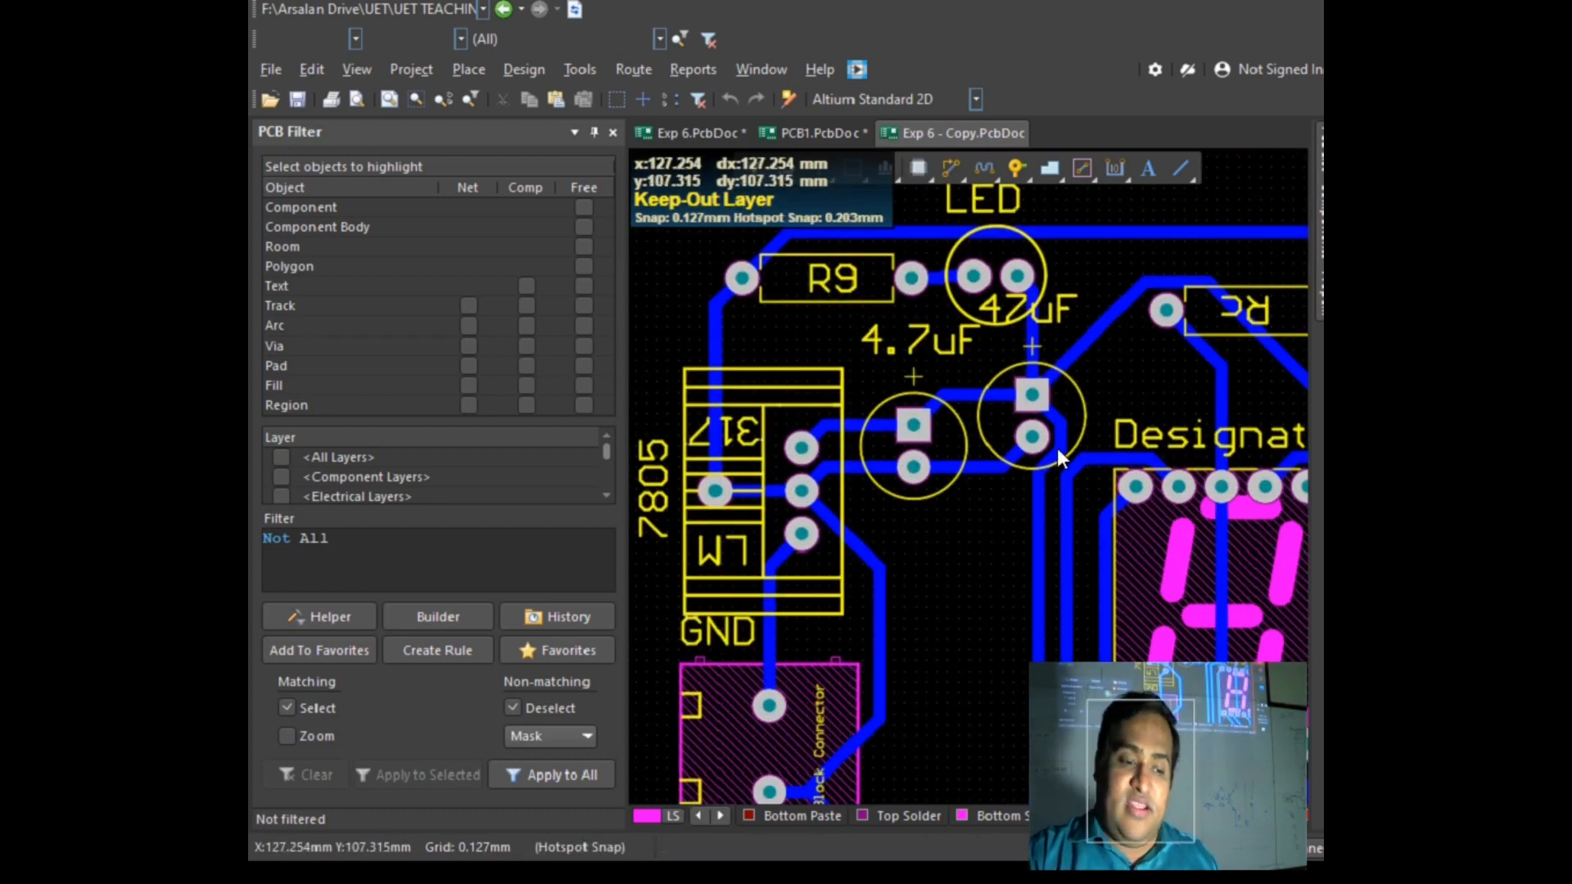
pyautogui.keyDown('ctrl'); pyautogui.scroll(5, 1087, 427); pyautogui.keyUp('ctrl')
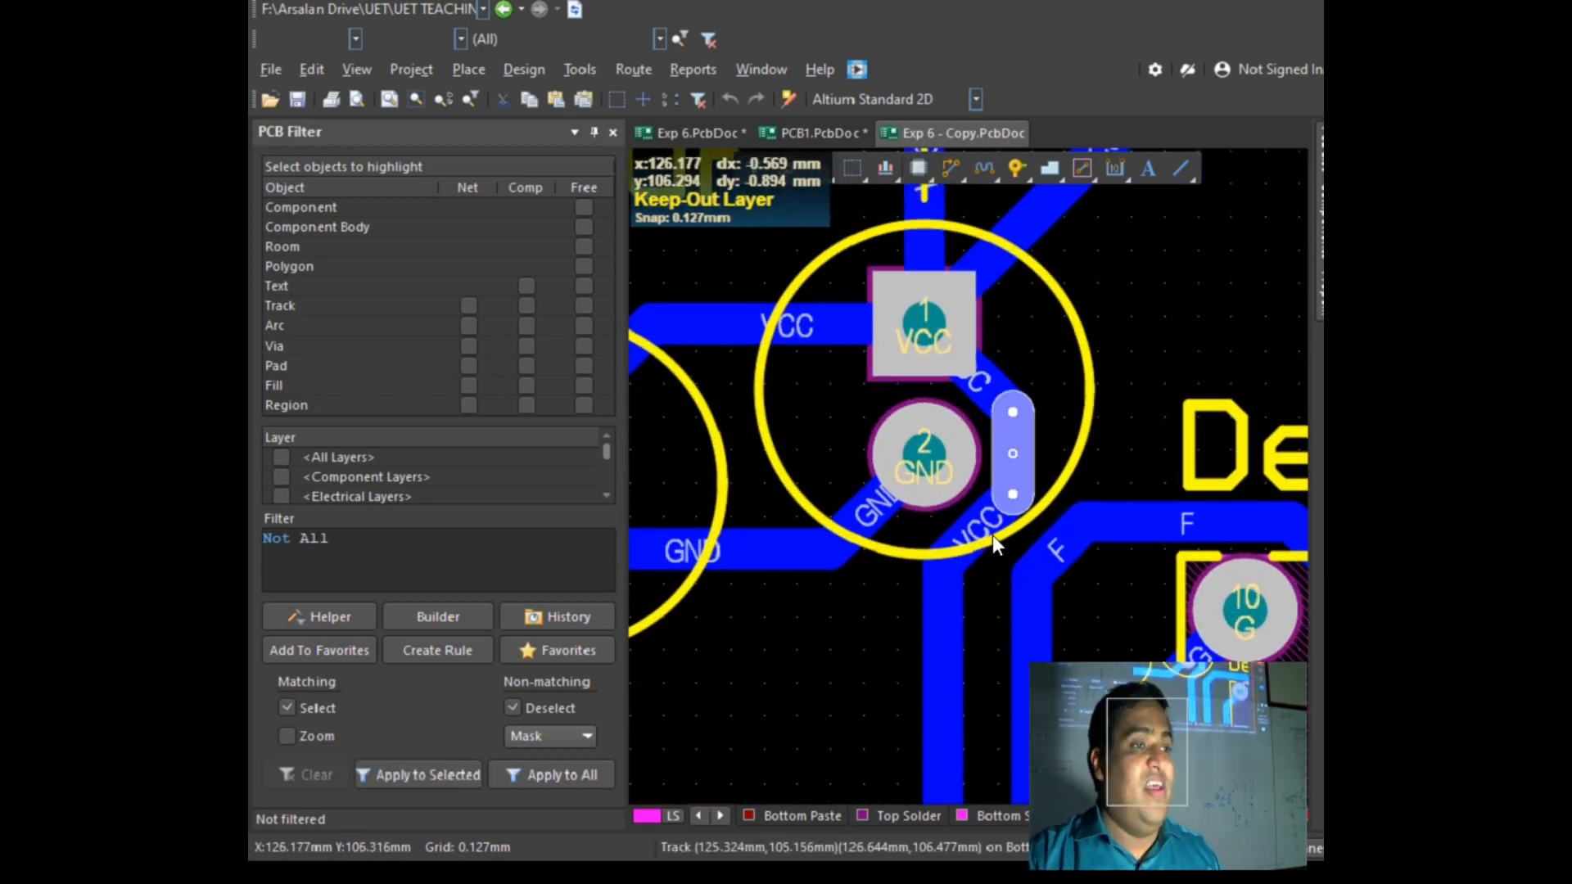
# Step: Un-route all tracks on the Exp 6 - Copy board
pyautogui.keyDown('ctrl'); pyautogui.scroll(-4, 989, 528); pyautogui.keyUp('ctrl')
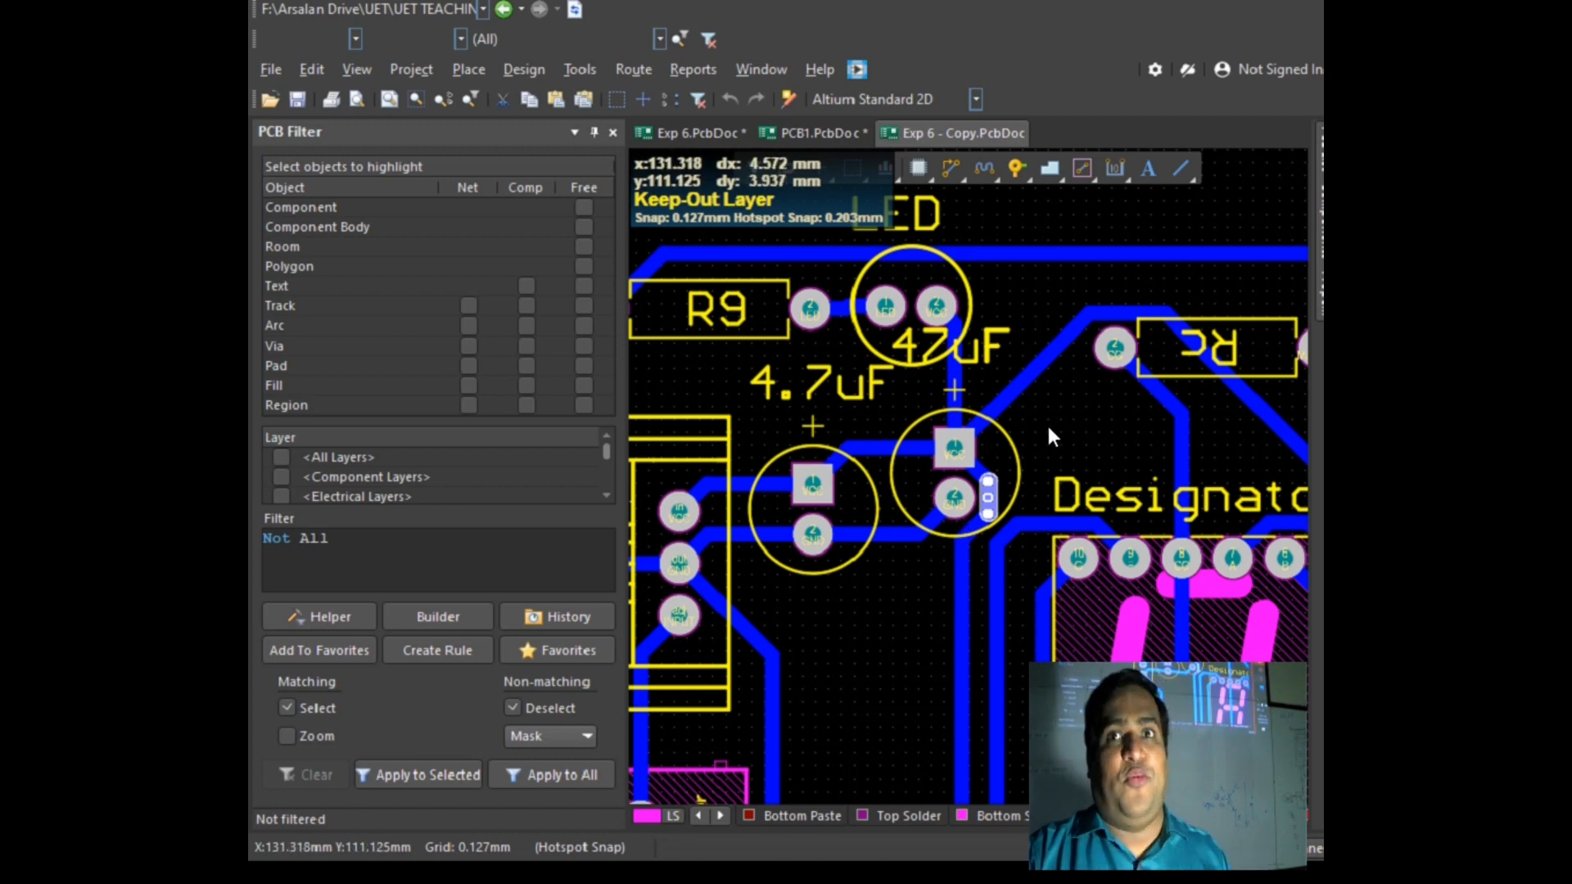
pyautogui.keyDown('ctrl'); pyautogui.scroll(-5, 1000, 375); pyautogui.keyUp('ctrl')
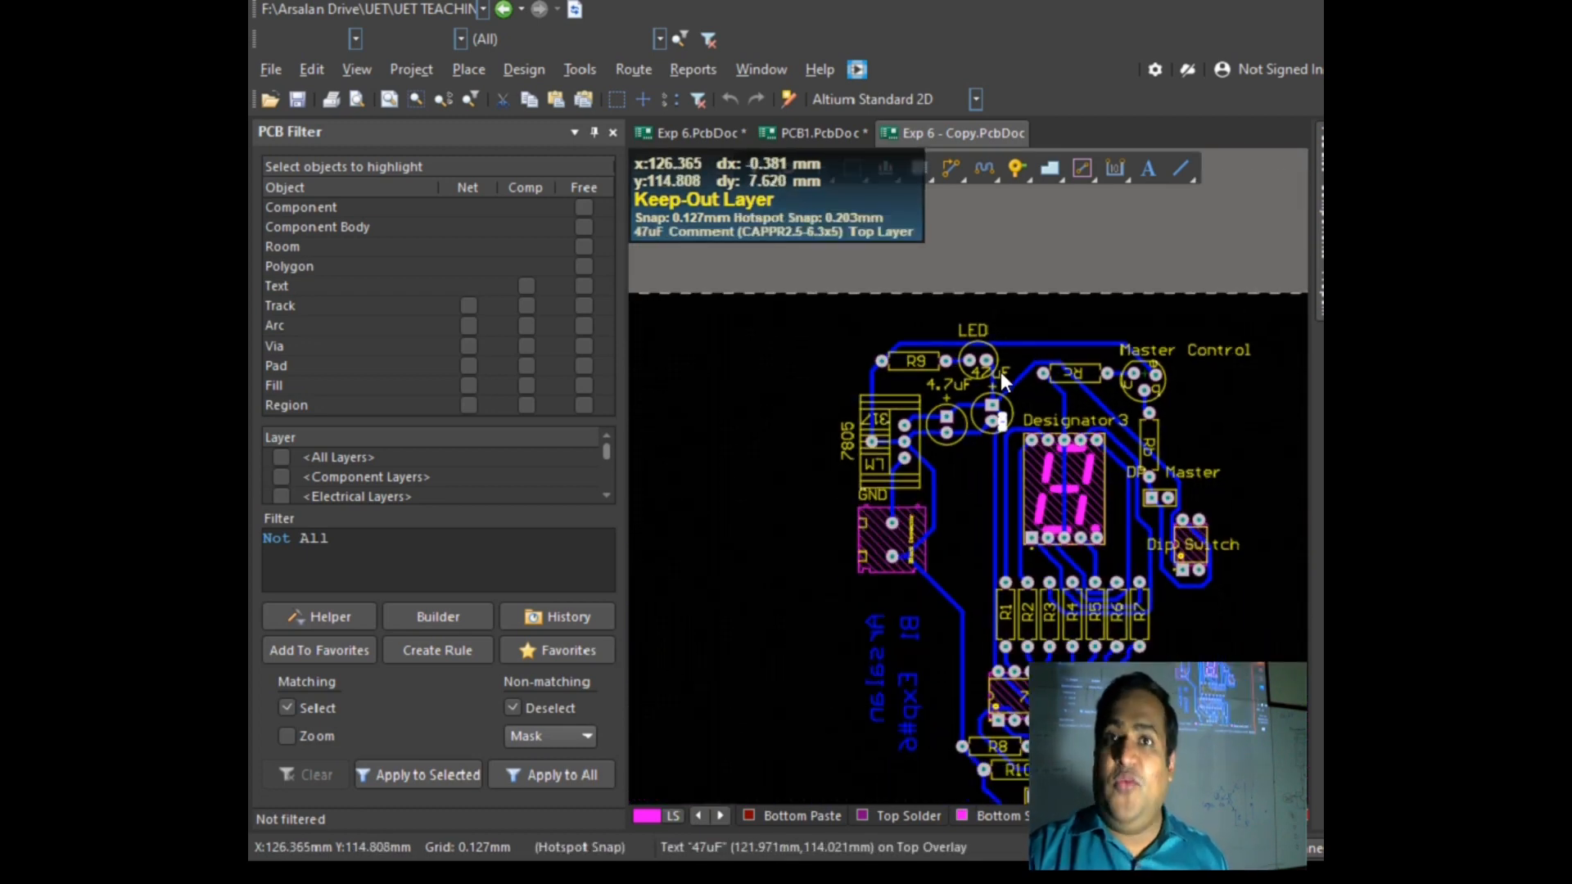
pyautogui.click(537, 65)
pyautogui.moveTo(627, 63)
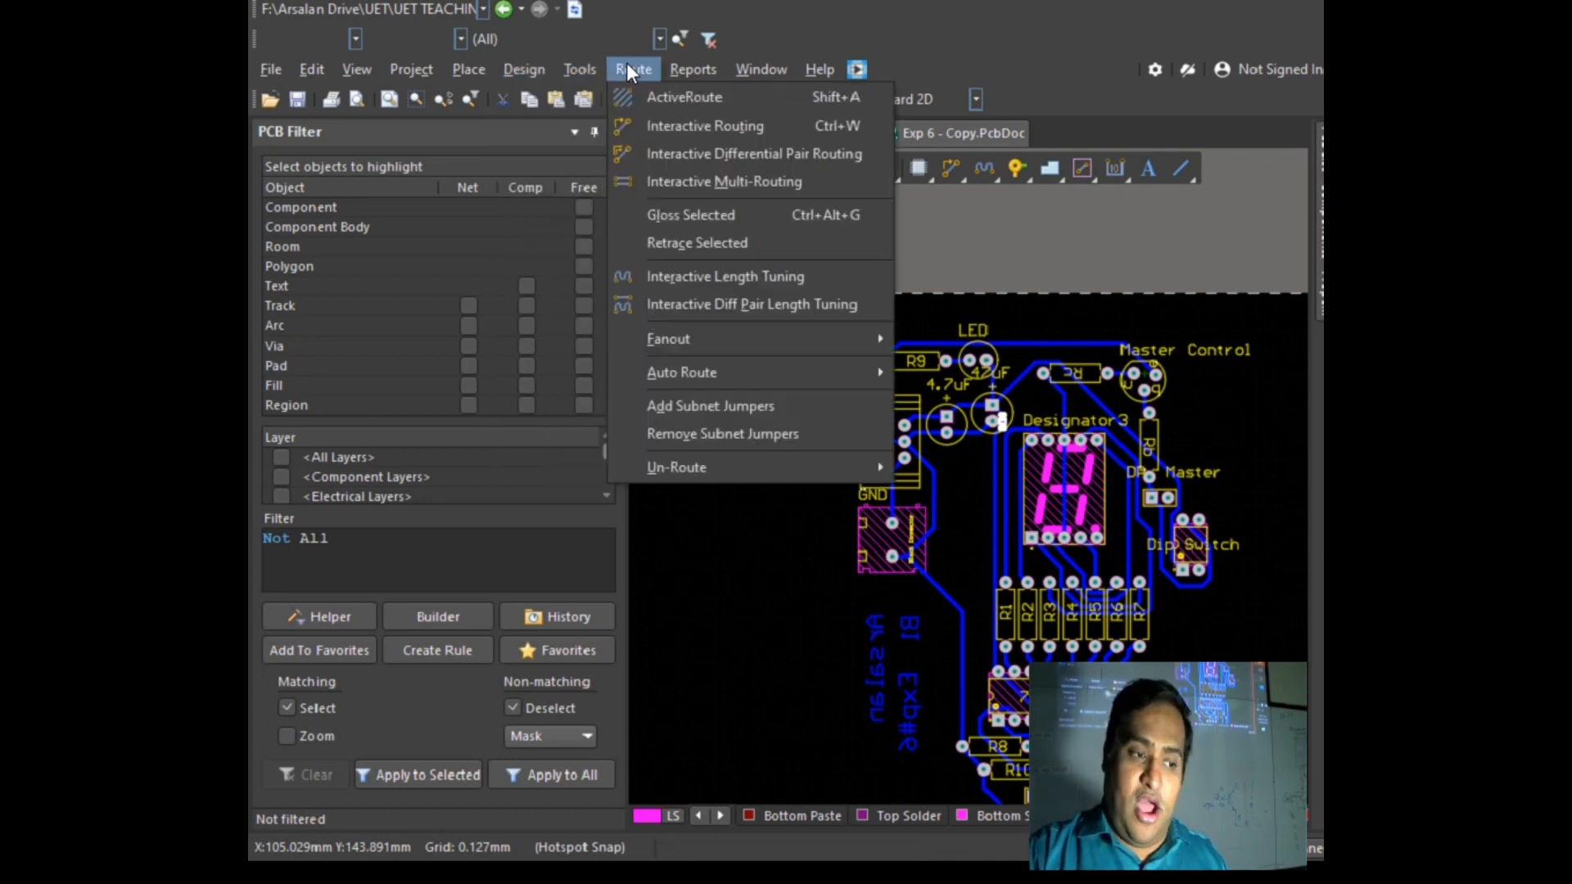
pyautogui.moveTo(822, 463)
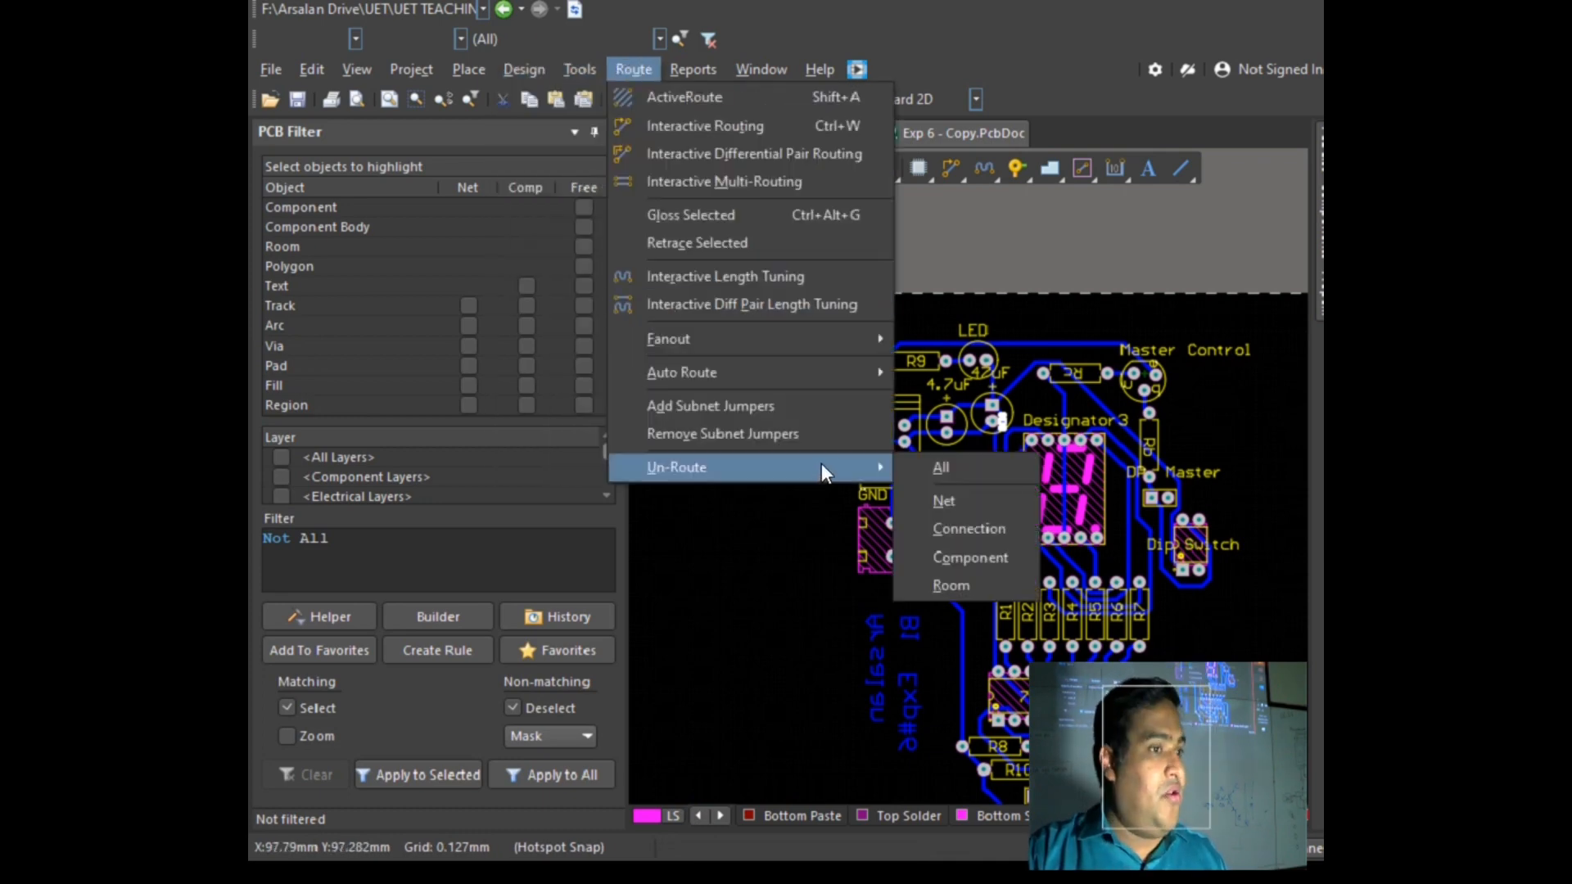
pyautogui.click(923, 466)
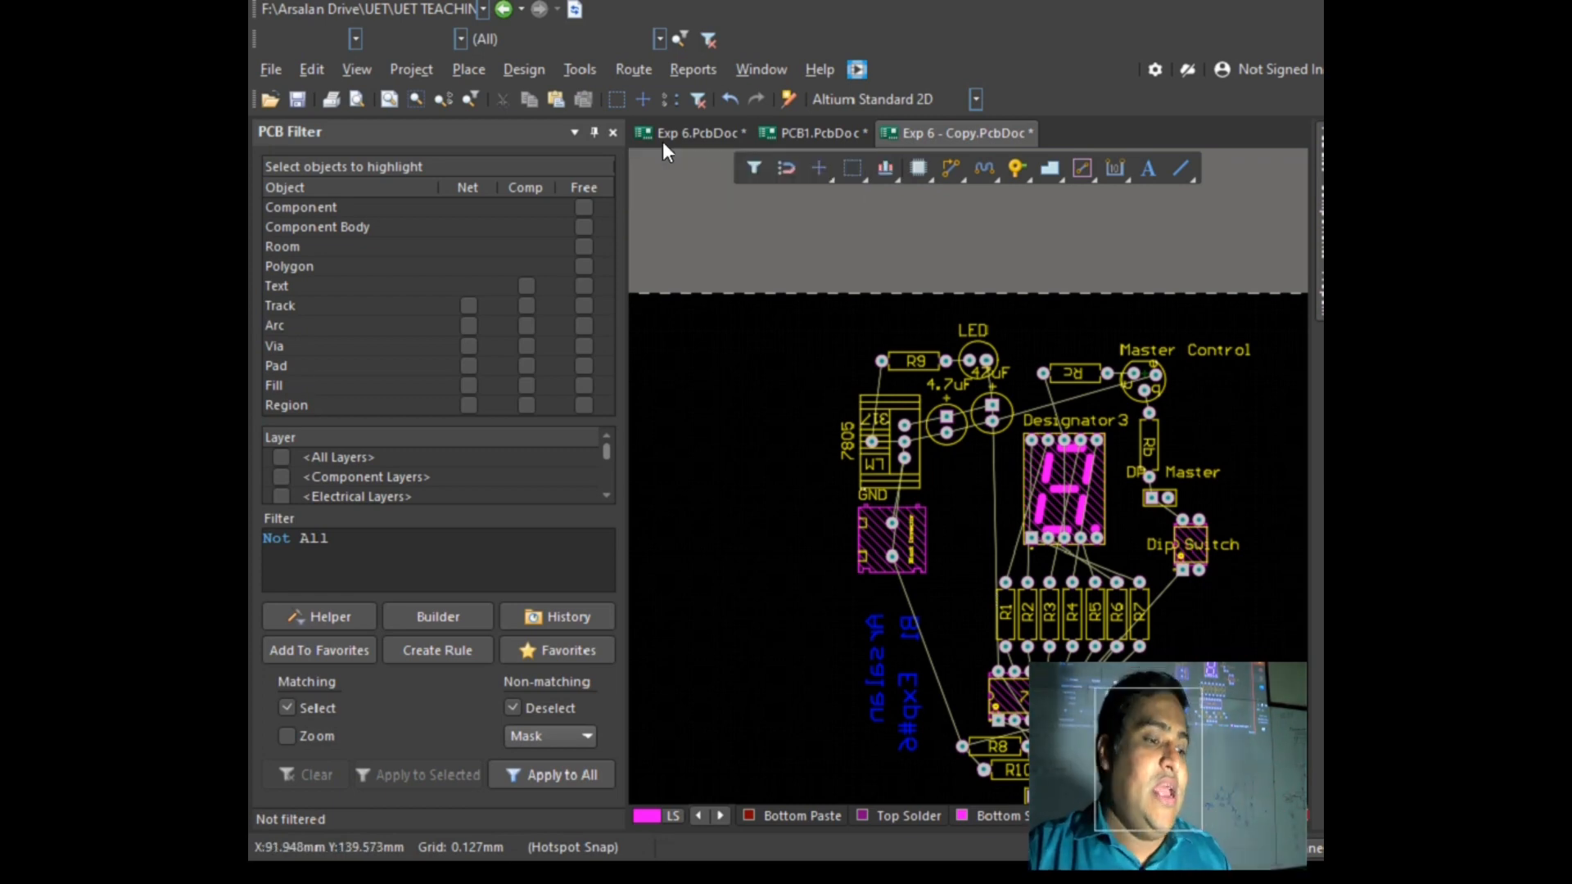
# Step: Open the Auto Route setup for the whole board and bring up its routing rules for editing
pyautogui.click(637, 70)
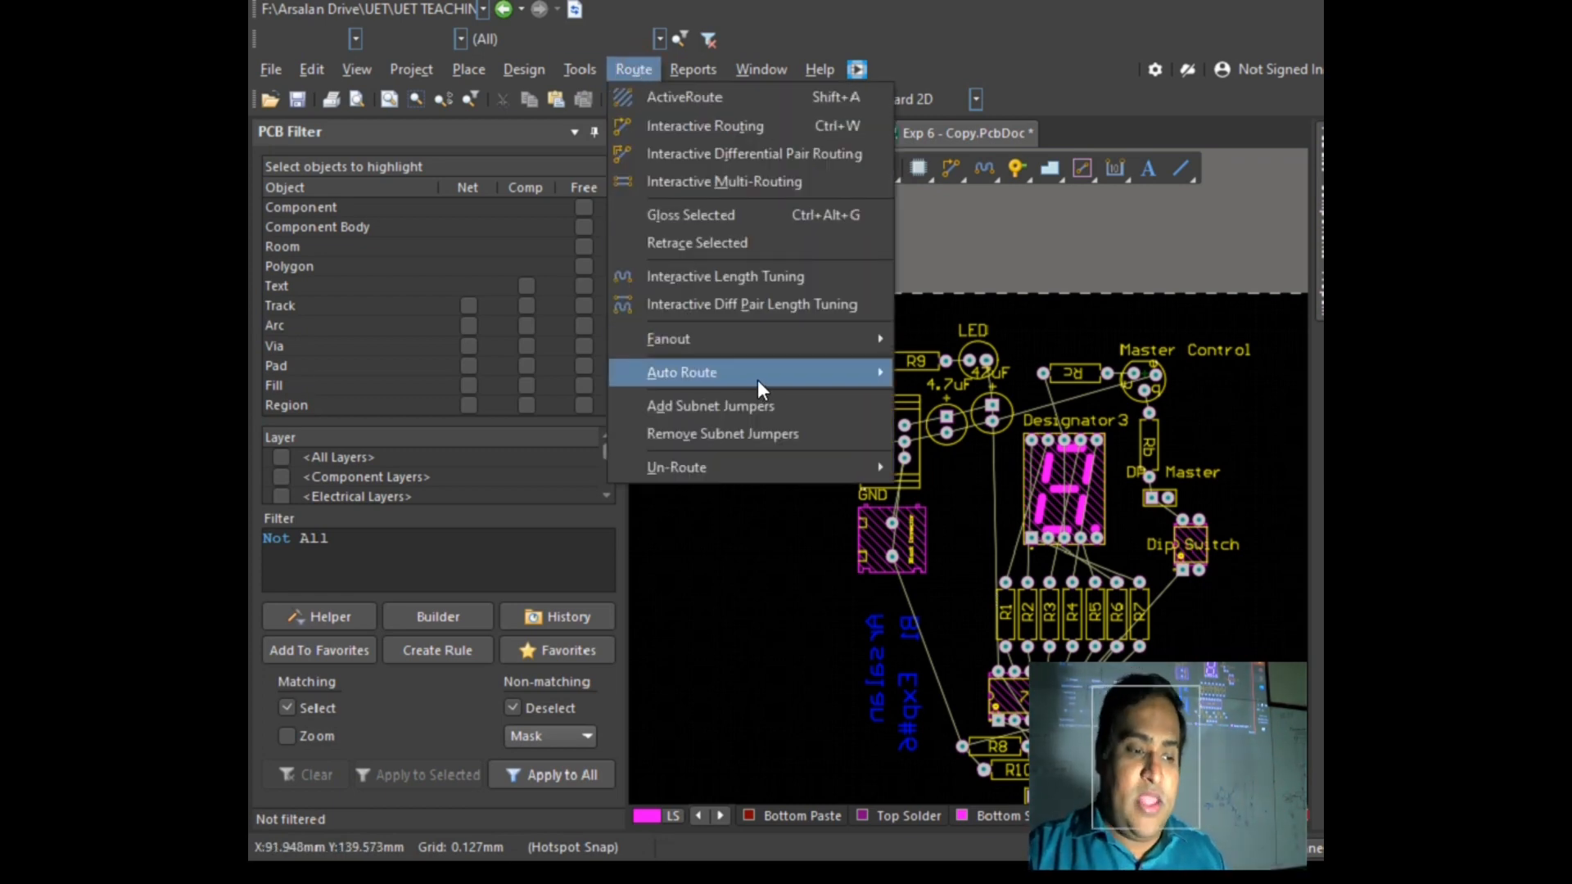
pyautogui.moveTo(872, 372)
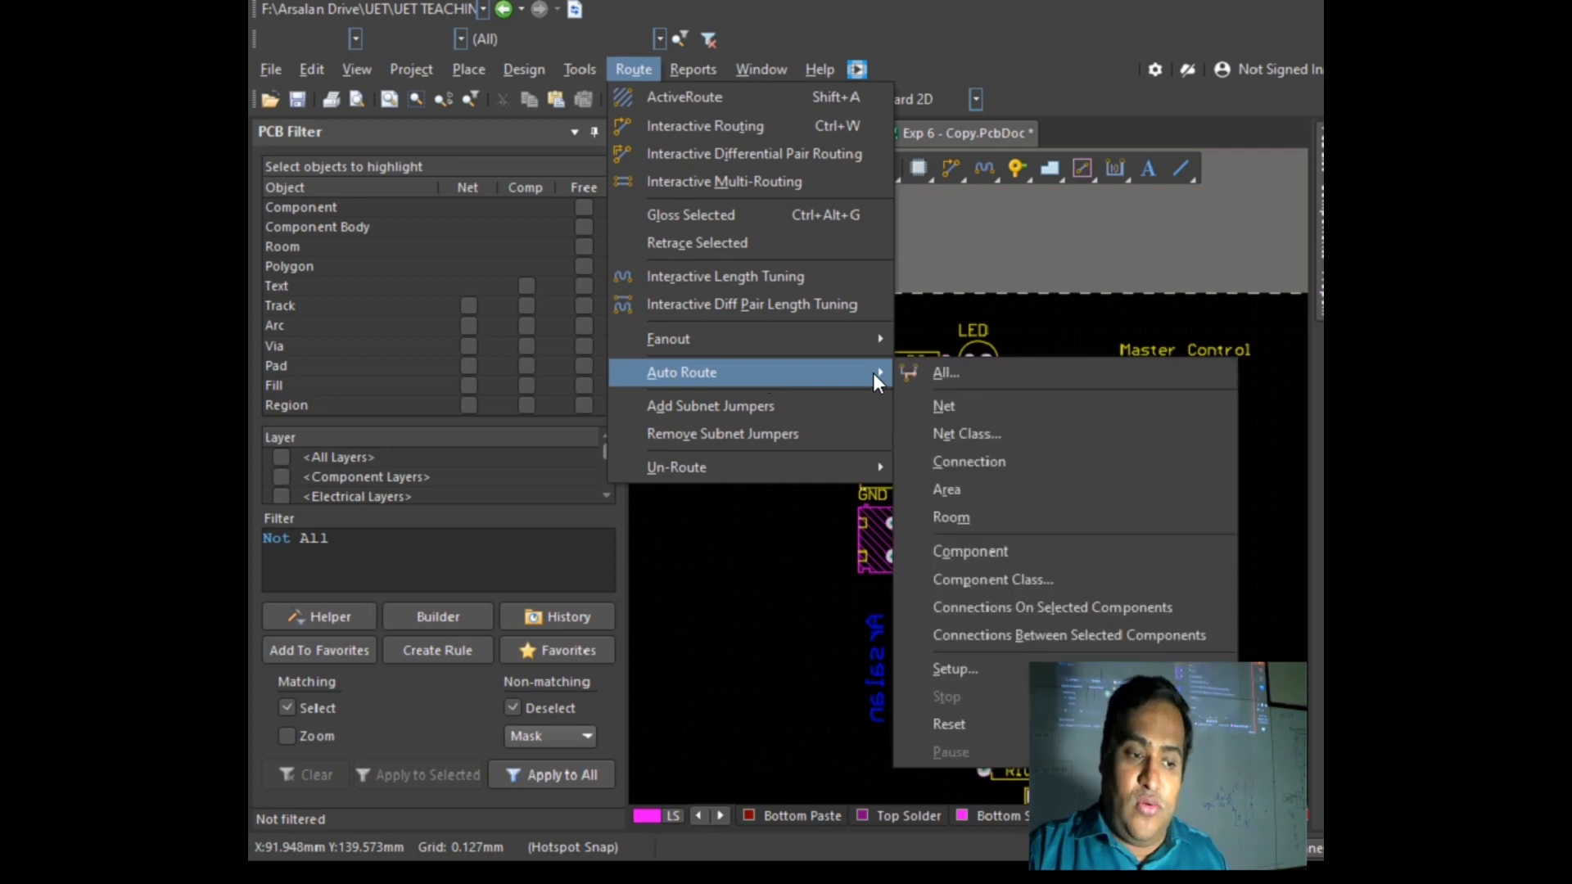
pyautogui.click(946, 366)
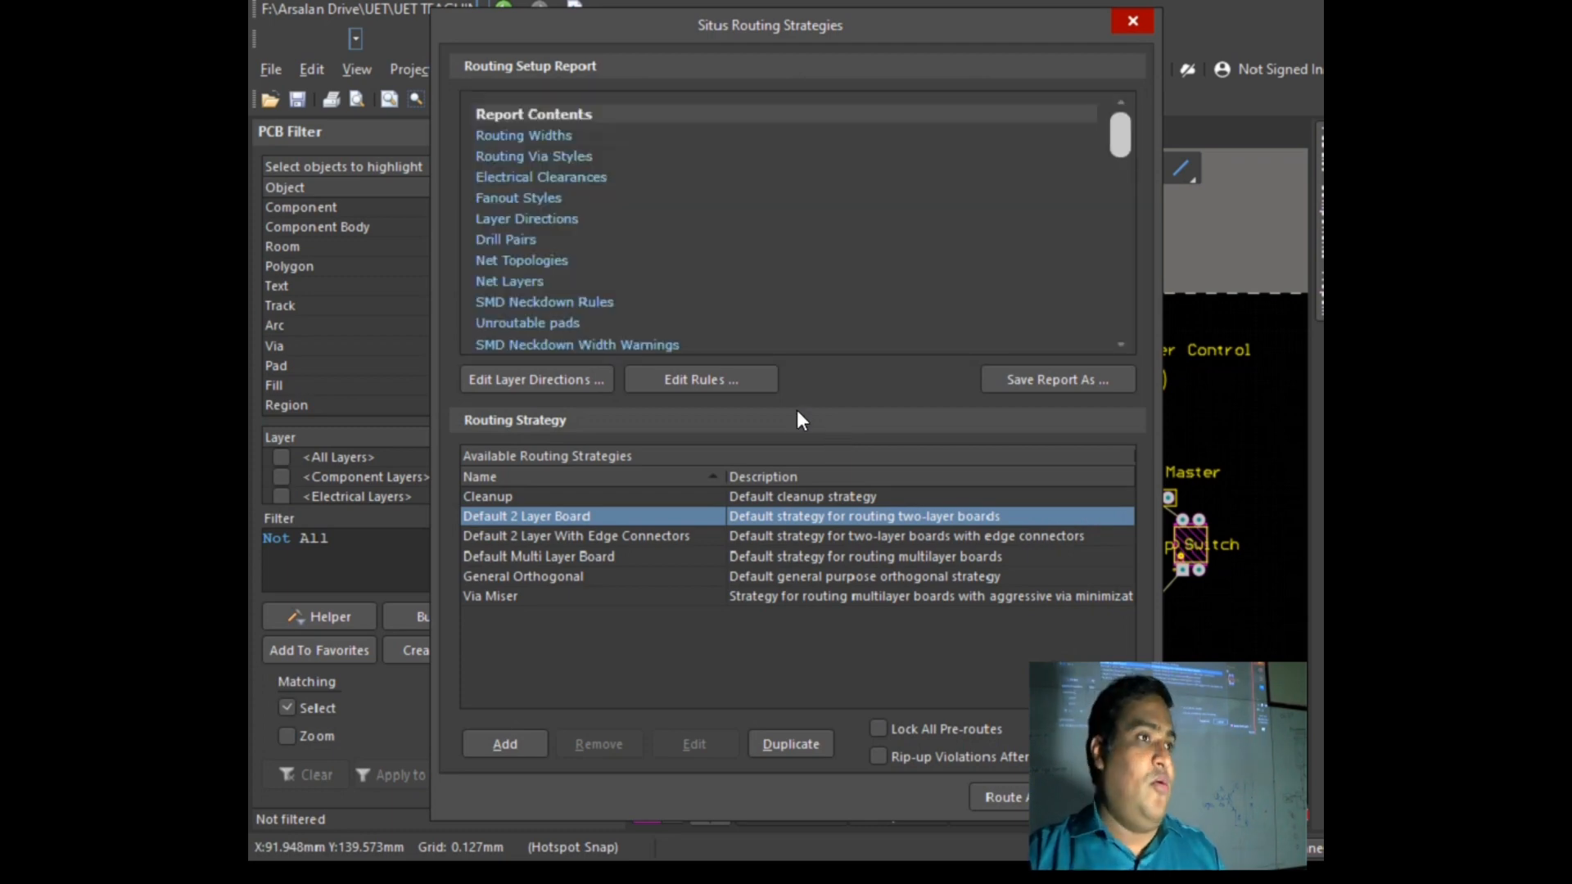
pyautogui.click(694, 390)
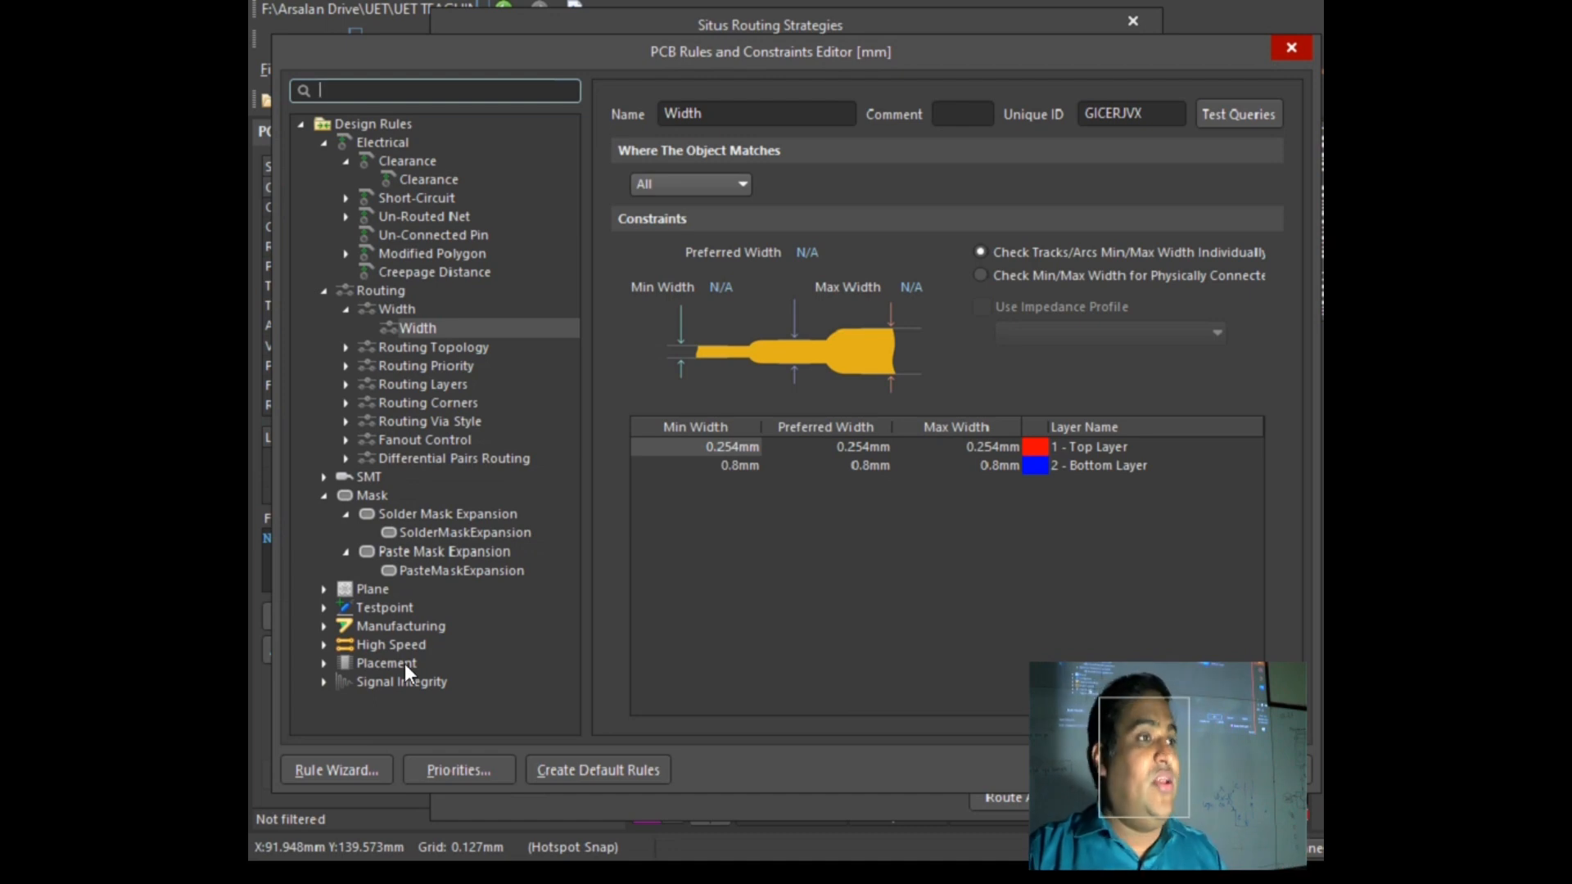
# Step: Set the electrical Clearance rule's minimum clearance to 0.35 mm, apply it, check the Width rule and close the rules editor
pyautogui.click(425, 180)
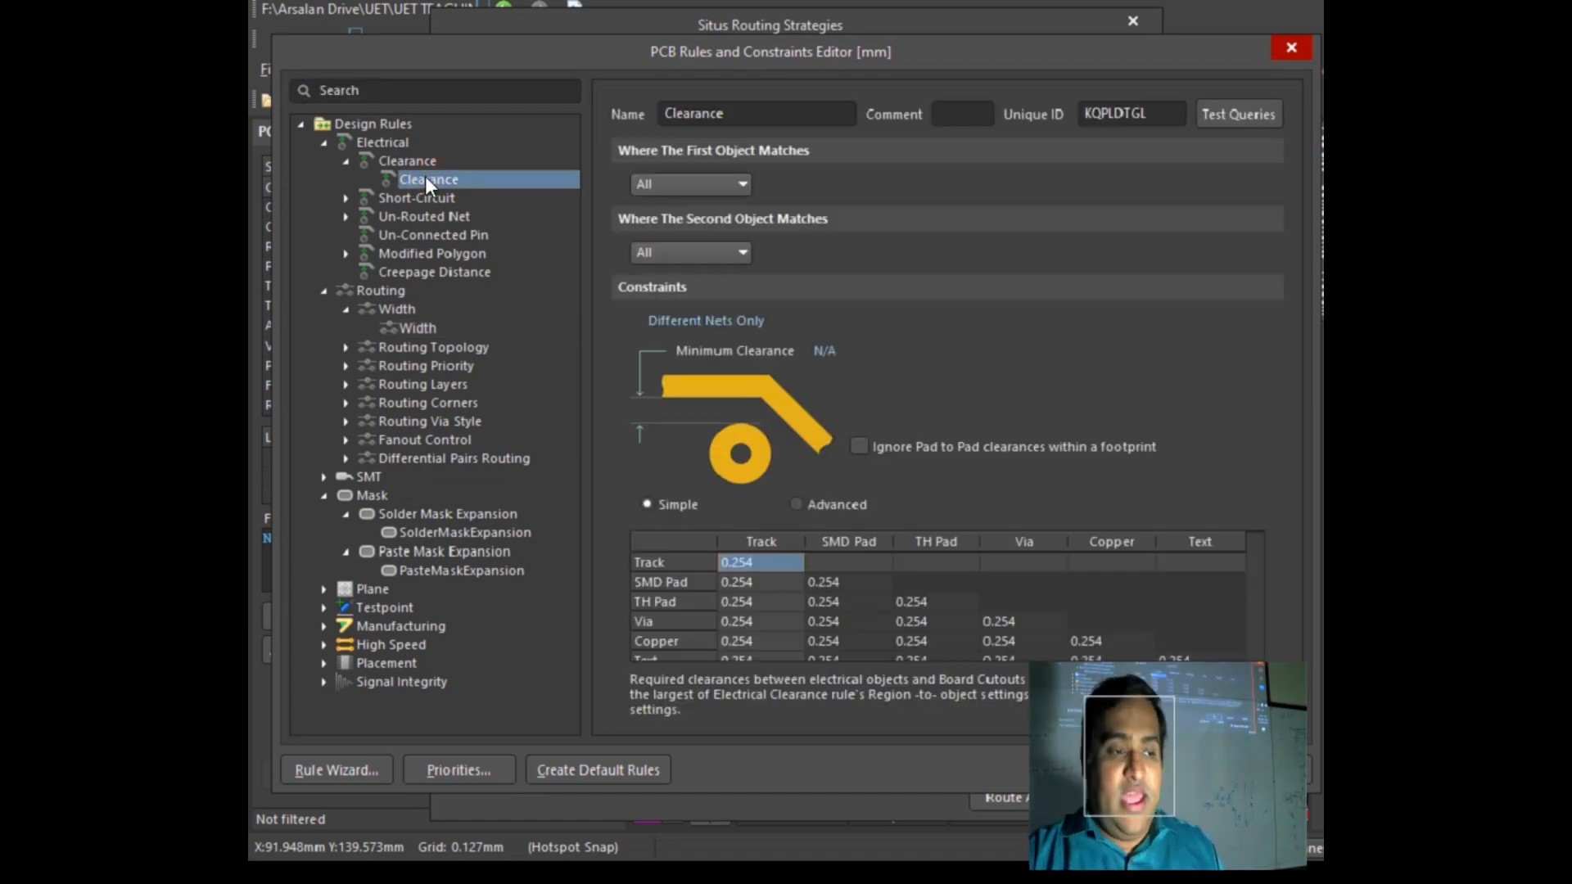
pyautogui.scroll(-1, 806, 626)
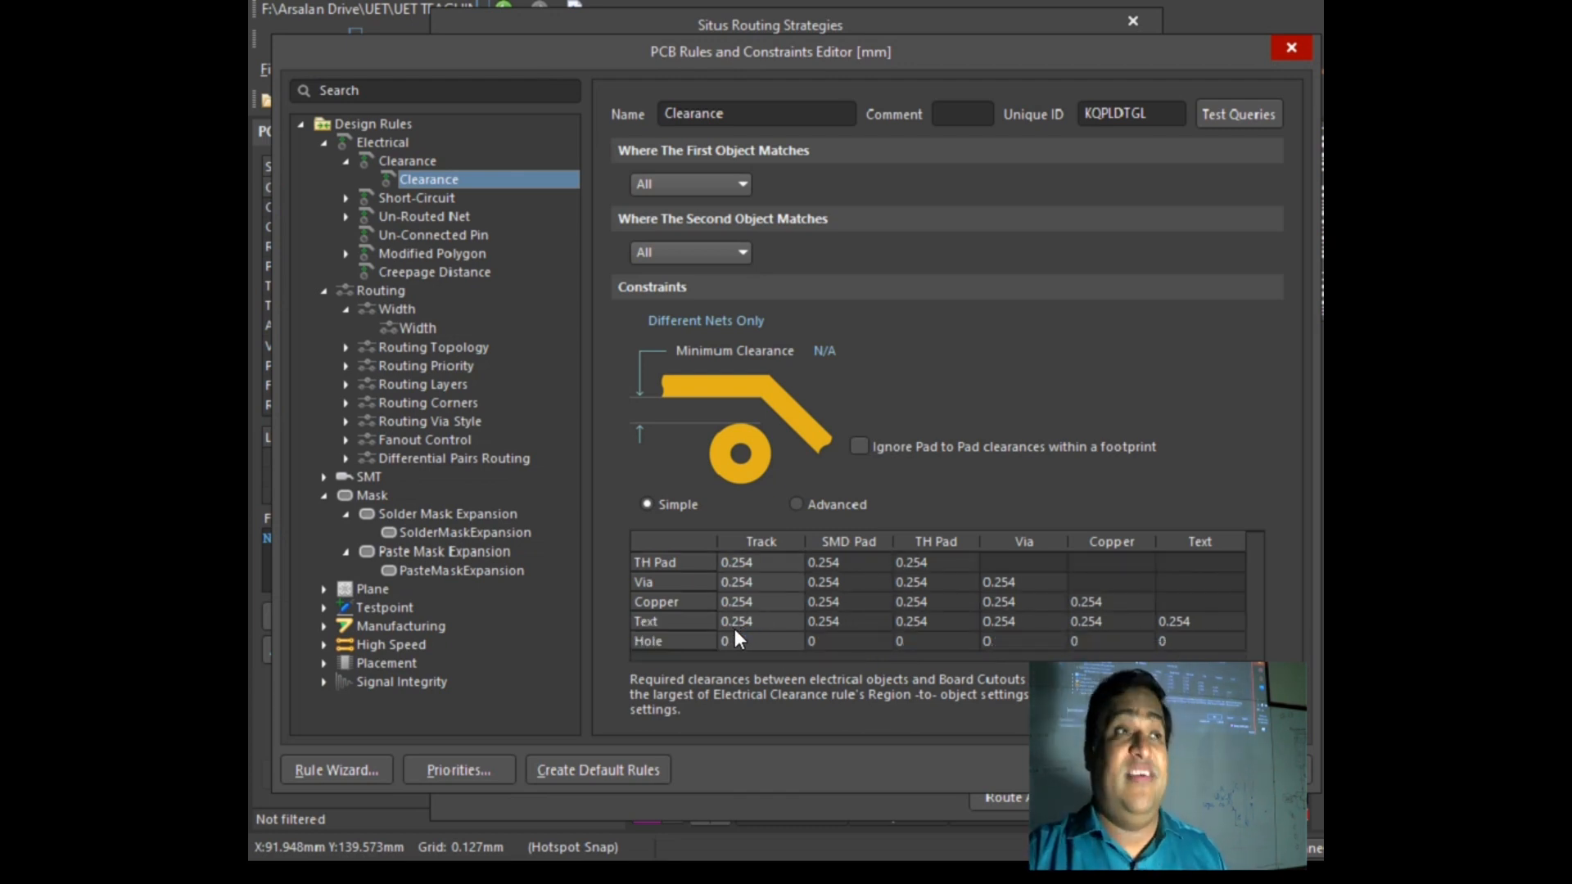
pyautogui.scroll(1, 735, 634)
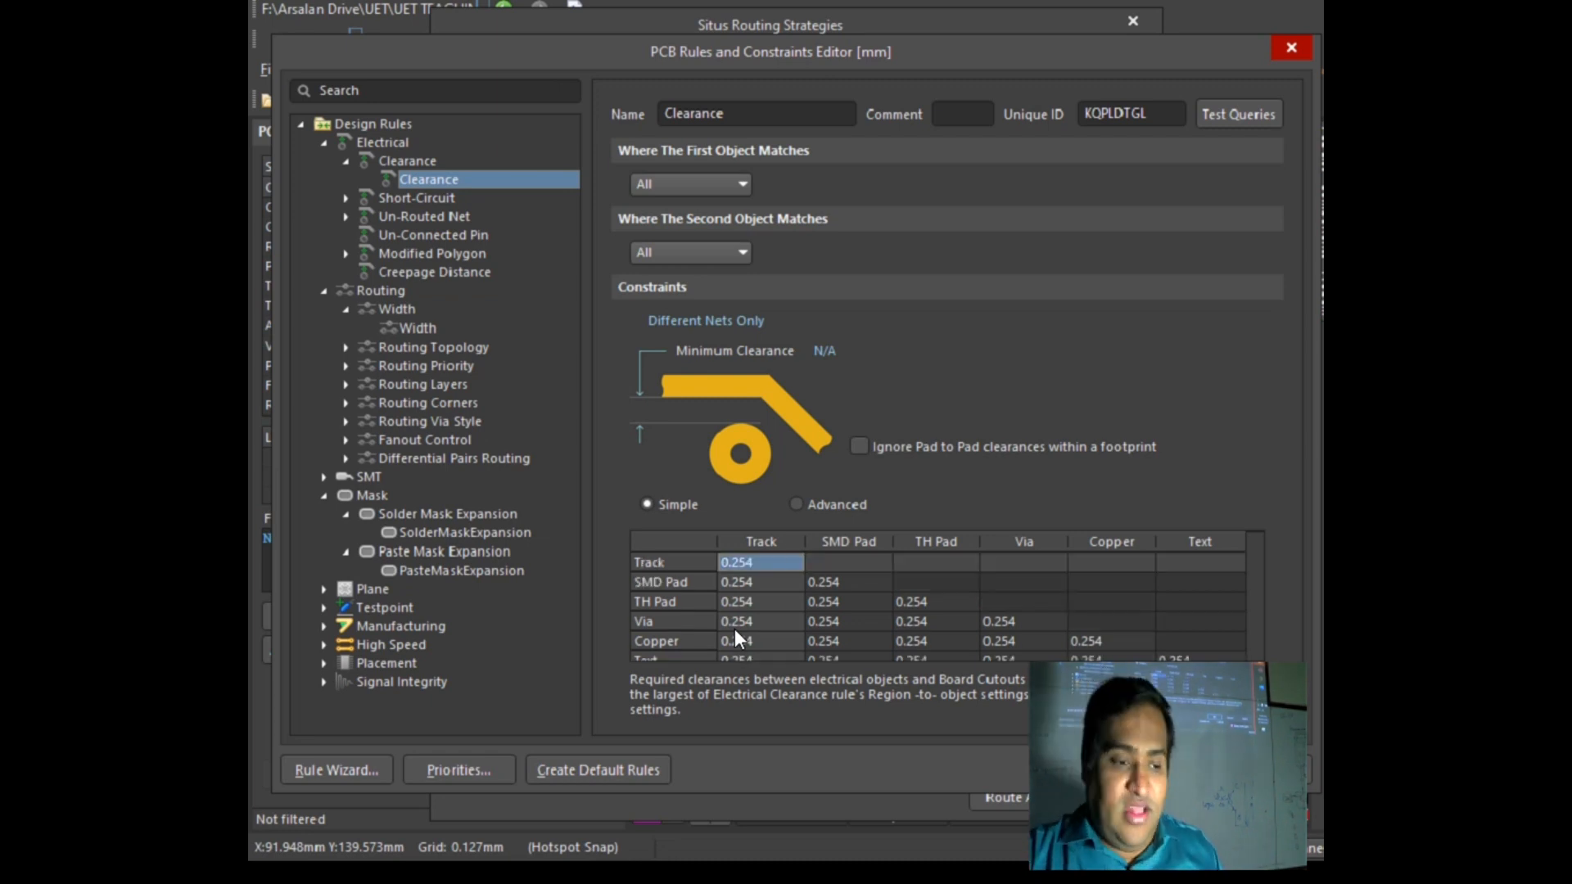
pyautogui.click(835, 365)
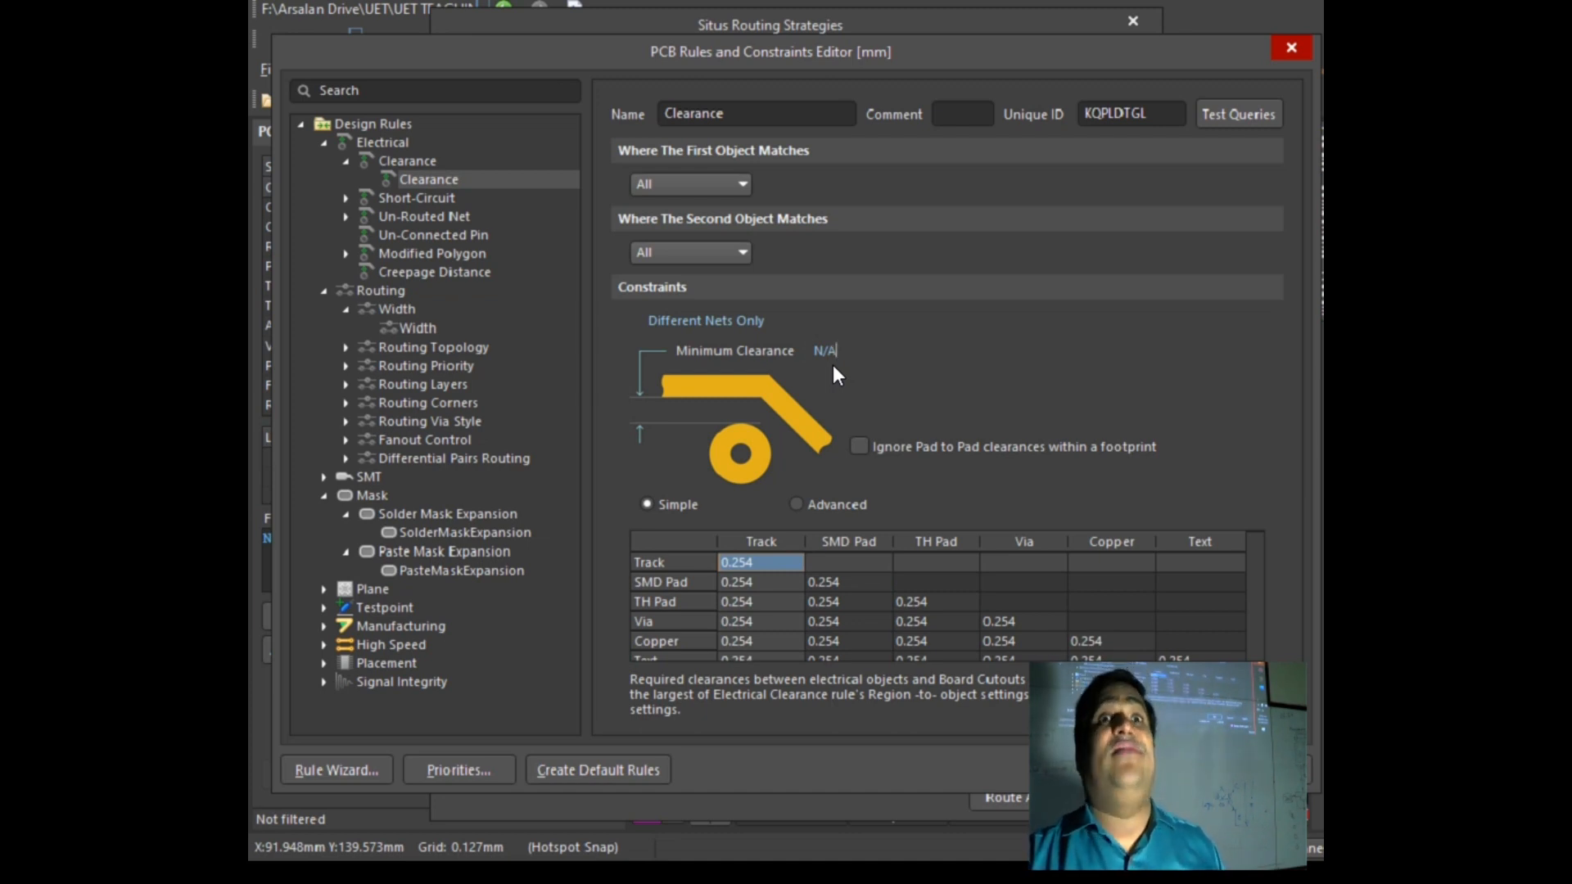
pyautogui.doubleClick(825, 351)
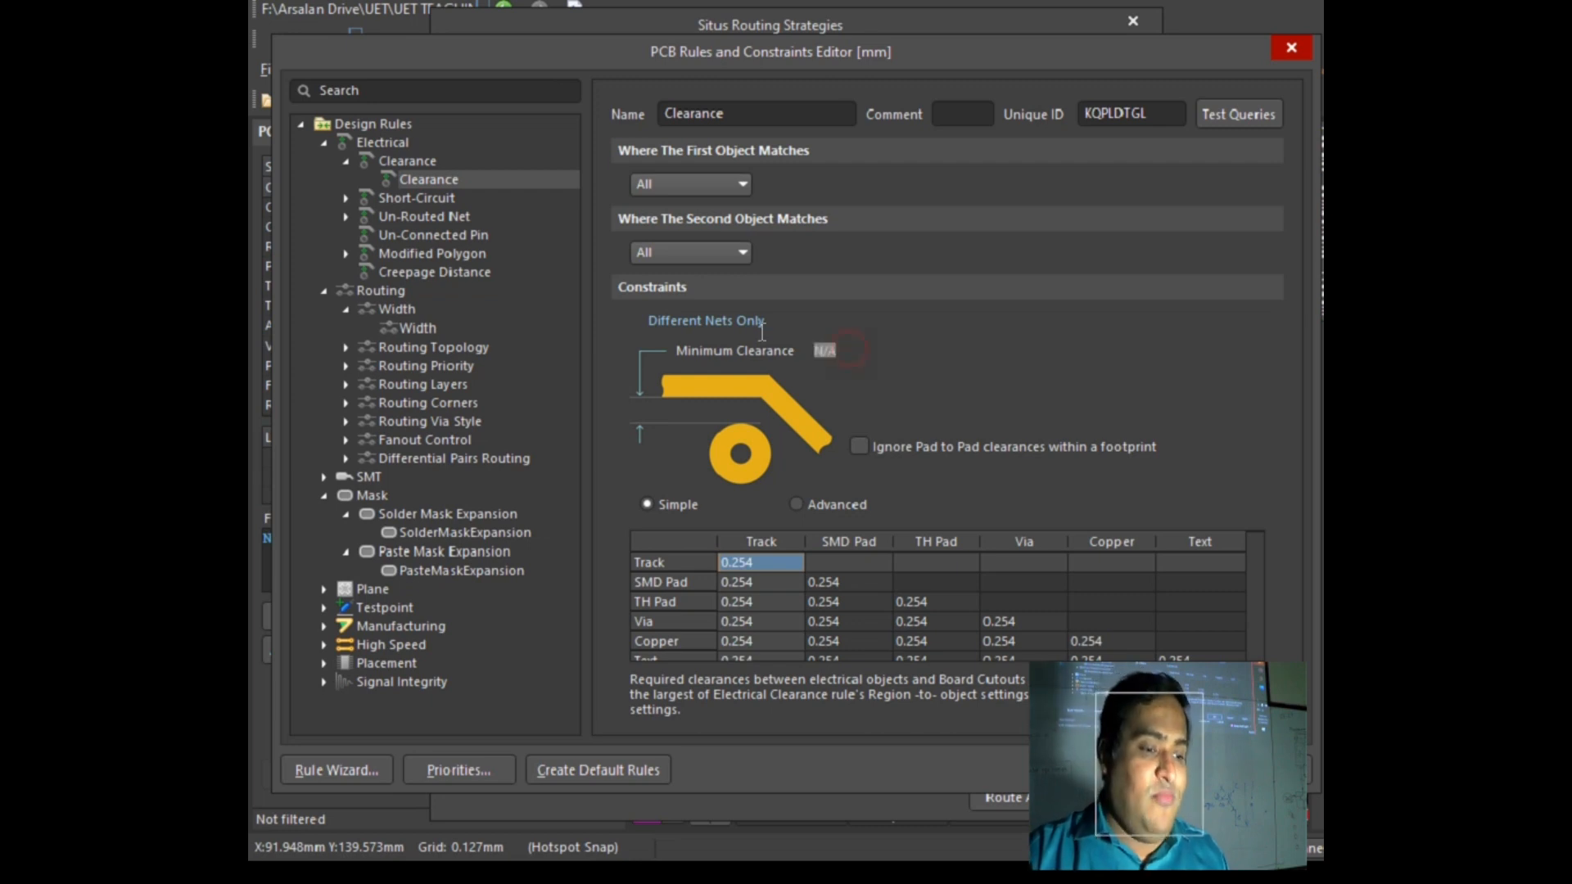
pyautogui.write('0.35')
pyautogui.press('Return')
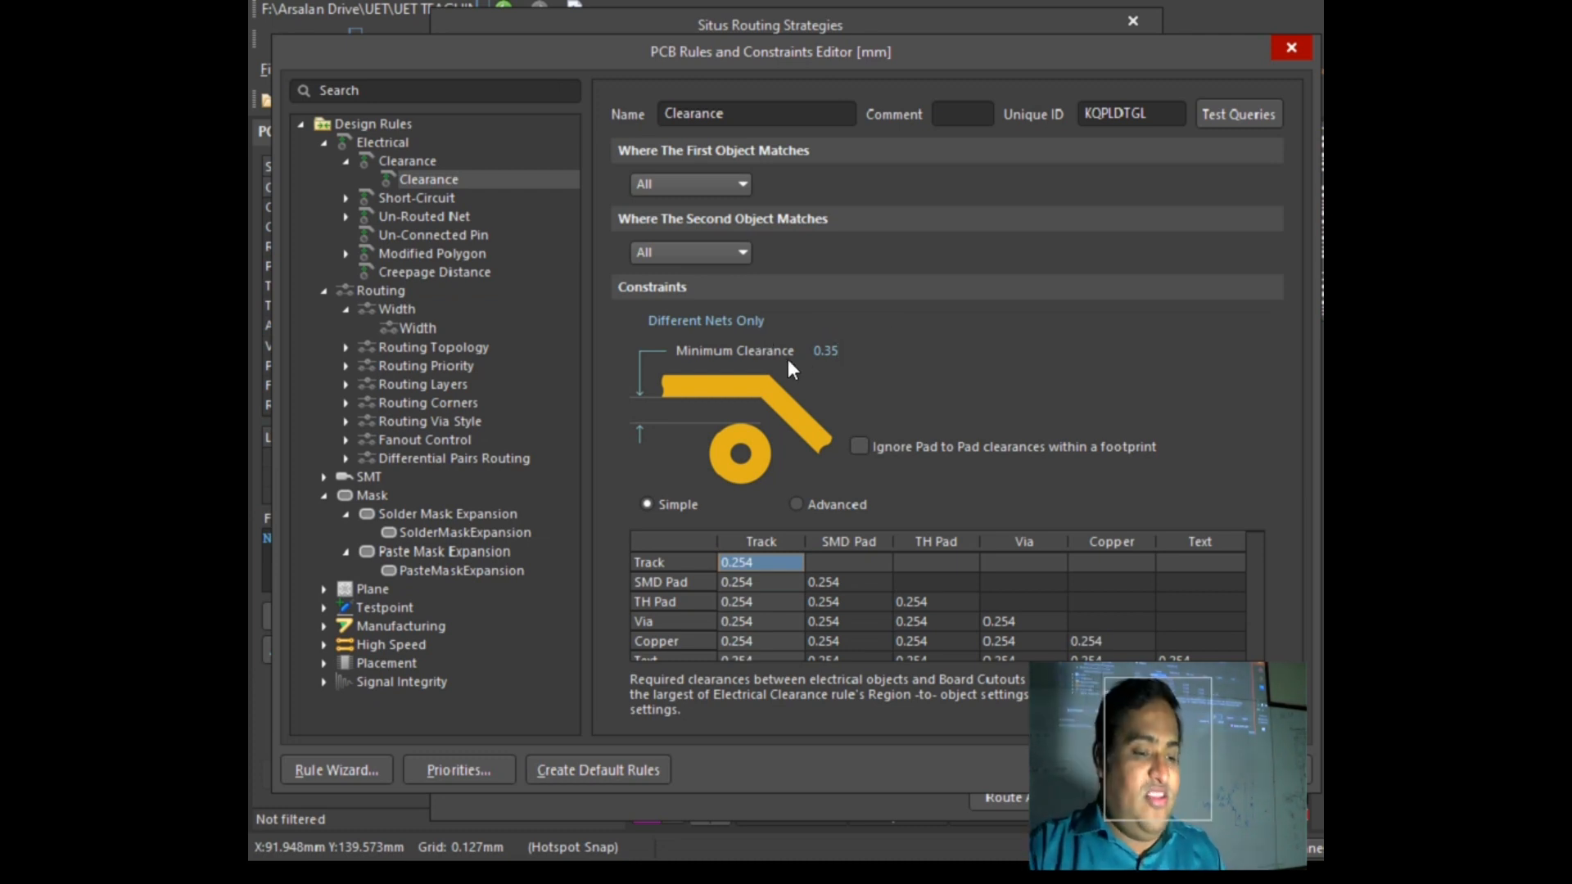
pyautogui.scroll(-1, 743, 578)
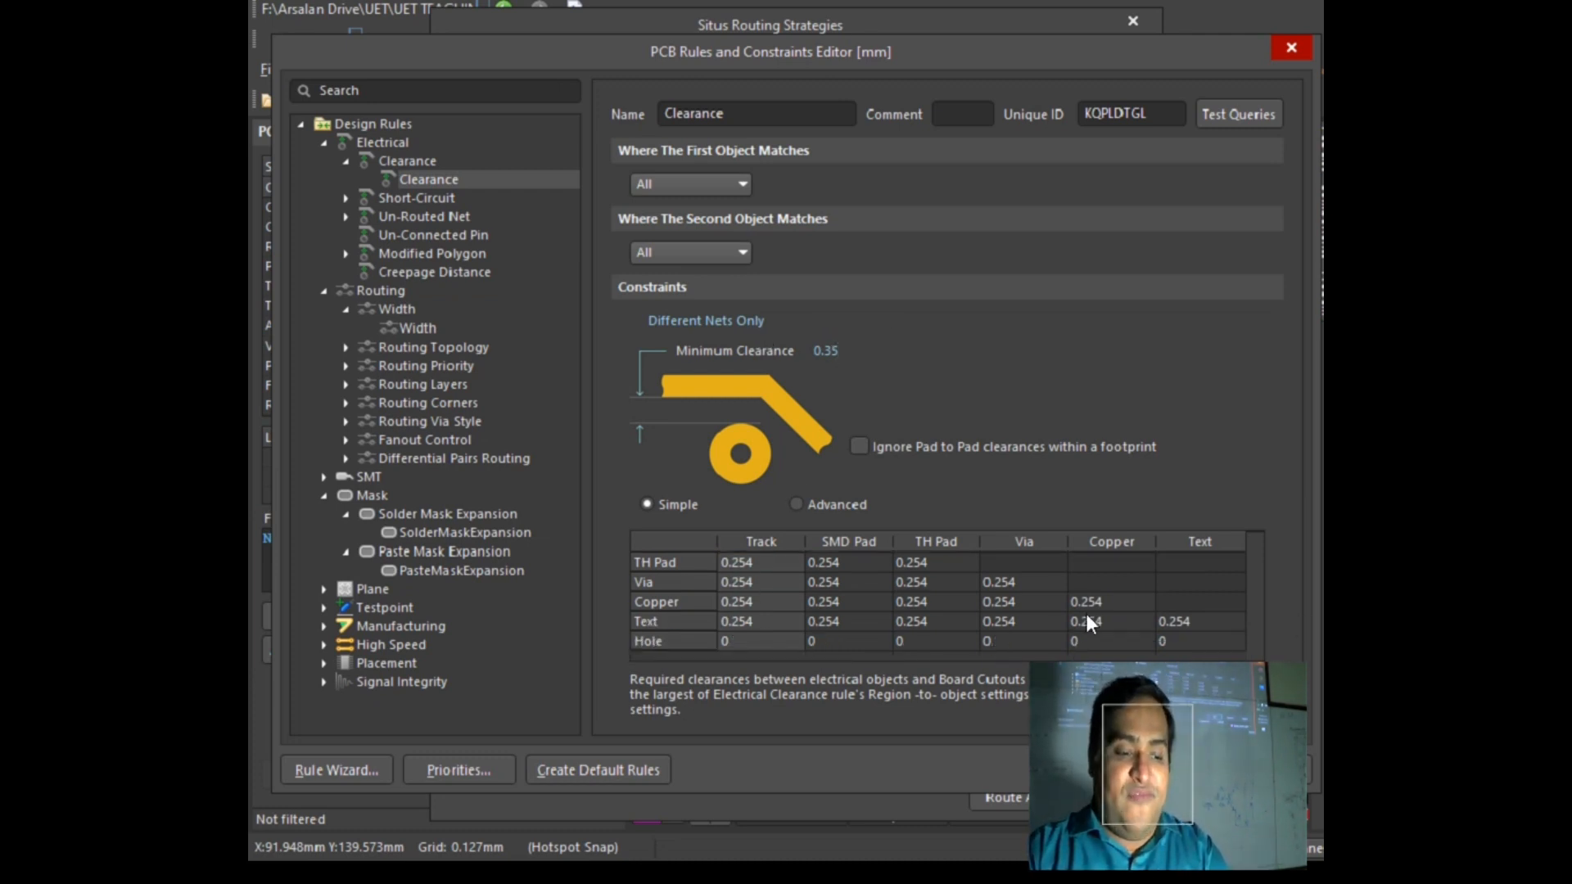
pyautogui.click(1079, 770)
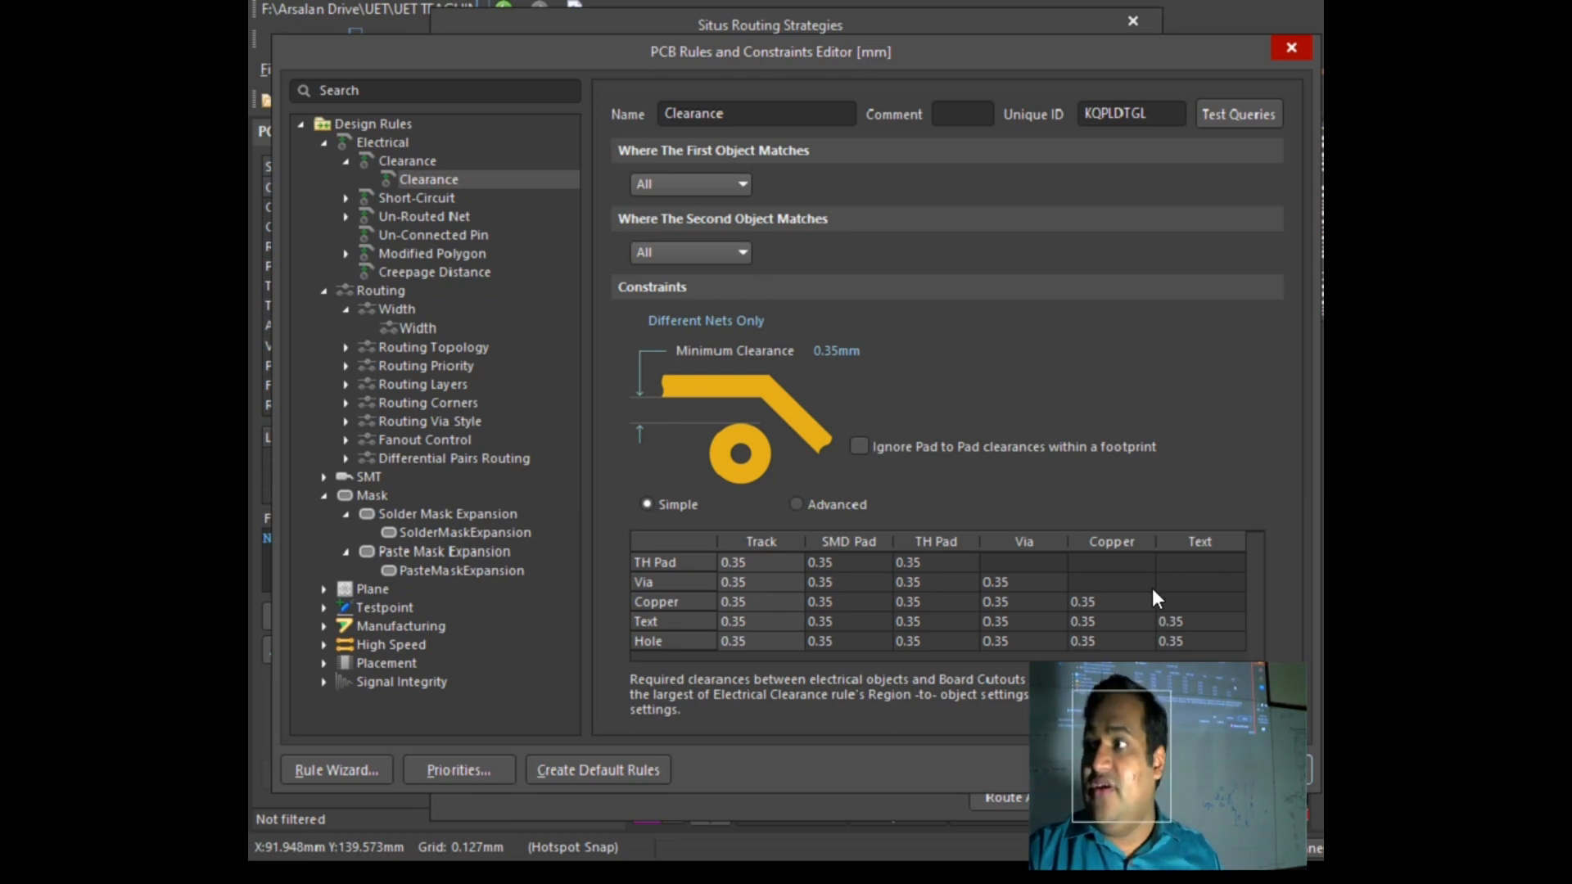
pyautogui.click(430, 329)
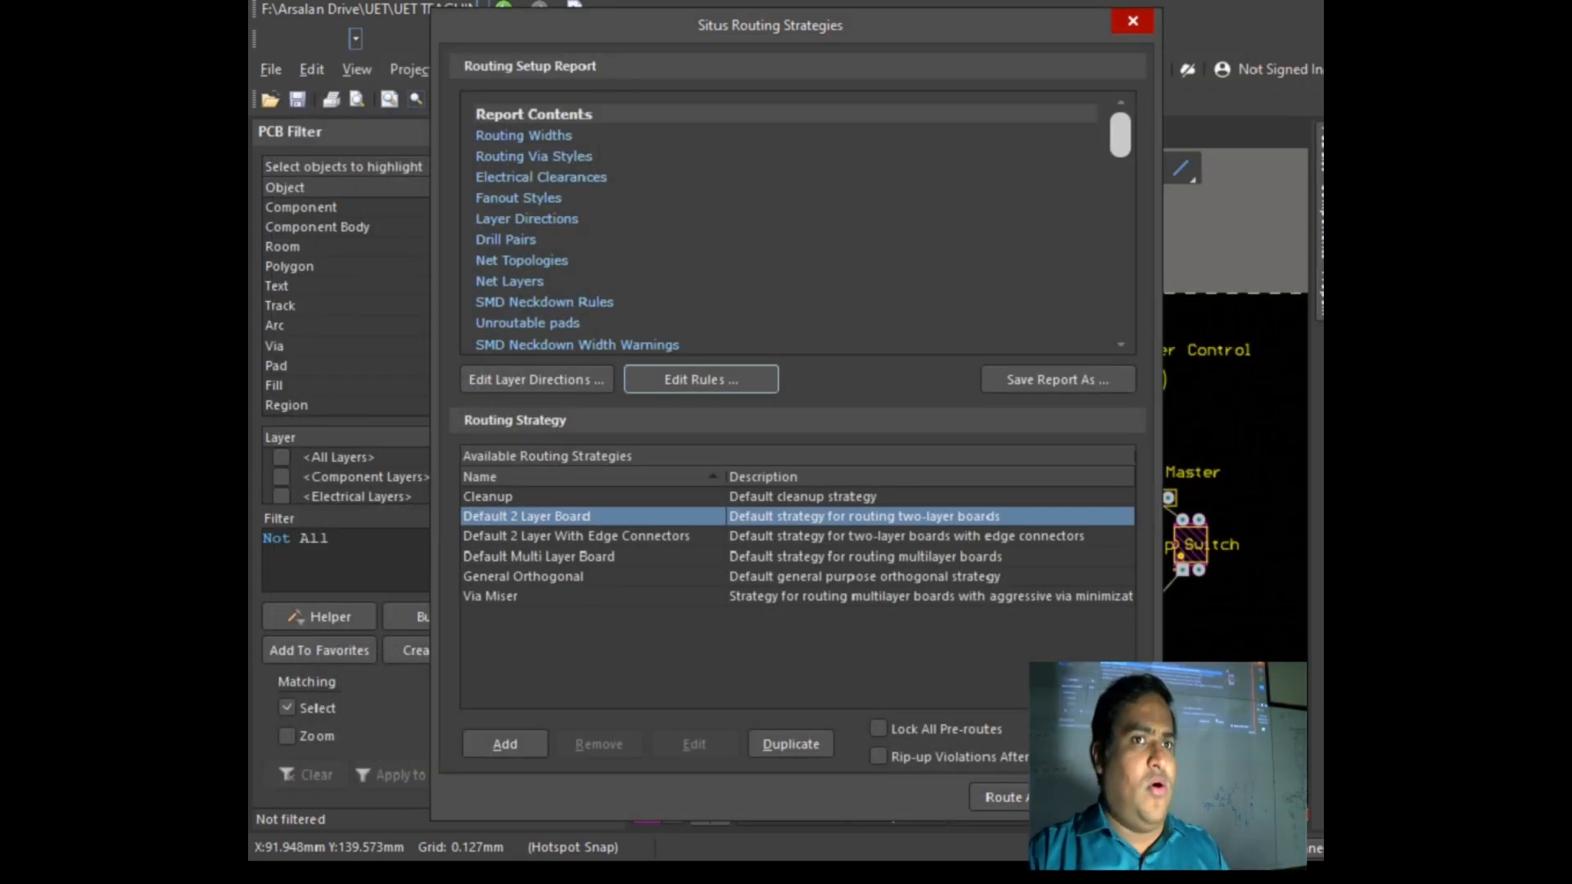
# Step: Set the autorouter's layer directions to Not Used for the Top Layer and Automatic for the Bottom Layer
pyautogui.click(557, 381)
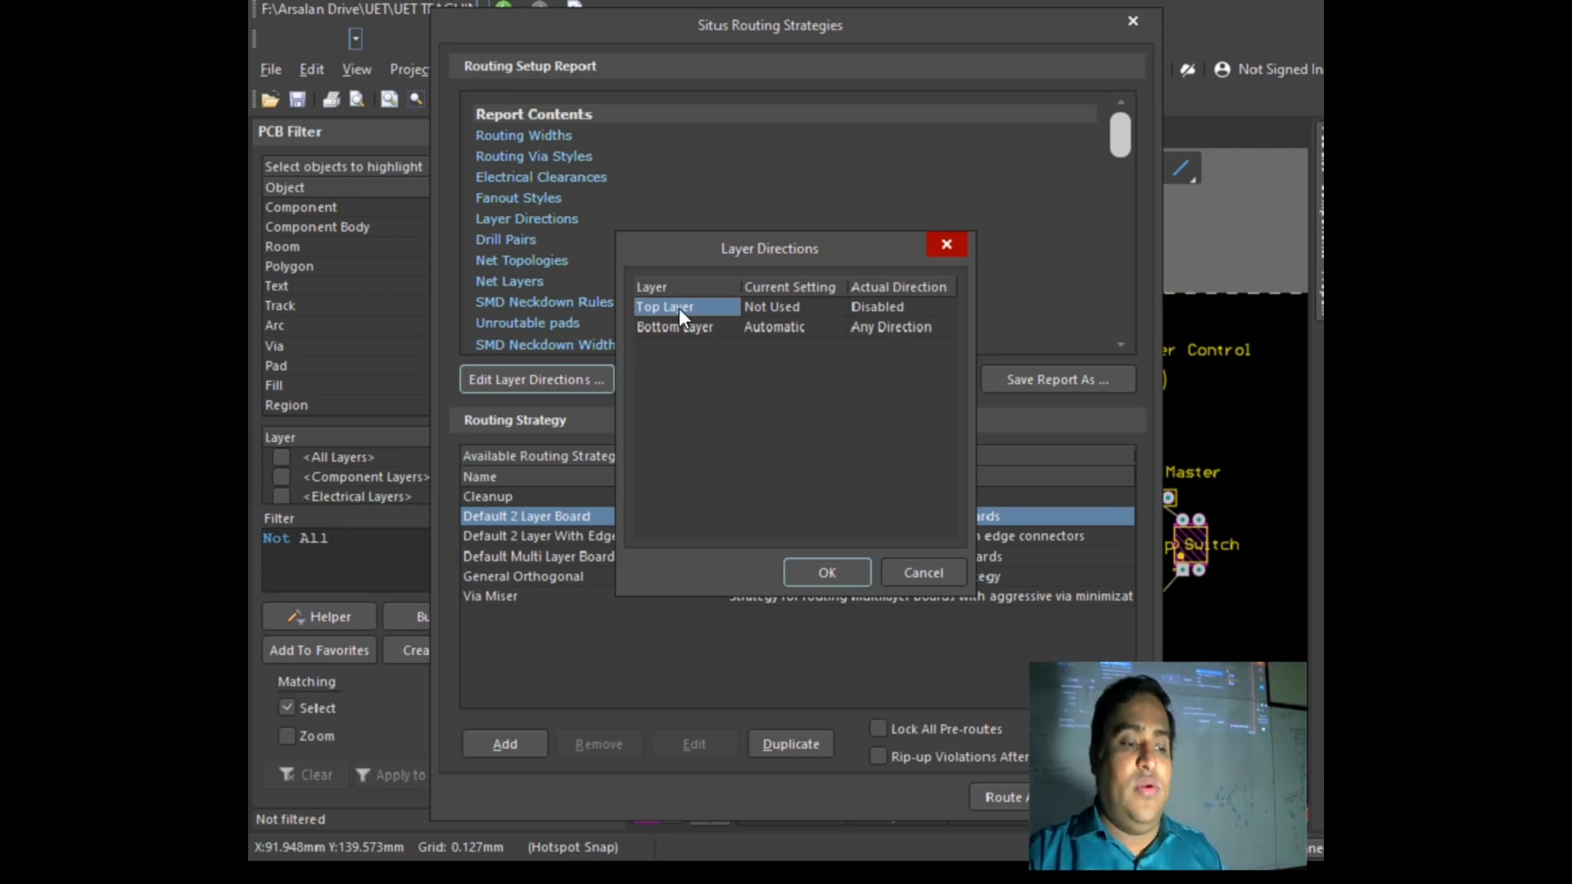
pyautogui.click(827, 308)
pyautogui.click(834, 306)
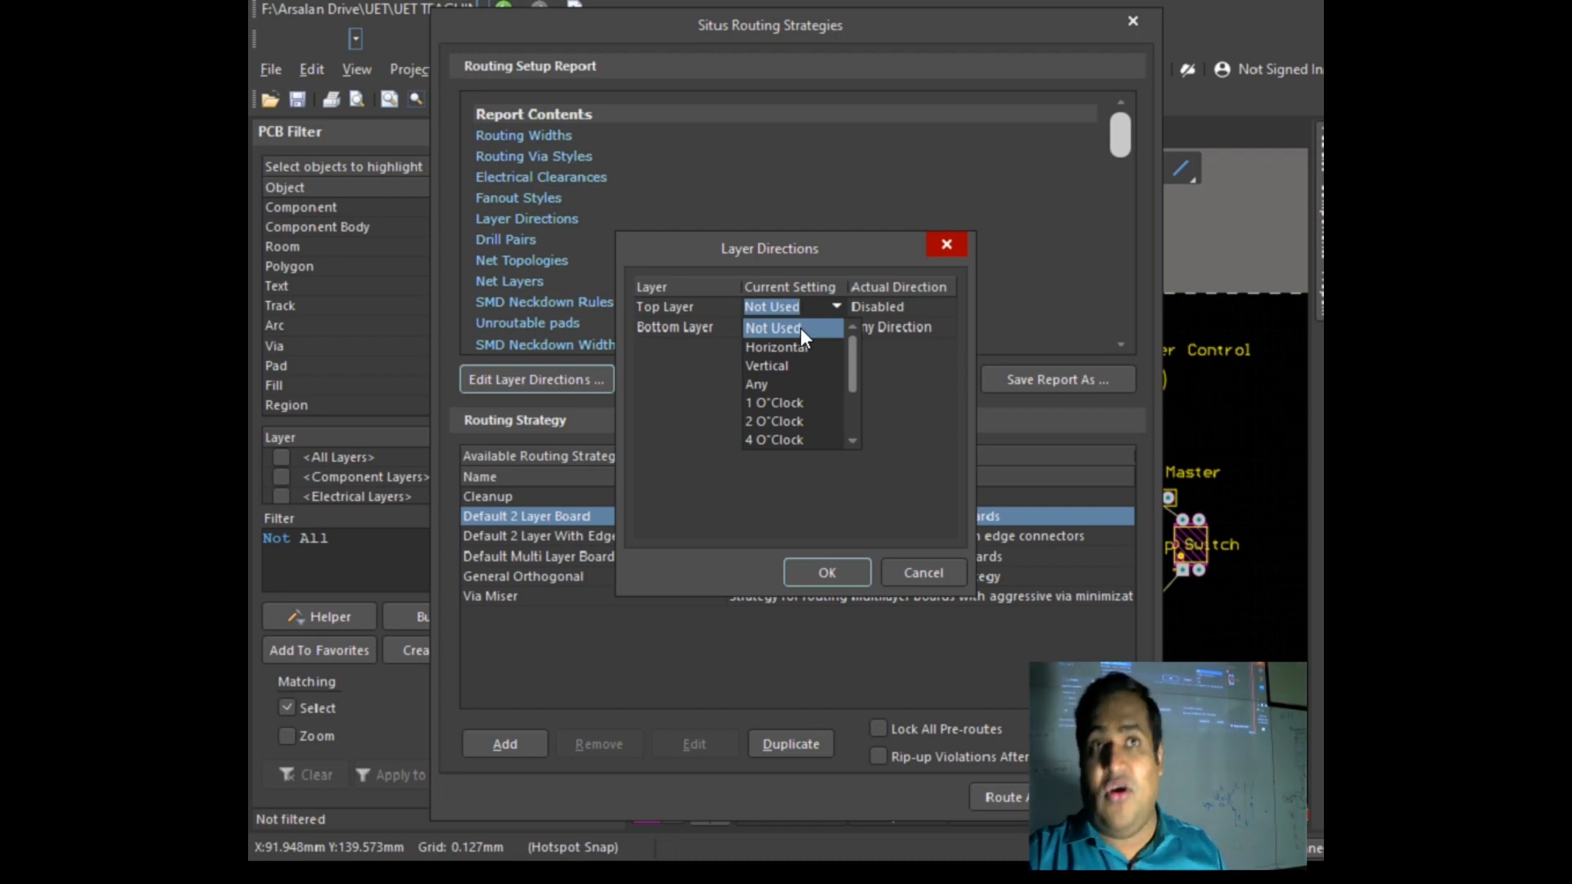
pyautogui.click(799, 328)
pyautogui.click(682, 326)
pyautogui.click(826, 325)
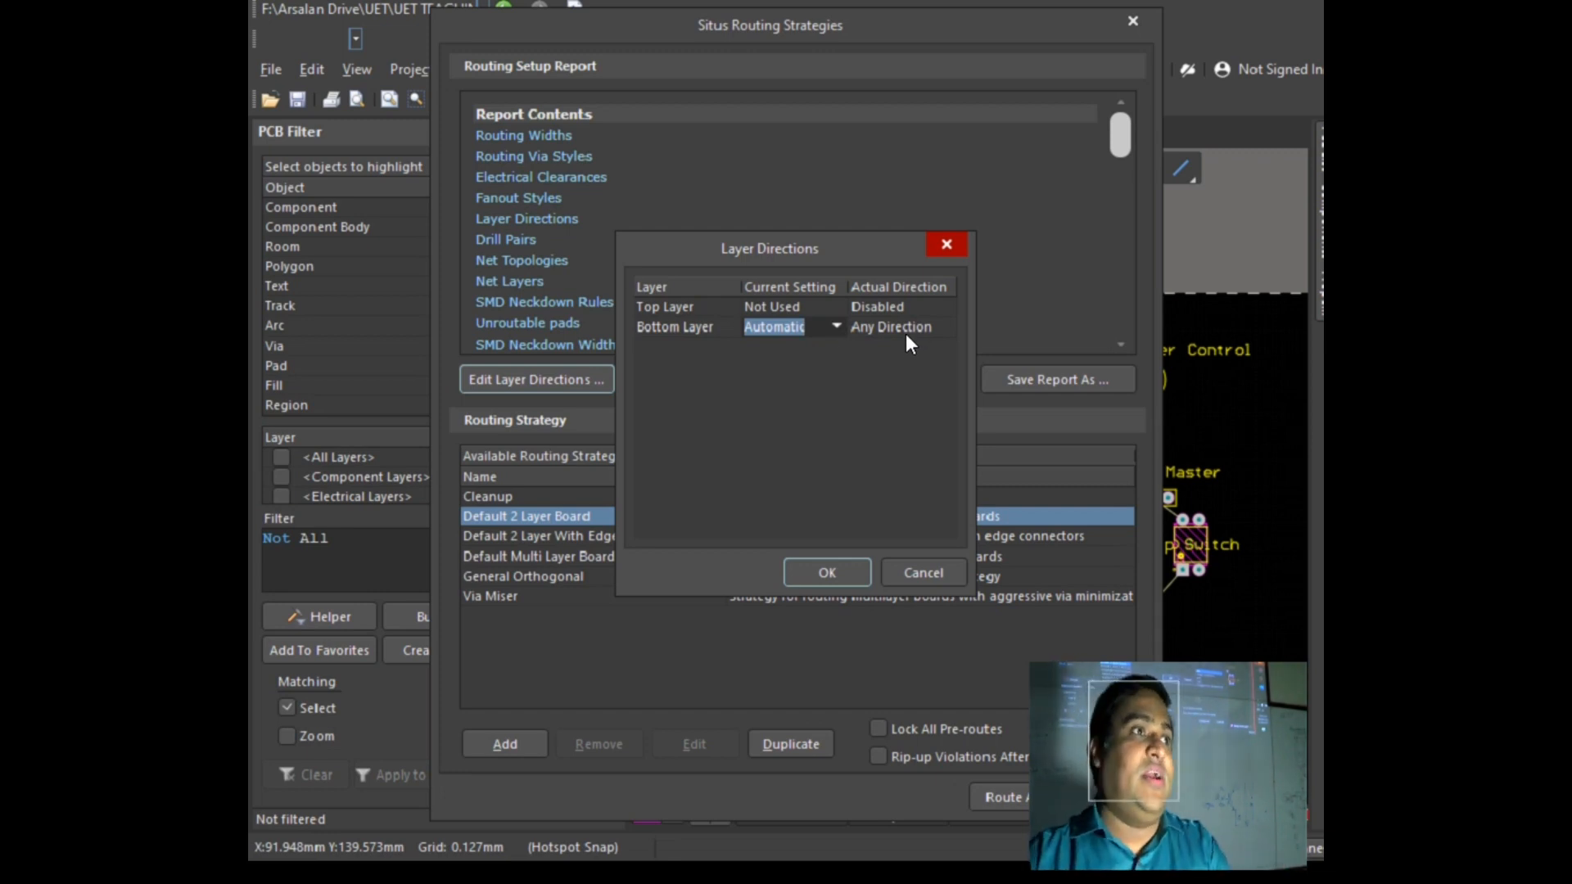
pyautogui.click(843, 576)
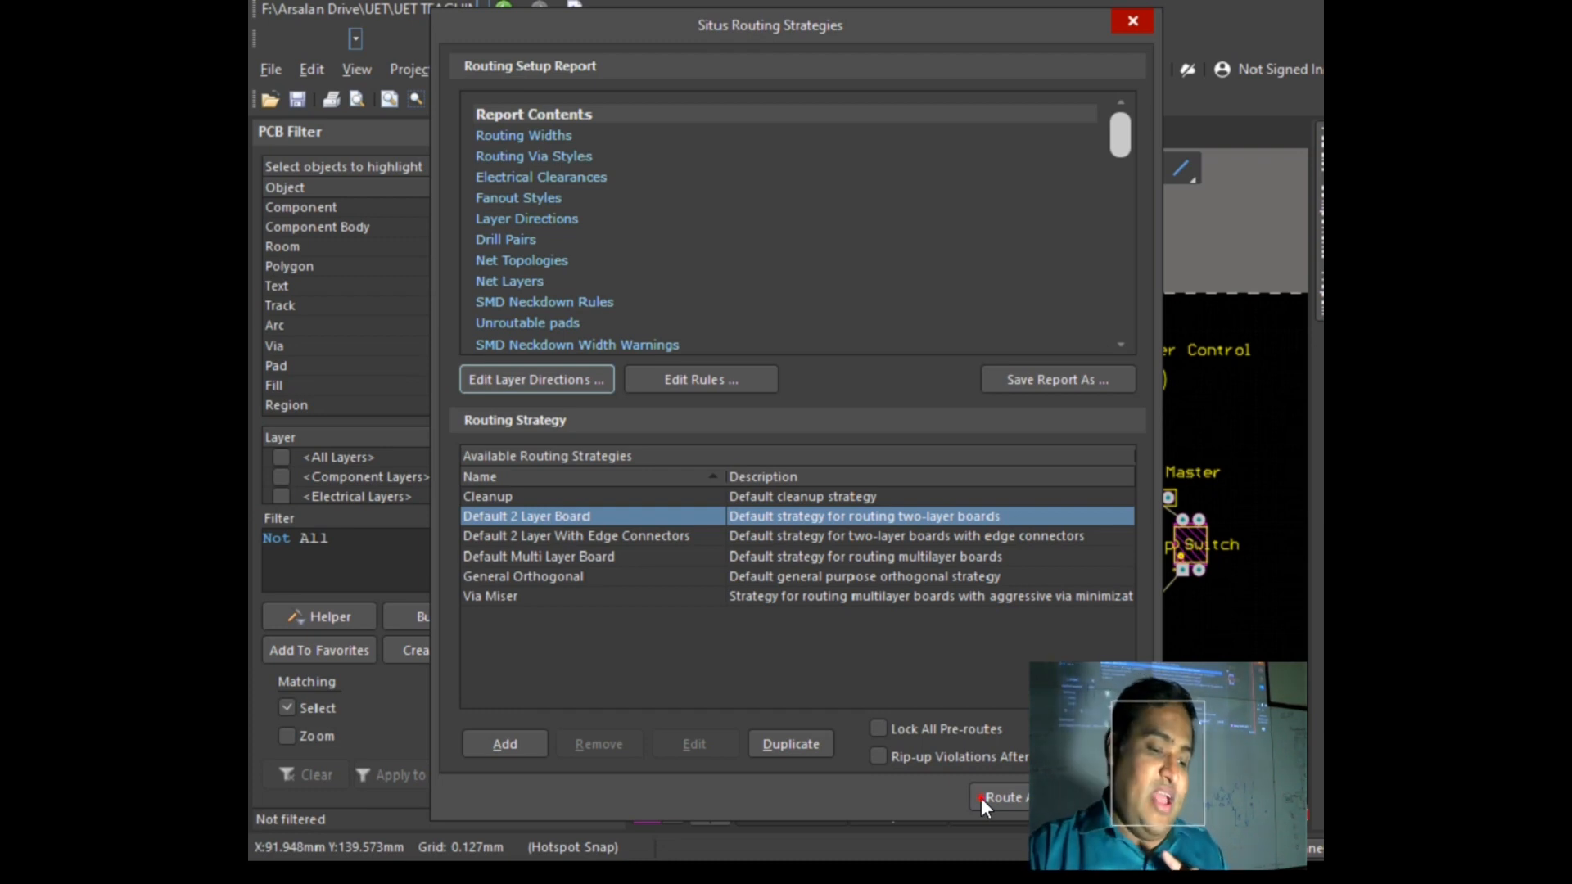
# Step: Autoroute the whole board with the Default 2 Layer Board strategy, close the messages and inspect the new tracks around the display and 74HC4511
pyautogui.click(981, 797)
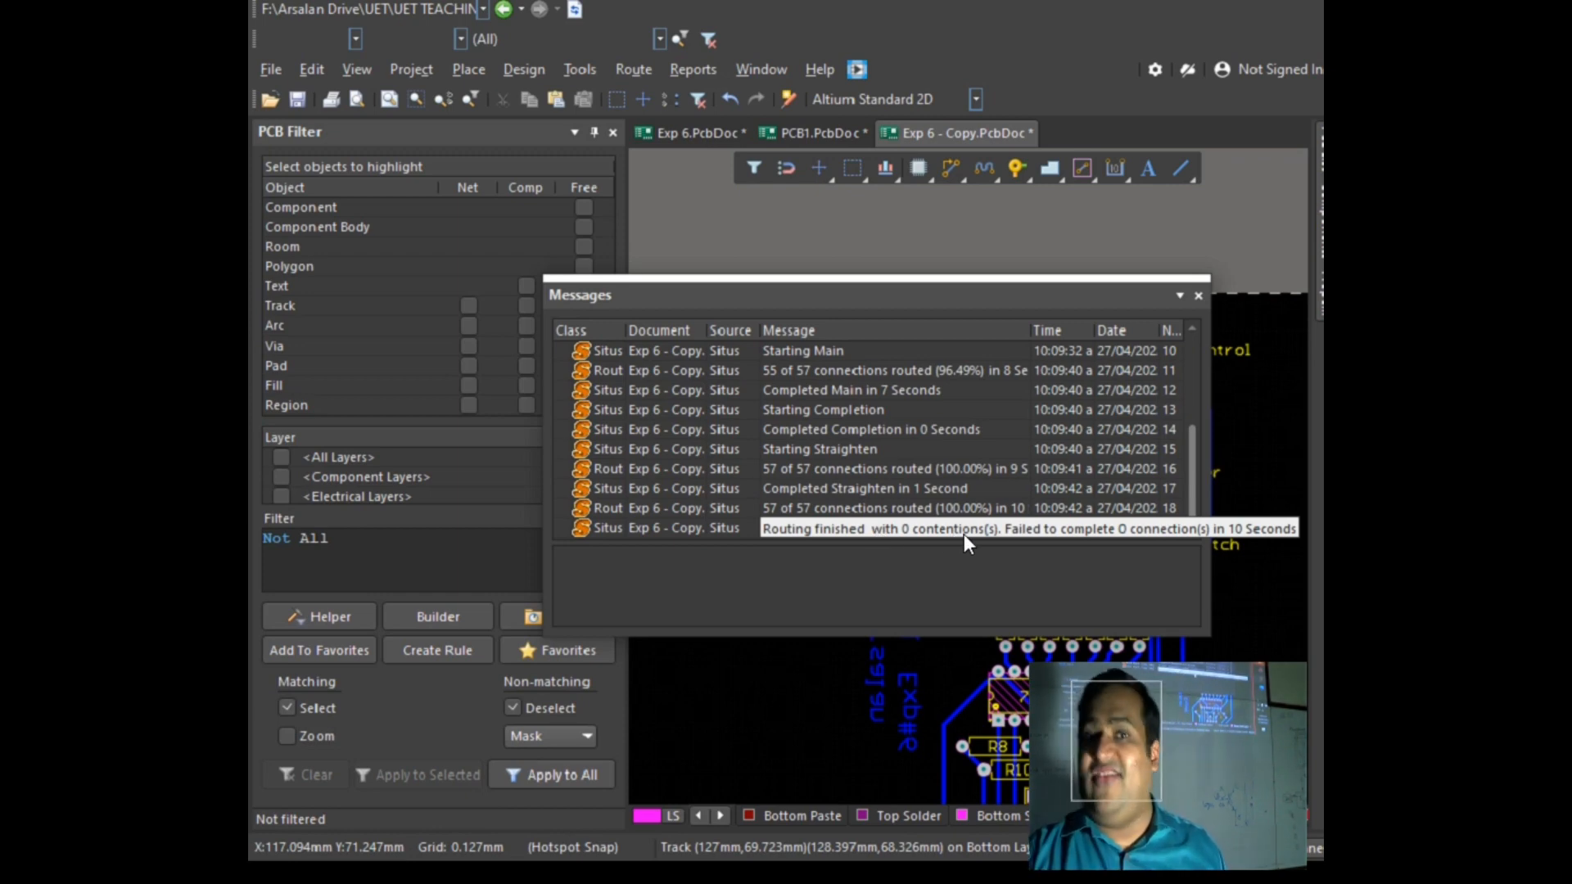
pyautogui.click(1198, 296)
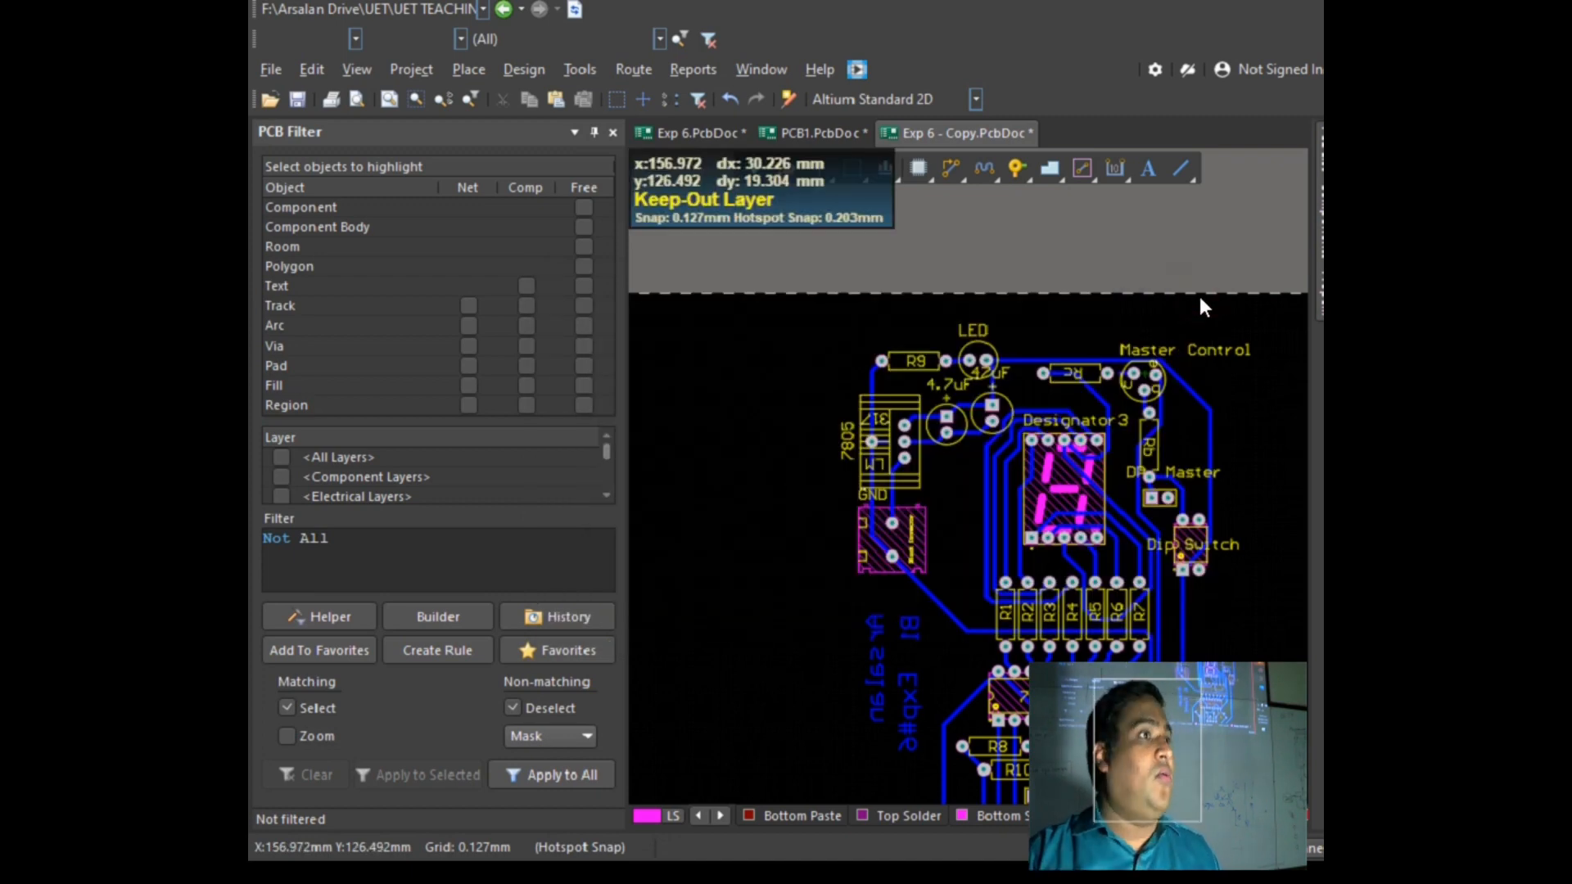
pyautogui.keyDown('ctrl'); pyautogui.scroll(3, 1085, 576); pyautogui.keyUp('ctrl')
pyautogui.scroll(-6, 1095, 557)
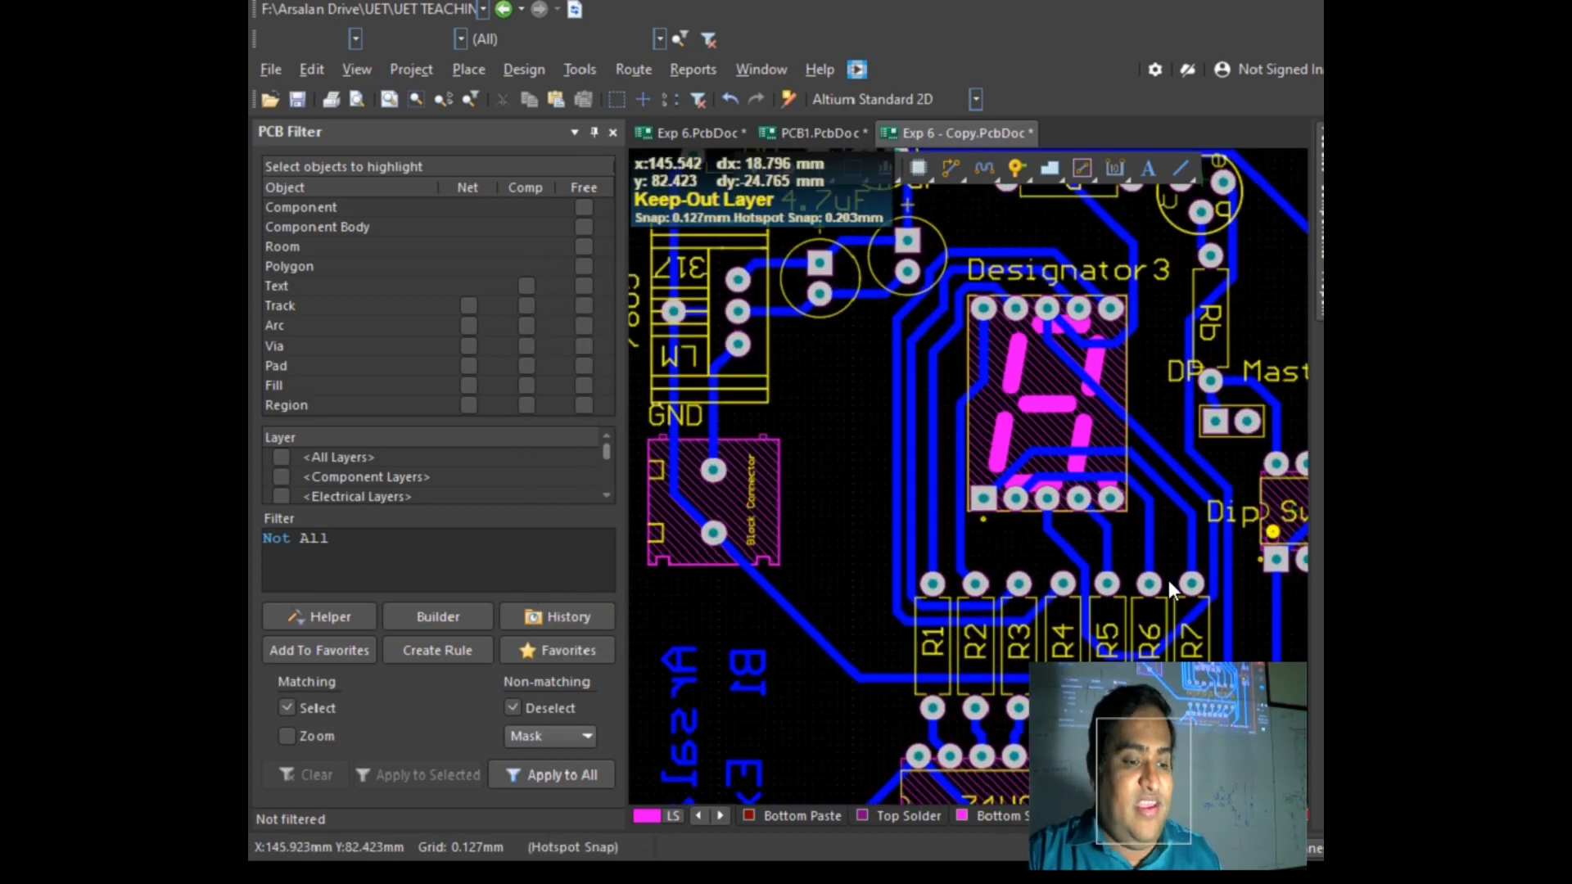
pyautogui.scroll(3, 1062, 641)
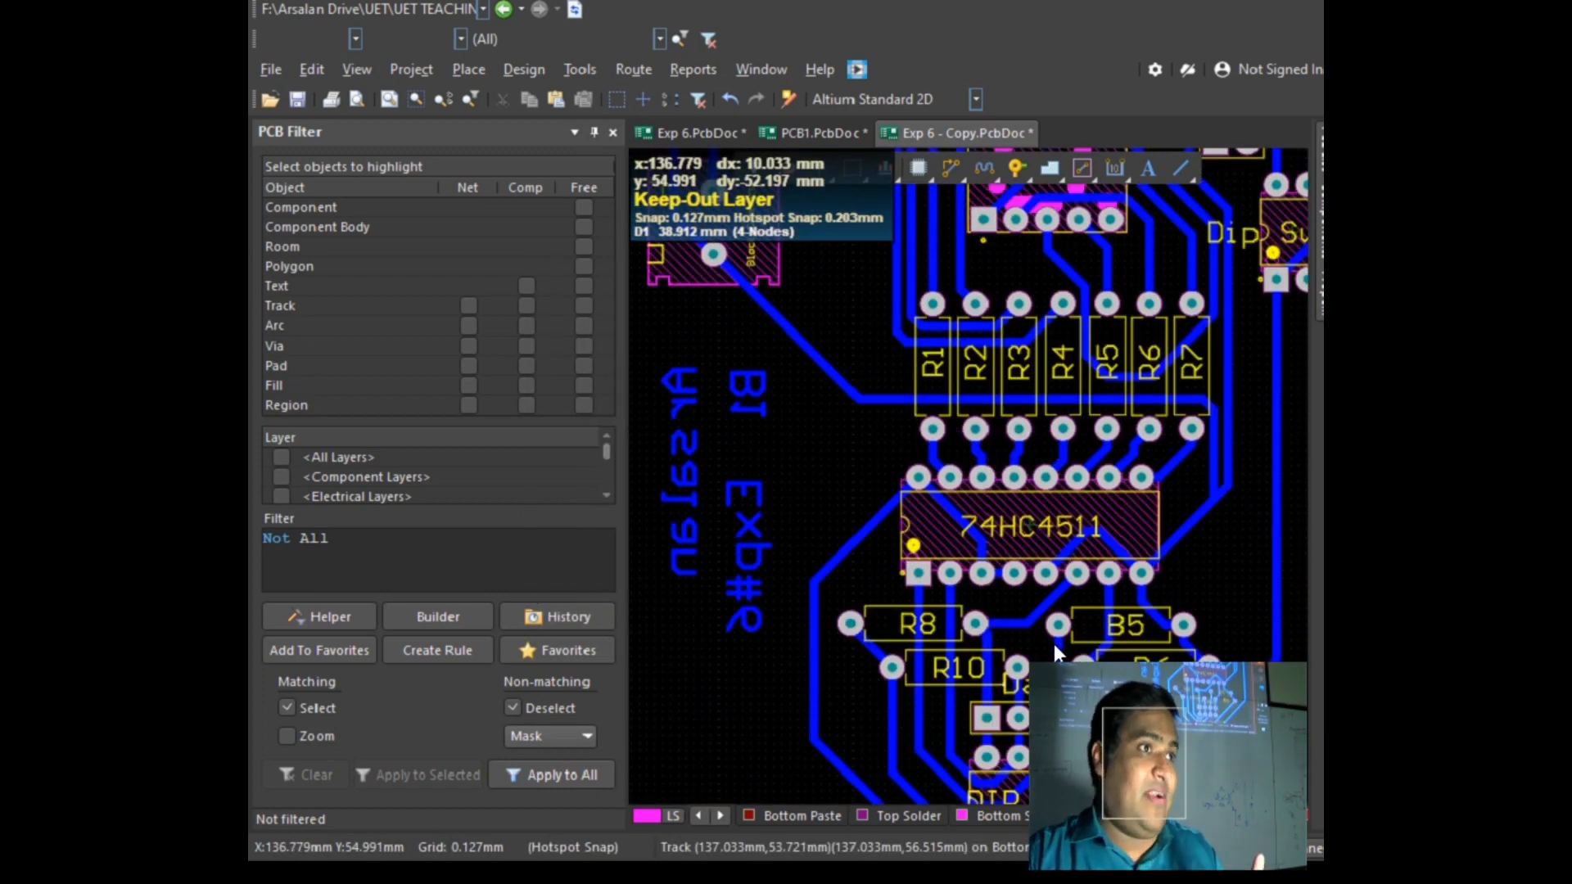
pyautogui.scroll(1, 1054, 643)
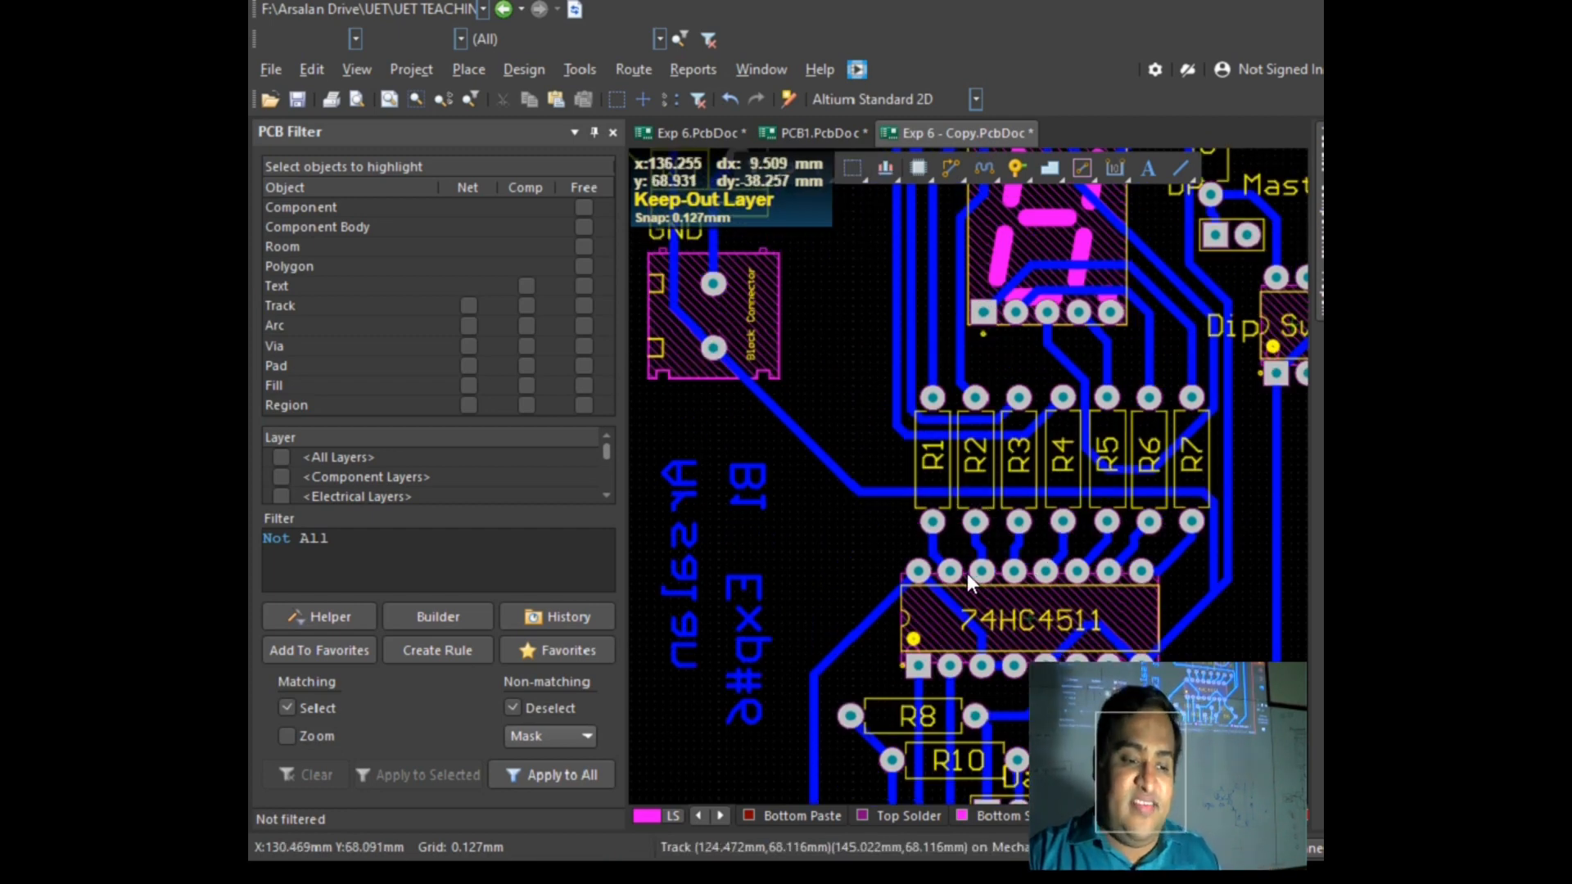
# Step: Move the outermost vertical track between the Block Connector and the display farther from its neighbouring track, towards the connector
pyautogui.keyDown('ctrl'); pyautogui.scroll(4, 966, 573); pyautogui.keyUp('ctrl')
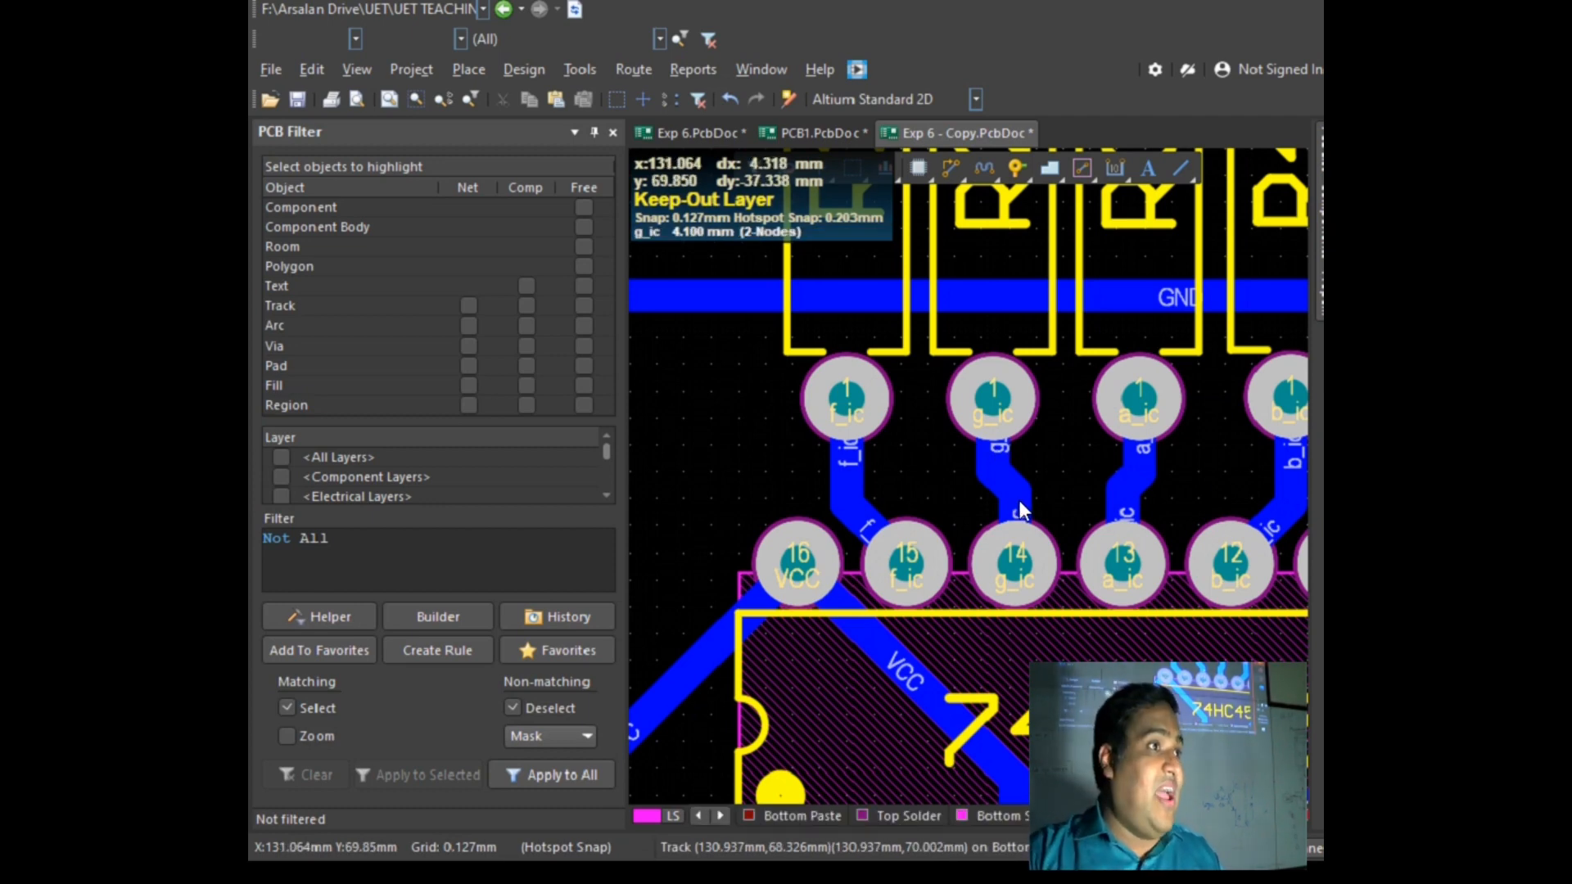
pyautogui.scroll(7, 1016, 498)
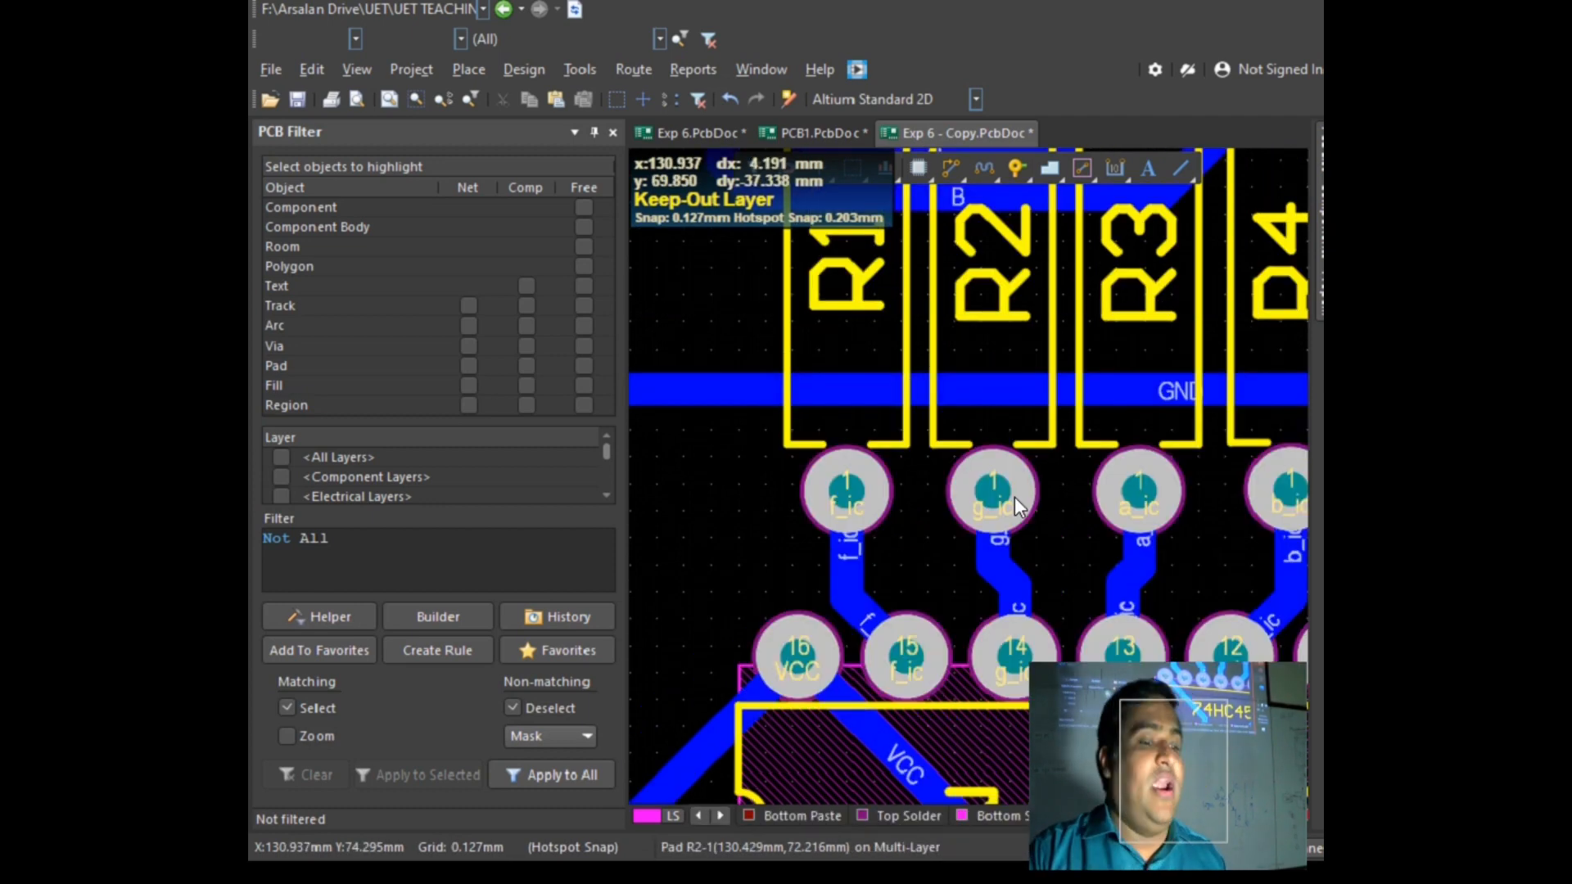
pyautogui.keyDown('ctrl'); pyautogui.scroll(-3, 1013, 485); pyautogui.keyUp('ctrl')
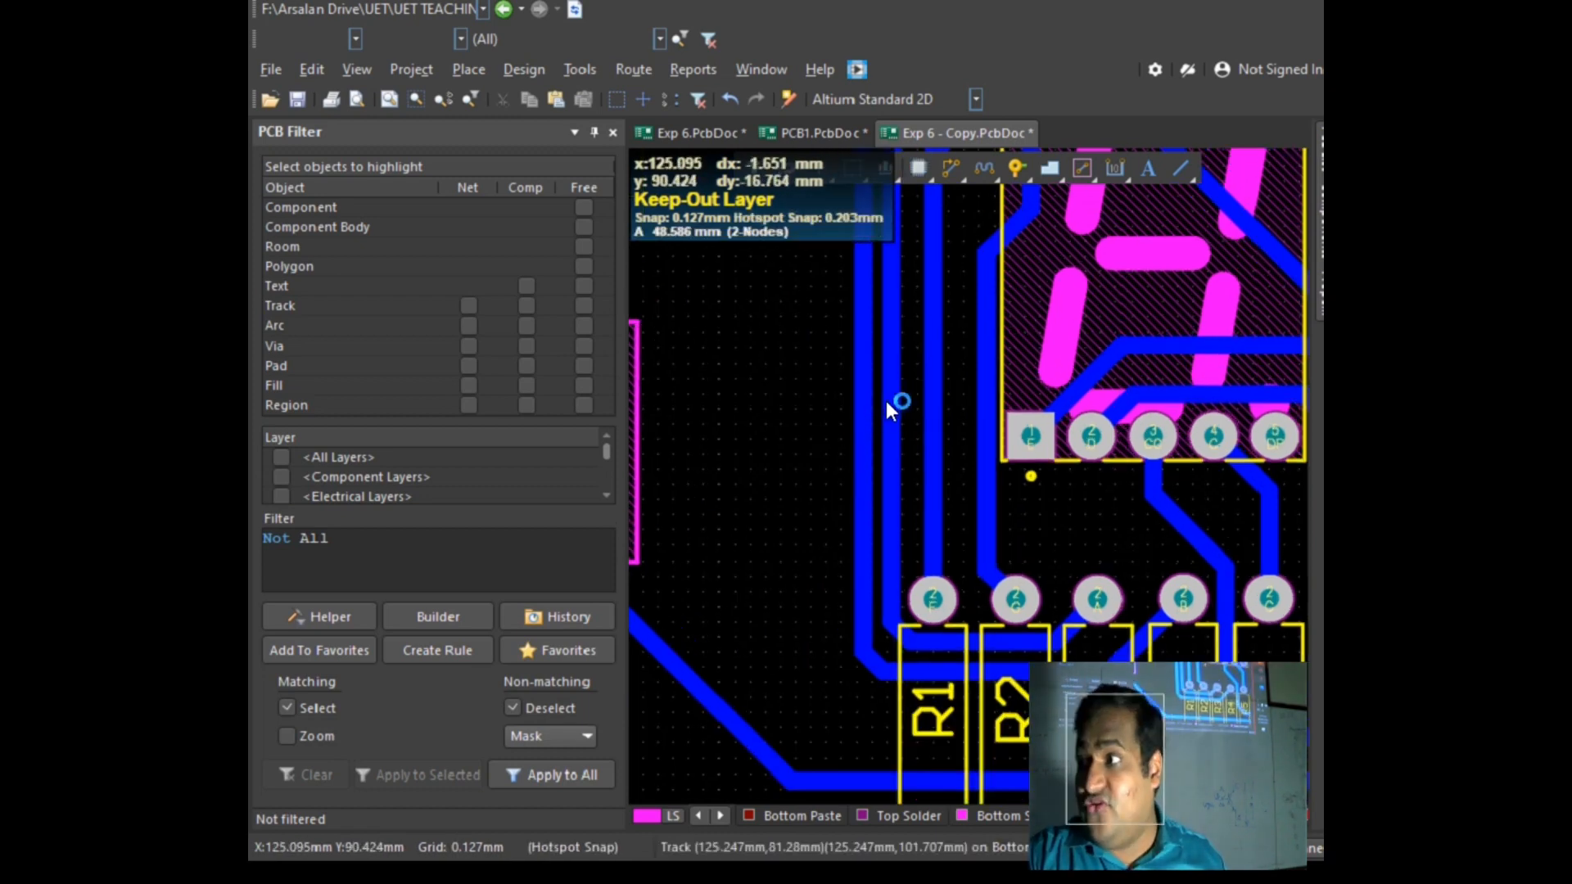
pyautogui.click(864, 382)
pyautogui.moveTo(846, 407); pyautogui.dragTo(838, 405)
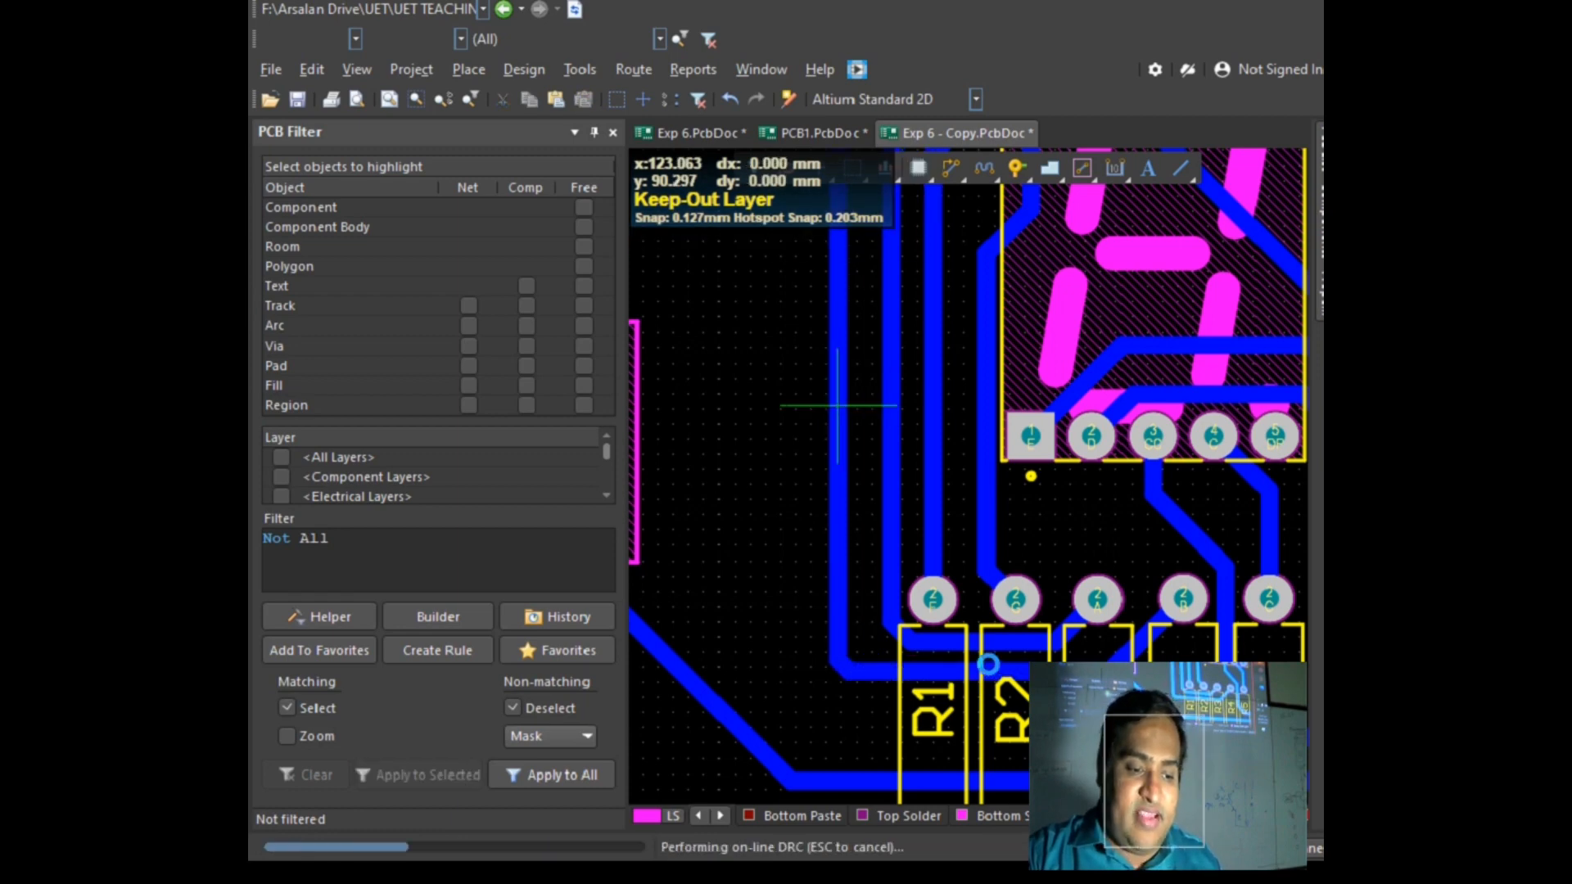
# Step: Straighten the g_ic track between R2's pad 1 and 74HC4511 pin 14 by moving its diagonal segment into the resistor pad
pyautogui.scroll(-3, 1026, 636)
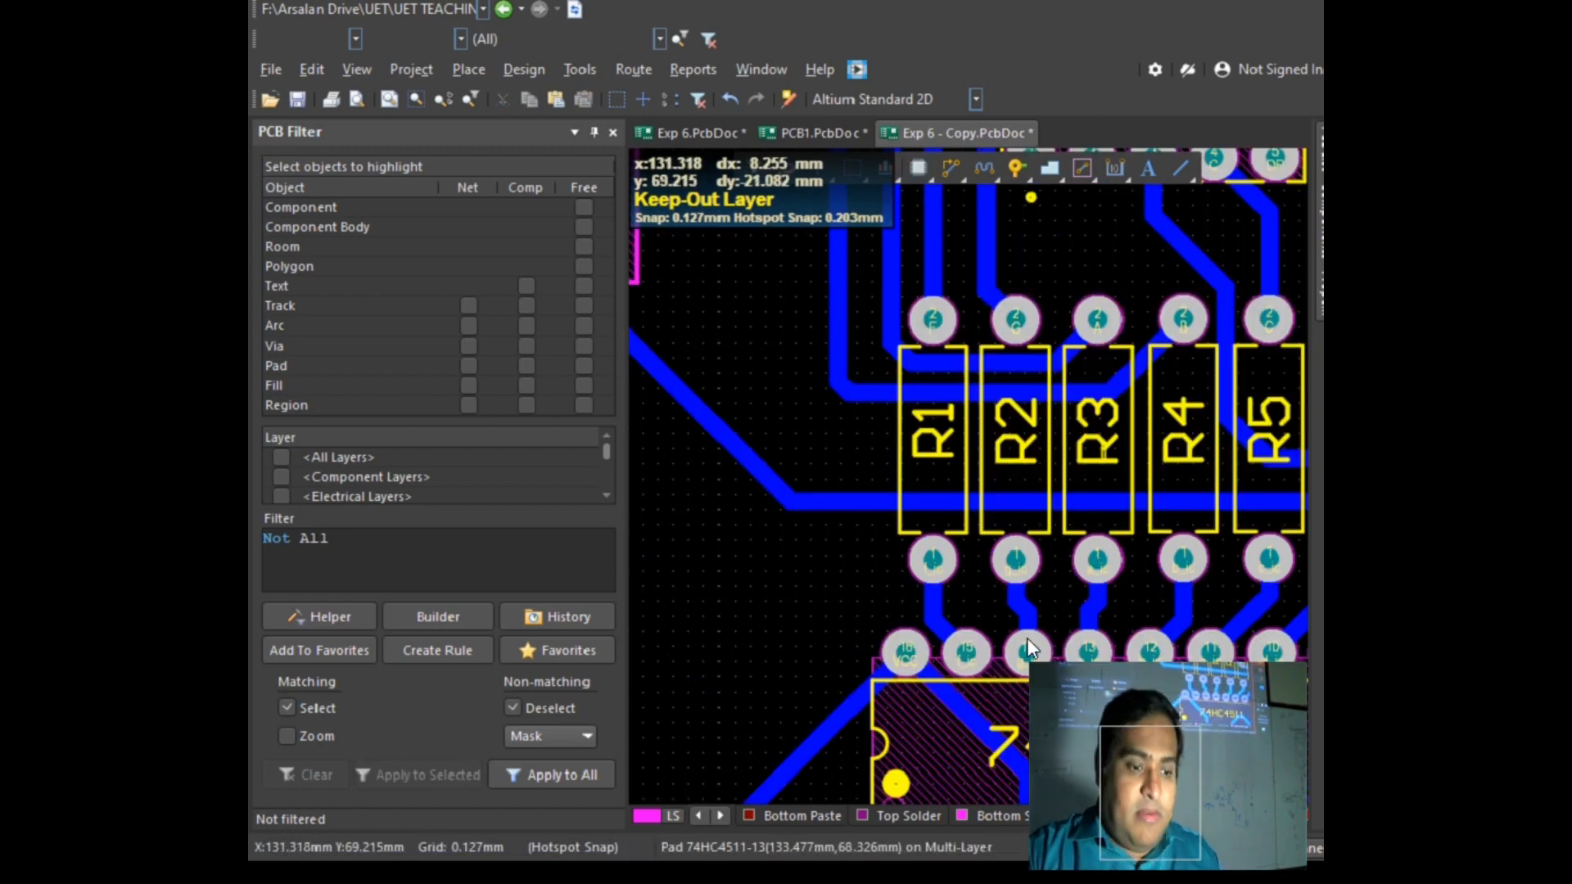
pyautogui.keyDown('ctrl'); pyautogui.scroll(5, 1027, 637); pyautogui.keyUp('ctrl')
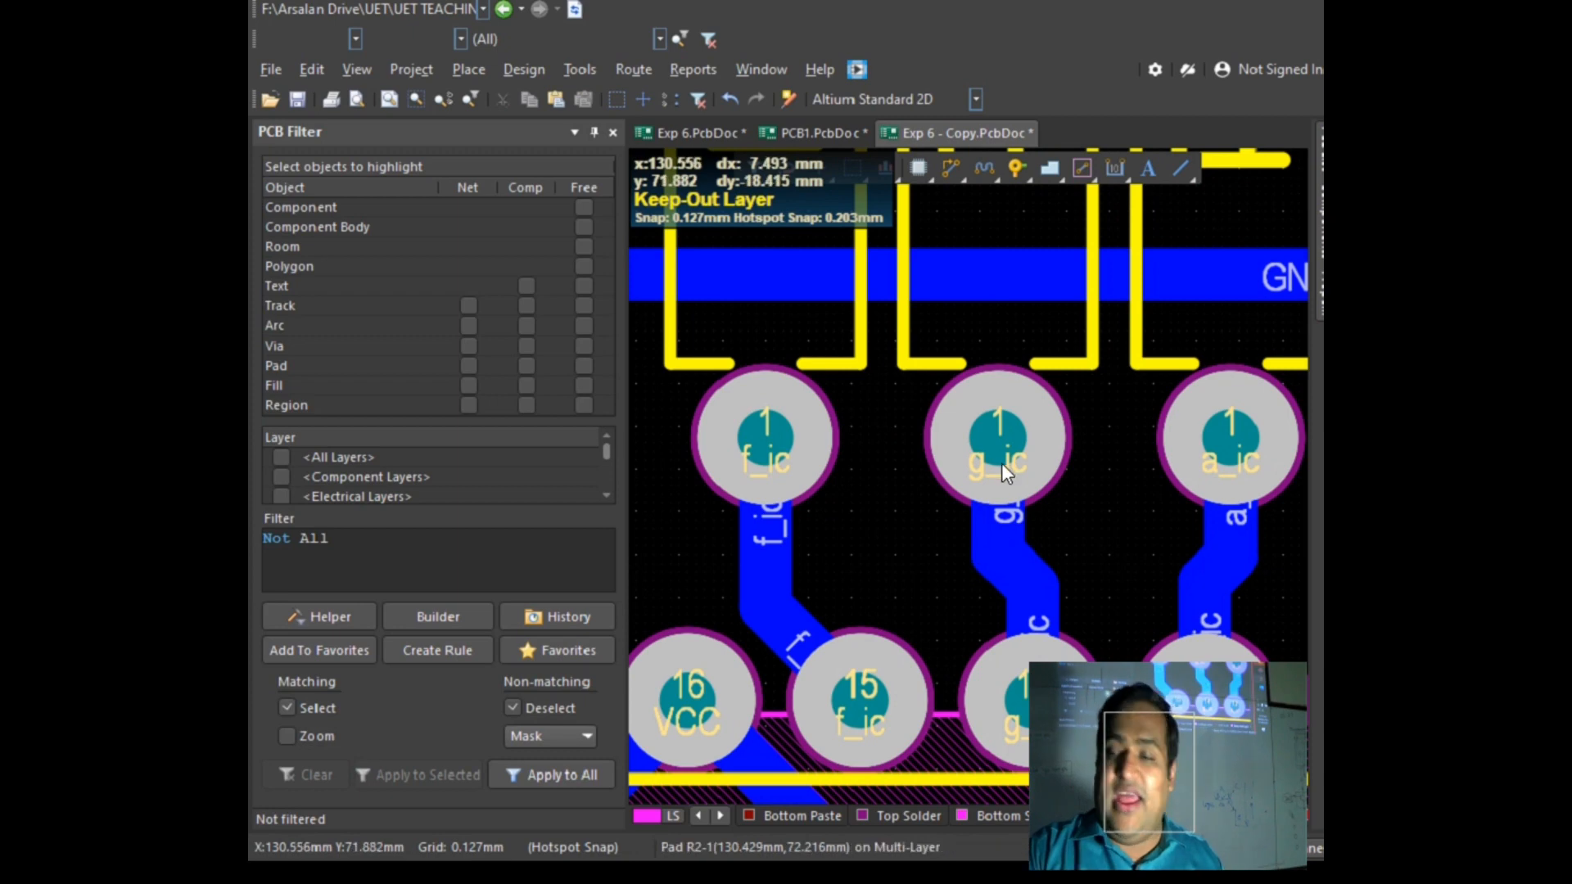
pyautogui.click(1035, 565)
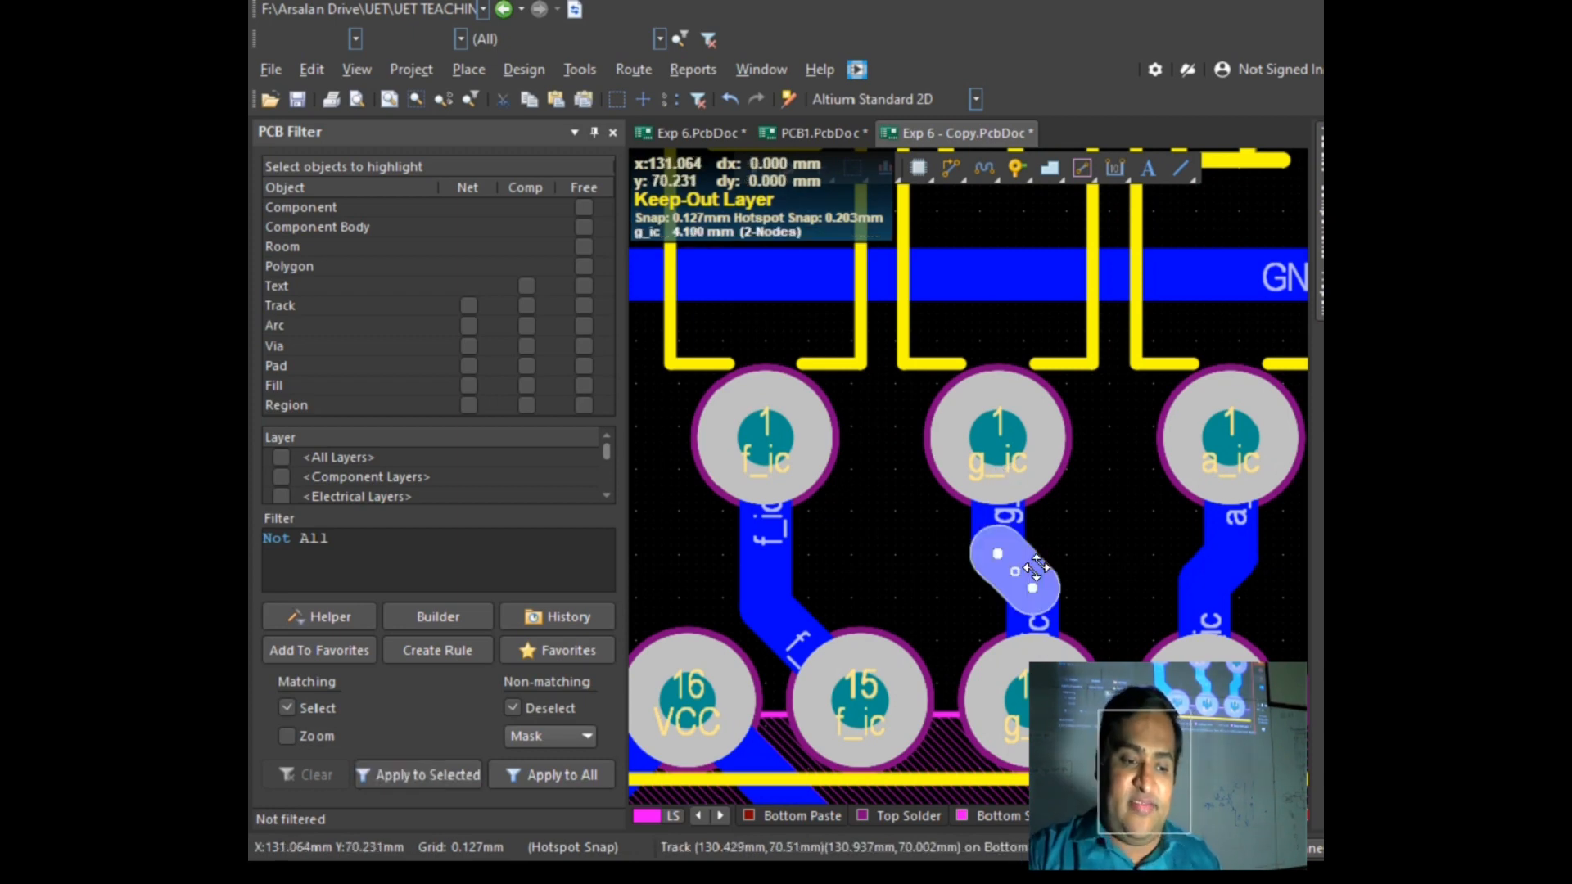
pyautogui.moveTo(1036, 567); pyautogui.dragTo(1005, 455)
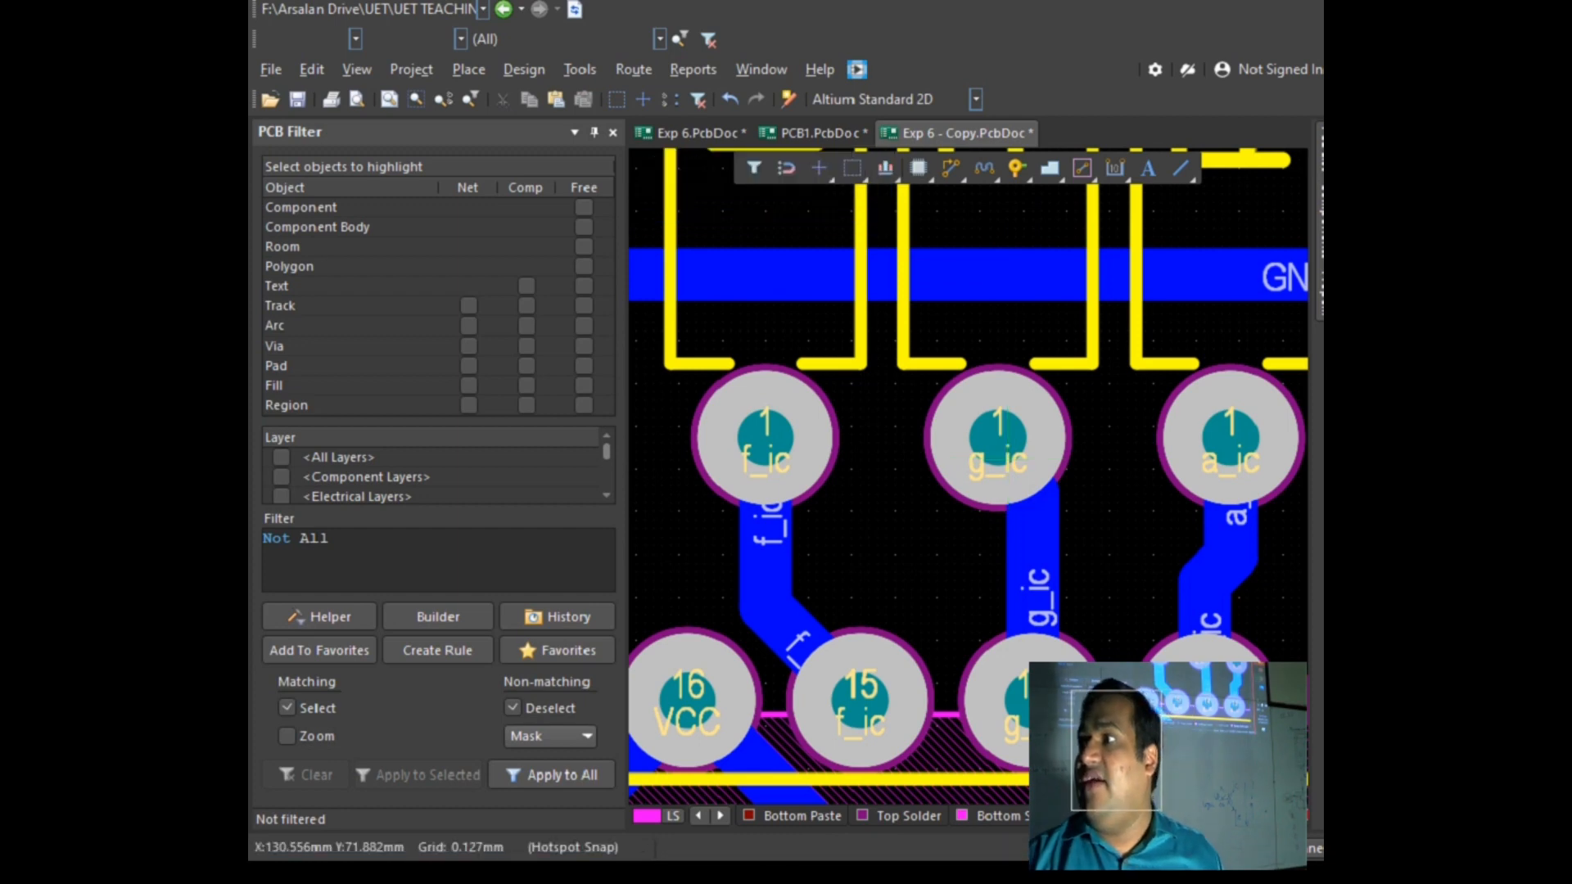
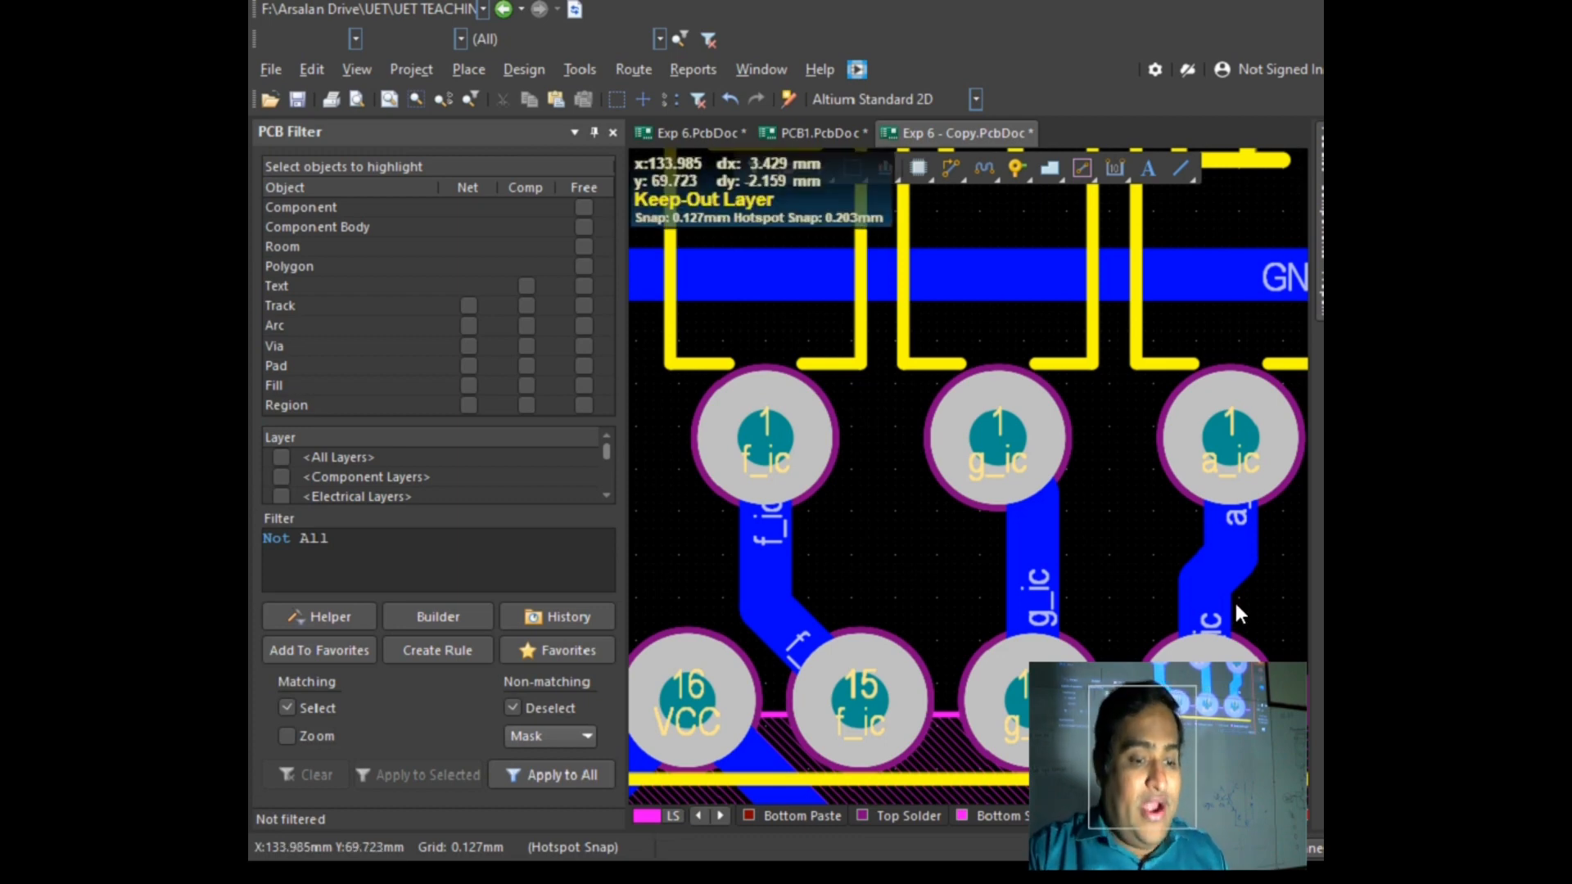
# Step: Inspect the autorouted bottom-layer tracks around the capacitors, Designator3 display, resistors R1 to R7, 74HC4511 and Dip Switch
pyautogui.keyDown('ctrl'); pyautogui.scroll(-2, 1196, 600); pyautogui.keyUp('ctrl')
pyautogui.keyDown('ctrl'); pyautogui.scroll(-3, 1181, 612); pyautogui.keyUp('ctrl')
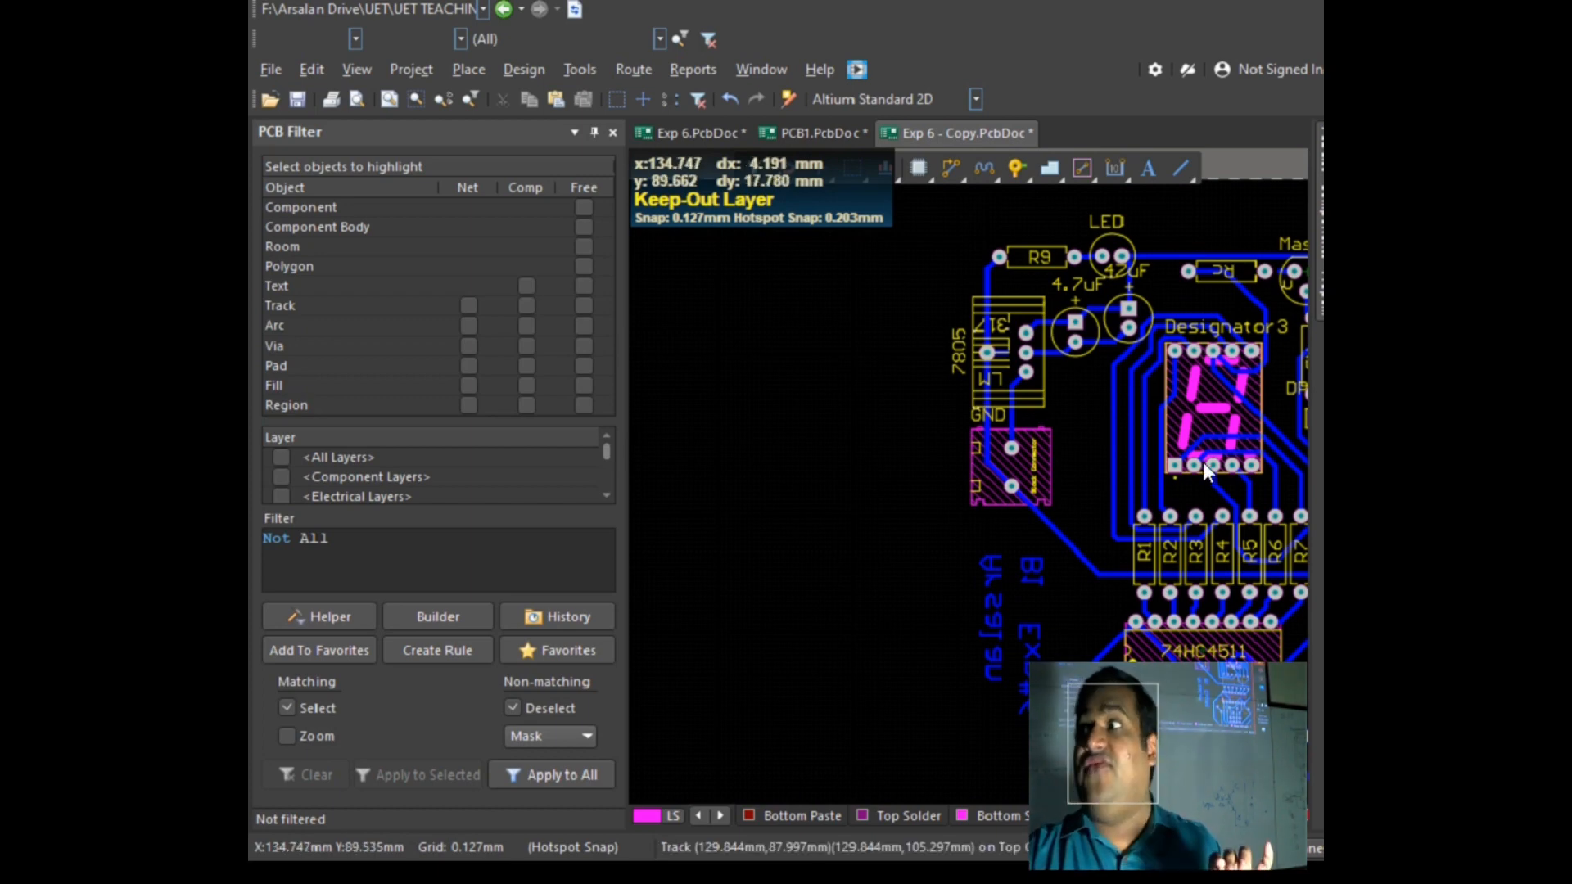
pyautogui.keyDown('ctrl'); pyautogui.scroll(5, 1272, 395); pyautogui.keyUp('ctrl')
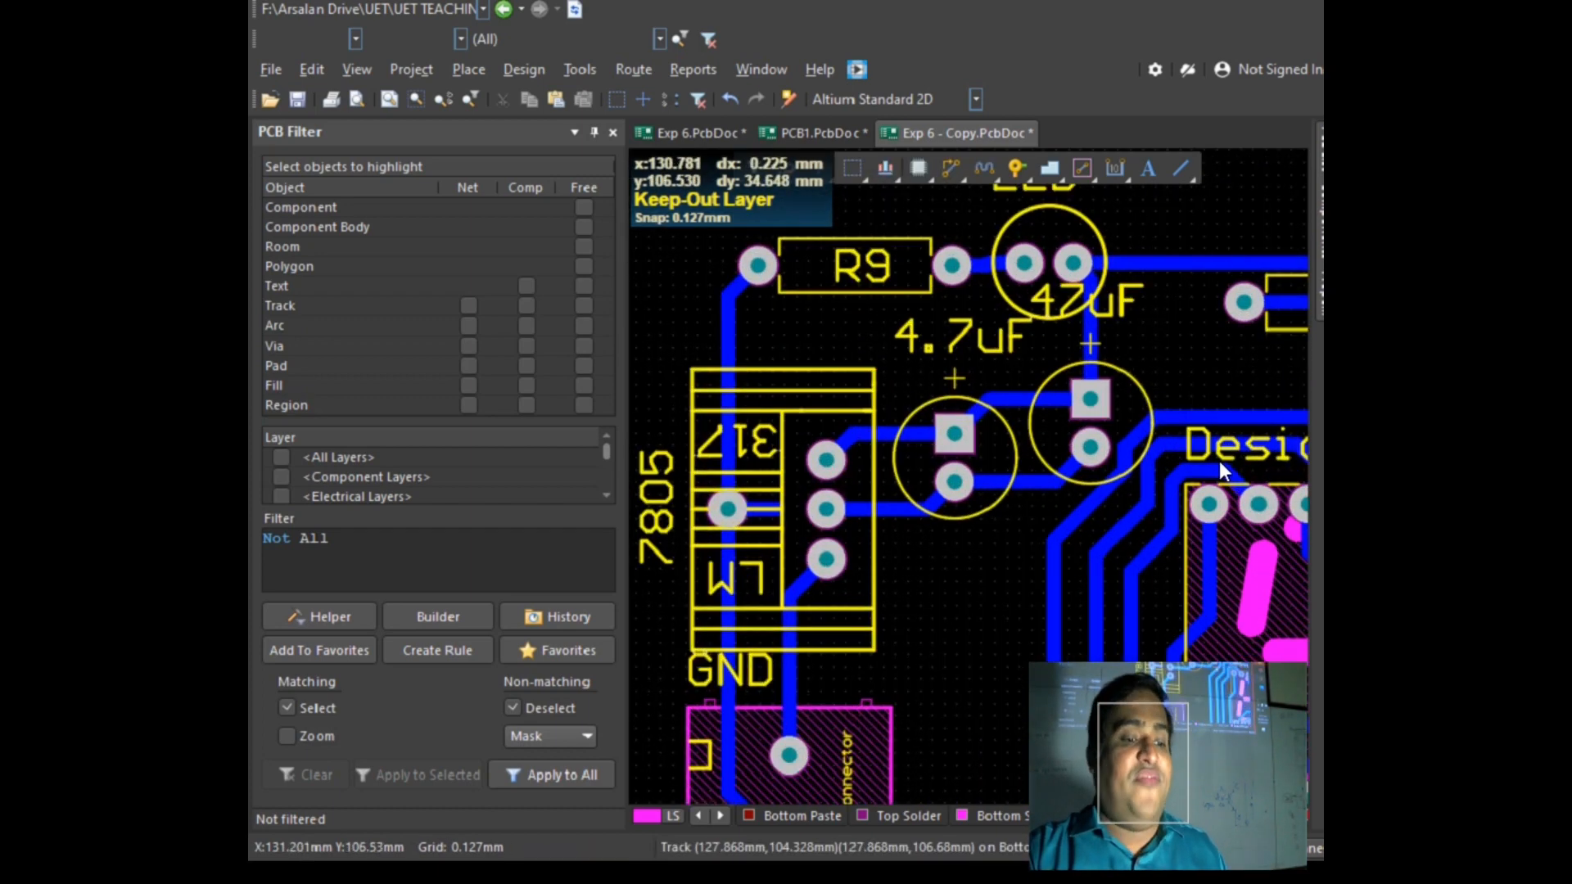
pyautogui.keyDown('ctrl'); pyautogui.scroll(2, 1285, 470); pyautogui.keyUp('ctrl')
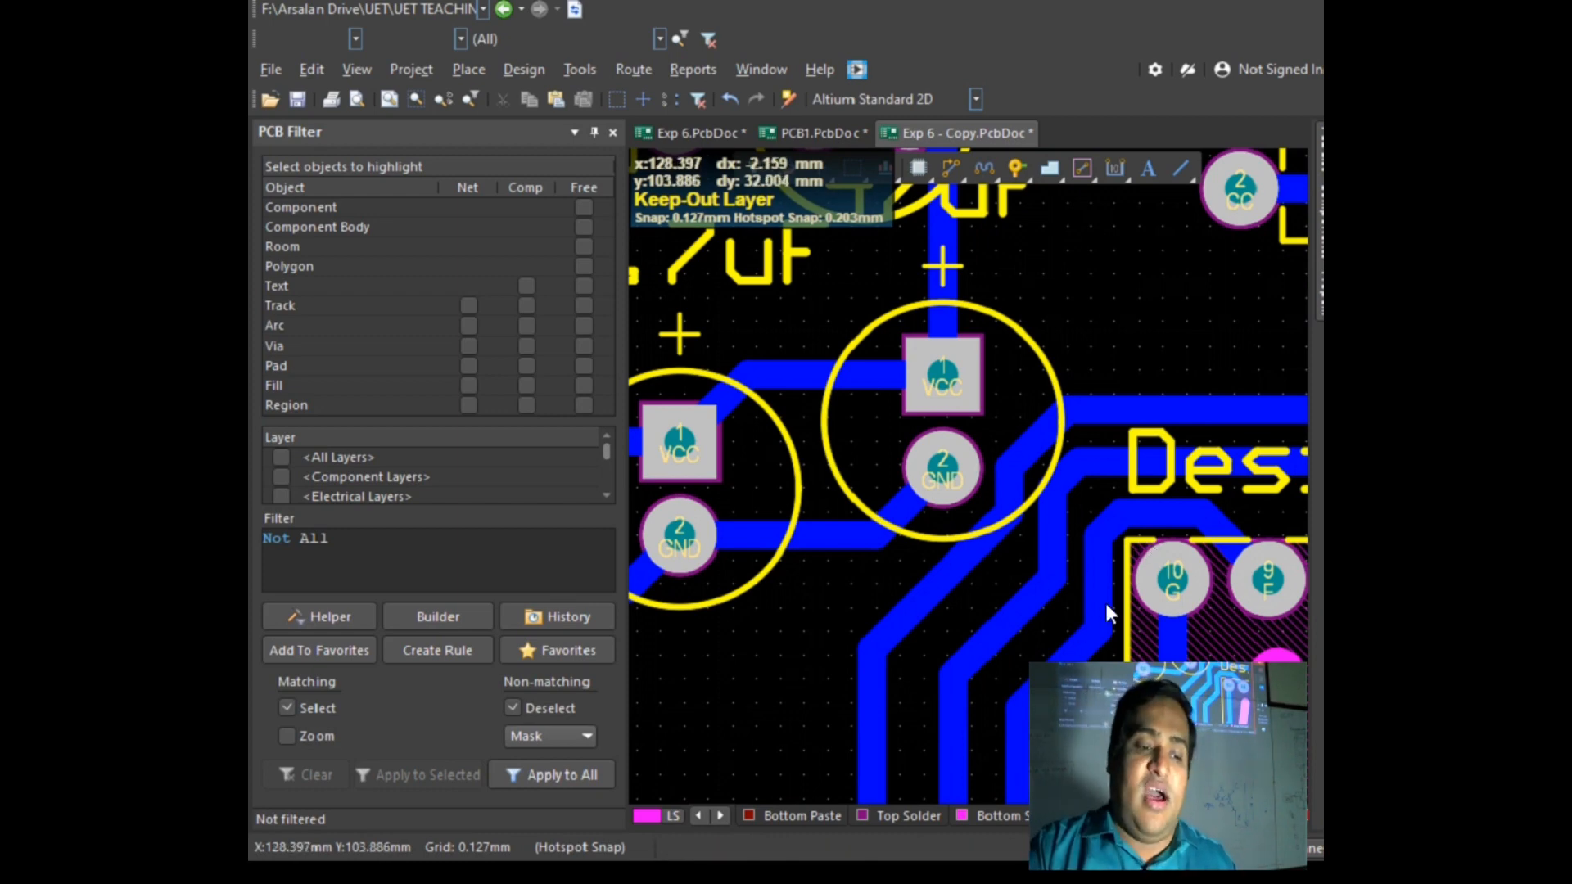
pyautogui.click(1057, 556)
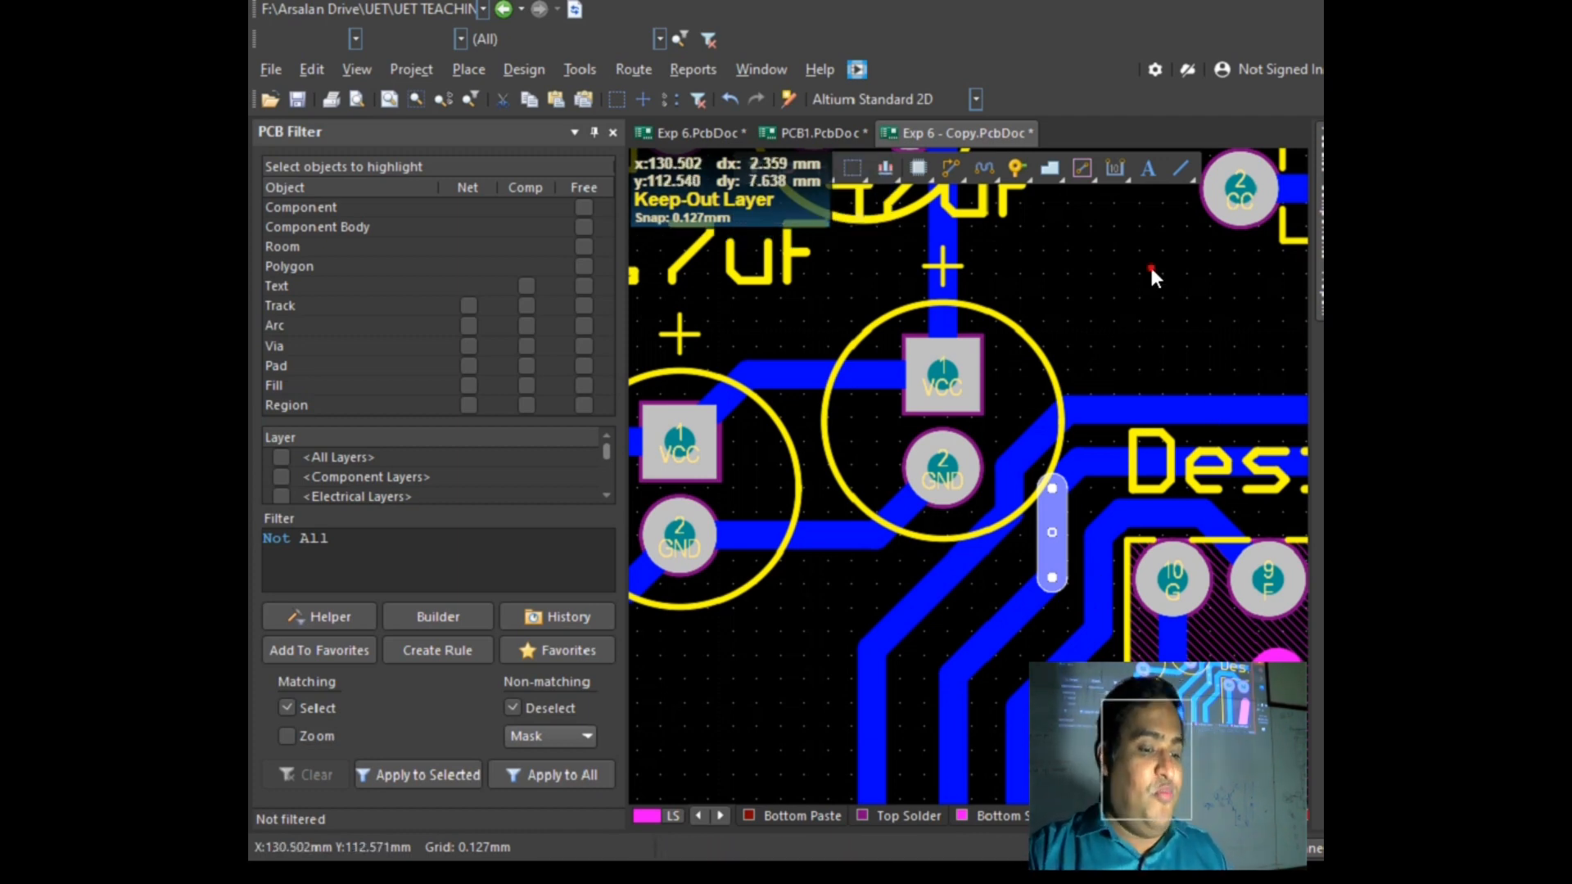
pyautogui.keyDown('ctrl'); pyautogui.scroll(-5, 1113, 396); pyautogui.keyUp('ctrl')
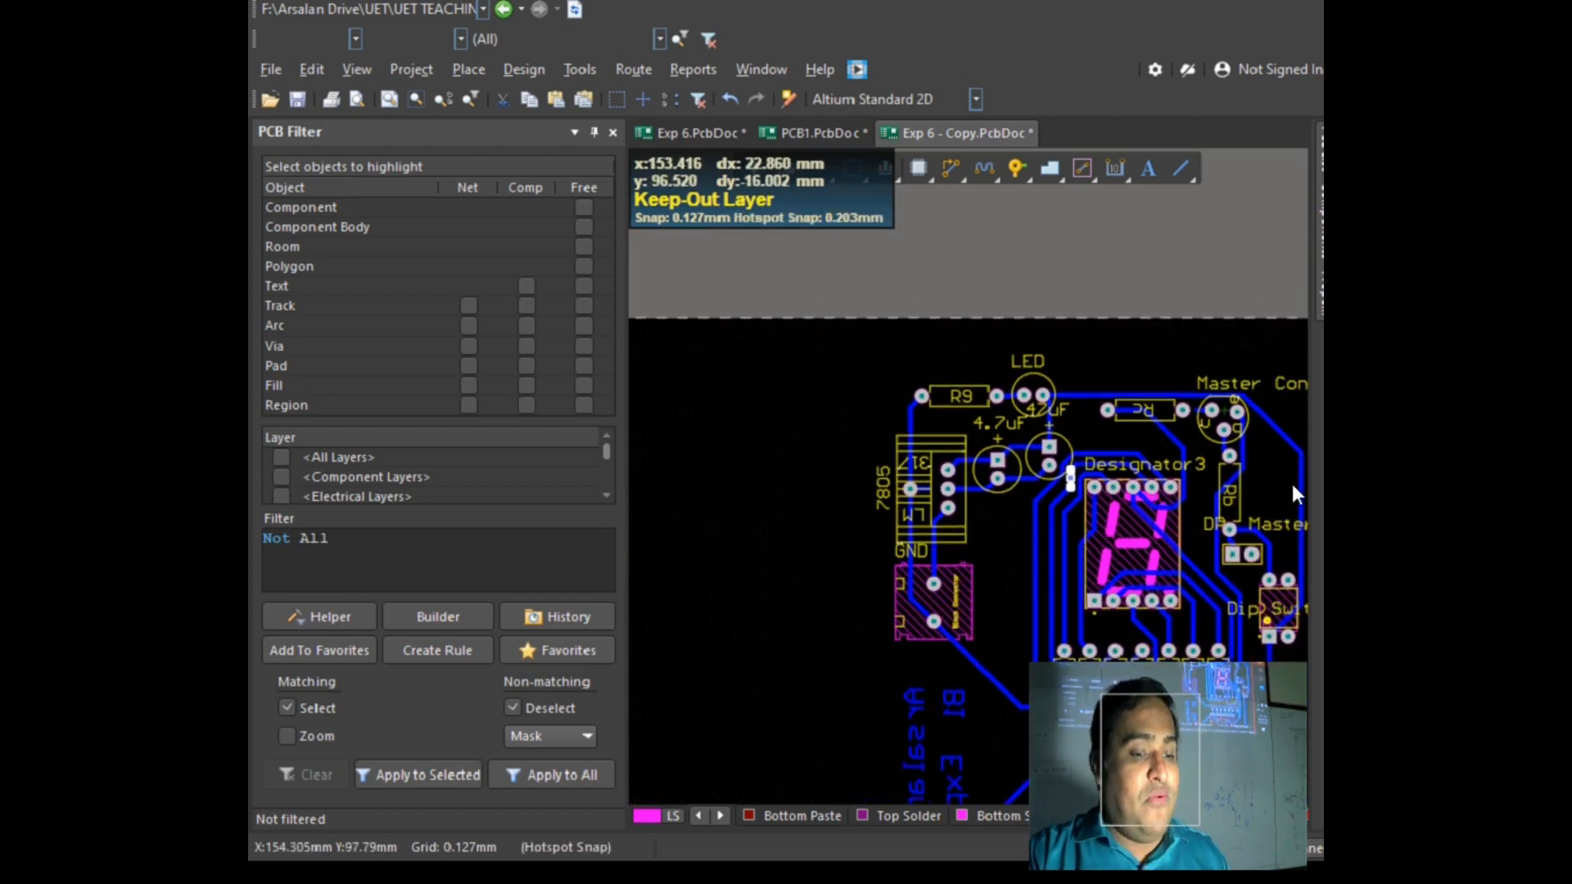
pyautogui.keyDown('ctrl'); pyautogui.scroll(1, 951, 422); pyautogui.keyUp('ctrl')
pyautogui.keyDown('ctrl'); pyautogui.scroll(1, 1023, 401); pyautogui.keyUp('ctrl')
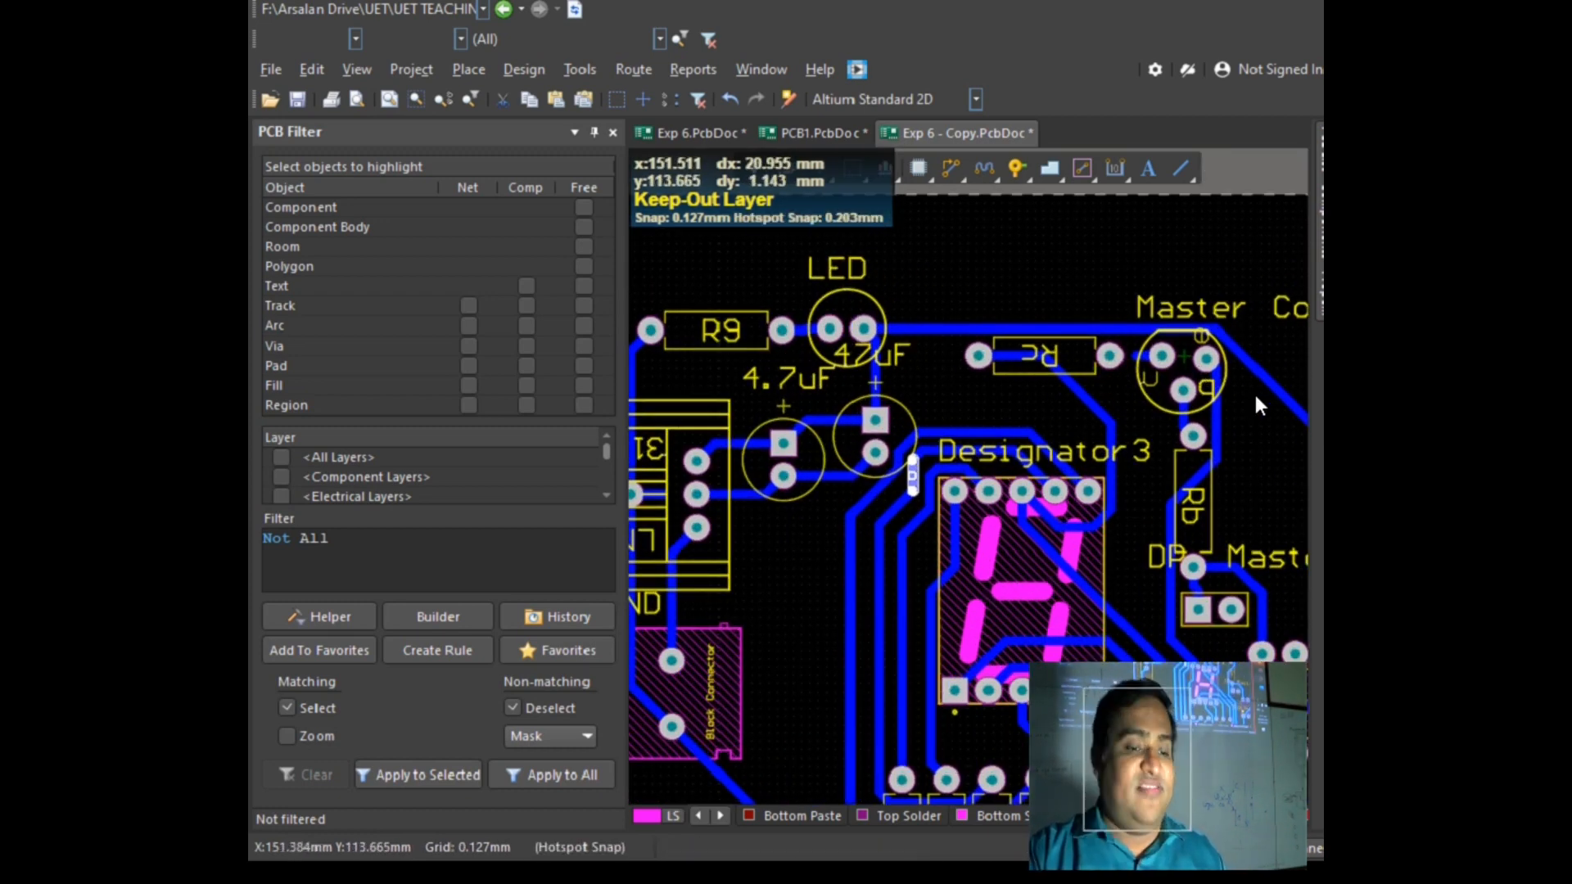
pyautogui.scroll(-3, 1185, 464)
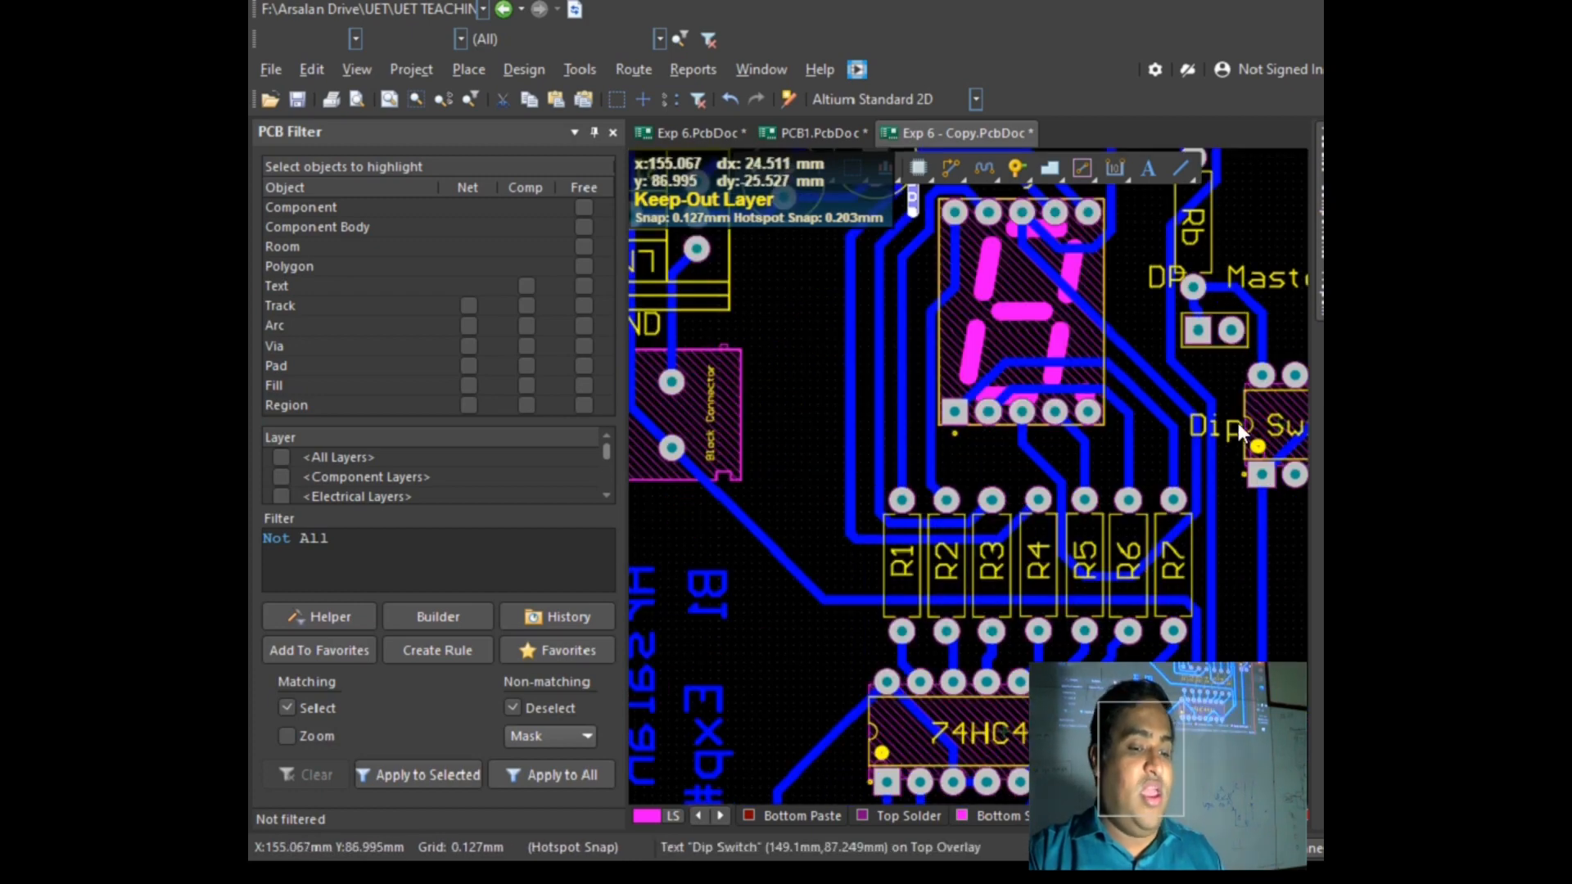
pyautogui.keyDown('ctrl'); pyautogui.scroll(-3, 1263, 460); pyautogui.keyUp('ctrl')
pyautogui.keyDown('ctrl'); pyautogui.scroll(3, 1264, 459); pyautogui.keyUp('ctrl')
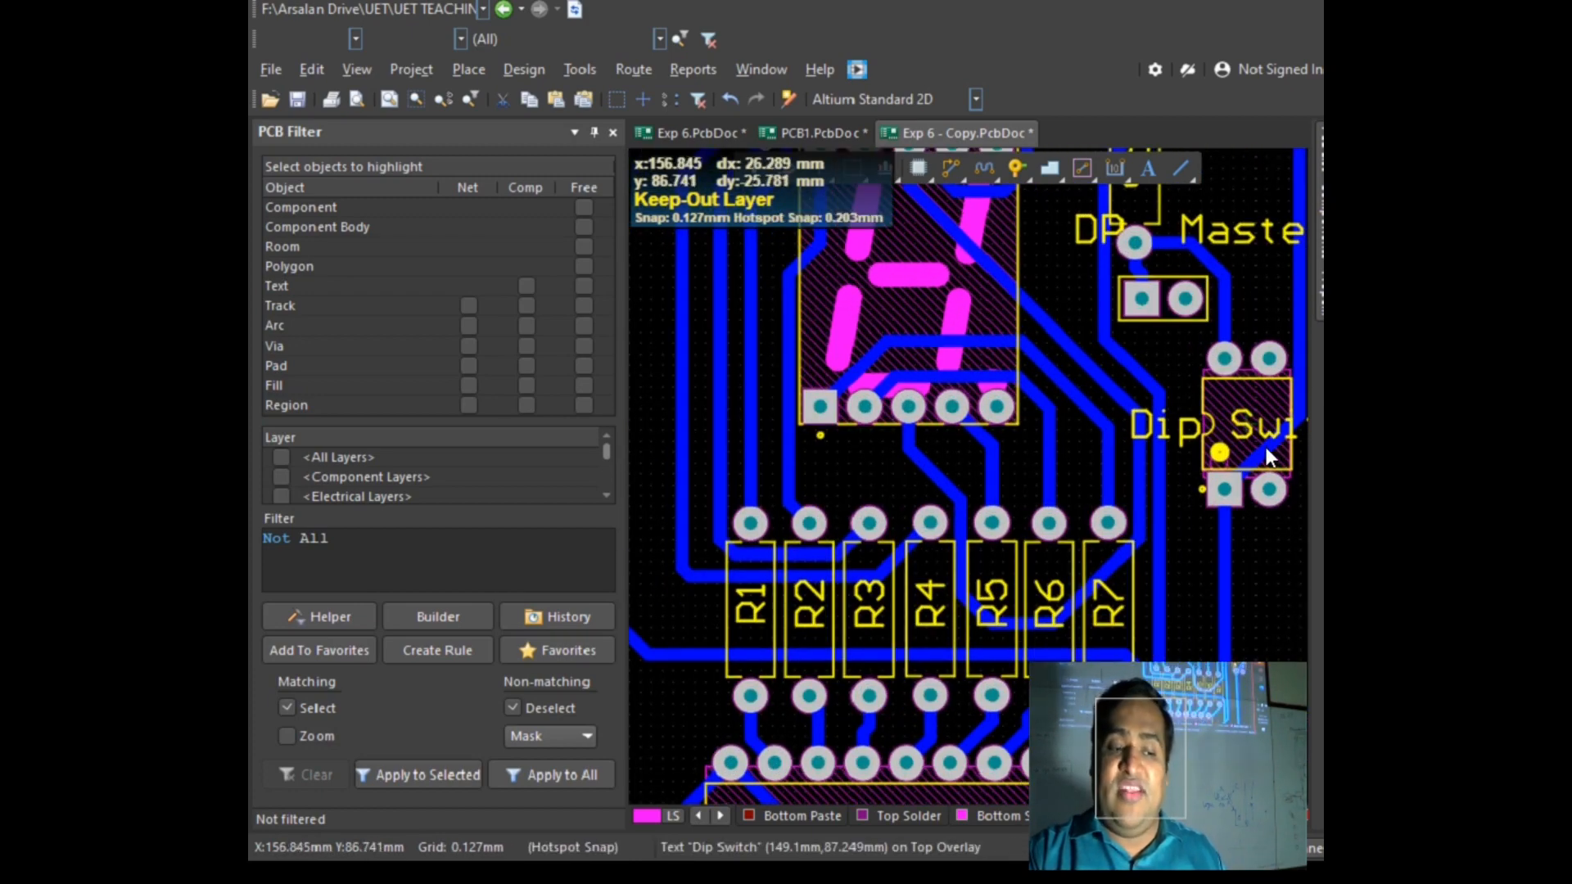
pyautogui.scroll(-3, 1003, 636)
pyautogui.scroll(4, 871, 544)
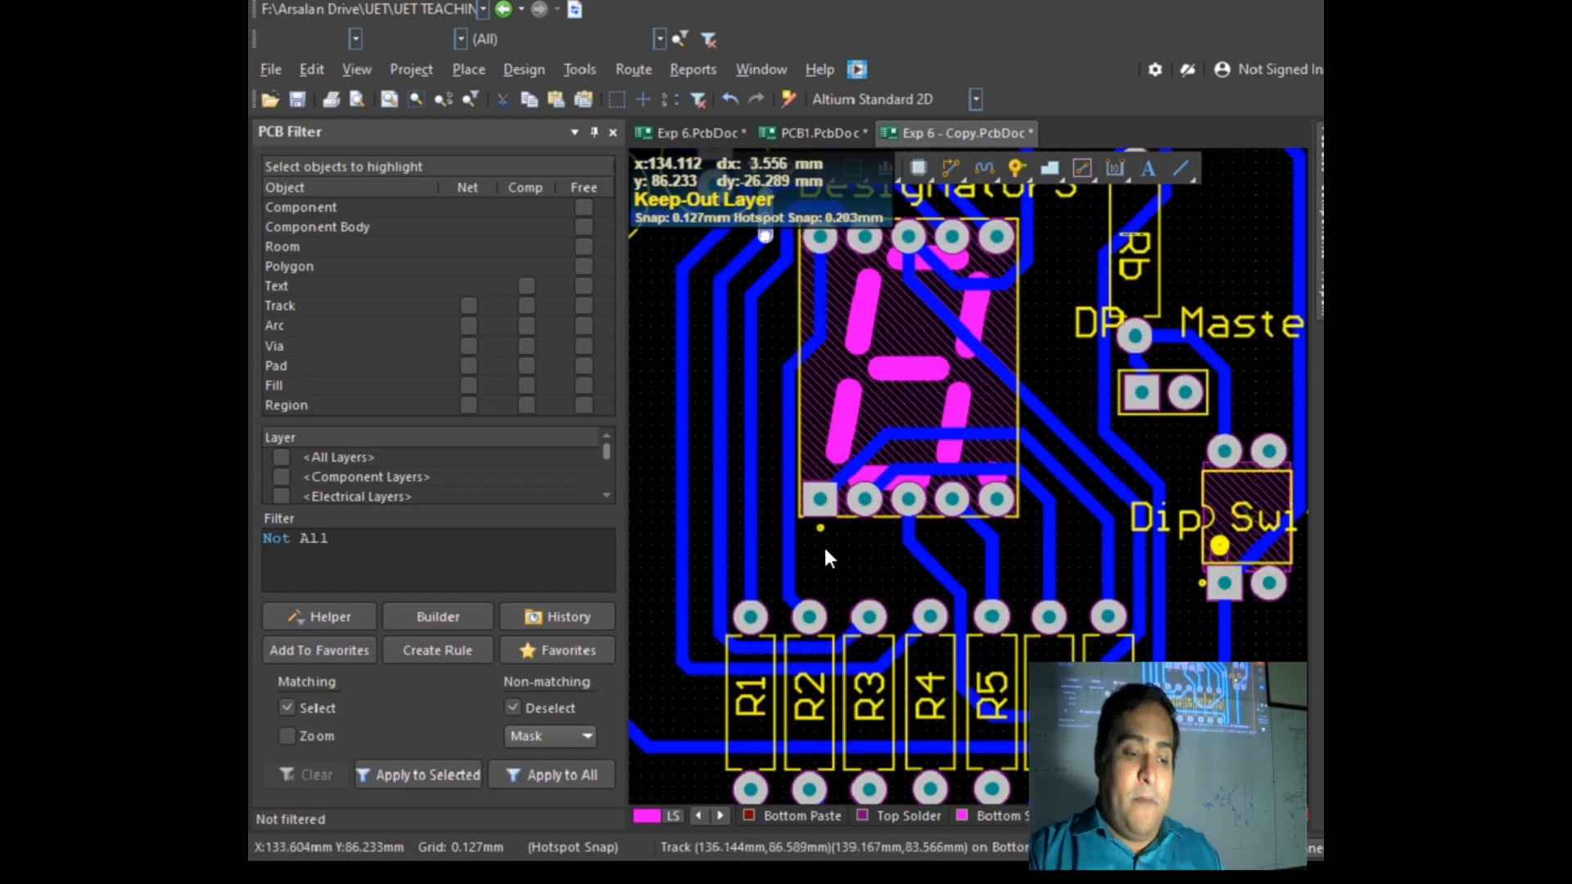
# Step: Move the diagonal segments of the B and A tracks so they enter pad 2 of R4 and pad 2 of R3 vertically from below
pyautogui.keyDown('ctrl'); pyautogui.scroll(2, 828, 632); pyautogui.keyUp('ctrl')
pyautogui.keyDown('ctrl'); pyautogui.scroll(3, 827, 632); pyautogui.keyUp('ctrl')
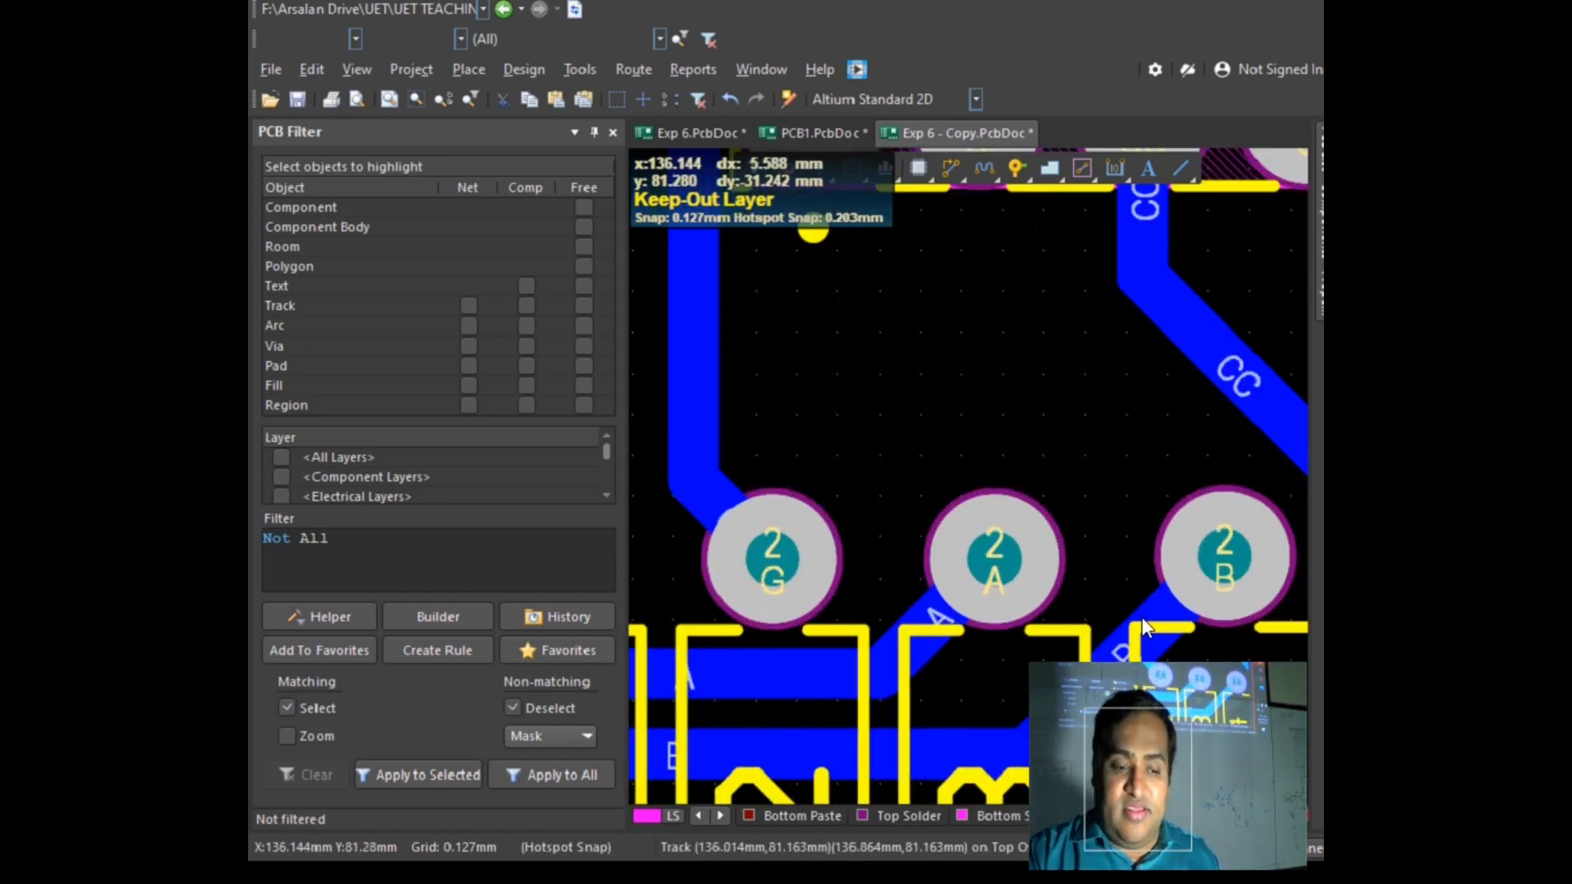
pyautogui.scroll(-4, 1146, 615)
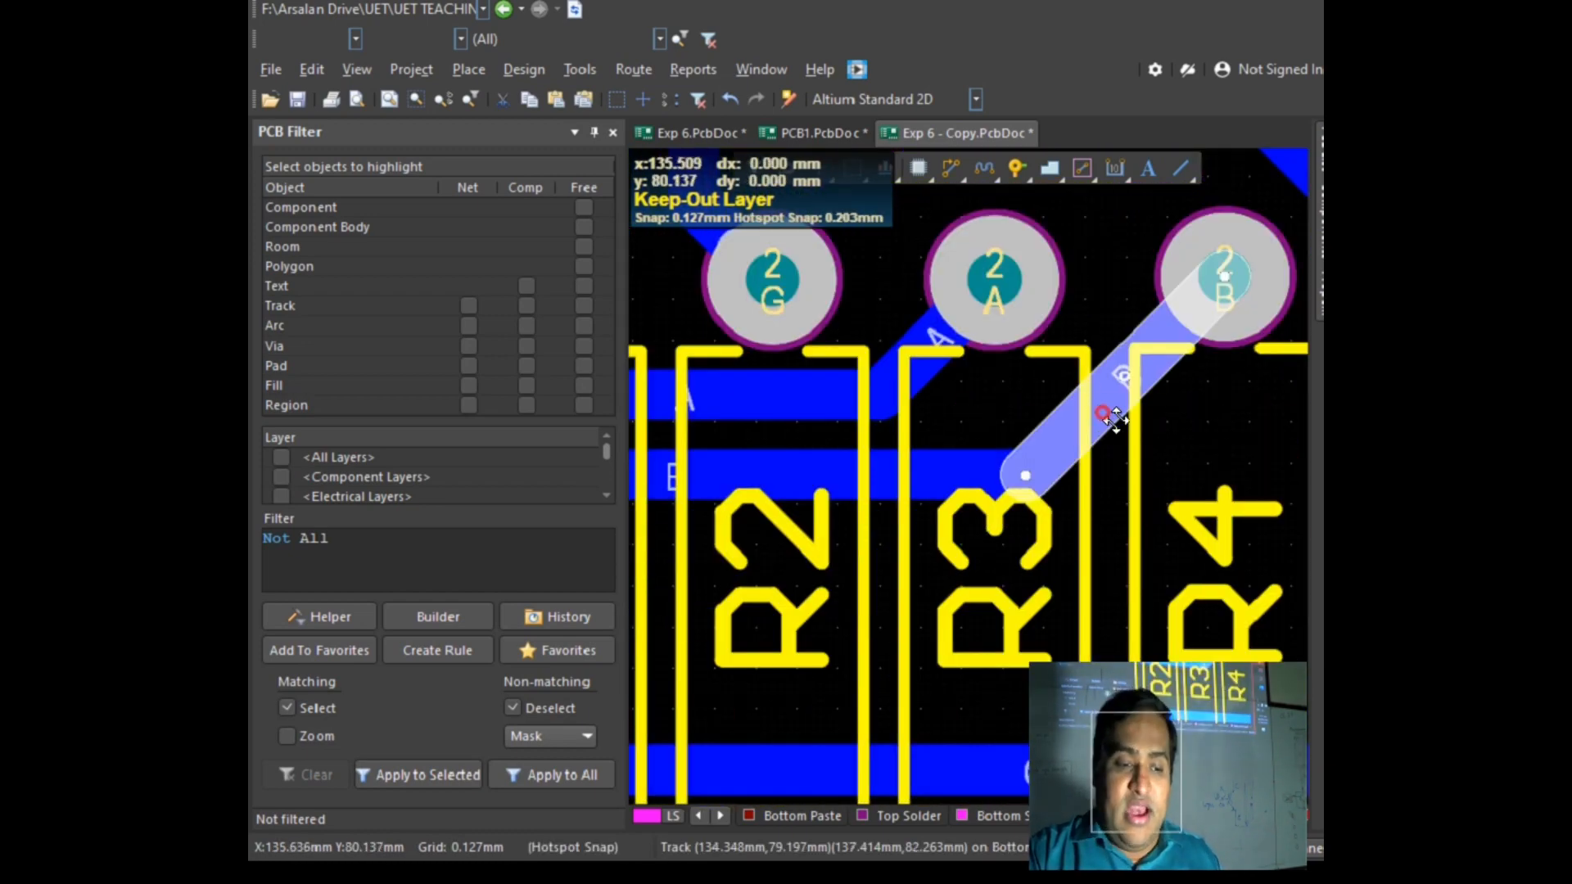
pyautogui.click(1141, 442)
pyautogui.moveTo(1141, 441)
pyautogui.mouseDown()
pyautogui.moveTo(1155, 433)
pyautogui.moveTo(1166, 463)
pyautogui.mouseUp()
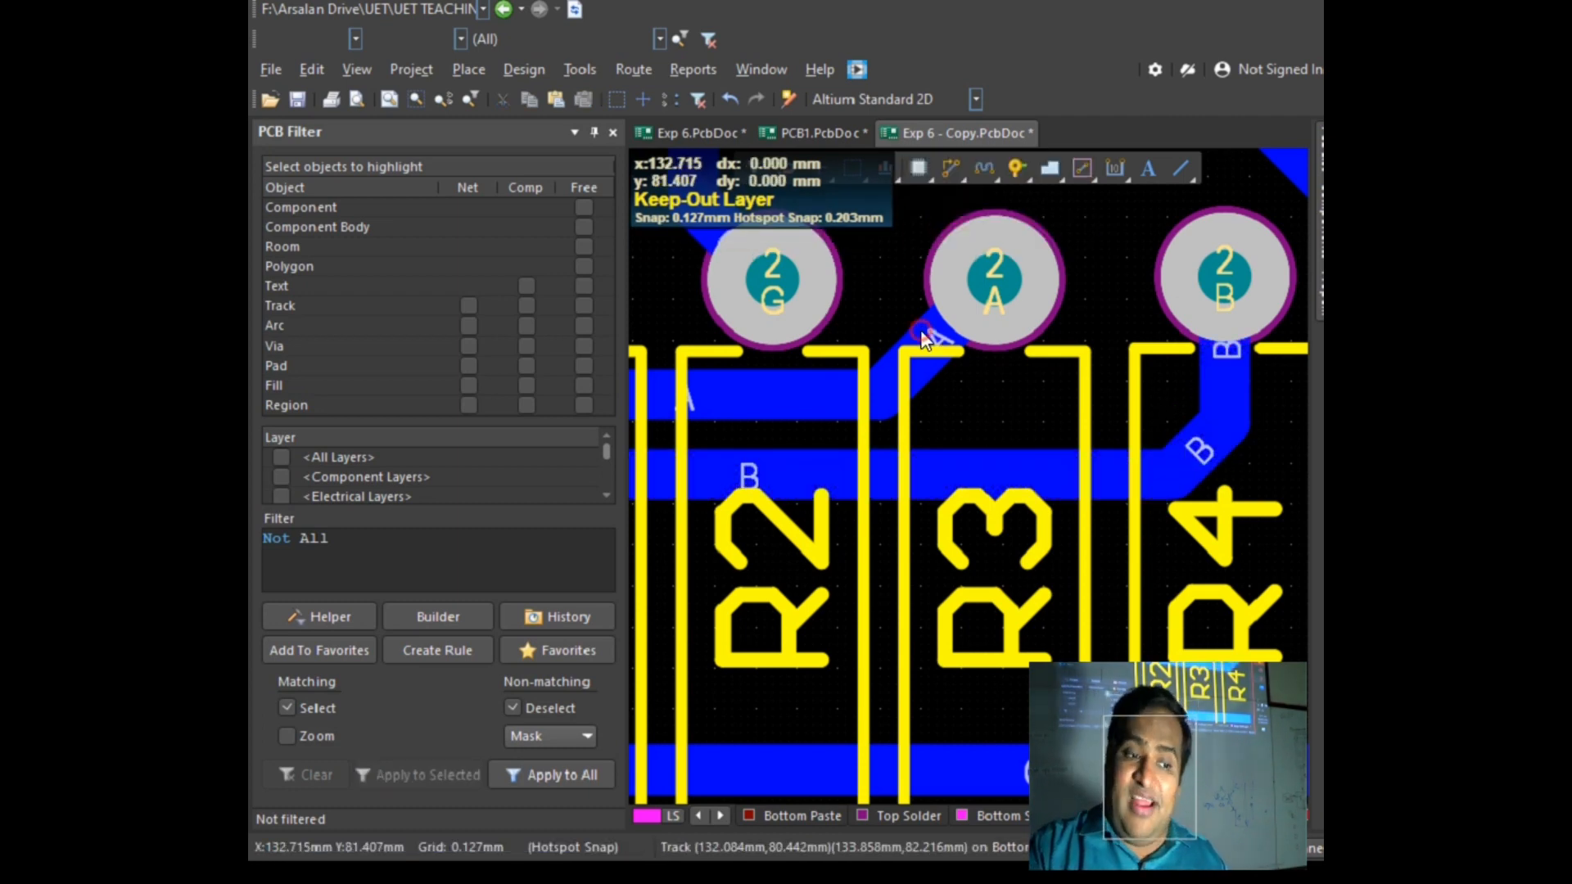
pyautogui.moveTo(901, 378); pyautogui.dragTo(990, 383)
pyautogui.keyDown('ctrl'); pyautogui.scroll(-5, 1027, 398); pyautogui.keyUp('ctrl')
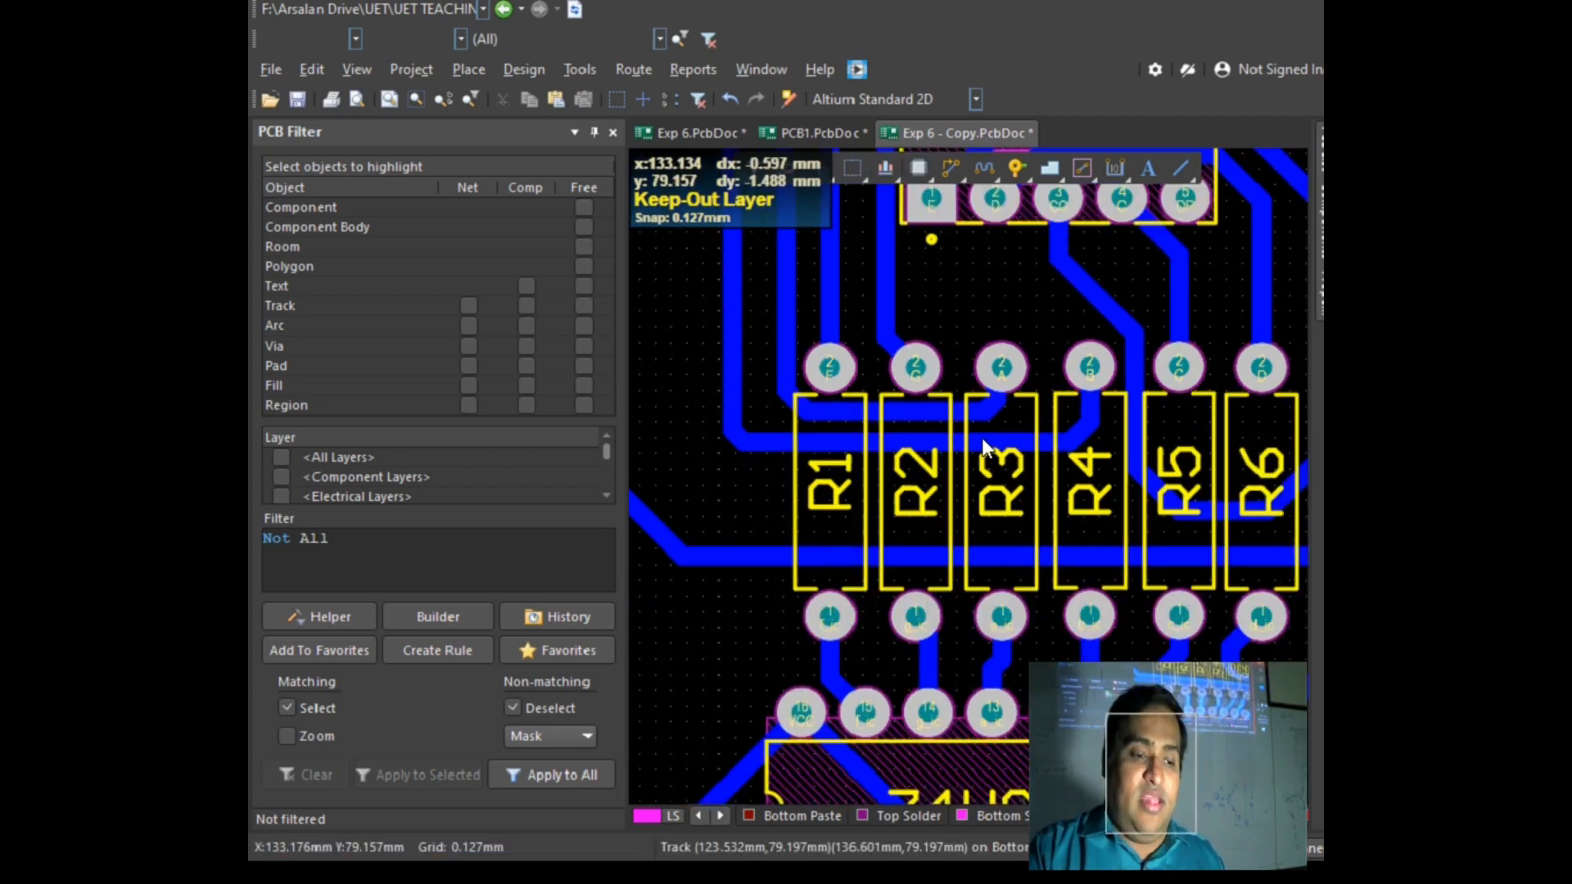
# Step: Move the horizontal B and A tracks crossing R1 to R4 farther below the upper pads, realigning A's diagonal for a vertical entry into R3
pyautogui.moveTo(779, 445); pyautogui.dragTo(778, 499)
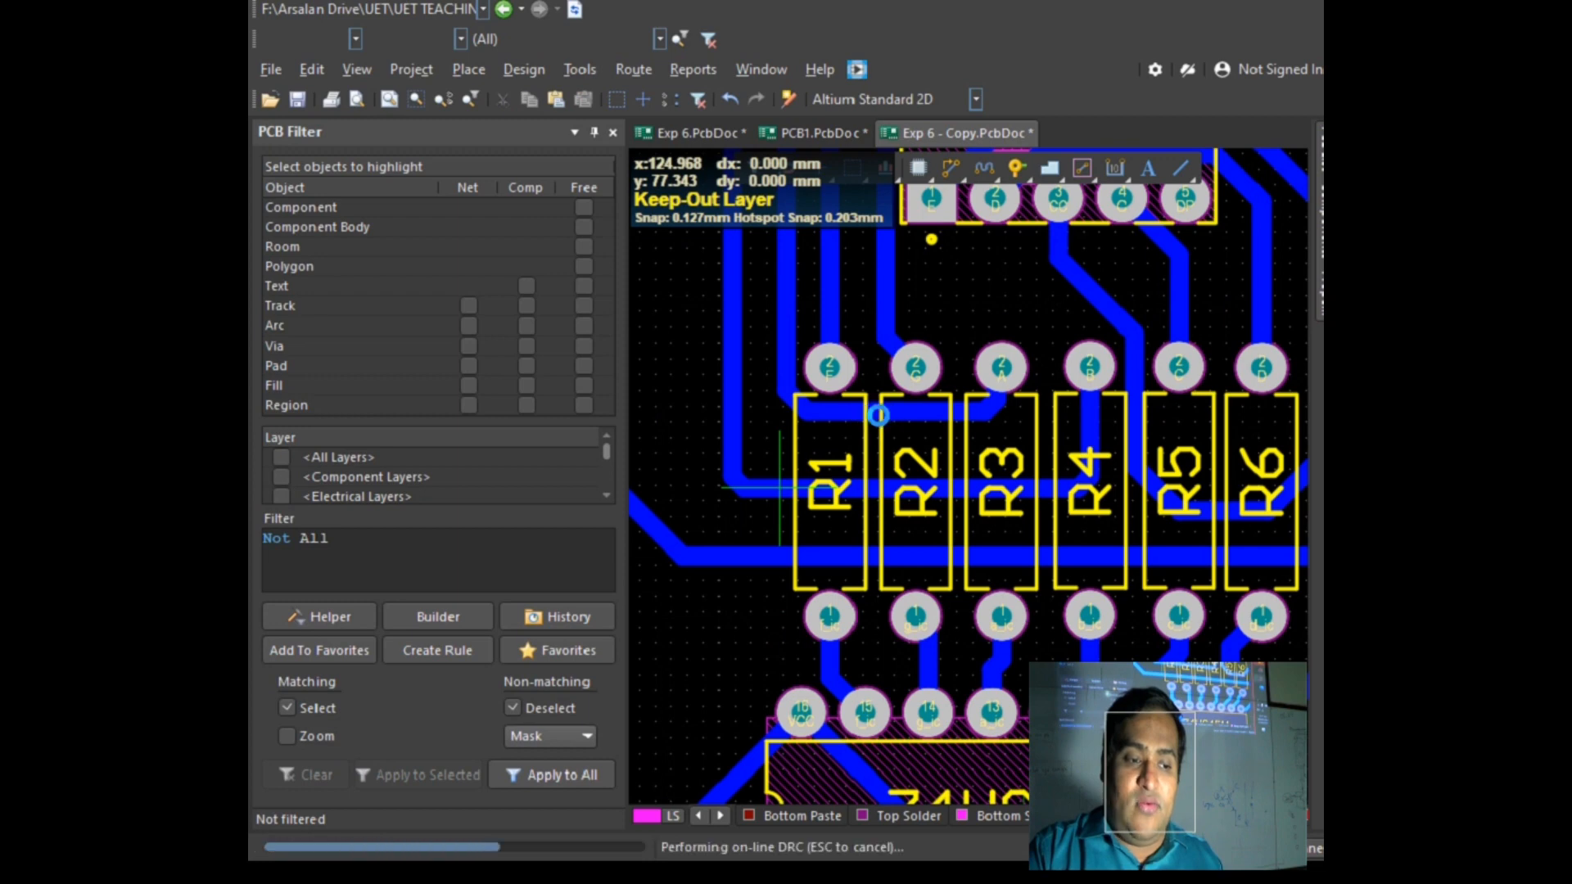
pyautogui.click(871, 413)
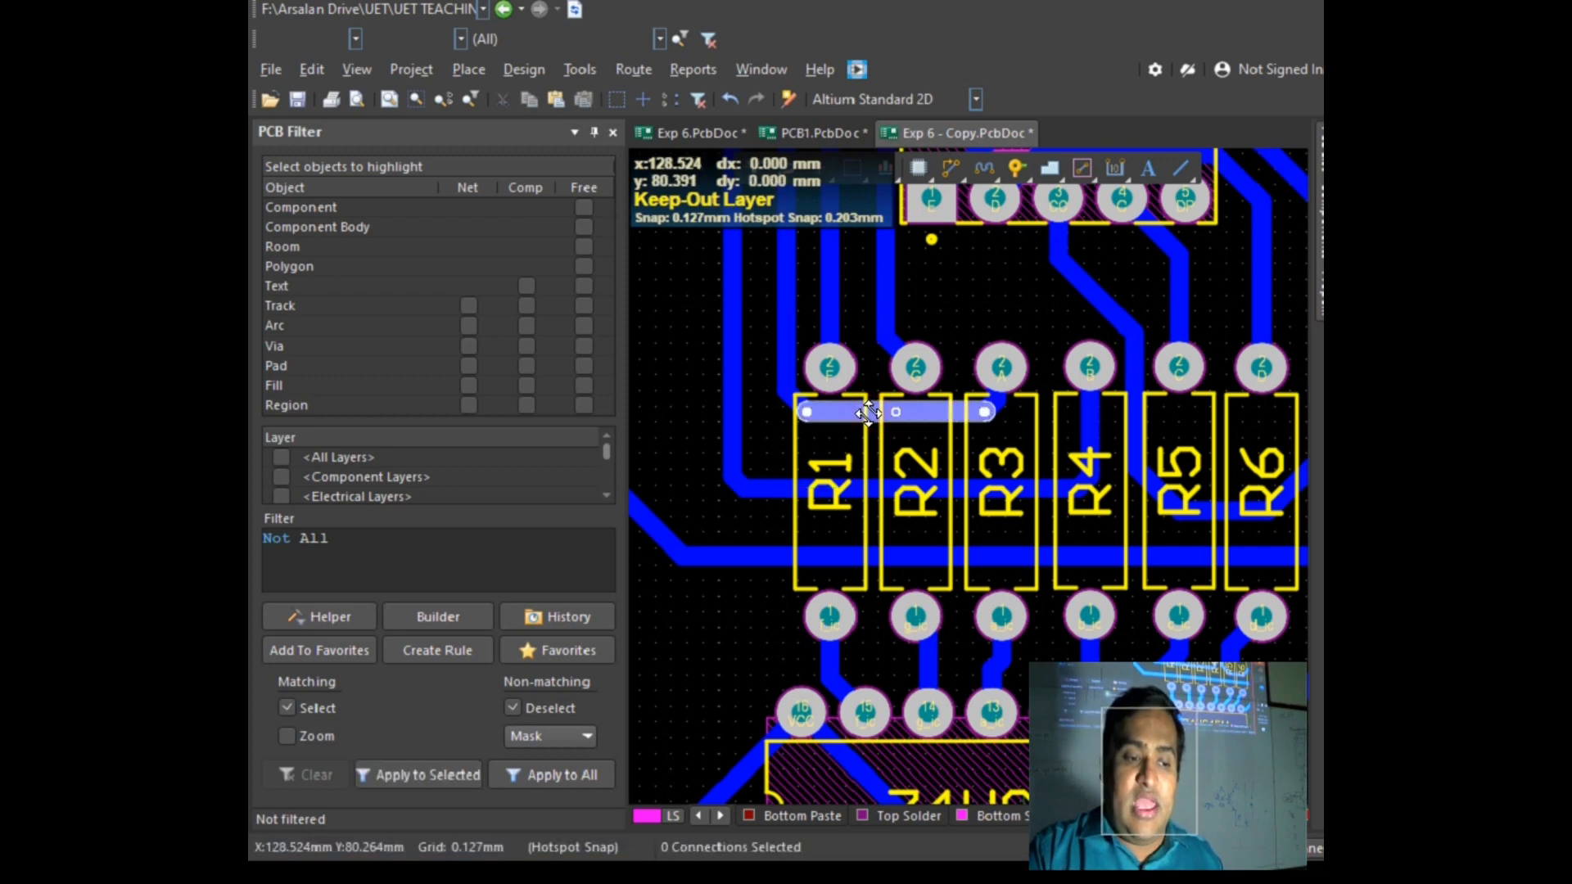
pyautogui.moveTo(869, 416); pyautogui.dragTo(962, 404)
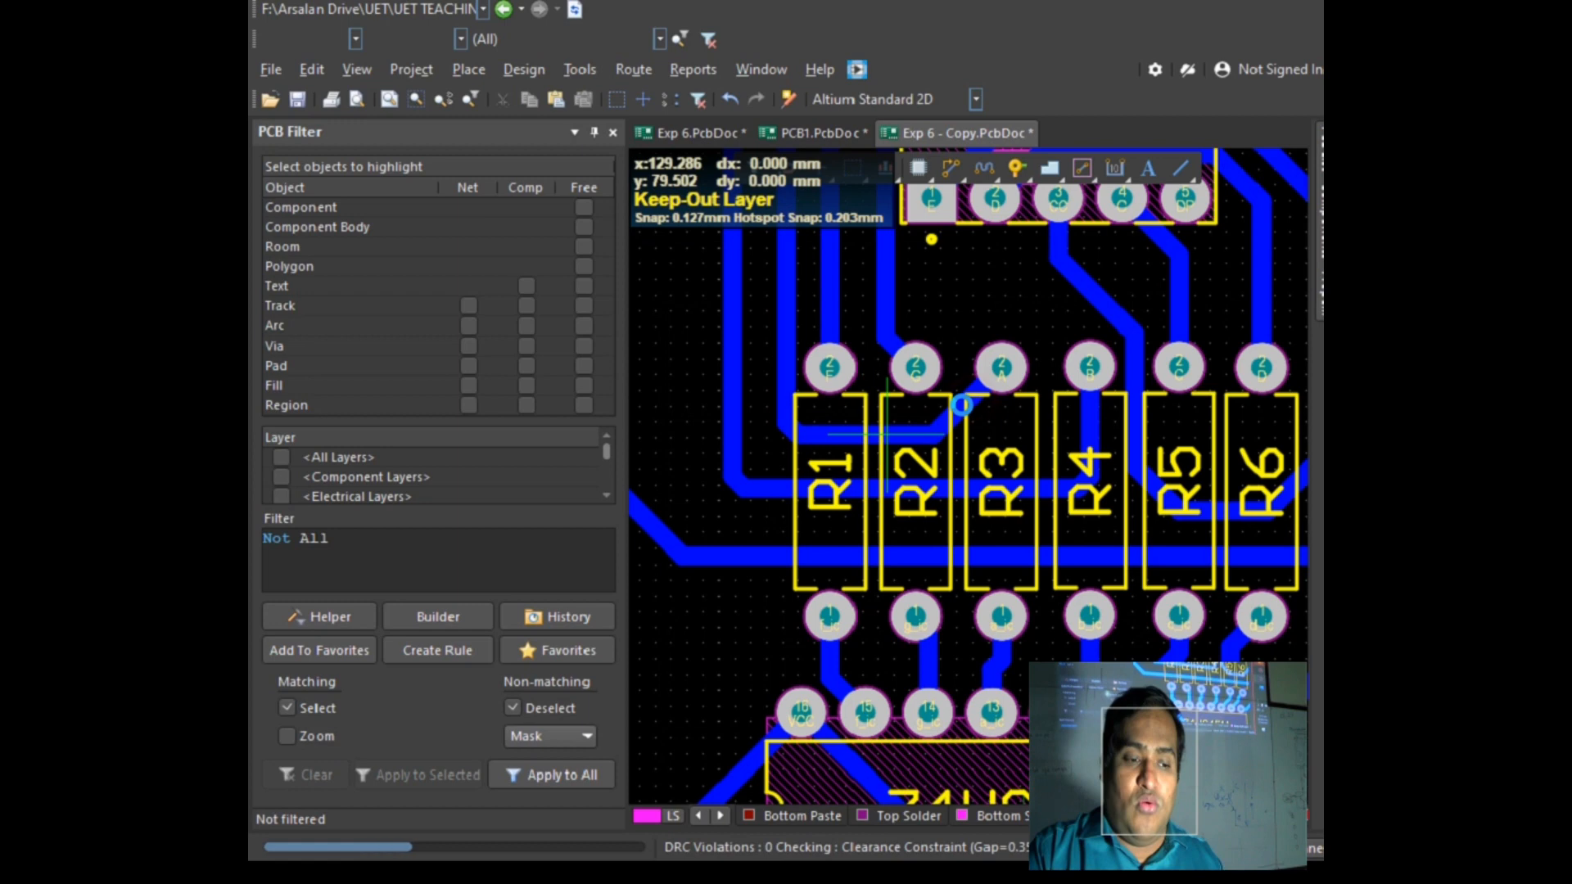
pyautogui.click(961, 407)
pyautogui.moveTo(962, 407); pyautogui.dragTo(987, 426)
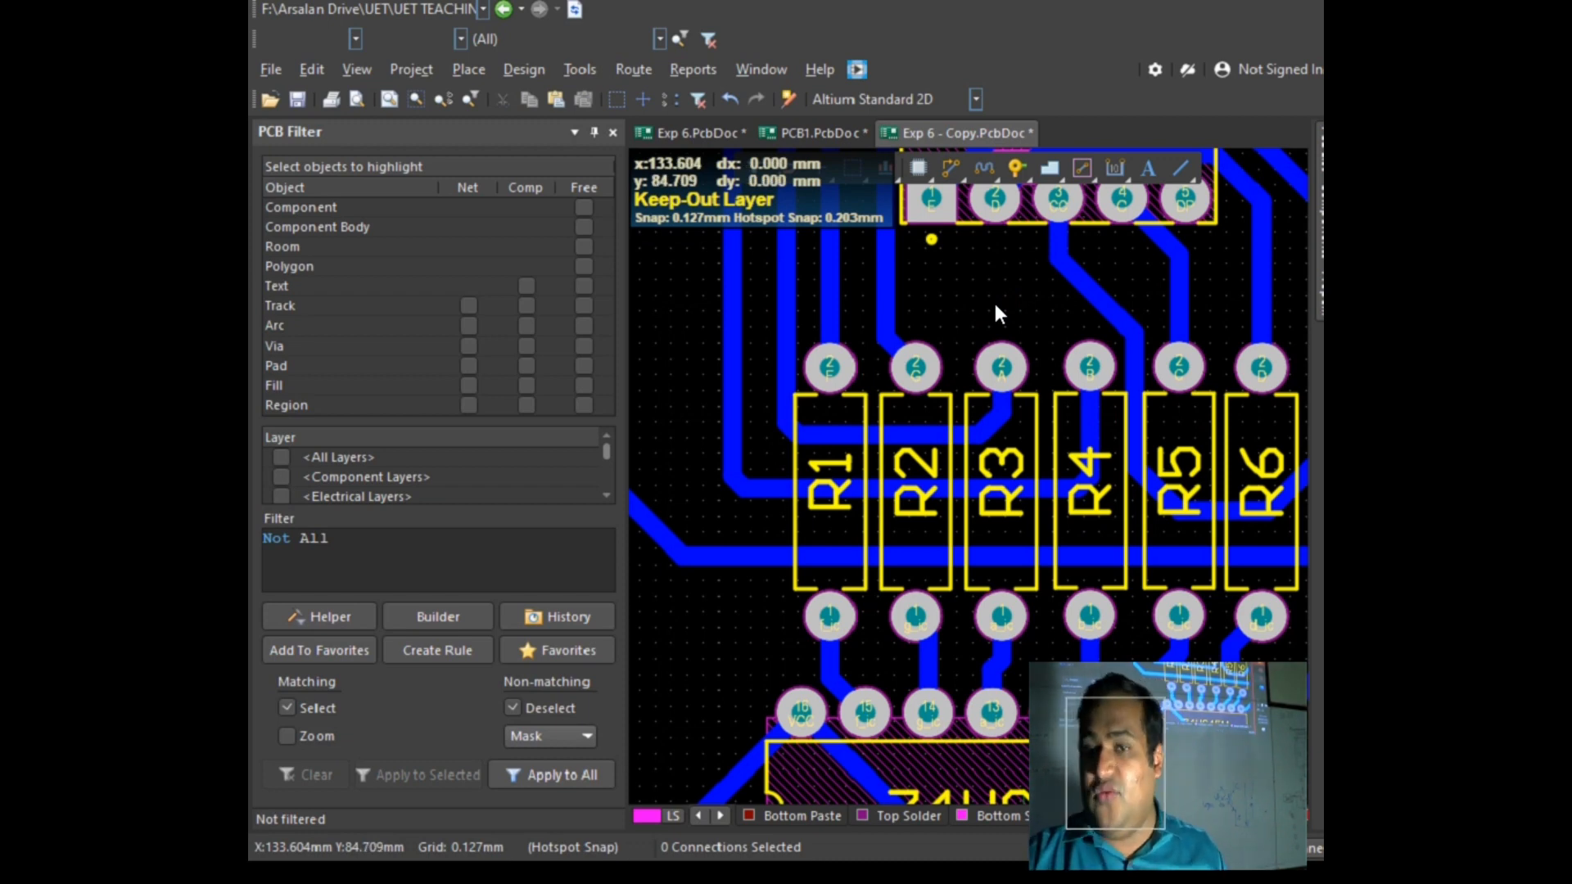
# Step: Compare the routing with the PCB1 and Exp 6 boards, examining the vias at the Exp 6 display, and return to Exp 6 - Copy
pyautogui.keyDown('ctrl'); pyautogui.scroll(-5, 936, 478); pyautogui.keyUp('ctrl')
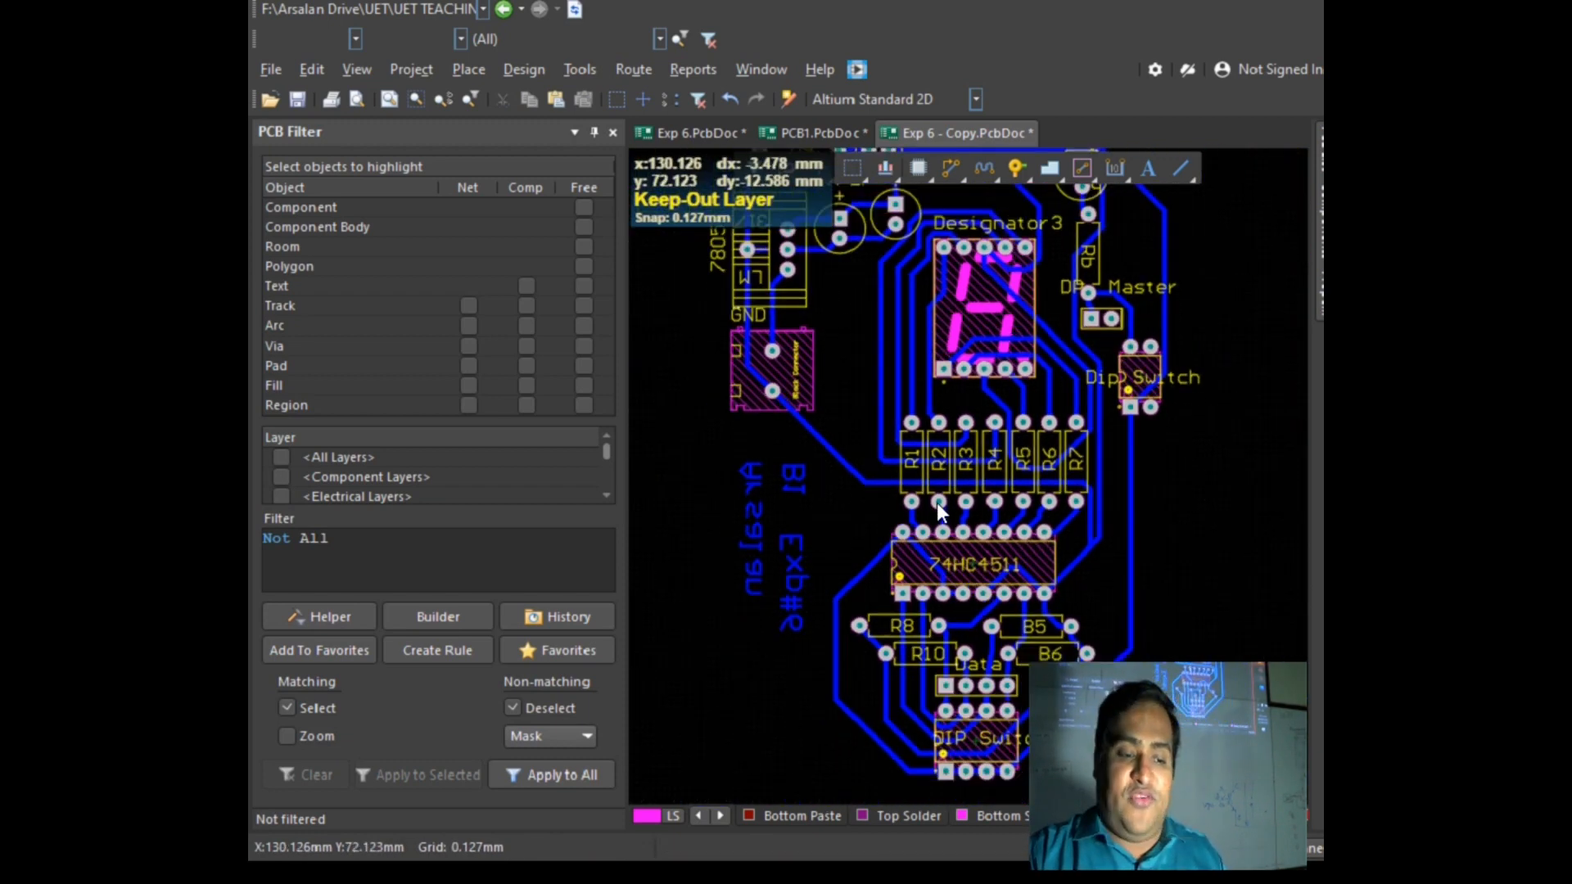
pyautogui.scroll(2, 996, 634)
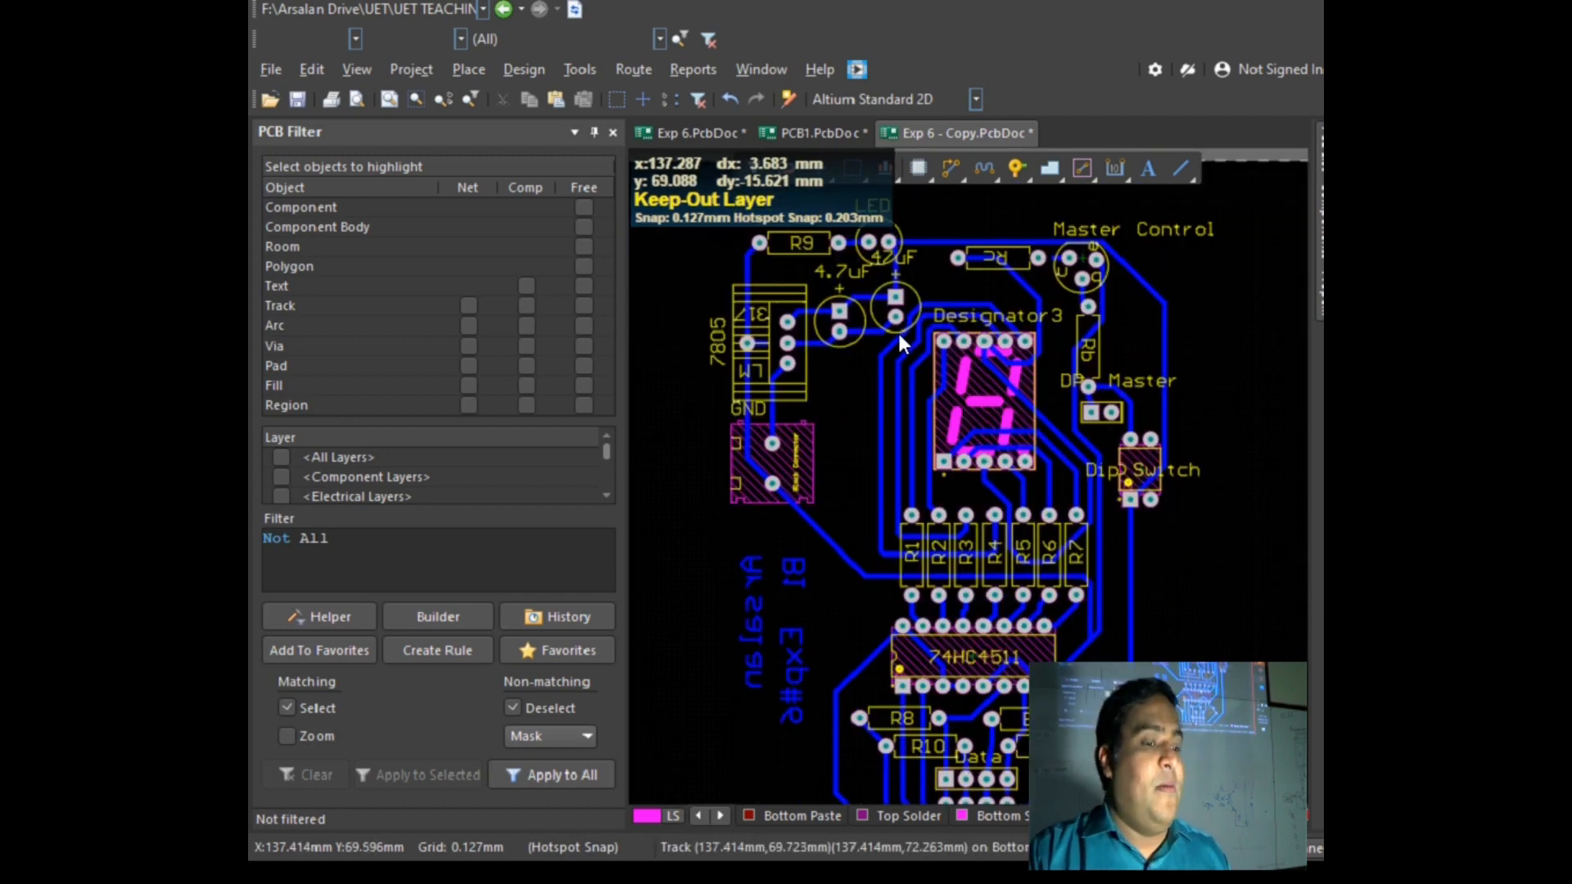
pyautogui.click(819, 134)
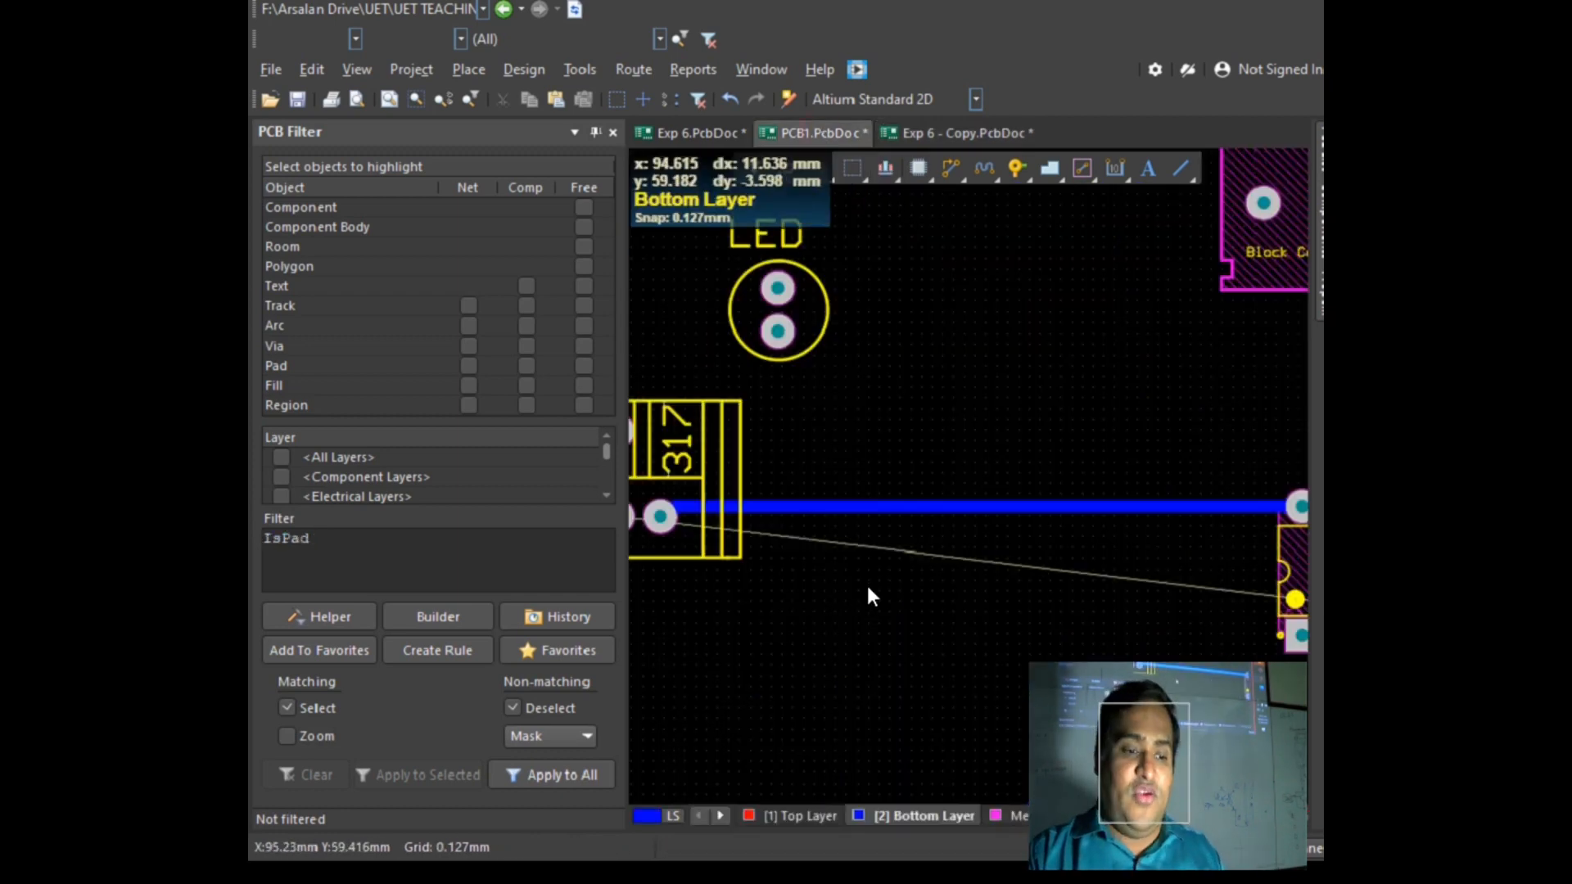
pyautogui.keyDown('ctrl'); pyautogui.scroll(-4, 866, 582); pyautogui.keyUp('ctrl')
pyautogui.keyDown('ctrl'); pyautogui.scroll(-2, 766, 529); pyautogui.keyUp('ctrl')
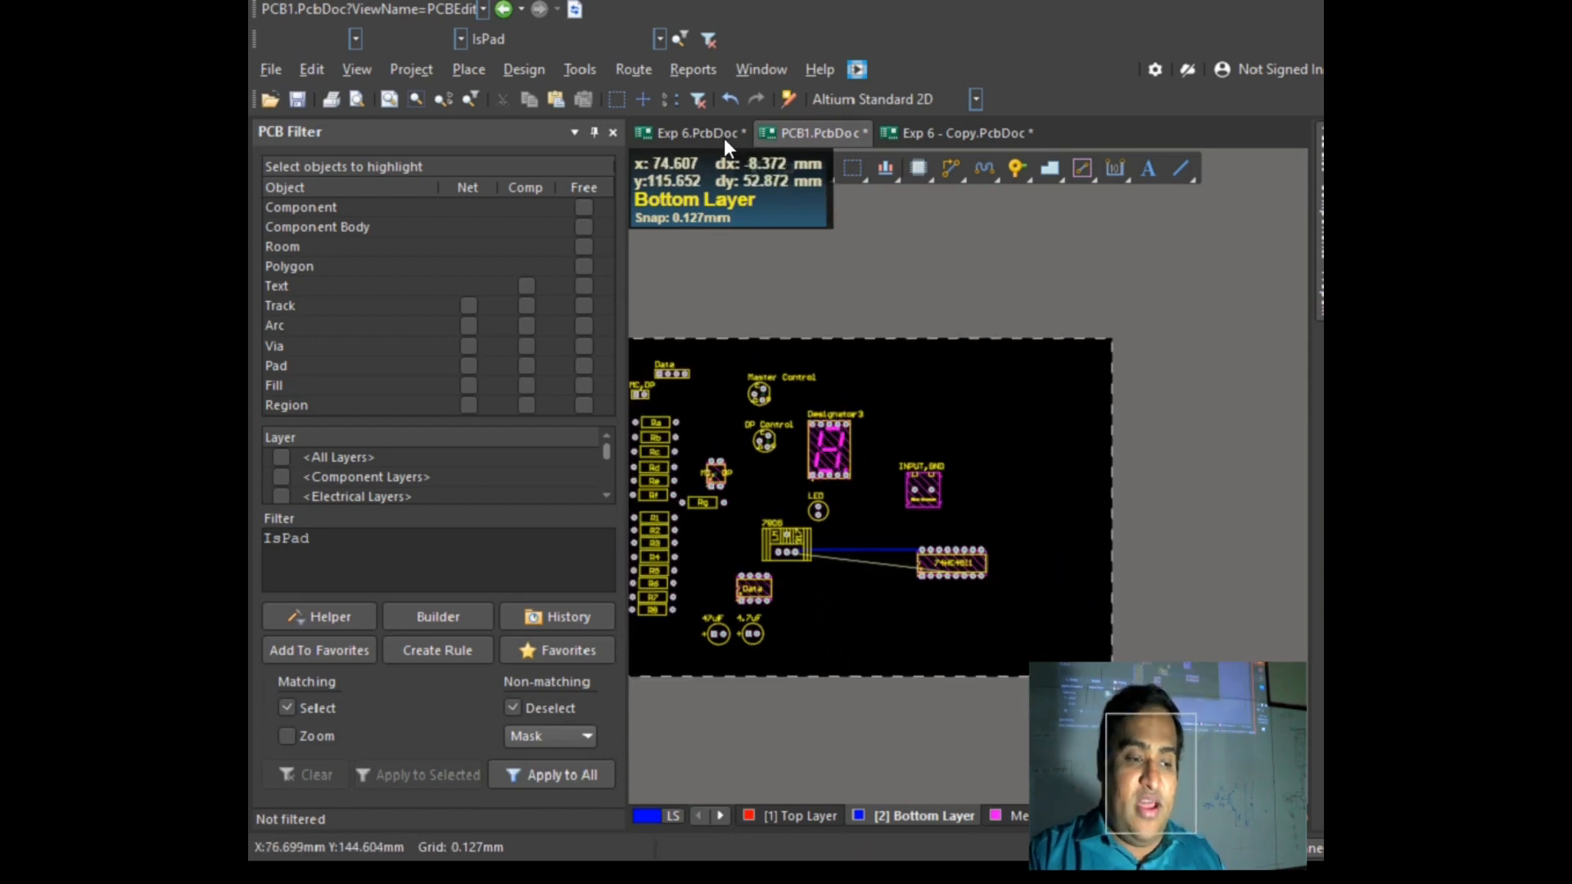
pyautogui.click(701, 128)
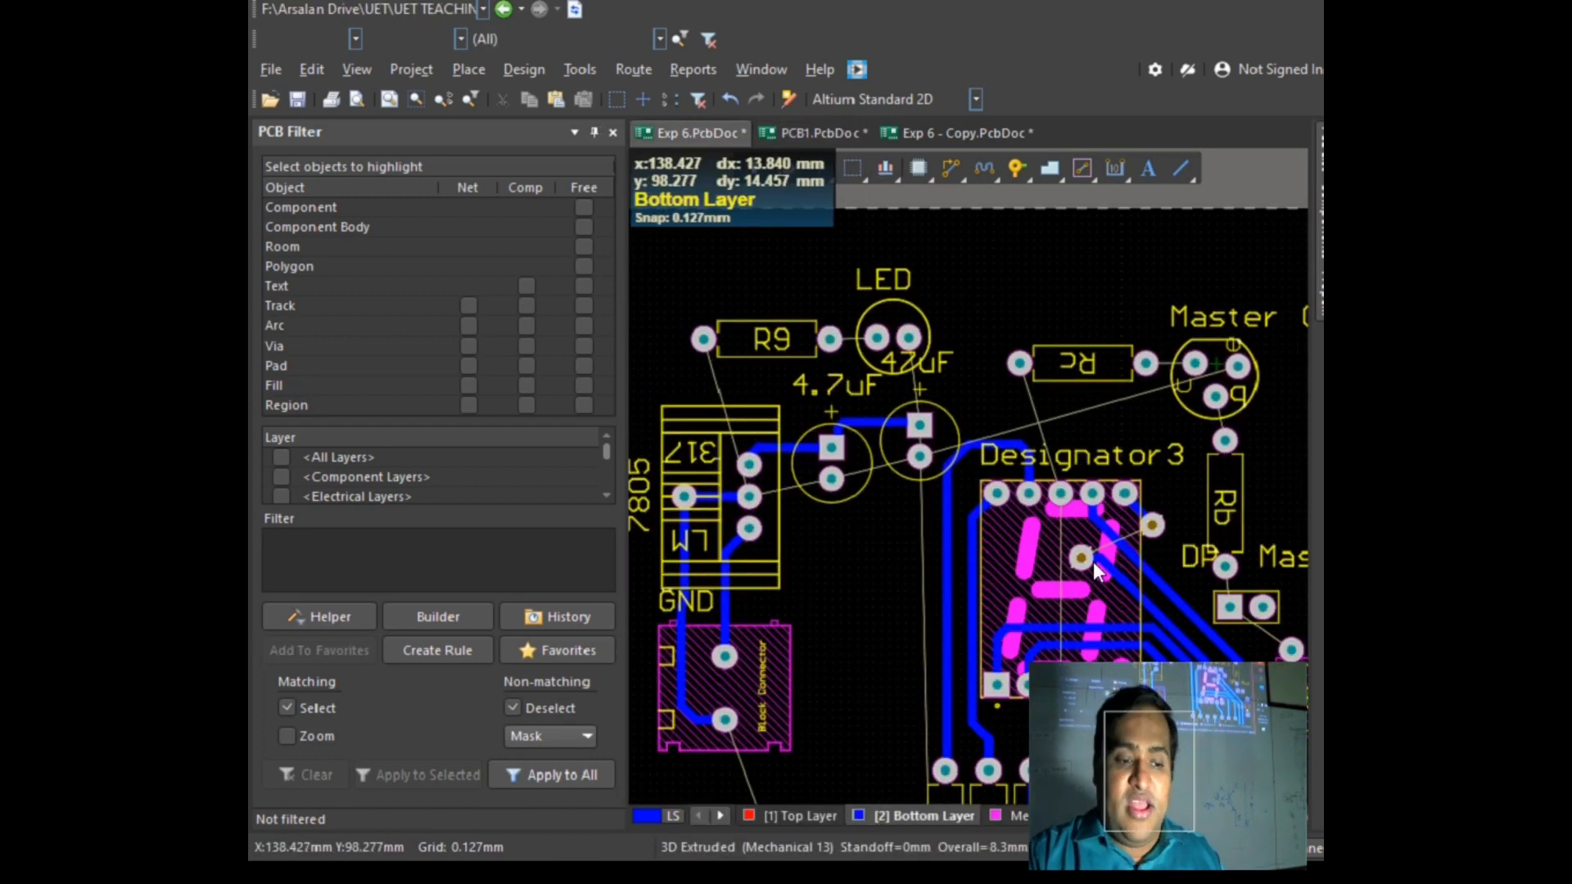
pyautogui.keyDown('ctrl'); pyautogui.scroll(3, 1132, 561); pyautogui.keyUp('ctrl')
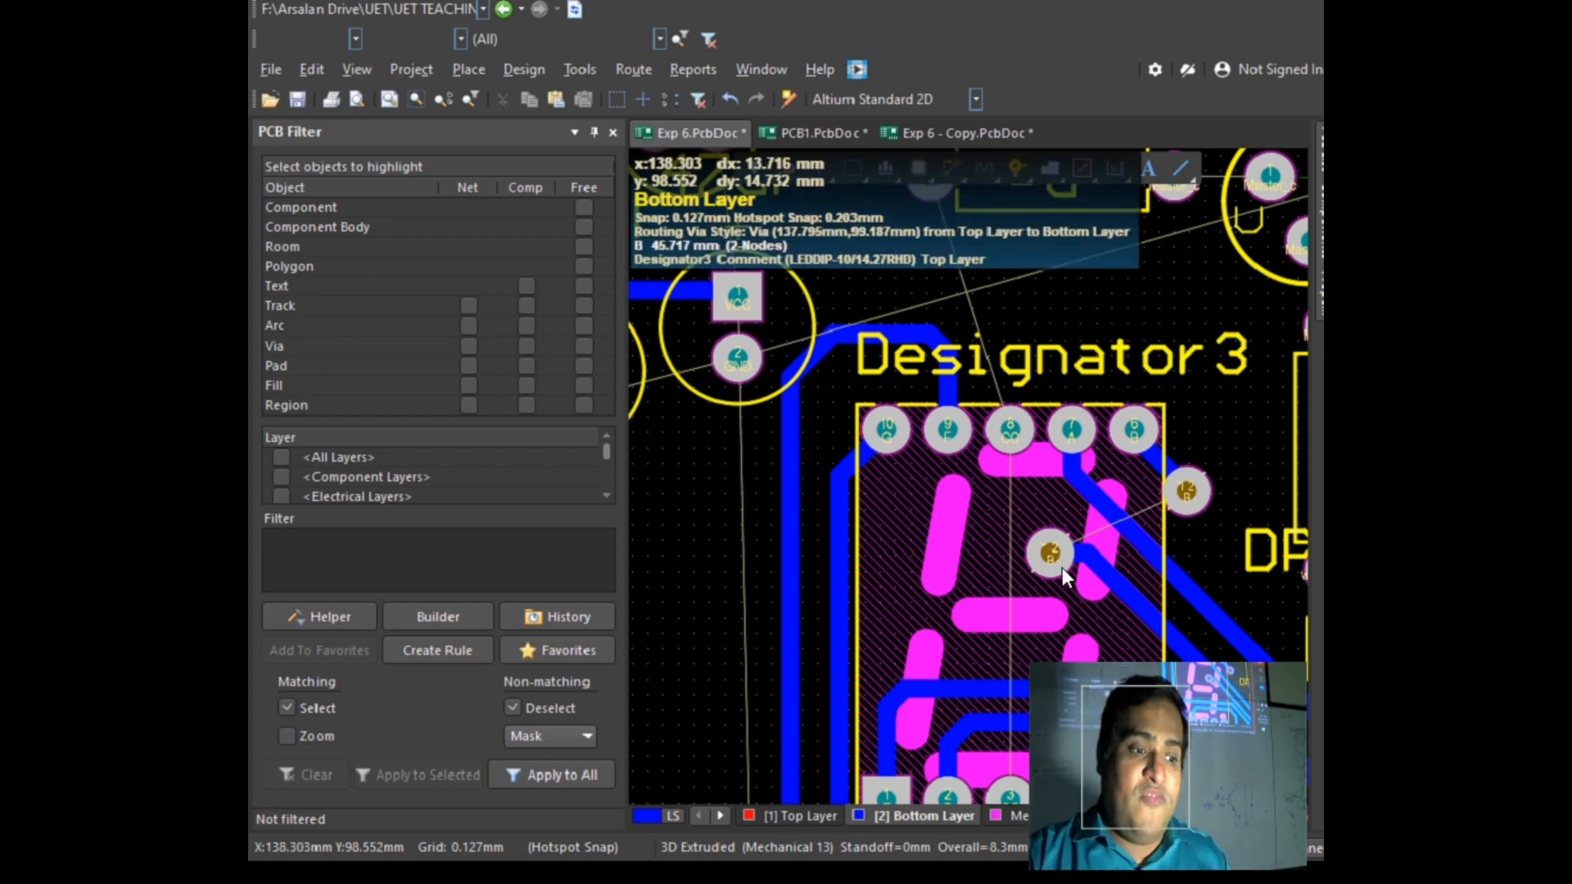
pyautogui.keyDown('ctrl'); pyautogui.scroll(-2, 878, 489); pyautogui.keyUp('ctrl')
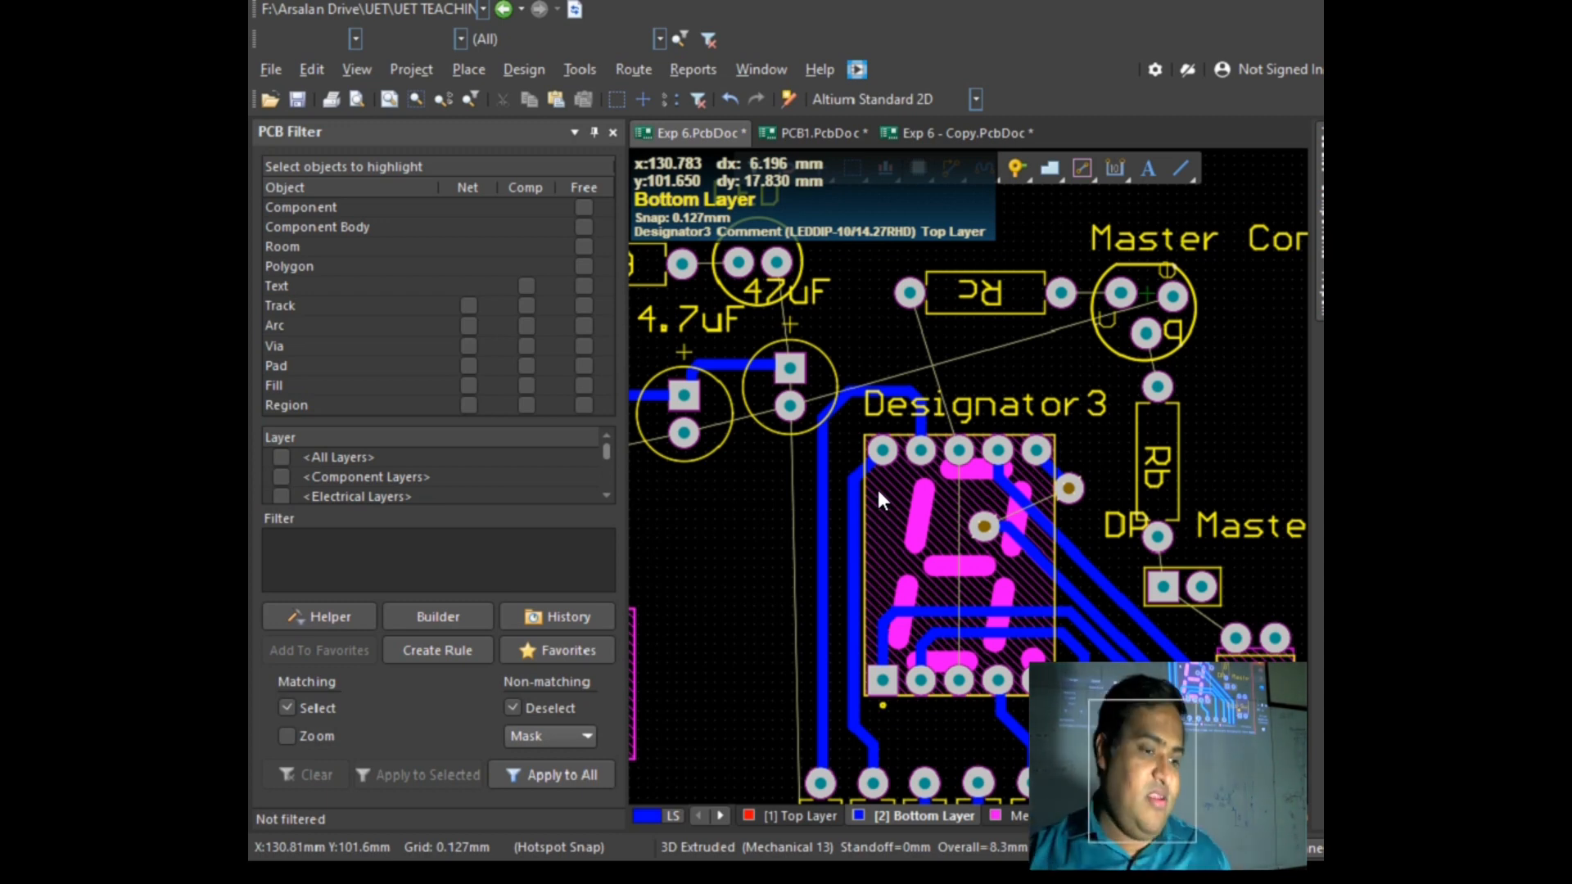
pyautogui.keyDown('ctrl'); pyautogui.scroll(-3, 961, 484); pyautogui.keyUp('ctrl')
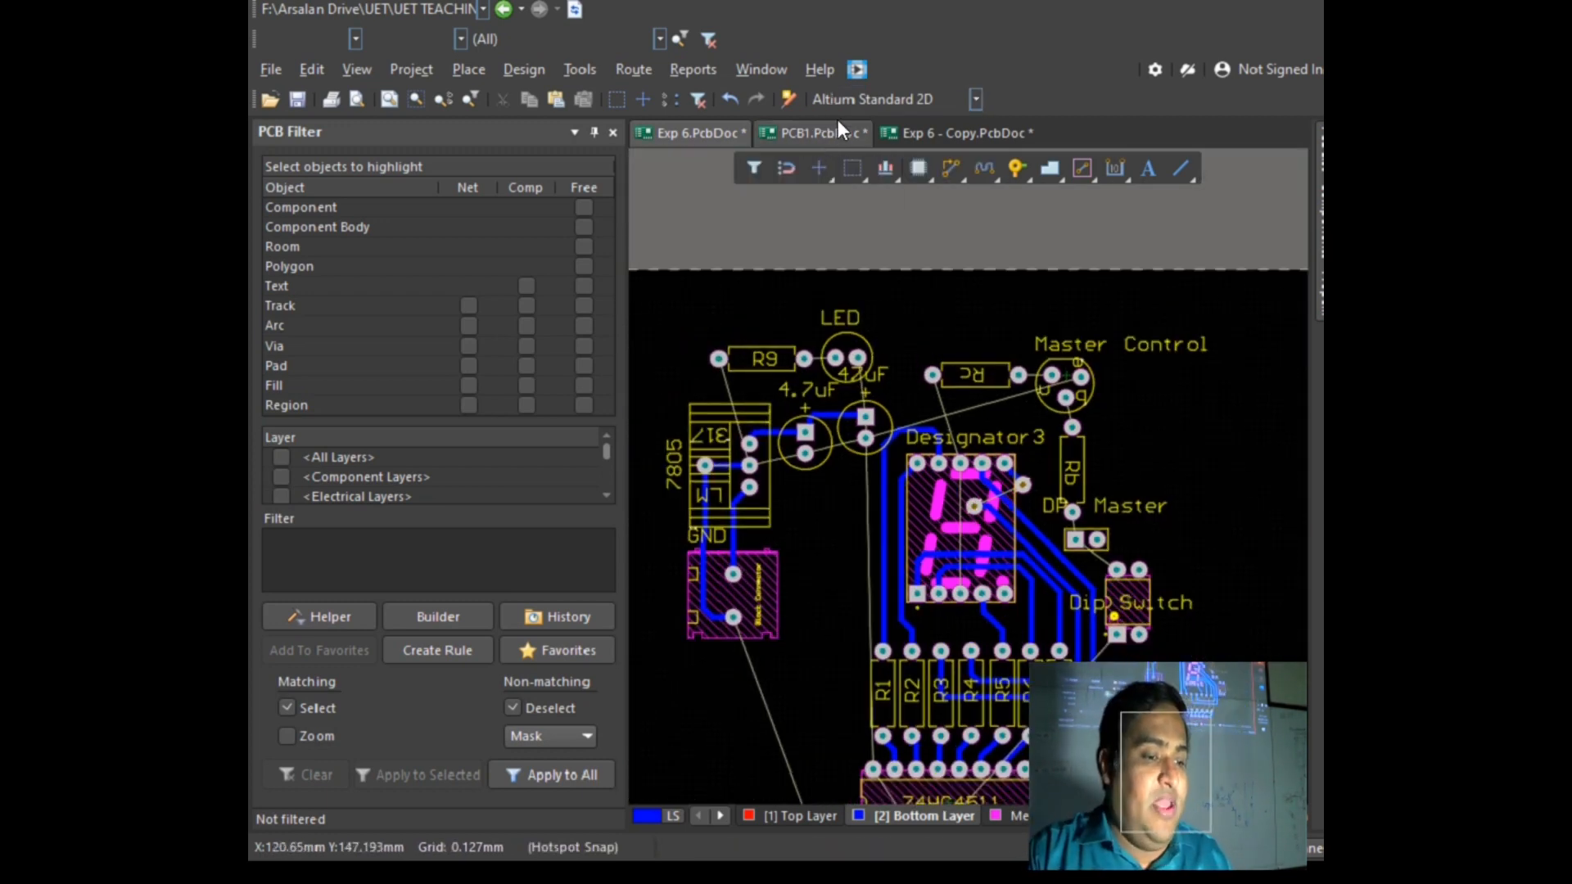
pyautogui.click(837, 123)
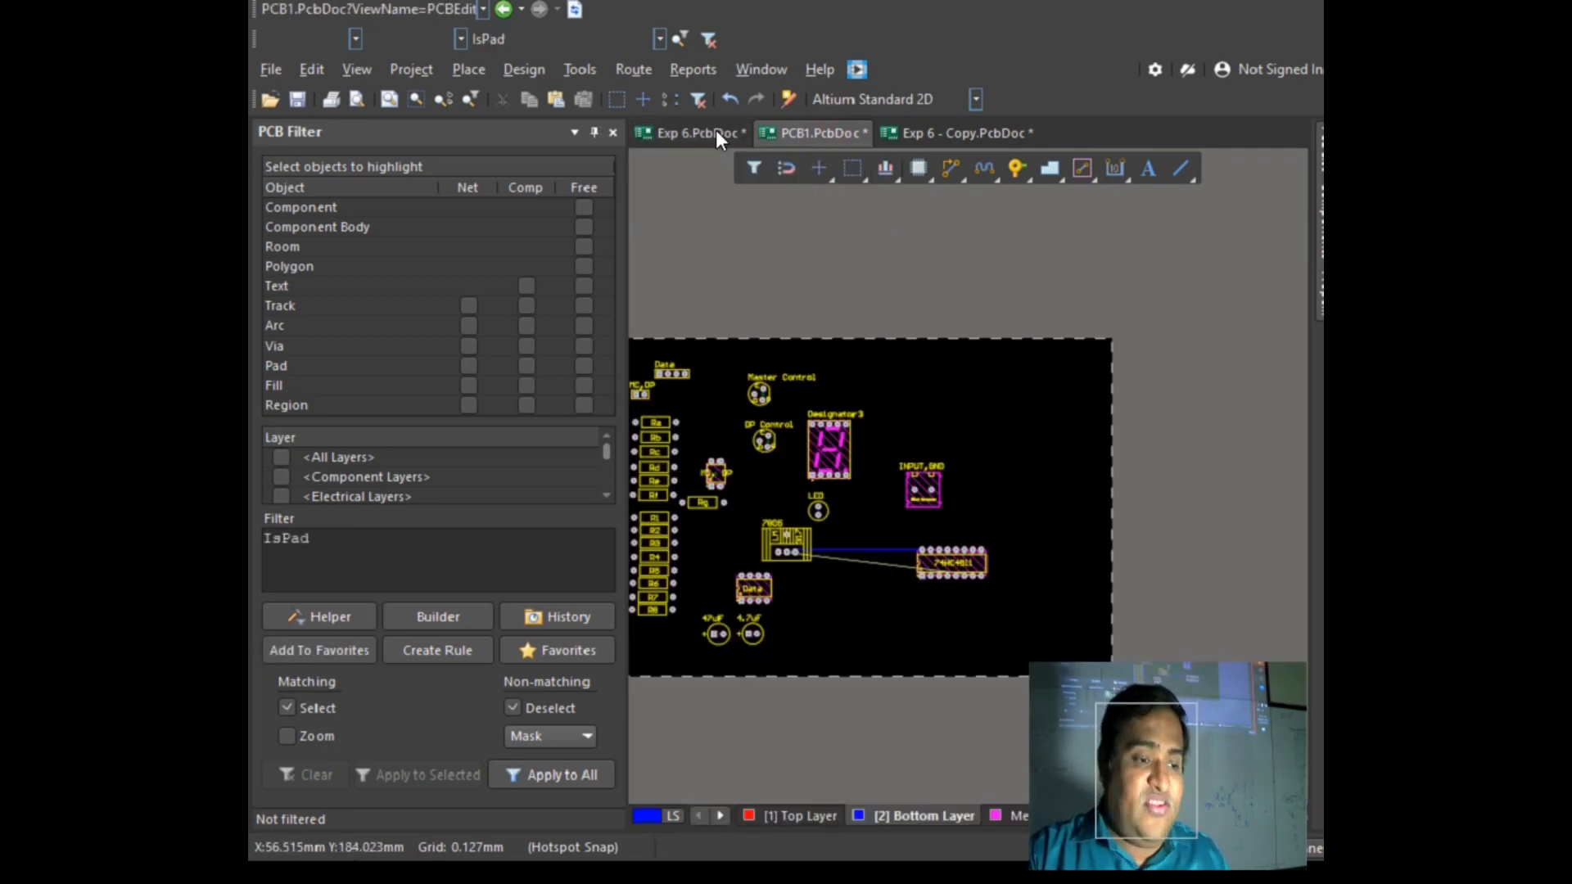
pyautogui.click(941, 130)
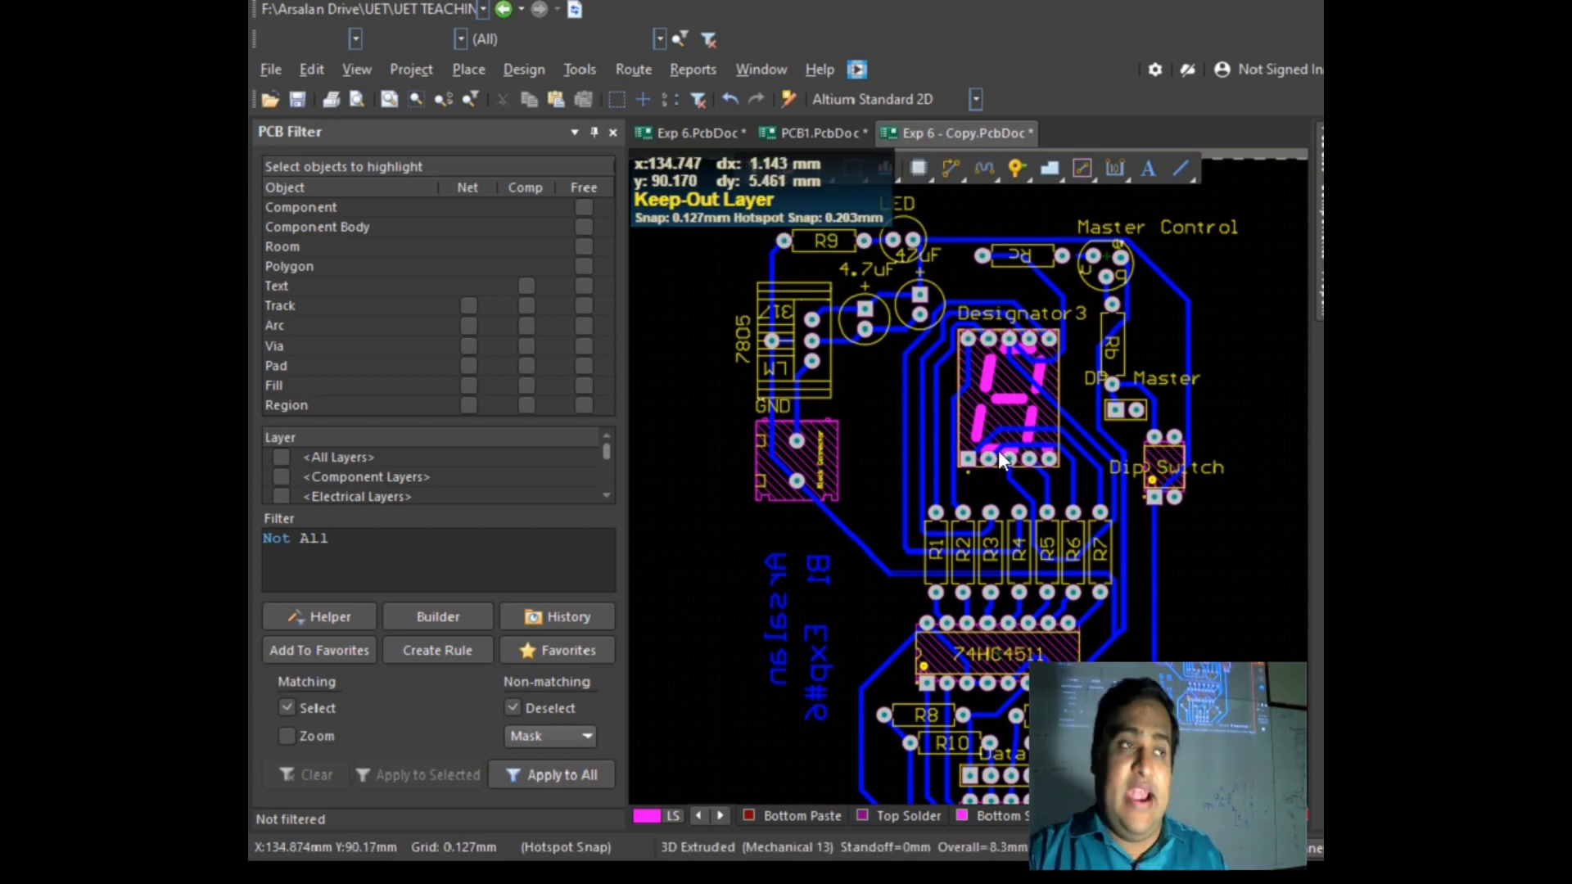
# Step: Draw the bottom edge of the board outline as a Keep-Out Layer line about 58 mm long just below the lower DIP Switch
pyautogui.scroll(-3, 892, 401)
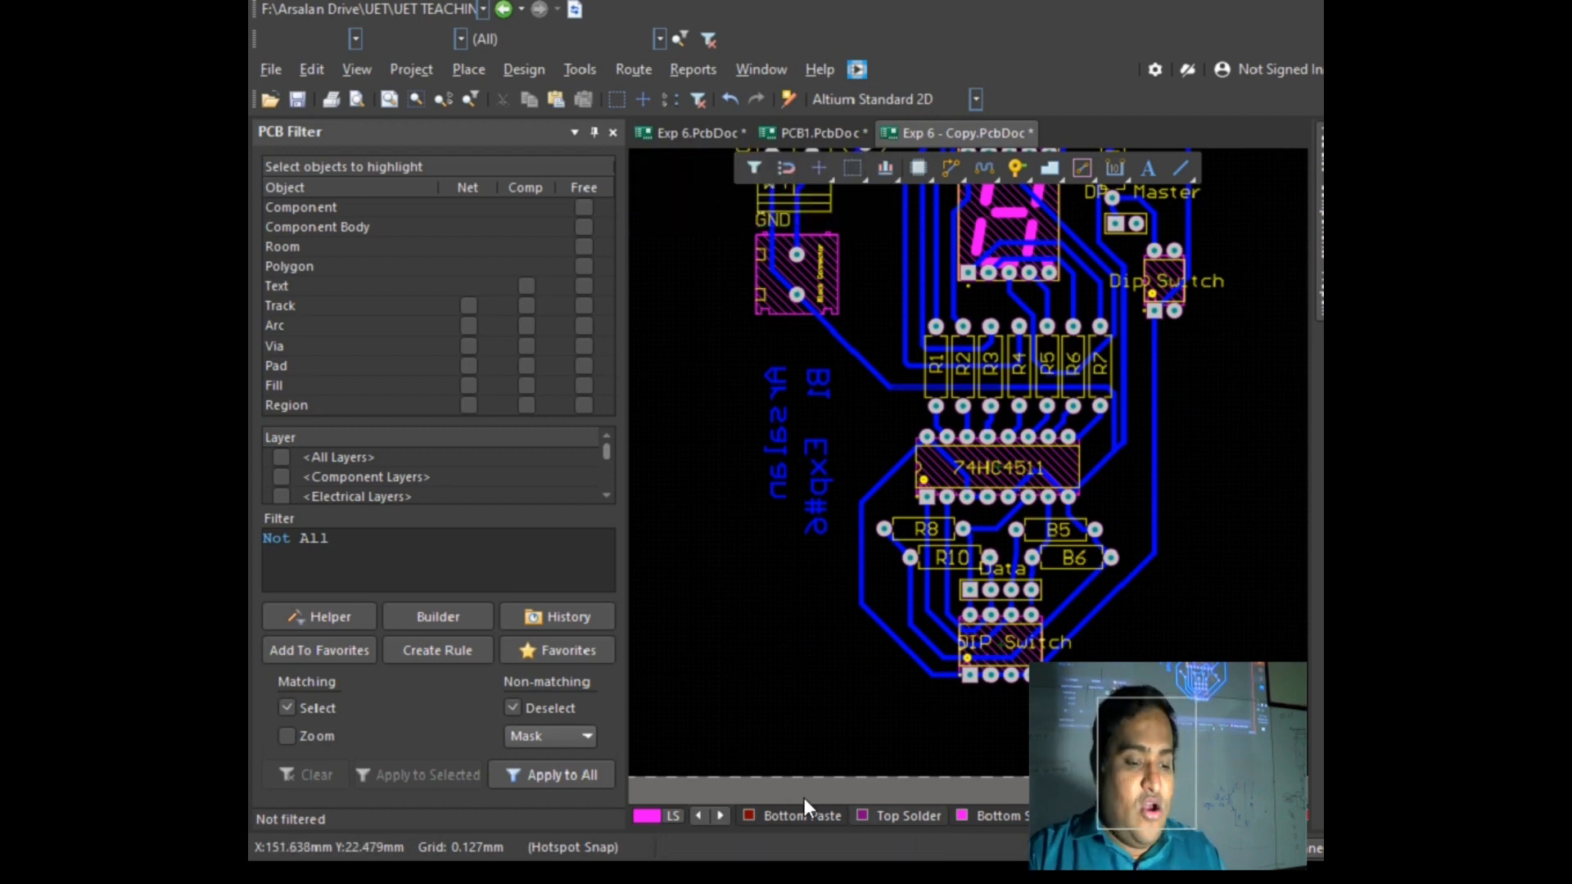
pyautogui.click(720, 816)
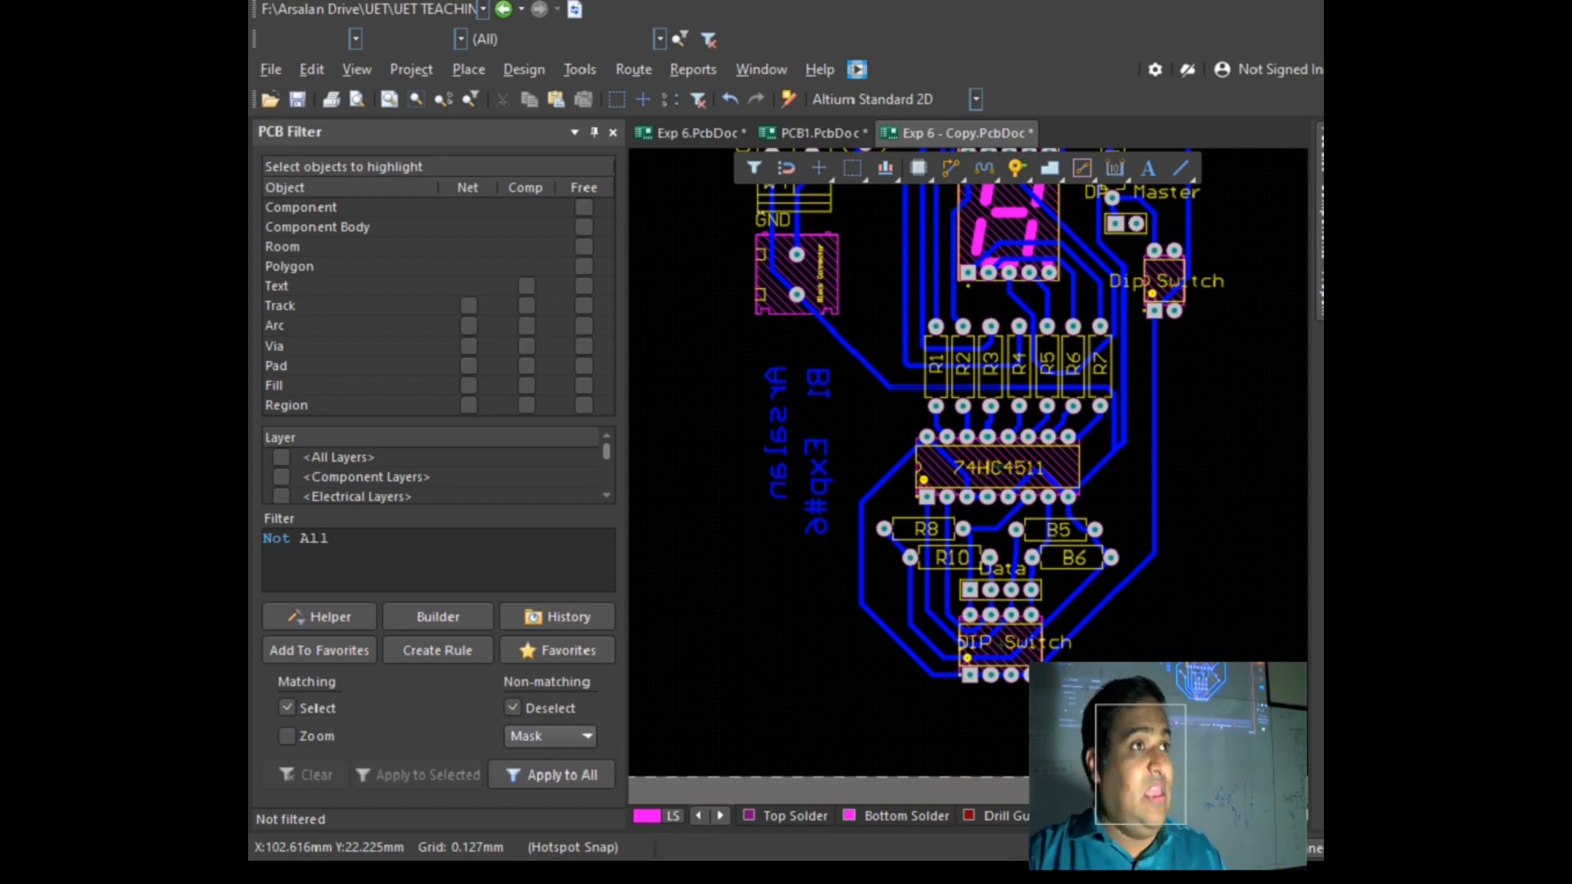
pyautogui.click(478, 70)
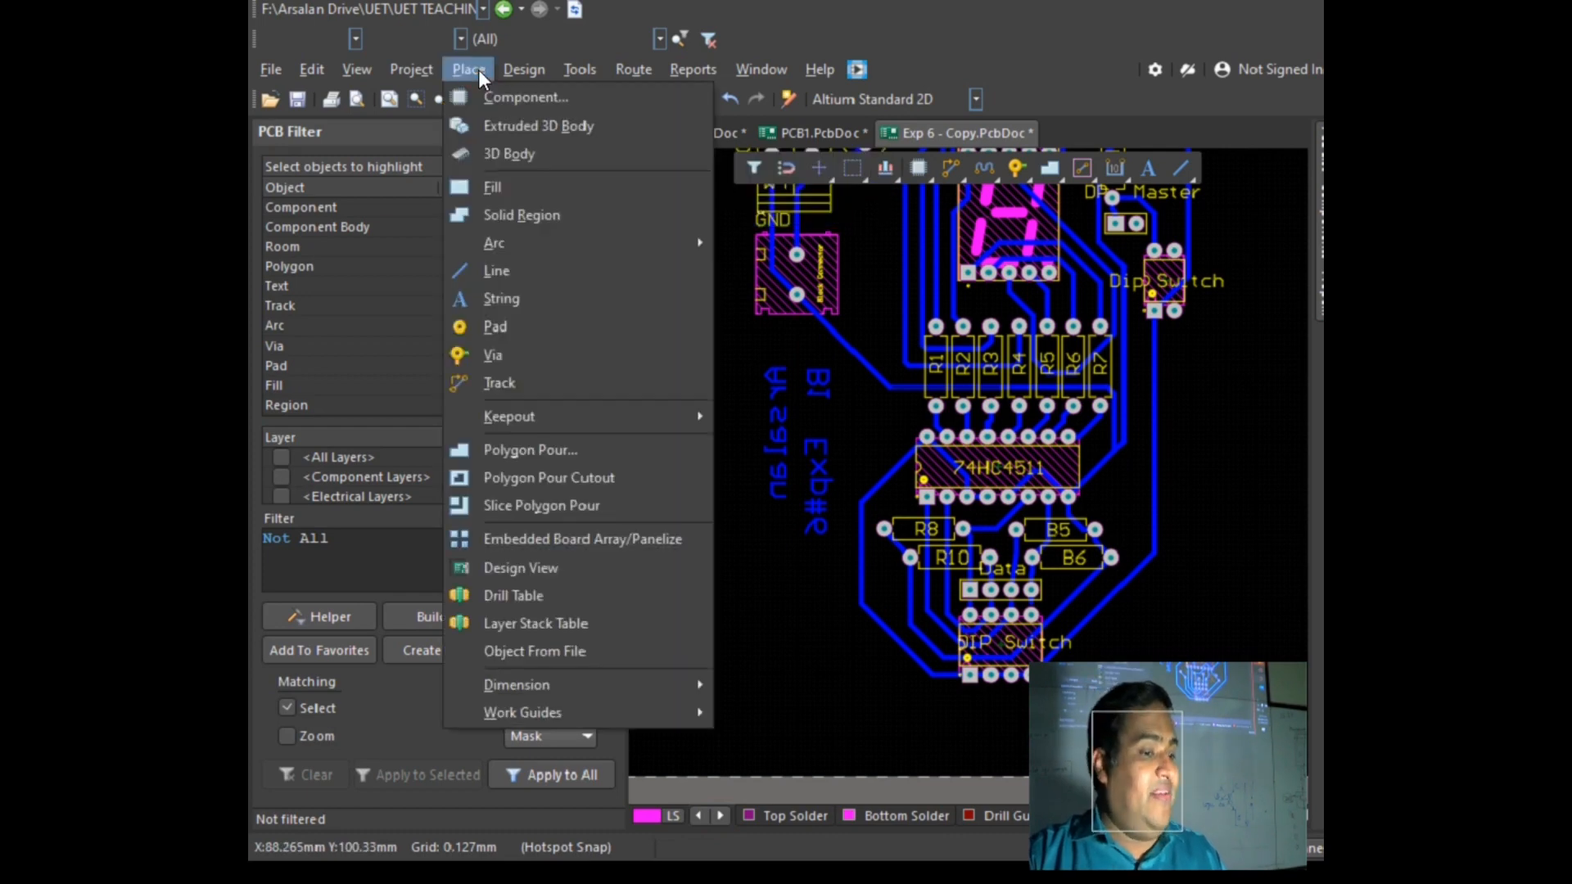
pyautogui.click(519, 270)
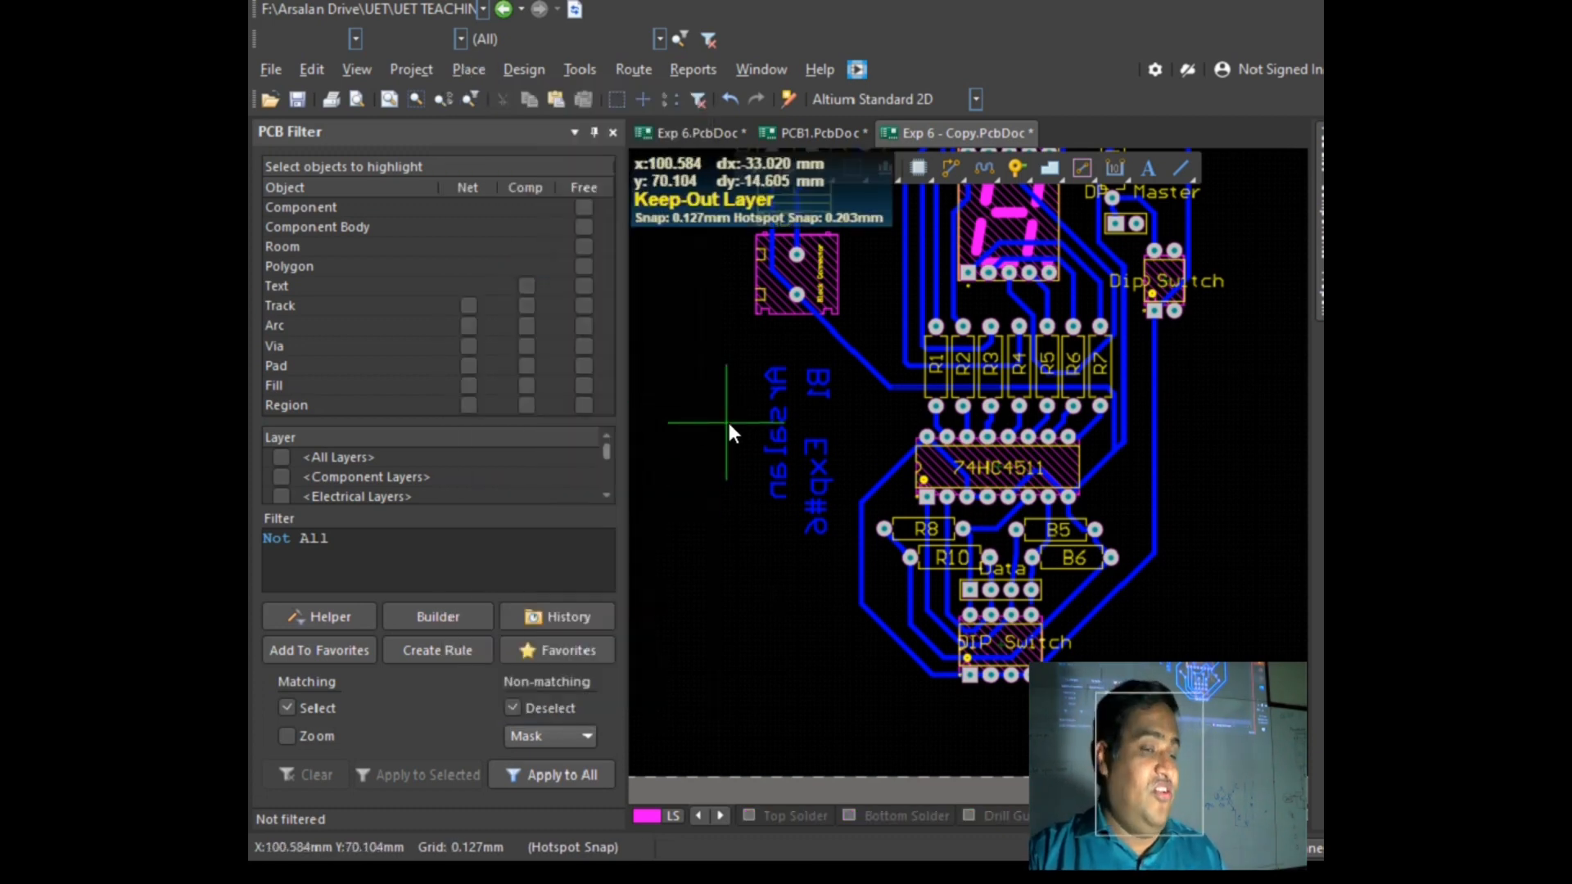
pyautogui.click(745, 683)
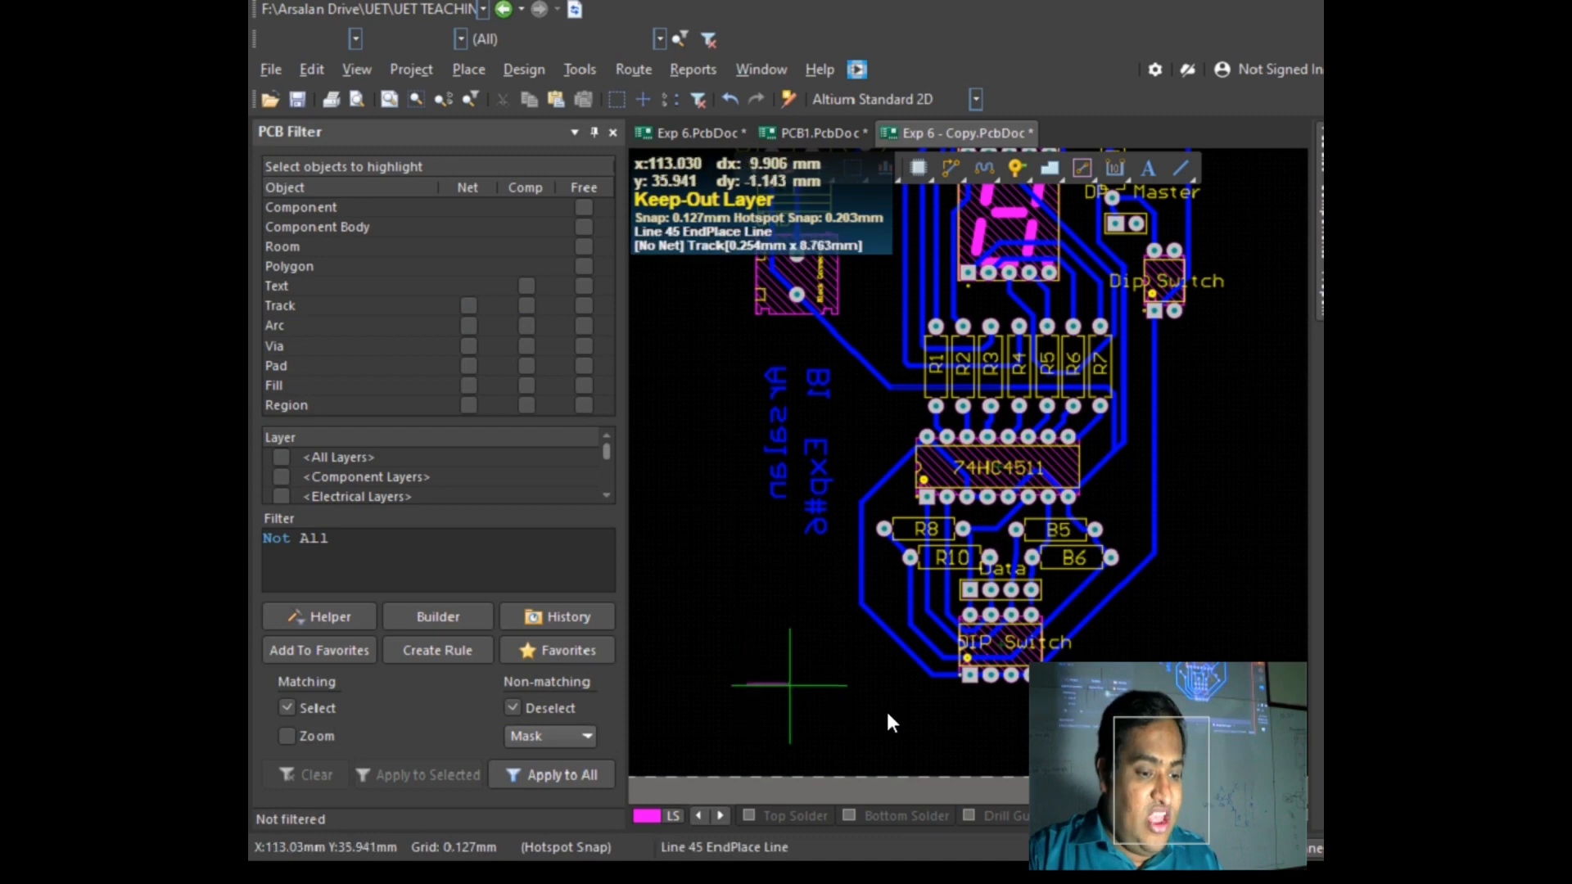
pyautogui.rightClick(908, 656)
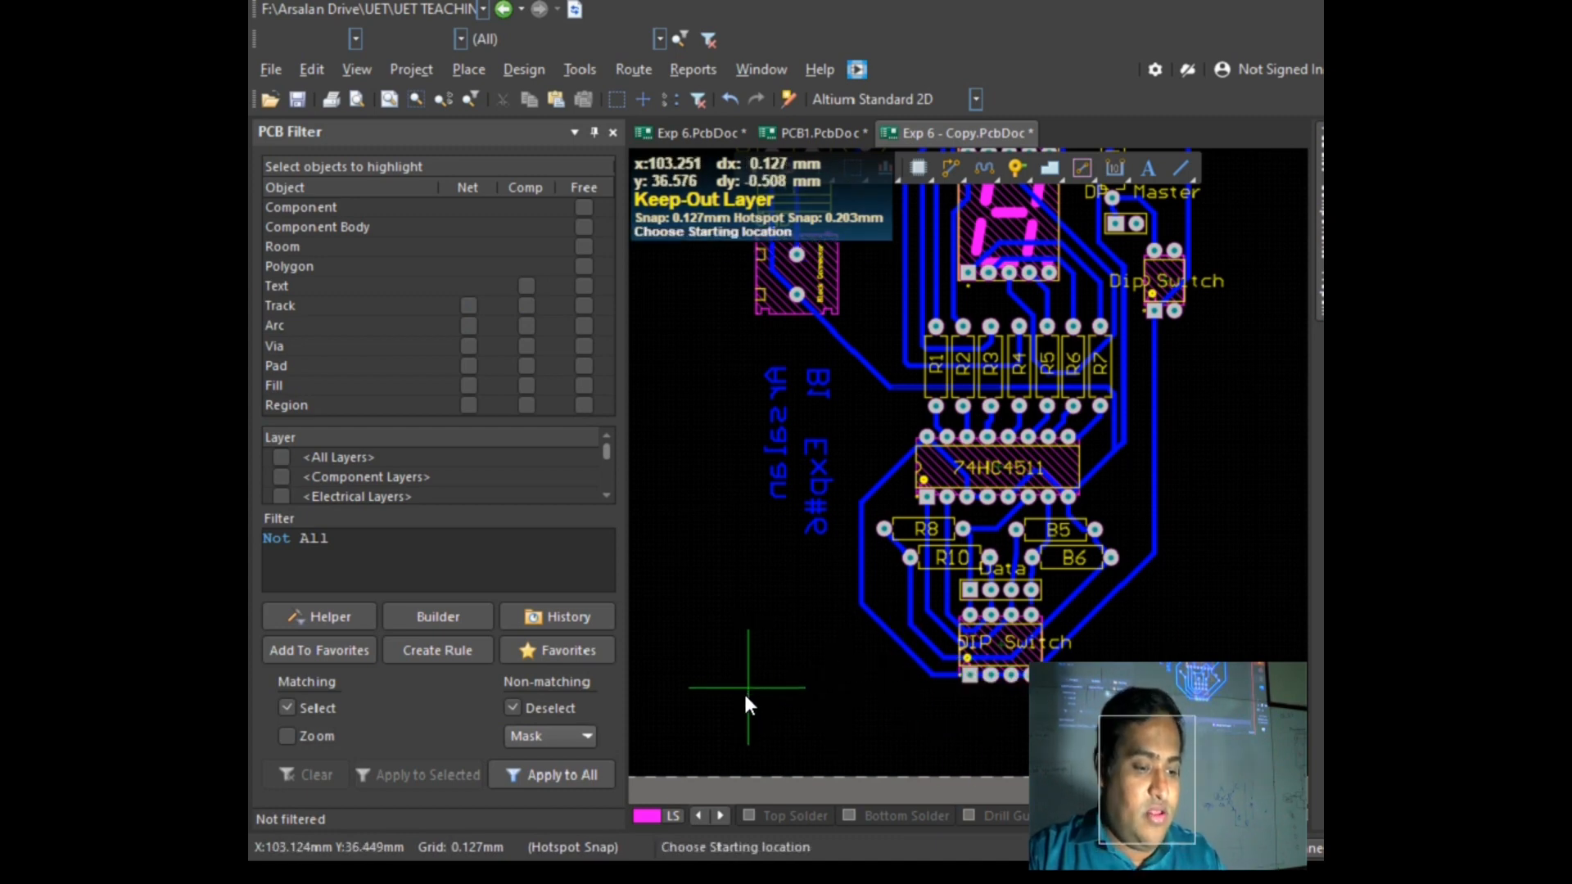
pyautogui.click(745, 690)
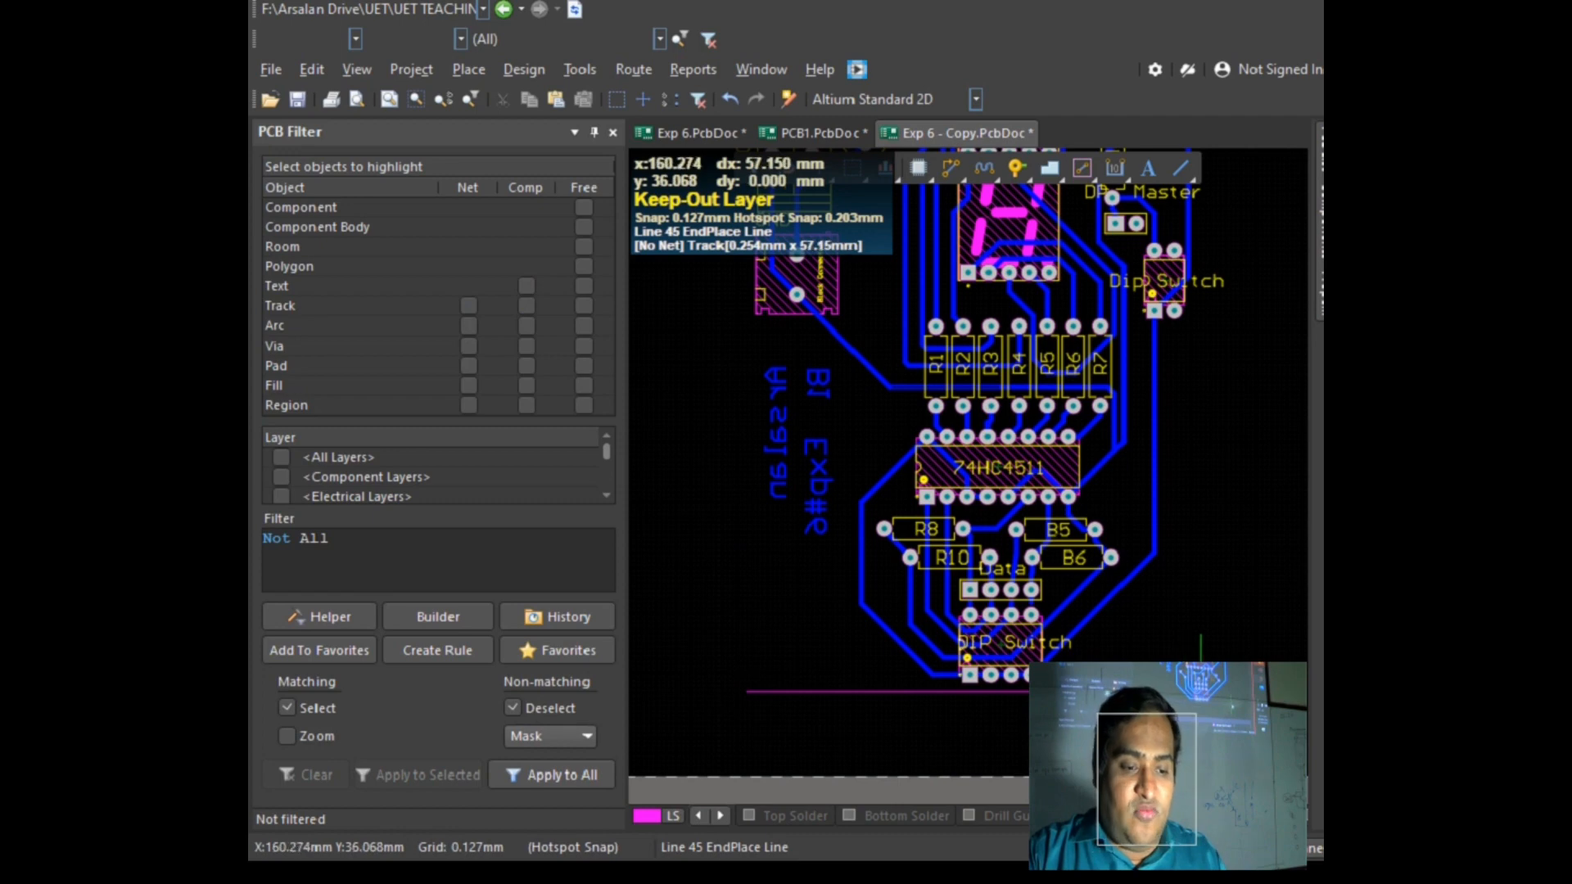
pyautogui.click(1211, 690)
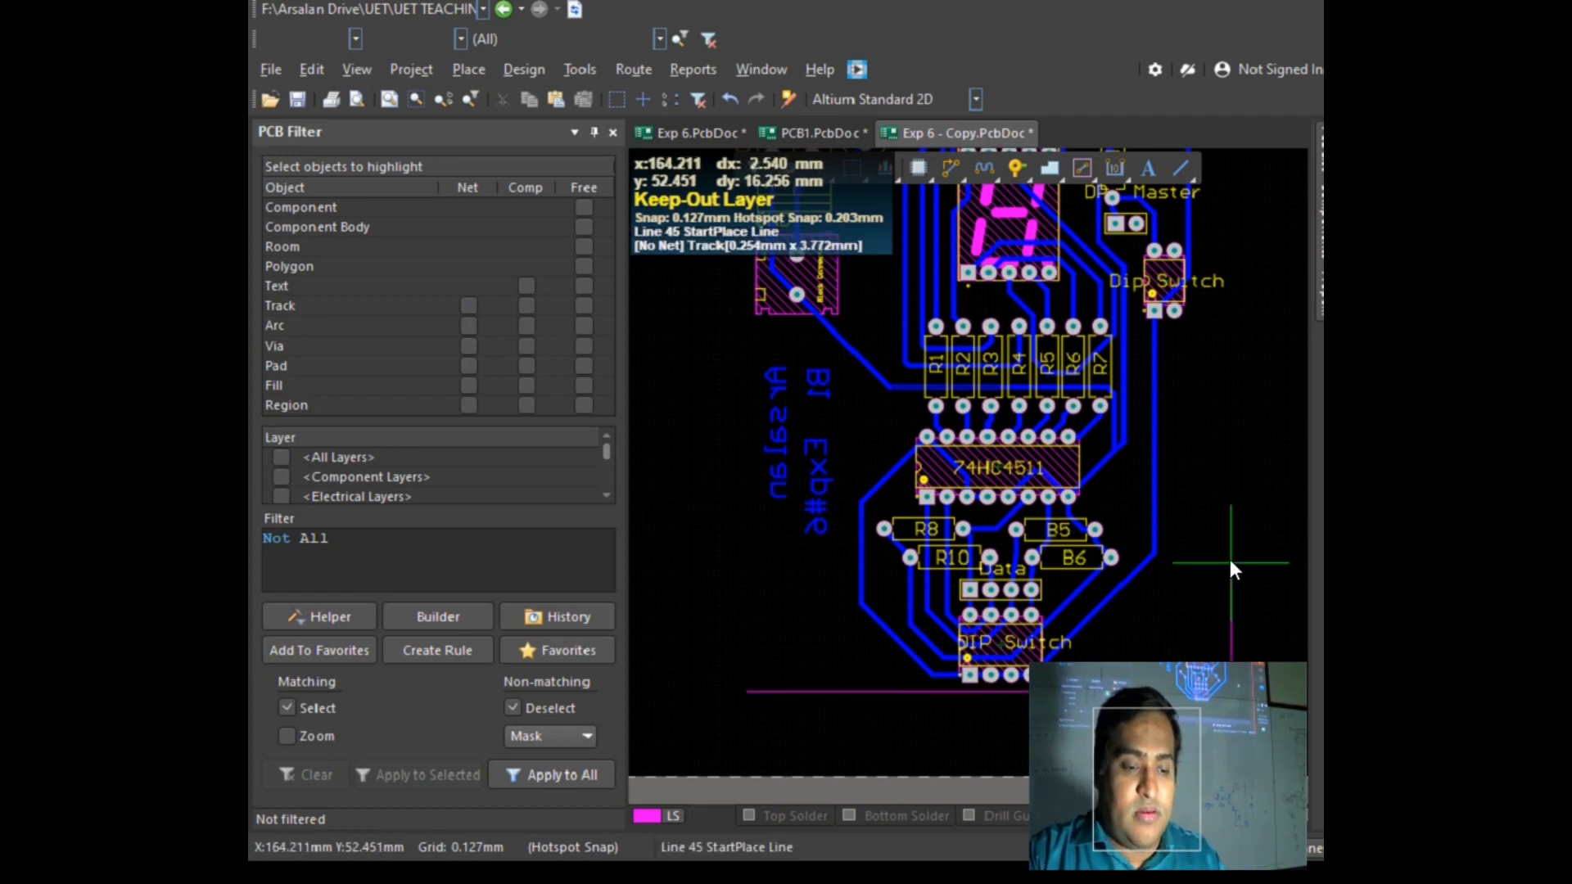
# Step: Draw the outline's right edge about 84 mm up past Master Control and its top edge about 58 mm across above R9
pyautogui.scroll(5, 1212, 534)
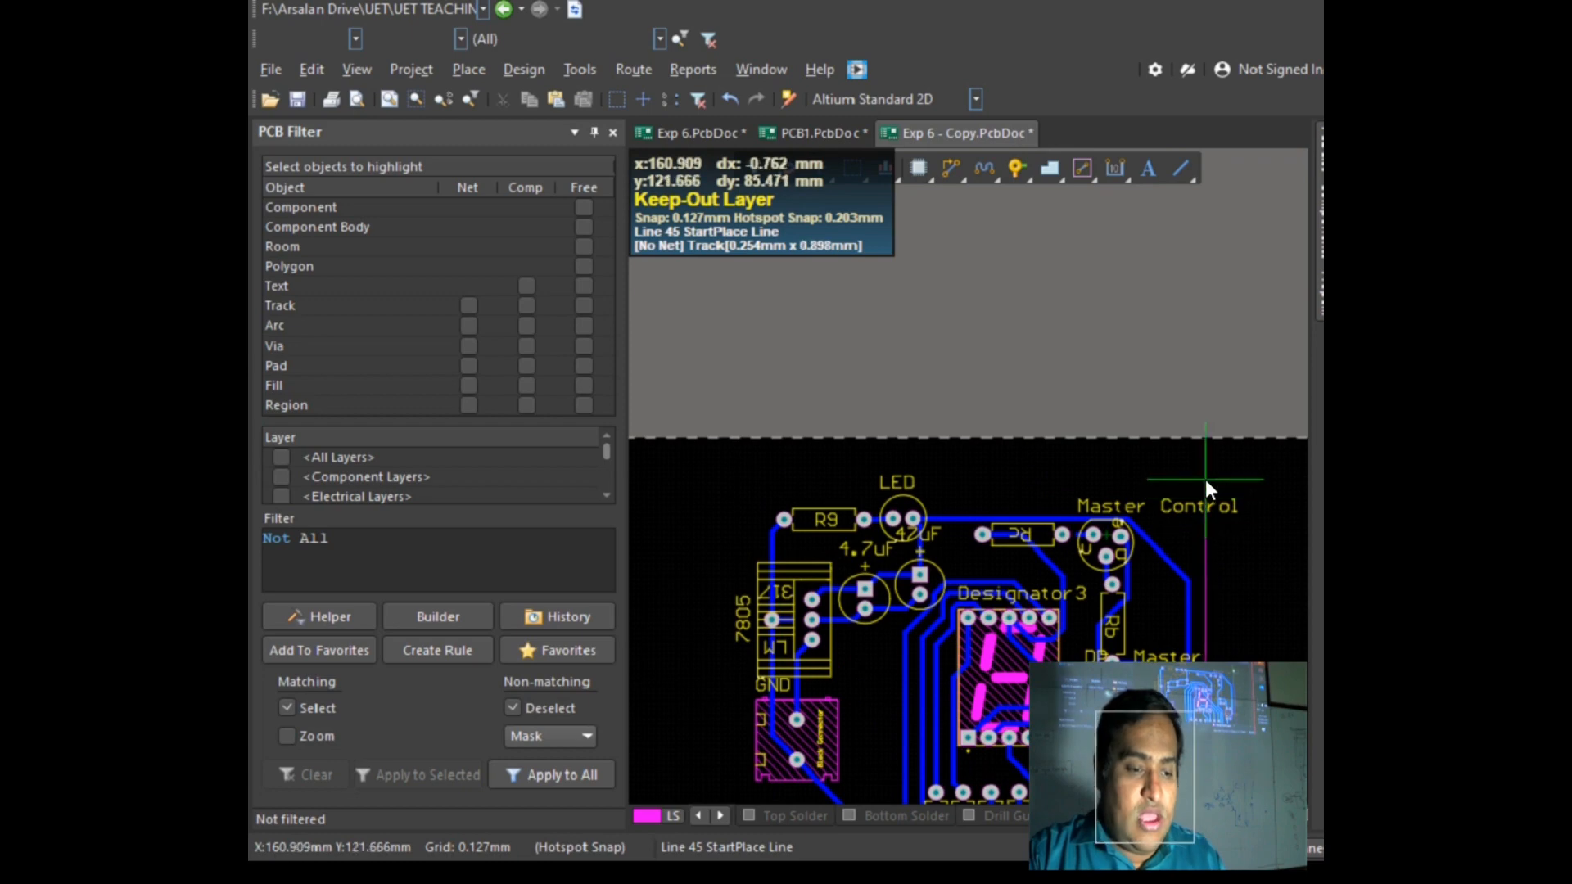
pyautogui.click(1201, 484)
pyautogui.press('Escape')
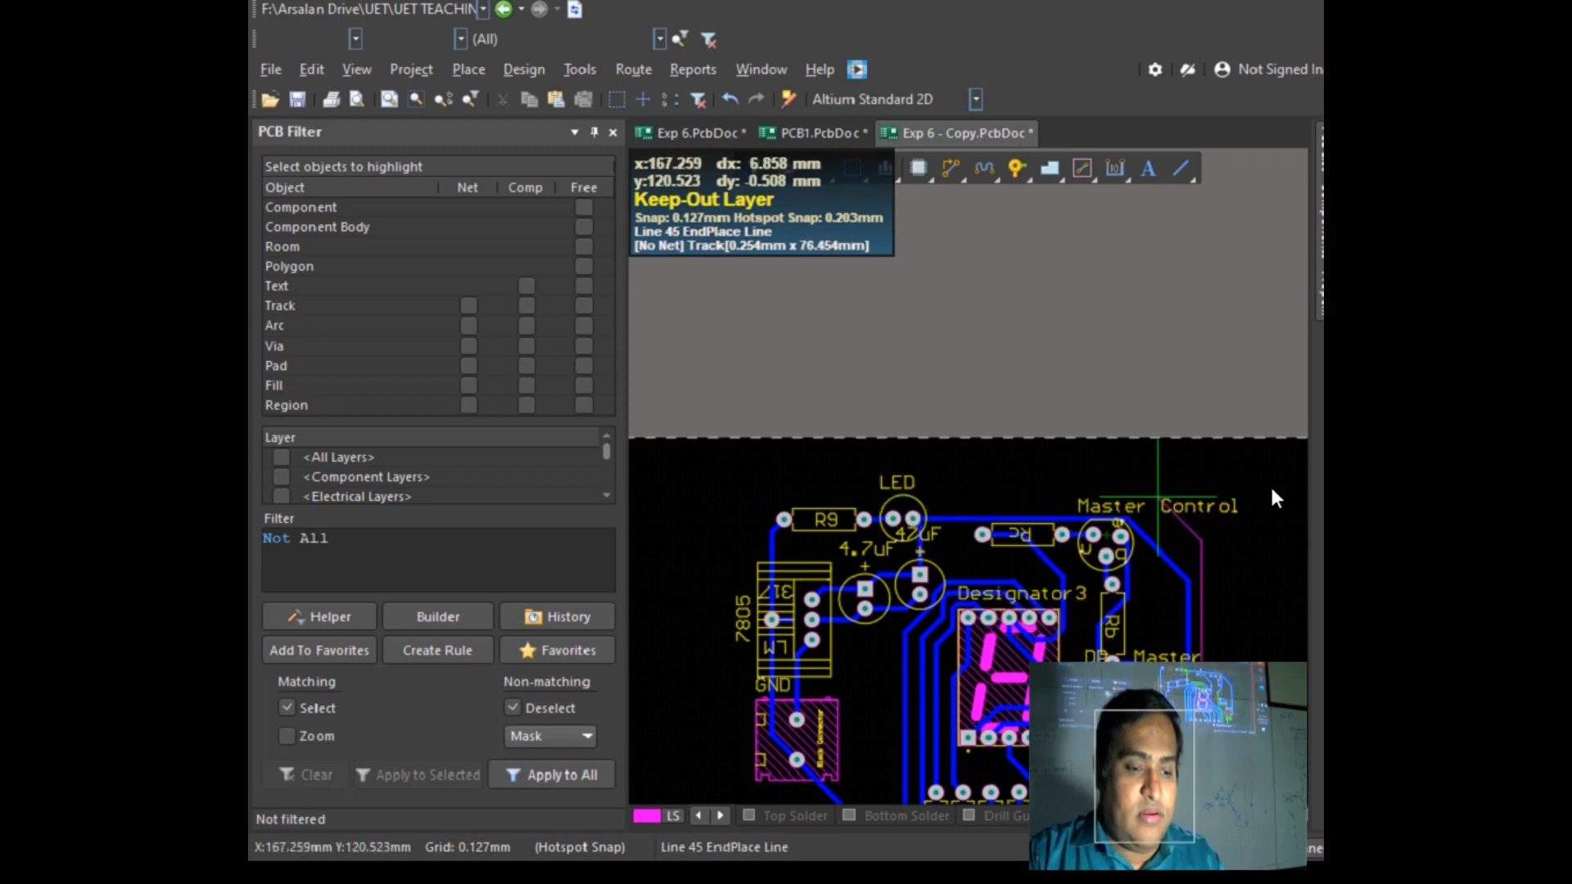
pyautogui.click(1202, 488)
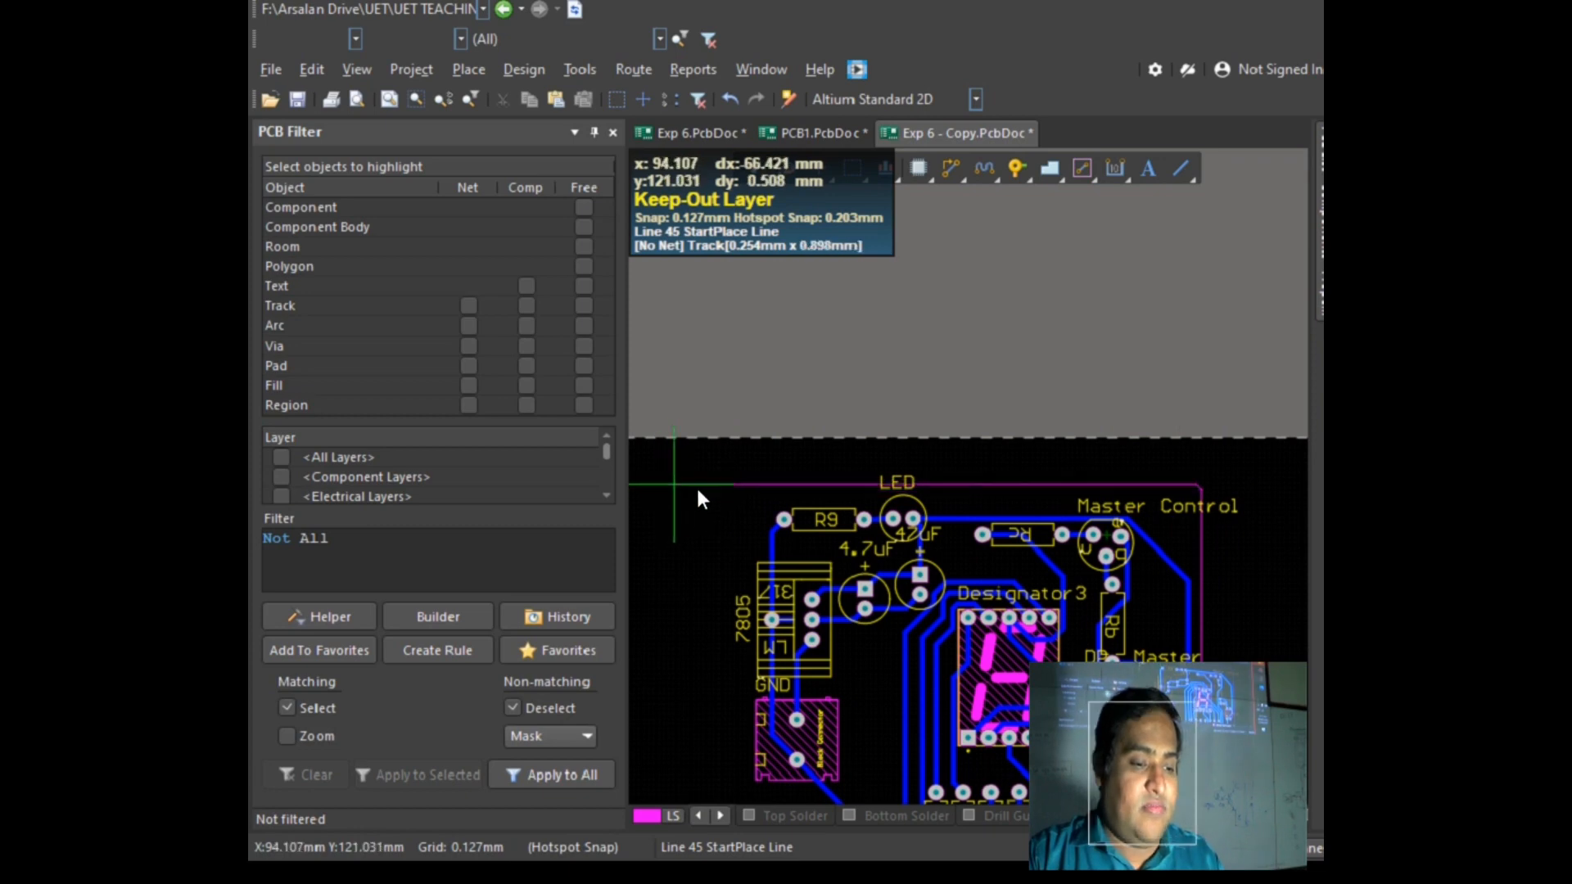
pyautogui.click(734, 489)
pyautogui.scroll(-5, 735, 488)
pyautogui.scroll(5, 738, 496)
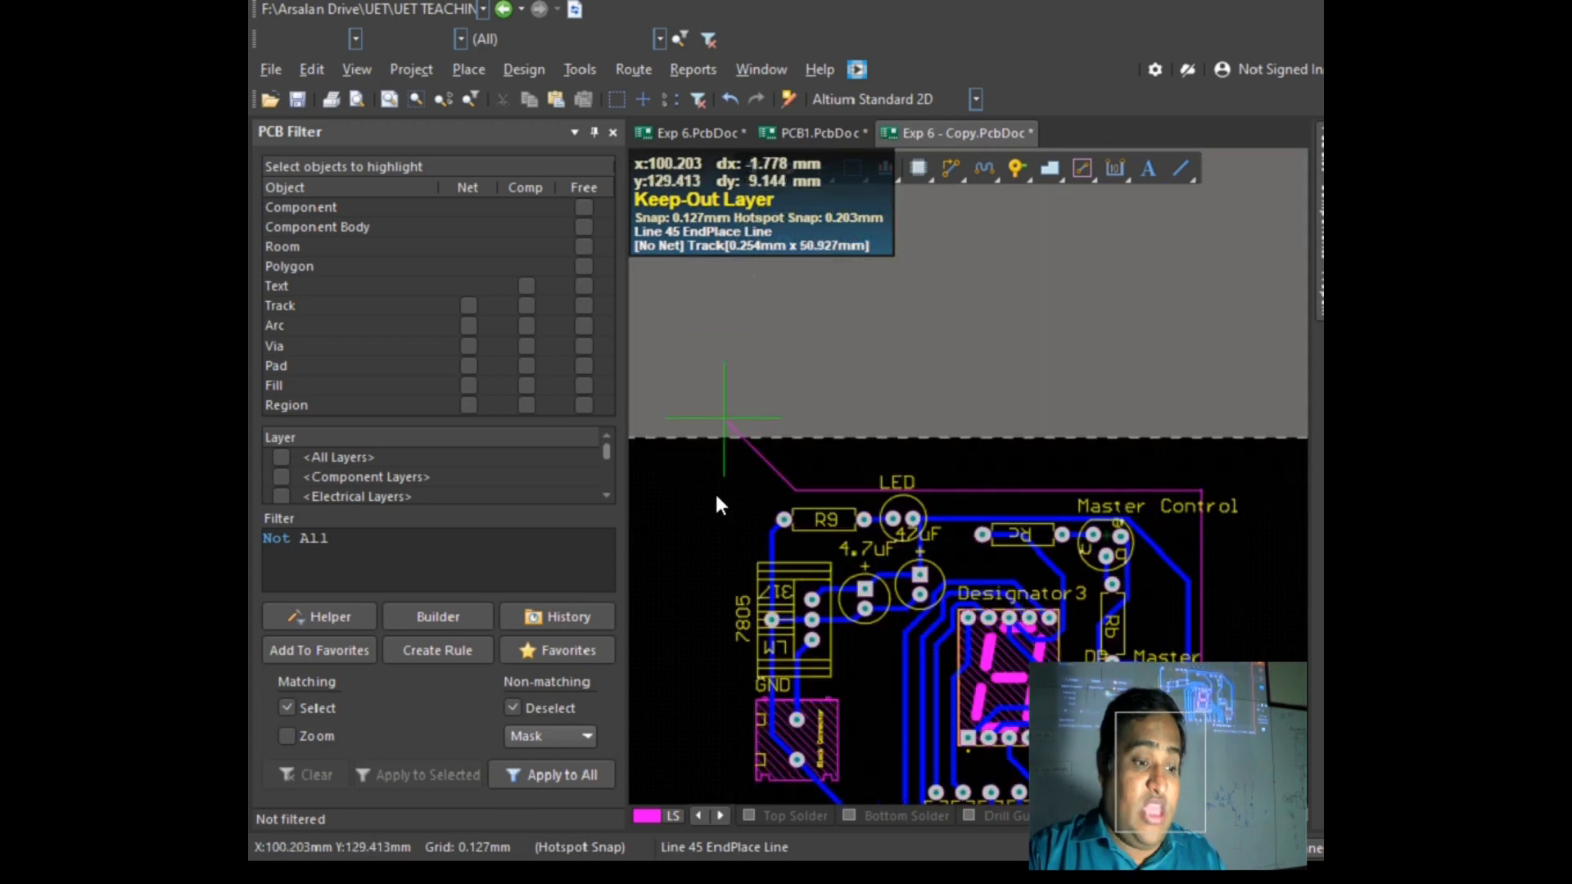
pyautogui.click(739, 491)
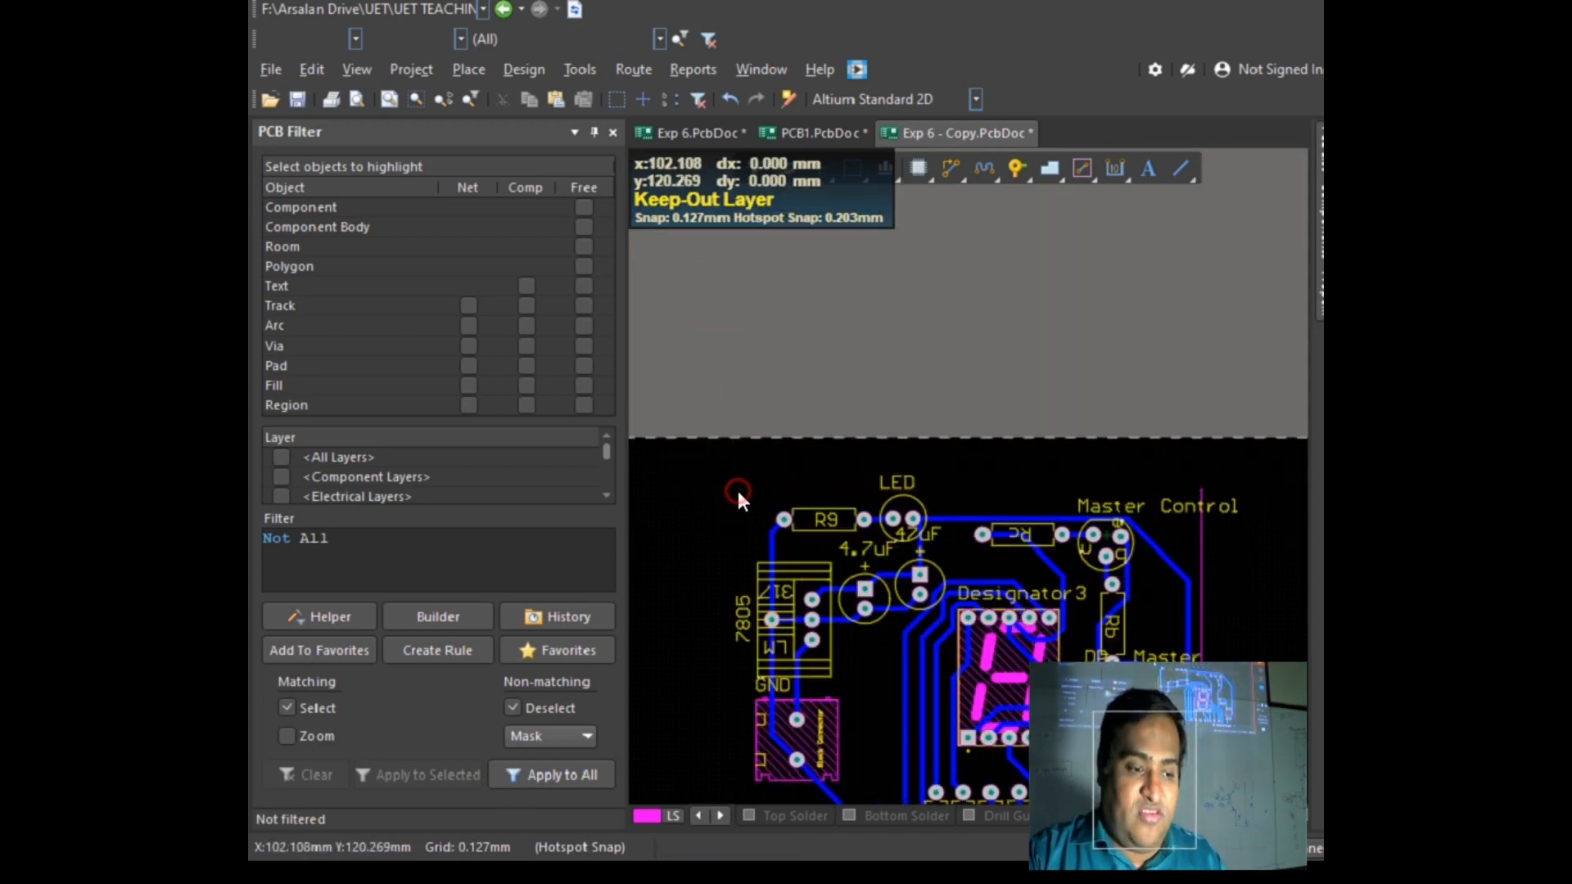
# Step: Close the Keep-Out outline with a vertical left edge about 84 mm long down to the start of the bottom edge
pyautogui.scroll(-5, 739, 492)
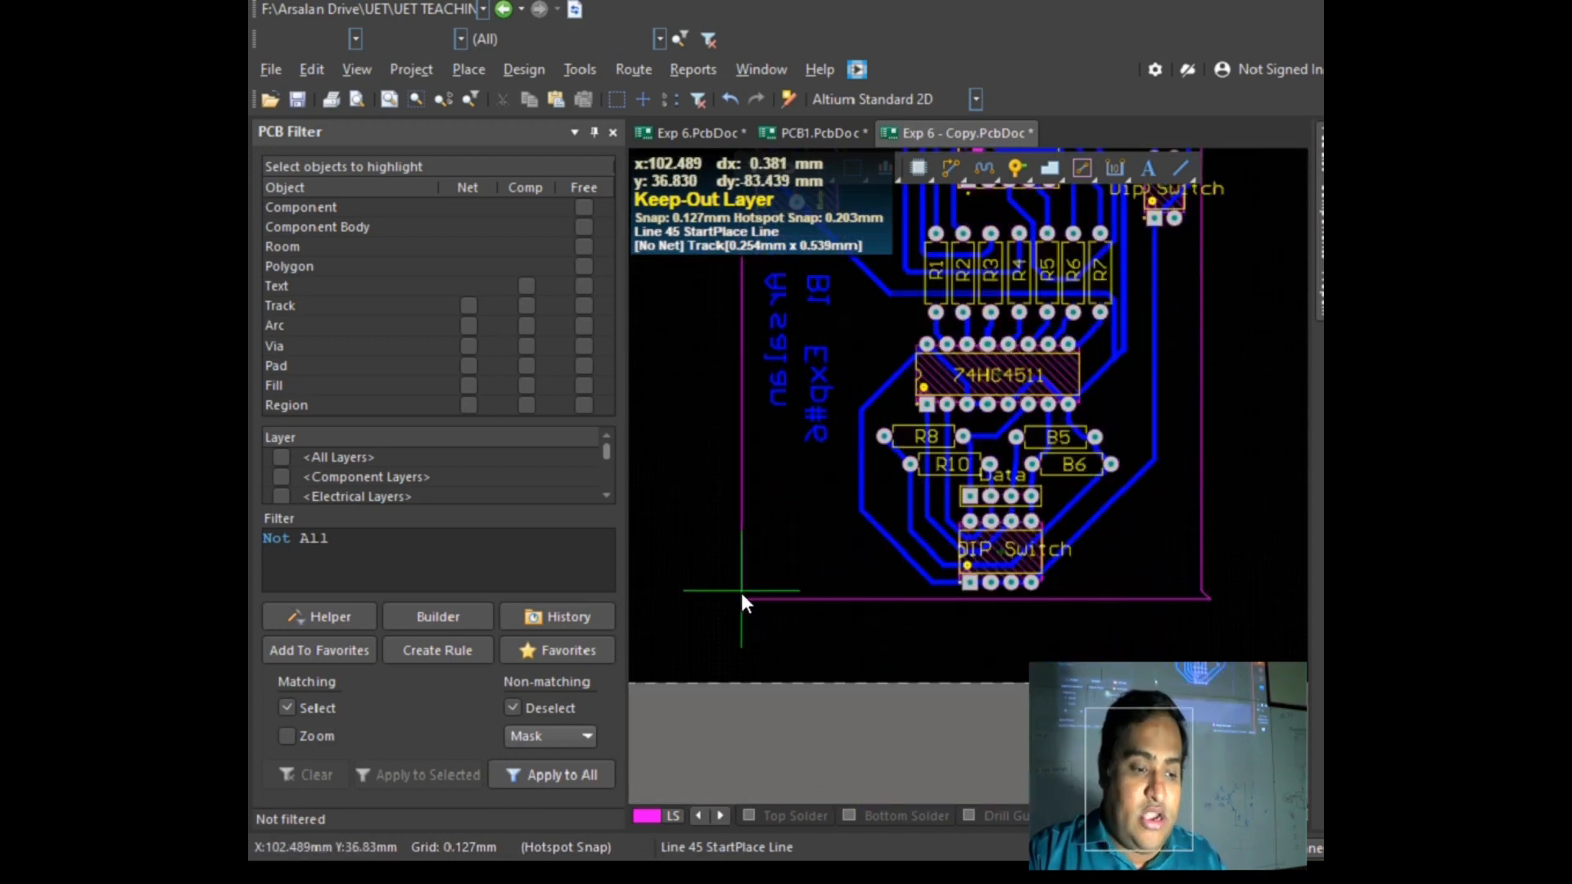
pyautogui.keyDown('ctrl'); pyautogui.scroll(2, 749, 596); pyautogui.keyUp('ctrl')
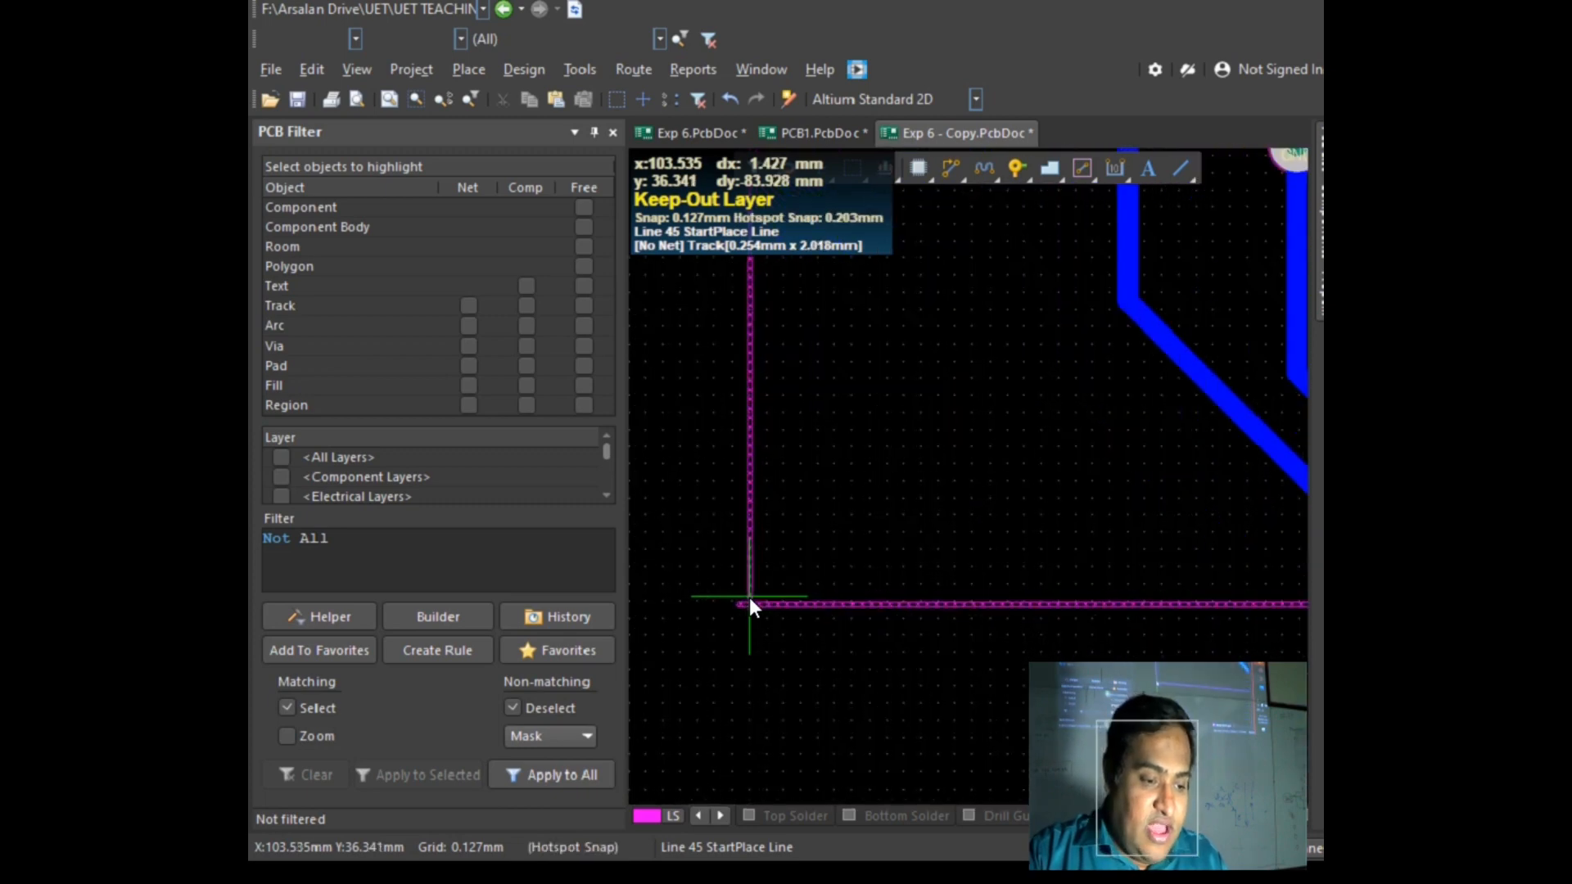
pyautogui.press('space')
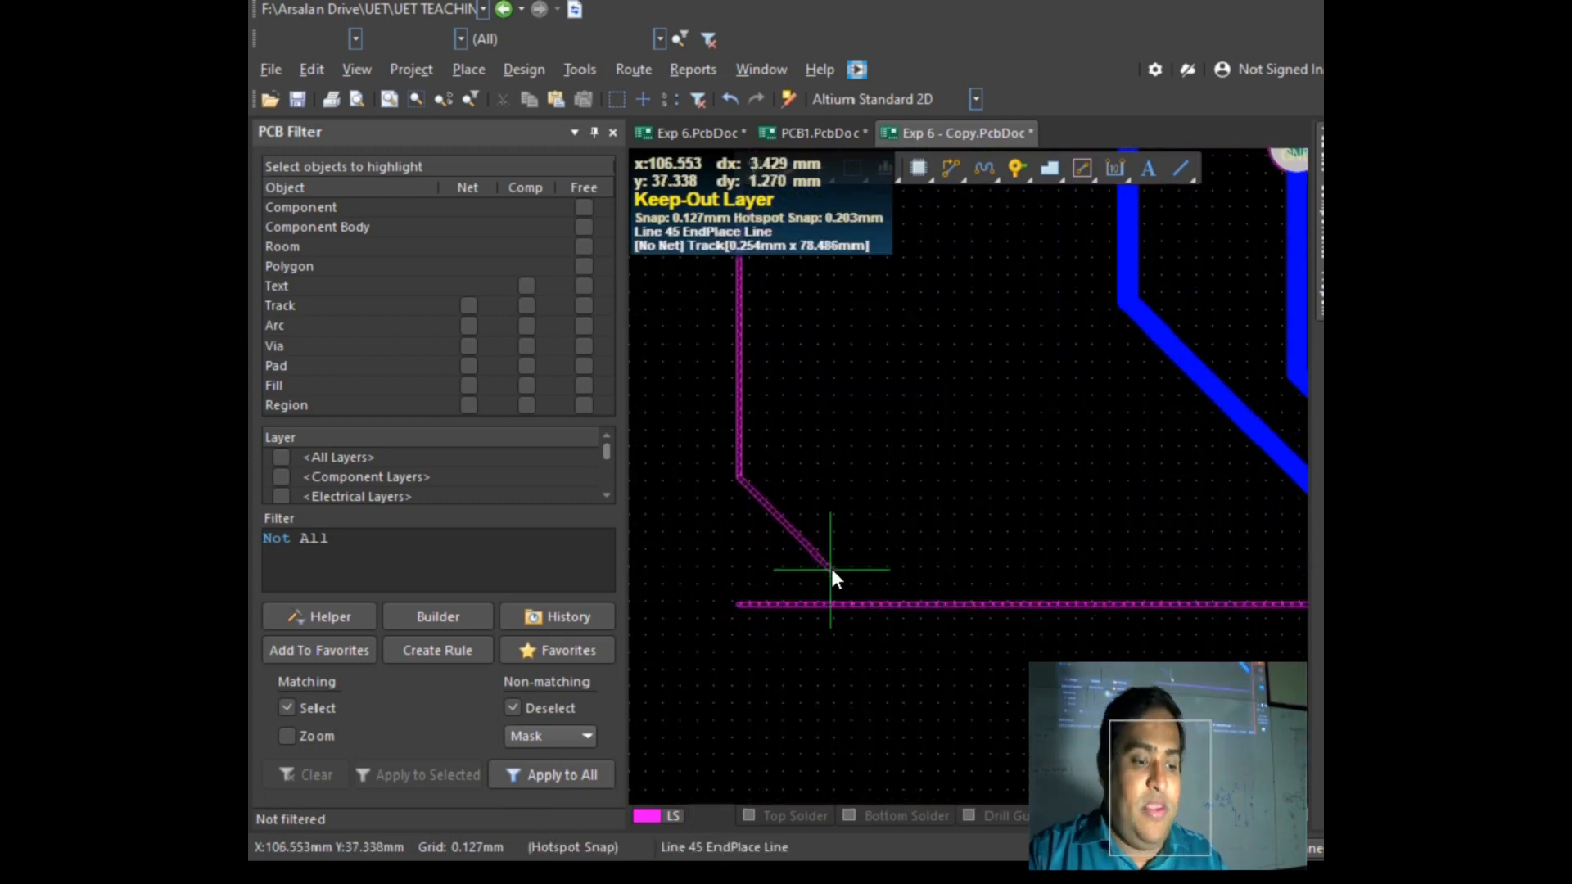
pyautogui.click(739, 606)
pyautogui.rightClick(892, 532)
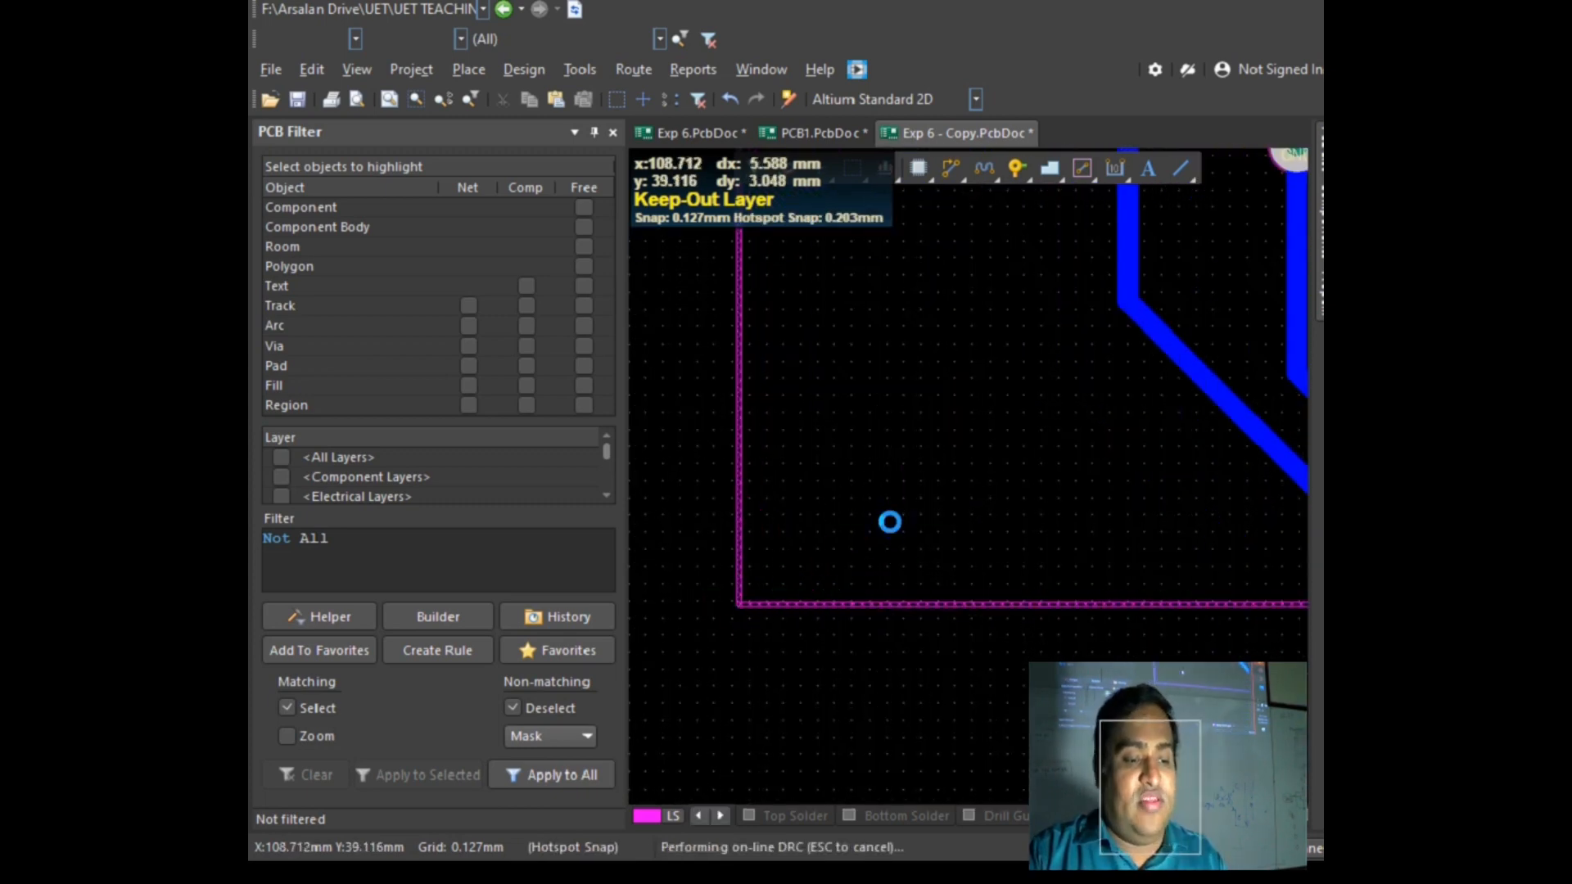
pyautogui.keyDown('ctrl'); pyautogui.scroll(-1, 907, 532); pyautogui.keyUp('ctrl')
pyautogui.keyDown('ctrl'); pyautogui.scroll(-5, 905, 560); pyautogui.keyUp('ctrl')
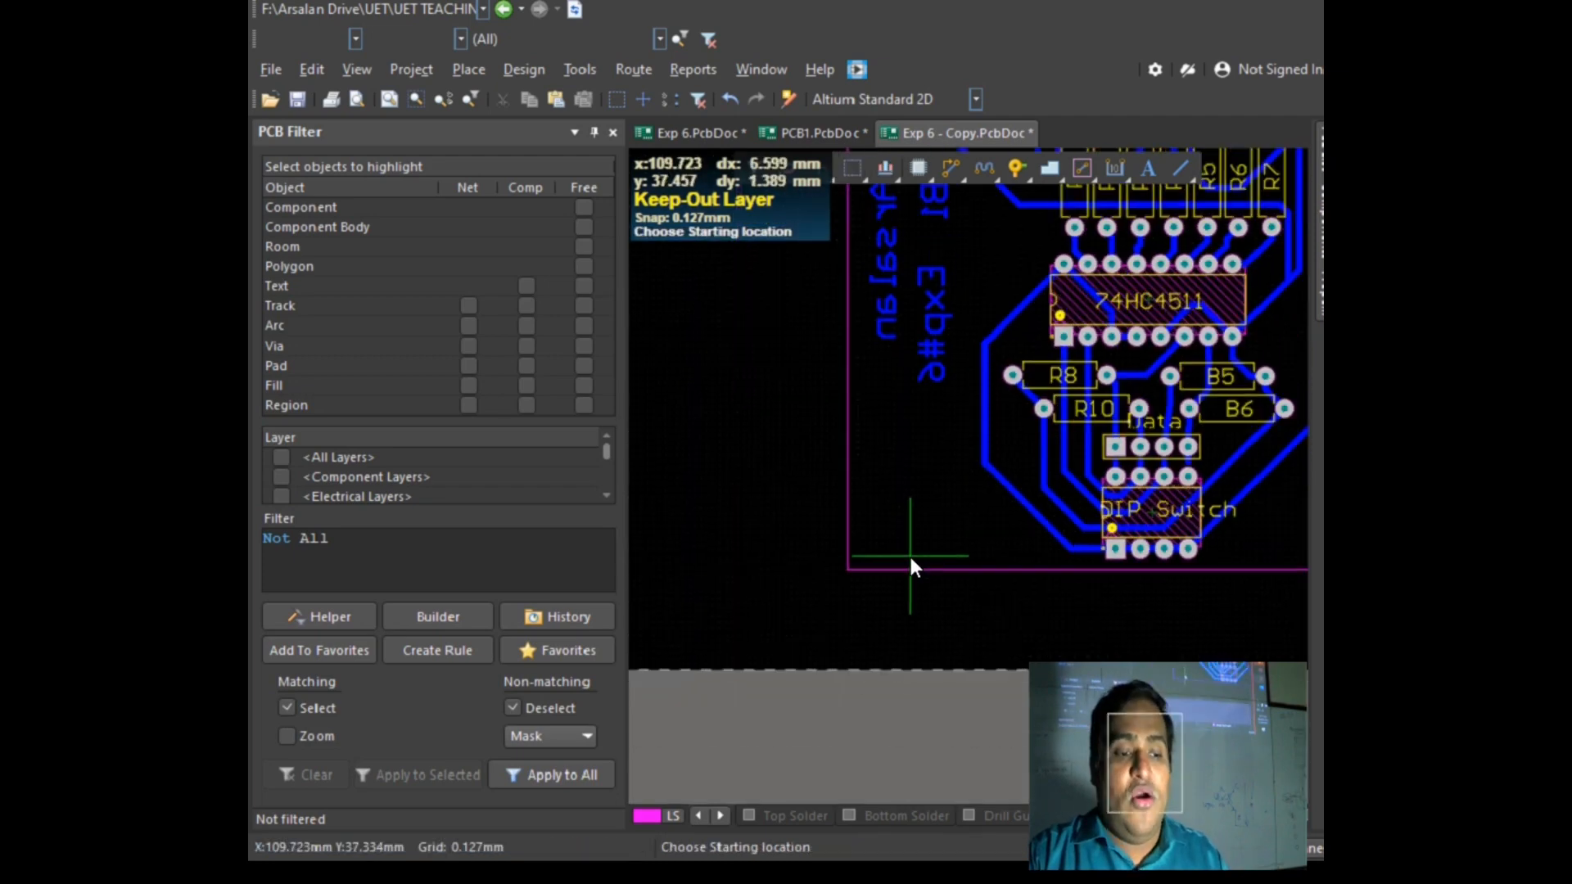
pyautogui.keyDown('ctrl'); pyautogui.scroll(4, 959, 547); pyautogui.keyUp('ctrl')
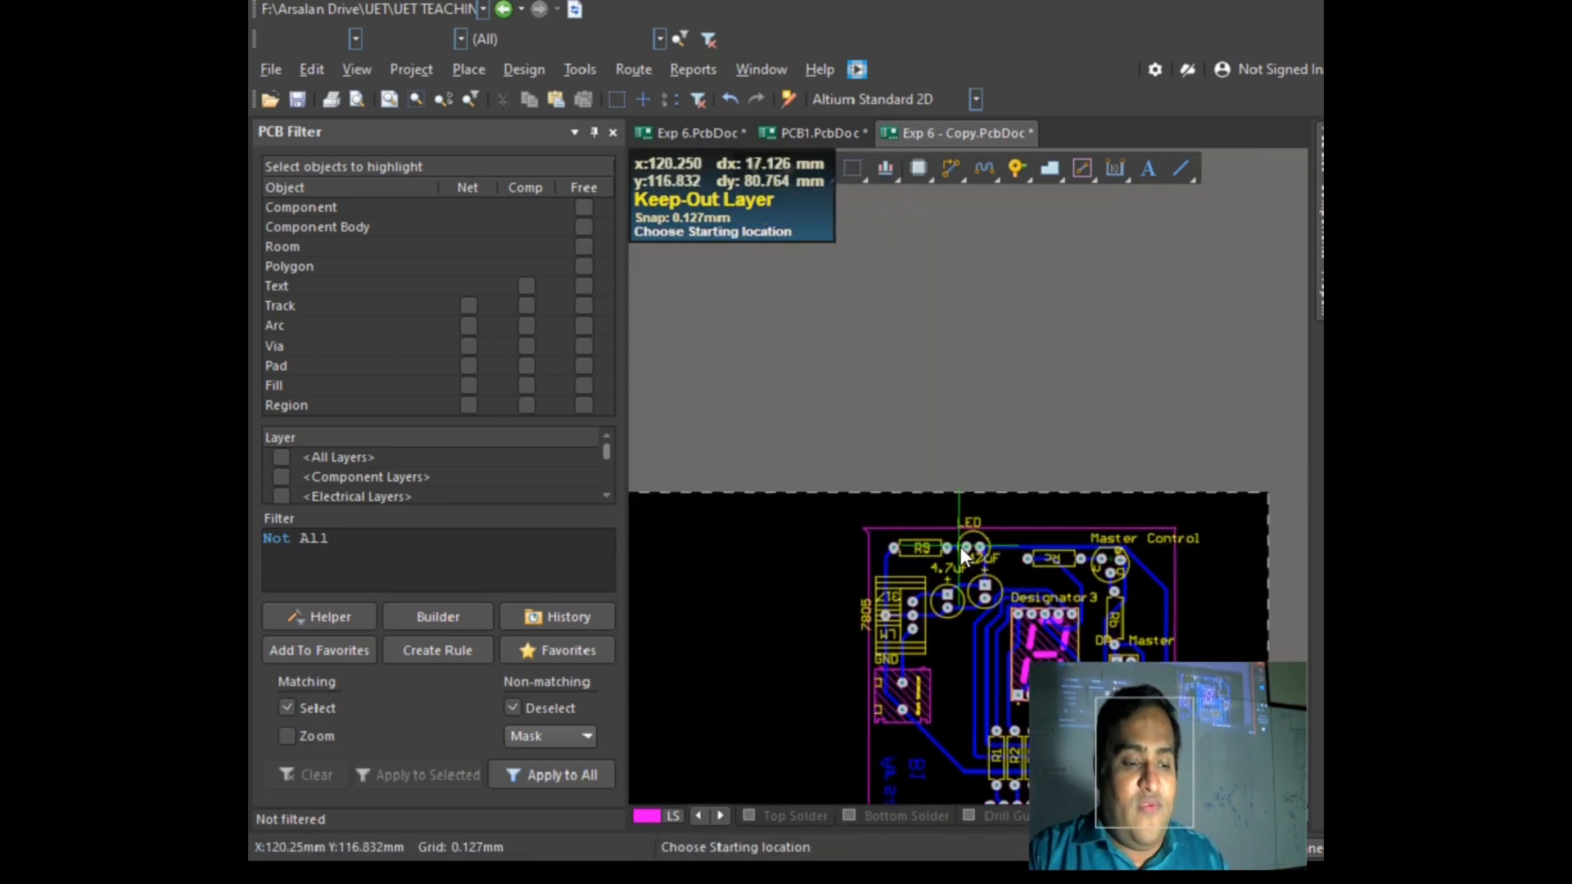
pyautogui.rightClick(981, 484)
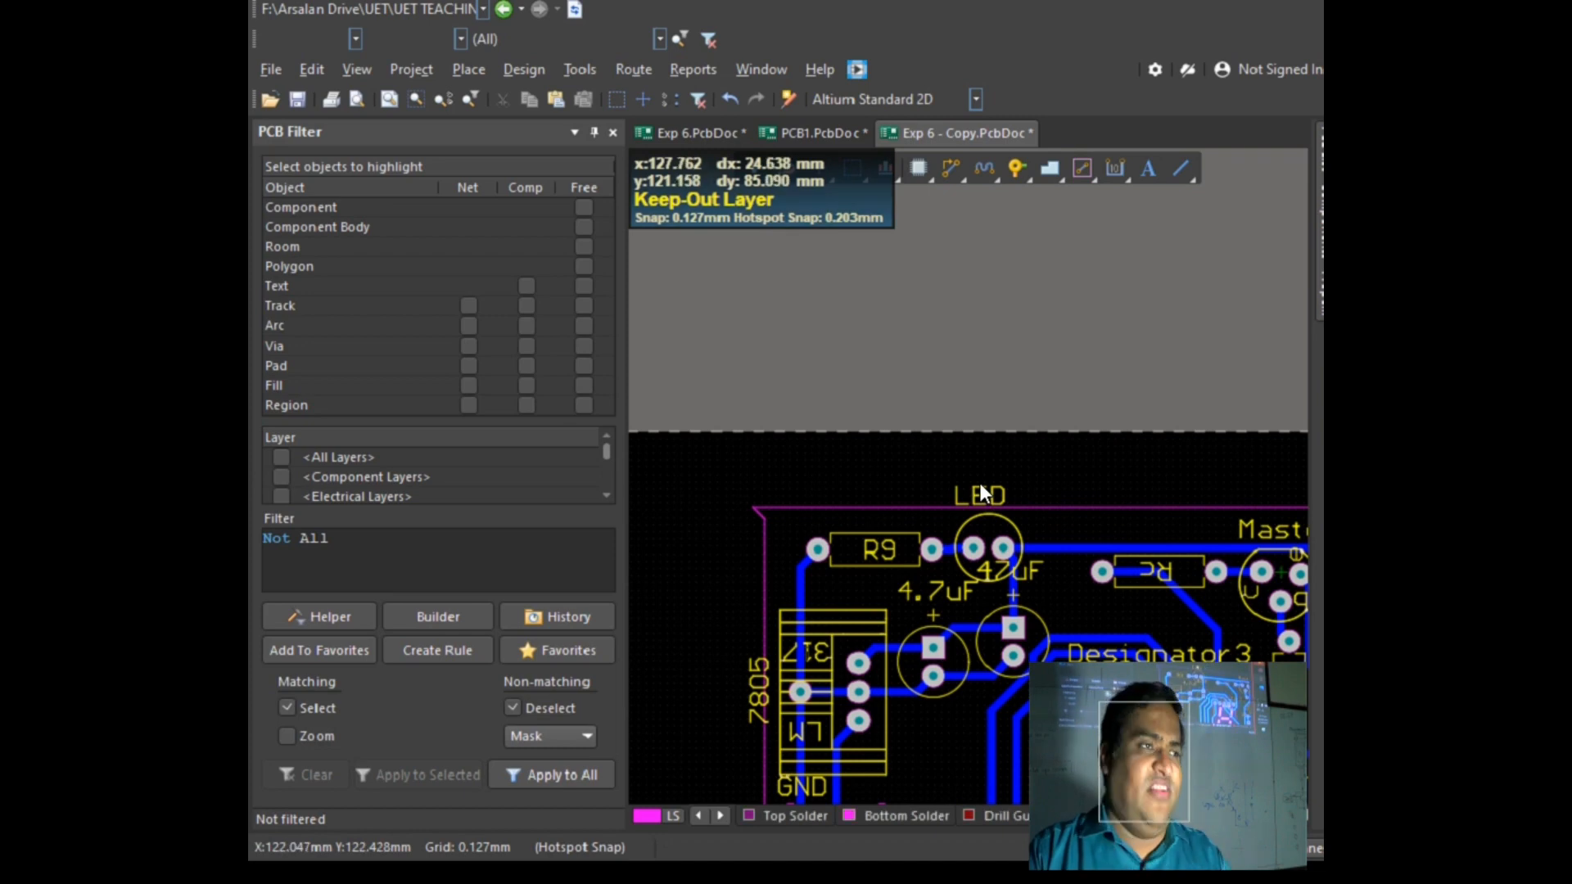
# Step: Square the outline's upper-left corner by aligning the short diagonal segment with the left edge
pyautogui.keyDown('ctrl'); pyautogui.scroll(5, 726, 506); pyautogui.keyUp('ctrl')
pyautogui.keyDown('ctrl'); pyautogui.scroll(2, 729, 511); pyautogui.keyUp('ctrl')
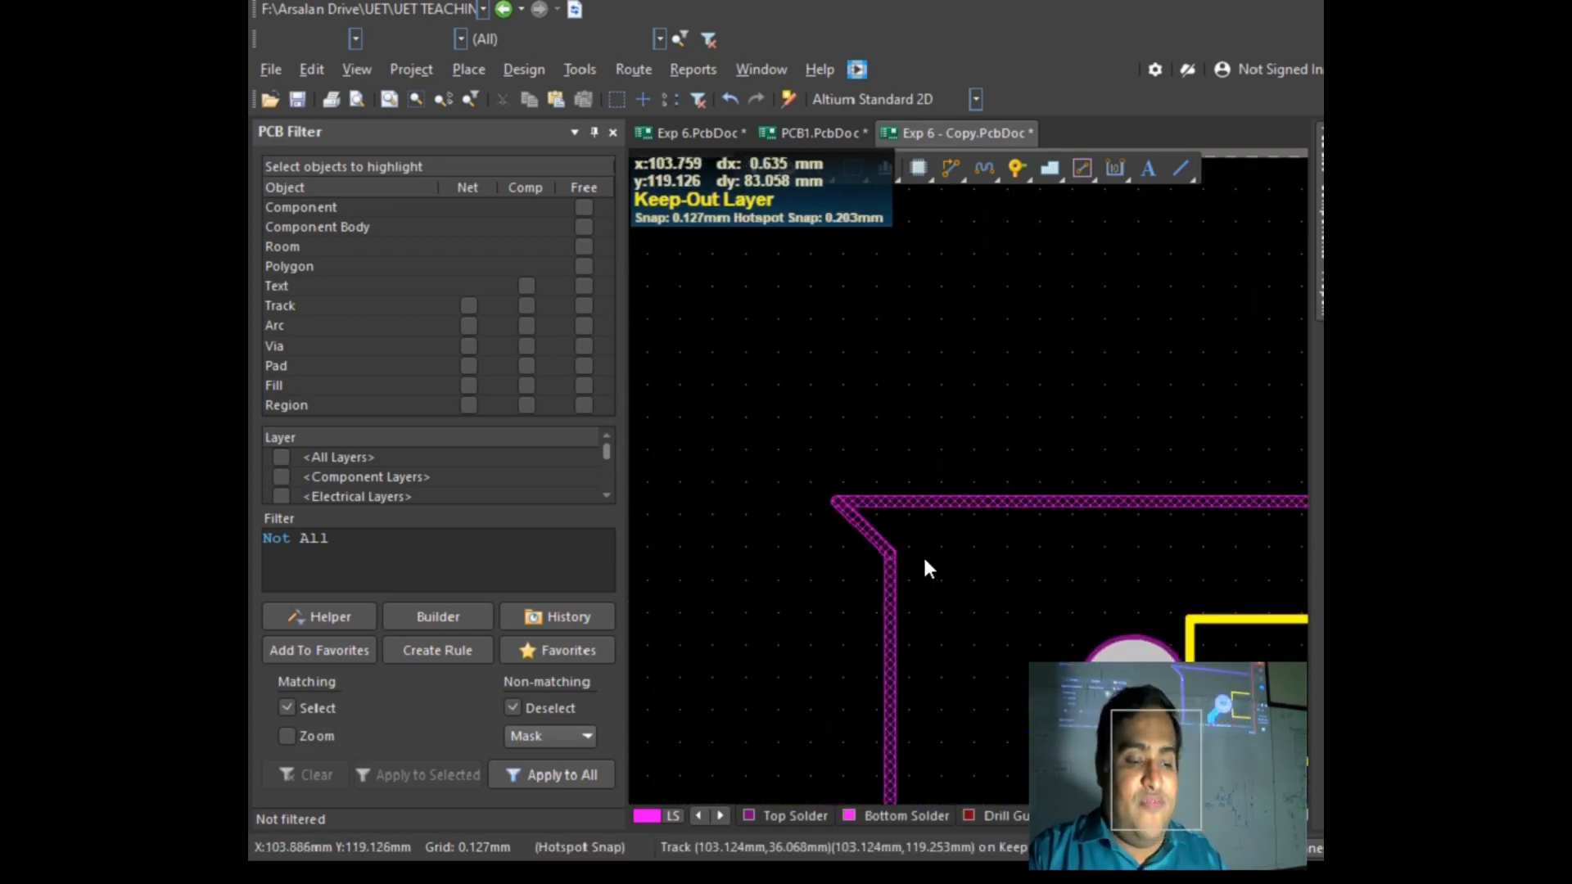
pyautogui.click(872, 541)
pyautogui.moveTo(837, 501); pyautogui.dragTo(889, 503)
pyautogui.keyDown('ctrl'); pyautogui.scroll(-4, 884, 520); pyautogui.keyUp('ctrl')
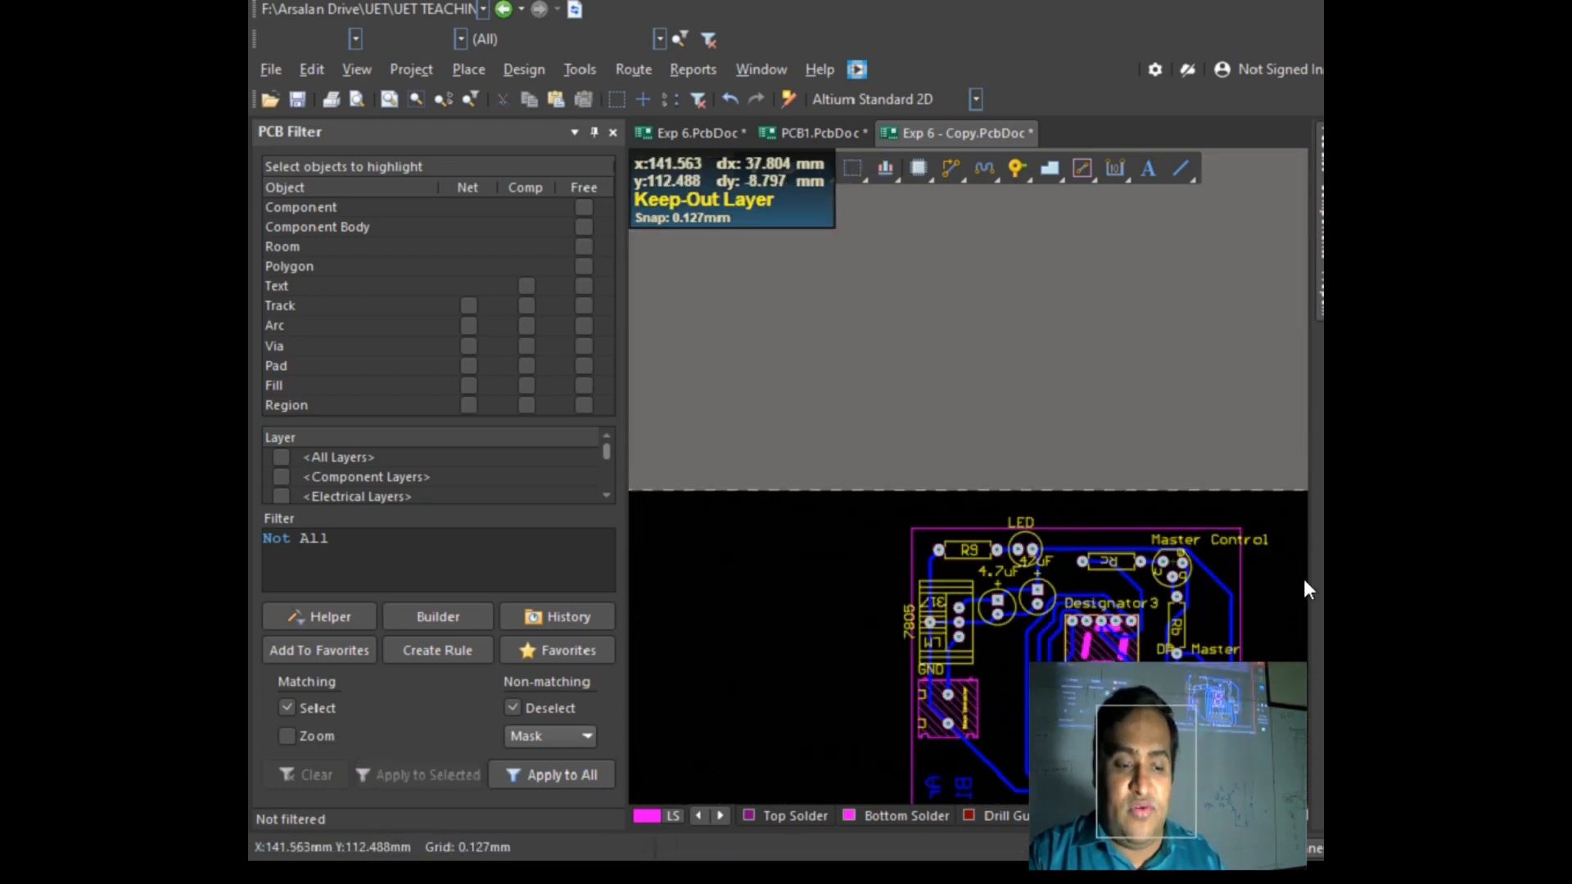
# Step: Examine the outline's upper-right corner by the Master Control label and the overall Keep-Out rectangle
pyautogui.keyDown('ctrl'); pyautogui.scroll(5, 1249, 562); pyautogui.keyUp('ctrl')
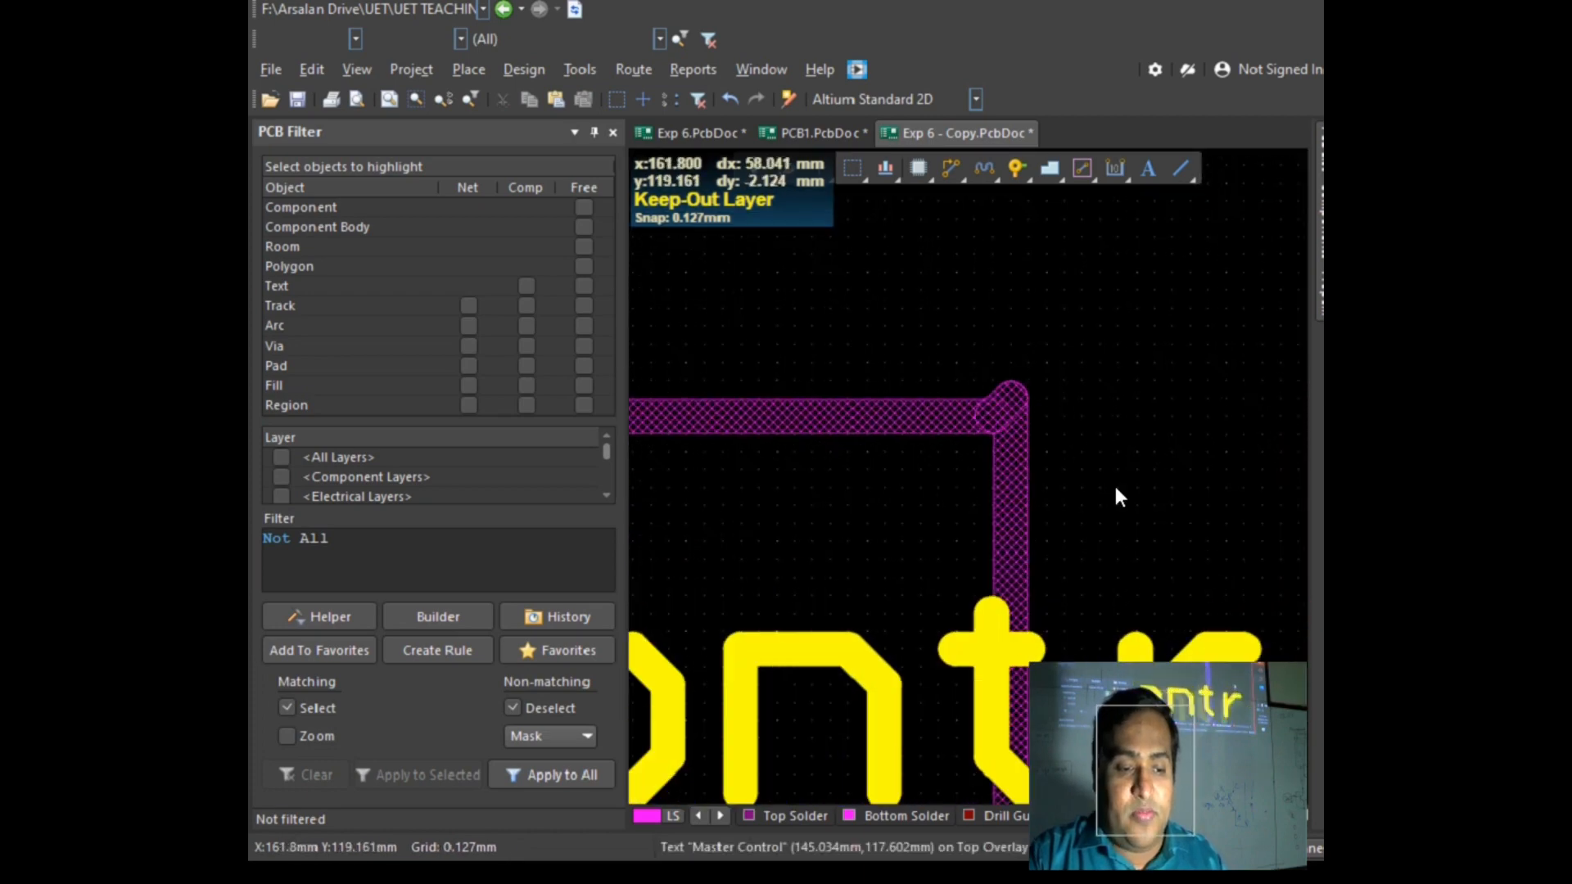
pyautogui.click(1000, 417)
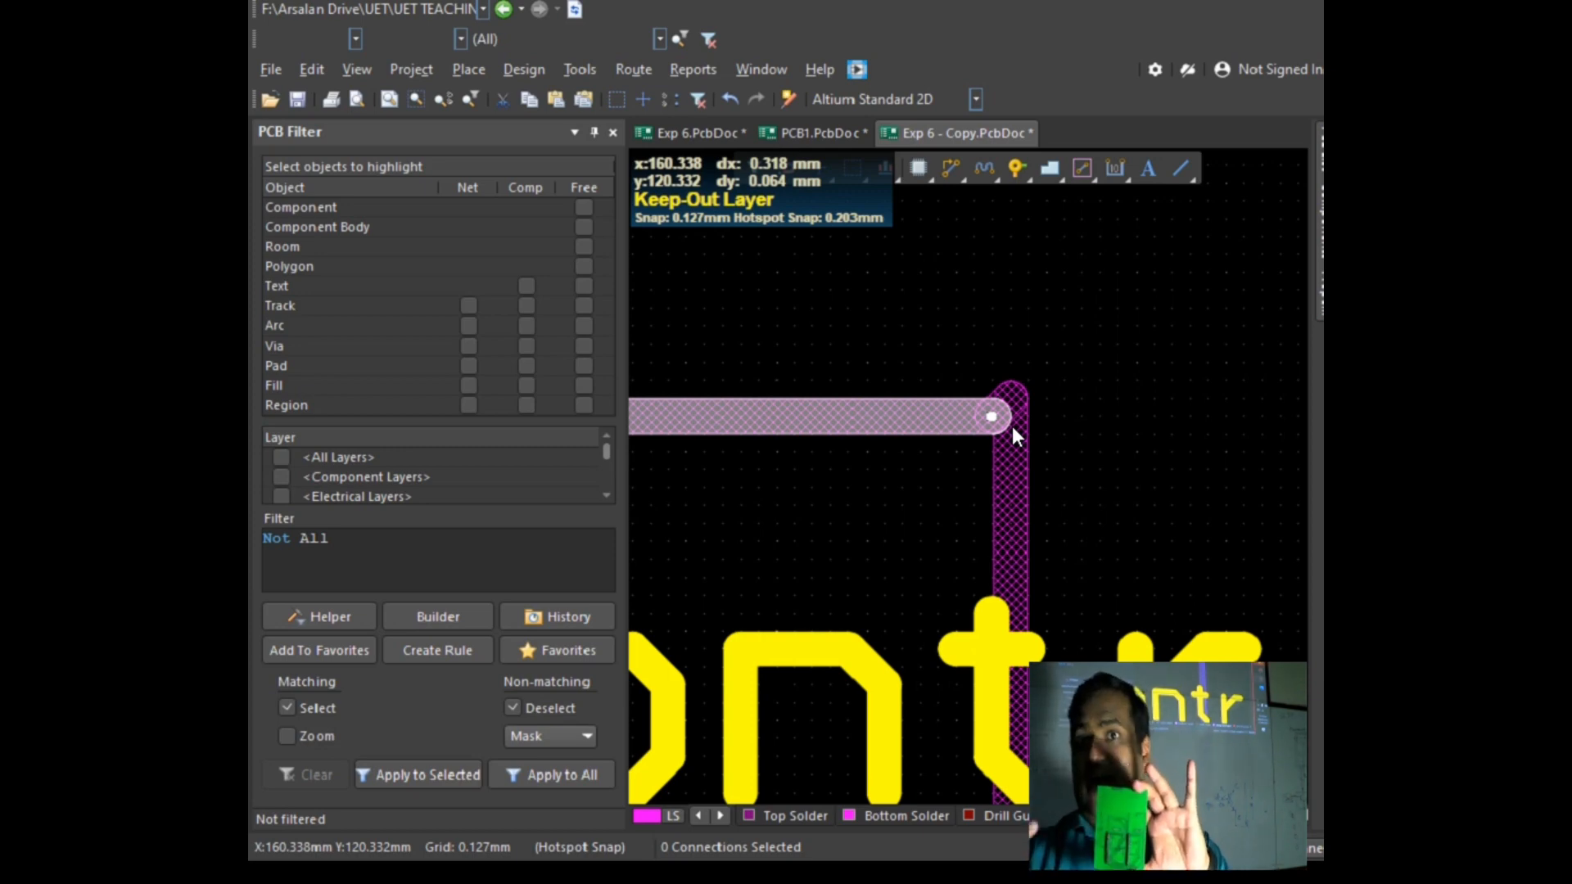
pyautogui.keyDown('ctrl'); pyautogui.scroll(-6, 1006, 444); pyautogui.keyUp('ctrl')
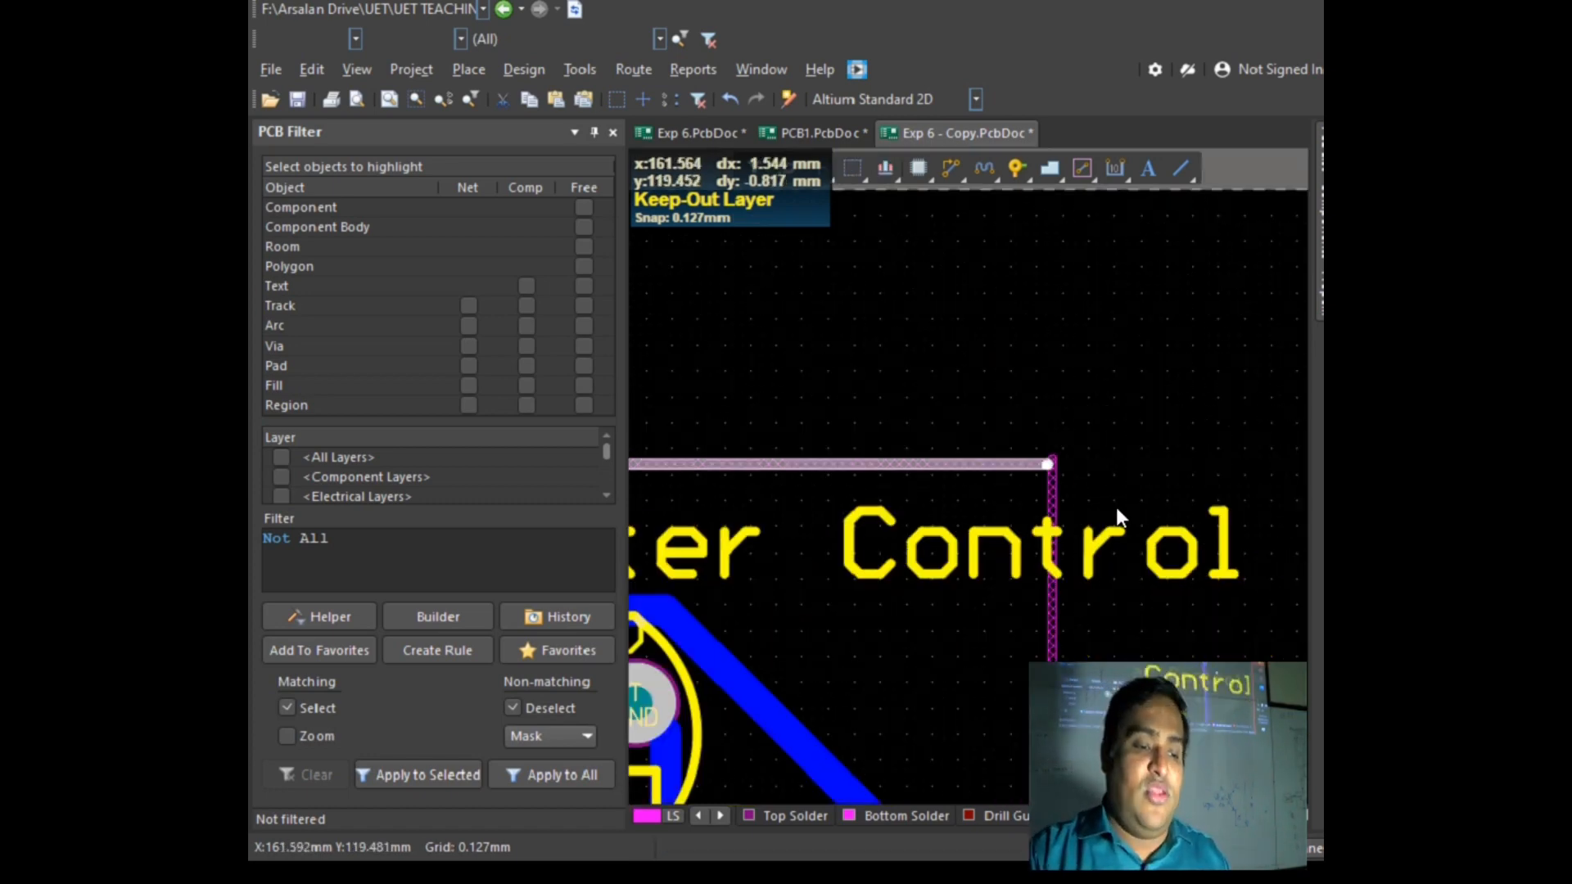
pyautogui.keyDown('ctrl'); pyautogui.scroll(-2, 1089, 620); pyautogui.keyUp('ctrl')
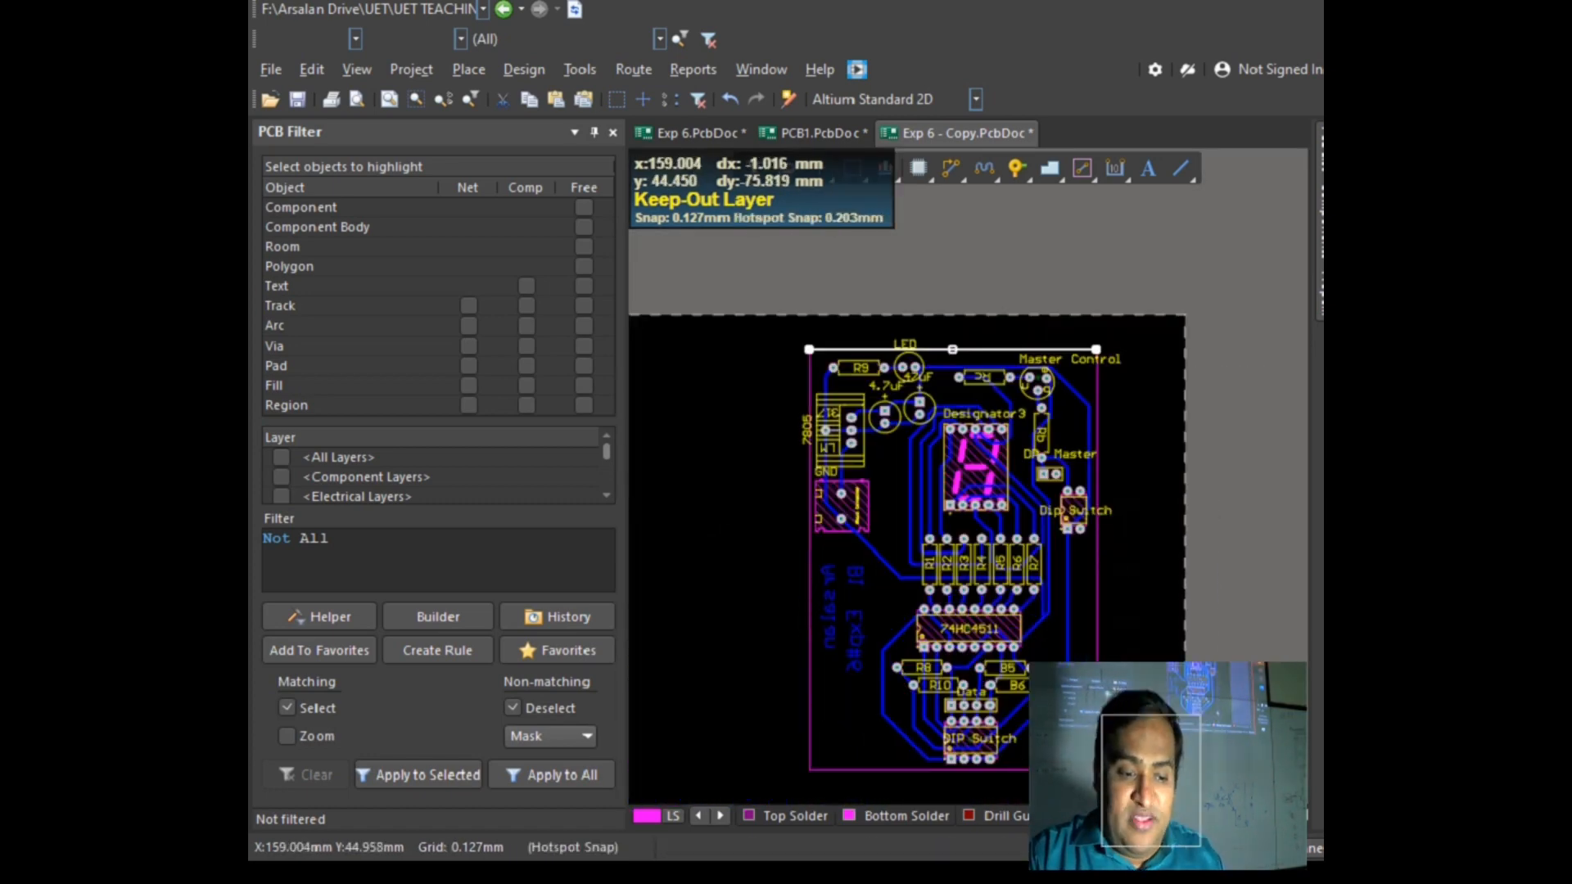
pyautogui.keyDown('ctrl'); pyautogui.scroll(3, 1073, 553); pyautogui.keyUp('ctrl')
# Step: Try to move the outline's right edge outward, away from the upper Dip Switch
pyautogui.click(1086, 550)
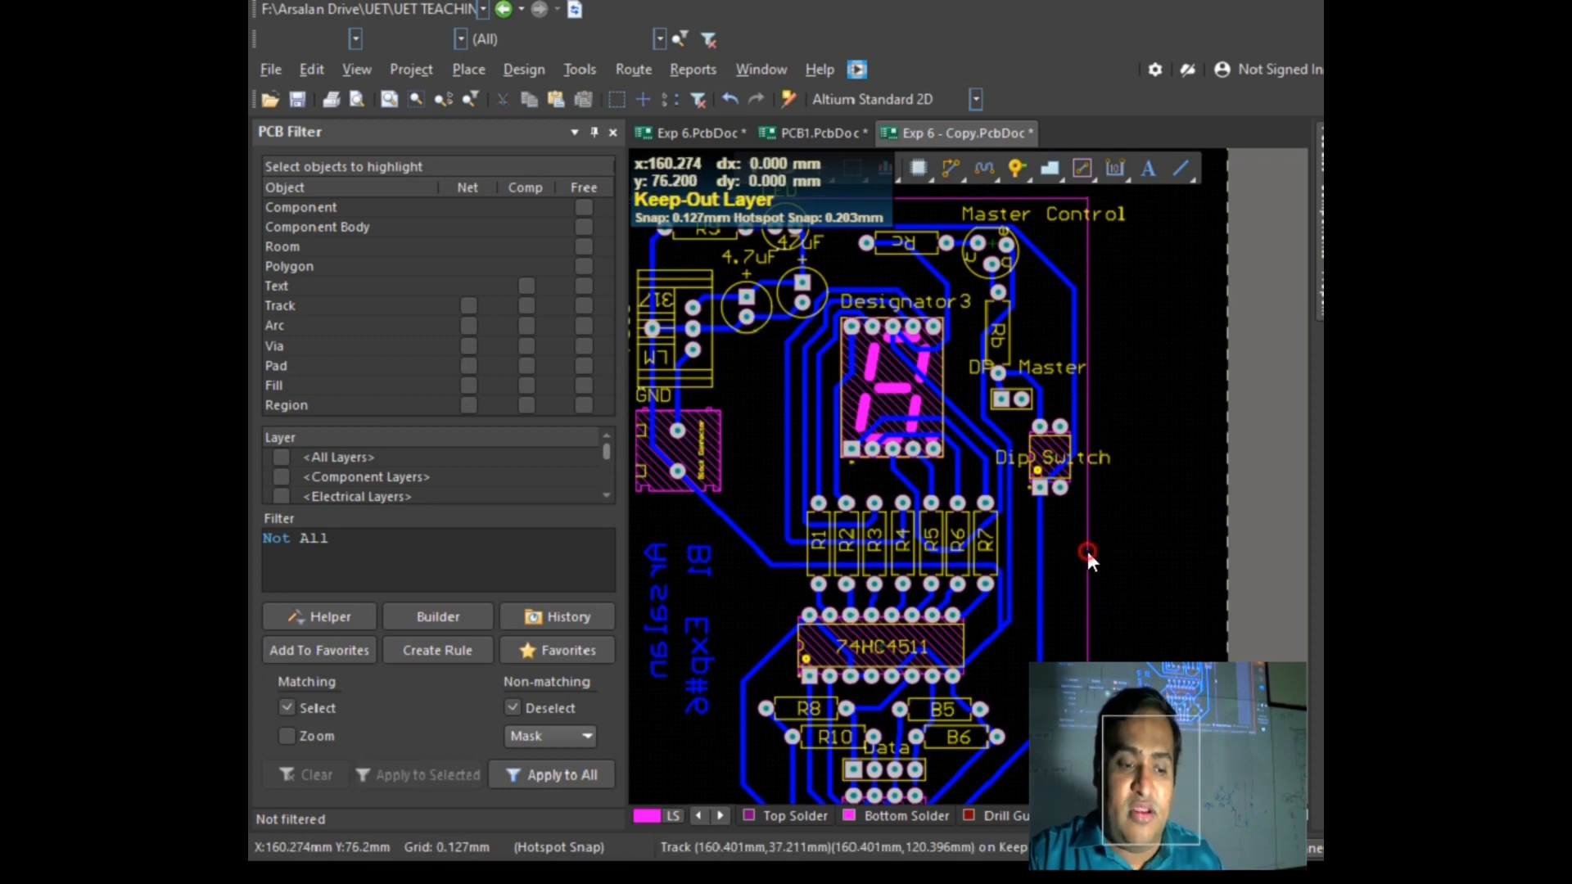
pyautogui.click(1087, 551)
pyautogui.moveTo(1099, 559); pyautogui.dragTo(1168, 556)
pyautogui.click(1203, 572)
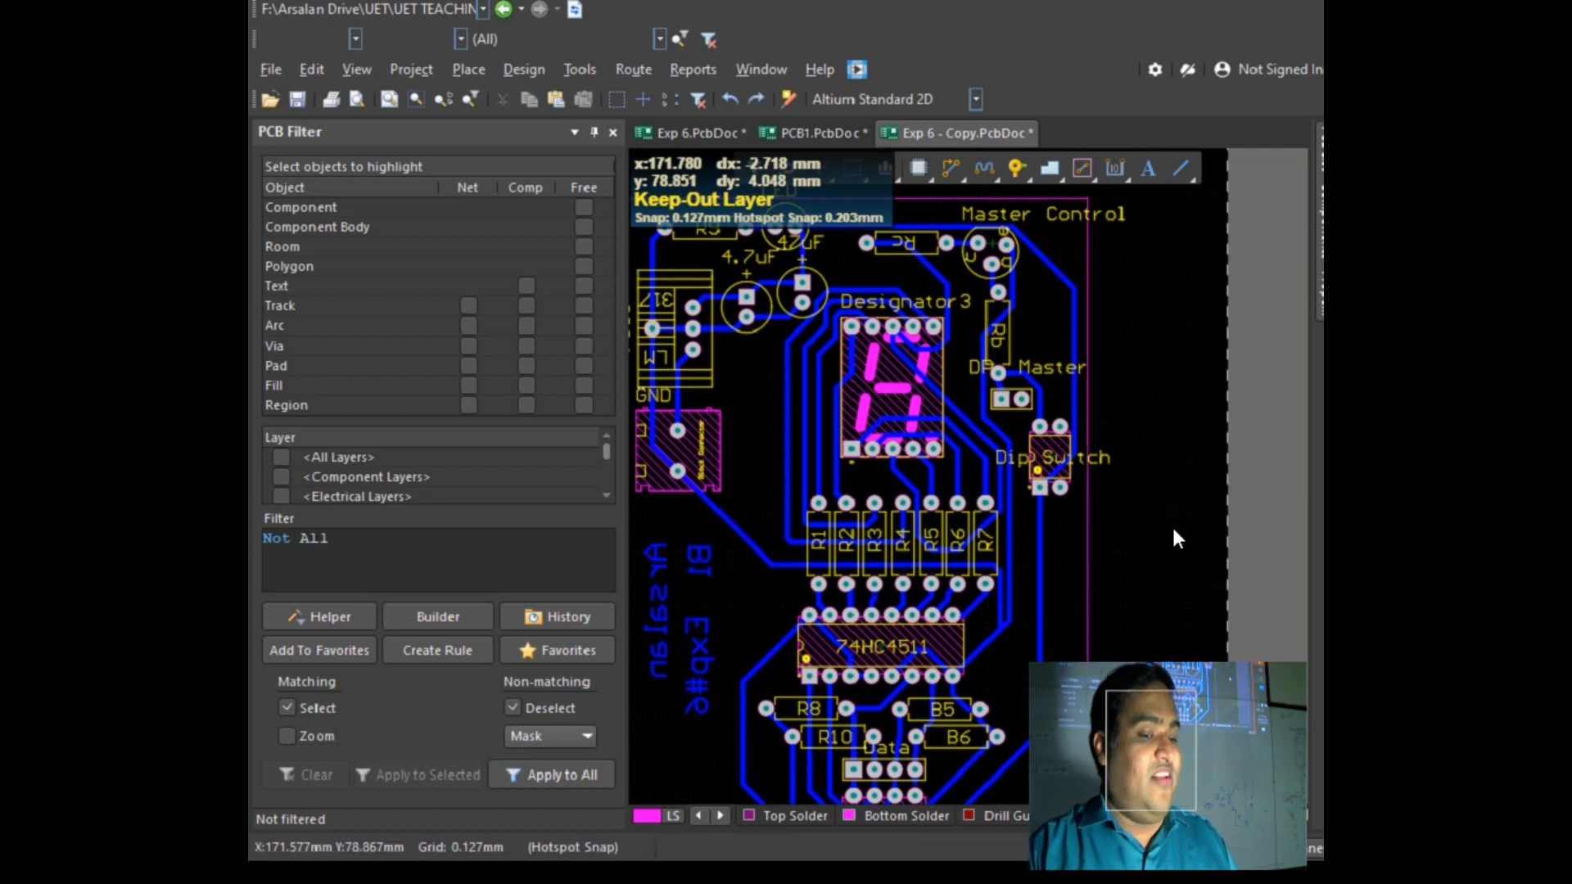
# Step: Square the outline's lower-right corner by aligning the short diagonal segment's lower end with the right edge
pyautogui.scroll(-5, 1152, 516)
pyautogui.keyDown('ctrl'); pyautogui.scroll(4, 1075, 491); pyautogui.keyUp('ctrl')
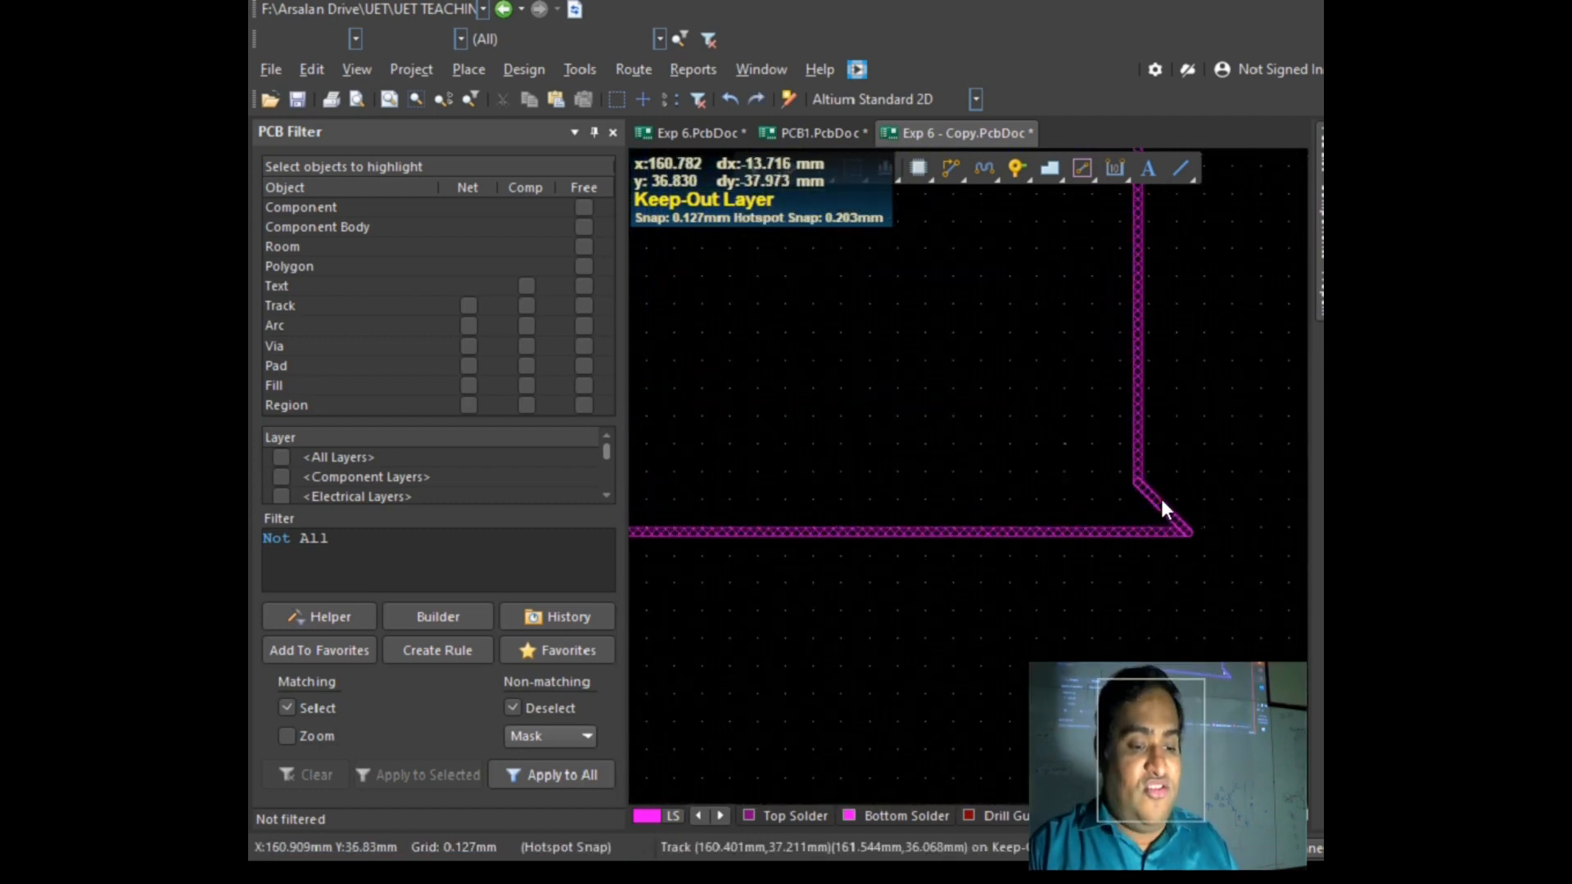
pyautogui.click(1167, 514)
pyautogui.moveTo(1171, 527)
pyautogui.mouseDown()
pyautogui.moveTo(1088, 524)
pyautogui.moveTo(1144, 532)
pyautogui.mouseUp()
pyautogui.click(1110, 509)
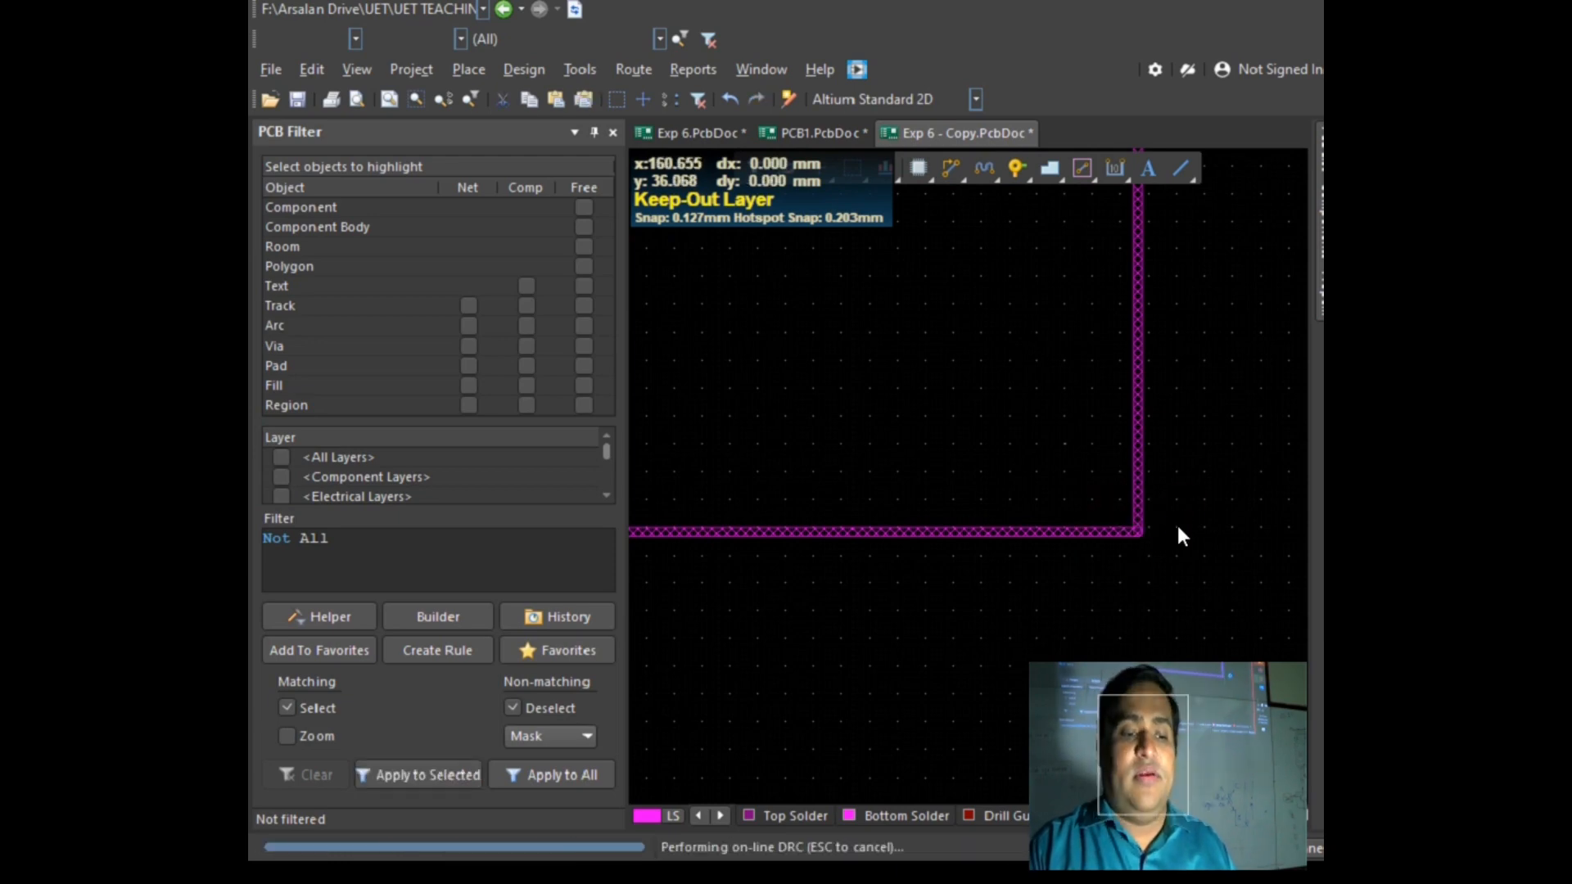
# Step: Move the Keep-Out outline's top edge slightly inward, toward the LED, to about Y 119.888 mm
pyautogui.keyDown('ctrl'); pyautogui.scroll(-4, 1179, 528); pyautogui.keyUp('ctrl')
pyautogui.keyDown('ctrl'); pyautogui.scroll(-3, 1190, 555); pyautogui.keyUp('ctrl')
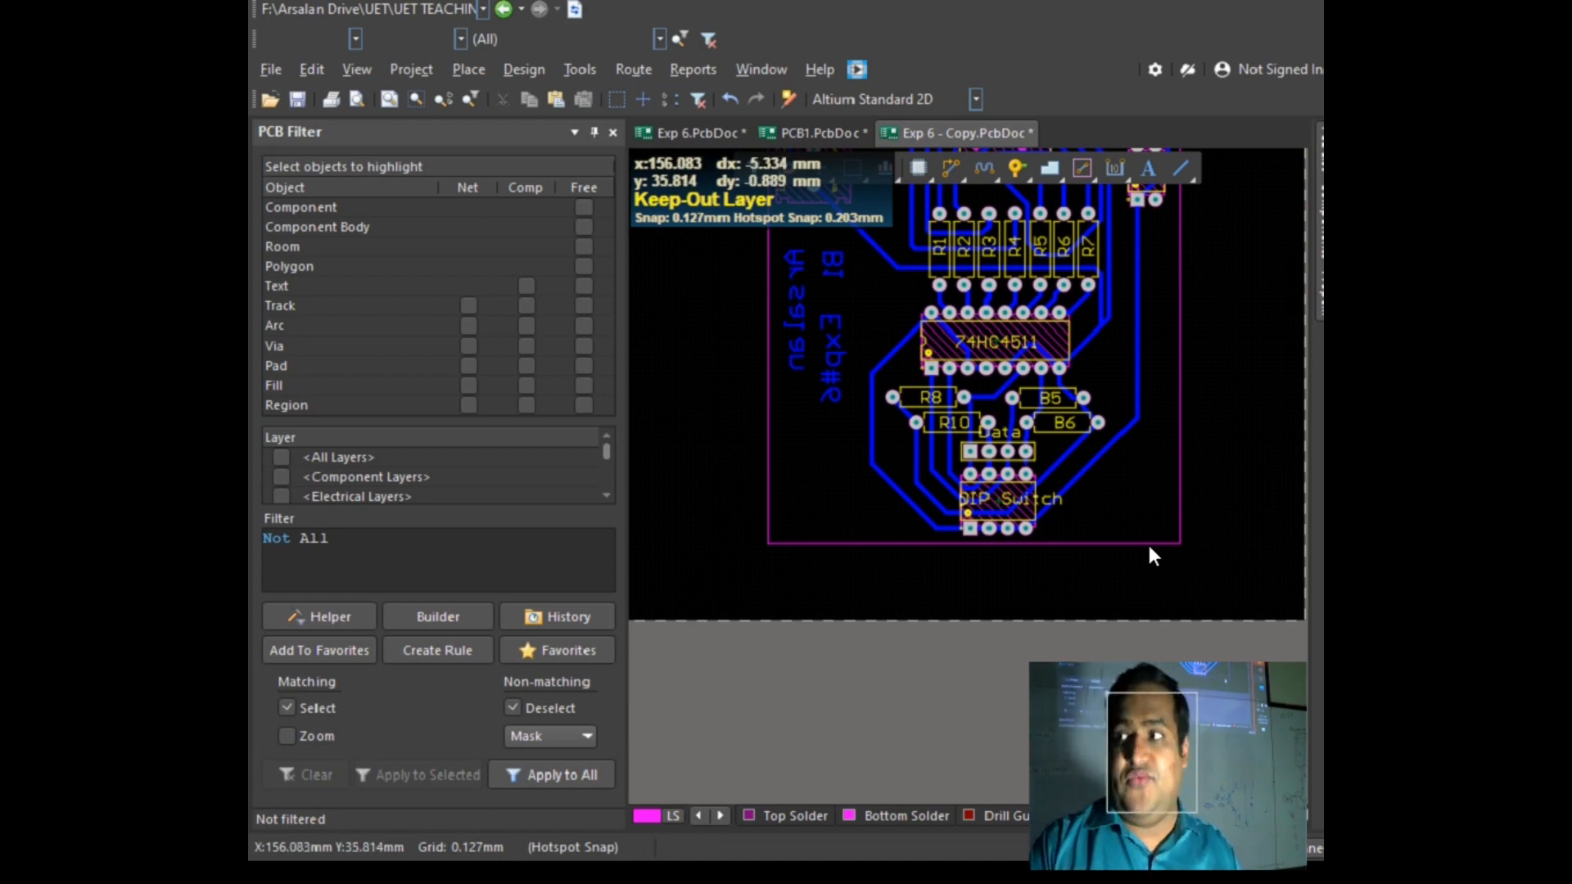
pyautogui.scroll(5, 1148, 545)
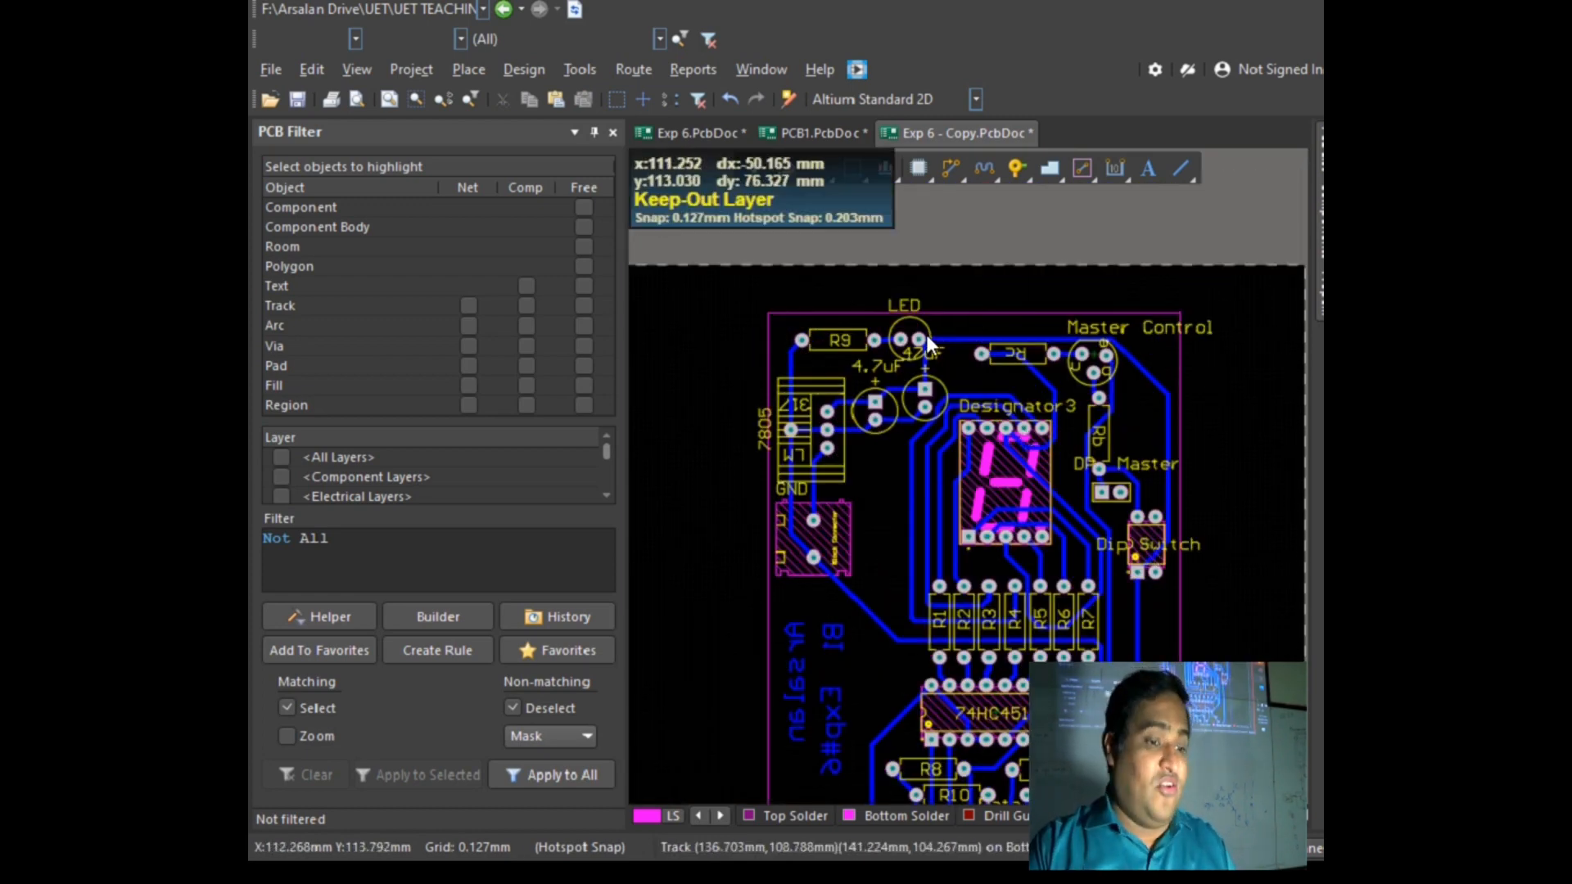
pyautogui.keyDown('ctrl'); pyautogui.scroll(3, 954, 311); pyautogui.keyUp('ctrl')
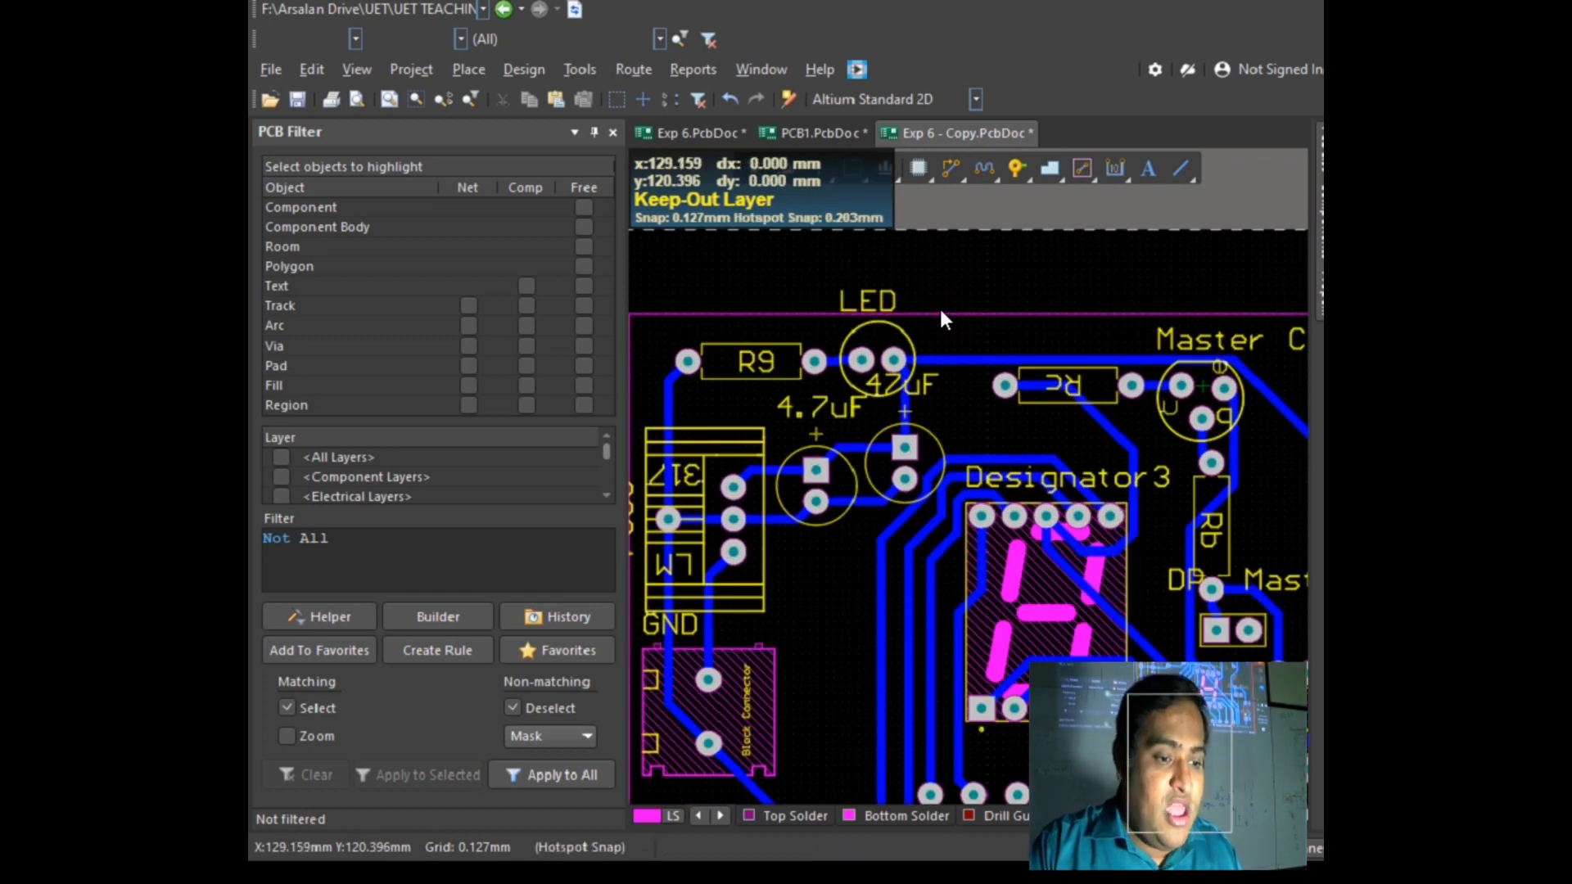
pyautogui.click(959, 315)
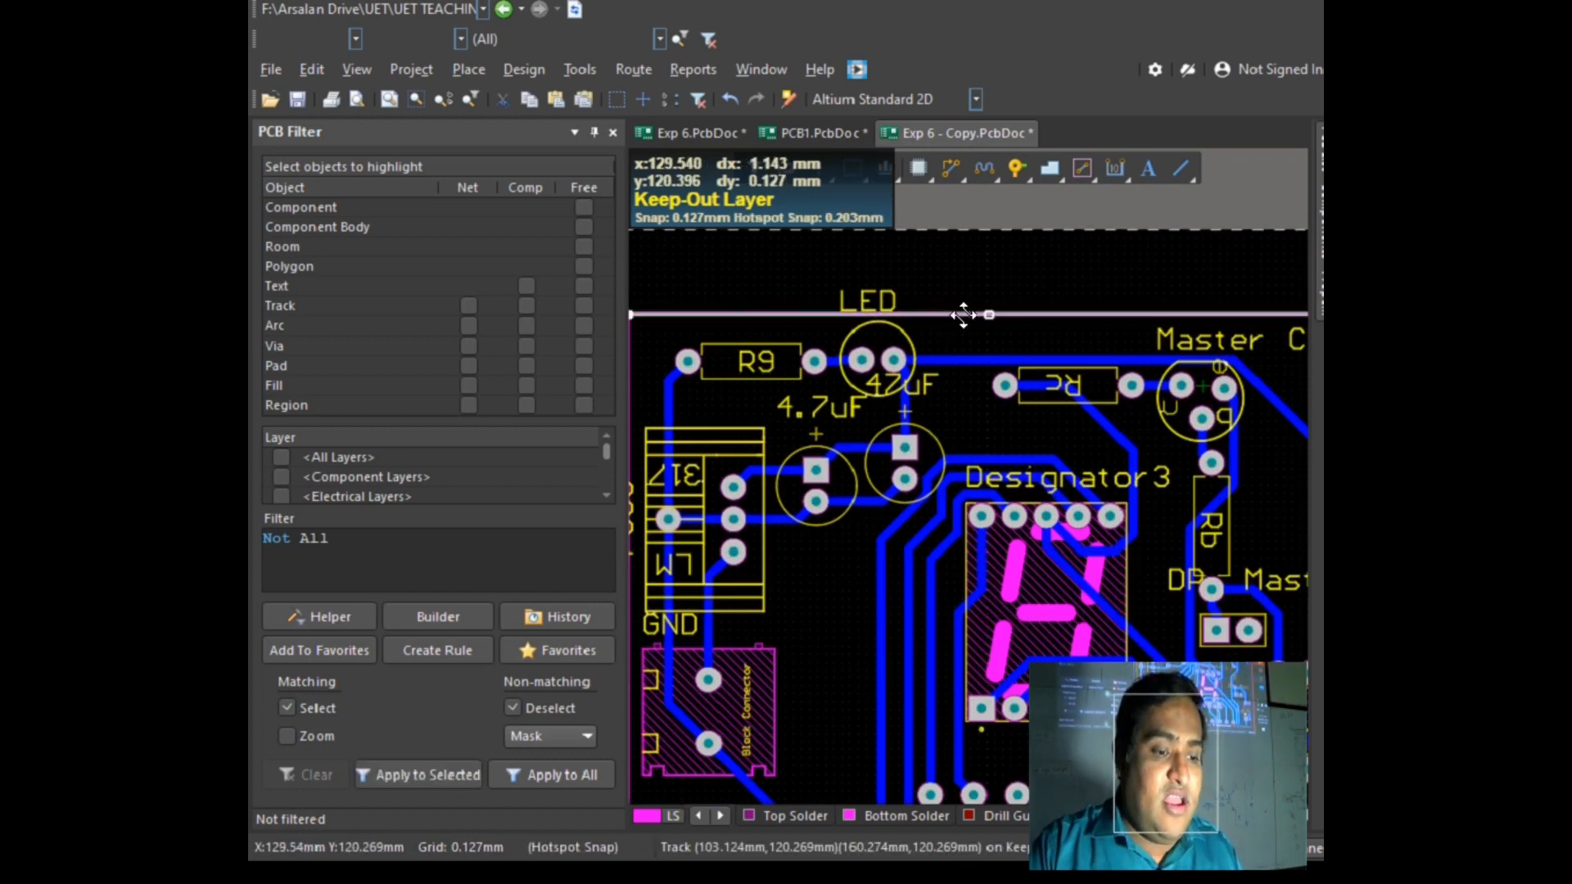
pyautogui.click(952, 309)
pyautogui.click(954, 315)
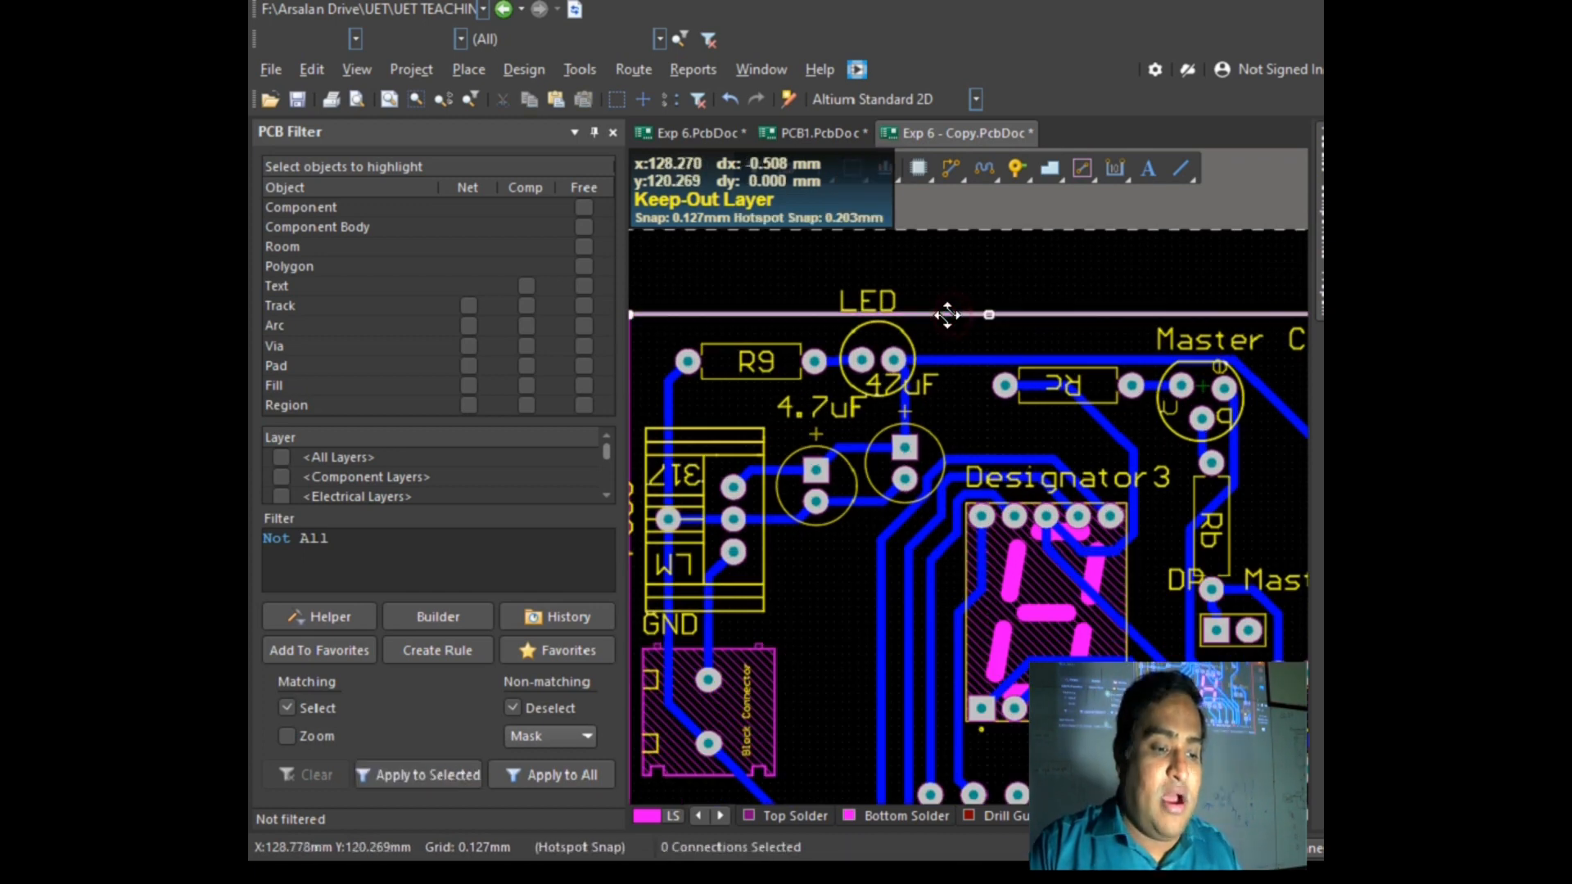
pyautogui.moveTo(951, 316); pyautogui.dragTo(955, 318)
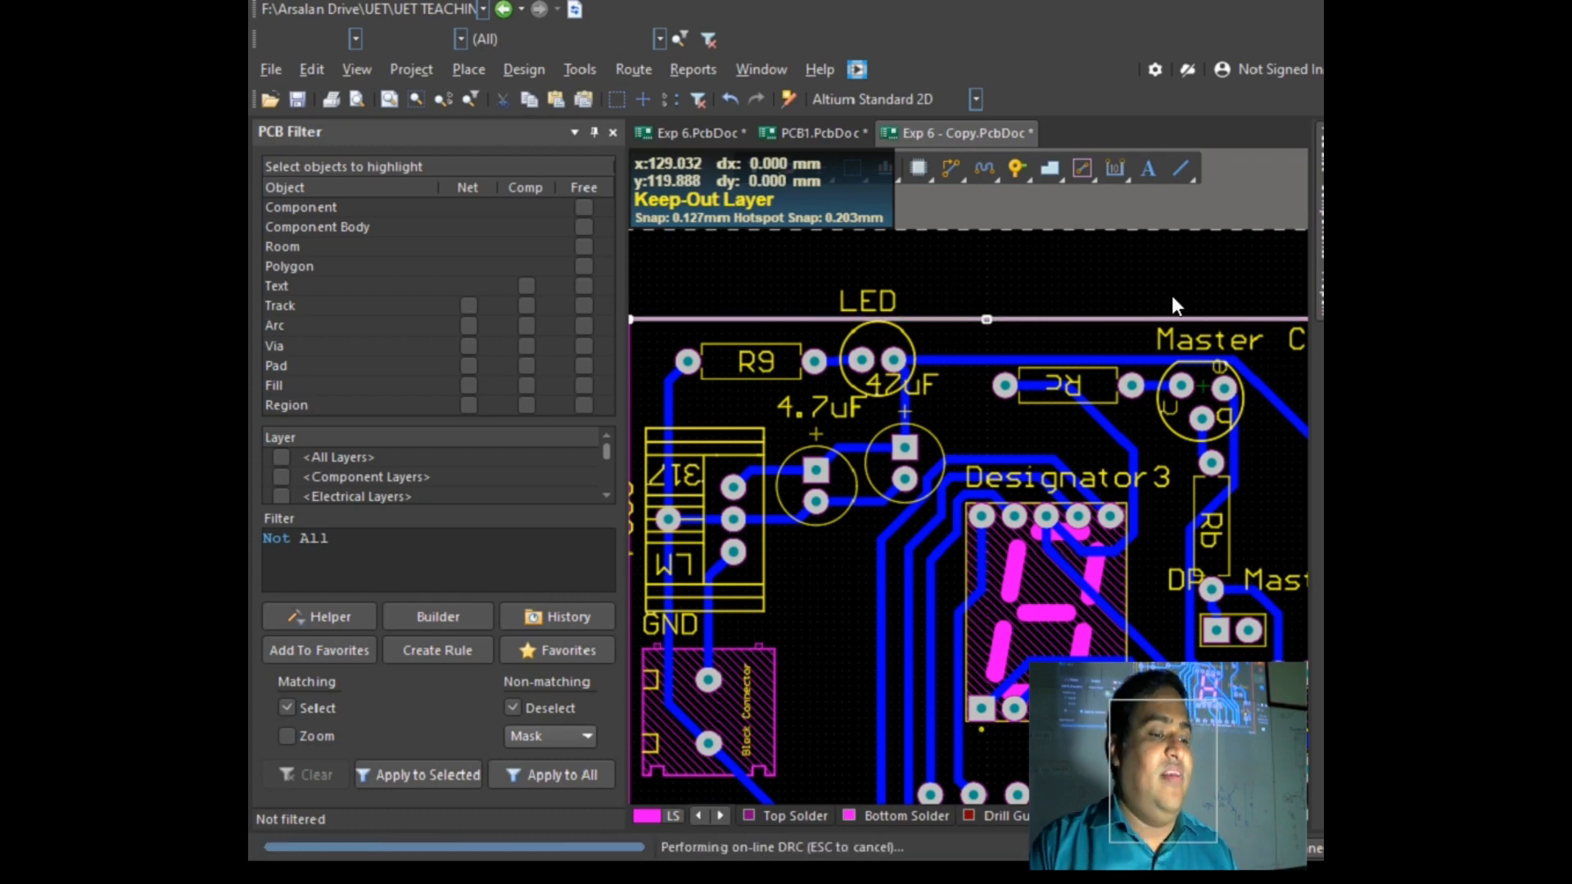
pyautogui.click(1179, 293)
# Step: Move the Keep-Out outline's bottom edge slightly upward to Y 36.576 mm, closer to the lower DIP Switch
pyautogui.scroll(-10, 1032, 342)
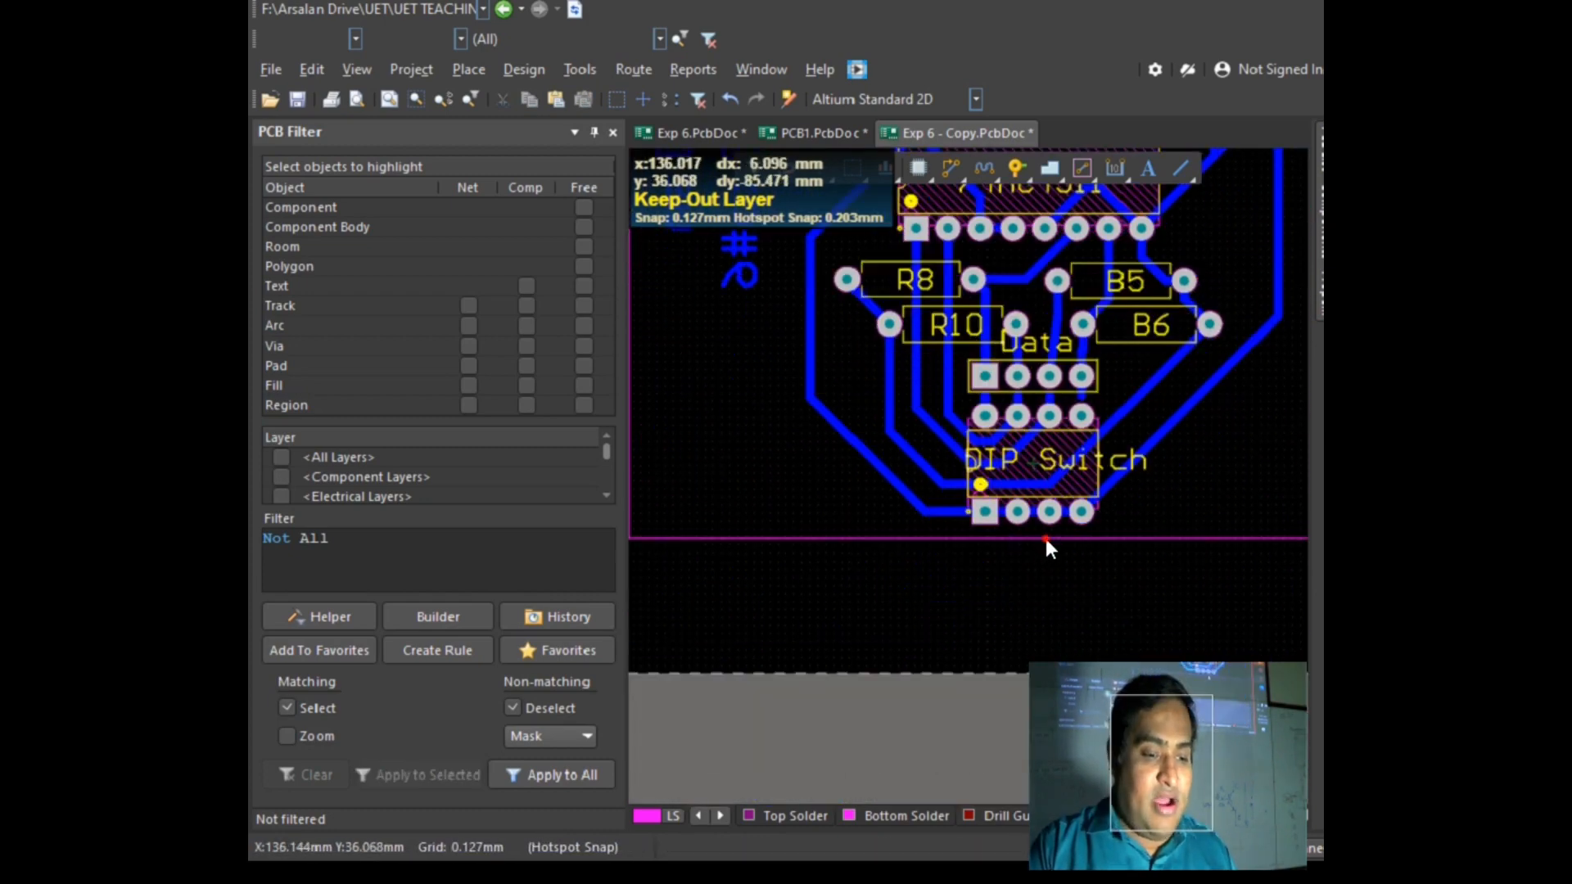
pyautogui.click(1046, 538)
pyautogui.moveTo(1048, 538); pyautogui.dragTo(1049, 532)
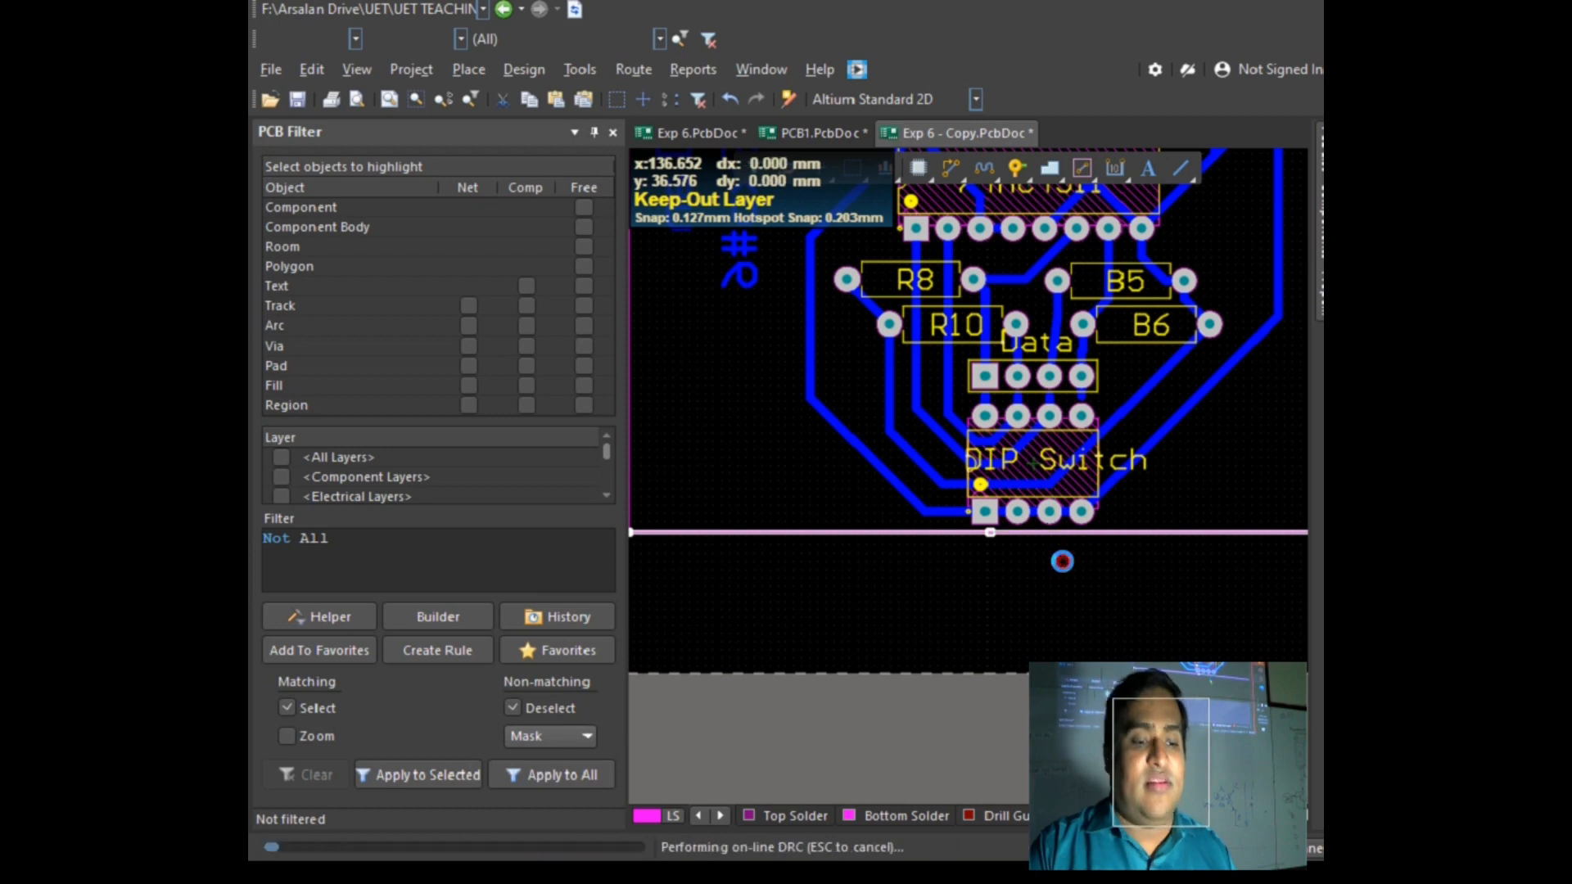
pyautogui.click(1059, 656)
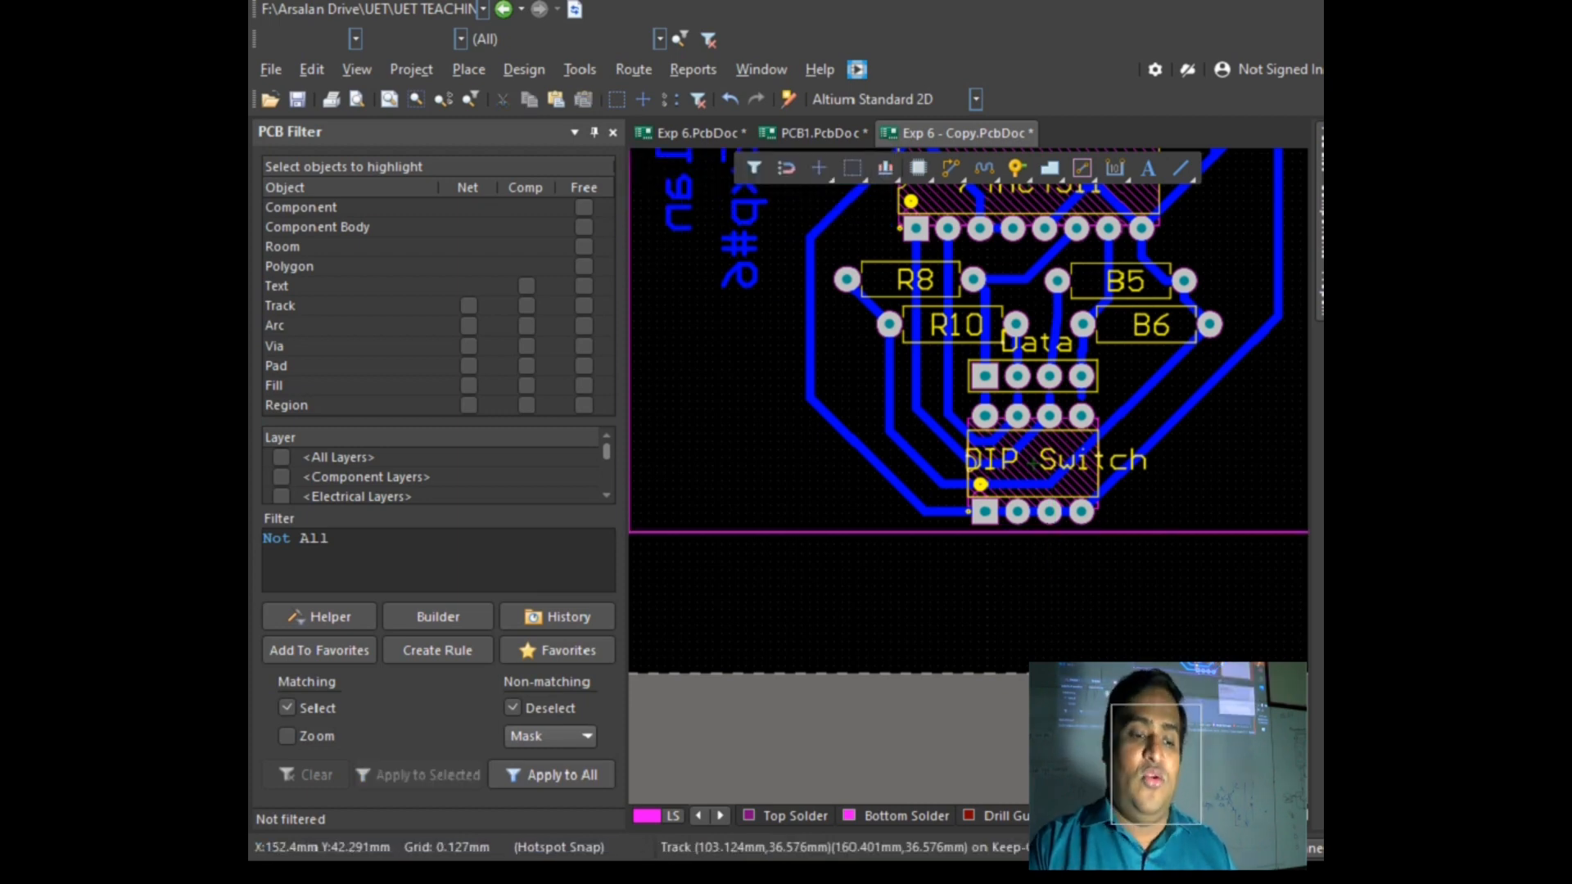
# Step: Switch to the Sticky Notes design guidelines and check the Track Keepout width rule for the PCB margins
pyautogui.moveTo(1319, 414)
pyautogui.click(1211, 417)
pyautogui.click(368, 186)
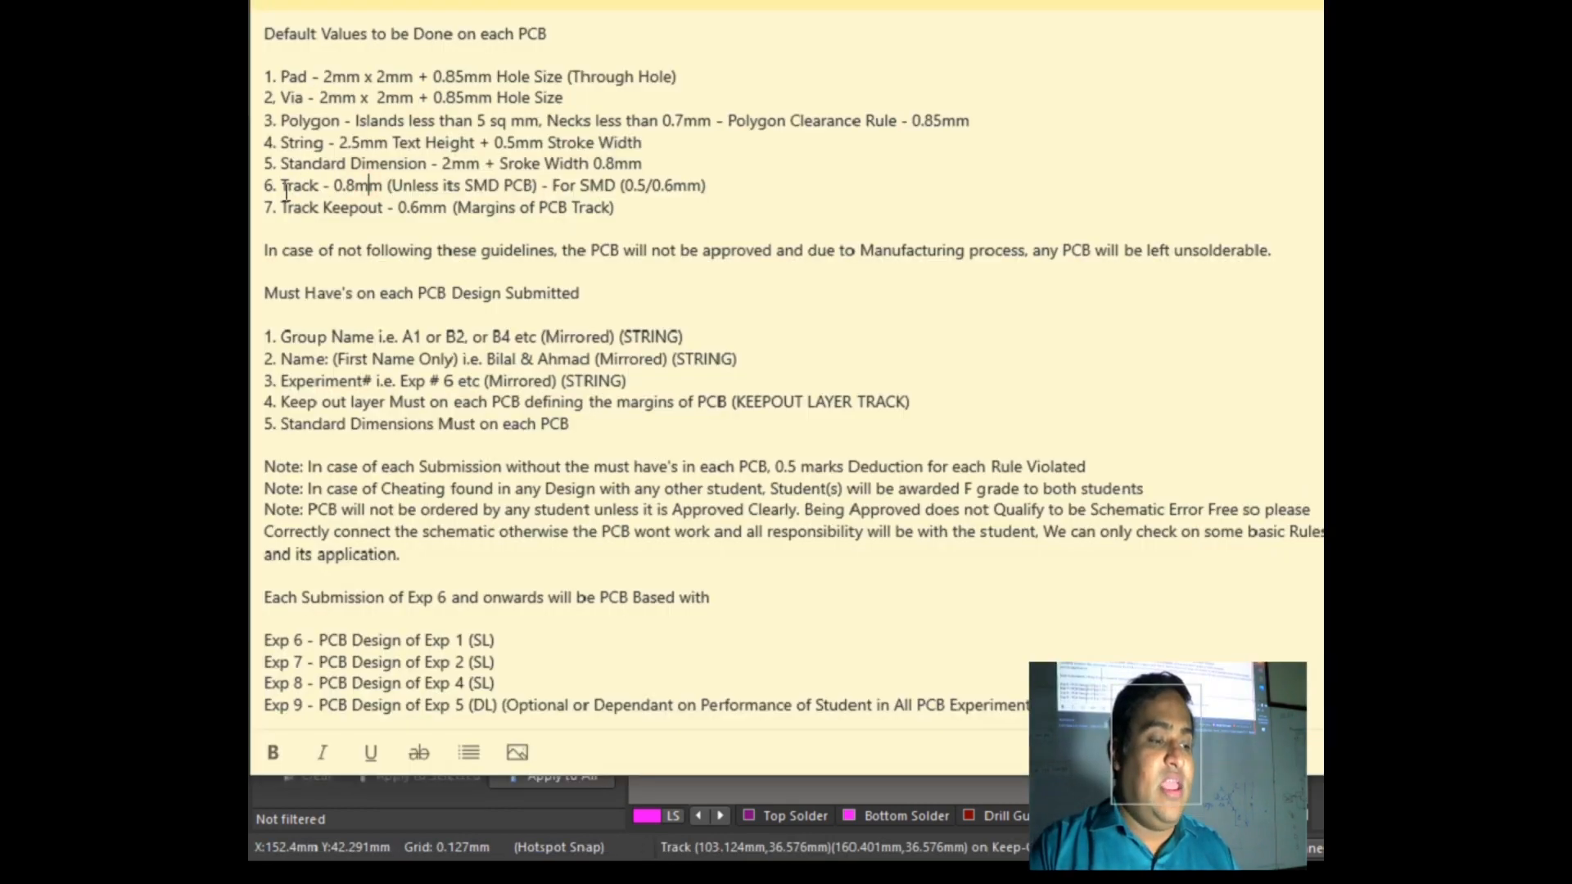
pyautogui.moveTo(282, 208); pyautogui.dragTo(632, 211)
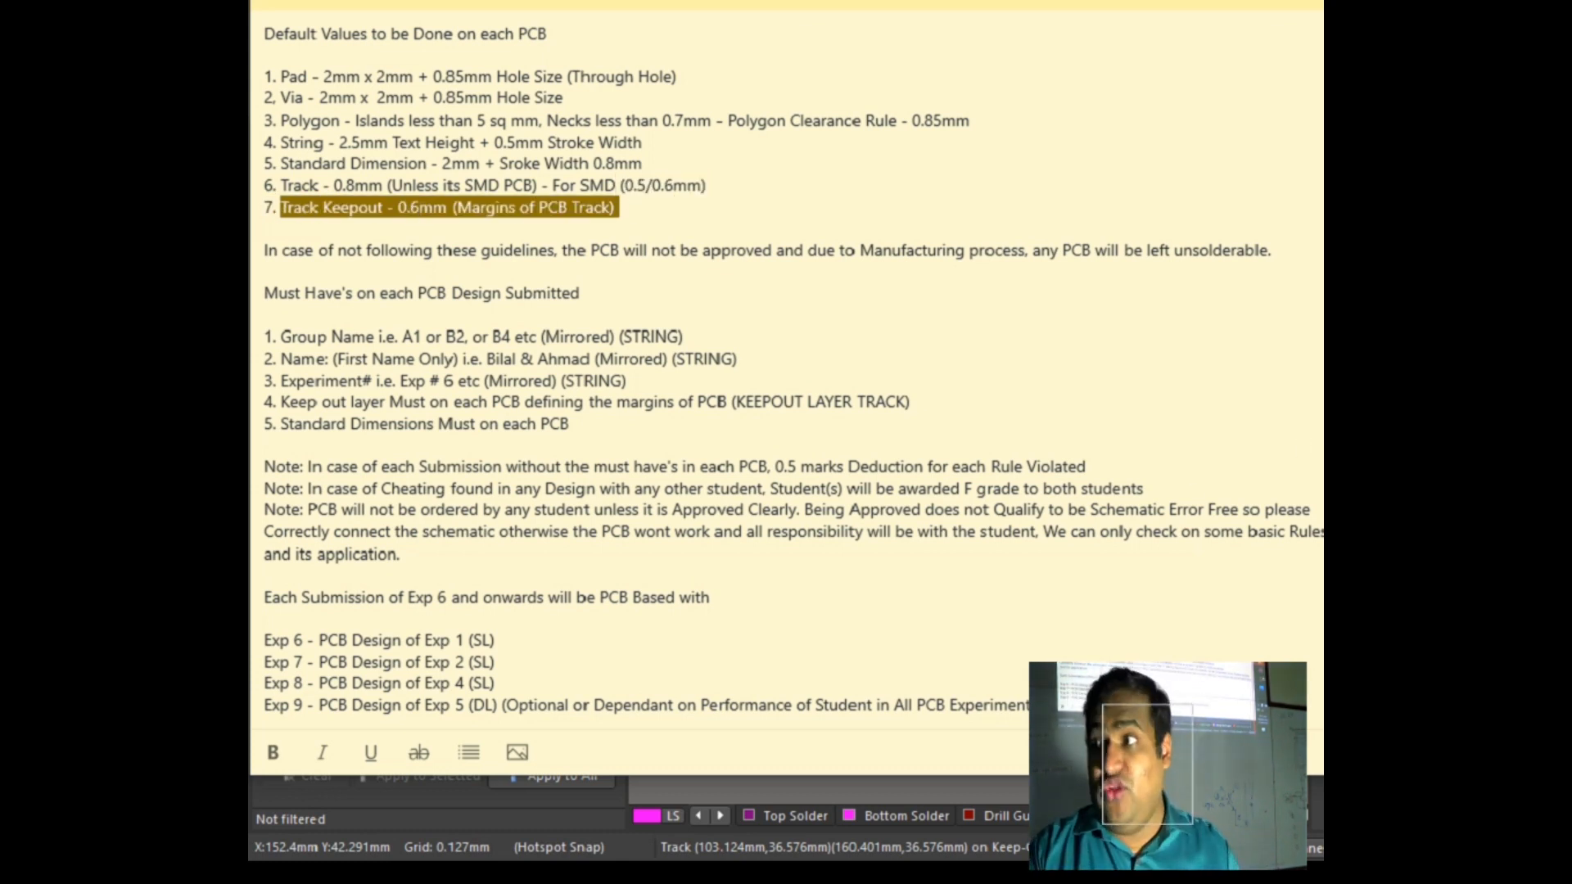
pyautogui.click(1203, 523)
# Step: Select the outline's bottom edge and open its track width for editing
pyautogui.keyDown('ctrl'); pyautogui.scroll(5, 860, 523); pyautogui.keyUp('ctrl')
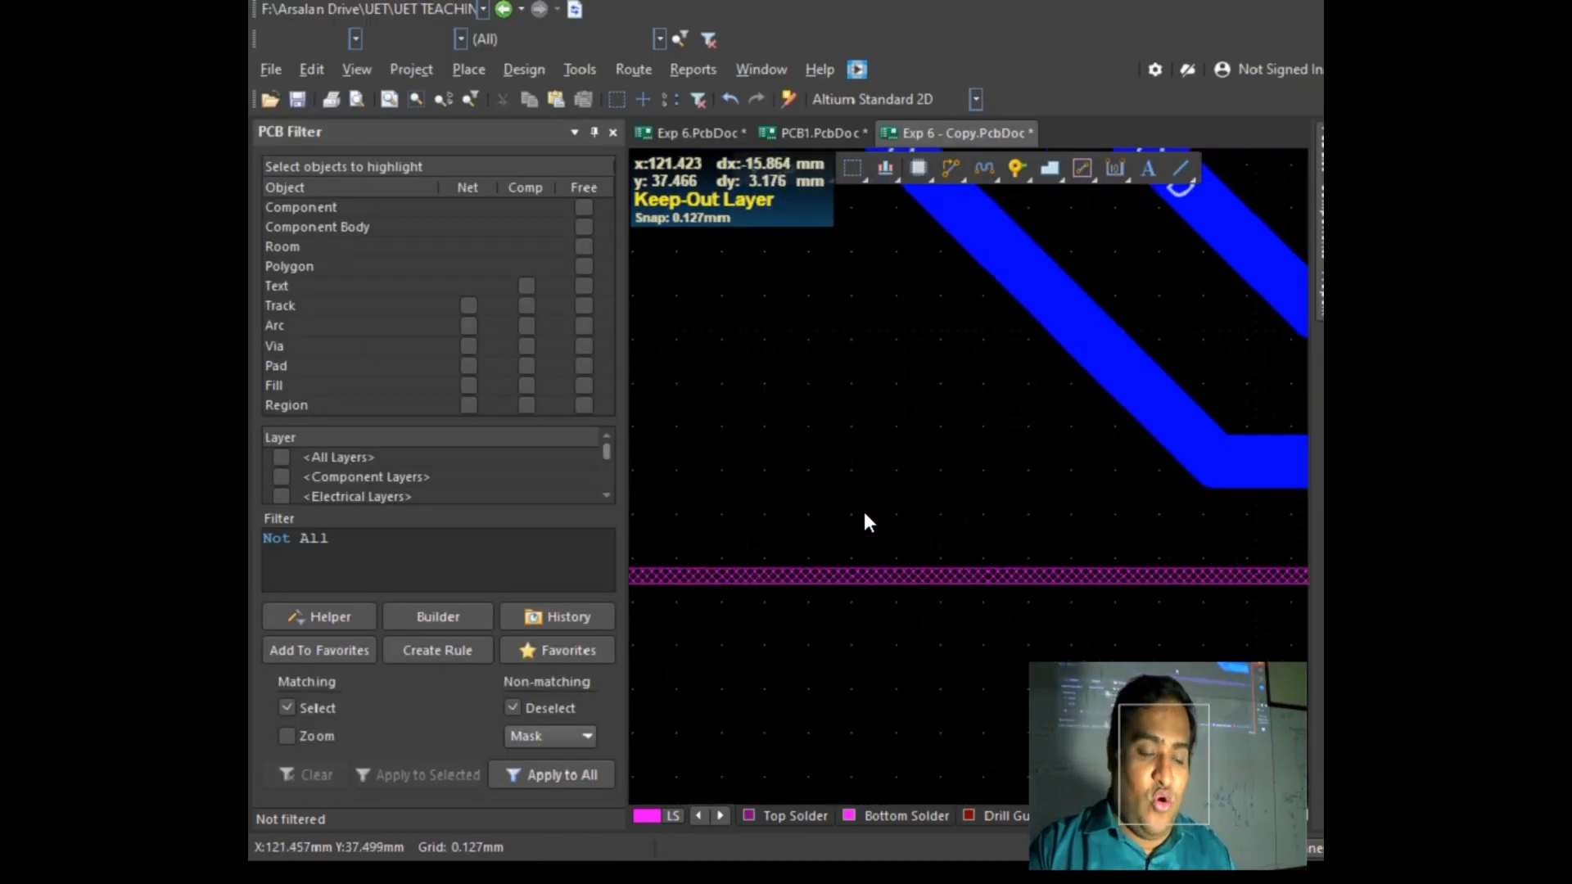
pyautogui.click(915, 580)
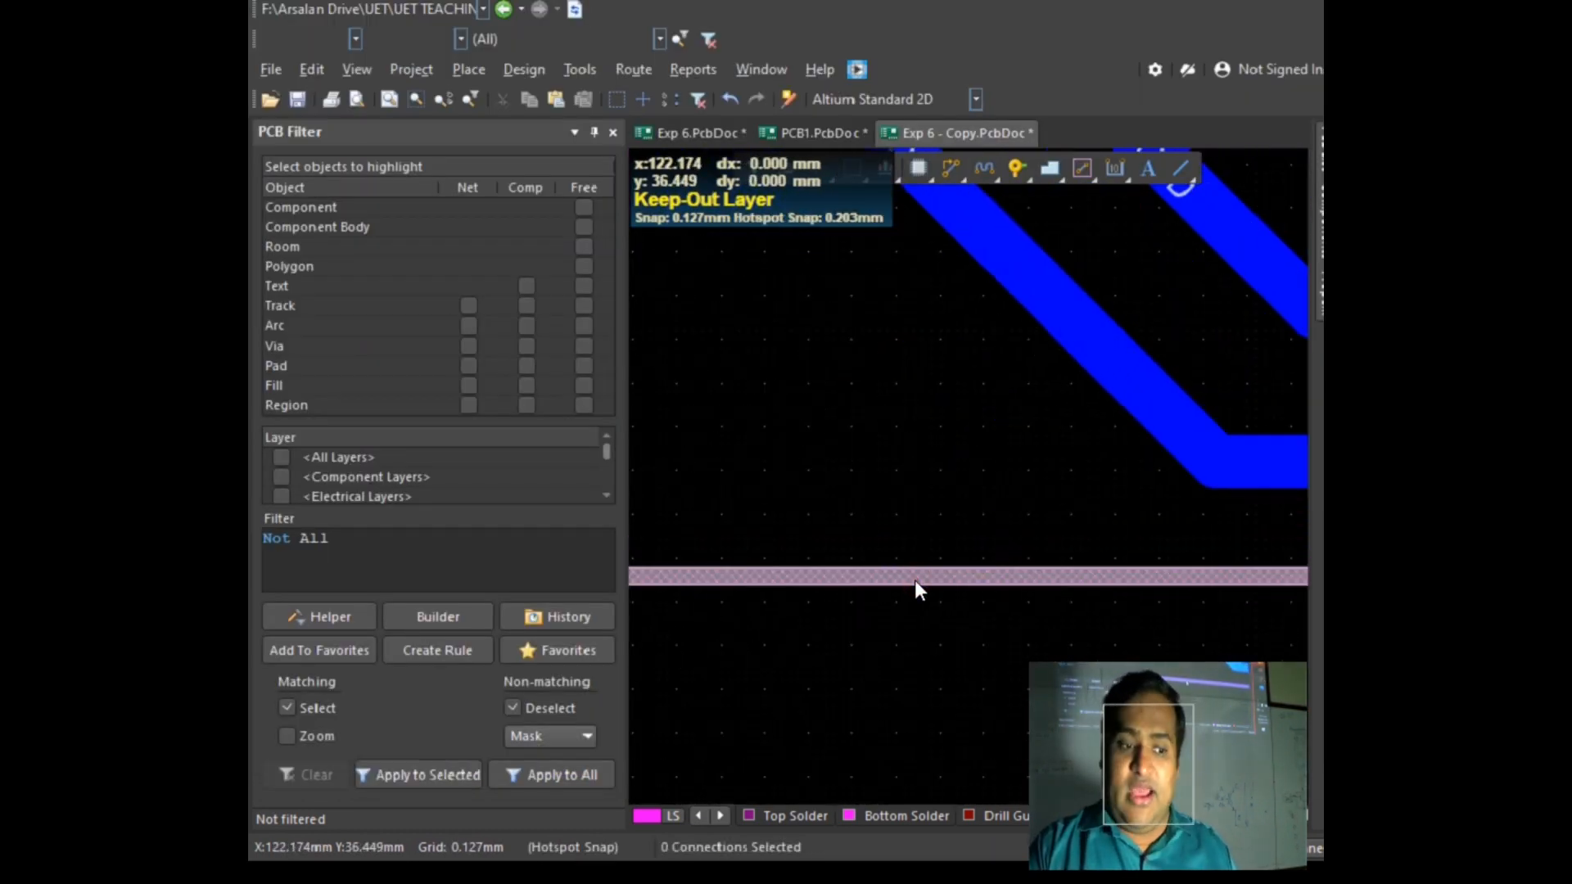
pyautogui.moveTo(1311, 385)
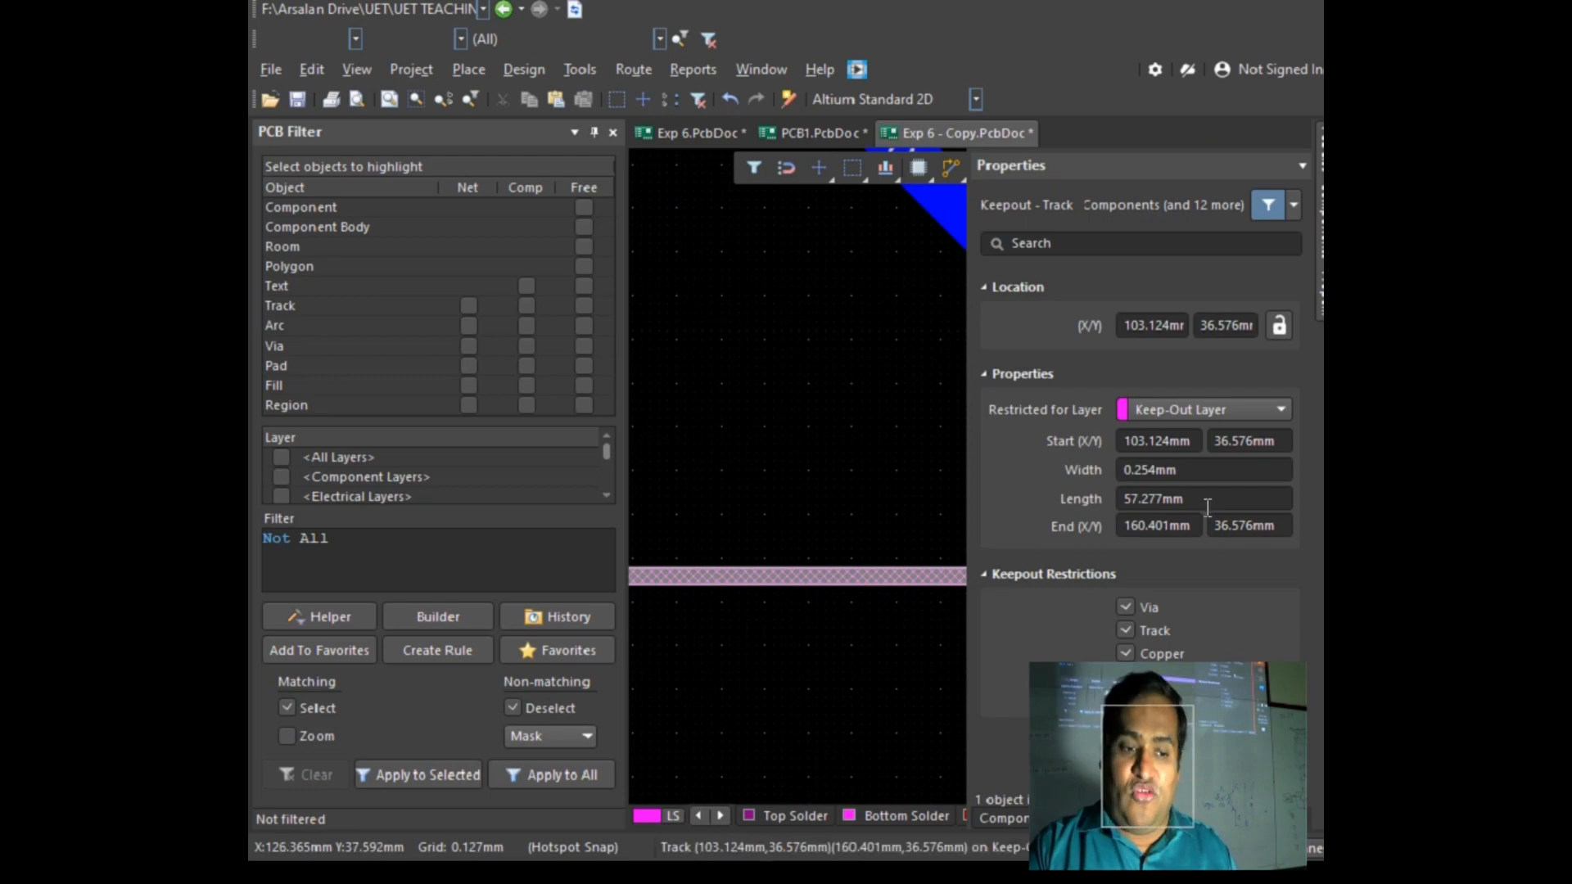
pyautogui.click(1158, 470)
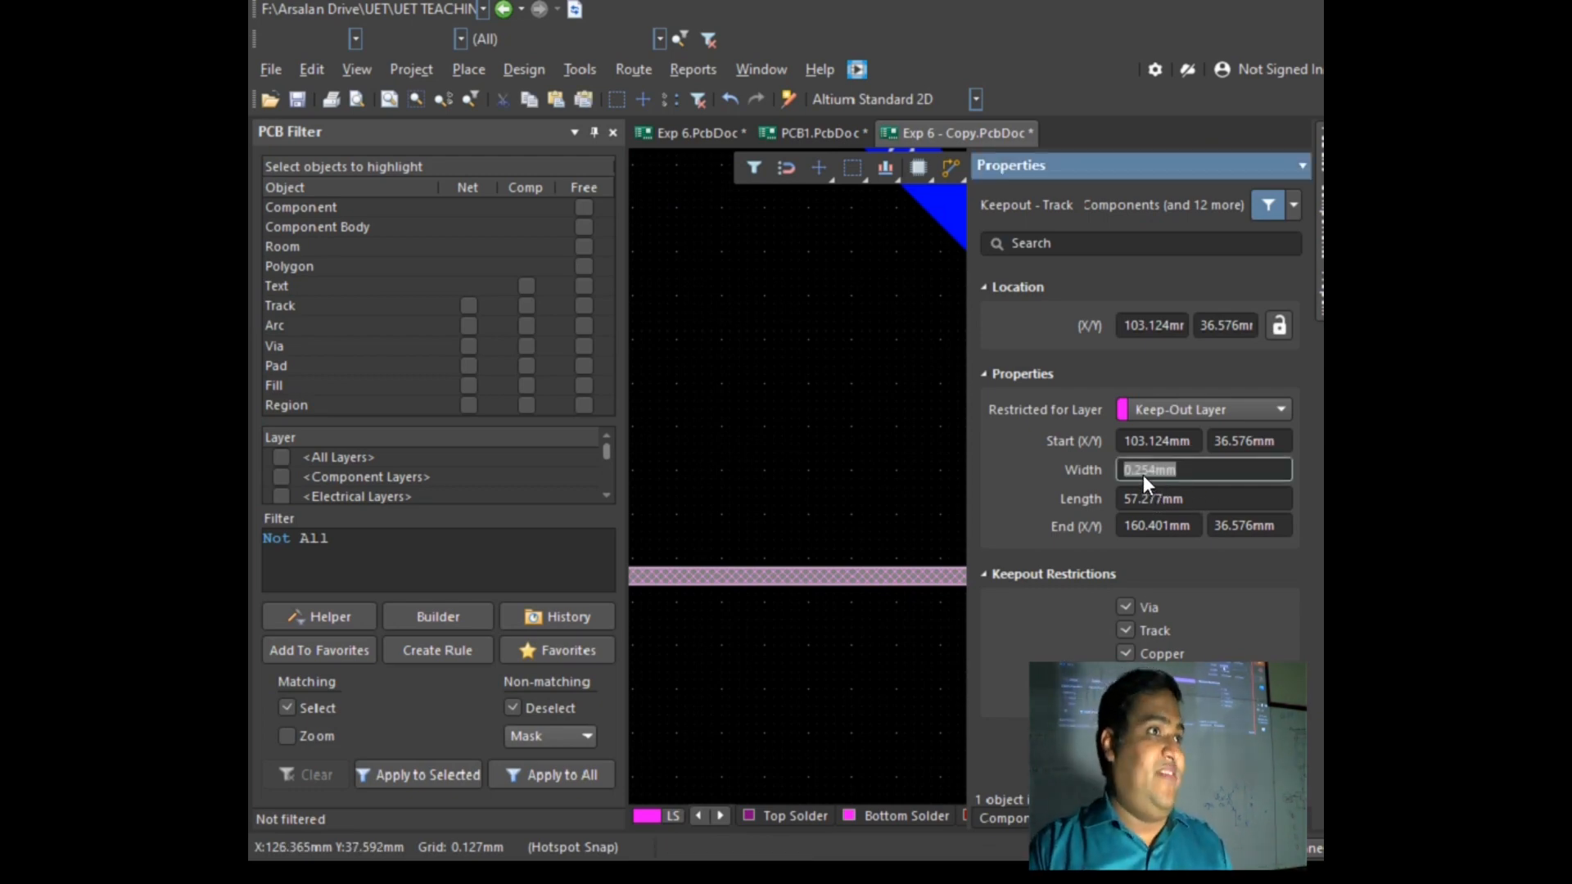
# Step: Start building a board filter query with an Object Kind condition and look through the available object kinds
pyautogui.click(327, 561)
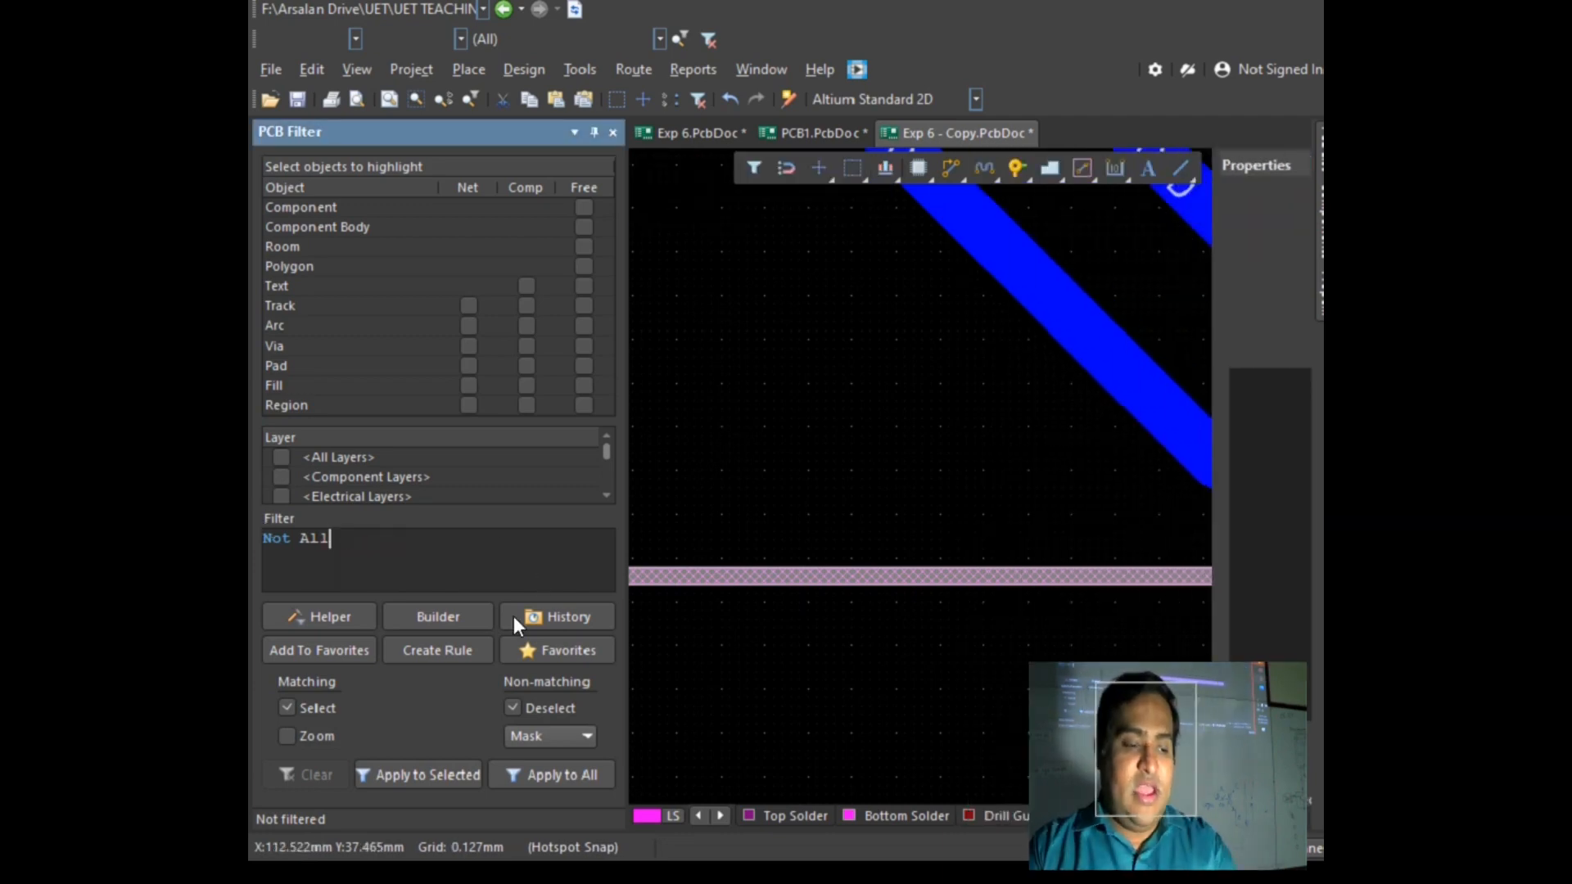
pyautogui.click(479, 617)
pyautogui.click(686, 270)
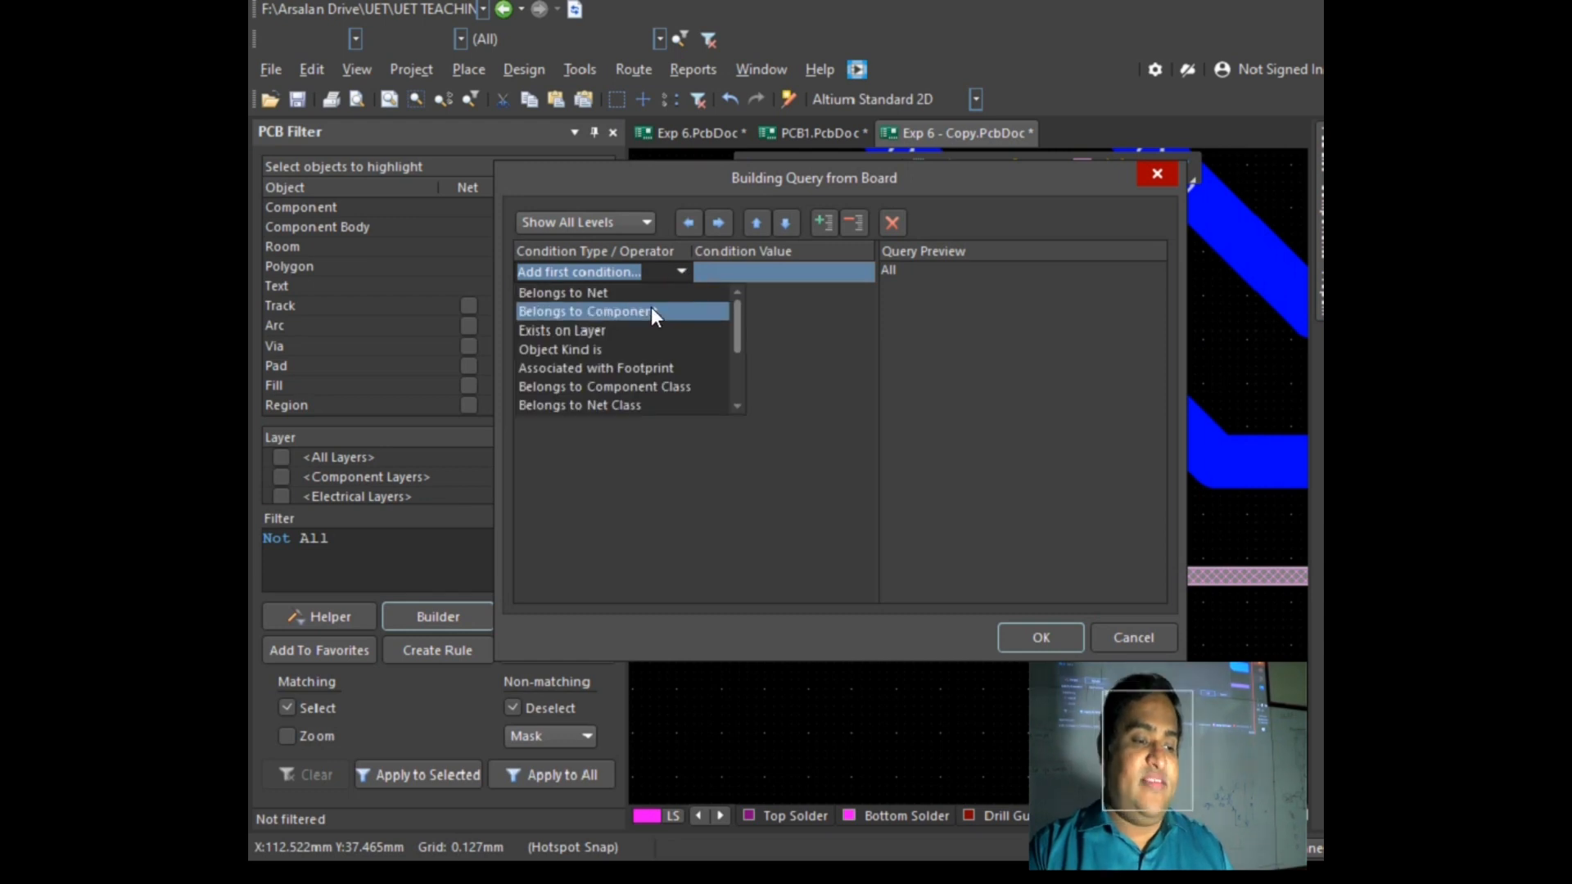
pyautogui.click(623, 346)
pyautogui.click(841, 276)
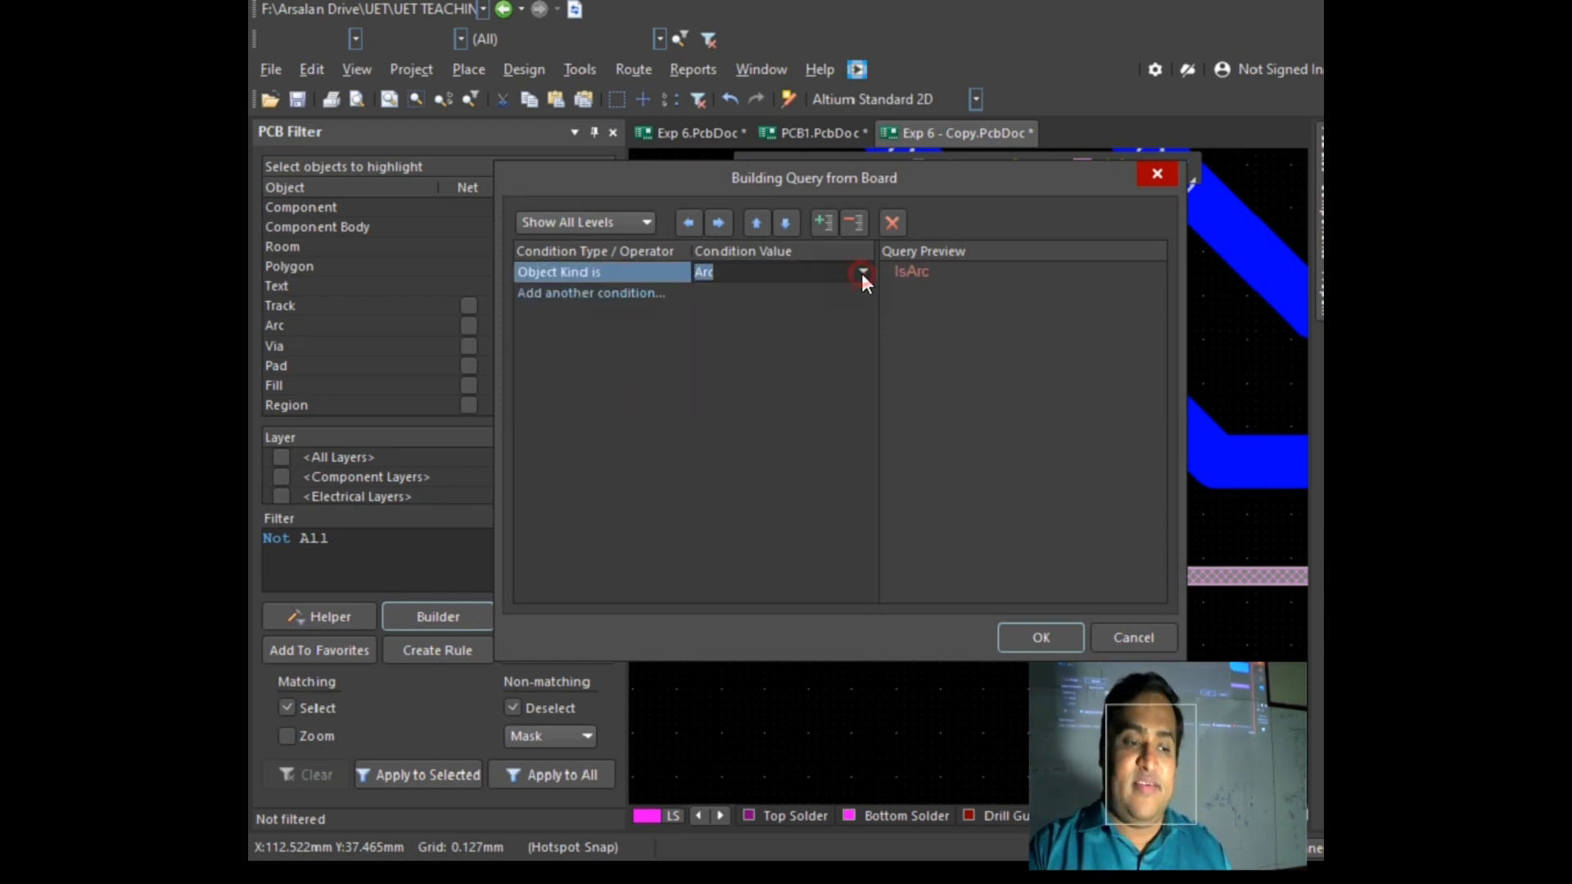
pyautogui.click(862, 271)
pyautogui.scroll(-4, 808, 328)
pyautogui.scroll(3, 832, 360)
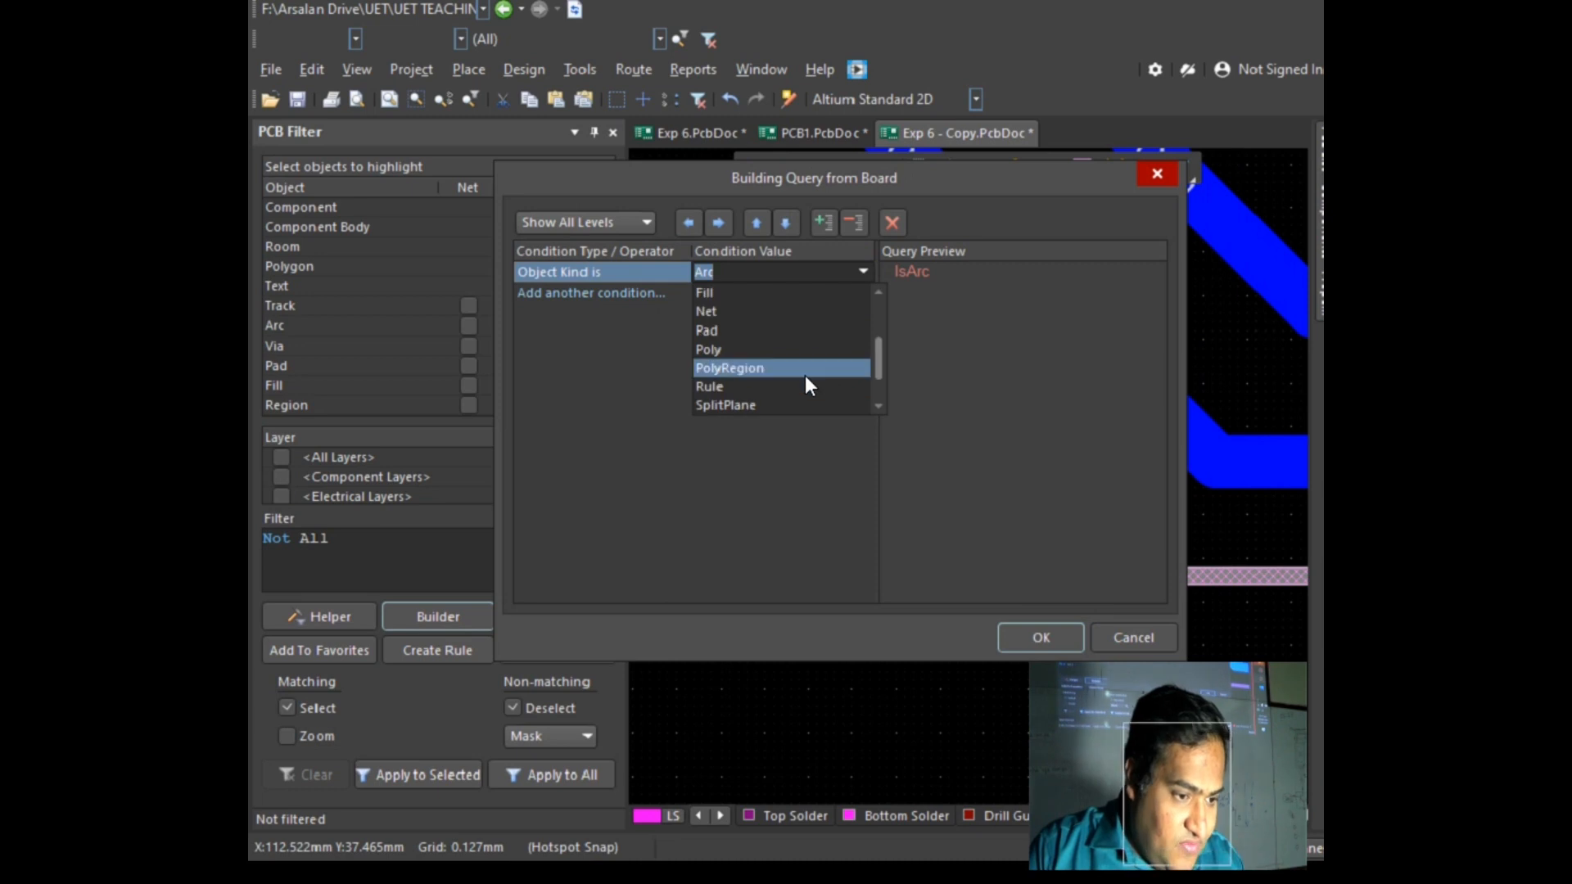
pyautogui.scroll(-1, 822, 348)
pyautogui.scroll(-2, 824, 352)
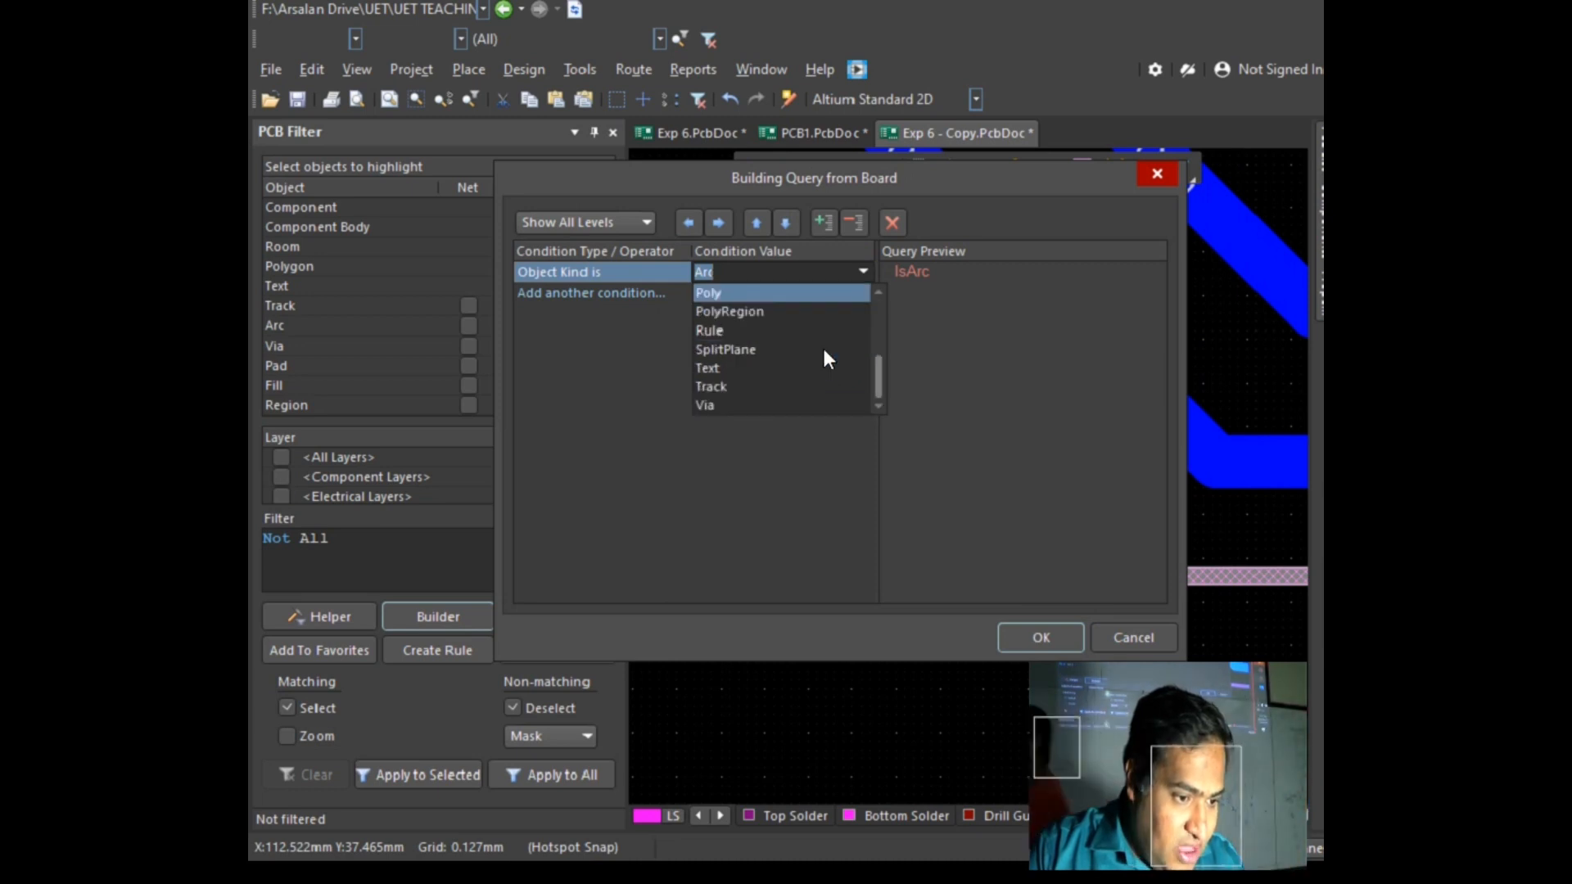
pyautogui.click(681, 285)
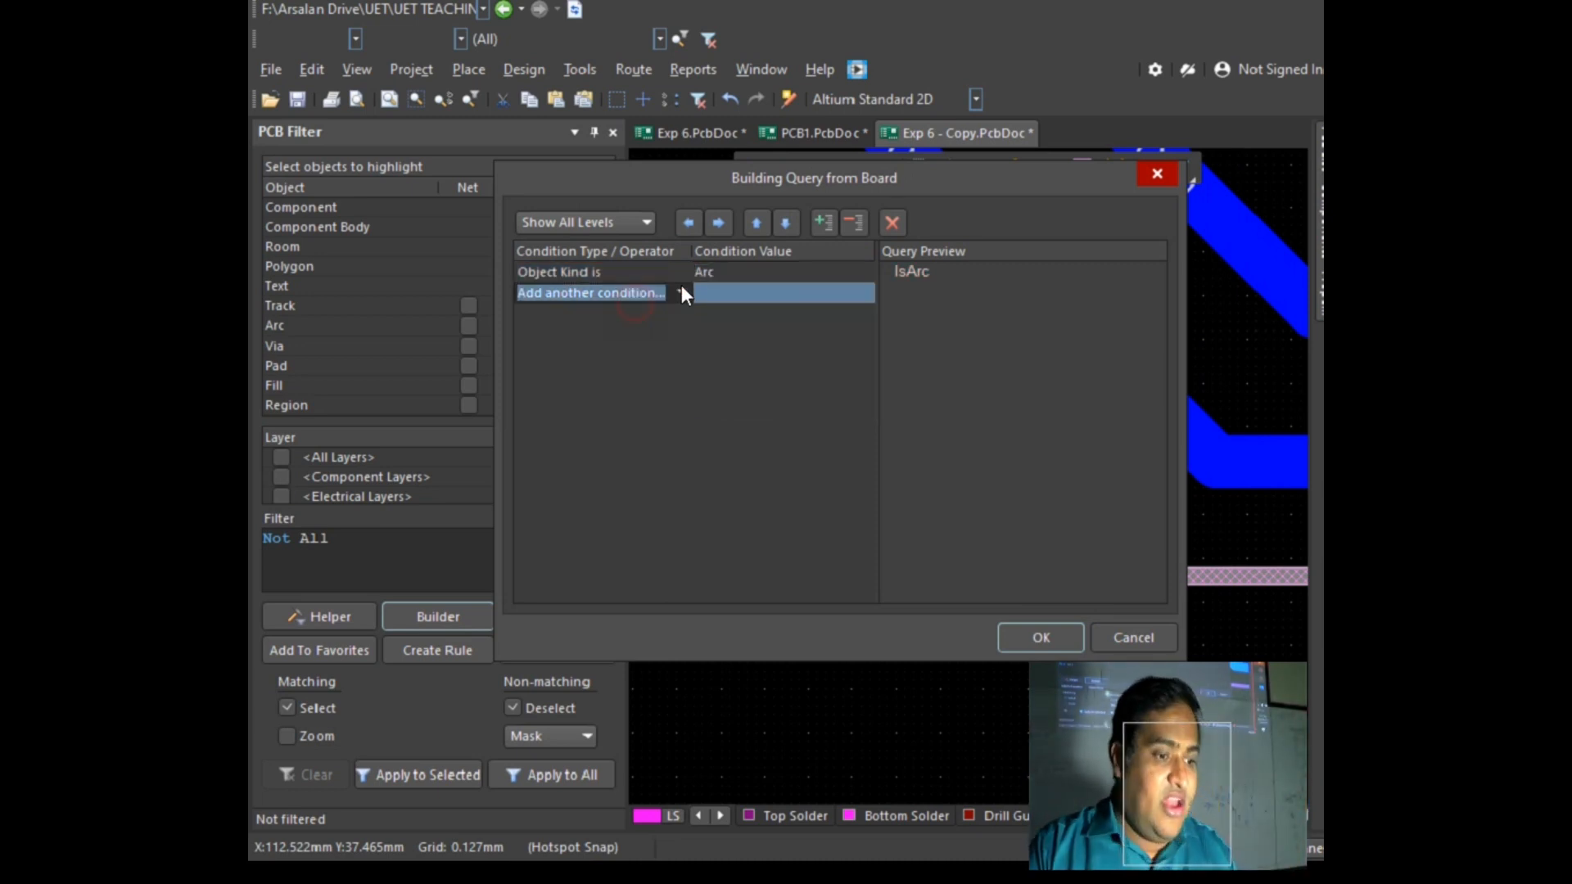
# Step: Change the query condition to Exists on Layer with Keep-Out Layer, and apply the filter to all objects
pyautogui.click(677, 271)
pyautogui.click(679, 273)
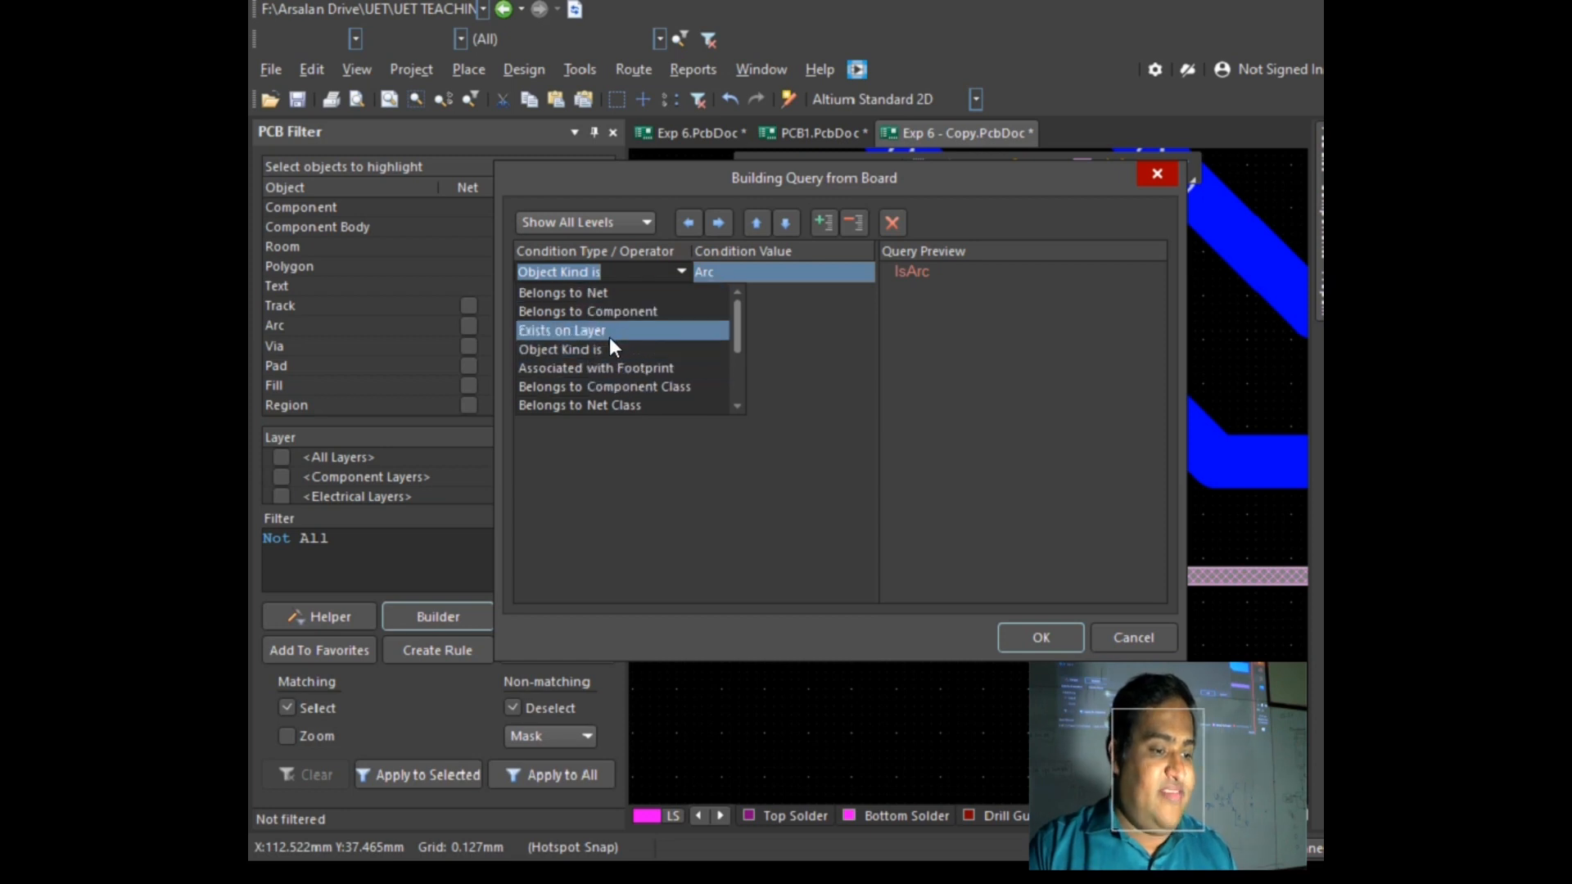
pyautogui.click(620, 332)
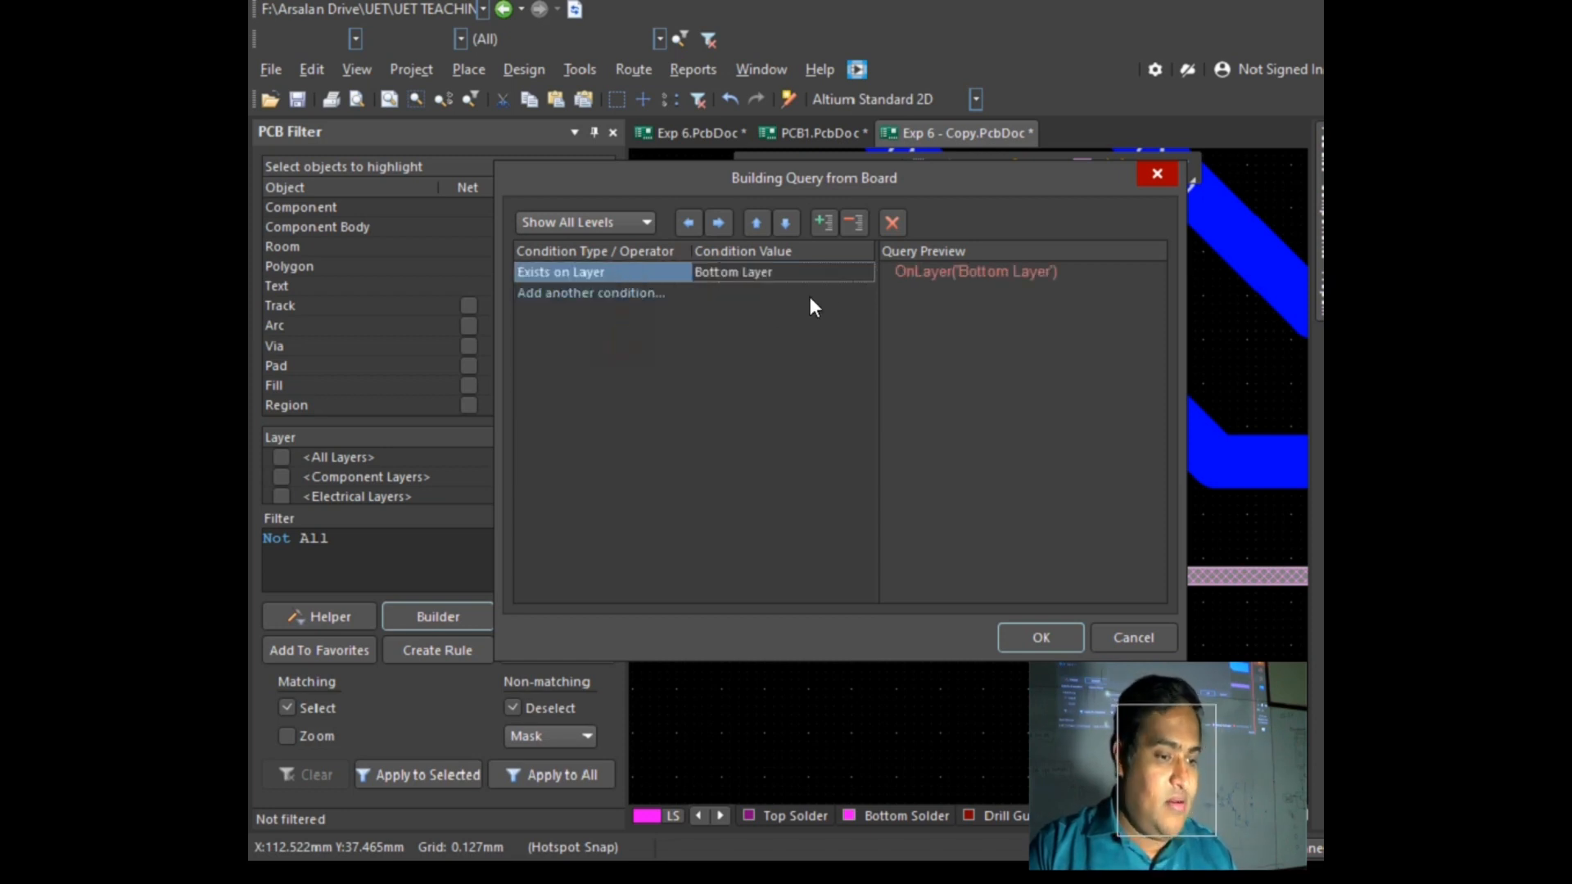
pyautogui.click(862, 272)
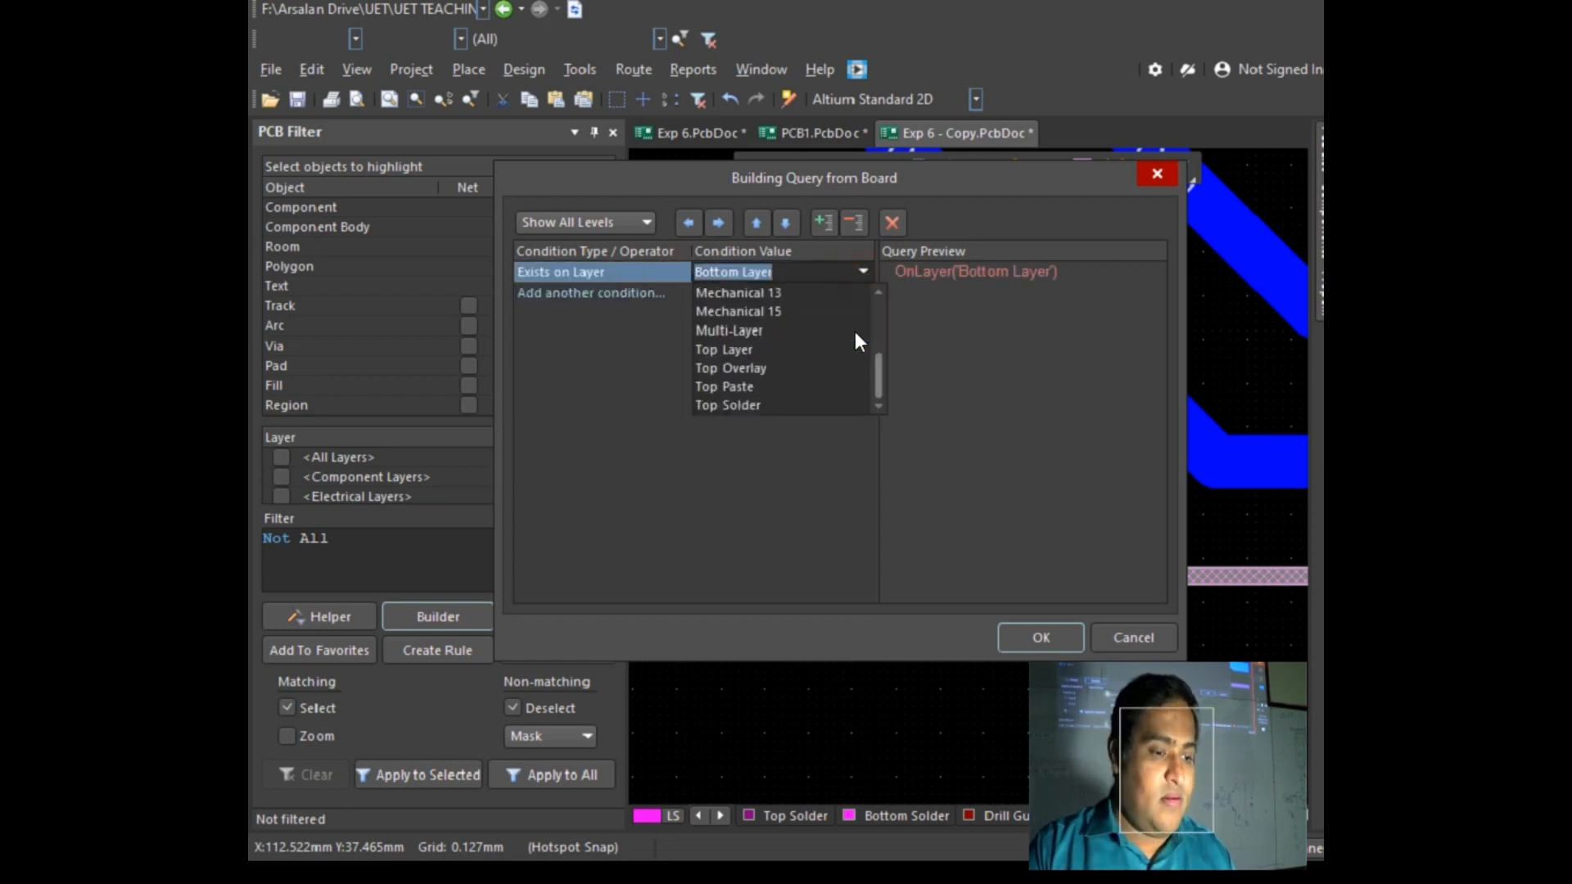
pyautogui.click(804, 368)
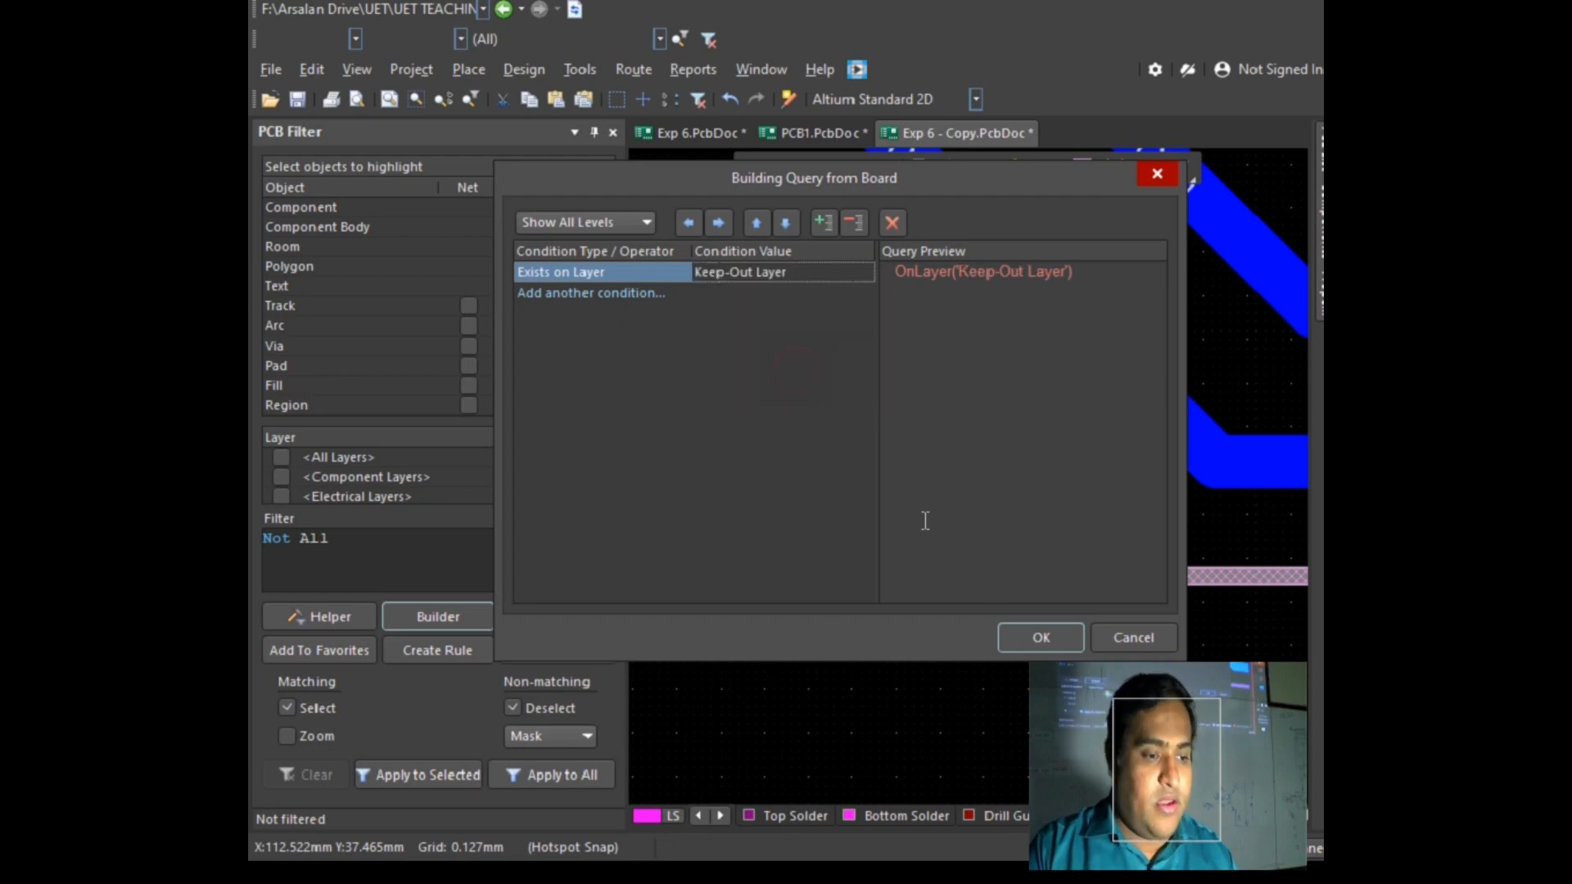
pyautogui.click(1033, 636)
pyautogui.click(559, 771)
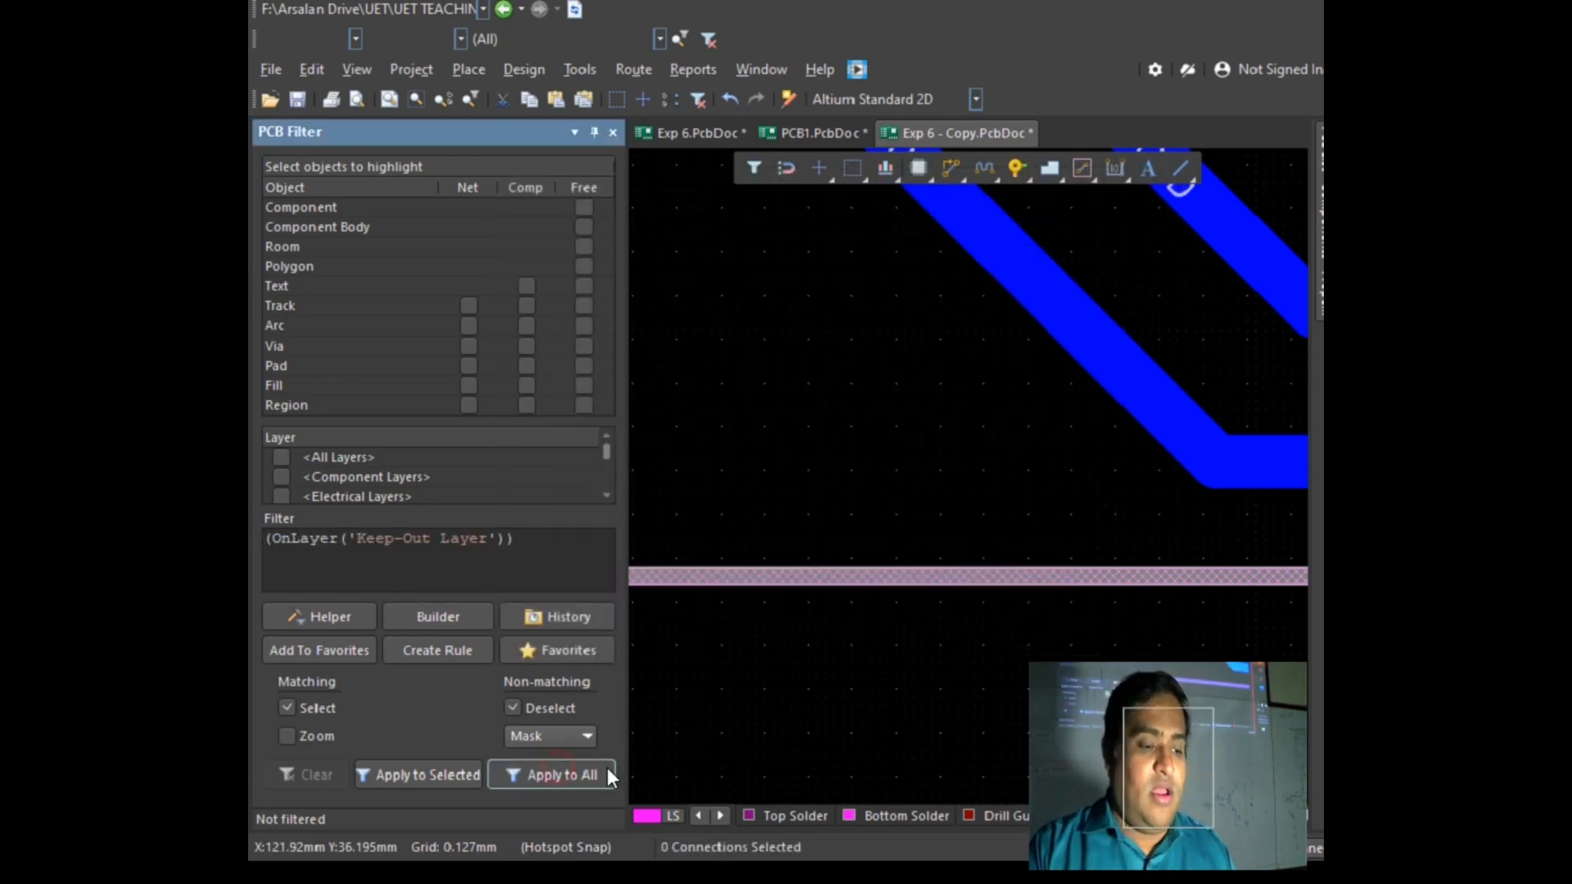
# Step: Set the width of all the filtered Keep-Out Layer tracks to 0.6 mm and deselect them
pyautogui.keyDown('ctrl'); pyautogui.scroll(-5, 886, 611); pyautogui.keyUp('ctrl')
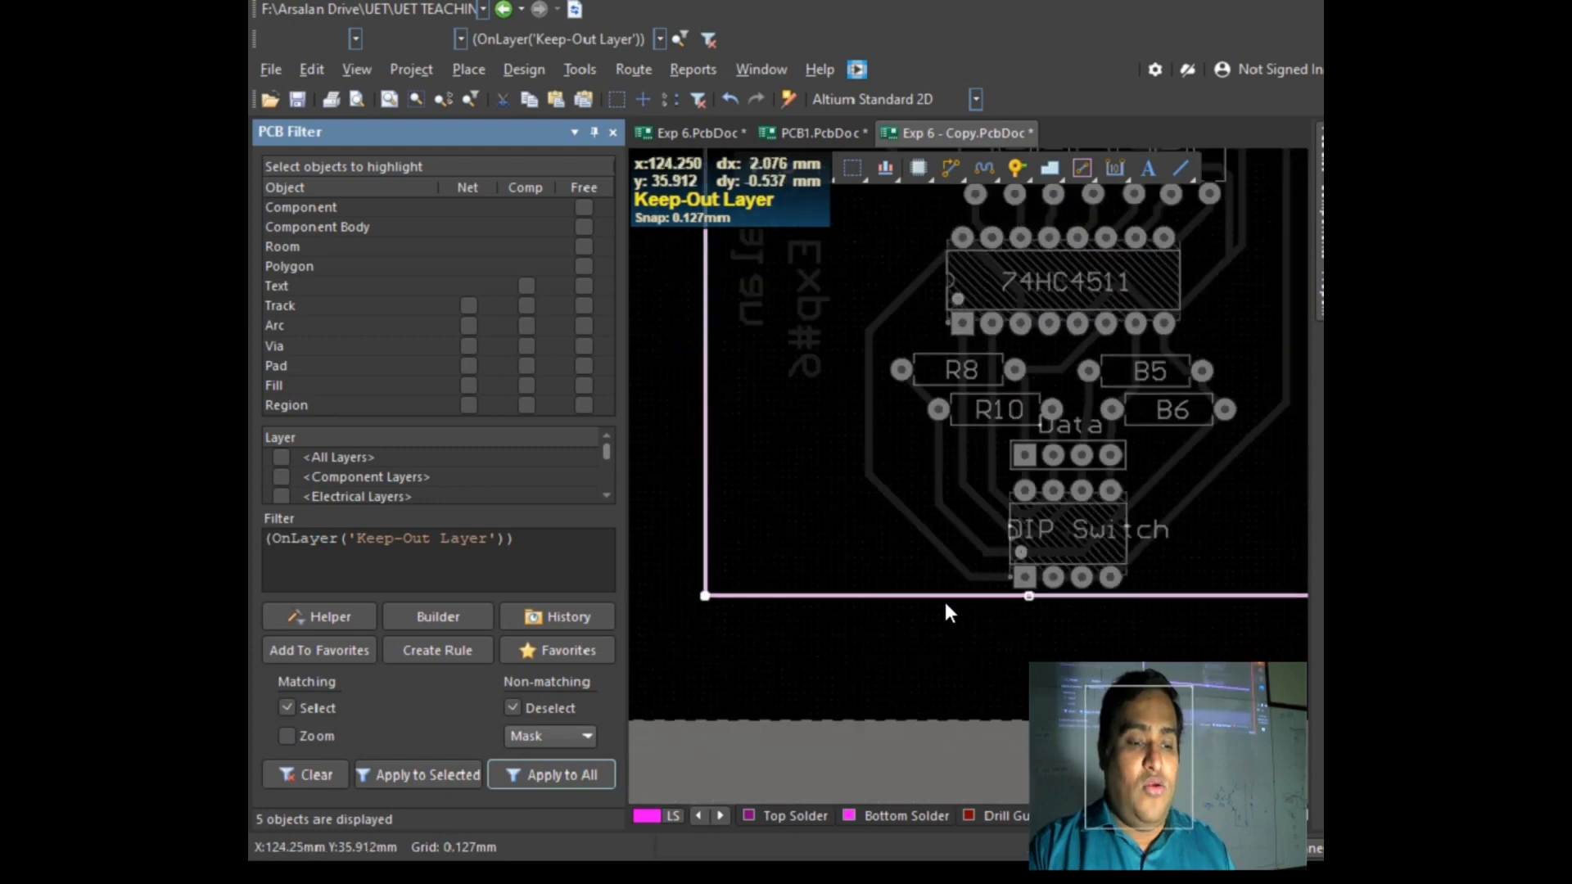
pyautogui.scroll(4, 976, 545)
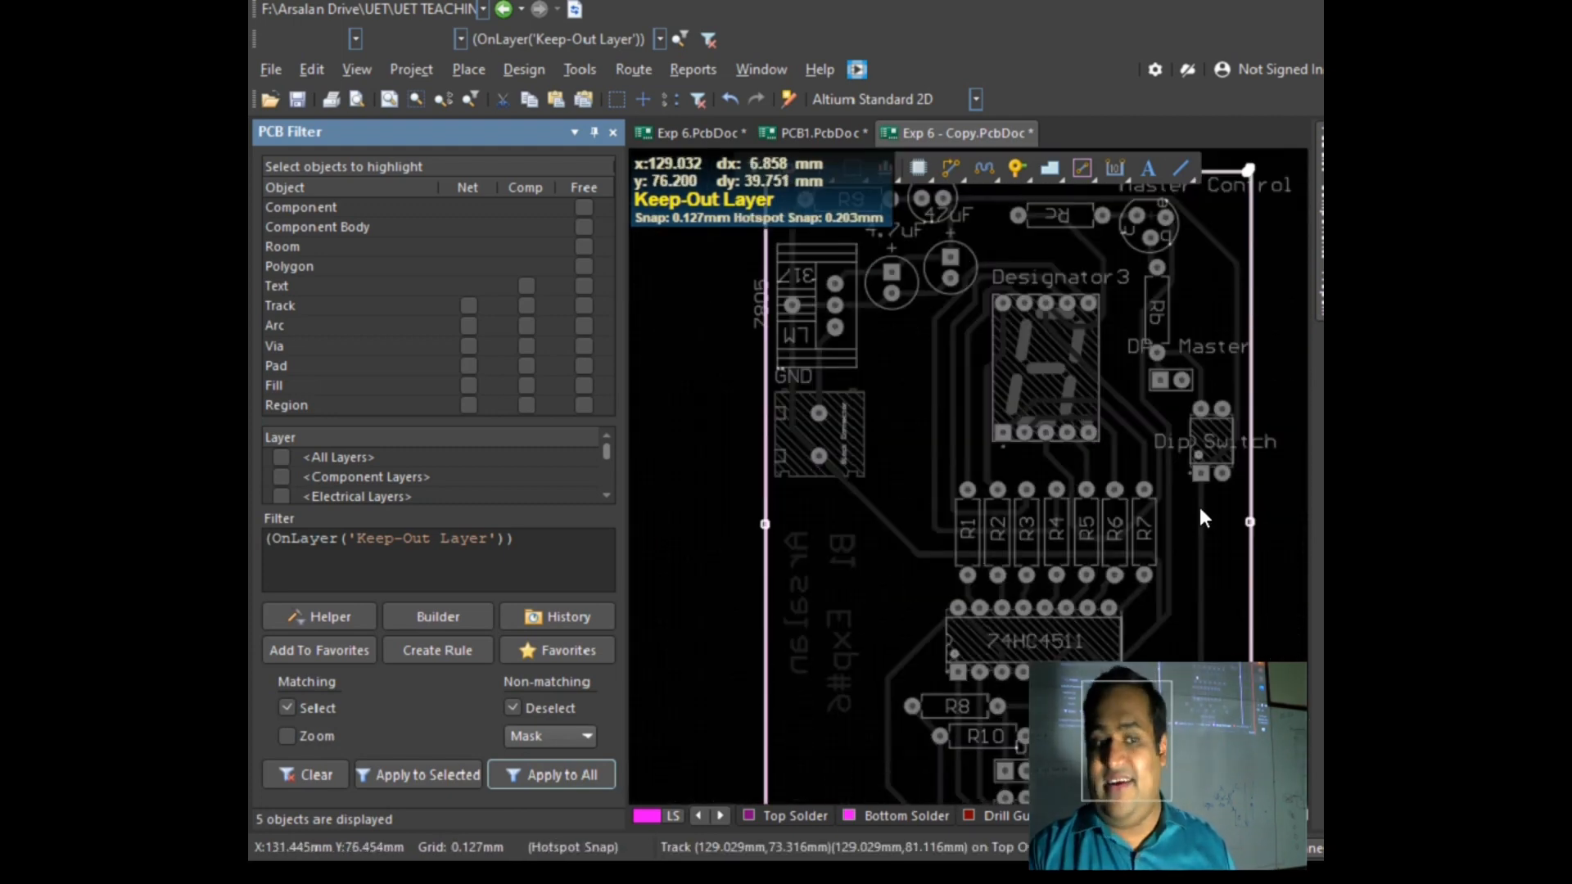
pyautogui.click(1321, 286)
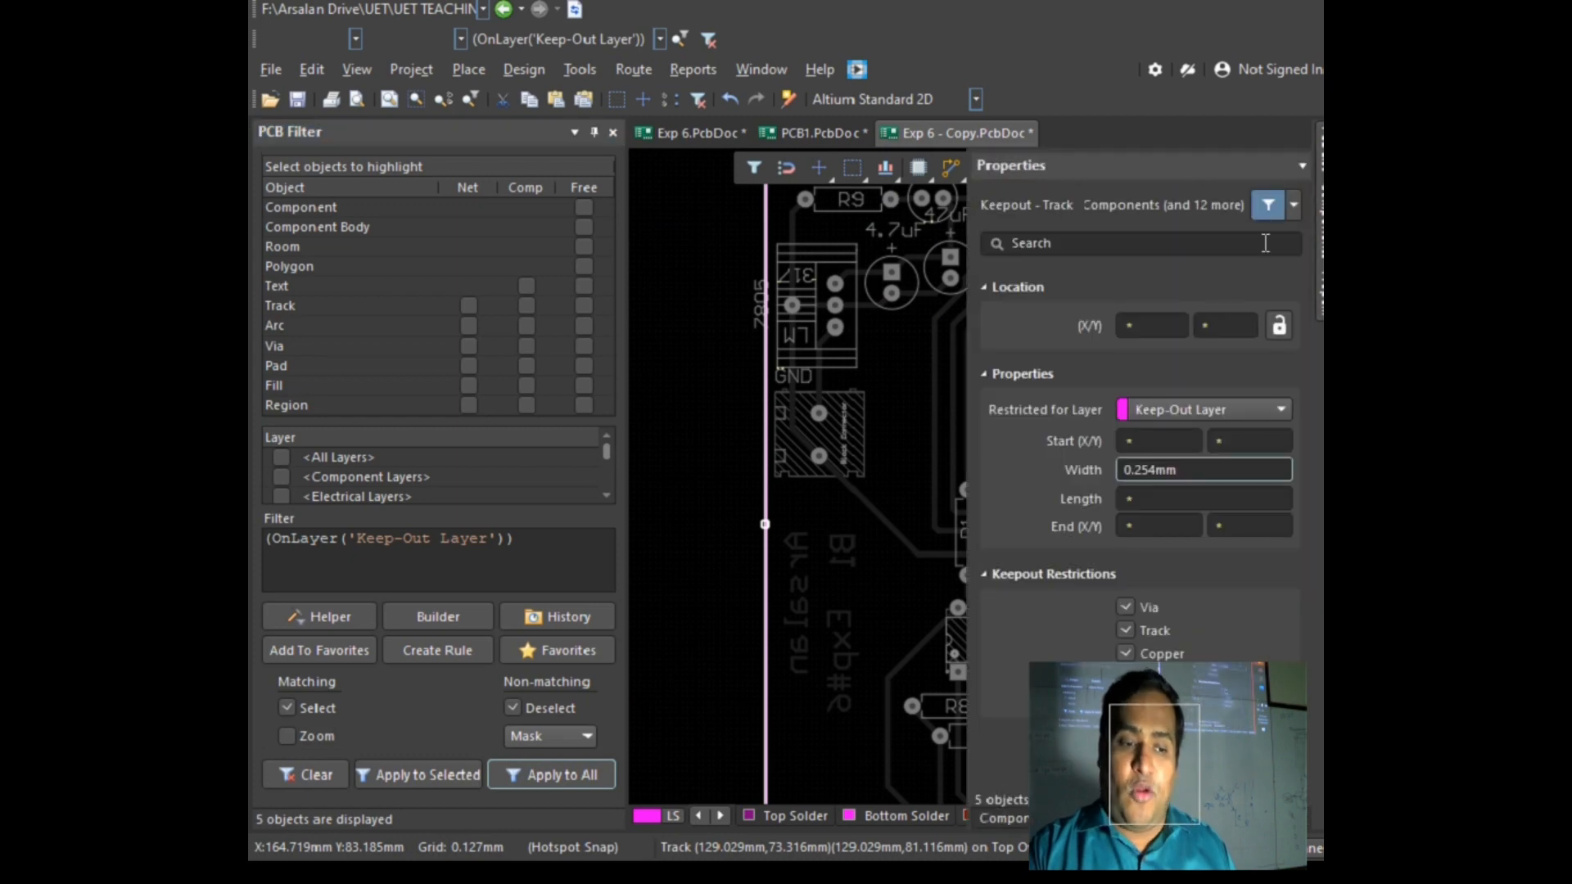
pyautogui.moveTo(1212, 463); pyautogui.dragTo(1068, 447)
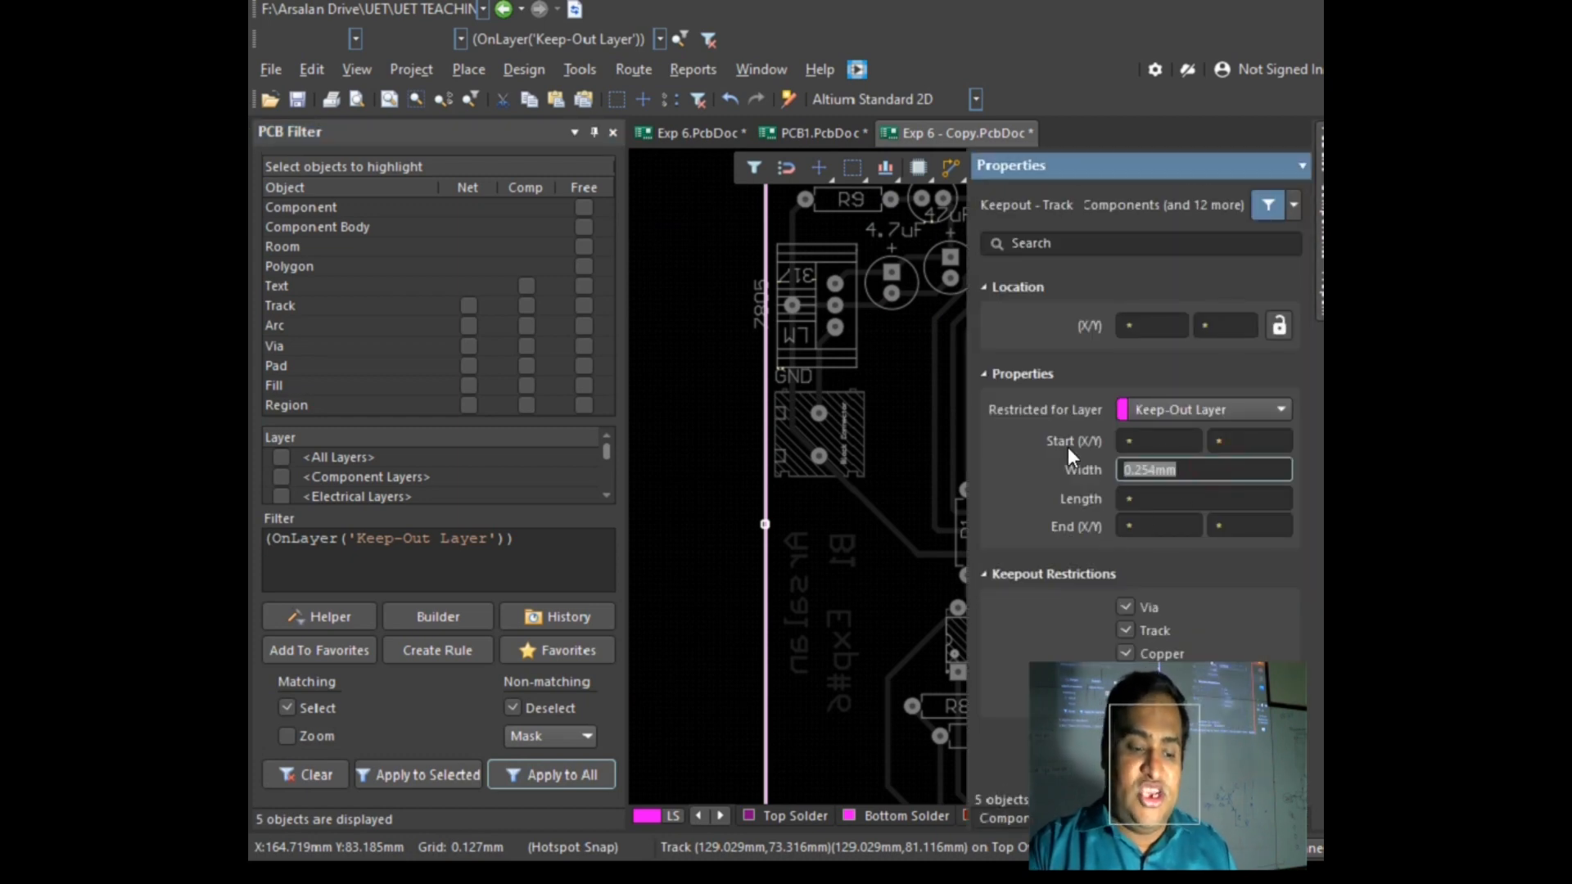
pyautogui.write('0.6')
pyautogui.press('Return')
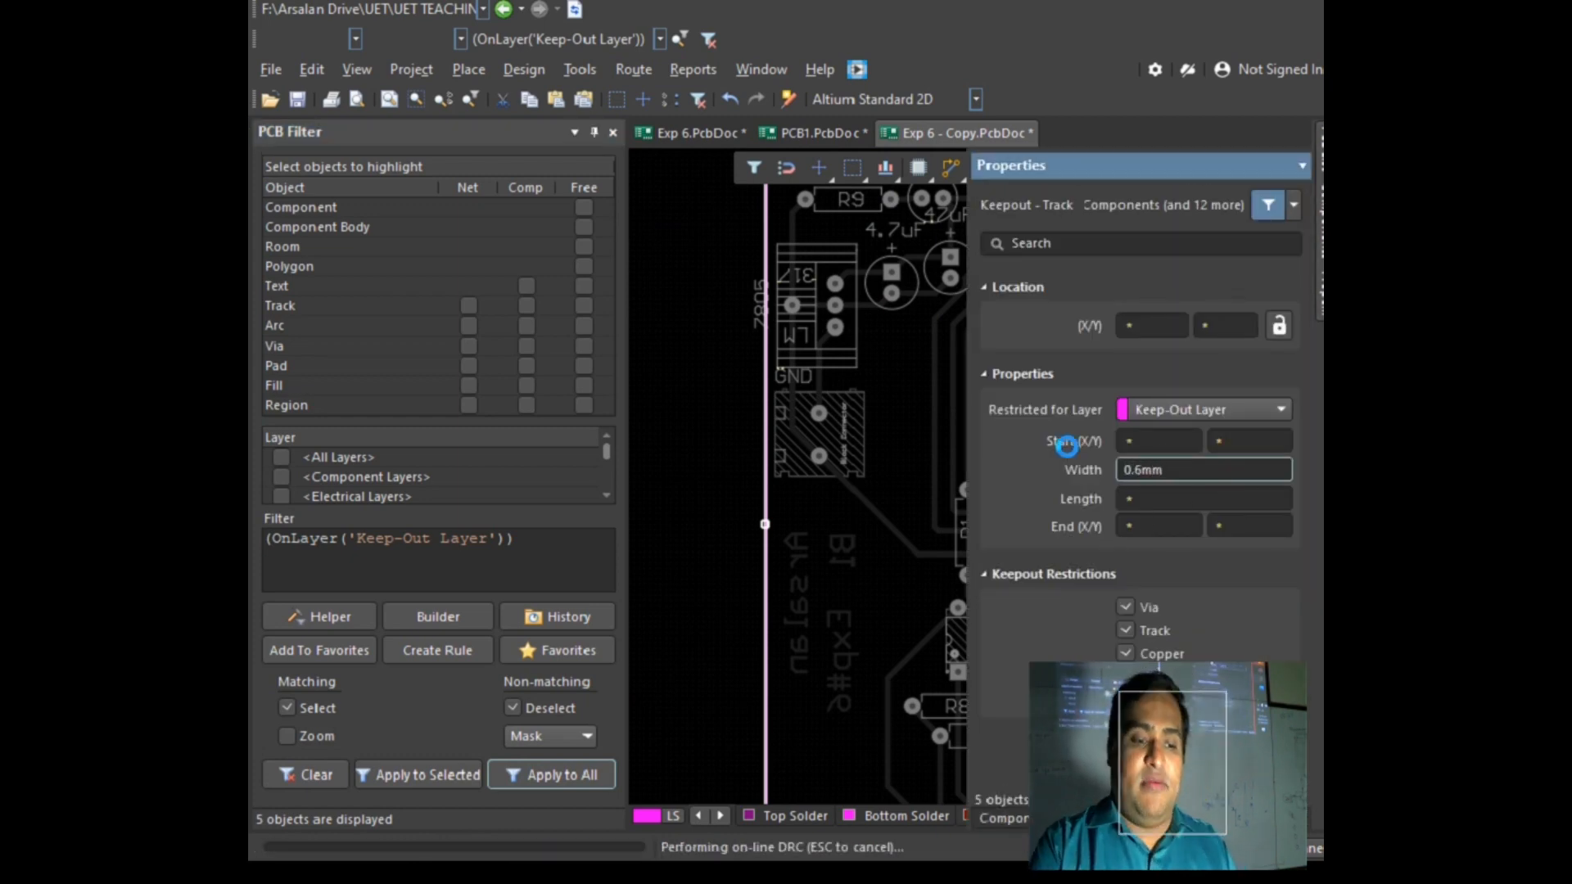
pyautogui.click(722, 449)
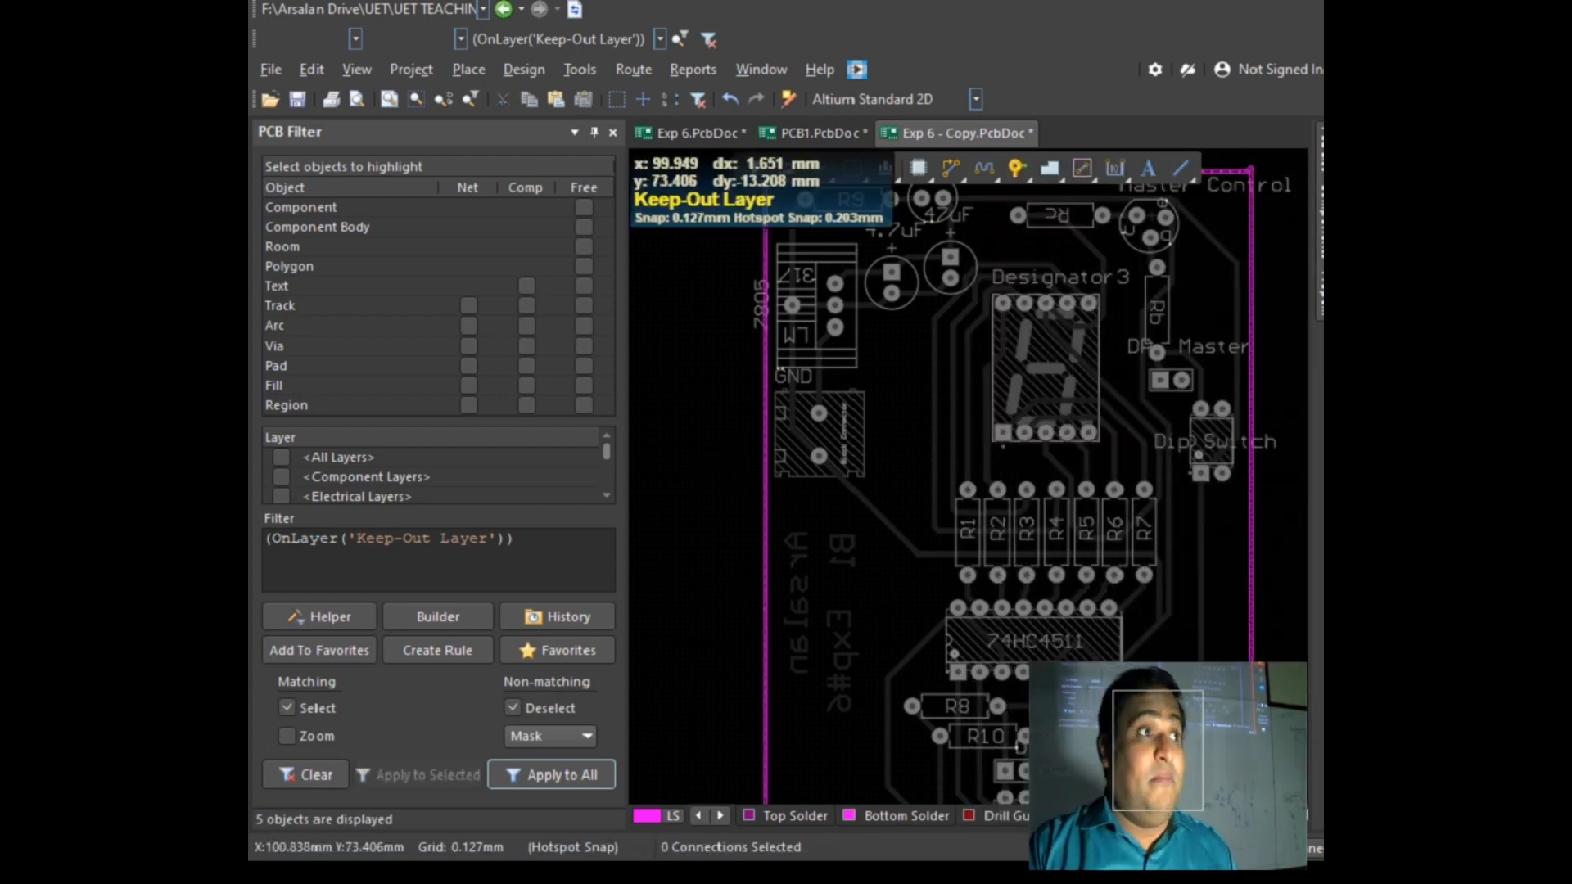
# Step: Switch to the Sticky Notes guidelines and review the default pad, via, keep-out and track values, highlighting each, and return to the PCB editor
pyautogui.click(1215, 639)
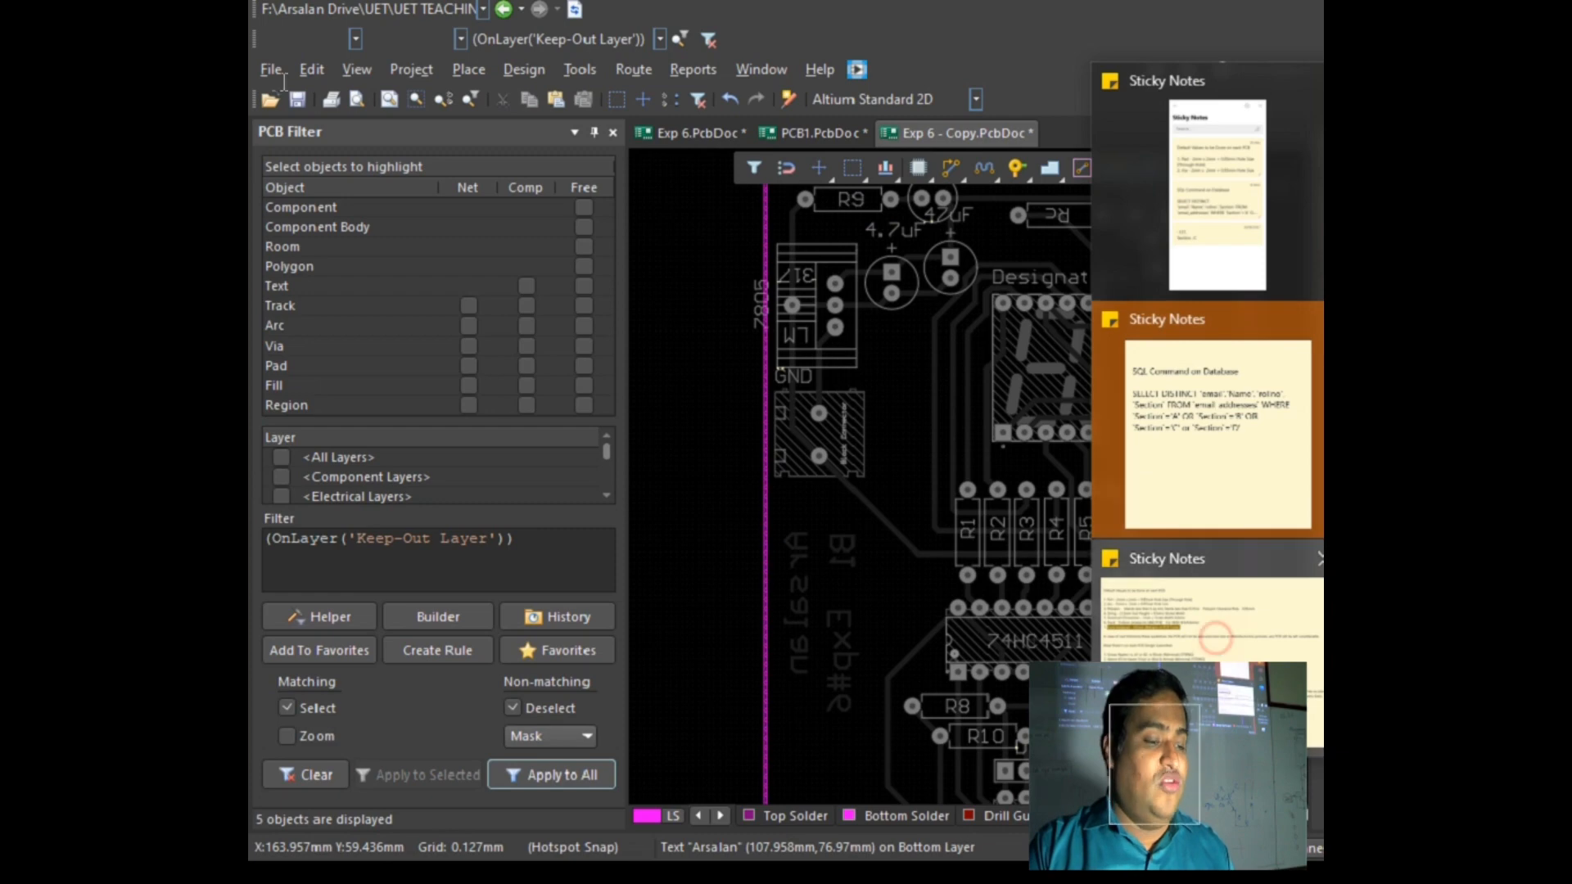
pyautogui.moveTo(280, 77); pyautogui.dragTo(439, 76)
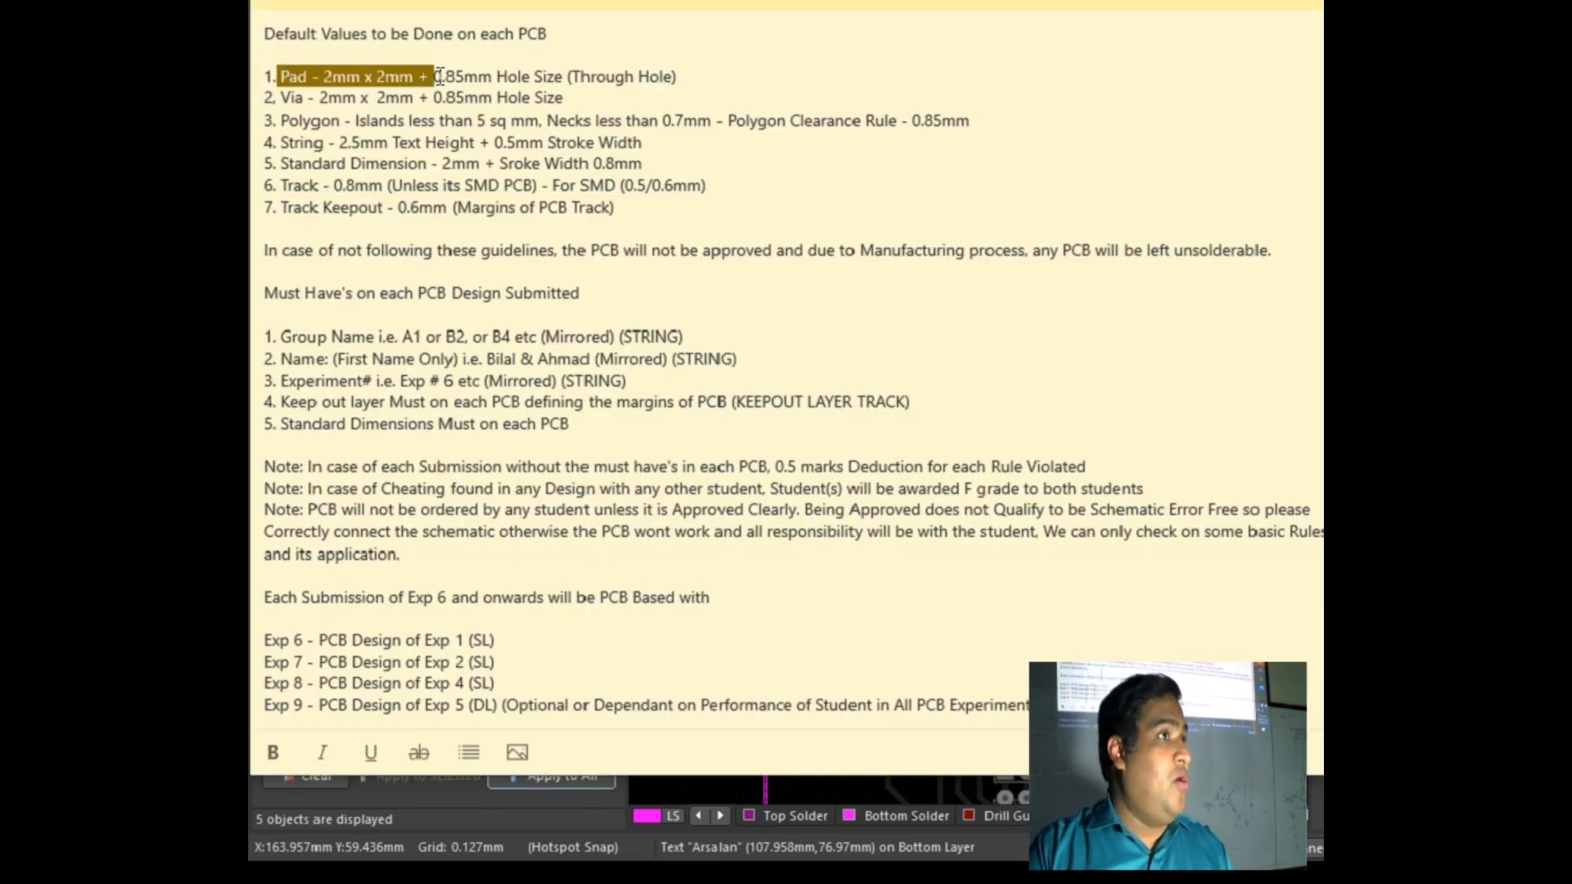
pyautogui.moveTo(282, 97); pyautogui.dragTo(429, 123)
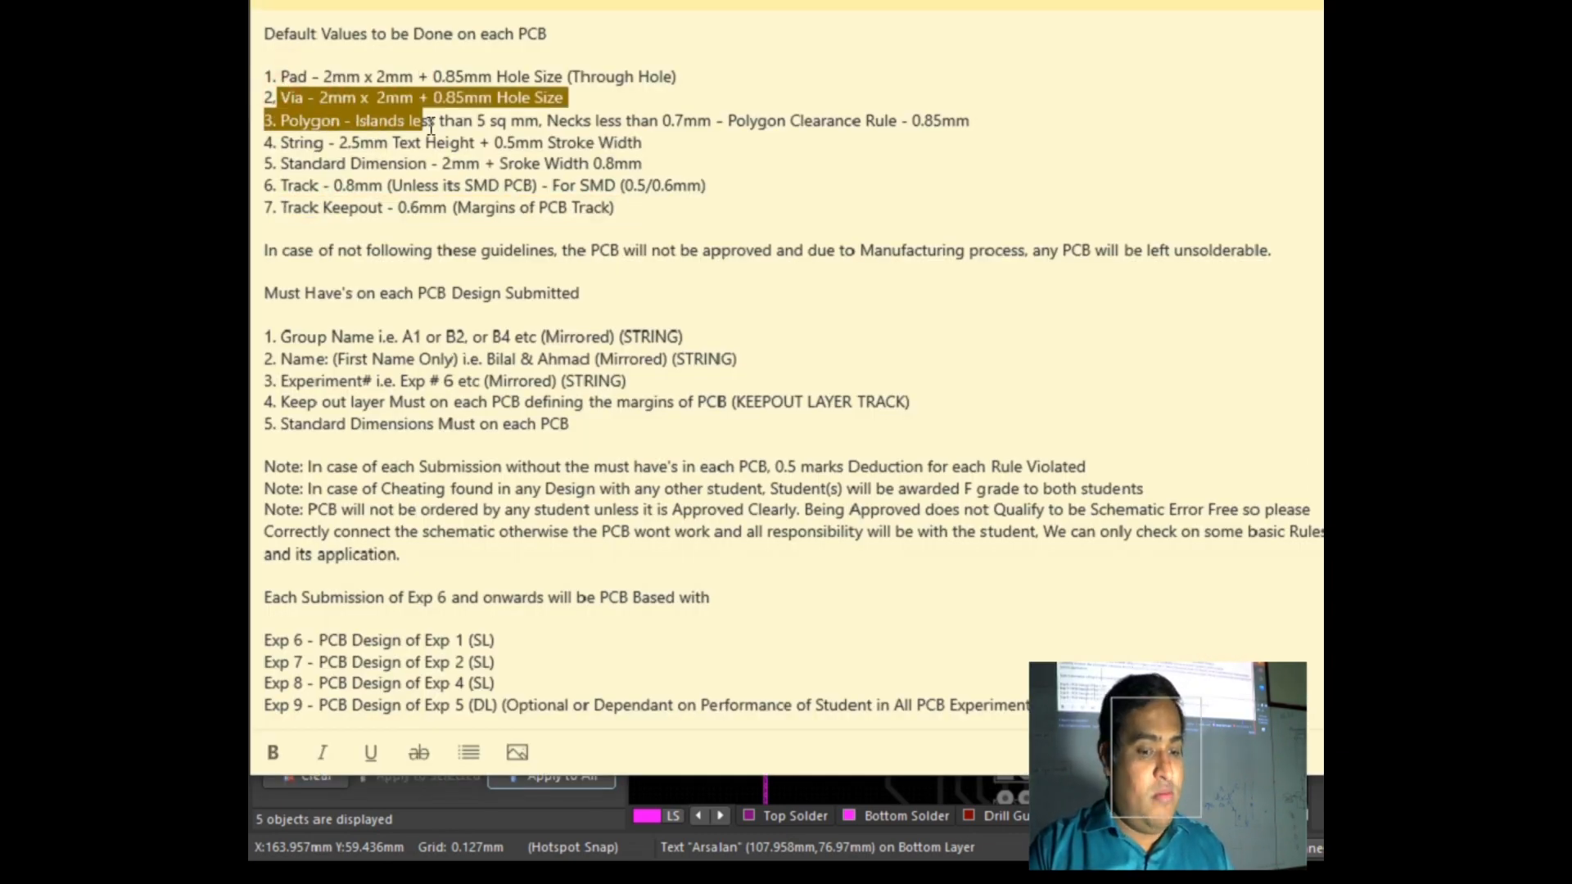
pyautogui.moveTo(279, 206); pyautogui.dragTo(431, 211)
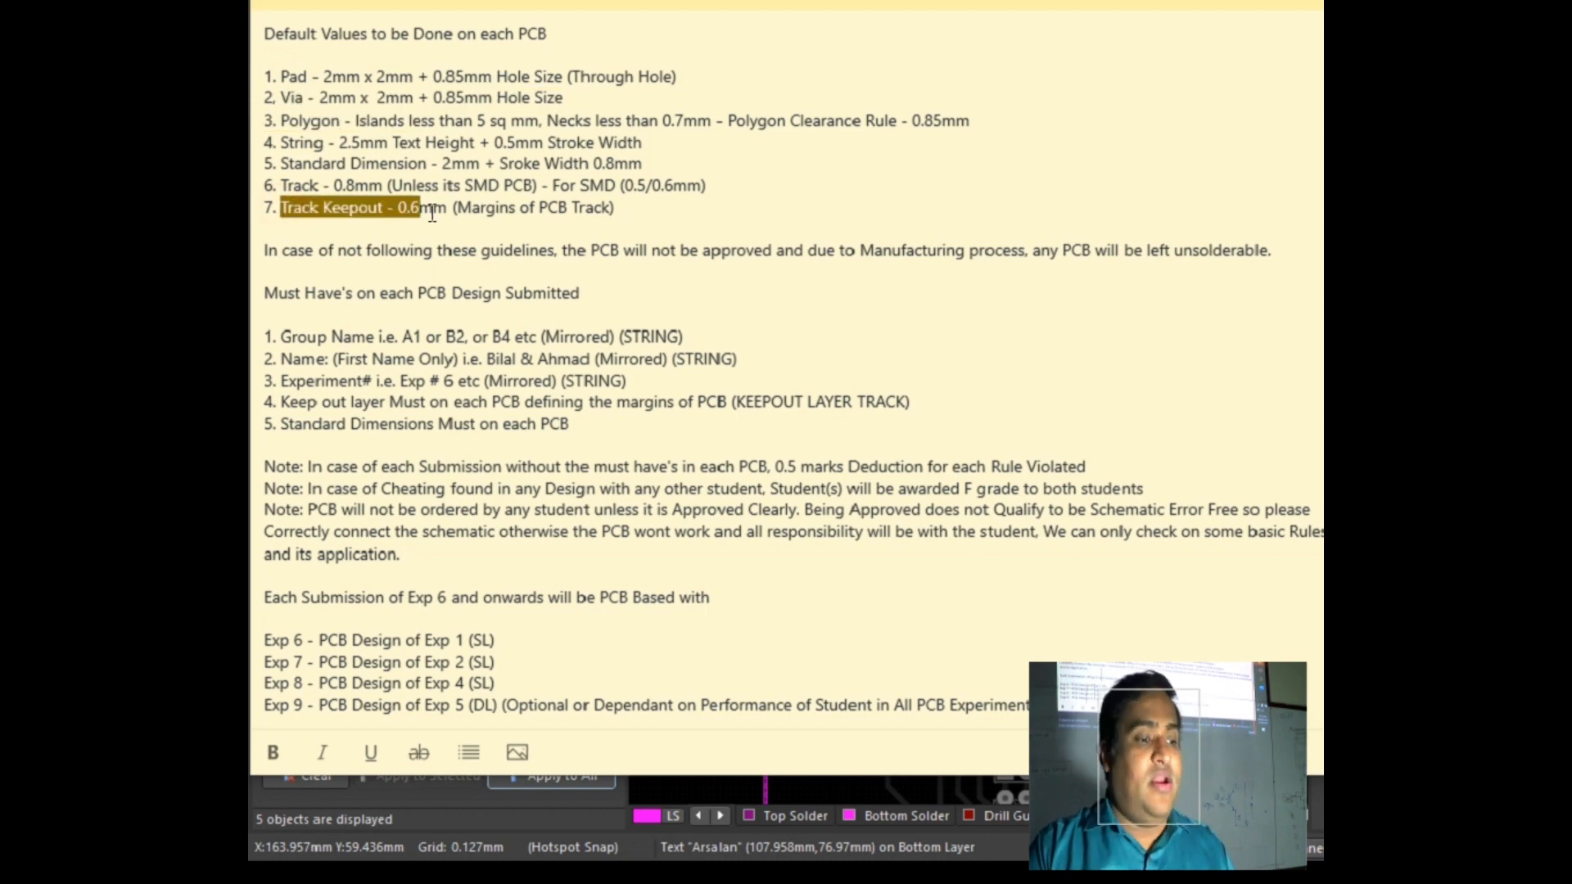
pyautogui.moveTo(281, 180); pyautogui.dragTo(377, 176)
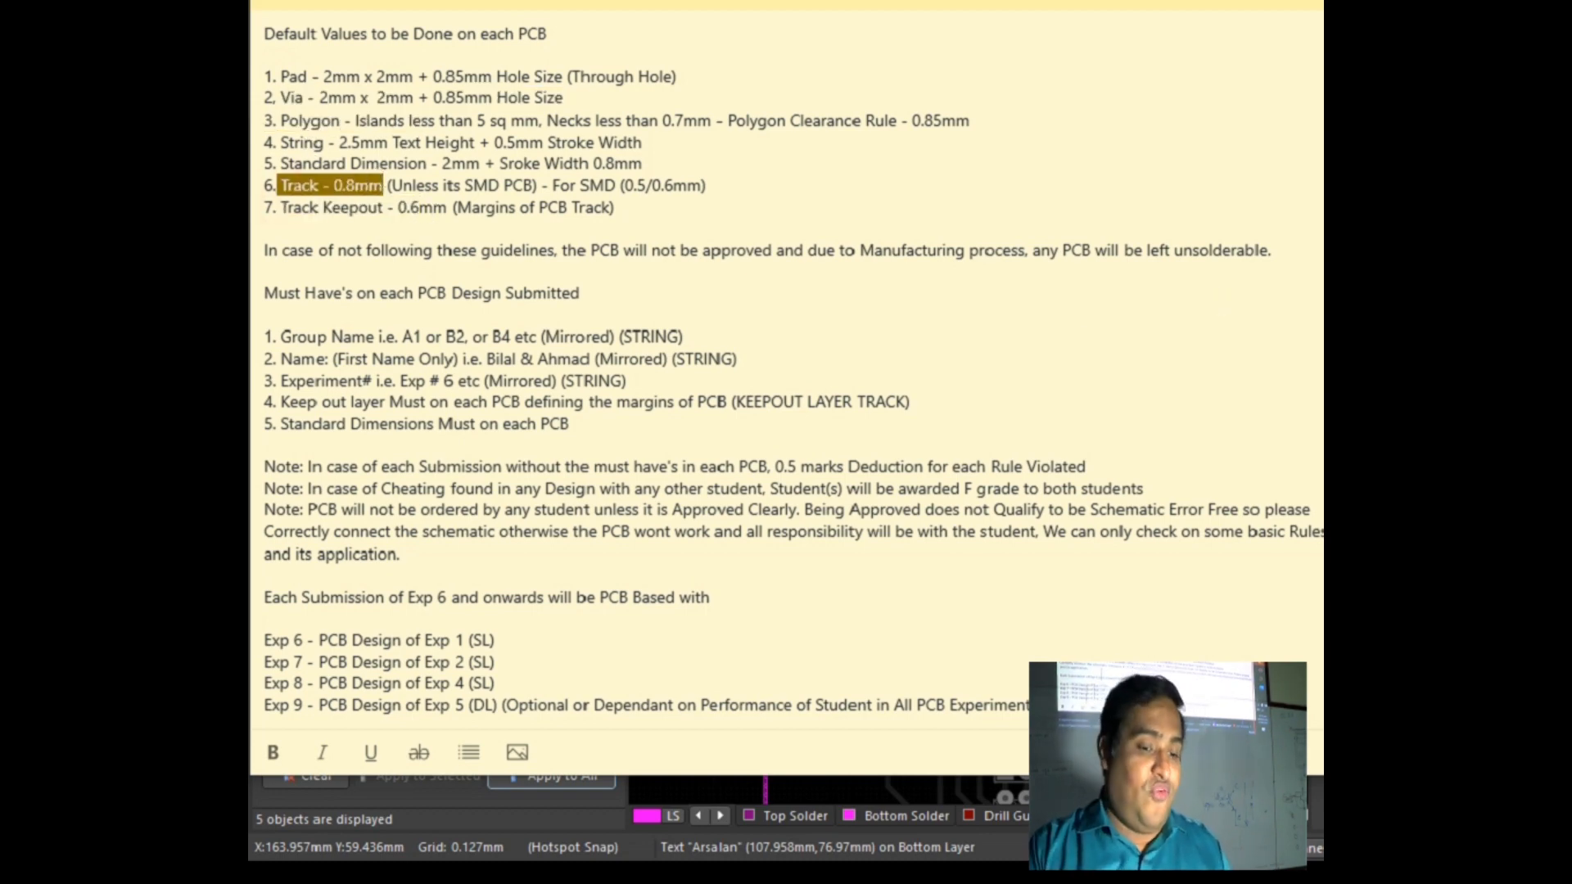
pyautogui.hotkey('alt', 'Tab')
# Step: Delete the Keep-Out Layer query and apply the empty filter to all objects to unmask the board
pyautogui.moveTo(544, 544); pyautogui.dragTo(249, 485)
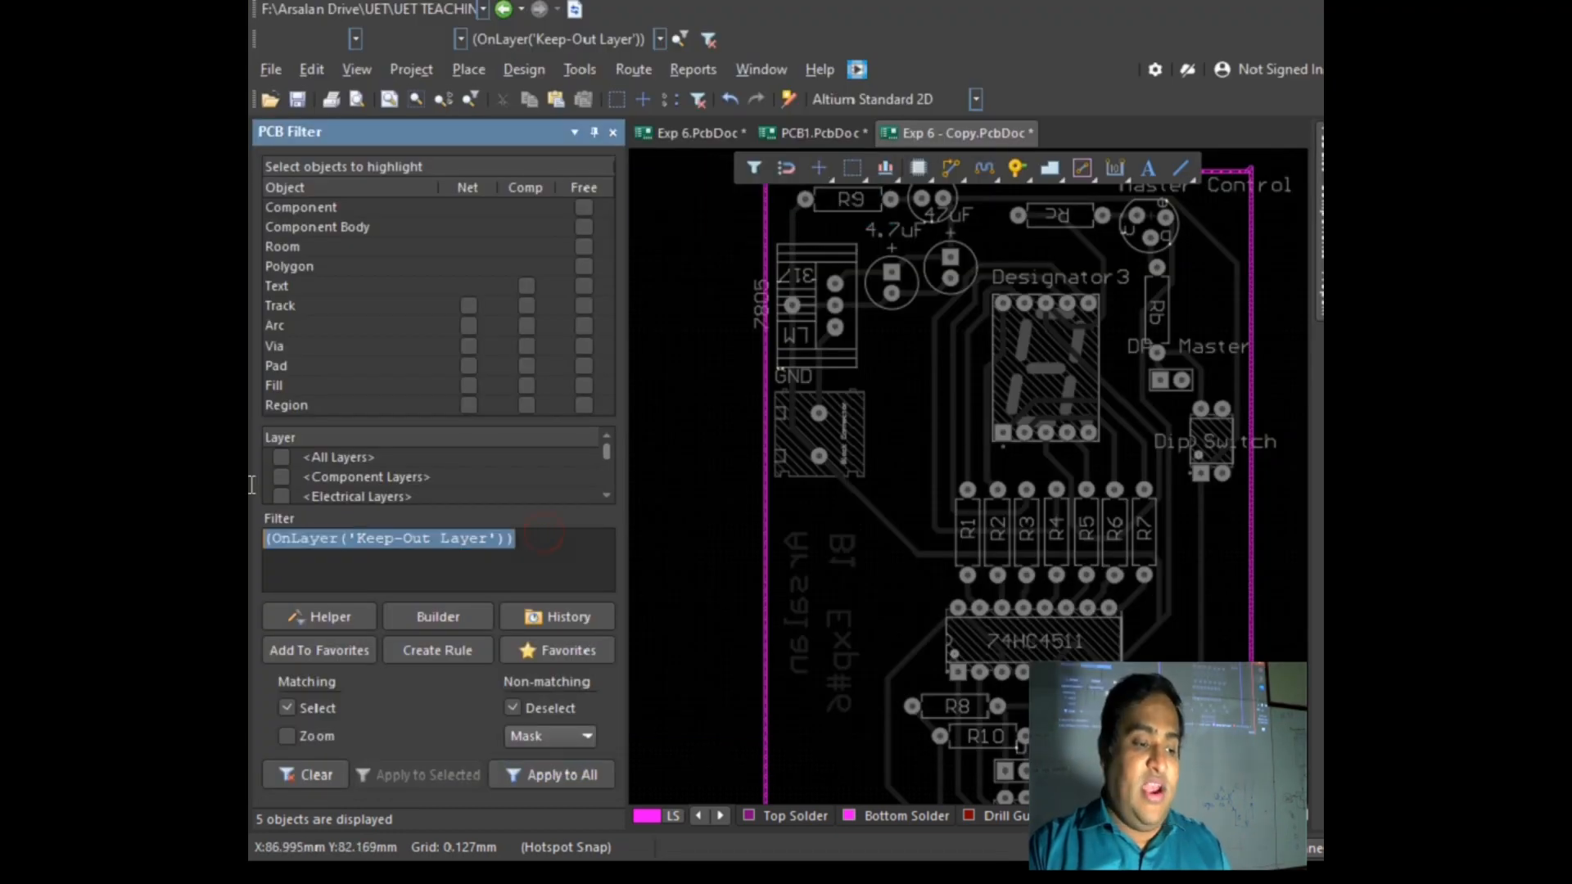
pyautogui.press('BackSpace')
pyautogui.click(554, 772)
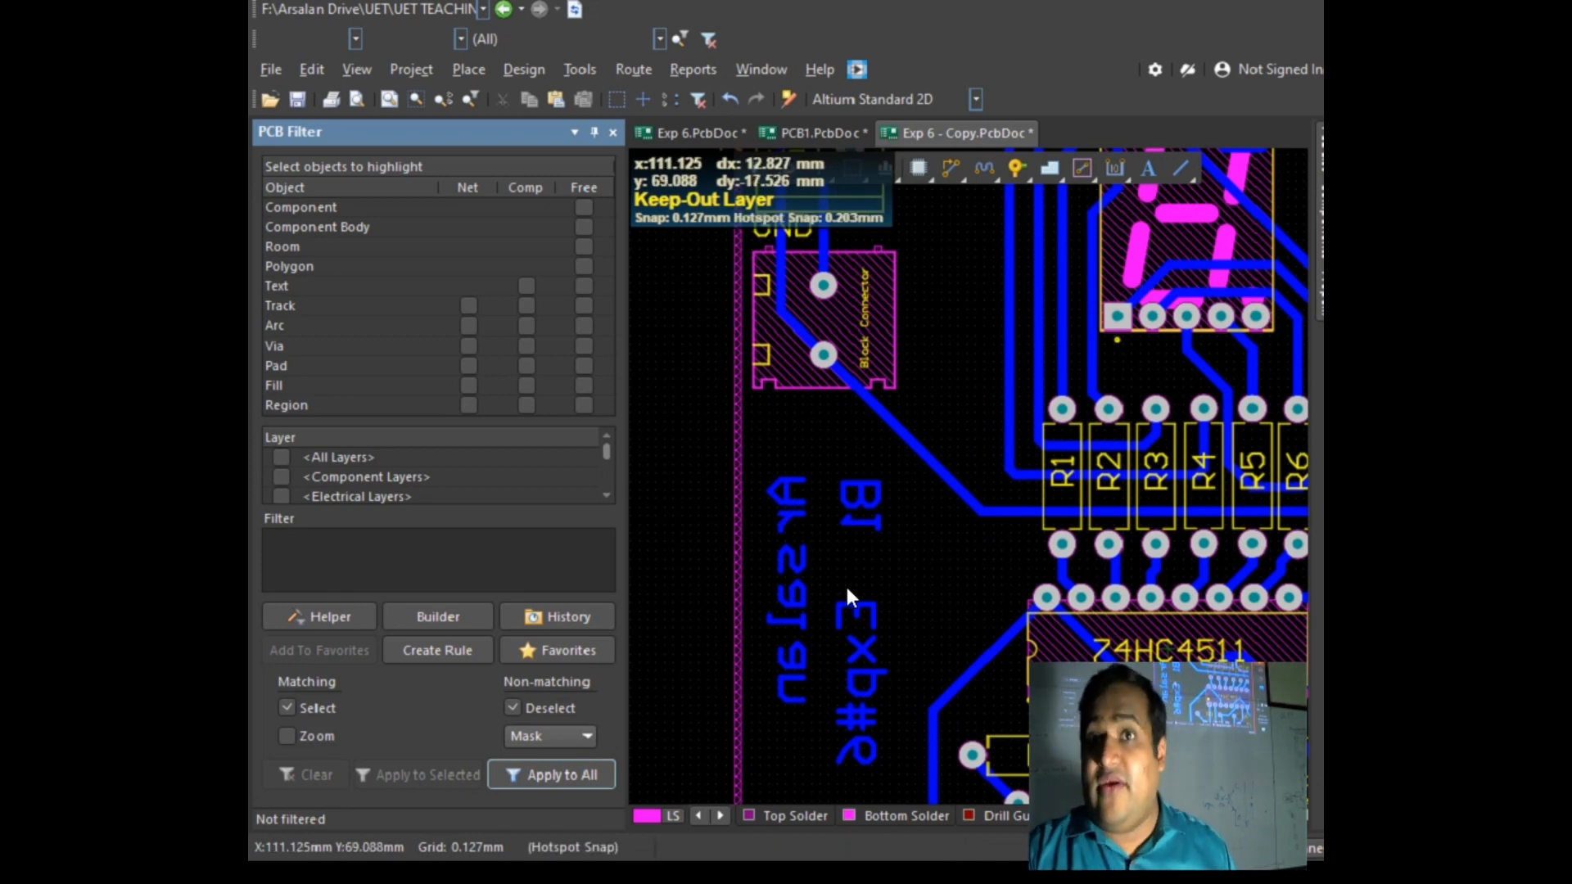
# Step: Place a text string on the Bottom Layer outside the board outline beside the existing strings, rotated to 270 degrees
pyautogui.scroll(-2, 845, 583)
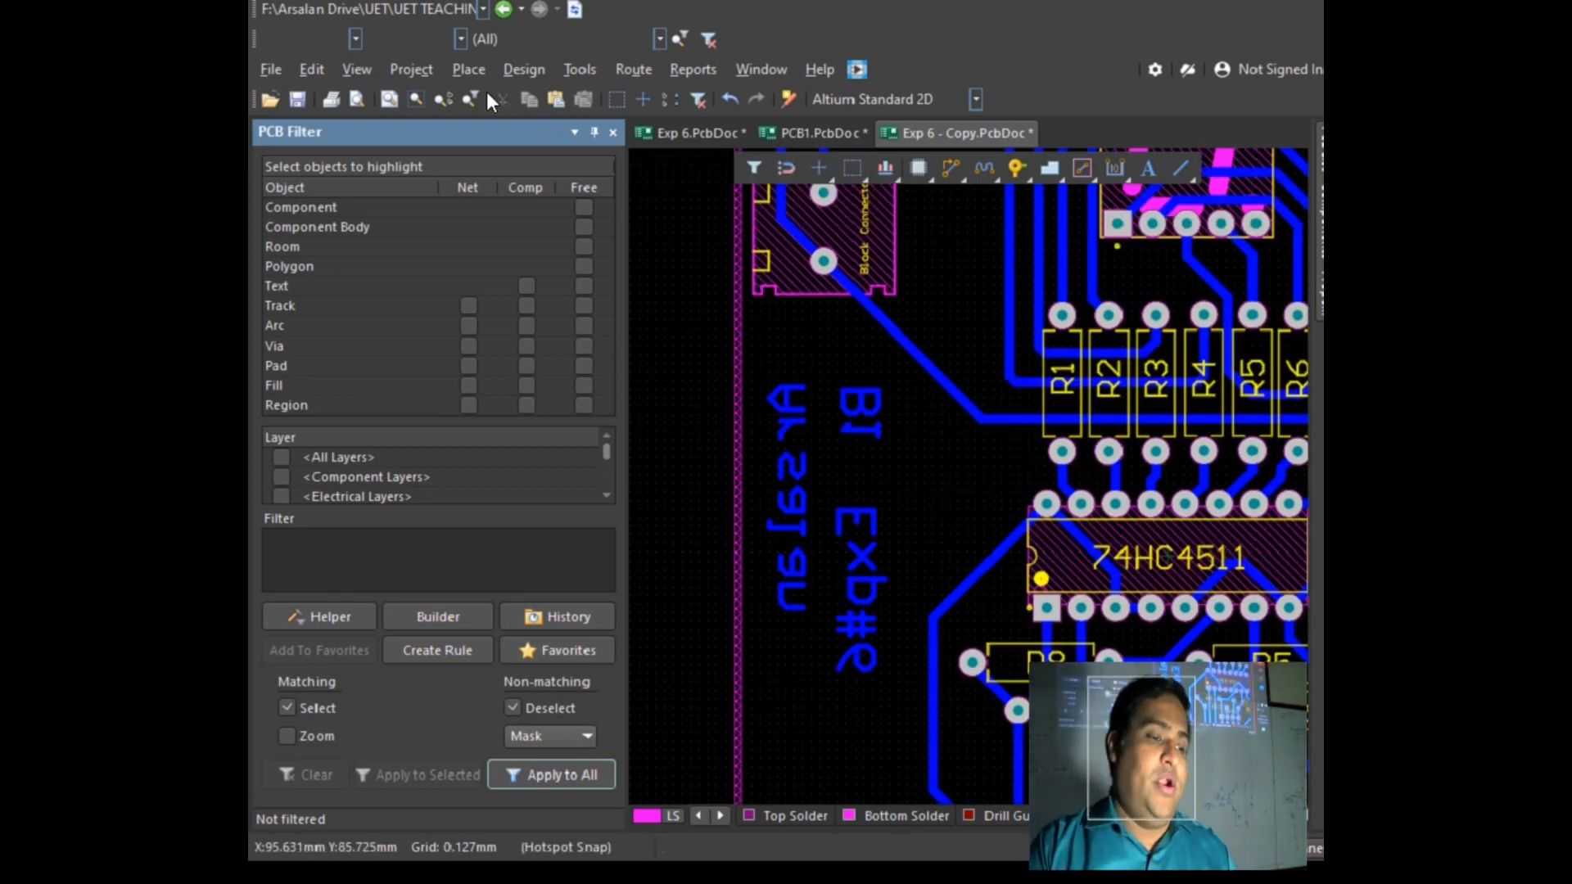
pyautogui.click(464, 68)
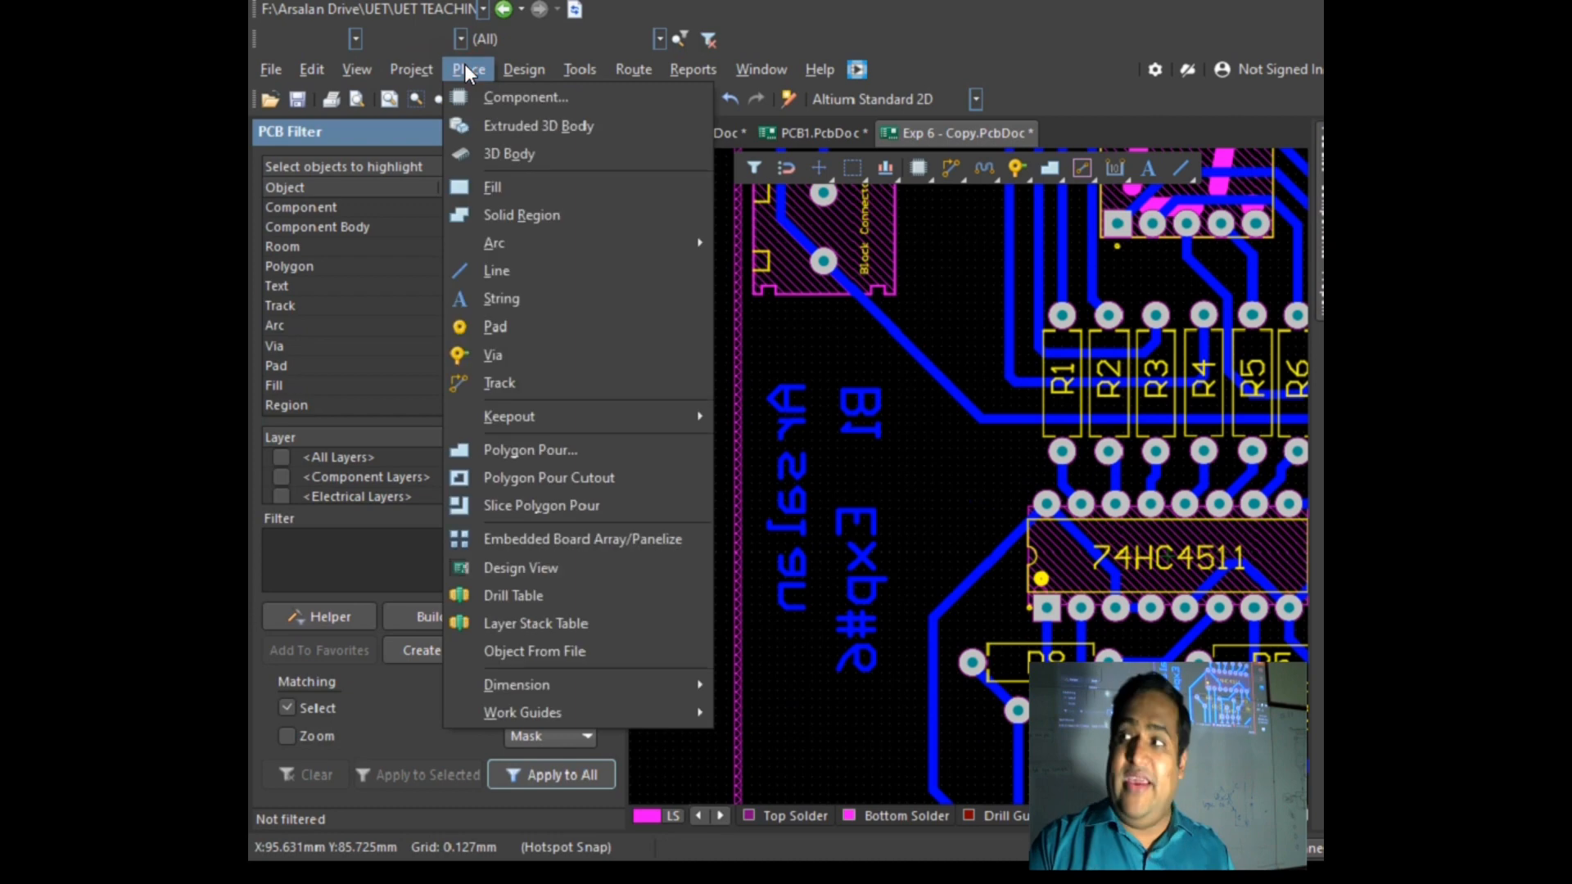
pyautogui.click(501, 299)
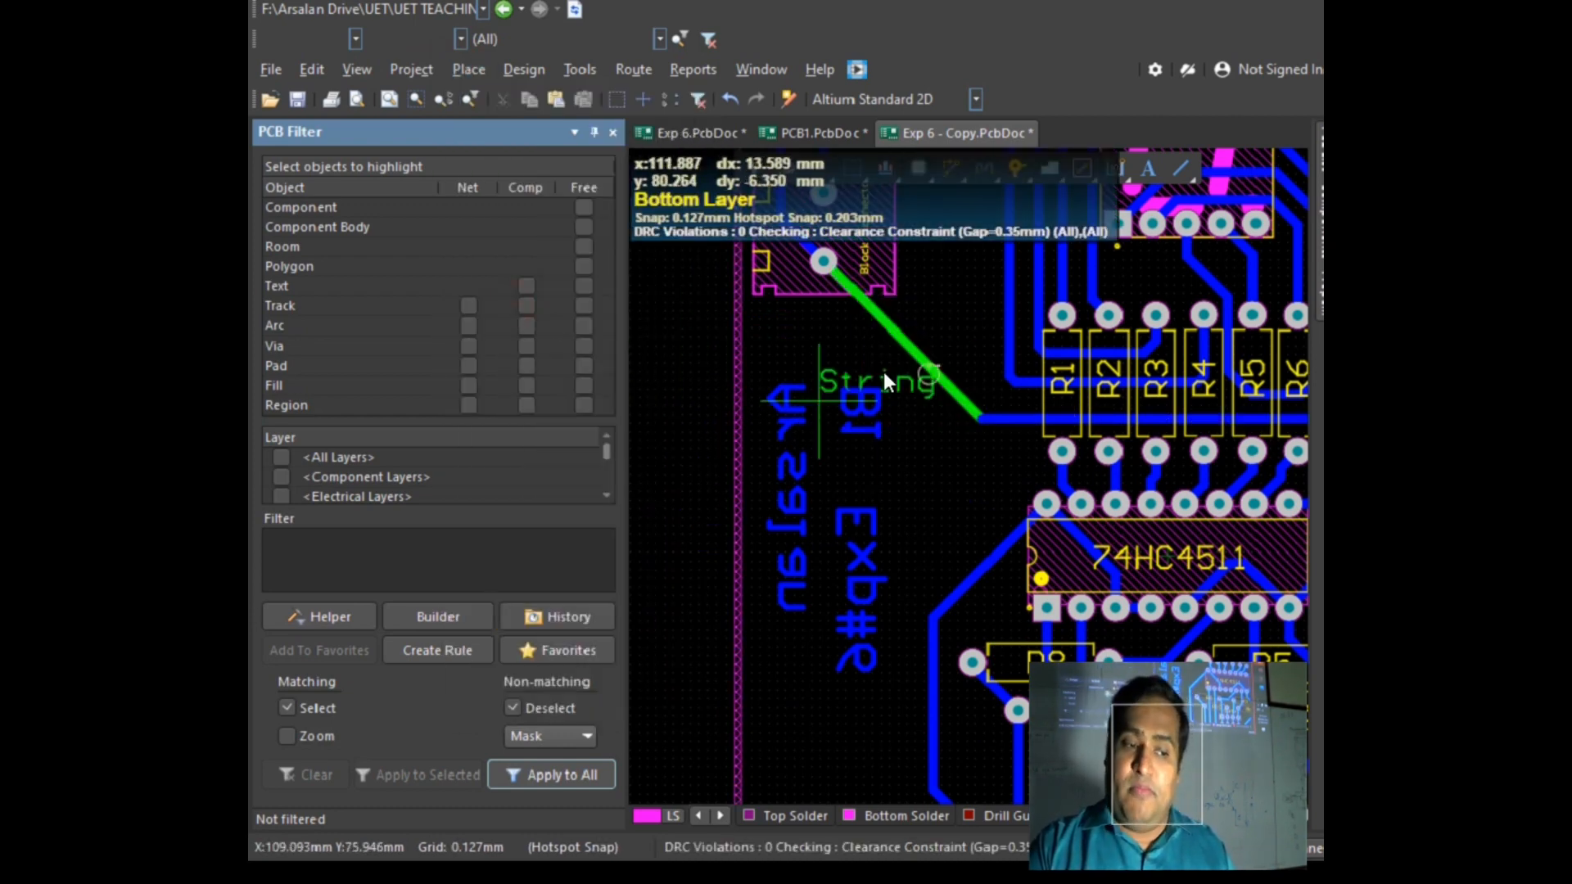
pyautogui.press('space')
pyautogui.press('space')
pyautogui.press('space')
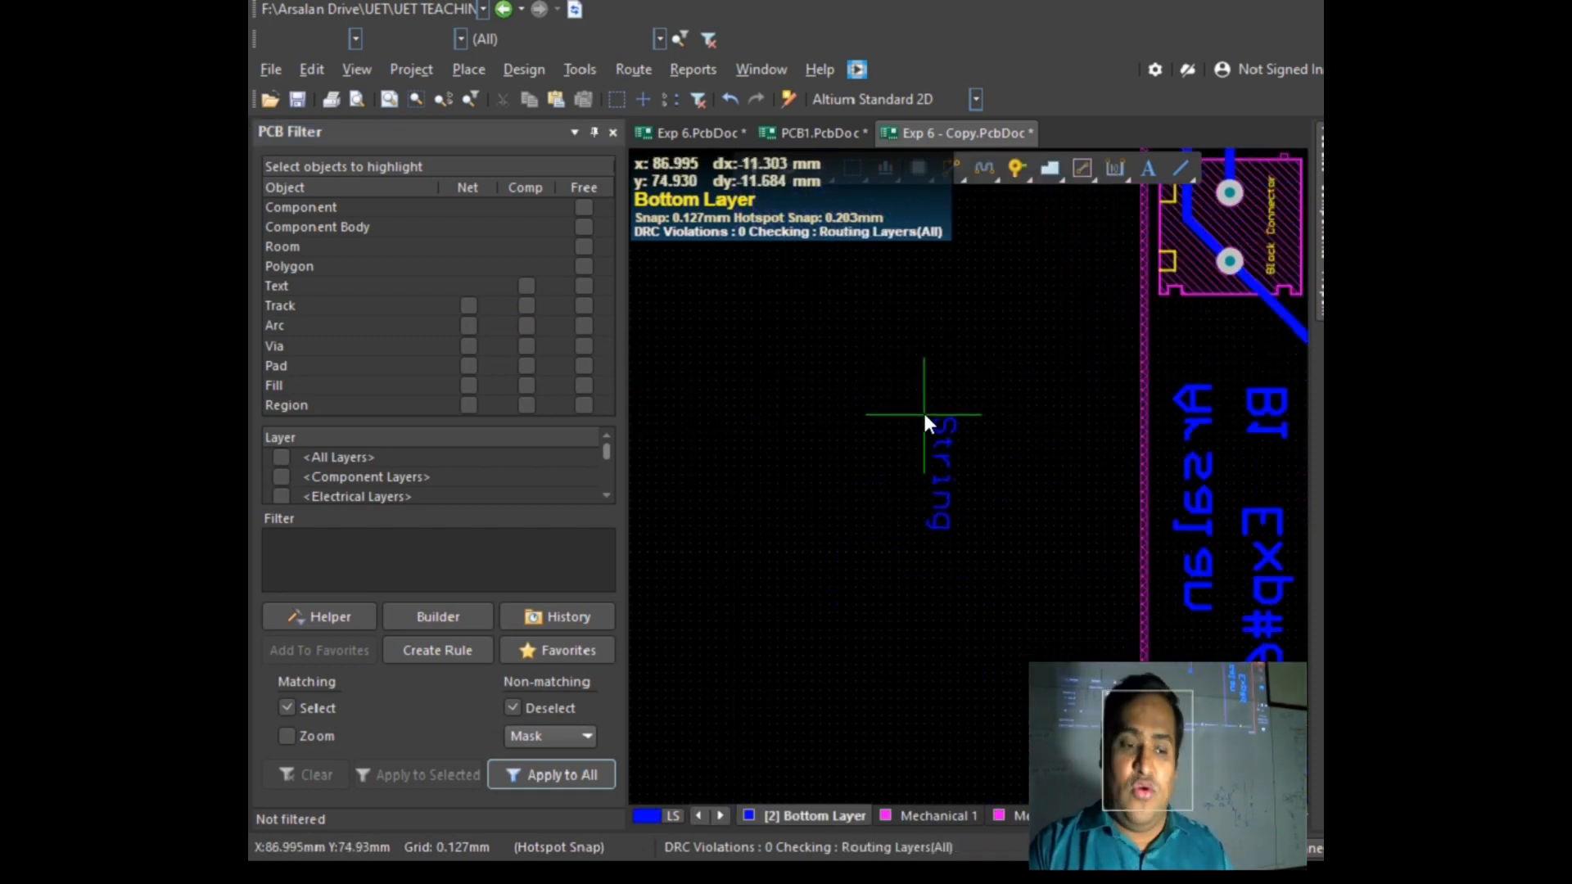
pyautogui.rightClick(922, 409)
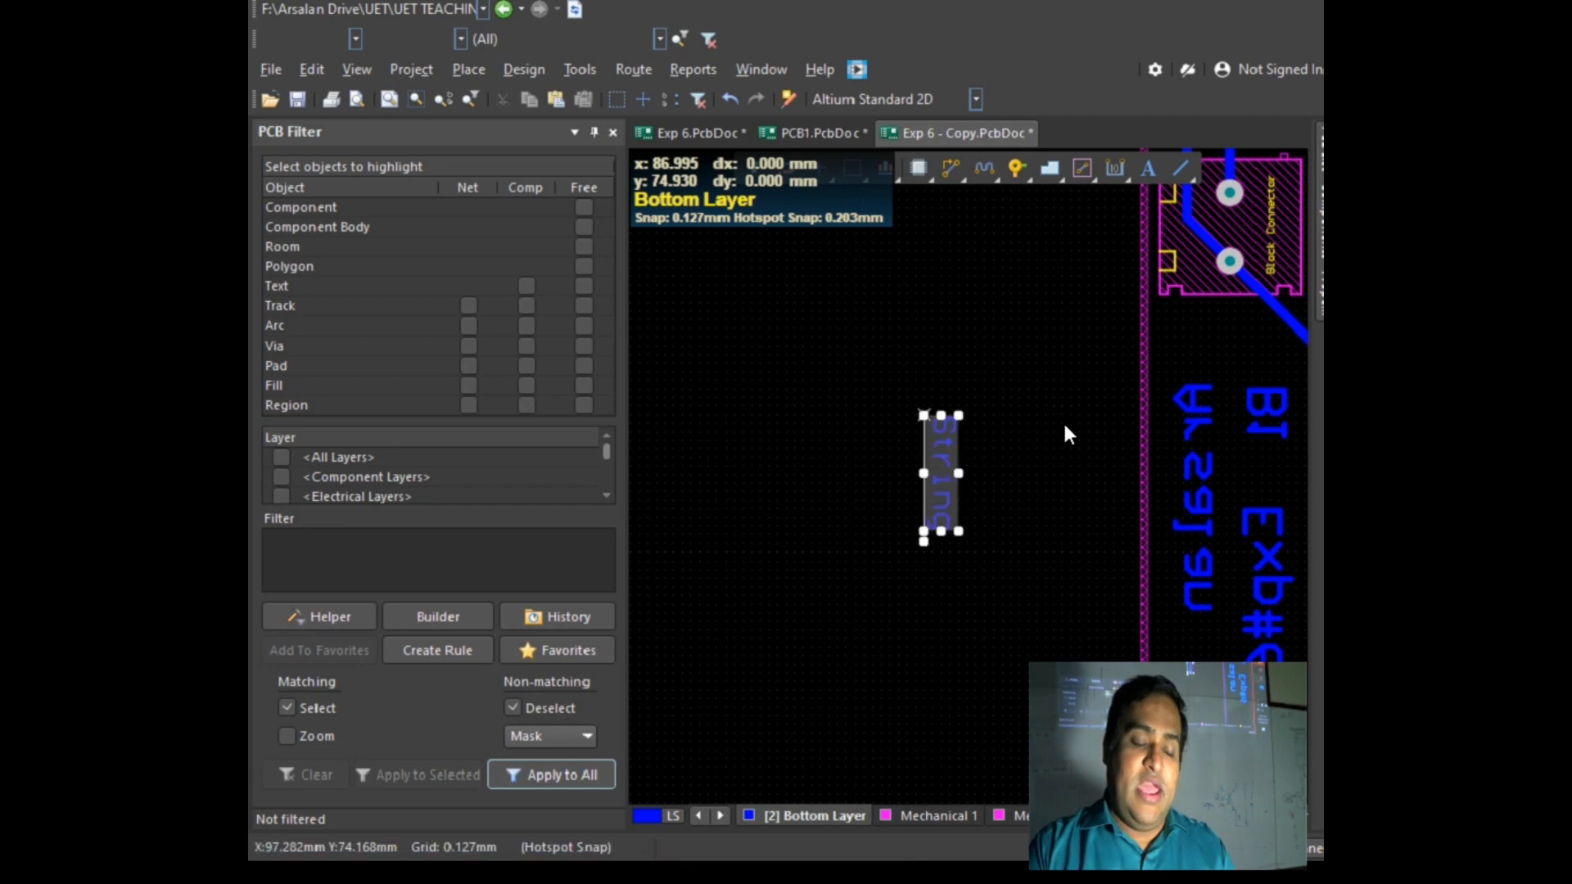
# Step: Replace the new string's default text with the designer's first name and deselect it
pyautogui.click(948, 446)
pyautogui.doubleClick(948, 446)
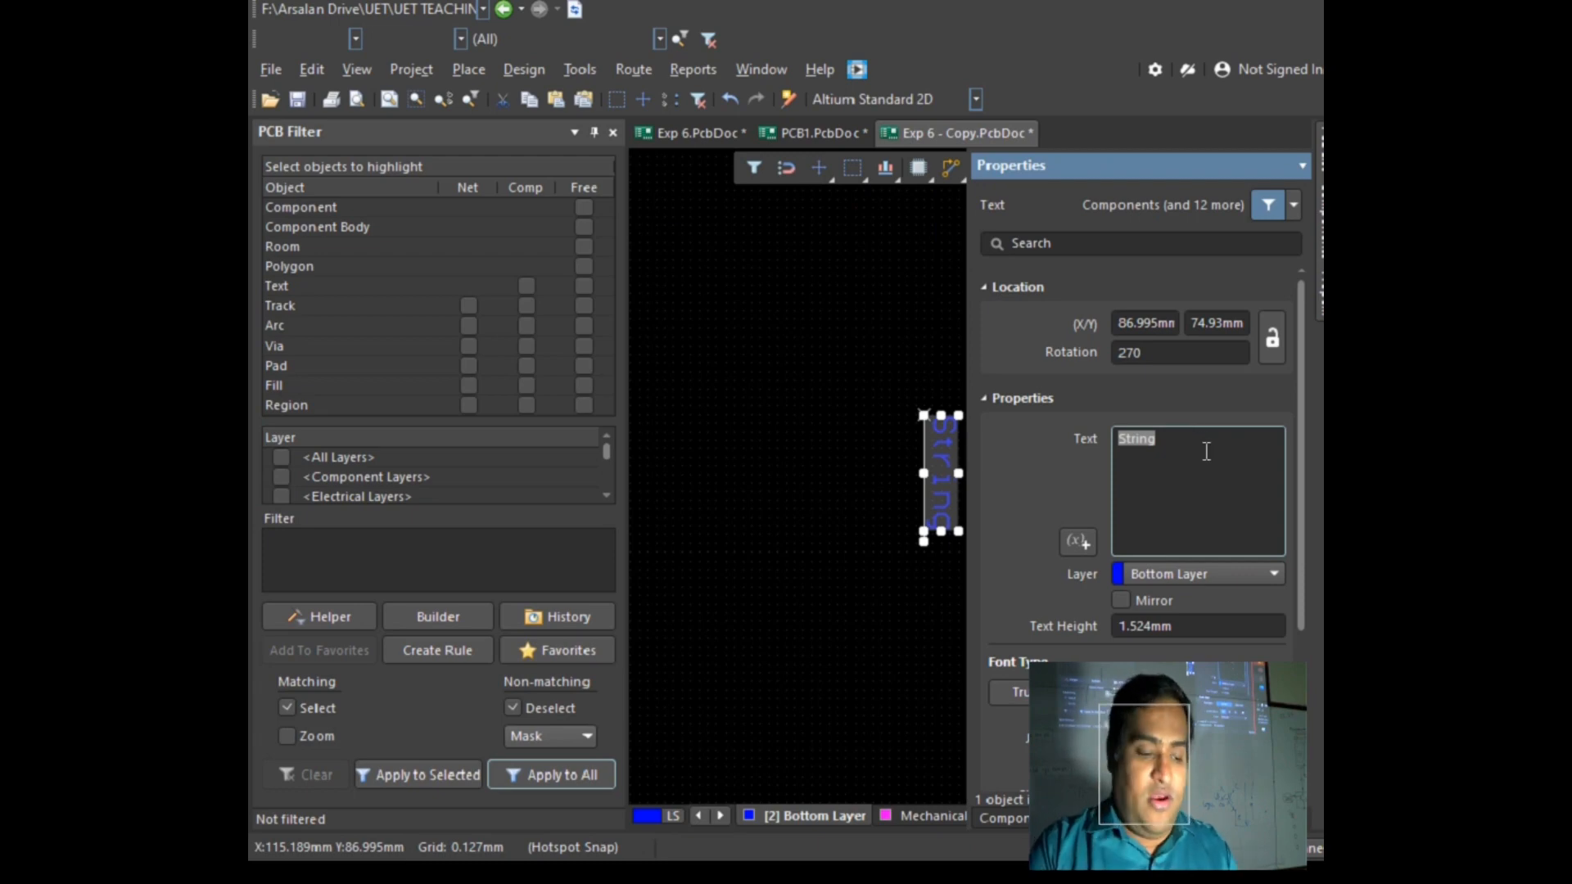
pyautogui.write('Arsalan')
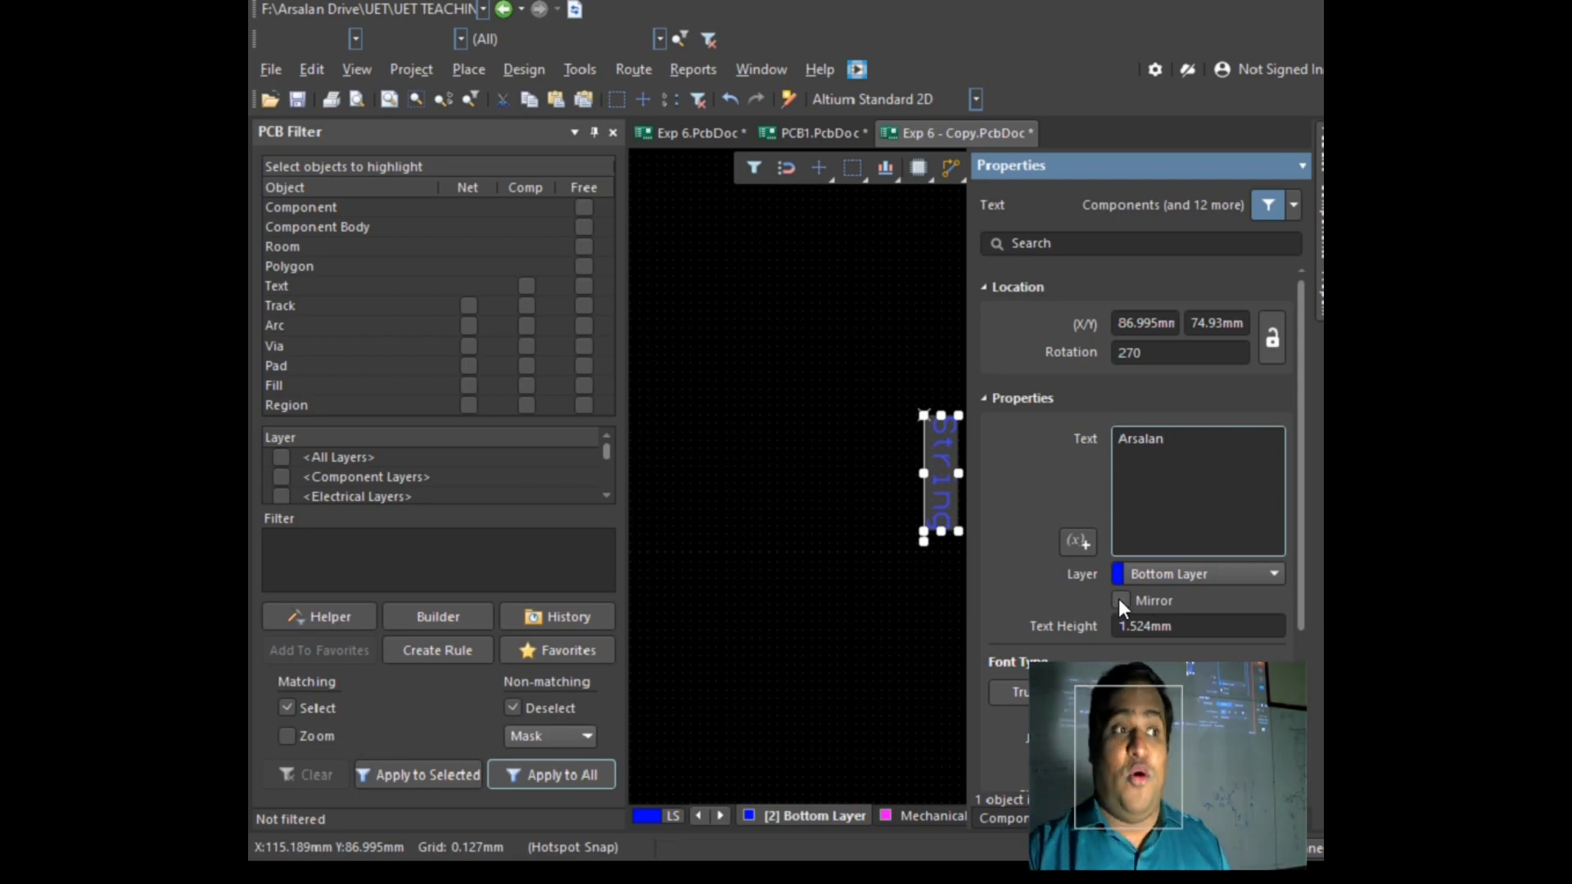
pyautogui.click(822, 490)
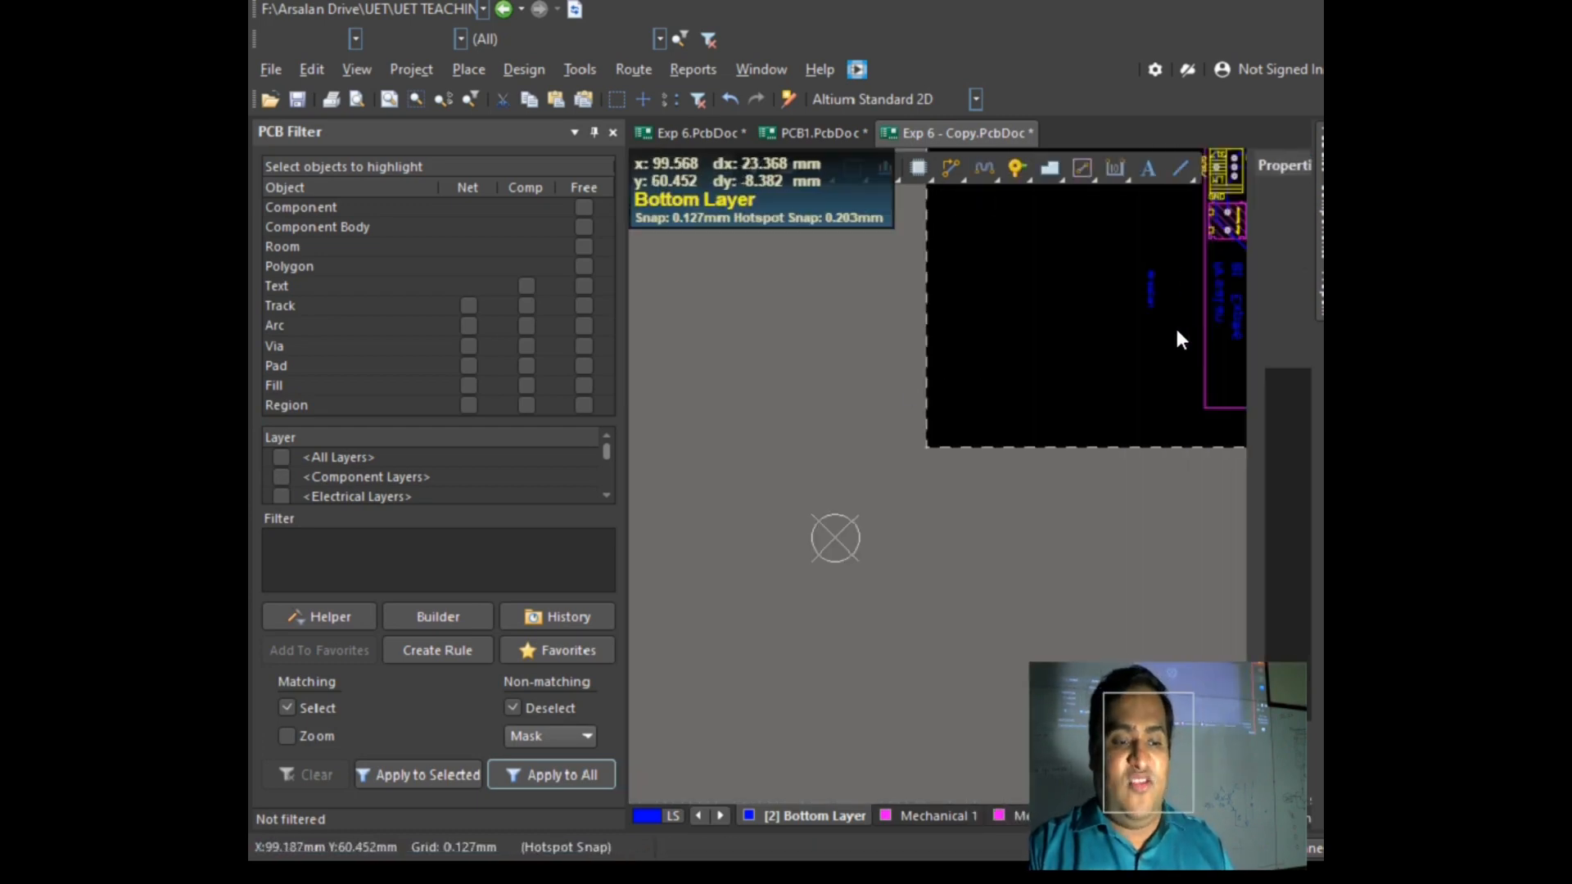
# Step: Close the PCB Filter to give the board more viewing space
pyautogui.keyDown('ctrl'); pyautogui.scroll(6, 1211, 329); pyautogui.keyUp('ctrl')
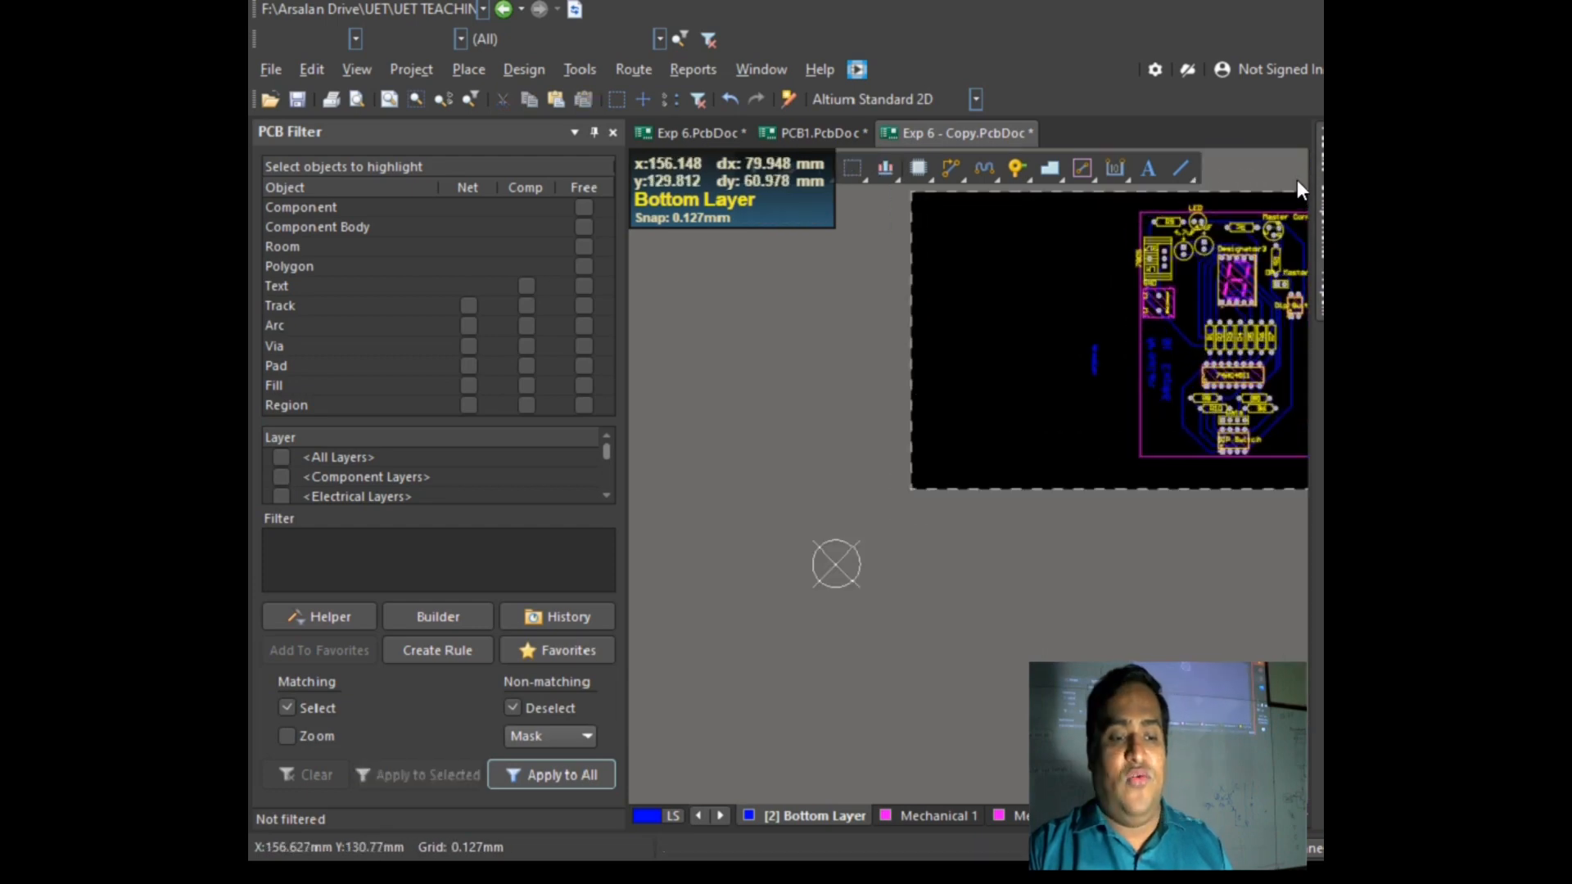
pyautogui.keyDown('ctrl'); pyautogui.scroll(-8, 1125, 365); pyautogui.keyUp('ctrl')
pyautogui.keyDown('ctrl'); pyautogui.scroll(5, 1219, 332); pyautogui.keyUp('ctrl')
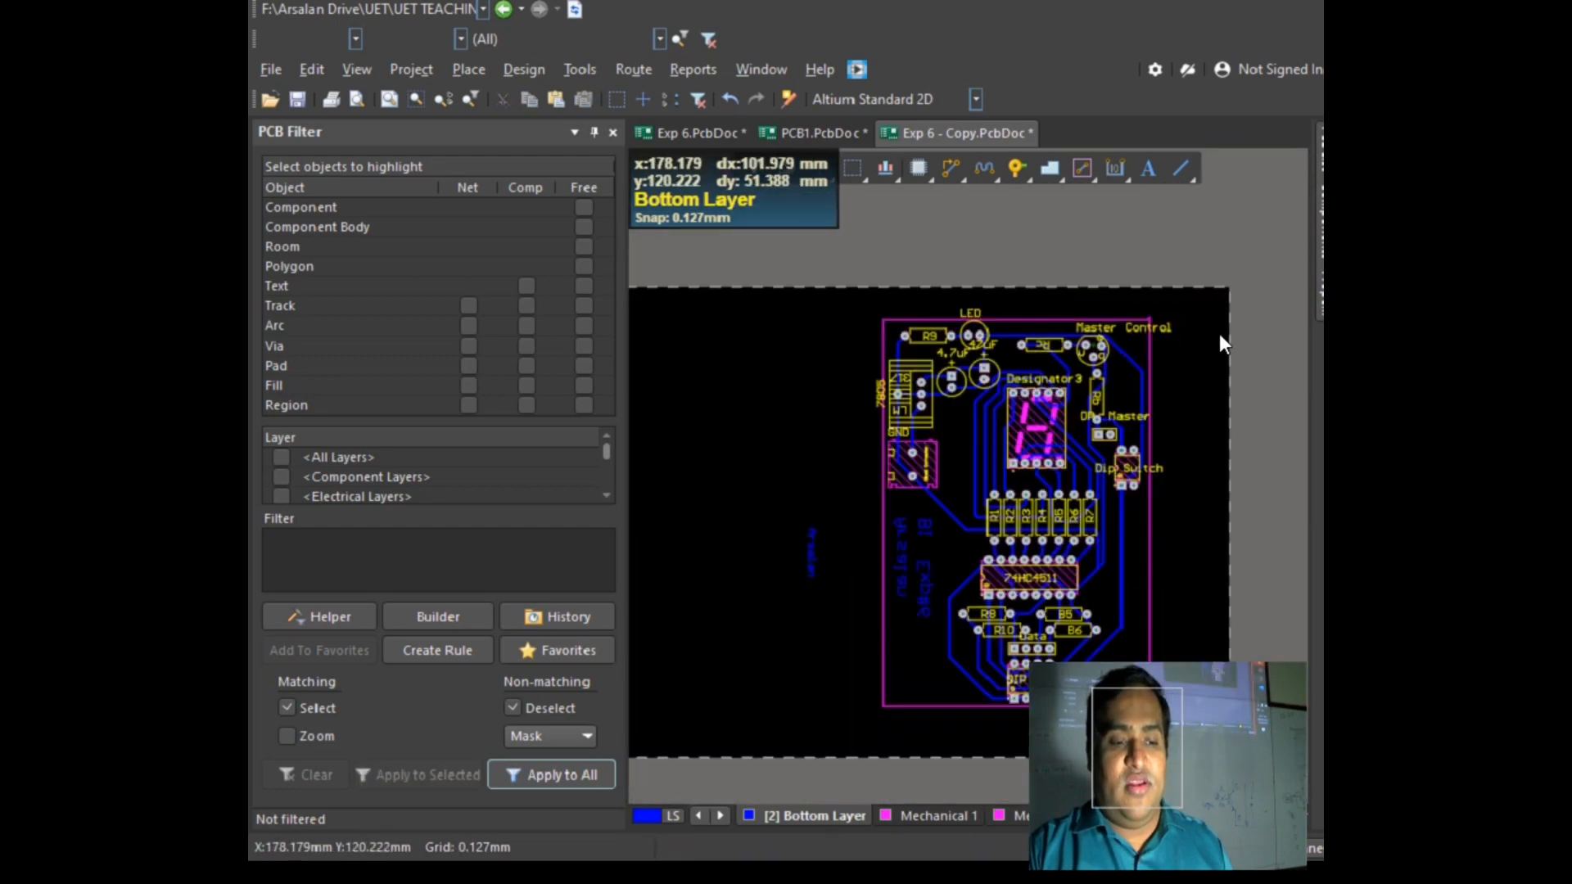
pyautogui.click(611, 133)
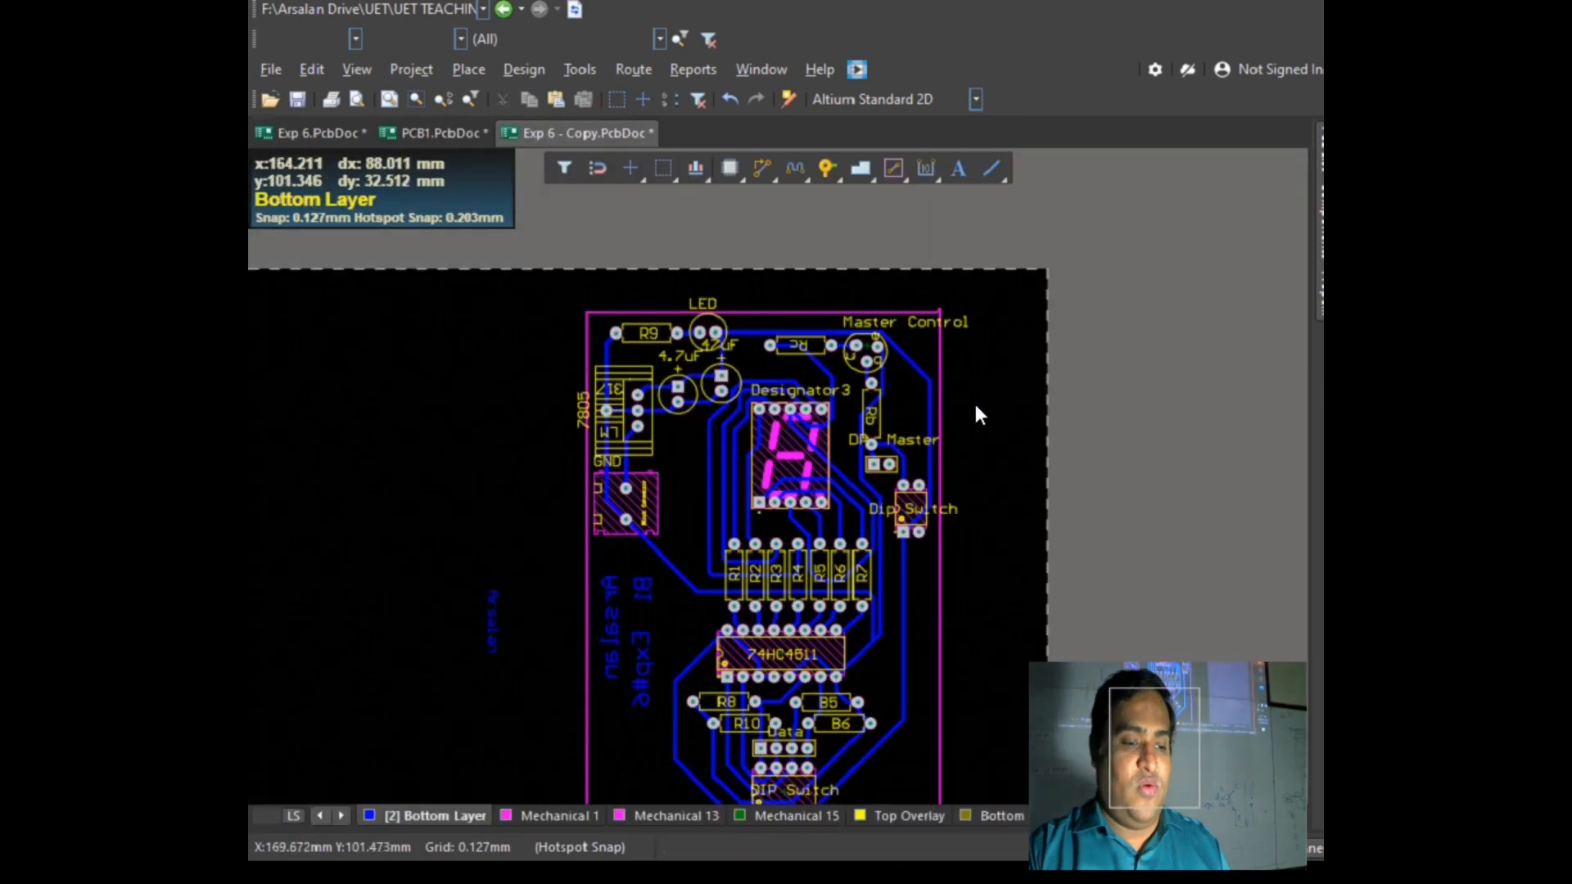
pyautogui.scroll(-4, 975, 414)
pyautogui.scroll(2, 898, 393)
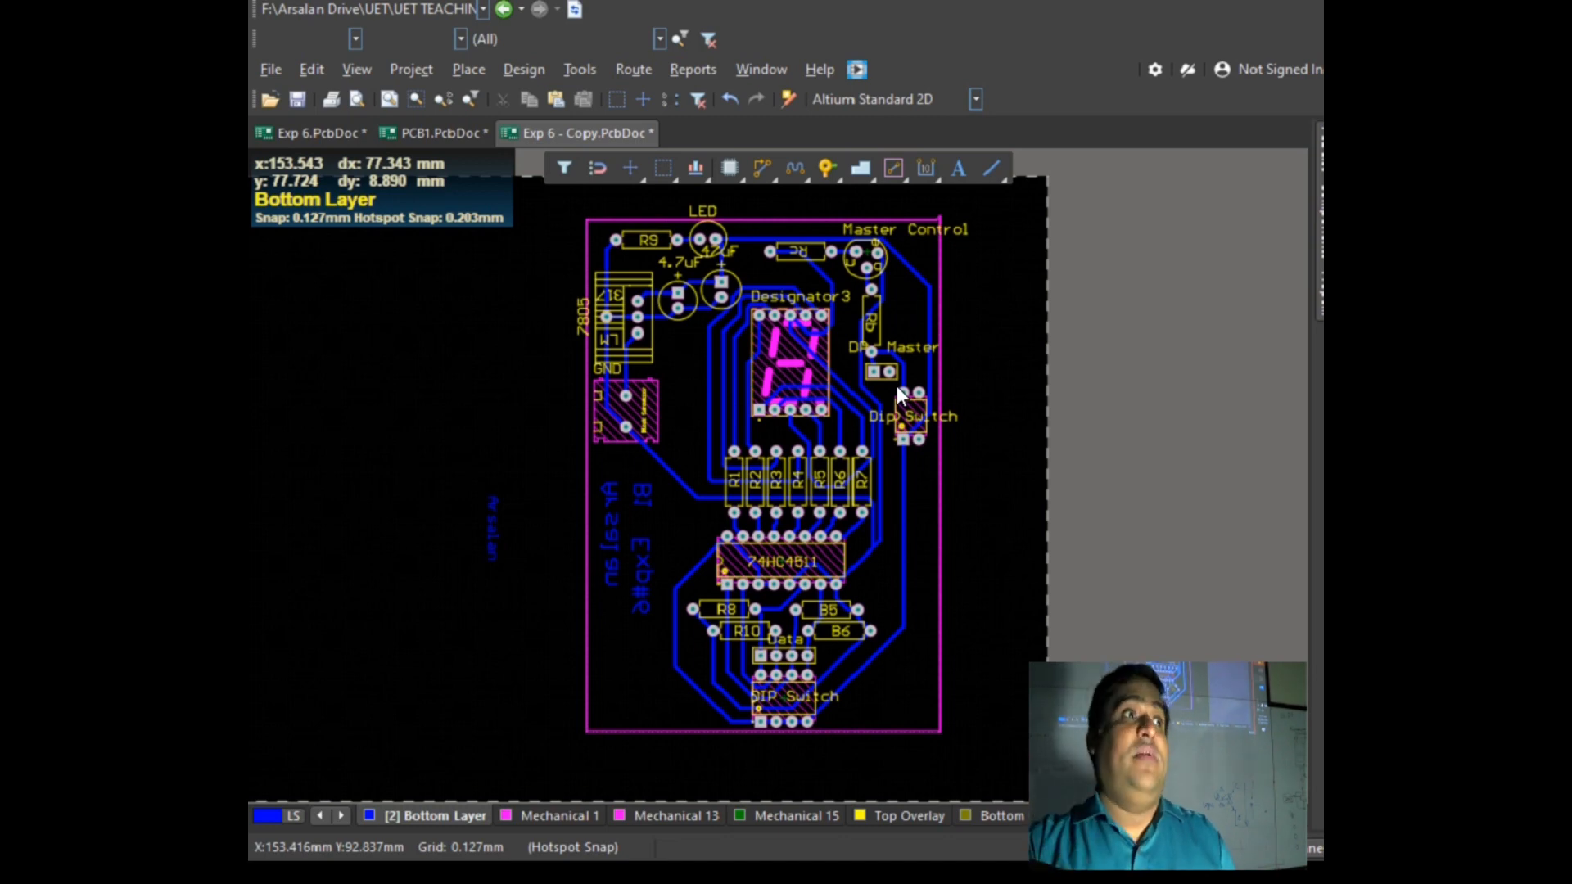
# Step: Mirror the newly placed first-name string outside the outline
pyautogui.keyDown('ctrl'); pyautogui.scroll(4, 450, 524); pyautogui.keyUp('ctrl')
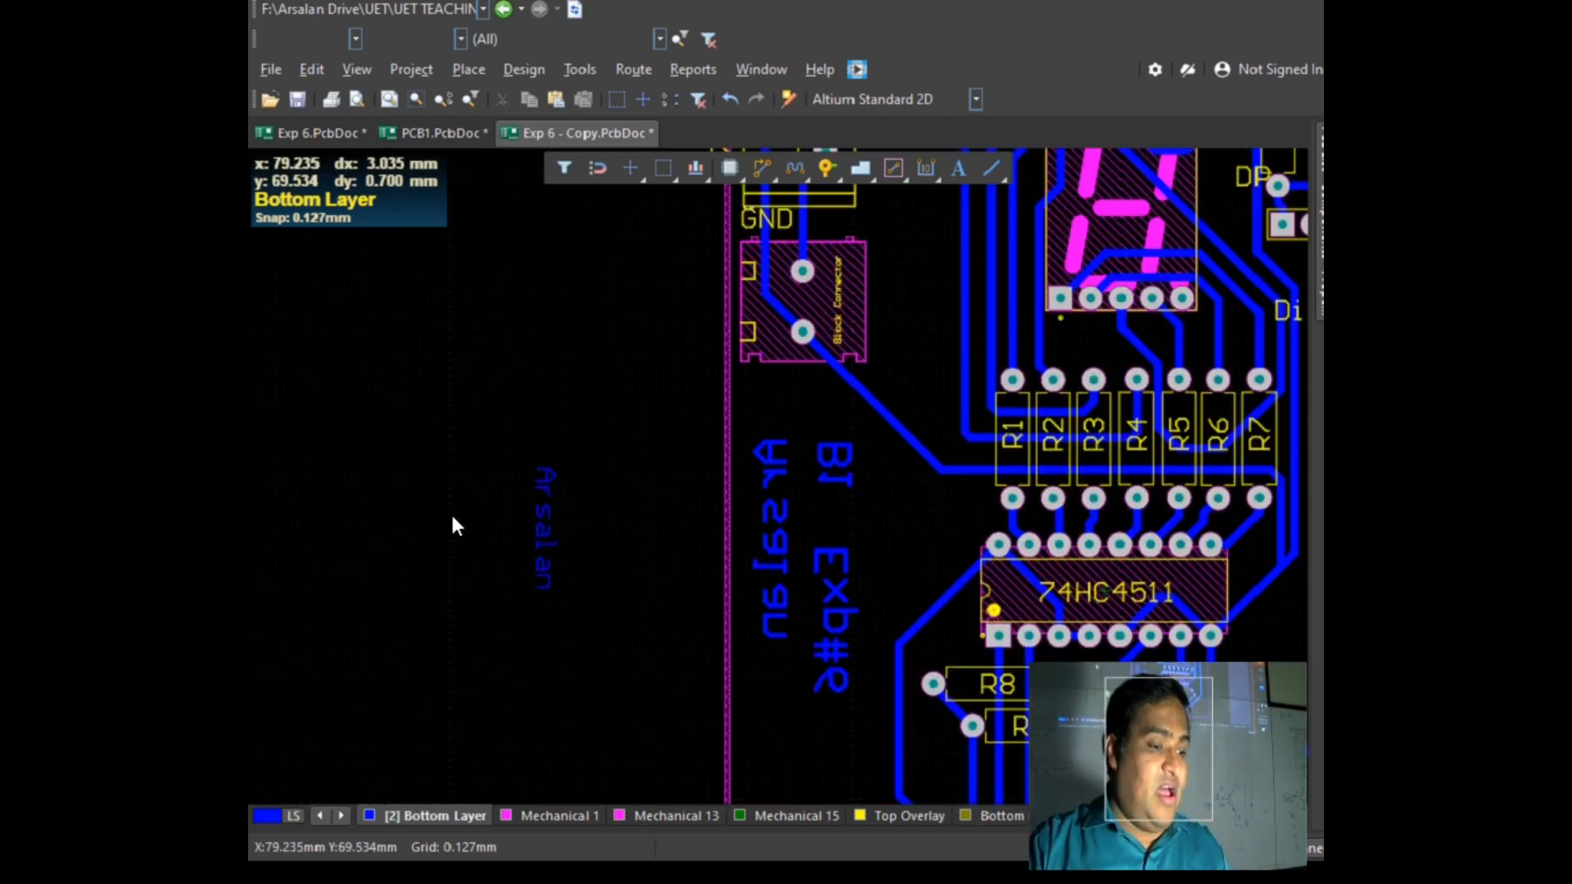
pyautogui.doubleClick(564, 522)
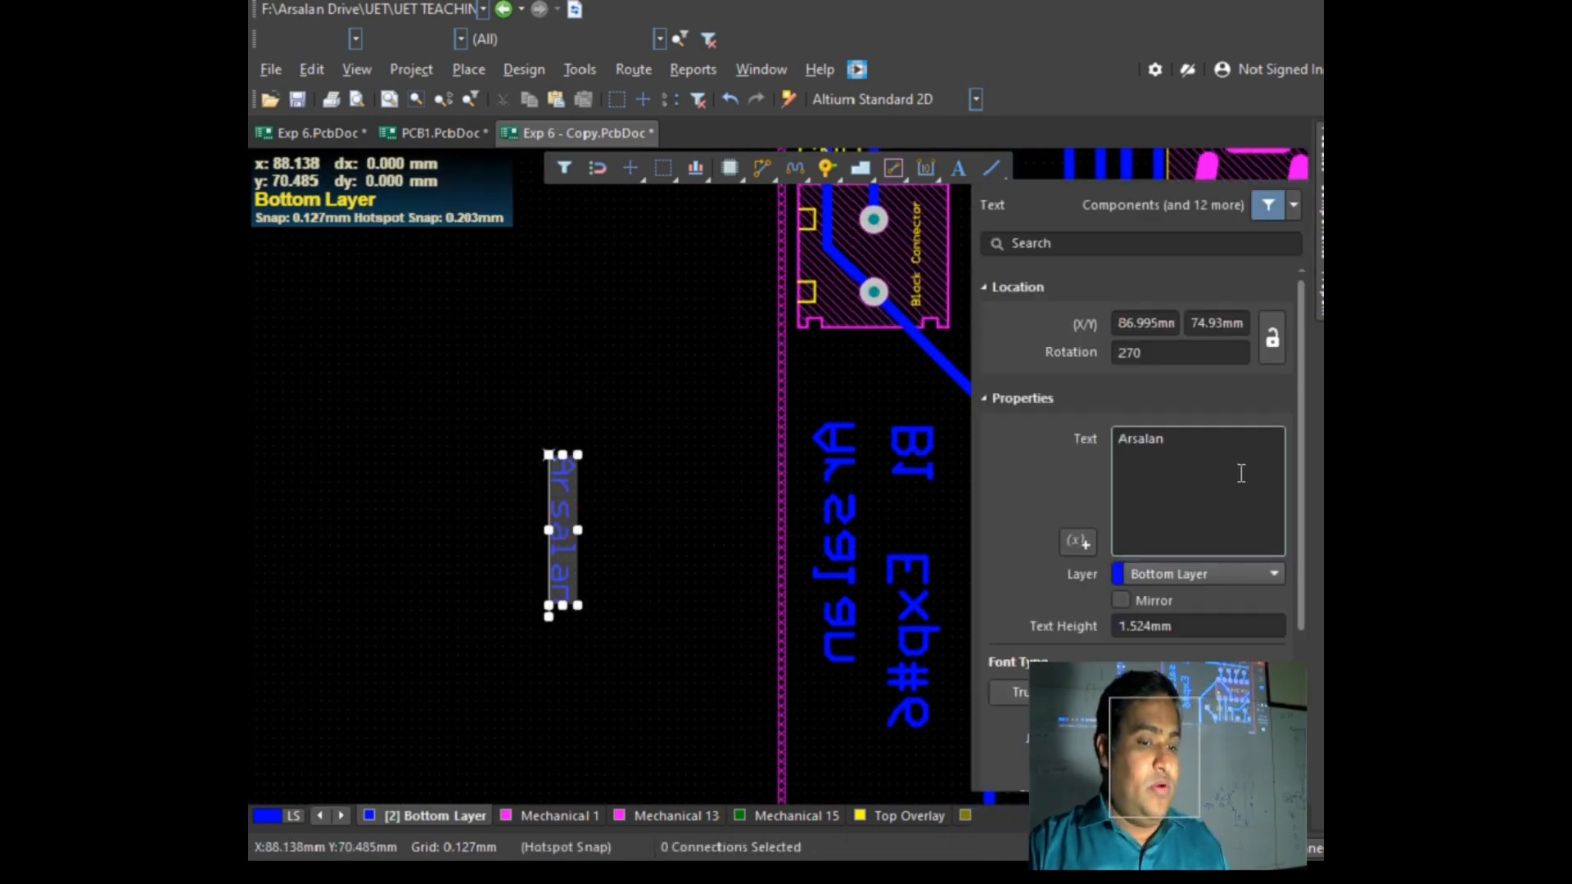
pyautogui.click(1127, 603)
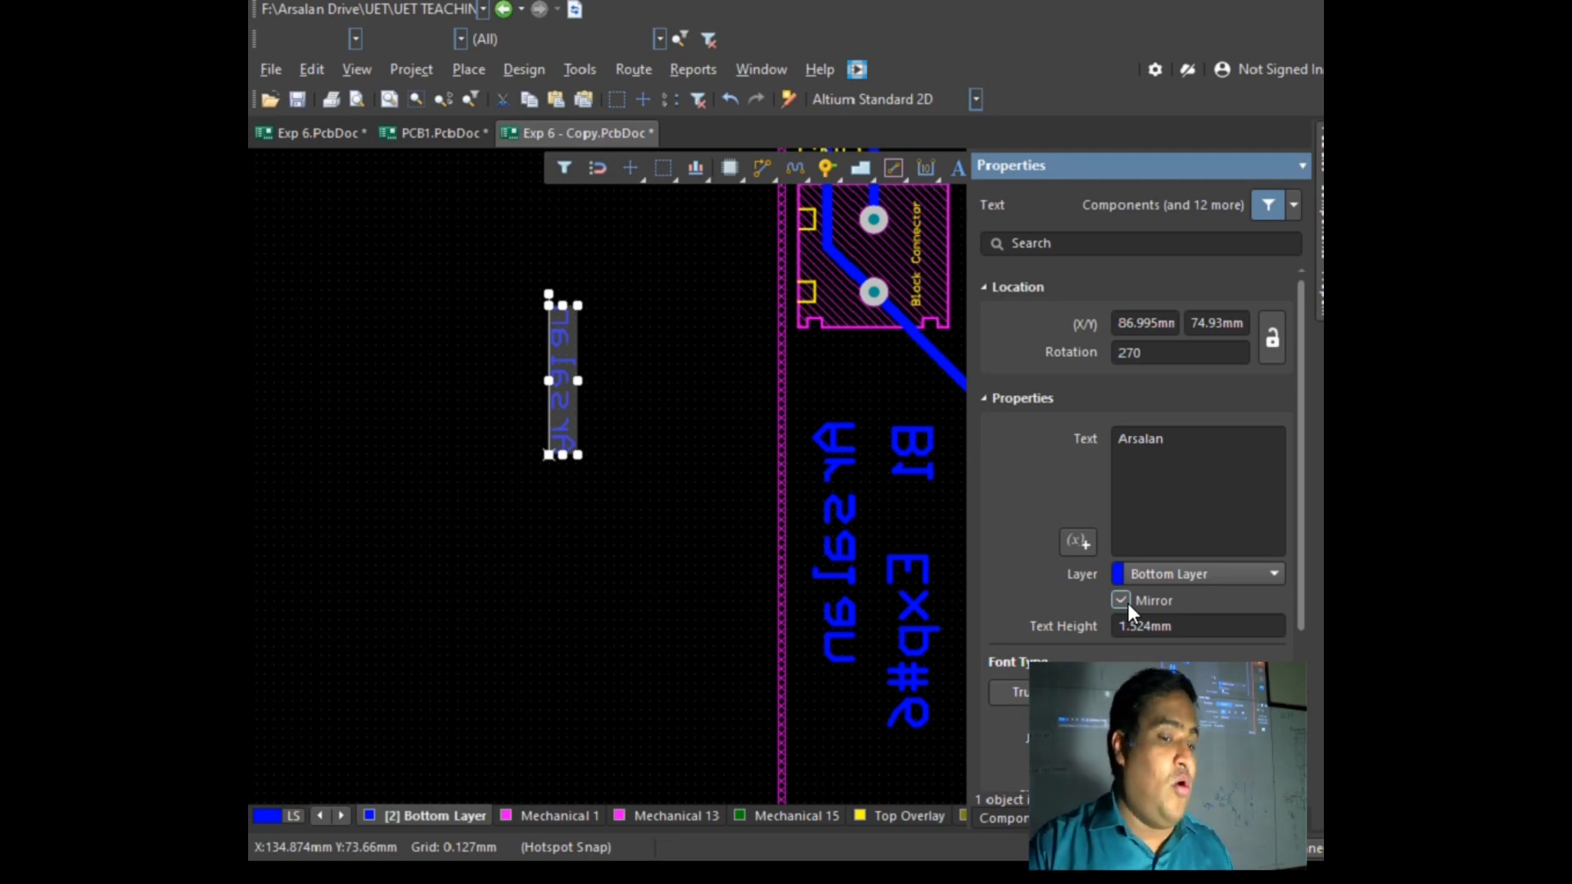
# Step: Check the required string text height and stroke width in the Sticky Notes guidelines and return to the PCB editor
pyautogui.click(1242, 652)
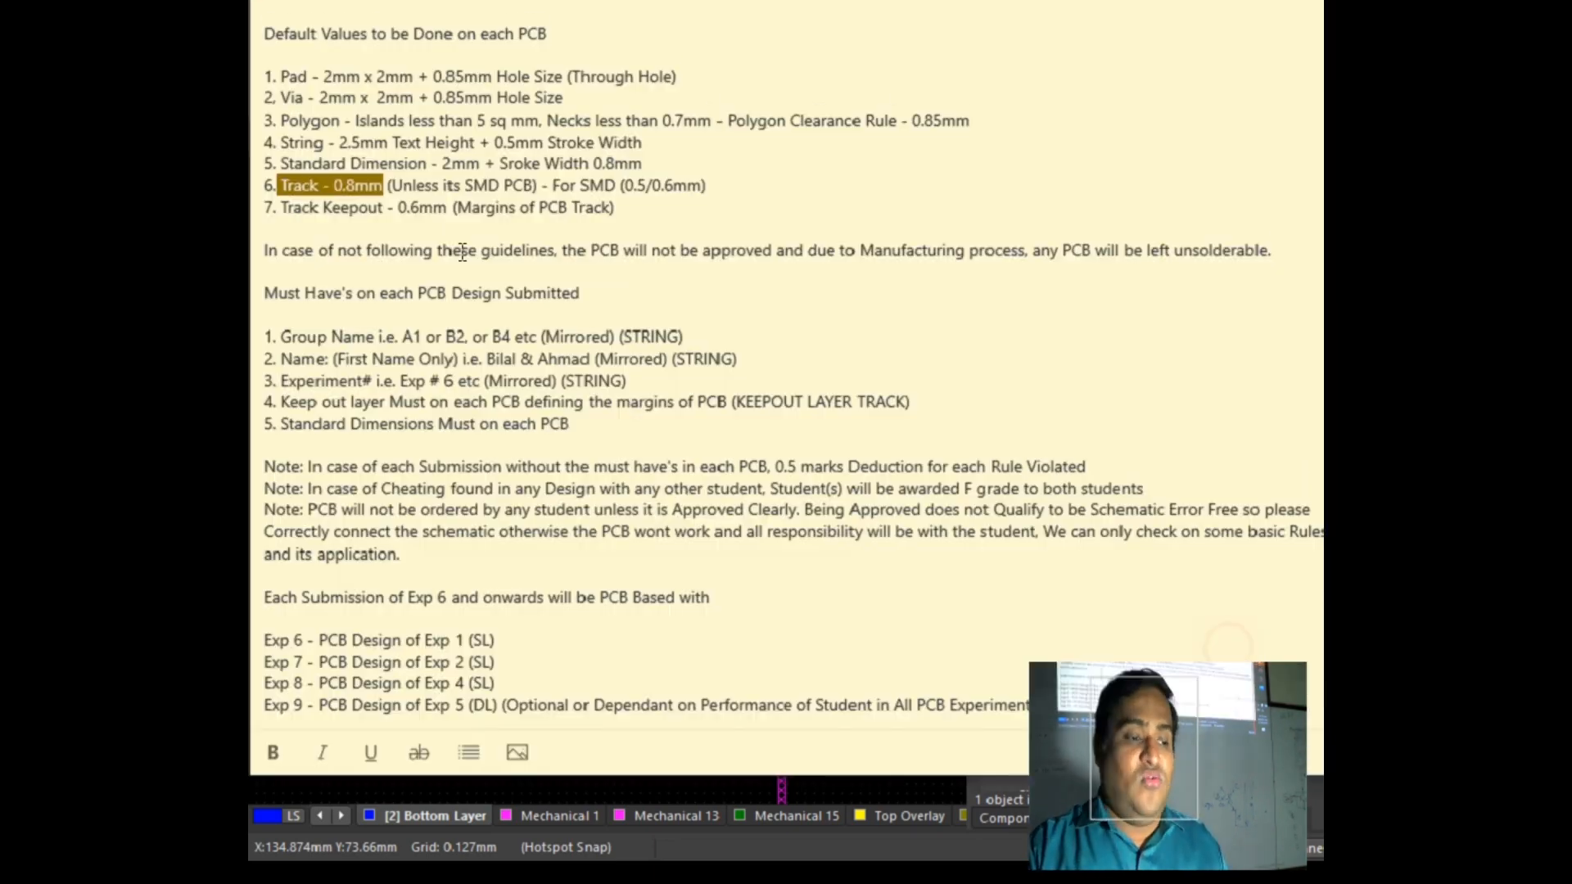
pyautogui.moveTo(291, 146)
pyautogui.mouseDown()
pyautogui.moveTo(348, 163)
pyautogui.moveTo(340, 146)
pyautogui.moveTo(448, 145)
pyautogui.mouseUp()
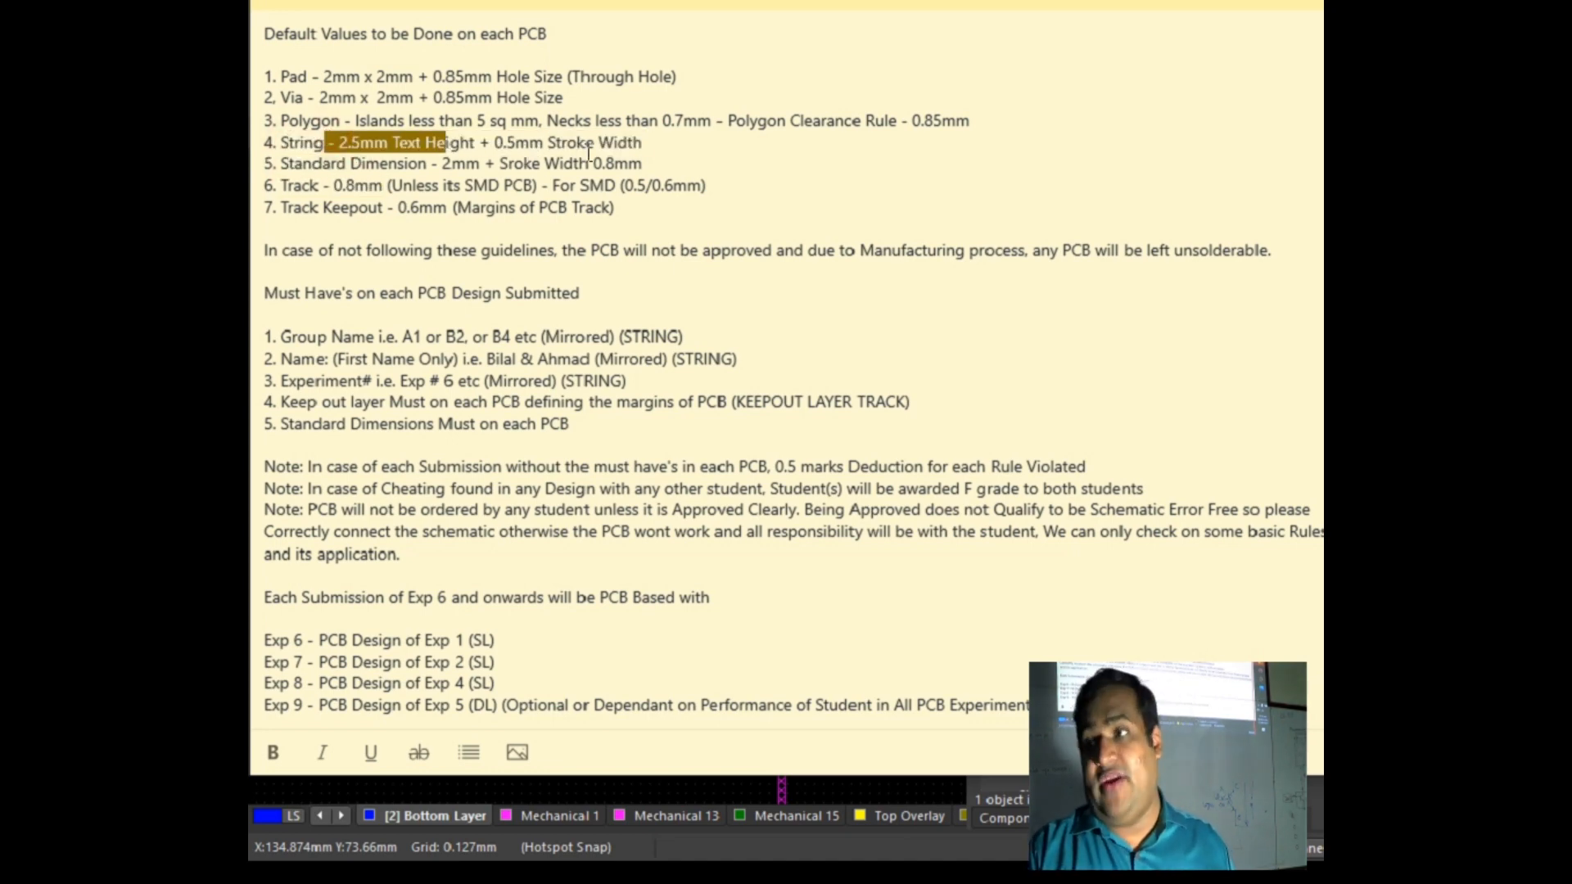
pyautogui.hotkey('alt', 'Tab')
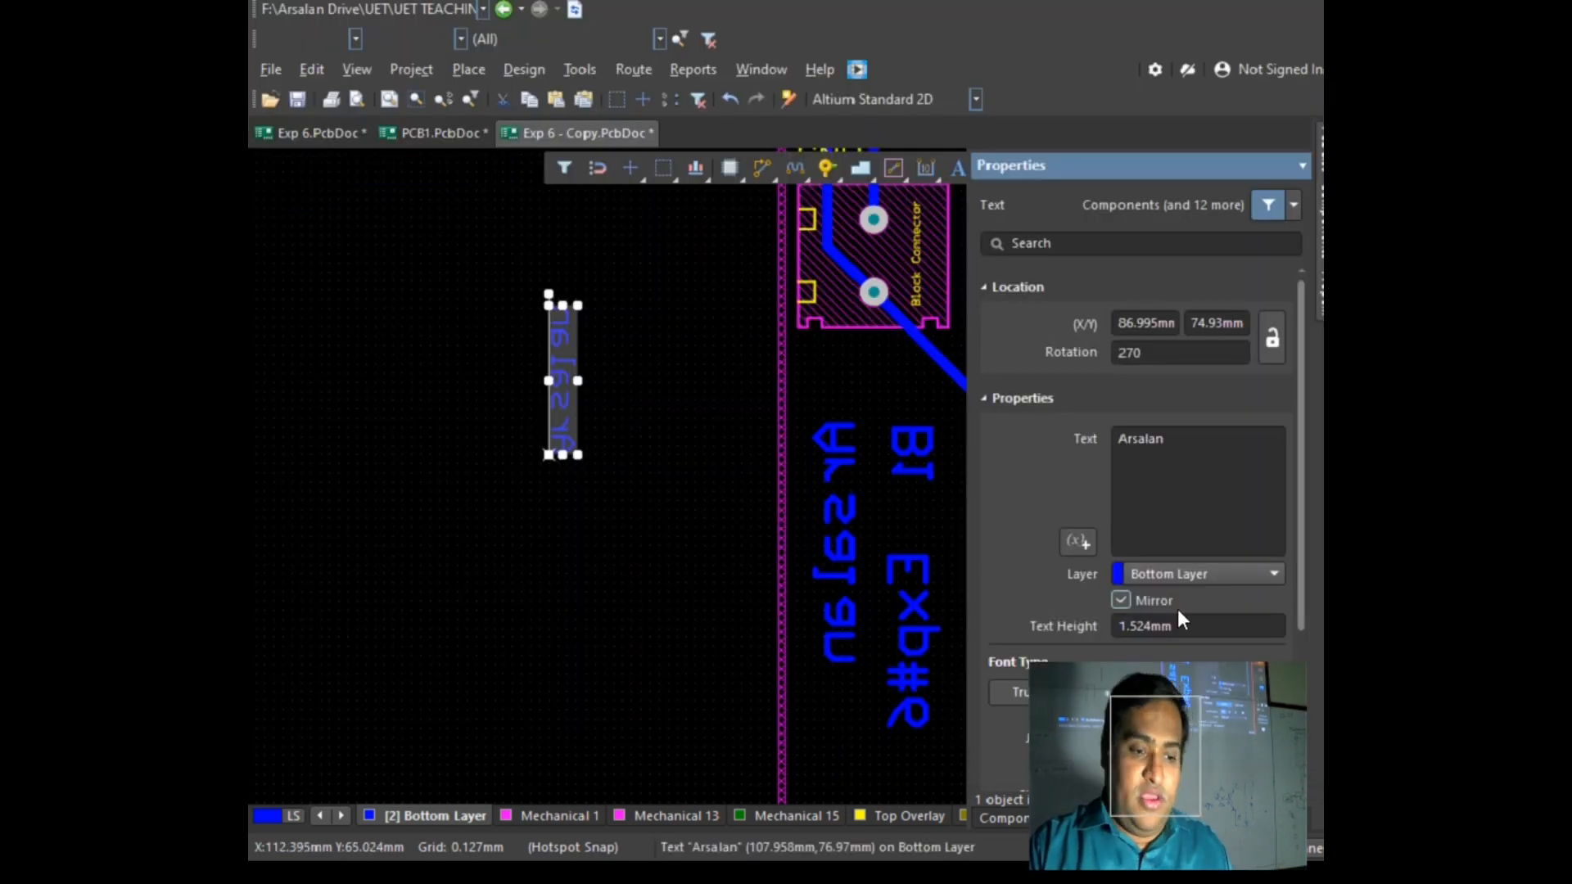
# Step: Set the mirrored first-name string's text height to 2.5 mm and increase its stroke width
pyautogui.click(1227, 626)
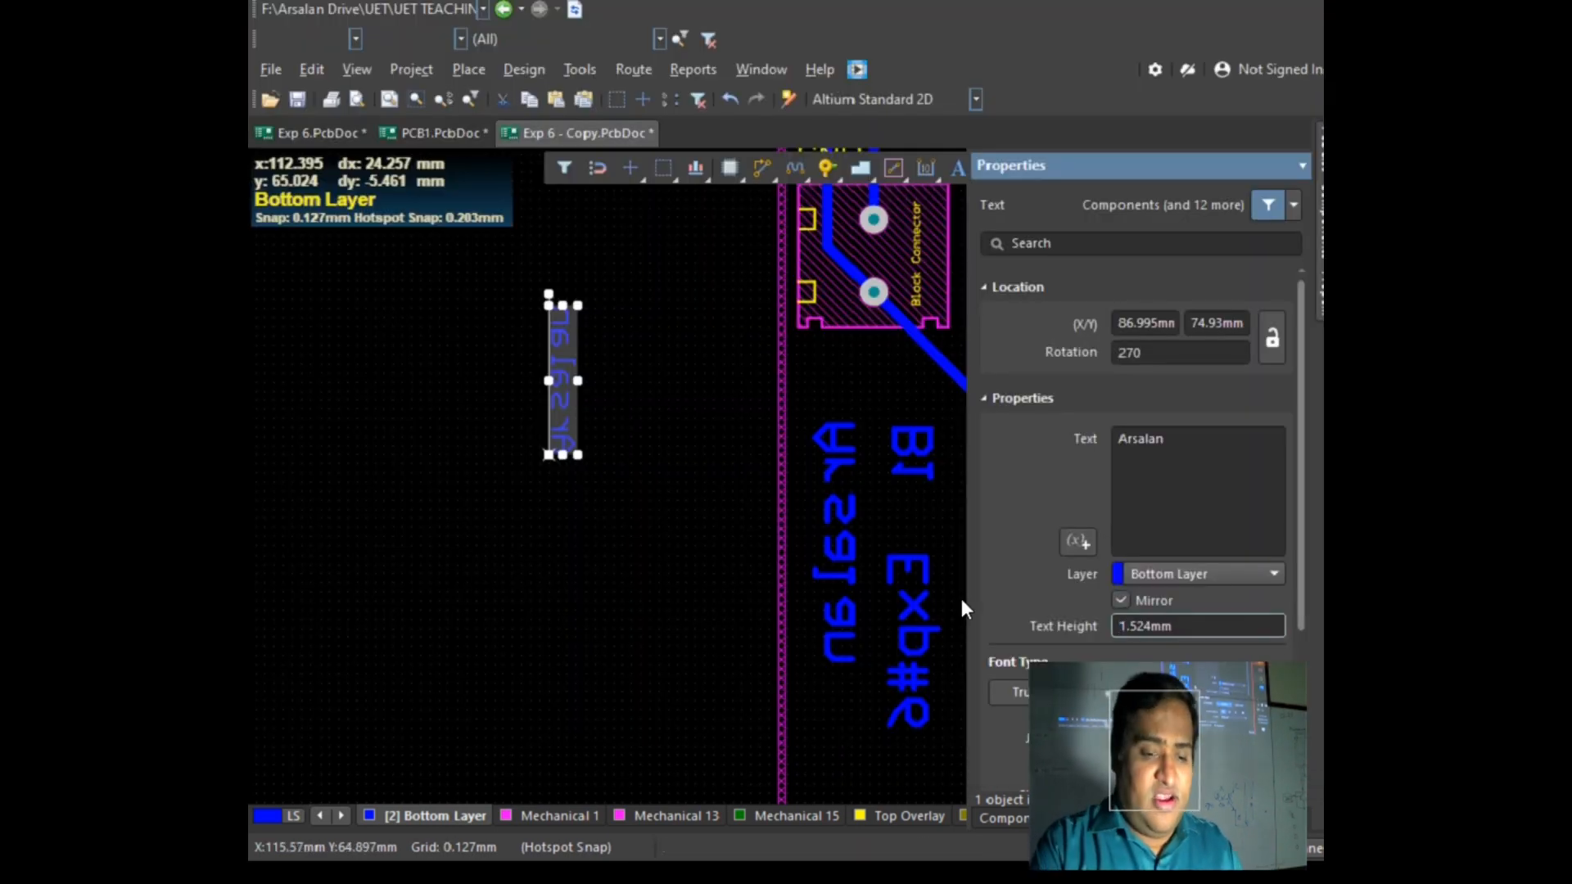
pyautogui.press('BackSpace')
pyautogui.press('BackSpace')
pyautogui.press('BackSpace')
pyautogui.press('BackSpace')
pyautogui.press('BackSpace')
pyautogui.press('BackSpace')
pyautogui.write('2.5m')
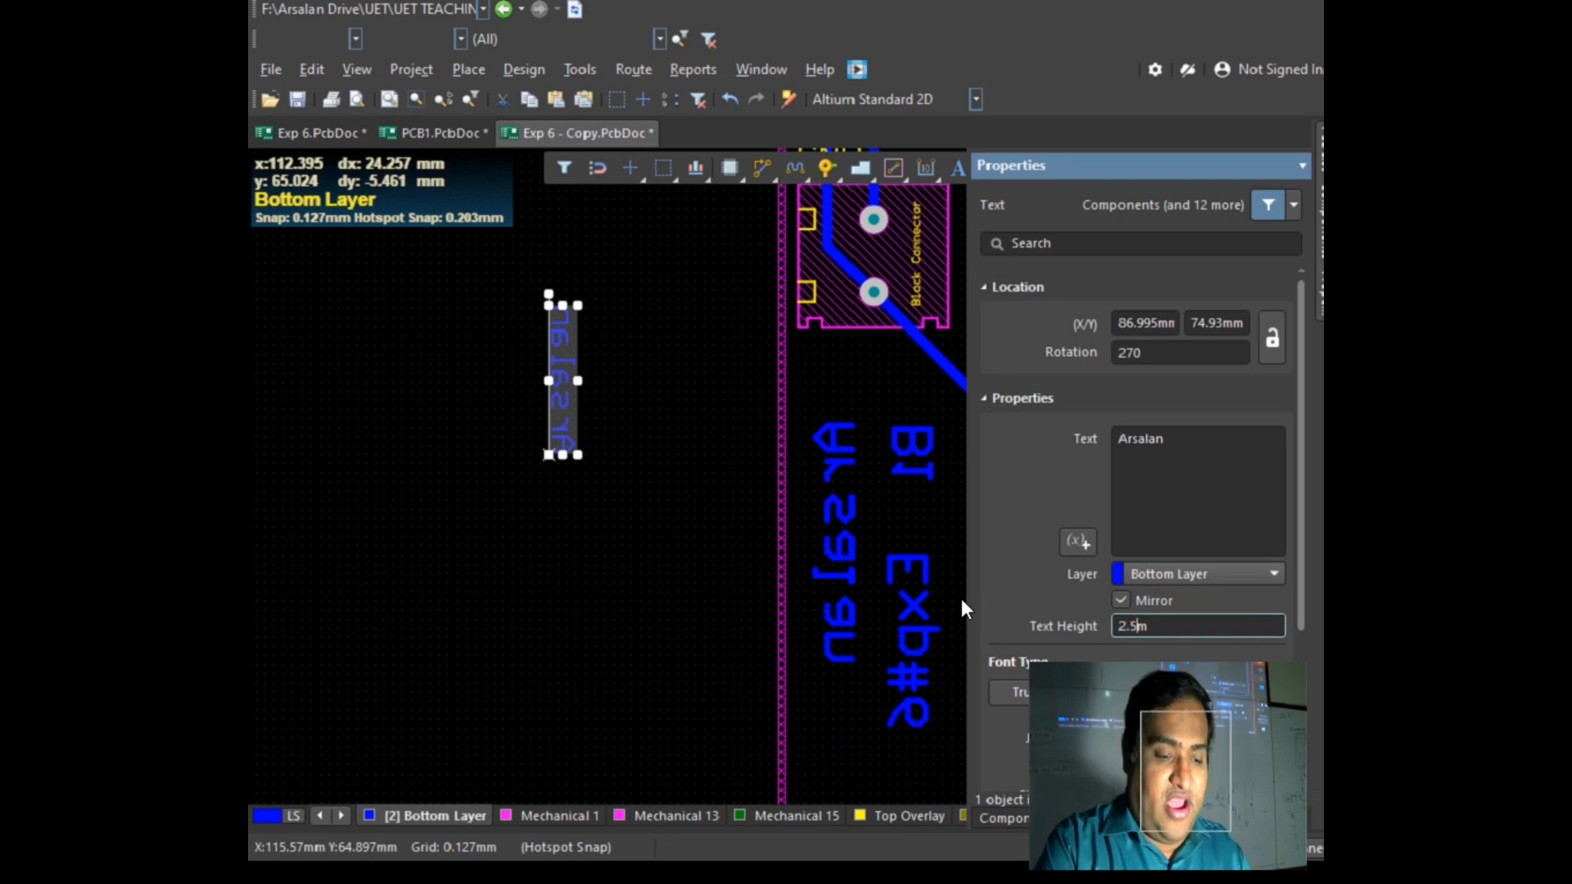
pyautogui.scroll(-3, 1191, 606)
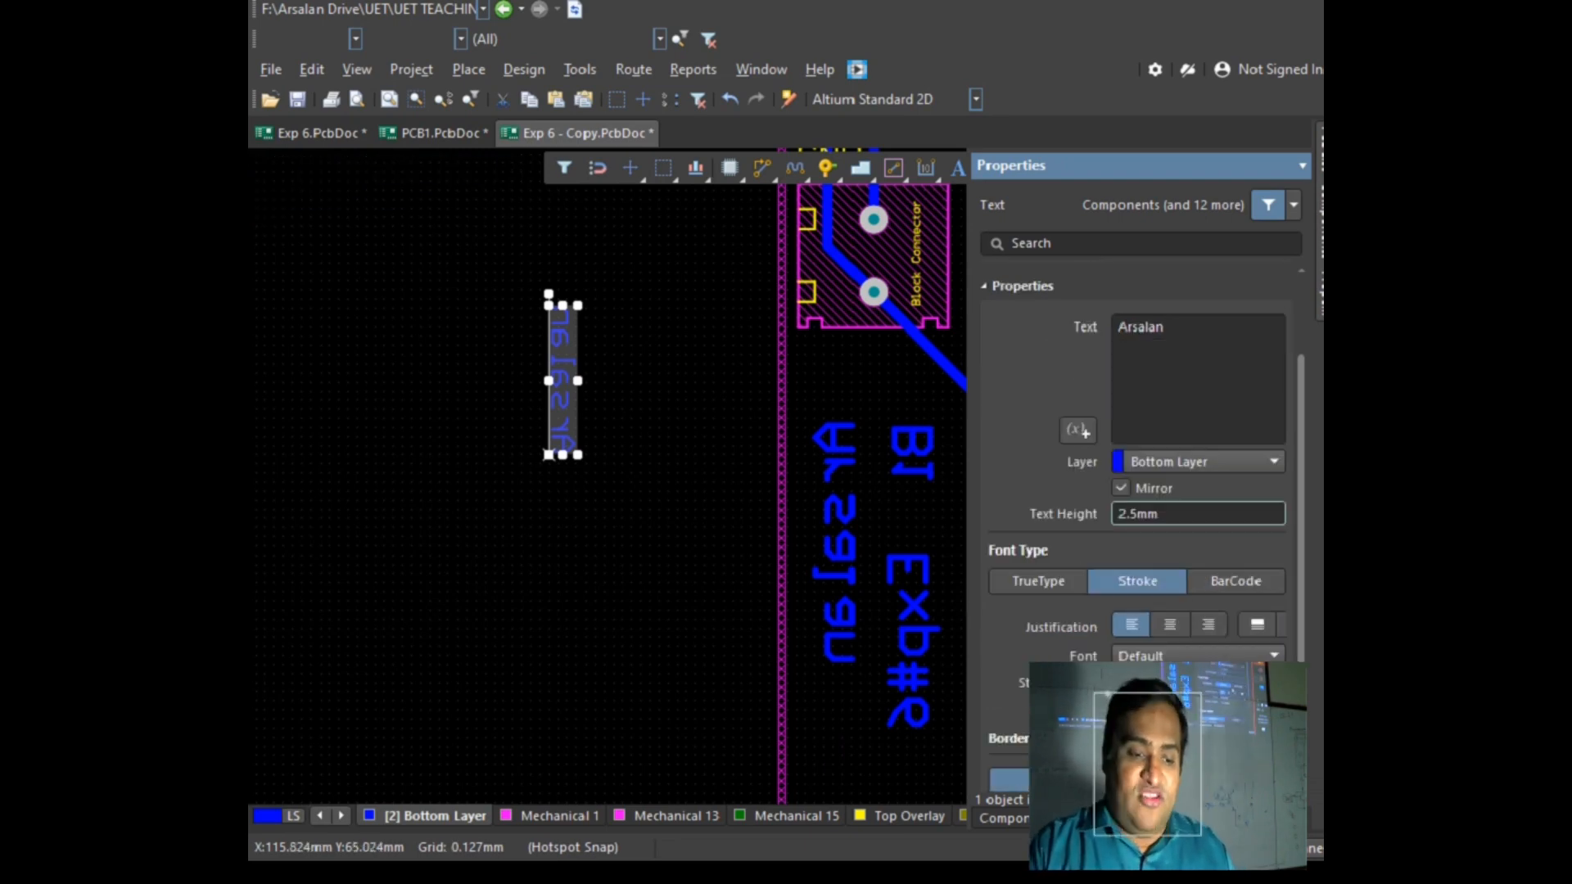
pyautogui.press('Return')
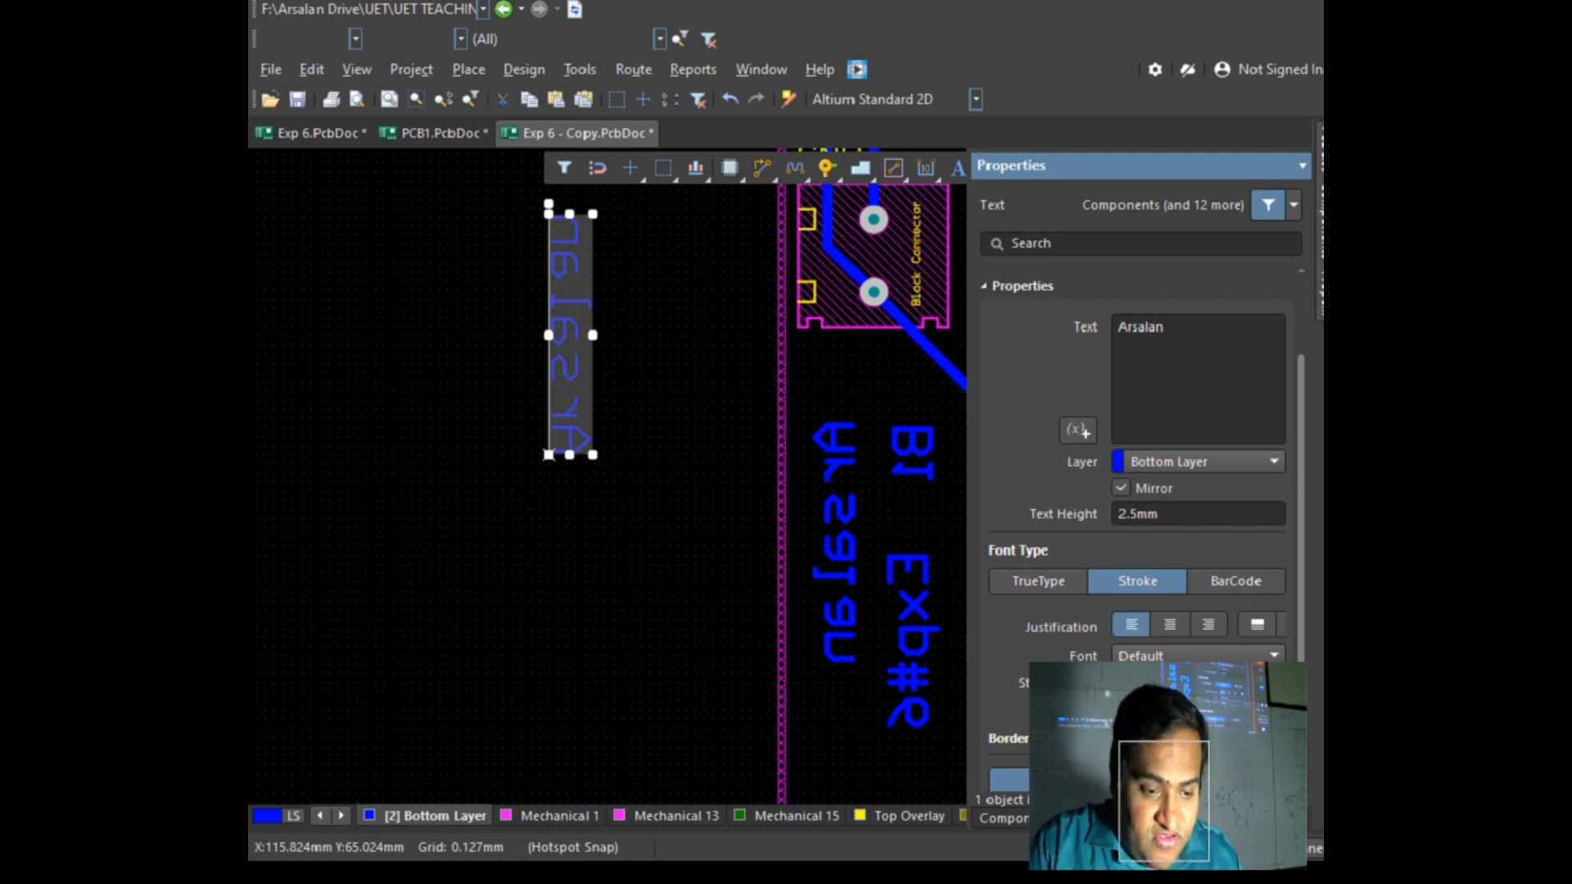
pyautogui.click(675, 536)
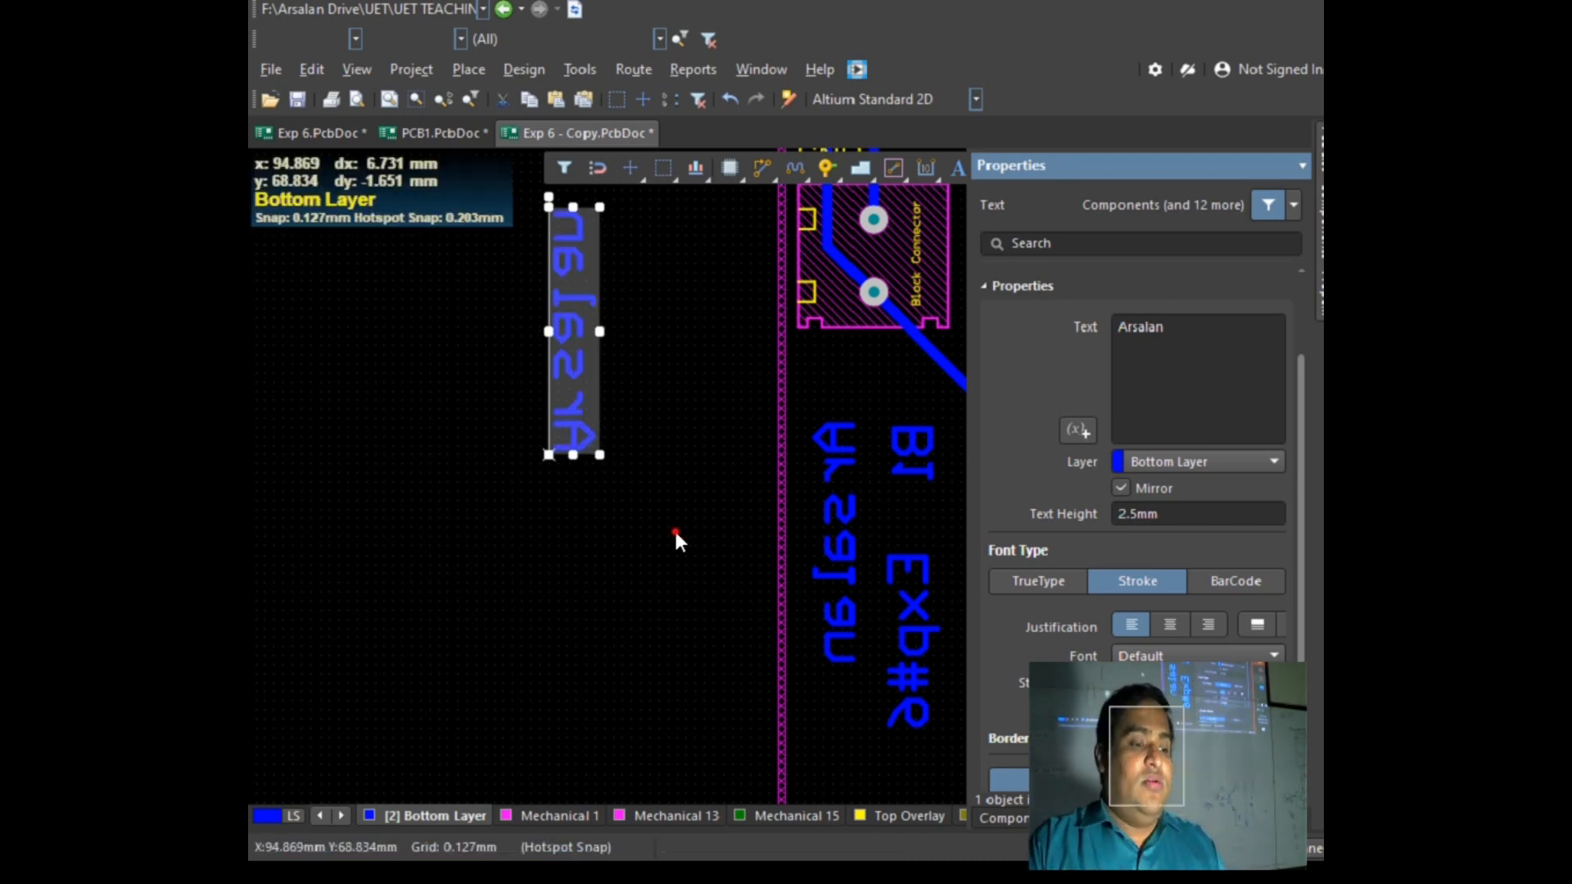
# Step: Compare the new first-name string with the mirrored name and B1 group strings already inside the board outline
pyautogui.scroll(3, 654, 523)
pyautogui.click(564, 574)
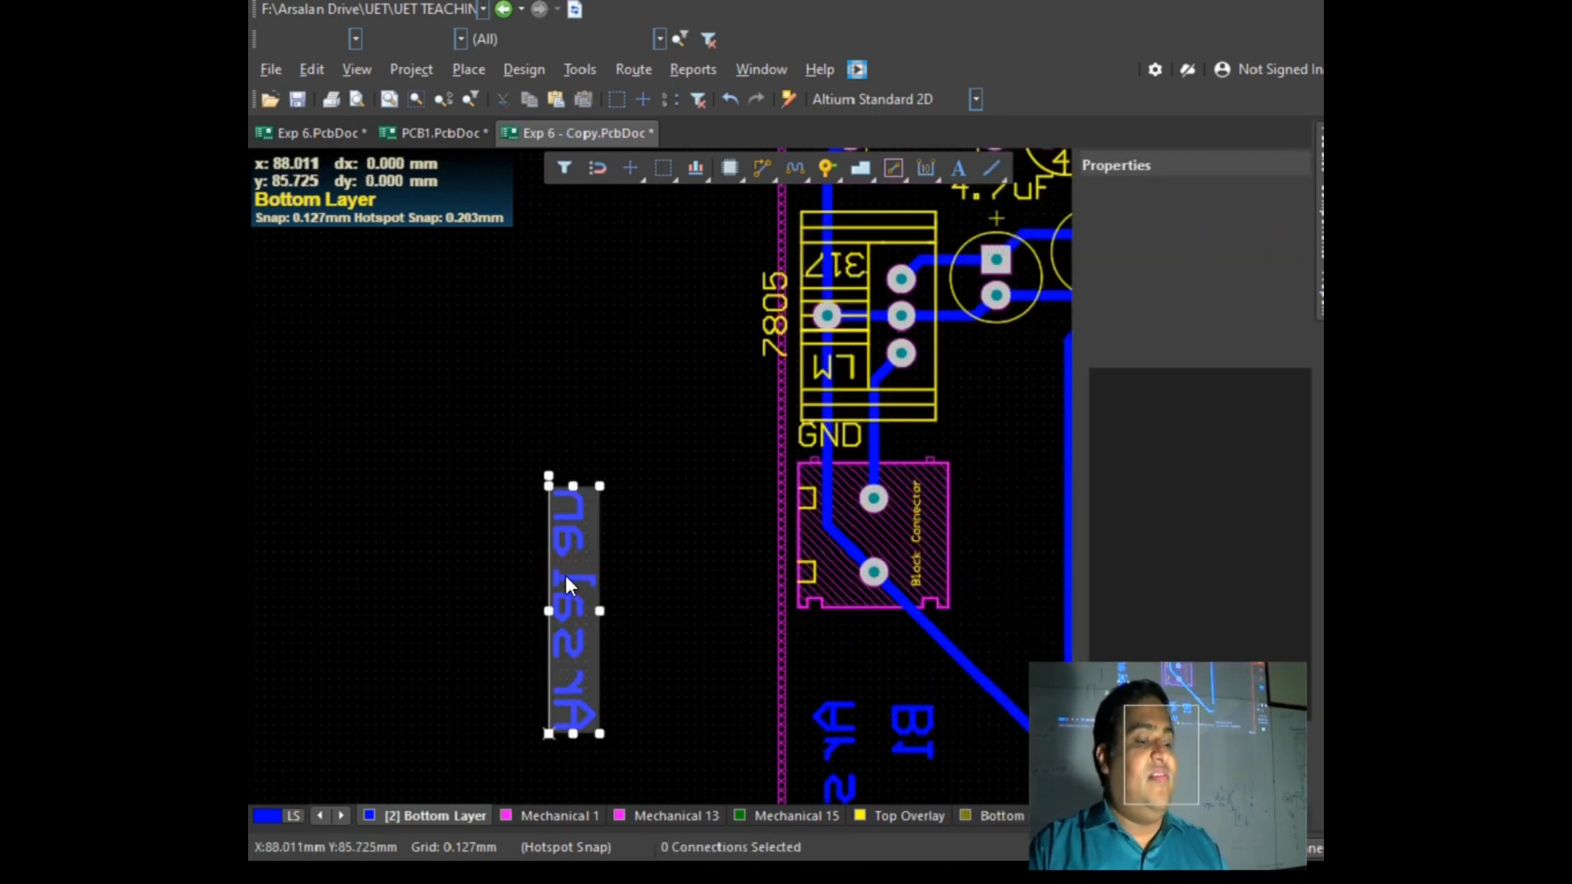
pyautogui.scroll(-4, 565, 573)
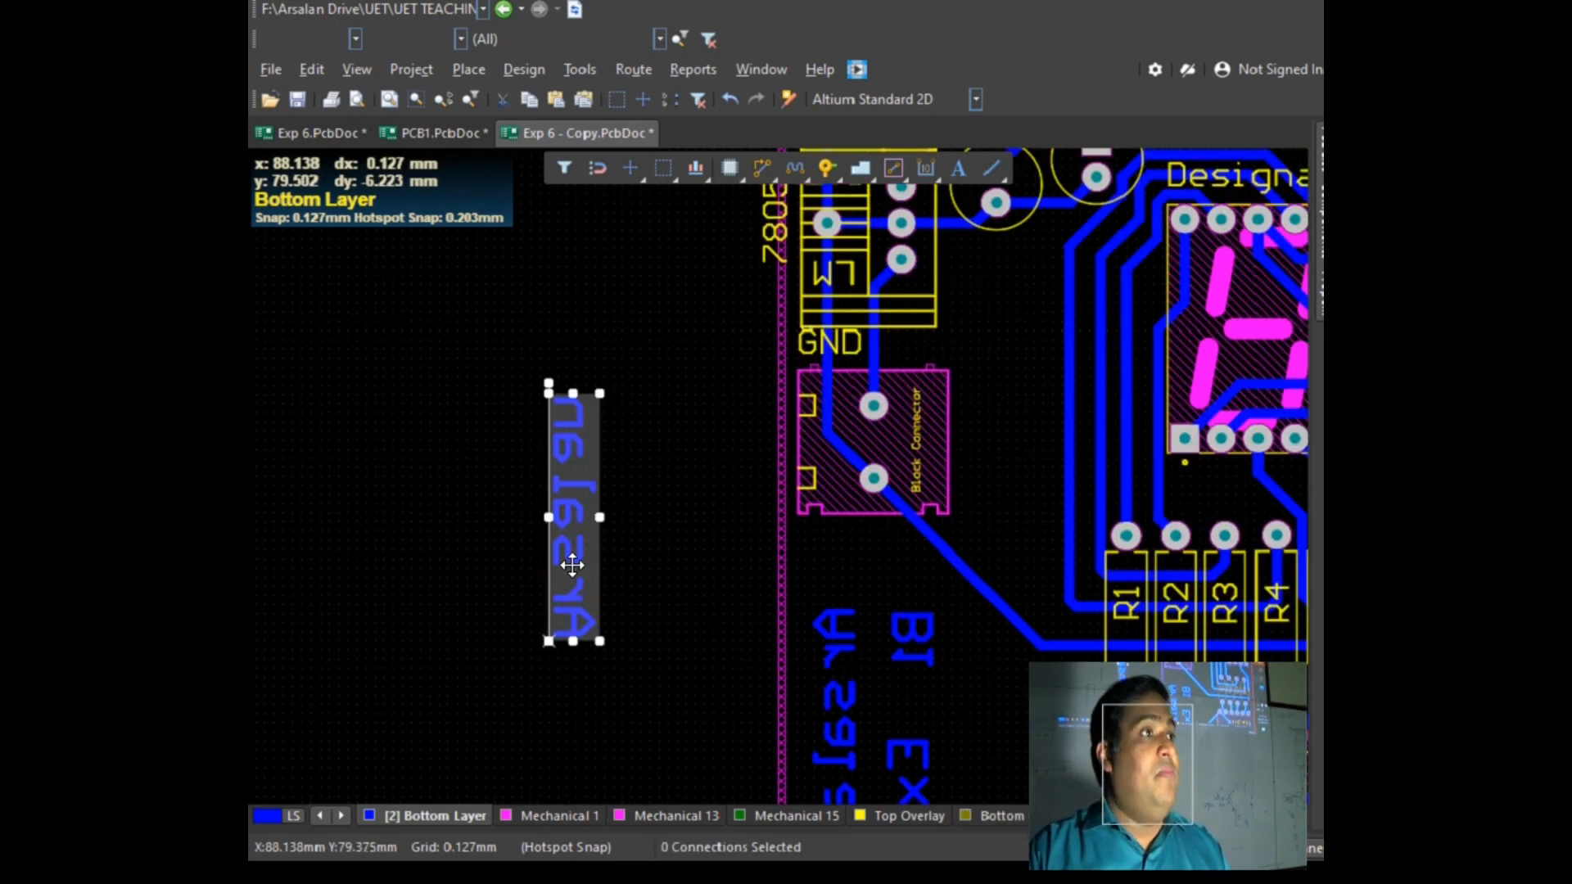
pyautogui.click(837, 534)
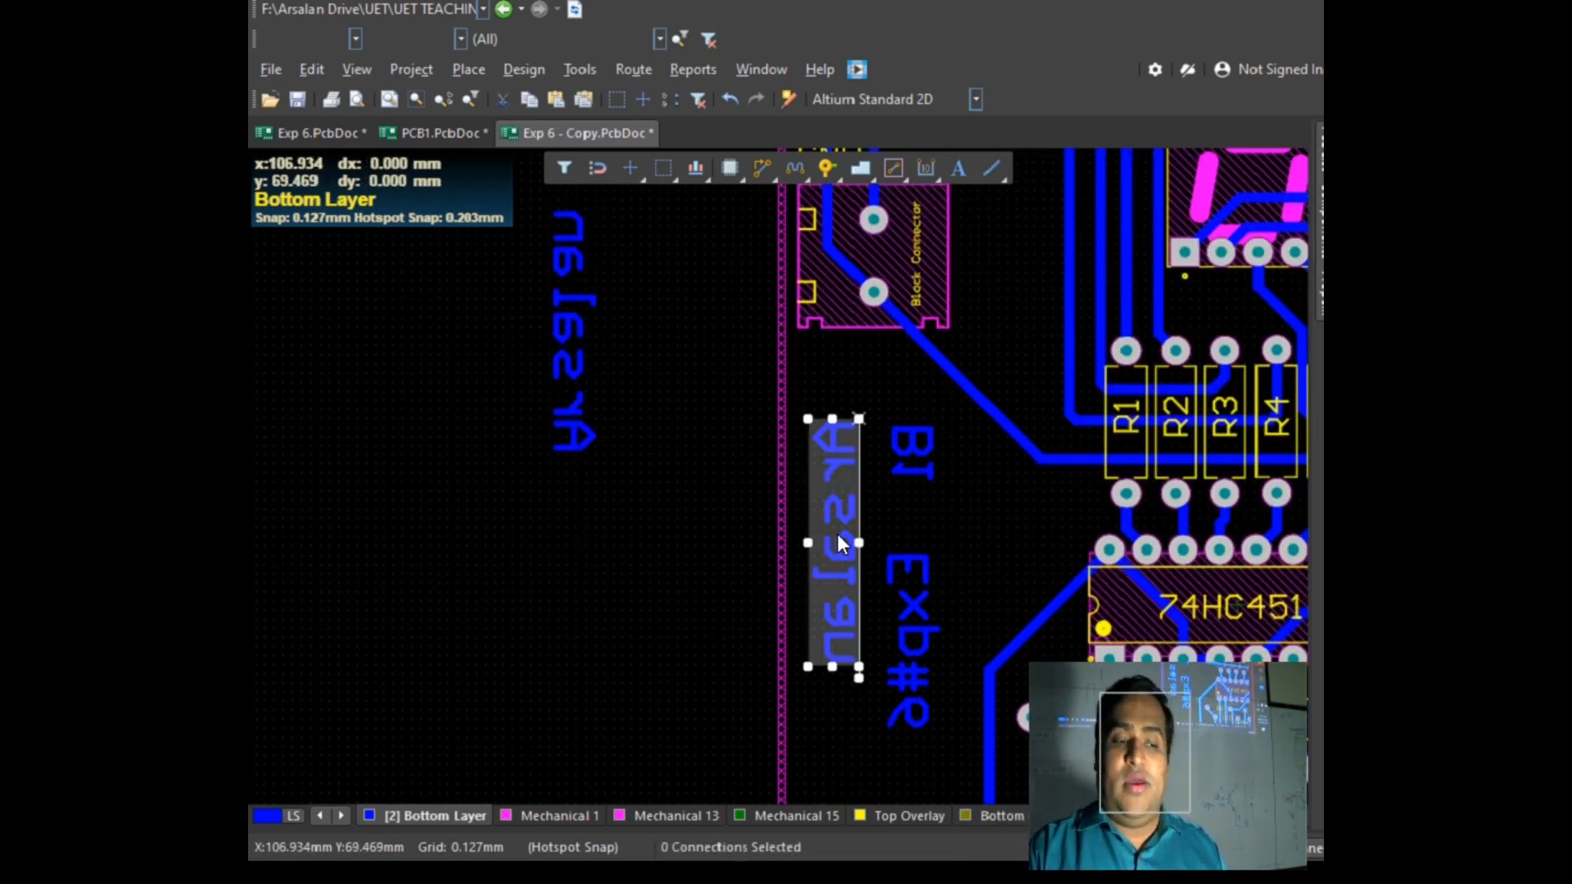
pyautogui.click(930, 463)
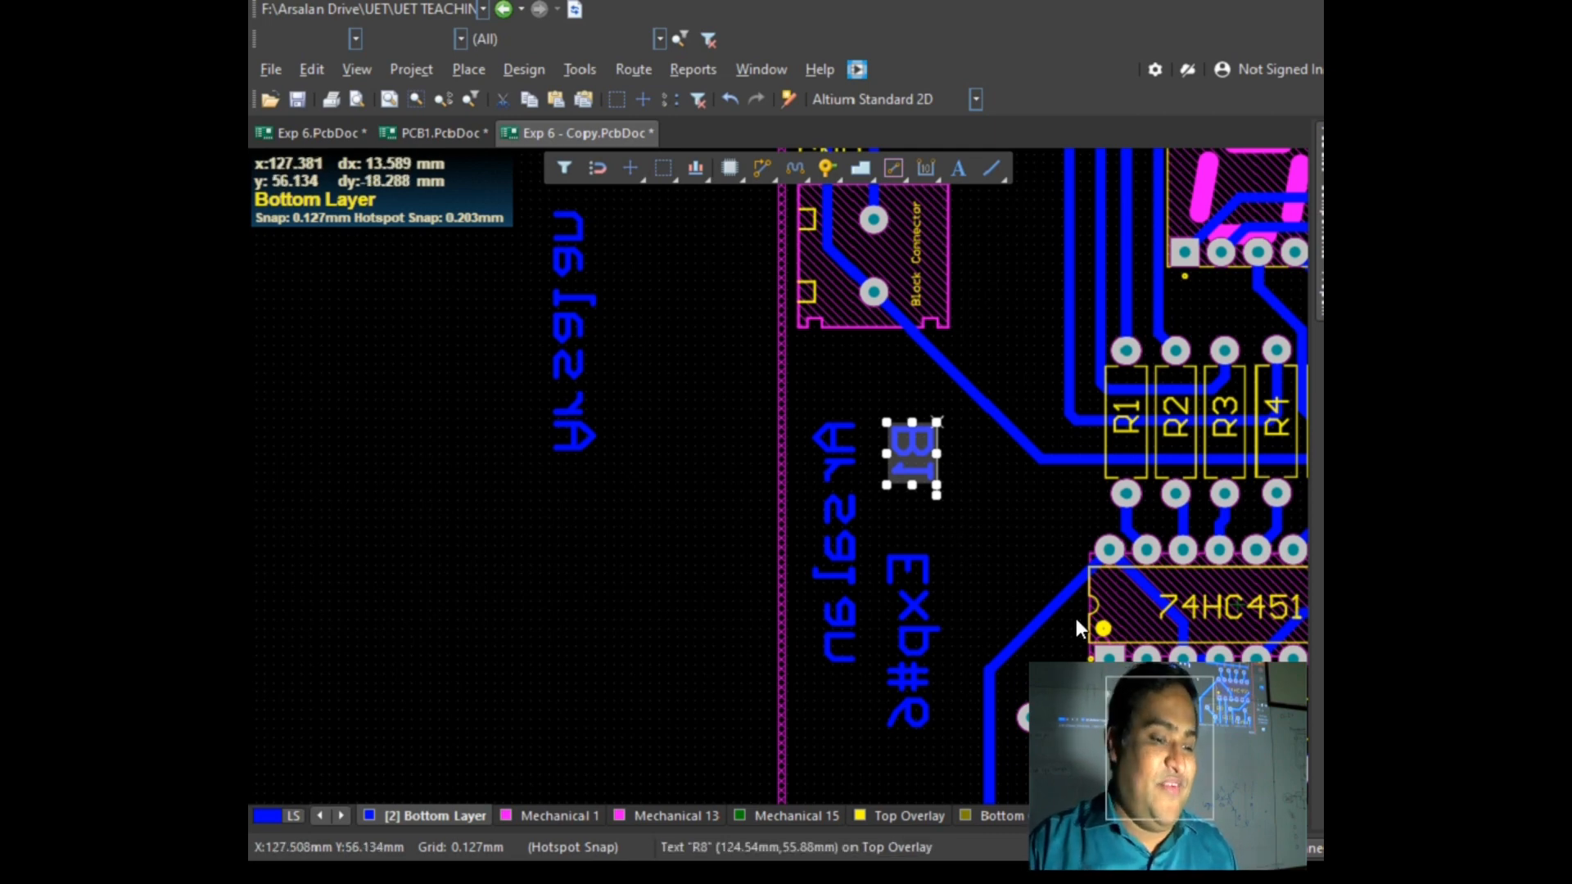
pyautogui.click(995, 515)
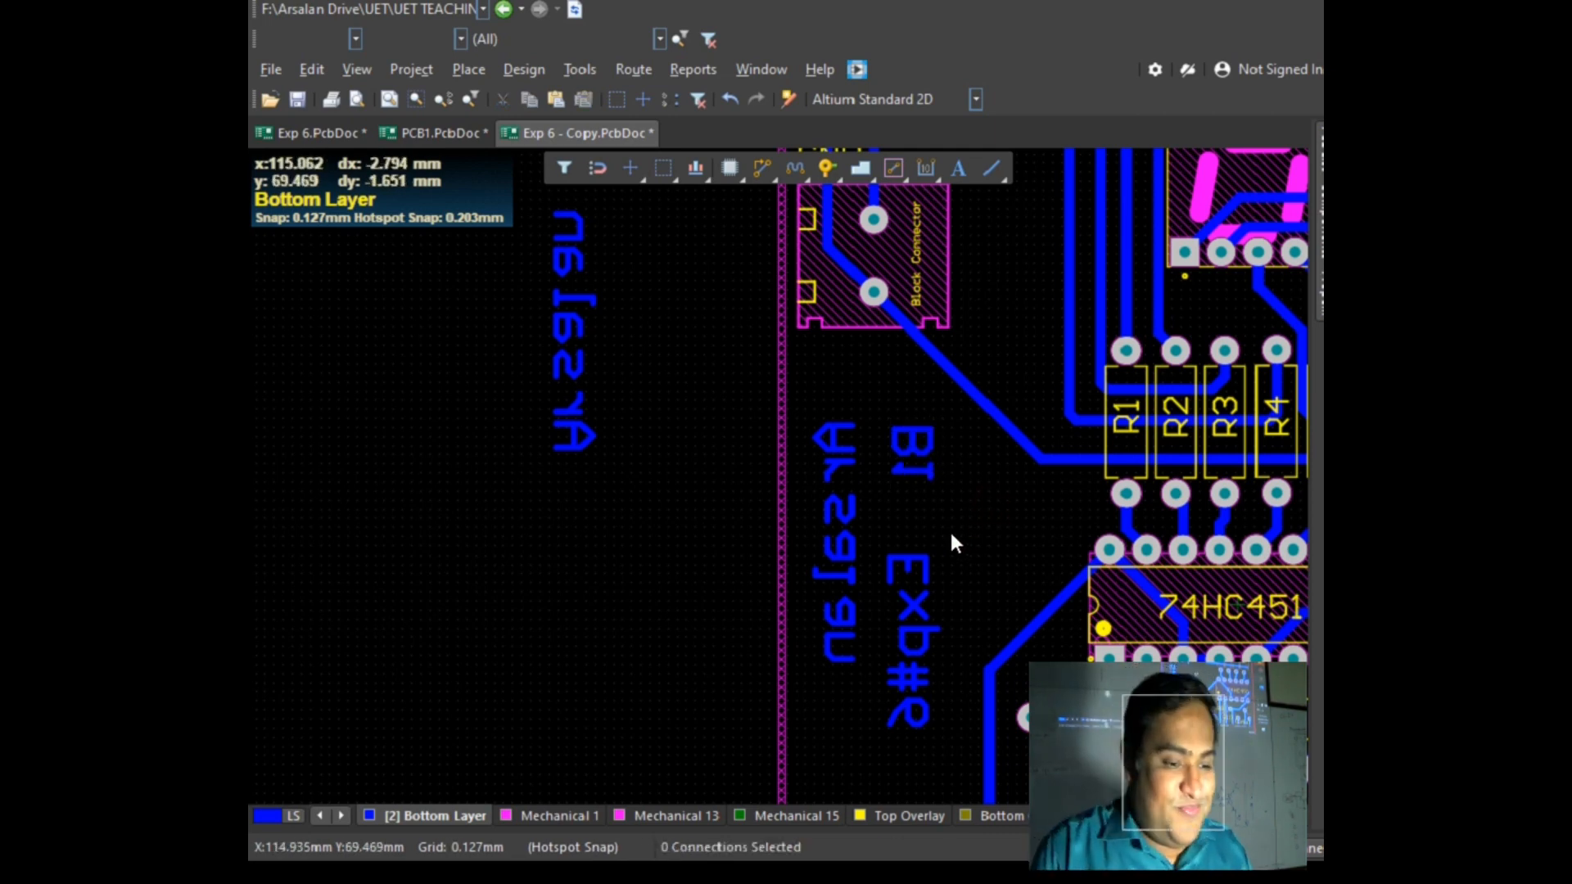
# Step: Move the bottom edge of the board outline down by about 6.7 mm to make room below the DIP Switch
pyautogui.scroll(-2, 939, 515)
pyautogui.keyDown('ctrl'); pyautogui.scroll(-5, 950, 540); pyautogui.keyUp('ctrl')
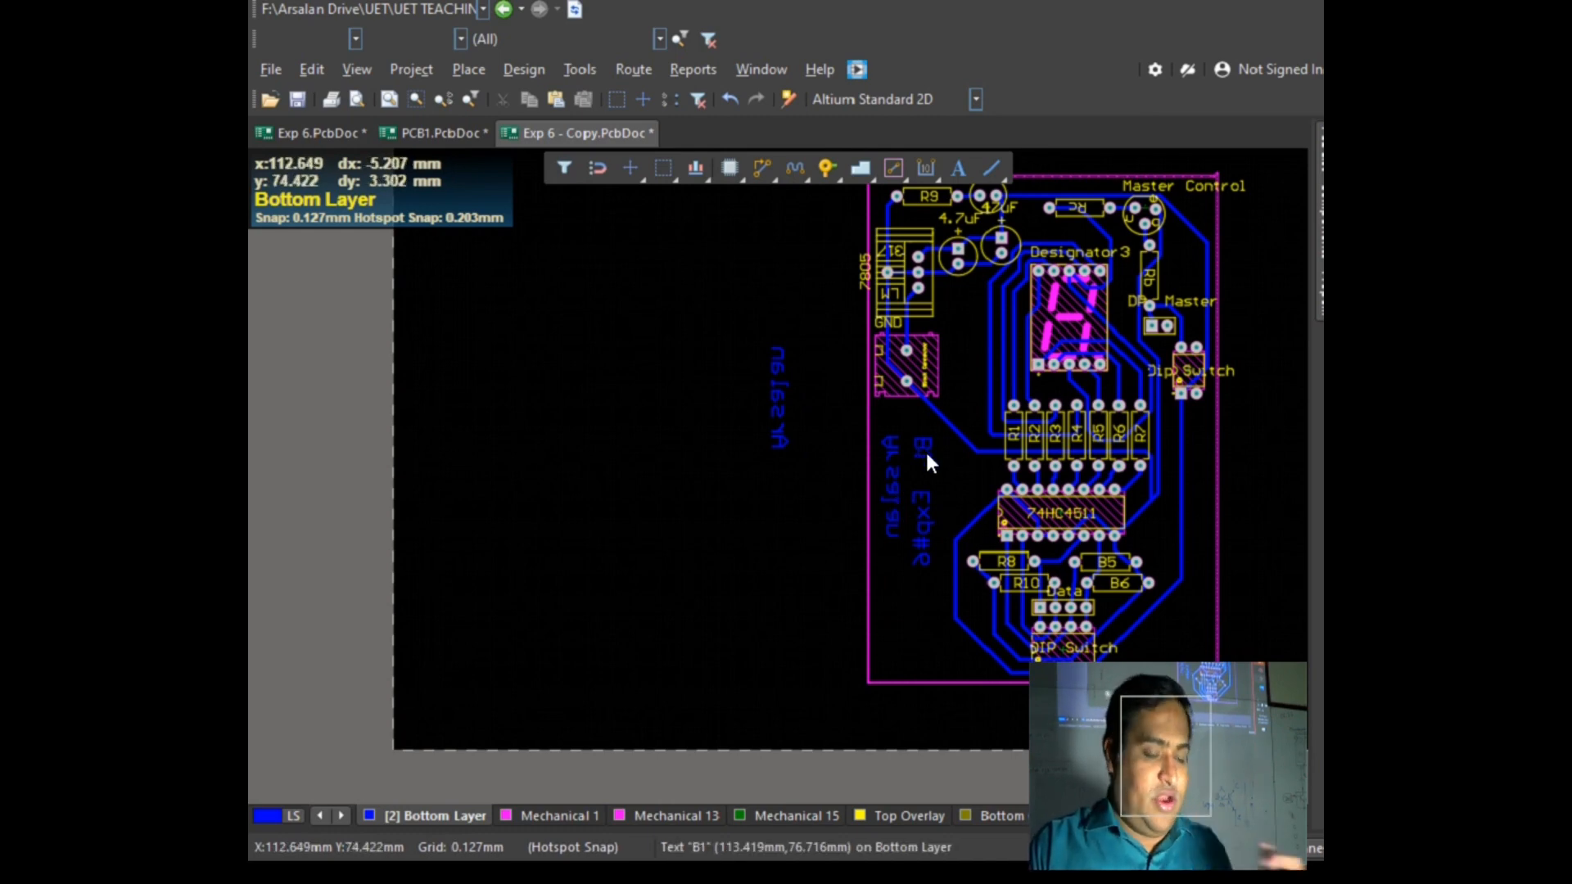
pyautogui.click(920, 533)
pyautogui.click(846, 539)
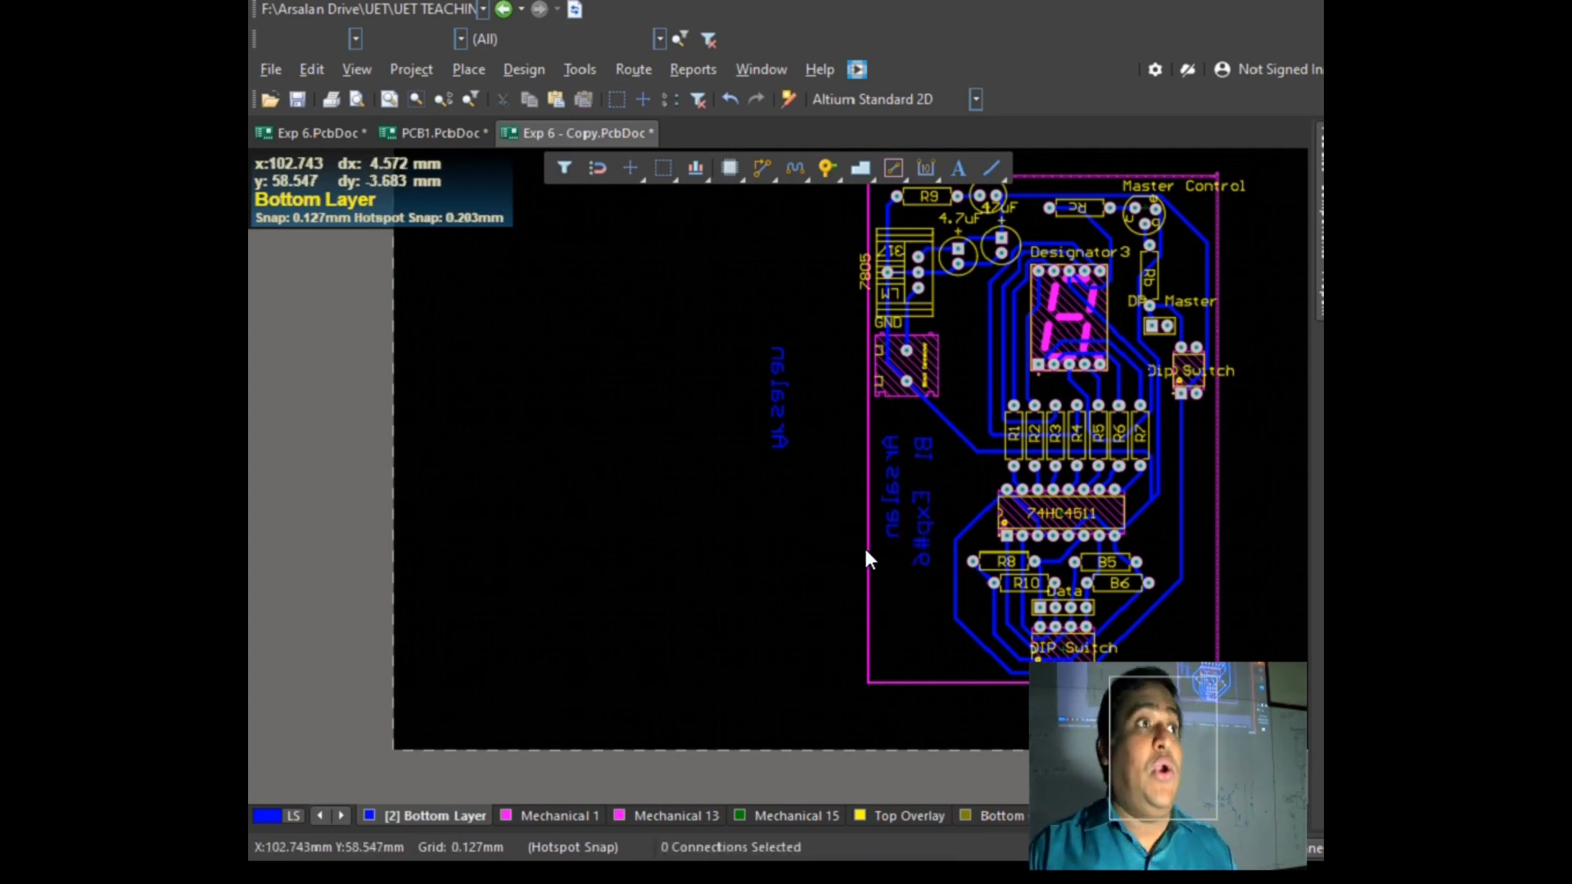
pyautogui.scroll(-2, 897, 509)
pyautogui.scroll(-2, 897, 509)
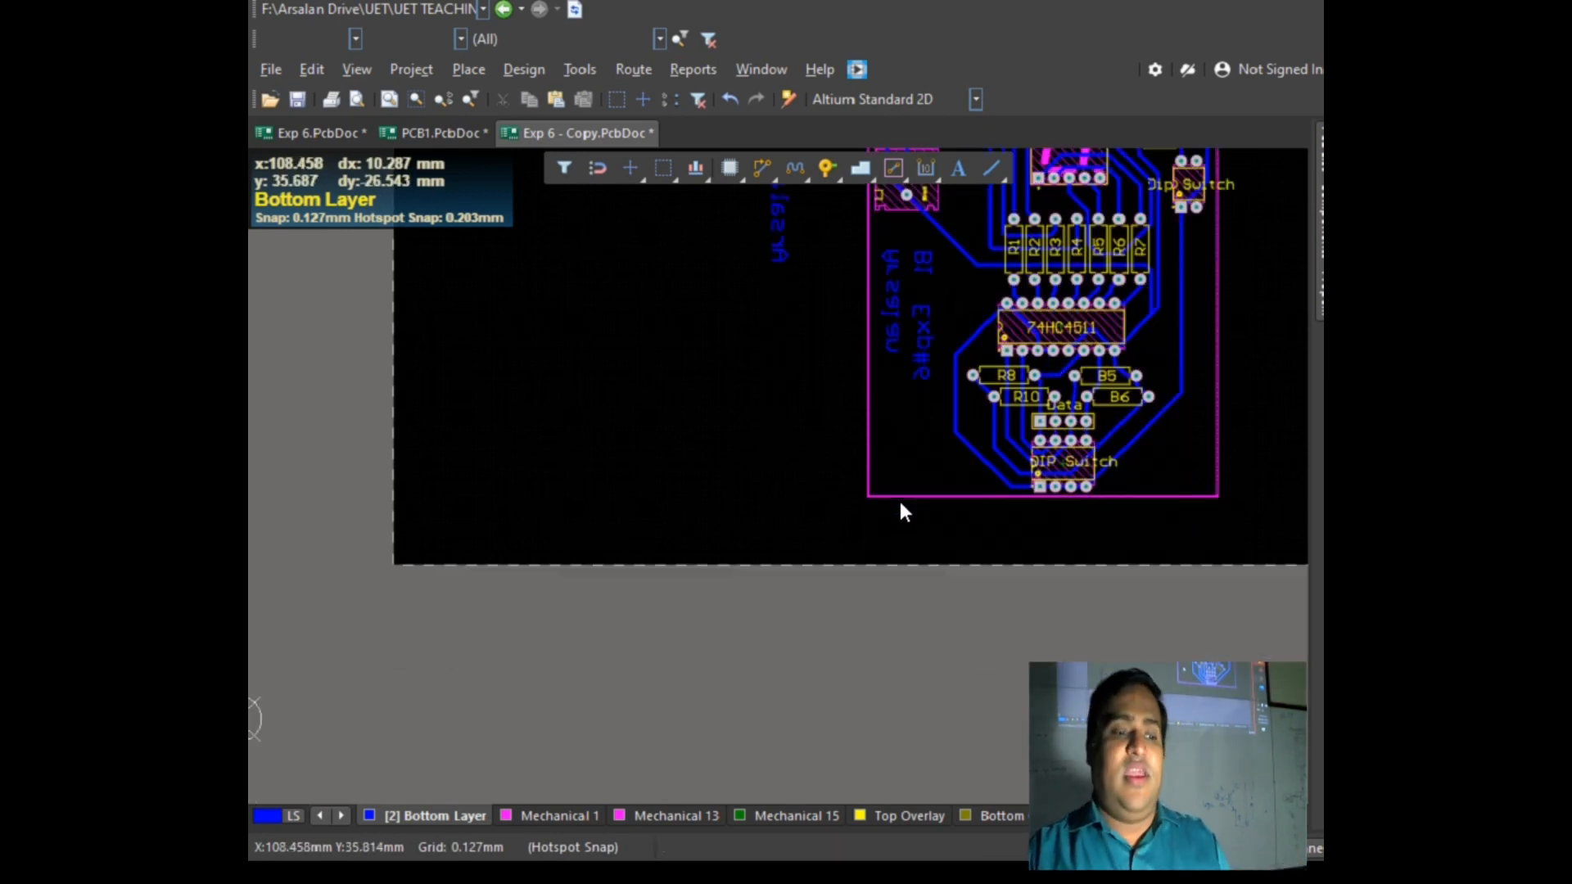
pyautogui.scroll(2, 950, 501)
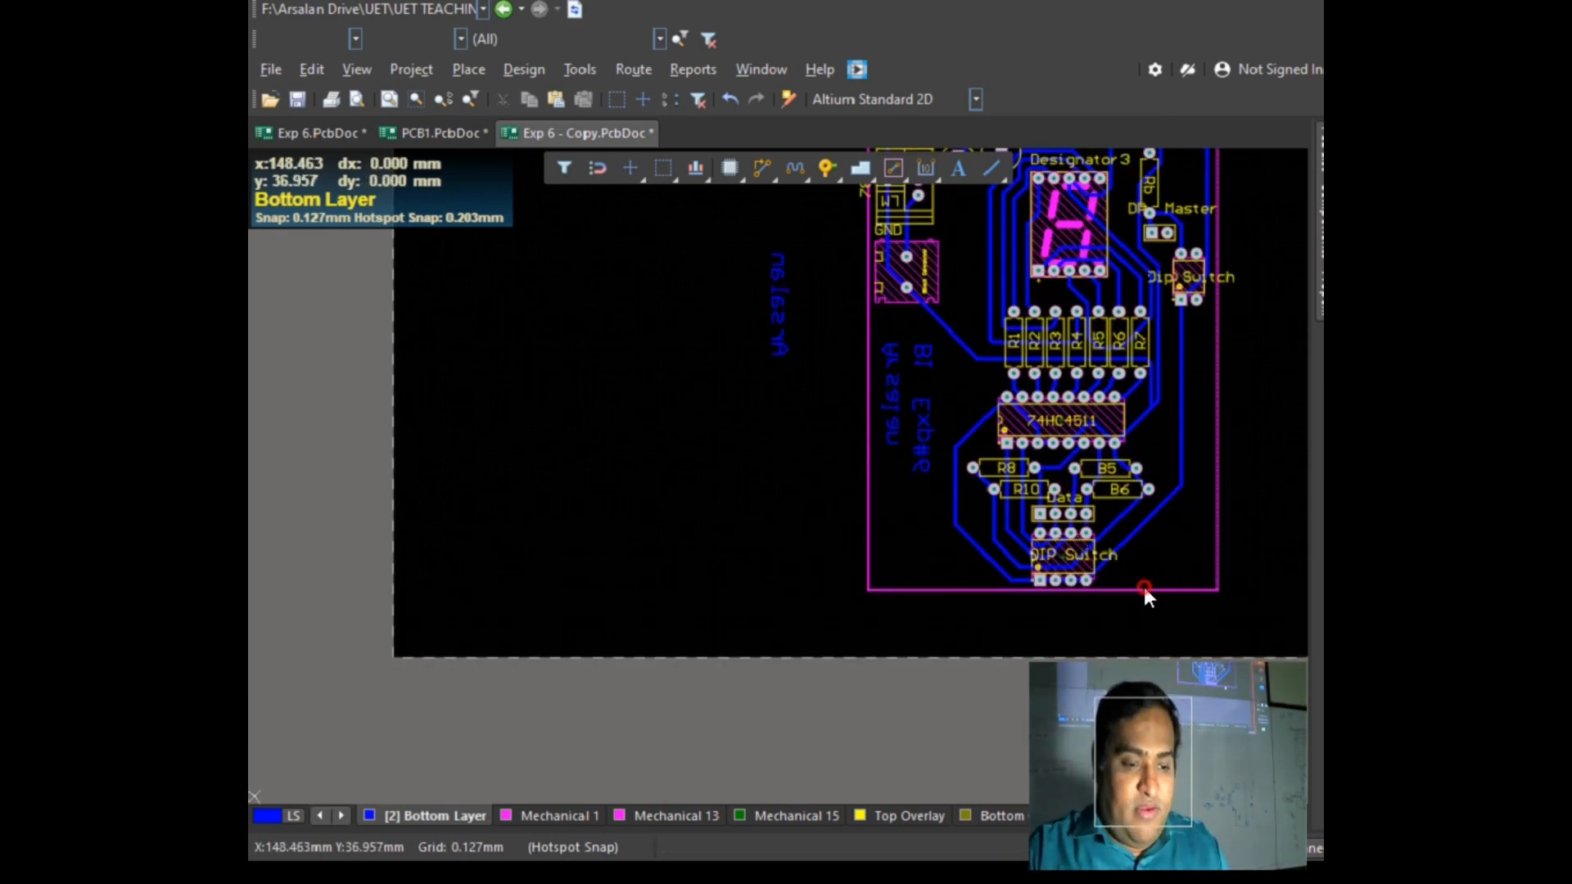
pyautogui.click(1146, 590)
pyautogui.moveTo(1159, 600); pyautogui.dragTo(1166, 631)
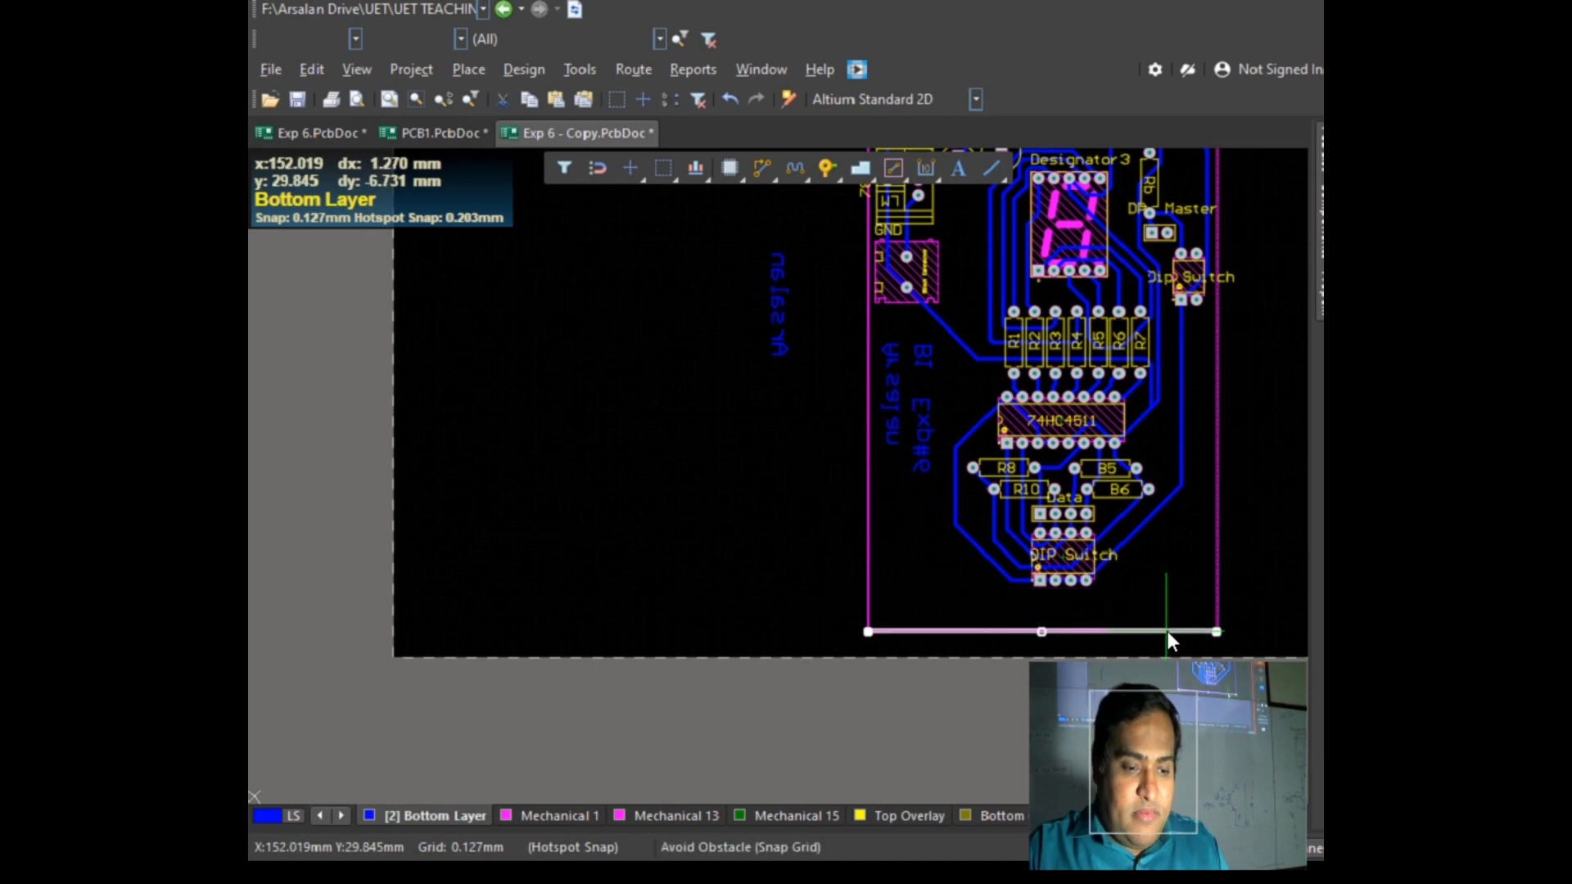
# Step: Move the mirrored first-name, Exp#6 and B1 strings to the space below the DIP Switch, turning the first two horizontal
pyautogui.moveTo(897, 427); pyautogui.dragTo(1202, 598)
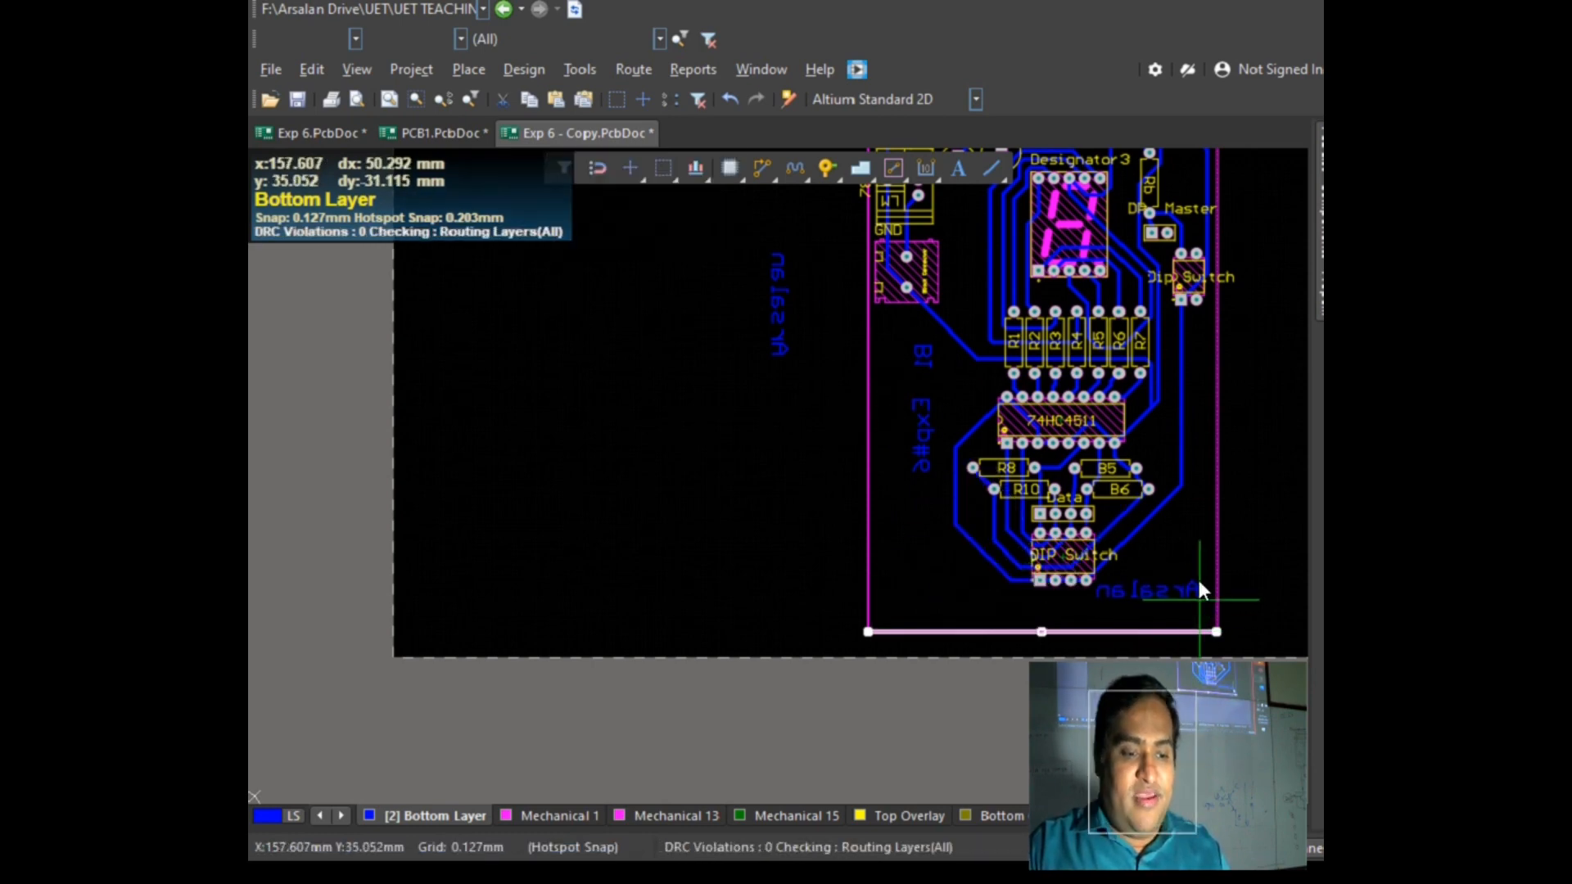
pyautogui.moveTo(916, 459); pyautogui.dragTo(973, 616)
pyautogui.press('space')
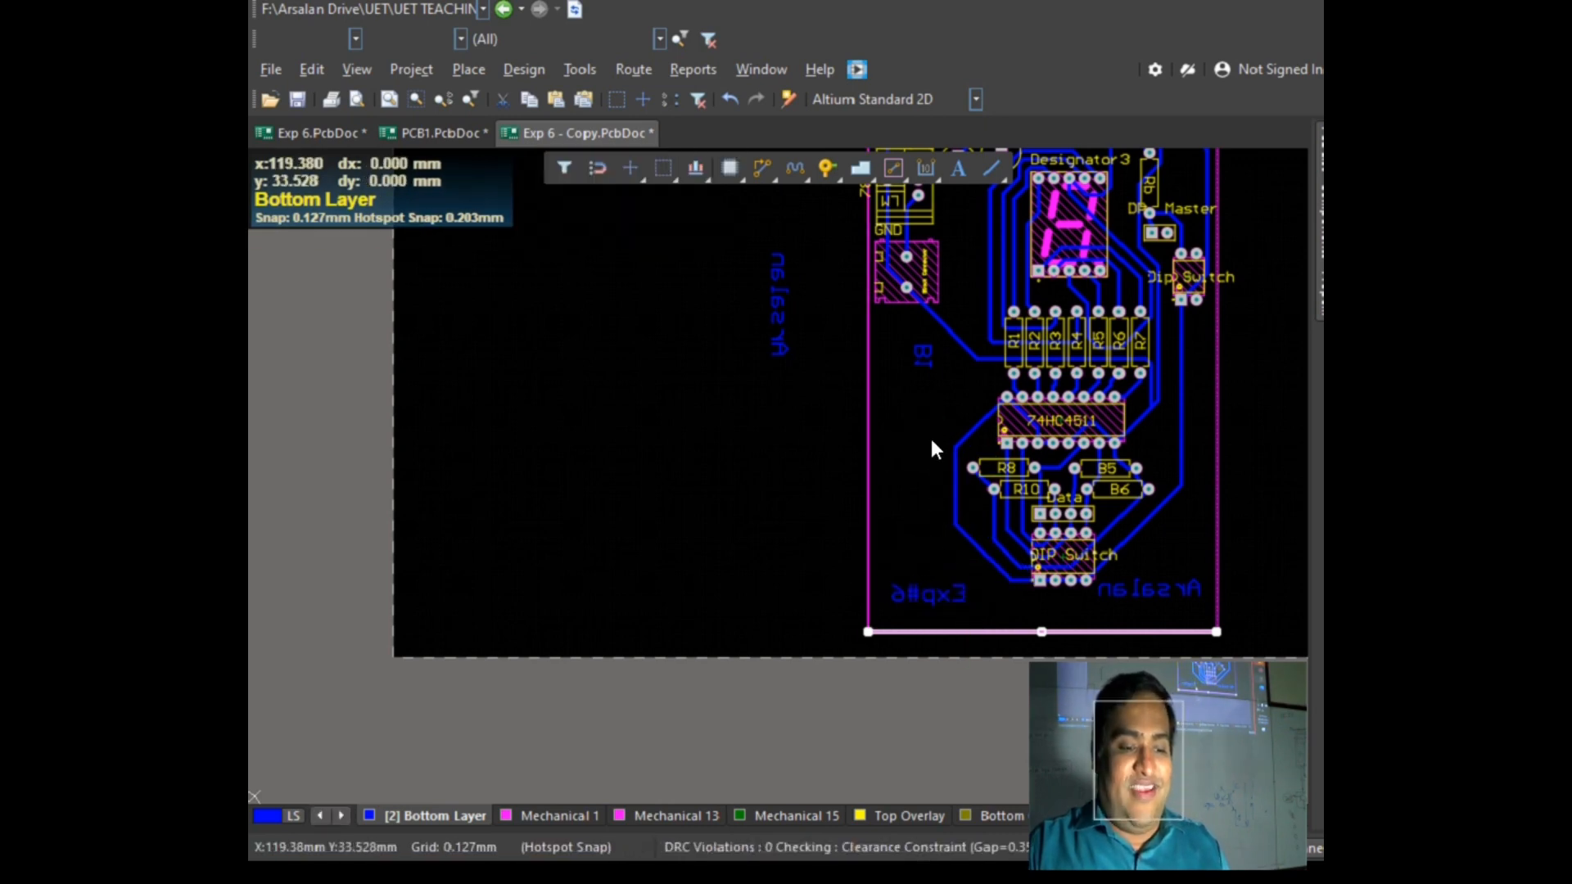
pyautogui.moveTo(933, 366); pyautogui.dragTo(1052, 592)
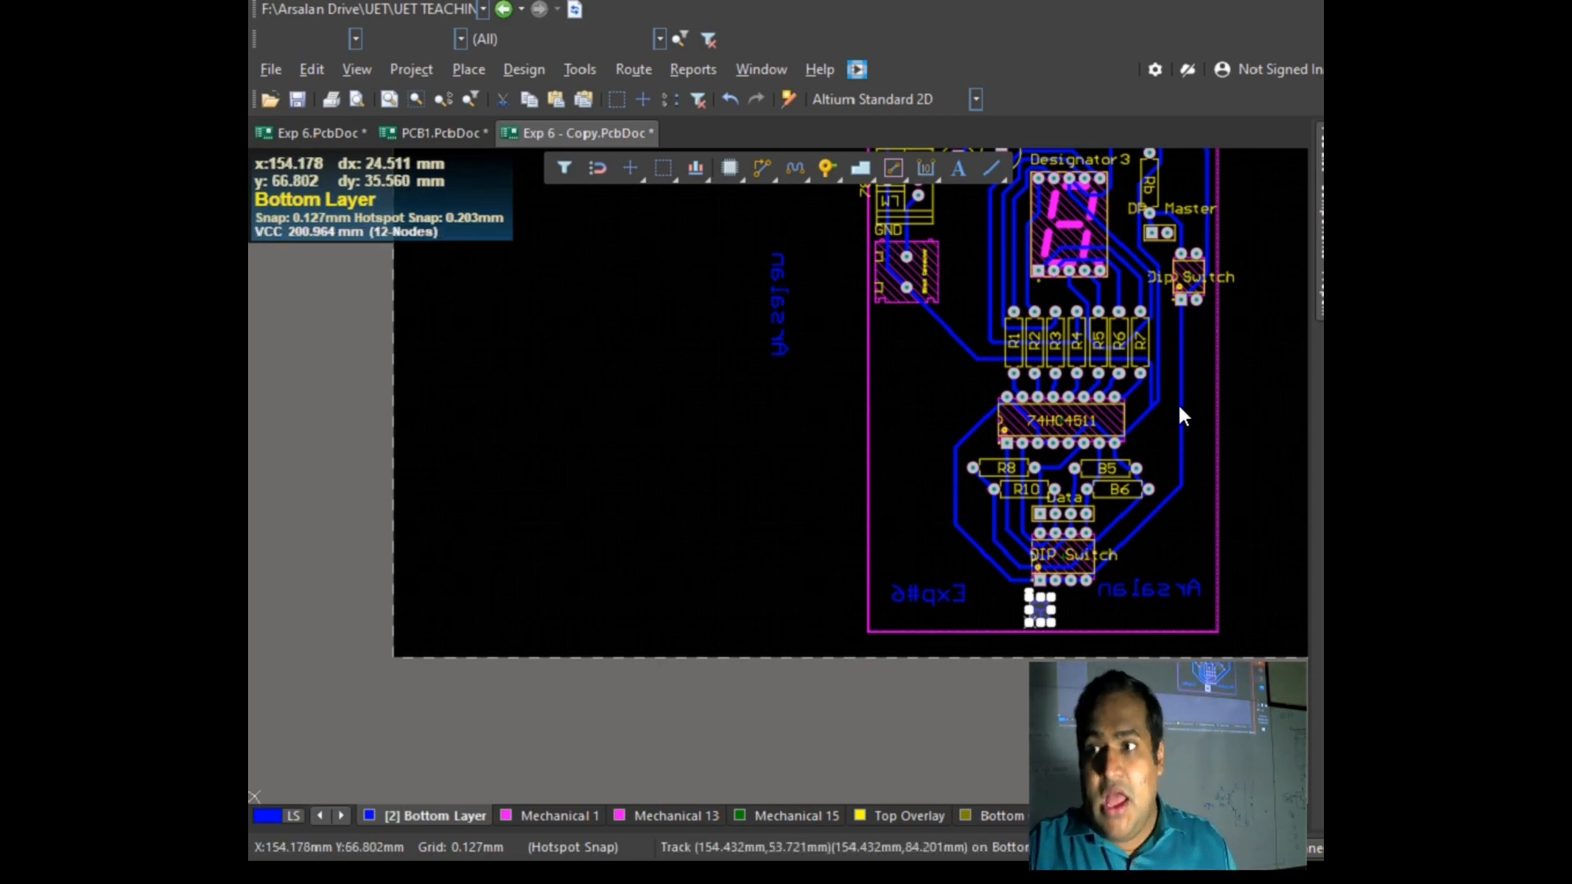
# Step: Place a Standard dimension across the board's full width, just above the top edge of the outline
pyautogui.scroll(3, 1062, 514)
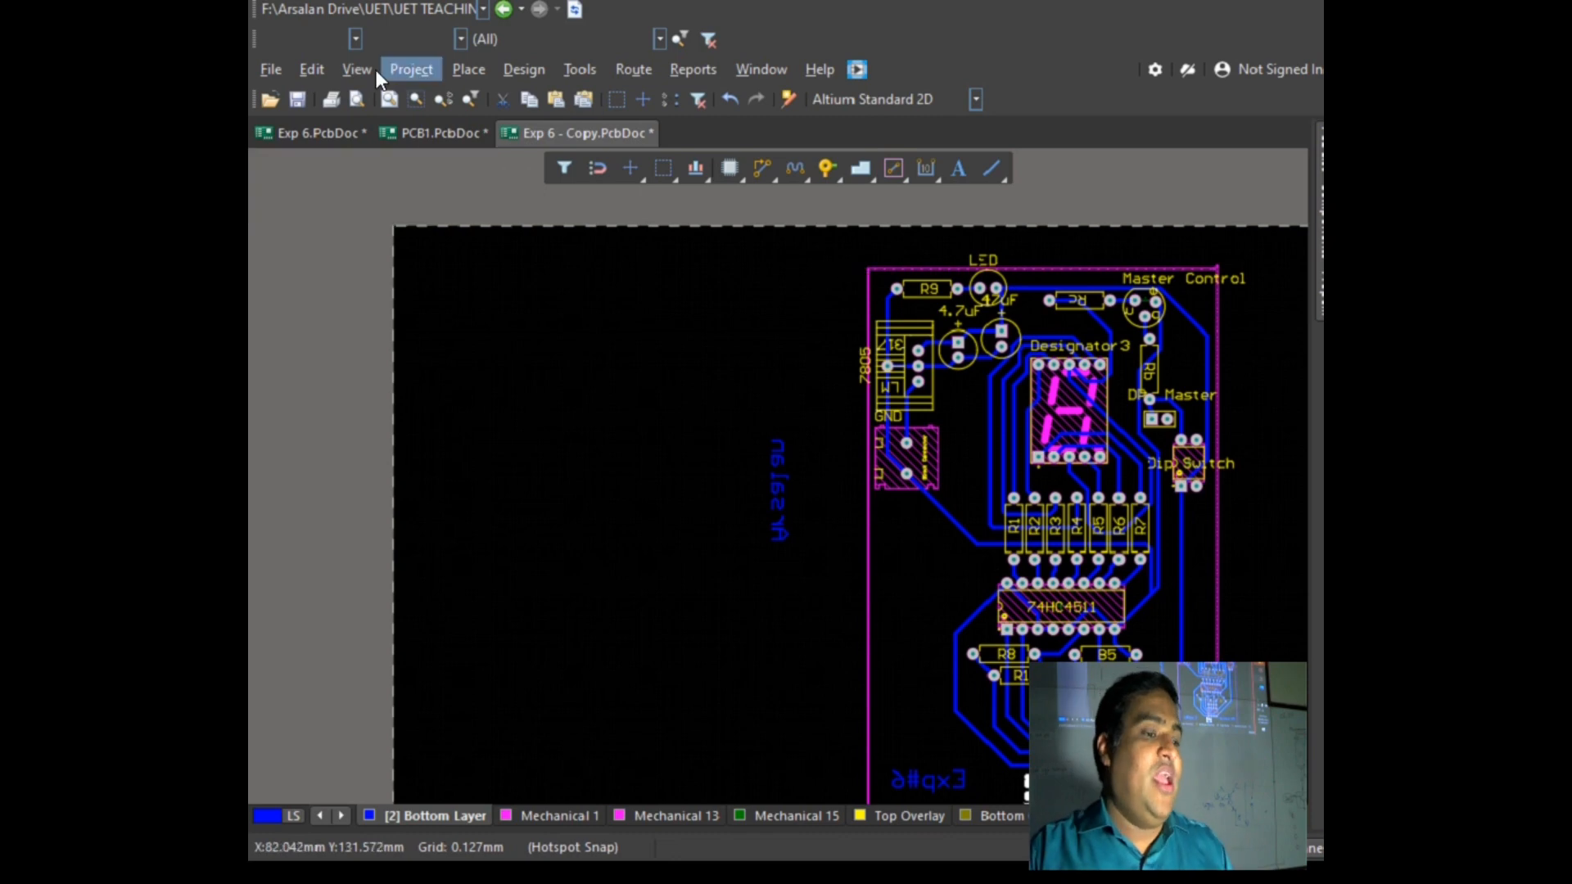
pyautogui.click(466, 70)
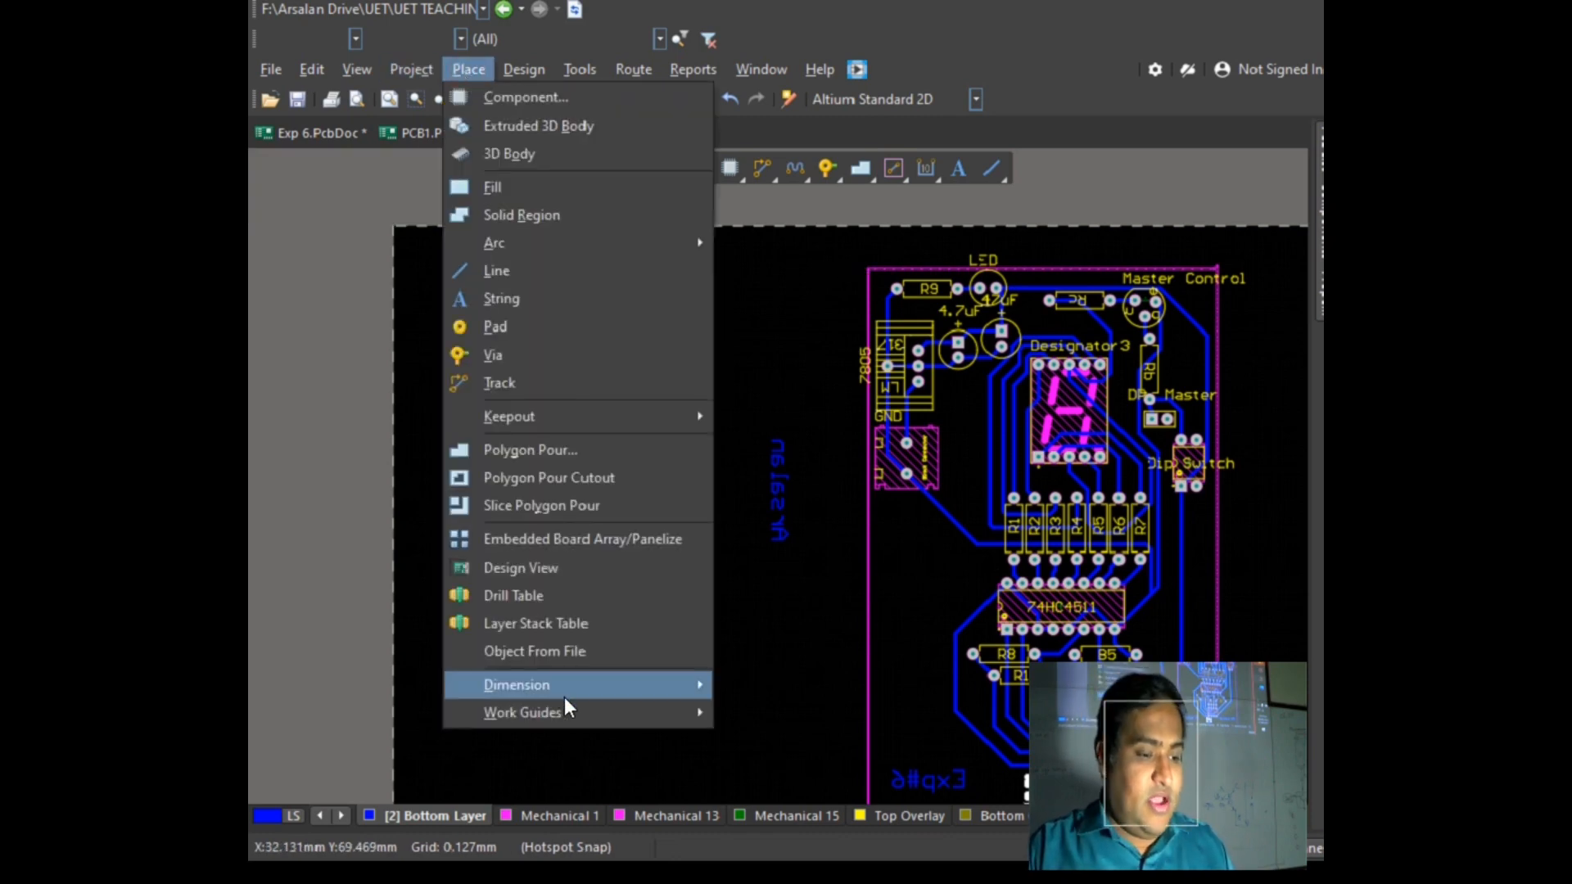
pyautogui.moveTo(563, 694)
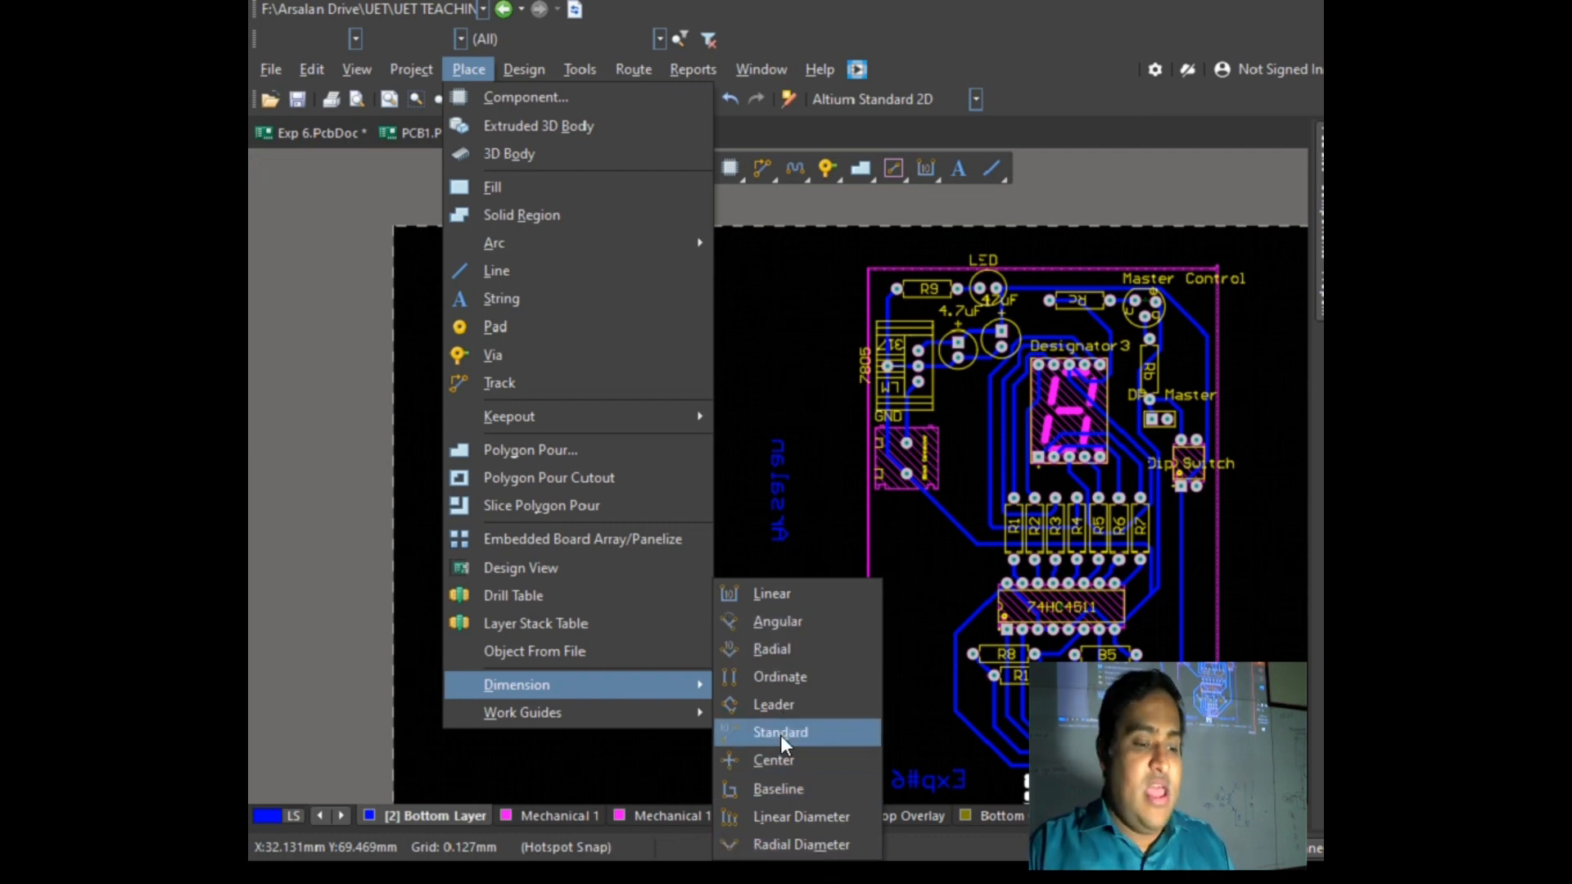
pyautogui.press('Escape')
pyautogui.press('Escape')
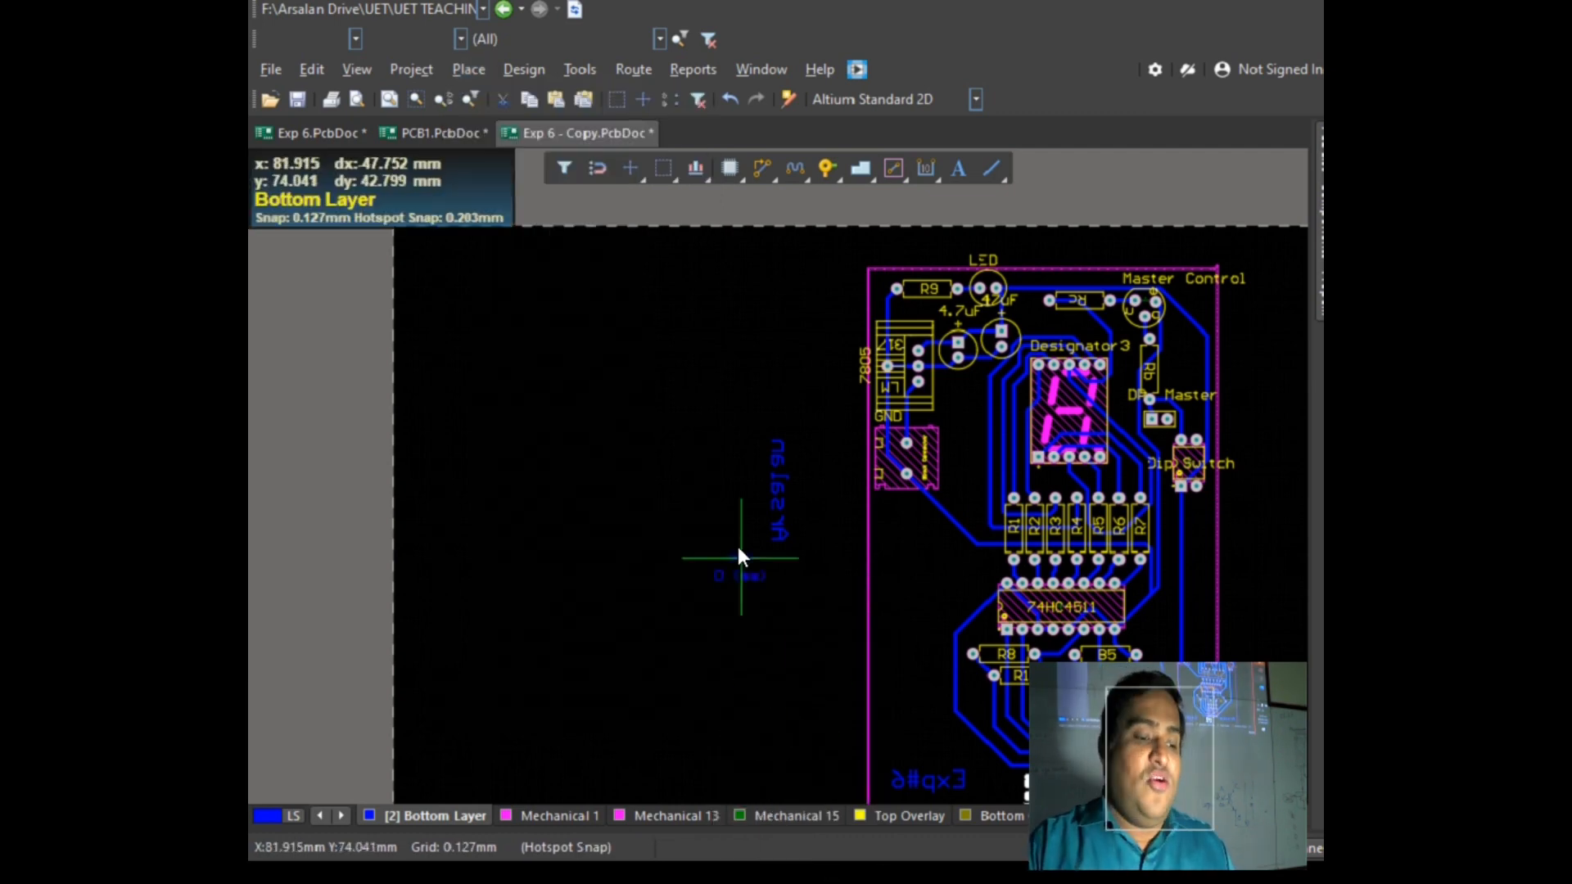
pyautogui.keyDown('ctrl'); pyautogui.scroll(5, 1165, 250); pyautogui.keyUp('ctrl')
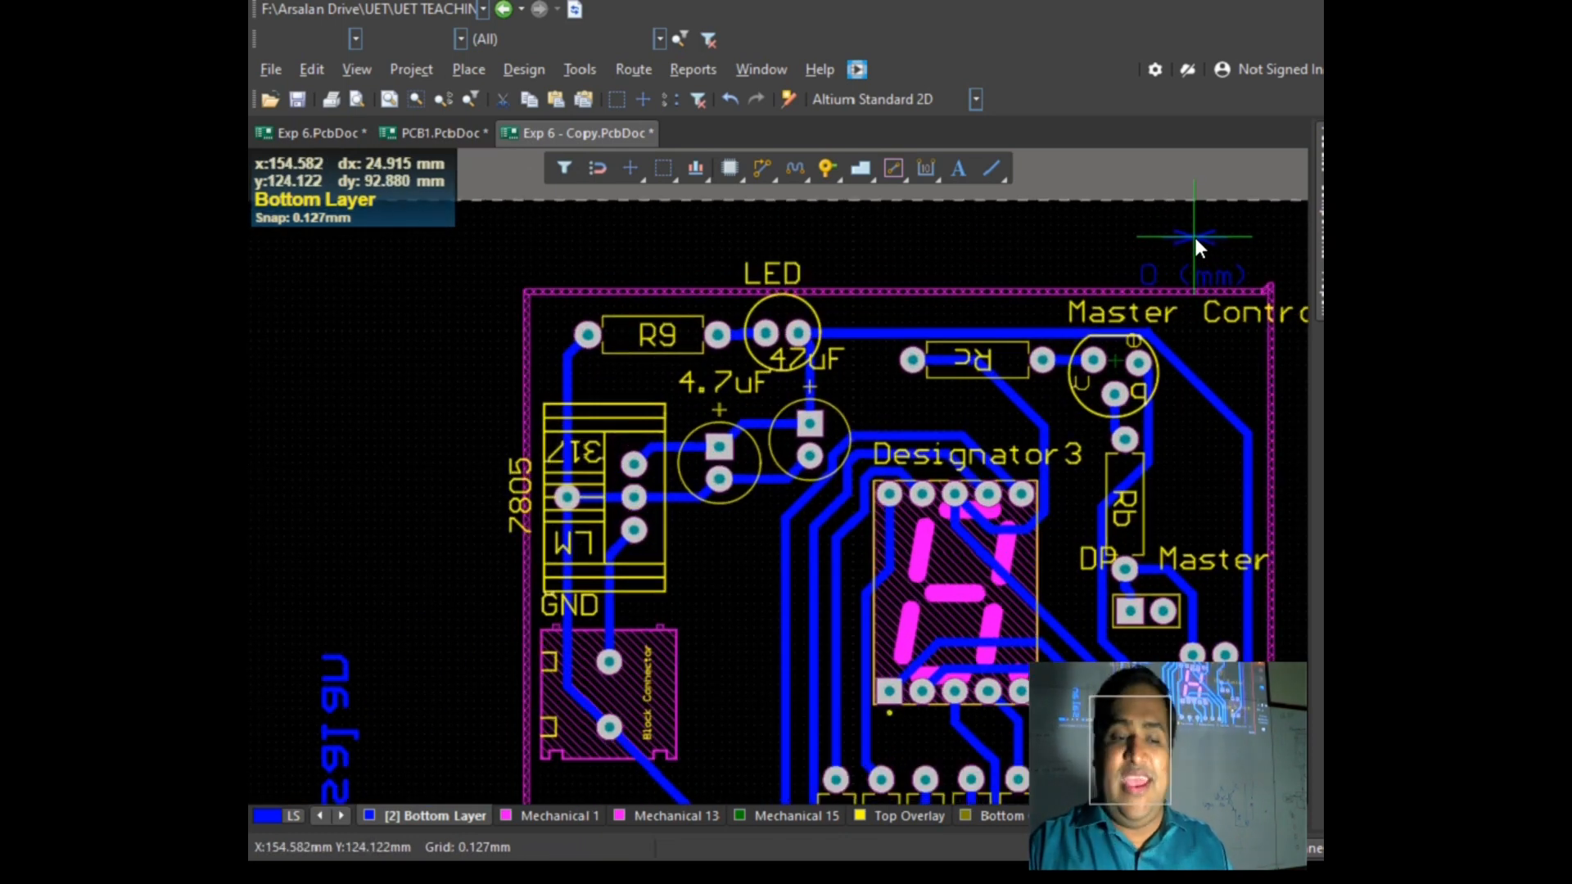
pyautogui.click(521, 237)
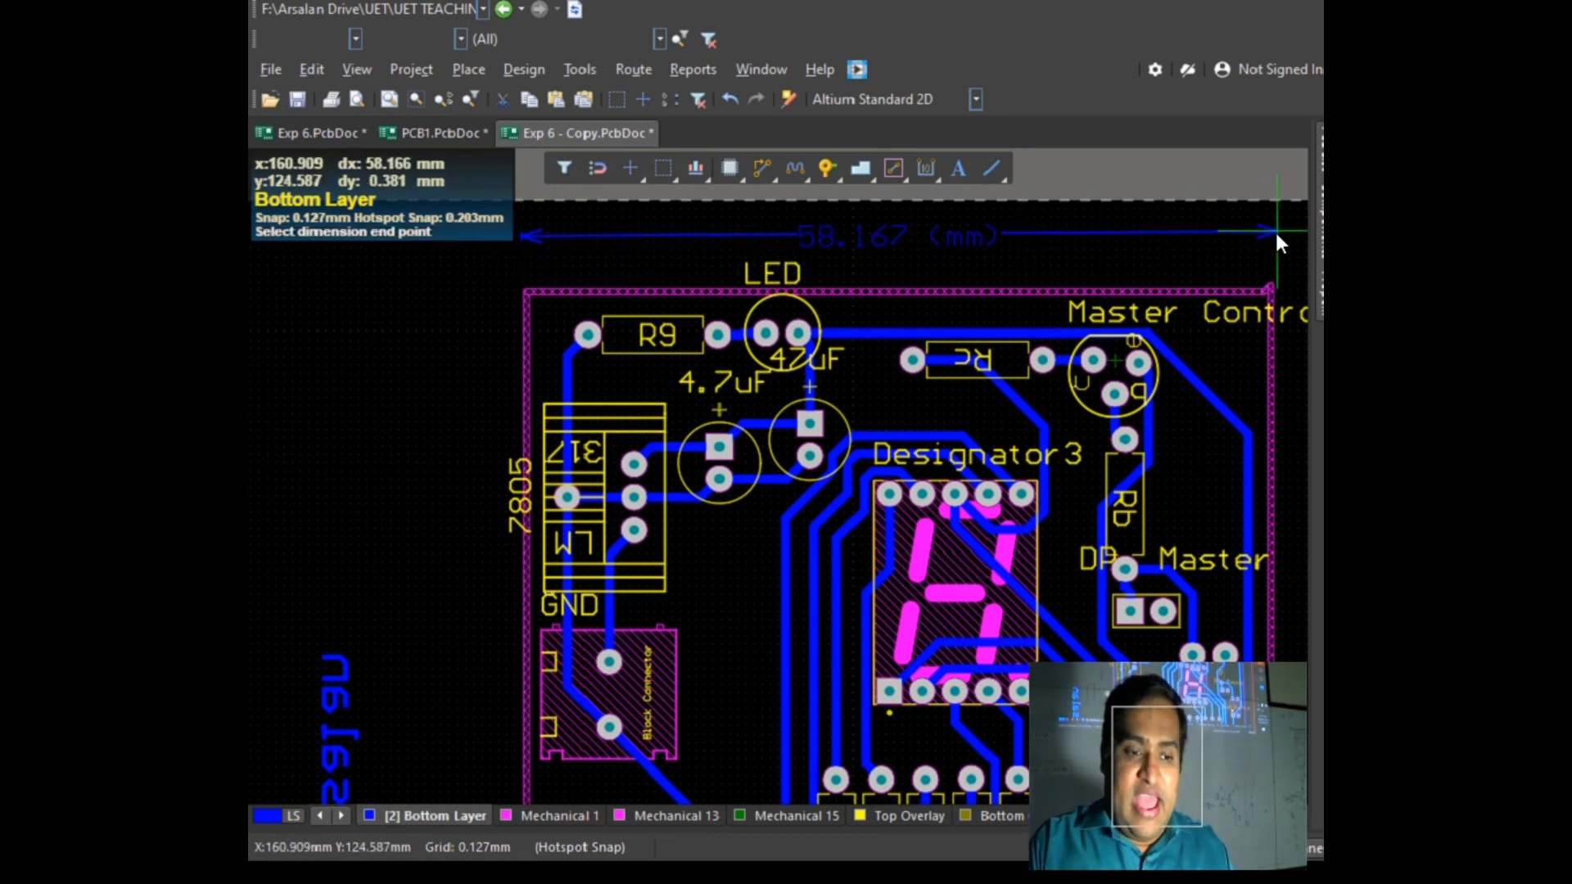
pyautogui.press('Escape')
pyautogui.press('Escape')
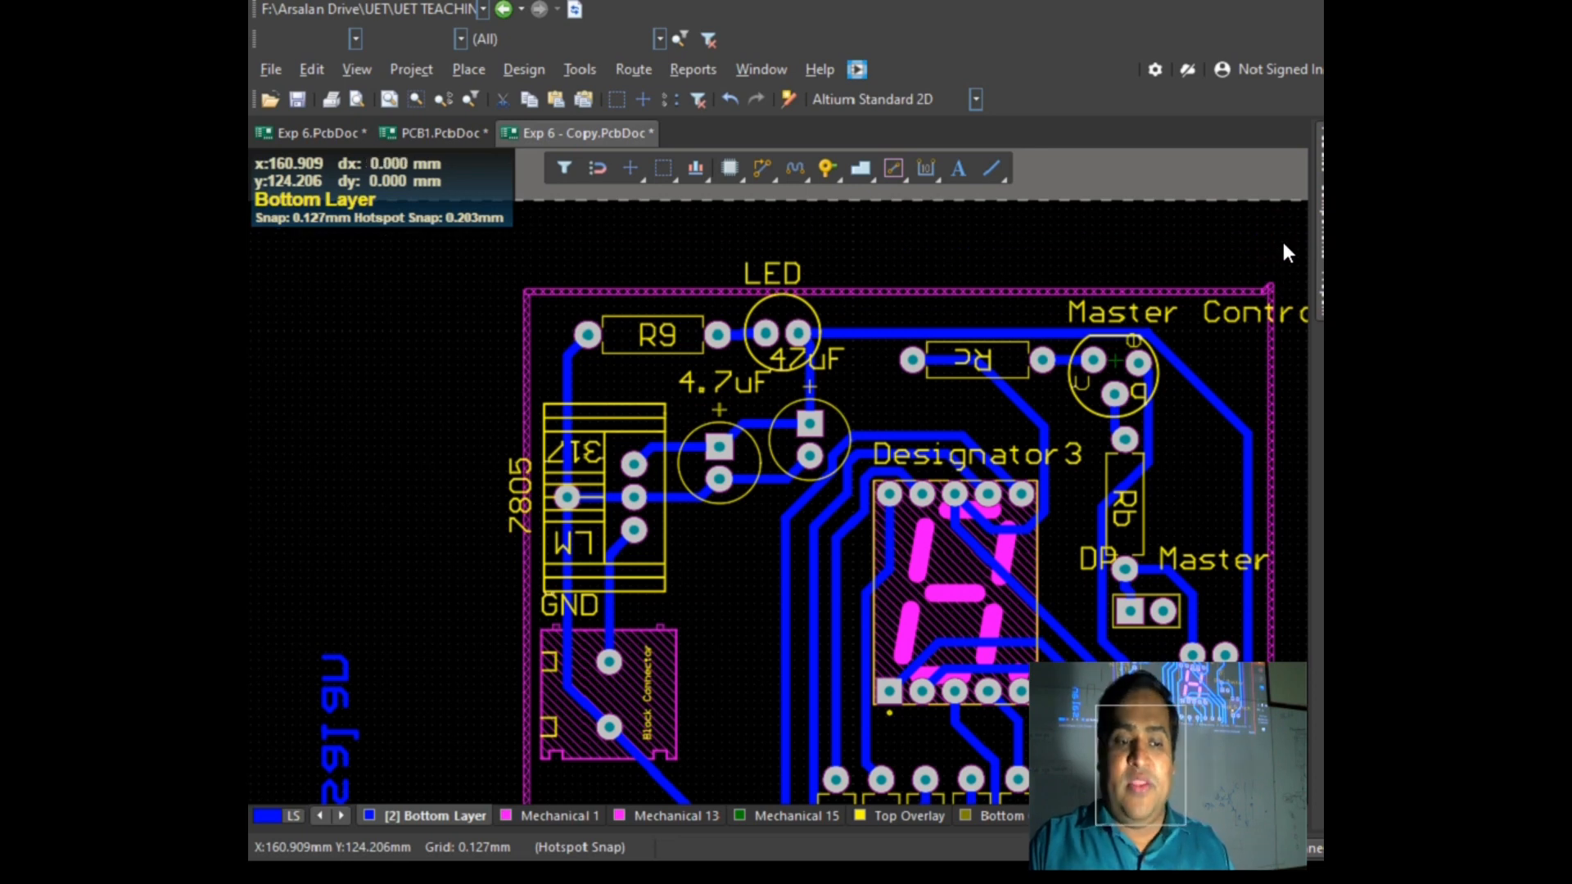
pyautogui.click(1274, 257)
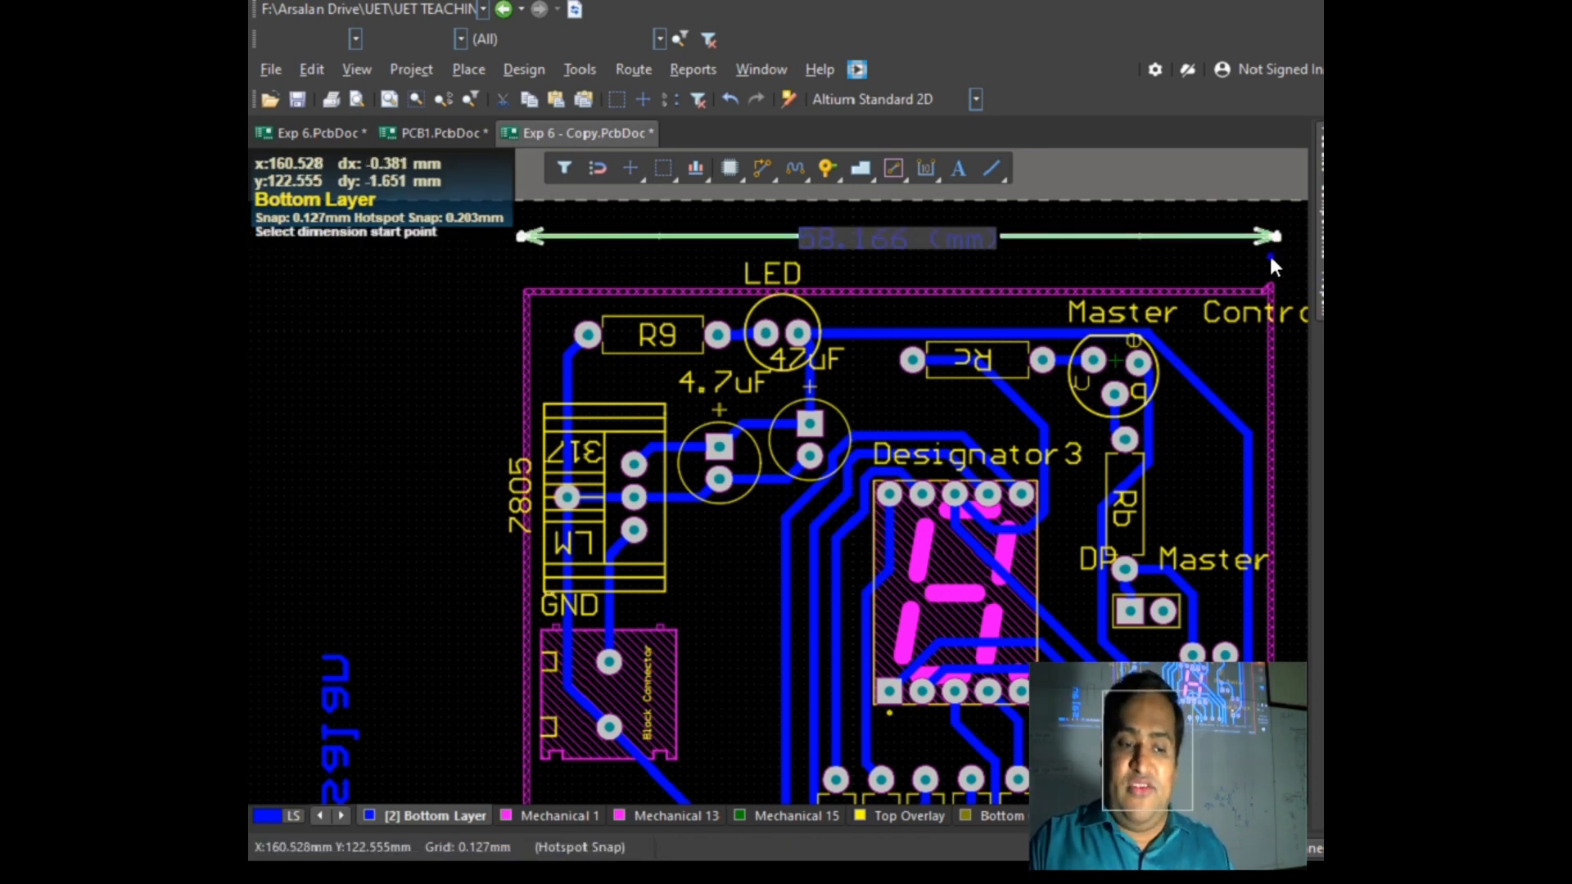
pyautogui.click(1169, 252)
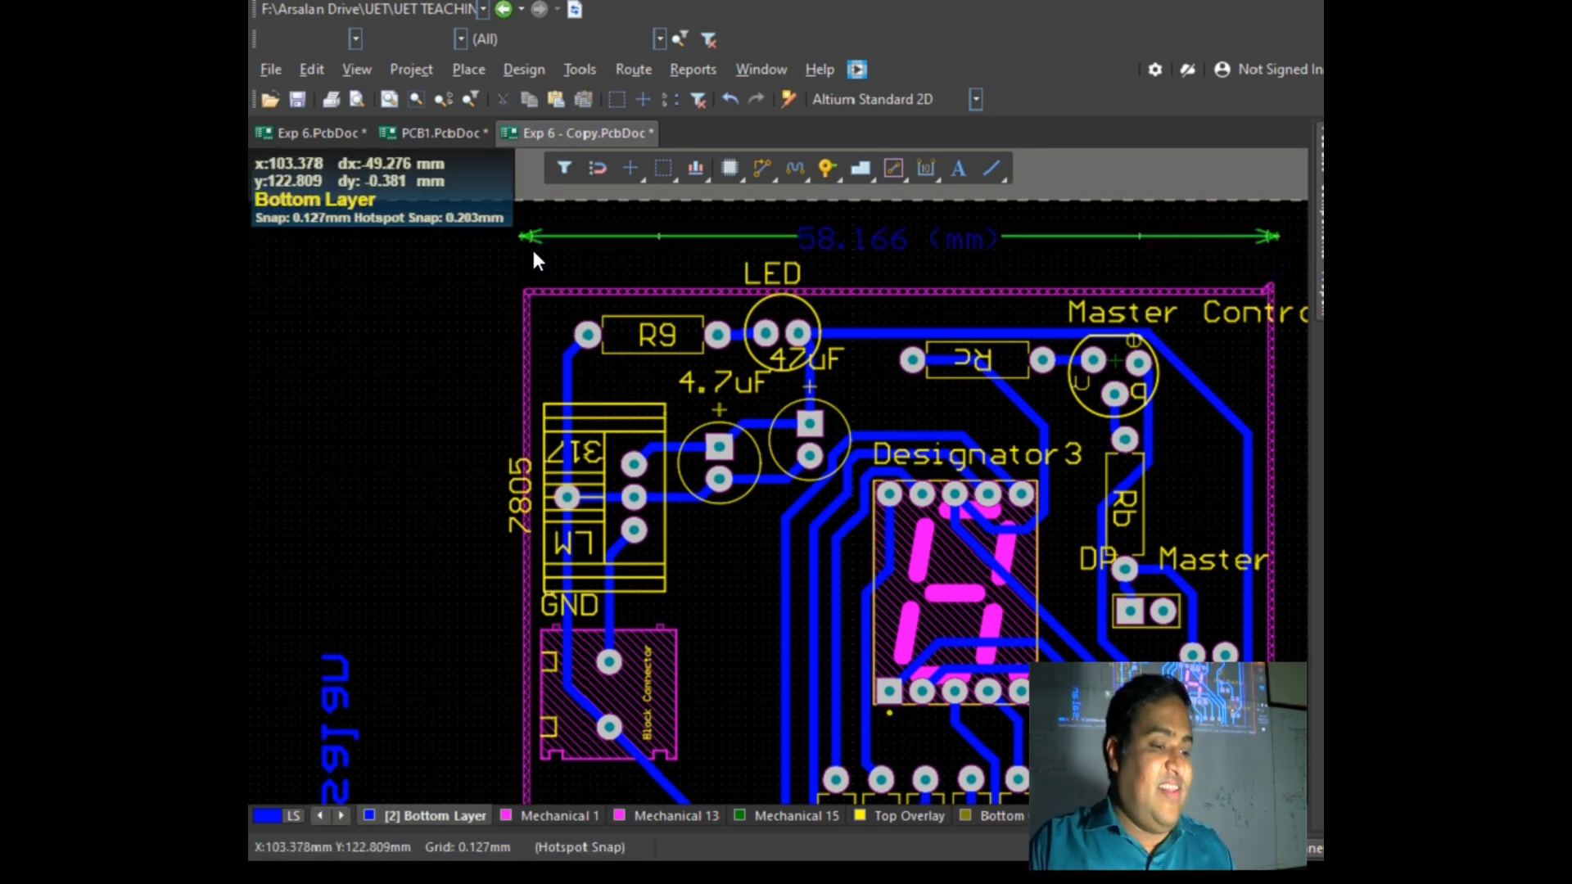
# Step: Adjust the right end point of the width dimension to line up with the outline's right edge, keeping the dimension horizontal
pyautogui.click(1269, 238)
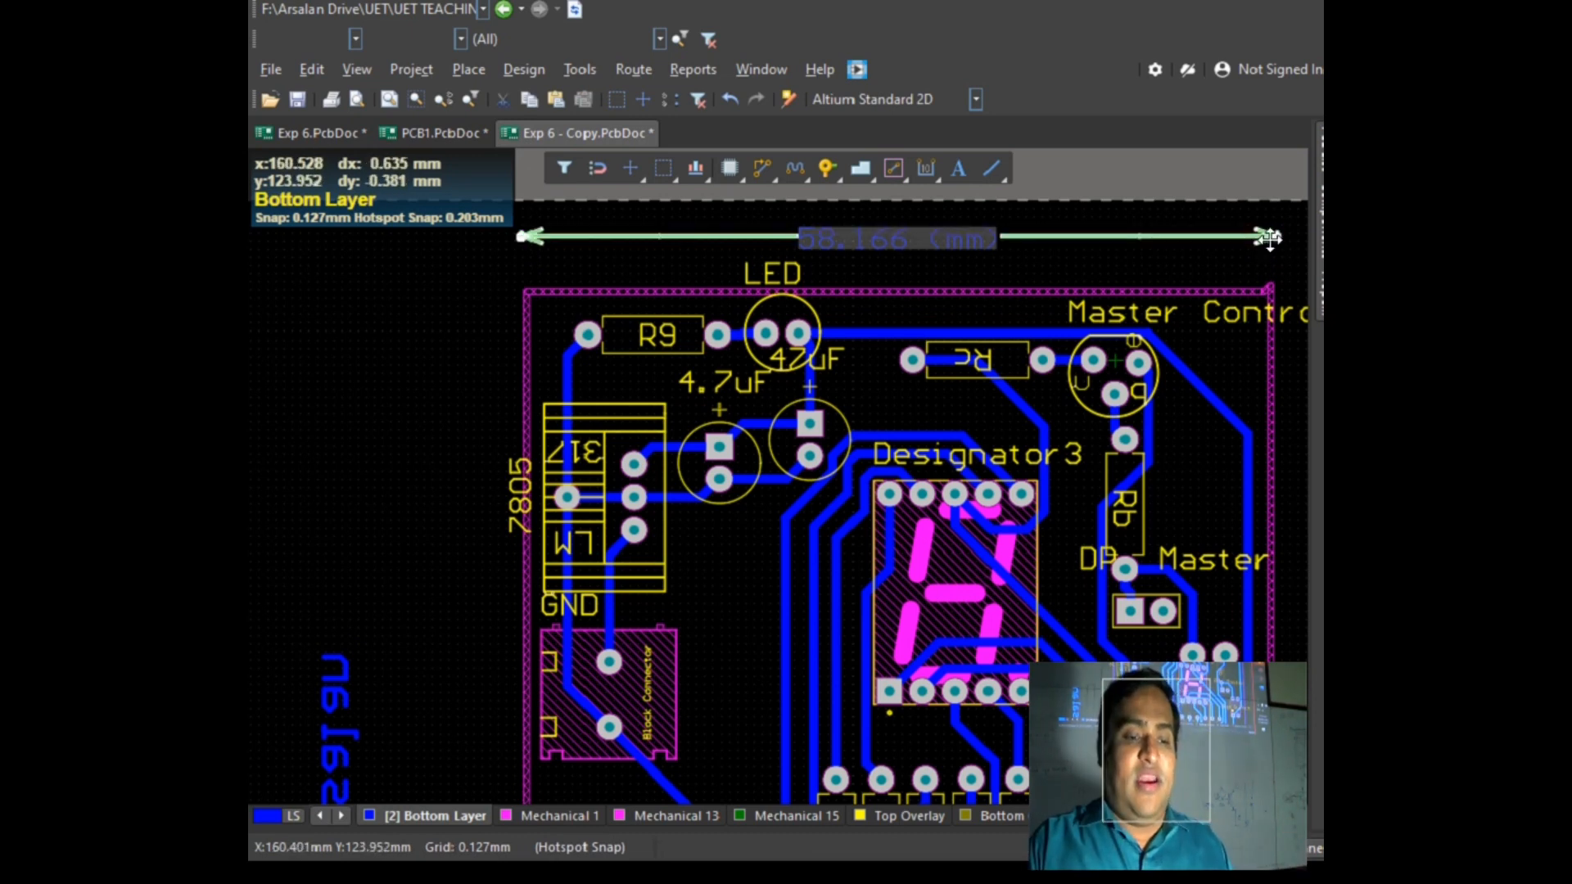
pyautogui.click(1269, 239)
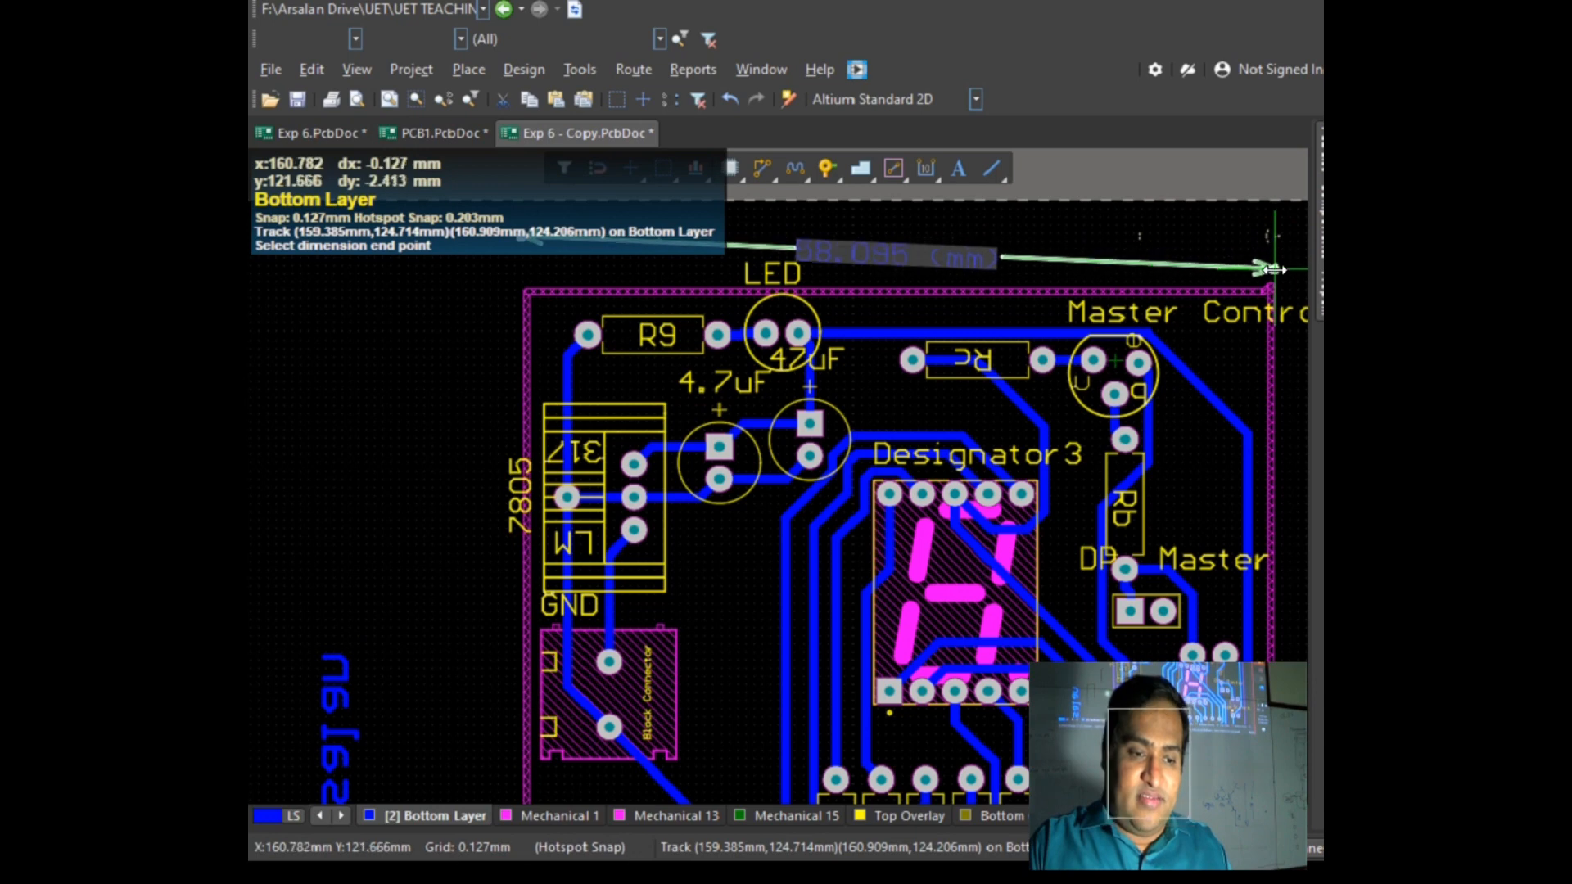
pyautogui.click(1273, 269)
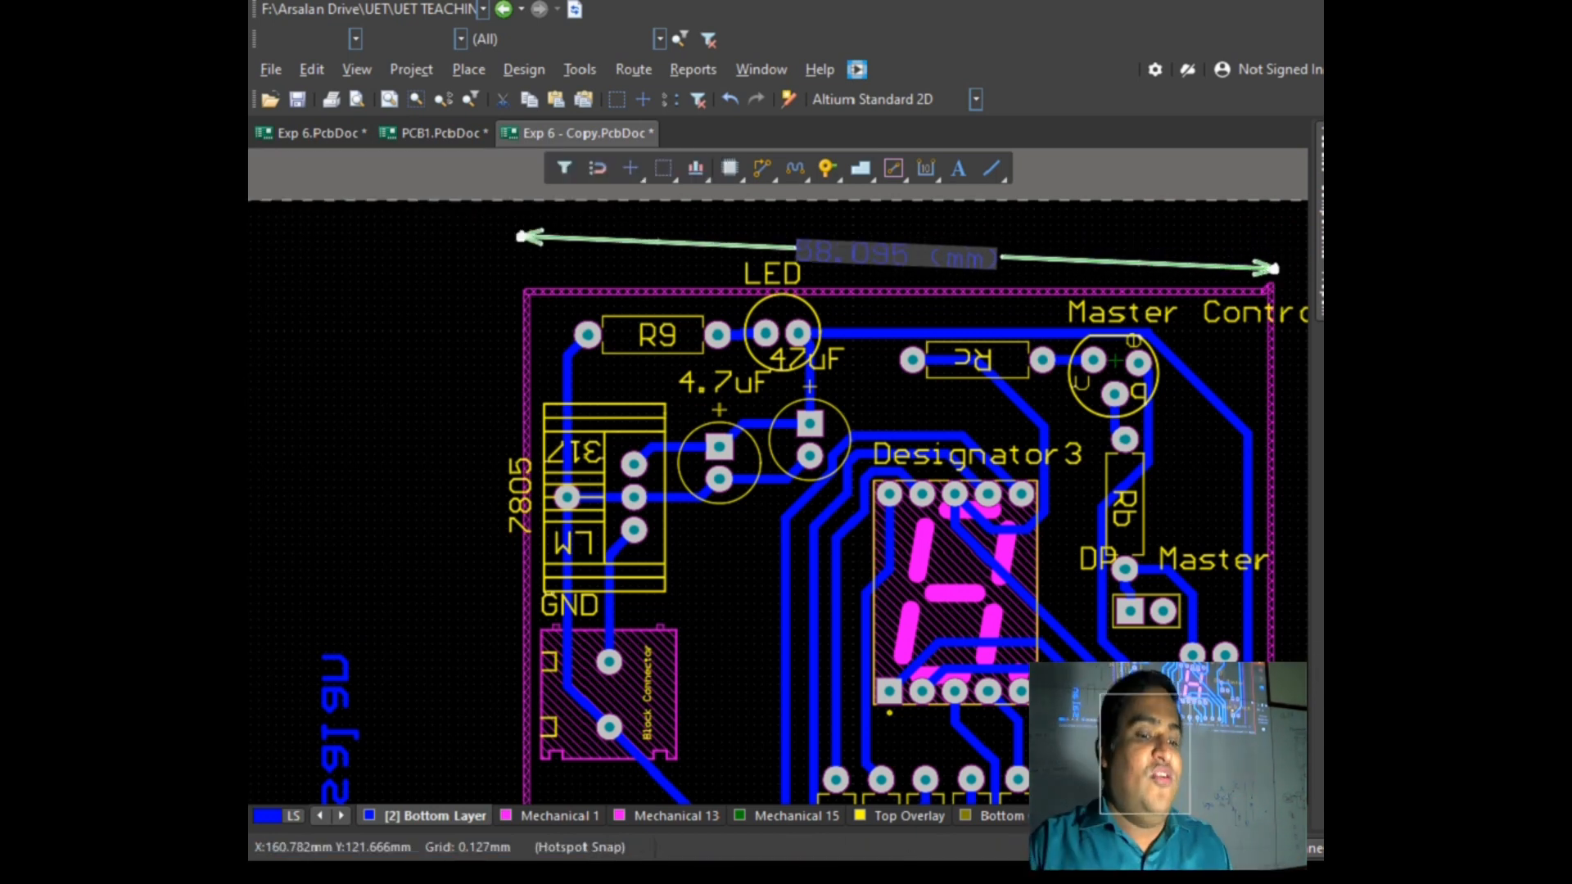
pyautogui.click(1272, 269)
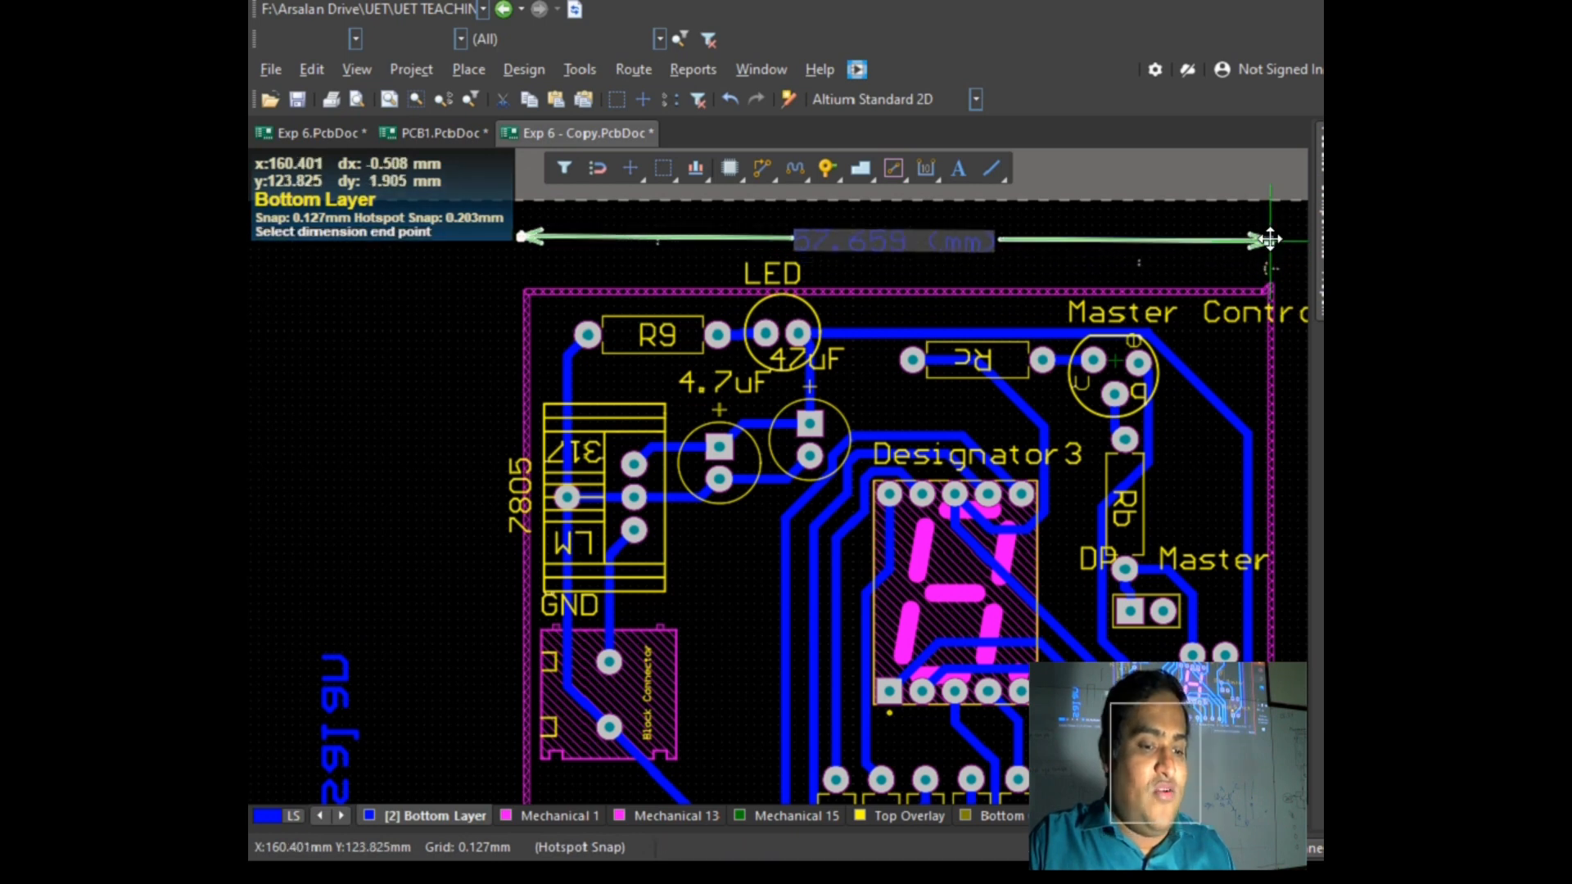
pyautogui.click(1269, 236)
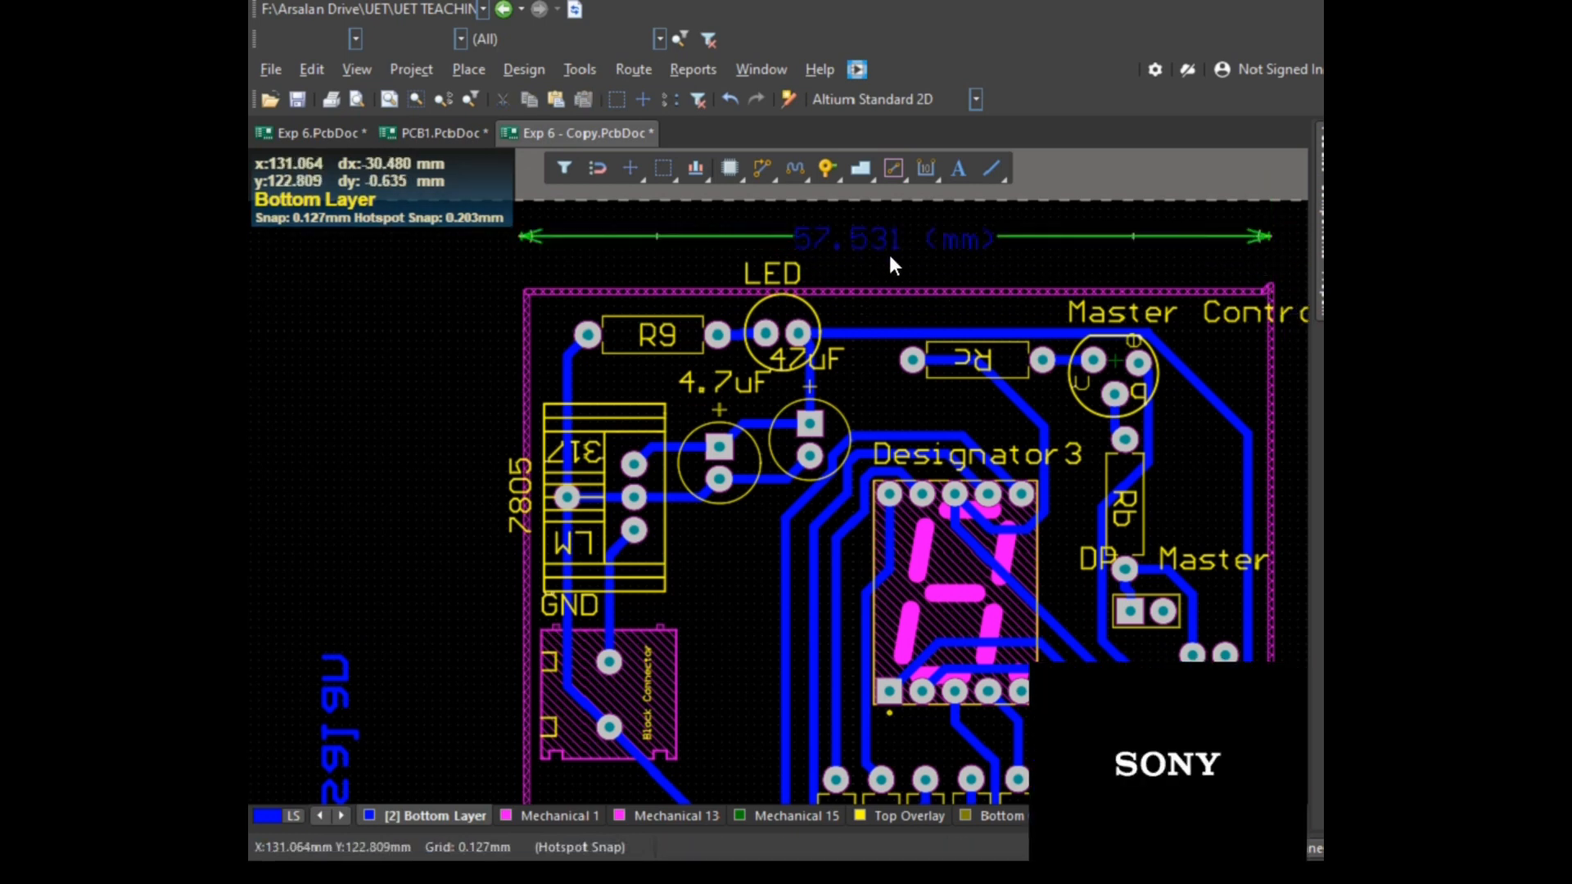
# Step: Place a vertical Standard dimension just outside the board's right edge, from the top to the bottom of the outline
pyautogui.scroll(-3, 882, 252)
pyautogui.keyDown('ctrl'); pyautogui.scroll(-2, 884, 254); pyautogui.keyUp('ctrl')
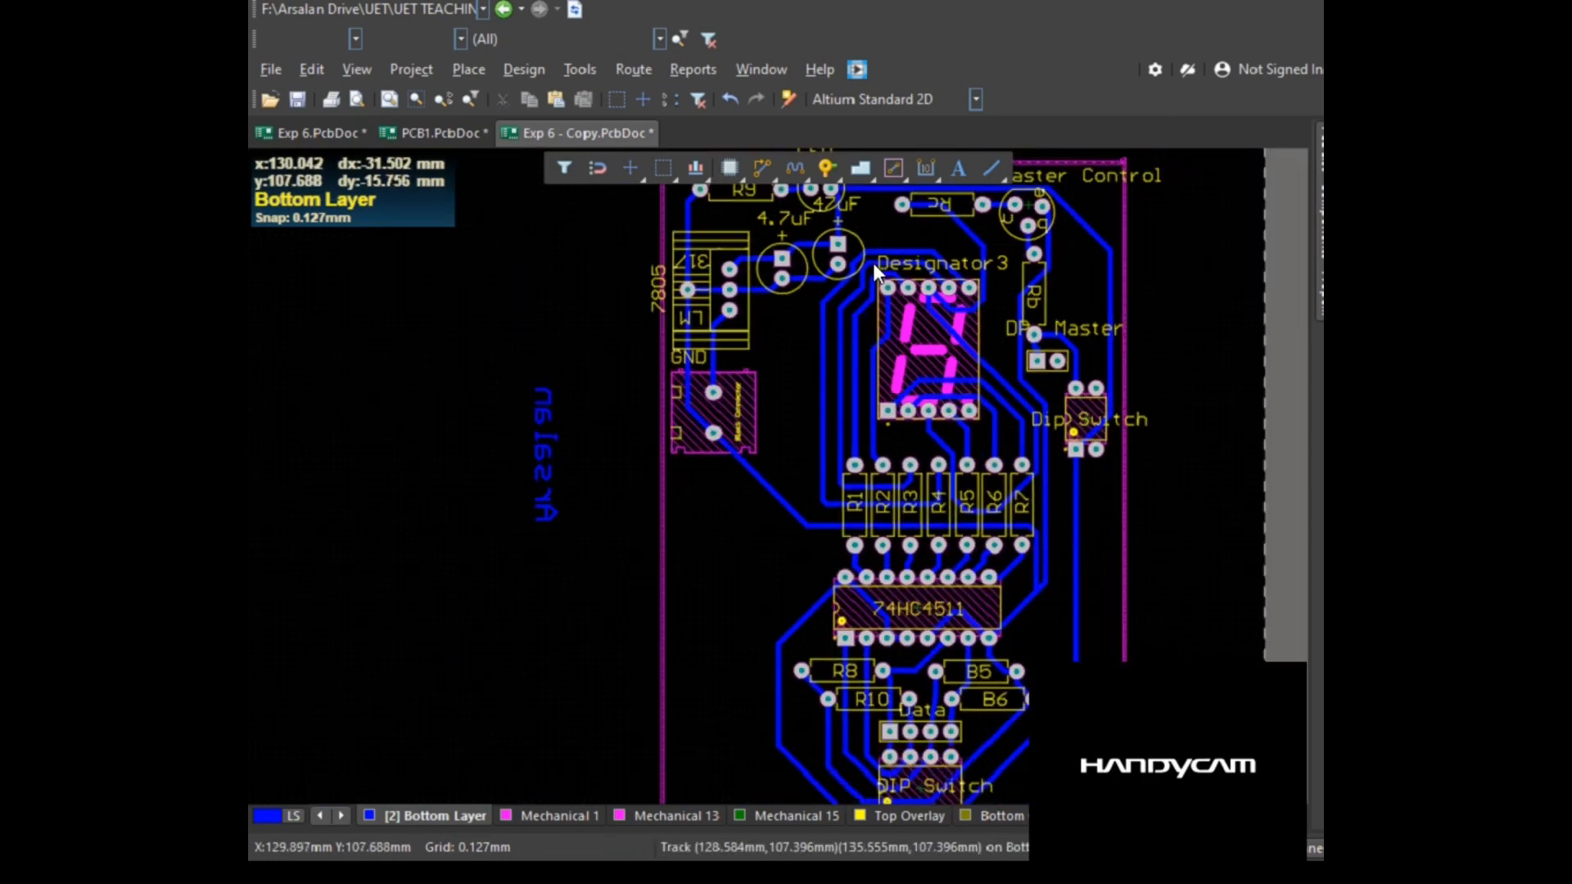
pyautogui.click(468, 69)
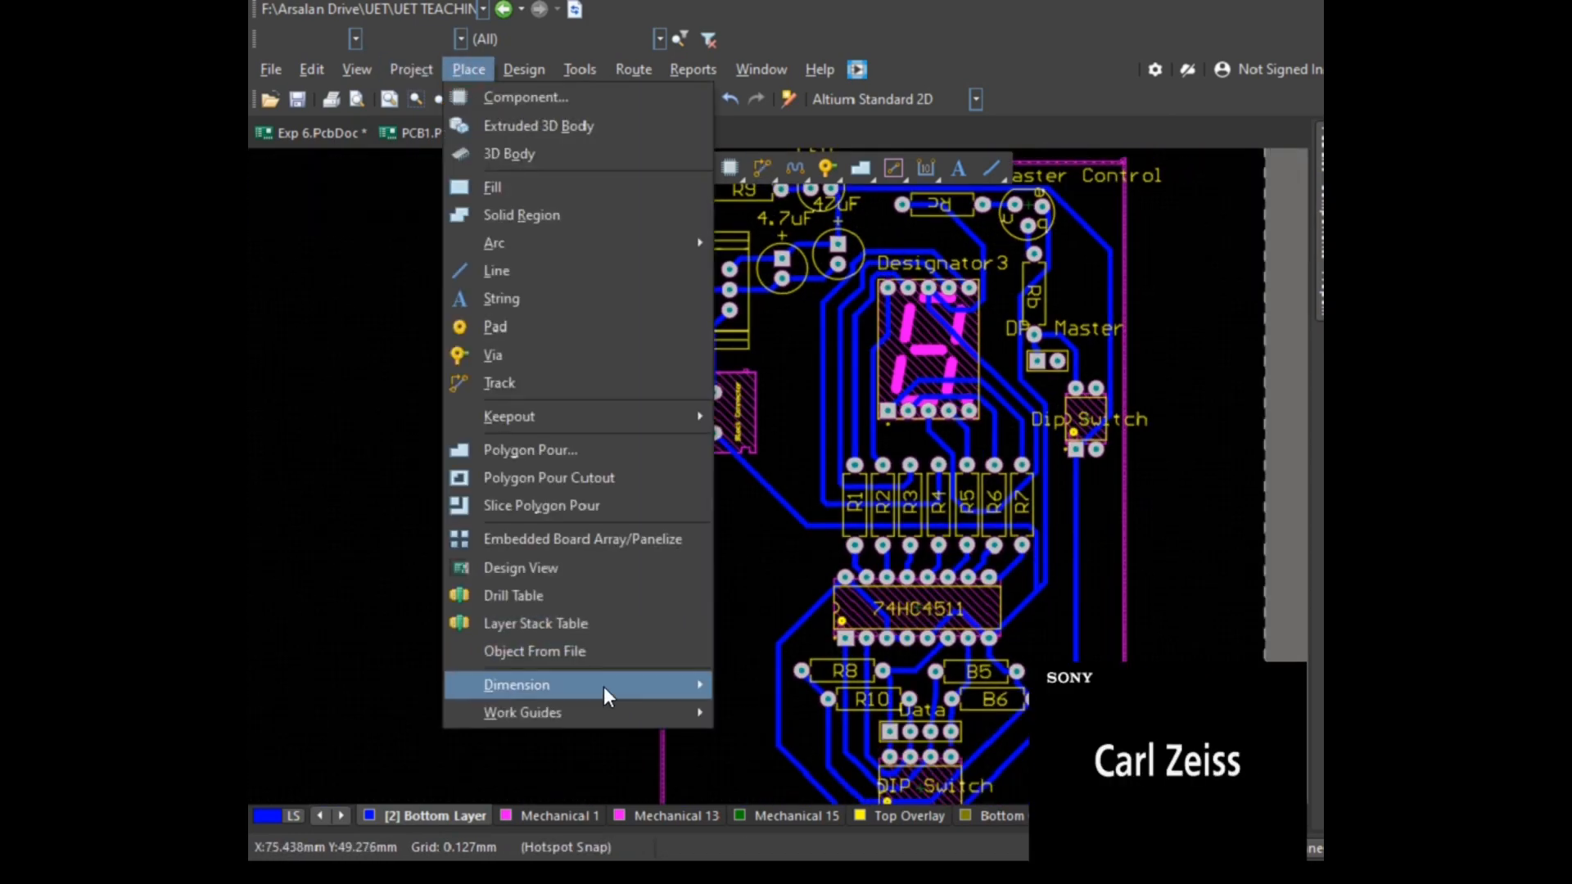
pyautogui.moveTo(627, 694)
pyautogui.click(810, 732)
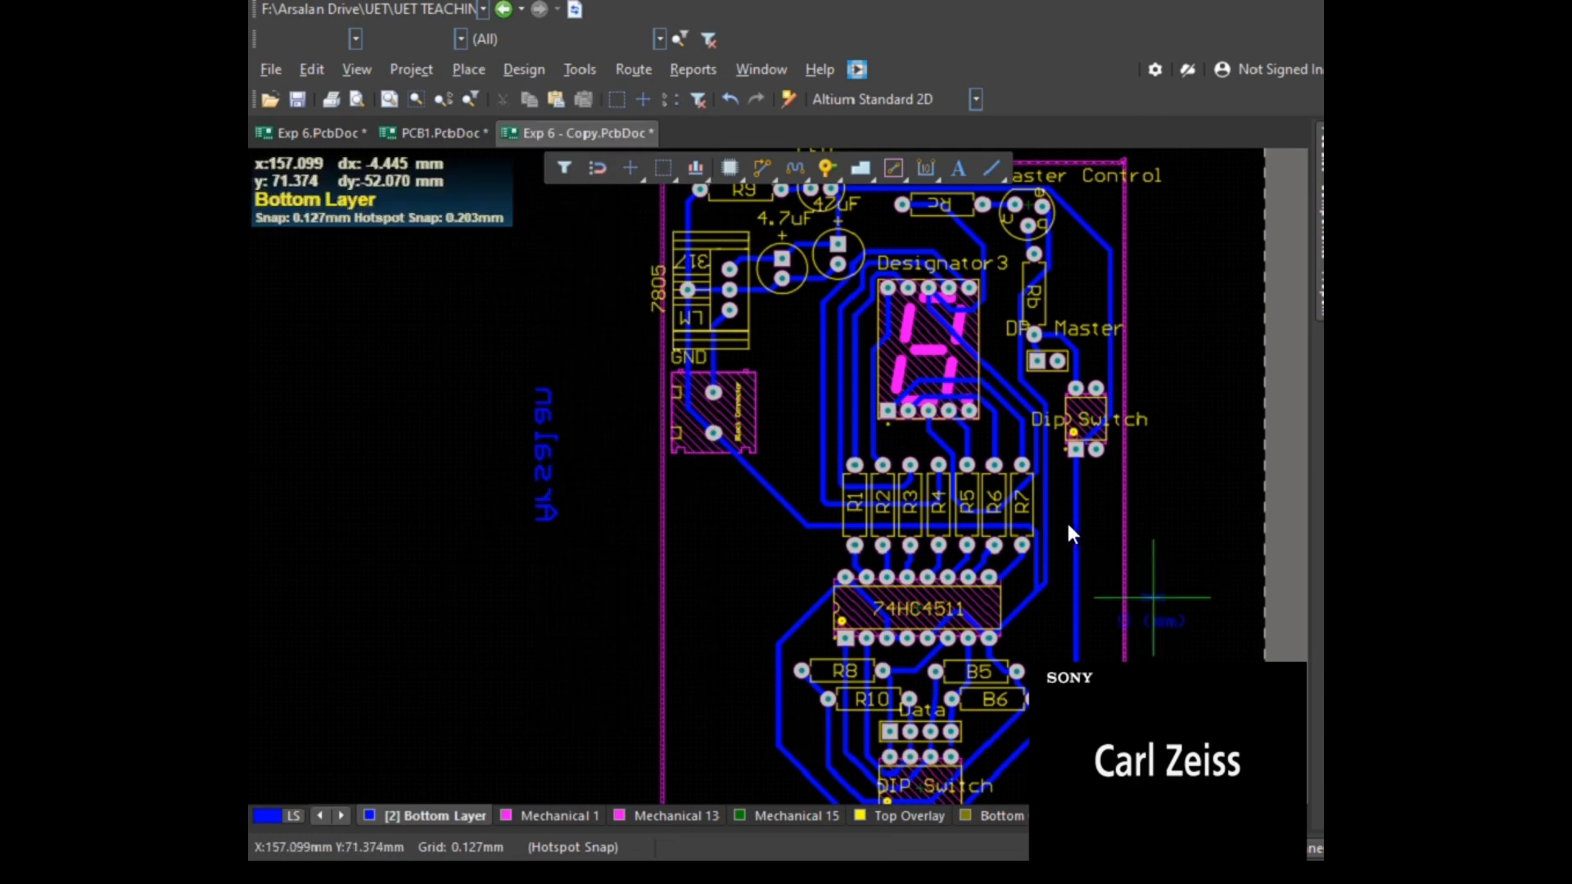
pyautogui.click(1157, 533)
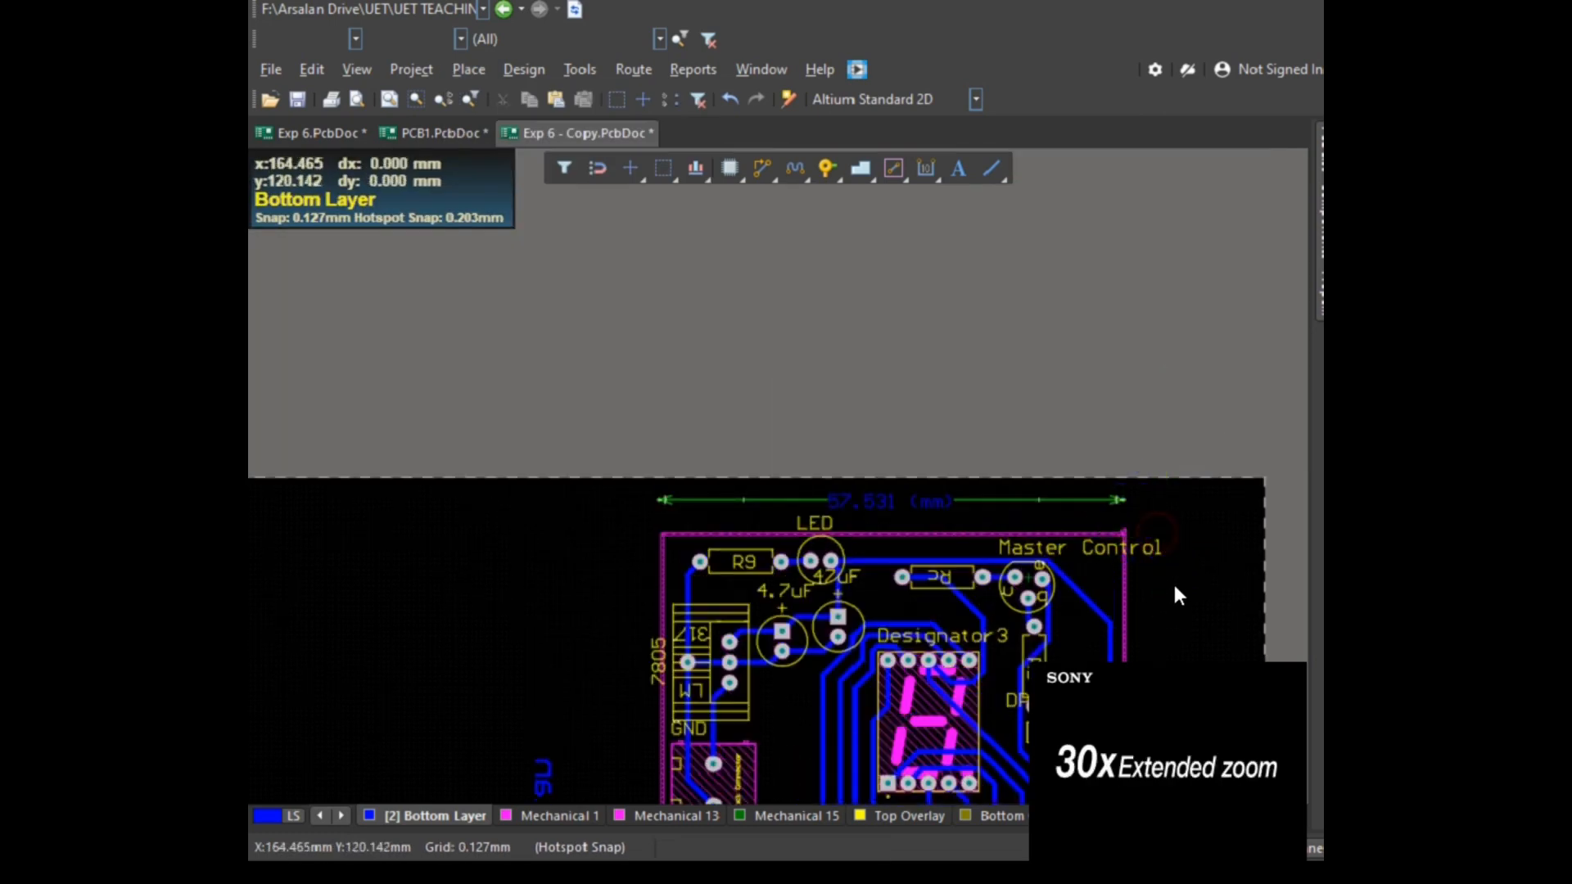
pyautogui.scroll(-3, 1154, 540)
pyautogui.scroll(-3, 1151, 537)
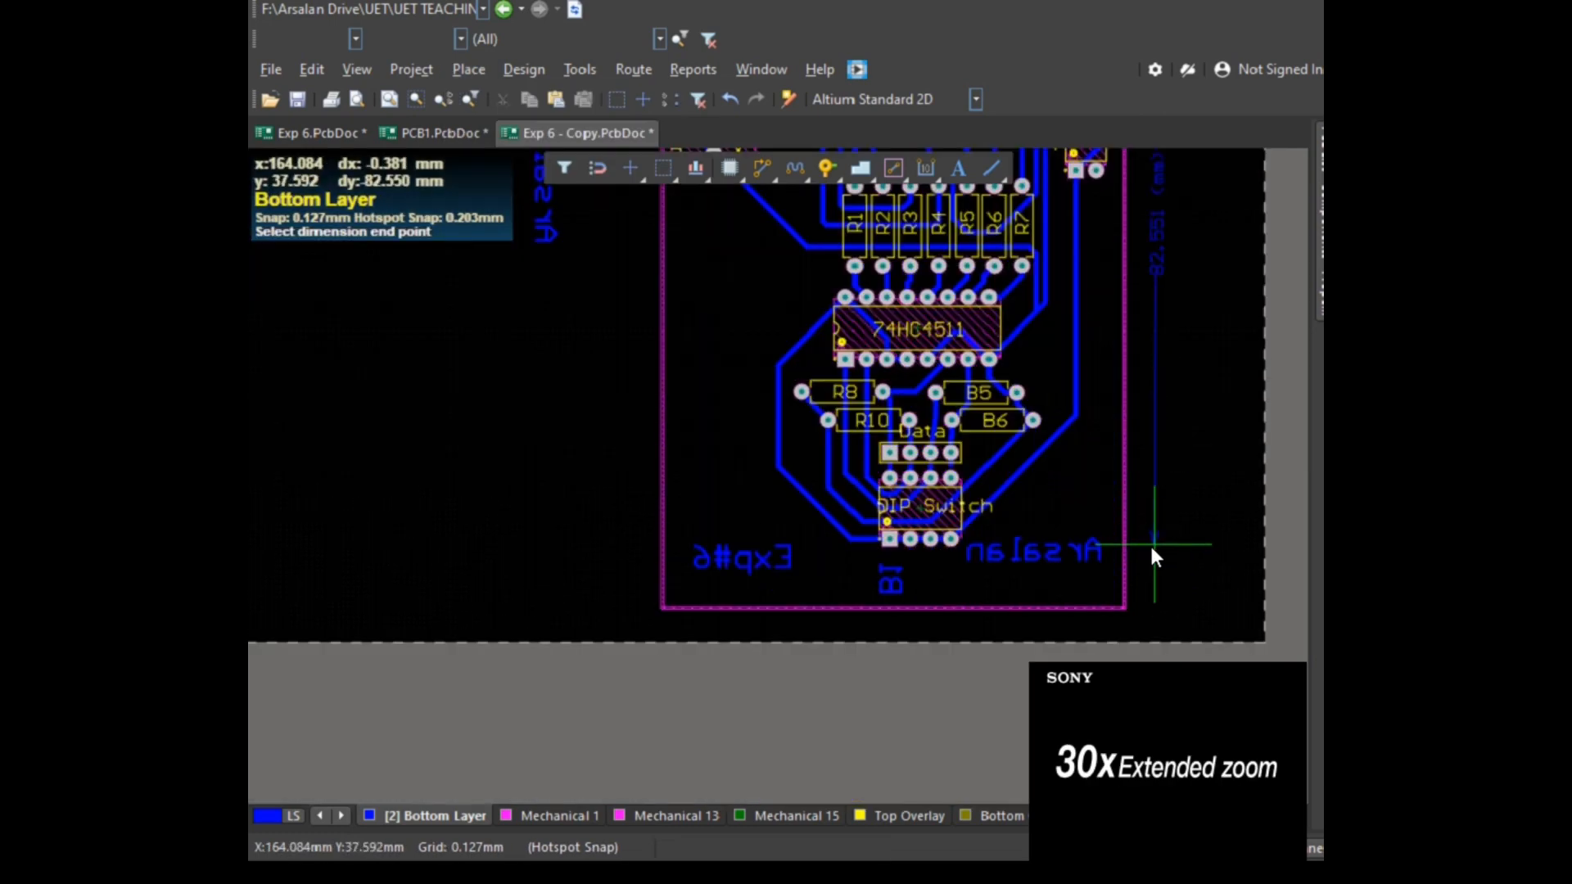
pyautogui.click(1158, 611)
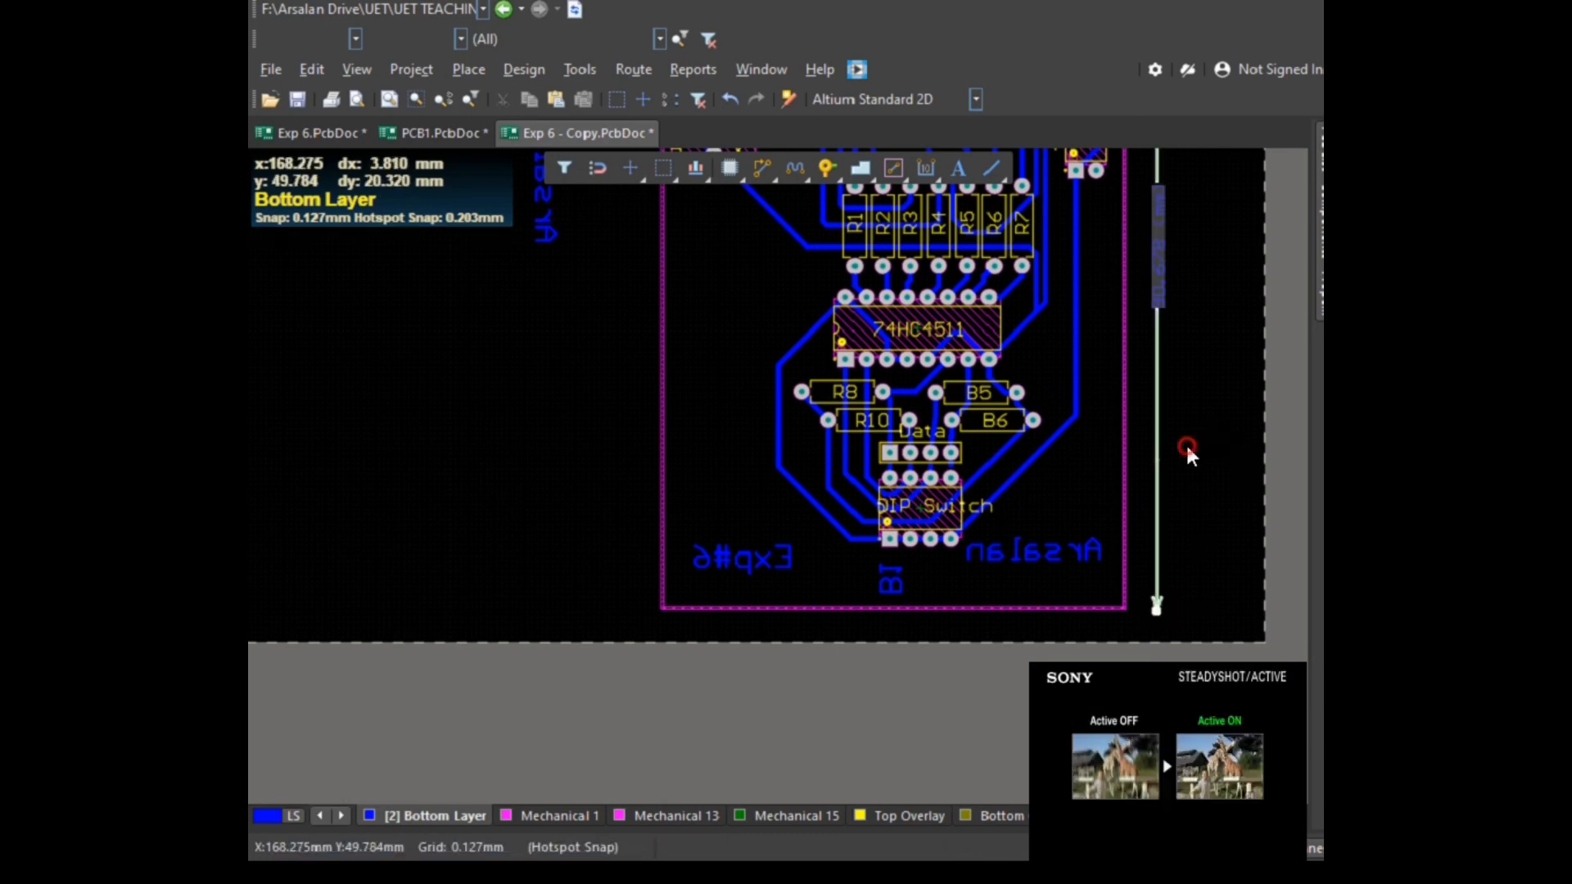
# Step: Rotate the mirrored first-name and Exp#6 strings vertical and move them with B1 into the free area left of R8 and R10
pyautogui.scroll(2, 1191, 455)
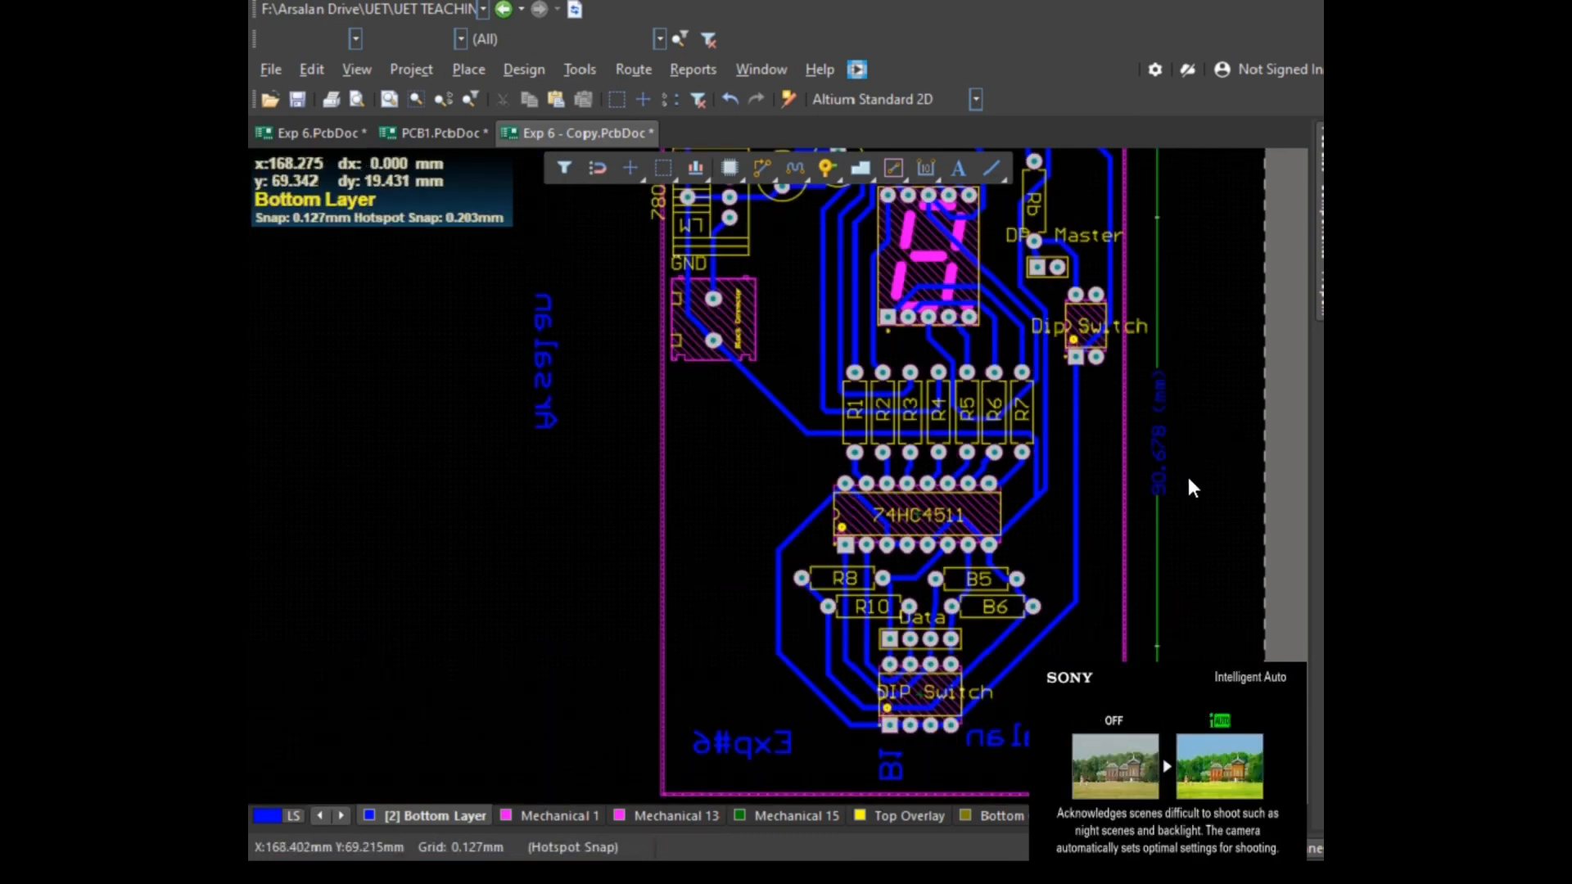
pyautogui.scroll(3, 1188, 479)
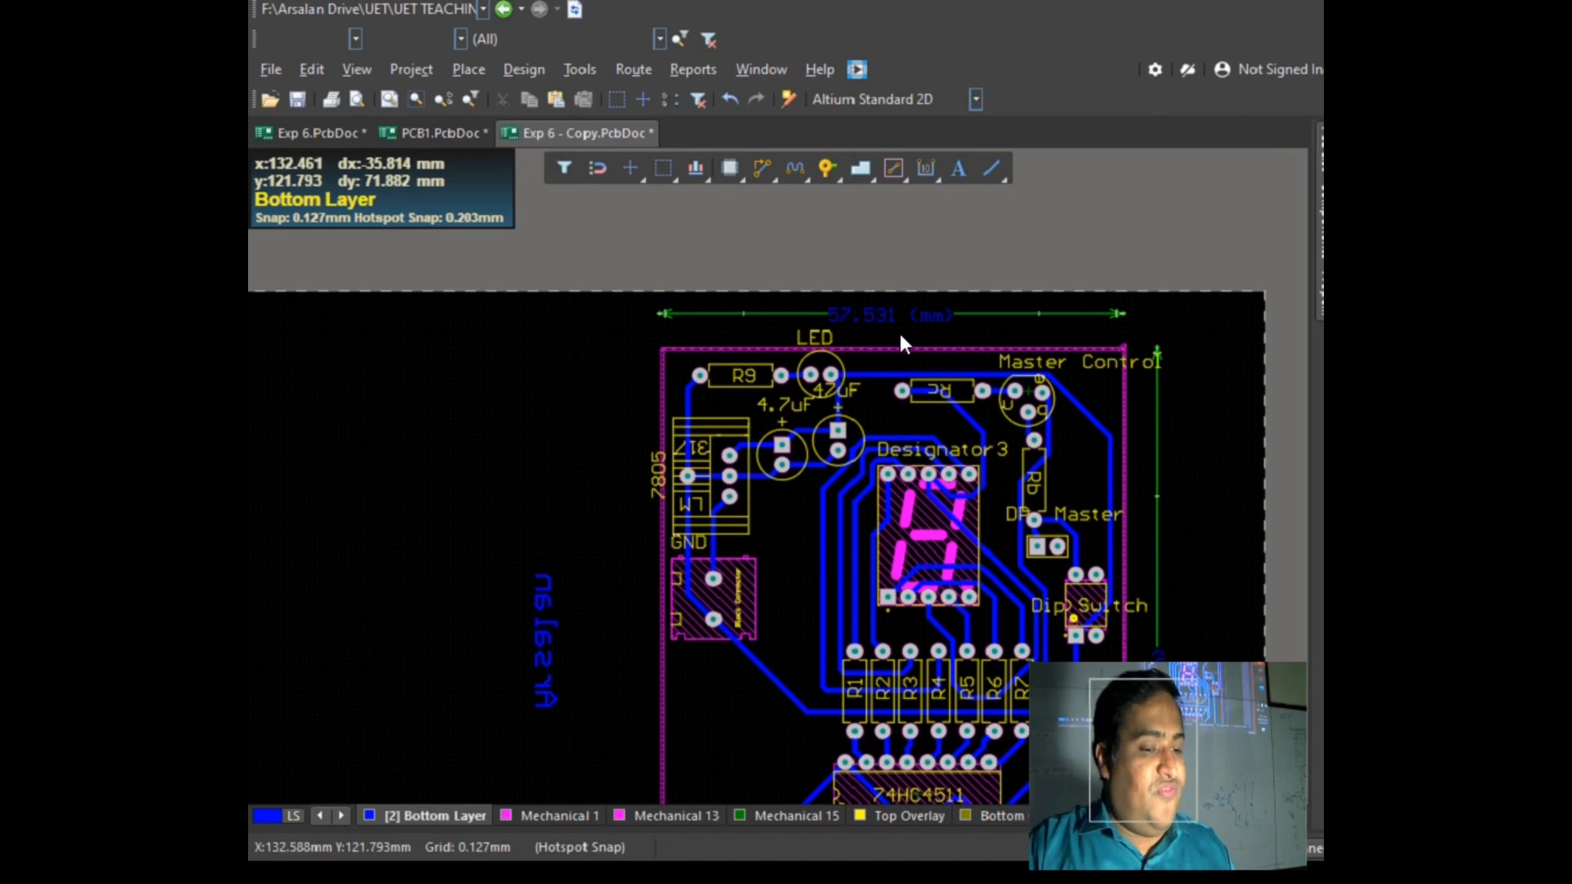
pyautogui.scroll(-6, 1009, 583)
pyautogui.moveTo(1015, 455); pyautogui.dragTo(716, 232)
pyautogui.press('space')
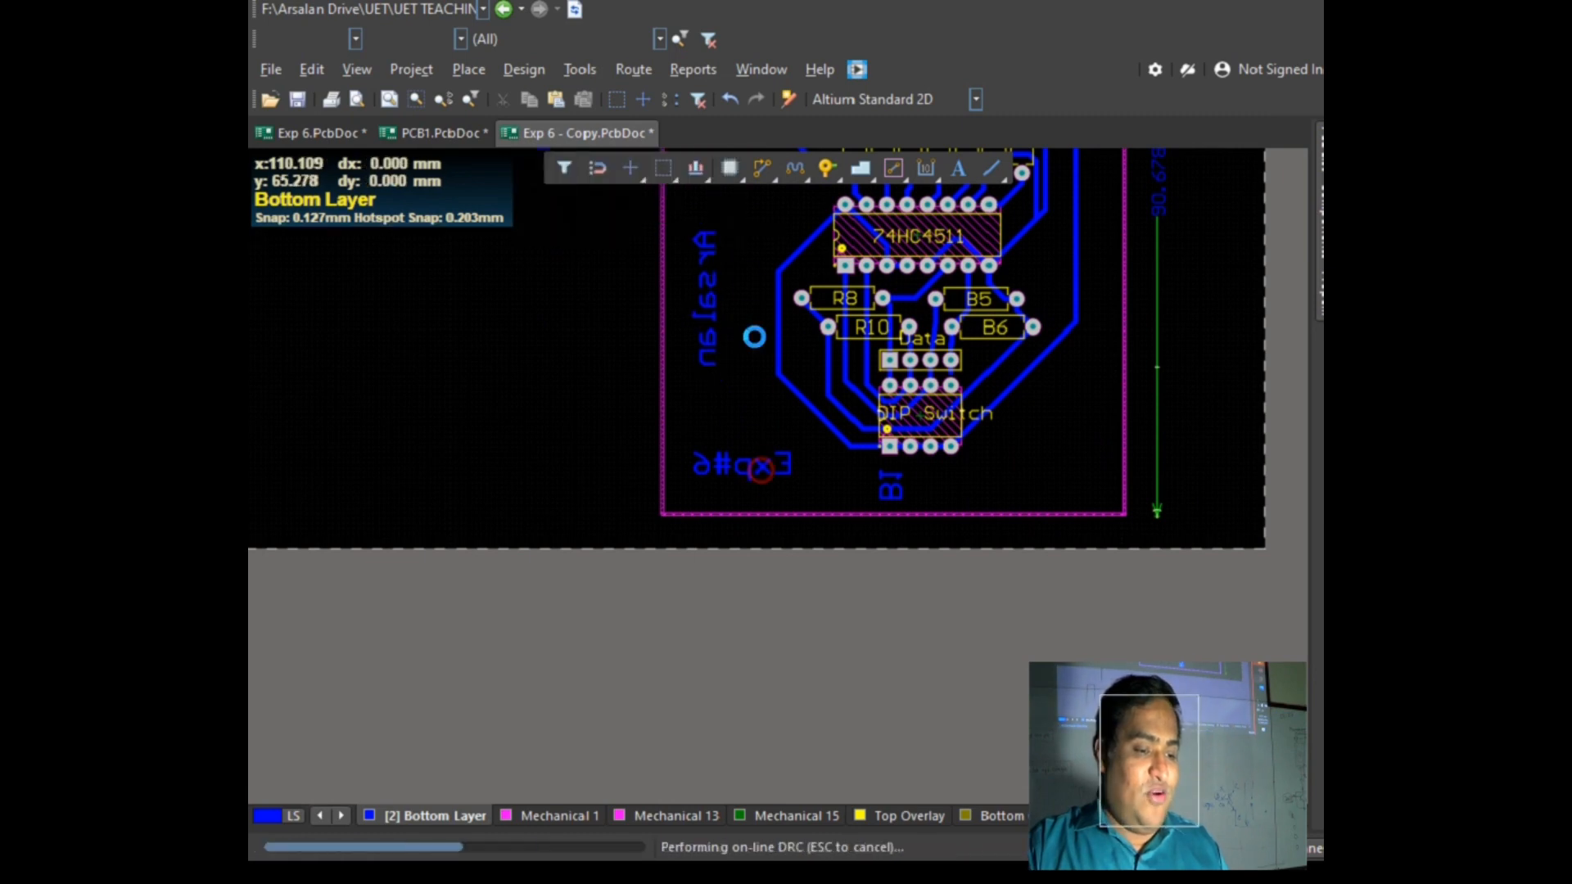
pyautogui.moveTo(760, 475); pyautogui.dragTo(761, 252)
pyautogui.press('space')
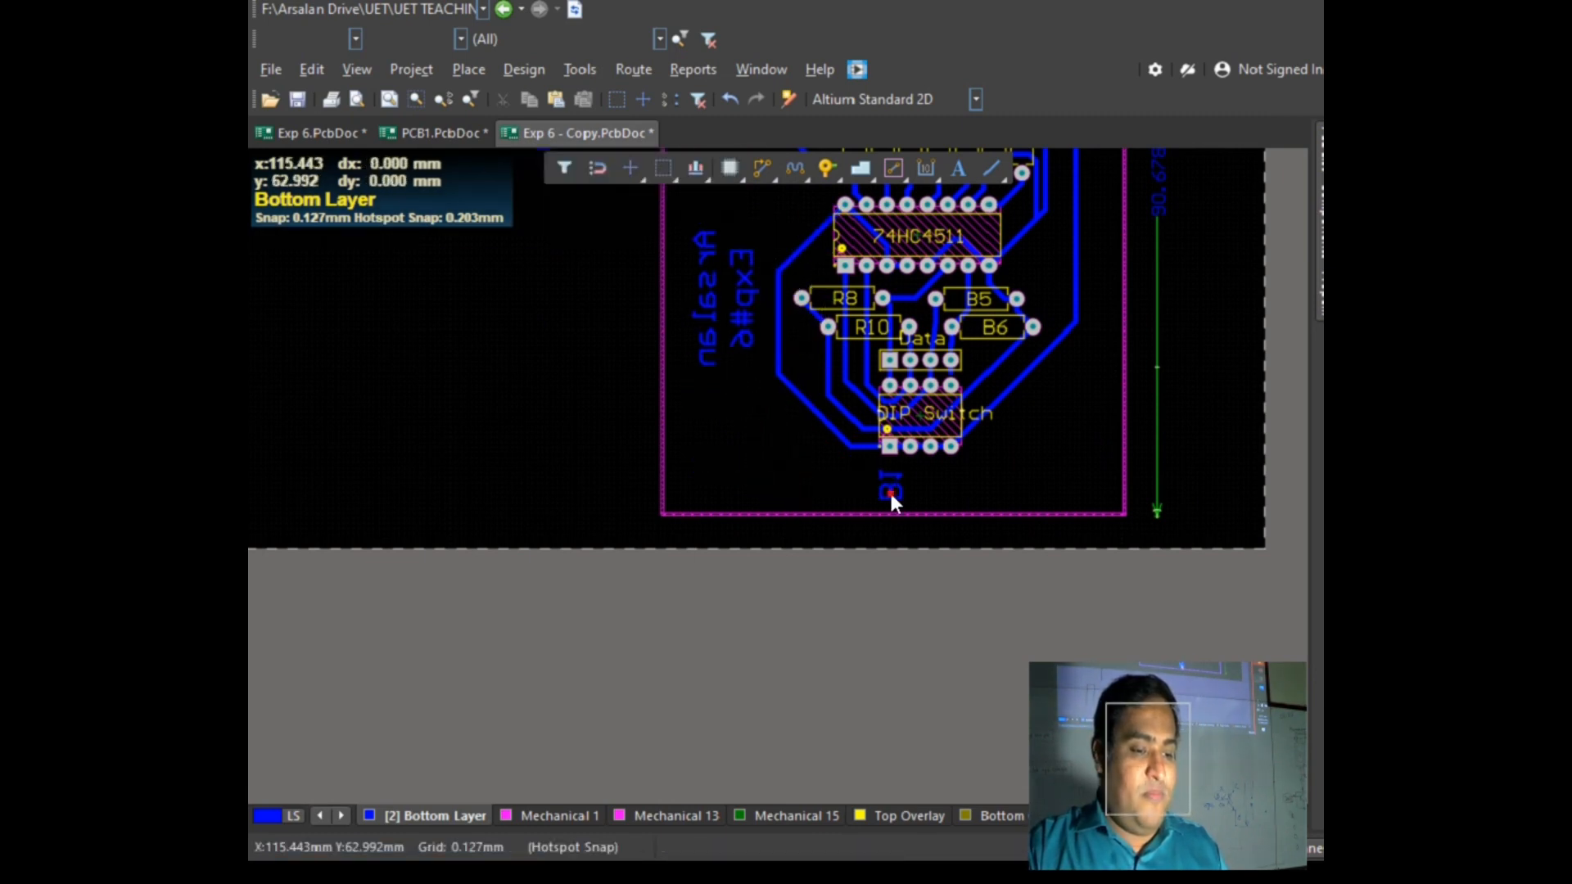
pyautogui.moveTo(849, 494); pyautogui.dragTo(754, 376)
# Step: Move the bottom outline edge up to just below the DIP Switch pads and shorten the height dimension to match
pyautogui.click(906, 514)
pyautogui.moveTo(906, 514); pyautogui.dragTo(937, 463)
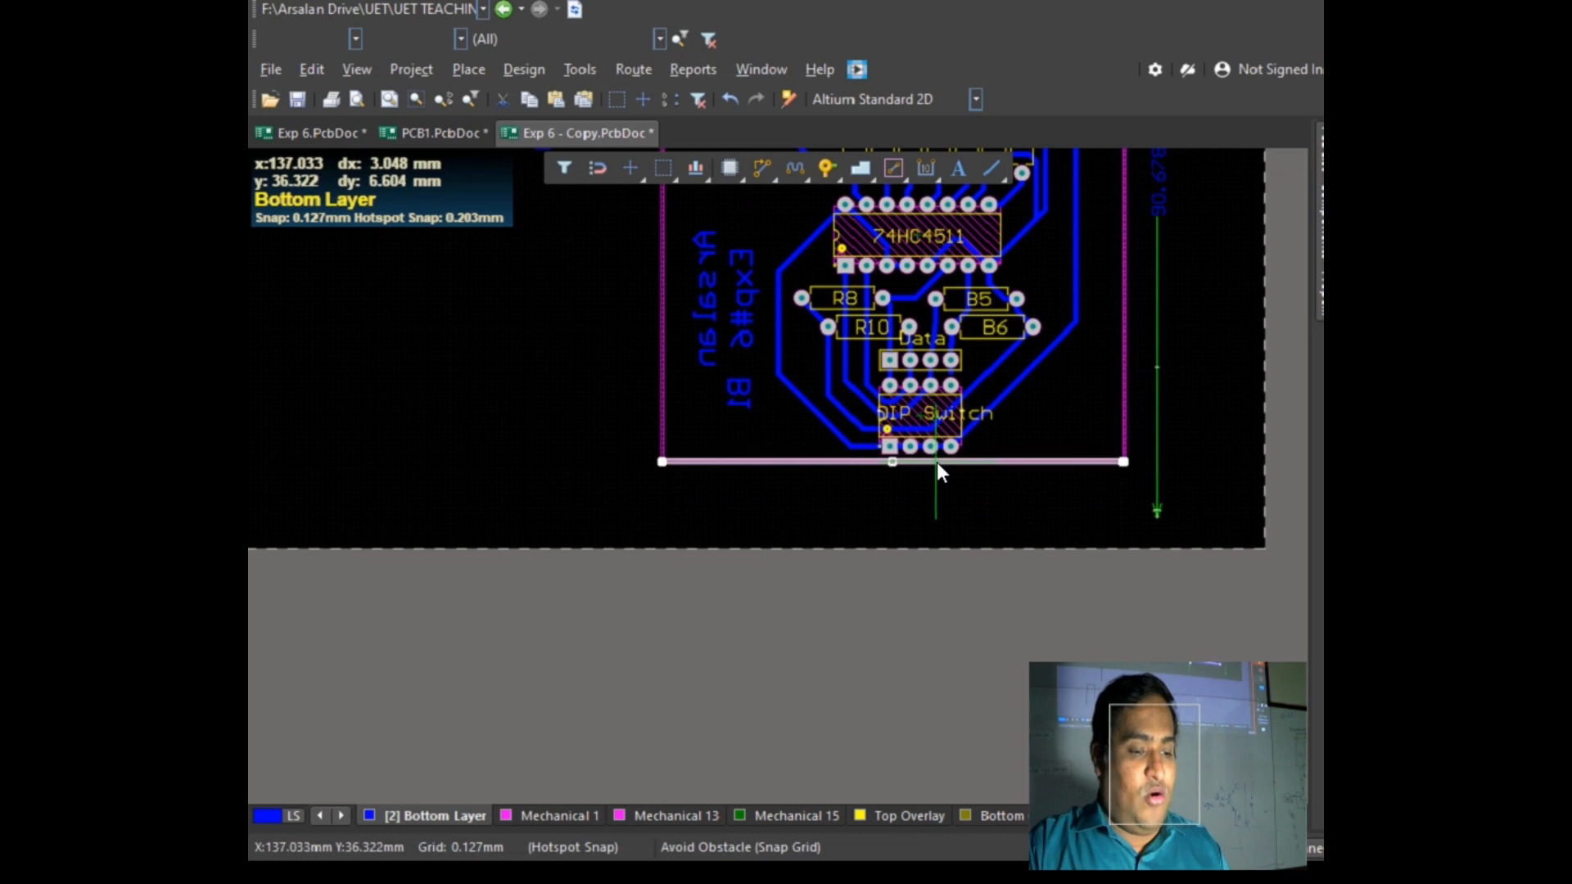
pyautogui.click(1152, 460)
pyautogui.click(1156, 516)
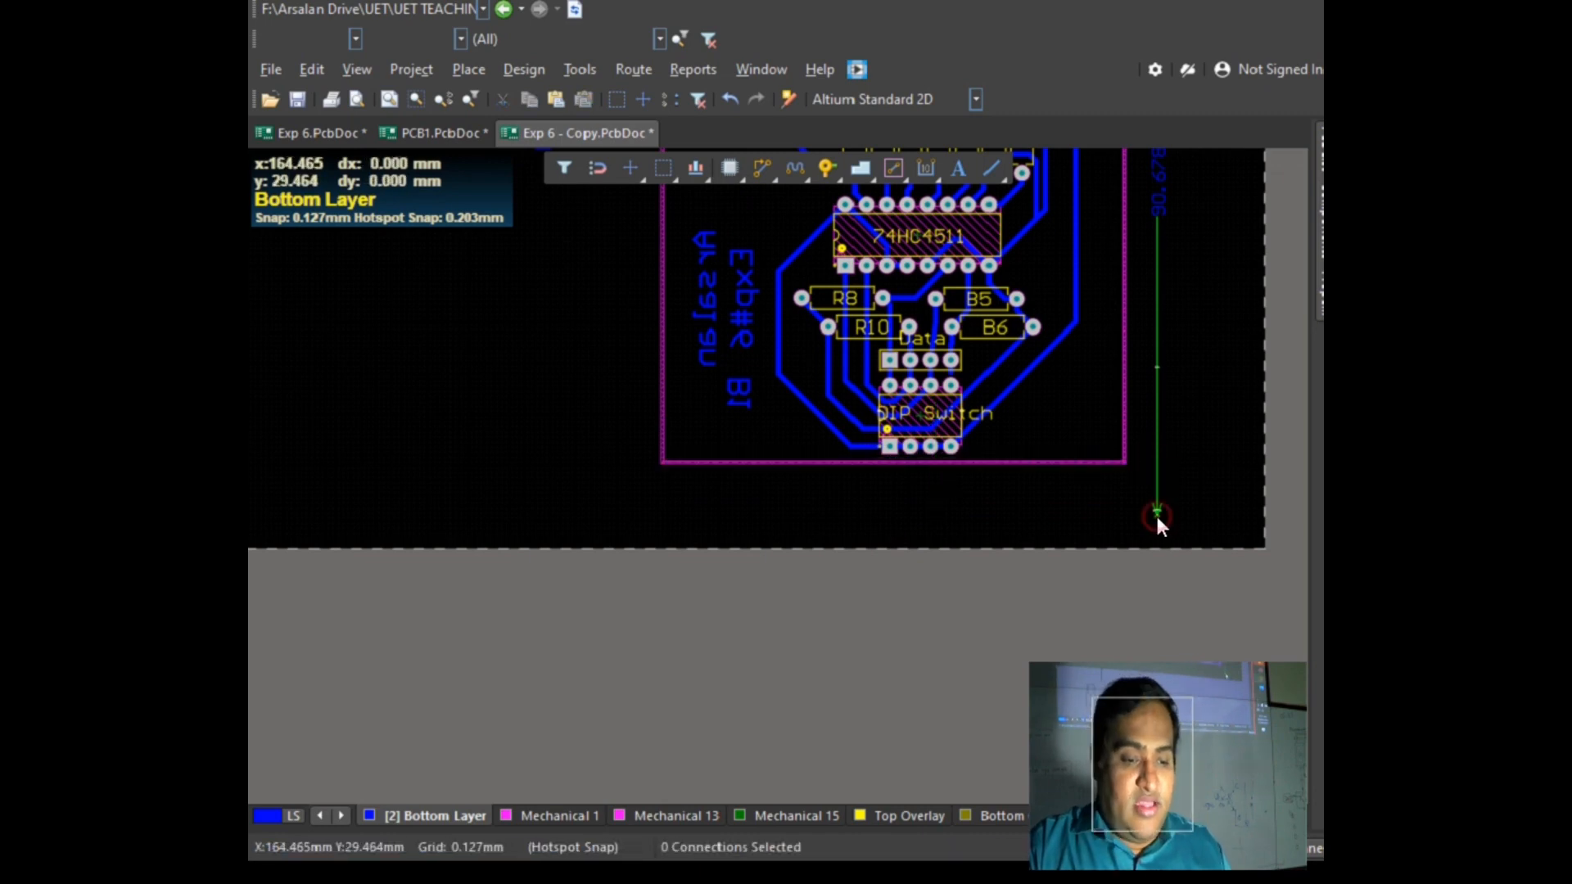
pyautogui.moveTo(1156, 517); pyautogui.dragTo(1160, 464)
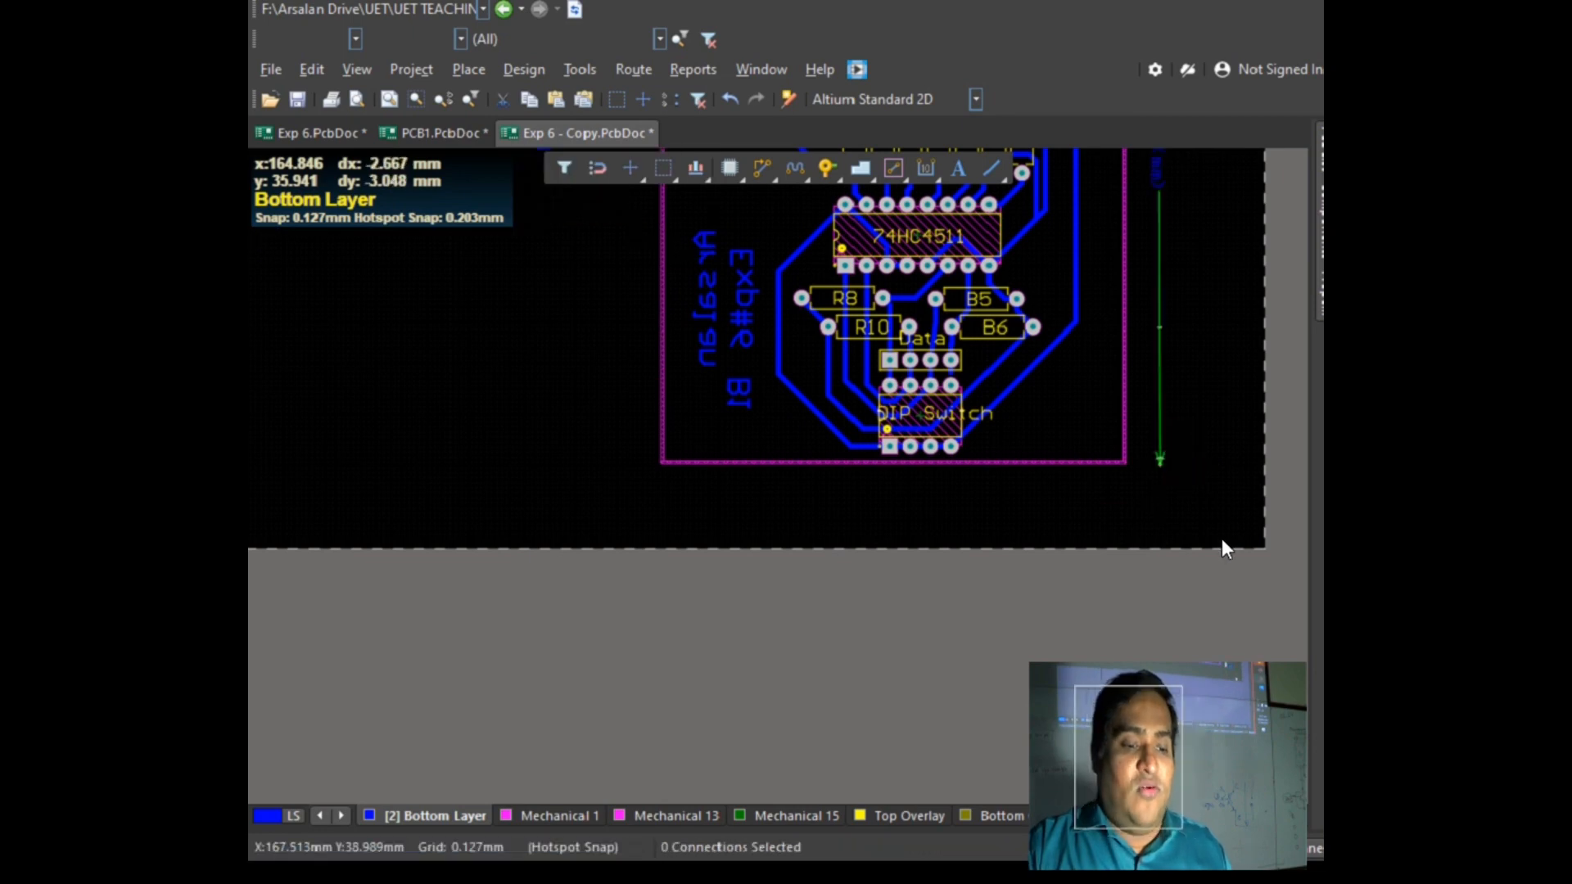
# Step: Look over the whole board from top to bottom, including the outline, both dimensions, the mirrored strings and the free areas
pyautogui.scroll(3, 1222, 538)
pyautogui.scroll(7, 1225, 550)
pyautogui.scroll(-3, 1228, 562)
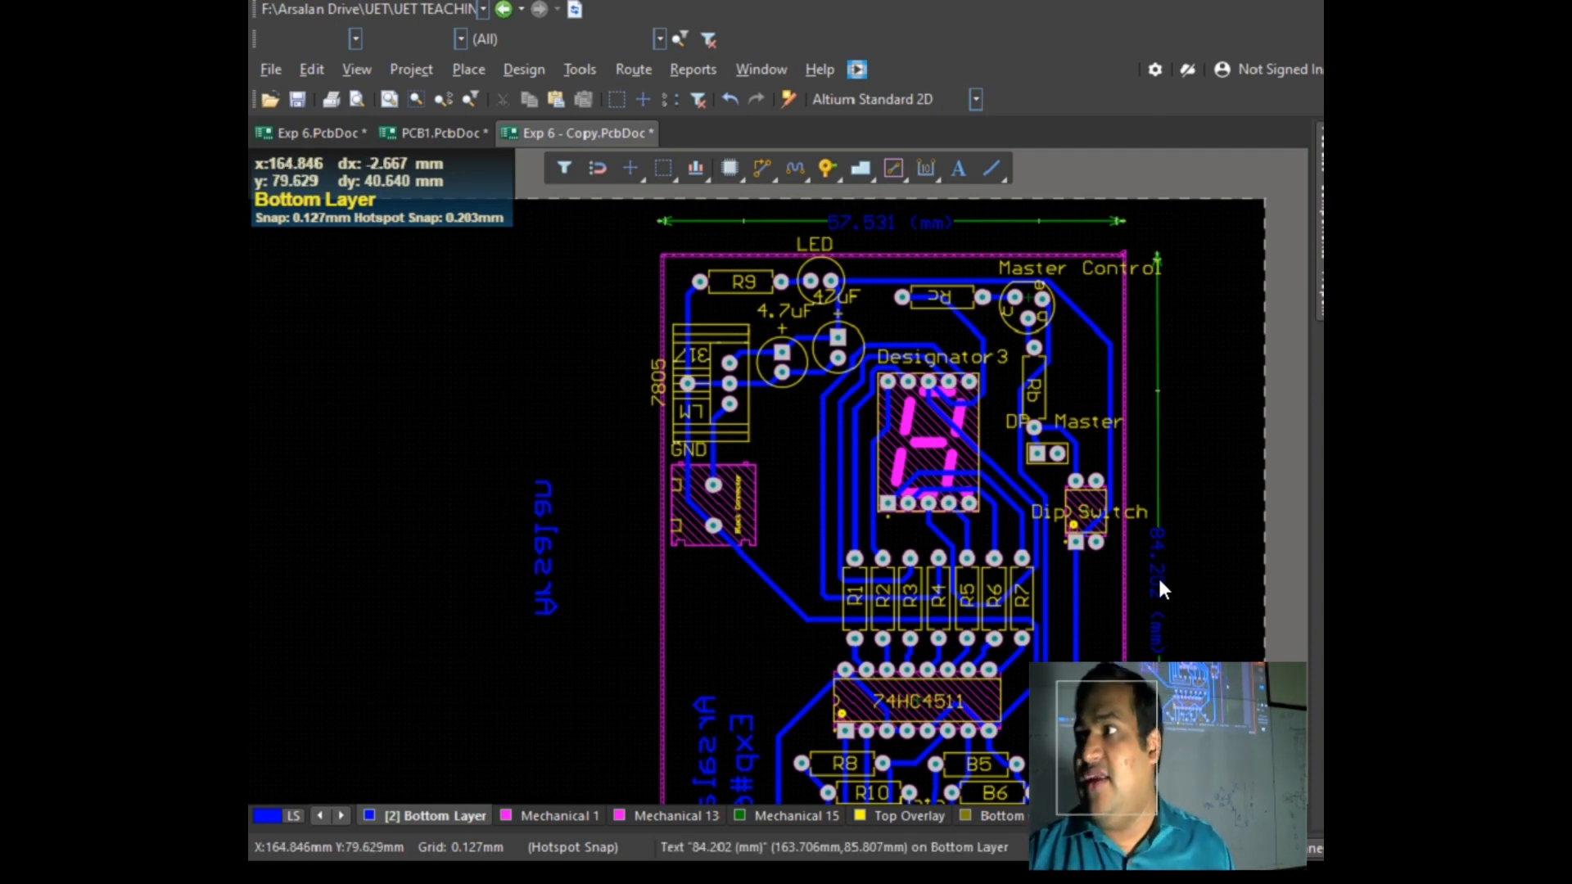
pyautogui.scroll(-3, 1158, 576)
pyautogui.moveTo(695, 302); pyautogui.dragTo(796, 393)
pyautogui.moveTo(1036, 566); pyautogui.dragTo(1127, 660)
pyautogui.moveTo(682, 567); pyautogui.dragTo(808, 637)
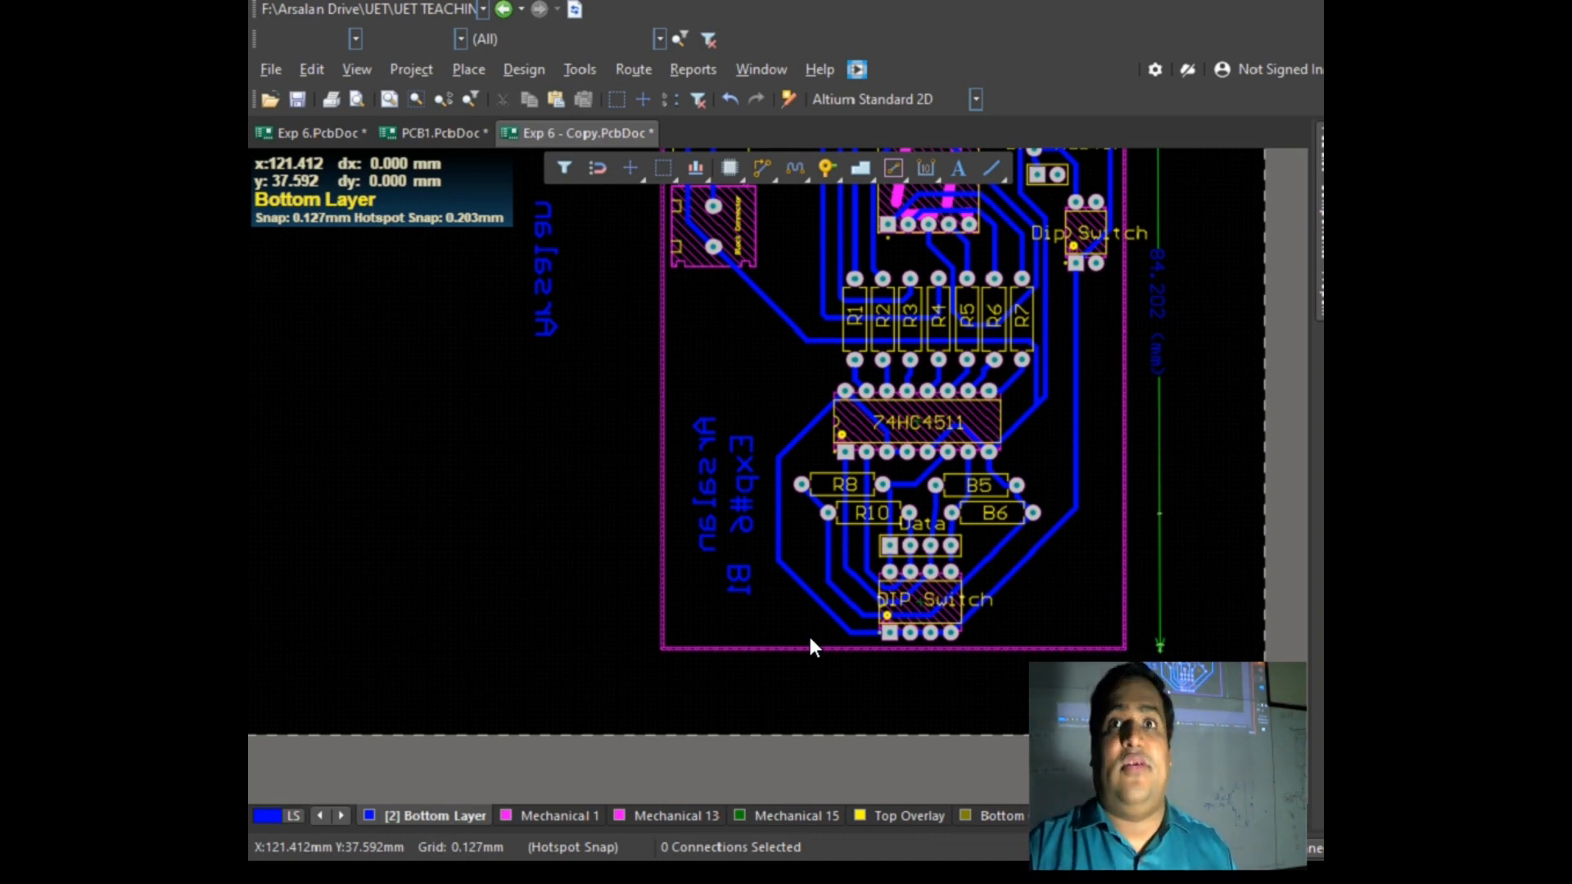
pyautogui.scroll(3, 1190, 420)
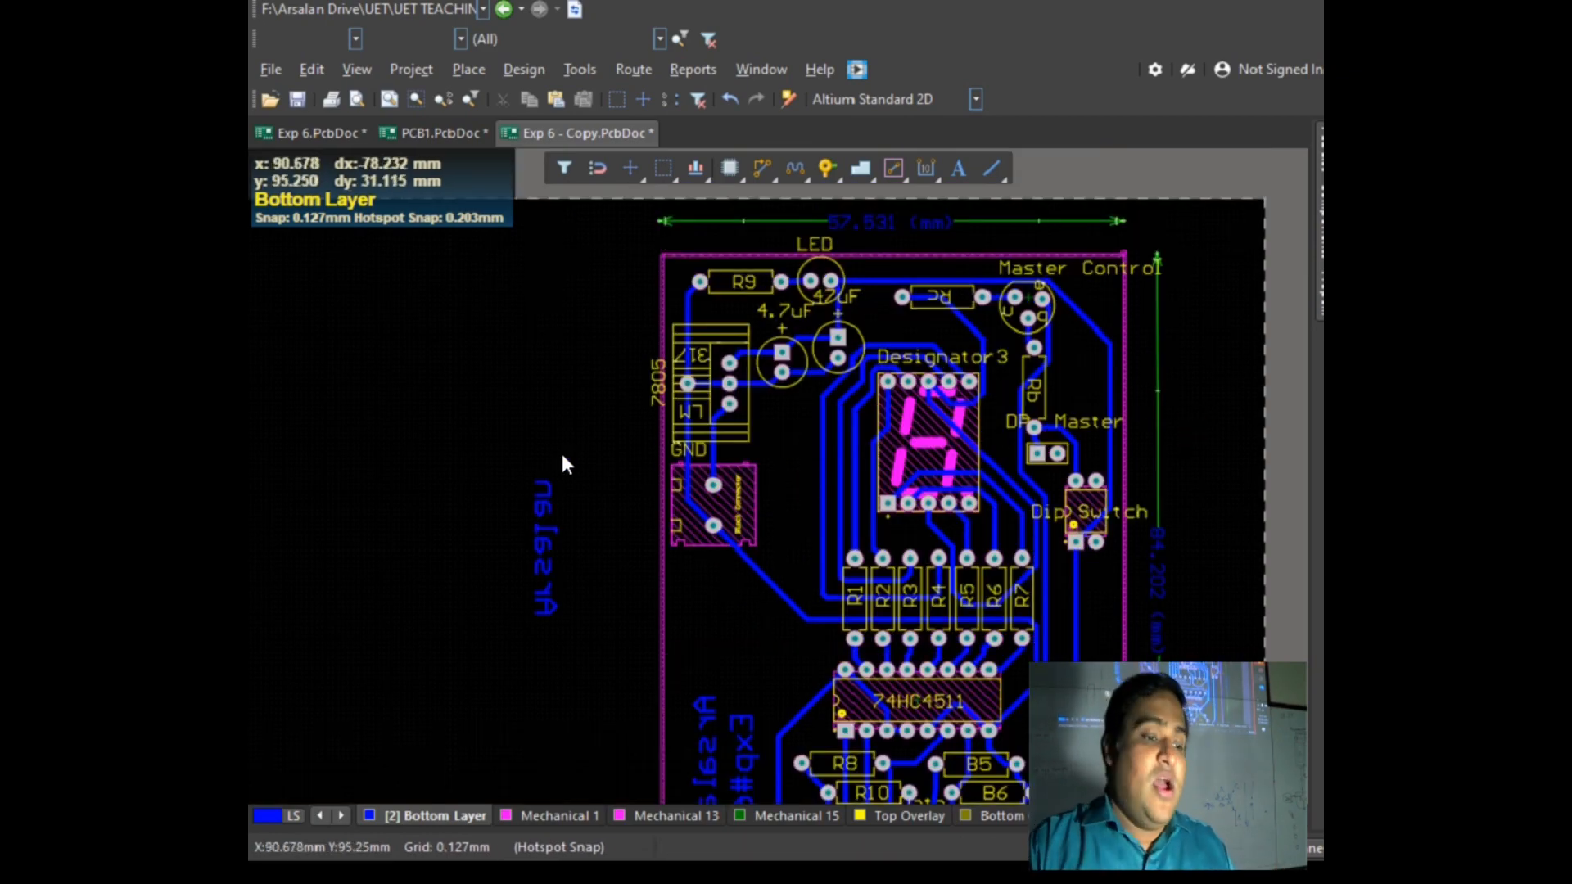
pyautogui.scroll(3, 718, 491)
pyautogui.scroll(-3, 687, 513)
# Step: Switch to the Exp 1 circuit diagram in the image viewer, check it, and return to the PCB at the 7805 regulator
pyautogui.keyDown('ctrl'); pyautogui.scroll(4, 687, 513); pyautogui.keyUp('ctrl')
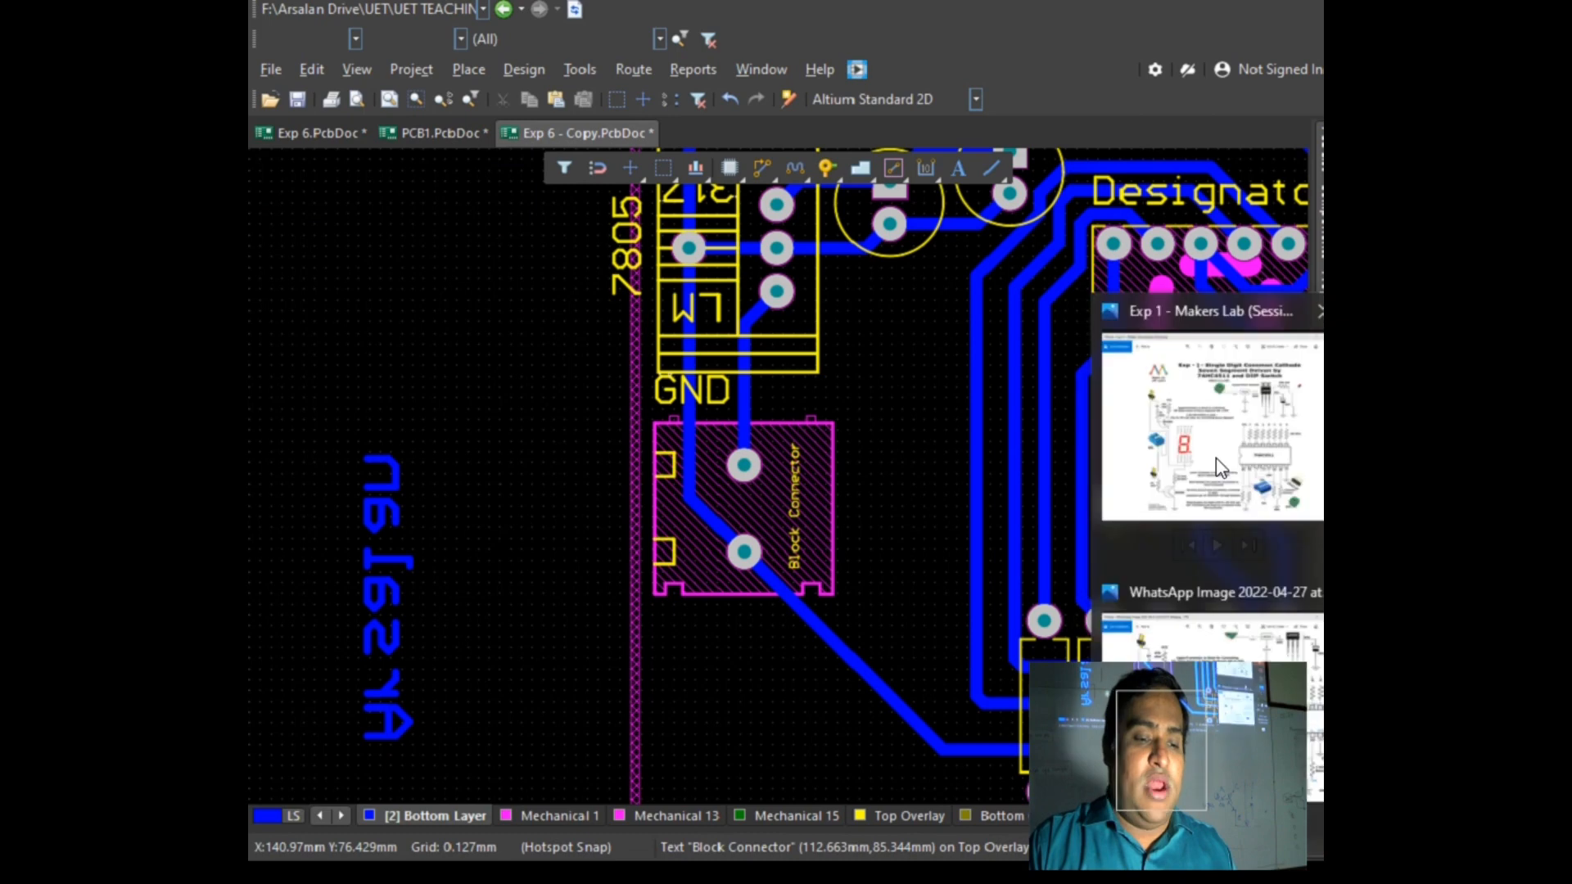
pyautogui.click(1195, 409)
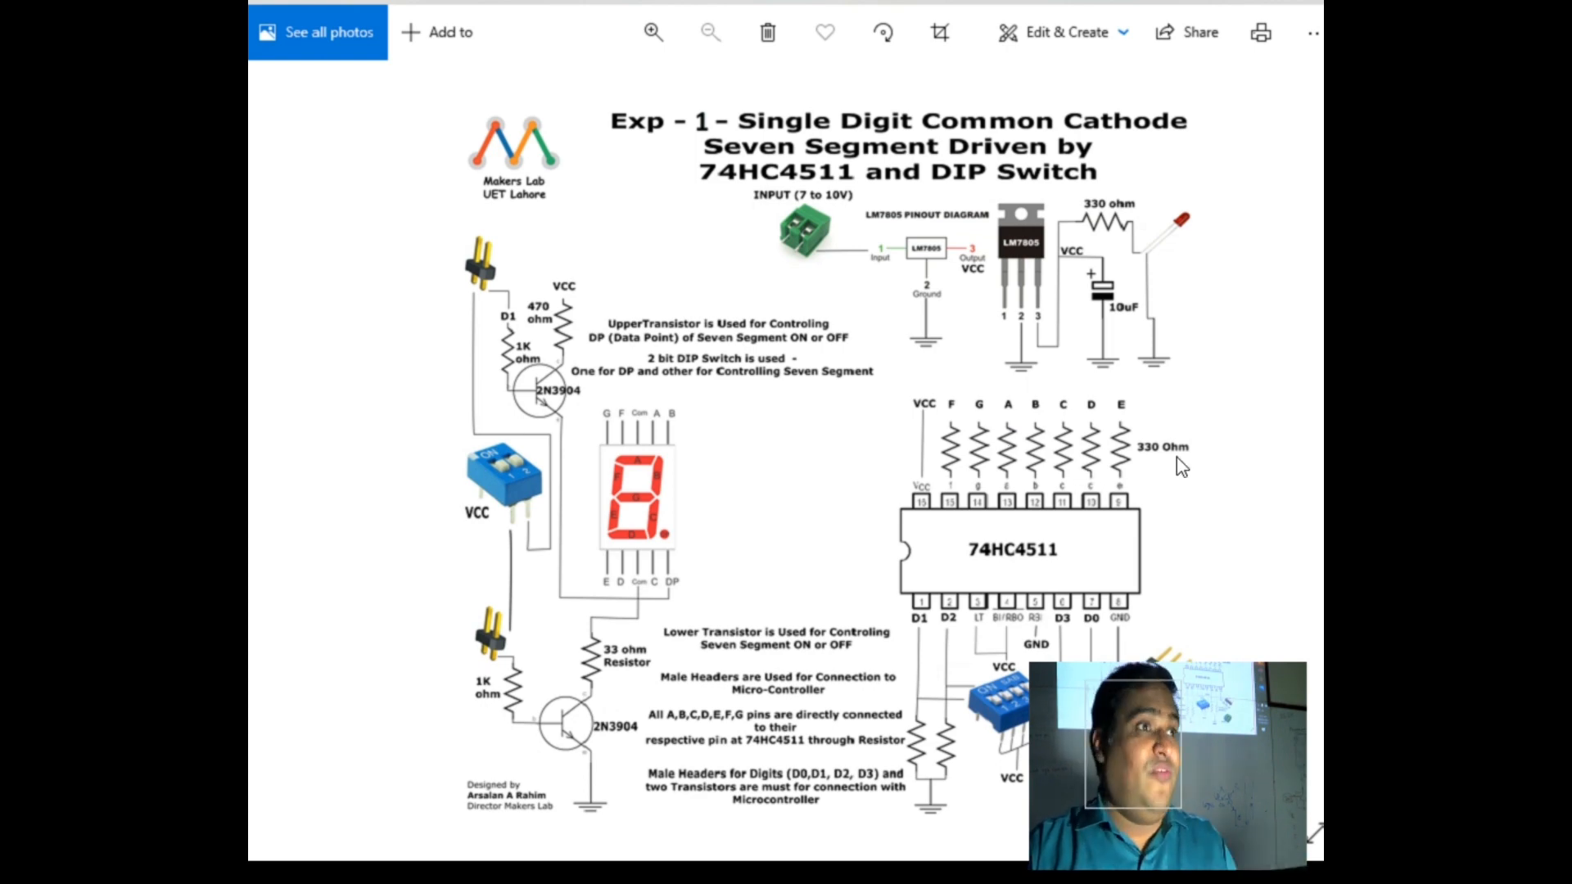
pyautogui.hotkey('alt', 'Tab')
pyautogui.scroll(4, 828, 577)
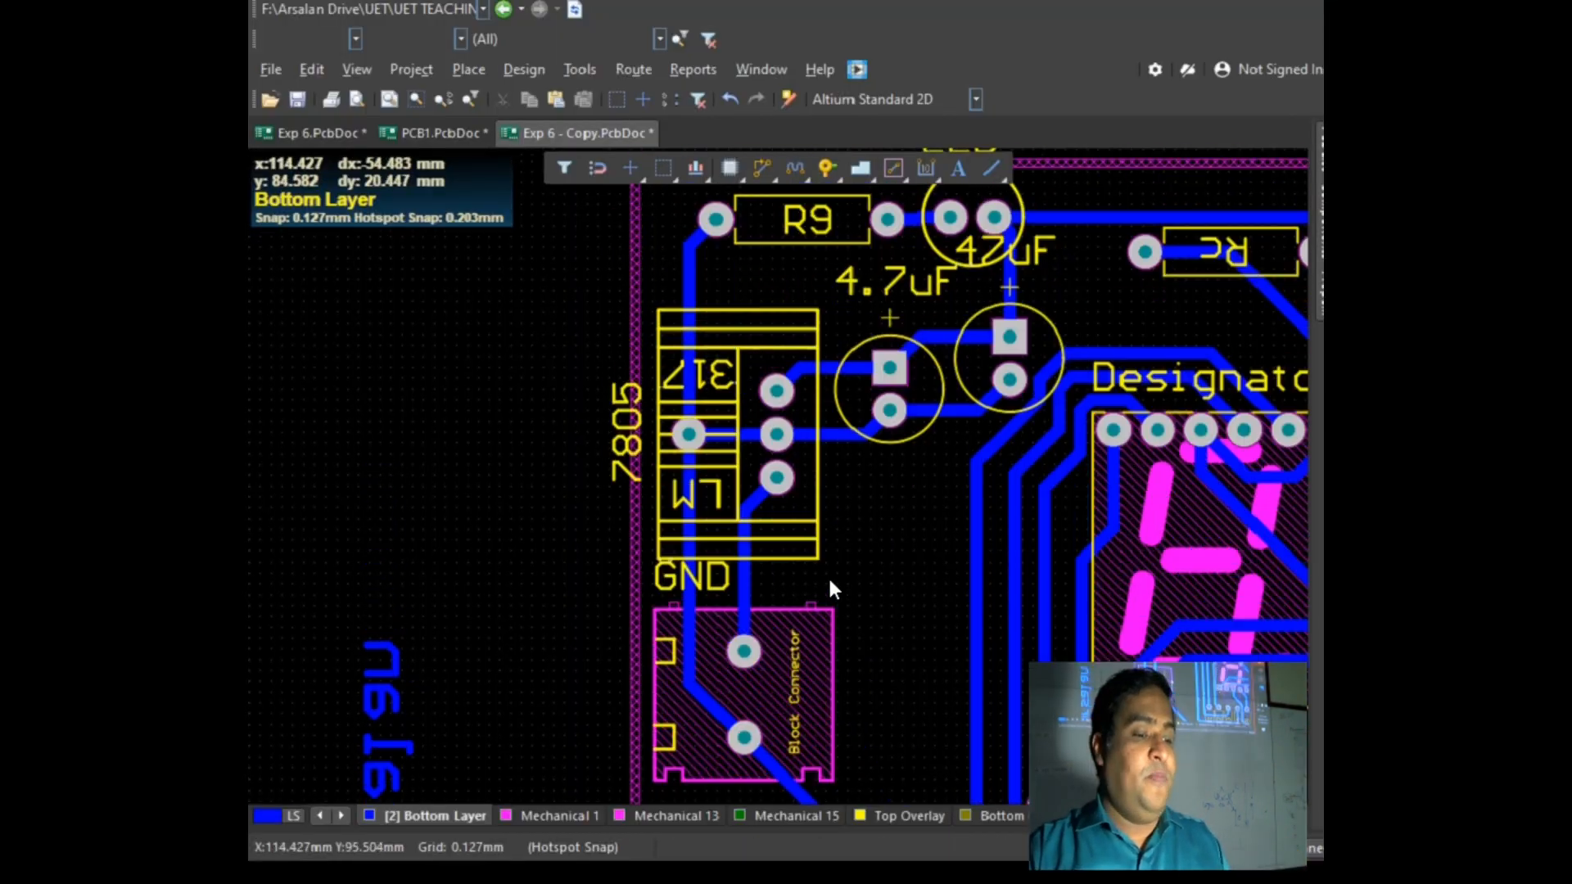
# Step: Place a Bottom Layer fill about 5.8 by 12.4 mm covering the 7805 adj INPUT pad and the Block Connector's pad 2
pyautogui.keyDown('ctrl'); pyautogui.scroll(2, 712, 652); pyautogui.keyUp('ctrl')
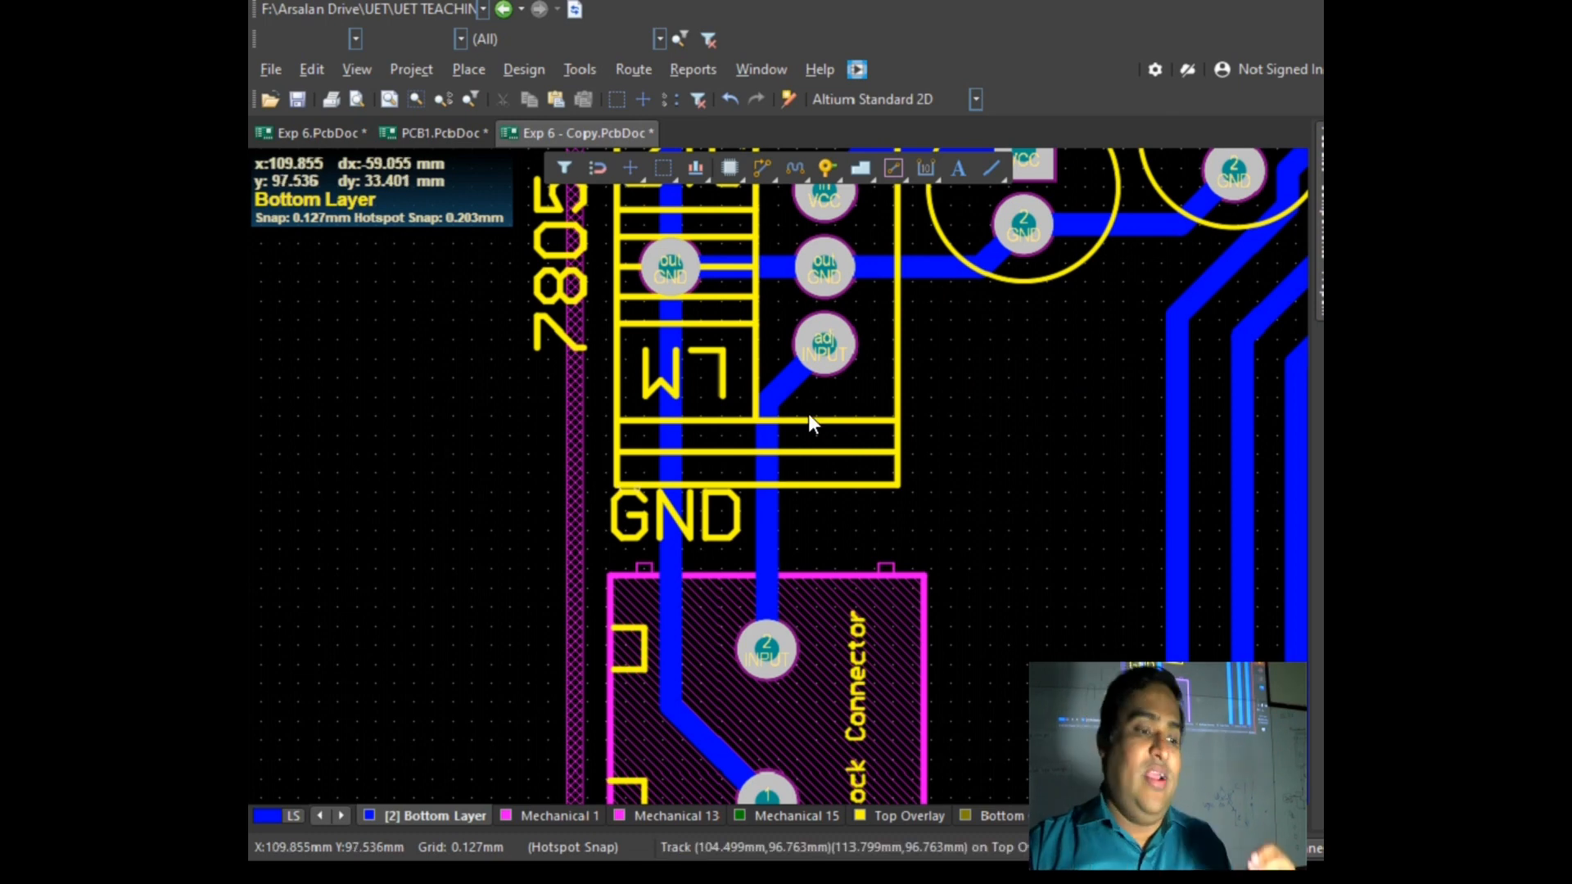
pyautogui.click(475, 71)
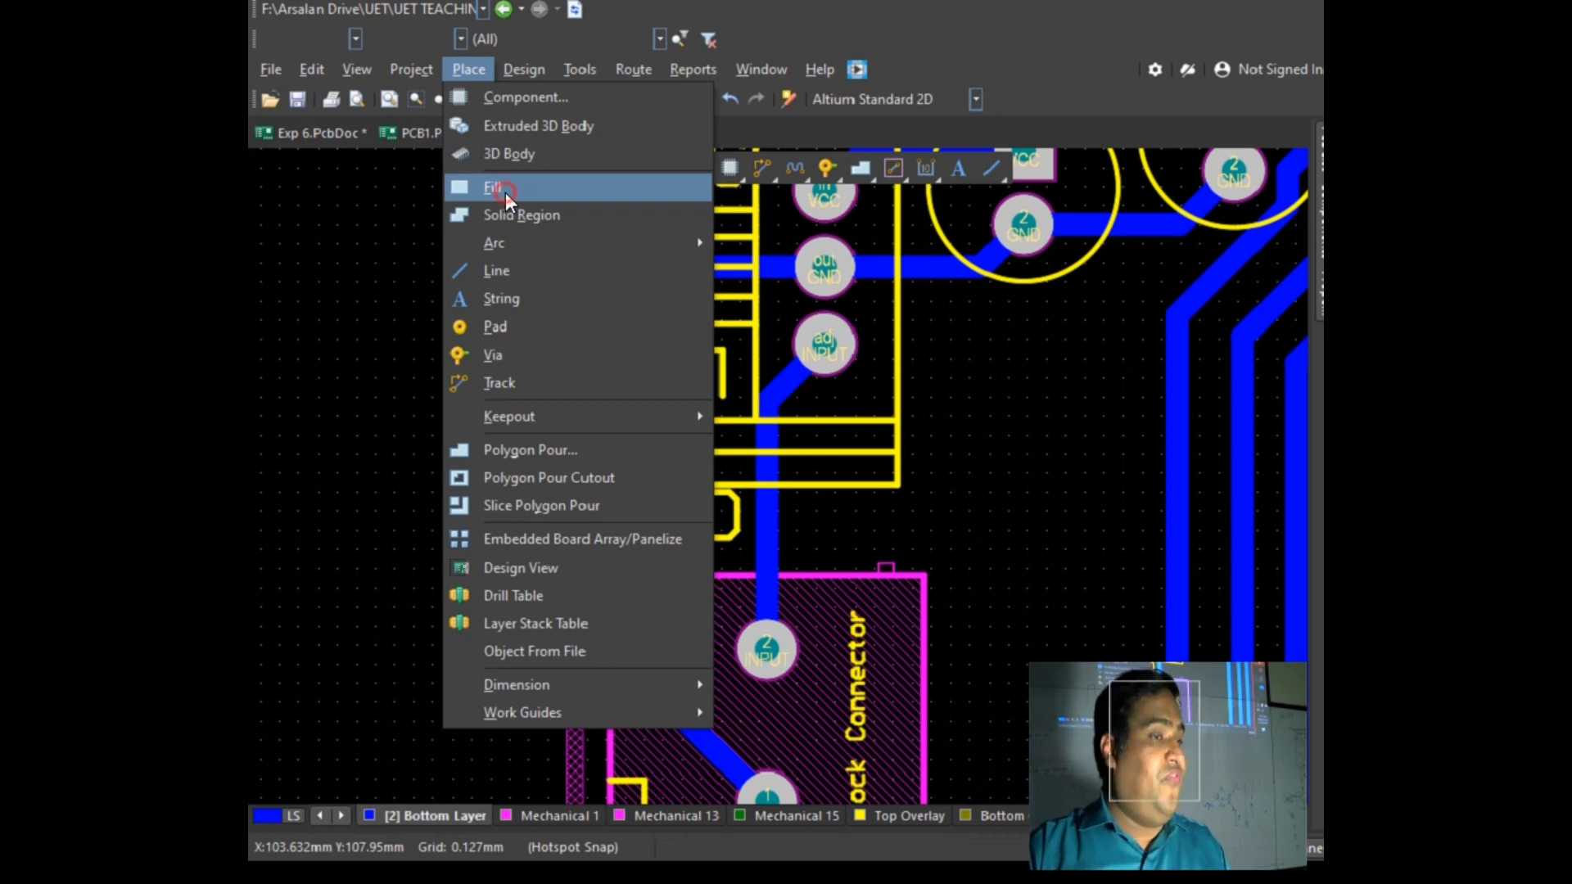
pyautogui.click(504, 194)
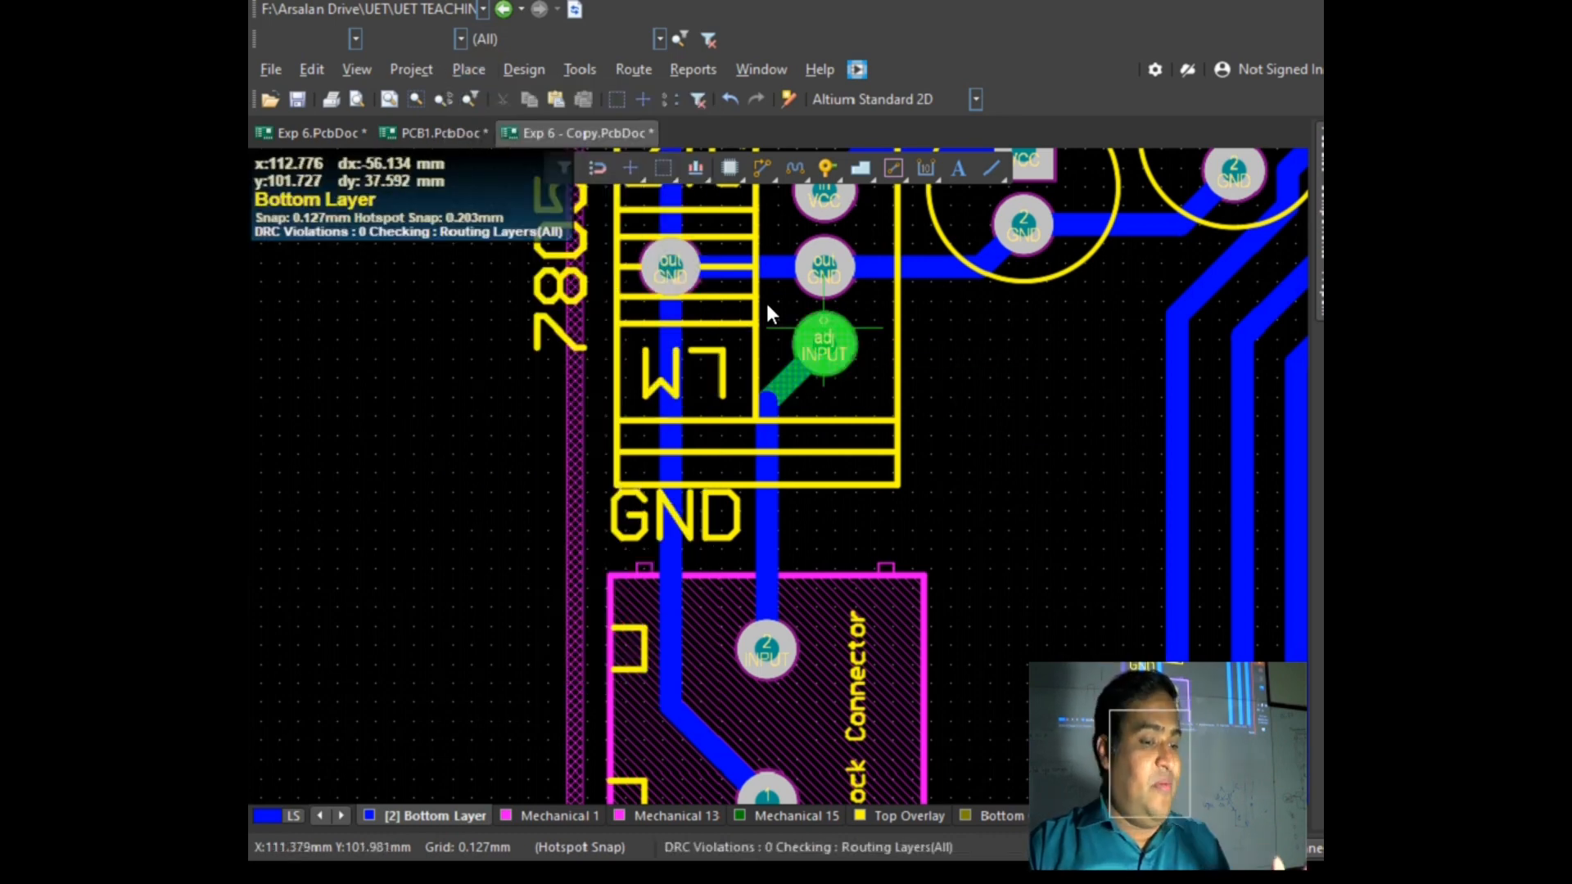
pyautogui.click(747, 324)
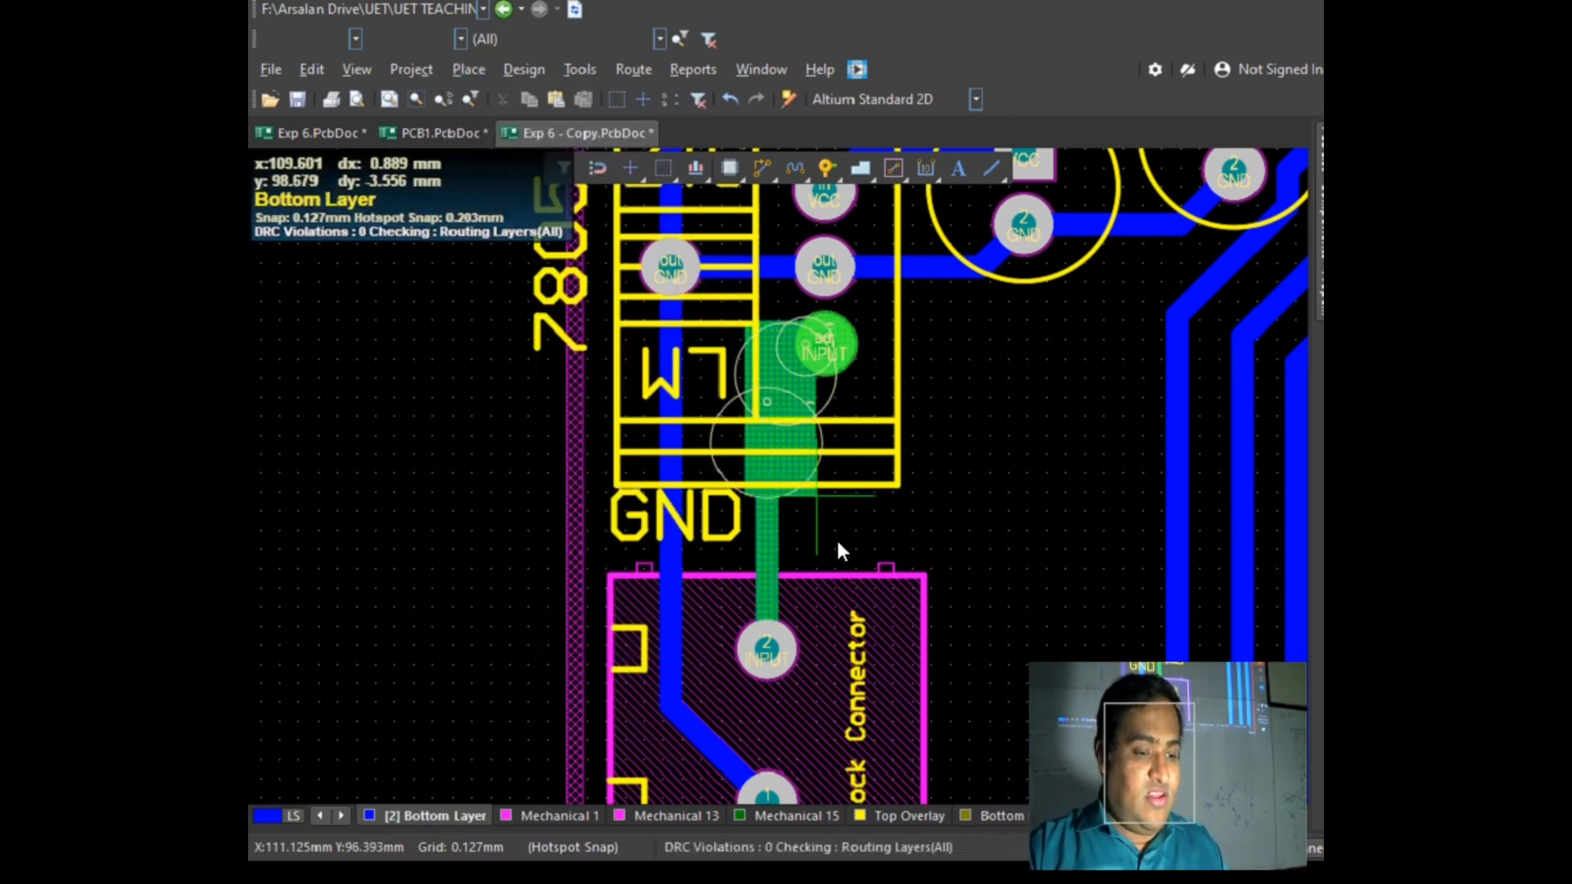
pyautogui.click(910, 692)
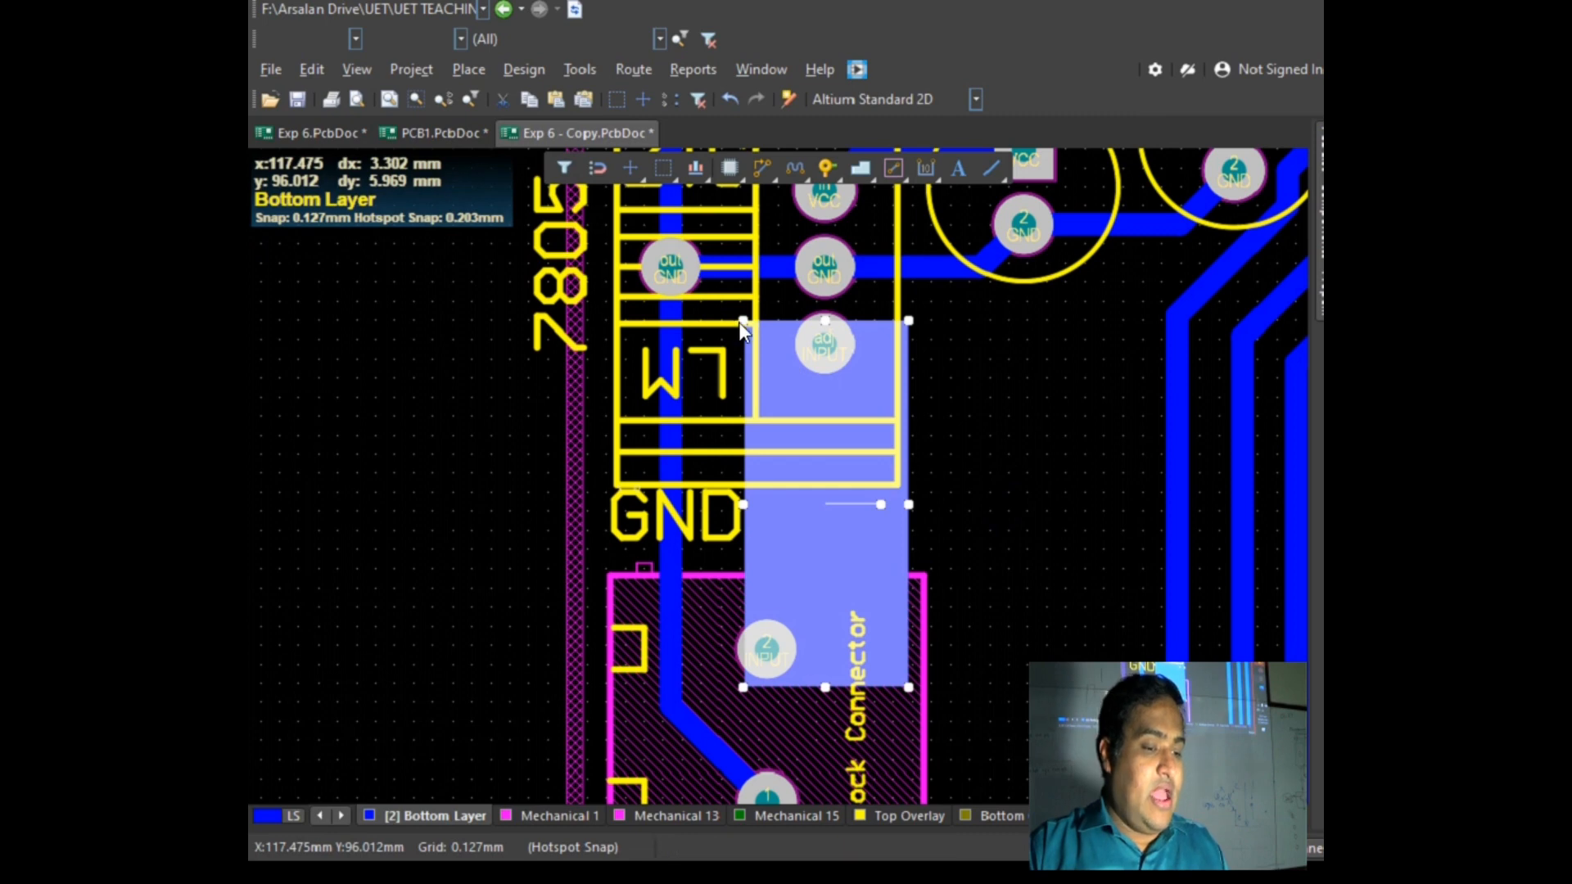
pyautogui.moveTo(742, 320); pyautogui.dragTo(731, 312)
pyautogui.click(1086, 532)
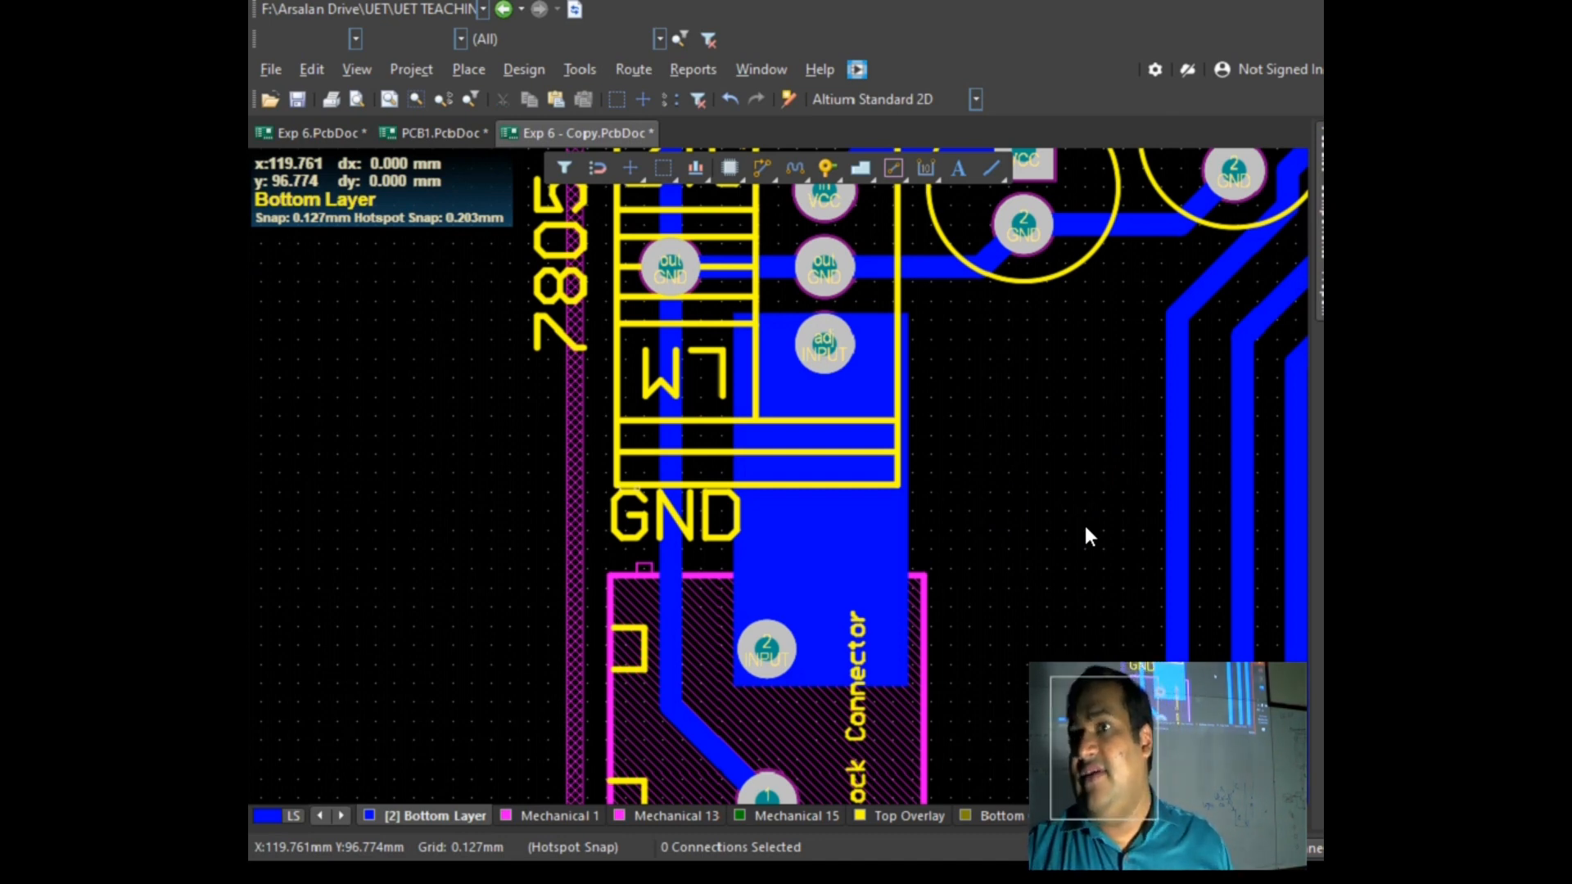
# Step: Place a fill over the Block Connector's GND pad, extending to the connector's lower left corner
pyautogui.scroll(-3, 1077, 524)
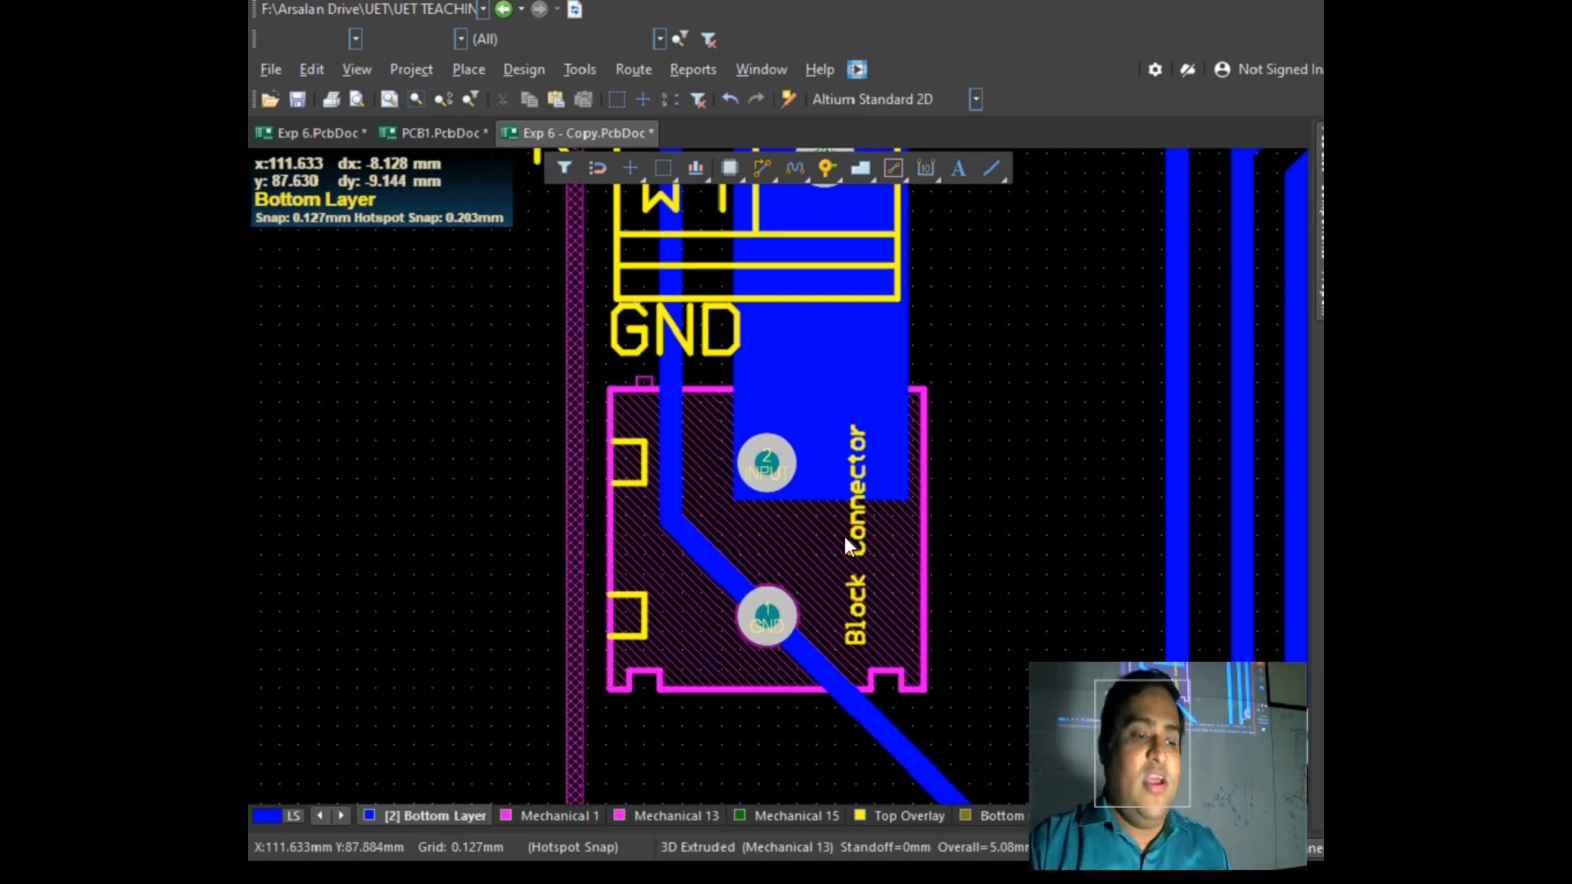
pyautogui.click(469, 69)
pyautogui.press('Escape')
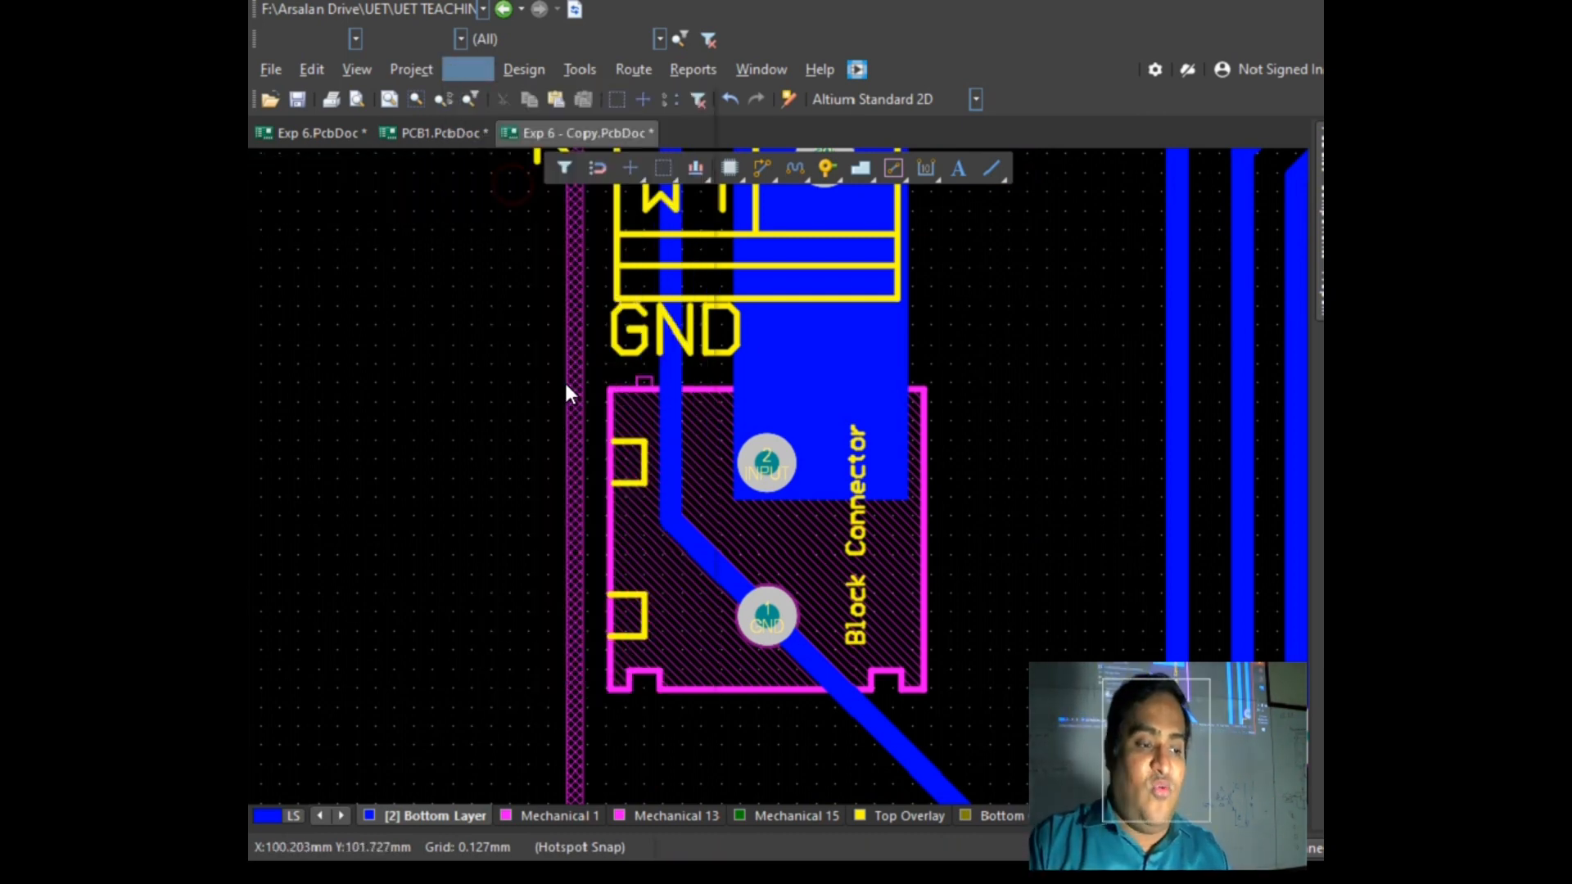
pyautogui.moveTo(843, 580); pyautogui.dragTo(610, 690)
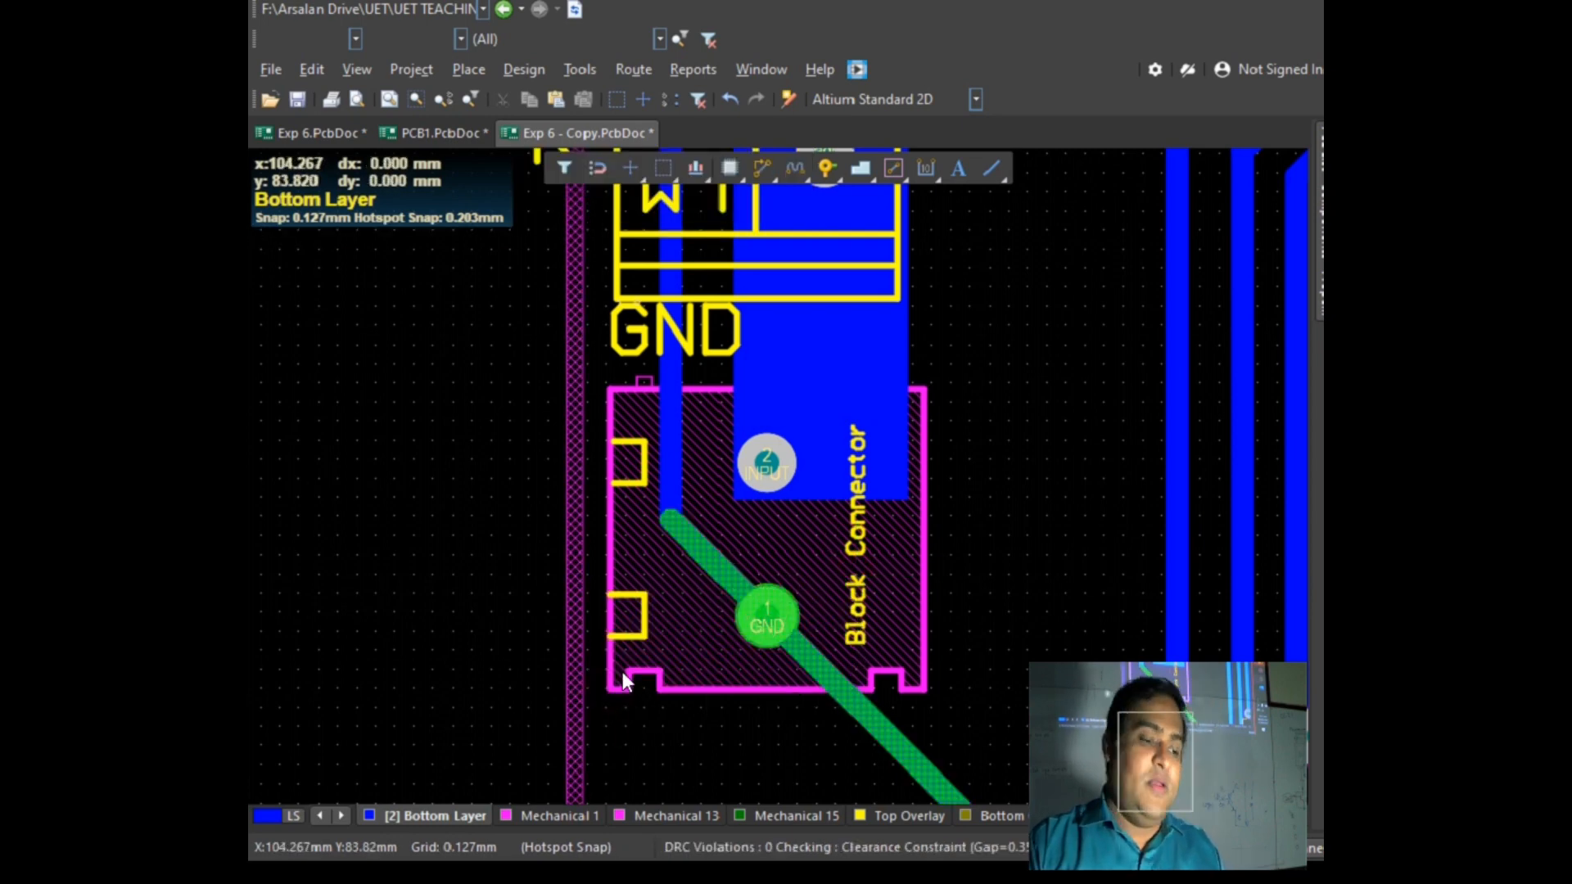
pyautogui.click(614, 694)
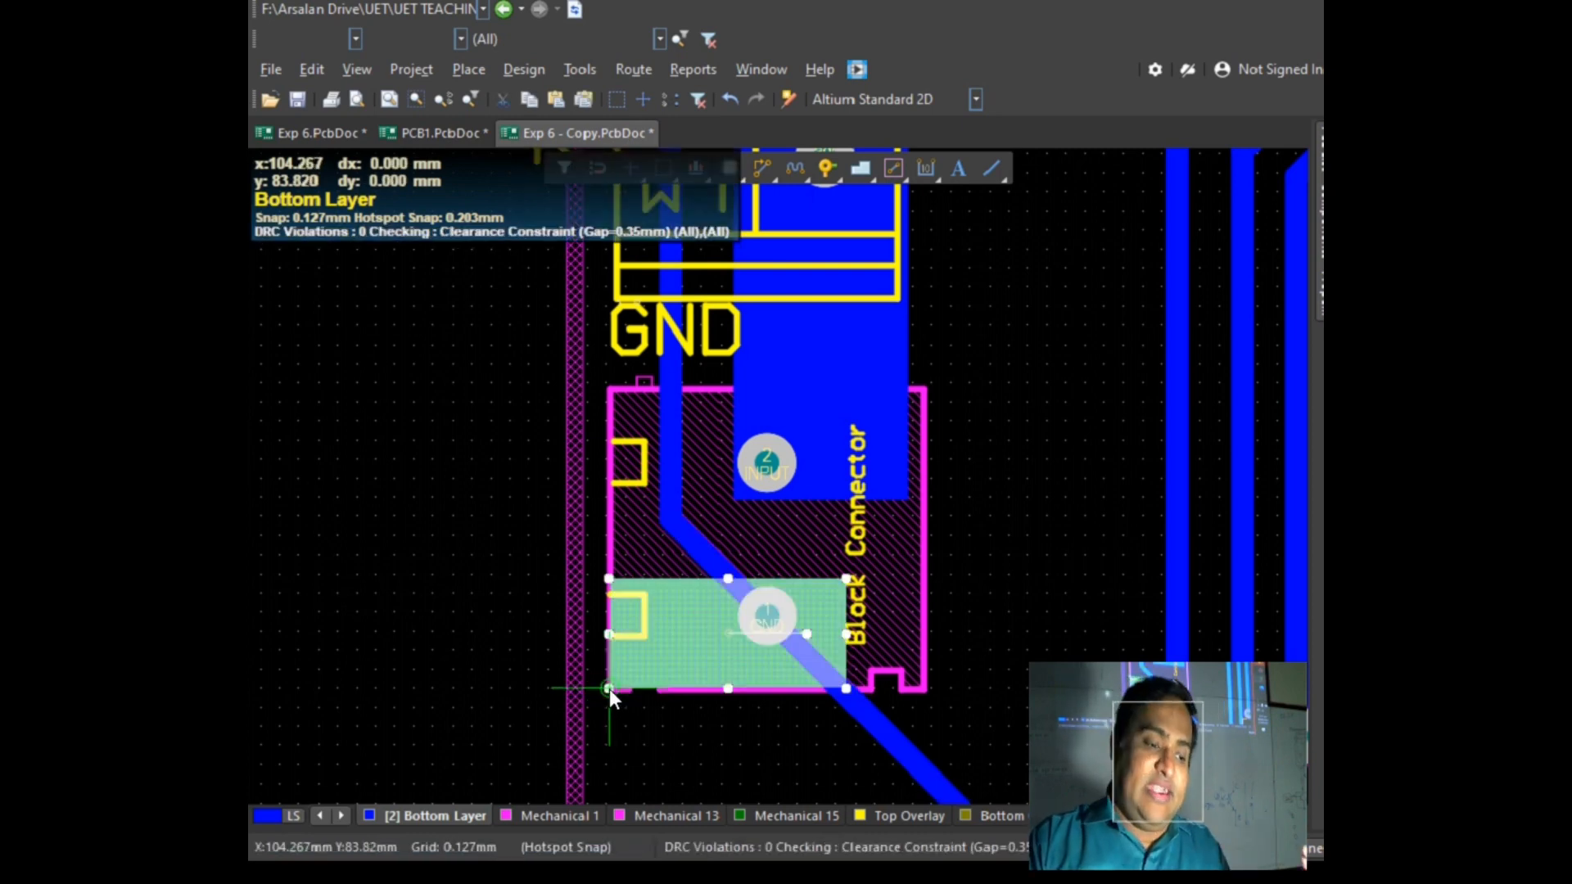
# Step: Place a vertical fill about 3.2 by 21.6 mm from the Block Connector's lower left corner up past the 7805's left GND pad
pyautogui.scroll(2, 607, 689)
pyautogui.scroll(8, 661, 606)
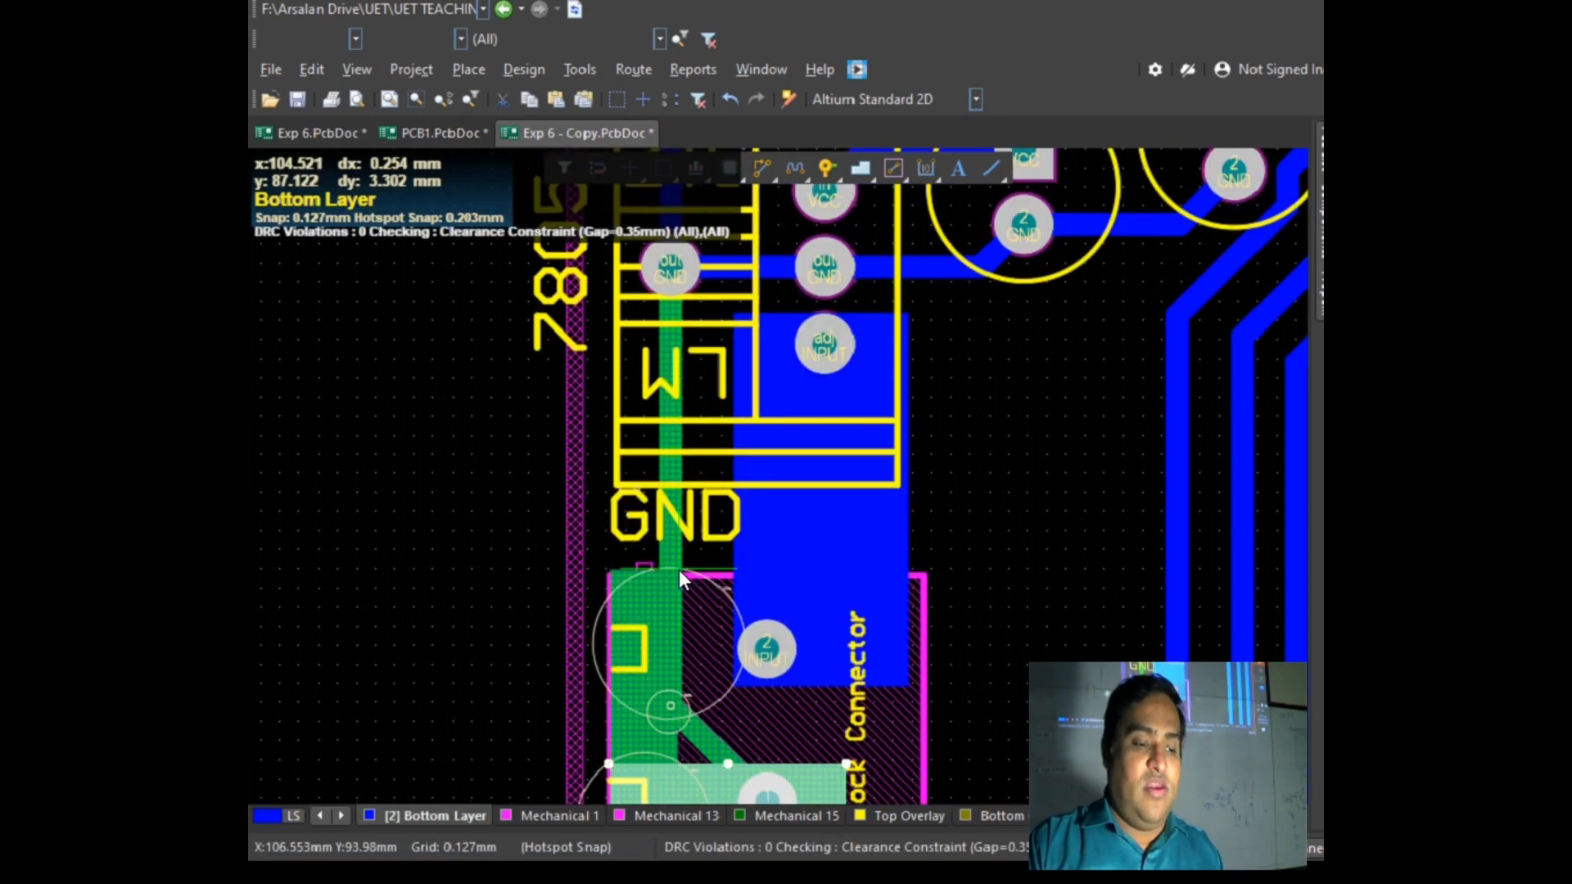
pyautogui.click(706, 498)
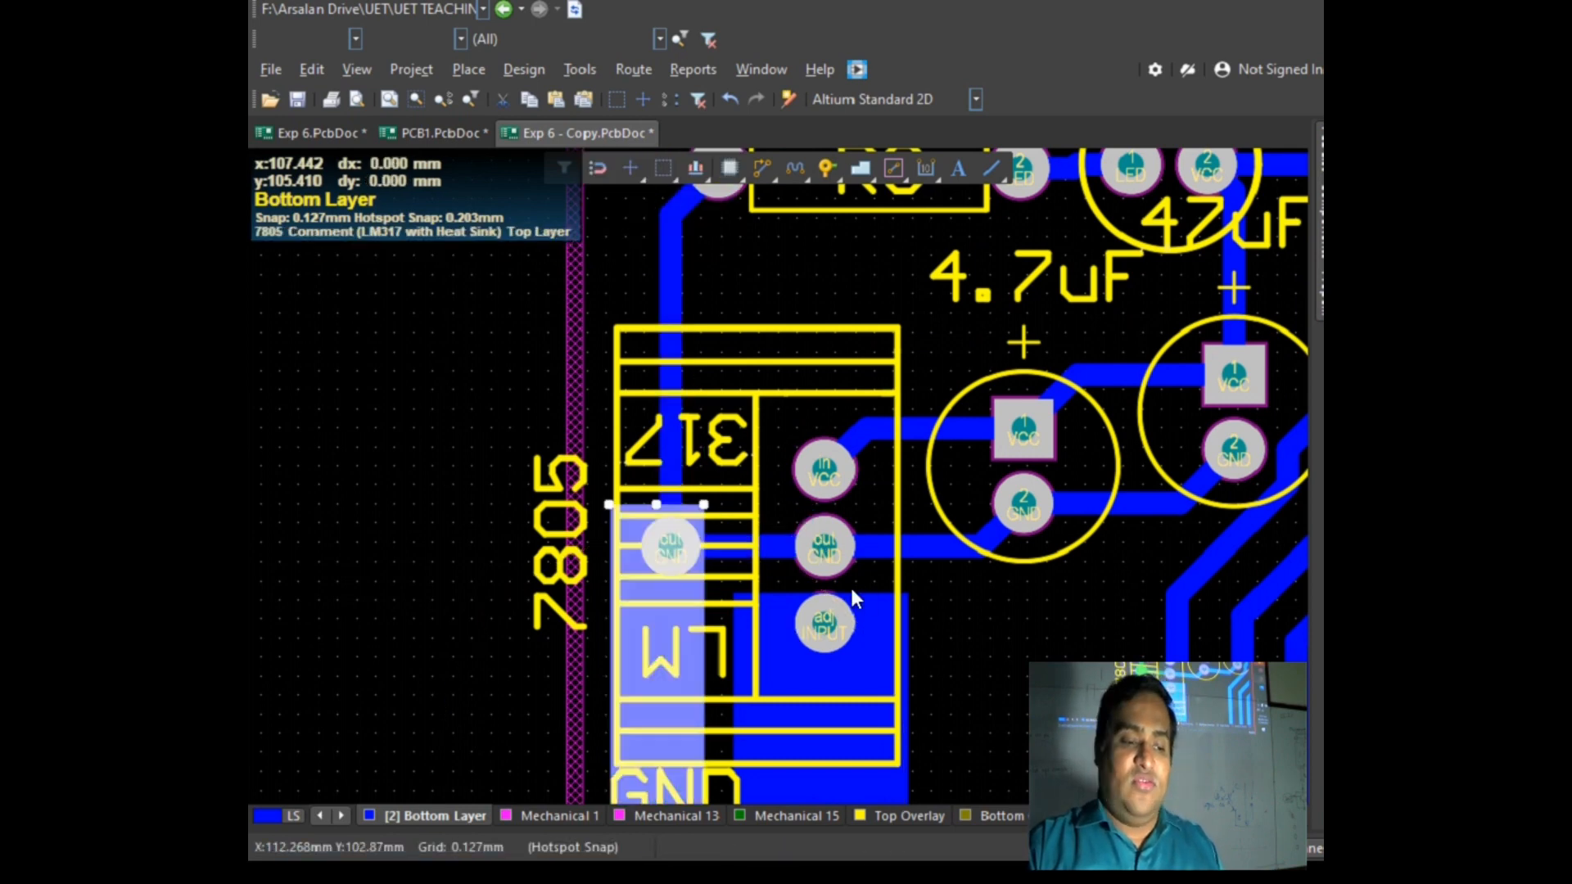
# Step: Place a horizontal fill across both 7805 GND pads and lower its top edge away from the VCC pad, making it about 11.3 by 2.0 mm
pyautogui.keyDown('ctrl'); pyautogui.scroll(3, 719, 548); pyautogui.keyUp('ctrl')
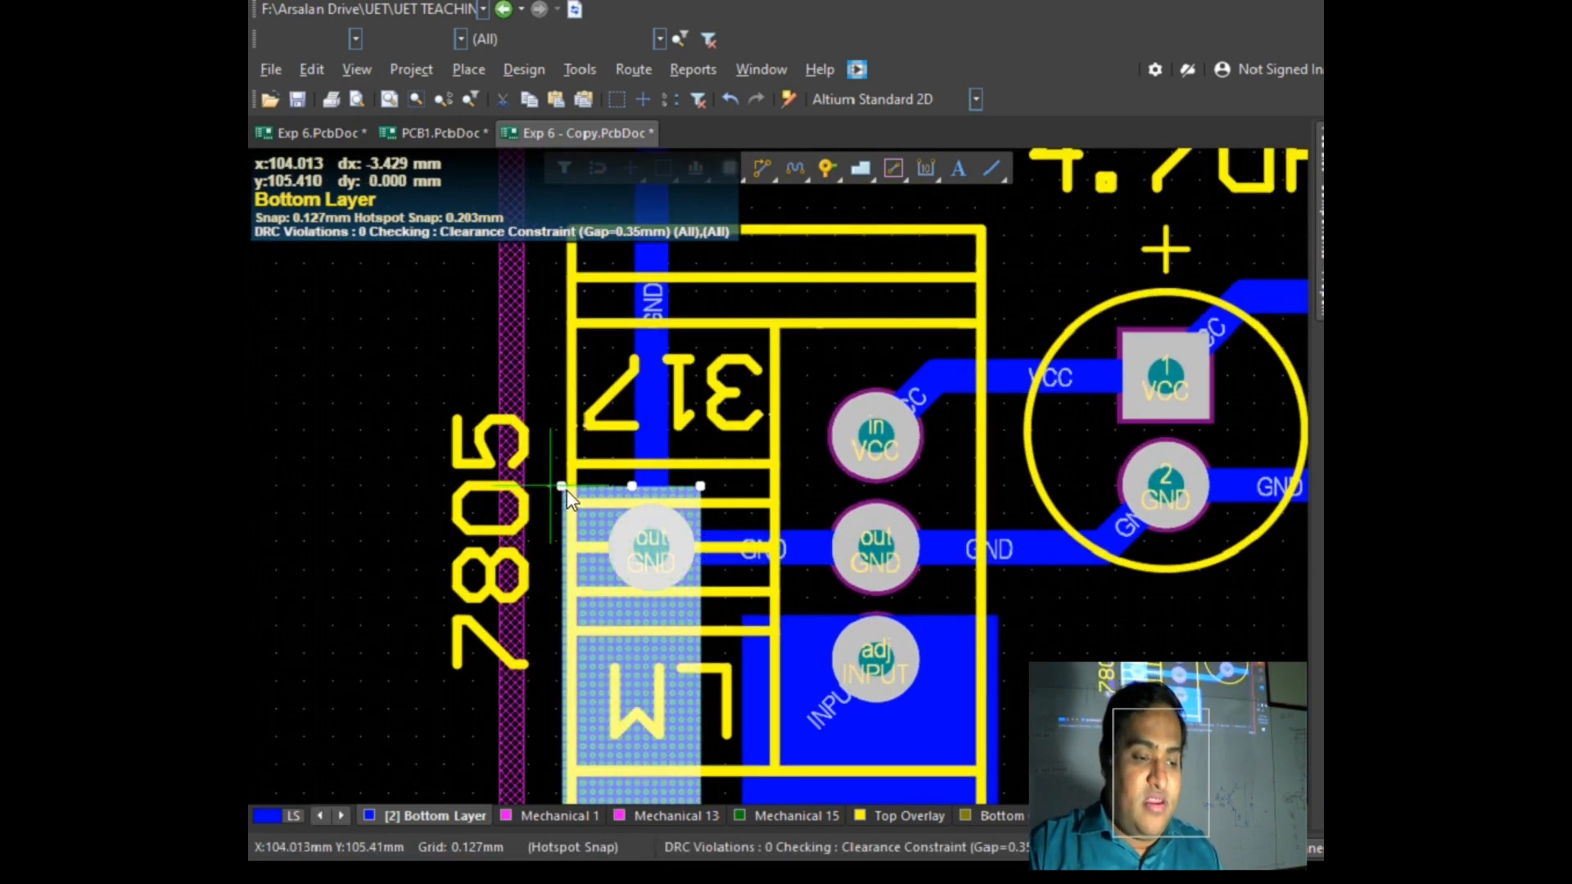
pyautogui.click(560, 487)
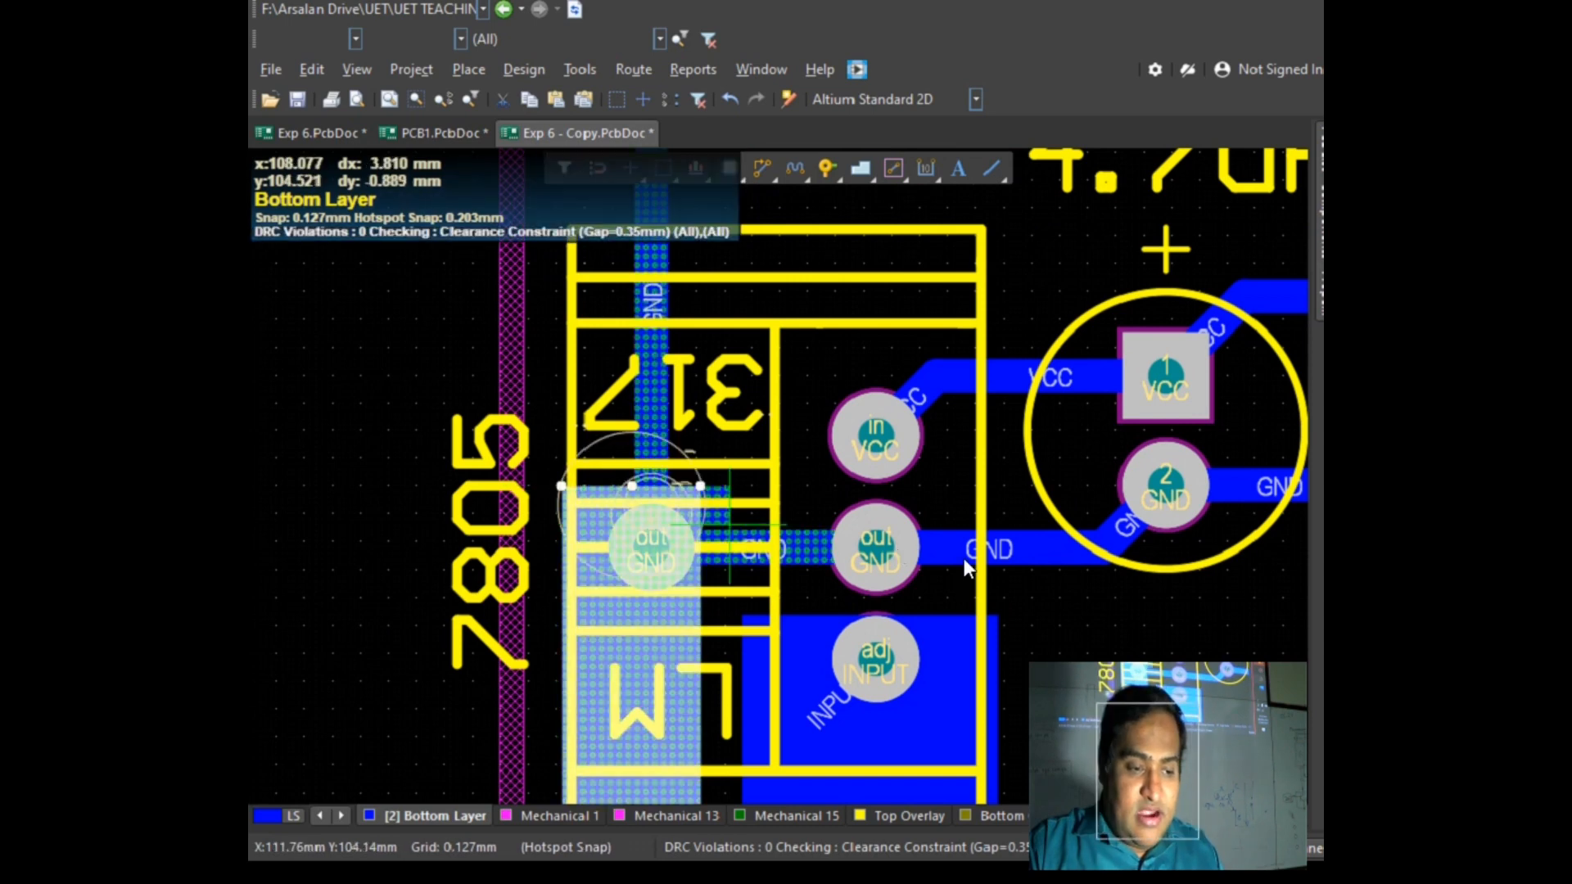
pyautogui.rightClick(1063, 595)
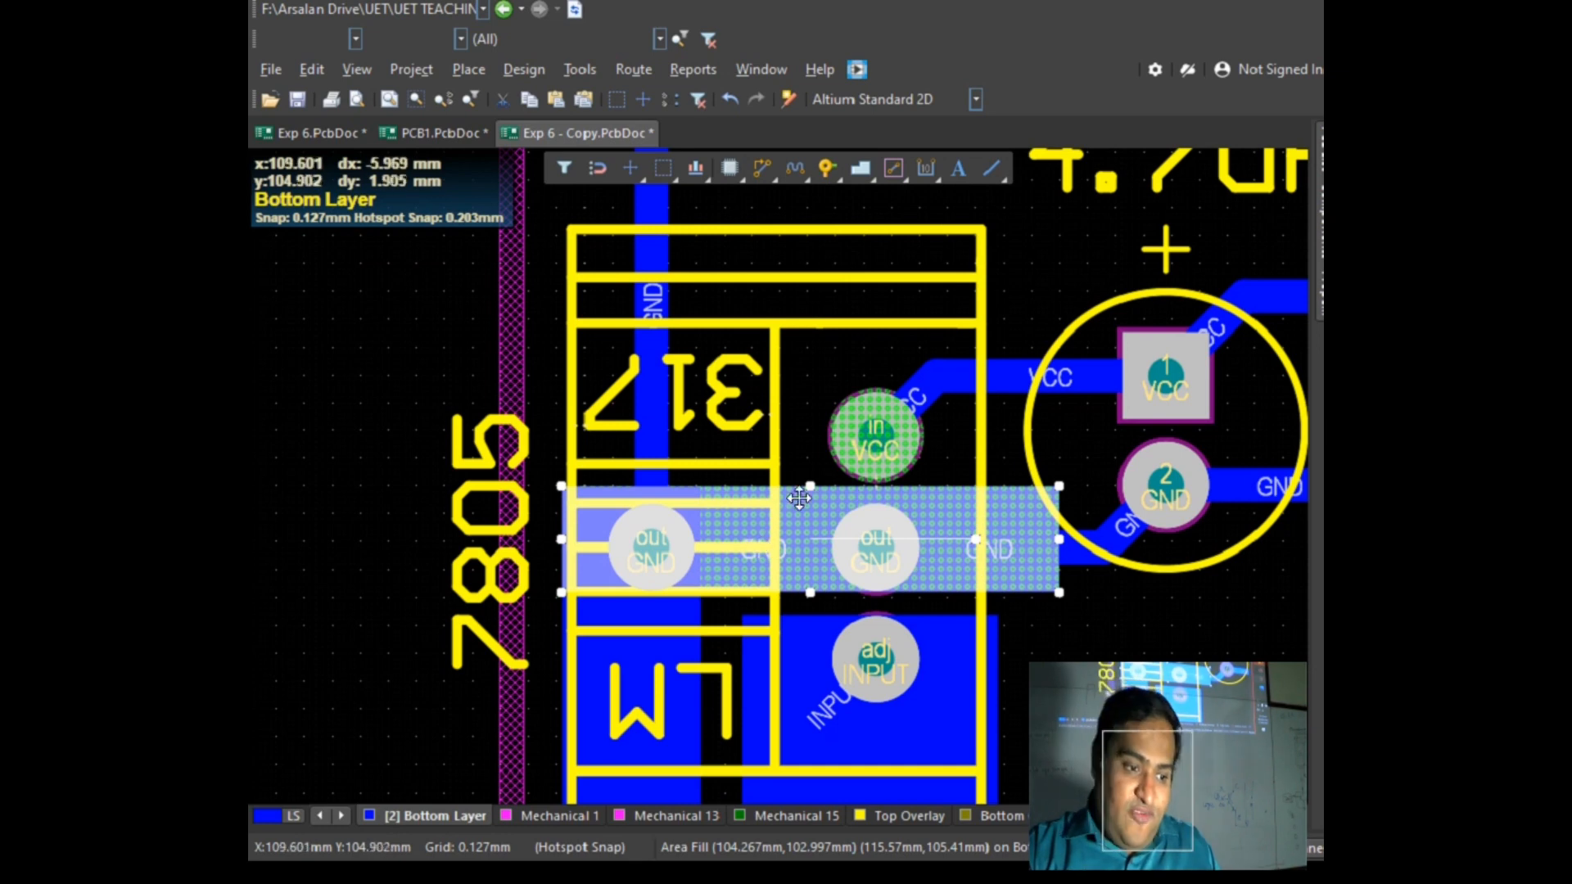
pyautogui.moveTo(811, 486); pyautogui.dragTo(815, 502)
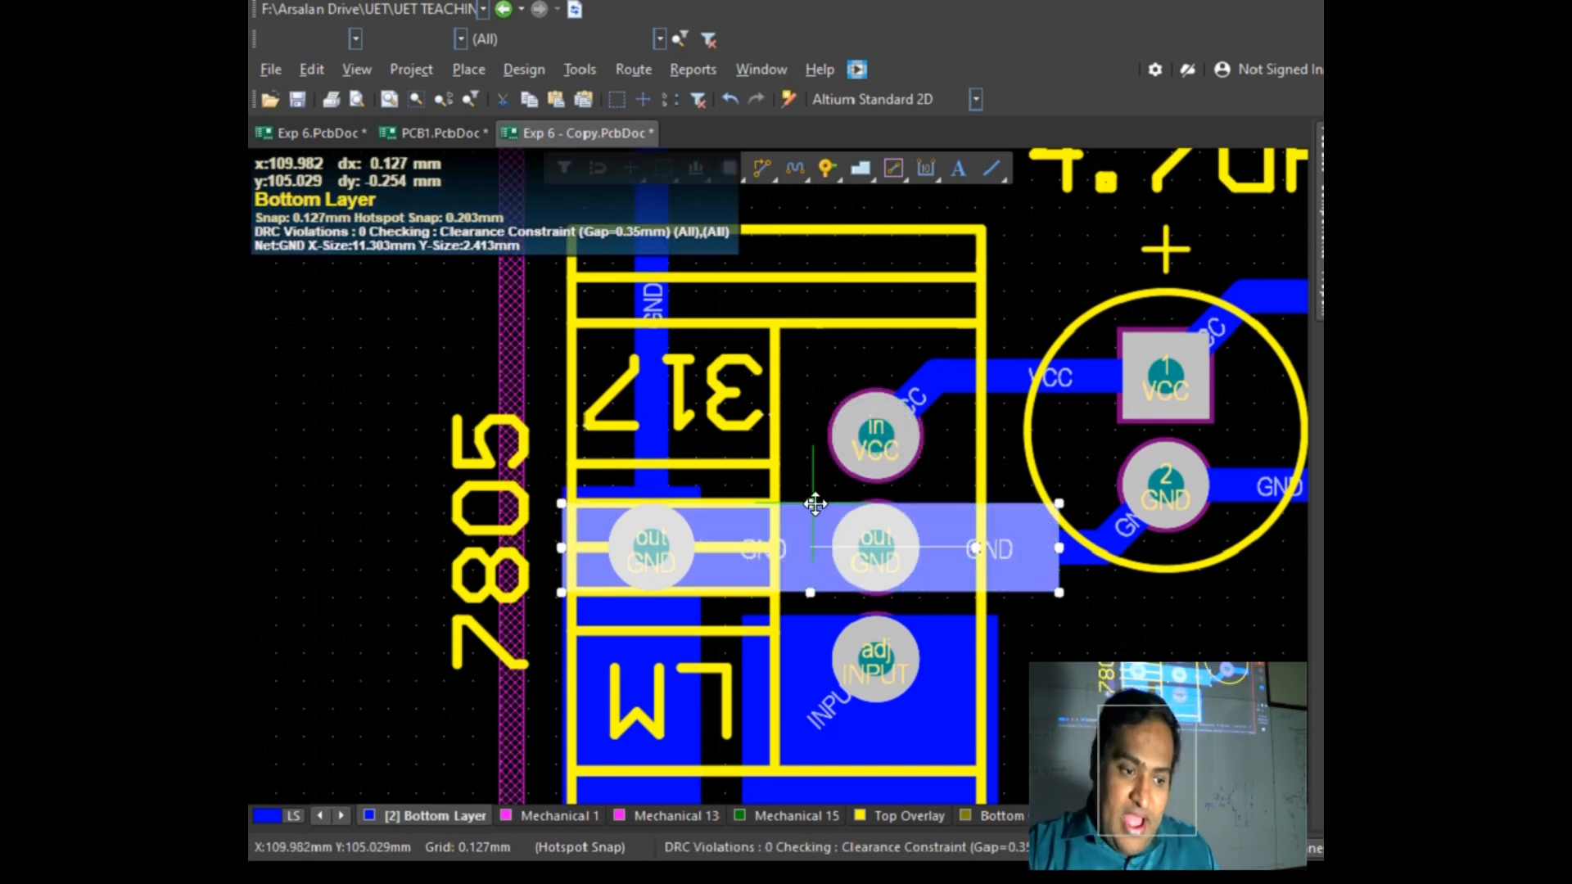
pyautogui.click(1191, 656)
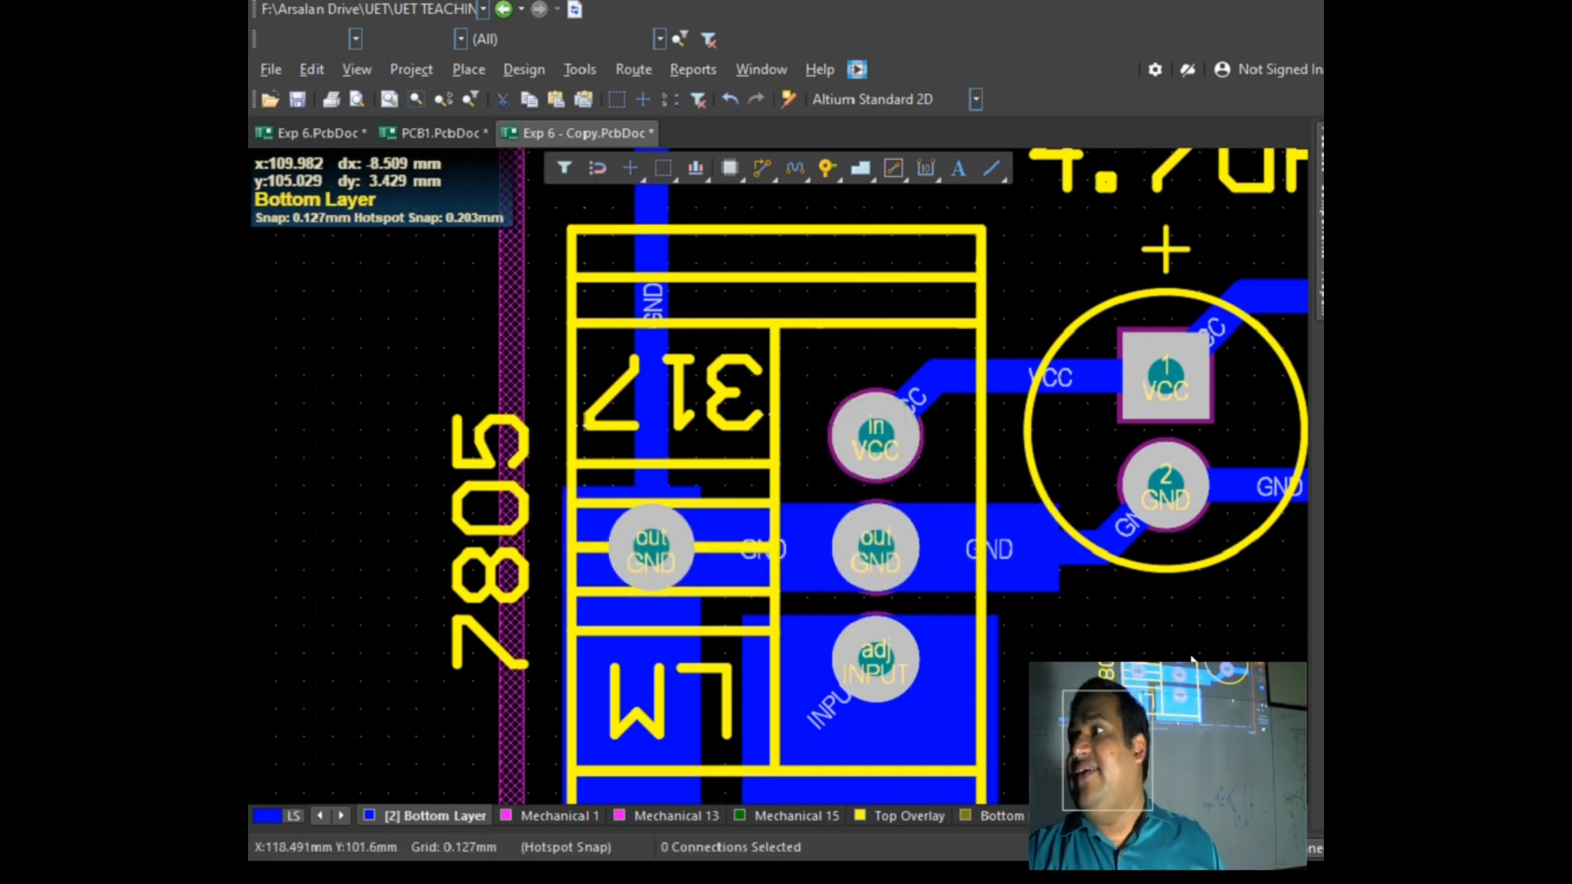
# Step: Examine the fills around the 7805 and Block Connector, close up and in relation to the rest of the board
pyautogui.keyDown('ctrl'); pyautogui.scroll(-4, 1113, 634); pyautogui.keyUp('ctrl')
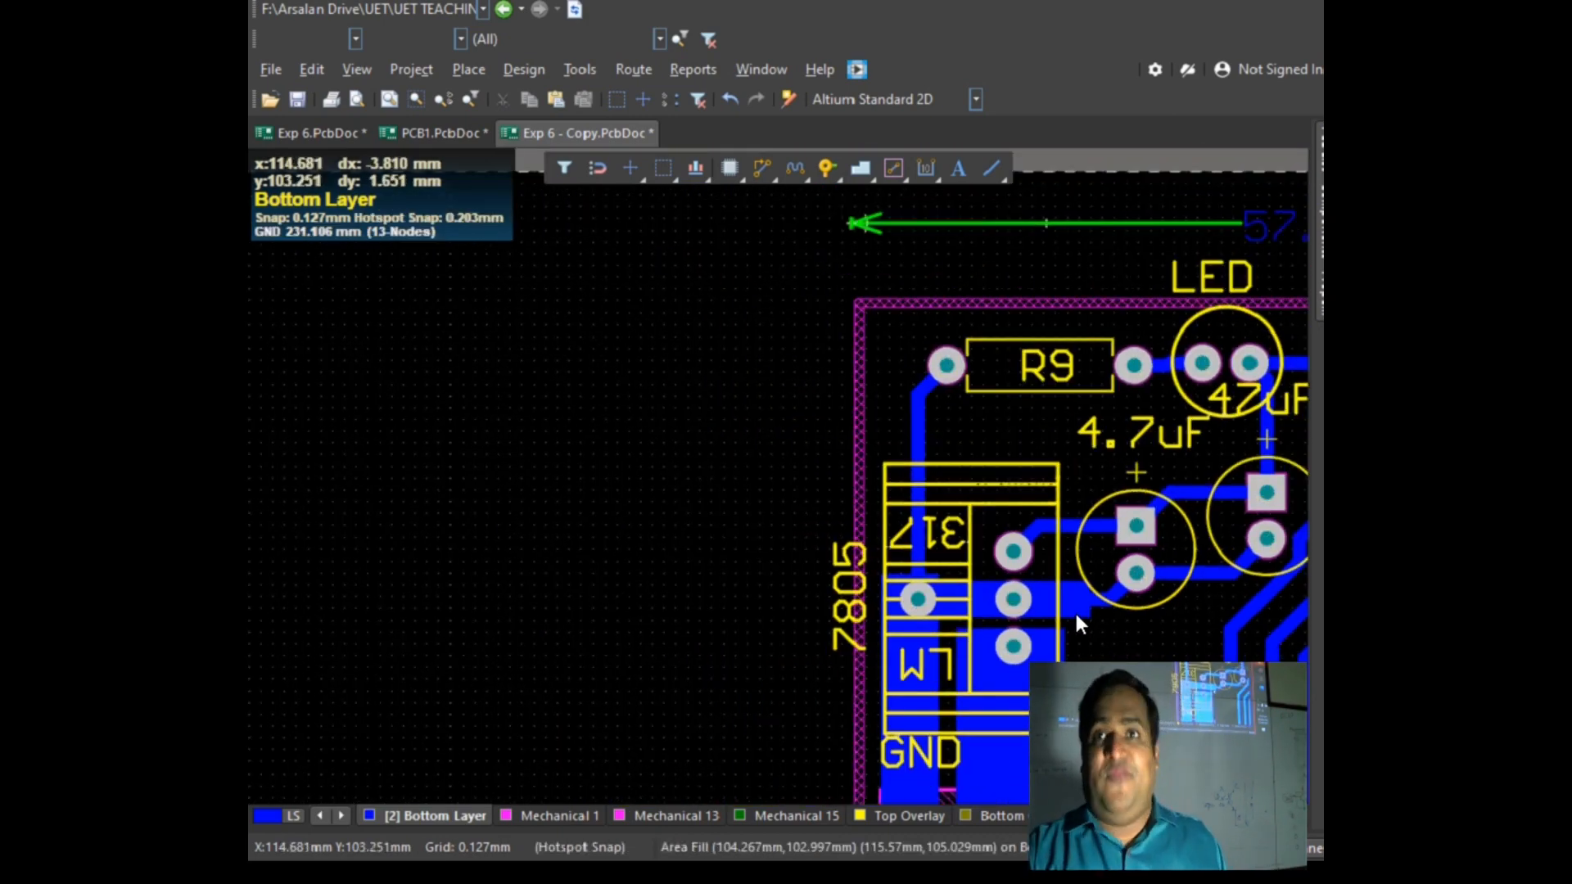
pyautogui.scroll(-3, 972, 488)
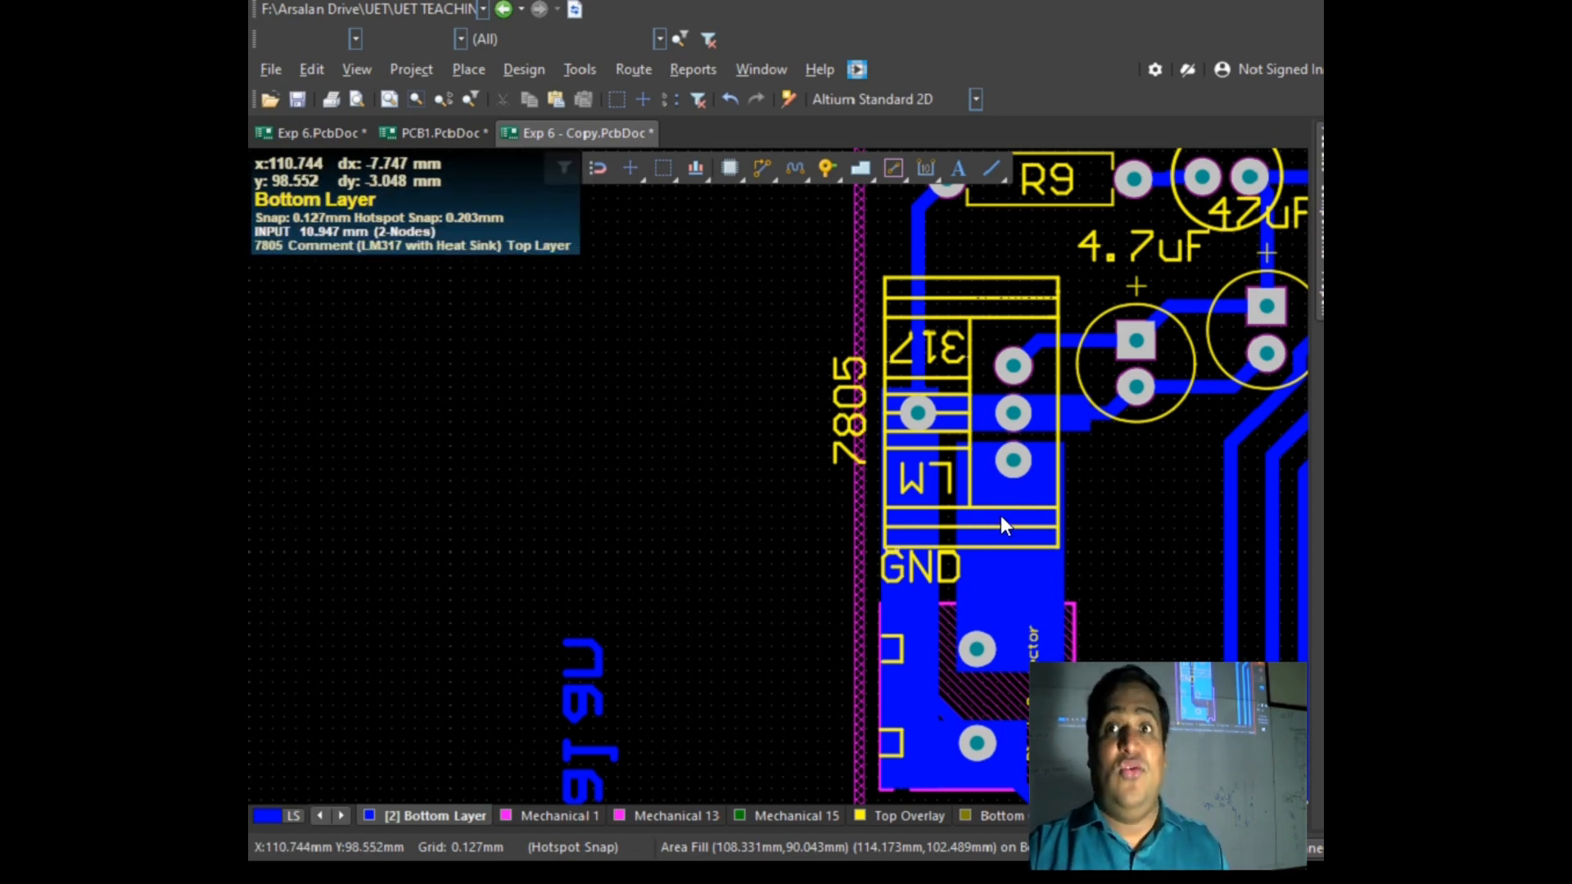
pyautogui.keyDown('ctrl'); pyautogui.scroll(4, 911, 270); pyautogui.keyUp('ctrl')
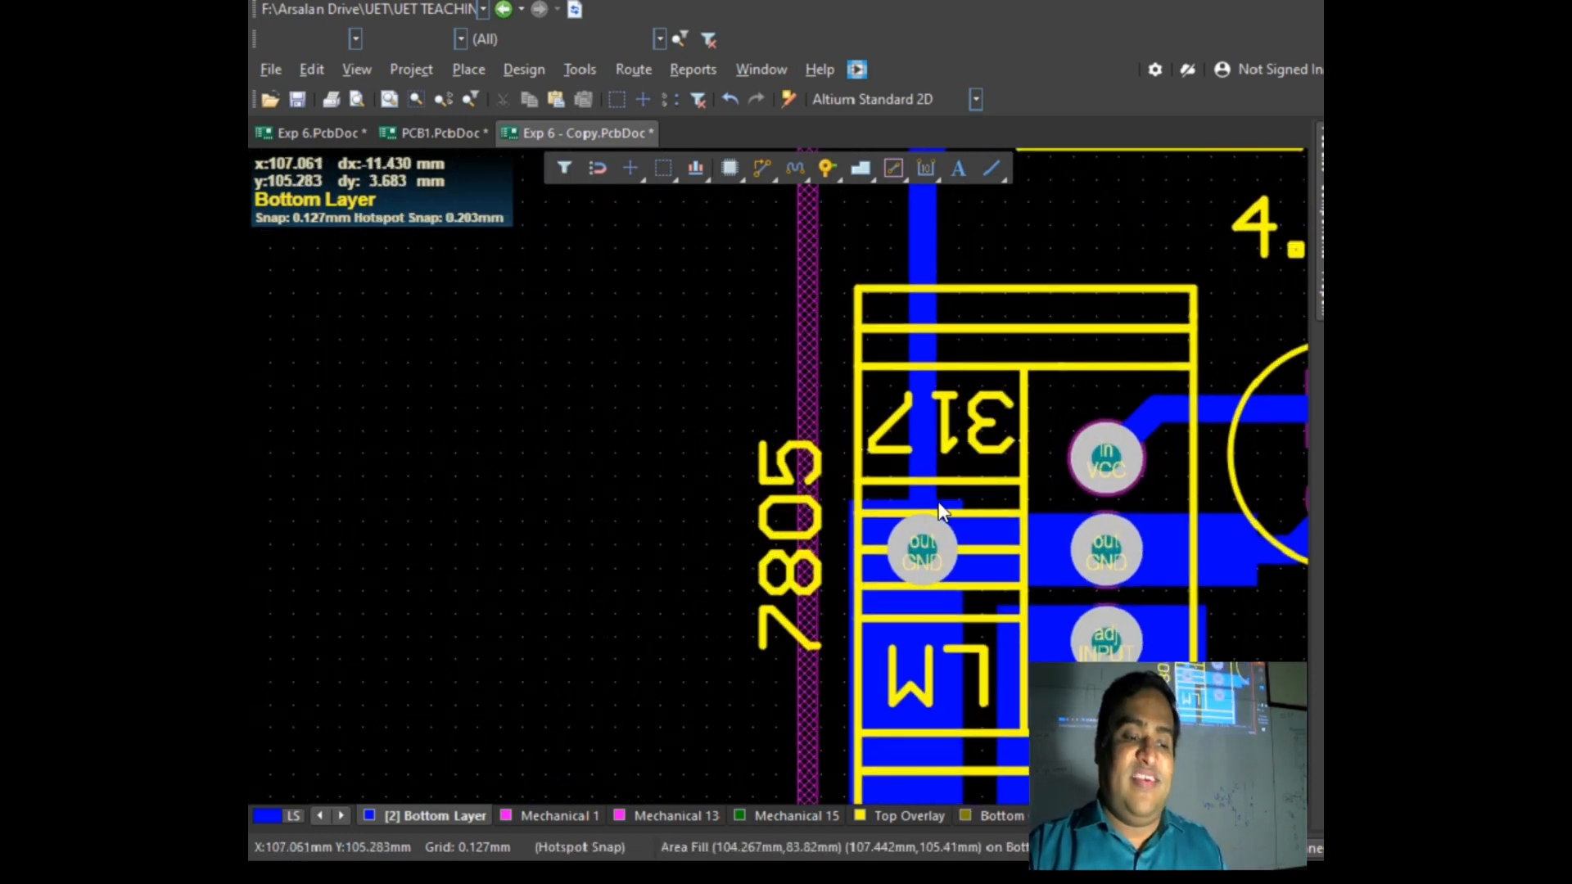
pyautogui.scroll(-2, 942, 369)
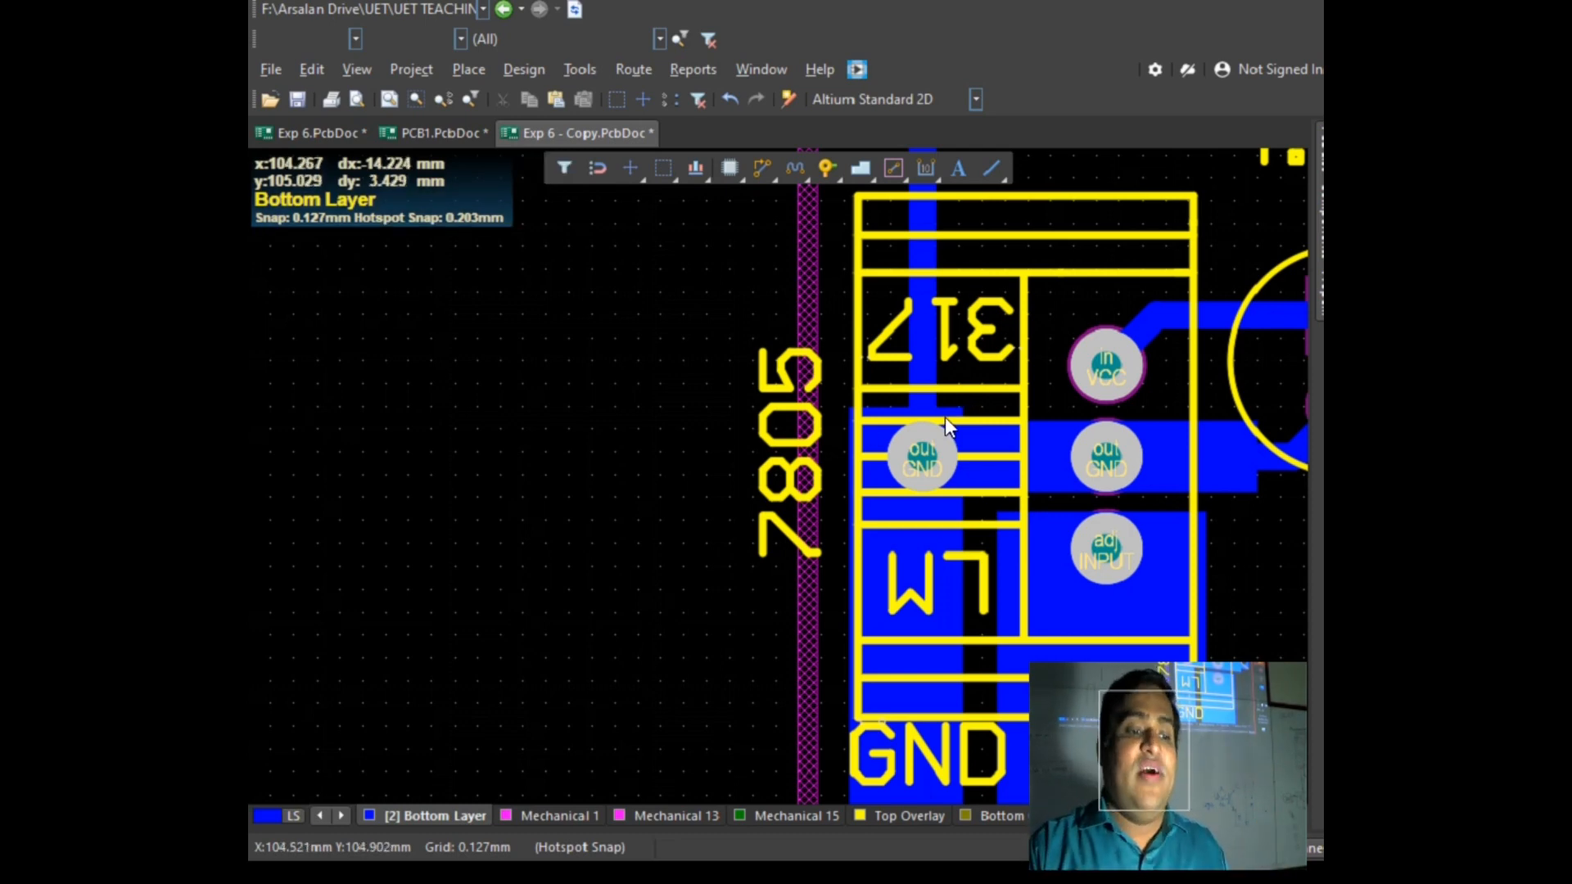
pyautogui.keyDown('ctrl'); pyautogui.scroll(-4, 1034, 489); pyautogui.keyUp('ctrl')
pyautogui.keyDown('ctrl'); pyautogui.scroll(-1, 1042, 495); pyautogui.keyUp('ctrl')
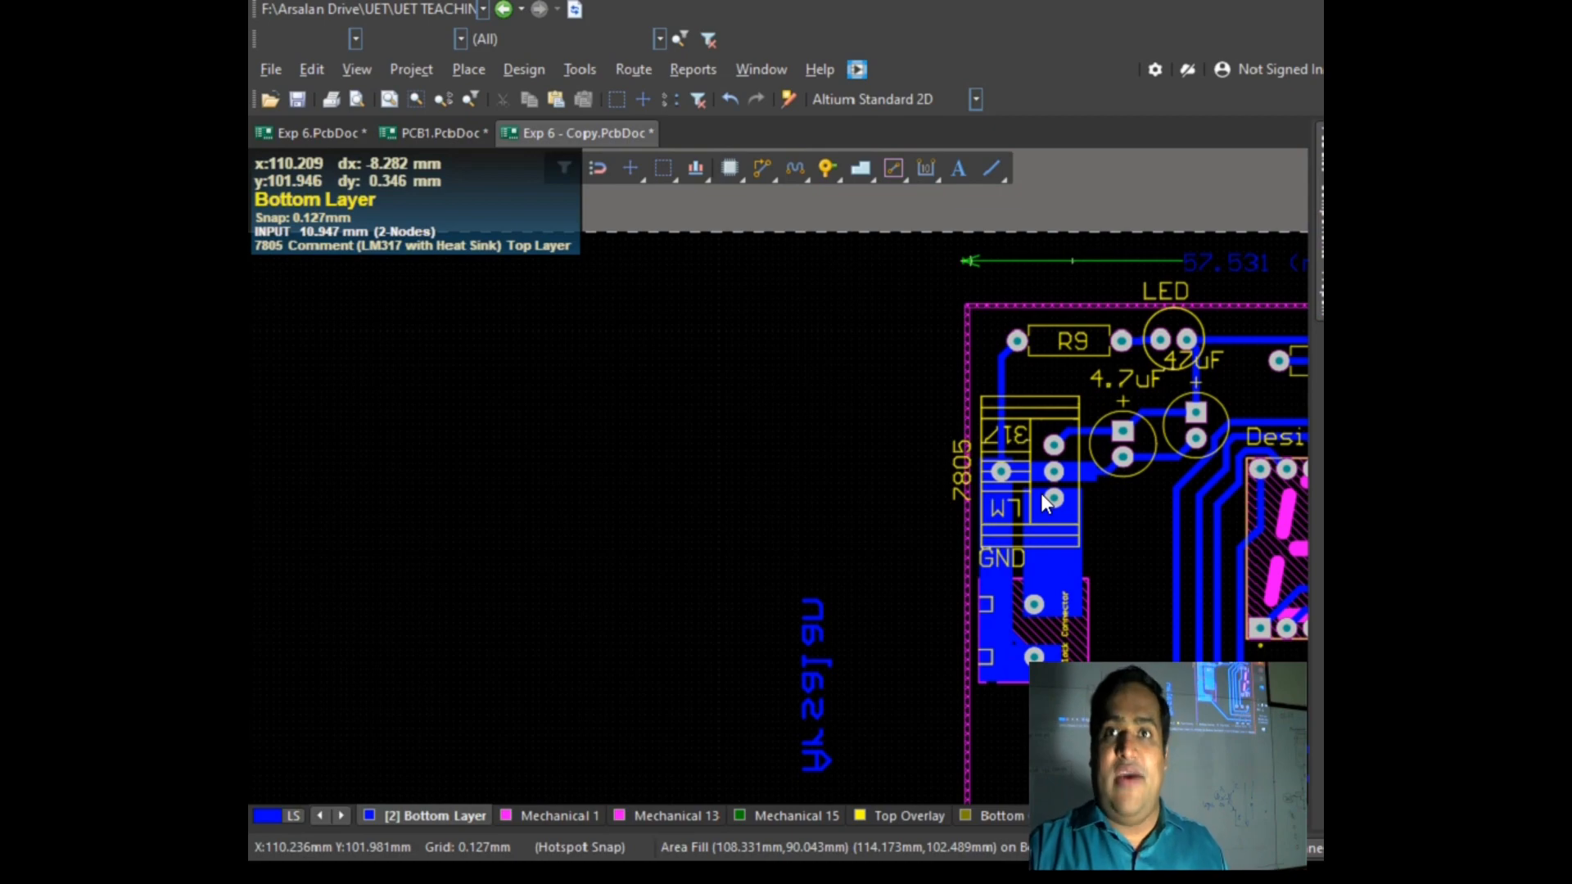
pyautogui.scroll(-5, 1056, 483)
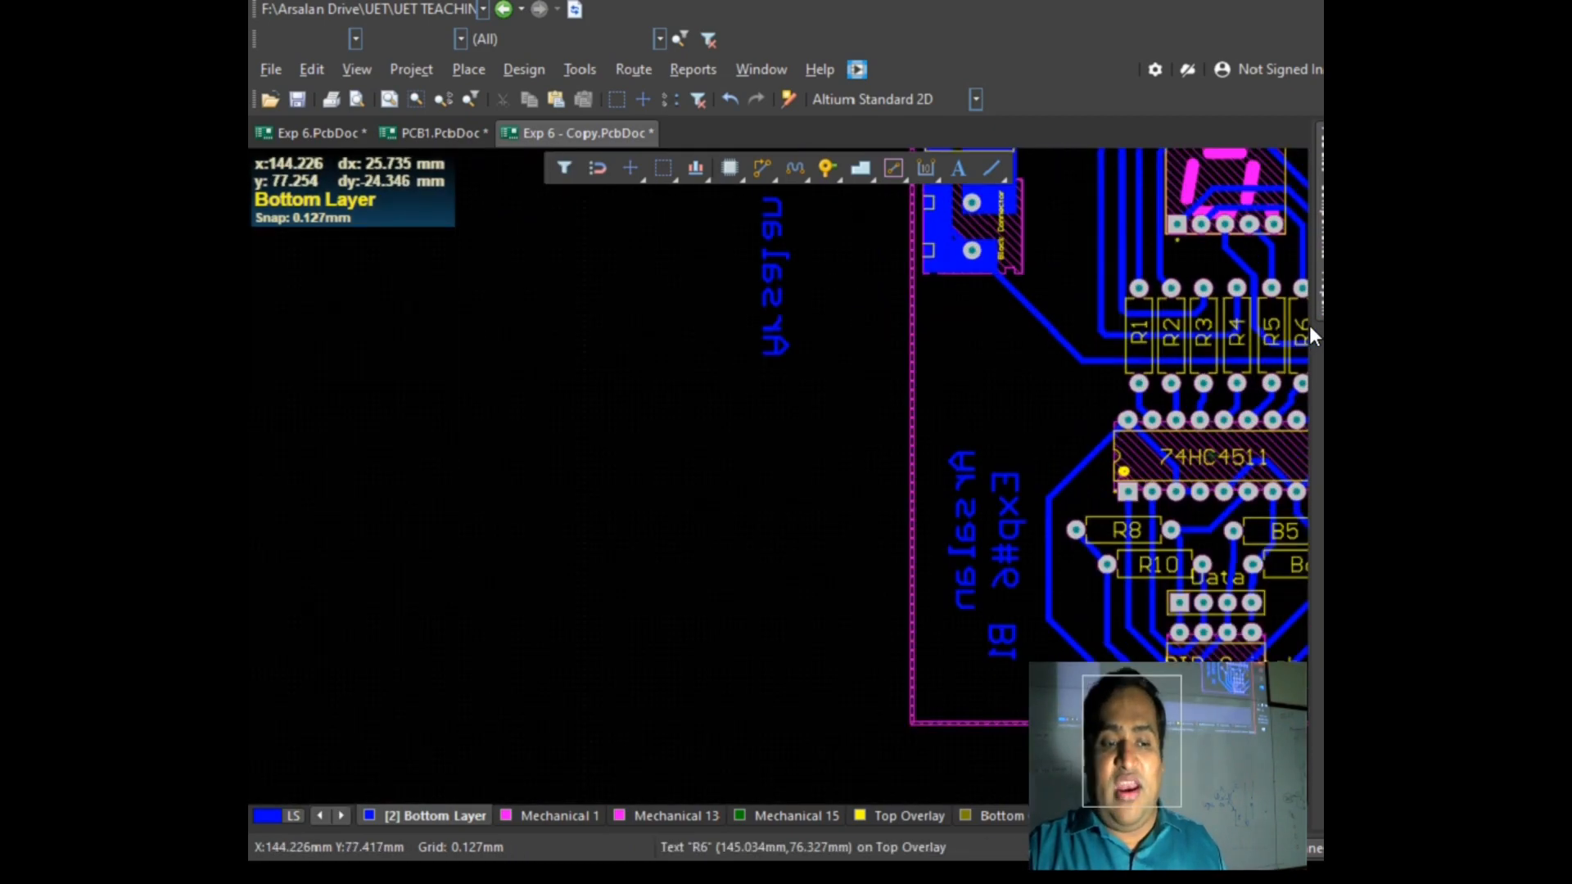
pyautogui.keyDown('ctrl'); pyautogui.scroll(2, 1187, 383); pyautogui.keyUp('ctrl')
pyautogui.scroll(5, 1237, 466)
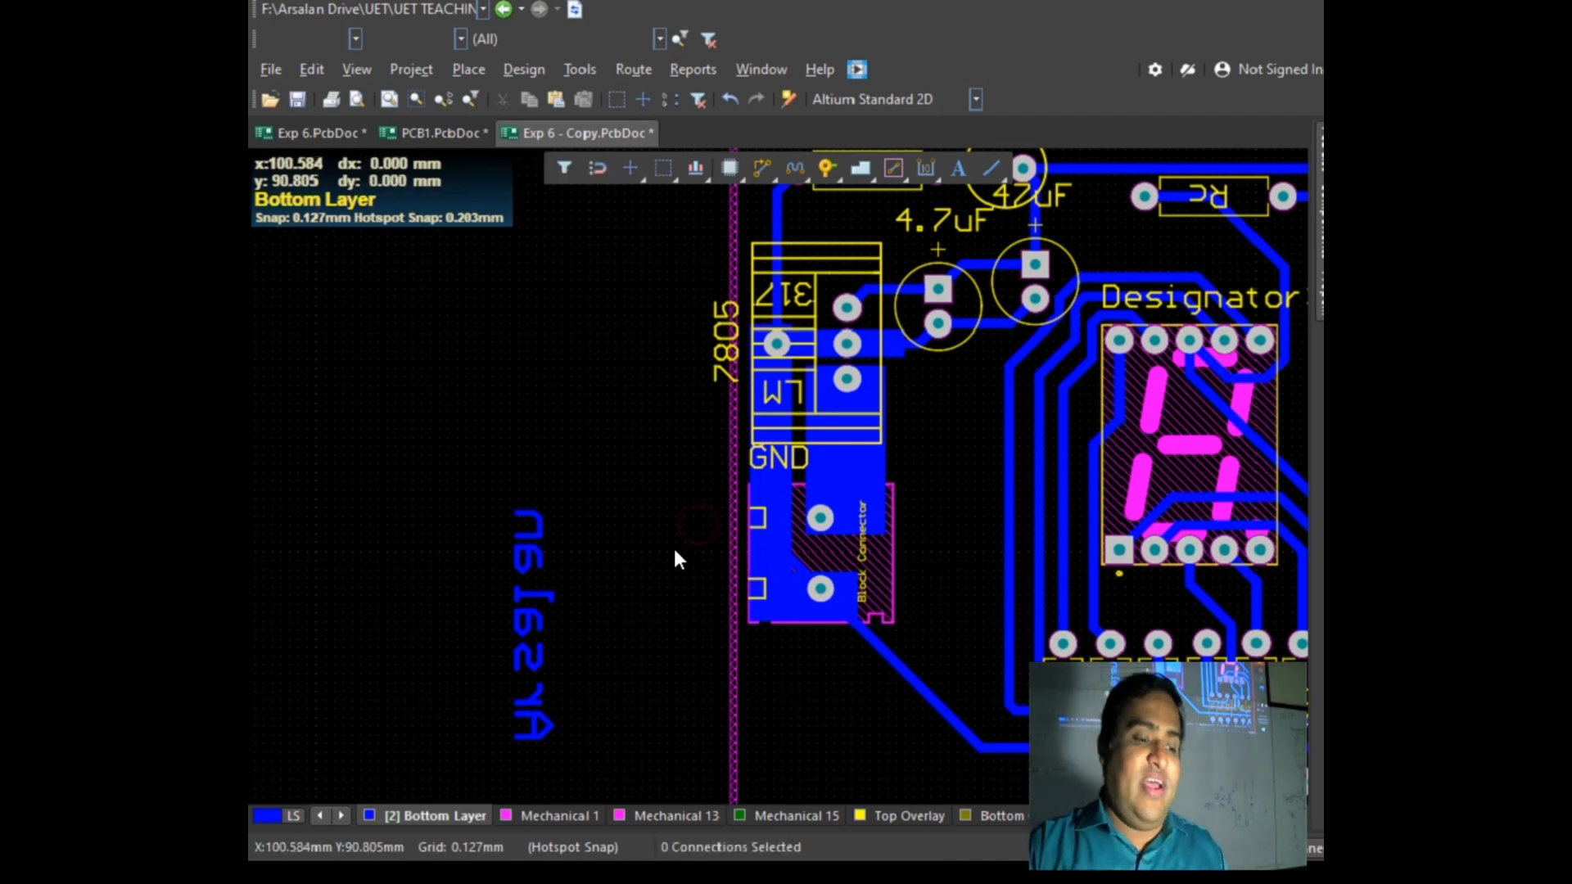
pyautogui.keyDown('ctrl'); pyautogui.scroll(-3, 685, 532); pyautogui.keyUp('ctrl')
pyautogui.scroll(-2, 959, 490)
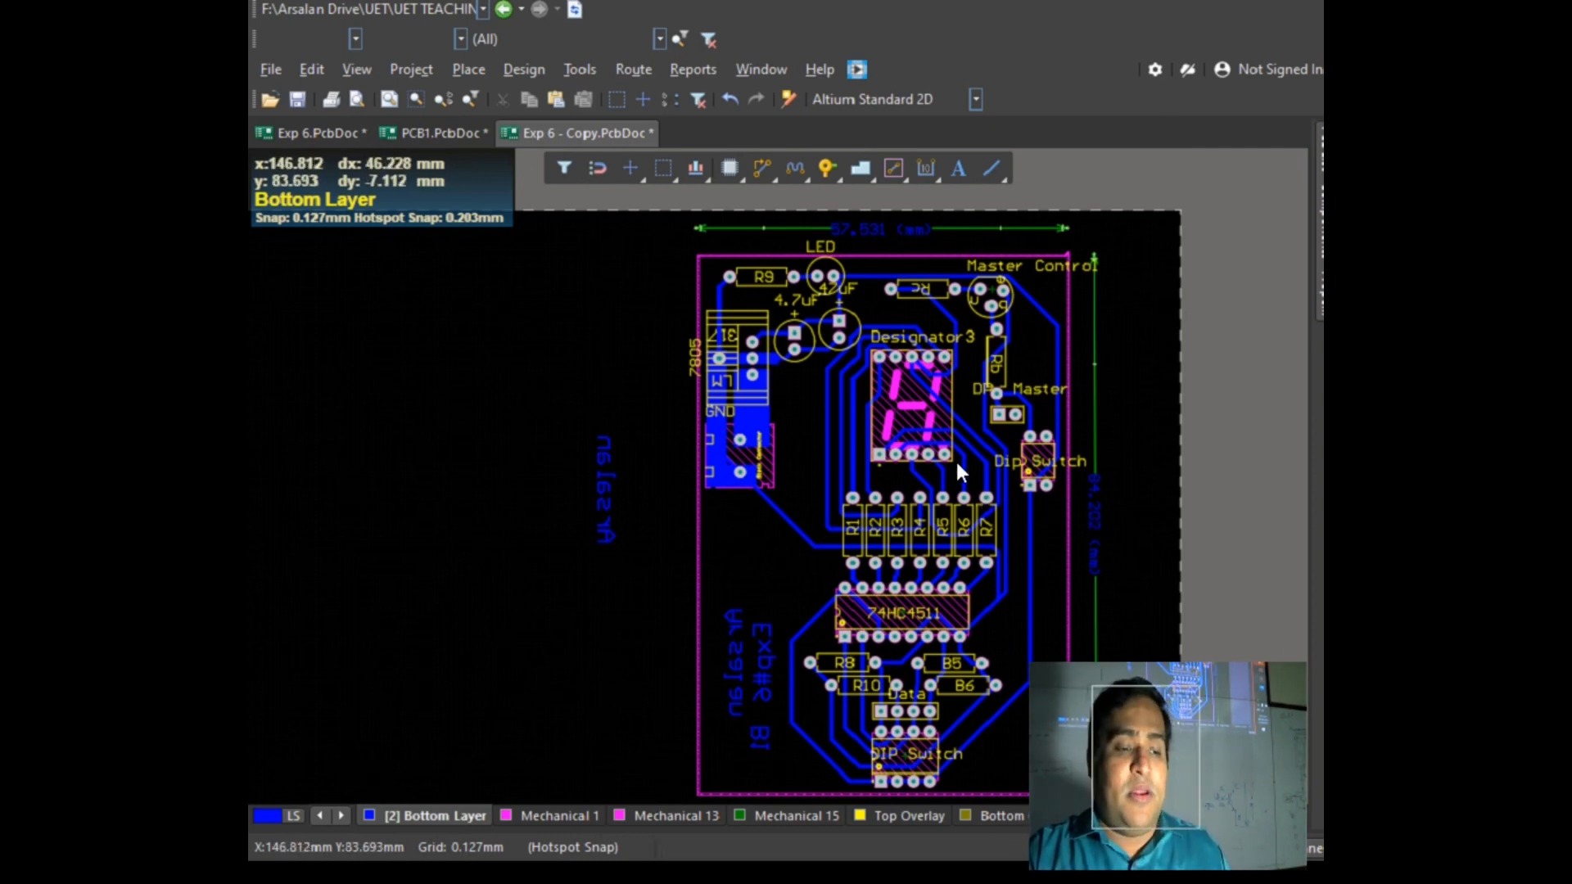
# Step: Examine the B, A and F tracks between the capacitors and the seven-segment display, including their spacing from the GND pad
pyautogui.keyDown('ctrl'); pyautogui.scroll(5, 846, 331); pyautogui.keyUp('ctrl')
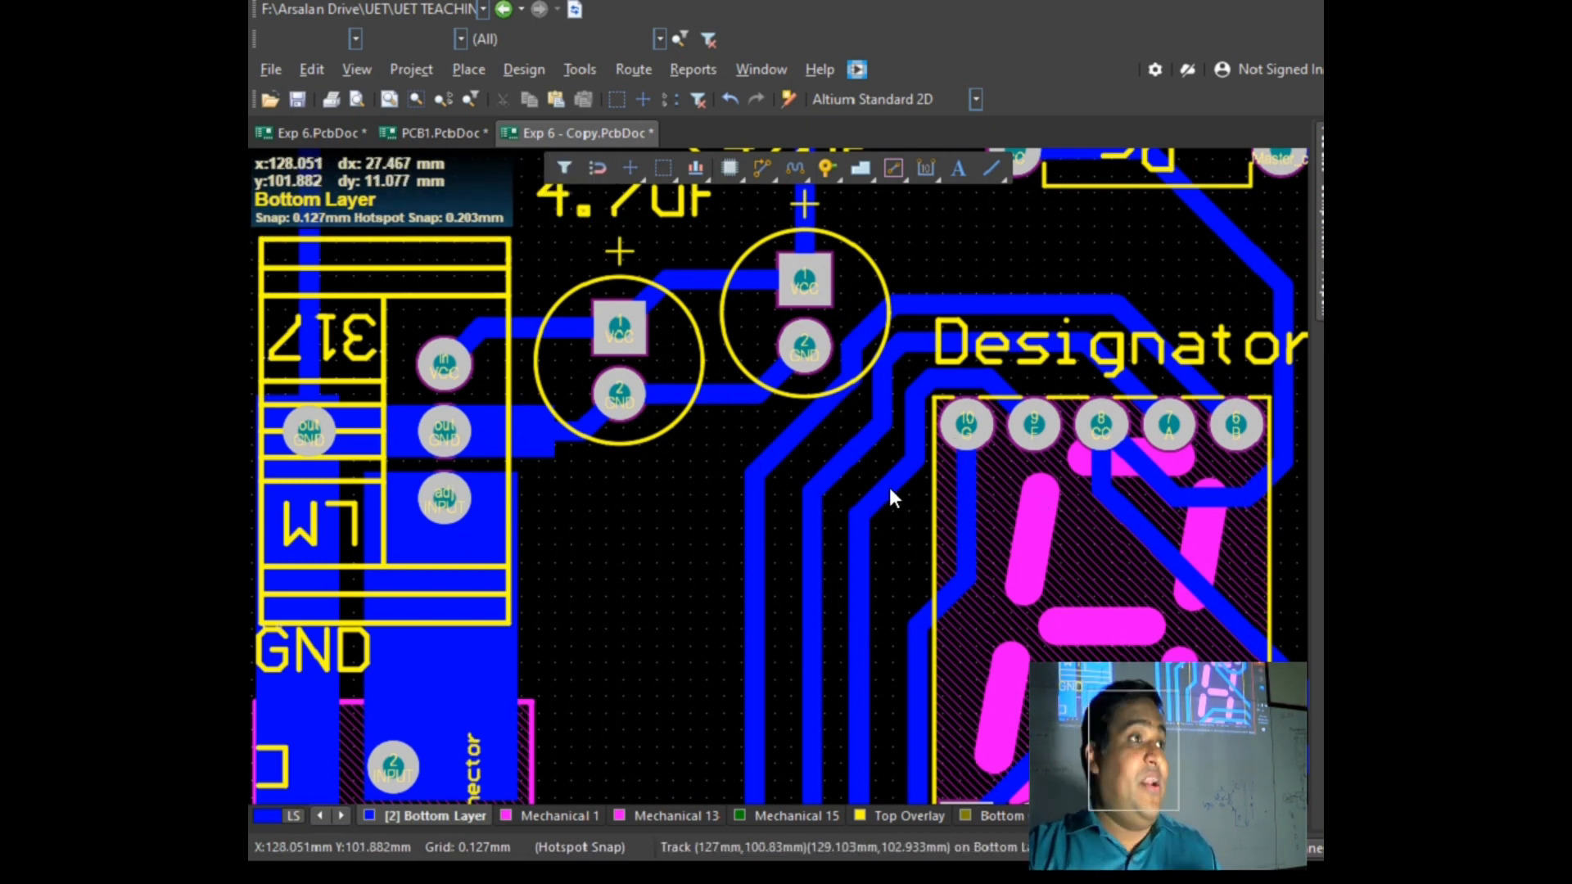
pyautogui.keyDown('ctrl'); pyautogui.scroll(4, 851, 464); pyautogui.keyUp('ctrl')
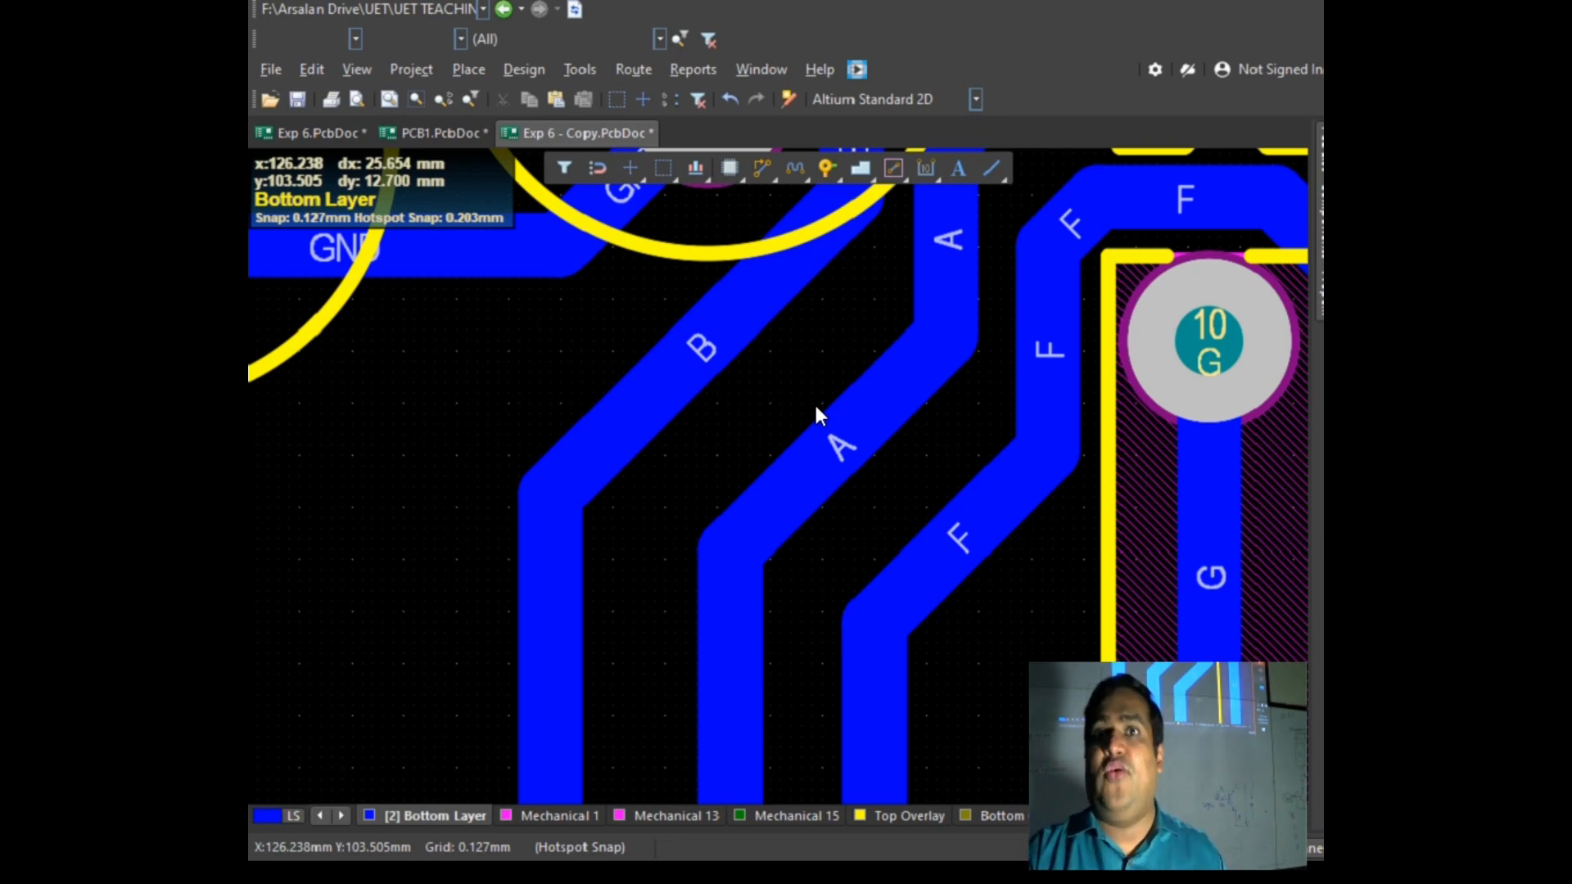
pyautogui.scroll(4, 956, 565)
pyautogui.scroll(-1, 956, 565)
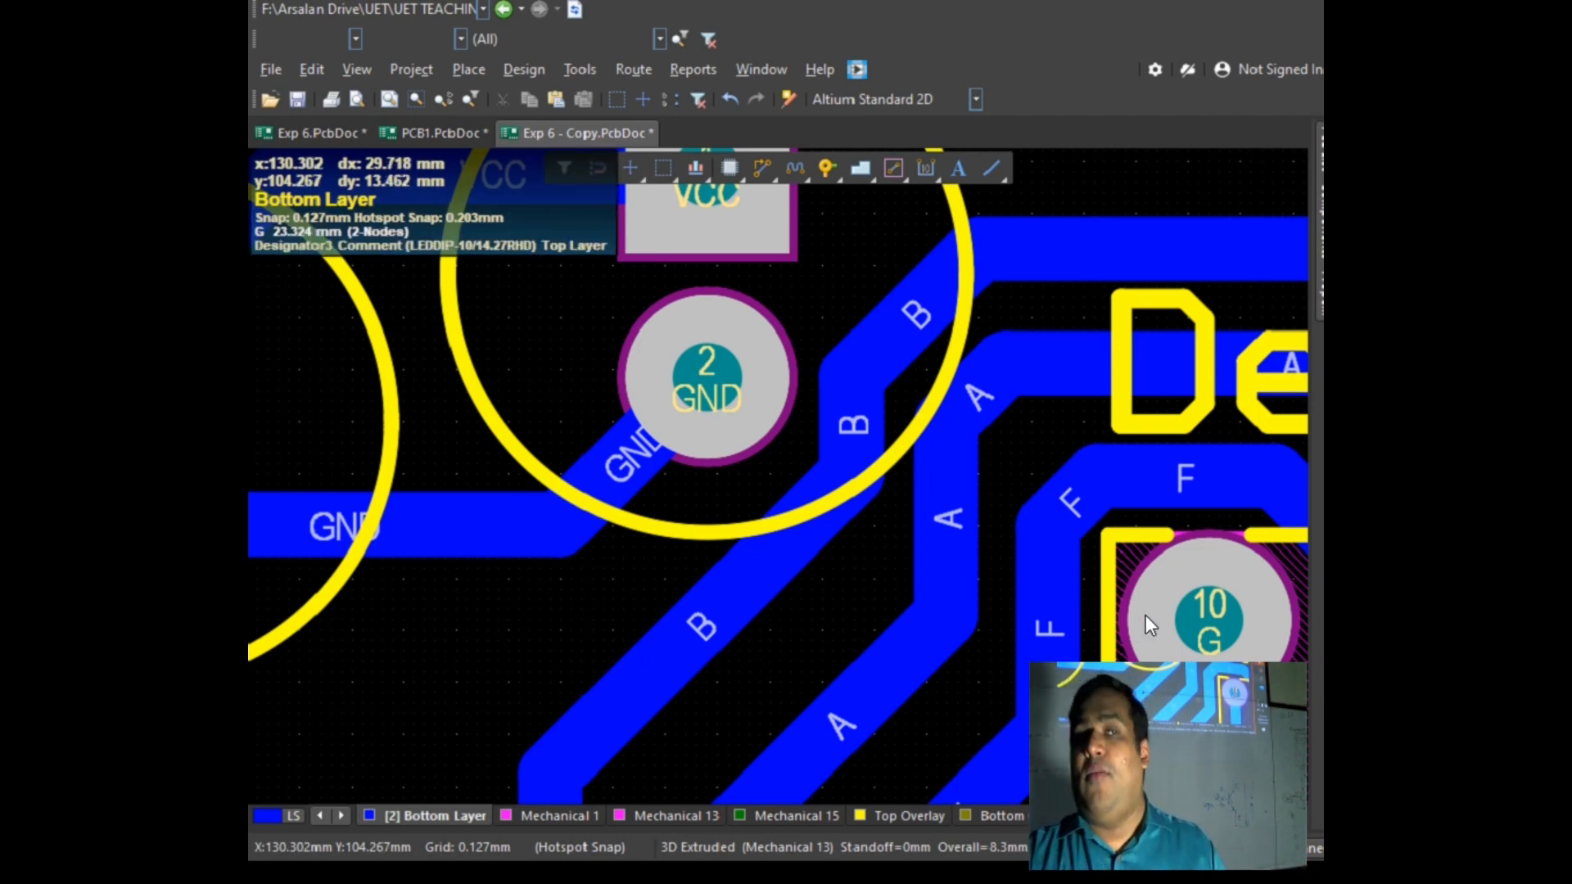
pyautogui.keyDown('ctrl'); pyautogui.scroll(-5, 996, 494); pyautogui.keyUp('ctrl')
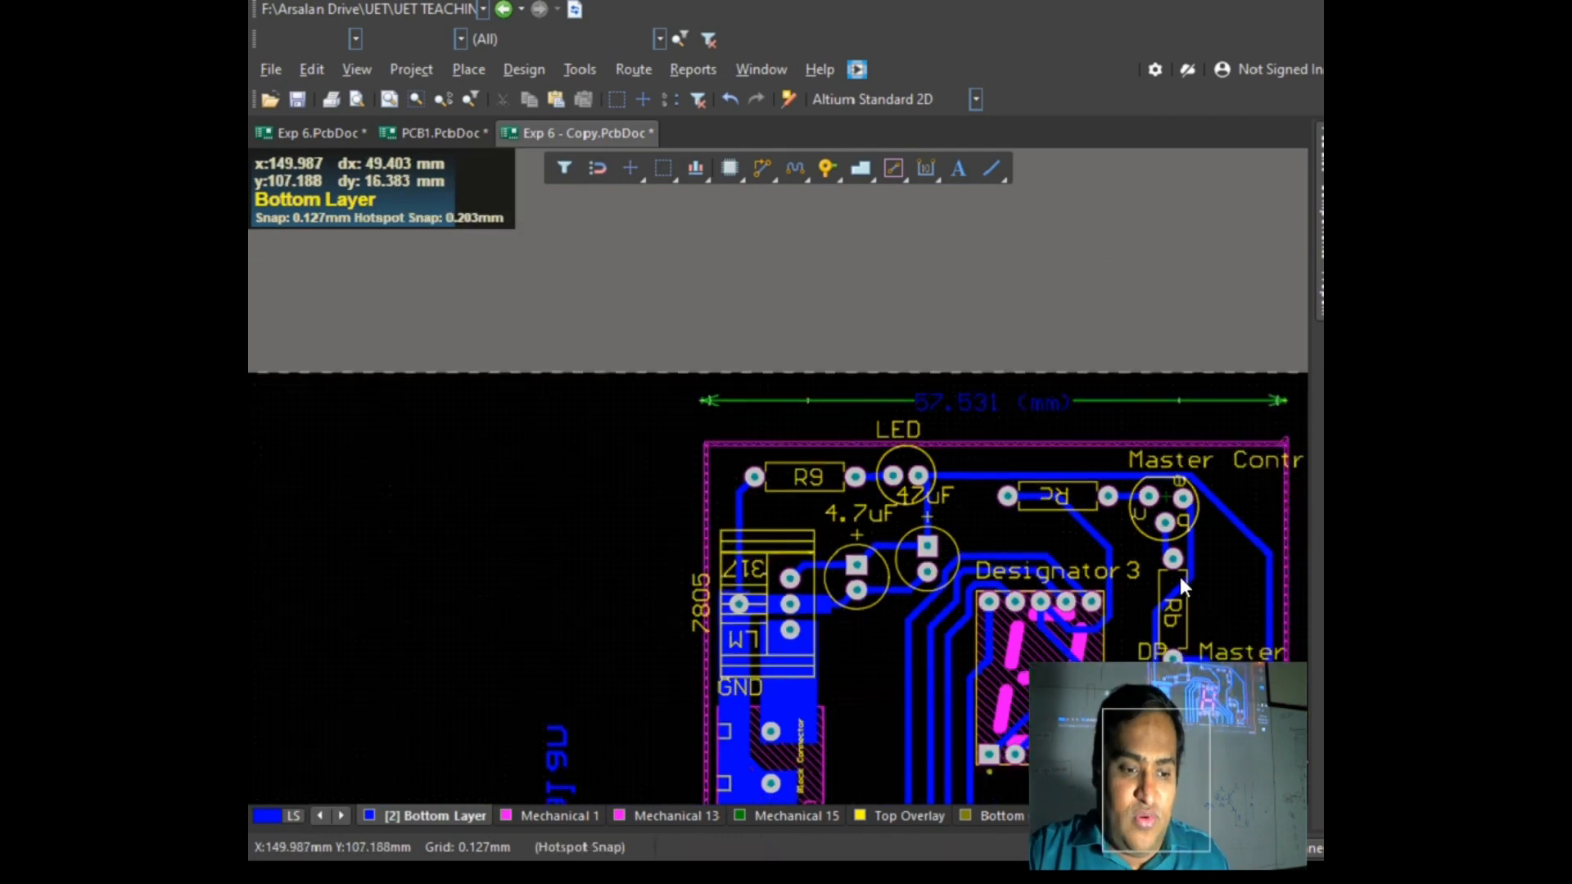
# Step: Switch to the Exp 6 folder, widen its Type column, and check the Exp 6 PCB document's file type and extension in its properties
pyautogui.scroll(-2, 1181, 576)
pyautogui.keyDown('ctrl'); pyautogui.scroll(-3, 906, 616); pyautogui.keyUp('ctrl')
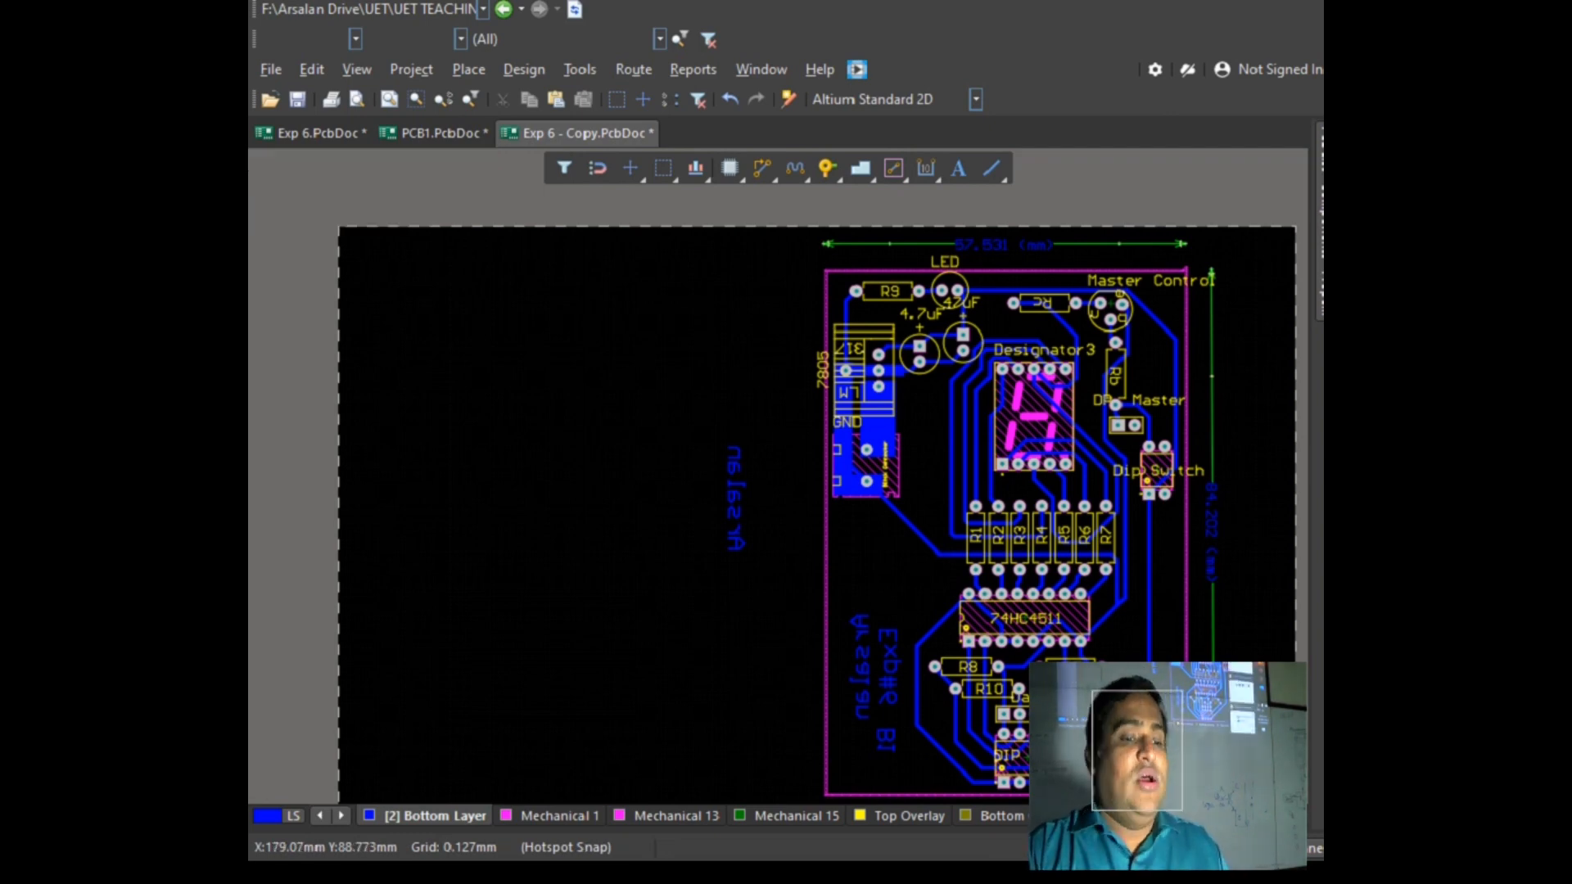
pyautogui.click(1292, 373)
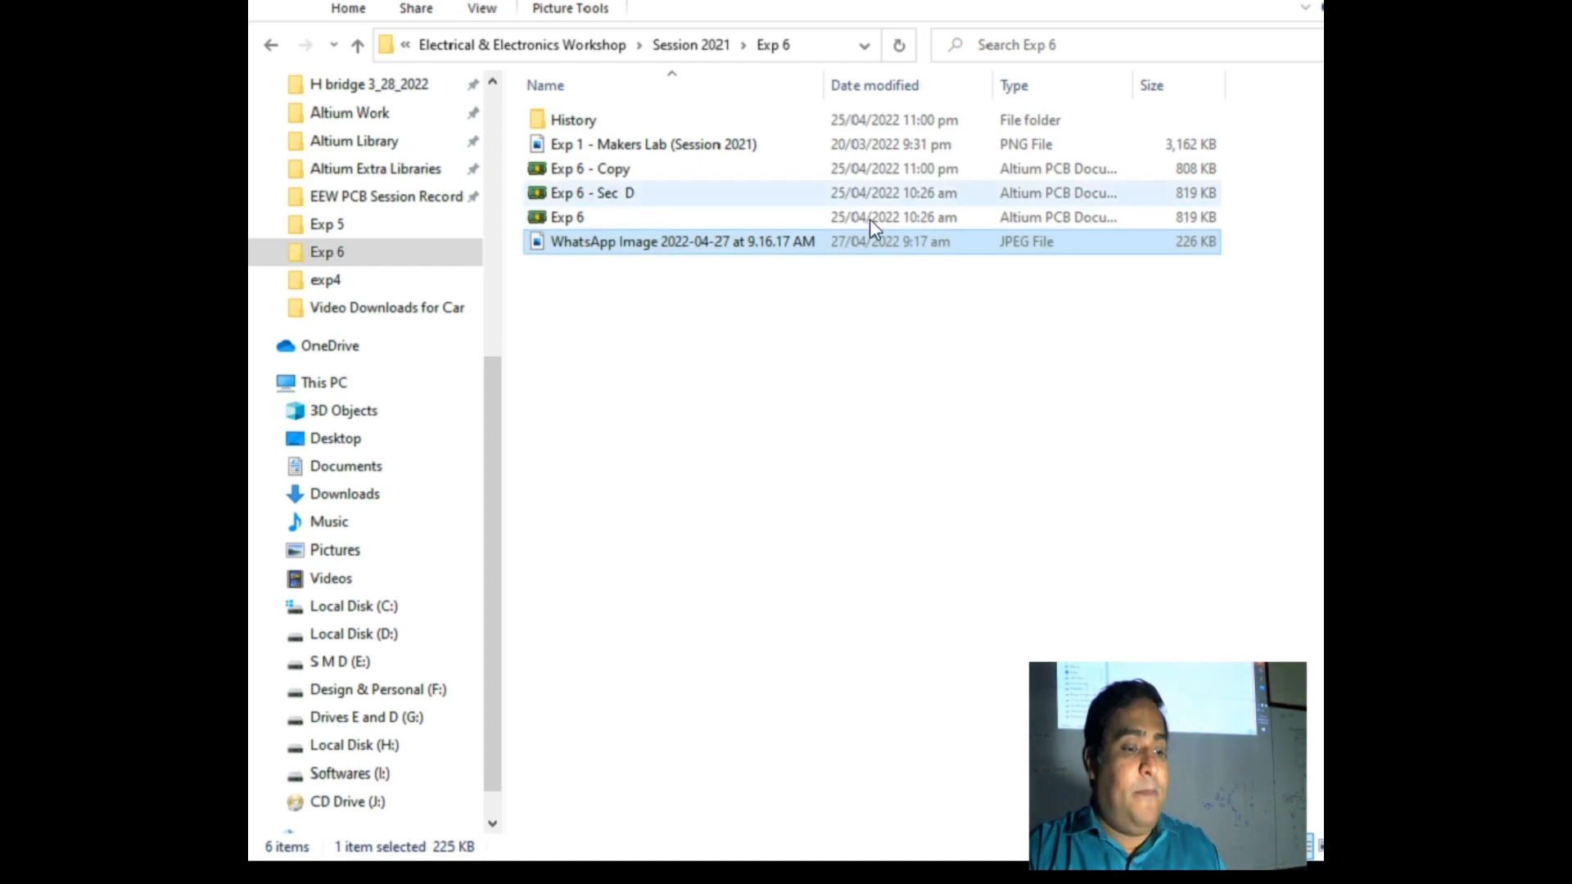
pyautogui.moveTo(1132, 81); pyautogui.dragTo(1295, 90)
pyautogui.rightClick(553, 219)
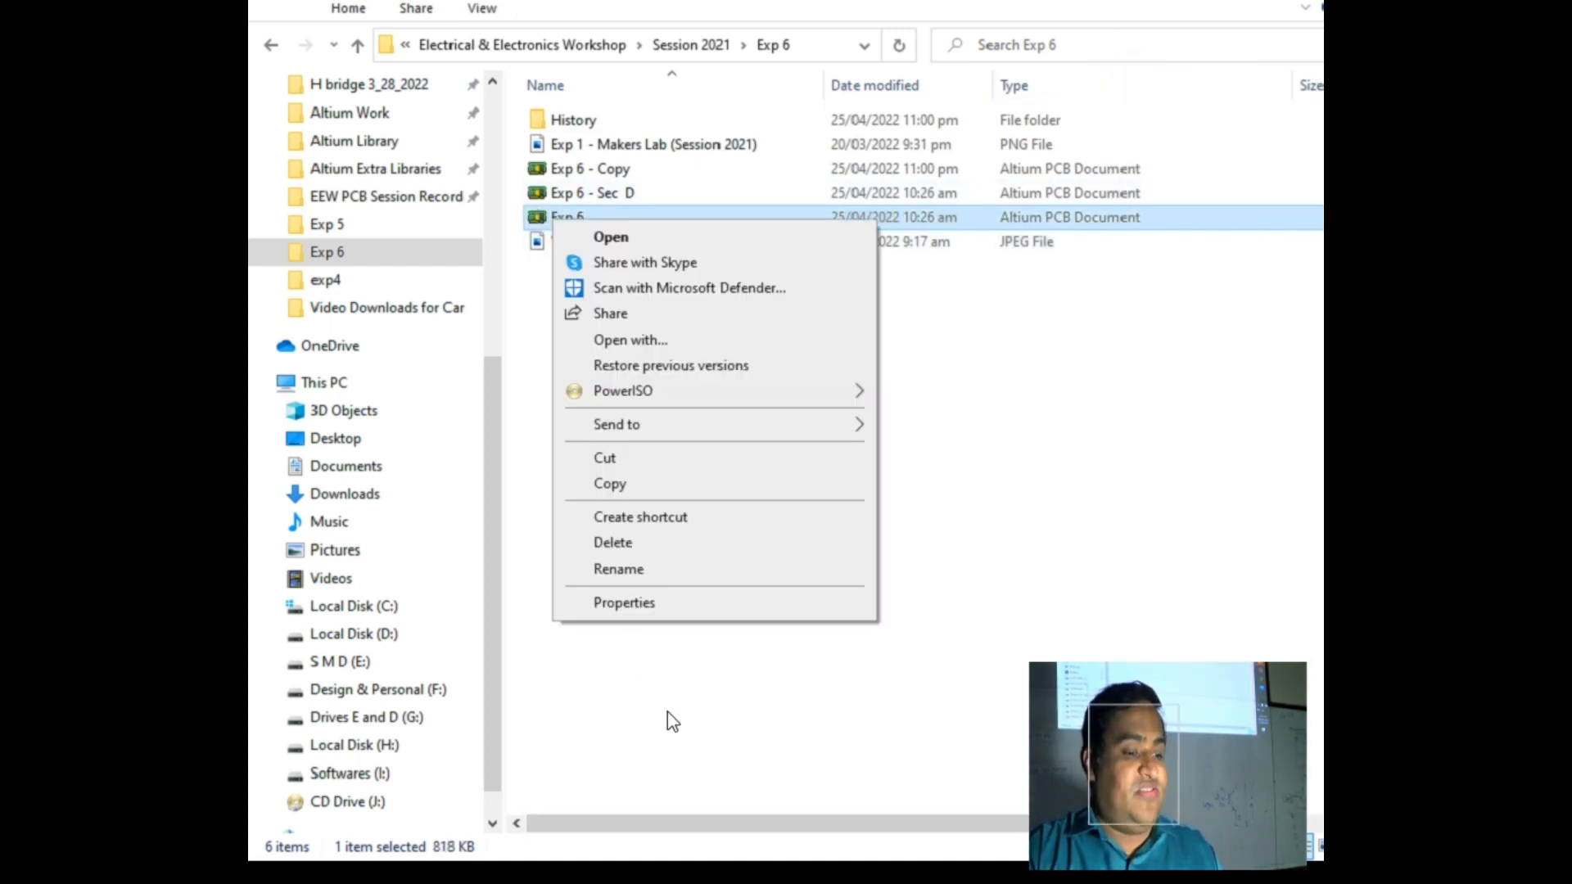
pyautogui.click(654, 603)
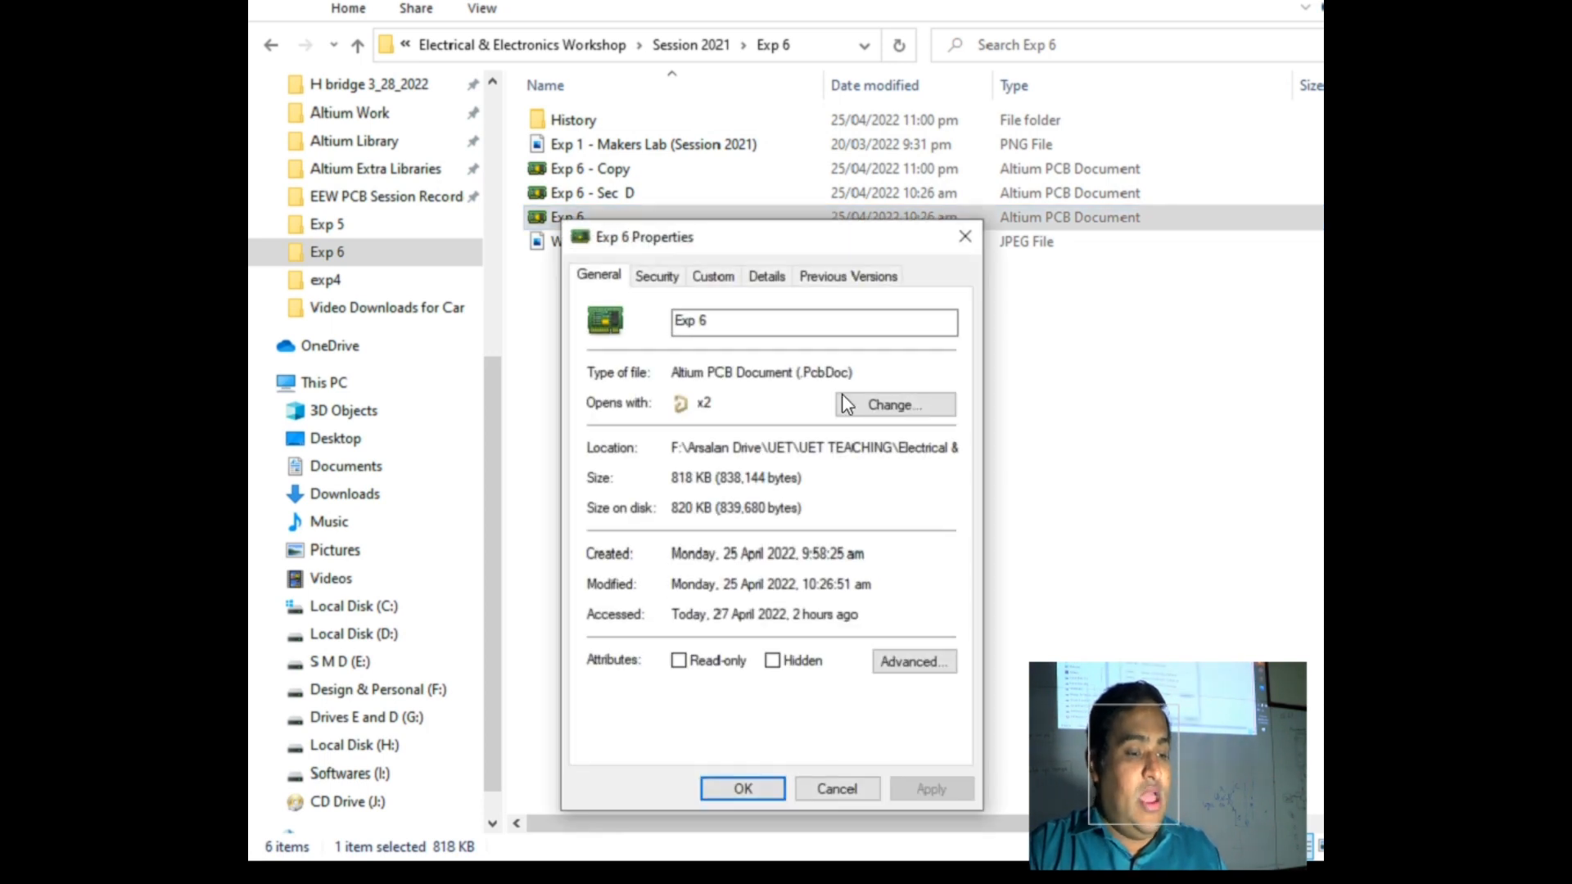
pyautogui.moveTo(854, 370); pyautogui.dragTo(802, 363)
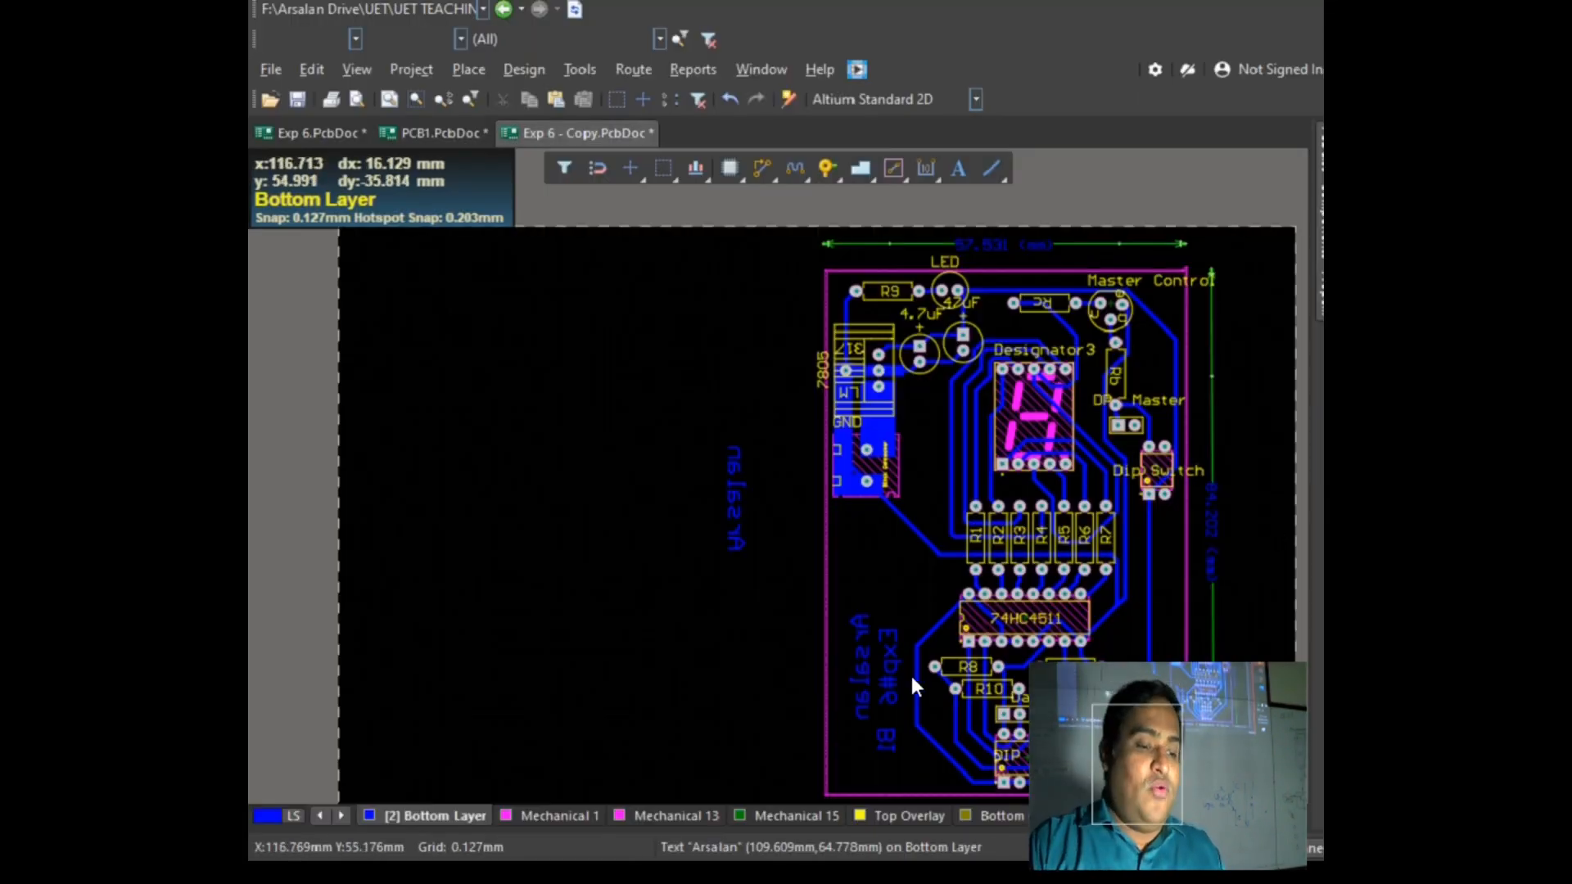
# Step: Switch to the PCB guidelines note and highlight the Exp 6 and Exp 7 lines in the list of upcoming PCB submissions
pyautogui.keyDown('ctrl'); pyautogui.scroll(4, 874, 681); pyautogui.keyUp('ctrl')
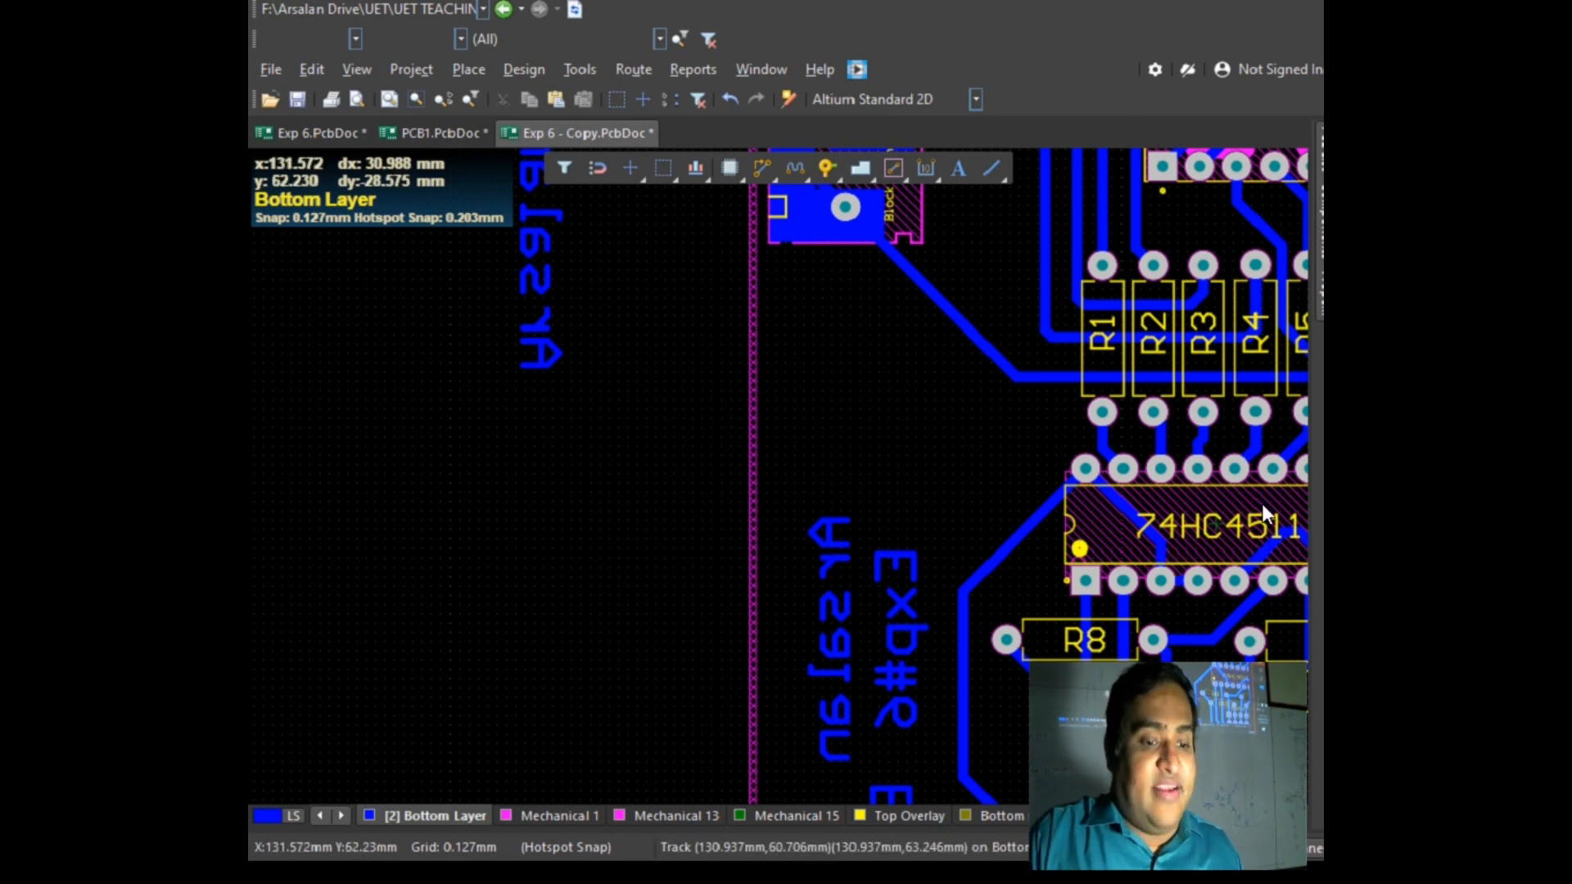
pyautogui.click(1358, 411)
pyautogui.click(1188, 563)
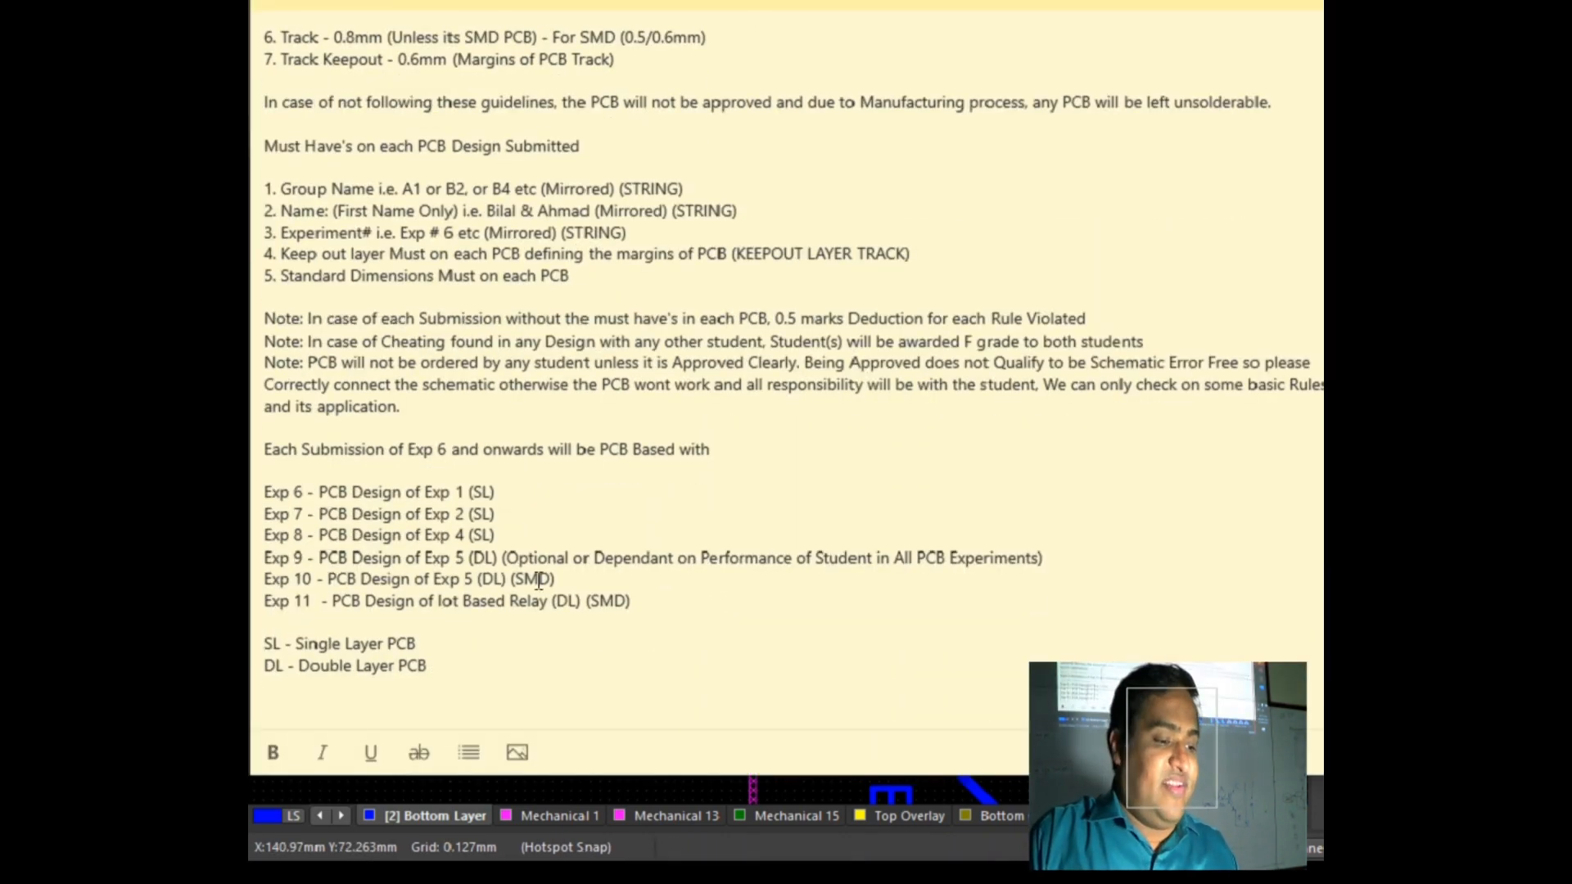
pyautogui.moveTo(496, 514); pyautogui.dragTo(263, 493)
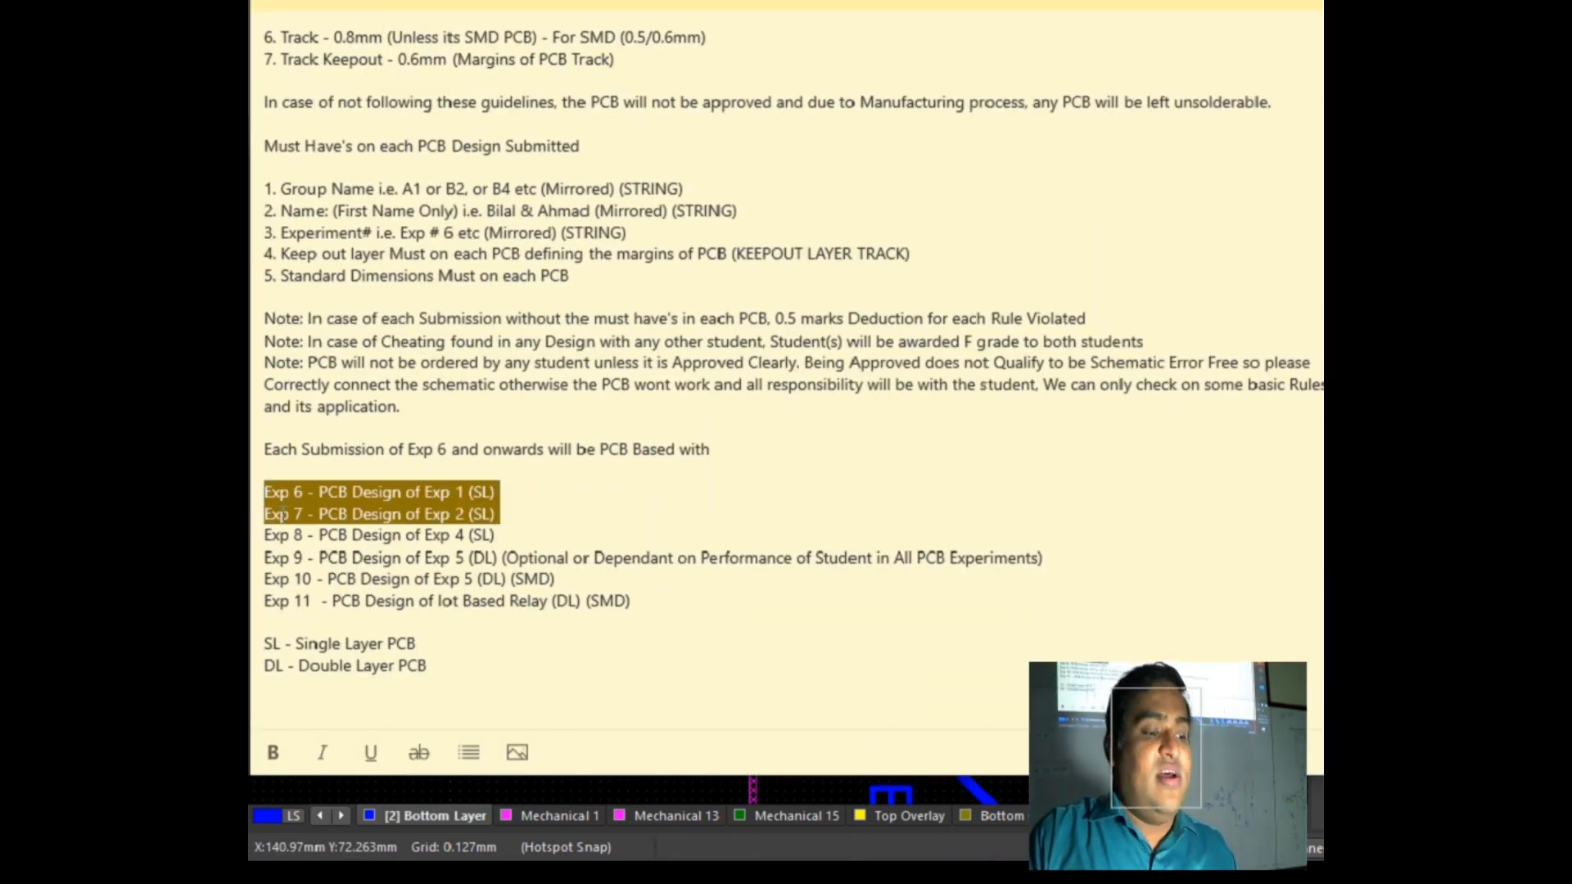